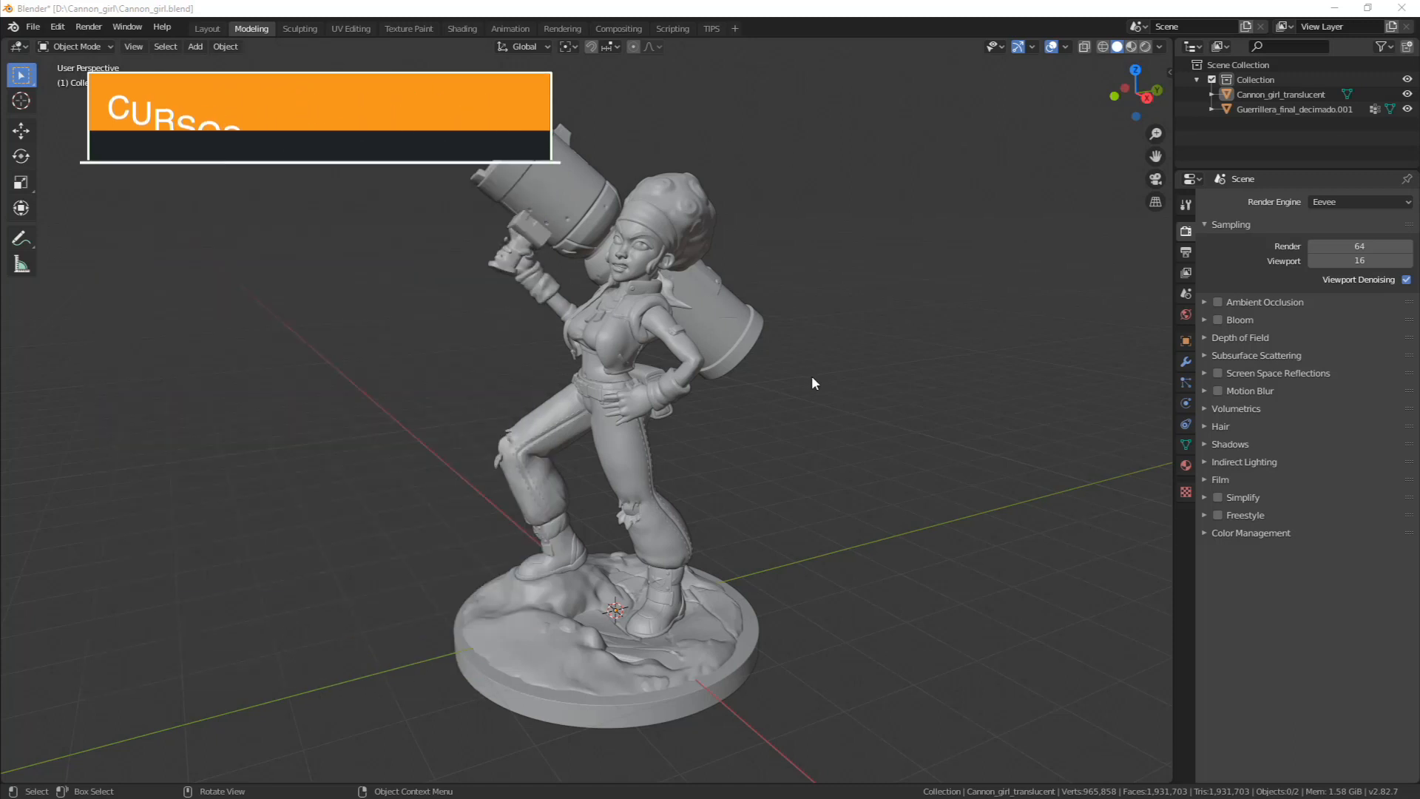
Display the cannon girl model with Material Preview shading and switch to the Shading workspace
mouse_move(821, 473)
middle_down()
mouse_move(766, 423)
mouse_move(835, 479)
mouse_move(788, 517)
mouse_move(814, 499)
middle_up()
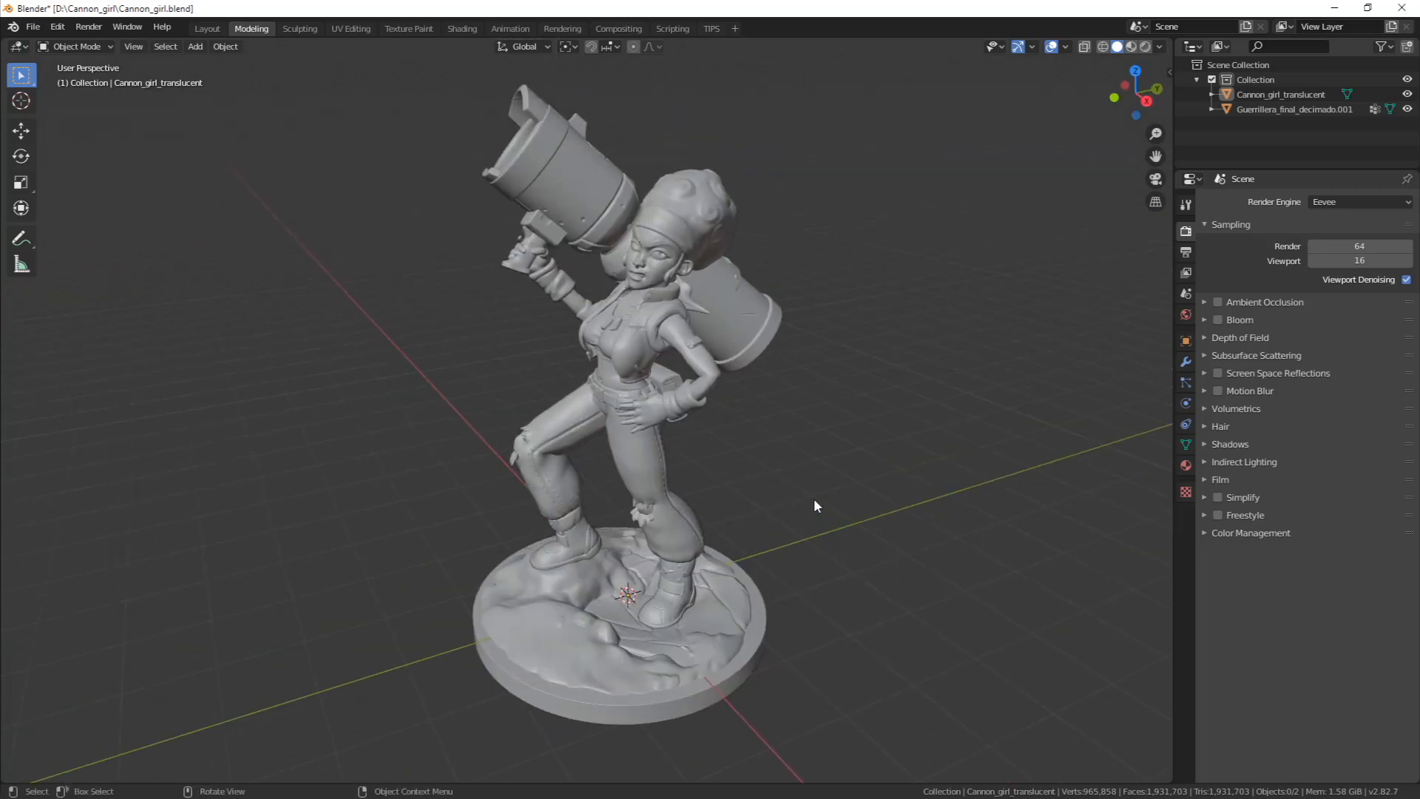
middle_drag(858, 479, 811, 459)
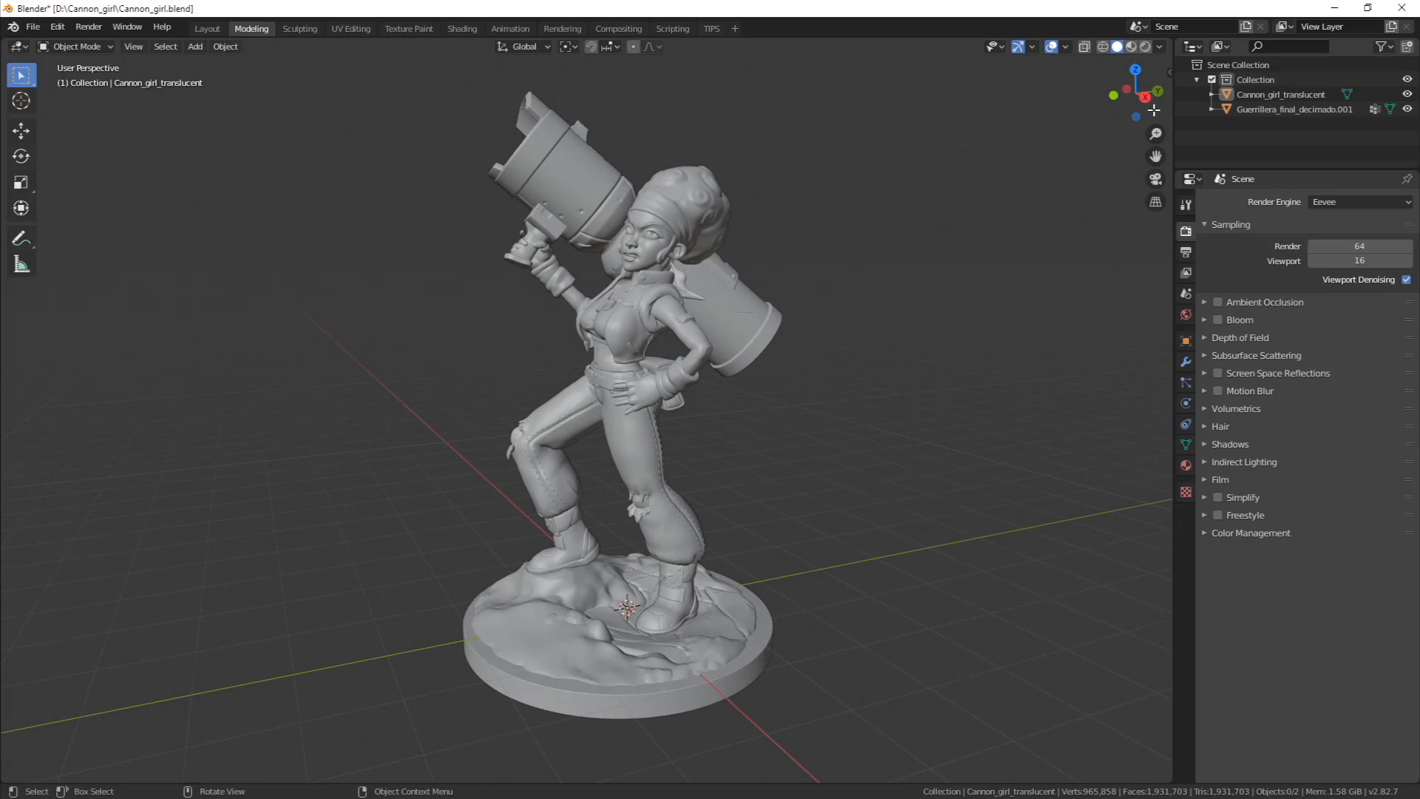
click(1131, 46)
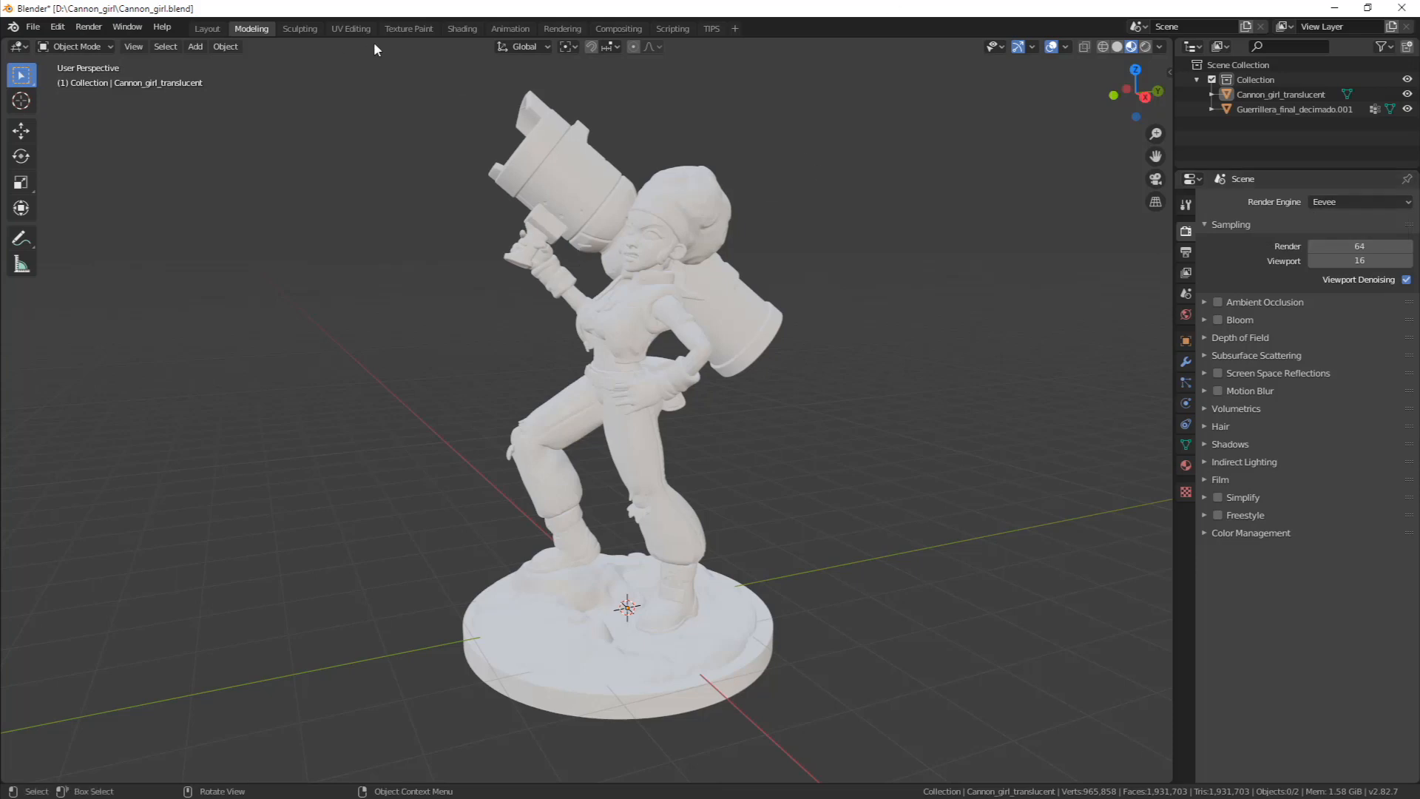
click(453, 29)
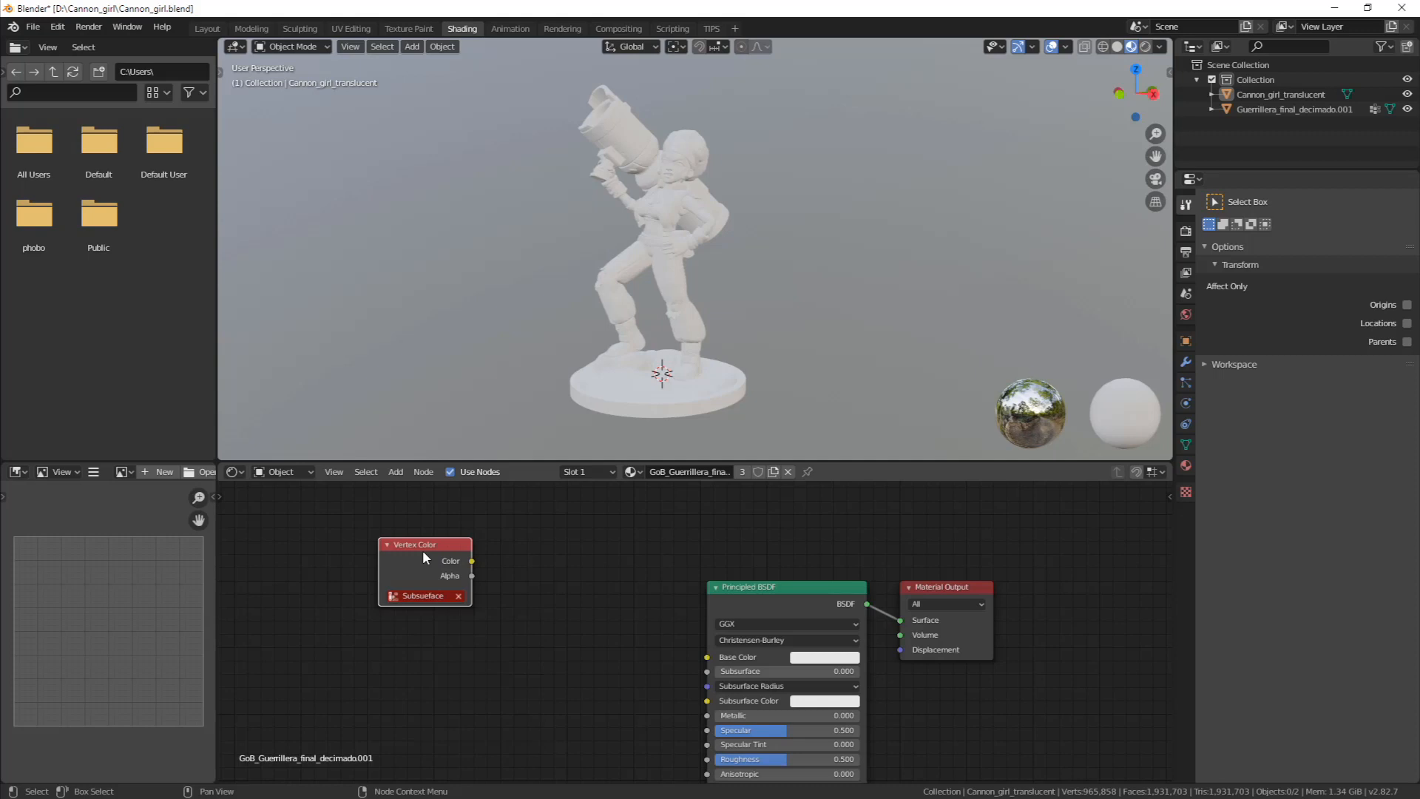
Delete the Vertex Color node from the figure's material and show the material properties beside the Principled BSDF node
key(Delete)
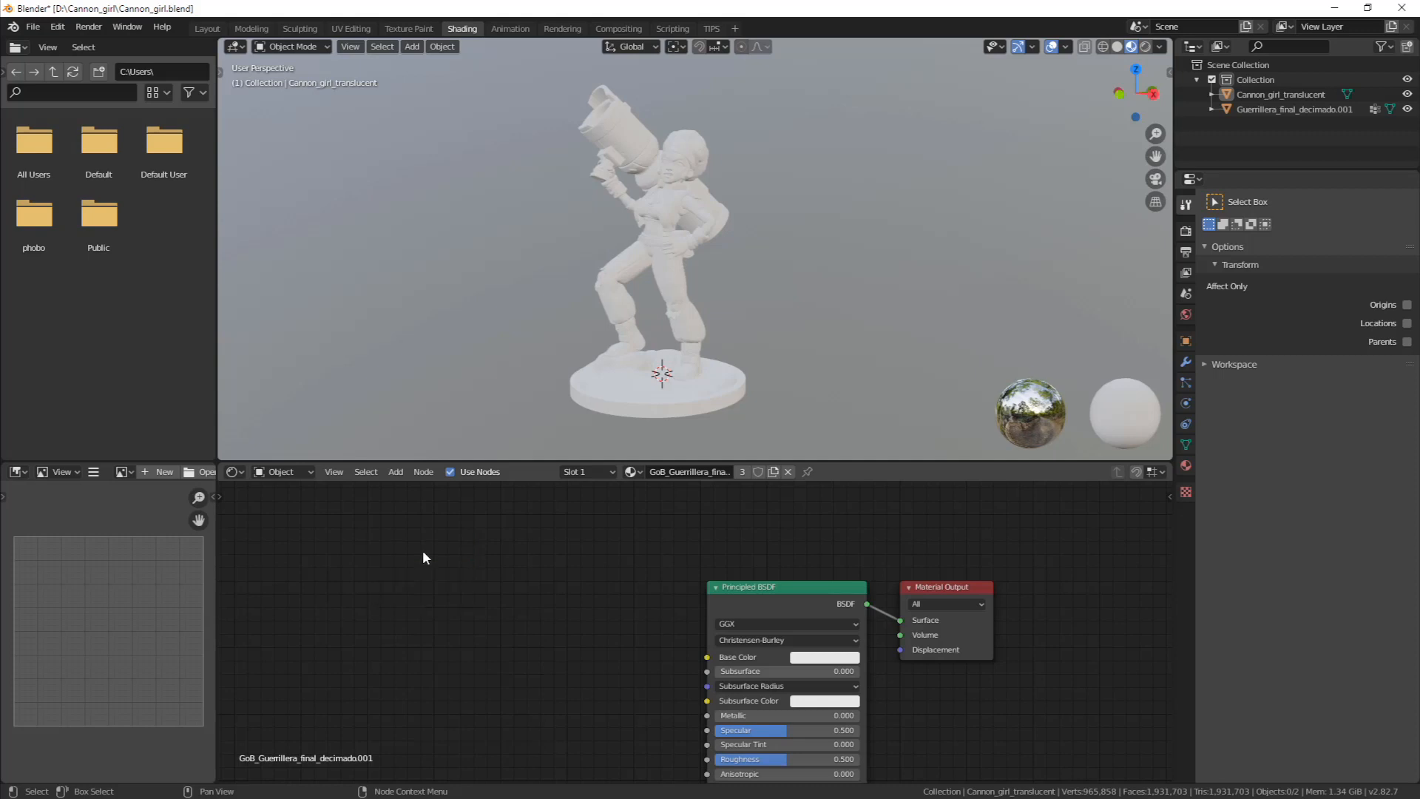
middle_drag(684, 552, 685, 537)
click(1186, 465)
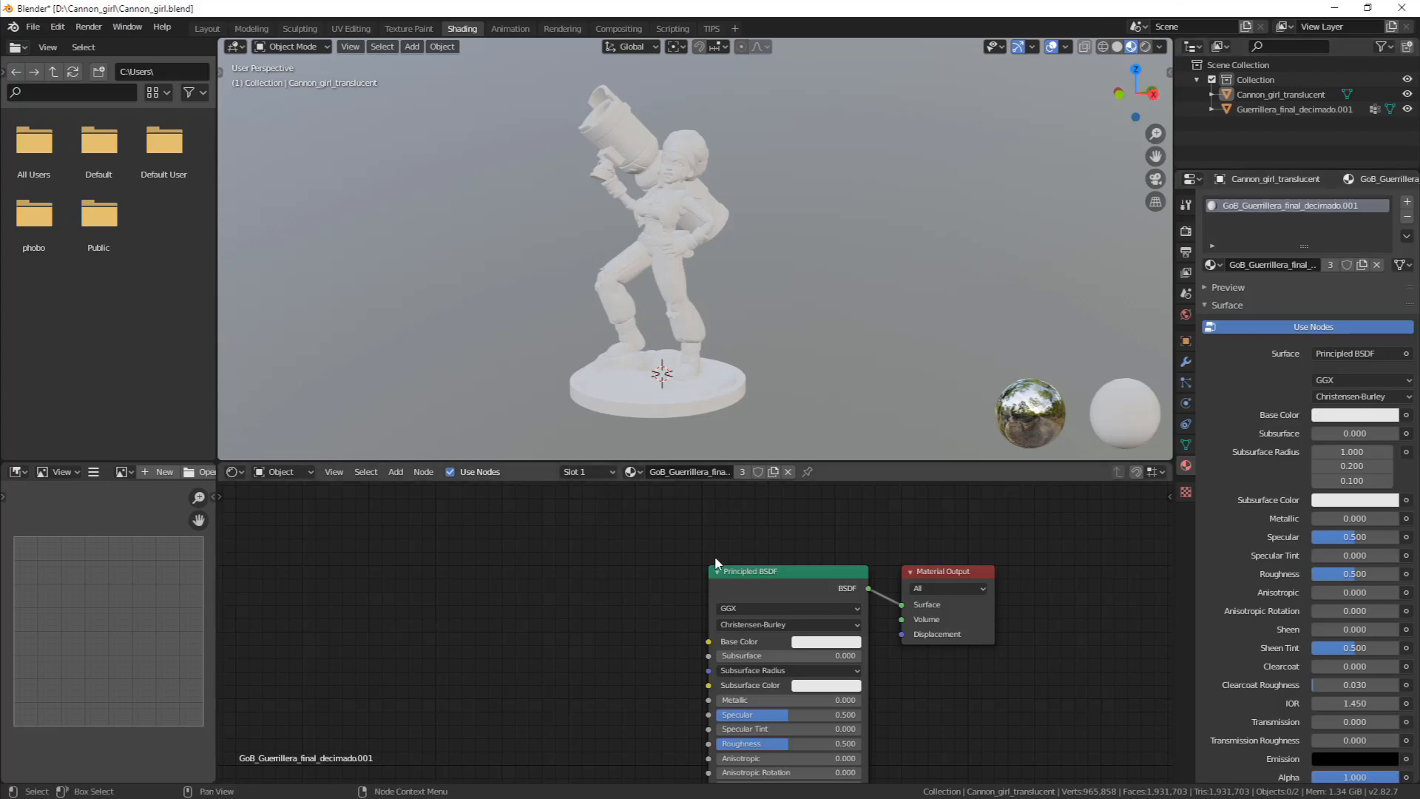
middle_drag(904, 607, 929, 533)
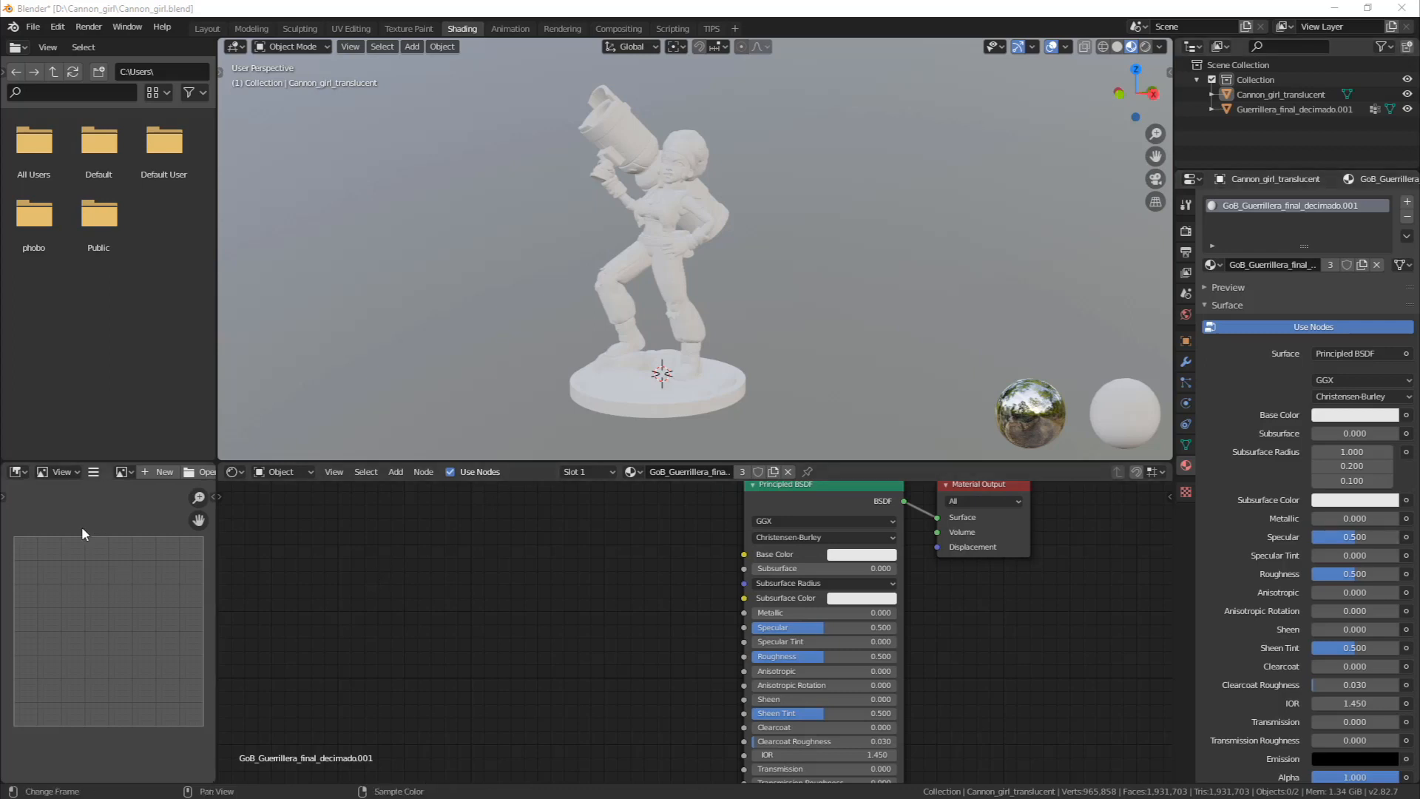
Load the bearded-character reference JPG from the Desktop into the image editor and widen that editor
click(201, 473)
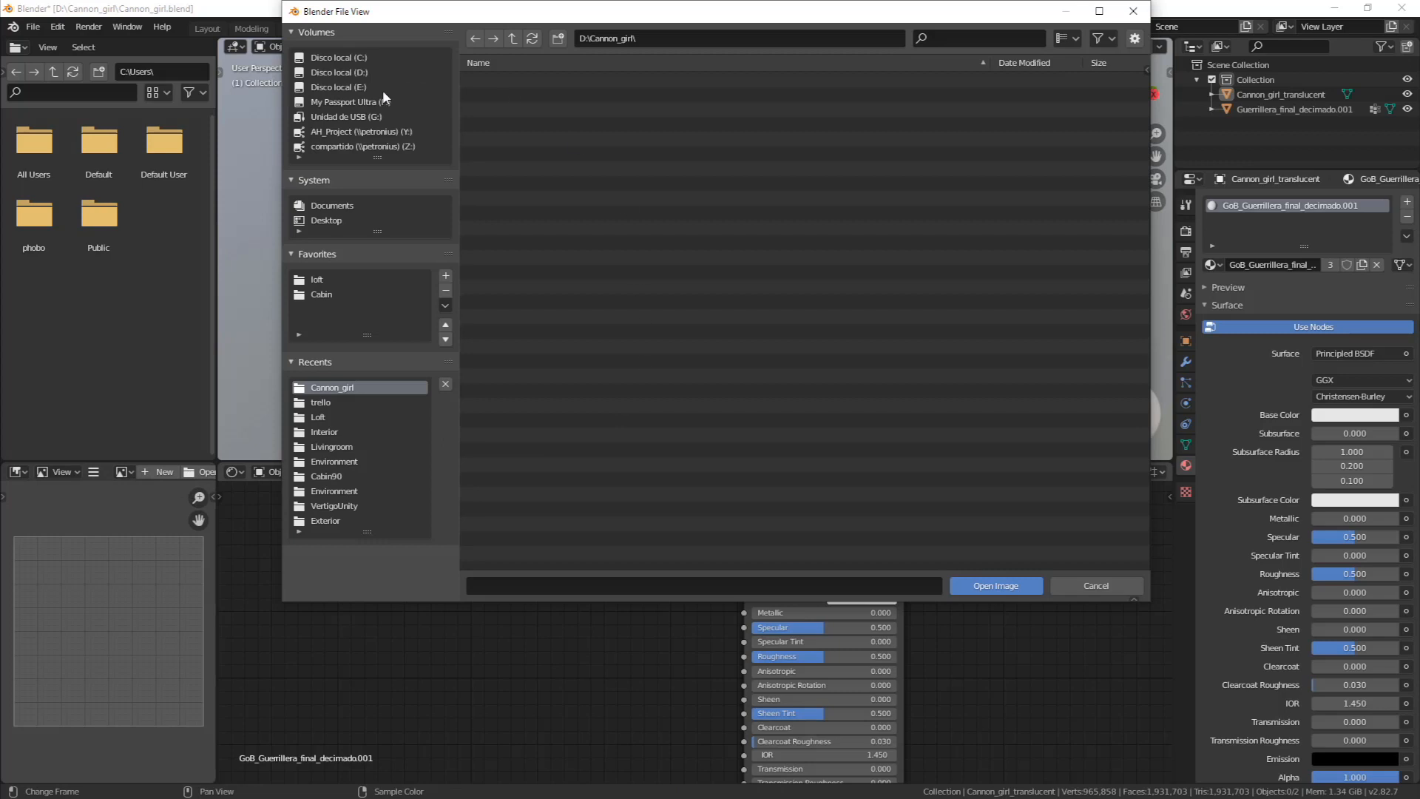
click(332, 222)
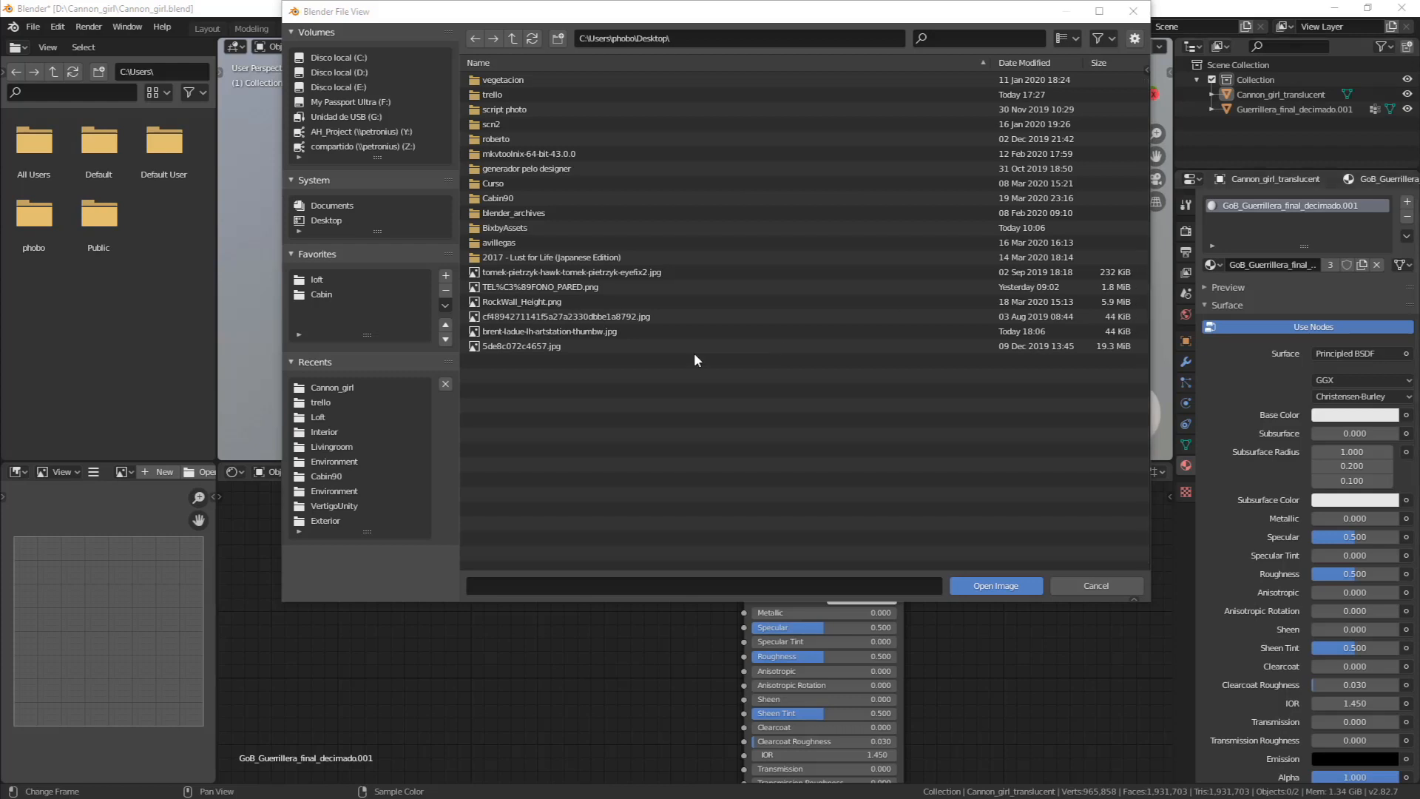
double_click(548, 331)
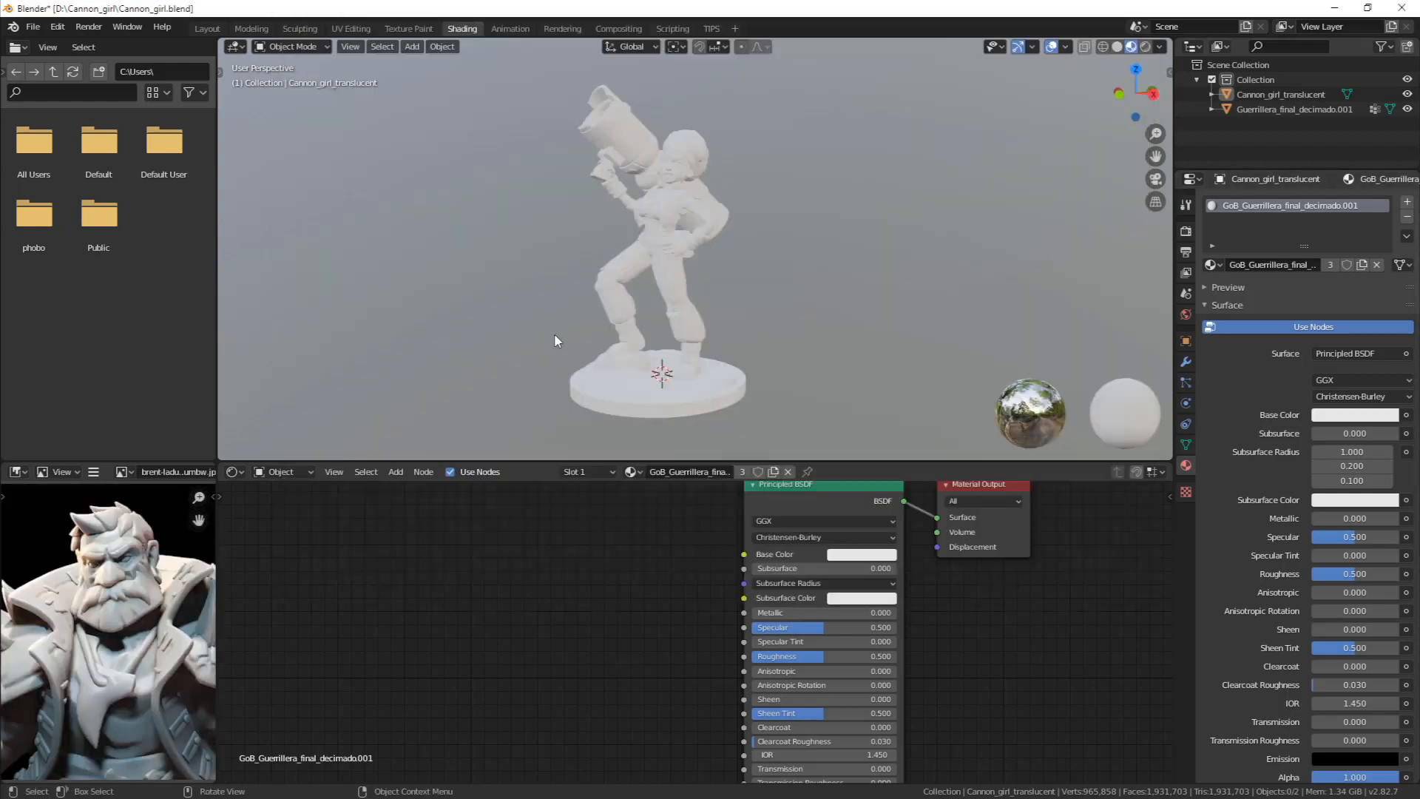
drag(223, 578, 330, 580)
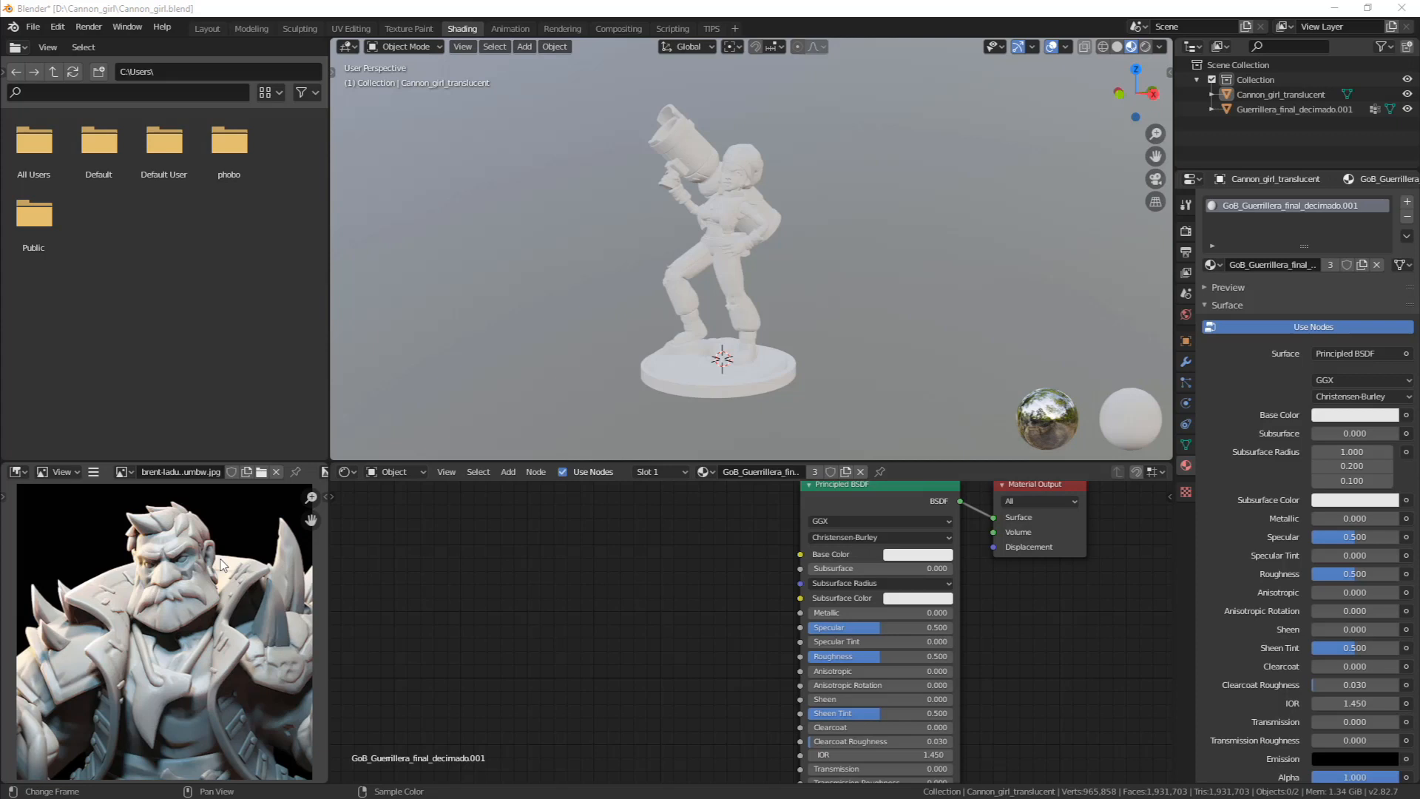
Look at the viewport lighting environments and compare Rendered shading with Material Preview on the figure
click(1160, 47)
click(1148, 166)
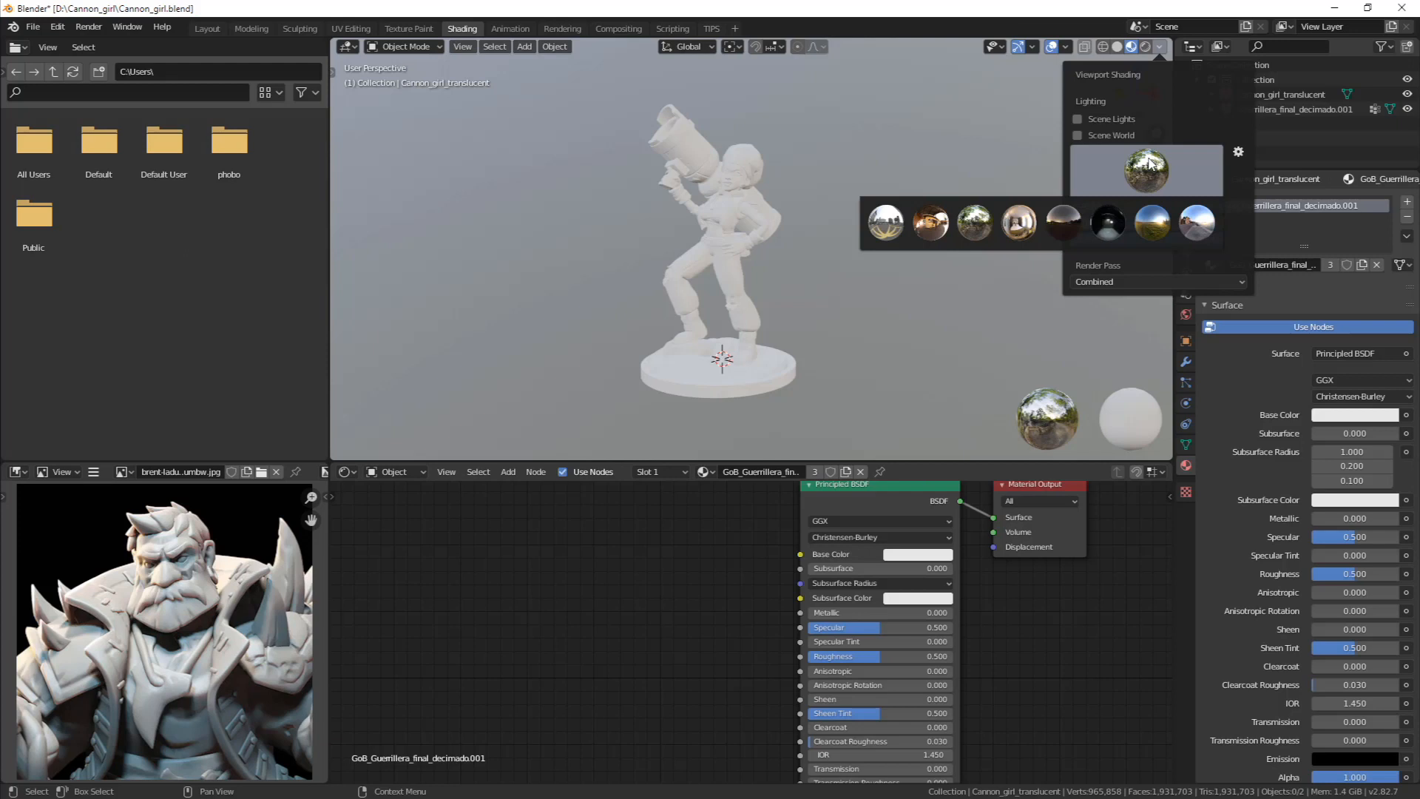
click(1146, 47)
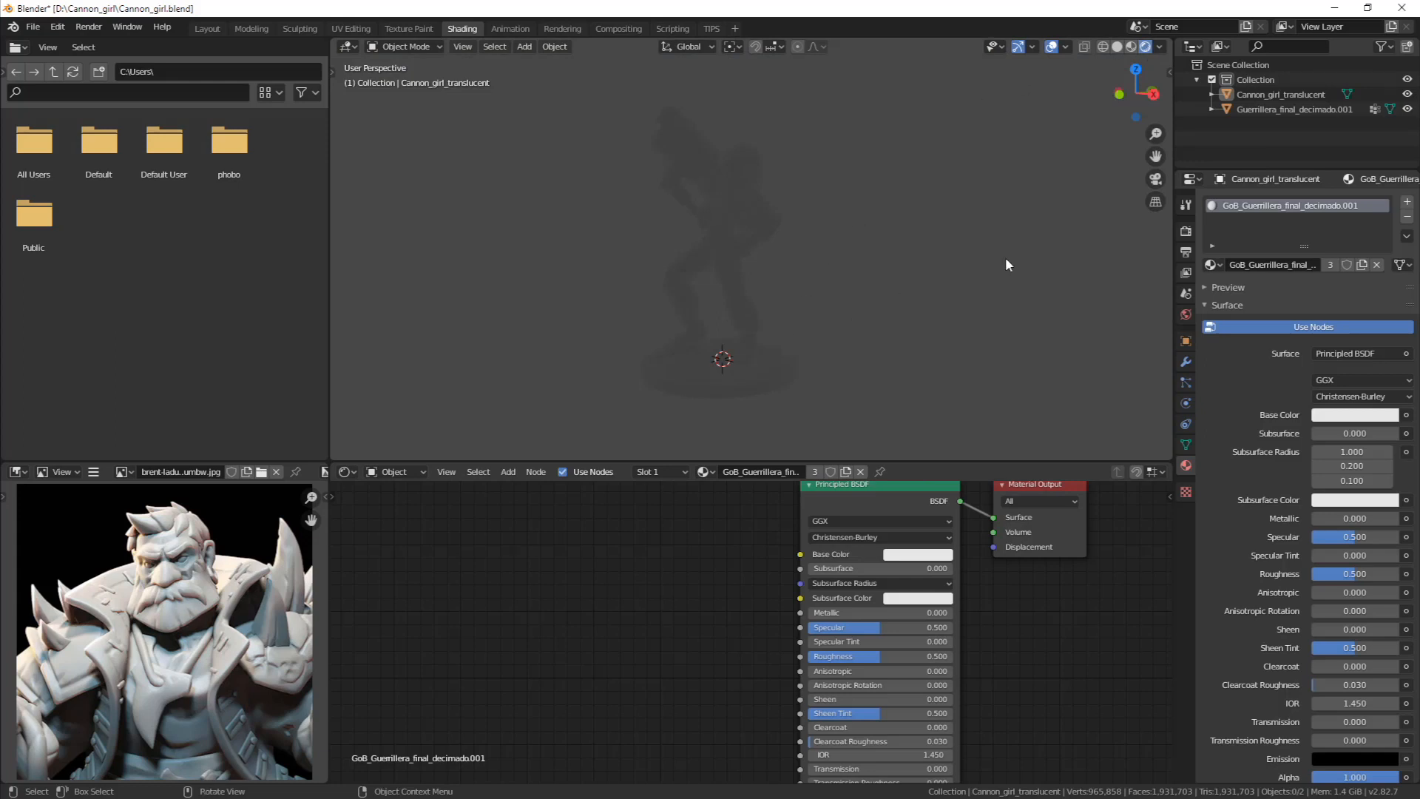
click(1131, 47)
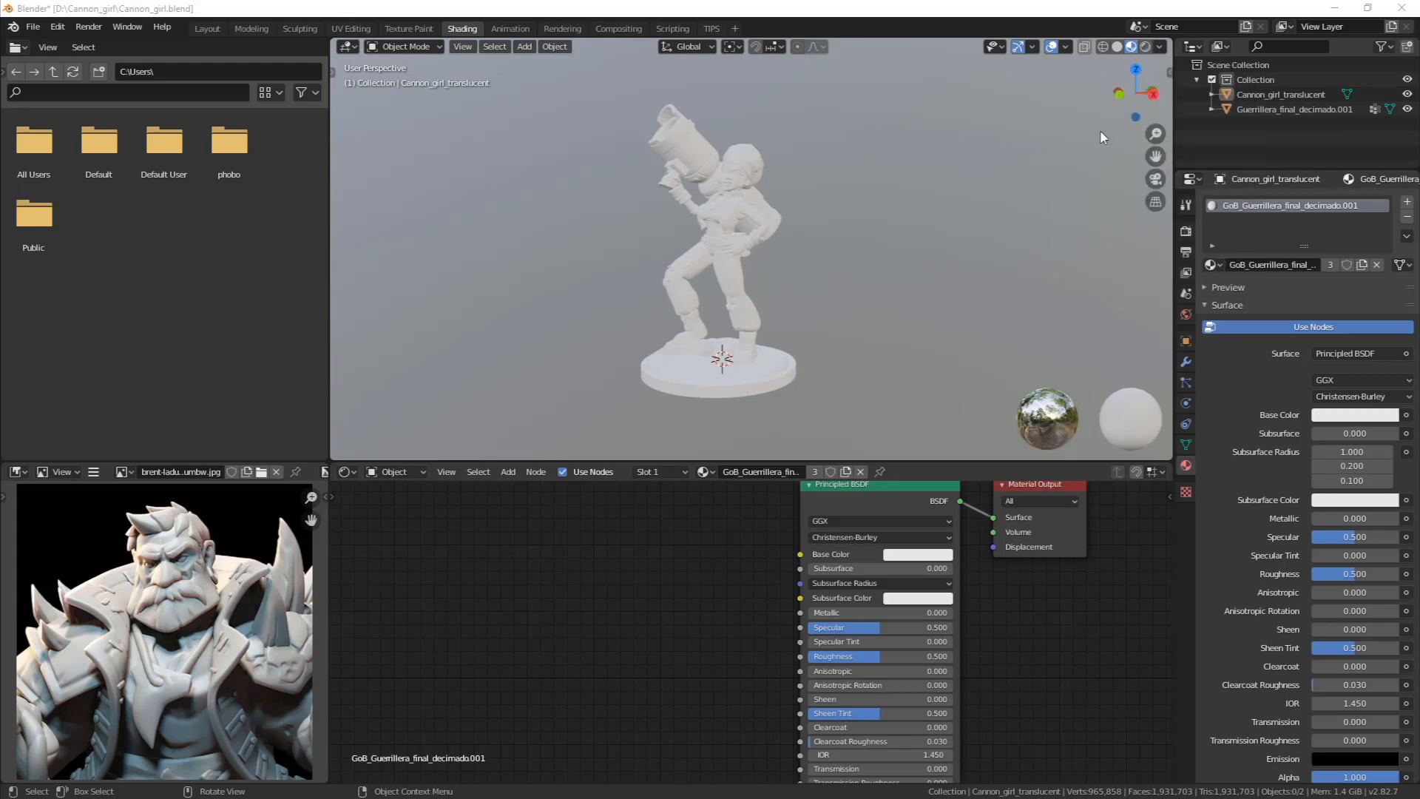
click(1160, 47)
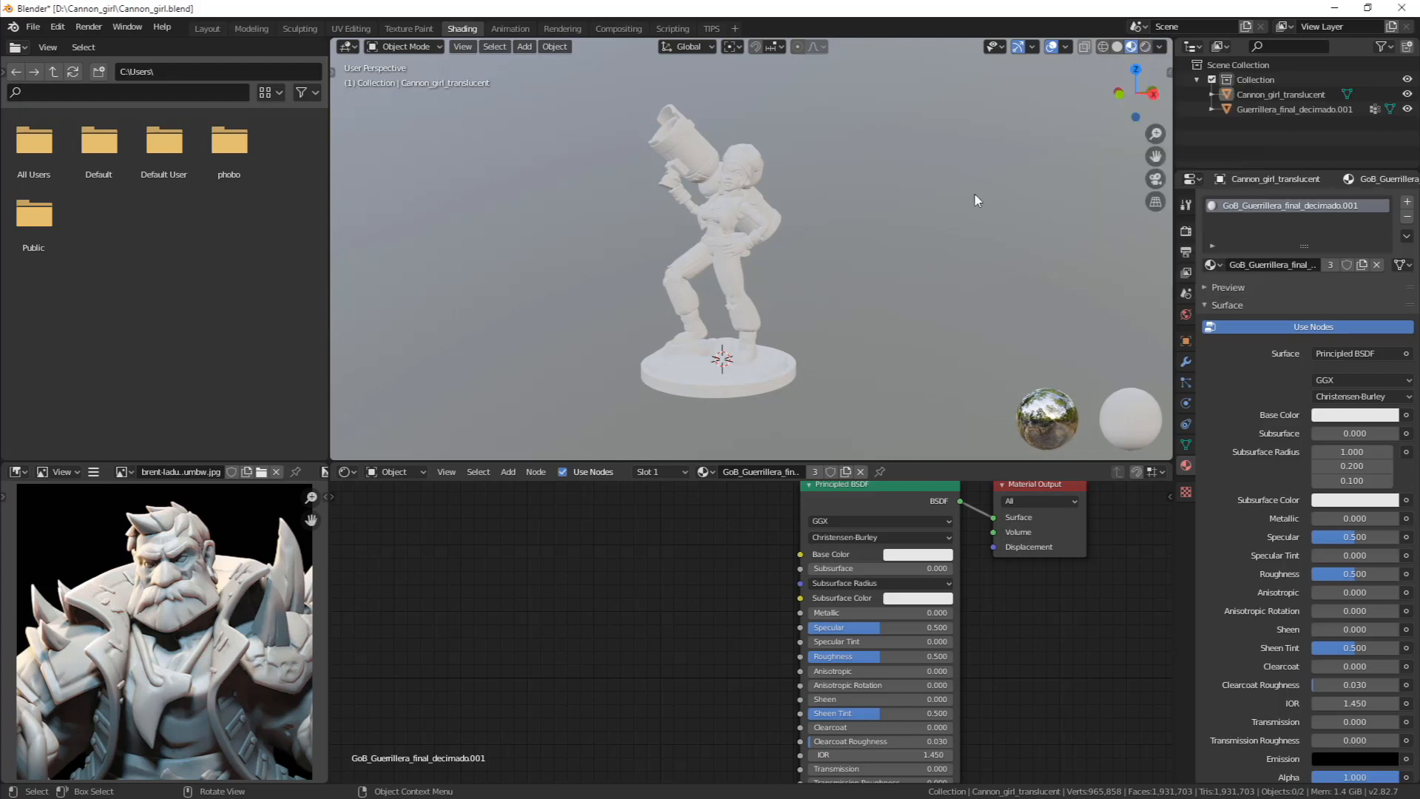
click(1145, 47)
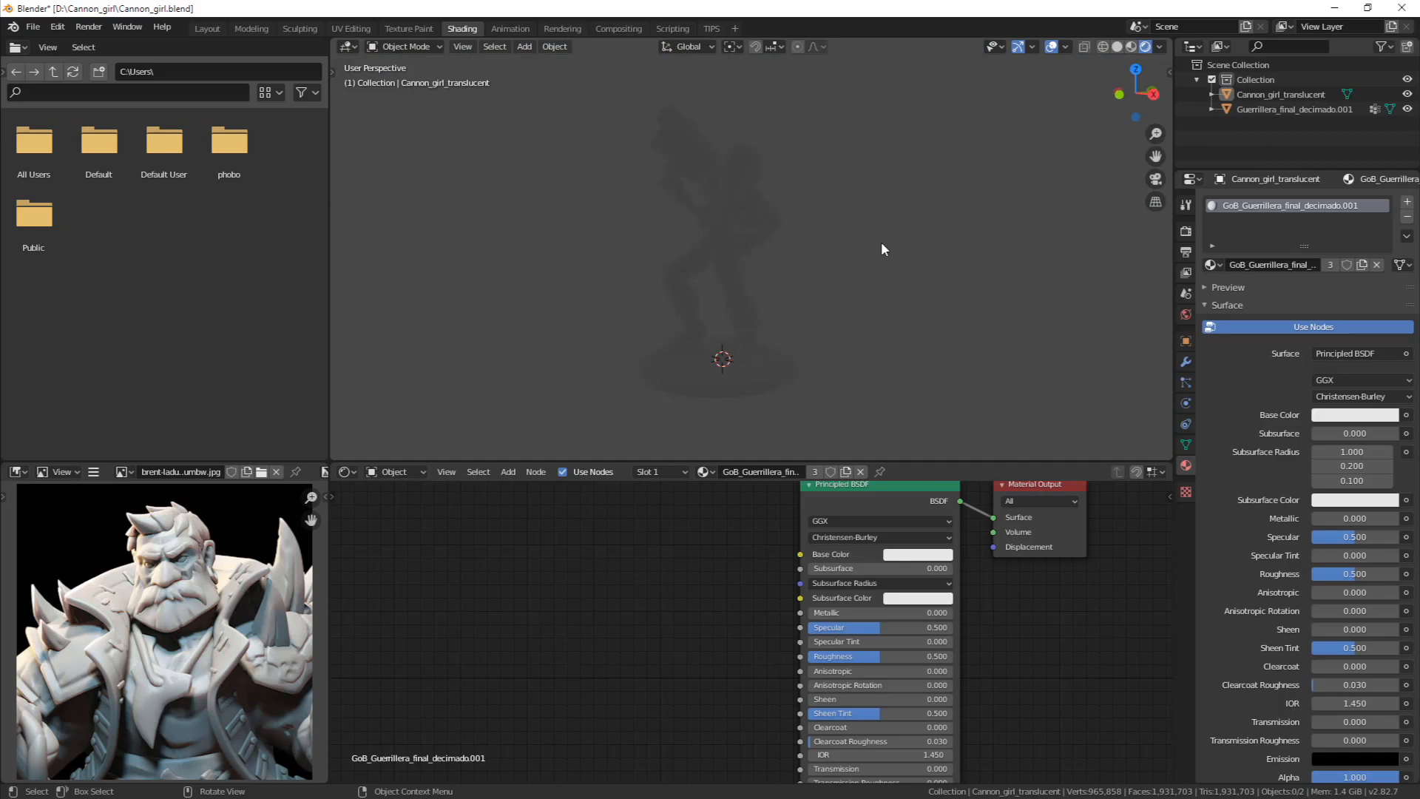
click(1128, 46)
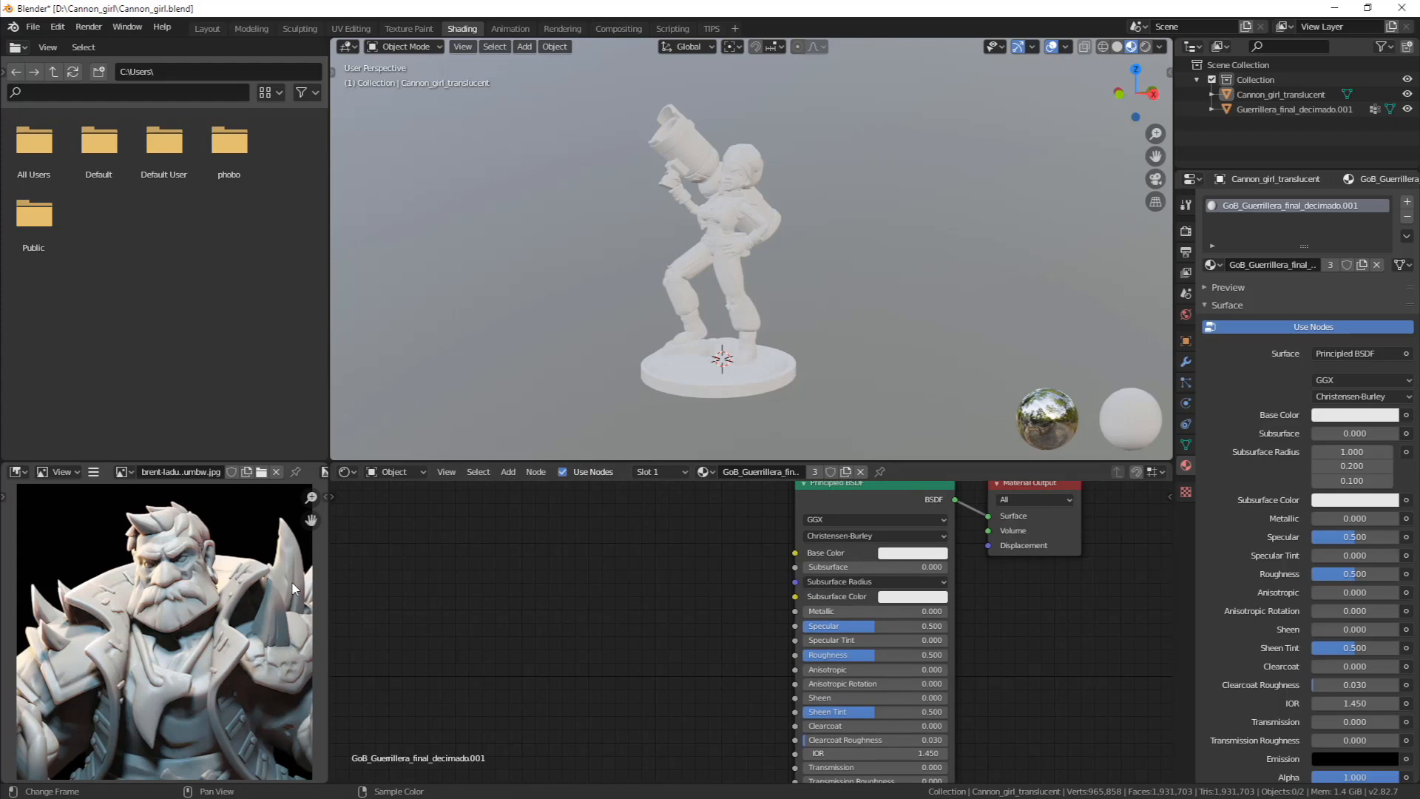
Examine the lighting and surface colours on the head, beard and coat of the reference character
scroll(199, 579, up, 5)
scroll(163, 622, down, 2)
middle_drag(198, 579, 169, 674)
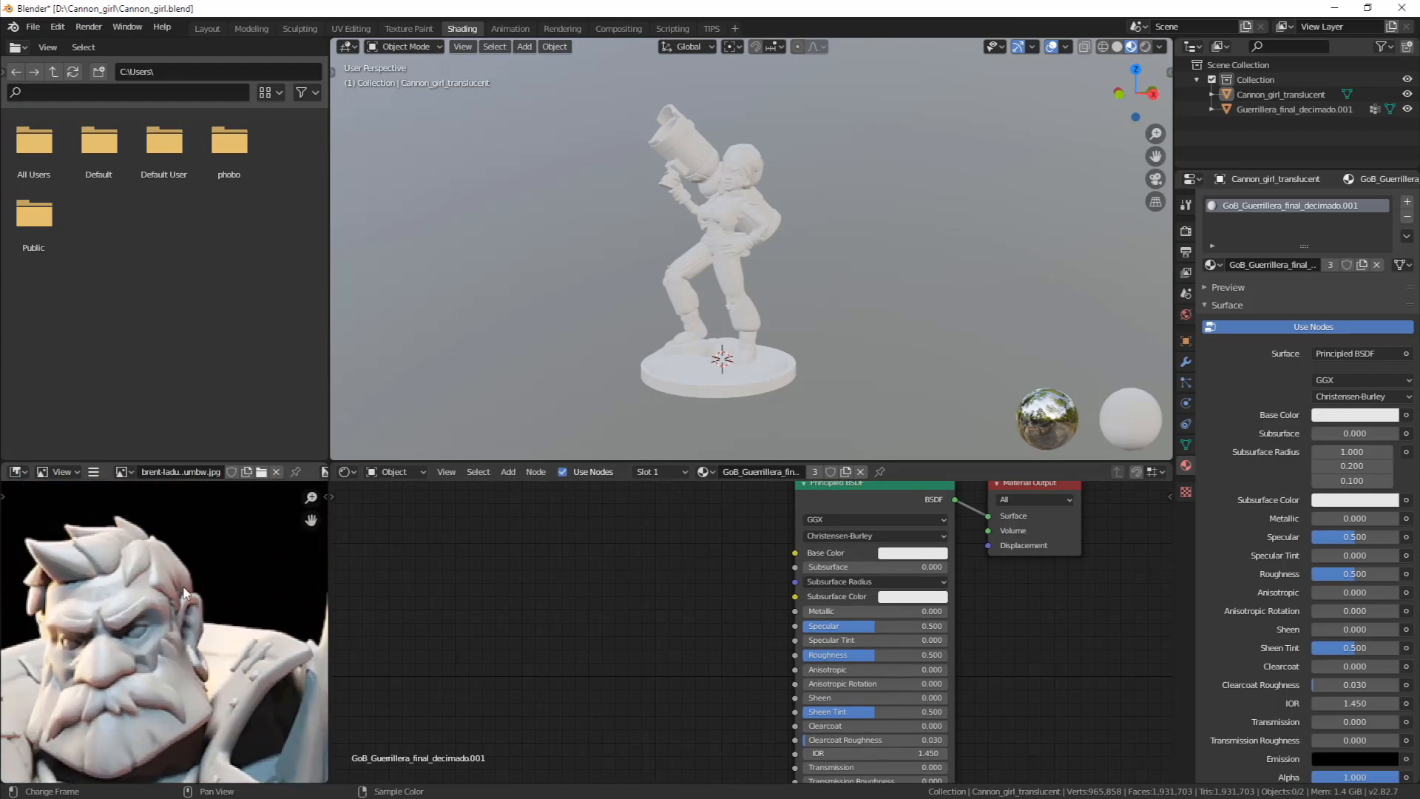
middle_drag(183, 539, 221, 527)
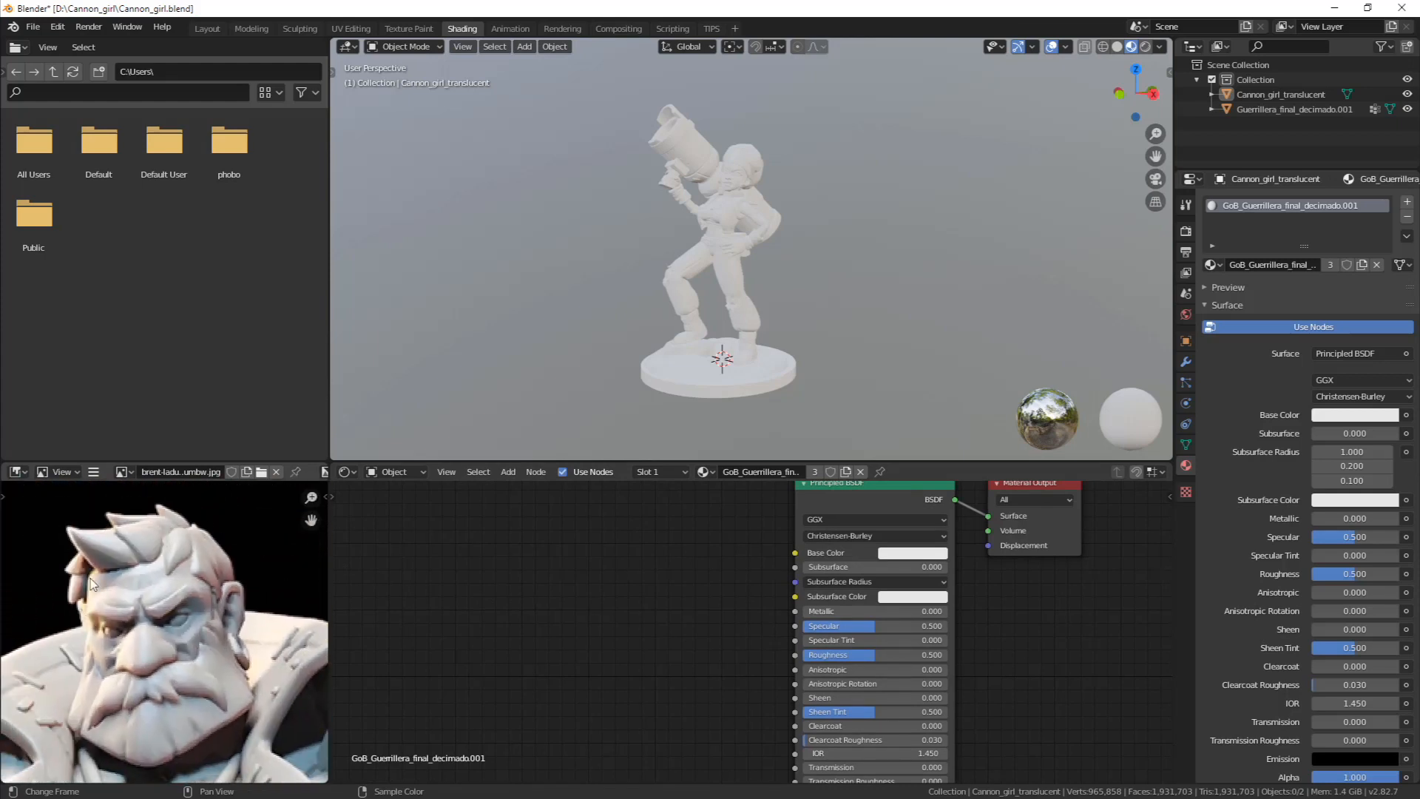
middle_drag(99, 592, 96, 575)
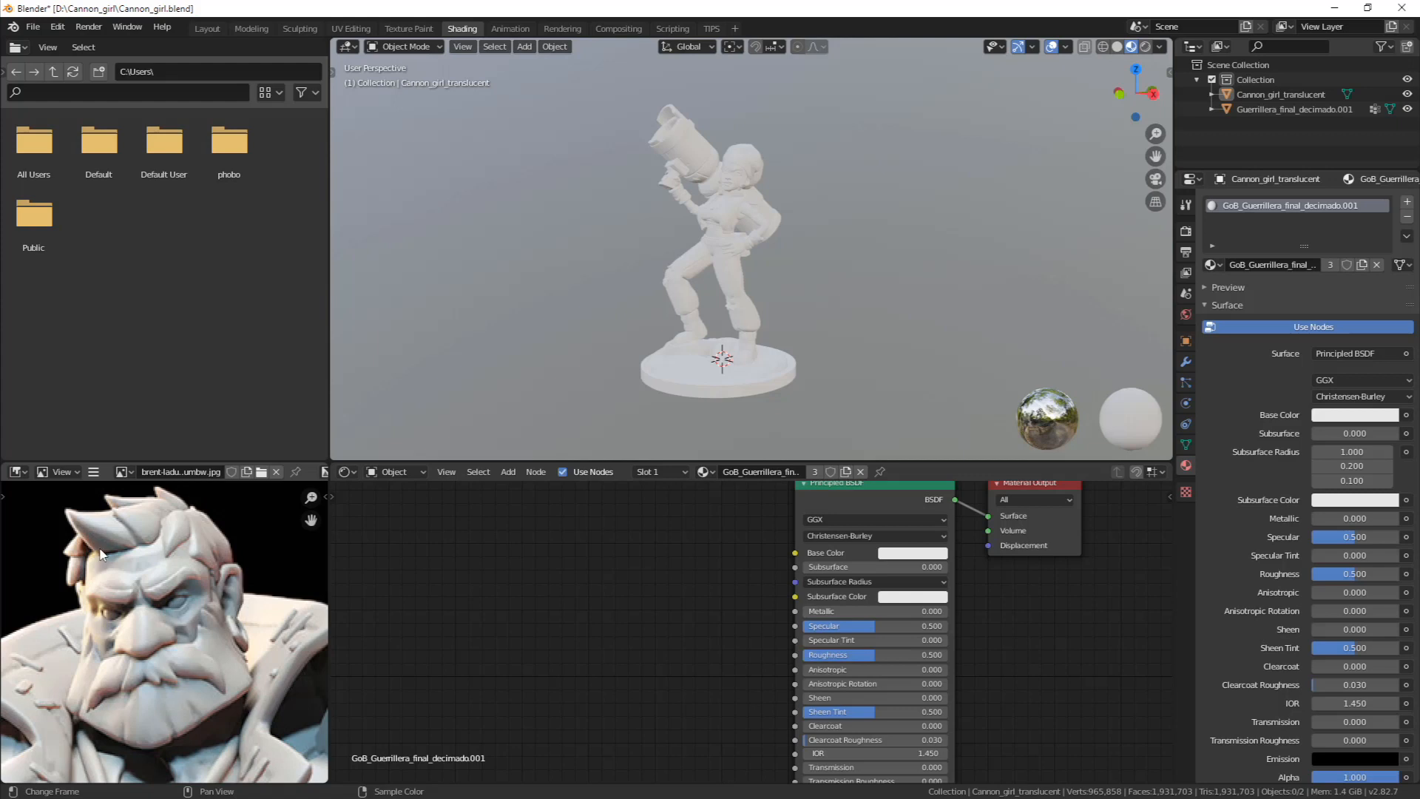
middle_drag(520, 601, 523, 637)
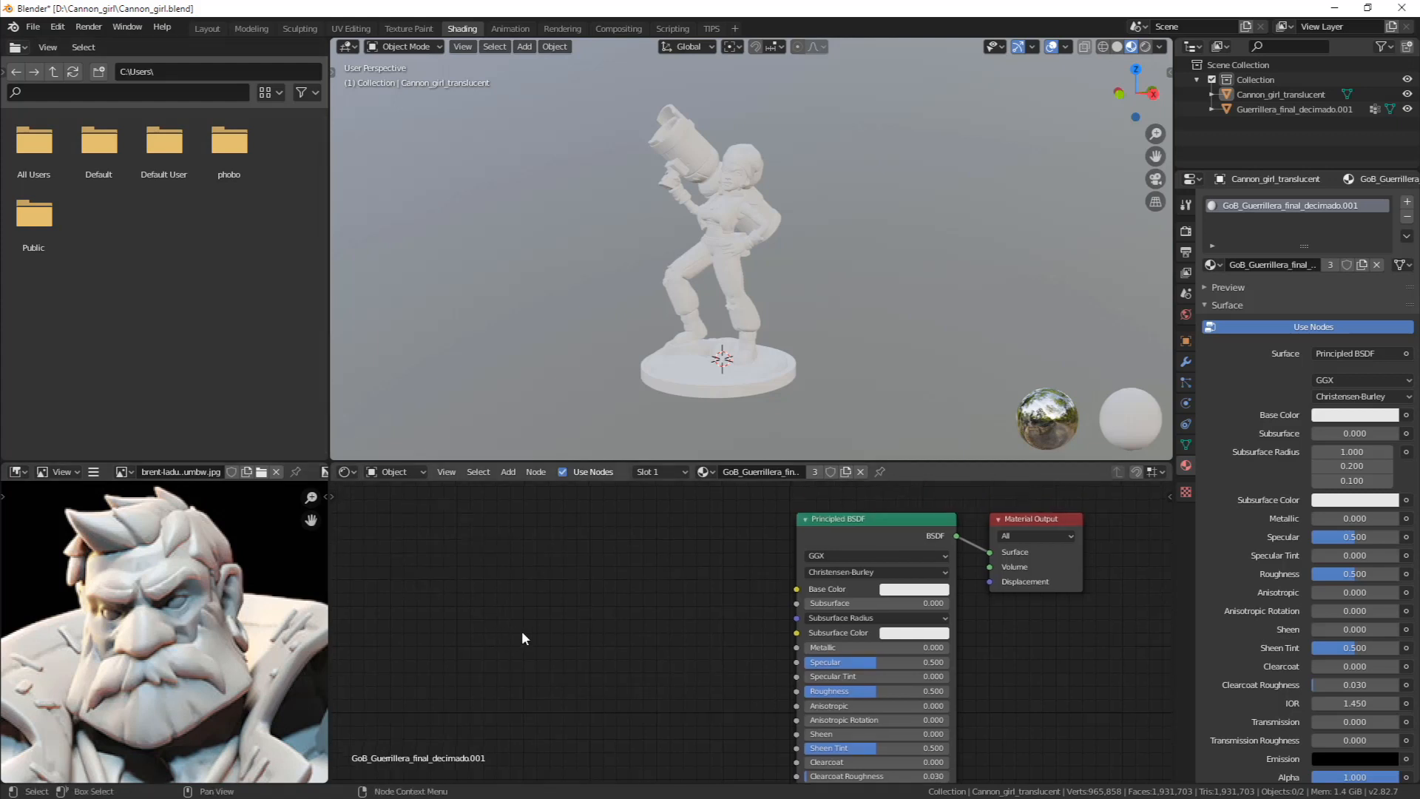
scroll(224, 578, down, 2)
middle_drag(207, 568, 169, 530)
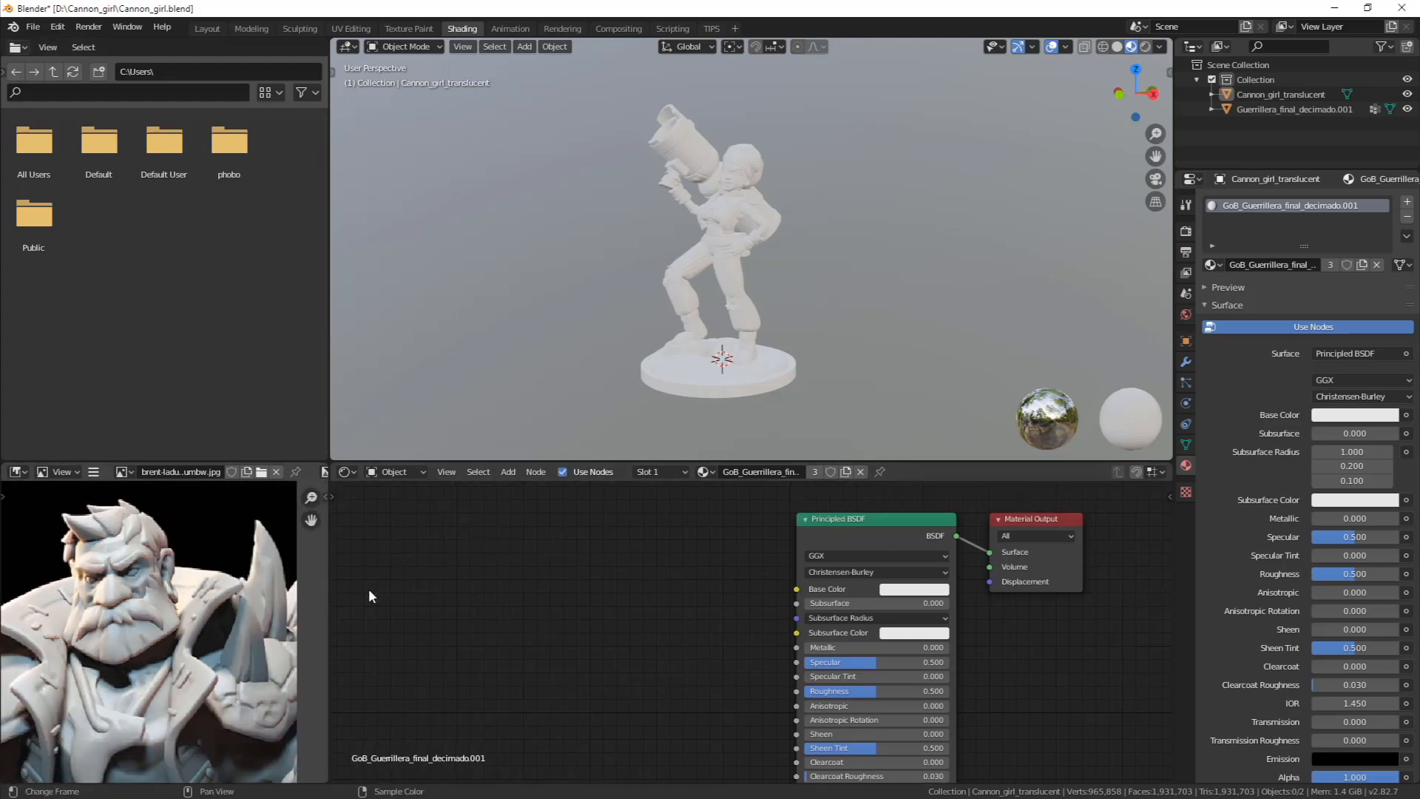
Set the Principled BSDF's Base Color by sampling light grey tones from the coat in the reference image
middle_drag(708, 567, 727, 526)
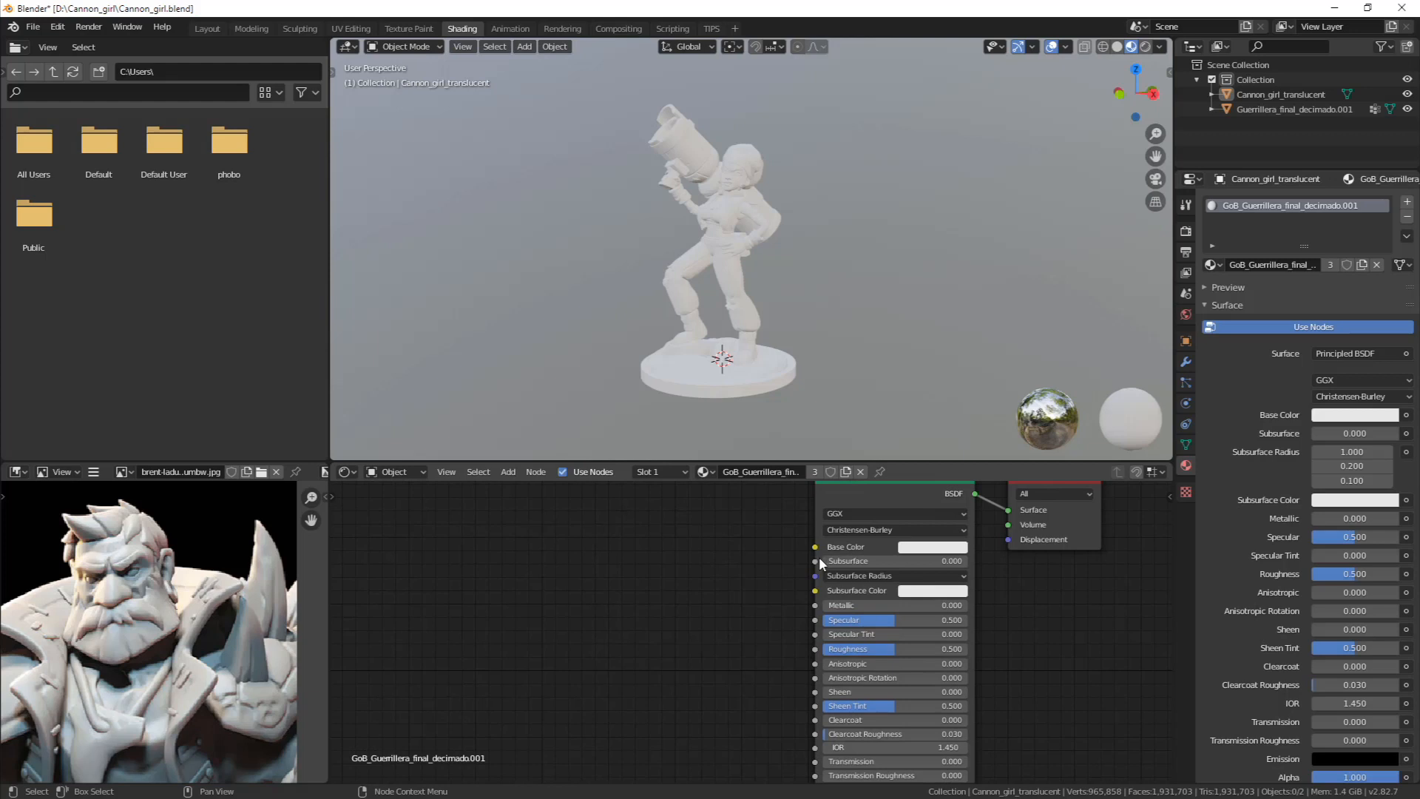
click(929, 548)
click(1011, 489)
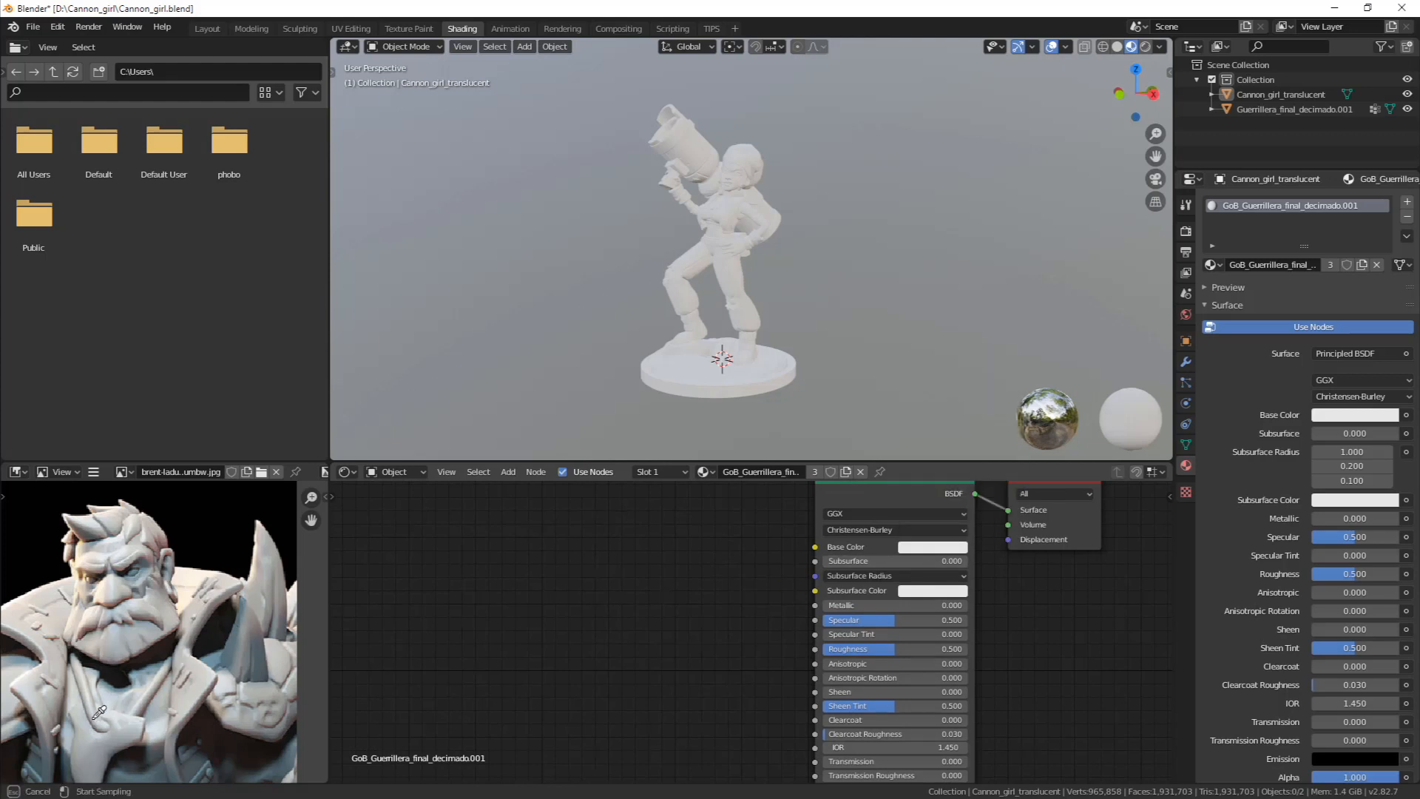
click(63, 605)
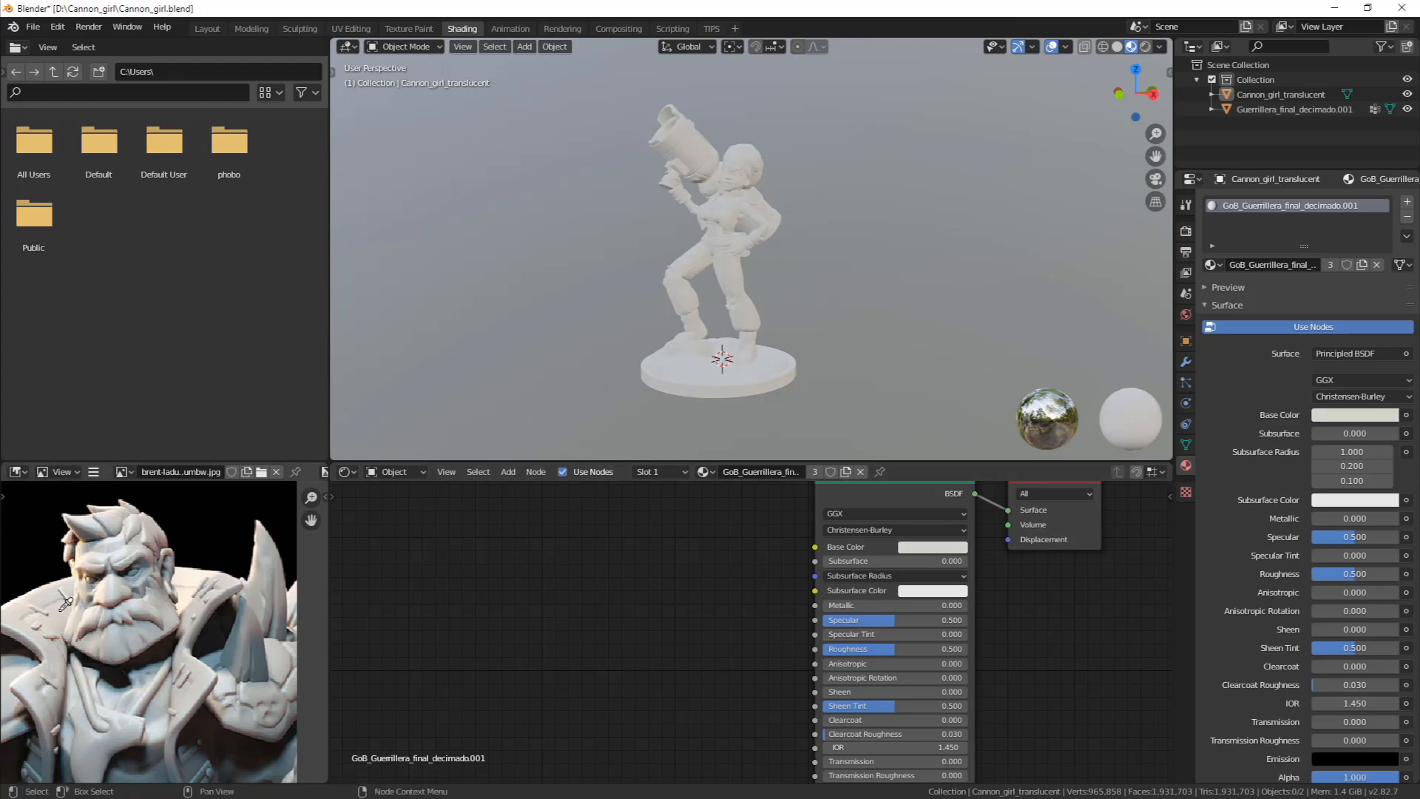
click(927, 552)
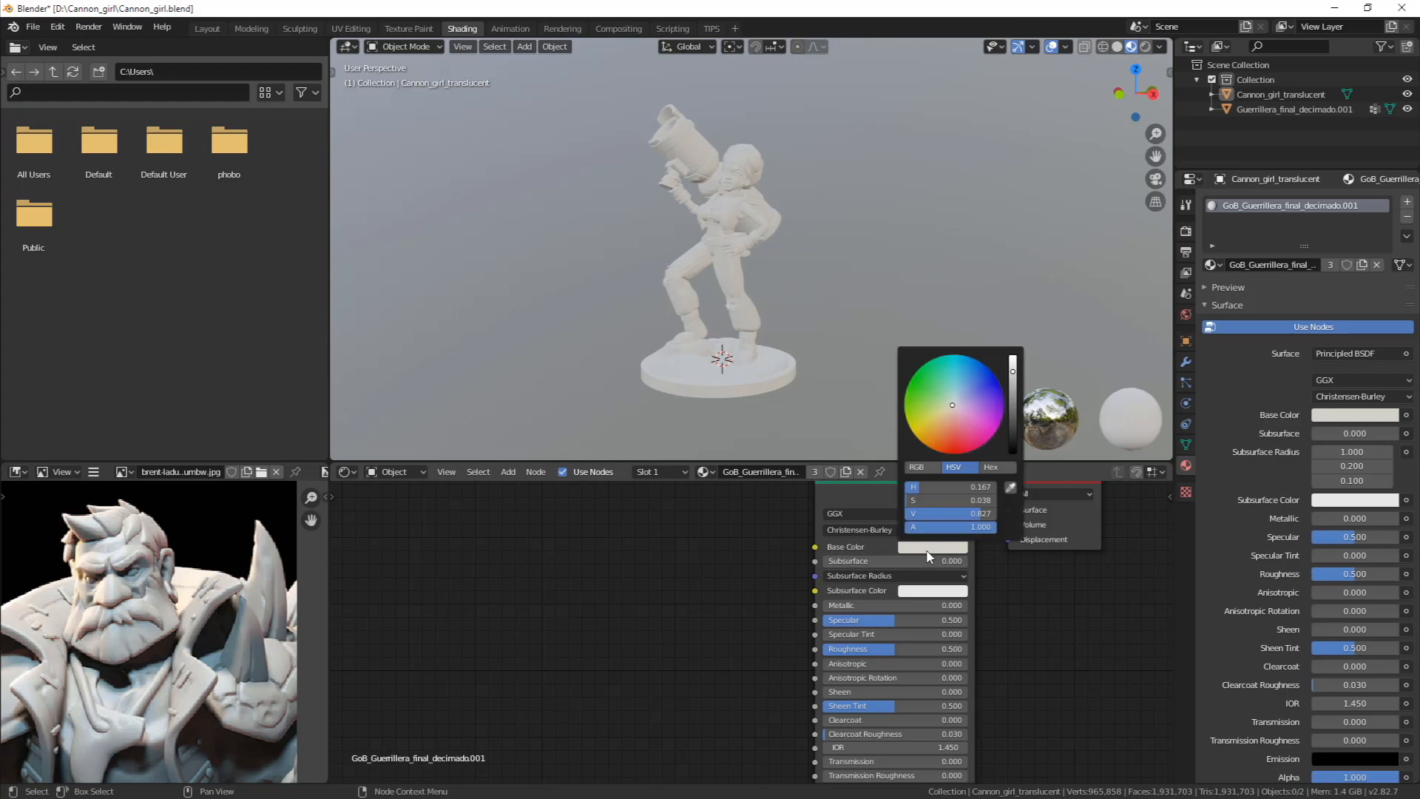
click(1011, 488)
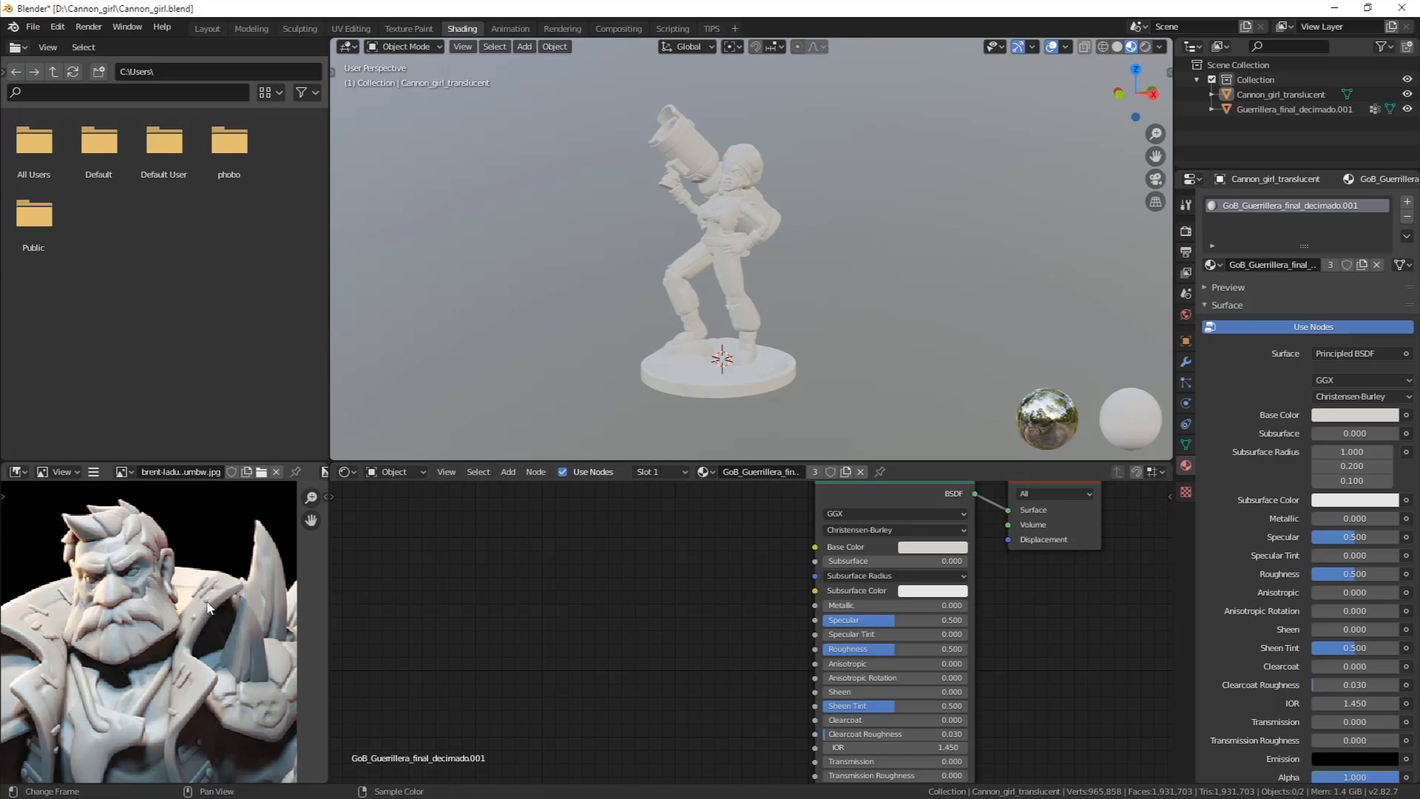
click(217, 599)
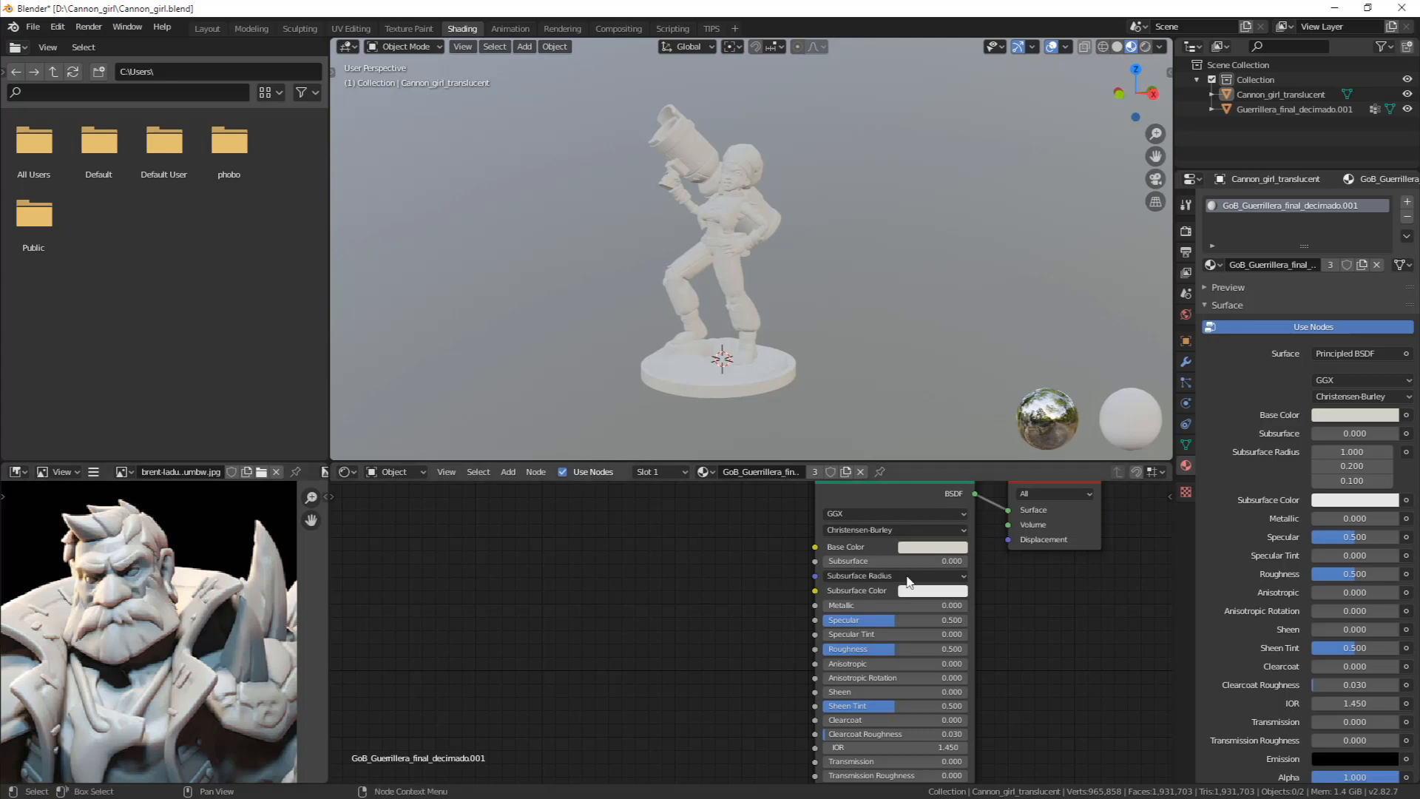
key(e)
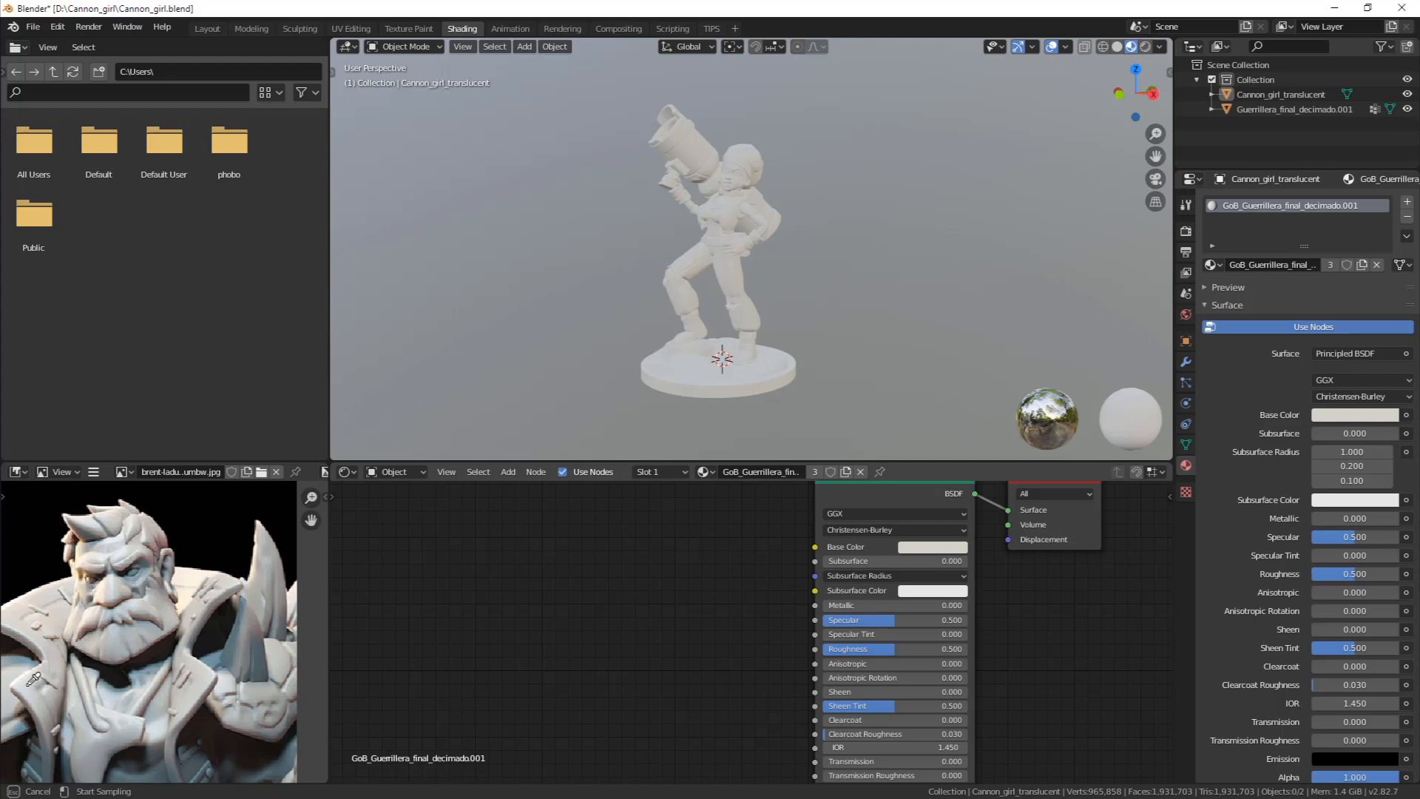
click(30, 683)
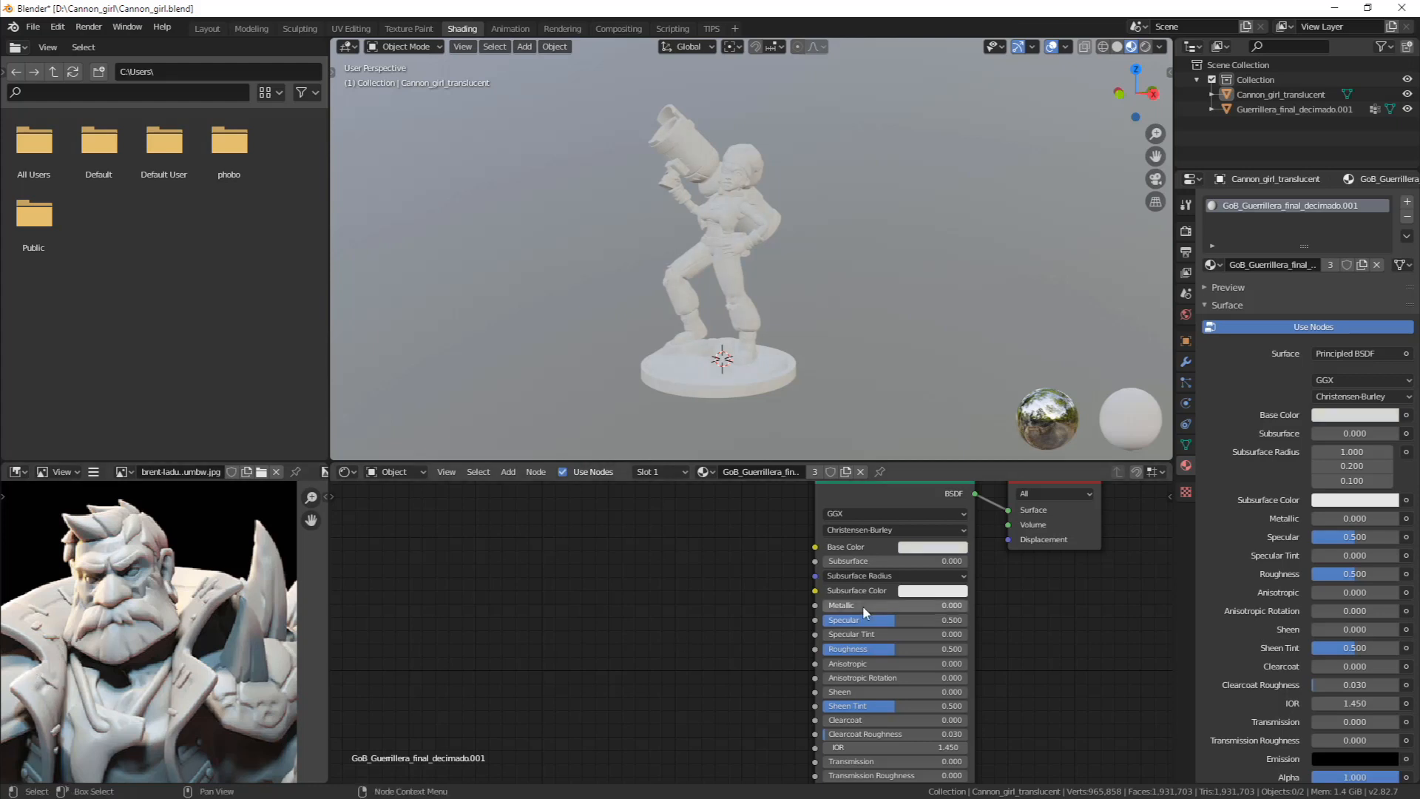
Try the blue-sky field environment for the preview lighting, and switch it to the grey city environment
middle_drag(863, 606, 816, 681)
scroll(867, 636, up, 1)
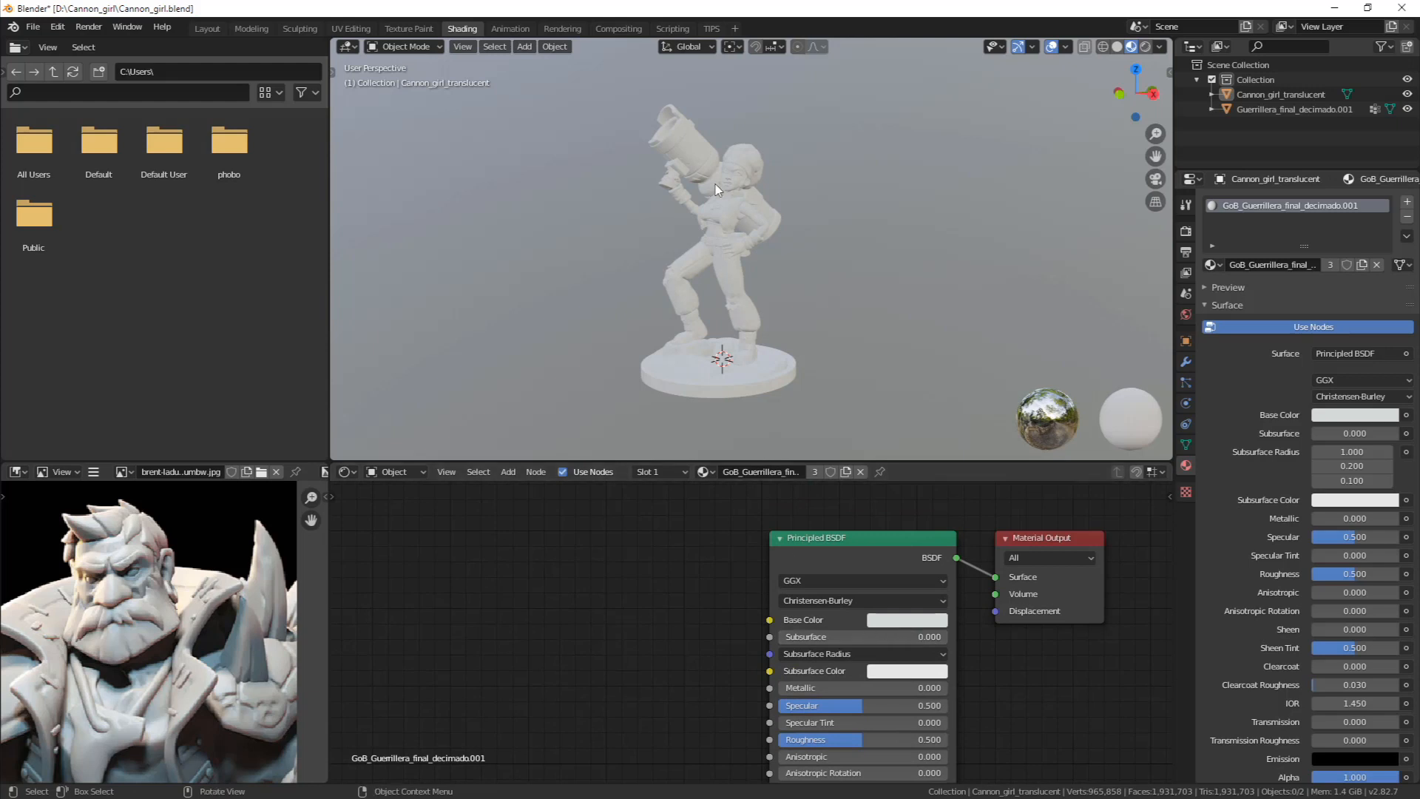
middle_drag(908, 624, 867, 649)
scroll(867, 650, up, 1)
scroll(710, 197, up, 3)
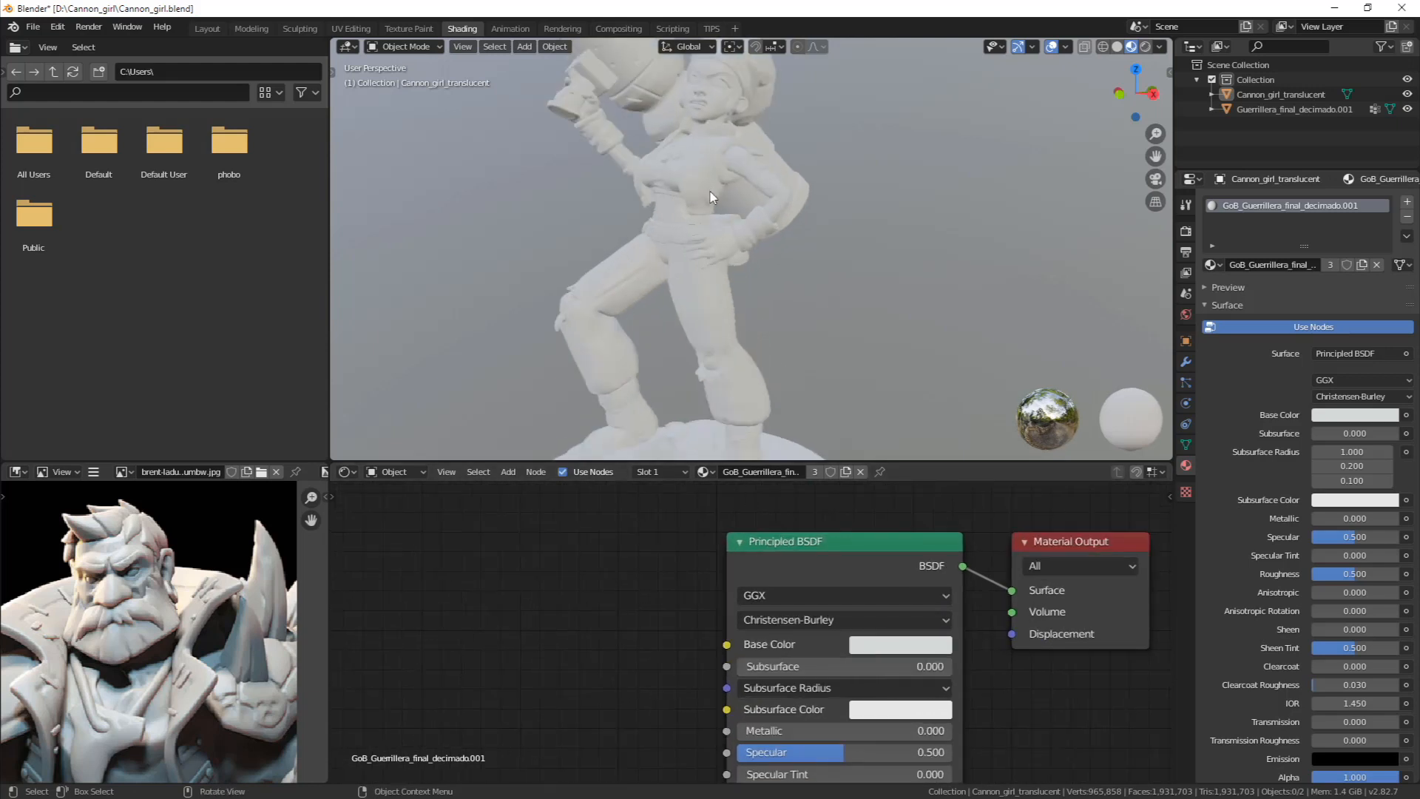
scroll(708, 207, up, 1)
click(1160, 46)
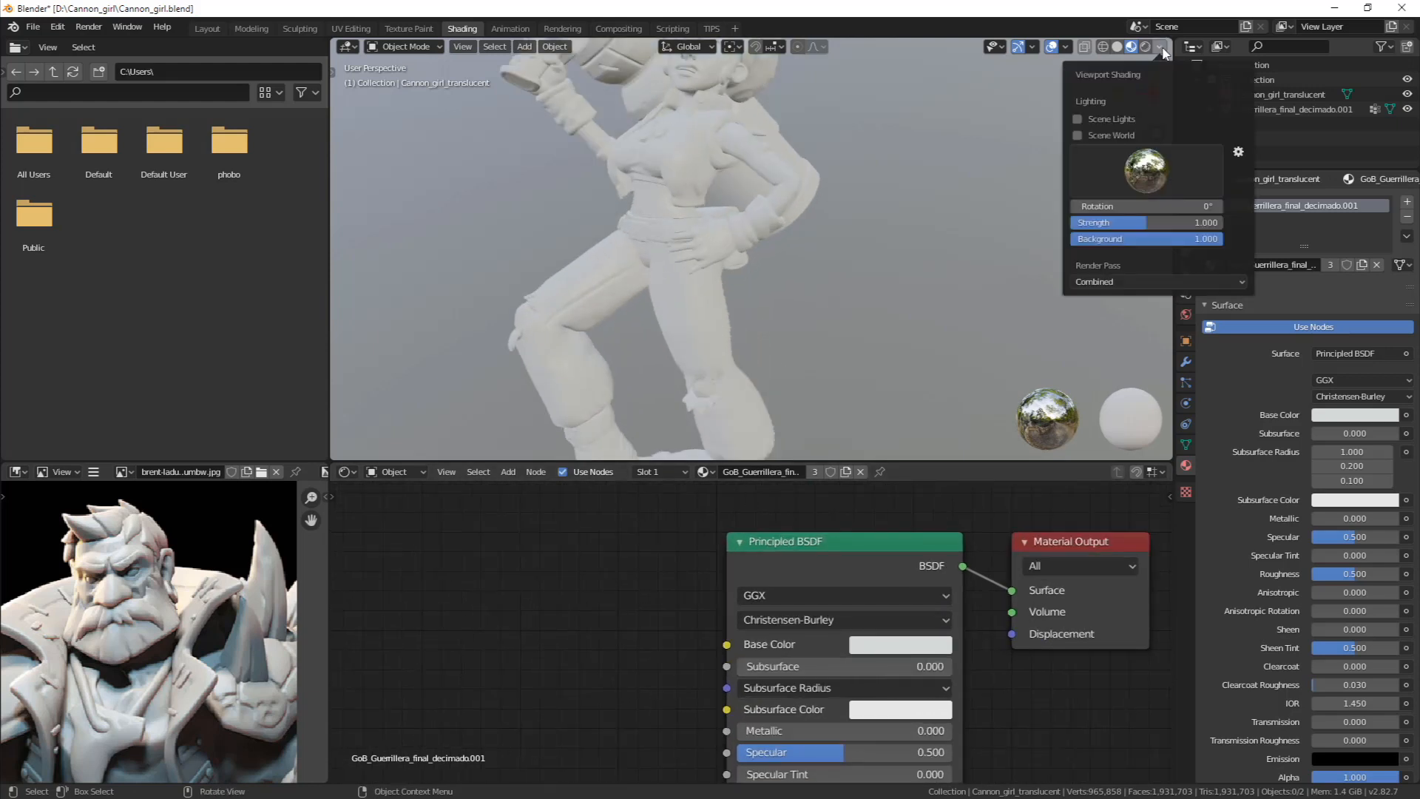
click(1167, 172)
click(1160, 226)
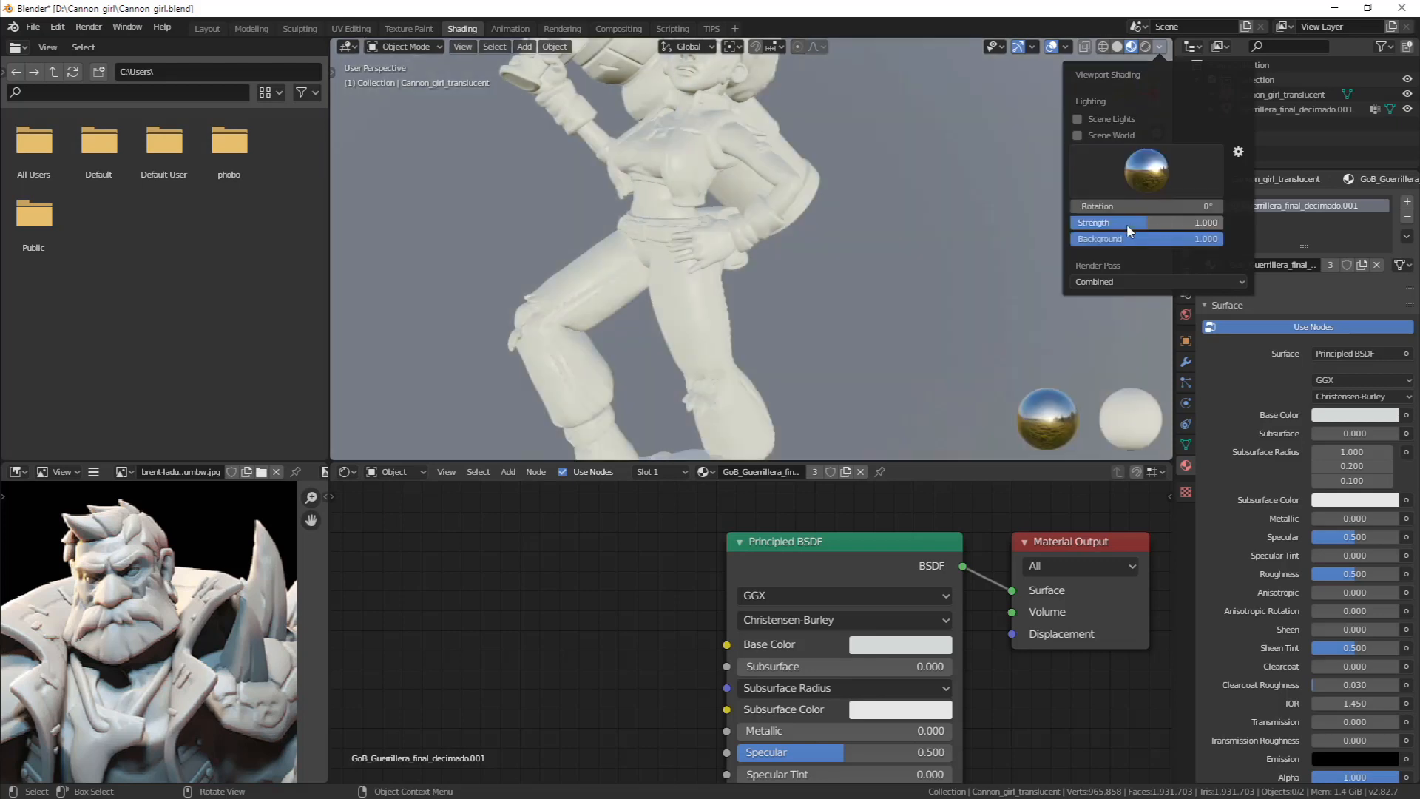
click(1173, 171)
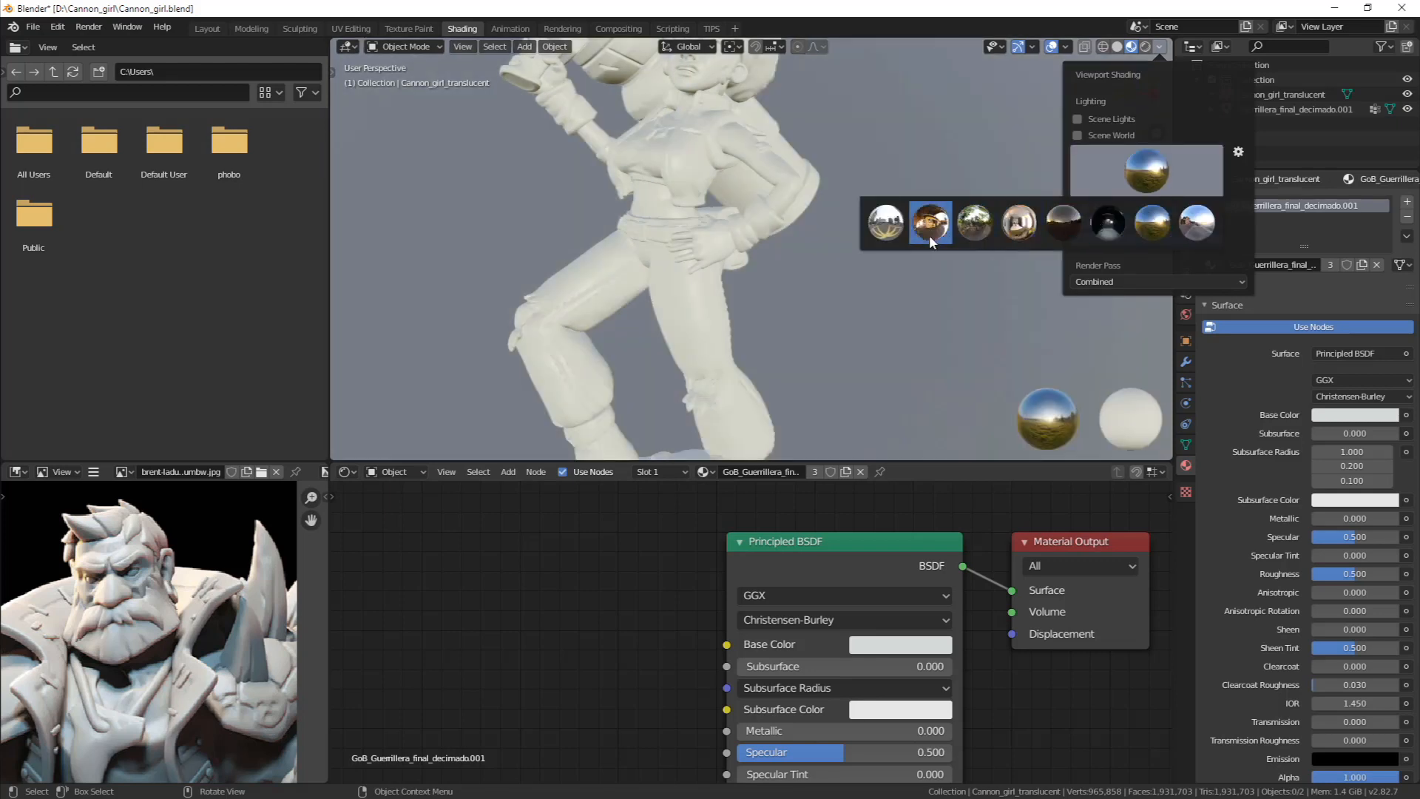
click(885, 222)
Lower the strength of the viewport's environment lighting to 0.635
scroll(740, 235, down, 3)
shift+middle_drag(664, 199, 718, 238)
click(1159, 46)
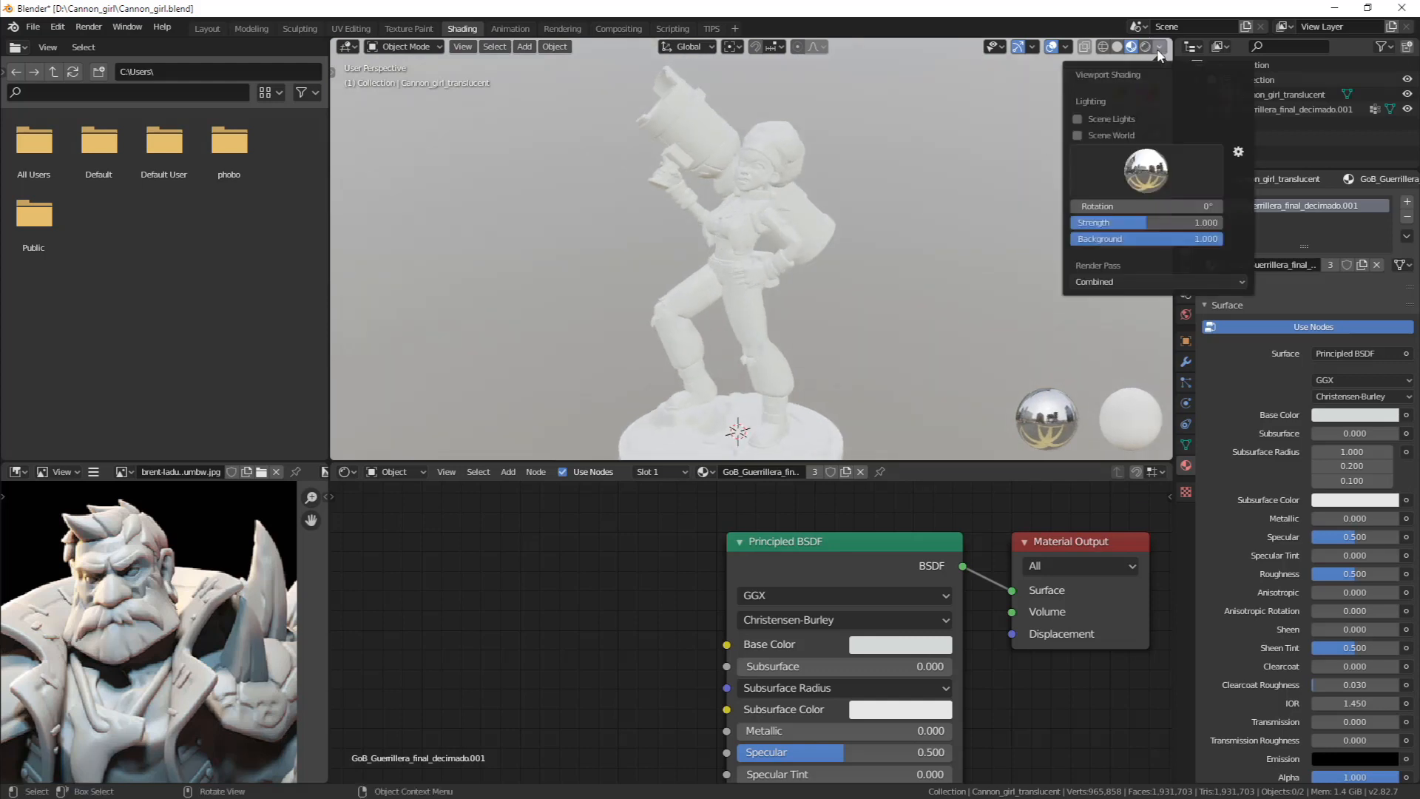
drag(1149, 222, 1120, 222)
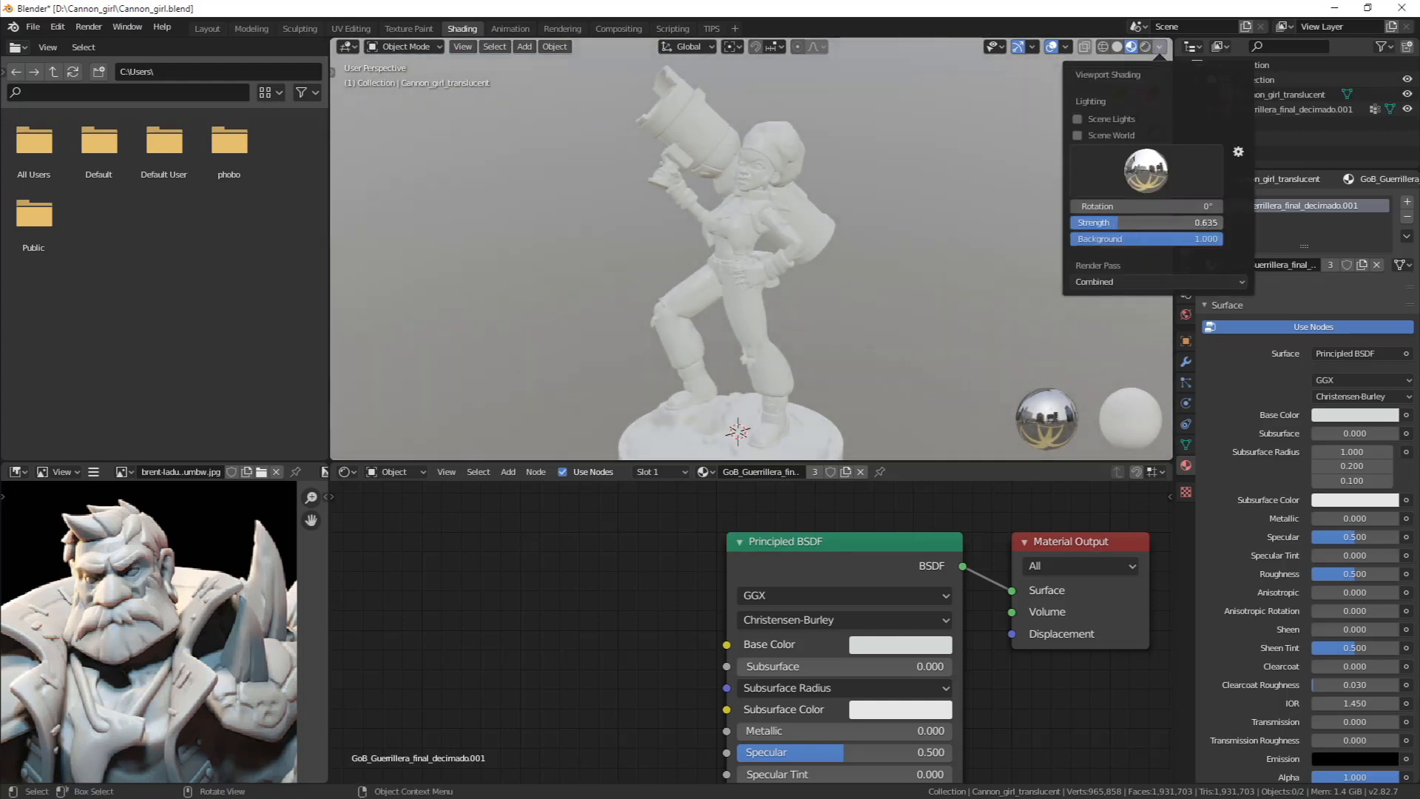
scroll(722, 223, up, 4)
middle_drag(722, 223, 779, 256)
Tint the Principled BSDF's Base Color pale lilac by setting its green value to 0.597
middle_drag(605, 608, 605, 511)
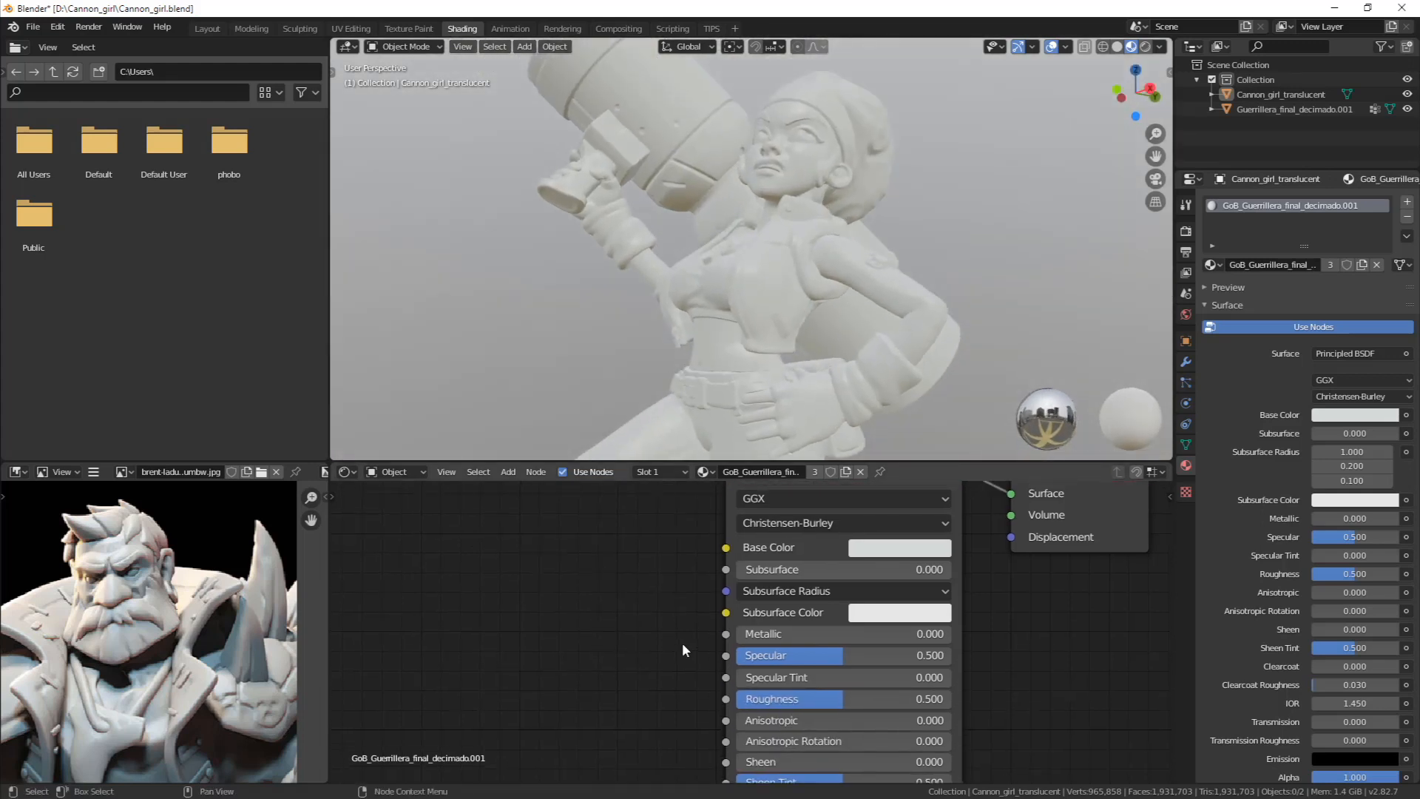
middle_drag(682, 642, 669, 603)
click(876, 511)
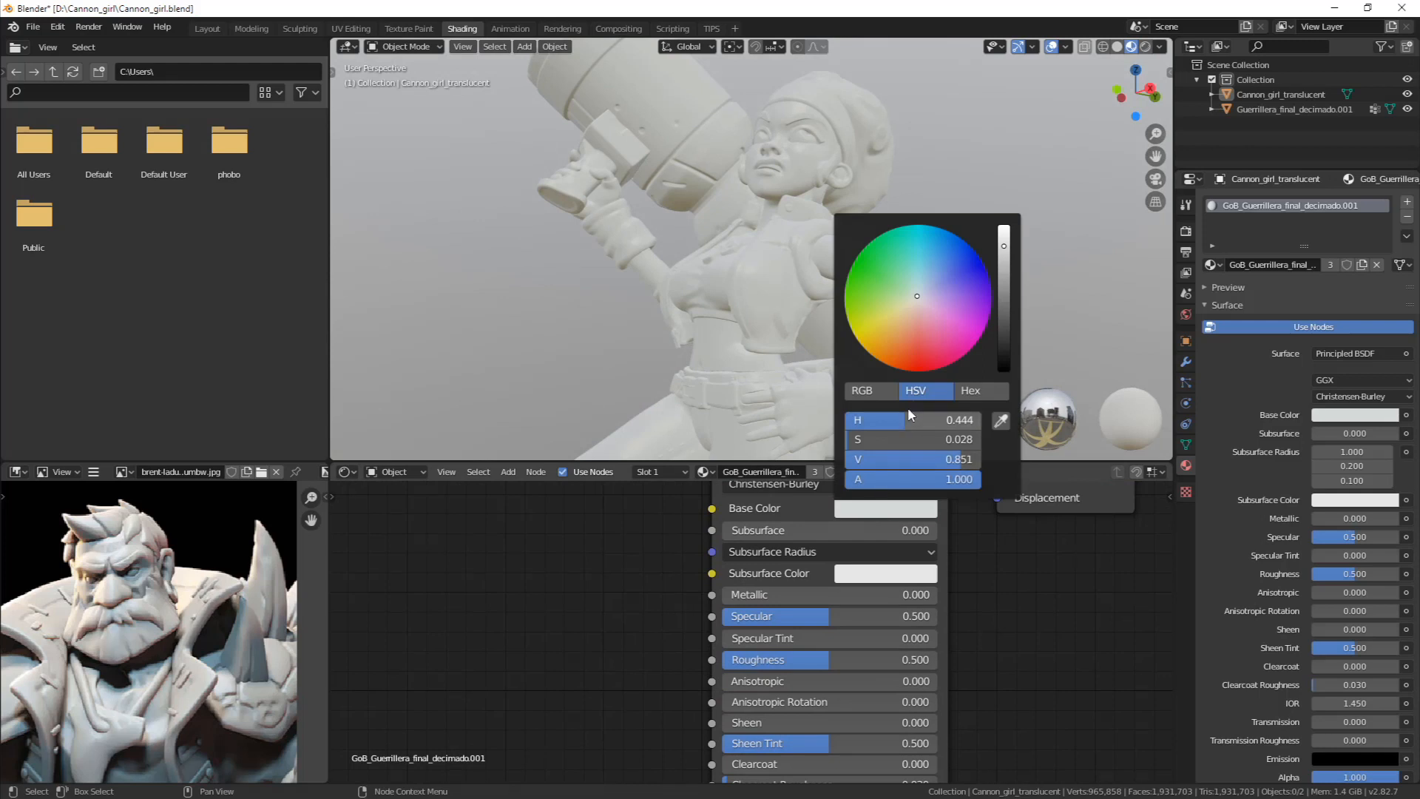
click(877, 390)
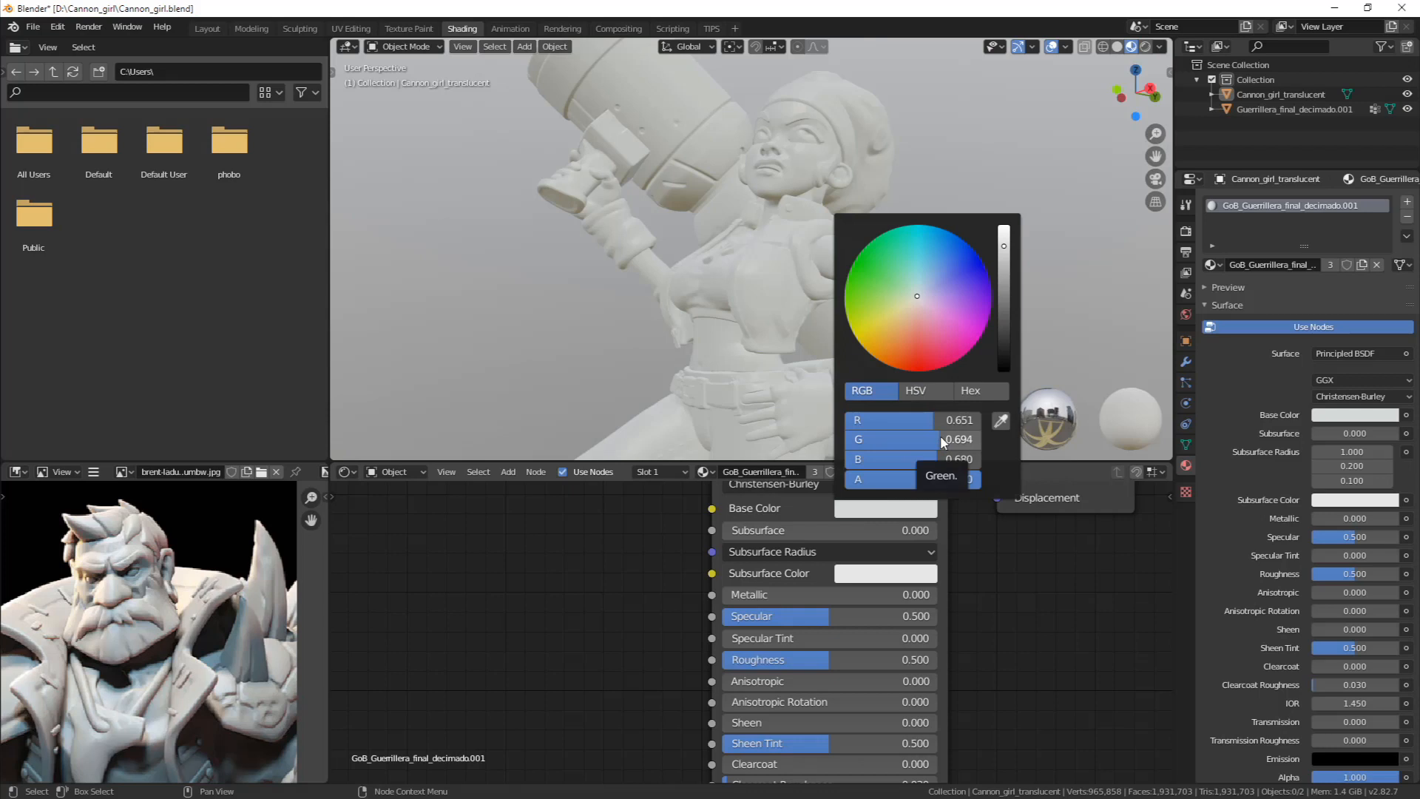
drag(939, 436, 921, 436)
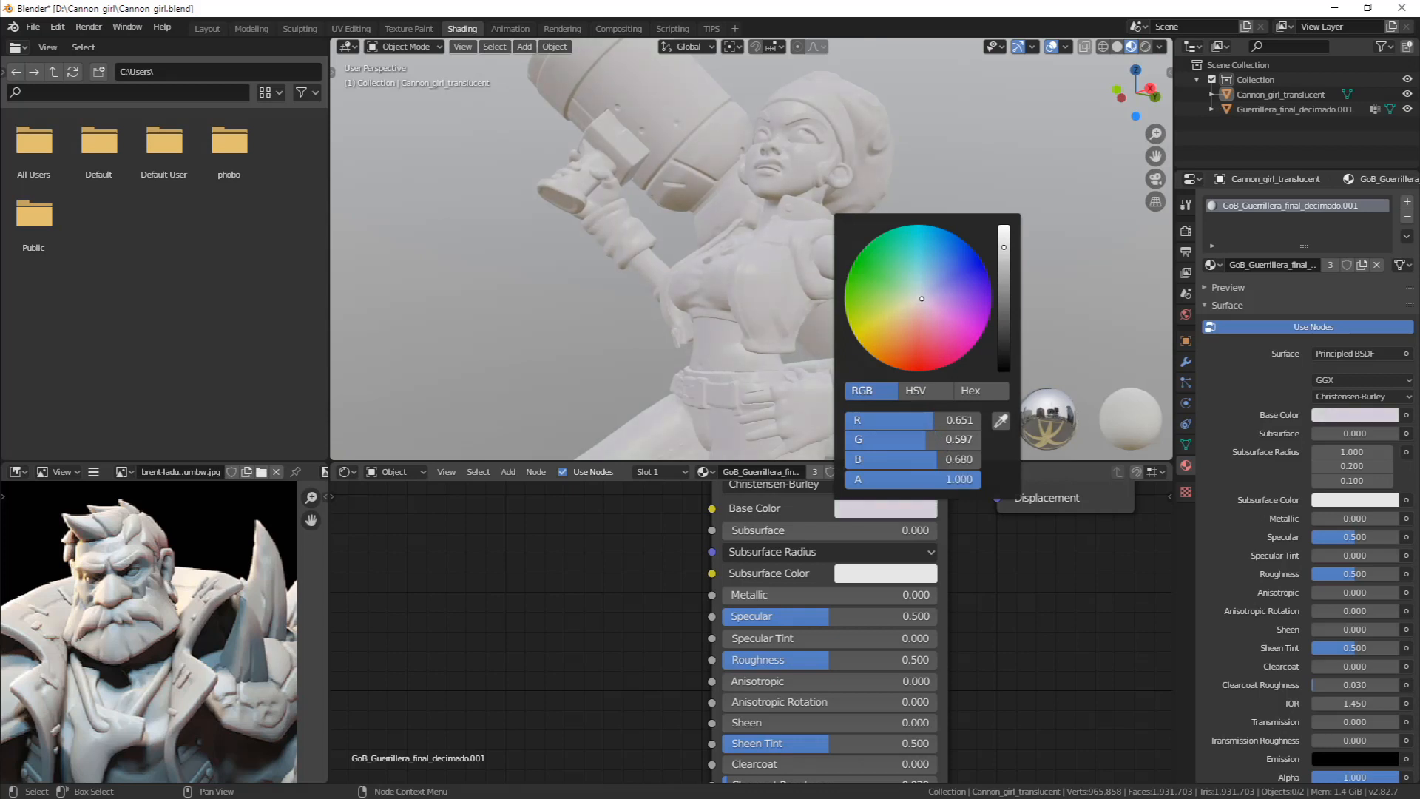
click(925, 419)
click(1047, 647)
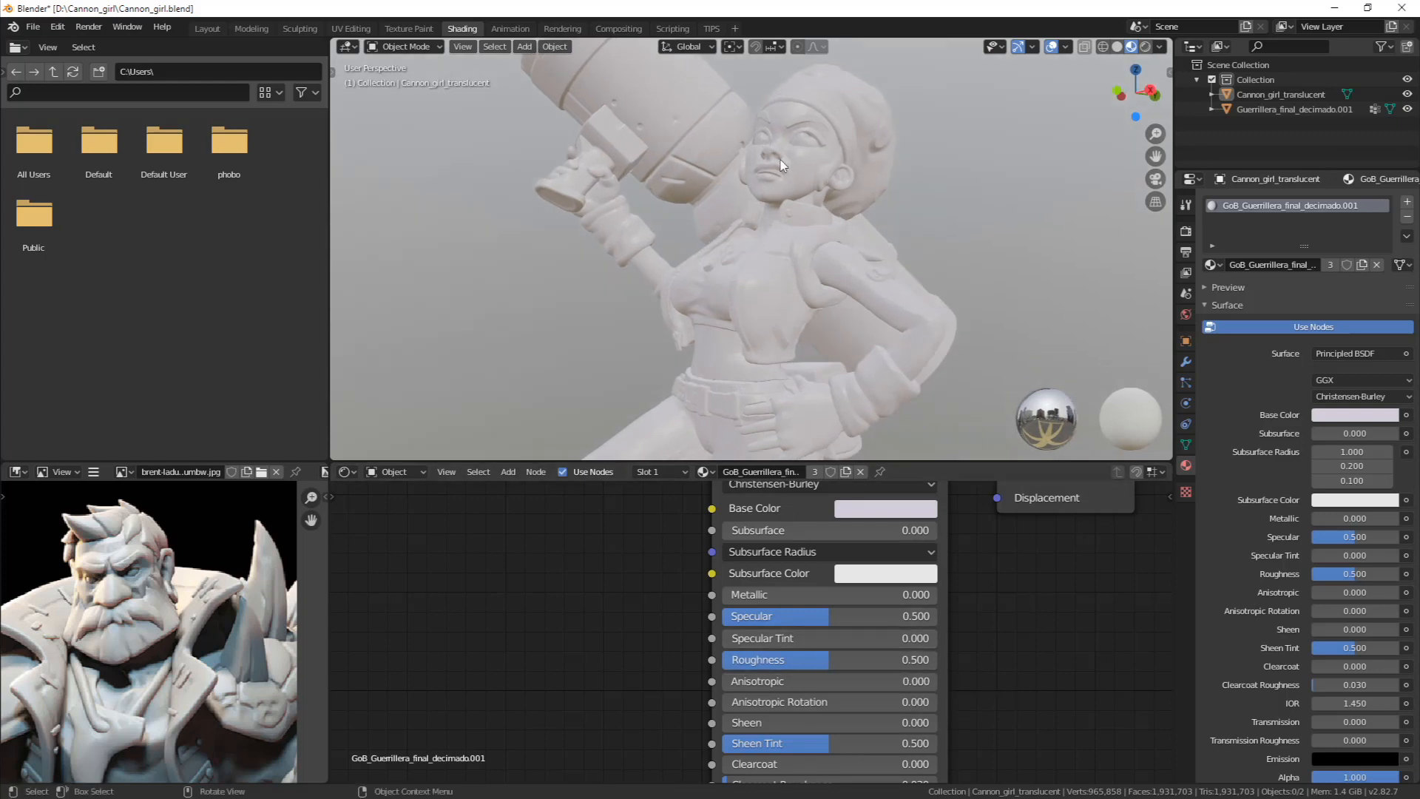
Examine the tinted material on the figure's face and on the full body from several angles
scroll(748, 231, up, 5)
middle_drag(748, 231, 782, 326)
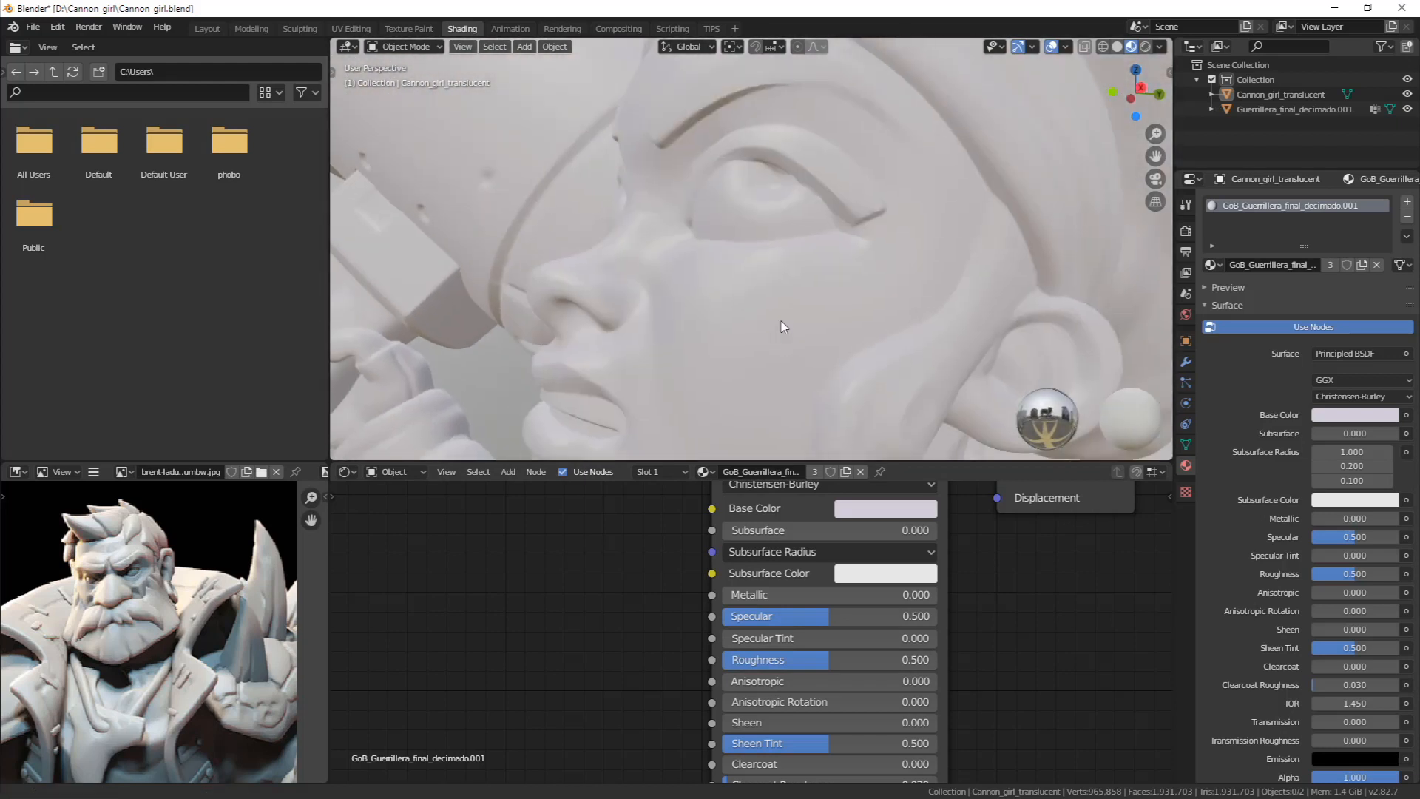
middle_drag(703, 266, 819, 314)
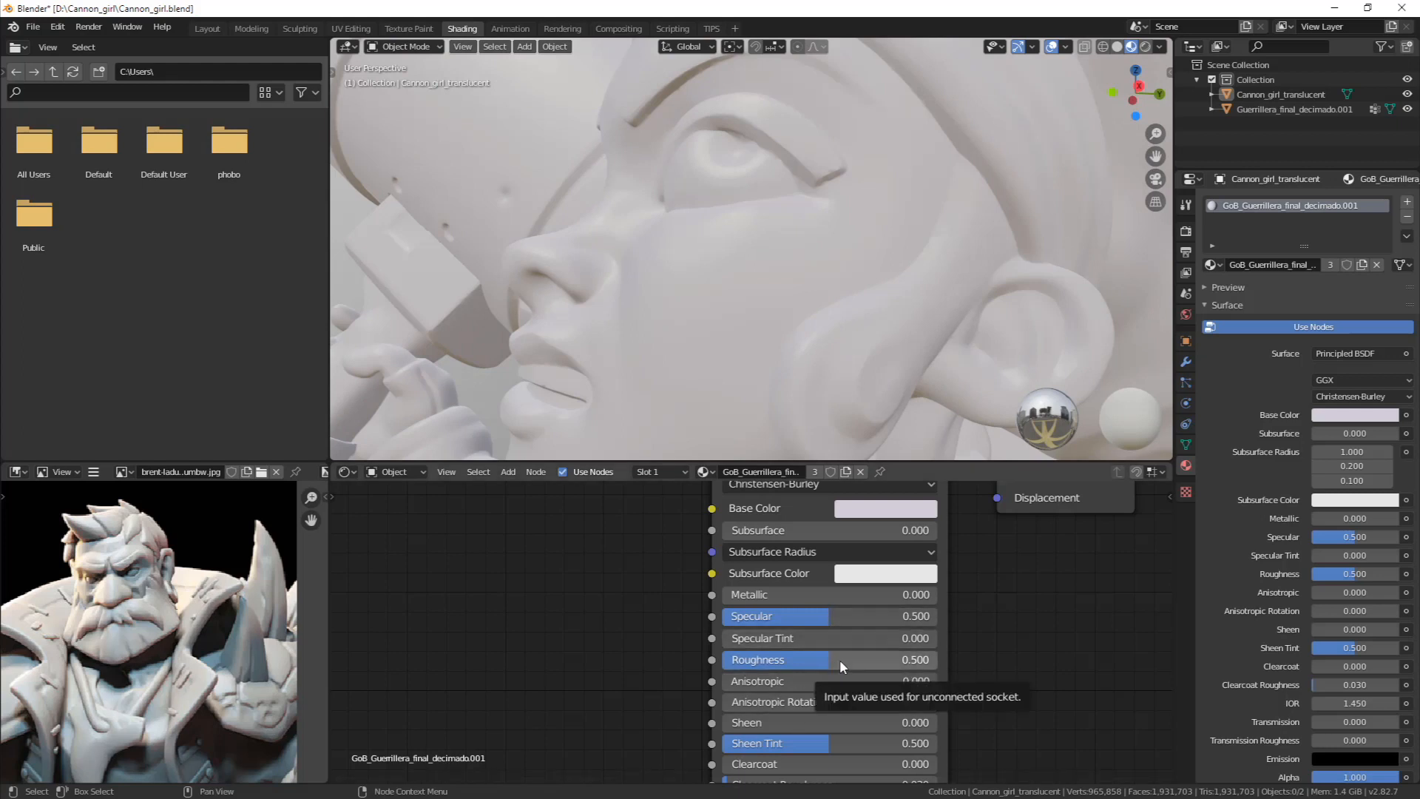
scroll(731, 211, up, 2)
middle_drag(731, 211, 786, 234)
scroll(757, 216, down, 4)
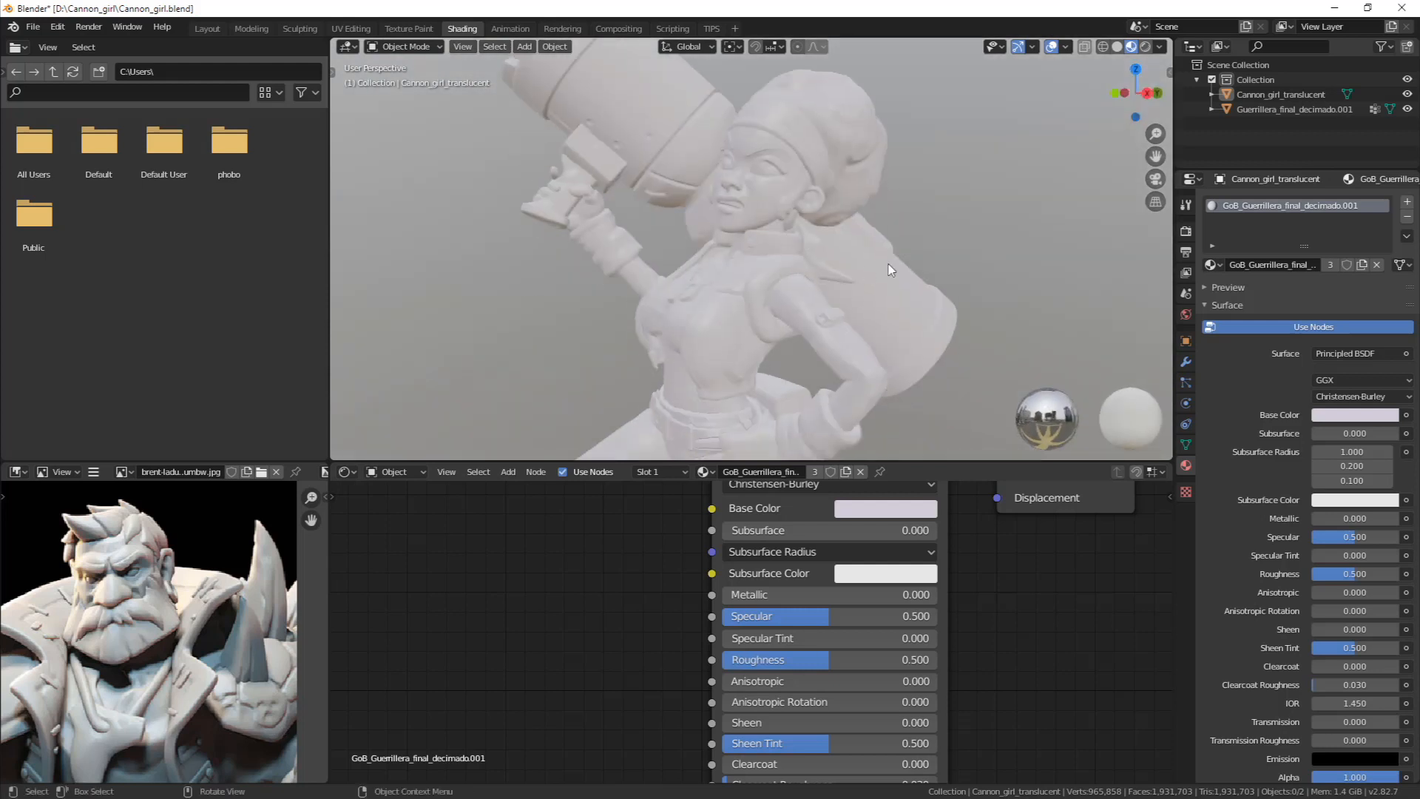
scroll(873, 275, down, 3)
middle_drag(843, 318, 860, 228)
scroll(840, 289, down, 3)
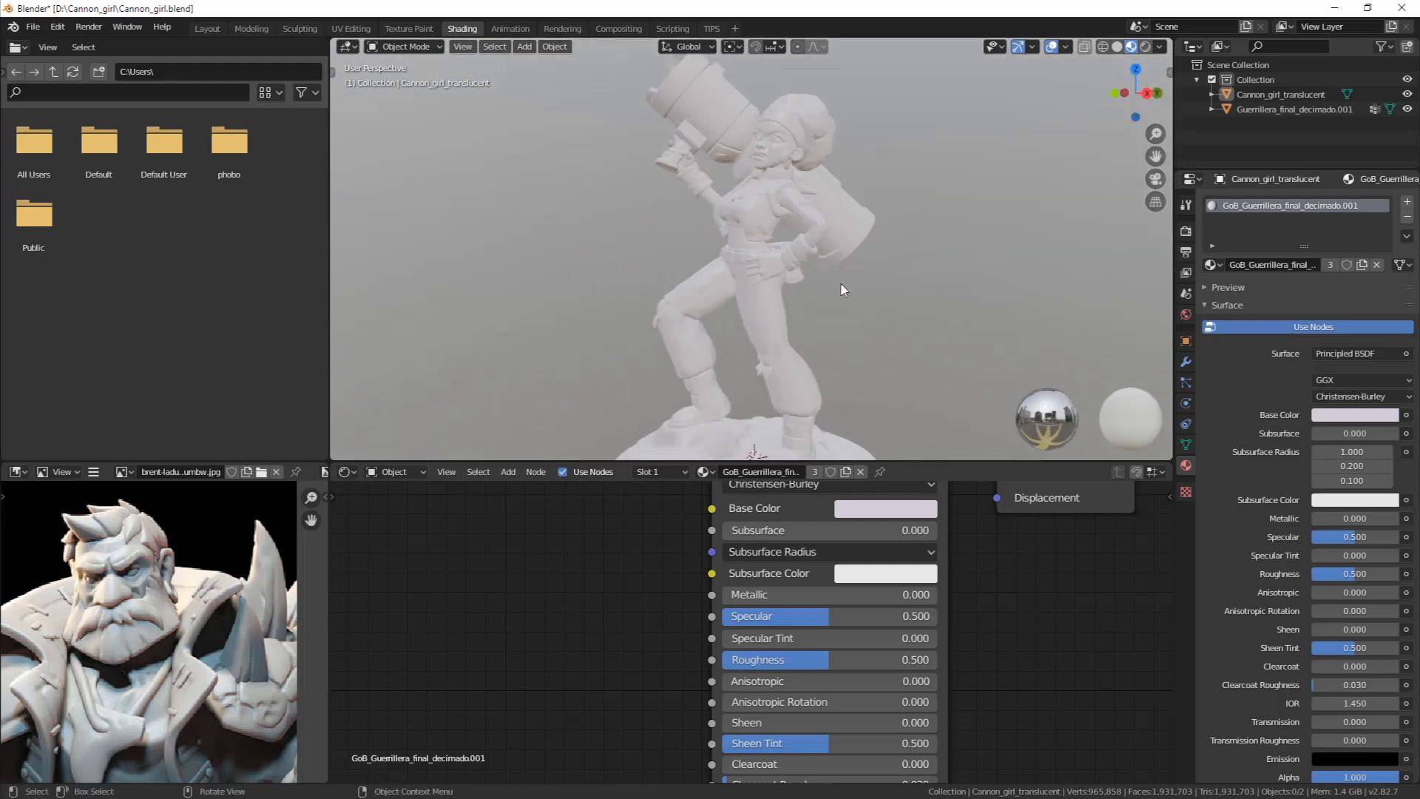
shift+middle_drag(840, 291, 809, 304)
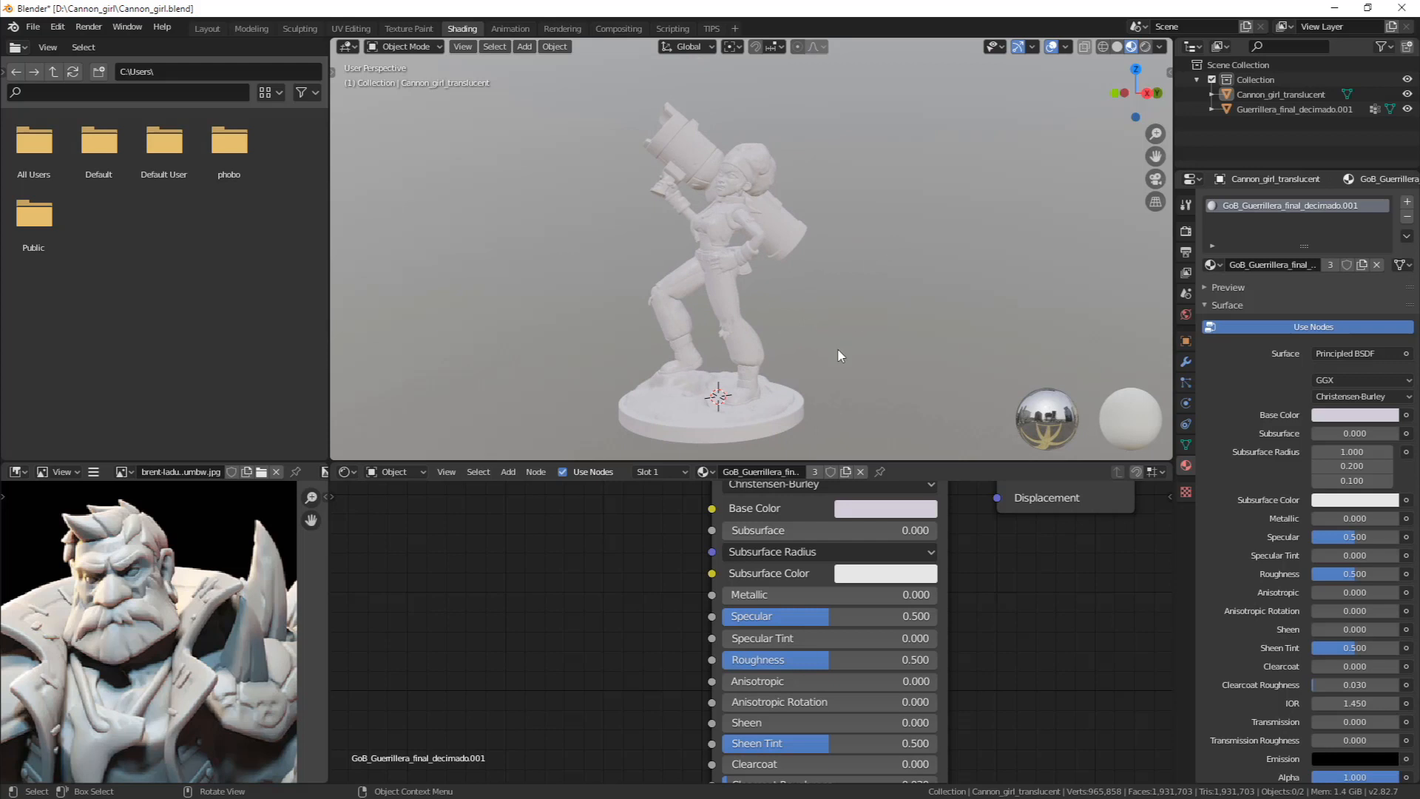
middle_drag(837, 347, 798, 365)
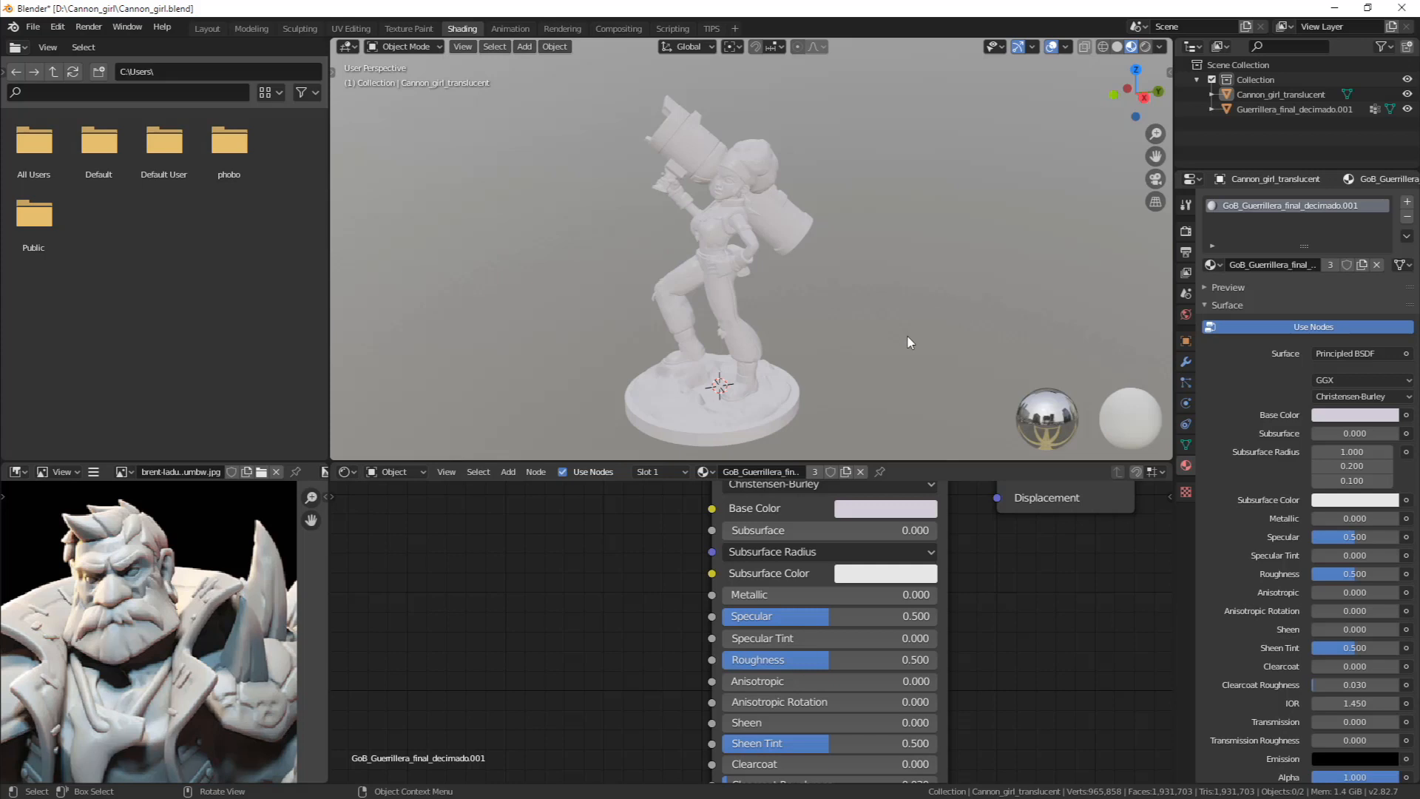
Add a point light to the scene and move it up and away from the figure's base
scroll(841, 317, down, 2)
middle_drag(835, 311, 844, 347)
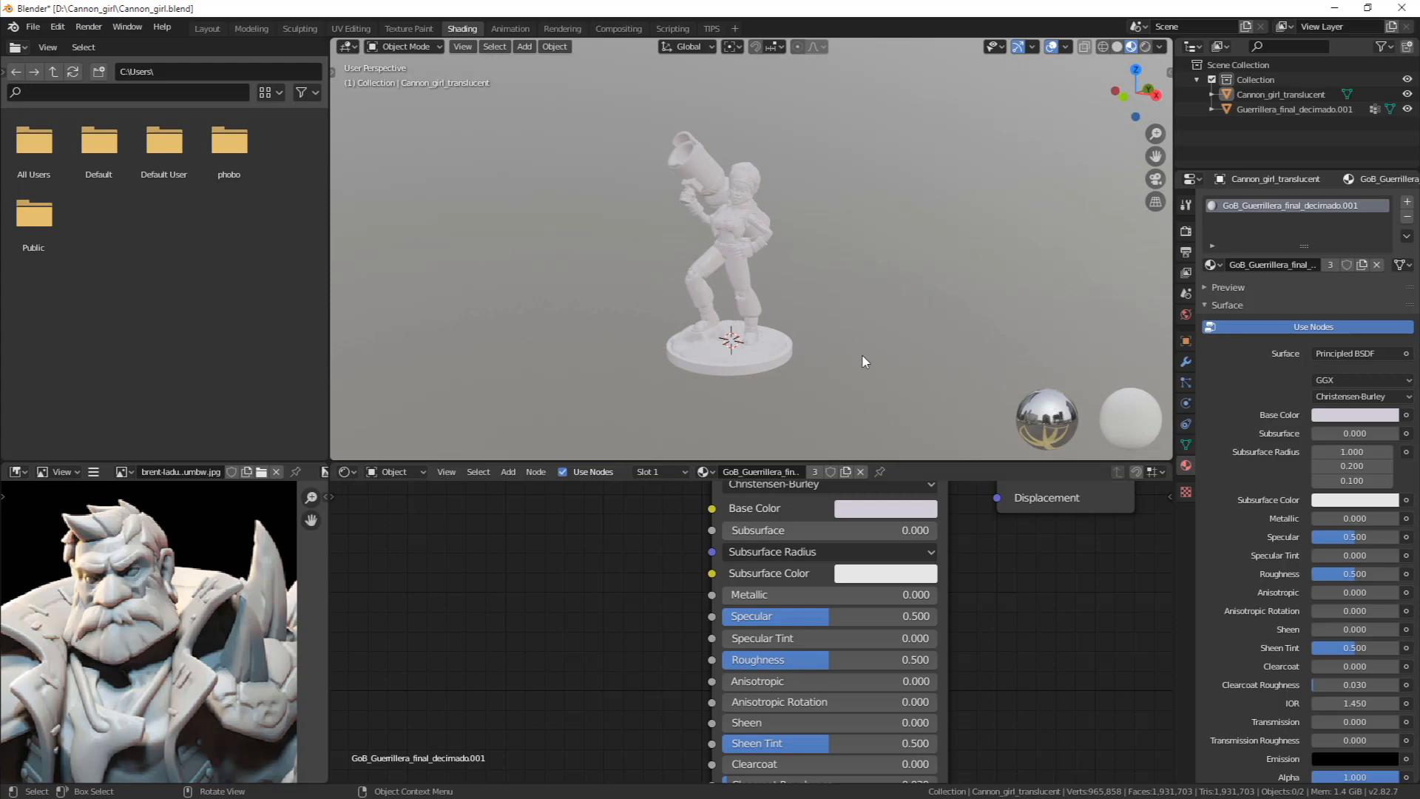
key(shift+a)
mouse_move(779, 525)
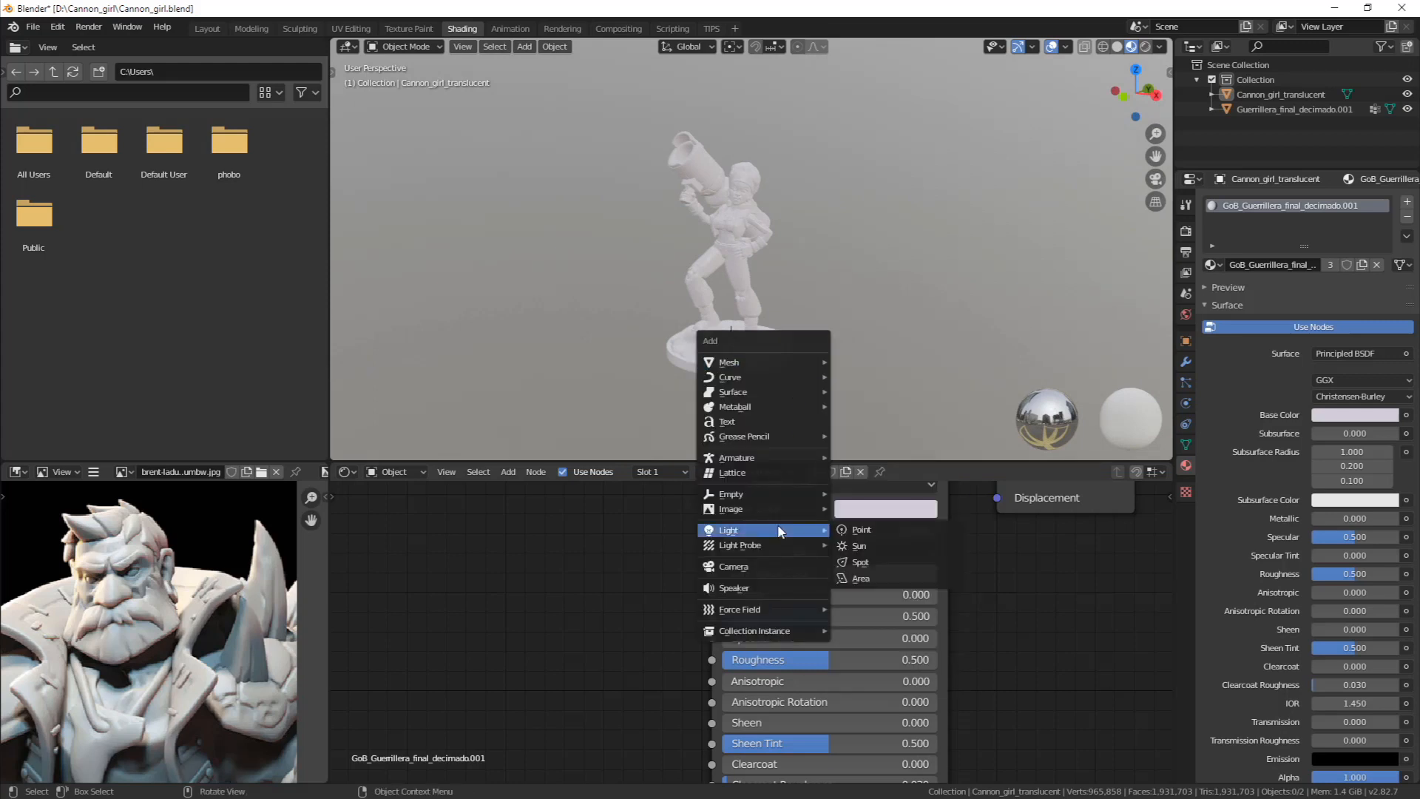
click(897, 522)
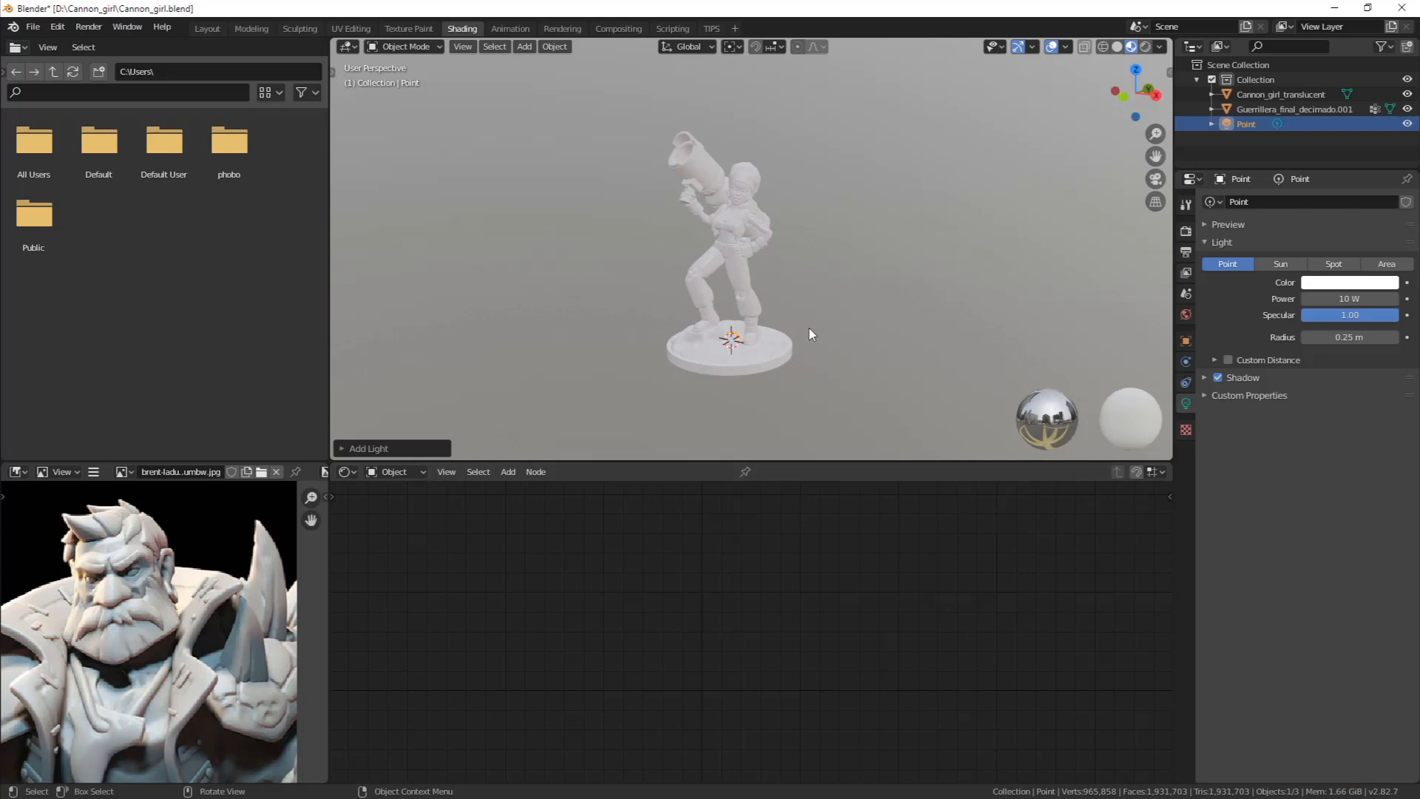
key(g)
click(724, 207)
Switch the viewport to Rendered shading and reposition the point light in front of the figure beside the cannon
click(1145, 46)
scroll(749, 201, up, 3)
middle_drag(749, 208, 875, 219)
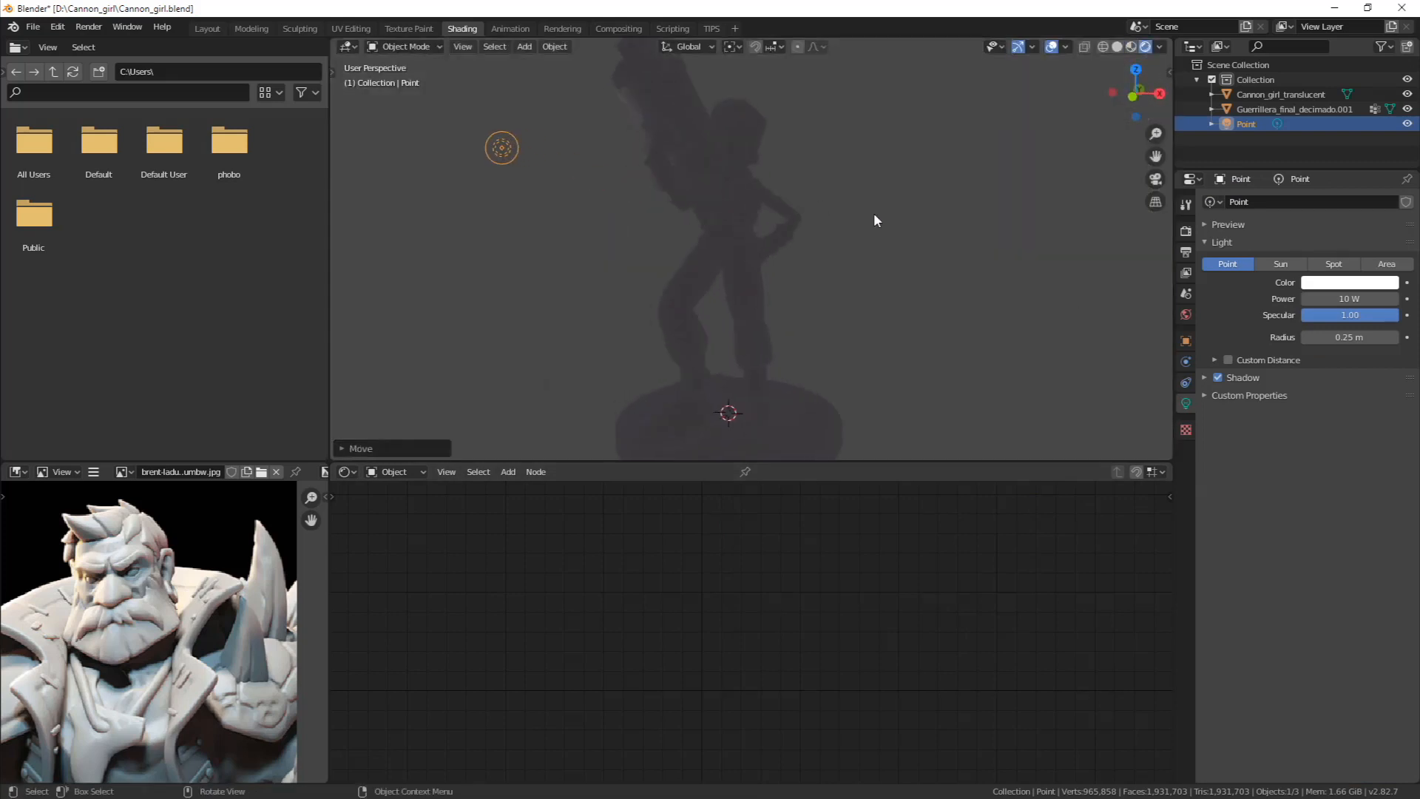
key(g)
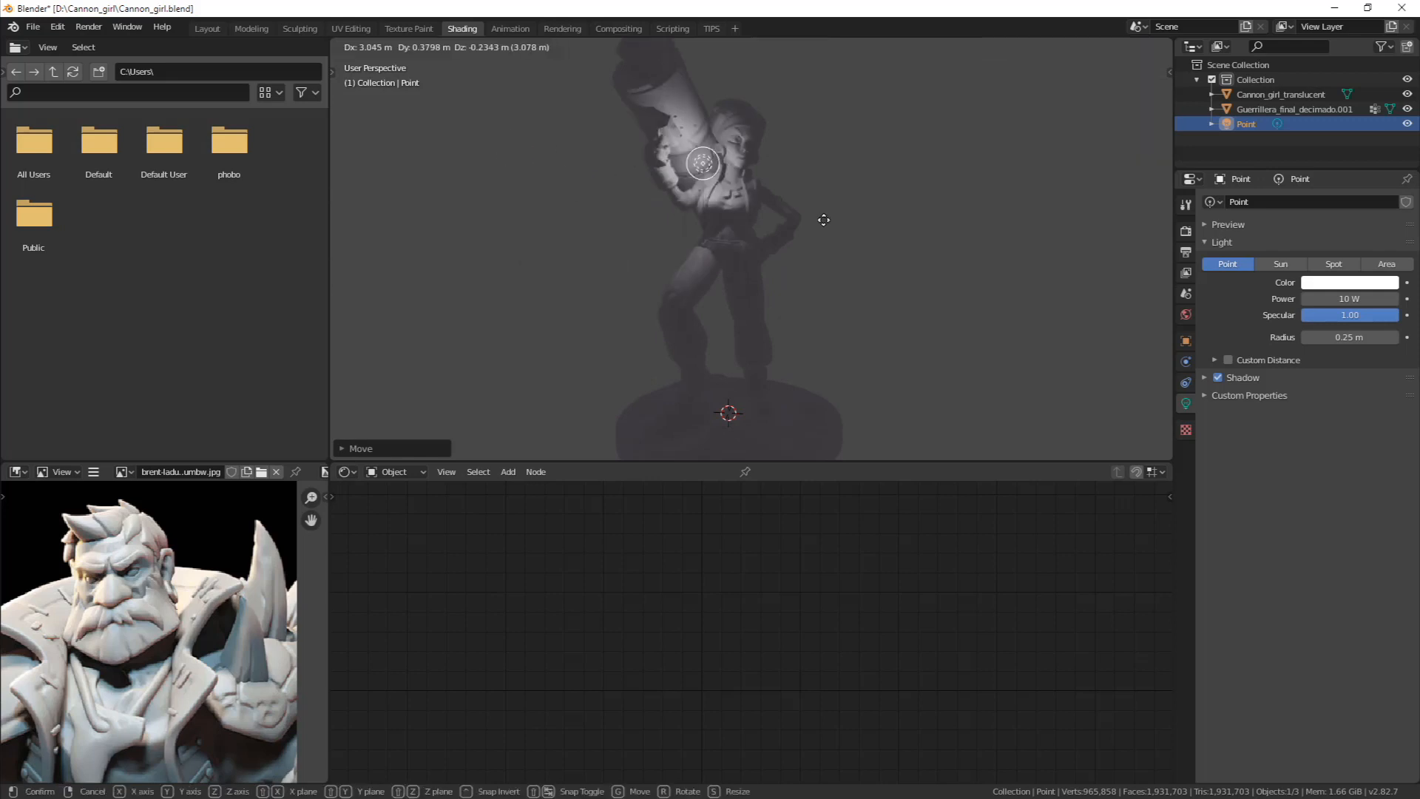
click(811, 223)
middle_drag(811, 223, 750, 182)
key(g)
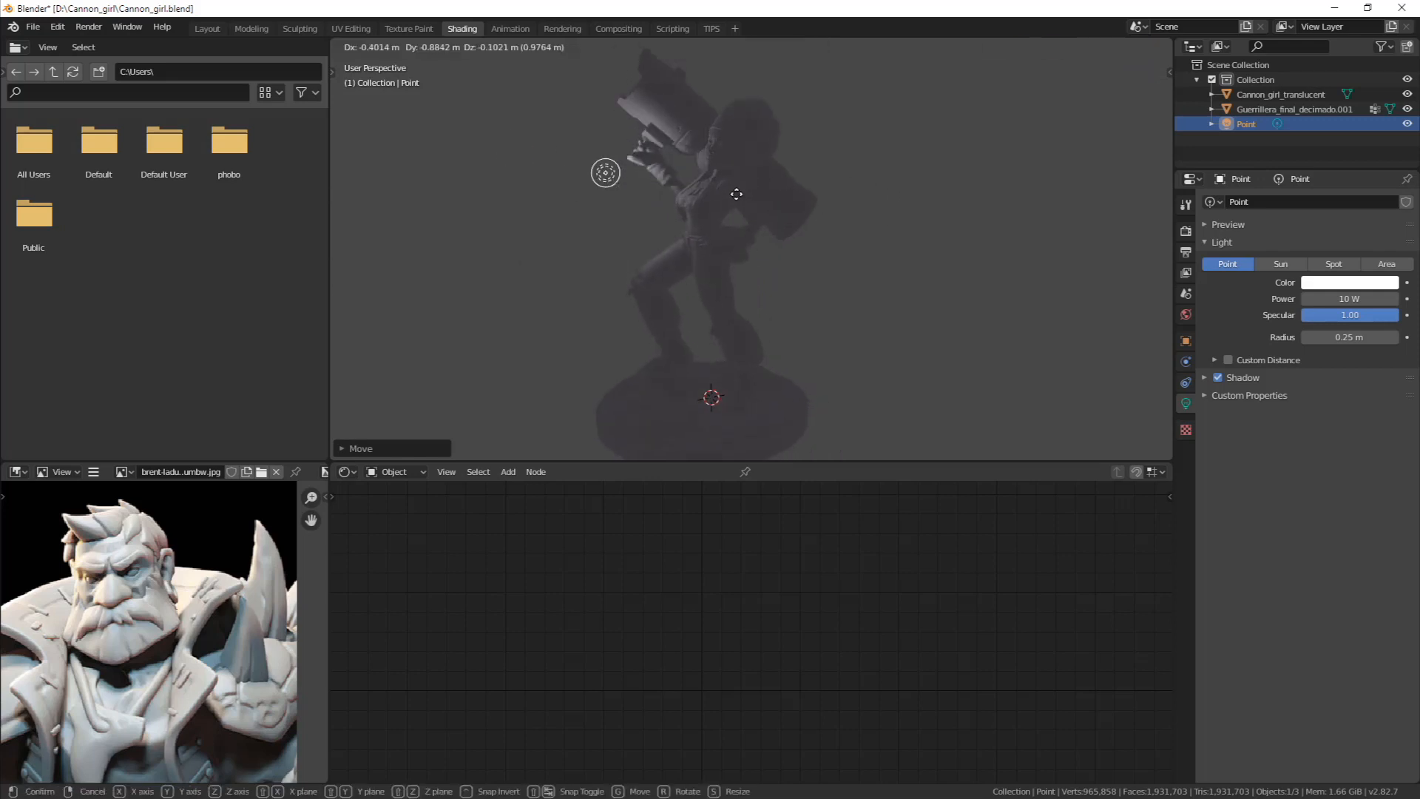
click(742, 204)
Set the point light's radius to 5.12 m and its power to 150.9 W
click(1341, 336)
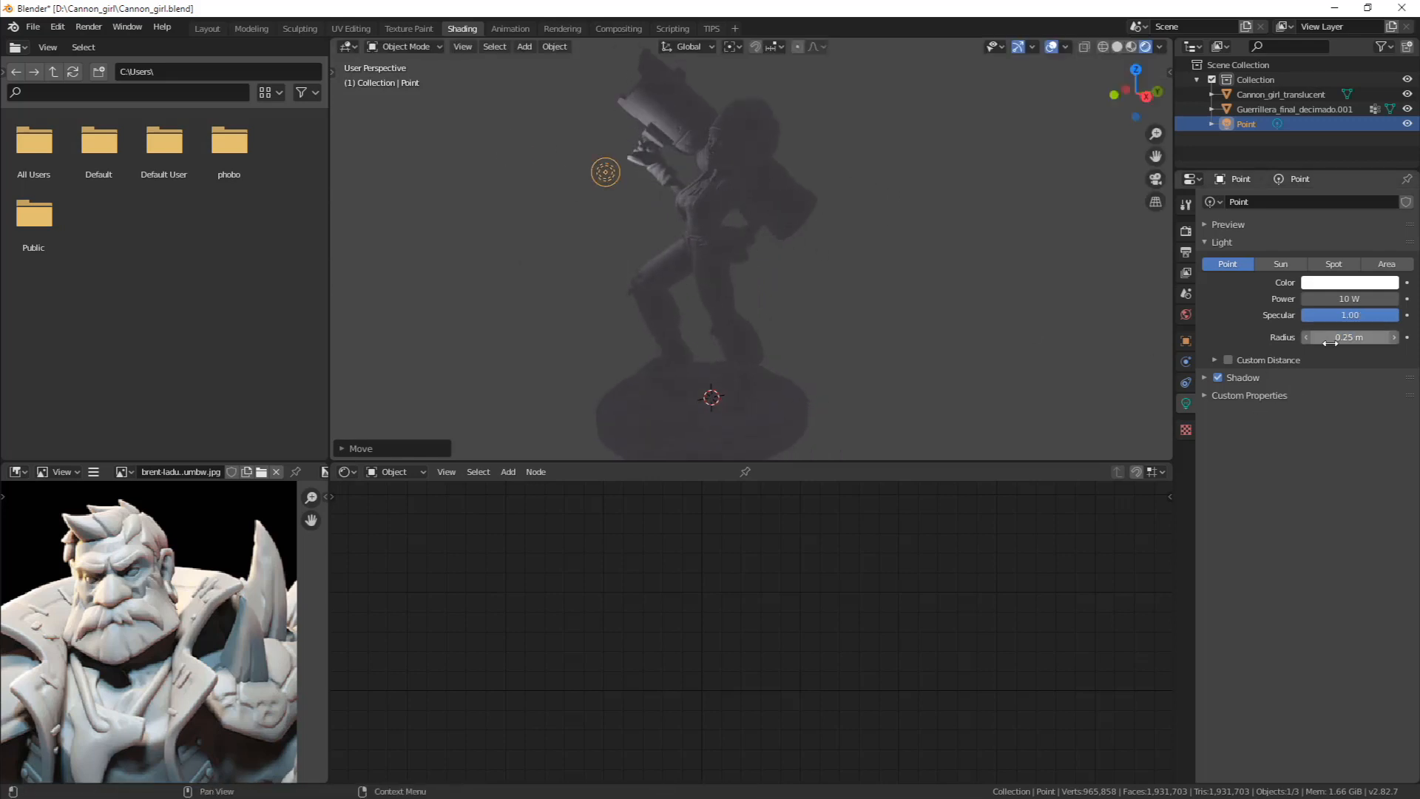
text(21.5)
key(Return)
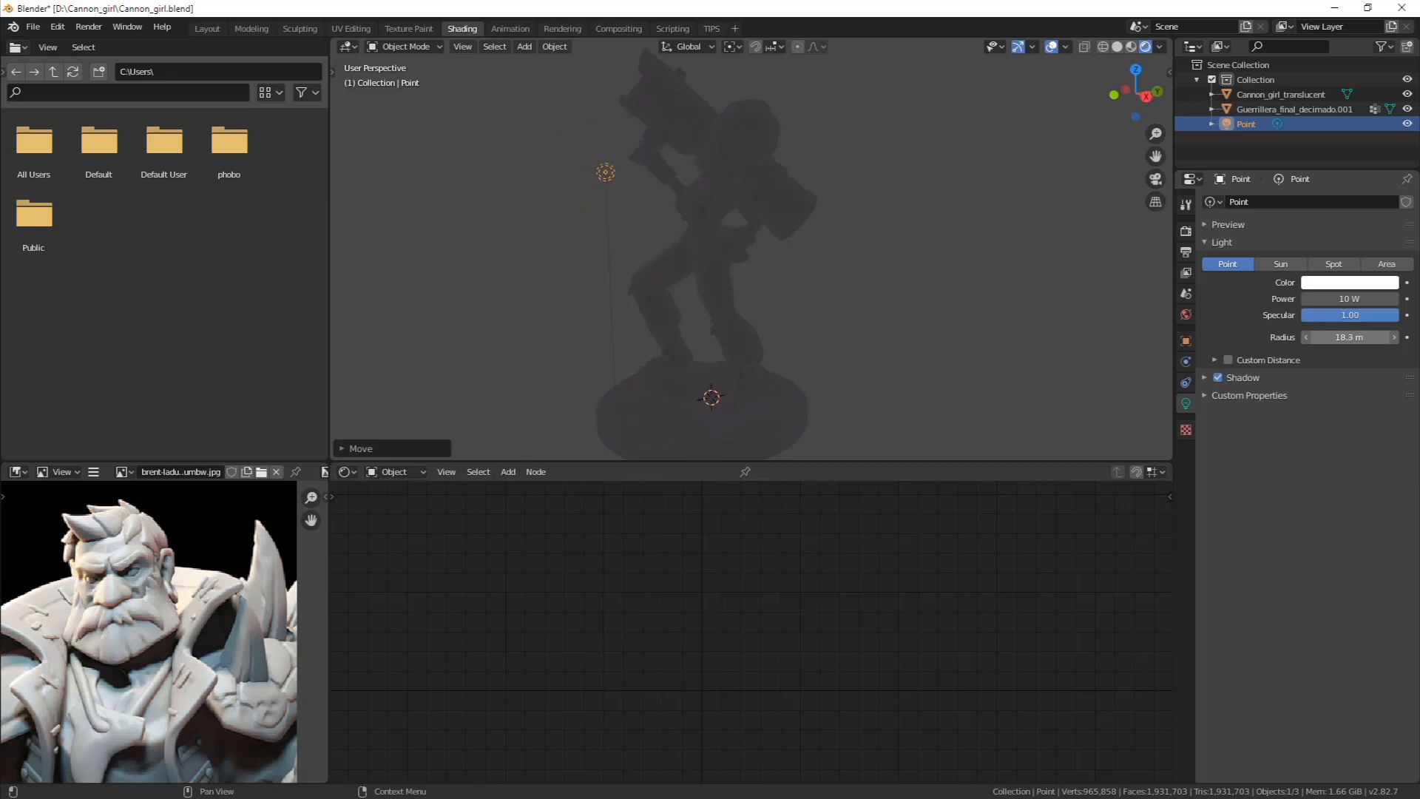
drag(1330, 338, 1376, 299)
middle_drag(934, 229, 756, 229)
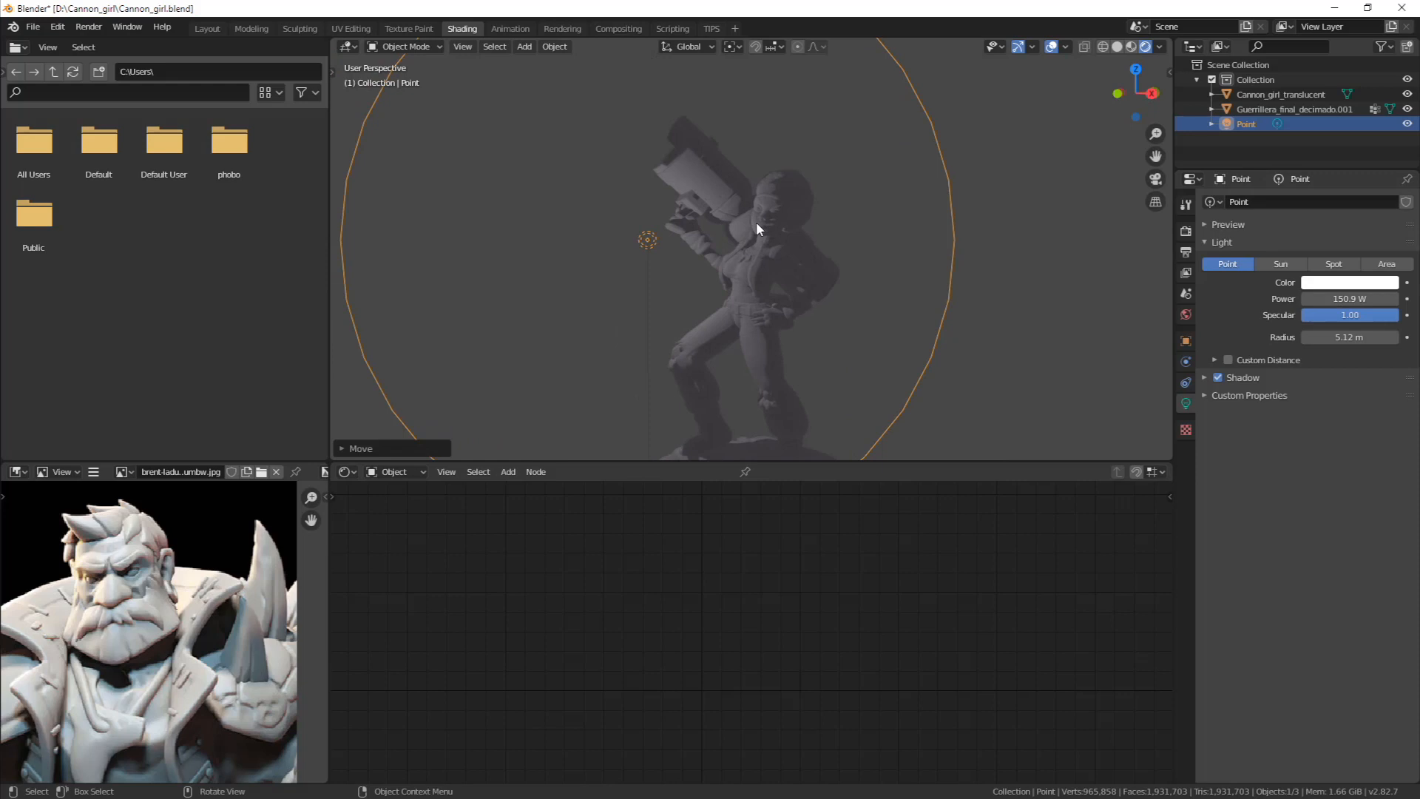
scroll(756, 220, up, 3)
middle_drag(755, 219, 857, 234)
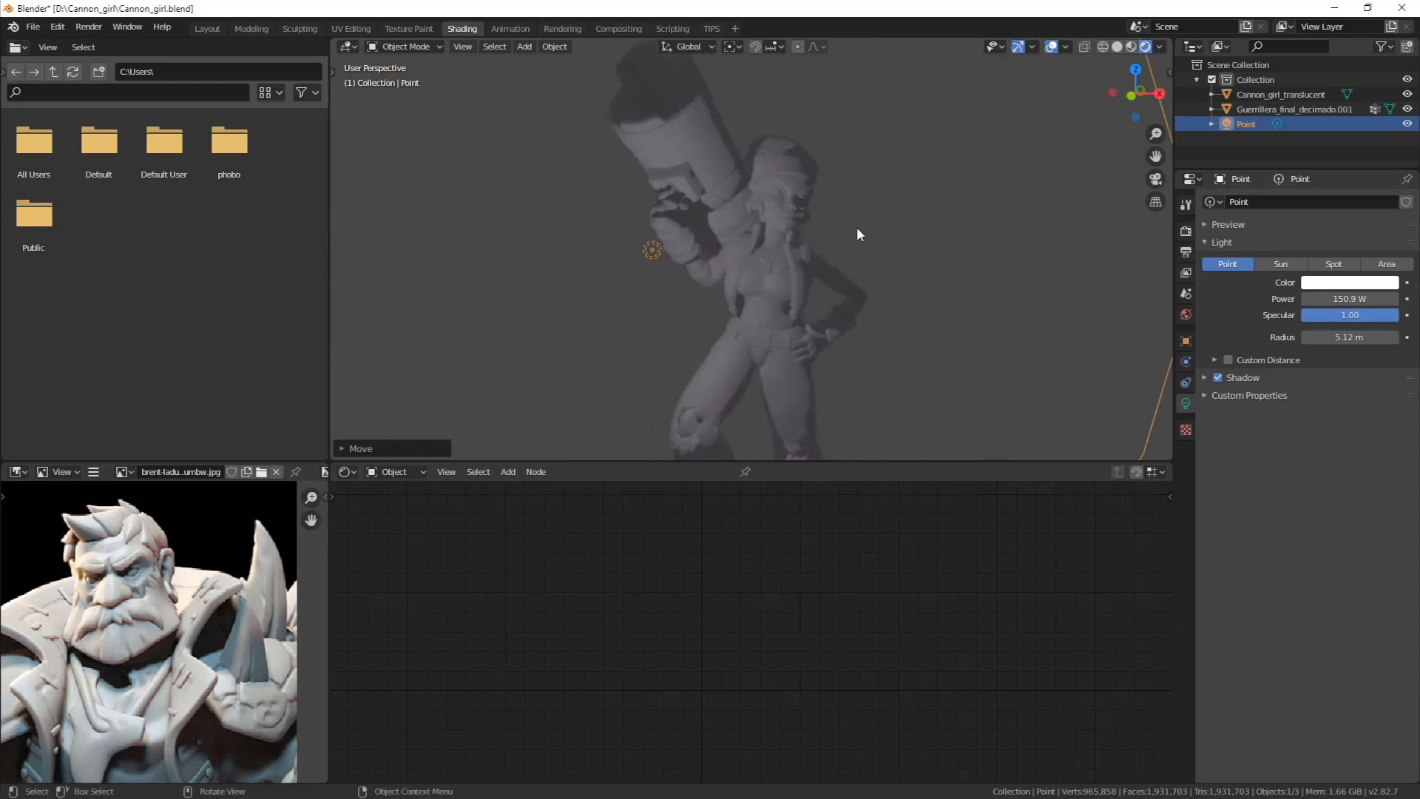
scroll(814, 246, down, 4)
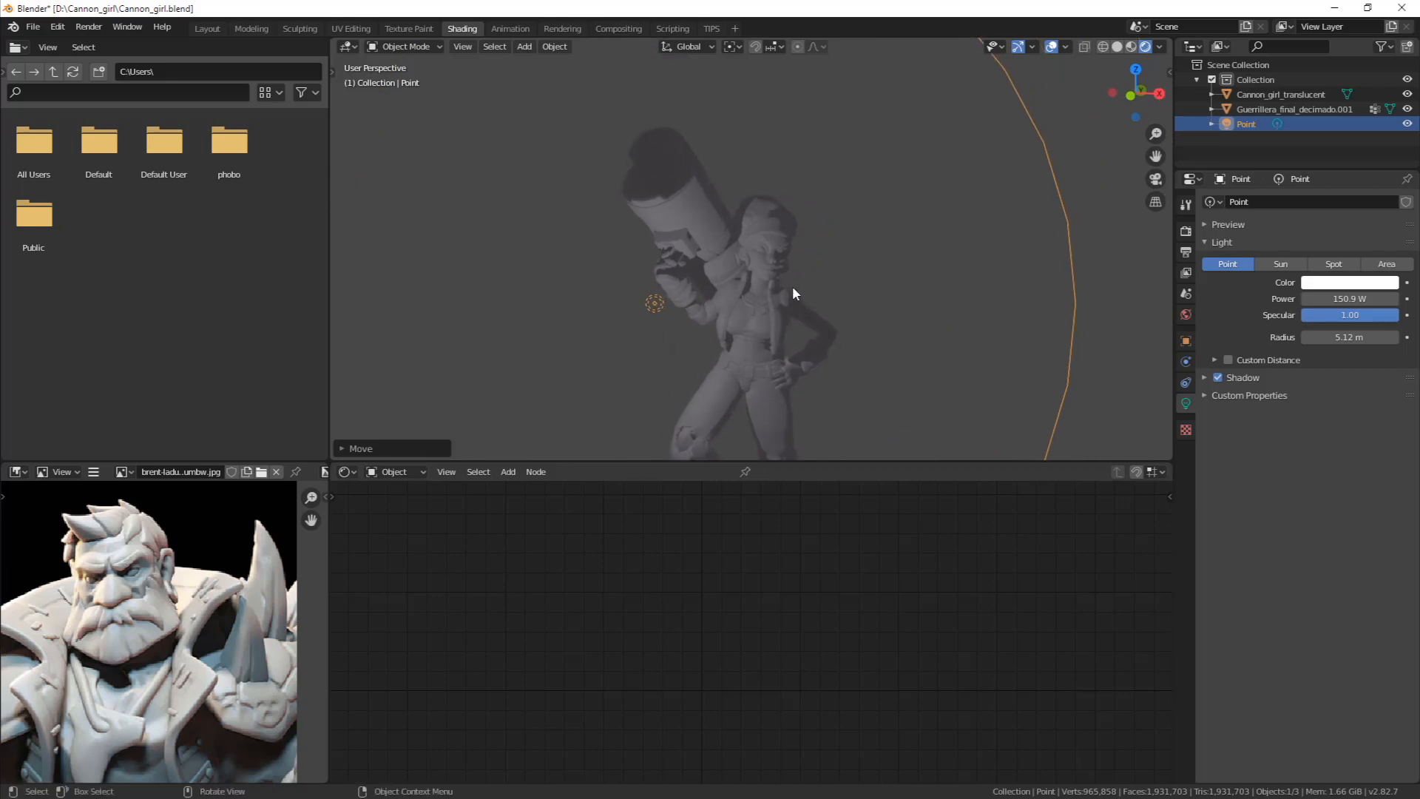
middle_drag(792, 286, 743, 287)
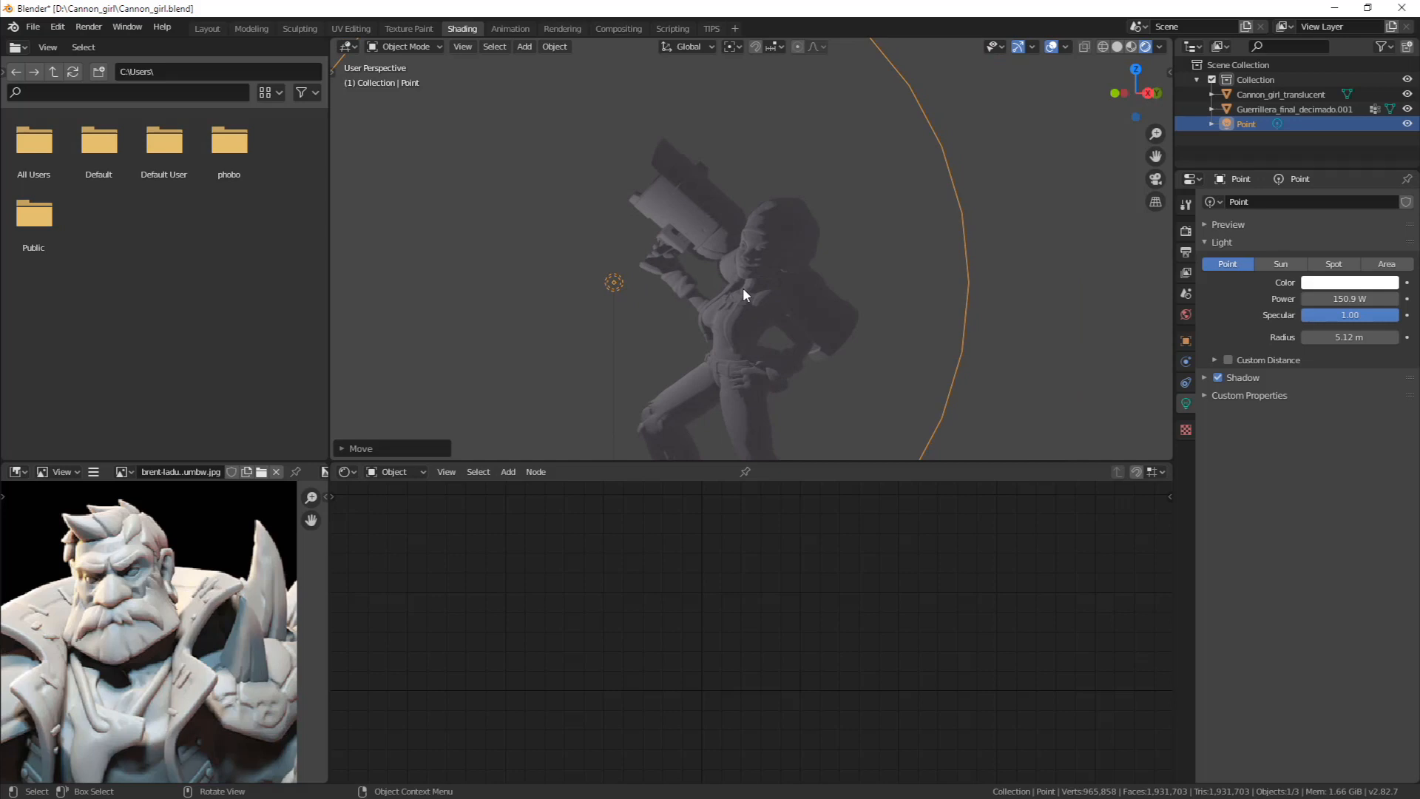
Move the point light to a higher position in front of and above the figure
middle_drag(742, 287, 765, 232)
key(g)
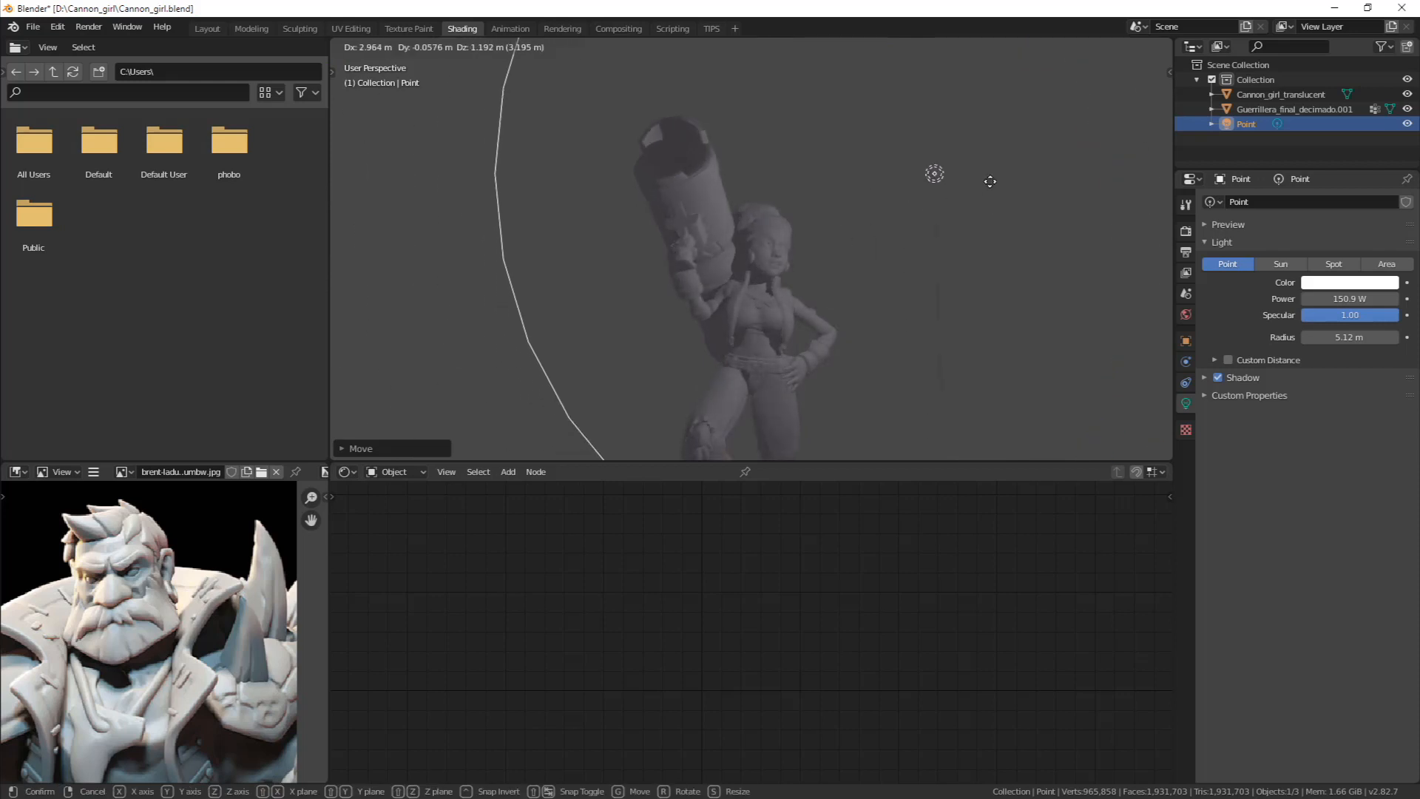
click(995, 185)
key(g)
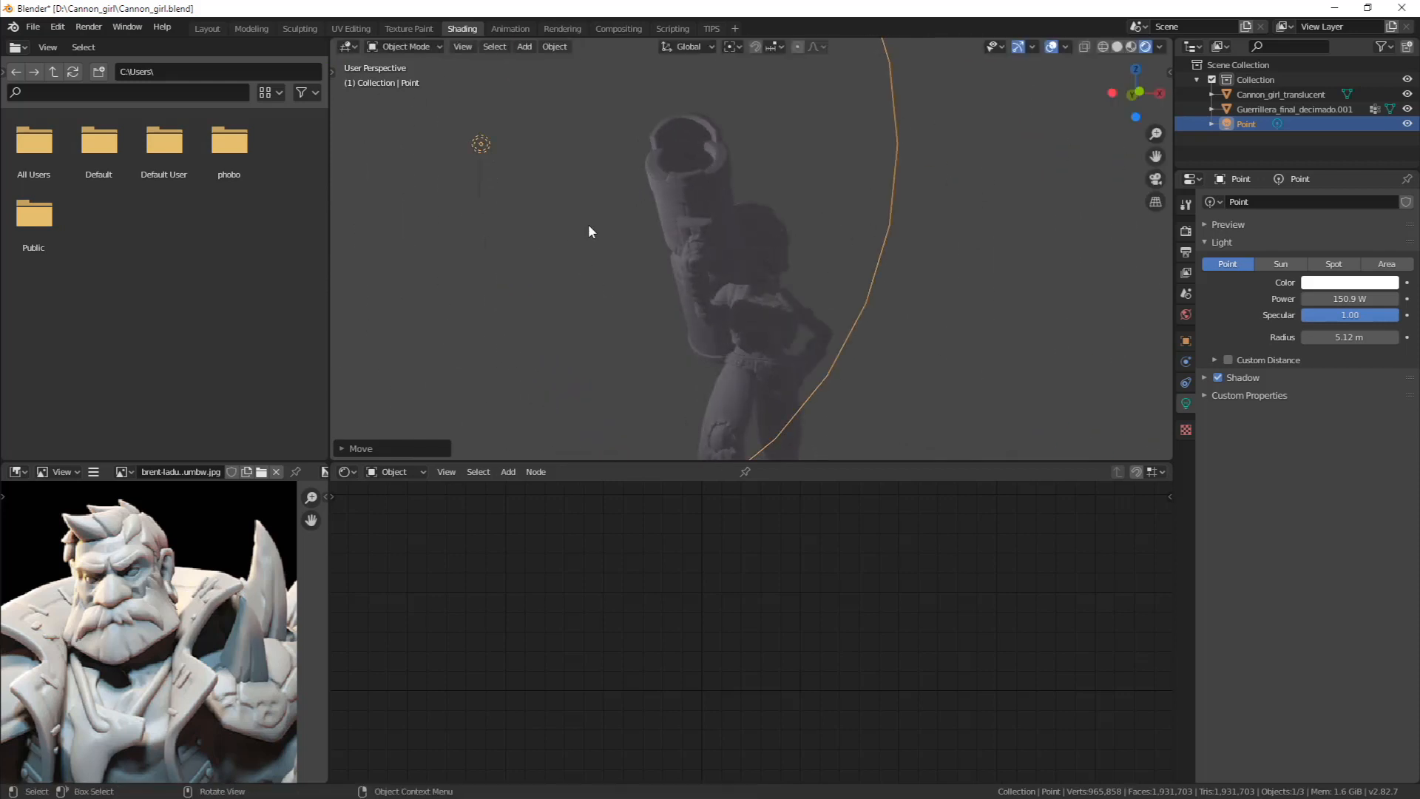
click(591, 153)
middle_drag(592, 153, 877, 208)
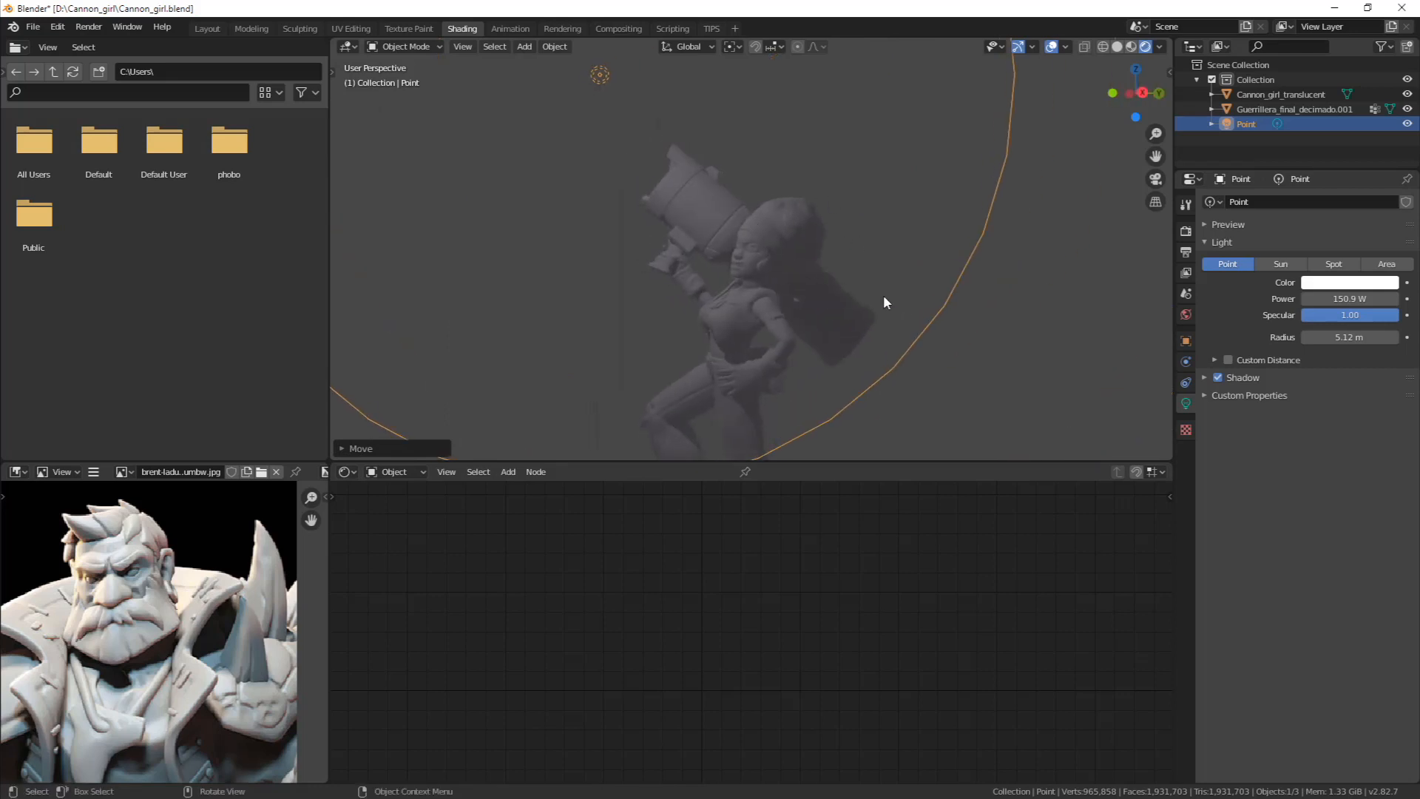
Rotate the point light by about 19 degrees
key(r)
right_click(710, 259)
key(r)
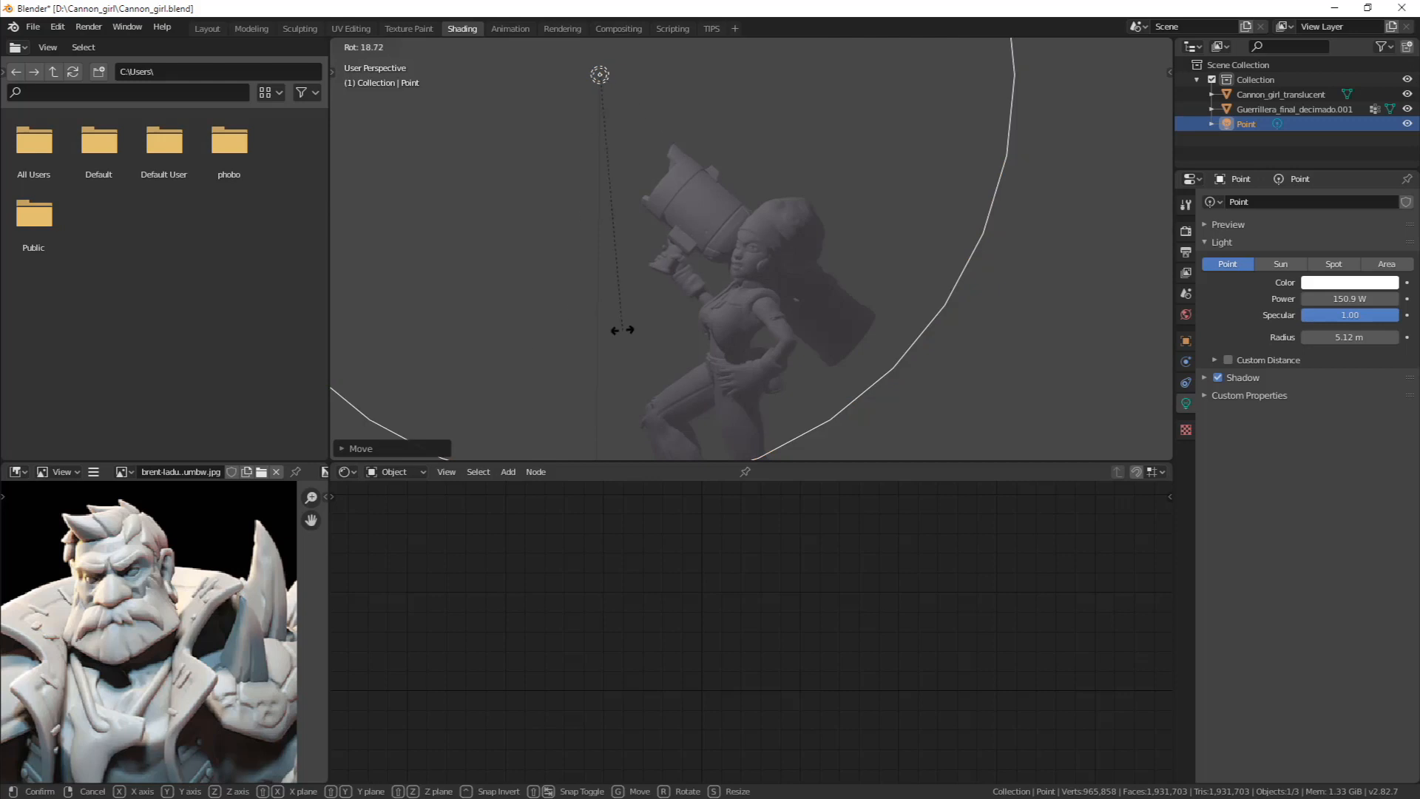
click(622, 330)
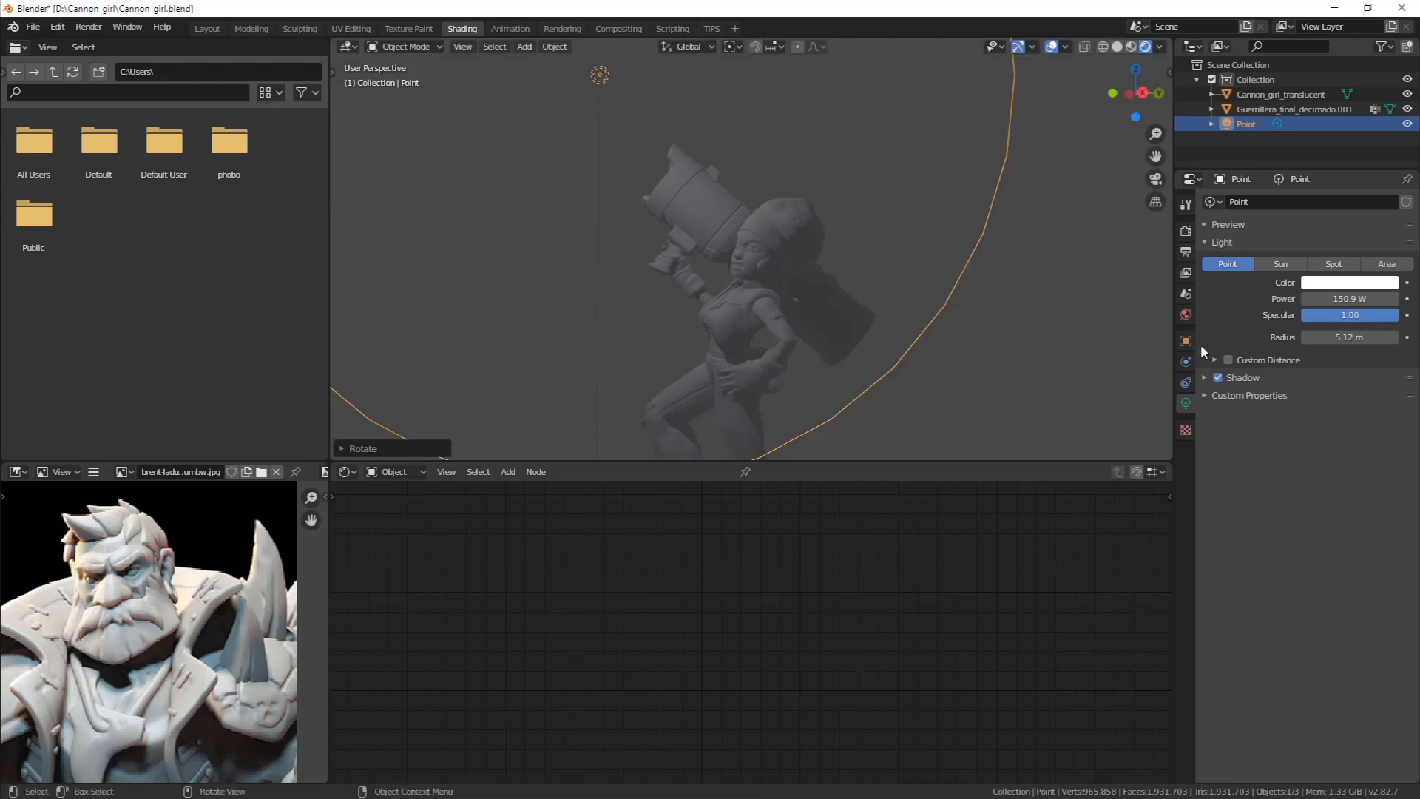
Change the point light to a Sun light and set its strength to 1
click(1281, 264)
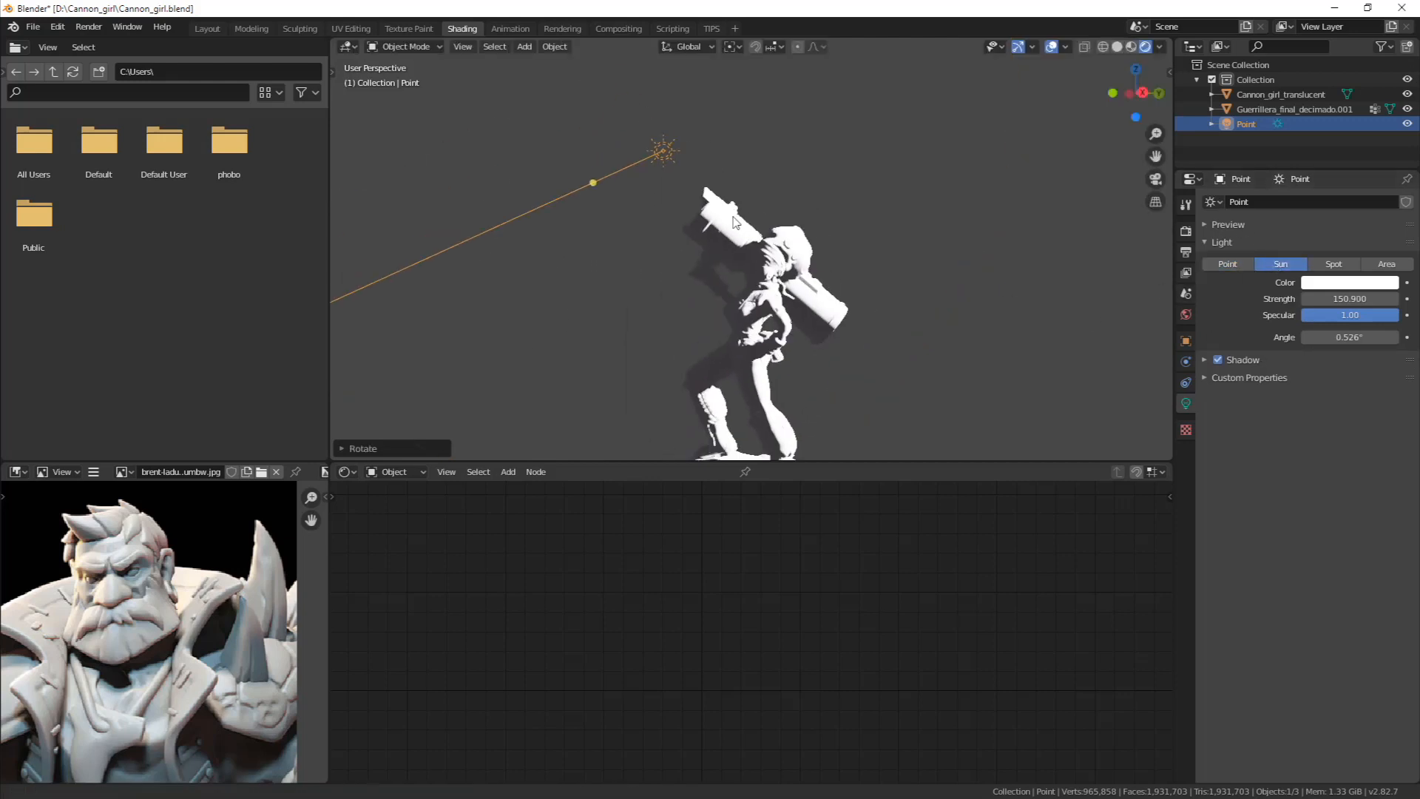
shift+middle_drag(734, 221, 768, 281)
click(1350, 299)
text(1)
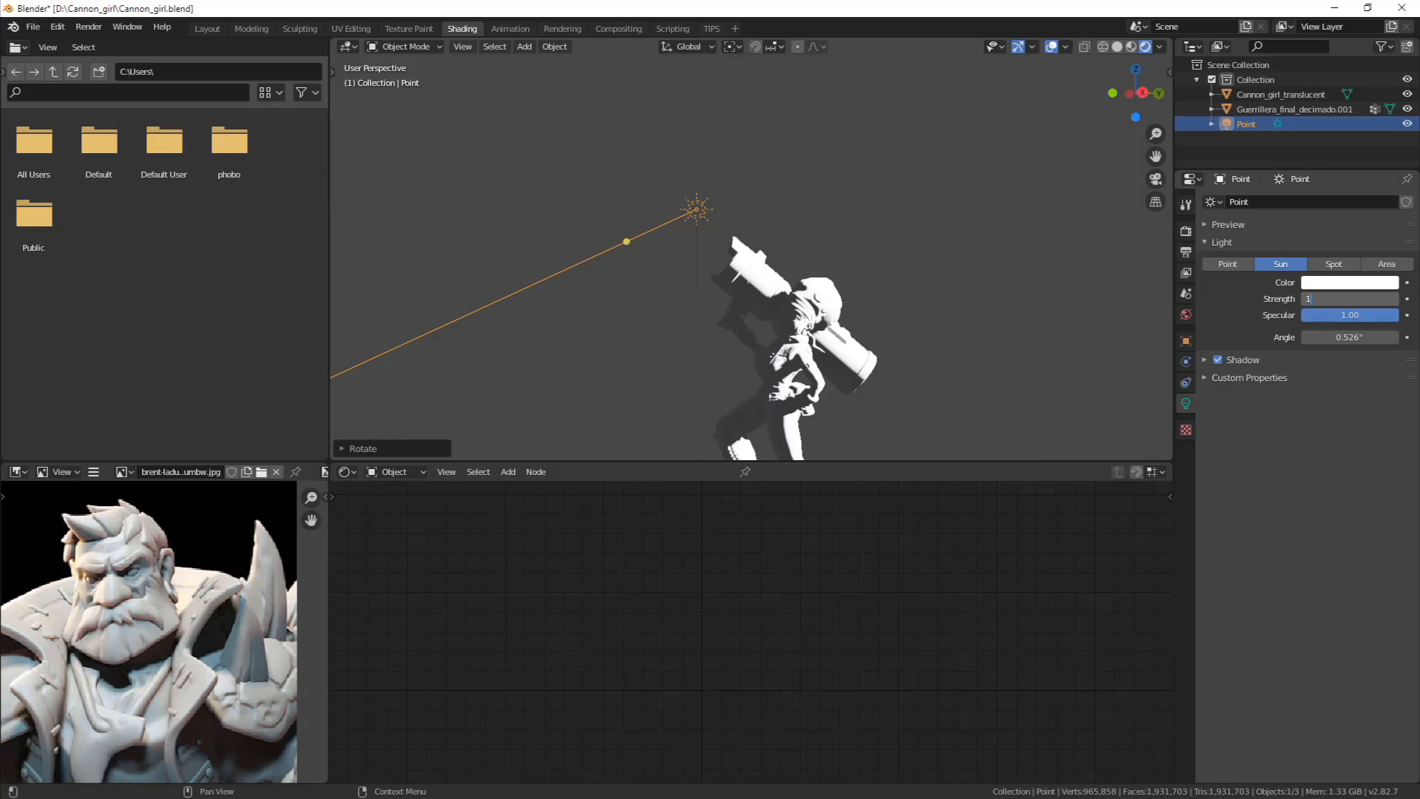
key(Return)
middle_drag(824, 136, 808, 187)
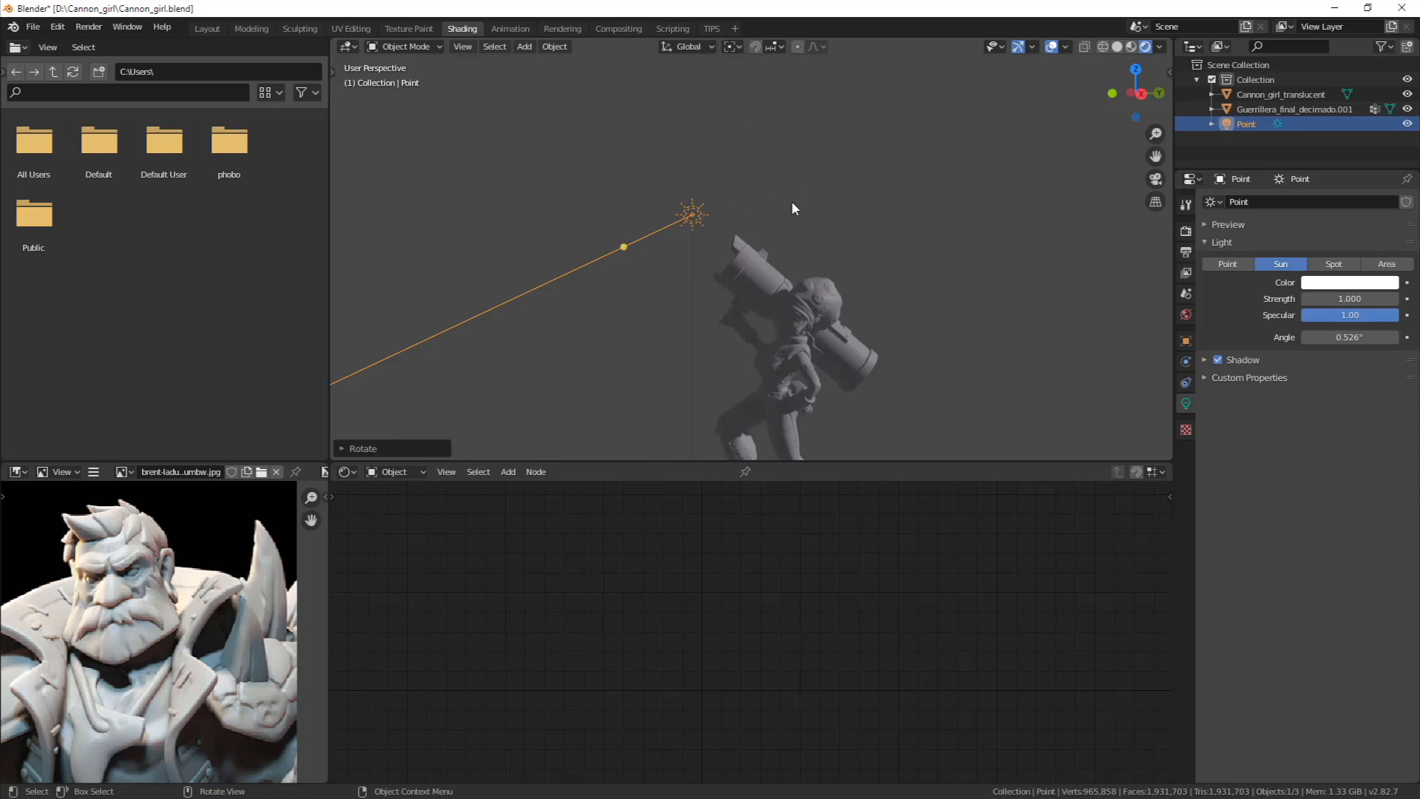
Aim the sun light diagonally down at the figure and move it higher above the cannon
key(r)
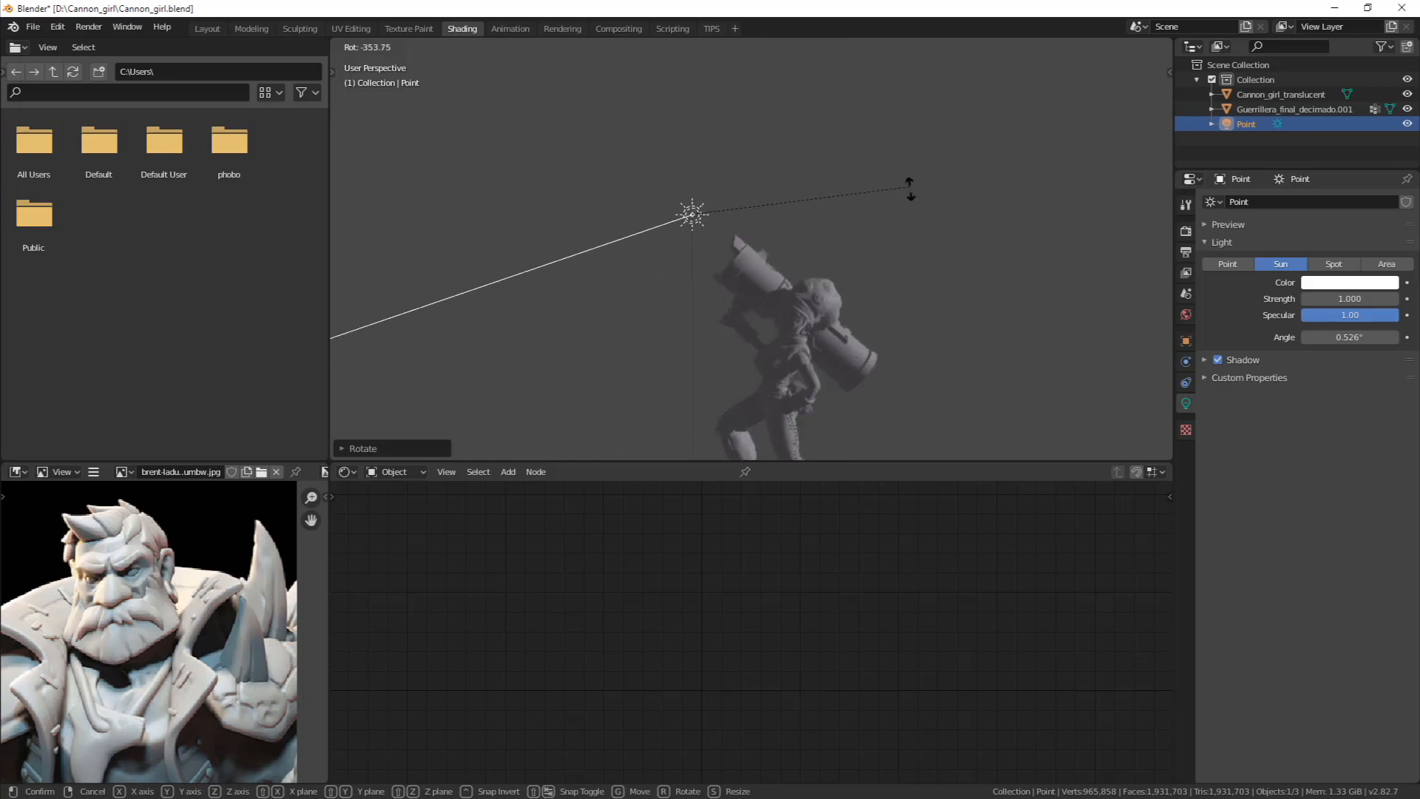
click(633, 111)
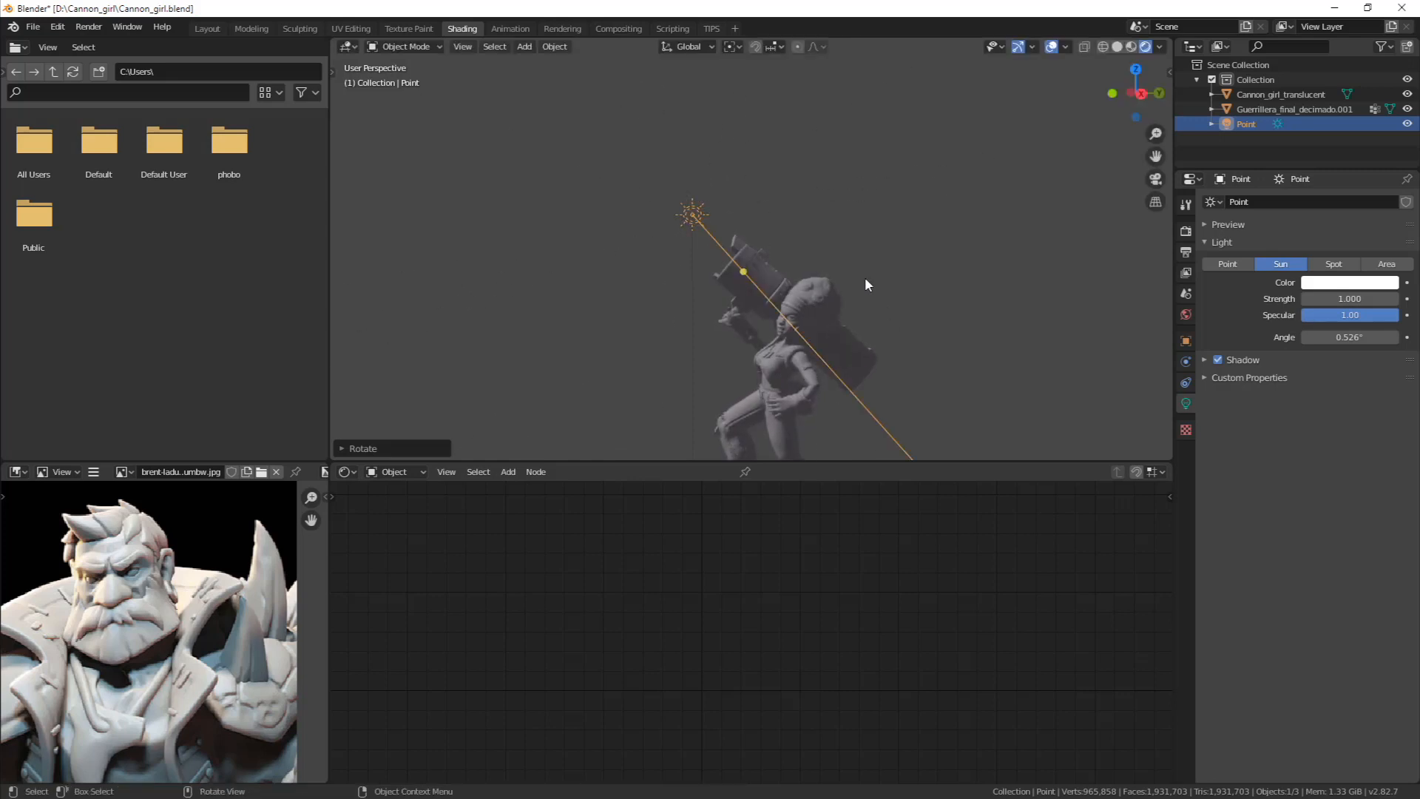
middle_drag(865, 282, 984, 271)
key(g)
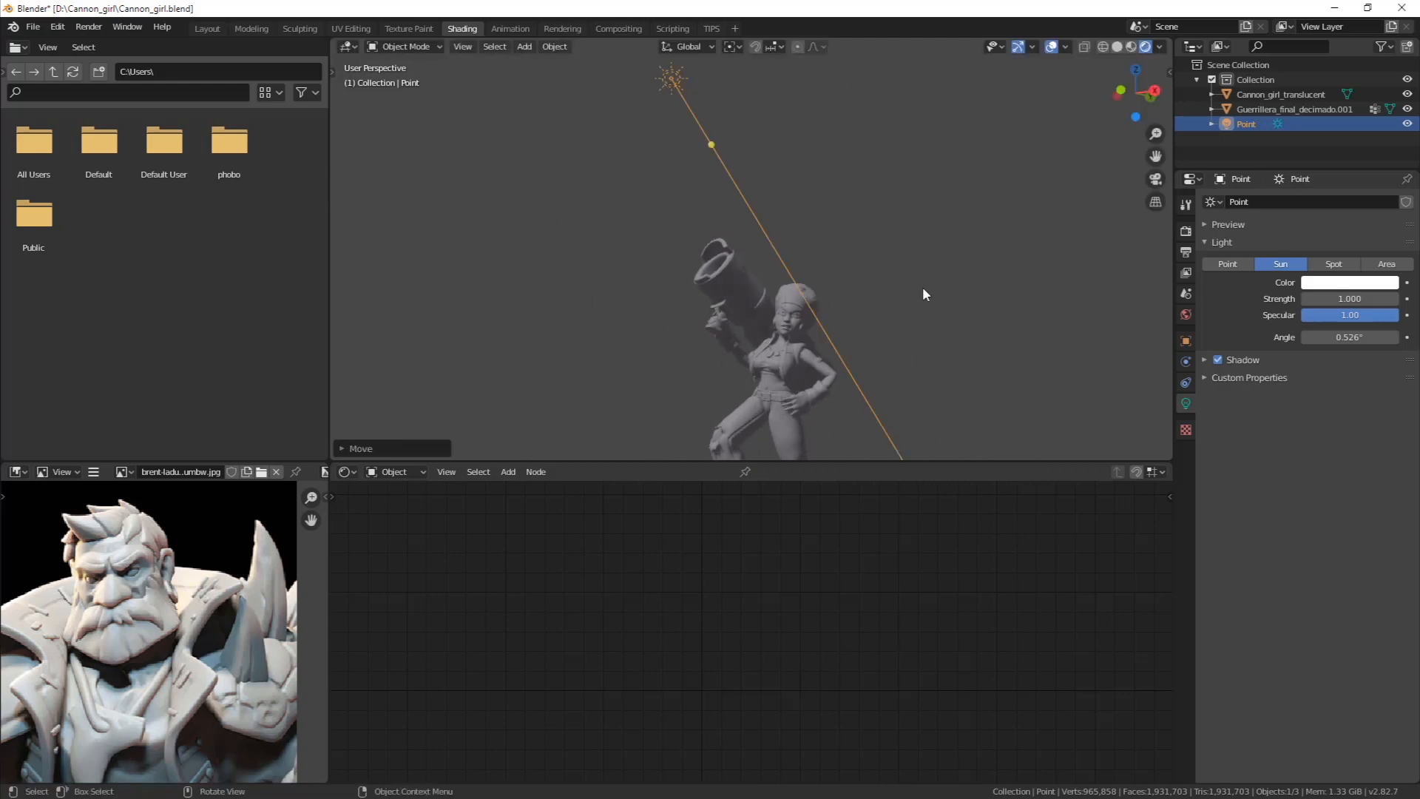
click(829, 233)
key(r)
click(947, 238)
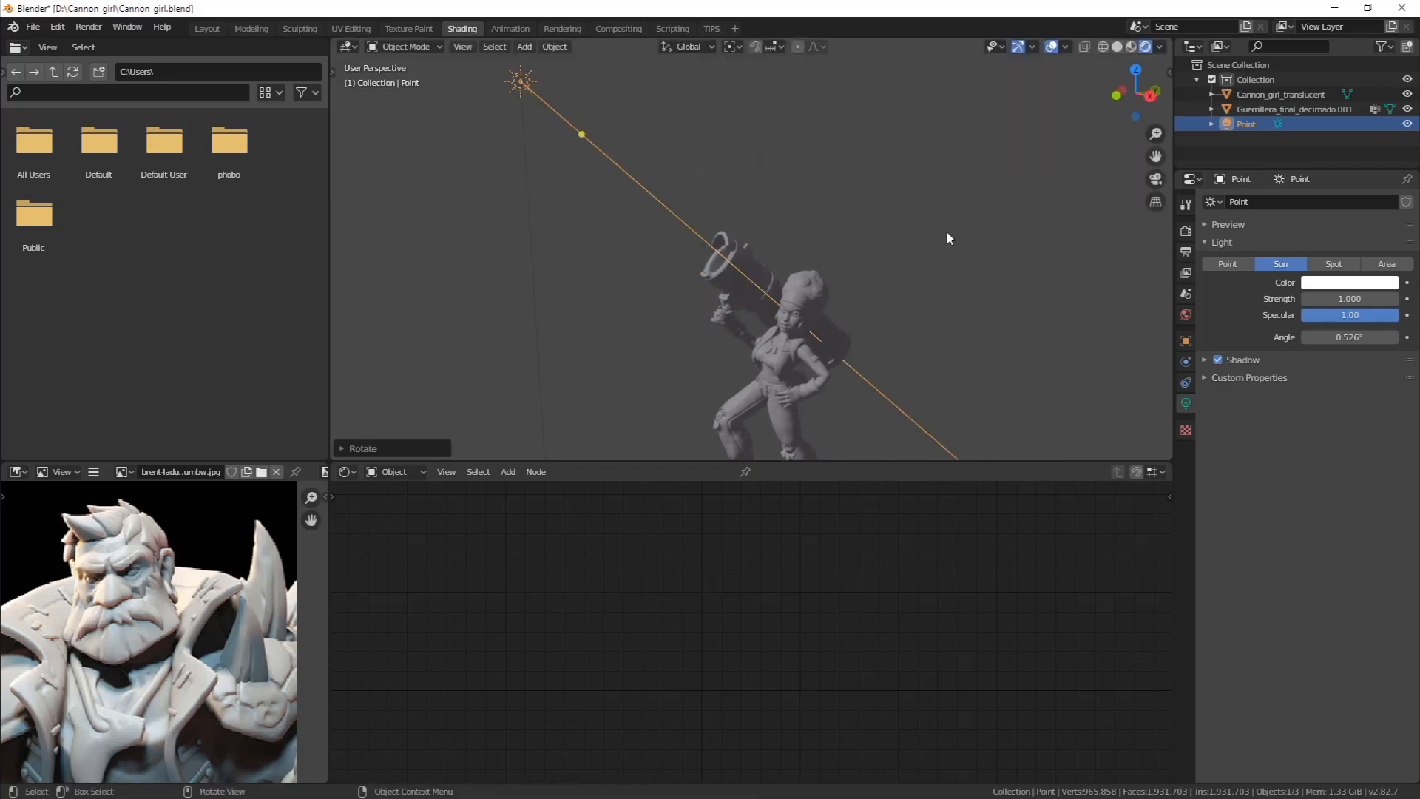
Try rotating the sun light around the global Z axis and with free trackball rotation
key(r)
key(z)
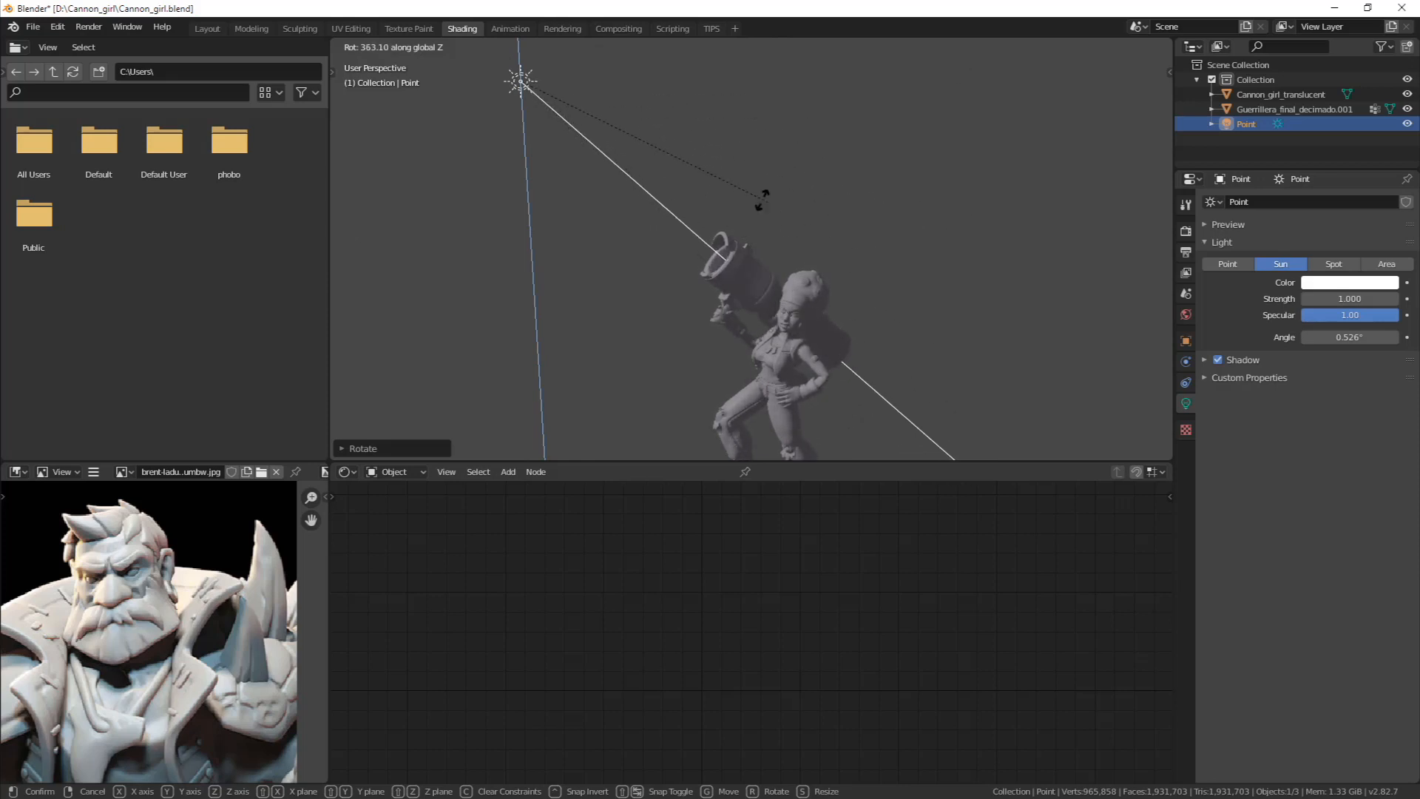
click(829, 311)
key(r)
key(r)
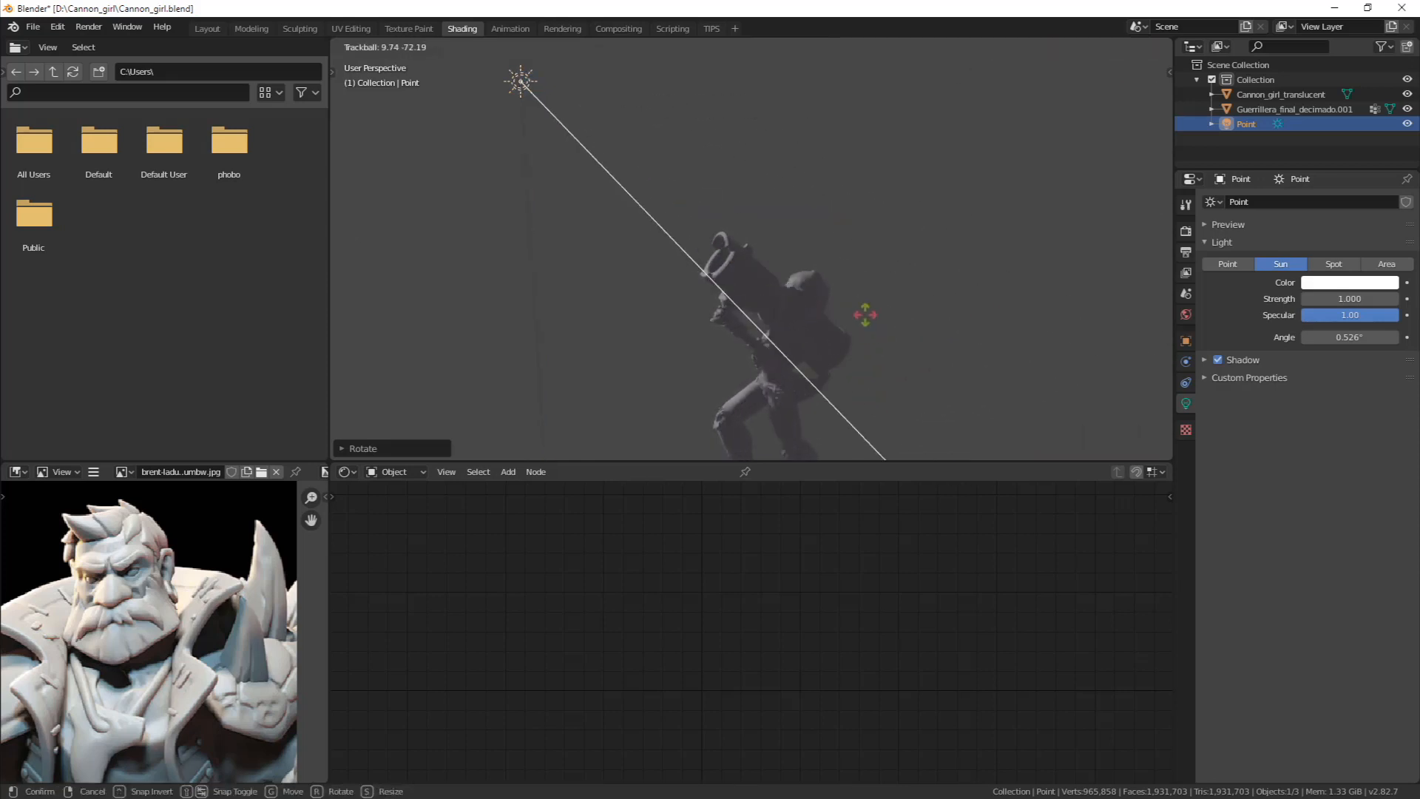
click(881, 237)
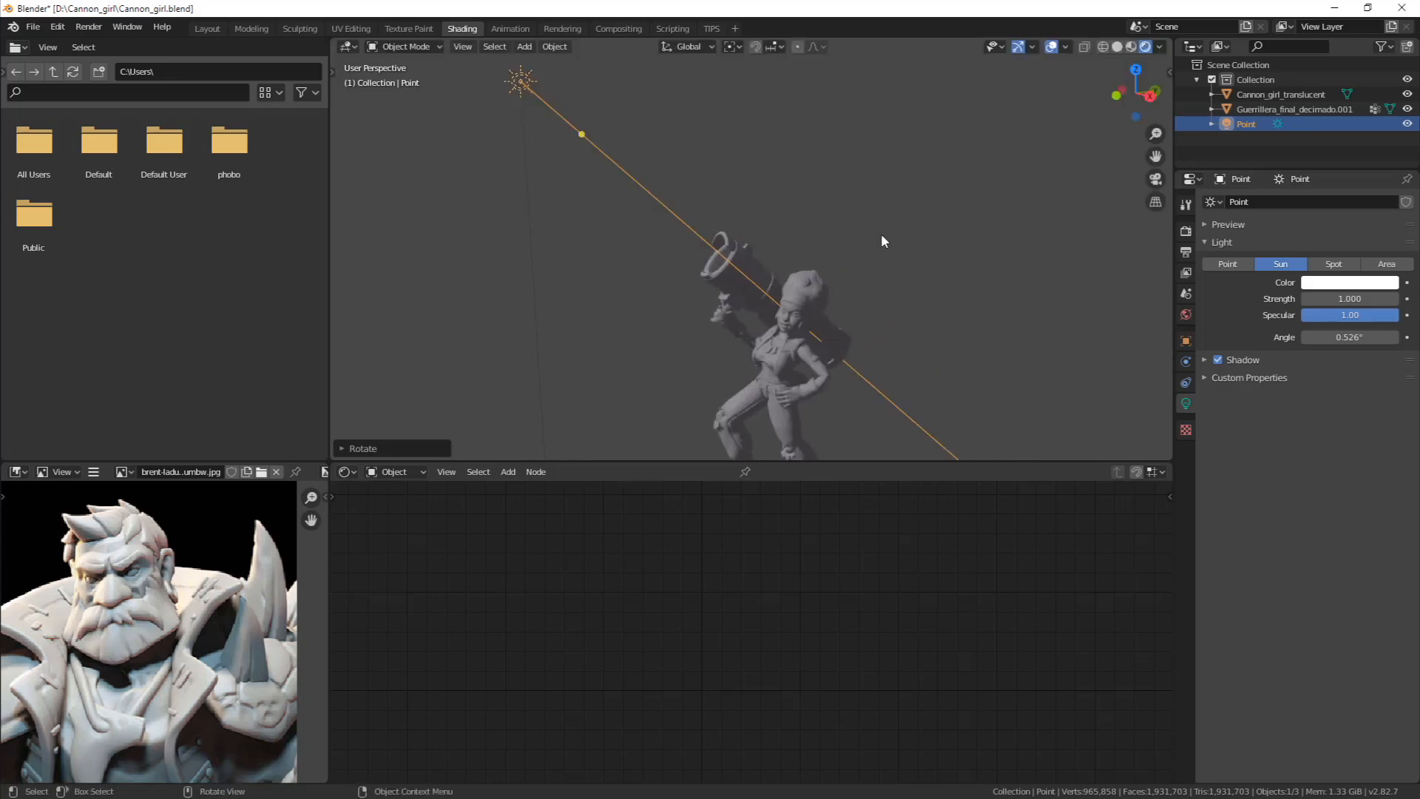
Change the light type to Spot and examine its cone around the figure
middle_drag(881, 237, 841, 391)
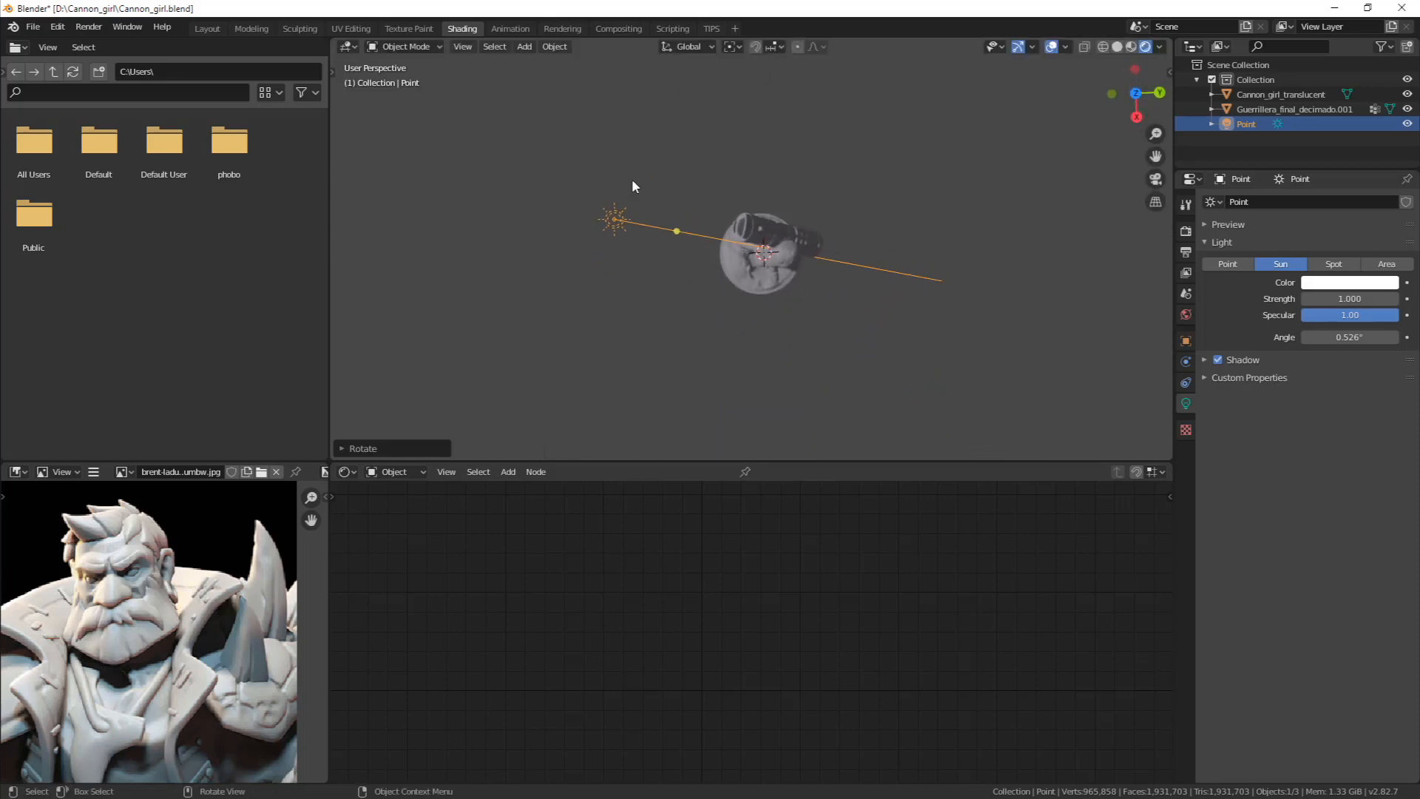
middle_drag(632, 179, 660, 222)
middle_drag(624, 330, 769, 284)
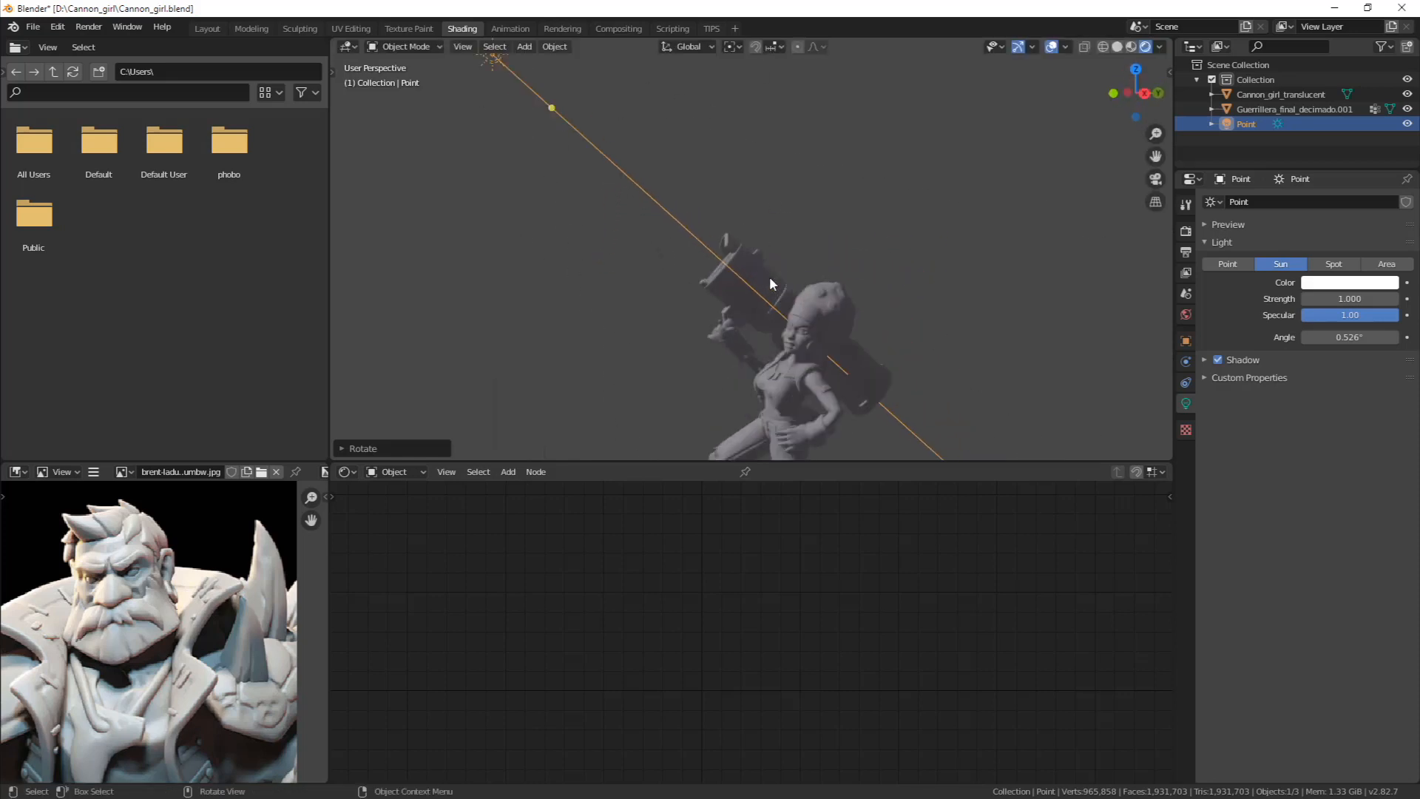
scroll(770, 279, down, 2)
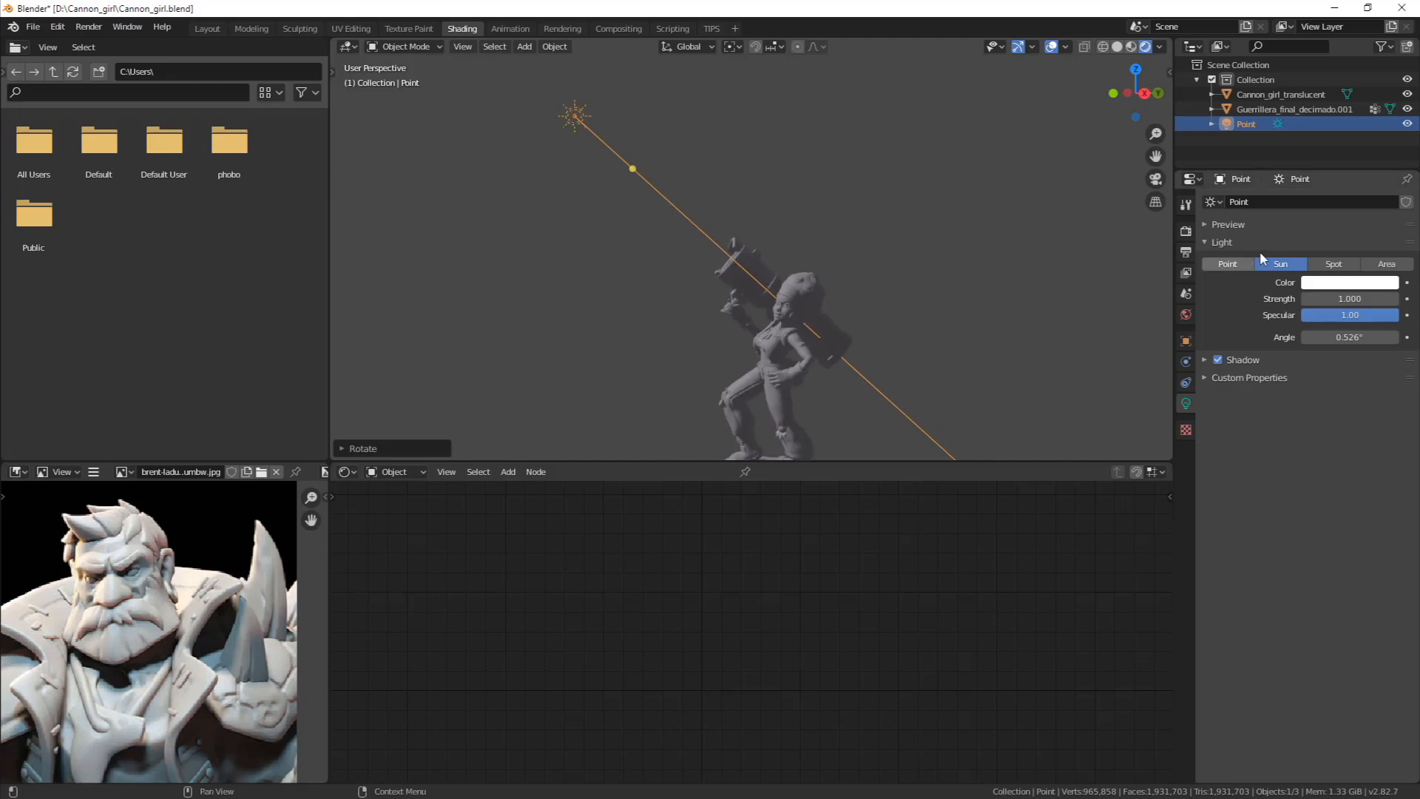
click(1330, 265)
middle_drag(714, 250, 442, 165)
middle_drag(717, 246, 709, 235)
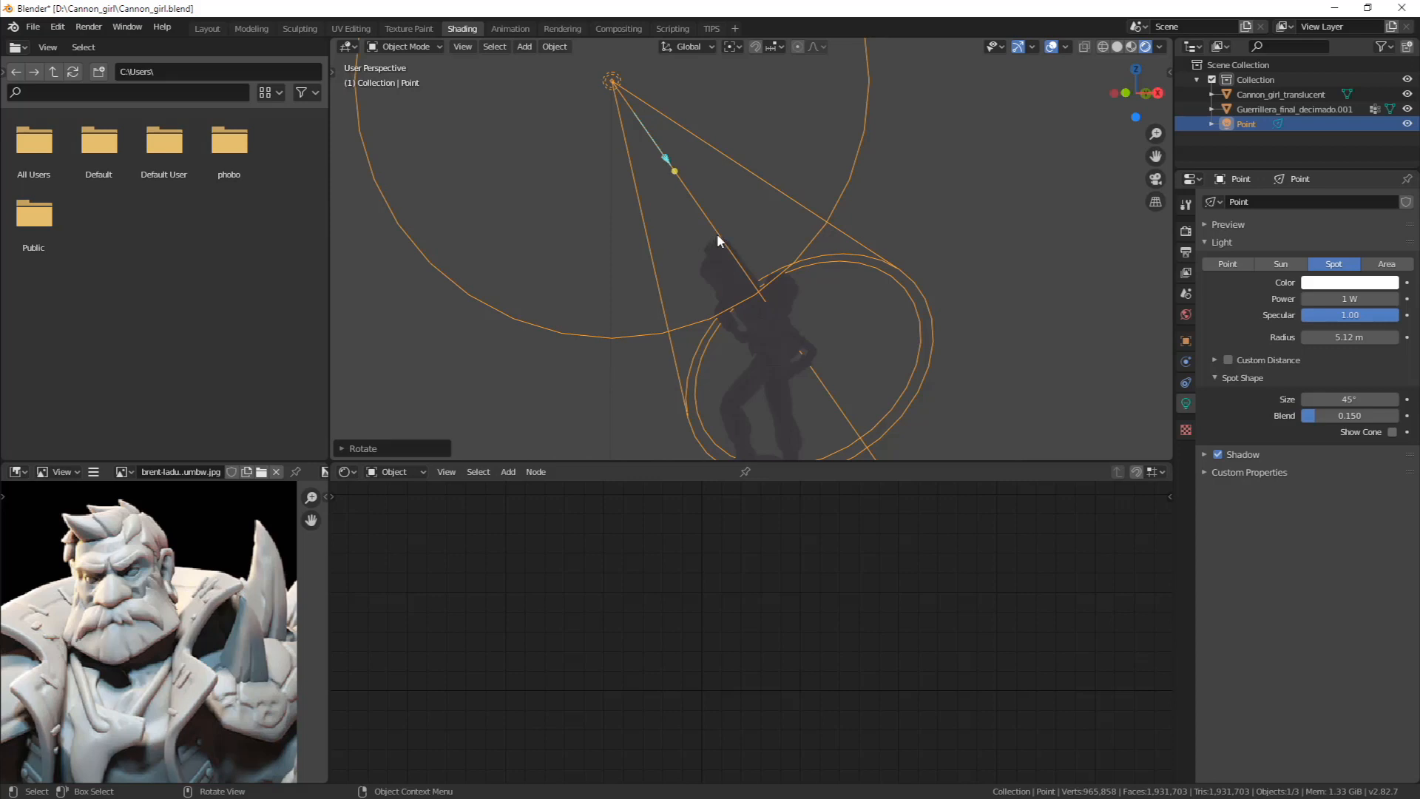
key(g)
right_click(834, 298)
middle_drag(835, 303, 1160, 367)
Set the spot light's power to 960.4 W and move the light by about 1 m
drag(1350, 298, 1416, 298)
middle_drag(710, 172, 669, 96)
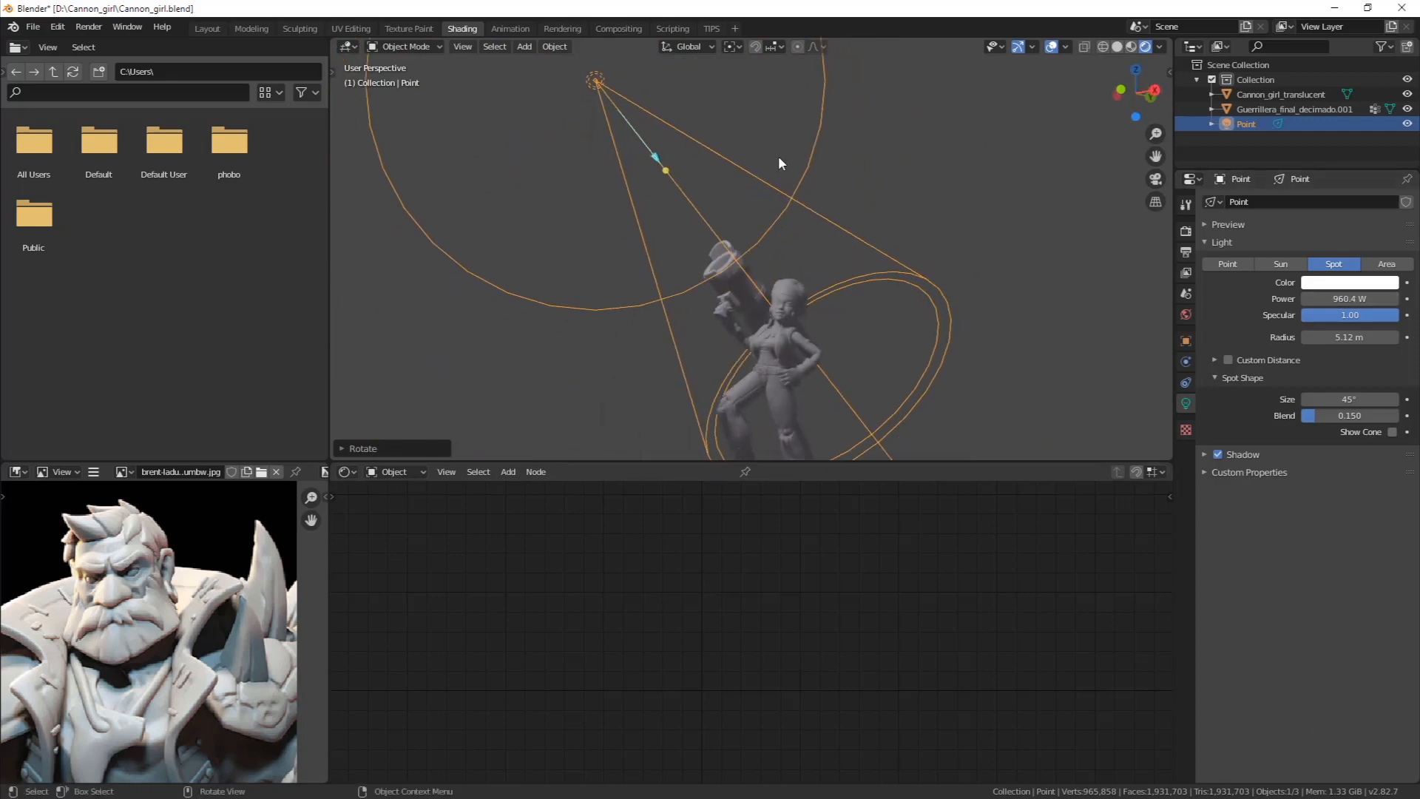
key(g)
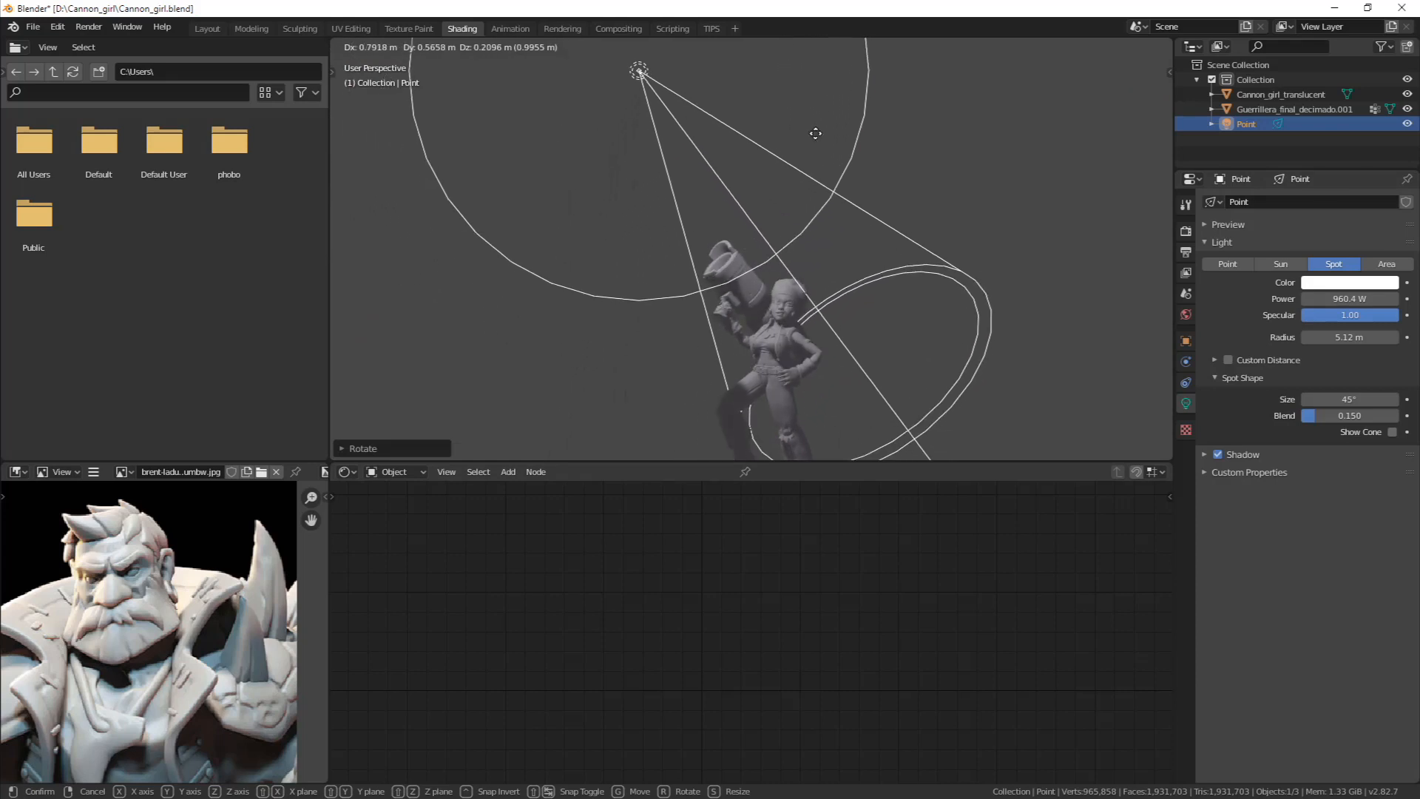
click(815, 133)
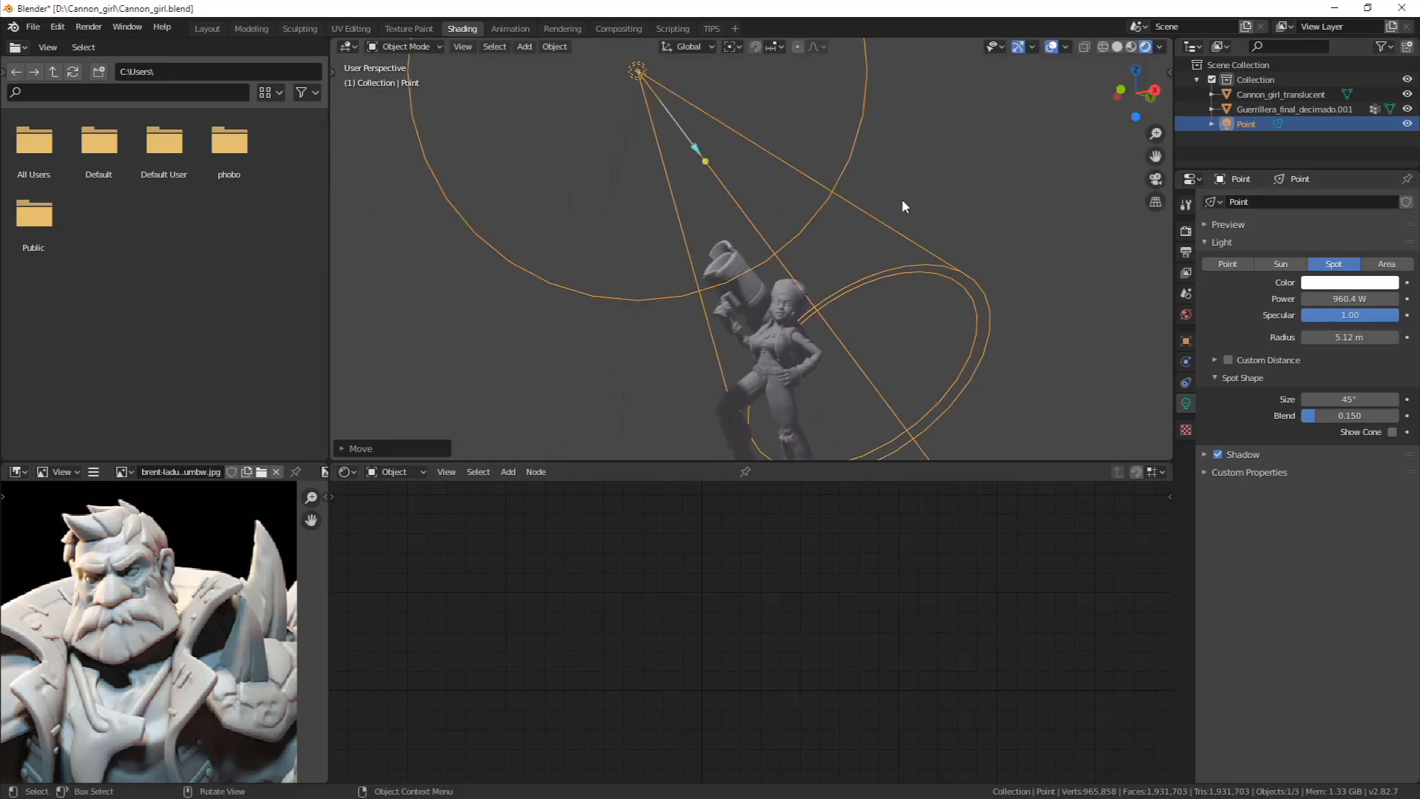
Compare the Sun, Point, Spot and Area light types on the figure and return to Spot
click(1280, 264)
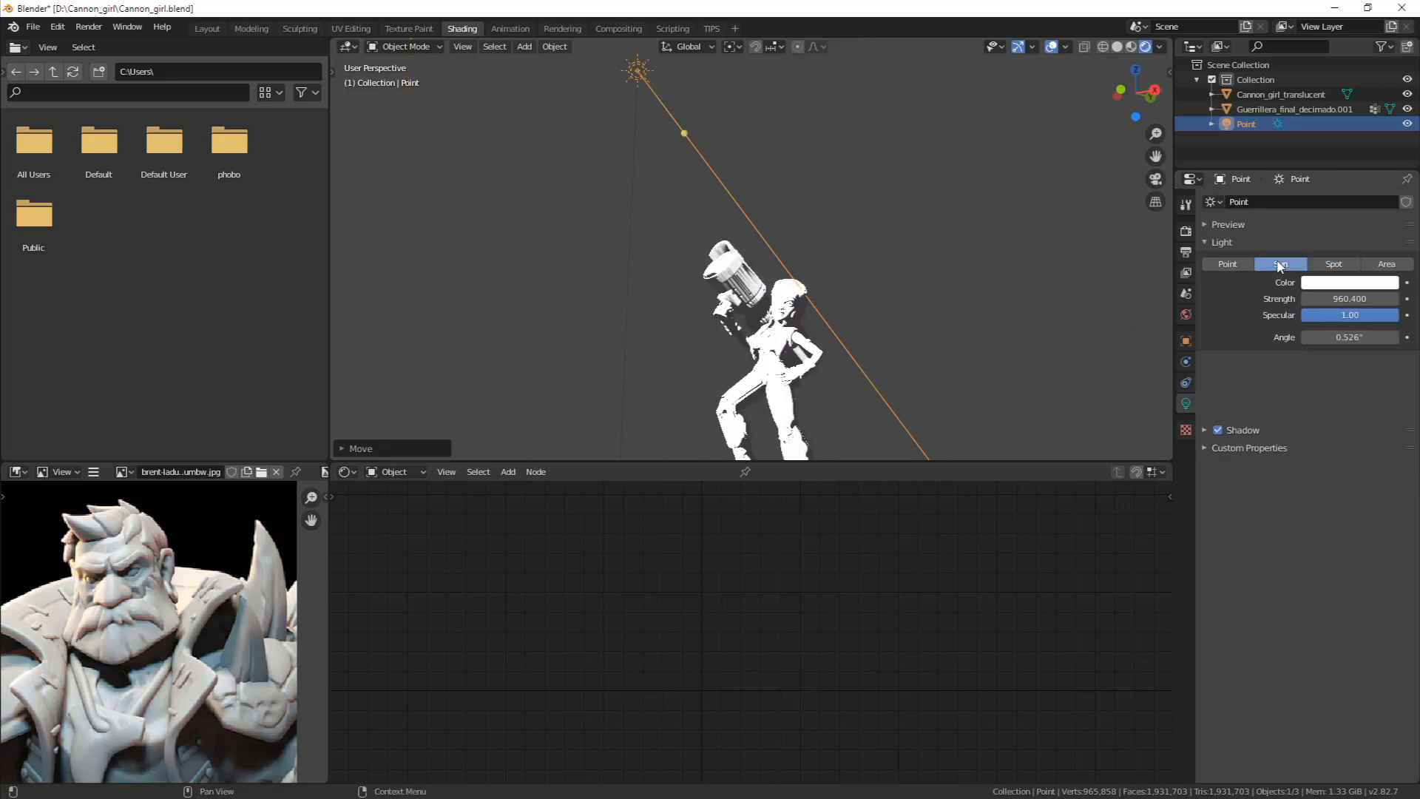
click(1232, 264)
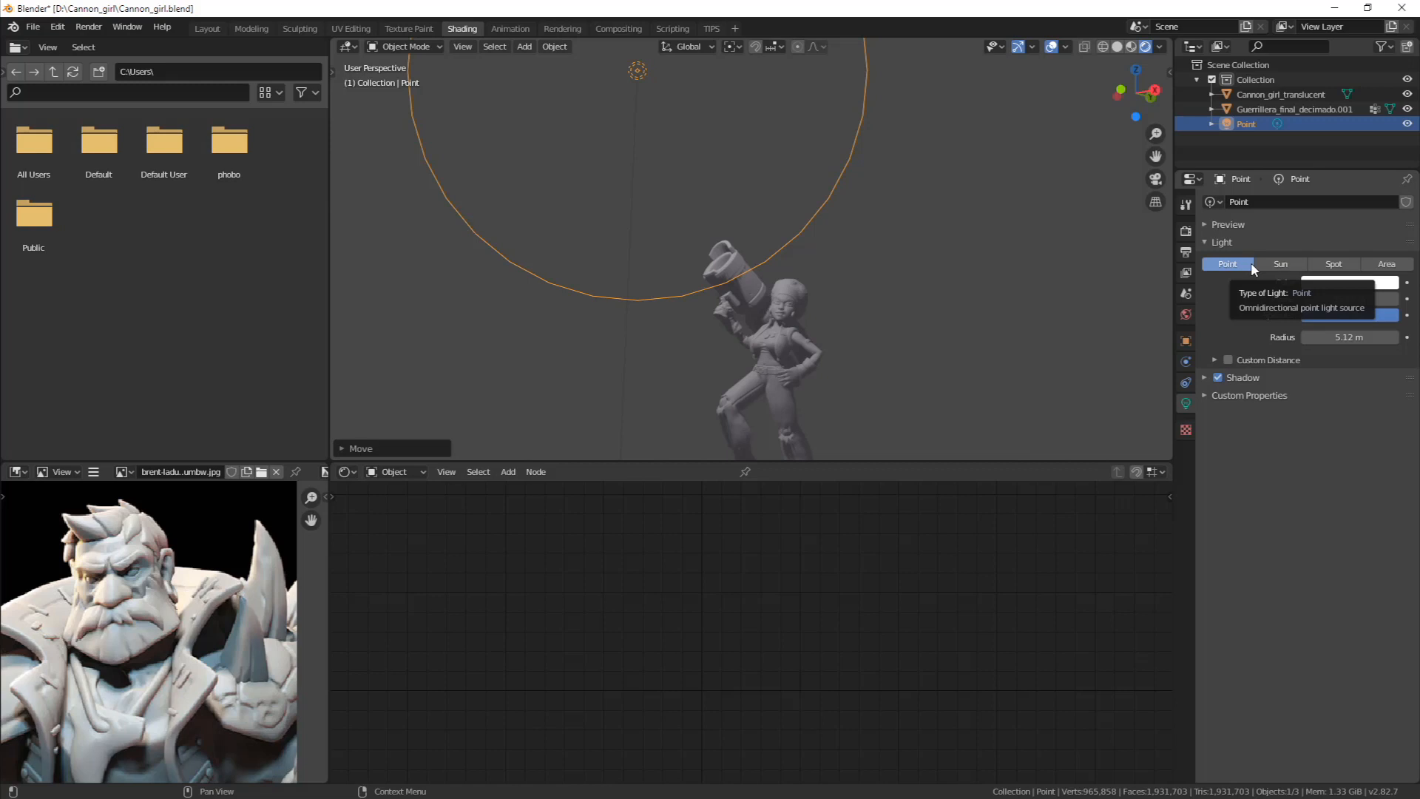
click(1279, 266)
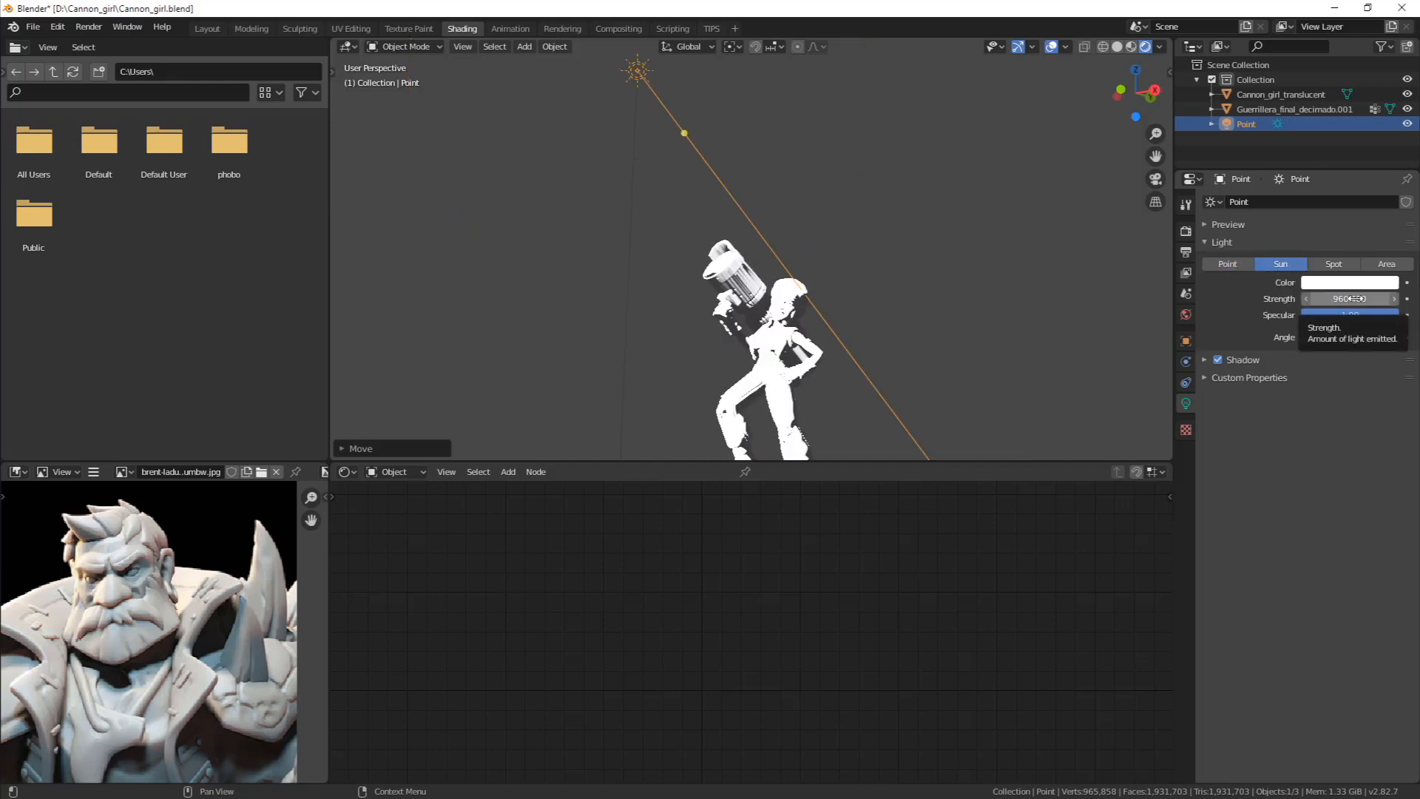
click(1336, 261)
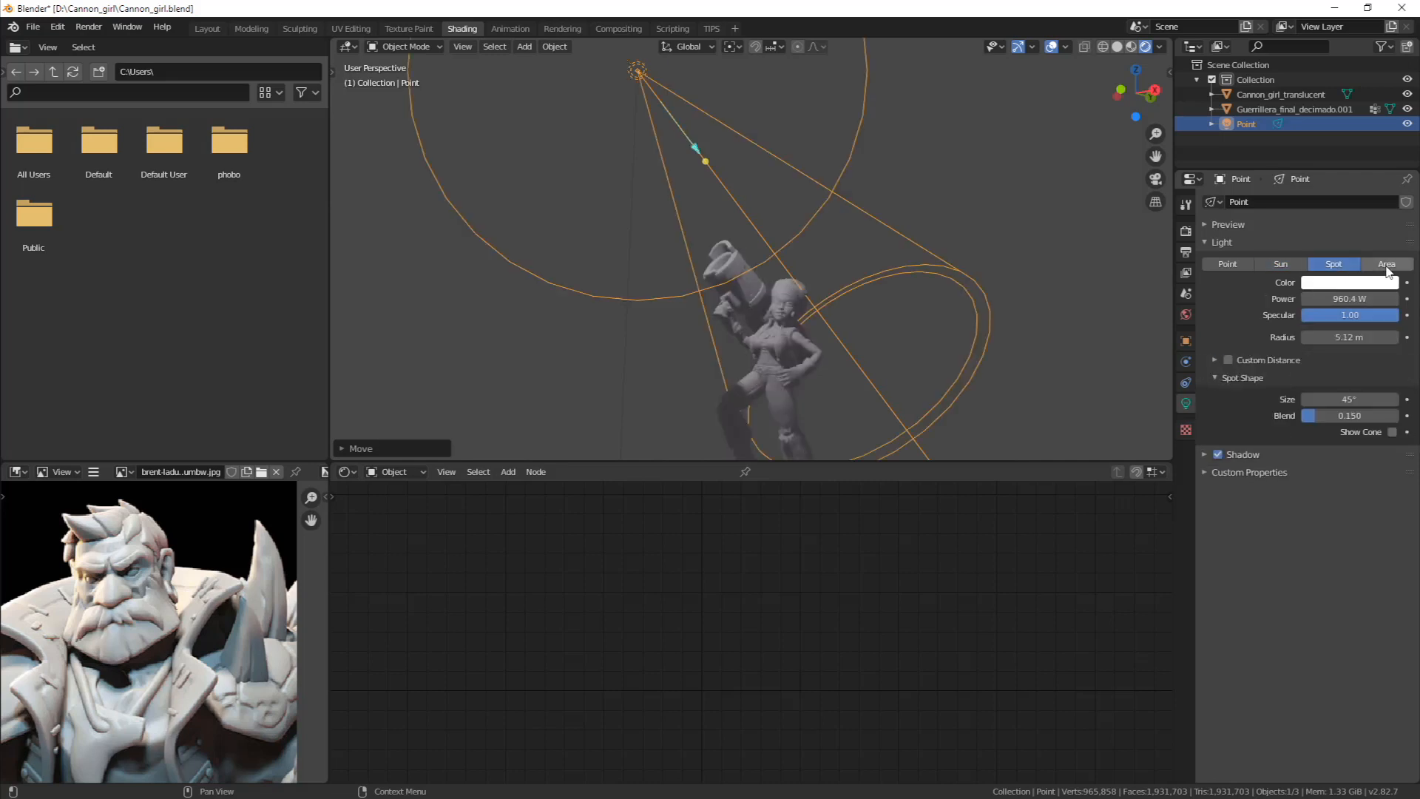
click(1388, 265)
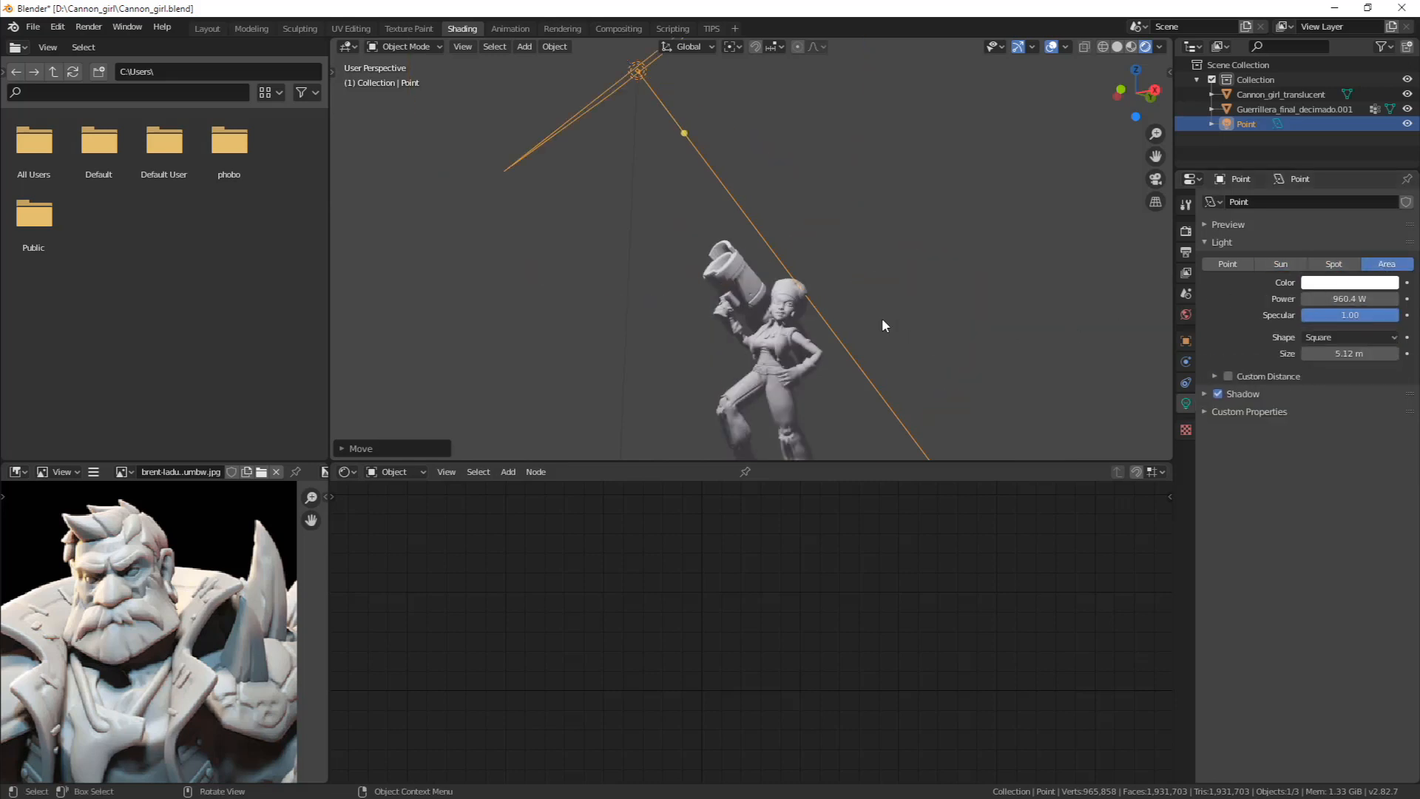
click(1333, 264)
Shift the spot light sideways so its cone falls closer to the figure's body
middle_drag(745, 299, 775, 278)
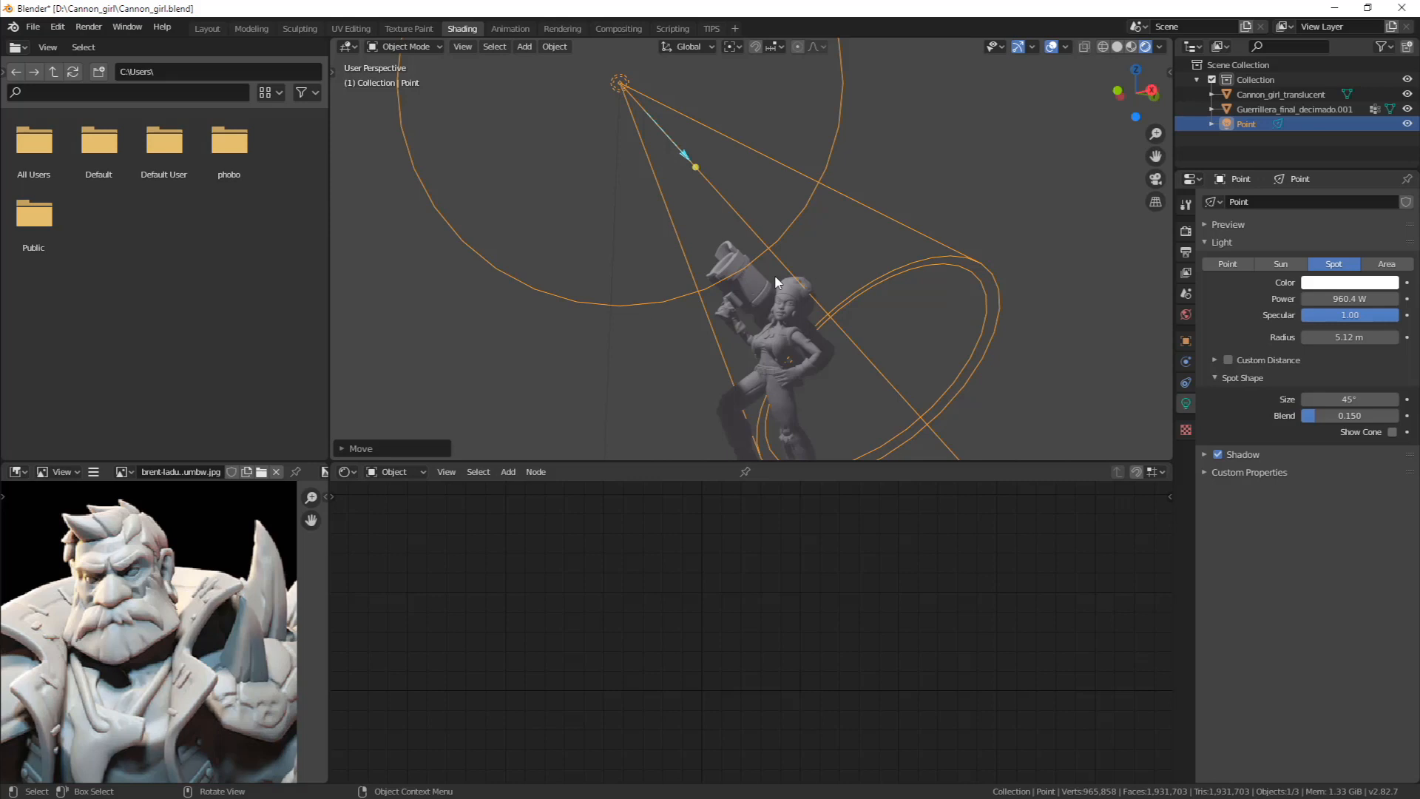
mouse_move(776, 281)
middle_down()
mouse_move(823, 284)
mouse_move(792, 283)
middle_up()
scroll(839, 264, up, 2)
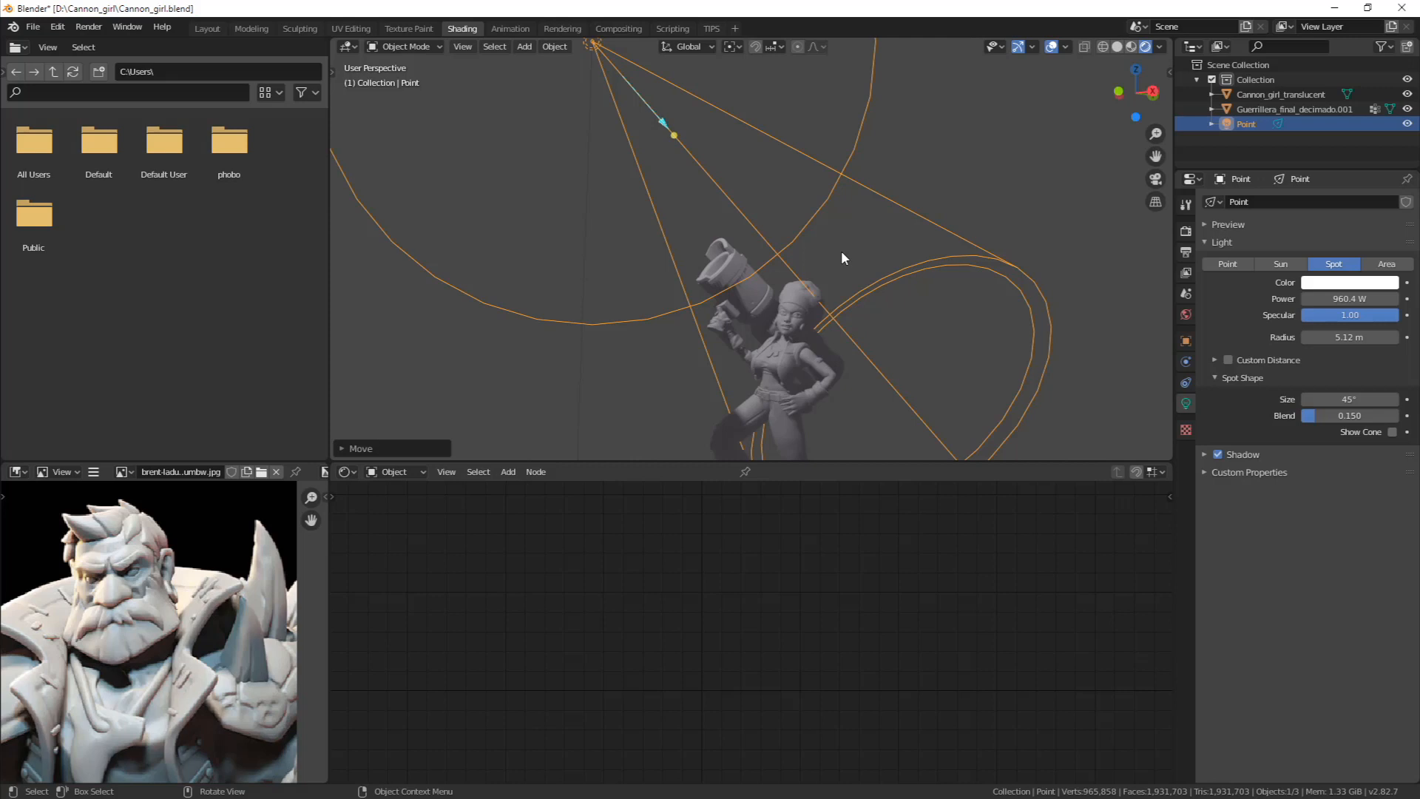
key(g)
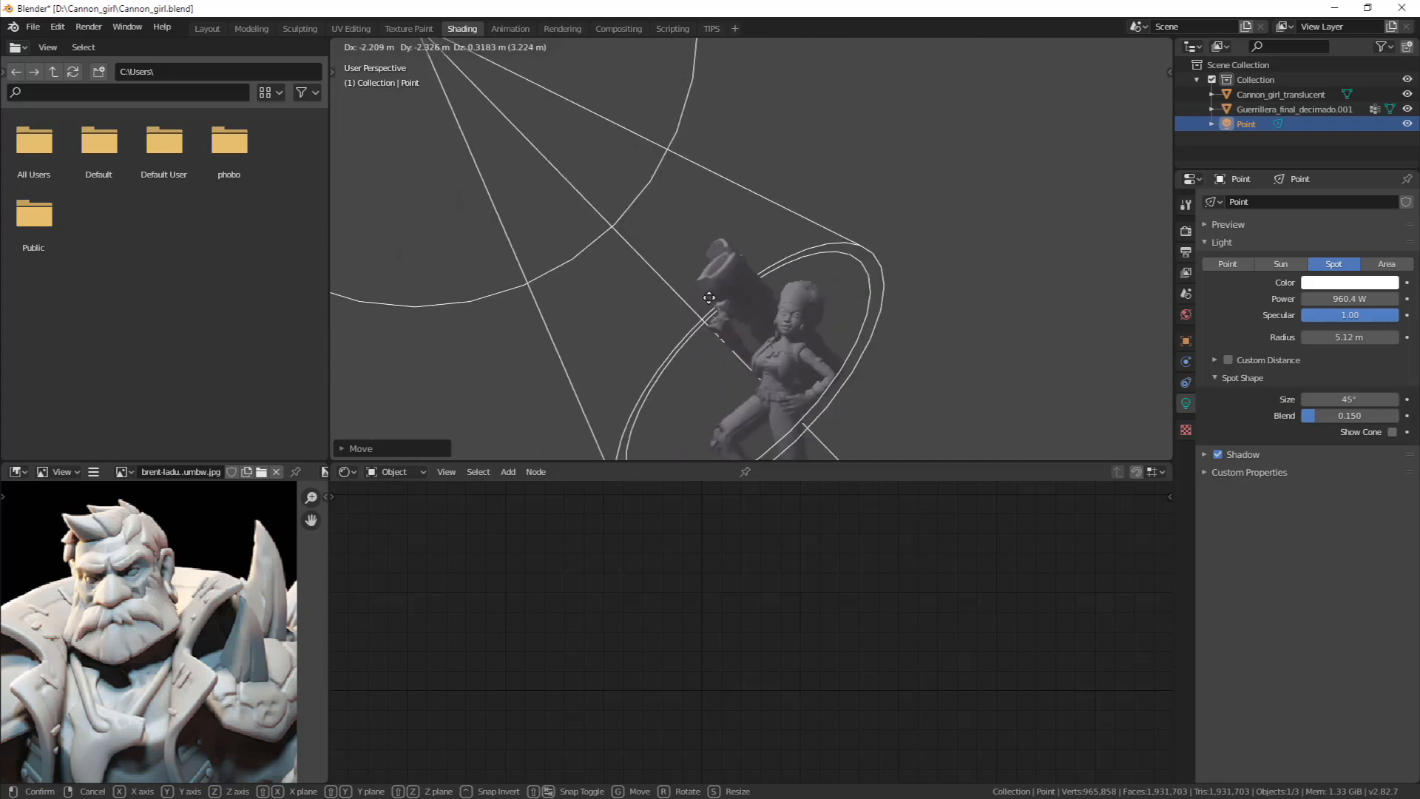
click(962, 246)
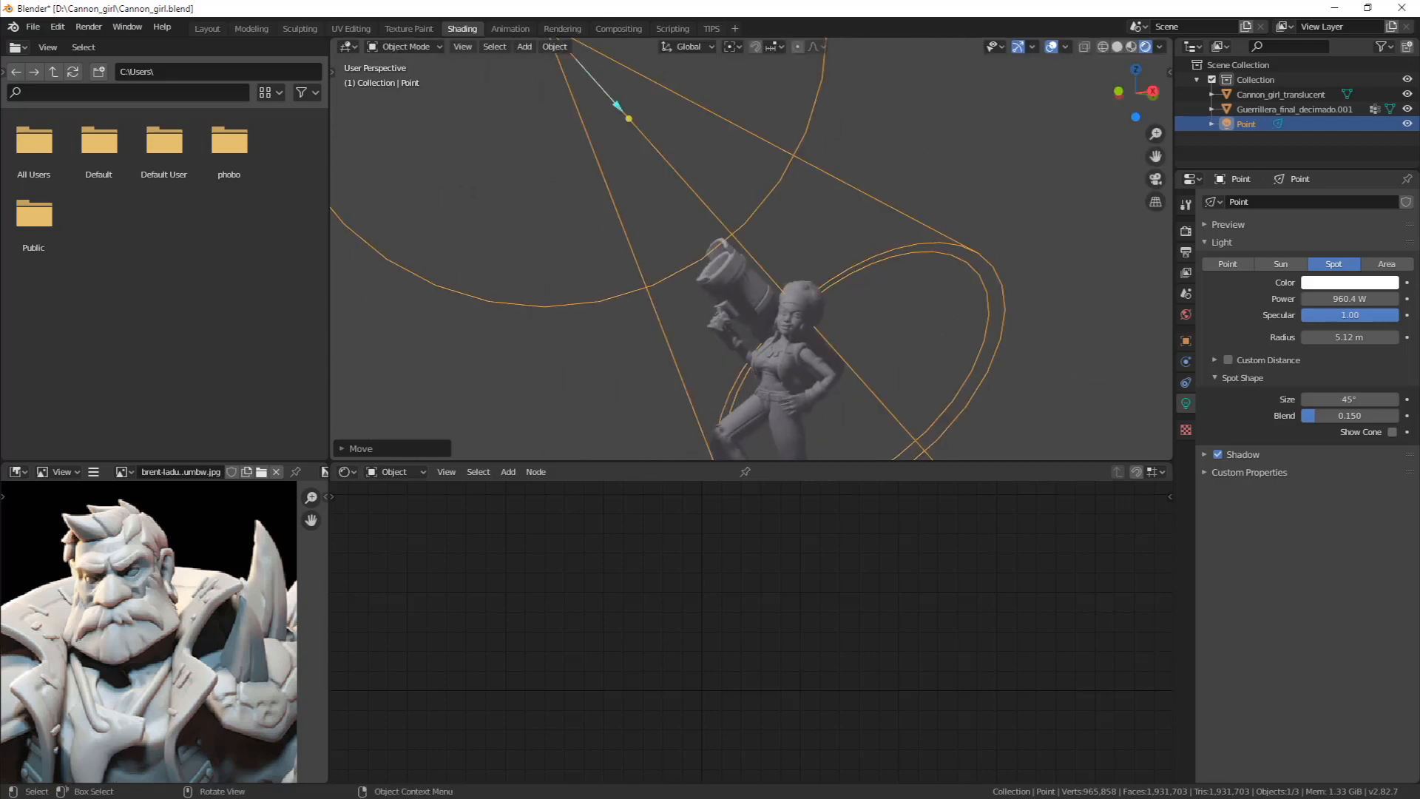
key(r)
right_click(939, 228)
Change the light type to Area and move the light lower and closer to the figure
click(1387, 264)
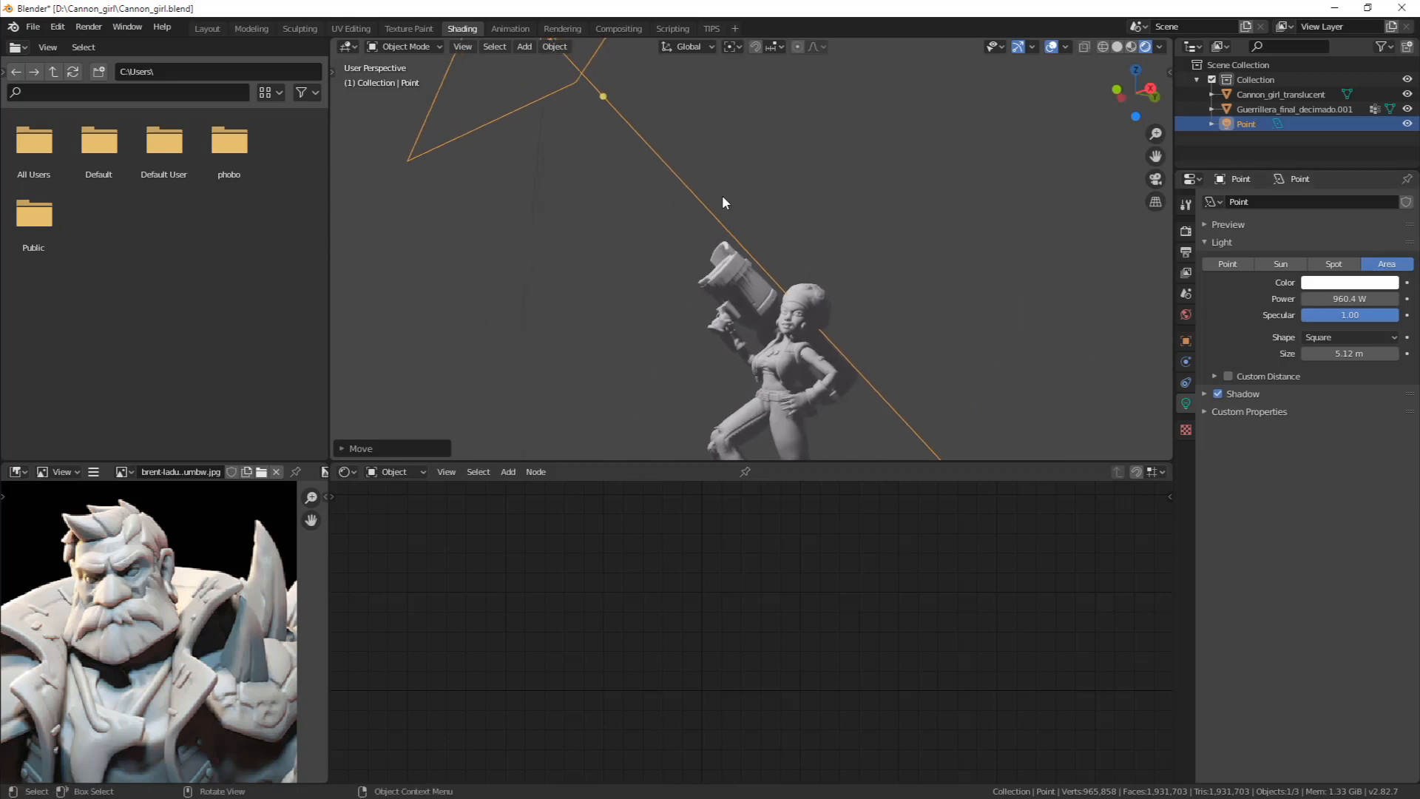
scroll(722, 197, down, 4)
scroll(722, 197, up, 2)
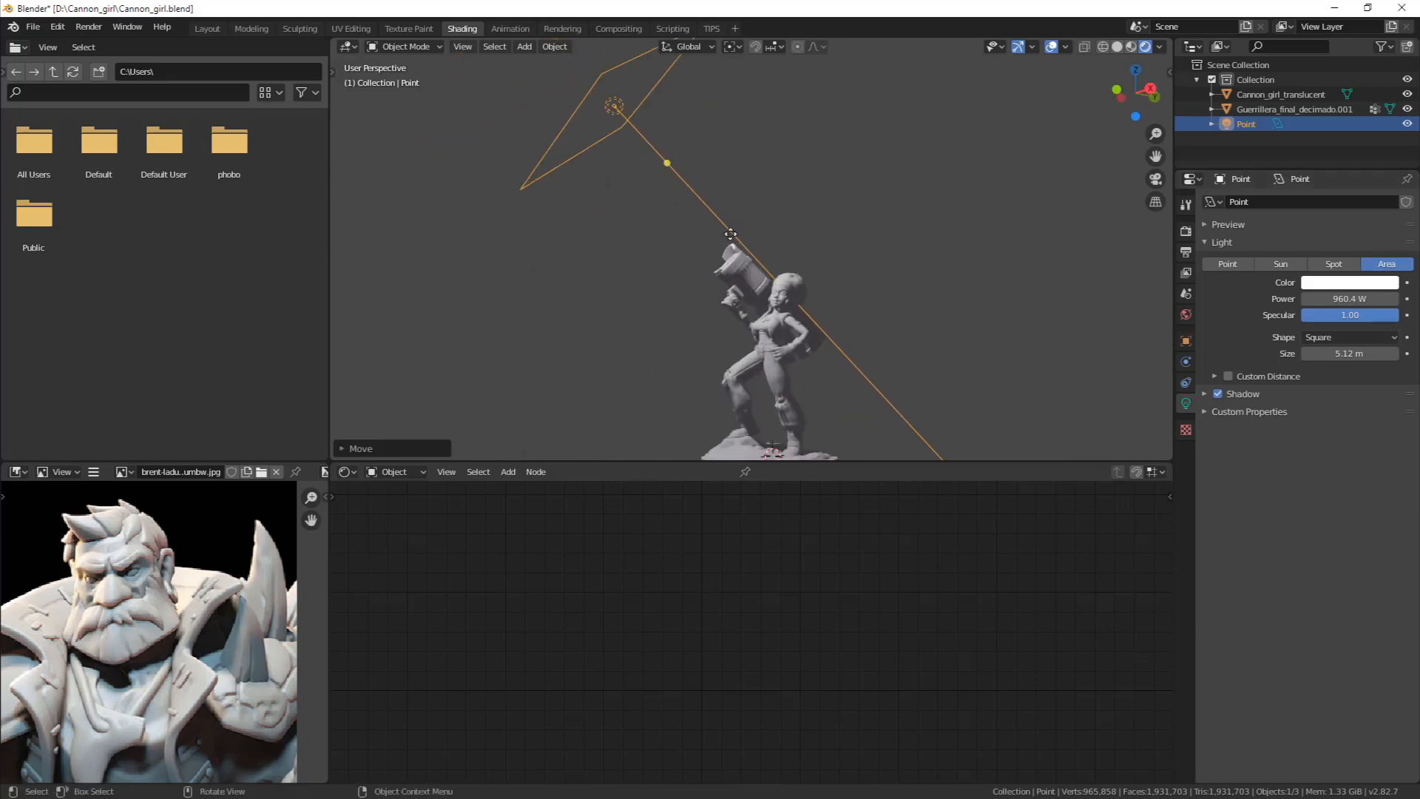
key(g)
click(786, 306)
middle_drag(796, 230, 686, 122)
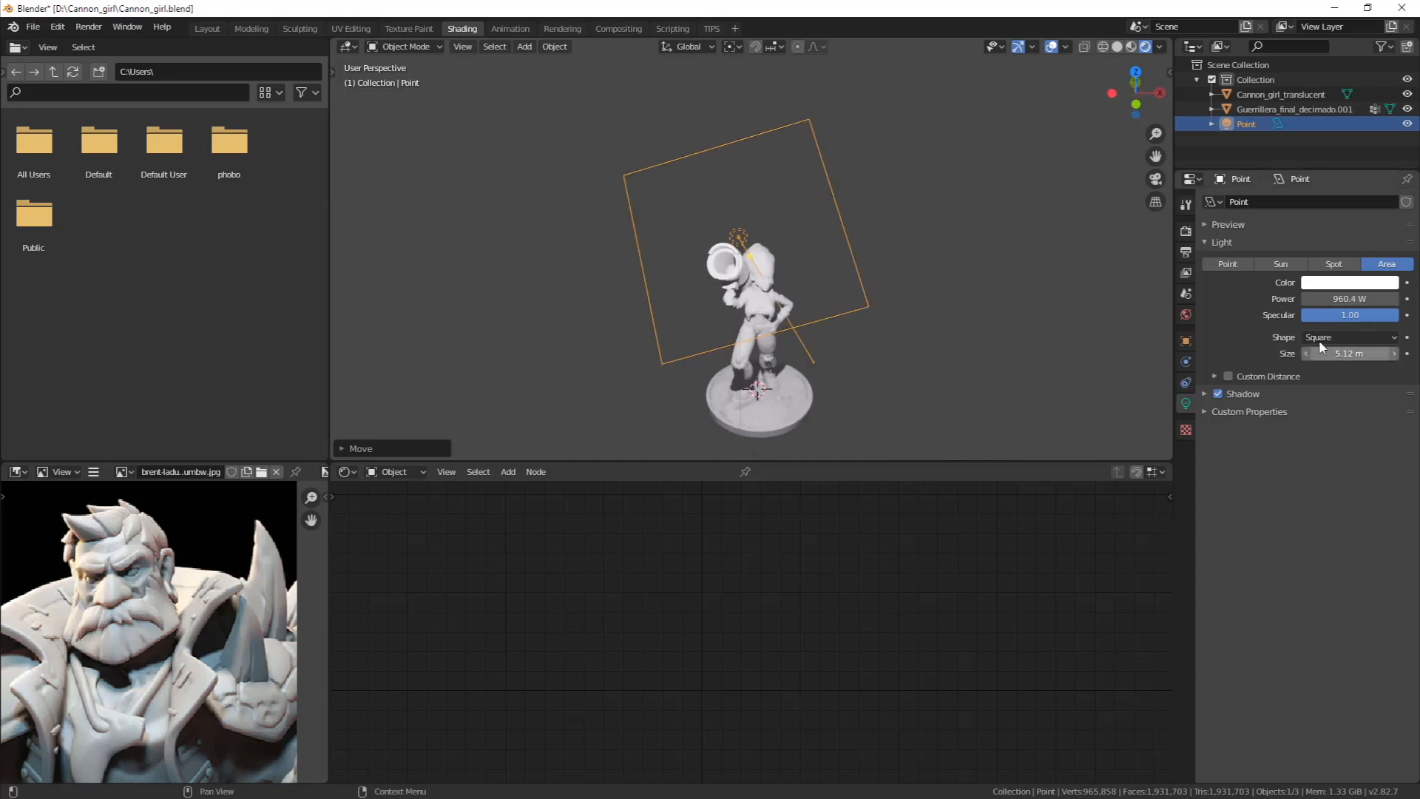
Change the area light's shape to Disk and scale the light up by about 1.3
click(1350, 338)
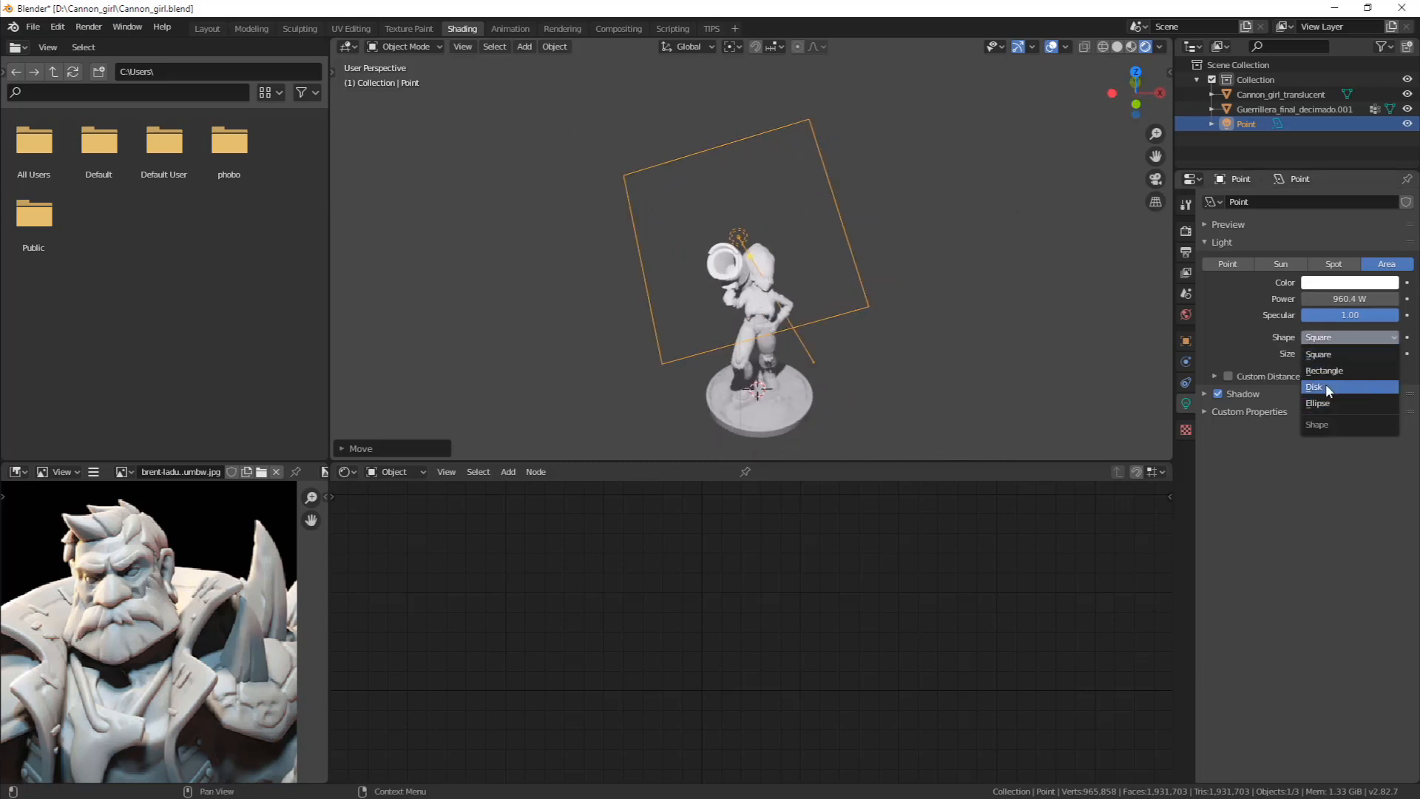
click(1324, 387)
middle_drag(1043, 371, 776, 158)
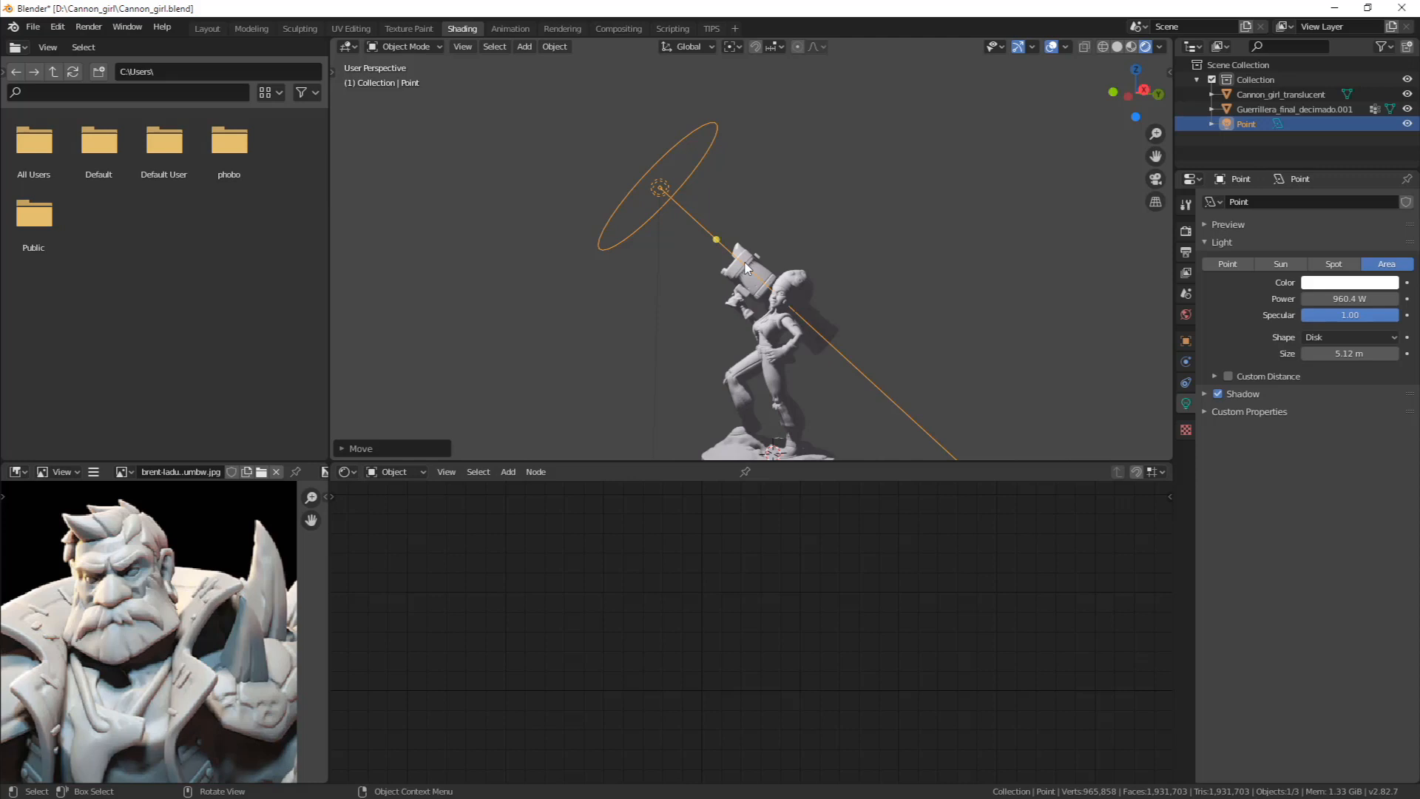
middle_drag(839, 370, 867, 370)
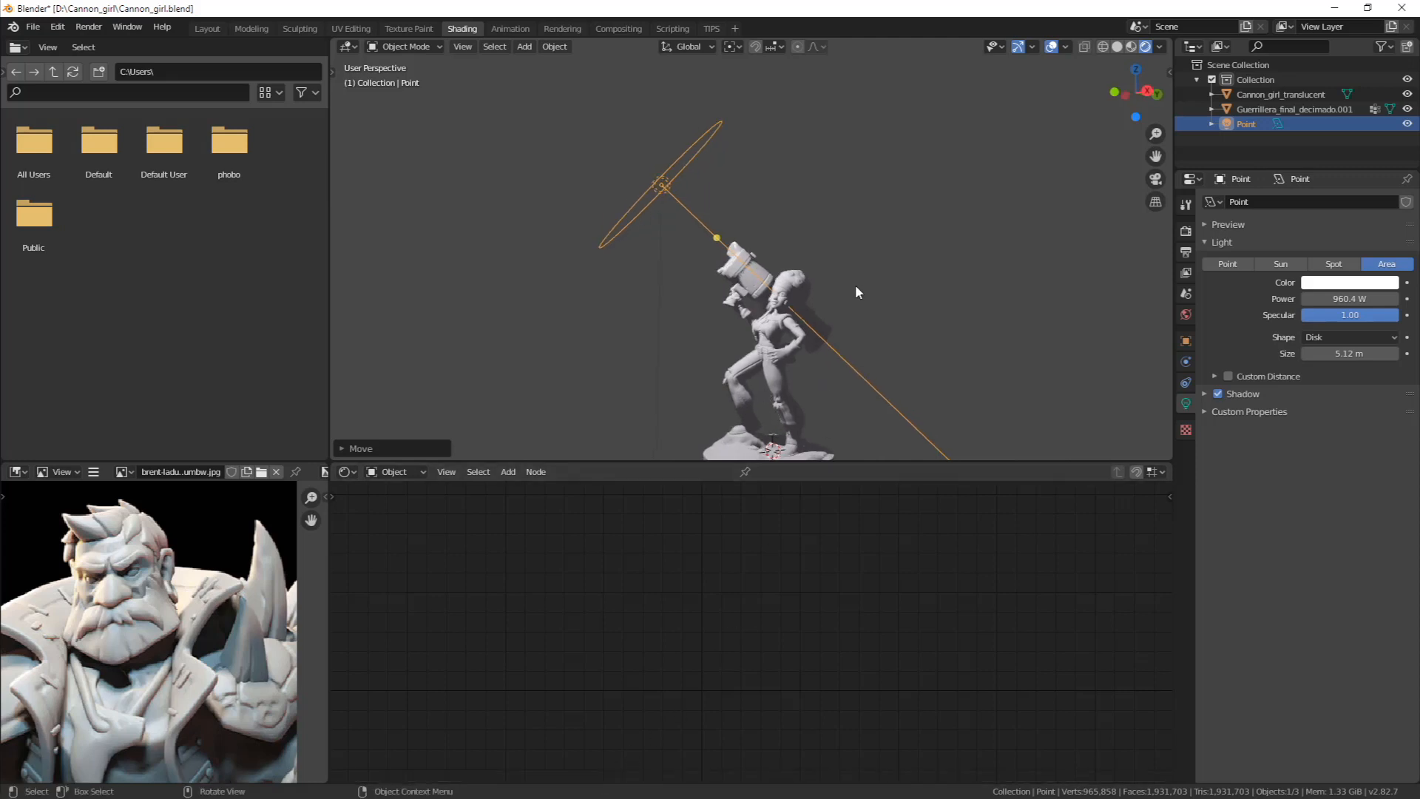
key(s)
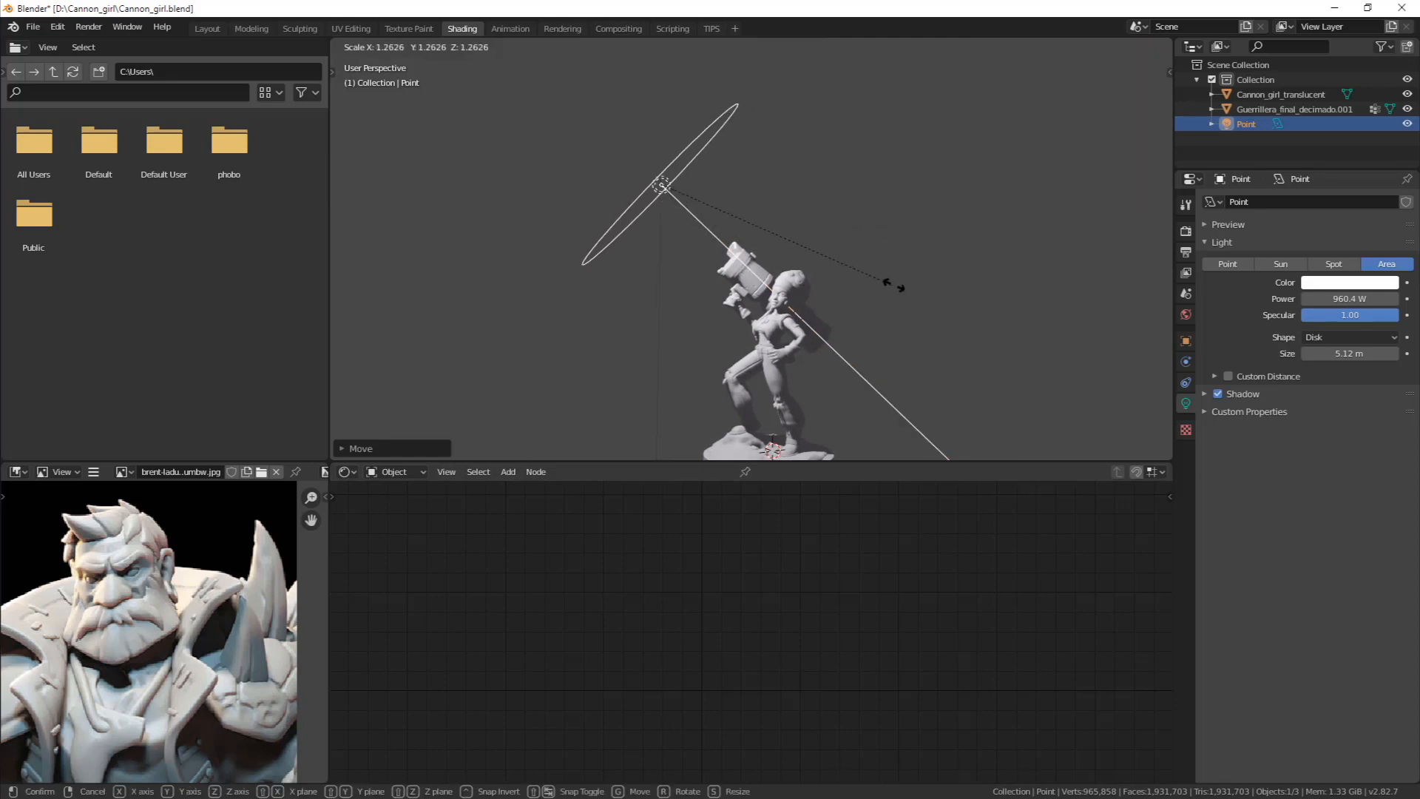
click(899, 287)
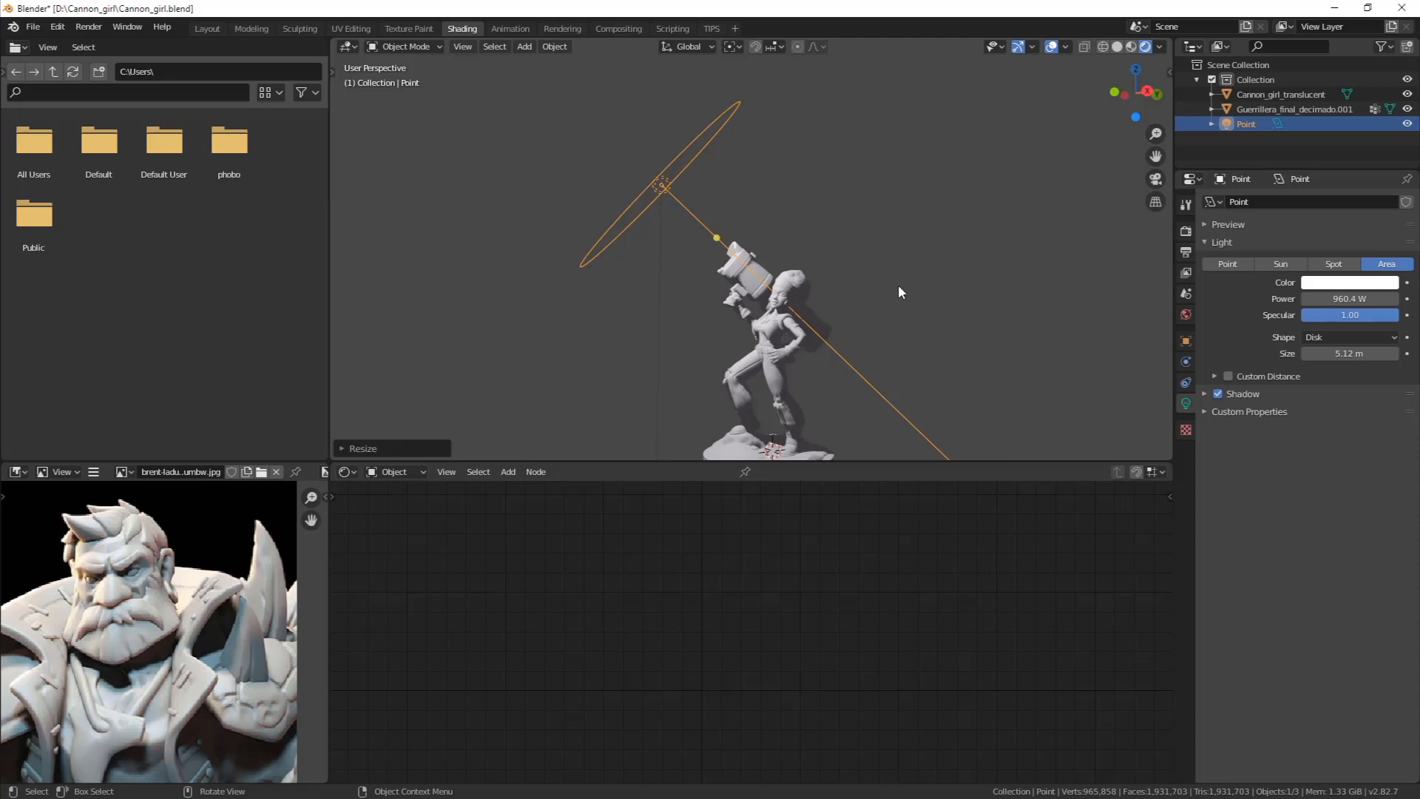
Delete the disk-shaped area light from the scene
key(x)
click(863, 251)
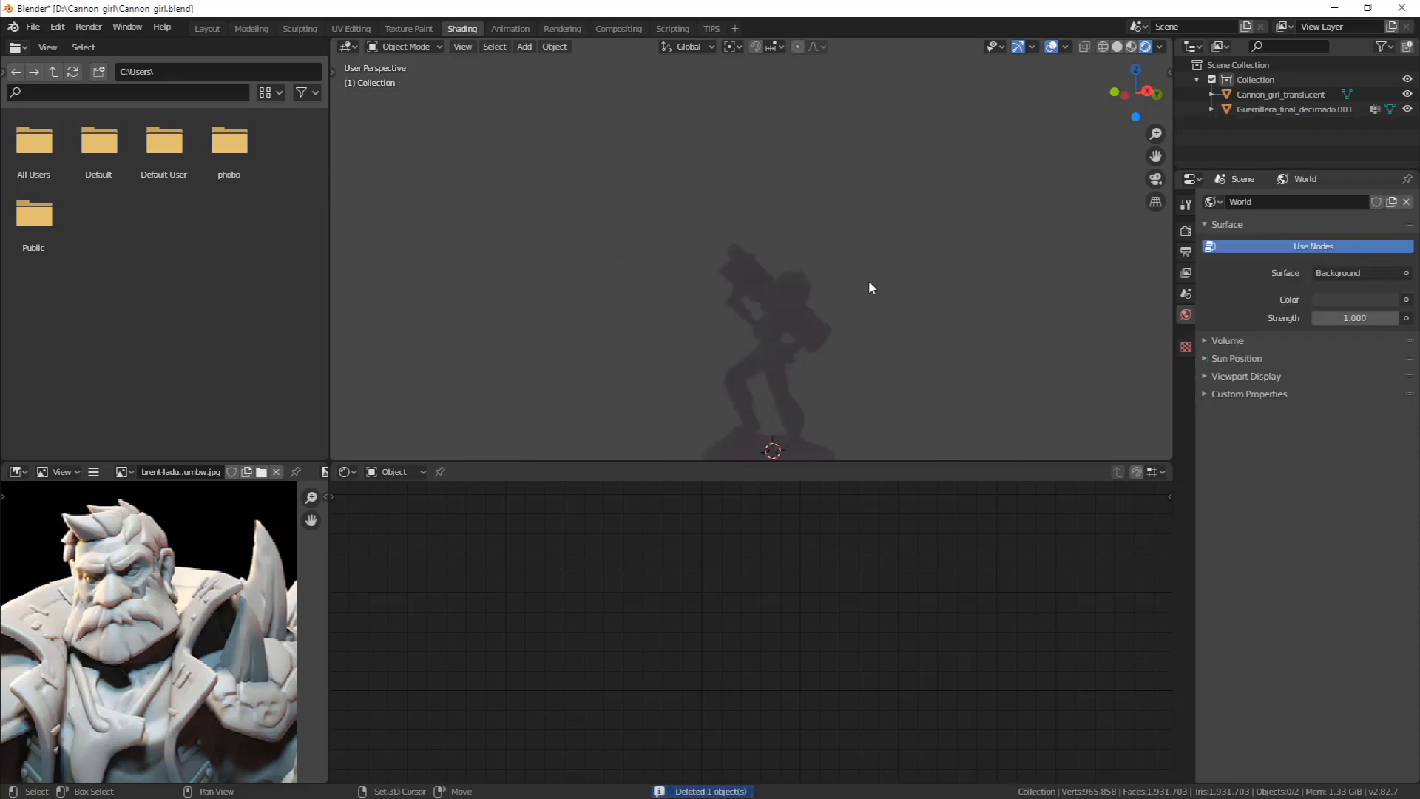
Switch the node editor from the object shader to the World shader and bring all its nodes into view
shift+middle_drag(871, 288, 843, 215)
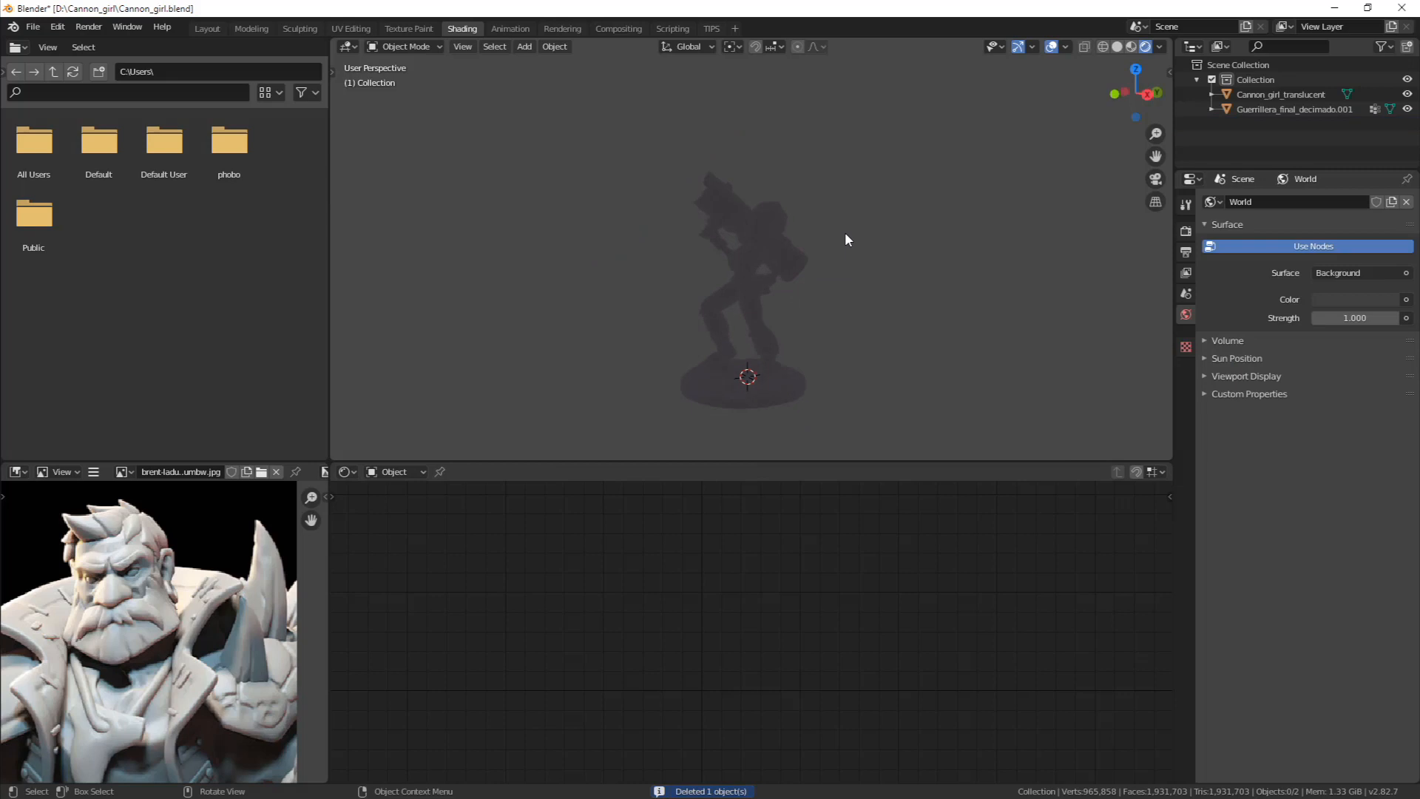
click(404, 471)
click(409, 506)
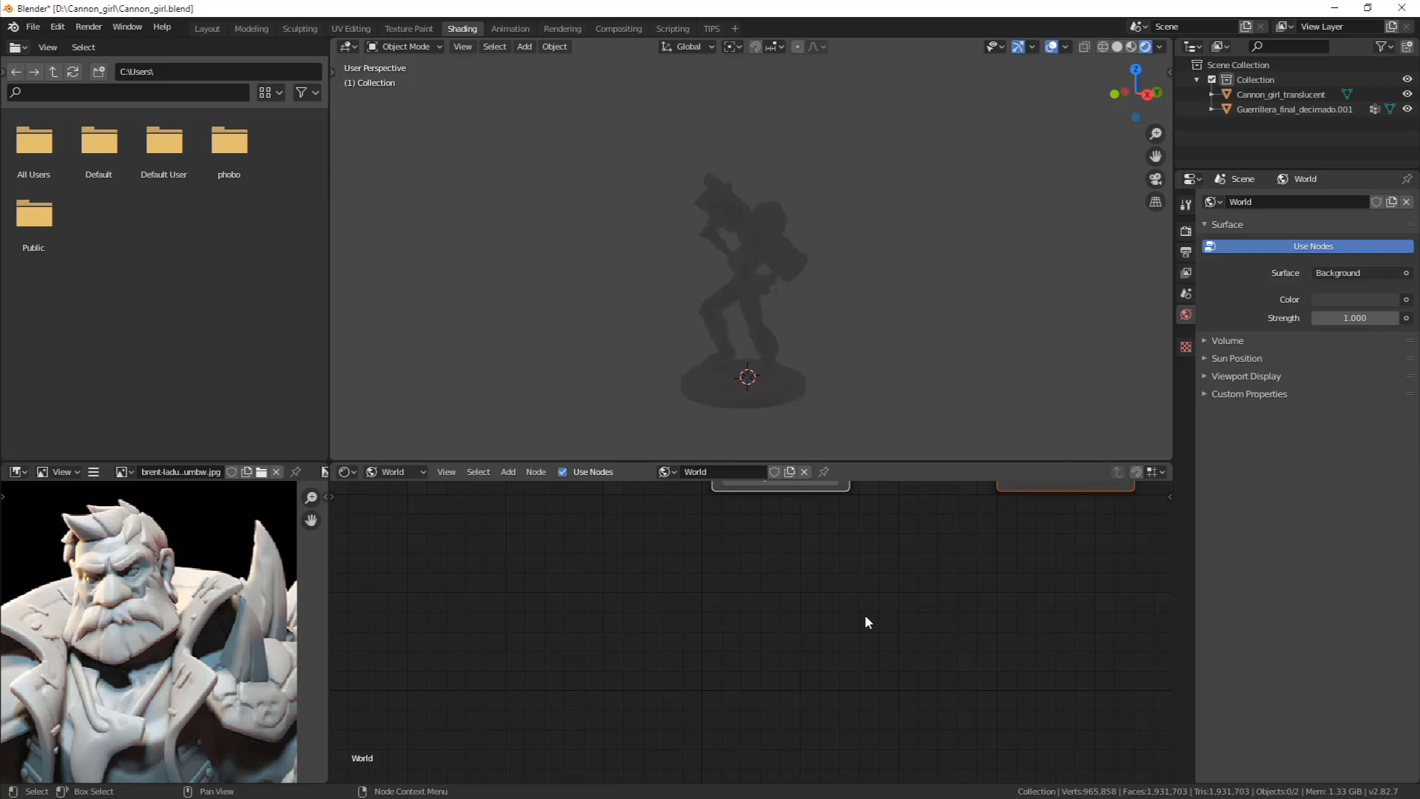
key(Home)
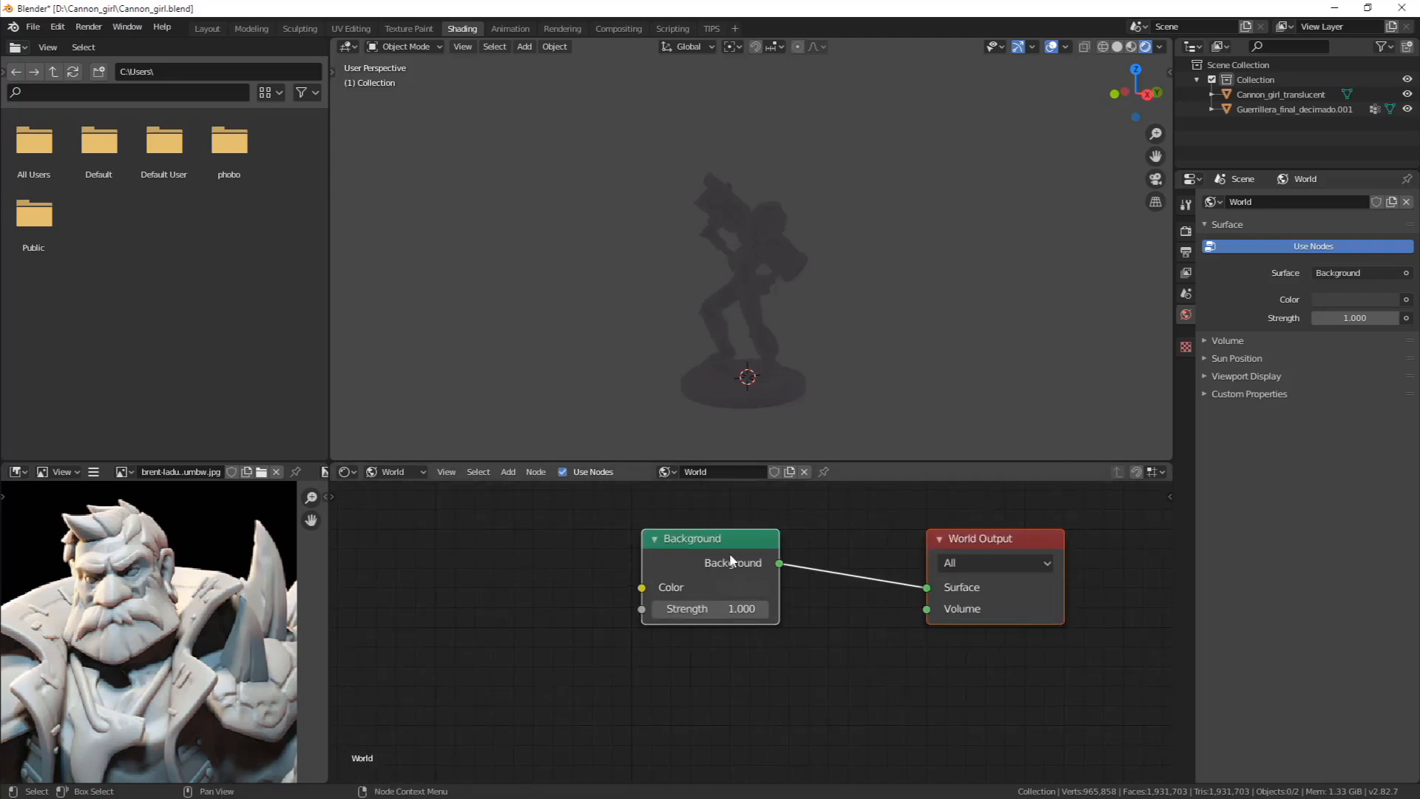
Rearrange the World shader's nodes so that Background and World Output sit closer together
drag(697, 539, 700, 563)
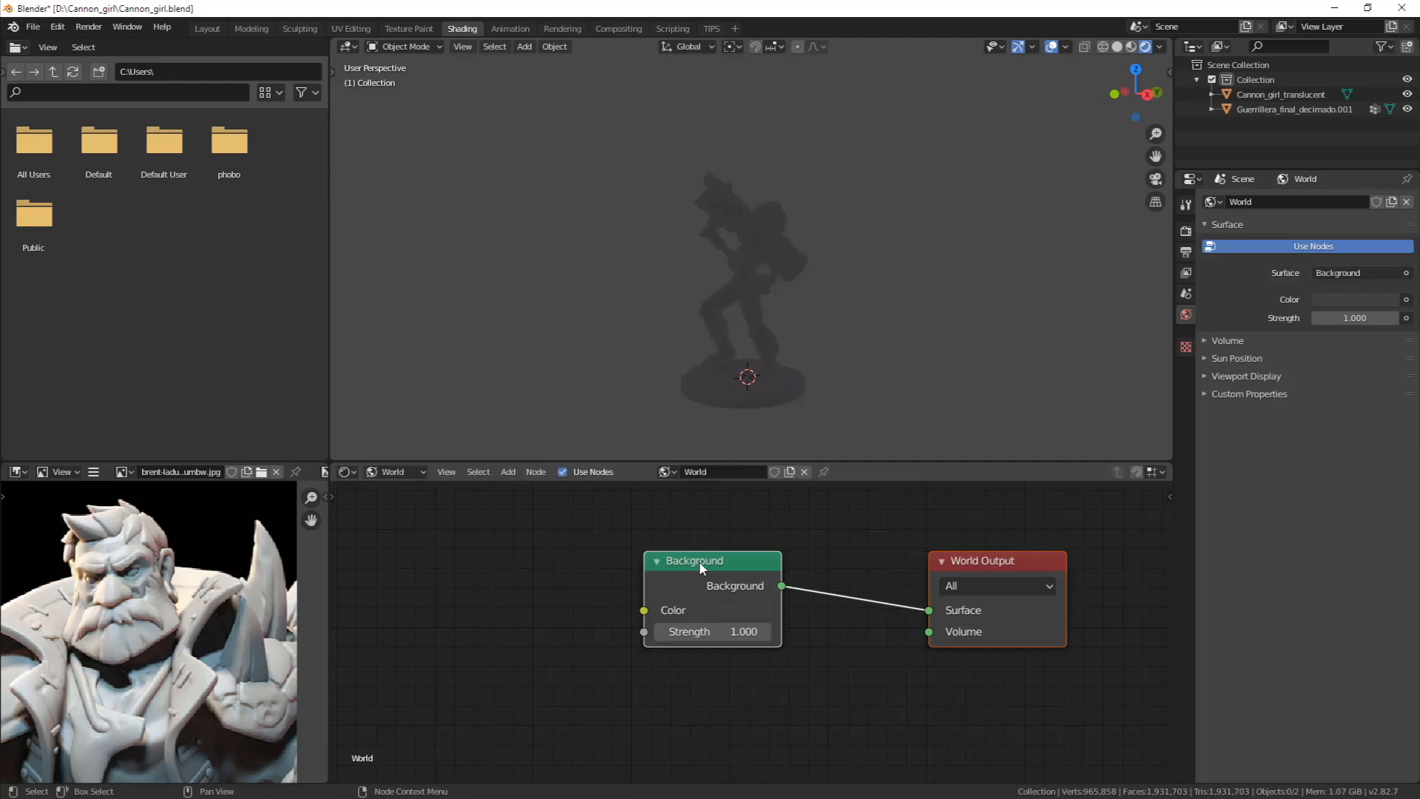
click(842, 534)
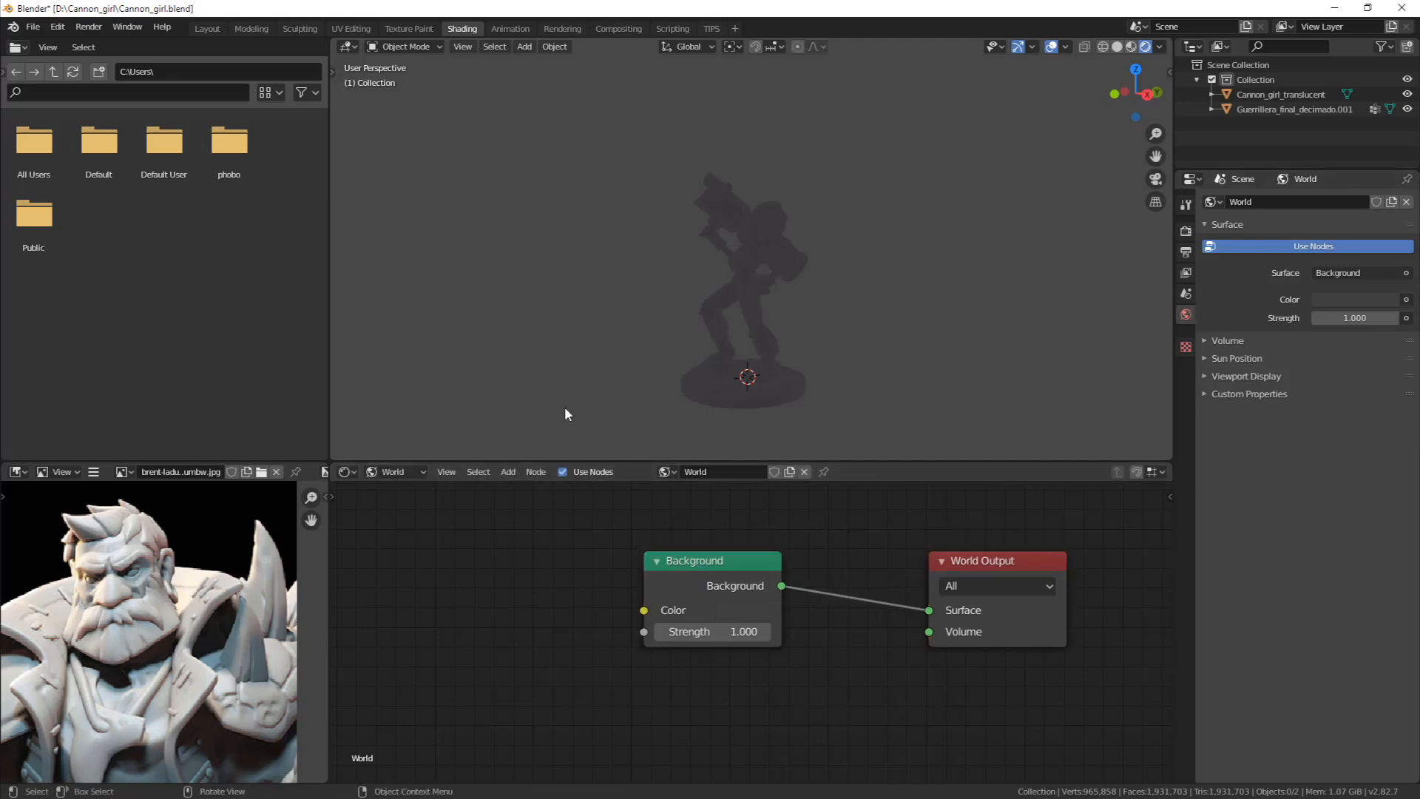
click(415, 472)
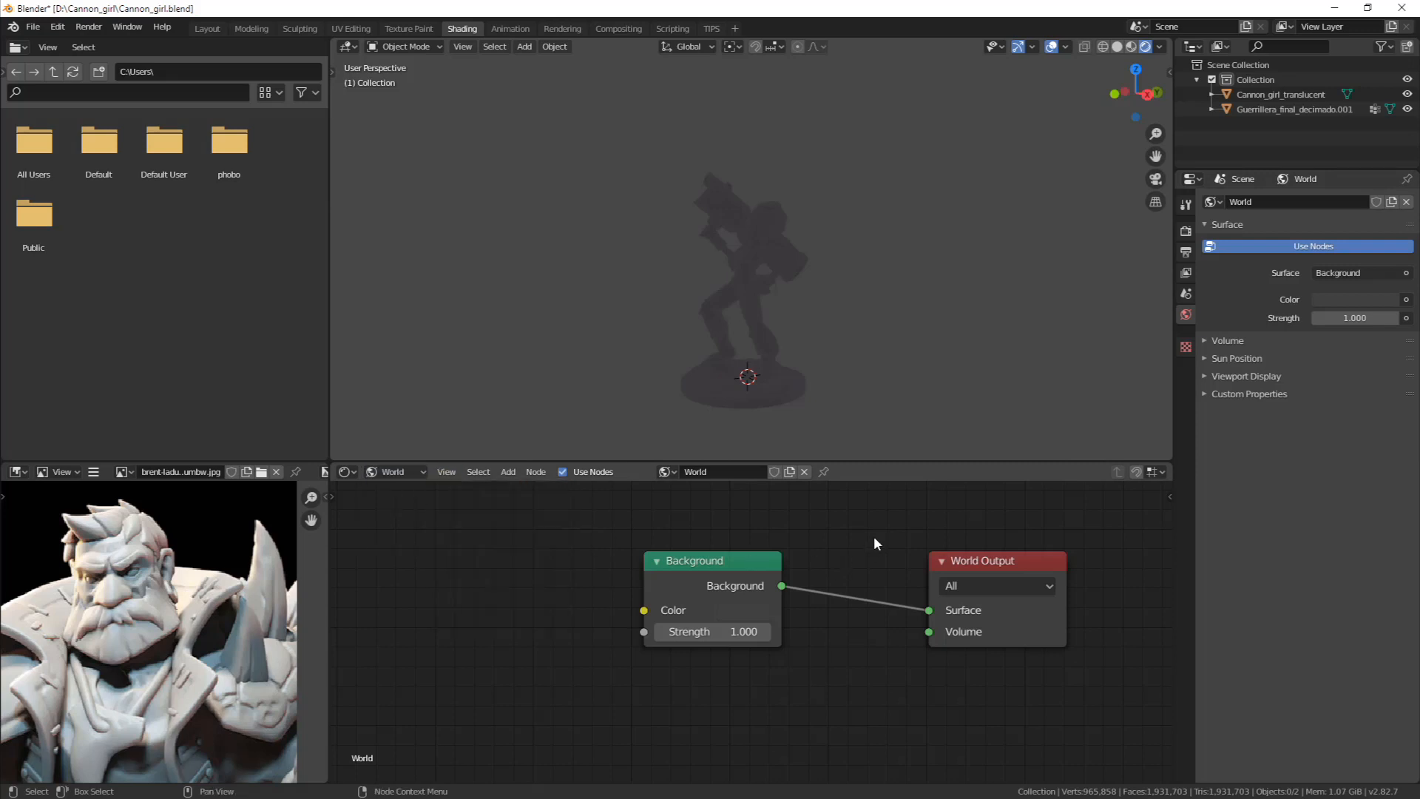
click(399, 471)
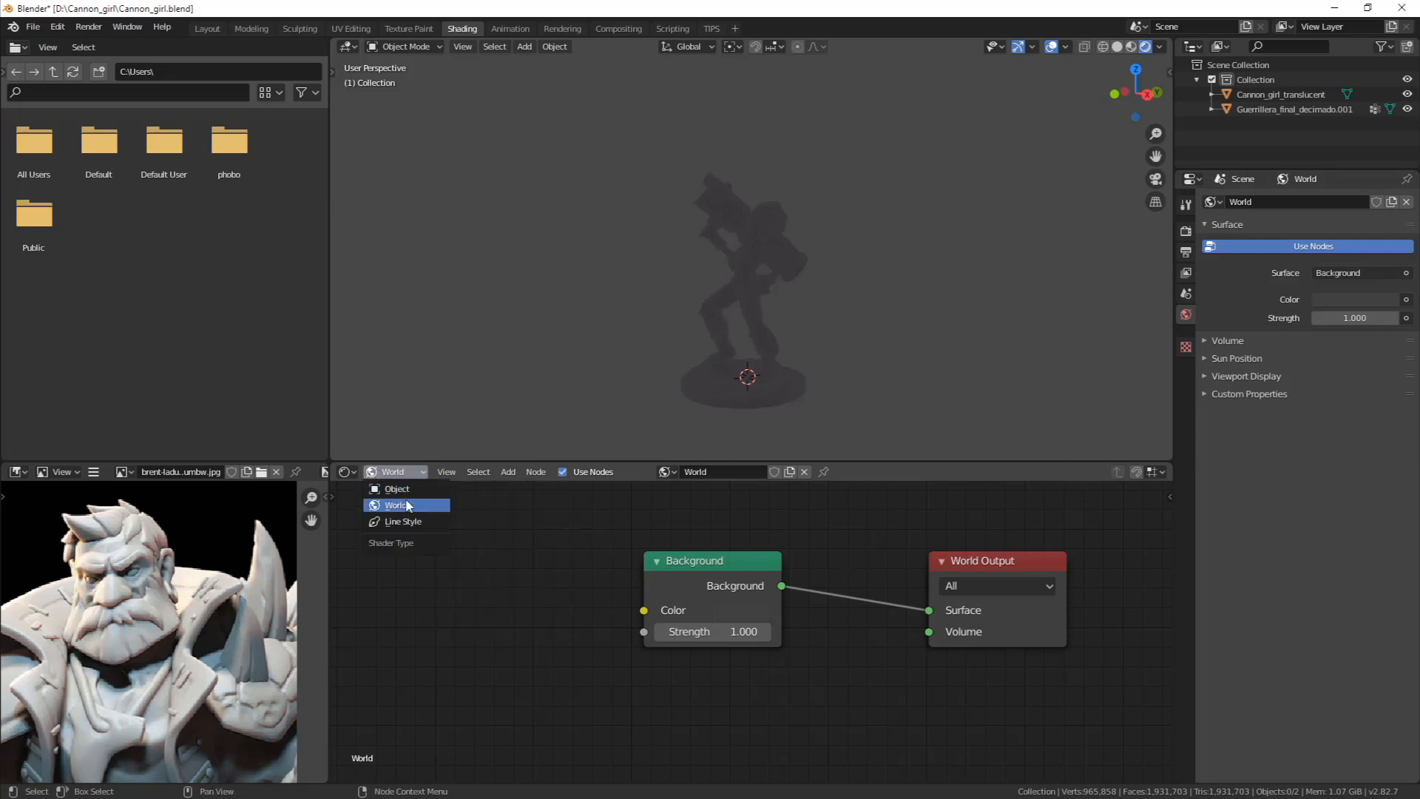
drag(950, 577, 943, 556)
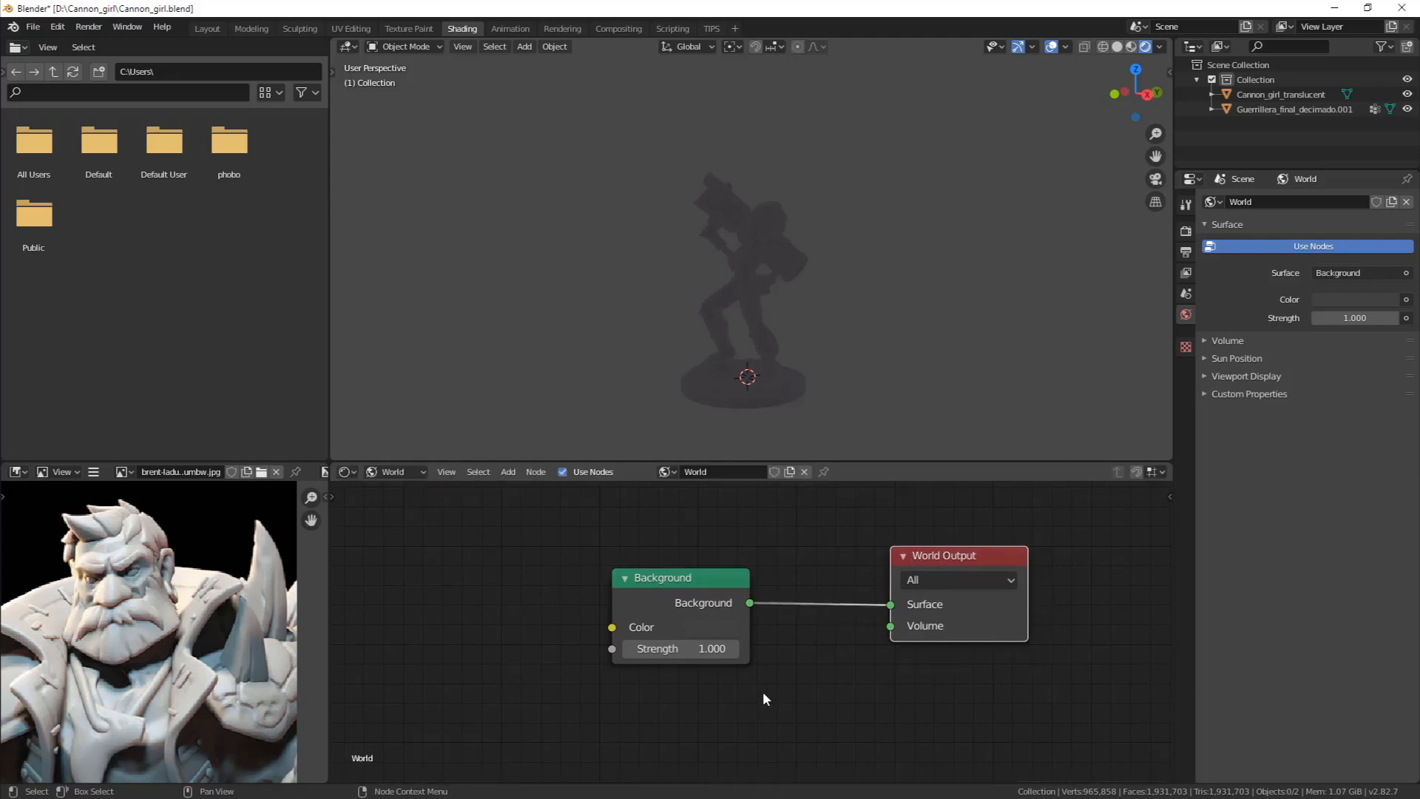
Raise the world Background node's strength to 11.9 and inspect the figure under it
drag(677, 649, 877, 649)
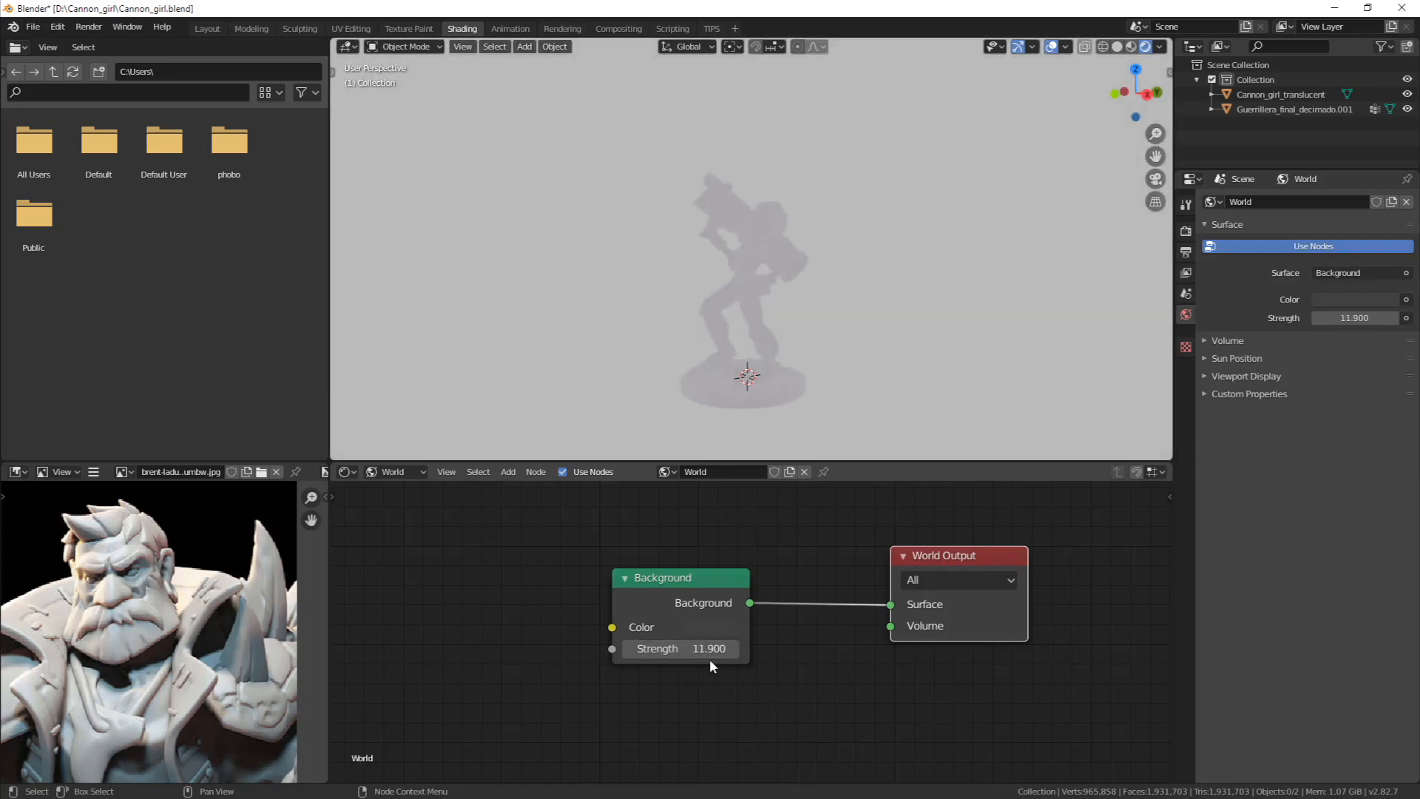
scroll(774, 258, up, 3)
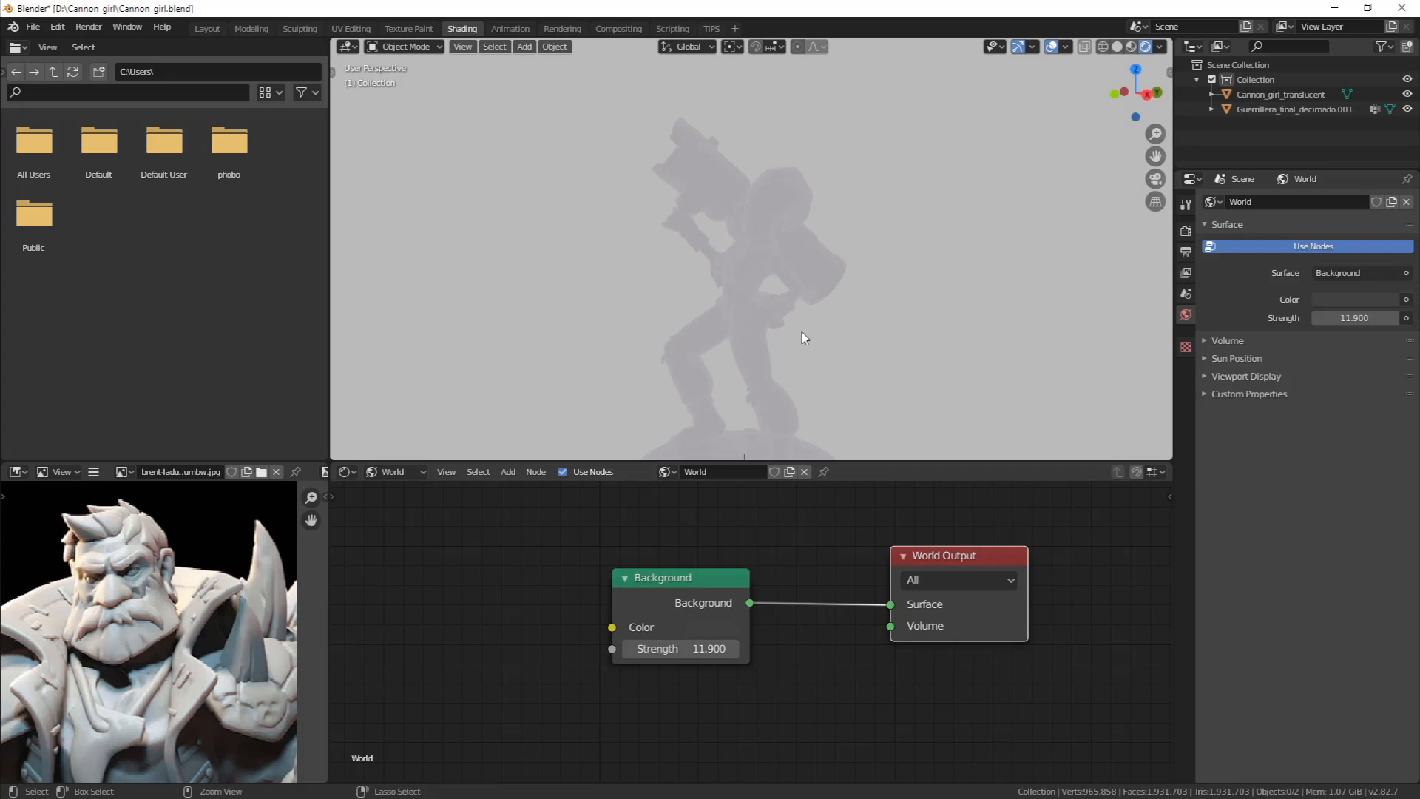
shift+middle_drag(802, 309, 804, 251)
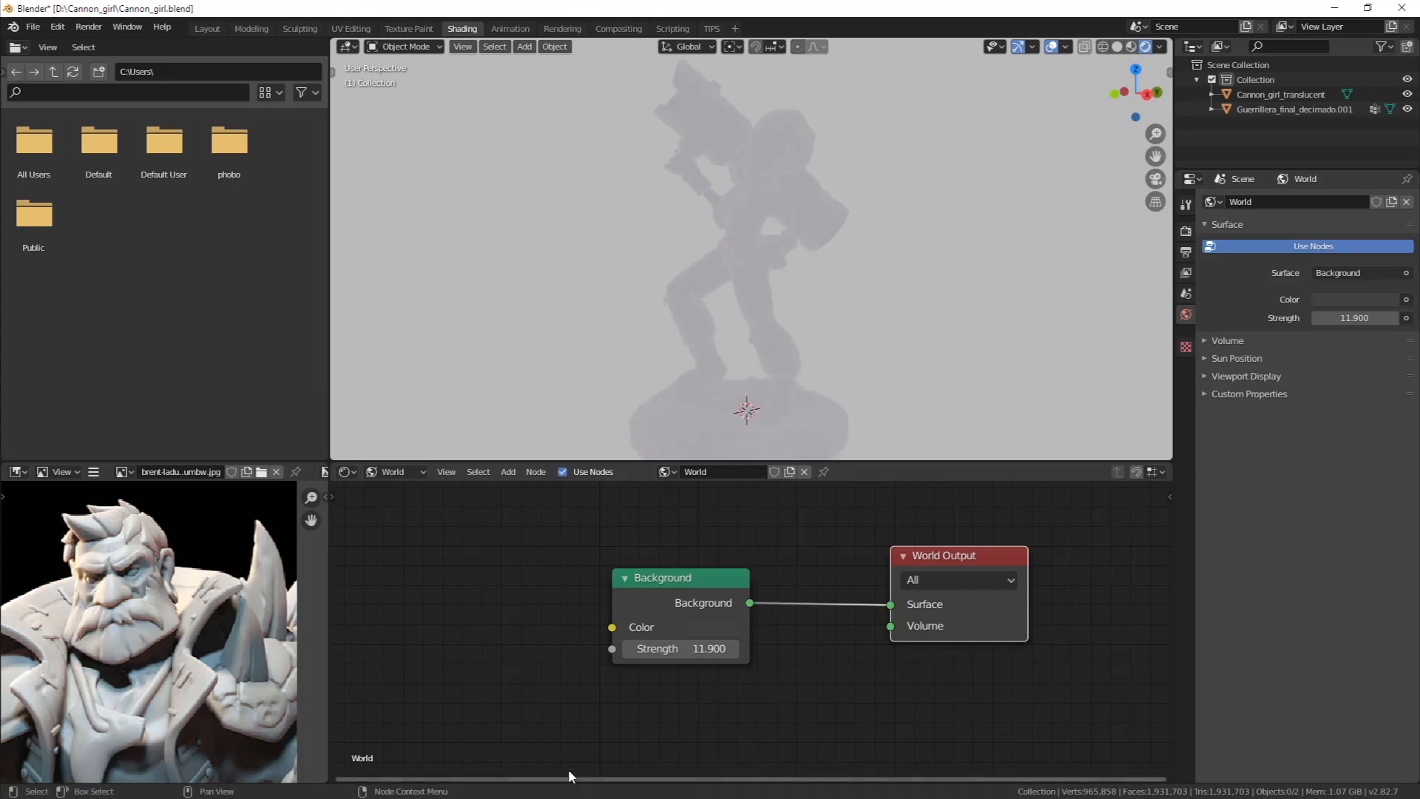
Switch to the screen annotation tool, place its toolbar at the viewport's edge, and view the figure from other angles
key(super)
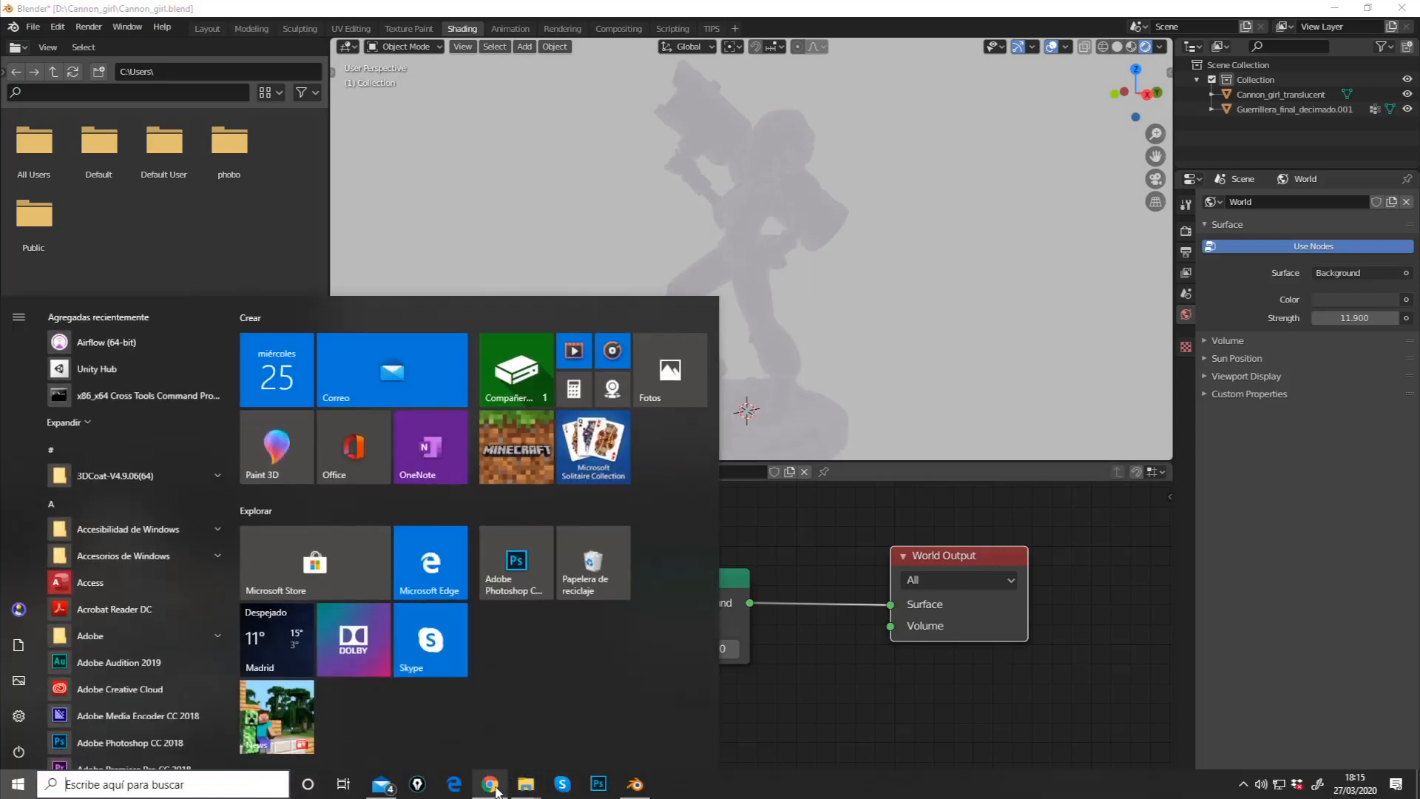
click(418, 782)
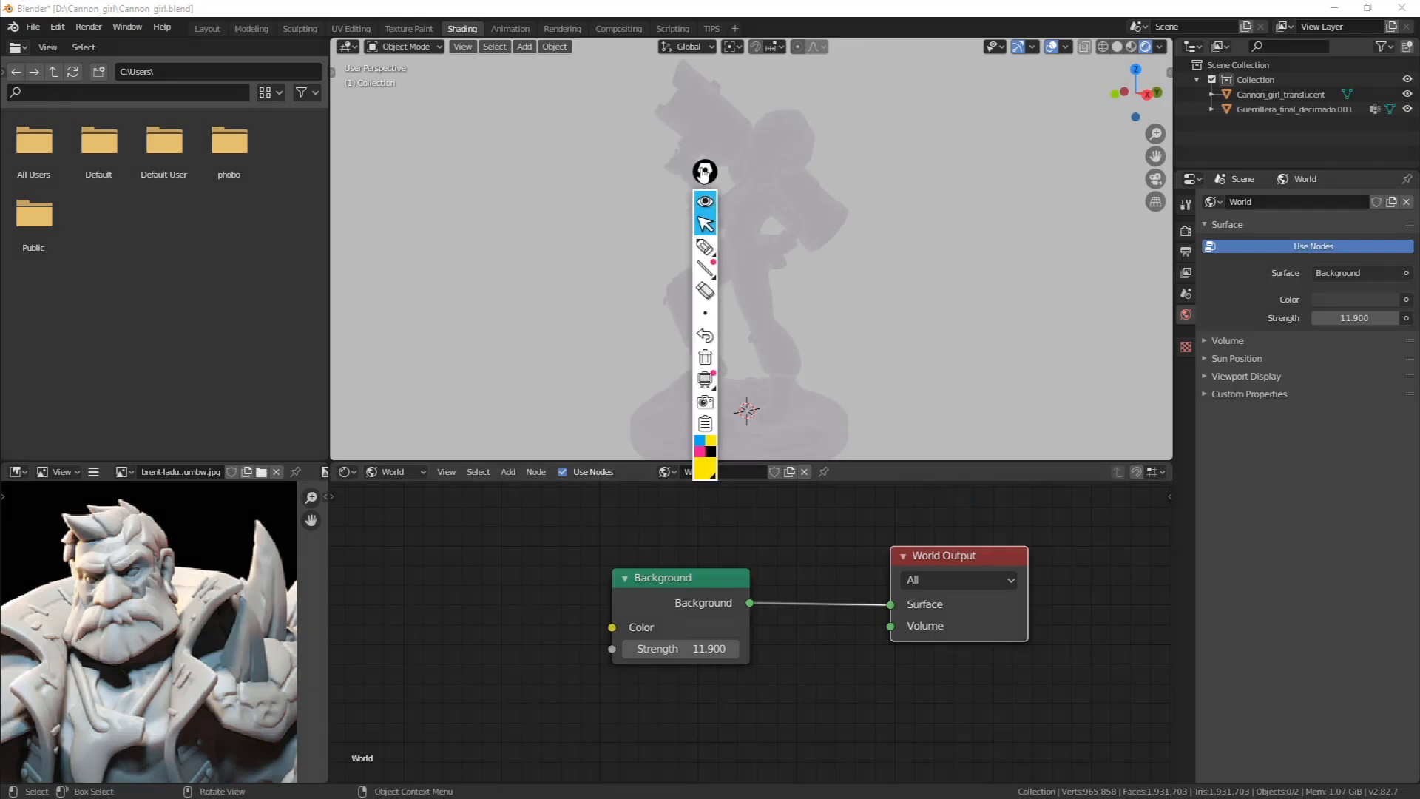
mouse_move(701, 176)
mouse_down()
mouse_move(1192, 189)
mouse_move(1170, 299)
mouse_move(1154, 251)
mouse_up()
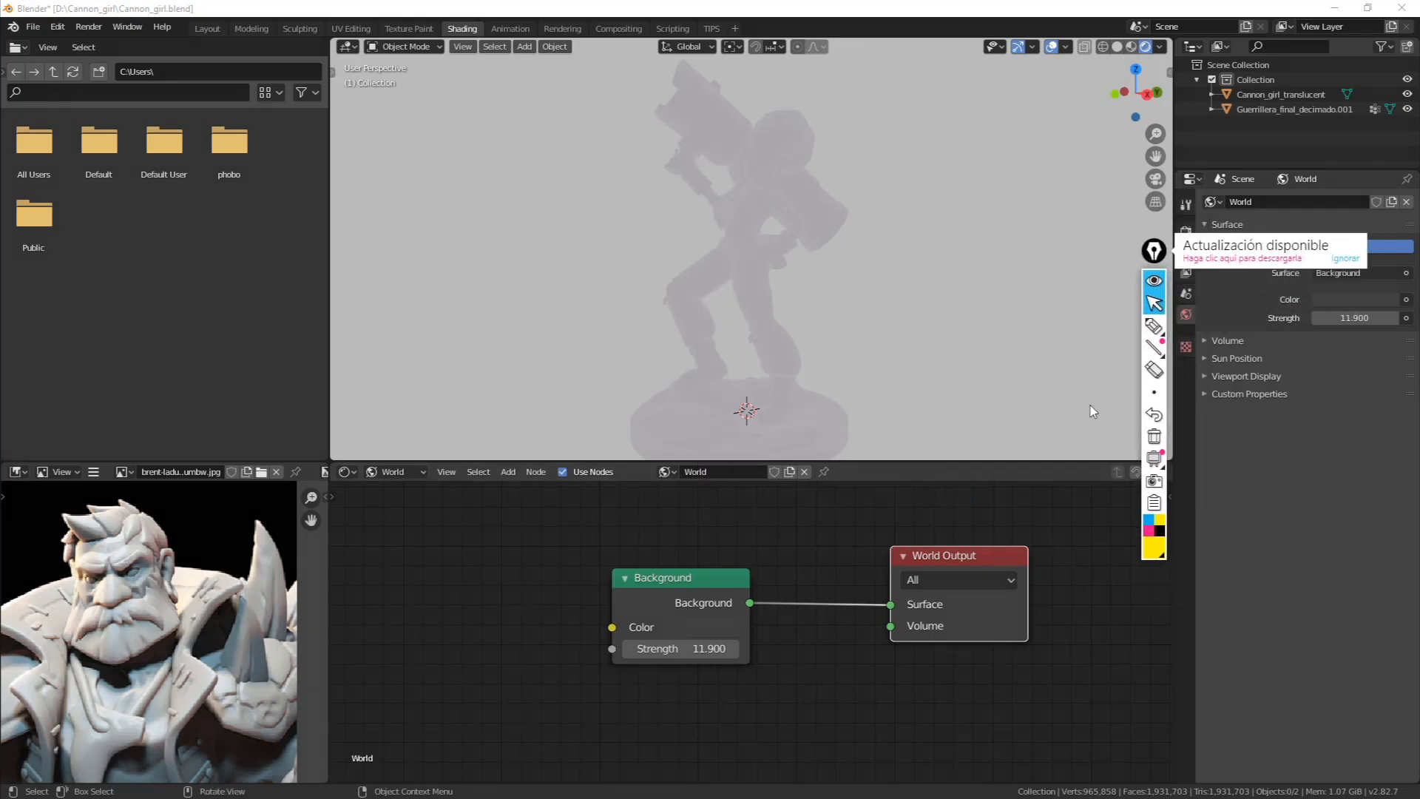
middle_drag(734, 223, 773, 225)
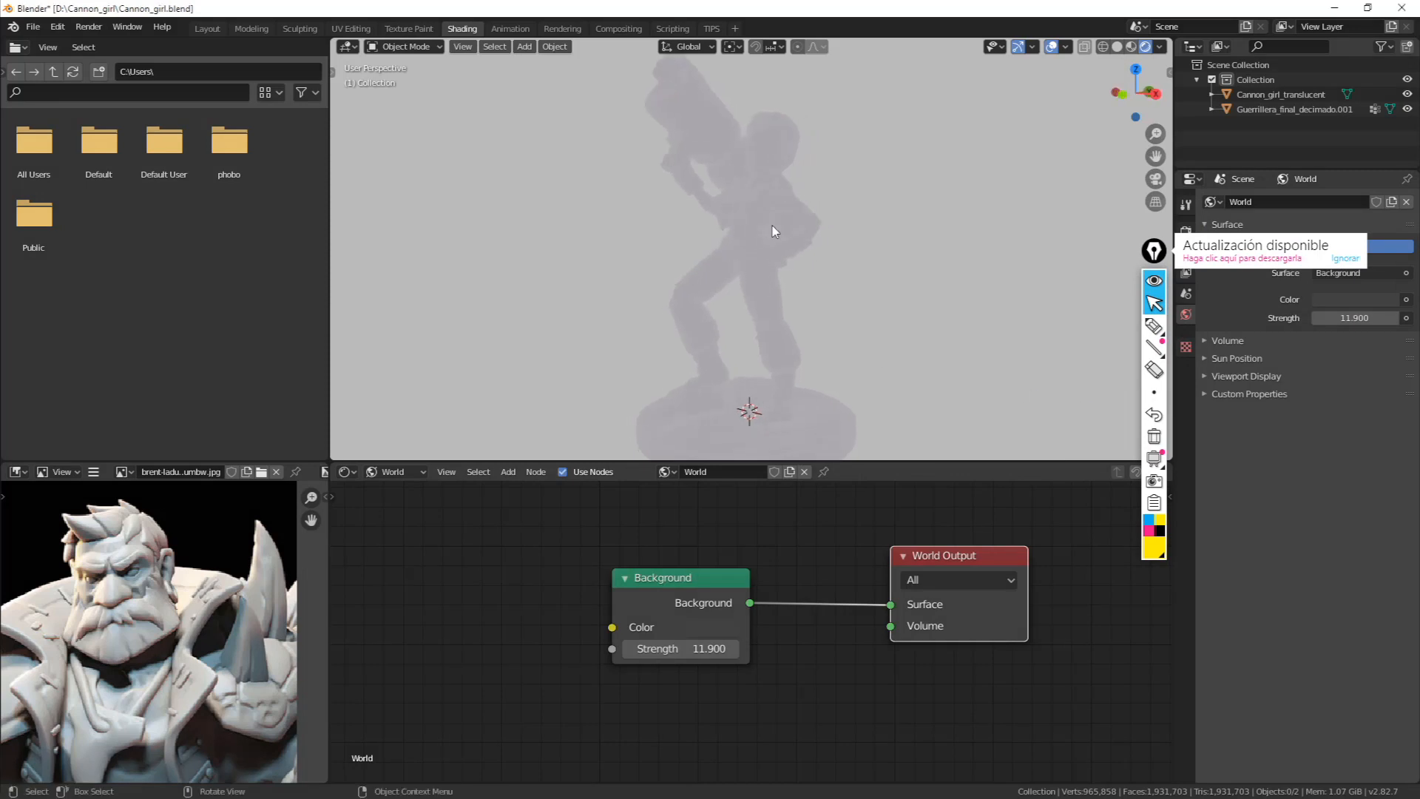
middle_drag(714, 157, 704, 235)
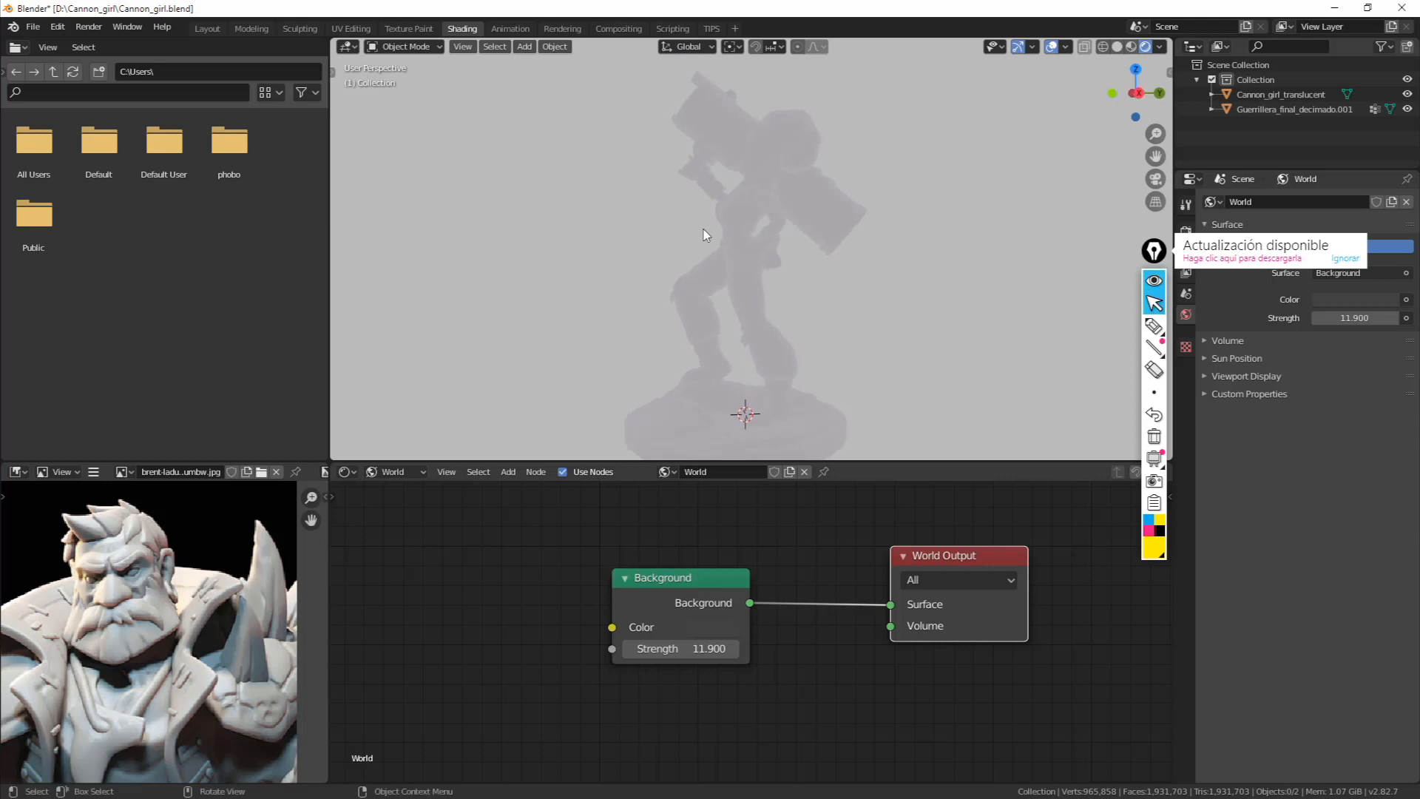
shift+middle_drag(810, 205, 962, 305)
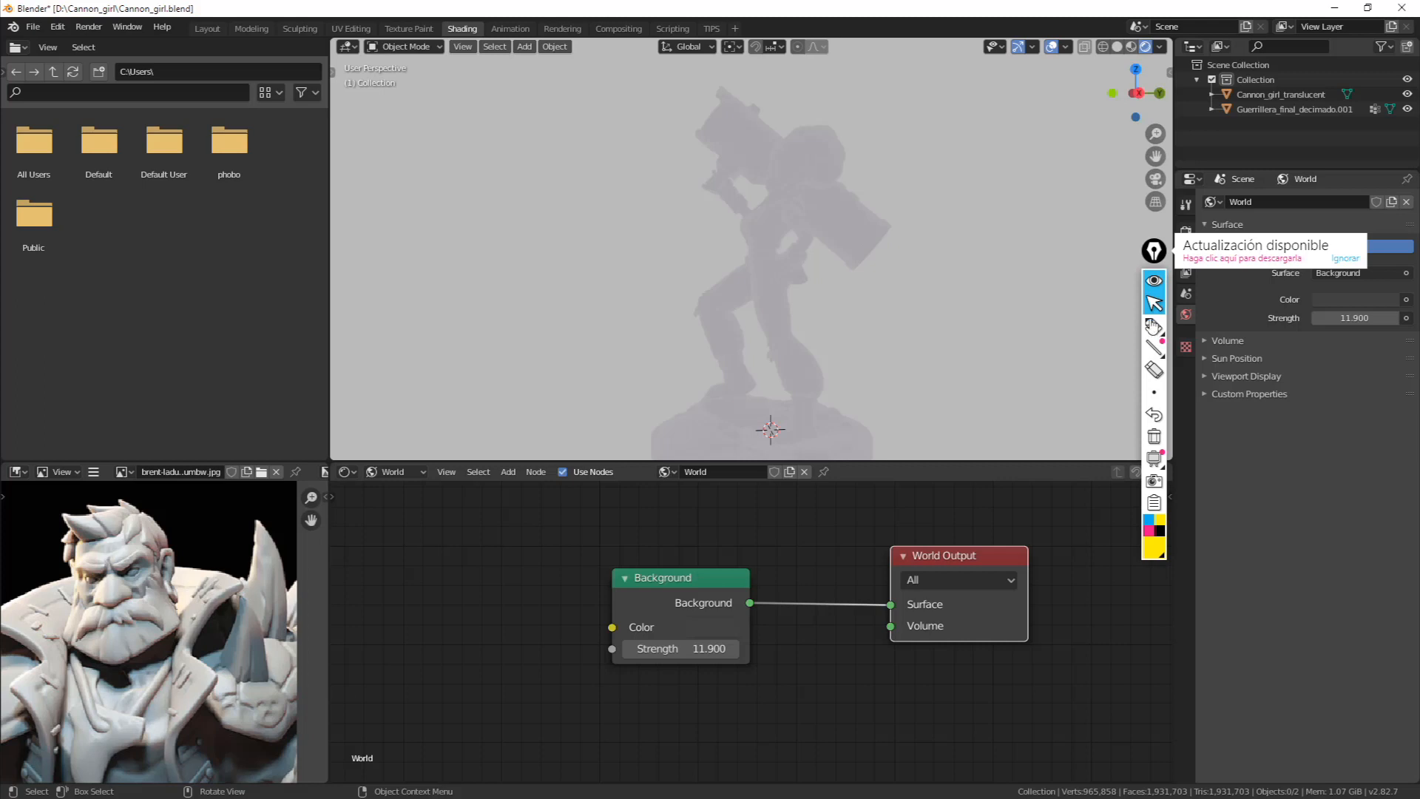
Circle the Background strength value in yellow and scribble over the figure's leg with the annotation pen
click(1154, 326)
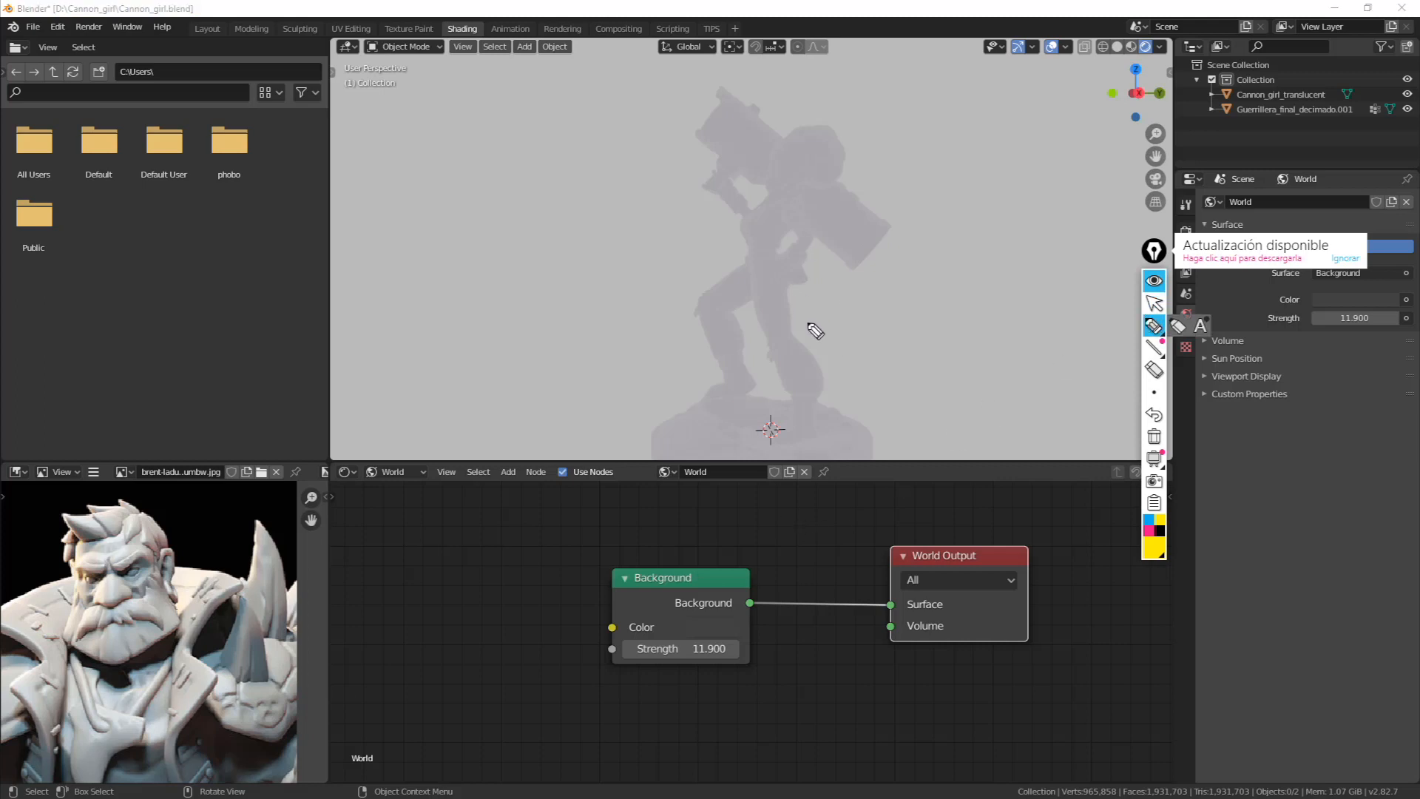
mouse_move(730, 649)
mouse_down()
mouse_move(687, 634)
mouse_move(743, 651)
mouse_move(736, 618)
mouse_up()
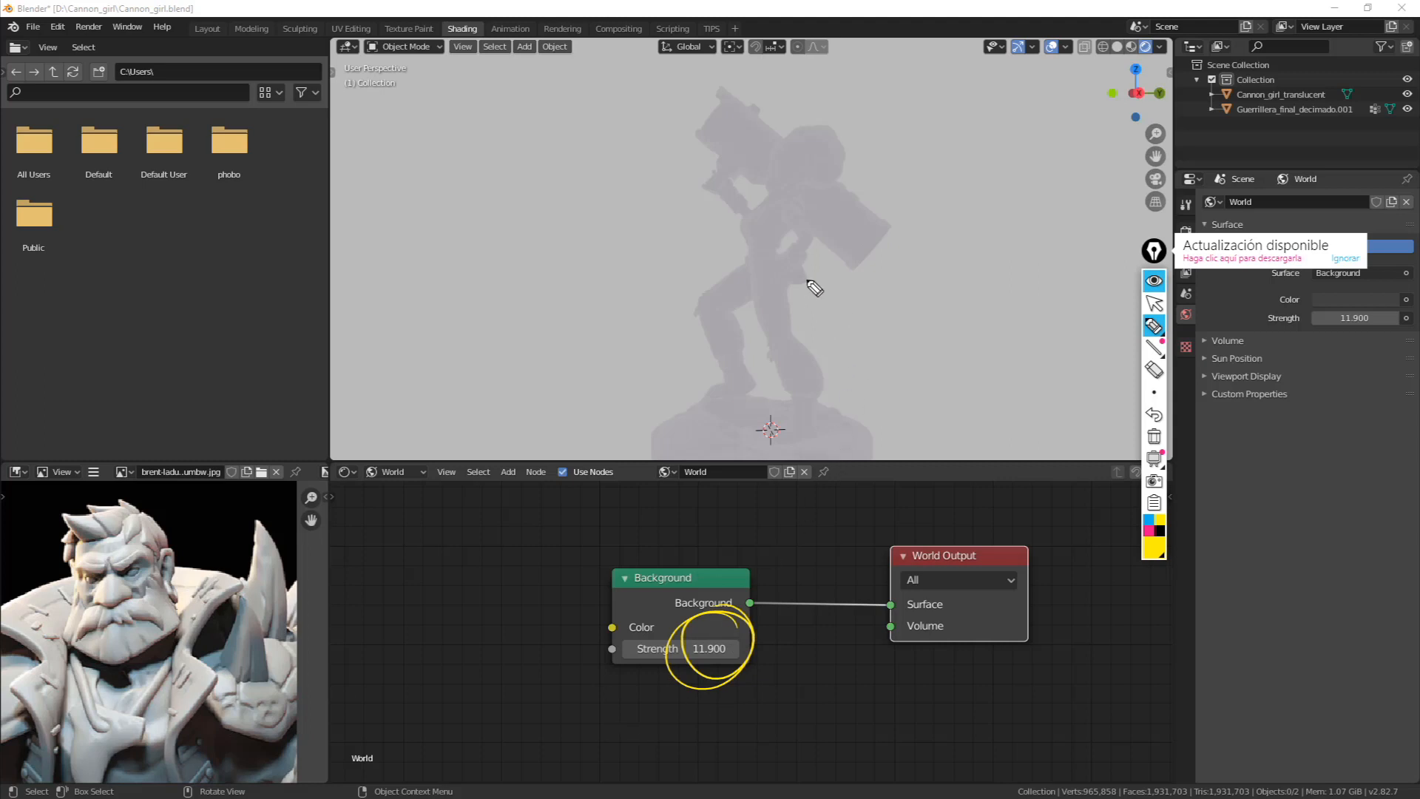
mouse_move(787, 289)
mouse_down()
mouse_move(793, 326)
mouse_move(773, 361)
mouse_move(802, 418)
mouse_move(791, 442)
mouse_up()
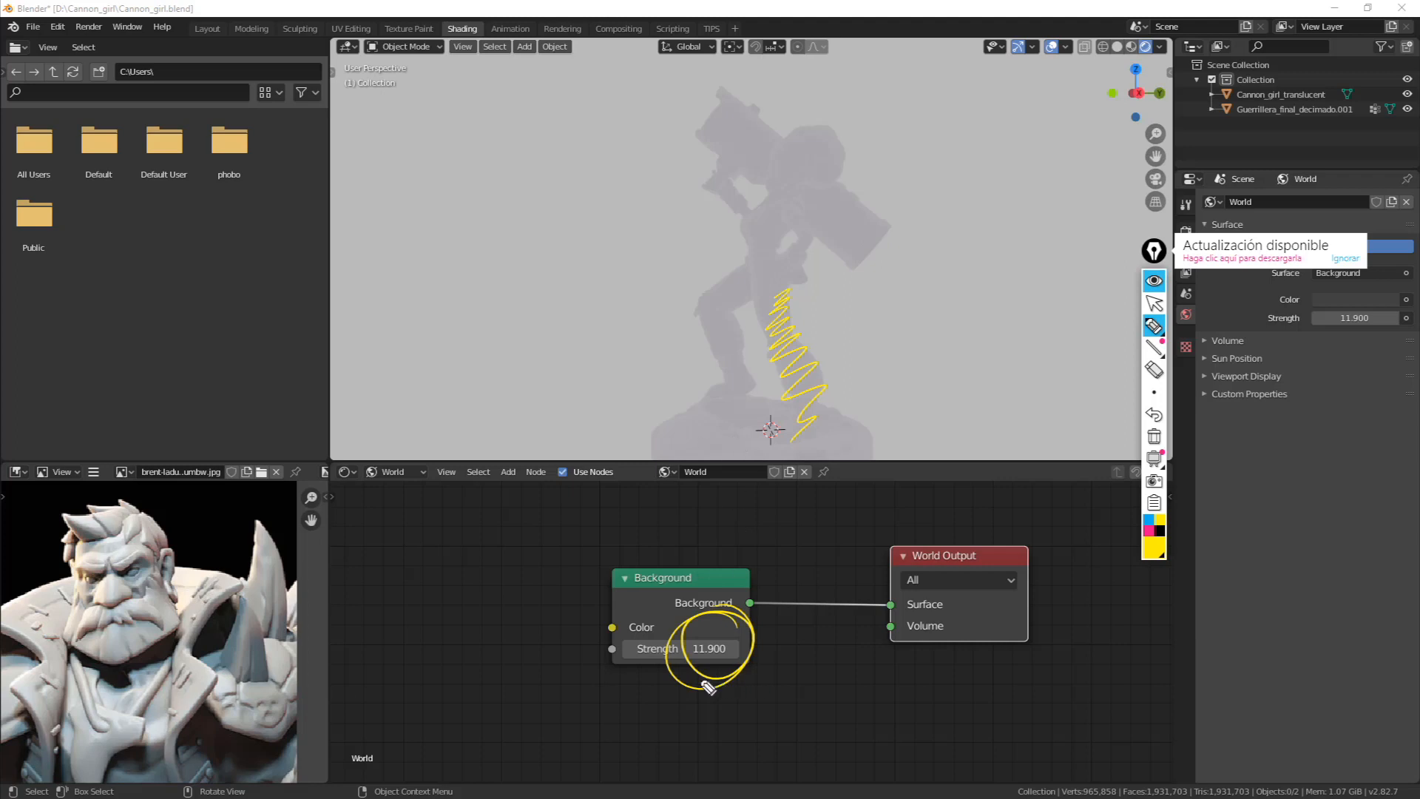
Move the annotation toolbar out of sight and clear the yellow markings from the screen
click(1153, 305)
drag(1155, 259, 1419, 273)
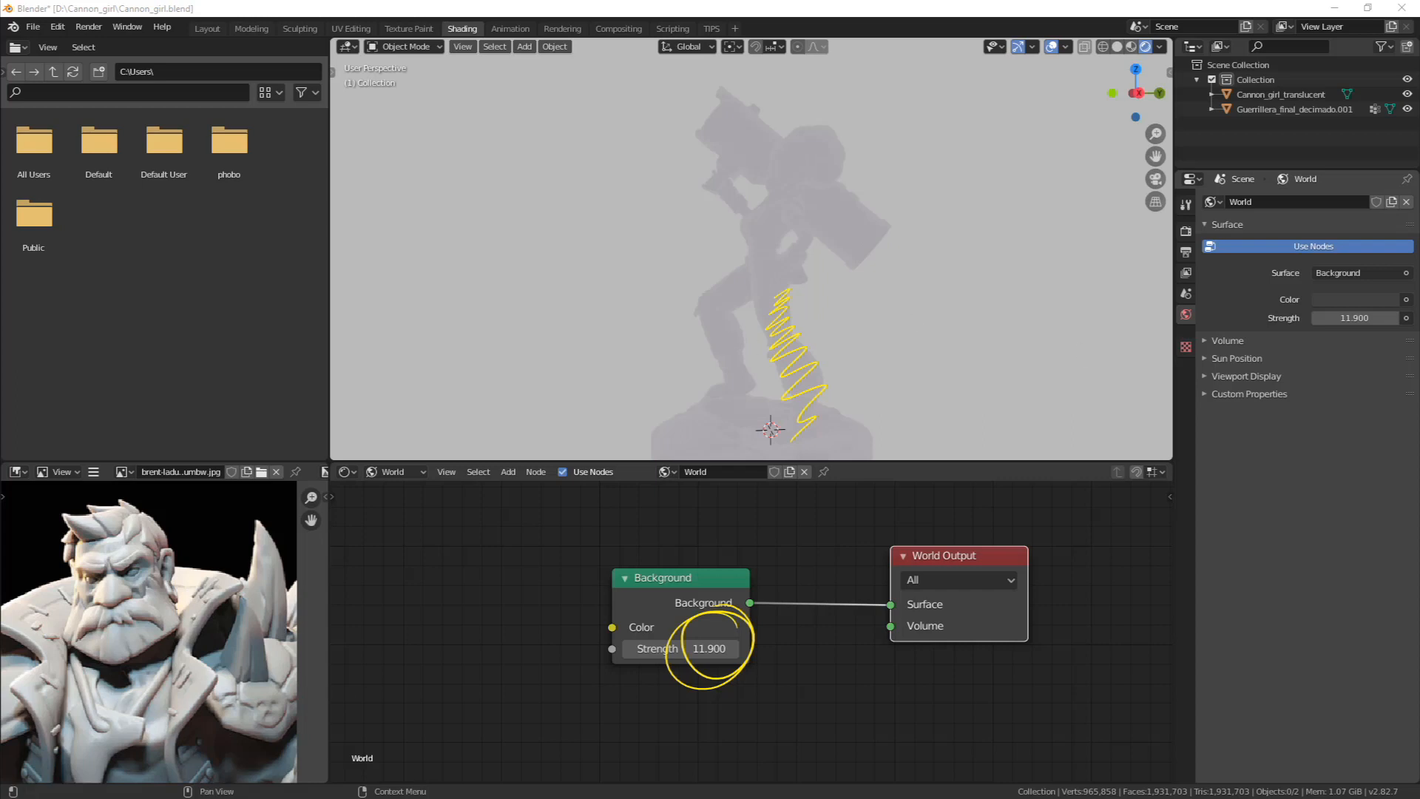
key(ctrl+shift+7)
Lower the world Background strength to 0, and raise it to 0.5
mouse_move(697, 648)
mouse_down()
mouse_move(571, 635)
mouse_move(638, 666)
mouse_up()
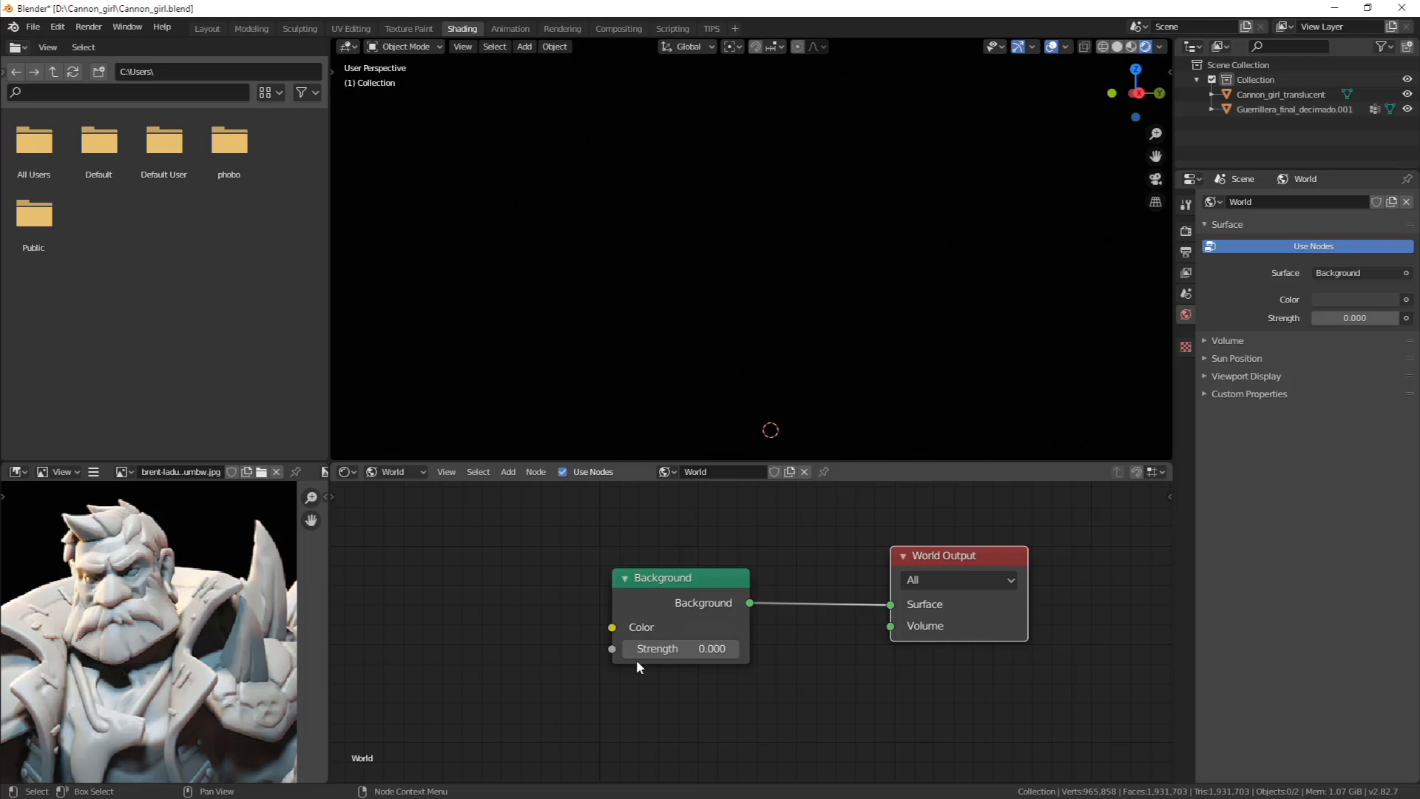
click(674, 656)
text(0.5)
key(Return)
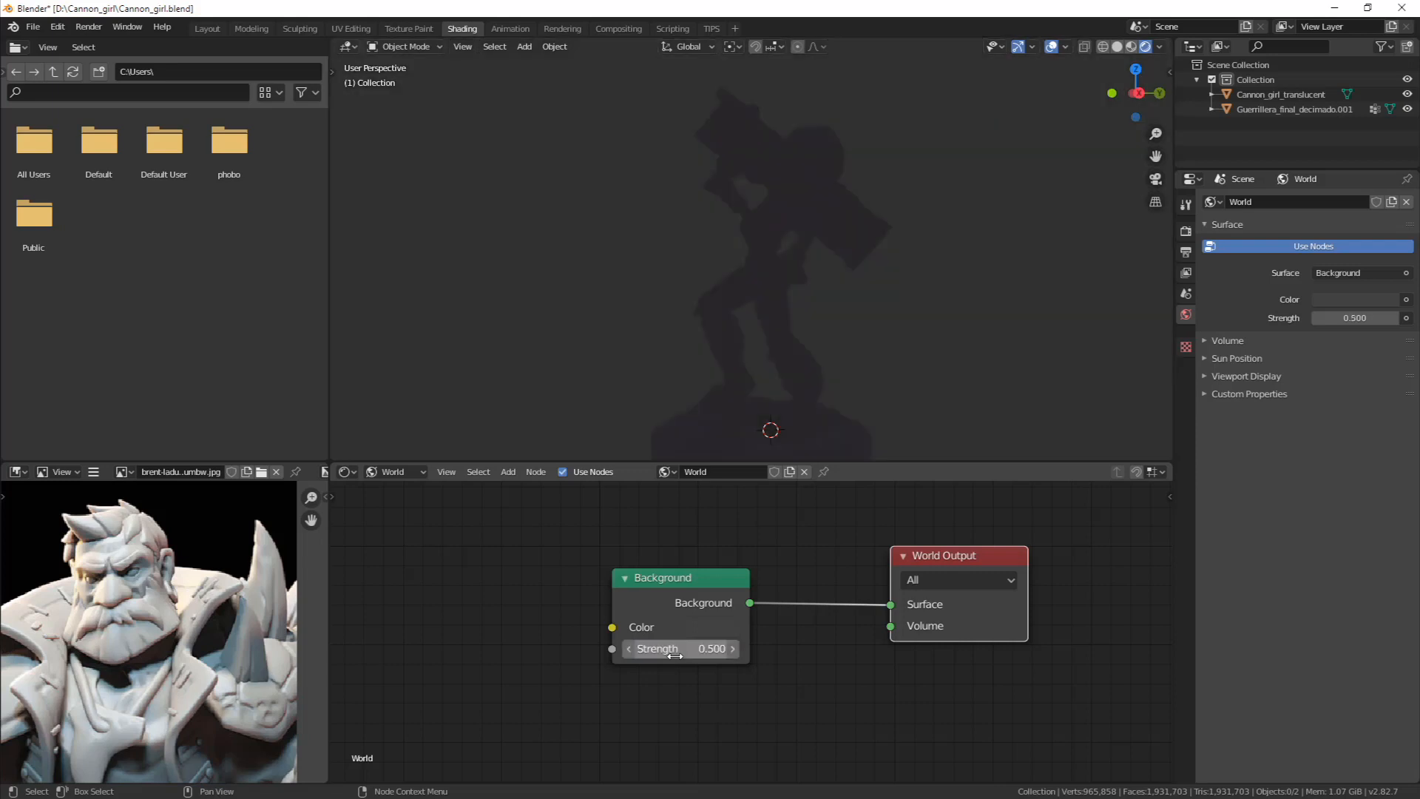
Reduce the world Background strength to 0.2 for comparison
click(674, 656)
text(0.2)
key(Return)
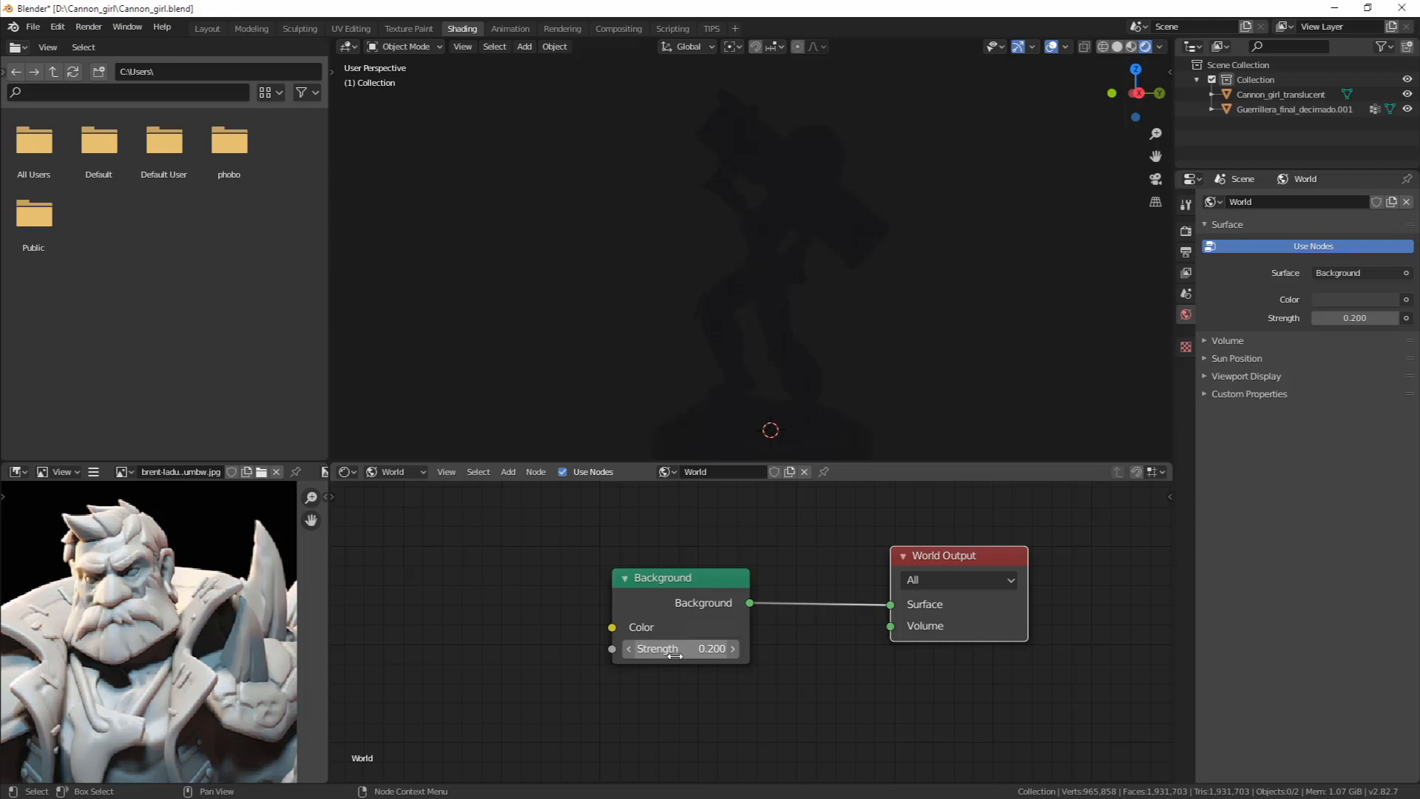
Try a world Background strength of 12, and bring it back down to 0.5
click(674, 656)
text(12)
key(Return)
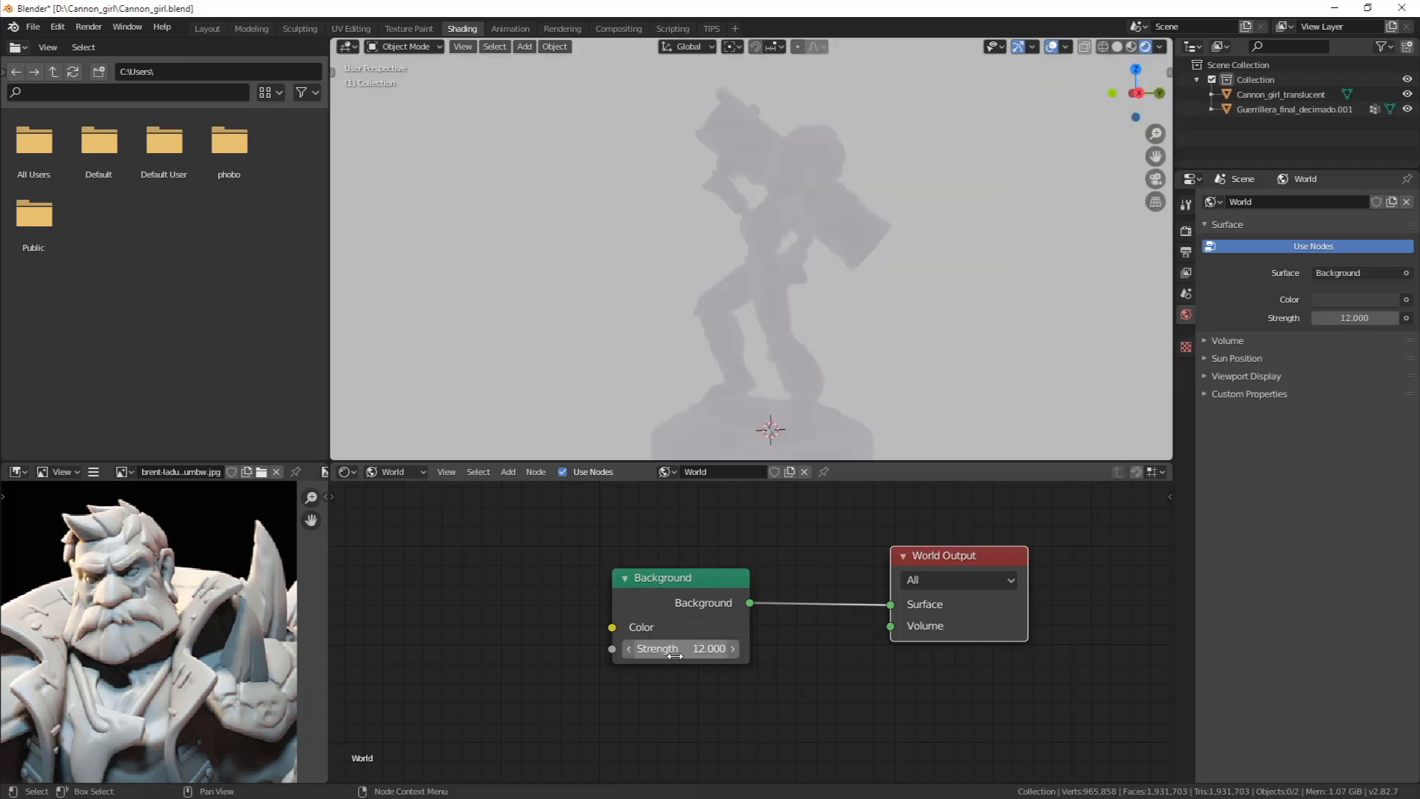
click(675, 655)
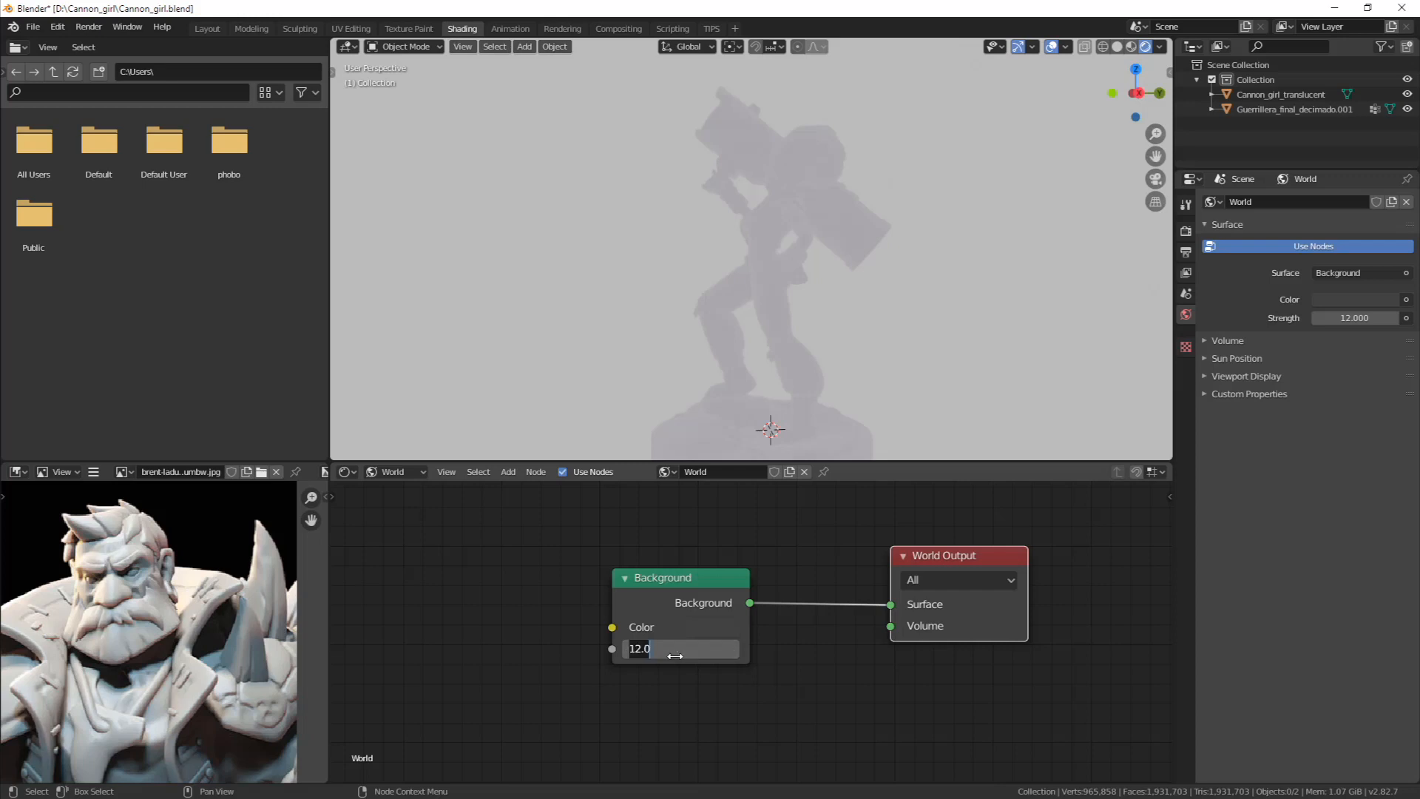
text(0.5)
key(Return)
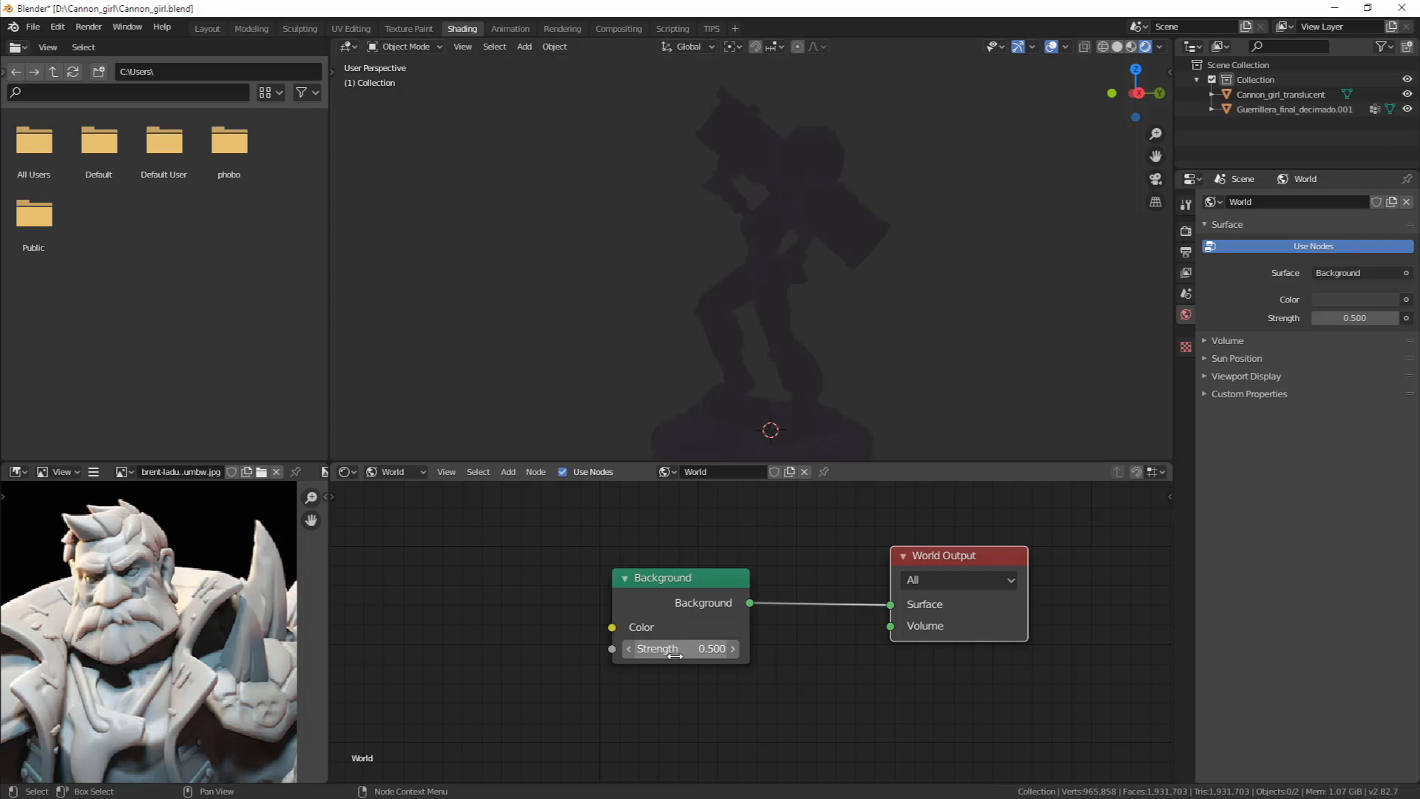
Set the world Background node's strength to 0.2
click(675, 655)
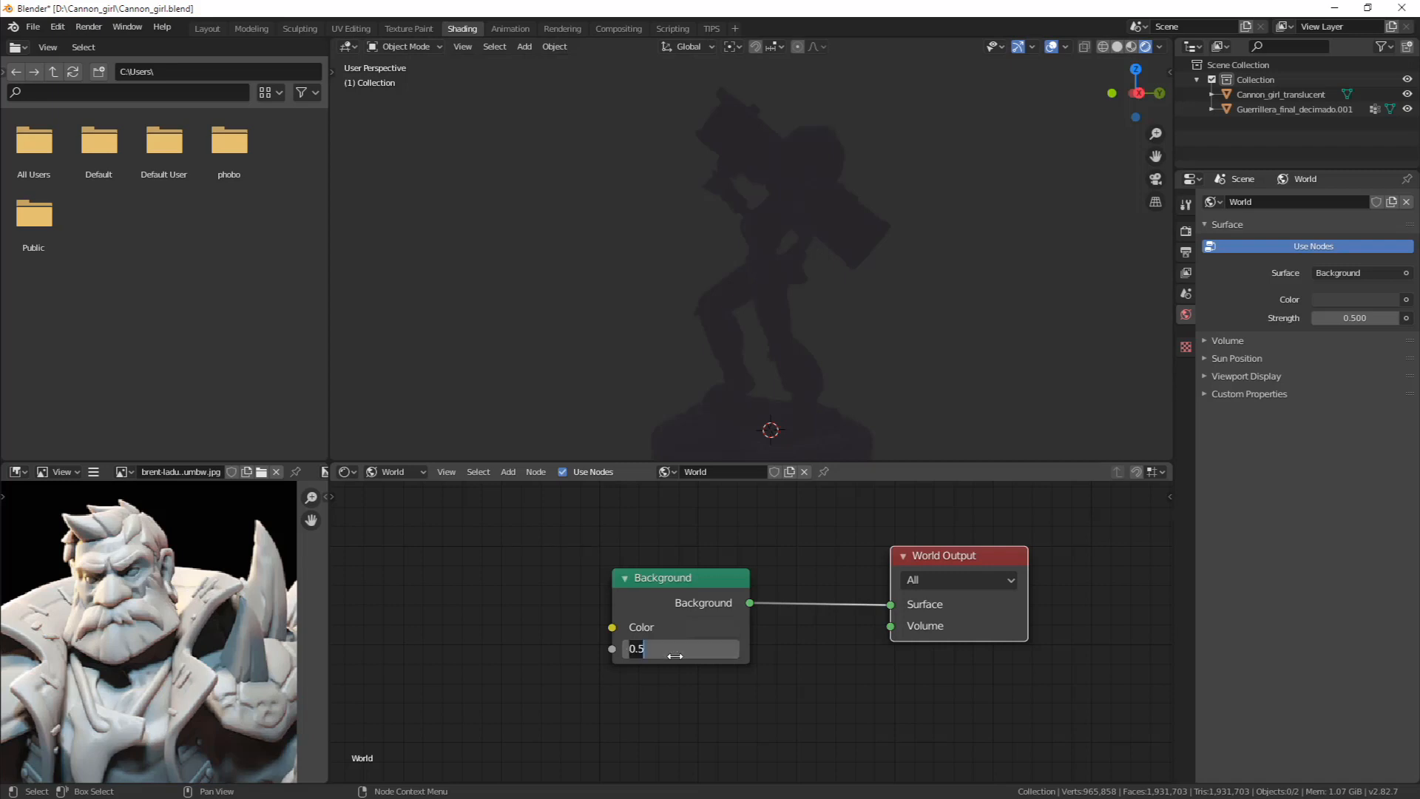
text(0.1)
key(BackSpace)
text(2)
key(Return)
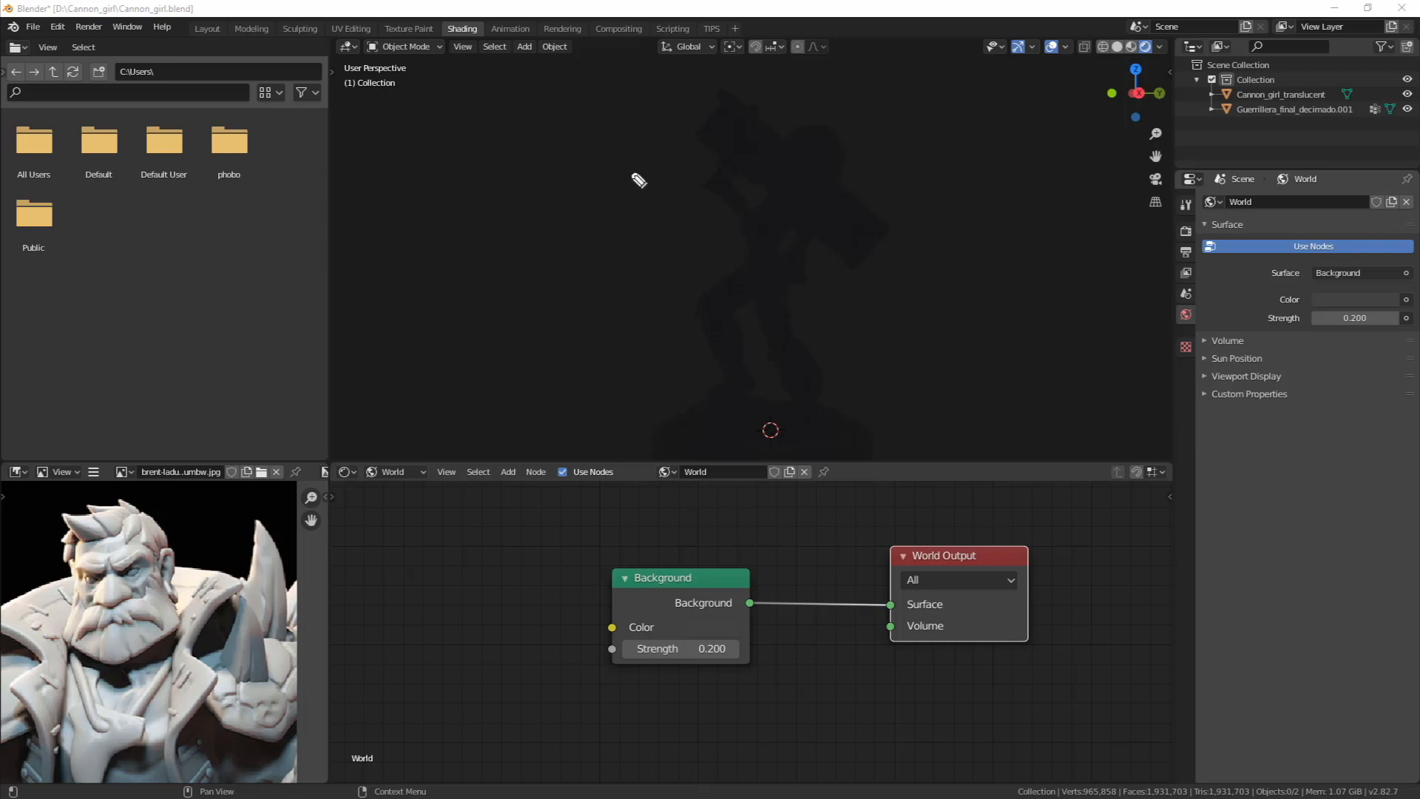
Sketch a yellow ground plane with light rays bouncing up to the figure's upper body, and clear the sketch
mouse_move(413, 356)
mouse_down()
mouse_move(976, 347)
mouse_move(1086, 450)
mouse_up()
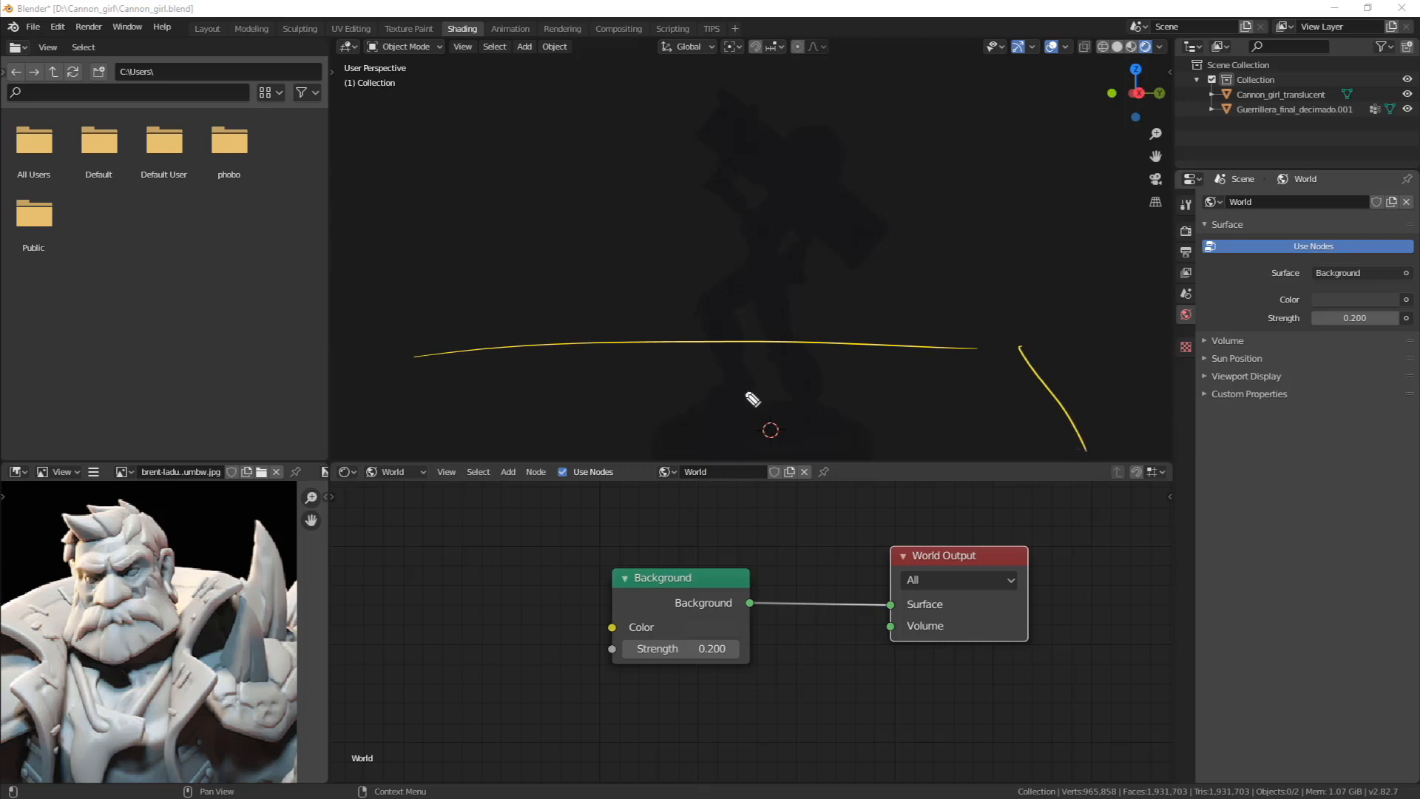
drag(473, 344, 368, 449)
mouse_move(460, 95)
mouse_down()
mouse_move(596, 399)
mouse_move(756, 201)
mouse_move(770, 214)
mouse_up()
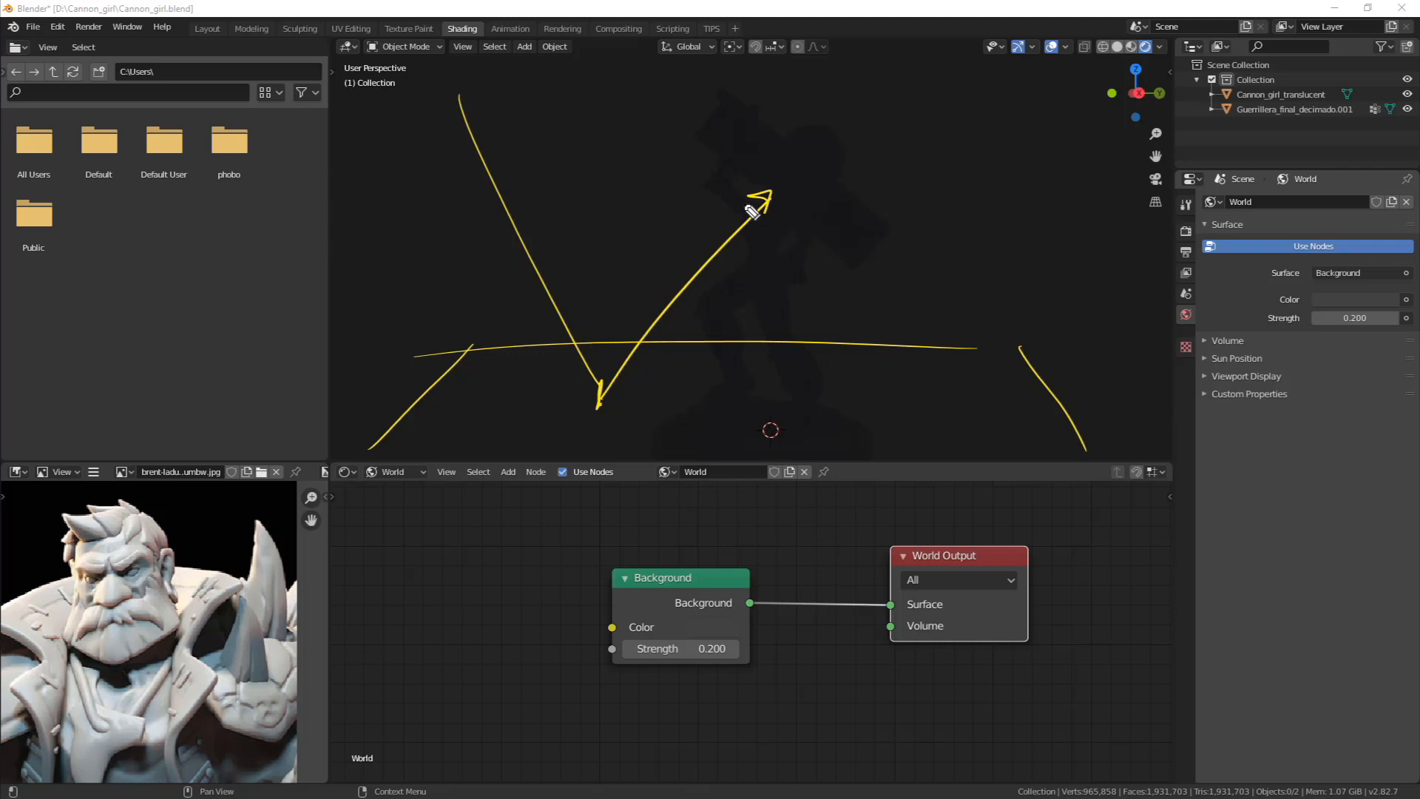
mouse_move(766, 176)
mouse_down()
mouse_move(786, 222)
mouse_move(770, 197)
mouse_move(805, 219)
mouse_up()
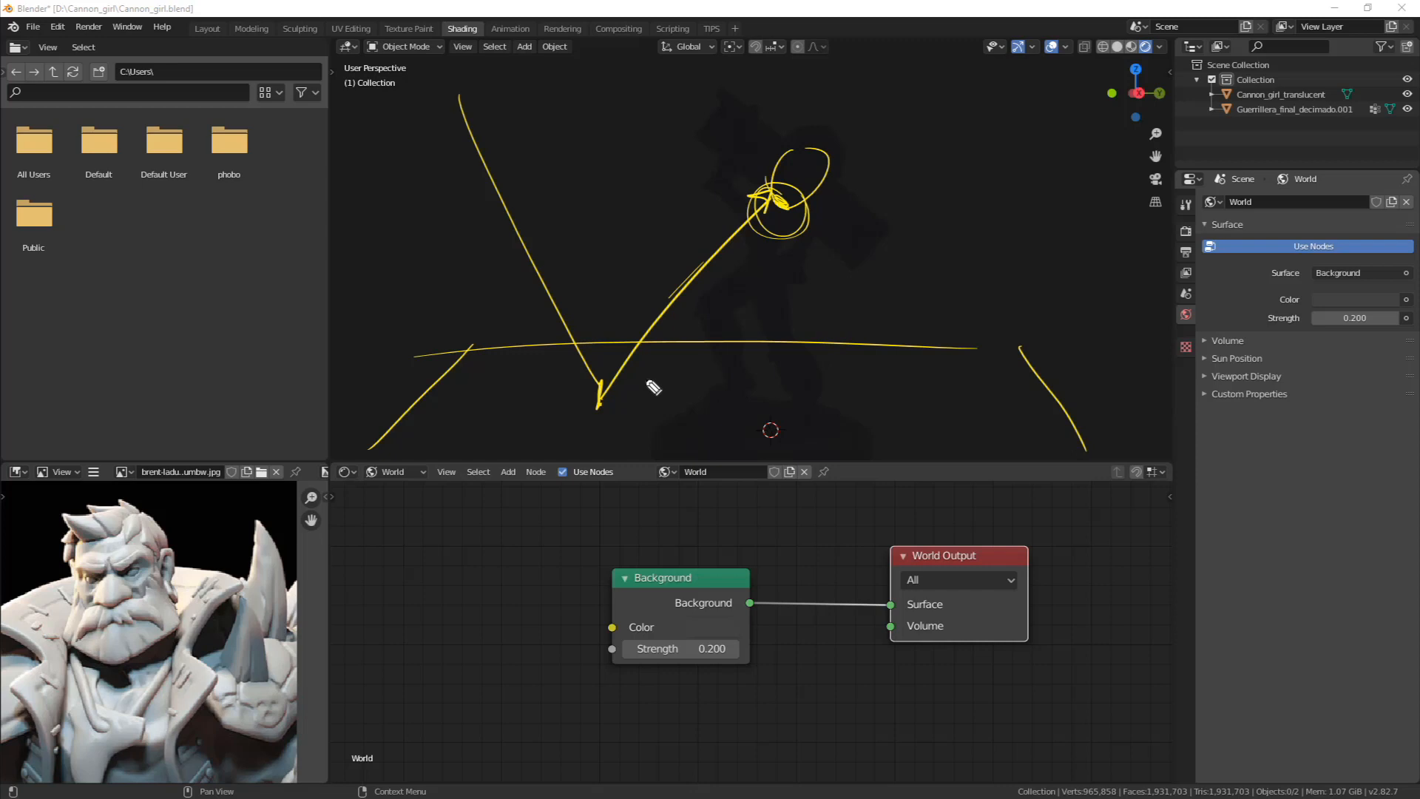
mouse_move(524, 128)
mouse_down()
mouse_move(694, 440)
mouse_move(798, 234)
mouse_up()
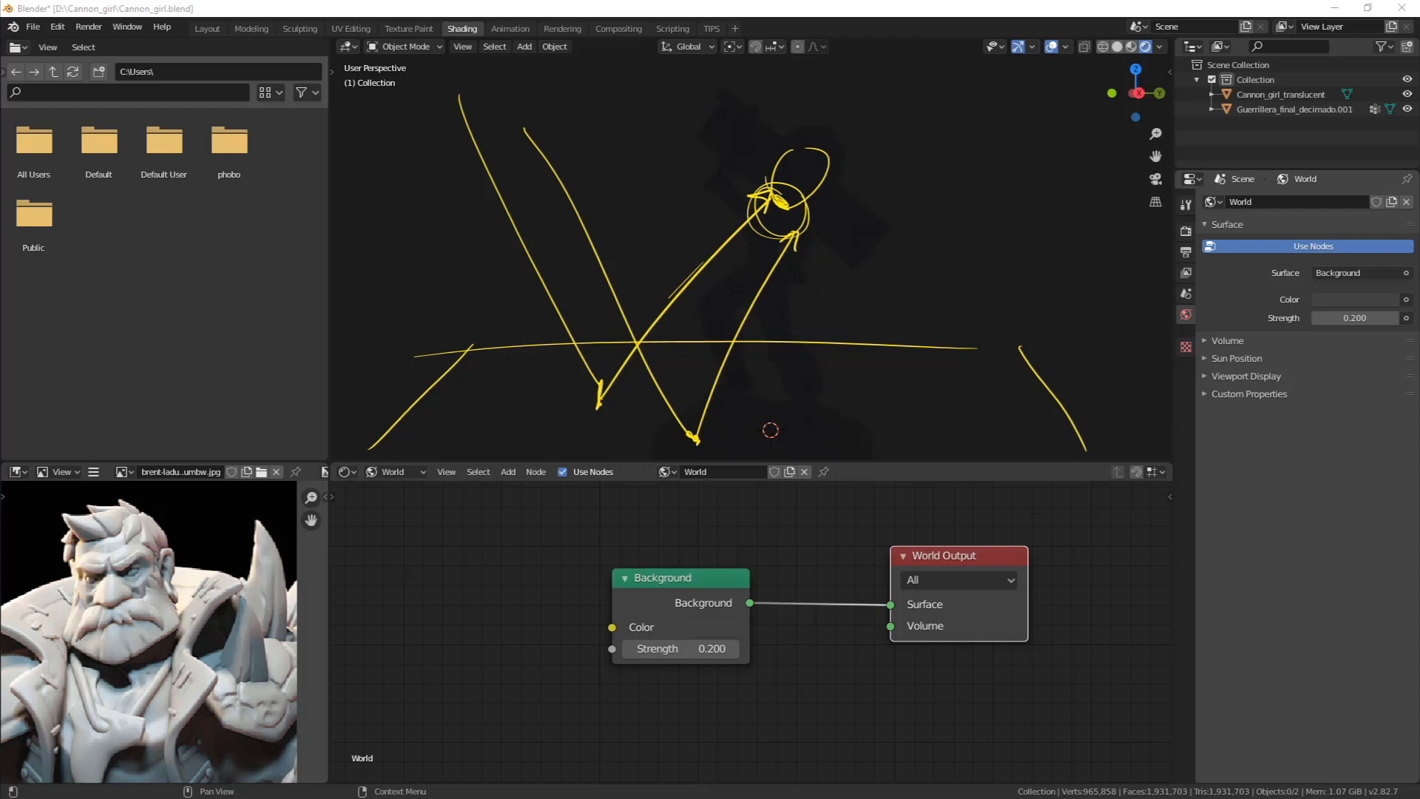
key(Escape)
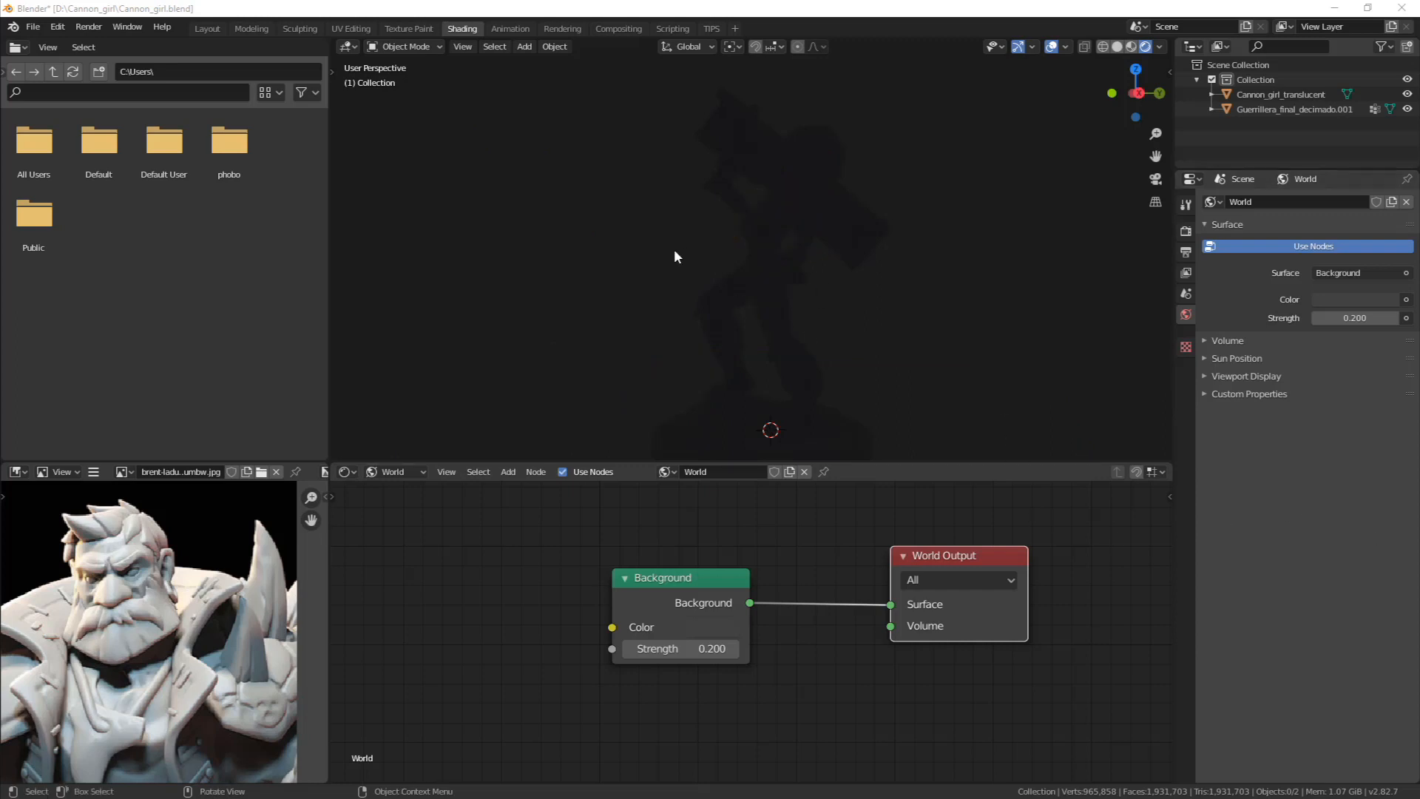
mouse_move(737, 296)
middle_down()
mouse_move(768, 296)
mouse_move(790, 348)
mouse_move(766, 292)
mouse_move(754, 309)
middle_up()
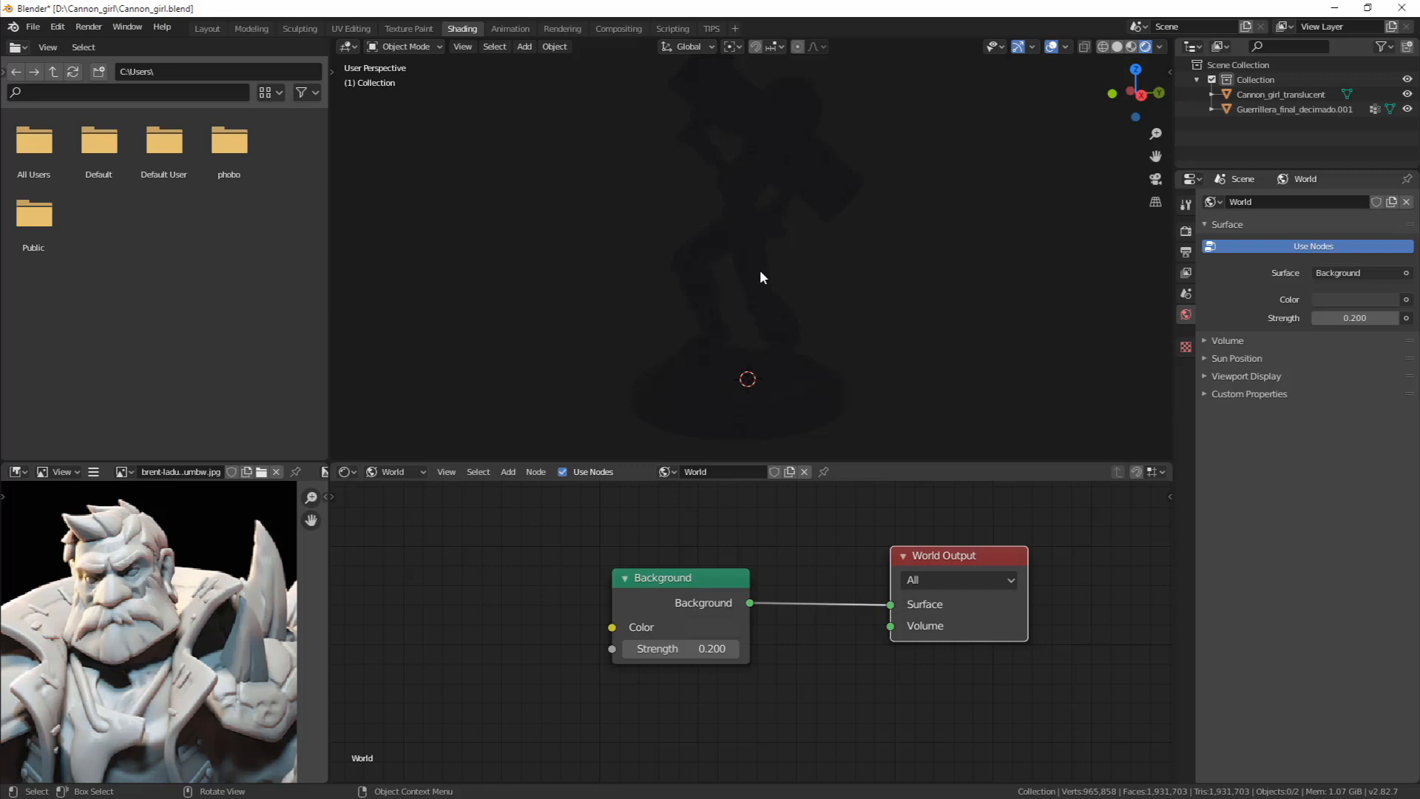
Switch the scene's render engine from Eevee to Cycles
middle_drag(782, 222, 796, 234)
click(1185, 205)
click(1186, 232)
click(1332, 202)
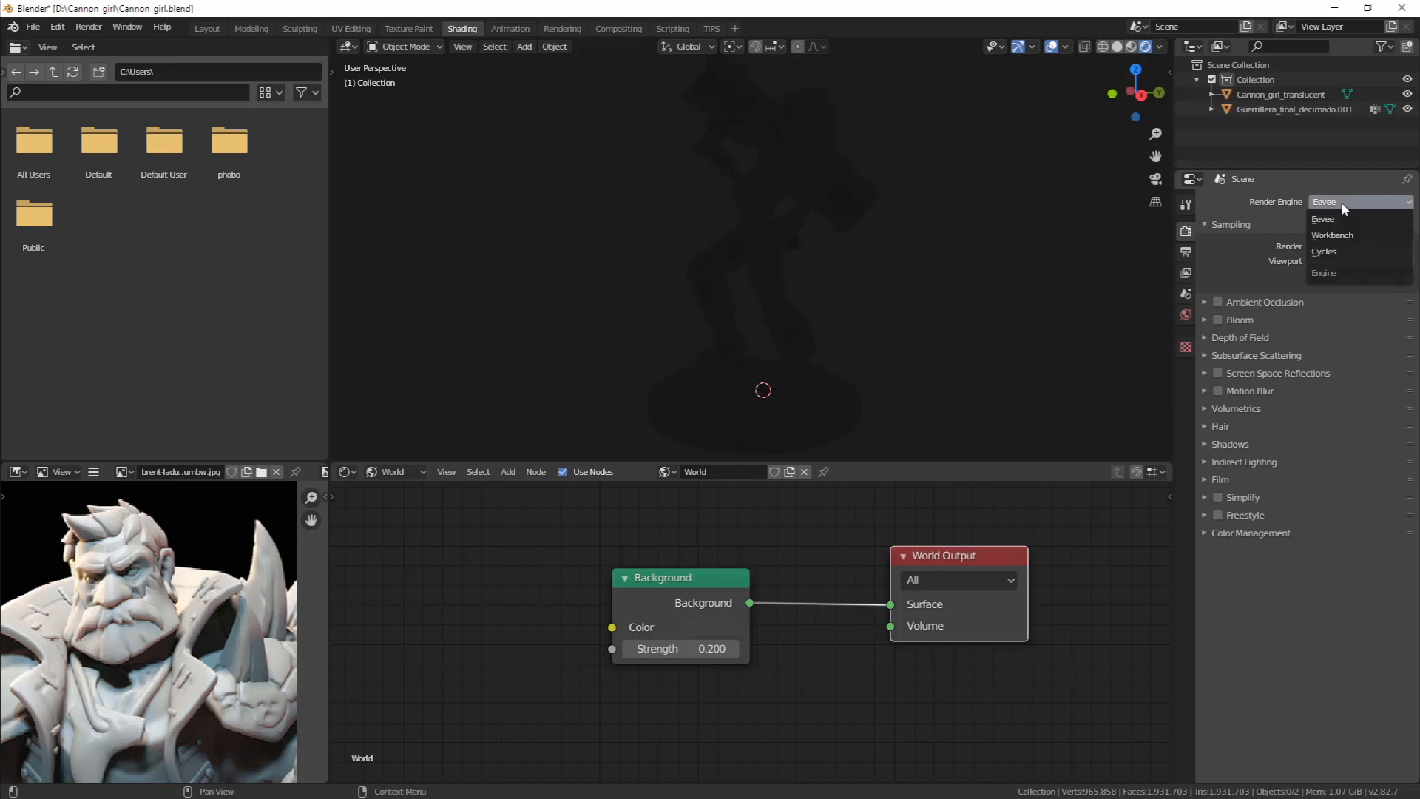
click(1328, 253)
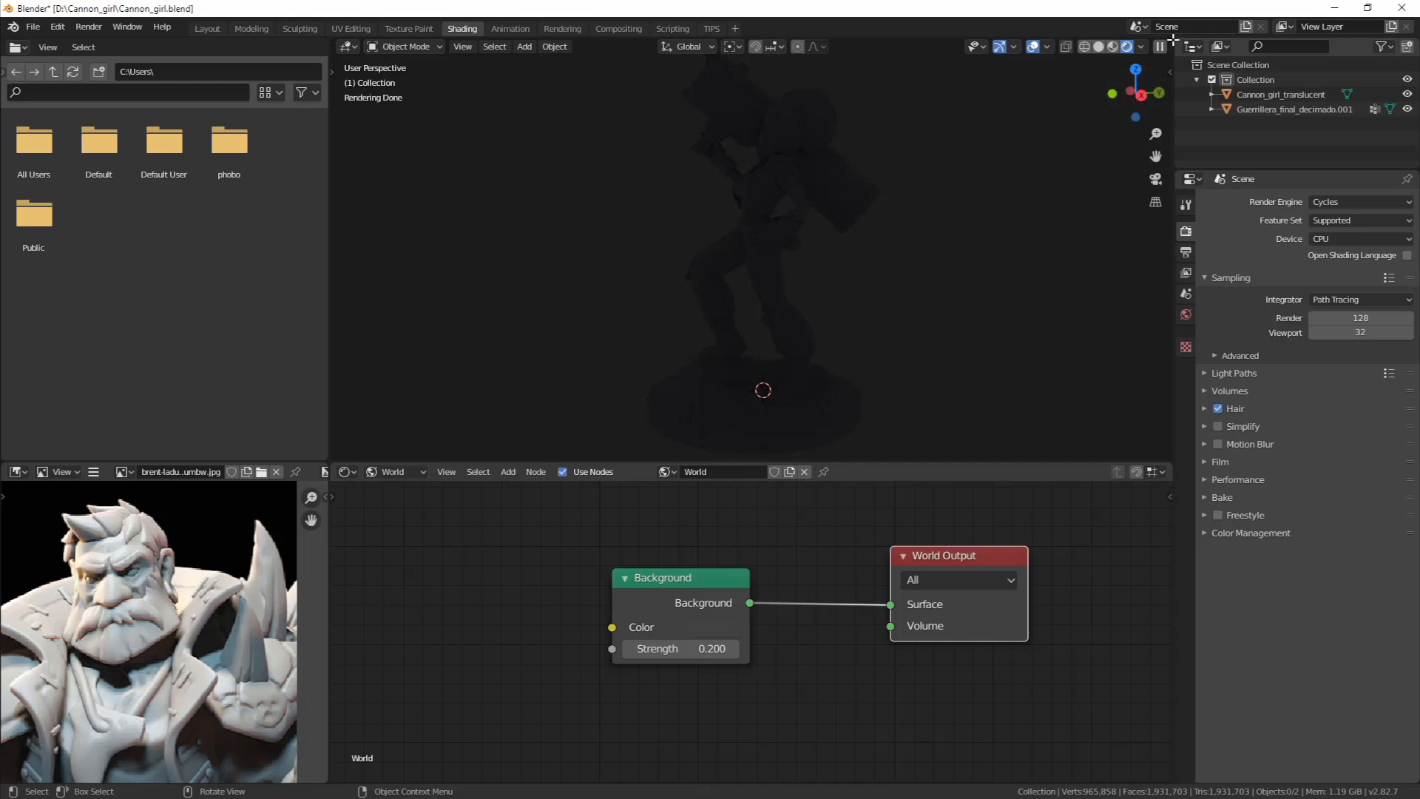
Split the 3D viewport into two side-by-side views and frame the figure in both, one rendered and one solid
drag(1172, 39, 755, 156)
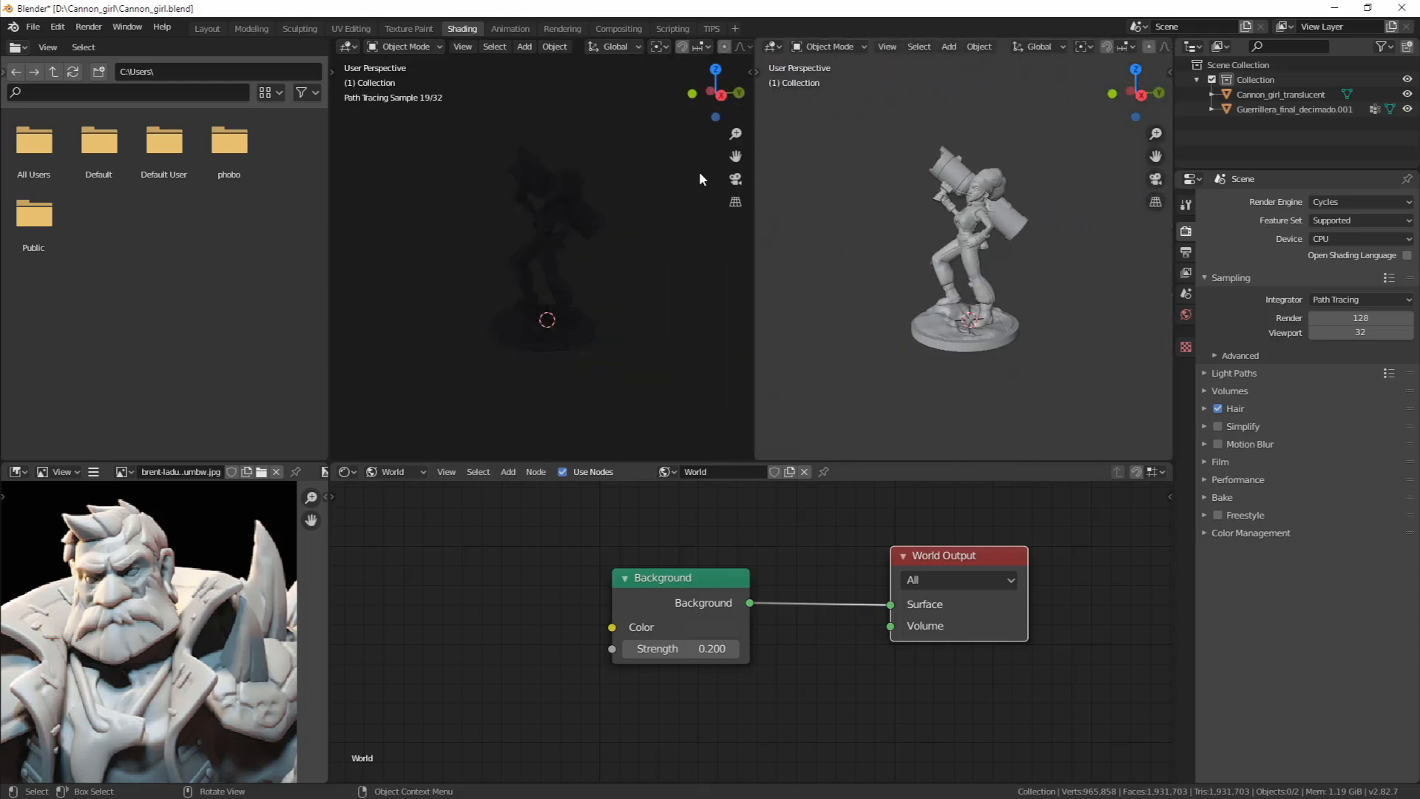
scroll(570, 288, down, 1)
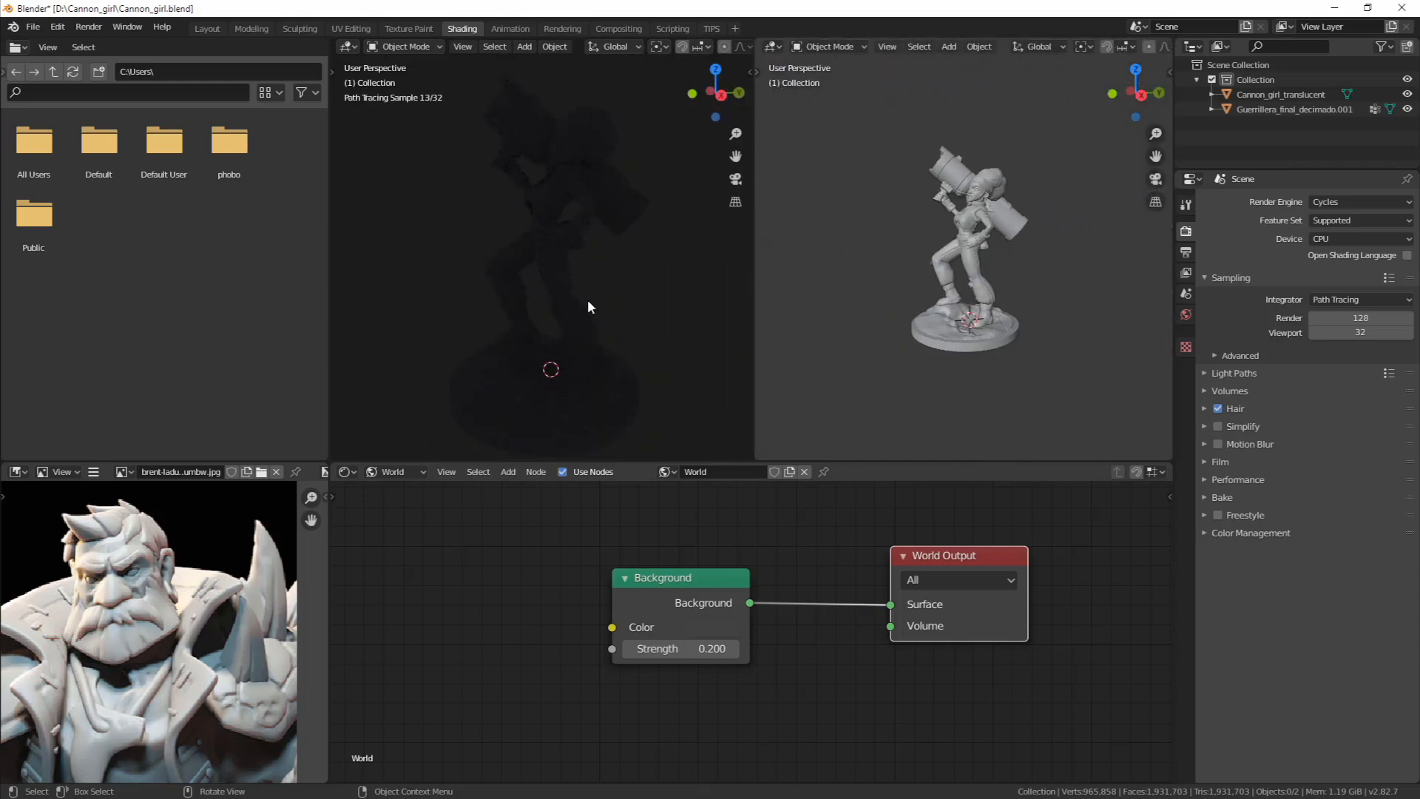
middle_drag(590, 304, 555, 271)
middle_drag(827, 330, 977, 303)
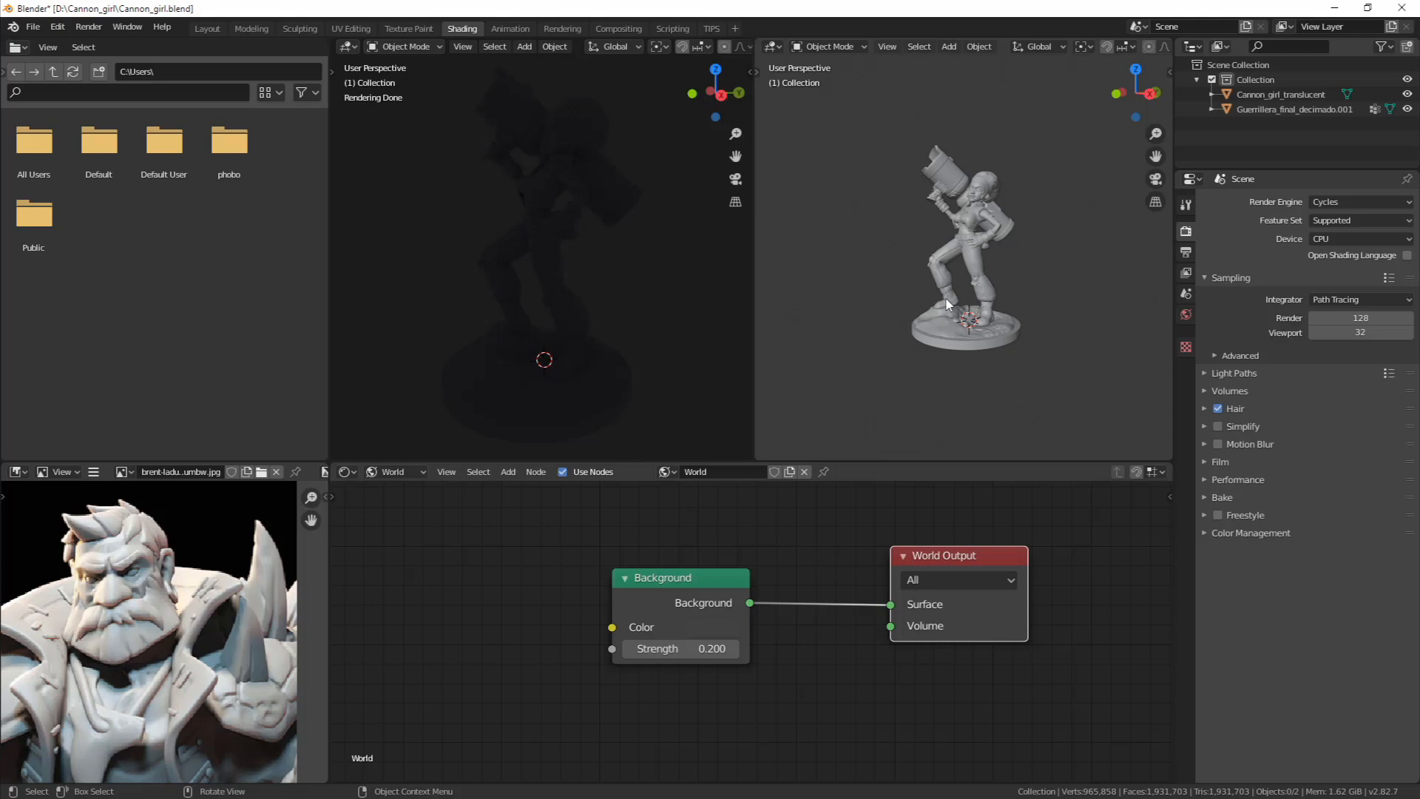
middle_drag(1012, 259, 1000, 299)
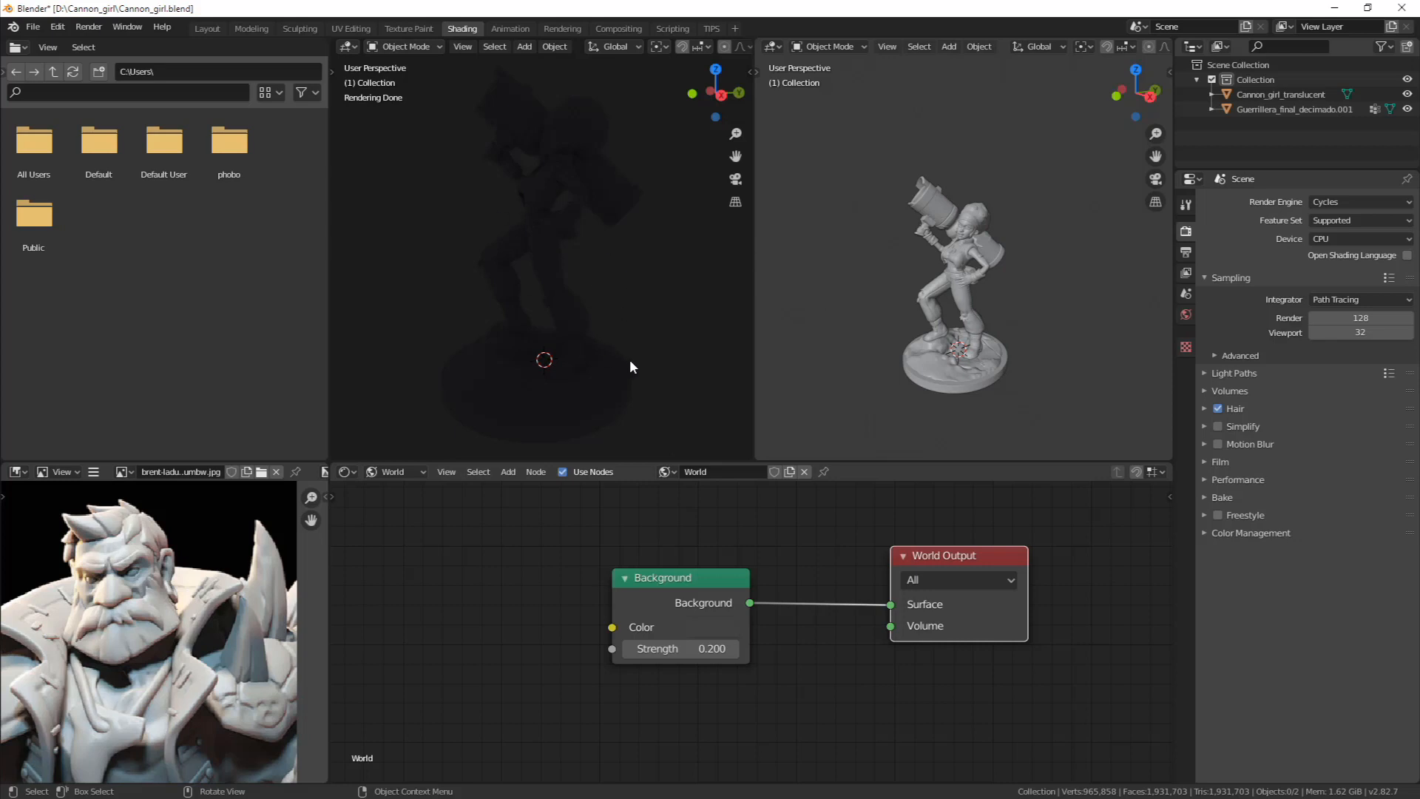
Enable the Transparent film option in the Cycles render settings
click(1186, 205)
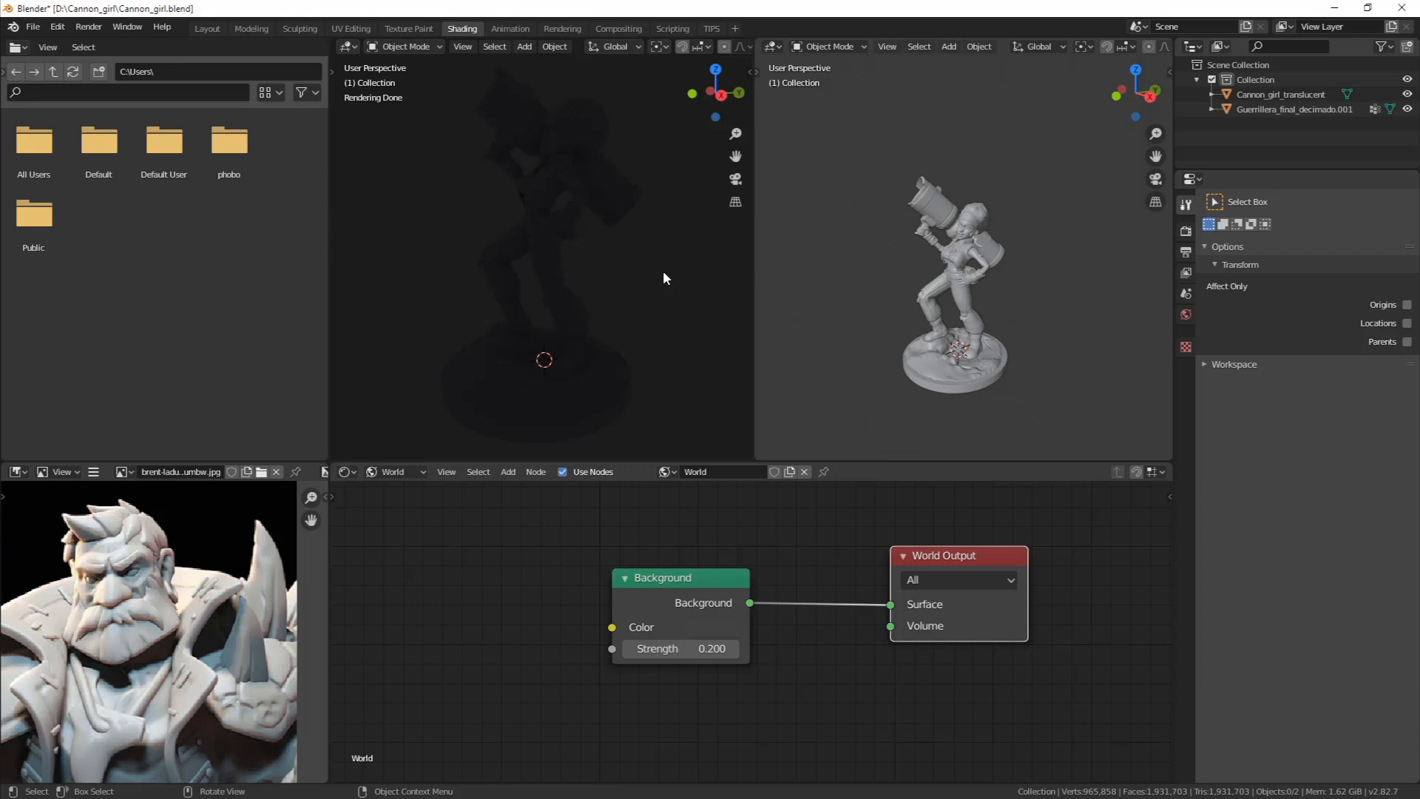
click(1186, 314)
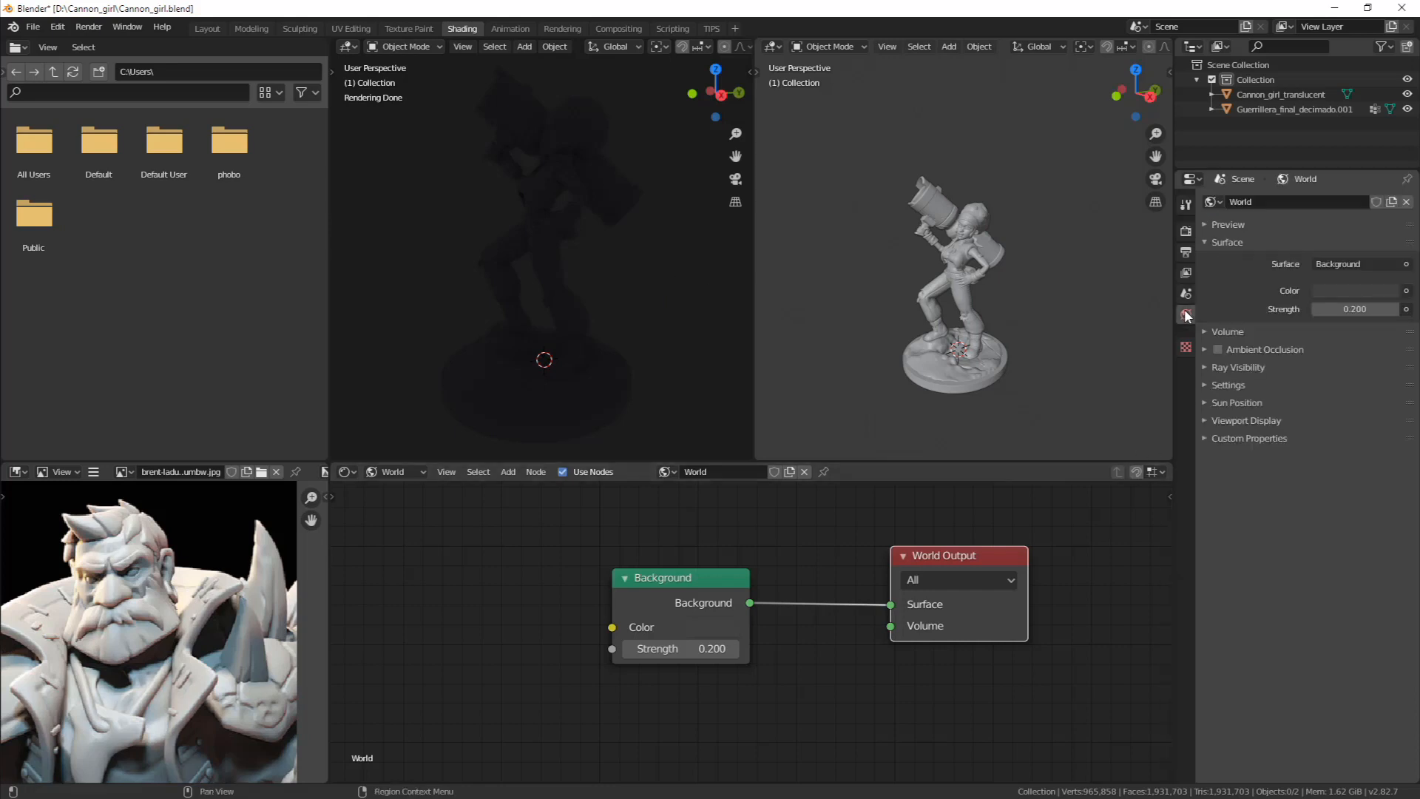
click(1187, 232)
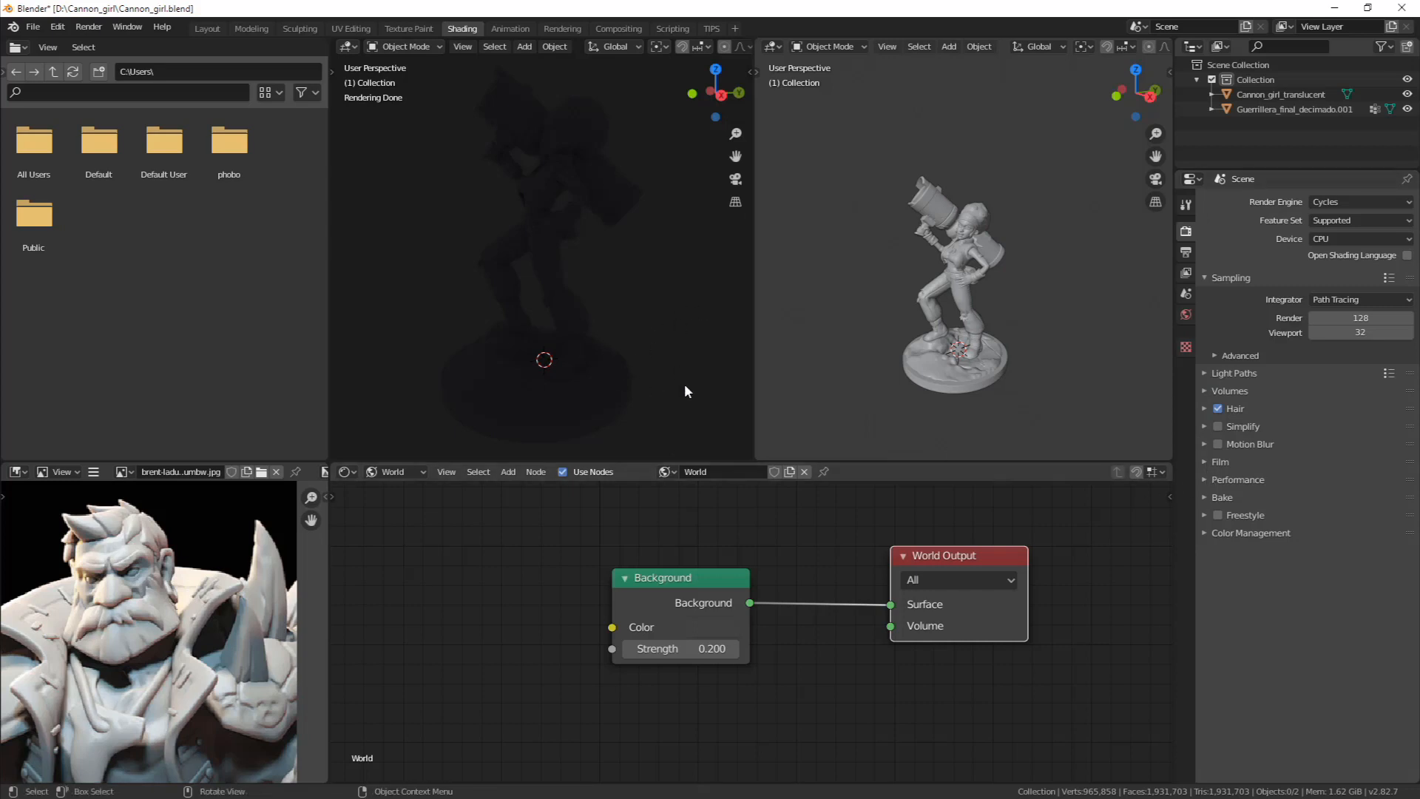
click(1206, 461)
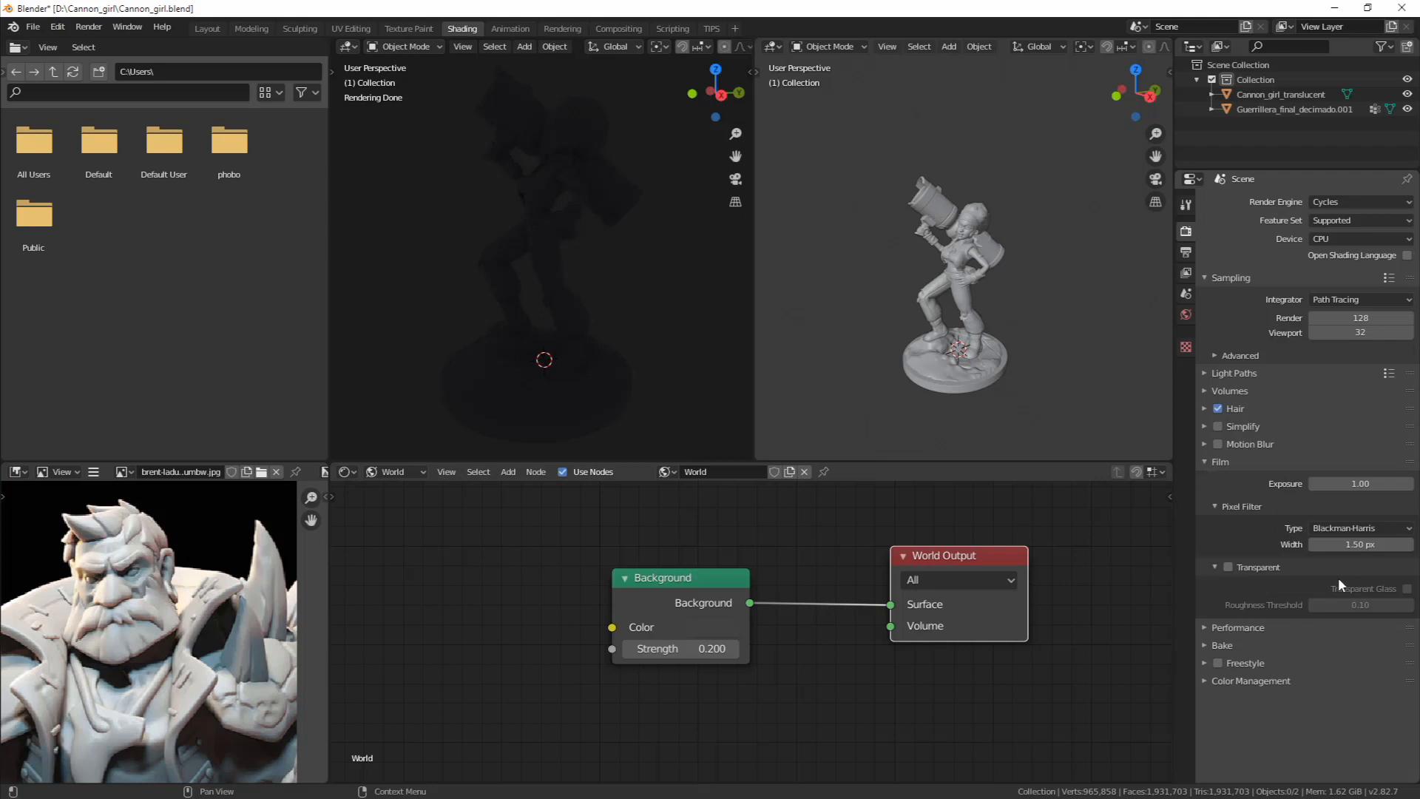
click(1228, 567)
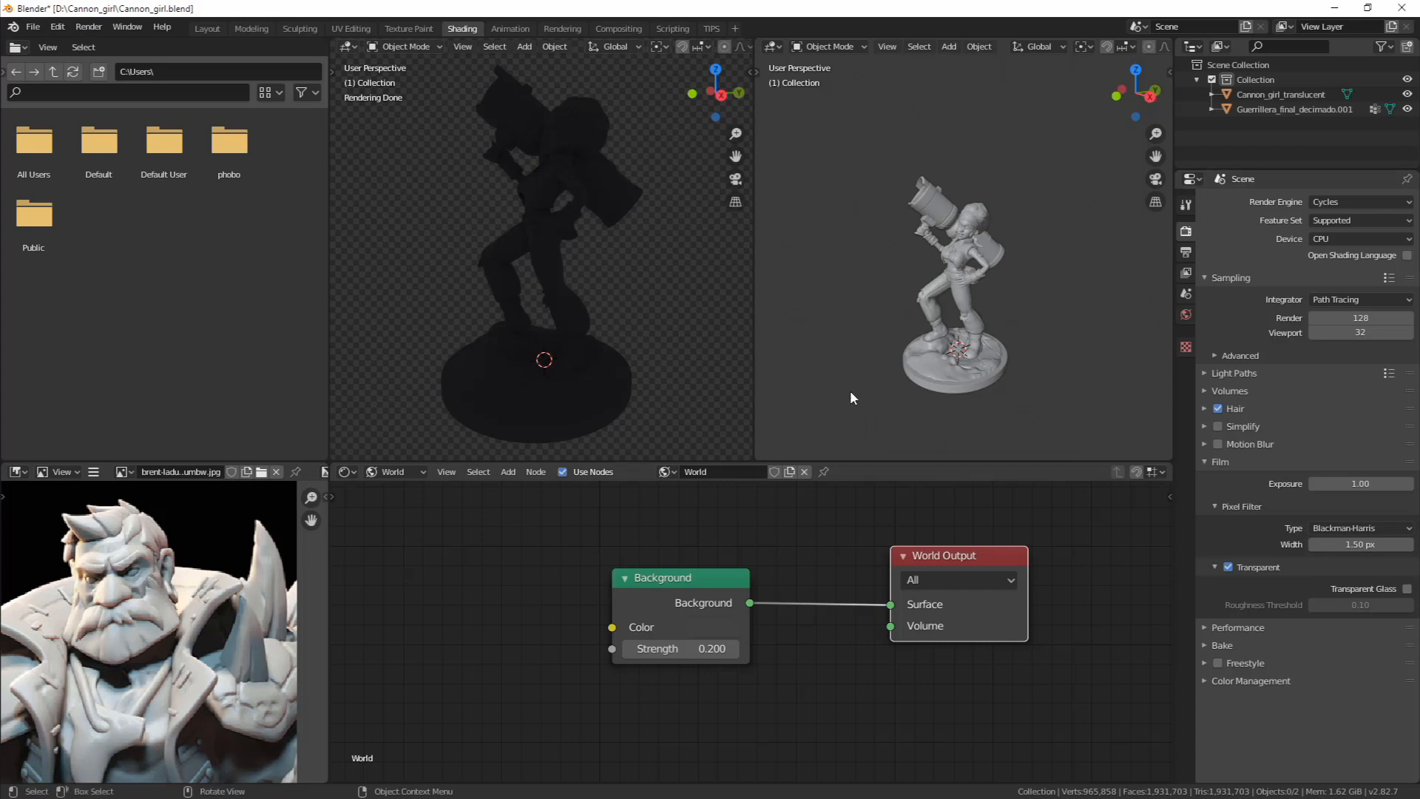
Create a new collection directly under the Scene Collection and name it Lights
key(shift+a)
click(1197, 79)
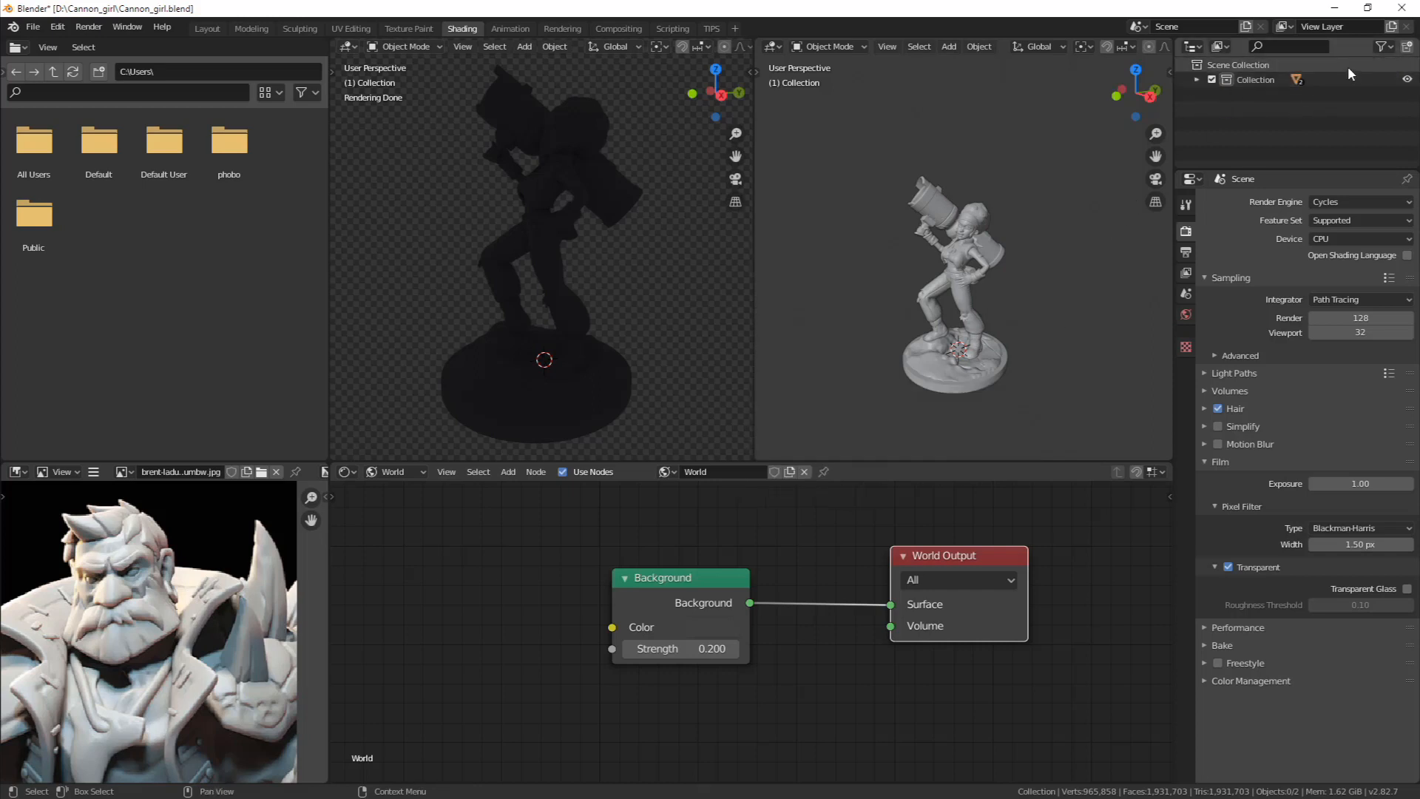
click(1324, 65)
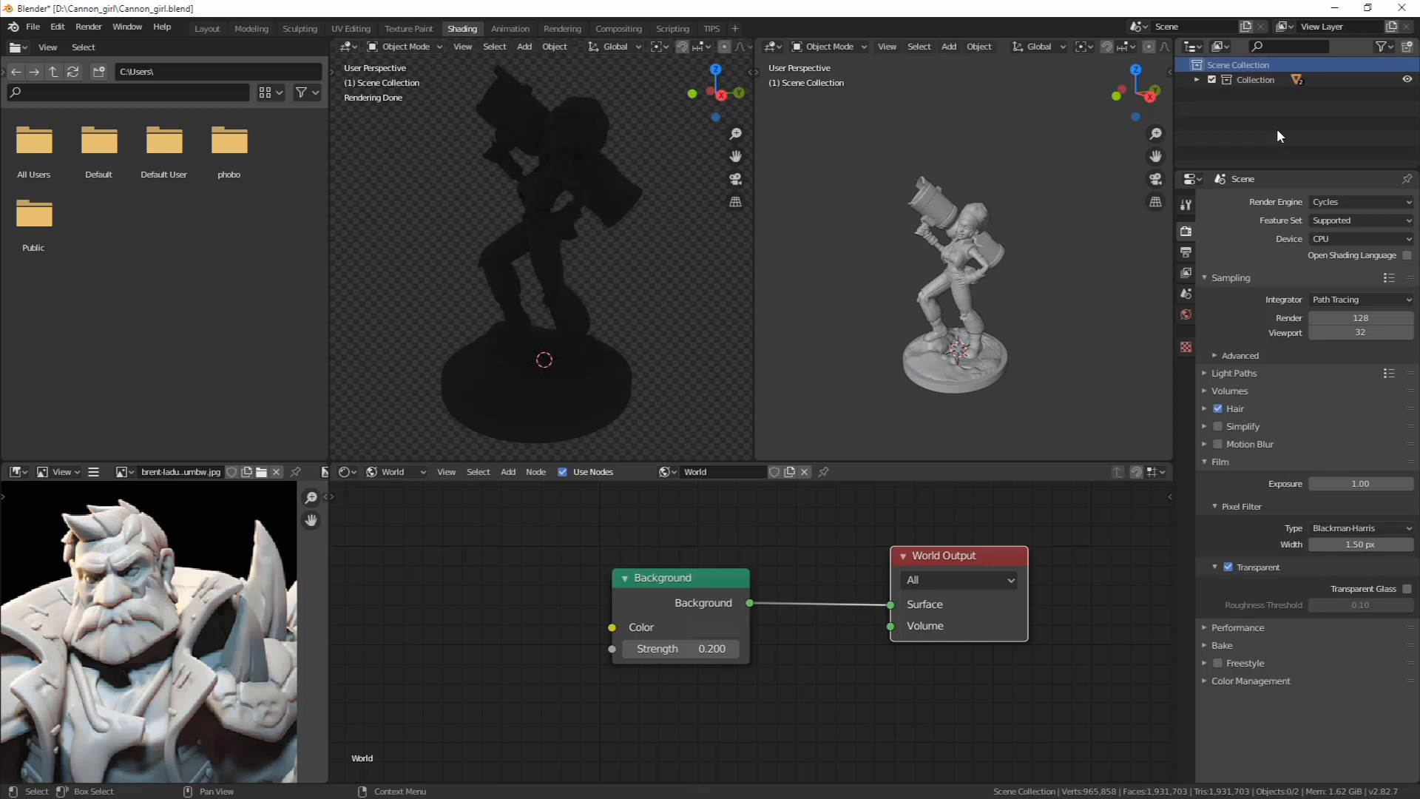
click(1408, 47)
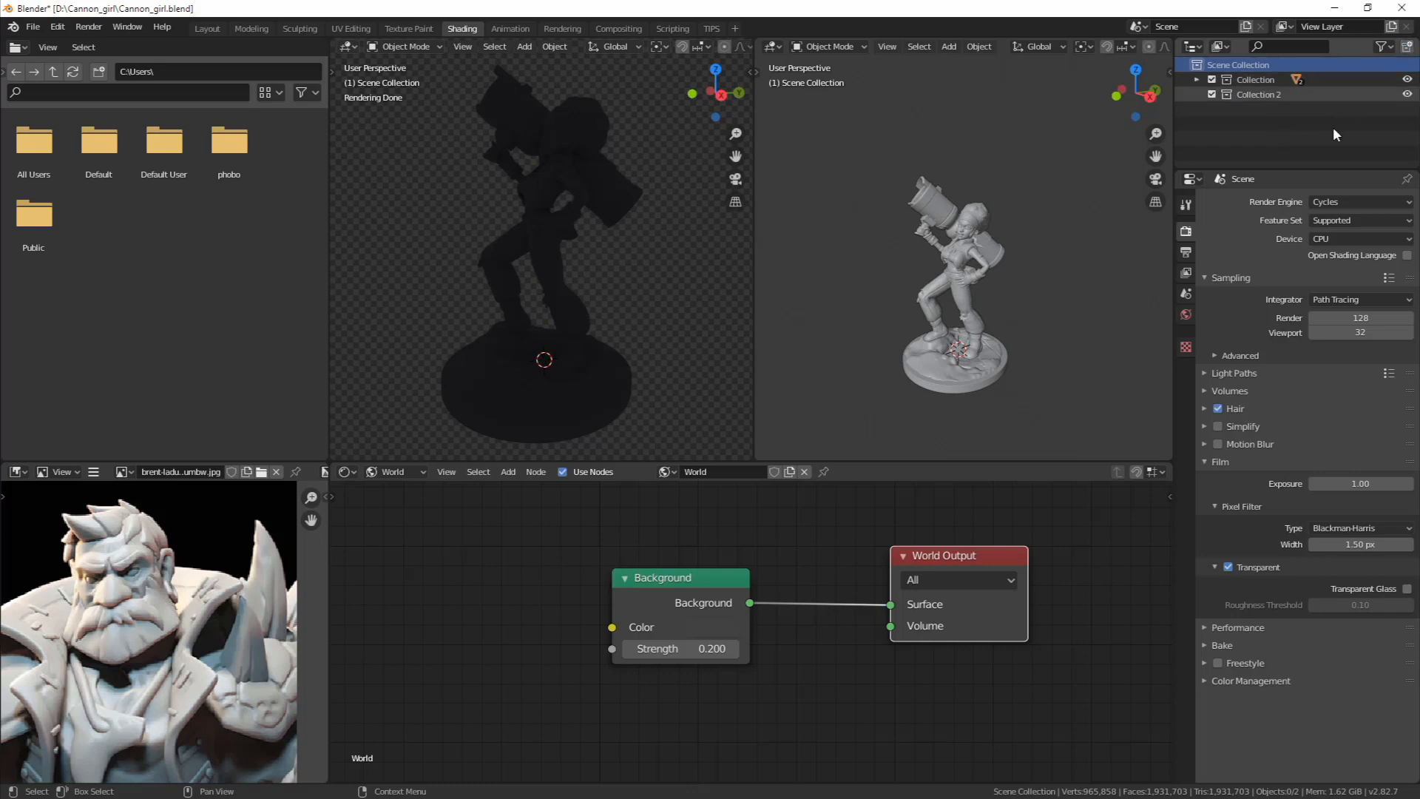
double_click(1258, 95)
text(Light)
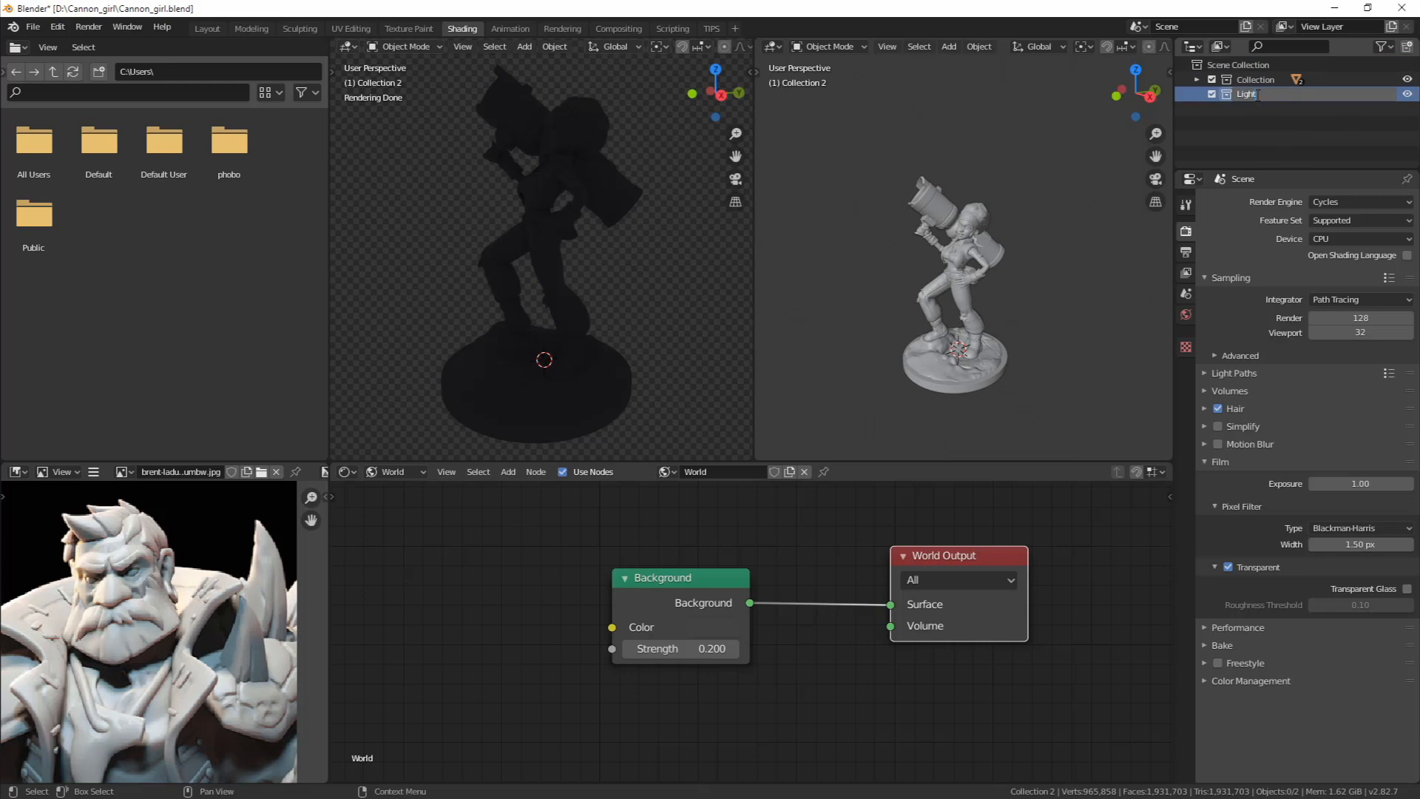
text(s)
key(Return)
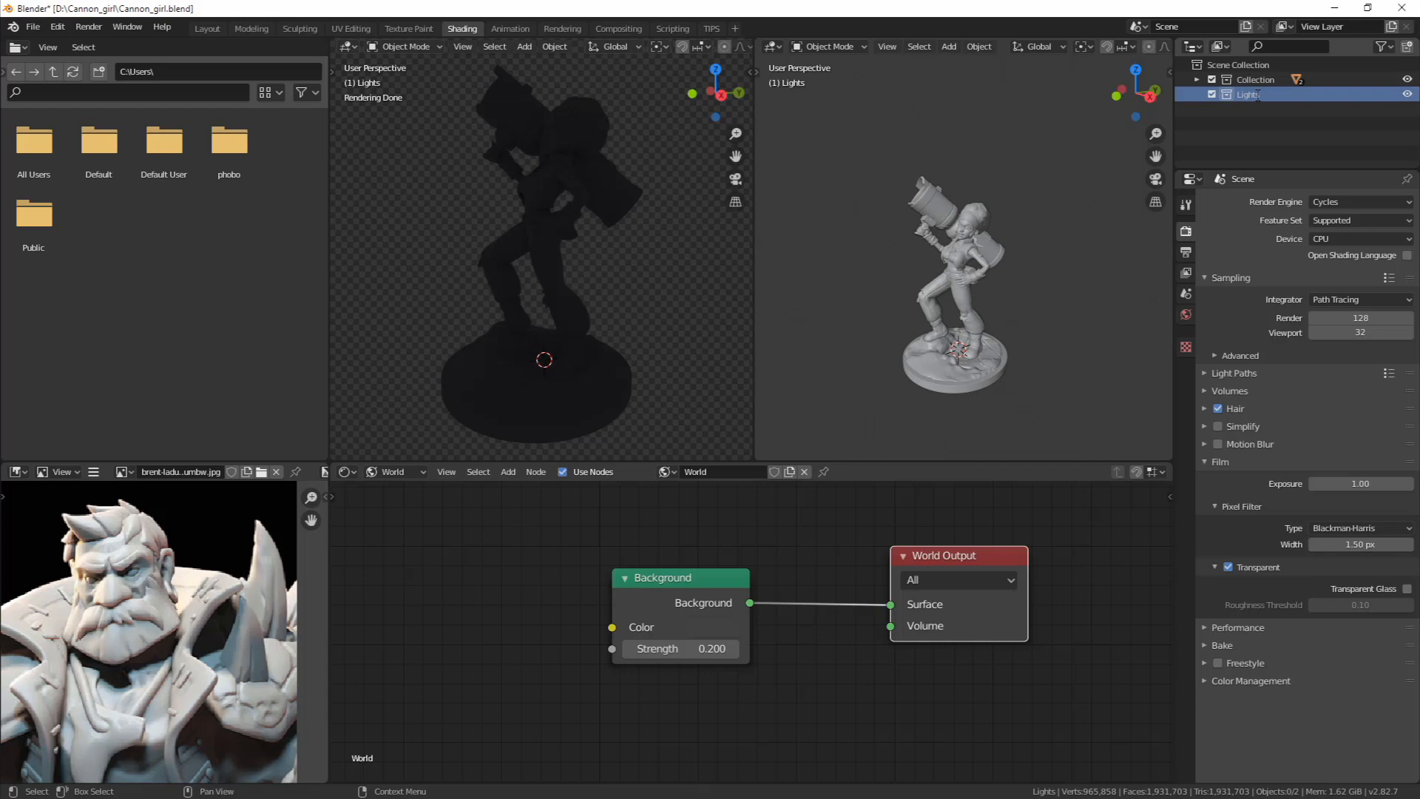
Enlarge the Outliner area downward and collapse the figure's collection
click(1197, 80)
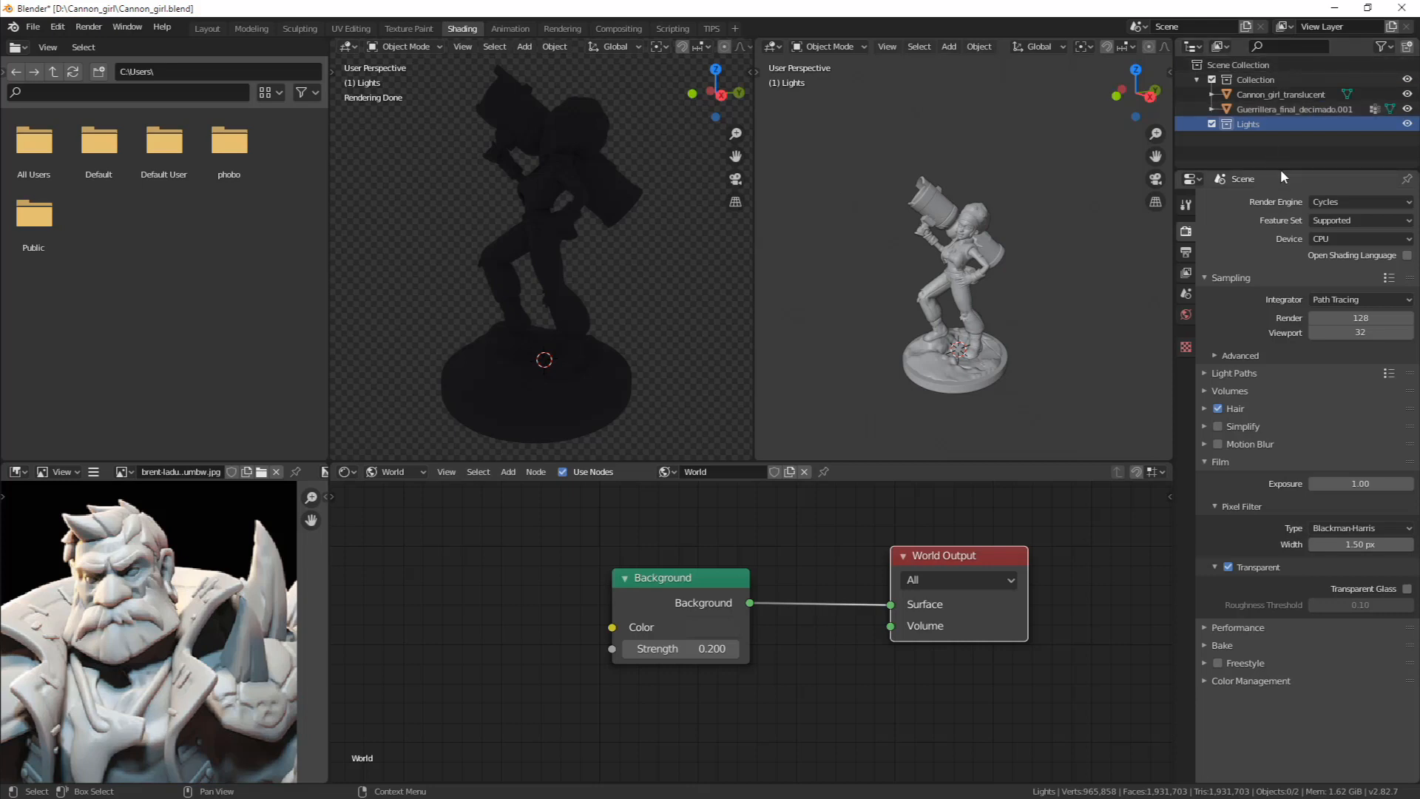
drag(1281, 169, 1260, 356)
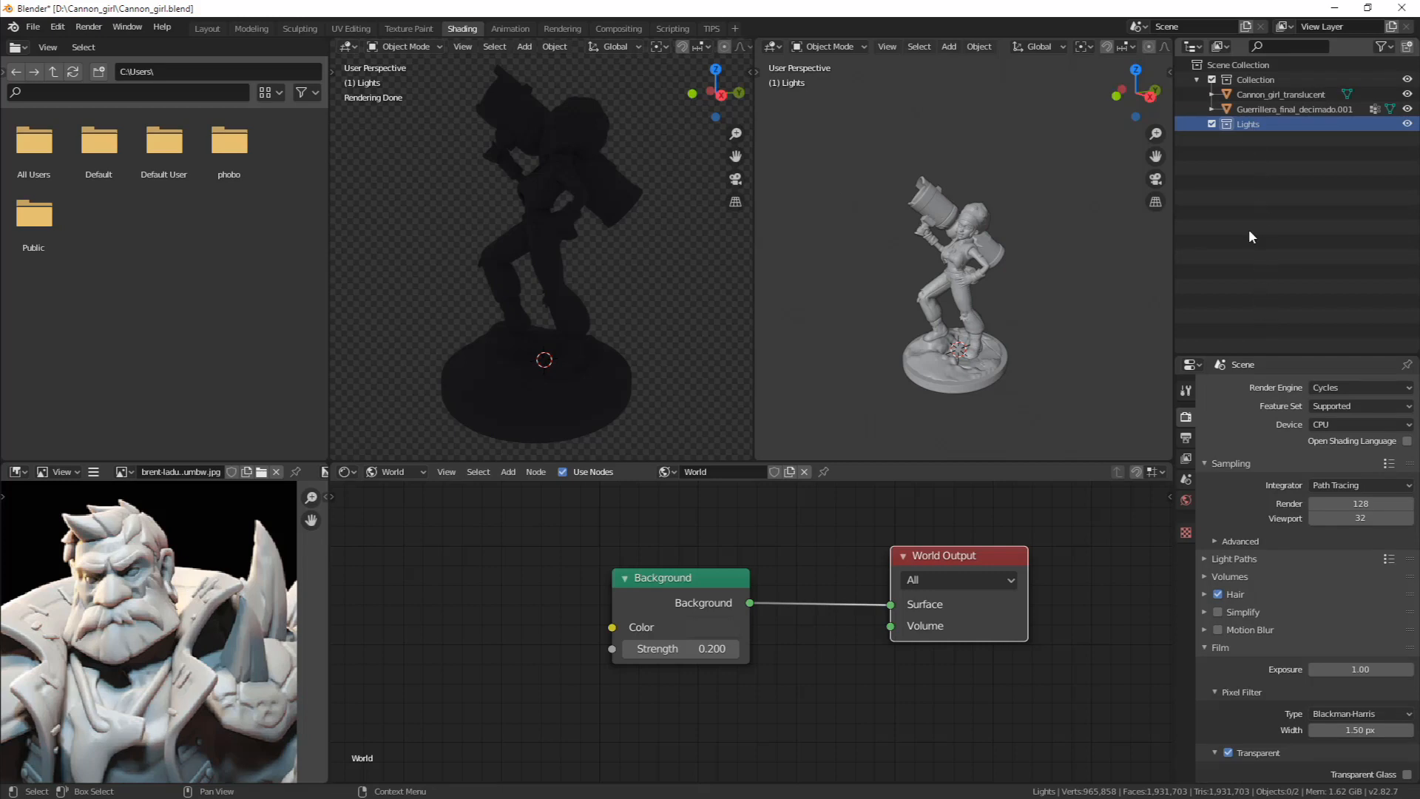
click(1197, 80)
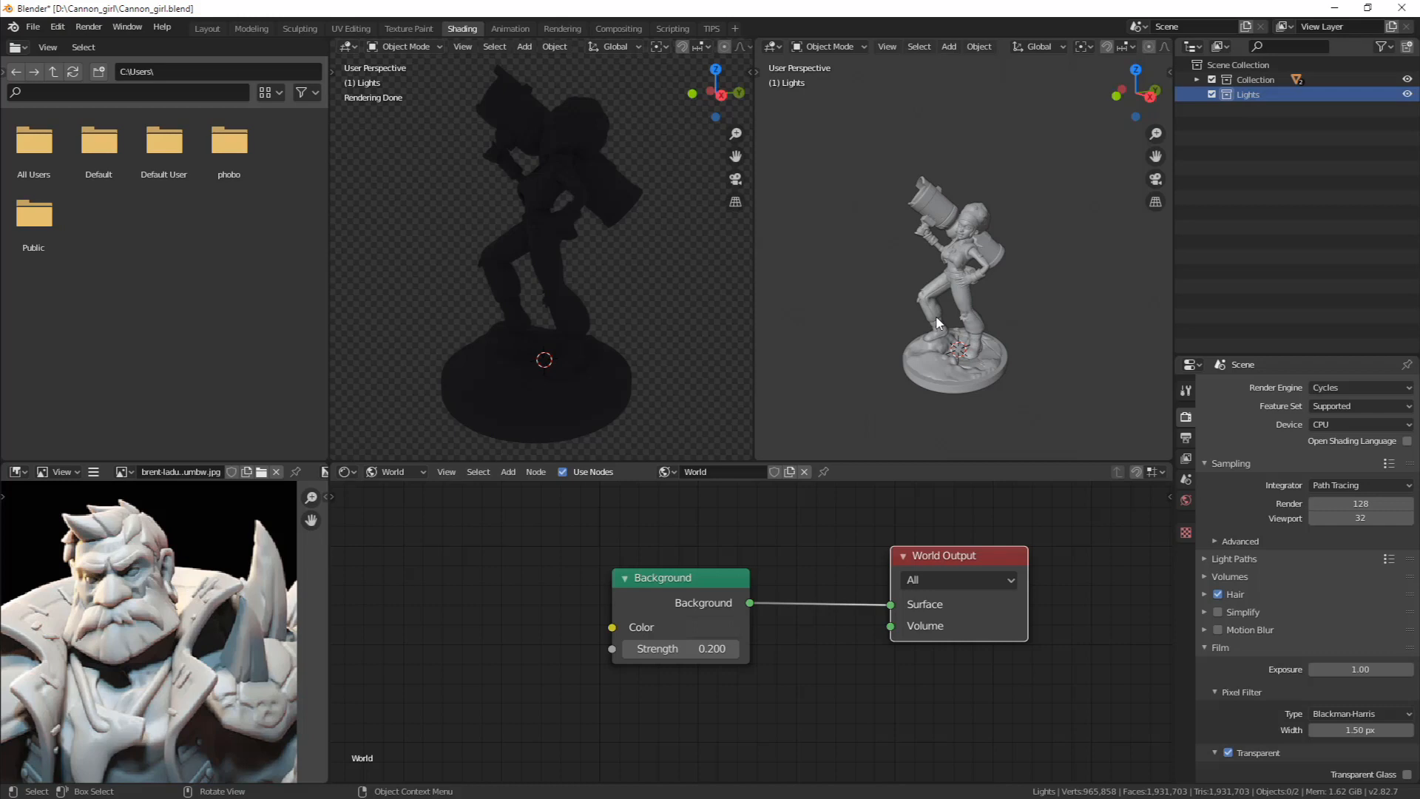
Add a Sun light to the Lights collection and raise it about 8.4 m along global Z, above the figure
key(shift+a)
key(shift+a)
mouse_move(873, 323)
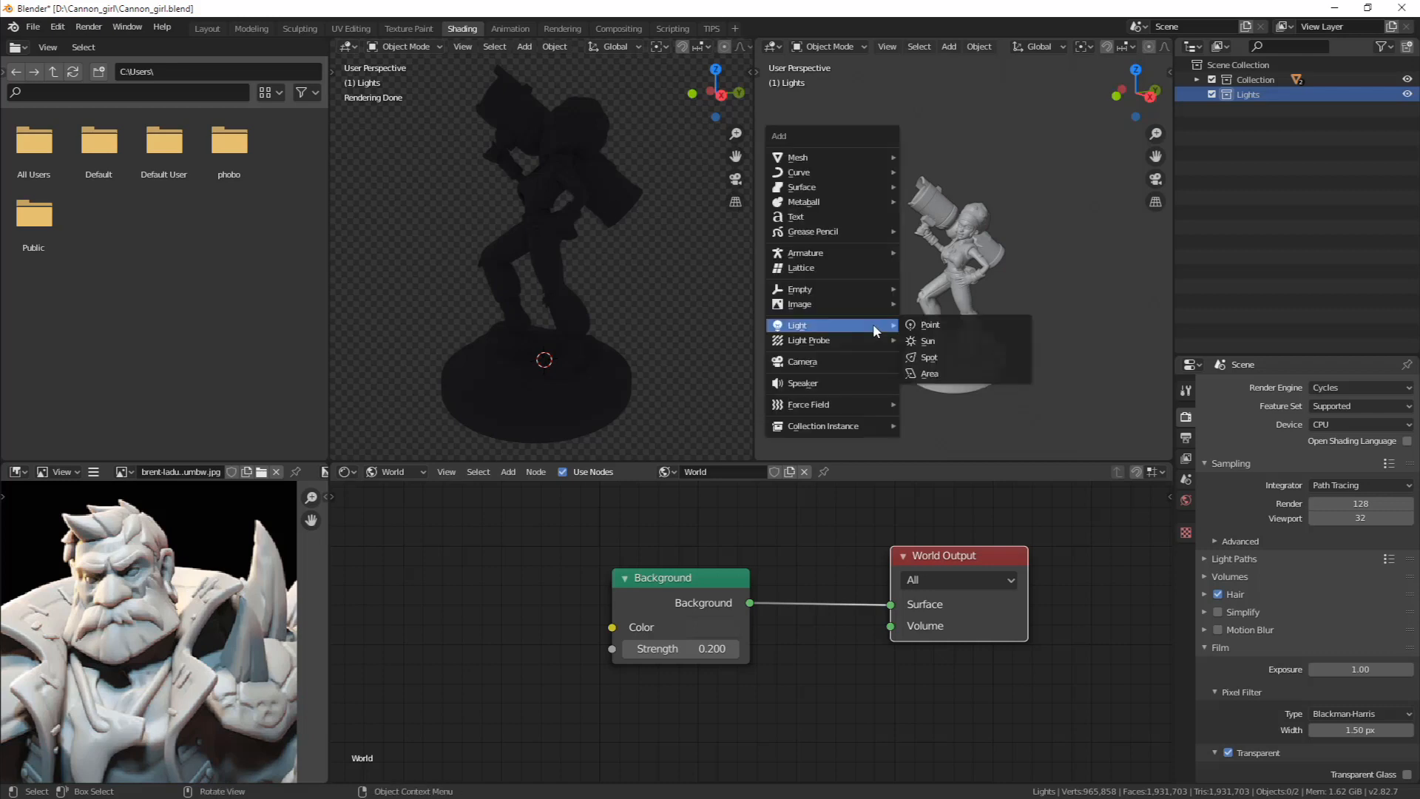
click(949, 342)
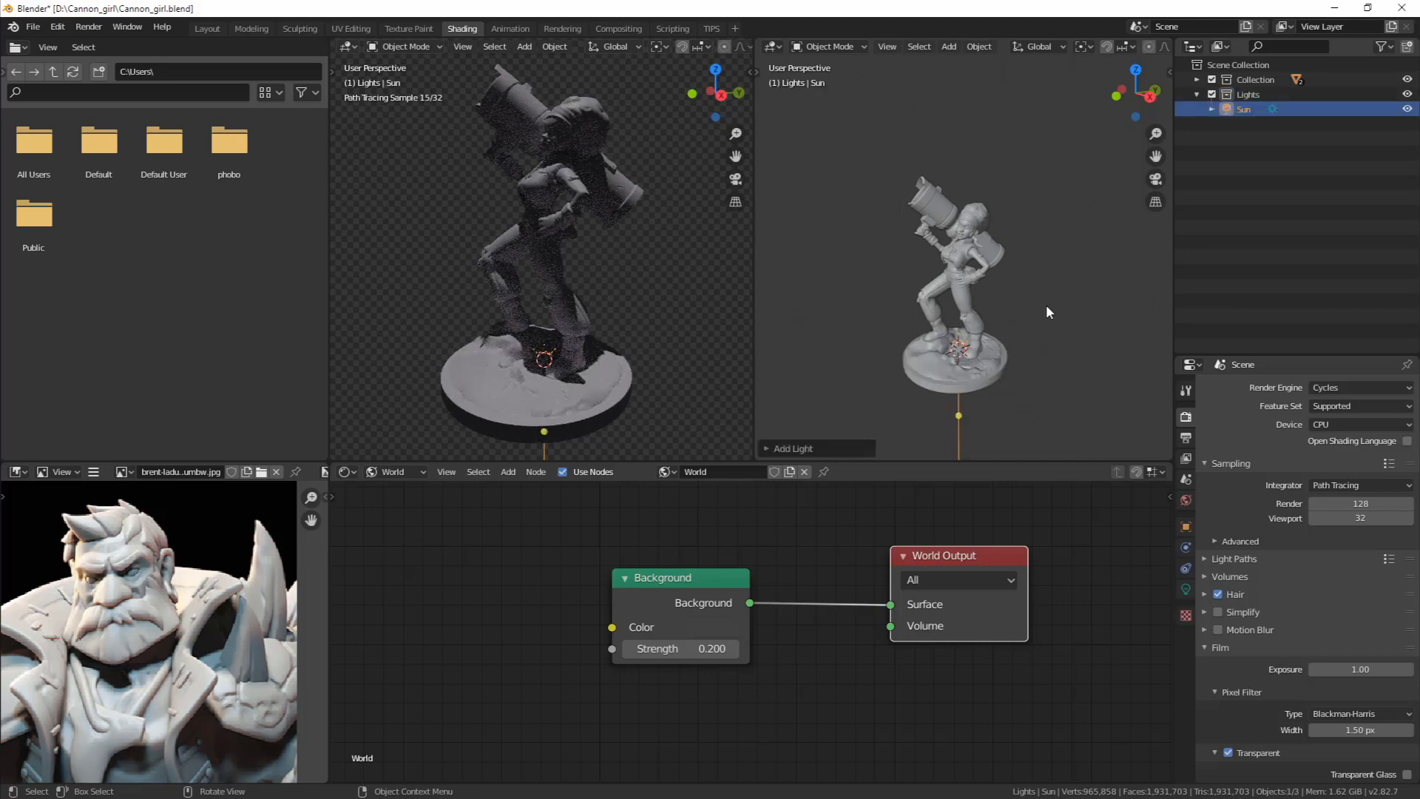
key(g)
key(z)
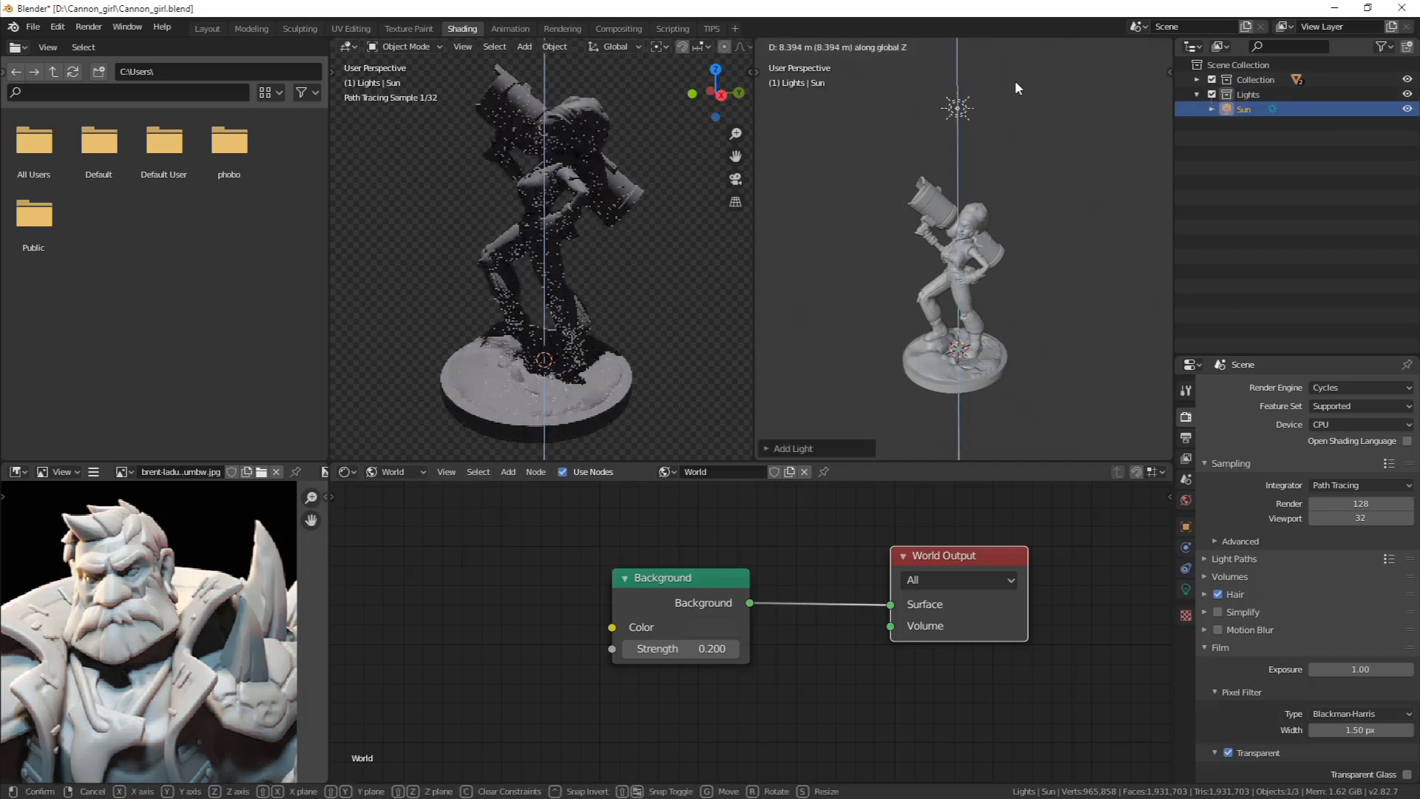
click(1016, 84)
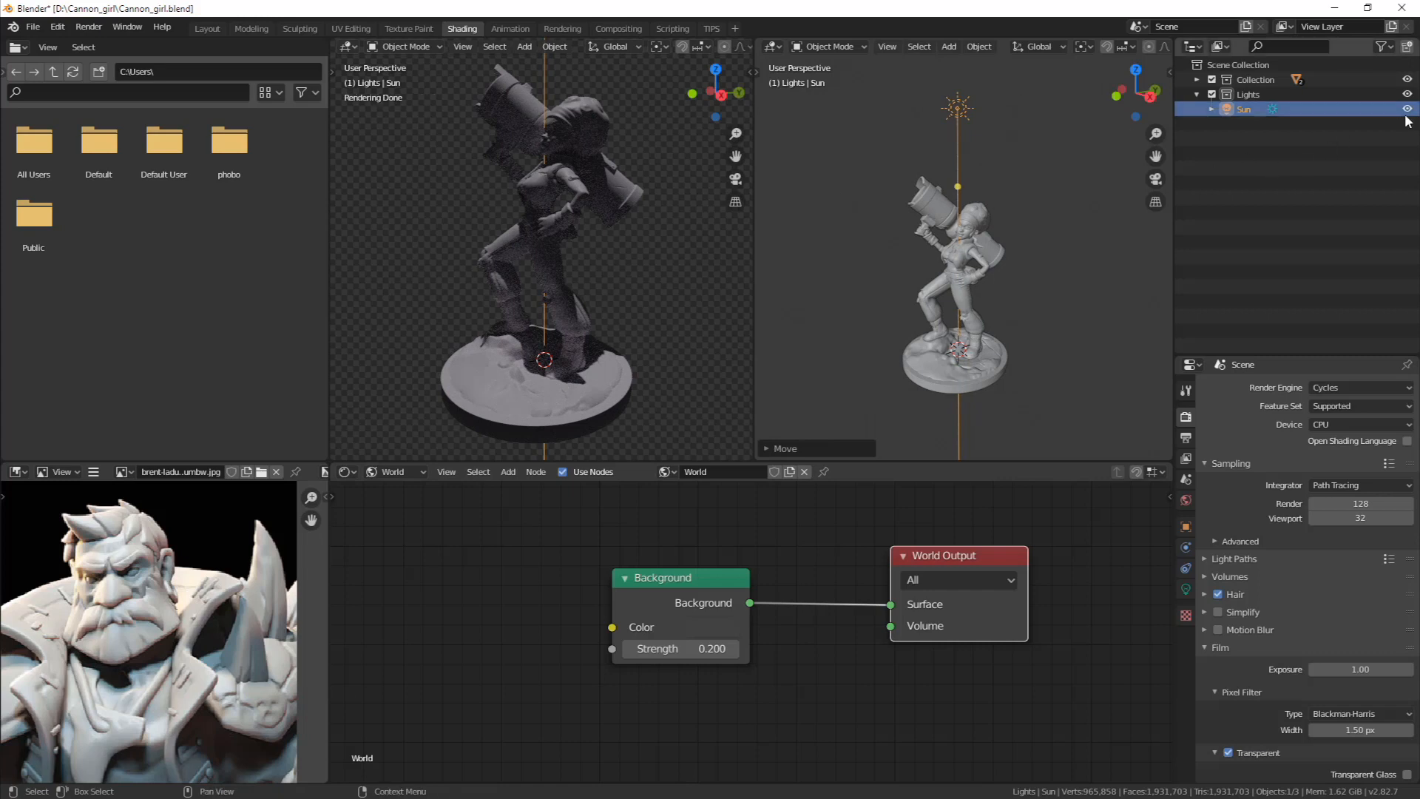
Show the viewport and render restriction toggles in the Outliner through its filter options
click(1381, 46)
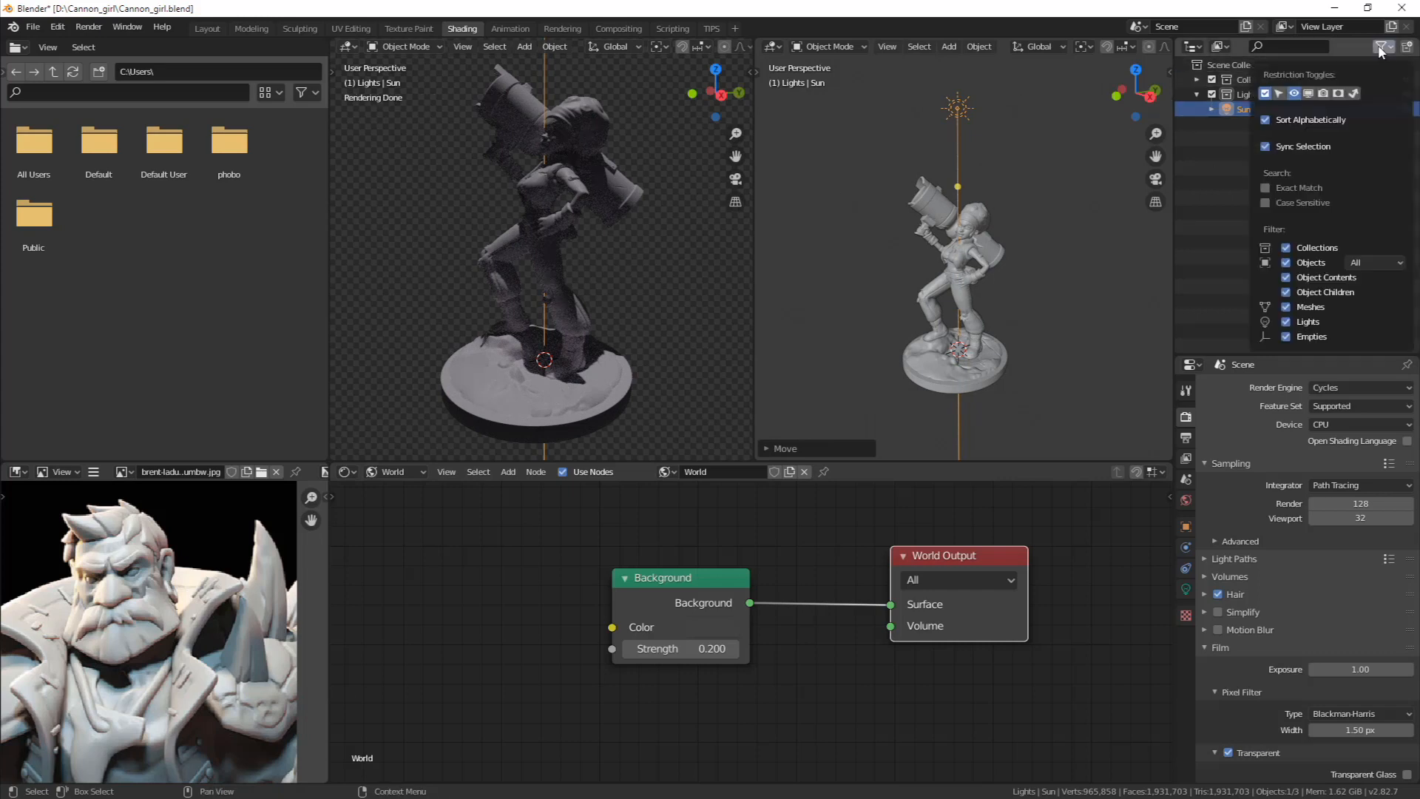
click(1308, 94)
click(1320, 95)
click(1322, 195)
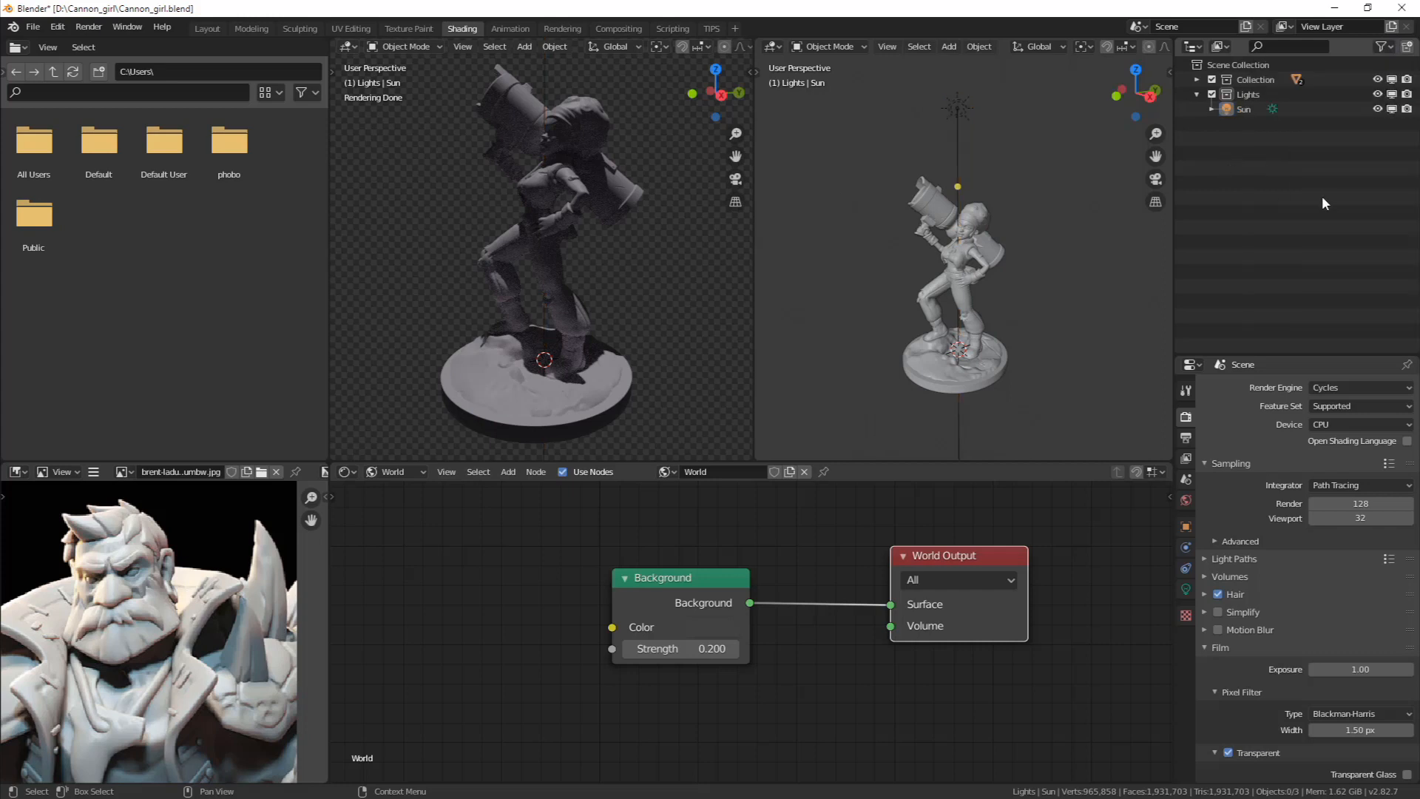
Disable the Sun light in viewports and renders in turn, and restore its visibility
click(1393, 109)
click(1394, 109)
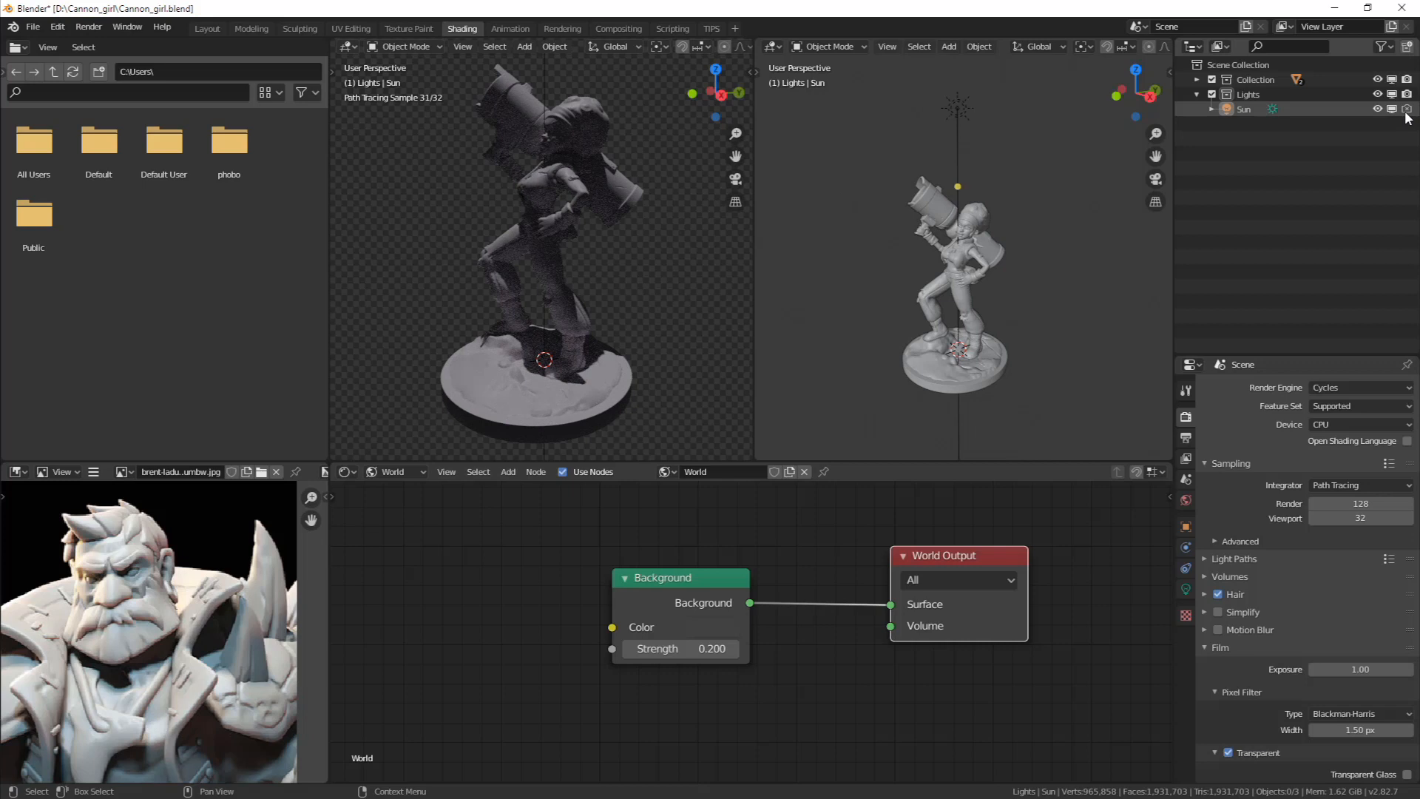
click(1408, 109)
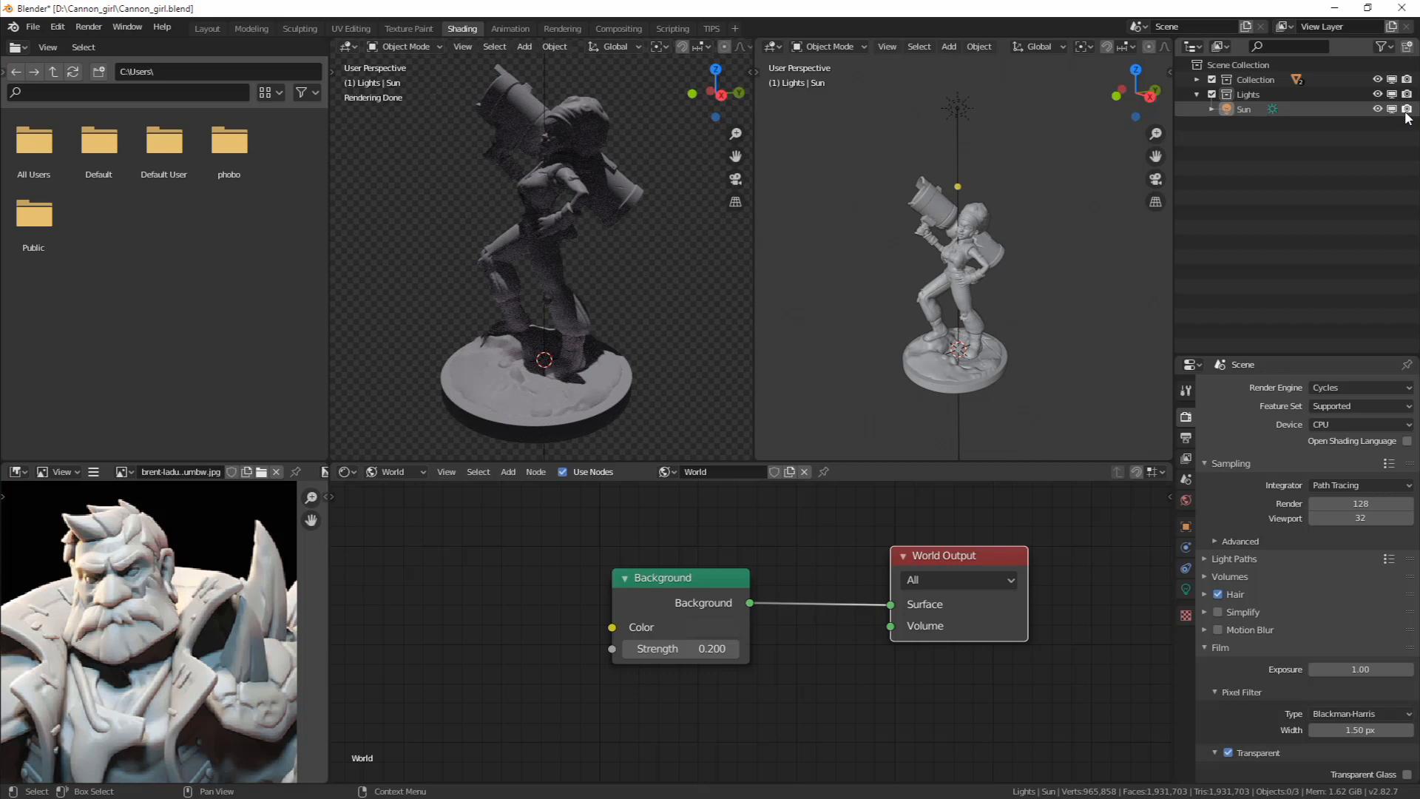
Disable the figure's whole collection for renders, check the rendered view, and enable it again
click(1002, 235)
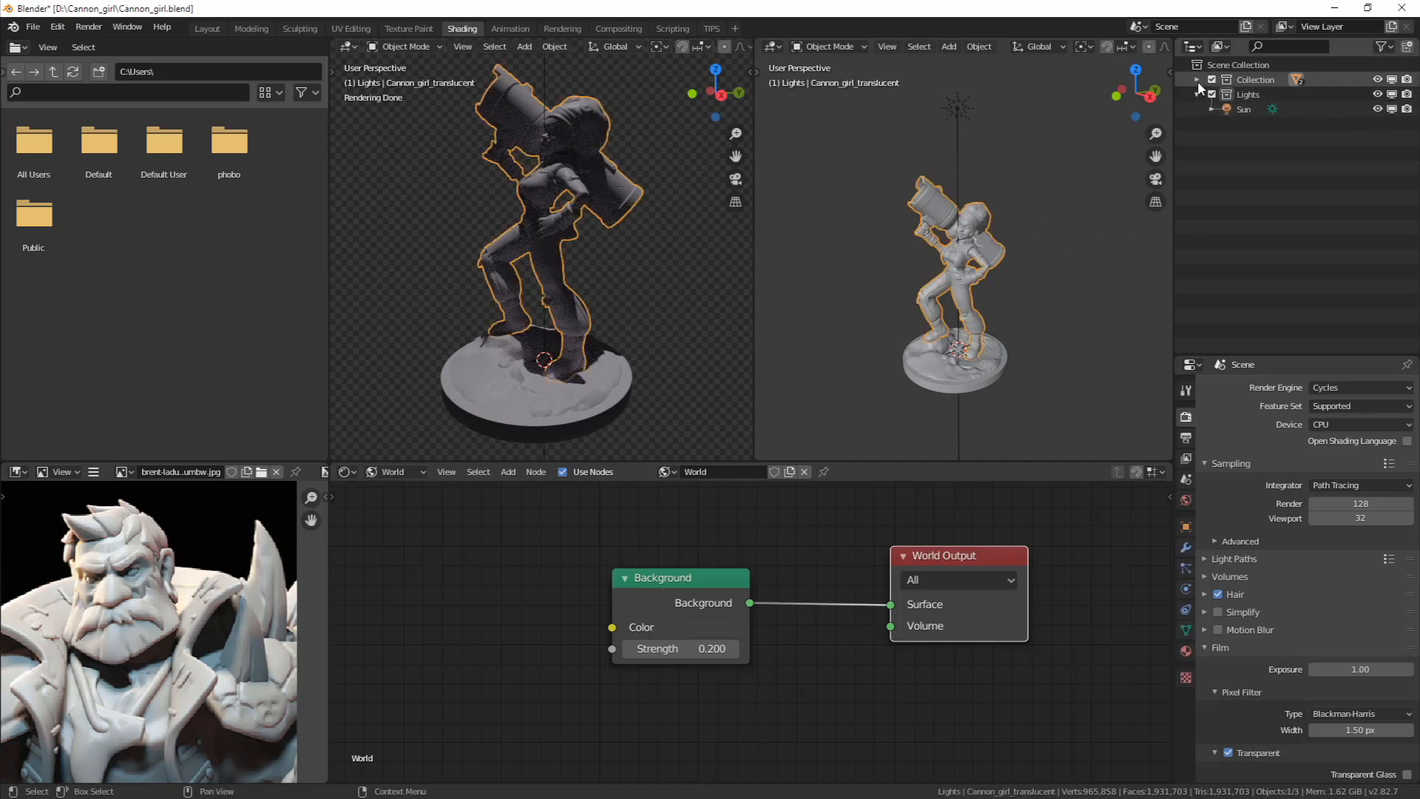
click(1407, 80)
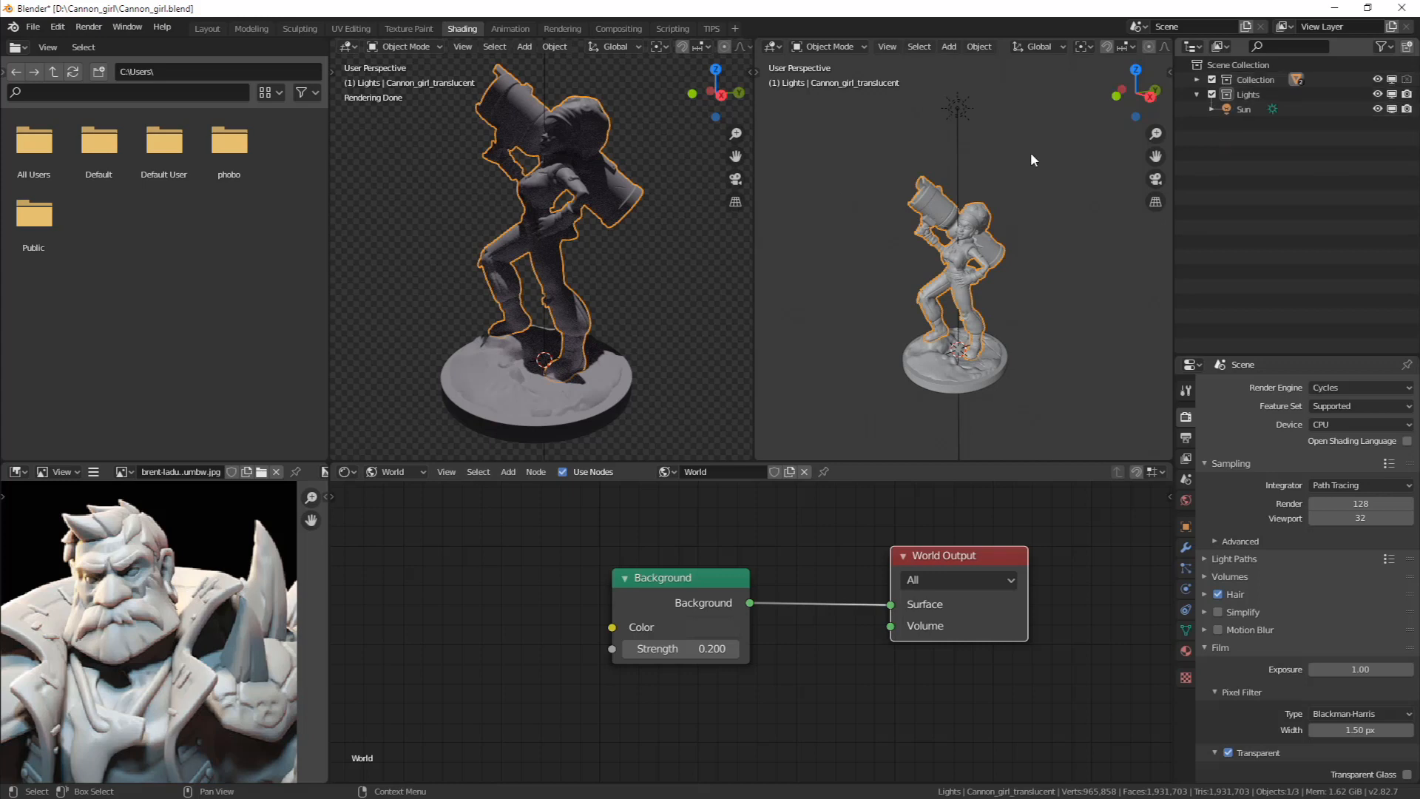
mouse_move(964, 264)
middle_down()
mouse_move(984, 261)
mouse_move(962, 256)
middle_up()
middle_drag(615, 251, 617, 251)
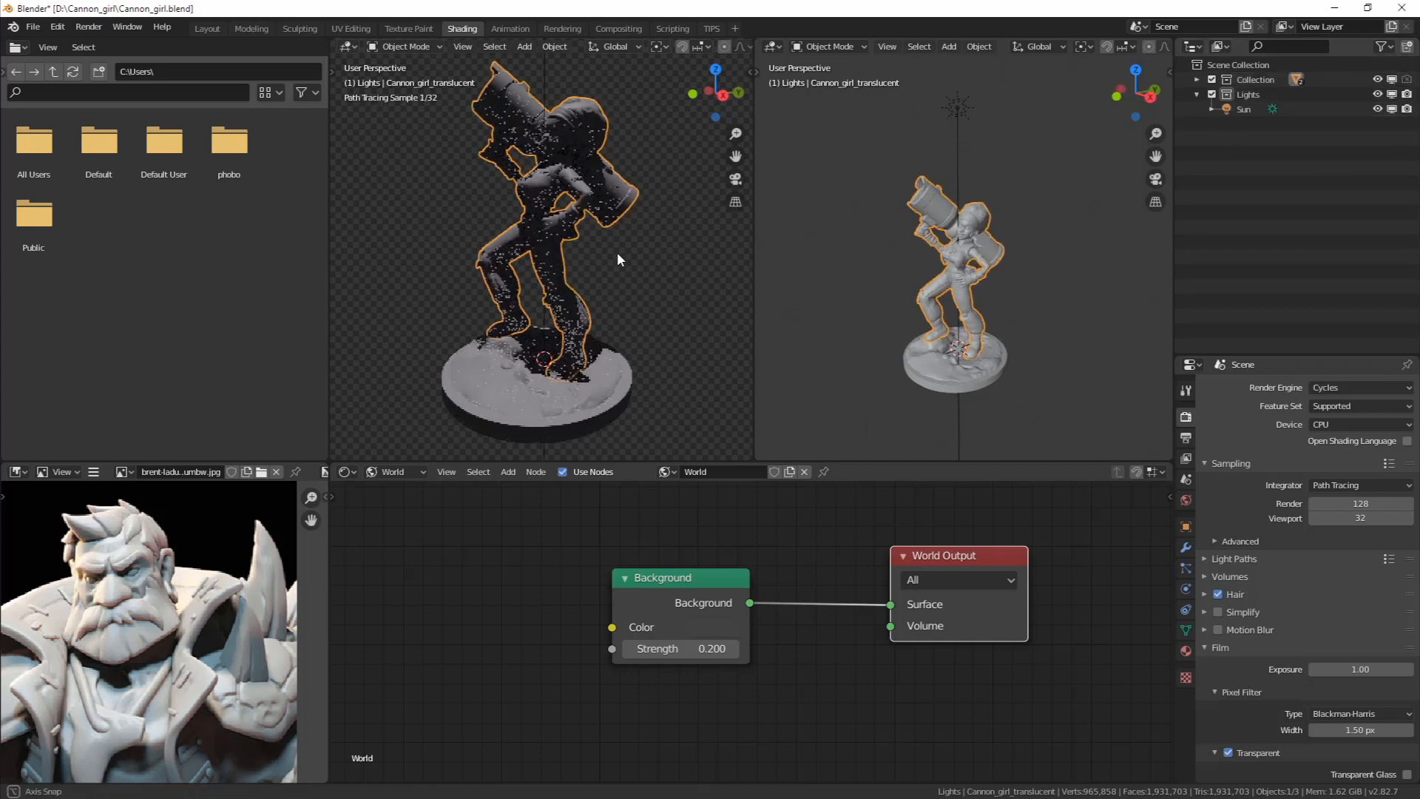
click(1406, 80)
Disable Cannon_girl_translucent in renders and then in viewports, restoring its visibility each time
click(1196, 79)
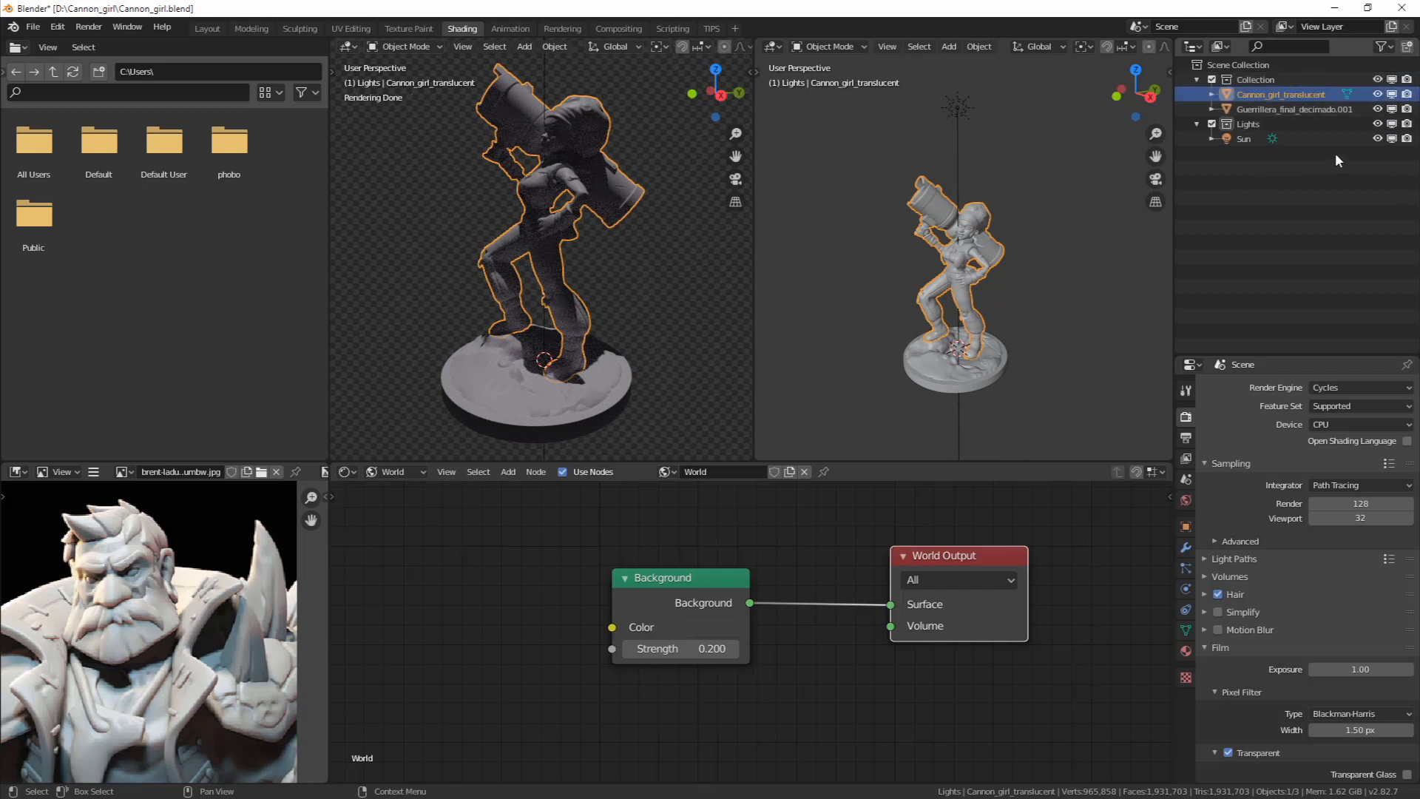
click(1406, 94)
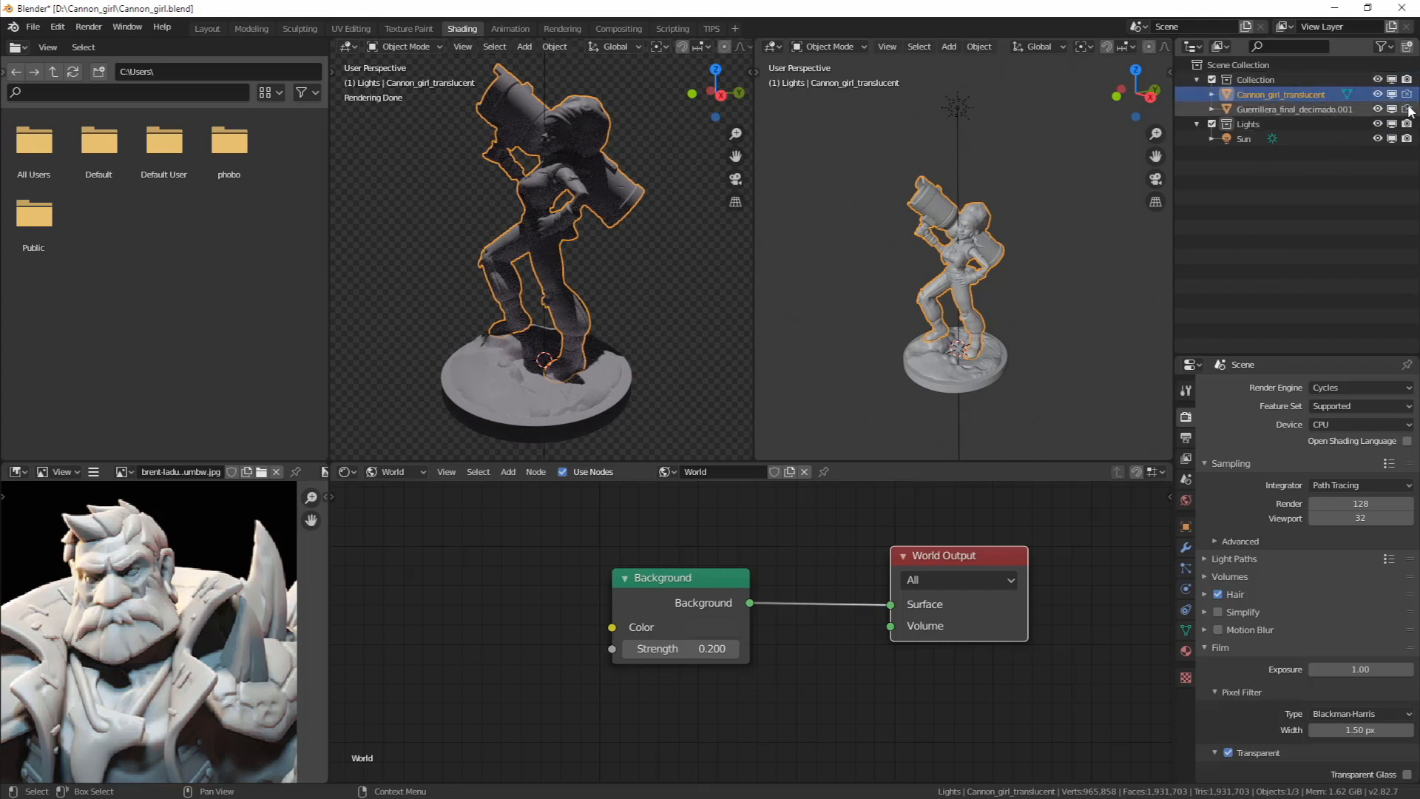
click(1407, 94)
click(1393, 94)
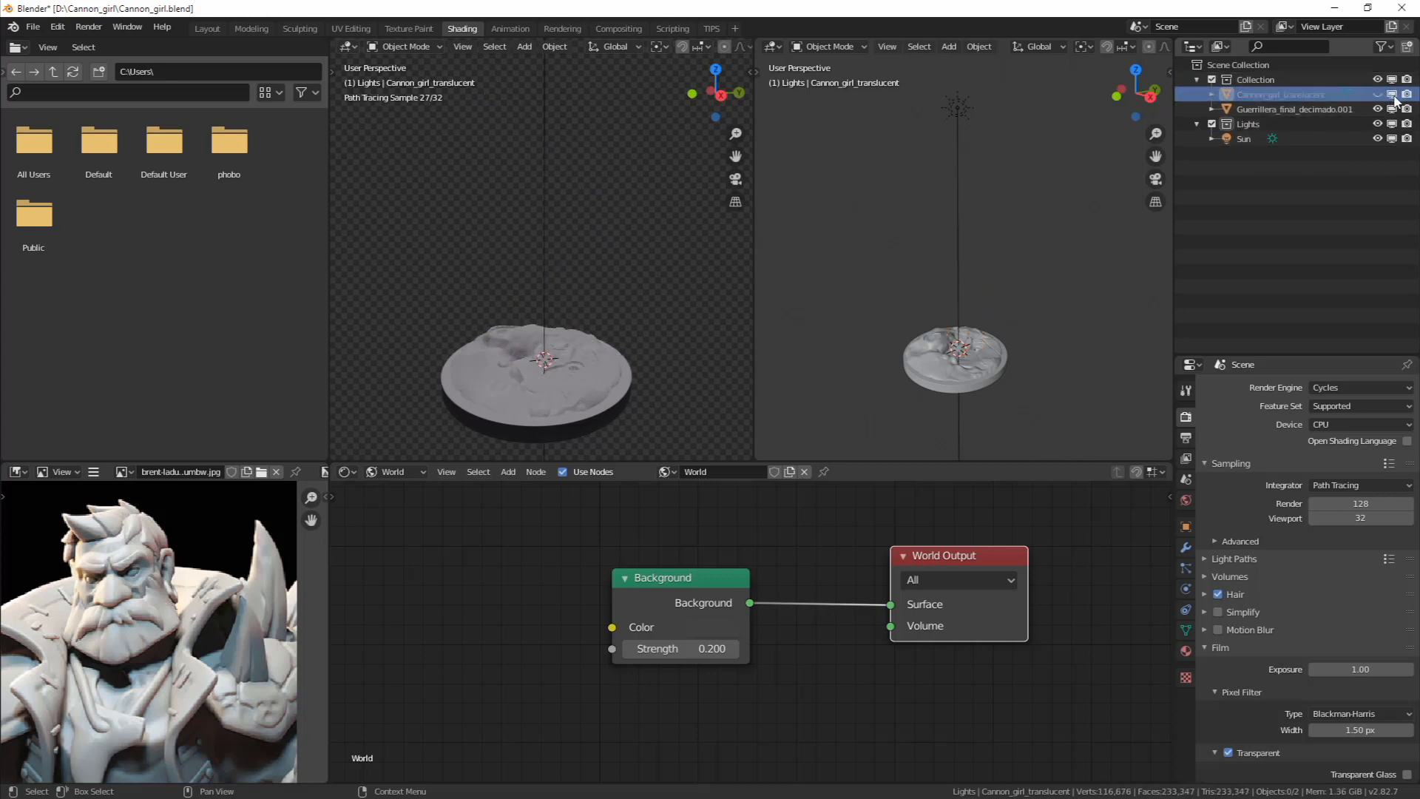
click(1392, 95)
Select the figure's round base object, Guerrillera_final_decimado.001
click(1332, 110)
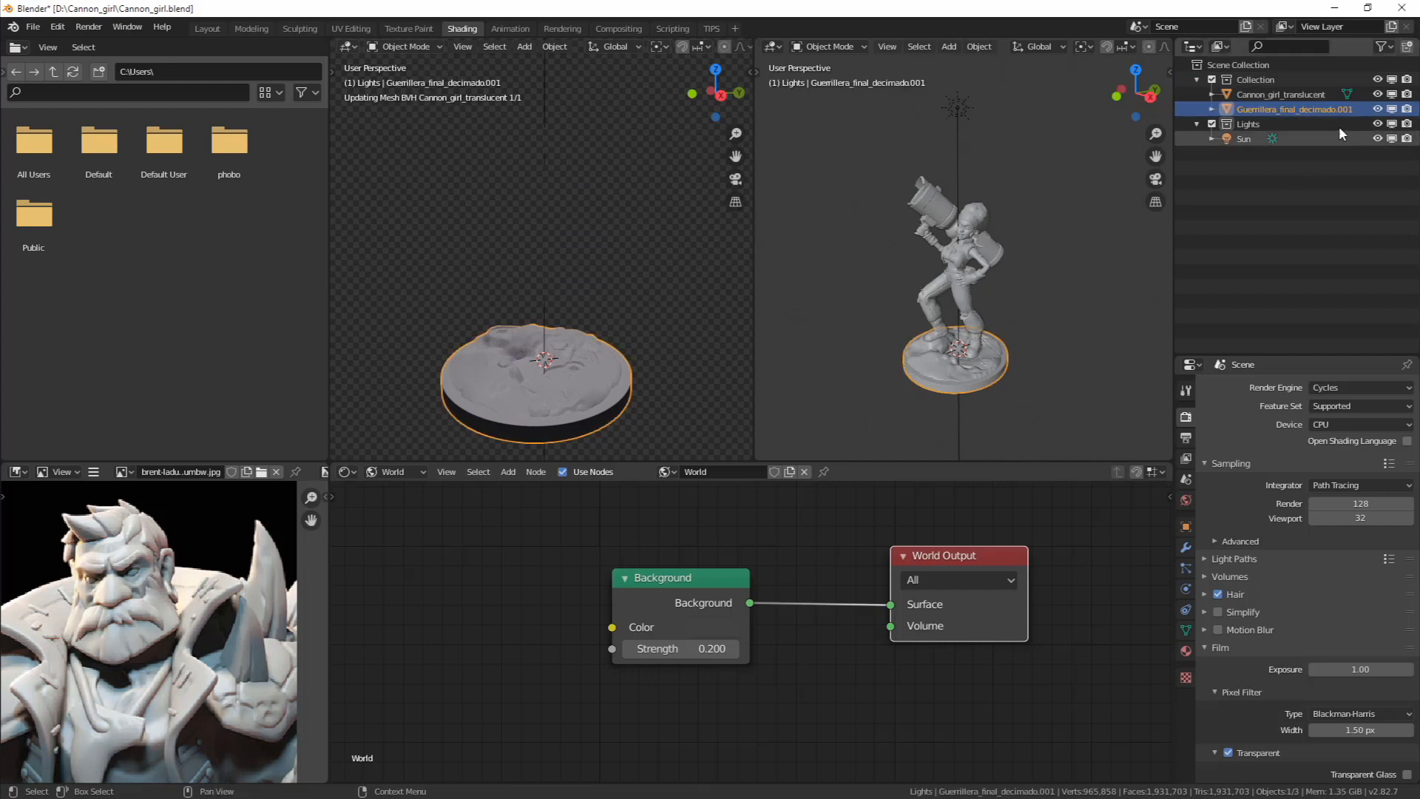
mouse_move(645, 259)
middle_down()
mouse_move(619, 263)
mouse_move(646, 257)
middle_up()
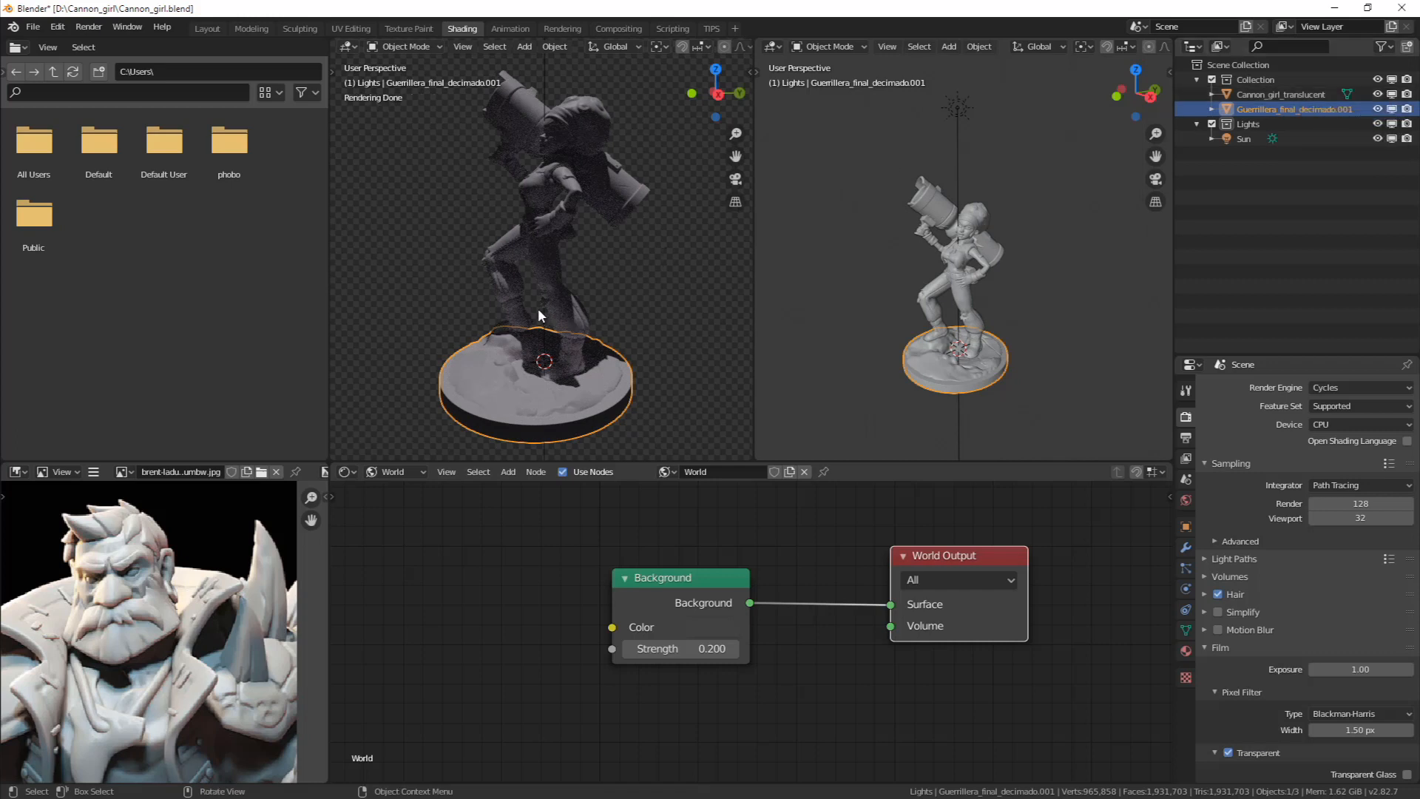
Deselect the base, disable Cannon_girl_translucent in viewports, and restore its visibility
scroll(890, 340, down, 1)
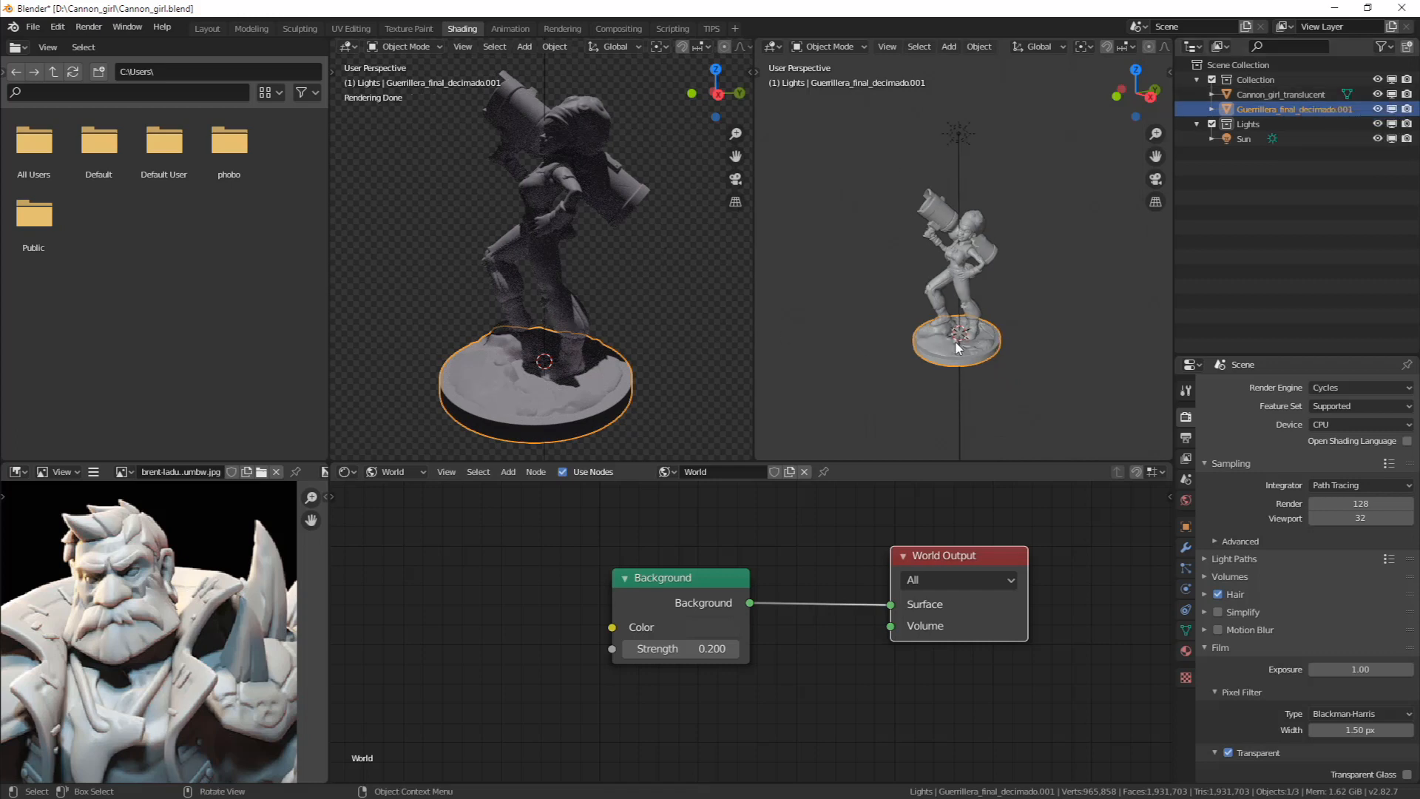
click(916, 392)
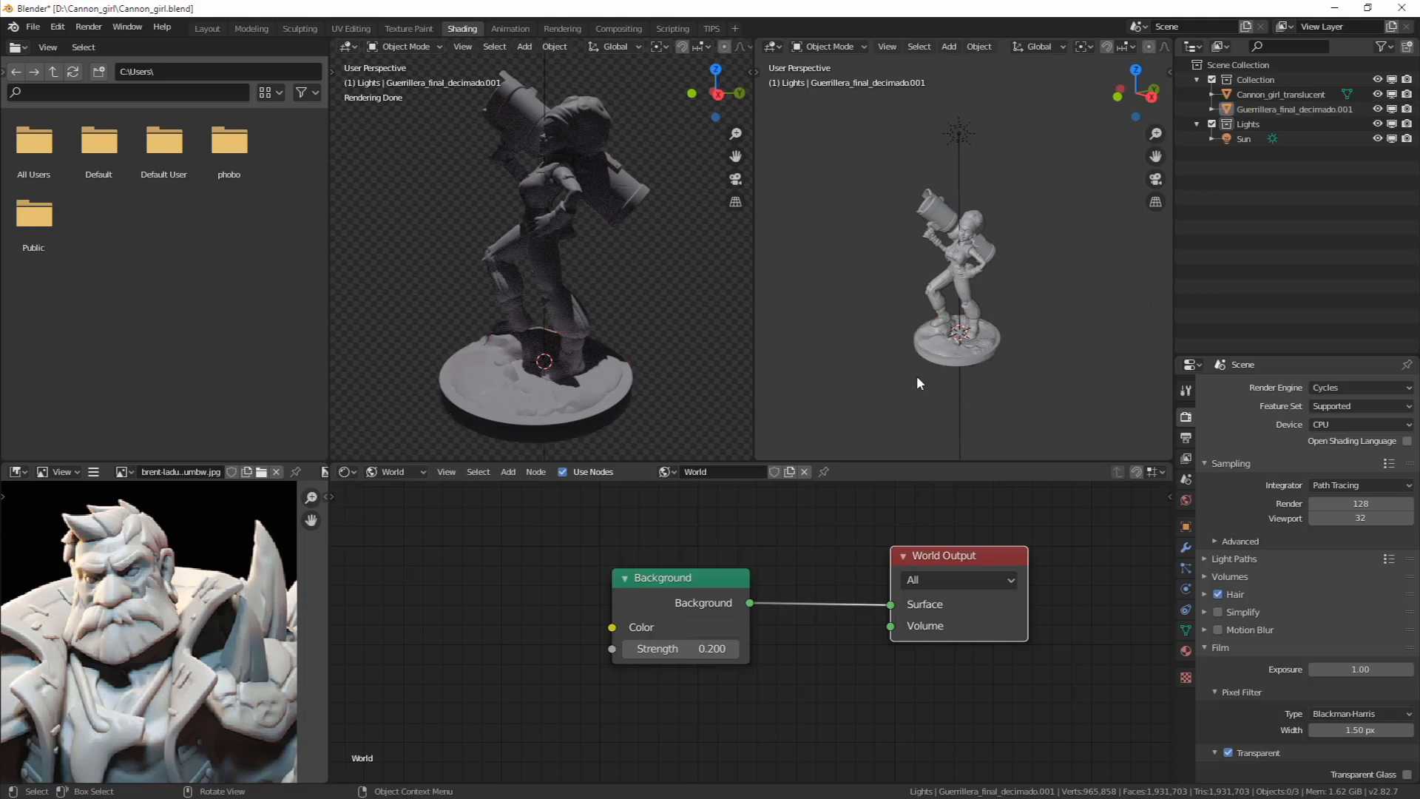
click(1393, 95)
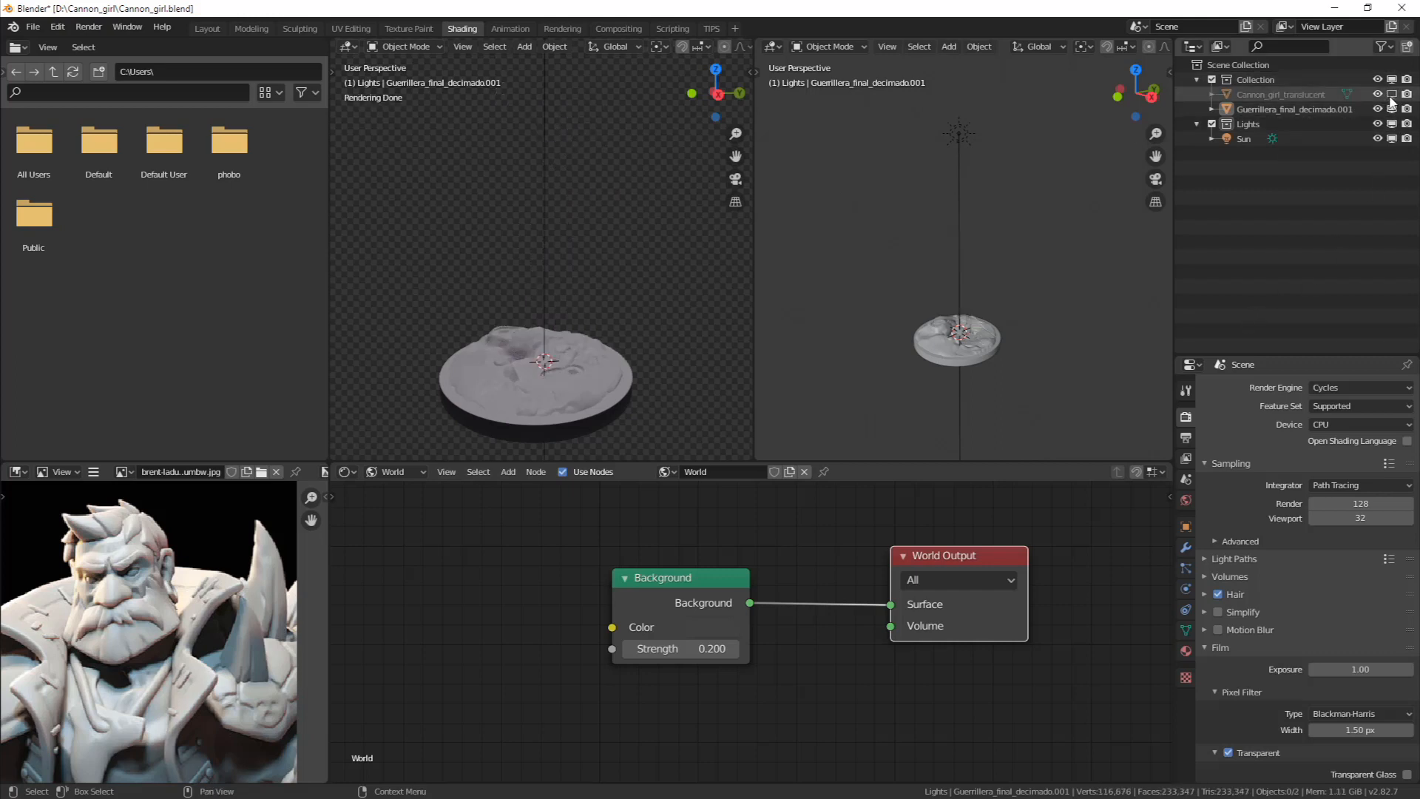
click(1392, 95)
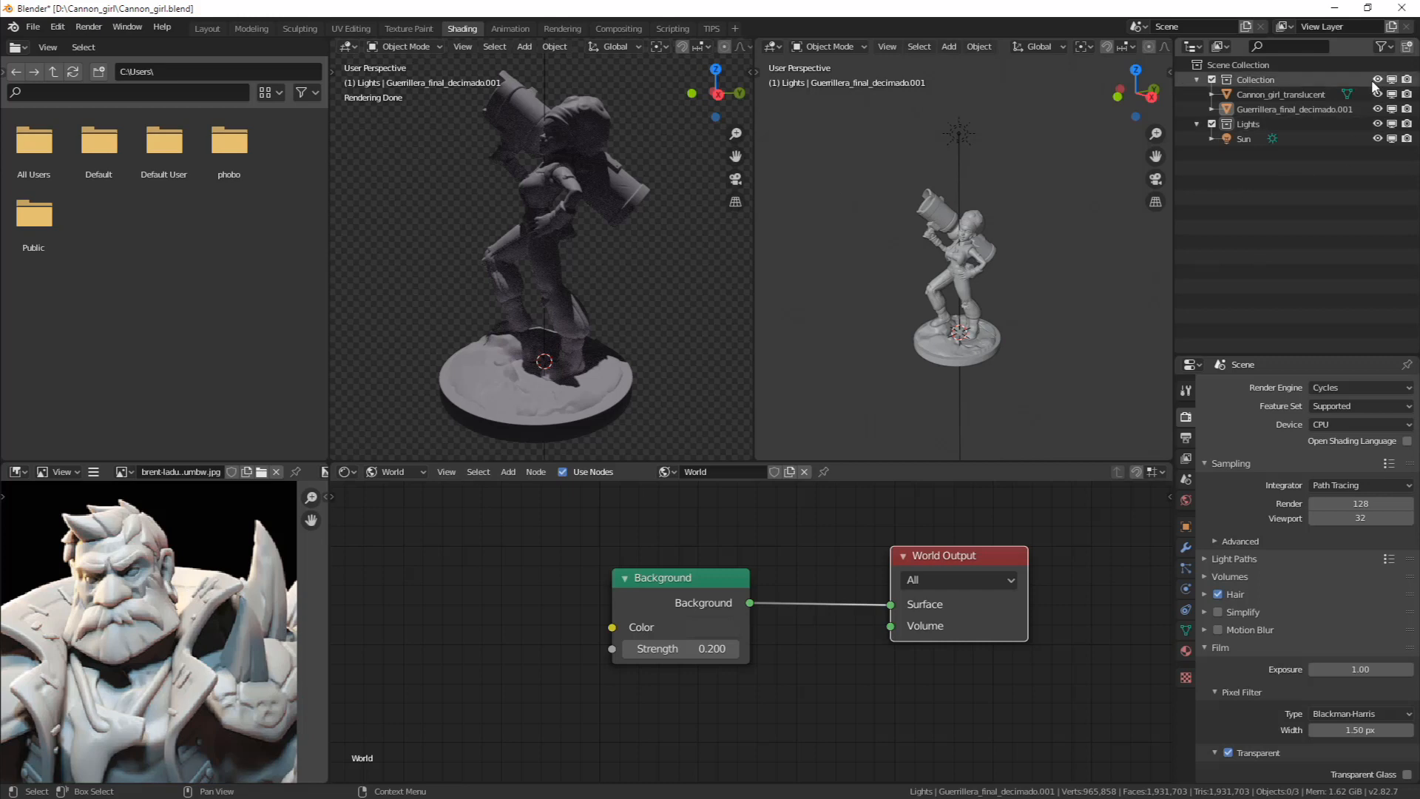
Select the Sun light above the figure and set its strength to 2
middle_drag(882, 290, 877, 287)
middle_drag(979, 287, 987, 215)
click(982, 202)
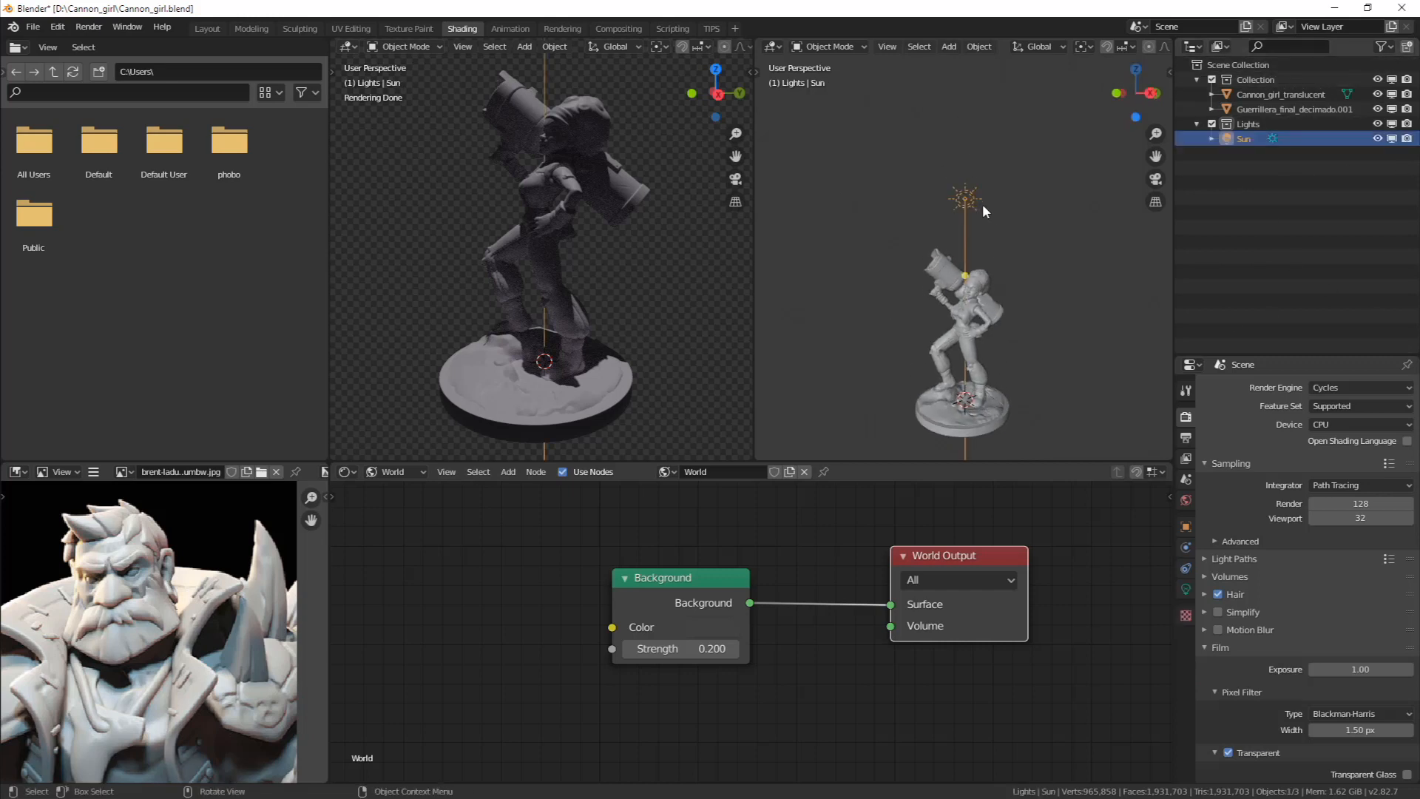
click(1186, 589)
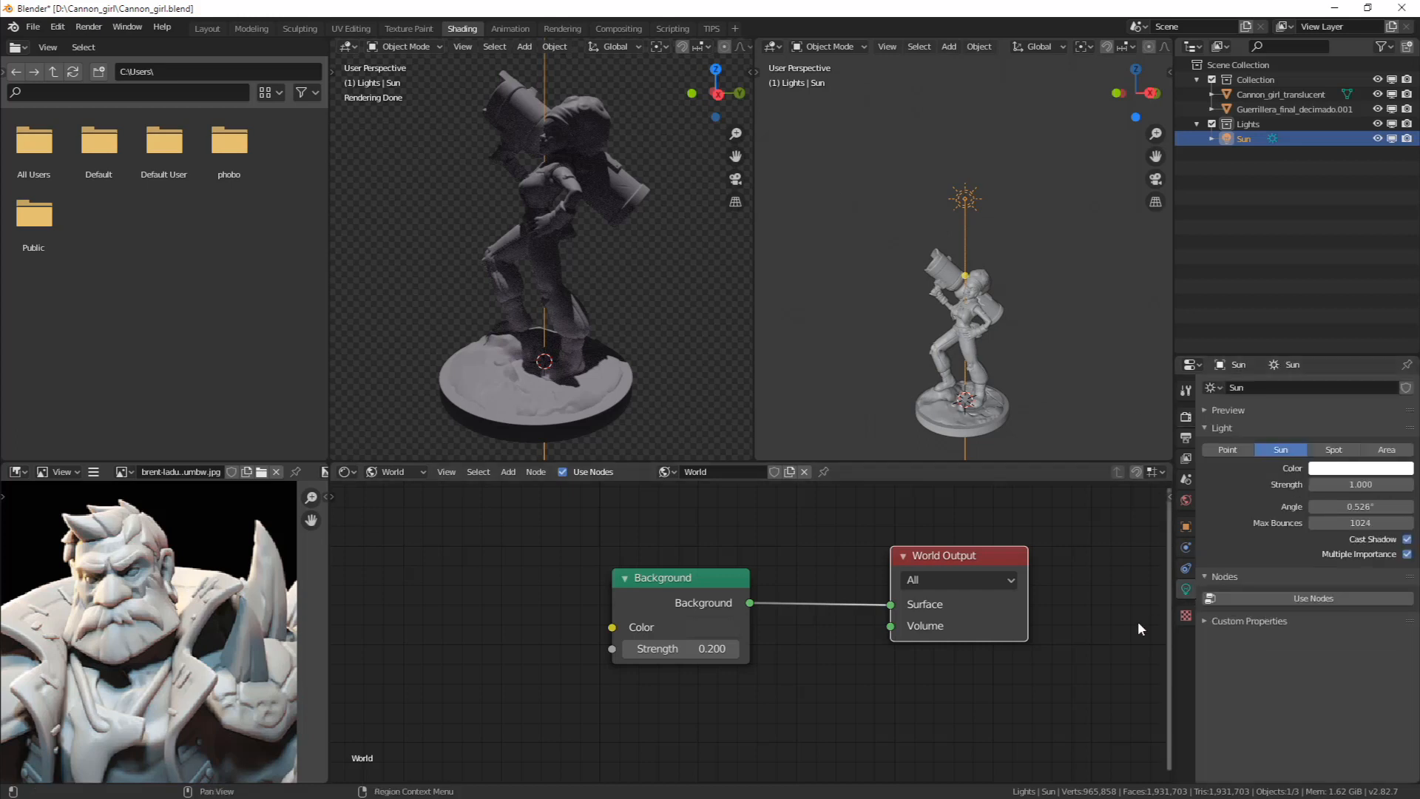
click(1363, 484)
text(2)
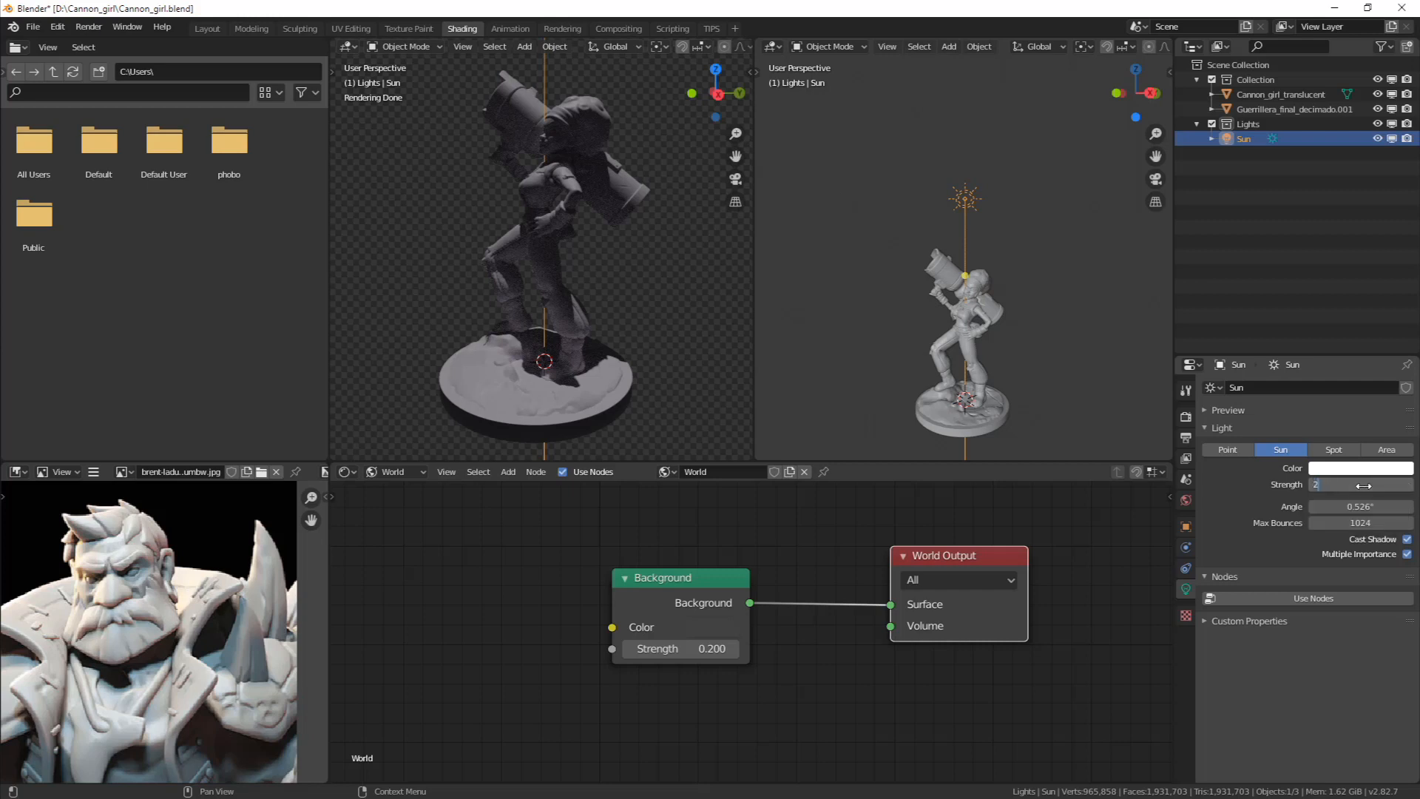
key(Return)
Examine the Sun light's effect on the rendered figure from several angles and distances
middle_drag(886, 206, 952, 166)
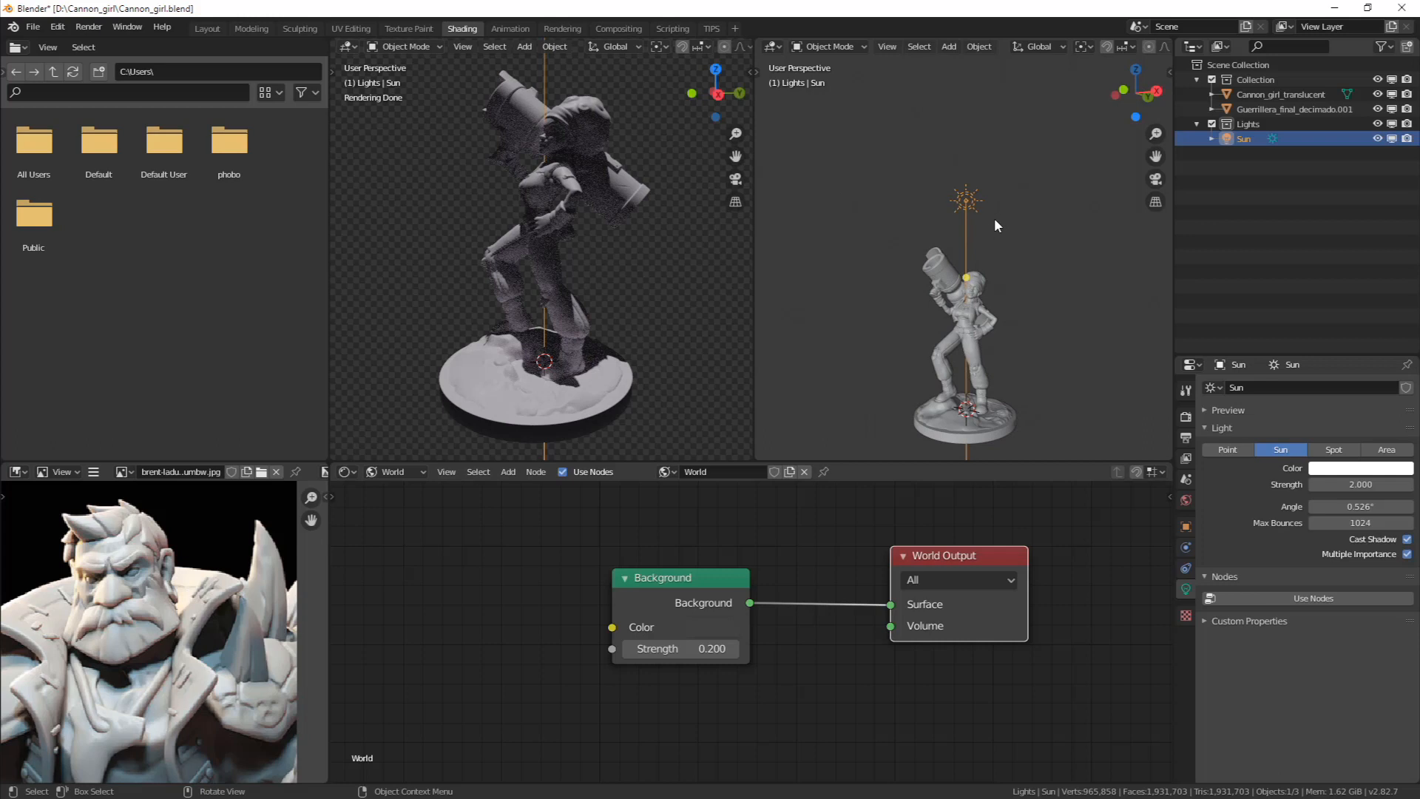
middle_drag(994, 218, 925, 226)
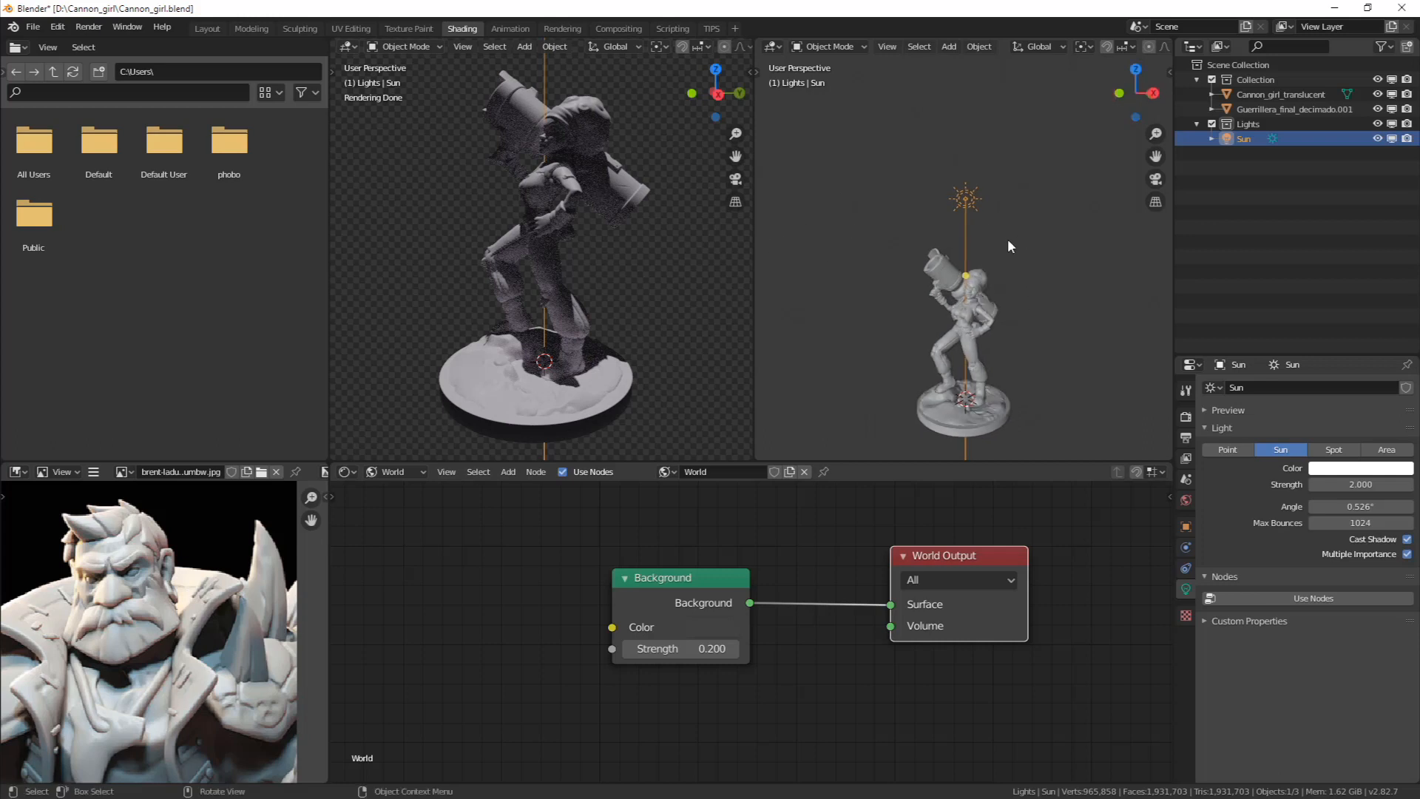
middle_drag(1010, 246, 1058, 259)
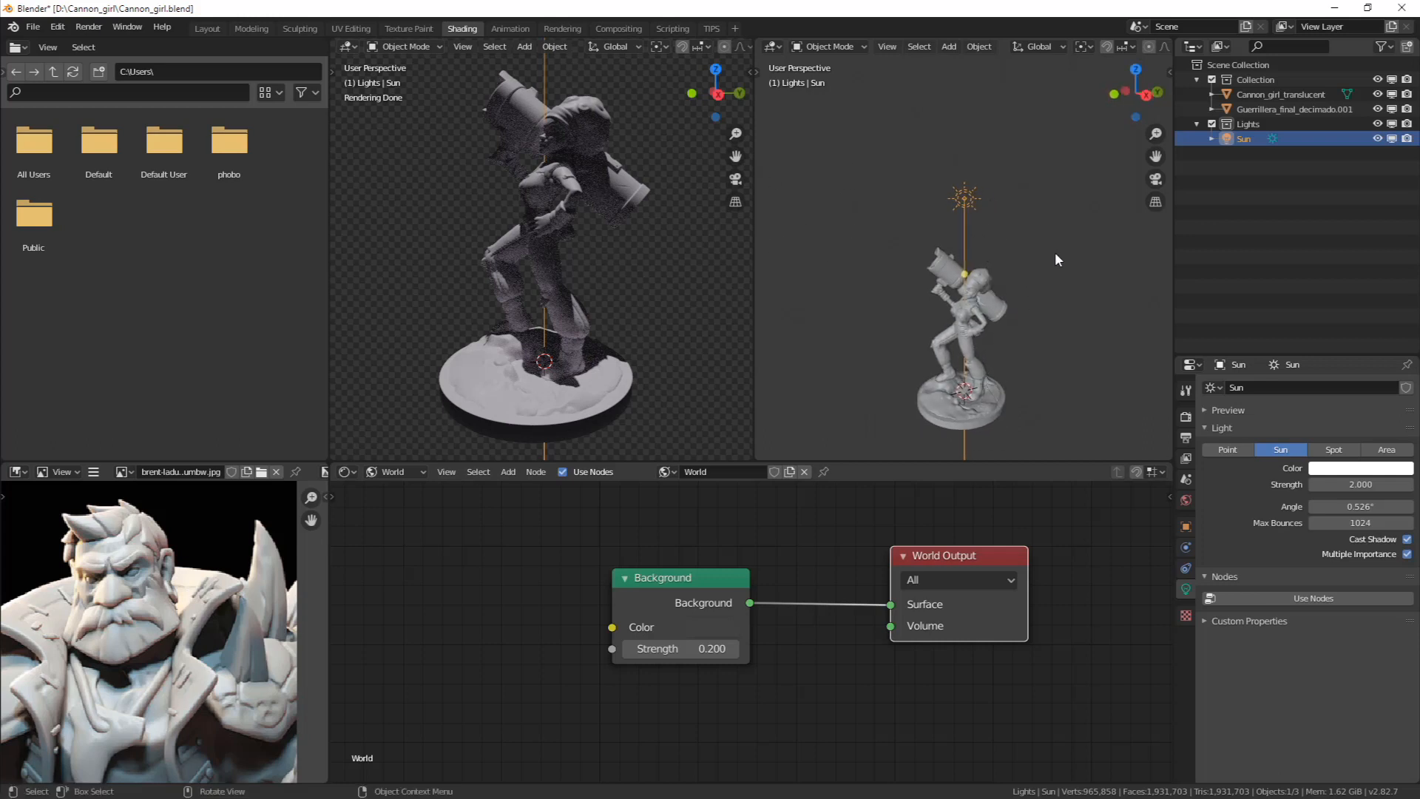
ctrl+middle_drag(515, 242, 609, 189)
scroll(604, 206, down, 2)
shift+middle_drag(603, 239, 601, 203)
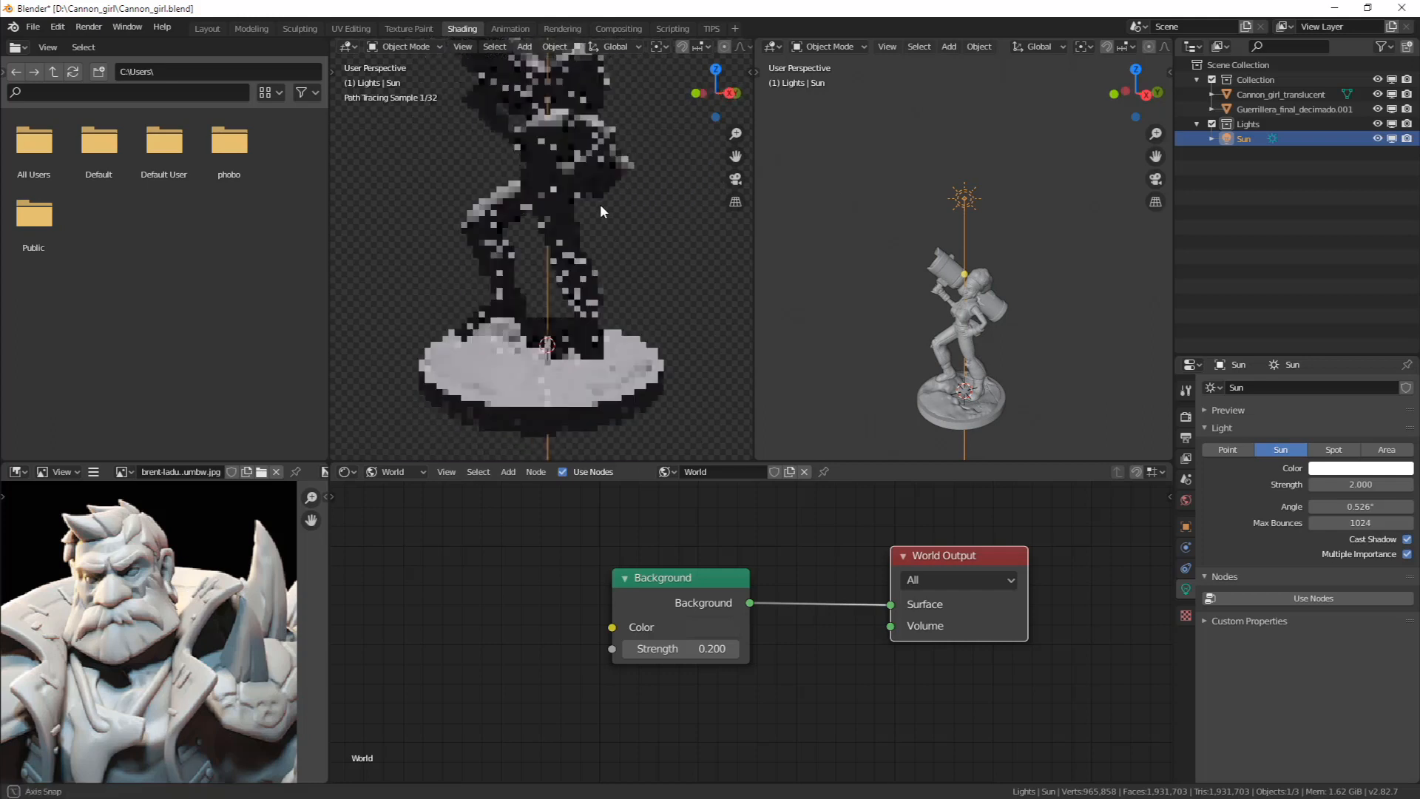
middle_drag(596, 264, 537, 286)
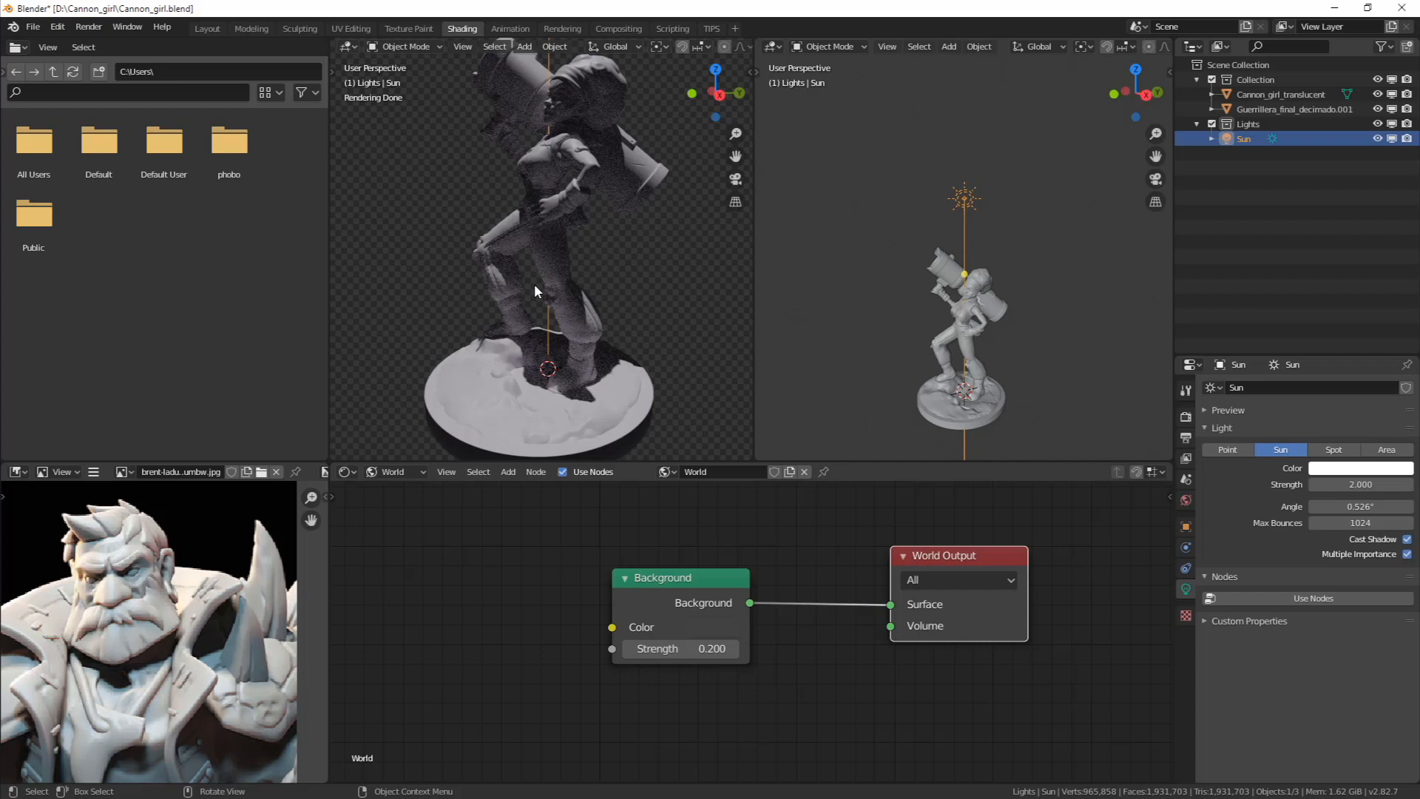
mouse_move(522, 237)
middle_down()
mouse_move(589, 247)
mouse_move(589, 214)
mouse_move(592, 230)
middle_up()
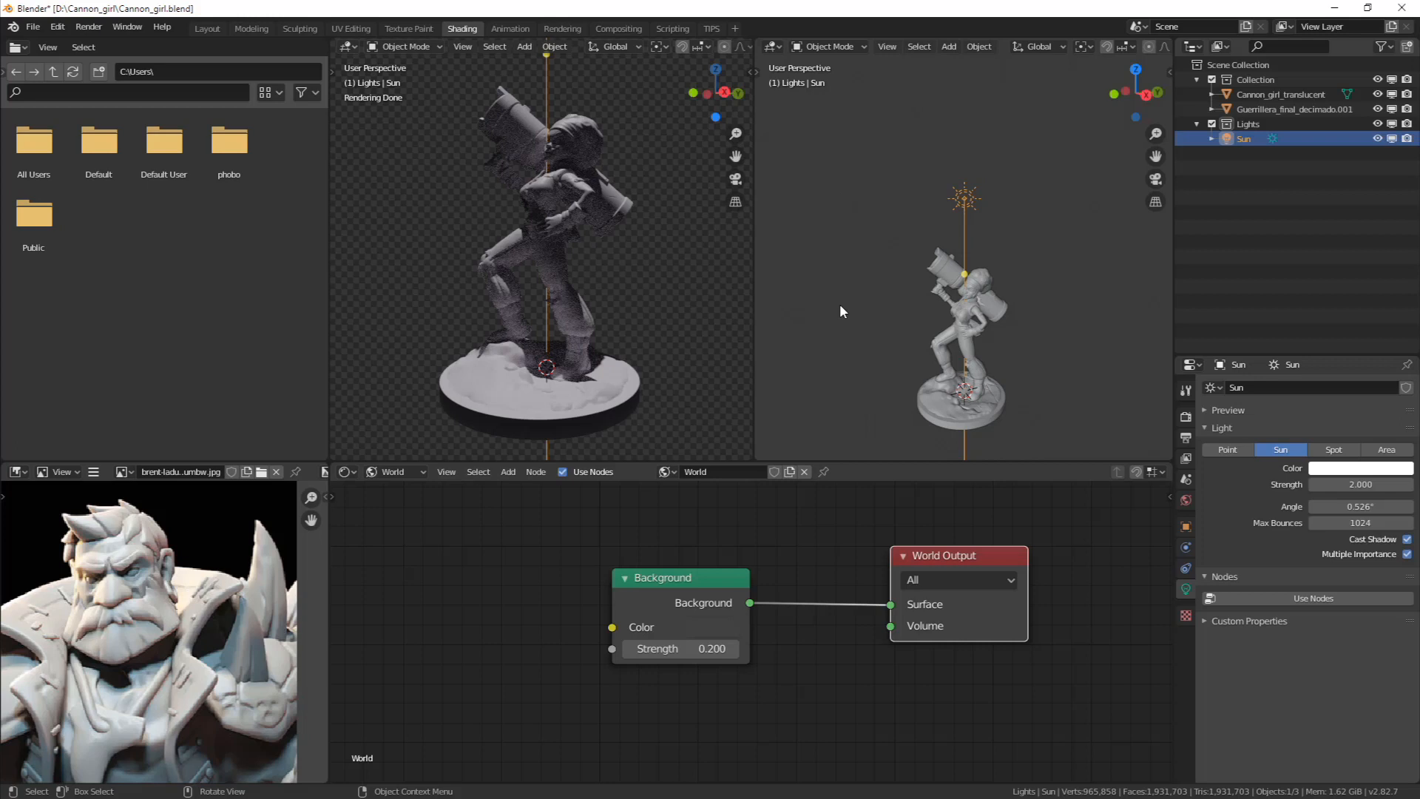
Add a camera at the 3D cursor in the solid-shaded viewport
middle_drag(841, 303, 911, 368)
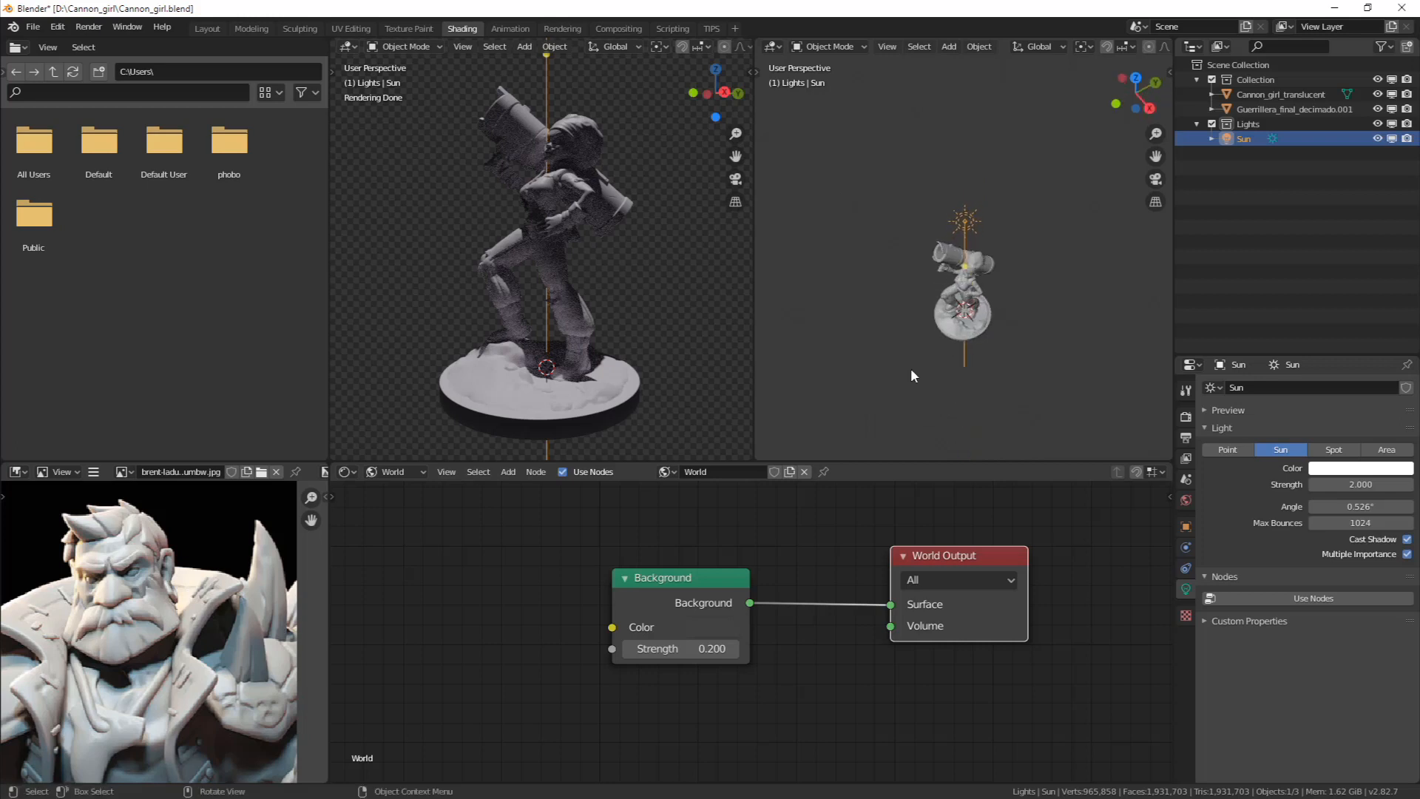
key(shift+a)
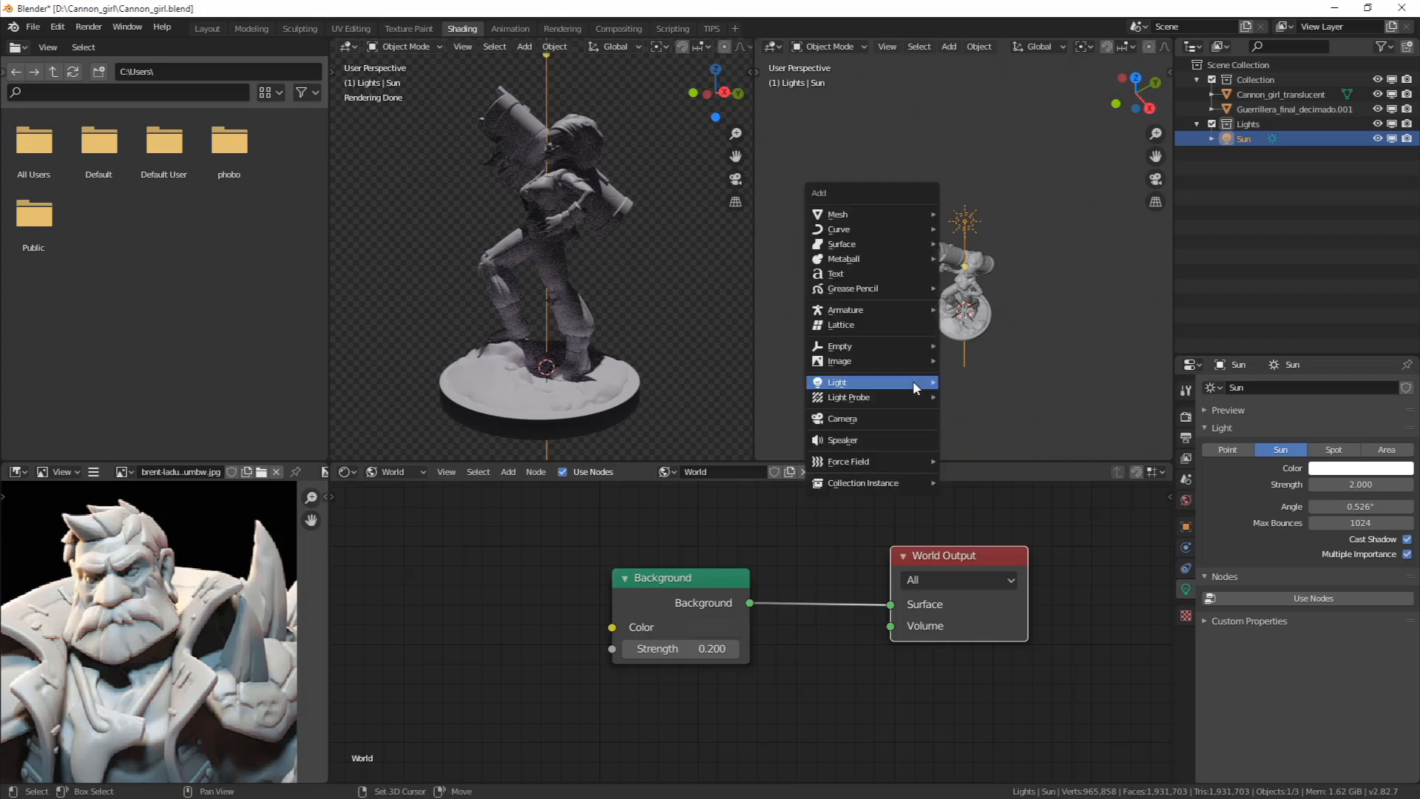
click(884, 420)
middle_drag(1001, 379, 892, 282)
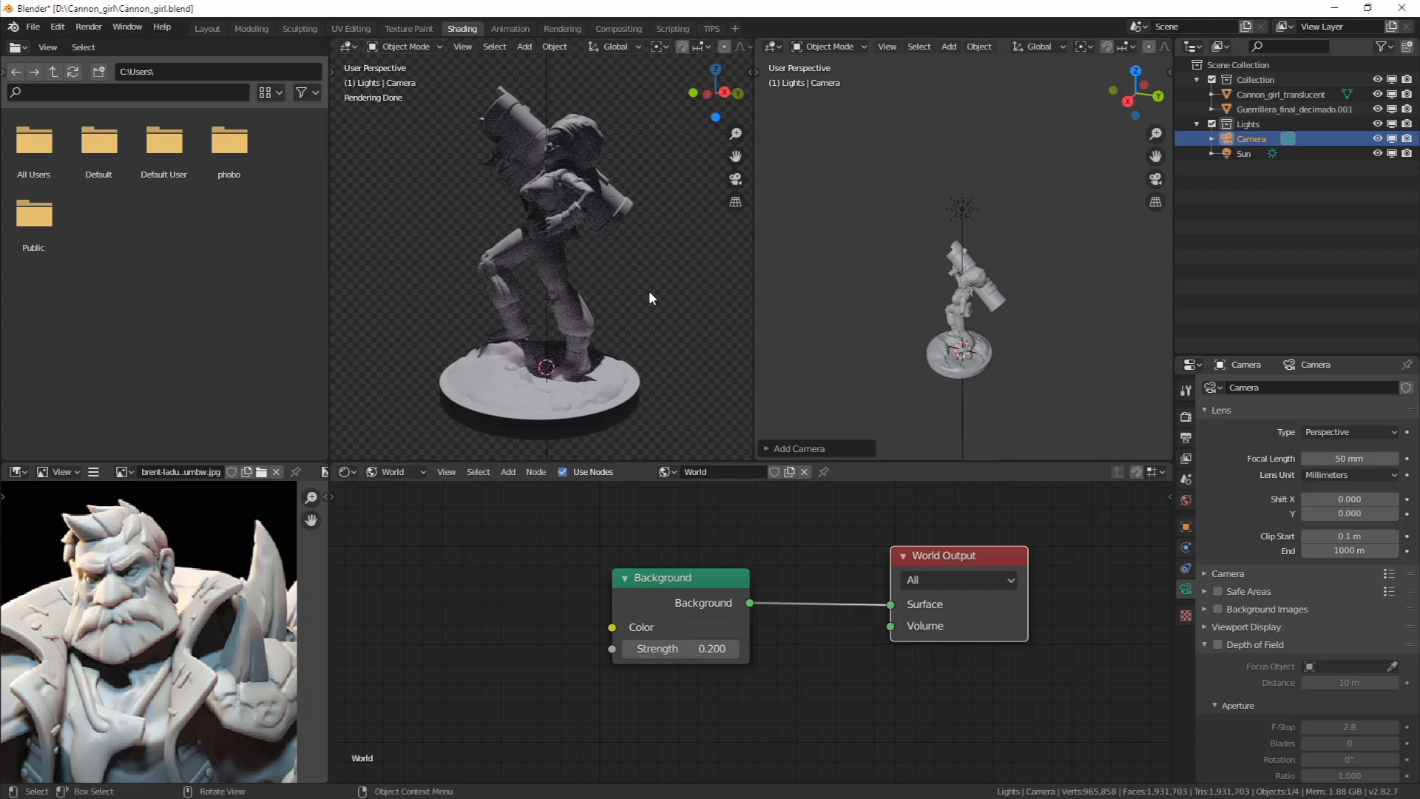
Disable the figure's collection for renders and enable it again
click(1407, 79)
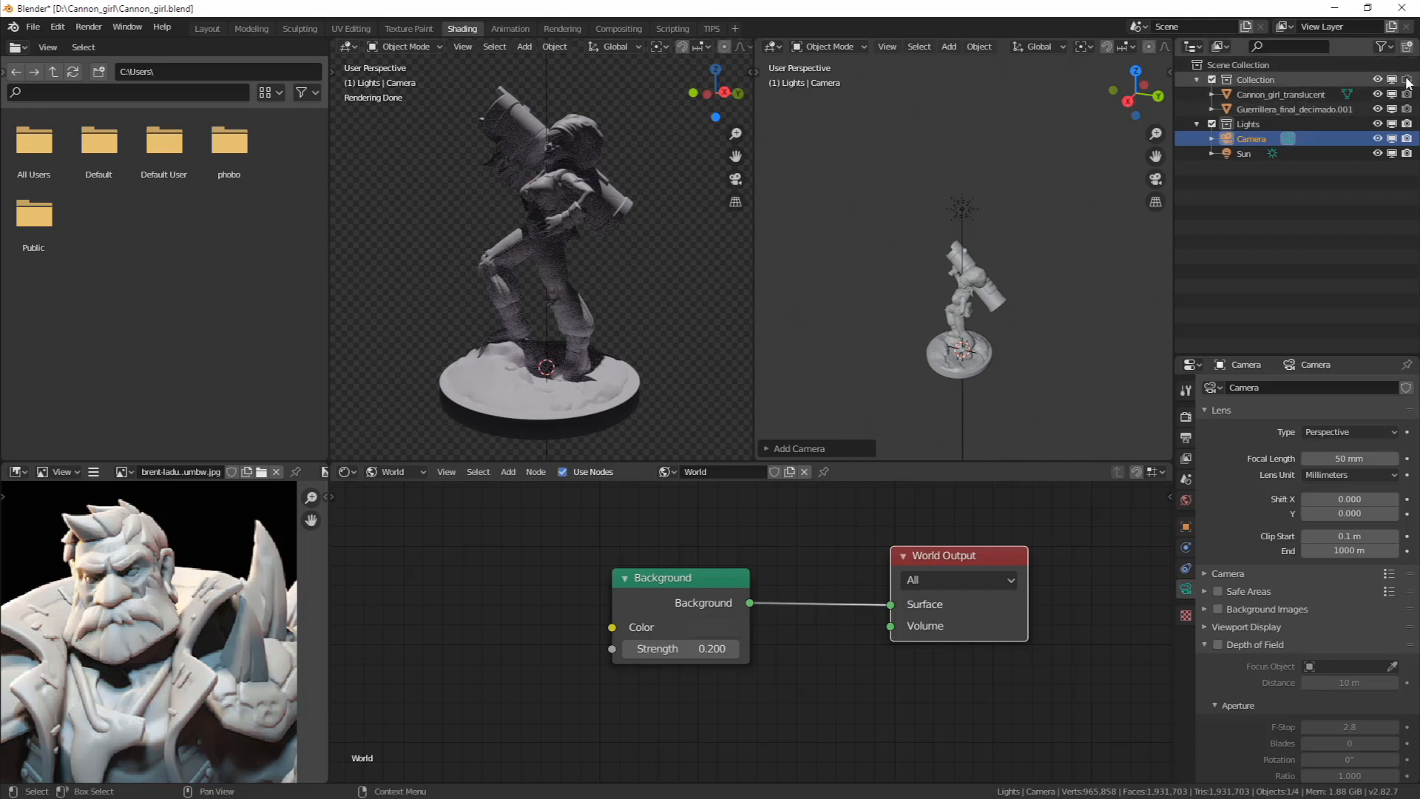
click(1407, 79)
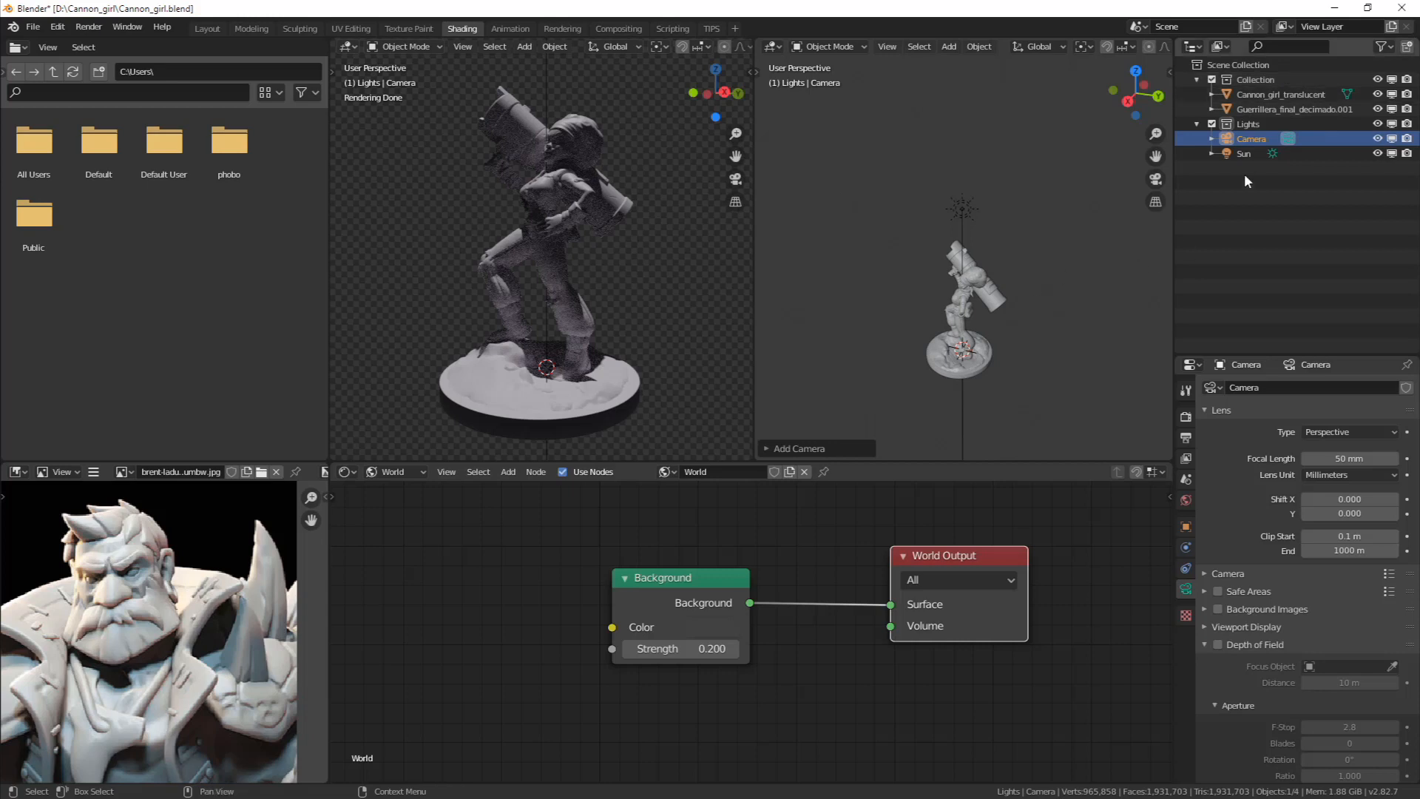
middle_drag(587, 326, 606, 307)
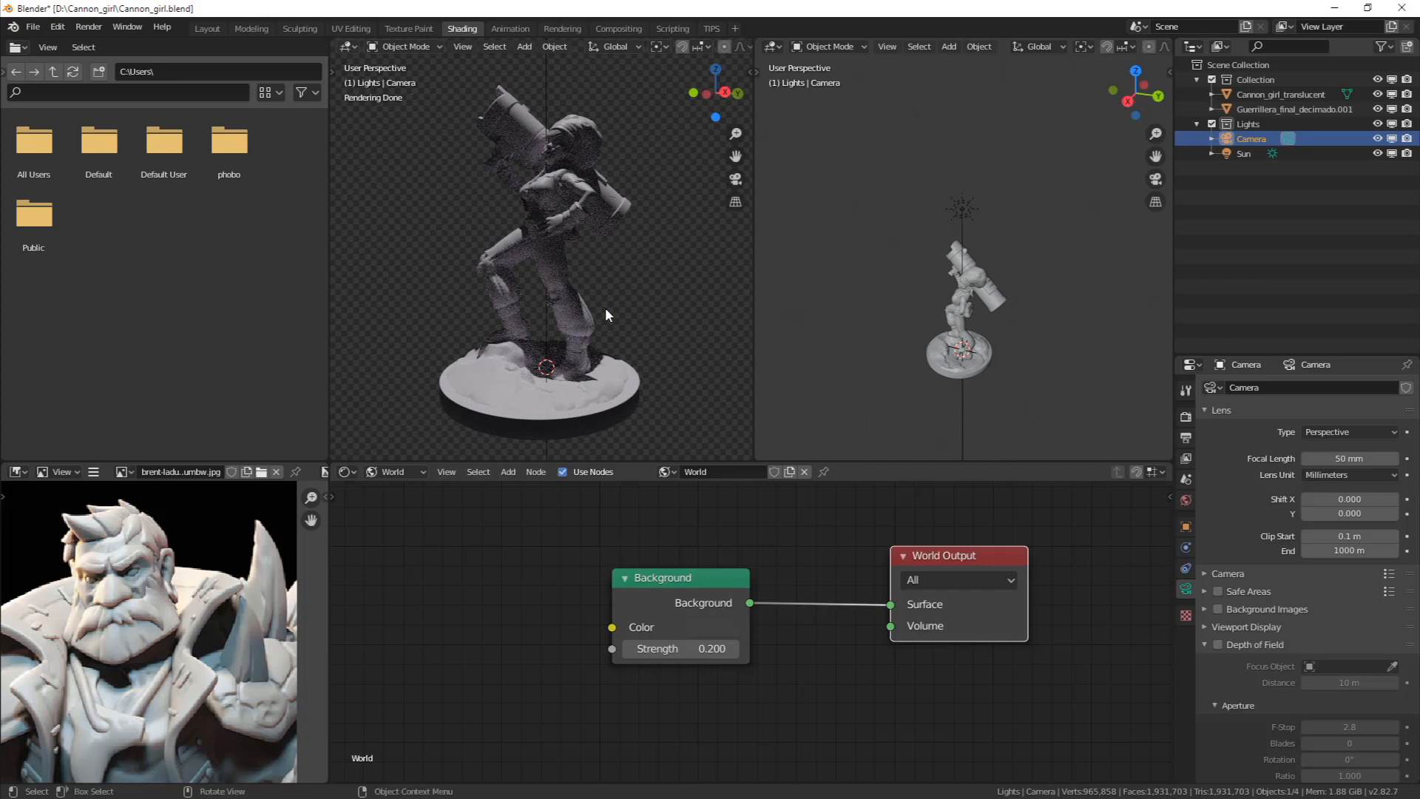
Locate the new camera beneath the figure's base and switch the rendered viewport to the camera view
middle_drag(565, 274, 503, 305)
scroll(547, 301, down, 4)
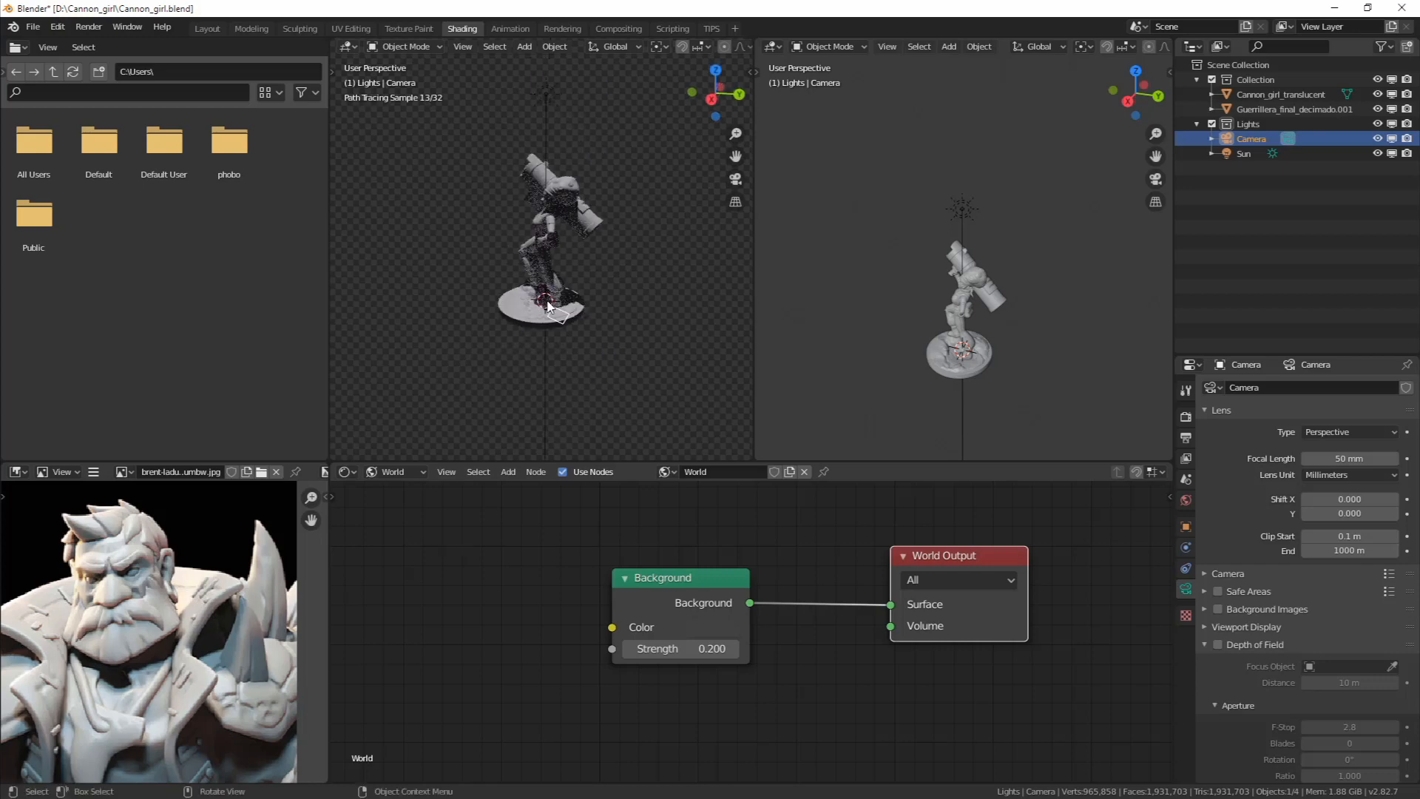
key(alt+z)
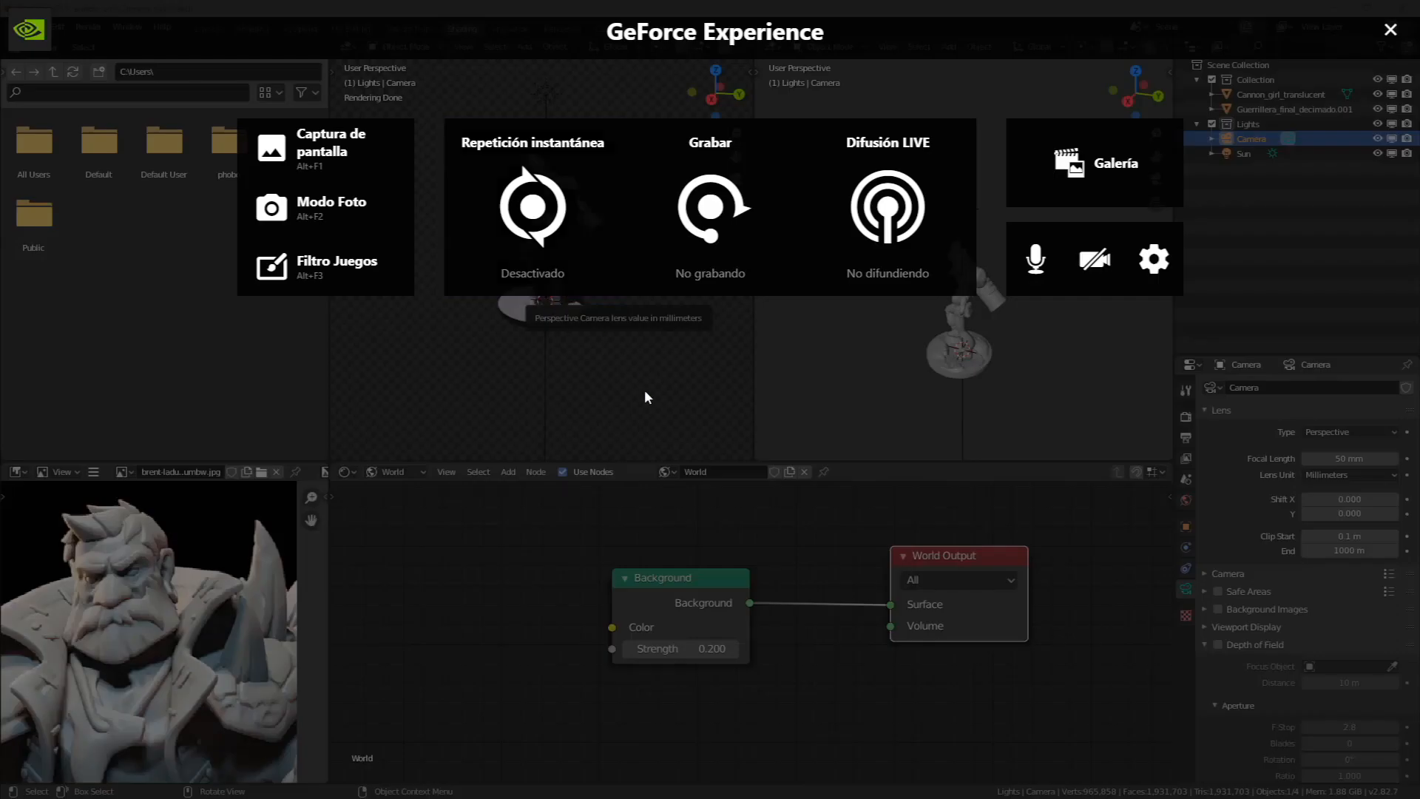
key(alt+z)
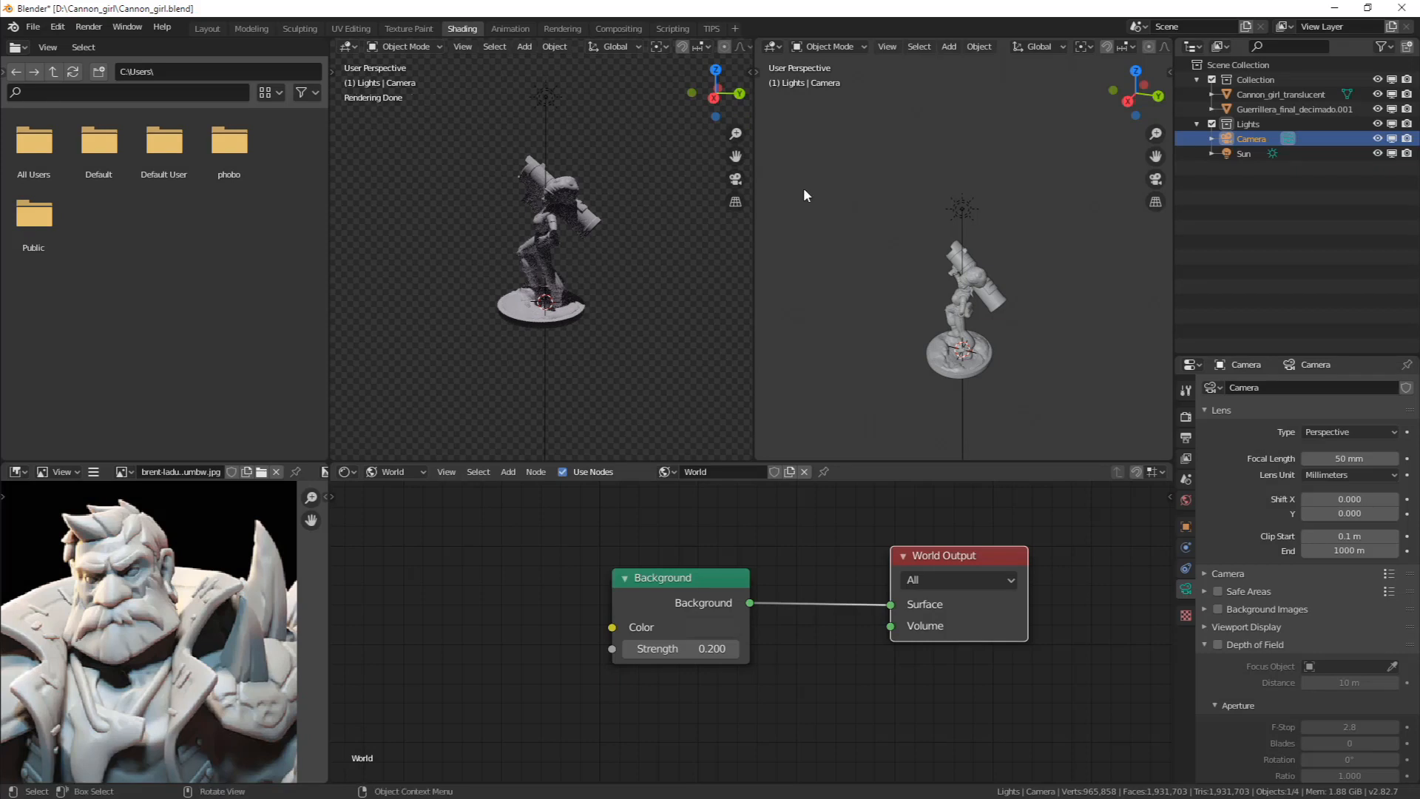
mouse_move(657, 308)
middle_down()
mouse_move(690, 256)
mouse_move(709, 352)
middle_up()
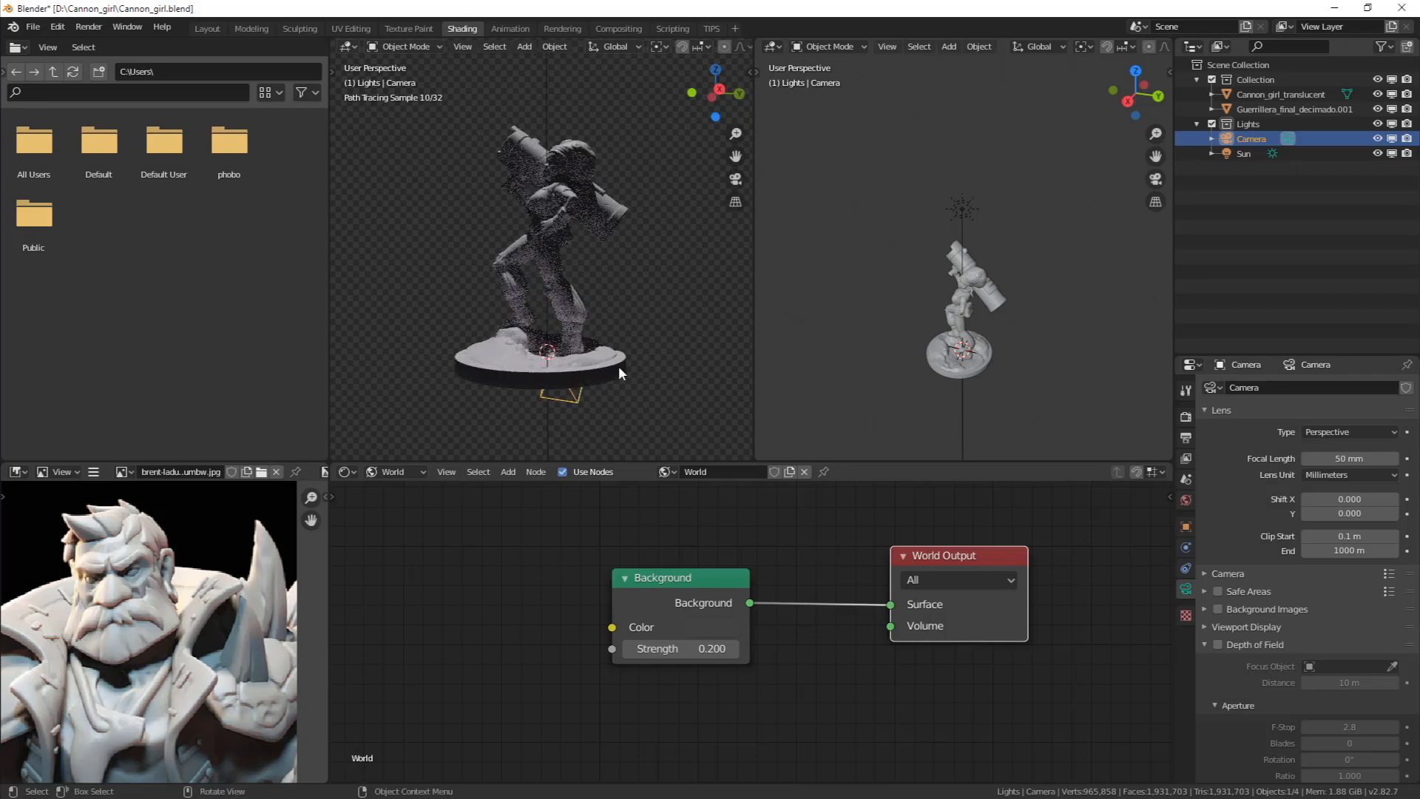
middle_drag(616, 420, 571, 413)
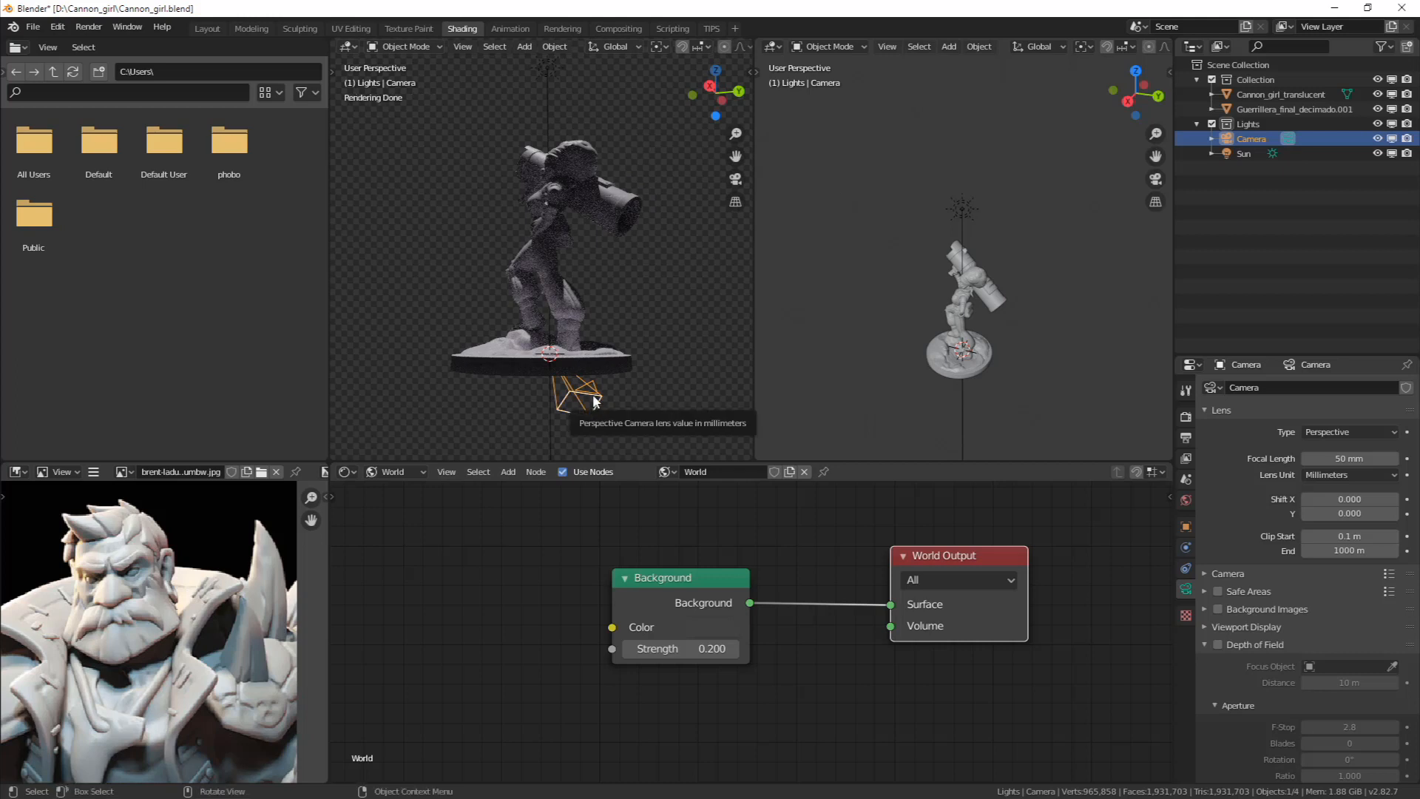
middle_drag(655, 305, 664, 326)
key(KP_0)
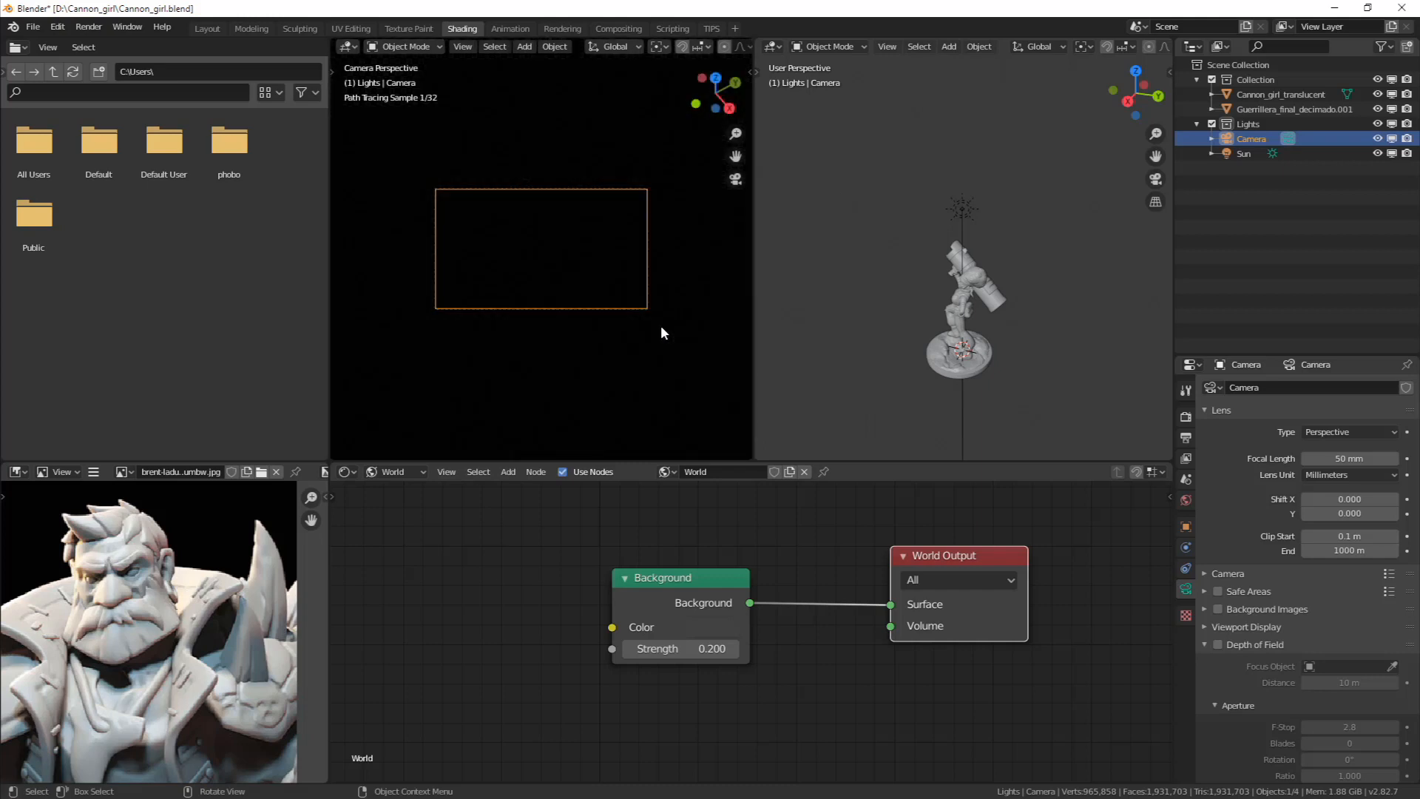
Move the camera up and away from the base, to about X 4.46 m, Y -0.29 m, Z 5.63 m
middle_drag(807, 246, 974, 329)
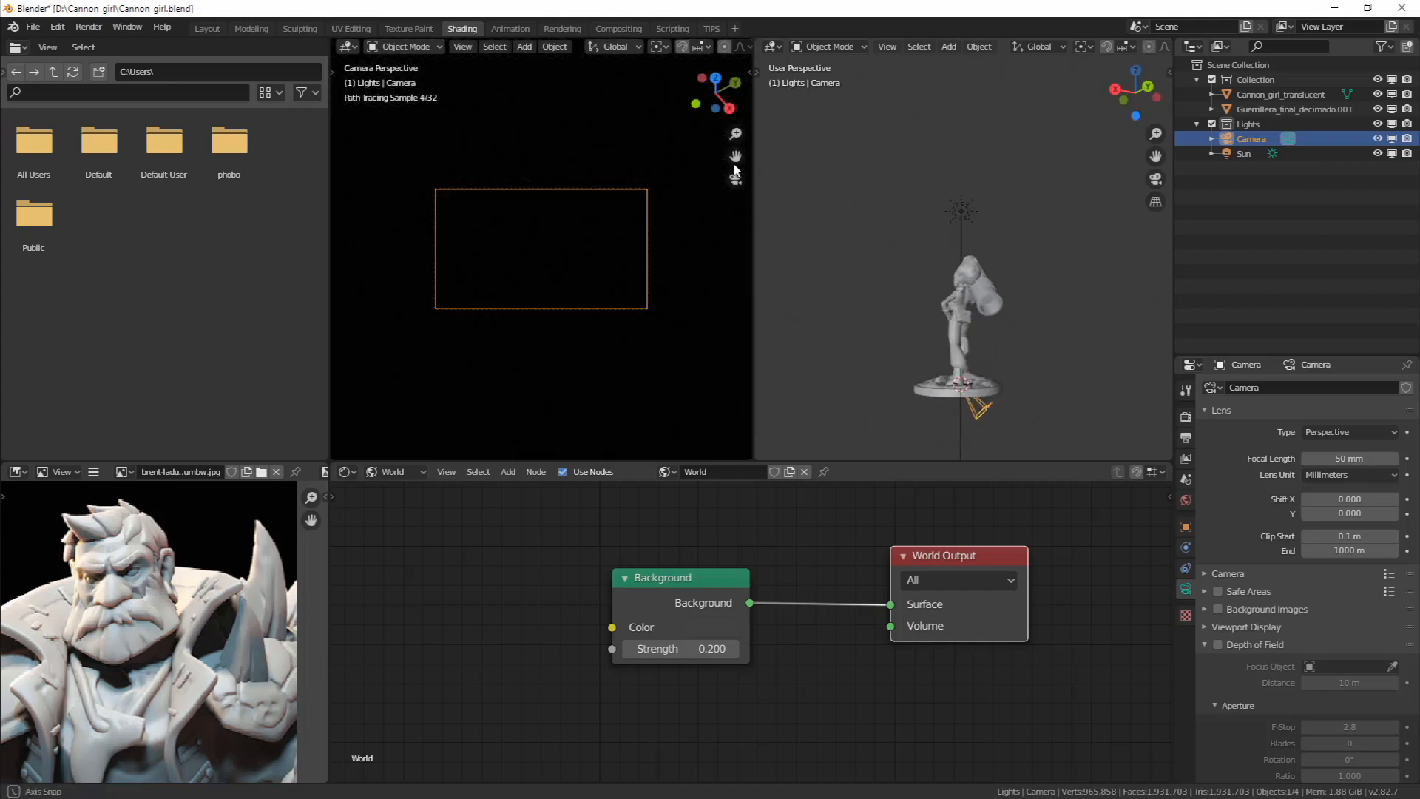
key(g)
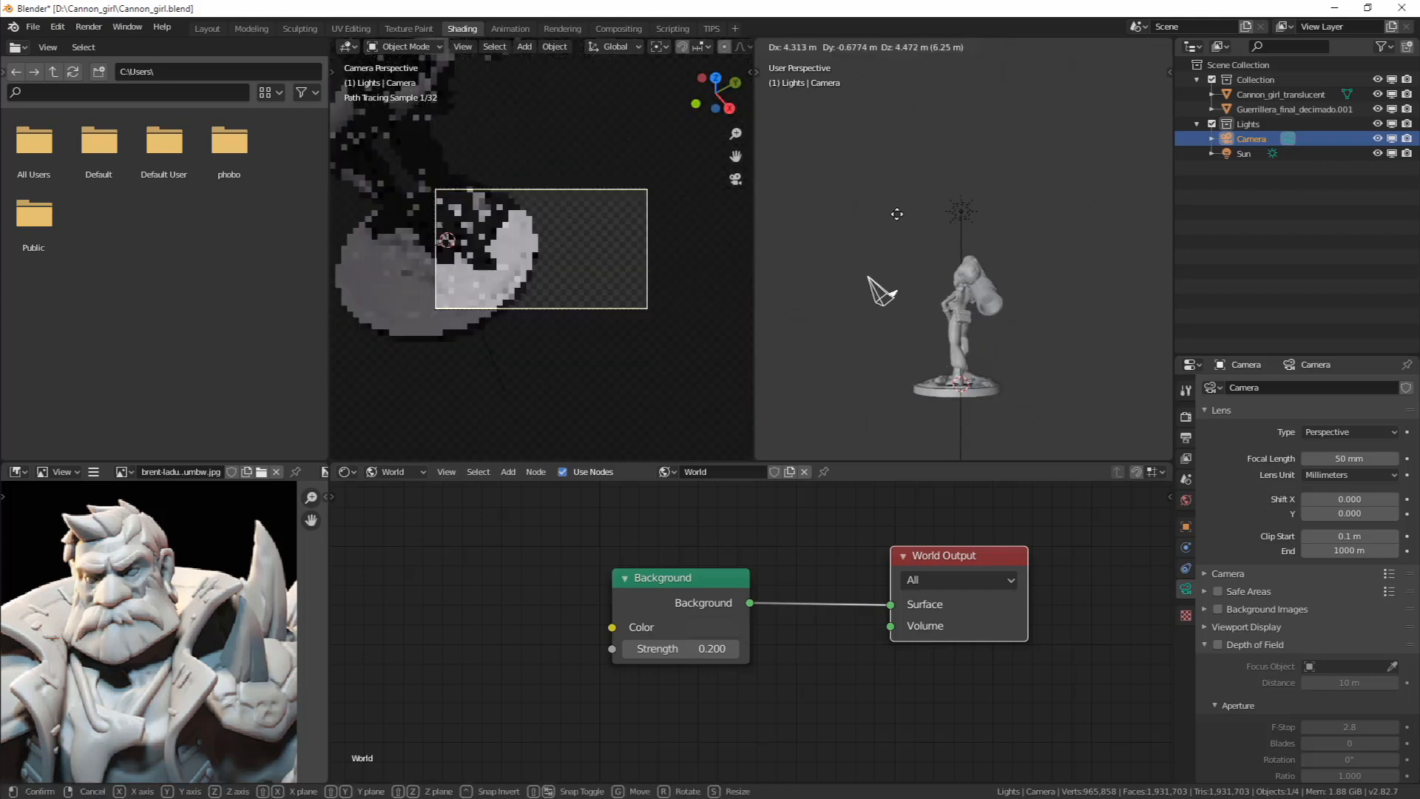
click(938, 263)
Switch the rendered viewport out of the camera view and back into it
scroll(529, 265, down, 2)
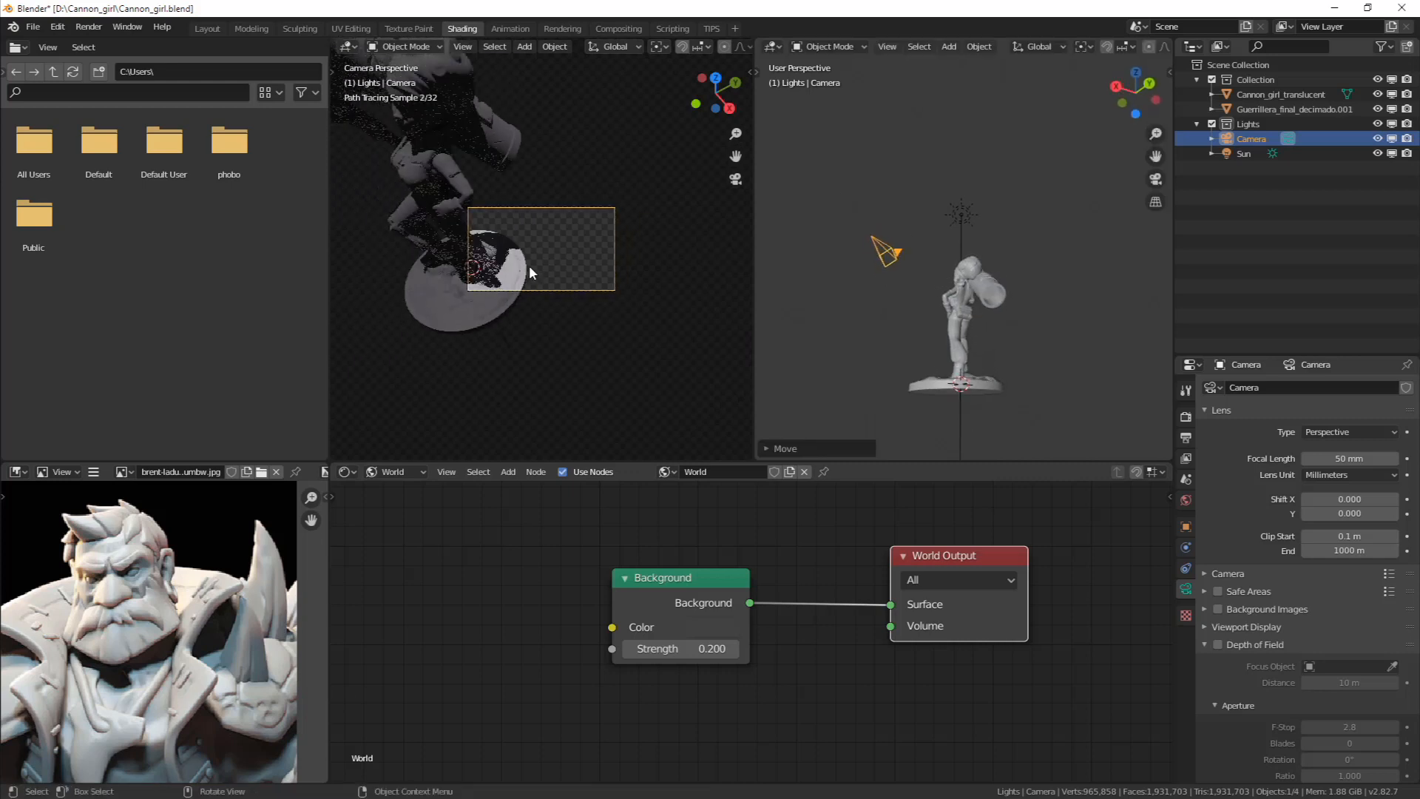
shift+middle_drag(529, 265, 611, 318)
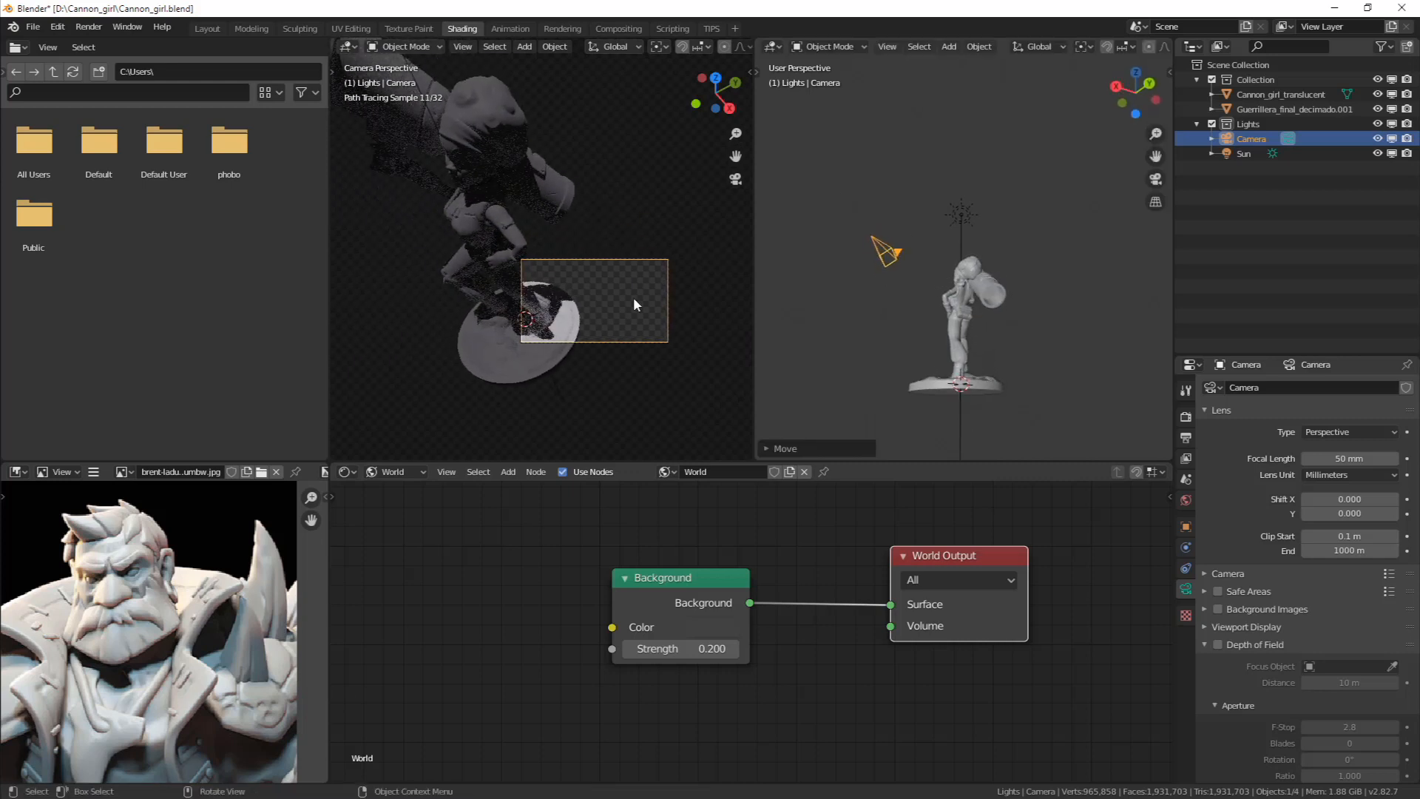
click(732, 184)
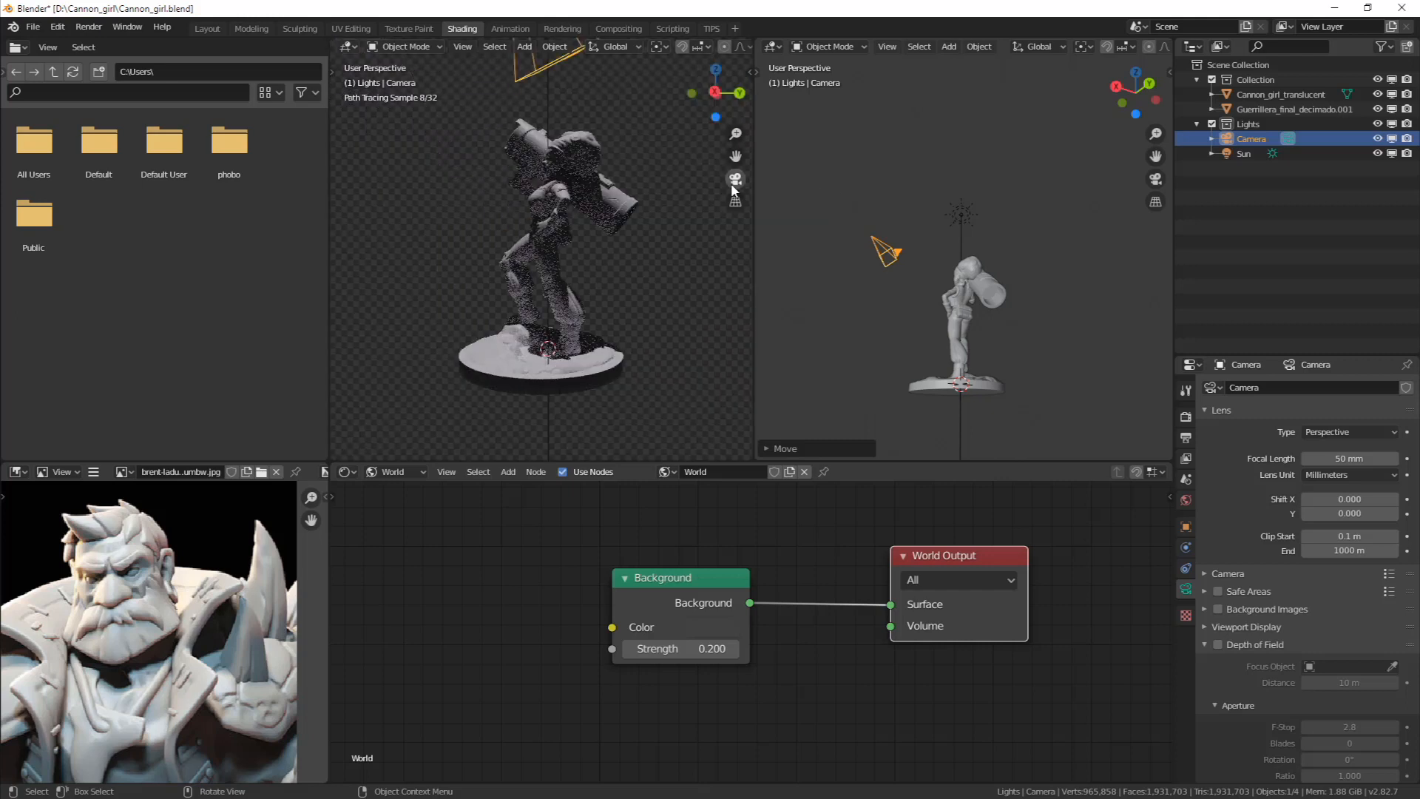
click(733, 185)
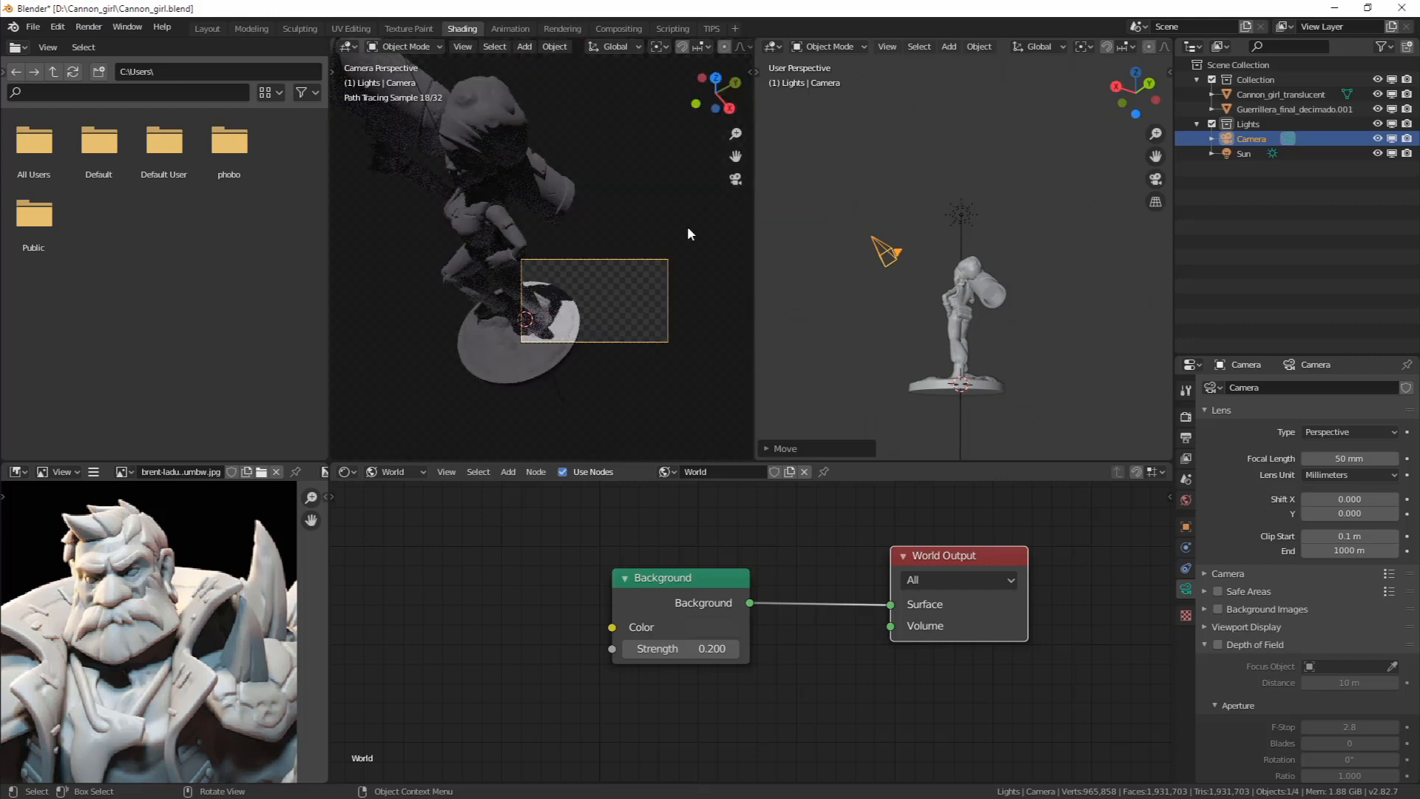
Enable Lock Camera to View for the rendered viewport and orbit the camera lower around the figure
key(n)
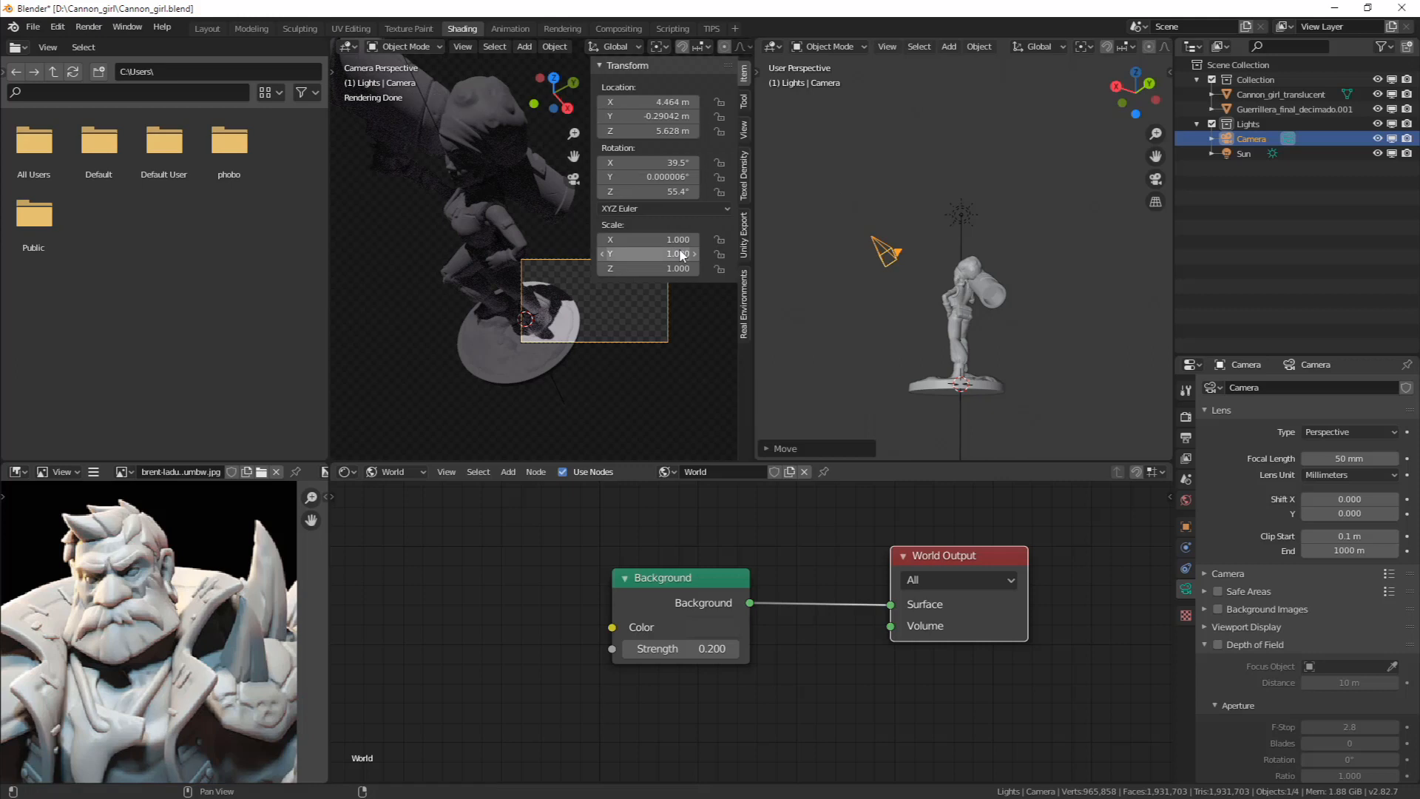
click(744, 106)
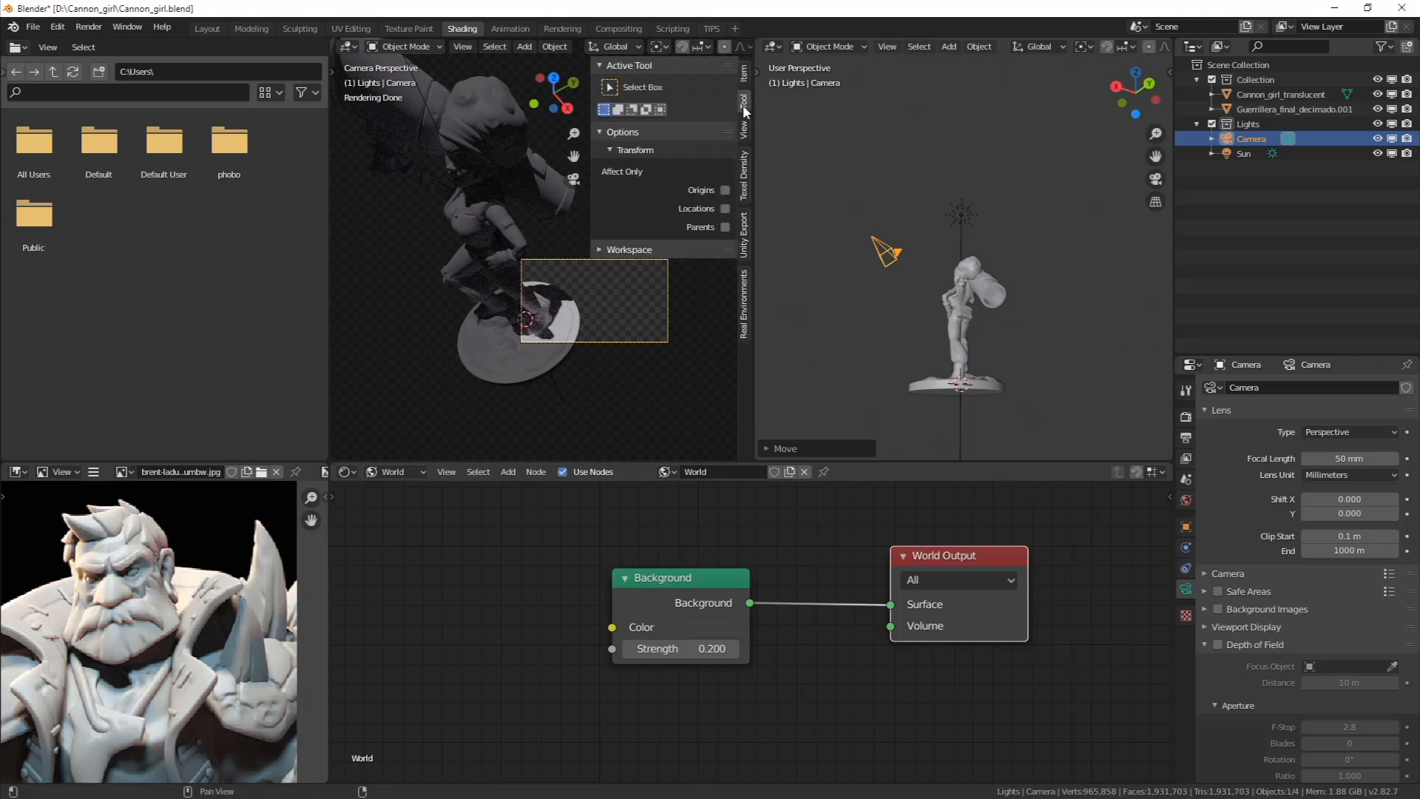
click(746, 130)
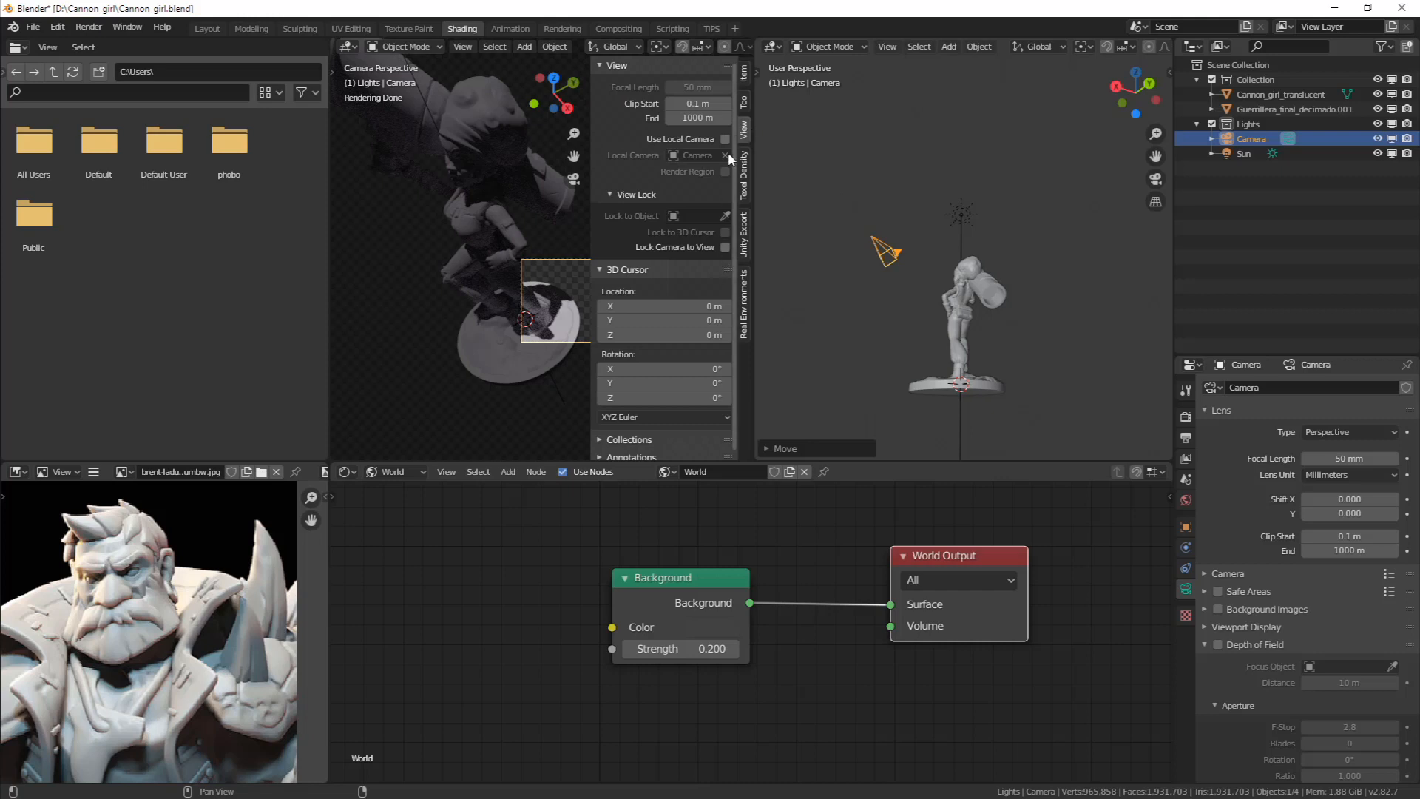
click(725, 247)
mouse_move(562, 281)
middle_down()
mouse_move(478, 331)
mouse_move(544, 253)
mouse_move(526, 288)
middle_up()
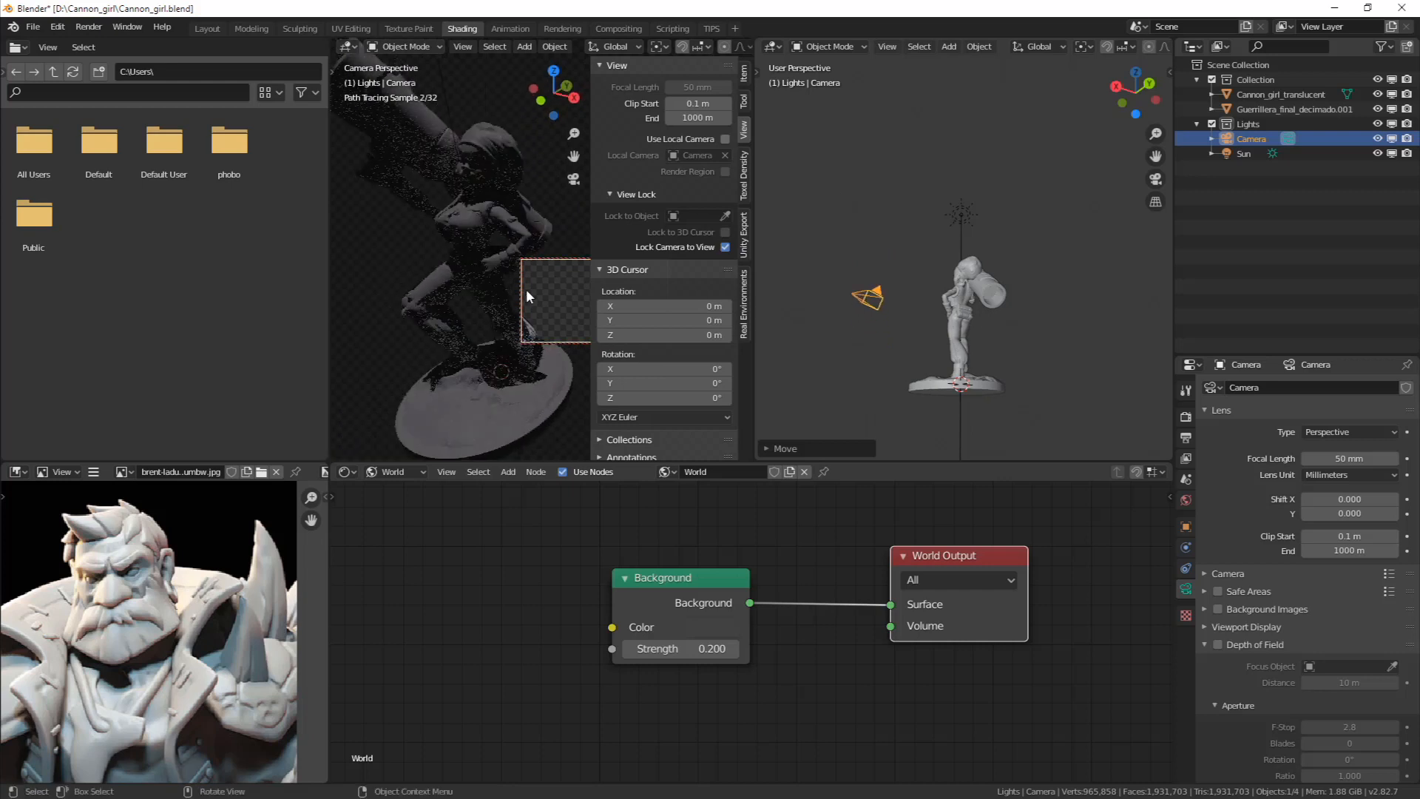
Pull the locked camera back from the figure, and unlock it from the view to enlarge and reposition the camera frame
scroll(527, 291, down, 4)
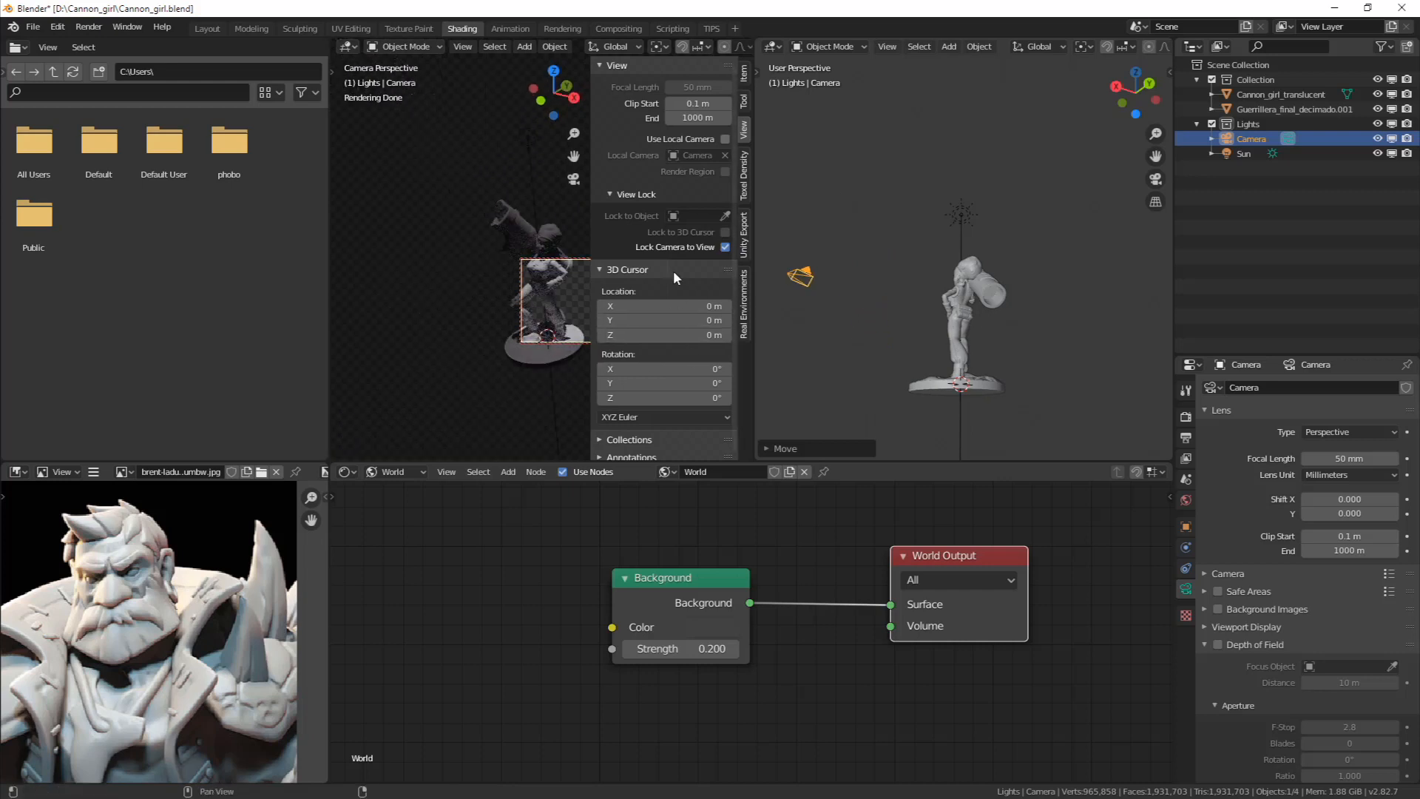
click(725, 247)
scroll(497, 326, up, 3)
shift+middle_drag(500, 327, 431, 259)
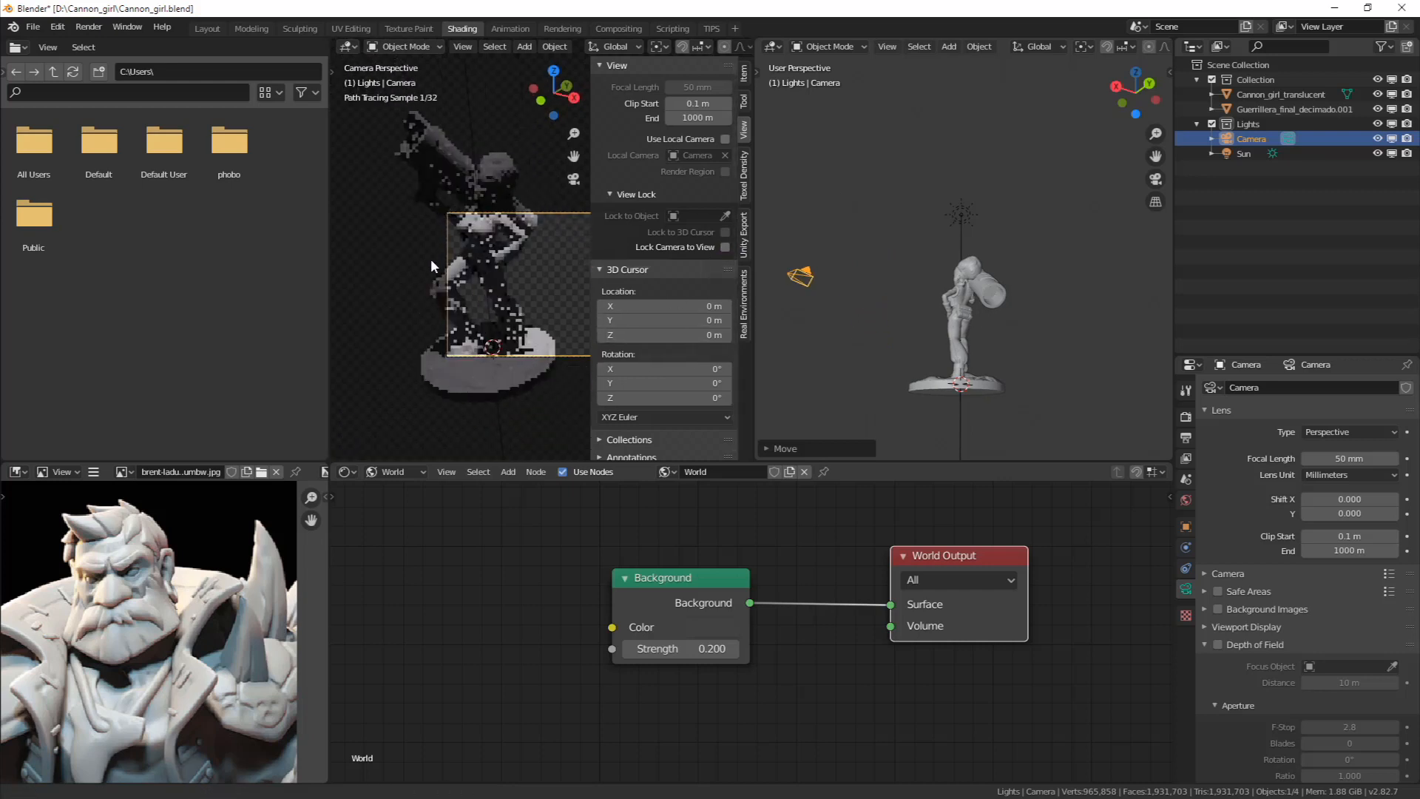
Re-enable Lock Camera to View and orbit the camera around the figure to a three-quarter front angle
click(725, 247)
mouse_move(490, 300)
middle_down()
mouse_move(505, 334)
mouse_move(633, 265)
middle_up()
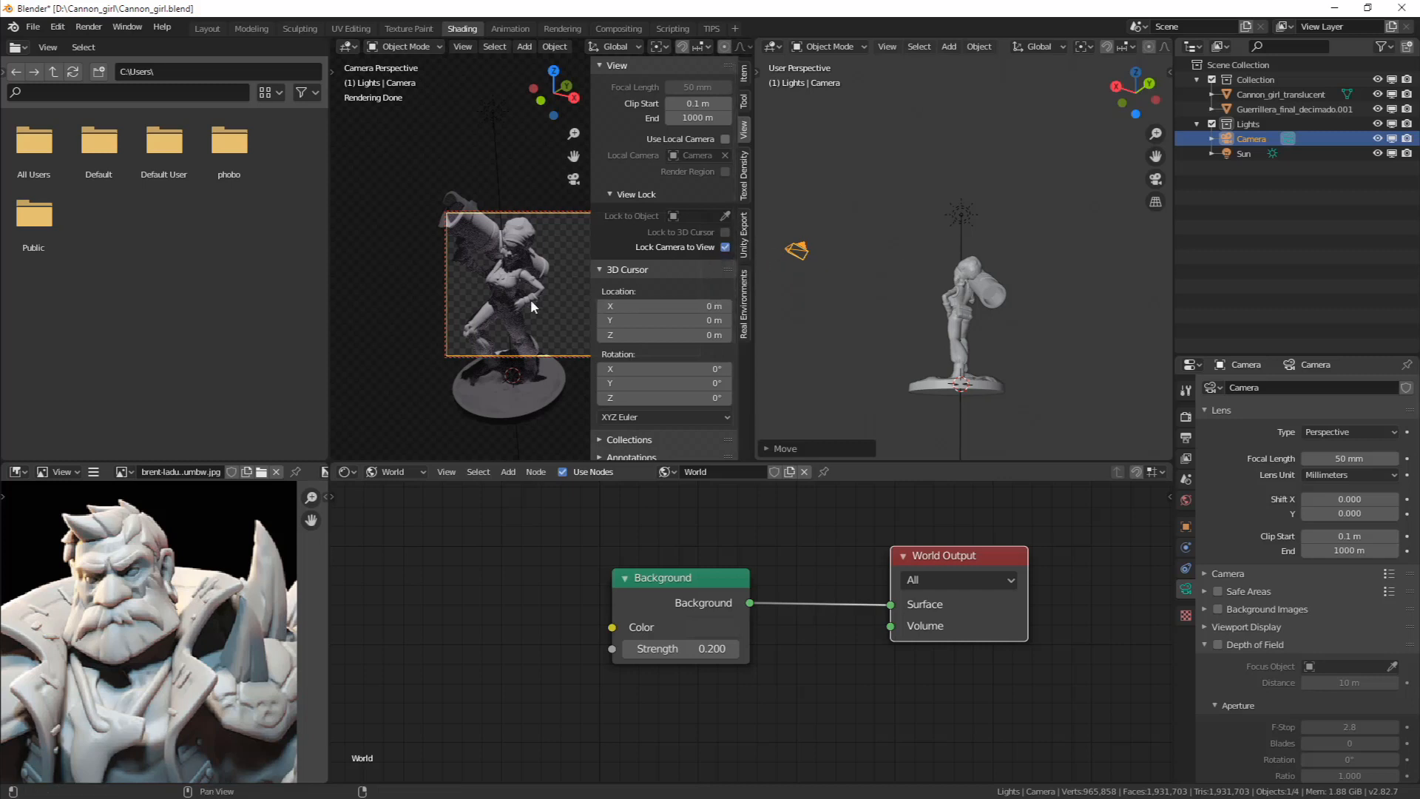
middle_drag(531, 300, 436, 296)
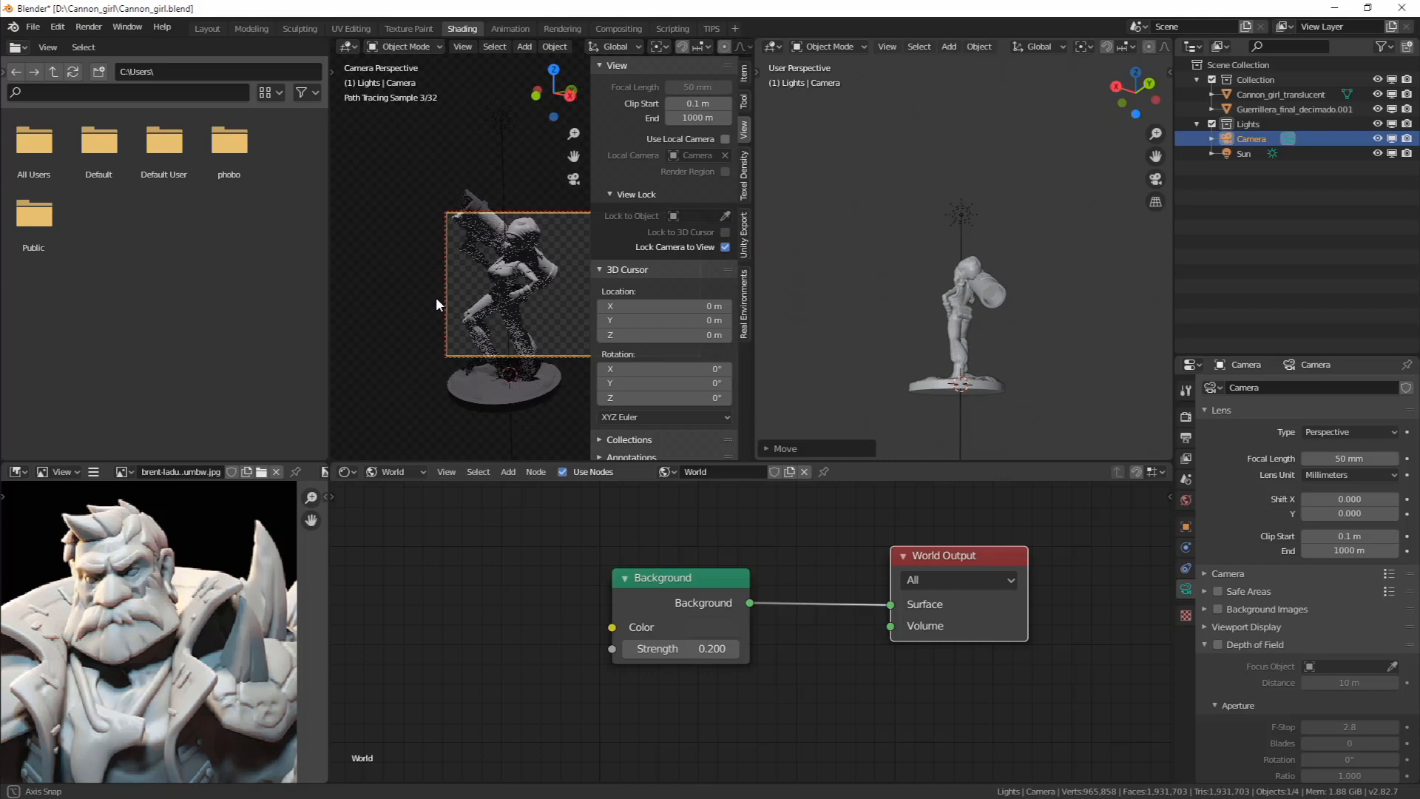
Toggle Lock Camera to View off and back on, and reposition the camera so the whole figure and base fit inside the frame
click(726, 247)
middle_drag(517, 318, 505, 307)
key(KP_0)
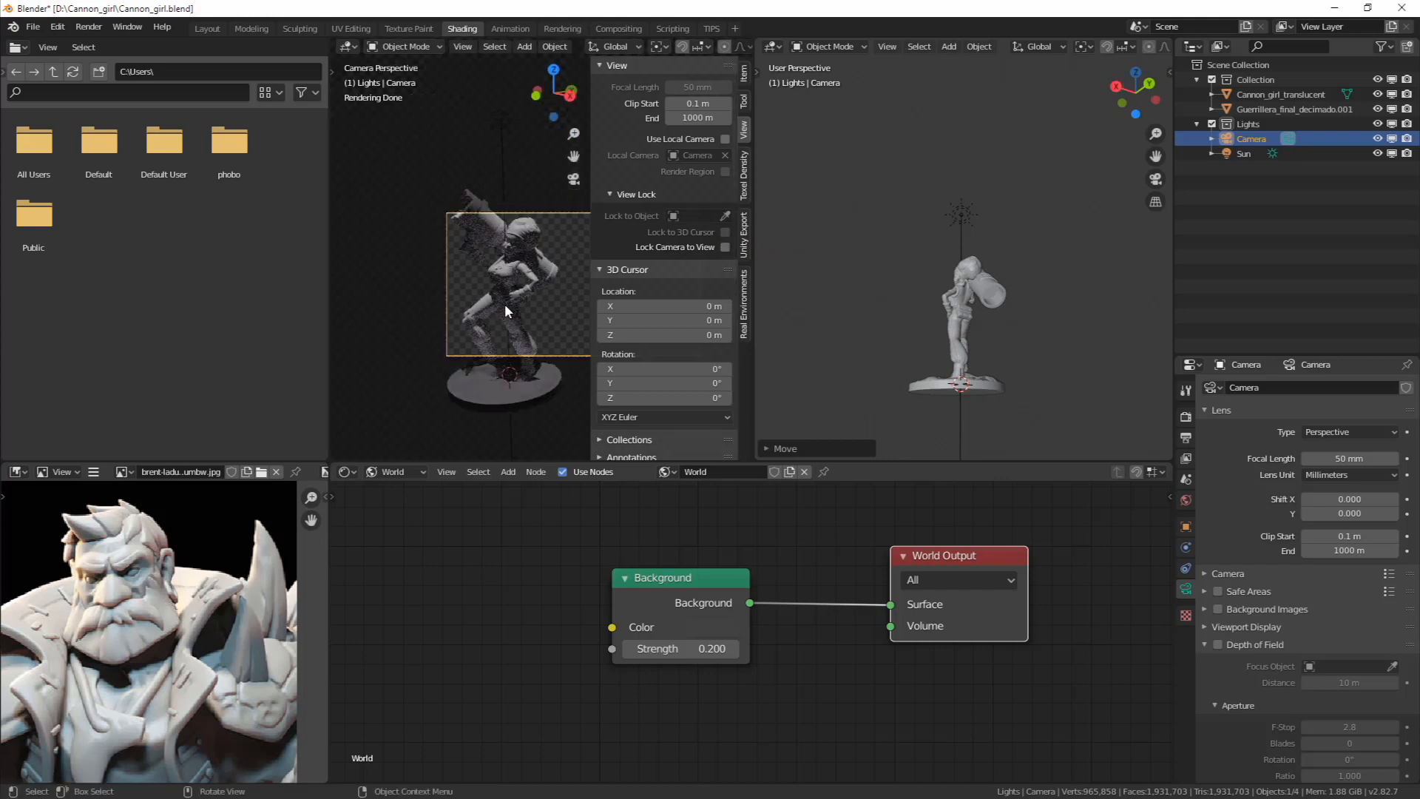
click(726, 247)
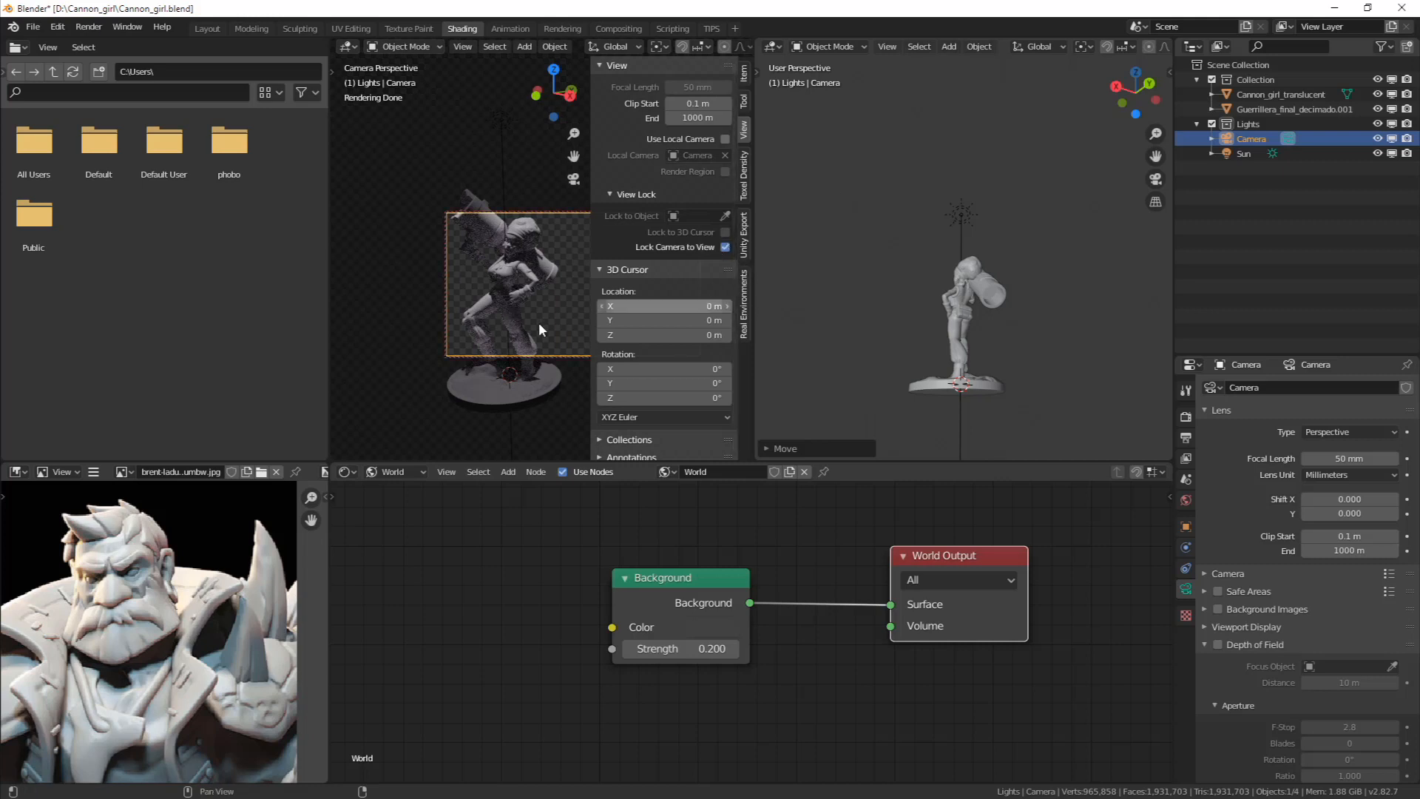
mouse_move(539, 322)
middle_down()
mouse_move(507, 299)
mouse_move(524, 267)
mouse_move(546, 277)
mouse_move(521, 282)
mouse_move(528, 300)
middle_up()
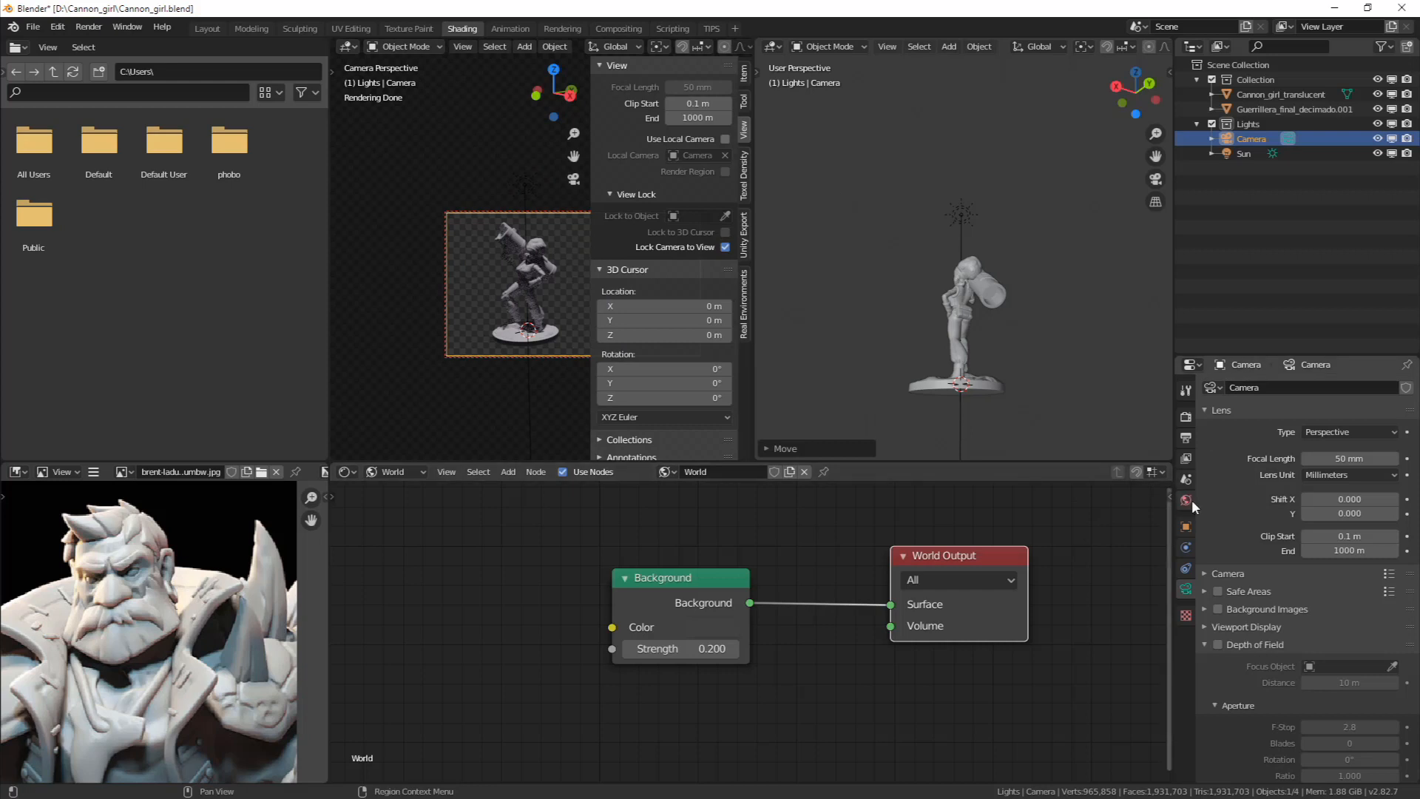
Set the render's horizontal resolution to 800 px for a portrait frame
click(1187, 437)
click(1363, 406)
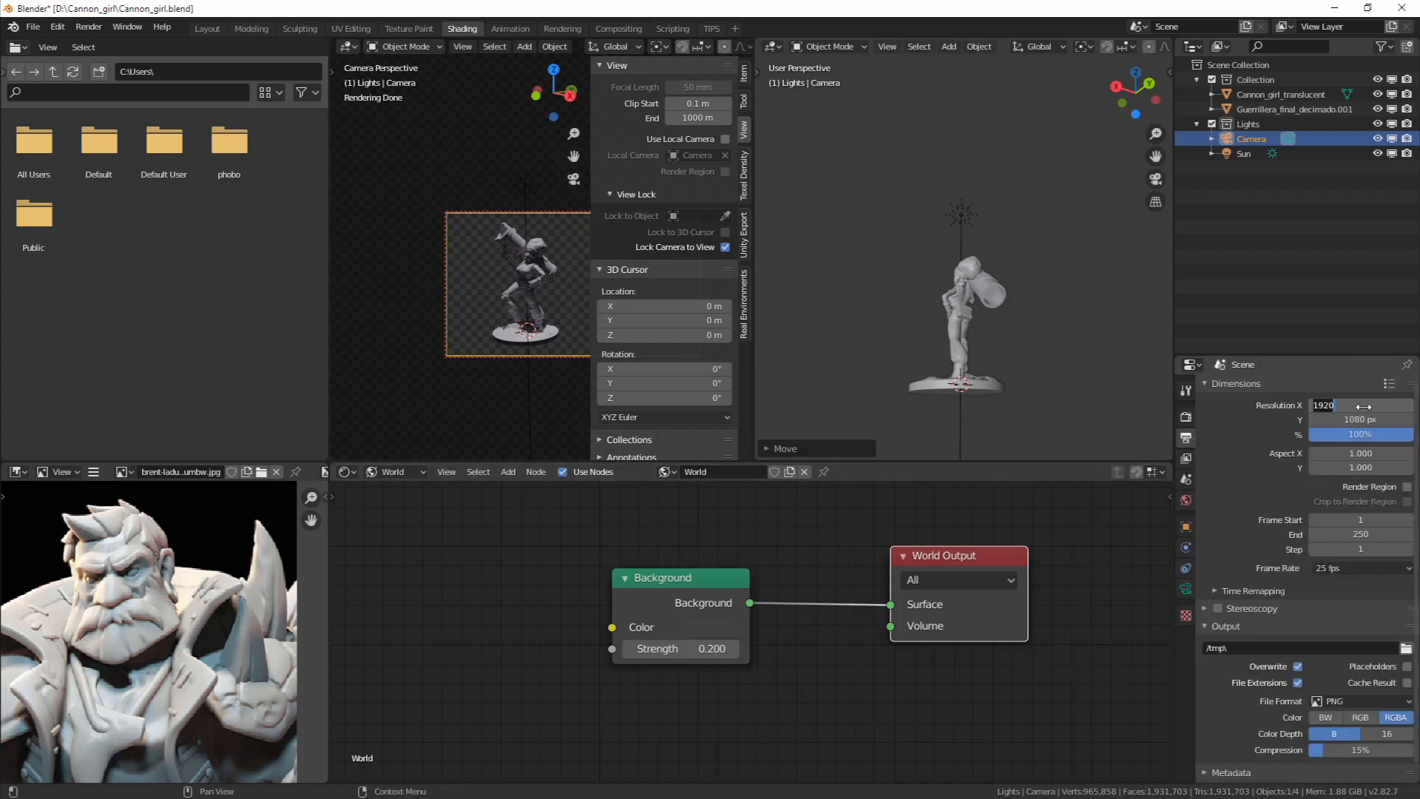
text(800)
key(Tab)
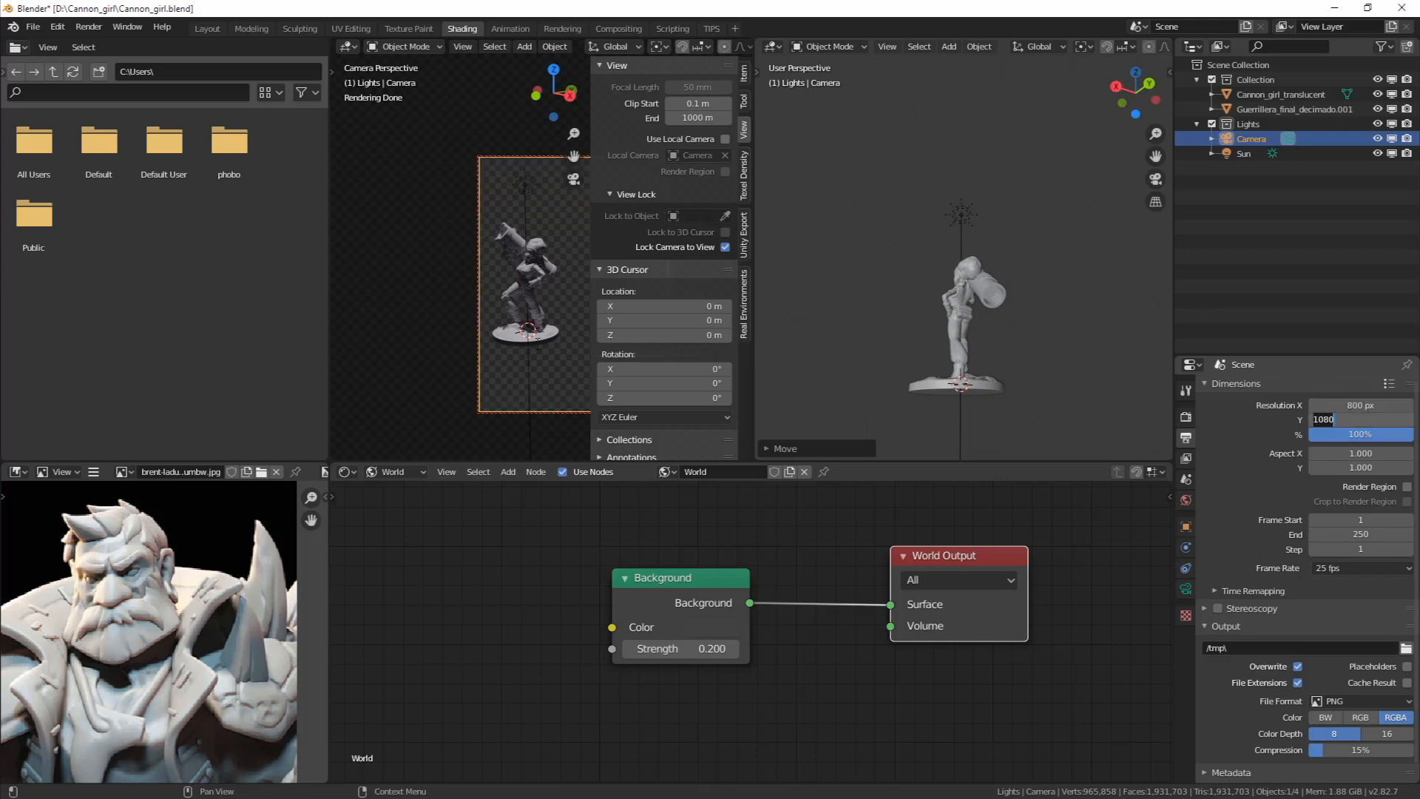
key(Return)
Move the camera closer and centre the figure in the portrait frame, and with the camera unlocked fit the frame to the viewport
scroll(520, 302, up, 2)
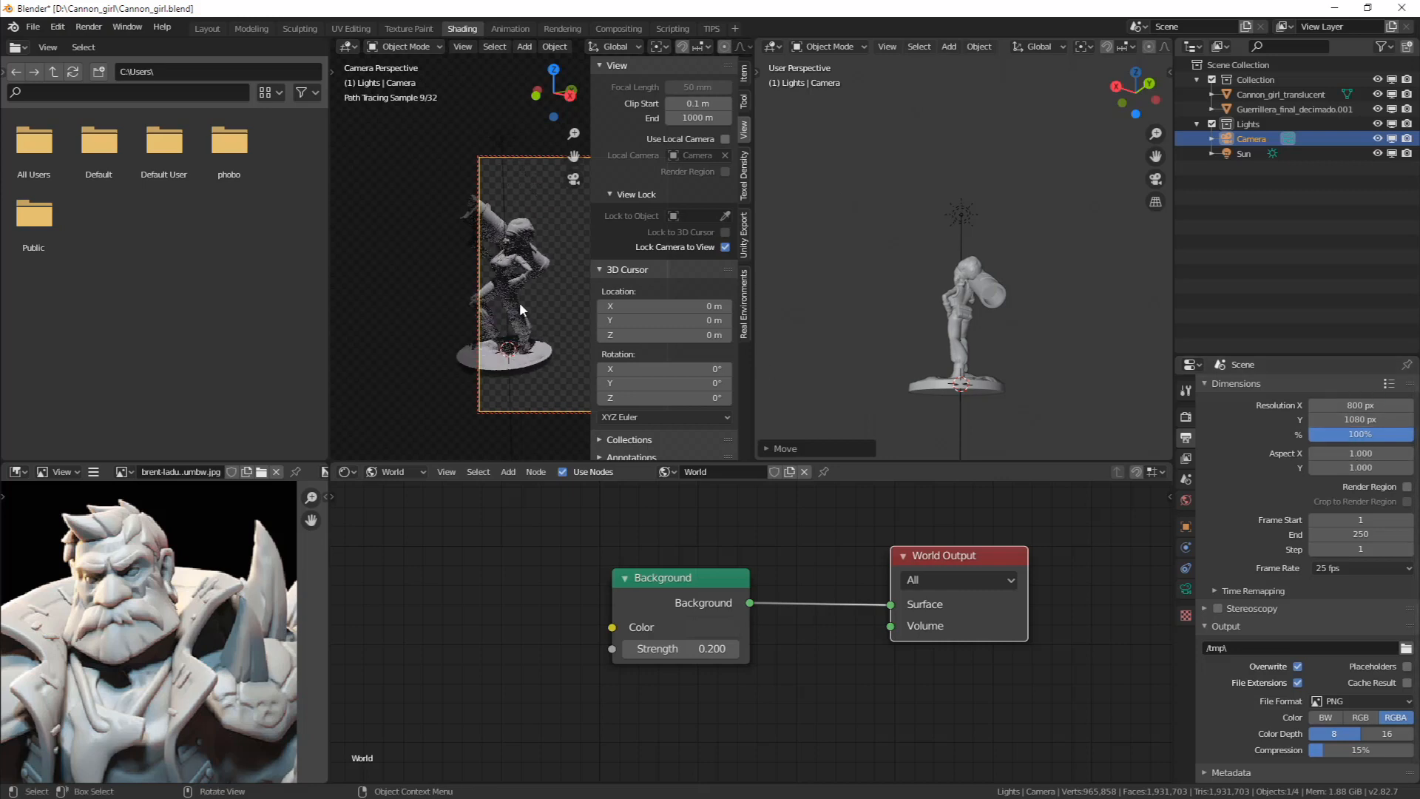
middle_drag(519, 302, 592, 305)
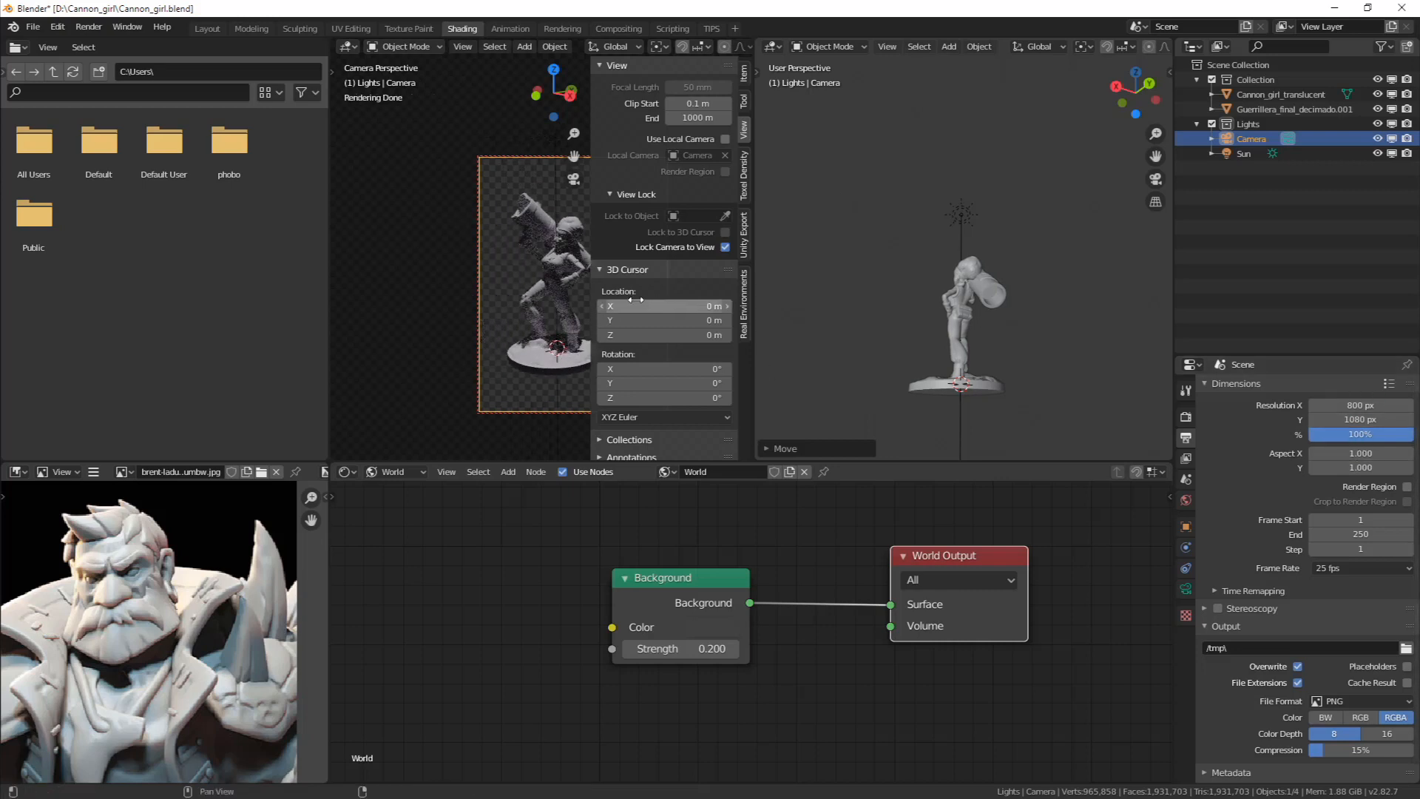
key(n)
key(n)
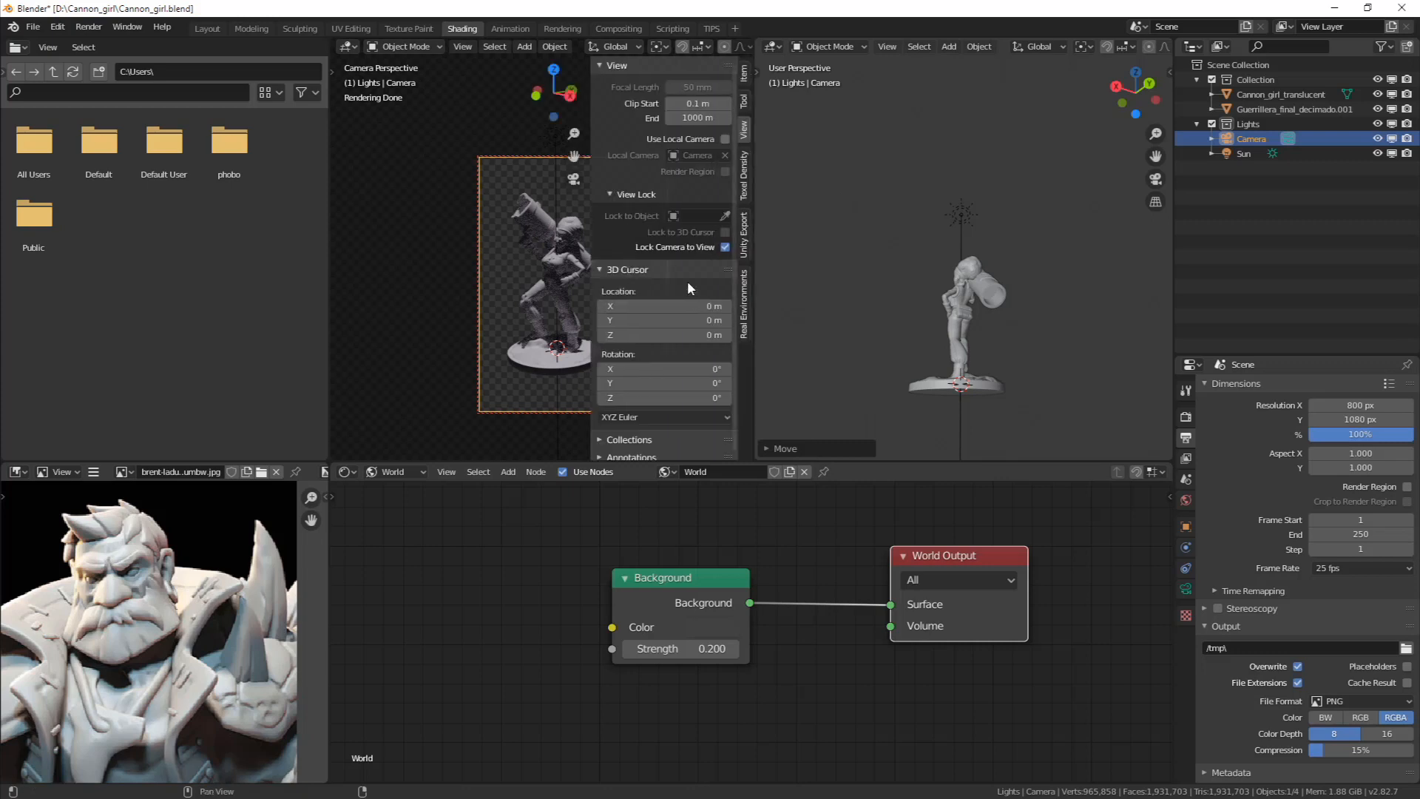
key(n)
scroll(589, 290, up, 3)
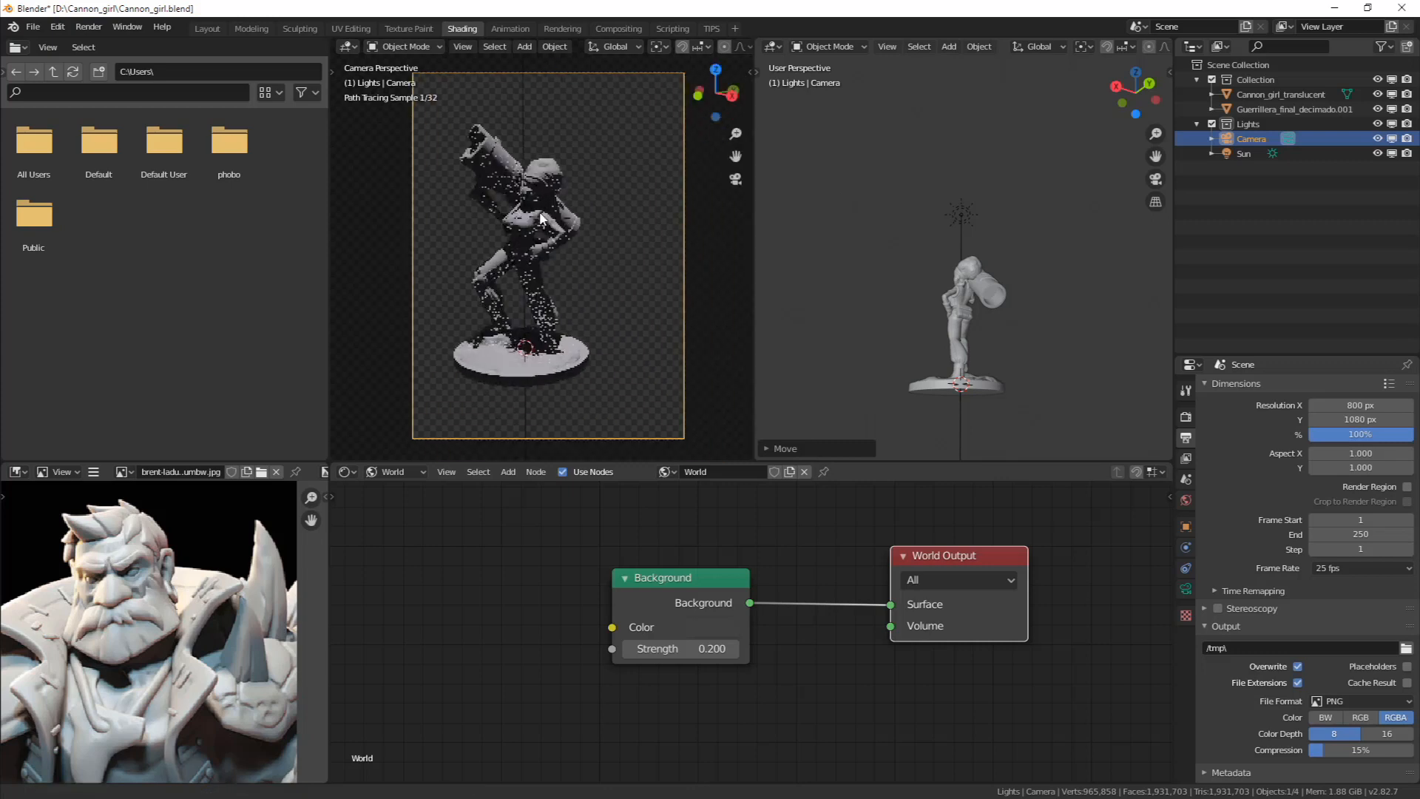
key(n)
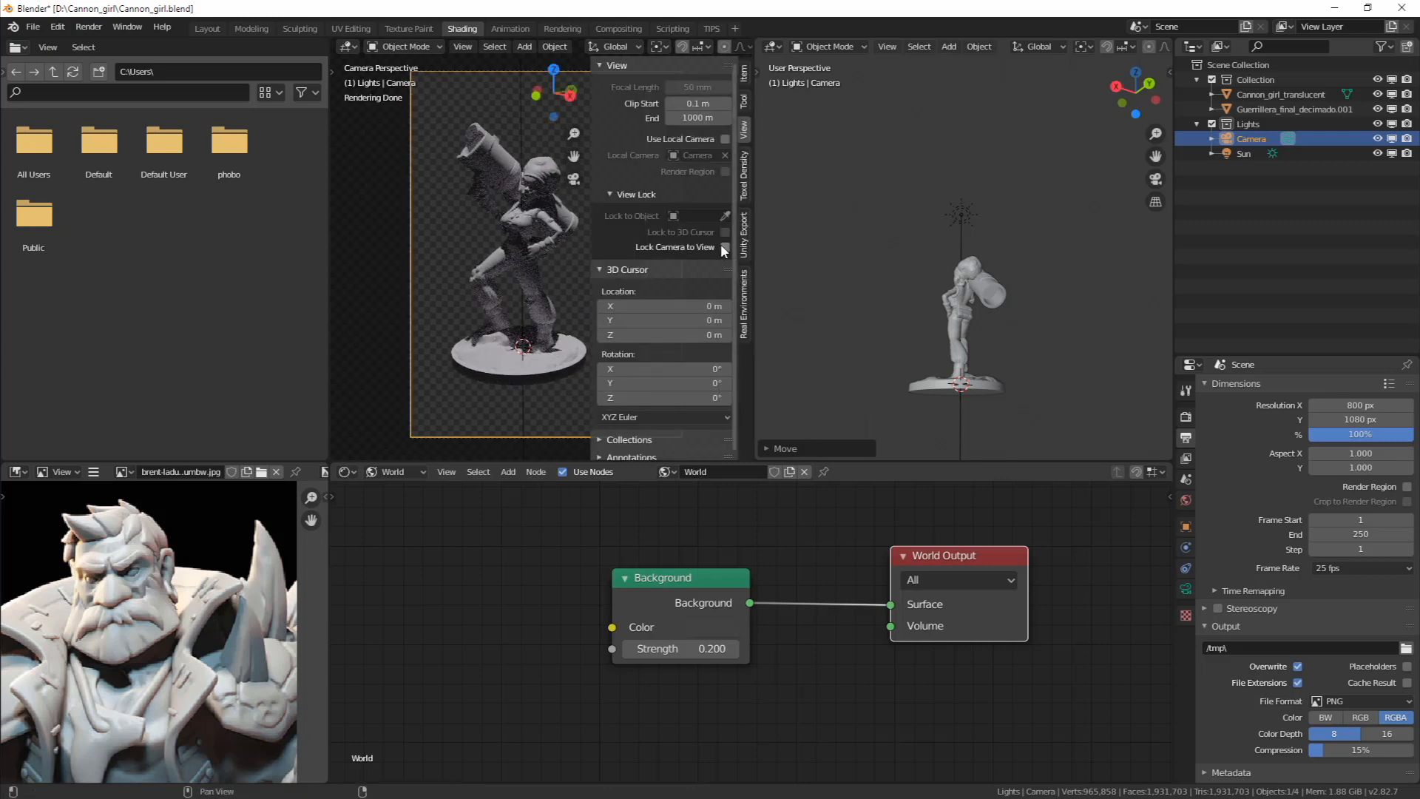
With the camera locked to the view, reframe it so the figure nearly fills the portrait frame, and unlock it
middle_drag(539, 254, 553, 296)
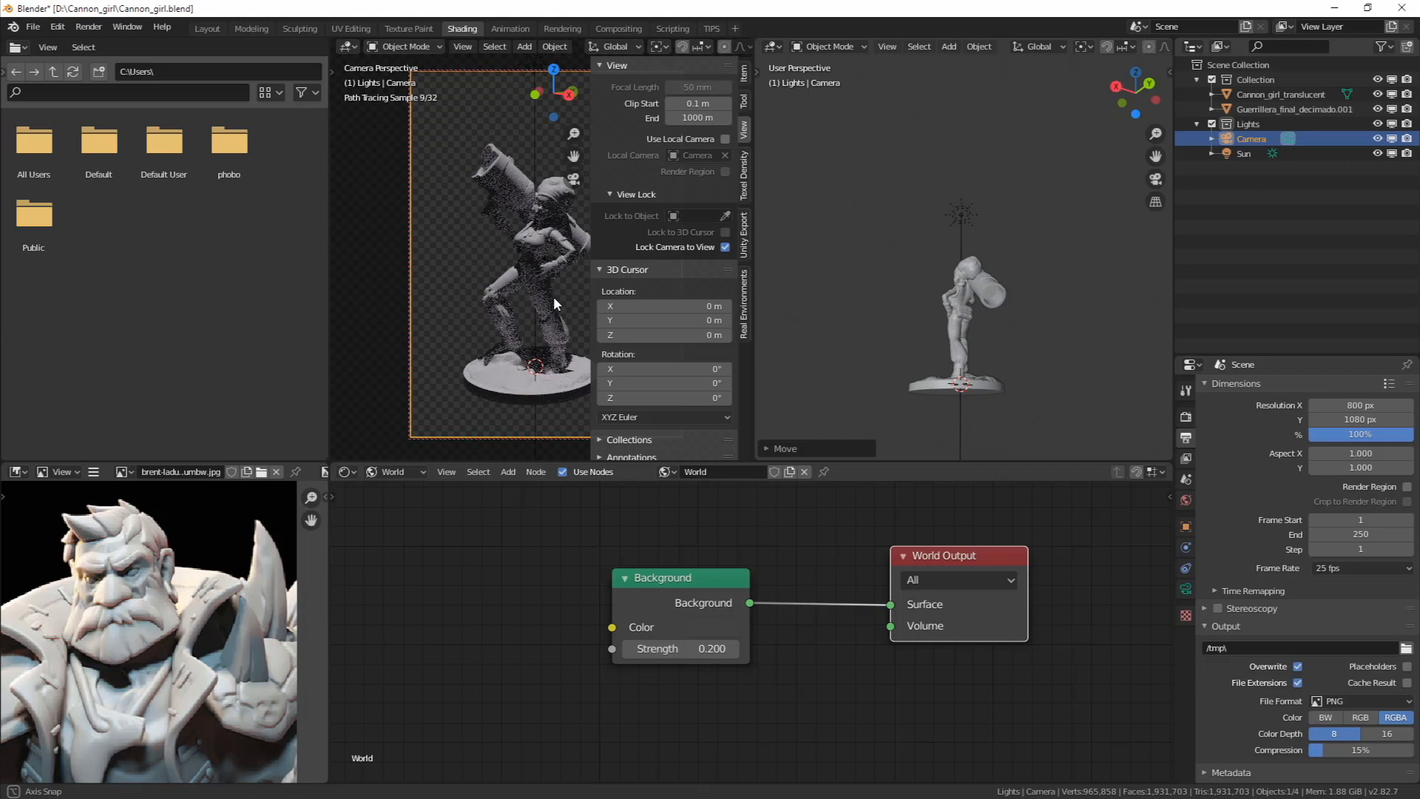
scroll(553, 296, down, 1)
scroll(555, 313, up, 4)
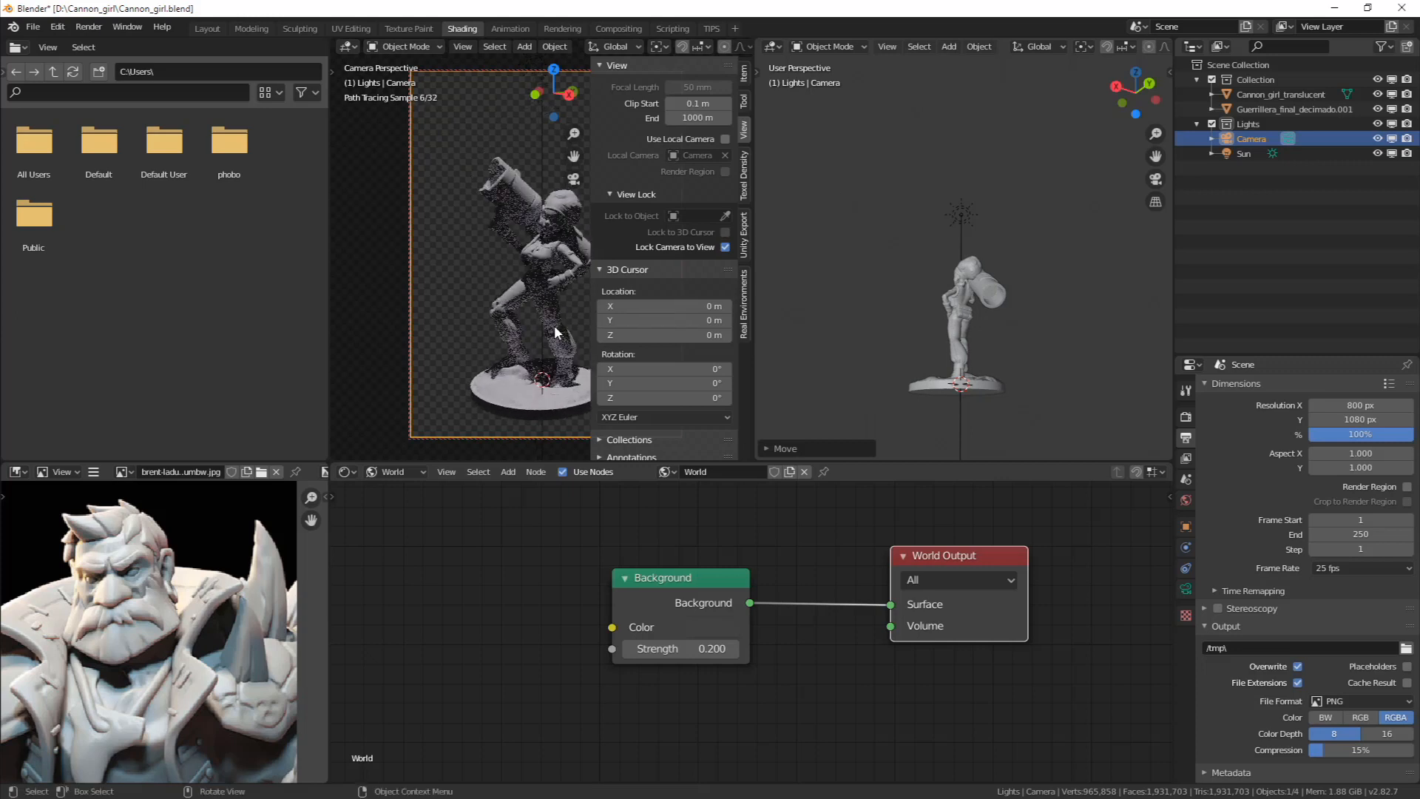
middle_drag(553, 325, 540, 262)
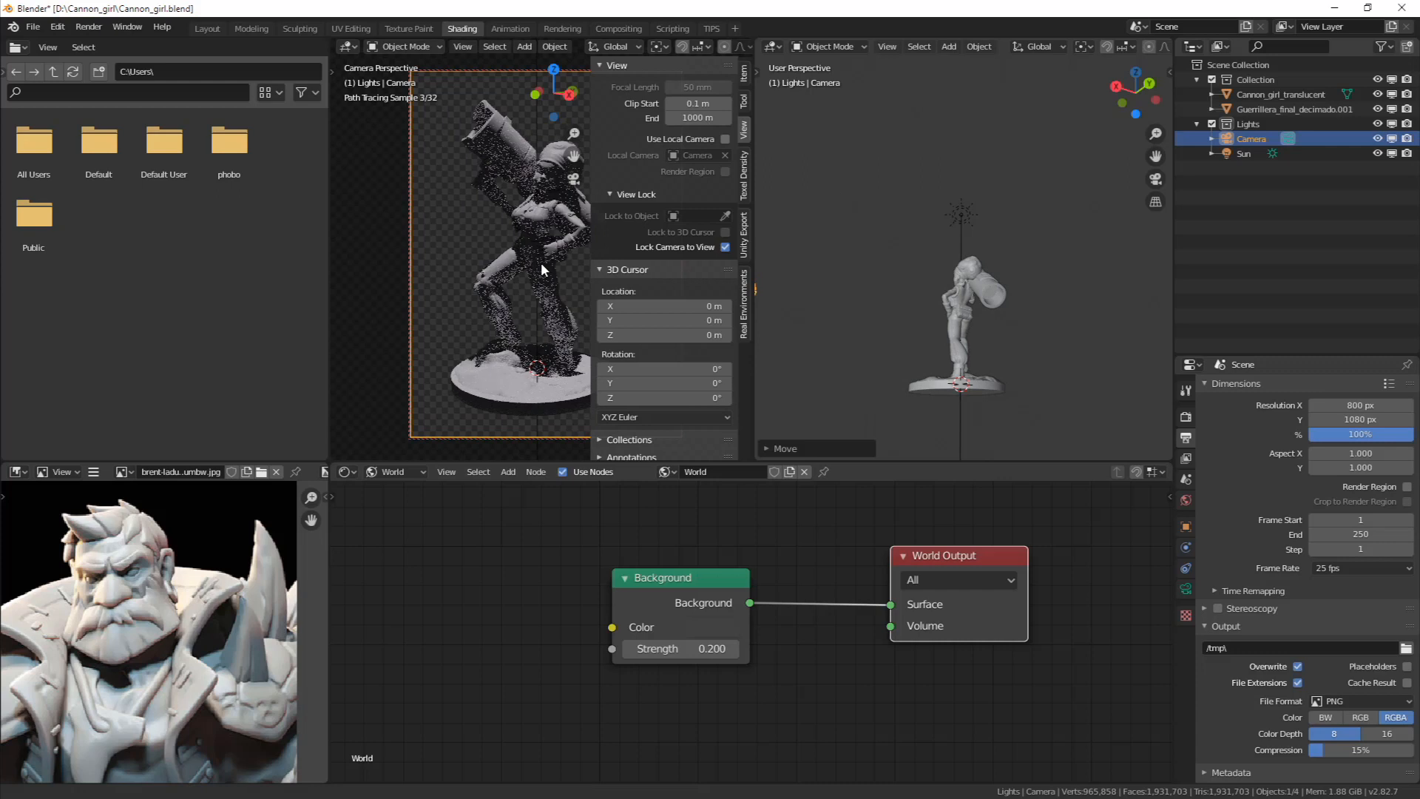
click(725, 247)
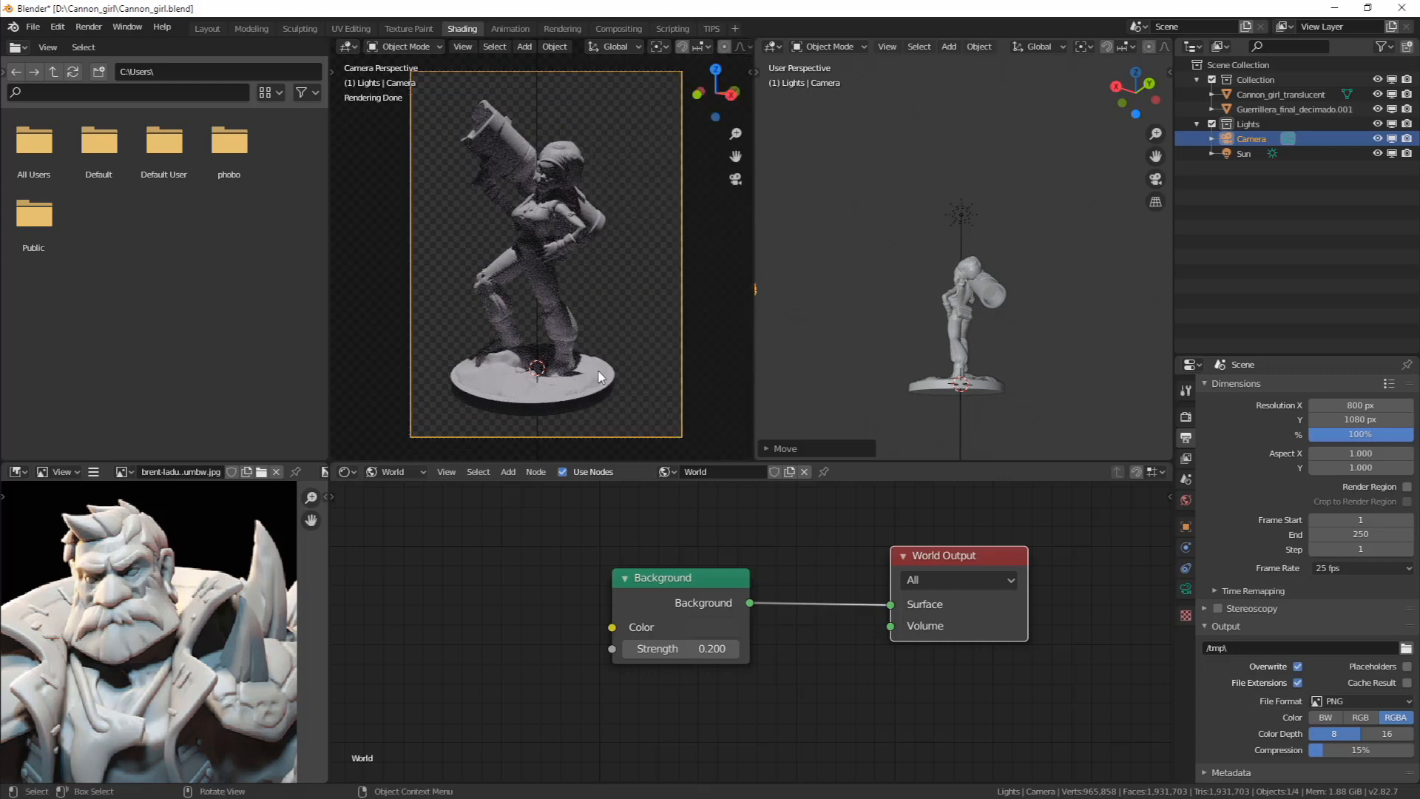
Lock the camera to the view again, nudge the framing to centre the figure horizontally, and turn the lock off
key(n)
click(725, 247)
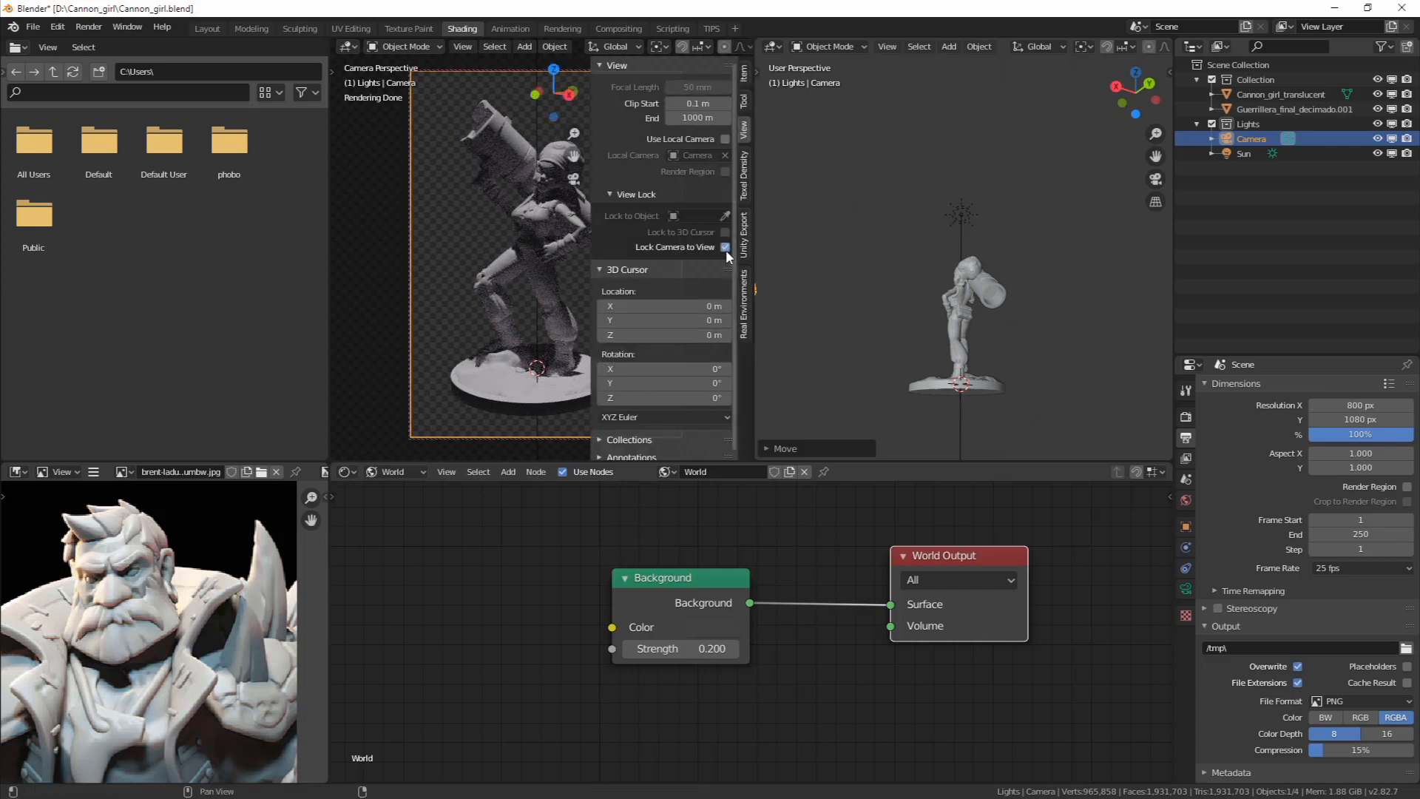
middle_drag(528, 310, 543, 309)
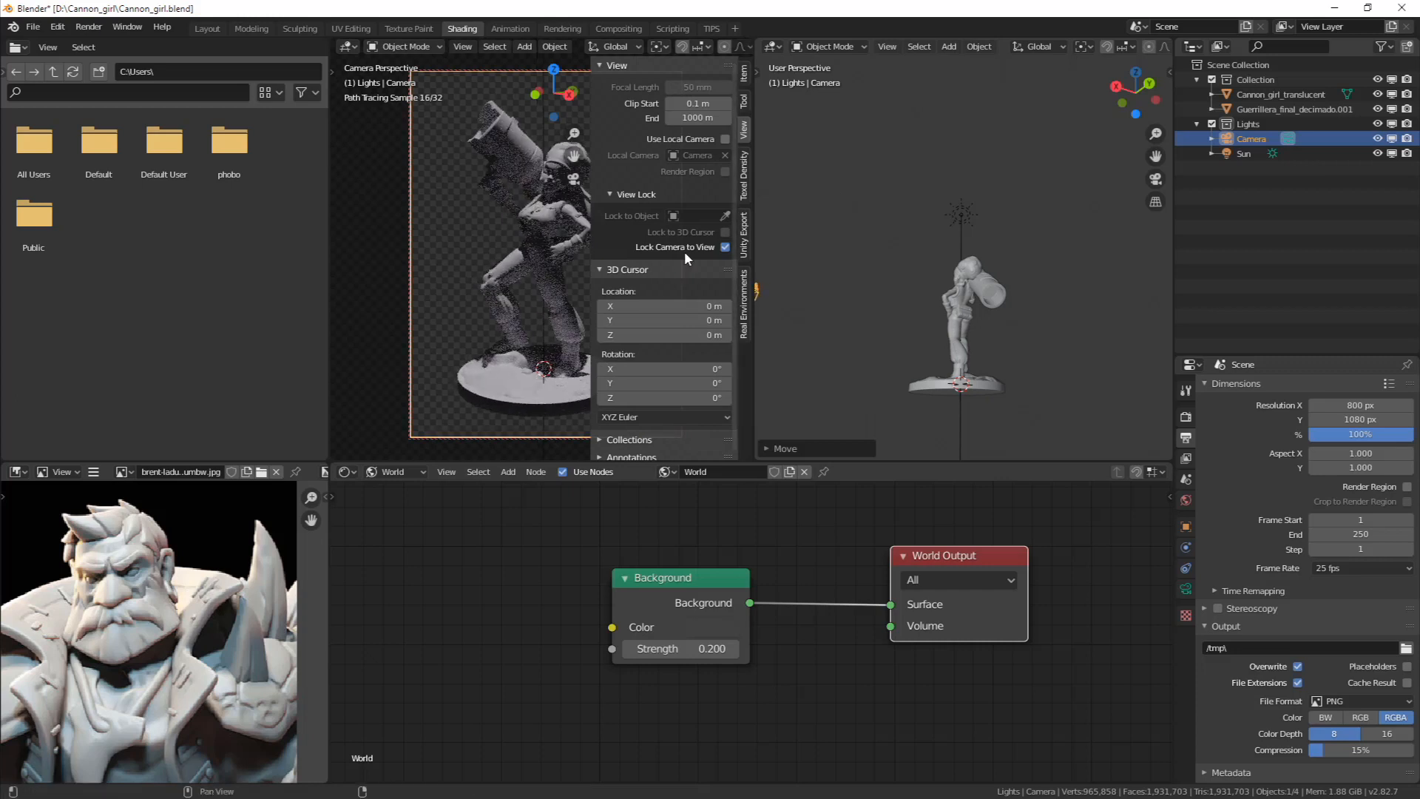
click(725, 247)
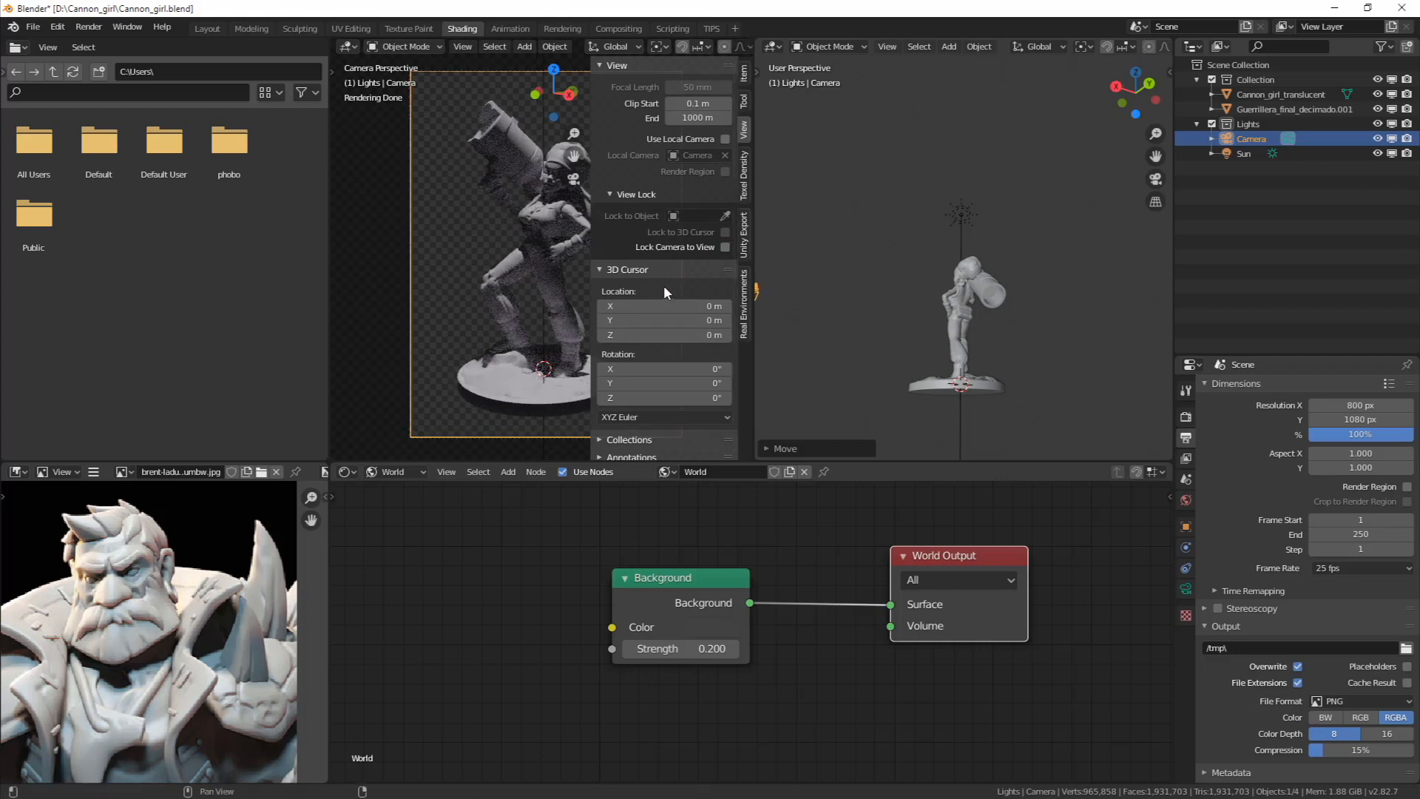
key(n)
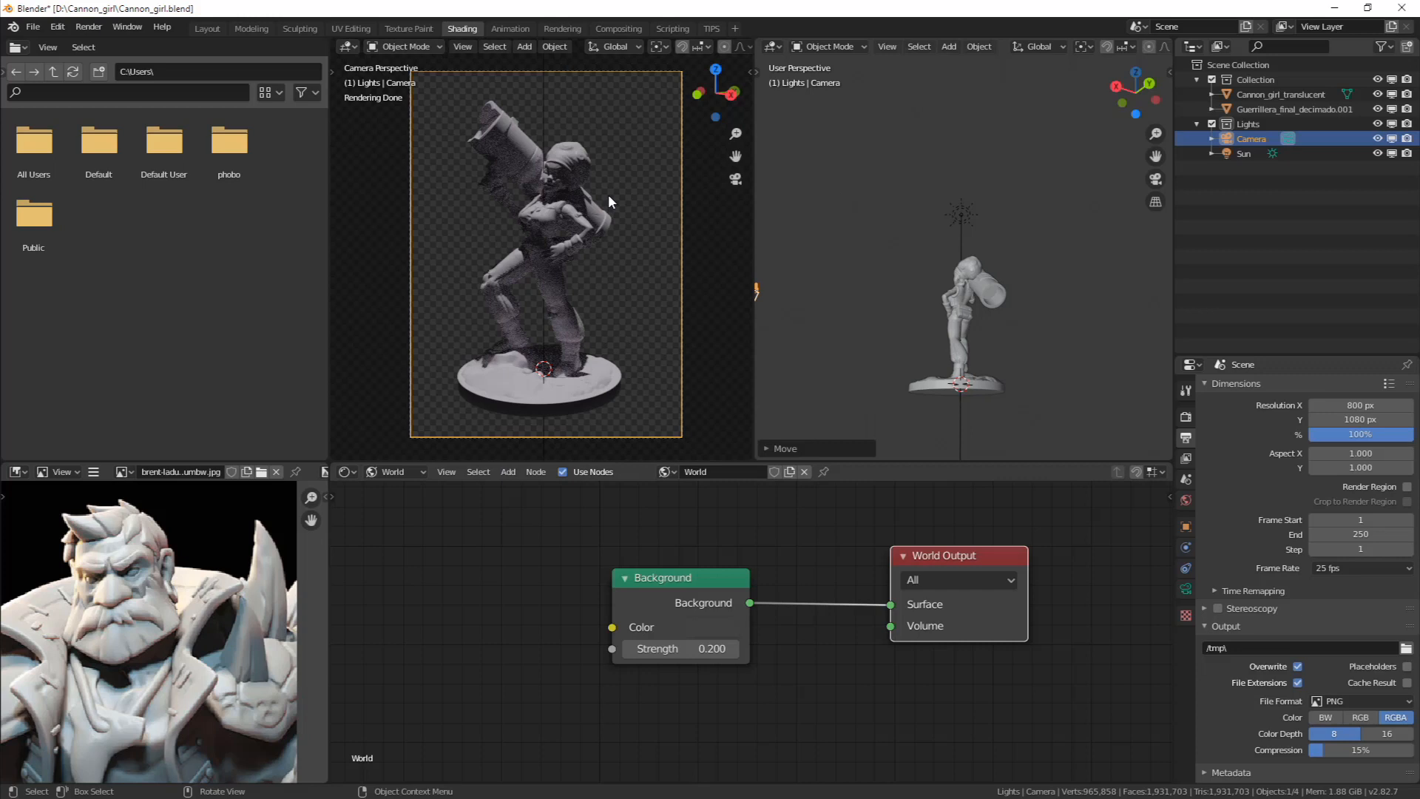
Set the camera's Passepartout opacity to 1.000 in its viewport display settings
click(1186, 588)
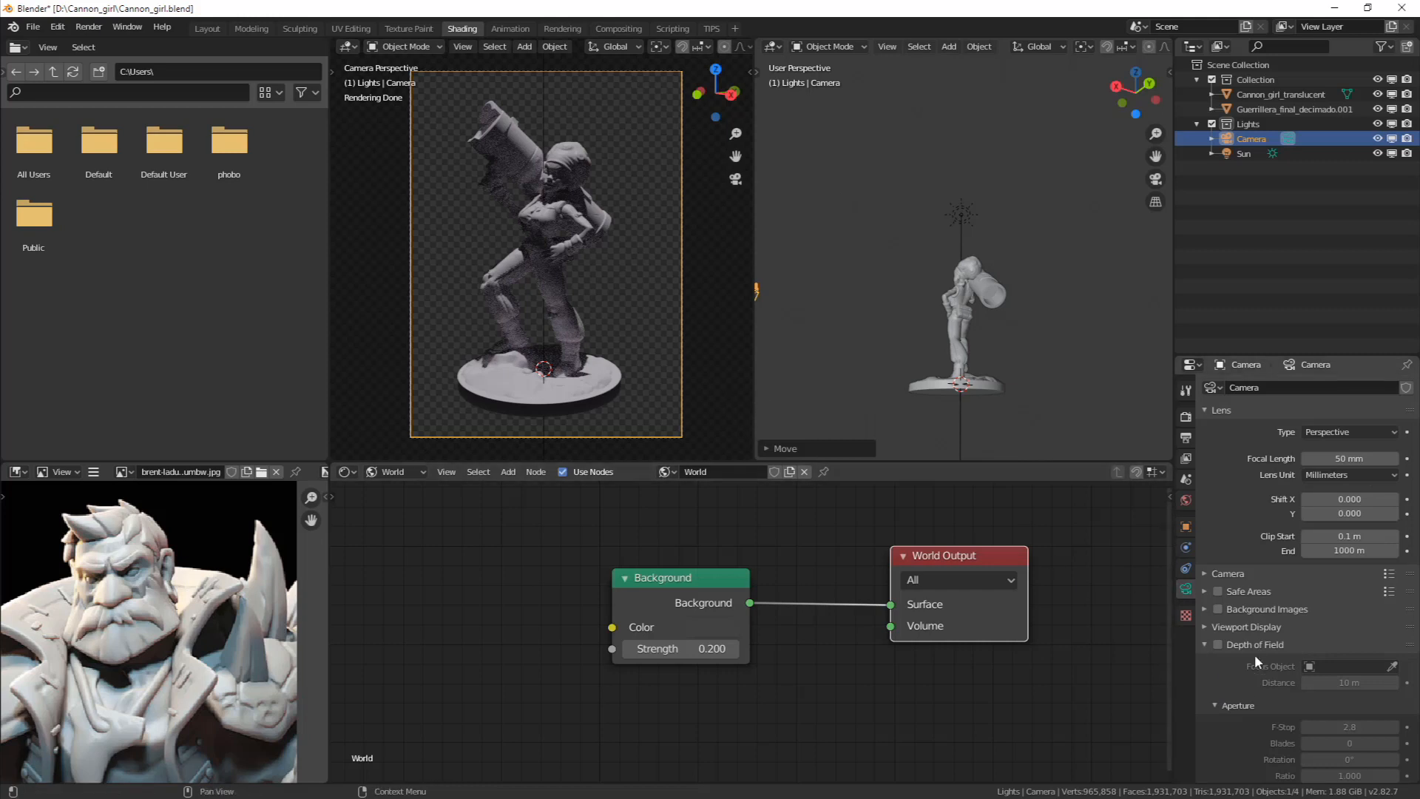
scroll(1245, 659, down, 1)
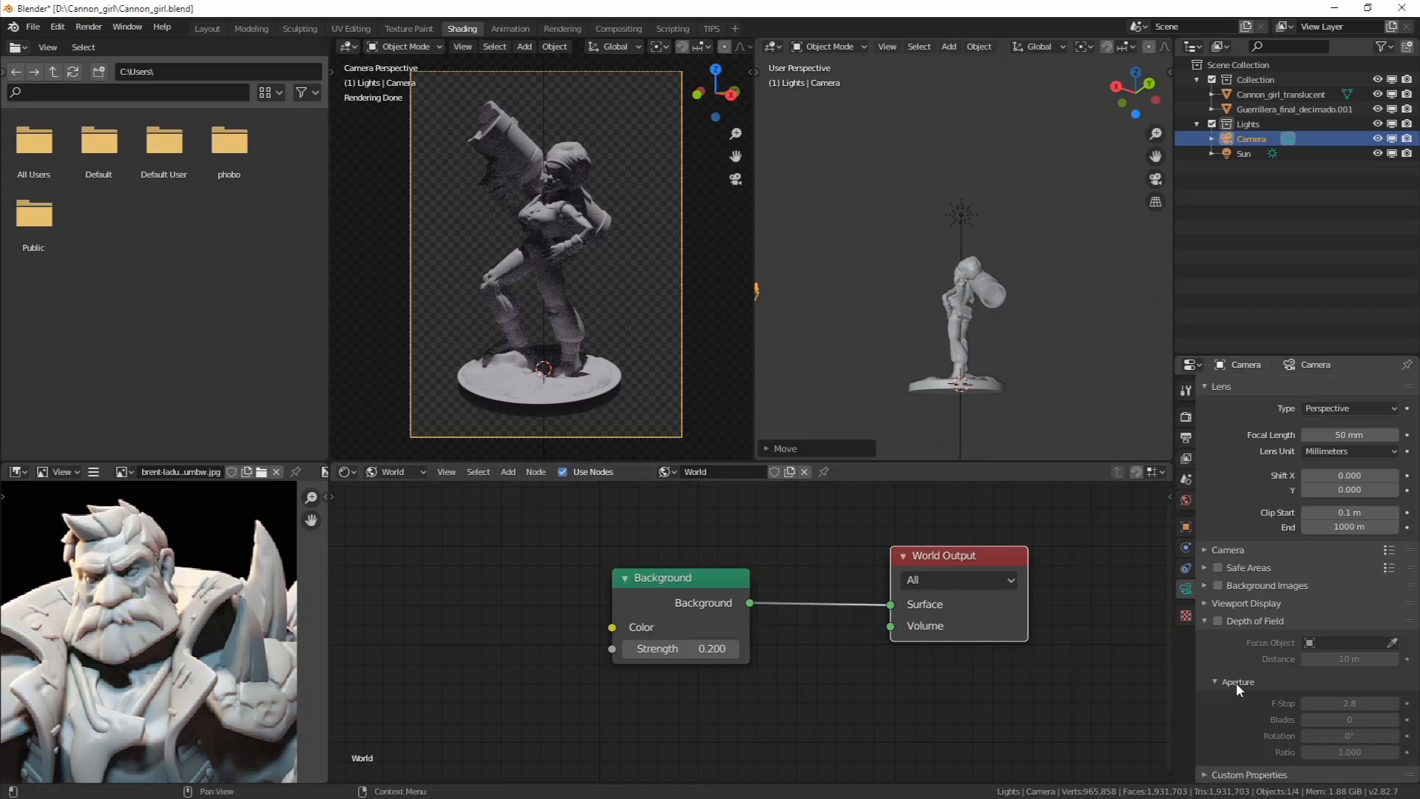
click(1206, 605)
scroll(1229, 655, down, 2)
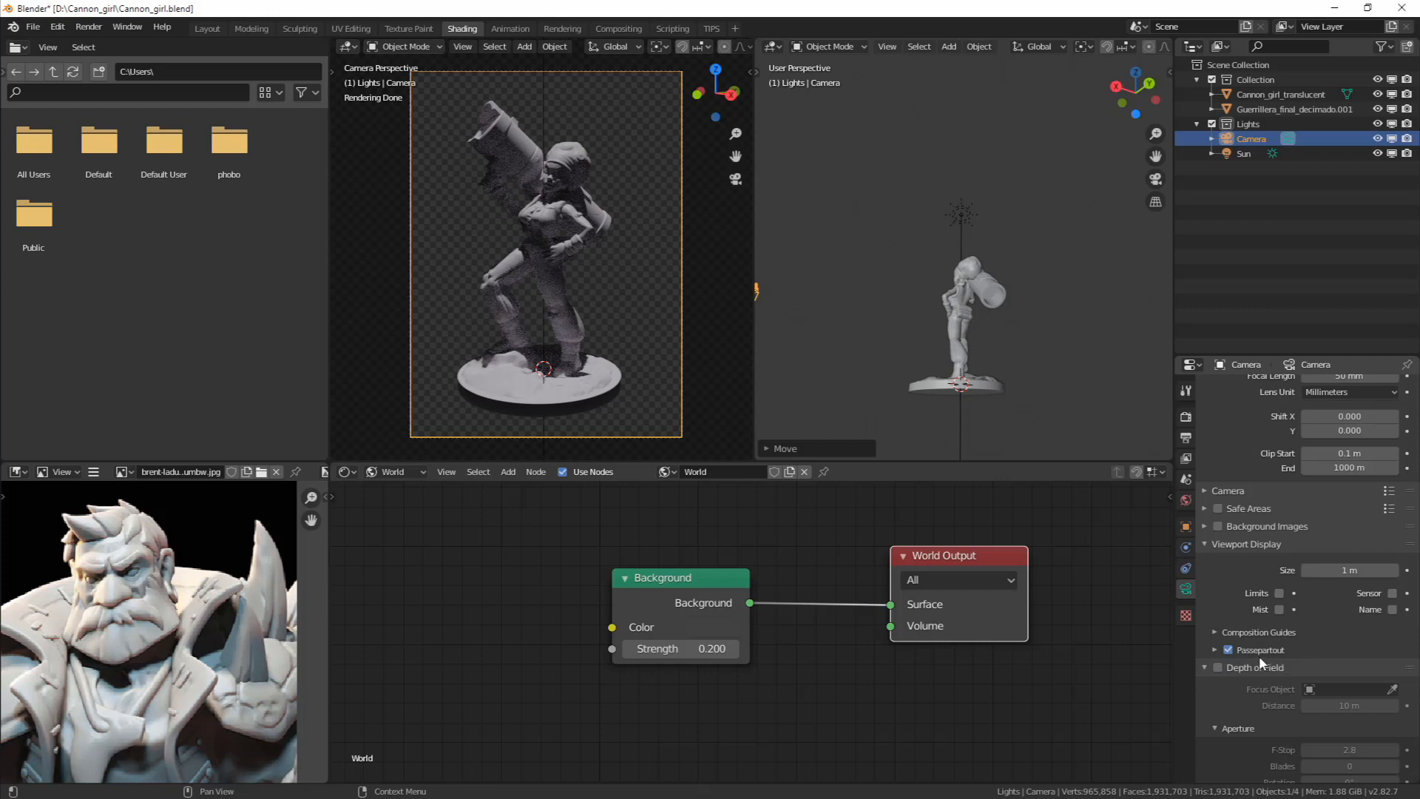
click(1215, 649)
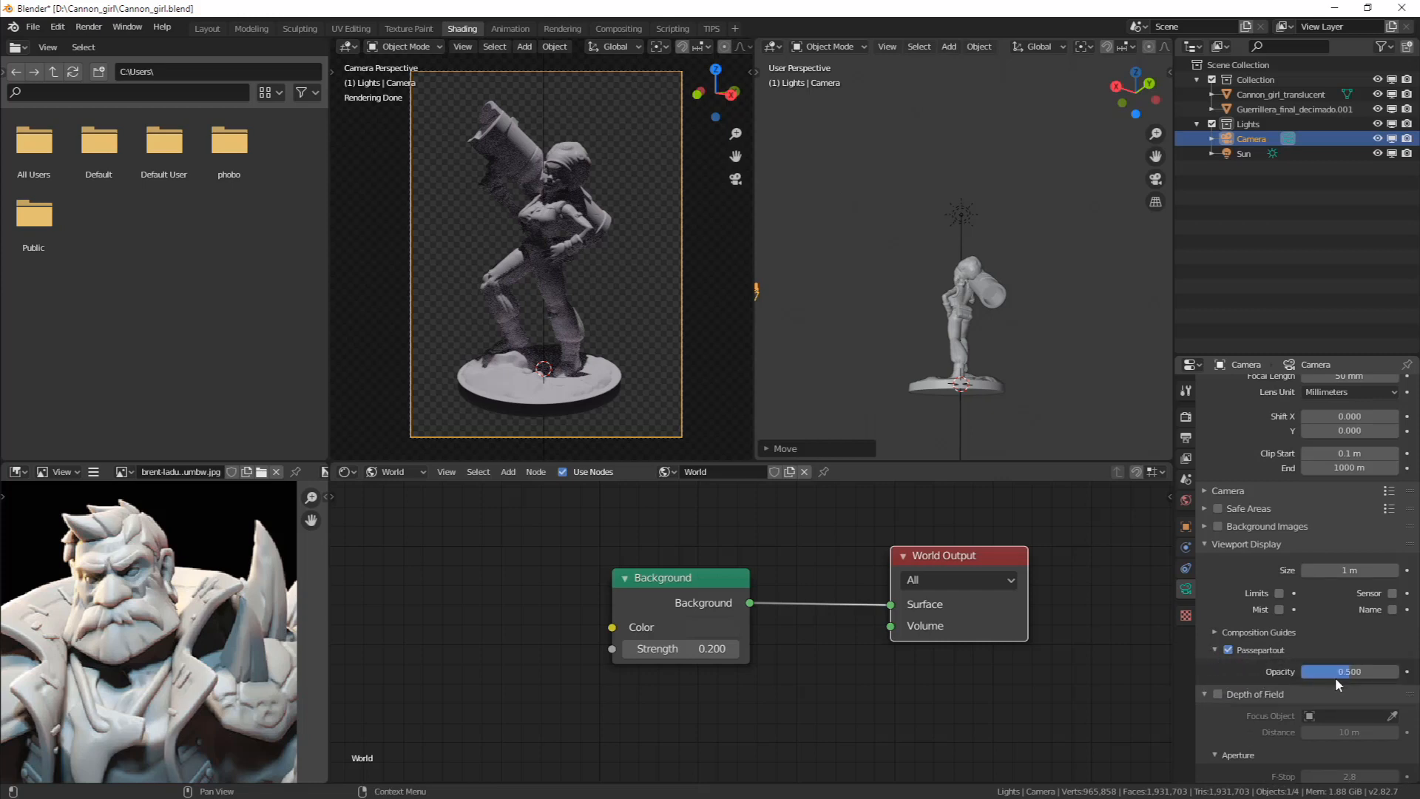
drag(1334, 672, 1376, 672)
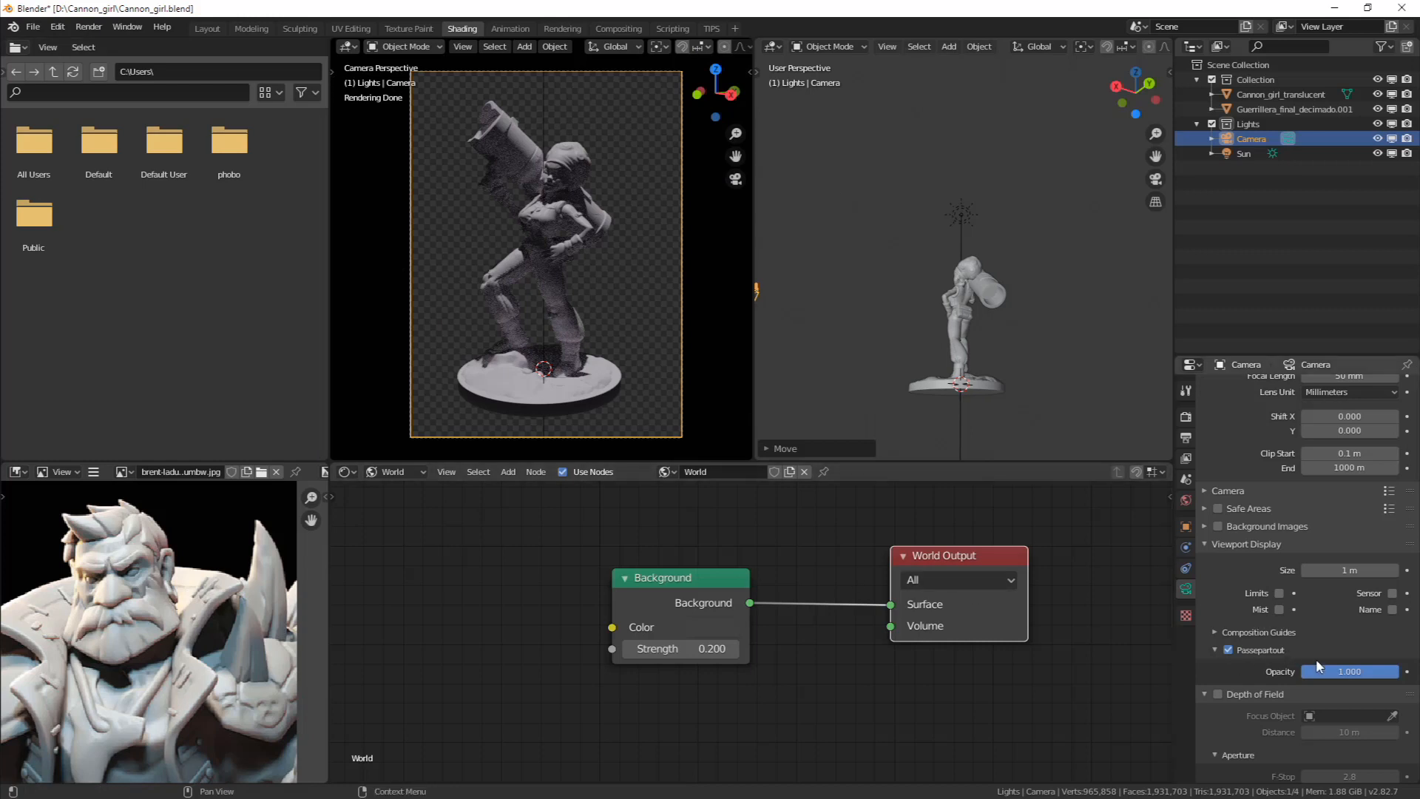
Enable the Thirds composition guide for the camera
scroll(1258, 597, up, 1)
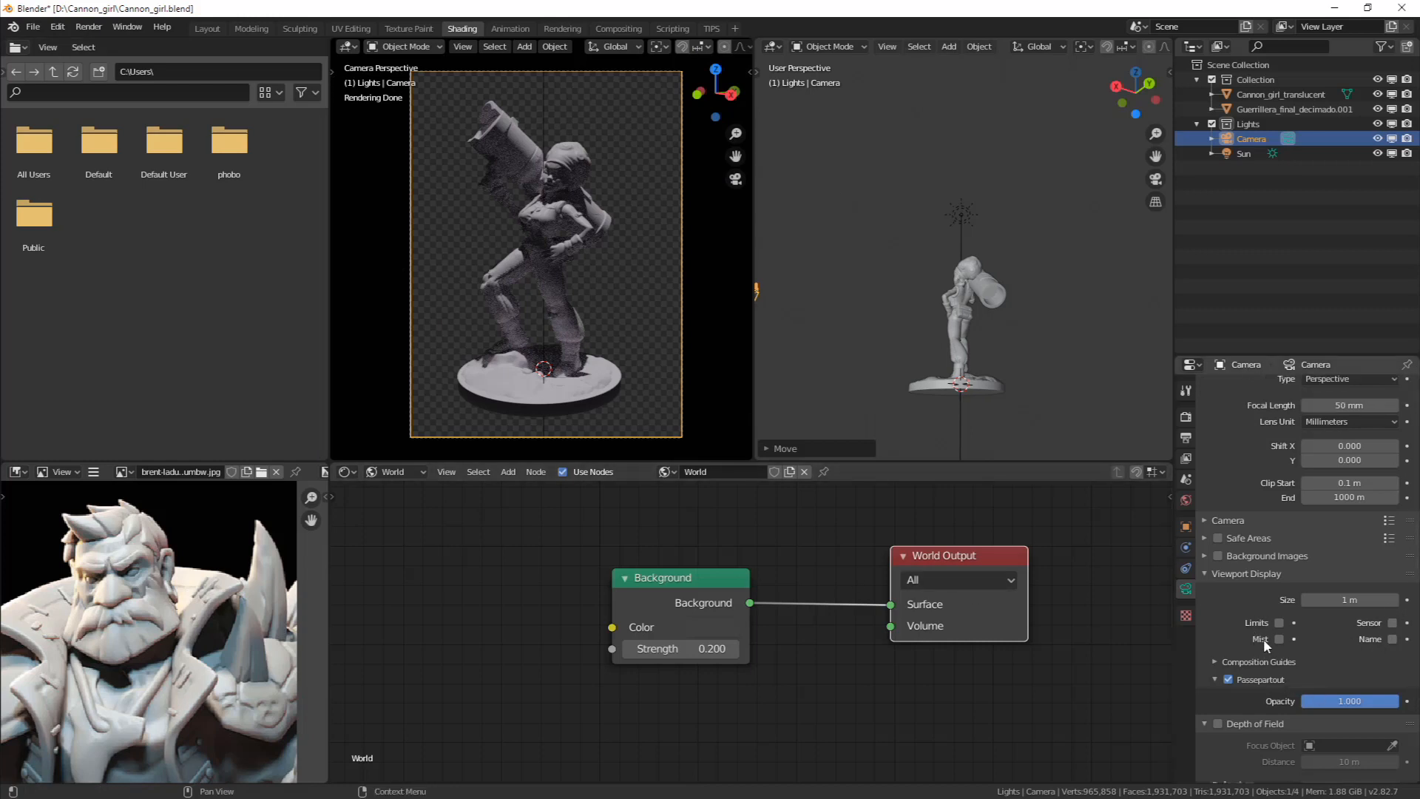
click(1252, 661)
scroll(1252, 659, down, 3)
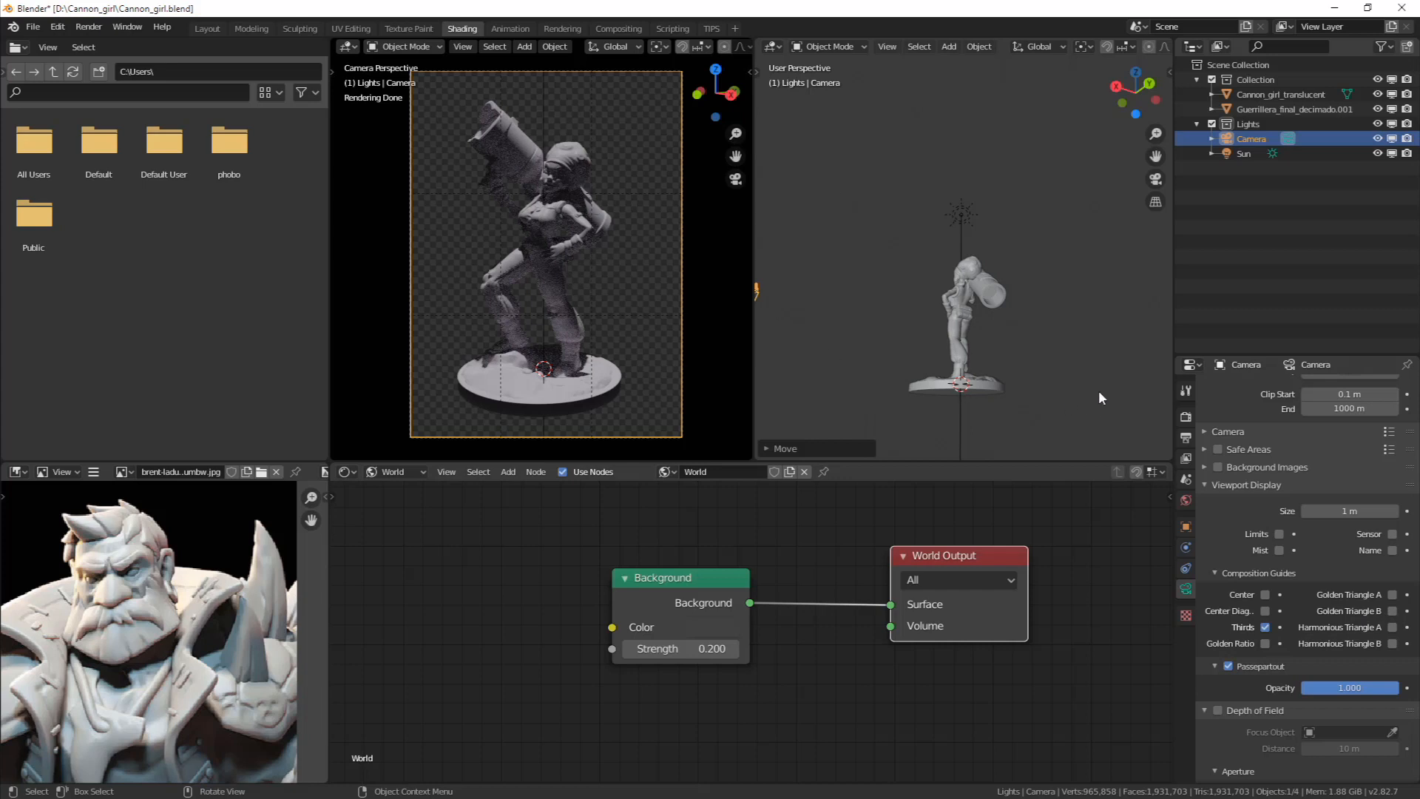
Clear the object selection and hide the rendered viewport's sidebar
middle_drag(978, 344, 960, 339)
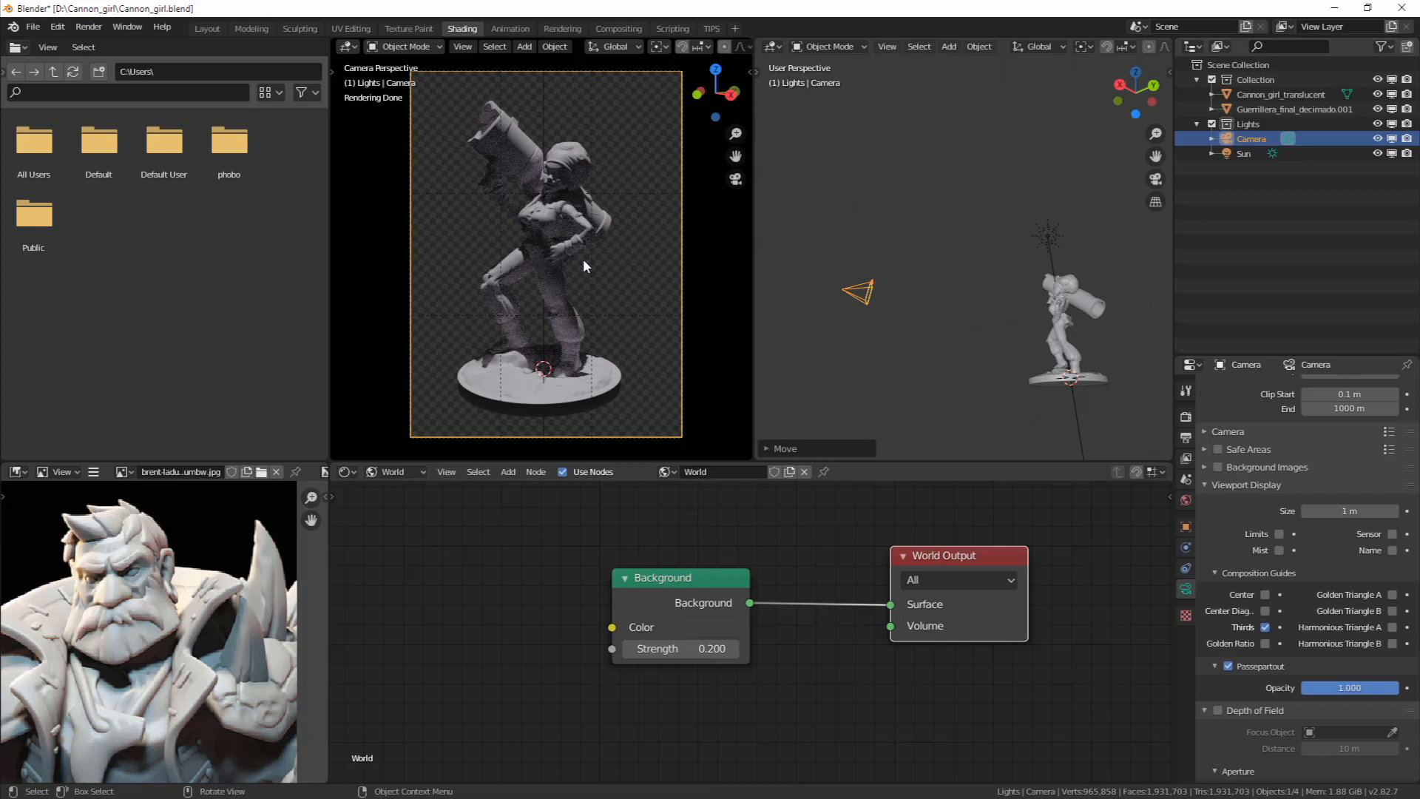
key(n)
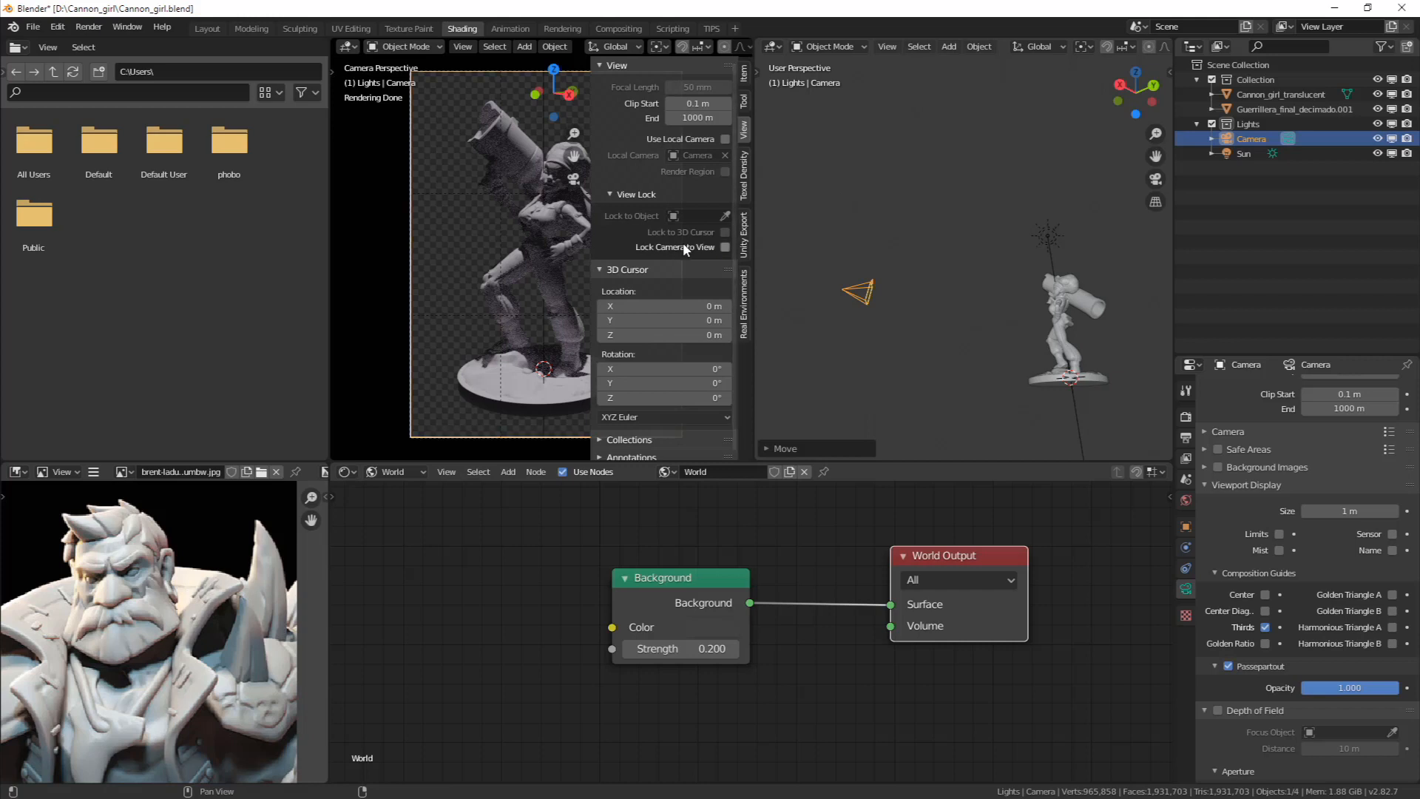
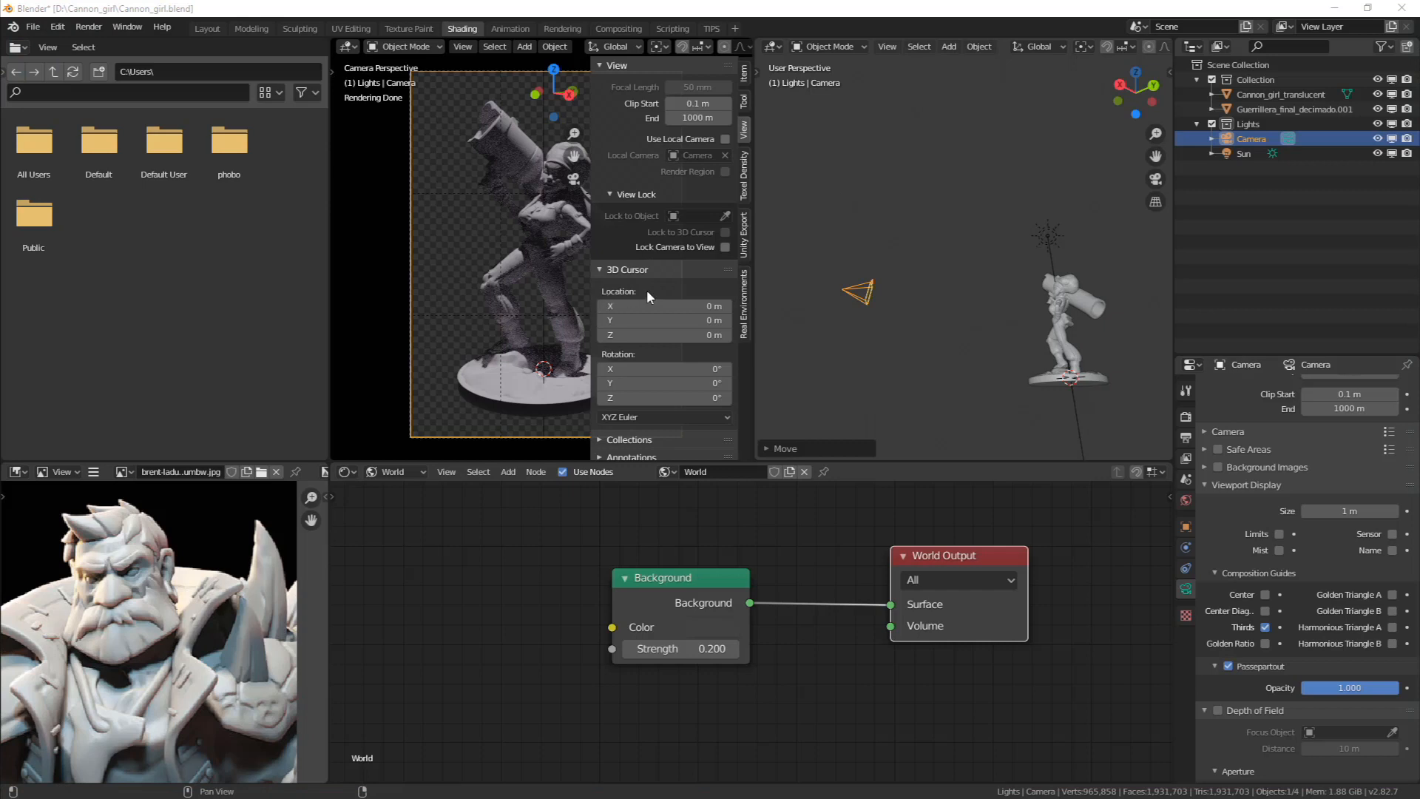
click(498, 316)
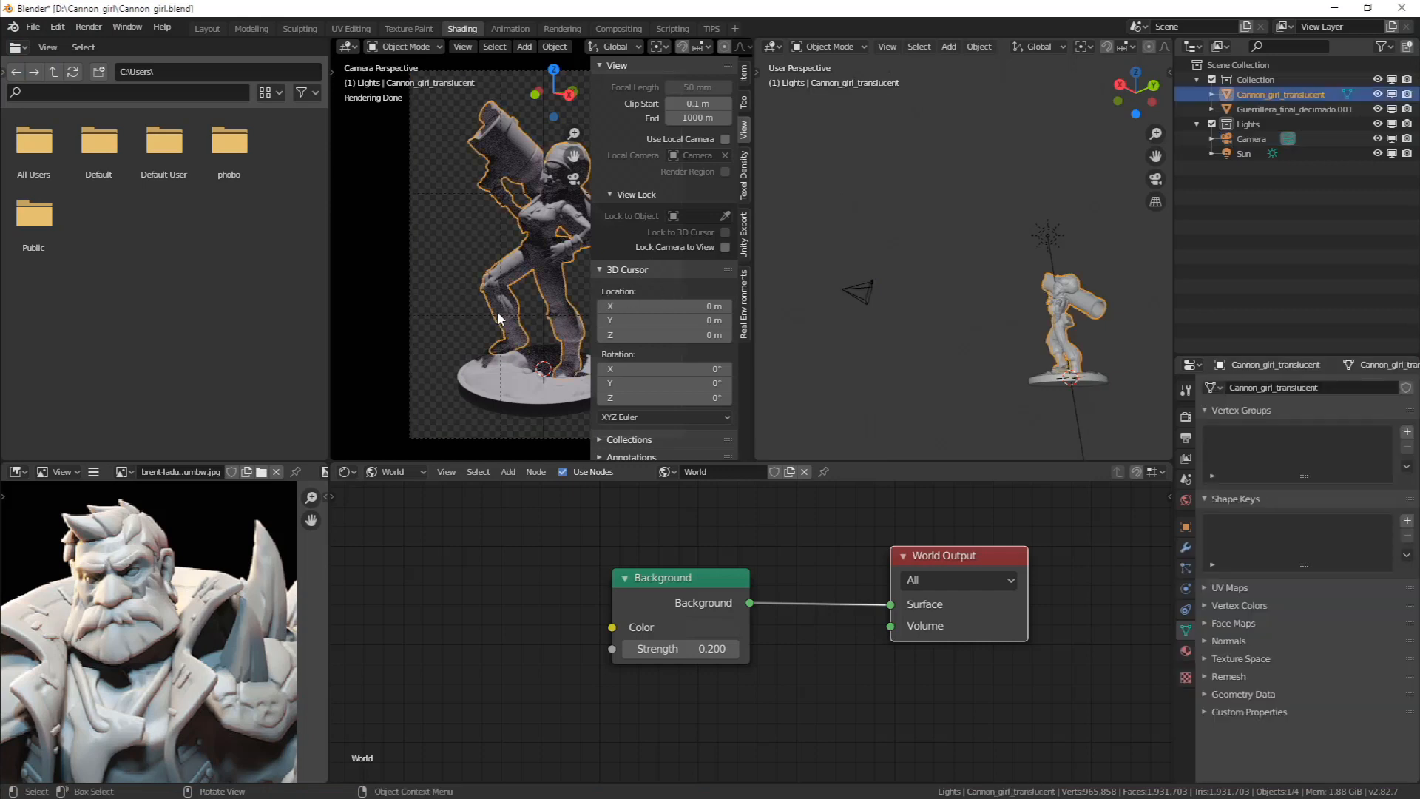
key(n)
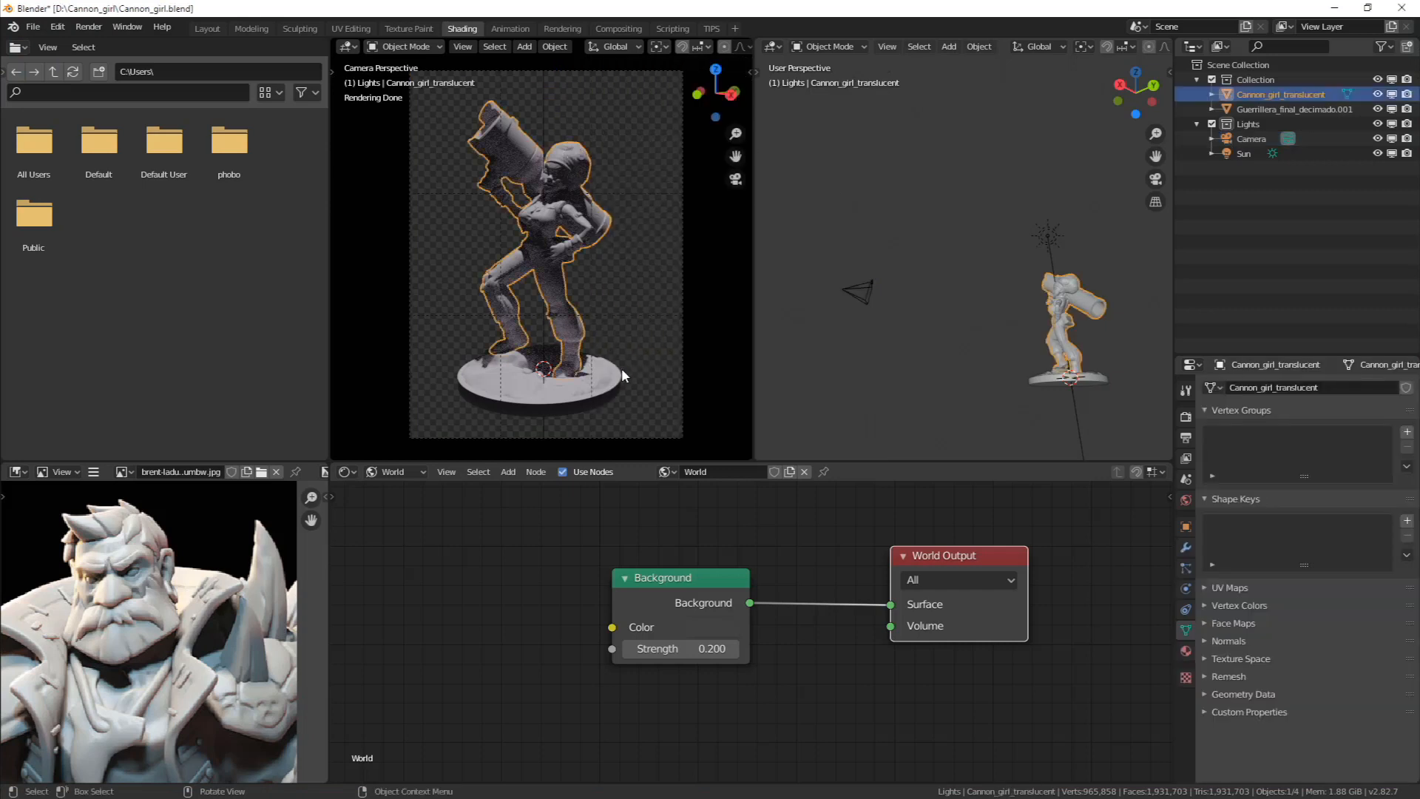
click(704, 281)
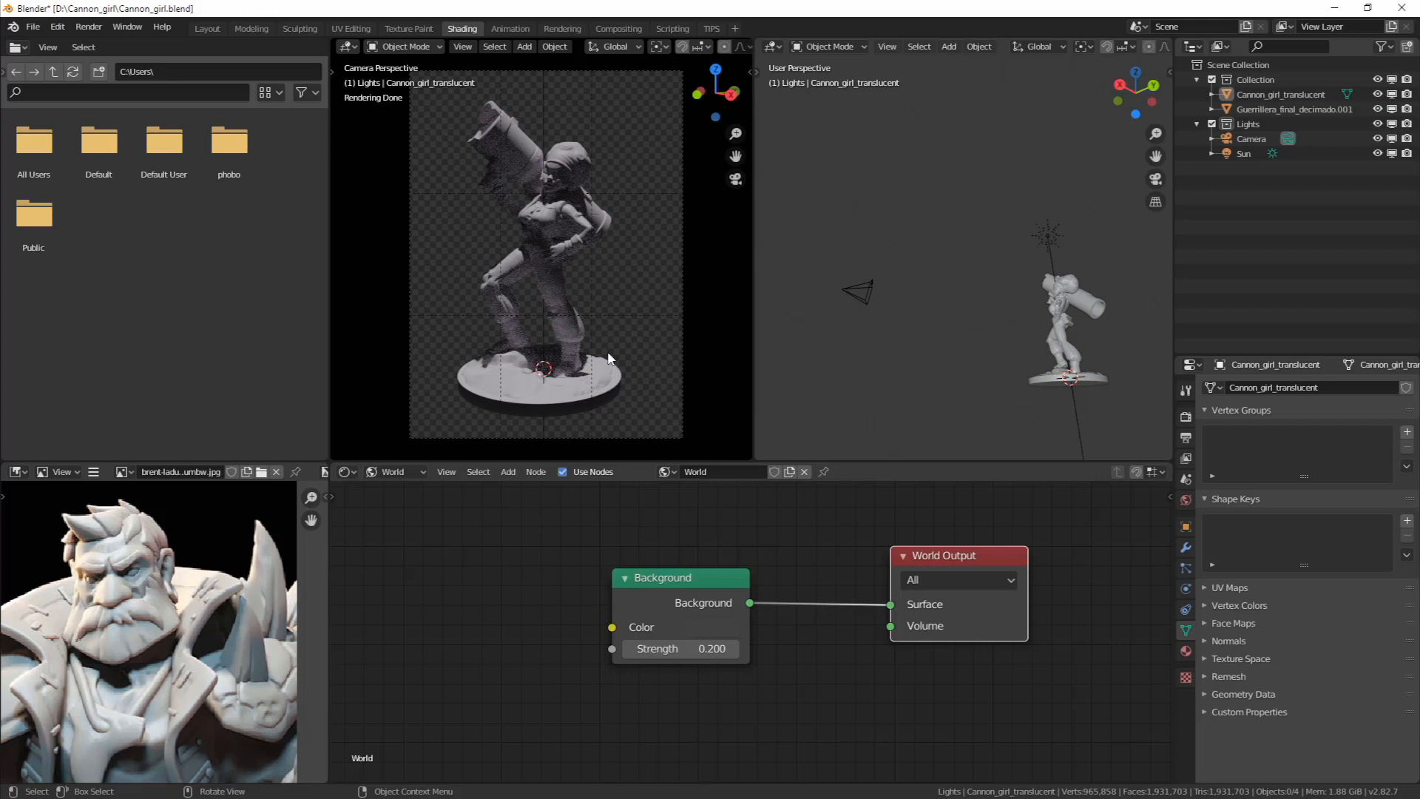
Examine the figure's rendered details up close, from the base to the upper body, and review the full camera framing
scroll(565, 200, up, 10)
shift+middle_drag(615, 323, 551, 89)
shift+middle_drag(603, 228, 559, 96)
scroll(559, 185, up, 8)
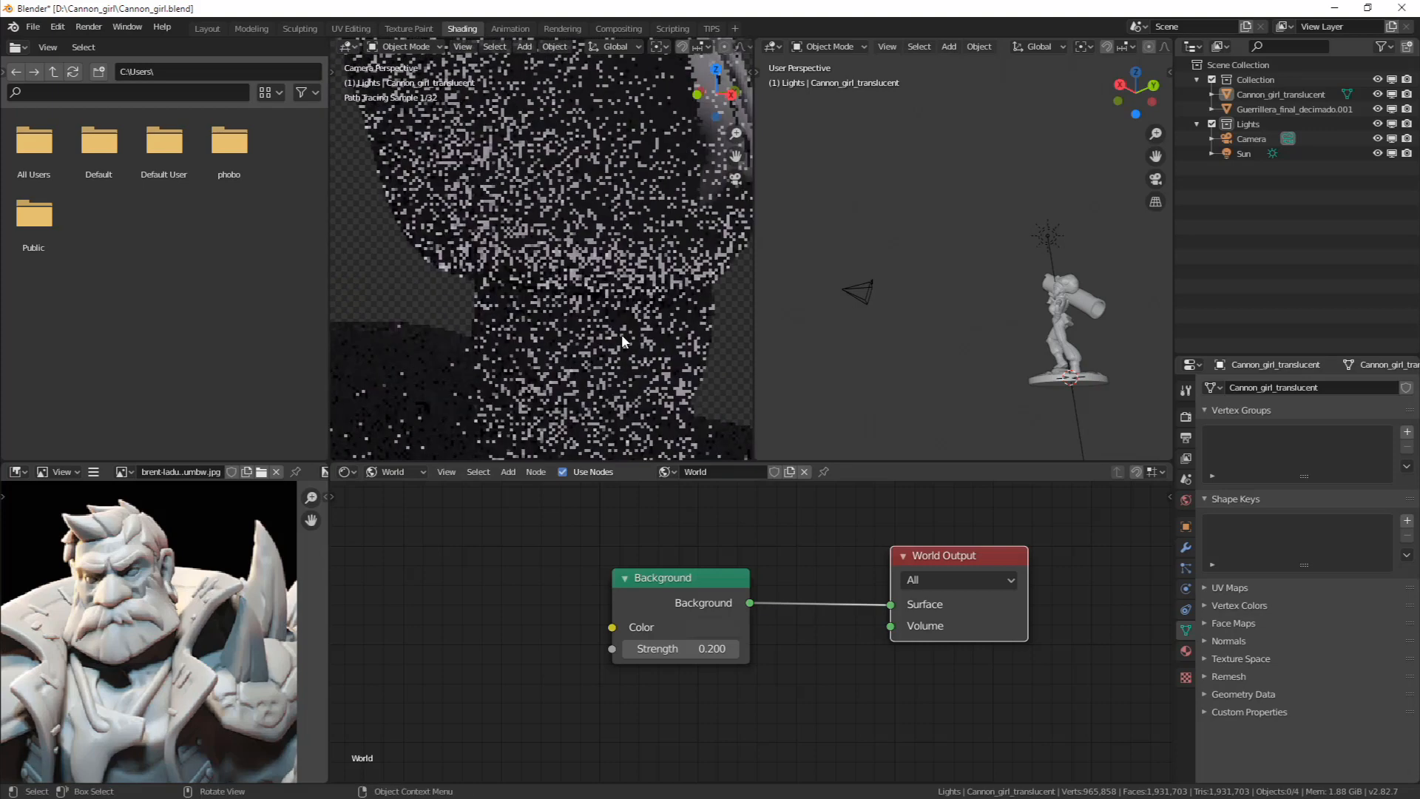
mouse_move(547, 215)
shift+middle_down()
mouse_move(502, 241)
mouse_move(494, 90)
shift+middle_up()
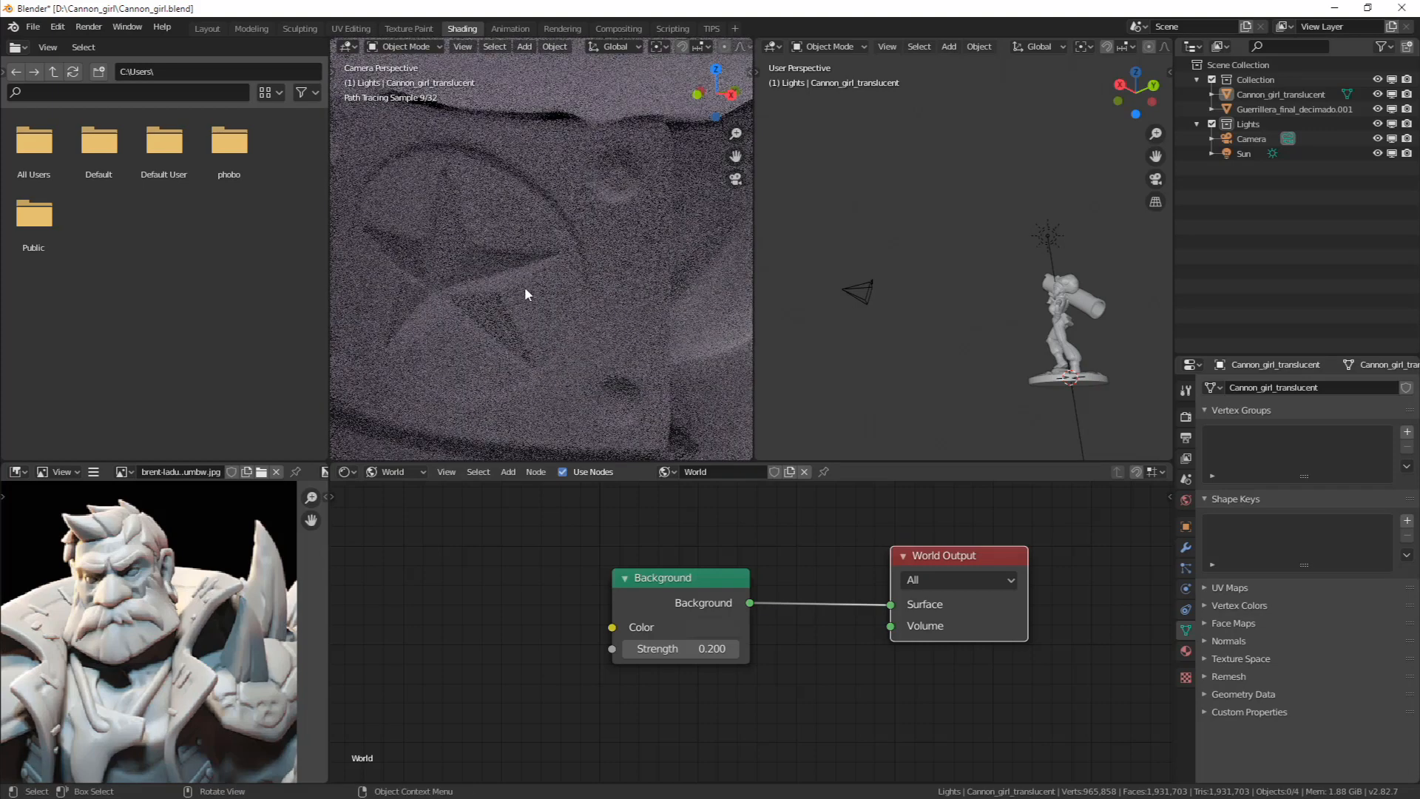
shift+middle_drag(525, 289, 544, 289)
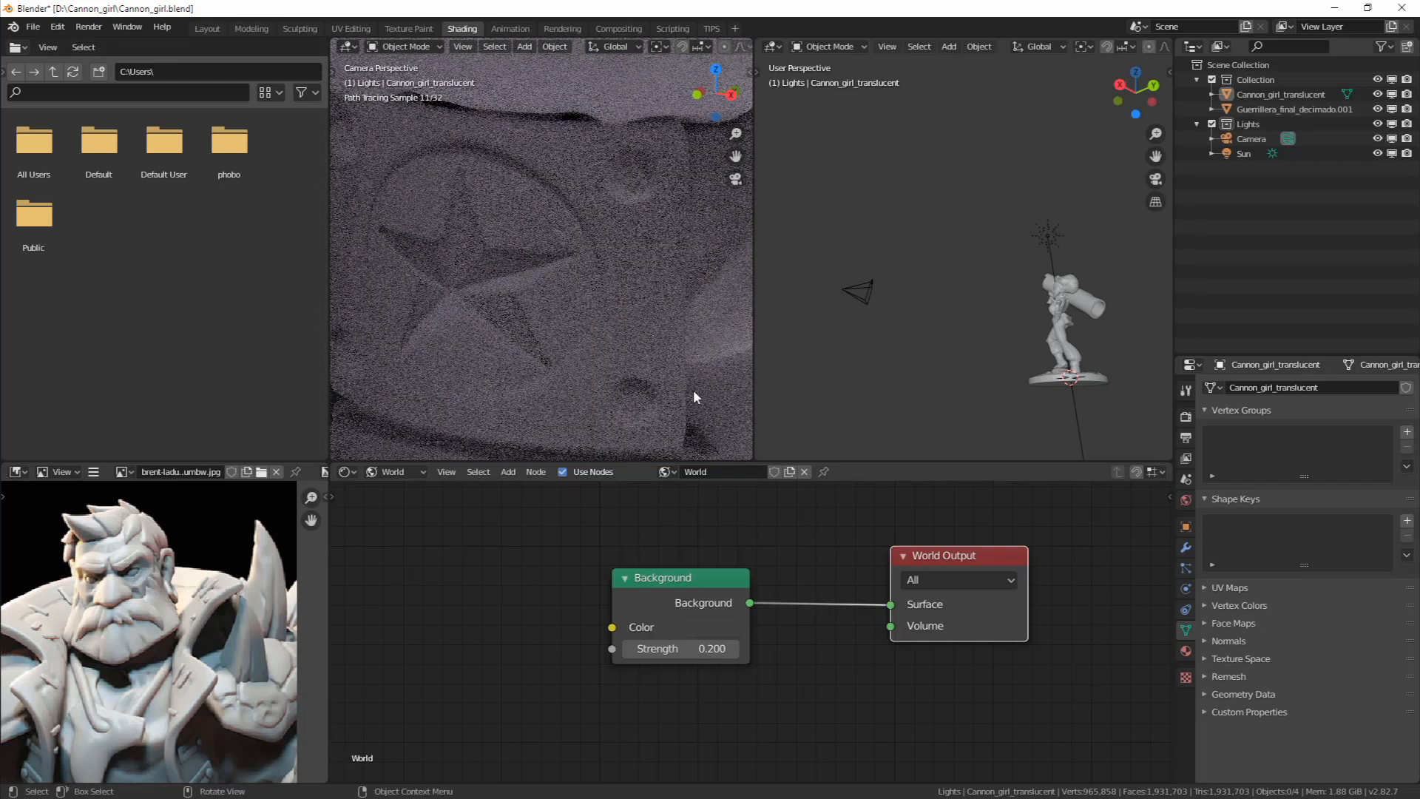
scroll(639, 306, down, 8)
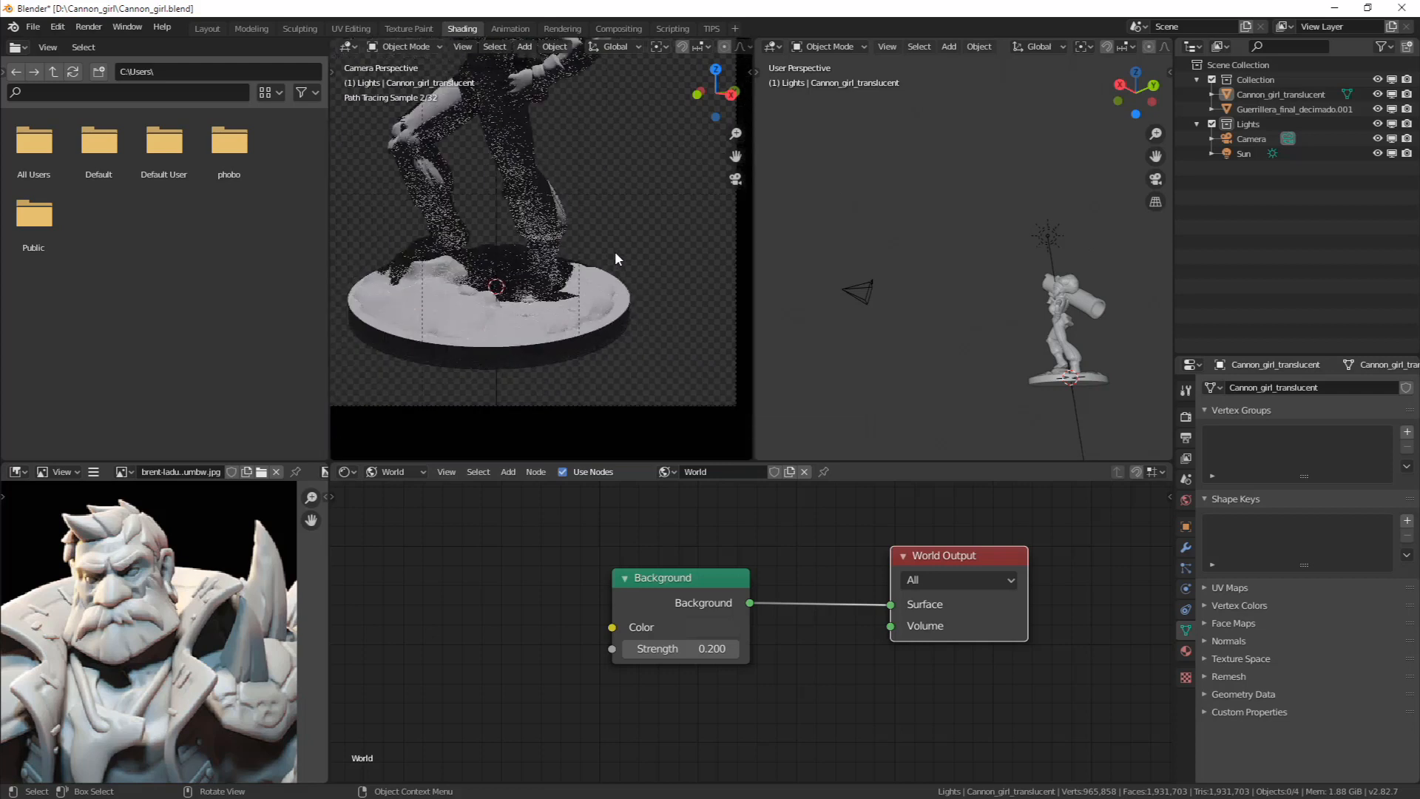
scroll(587, 247, up, 2)
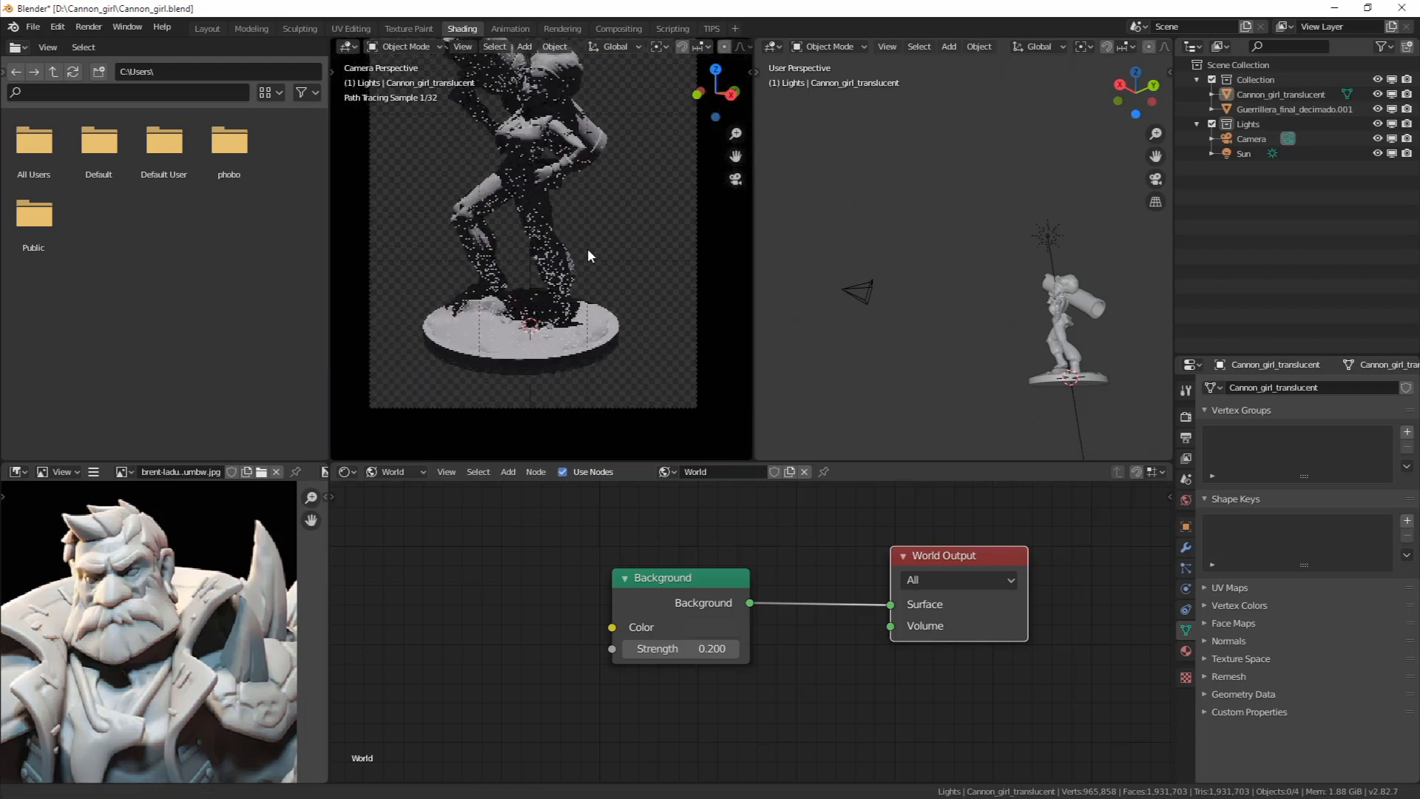
scroll(596, 289, down, 1)
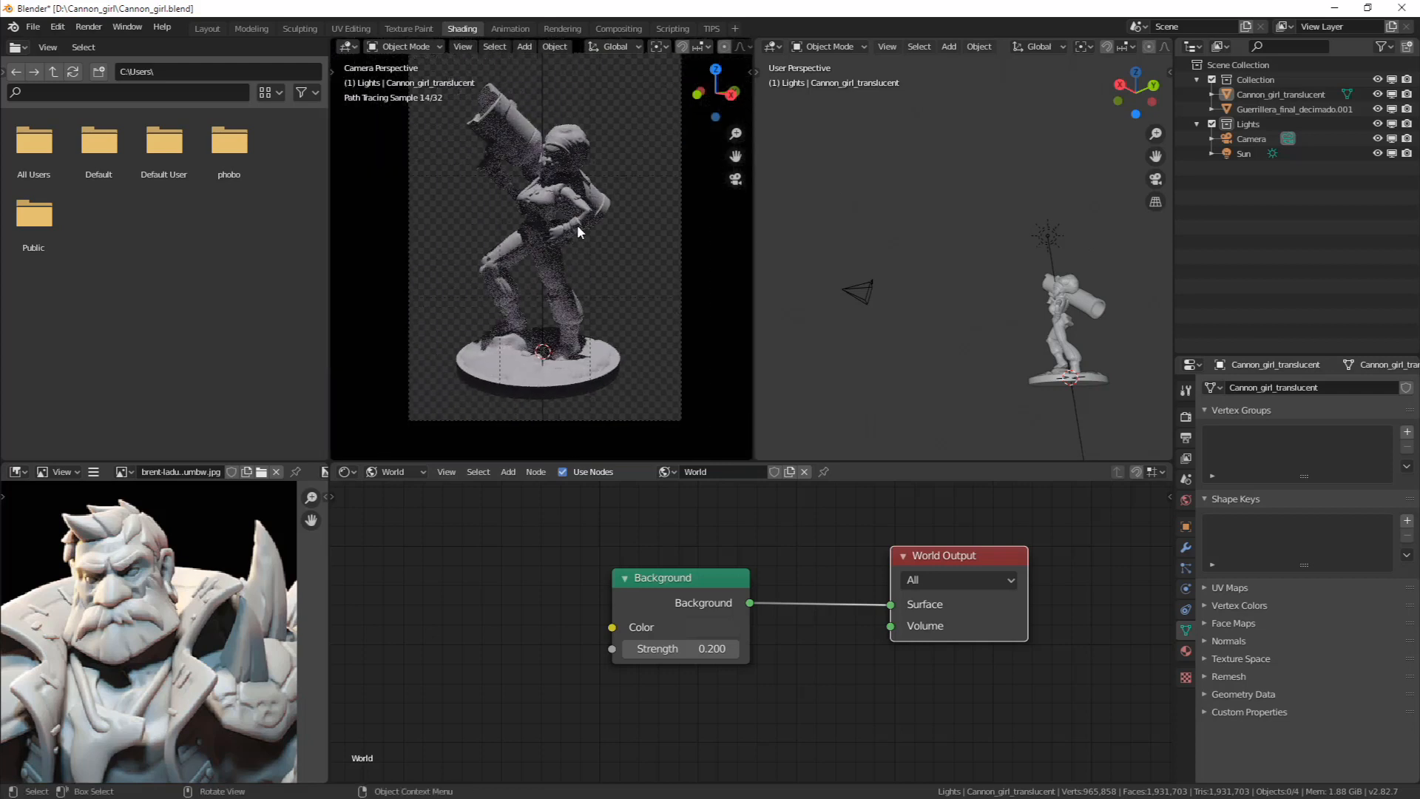
shift+middle_drag(580, 260, 571, 246)
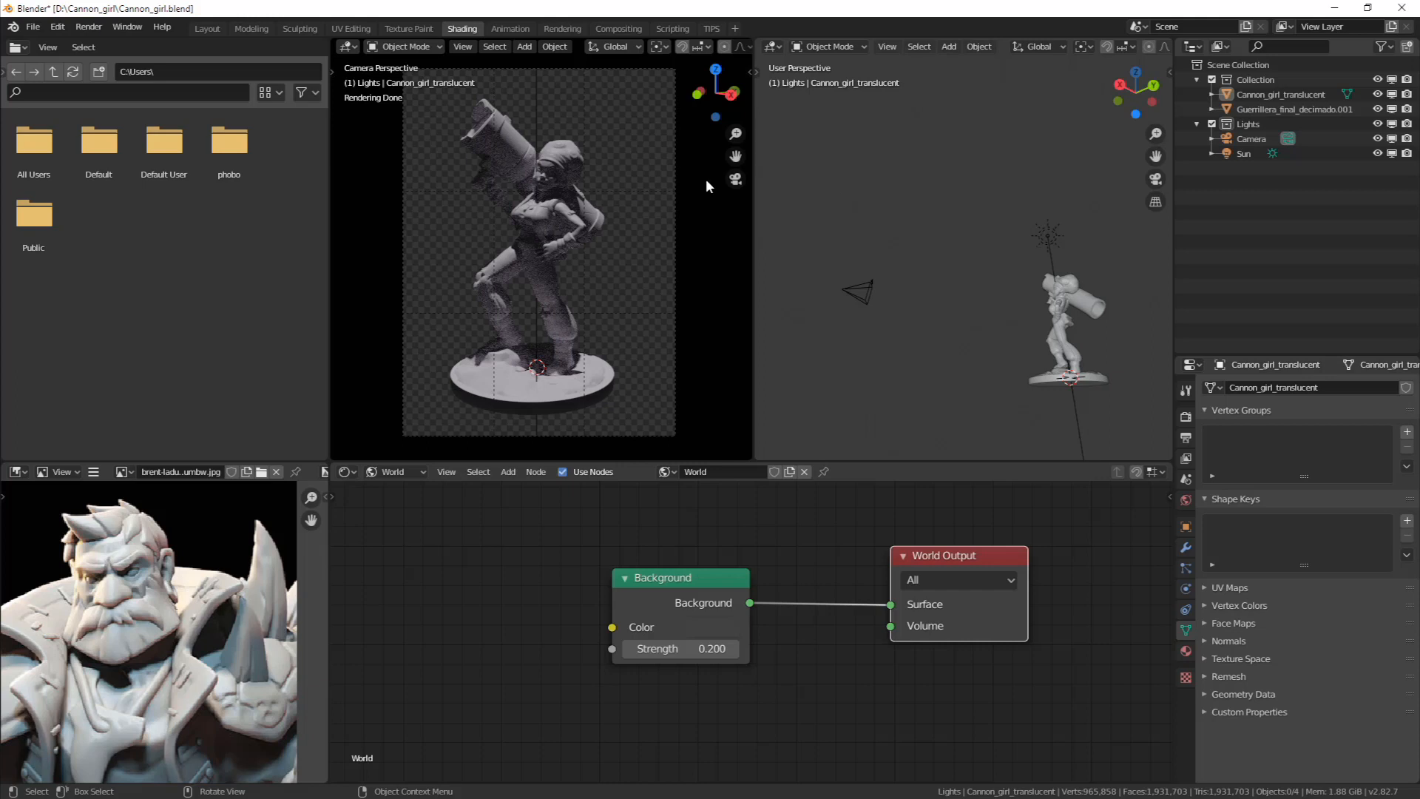
shift+middle_drag(589, 222, 584, 306)
scroll(592, 222, up, 3)
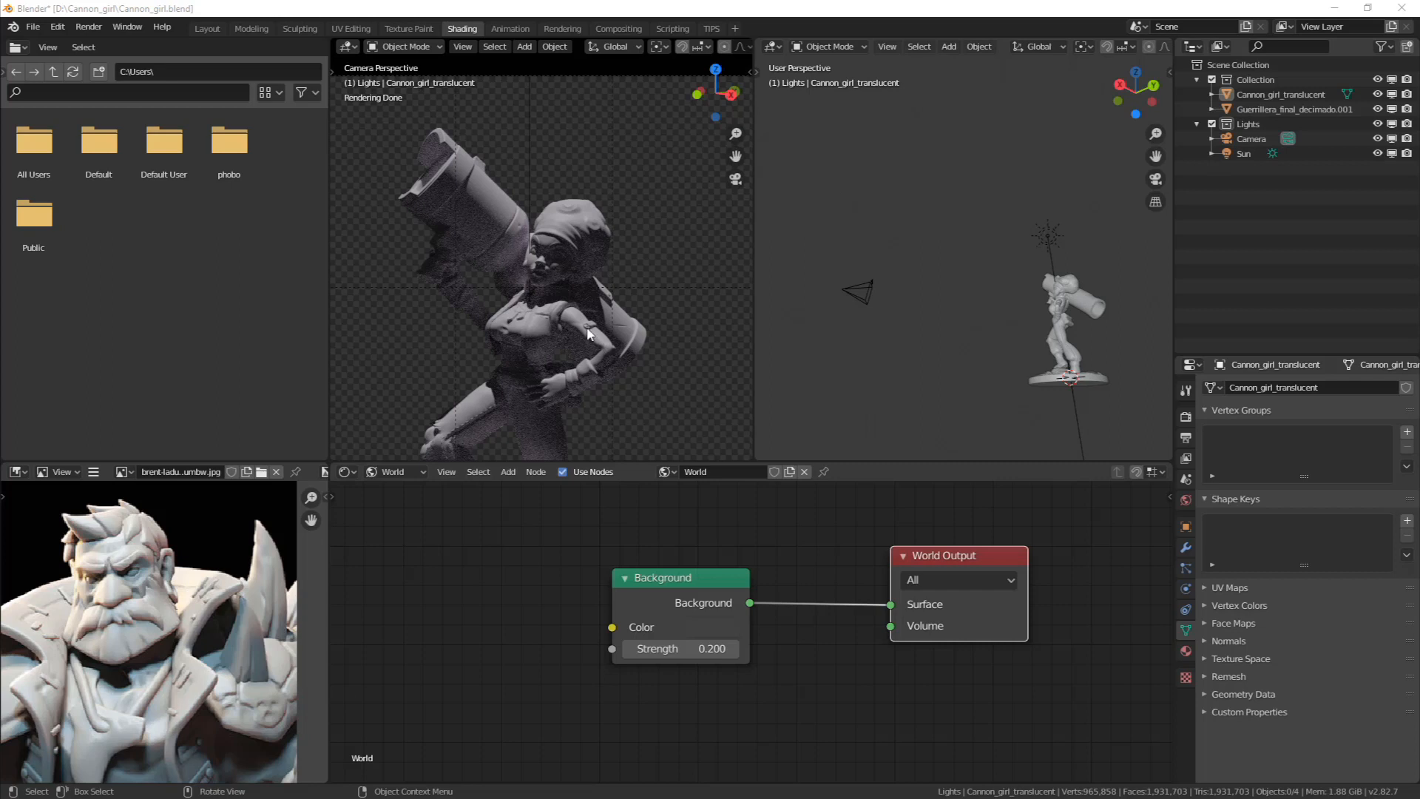
middle_drag(611, 348, 601, 221)
key(KP_0)
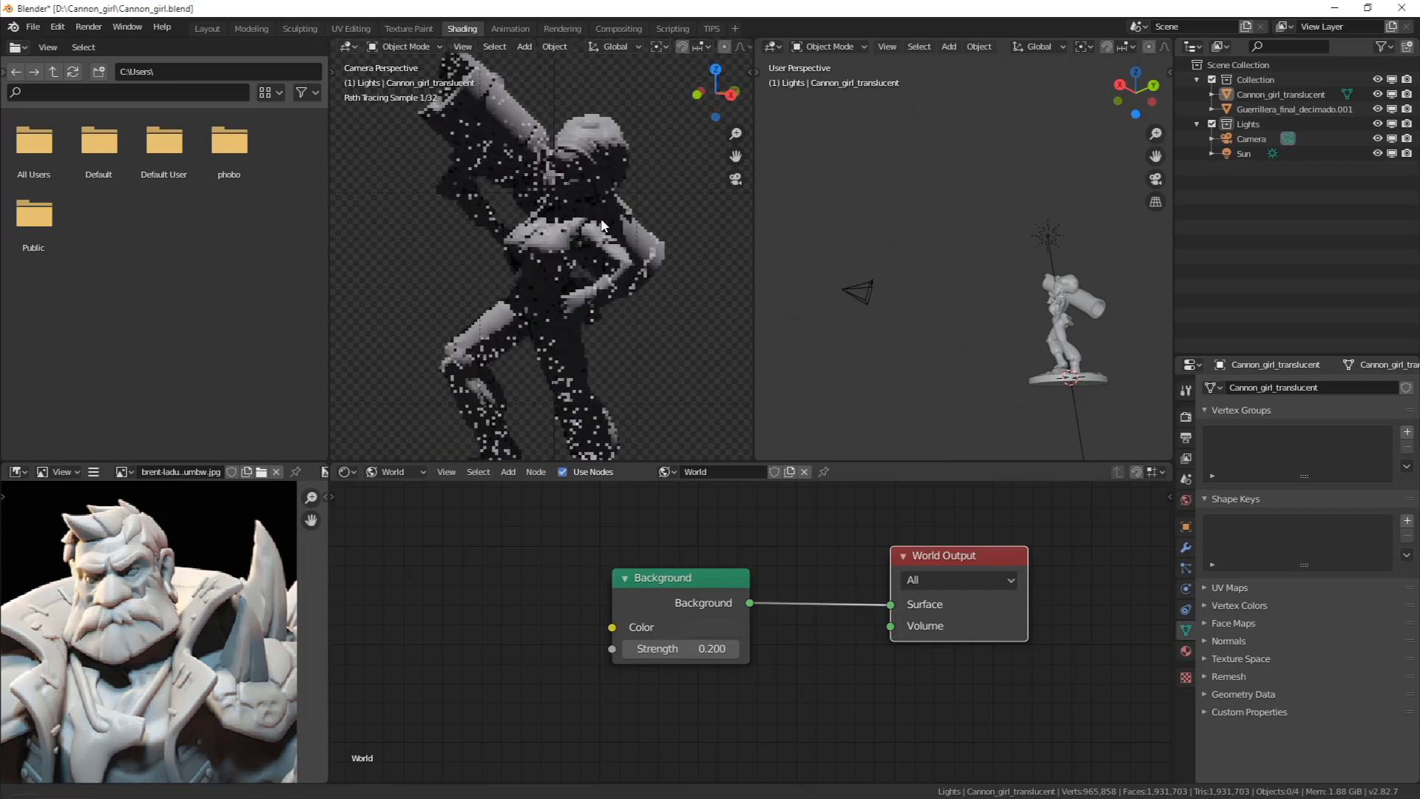
scroll(602, 221, down, 3)
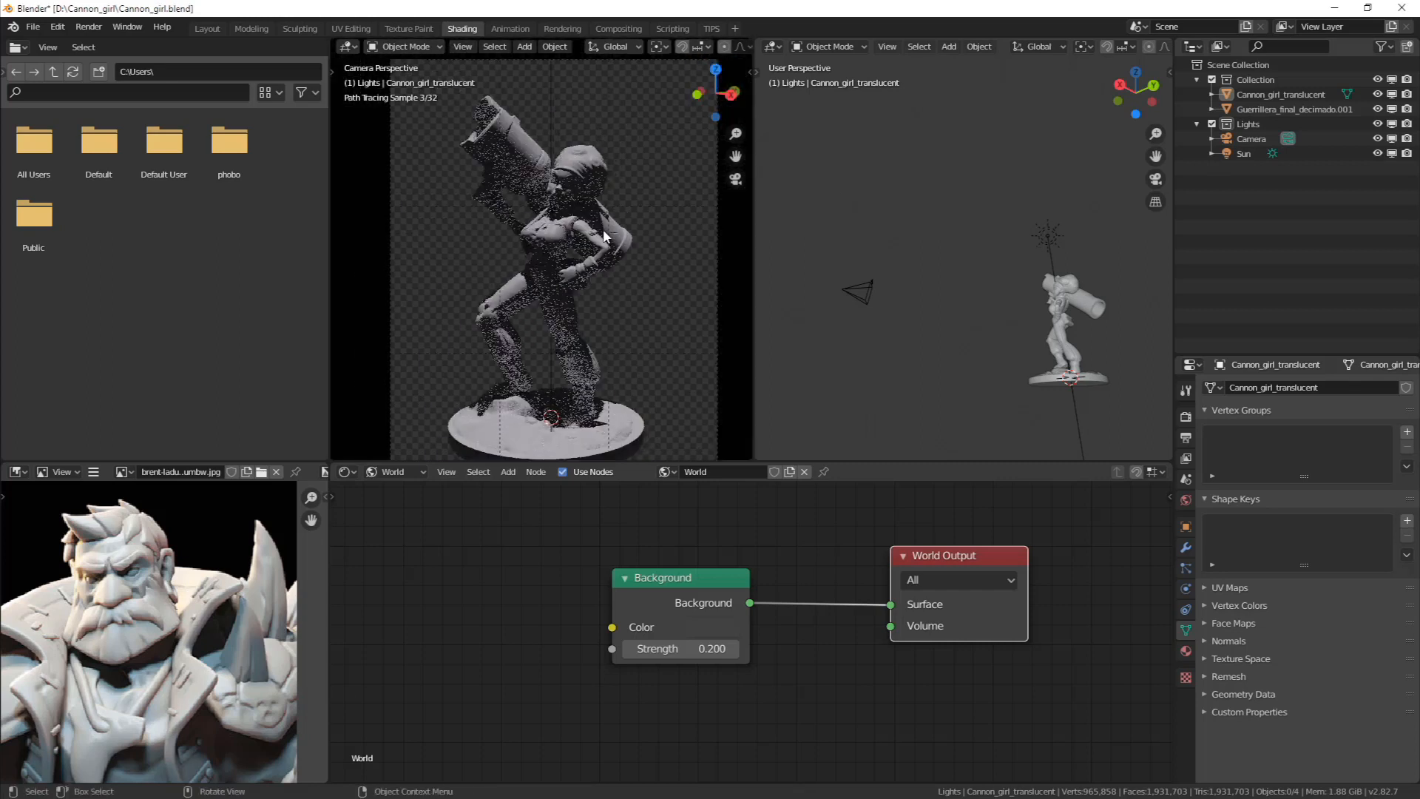
scroll(602, 207, down, 2)
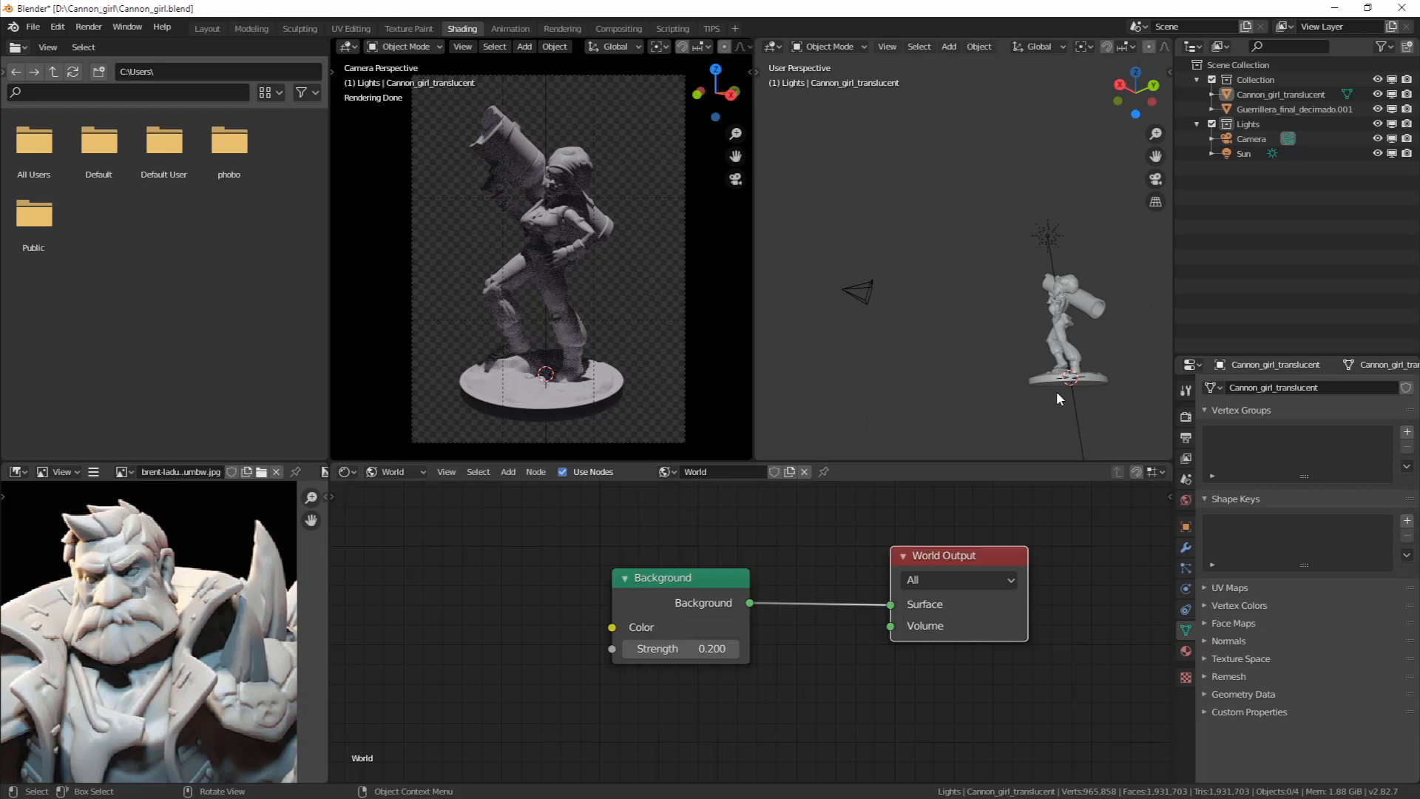
Select the sun light above the figure and rename it Key_Light_Sun
click(1044, 236)
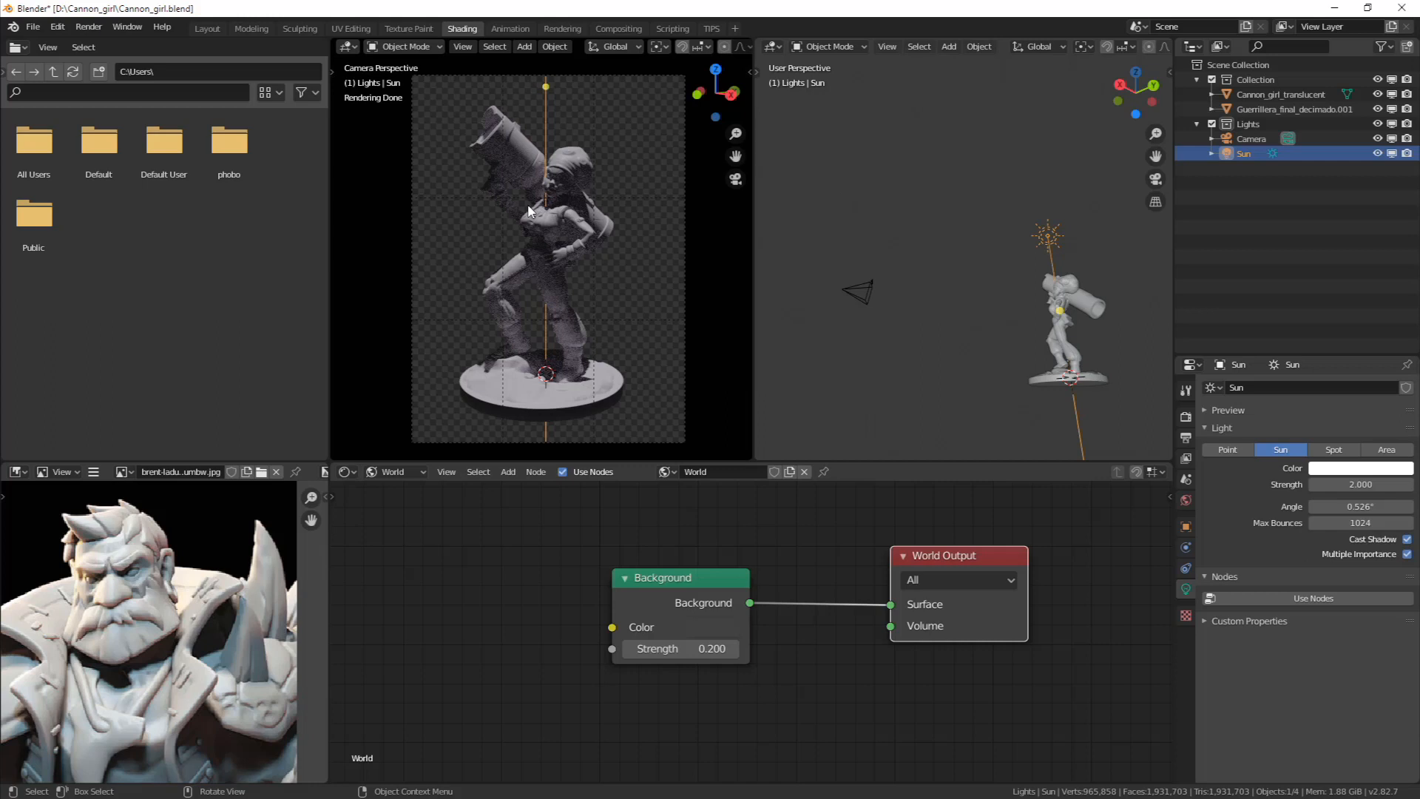
middle_drag(521, 219, 526, 338)
key(KP_0)
middle_drag(916, 260, 1032, 190)
scroll(1032, 189, up, 4)
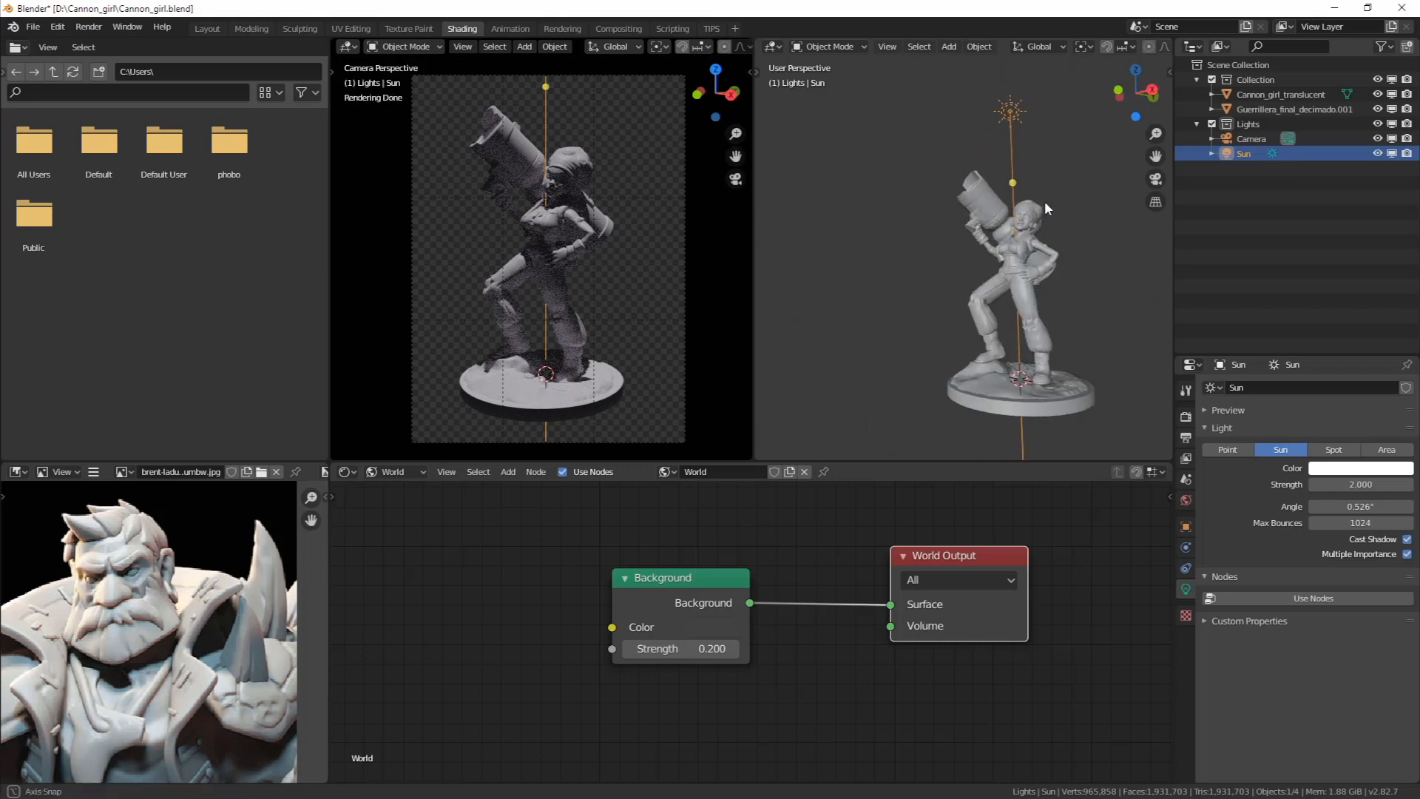
shift+middle_drag(1021, 138, 1005, 168)
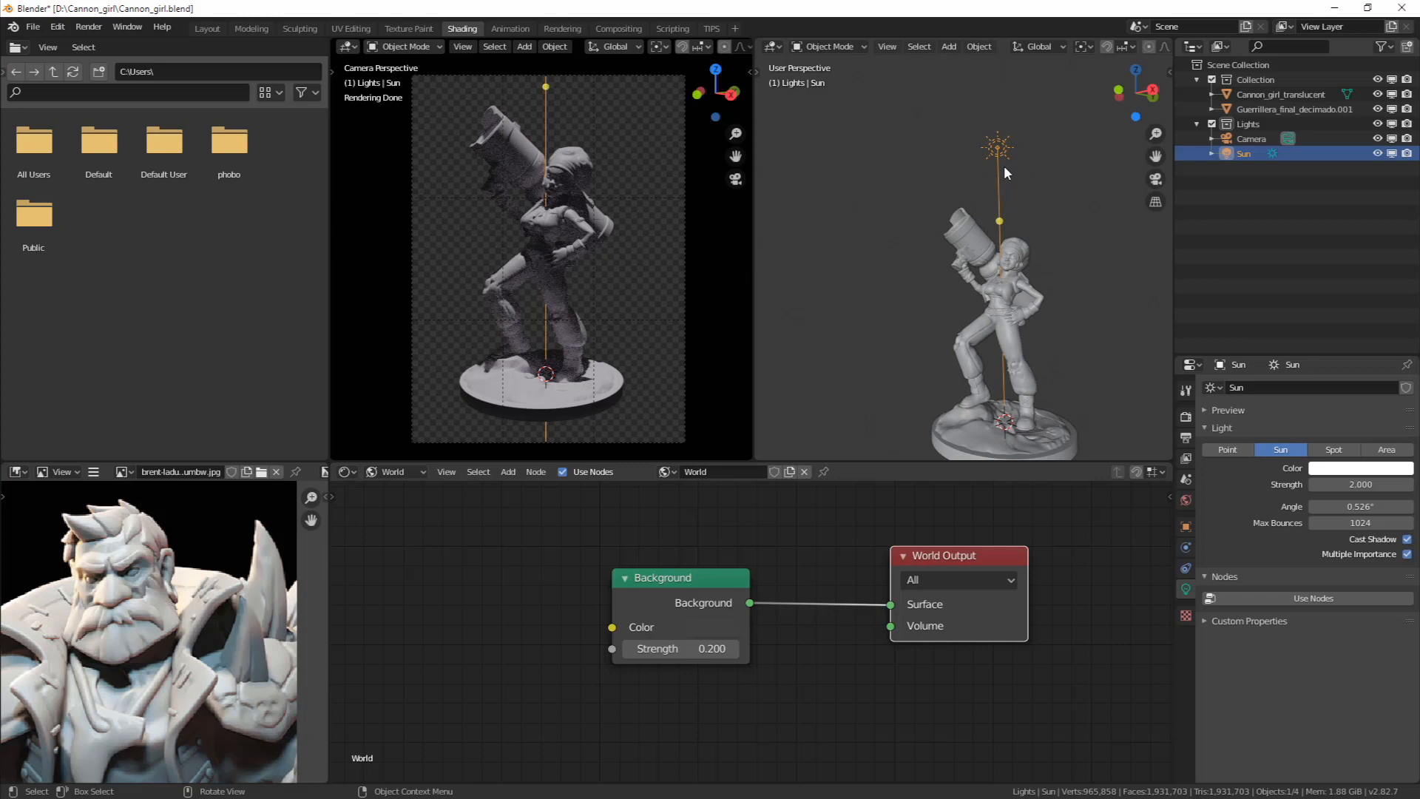
double_click(1265, 153)
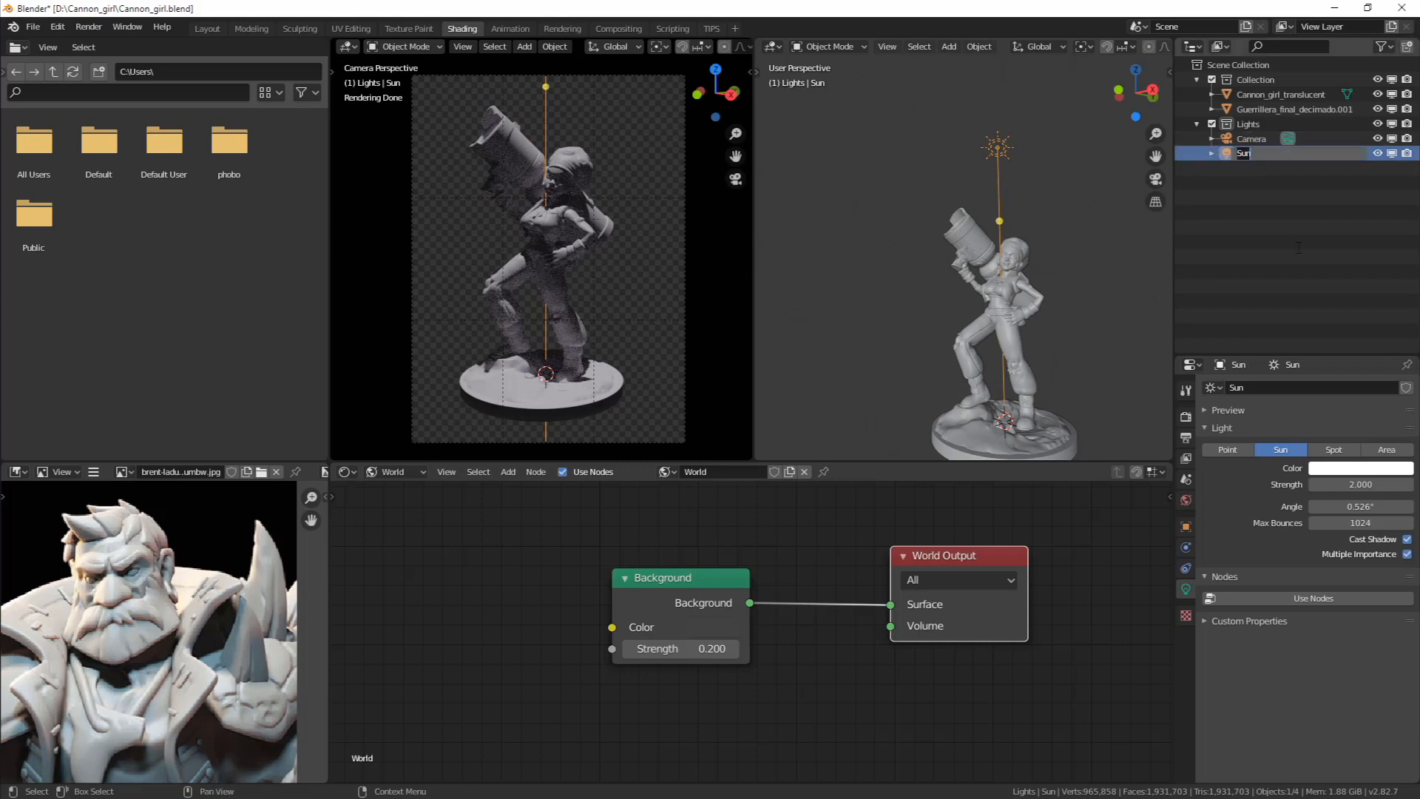
key(Return)
text(Key_Light_)
key(Return)
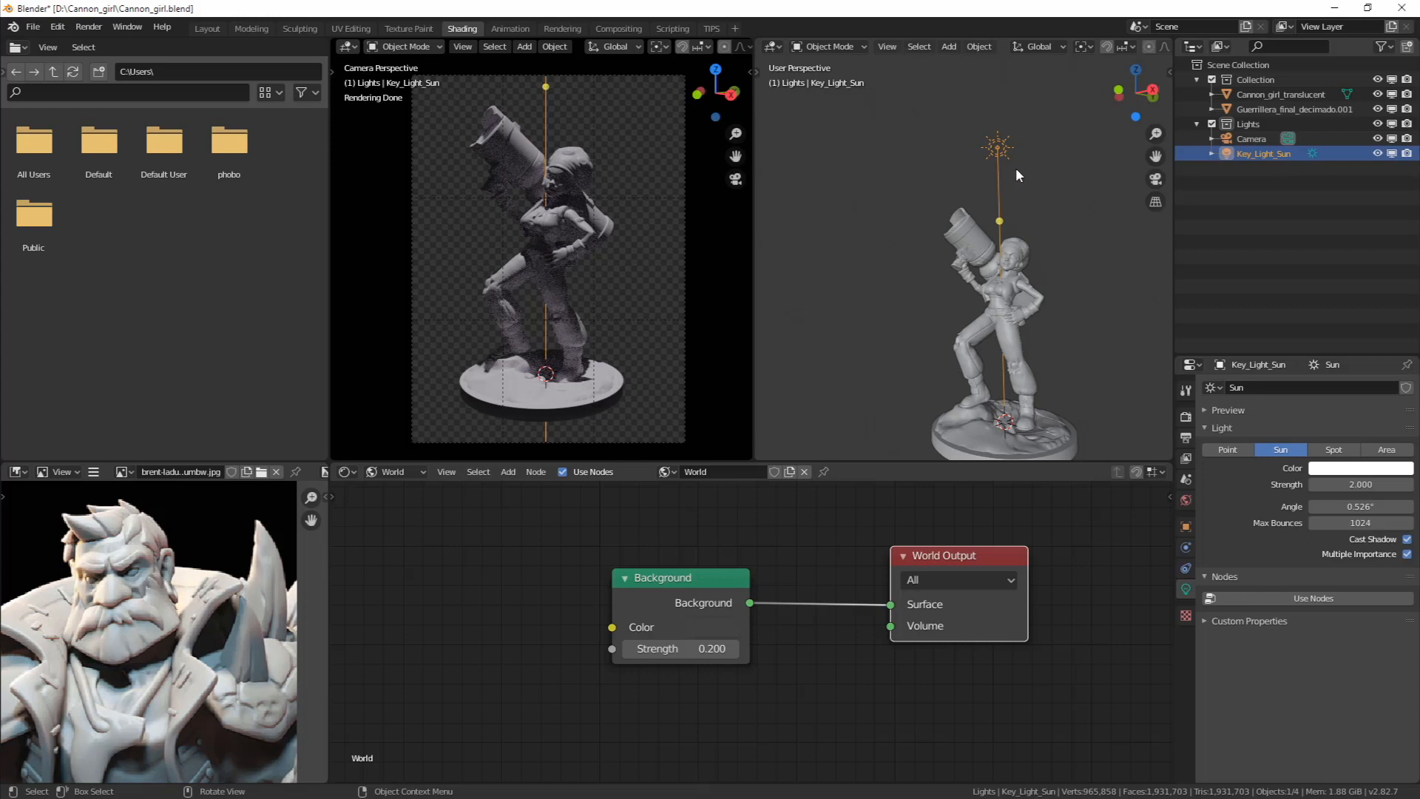
Rotate Key_Light_Sun about 34° around the global X axis so it lights the figure's front
middle_drag(1015, 169, 1042, 184)
key(r)
key(x)
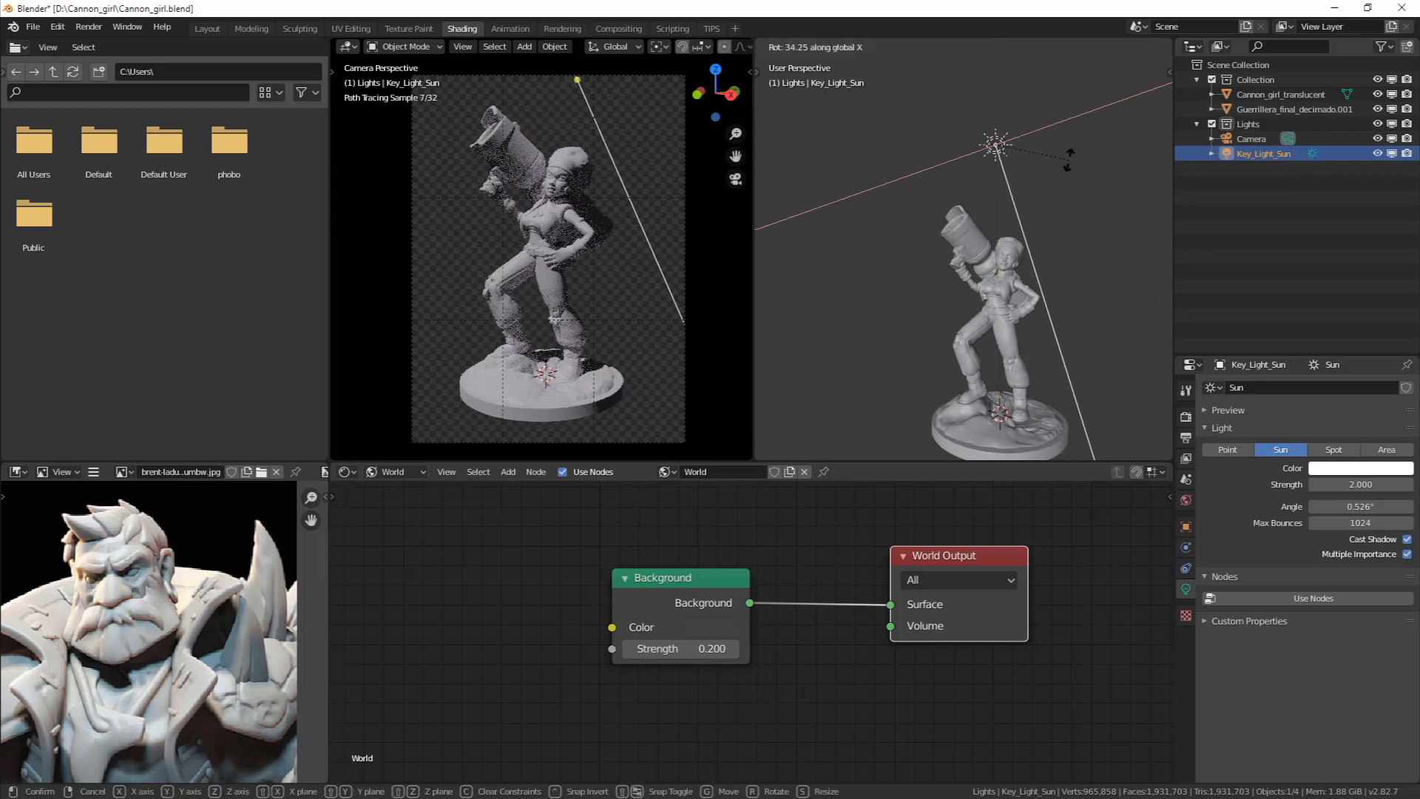
click(1061, 166)
middle_drag(948, 125, 978, 194)
scroll(621, 198, up, 4)
scroll(582, 260, down, 2)
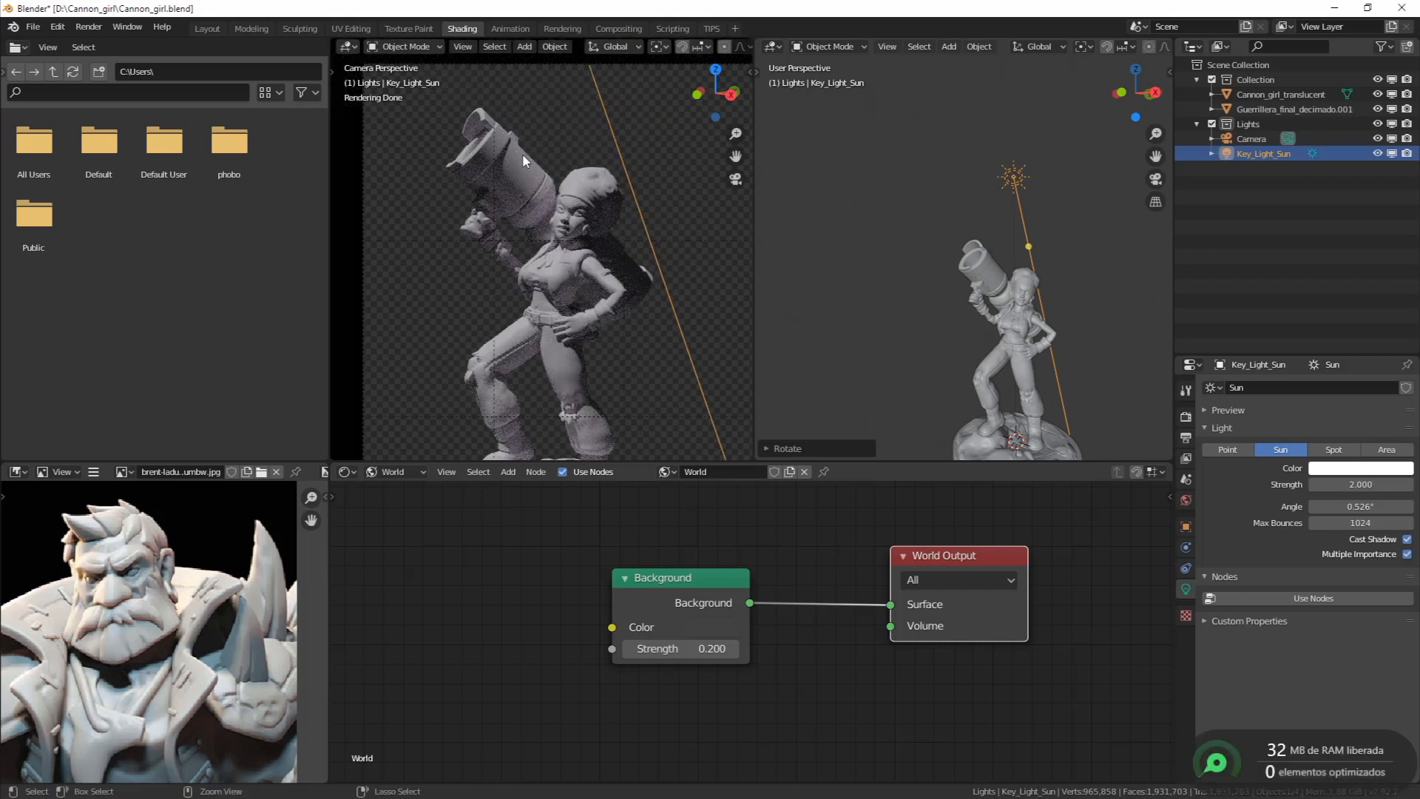
Limit the rendered camera preview to a render region around the figure's head and upper torso
click(564, 180)
key(KP_0)
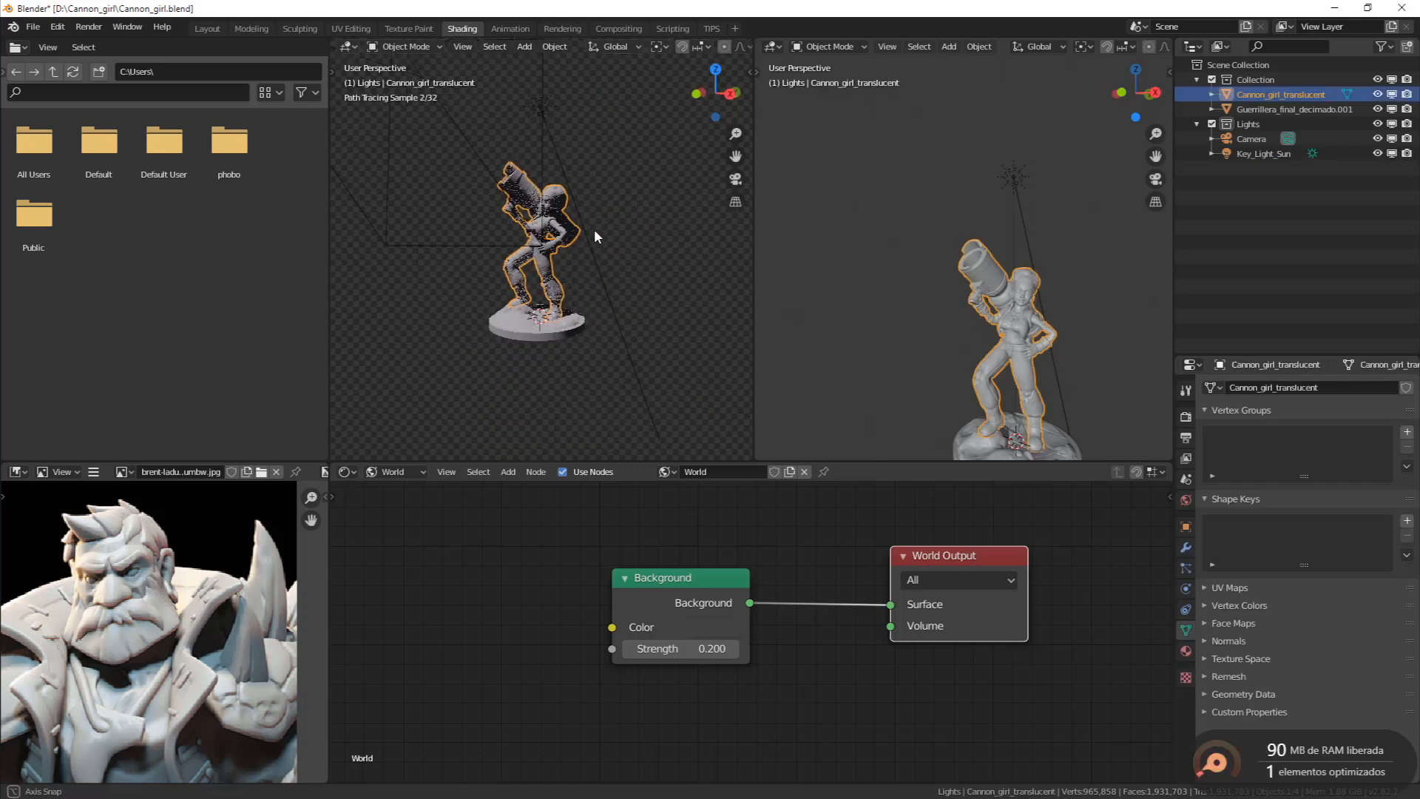
key(KP_0)
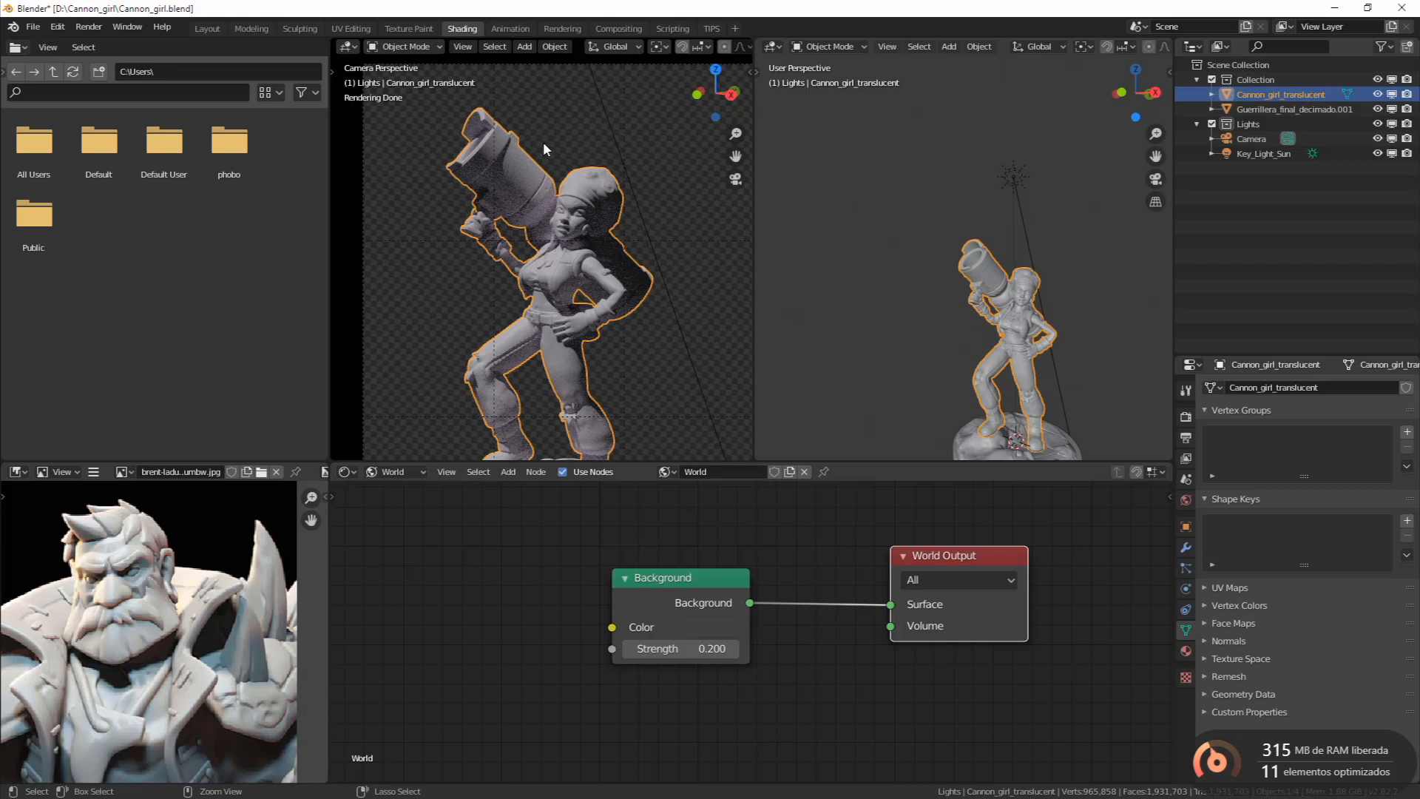
key(ctrl+b)
drag(514, 125, 639, 293)
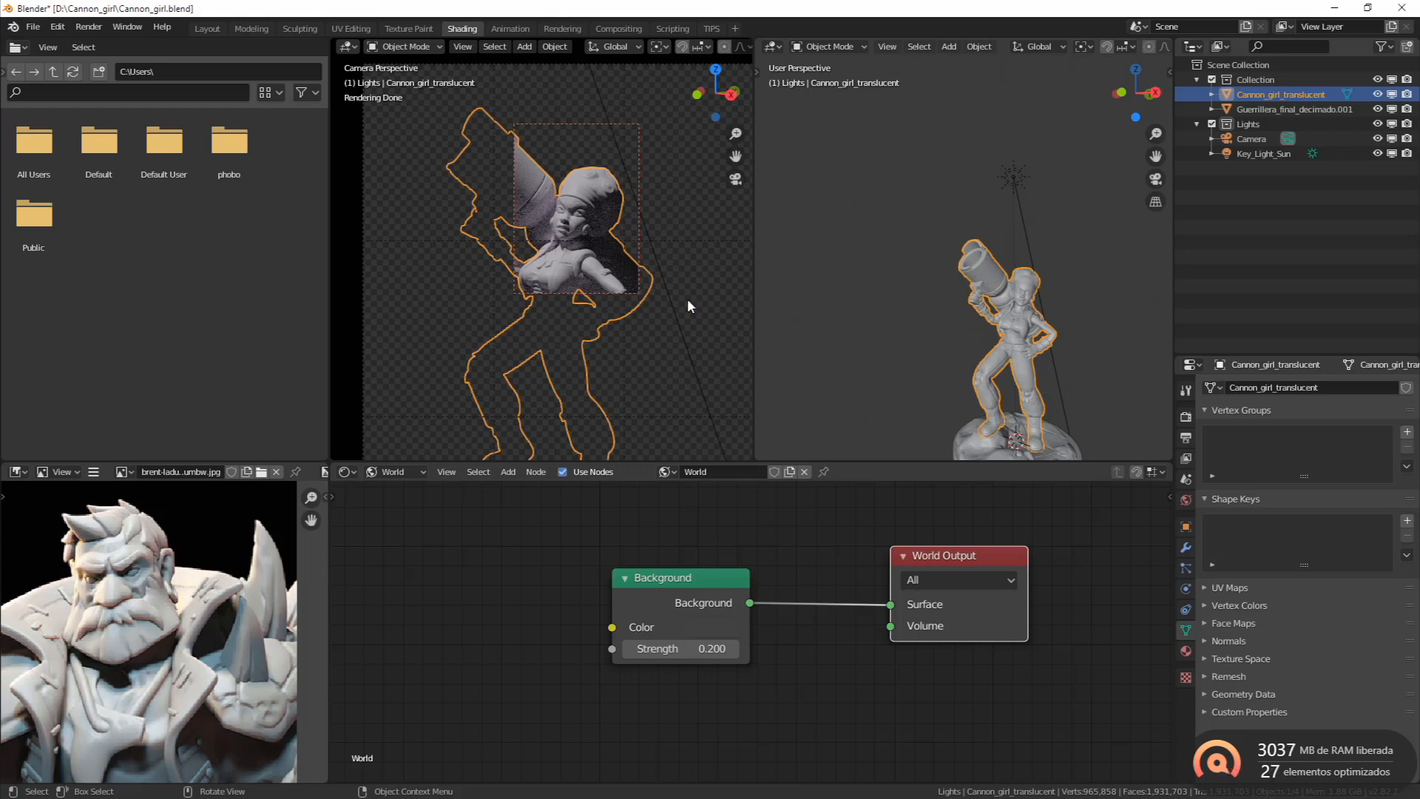
scroll(546, 266, up, 3)
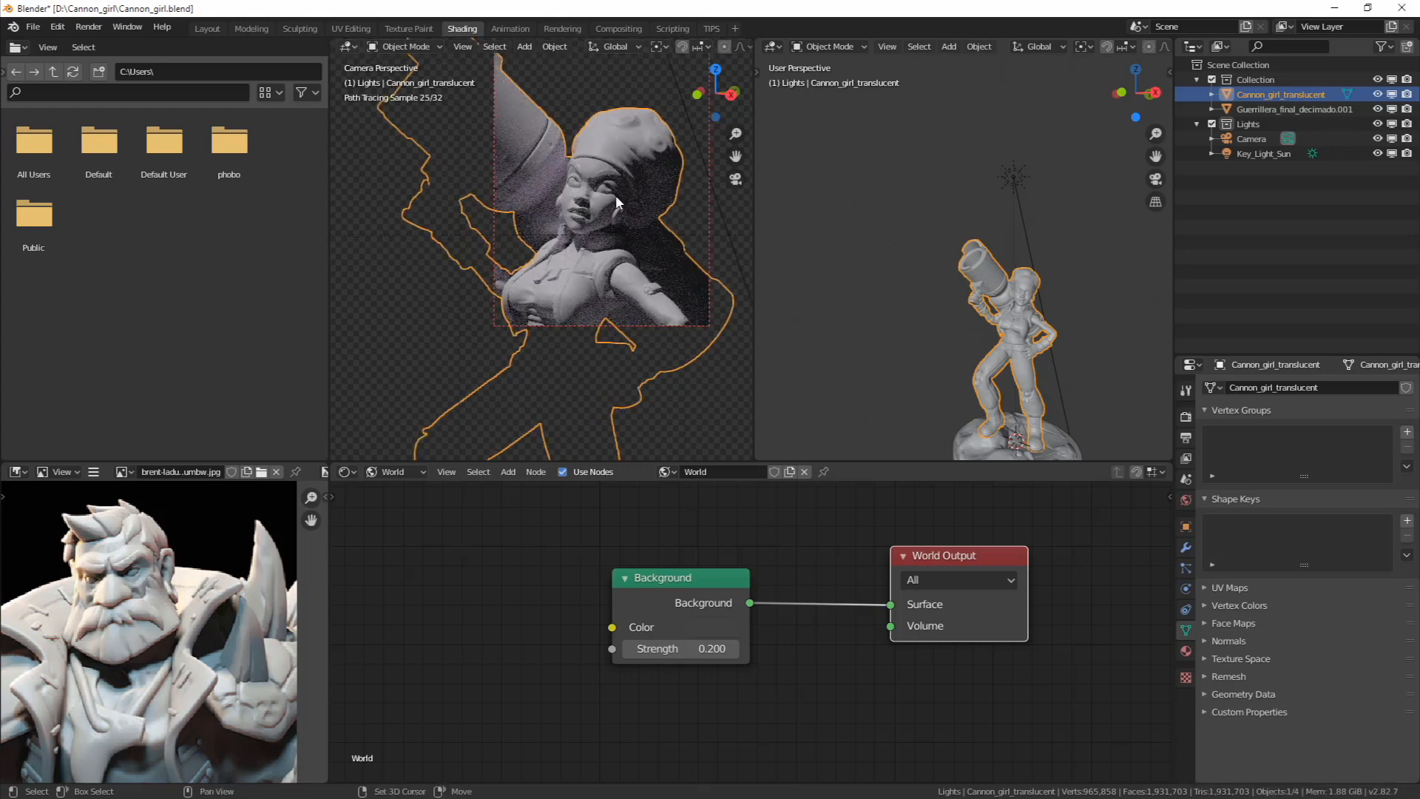
shift+middle_drag(615, 194, 576, 252)
Set the Cycles render device to GPU Compute
click(1186, 416)
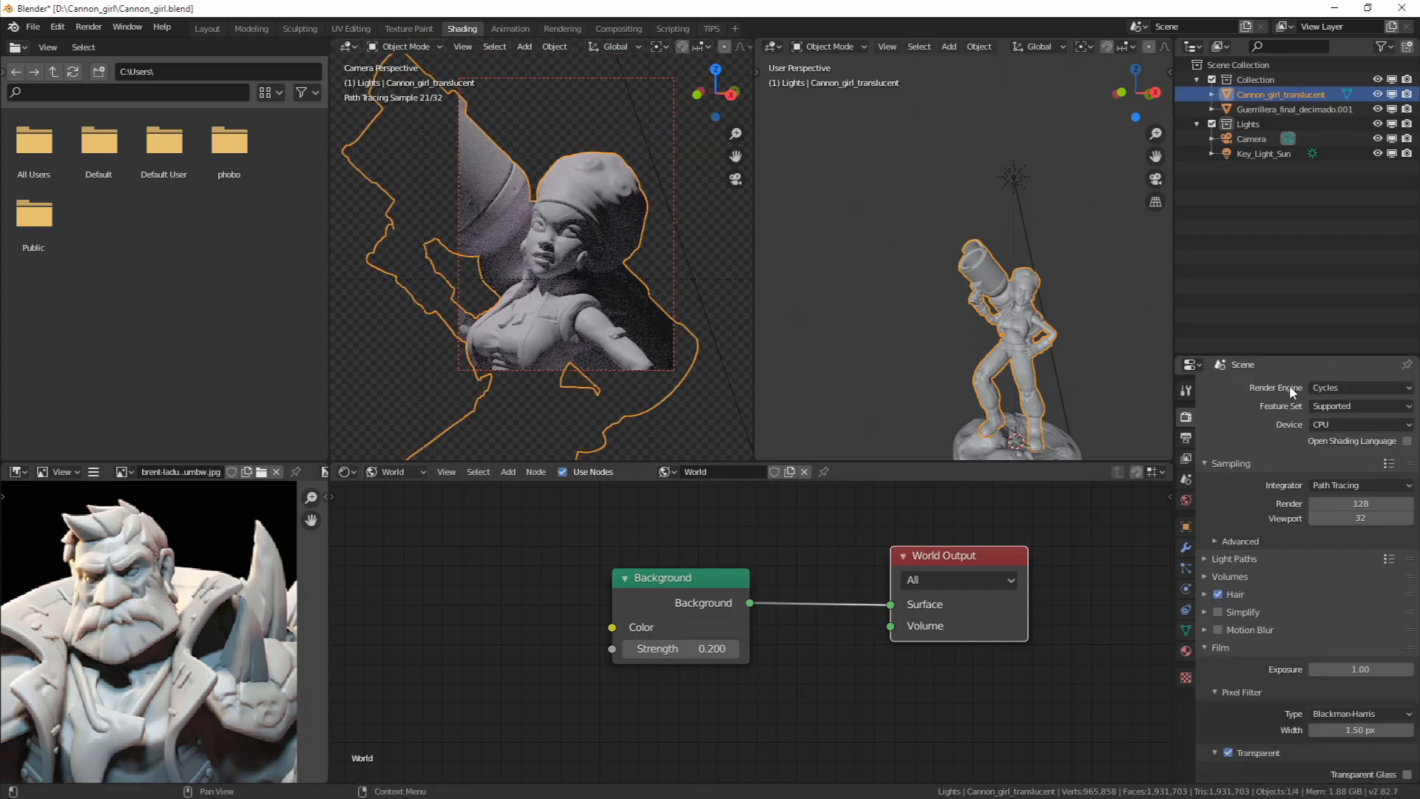
click(1334, 425)
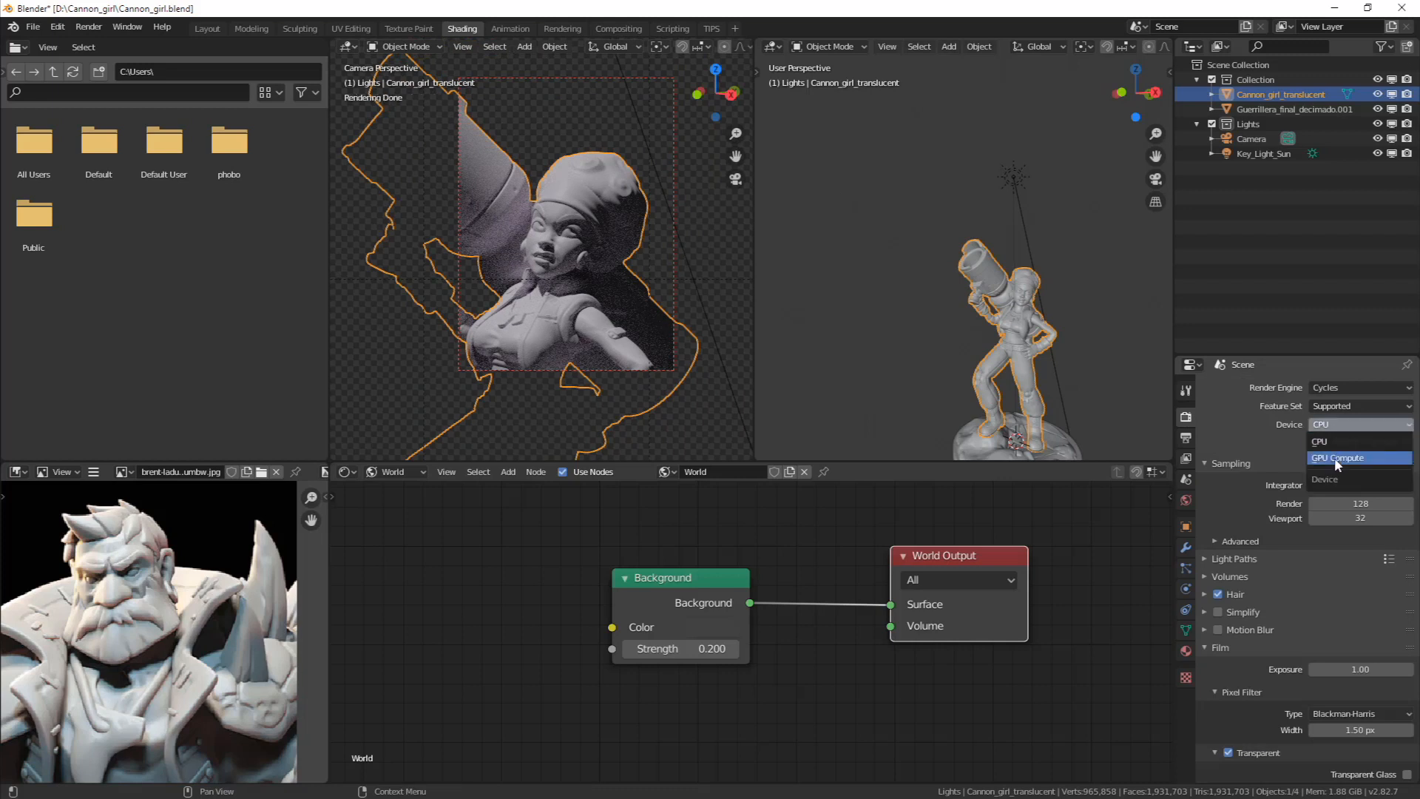
click(1335, 458)
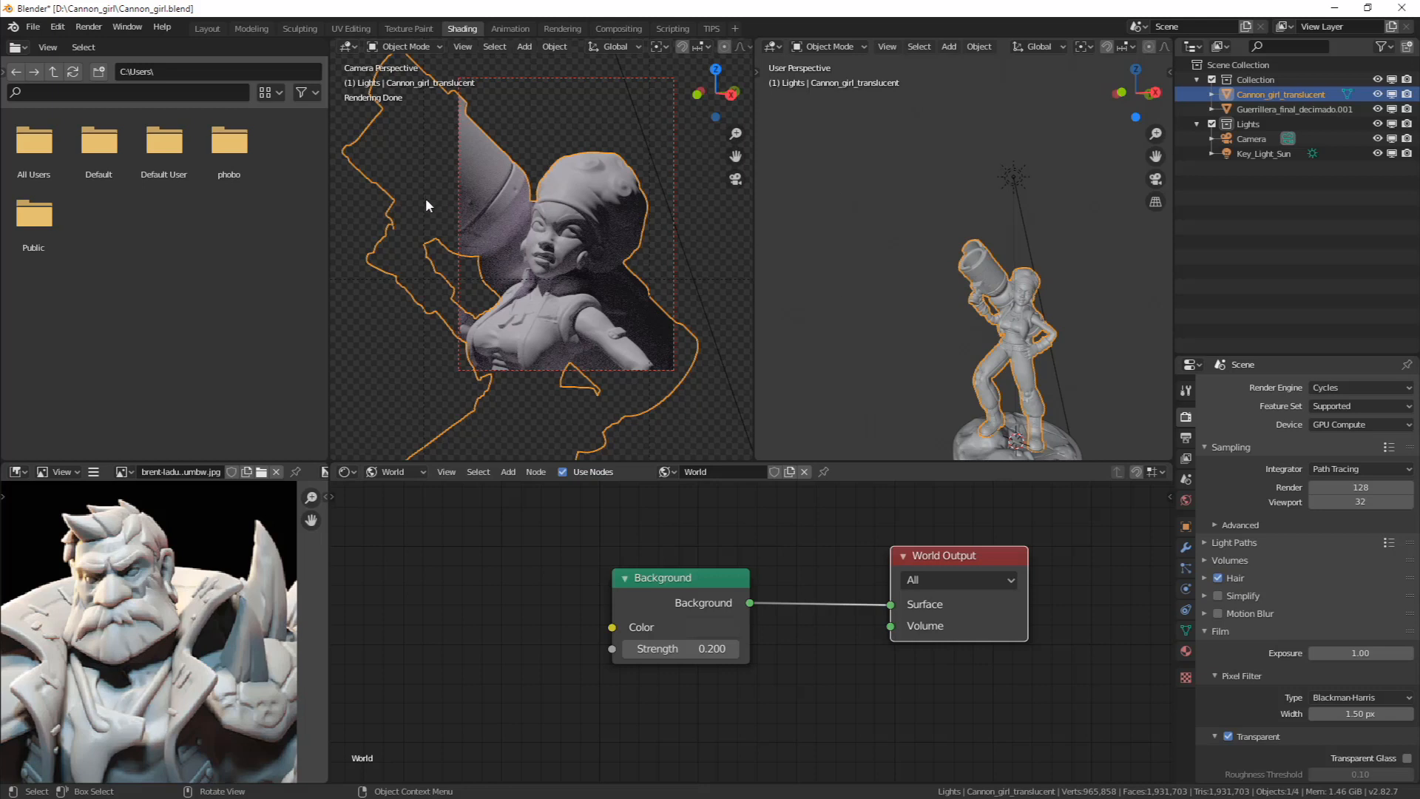
Clear the render region, draw another one around the figure's head and chest, and clear that one too
key(ctrl+alt+b)
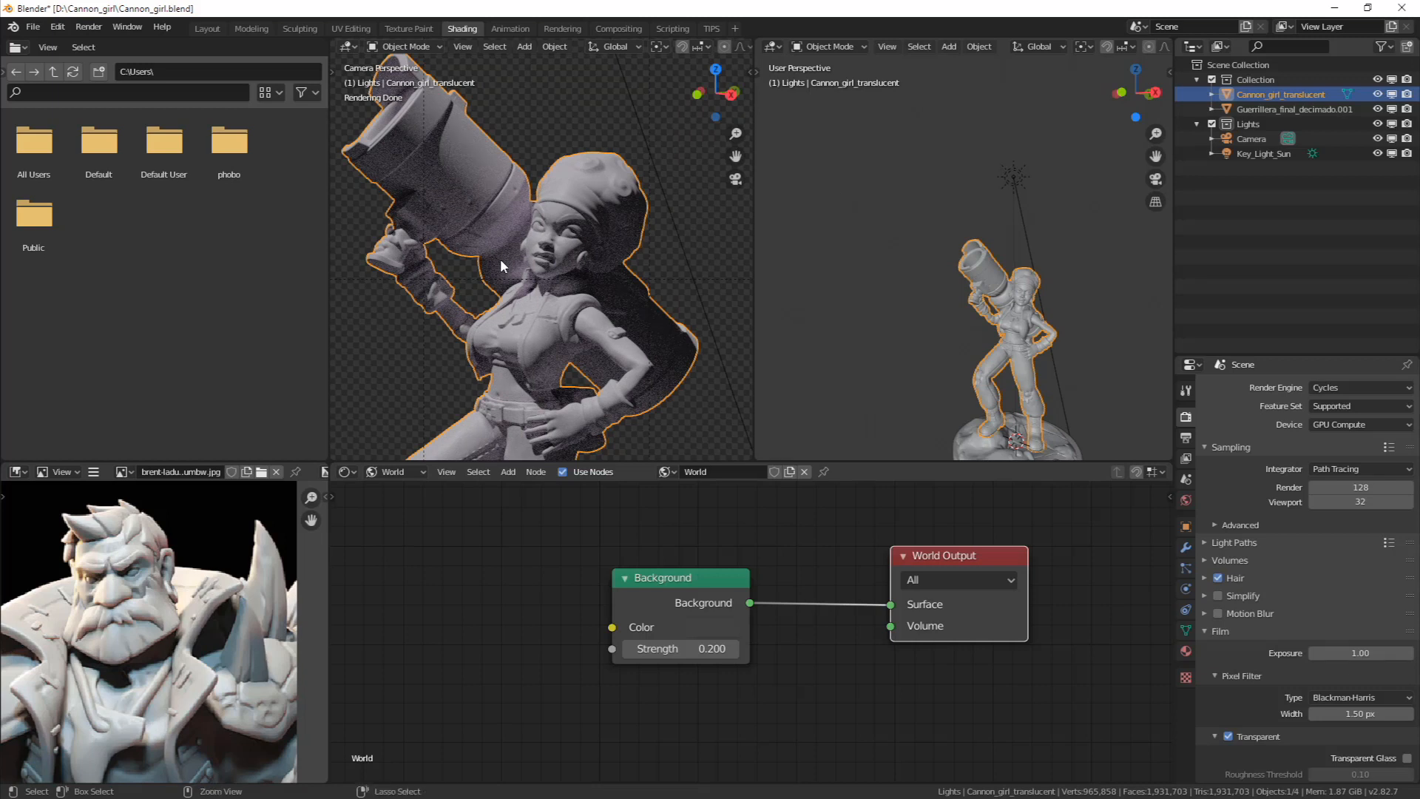
key(ctrl+b)
drag(593, 224, 654, 353)
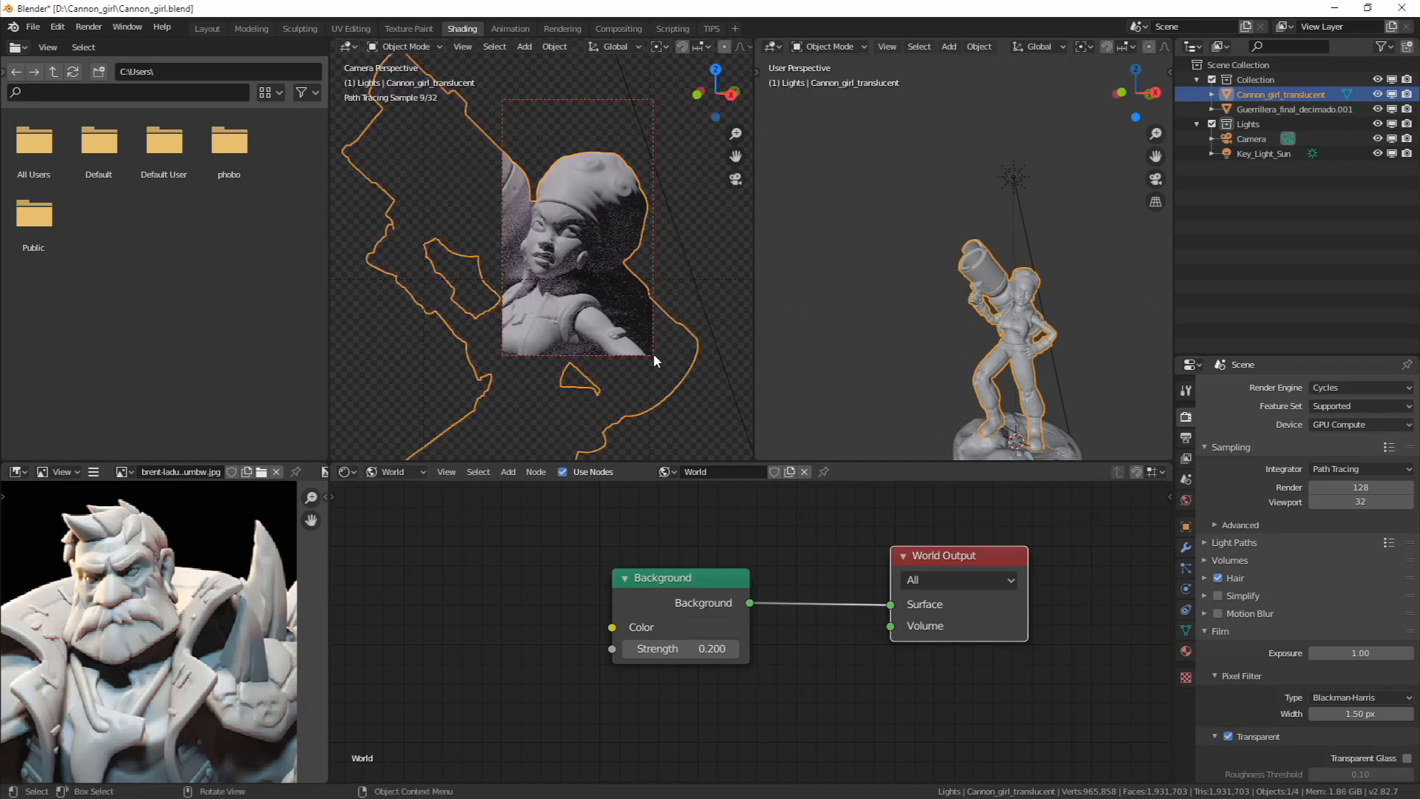
key(ctrl+alt+b)
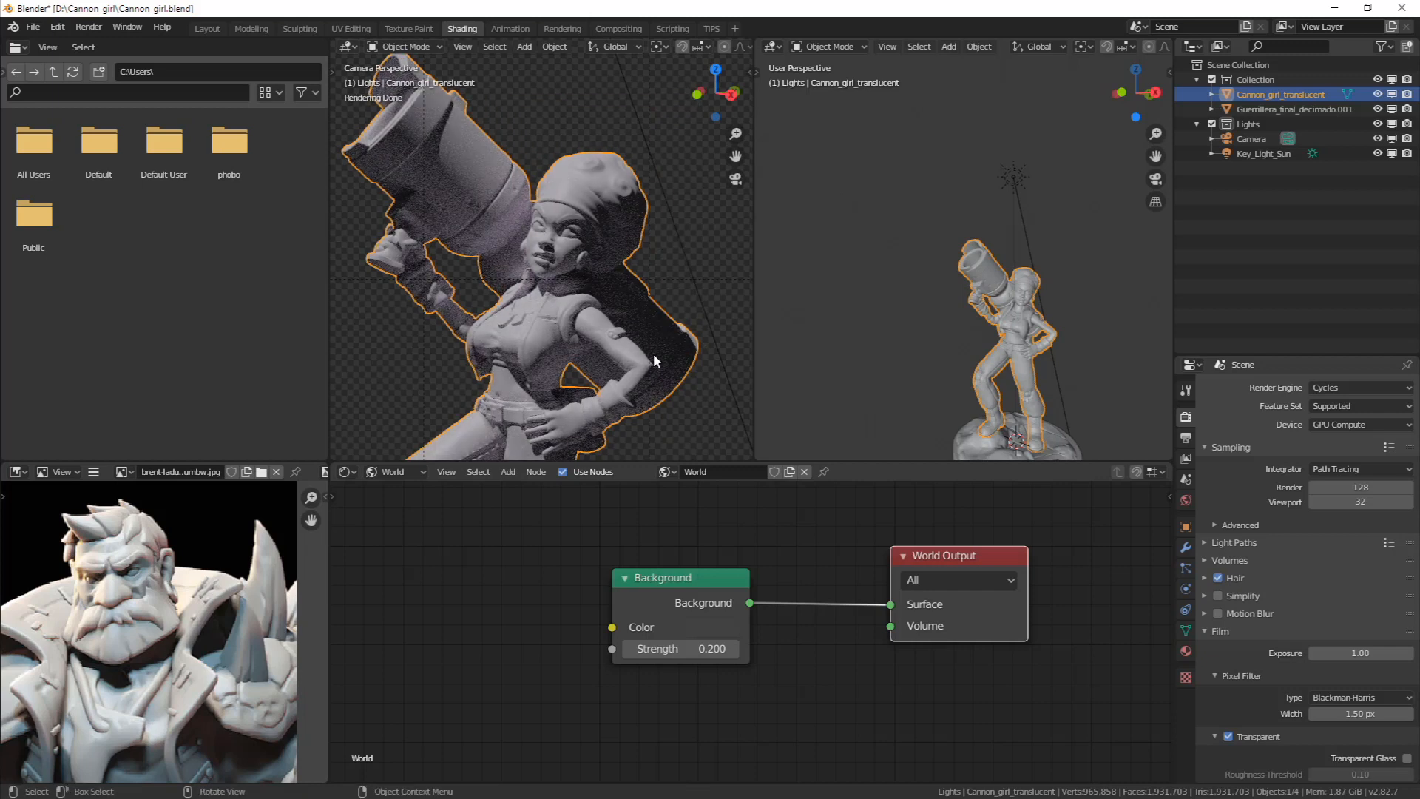
Review the Cycles render devices in the System preferences, trying OpenCL and switching back to CUDA
click(1327, 425)
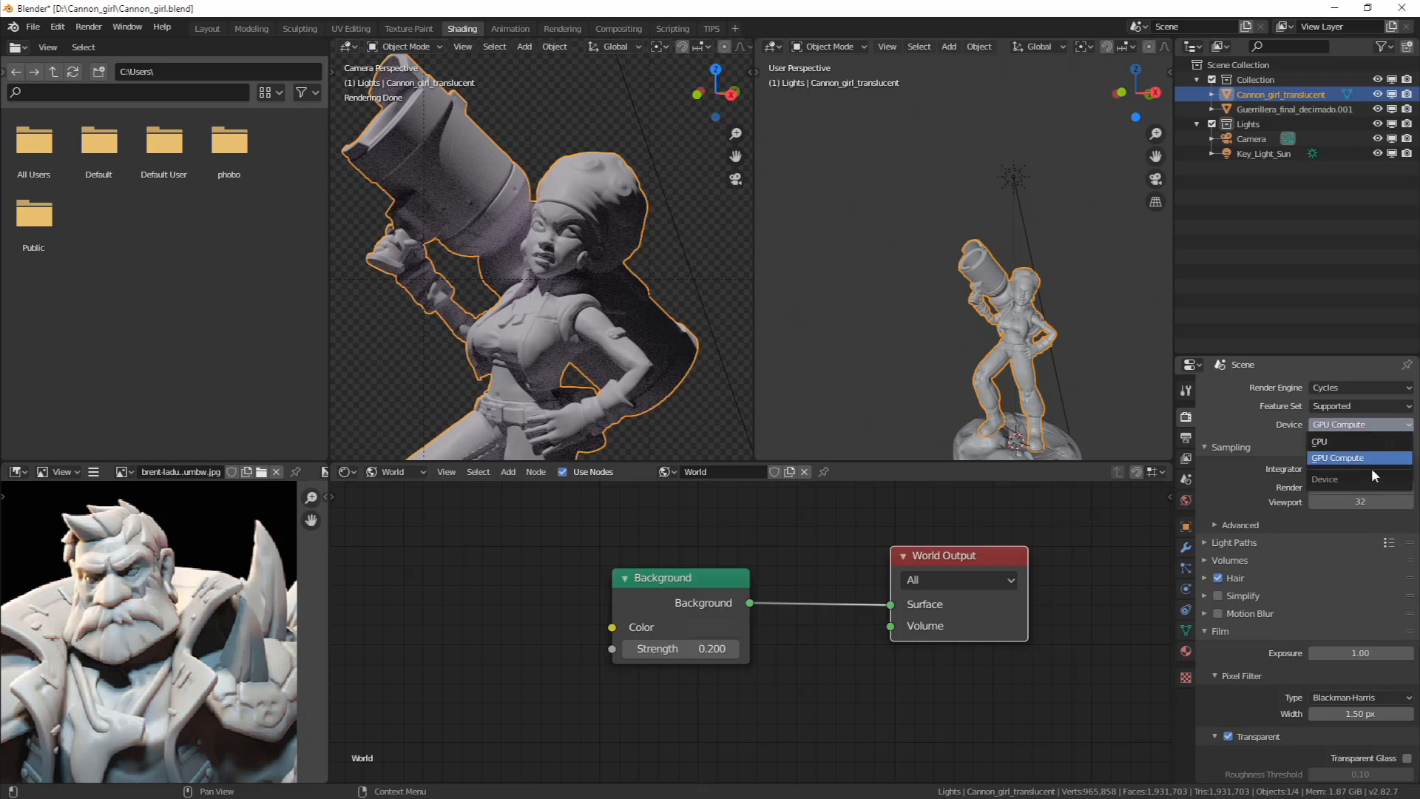
click(902, 277)
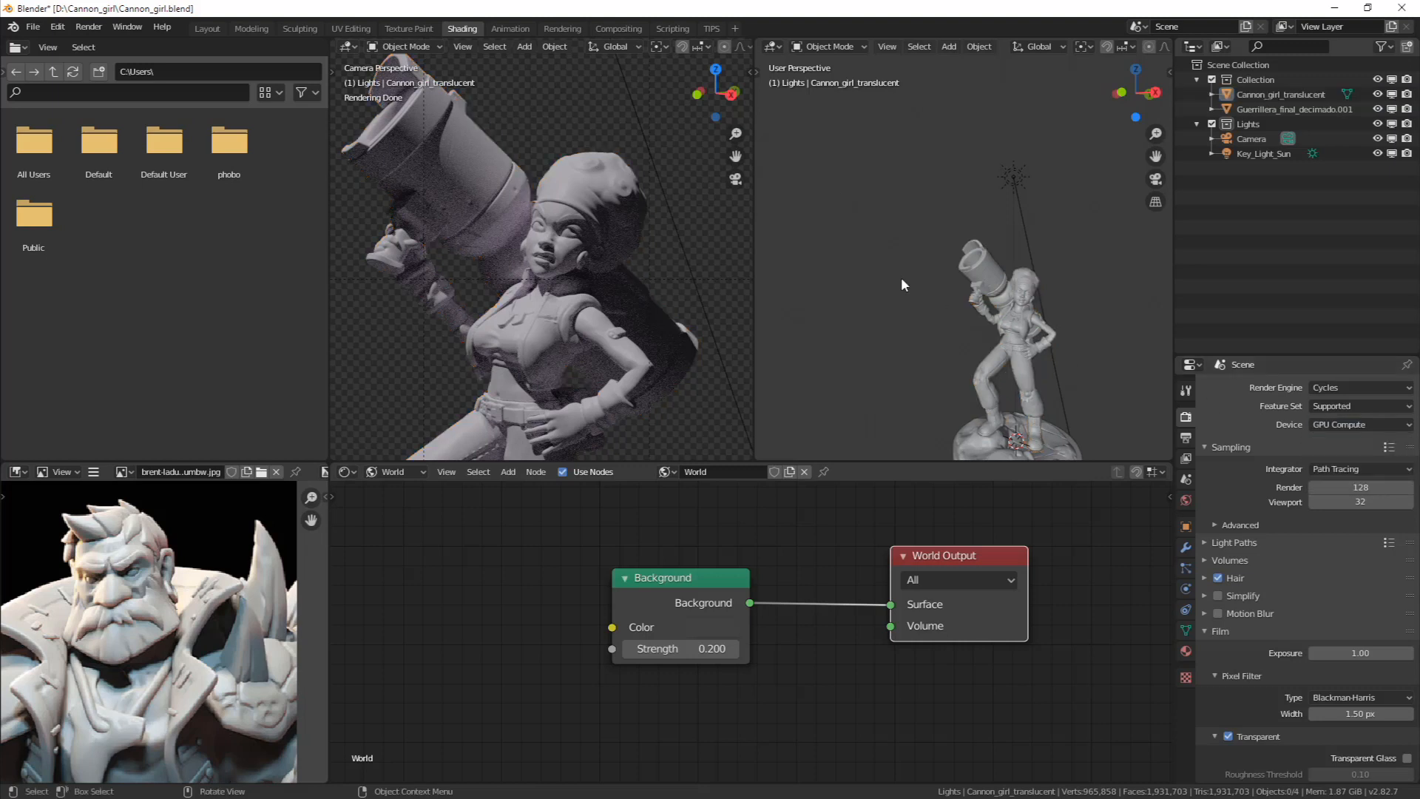
key(F4)
click(902, 279)
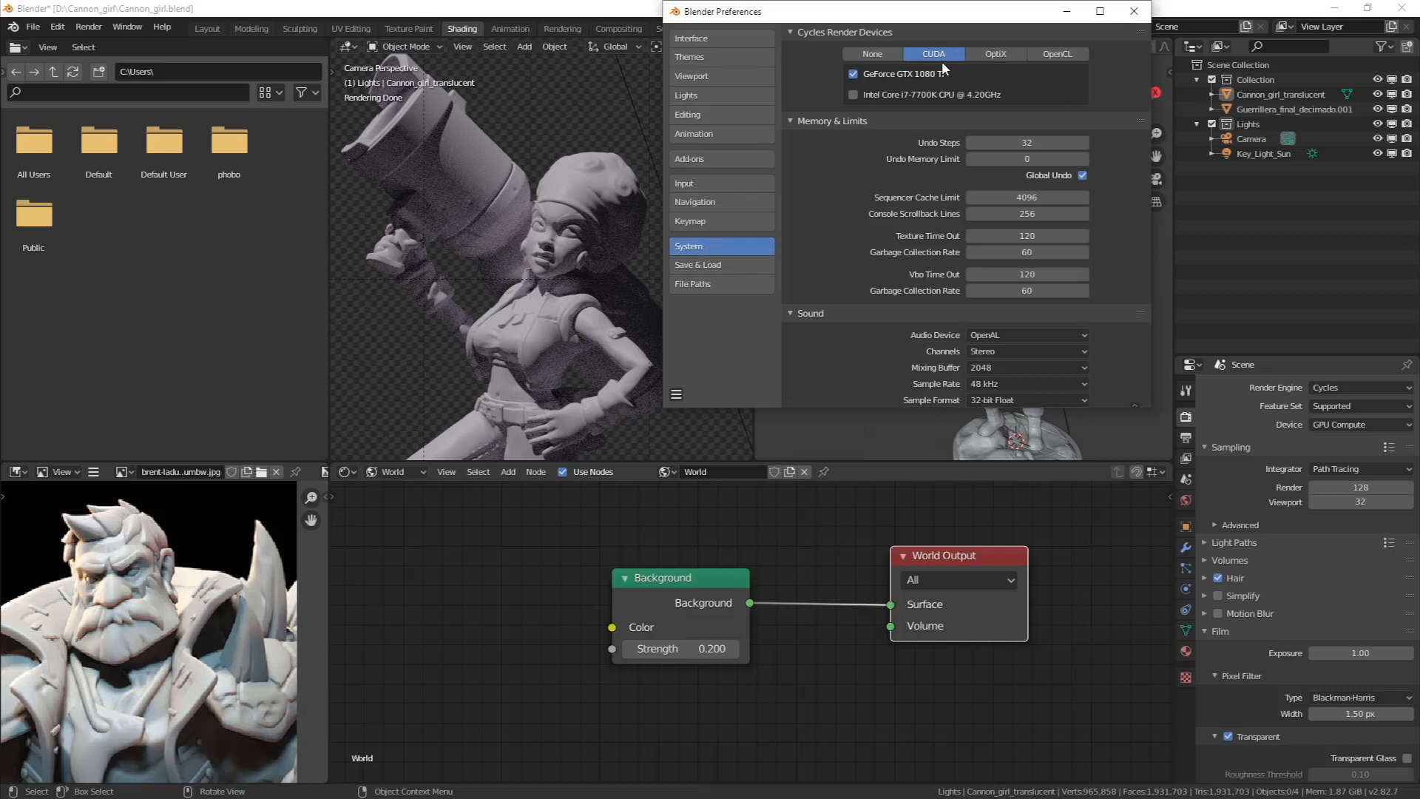
click(1052, 56)
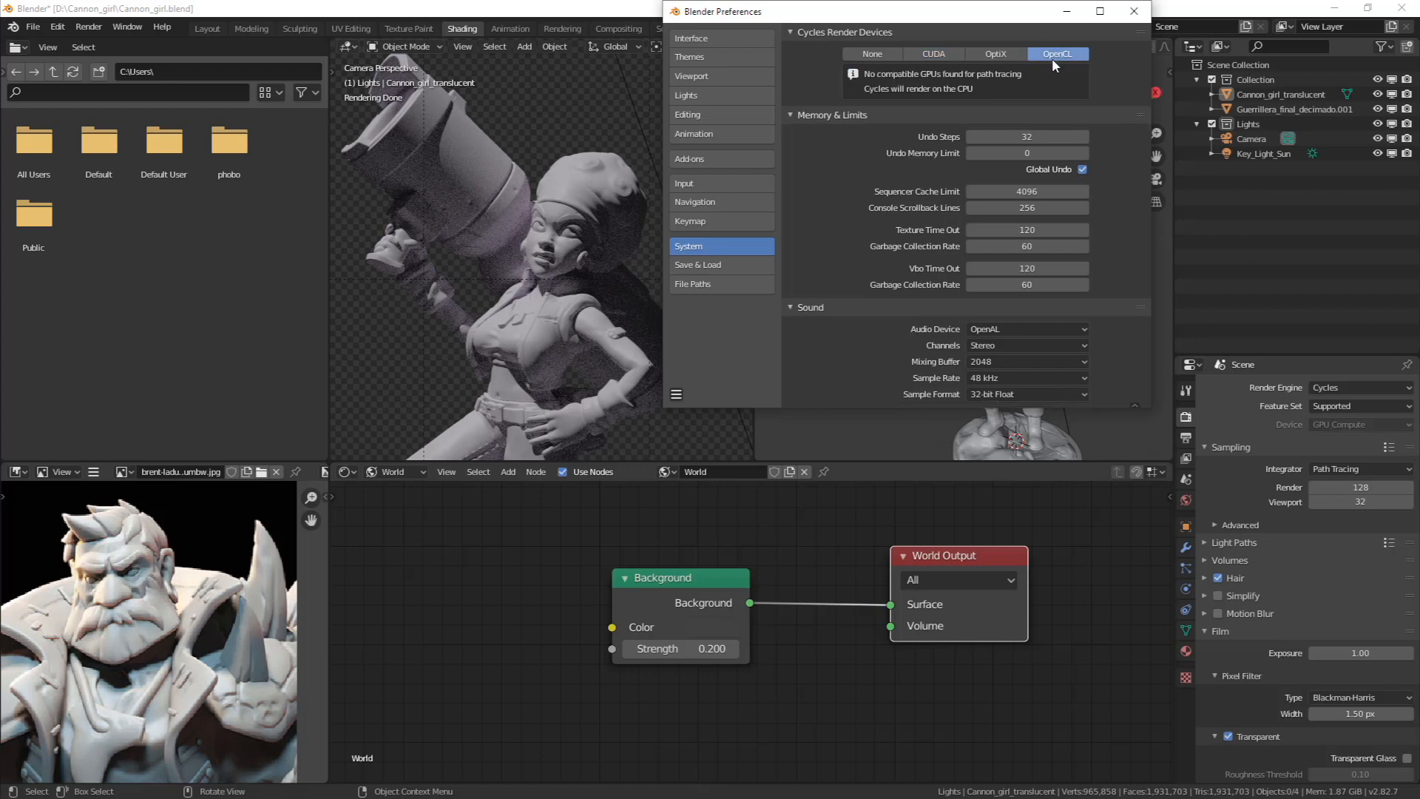
click(933, 57)
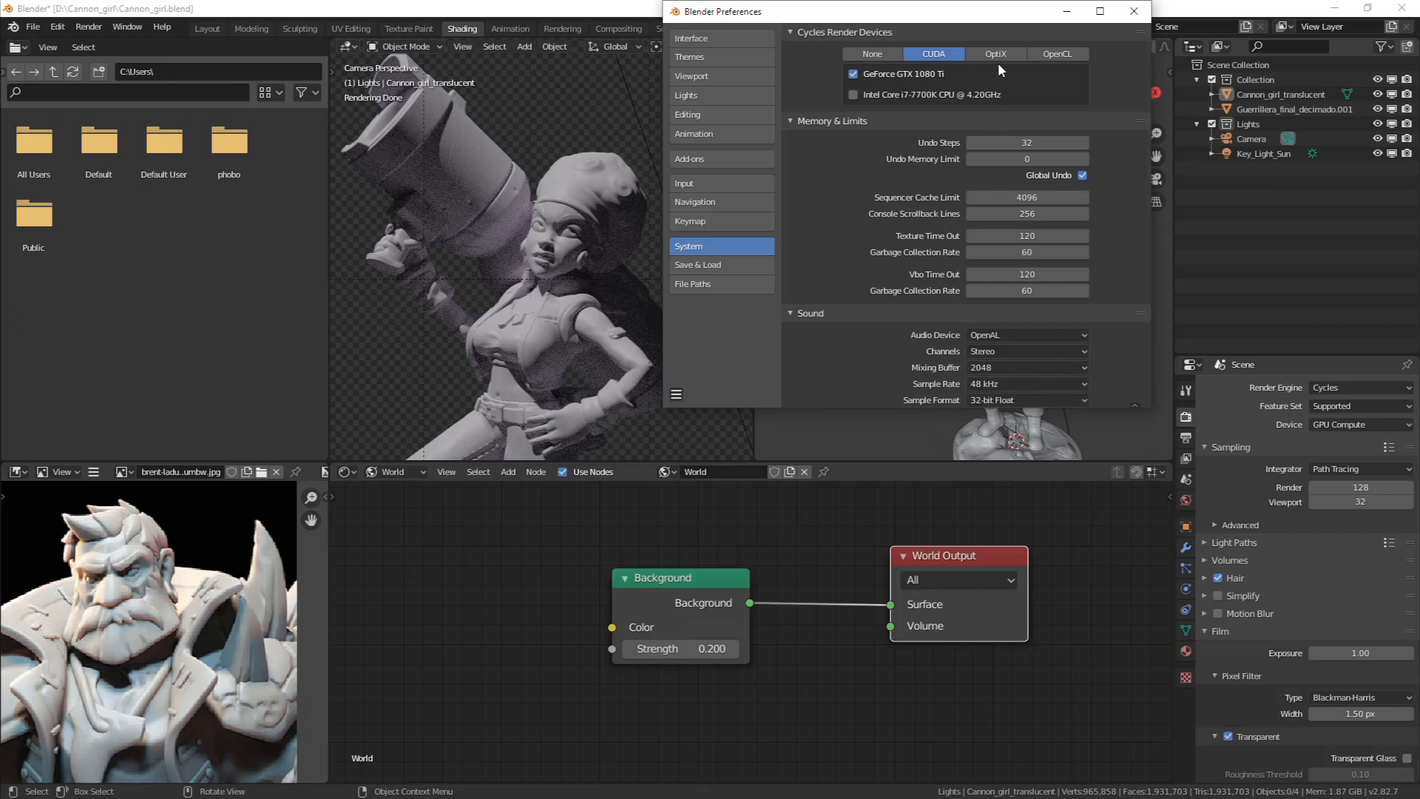
click(1135, 12)
middle_drag(924, 288, 898, 292)
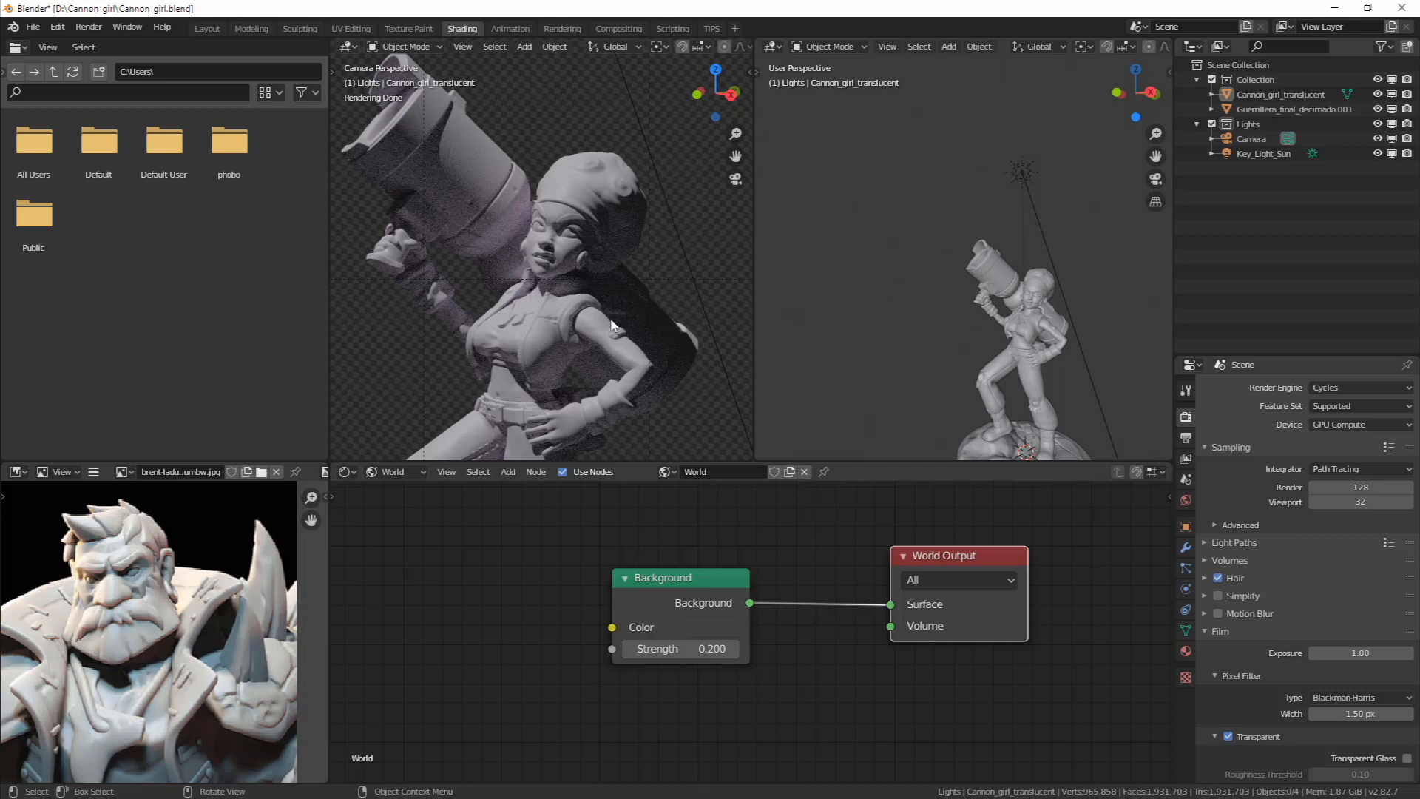
scroll(613, 322, down, 3)
shift+middle_drag(548, 327, 583, 245)
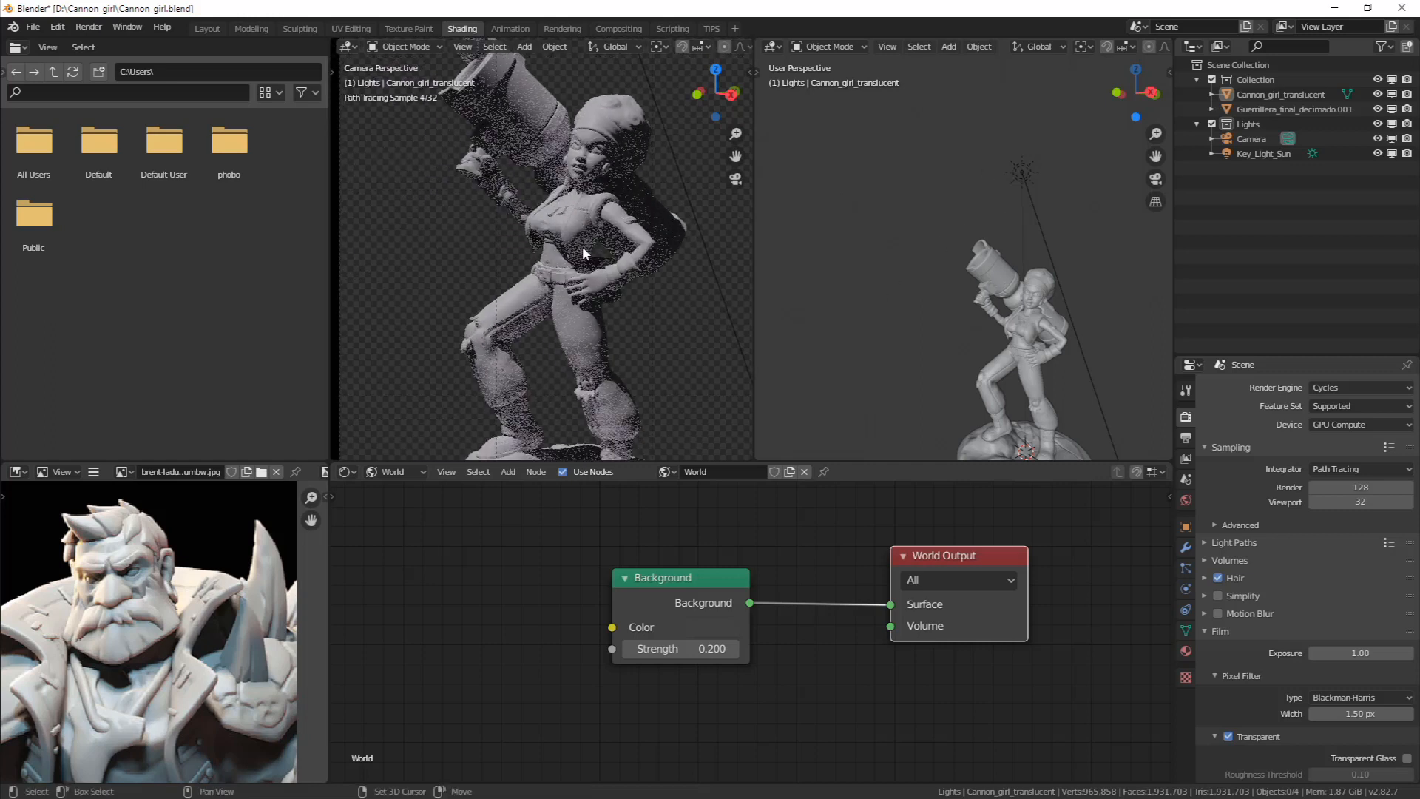
Limit the rendered camera preview to a render region around the figure's face
scroll(628, 277, down, 2)
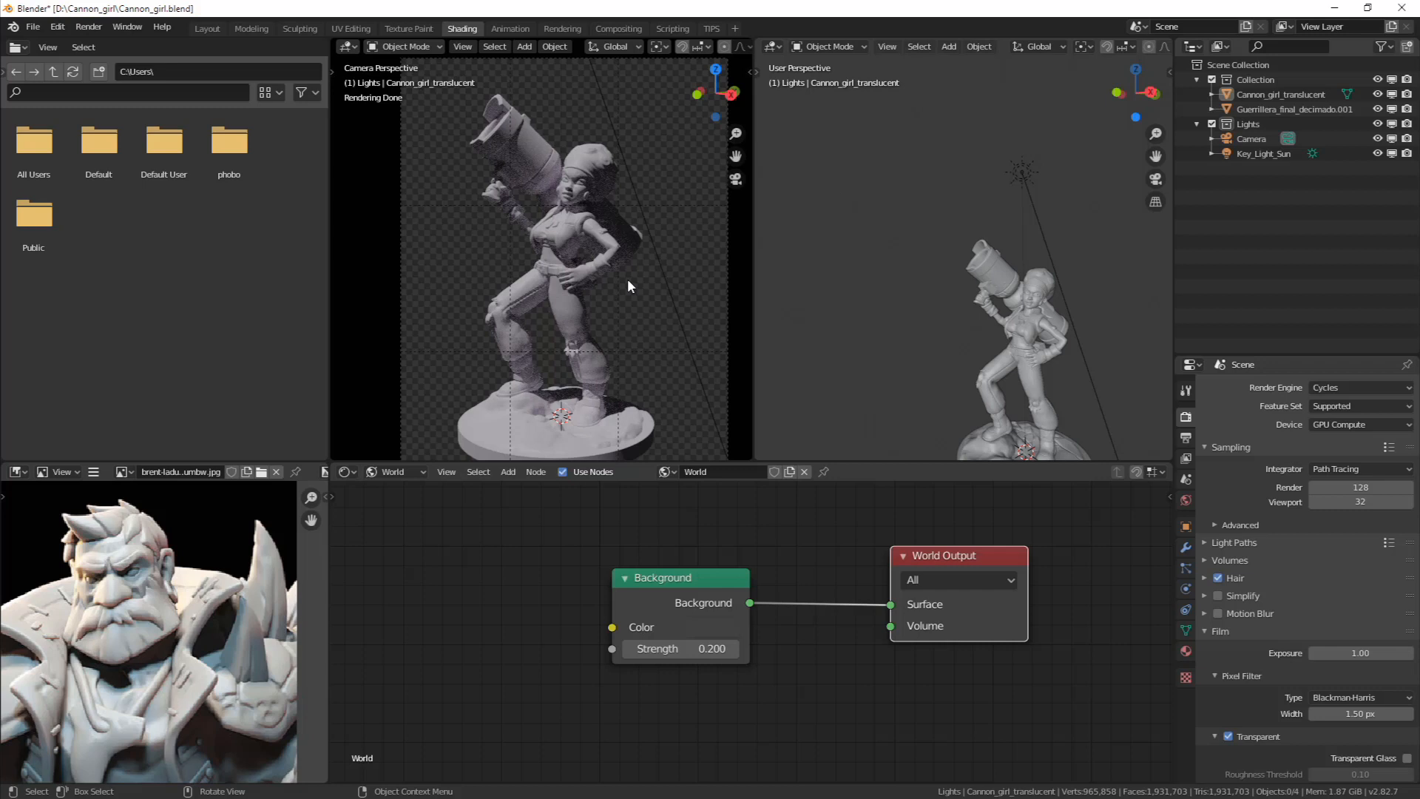
scroll(628, 278, up, 5)
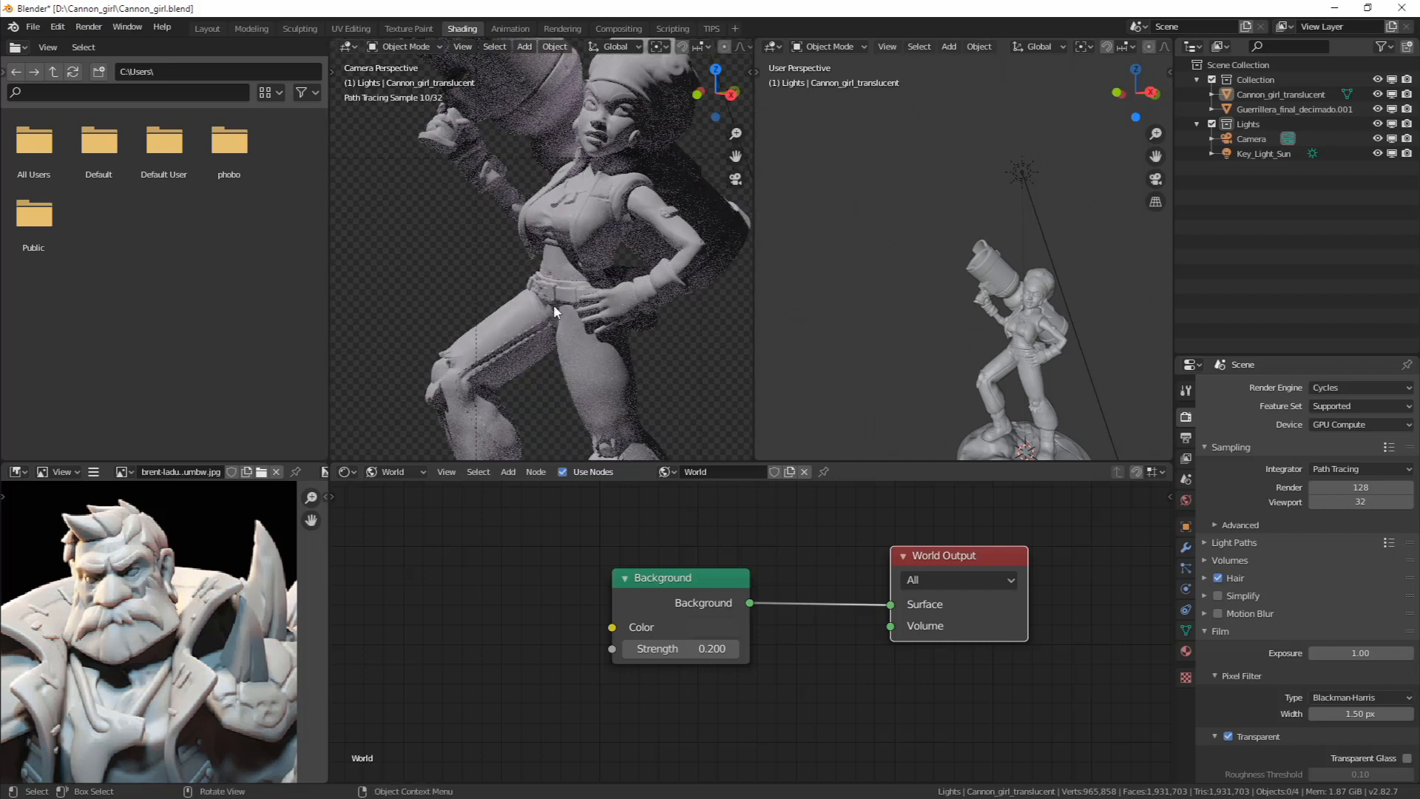
shift+middle_drag(582, 193, 543, 277)
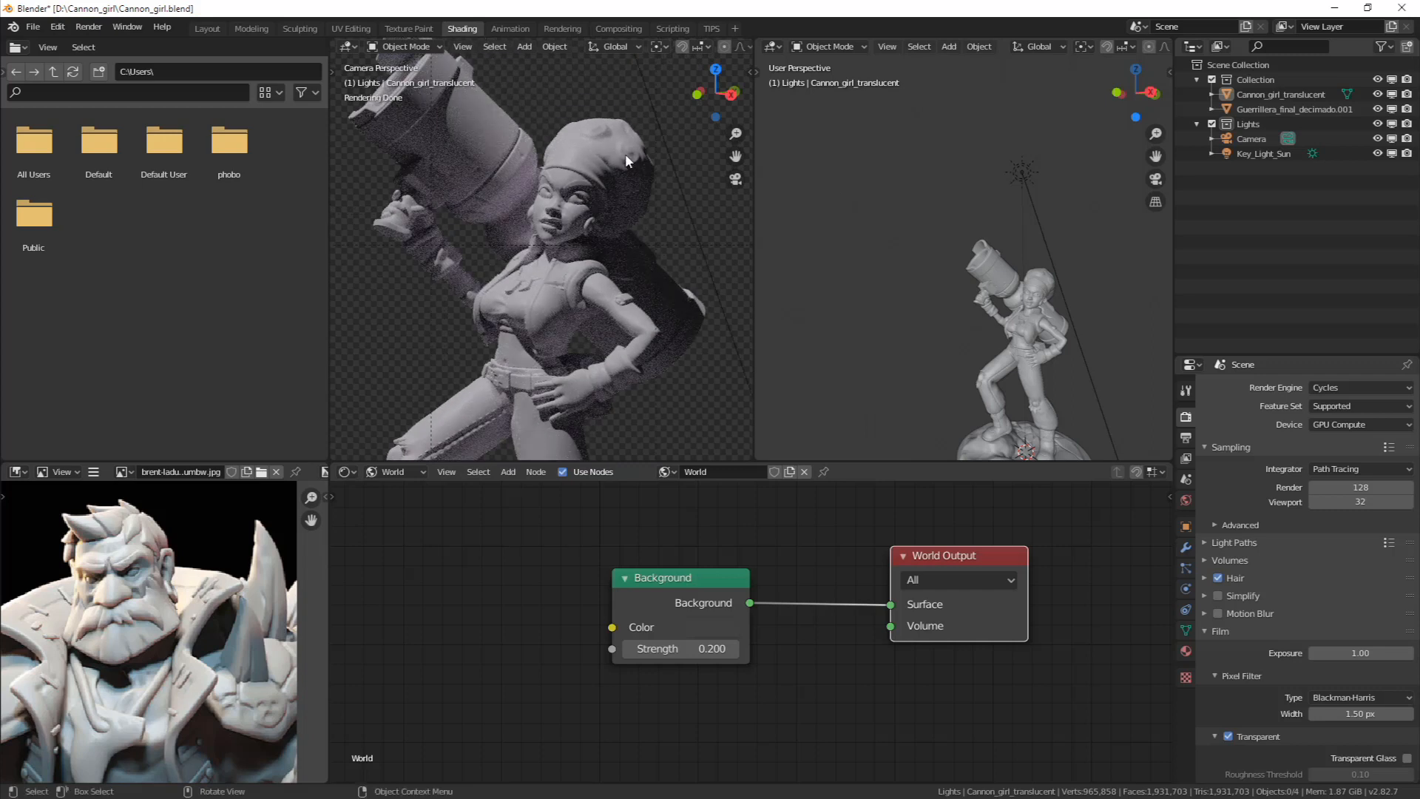
scroll(569, 247, up, 3)
shift+middle_drag(576, 246, 566, 290)
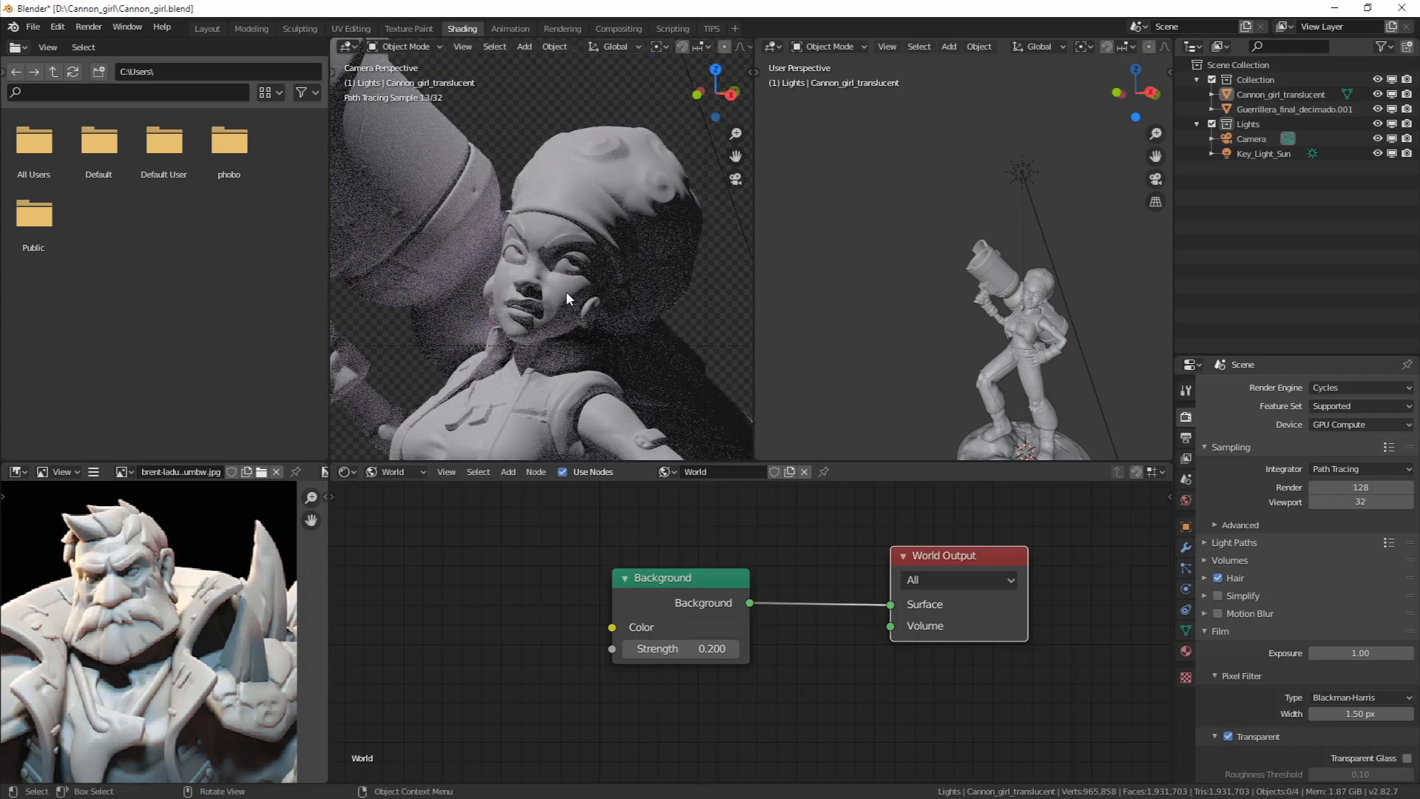
scroll(566, 291, up, 3)
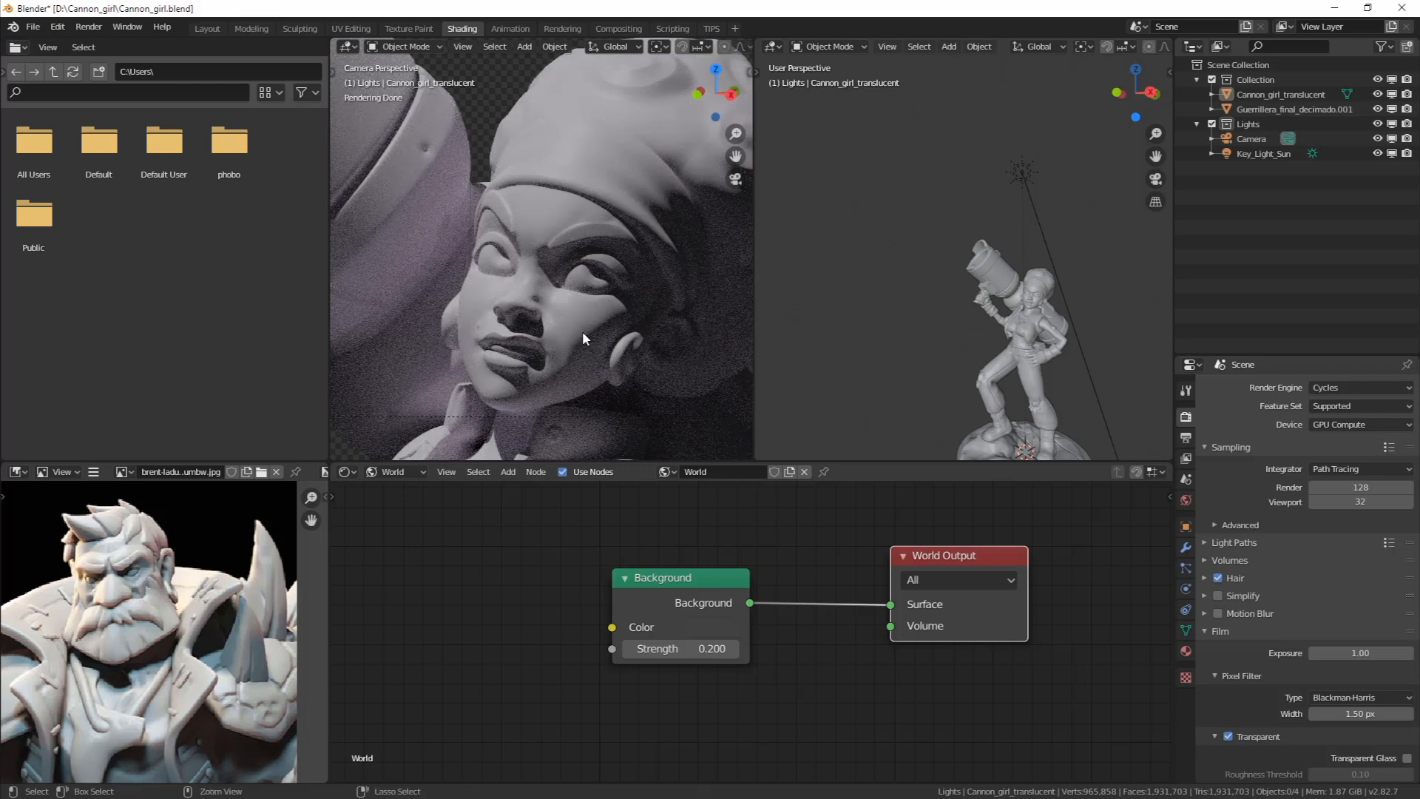
key(ctrl+b)
drag(417, 132, 678, 429)
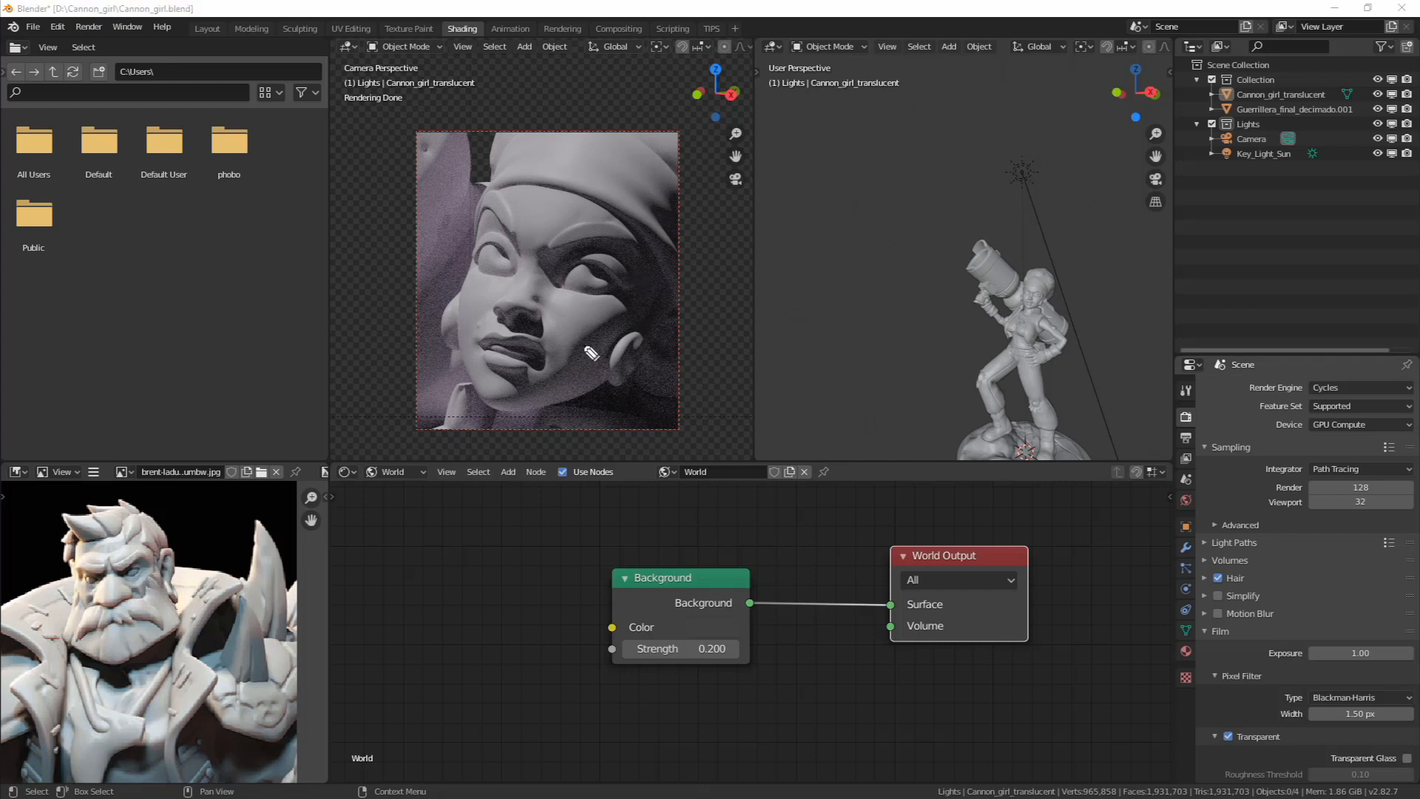
mouse_move(625, 311)
mouse_down()
mouse_move(562, 372)
mouse_move(486, 400)
mouse_up()
mouse_move(551, 288)
mouse_down()
mouse_move(580, 327)
mouse_move(561, 330)
mouse_move(613, 388)
mouse_move(602, 353)
mouse_up()
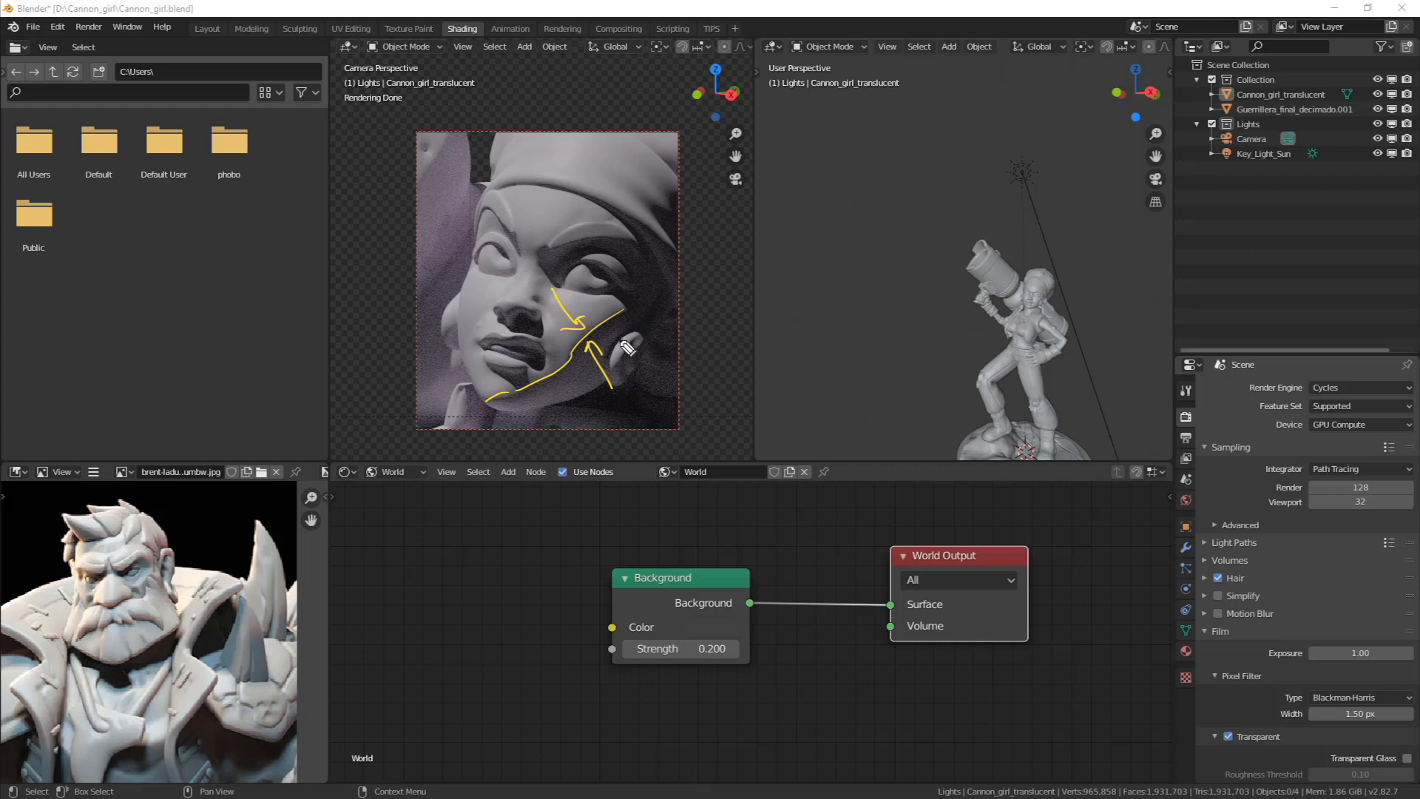
drag(620, 343, 626, 347)
drag(631, 357, 636, 362)
key(ctrl+shift+8)
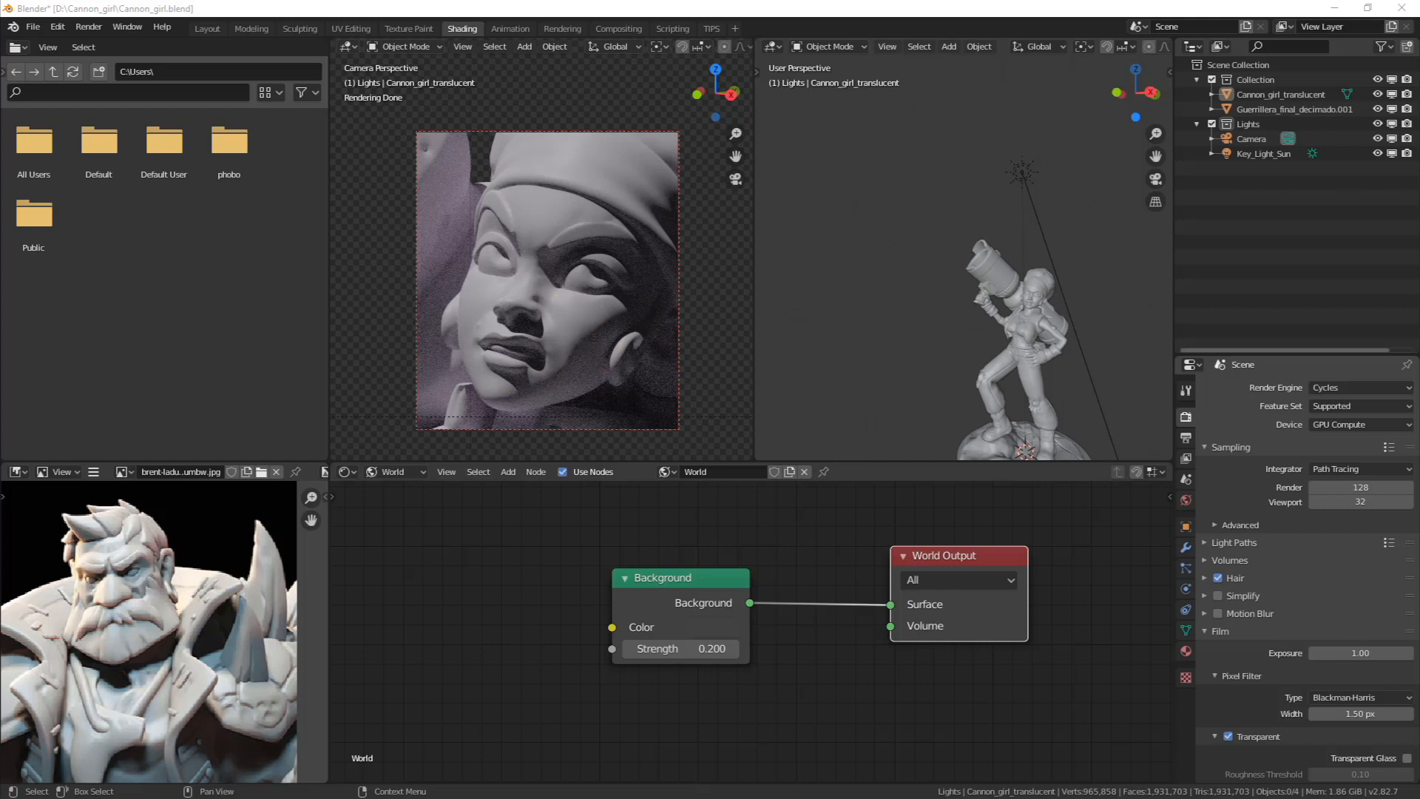
Clear the render region around the face and select the Key_Light_Sun light
scroll(872, 224, down, 2)
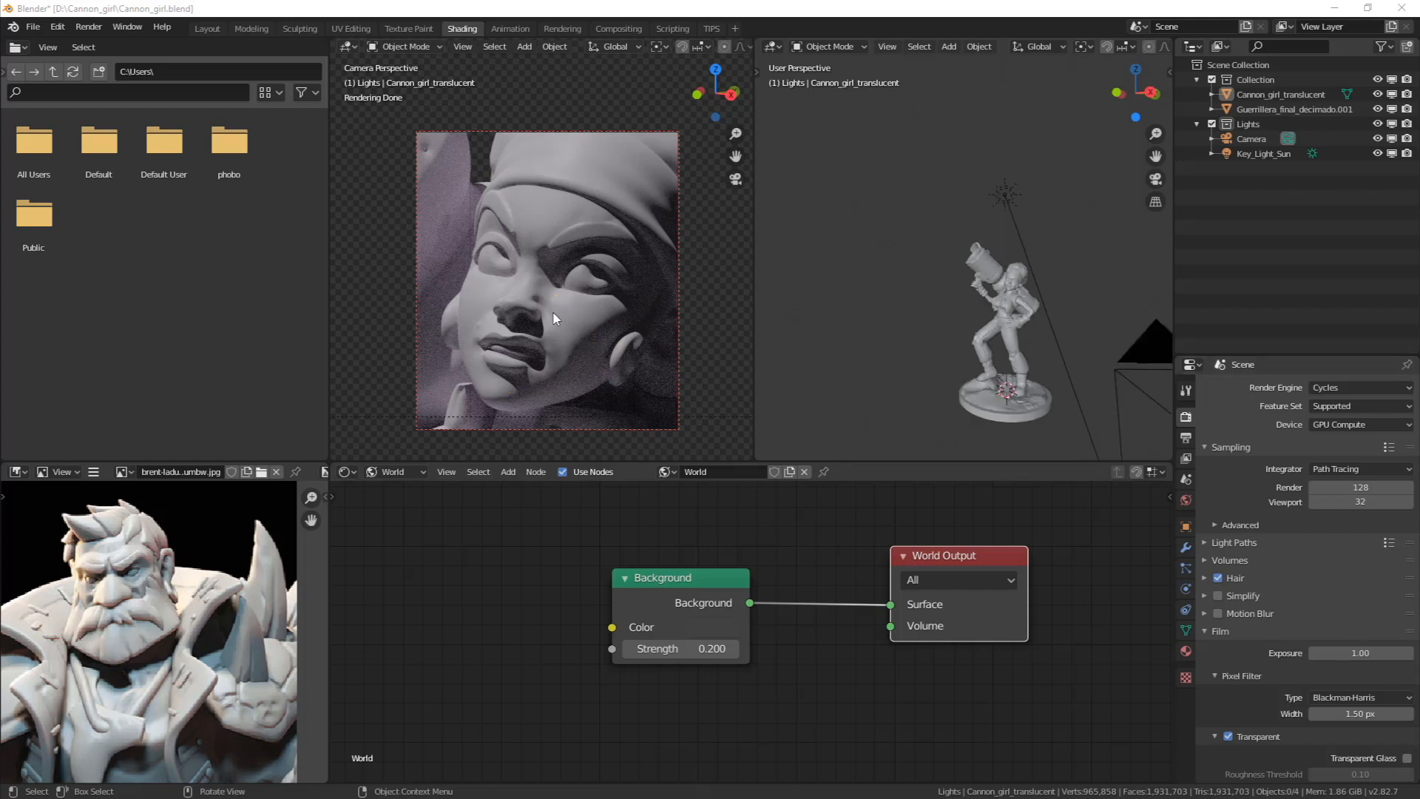
click(533, 293)
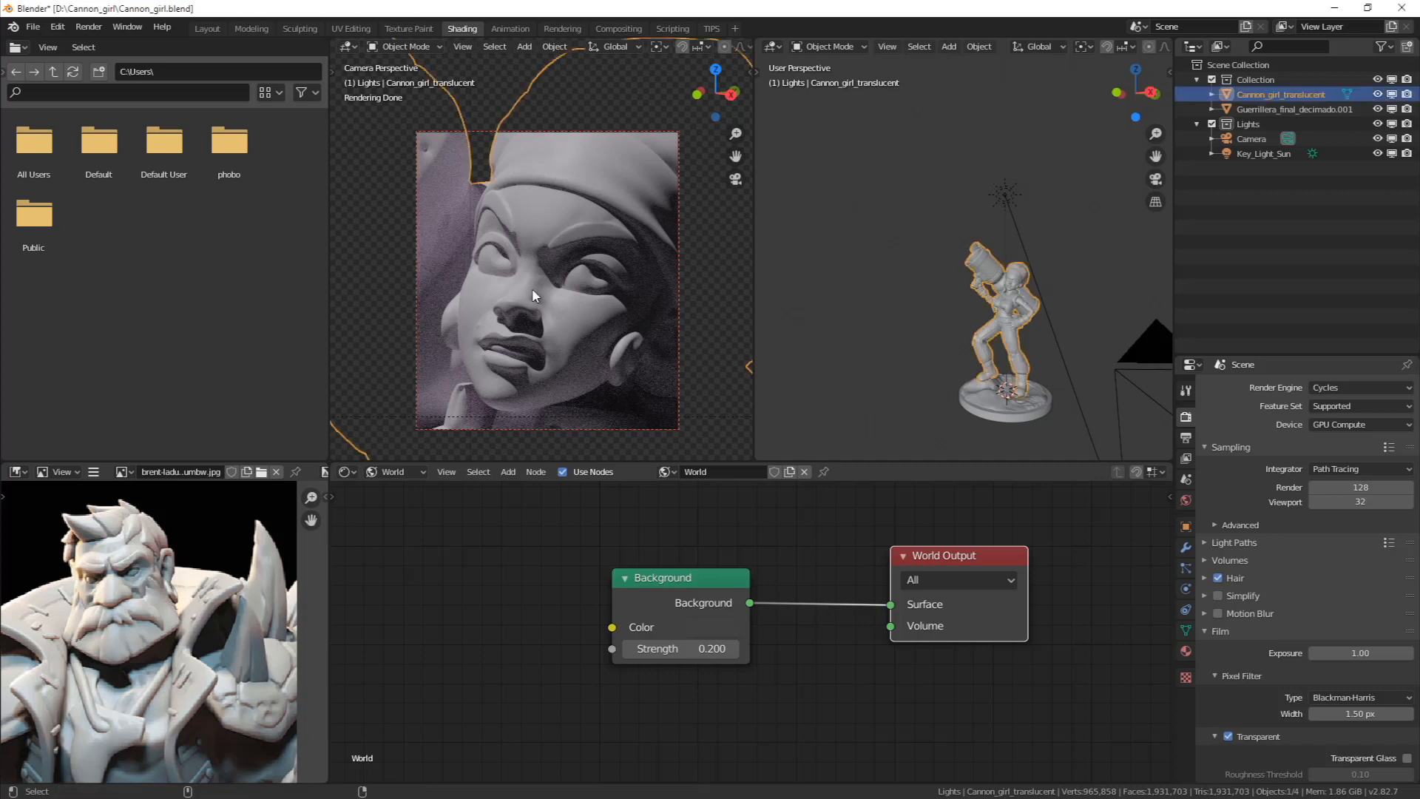
scroll(532, 293, up, 2)
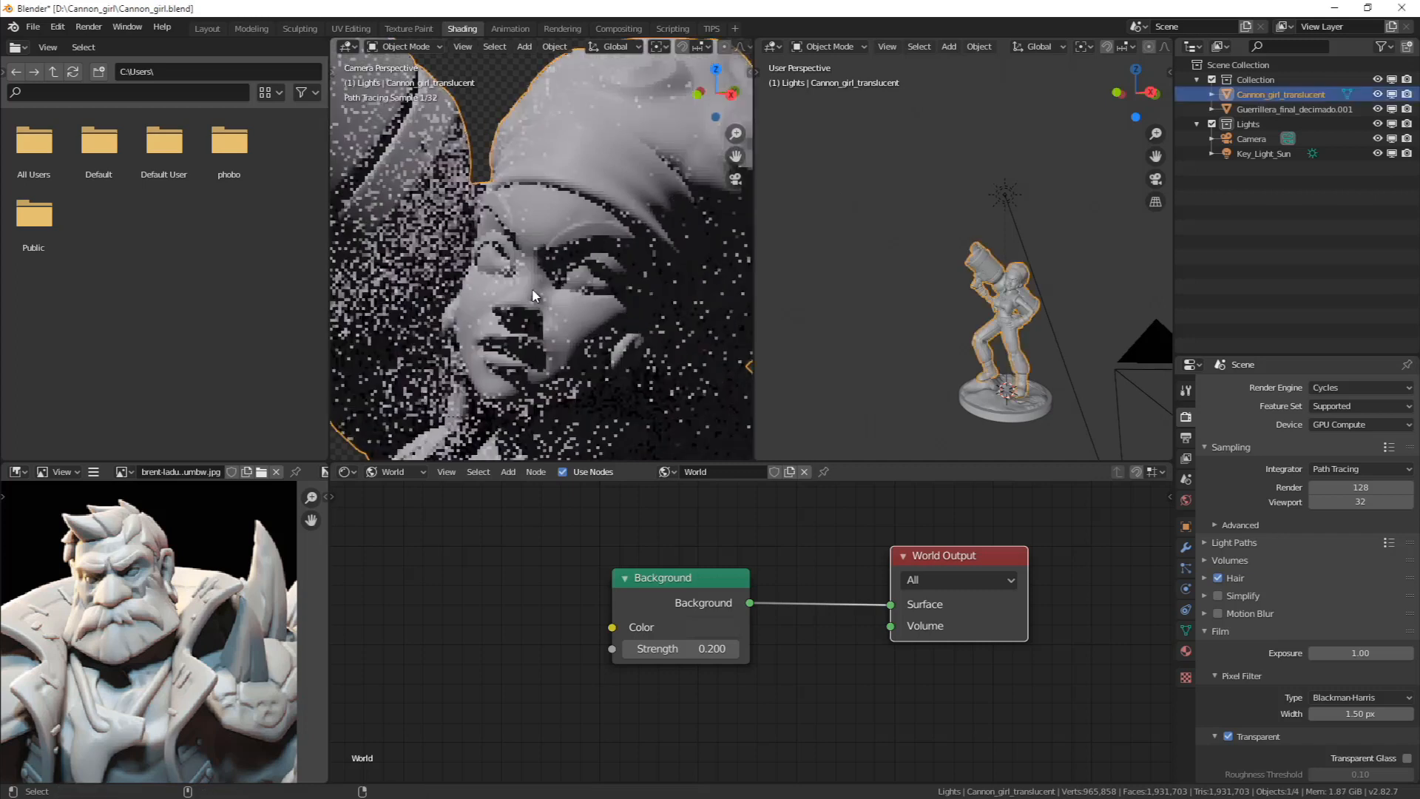
click(1018, 201)
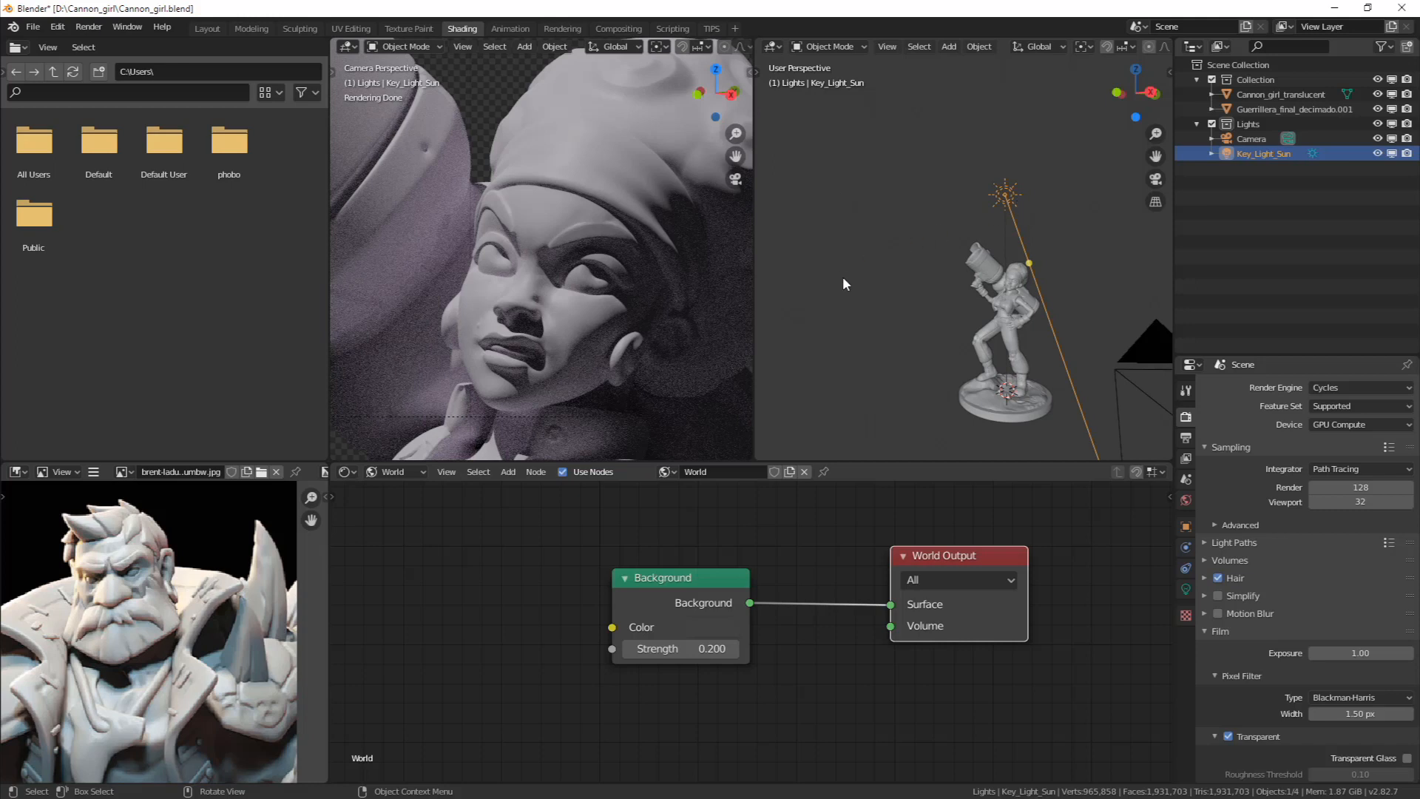
Activate the Rotate tool for the key sun light in the user perspective view and save the scene file
scroll(584, 296, down, 5)
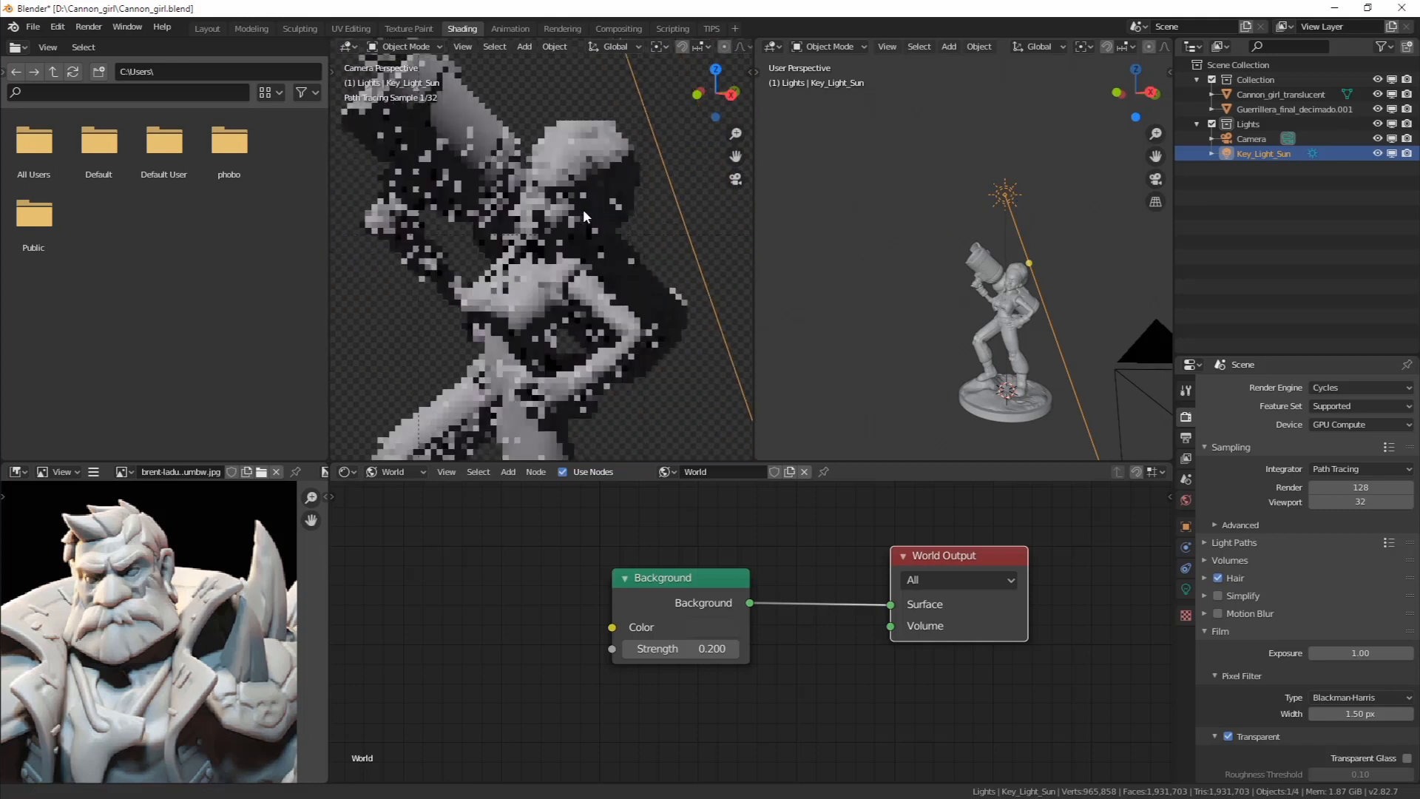
scroll(593, 207, up, 1)
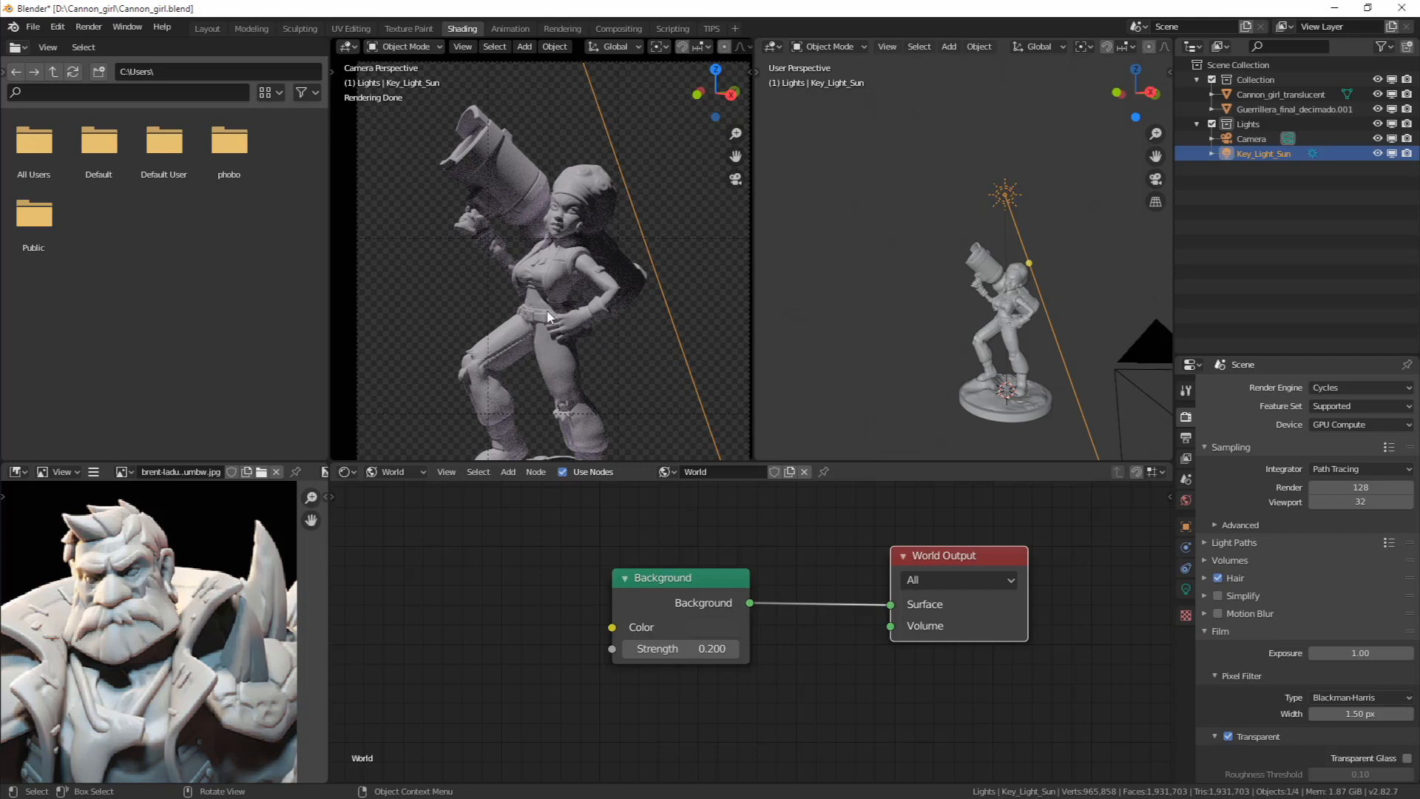
scroll(561, 198, up, 3)
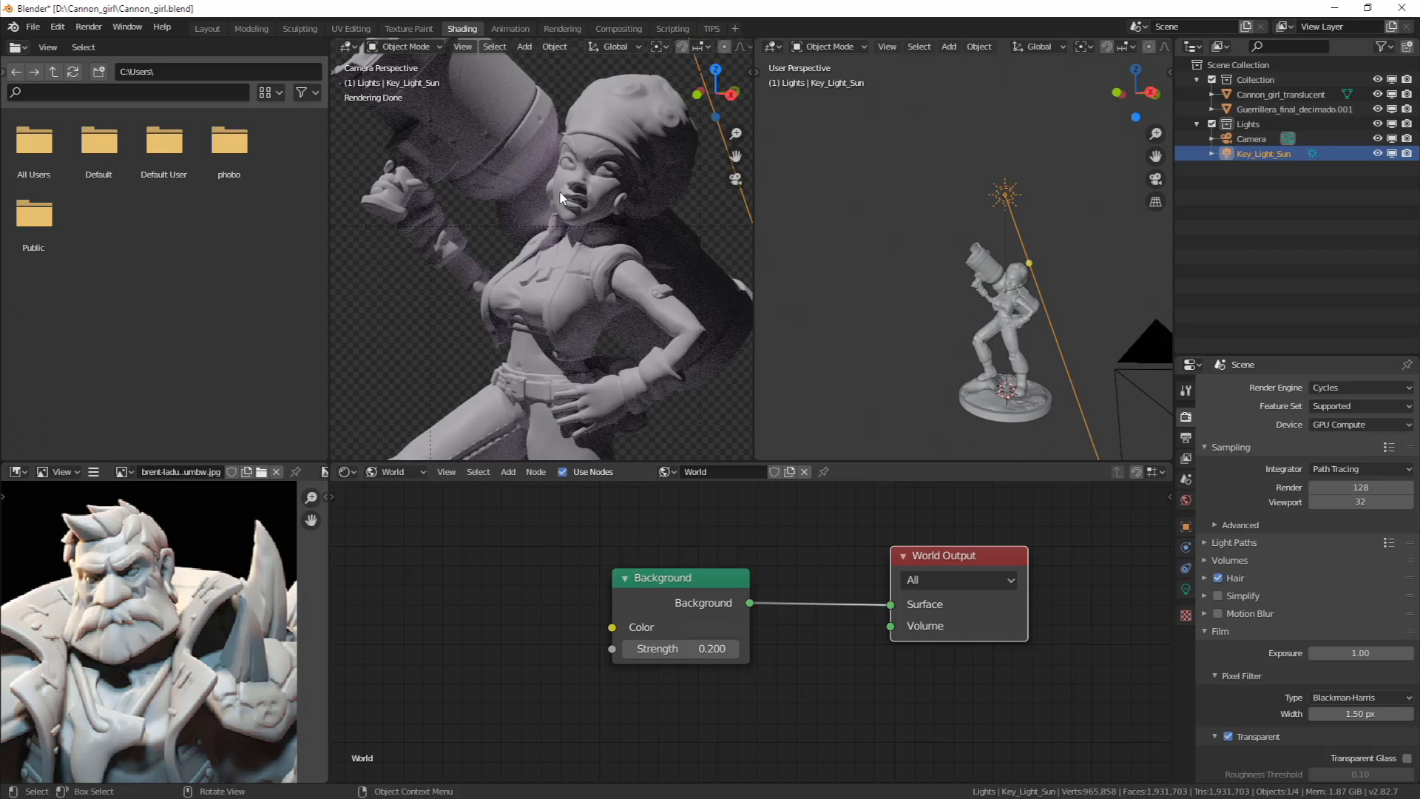
middle_drag(992, 163, 1027, 194)
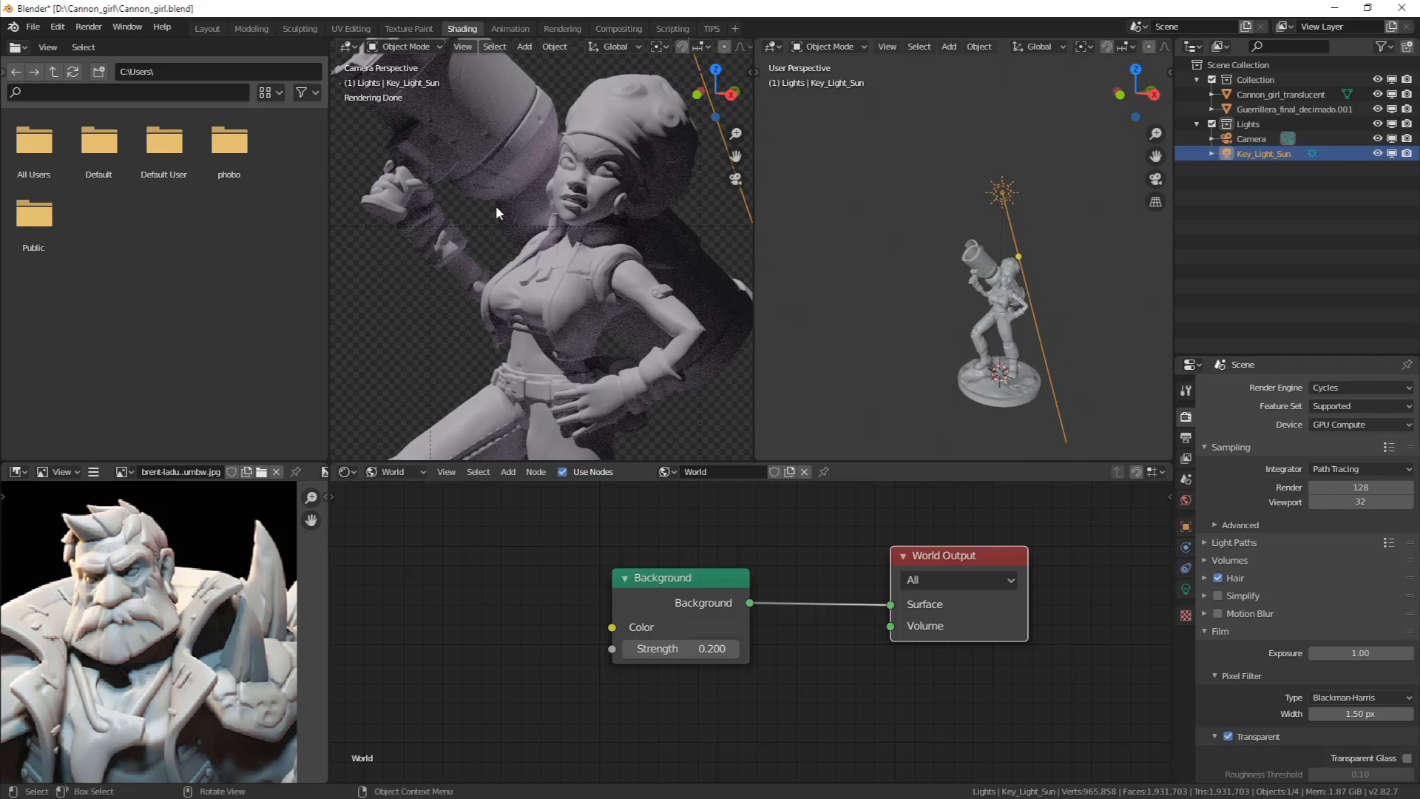
middle_drag(959, 323, 941, 292)
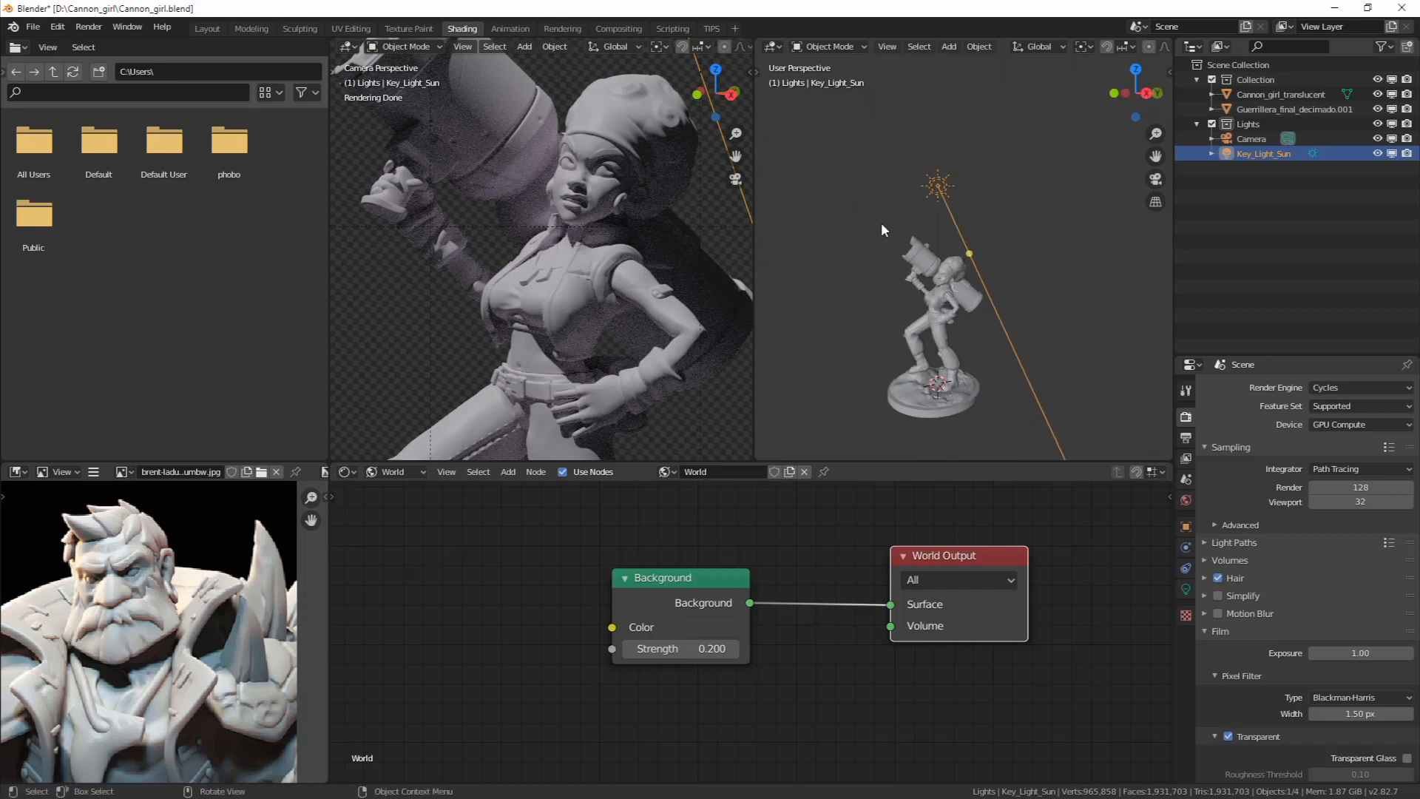
key(t)
click(774, 158)
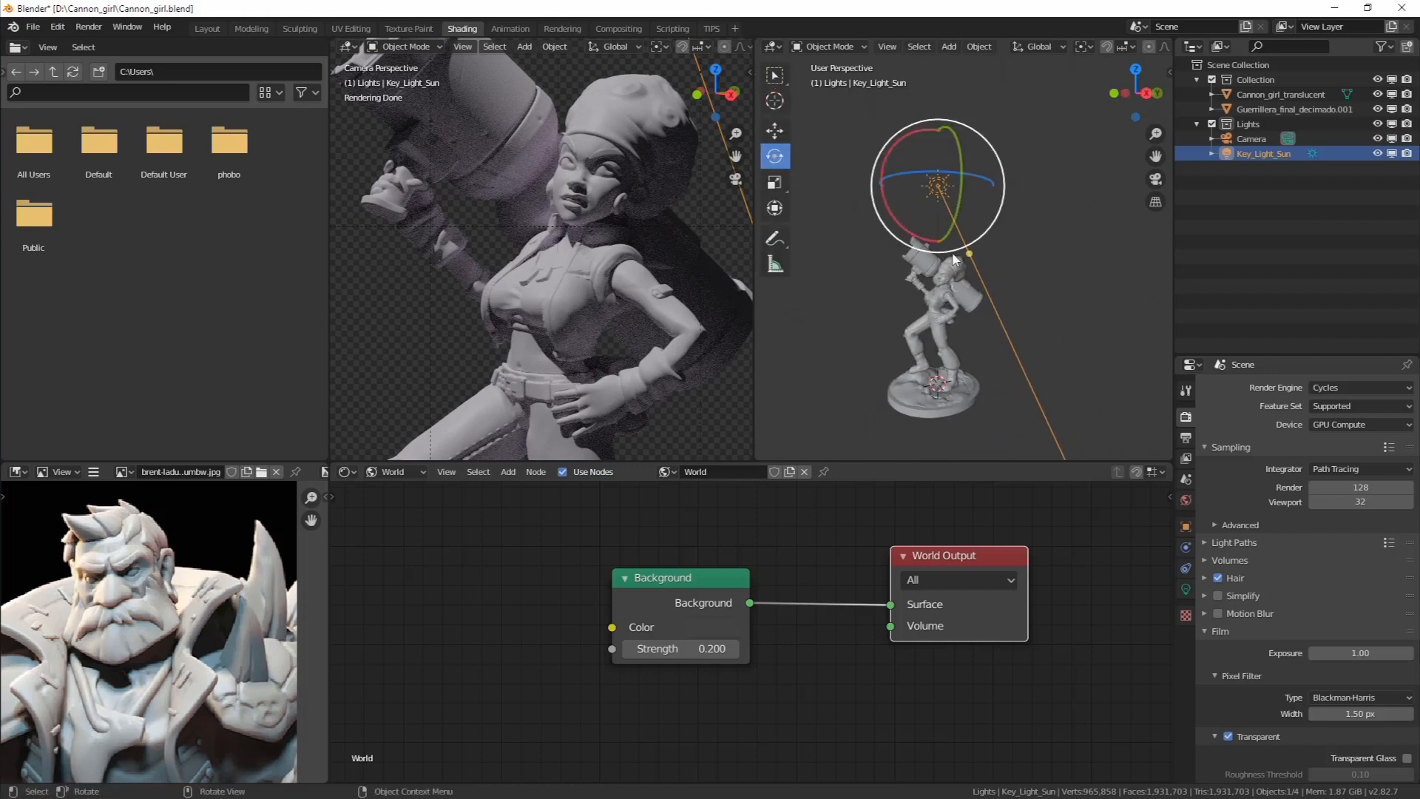
click(859, 345)
key(ctrl+s)
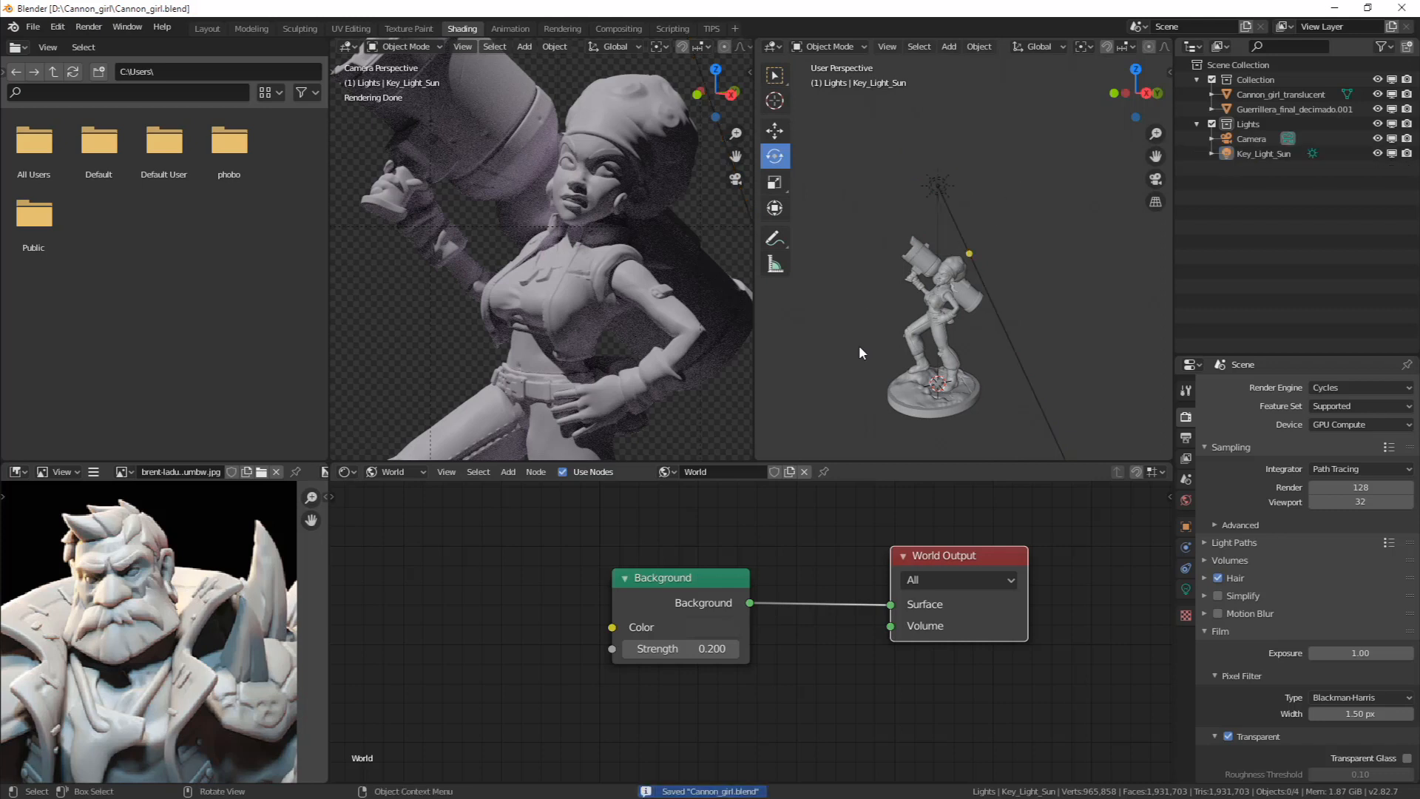
Reselect the key sun light and set the transform orientation to Local
middle_drag(894, 345, 965, 220)
click(934, 191)
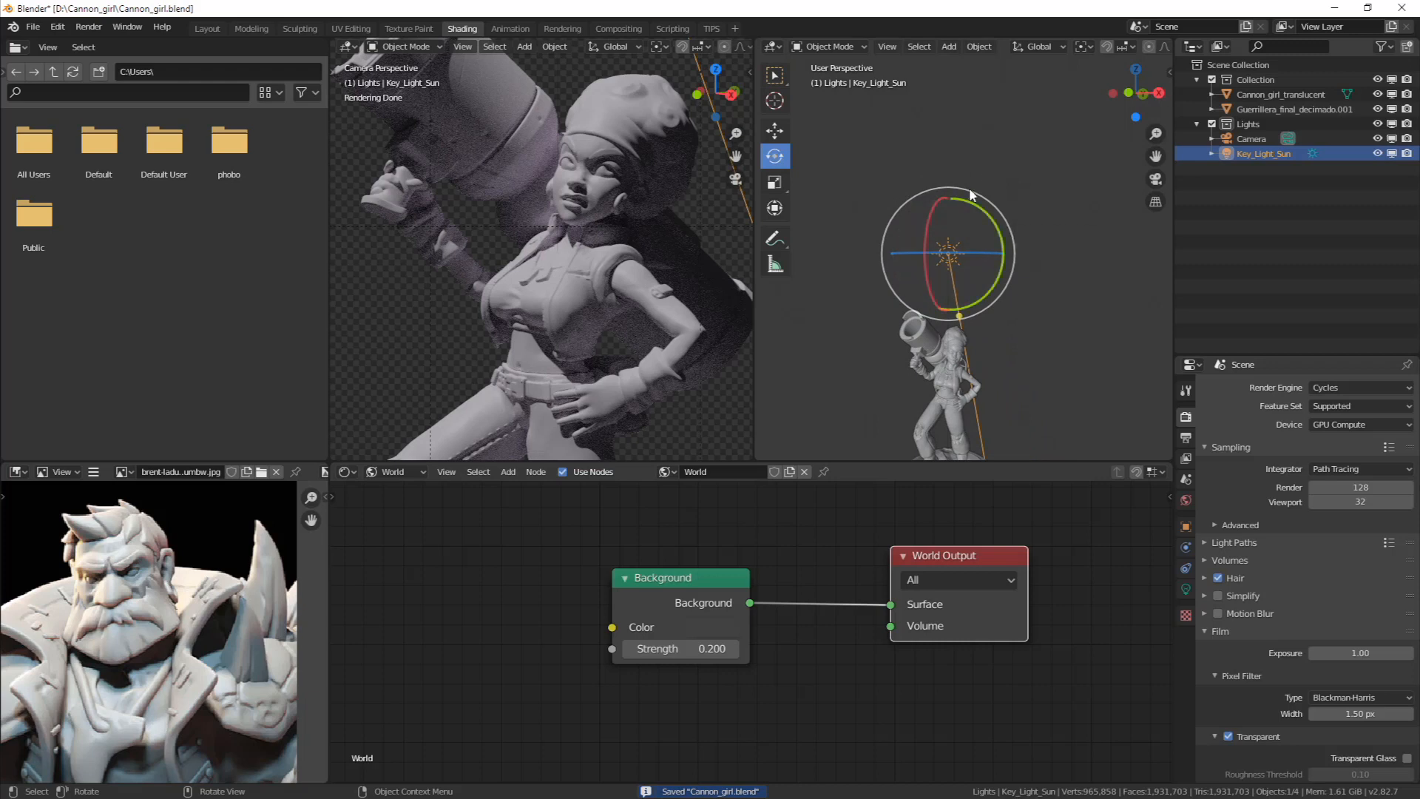
click(1038, 45)
click(1025, 108)
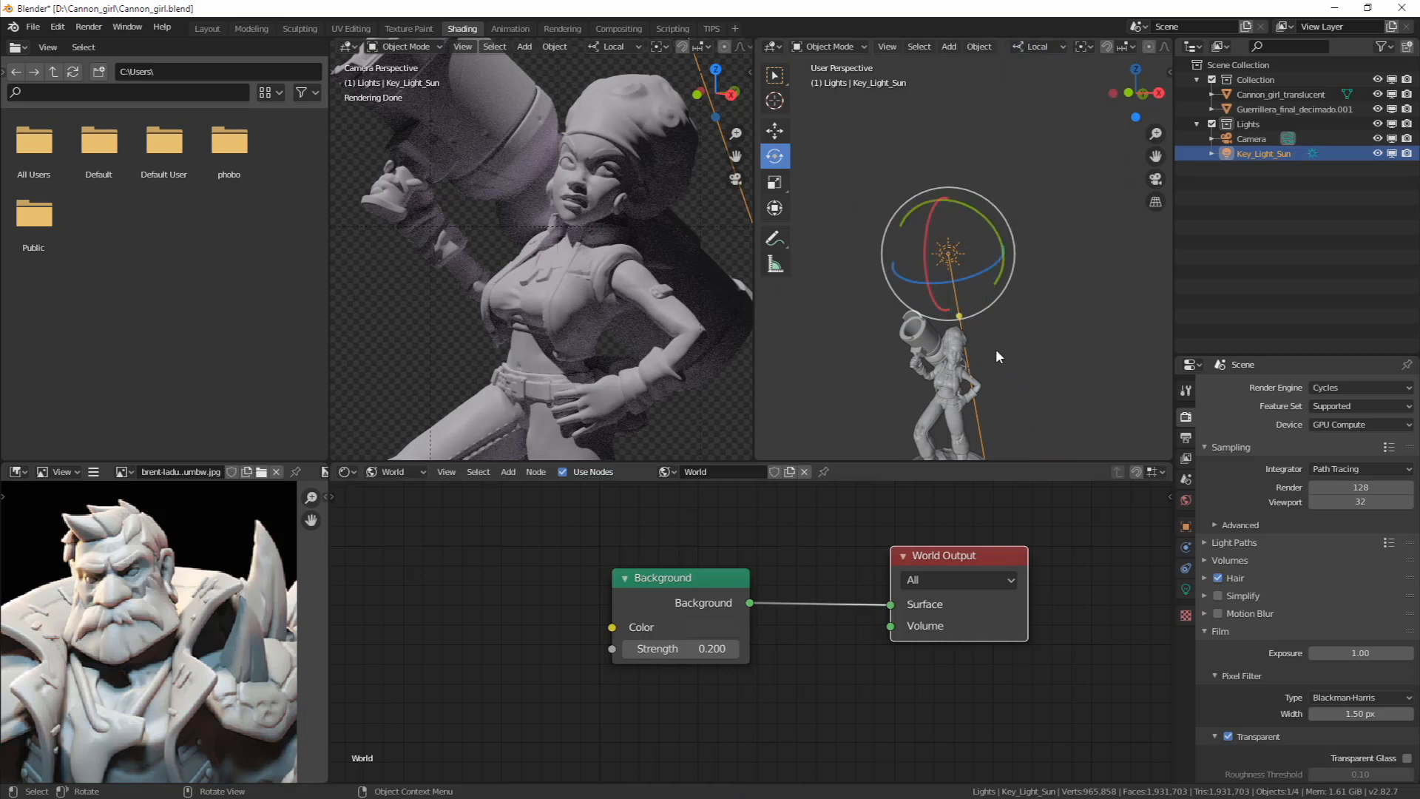
Rotate the key sun light around its local X axis to adjust how its shadows fall across the figure
middle_drag(898, 341, 916, 281)
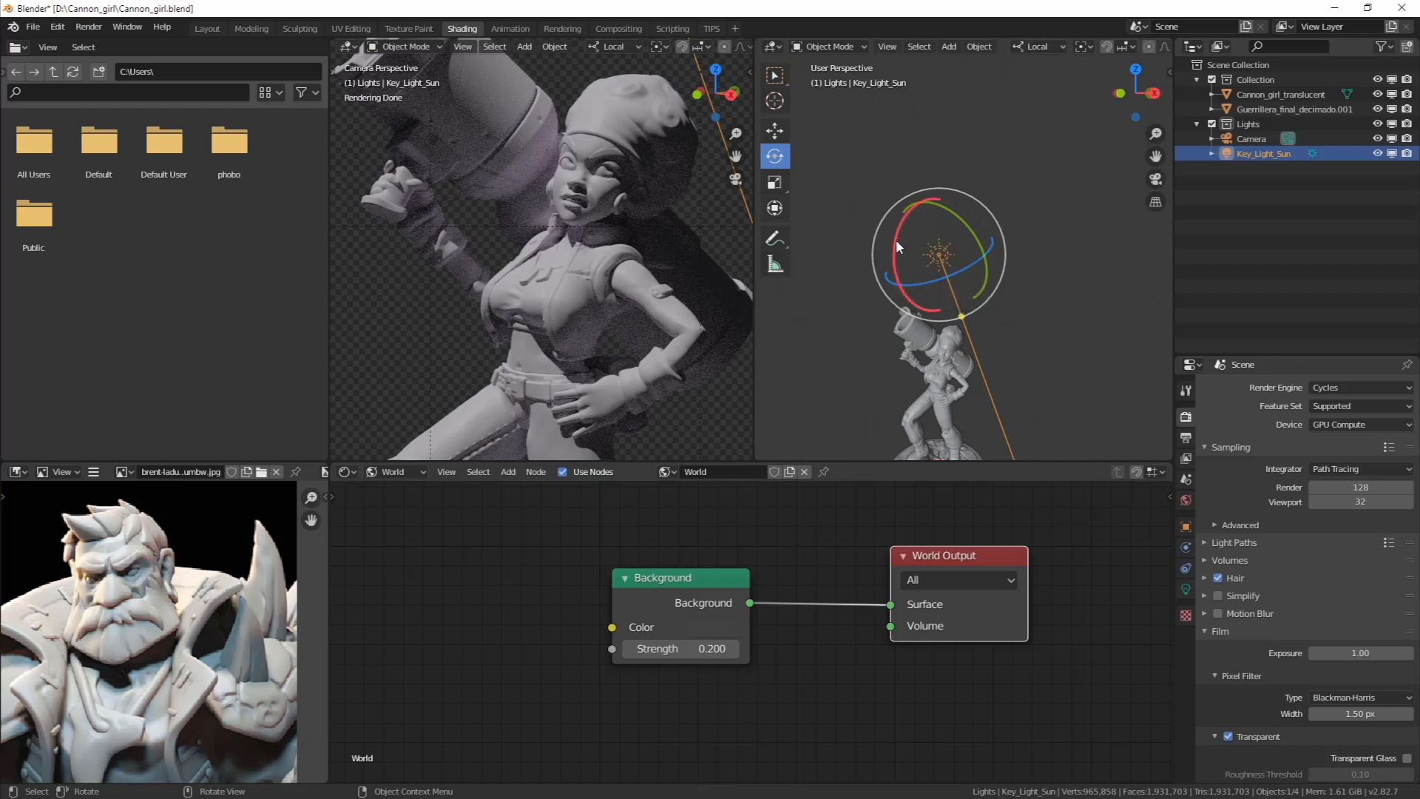
drag(895, 238, 949, 242)
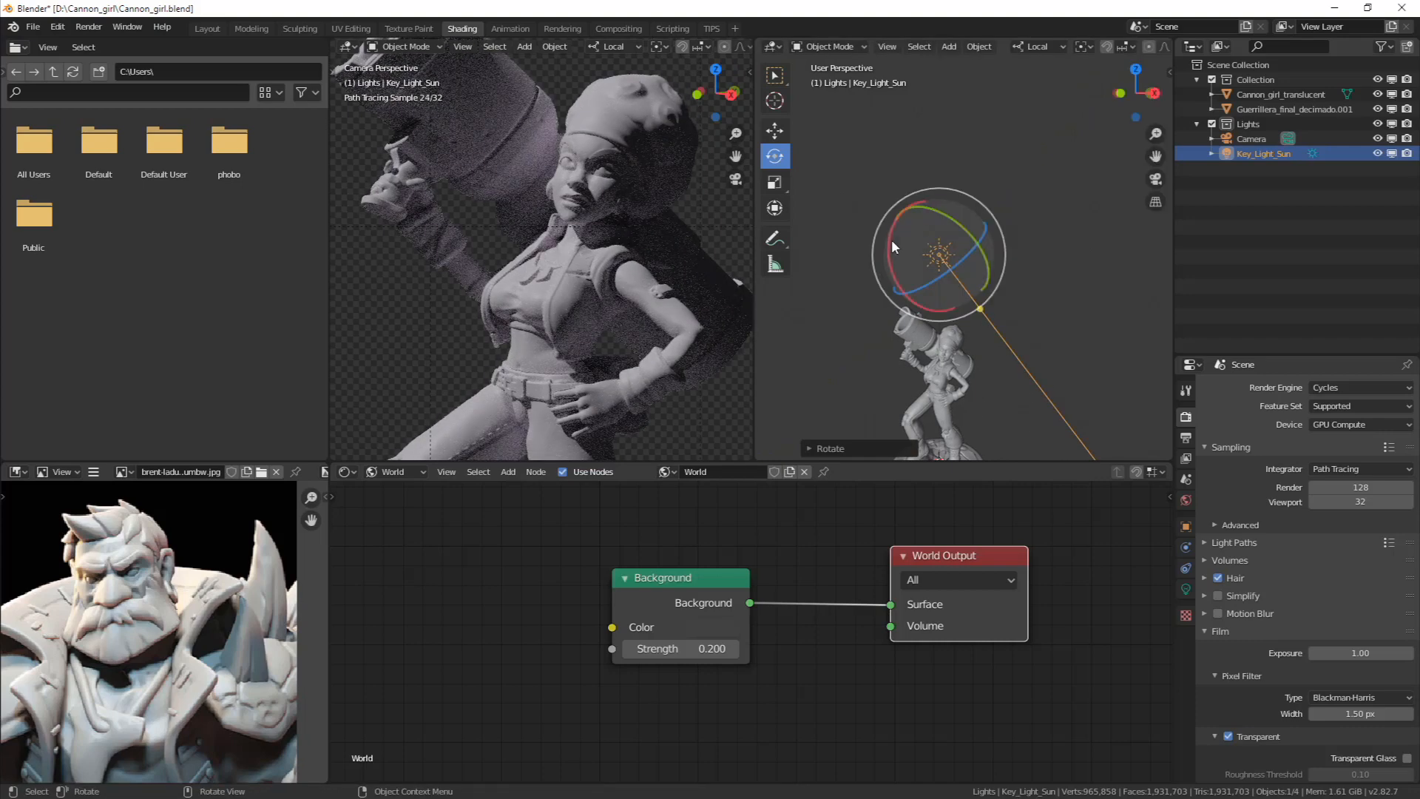
drag(894, 237, 903, 229)
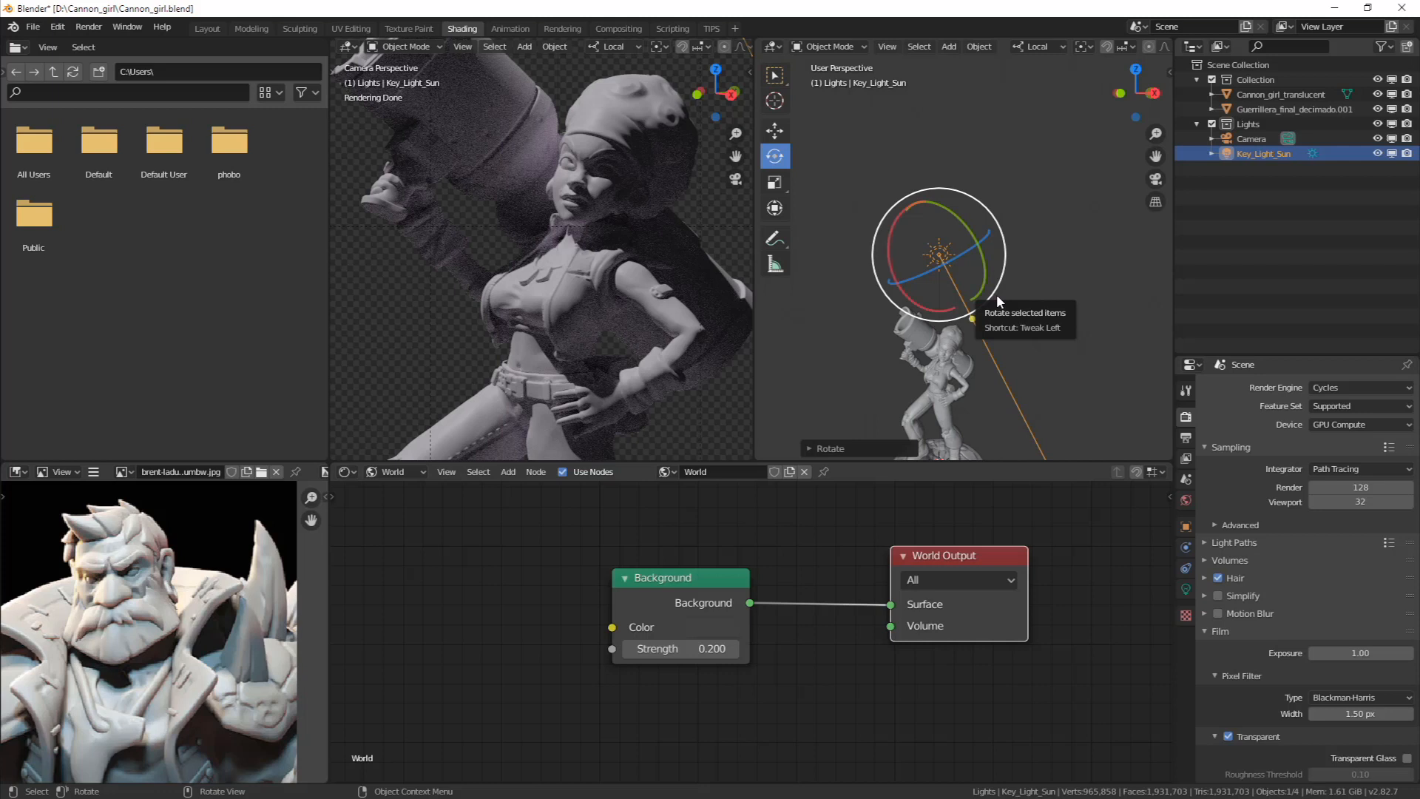
Examine the key light's shadows on the figure's face and torso and compare them with the bearded character reference image
scroll(617, 151, up, 2)
shift+middle_drag(614, 150, 574, 193)
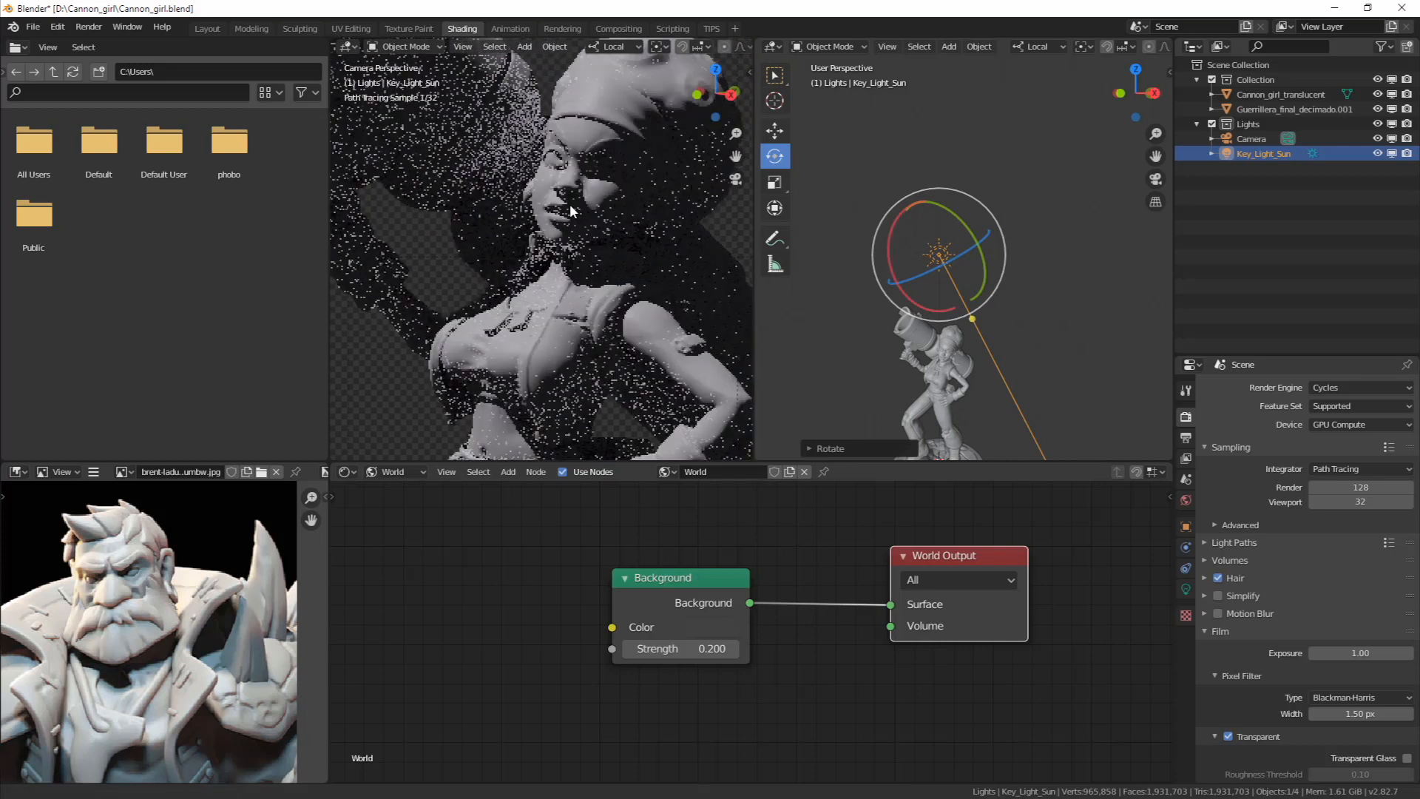
scroll(189, 611, down, 3)
middle_drag(187, 618, 182, 542)
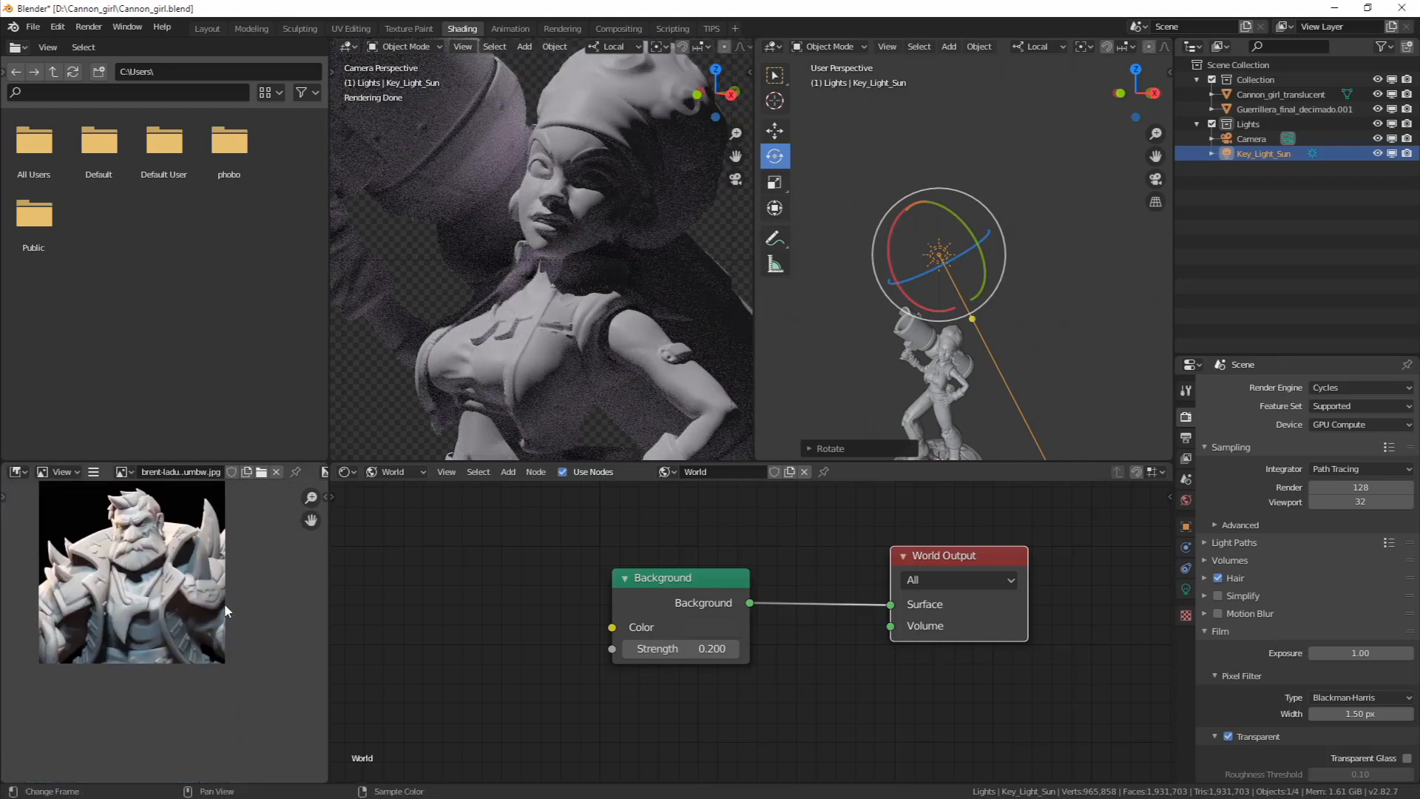
scroll(233, 610, up, 4)
middle_drag(257, 592, 250, 674)
scroll(202, 645, up, 2)
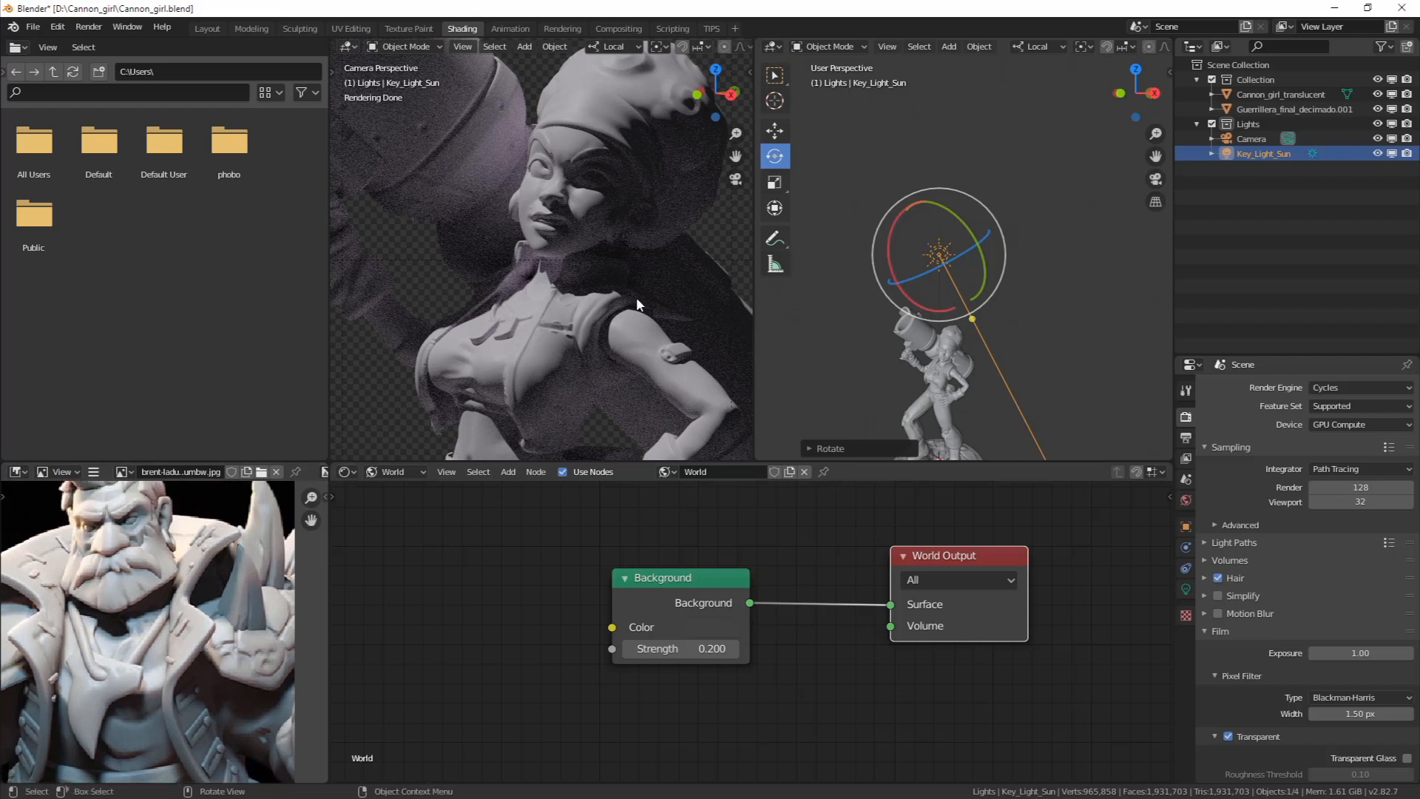
scroll(593, 192, up, 2)
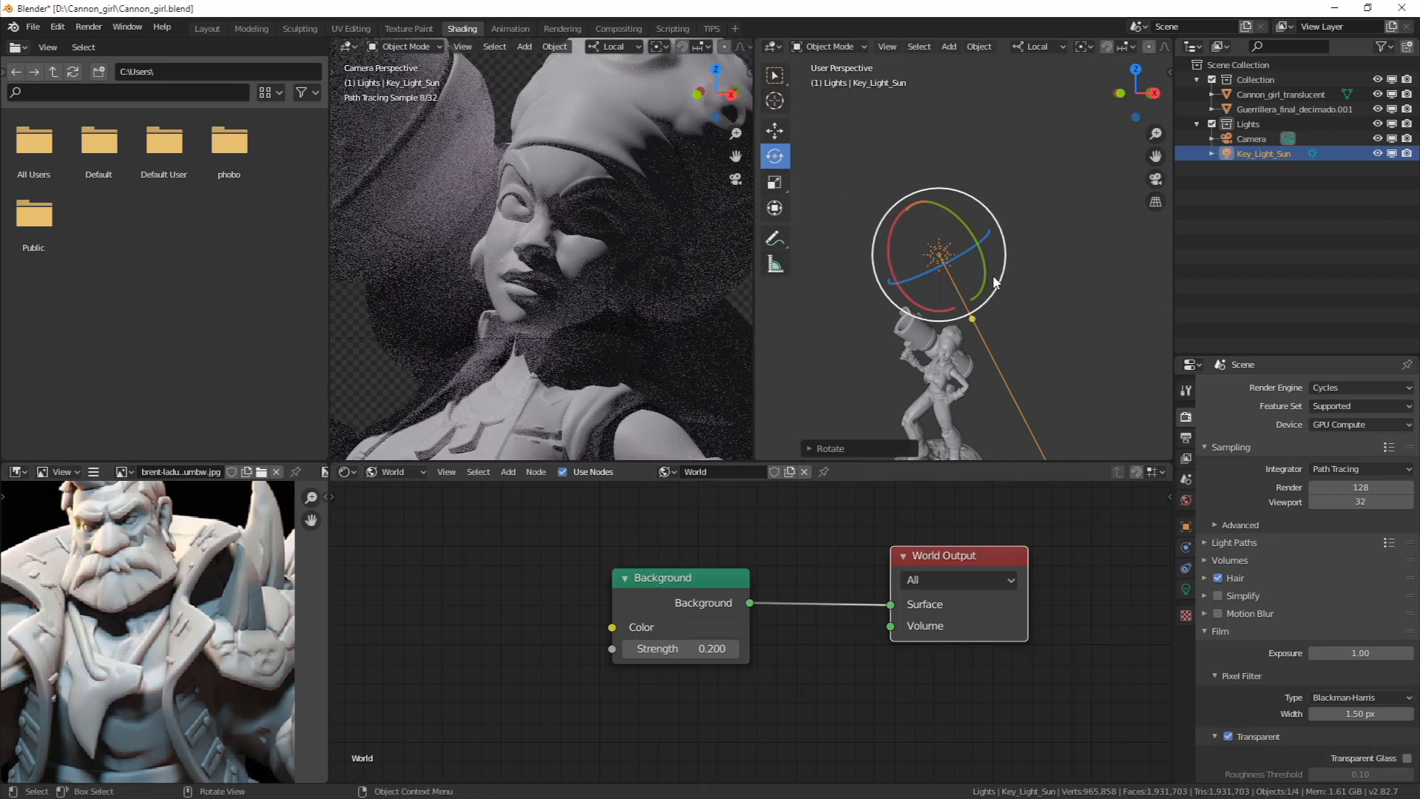
scroll(984, 274, up, 1)
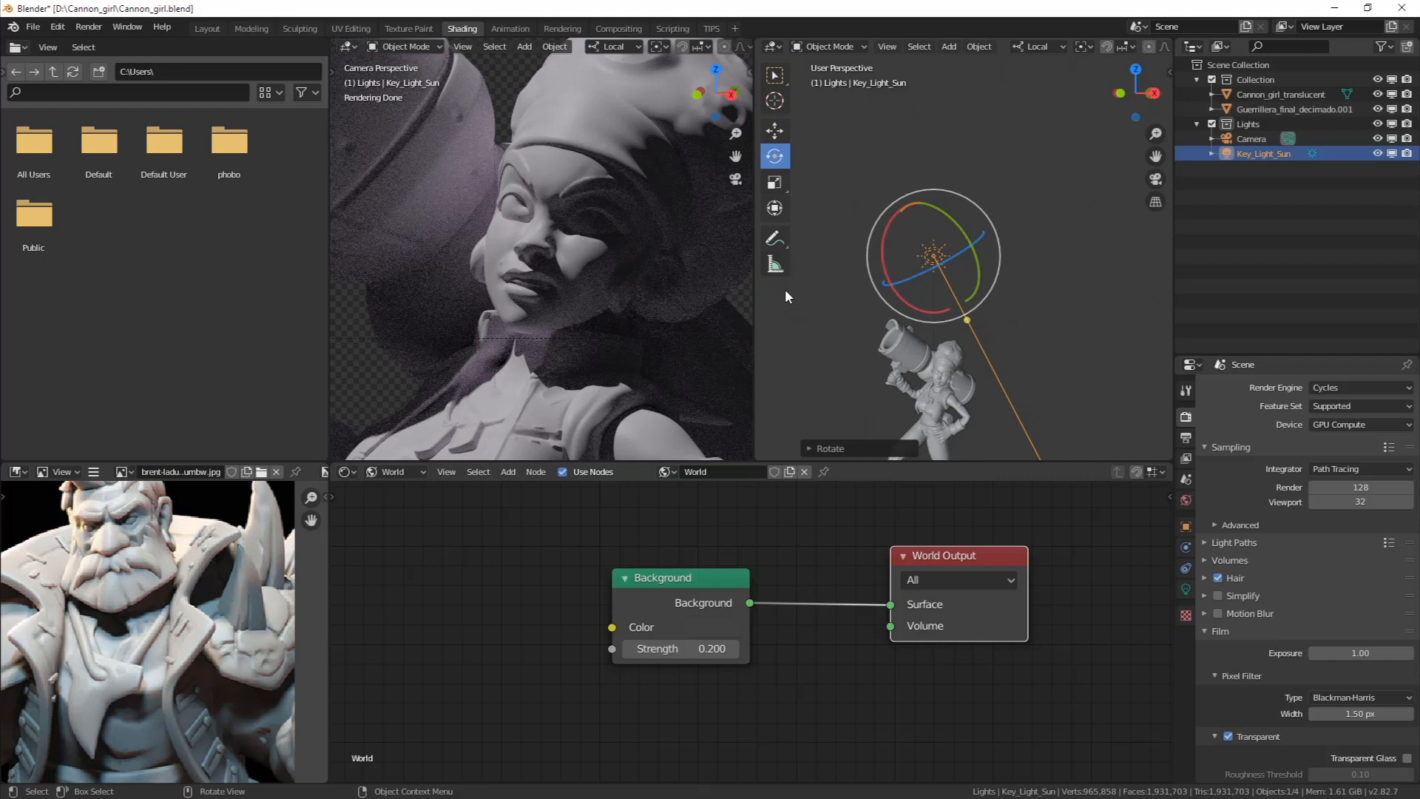
scroll(545, 287, down, 3)
shift+middle_drag(545, 282, 574, 216)
scroll(574, 217, down, 1)
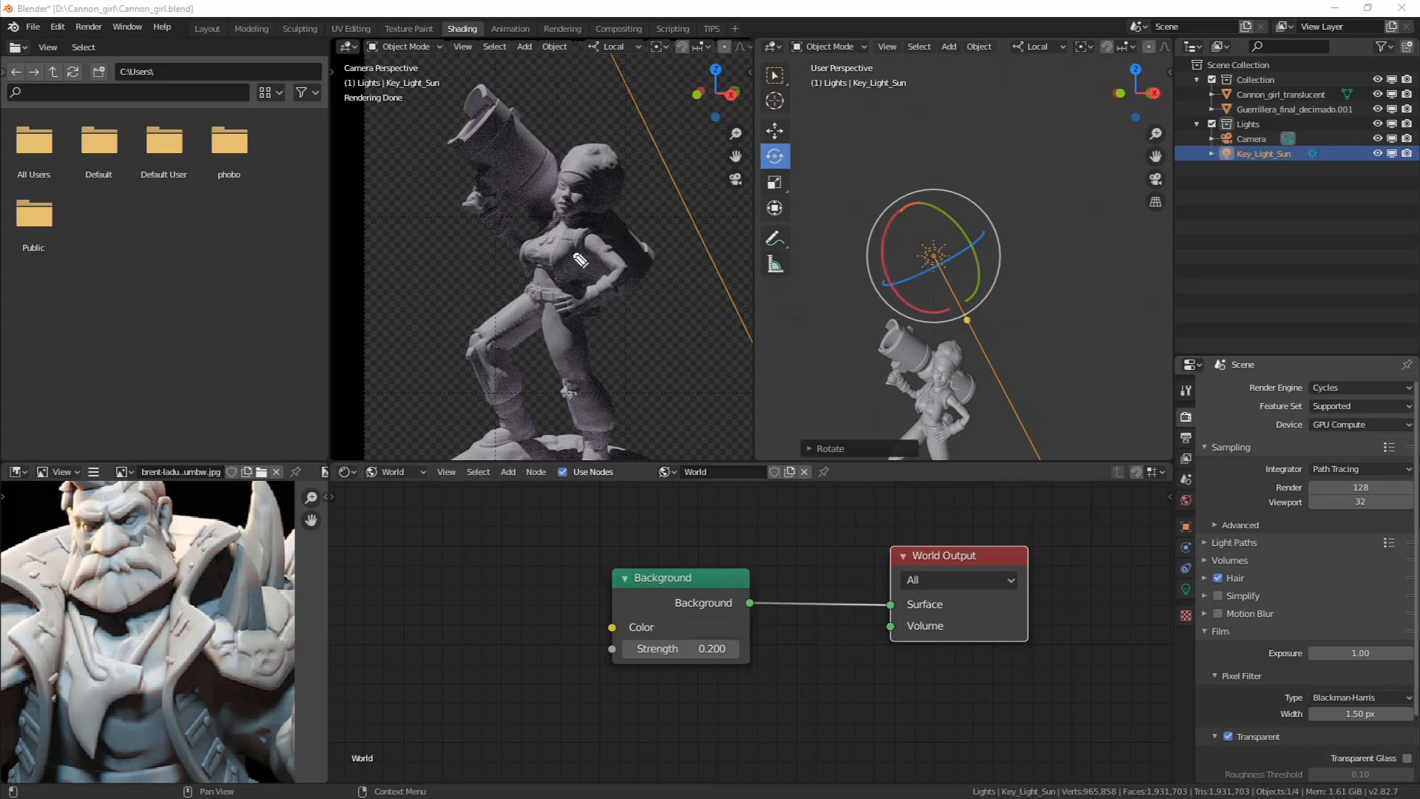
mouse_move(583, 230)
mouse_down()
mouse_move(557, 268)
mouse_move(570, 291)
mouse_move(570, 257)
mouse_up()
mouse_move(481, 283)
mouse_down()
mouse_move(526, 340)
mouse_move(538, 320)
mouse_up()
mouse_move(531, 220)
mouse_down()
mouse_move(595, 270)
mouse_move(589, 294)
mouse_up()
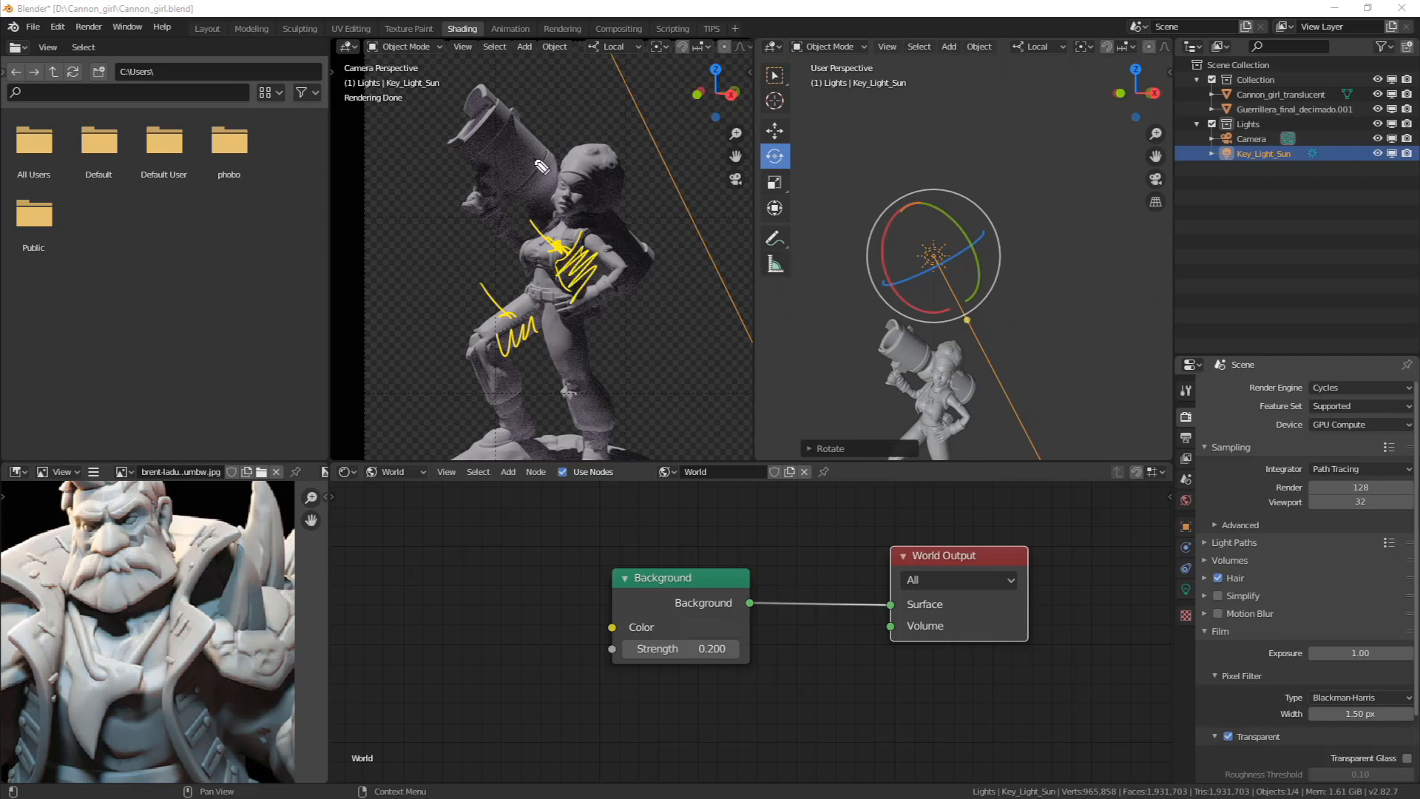
mouse_move(533, 154)
mouse_down()
mouse_move(566, 185)
mouse_move(607, 189)
mouse_move(599, 177)
mouse_move(618, 196)
mouse_up()
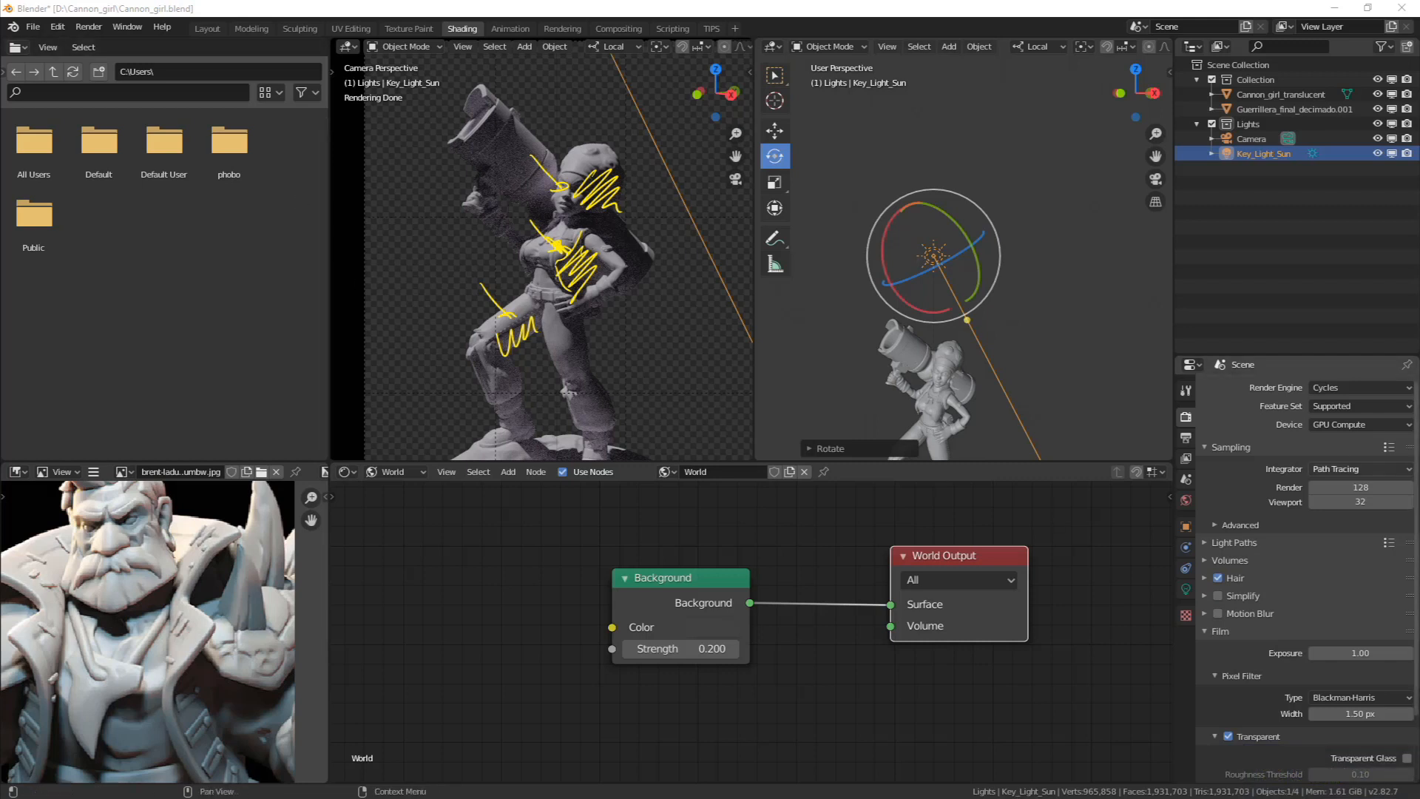
key(ctrl+shift+7)
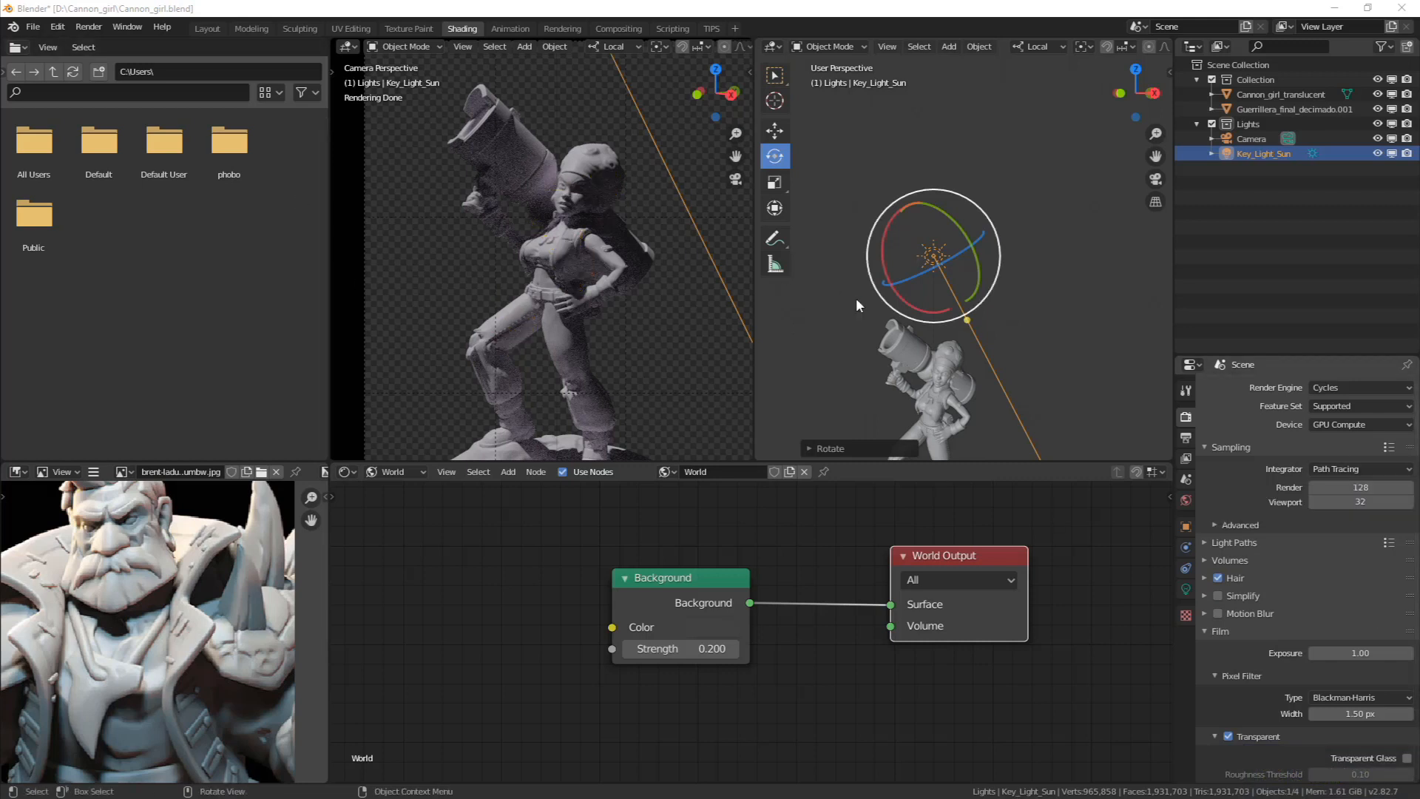
Examine how the key sun's light and shadows fall across the figure's cannon, face and body from different angles and zoom levels
middle_drag(536, 166, 576, 337)
key(KP_0)
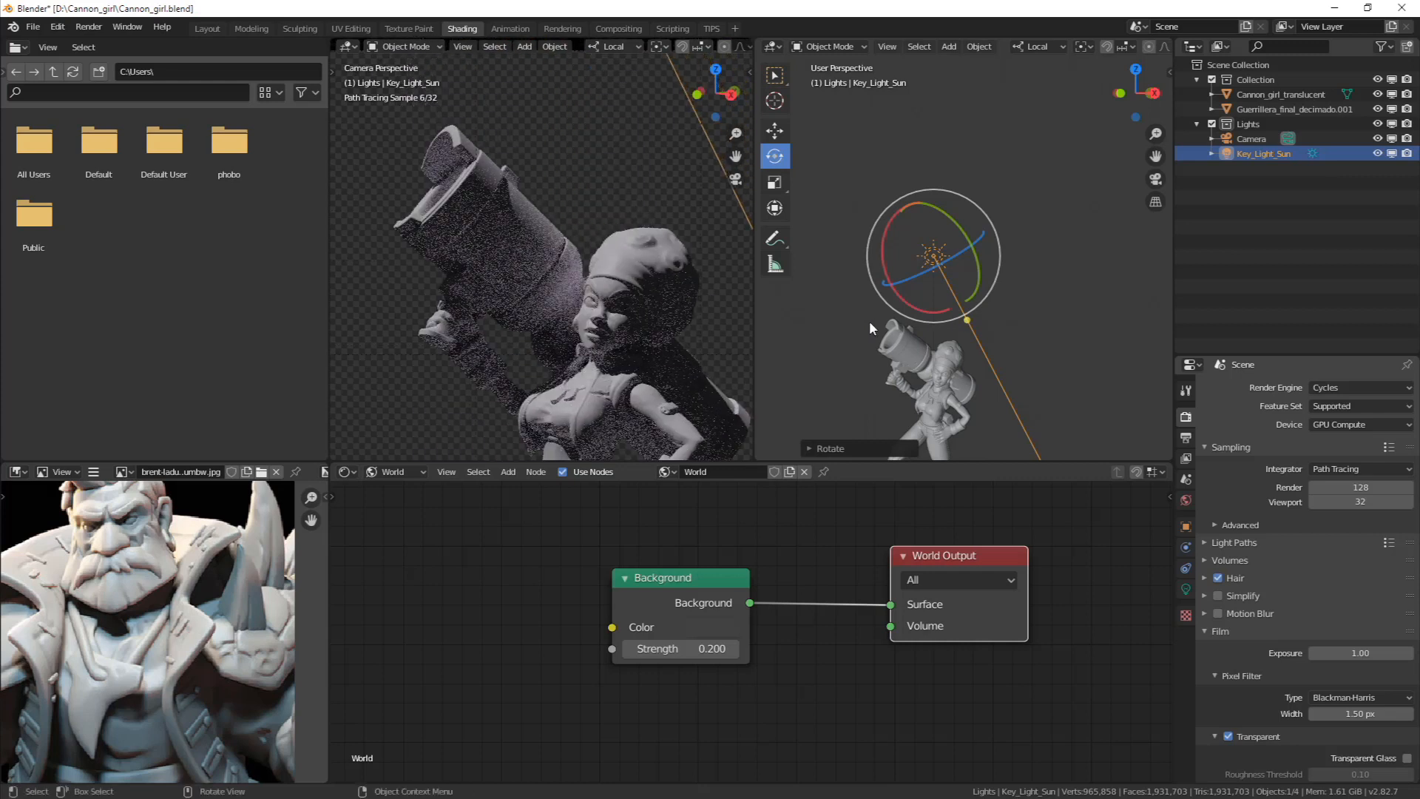
middle_drag(898, 321, 960, 211)
scroll(446, 179, up, 1)
shift+middle_drag(470, 226, 534, 267)
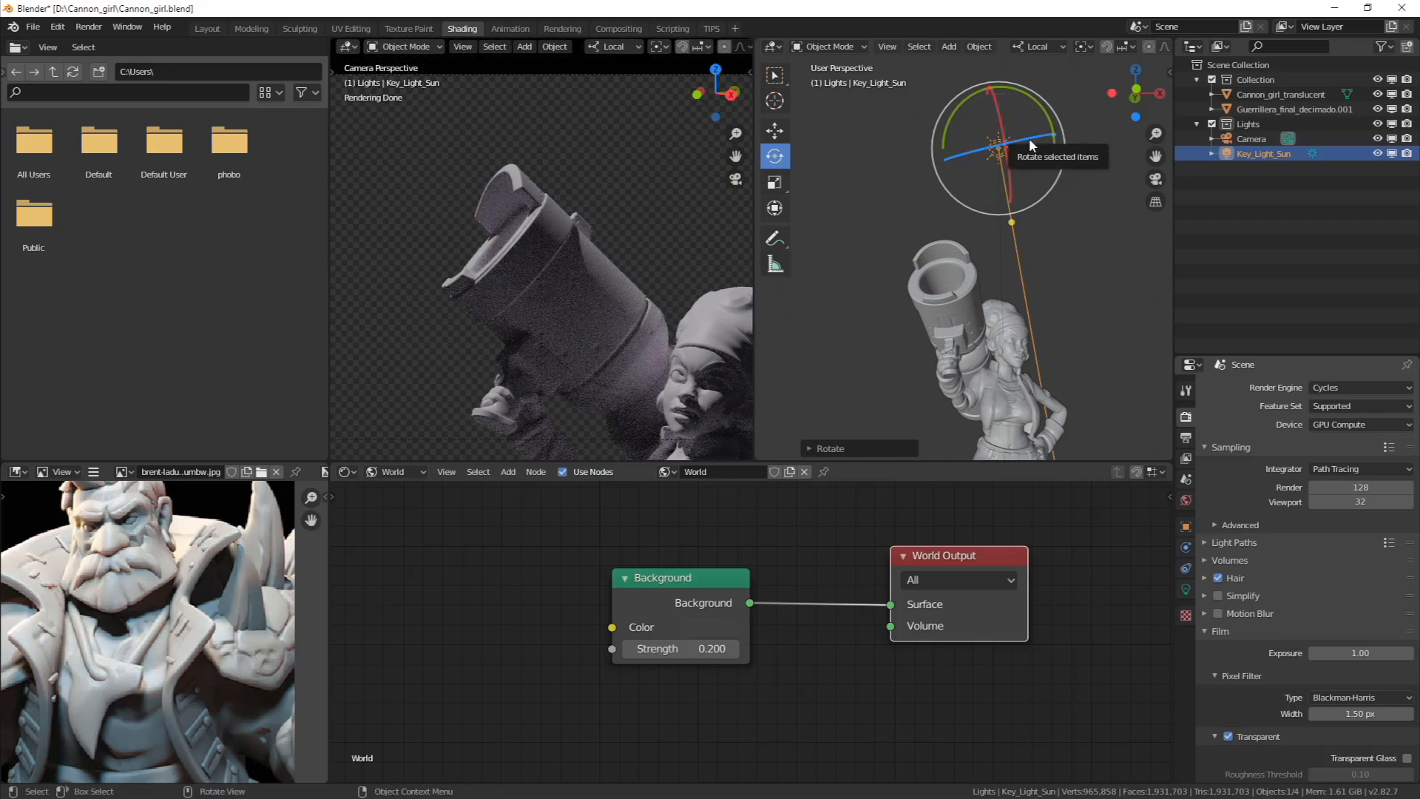
middle_drag(1045, 158, 1014, 186)
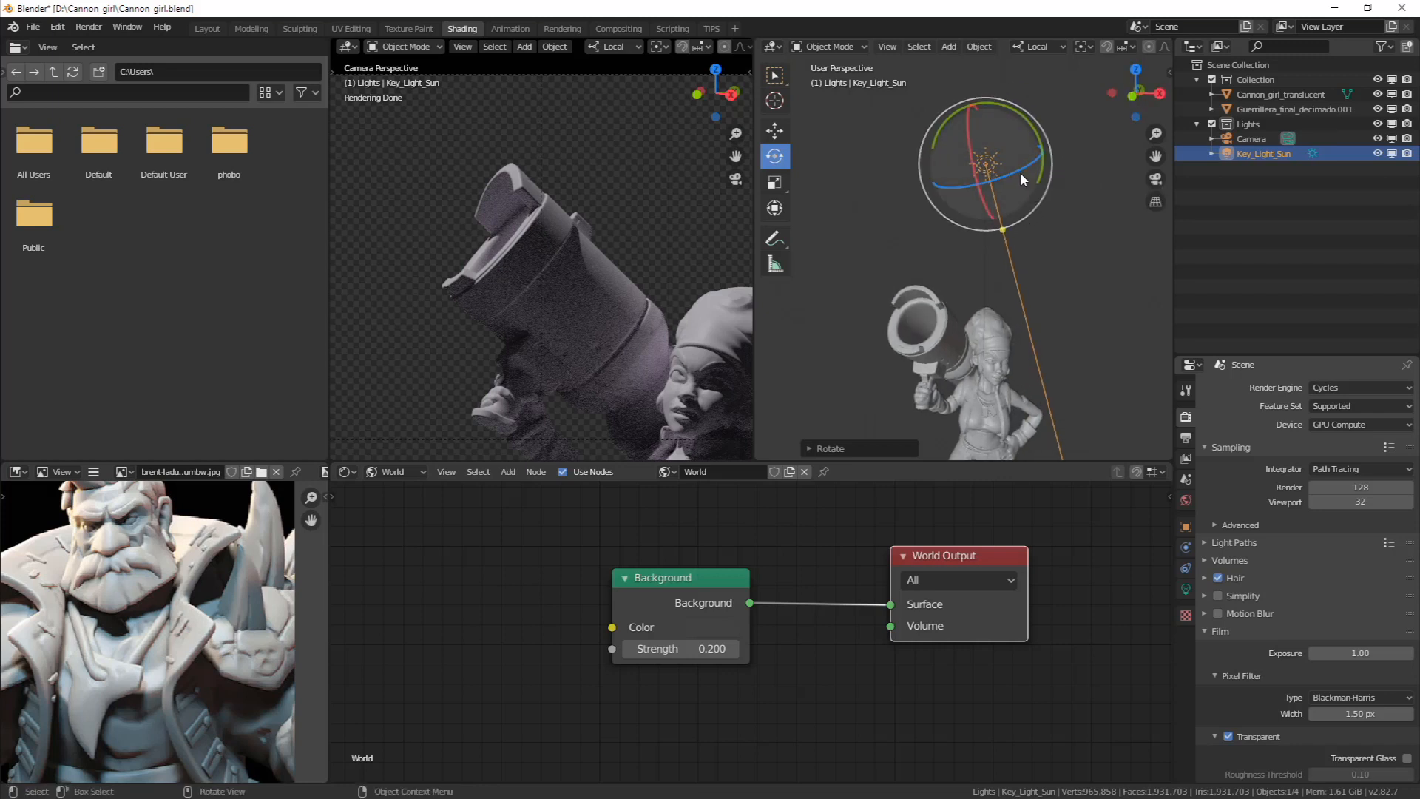
click(1021, 174)
key(ctrl+z)
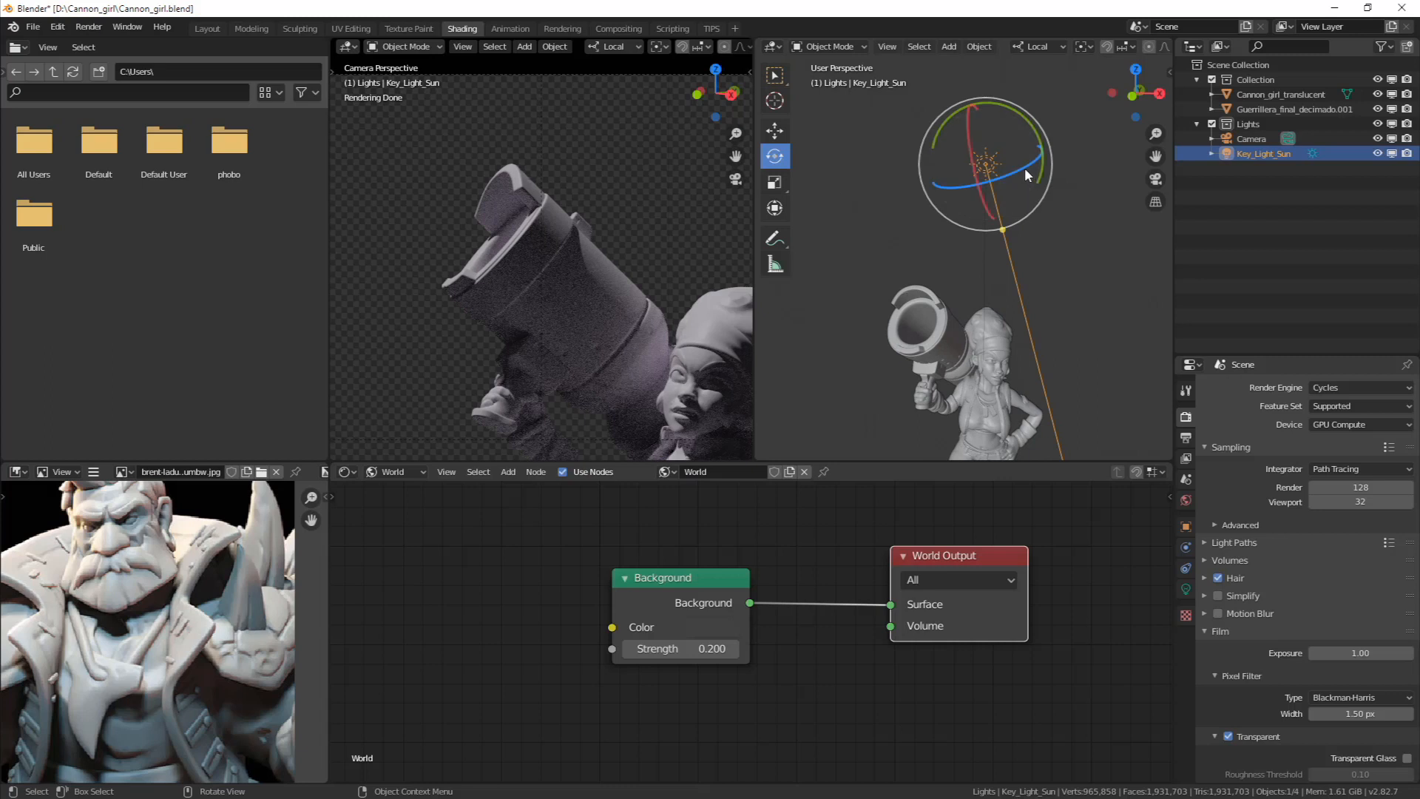
click(1019, 163)
middle_drag(1019, 163, 982, 287)
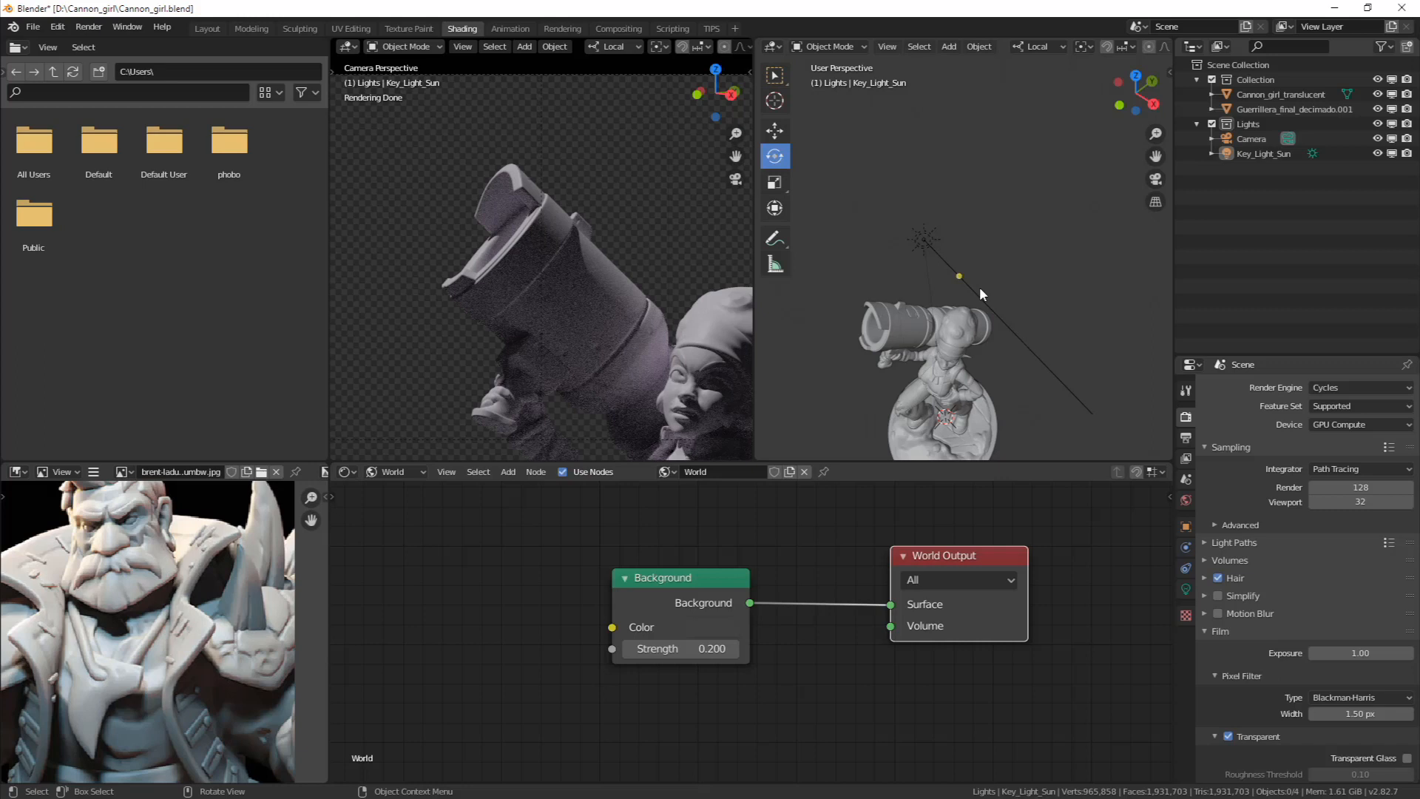
scroll(596, 311, down, 3)
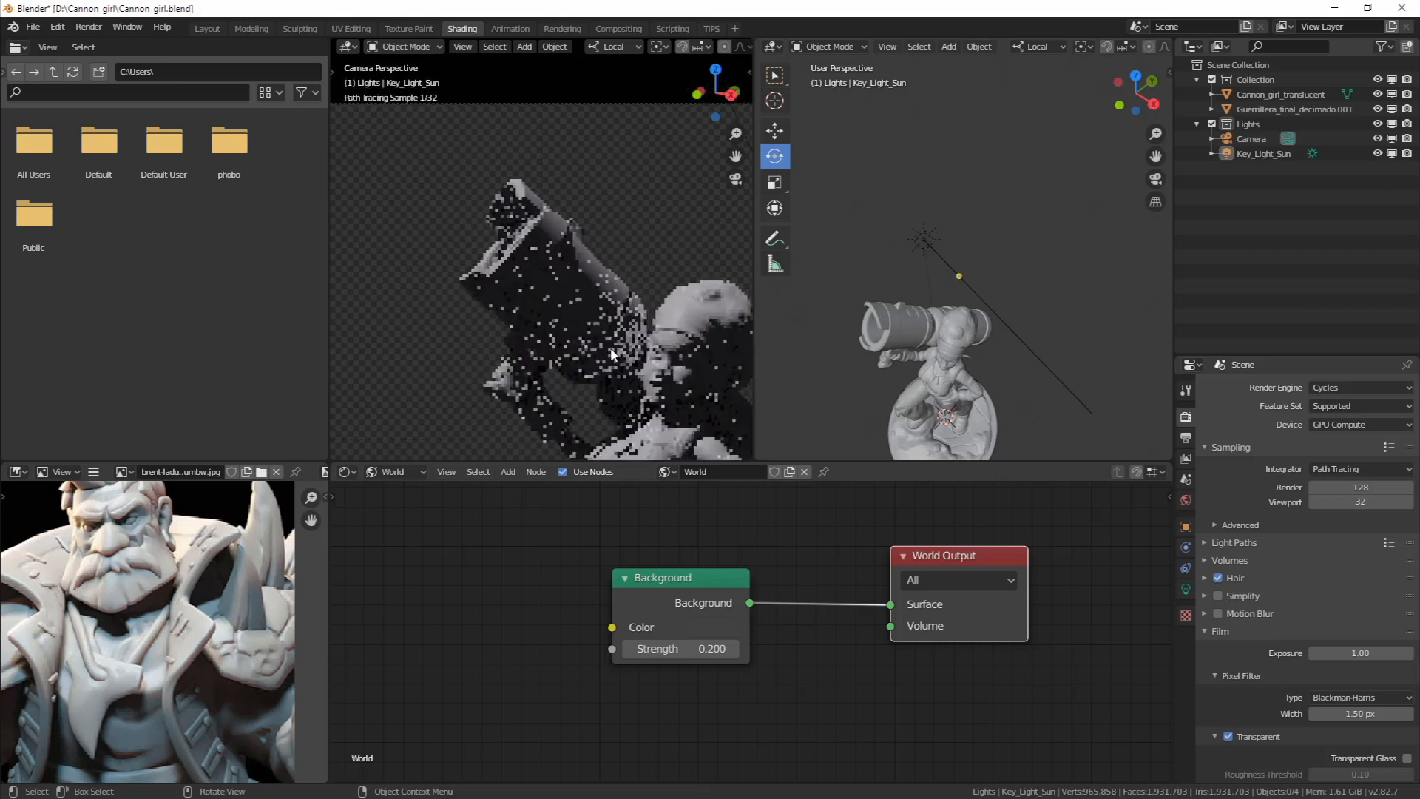
shift+middle_drag(598, 322, 524, 219)
middle_drag(921, 294, 943, 240)
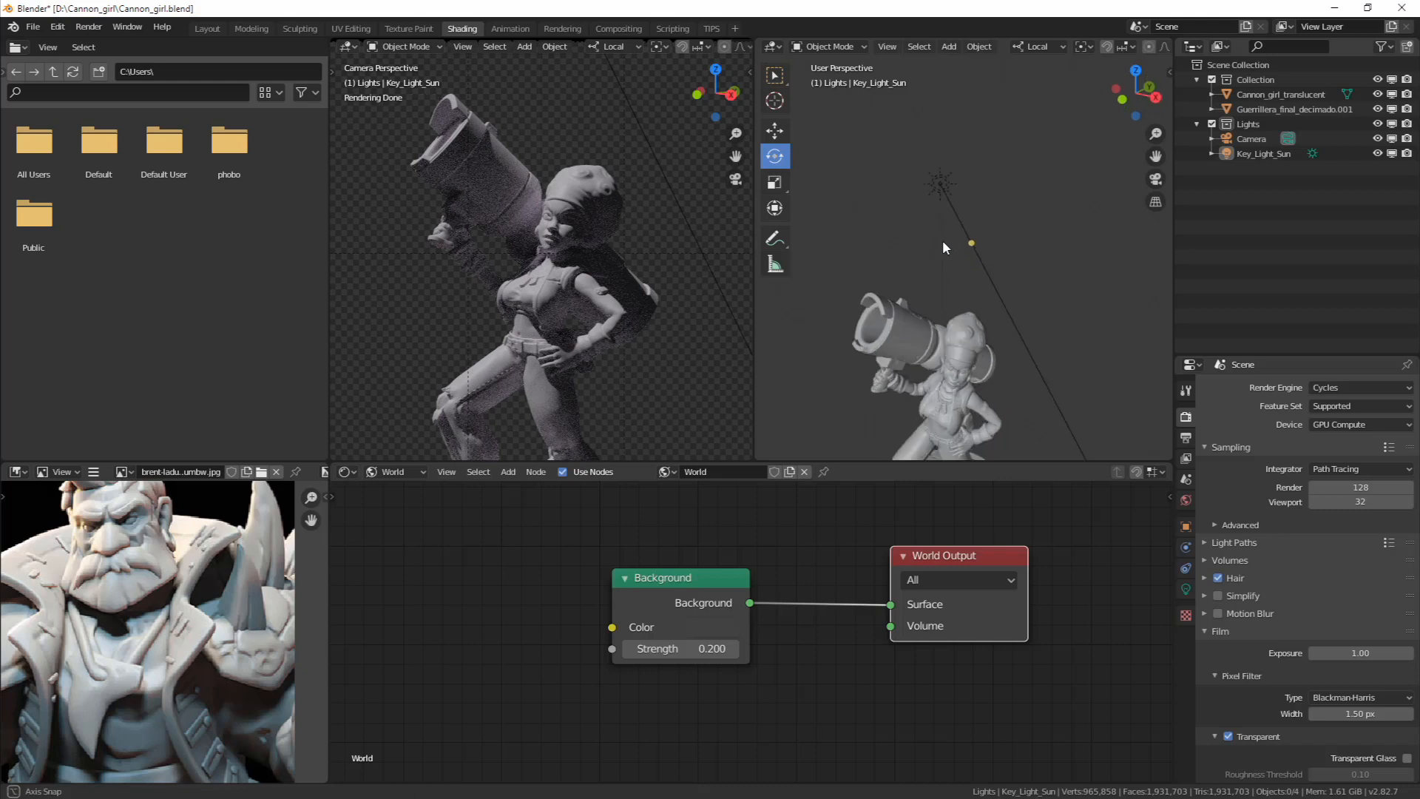
Hide the key sun light in the viewports and add a second Sun light to the scene
click(944, 197)
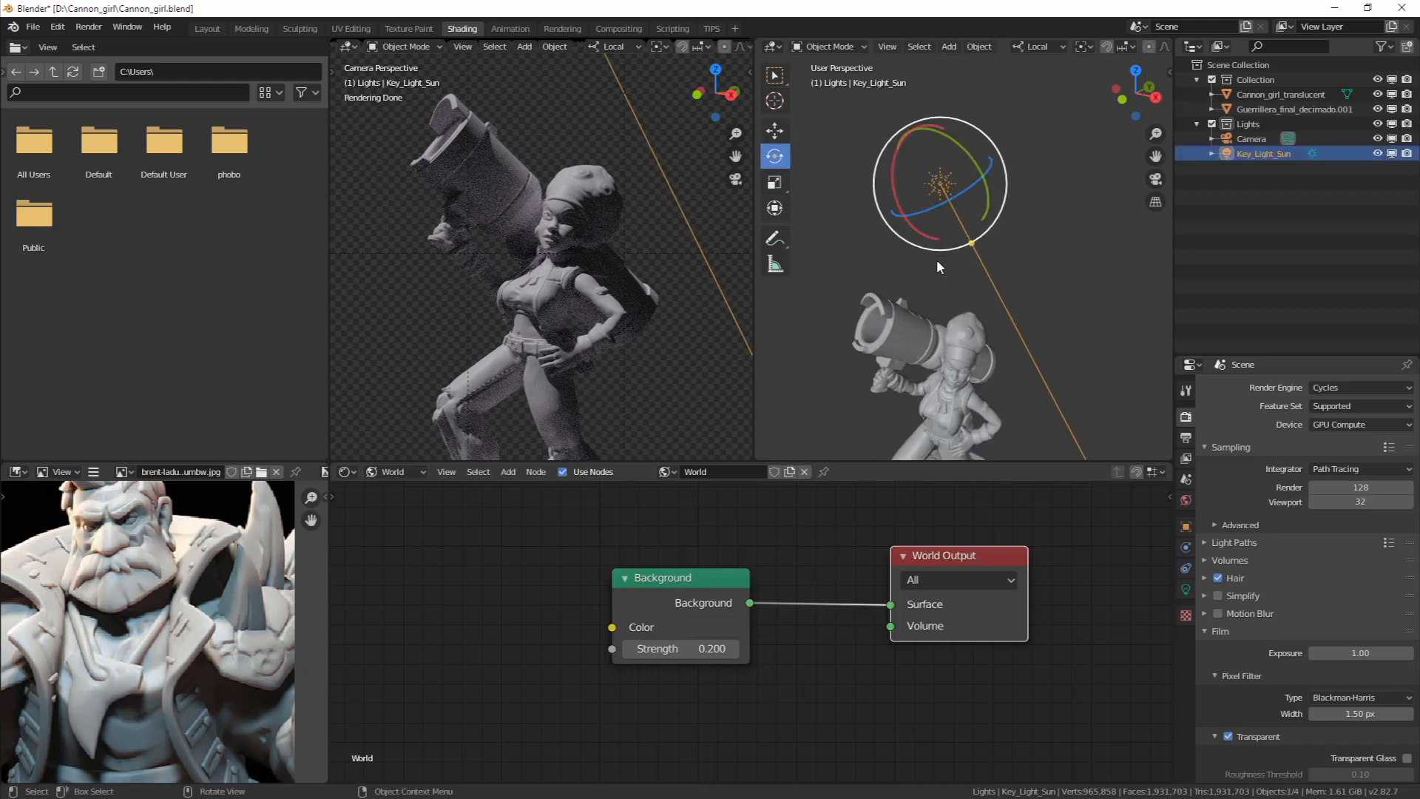
click(1376, 153)
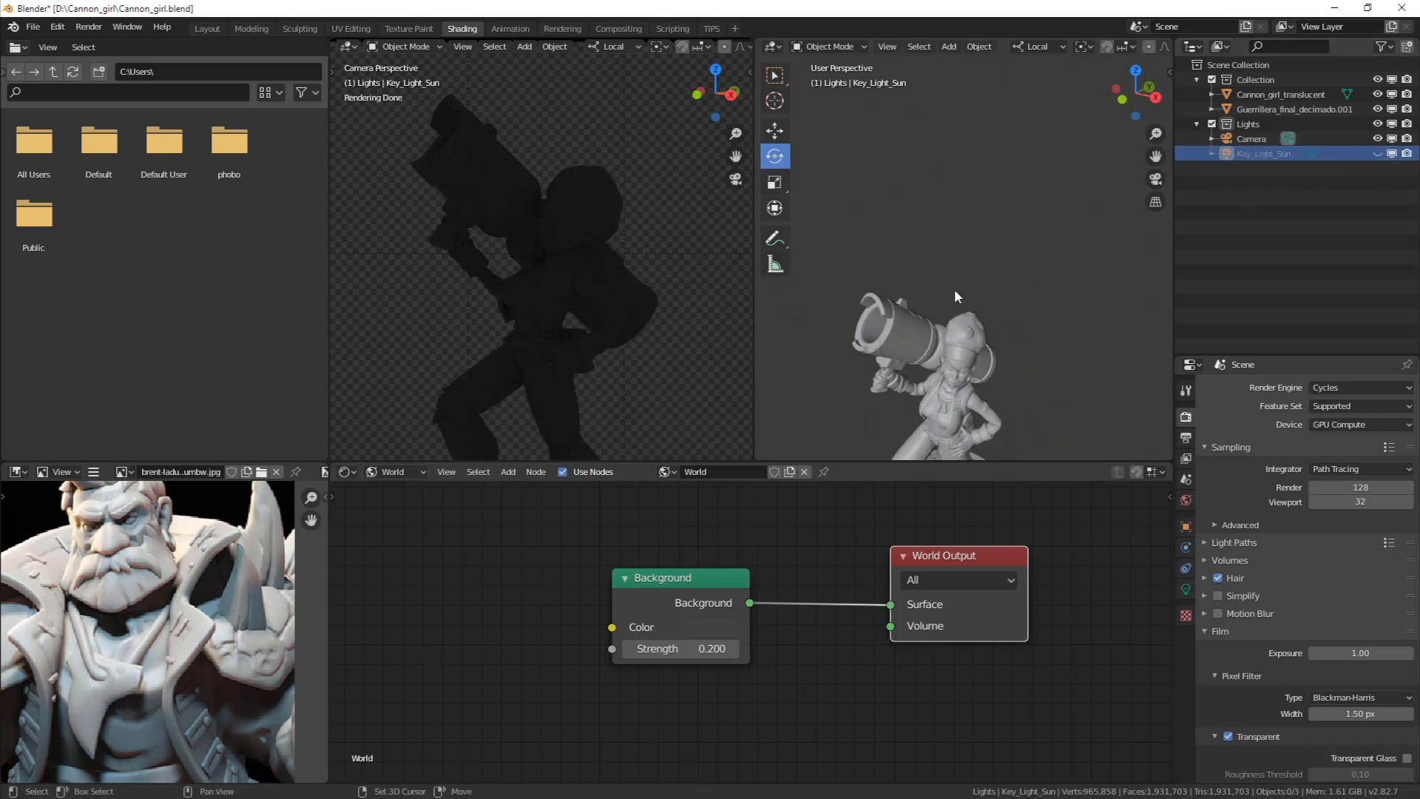
key(shift+a)
mouse_move(933, 253)
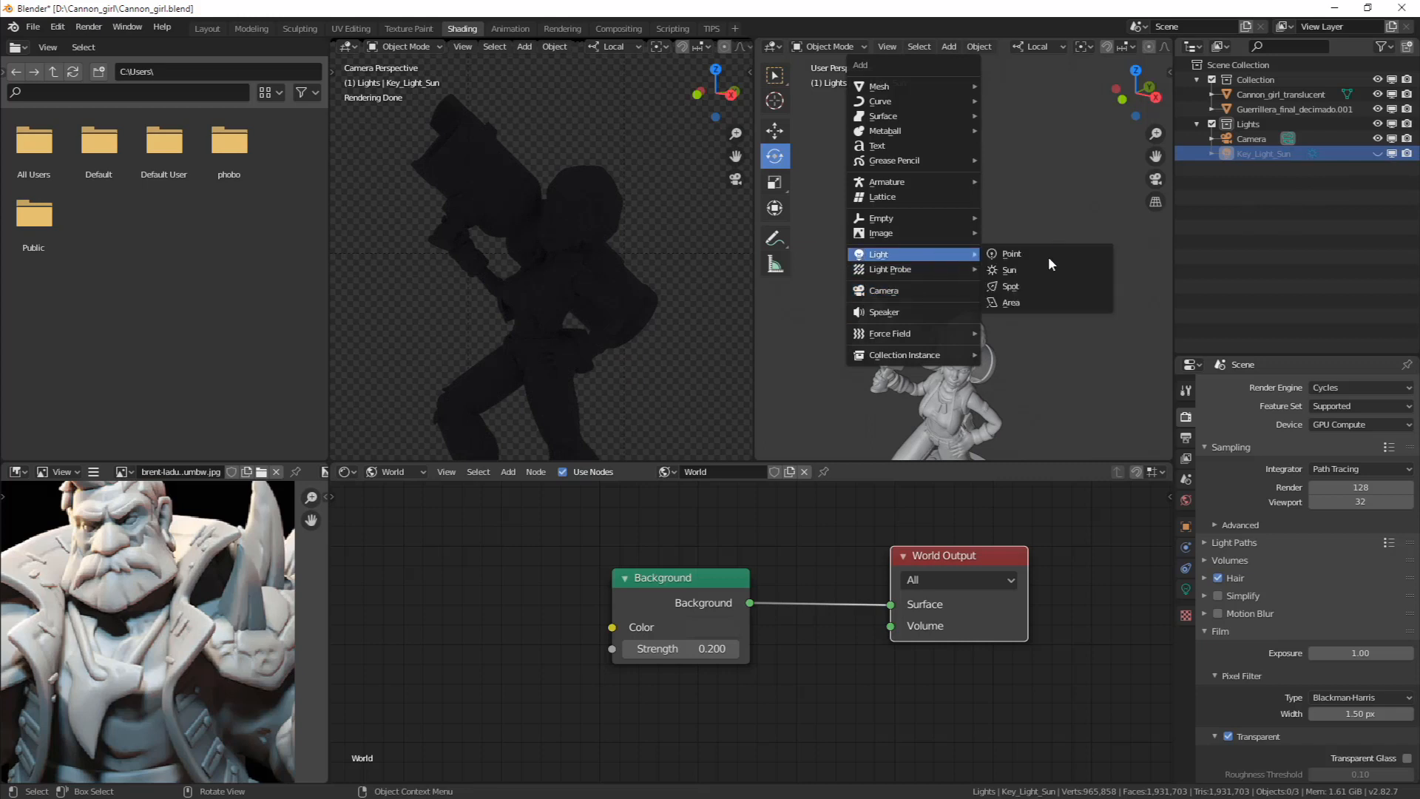
click(1042, 275)
scroll(961, 250, down, 3)
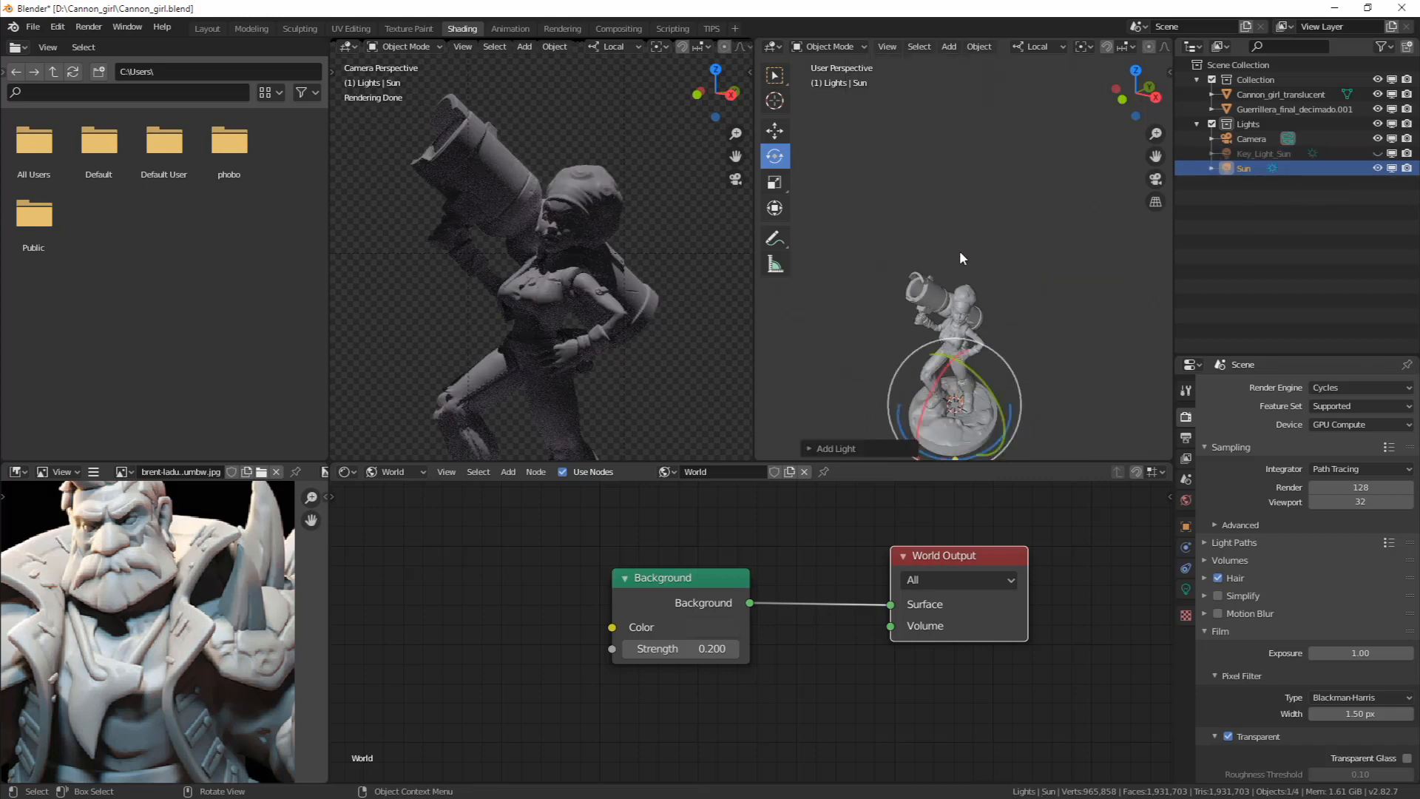
Move the new sun light straight up along the Z axis above the figure and inspect its overhead shadows on the face
shift+middle_drag(940, 259, 928, 190)
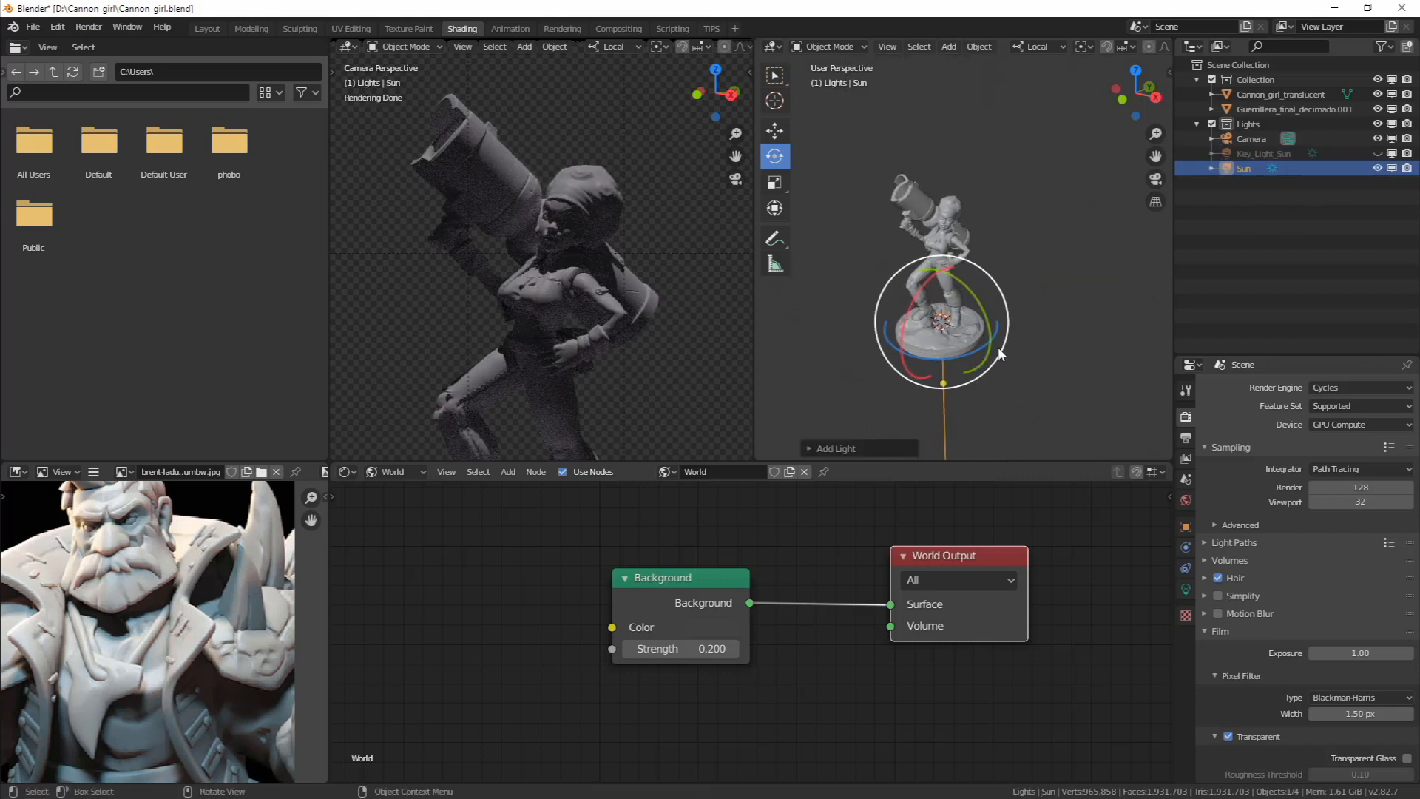
key(g)
key(z)
key(z)
click(978, 85)
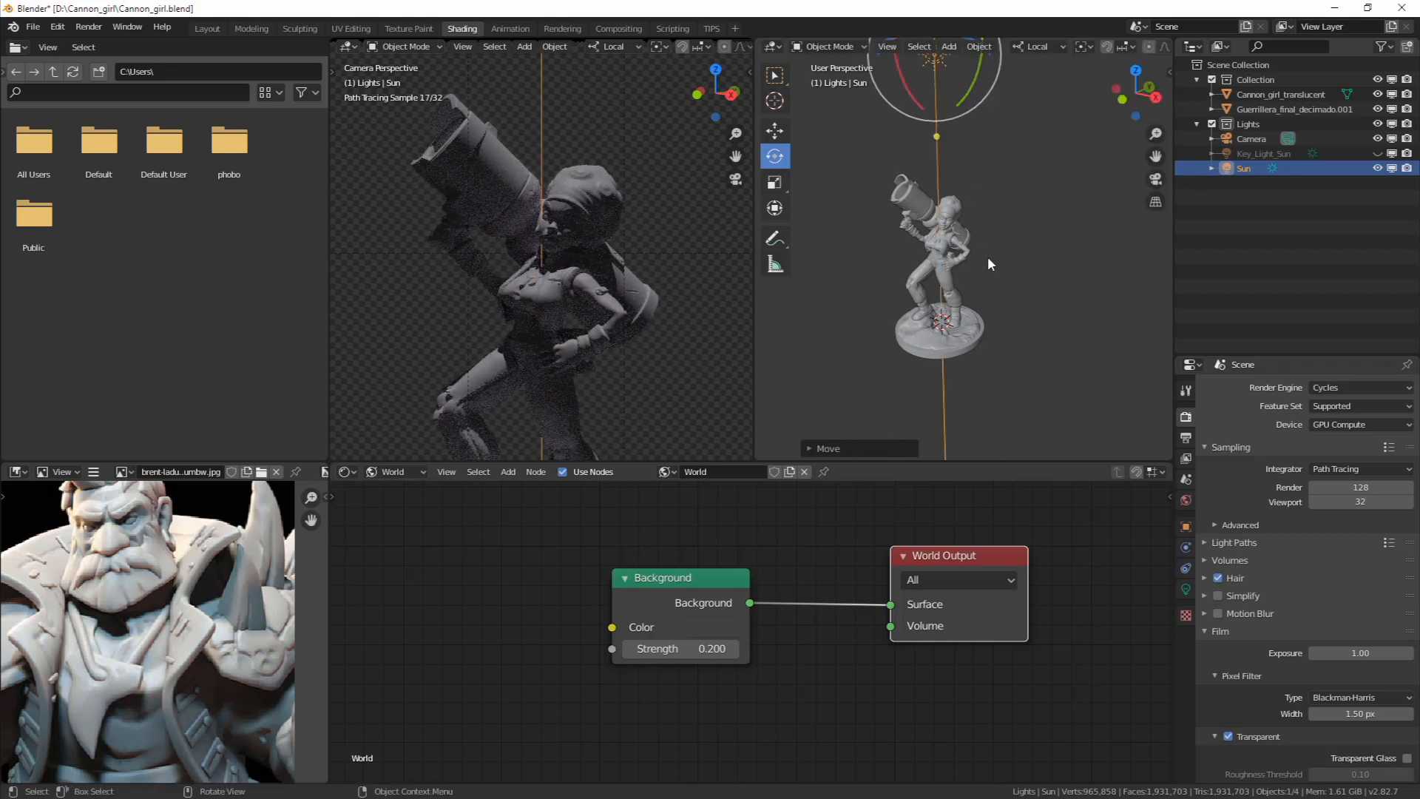
shift+middle_drag(1000, 219, 1015, 297)
scroll(1007, 259, up, 2)
scroll(517, 222, up, 4)
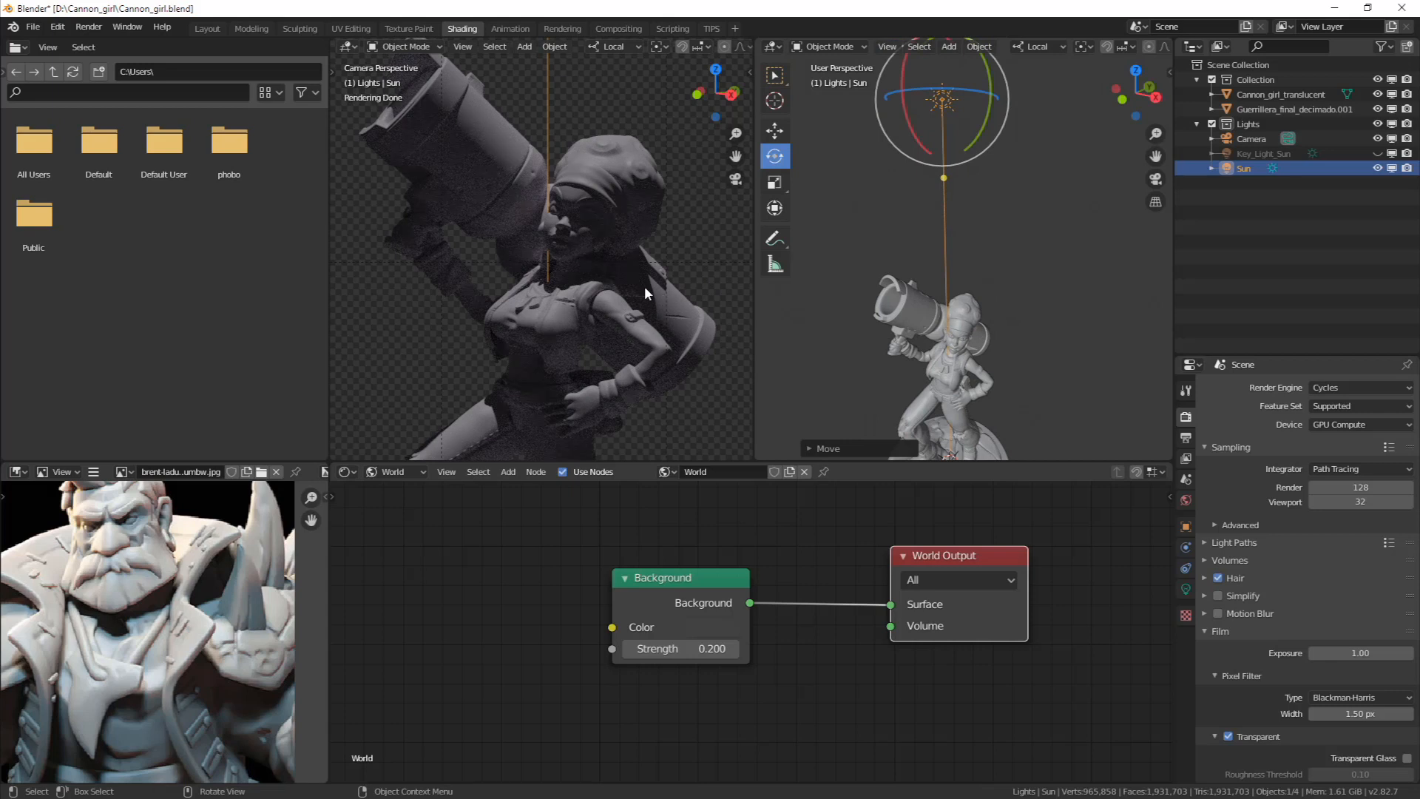
scroll(601, 222, up, 2)
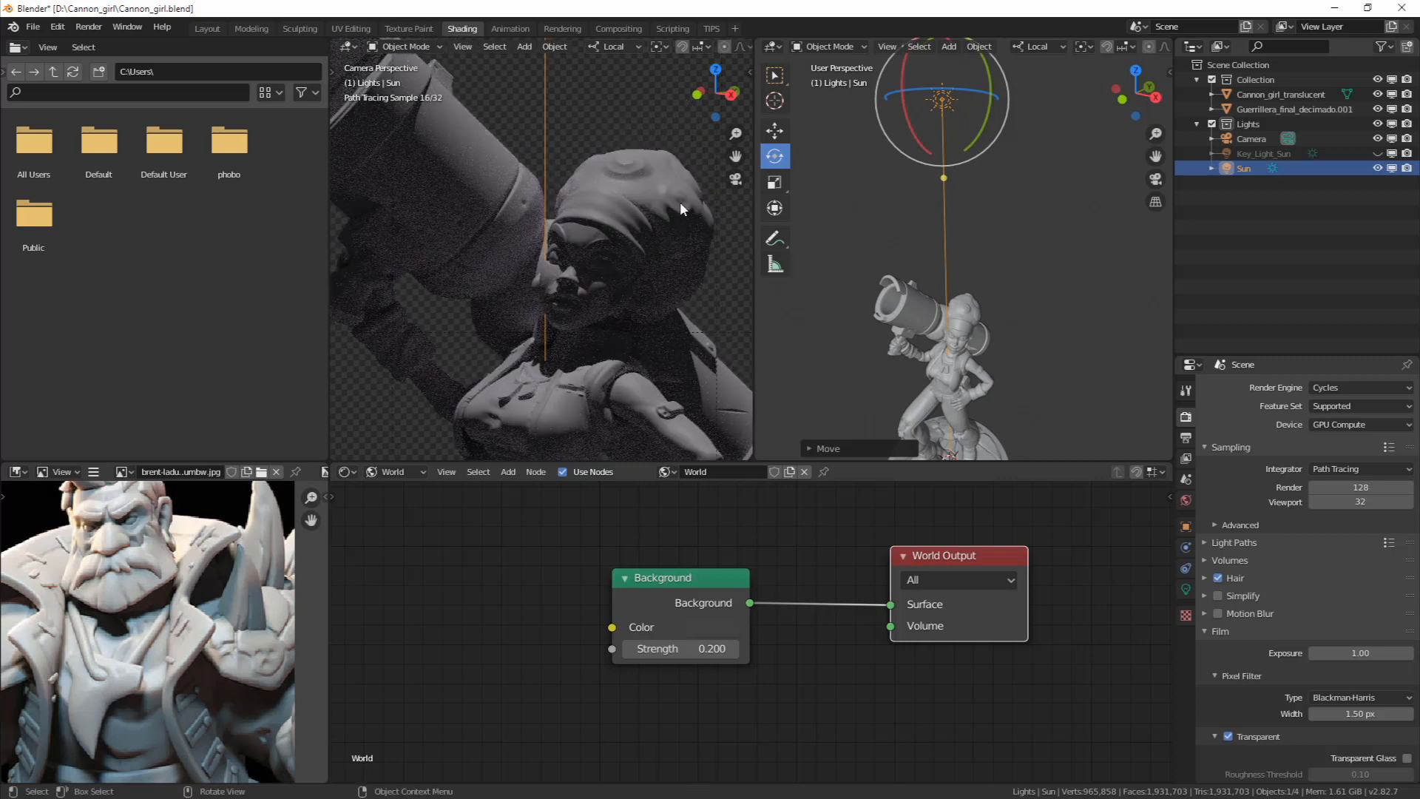
Compare the shadows of the key sun and the overhead sun on the figure by toggling each light's visibility
click(1378, 168)
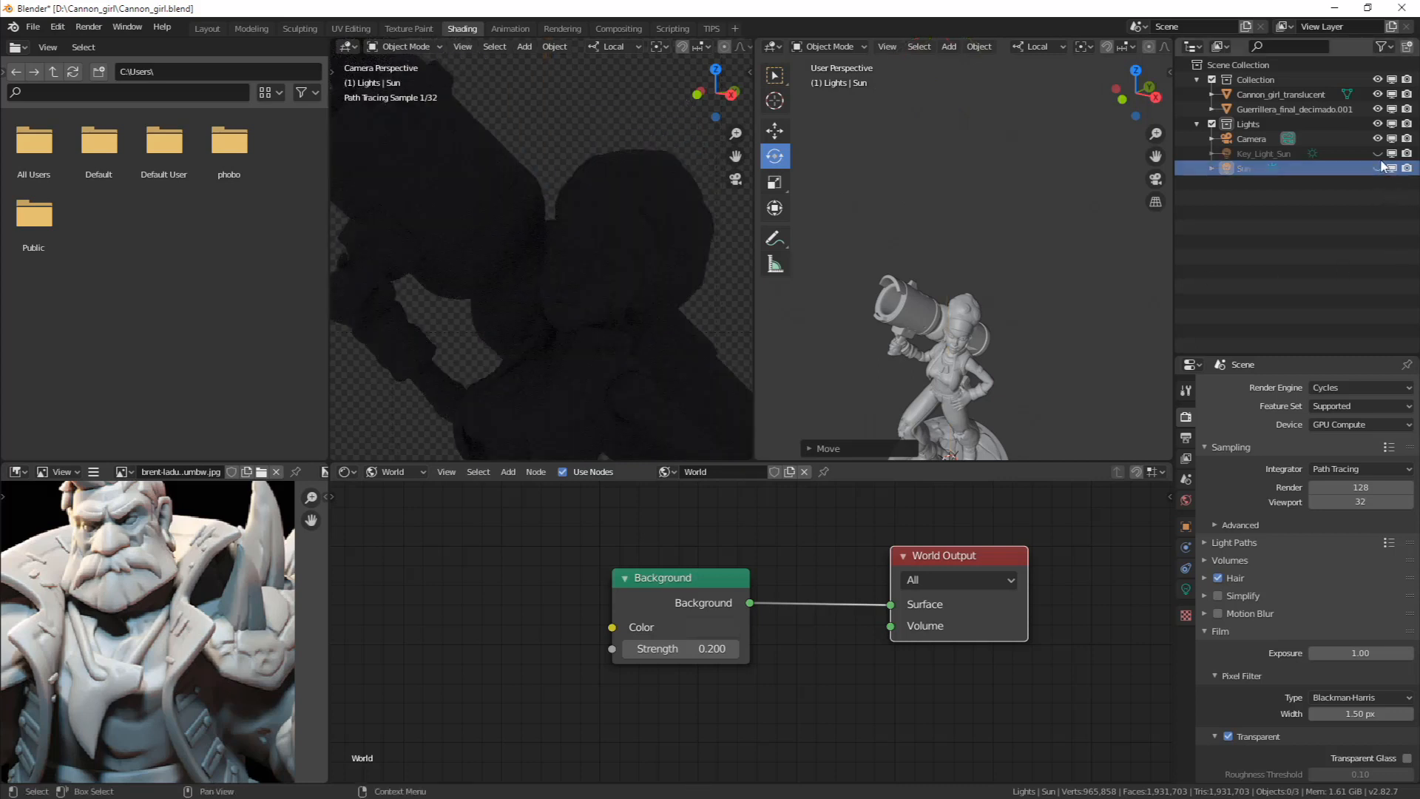
click(1378, 153)
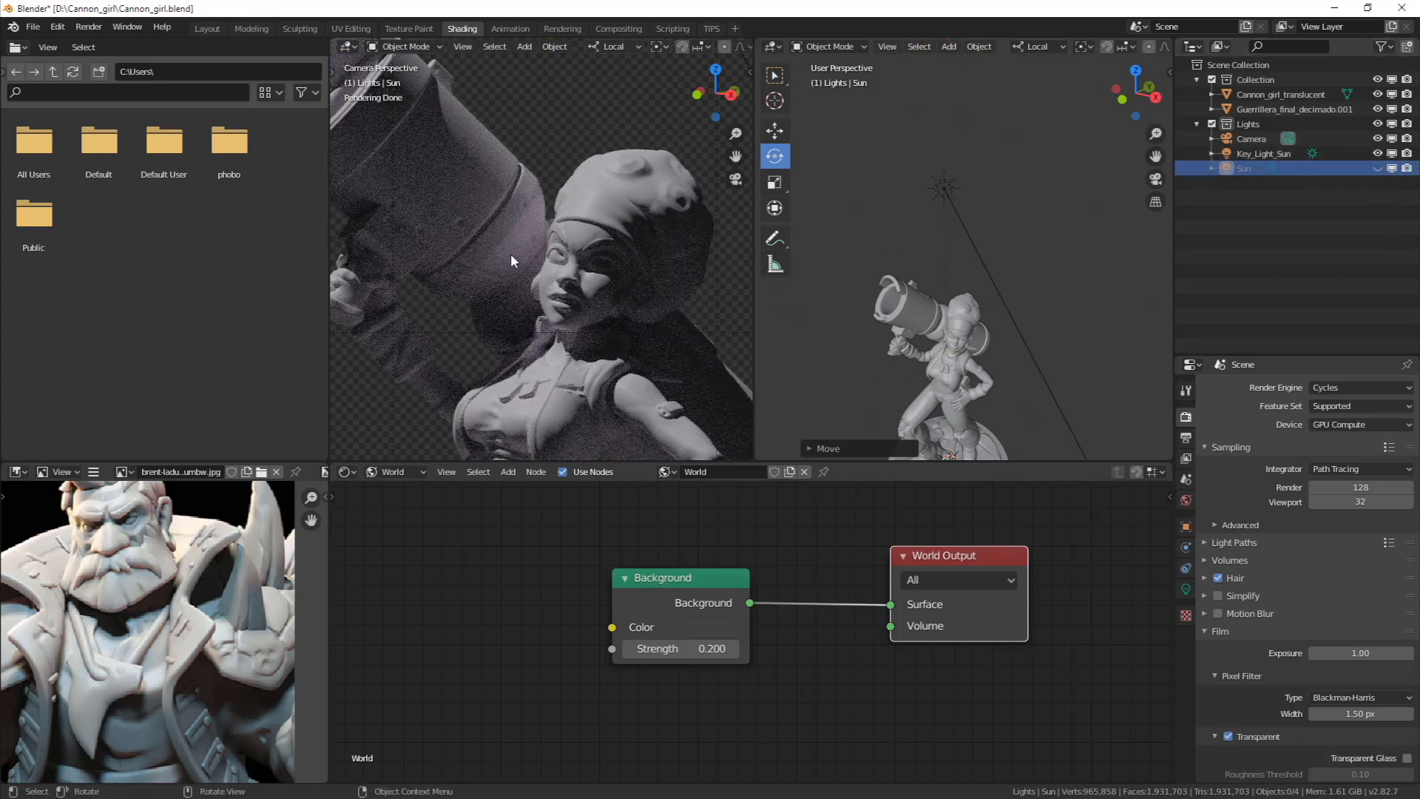
shift+middle_drag(512, 253, 566, 238)
click(1378, 168)
click(1377, 153)
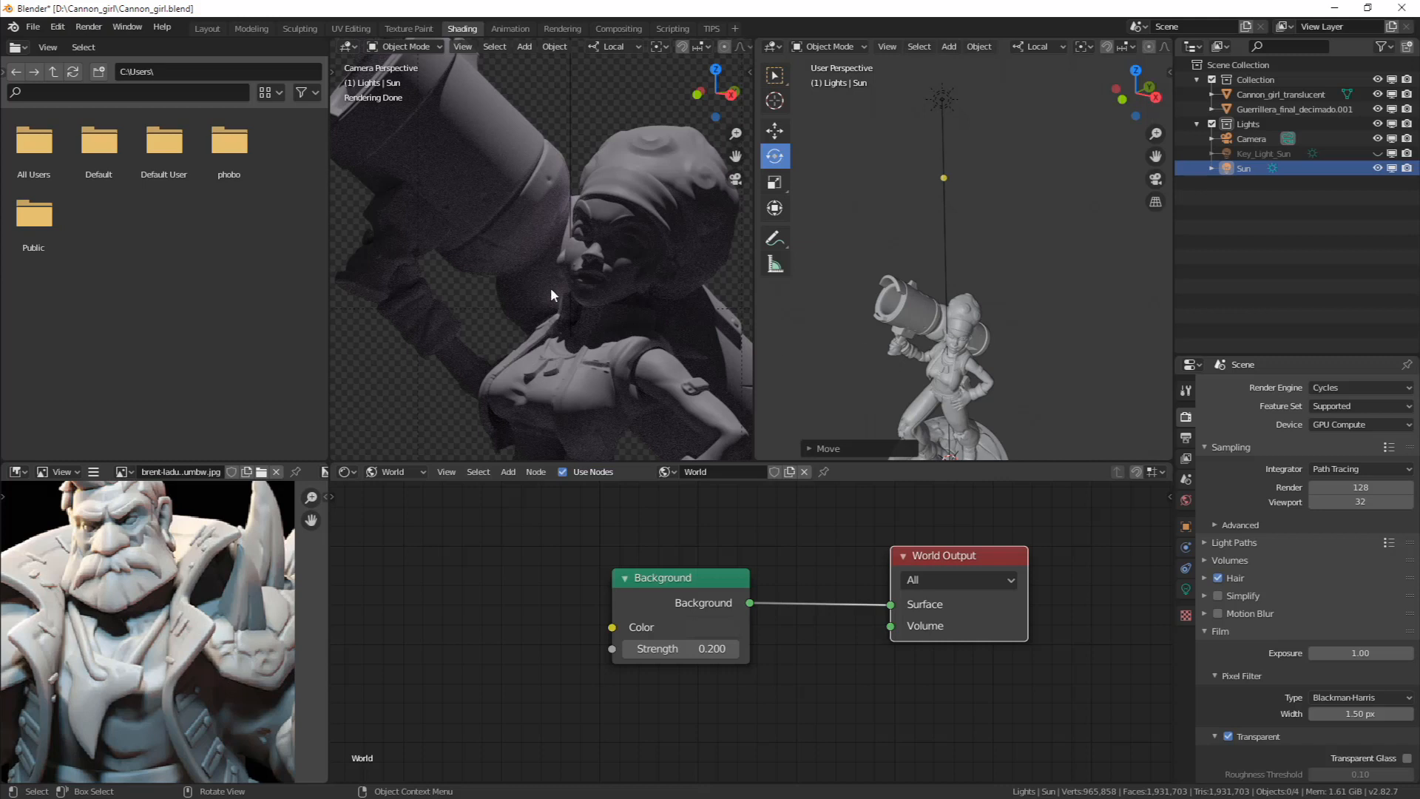
middle_drag(550, 287, 573, 253)
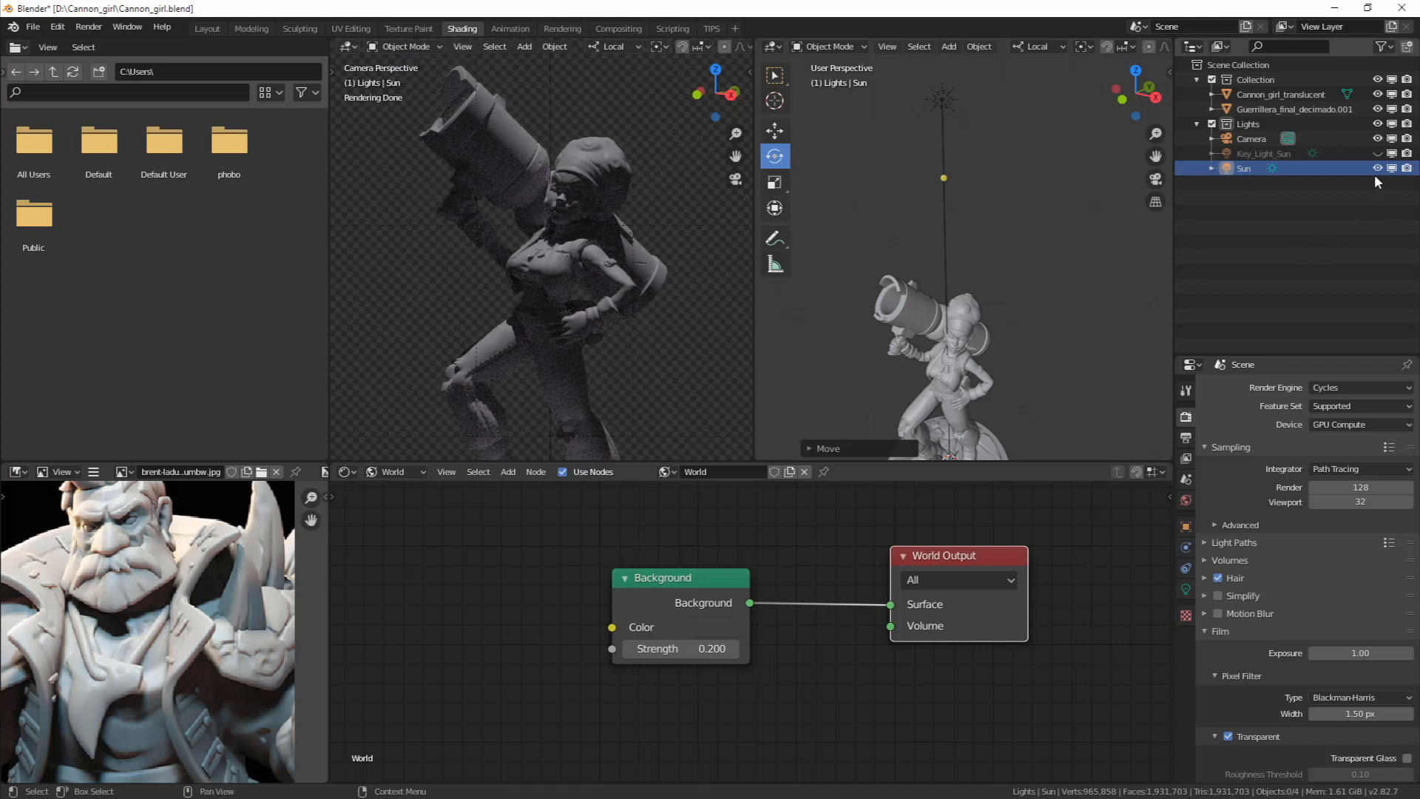
Delete the overhead sun light and make the key sun light visible again
click(939, 89)
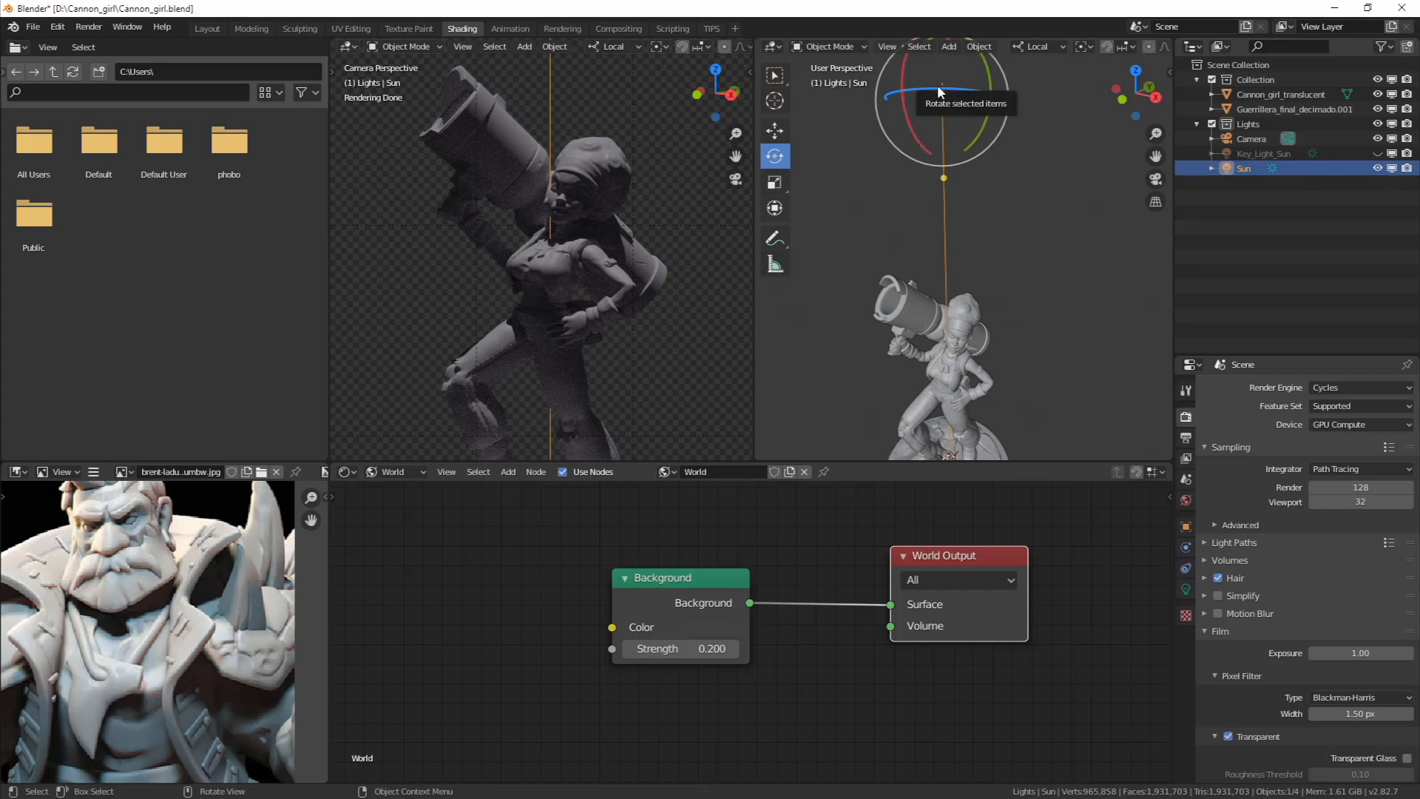
key(x)
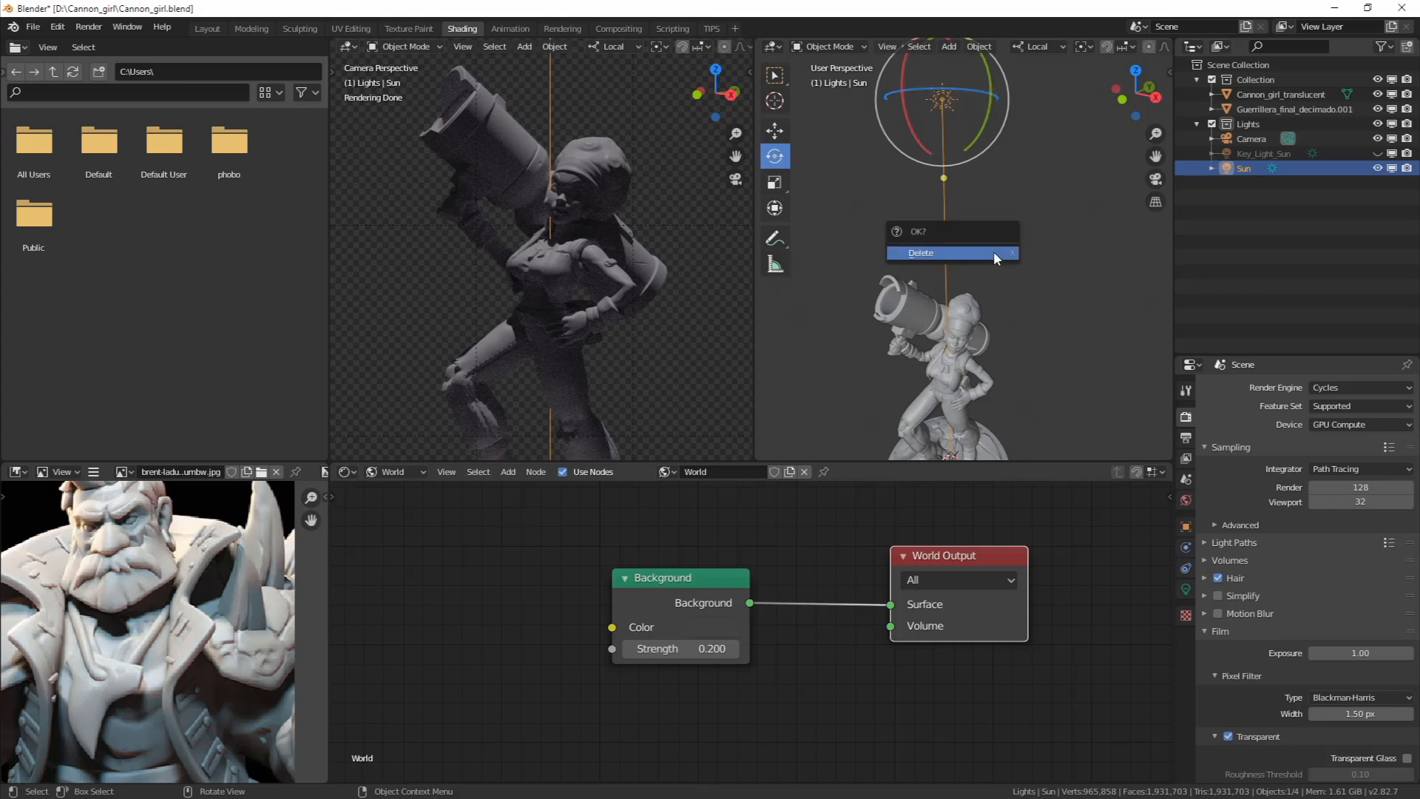
click(991, 252)
click(1378, 152)
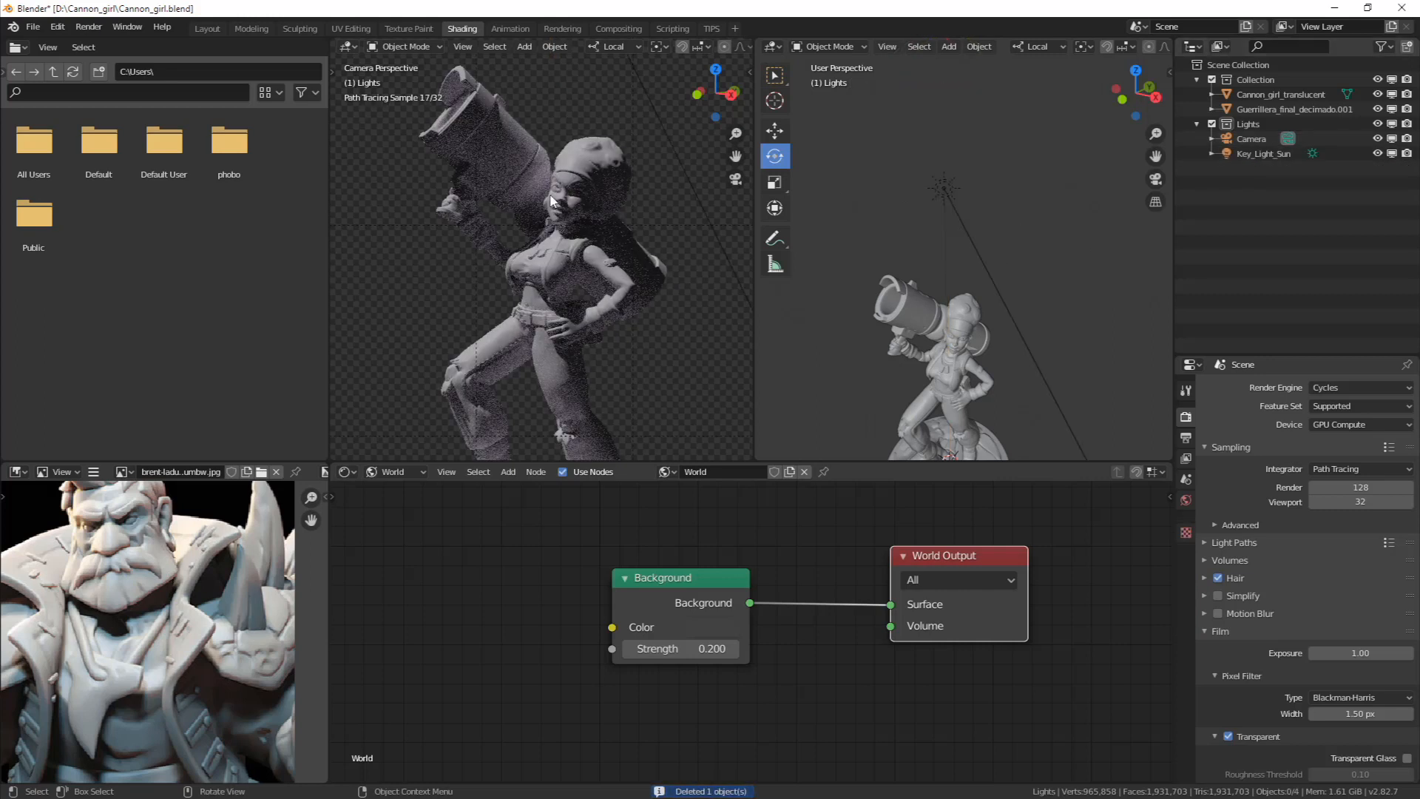
shift+middle_drag(579, 259, 569, 233)
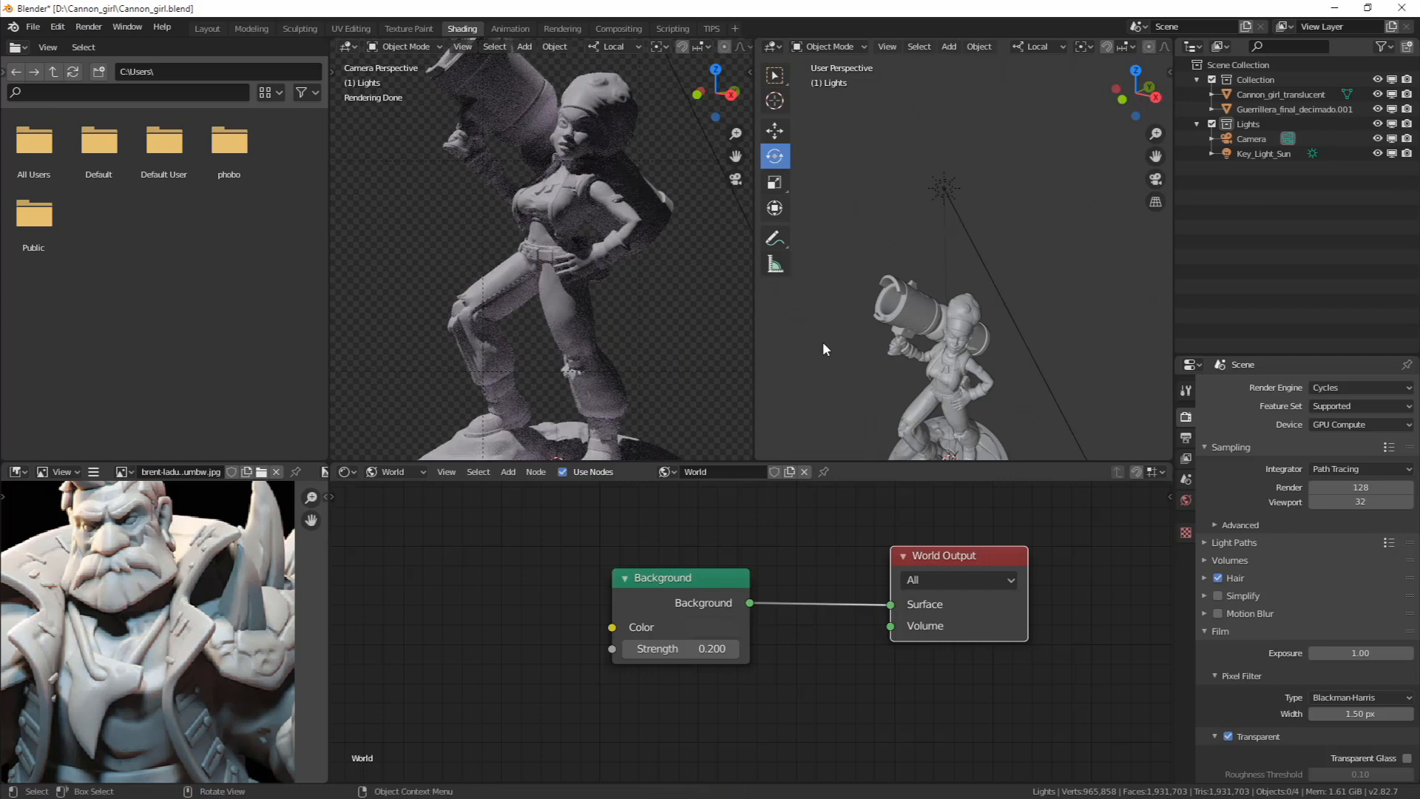
Select the cannon girl mesh and show its material settings, with the Shader Editor switched from World to Object nodes
click(510, 270)
click(1186, 651)
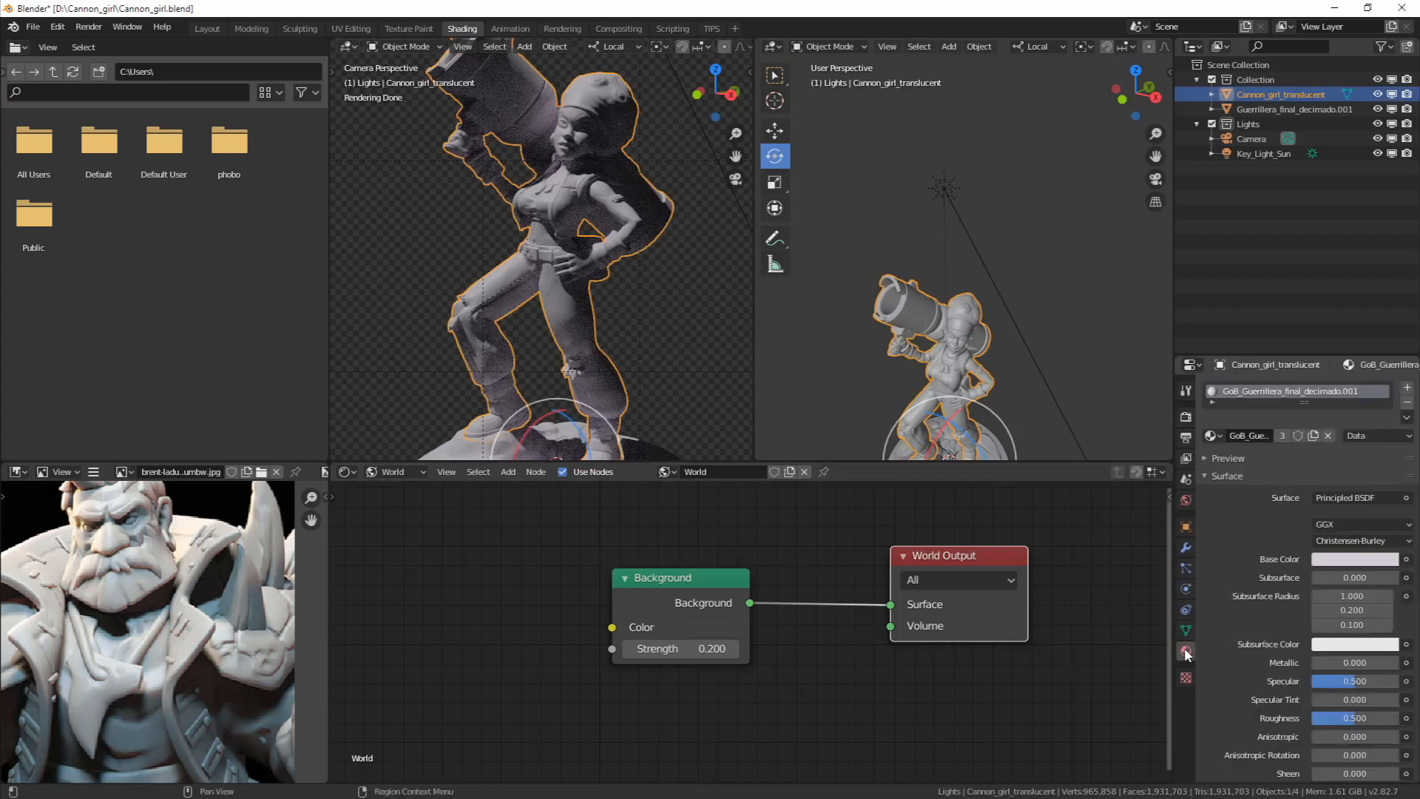
click(394, 472)
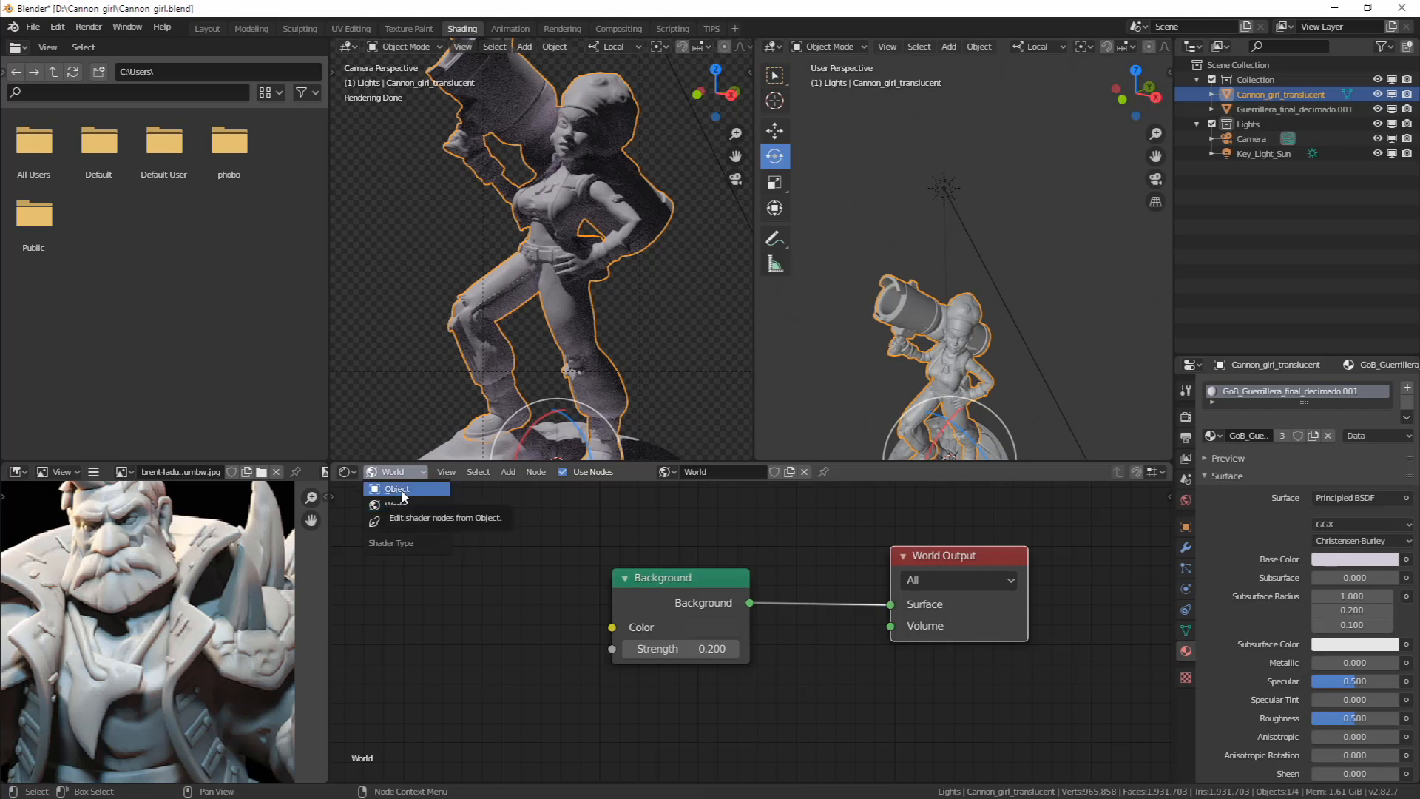
click(411, 490)
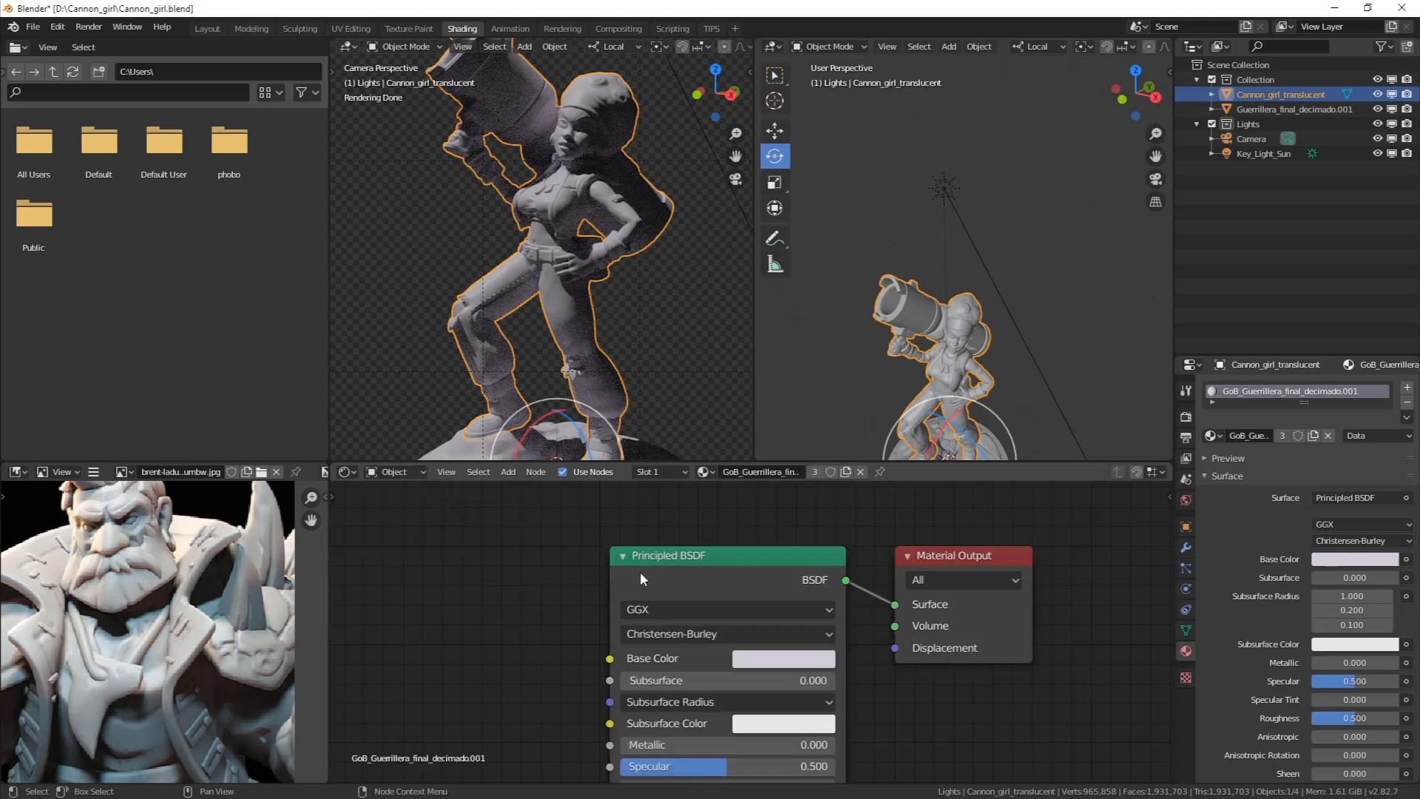
Raise the green component of the Principled BSDF base color slightly and set the roughness to 0.477
click(780, 615)
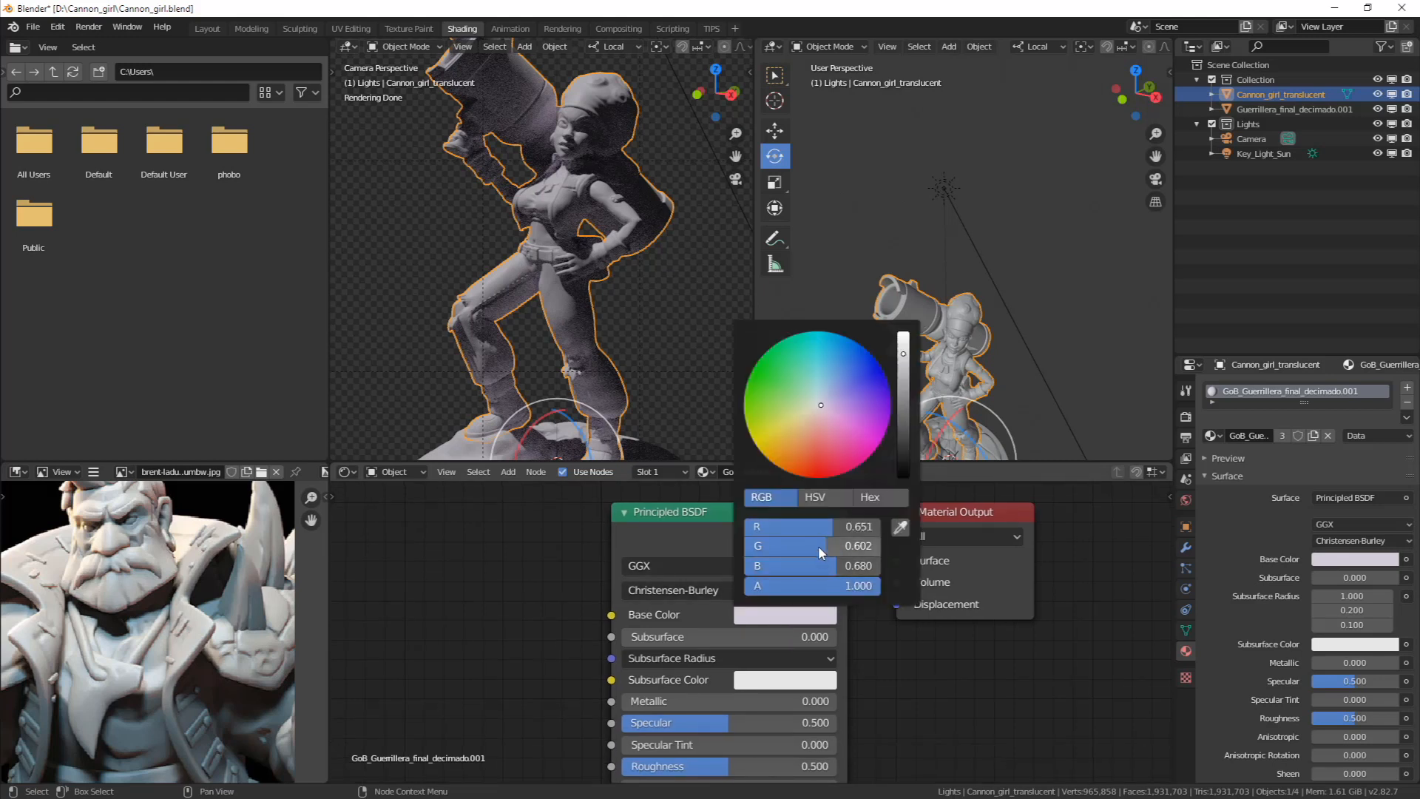
drag(823, 544, 831, 548)
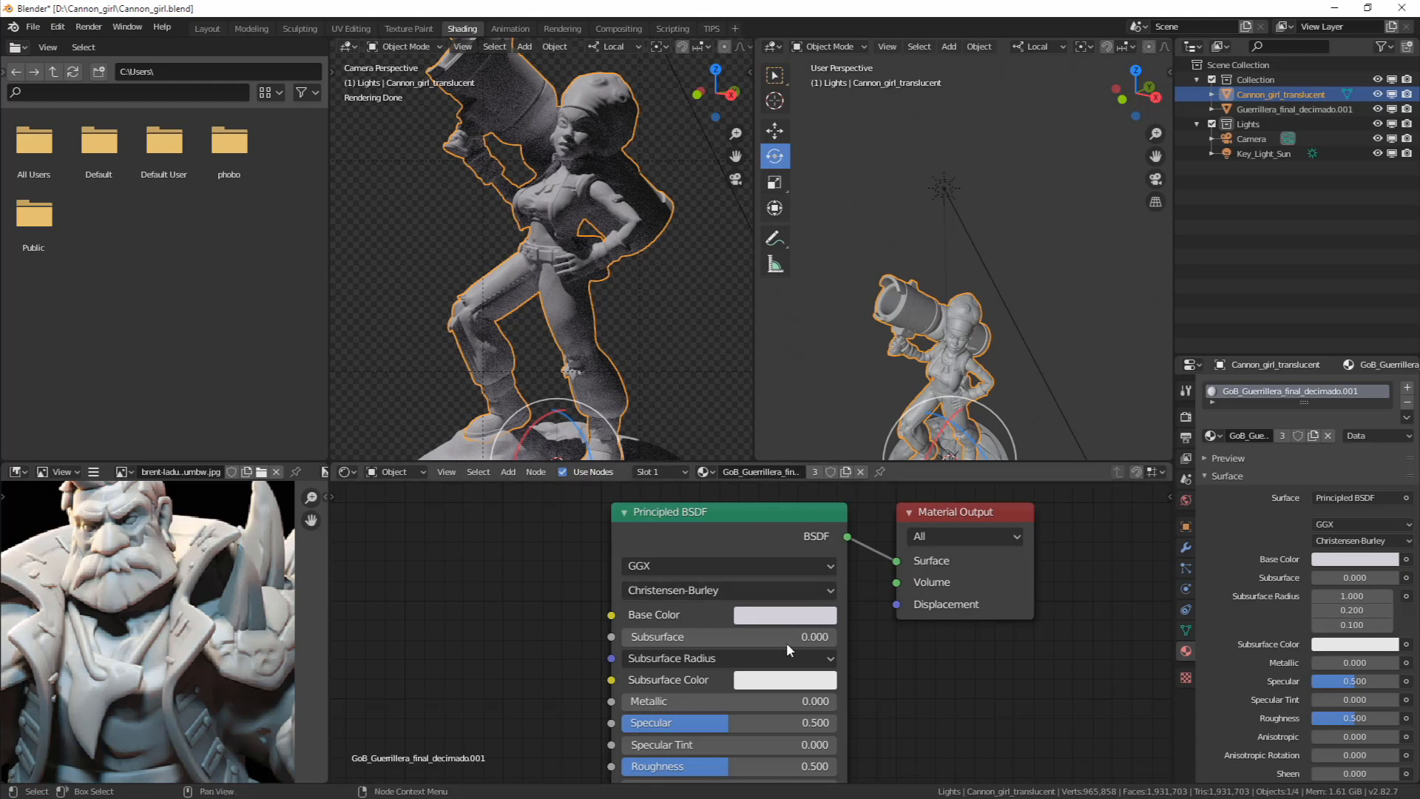
middle_drag(790, 661, 836, 595)
scroll(646, 617, up, 1)
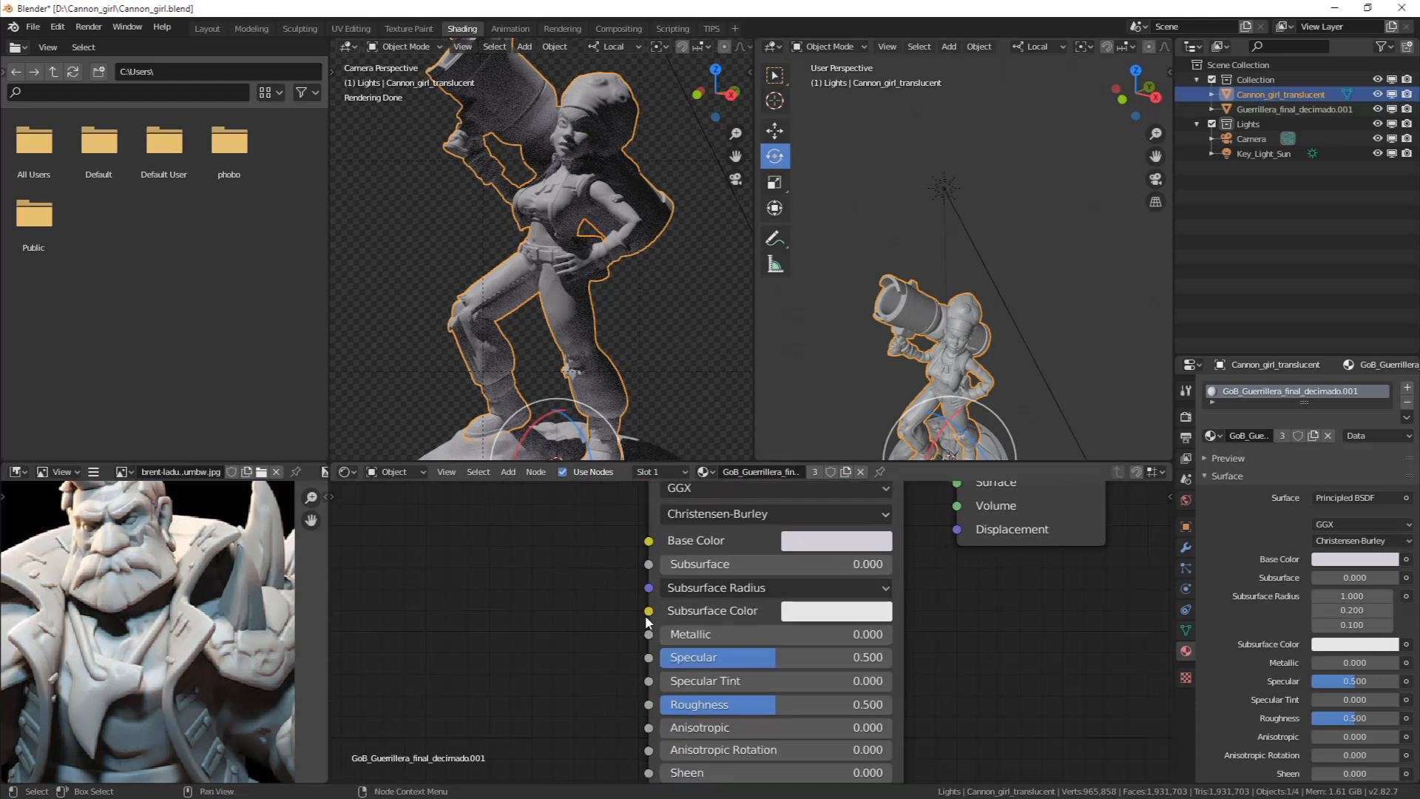
click(761, 702)
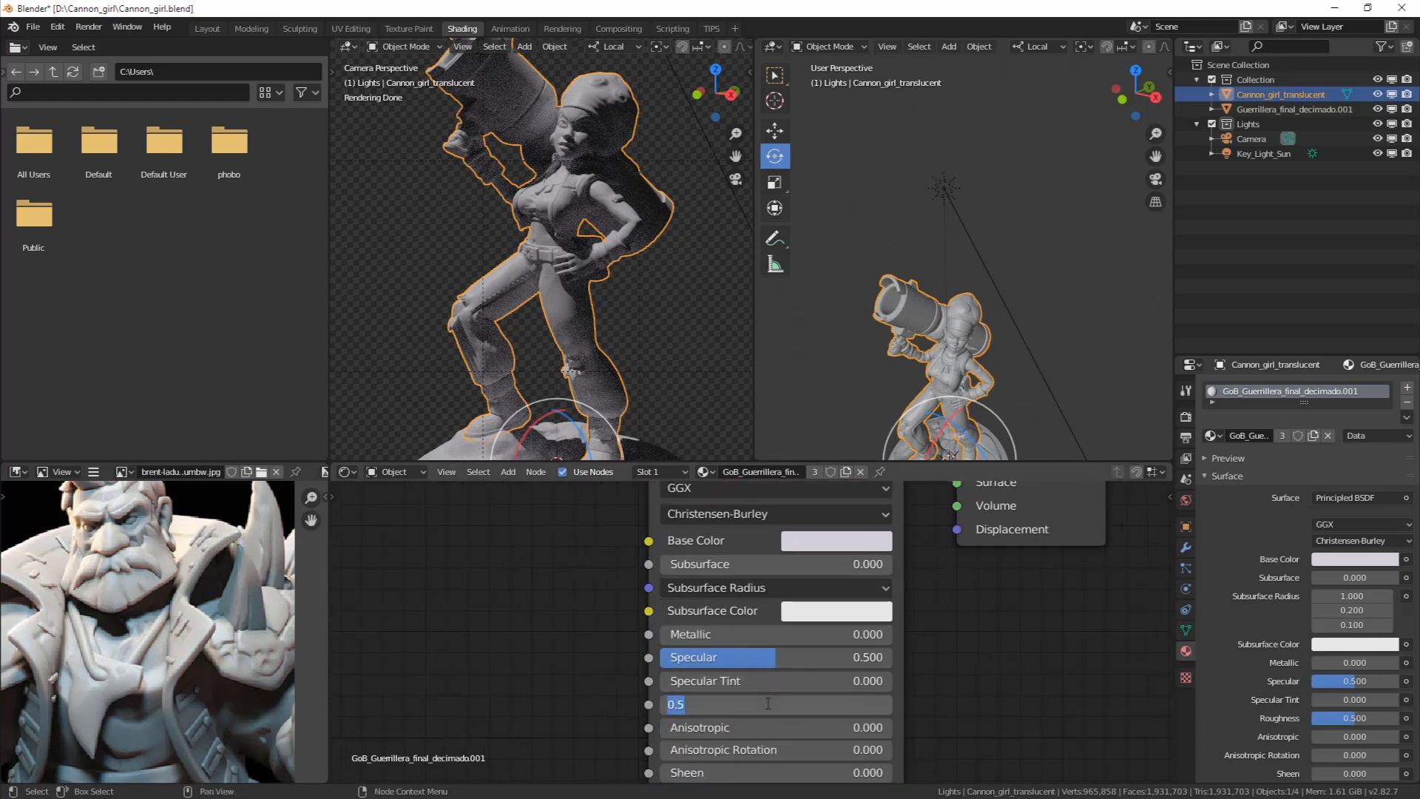
key(Return)
drag(774, 703, 761, 702)
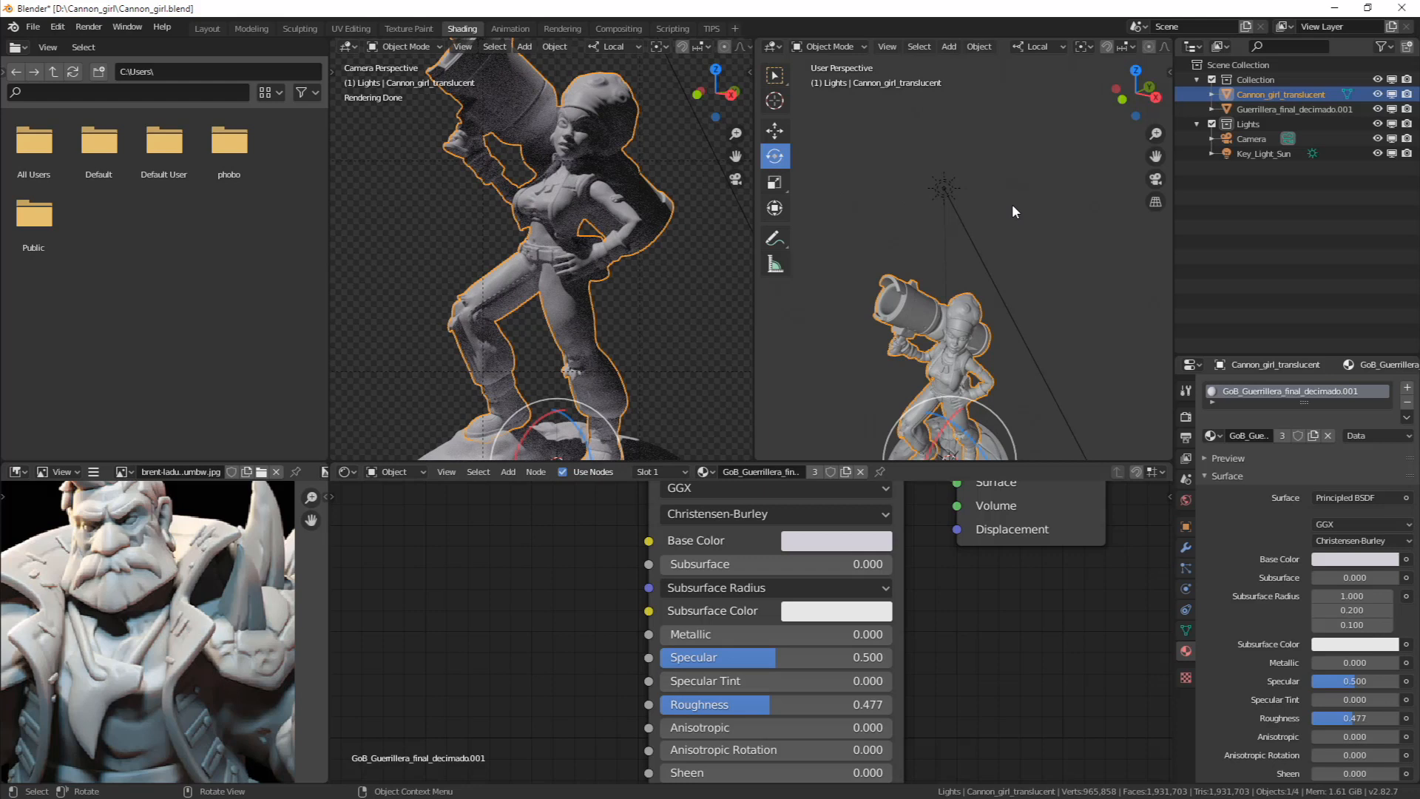
Select the key sun light and mark the shadowed areas behind the head, beside the waist and below the hand with yellow freehand strokes
click(946, 188)
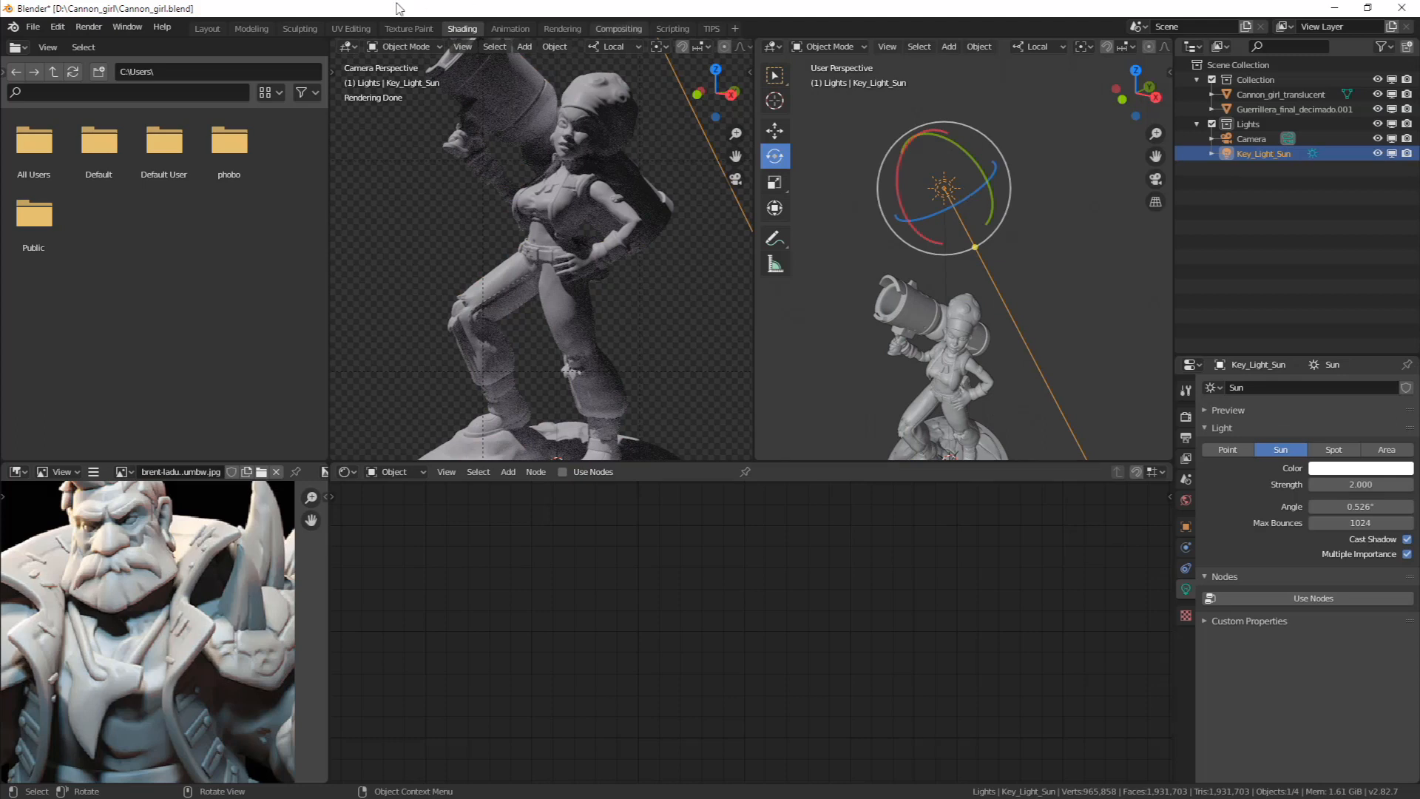
scroll(566, 186, up, 5)
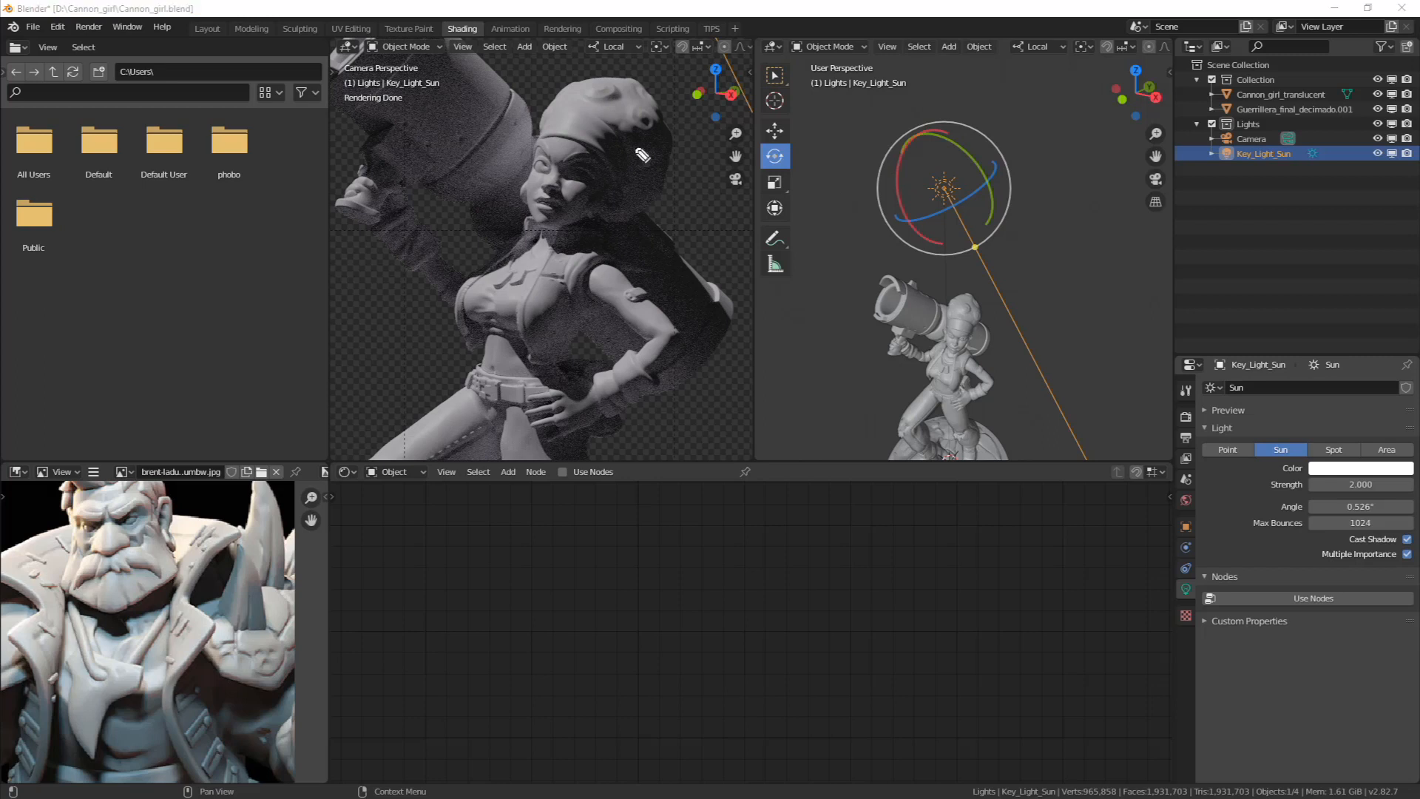
mouse_move(666, 135)
mouse_down()
mouse_move(655, 233)
mouse_move(693, 272)
mouse_move(692, 351)
mouse_up()
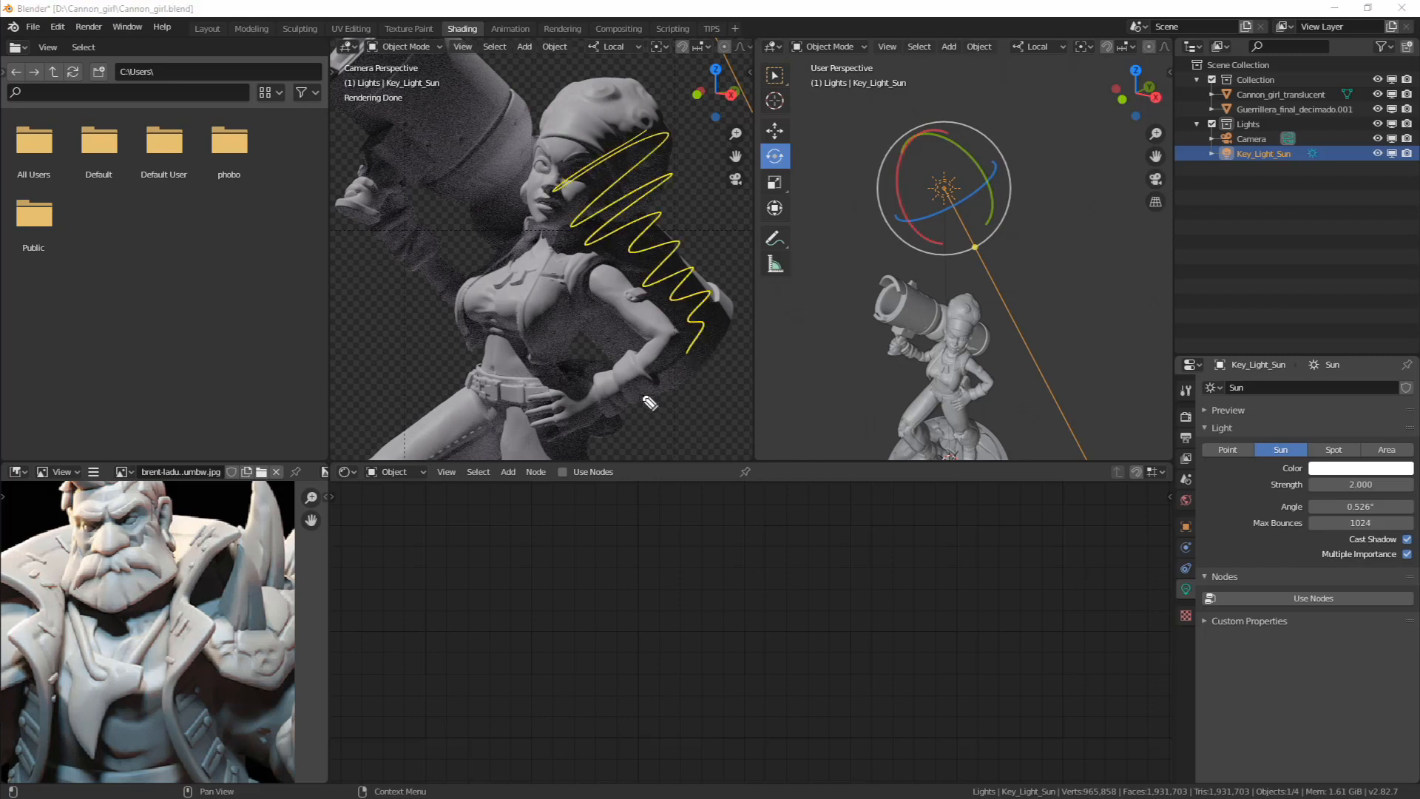
drag(603, 310, 583, 386)
drag(539, 449, 627, 423)
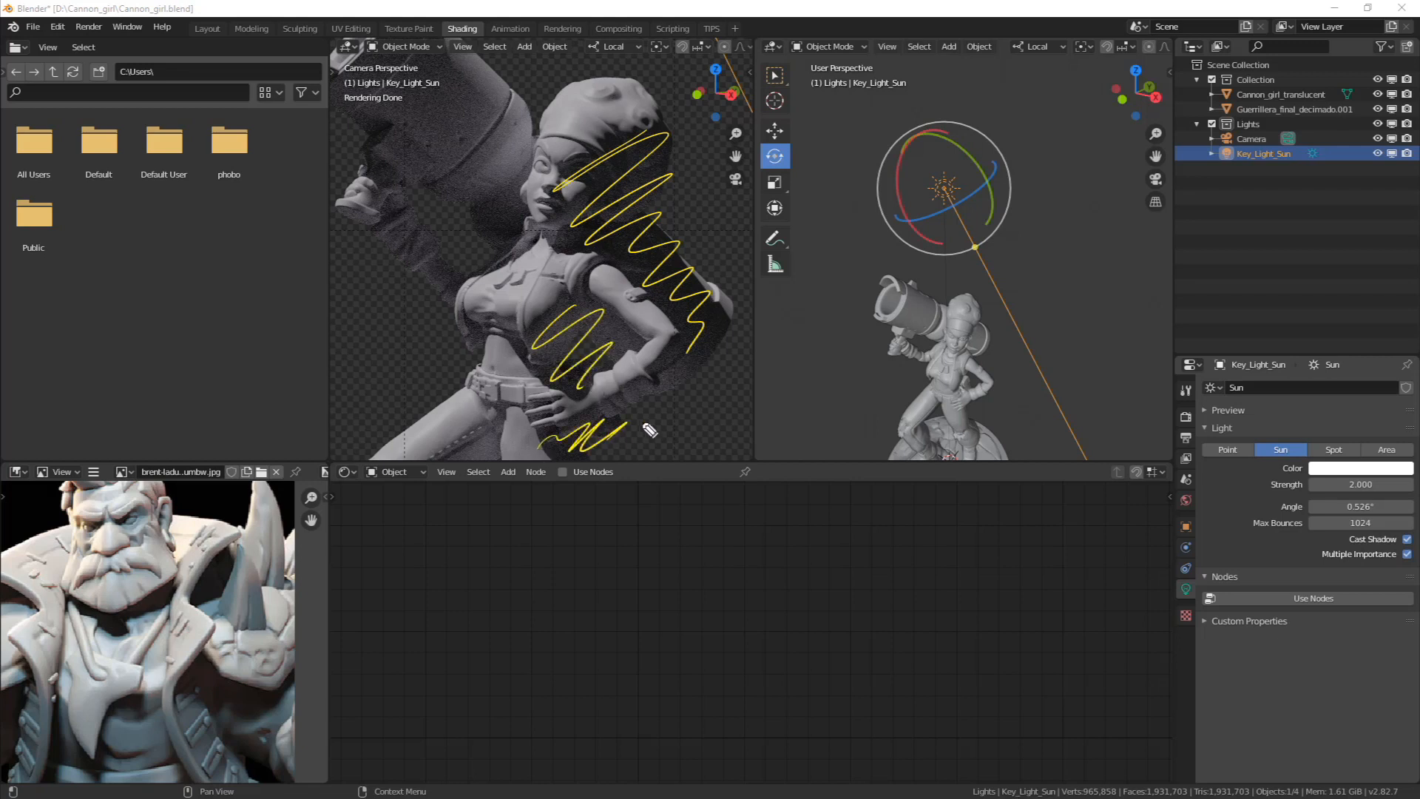
Circle the large shadowed area around the head and bent arm in yellow, and clear all the marker strokes
mouse_move(679, 132)
mouse_down()
mouse_move(615, 355)
mouse_move(606, 115)
mouse_up()
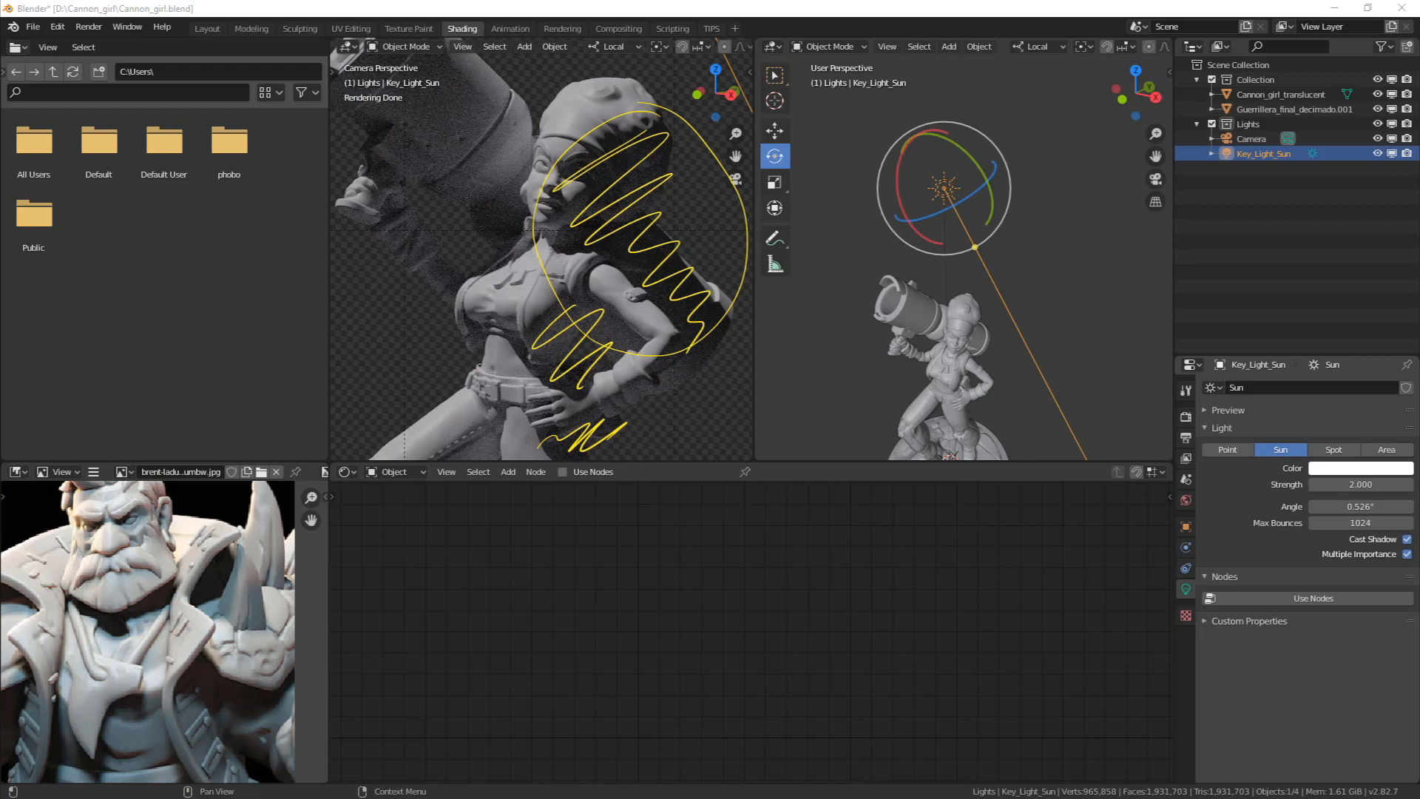
key(Escape)
Add a point light at the 3D cursor beside the cannon girl
middle_drag(1007, 241, 982, 255)
mouse_move(1006, 320)
shift+middle_down()
mouse_move(985, 264)
mouse_move(983, 295)
shift+middle_up()
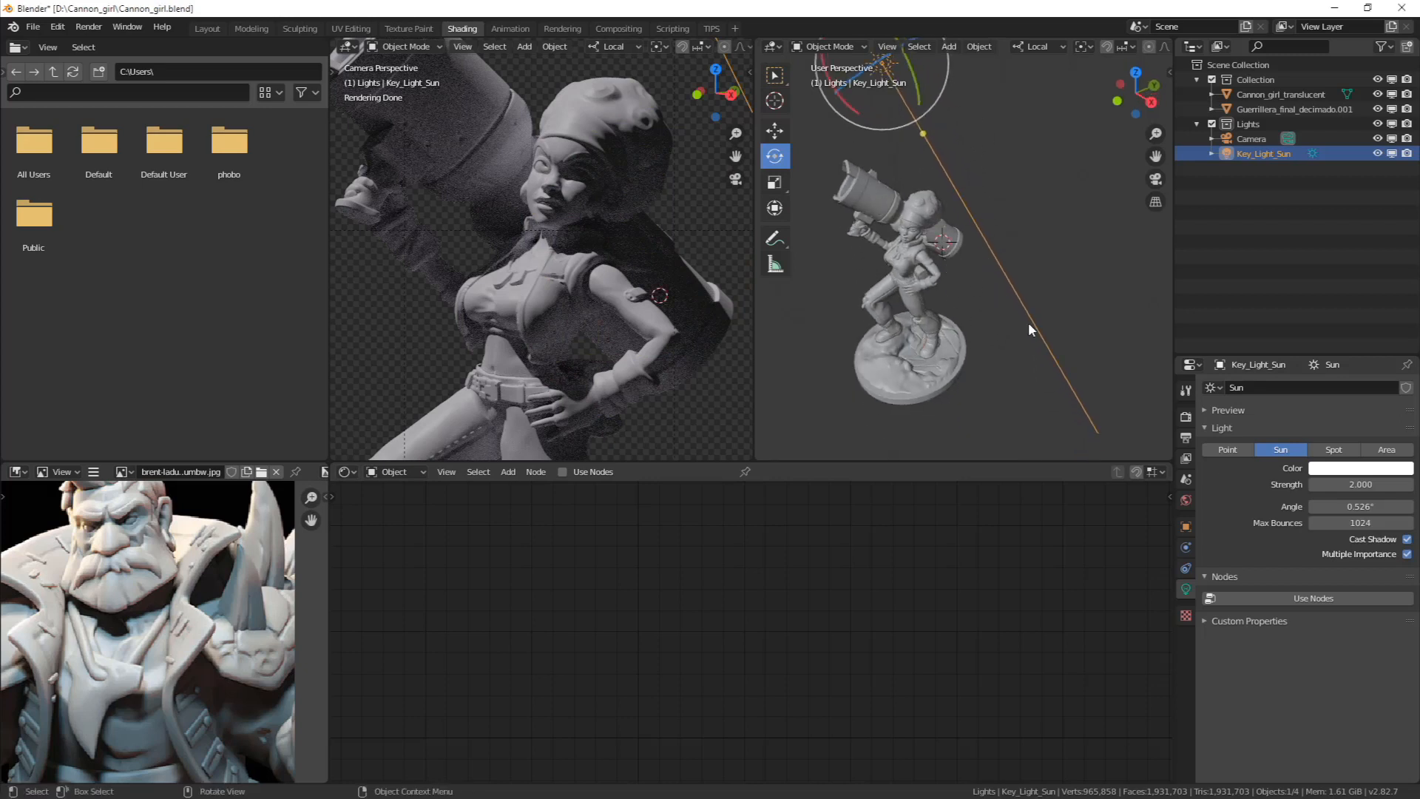
key(shift+a)
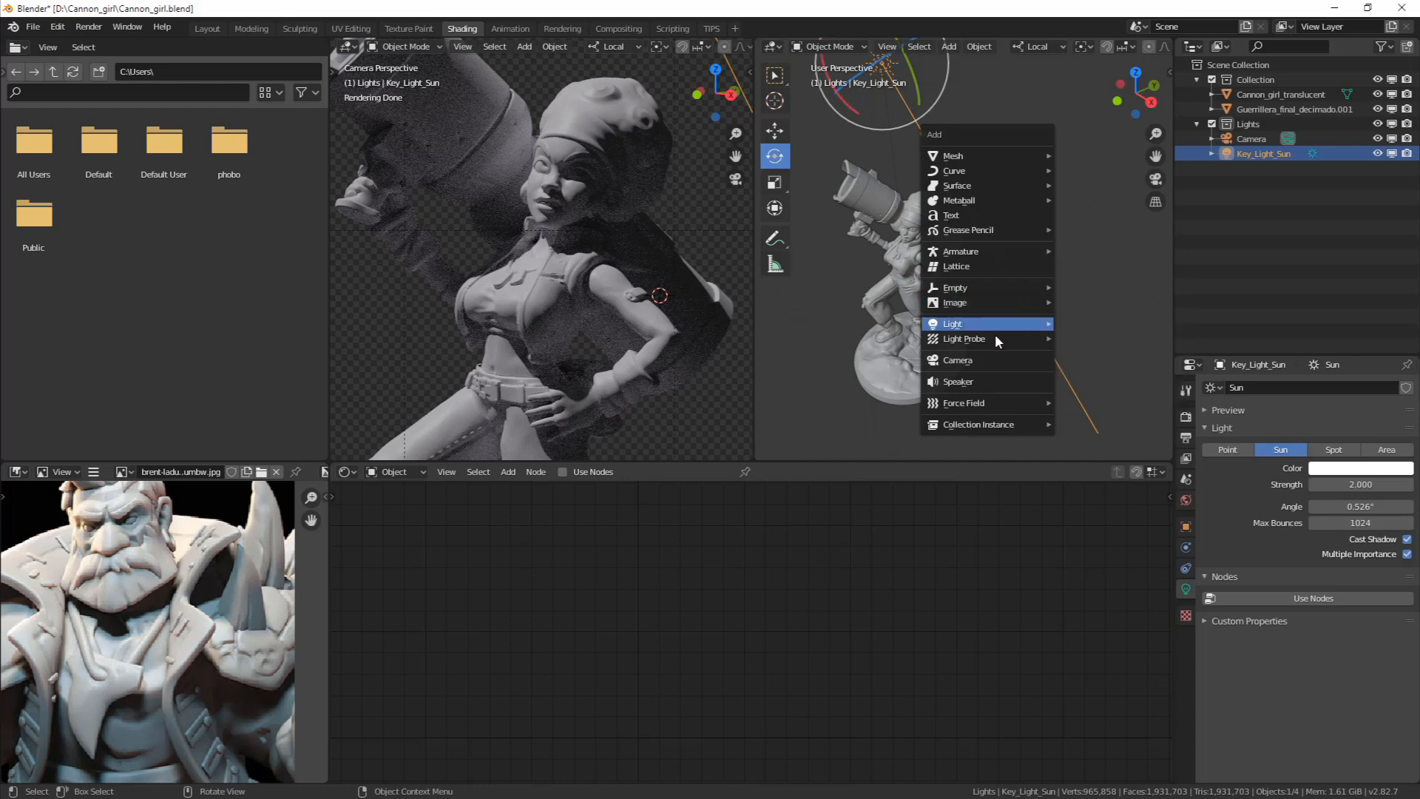
mouse_move(989, 330)
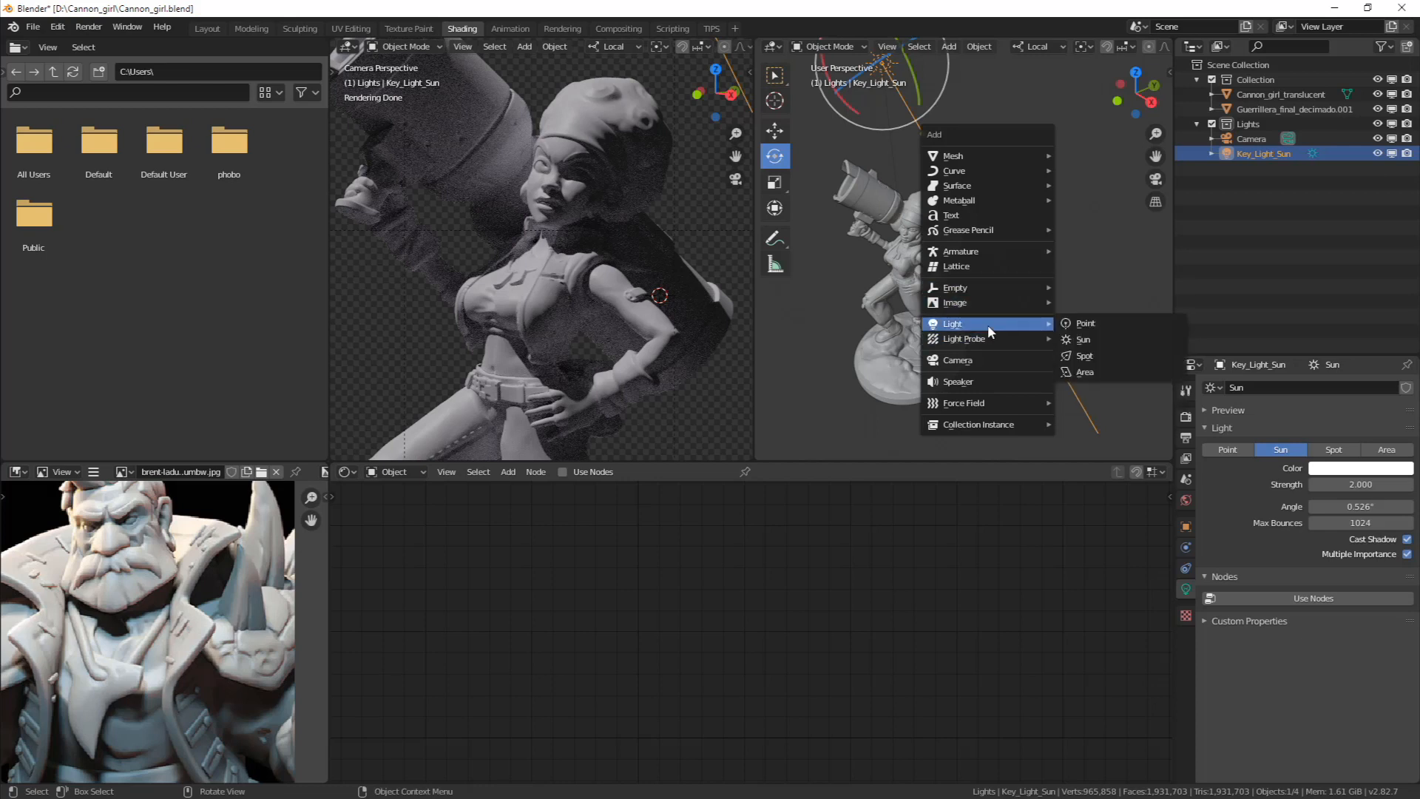
click(1110, 323)
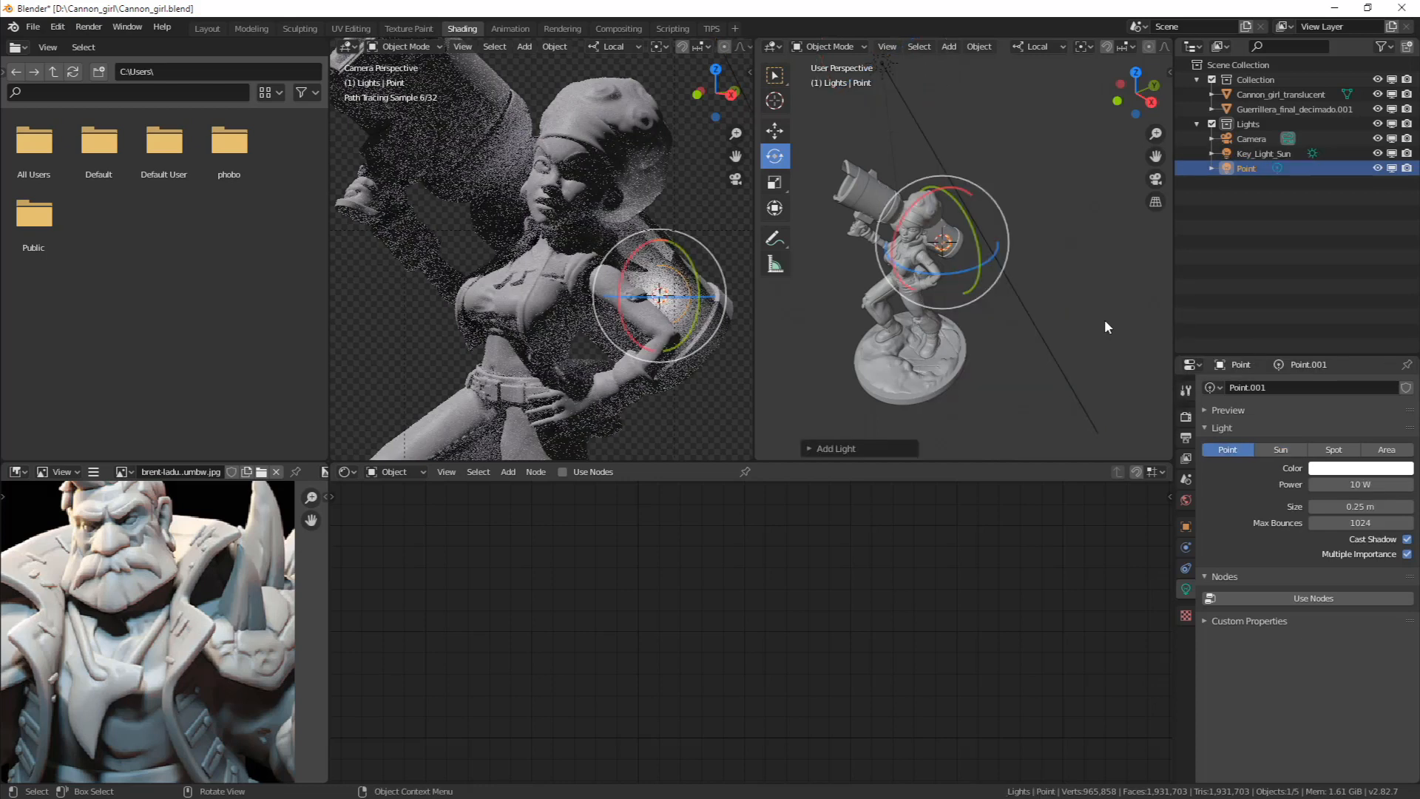
Move the point light outward and forward so it sits beside the figure's bent arm, clear of the cannon
middle_drag(993, 260, 791, 139)
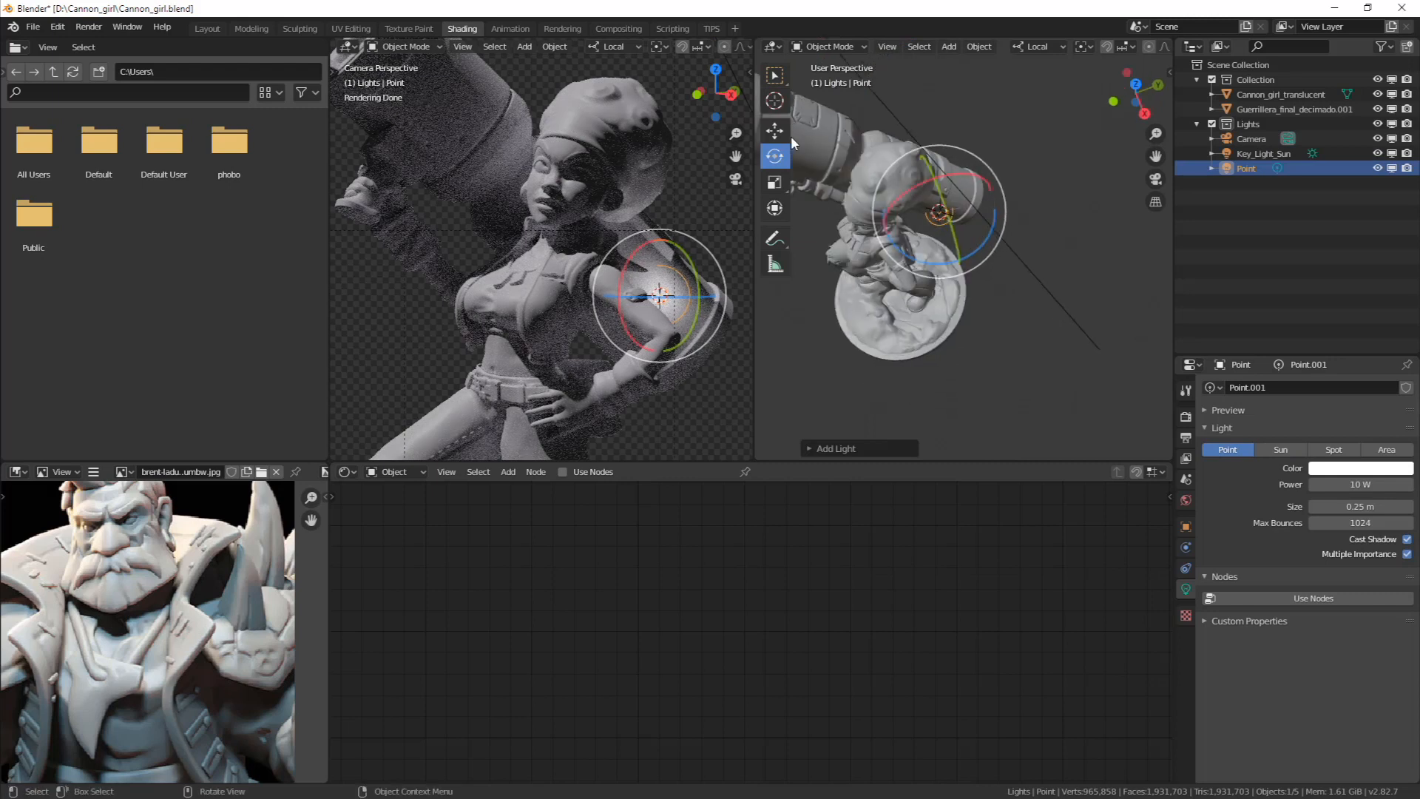
click(774, 130)
drag(961, 256, 996, 322)
drag(1008, 256, 992, 260)
middle_drag(991, 261, 1157, 243)
Rename the point light Fill_Light_Point
double_click(1246, 167)
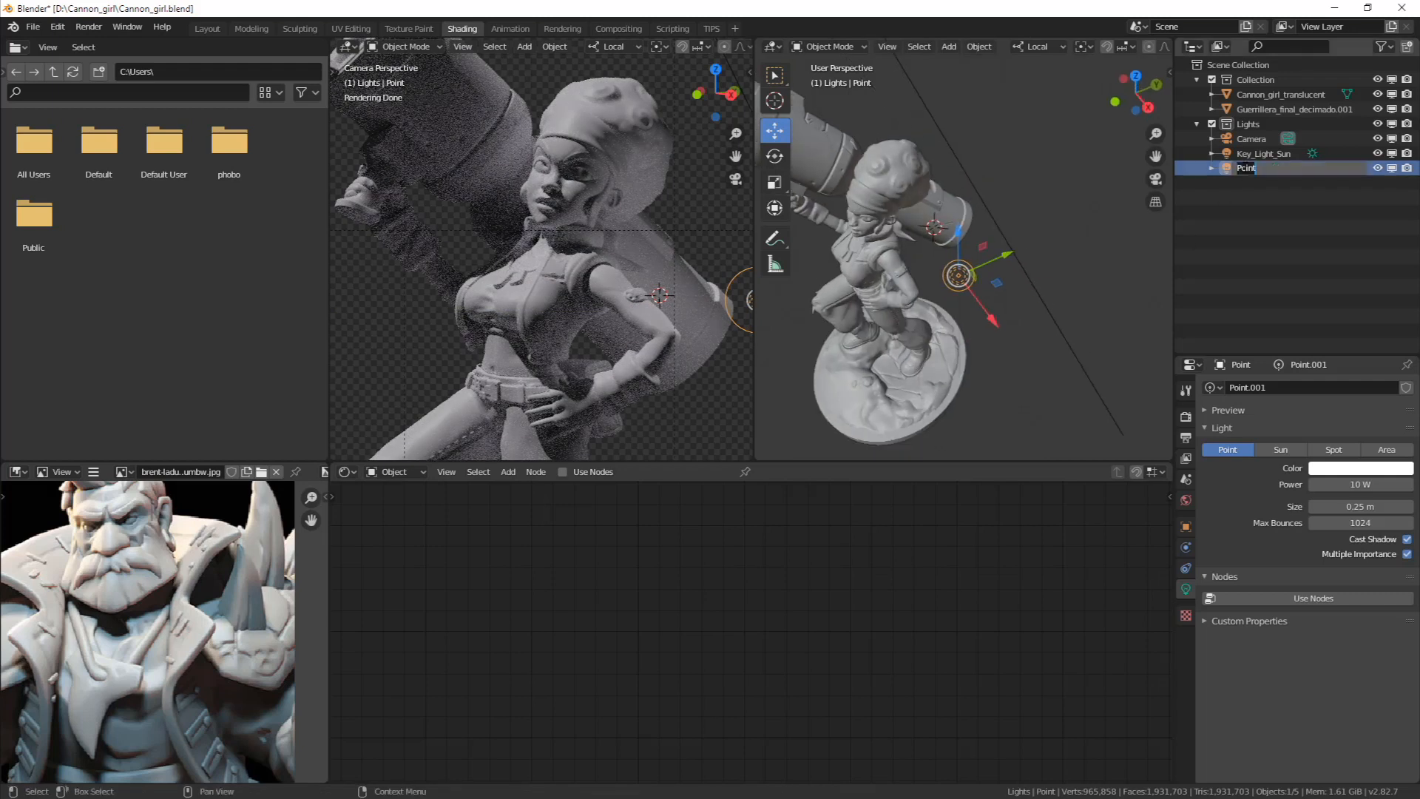
key(Left)
text(Fill_Light_)
key(Return)
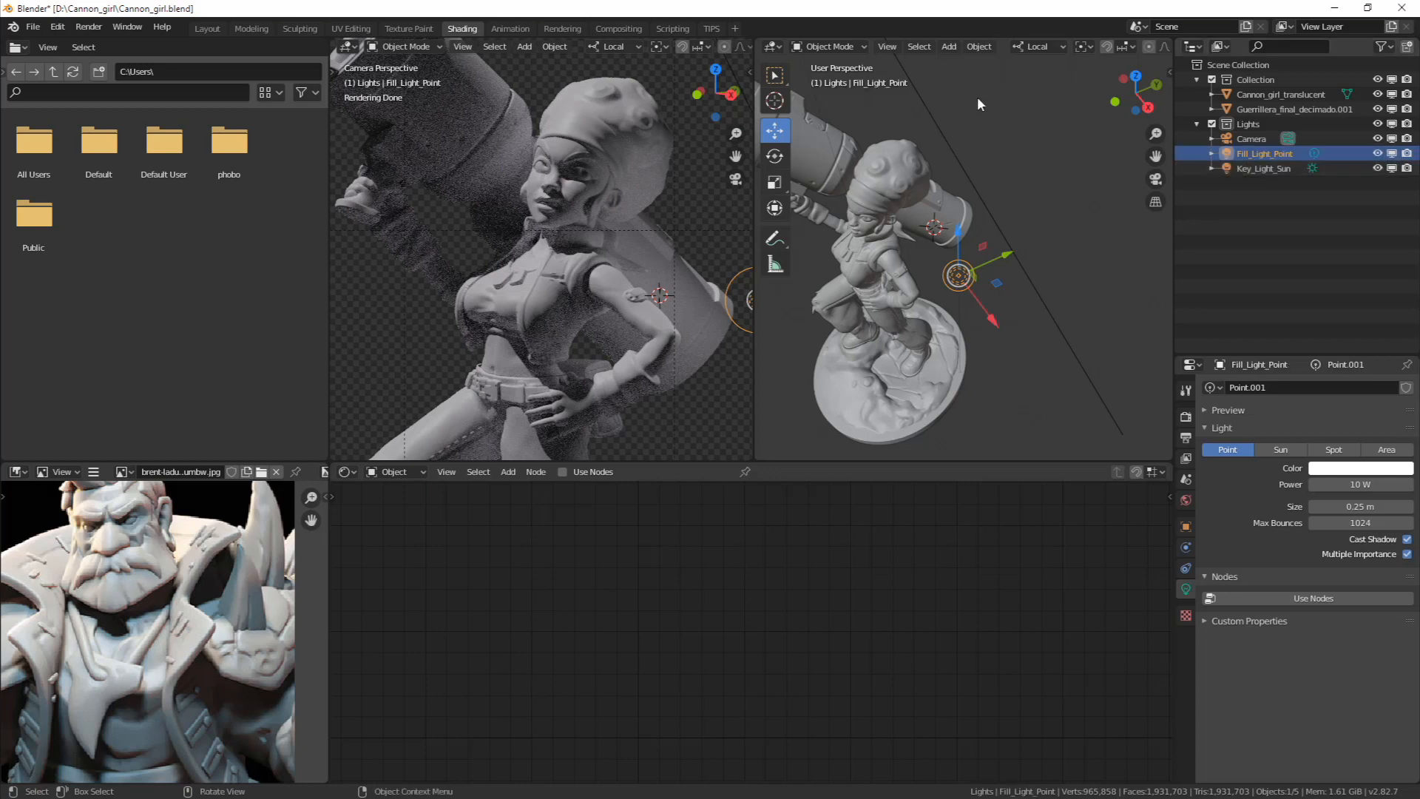
Nudge the fill light along its local axes and plane to fine-tune its position beside the bent elbow
scroll(577, 339, down, 3)
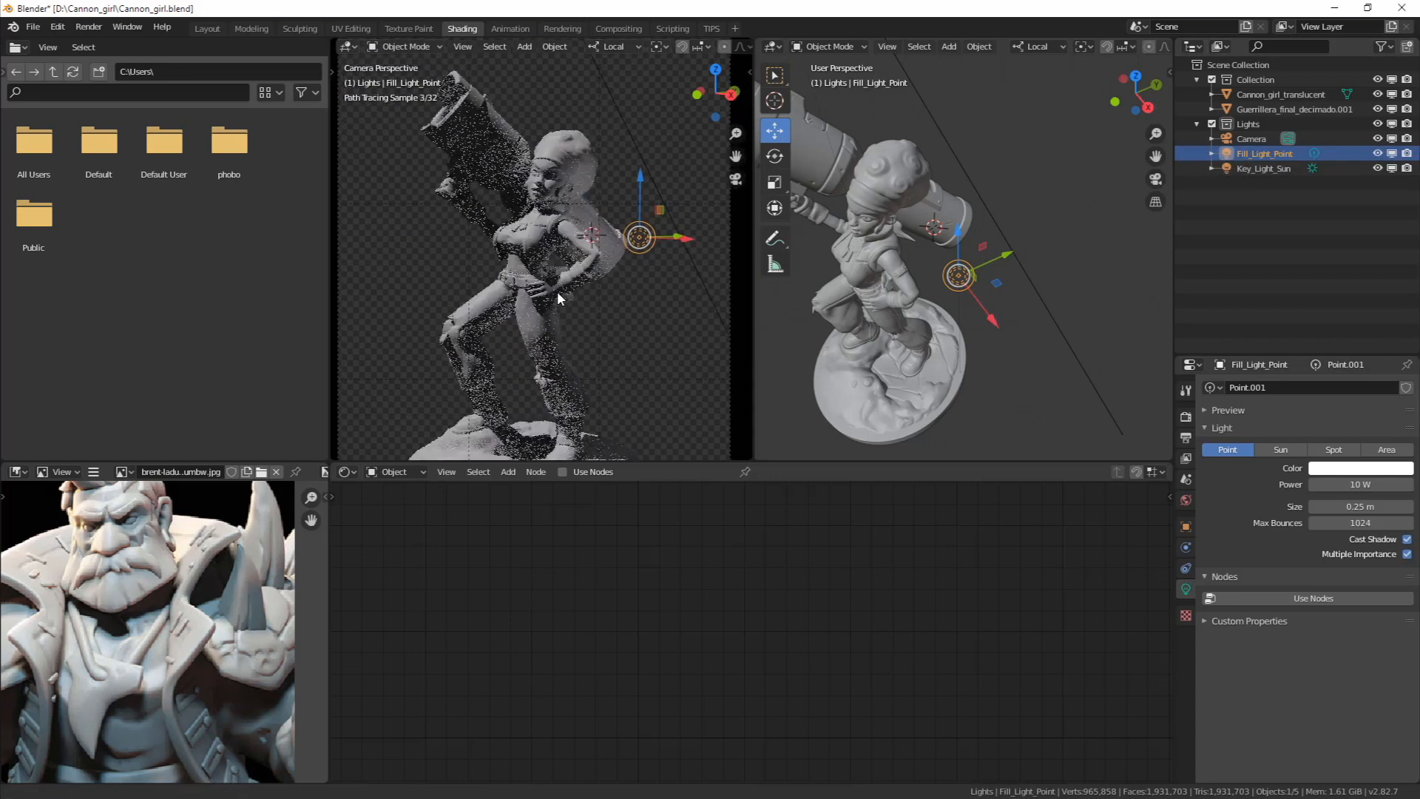
scroll(956, 293, up, 4)
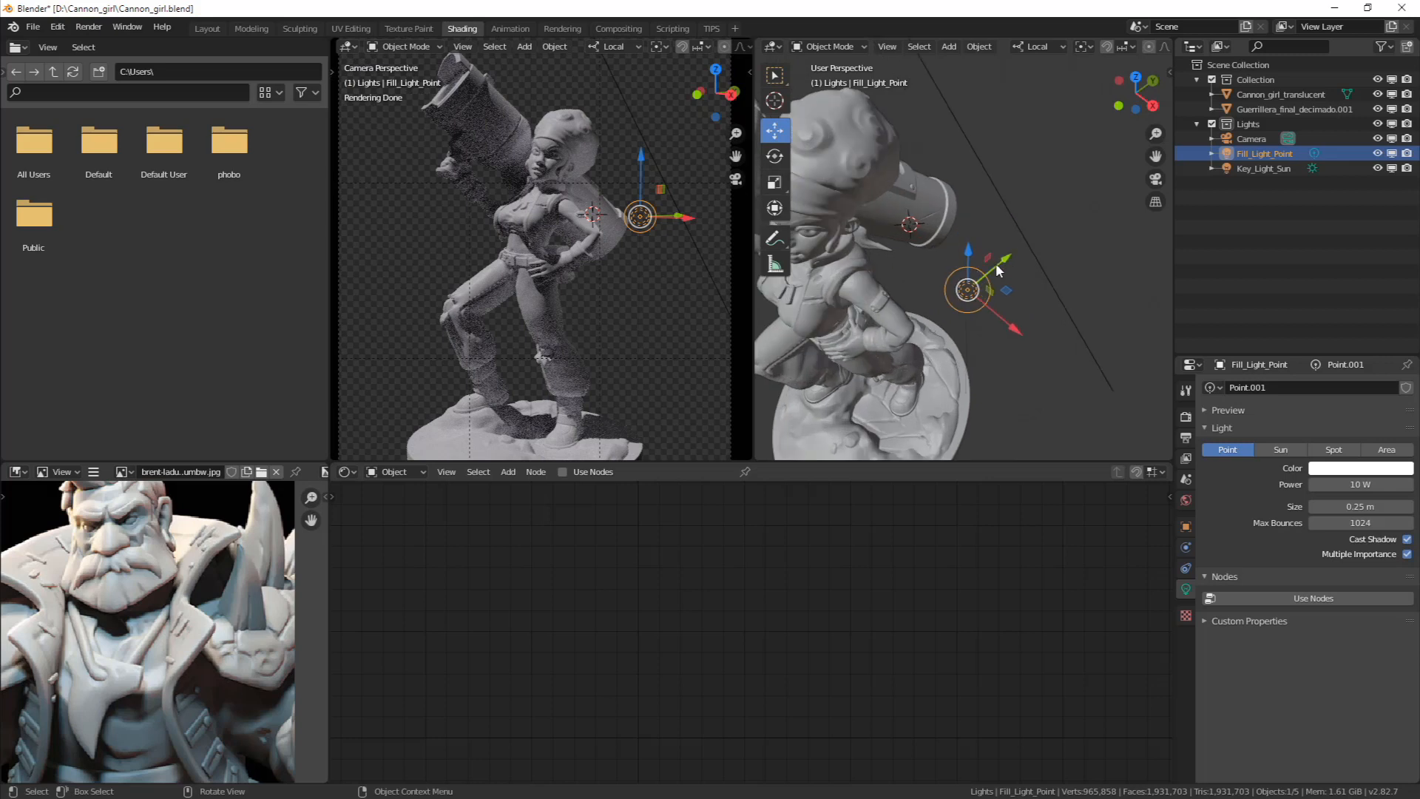
drag(1003, 260, 991, 270)
middle_drag(990, 269, 1002, 212)
drag(965, 210, 965, 199)
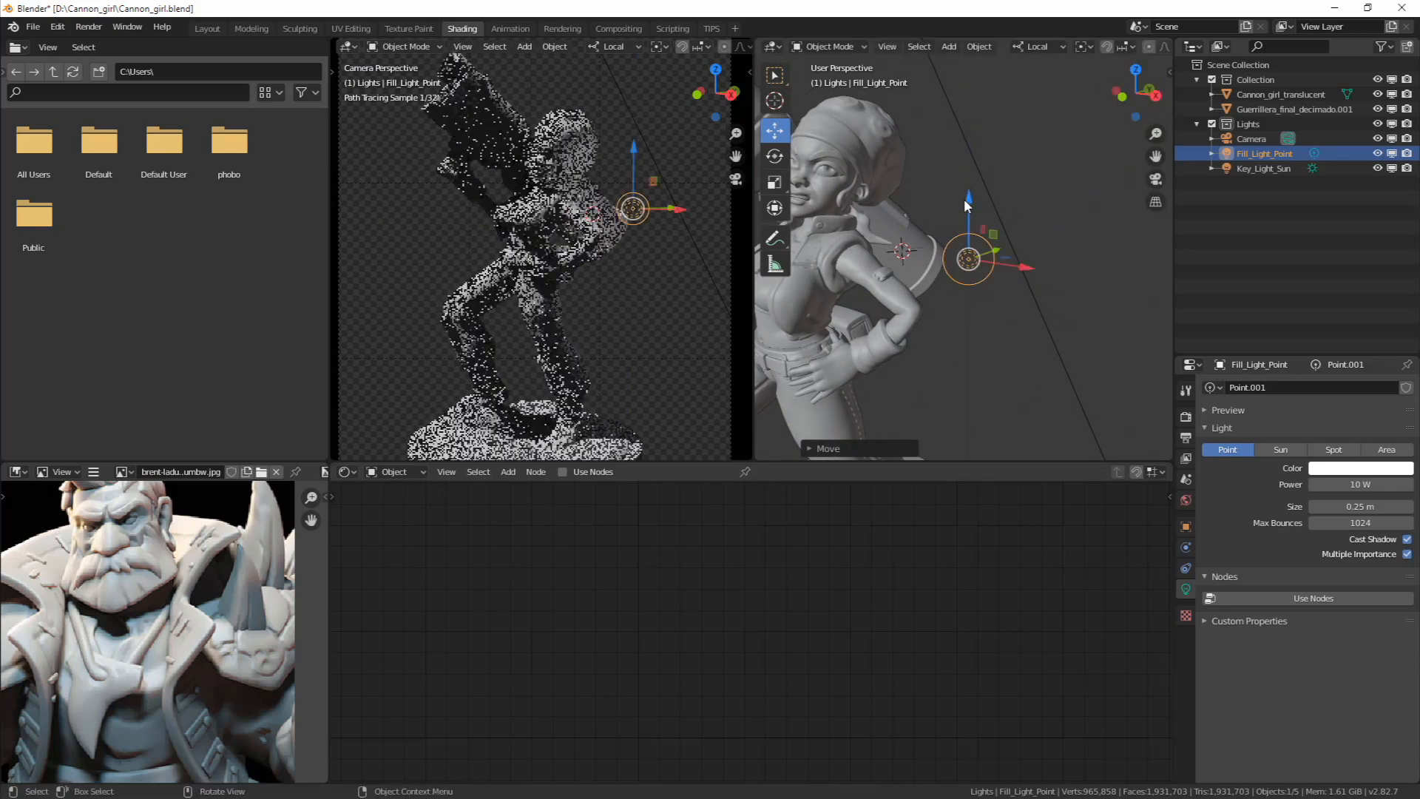
middle_drag(965, 198, 910, 249)
drag(984, 261, 989, 260)
middle_drag(975, 278, 966, 301)
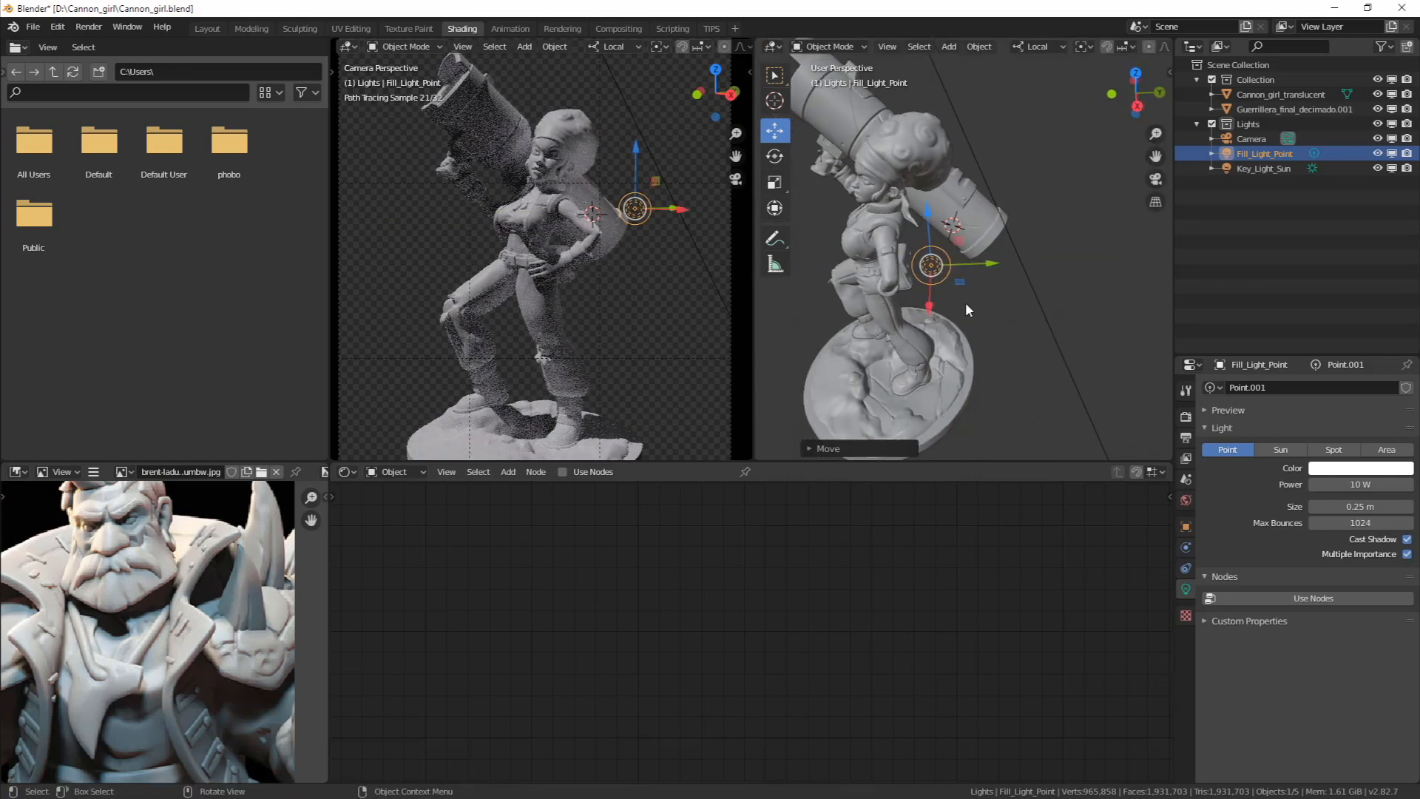
drag(962, 284, 967, 294)
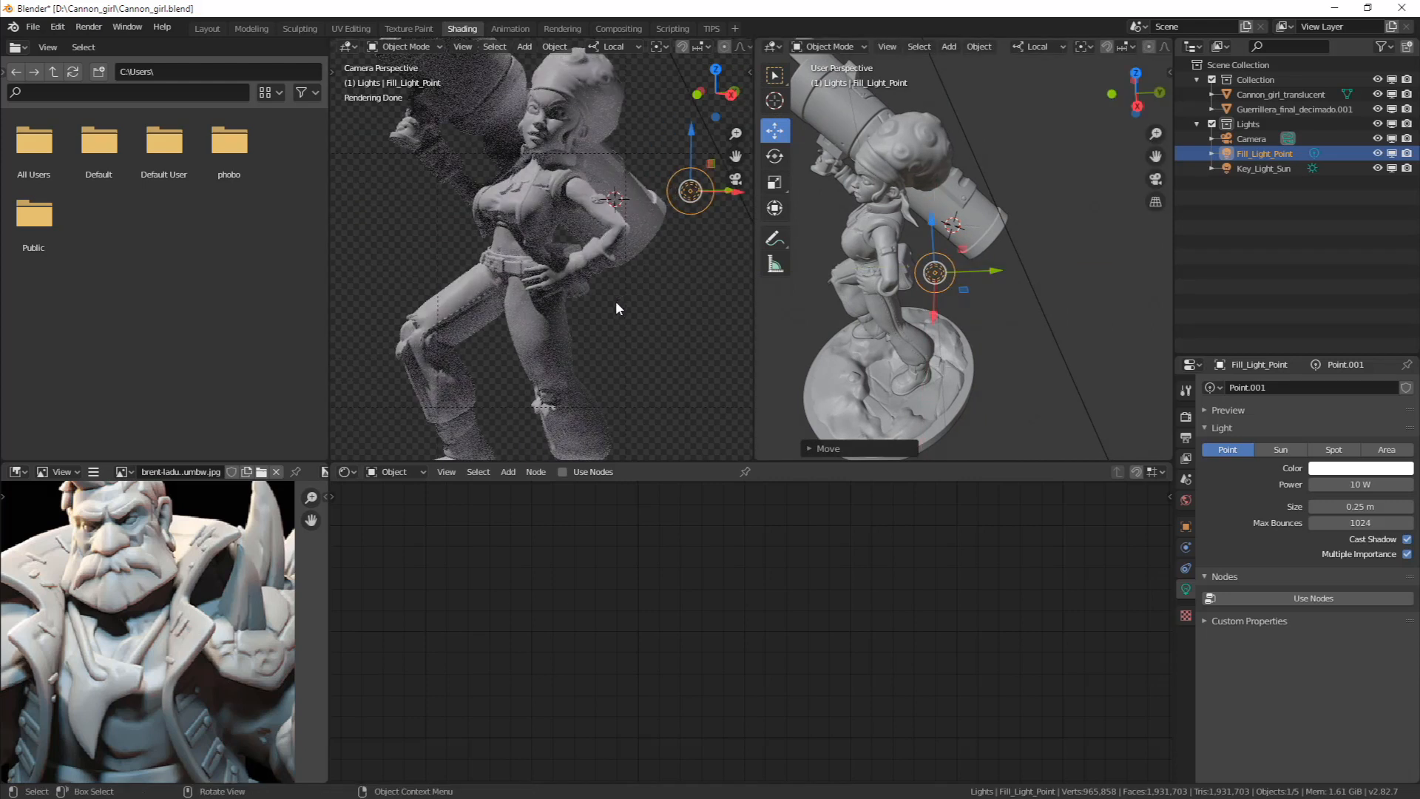
Raise the fill light along its local Z axis to about the figure's shoulder height
middle_drag(974, 331, 993, 262)
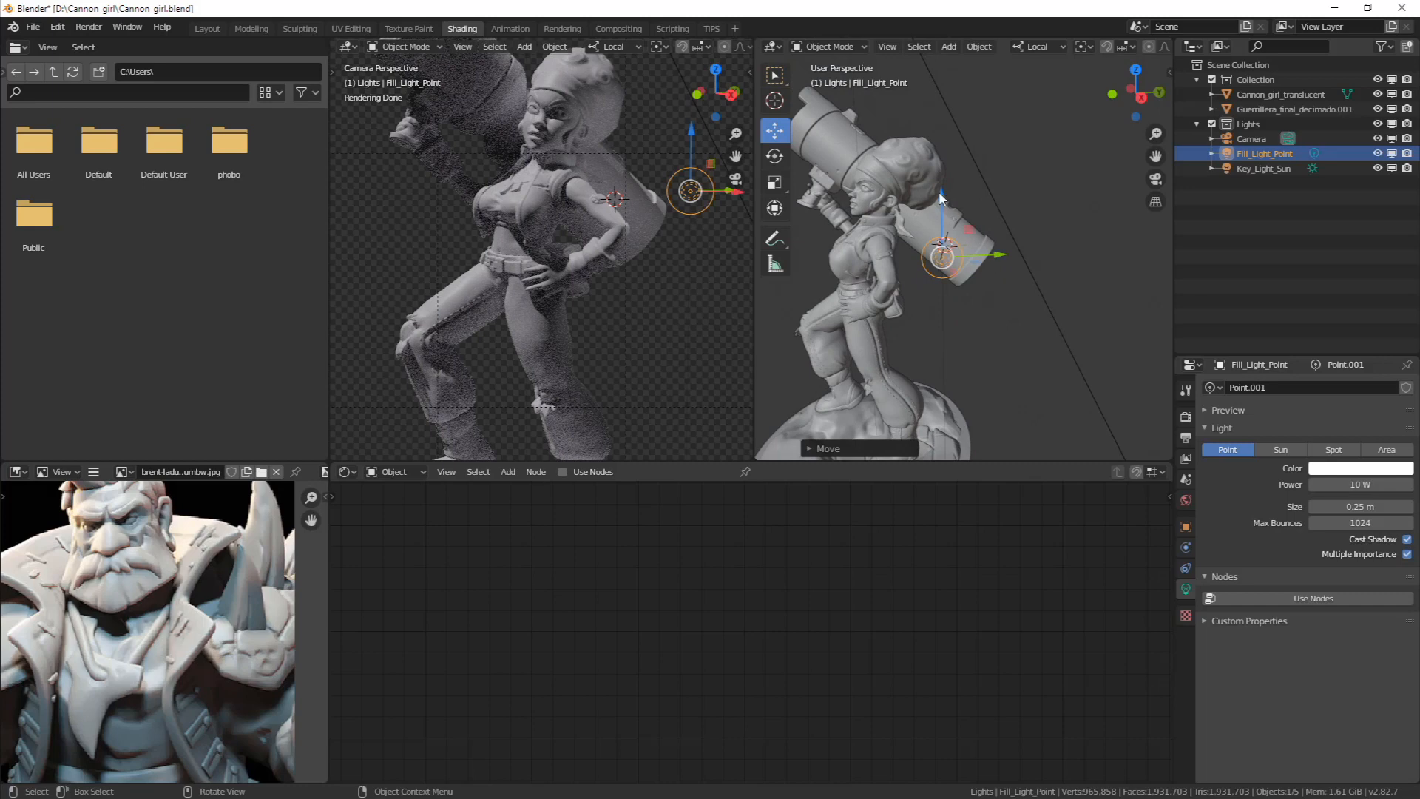
key(g)
key(z)
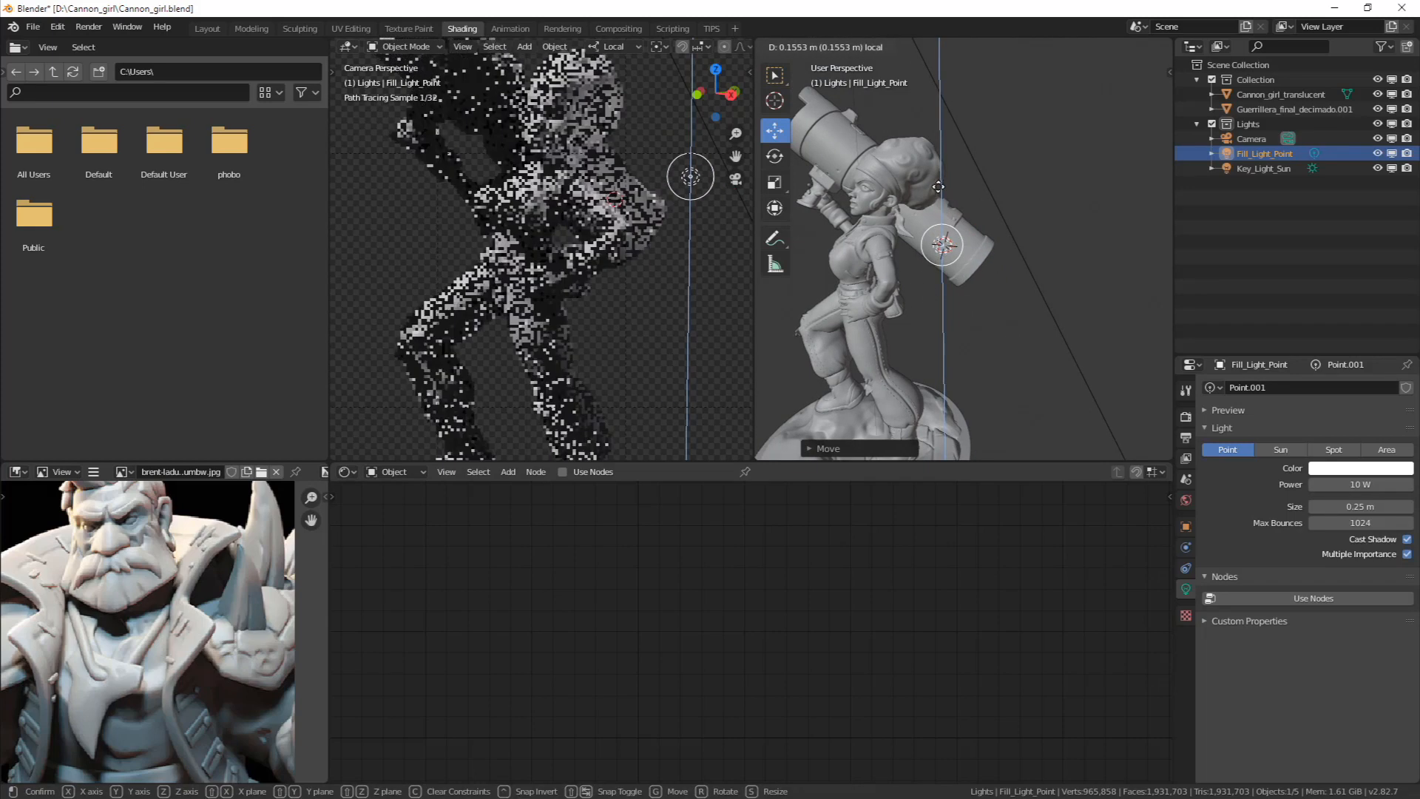
click(938, 180)
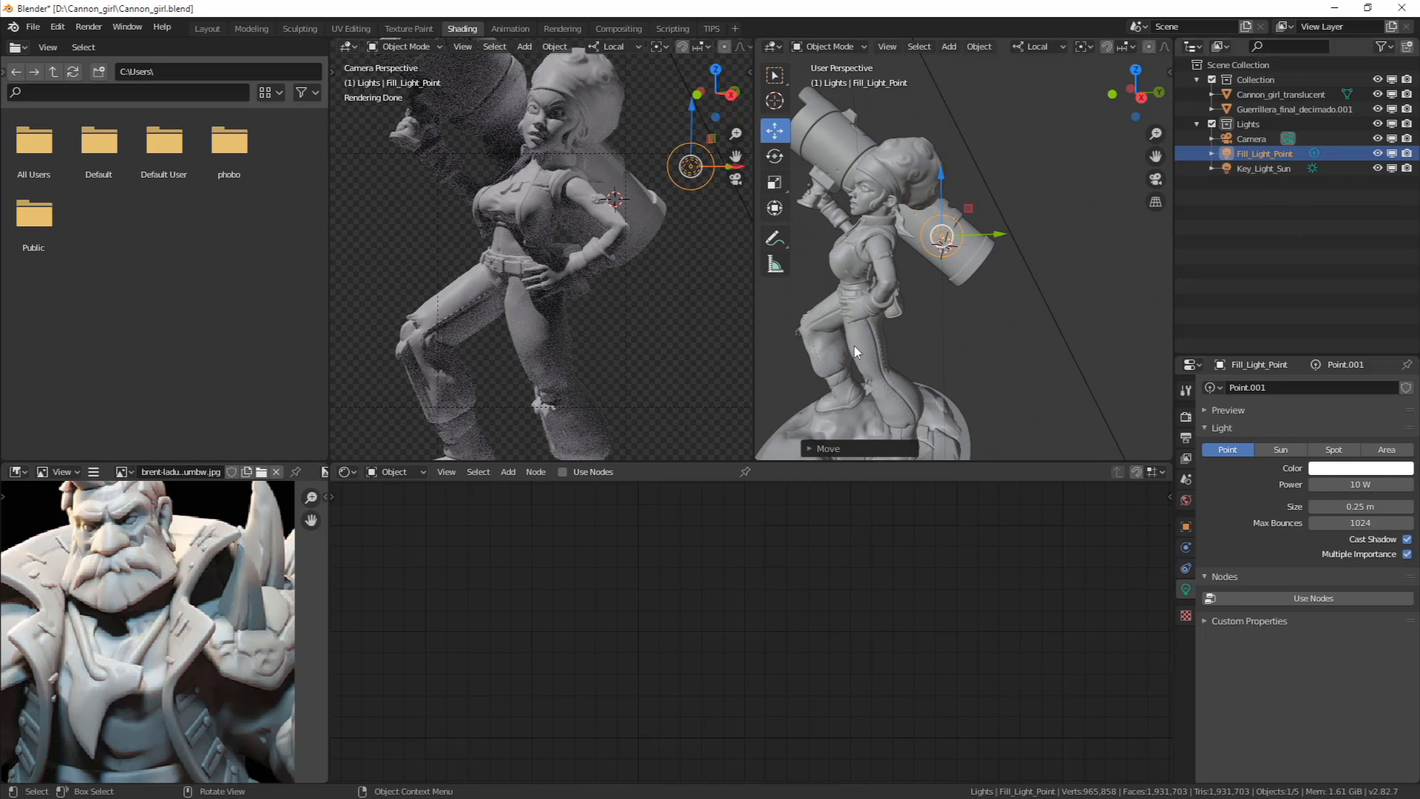
Hide the key sun light and lower the fill light to about the height of the bent elbow
click(1378, 168)
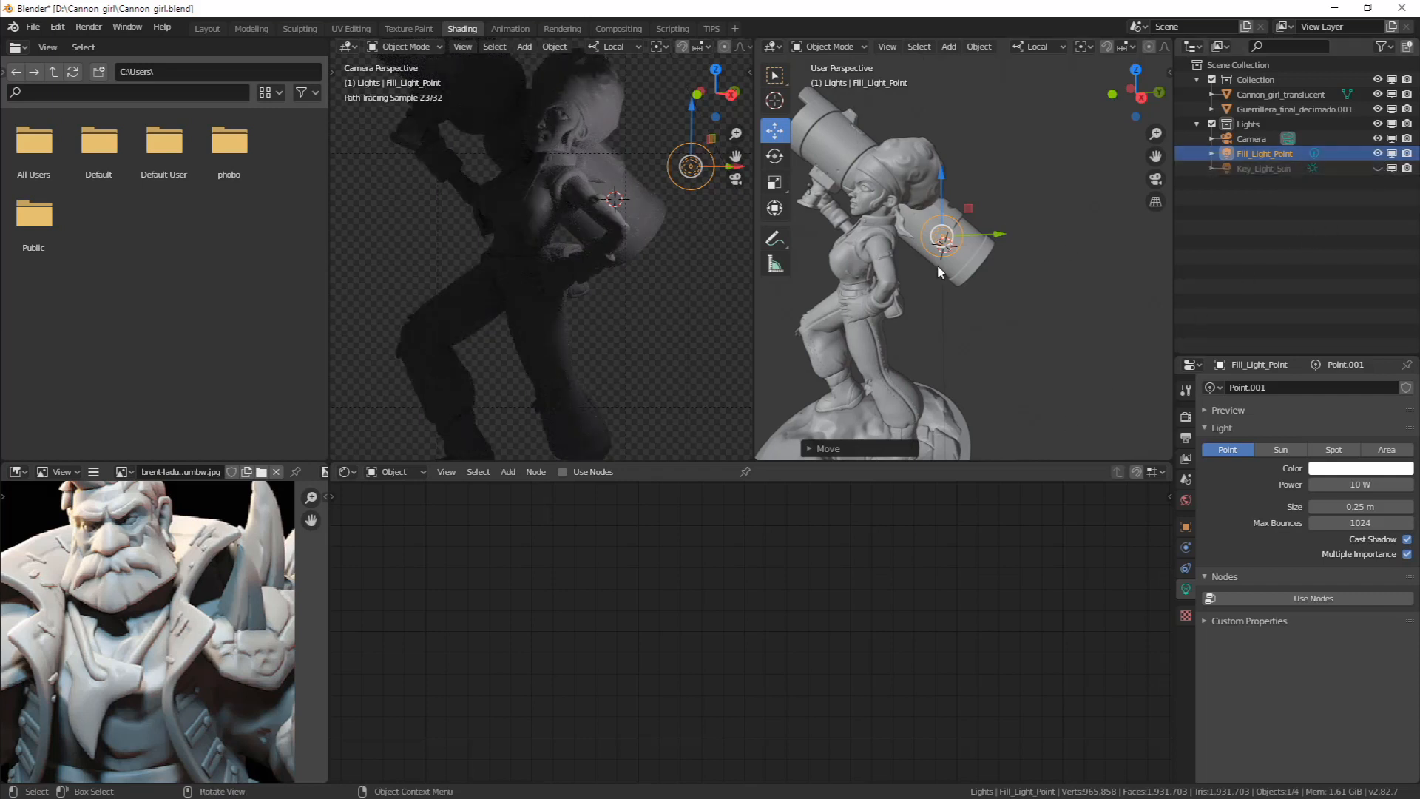
middle_drag(938, 264, 981, 166)
drag(981, 166, 992, 255)
middle_drag(992, 255, 956, 321)
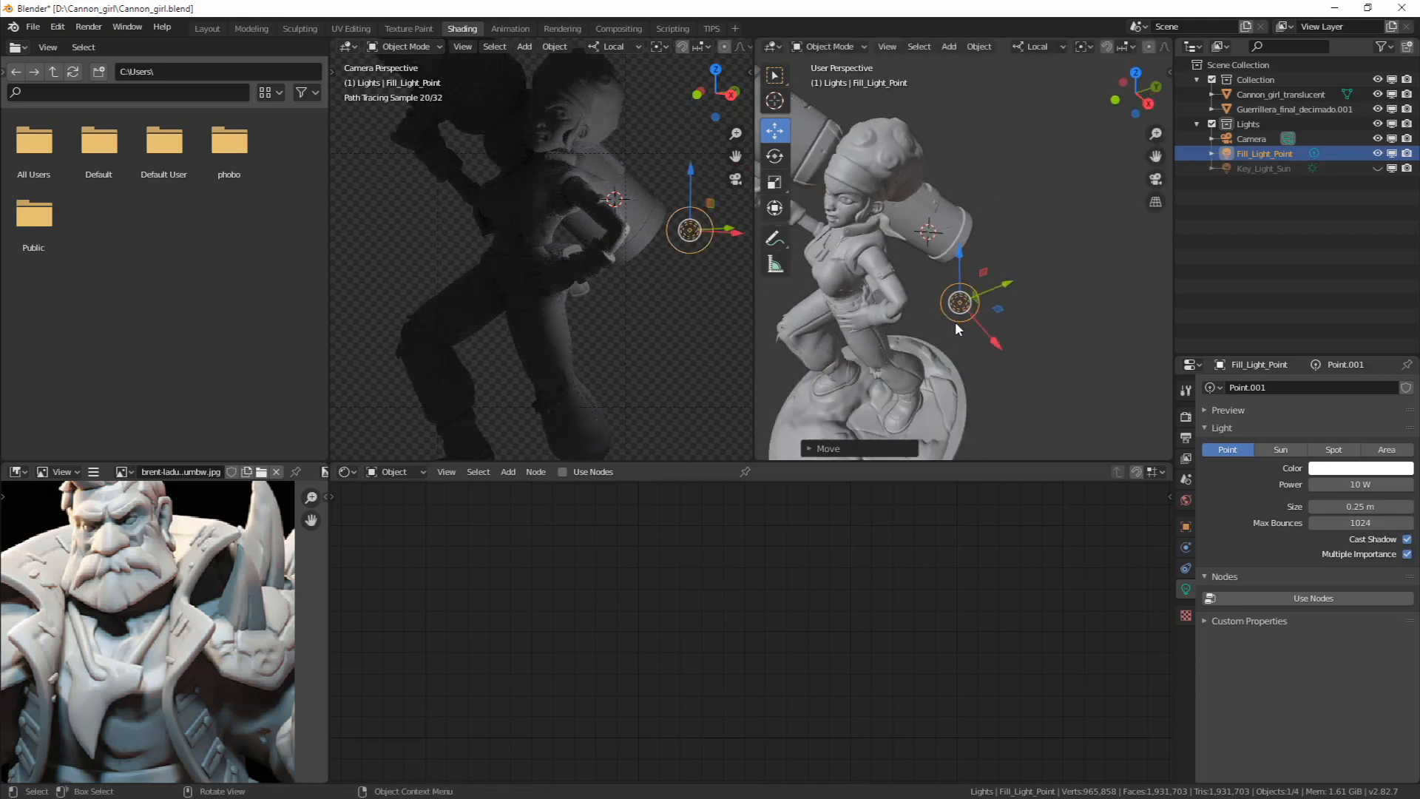
Move the fill light horizontally in its local XY plane, farther out in front of the figure, and deselect it
key(g)
key(shift+z)
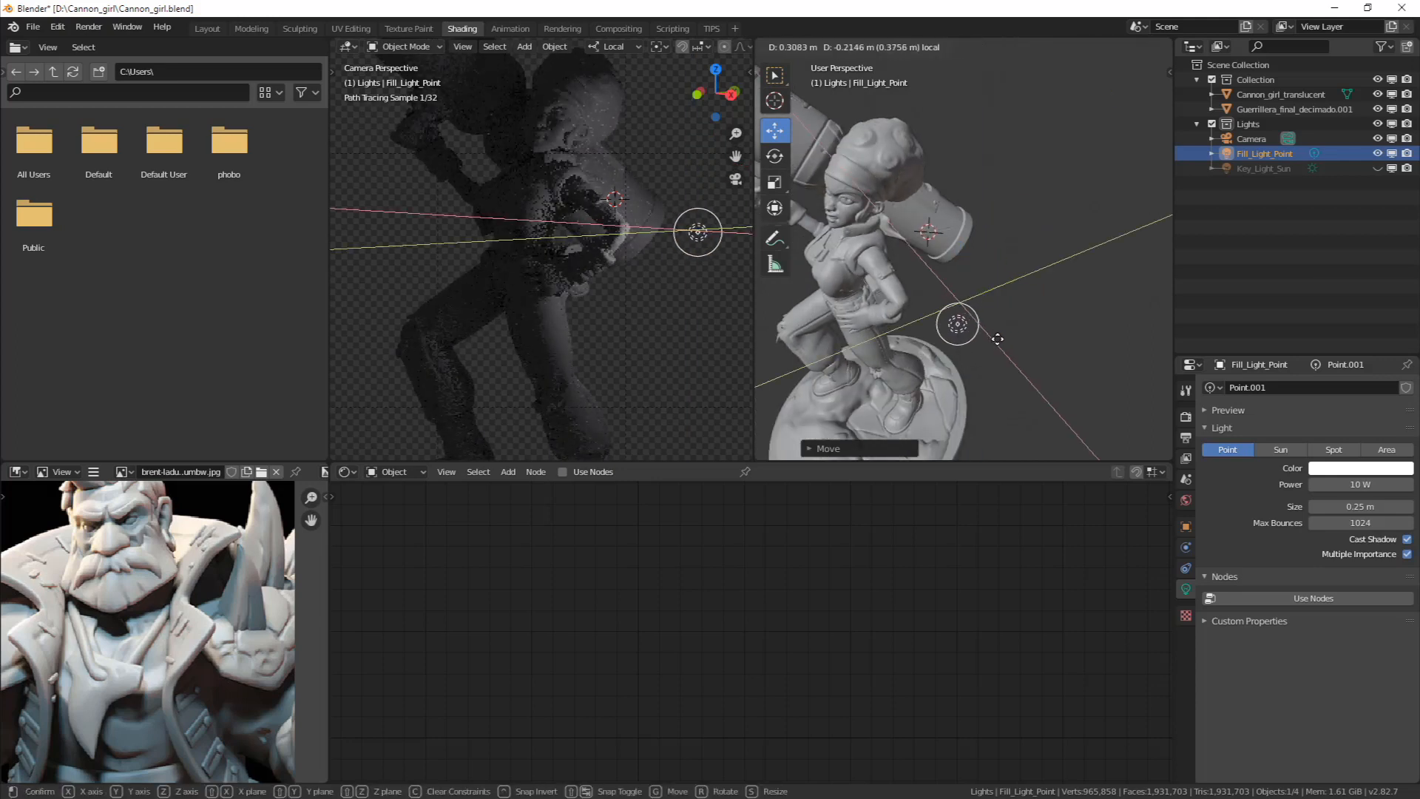
click(999, 347)
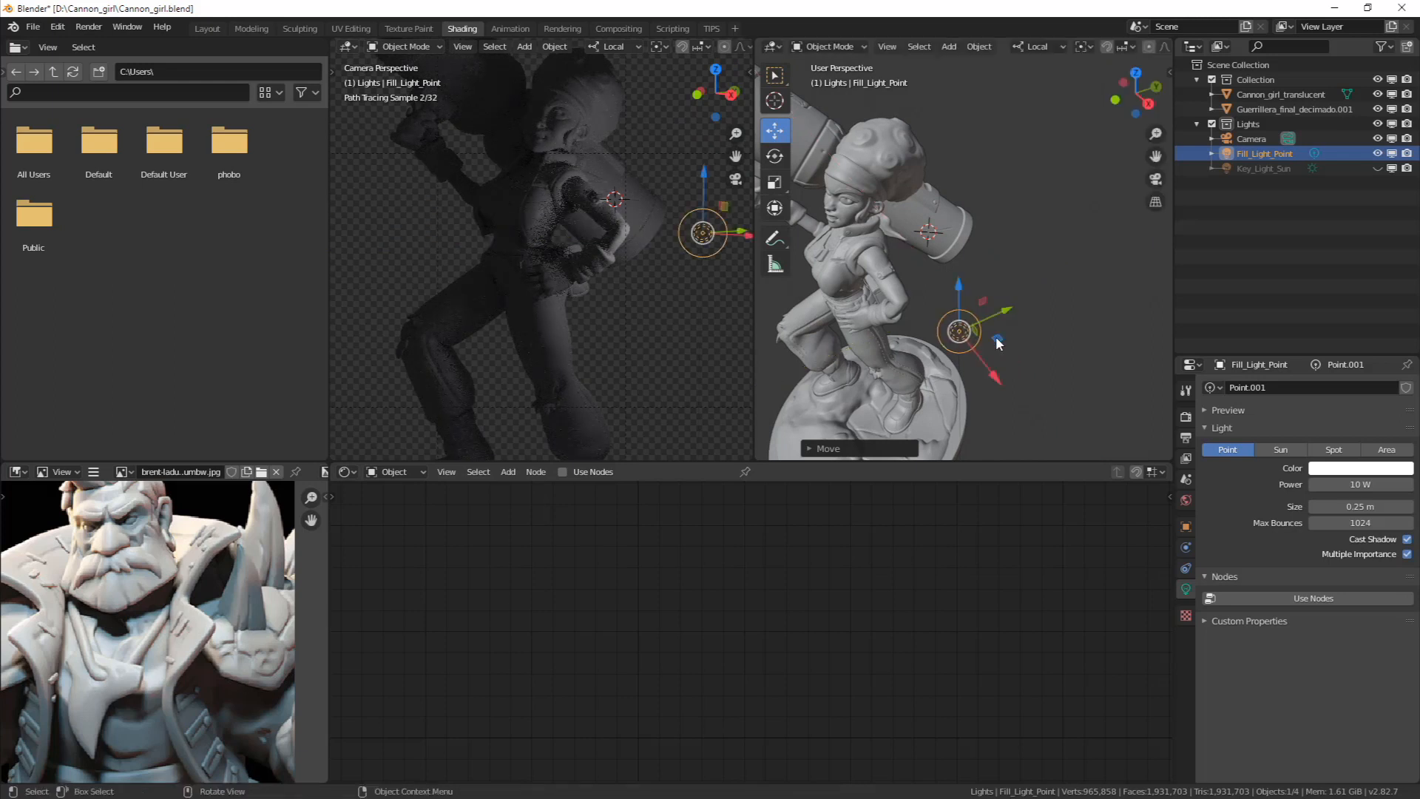
click(1008, 311)
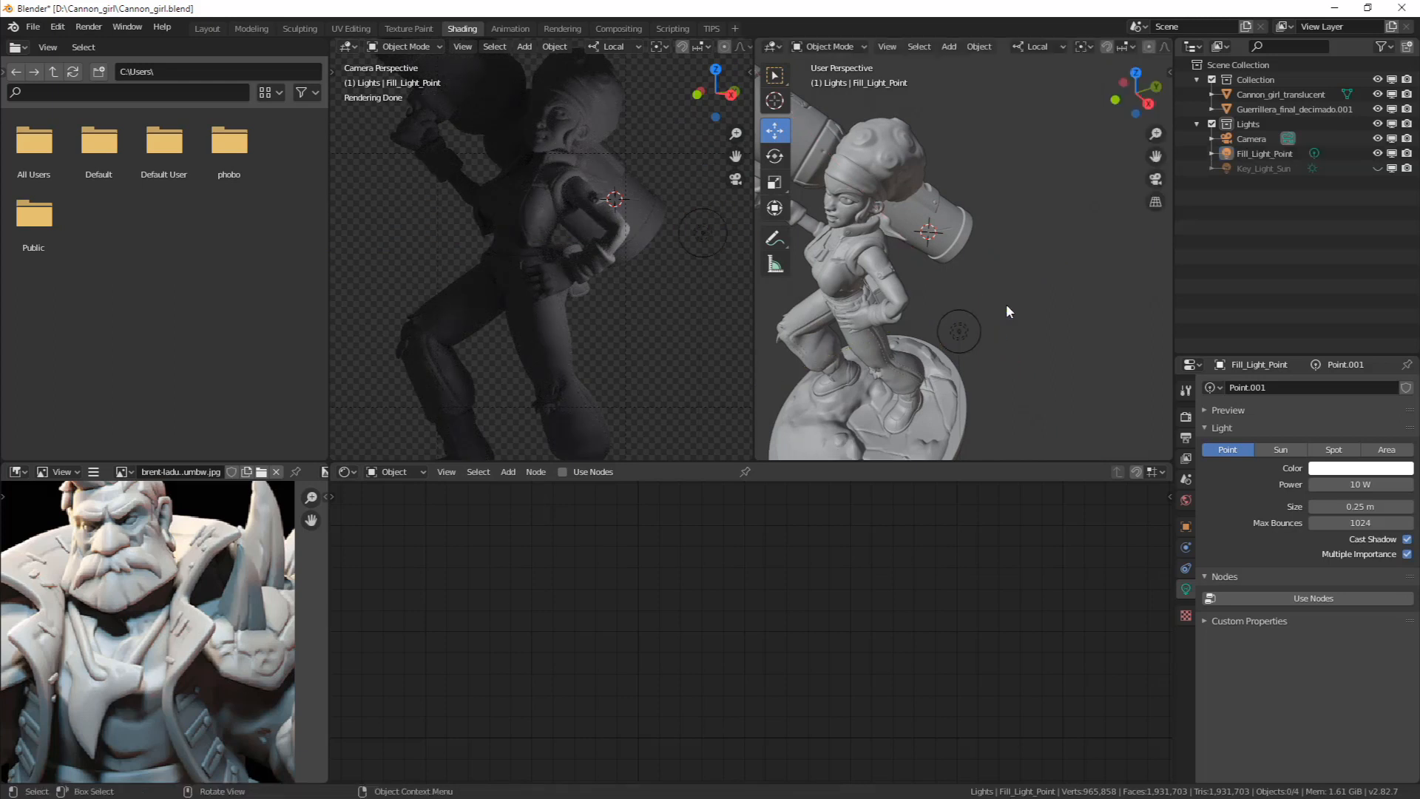
Unhide Key_Light_Sun so it lights the cannon girl statue in the camera render
middle_drag(1017, 322, 1015, 310)
scroll(1015, 310, up, 2)
scroll(561, 311, down, 2)
shift+middle_drag(575, 291, 580, 247)
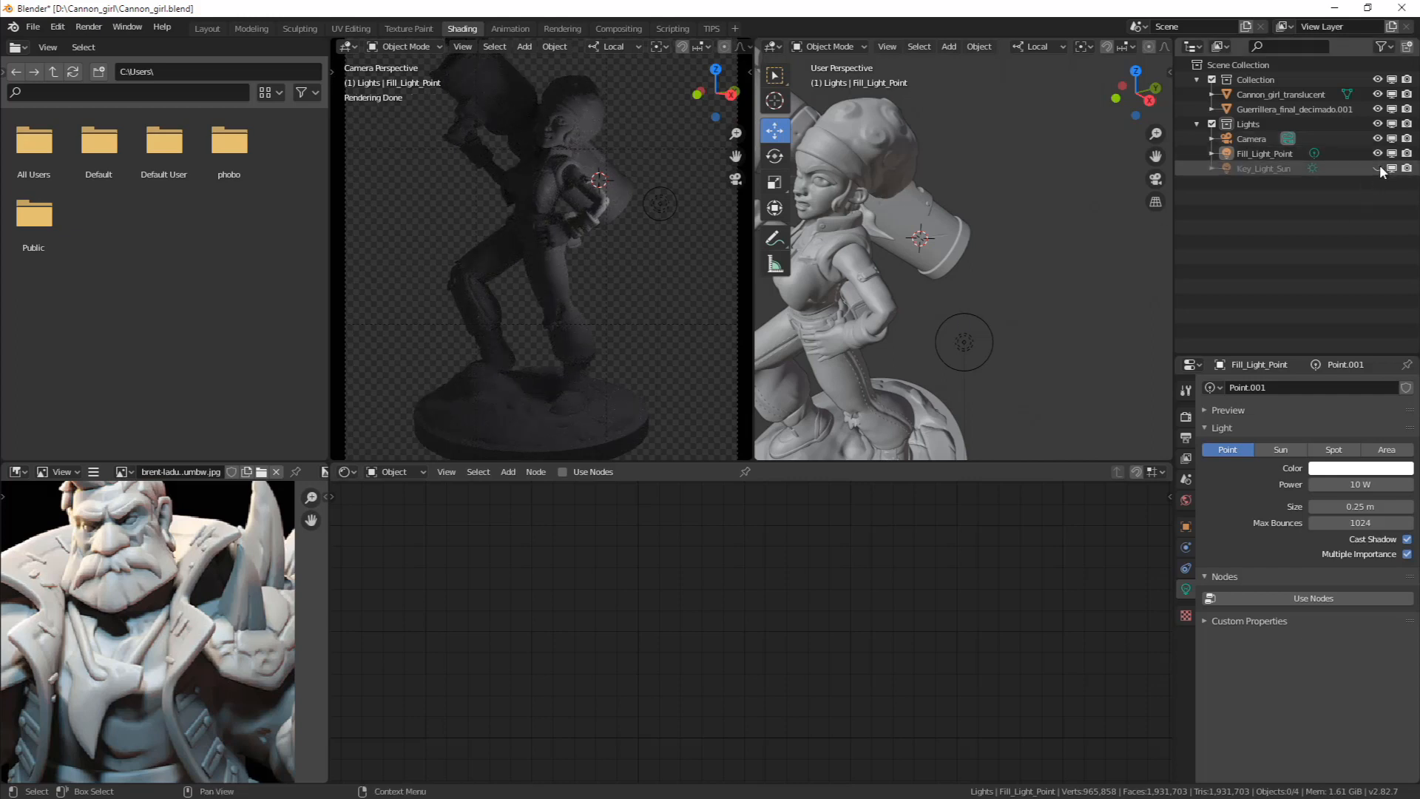
click(1378, 167)
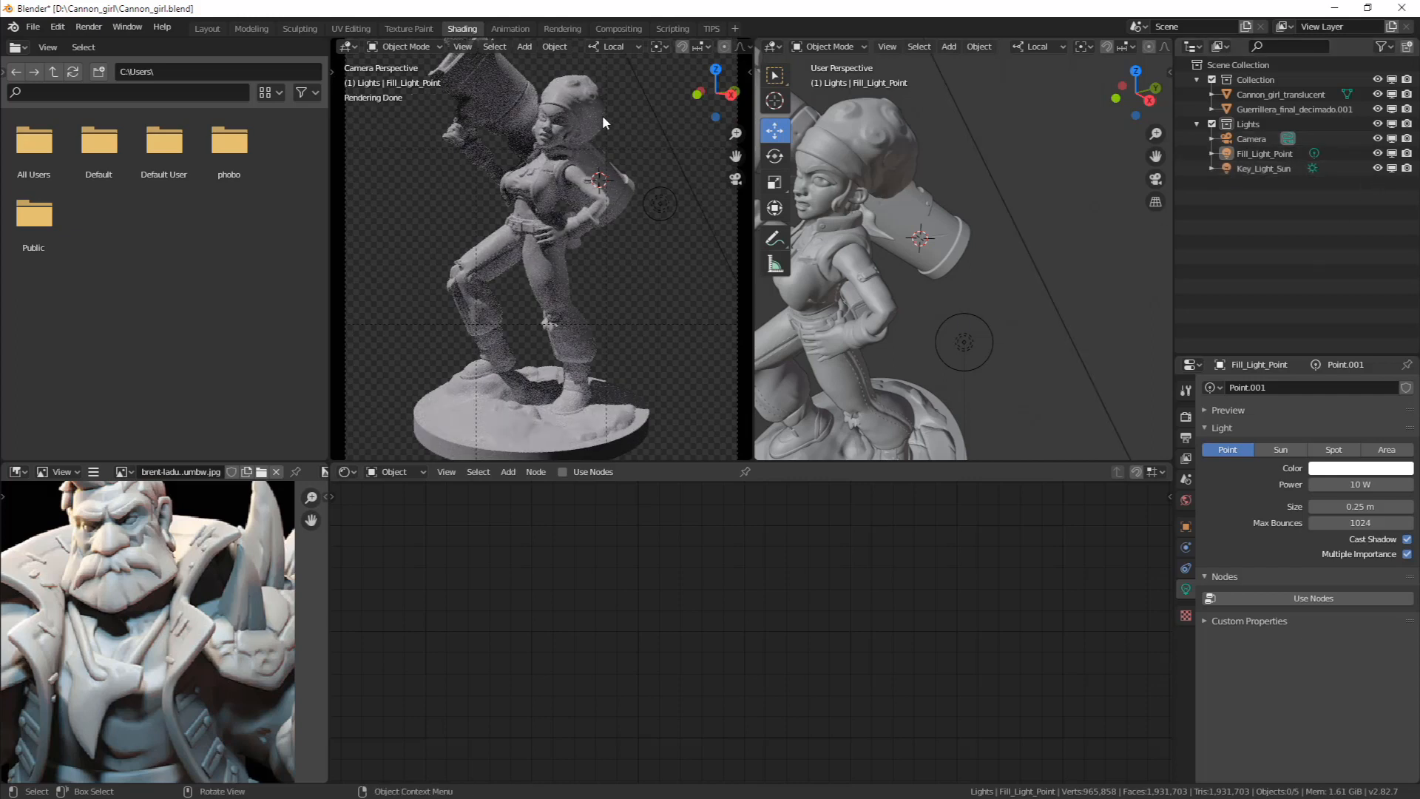
Compare the shading on the character's upper body with Fill_Light_Point hidden and shown
scroll(556, 130, up, 5)
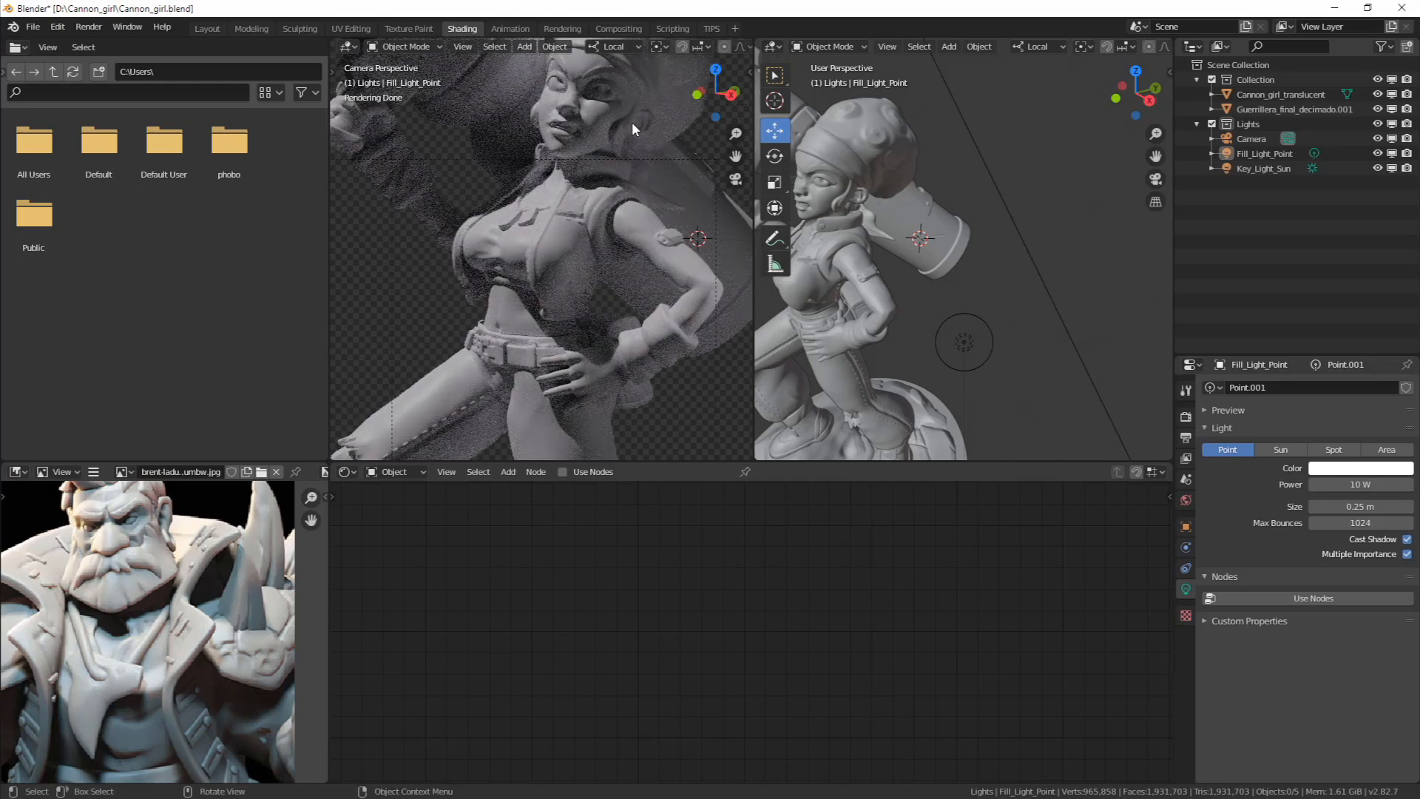
shift+middle_drag(632, 122, 628, 189)
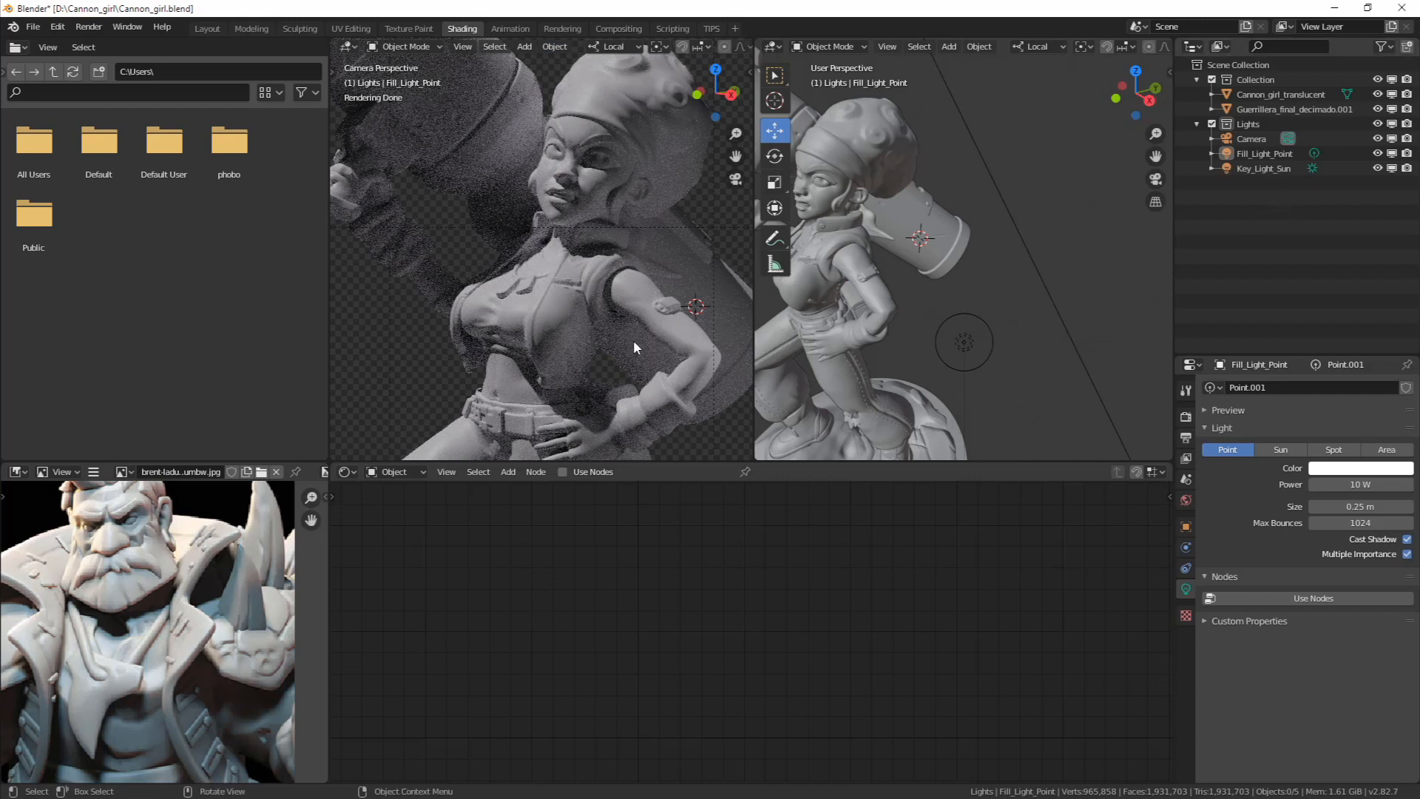
drag(1254, 153, 1246, 125)
click(1378, 153)
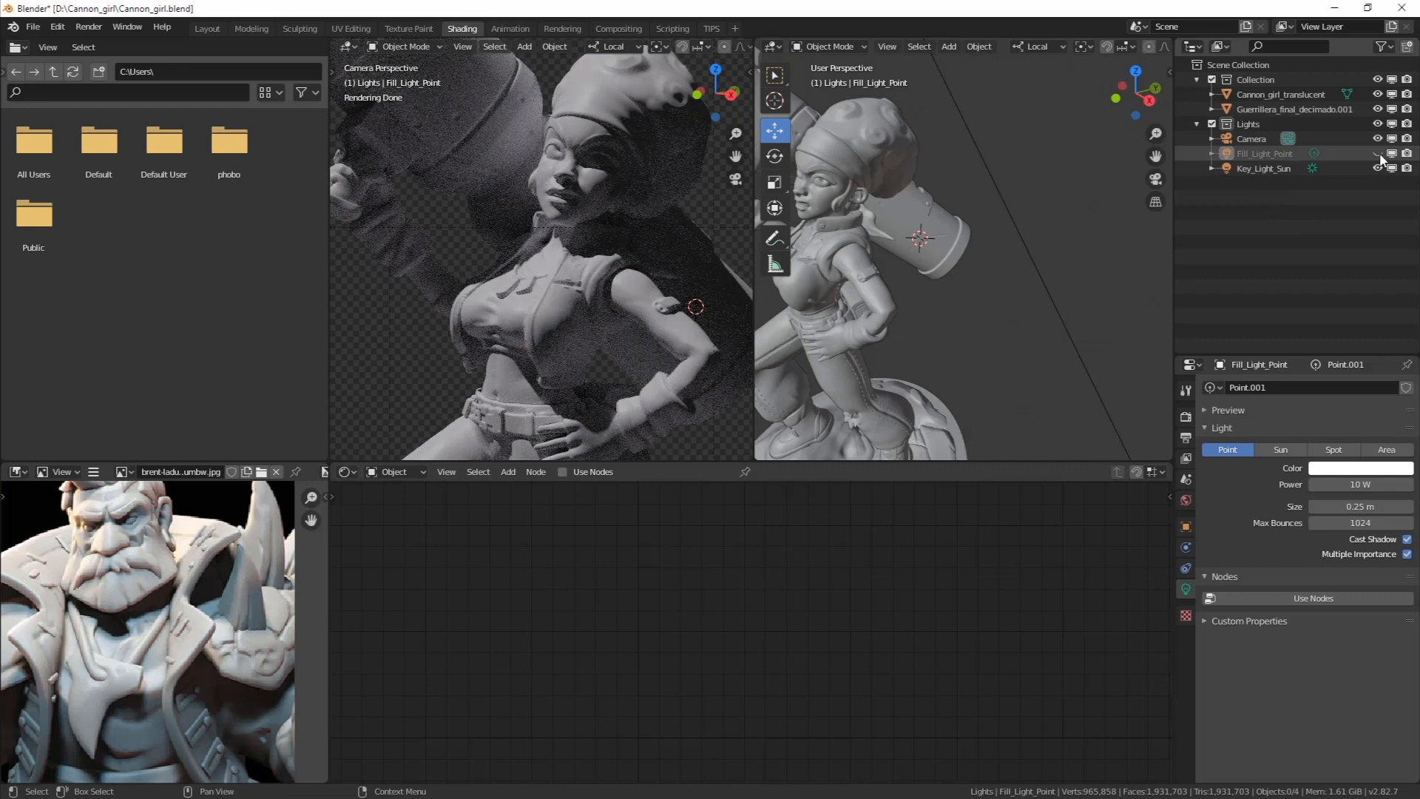
click(1380, 155)
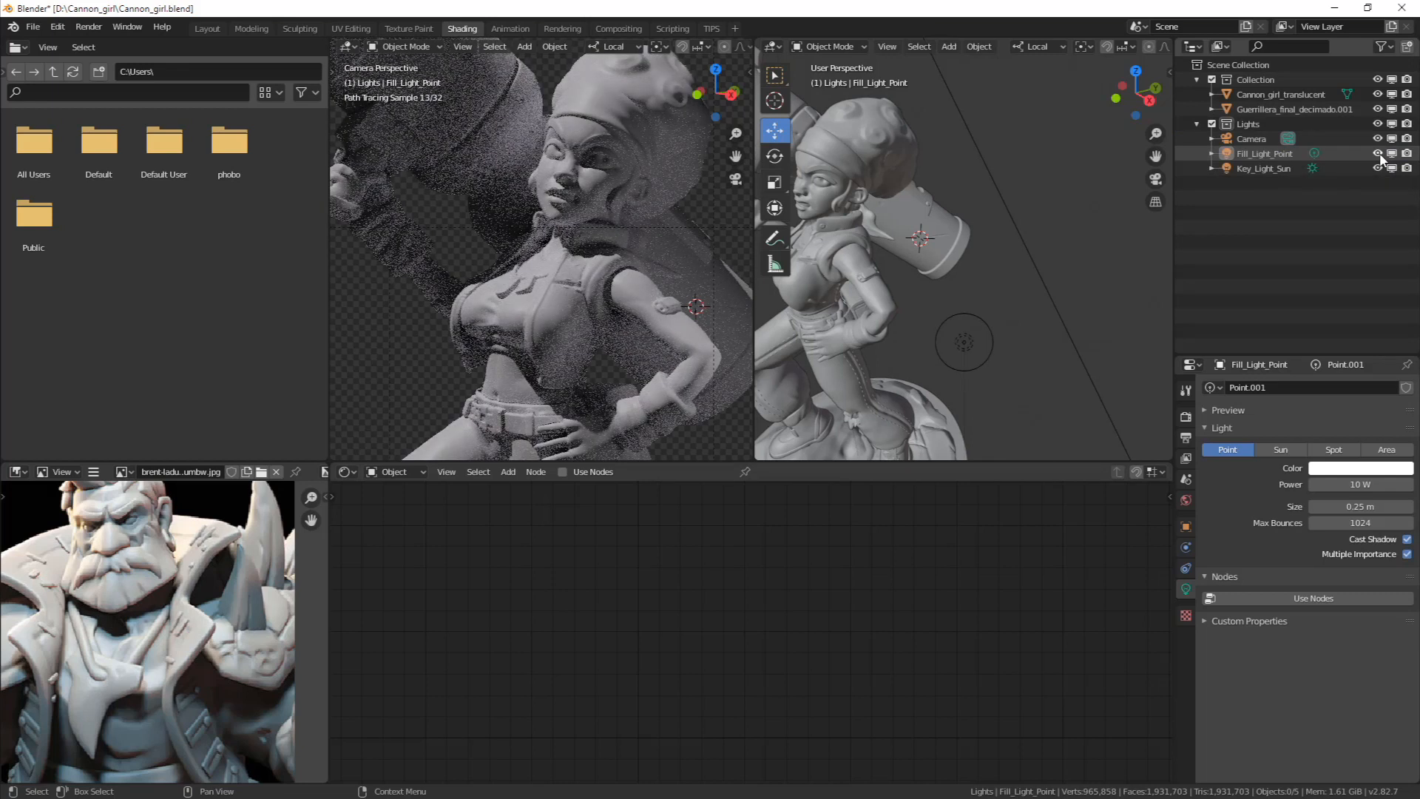
click(1380, 155)
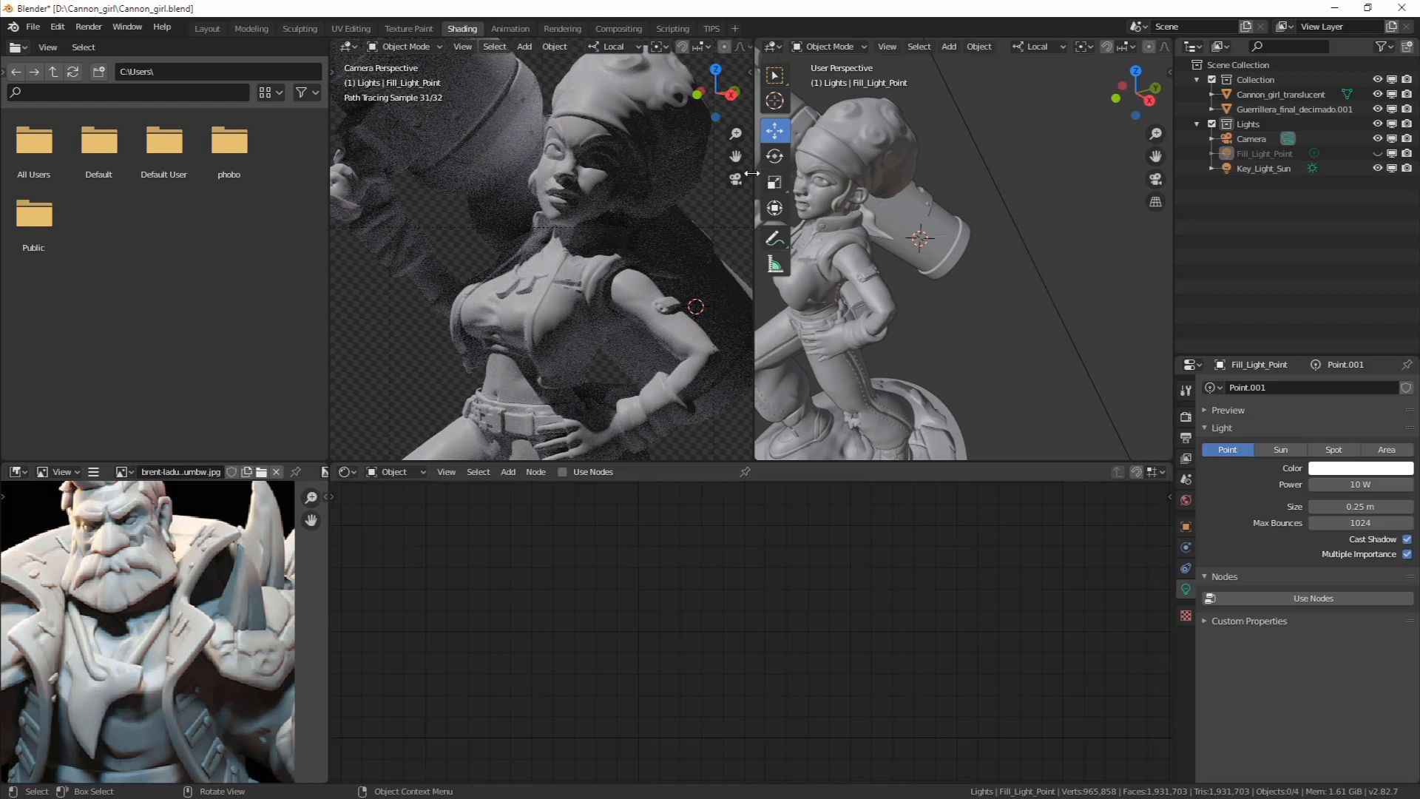
click(1378, 154)
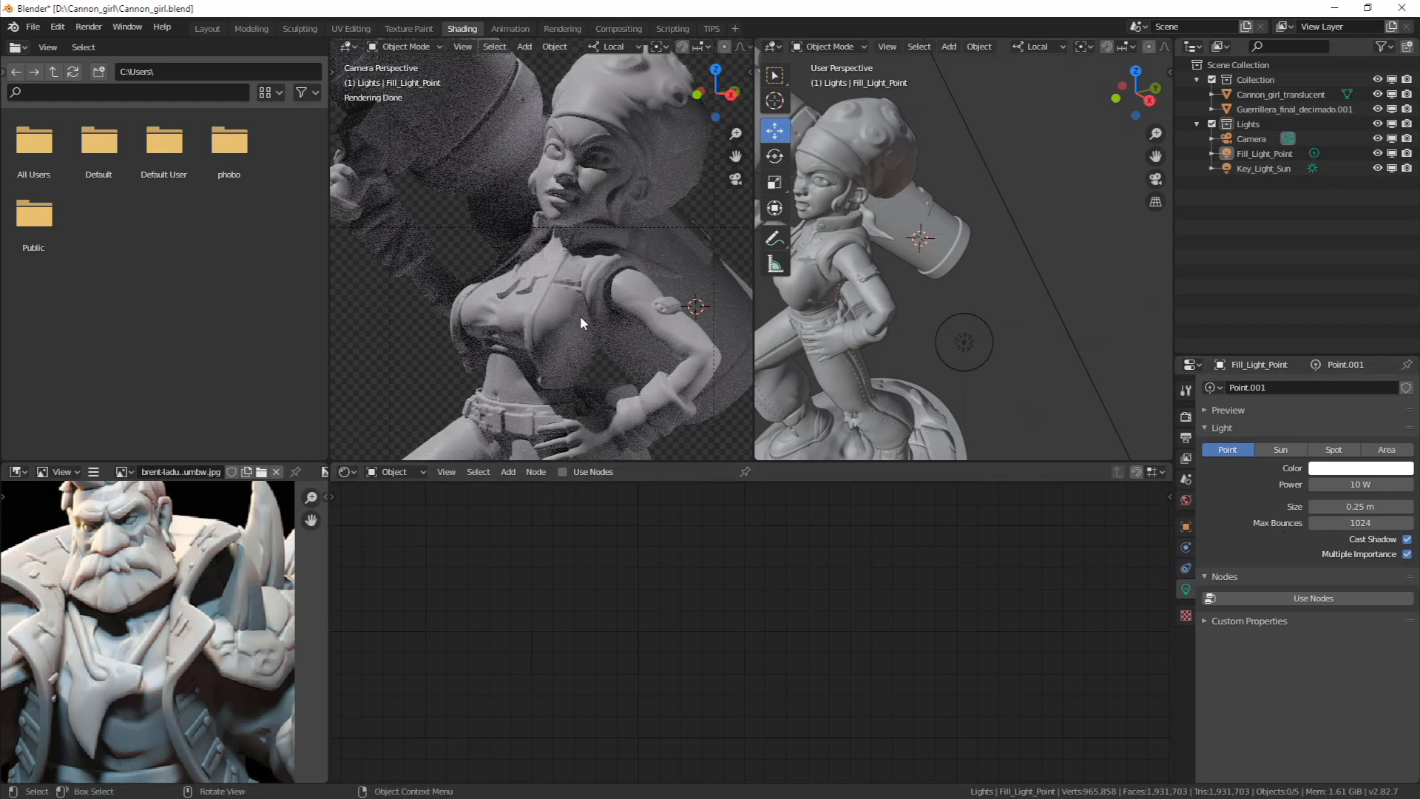
Set the power of Fill_Light_Point to 5 W
middle_drag(580, 315, 568, 217)
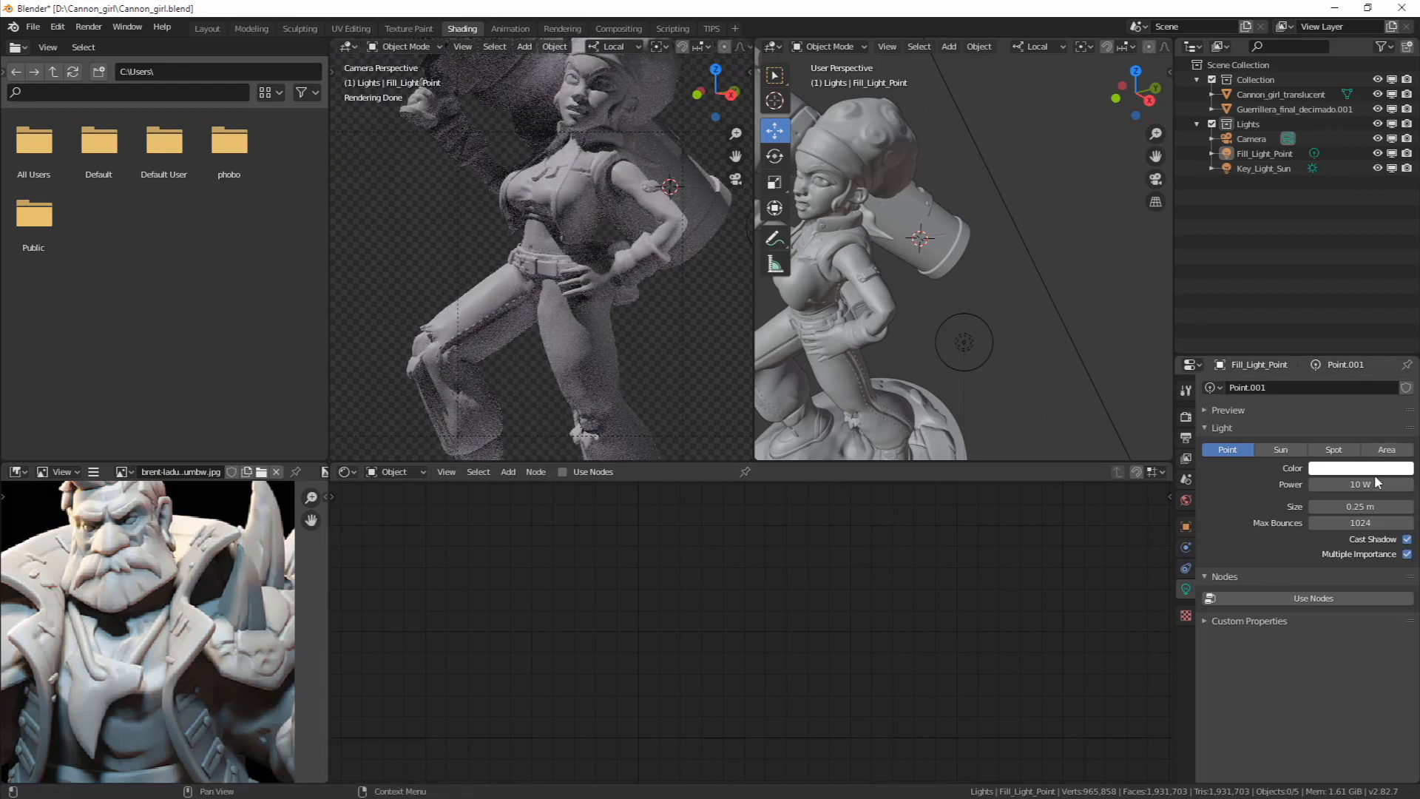
click(1365, 484)
text(5)
key(Return)
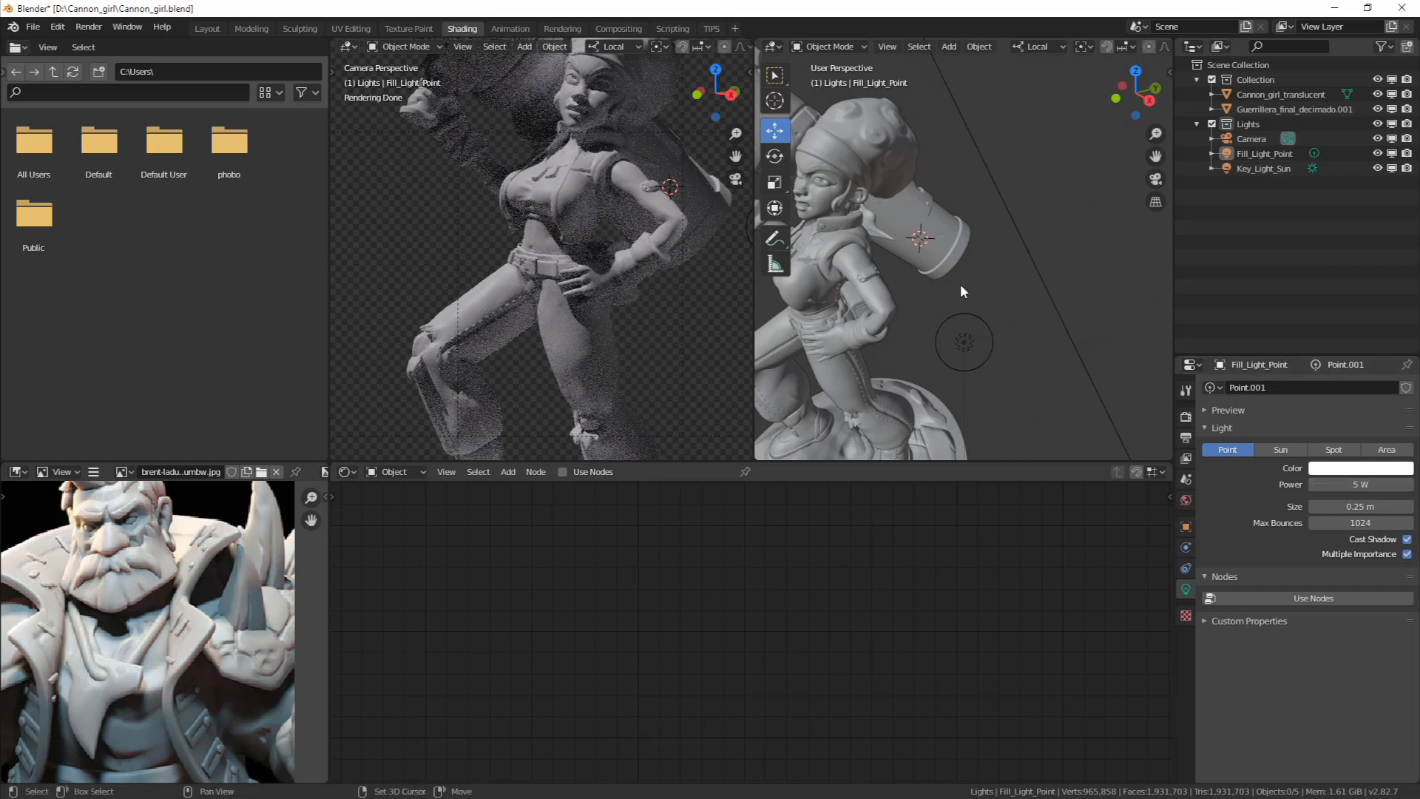
Select Fill_Light_Point beside the statue and raise its power in two stages, 17.3 W and 60.6 W
shift+middle_drag(961, 291, 968, 315)
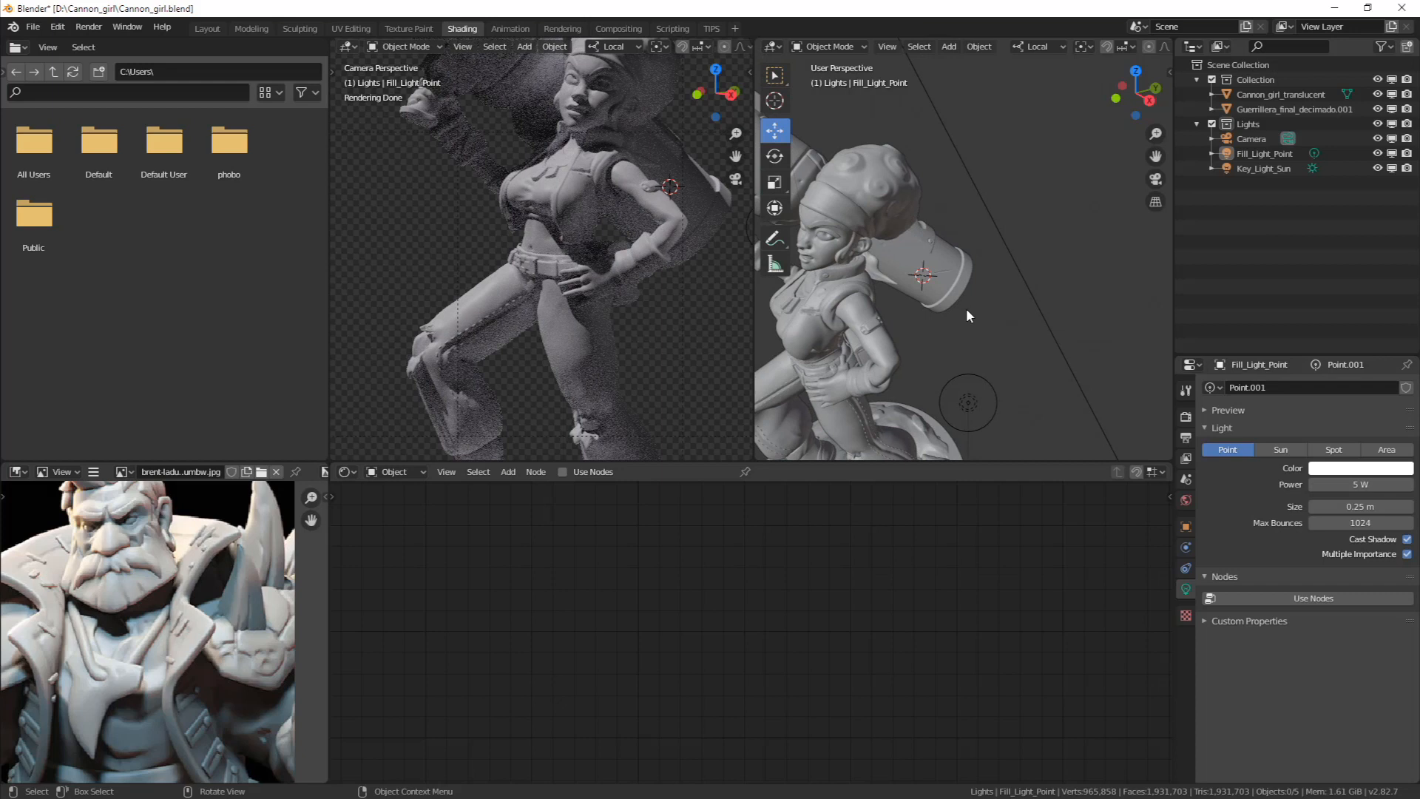
scroll(966, 308, down, 2)
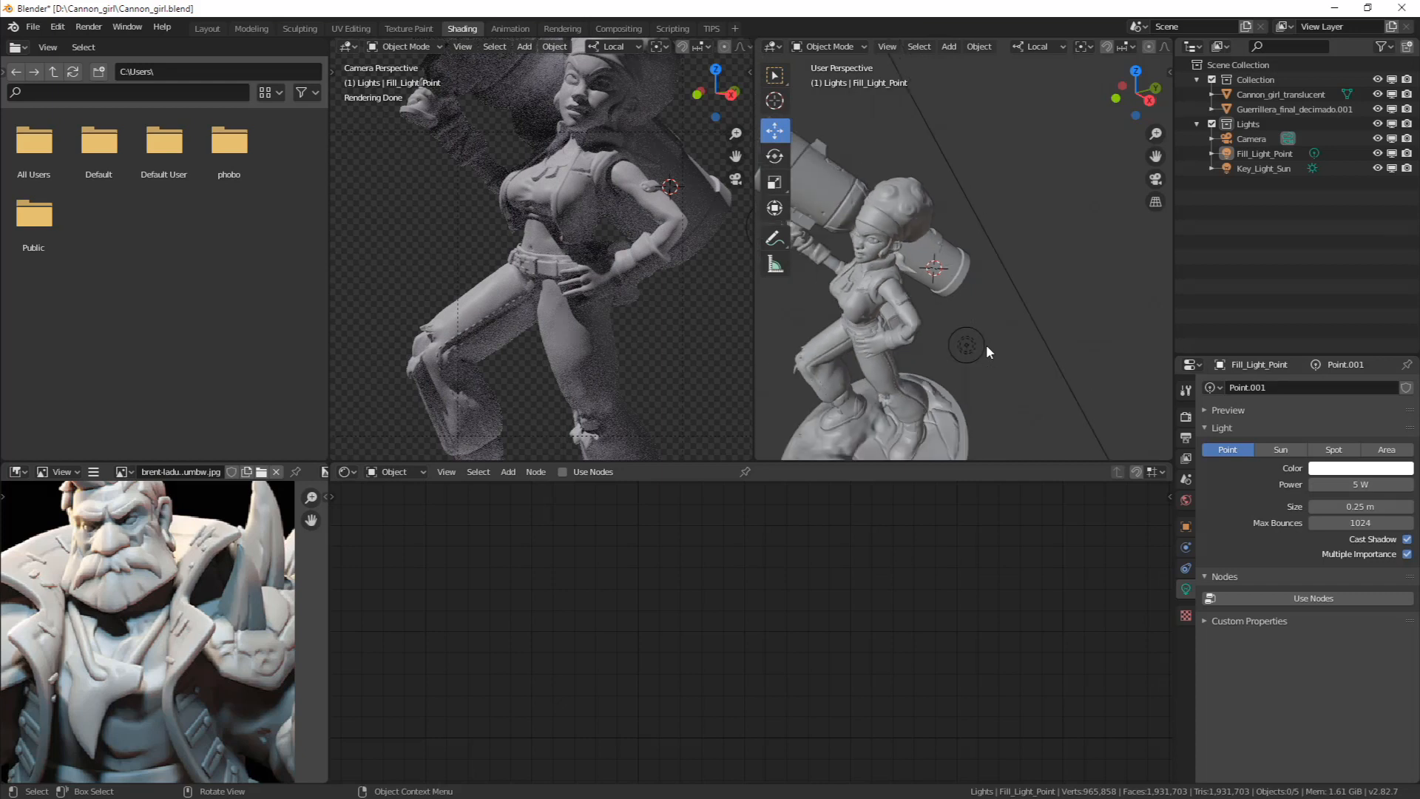
middle_drag(1000, 319, 1074, 327)
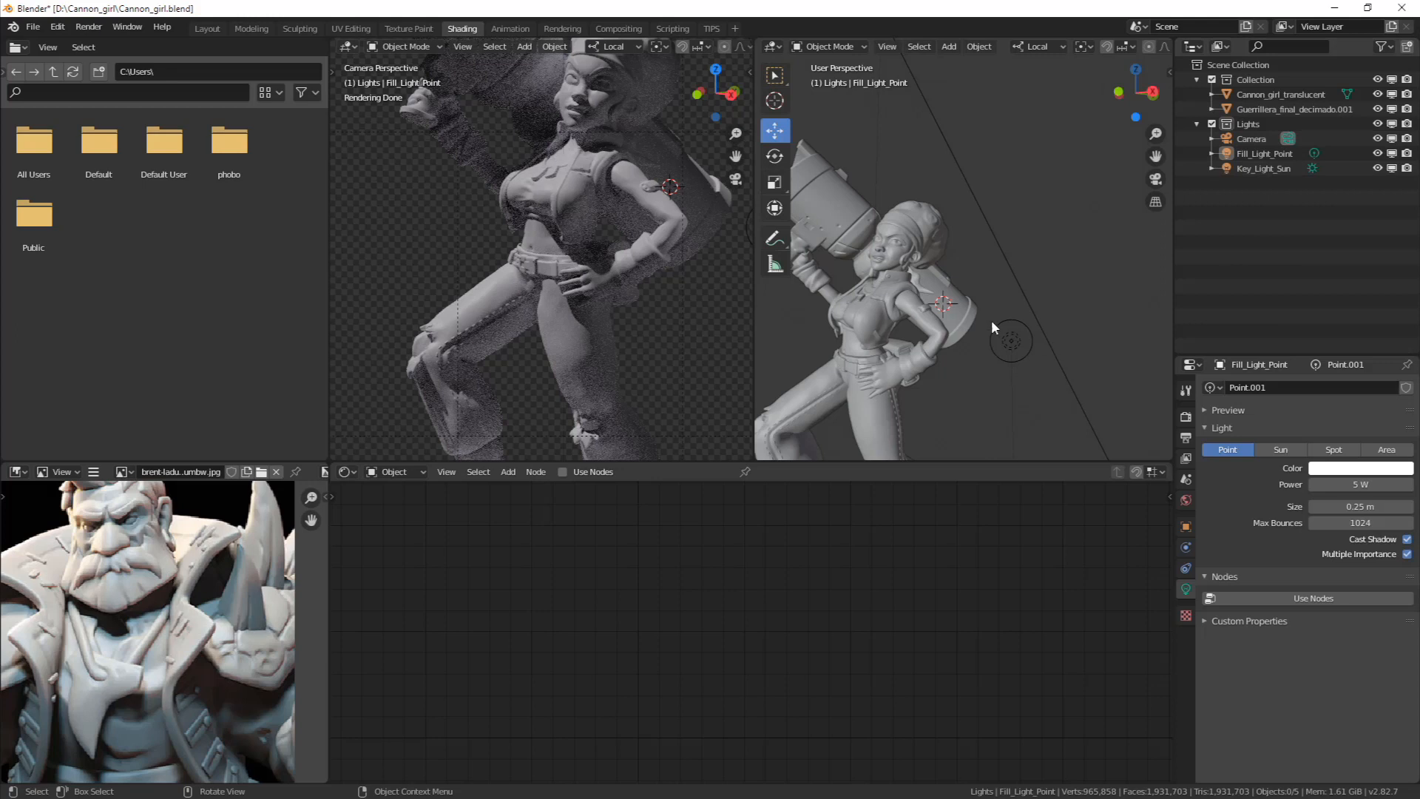
click(1003, 340)
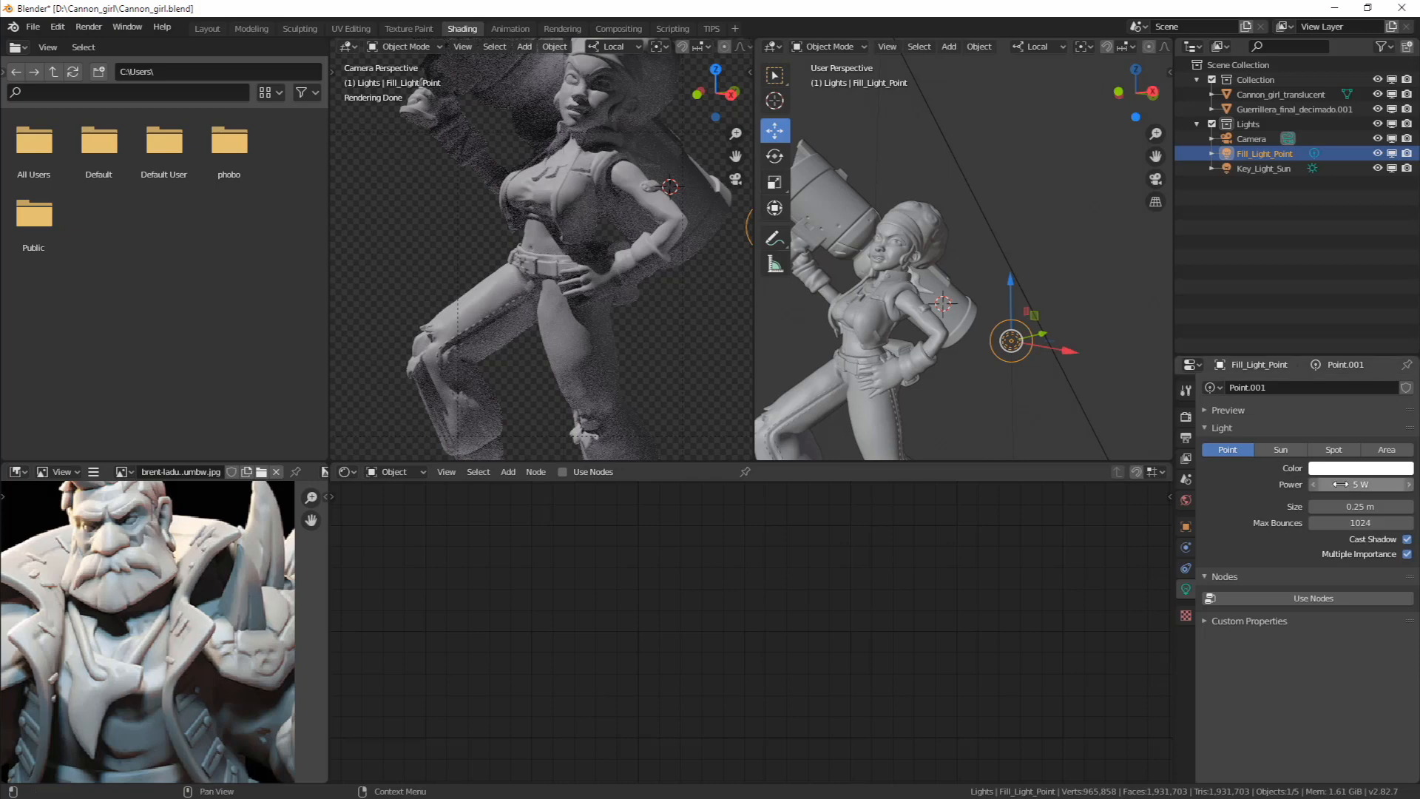
drag(1340, 484, 1413, 500)
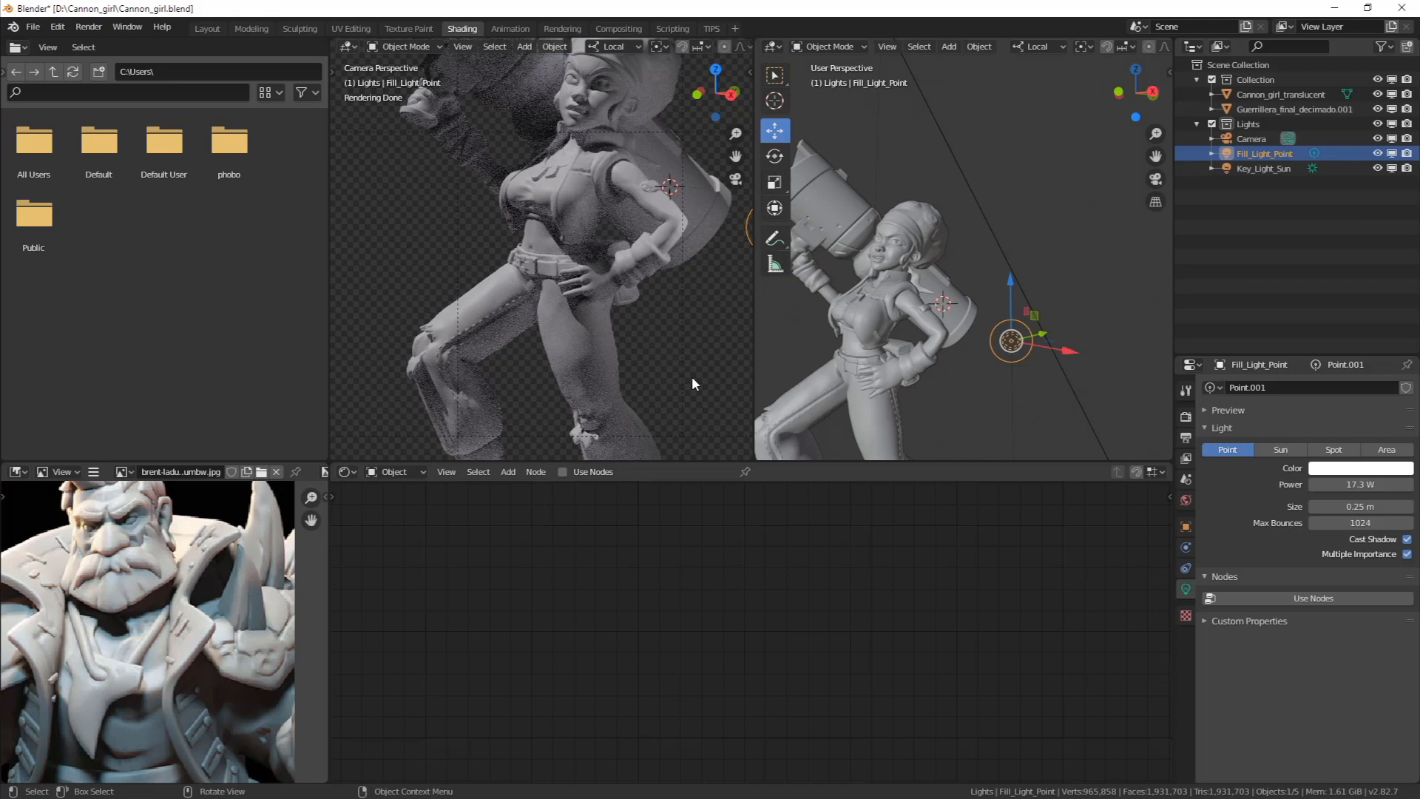
drag(1408, 486, 1408, 485)
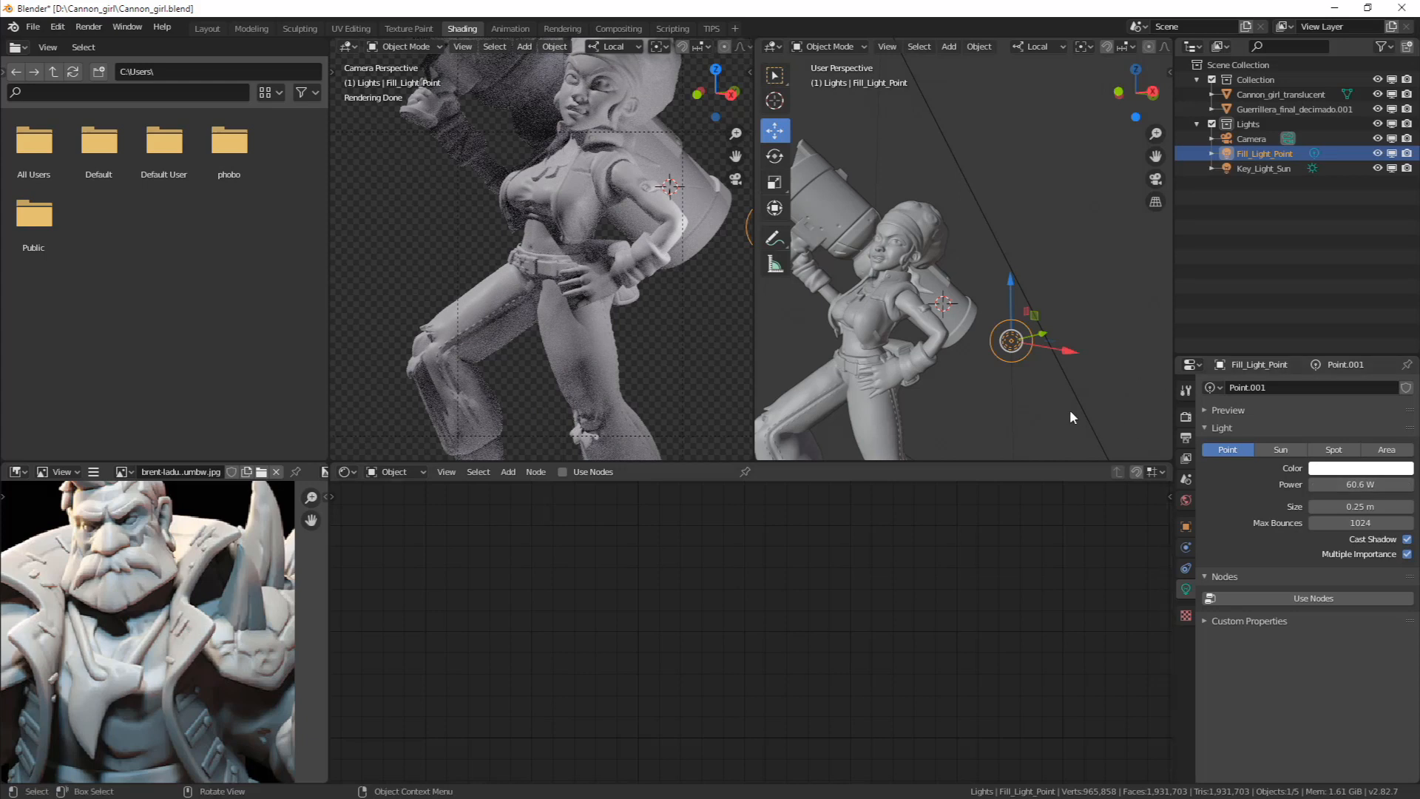
Reduce the power of Fill_Light_Point to 14.8 W
middle_drag(996, 376, 1013, 330)
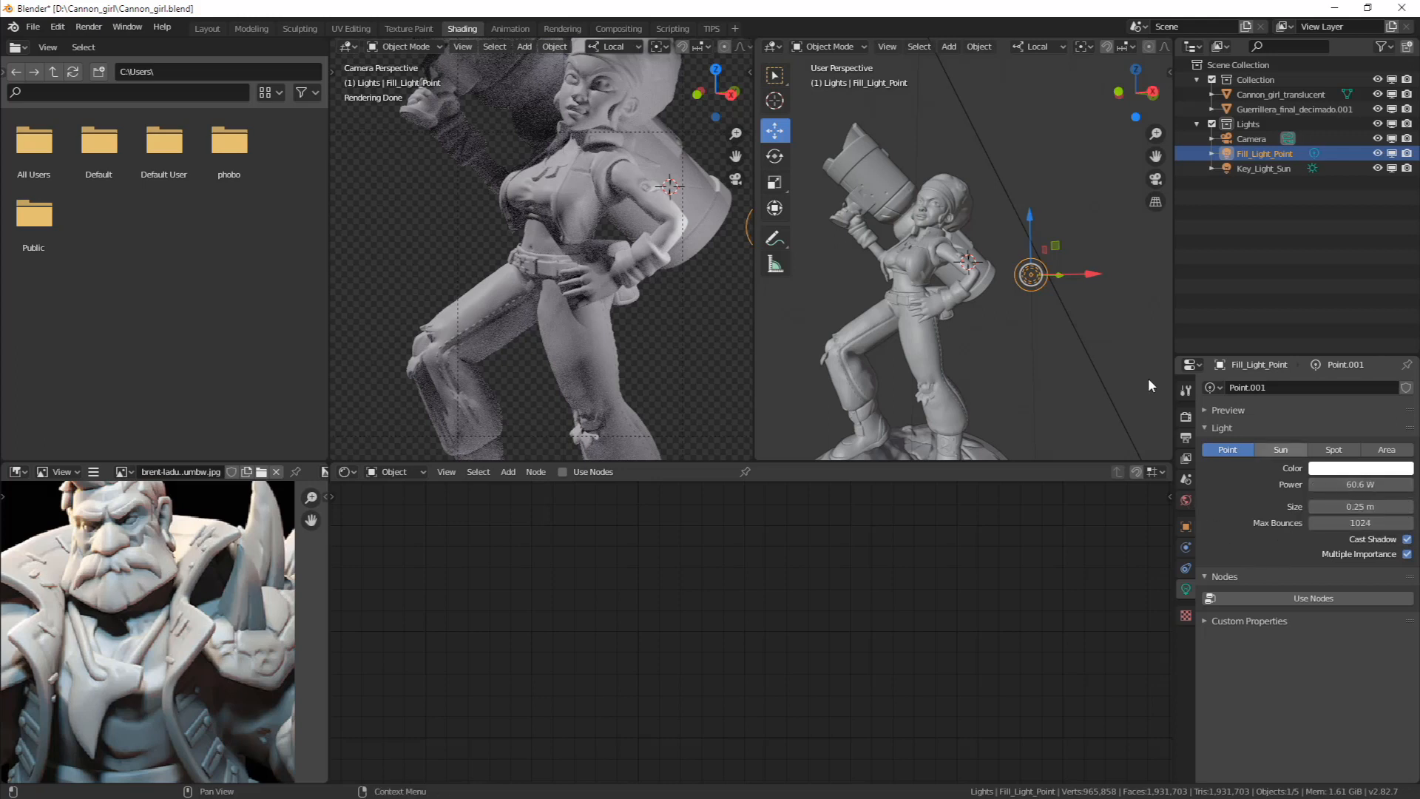
scroll(1148, 377, down, 1)
mouse_move(1324, 484)
mouse_down()
mouse_move(997, 464)
mouse_move(1203, 467)
mouse_up()
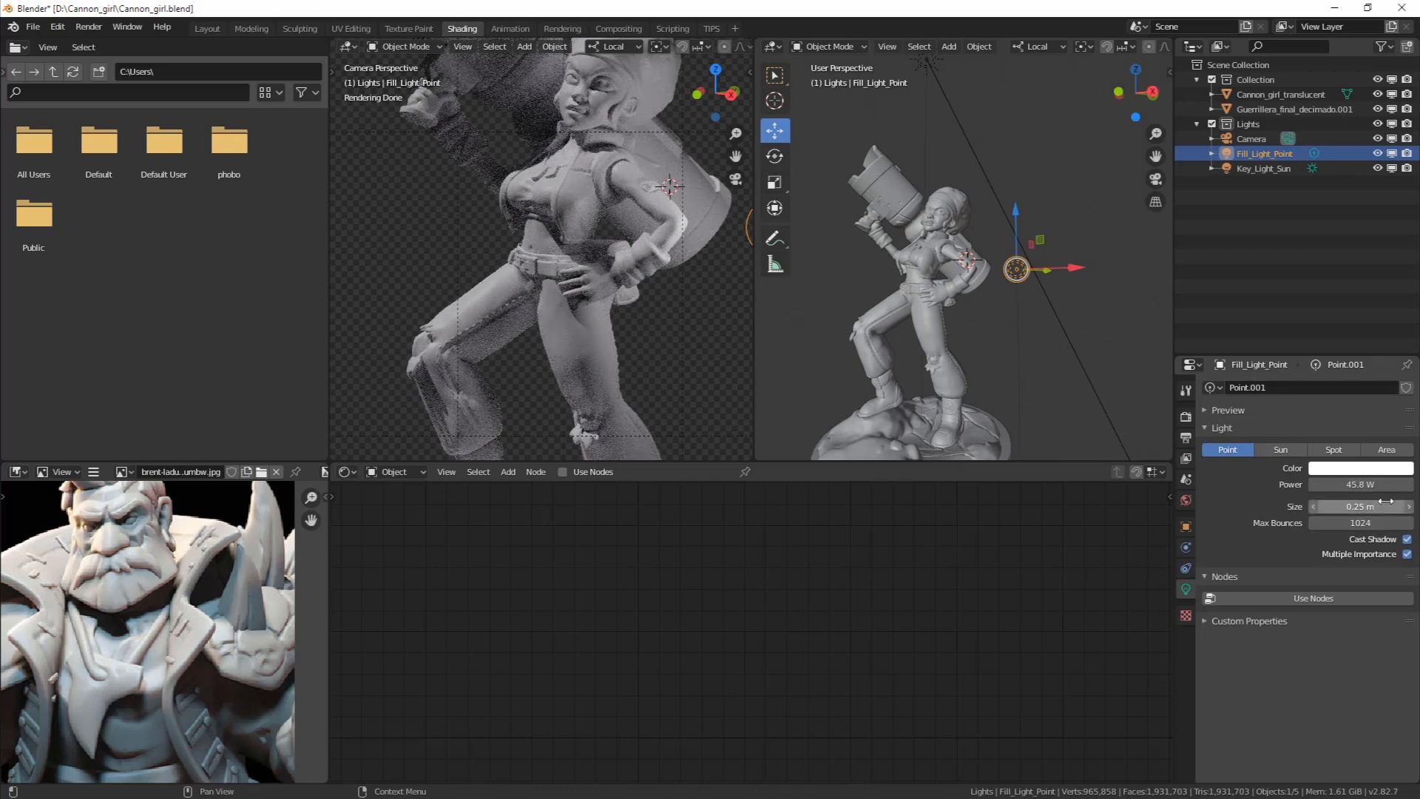
drag(1327, 485, 1125, 484)
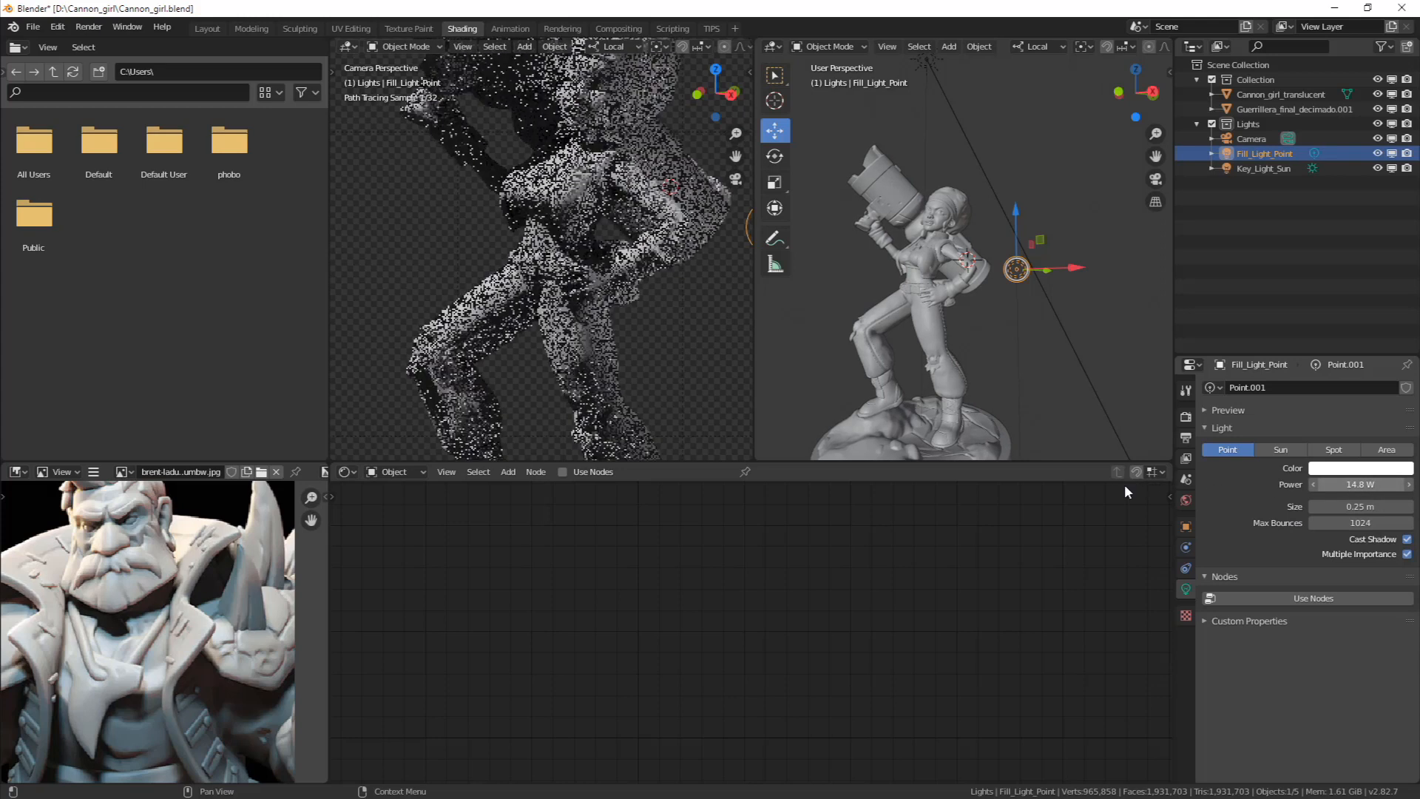
Select Key_Light_Sun above the statue and review its sun light settings
mouse_move(964, 182)
shift+middle_down()
mouse_move(988, 292)
mouse_move(966, 210)
shift+middle_up()
scroll(962, 163, down, 1)
click(962, 170)
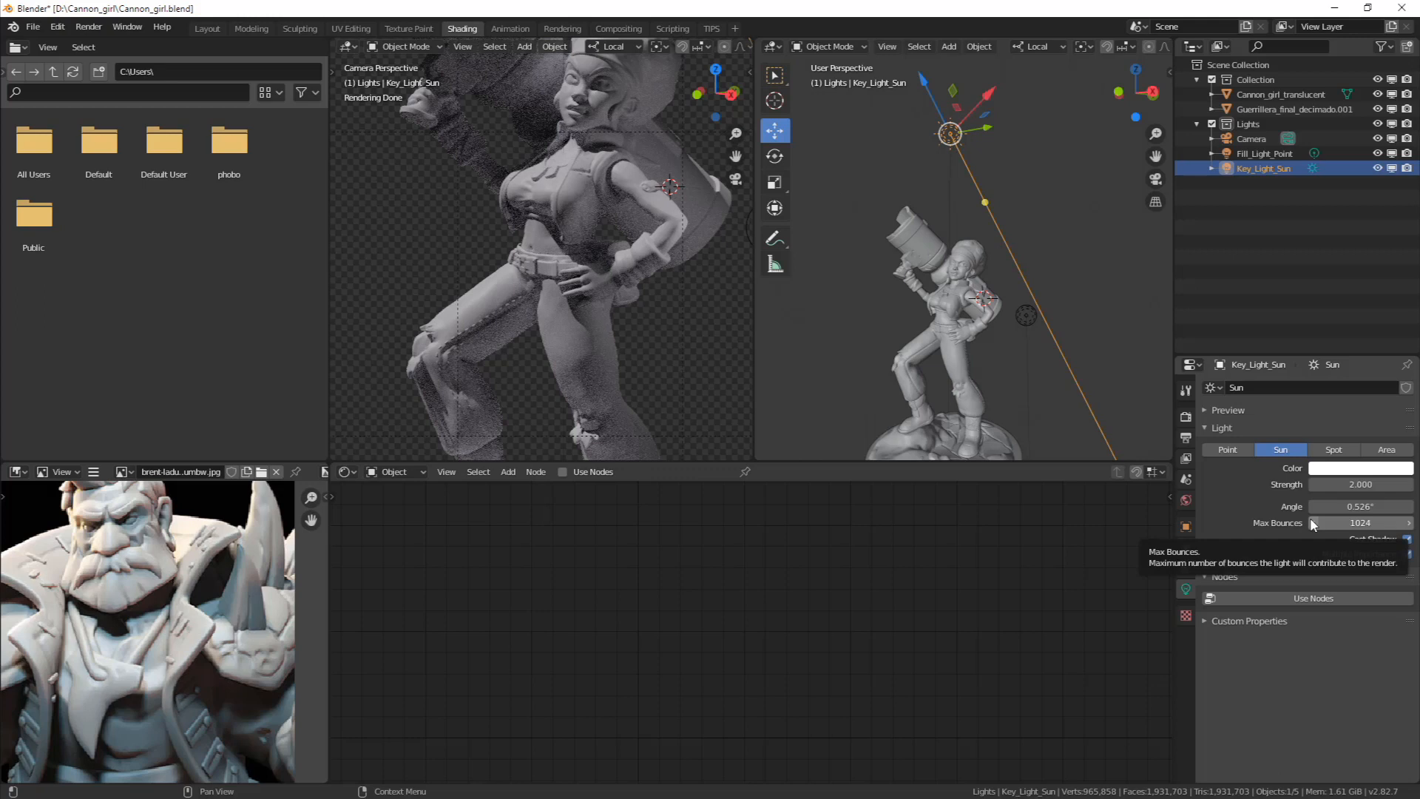
scroll(974, 290, up, 3)
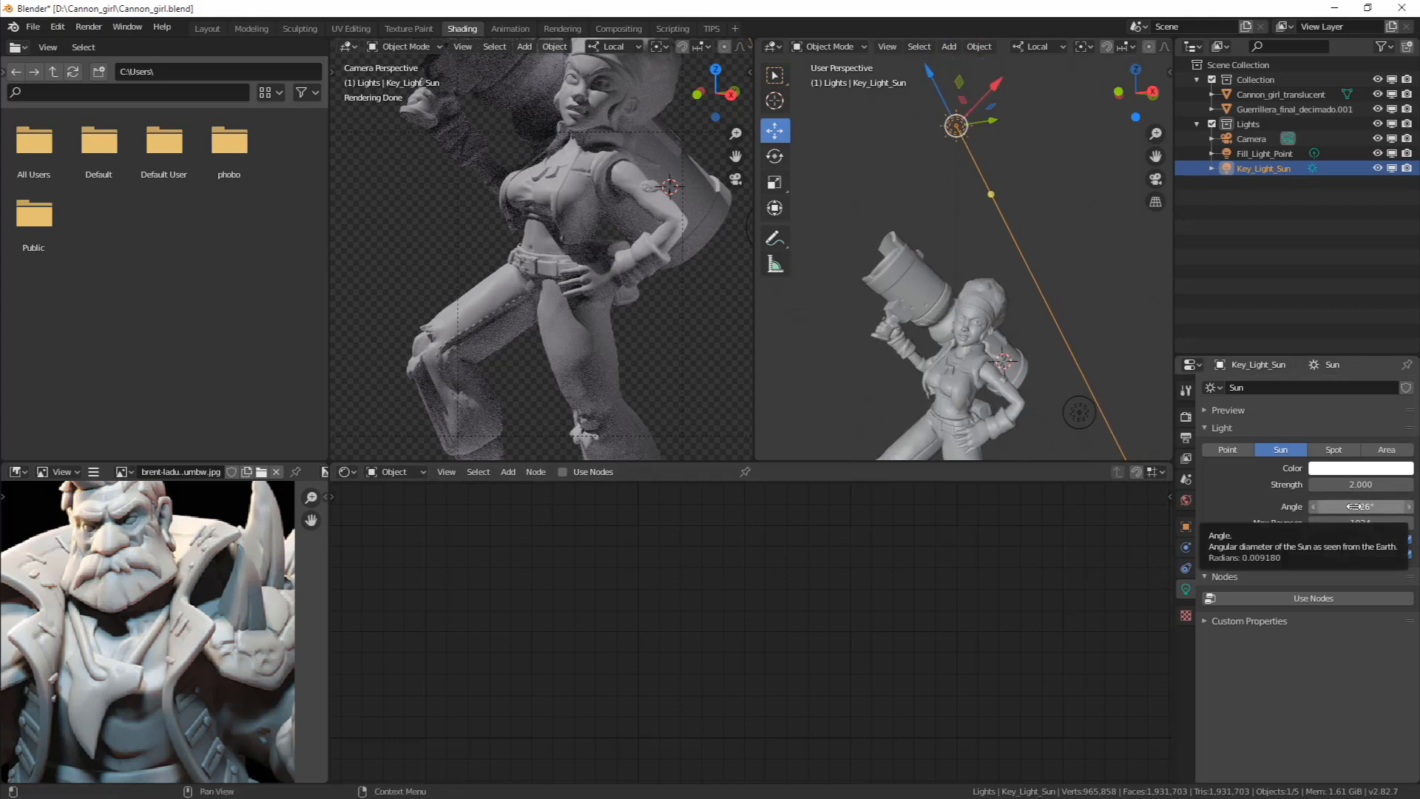
Try changing Fill_Light_Point from a point to a sun light, and undo that change
click(1079, 413)
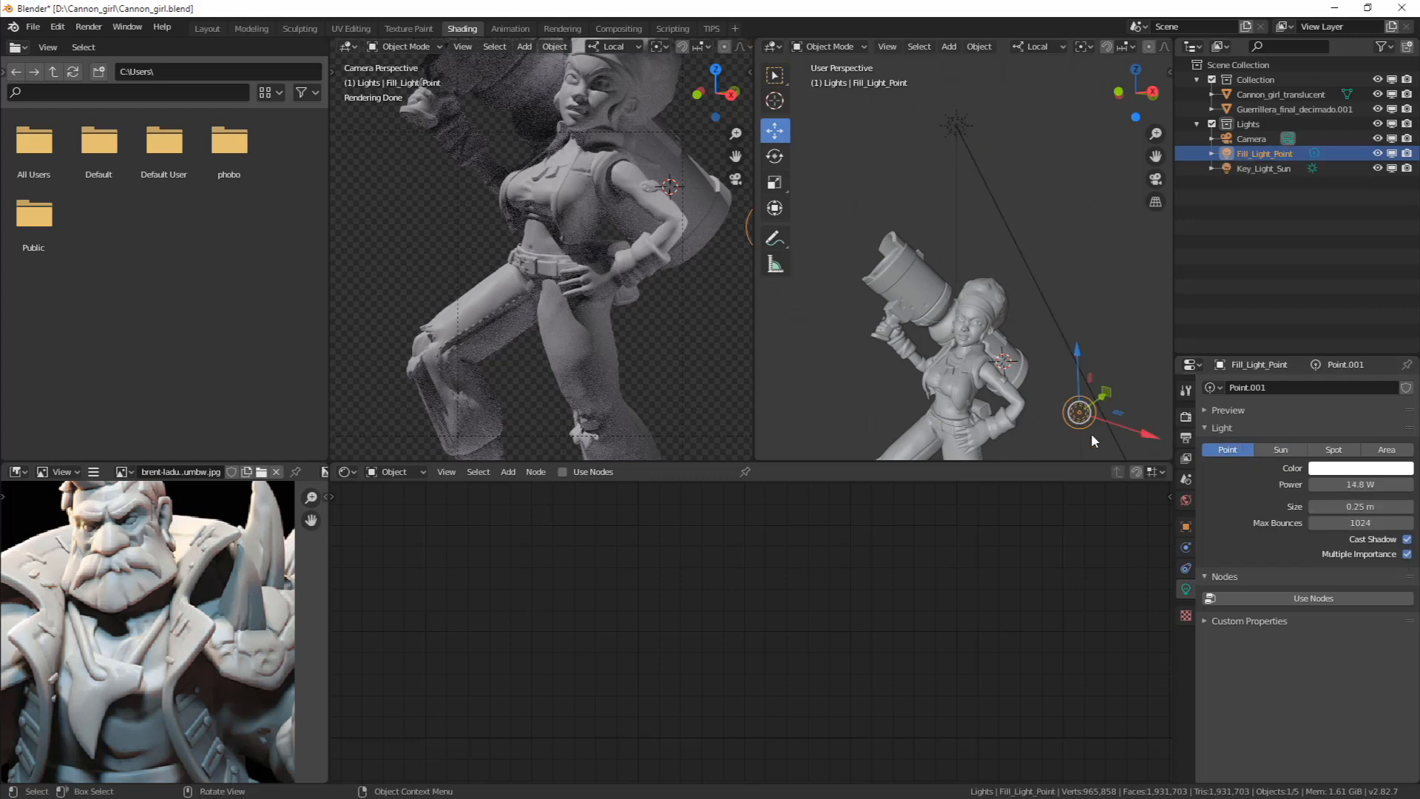
click(1282, 453)
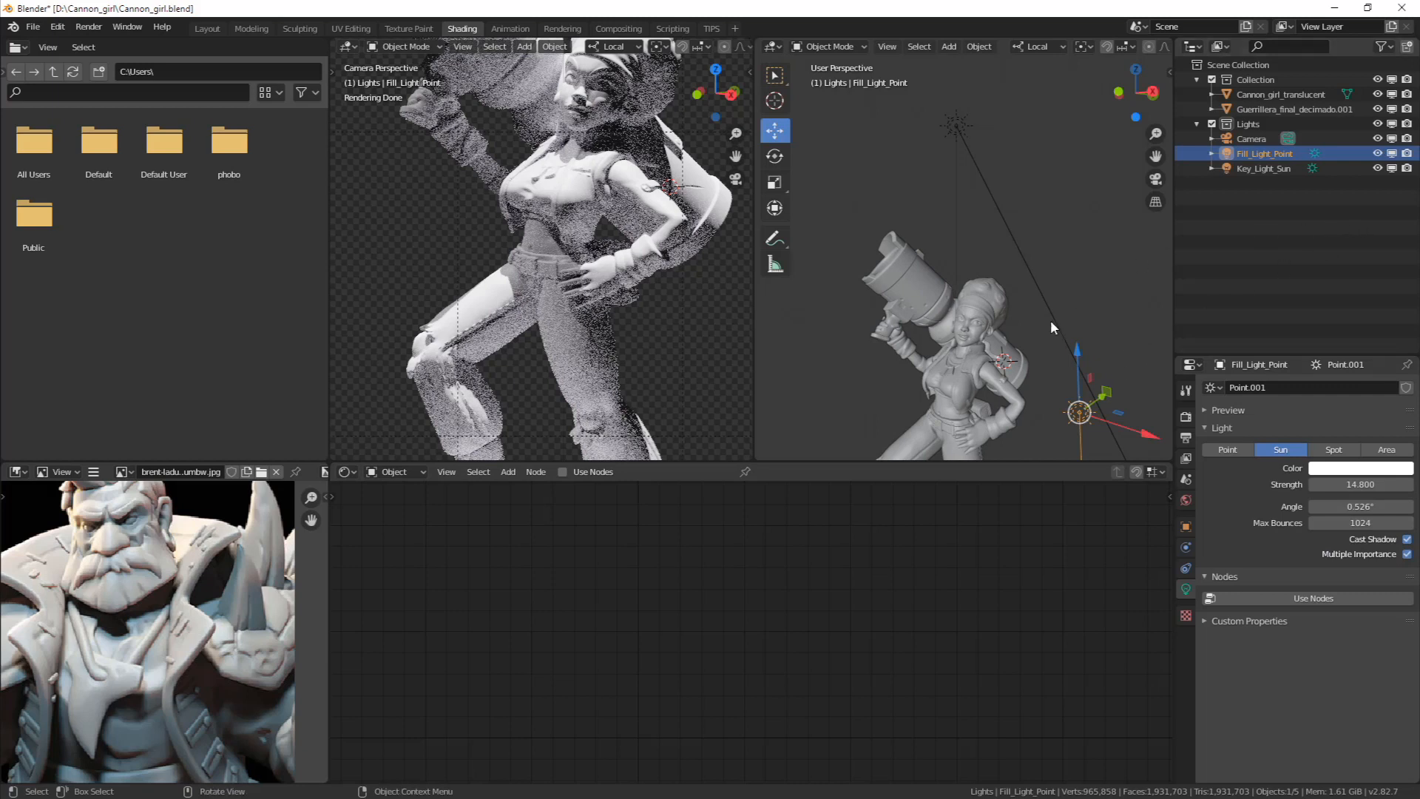
scroll(1045, 357, down, 3)
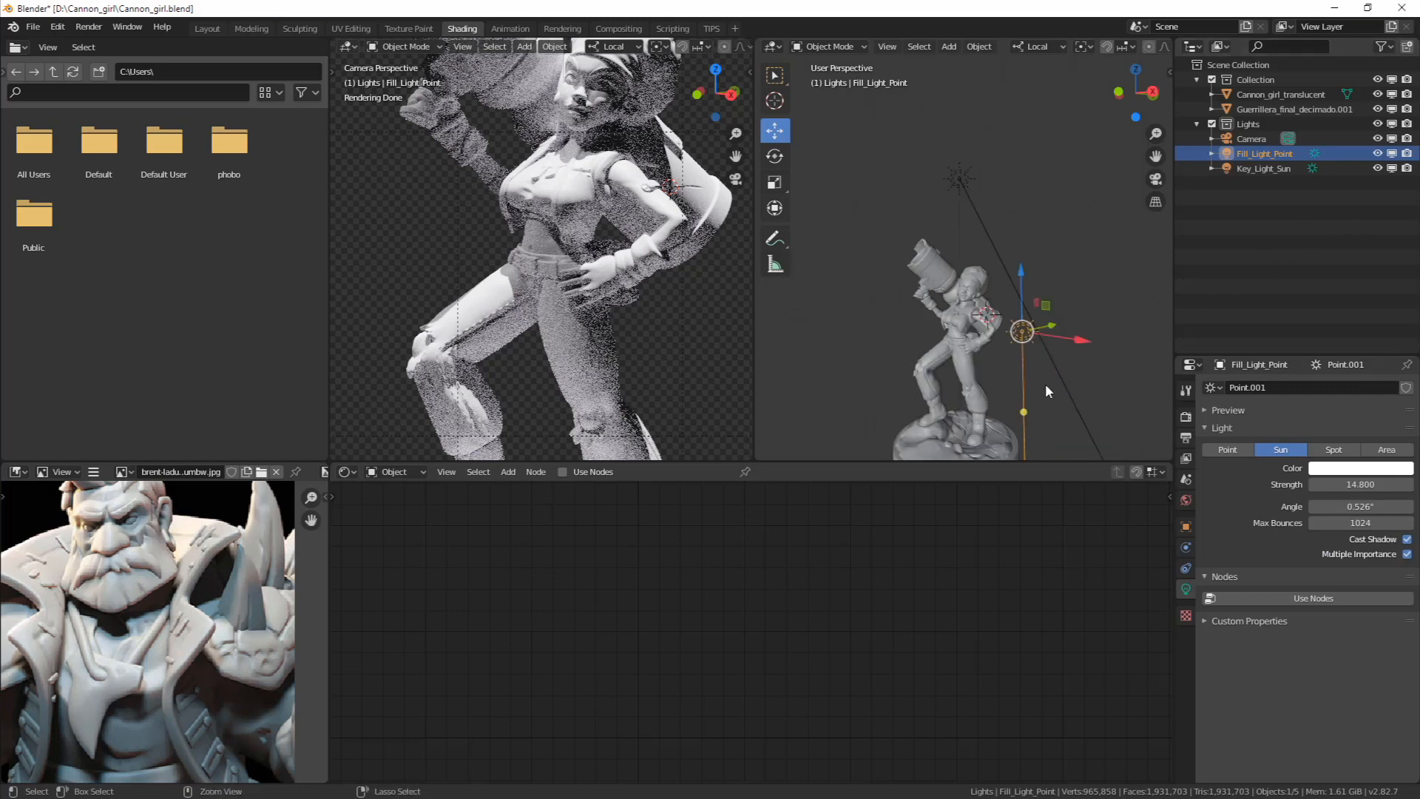
key(ctrl+z)
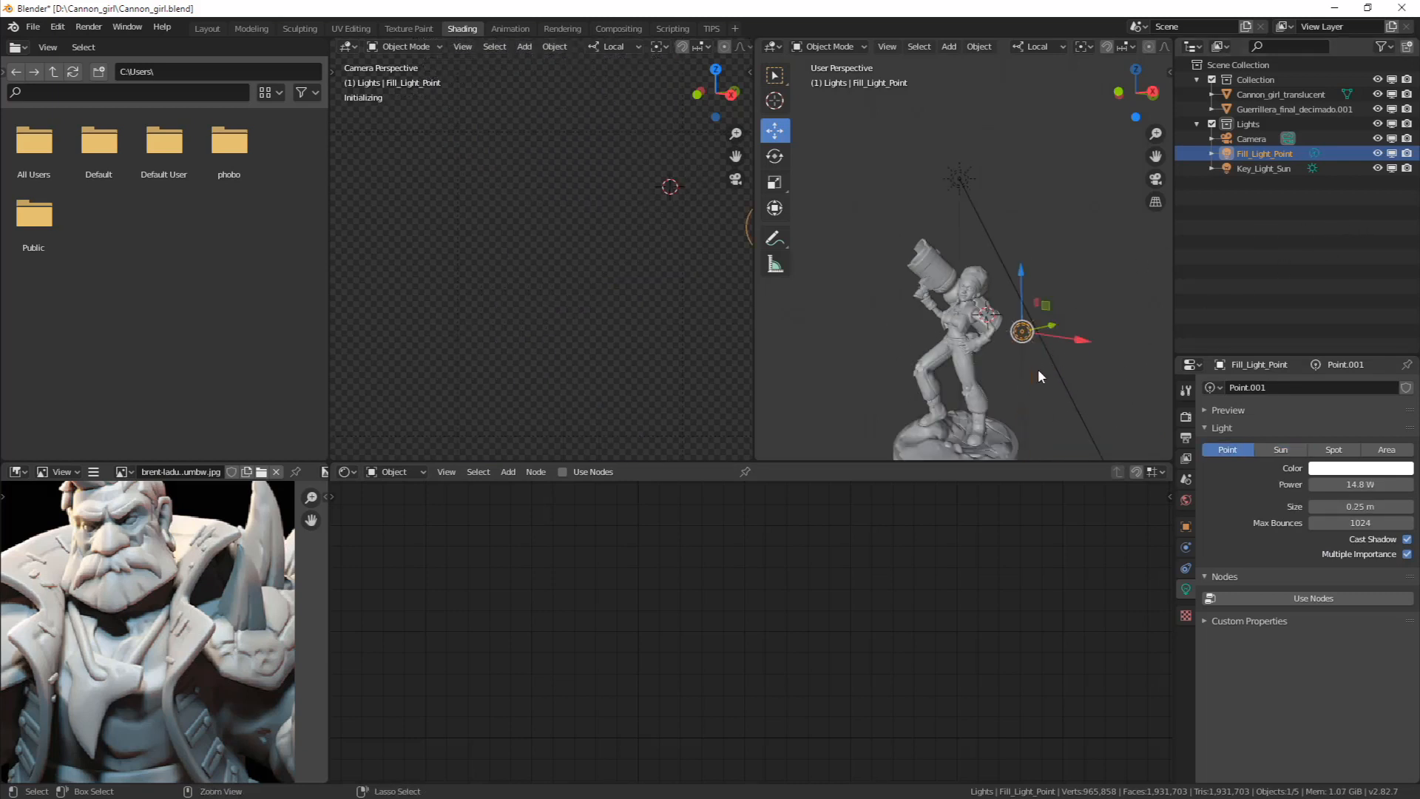
Set the angle of Key_Light_Sun to 0° and inspect the shadow edges around the belt and hand
click(960, 177)
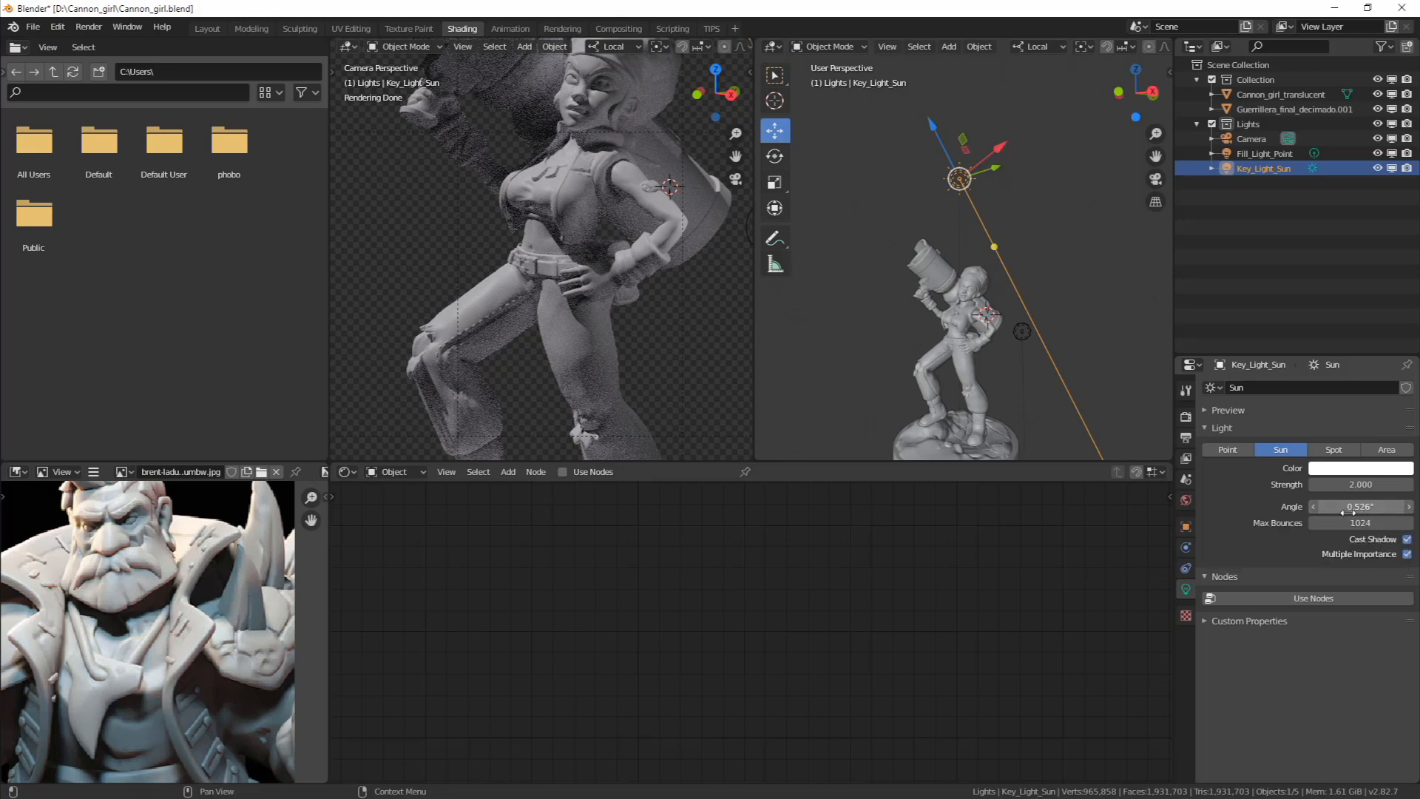
drag(1355, 508, 1319, 515)
scroll(566, 344, up, 3)
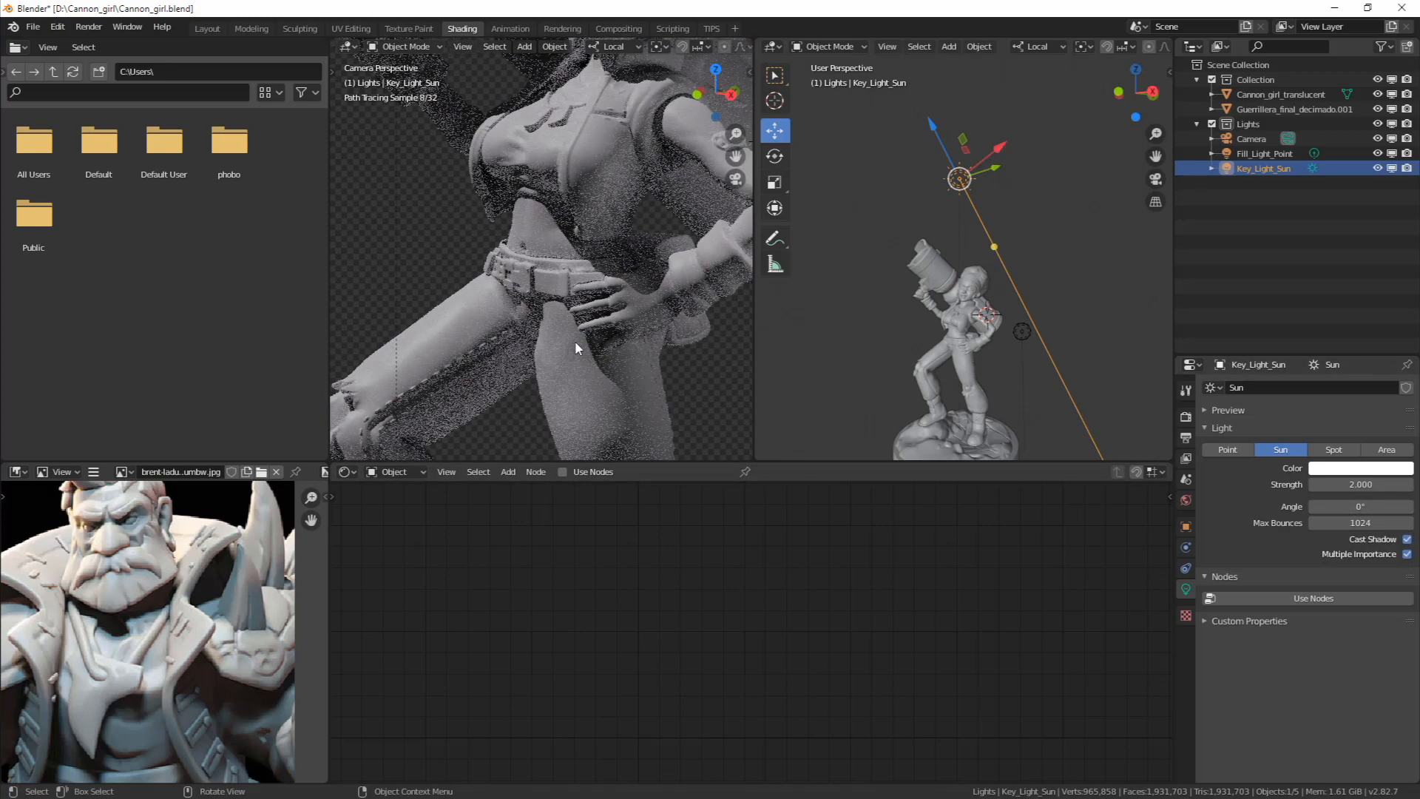
scroll(620, 281, up, 3)
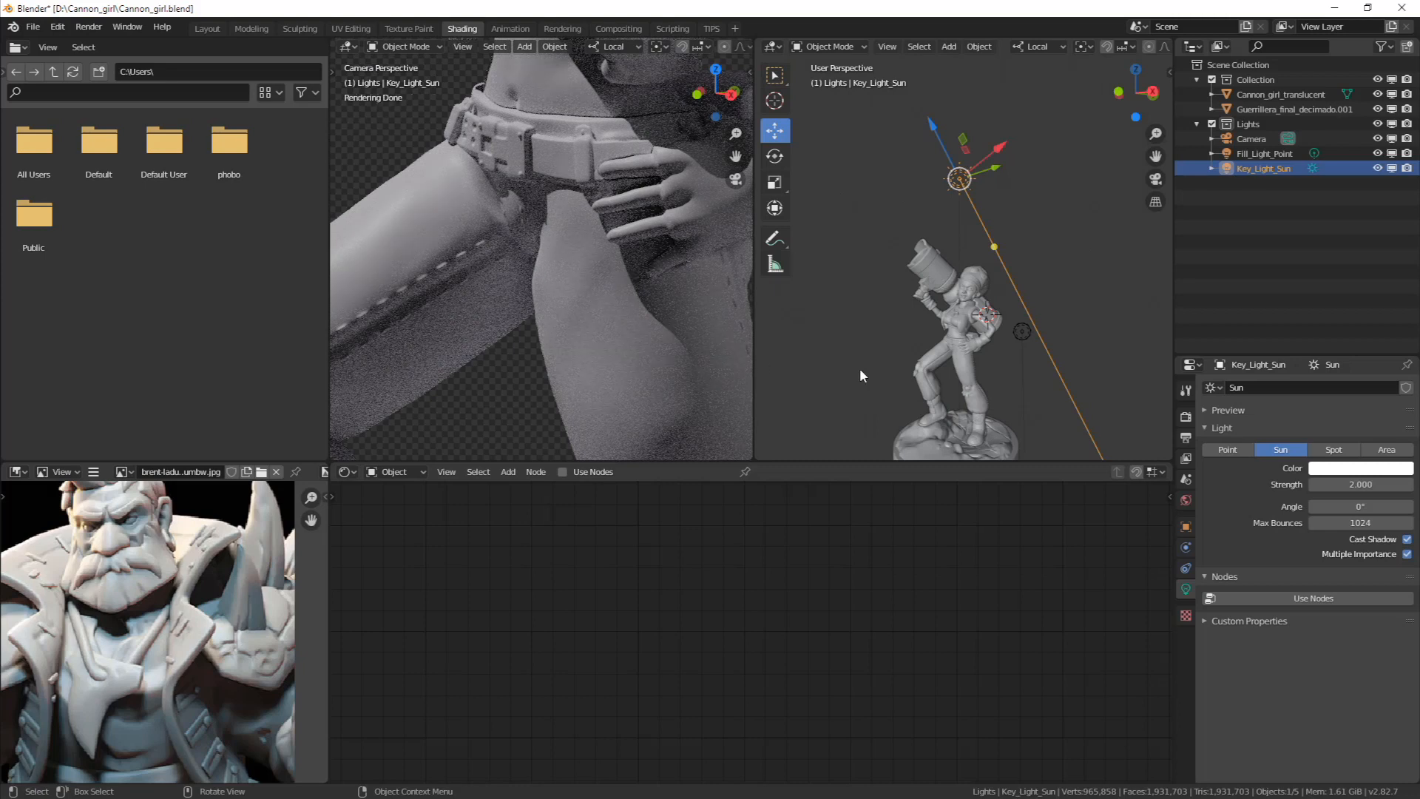
Hide Fill_Light_Point and soften the shadows by setting the angle of Key_Light_Sun to 17.7°
click(1377, 153)
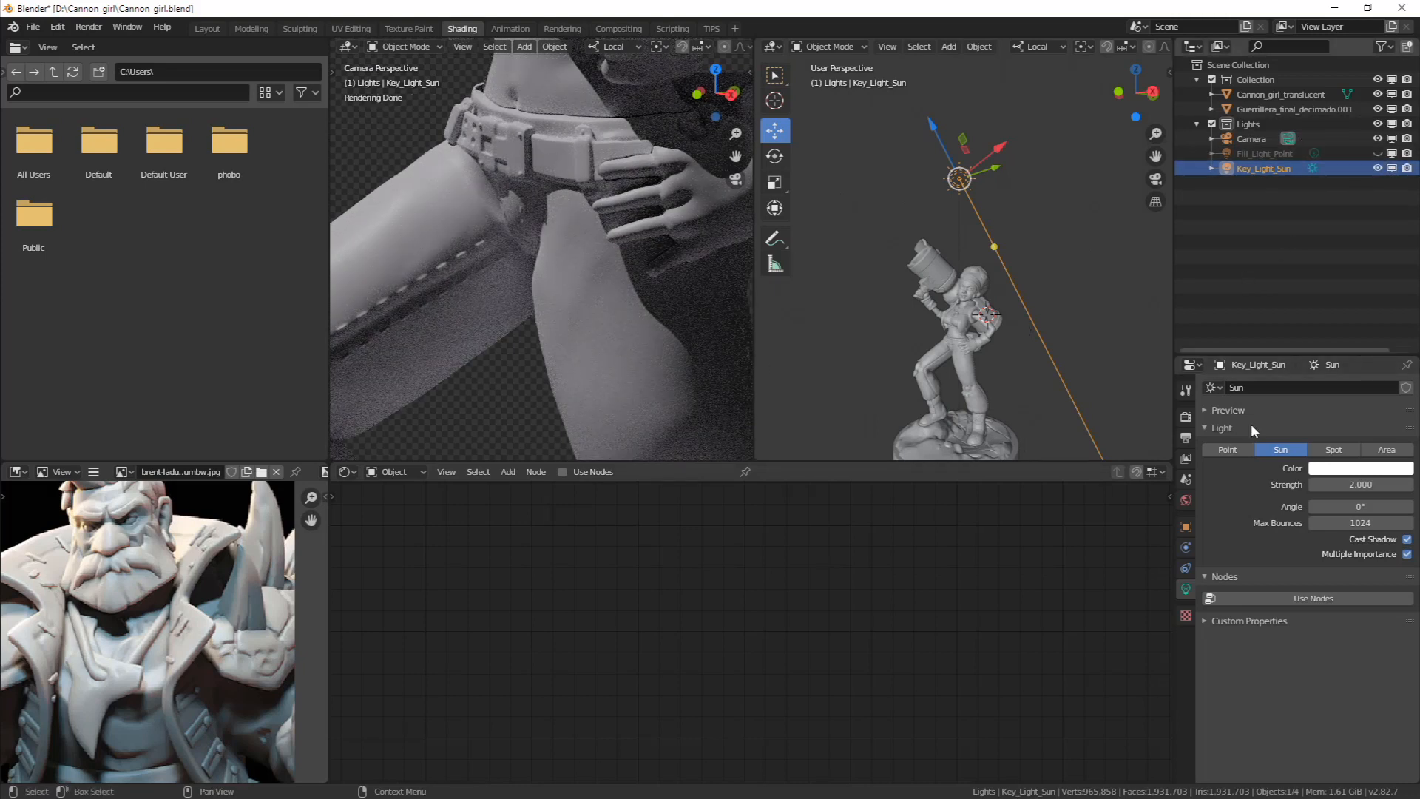
drag(1354, 507, 1385, 506)
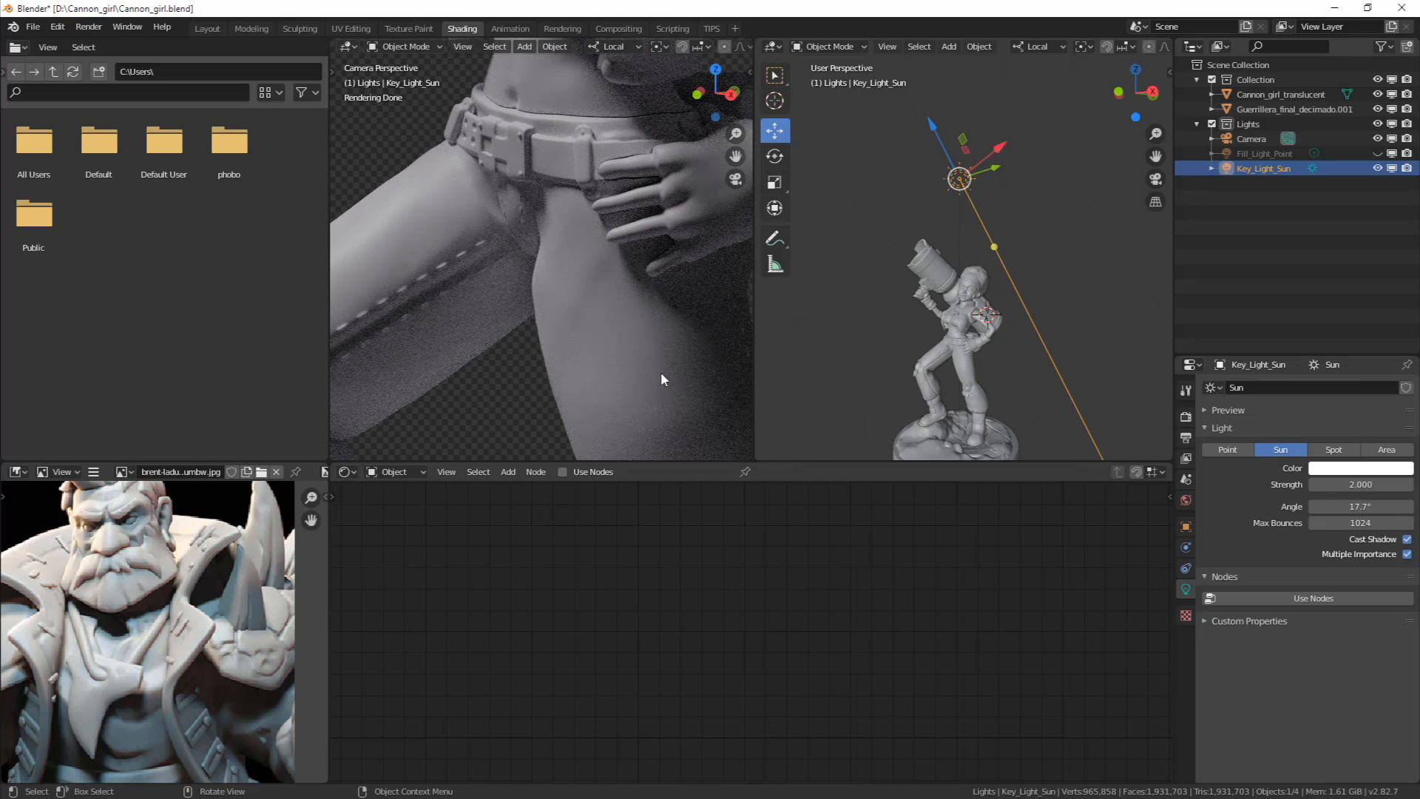
scroll(492, 269, down, 5)
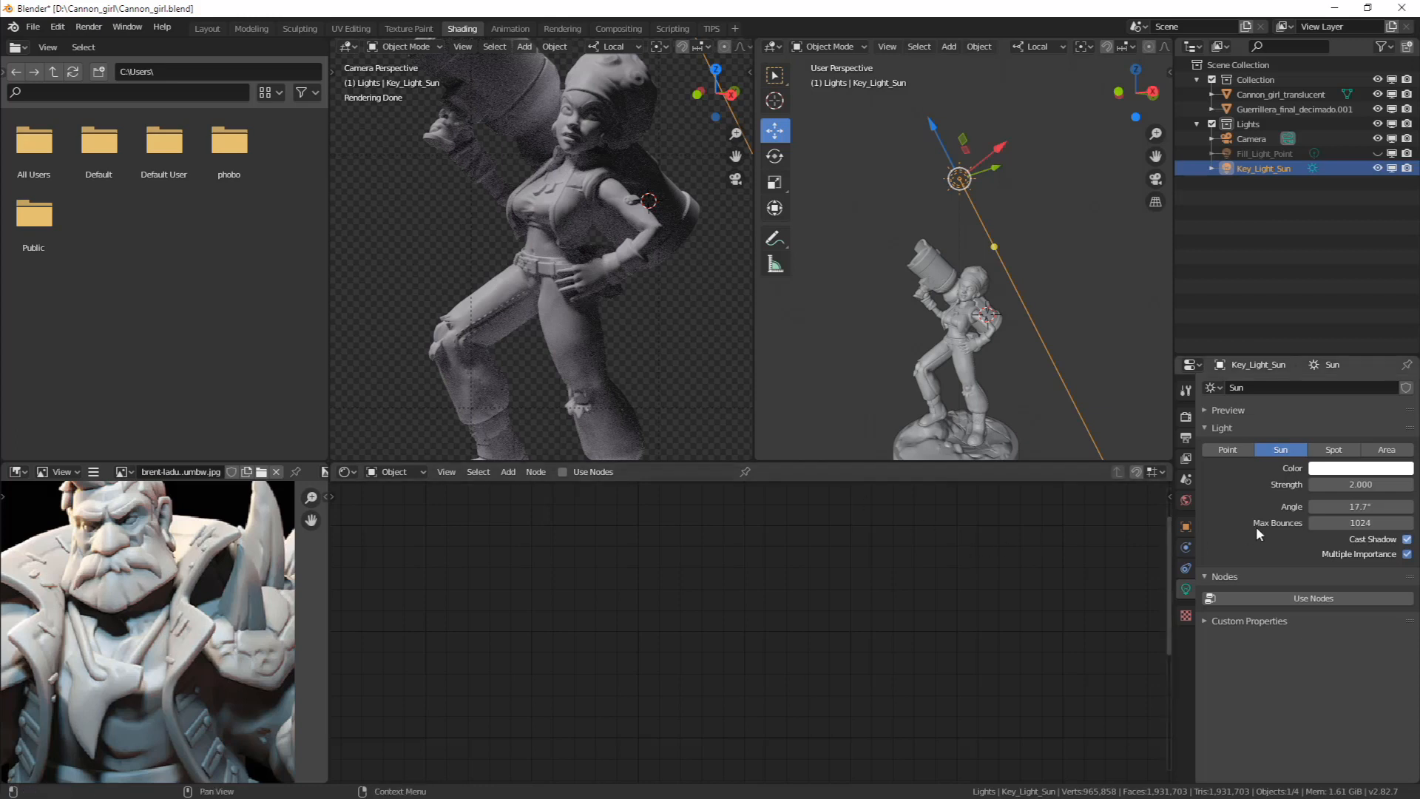
Set the angle of Key_Light_Sun to 6.7° and make Fill_Light_Point visible again
mouse_move(1353, 507)
mouse_down()
mouse_move(1221, 511)
mouse_move(1269, 513)
mouse_up()
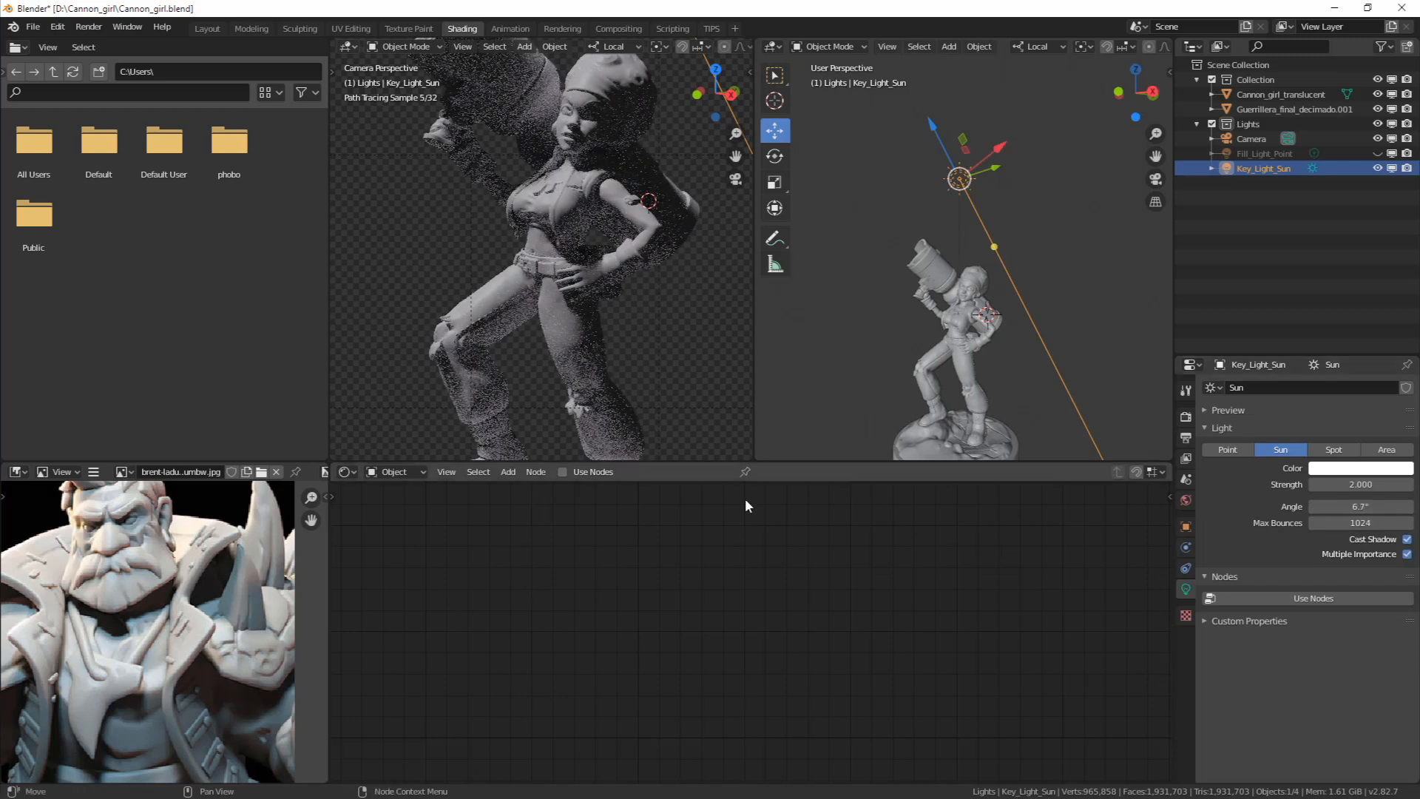
scroll(606, 331, up, 4)
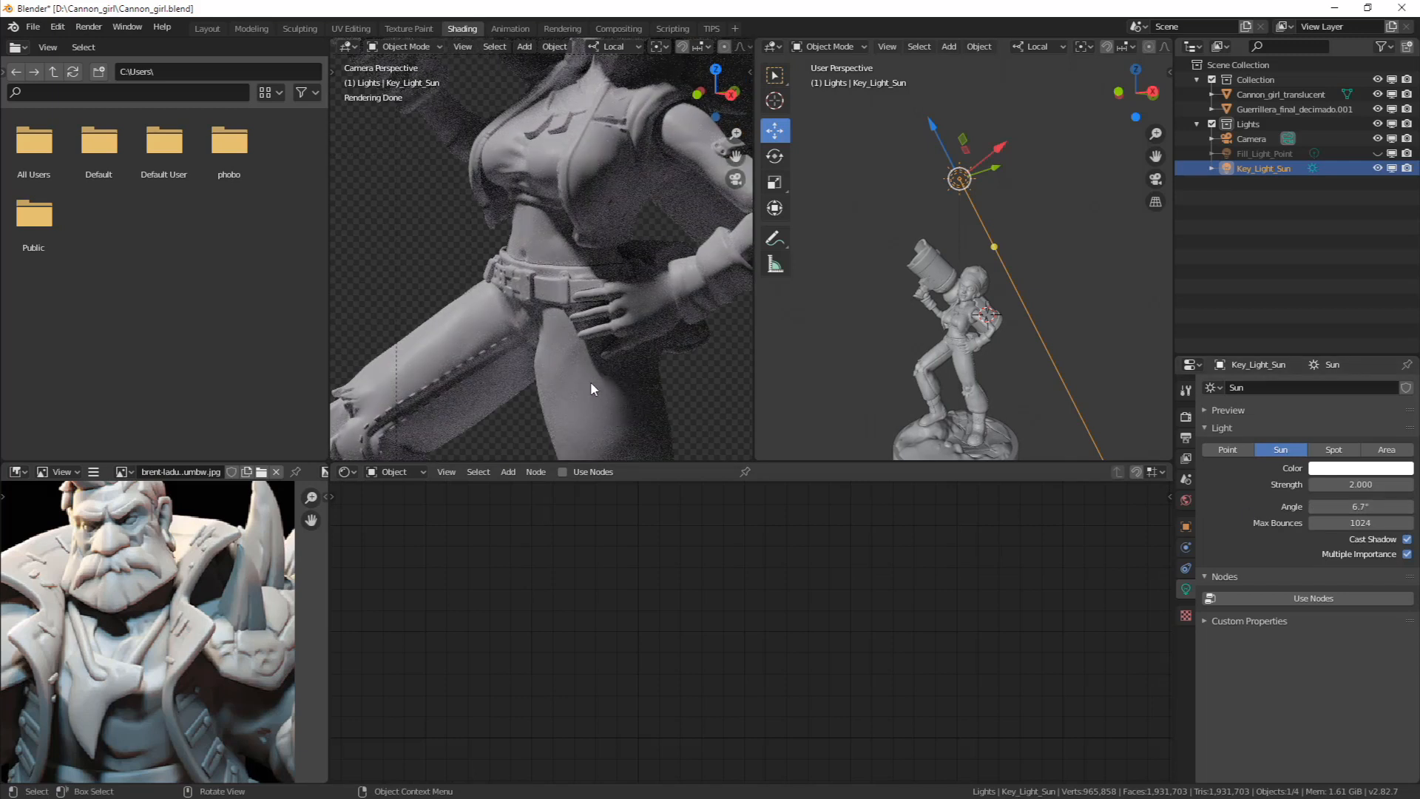
scroll(949, 282, down, 2)
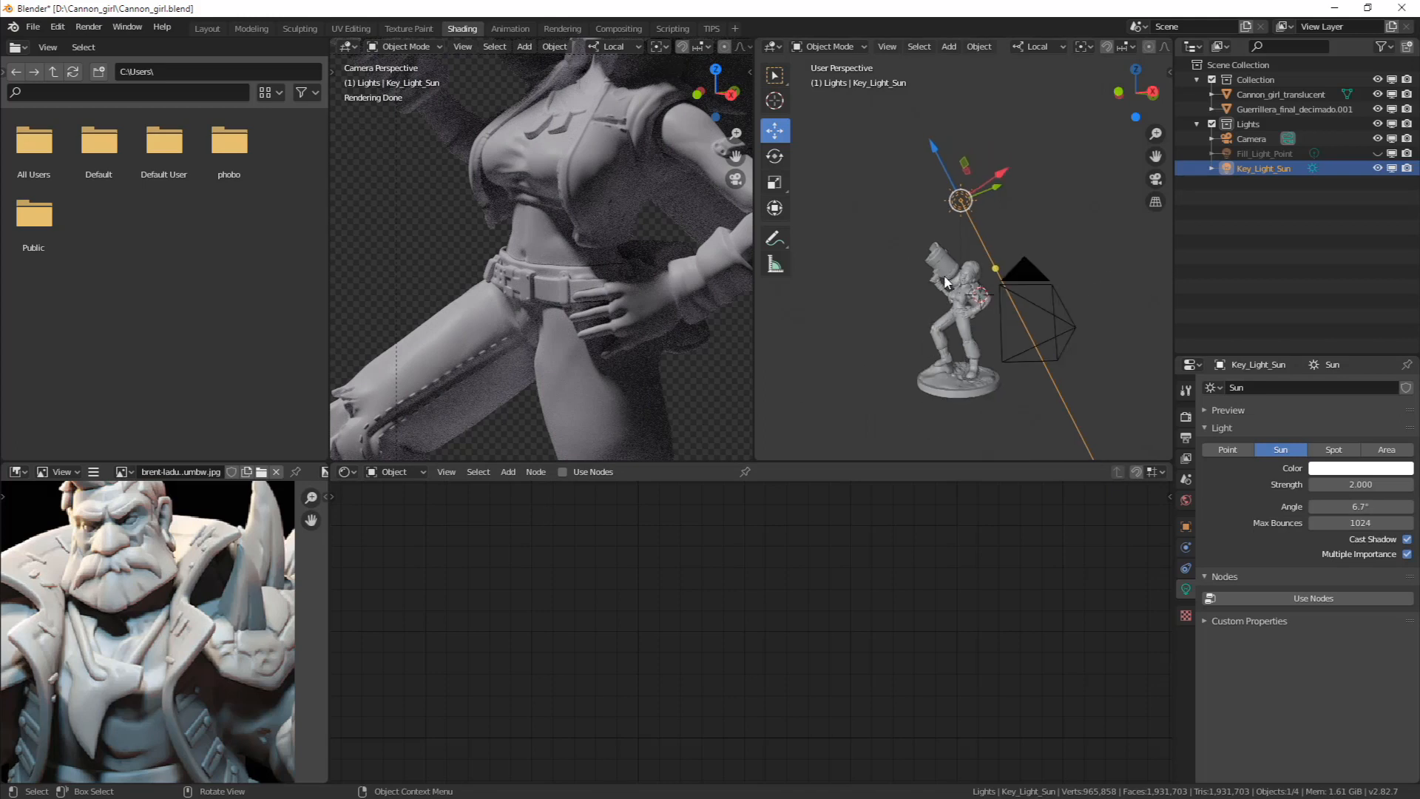
click(1378, 153)
scroll(993, 325, down, 2)
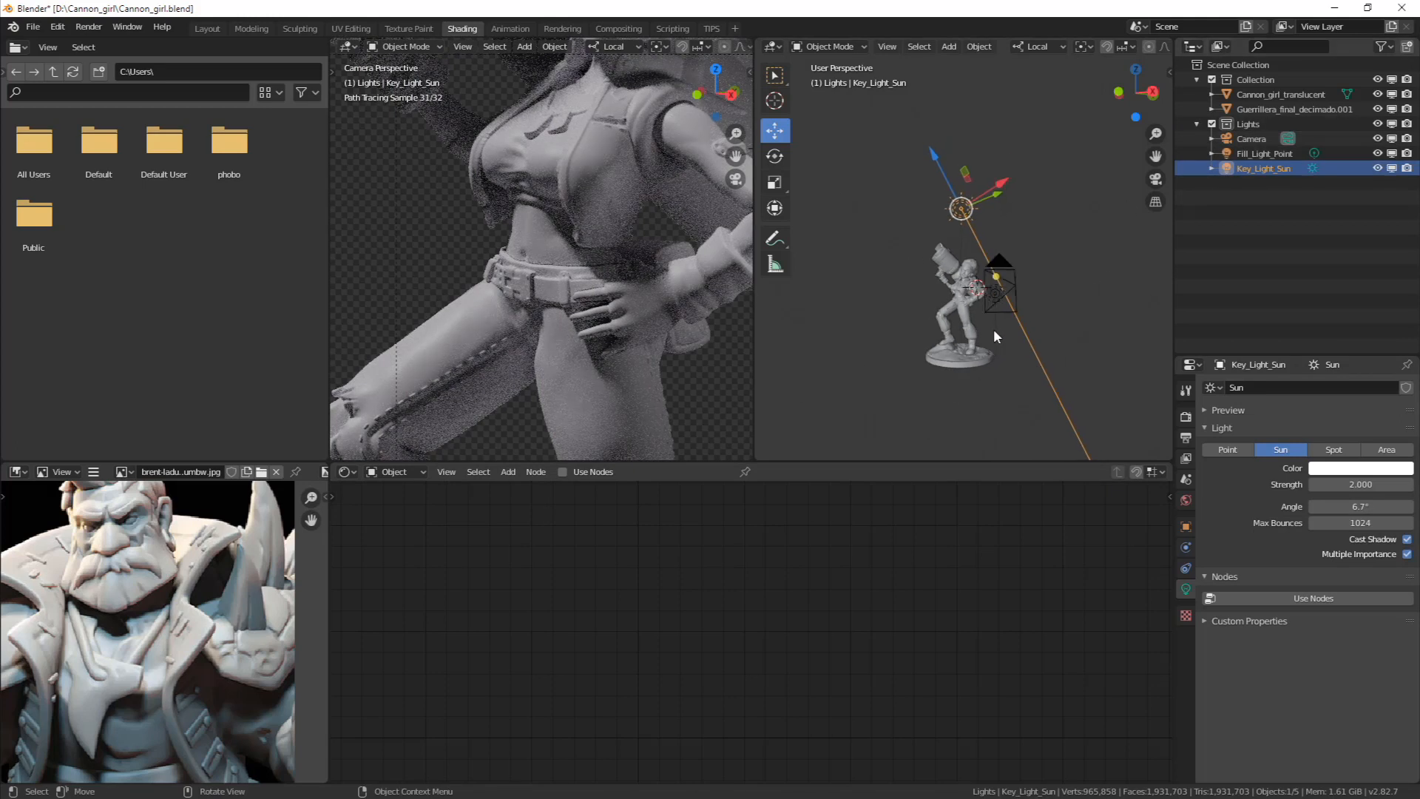
Enlarge Fill_Light_Point to a size of 4.78 m and hide Key_Light_Sun to isolate the fill light
scroll(1013, 333, down, 1)
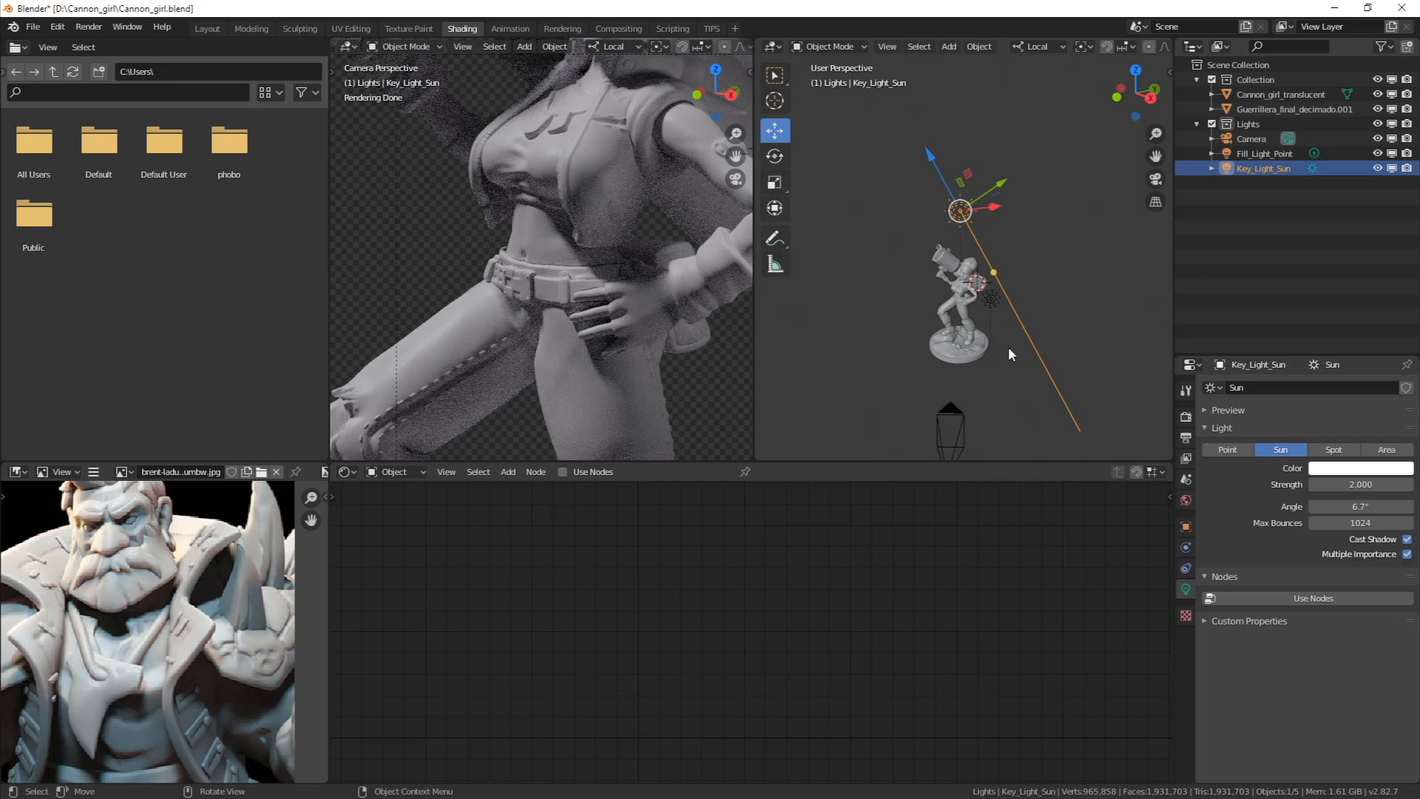
click(993, 299)
drag(1365, 508, 1316, 509)
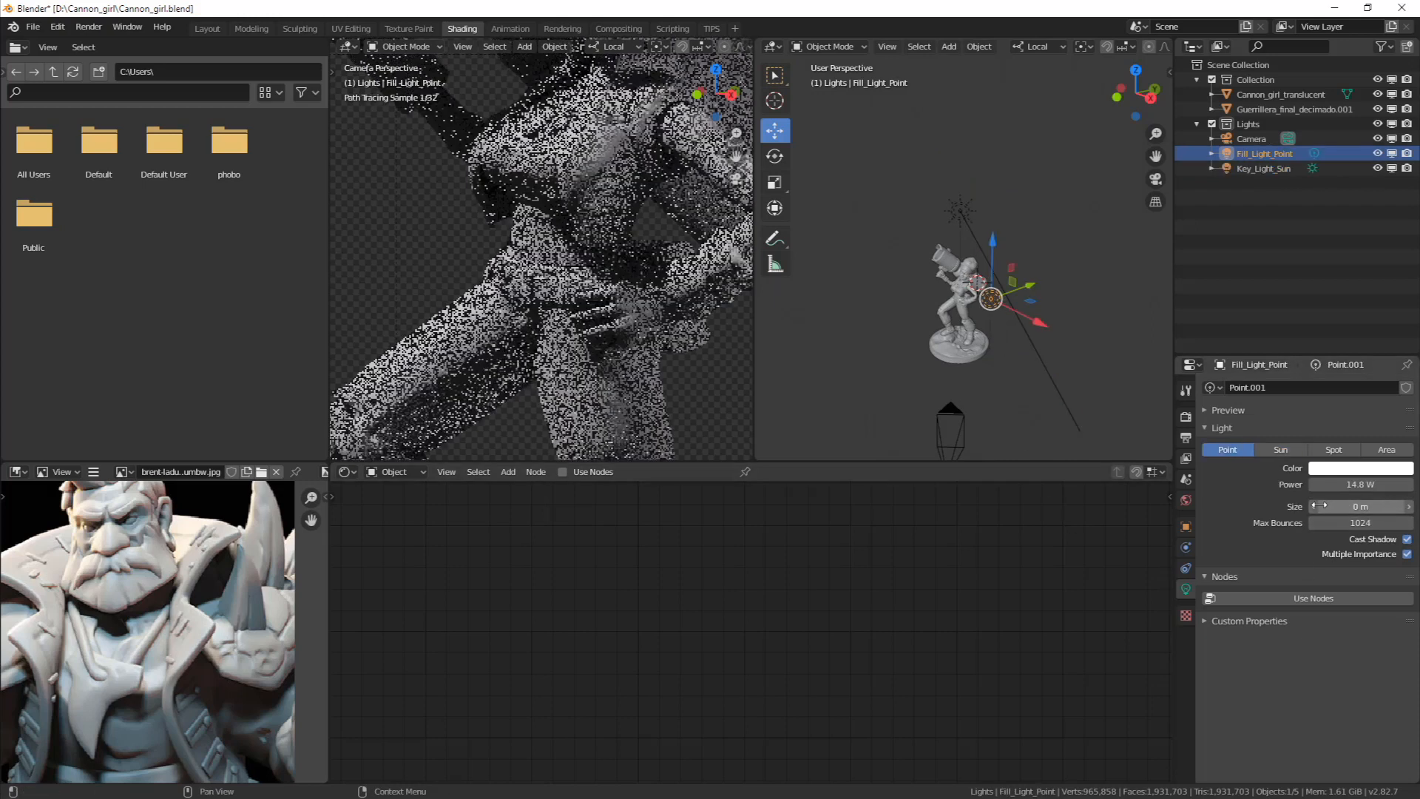
drag(884, 485, 1238, 500)
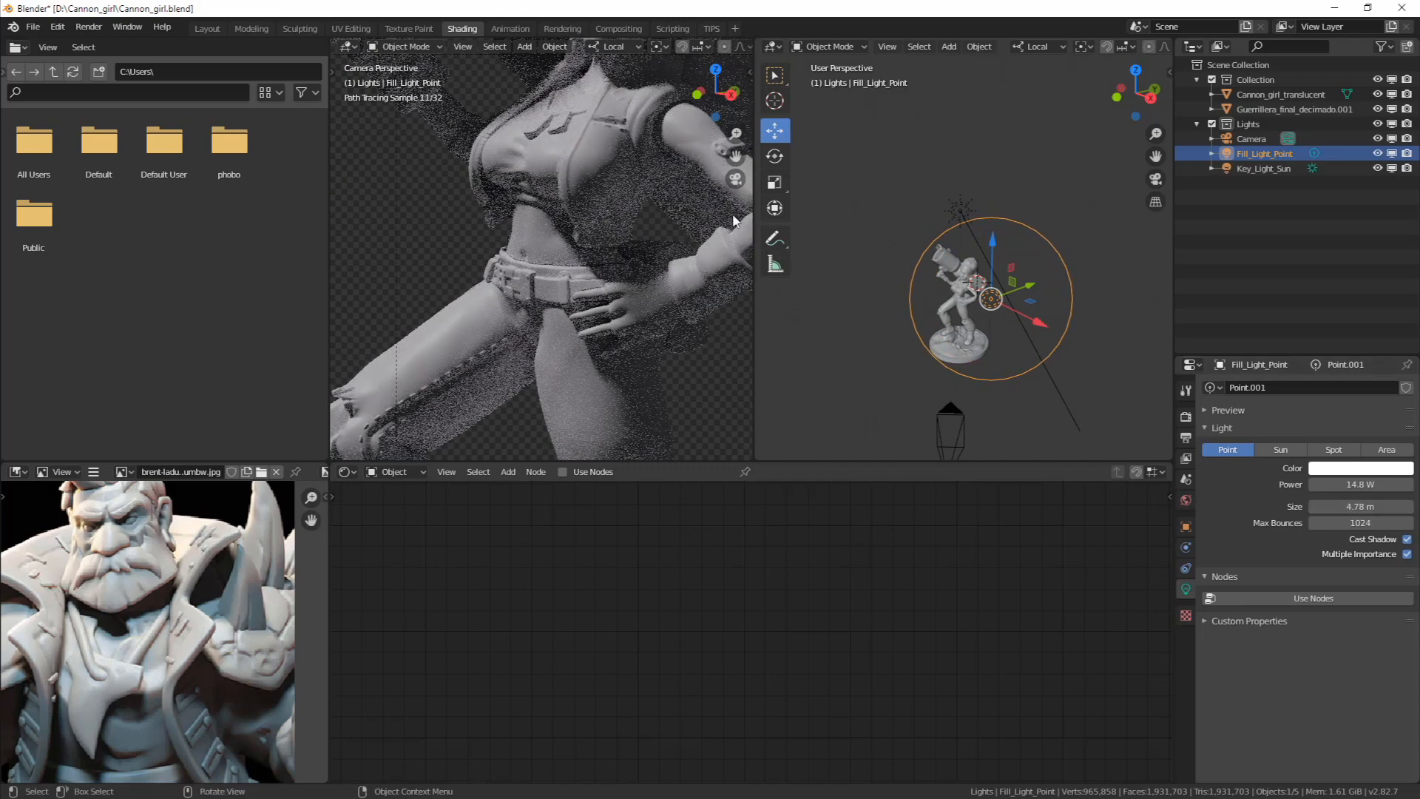
click(1380, 169)
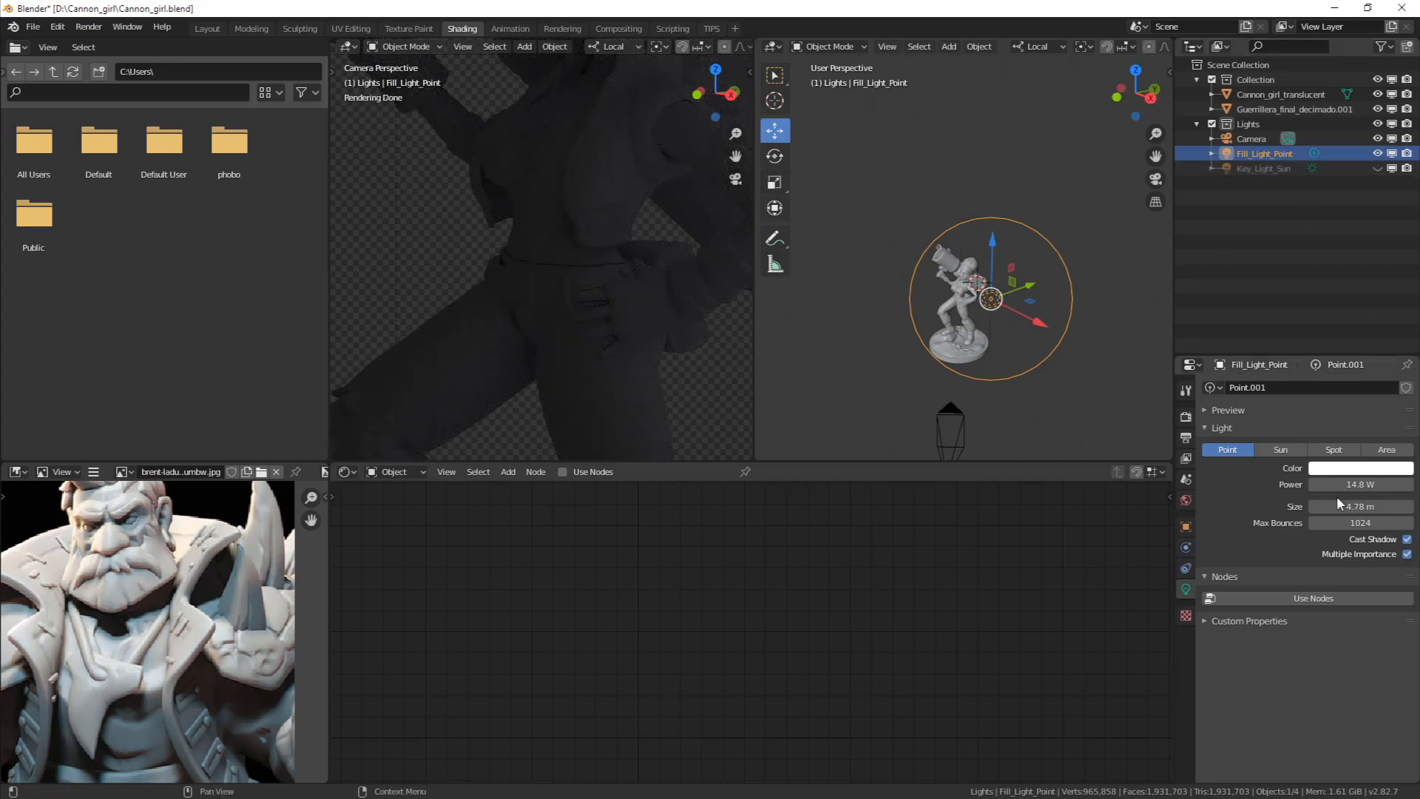
Compare the fill shadows with the size of Fill_Light_Point at 0 m, 0.29 m and 0.63 m
drag(1337, 503, 853, 502)
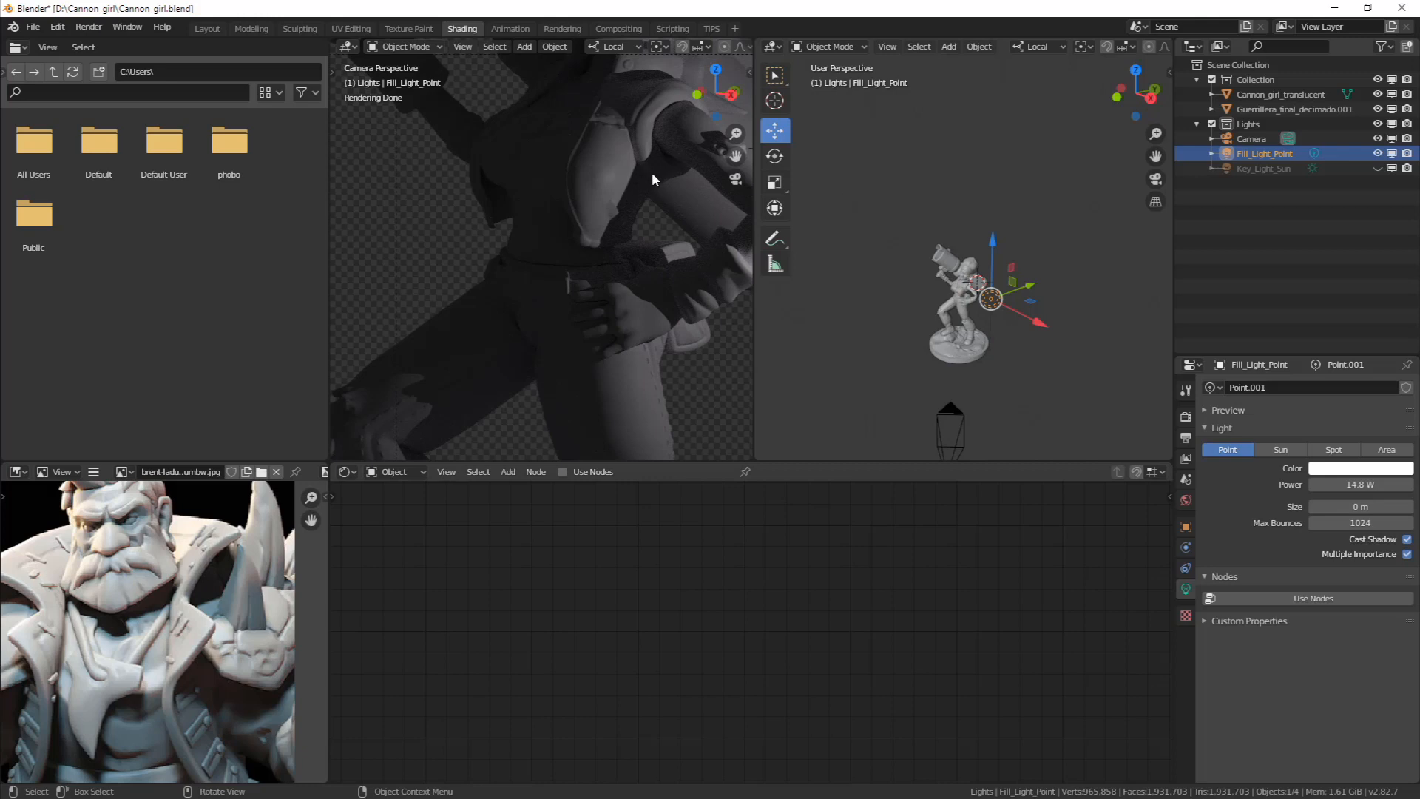
drag(1359, 508, 1384, 508)
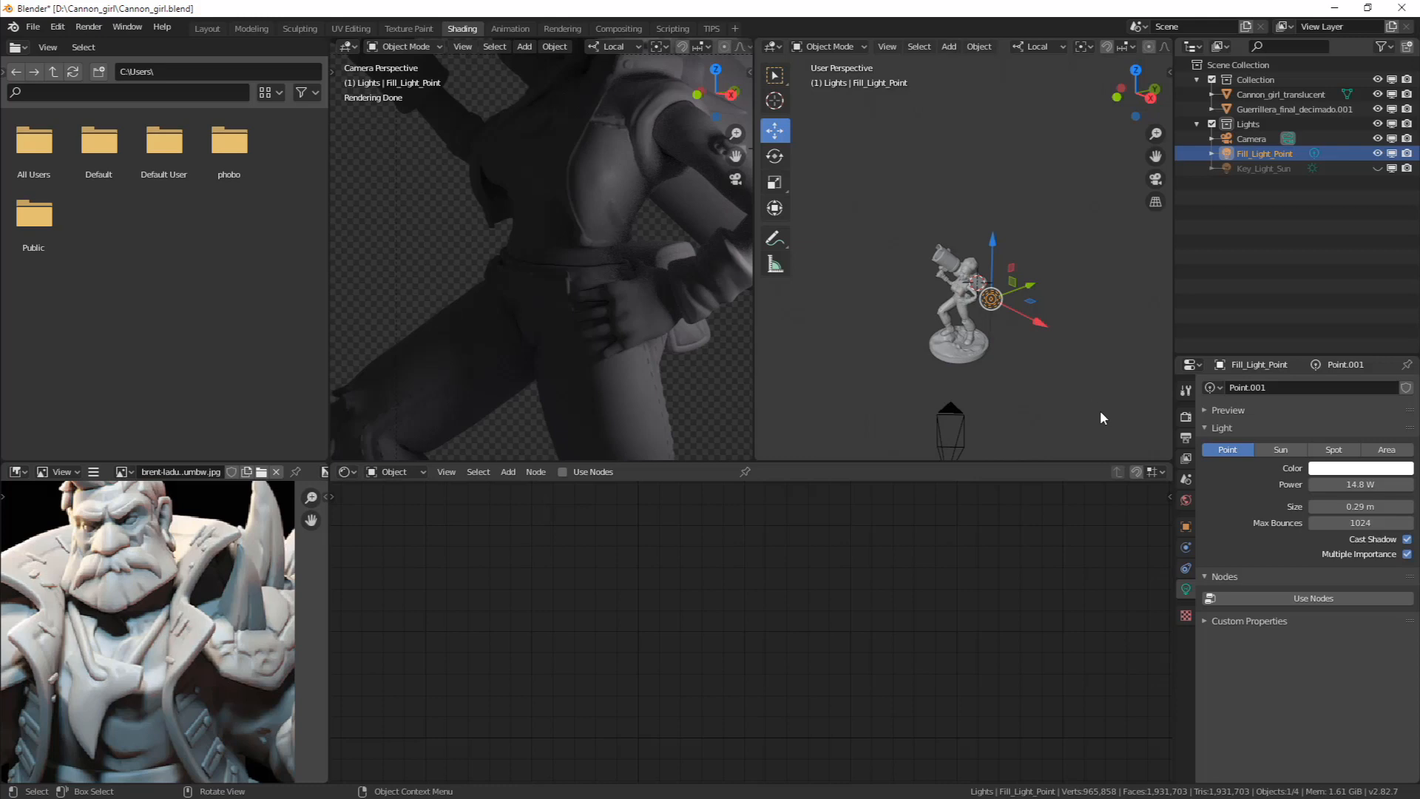
mouse_move(1351, 508)
mouse_down()
mouse_move(1391, 508)
mouse_move(1355, 514)
mouse_up()
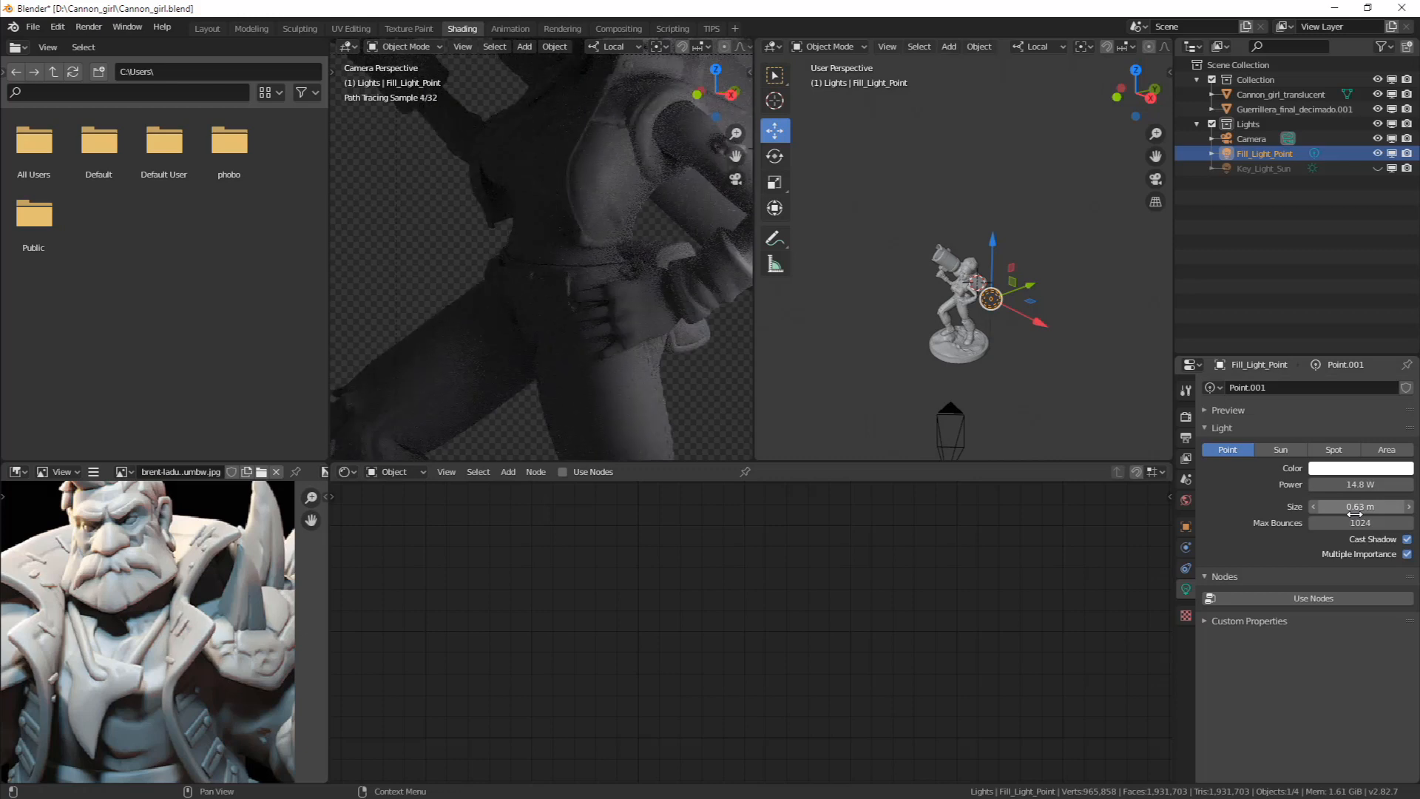
Raise Fill_Light_Point along its Z axis to about the statue's shoulder height
scroll(663, 339, down, 5)
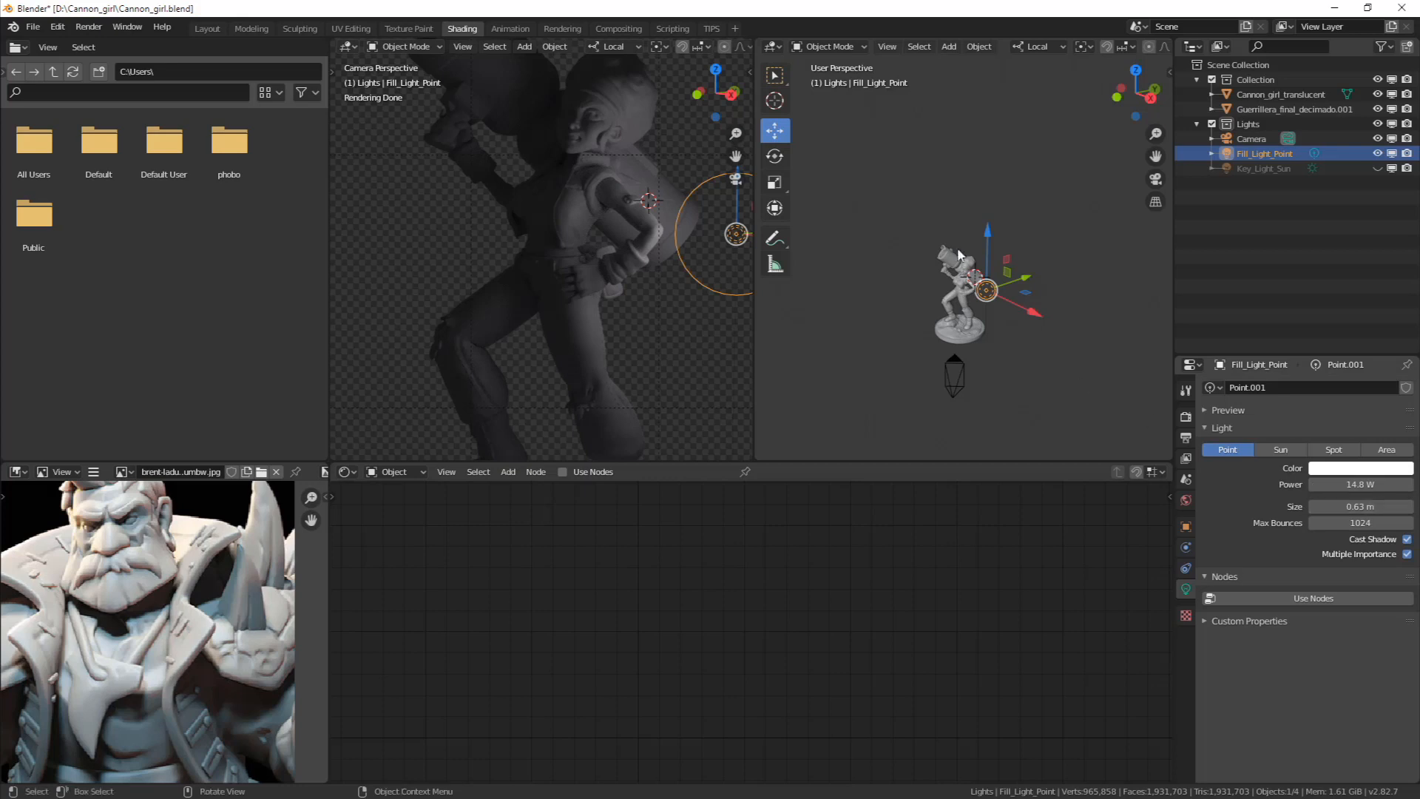
drag(987, 231, 987, 222)
middle_drag(1027, 380, 1059, 355)
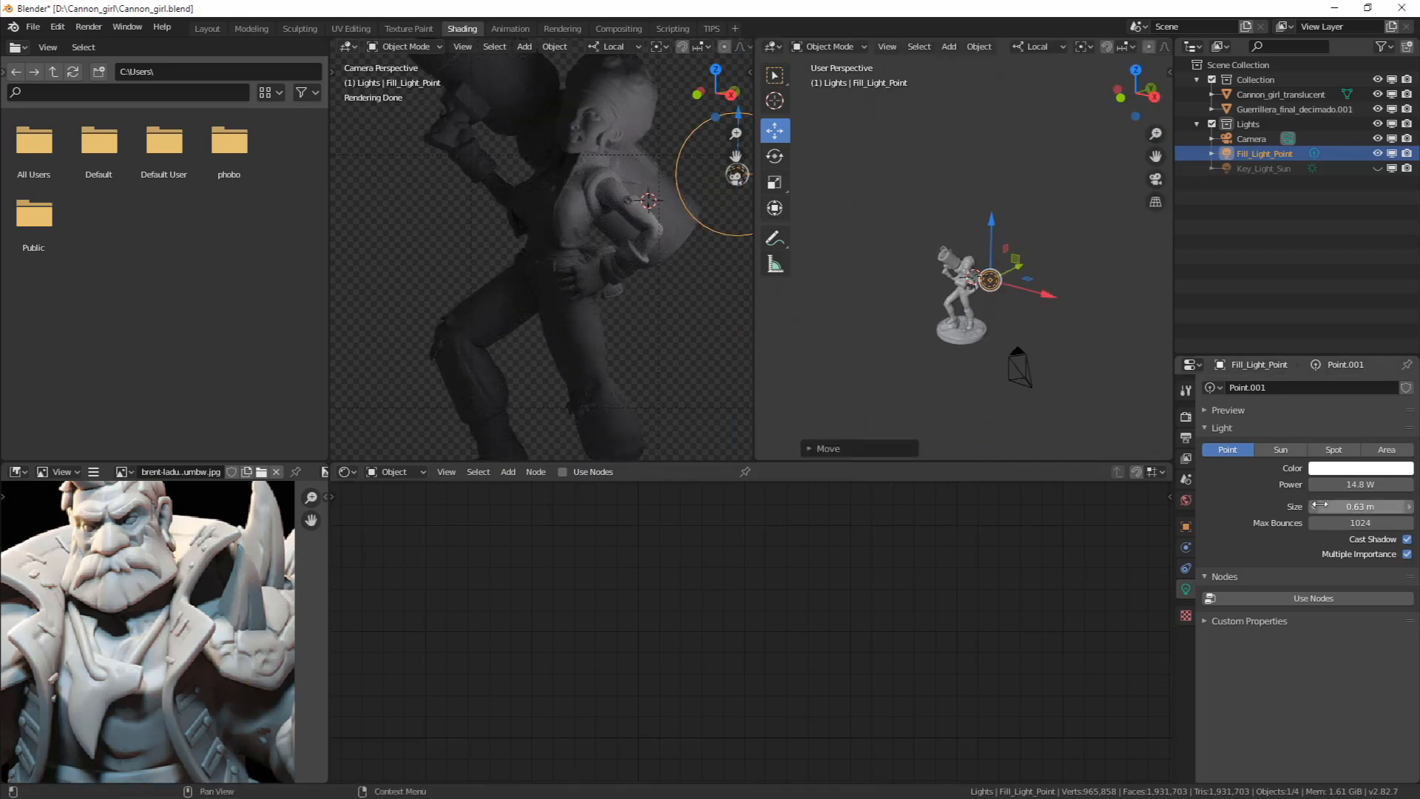
Set Fill_Light_Point to a size of 2.95 m and a power of 28.8 W, and make Key_Light_Sun visible again
drag(1338, 503, 1401, 504)
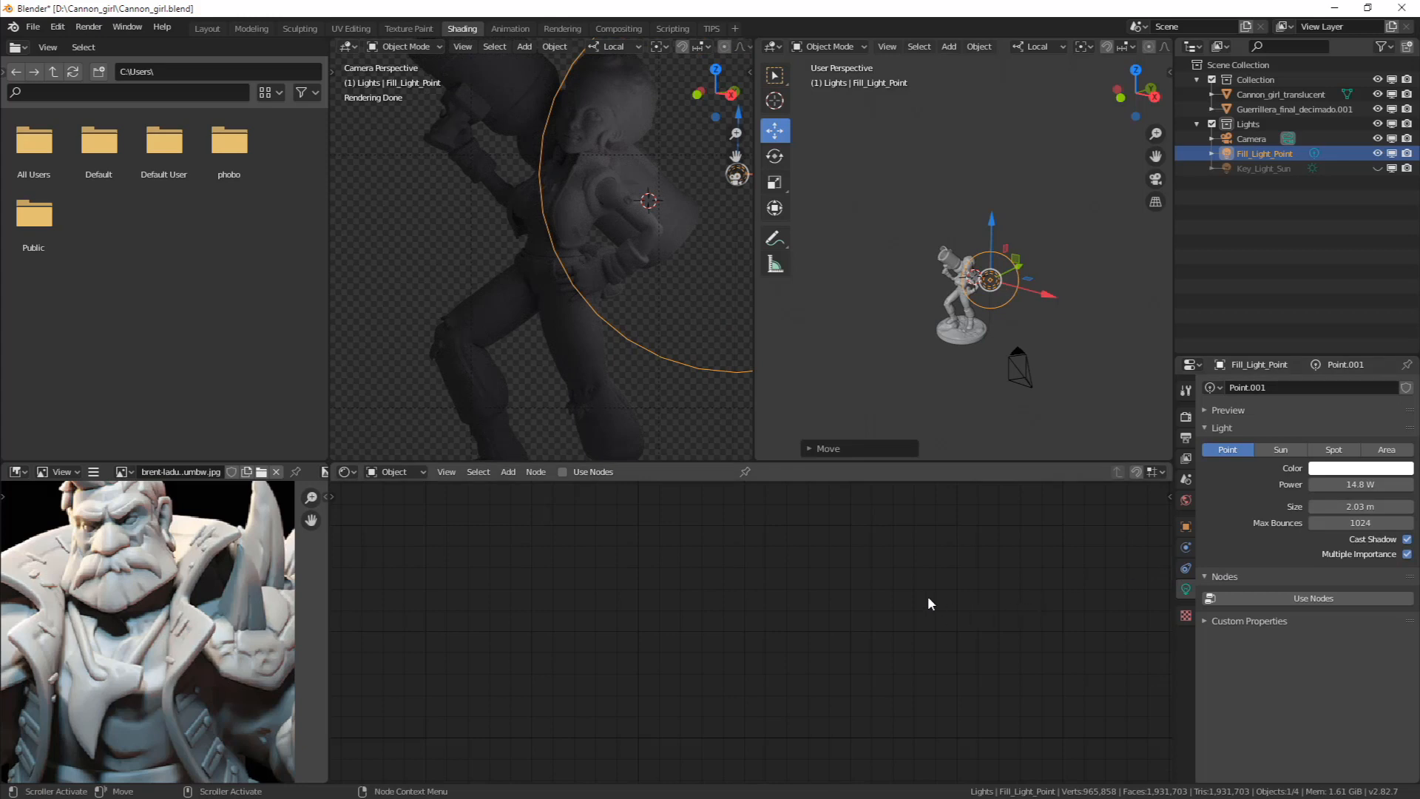
scroll(677, 332, down, 1)
drag(1346, 506, 1154, 507)
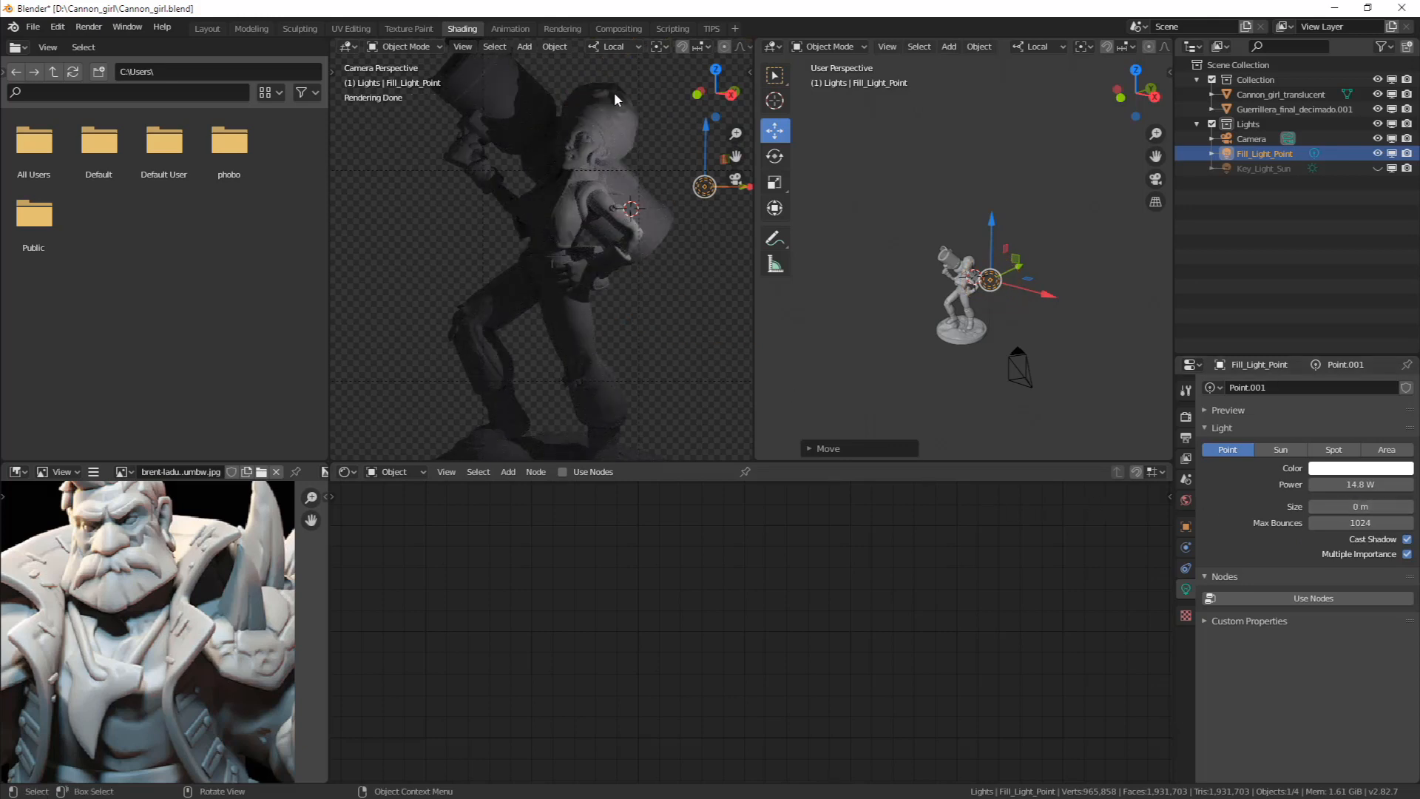
drag(1313, 506, 1412, 485)
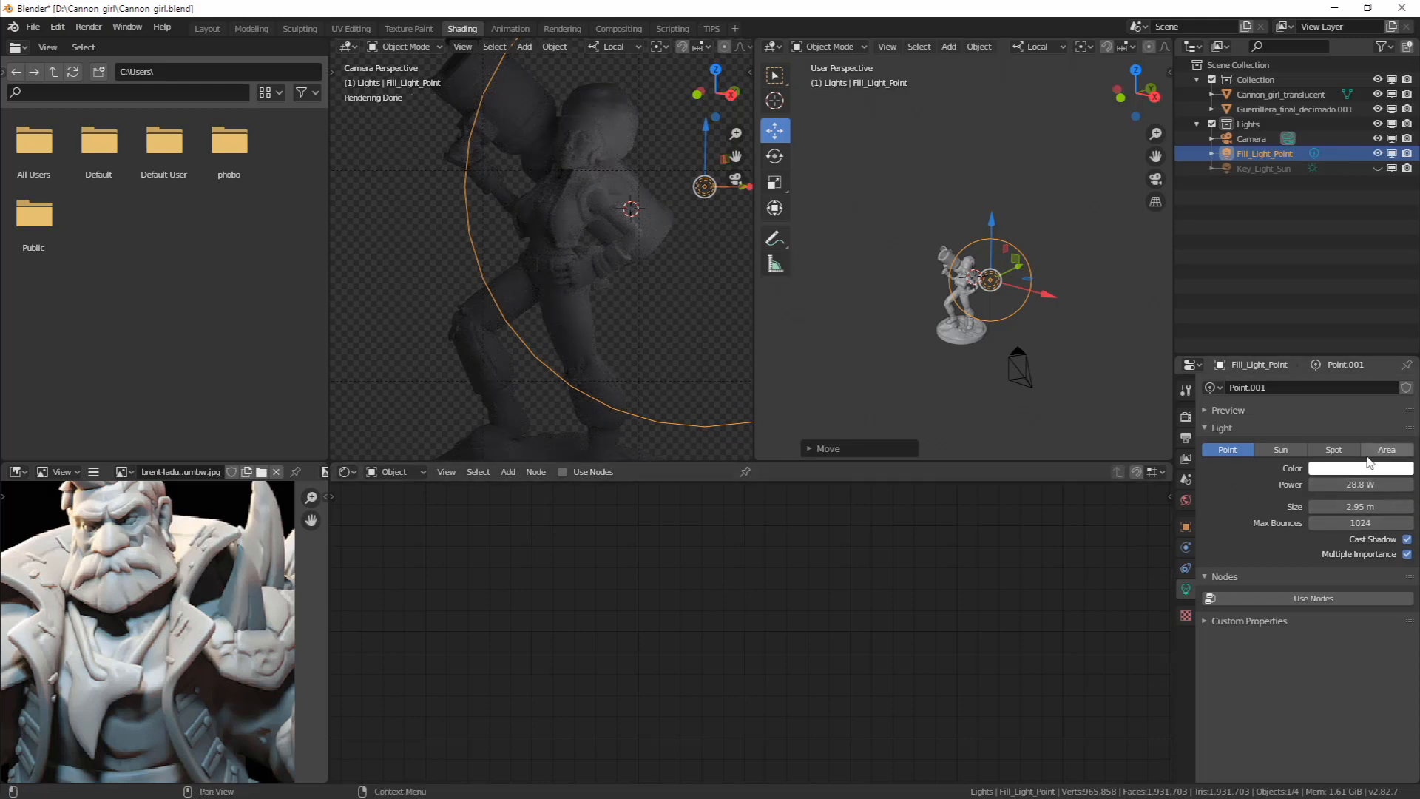
click(1379, 169)
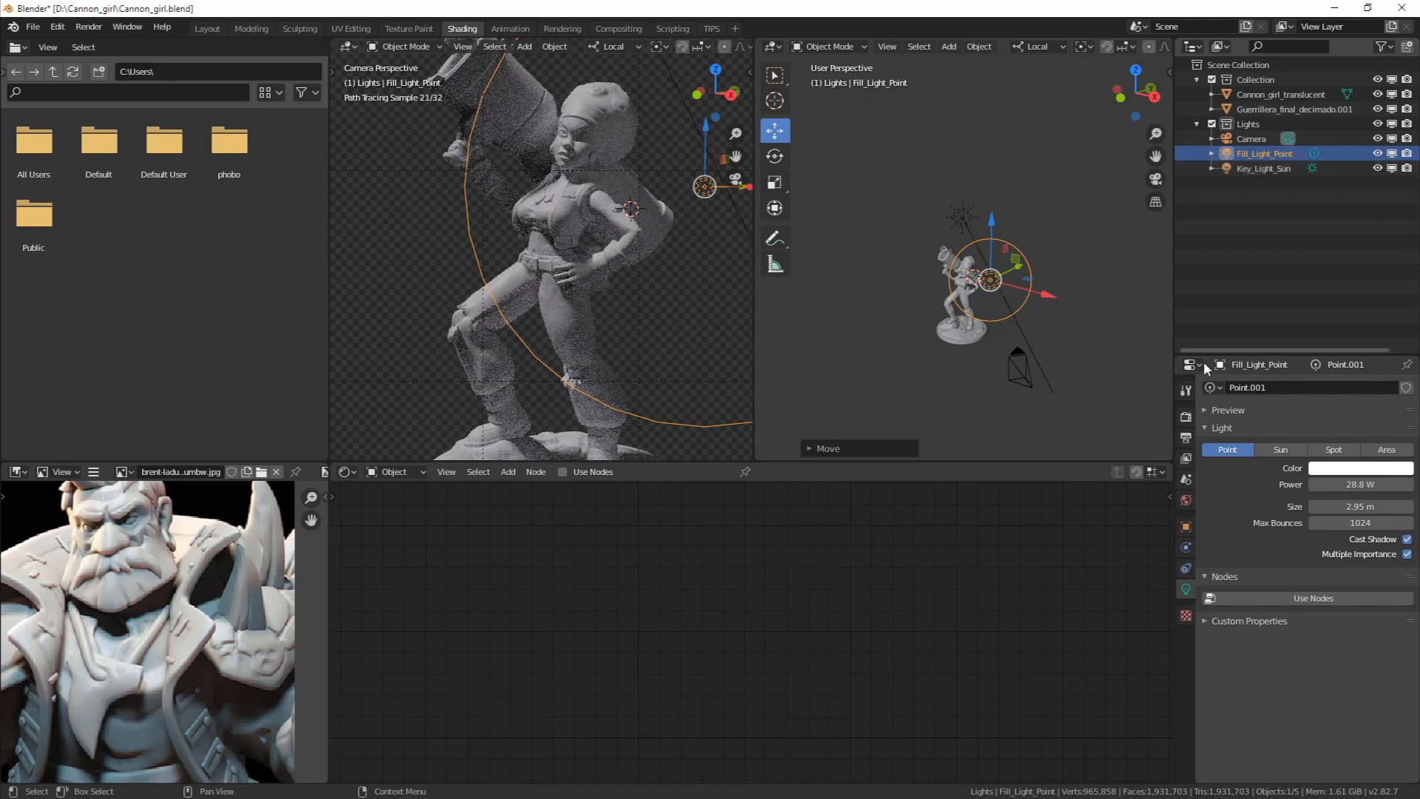
scroll(600, 179, up, 2)
shift+middle_drag(597, 184, 576, 246)
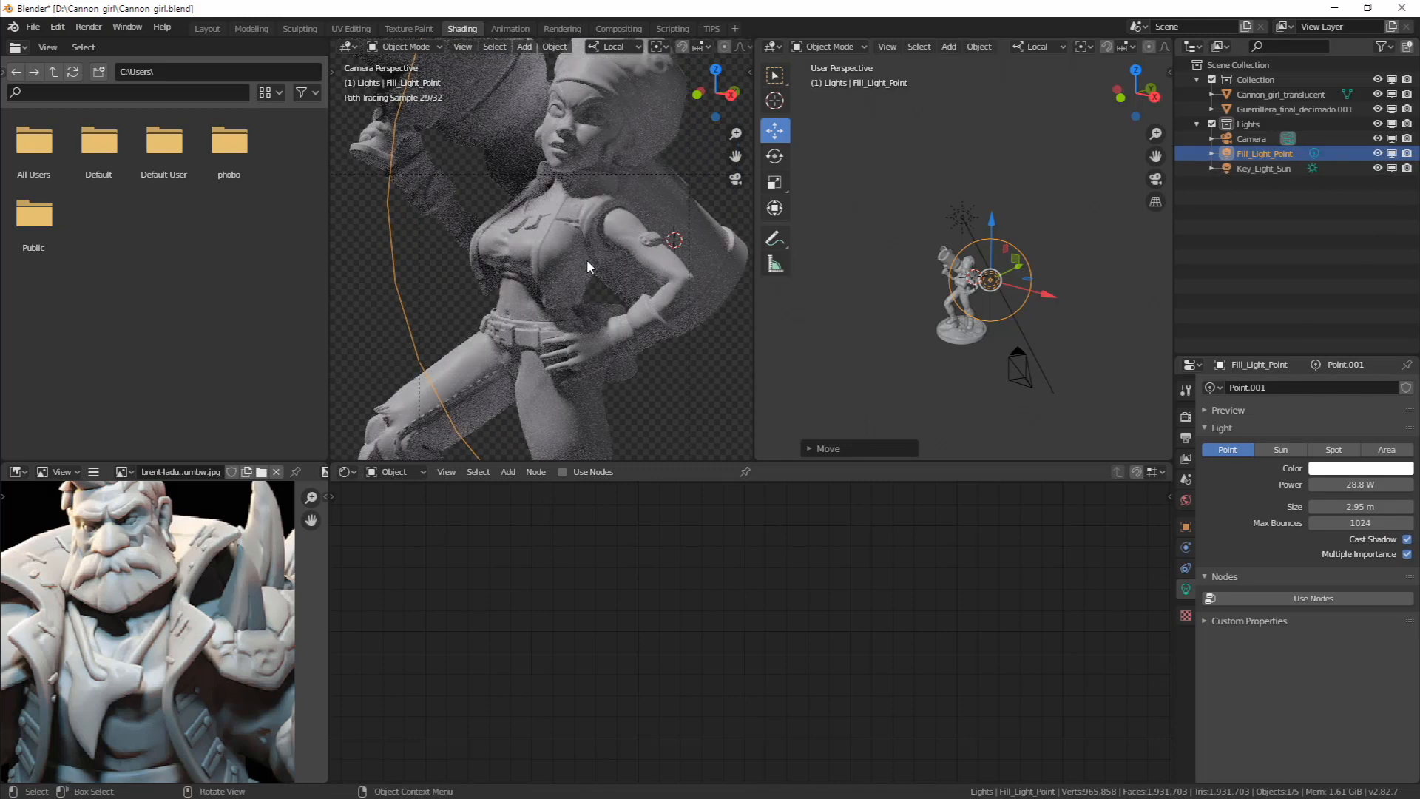
Set the Cycles viewport samples to 128 and expand the advanced sampling settings
click(1186, 390)
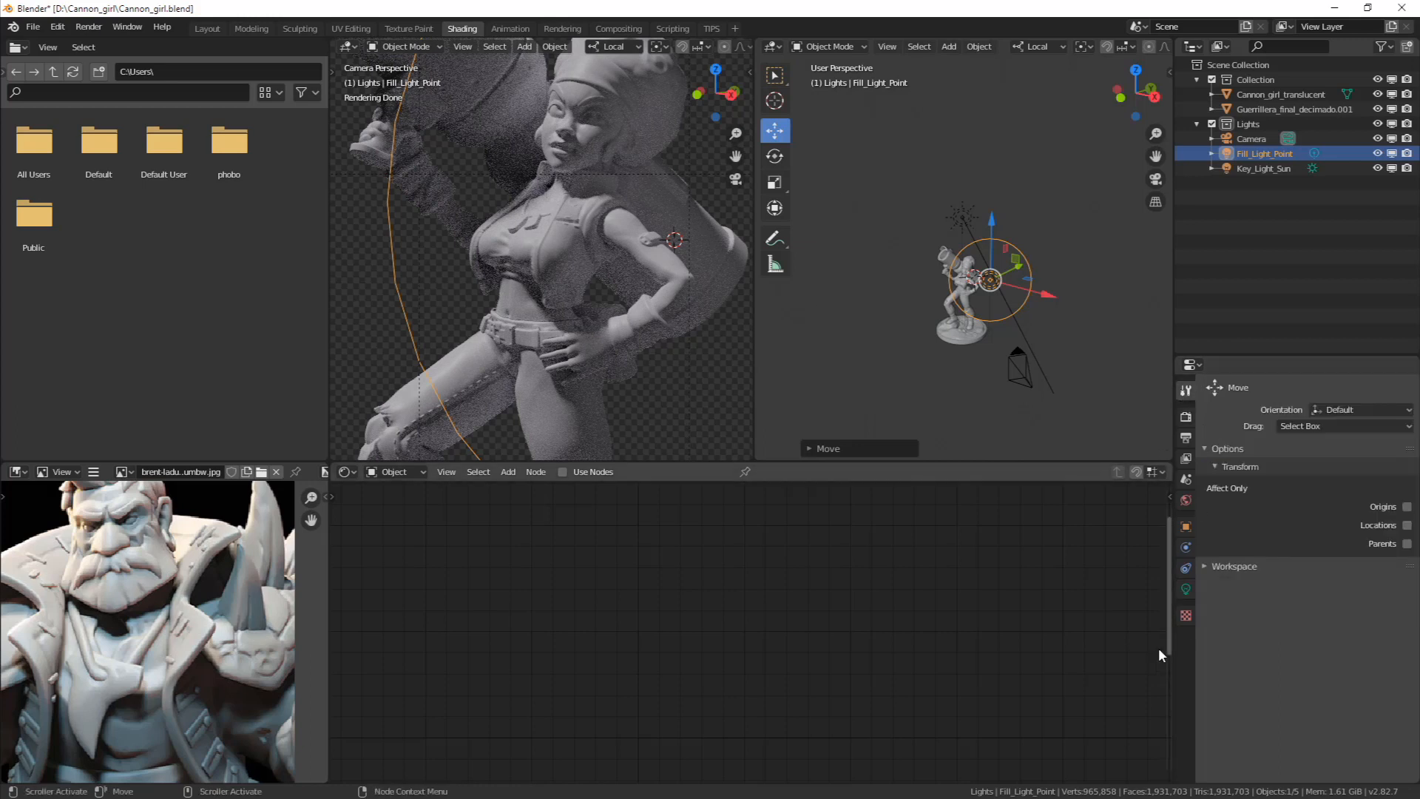
click(1186, 438)
click(1186, 417)
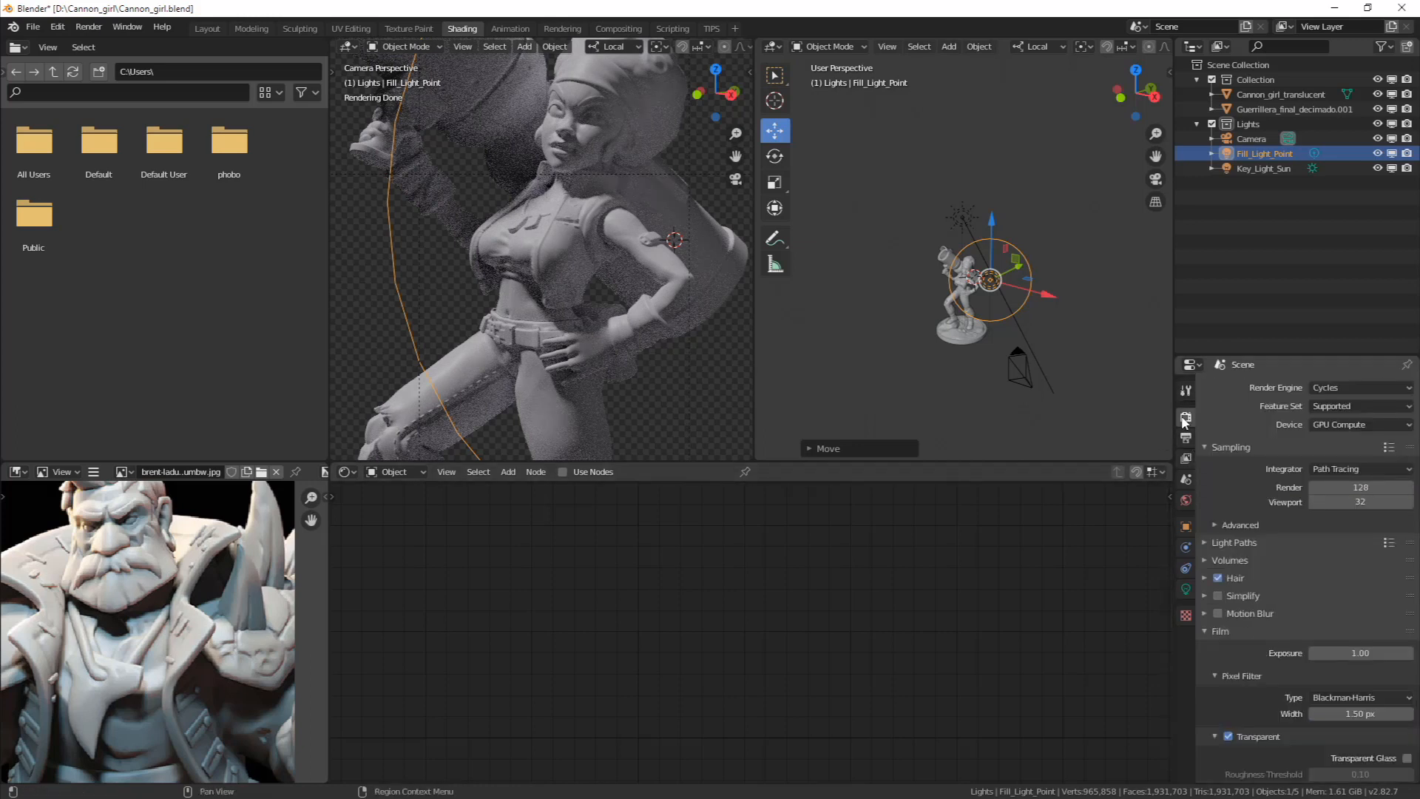
click(1359, 503)
text(128)
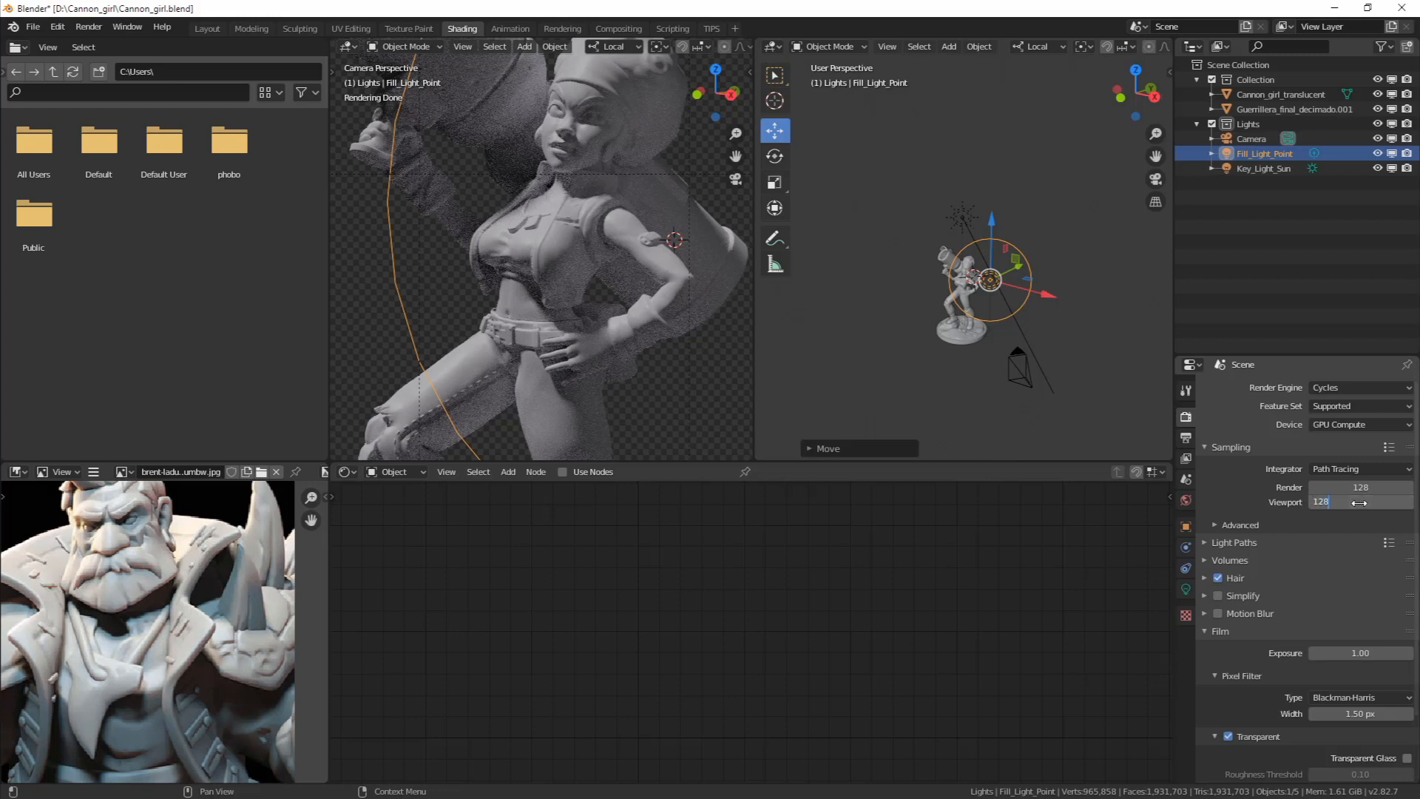
key(Return)
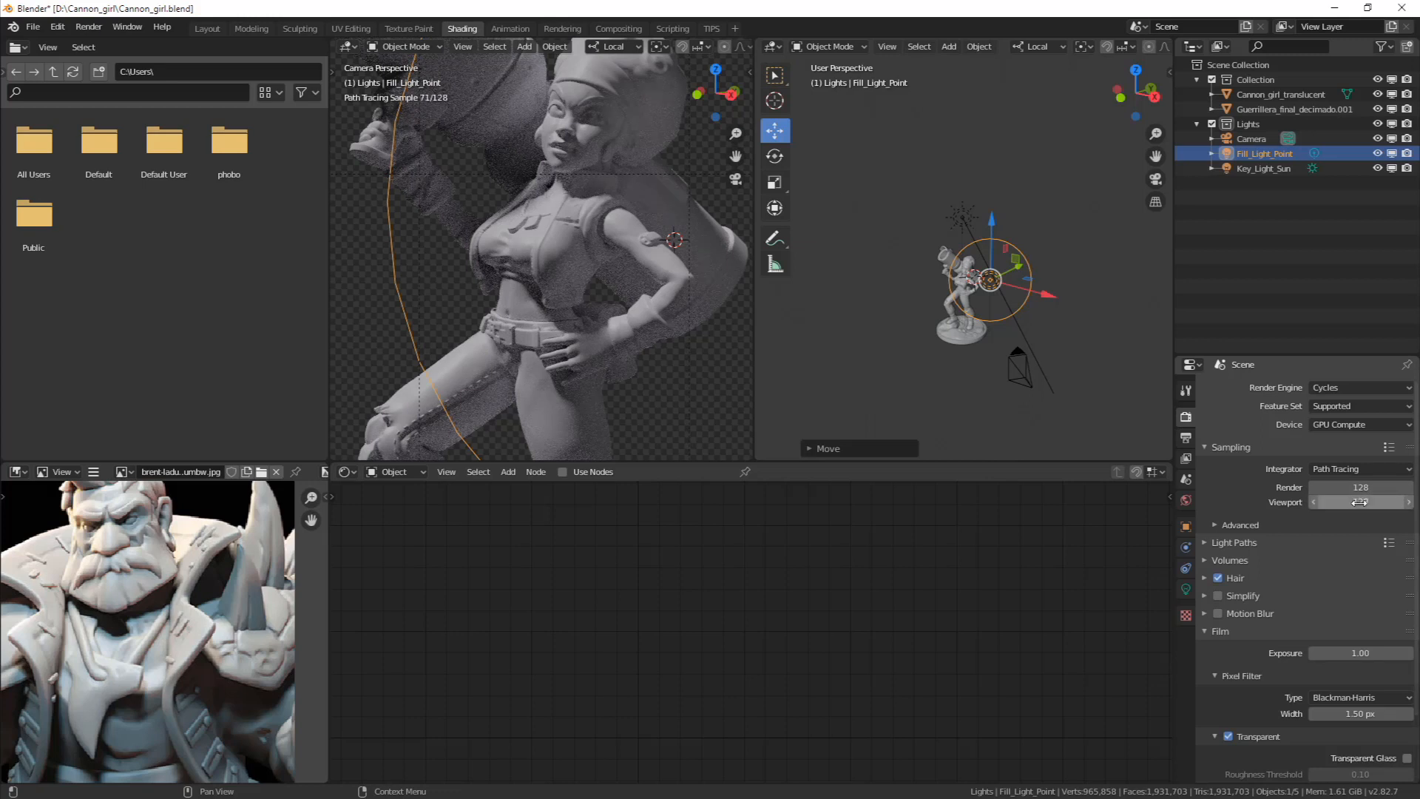
scroll(1273, 456, down, 3)
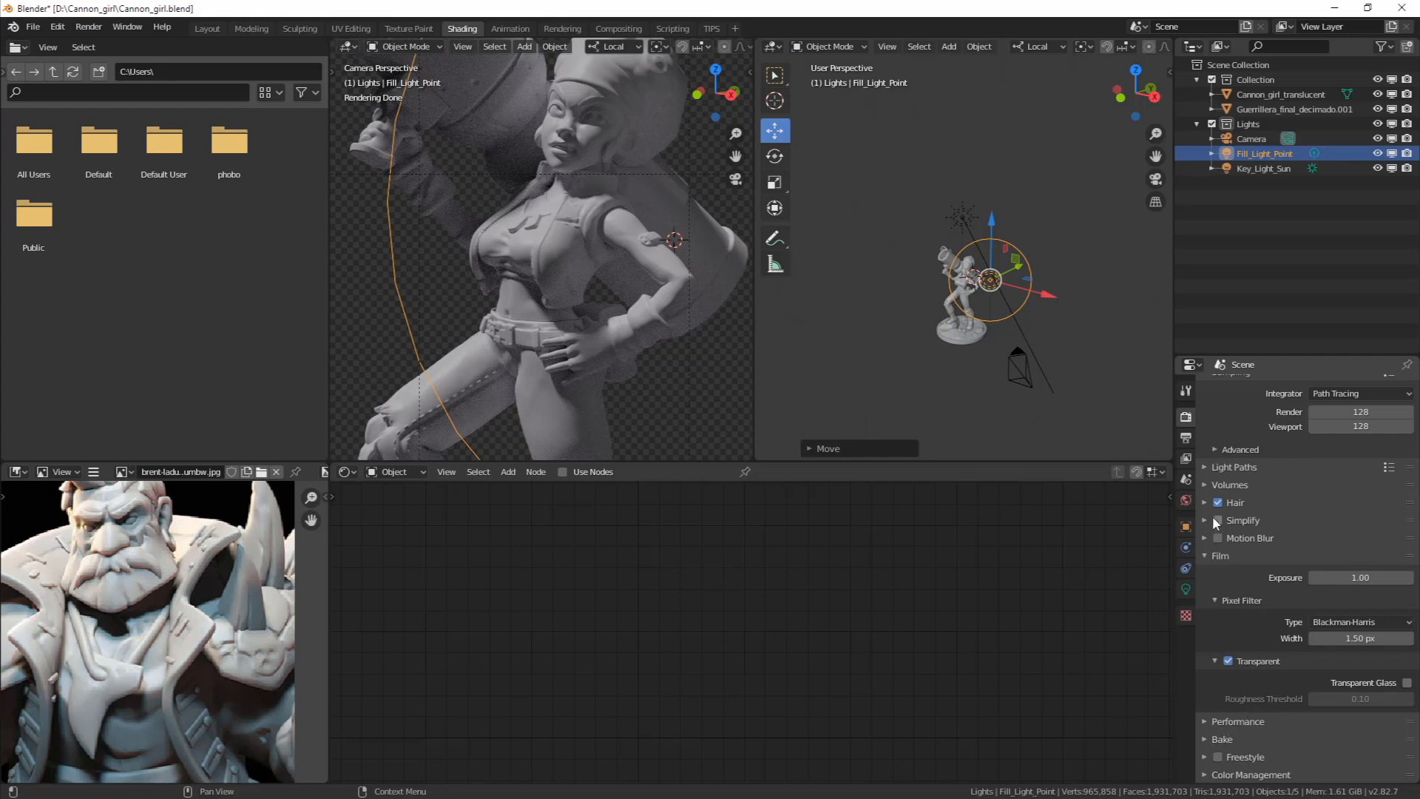
scroll(1209, 494, up, 3)
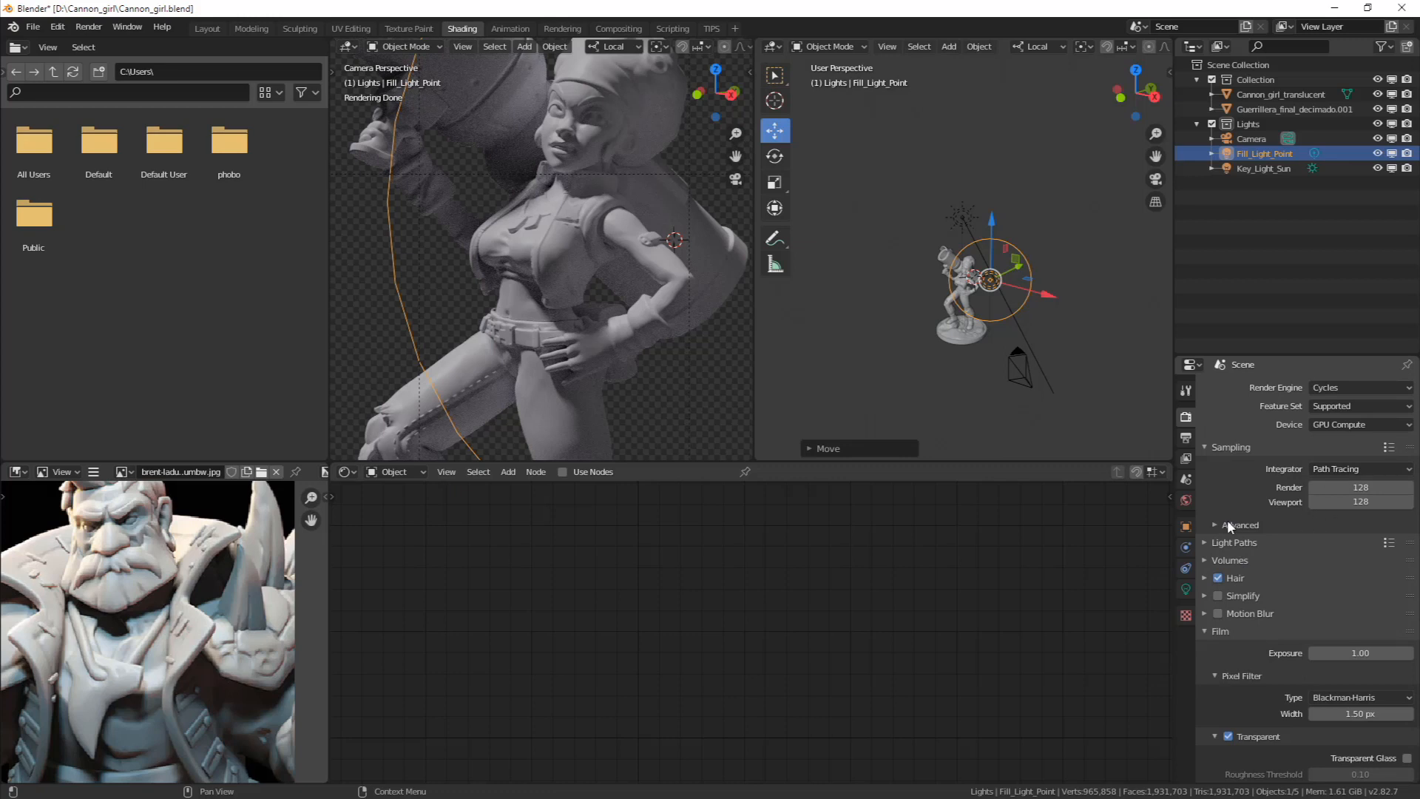
click(1227, 526)
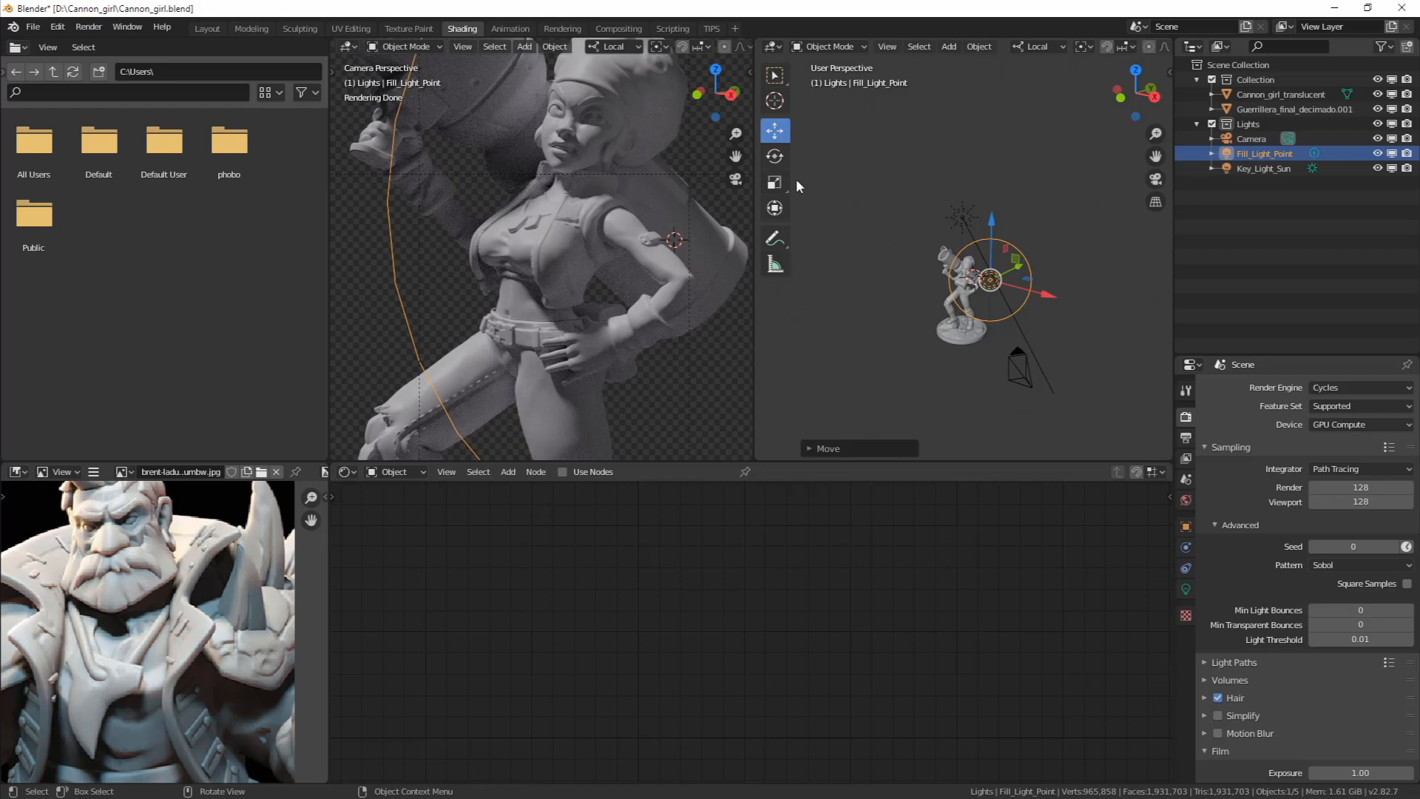
Rotate Key_Light_Sun around its local X axis to change the direction of its light
mouse_move(947, 200)
middle_down()
mouse_move(917, 277)
mouse_move(966, 229)
mouse_move(1005, 271)
mouse_move(944, 250)
mouse_move(951, 191)
middle_up()
scroll(1010, 229, up, 3)
click(952, 191)
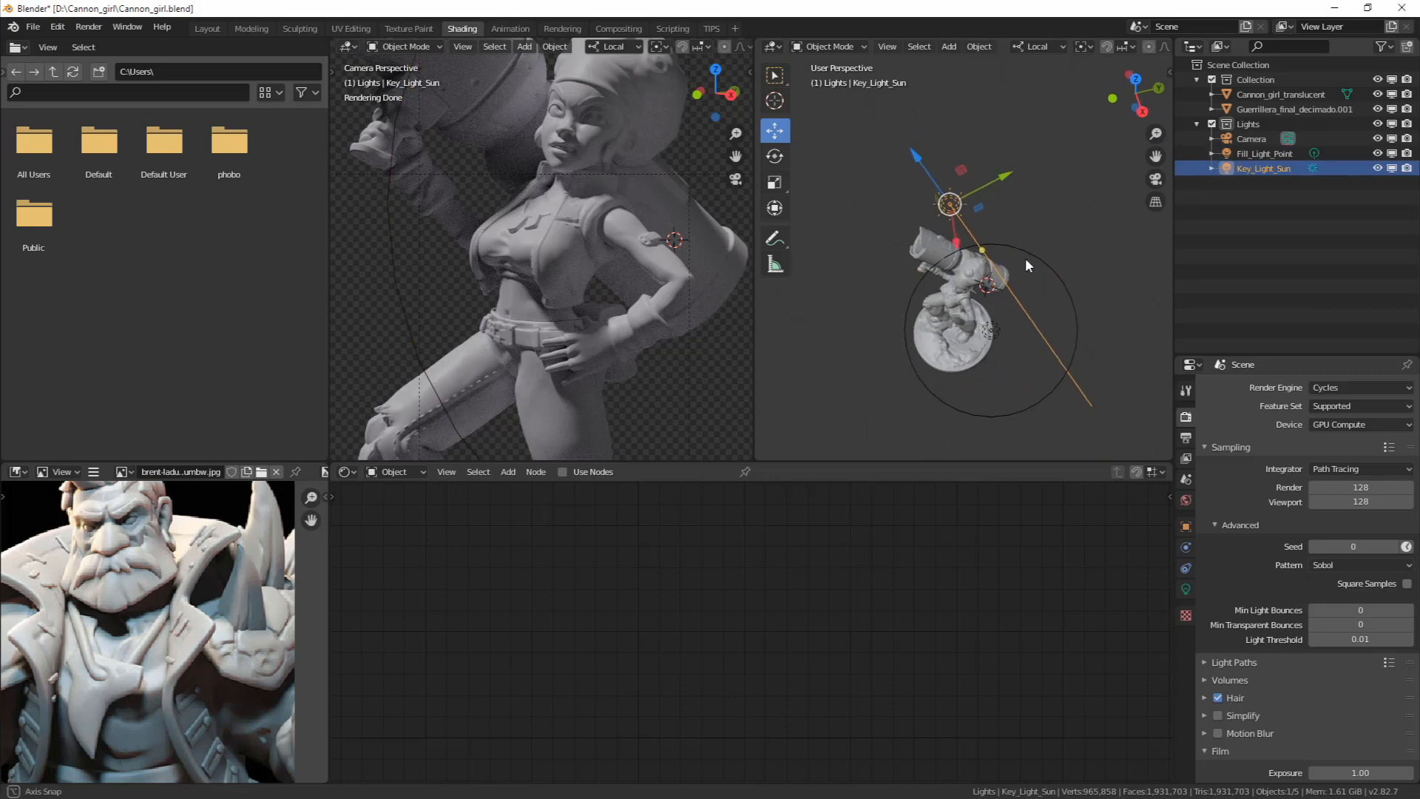
mouse_move(1021, 238)
shift+middle_down()
mouse_move(978, 248)
mouse_move(1027, 242)
shift+middle_up()
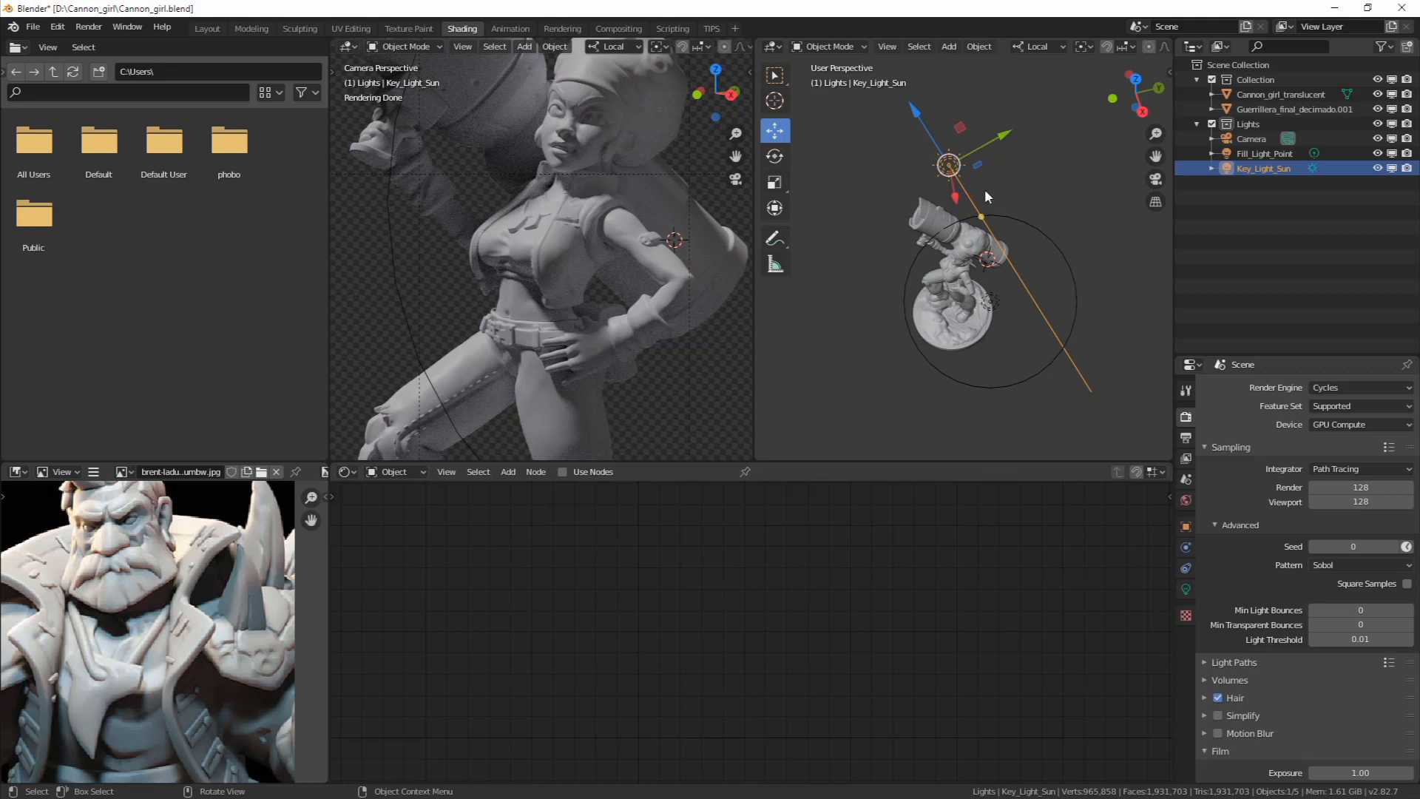
shift+middle_drag(988, 193, 974, 122)
click(776, 156)
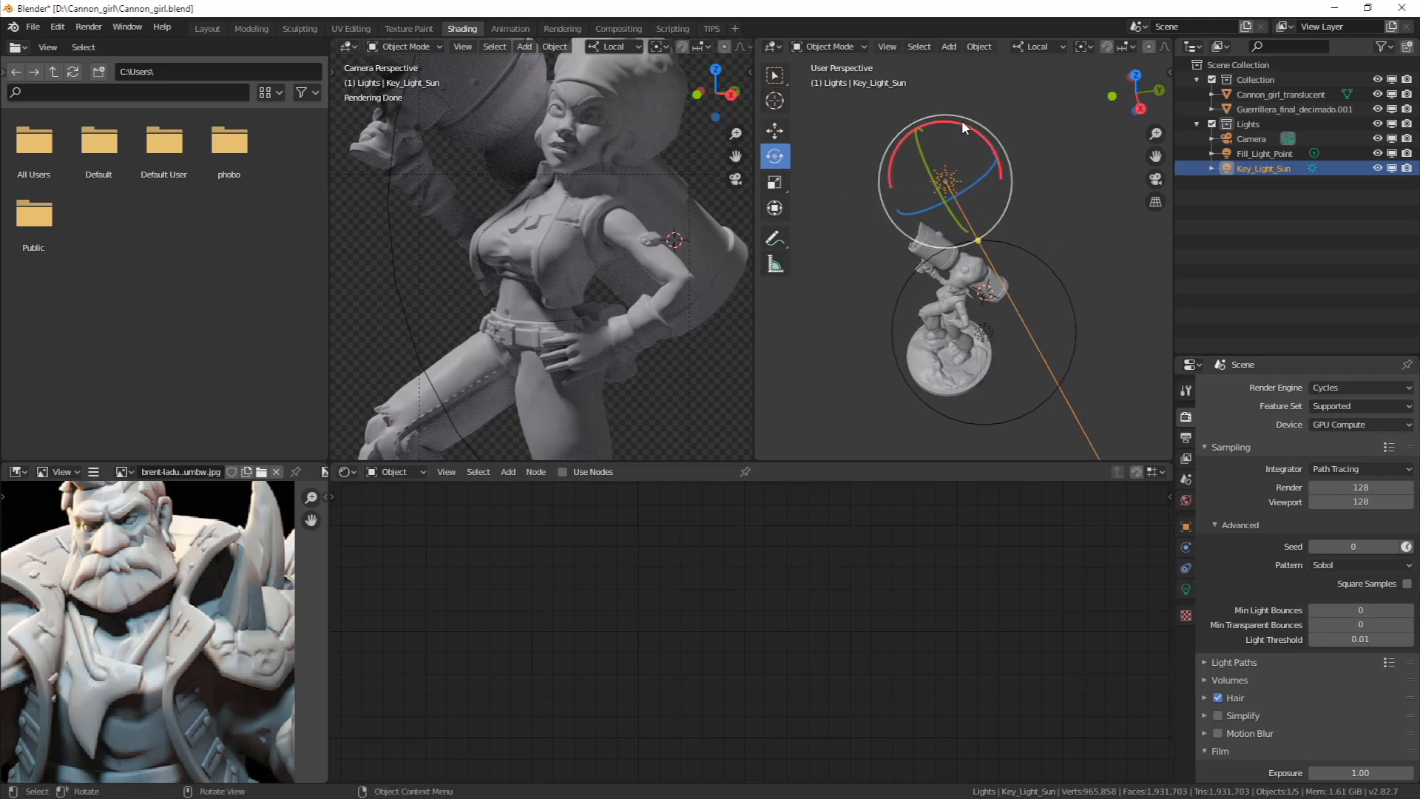
drag(962, 120, 963, 198)
Move Key_Light_Sun away from the statue toward its cannon side, working from a near-top view
middle_drag(964, 198, 1058, 321)
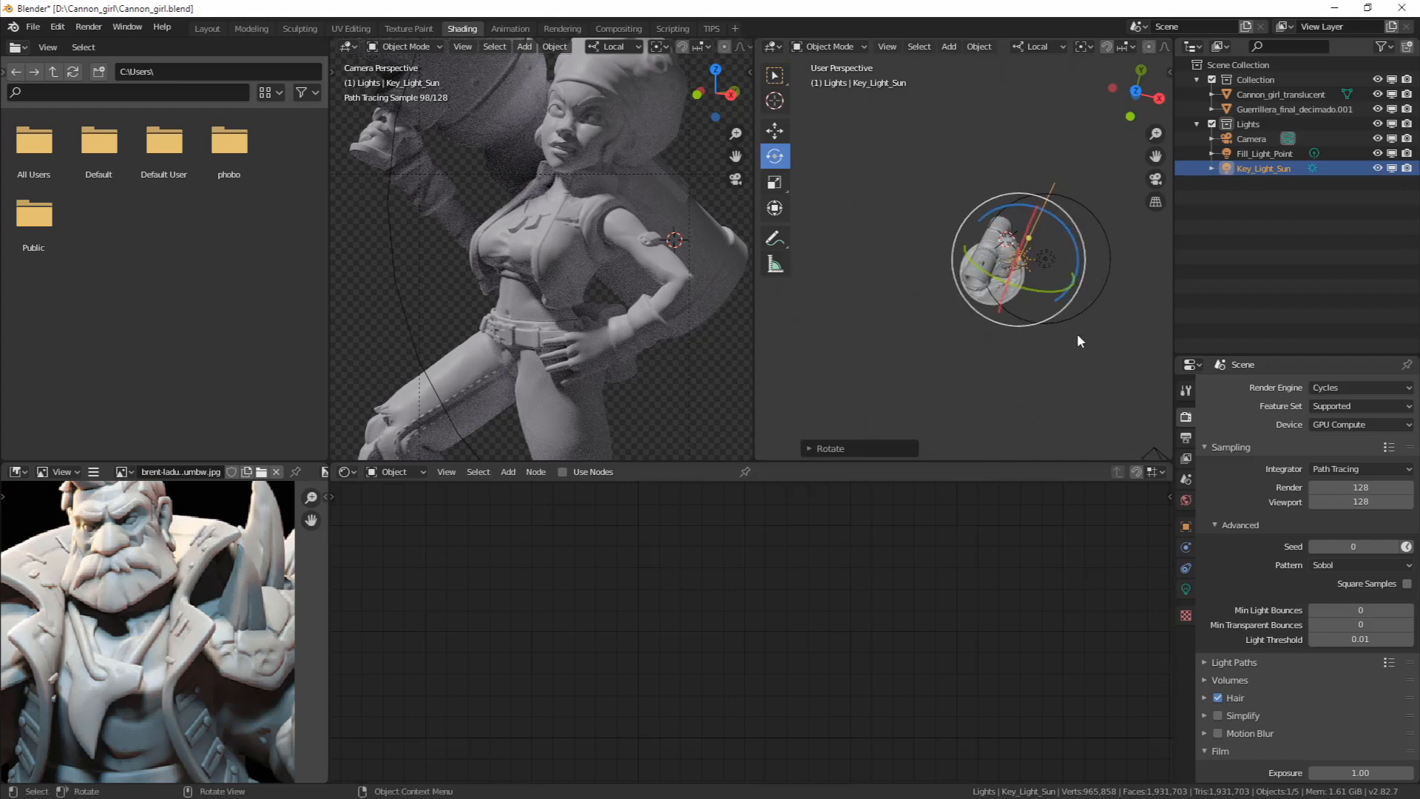
key(g)
click(1044, 314)
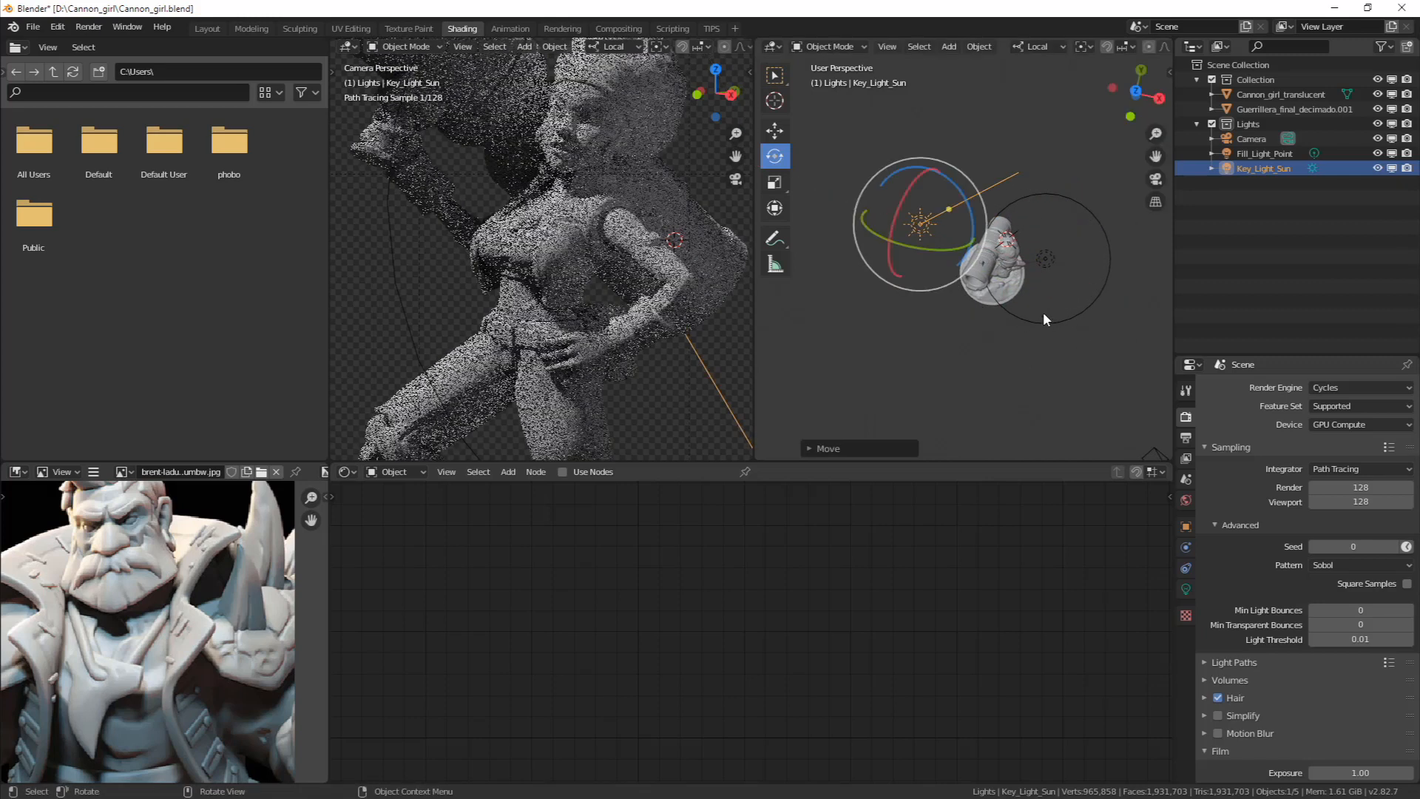
Rotate Key_Light_Sun around the global Z axis, using the 3D cursor at the statue's base as pivot
middle_drag(1044, 316, 1018, 358)
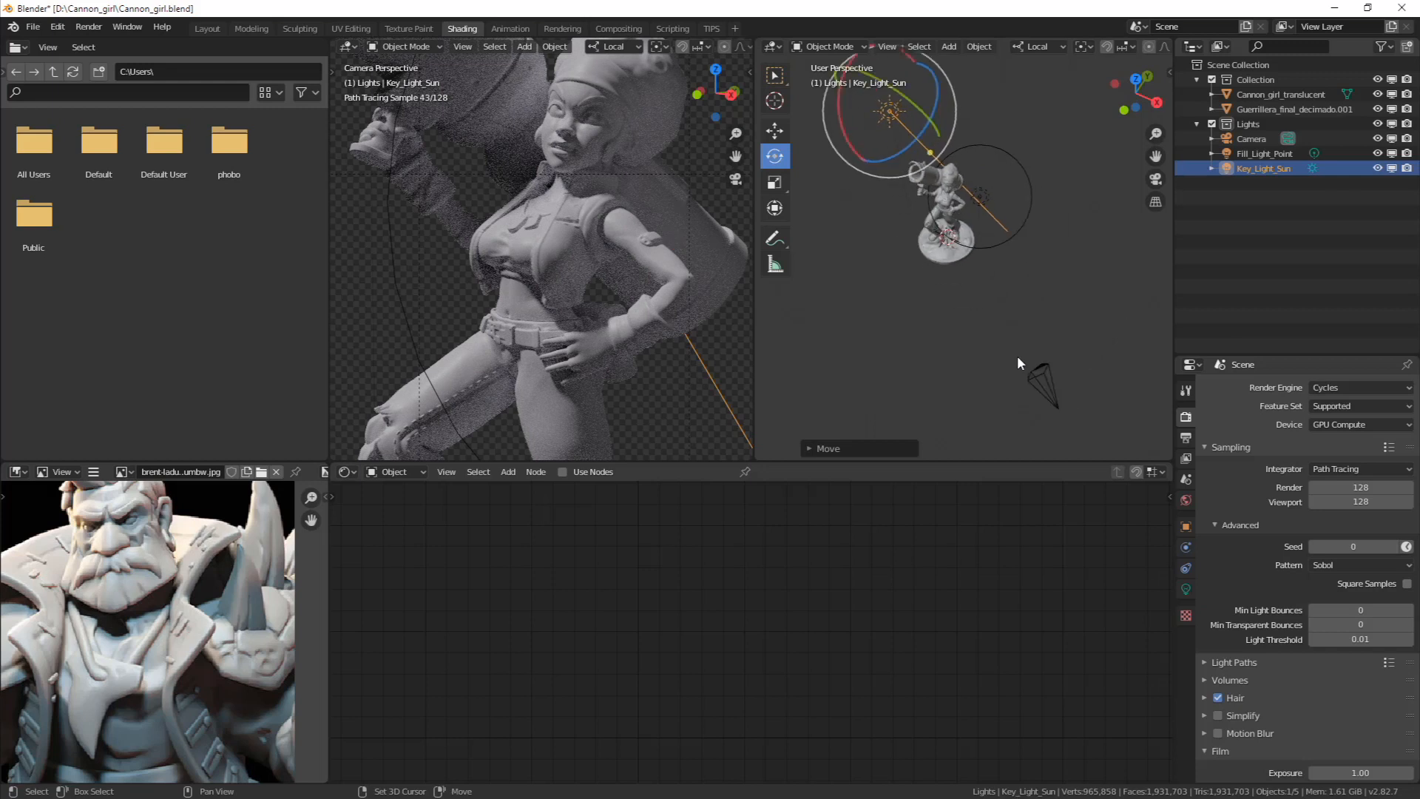
middle_drag(967, 256, 986, 331)
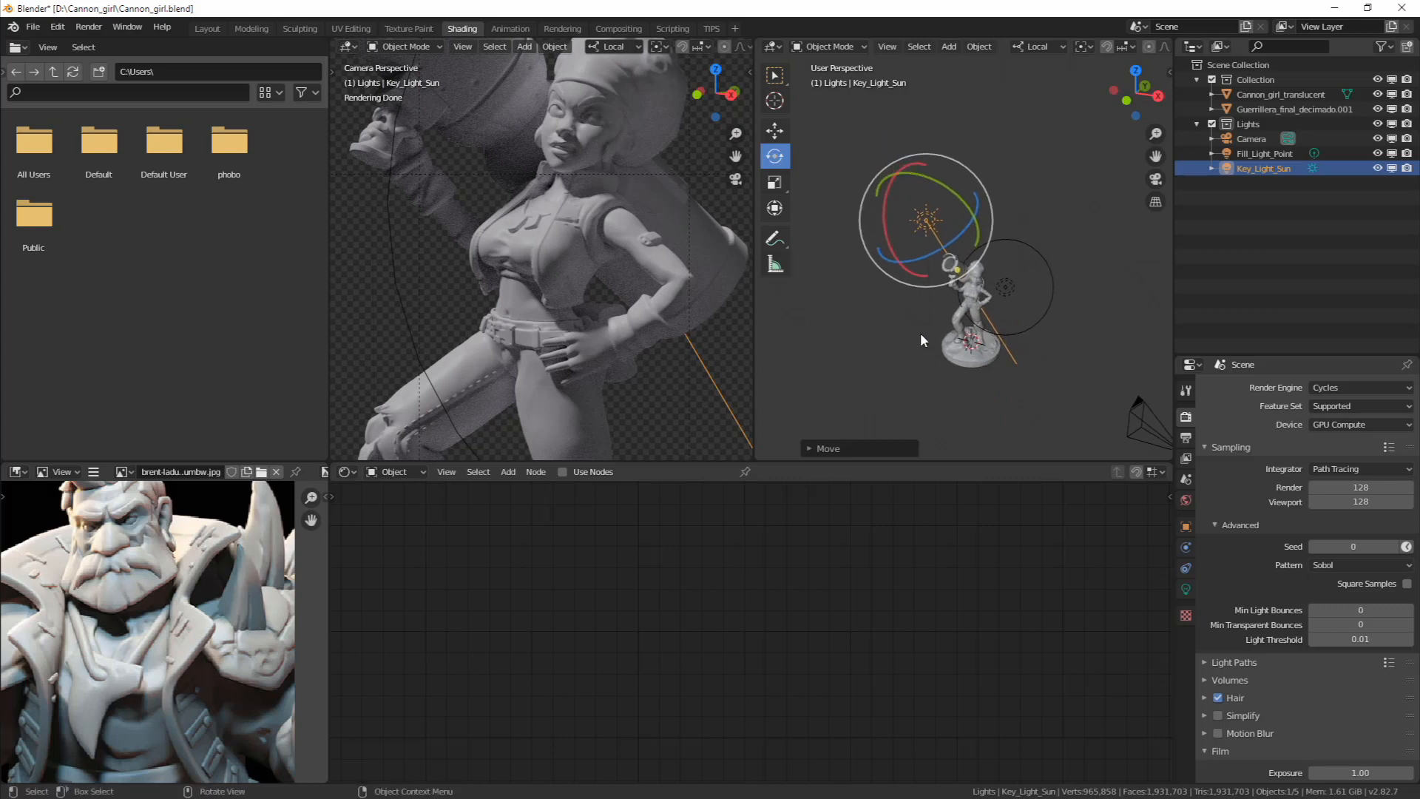
key(period)
click(1094, 305)
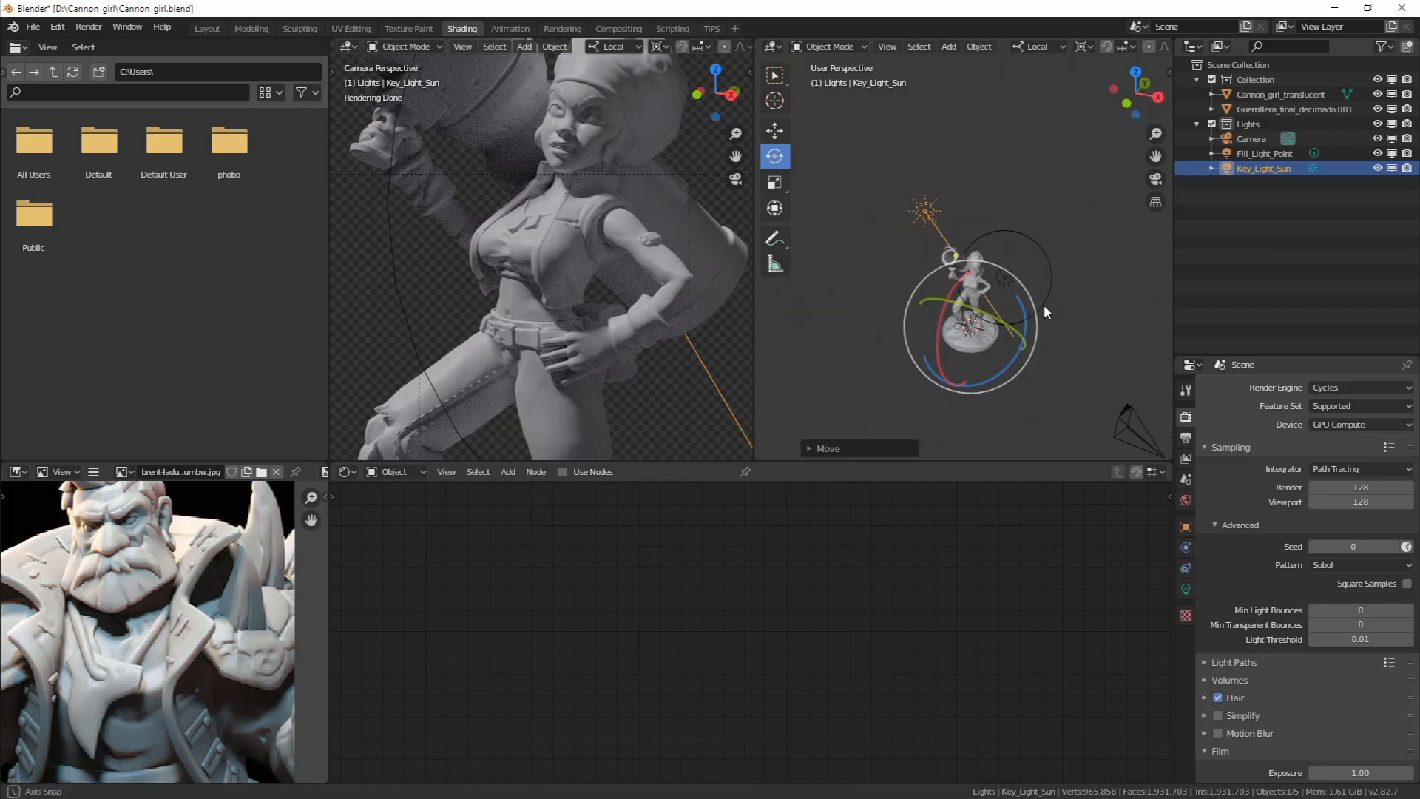
middle_drag(1045, 306, 1045, 322)
click(1028, 48)
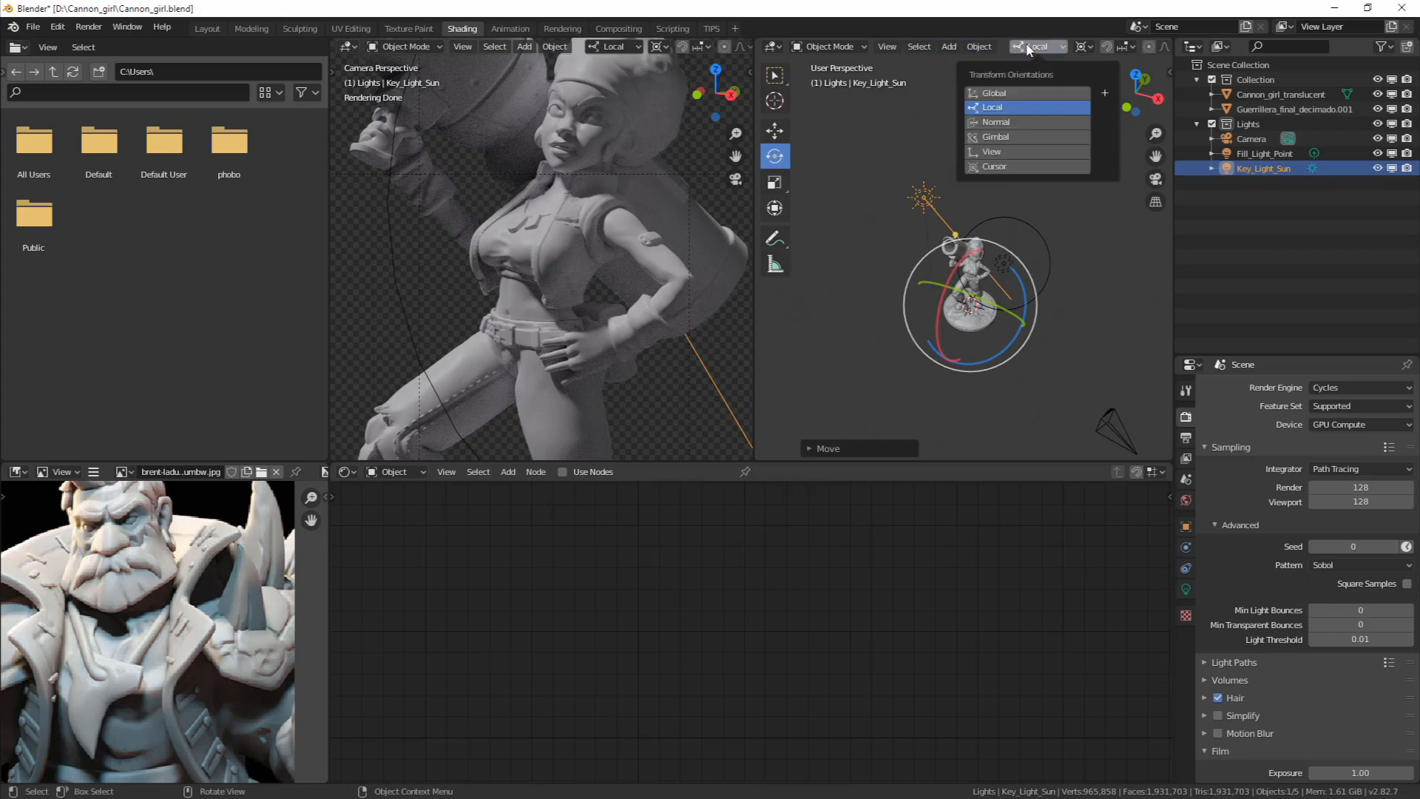
click(1009, 92)
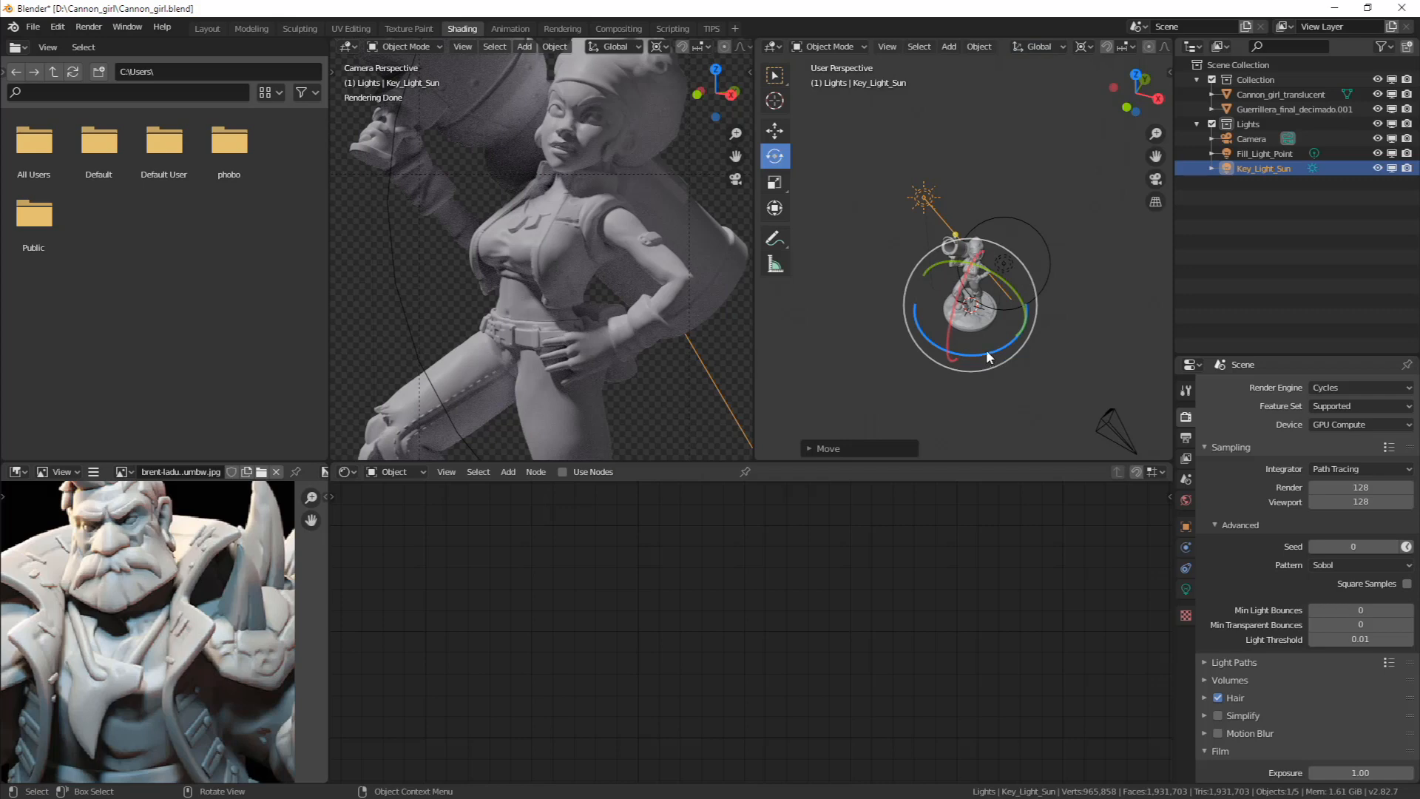
drag(987, 349, 1019, 398)
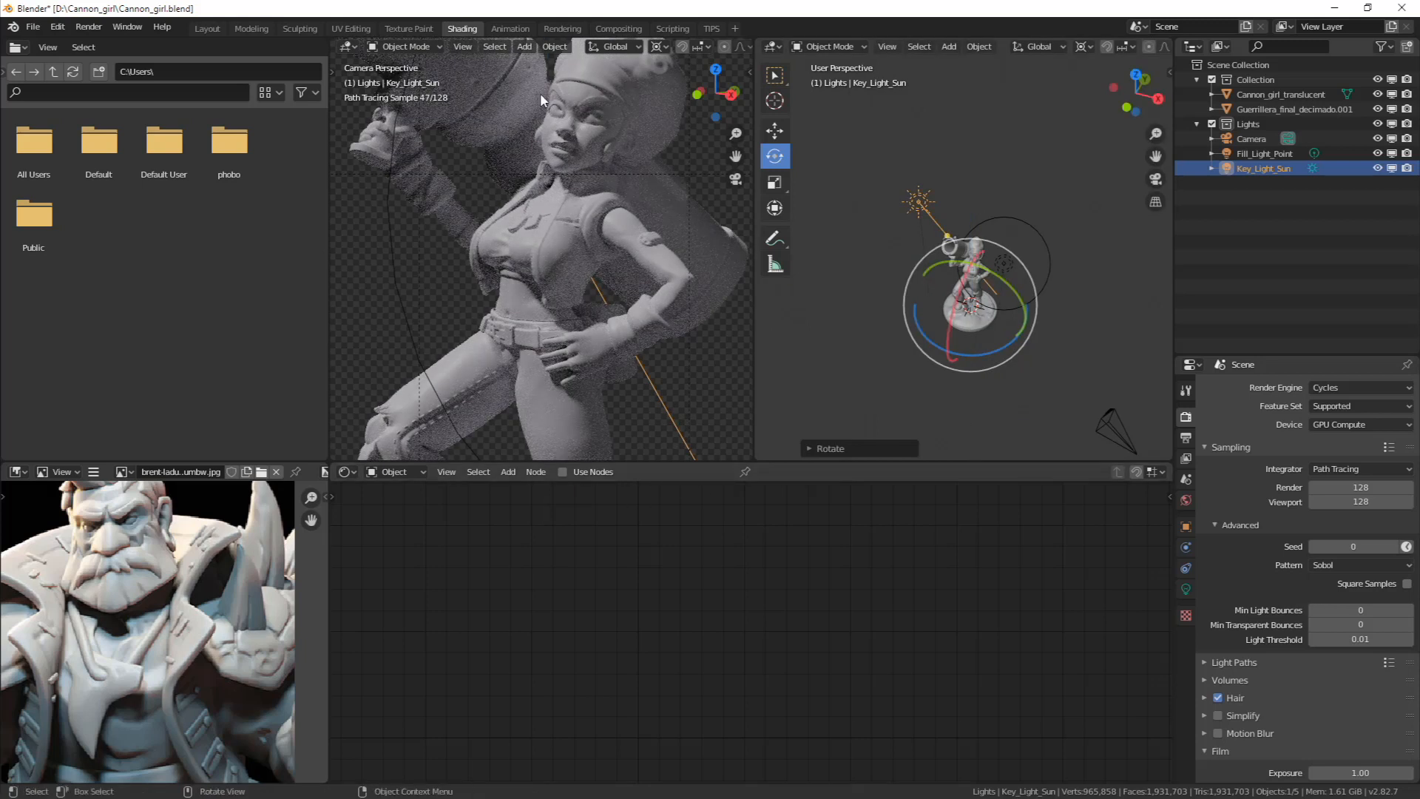
Return the pivot point to Key_Light_Sun itself and set the transform orientation to Local
middle_drag(929, 349, 1023, 317)
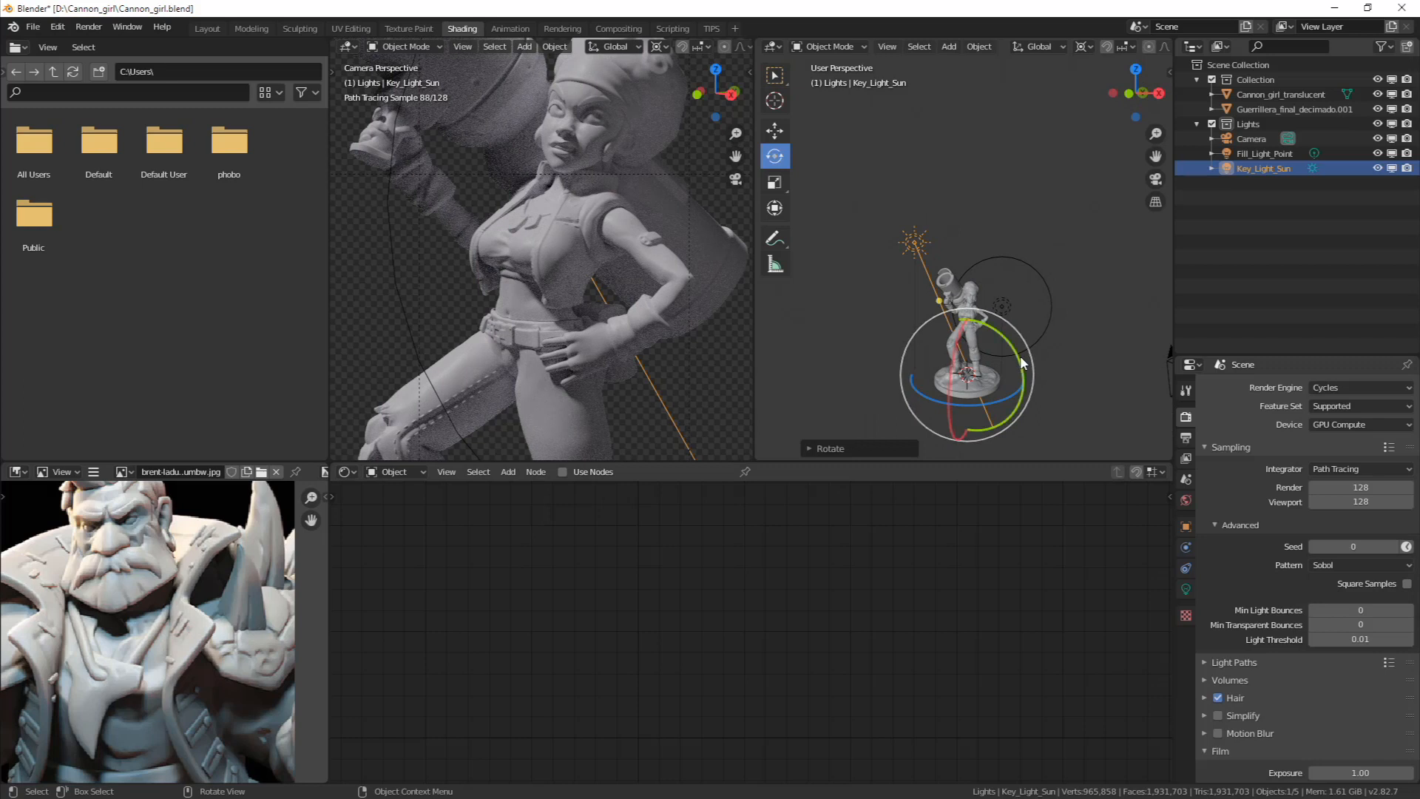
key(period)
click(880, 358)
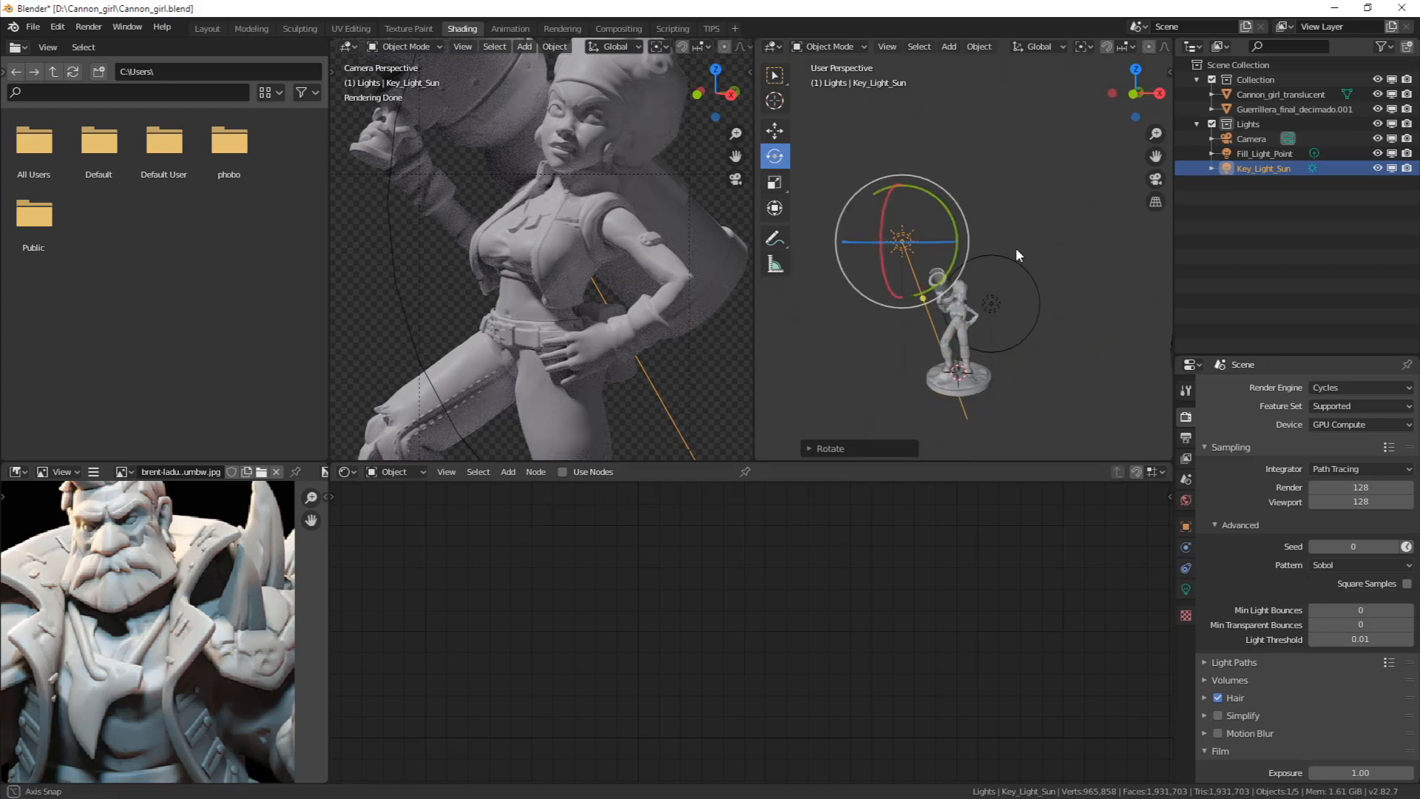
click(1027, 48)
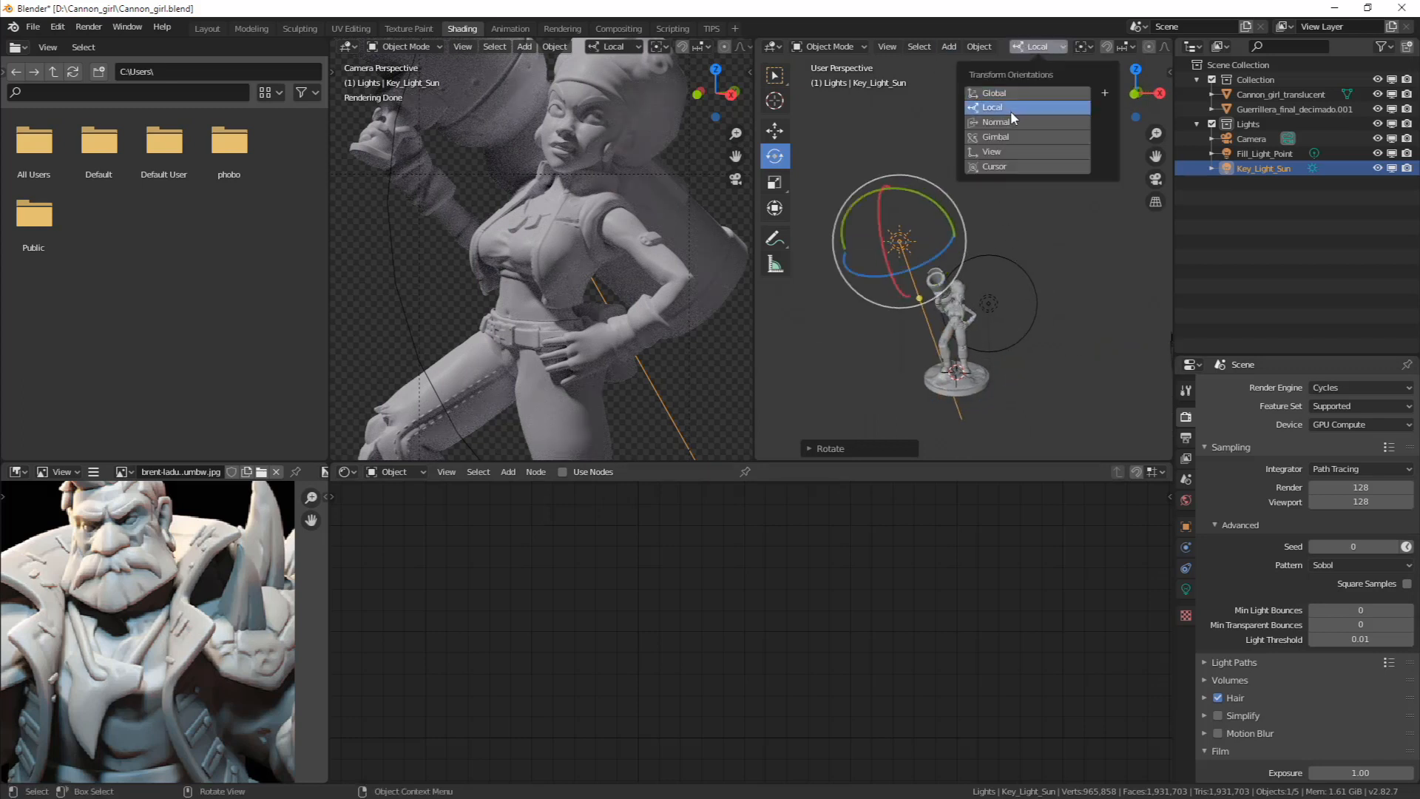
Rotate Key_Light_Sun slightly around its local Y axis to adjust the direction of its light
click(1010, 108)
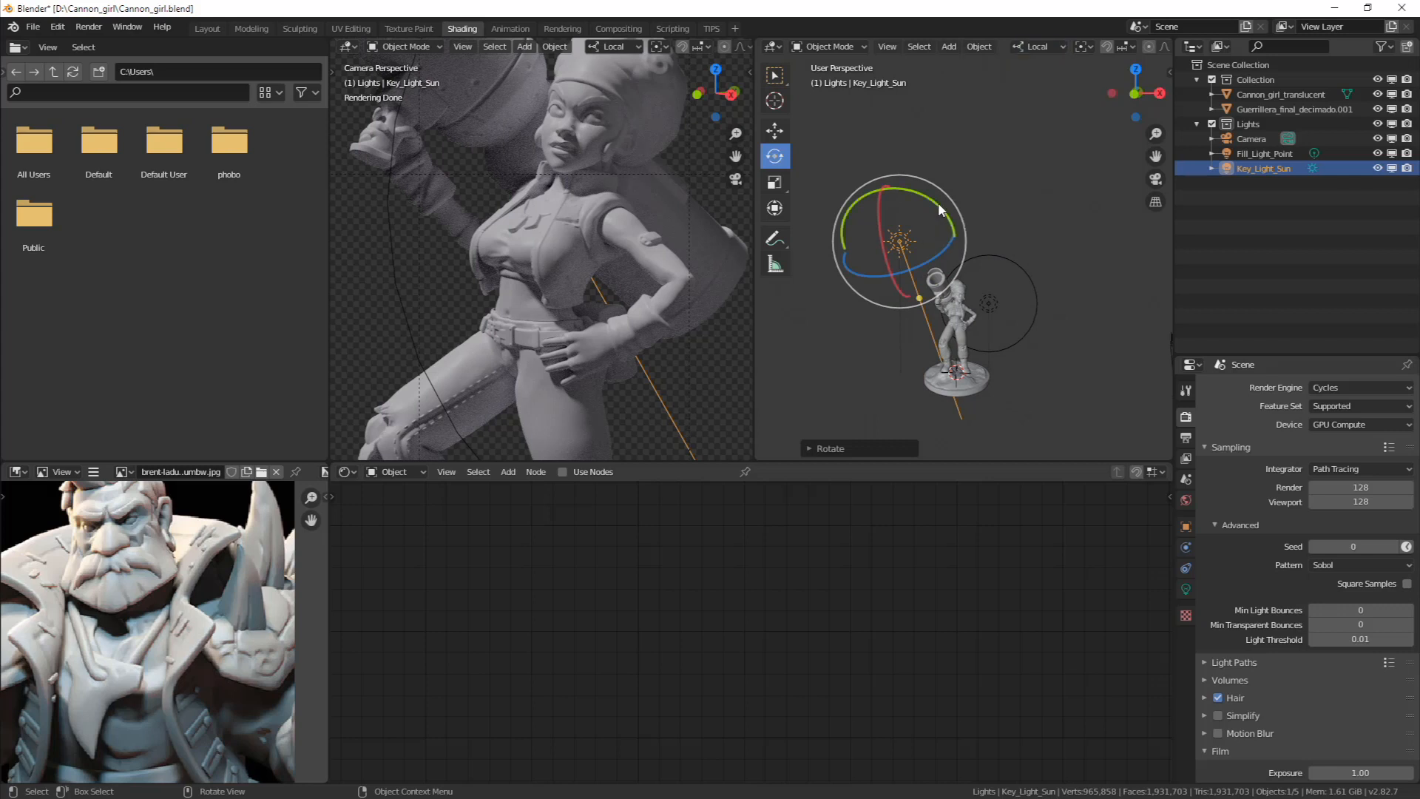
drag(938, 202, 930, 207)
middle_drag(912, 345, 973, 385)
Set Fill_Light_Point's power to 28.9 W and bring the whole statue into the rendered camera view
click(968, 284)
middle_drag(1042, 314, 1157, 277)
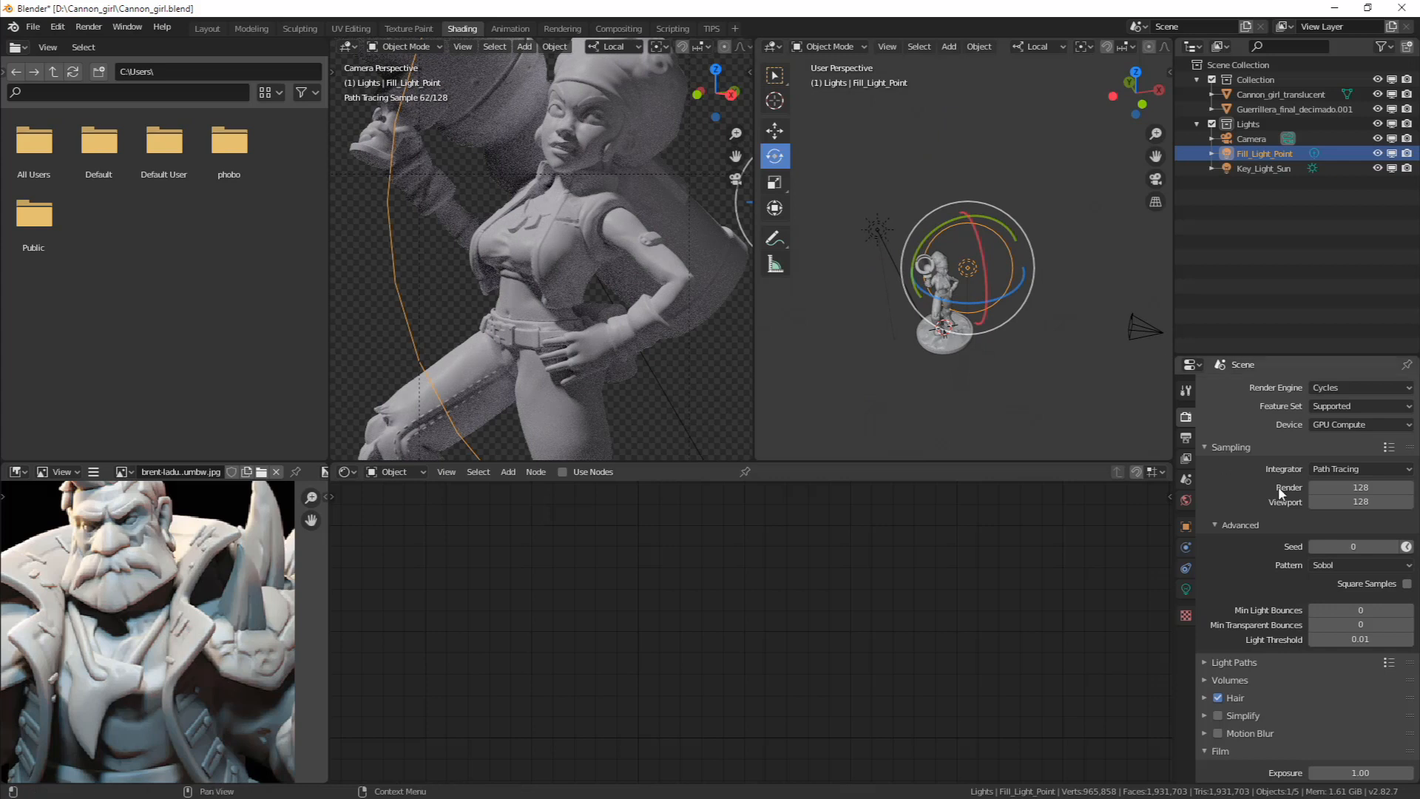
click(1186, 589)
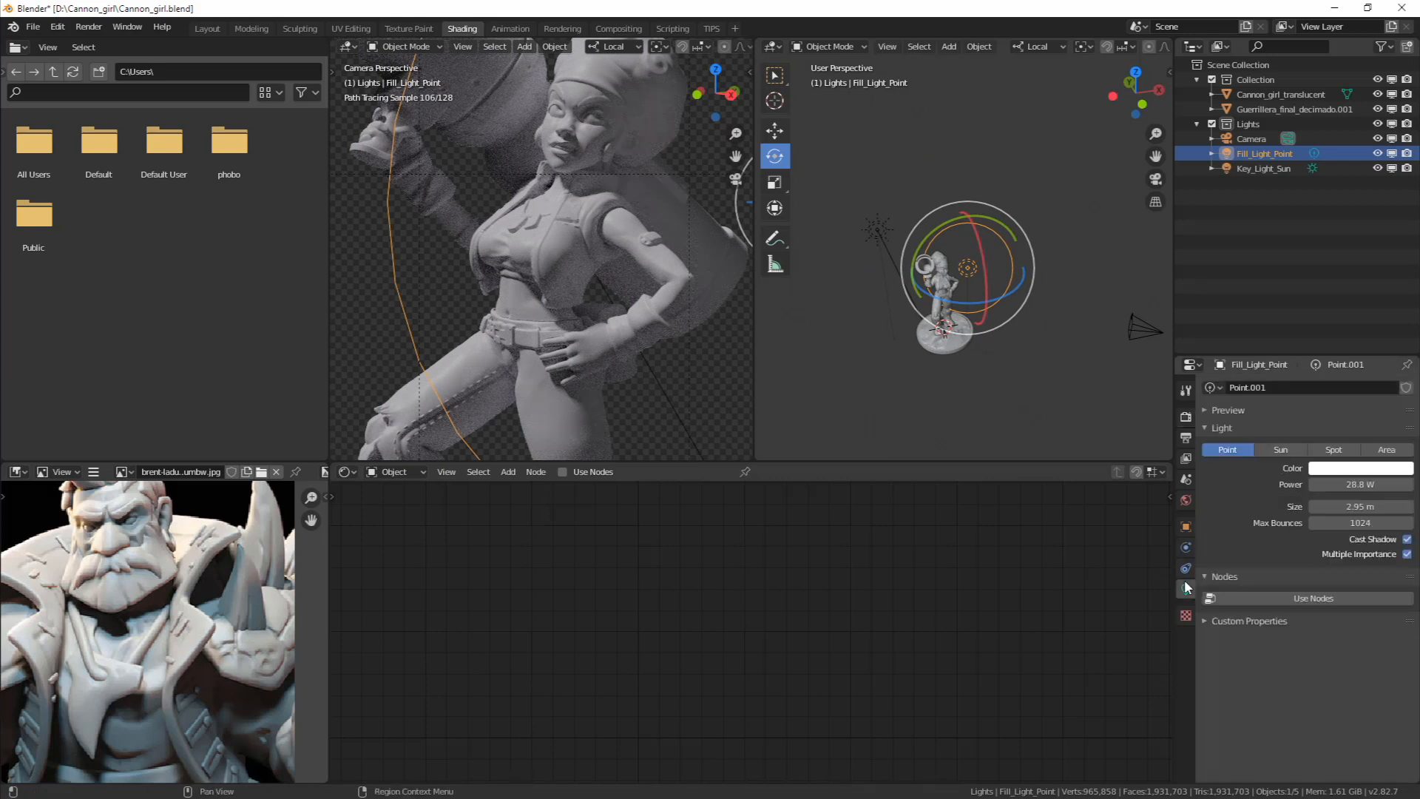
mouse_move(1359, 484)
mouse_down()
mouse_move(1324, 485)
mouse_move(1369, 484)
mouse_up()
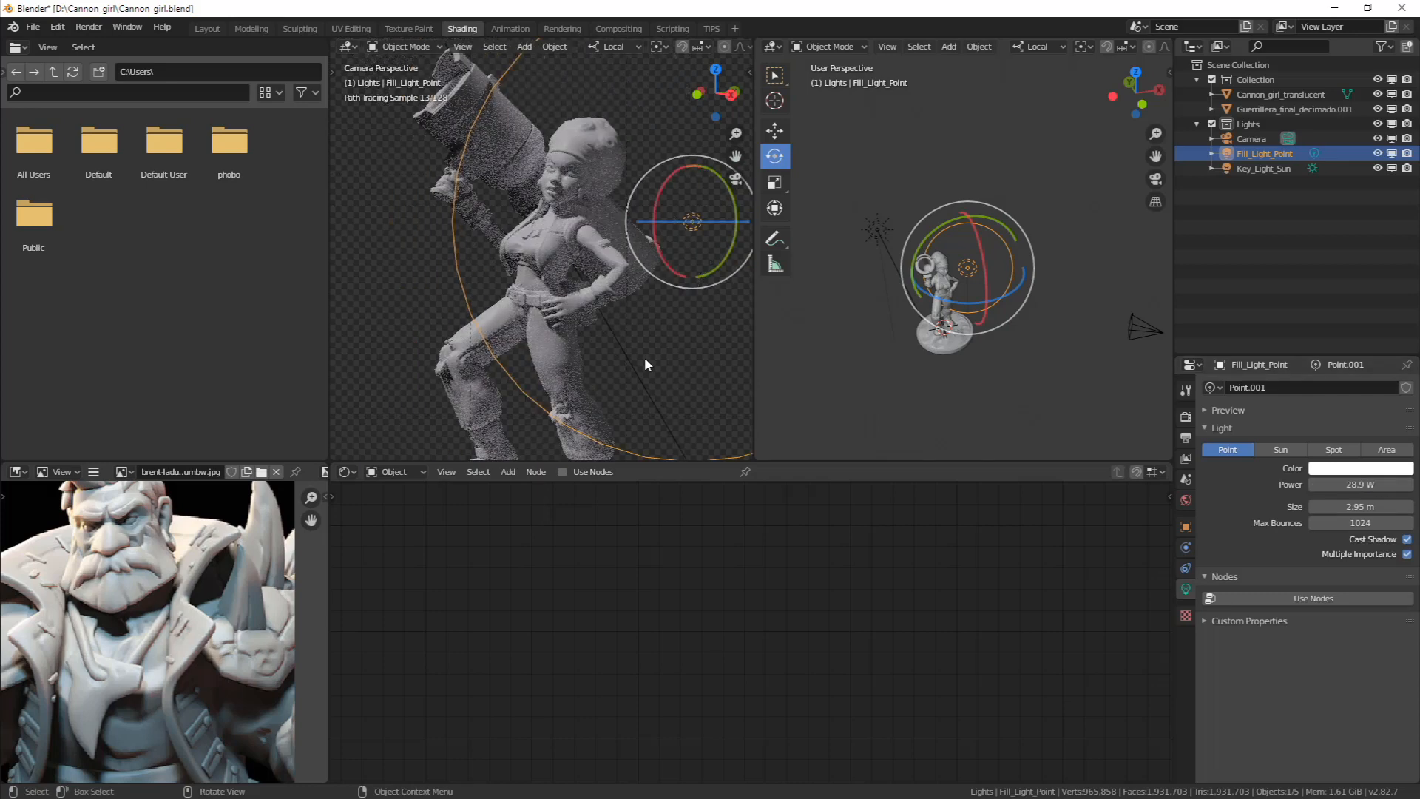
shift+middle_drag(645, 356, 648, 324)
scroll(651, 295, down, 1)
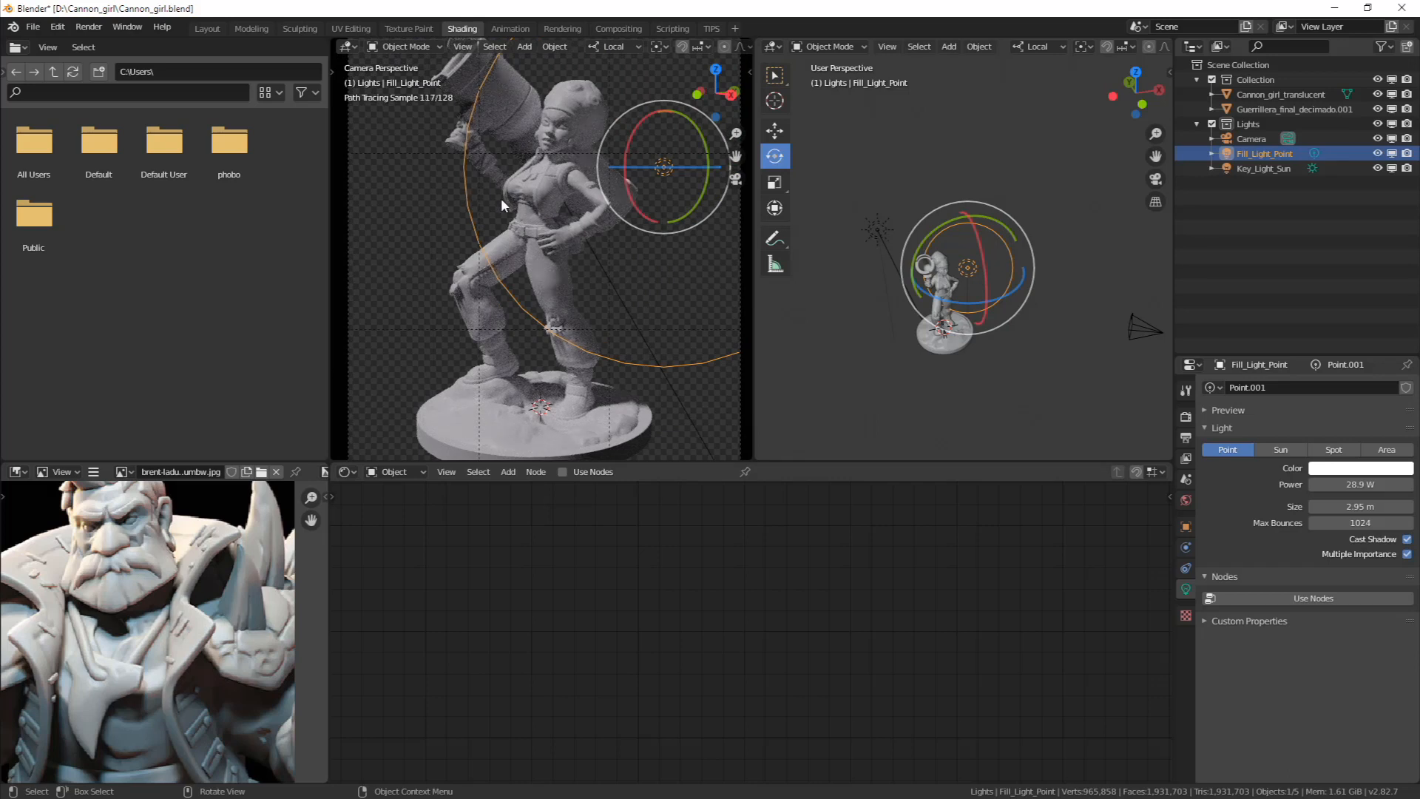
shift+middle_drag(563, 265, 579, 253)
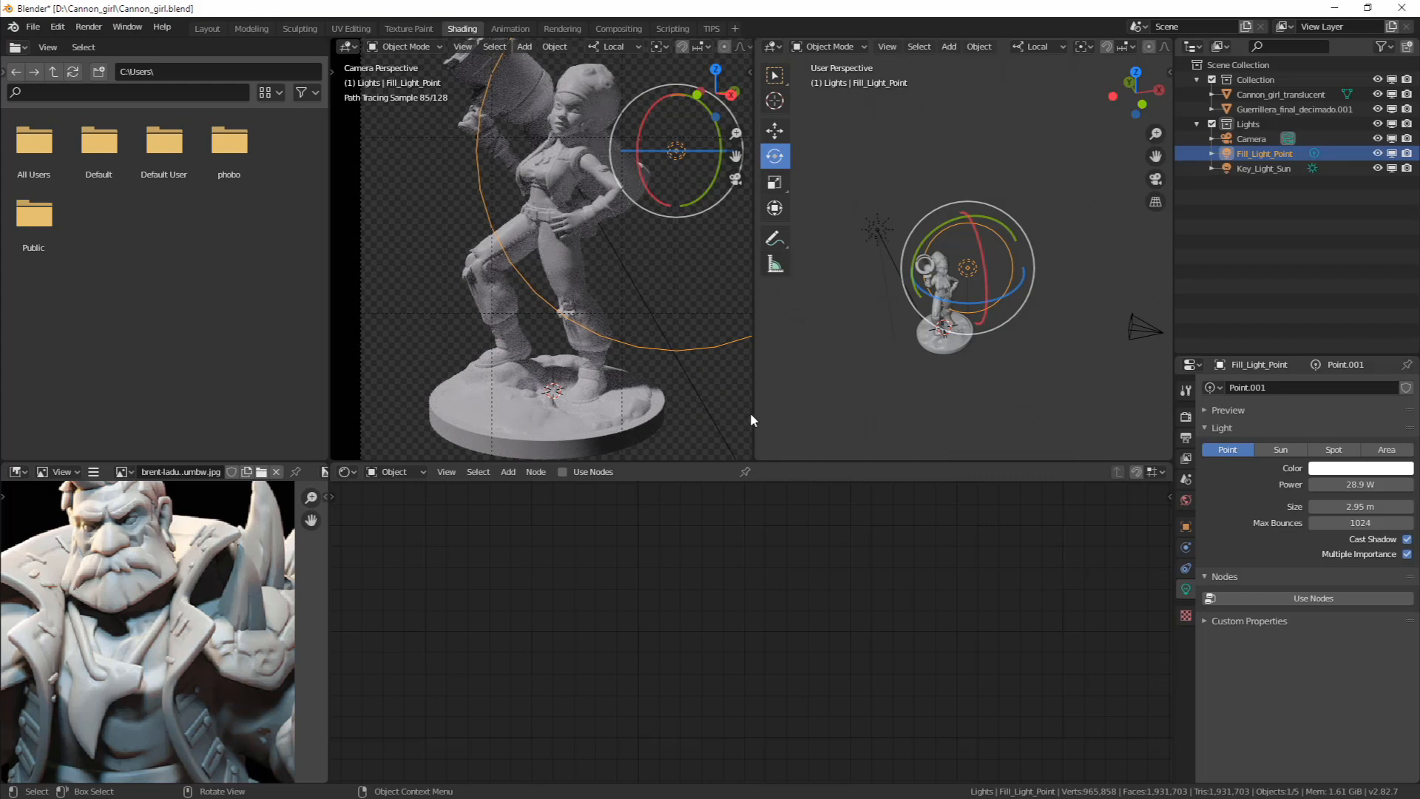
Examine the statue's shadow-side edges along the head, cannon, arm, leg and base to judge where rim lighting is needed
click(898, 209)
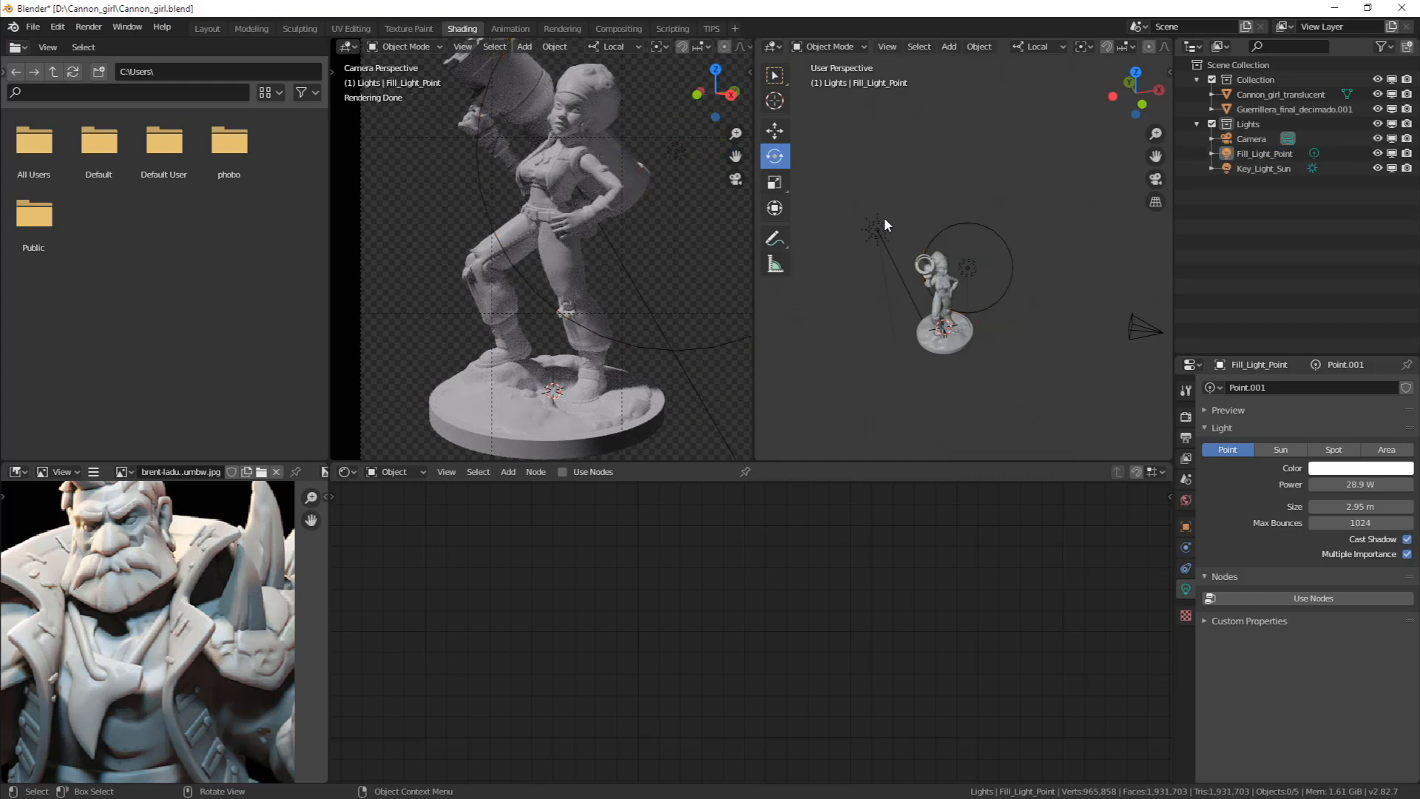
click(888, 226)
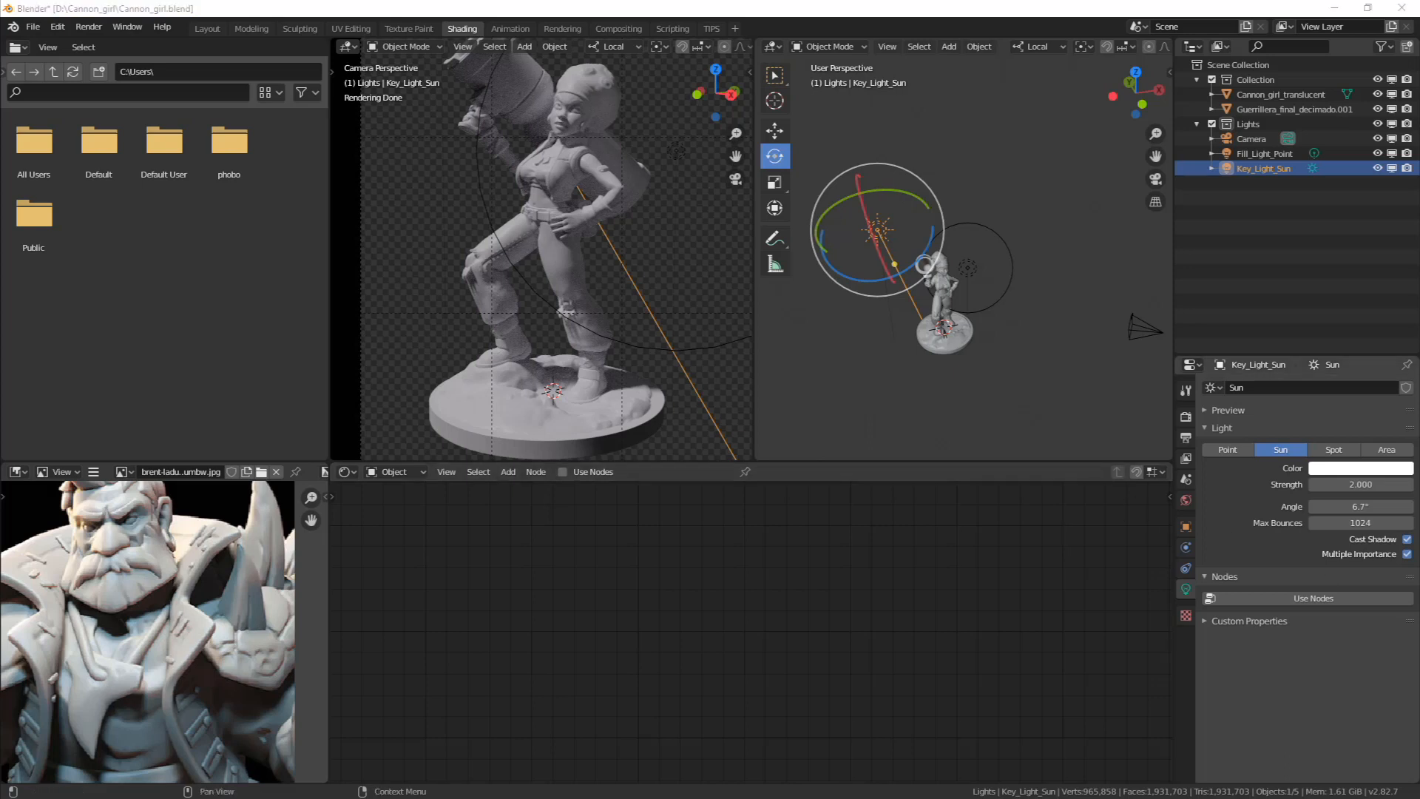
mouse_move(625, 90)
mouse_down()
mouse_move(608, 143)
mouse_move(576, 74)
mouse_move(549, 135)
mouse_move(652, 184)
mouse_up()
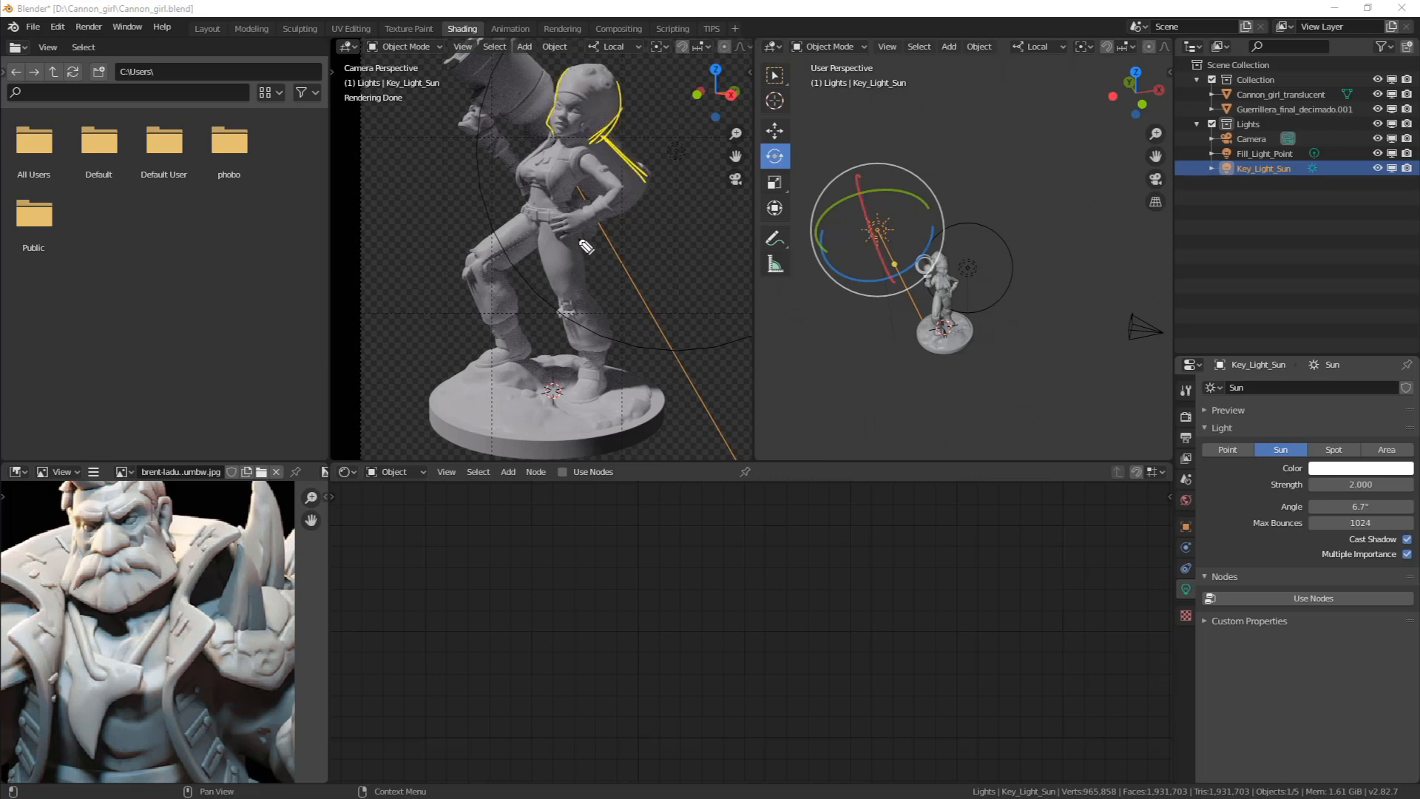
mouse_move(585, 245)
mouse_down()
mouse_move(616, 366)
mouse_move(606, 392)
mouse_move(664, 431)
mouse_move(666, 414)
mouse_move(662, 426)
mouse_up()
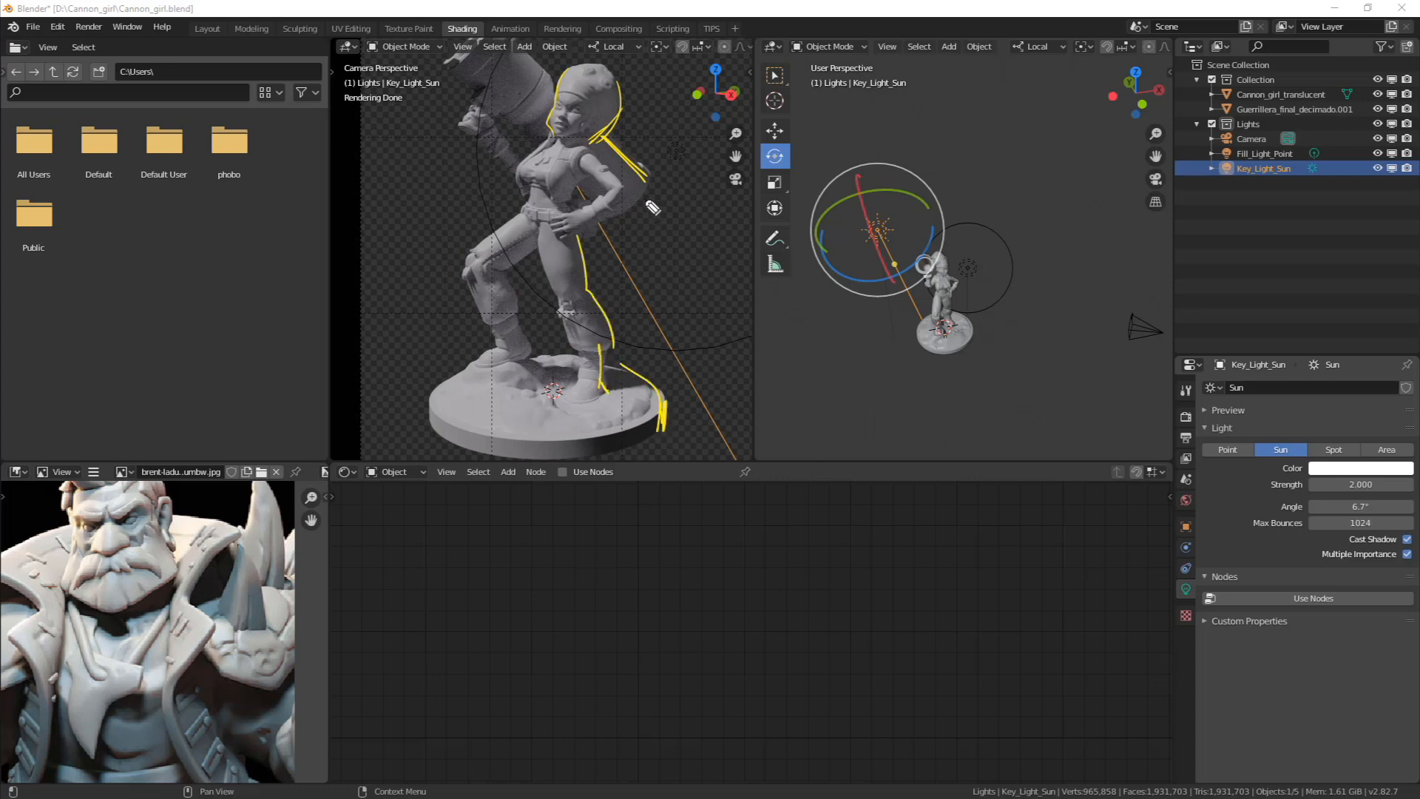
drag(645, 180, 606, 216)
key(Escape)
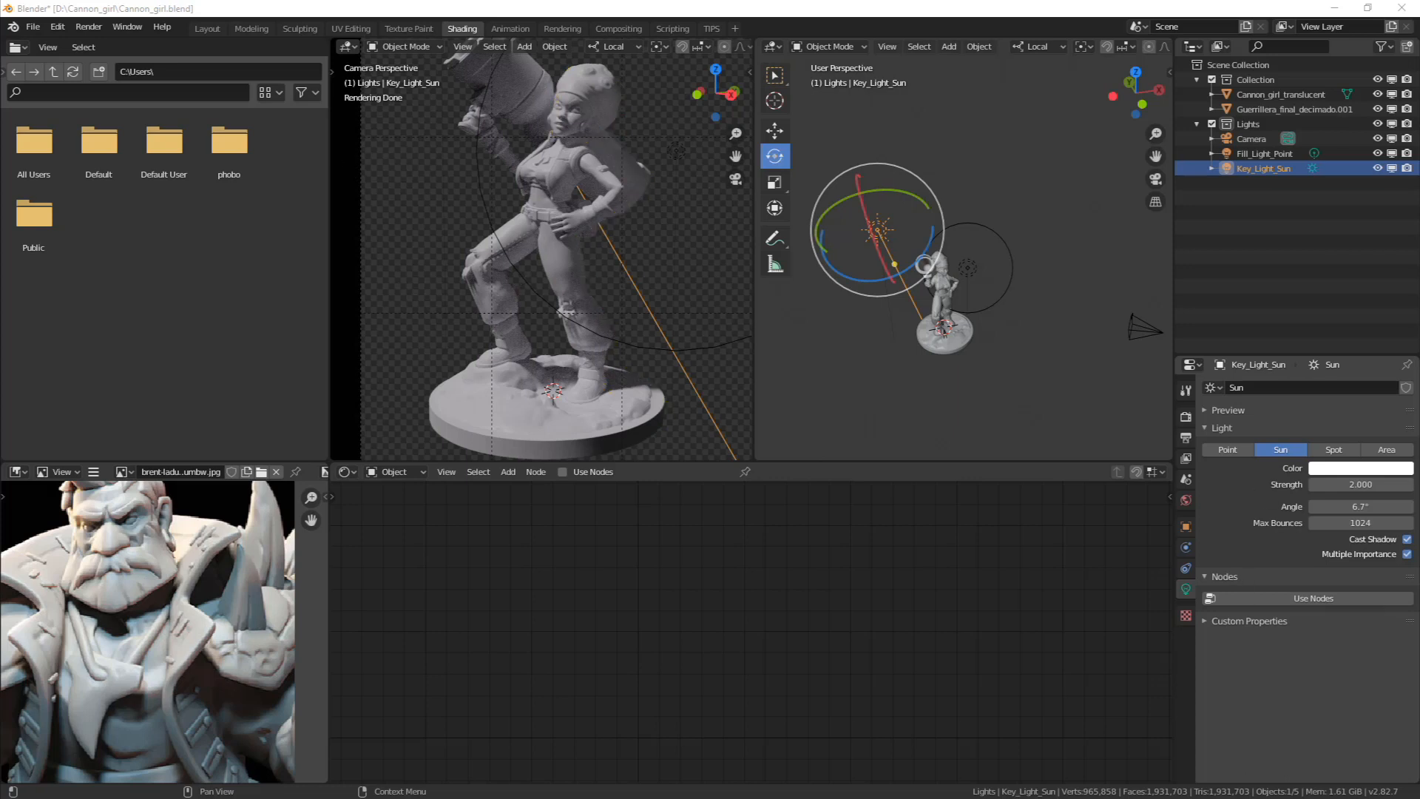
middle_drag(980, 322, 971, 234)
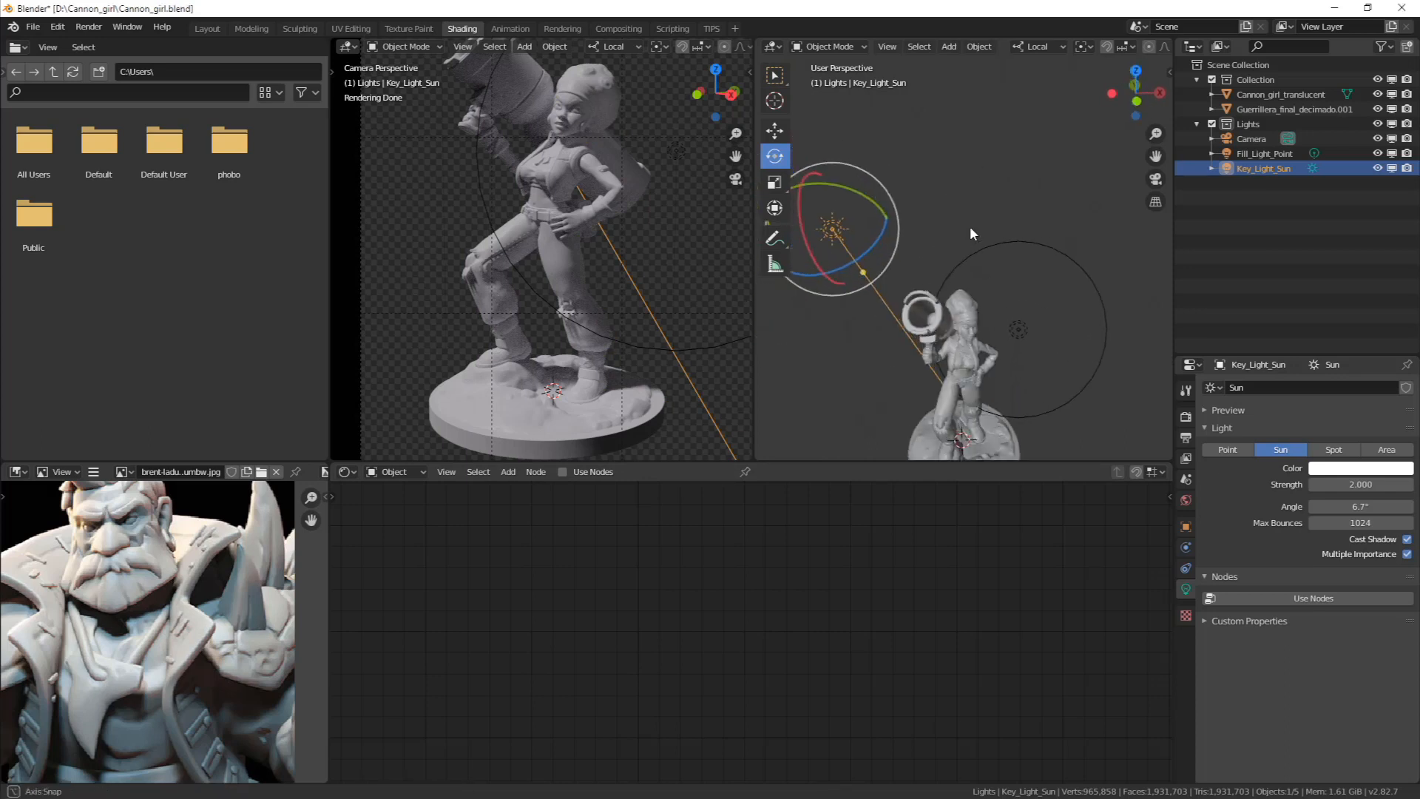
shift+middle_drag(992, 319, 963, 232)
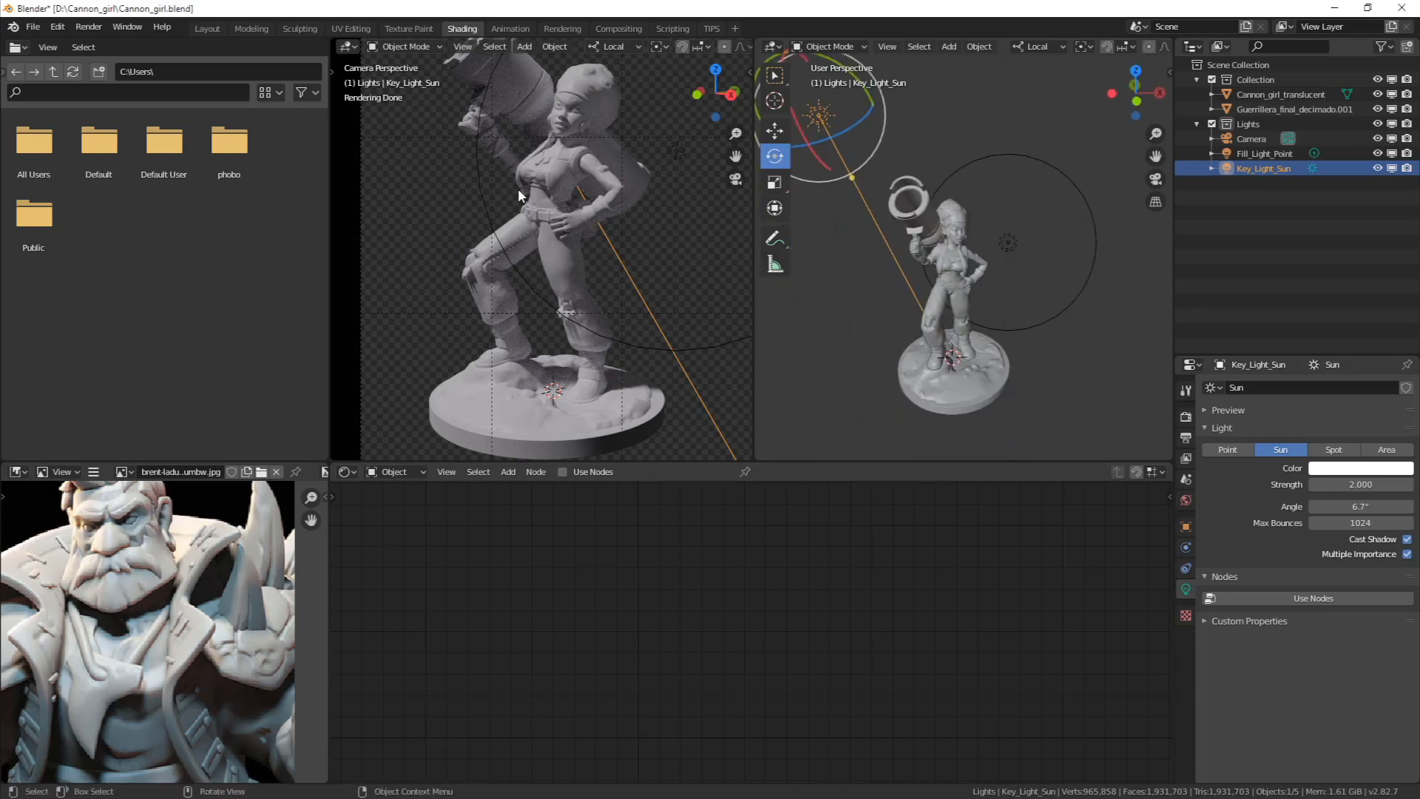
scroll(565, 127, up, 4)
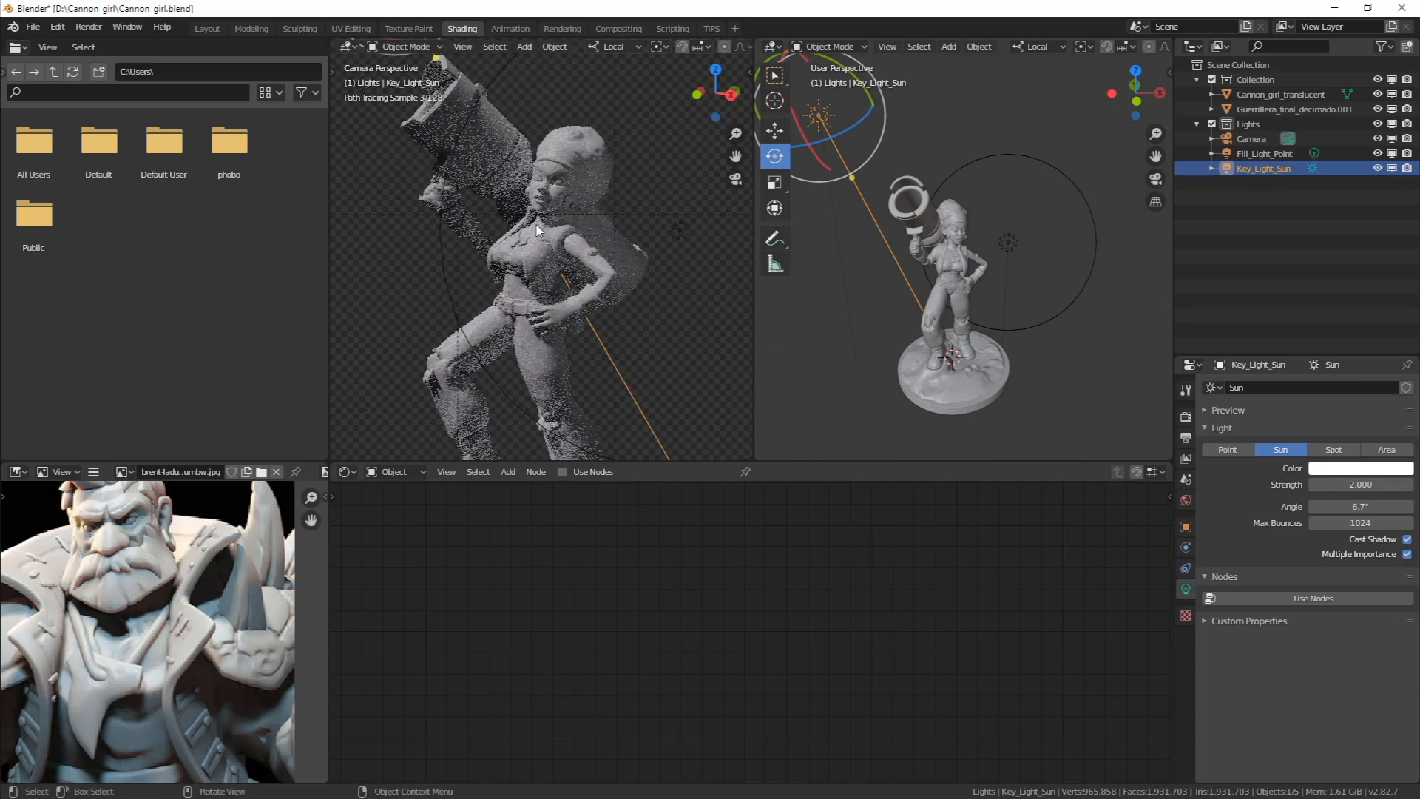
scroll(549, 260, down, 2)
shift+middle_drag(551, 300, 559, 202)
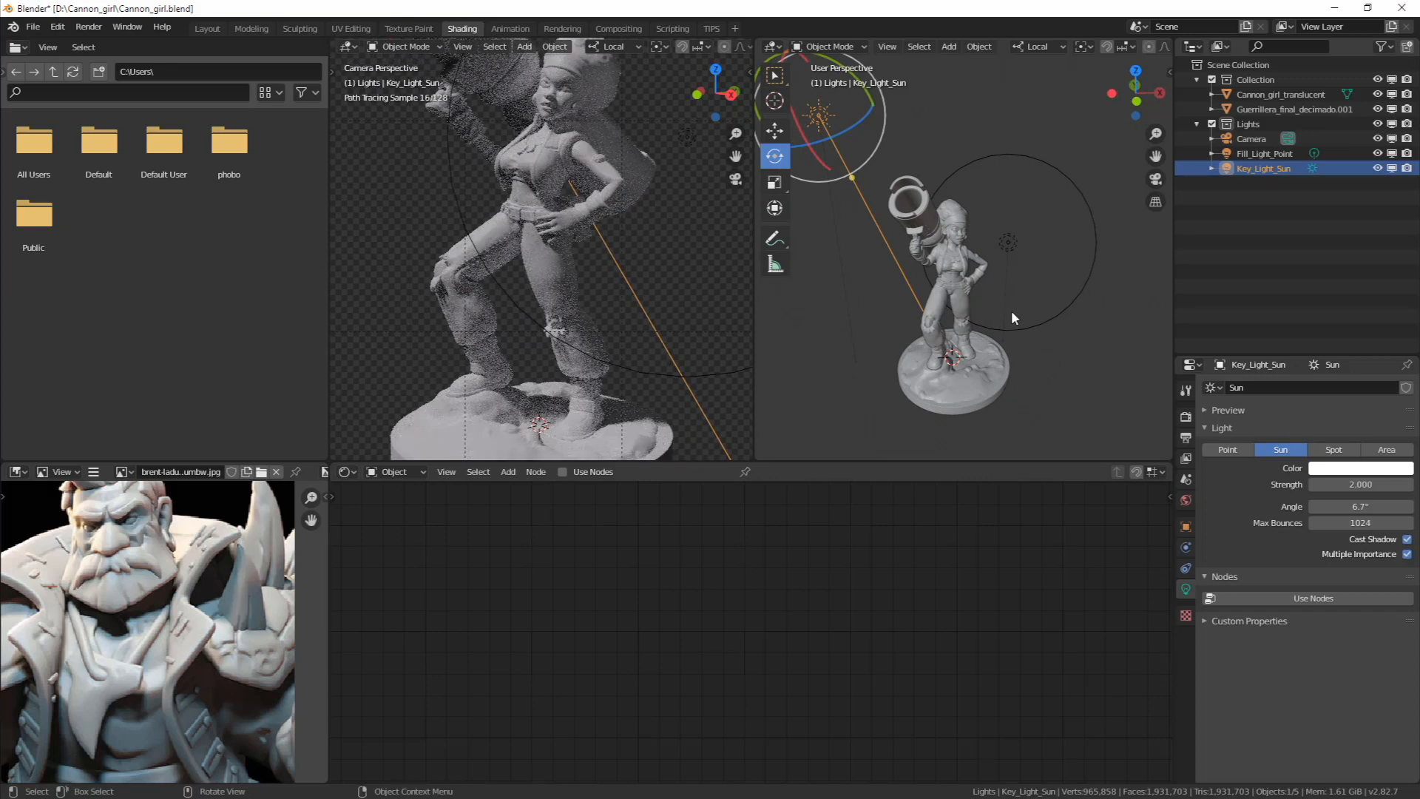
Add a spot light at the 3D cursor on the statue's base, starting with no light selected
middle_drag(1107, 346, 1087, 379)
click(1086, 376)
middle_drag(924, 286, 890, 349)
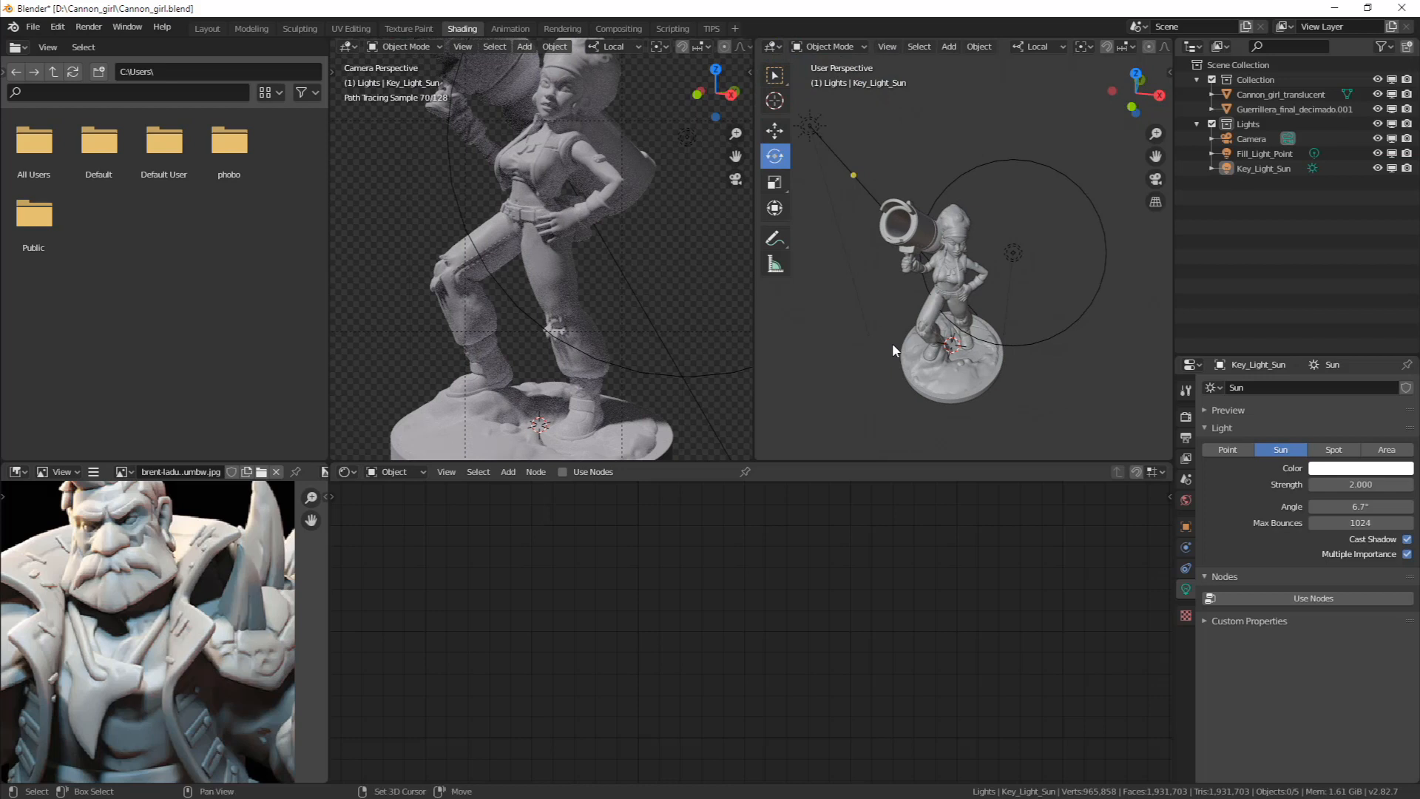
key(shift+a)
mouse_move(892, 343)
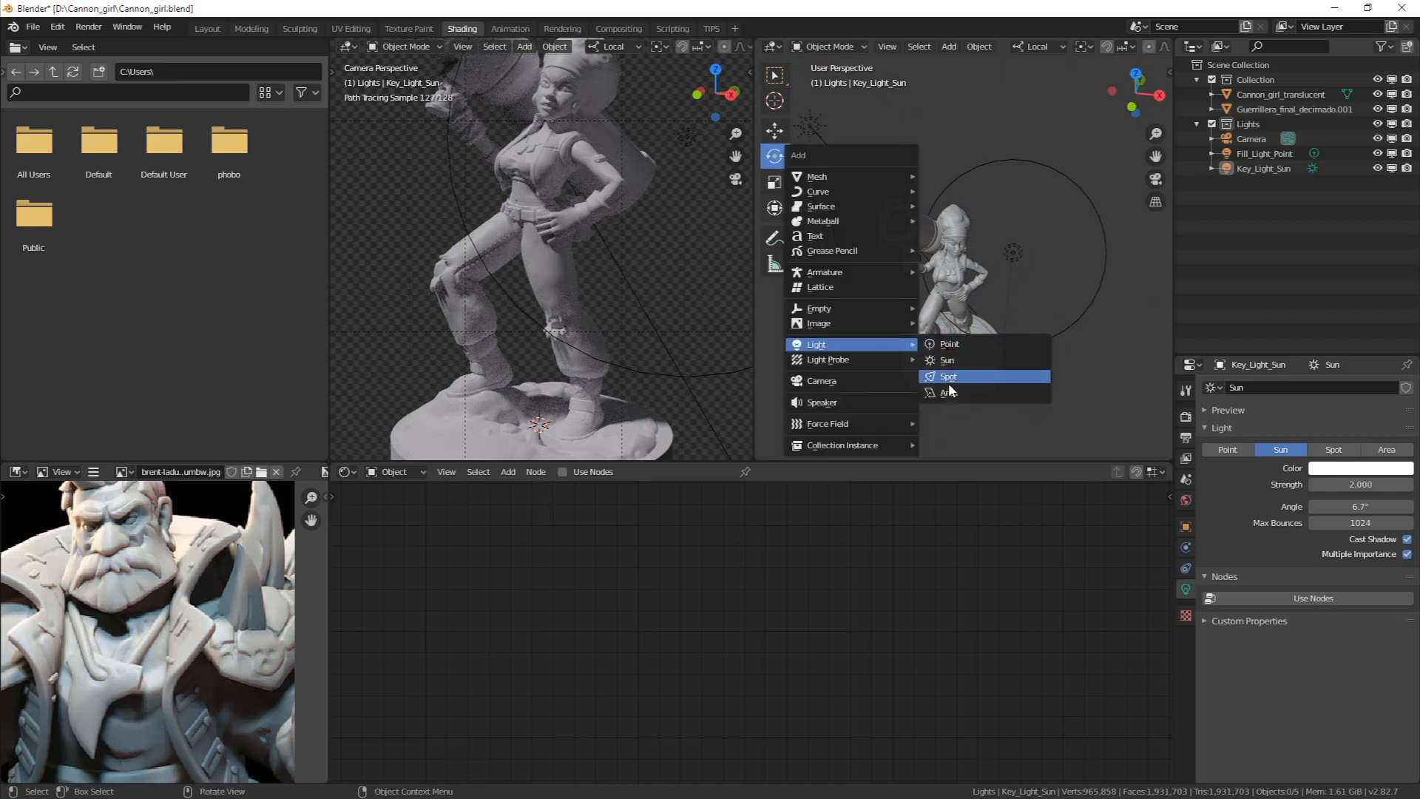
click(984, 375)
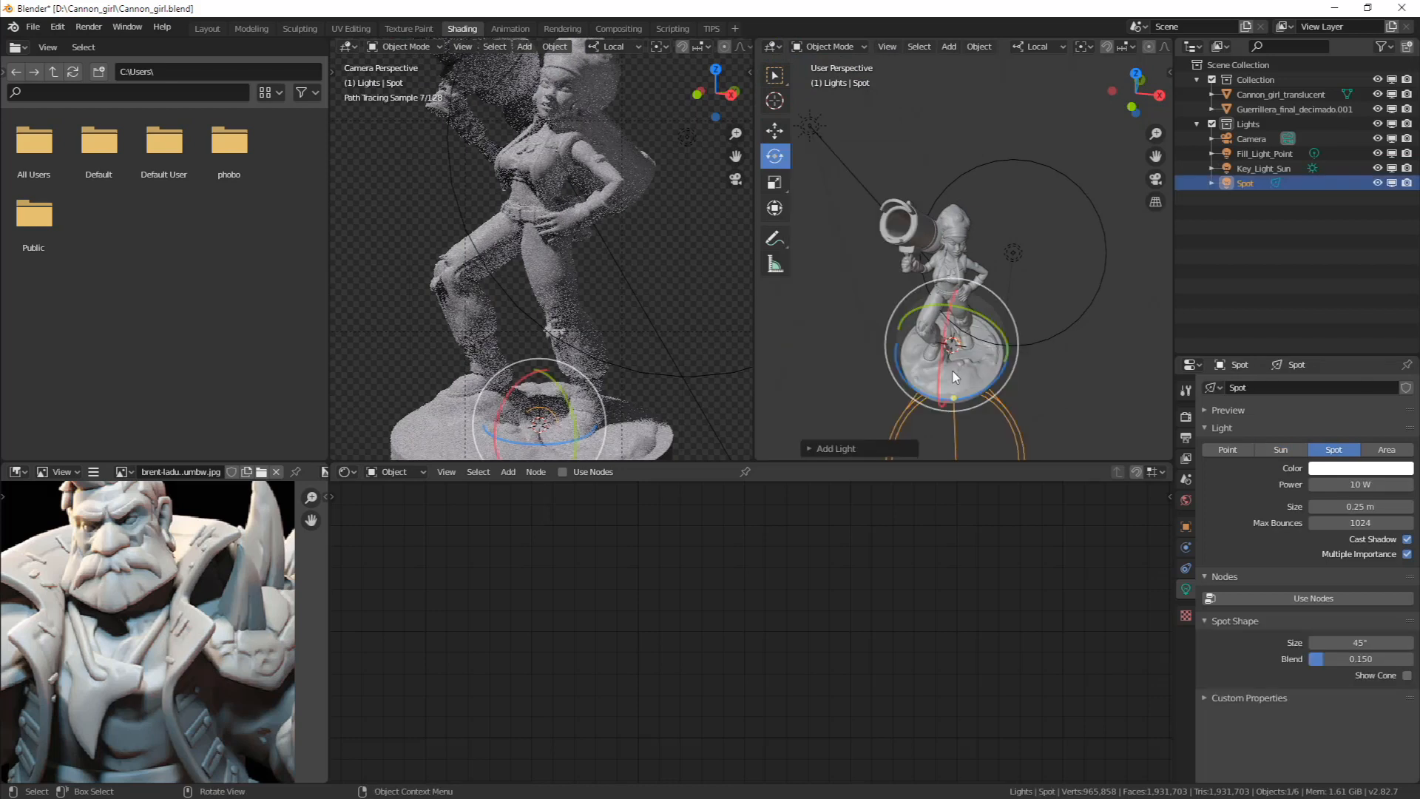
Move the new spot light behind the statue and raise it about 6.75 m along its local Z axis
middle_drag(990, 326, 884, 213)
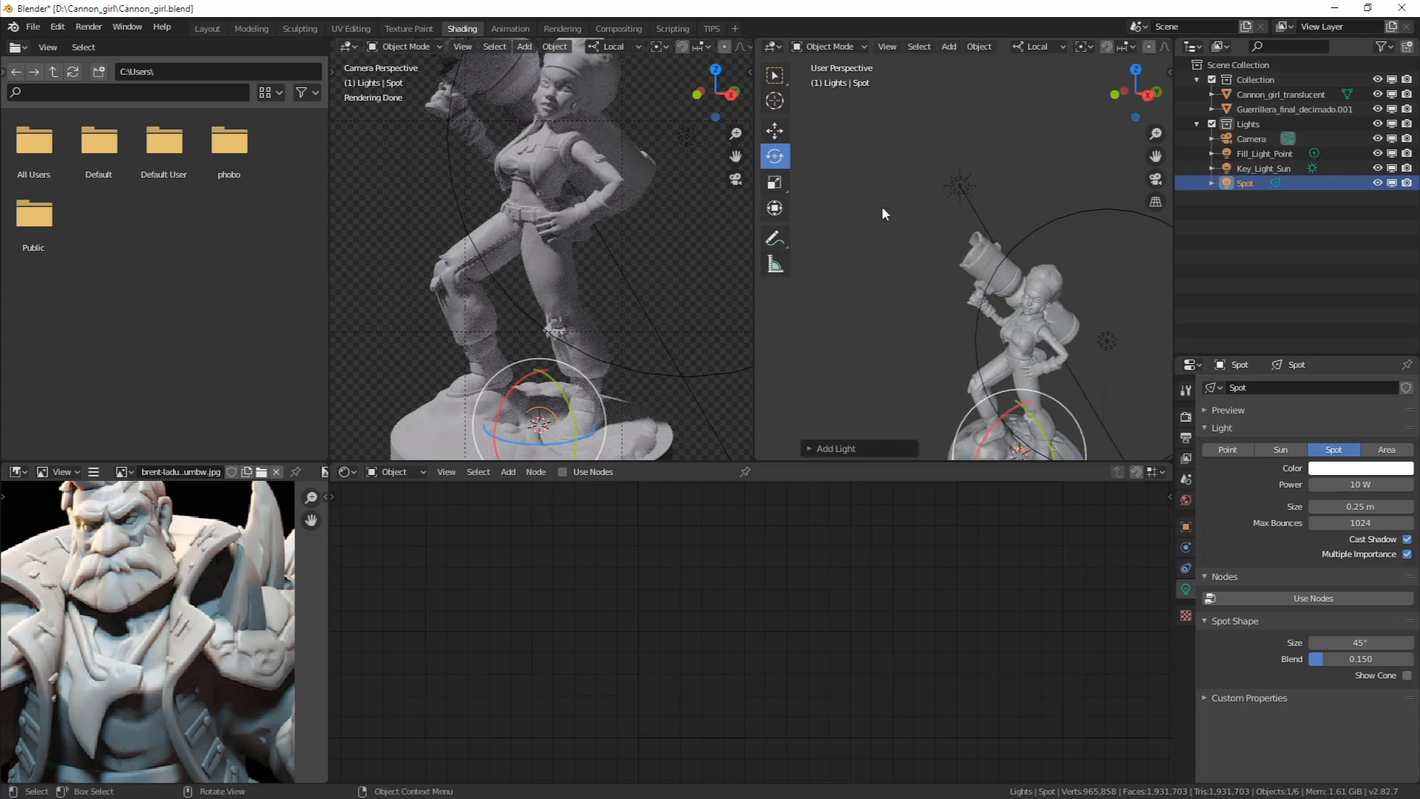
middle_drag(959, 188, 735, 152)
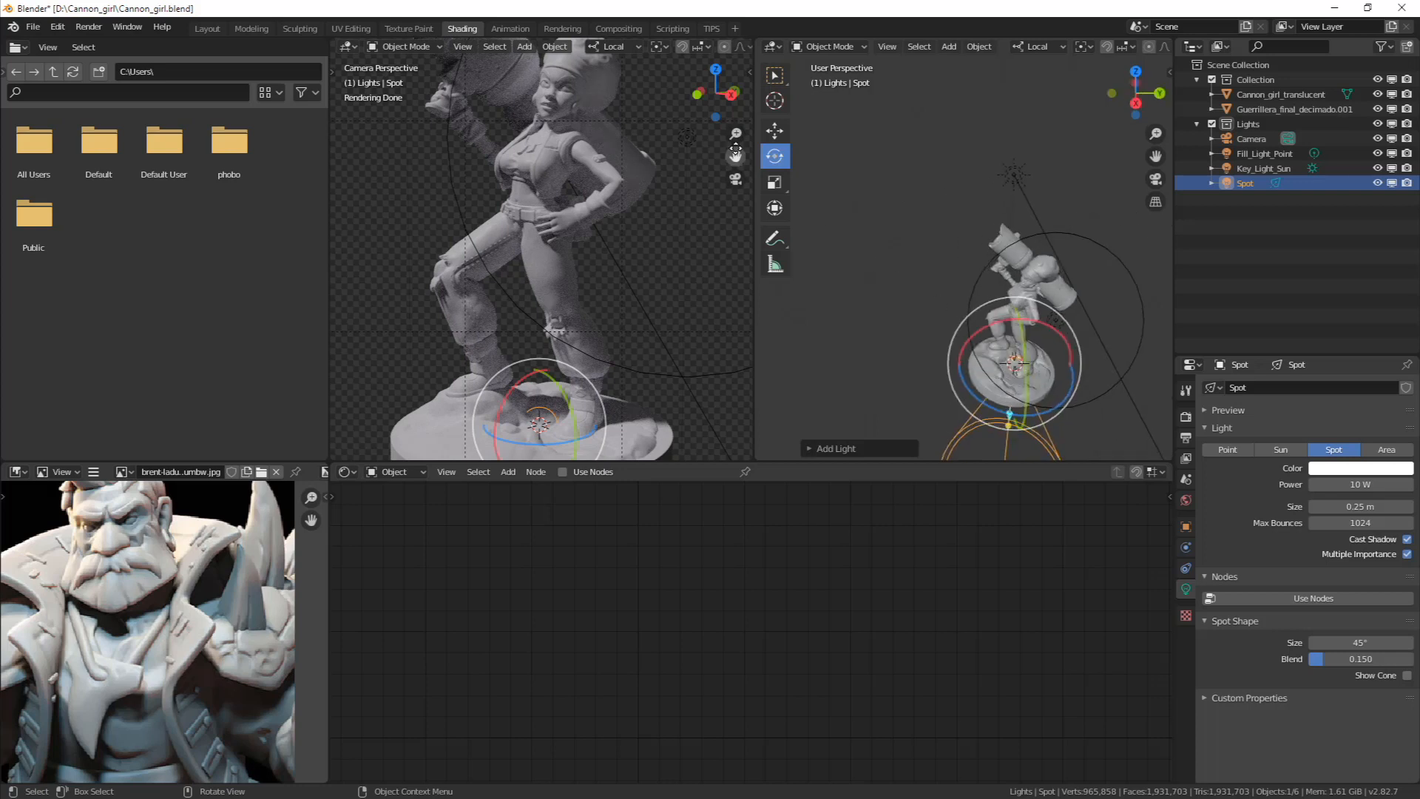
click(775, 130)
drag(1067, 376, 1109, 166)
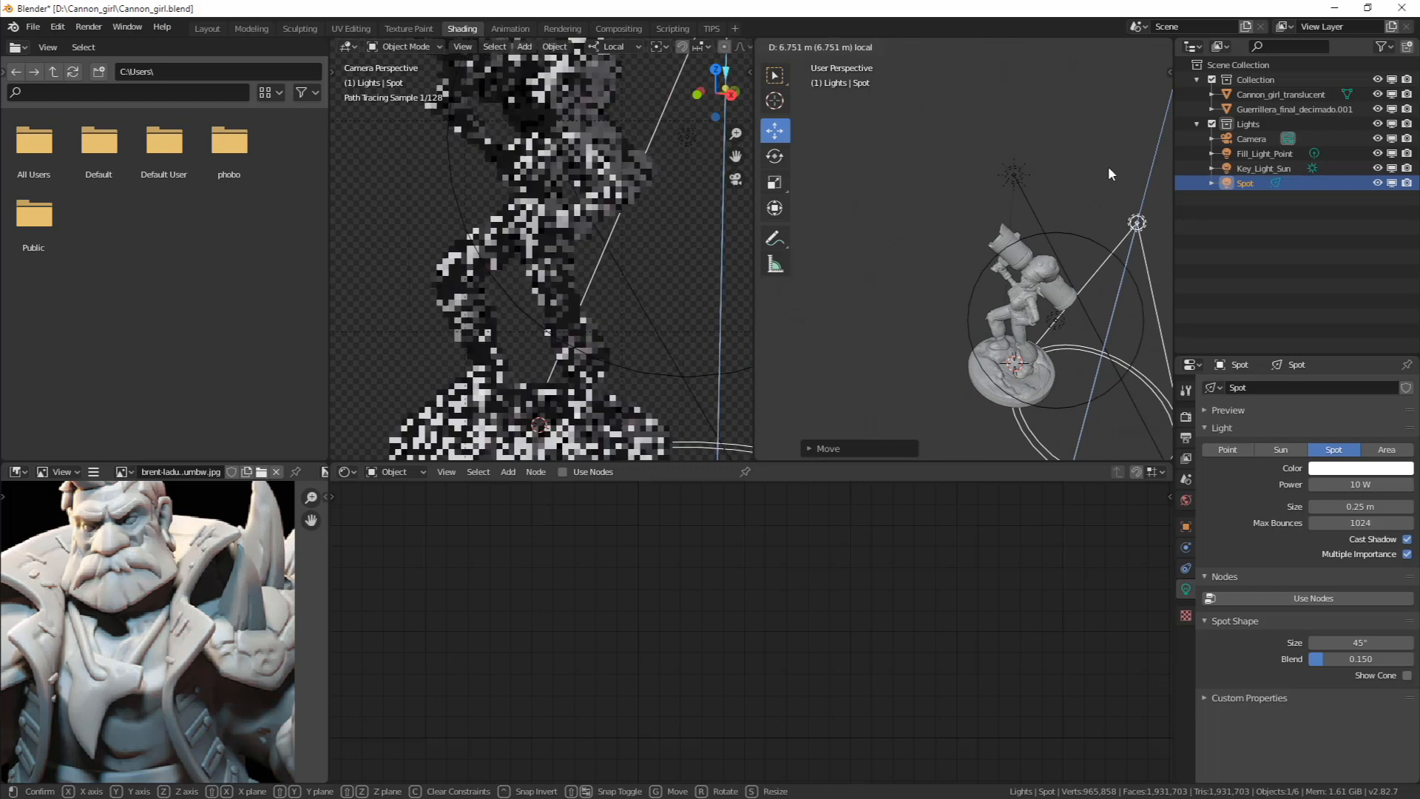
Rename the spot light as Rim_light_Spot and hide Fill_Light_Point and Key_Light_Sun in the viewport
double_click(1243, 184)
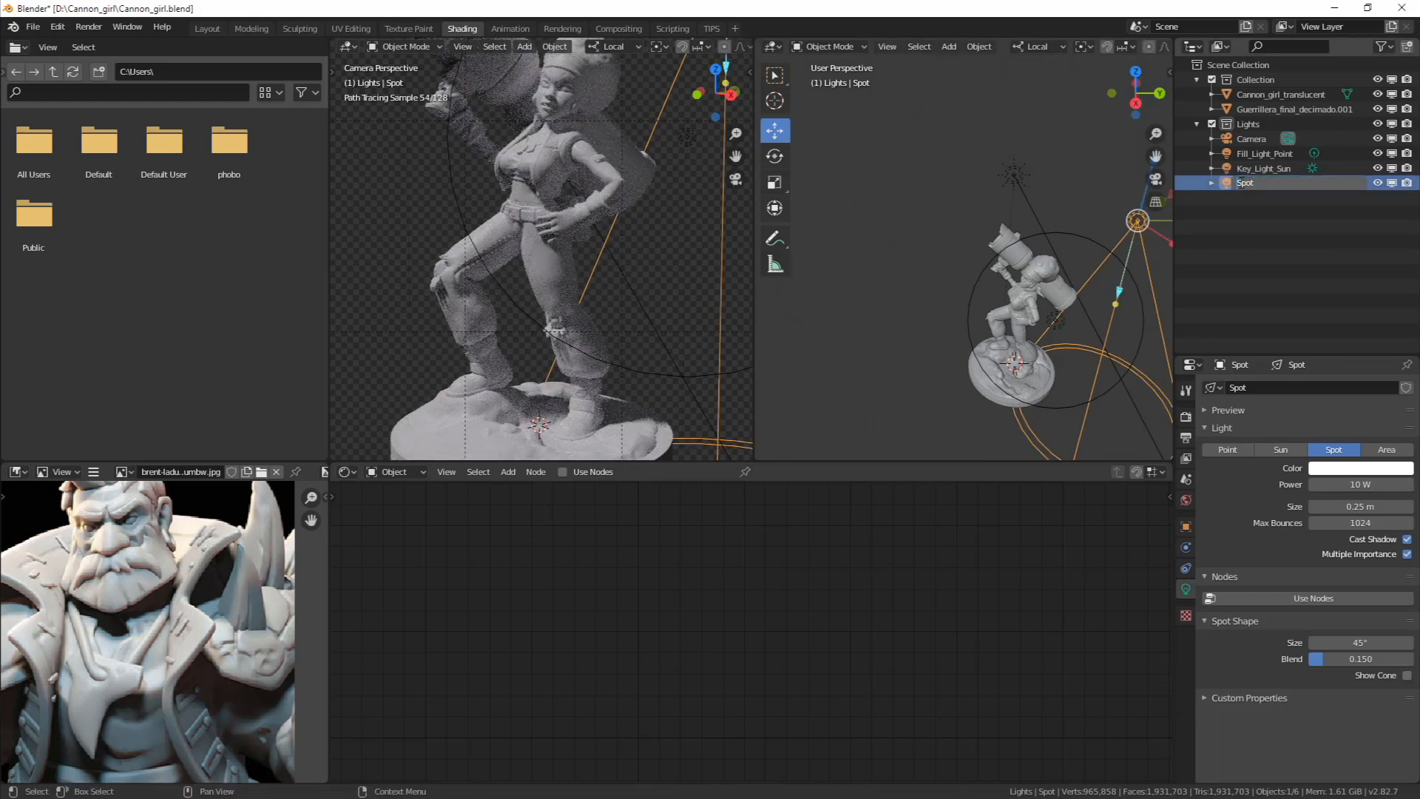
text(Rim_light_)
key(Return)
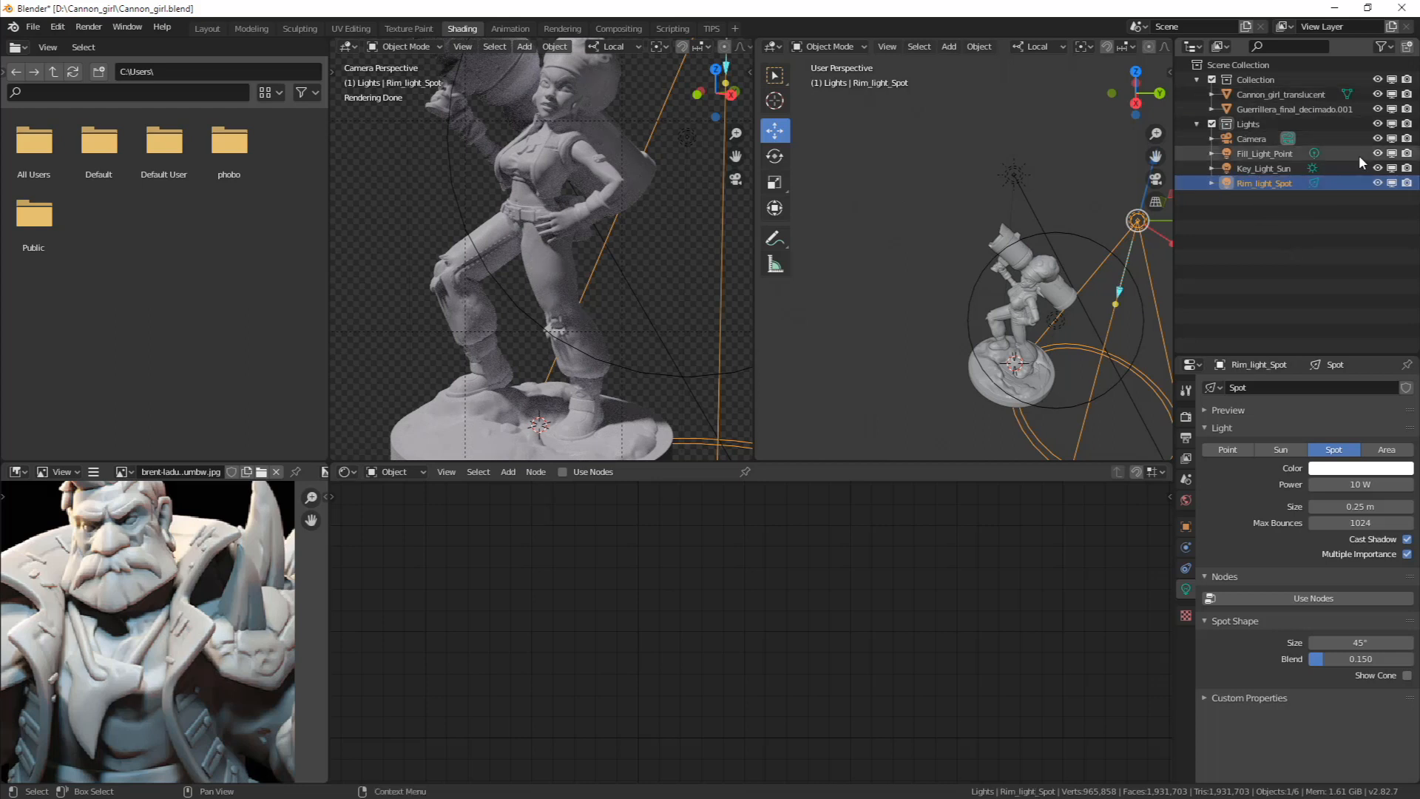
drag(1378, 153, 1378, 166)
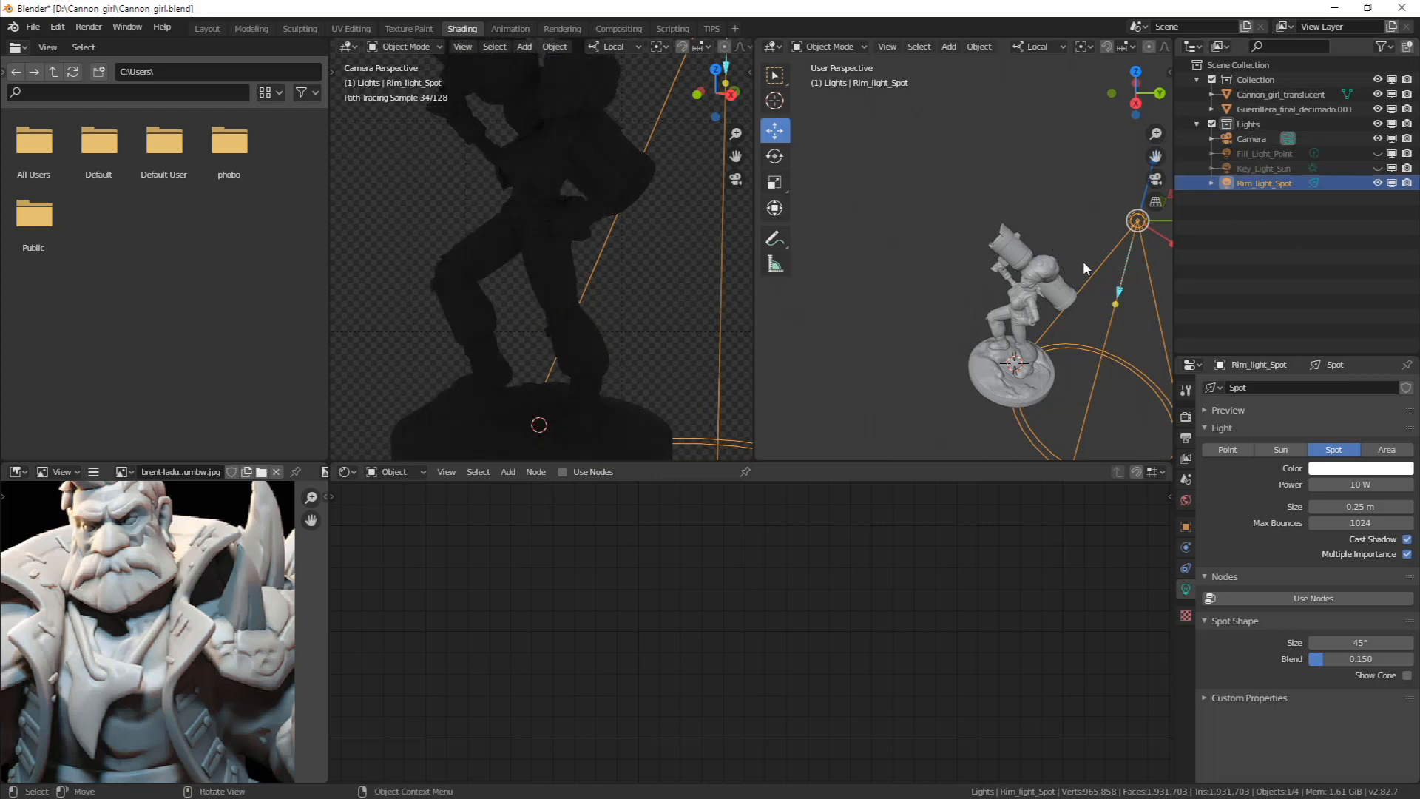
Rotate Rim_light_Spot in a side view to aim its cone at the statue from behind
middle_drag(1083, 261, 942, 228)
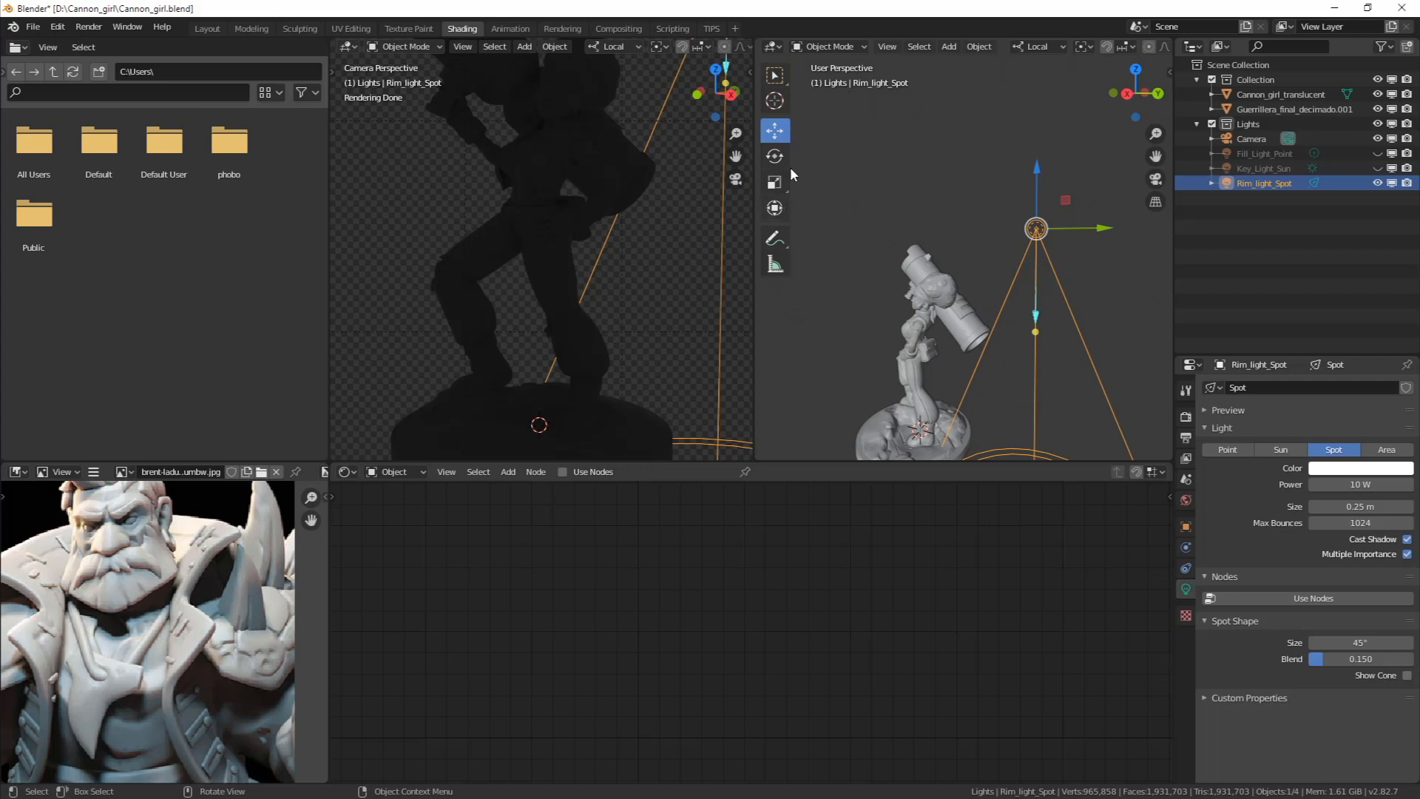
click(775, 156)
drag(1080, 192, 1079, 228)
middle_drag(1078, 228, 1166, 349)
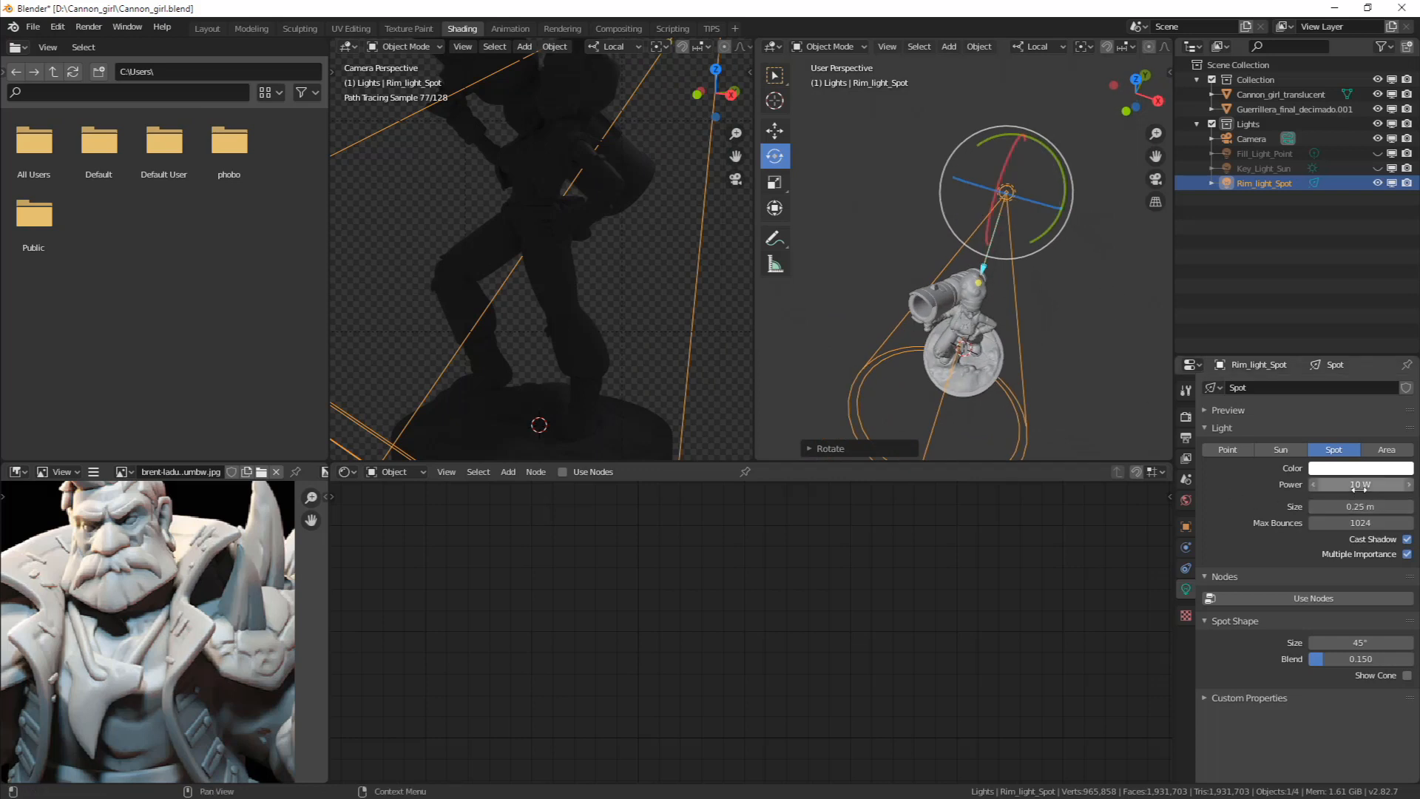
Raise Rim_light_Spot's power to 214.7 W and check its effect from behind the statue
drag(1354, 485, 1419, 485)
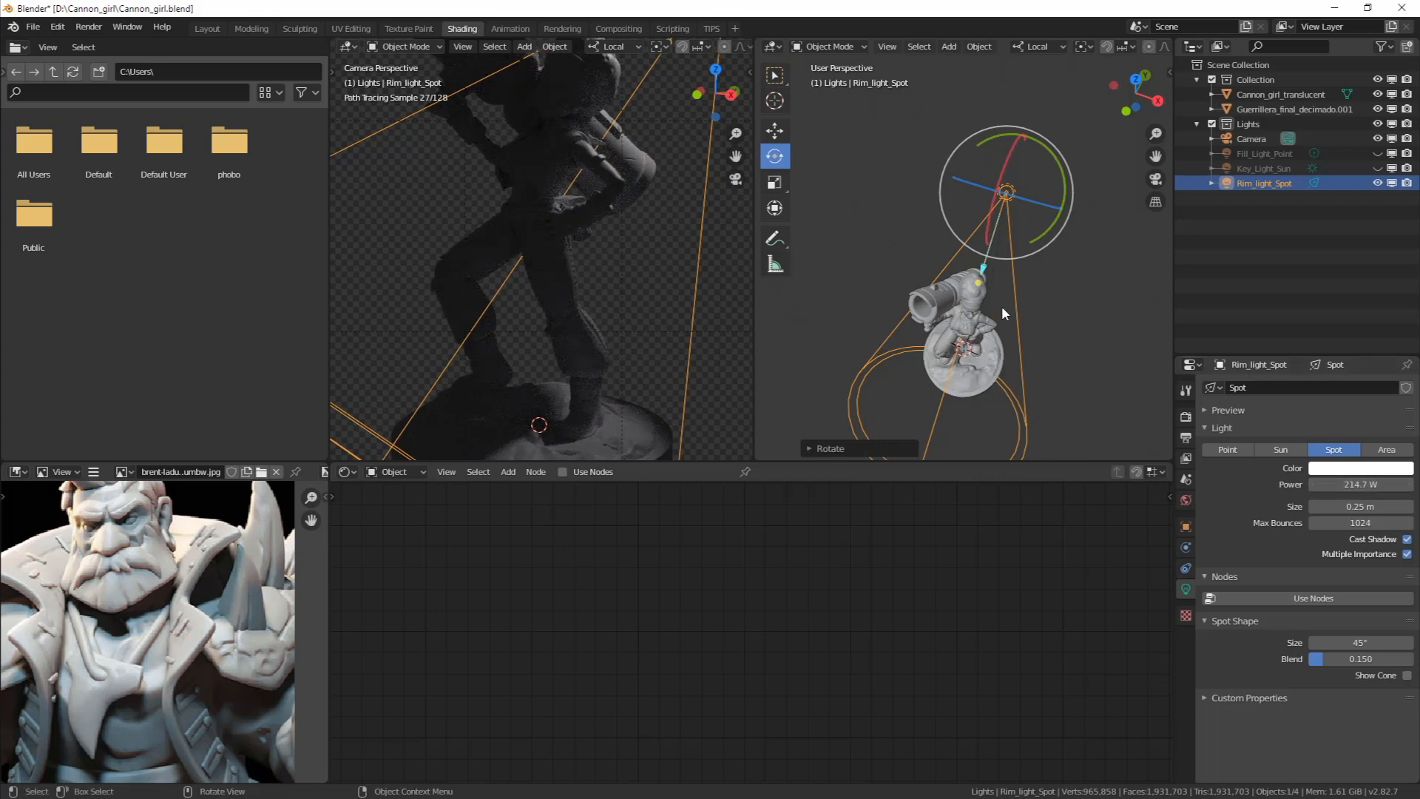
middle_drag(1003, 314, 1001, 290)
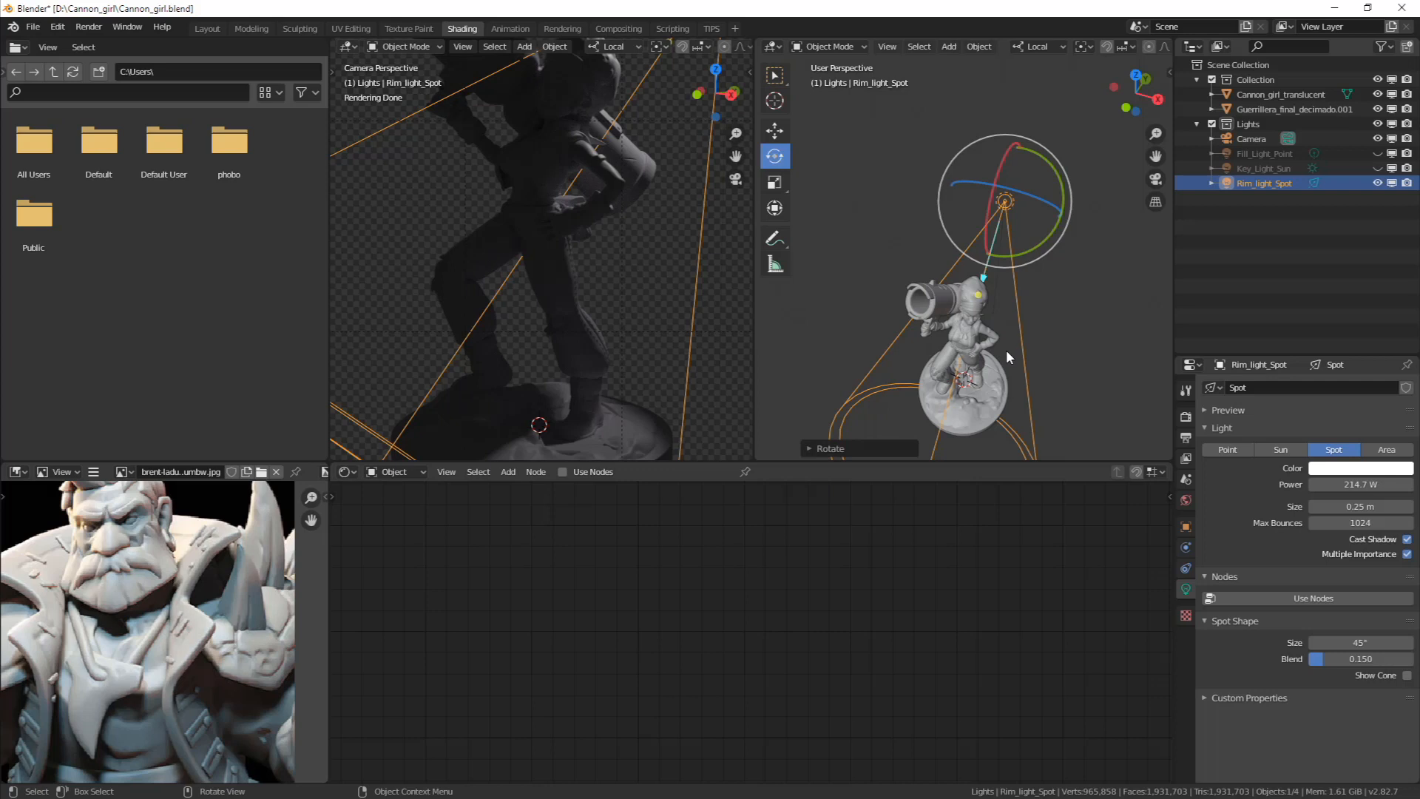
middle_drag(569, 259, 712, 250)
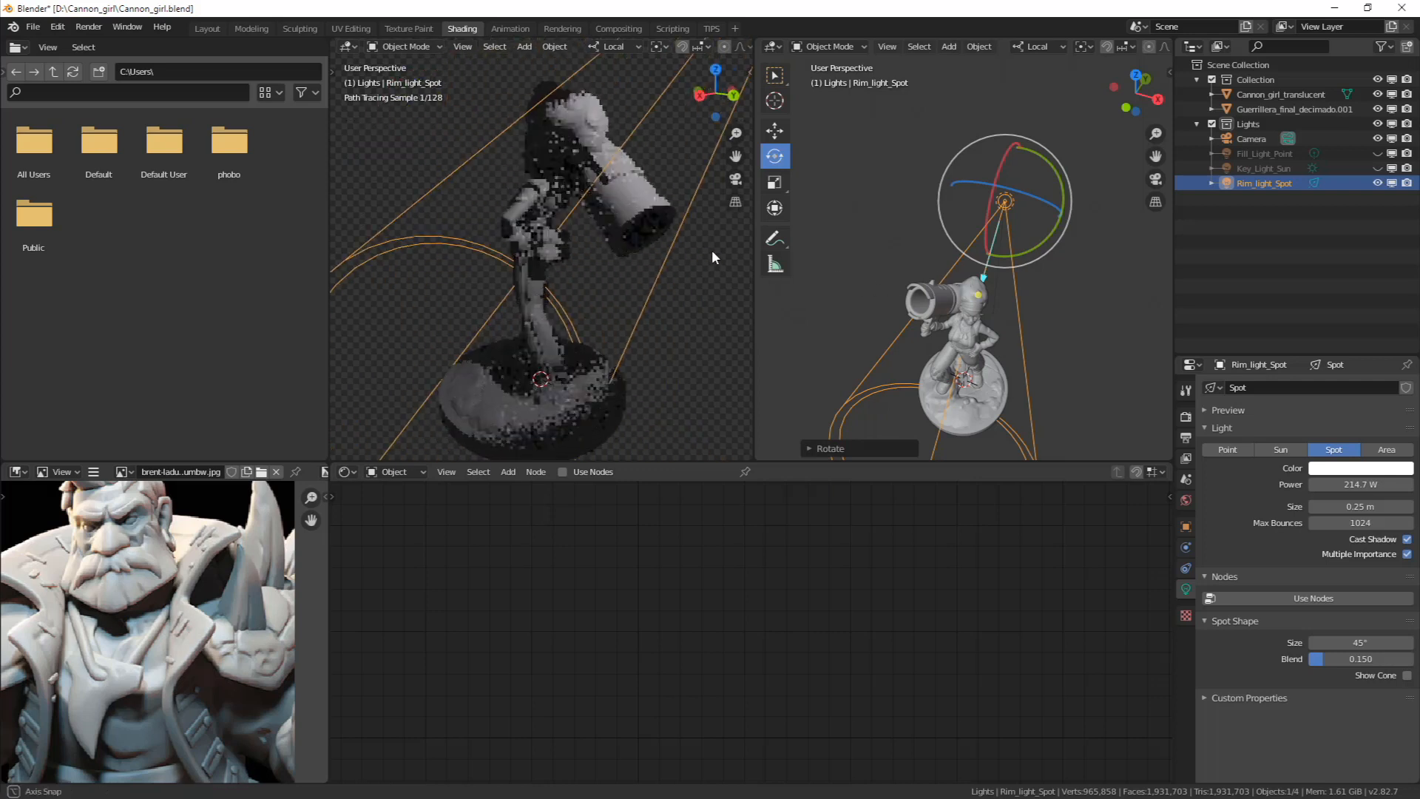
Set Rim_light_Spot's power to 800 W and check the lit back of the statue
click(1352, 485)
text(8)
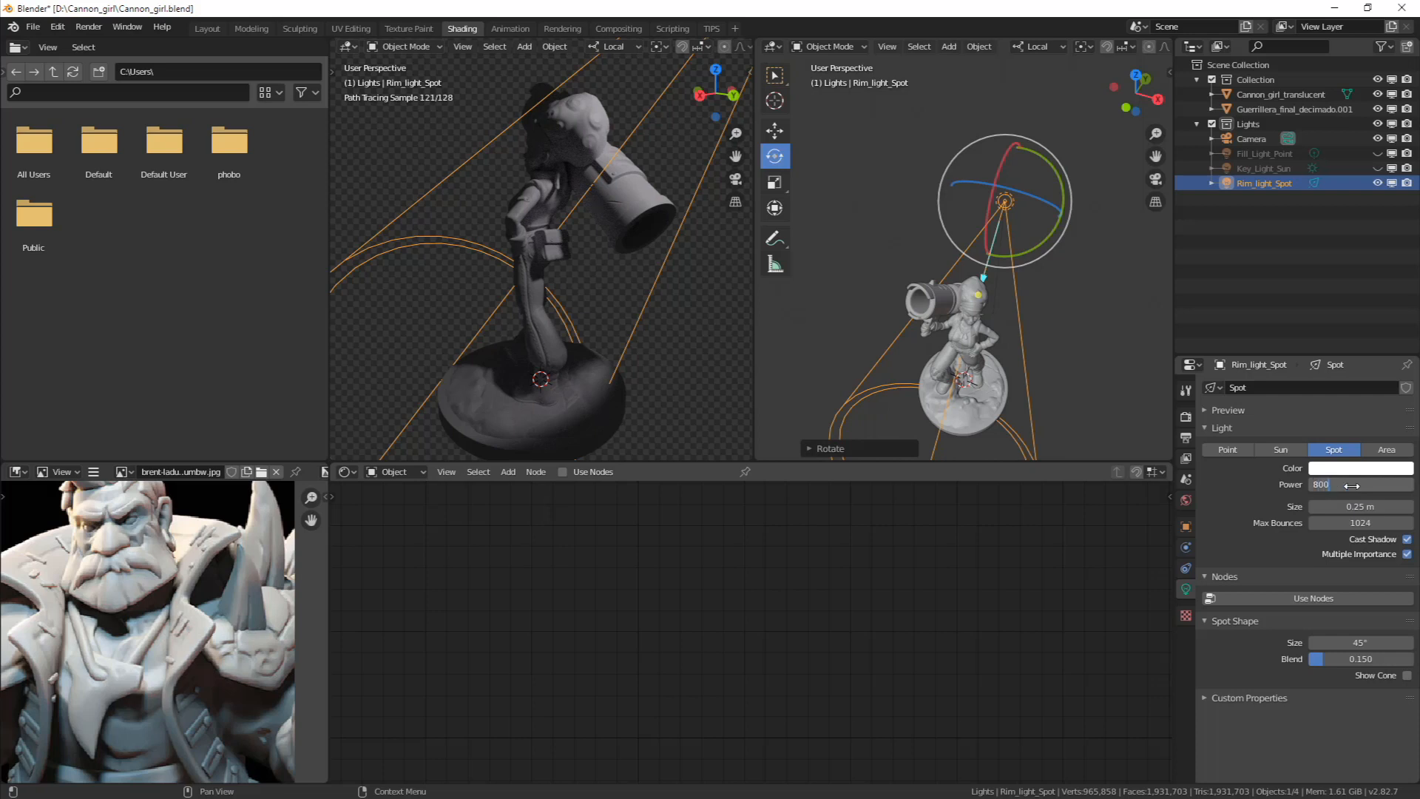
text(00)
key(Return)
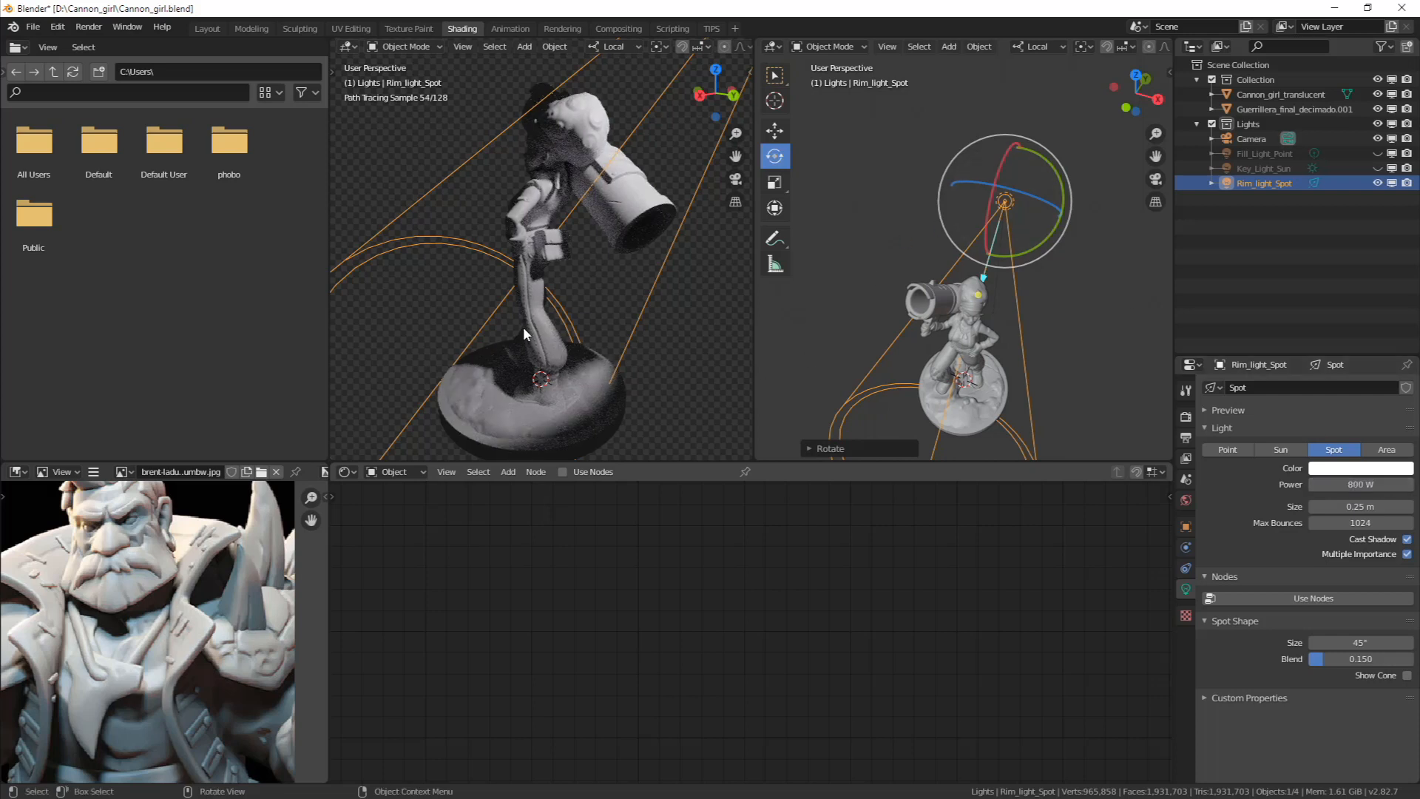
middle_drag(524, 328, 579, 311)
Increase Rim_light_Spot's power to 915.2 W and check the rim along the statue's arm and back from the front
drag(1334, 484, 1414, 484)
middle_drag(573, 290, 668, 291)
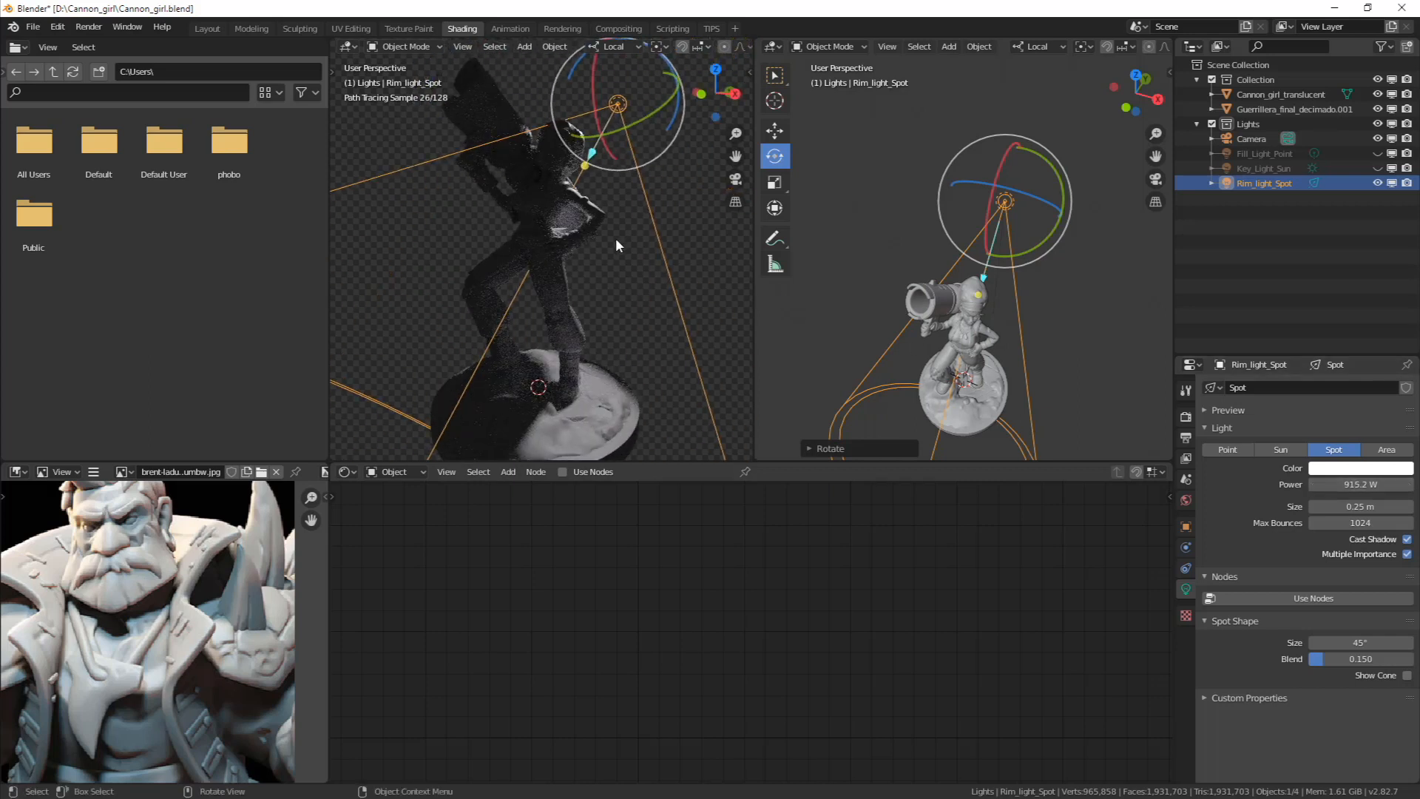
scroll(645, 170, up, 3)
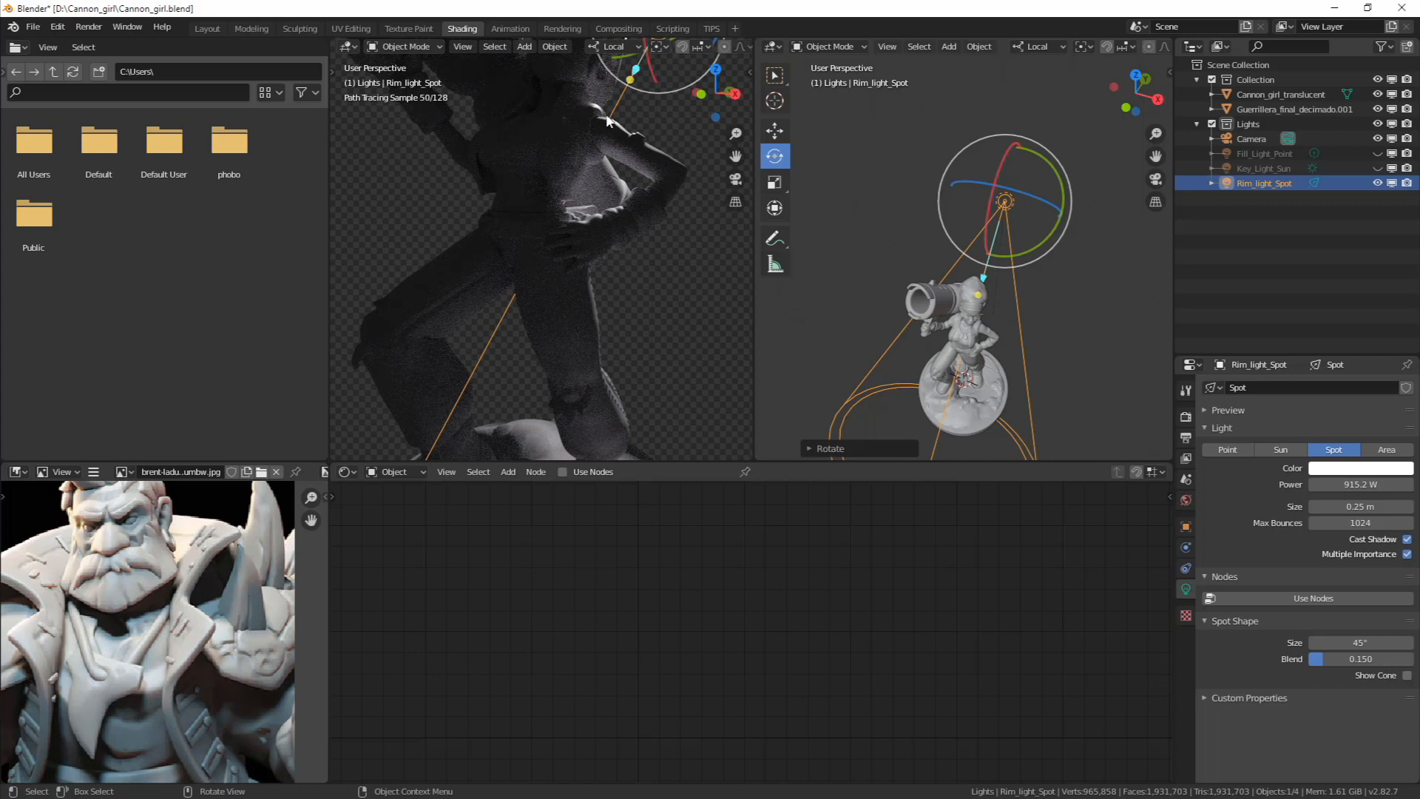
scroll(650, 135, down, 3)
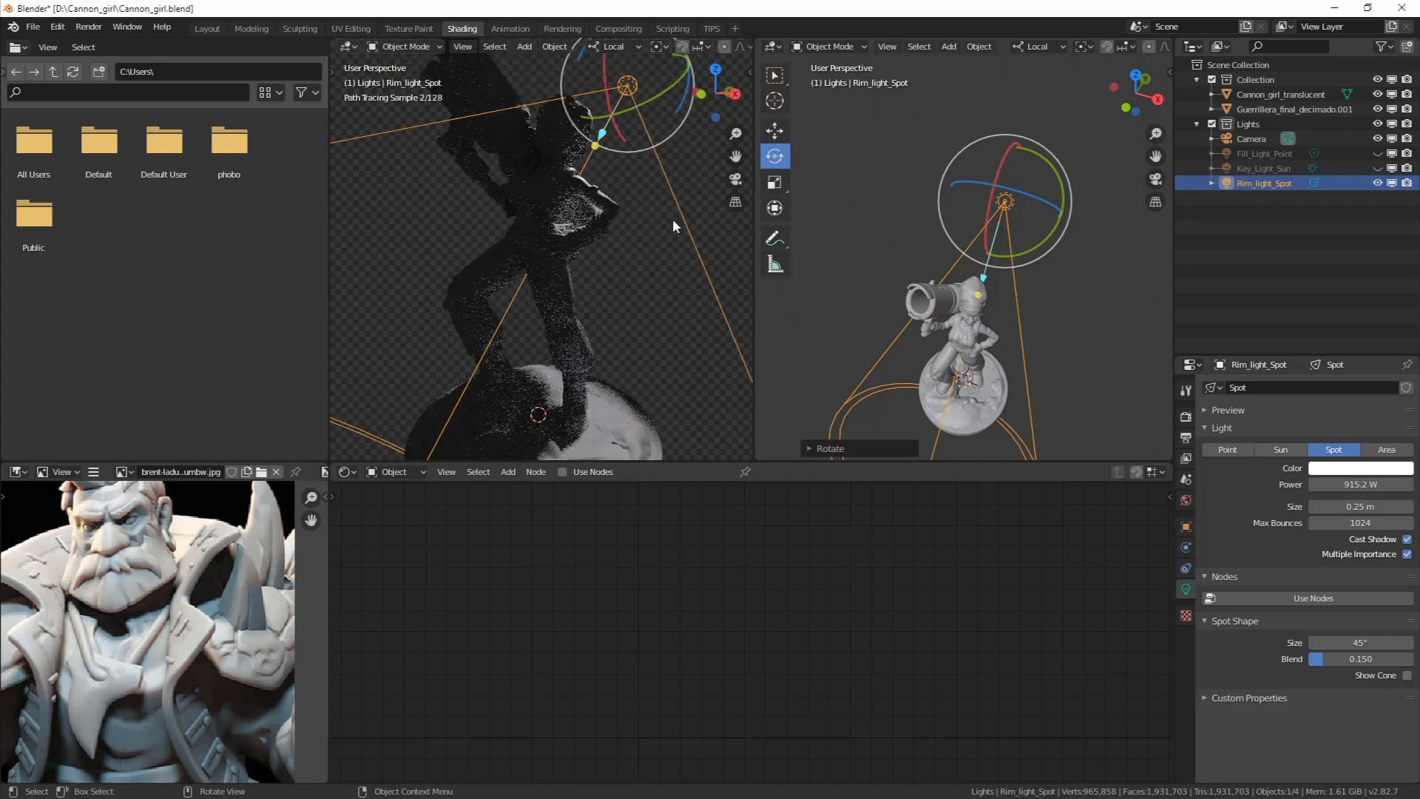
middle_drag(624, 176, 627, 193)
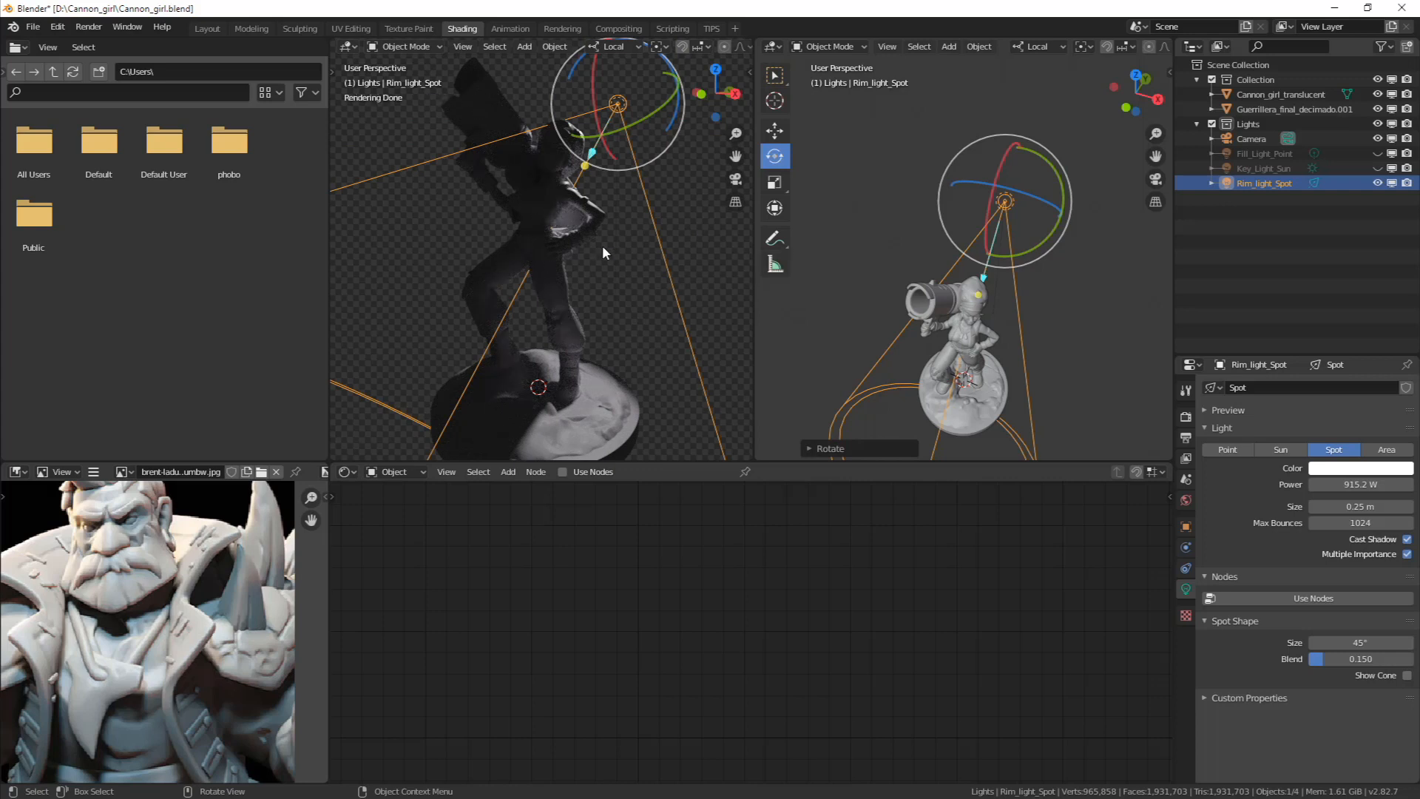
Move Rim_light_Spot farther back from the statue along its beam axis and check the rim in the rendered view
key(KP_0)
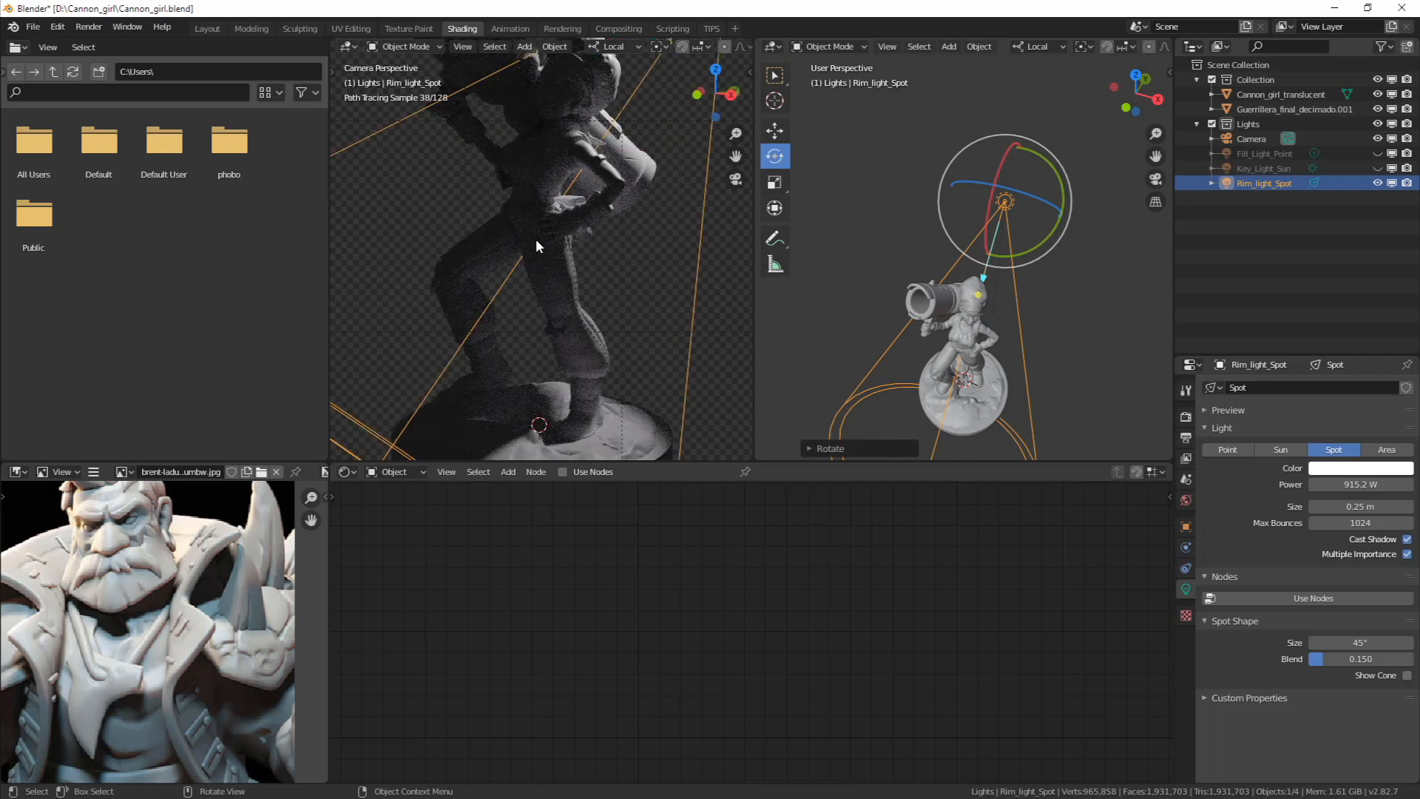
middle_drag(536, 239, 631, 268)
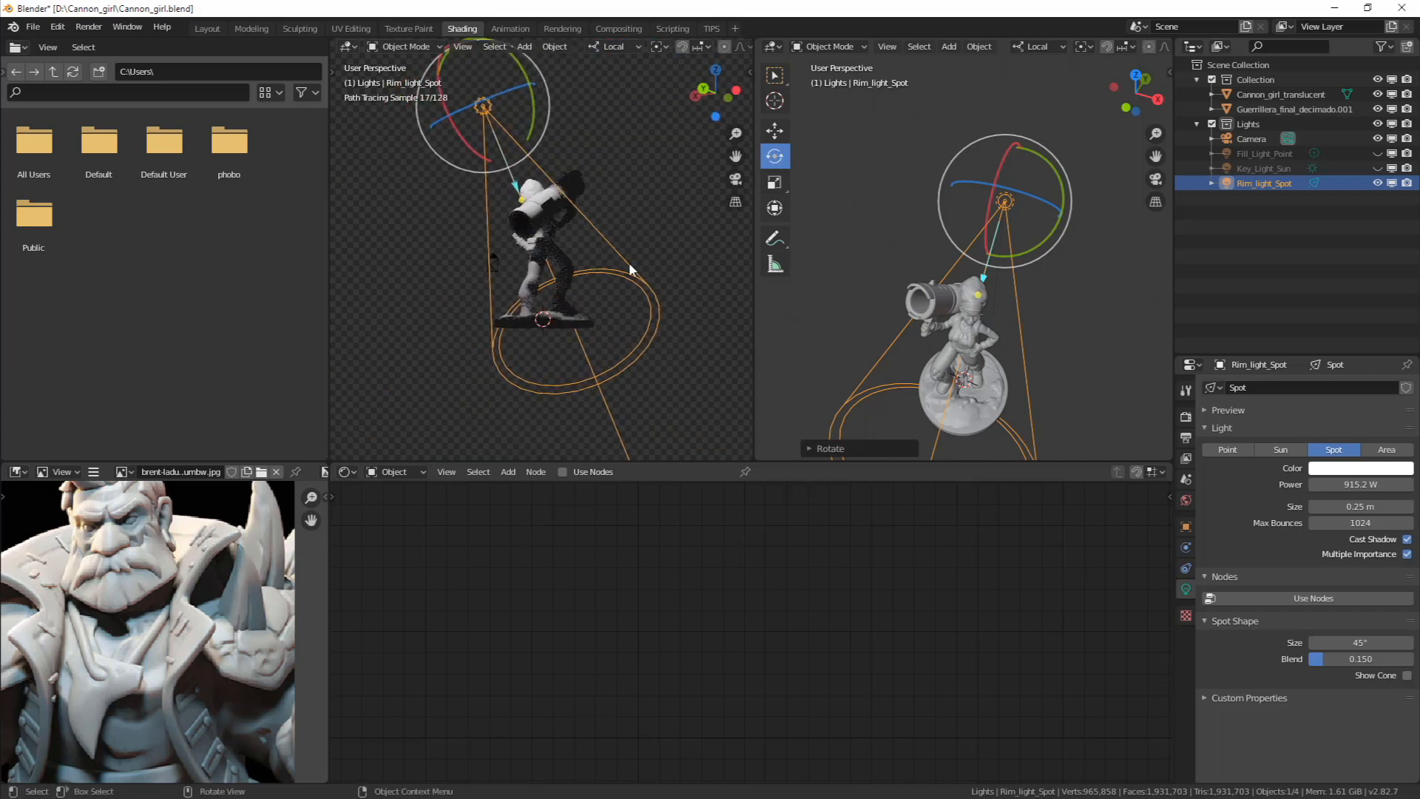
key(KP_0)
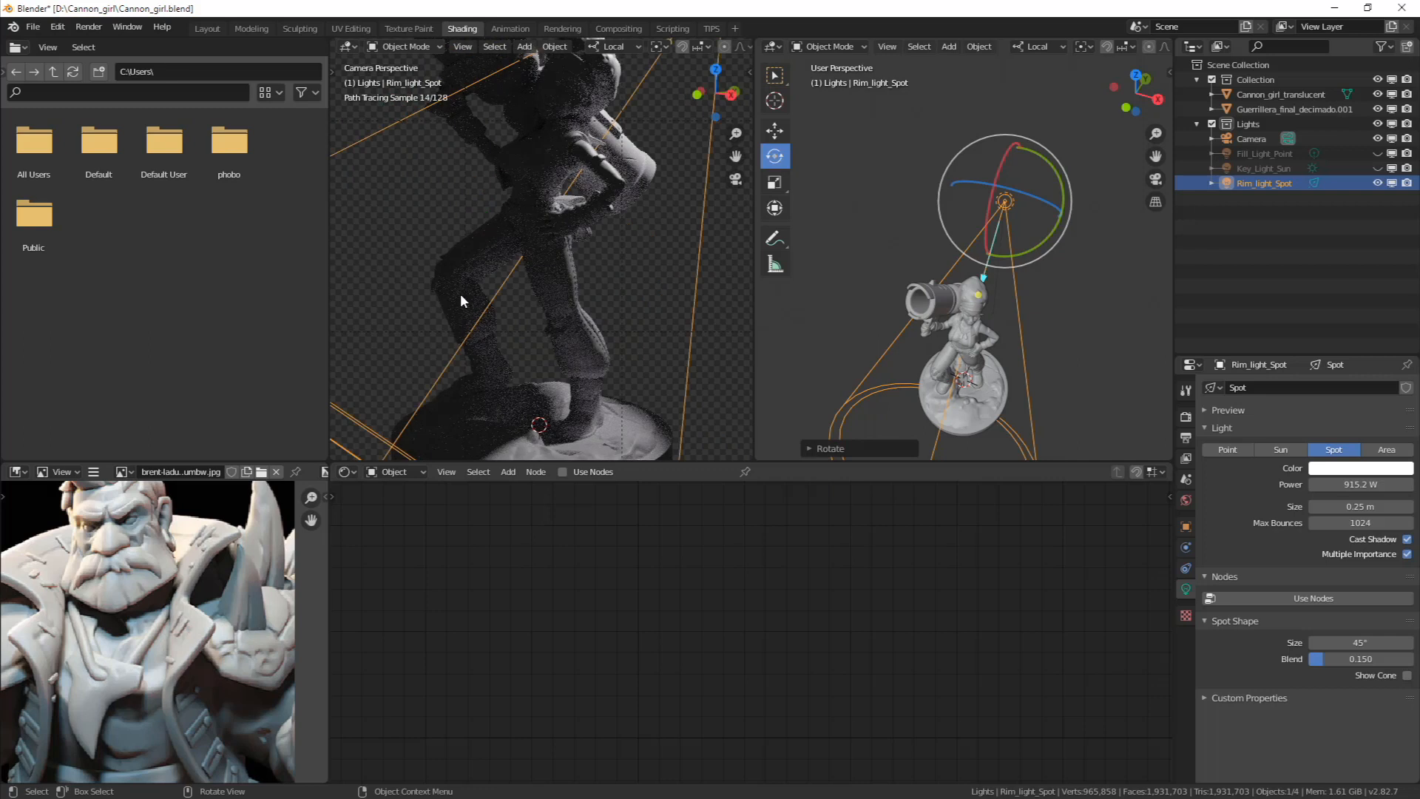
scroll(680, 213, down, 3)
shift+middle_drag(664, 215, 704, 256)
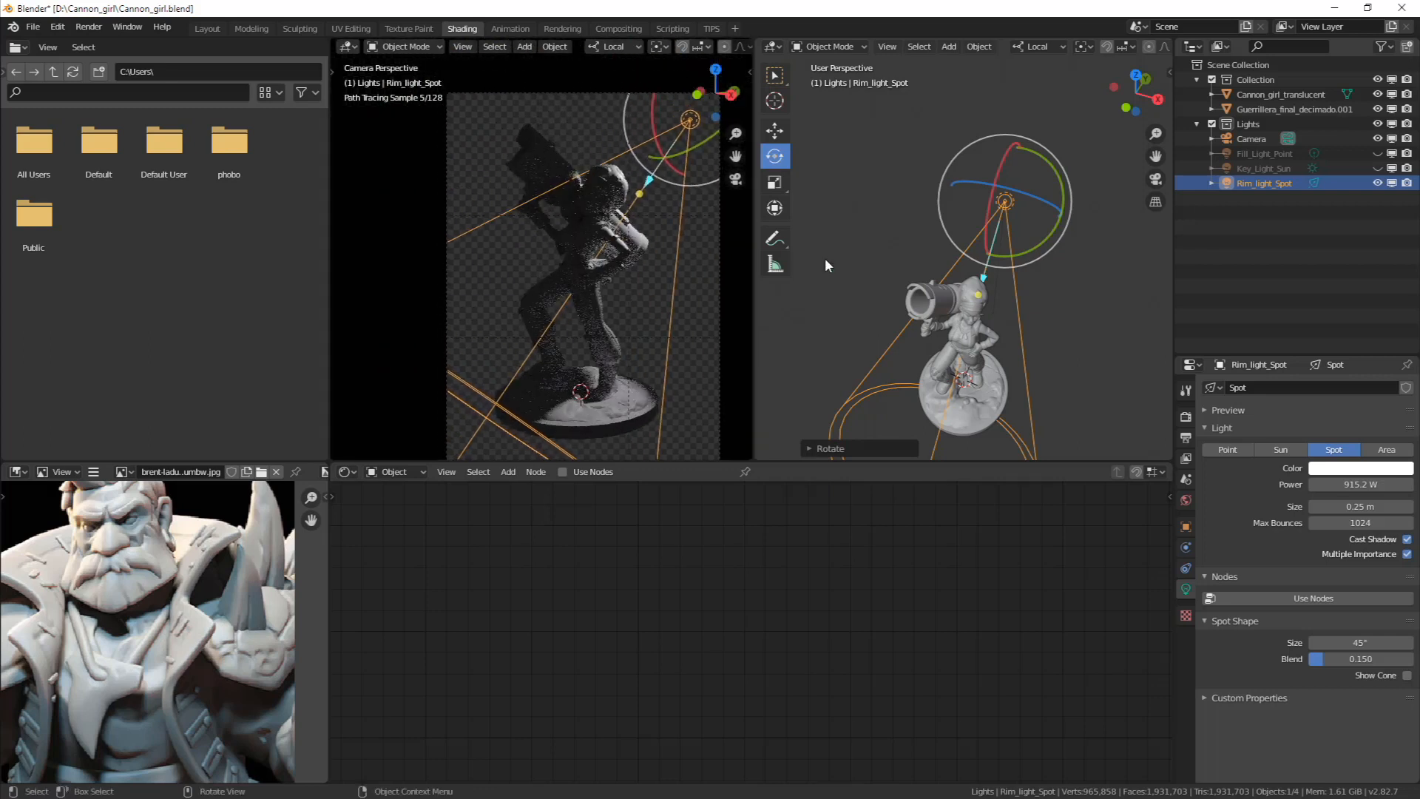
mouse_move(1015, 237)
middle_down()
mouse_move(989, 222)
mouse_move(974, 166)
middle_up()
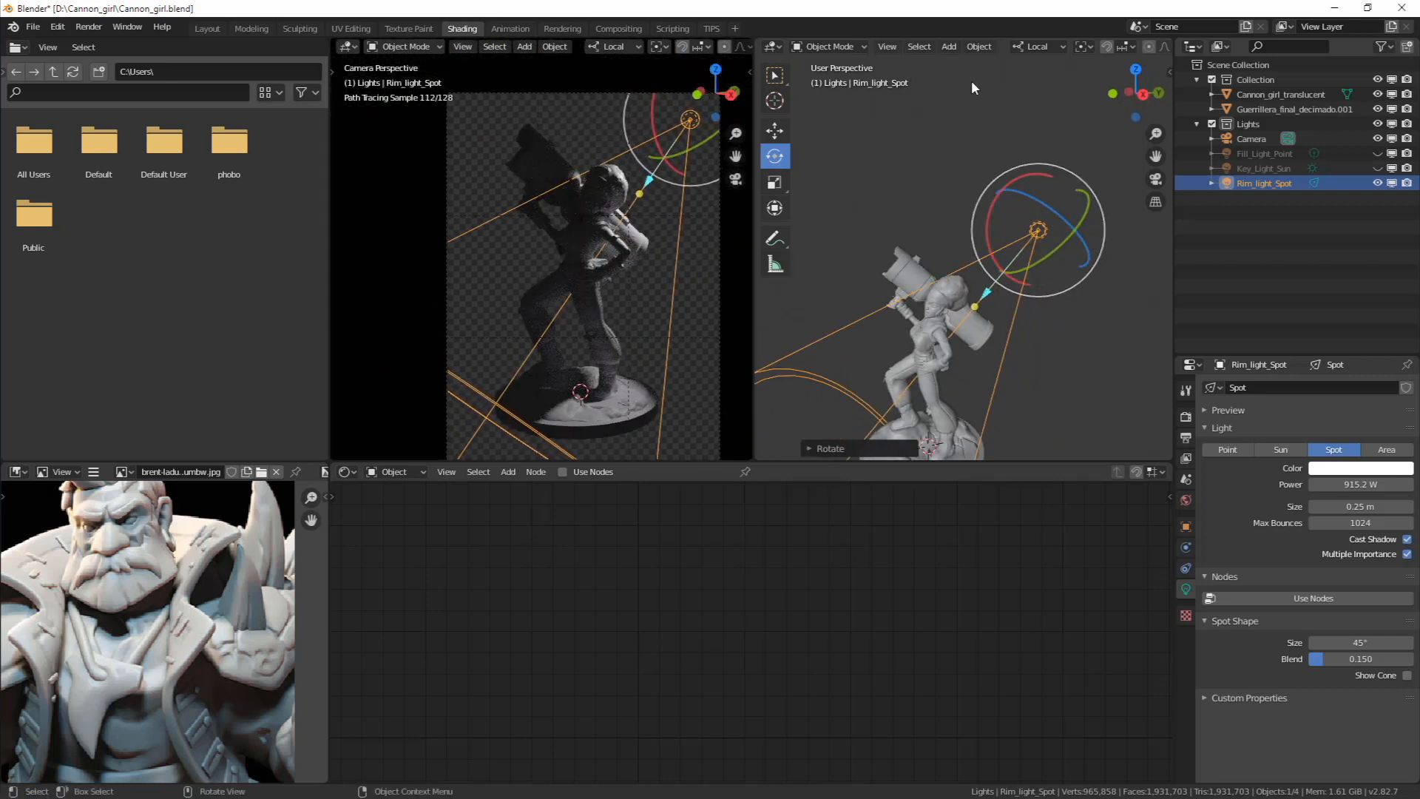
click(774, 130)
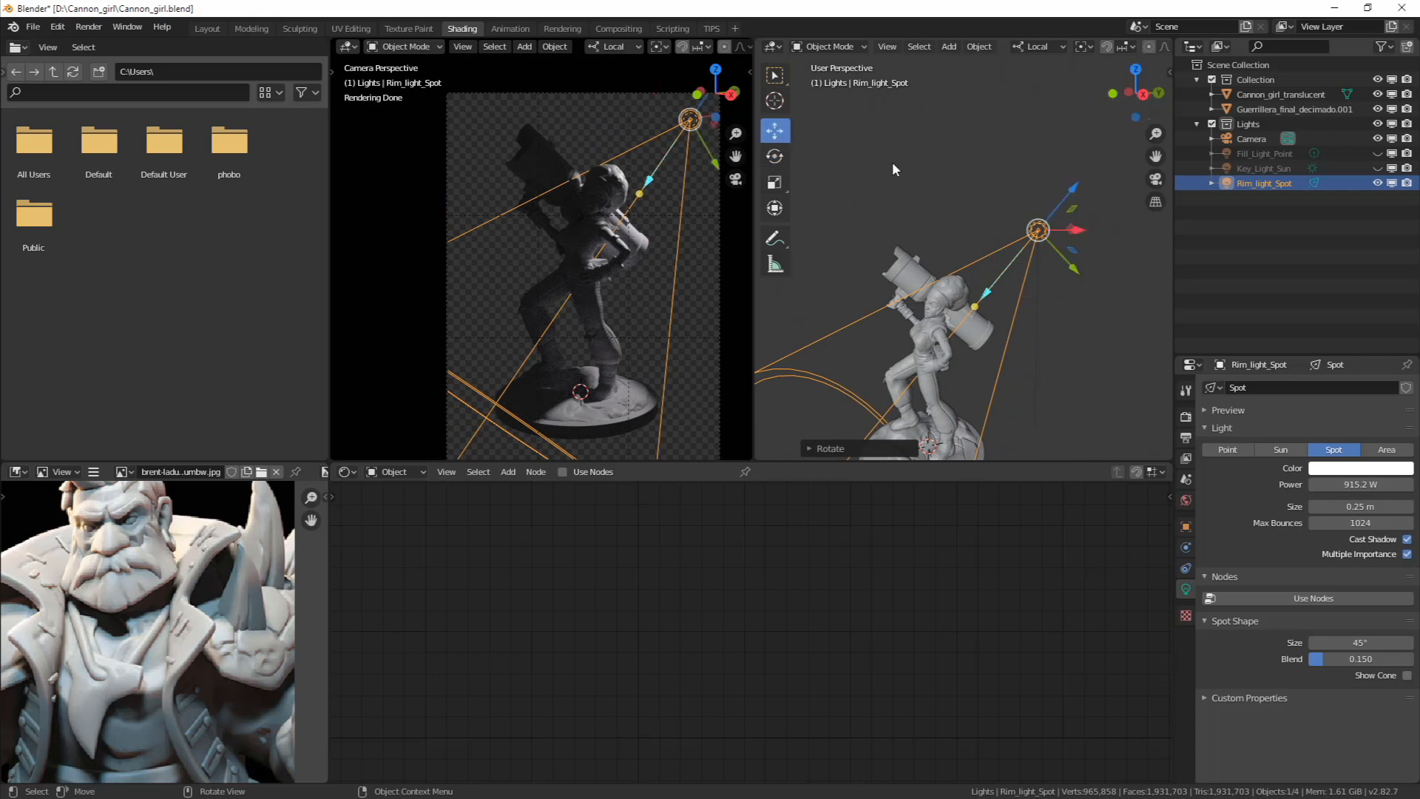
drag(1074, 189, 1132, 91)
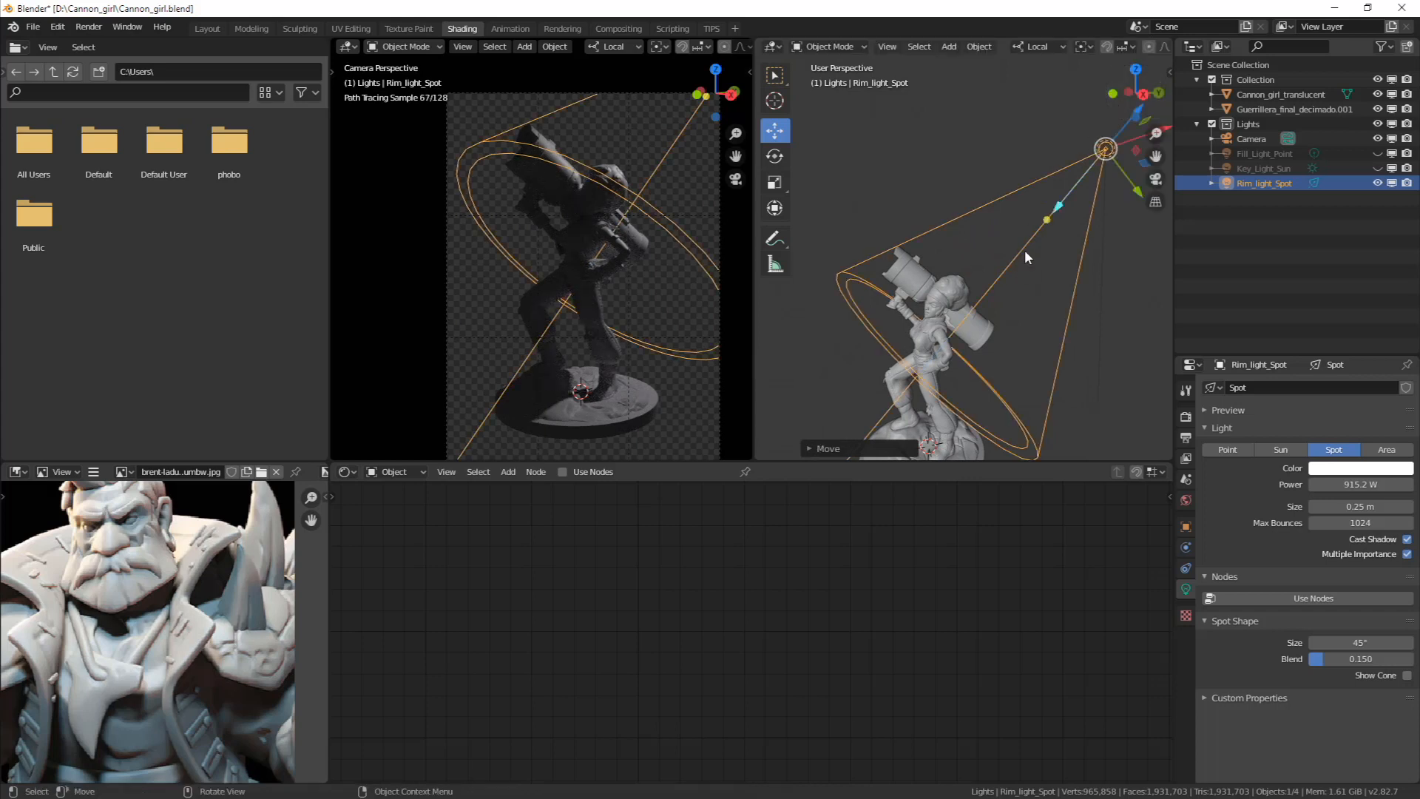
middle_drag(486, 251, 494, 193)
middle_drag(529, 236, 627, 261)
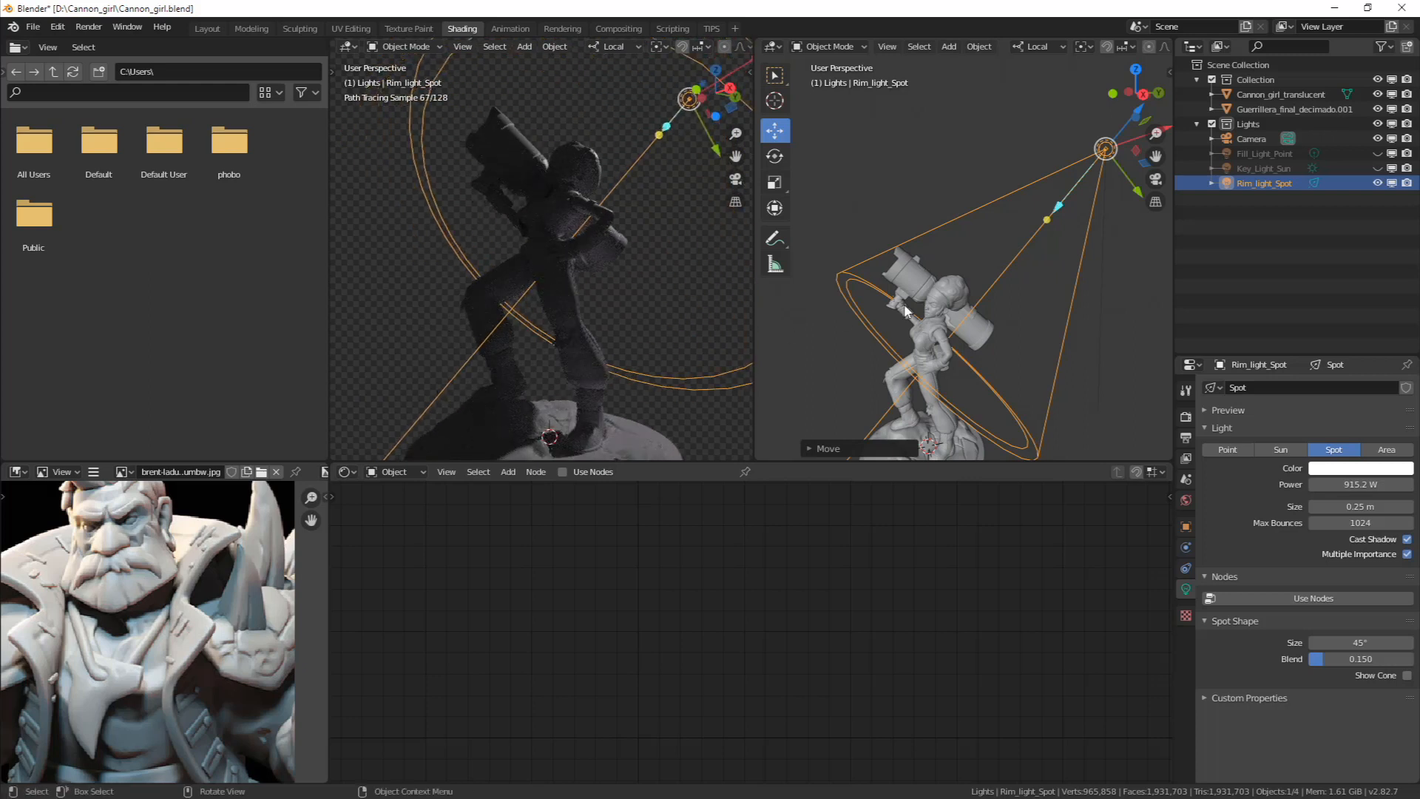
Raise Rim_light_Spot's power to 990.1 W and narrow its spot size to 39.8°
drag(1362, 485, 1409, 484)
middle_drag(928, 329, 961, 415)
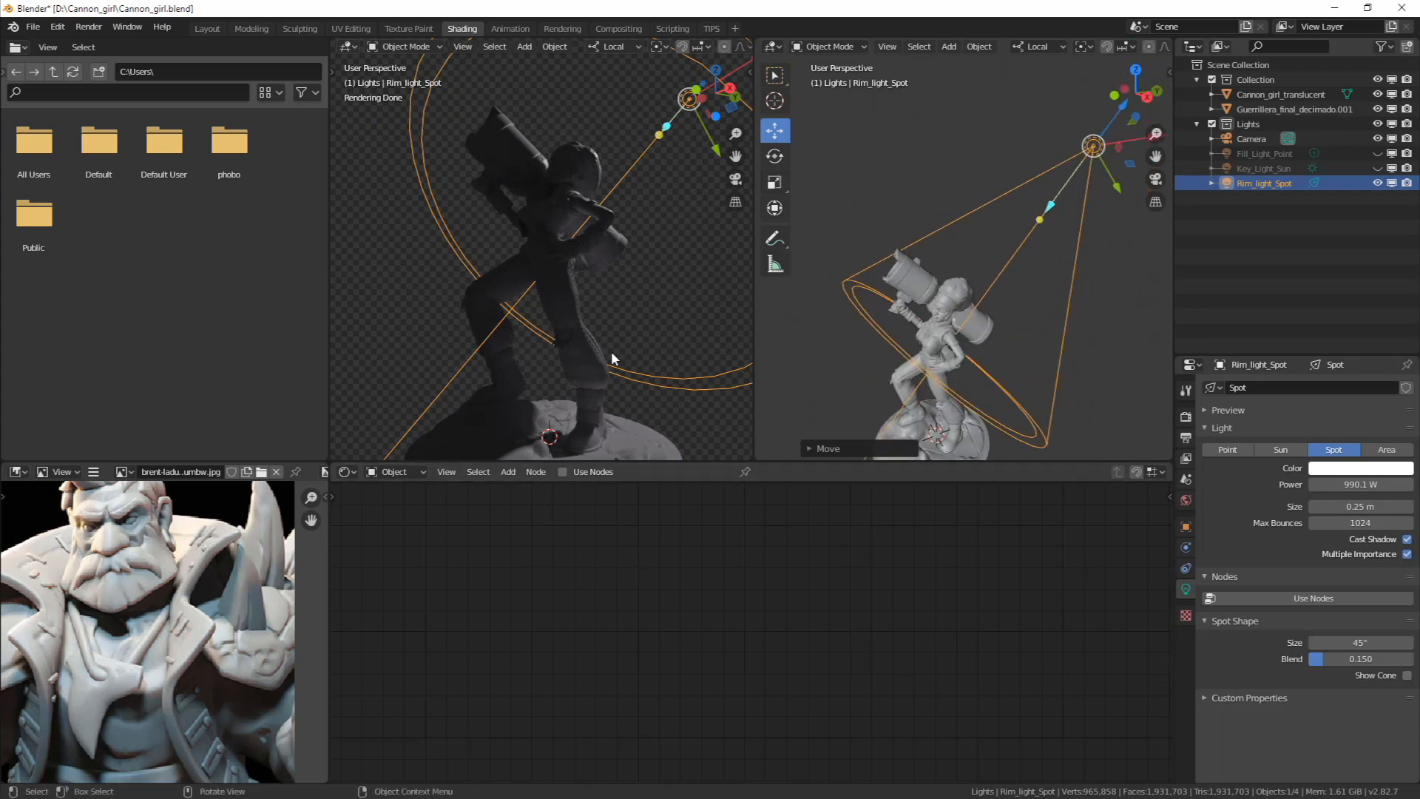
middle_drag(612, 358, 587, 336)
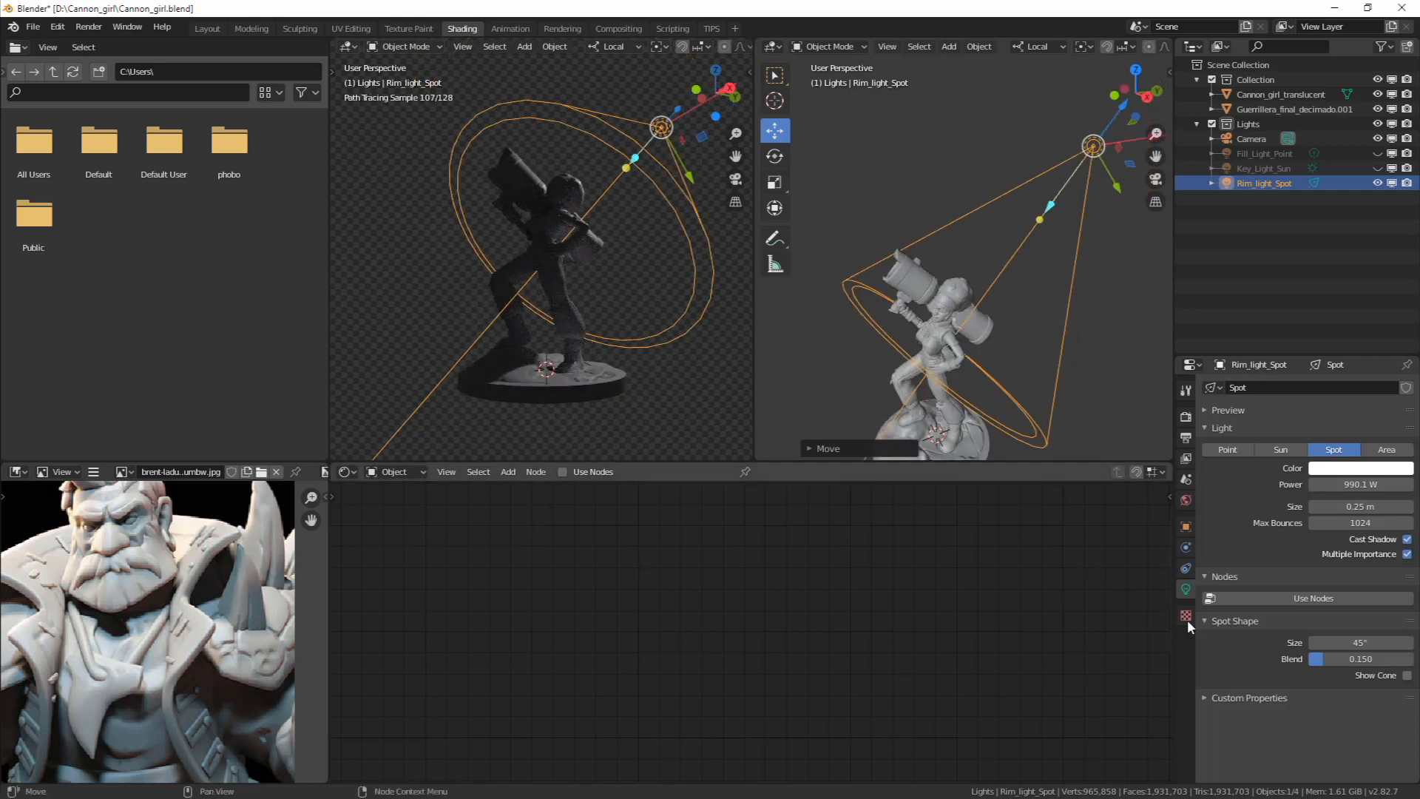
drag(1345, 642, 1313, 658)
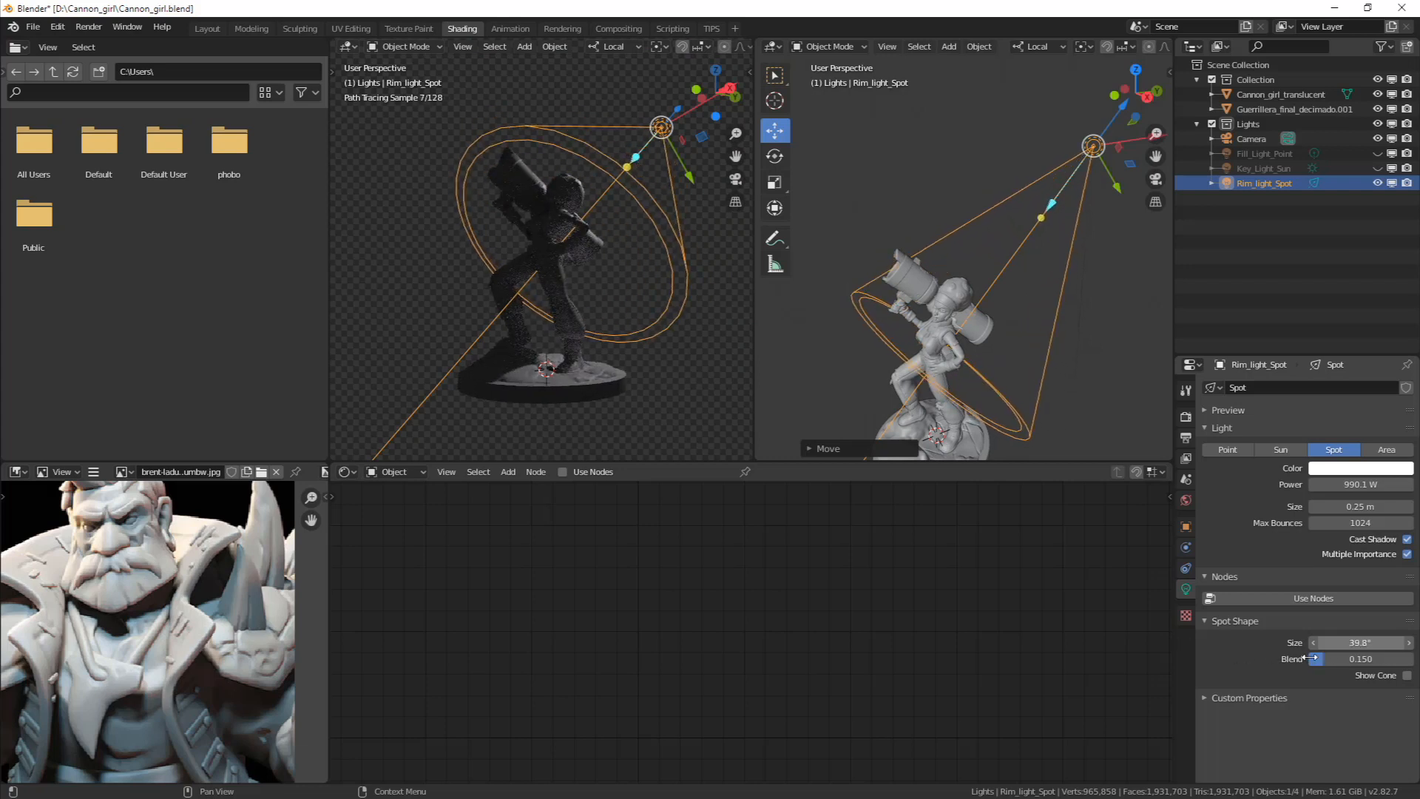
Move Rim_light_Spot slightly closer to the statue and sideways toward the raised cannon, checking the rim through the camera
middle_drag(1074, 414, 1085, 222)
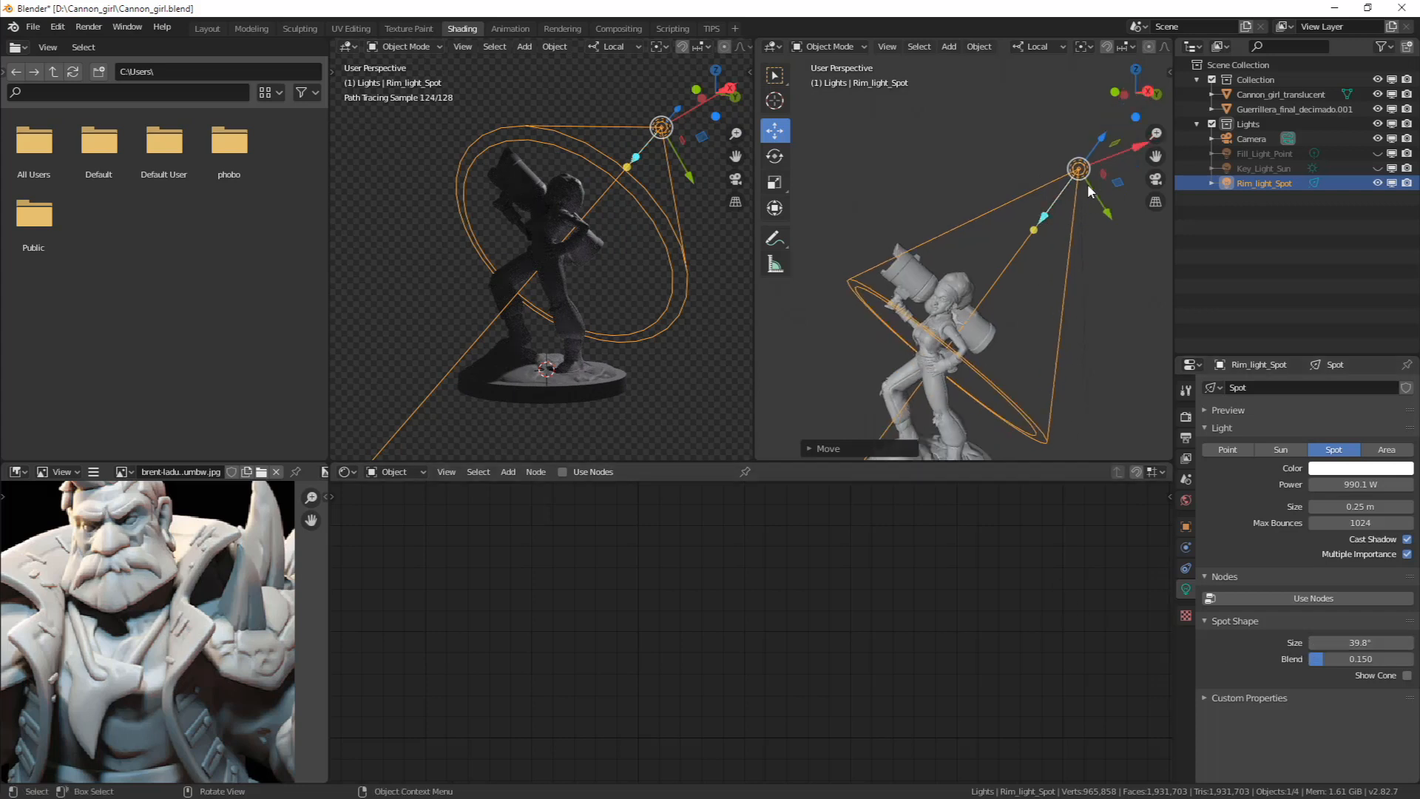
drag(1100, 145, 1080, 154)
middle_drag(1036, 186, 1032, 256)
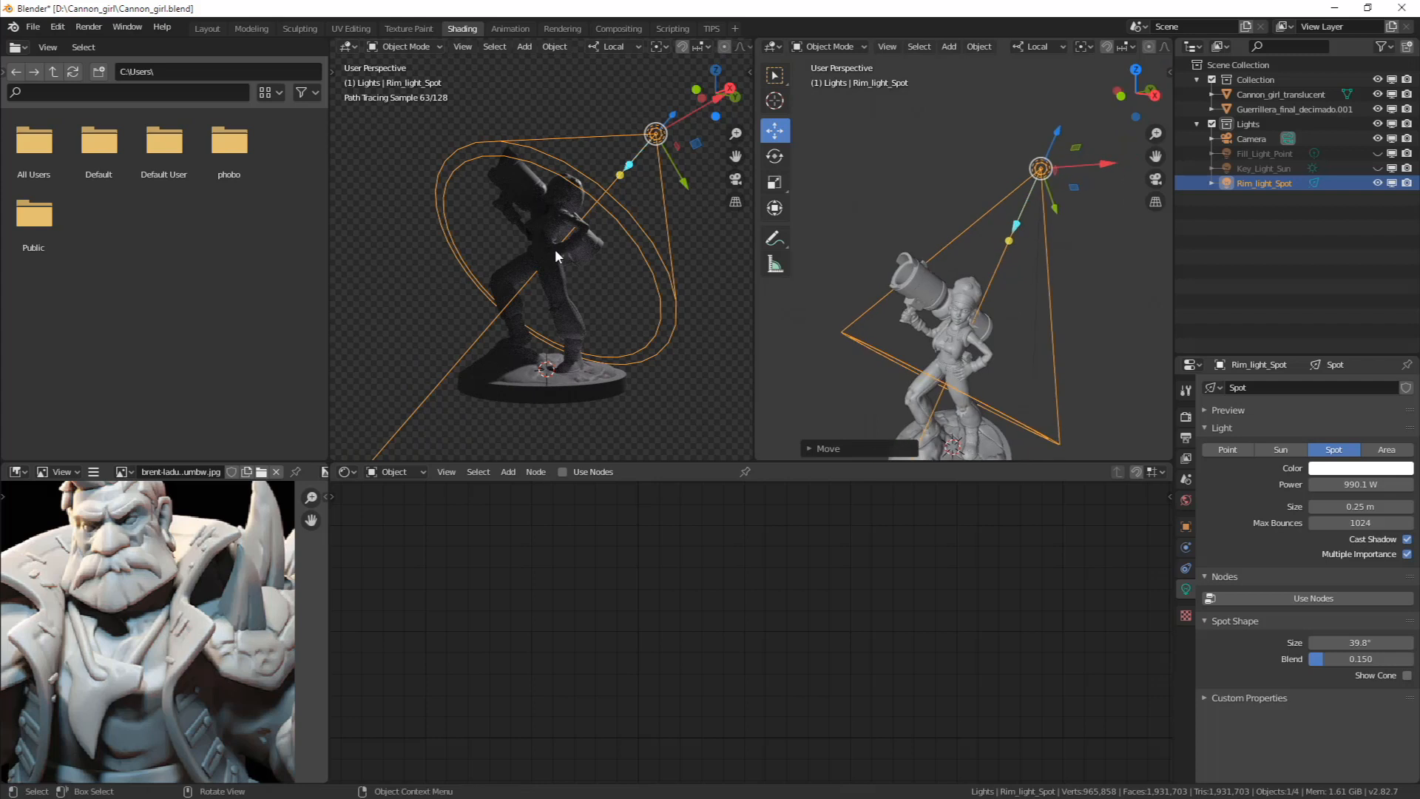
scroll(561, 212, up, 3)
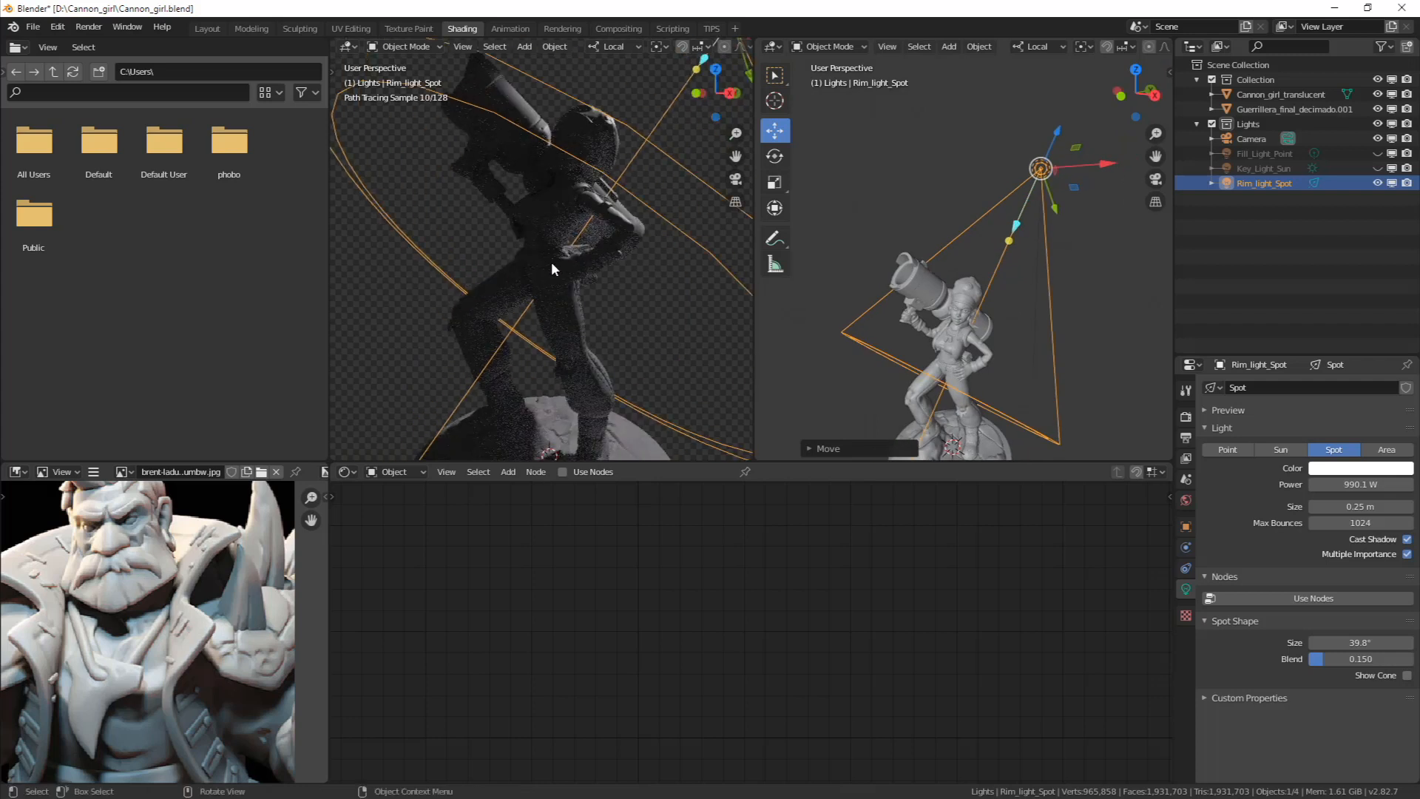
key(KP_0)
middle_drag(964, 152, 1069, 220)
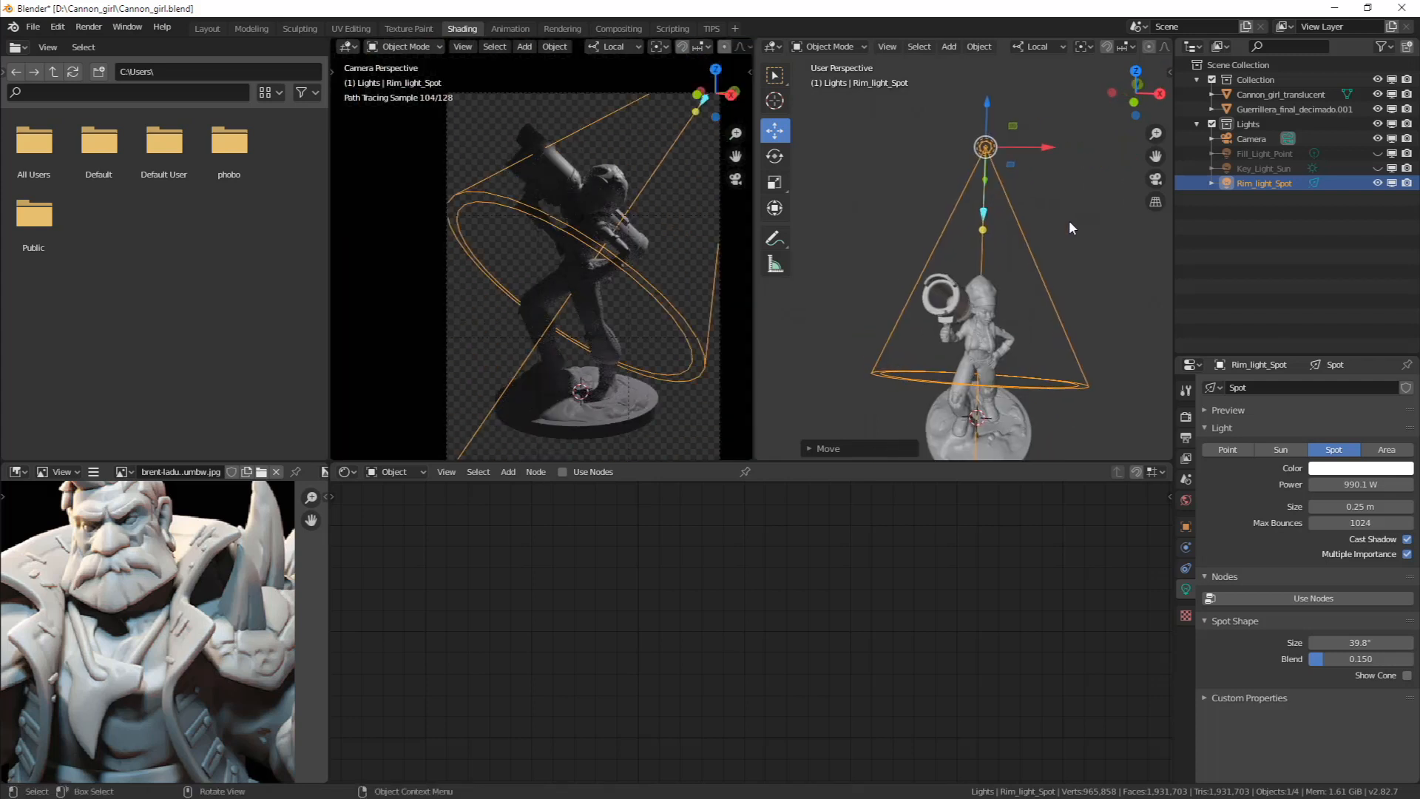
drag(1038, 140, 1007, 237)
middle_drag(1019, 271, 1014, 252)
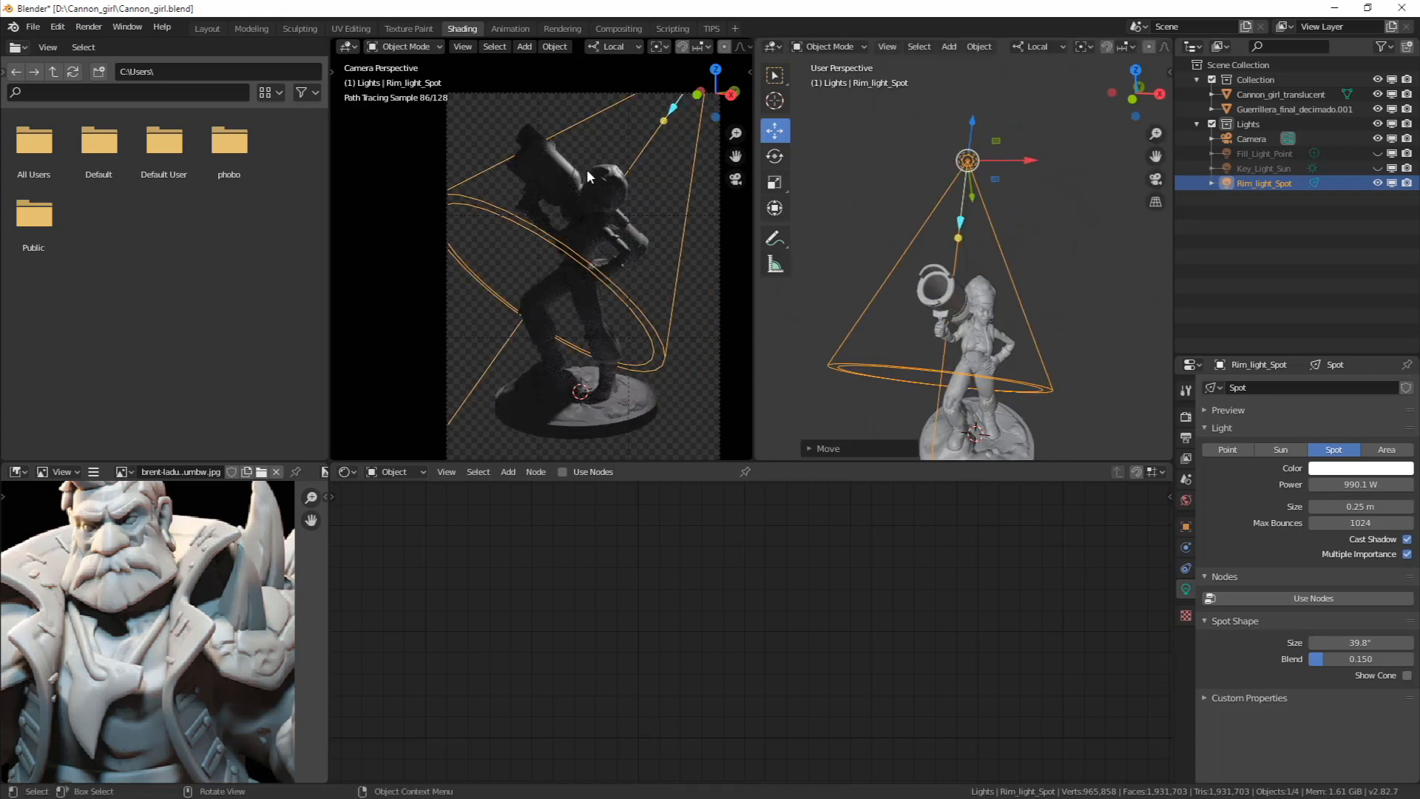
scroll(588, 169, up, 2)
Rotate Rim_light_Spot to re-aim its cone at the statue and widen its spot size to 49.4°
middle_drag(911, 268, 873, 214)
click(775, 208)
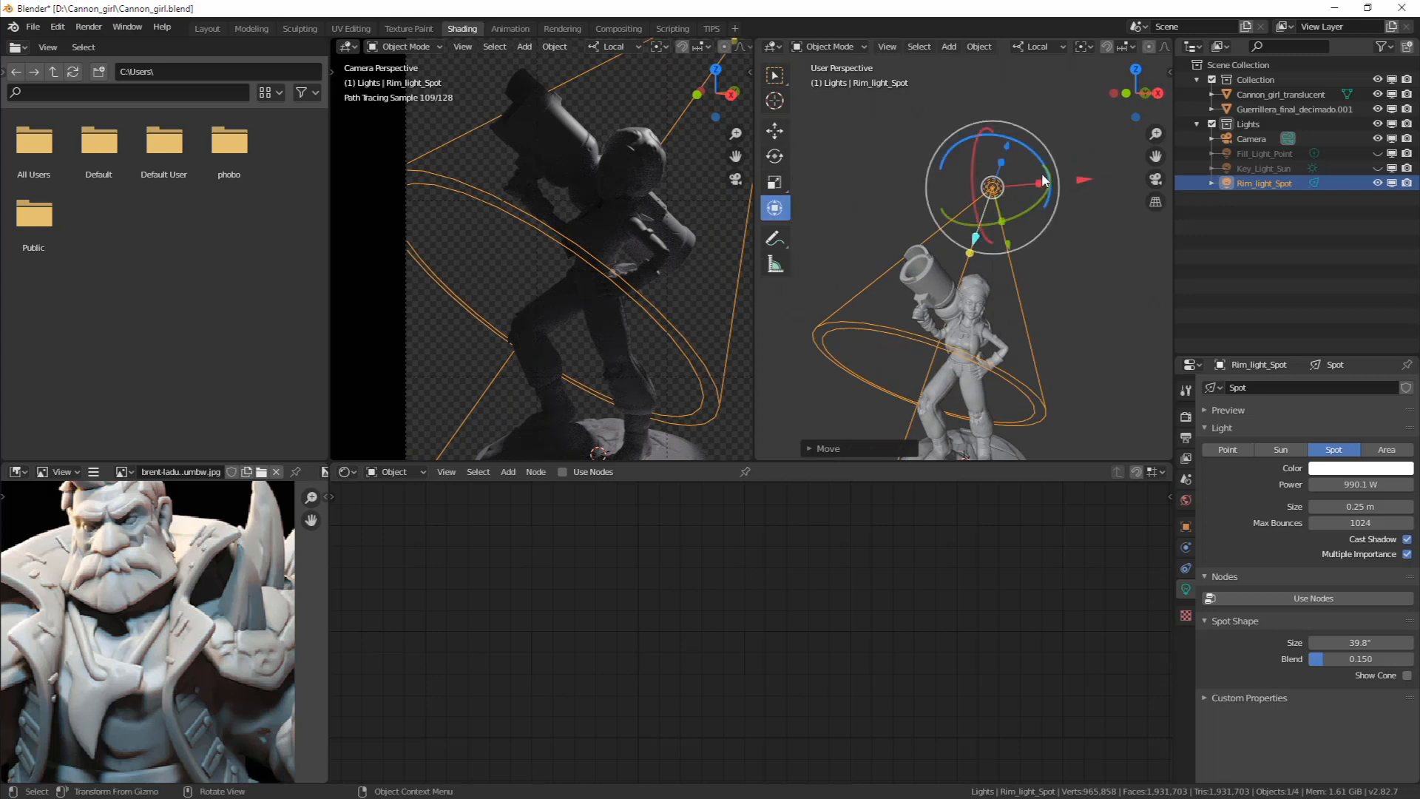
mouse_move(1036, 203)
mouse_down()
mouse_move(1049, 196)
mouse_move(1033, 187)
mouse_move(1058, 196)
mouse_up()
drag(1381, 643, 1414, 657)
middle_drag(1023, 353, 978, 311)
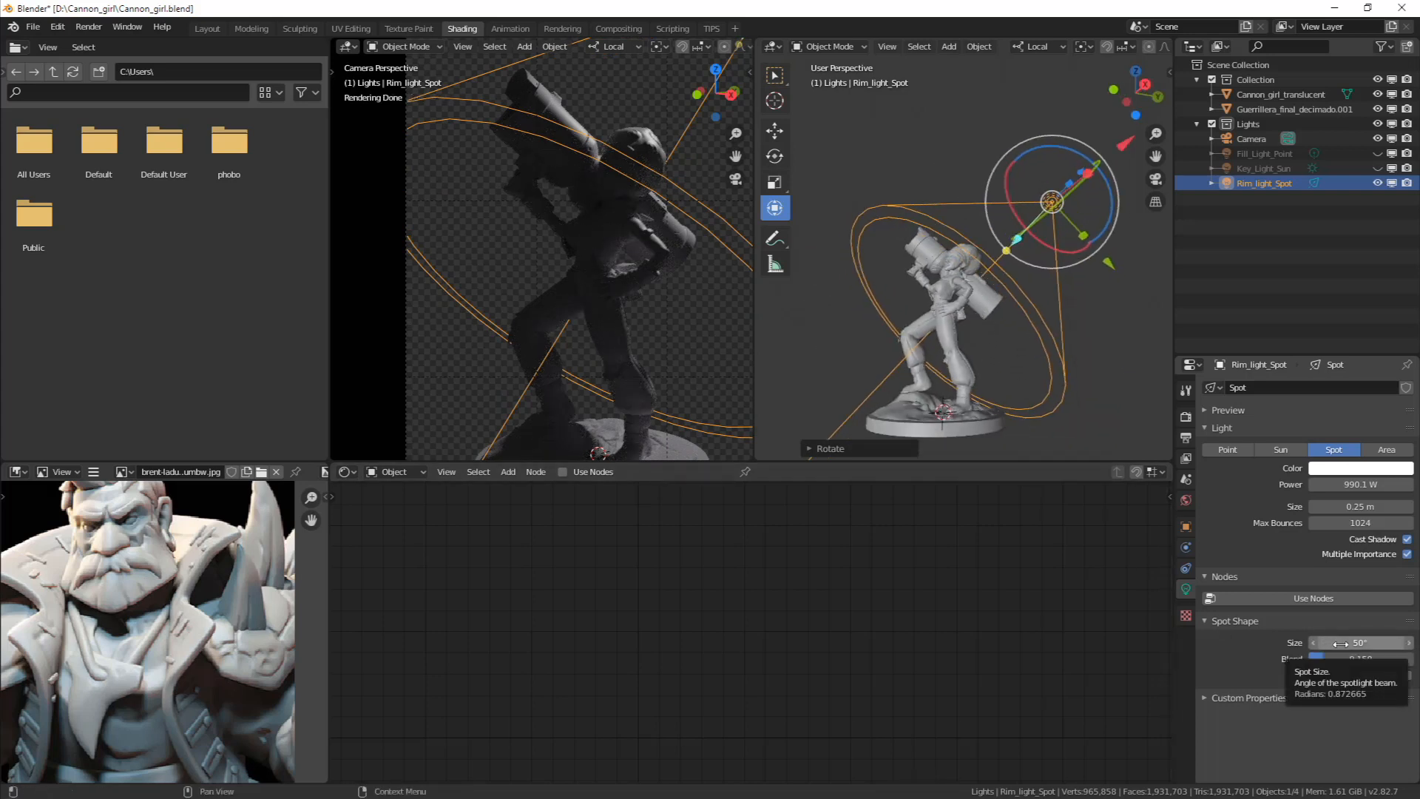
mouse_move(1373, 643)
mouse_down()
mouse_move(1031, 627)
mouse_move(1346, 643)
mouse_up()
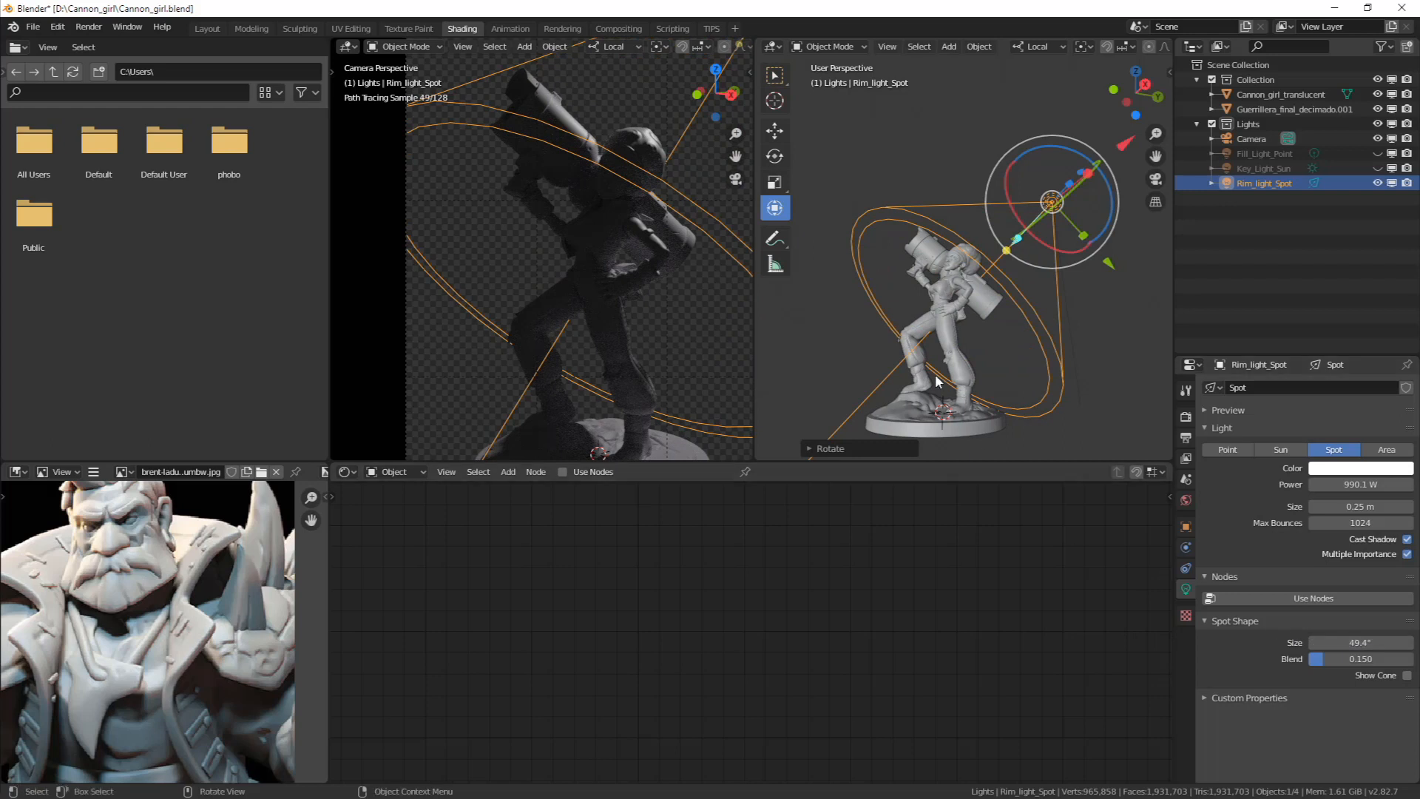
Try to scale Rim_light_Spot down to shrink its cone in the viewport
scroll(951, 396, down, 2)
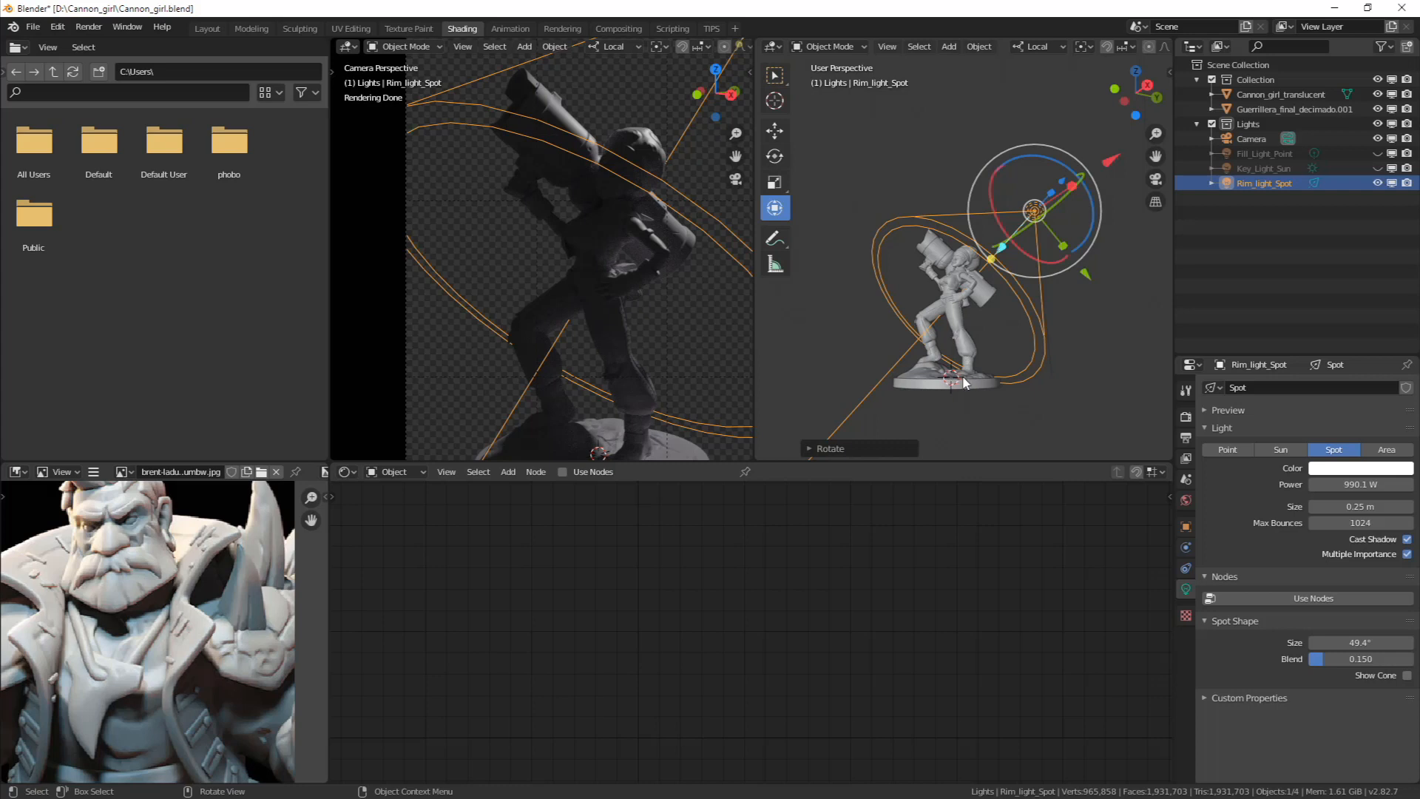
middle_drag(1112, 381, 1019, 392)
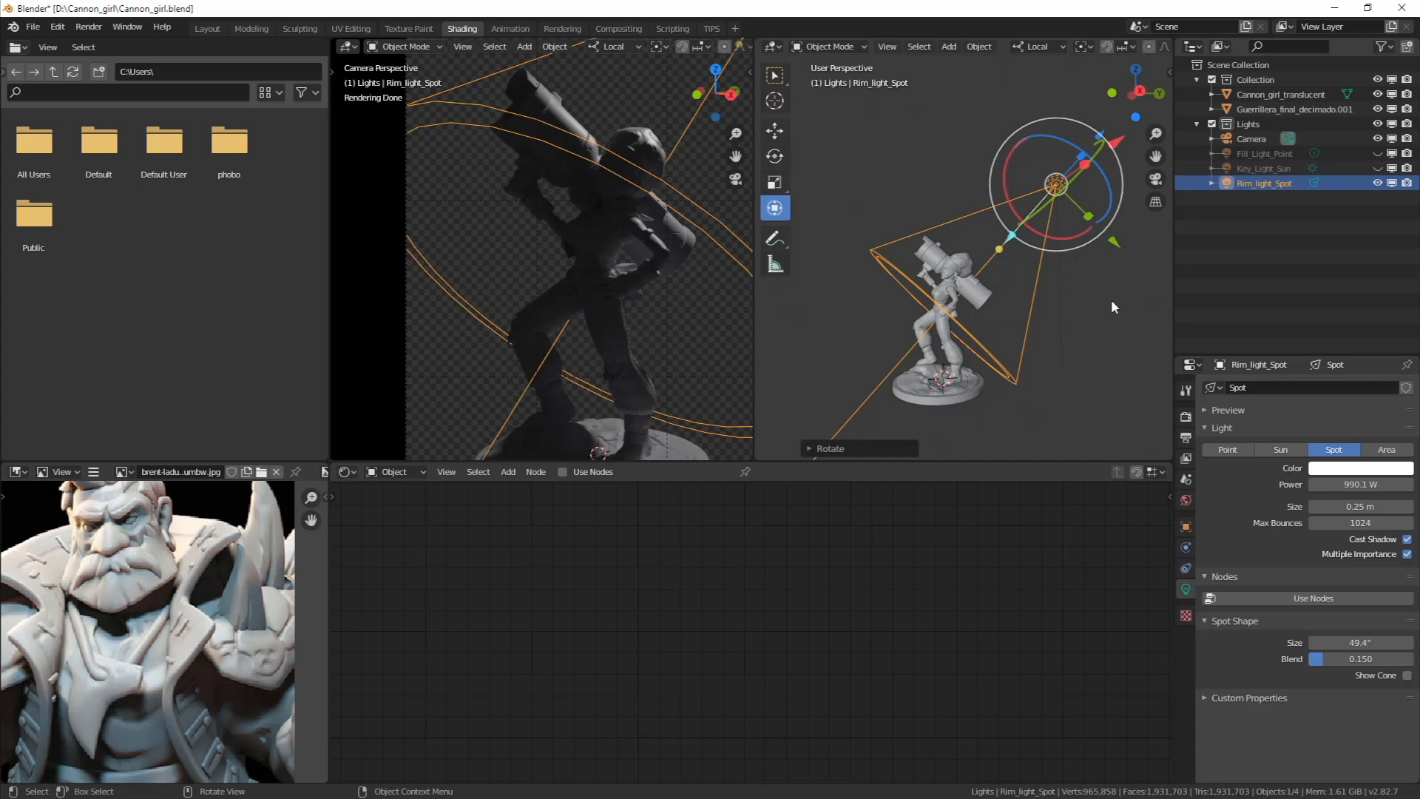
key(s)
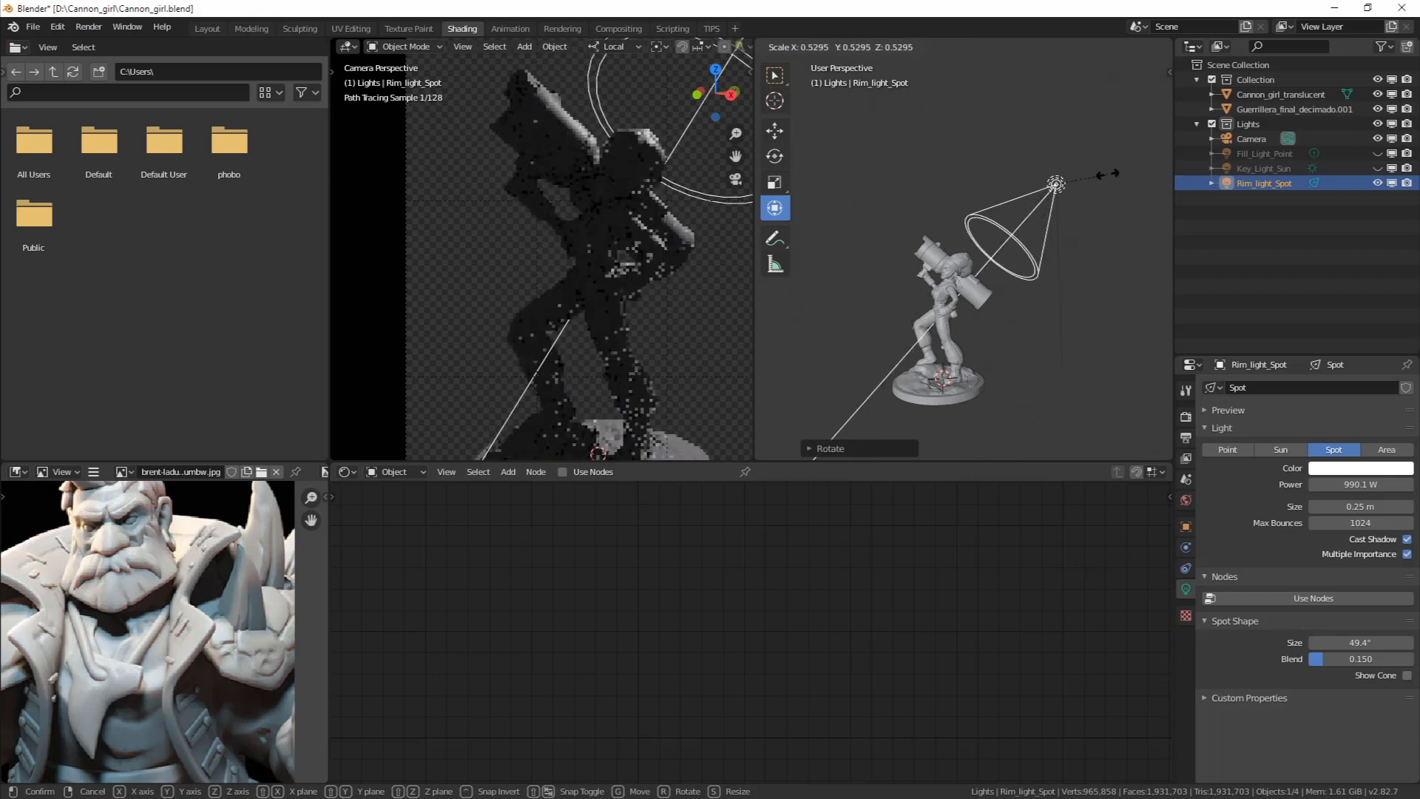
click(985, 322)
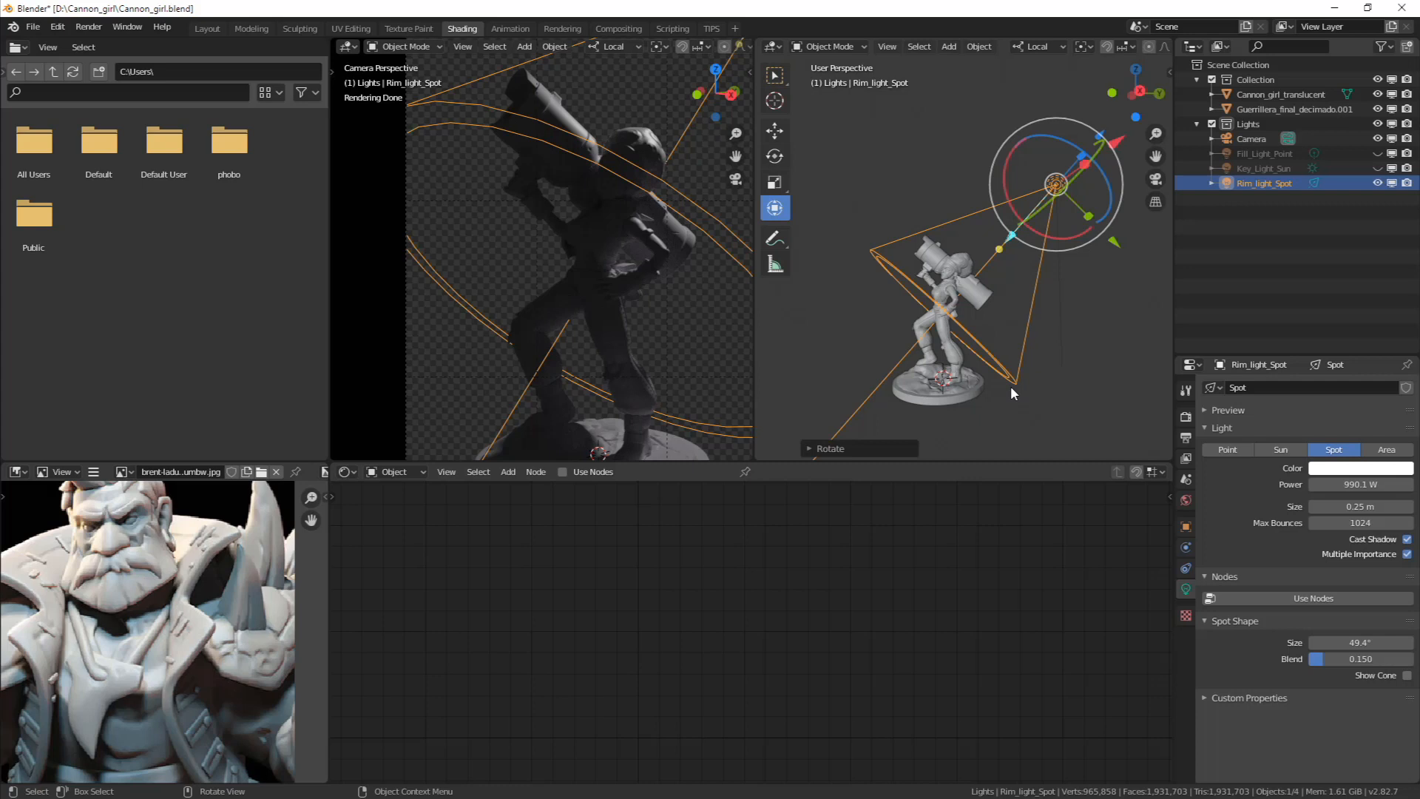
Select the Cannon_girl_translucent statue and lighten its material's Base Color to near white, checking it through the camera
middle_drag(539, 334, 496, 119)
scroll(518, 137, up, 4)
scroll(570, 213, up, 2)
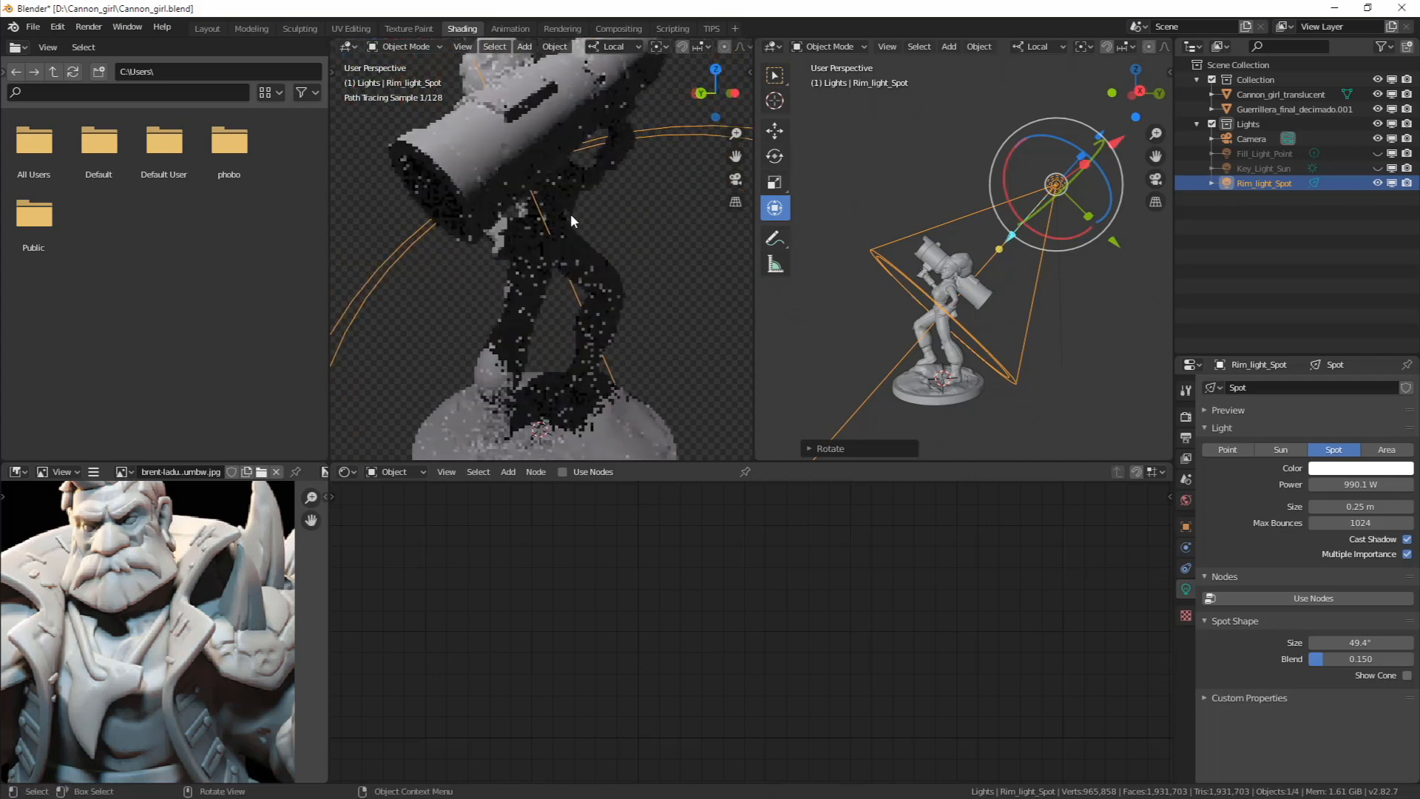
middle_drag(595, 237, 560, 230)
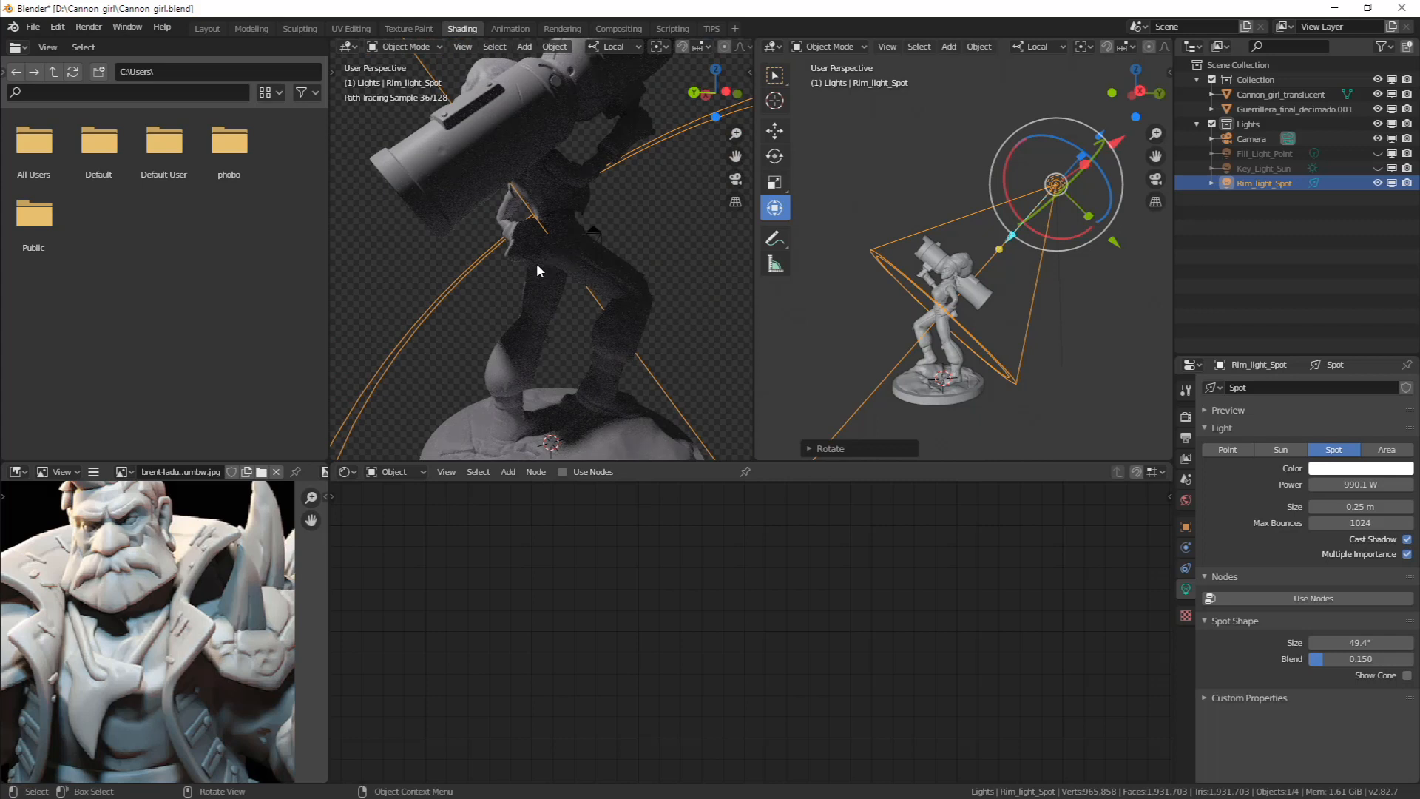
click(445, 169)
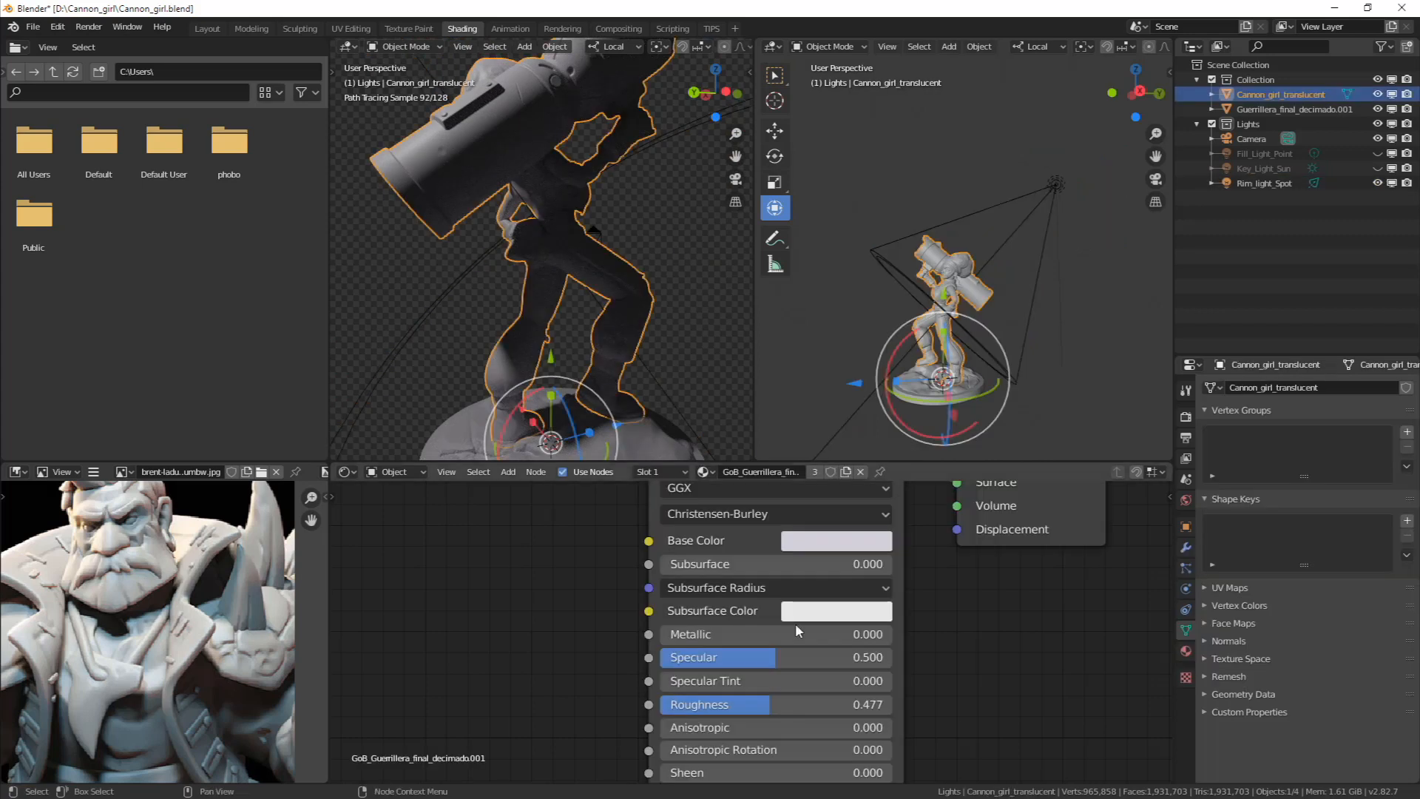
click(812, 544)
drag(965, 259, 965, 244)
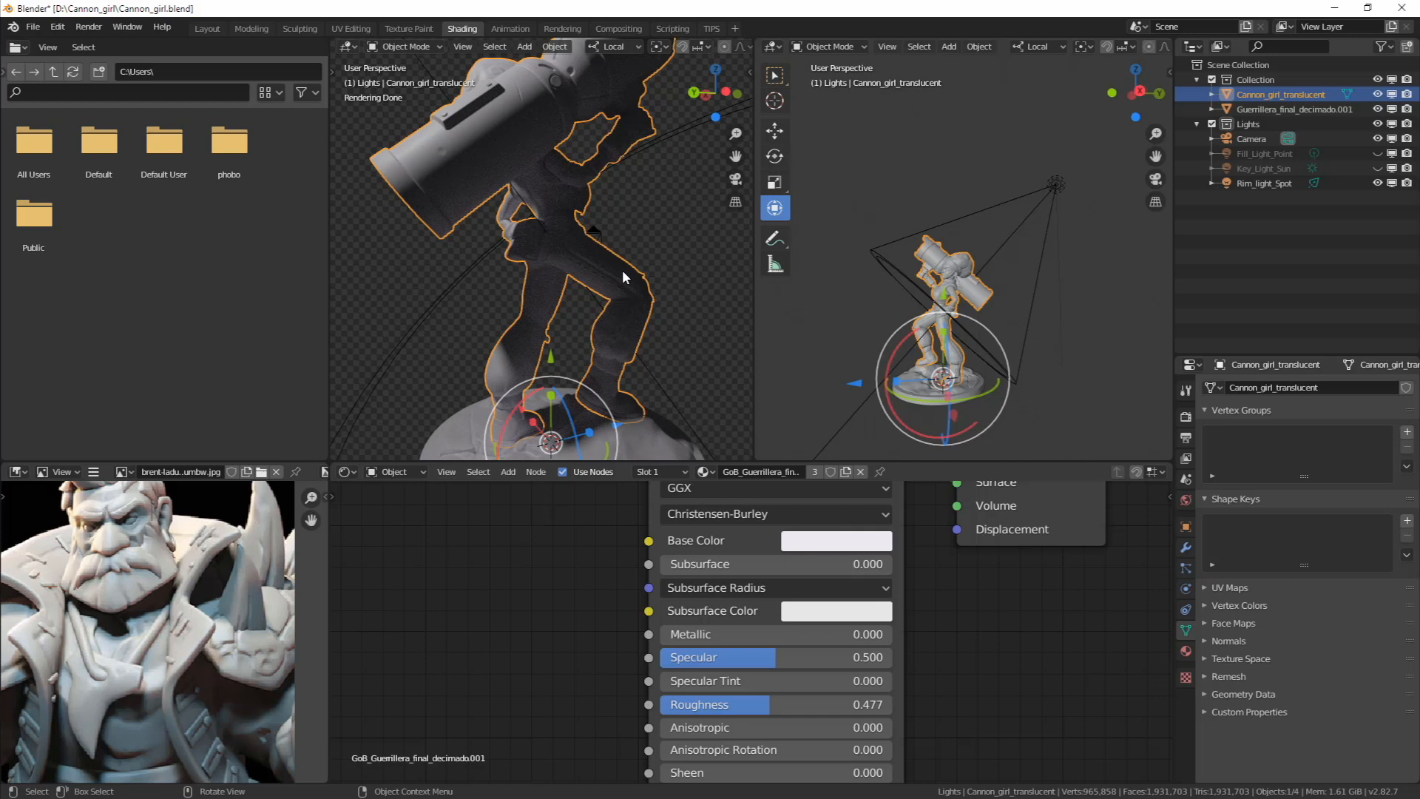
key(KP_0)
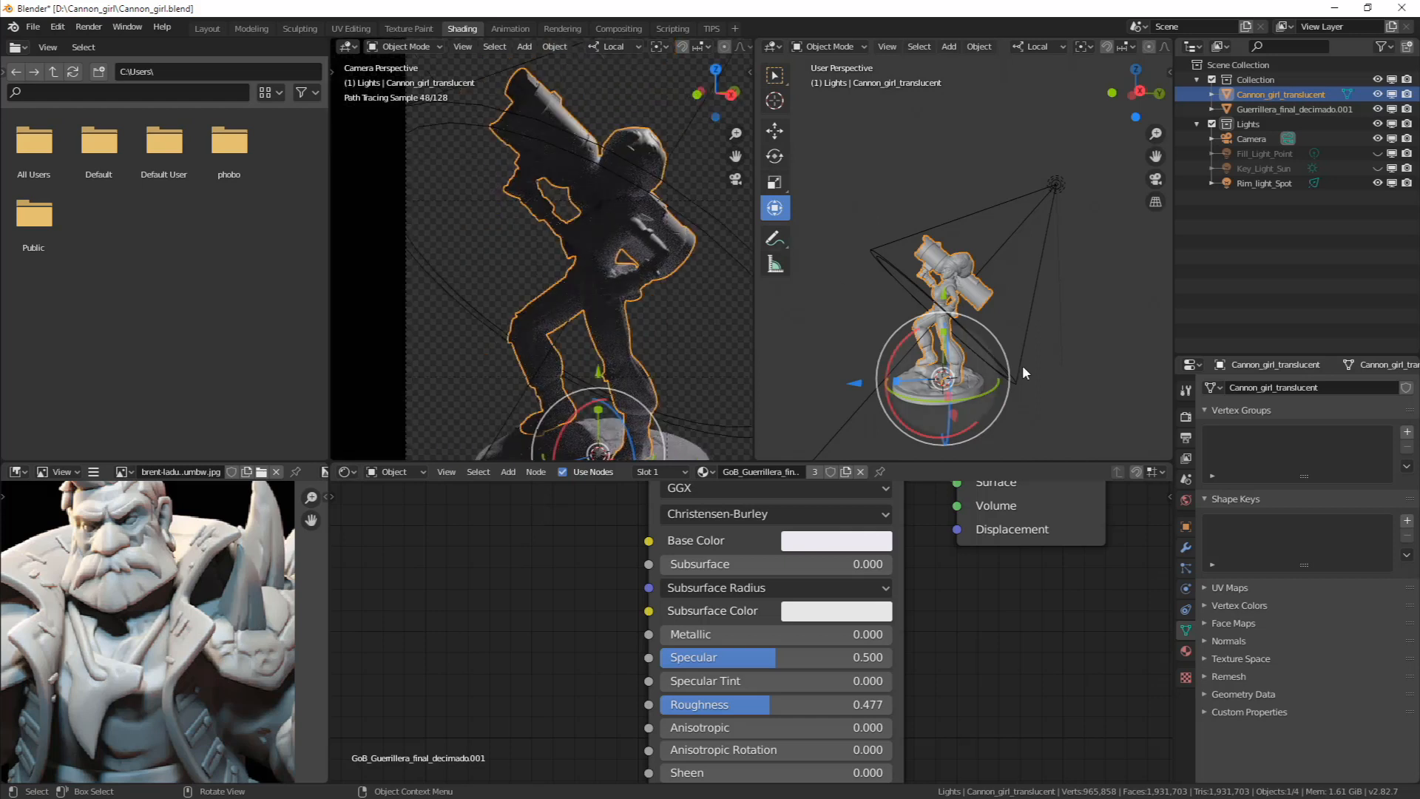
Unhide Fill_Light_Point and Key_Light_Sun and check all three lights together on the statue through the camera
shift+middle_drag(1031, 414, 1038, 384)
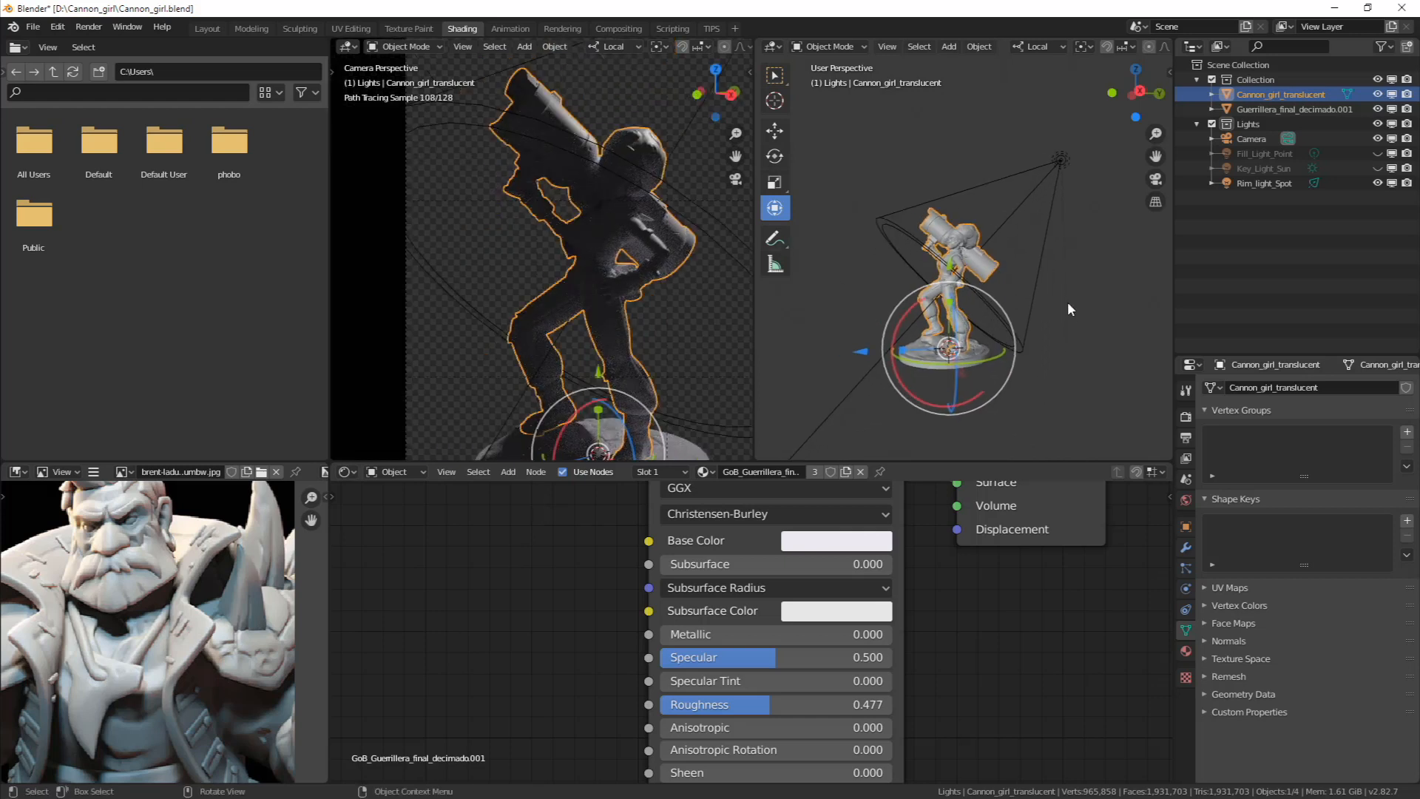
middle_drag(1069, 302, 1067, 311)
middle_drag(1018, 545, 978, 651)
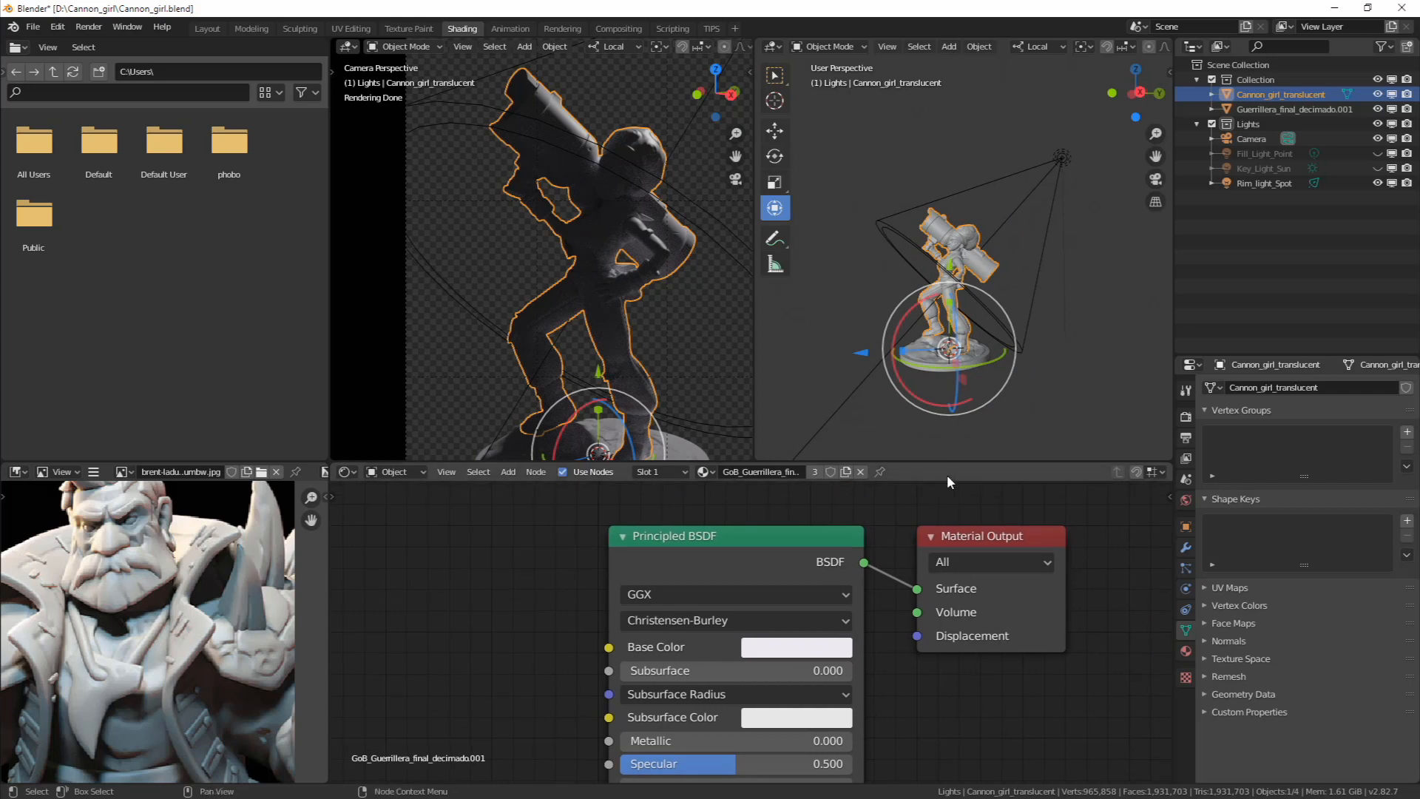
drag(1377, 183, 1377, 153)
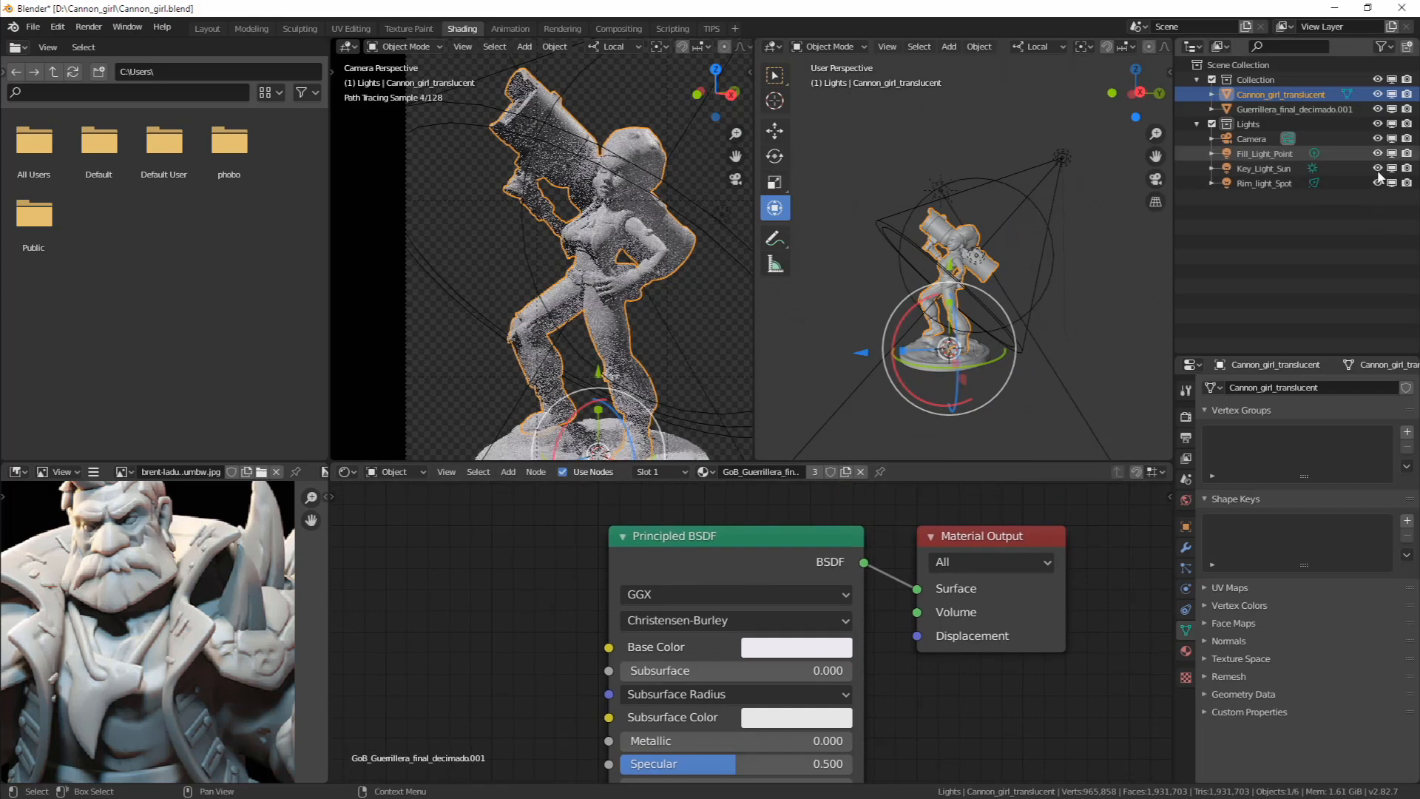
middle_drag(1032, 304, 984, 274)
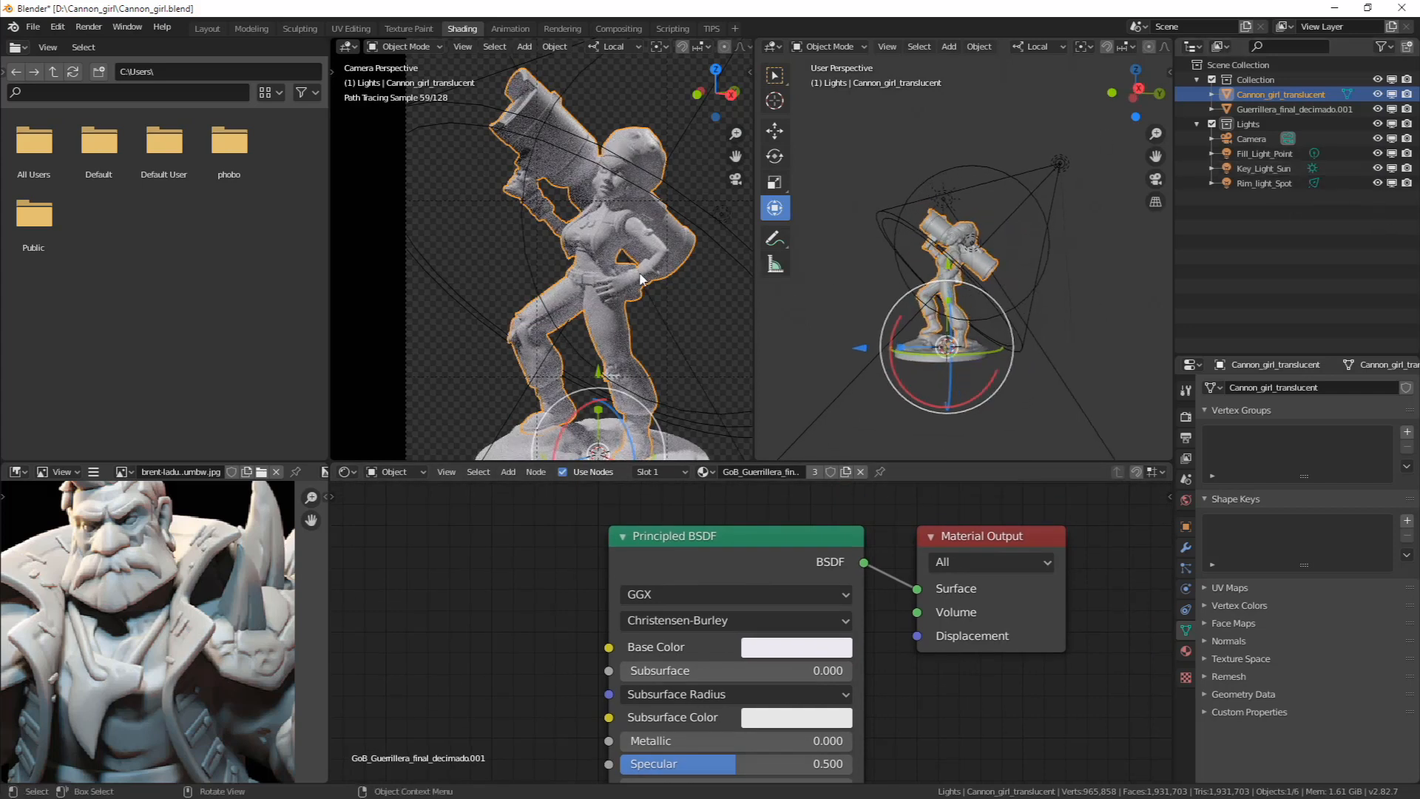
scroll(621, 277, up, 1)
shift+middle_drag(630, 307, 597, 259)
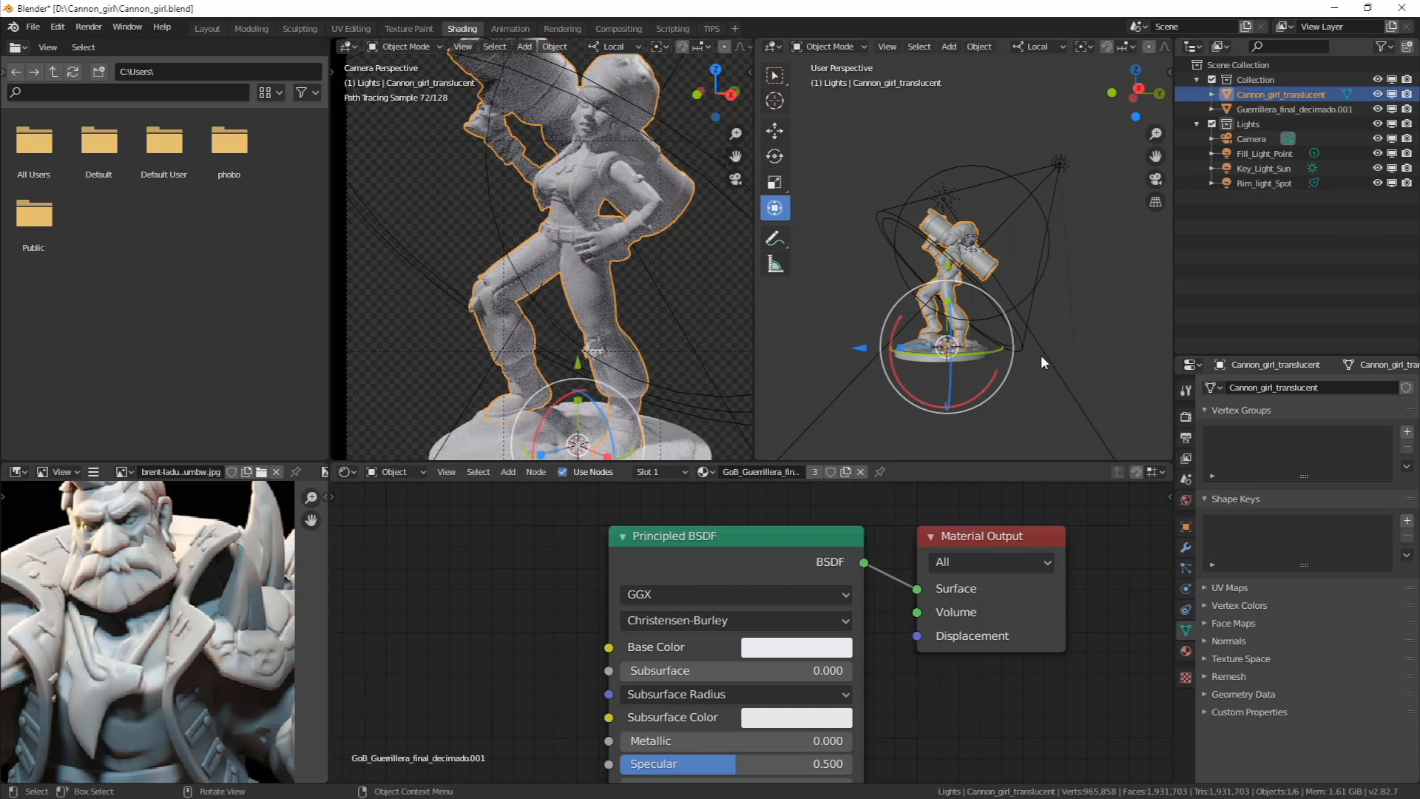
middle_drag(1040, 353, 1036, 323)
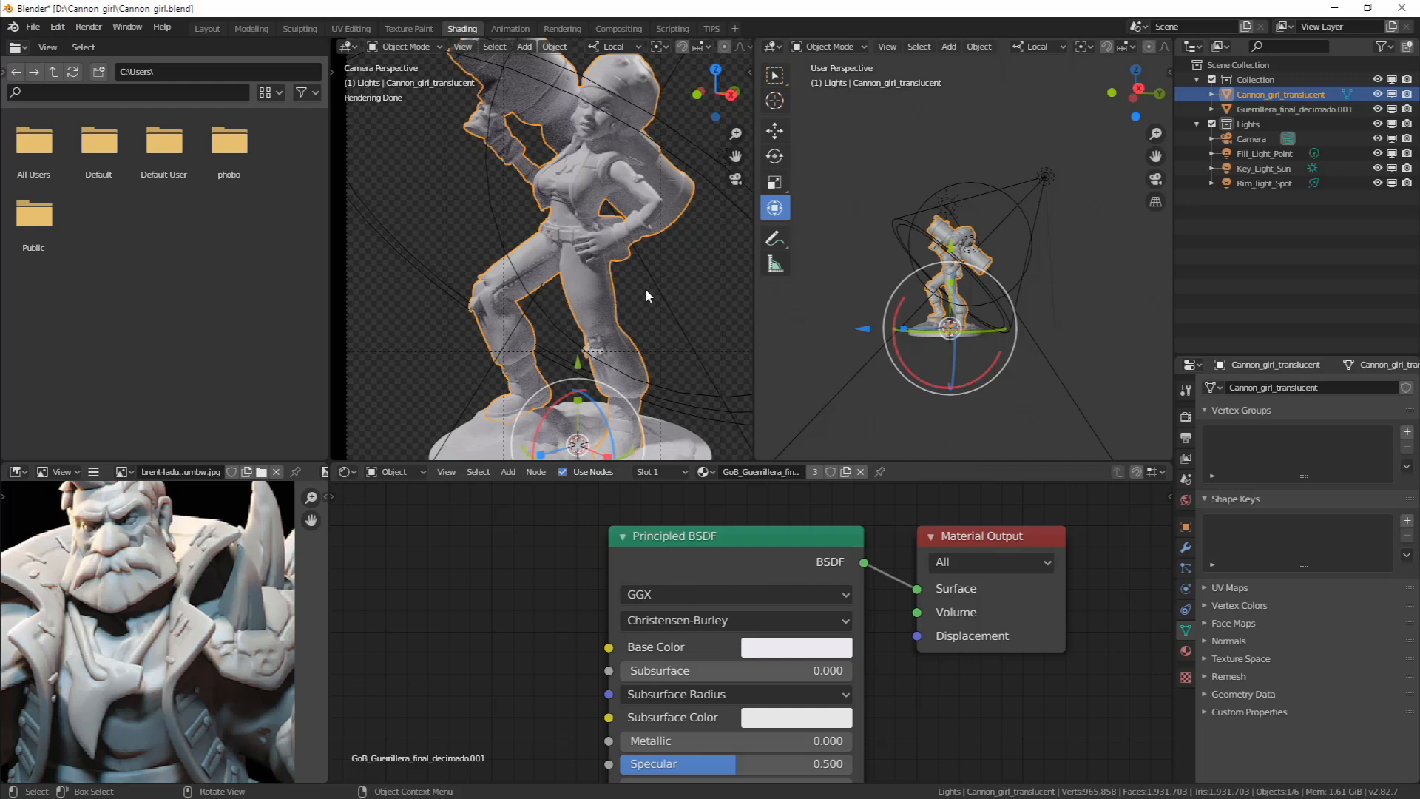
middle_drag(1067, 287, 1096, 304)
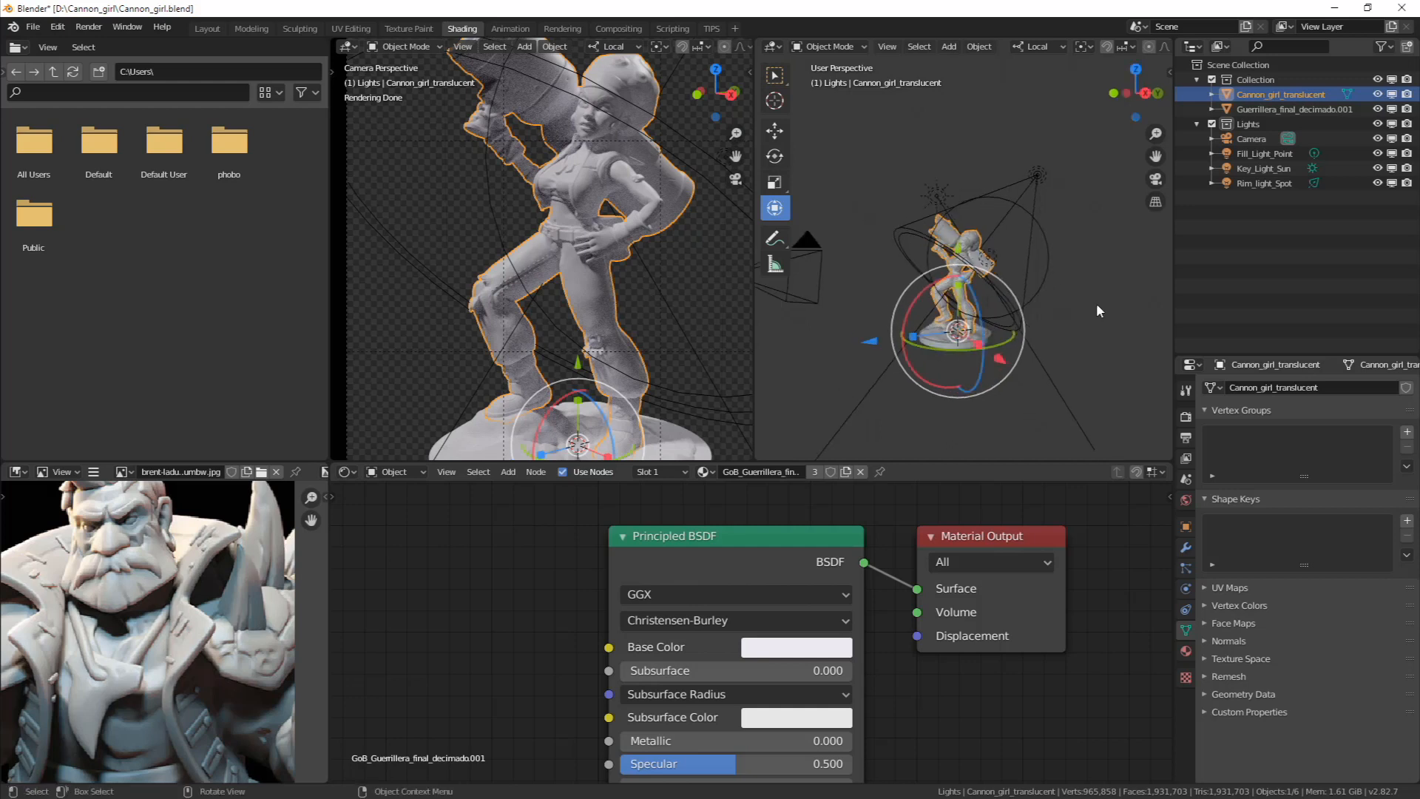
Select Fill_Light_Point and lower its power to 18.7 W, checking the statue through the camera
click(1096, 282)
click(985, 261)
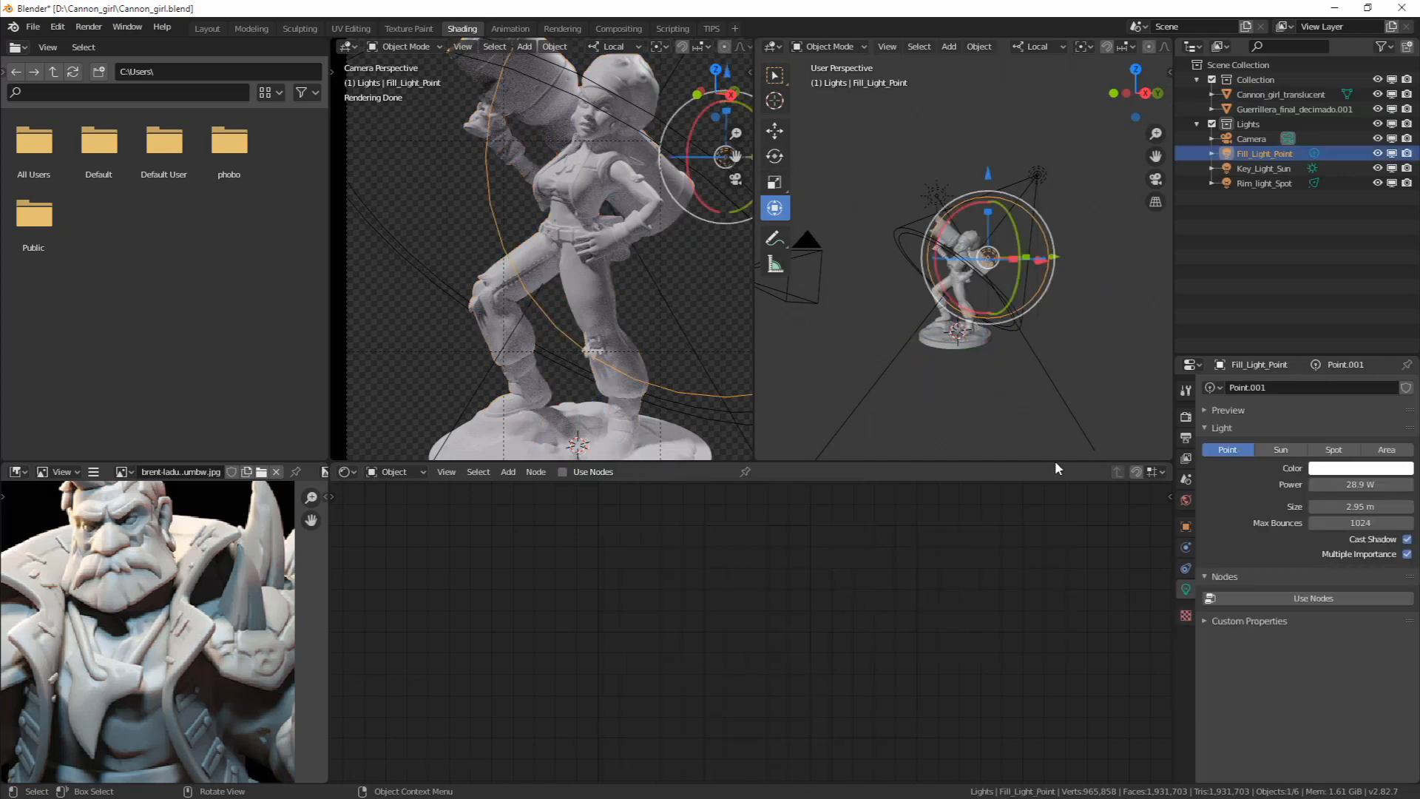
mouse_move(1337, 491)
mouse_down()
mouse_move(1266, 498)
mouse_move(1284, 506)
mouse_up()
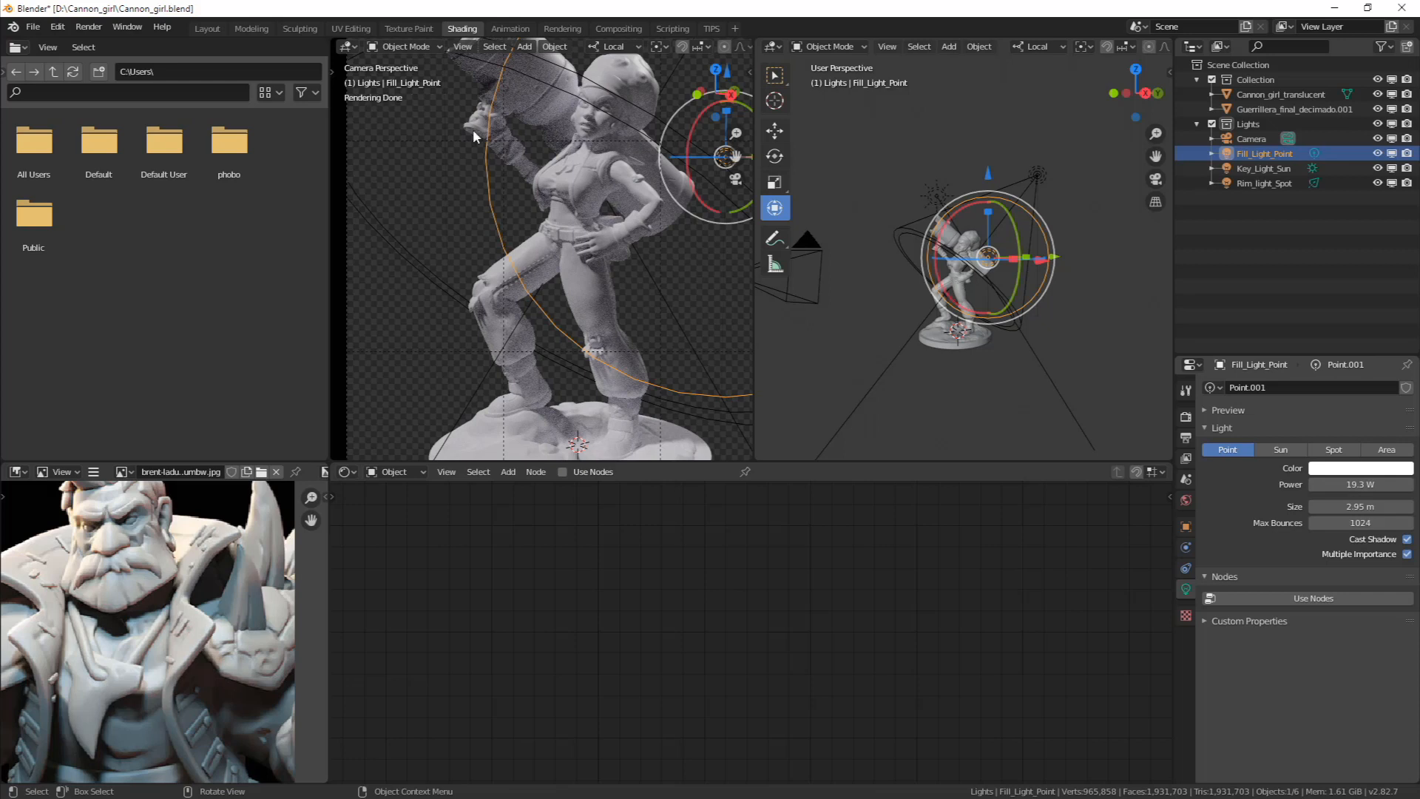
scroll(615, 228, down, 2)
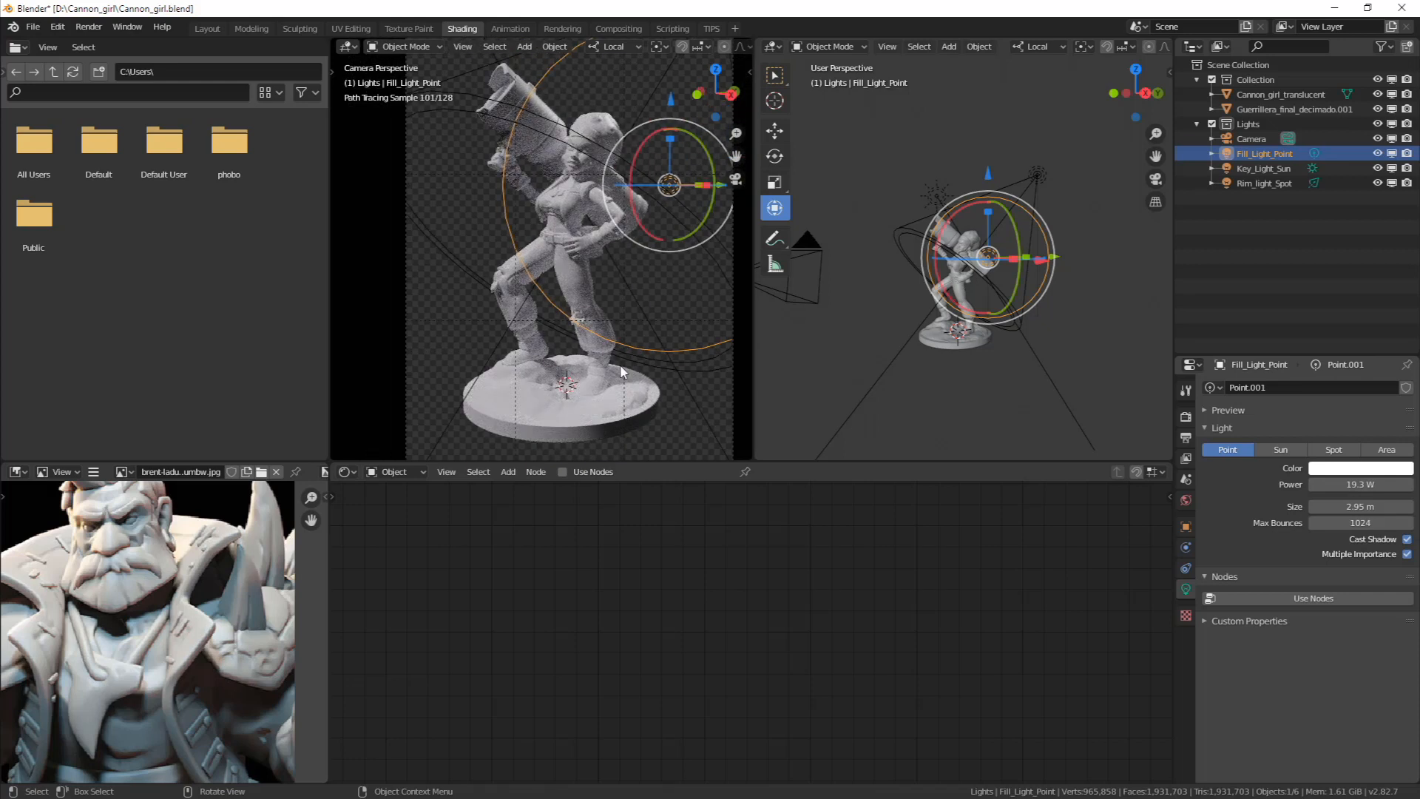
scroll(567, 317, up, 2)
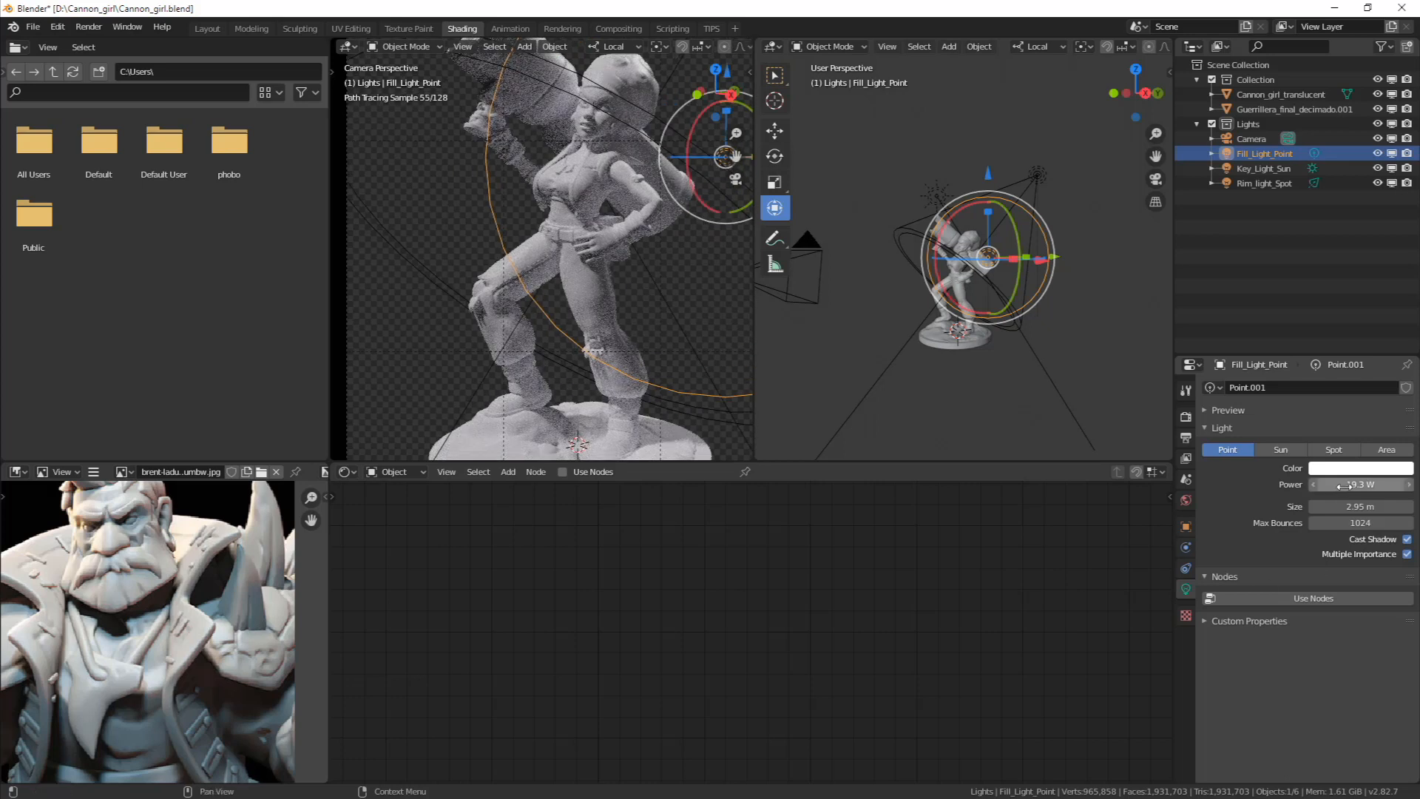
mouse_move(1338, 485)
mouse_down()
mouse_move(1322, 484)
mouse_move(1338, 485)
mouse_up()
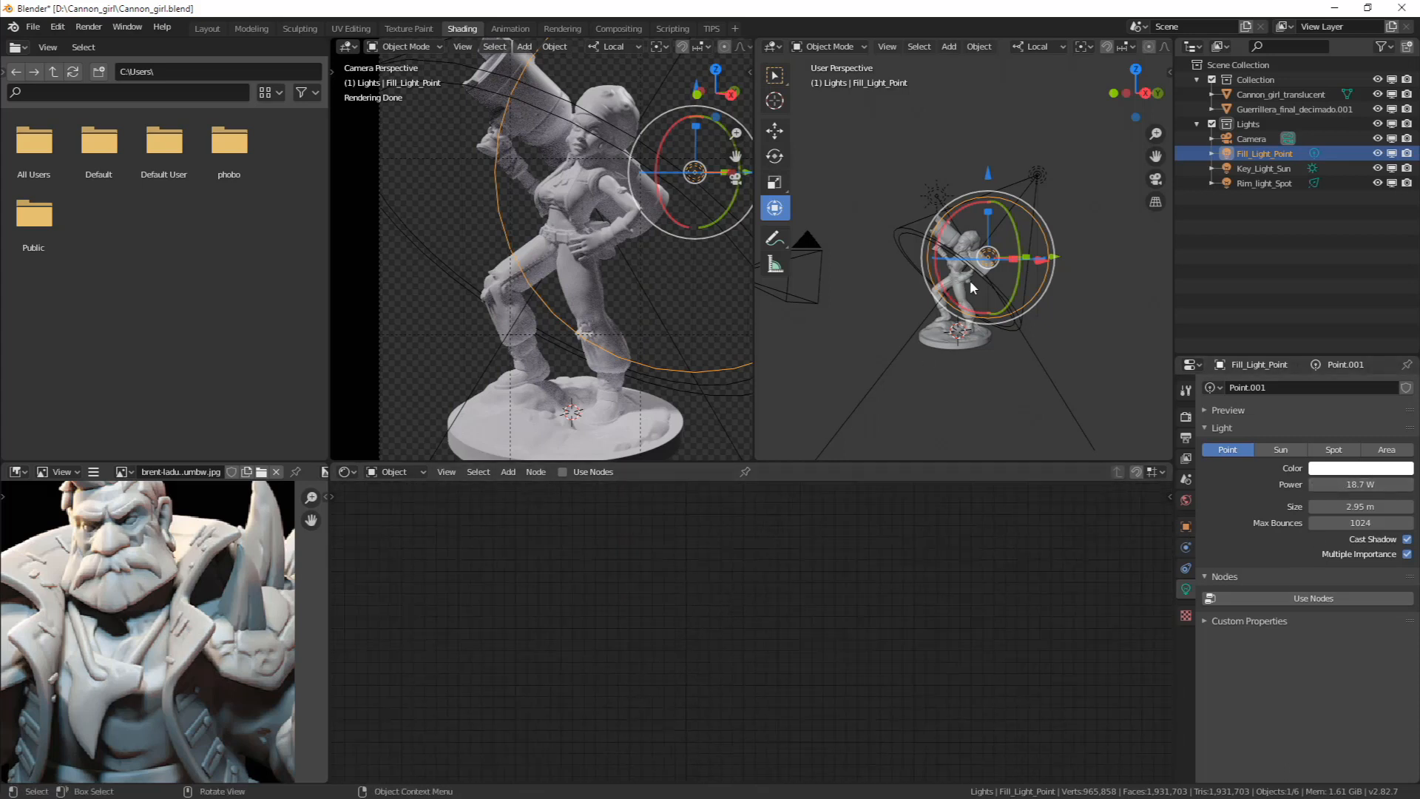
Enable nodes on Fill_Light_Point, bring its Emission and Light Output nodes into view, and close the Luces IES reference page
click(1344, 599)
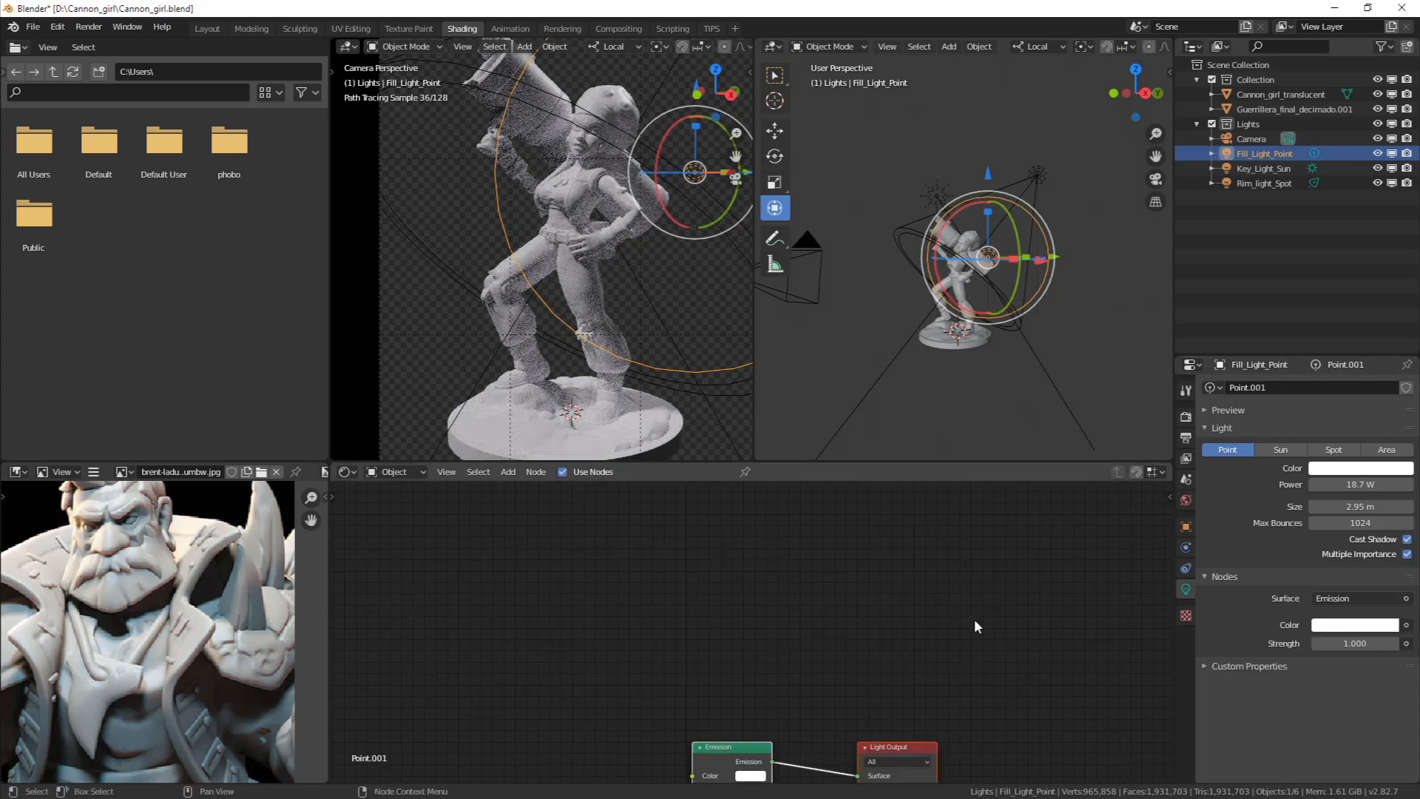
key(Home)
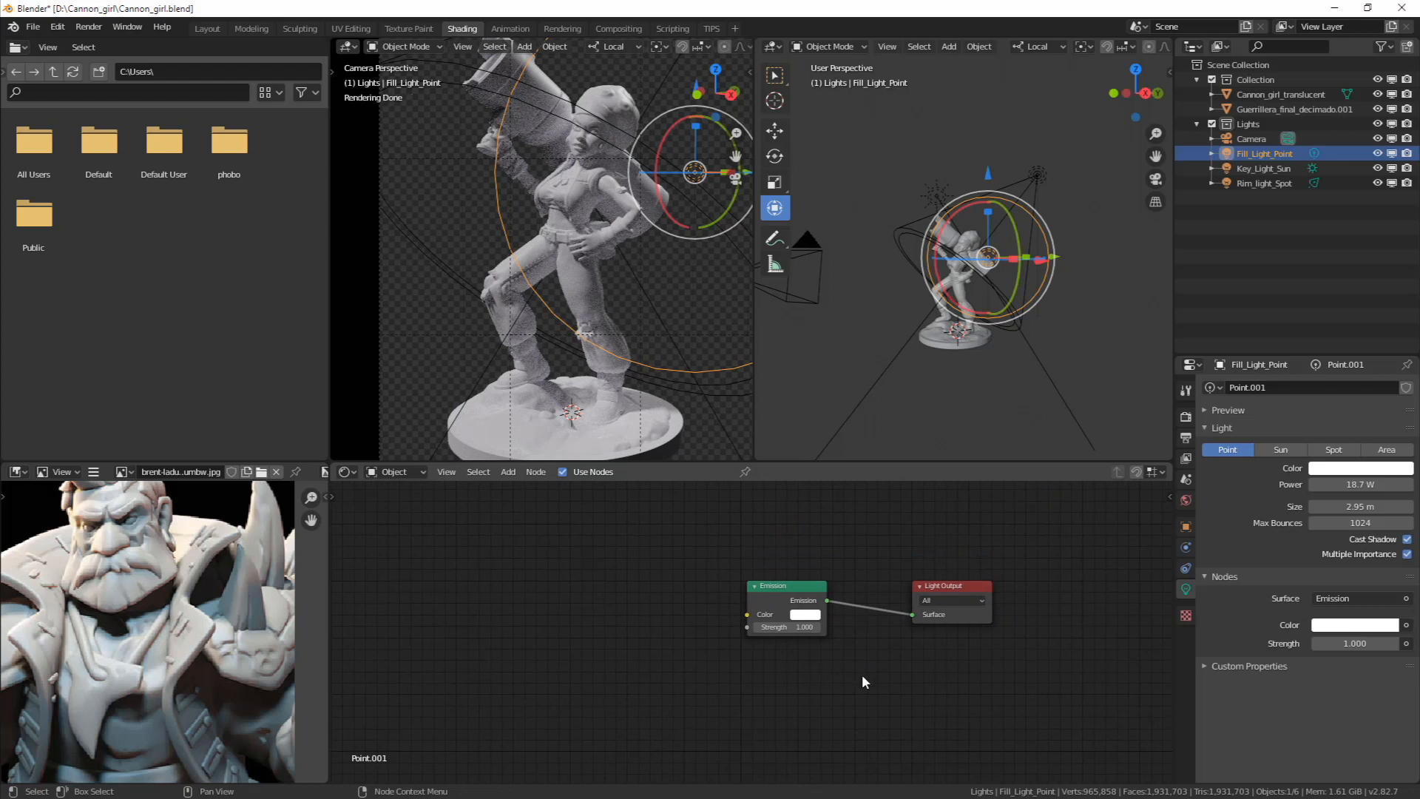
middle_drag(843, 657, 874, 650)
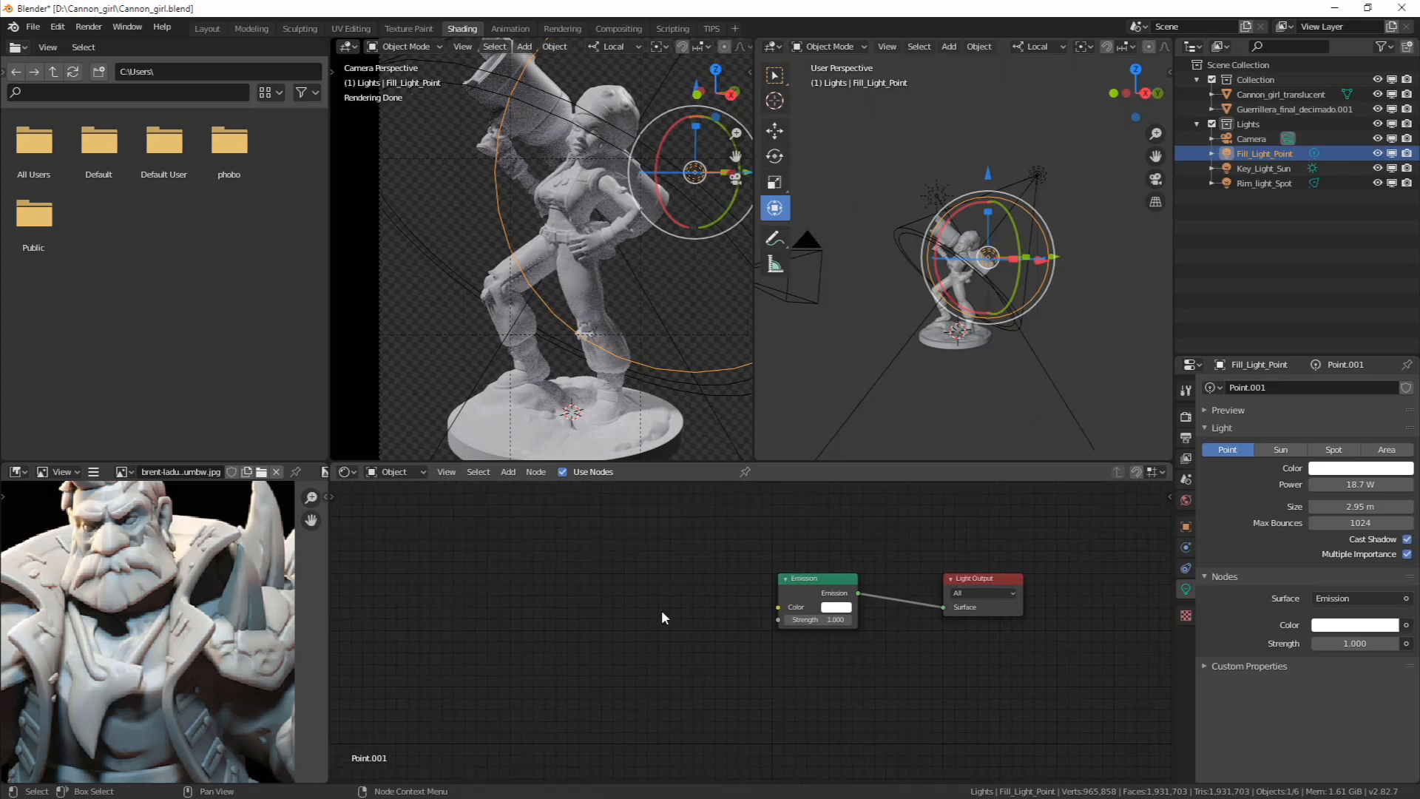
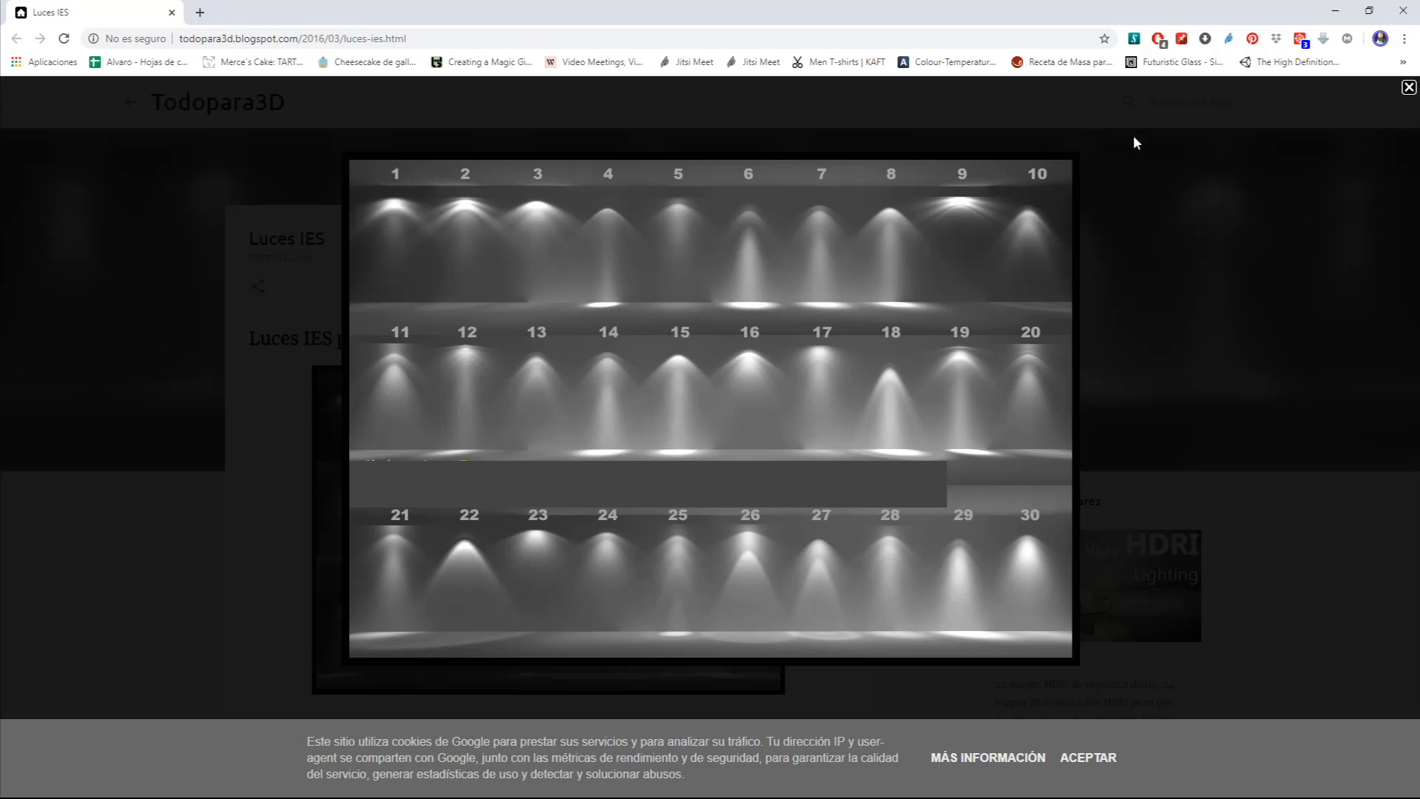
click(1398, 12)
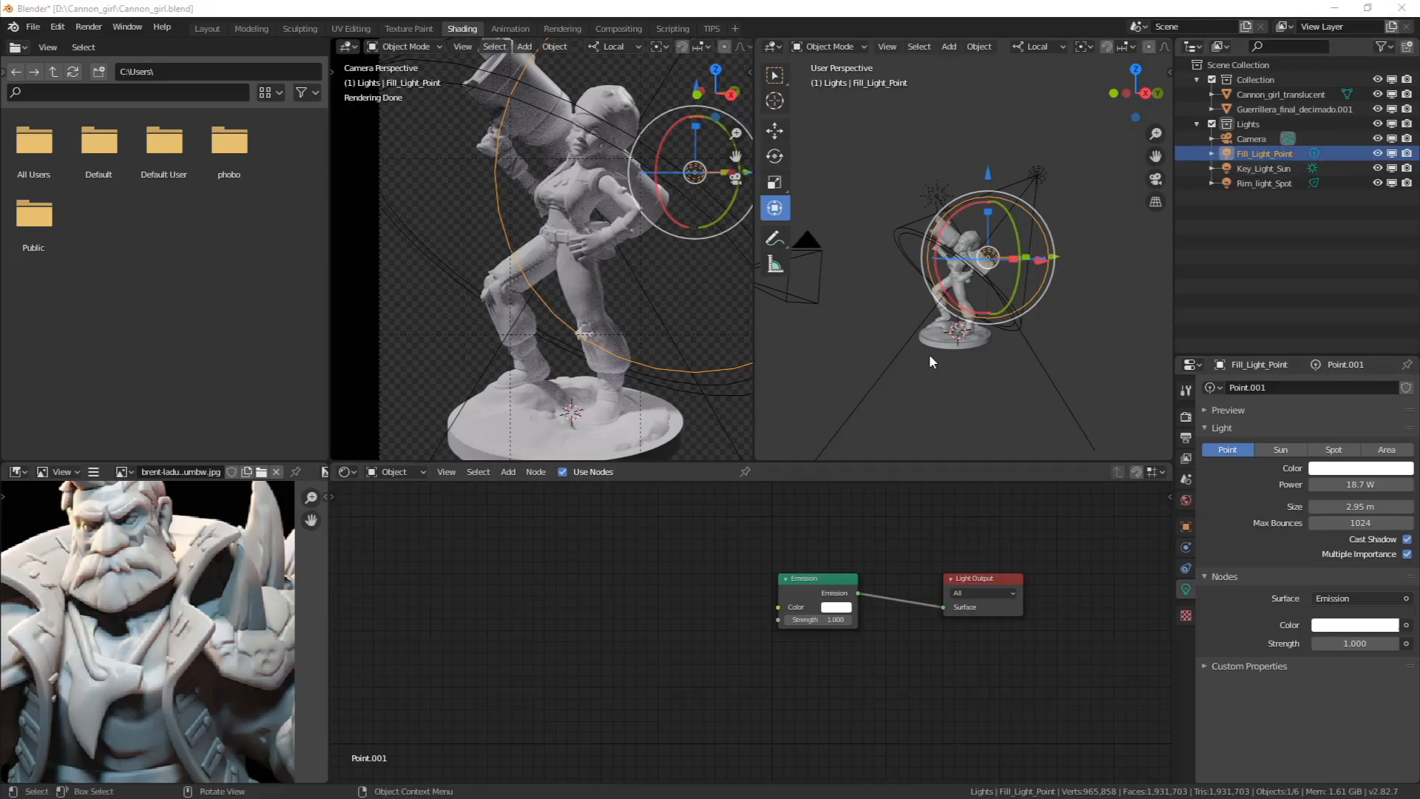
Select Key_Light_Sun and raise its strength to 2.210
scroll(1027, 308, up, 8)
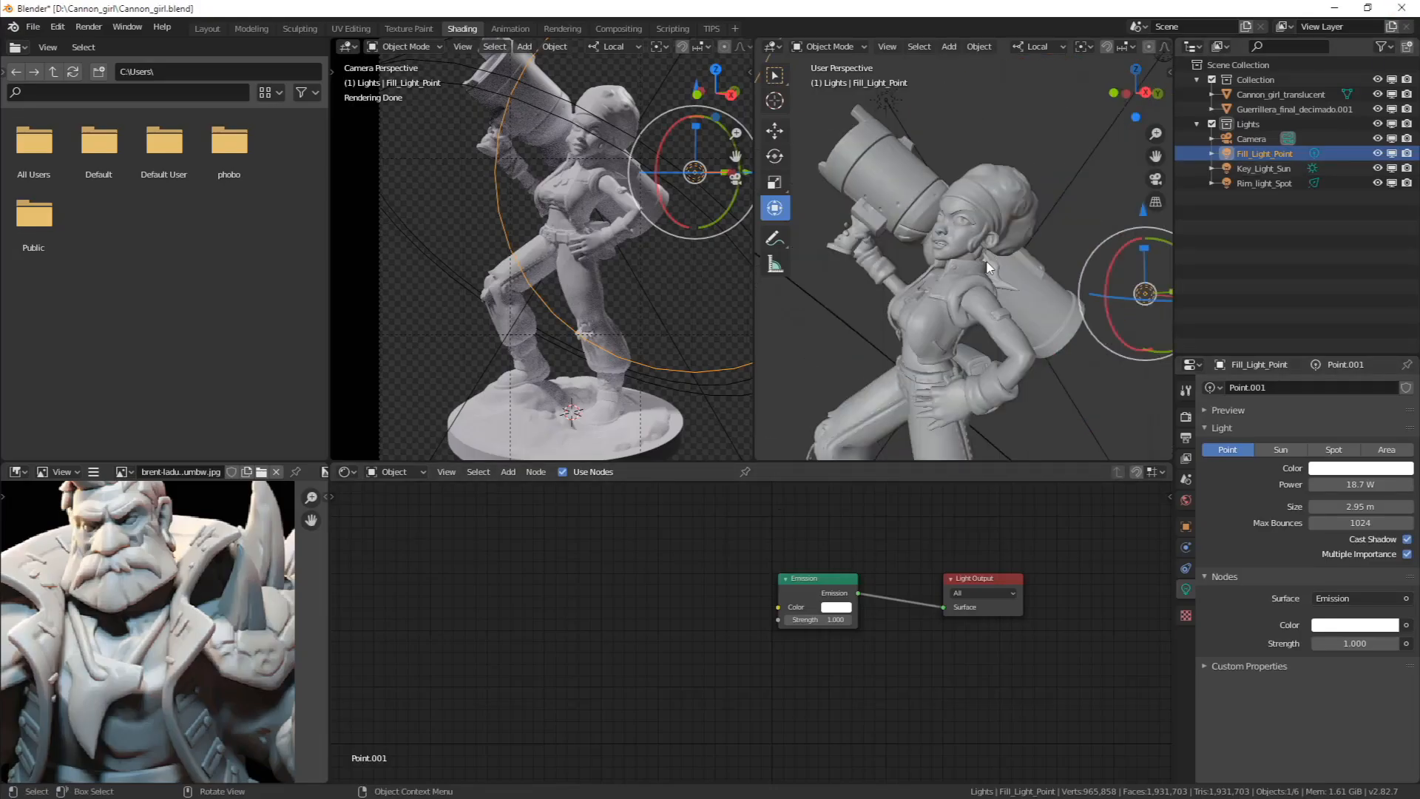
scroll(963, 260, down, 6)
middle_drag(964, 261, 921, 242)
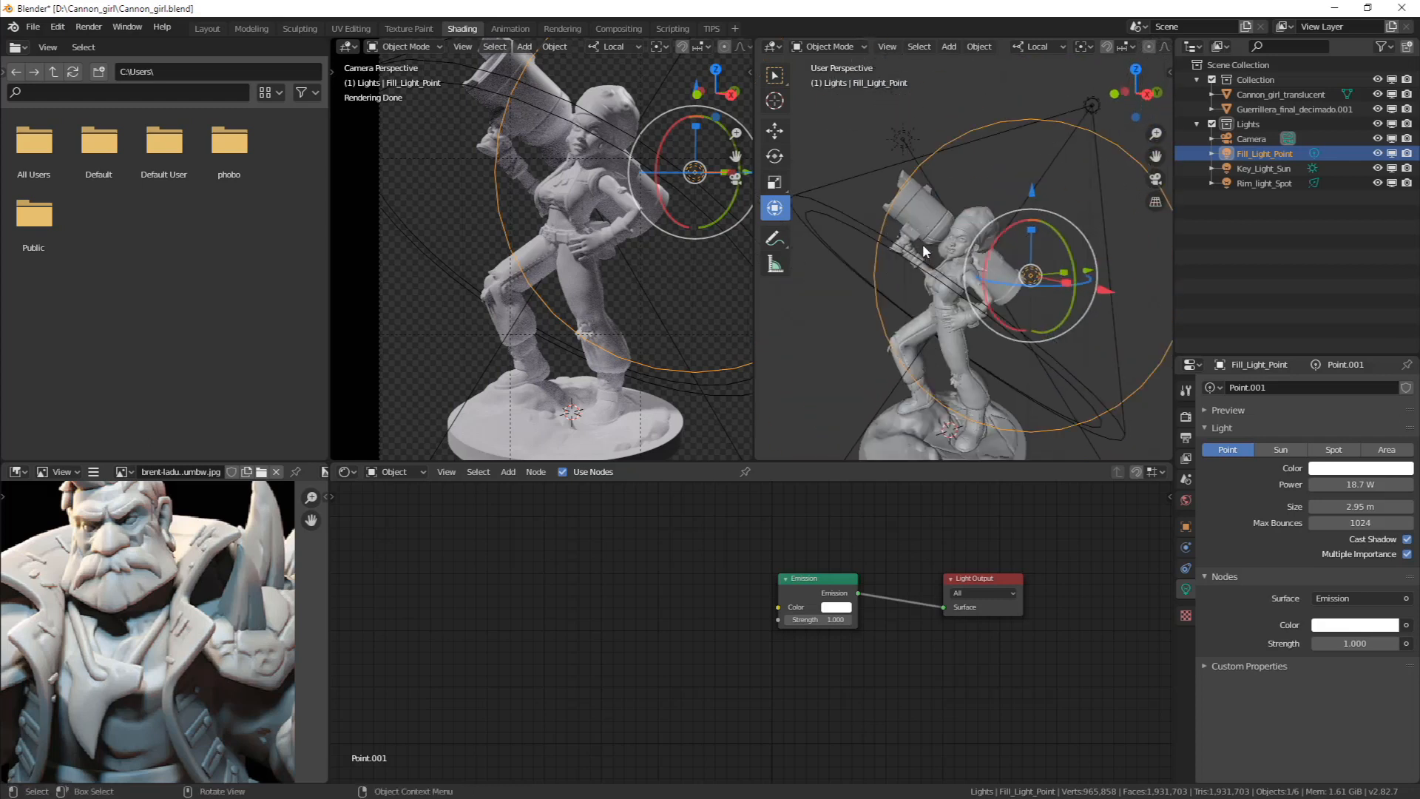
click(908, 137)
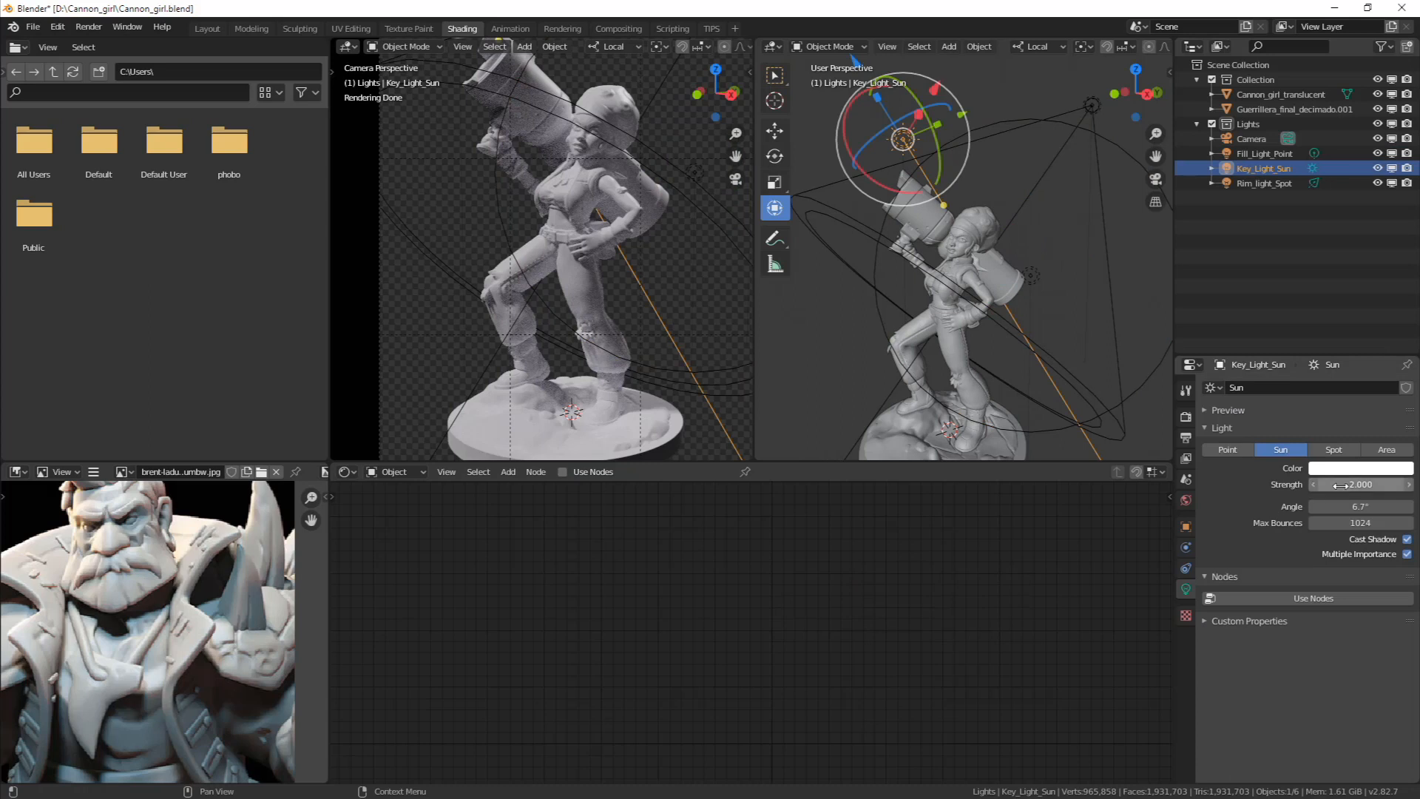
mouse_move(1341, 485)
mouse_down()
mouse_move(1415, 498)
mouse_move(1361, 503)
mouse_up()
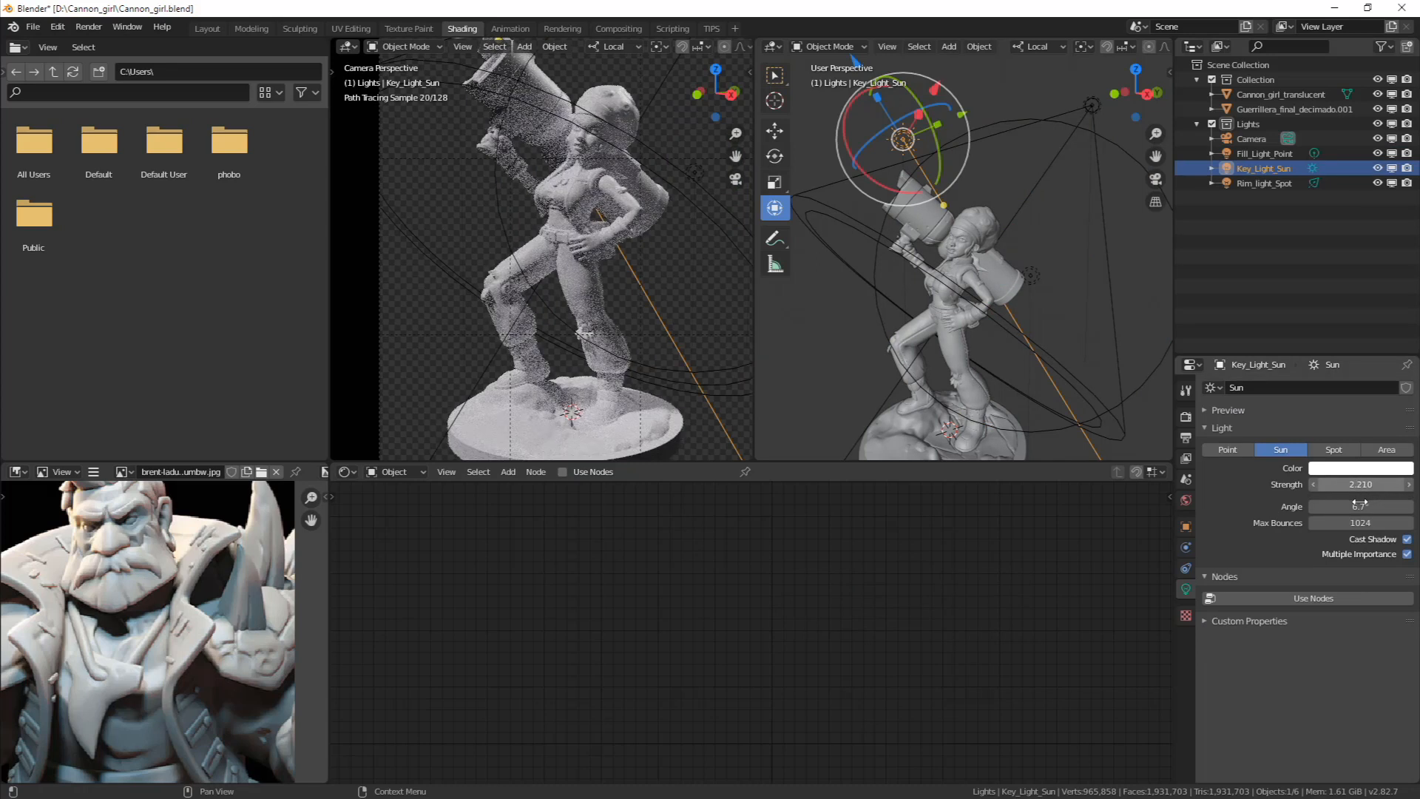
Select Rim_light_Spot and set the transform pivot point to the 3D Cursor at the statue's base
middle_drag(1080, 370, 1025, 300)
scroll(1013, 277, down, 3)
click(1075, 165)
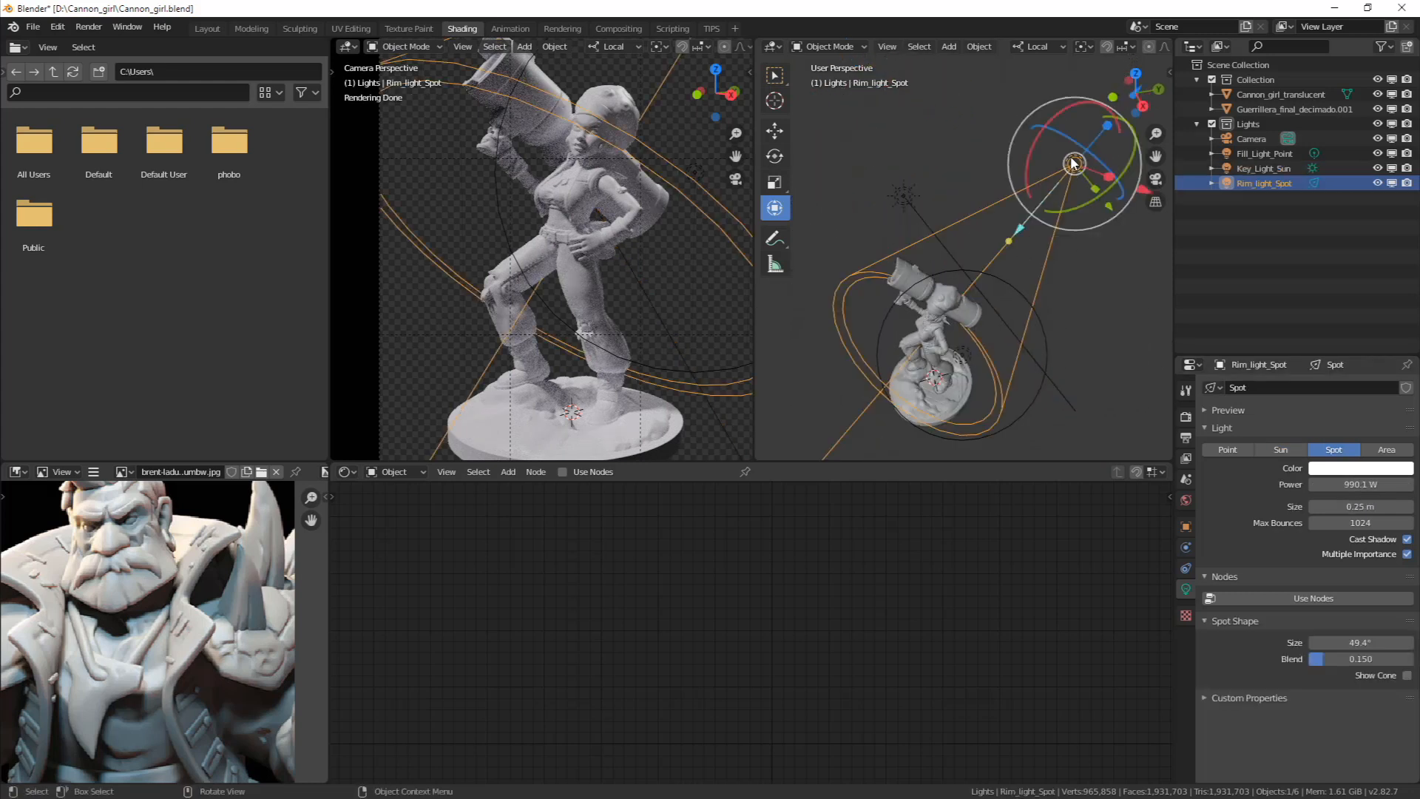
middle_drag(1069, 238, 1041, 290)
key(period)
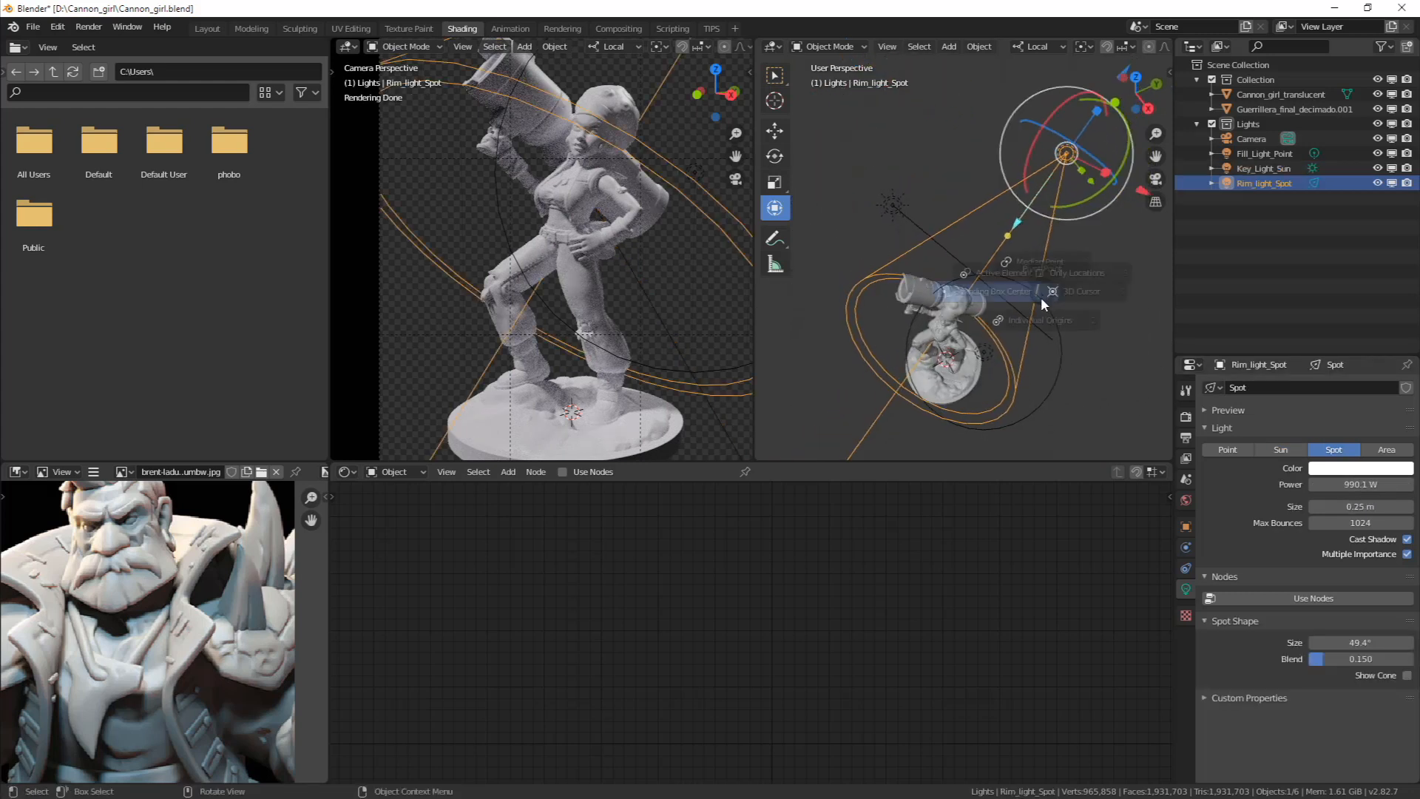
click(1161, 294)
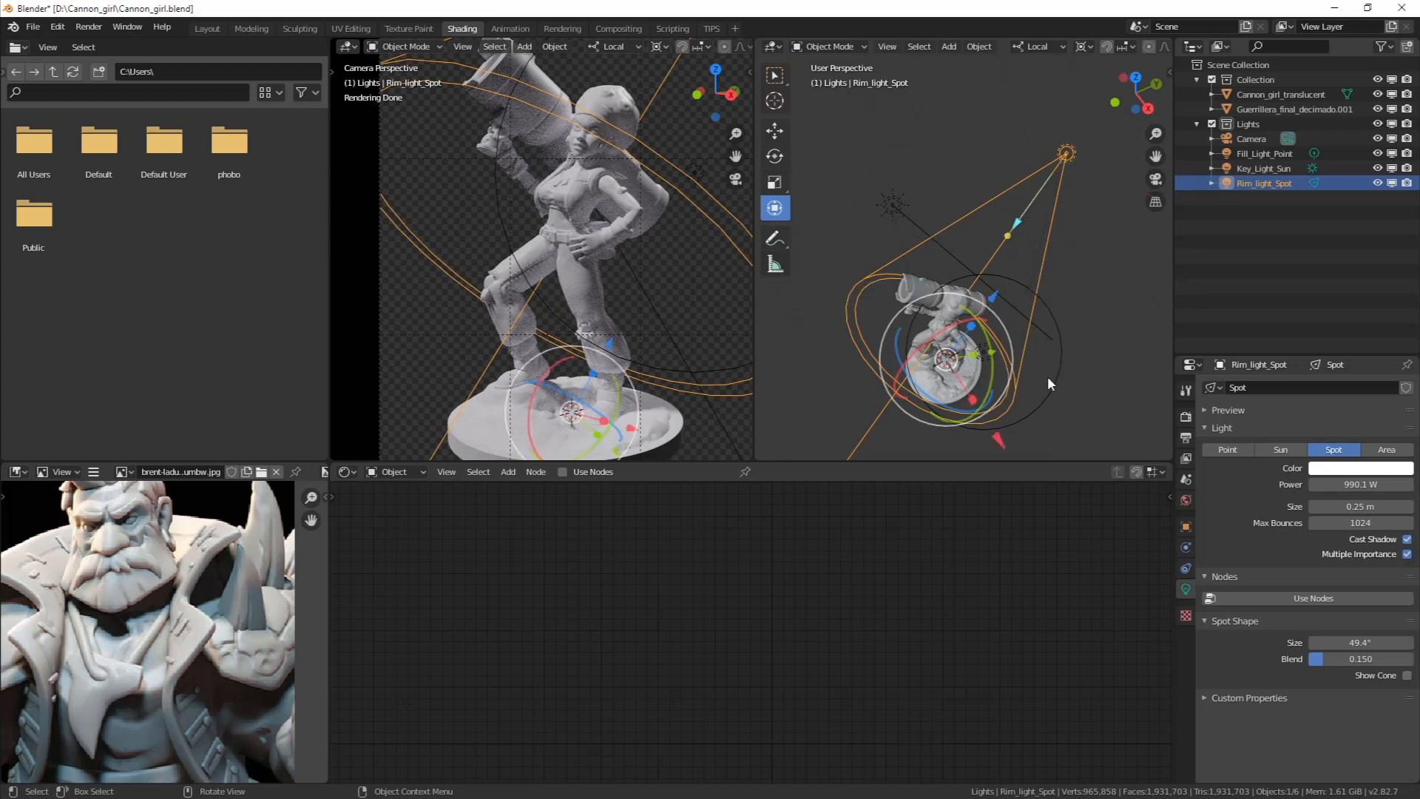
key(r)
key(x)
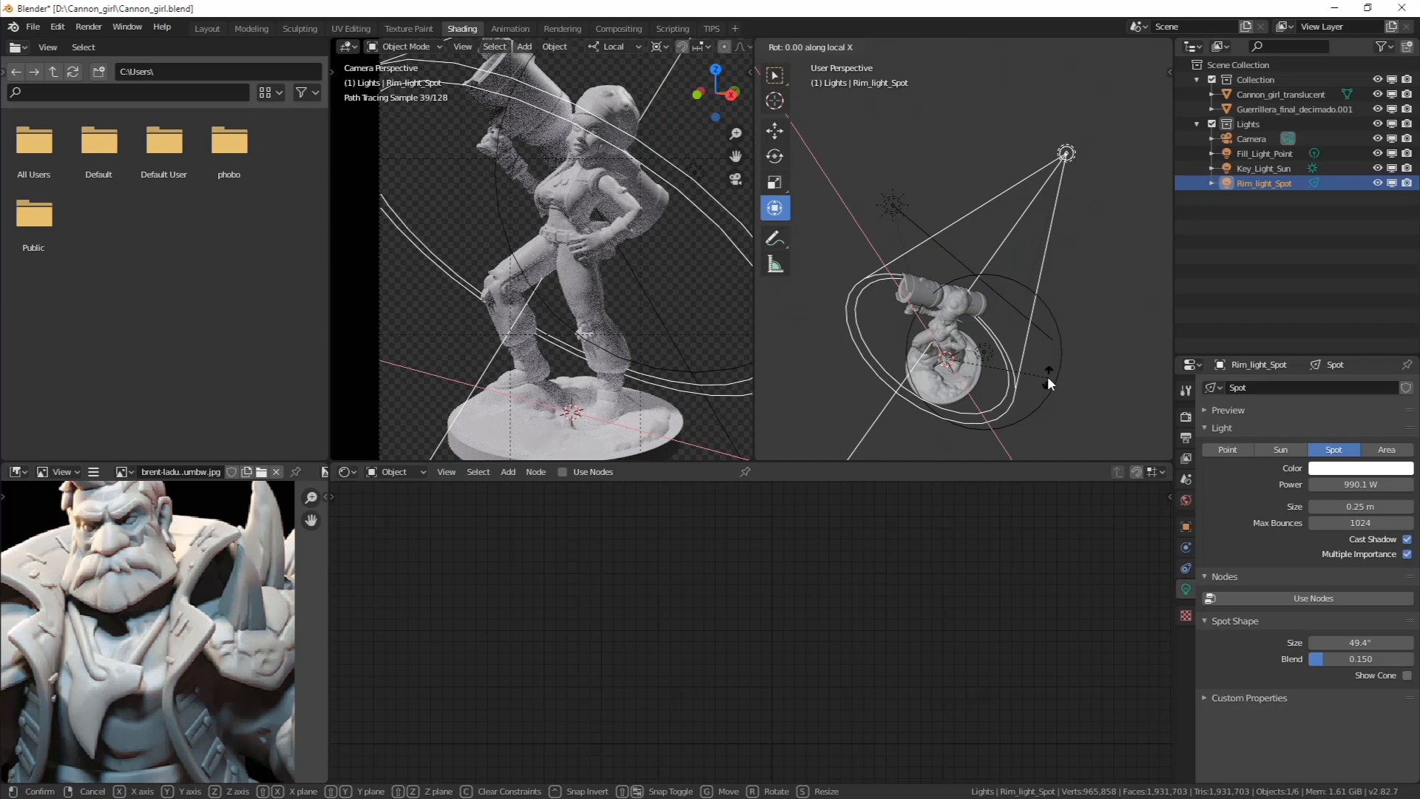
key(Escape)
Set the transform orientation to Global, activate the selection tool, and rotate Rim_light_Spot about 19.6° around the Z axis
middle_drag(1048, 376, 1077, 259)
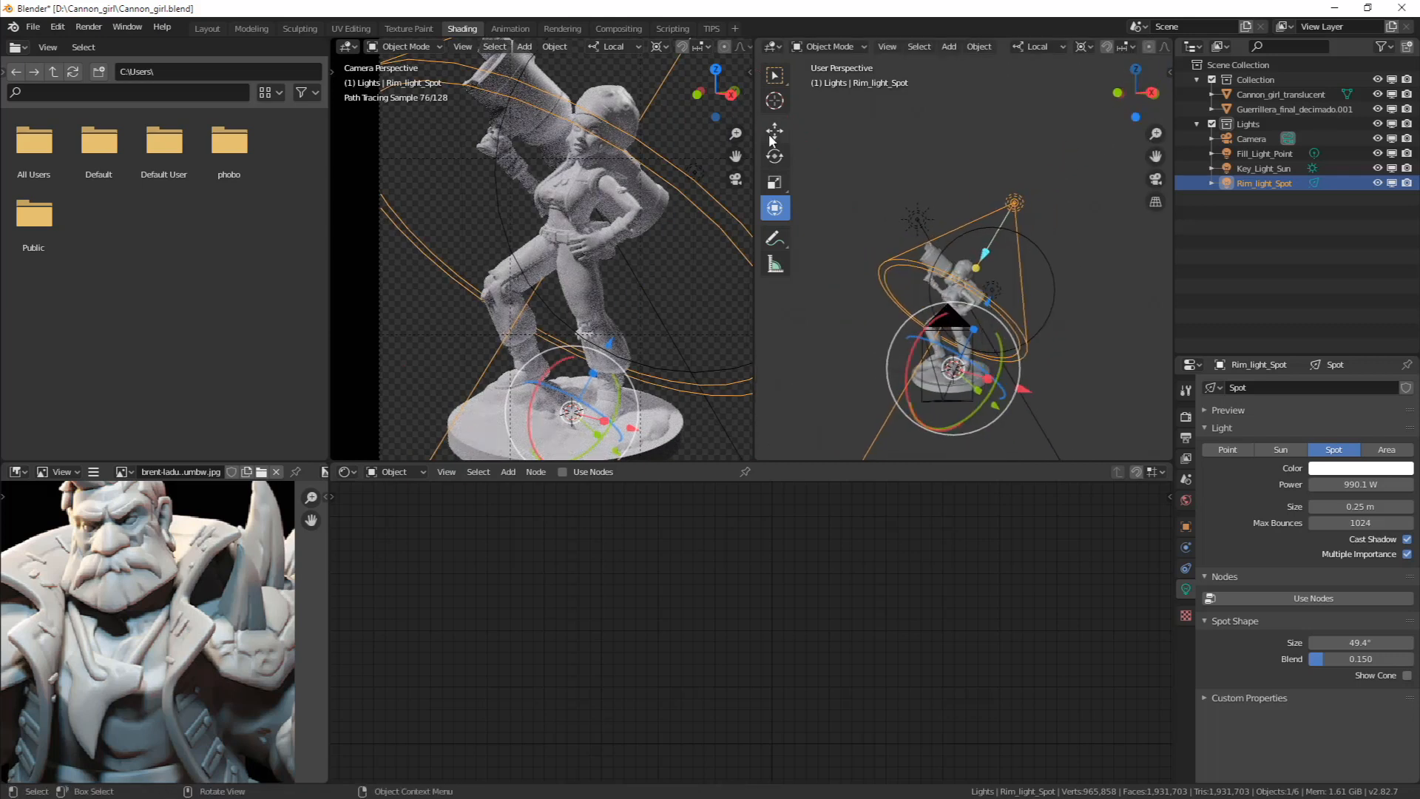
click(1037, 46)
click(1015, 92)
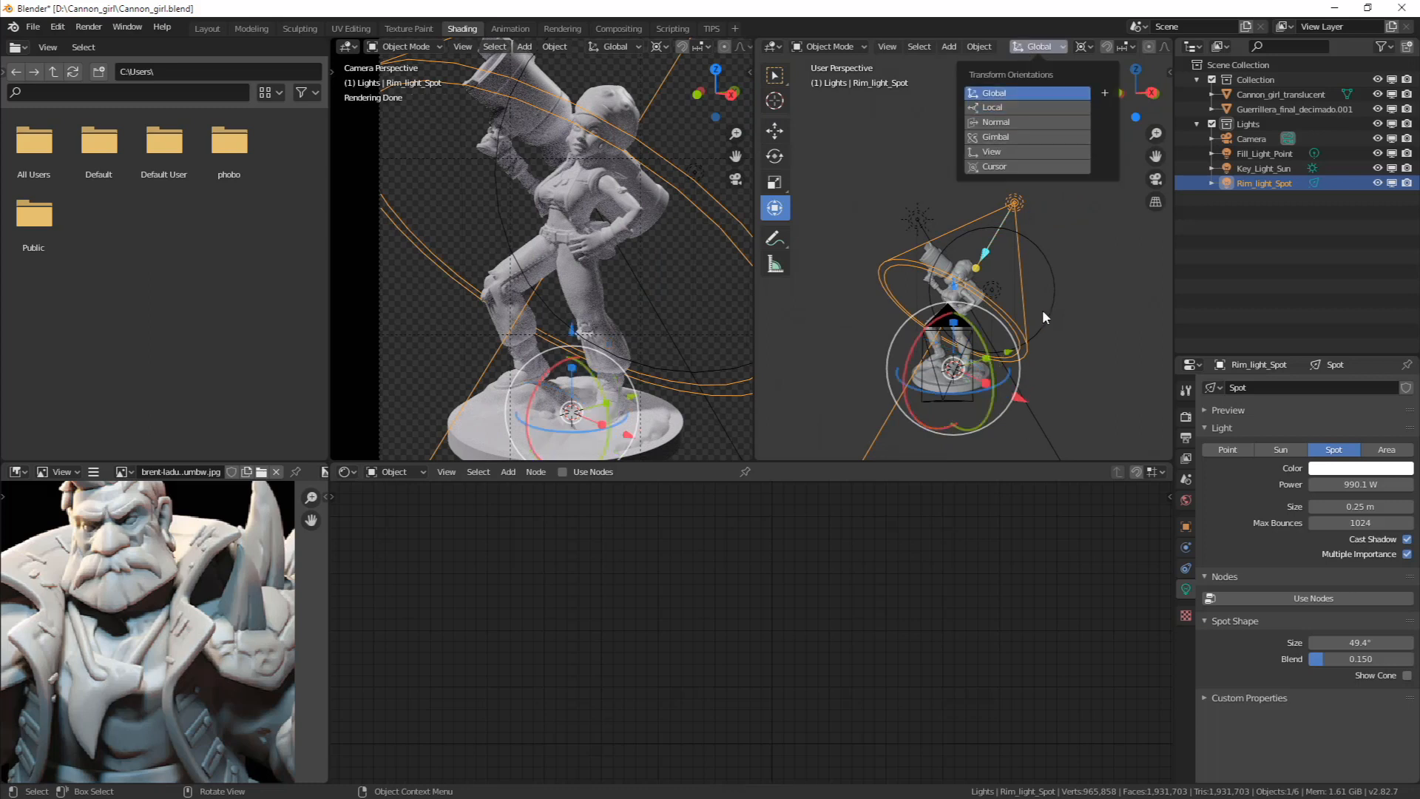
click(775, 83)
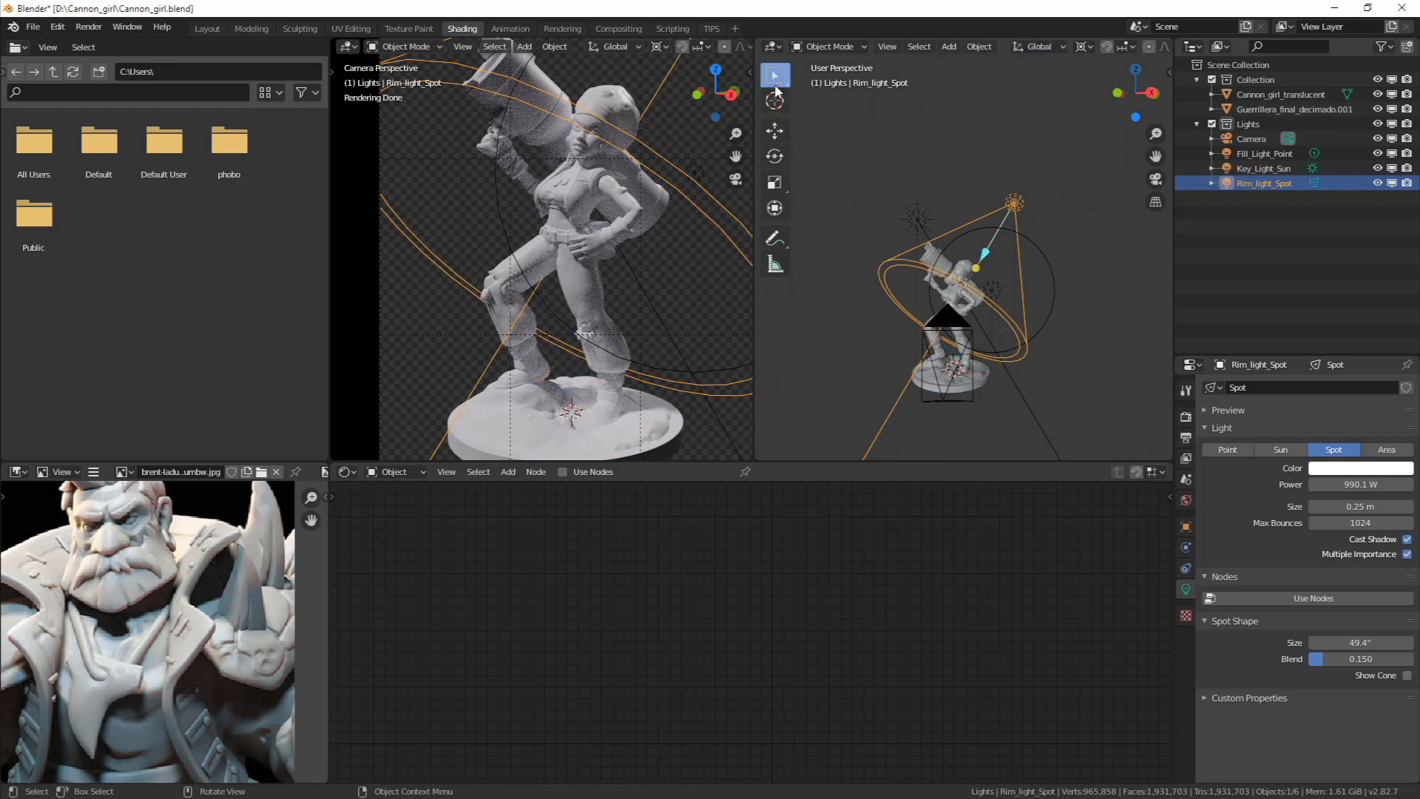
middle_drag(1005, 298, 1012, 354)
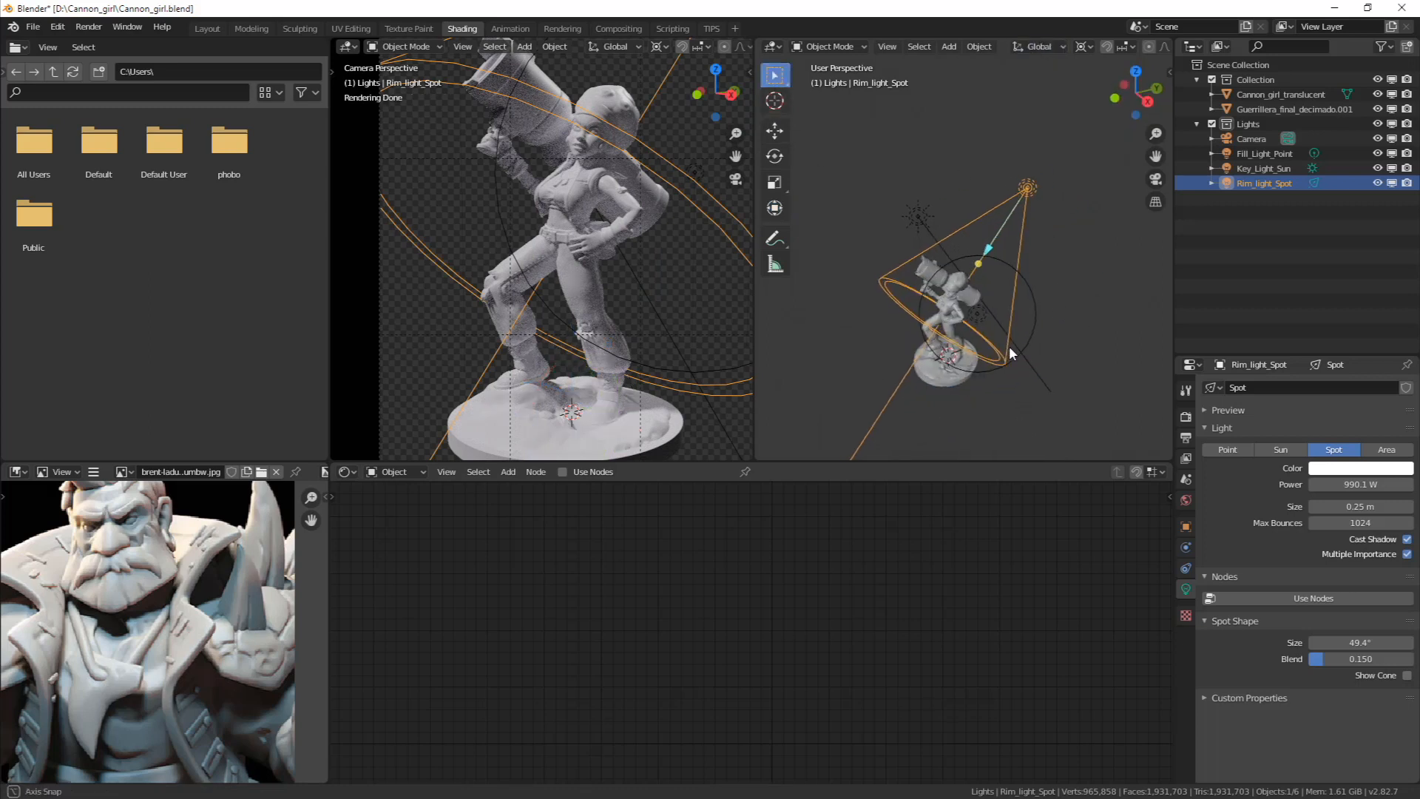
key(r)
key(z)
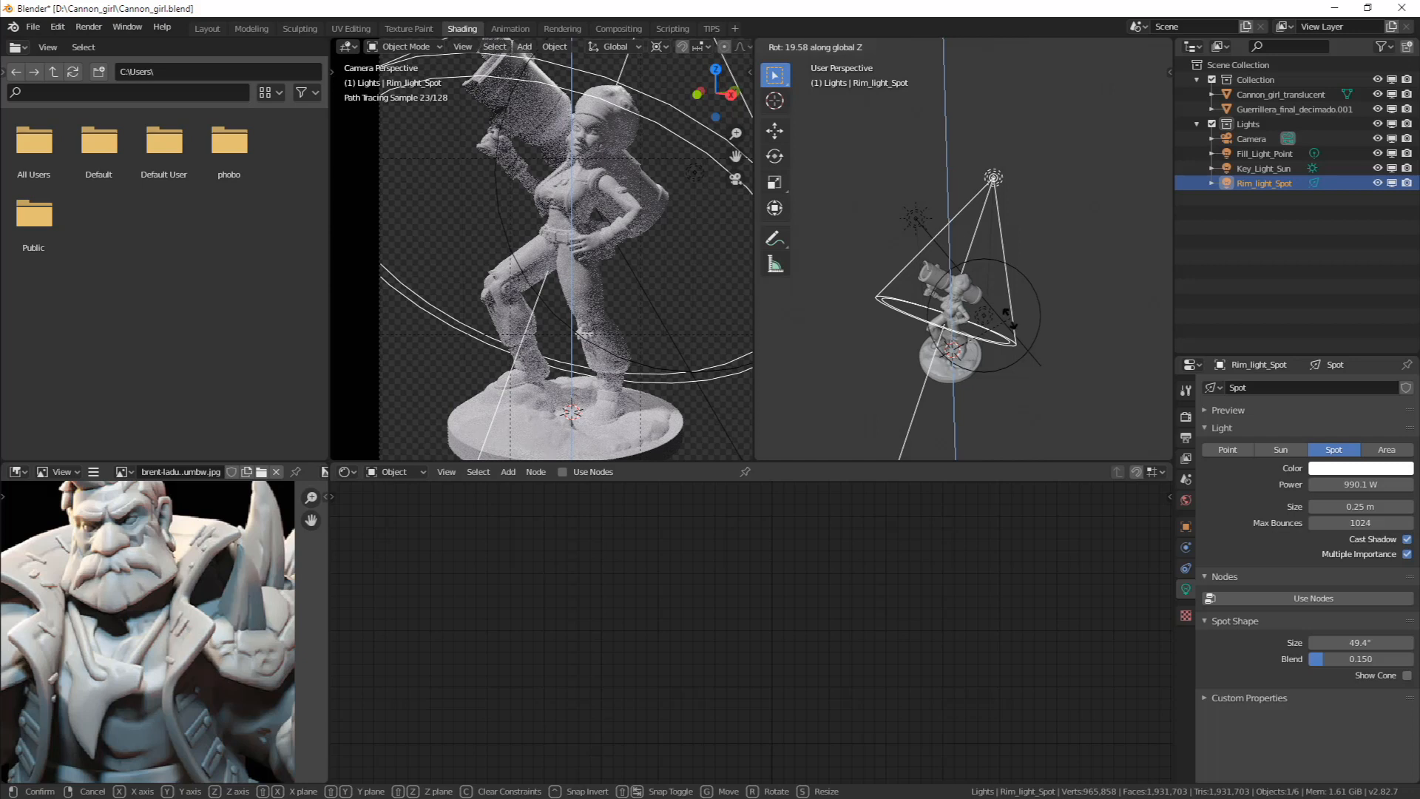
click(1008, 316)
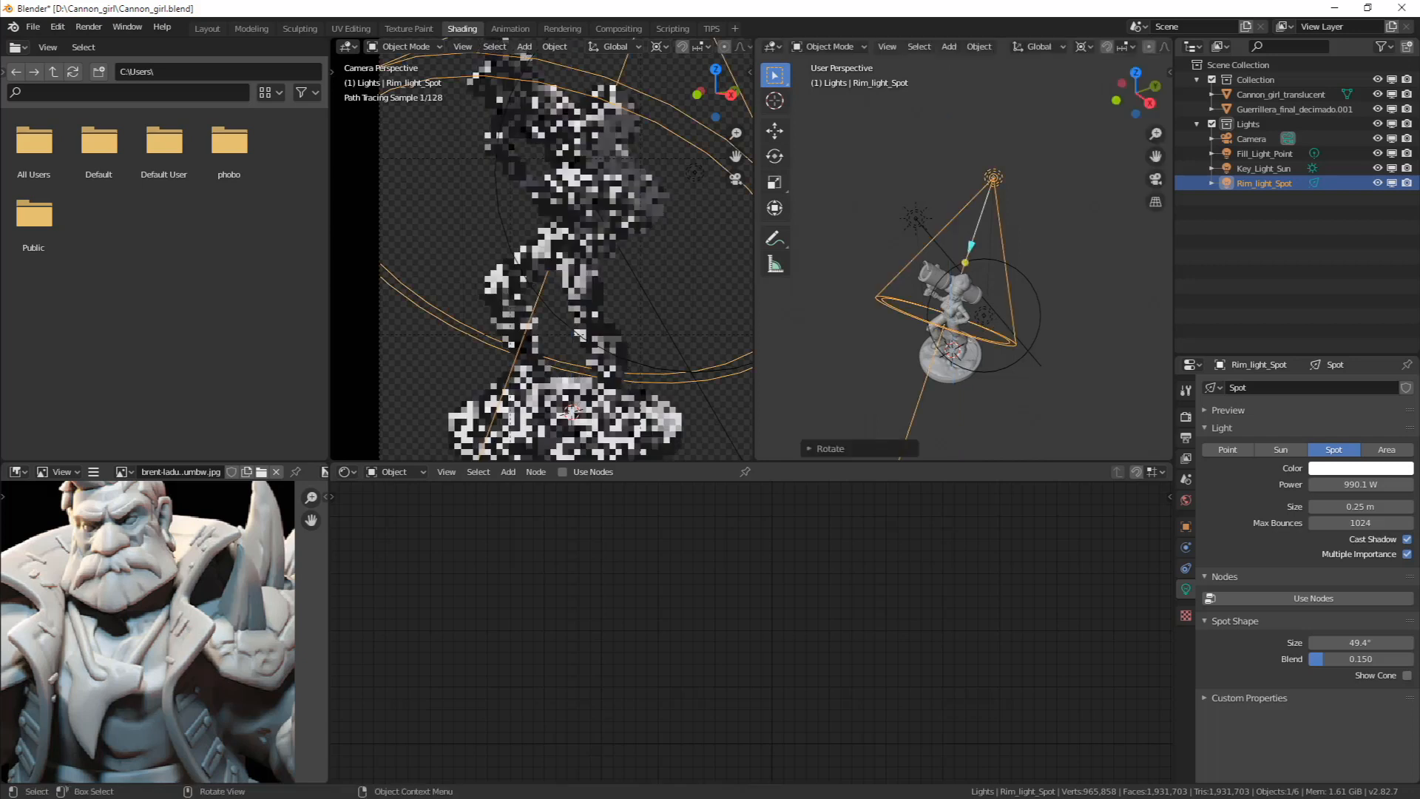
Inspect the rim lighting through the camera, then enlarge Rim_light_Spot's light size to 3.32 m and raise its power to 1064.1 W
scroll(605, 189, up, 2)
shift+middle_drag(605, 189, 577, 303)
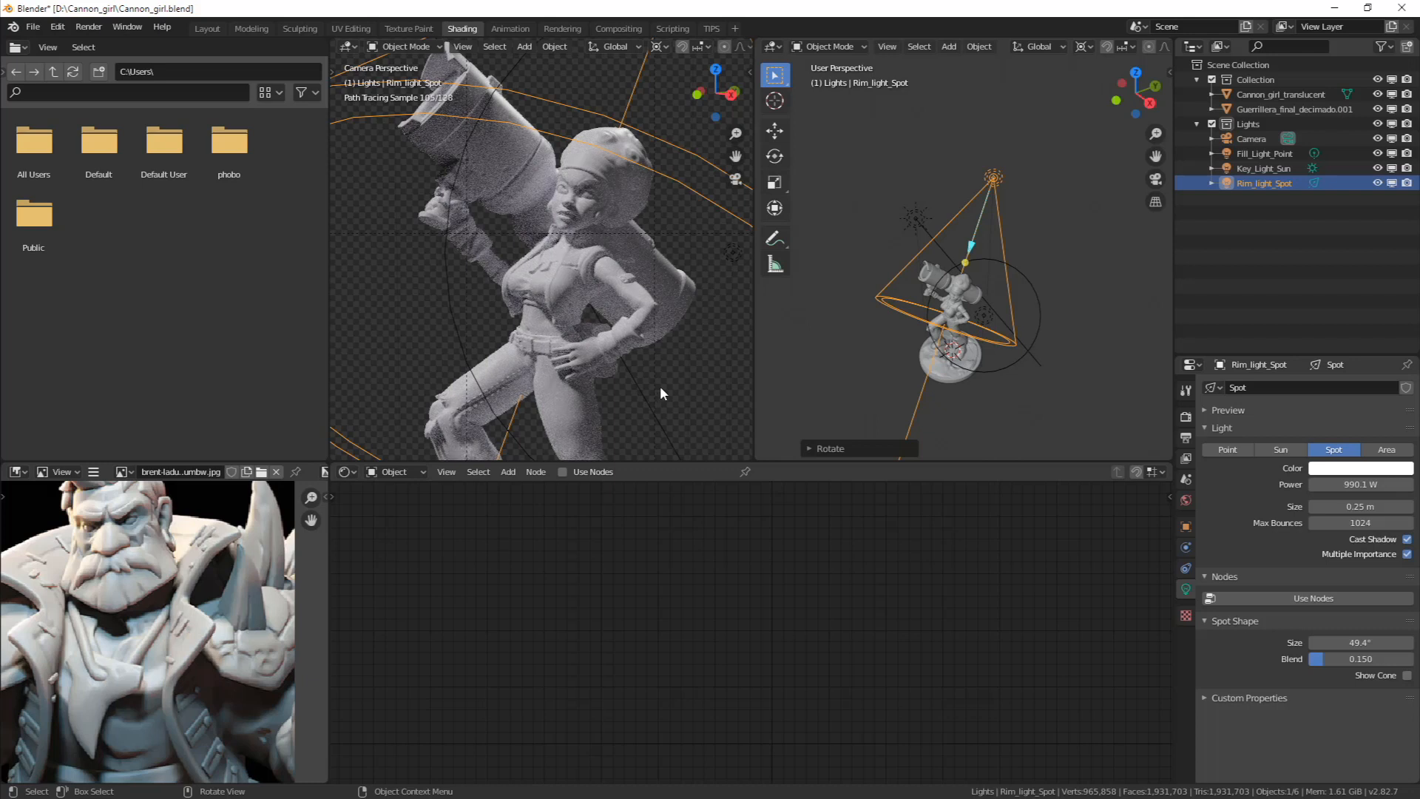
shift+middle_drag(650, 317, 665, 295)
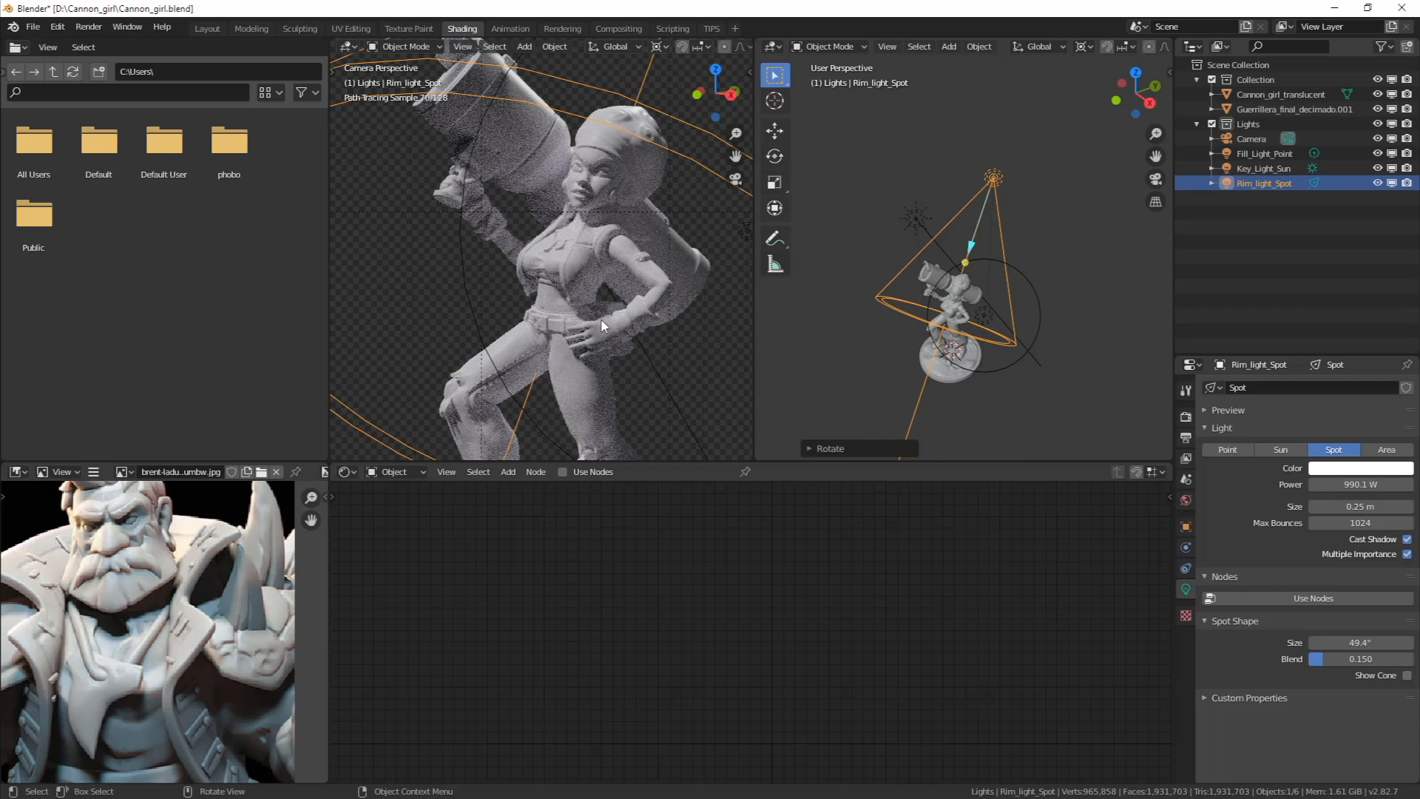
shift+middle_drag(601, 318, 687, 303)
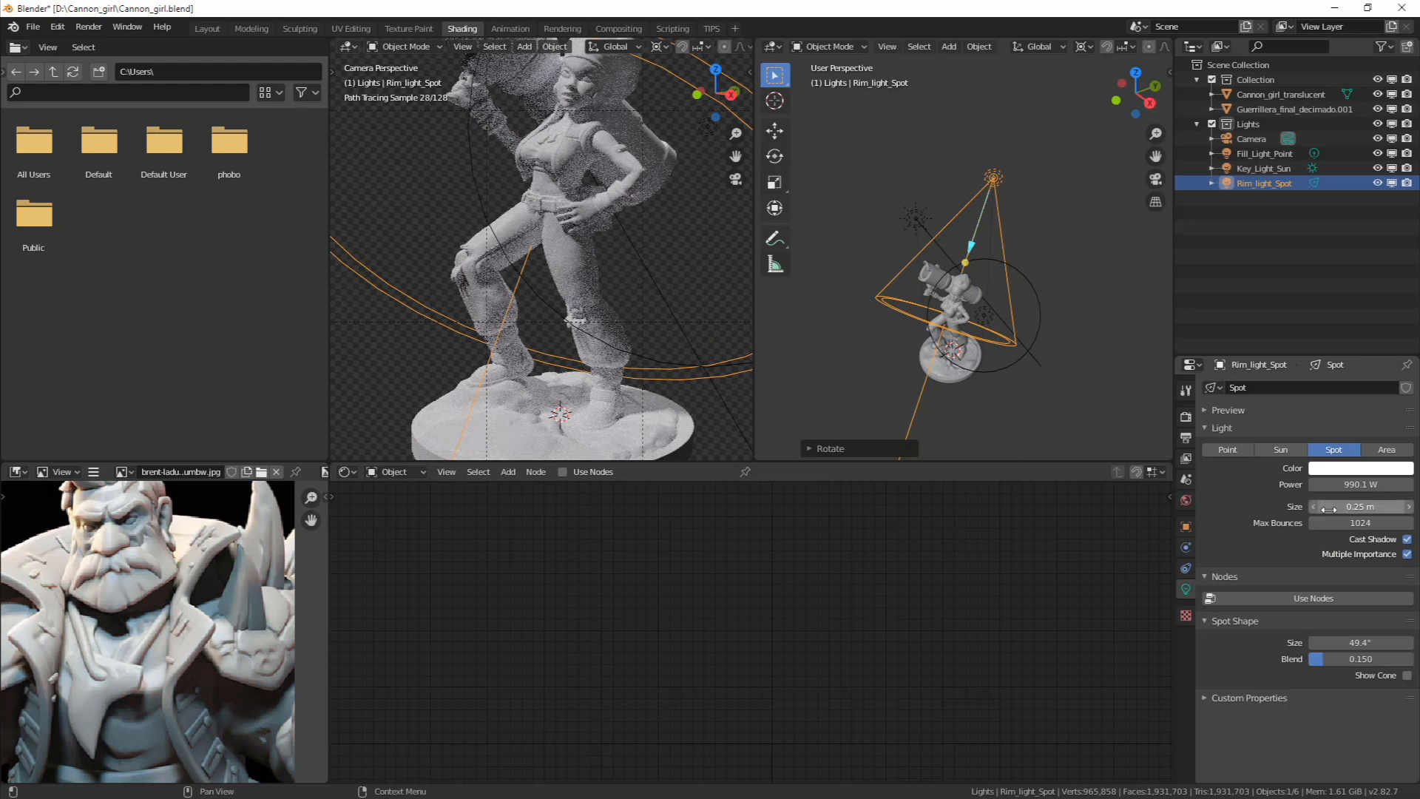
drag(1329, 508, 1364, 508)
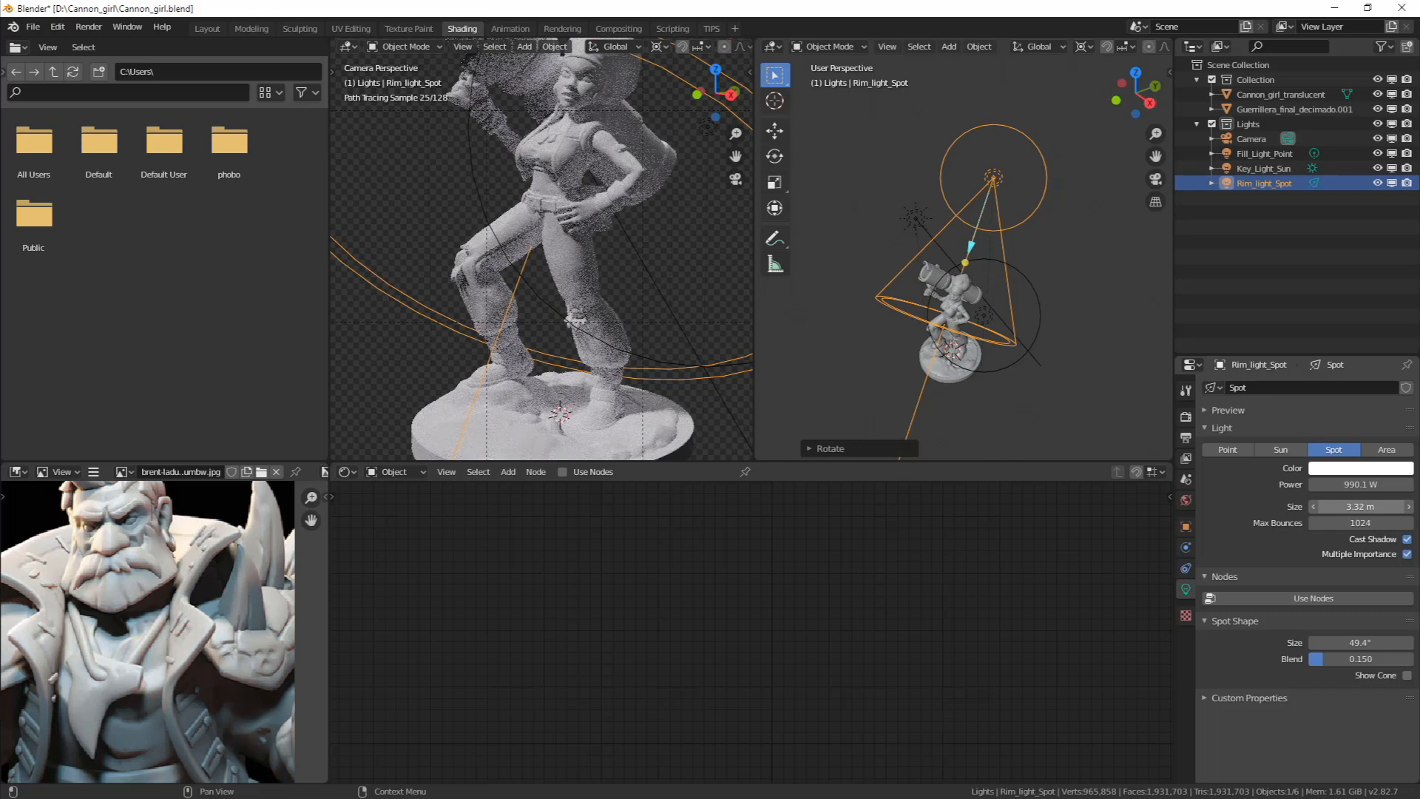
drag(1339, 484, 1350, 485)
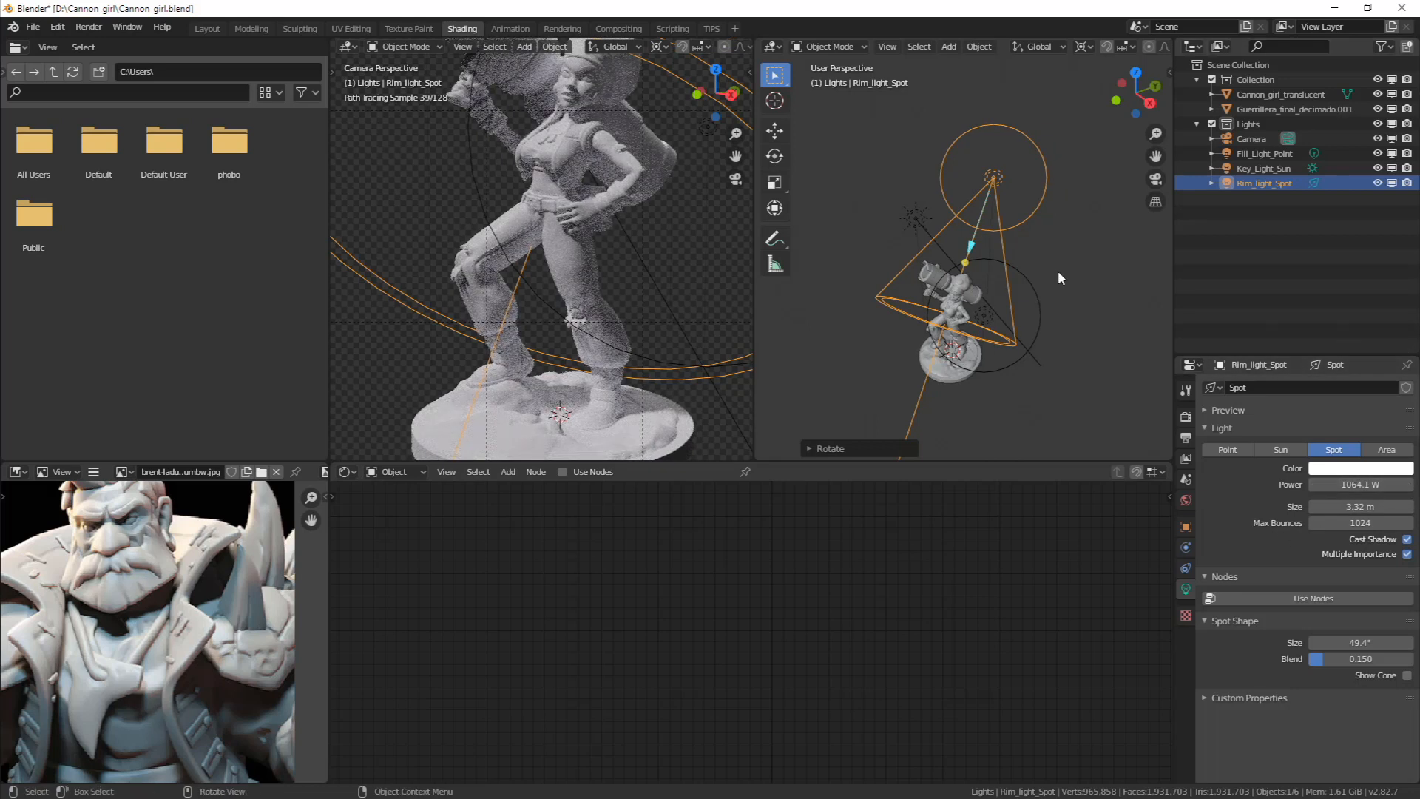
Rotate Rim_light_Spot about -10° around the global Z axis, return to the camera view, and deselect everything
key(r)
key(z)
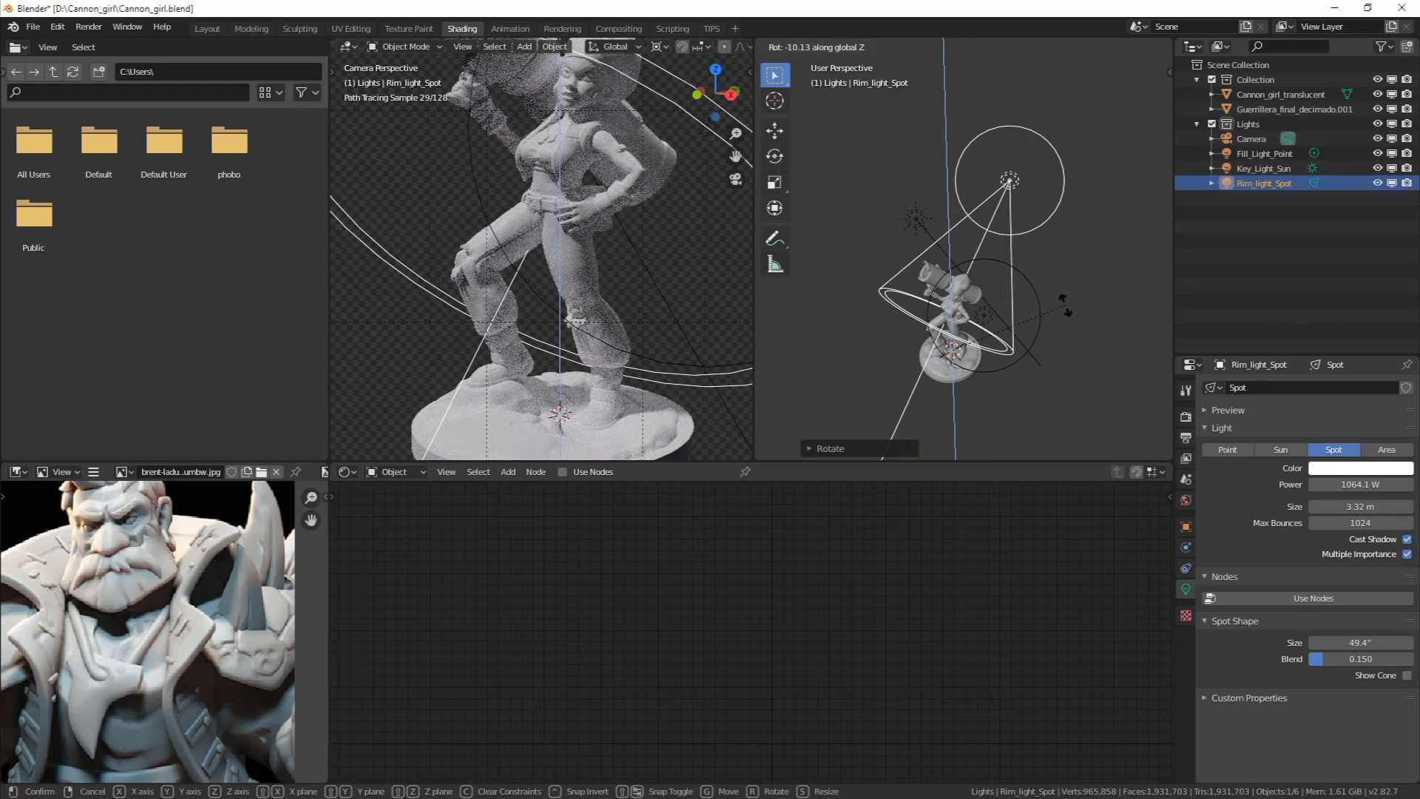
click(1063, 309)
key(KP_0)
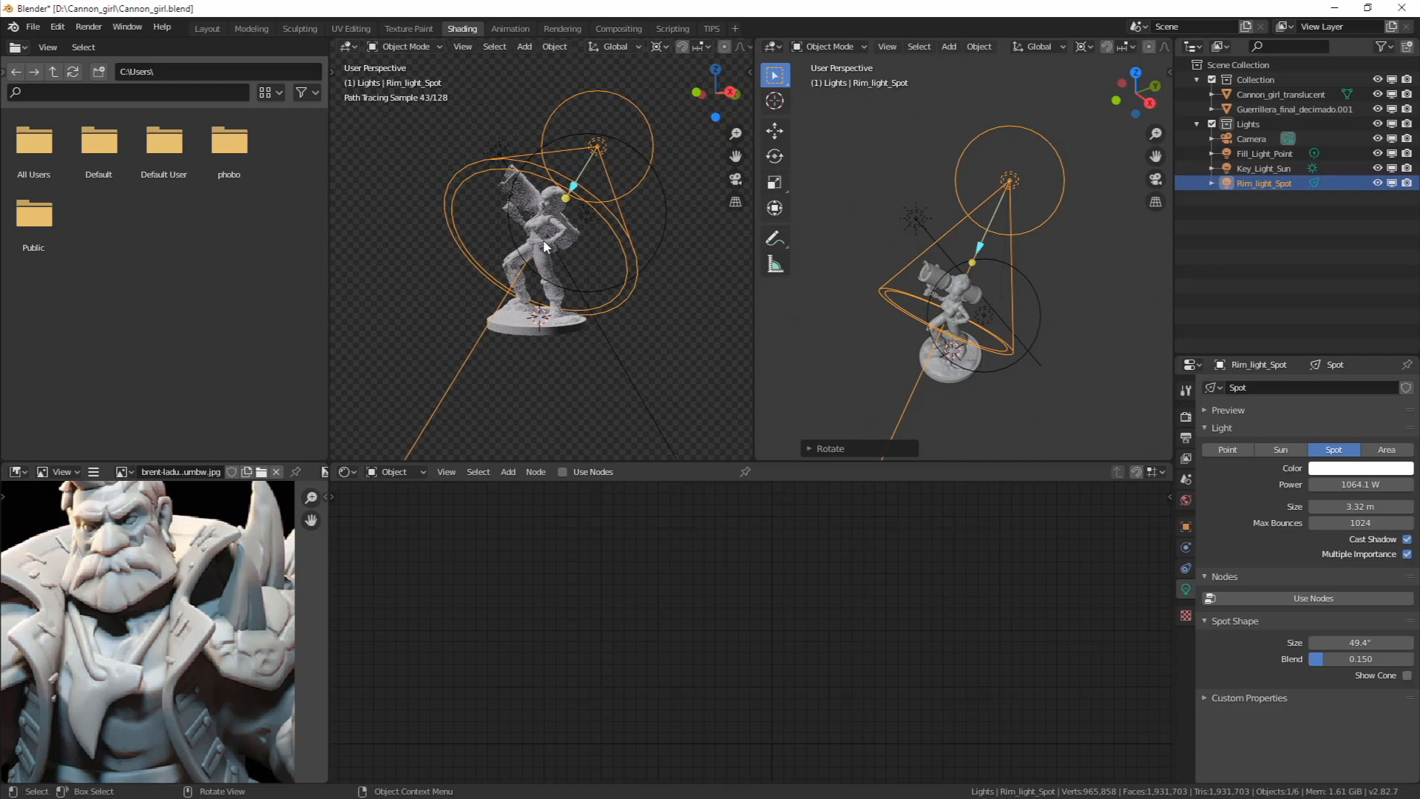
key(KP_0)
key(alt+a)
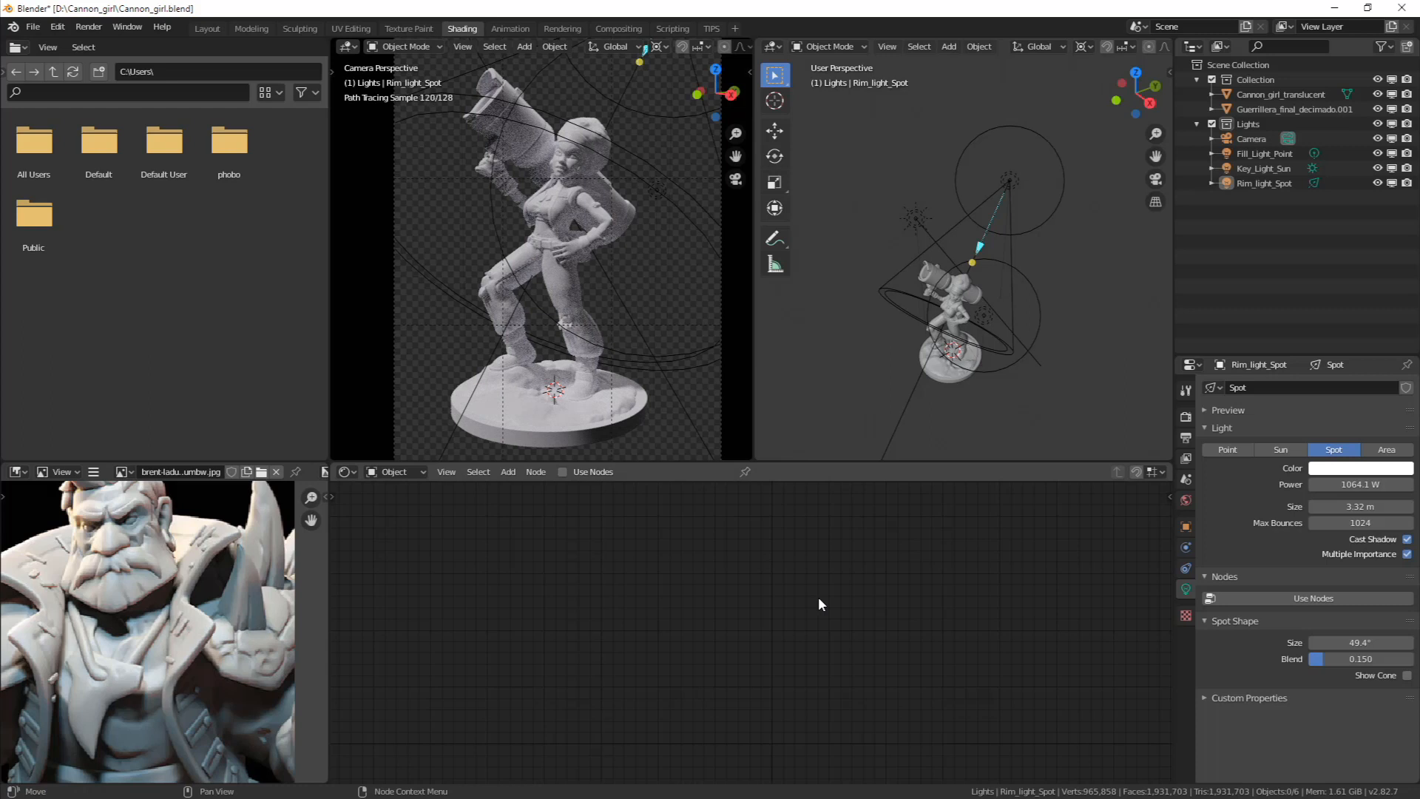
Select Fill_Light_Point and move its Light Output node up and away from the Emission node
scroll(1018, 281, up, 3)
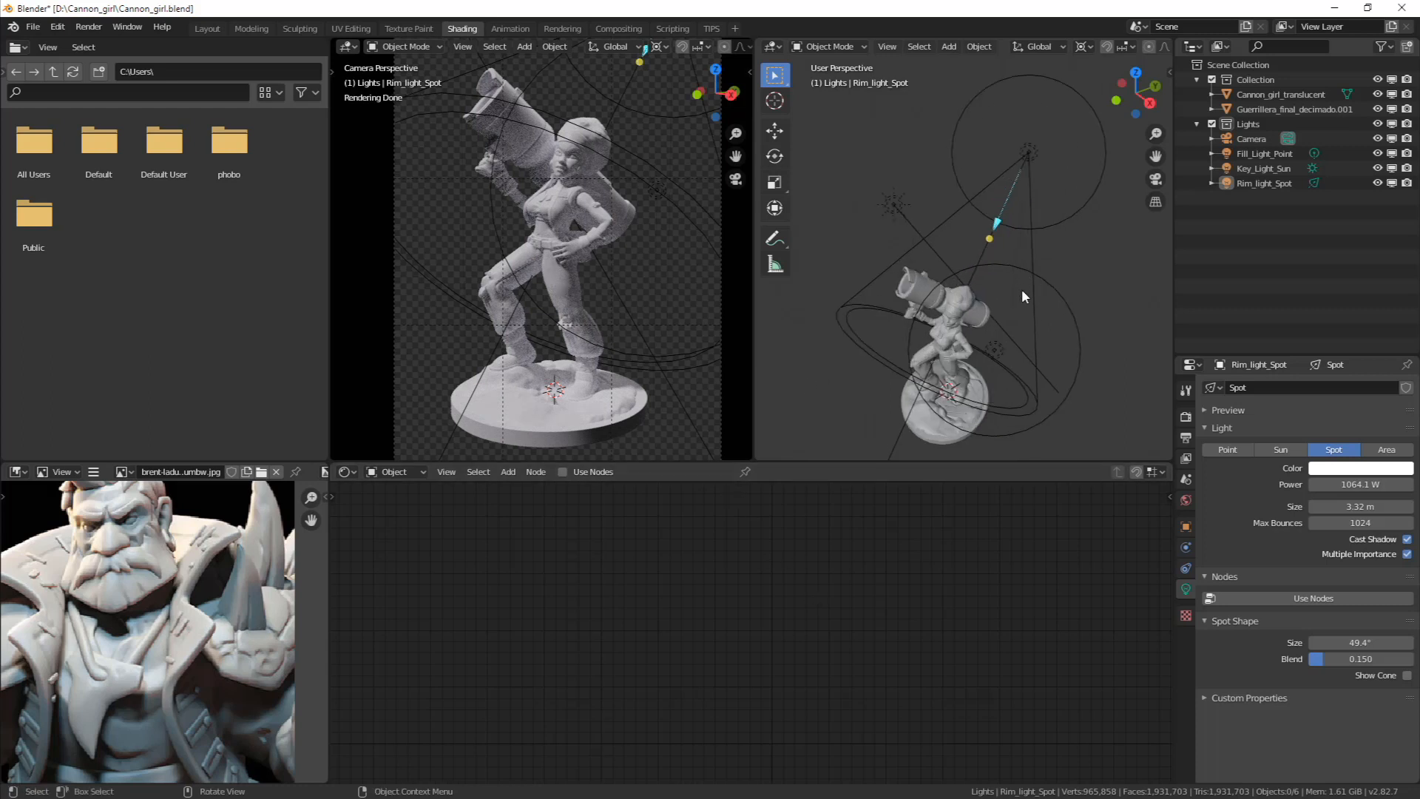
middle_drag(1023, 289, 1036, 229)
click(1035, 112)
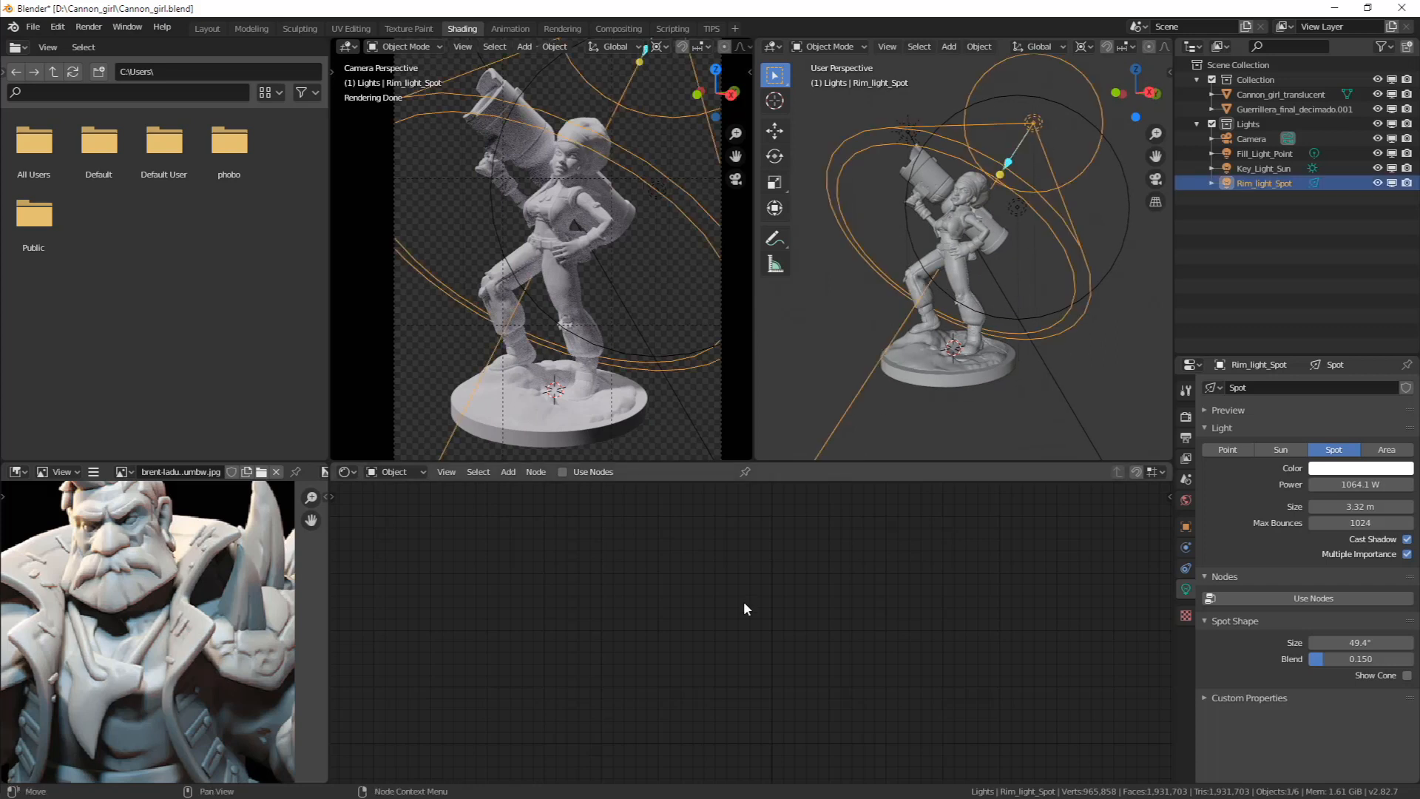
click(1019, 209)
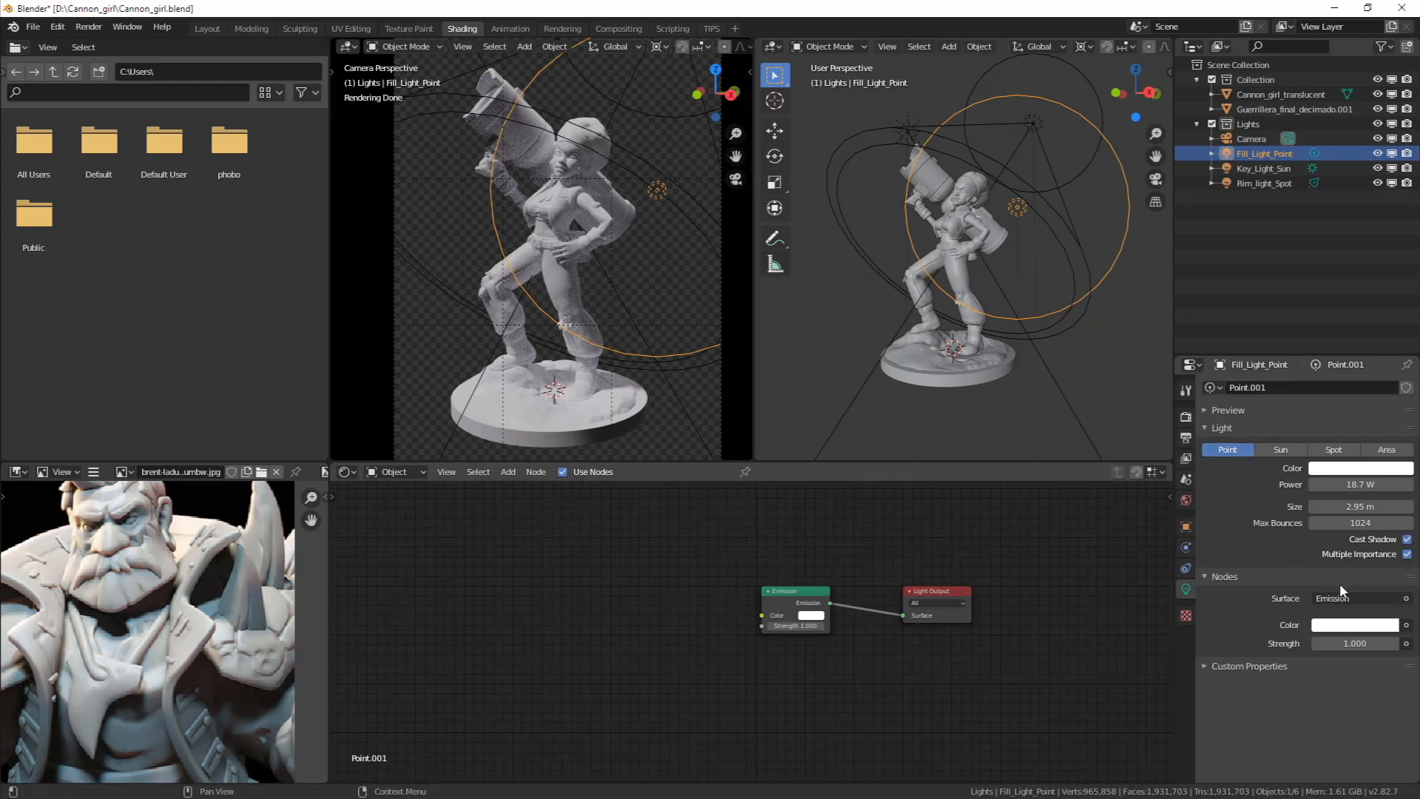
drag(924, 587, 912, 564)
scroll(762, 632, up, 2)
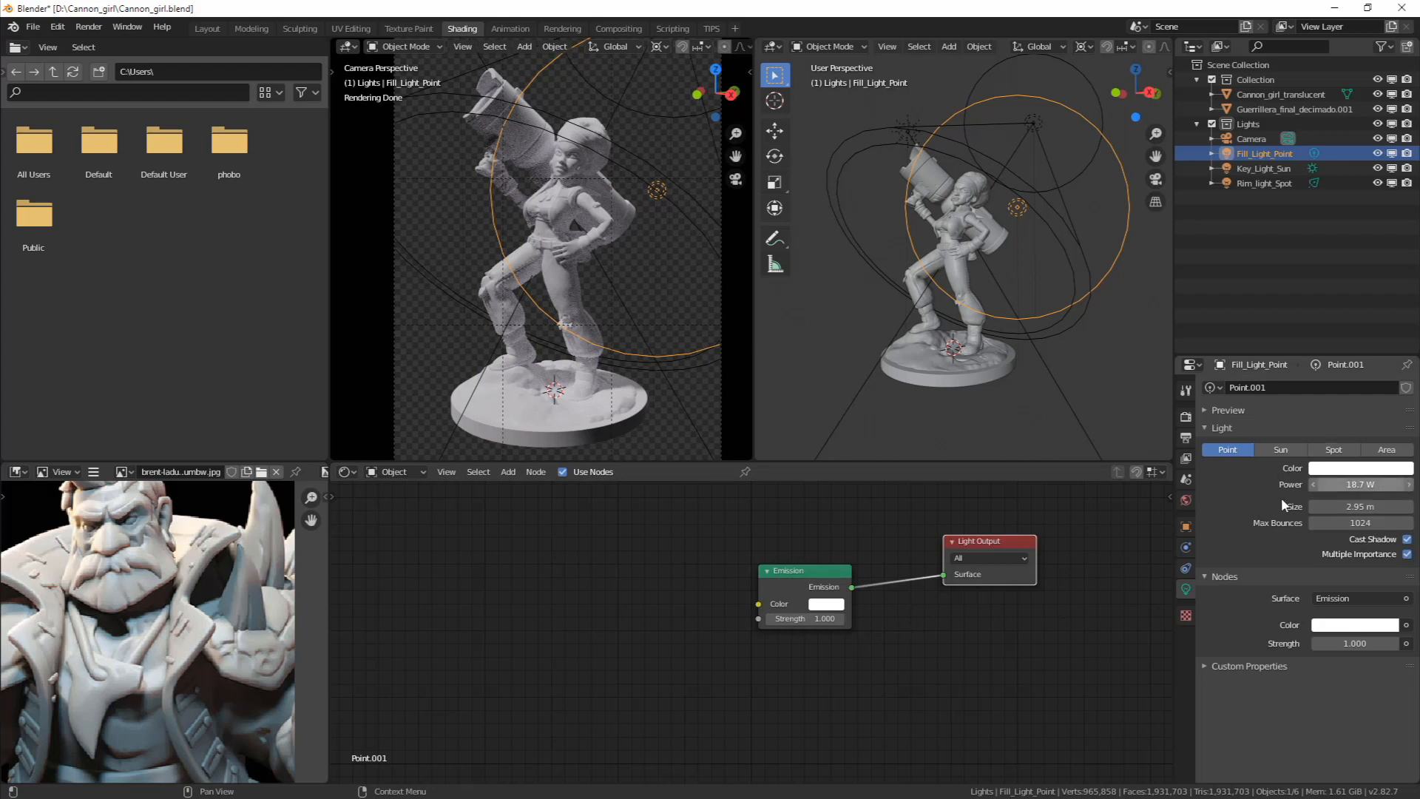
click(1366, 484)
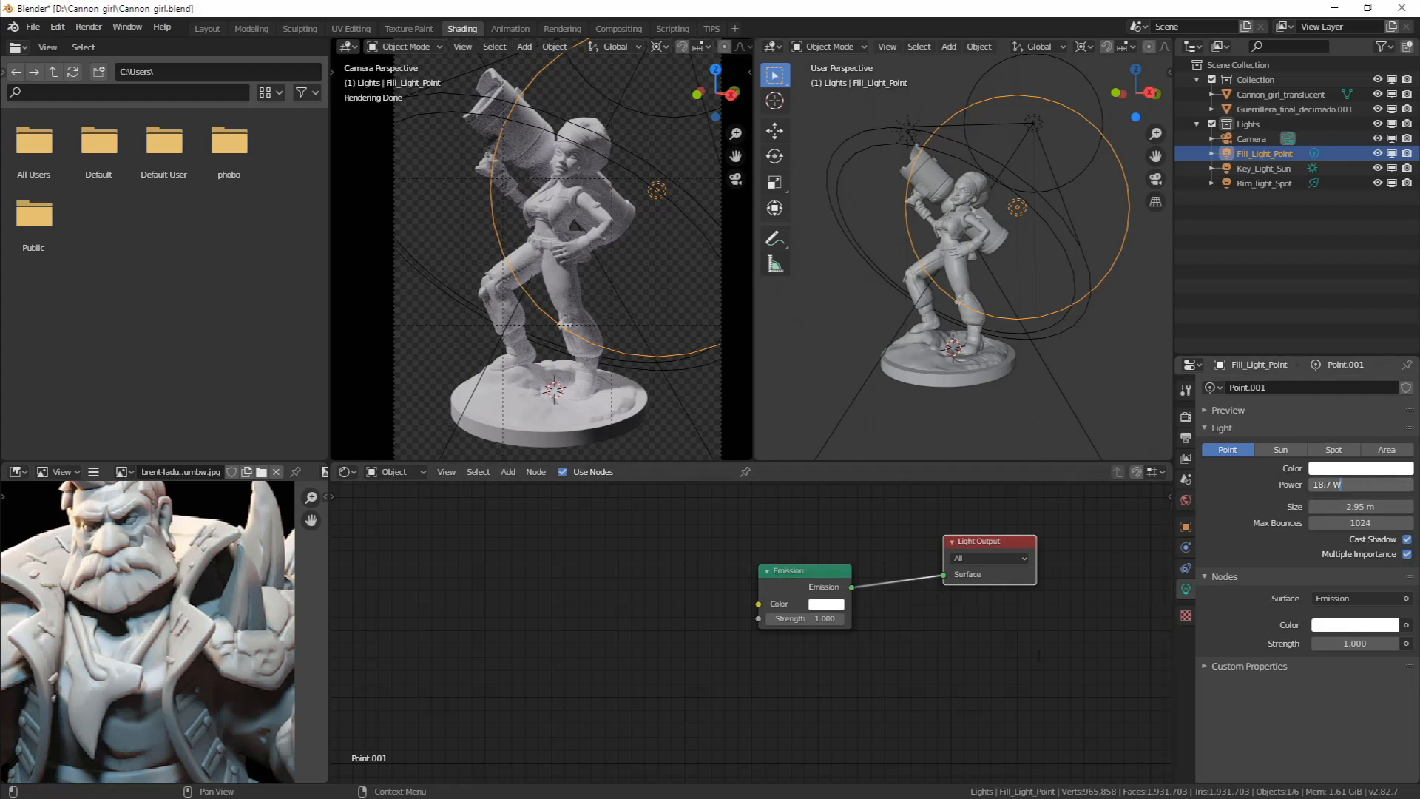
key(Return)
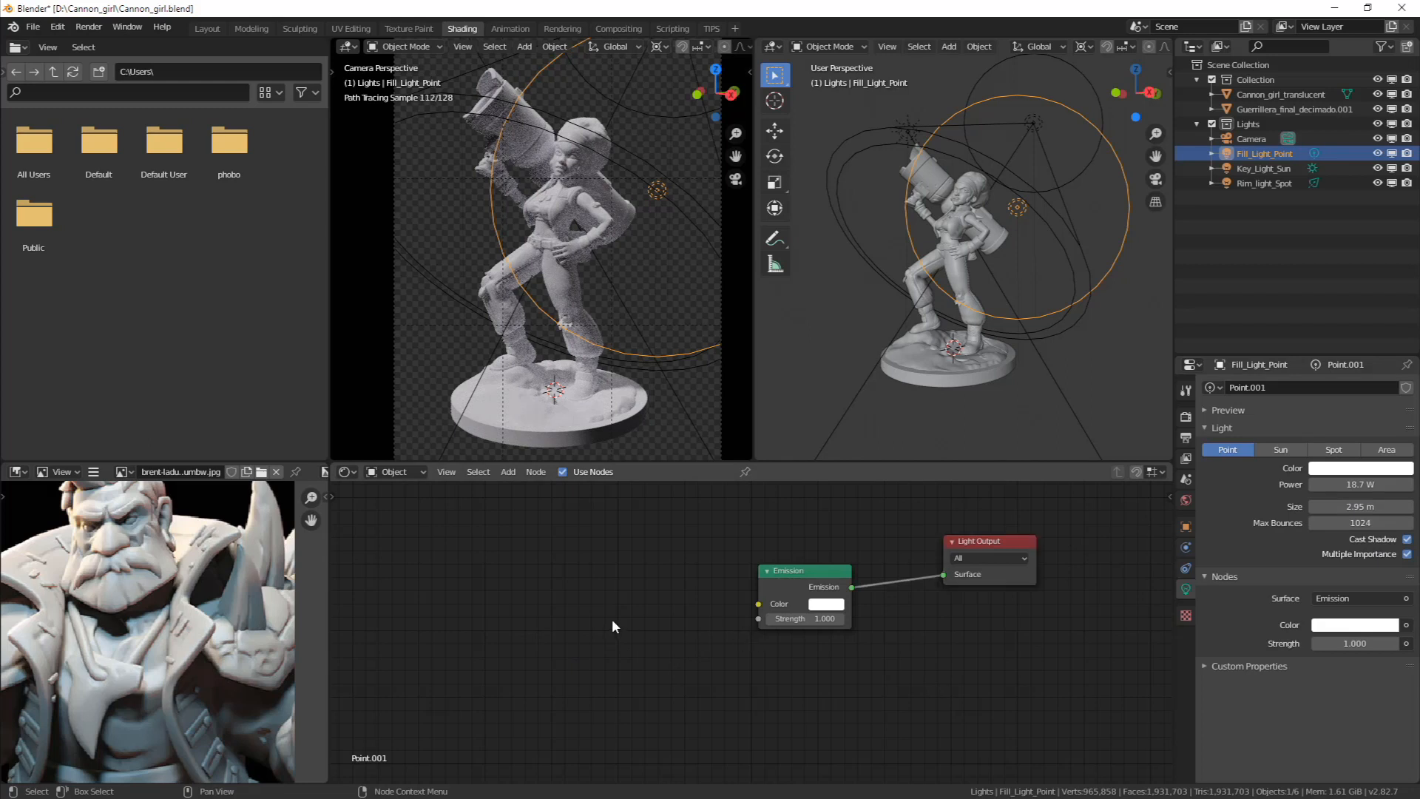
Add a Blackbody node to Fill_Light_Point, connect its Color output to the Emission node's Color input, and position it beside the Emission node
key(shift+a)
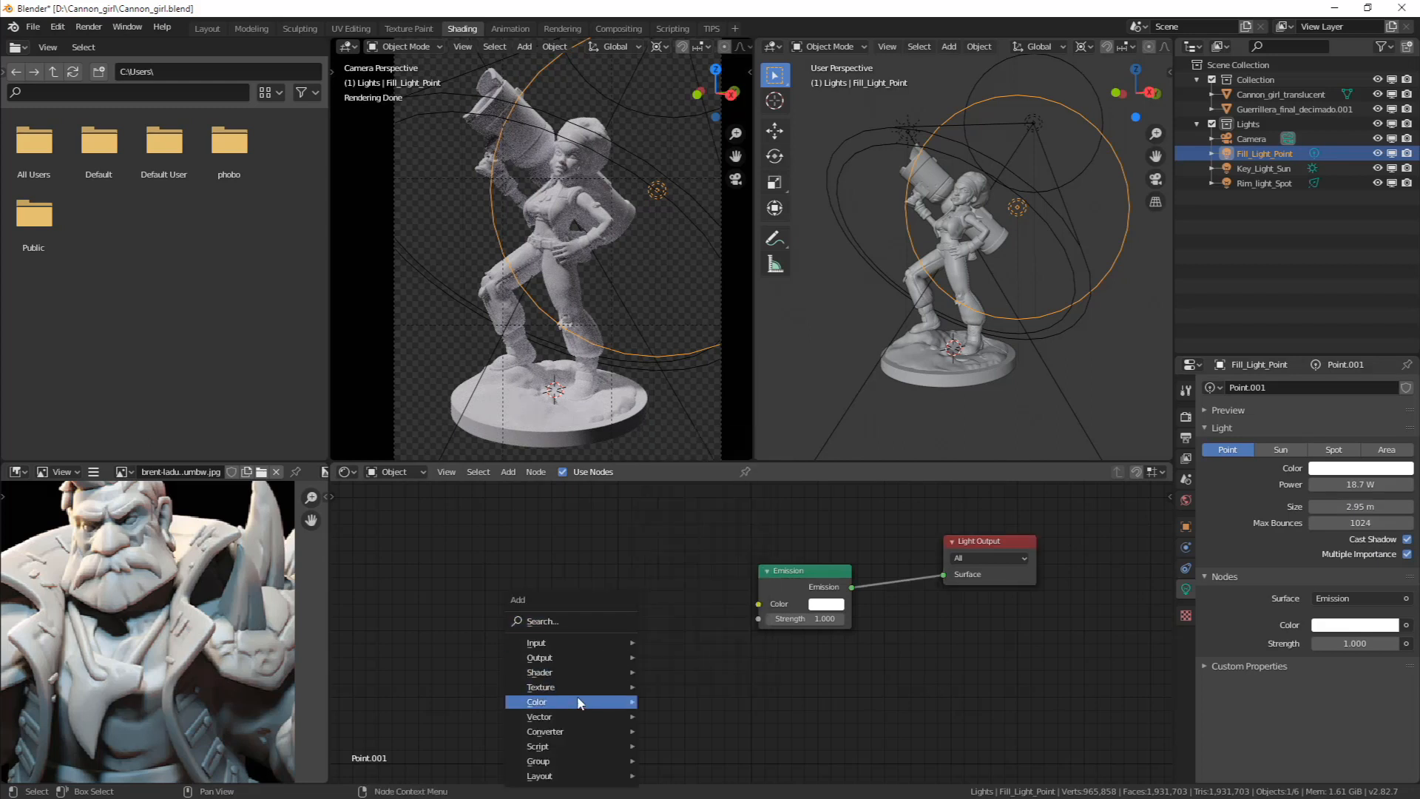
mouse_move(562, 719)
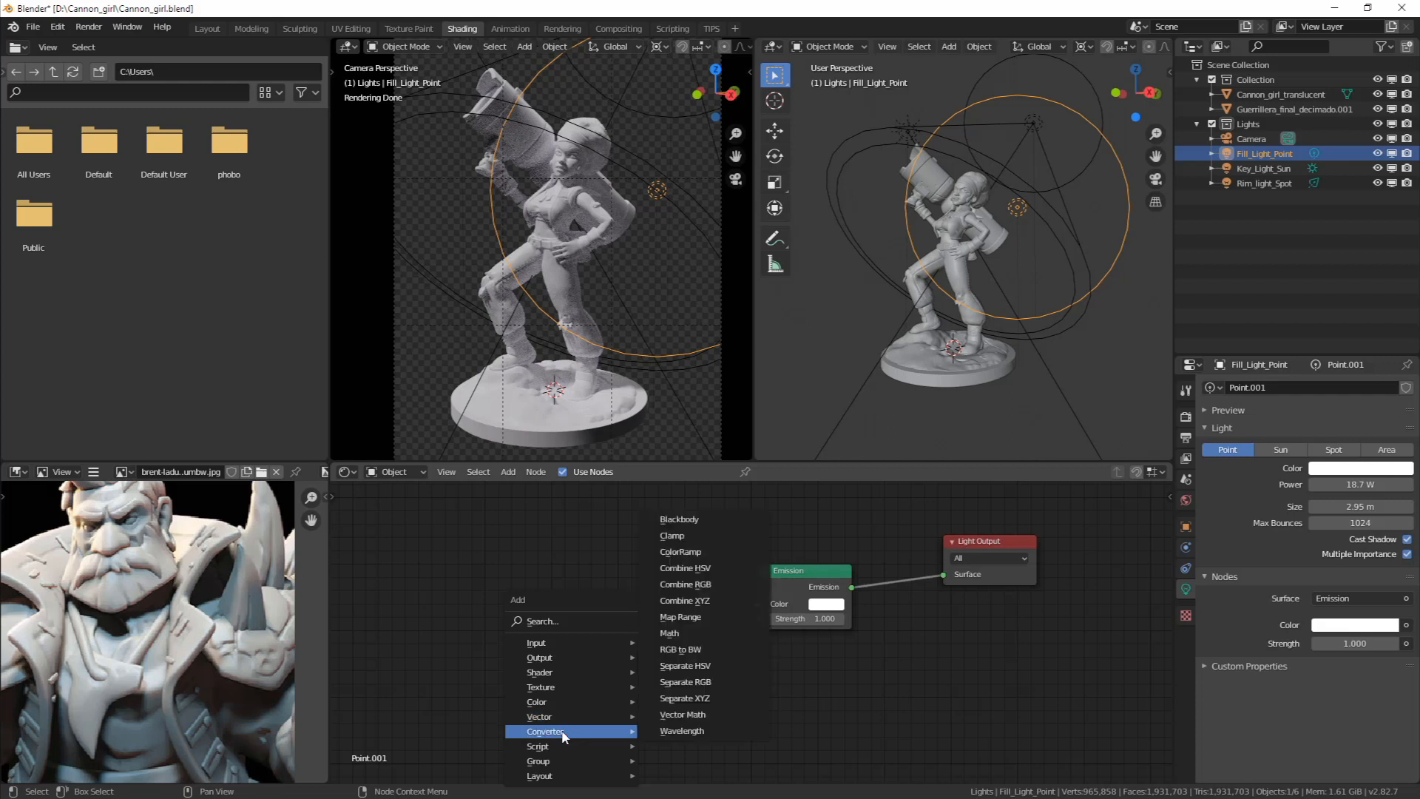
click(707, 512)
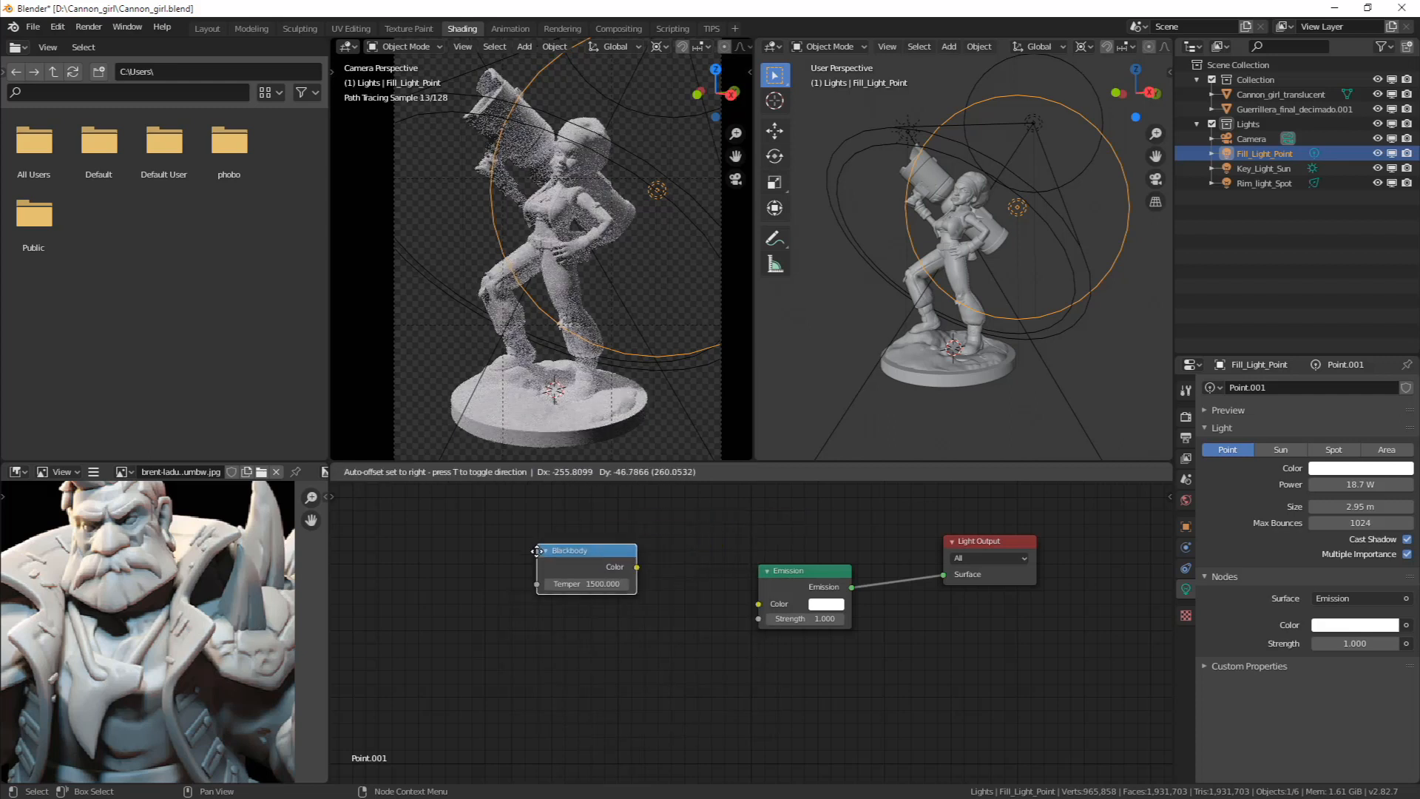
click(582, 580)
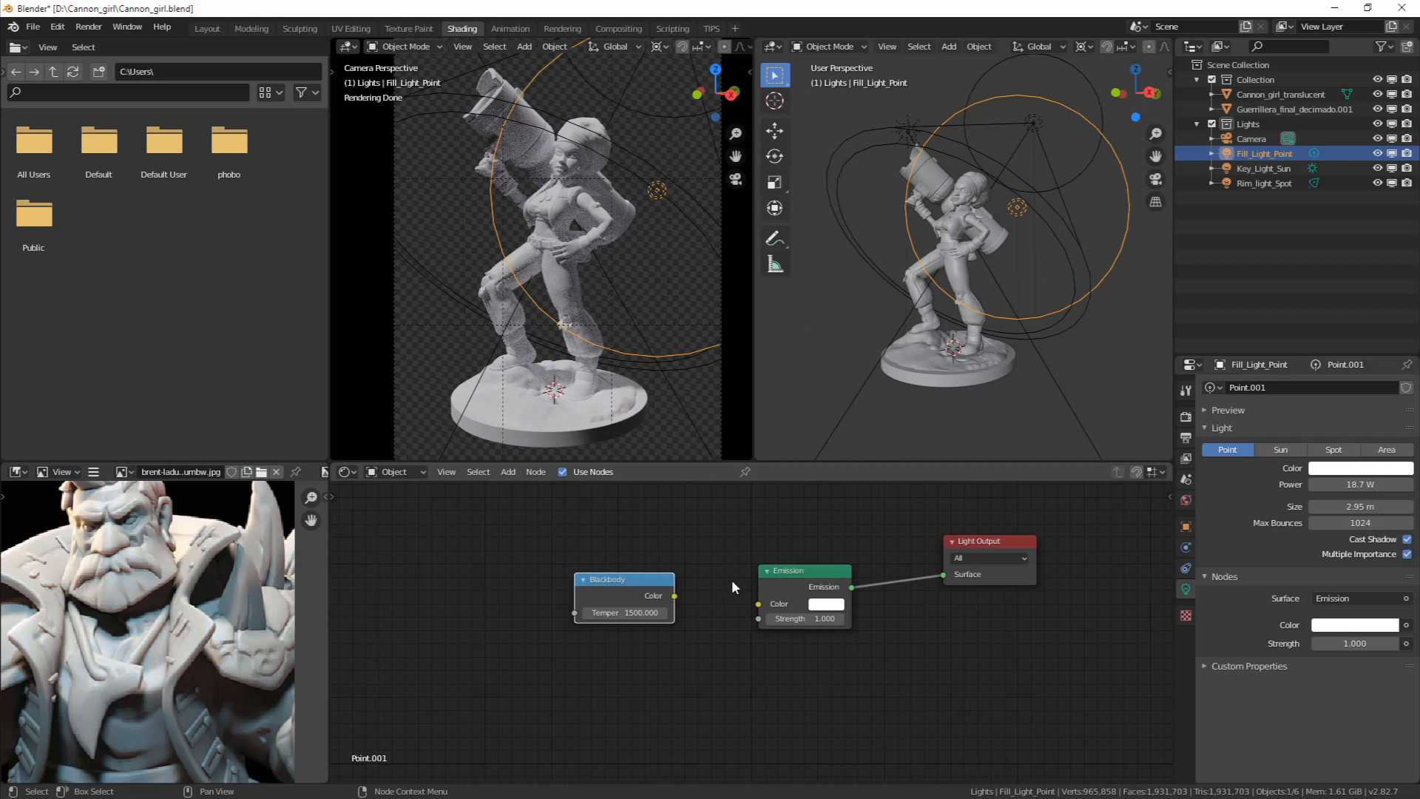
drag(675, 595, 759, 604)
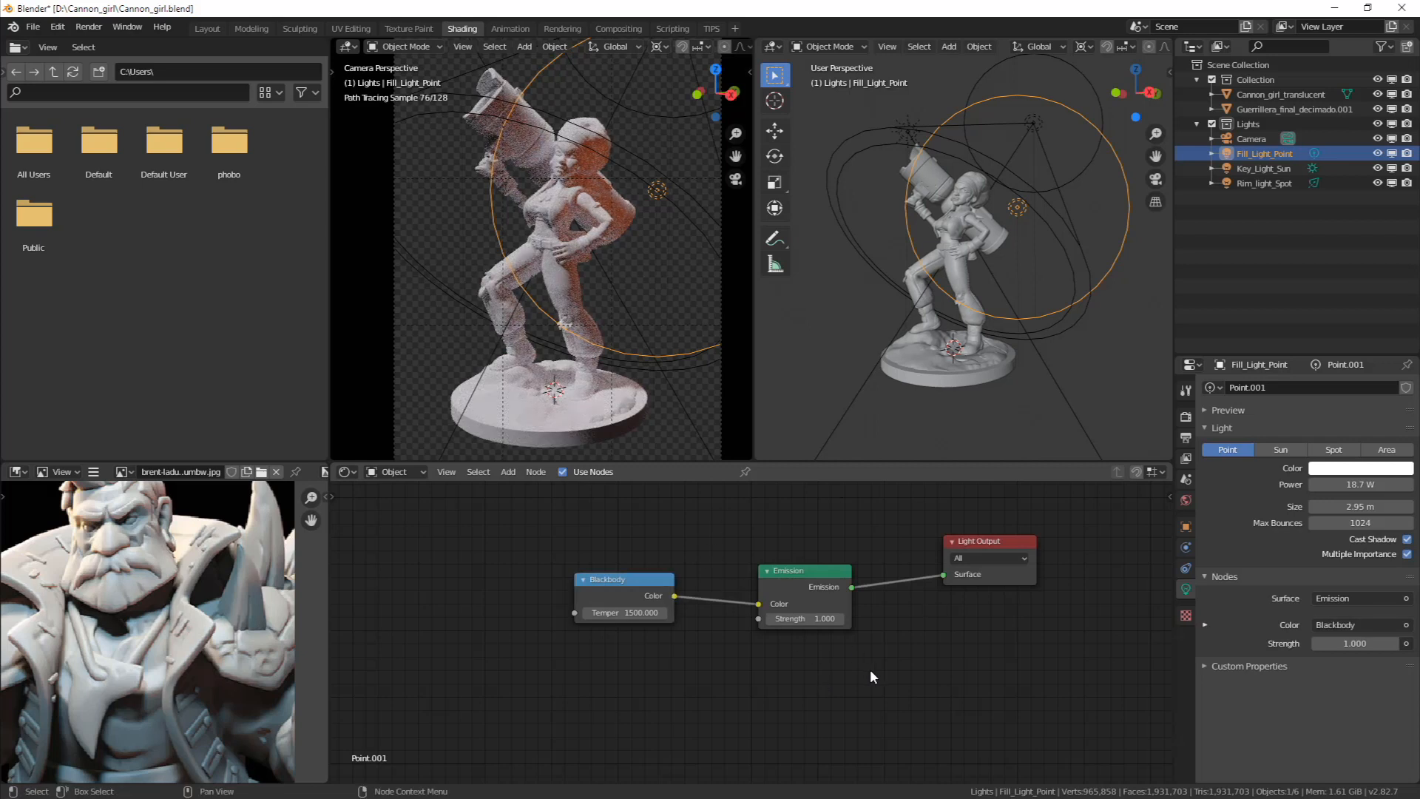
drag(619, 596, 603, 610)
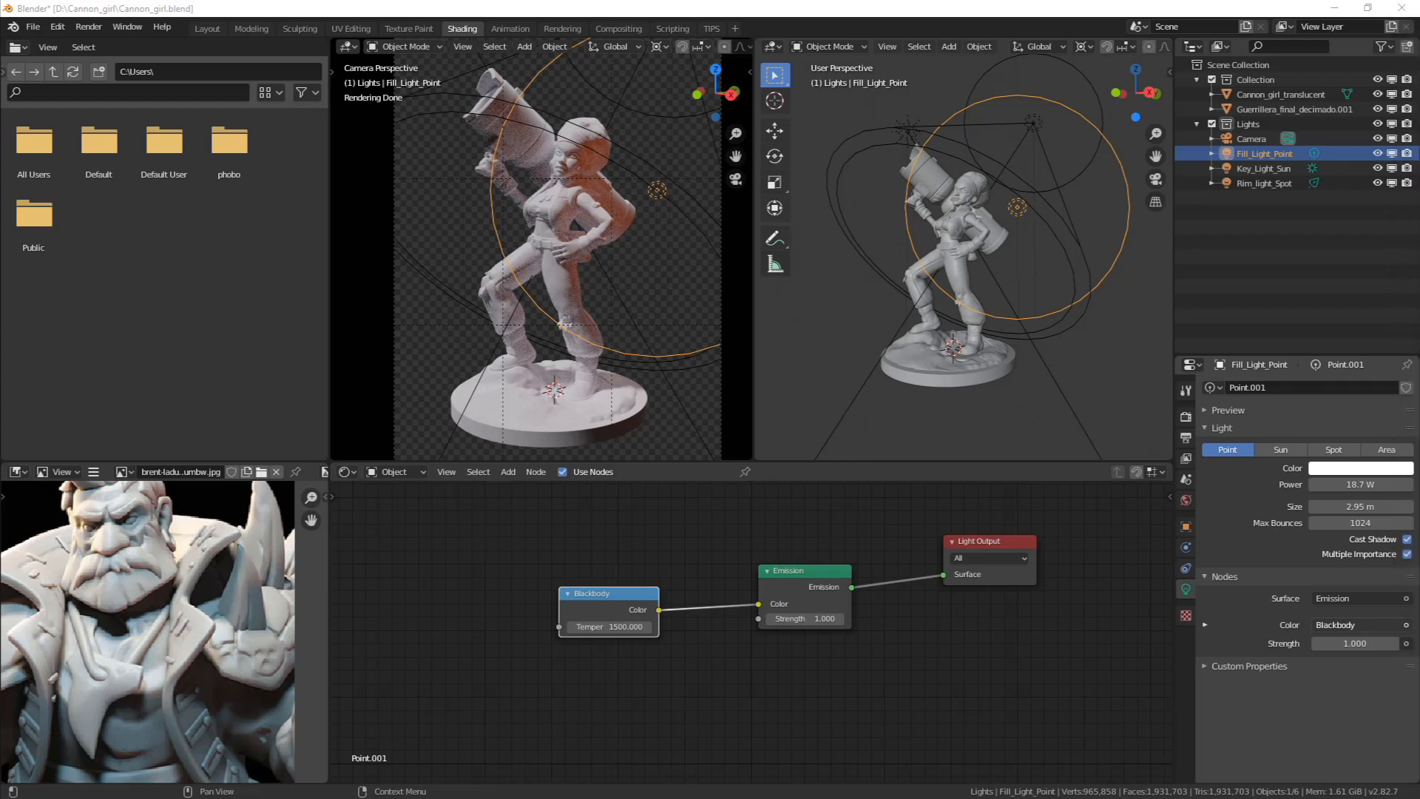
Switch to the browser, dismiss the Prolux page's pop-up to consult the colour temperature chart, and return to Blender
drag(1412, 96, 611, 0)
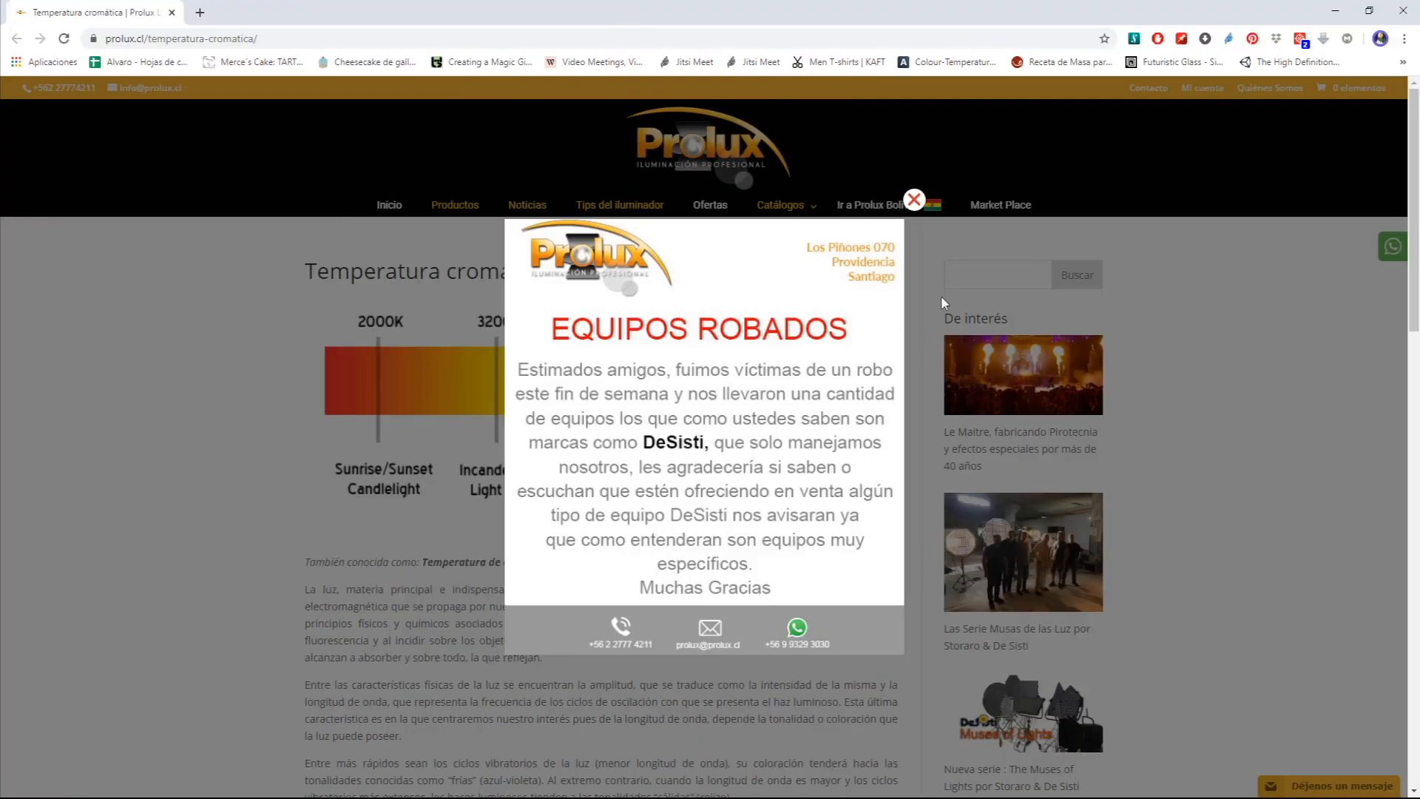
click(914, 199)
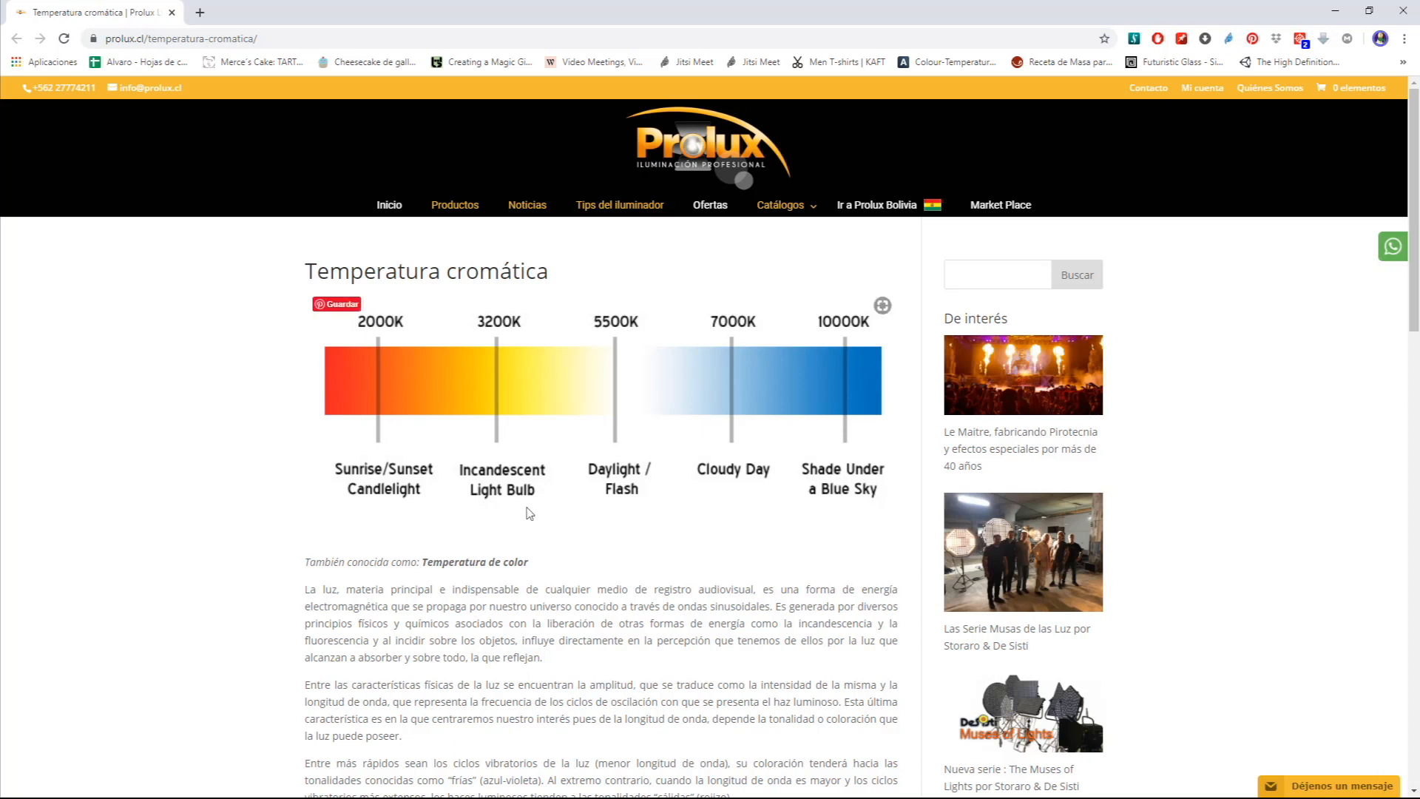
click(1336, 12)
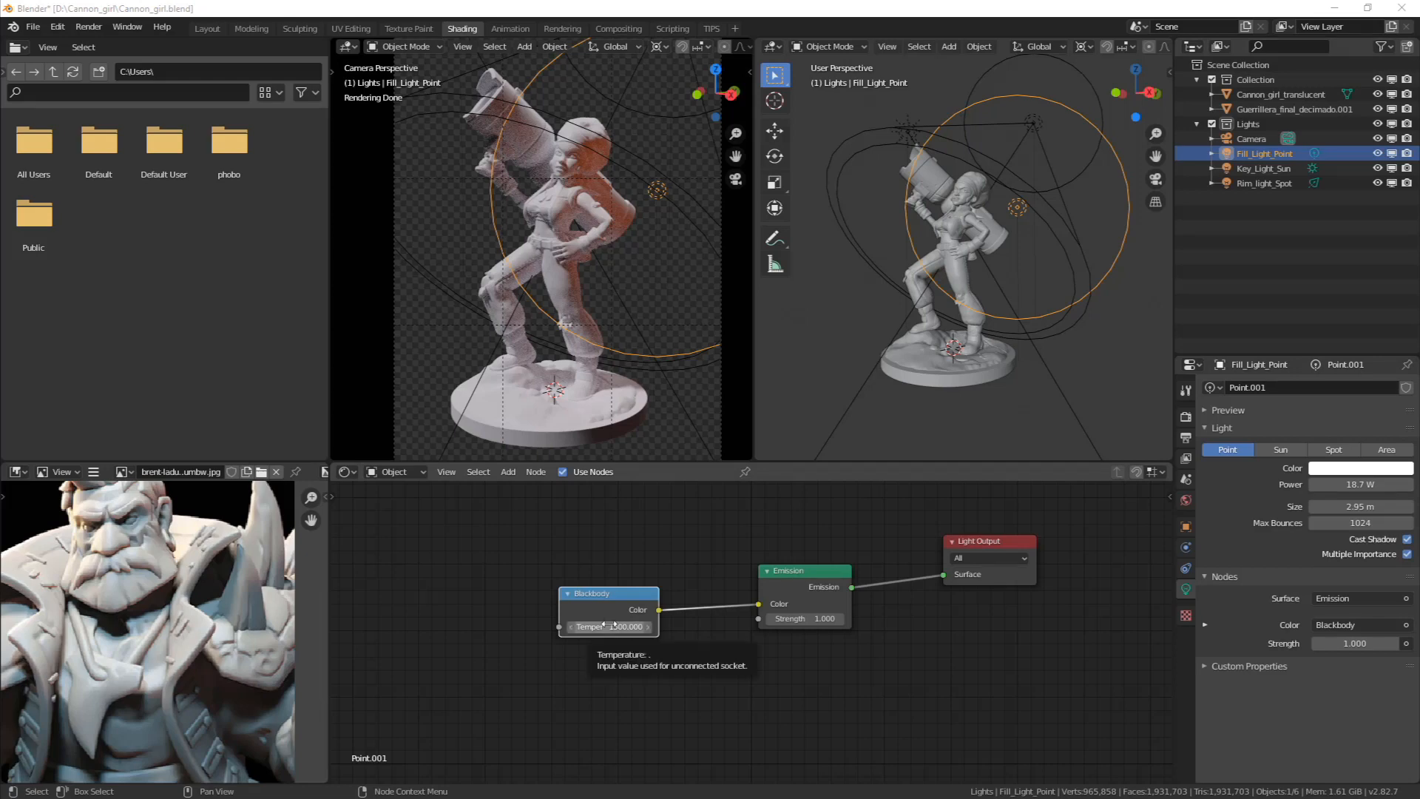
Try Blackbody temperatures of 3000 and 7500 on the fill light
drag(625, 626, 1156, 634)
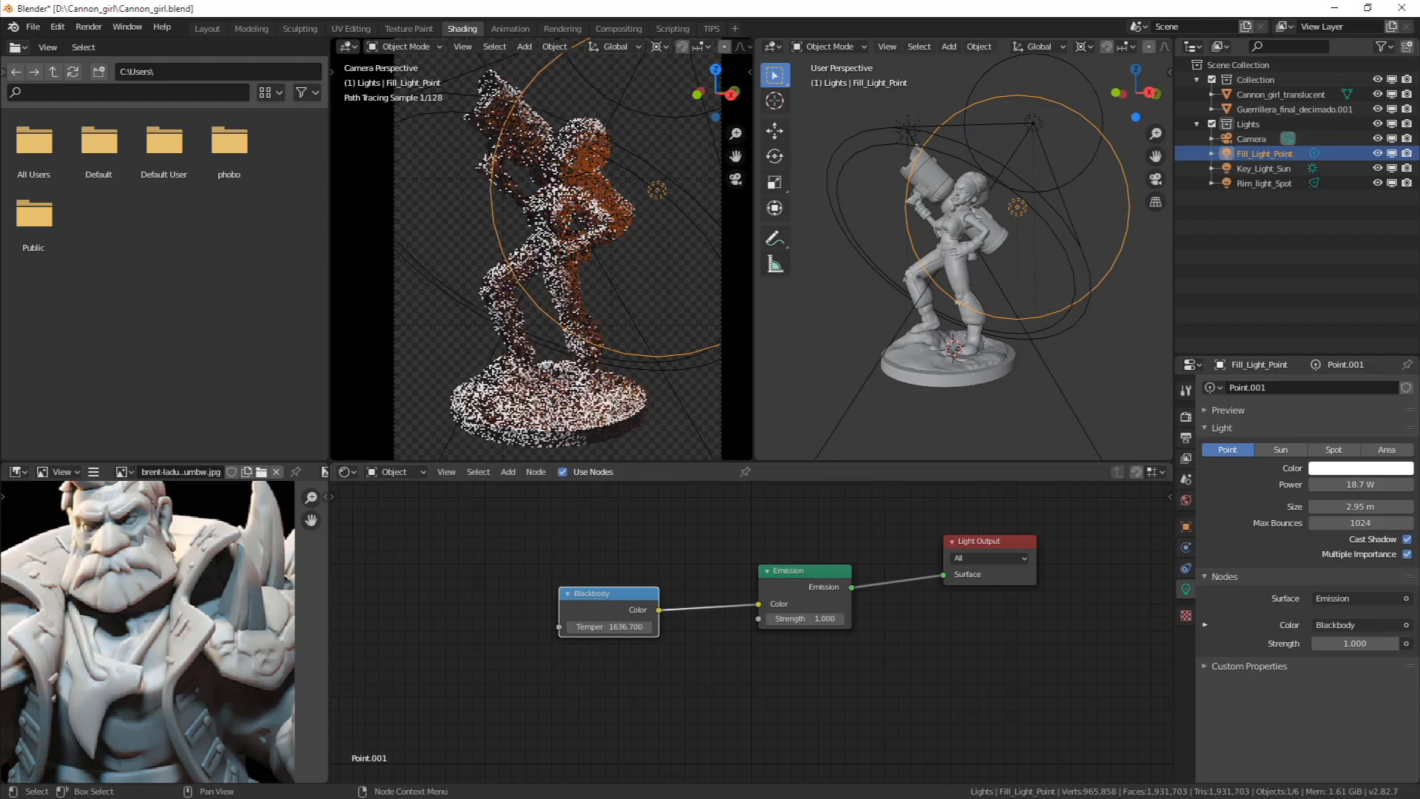
click(606, 628)
text(3000)
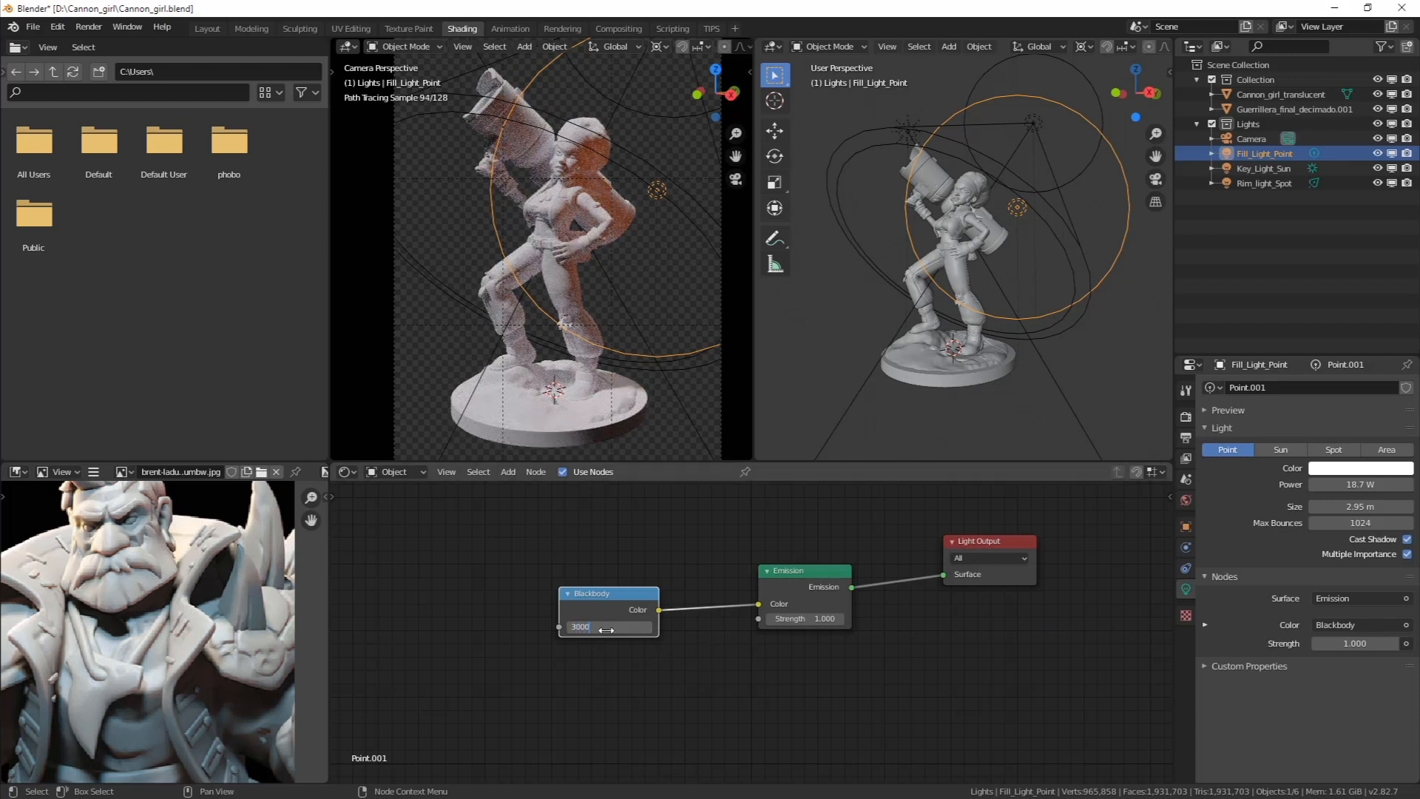
key(Return)
click(616, 627)
text(7500)
key(Return)
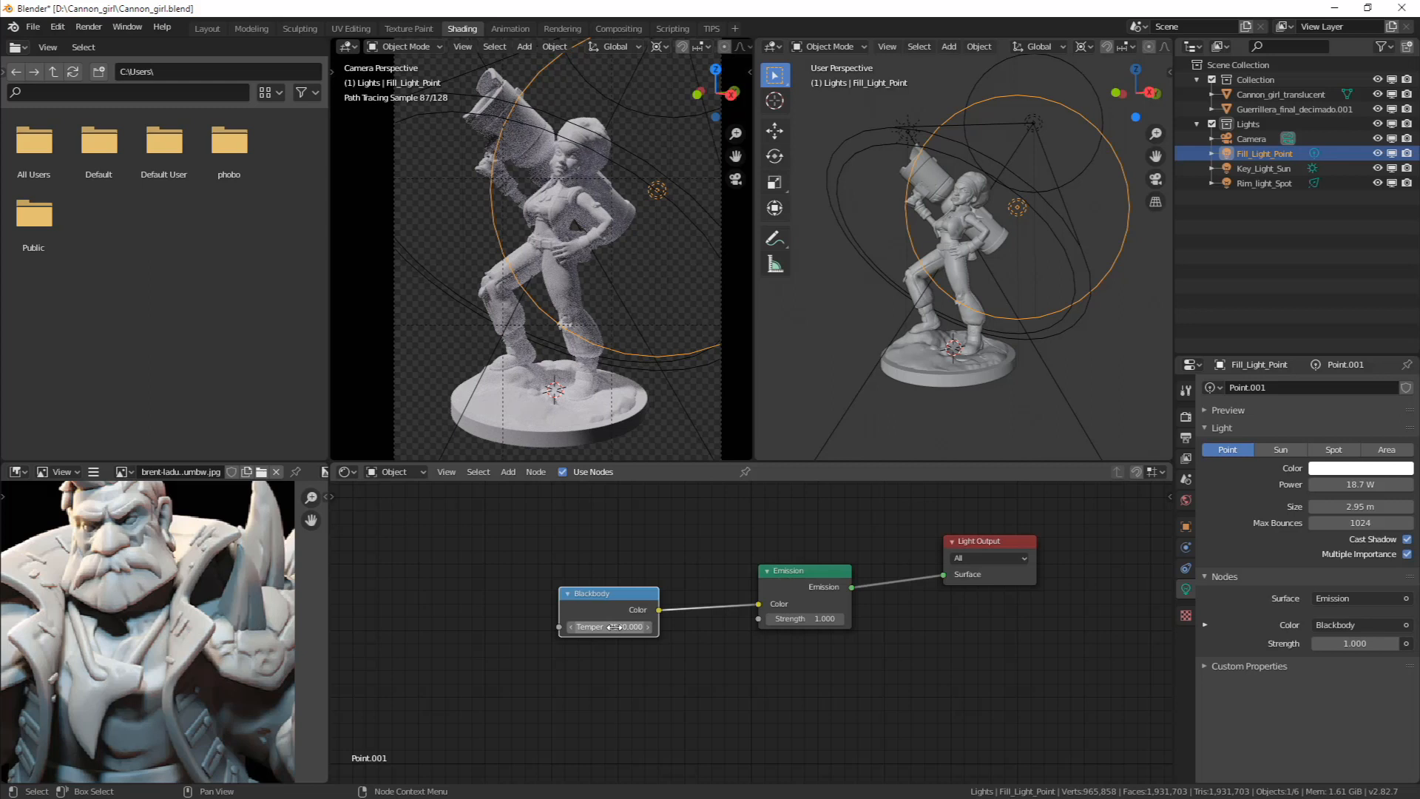
Try warmer Blackbody temperatures of 2500 and 1500 on the fill light
drag(614, 627, 616, 627)
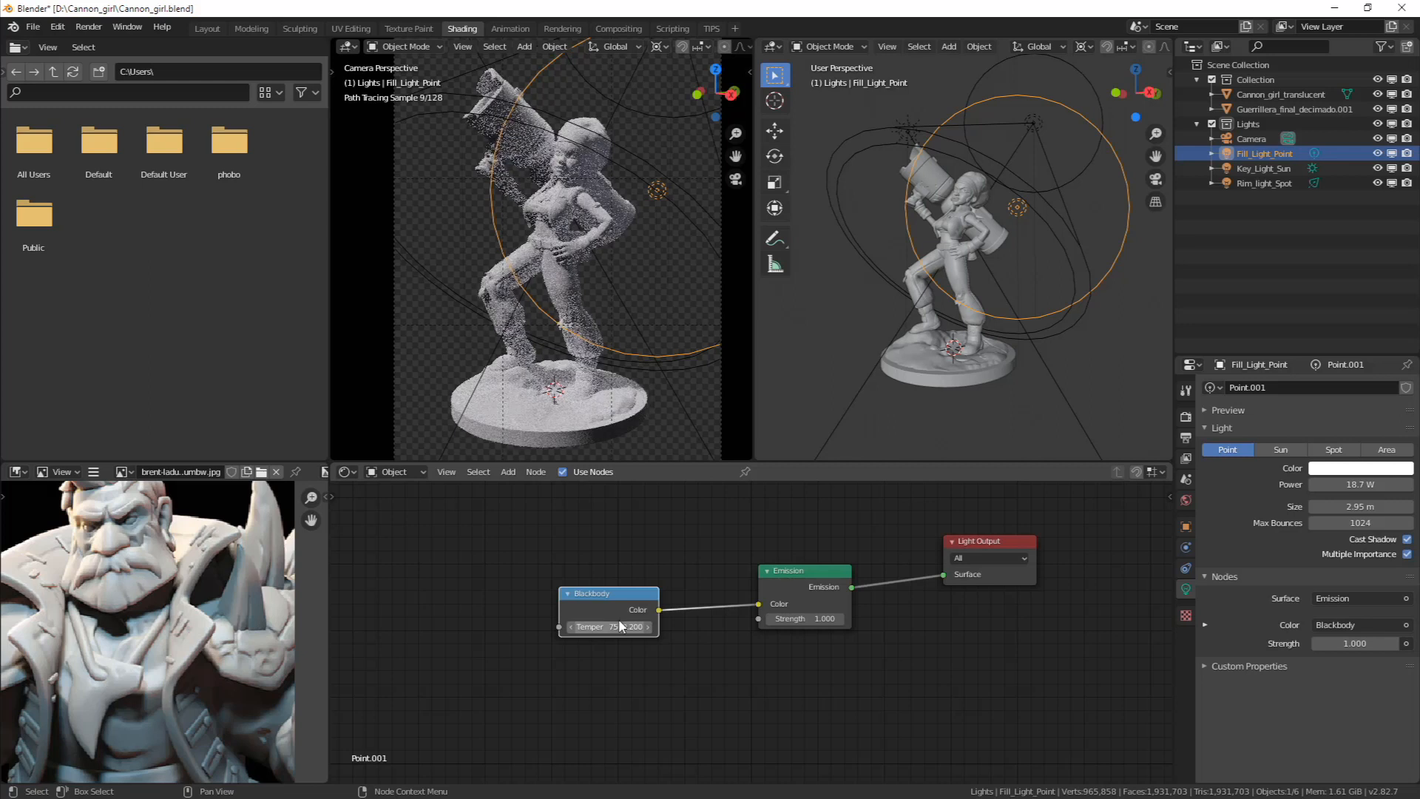
click(623, 627)
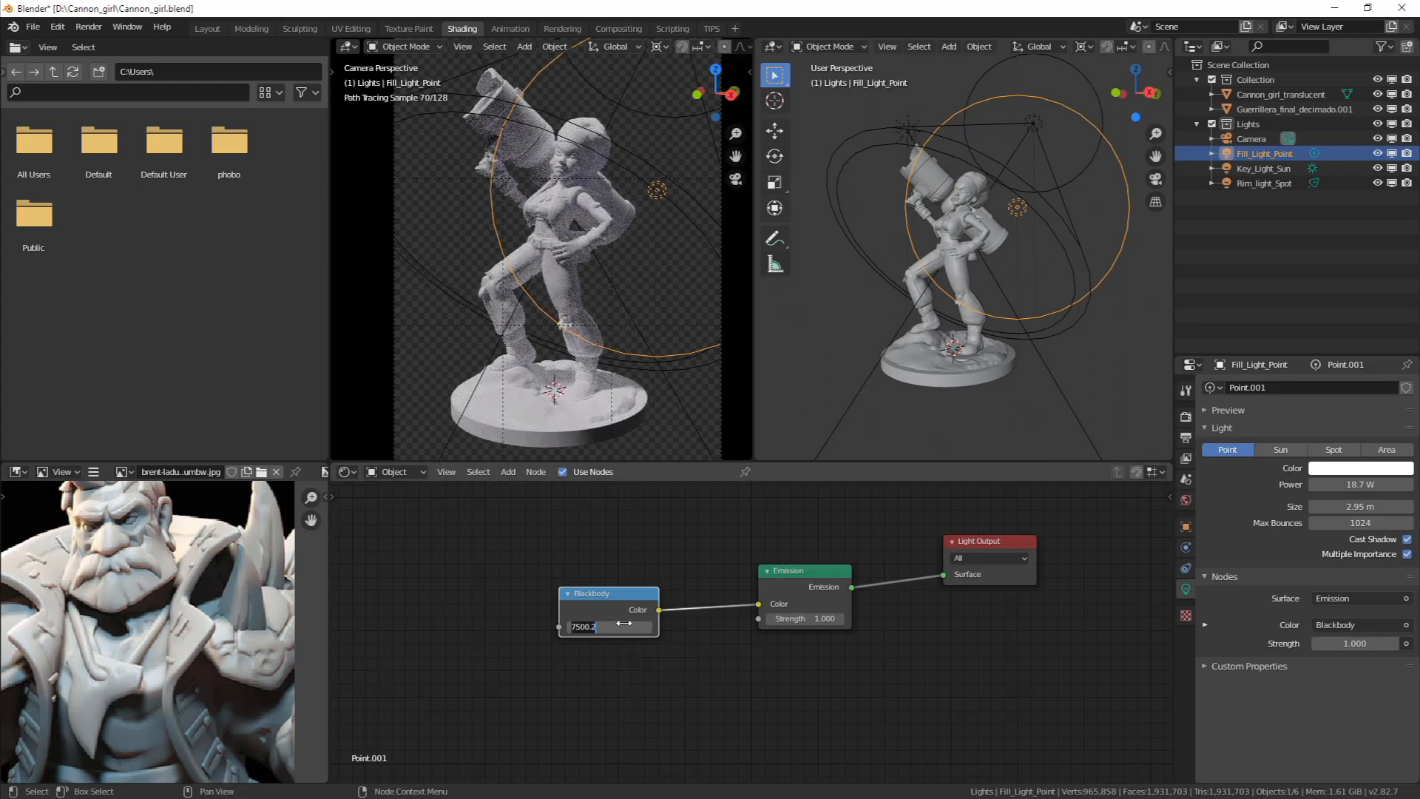
text(2500)
key(Return)
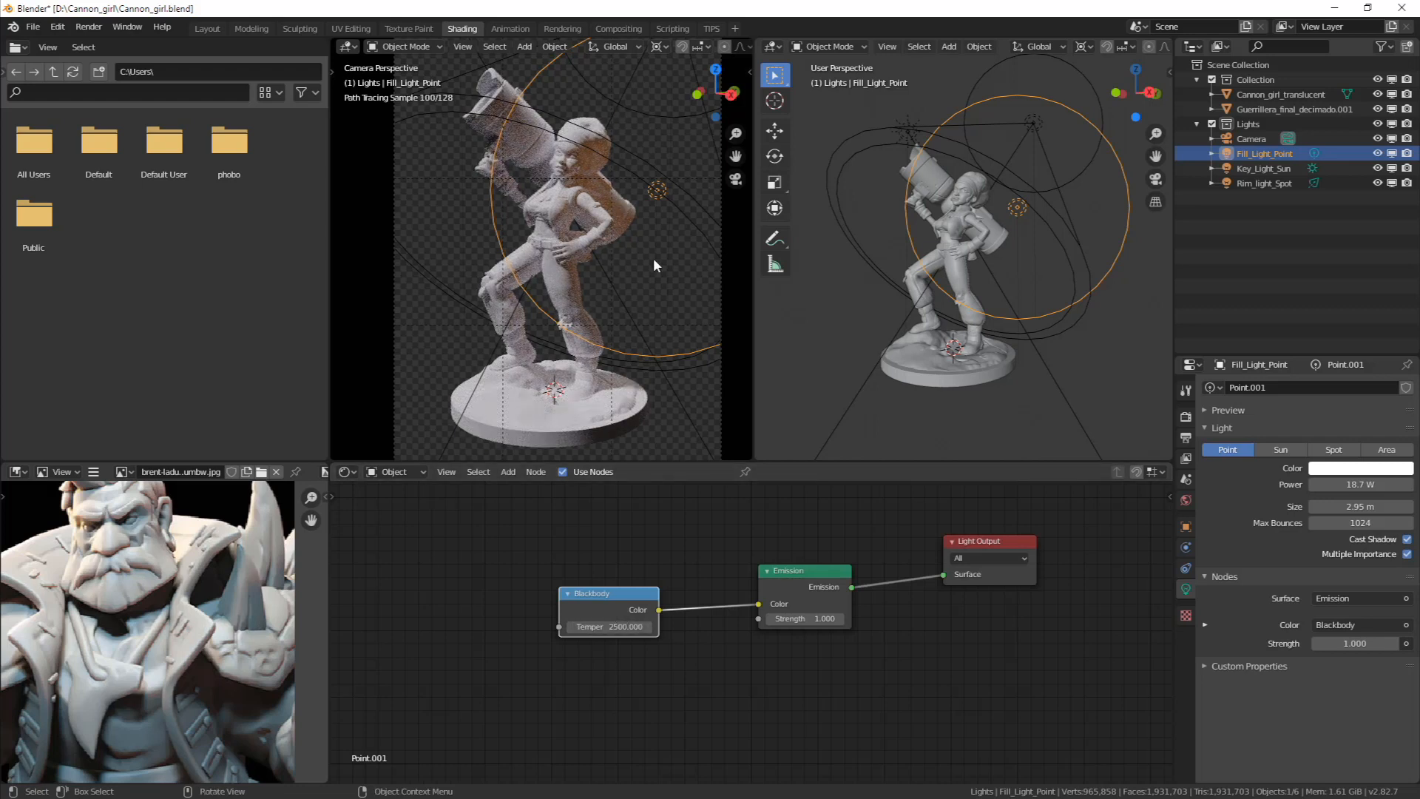
scroll(647, 590, up, 2)
drag(590, 626, 133, 611)
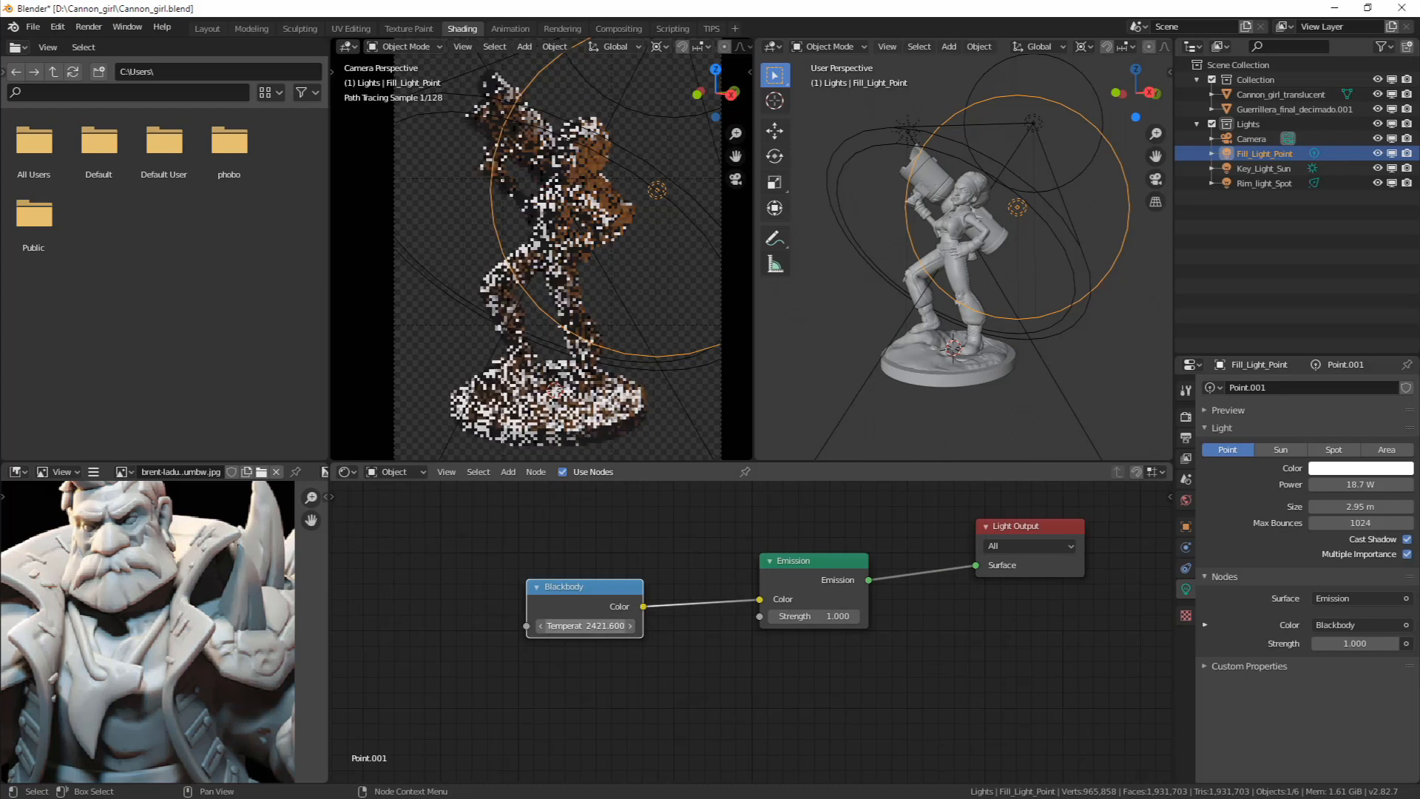
click(593, 632)
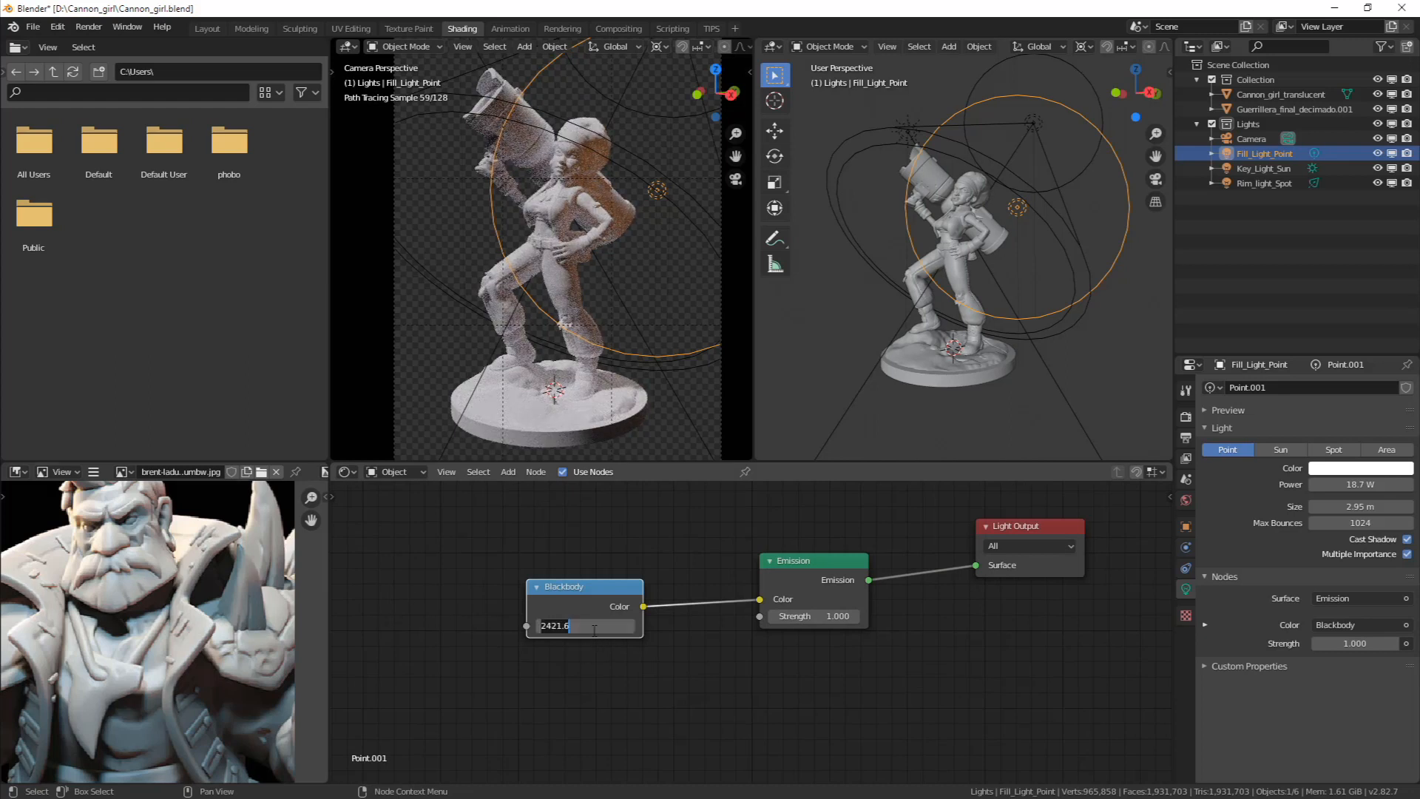
text(1500)
key(Return)
Set the Blackbody node's temperature to 10000
mouse_move(975, 423)
middle_down()
mouse_move(995, 410)
mouse_move(985, 401)
middle_up()
middle_drag(1061, 175, 1058, 310)
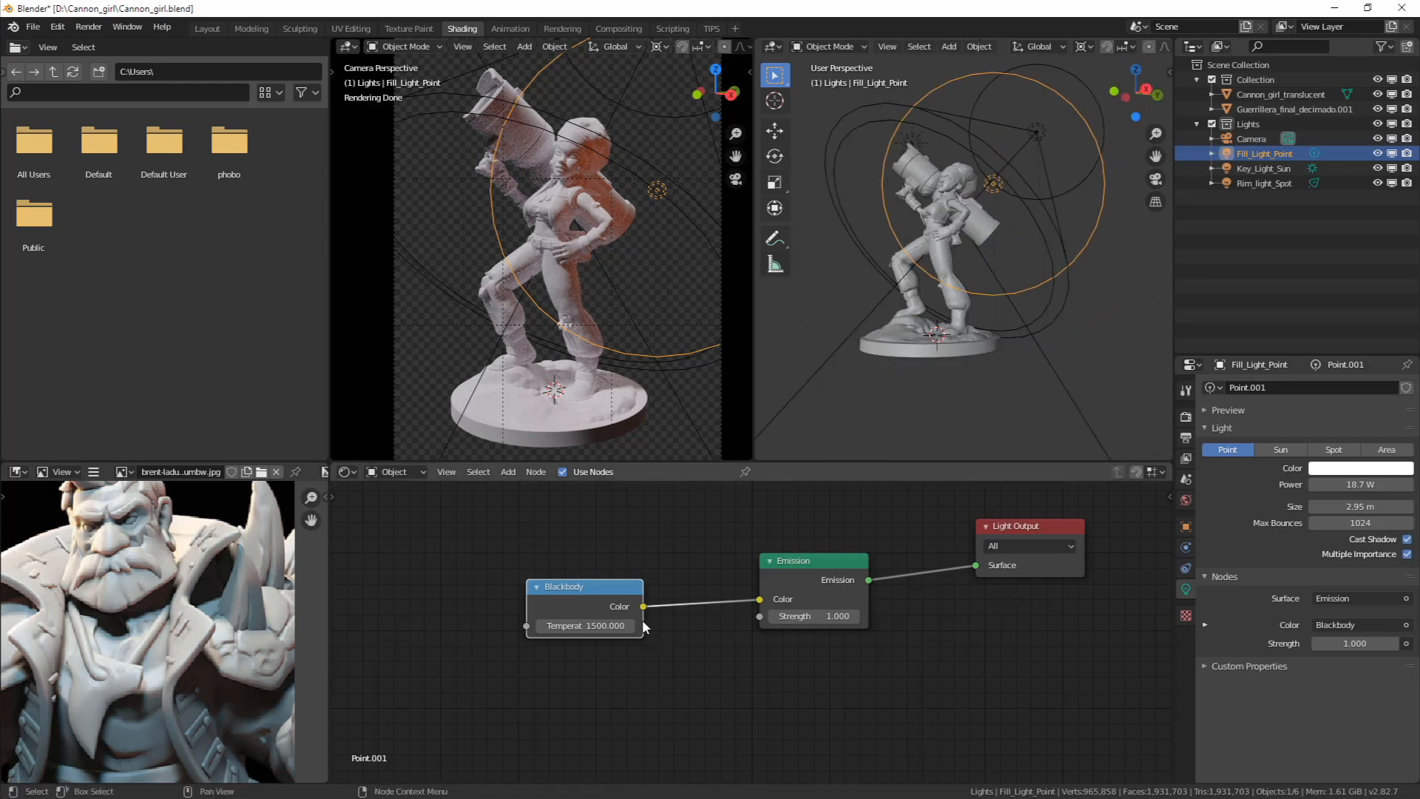
click(592, 626)
key(Return)
click(595, 625)
text(10000)
key(Return)
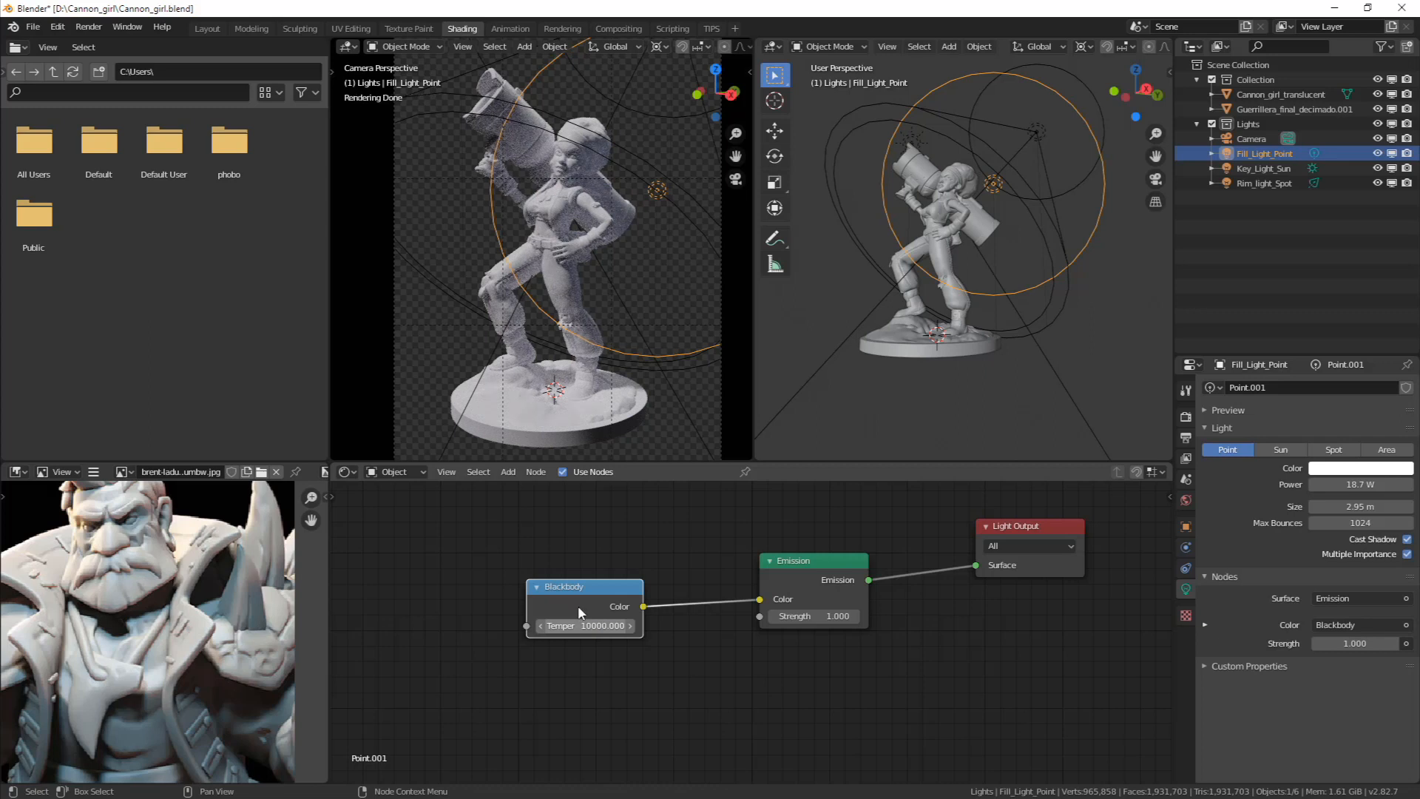
Disconnect the Blackbody node from the Emission node and set the Emission colour to light blue
drag(760, 599, 677, 659)
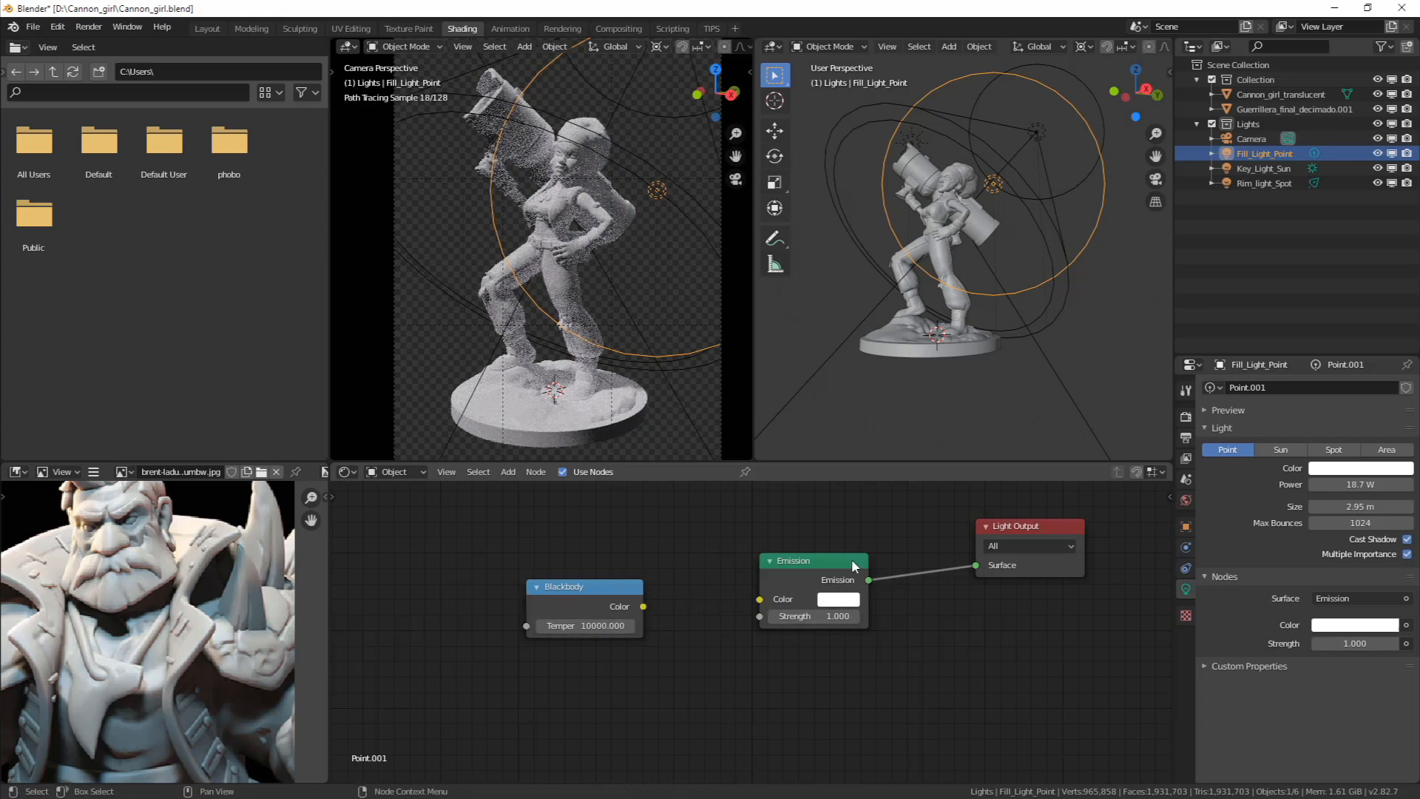
click(836, 592)
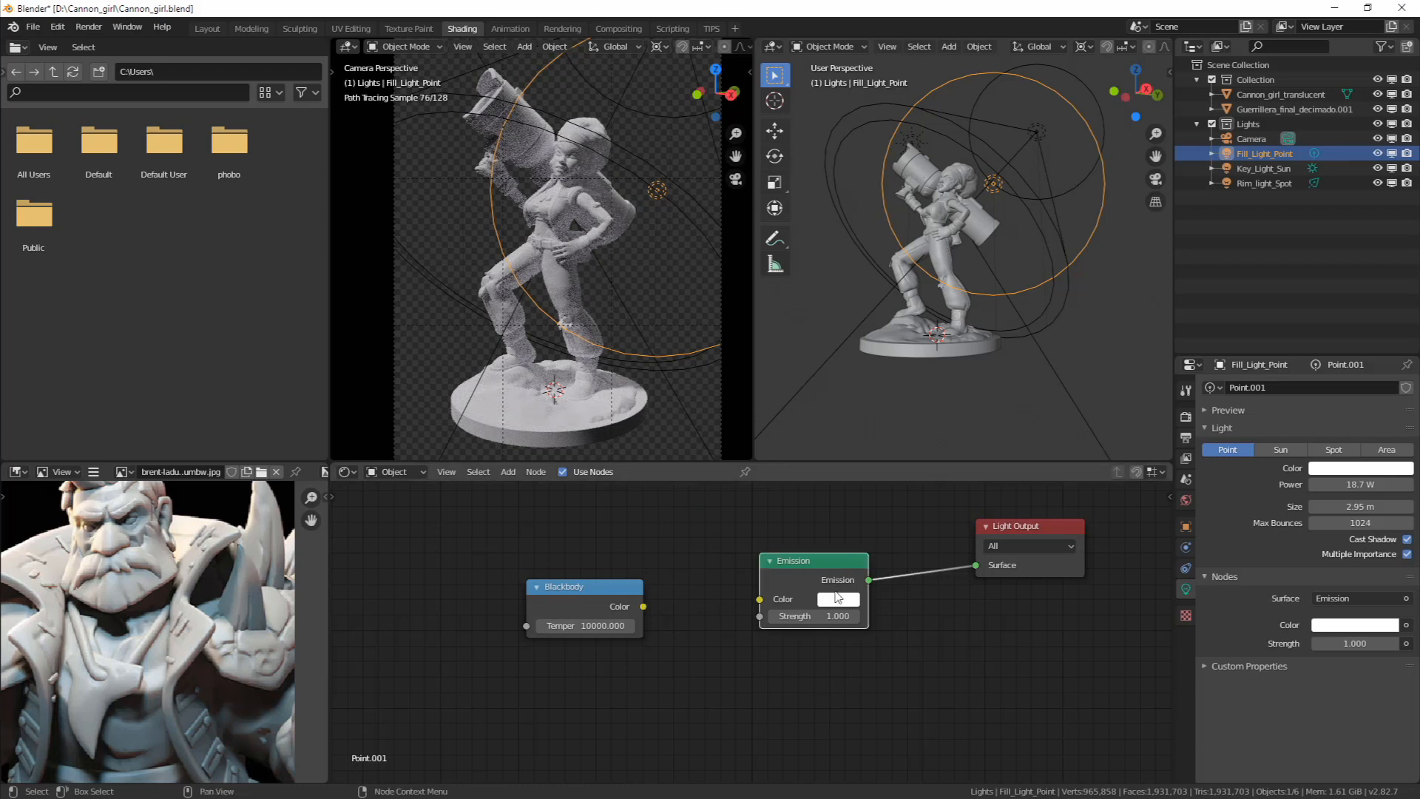
click(839, 597)
click(888, 396)
mouse_move(889, 396)
mouse_down()
mouse_move(895, 420)
mouse_move(898, 397)
mouse_up()
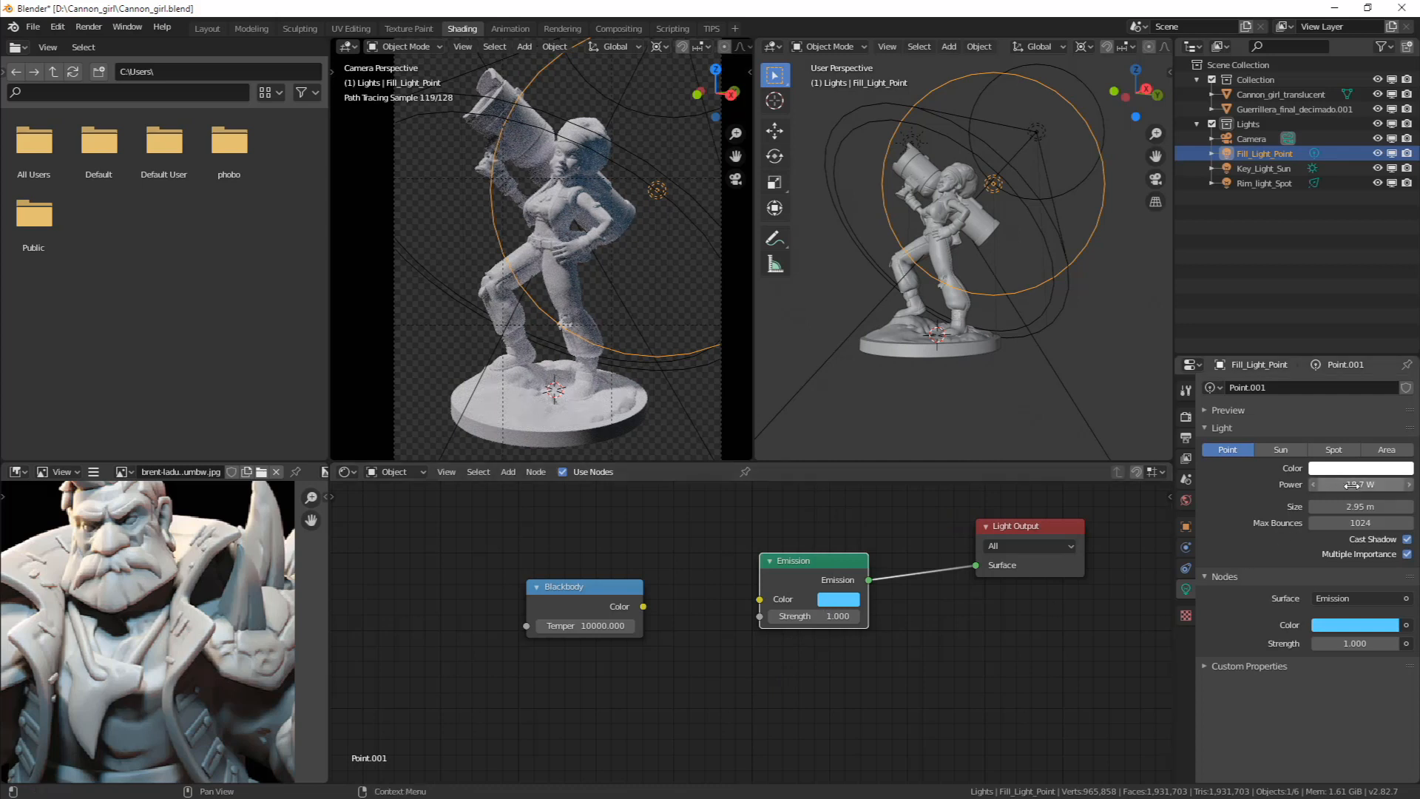
Raise Fill_Light_Point's power to 27.2 W and check the fill lighting on the statue up close
drag(1353, 485, 1412, 489)
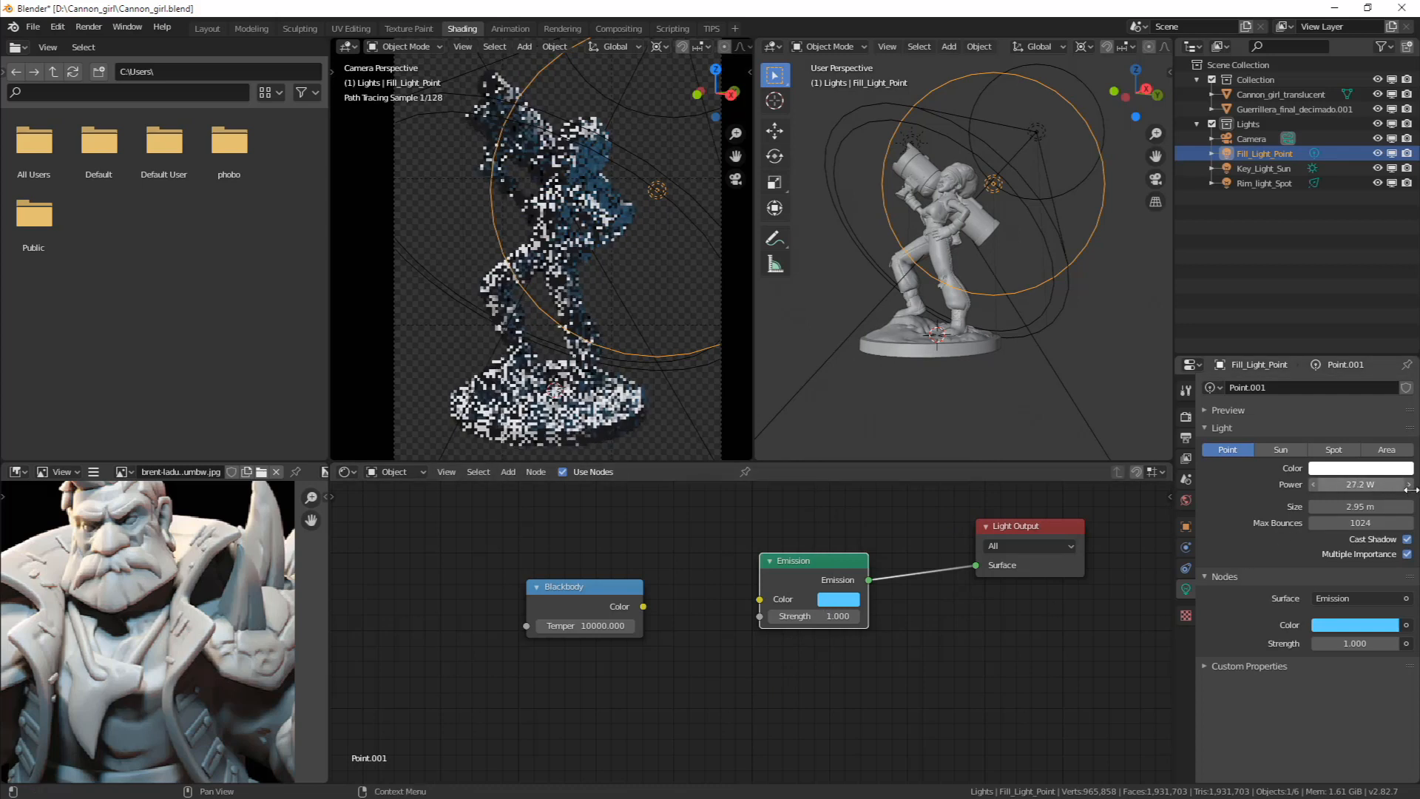
scroll(660, 197, up, 4)
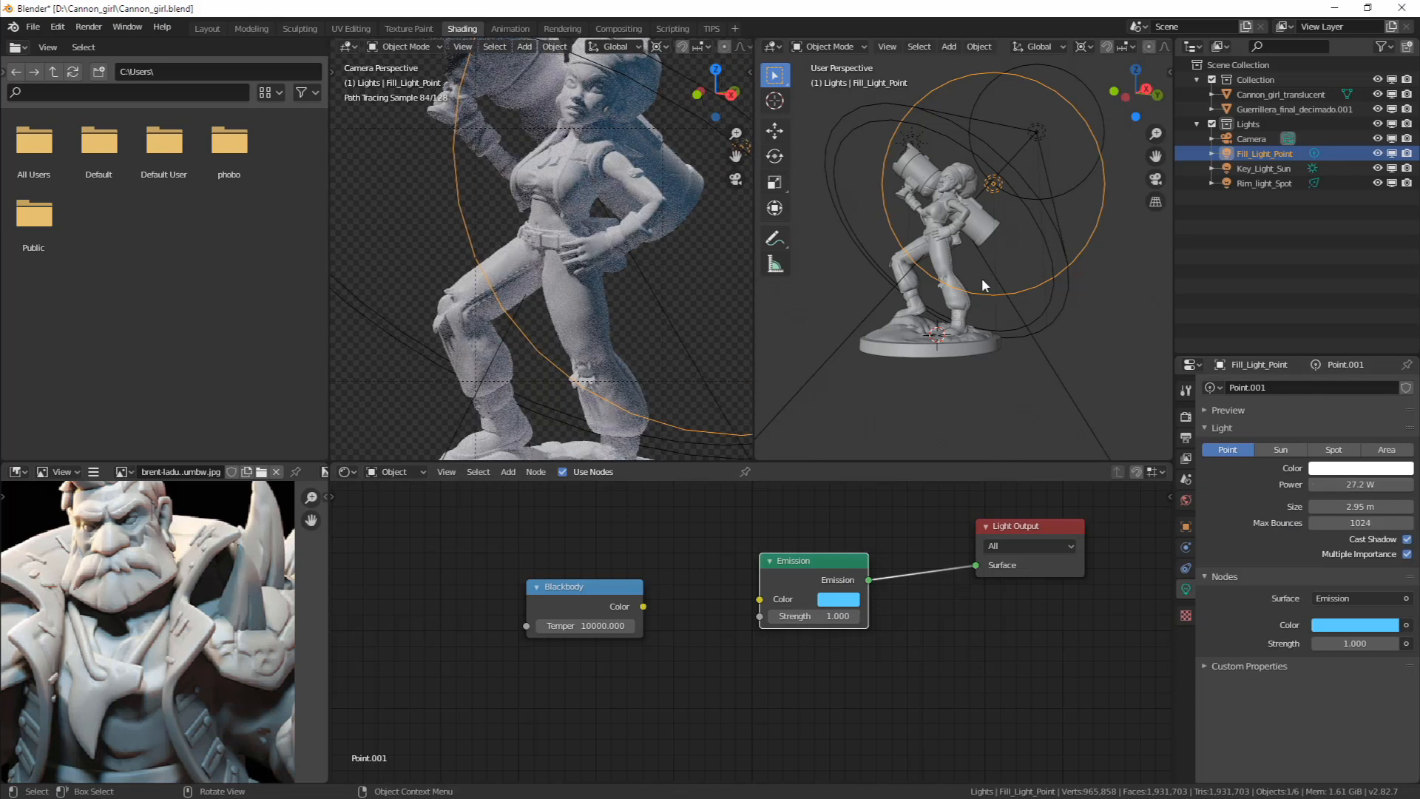
scroll(974, 265, down, 3)
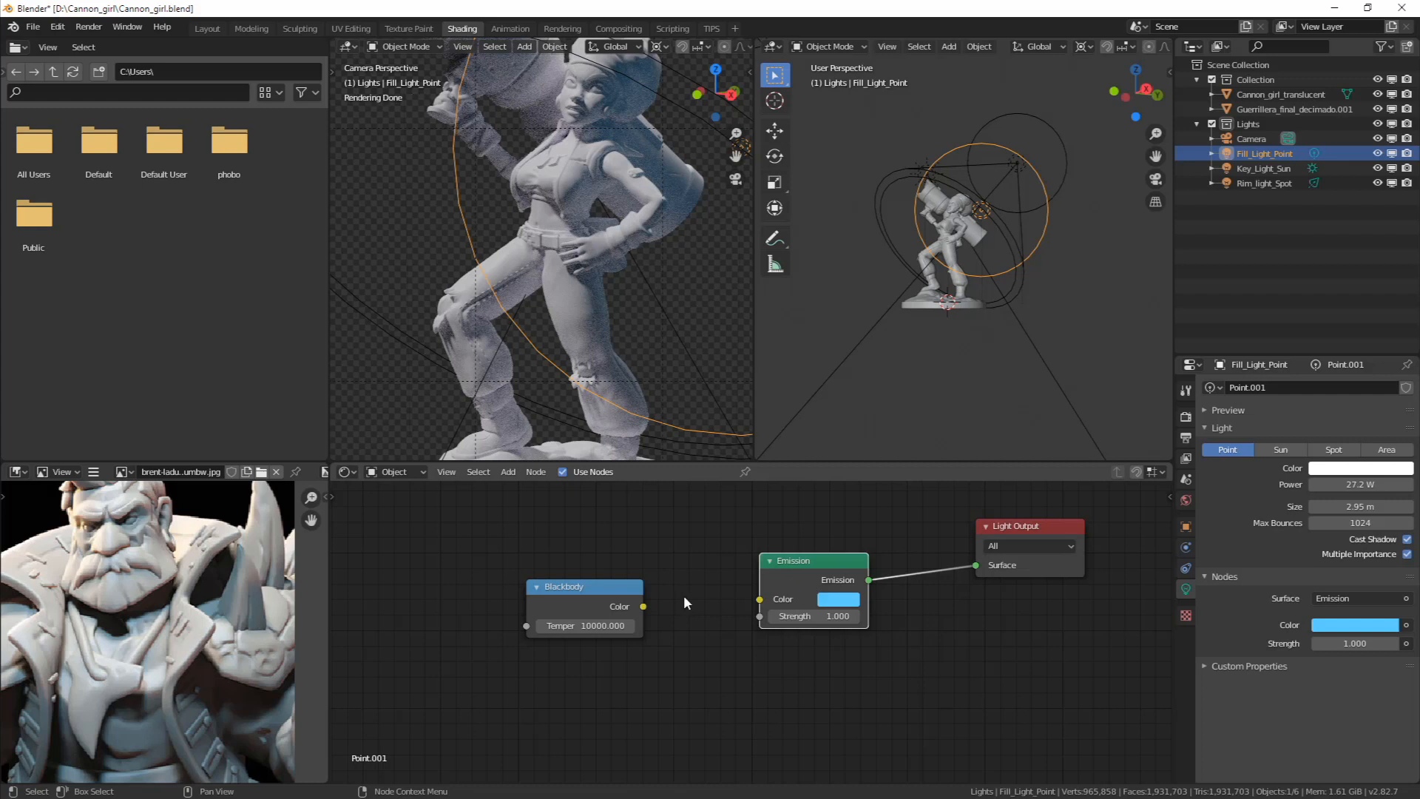
Switch the Emission colour to HSV values and reduce its saturation until the colour is white
click(834, 604)
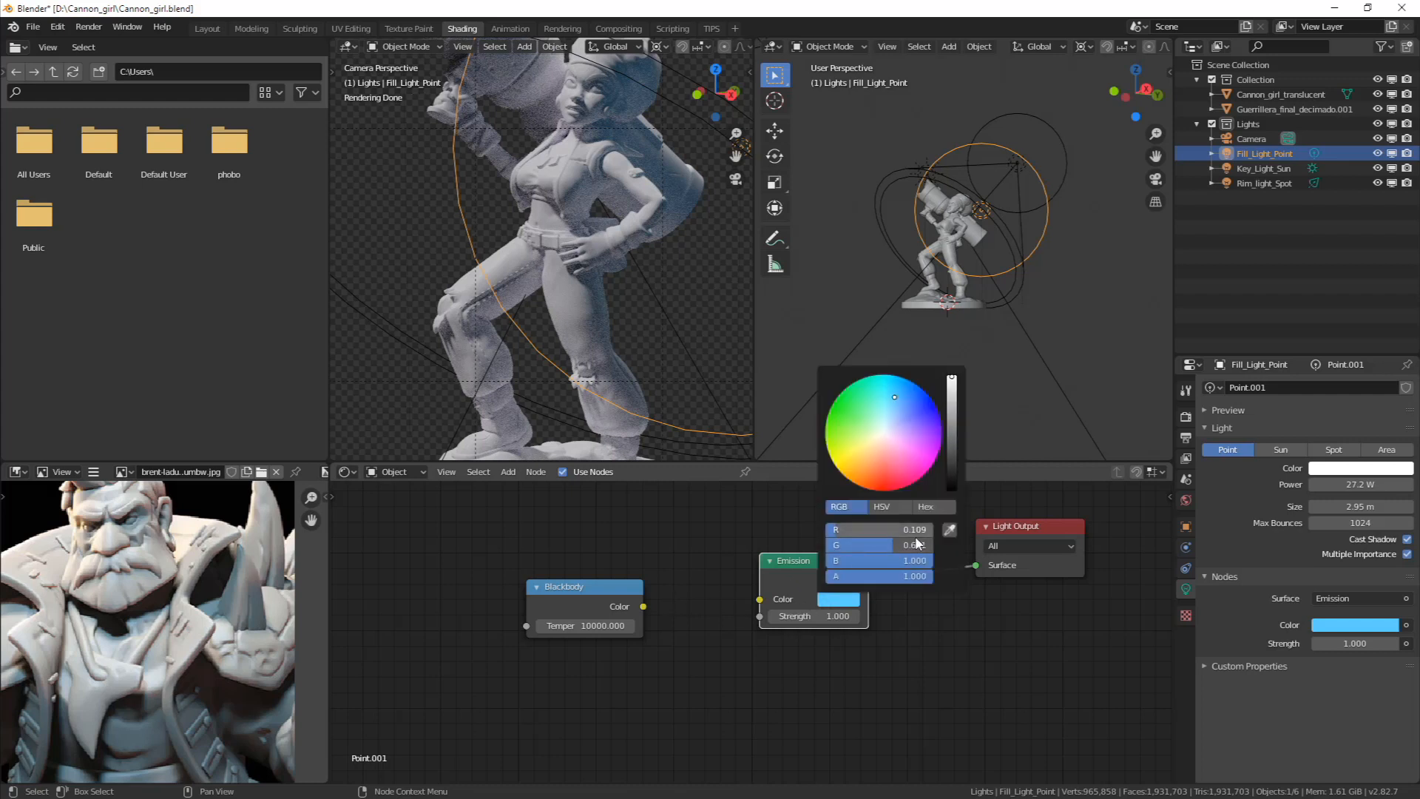
click(884, 508)
drag(898, 545, 837, 548)
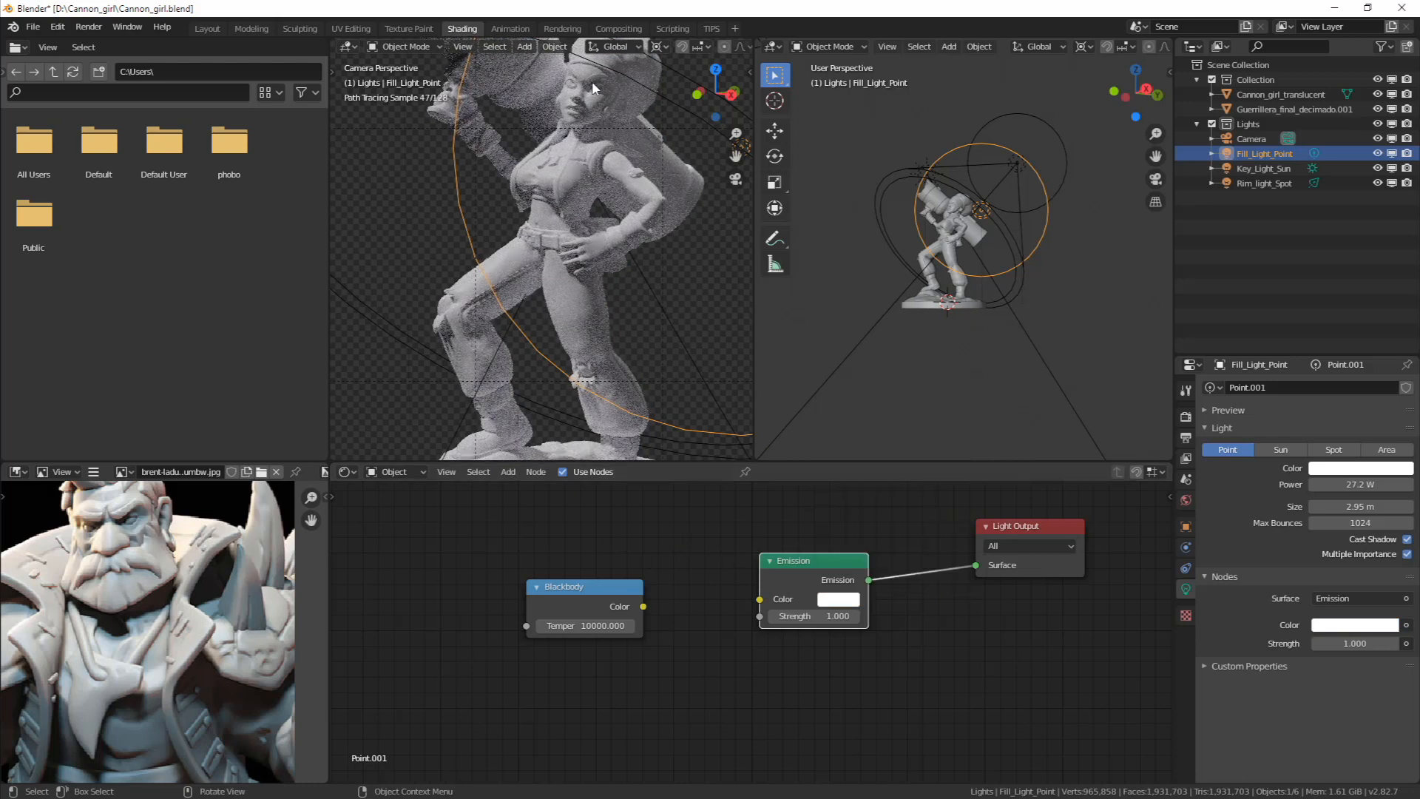
Try a green Emission colour with hue 0.311 and saturation 0.983, and return it to white with saturation 0
click(851, 597)
drag(892, 421, 831, 411)
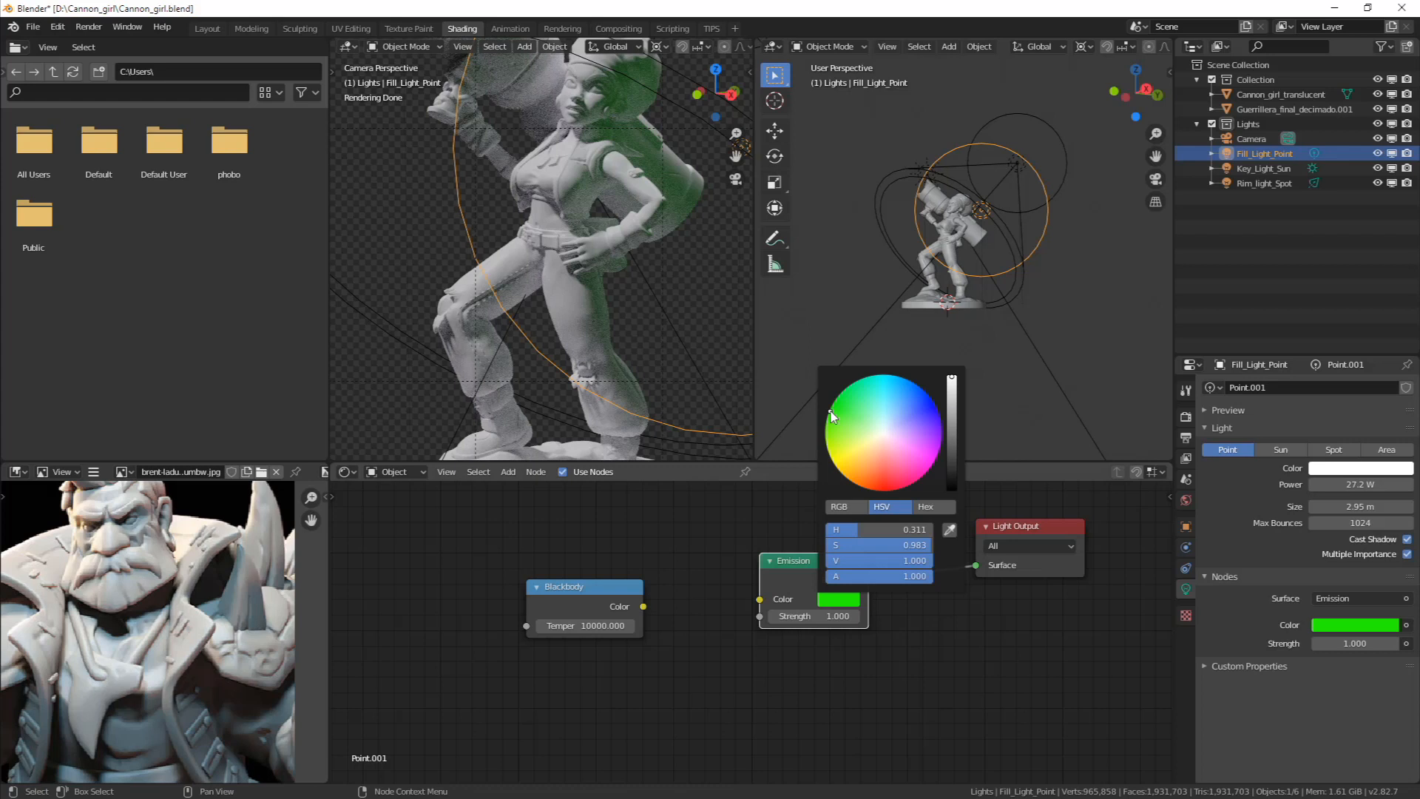
click(838, 599)
drag(879, 544, 780, 576)
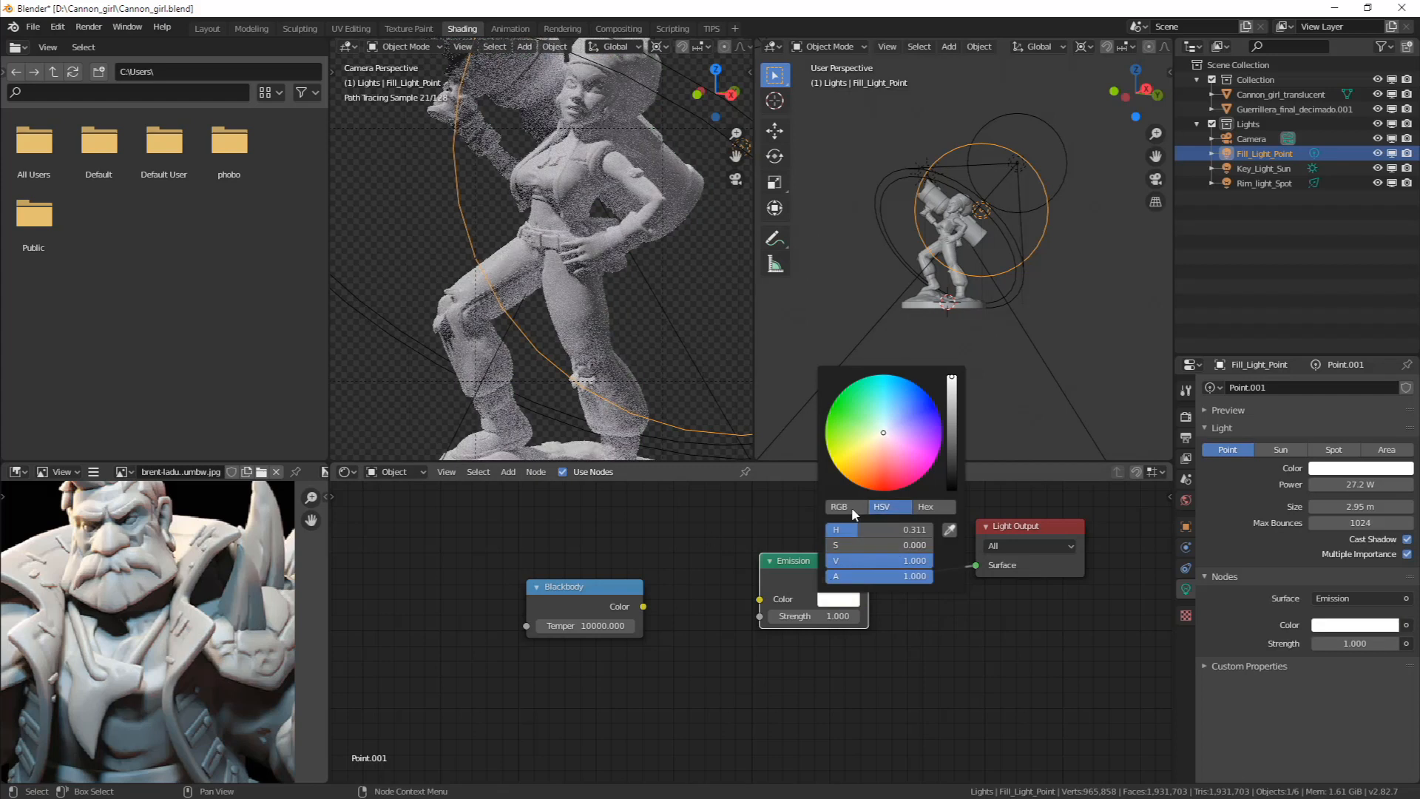
Lower Fill_Light_Point's power to 15.8 W, check the statue in the render, and show the World surface settings
scroll(563, 289, down, 3)
shift+middle_drag(587, 289, 597, 292)
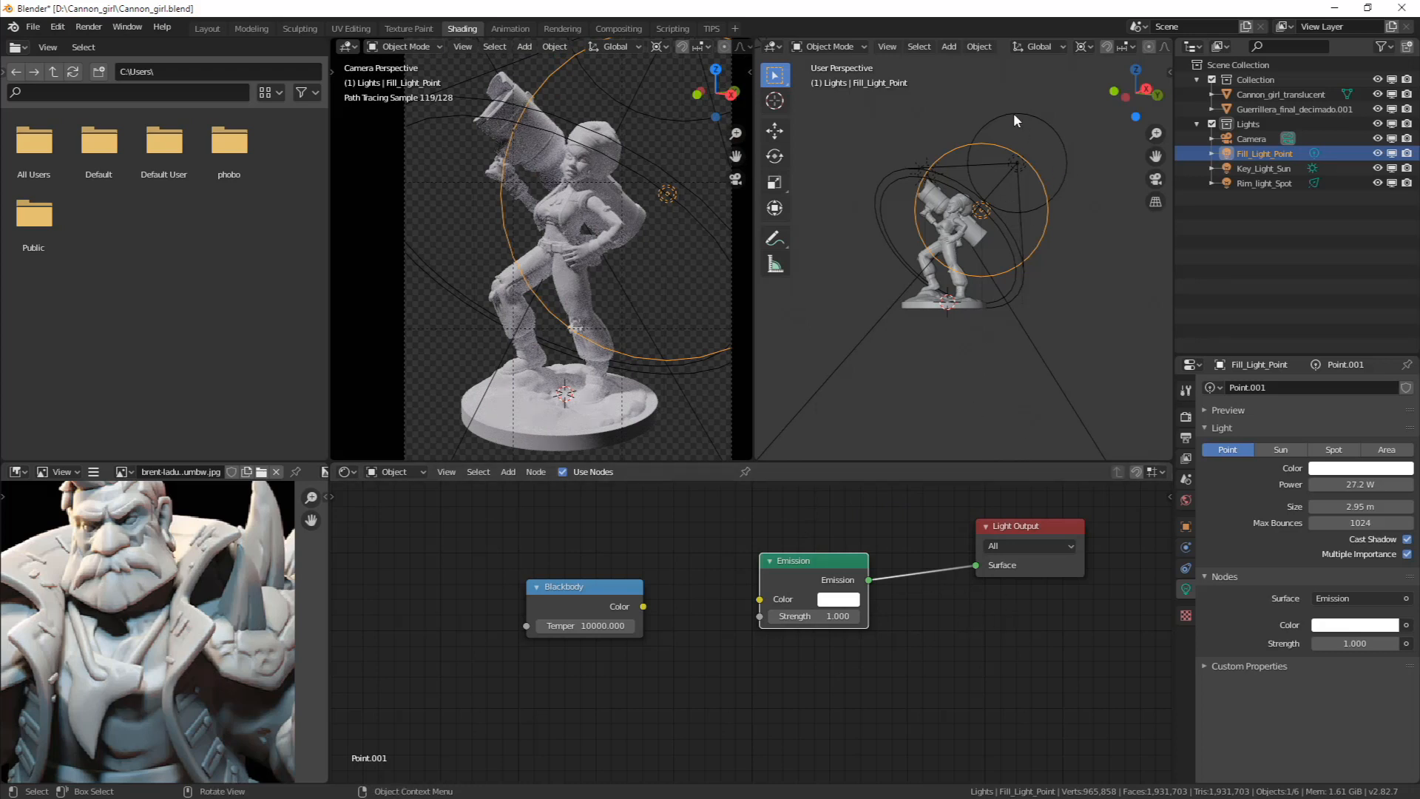
click(878, 163)
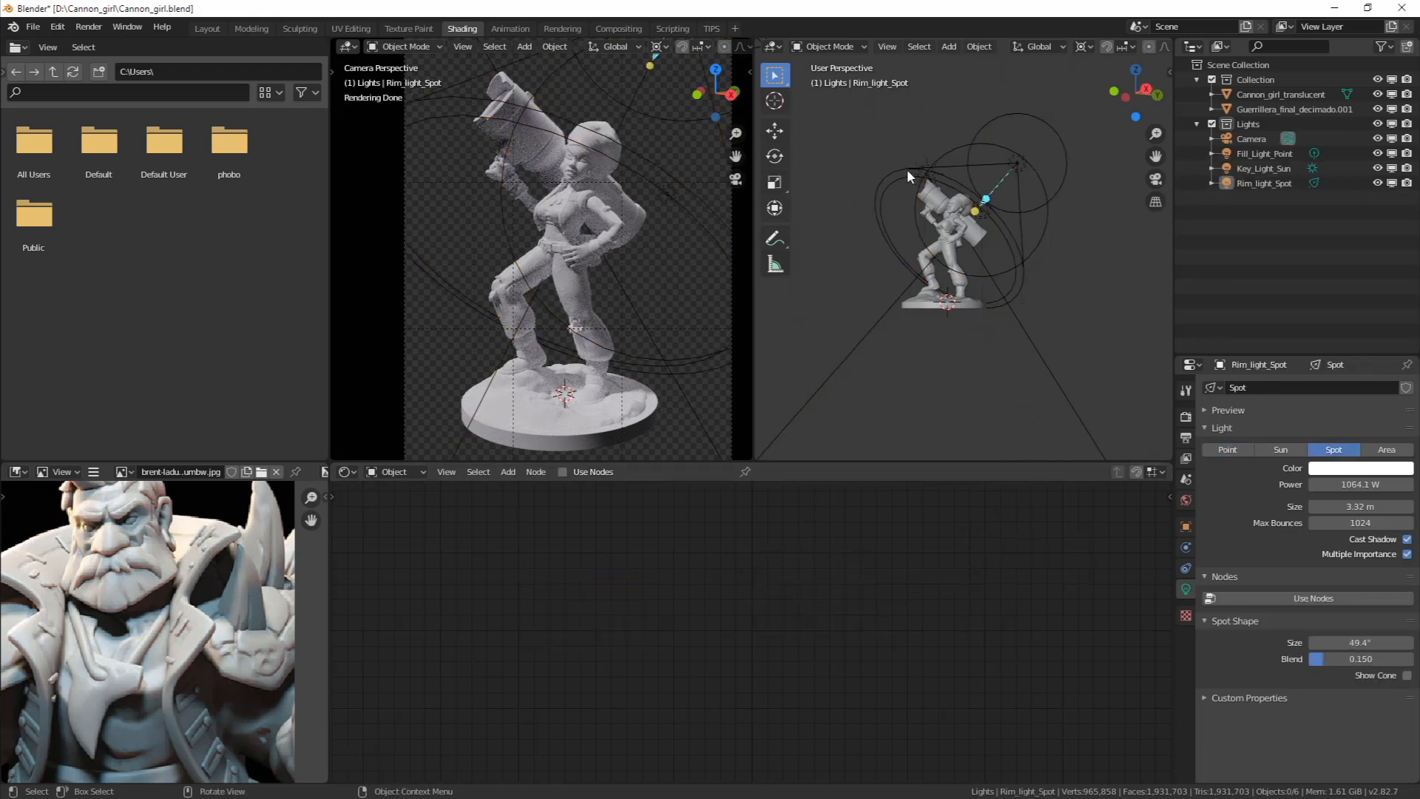
shift+middle_drag(522, 274, 541, 263)
scroll(878, 265, up, 3)
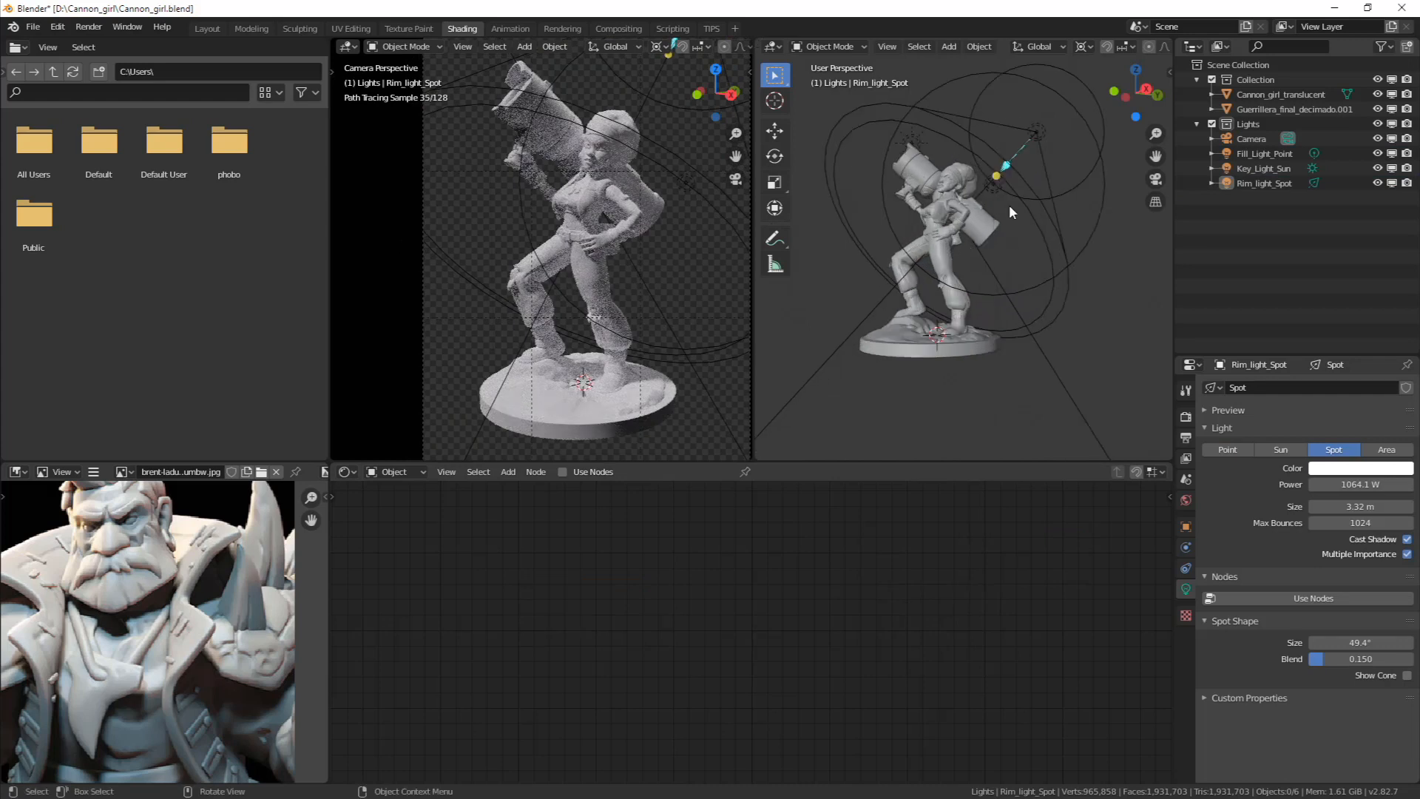
click(995, 187)
drag(1357, 485, 821, 485)
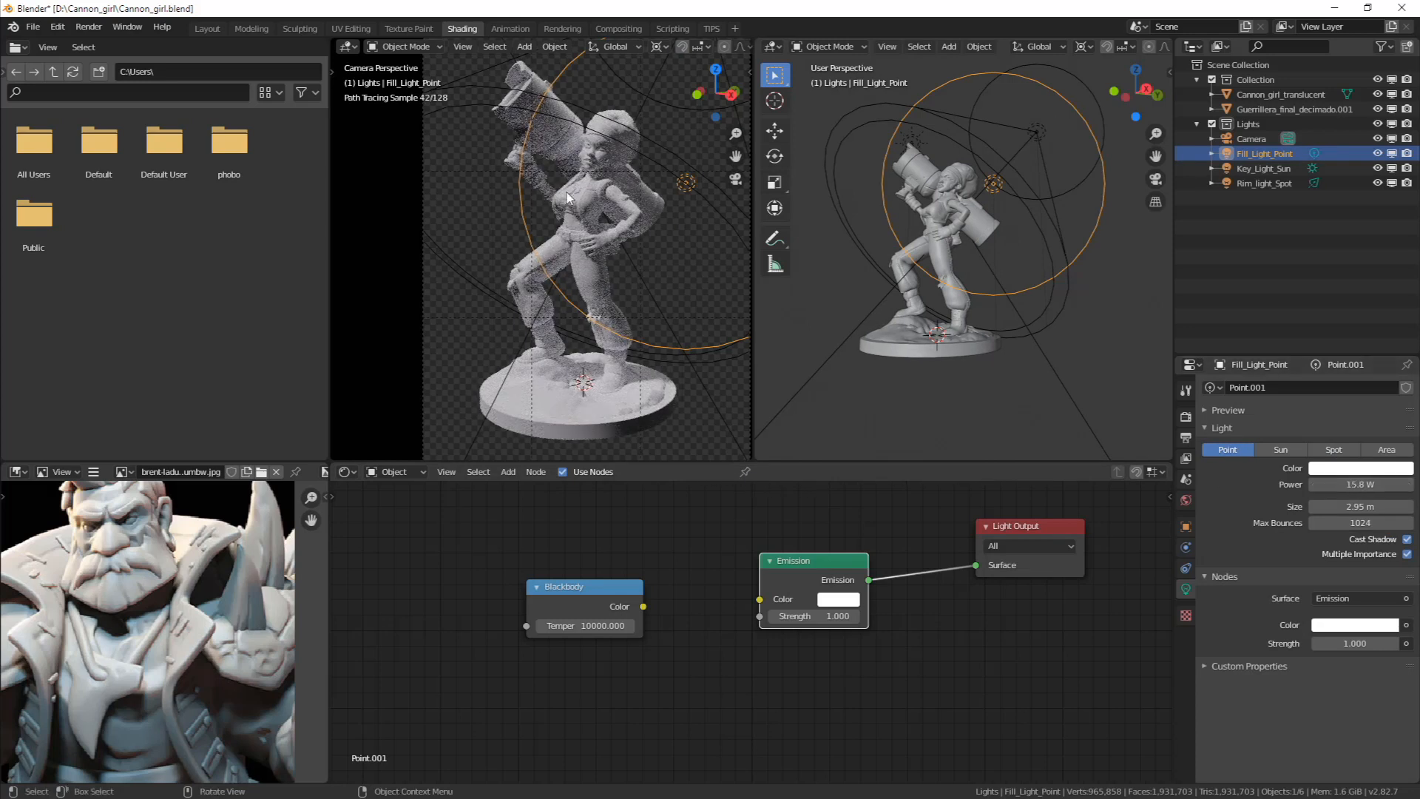
scroll(622, 333, up, 3)
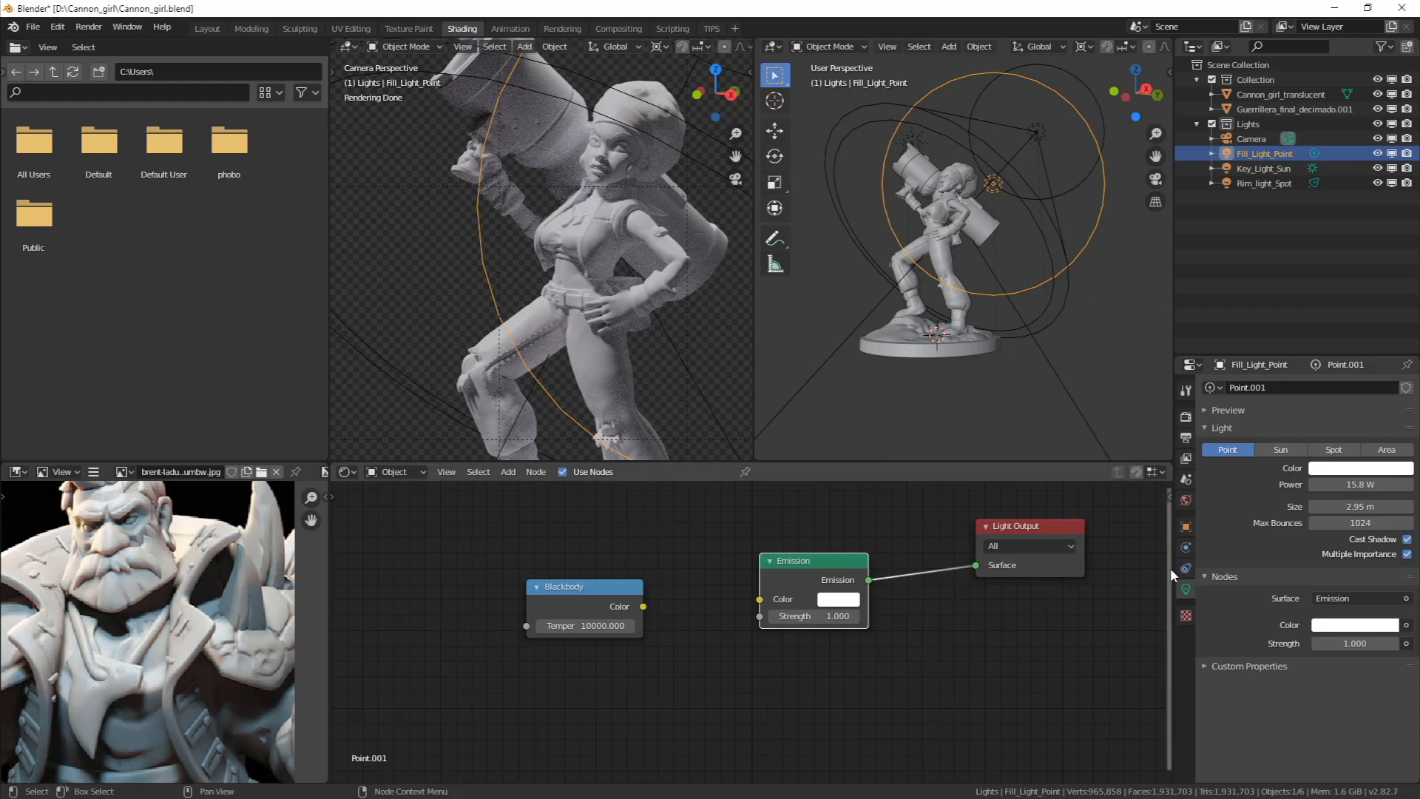
click(1185, 501)
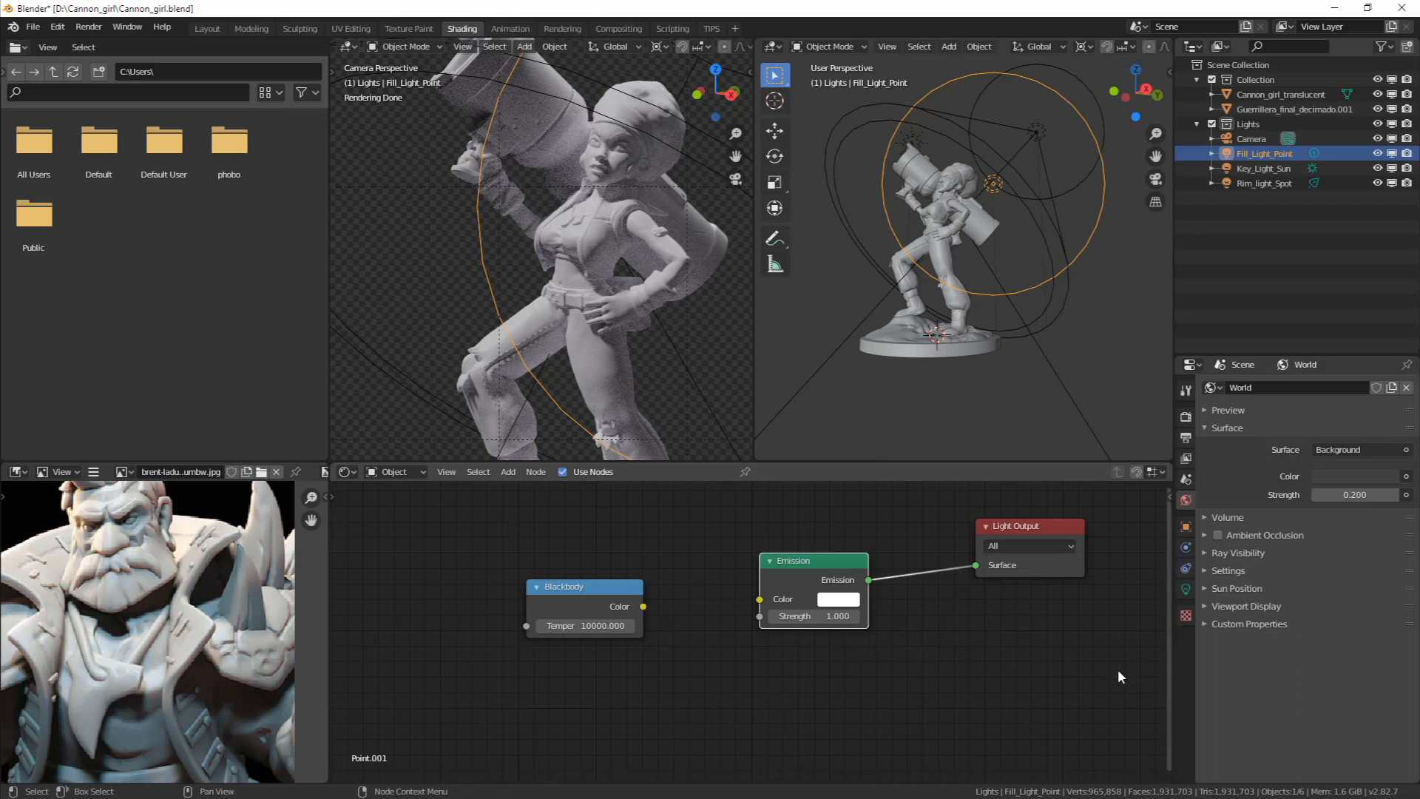
Rotate Rim_light_Spot by about -12° around the global Z axis, pivoting at the base of the statue
click(1054, 135)
click(1050, 128)
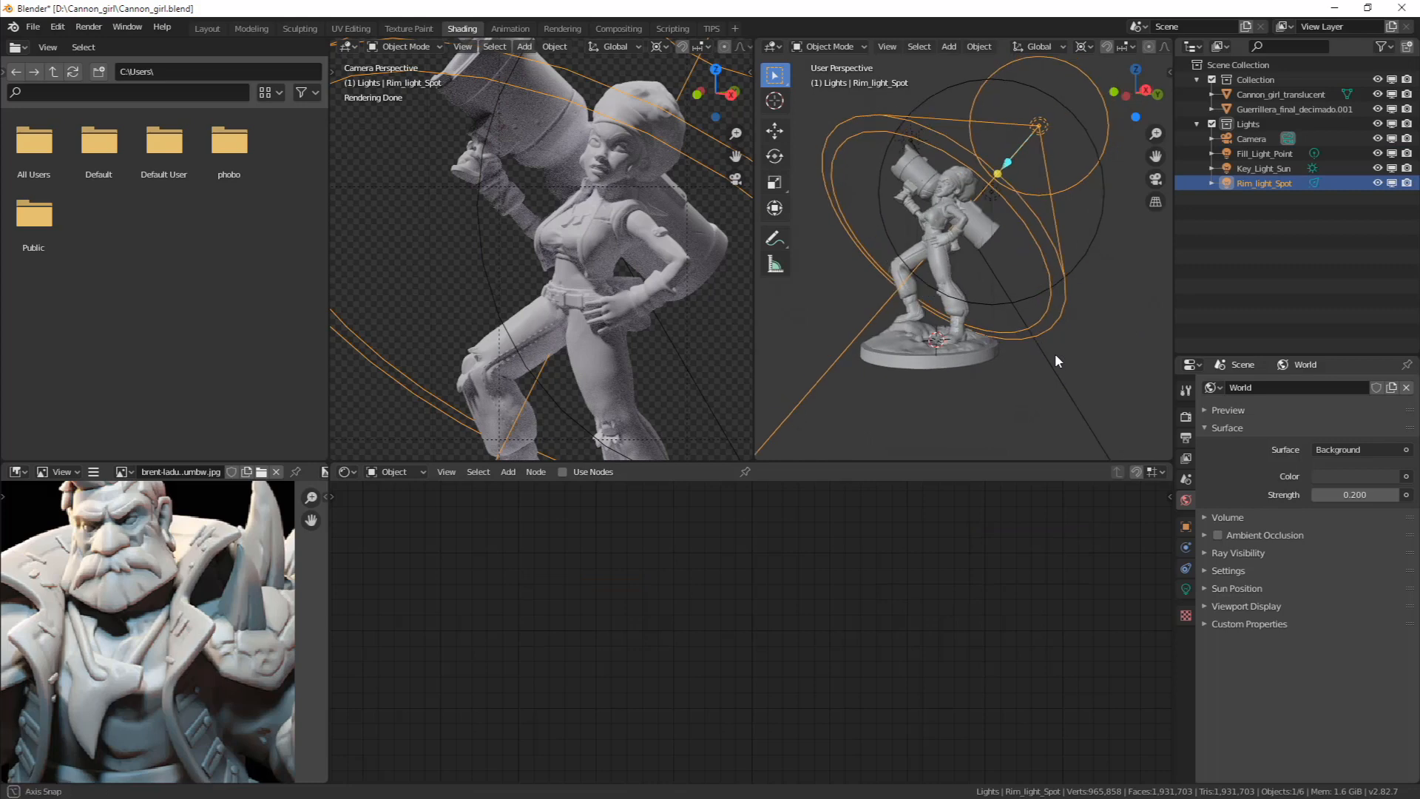
key(r)
key(z)
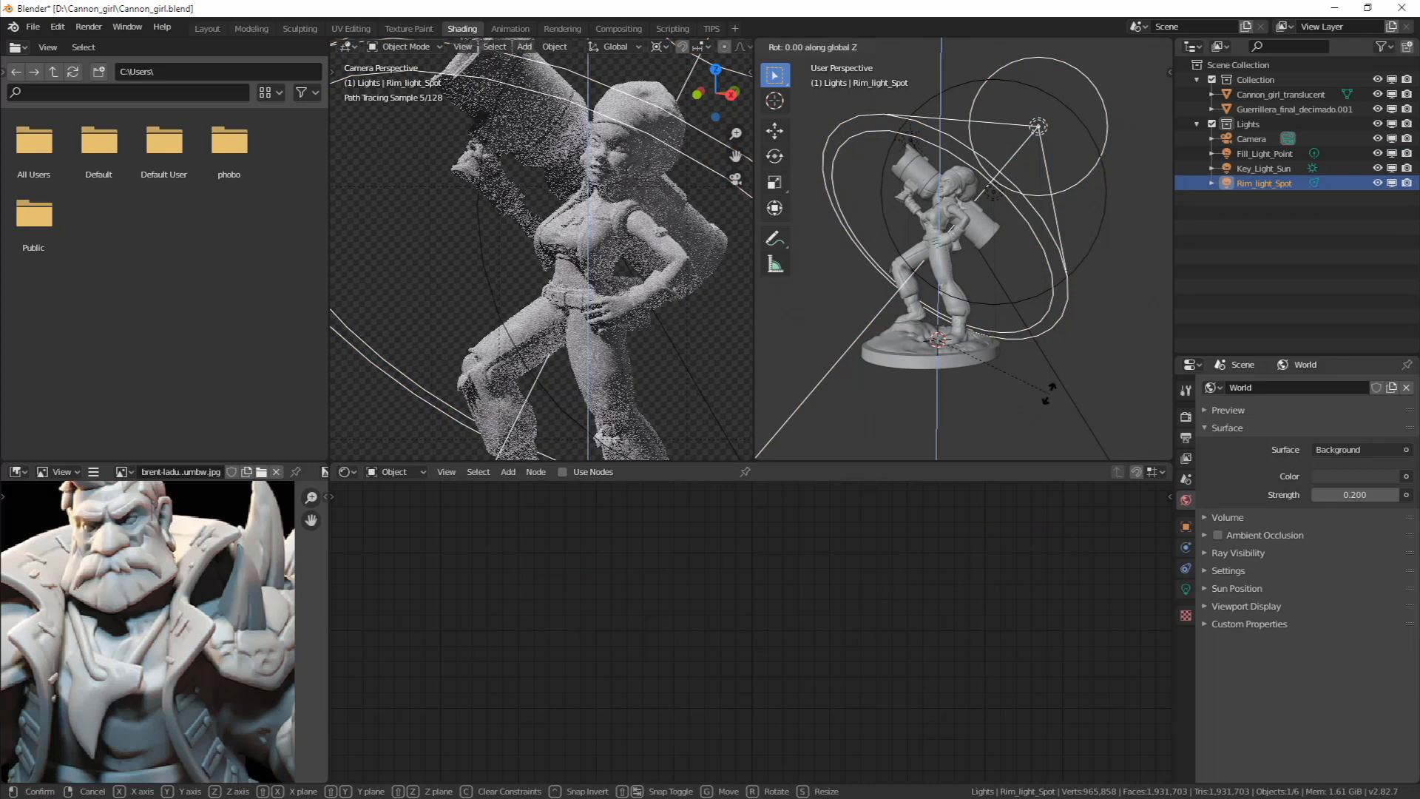
click(1048, 379)
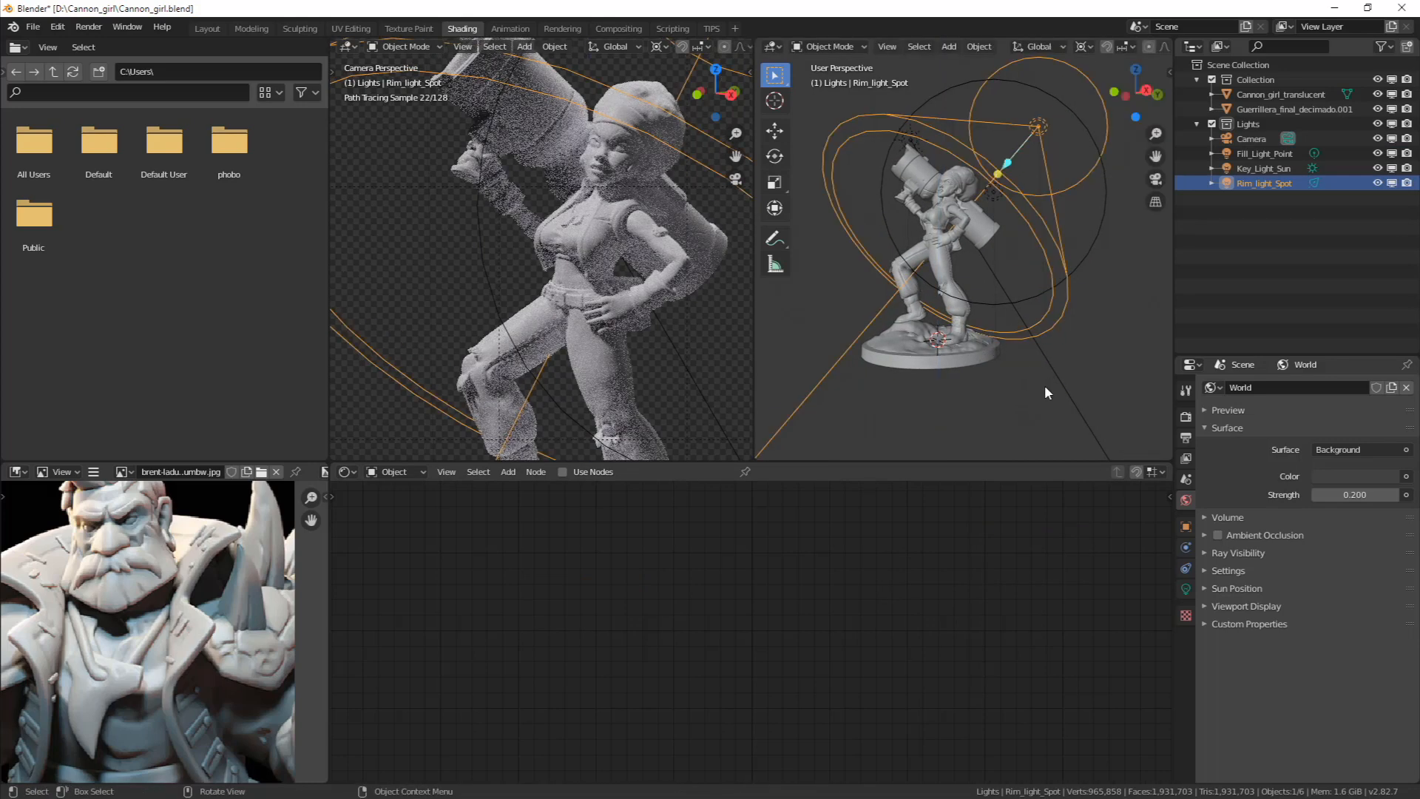
key(period)
click(1178, 381)
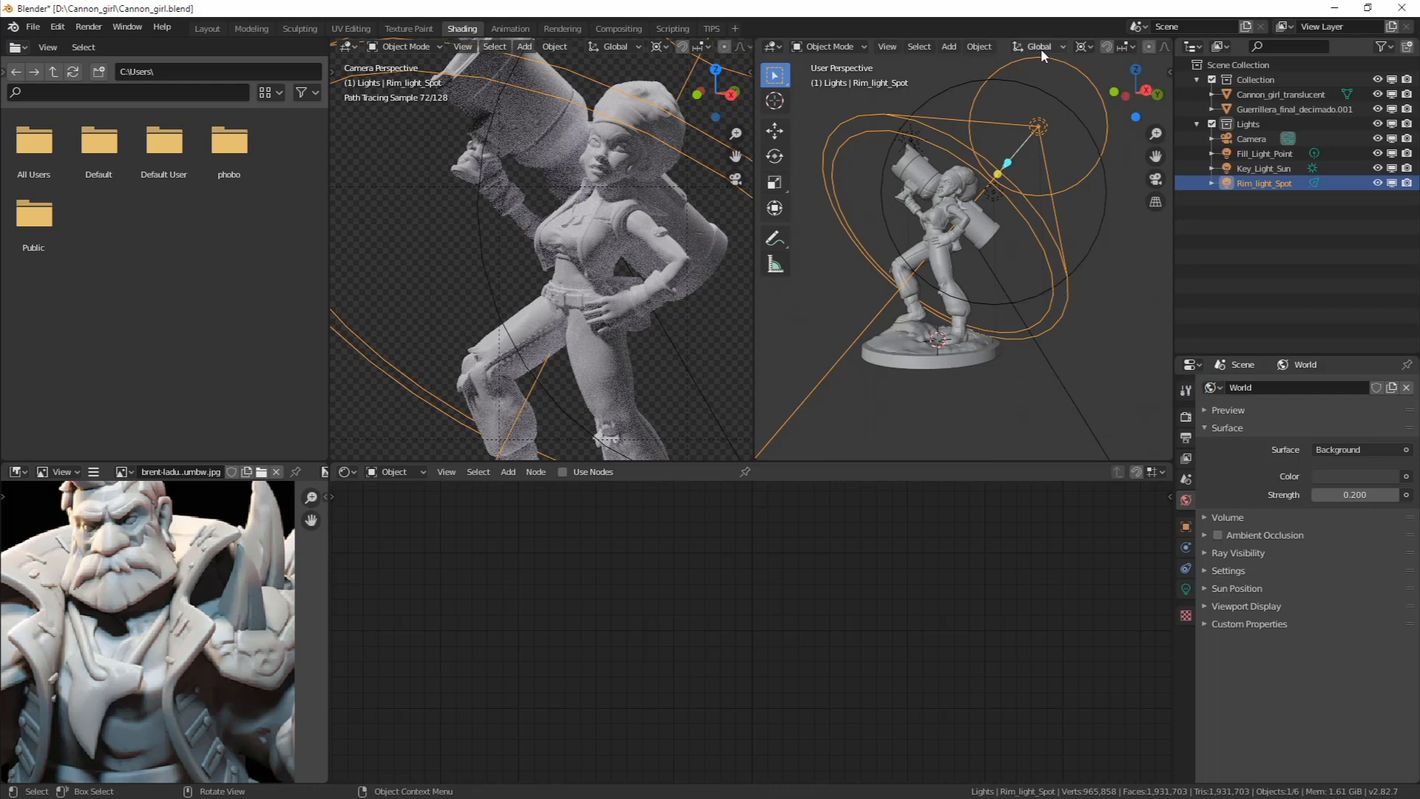
key(r)
key(z)
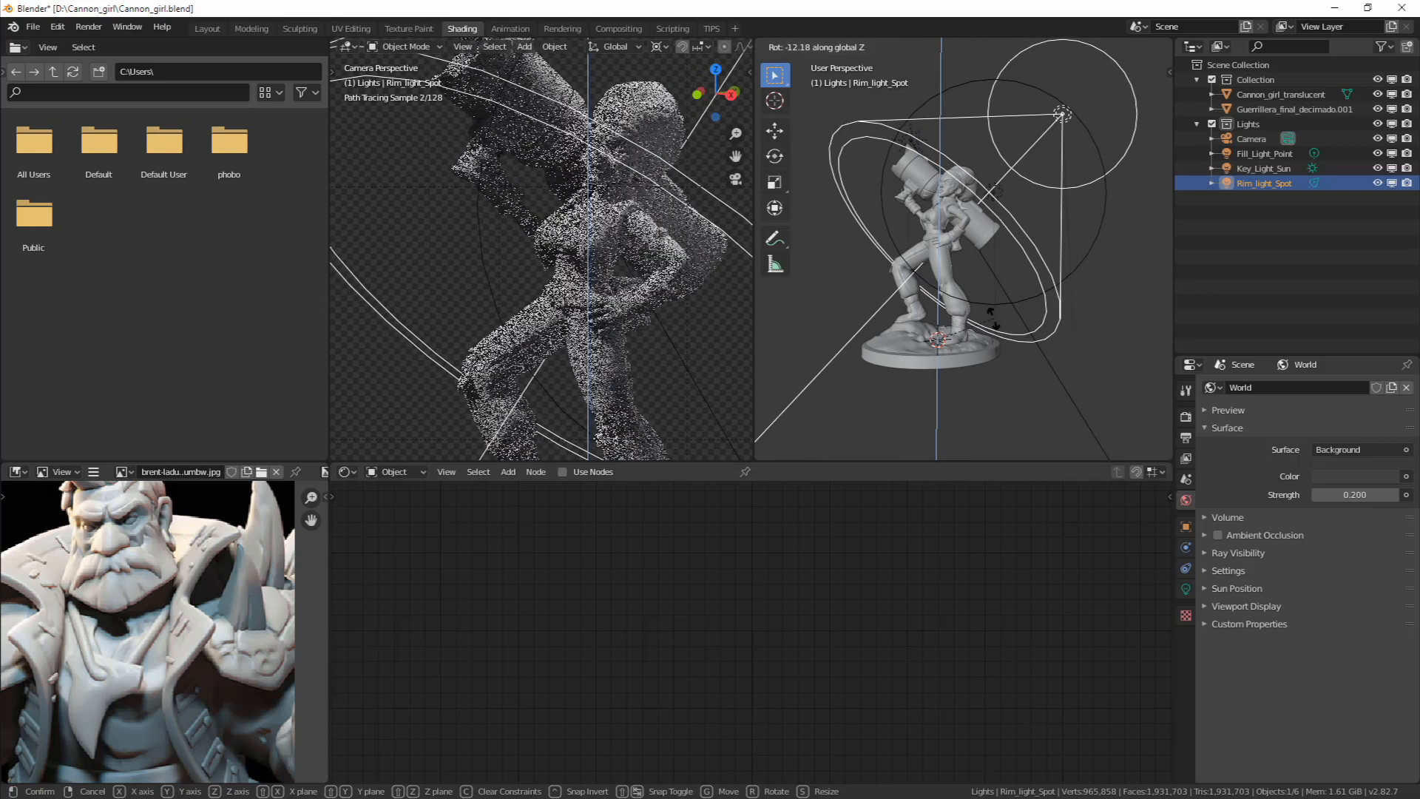
click(991, 318)
Move Rim_light_Spot a little along the X axis with the Move tool, viewing the scene from above
middle_drag(1076, 202, 1040, 263)
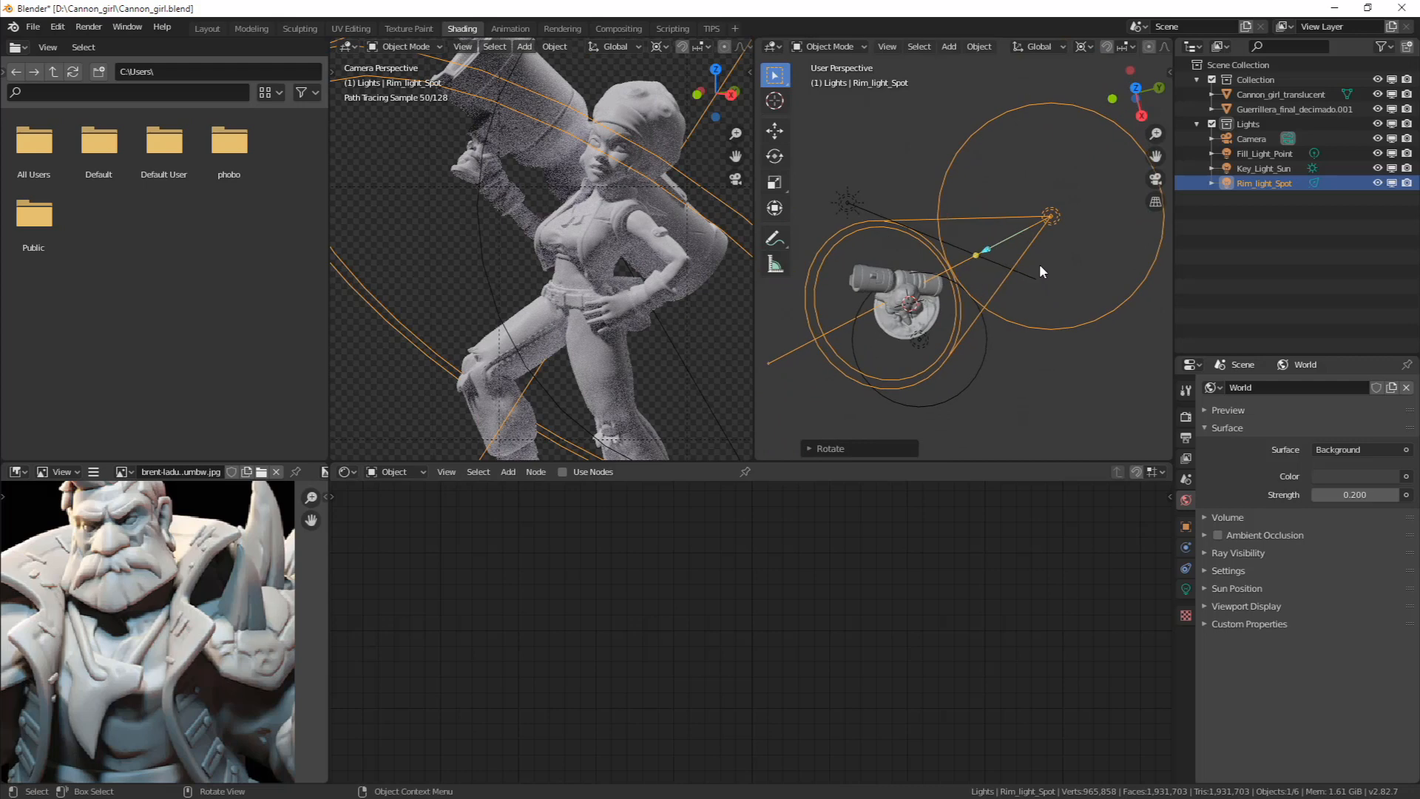
click(783, 132)
drag(930, 373, 941, 385)
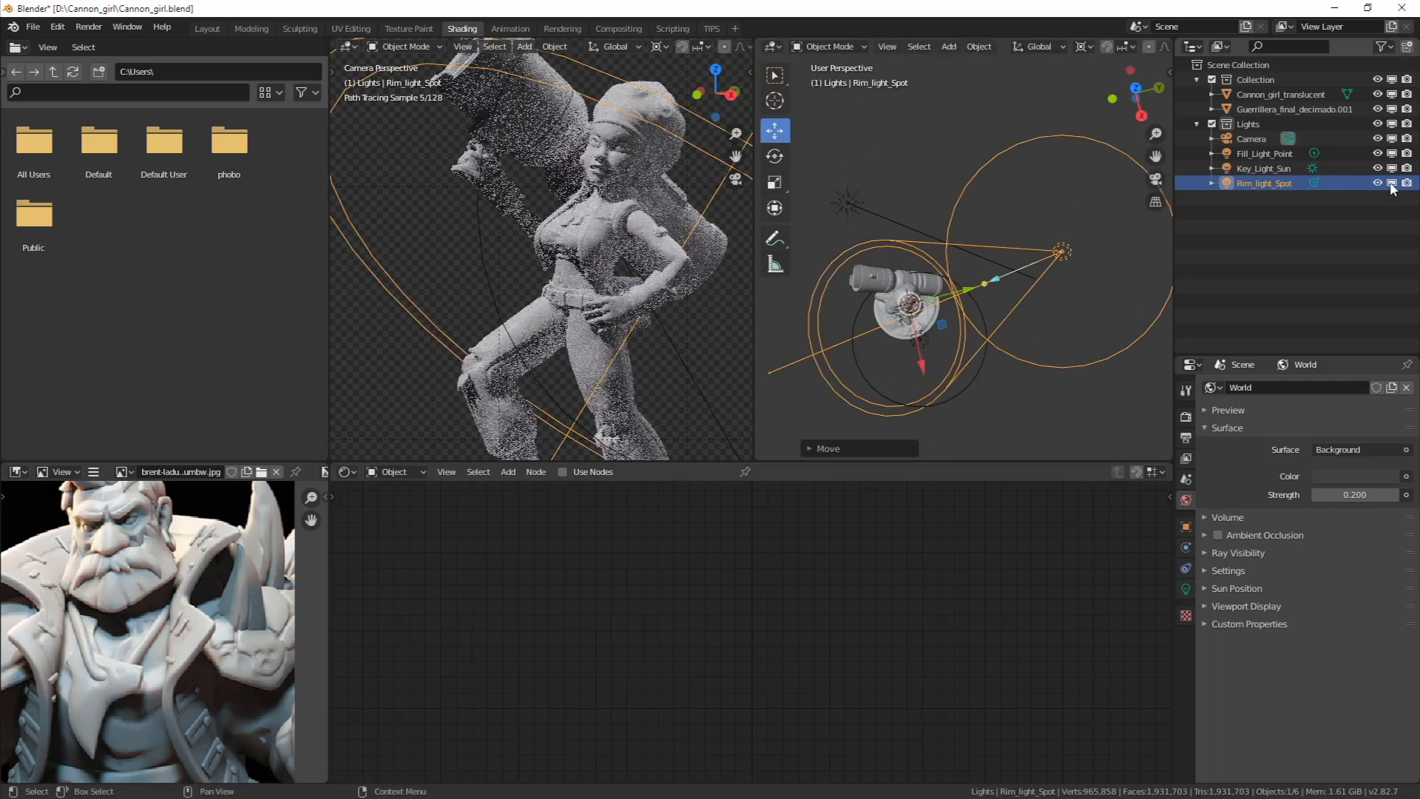
Hide Key_Light_Sun and Fill_Light_Point in the viewports to isolate the rim light
click(1378, 168)
click(1378, 153)
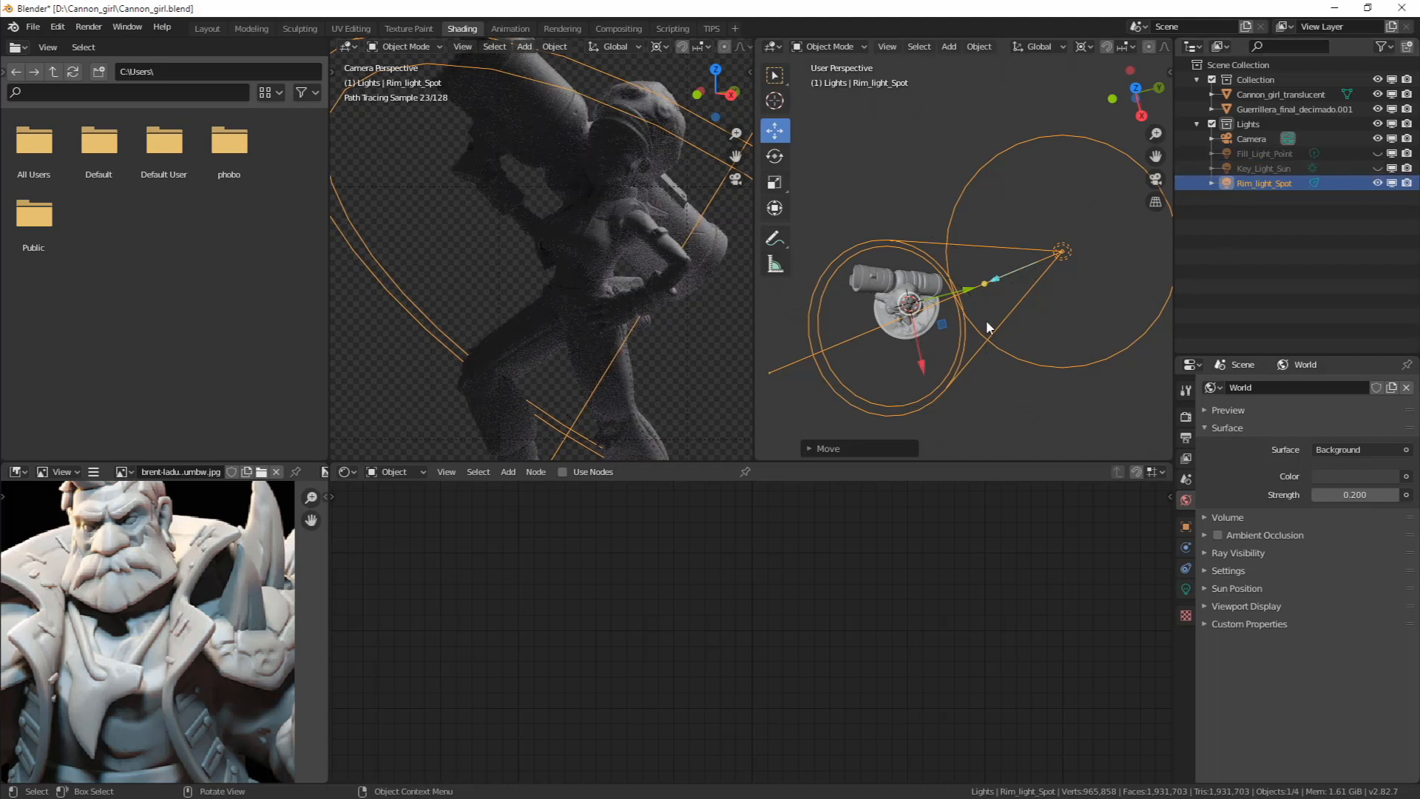
middle_drag(987, 319, 1032, 325)
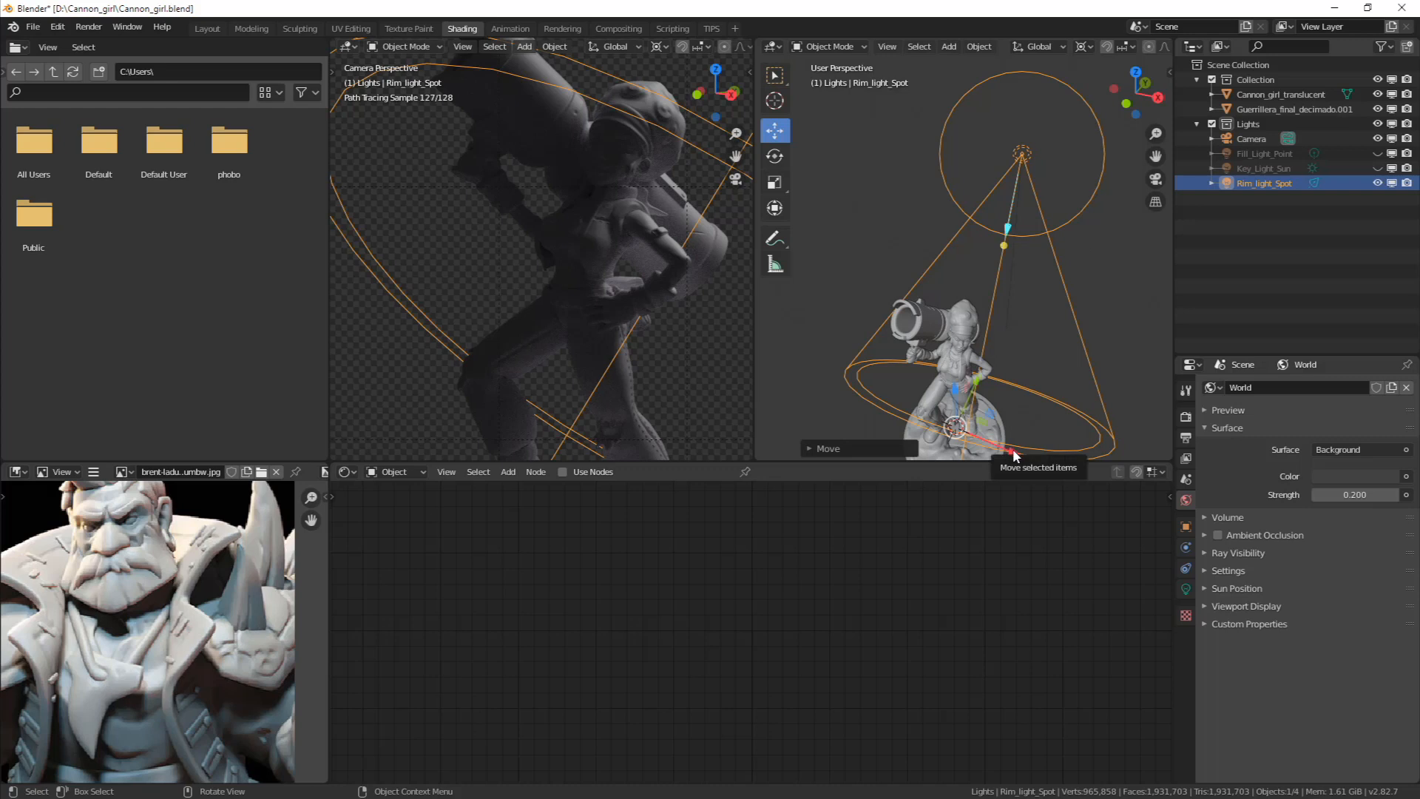
middle_drag(1124, 455, 1108, 446)
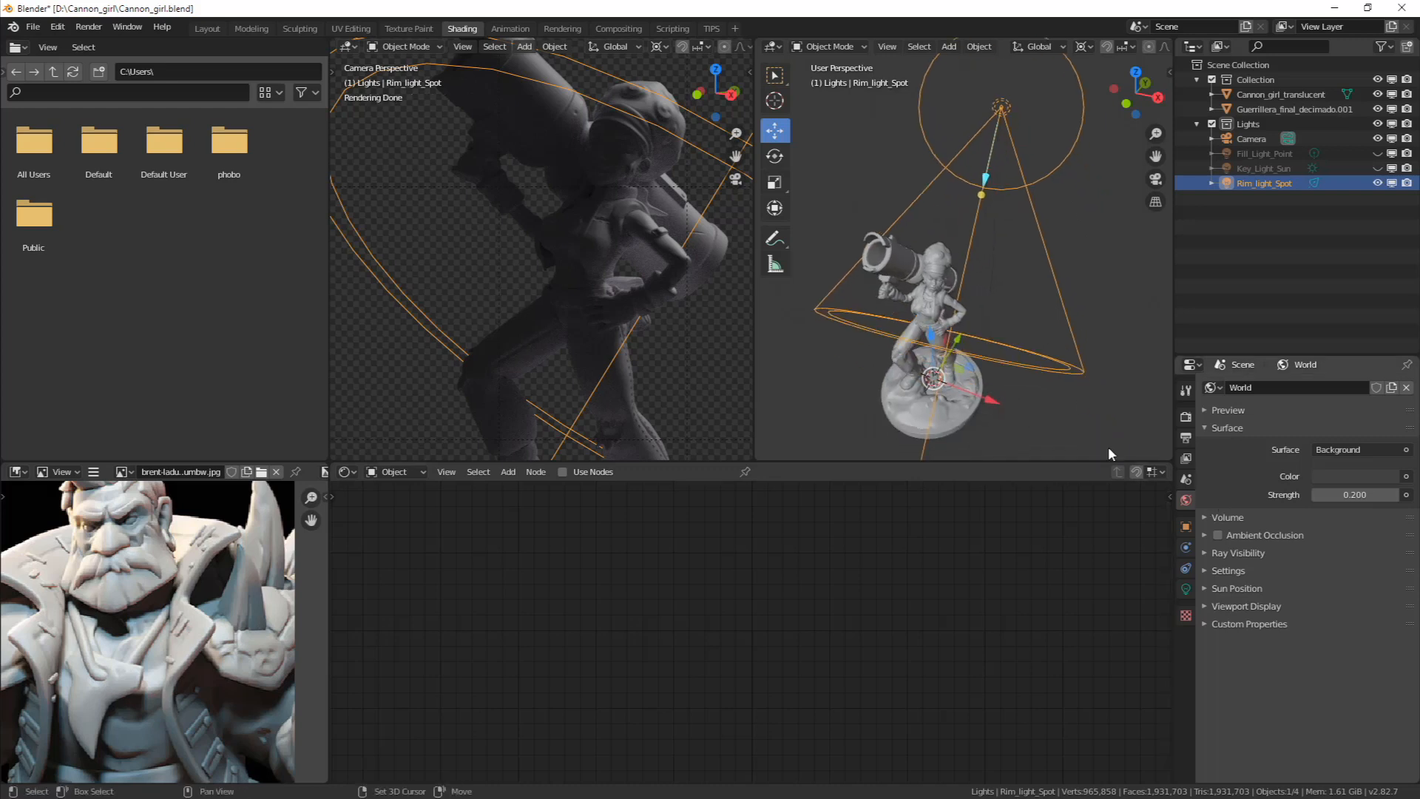
Set Rim_light_Spot's size to 1 m and inspect its effect on the statue's edges and base
click(1186, 589)
drag(1364, 507, 1110, 518)
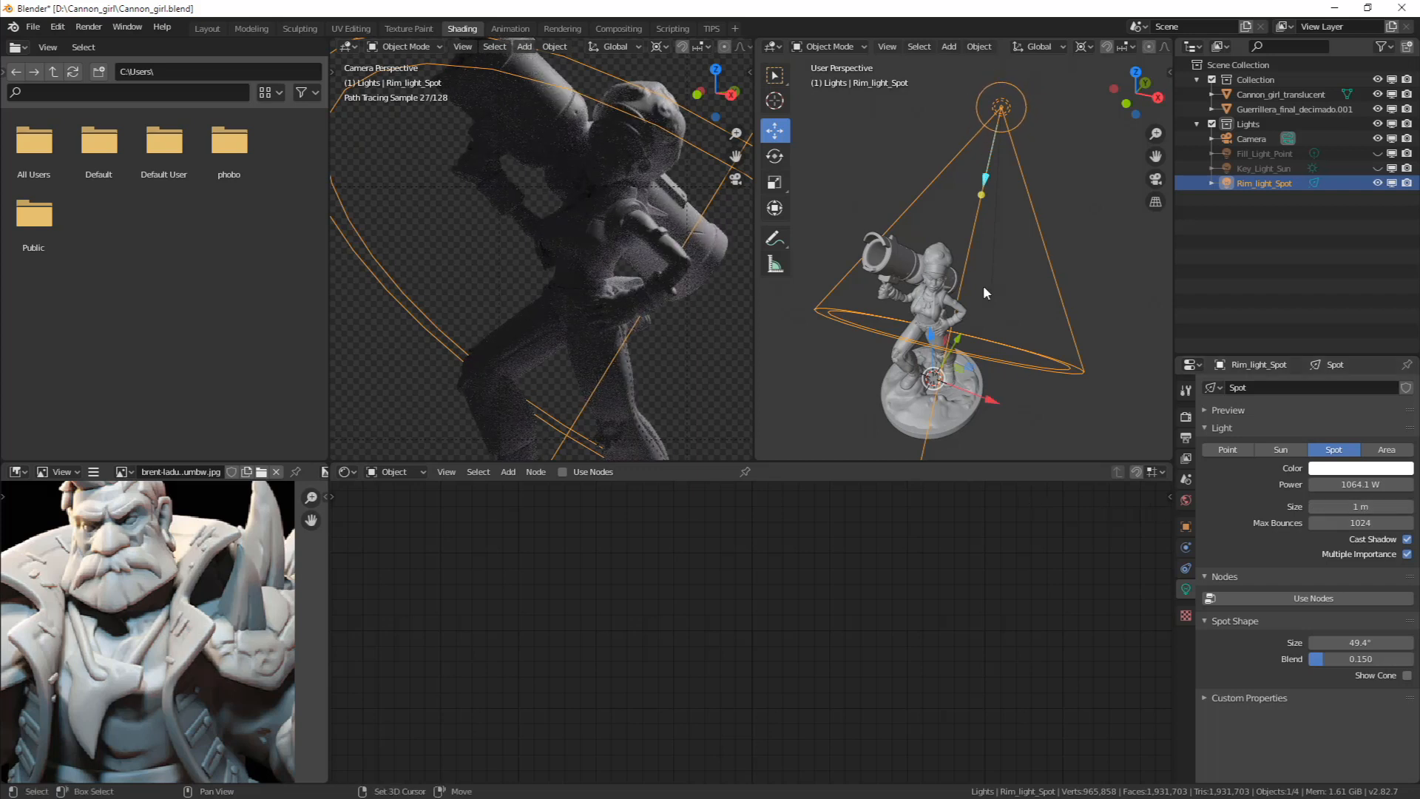
middle_drag(983, 286, 966, 250)
shift+middle_drag(698, 276, 686, 250)
middle_drag(1004, 238, 975, 148)
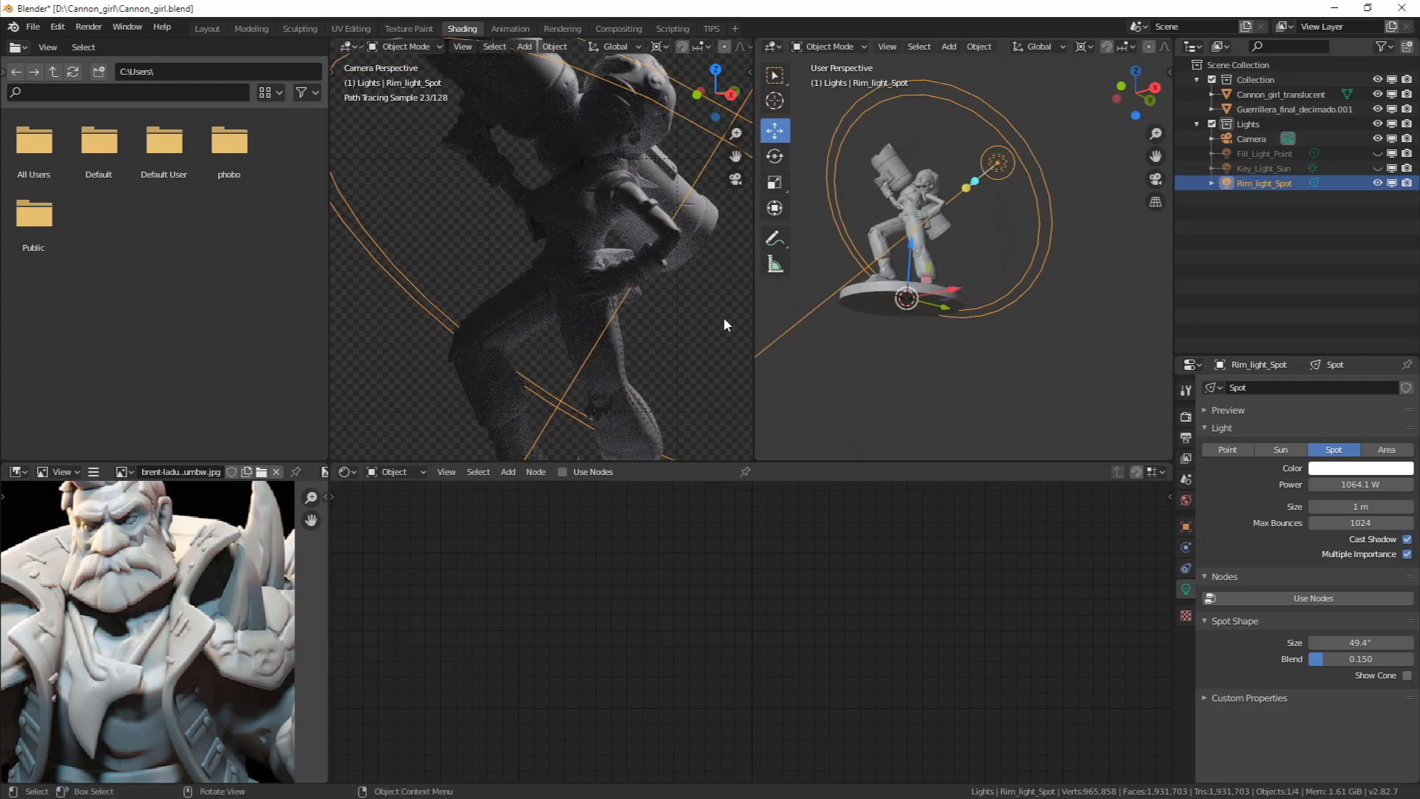
scroll(696, 334, down, 2)
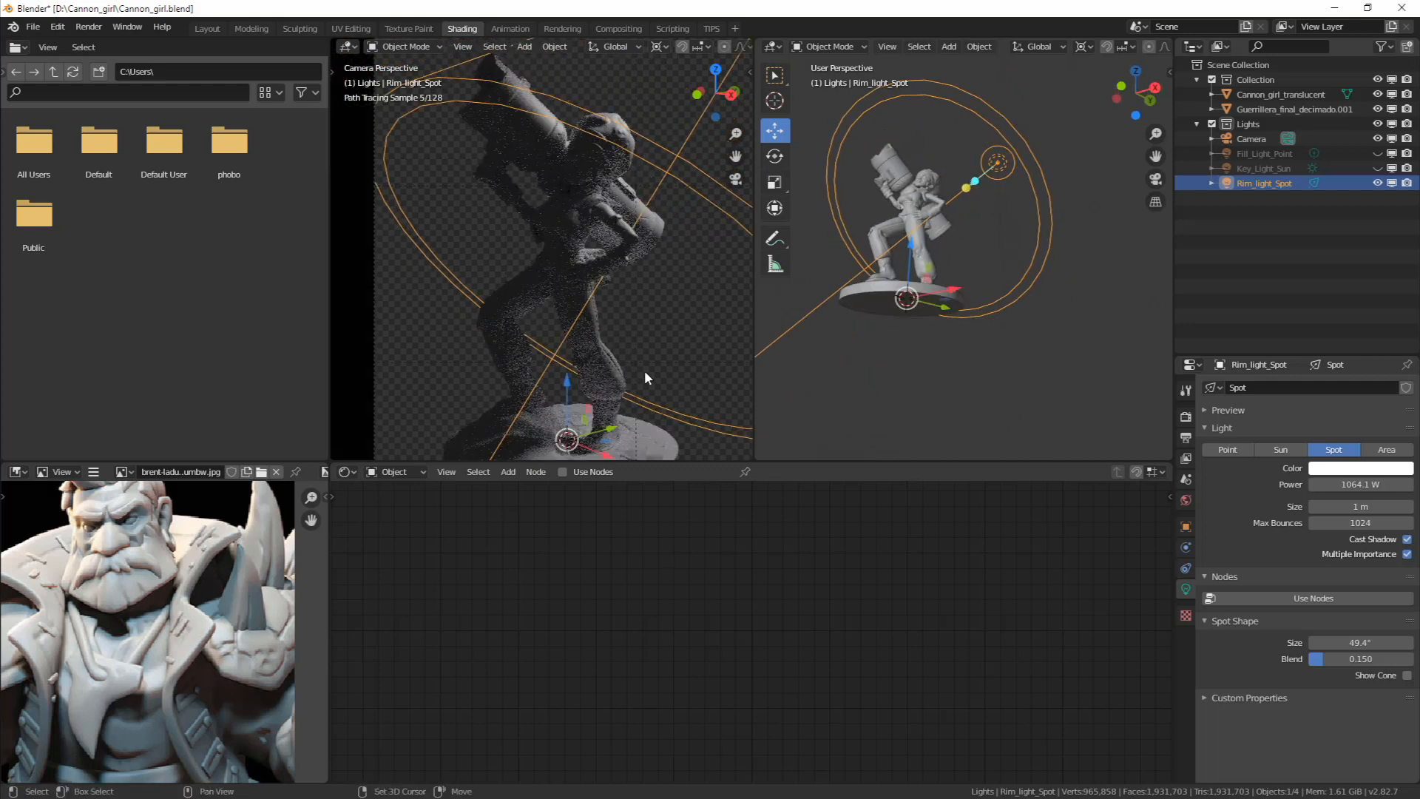
shift+middle_drag(645, 371, 645, 320)
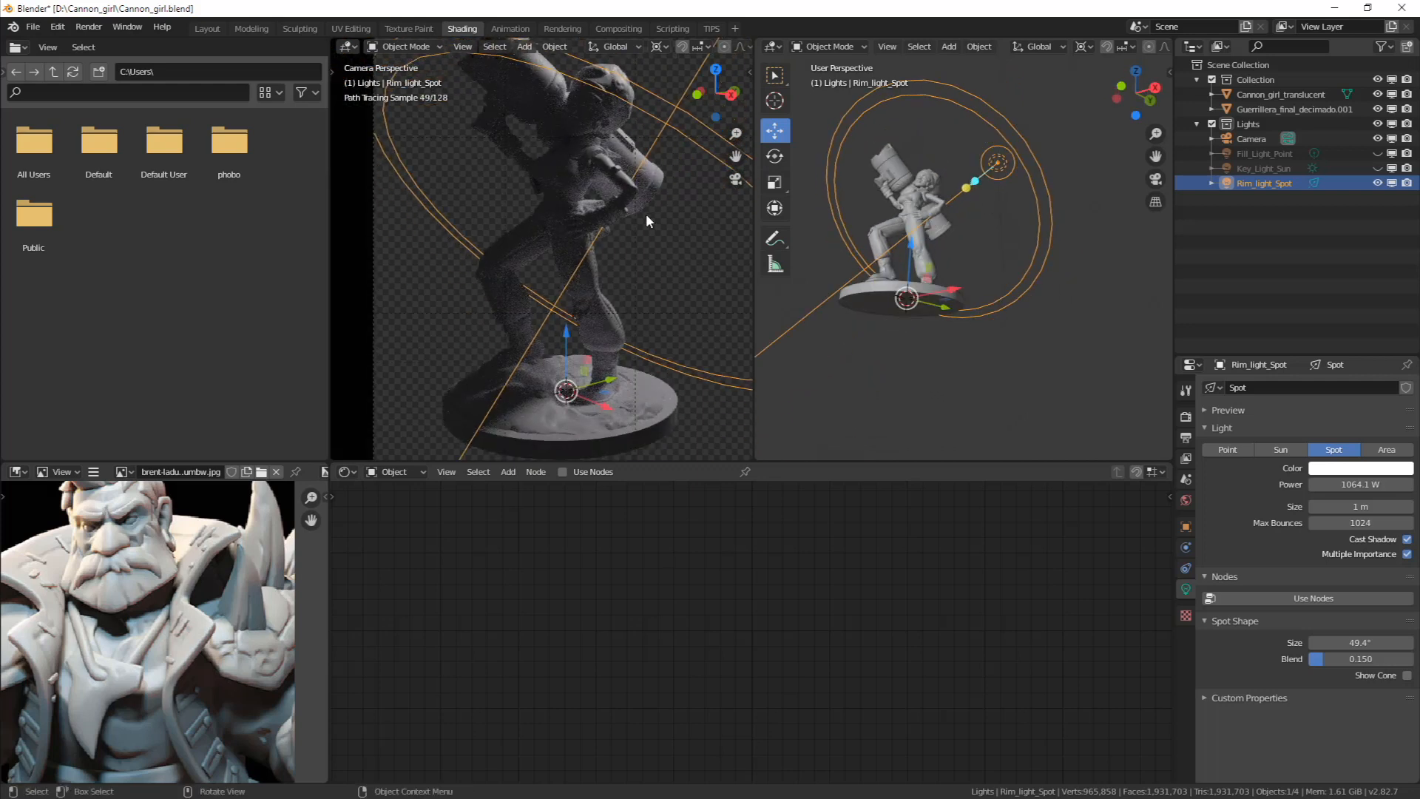
middle_drag(646, 220, 641, 130)
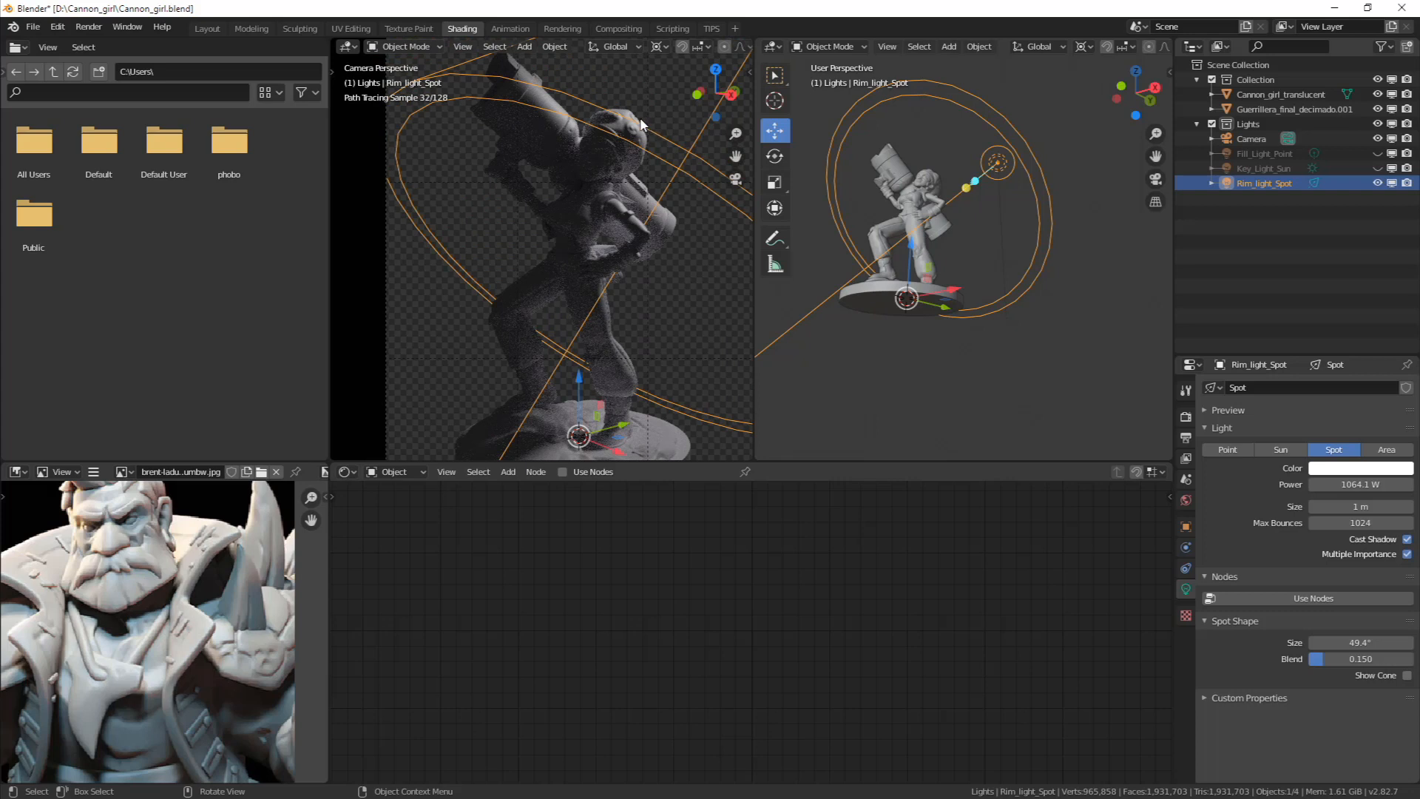
scroll(645, 185, up, 2)
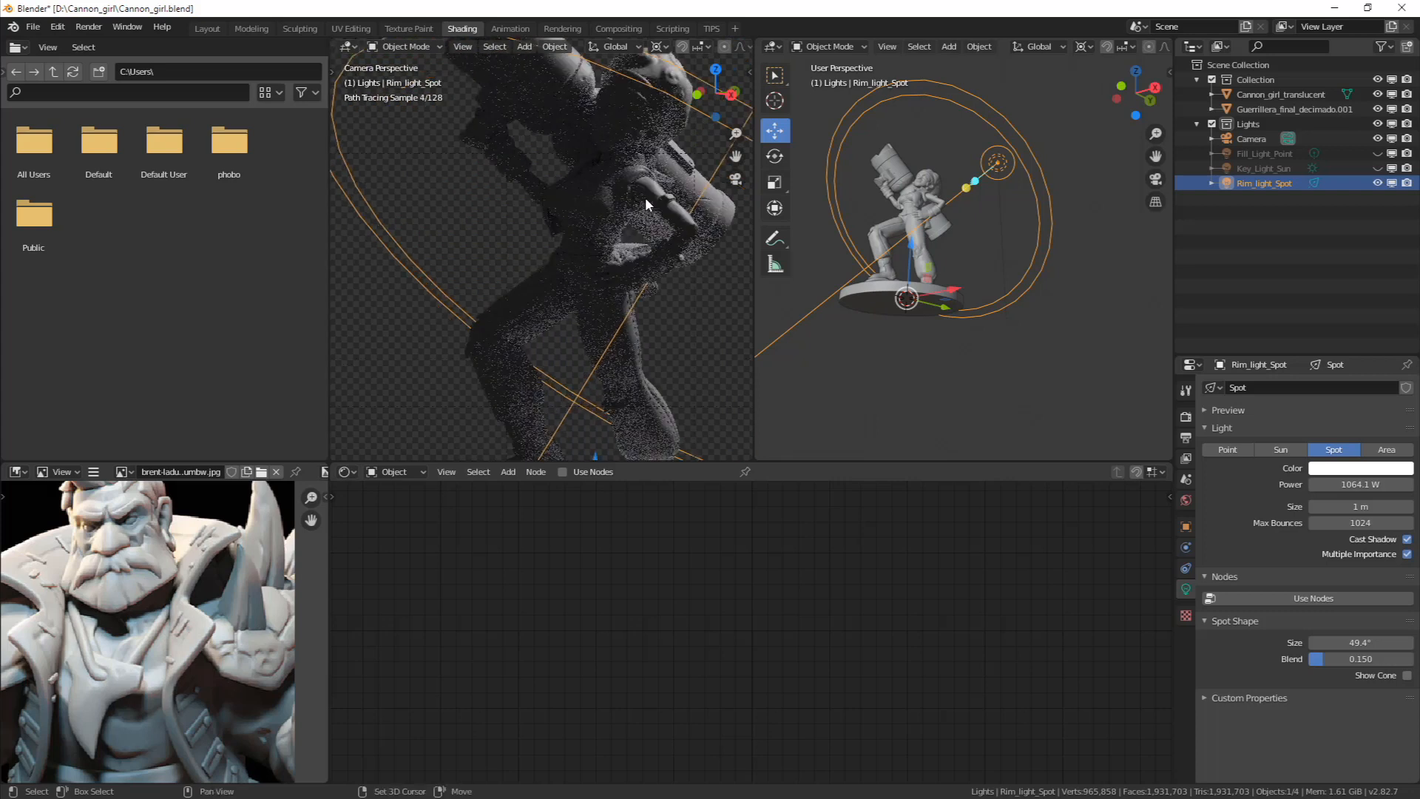
Show Fill_Light_Point and Key_Light_Sun again in the viewports
click(1377, 153)
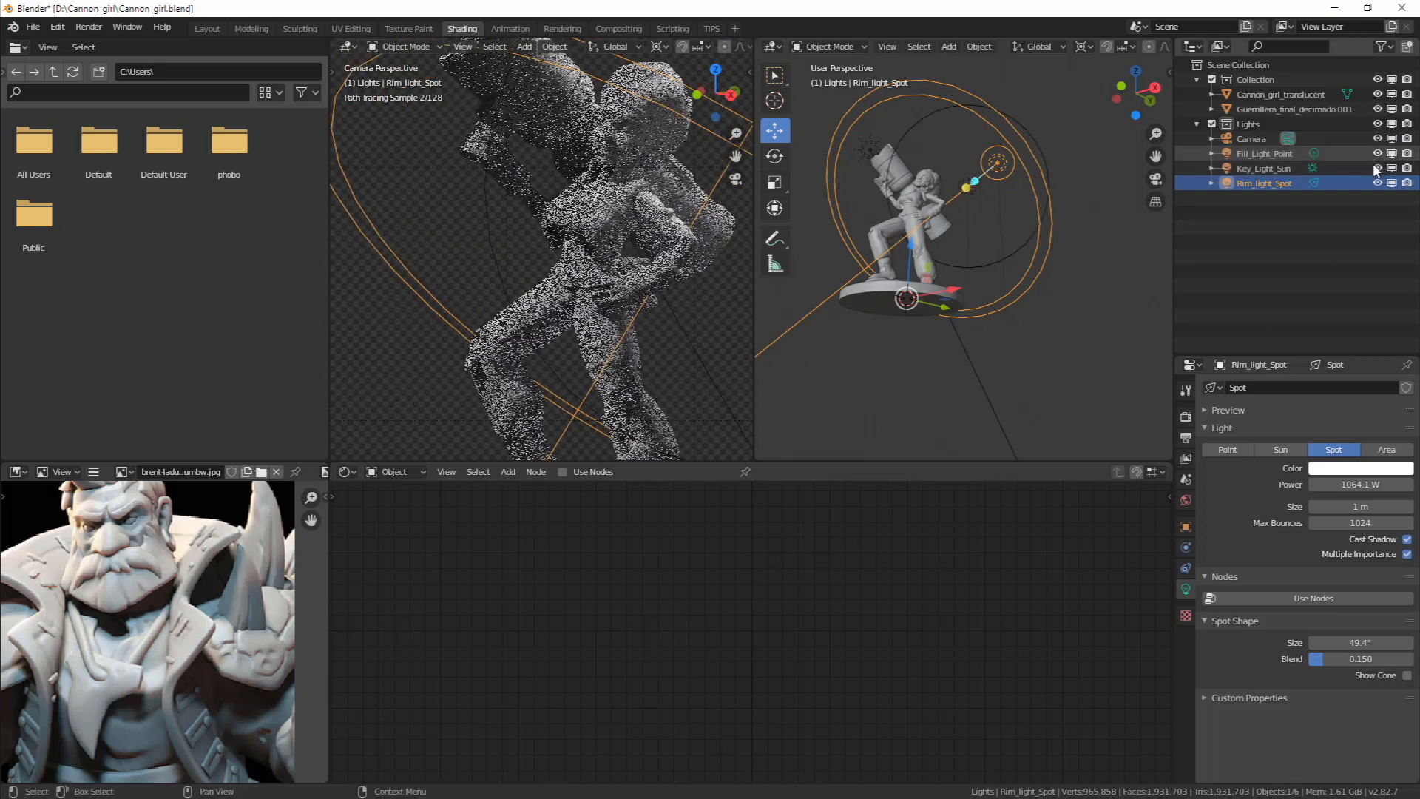
click(1378, 168)
scroll(629, 348, down, 2)
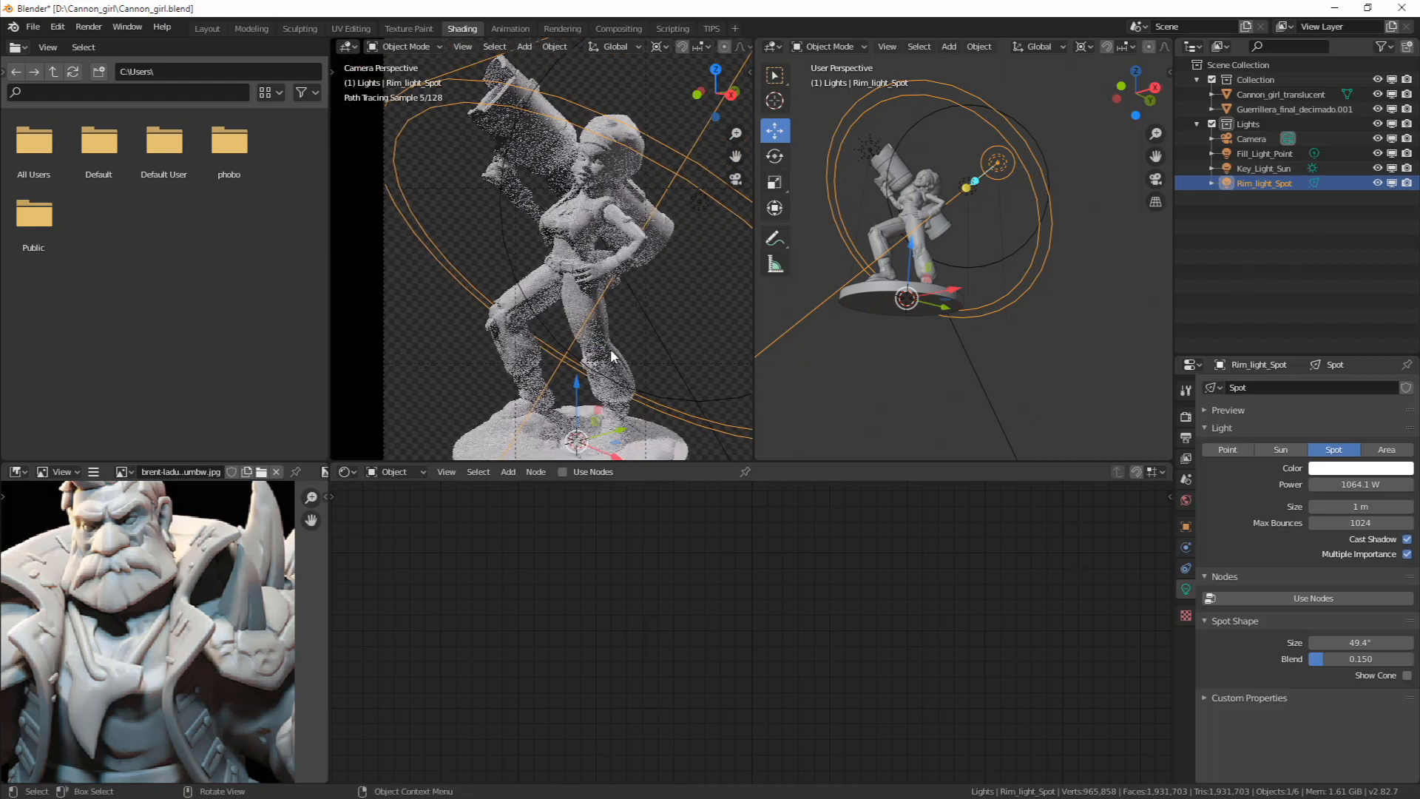
Select Cannon_girl_translucent and slightly darken the Base Color of its Principled BSDF to a light grey
click(610, 349)
middle_drag(666, 610, 706, 577)
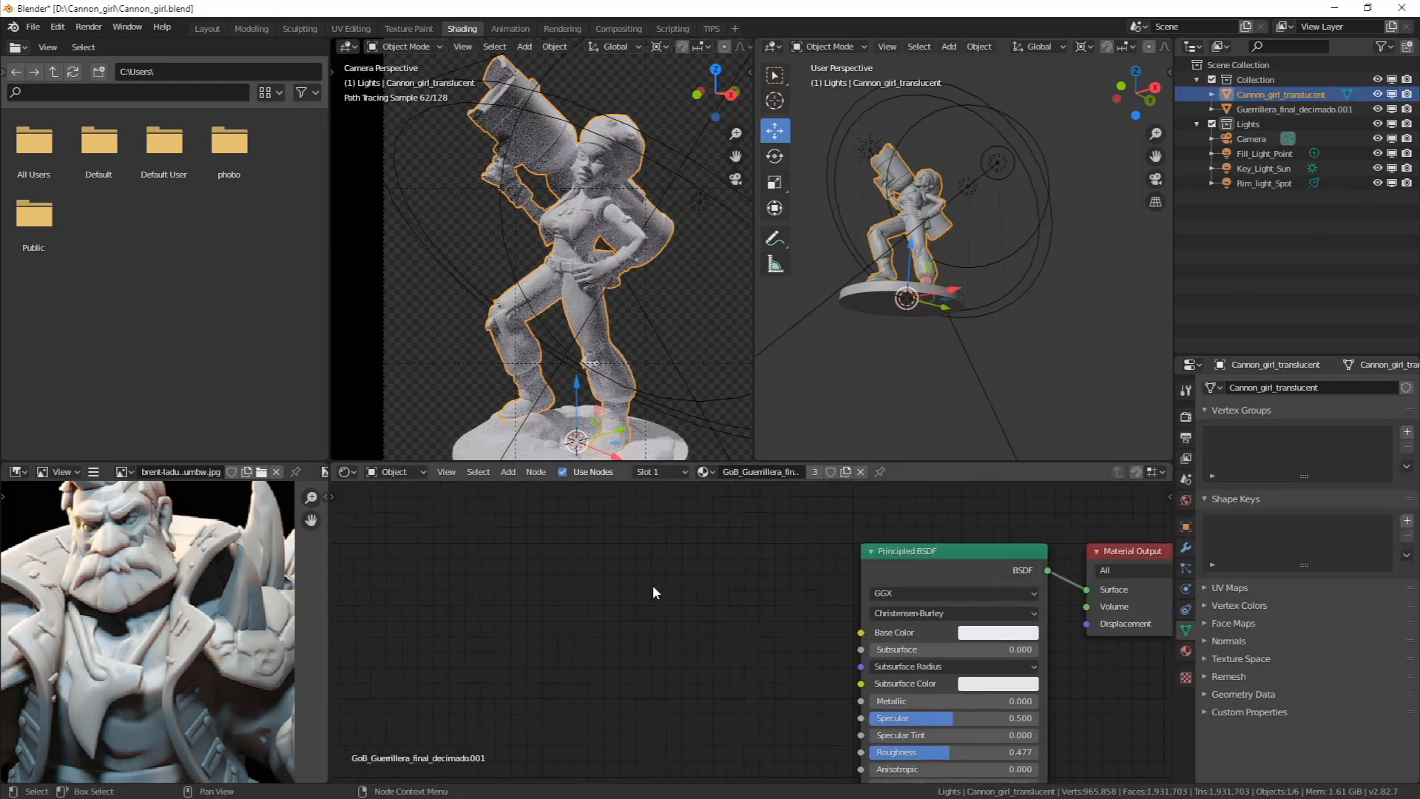
middle_drag(622, 621, 631, 642)
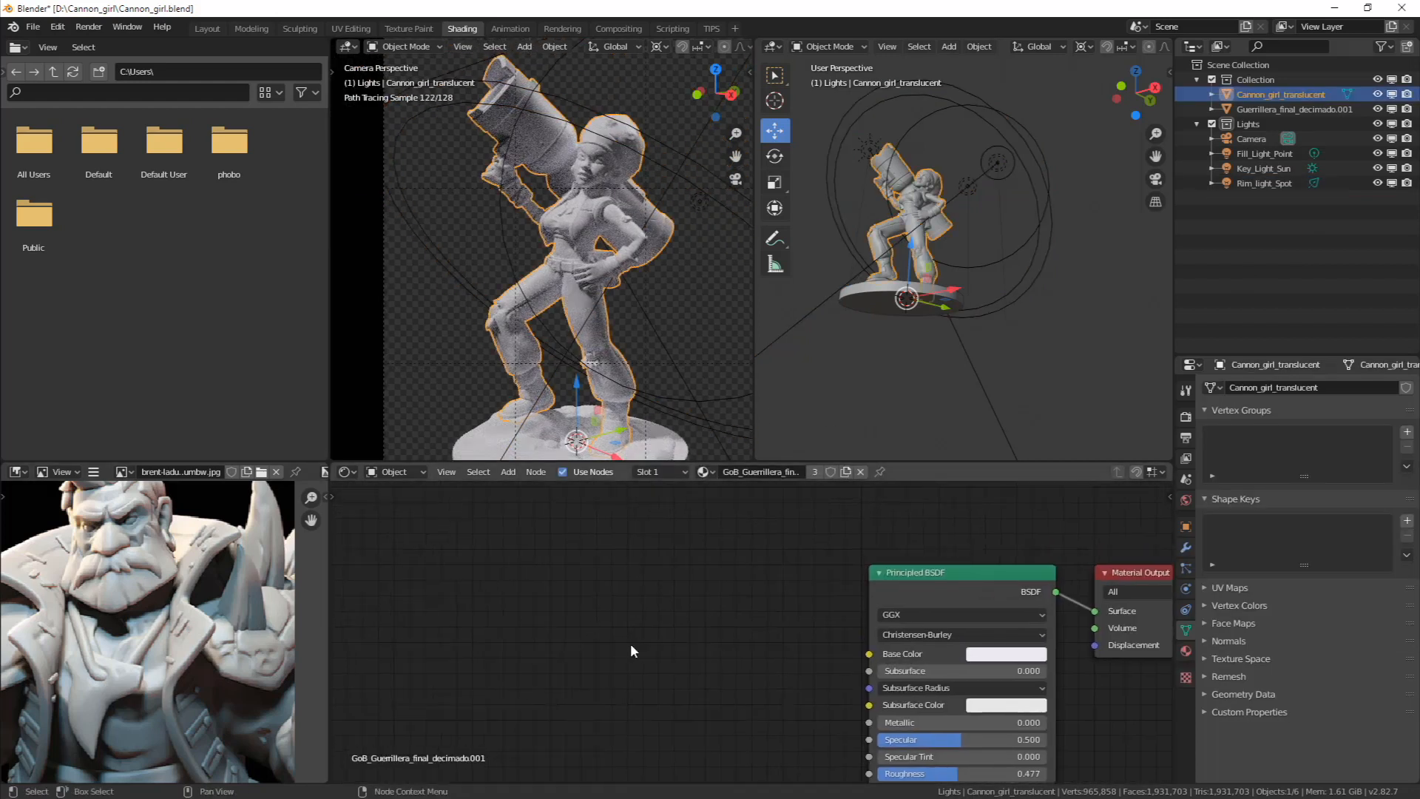
click(1002, 657)
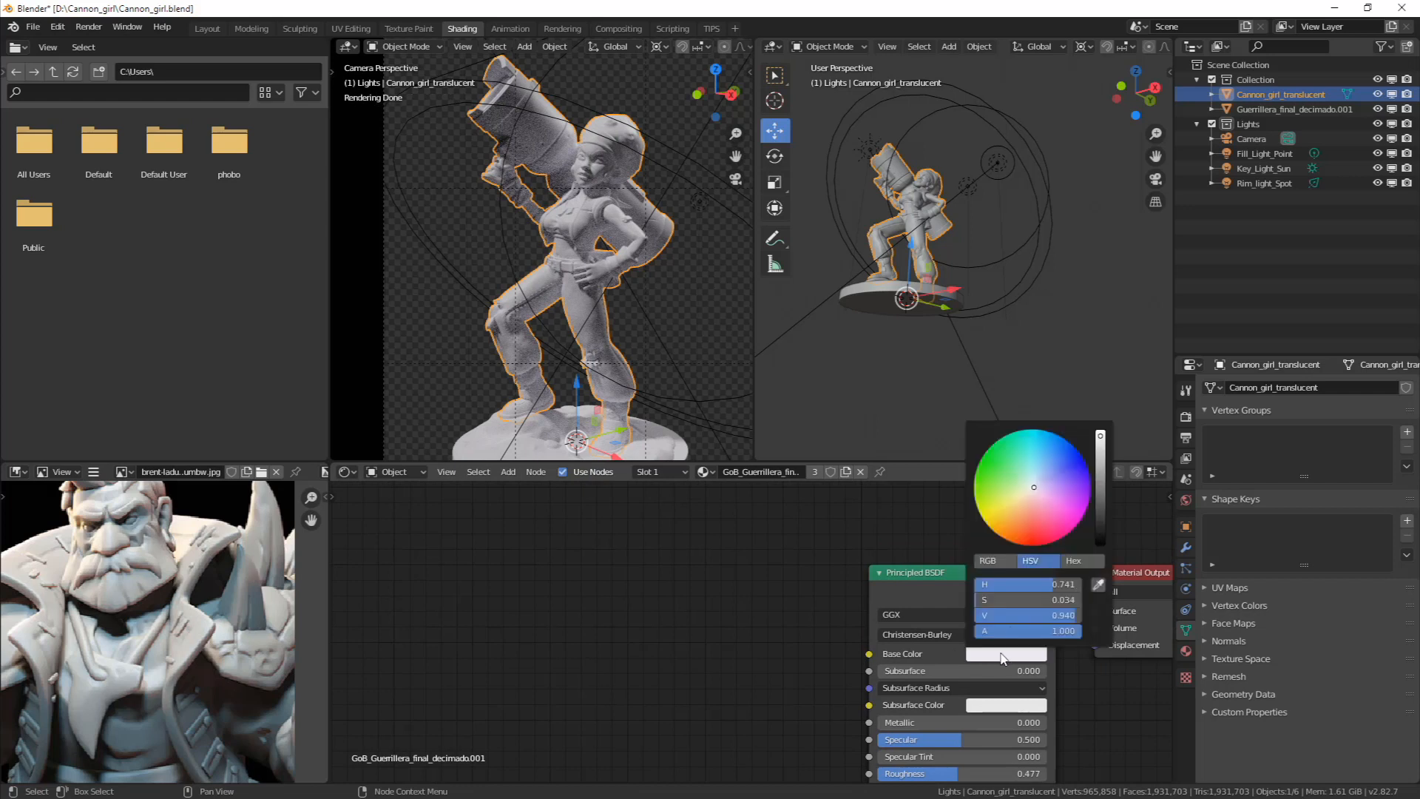
click(1101, 445)
drag(1102, 447, 1102, 451)
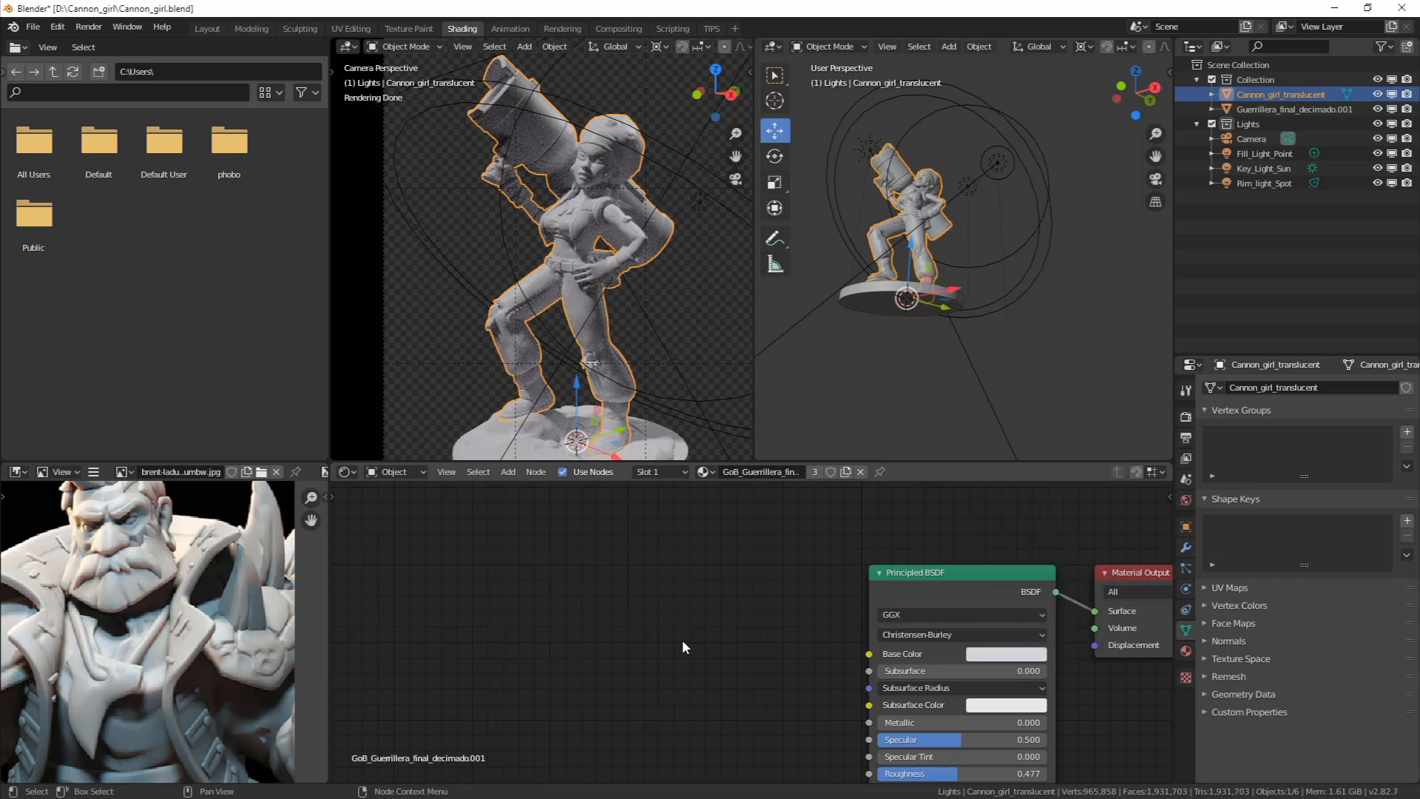
Show the UV maps and vertex color layers of Cannon_girl_translucent
middle_drag(730, 639, 766, 586)
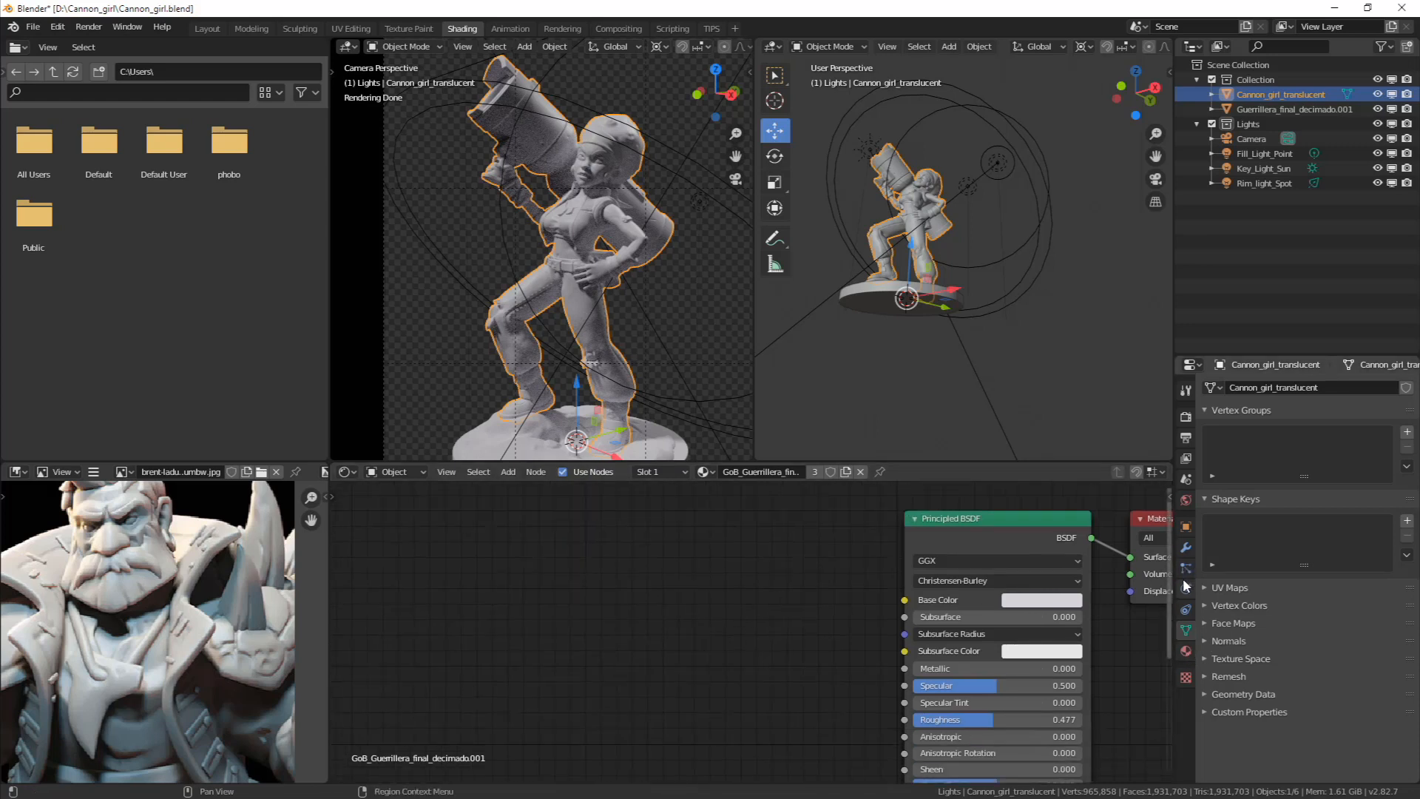
click(1232, 588)
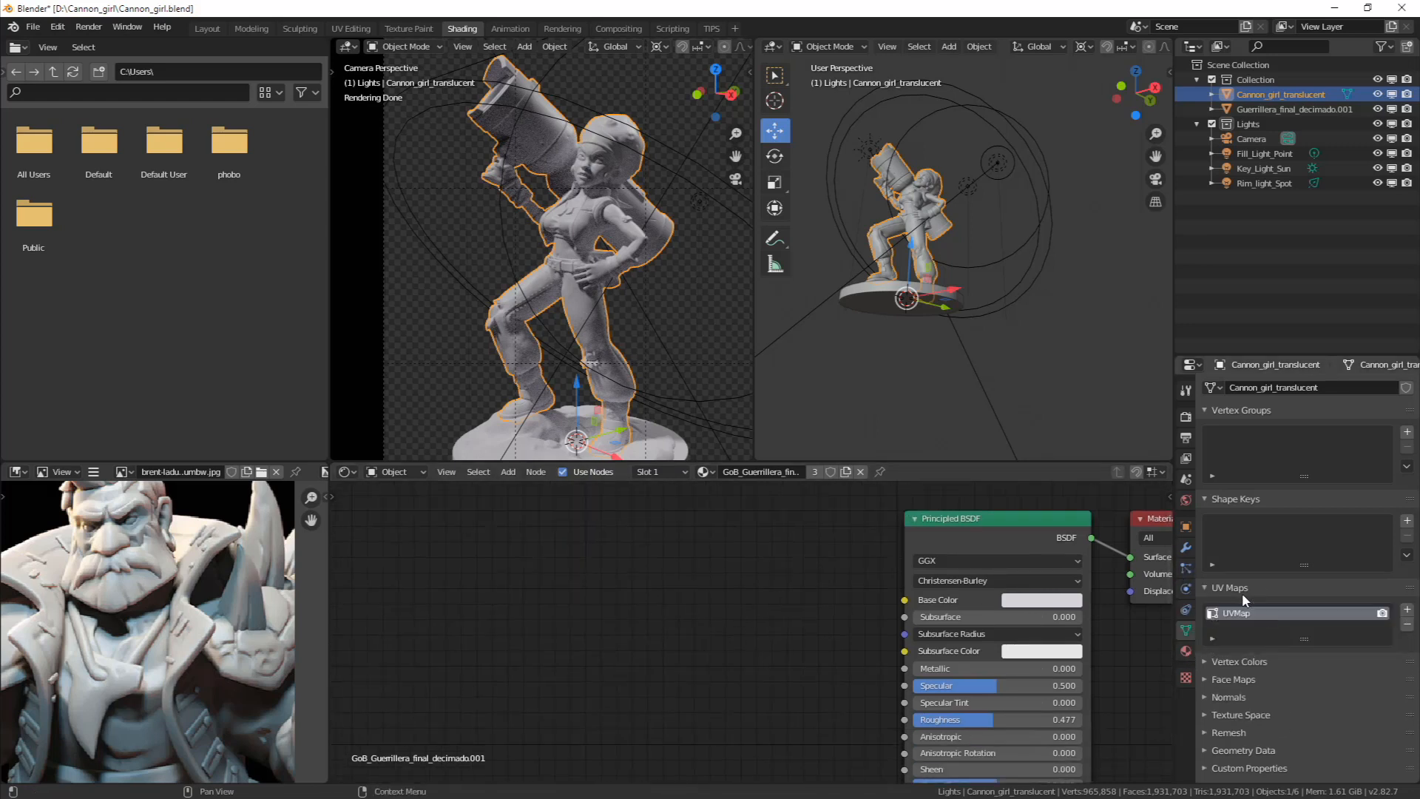
click(1228, 661)
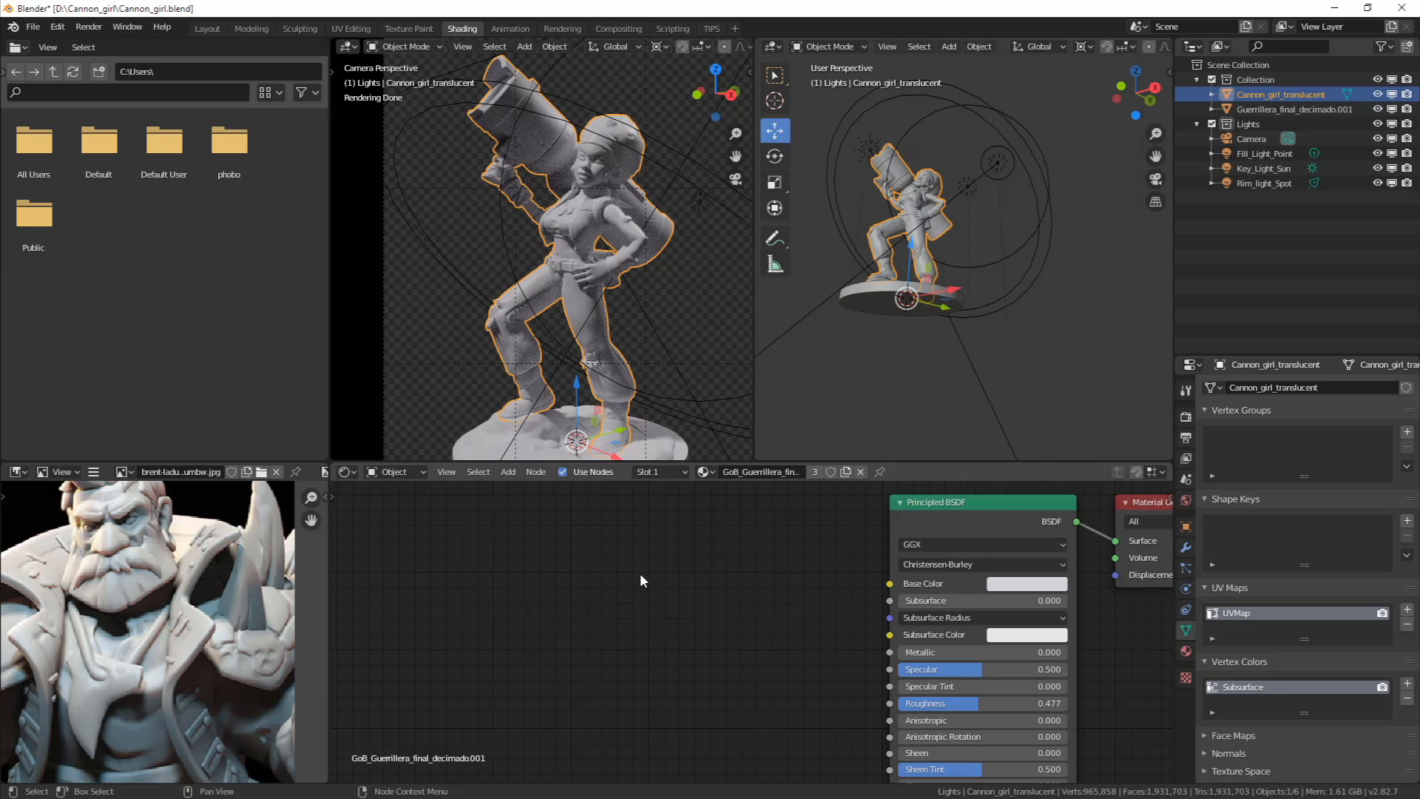
Add a Vertex Color node to the statue's material and assign the Subsurface layer to it
key(shift+a)
mouse_move(597, 481)
key(shift+a)
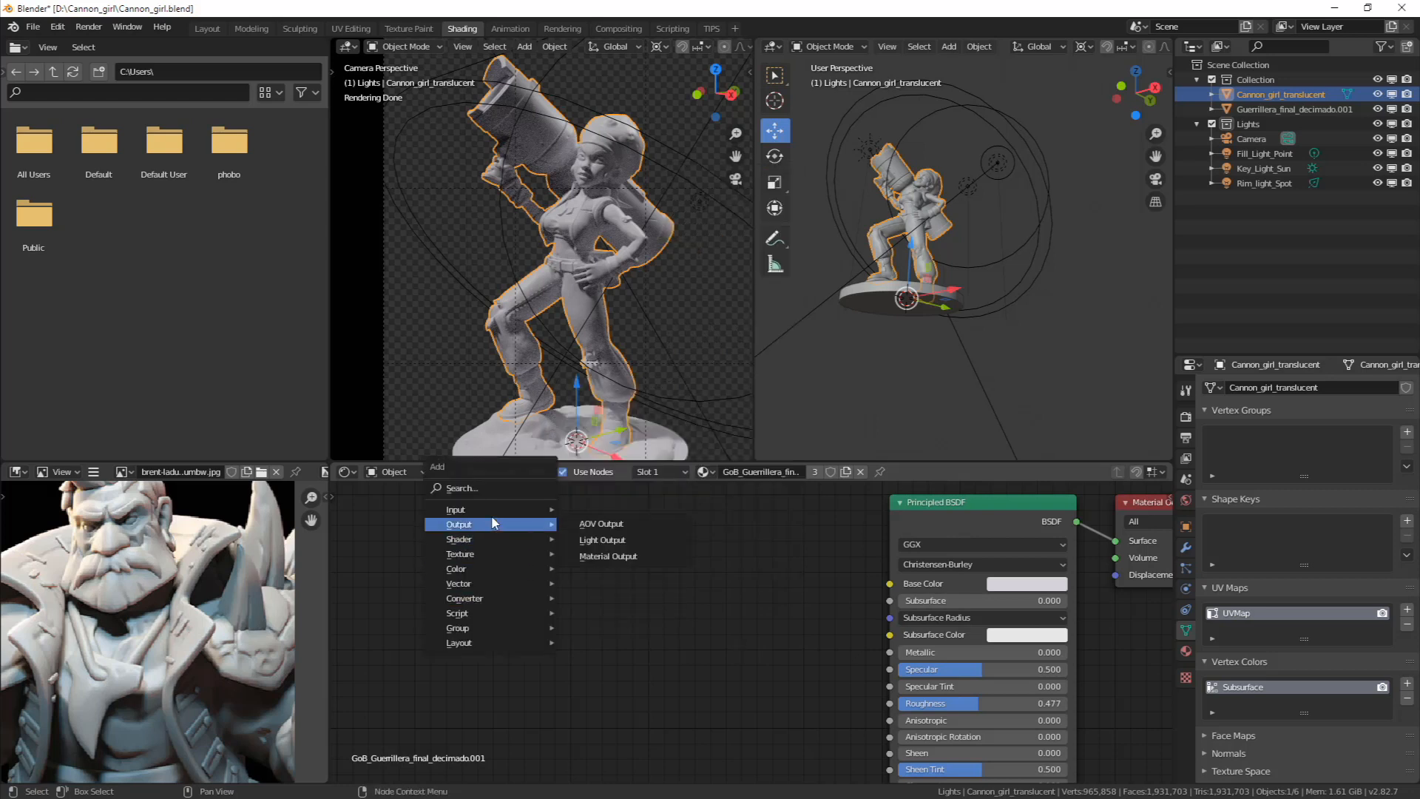
mouse_move(507, 510)
click(614, 476)
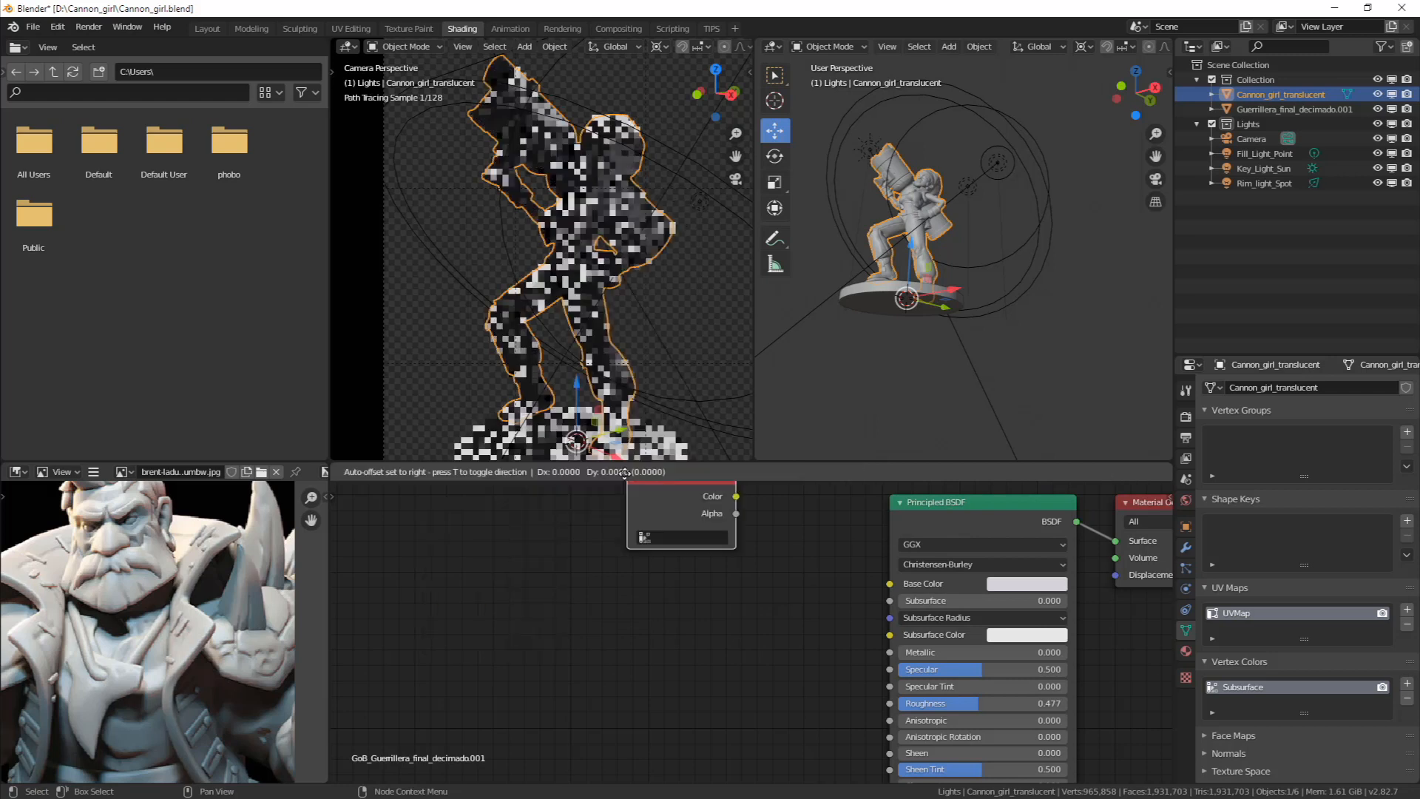
click(468, 532)
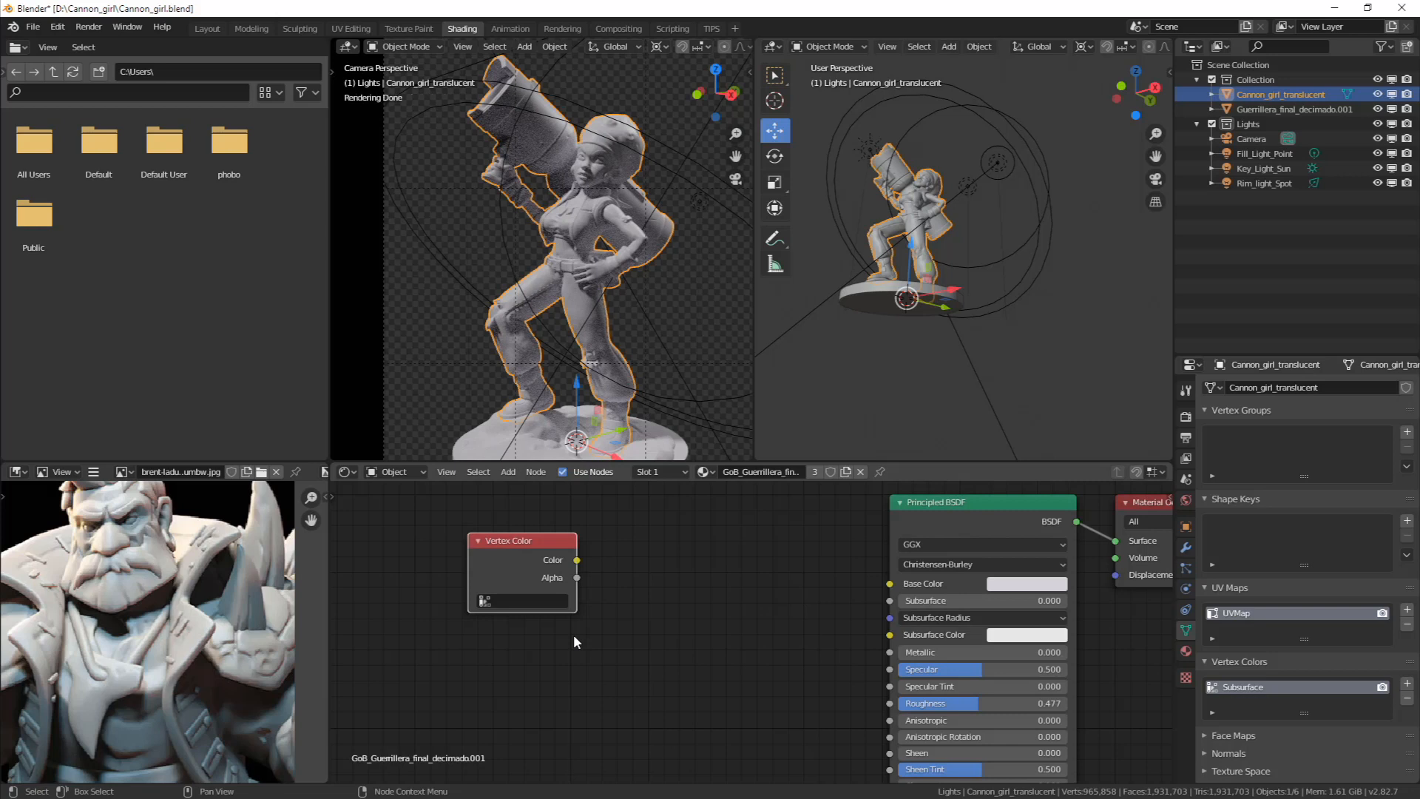
click(558, 601)
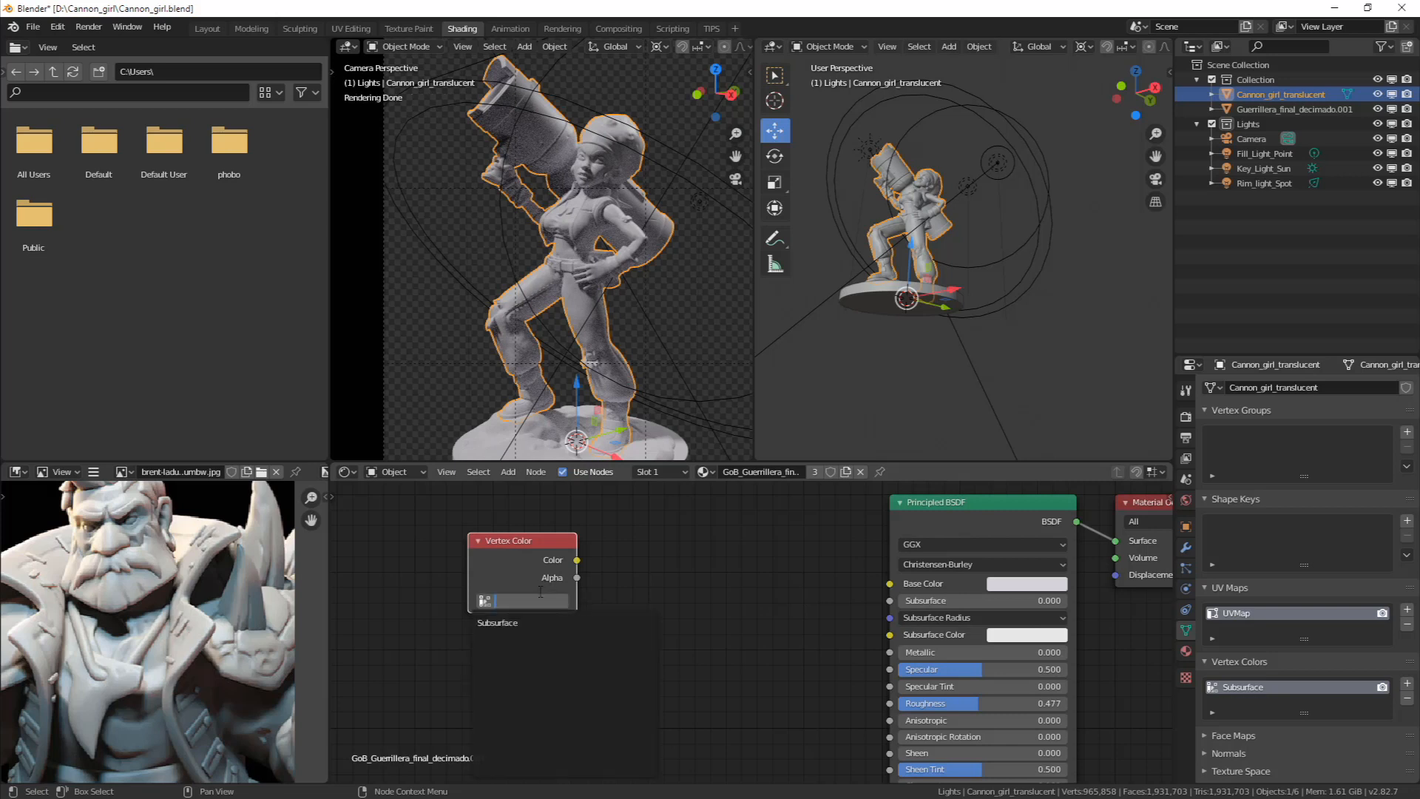
click(529, 623)
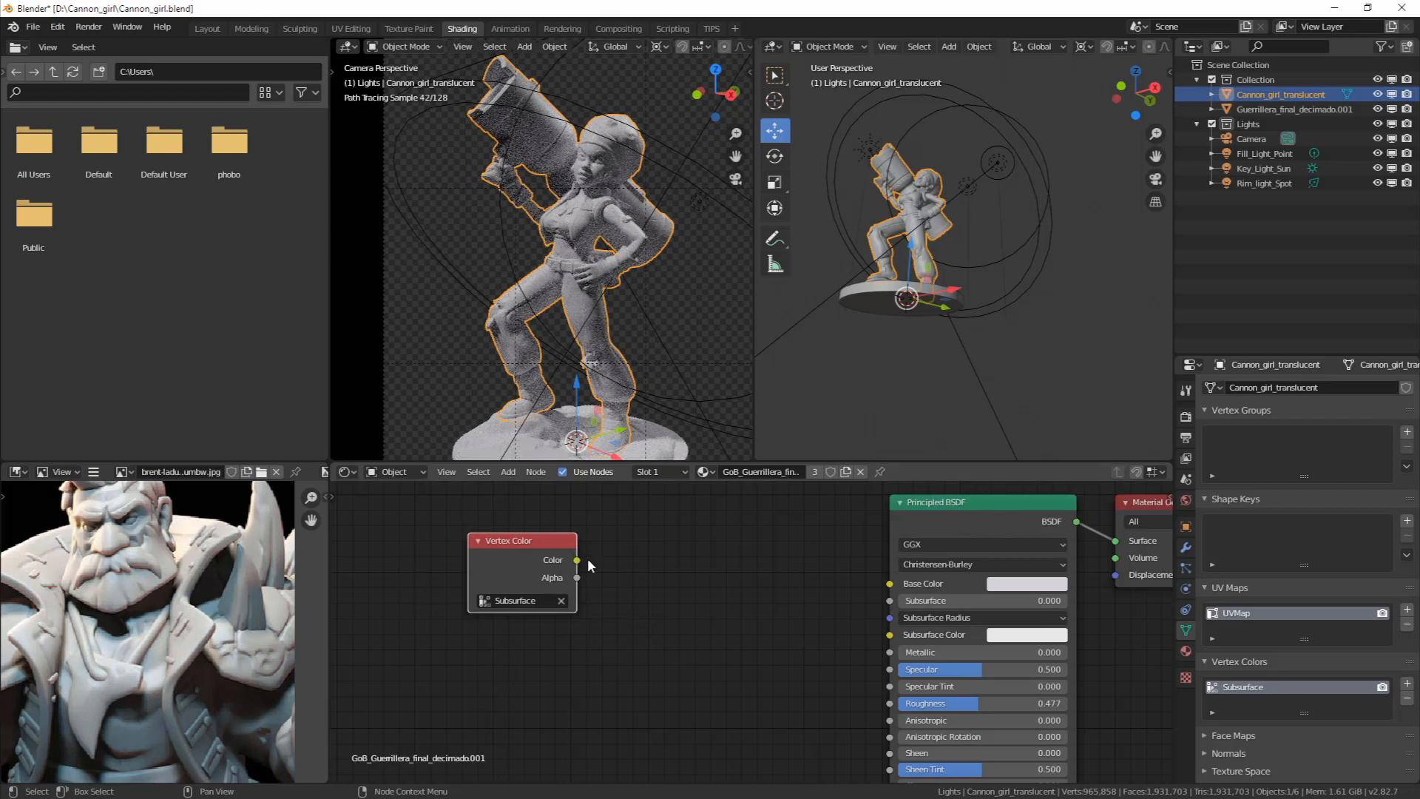
Move the Vertex Color node farther from the Principled BSDF and preview its color output on the statue
middle_drag(588, 560, 604, 582)
drag(535, 581, 479, 559)
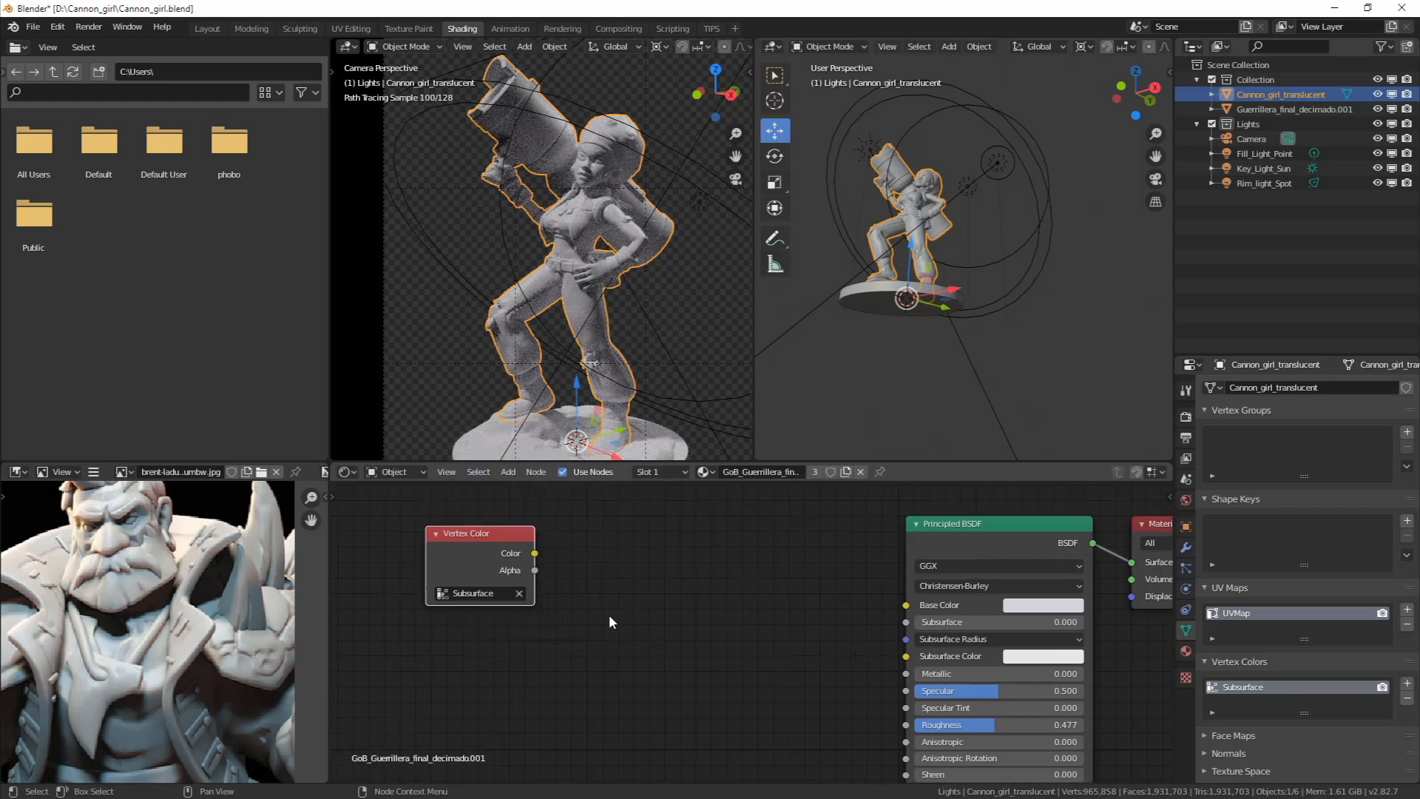
ctrl+shift+click(477, 534)
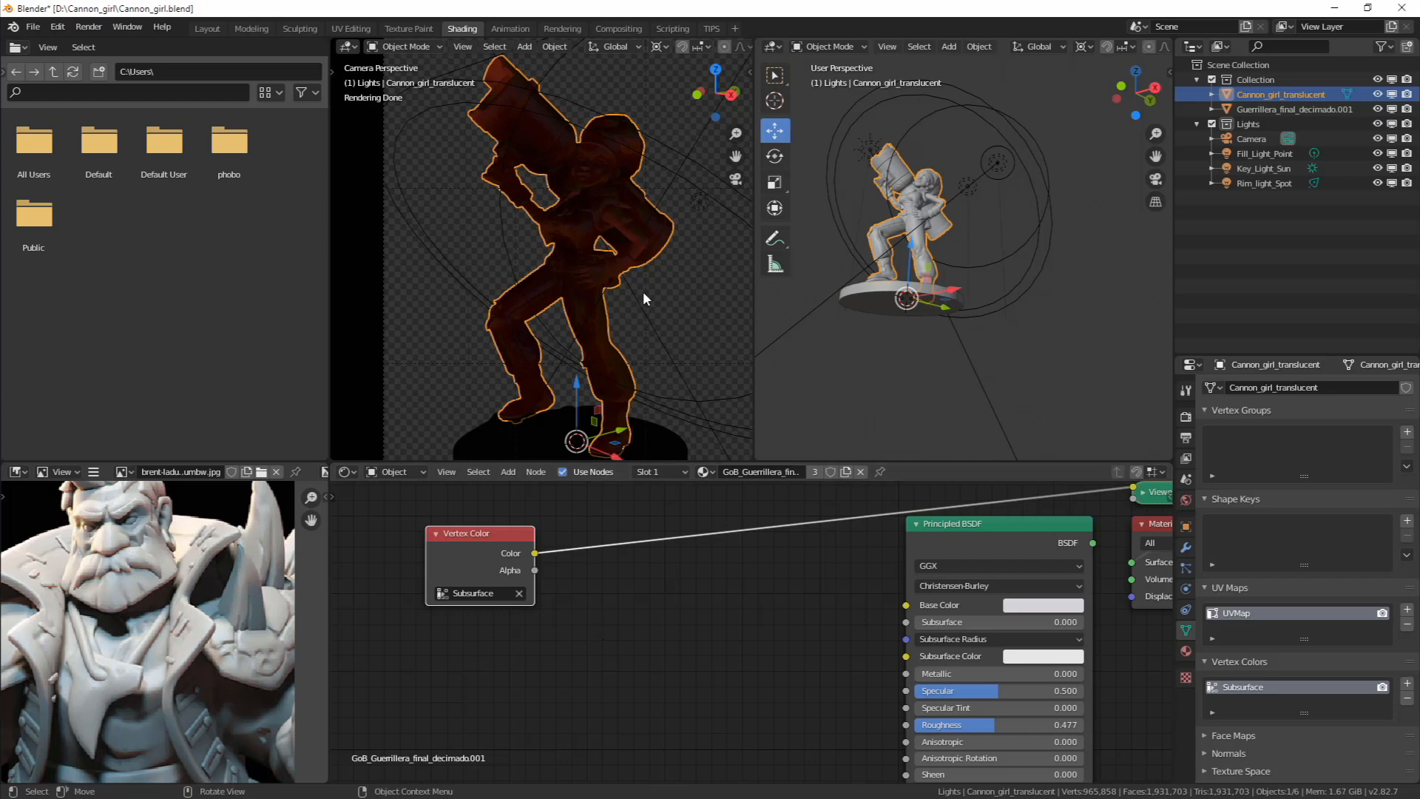
scroll(642, 291, up, 3)
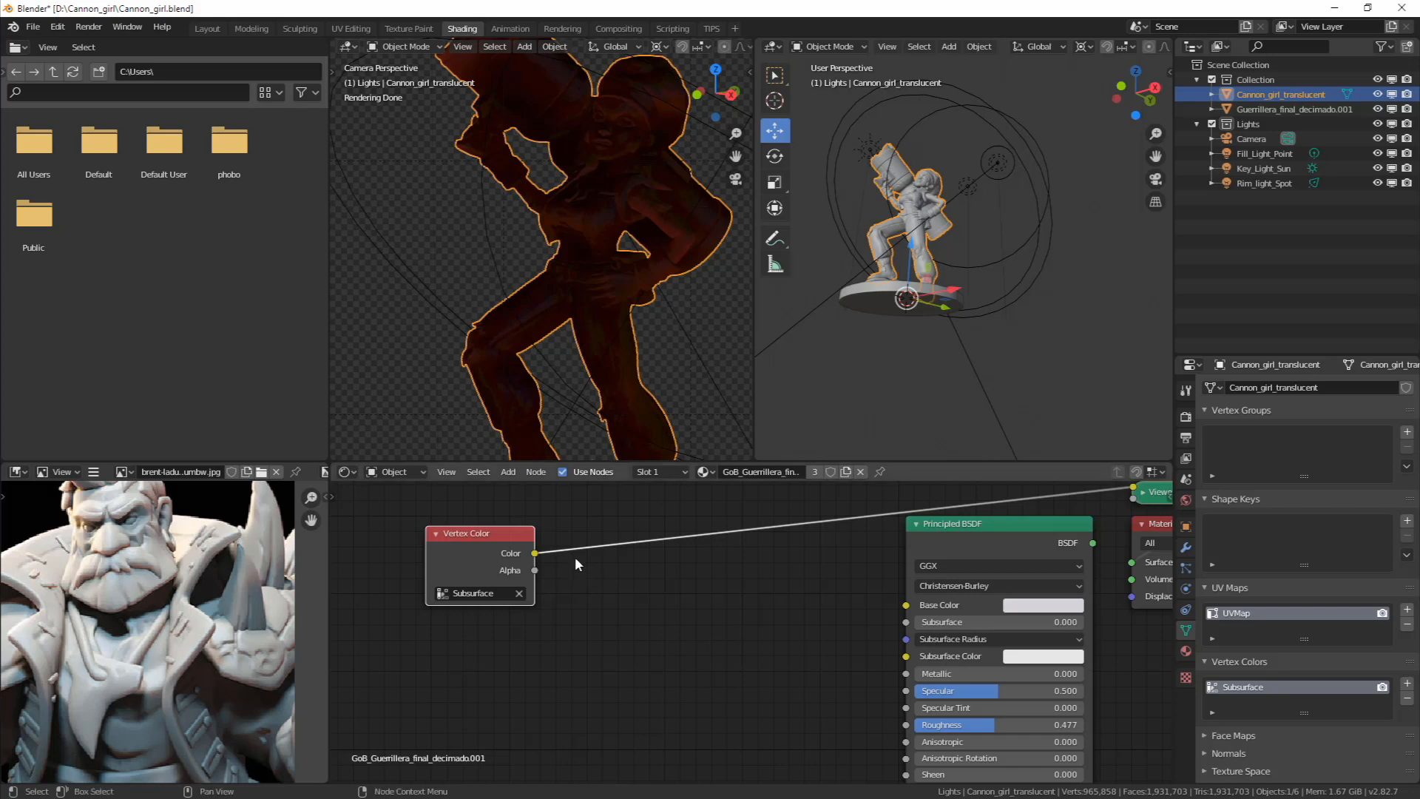
Insert a ColorRamp node on the Vertex Color node's Color link and move its white stop to position 0.227
middle_drag(575, 559, 616, 629)
drag(521, 601, 434, 592)
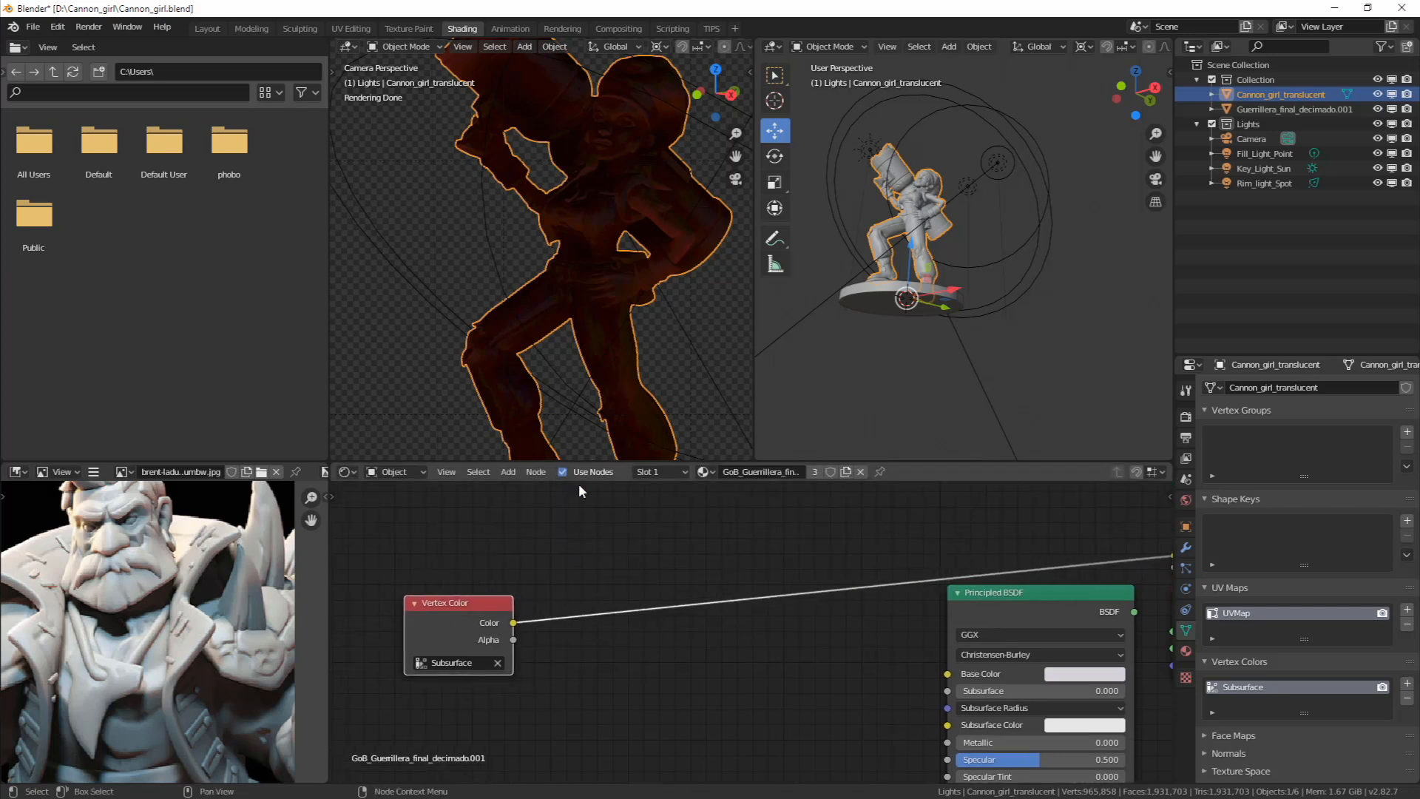
key(shift+a)
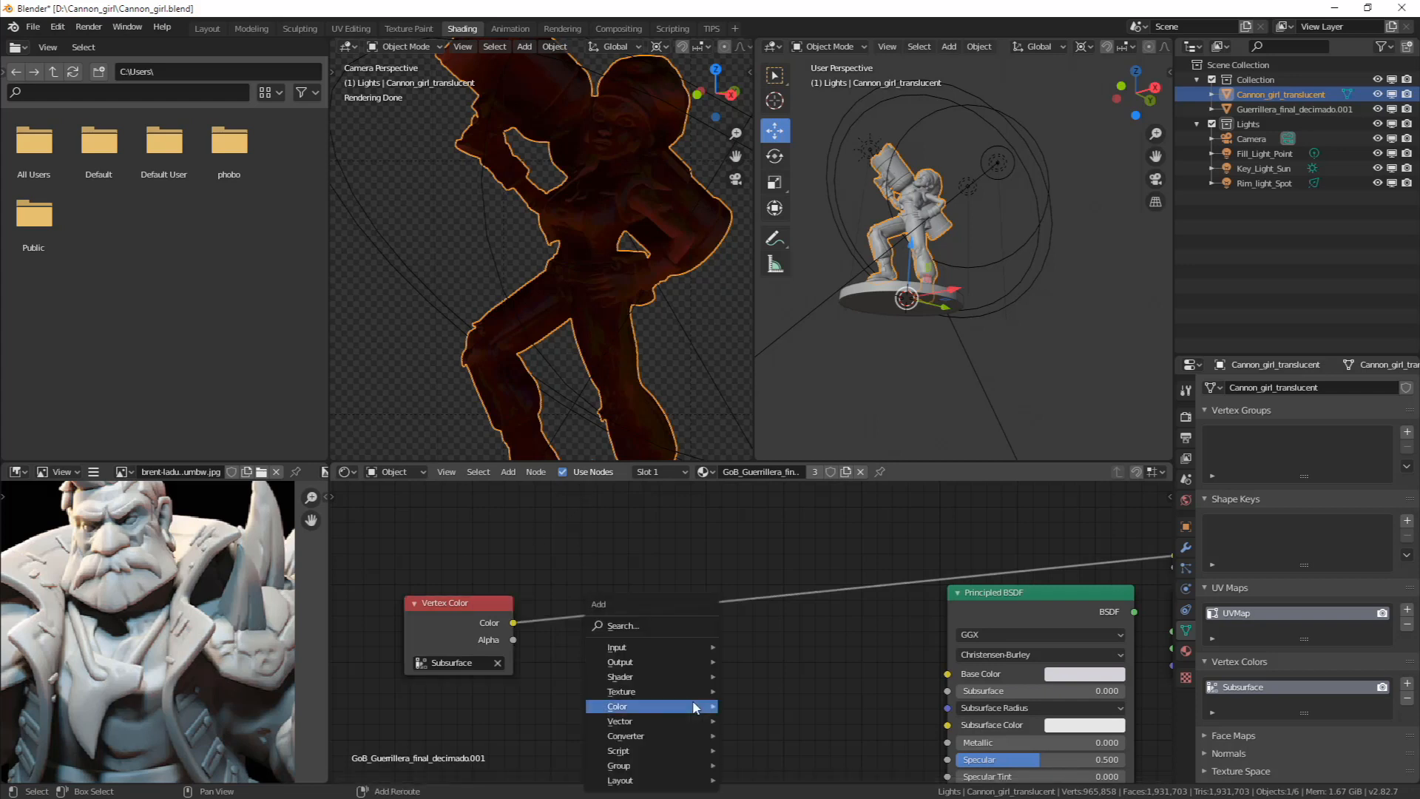
mouse_move(682, 723)
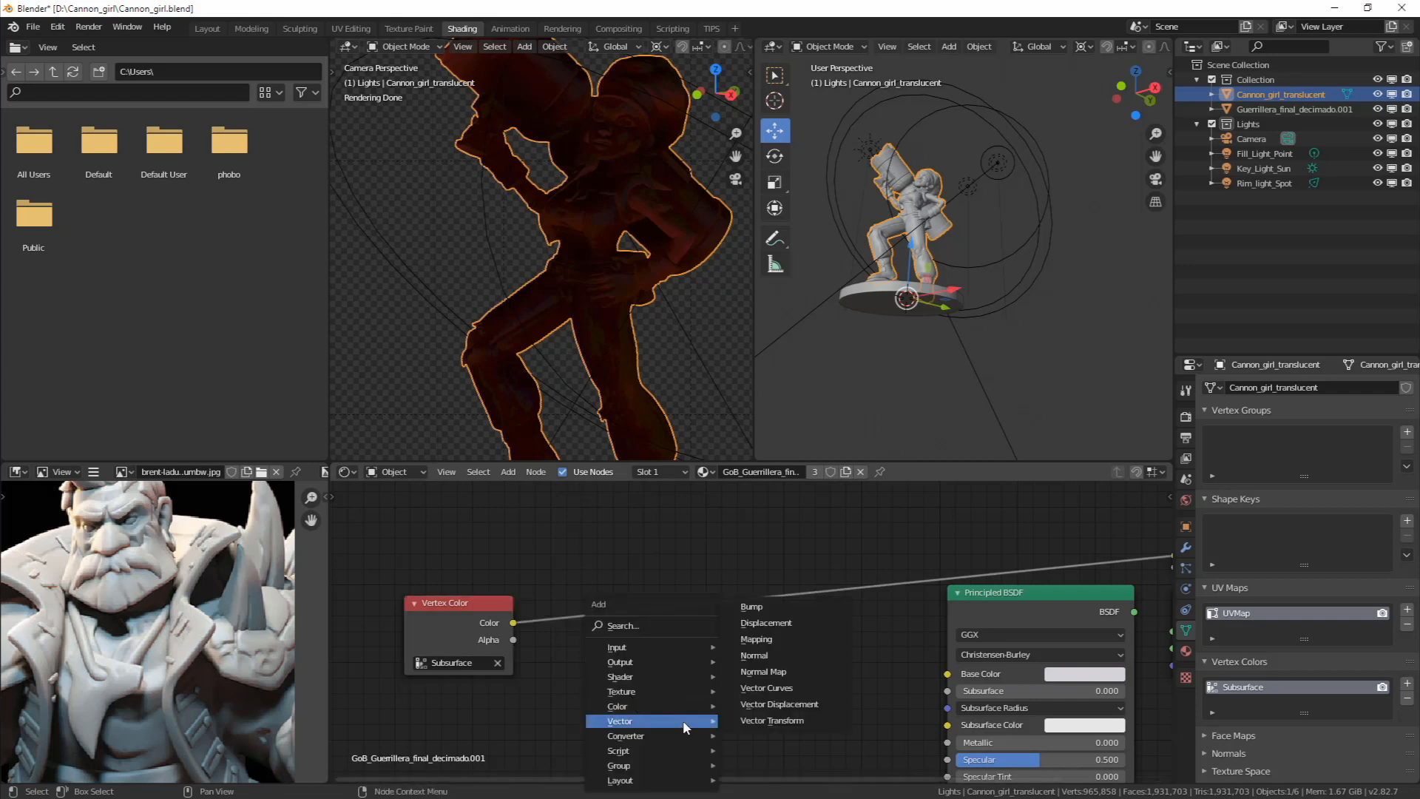
click(787, 553)
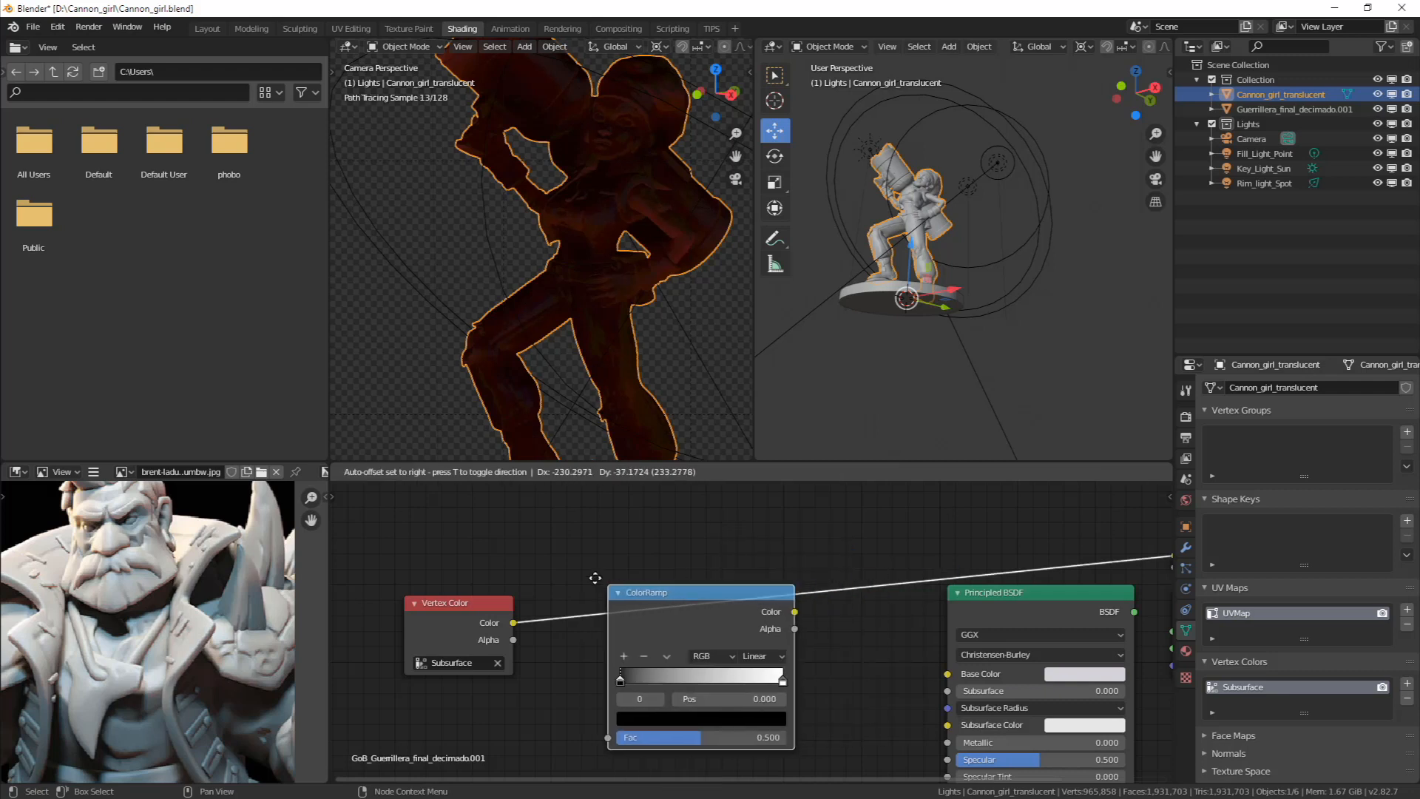
click(563, 544)
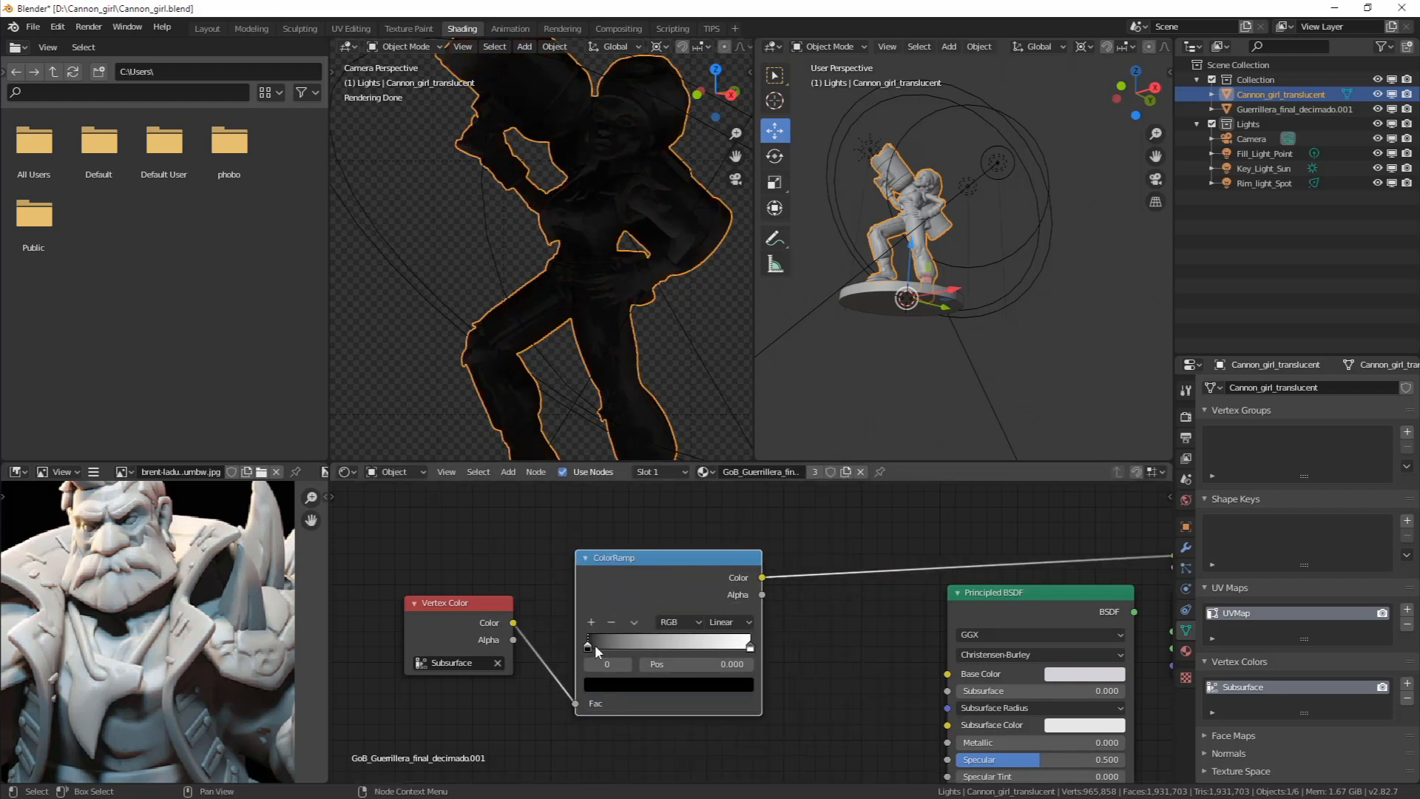
mouse_move(595, 645)
mouse_down()
mouse_move(622, 646)
mouse_move(589, 642)
mouse_up()
mouse_move(749, 647)
mouse_down()
mouse_move(589, 647)
mouse_move(655, 648)
mouse_move(625, 649)
mouse_up()
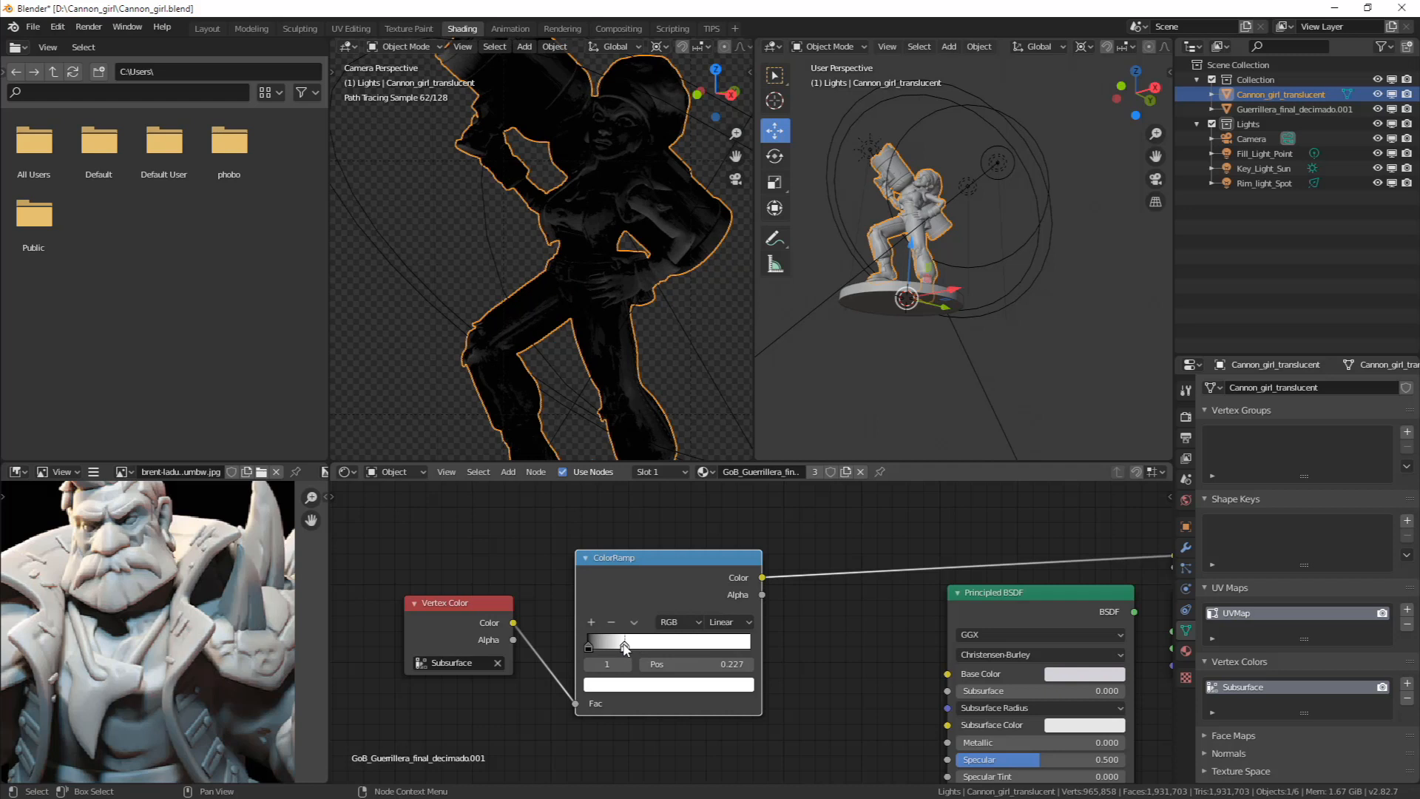
Connect the ColorRamp's Color output to the Principled BSDF's Subsurface input and switch the preview back to the Principled BSDF
middle_drag(757, 655, 677, 609)
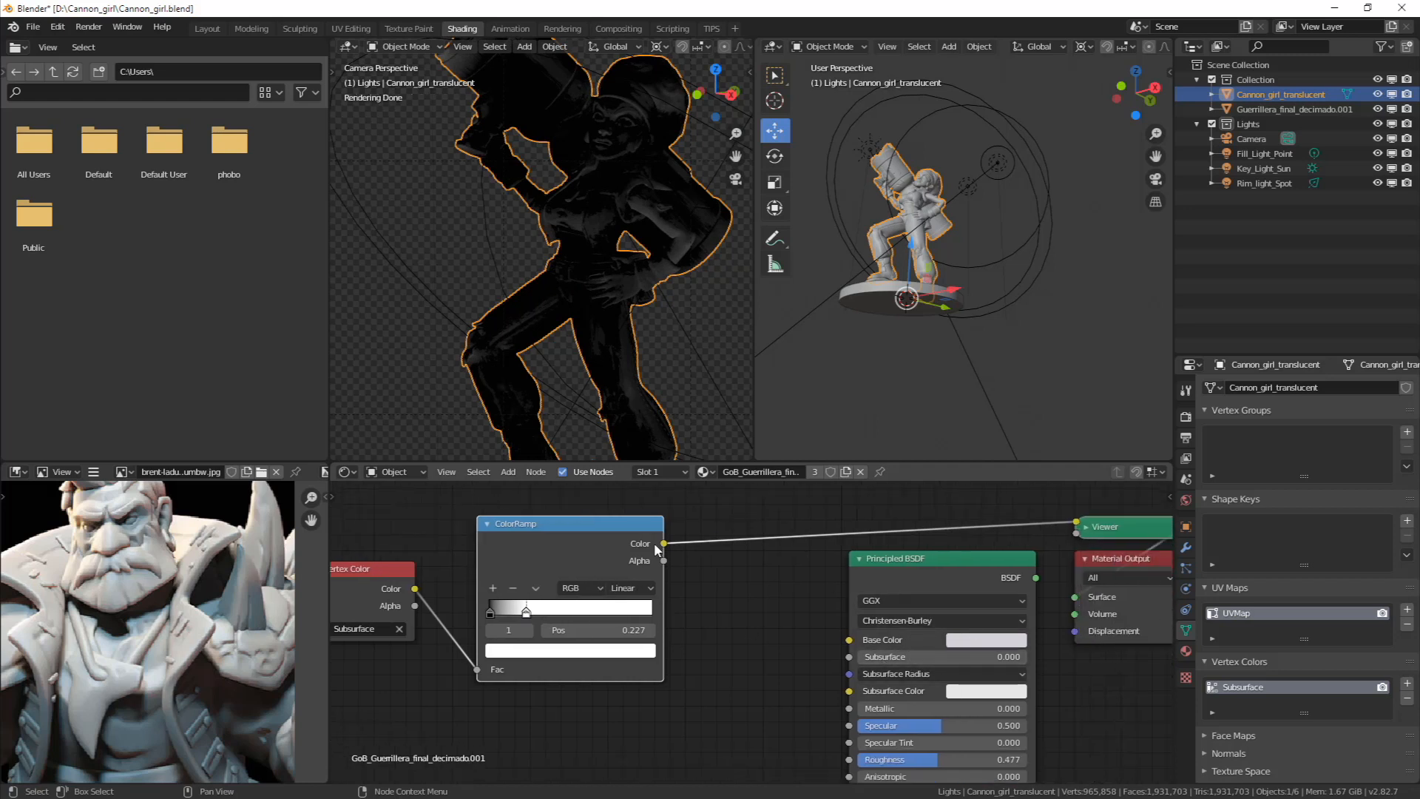
drag(664, 544, 852, 658)
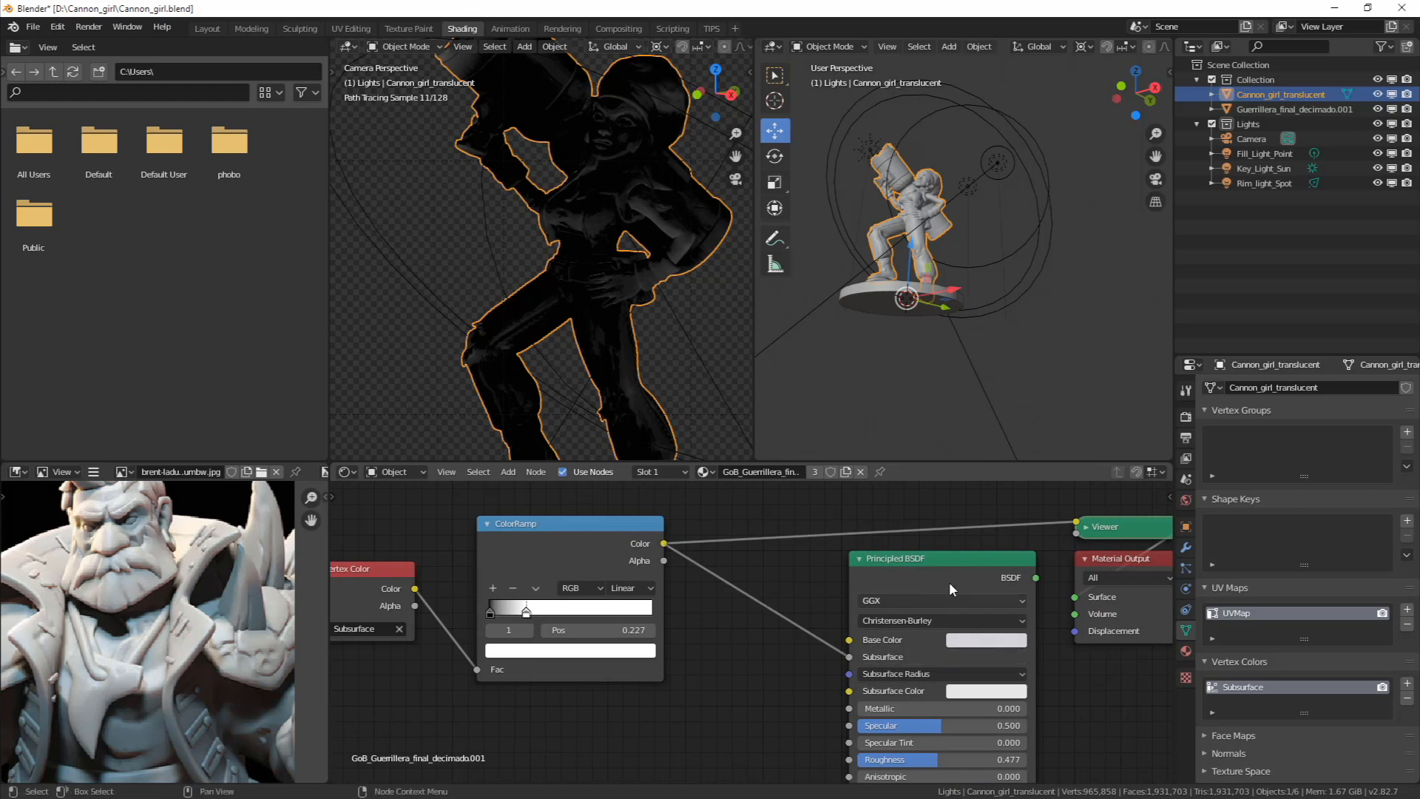
ctrl+shift+click(921, 562)
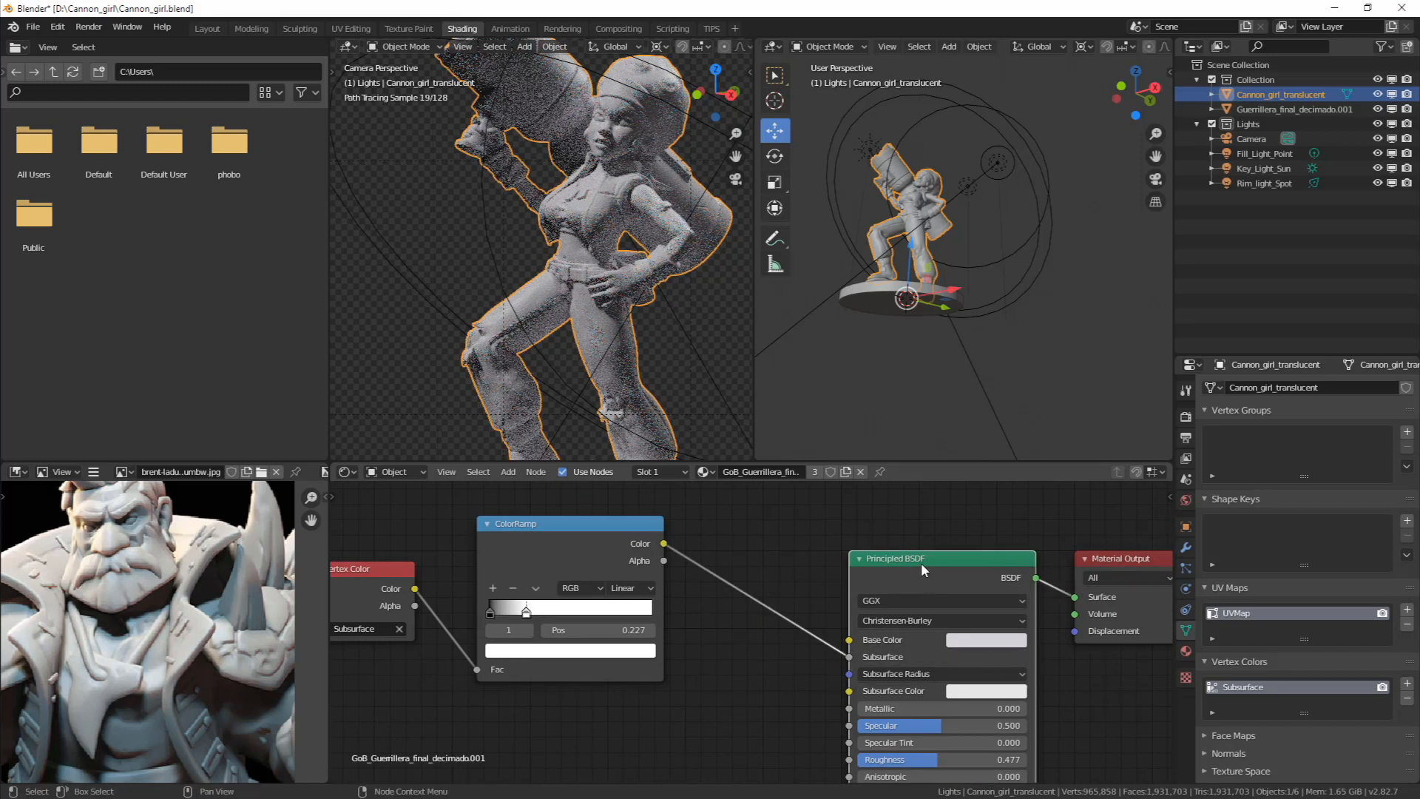
Examine the subsurface shading on the statue's torso and bent arm up close
middle_drag(725, 704, 854, 676)
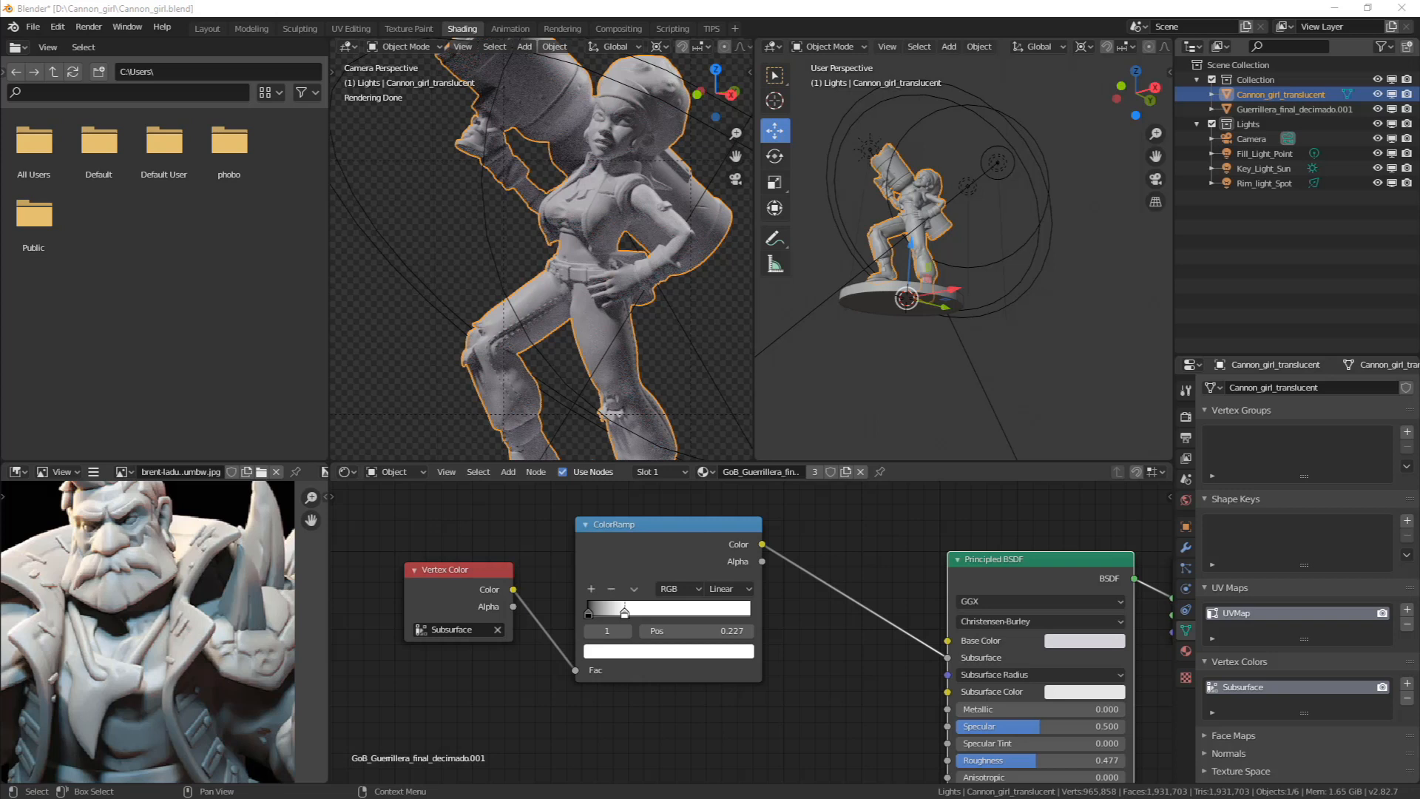
mouse_move(812, 591)
middle_down()
mouse_move(775, 635)
mouse_move(819, 611)
middle_up()
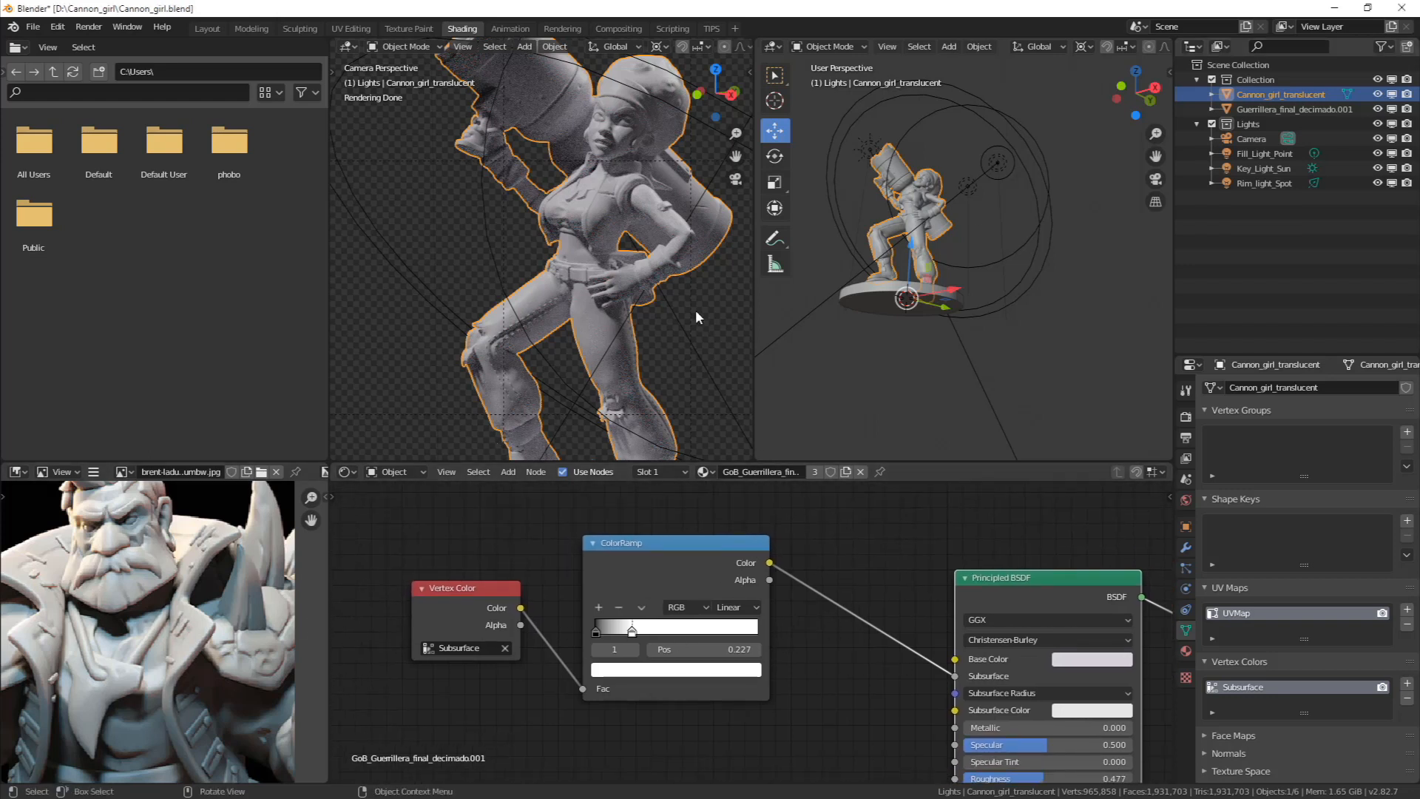
scroll(677, 207, up, 5)
scroll(675, 211, up, 3)
shift+middle_drag(666, 247, 495, 310)
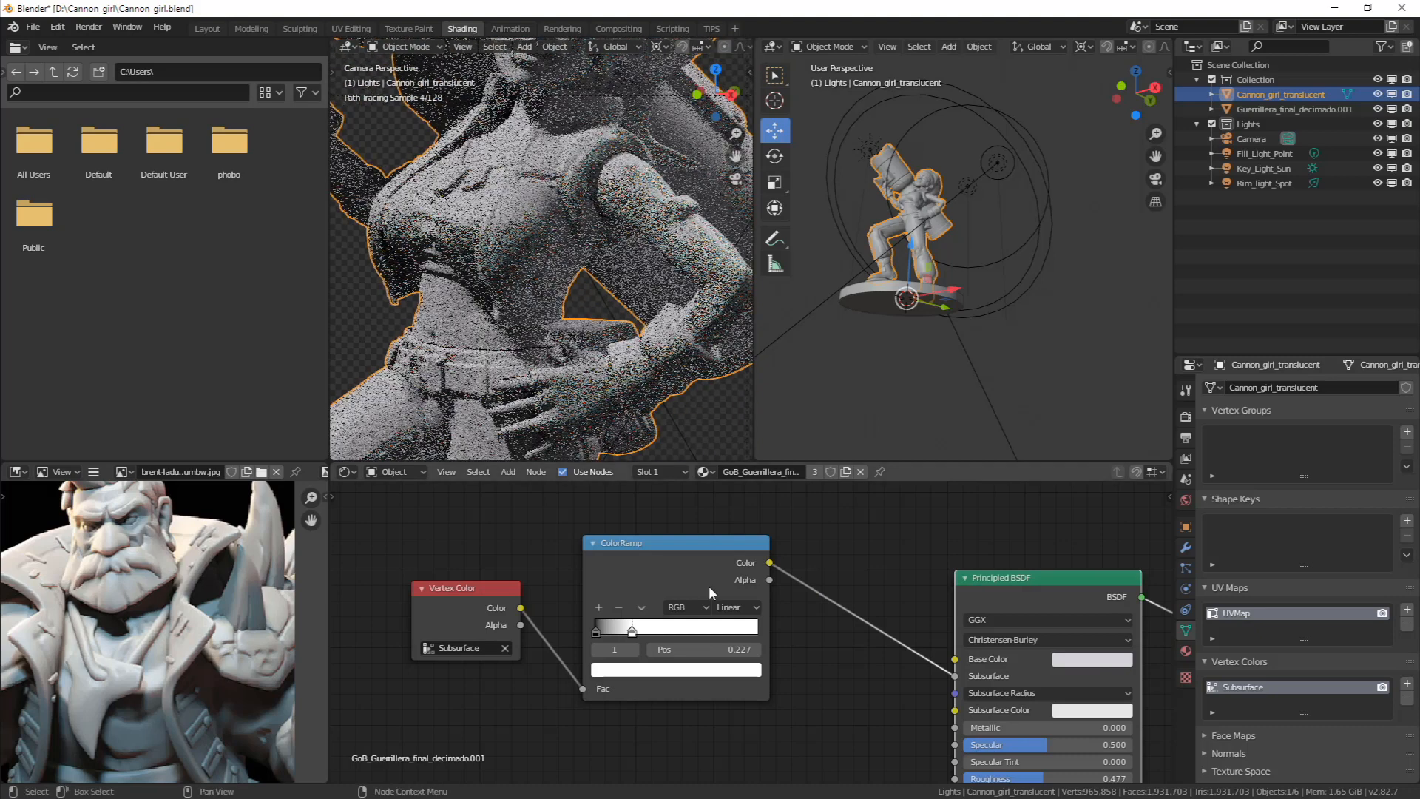
middle_drag(774, 578, 743, 571)
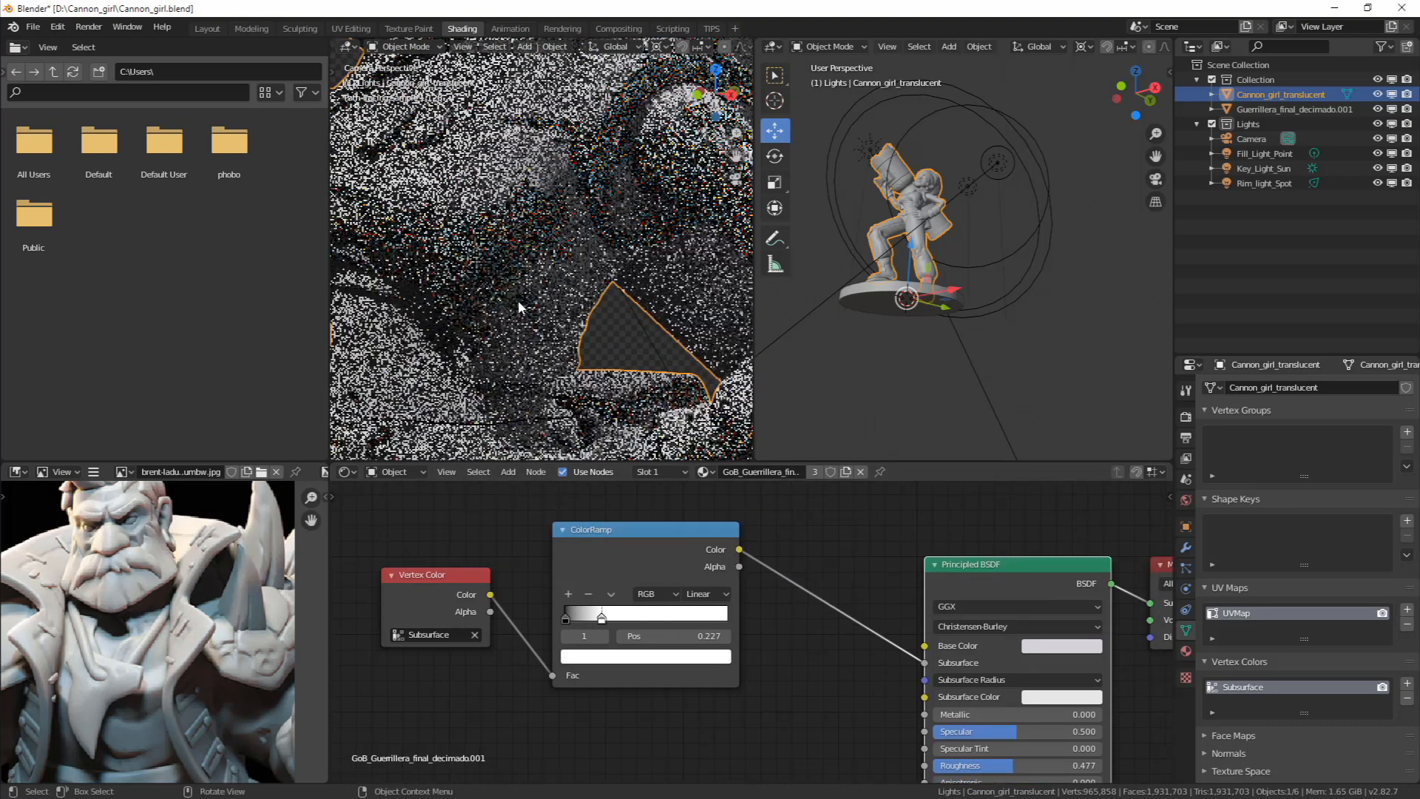
scroll(521, 247, up, 4)
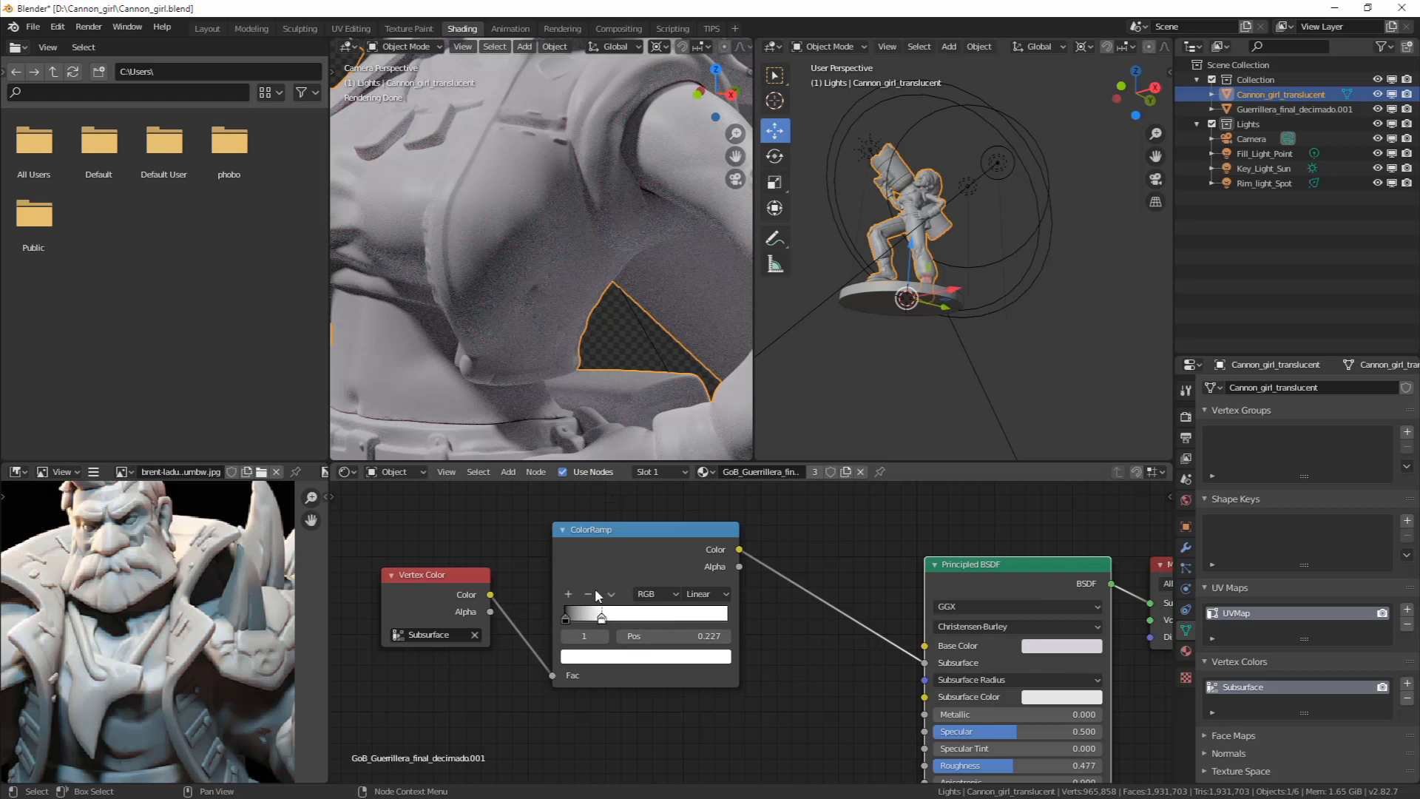
Tighten the ColorRamp by moving its white stop to position 0.095, checking its output before previewing the Principled BSDF again
click(568, 616)
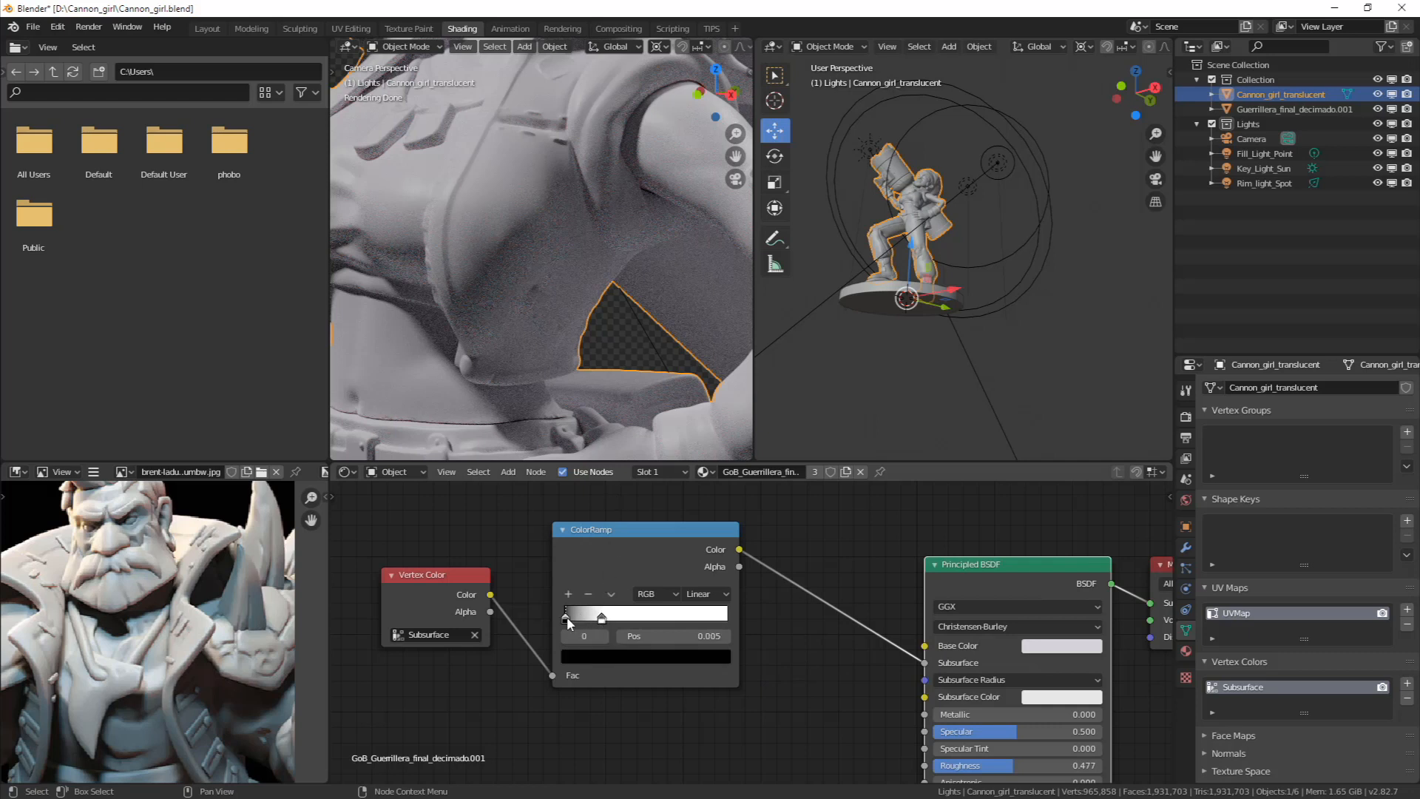
mouse_move(570, 617)
mouse_down()
mouse_move(559, 614)
mouse_move(599, 618)
mouse_move(582, 620)
mouse_up()
ctrl+shift+click(632, 546)
middle_drag(869, 585, 784, 606)
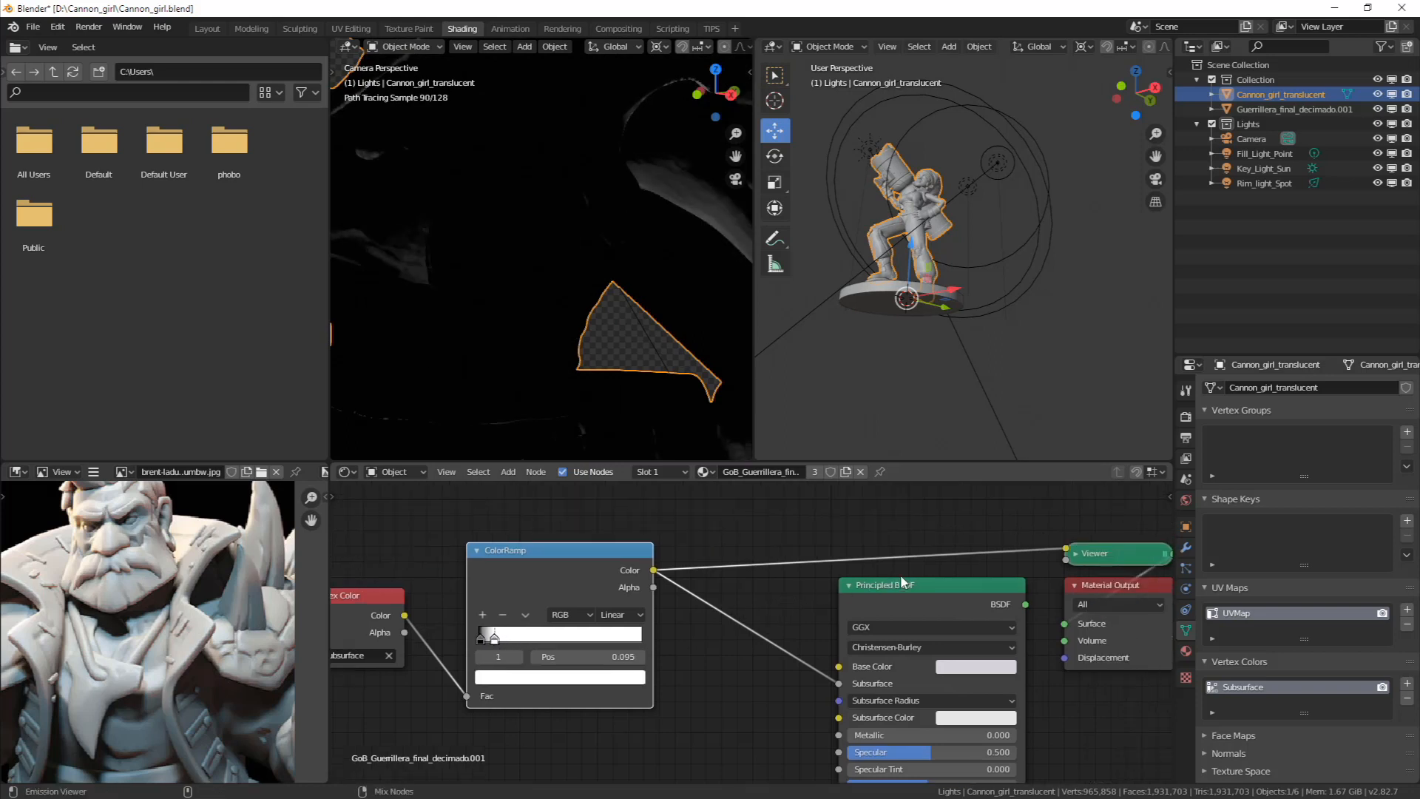
ctrl+shift+click(899, 584)
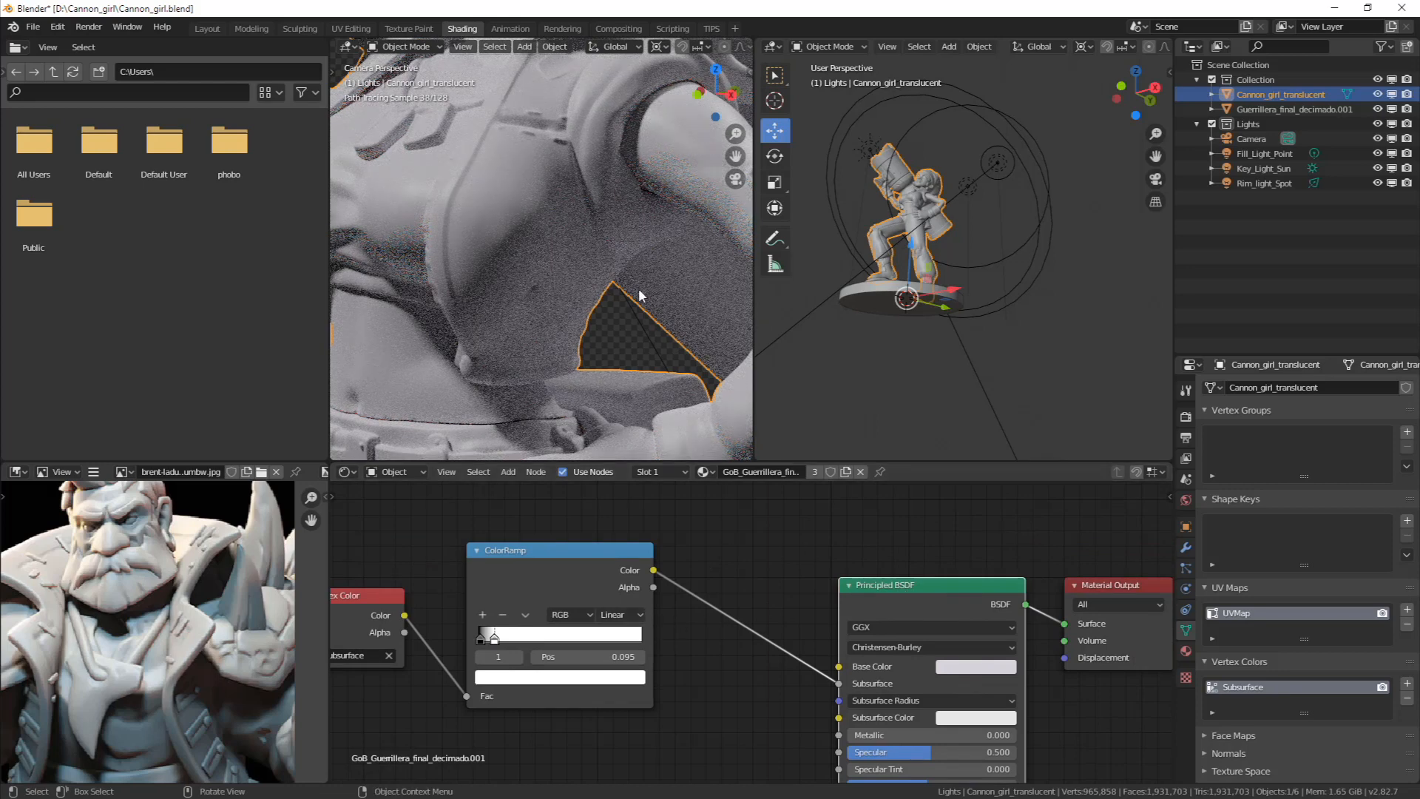
Examine the subsurface scattering at the statue's inner elbow and check the Principled BSDF's Subsurface Radius values
mouse_move(611, 192)
middle_down()
mouse_move(507, 172)
mouse_move(454, 188)
mouse_move(575, 231)
mouse_move(645, 331)
middle_up()
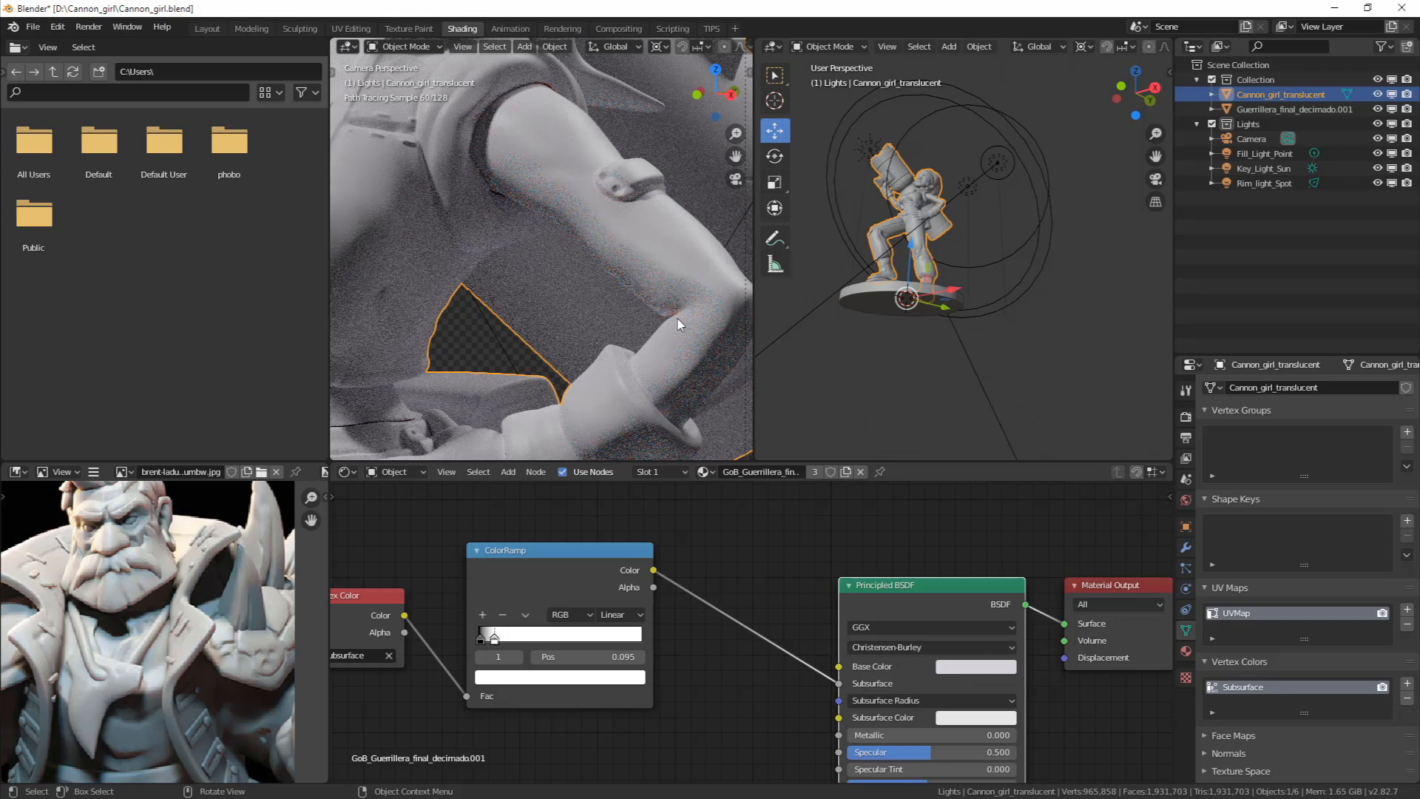
mouse_move(679, 324)
middle_down()
mouse_move(629, 237)
mouse_move(654, 228)
mouse_move(599, 238)
mouse_move(659, 179)
mouse_move(588, 122)
middle_up()
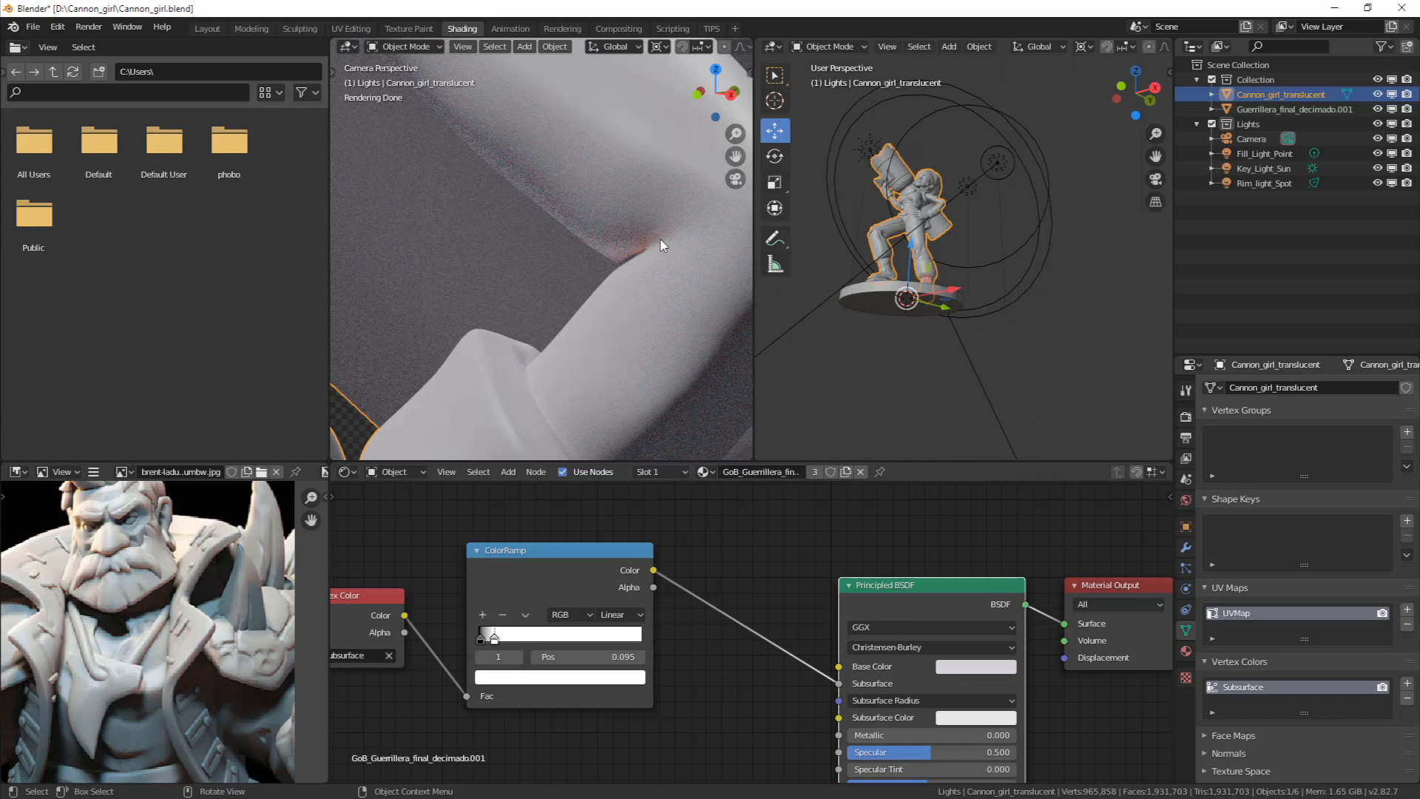
middle_drag(790, 668, 753, 601)
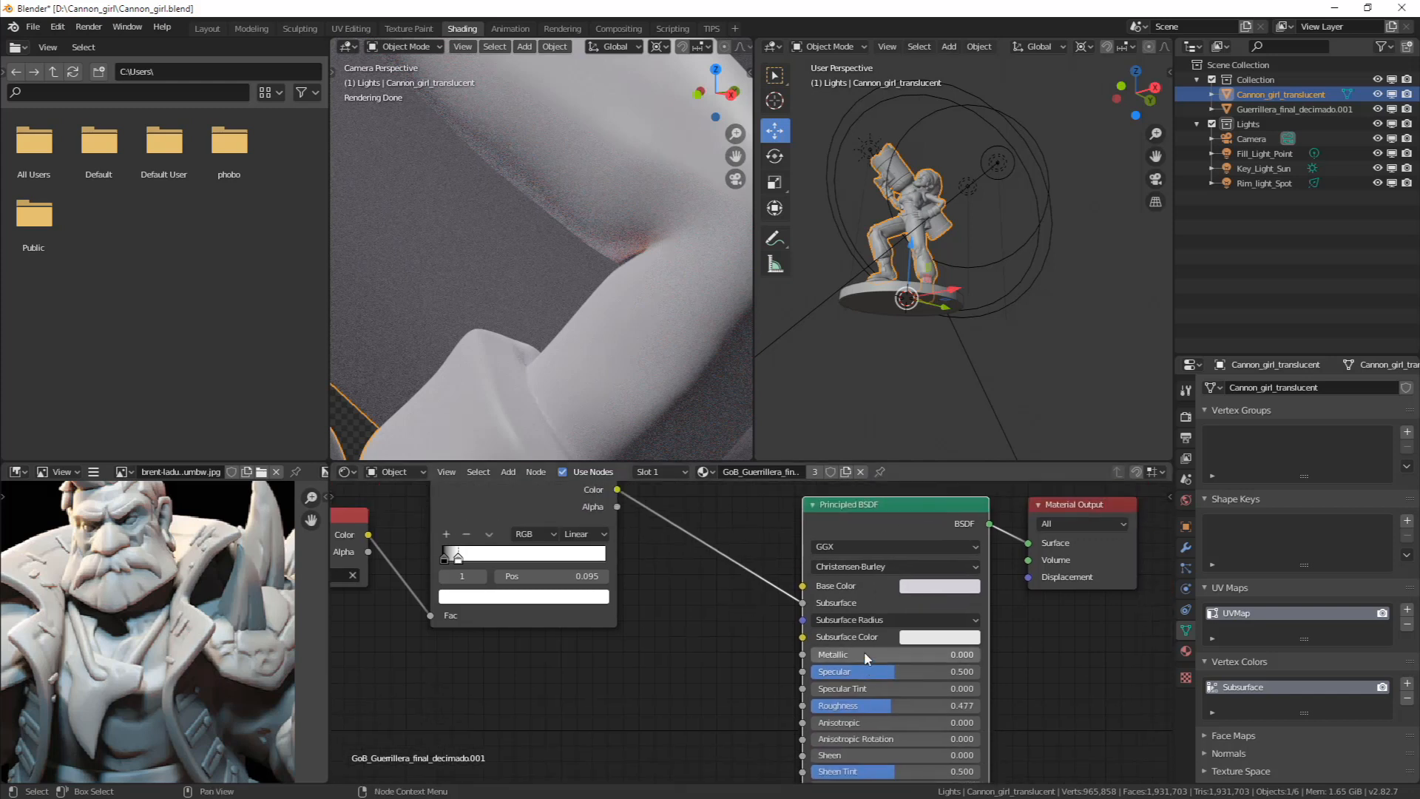
click(861, 625)
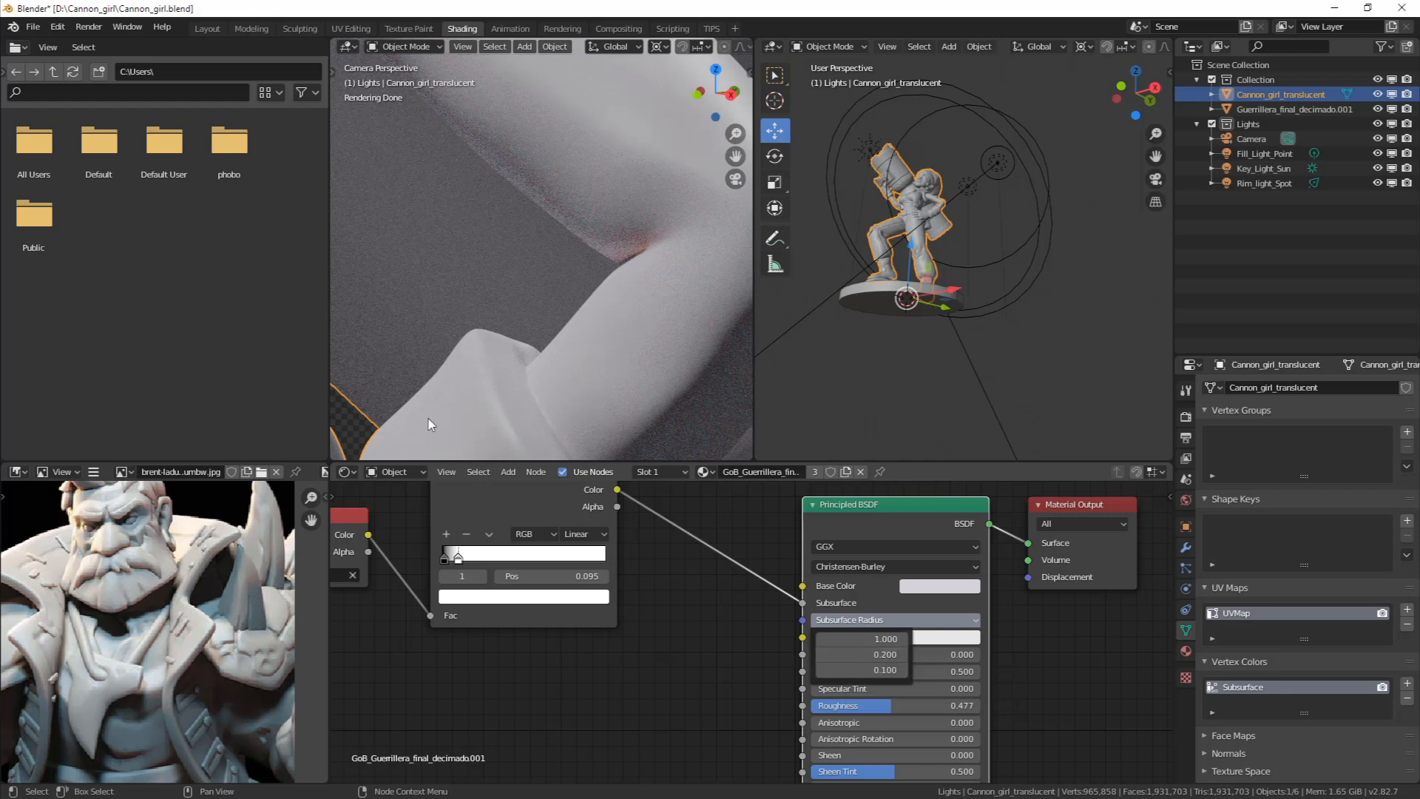
click(512, 311)
scroll(513, 312, down, 3)
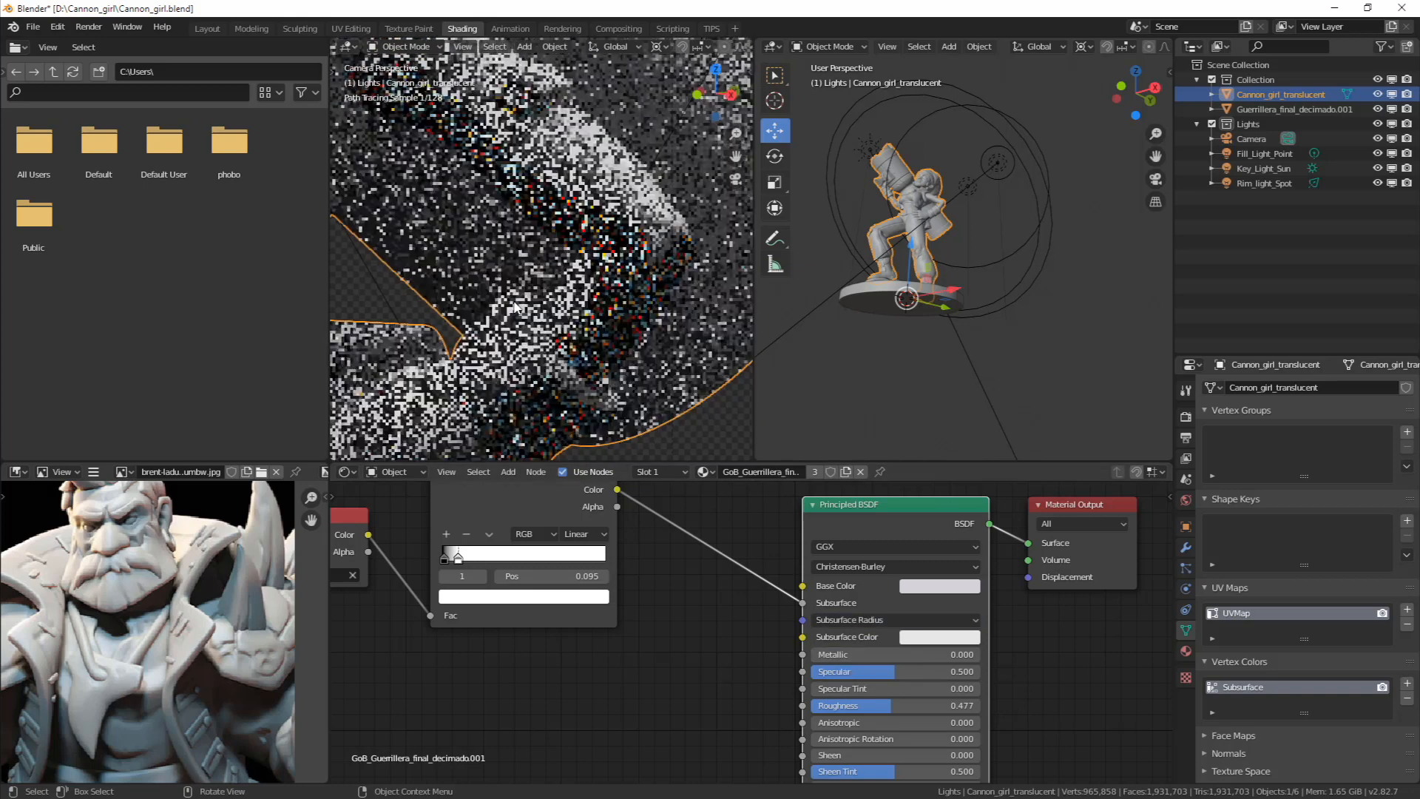
shift+middle_drag(471, 263, 601, 304)
scroll(601, 304, down, 3)
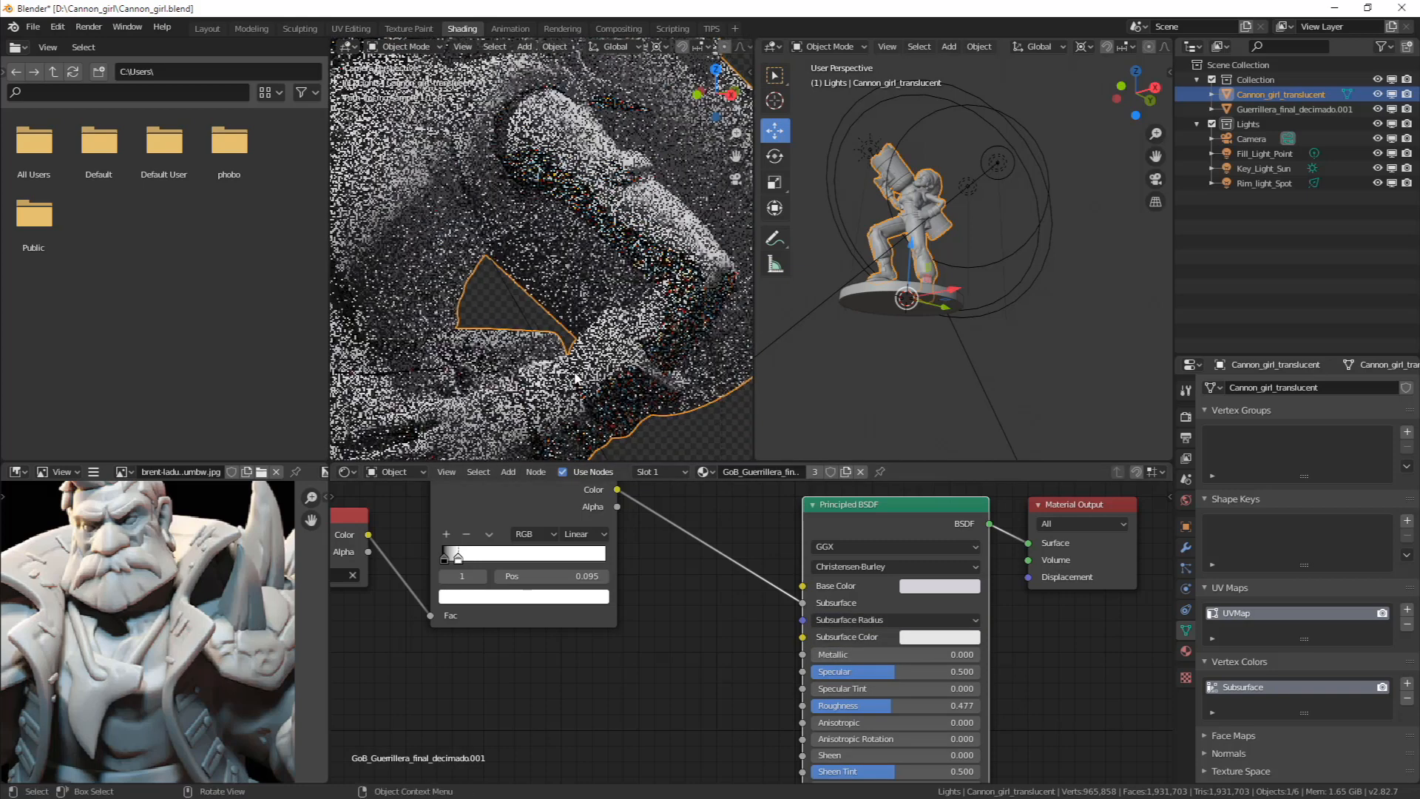
Compare the statue's shading with the bearded man's face in the reference image
middle_drag(531, 656, 612, 693)
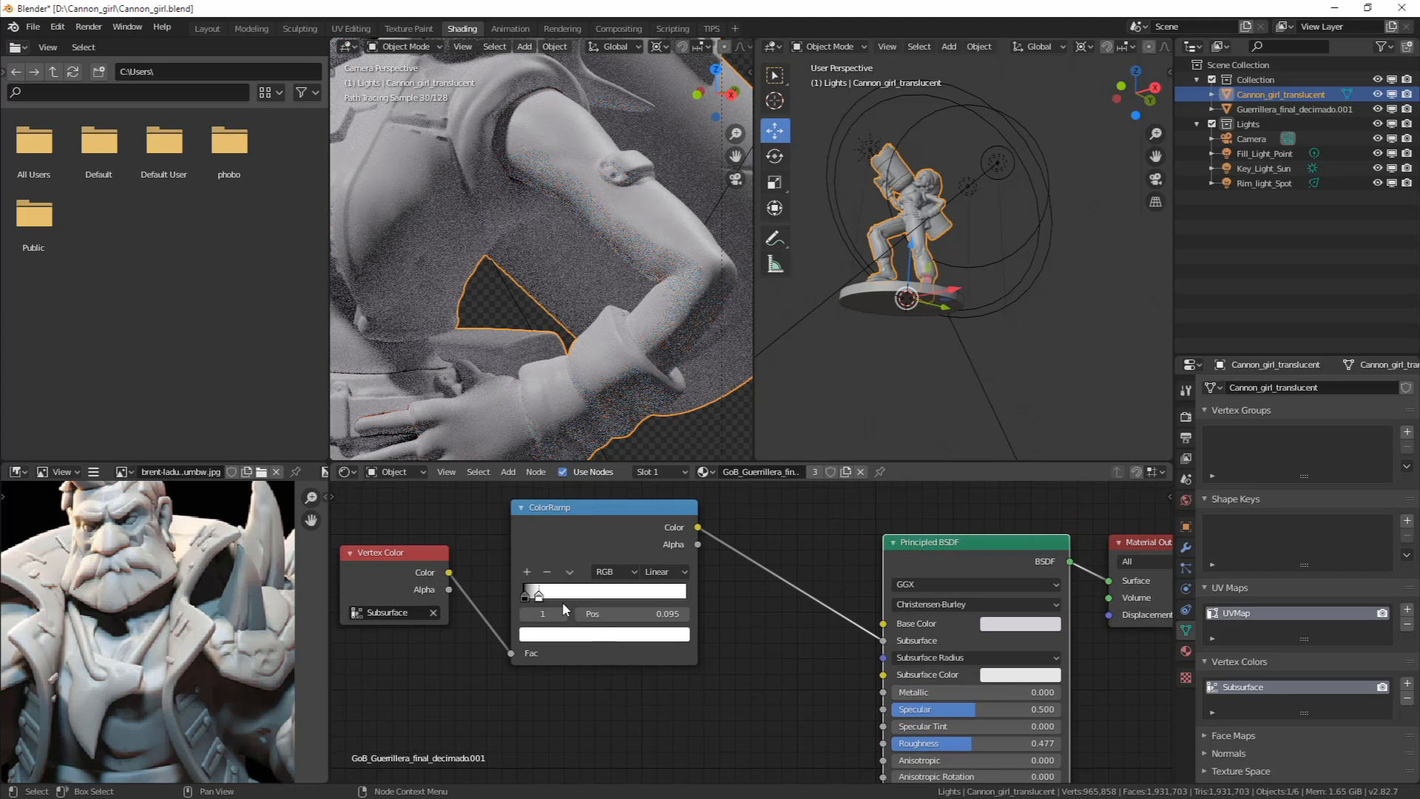
scroll(142, 567, up, 3)
shift+middle_drag(142, 567, 197, 683)
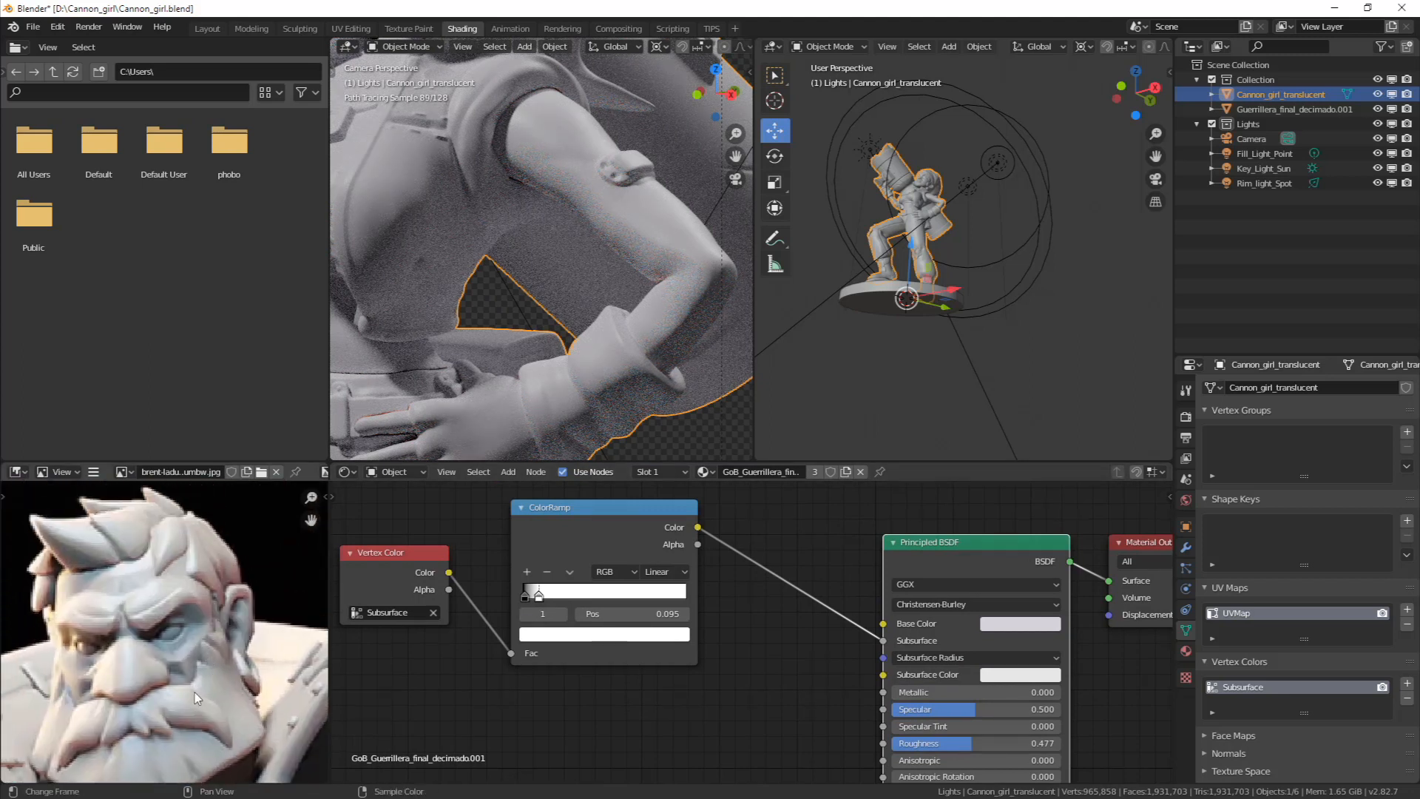
scroll(194, 692, down, 2)
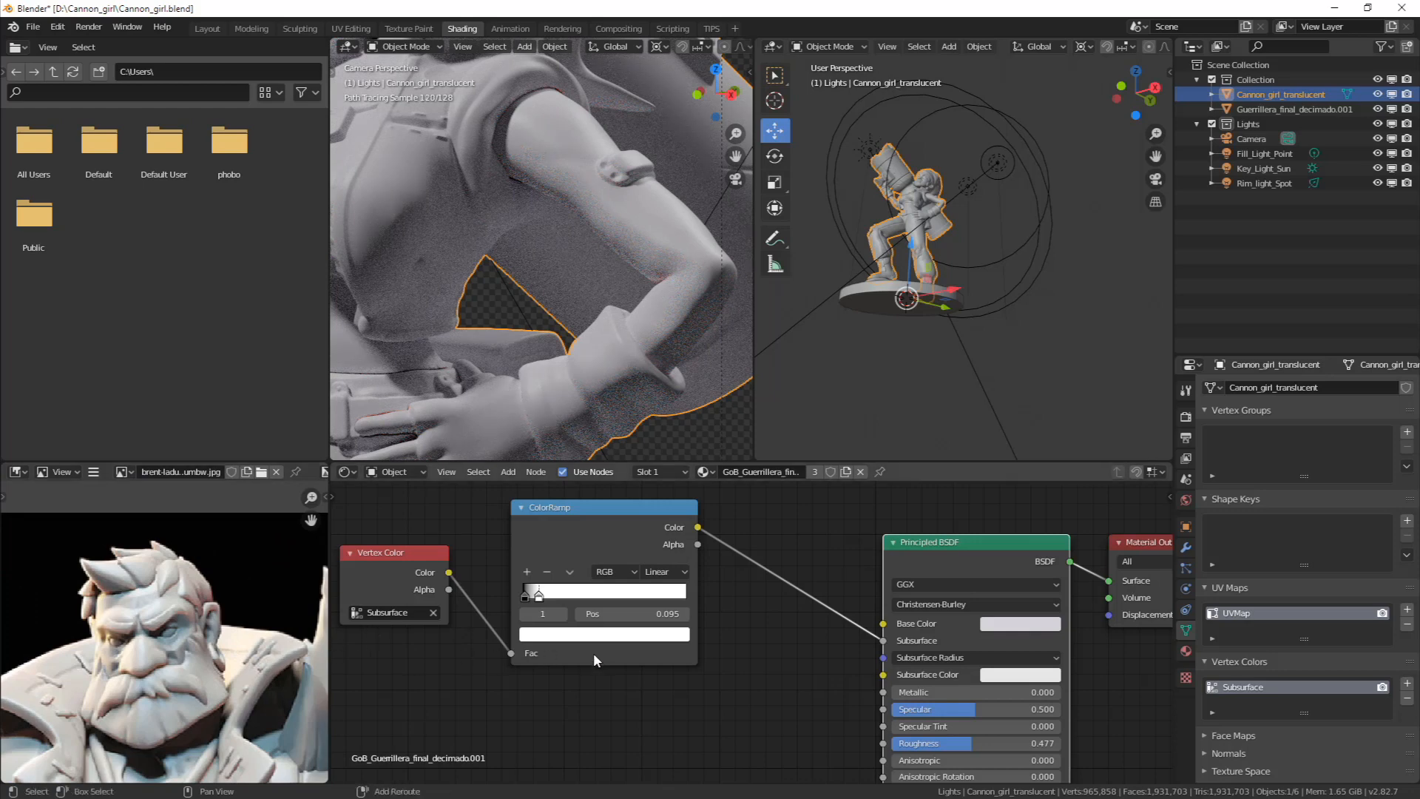
scroll(539, 355, down, 4)
shift+middle_drag(568, 266, 617, 286)
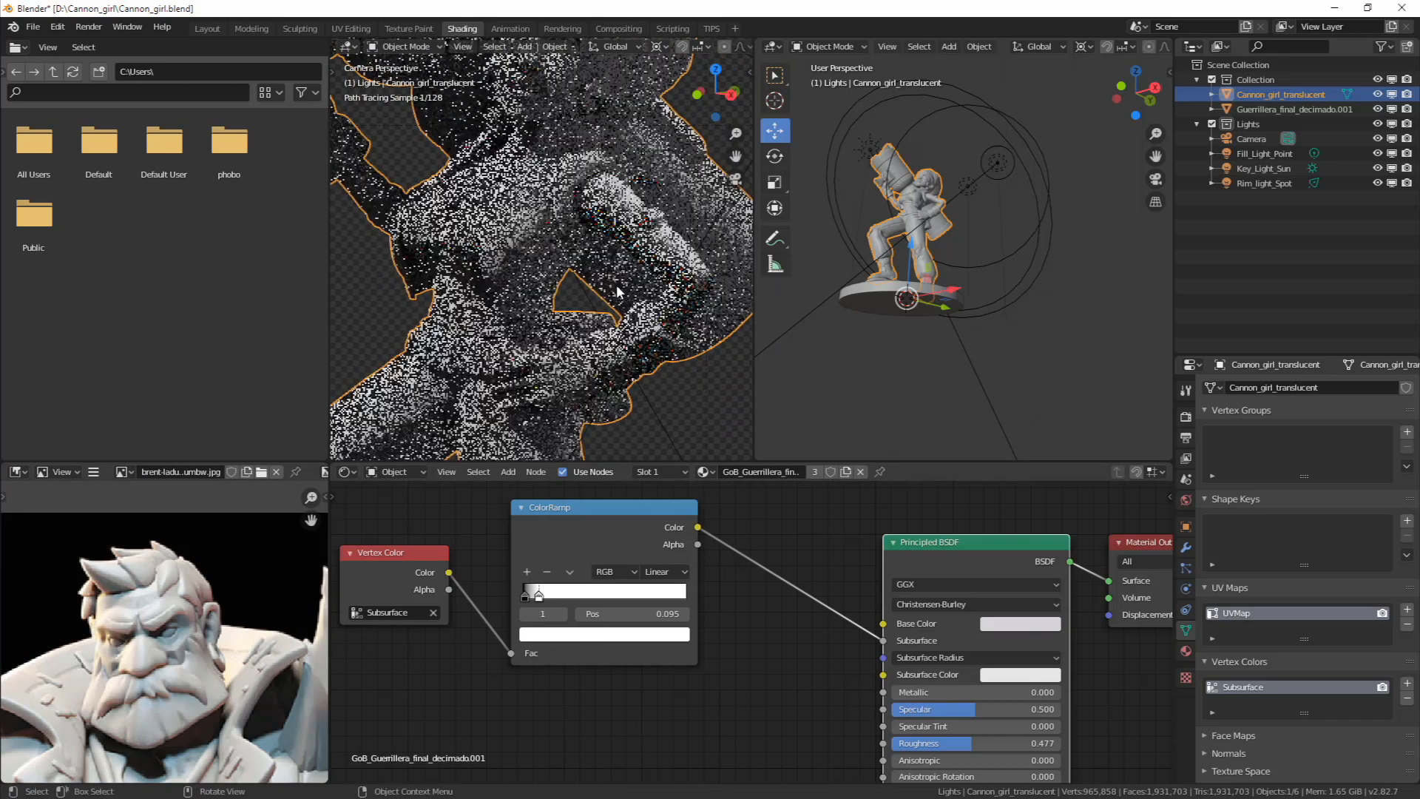
Deselect all scene objects so the statue's orange outline disappears, and make the ColorRamp the active node
scroll(616, 284, down, 3)
shift+middle_drag(594, 226, 592, 255)
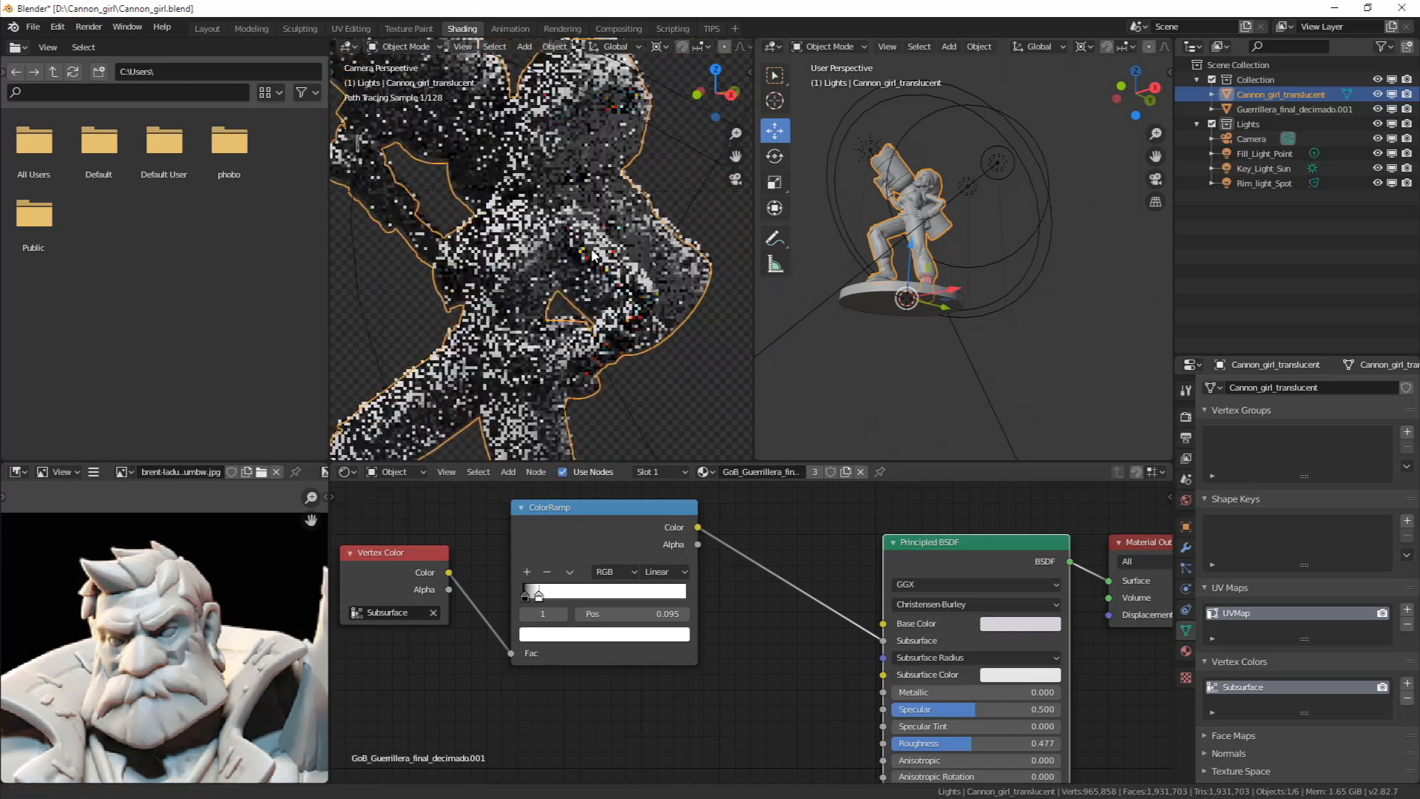
key(a)
key(alt+a)
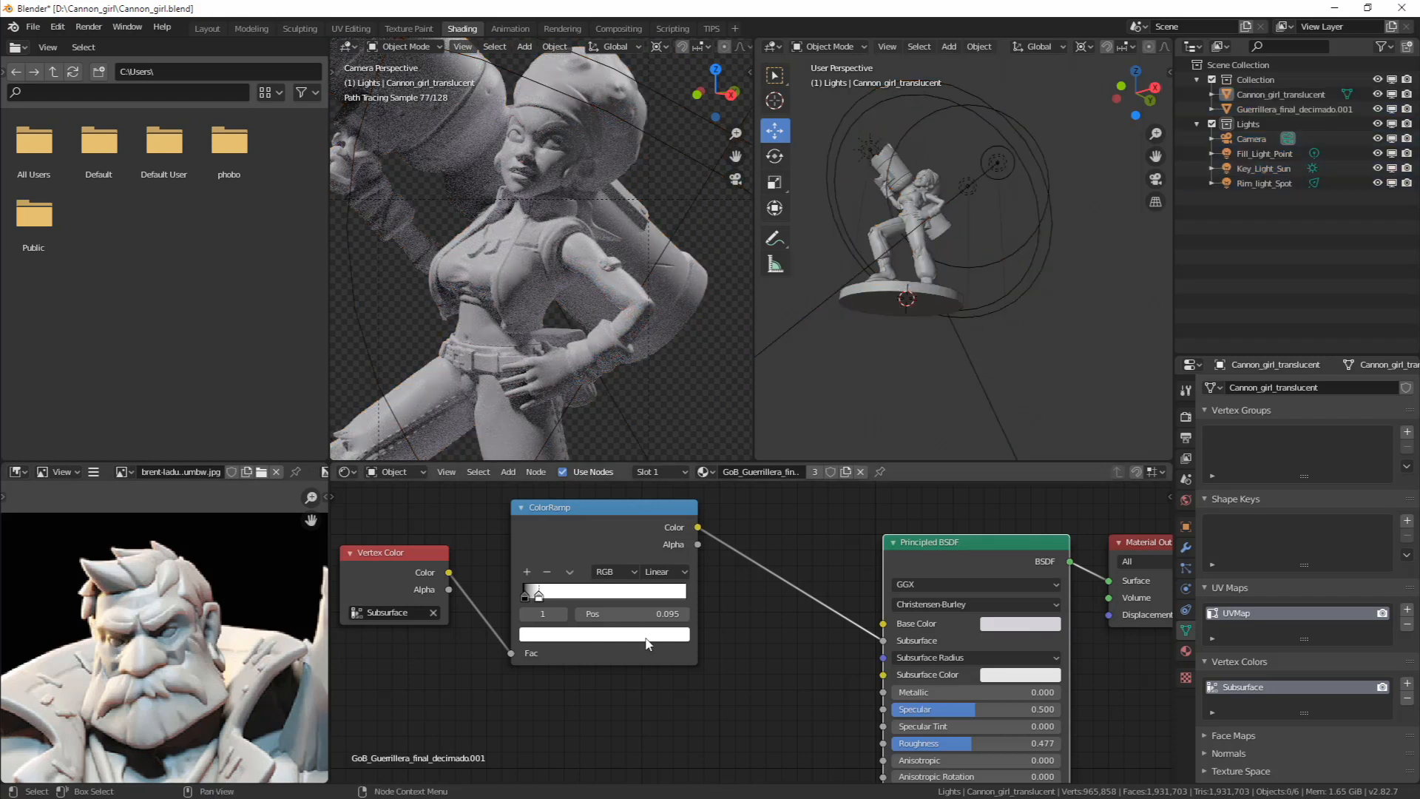
click(562, 636)
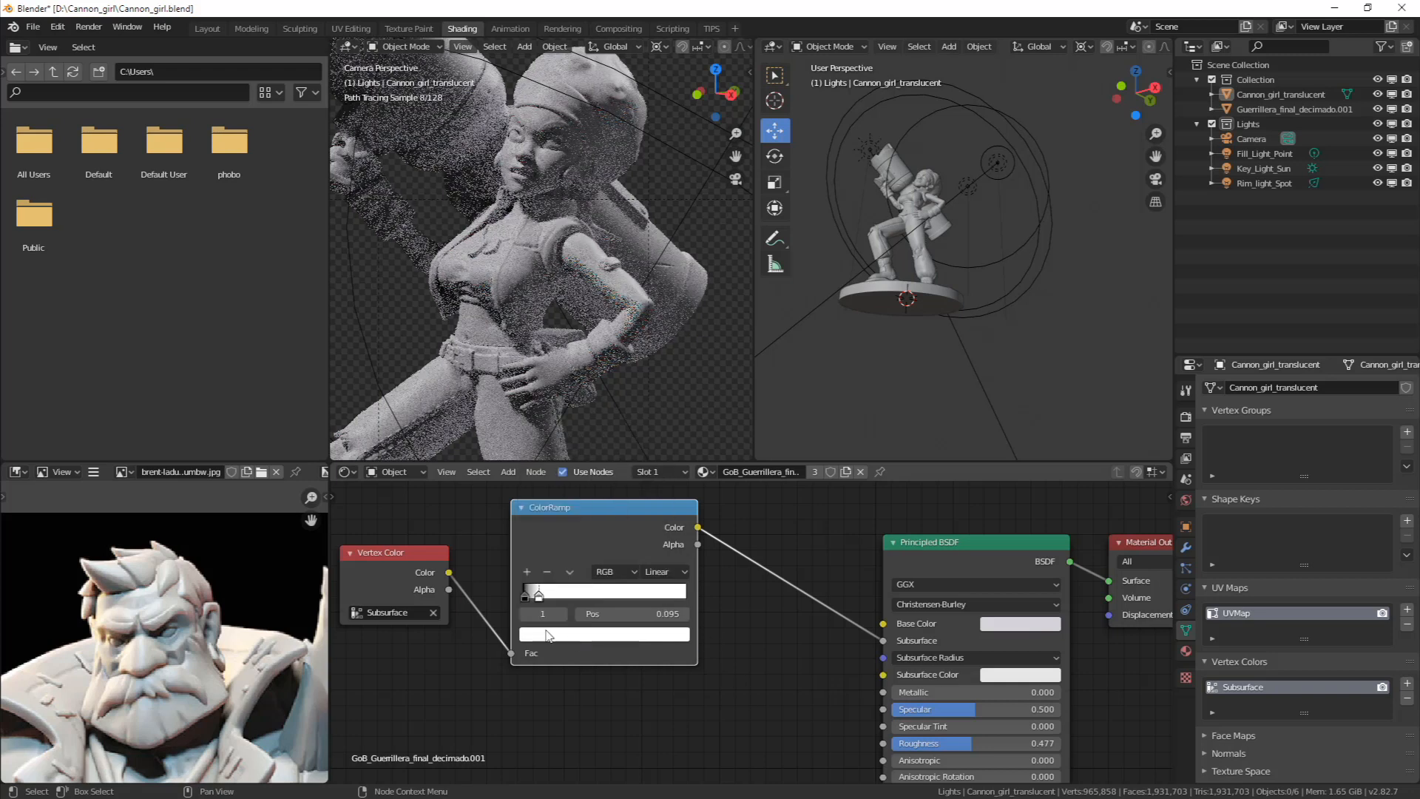
middle_drag(686, 557, 696, 587)
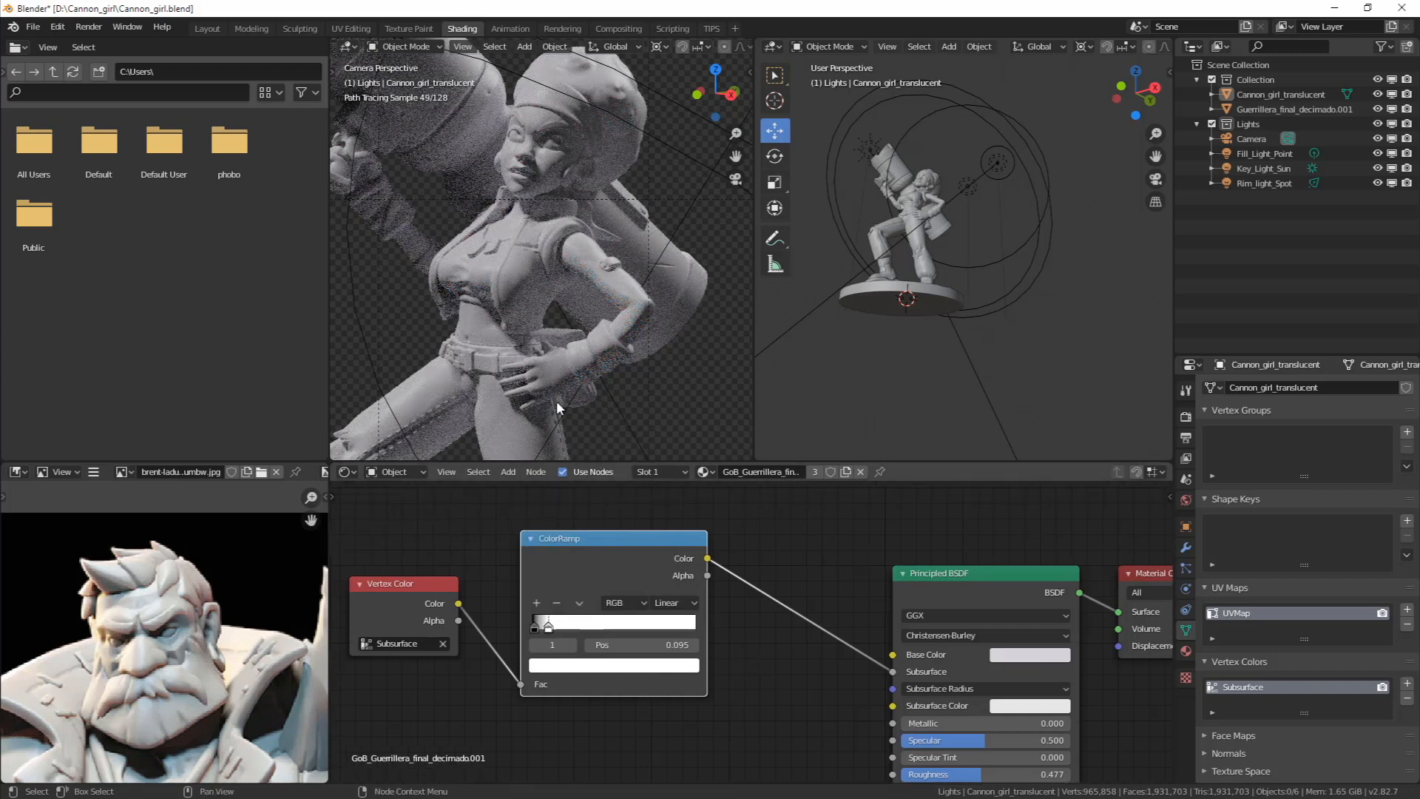
Move the ColorRamp's white stop to position 0.682 and preview the node's color output on the statue
scroll(522, 300, up, 5)
shift+middle_drag(614, 303, 555, 207)
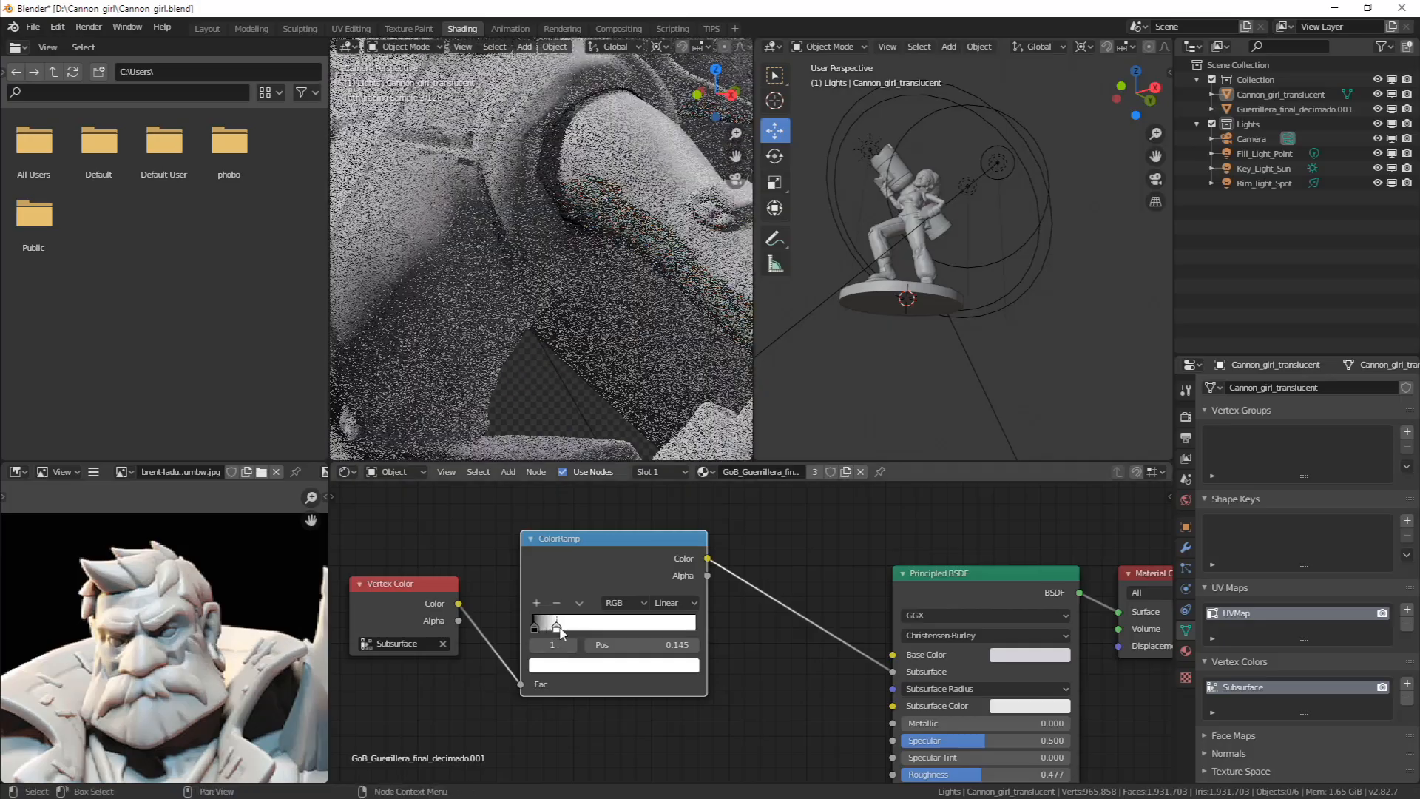
drag(558, 633, 644, 629)
middle_drag(788, 589, 730, 579)
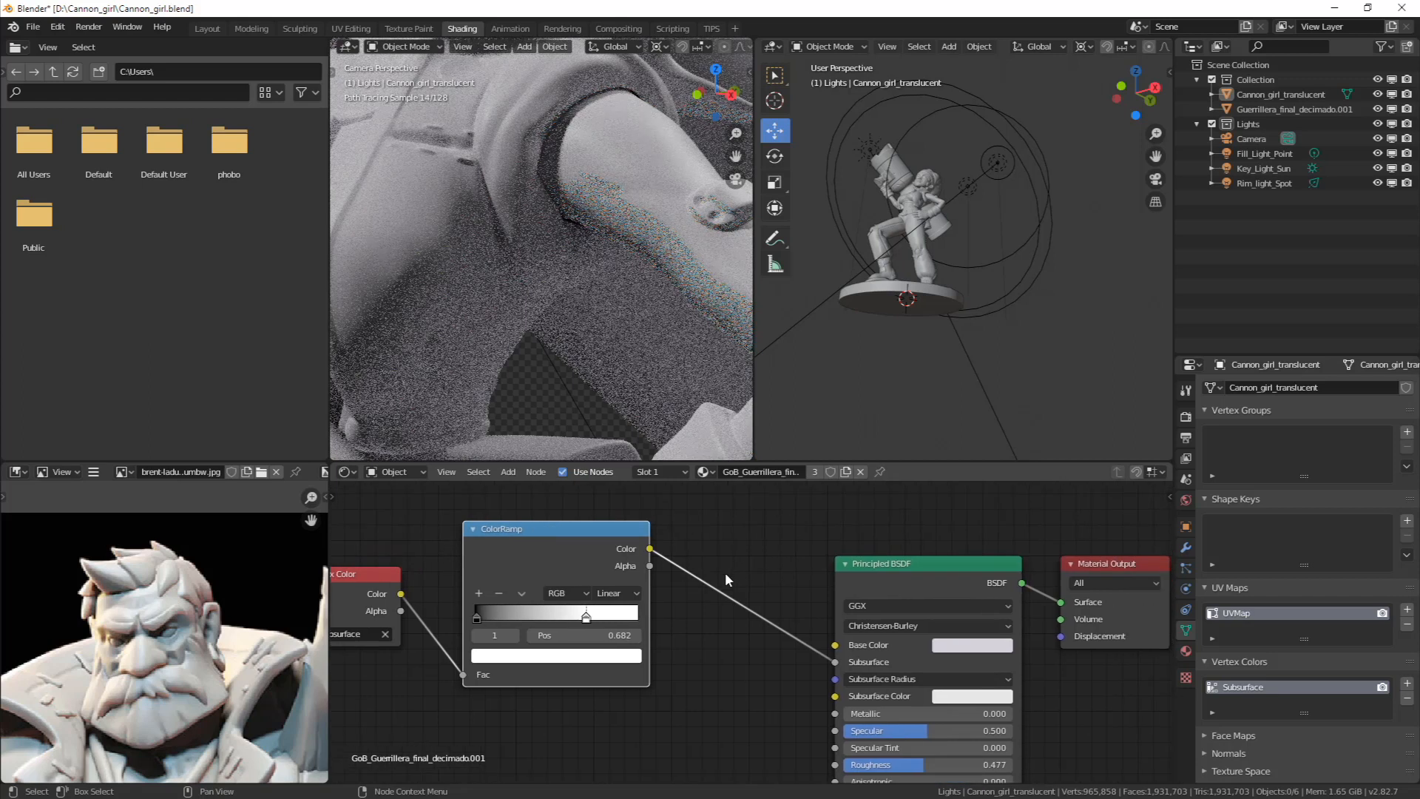
ctrl+shift+click(537, 533)
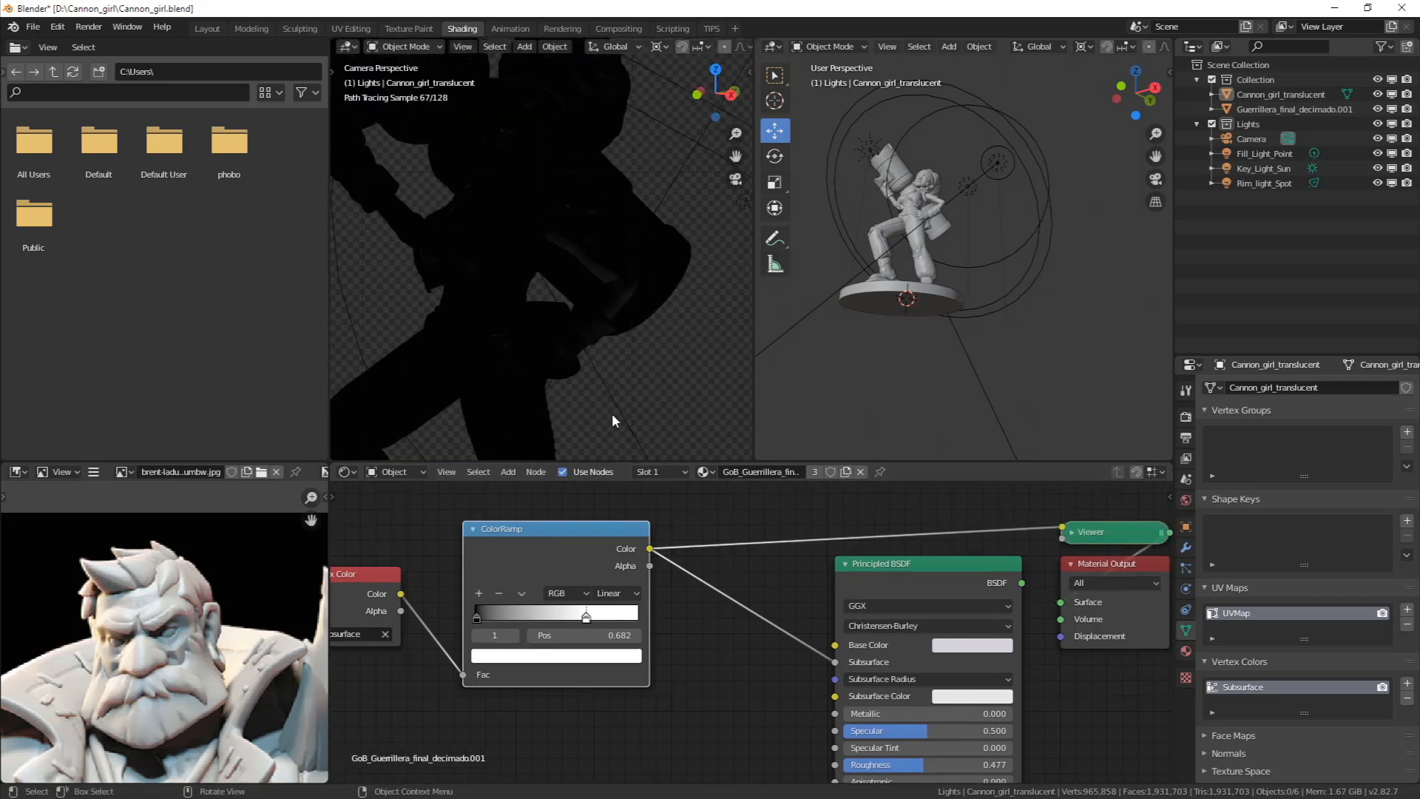
Search the add-ons in the preferences for "node" to check that Node Wrangler is enabled, and close the preferences
middle_drag(603, 546, 677, 602)
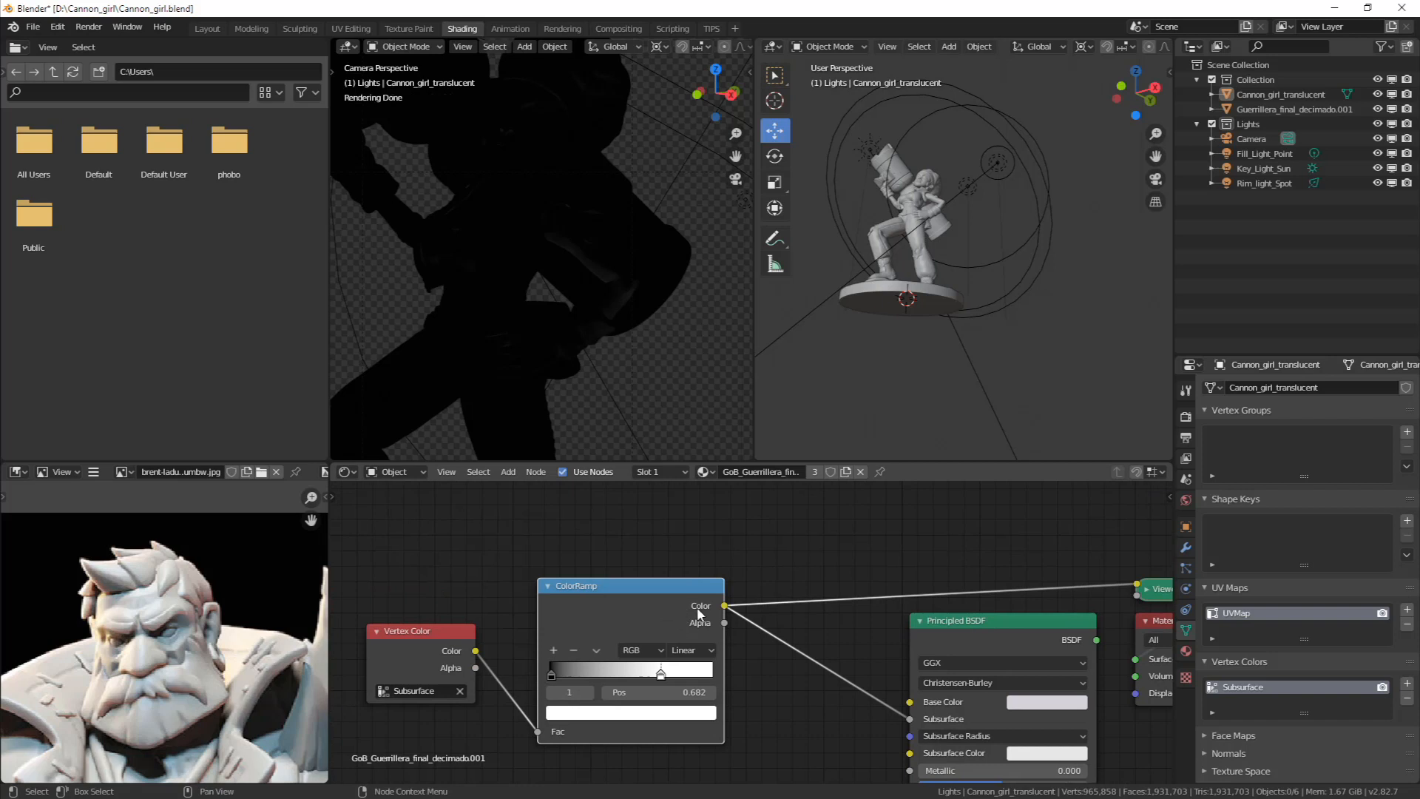
key(F4)
click(694, 610)
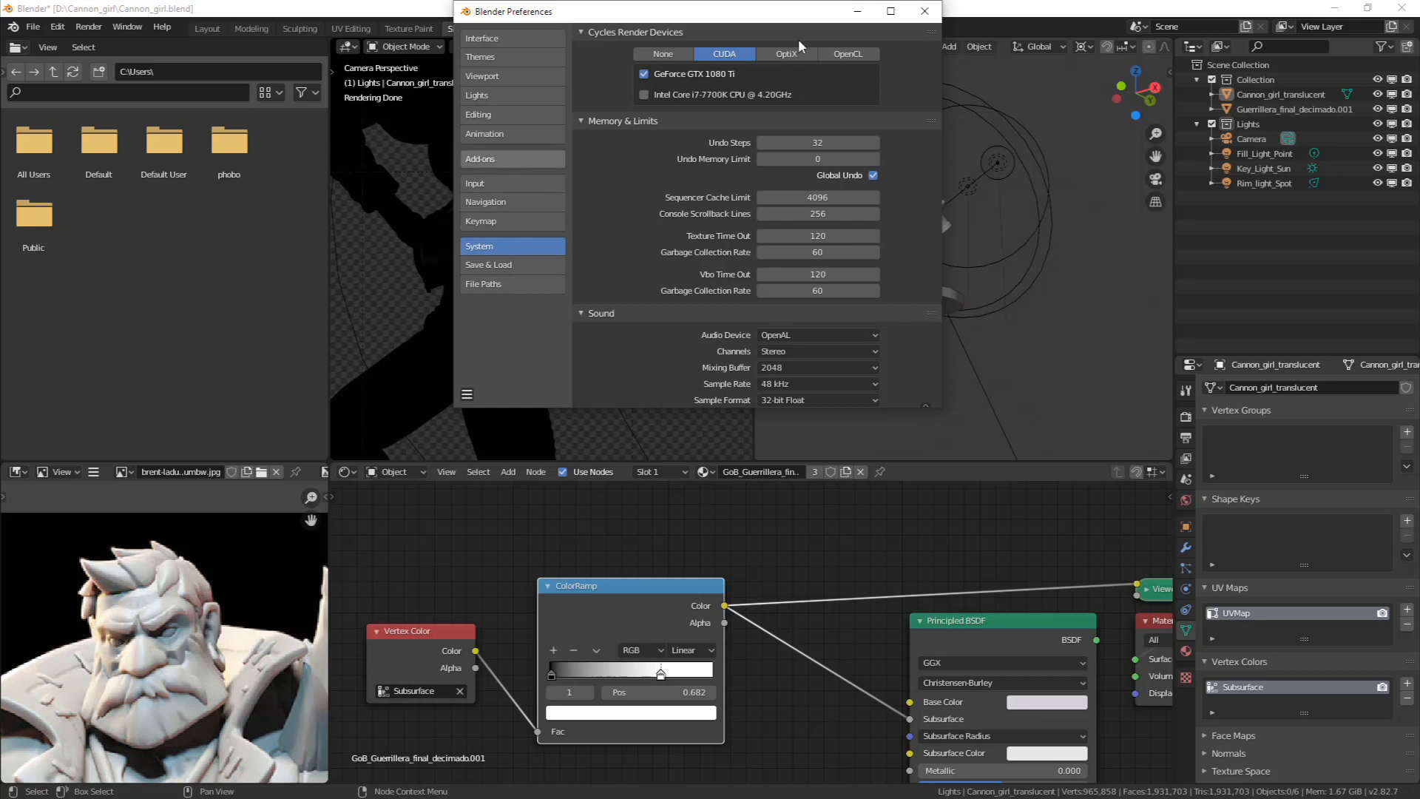
click(538, 169)
click(851, 56)
text(node)
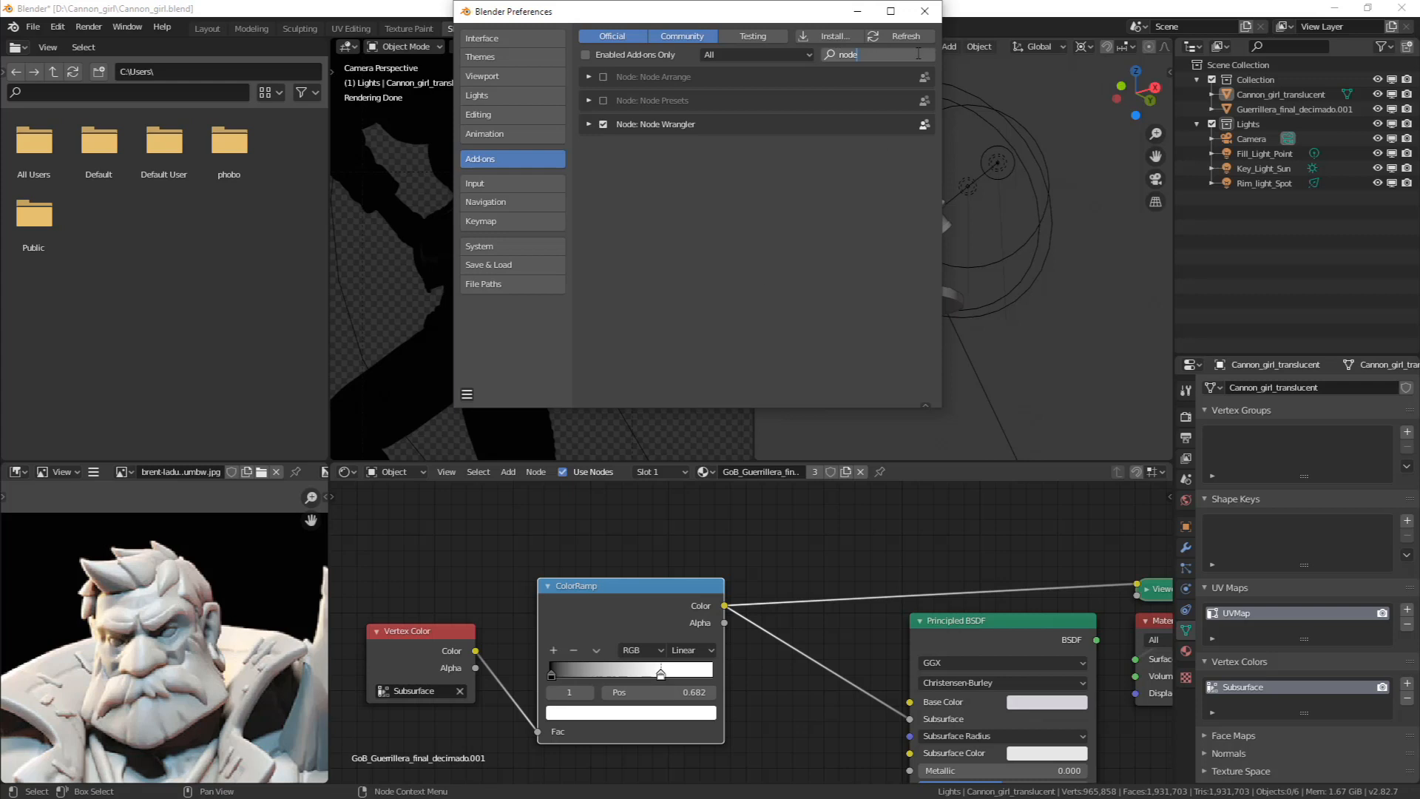
click(925, 11)
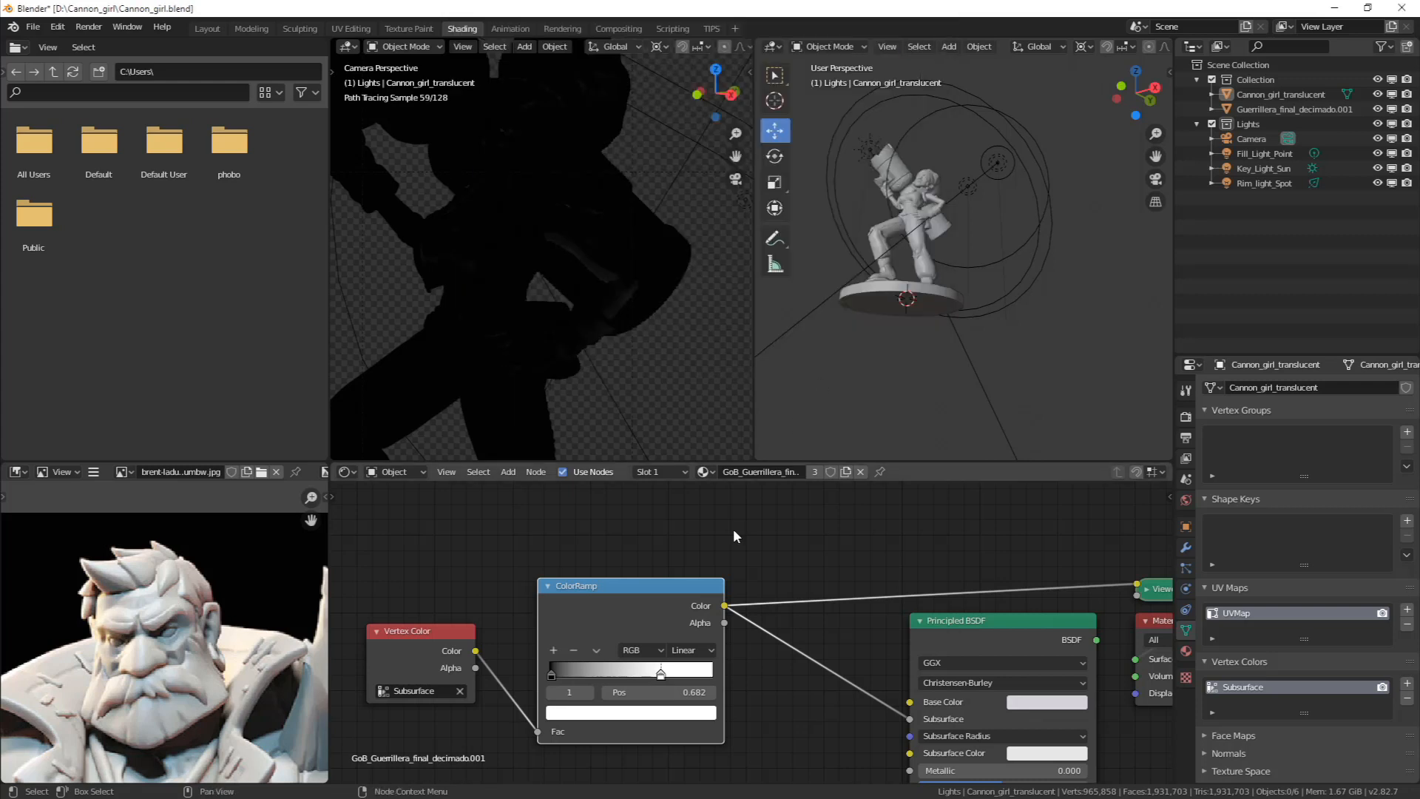
Preview the ColorRamp output once more and switch the statue's preview back to the Principled BSDF
middle_drag(770, 598, 793, 626)
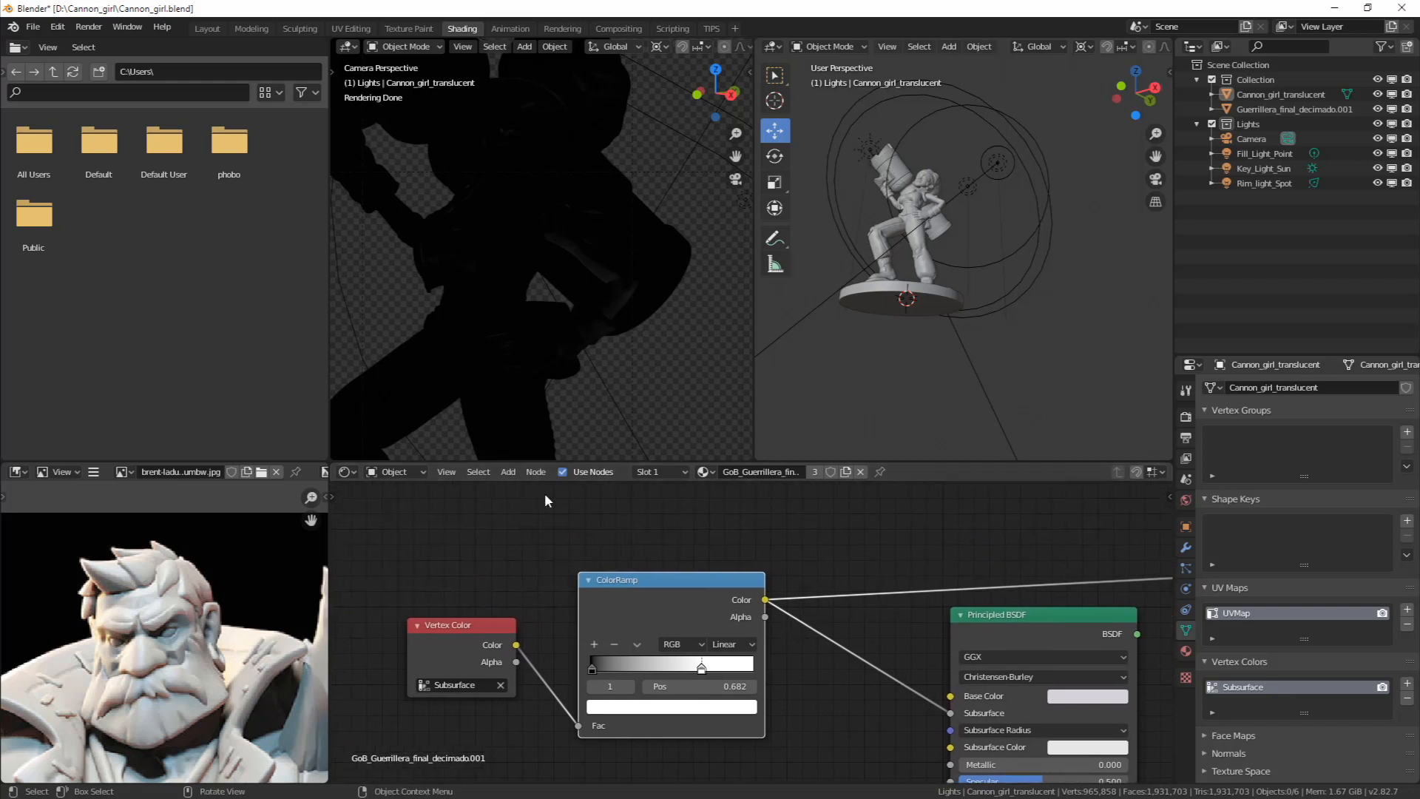
middle_drag(749, 573, 623, 568)
ctrl+shift+click(585, 571)
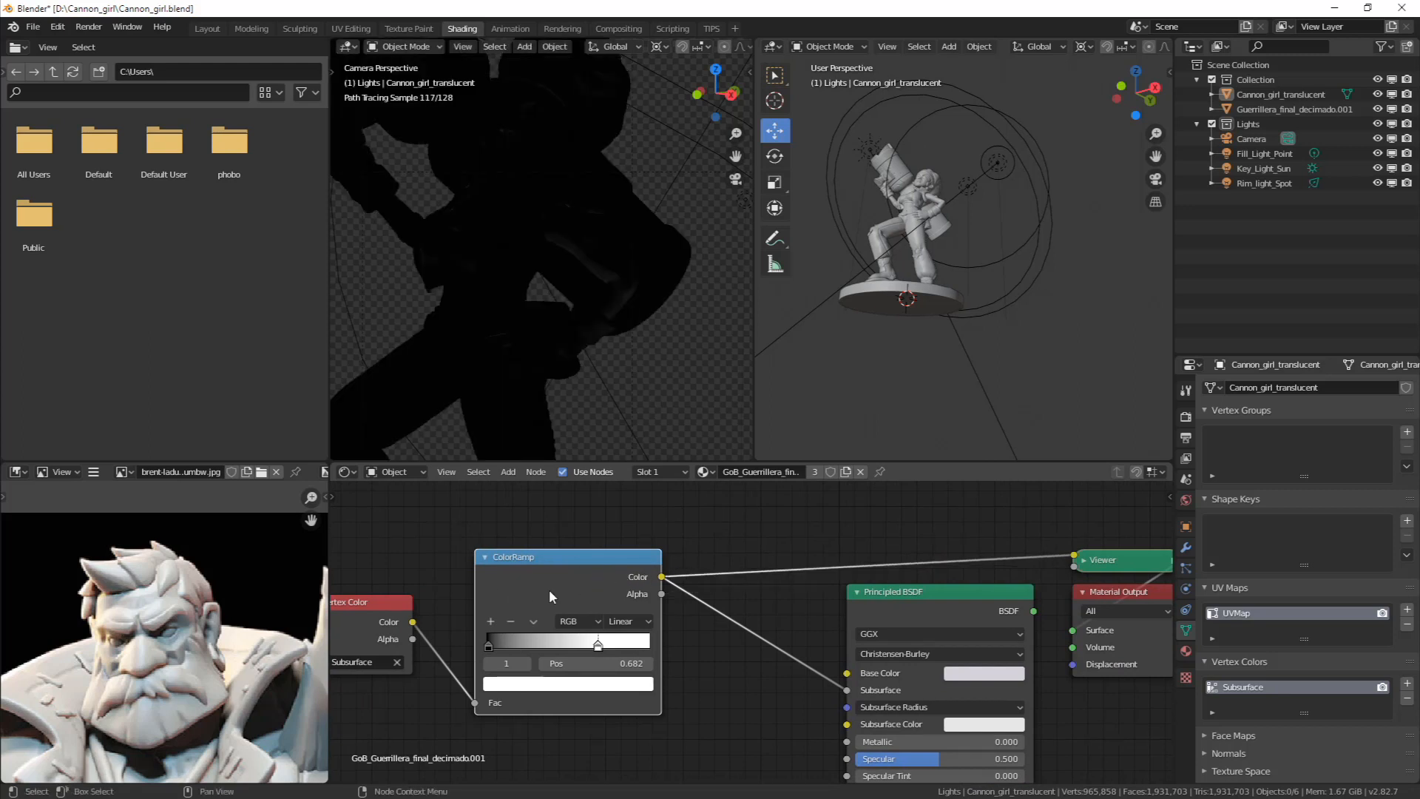
middle_drag(549, 589, 662, 569)
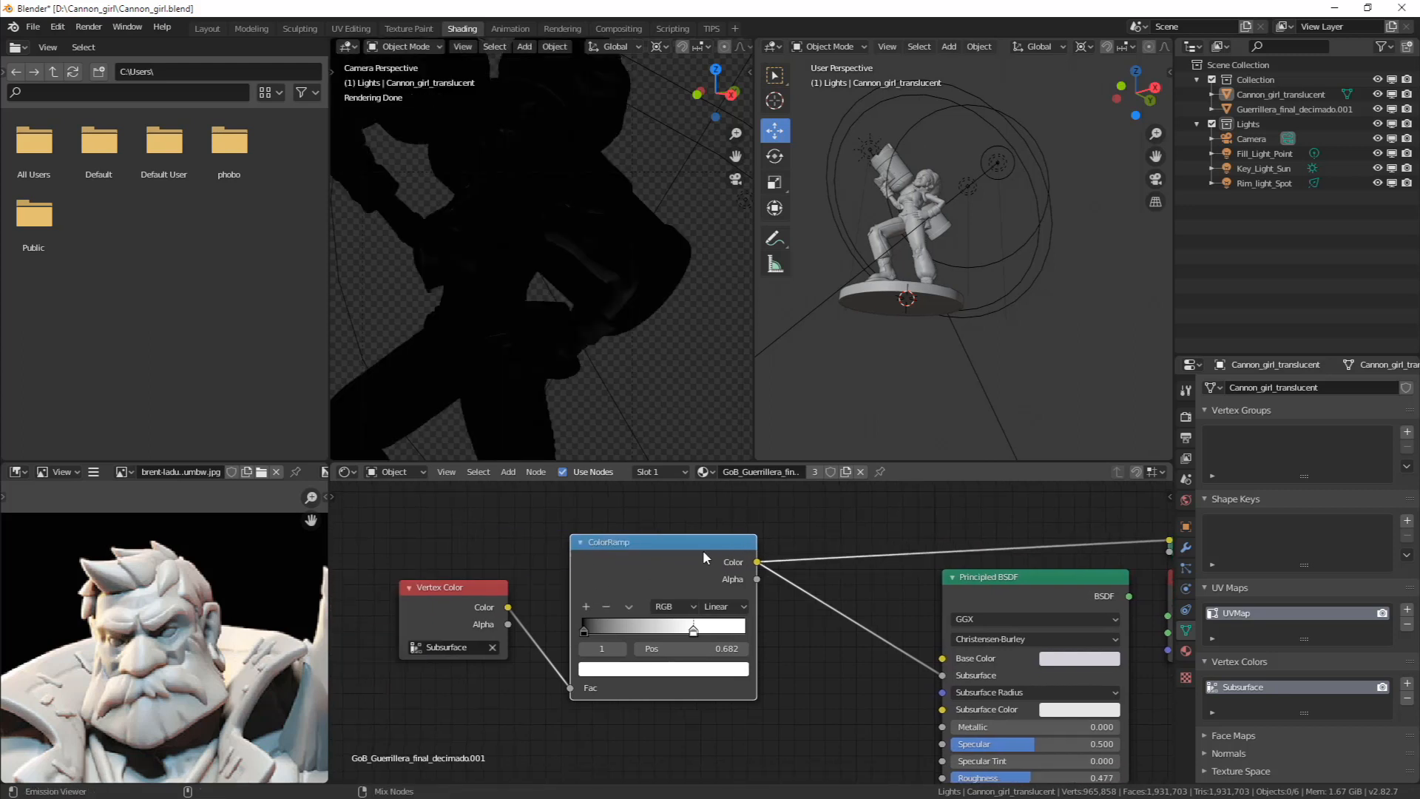
middle_drag(814, 564, 610, 560)
ctrl+shift+click(788, 572)
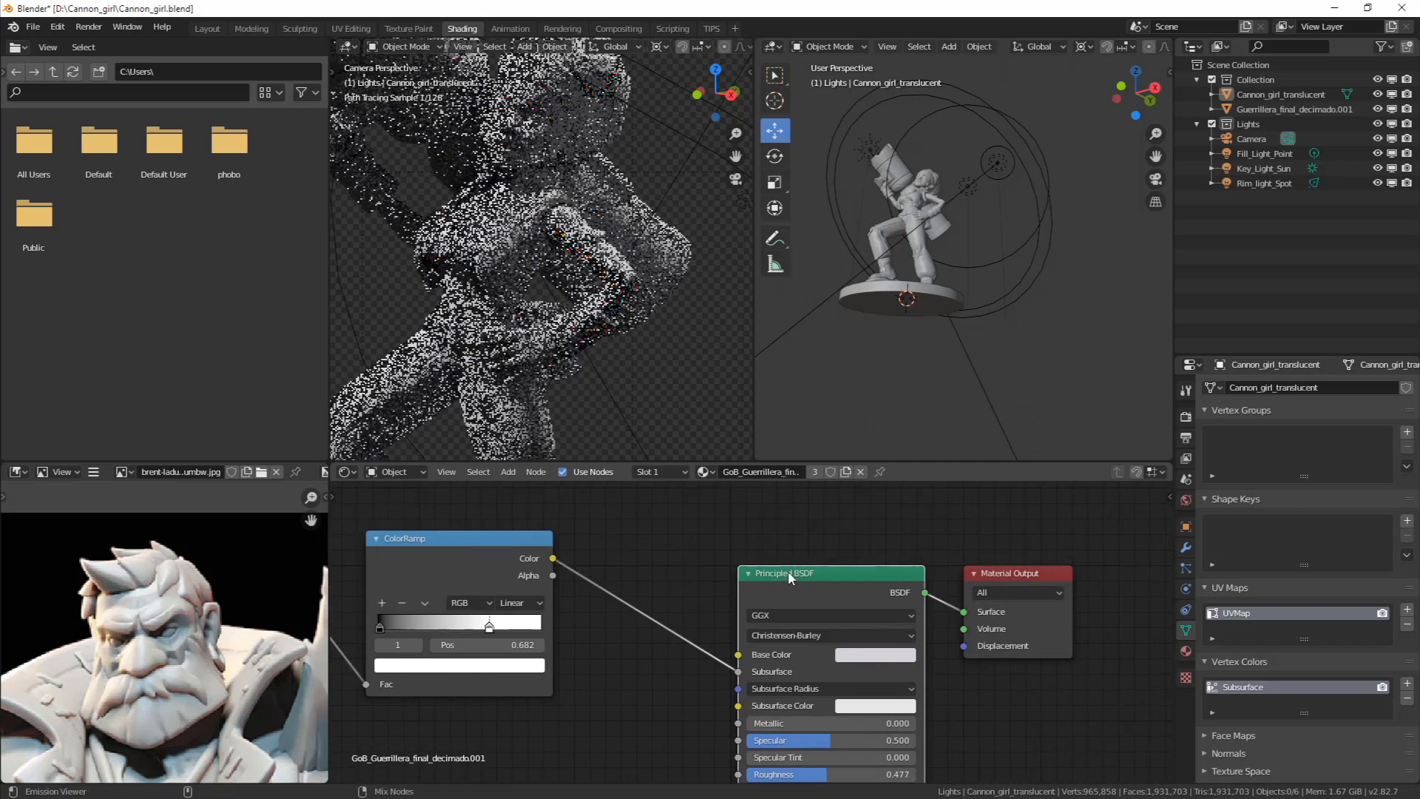
Route the ColorRamp color through a Viewer node to the Material Output and place the Viewer above the Principled BSDF
middle_drag(621, 623, 744, 616)
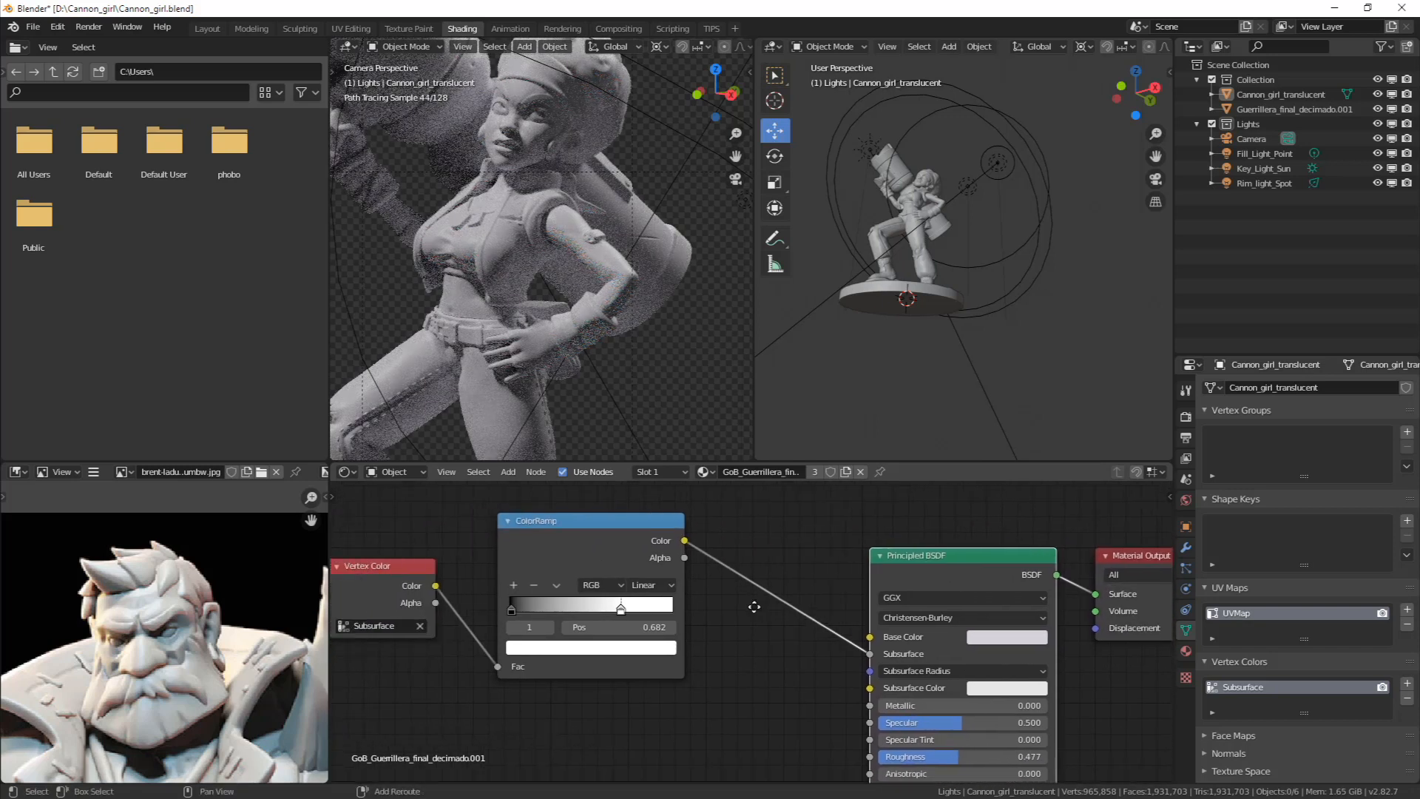
ctrl+shift+click(562, 539)
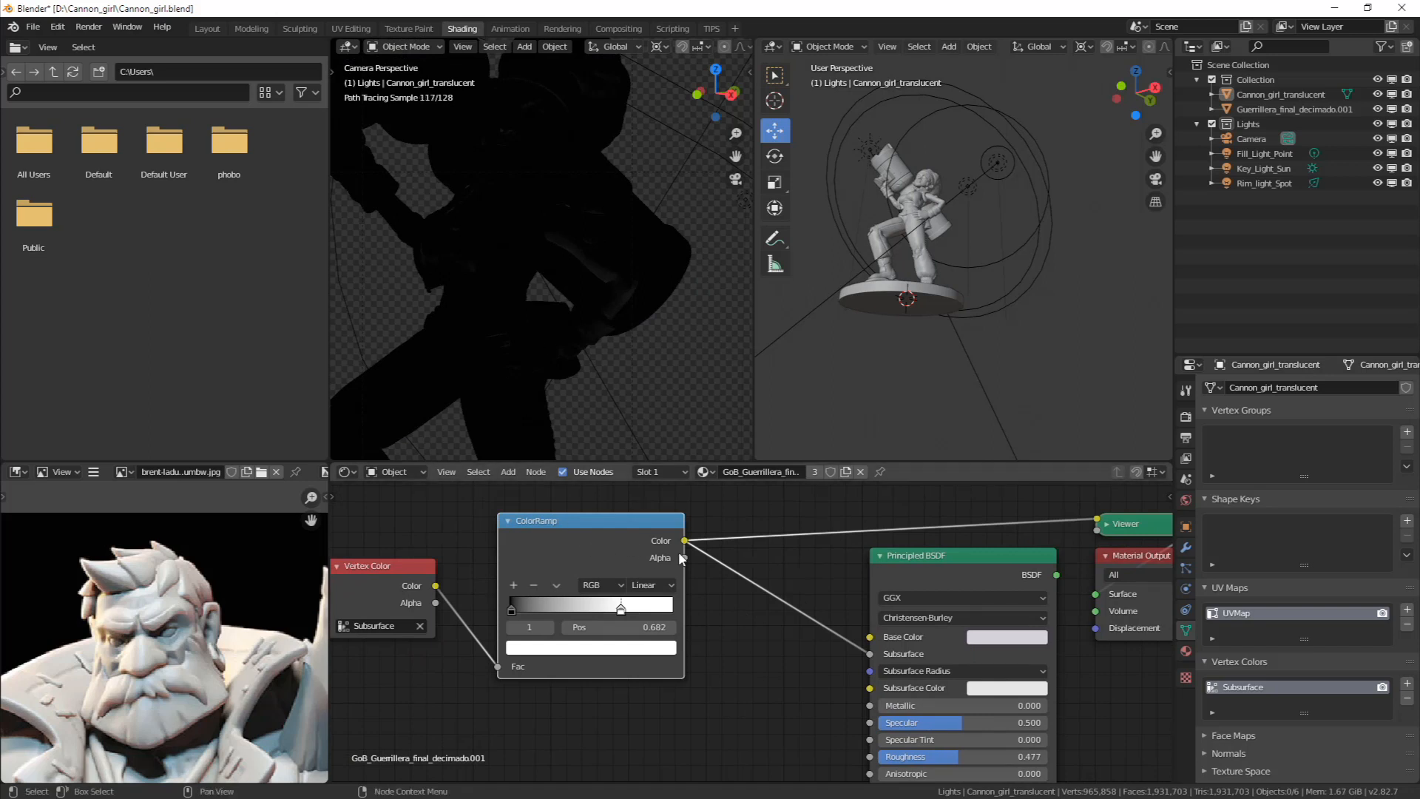
middle_drag(678, 552, 578, 585)
drag(986, 570, 827, 519)
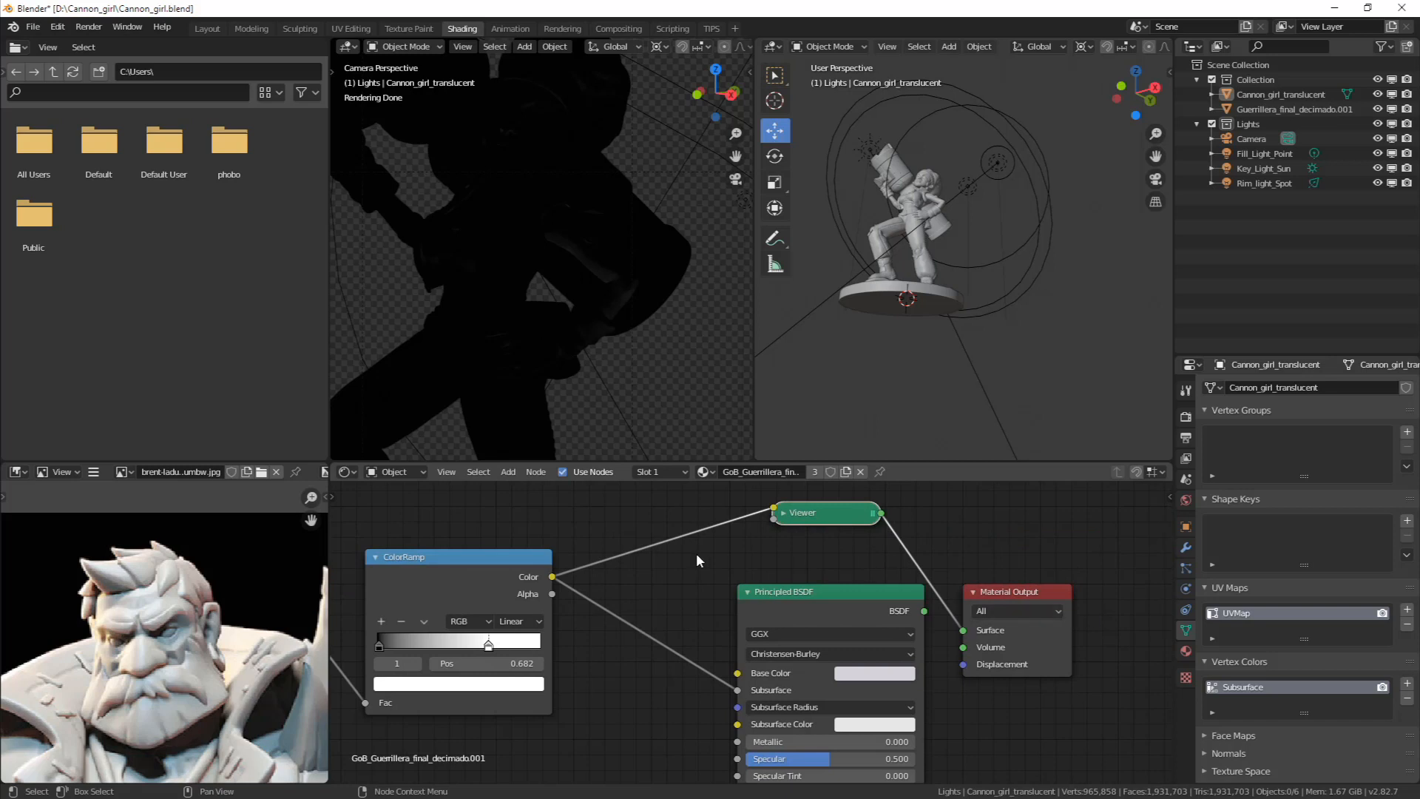
middle_drag(830, 571, 925, 584)
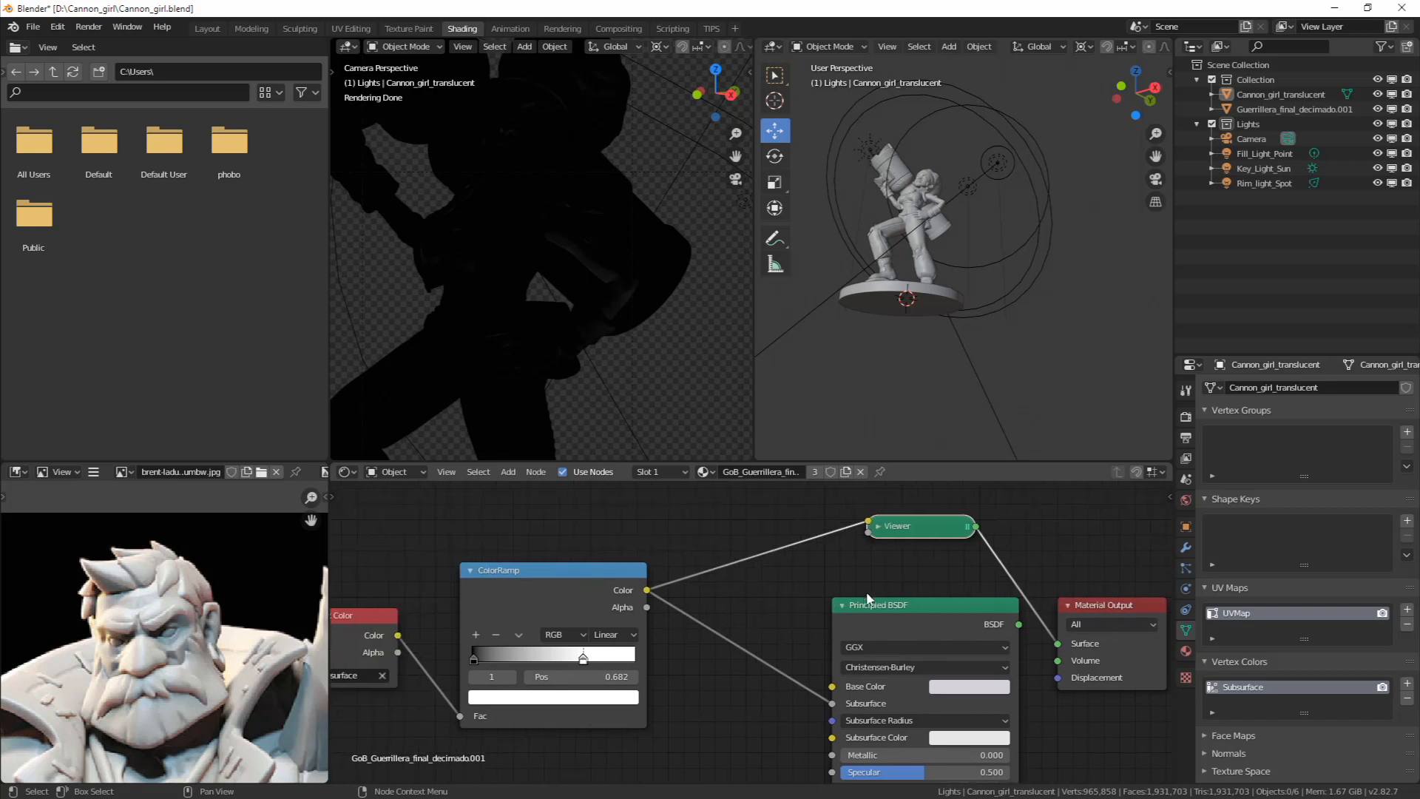
middle_drag(748, 609, 809, 588)
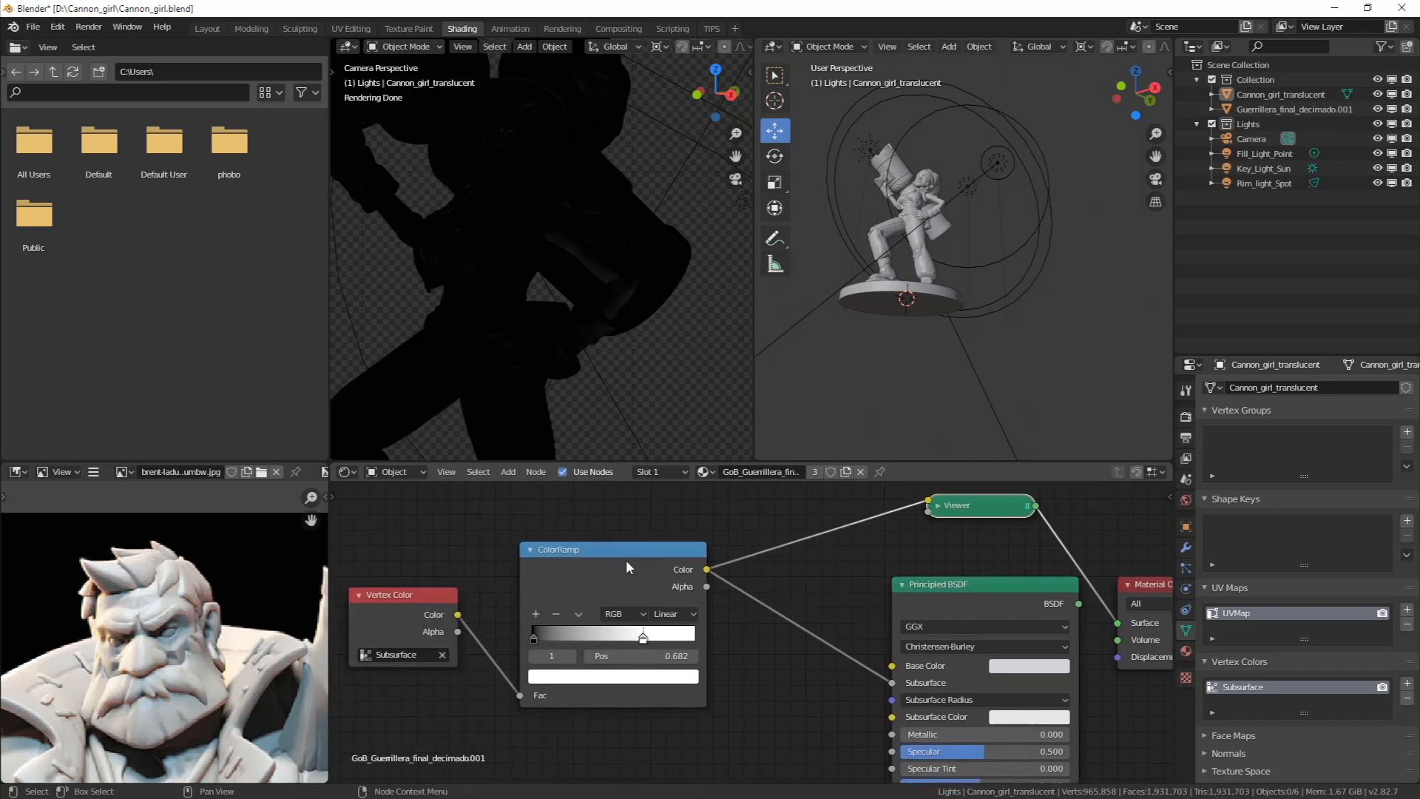
Cycle the preview through the ColorRamp's Color and Alpha outputs, and return the preview to the Principled BSDF
ctrl+shift+click(615, 558)
ctrl+shift+click(614, 556)
ctrl+shift+click(614, 556)
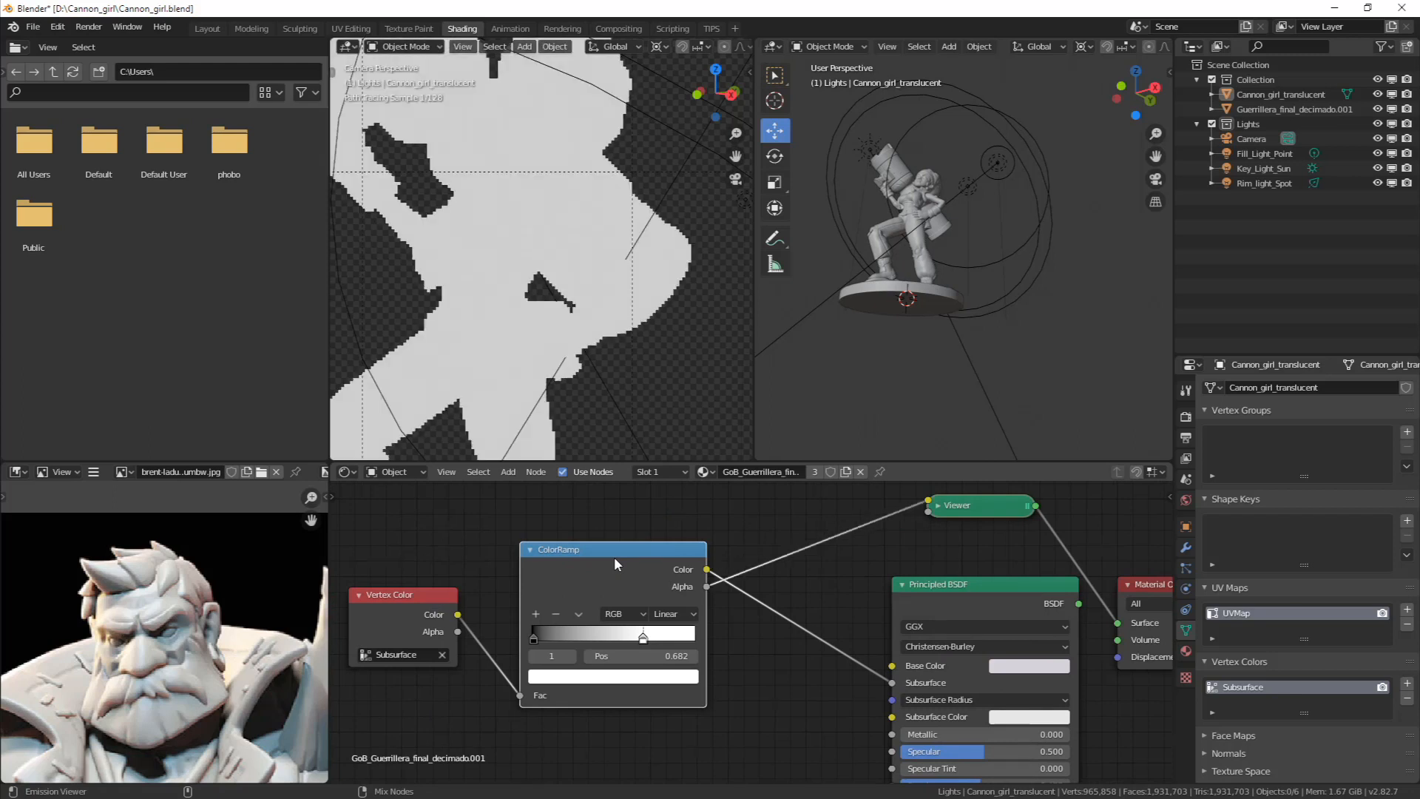
ctrl+shift+click(614, 557)
ctrl+shift+click(984, 601)
middle_drag(999, 610, 851, 584)
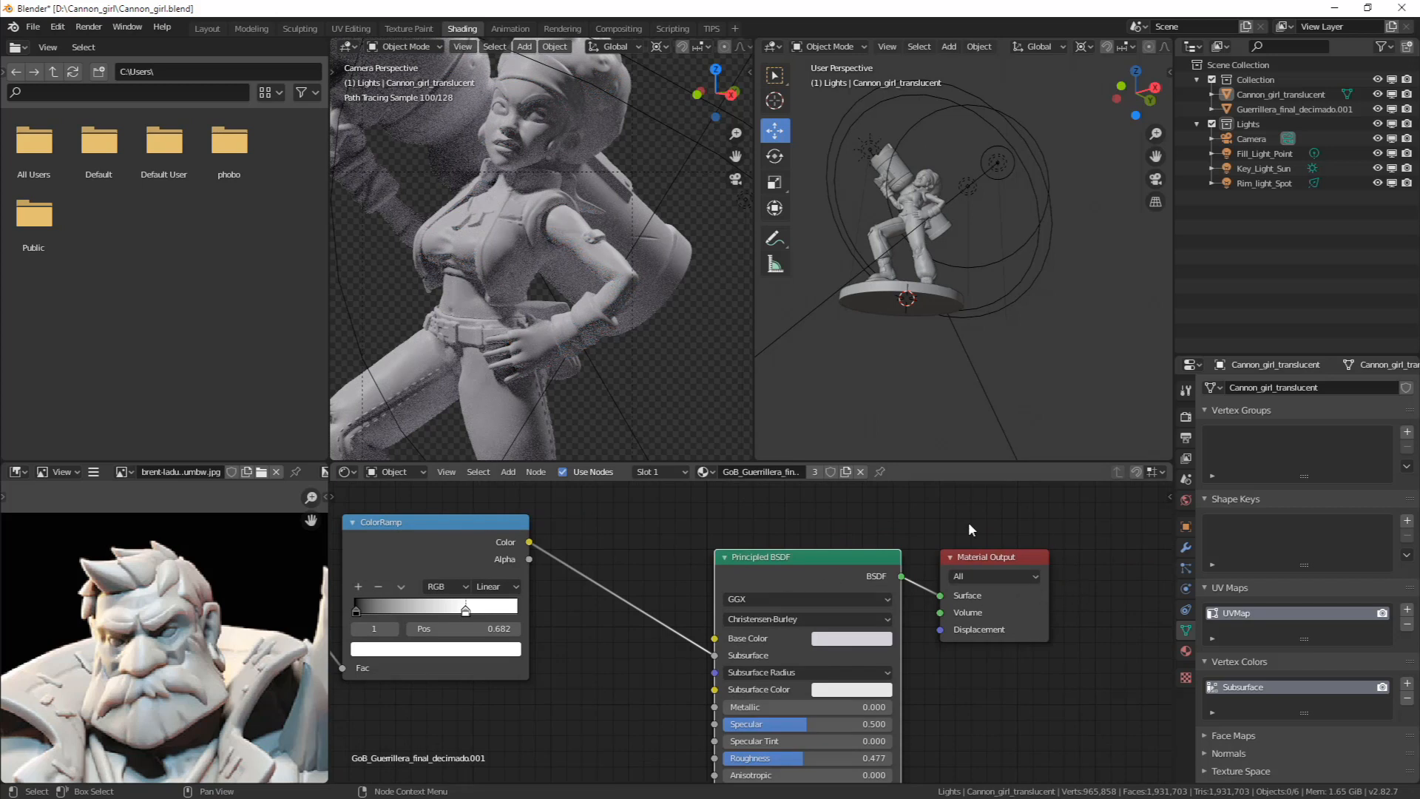
middle_drag(575, 642, 834, 652)
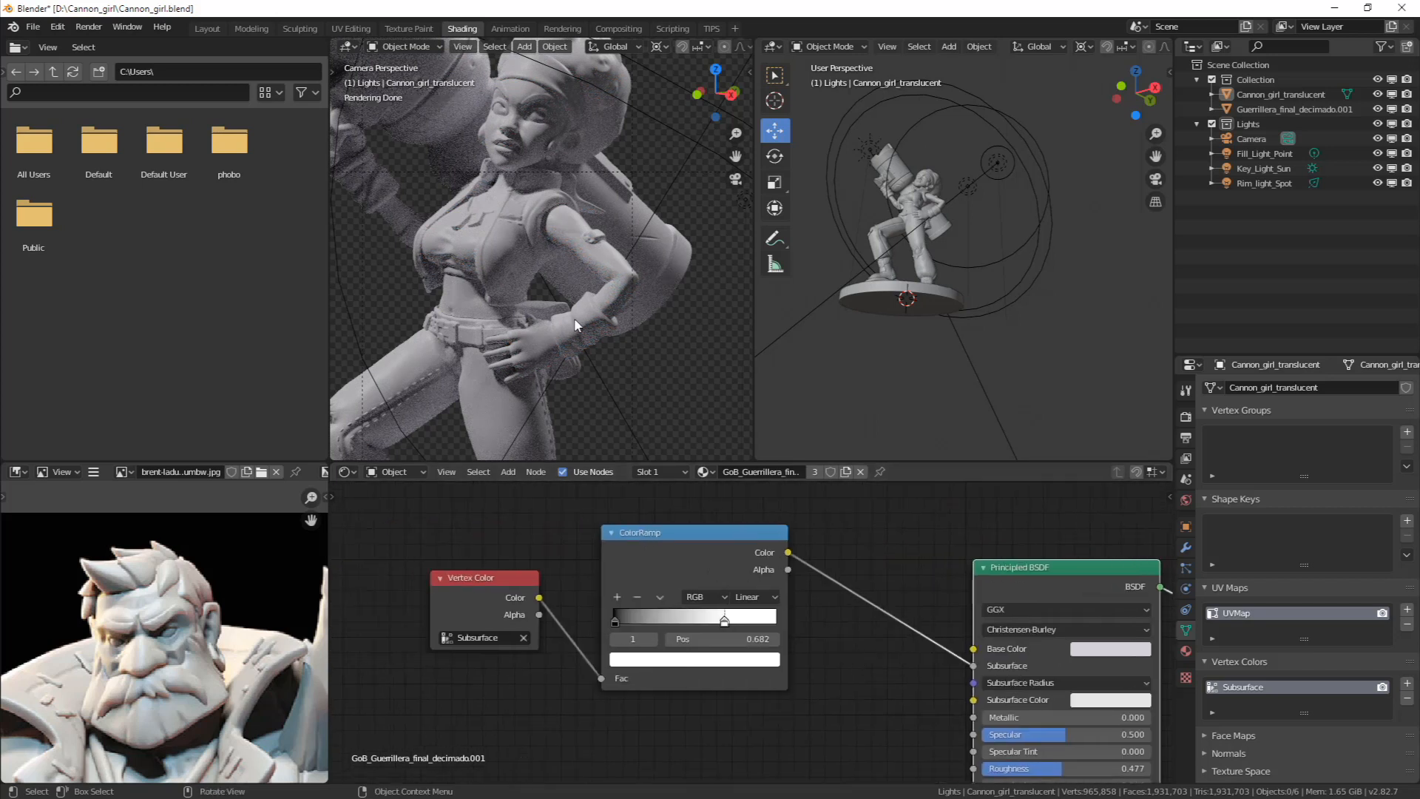
Tint the Principled BSDF's Base Color a pale pink with hue 0.014, saturation 0.051 and value 0.851
middle_drag(880, 599, 637, 602)
scroll(824, 628, up, 3)
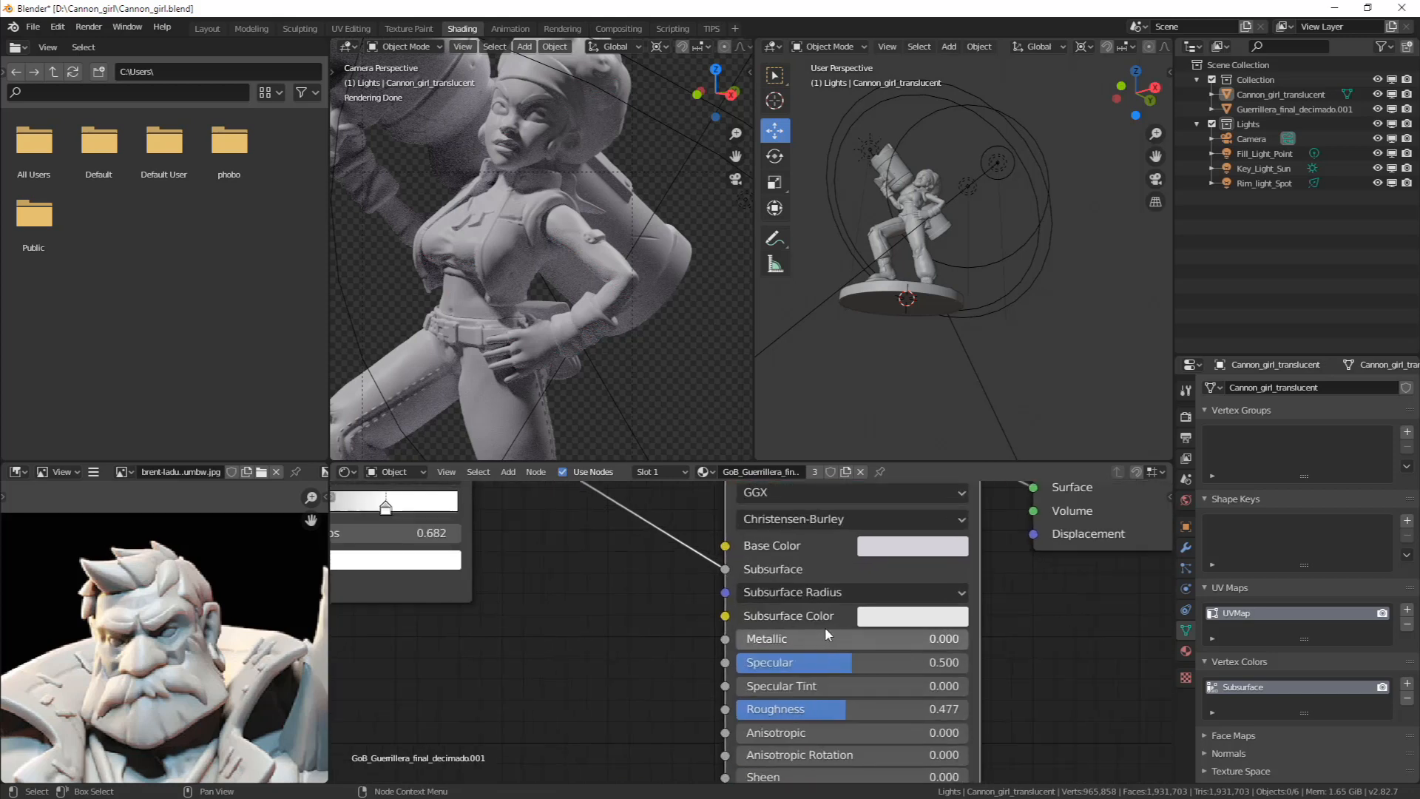
click(887, 555)
drag(949, 324, 948, 324)
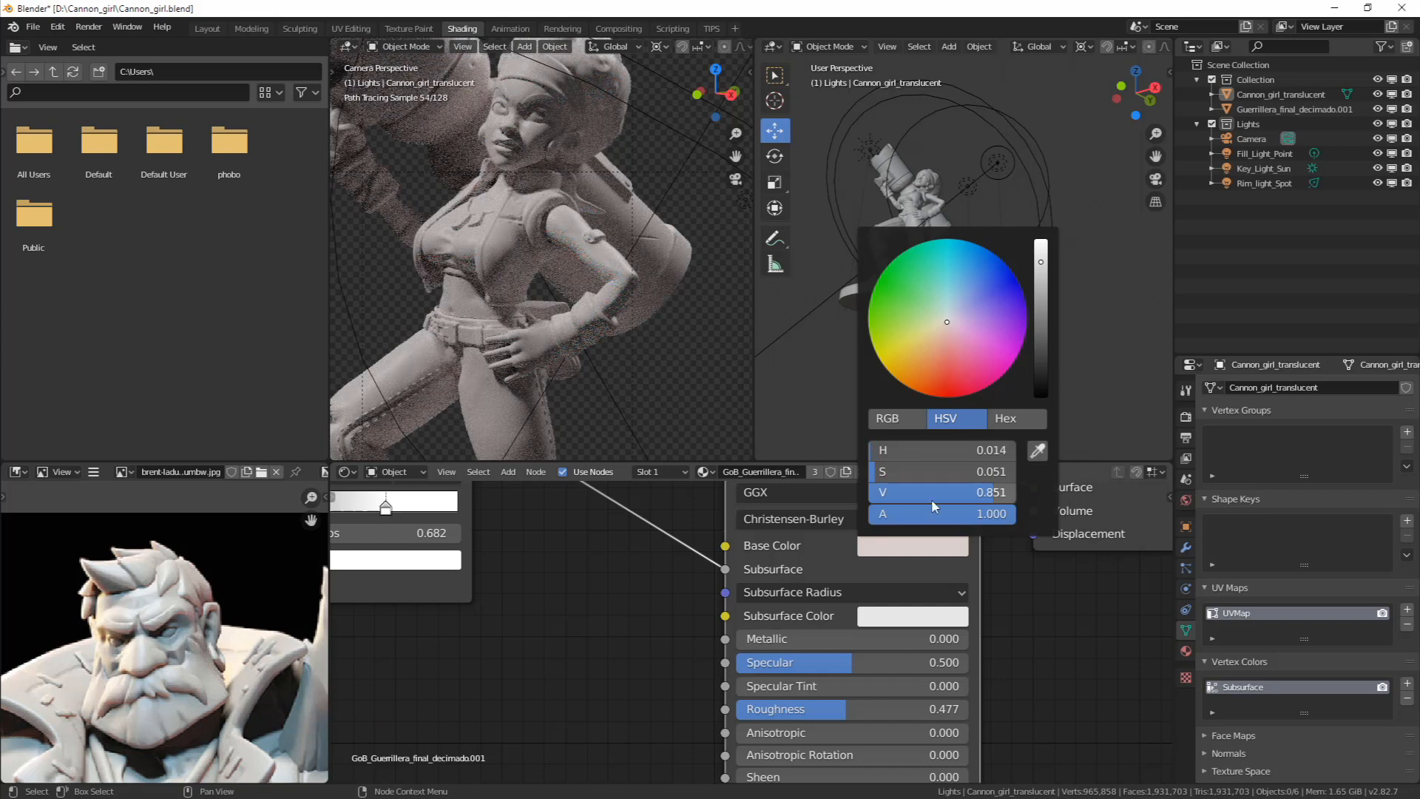
click(910, 423)
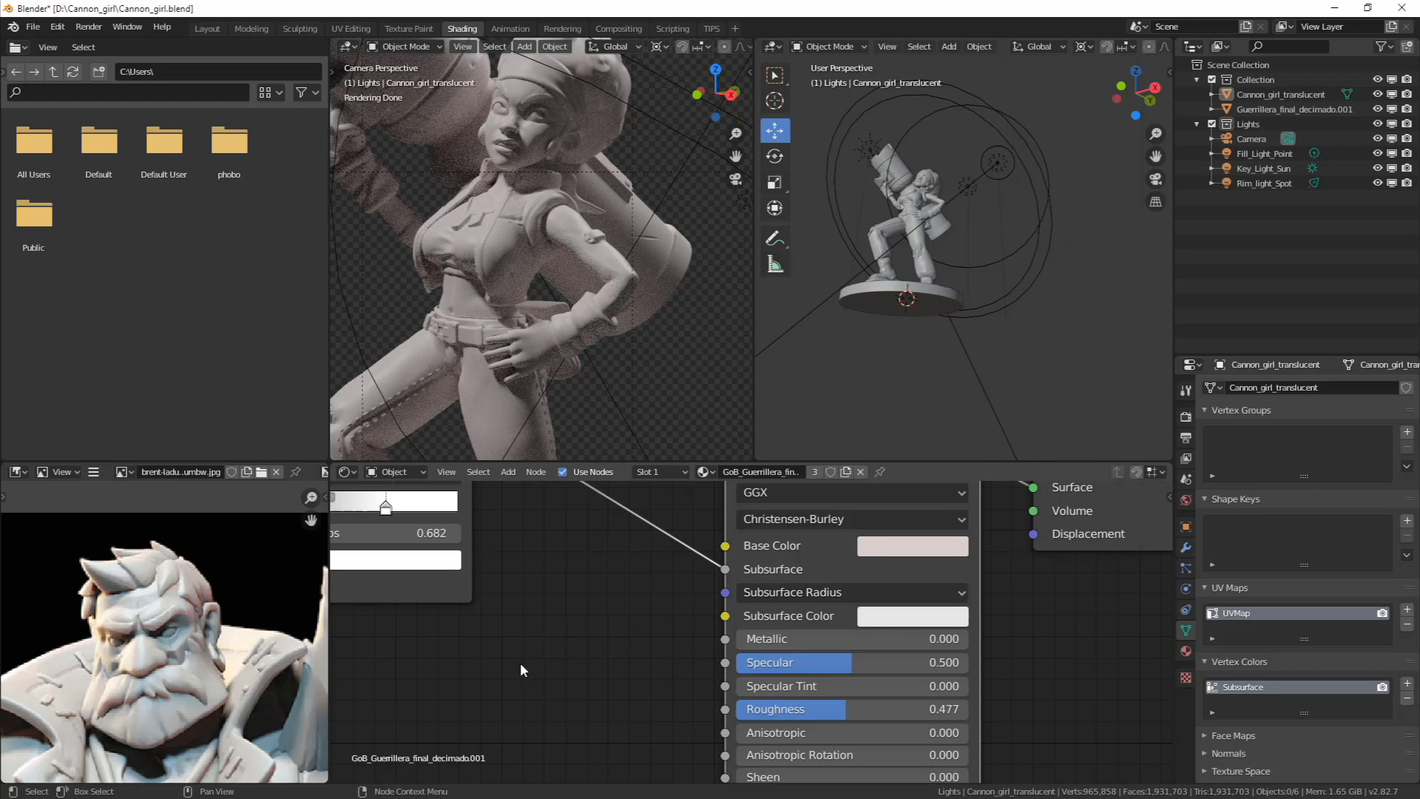
Examine the material colors on the bearded man's face, collar, shoulder spikes and chest in the reference image
middle_drag(517, 664, 664, 676)
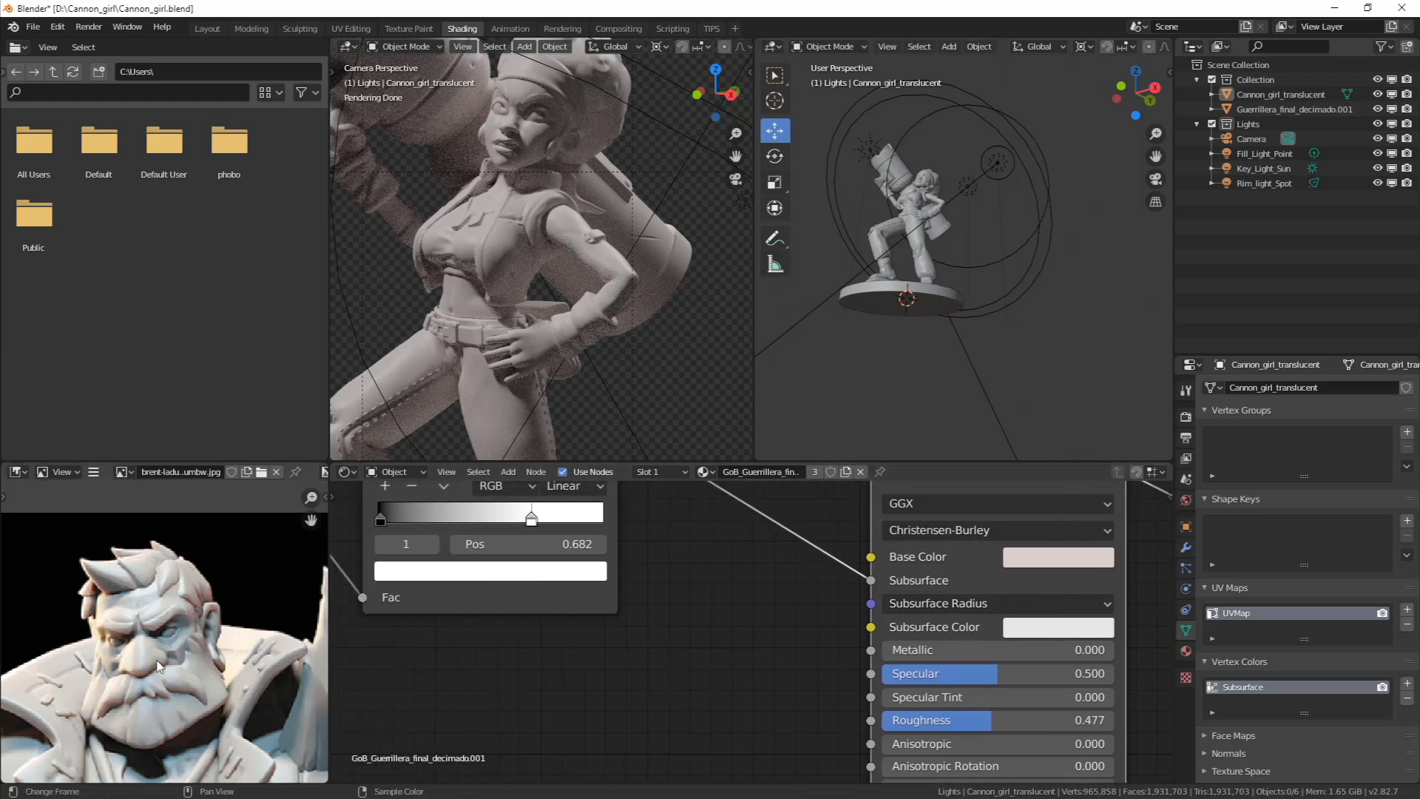
scroll(157, 660, up, 2)
middle_drag(114, 658, 206, 607)
scroll(165, 649, down, 2)
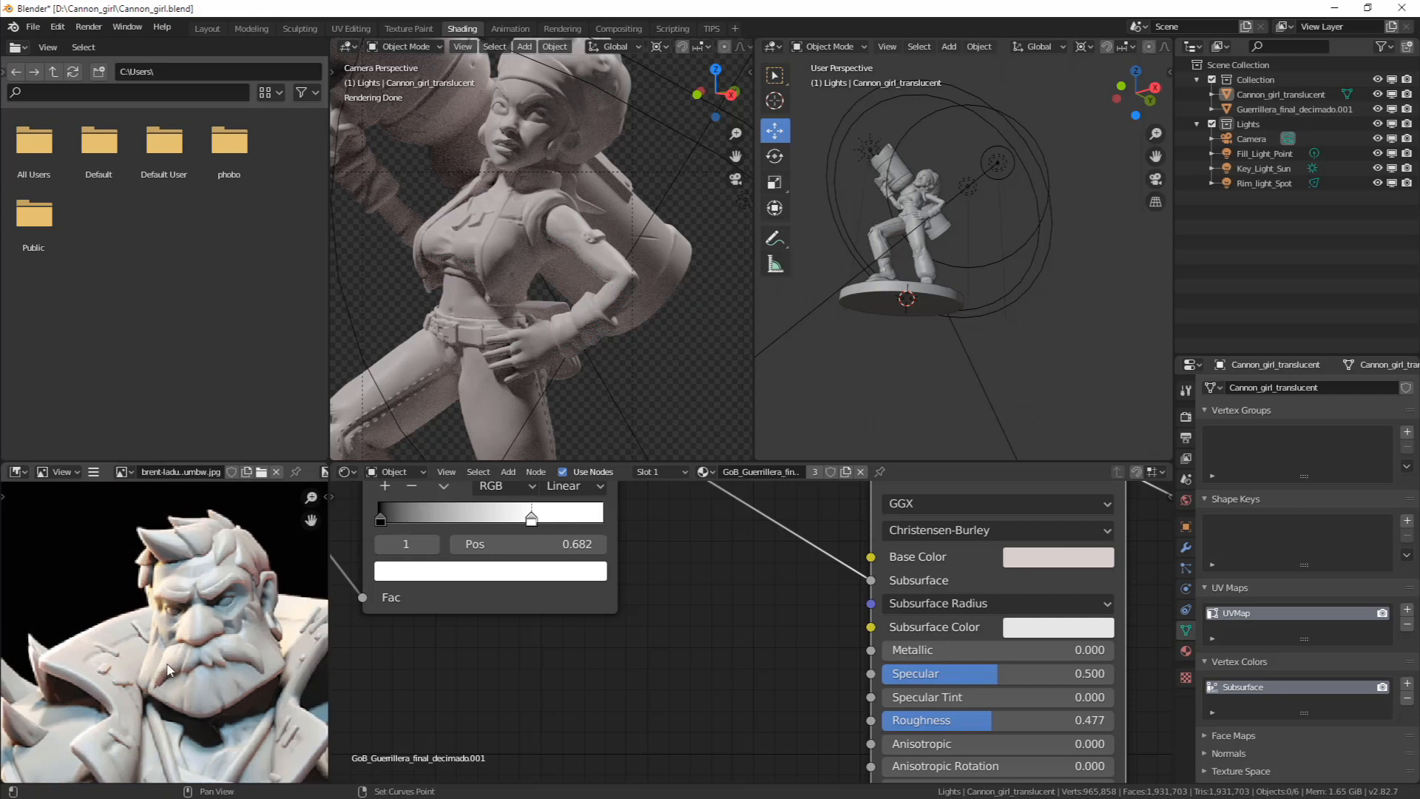
shift+middle_drag(167, 670, 232, 499)
scroll(135, 588, up, 2)
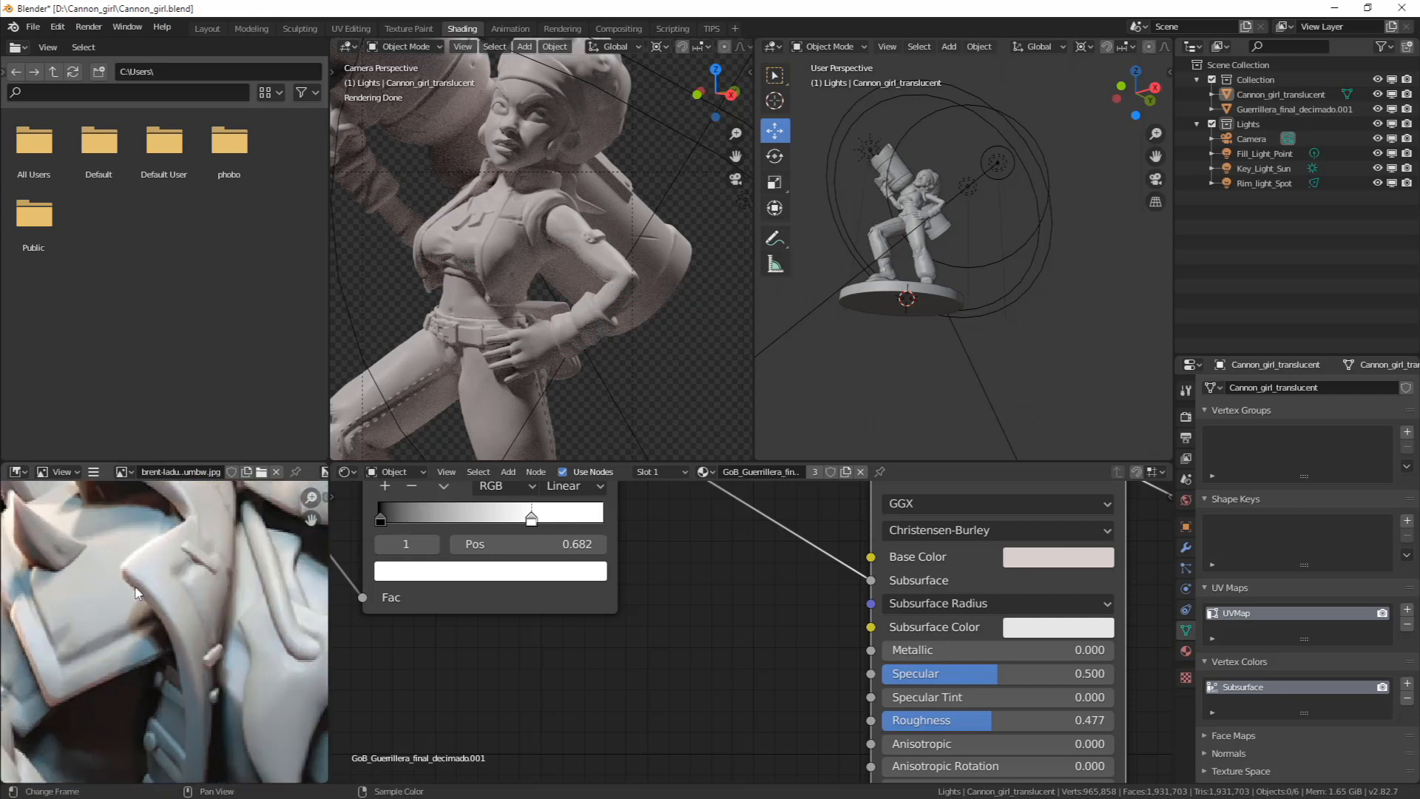
shift+middle_drag(80, 518, 110, 666)
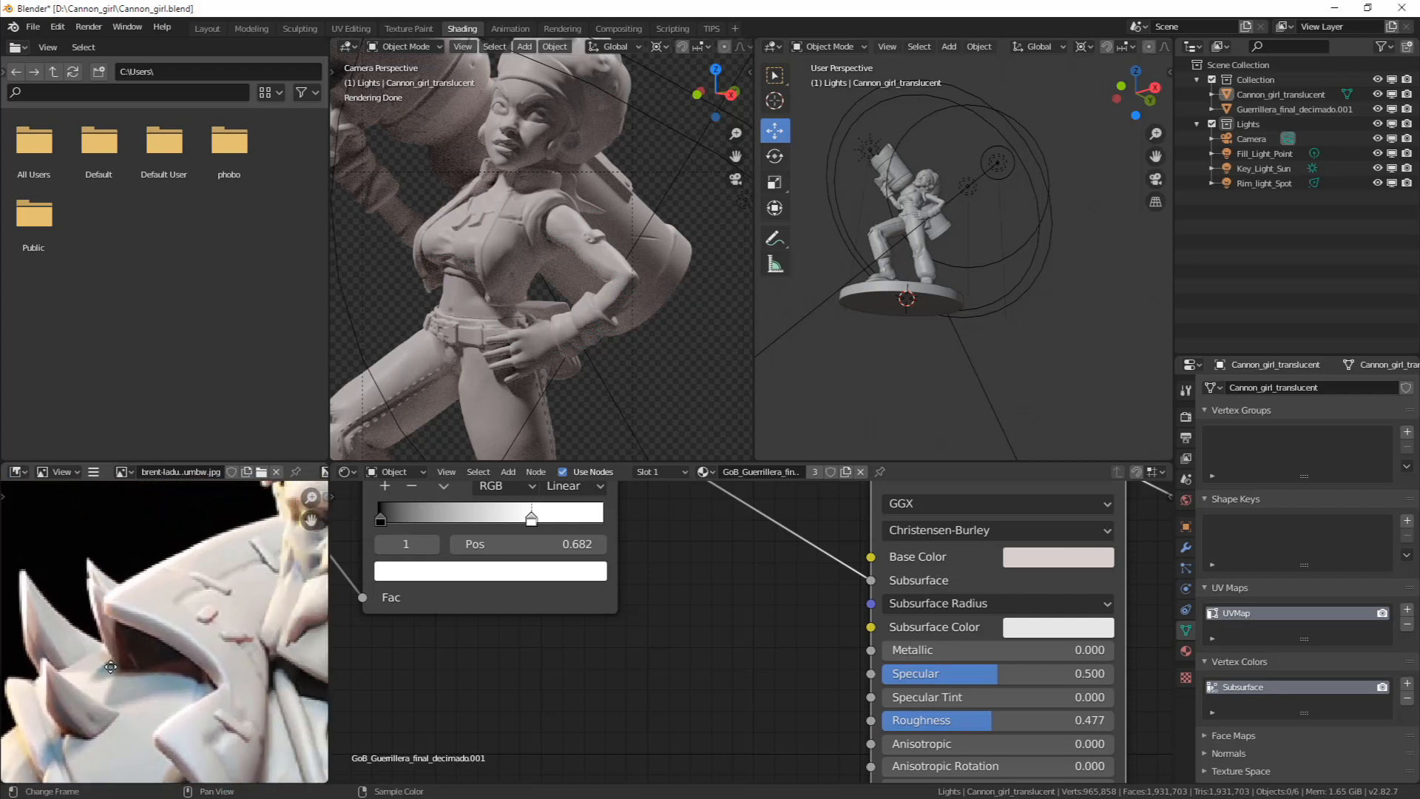
scroll(136, 621, down, 1)
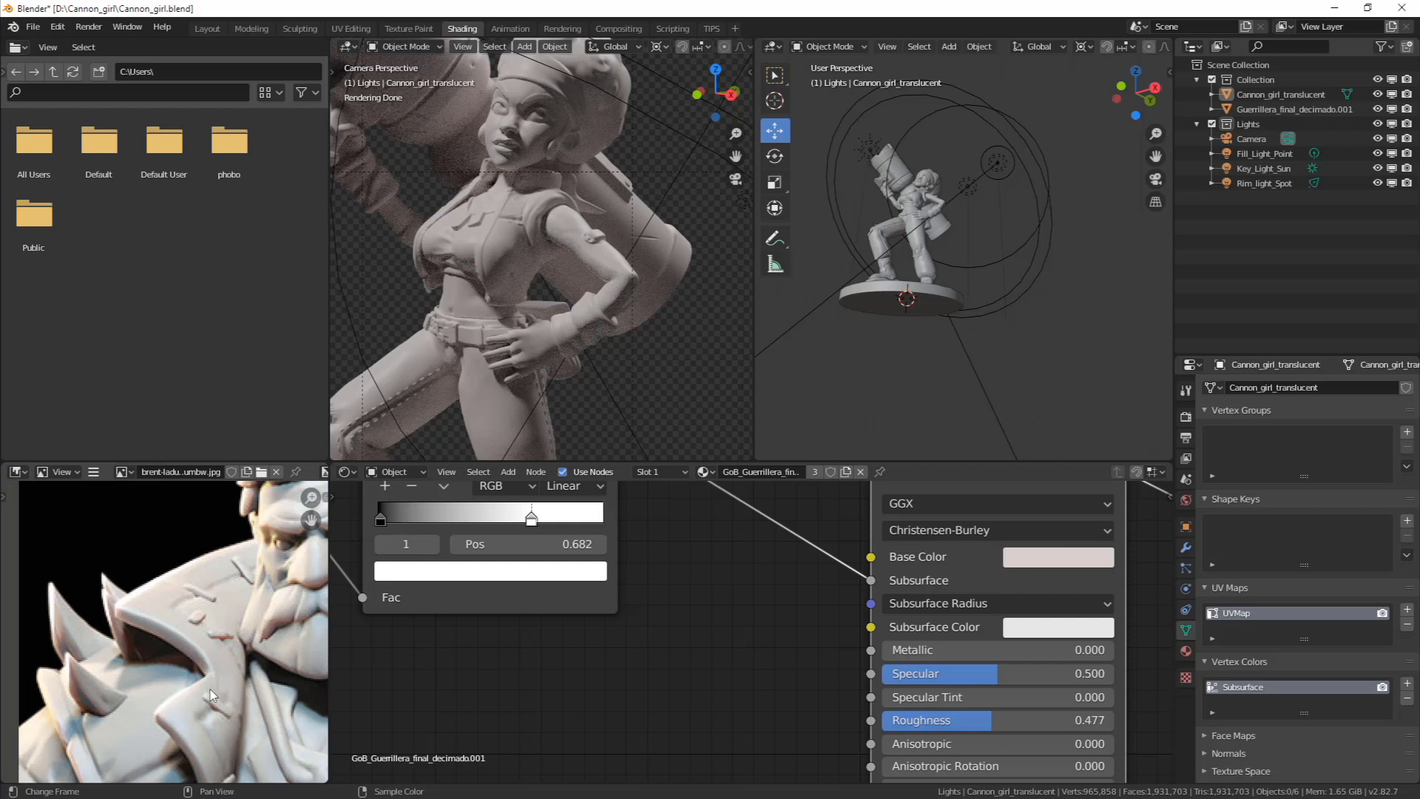
scroll(212, 640, down, 1)
mouse_move(212, 641)
middle_down()
mouse_move(111, 631)
mouse_move(190, 632)
middle_up()
scroll(141, 631, up, 1)
scroll(143, 638, down, 3)
scroll(190, 633, up, 2)
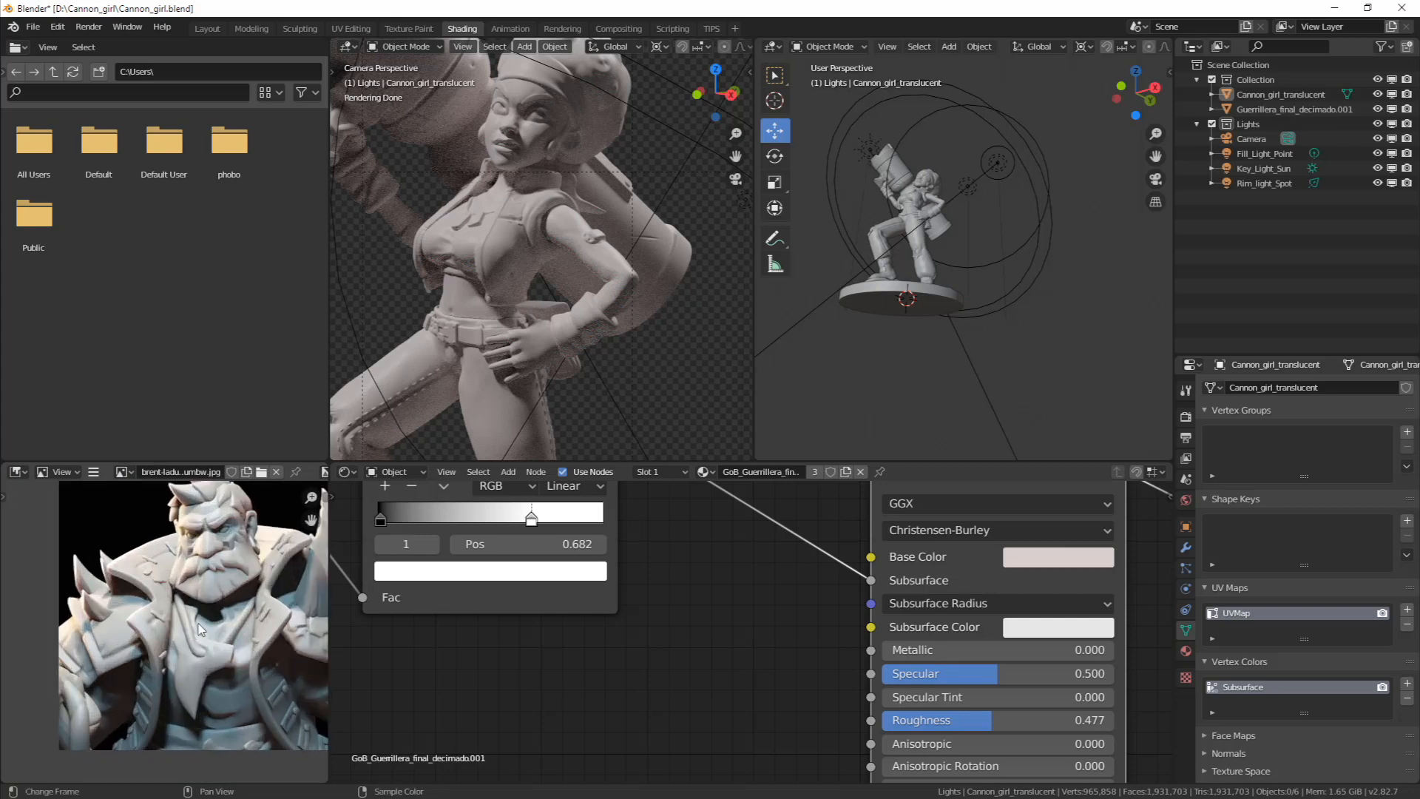
Sample the Principled BSDF's Base Color from the bearded man's light collar in the reference image and set its Roughness to 0.423
middle_drag(978, 175, 973, 183)
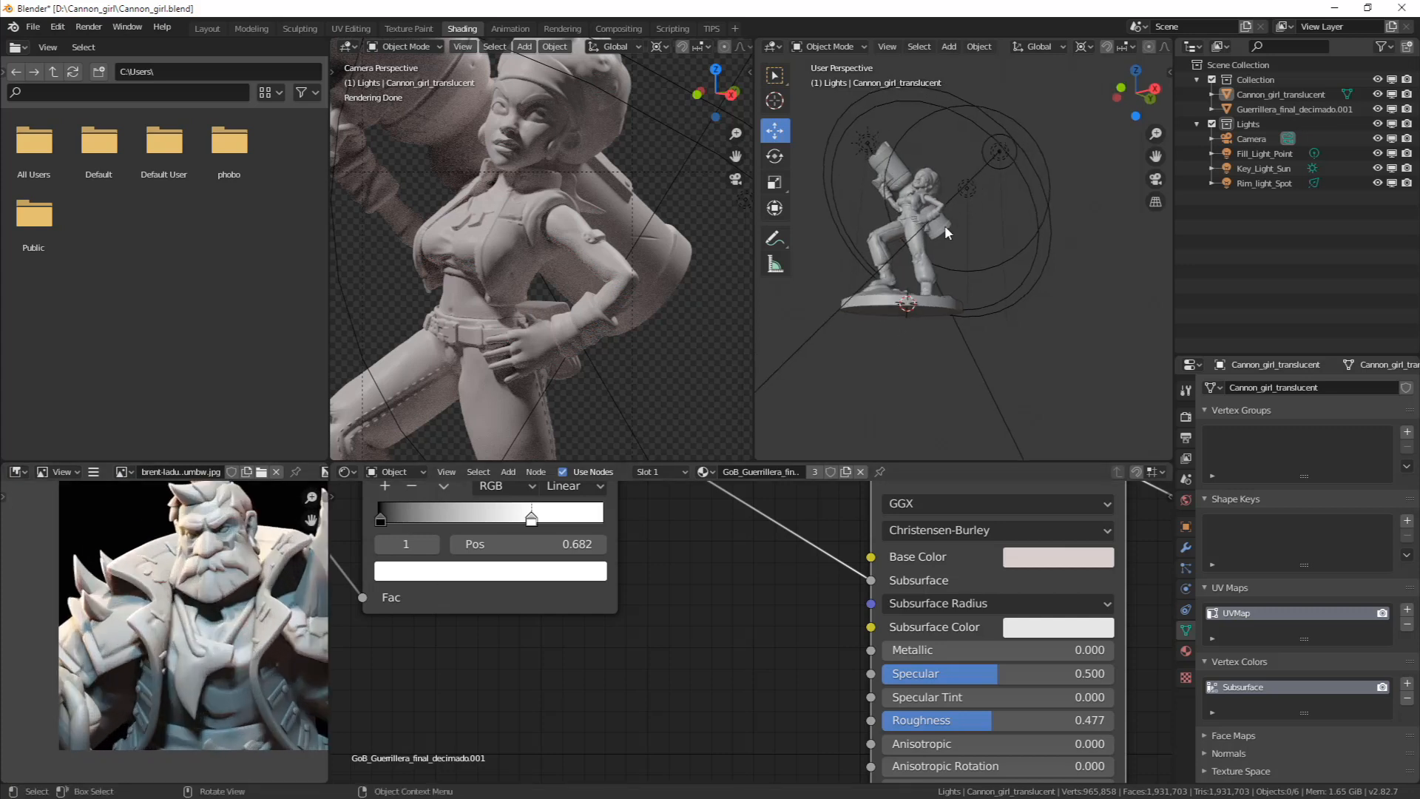
middle_drag(889, 585, 804, 645)
scroll(183, 593, up, 6)
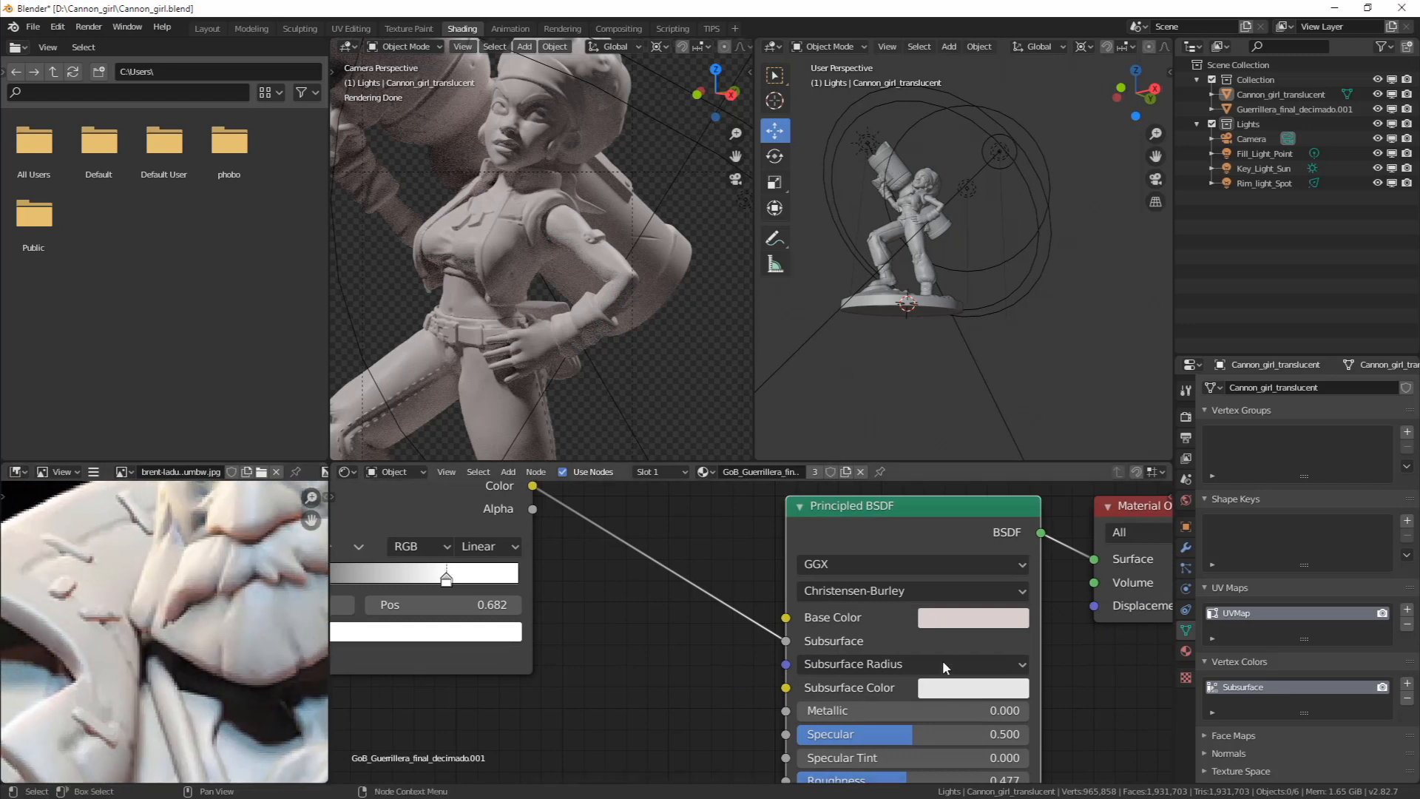
click(954, 620)
click(1099, 520)
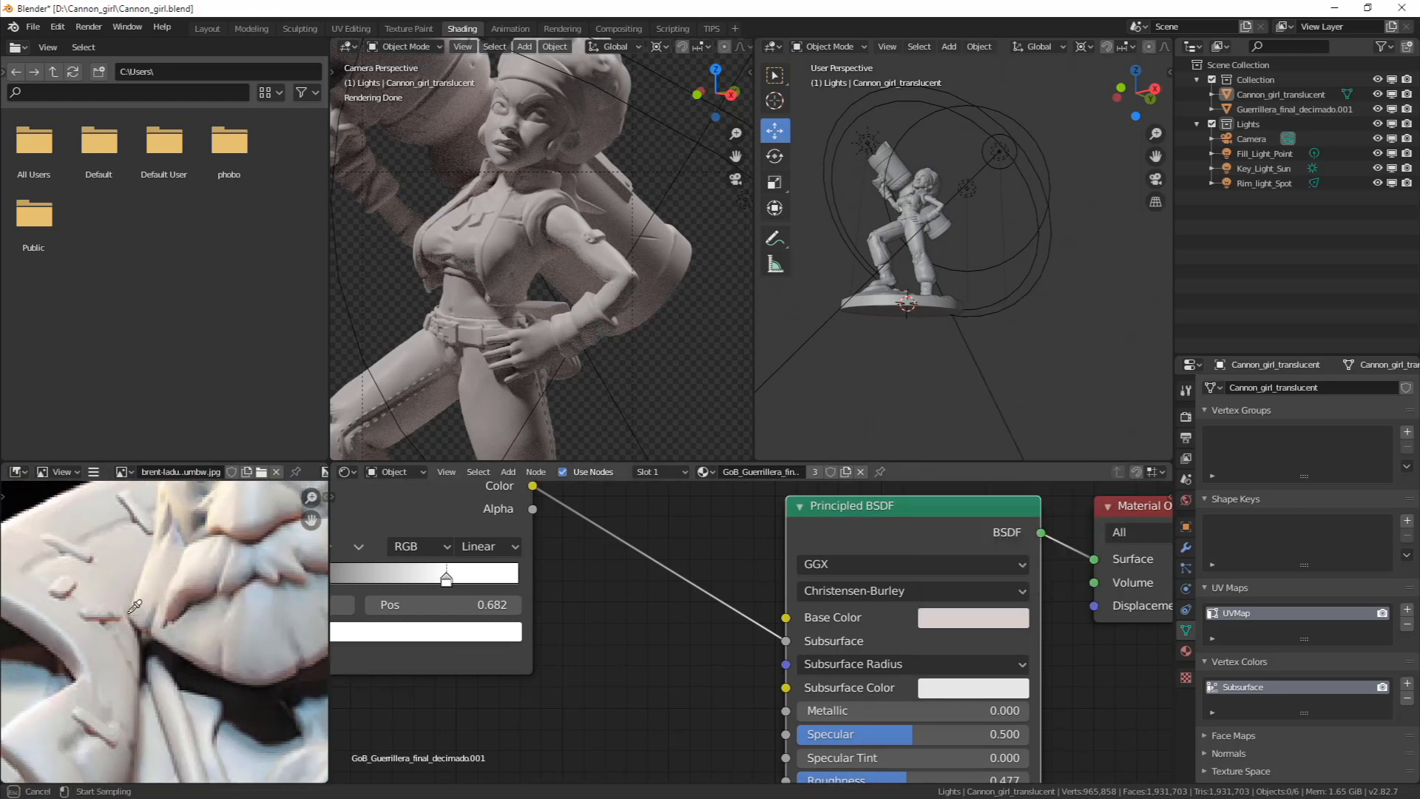
click(79, 511)
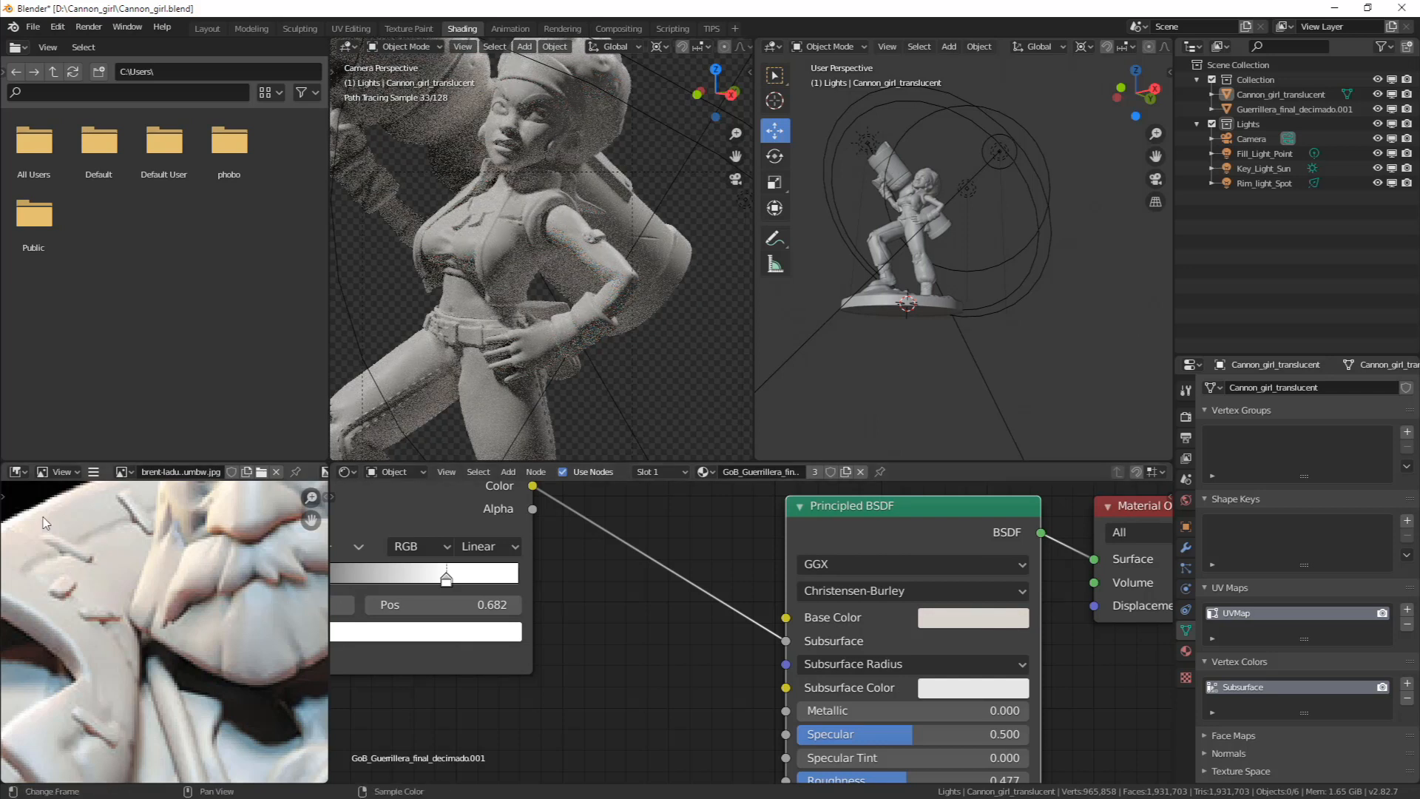
scroll(89, 518, down, 4)
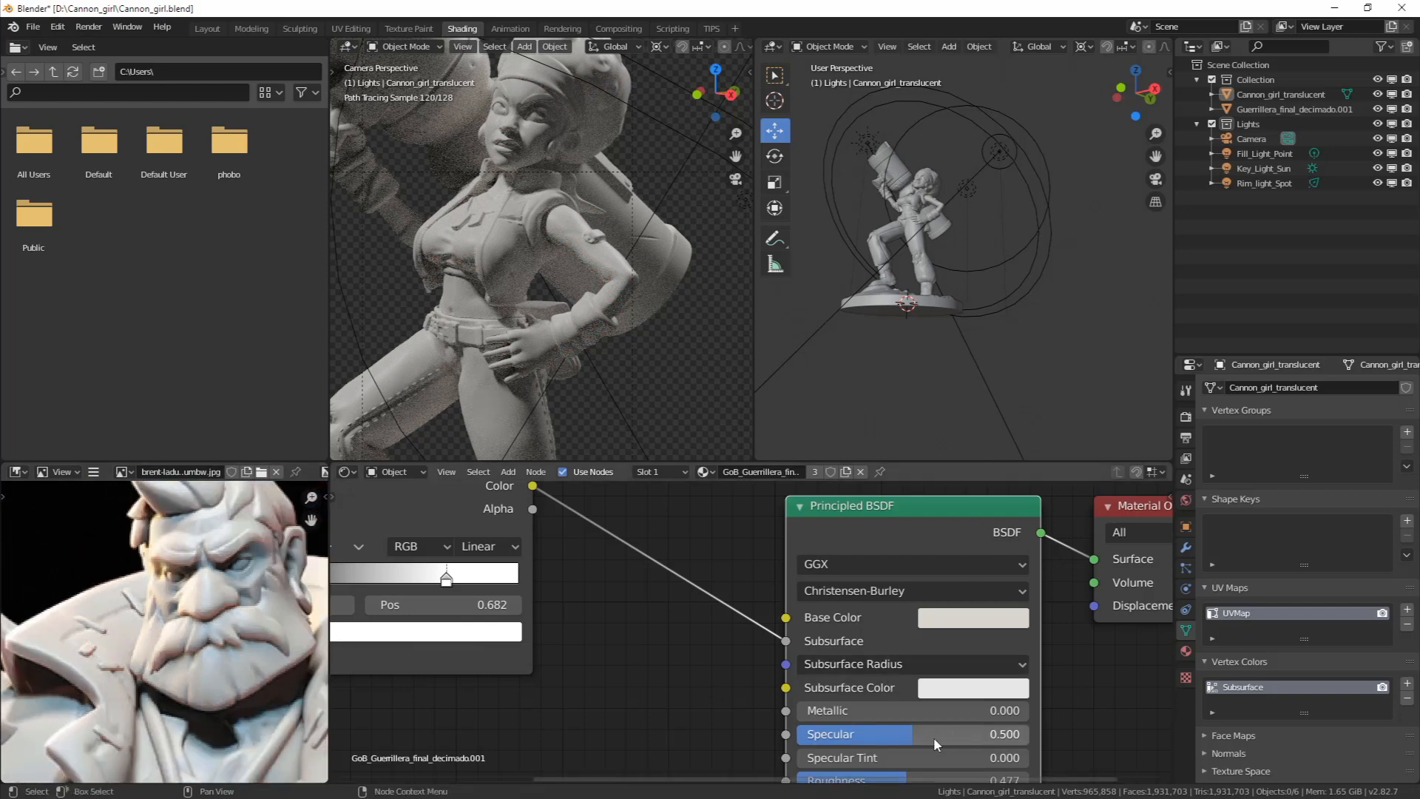
middle_drag(934, 737, 949, 627)
mouse_move(917, 671)
mouse_down()
mouse_move(849, 674)
mouse_move(899, 672)
mouse_up()
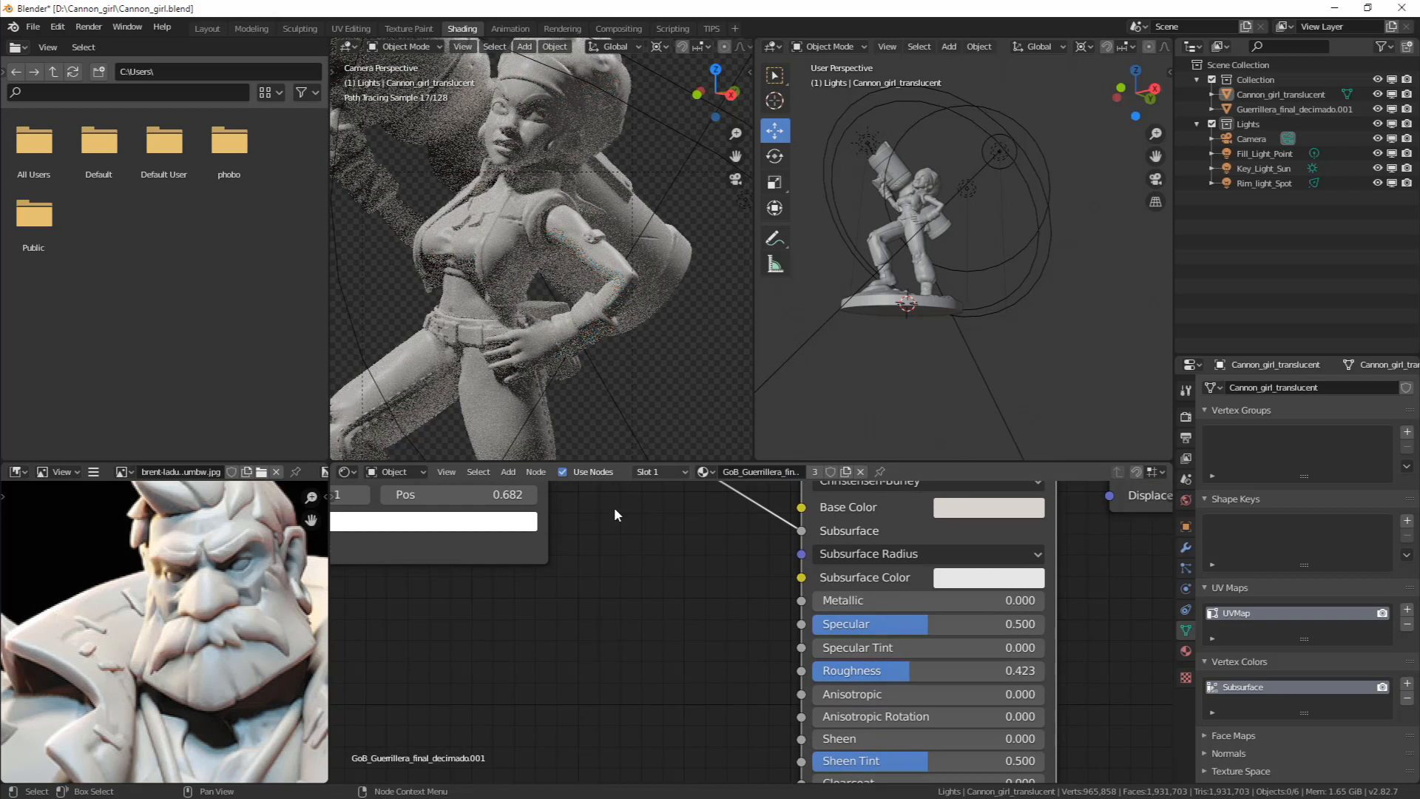
Select the fill point light and connect its Blackbody color output to the Emission node's Color input
click(1015, 168)
click(968, 199)
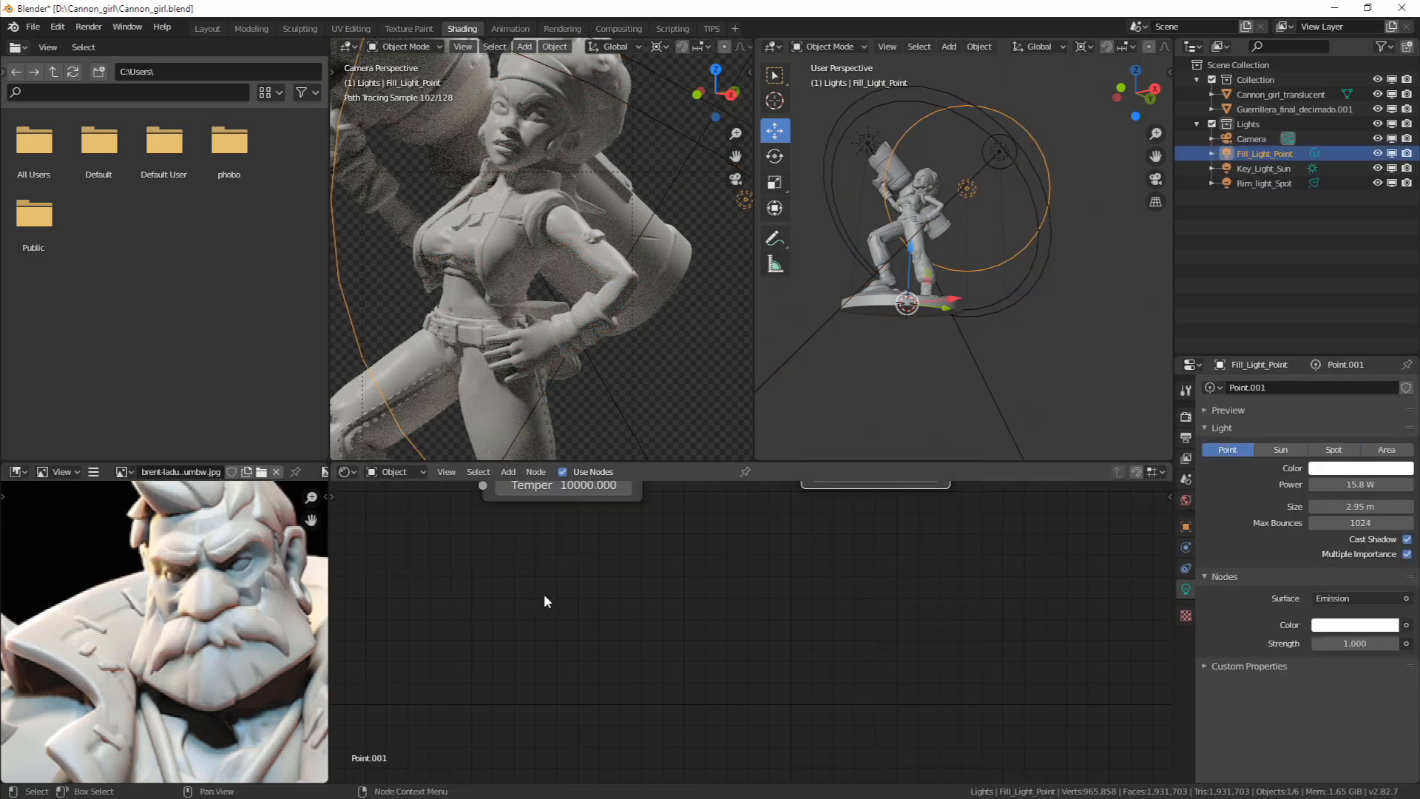
drag(746, 587, 897, 579)
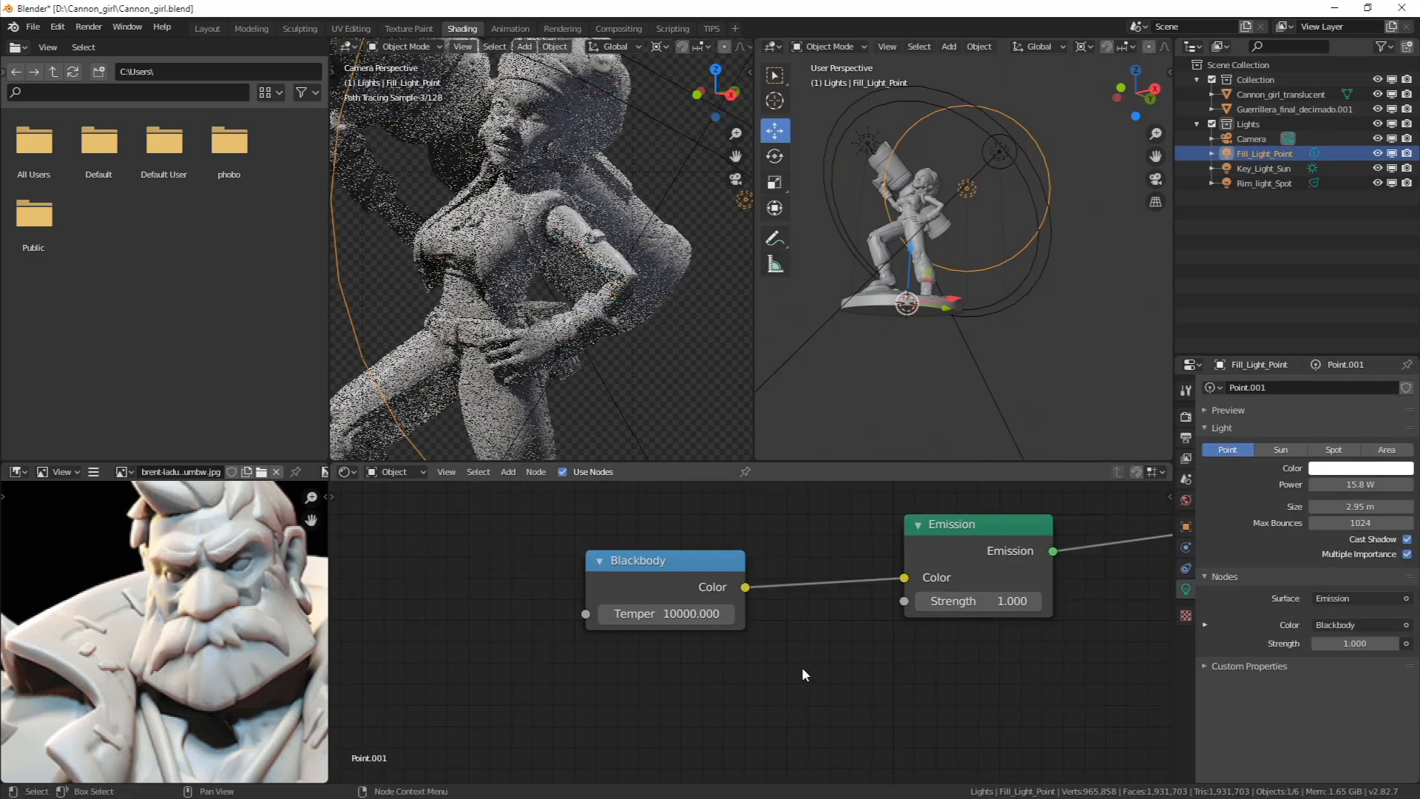
Try Blackbody temperatures of 9909, 3200 and 3245 on the fill light
drag(694, 614, 670, 614)
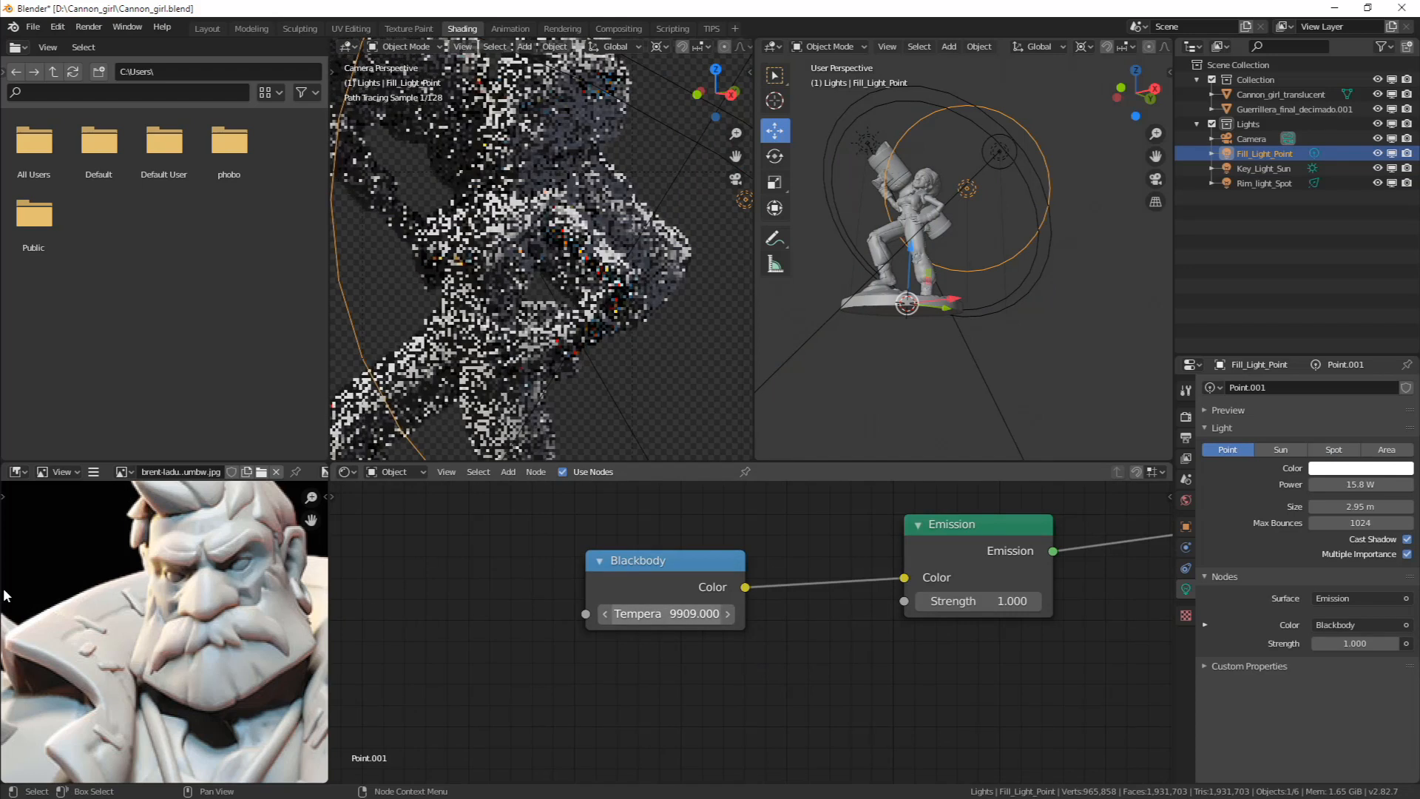
click(694, 616)
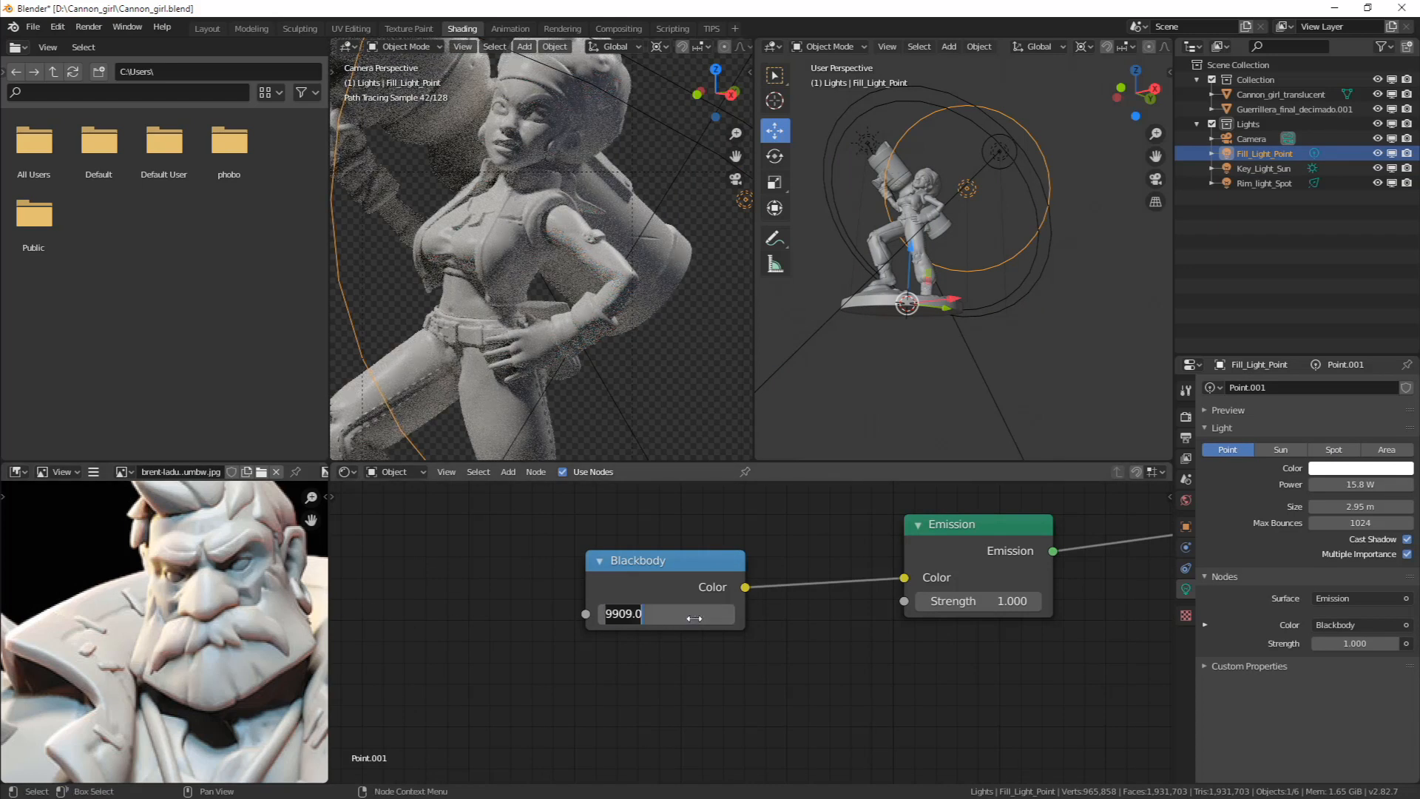
text(3200)
key(Return)
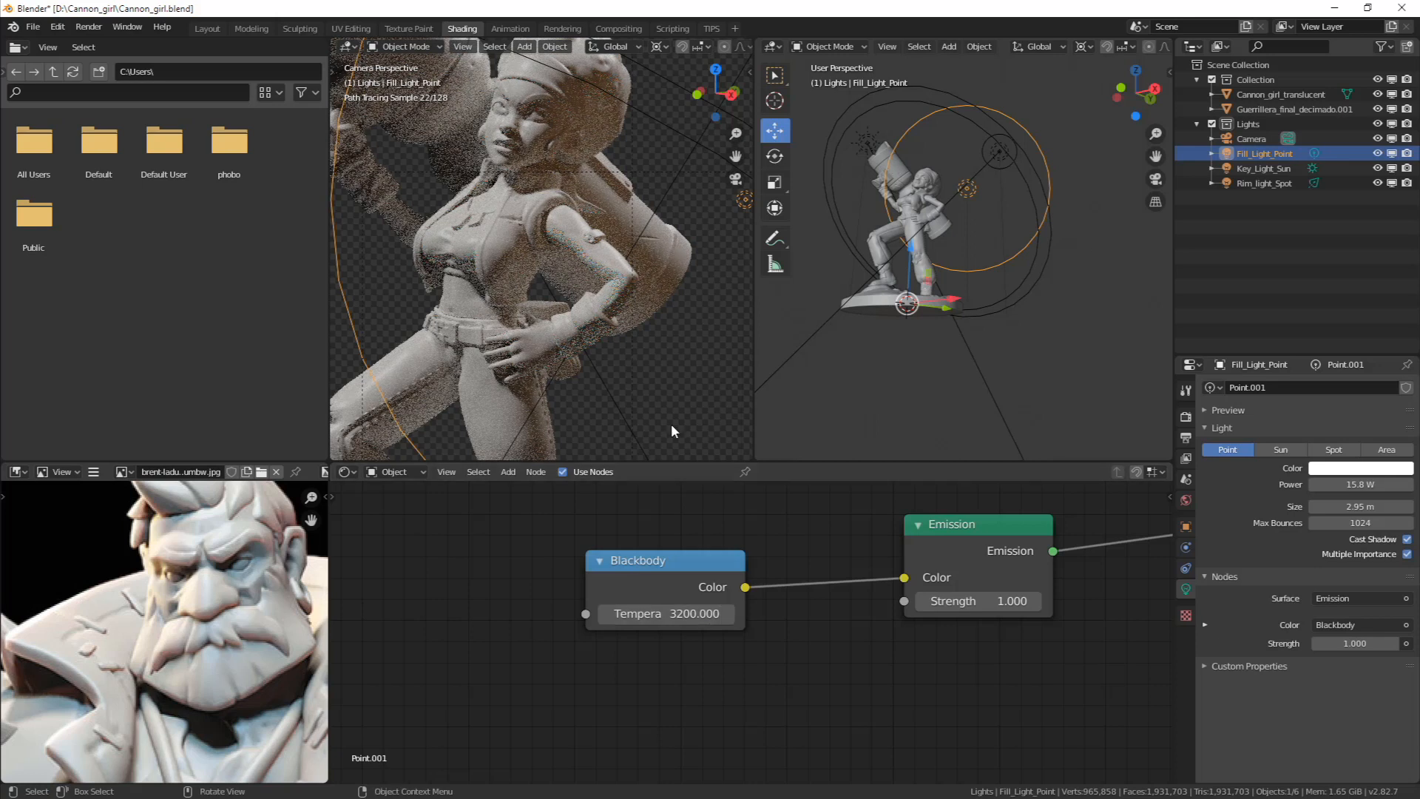
drag(692, 617, 1035, 629)
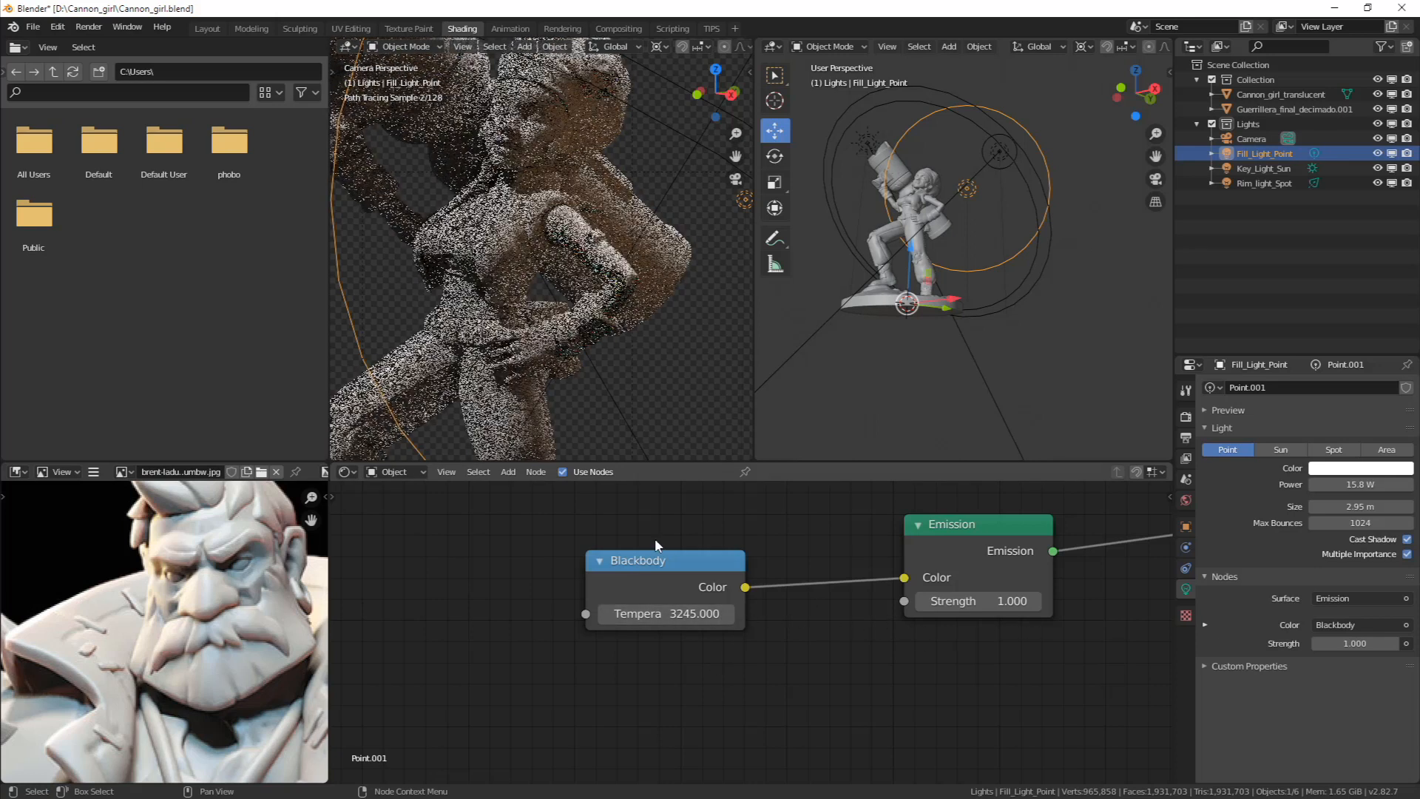
Set the fill light's Blackbody temperature to 5000 after checking the face in the reference image
middle_drag(253, 541, 176, 604)
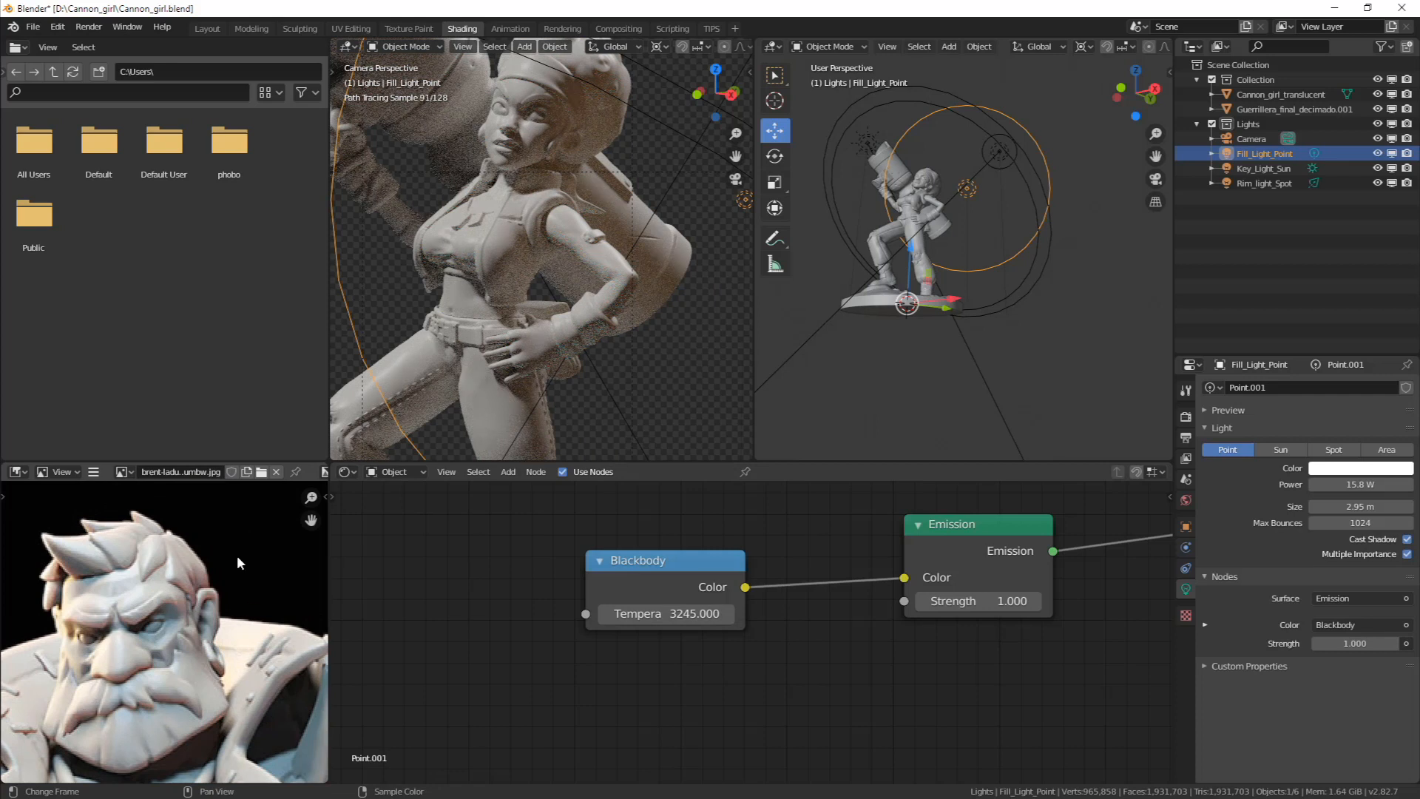
click(674, 621)
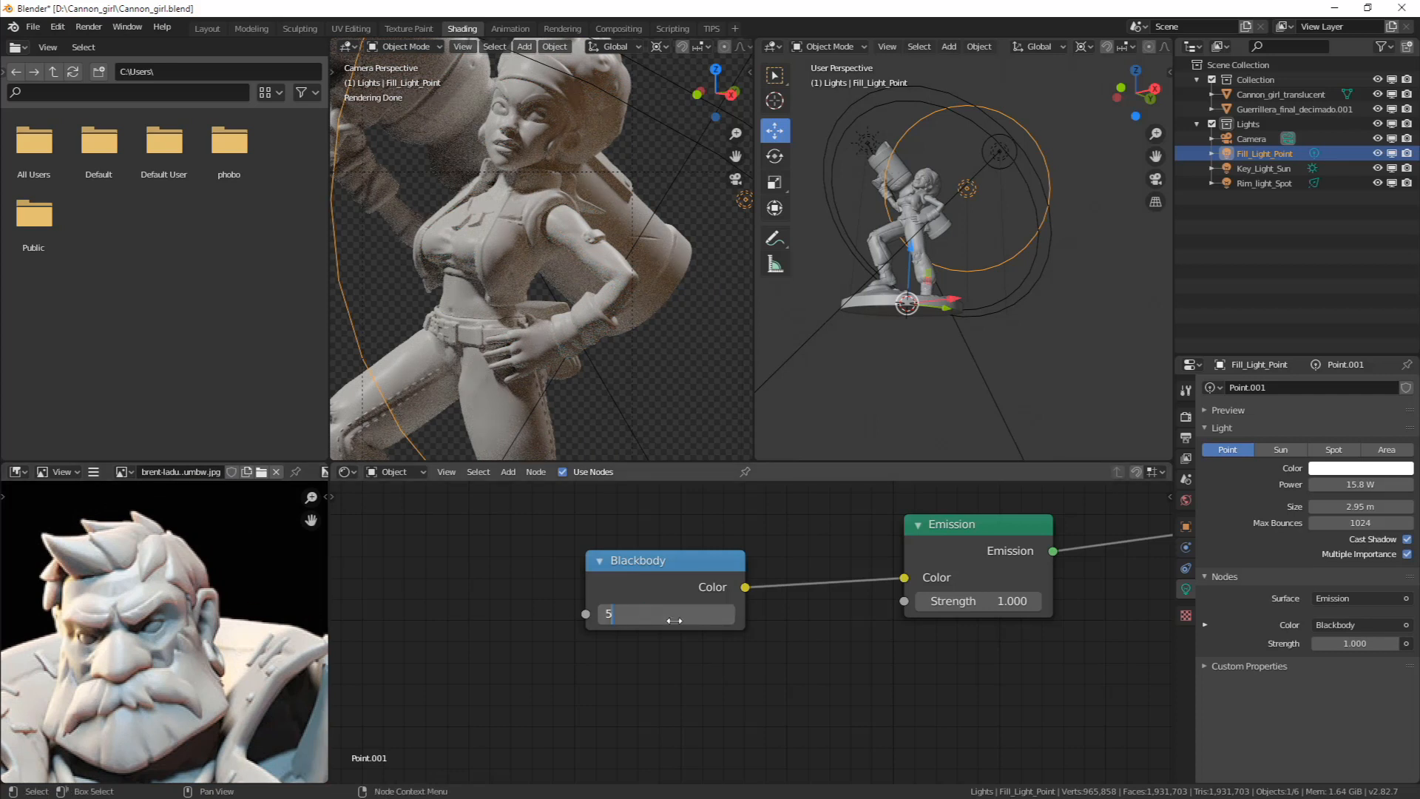
text(5000)
key(Return)
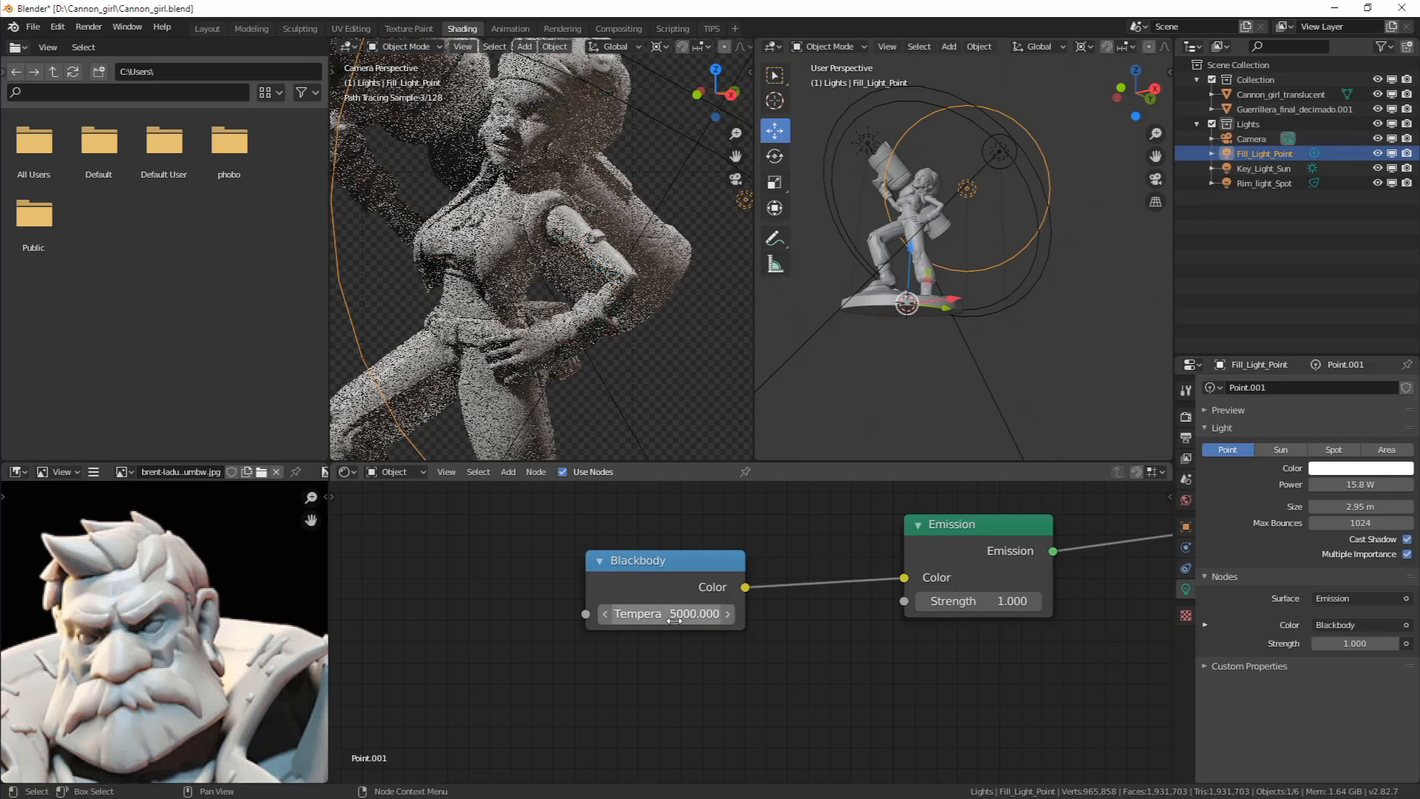
Compare the lighting and shading on the full statue and its base with the bearded man's face, jacket and chest in the reference image
scroll(222, 669, down, 4)
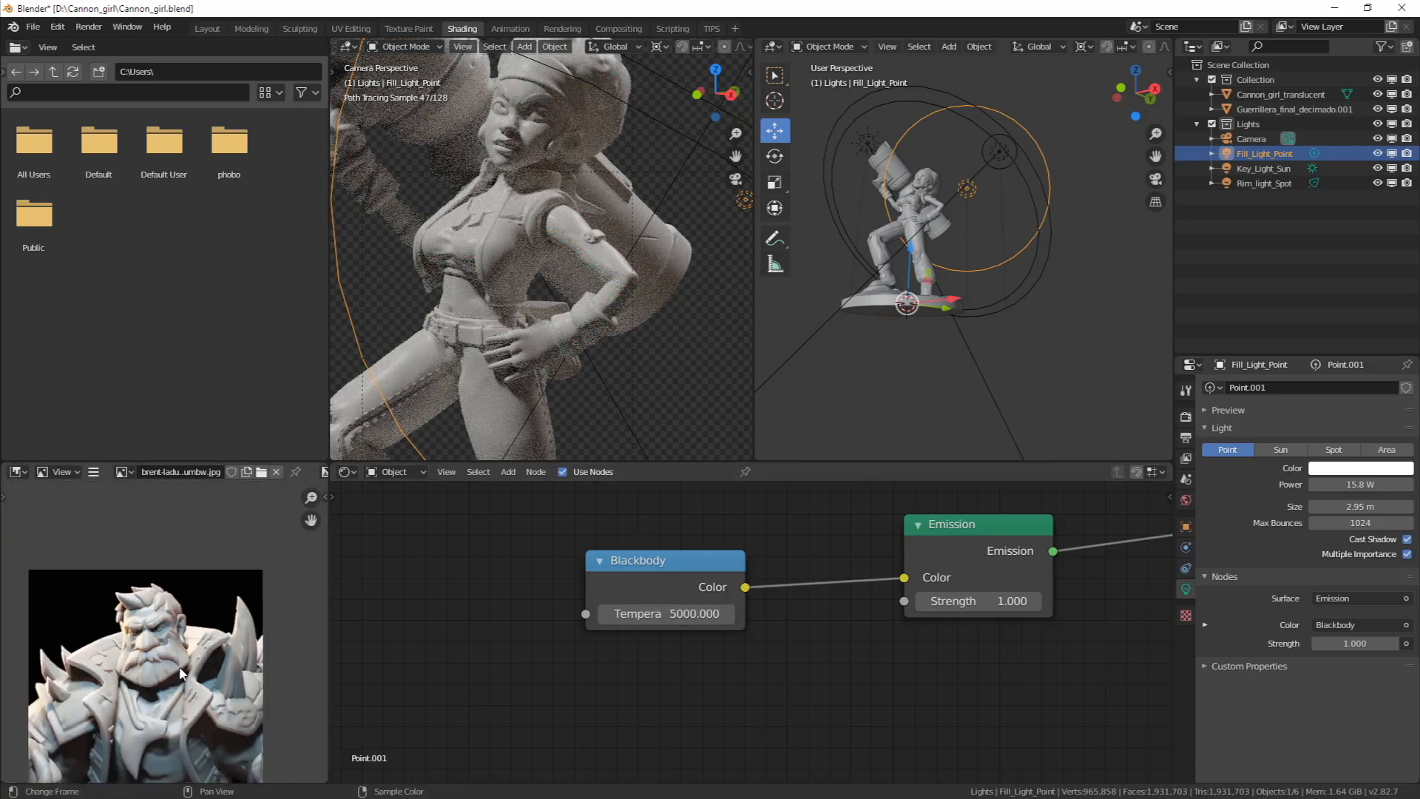
middle_drag(179, 677, 185, 629)
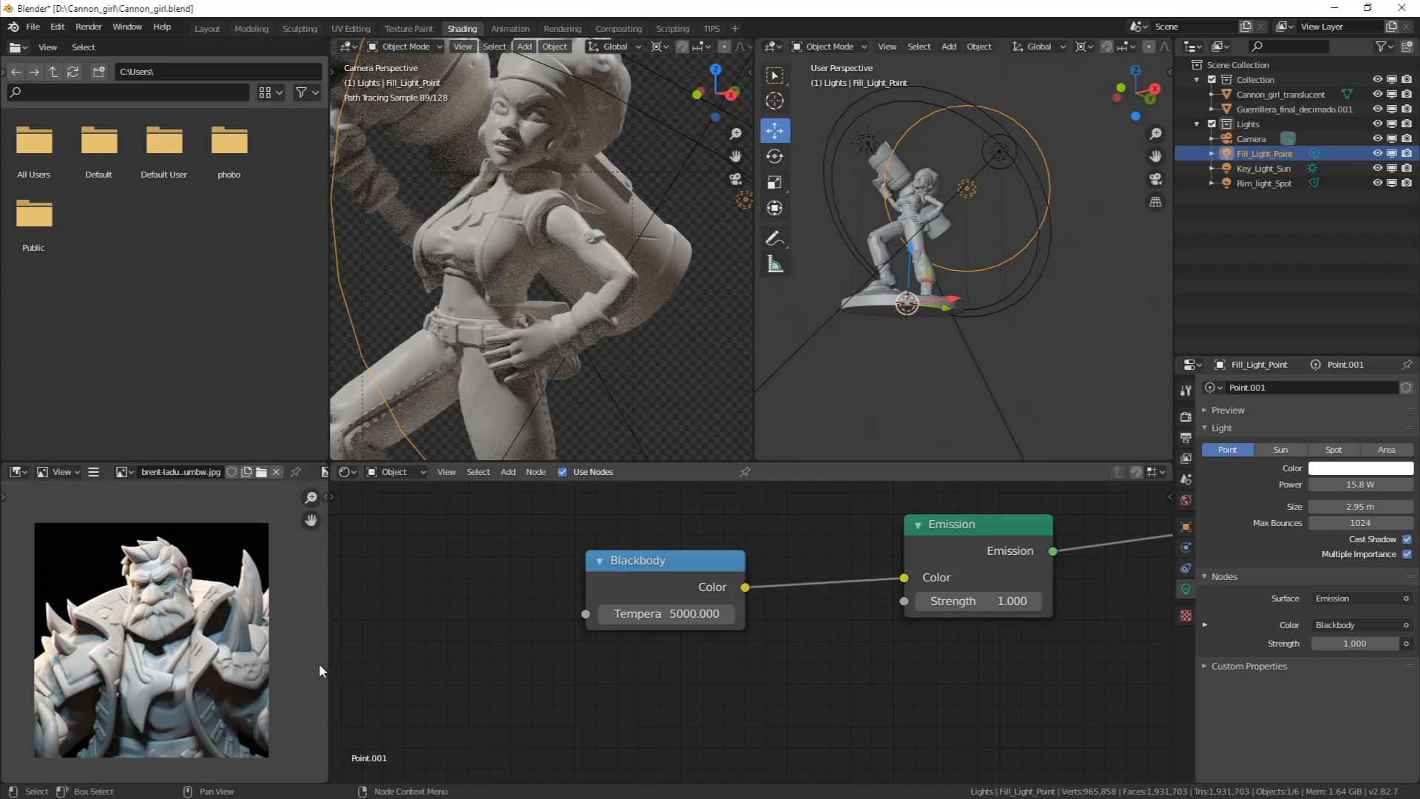
scroll(222, 666, up, 5)
middle_drag(177, 703, 184, 604)
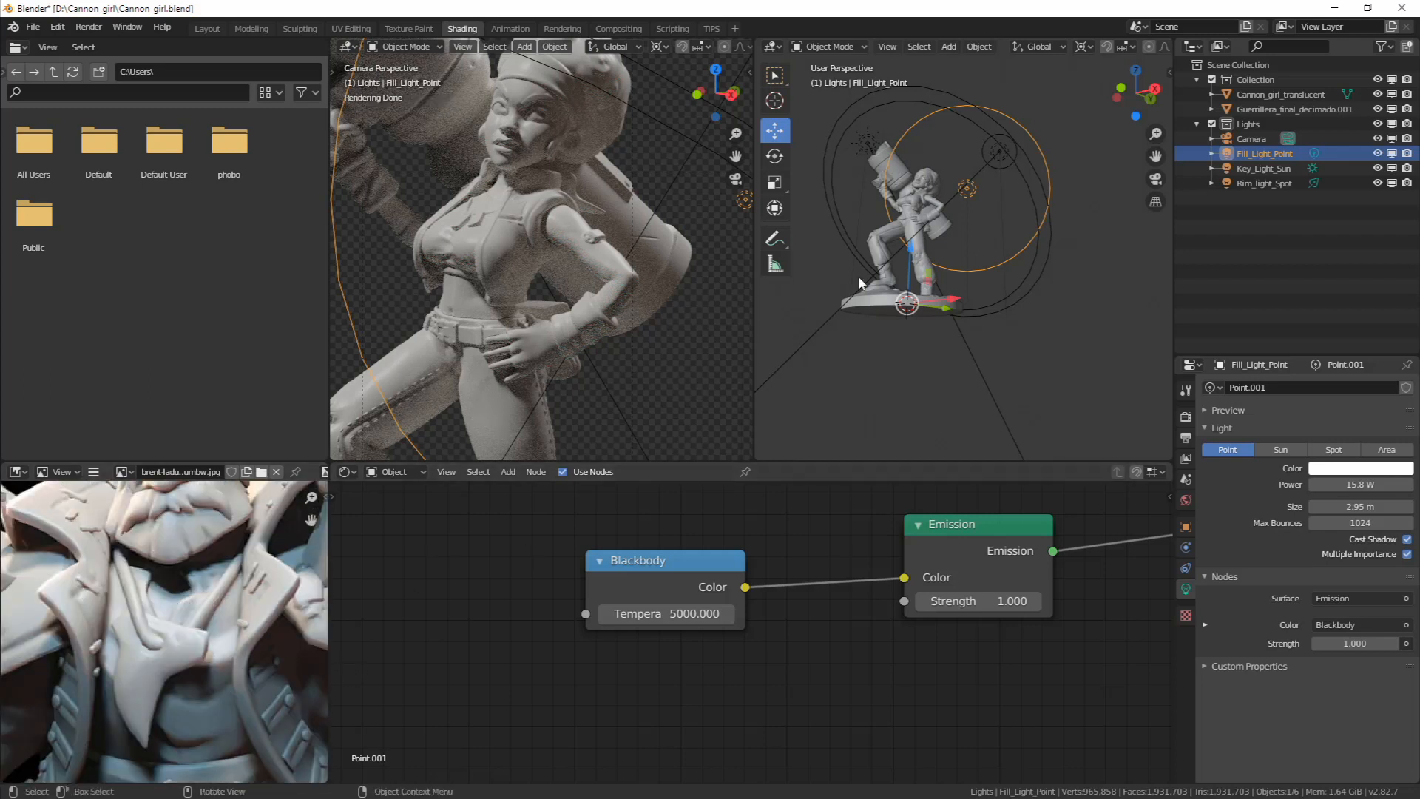
scroll(865, 285, down, 2)
middle_drag(873, 296, 873, 325)
scroll(488, 375, down, 4)
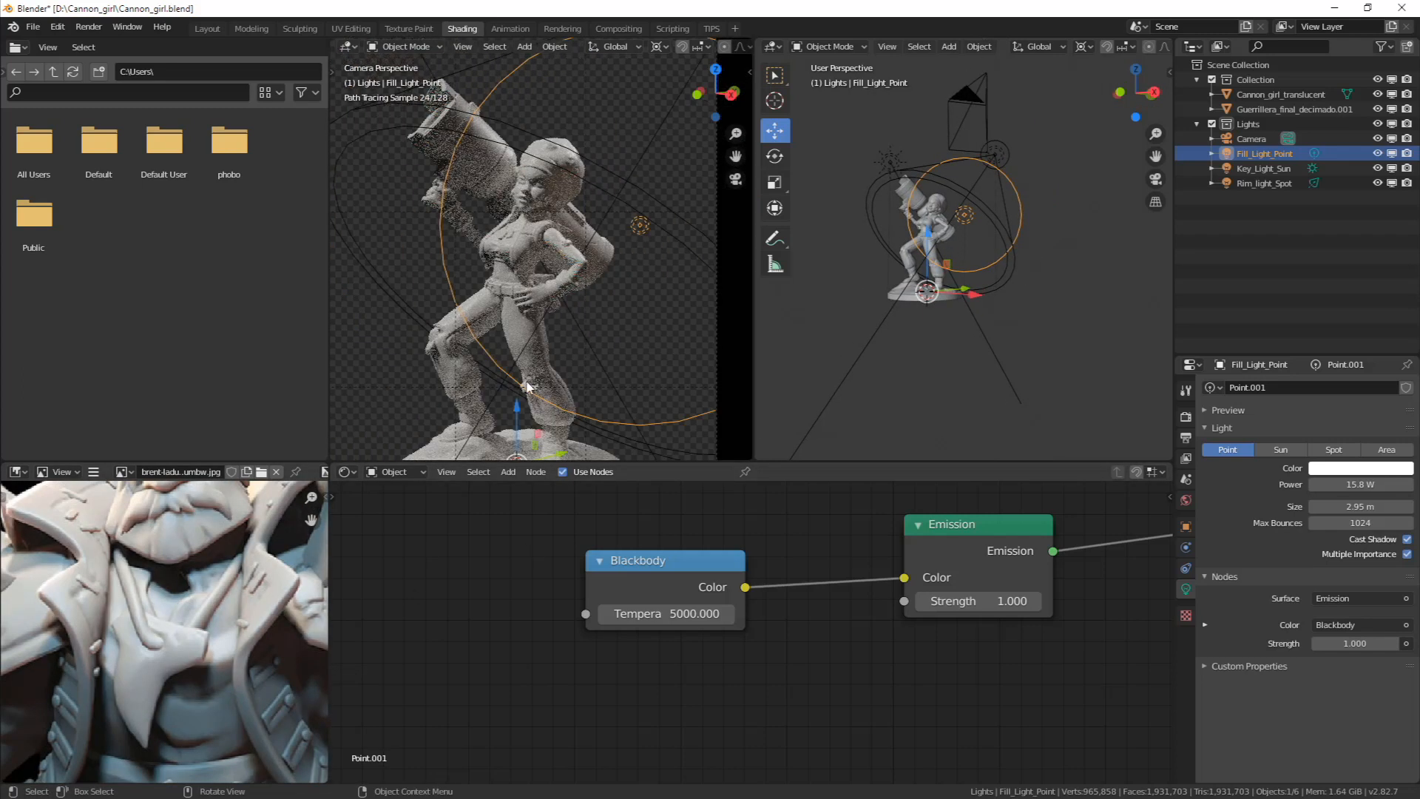
mouse_move(558, 371)
shift+middle_down()
mouse_move(597, 247)
mouse_move(592, 179)
shift+middle_up()
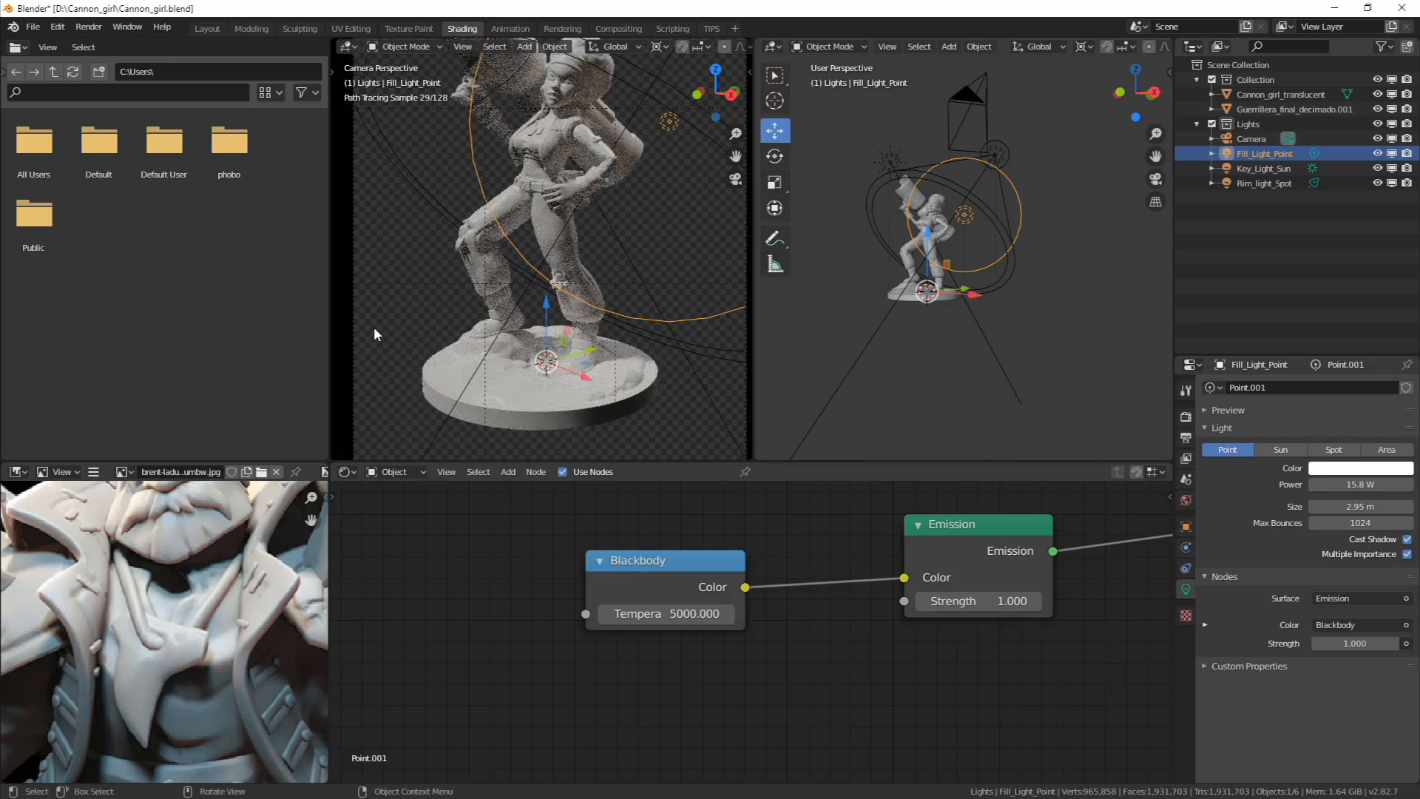
scroll(254, 565, down, 5)
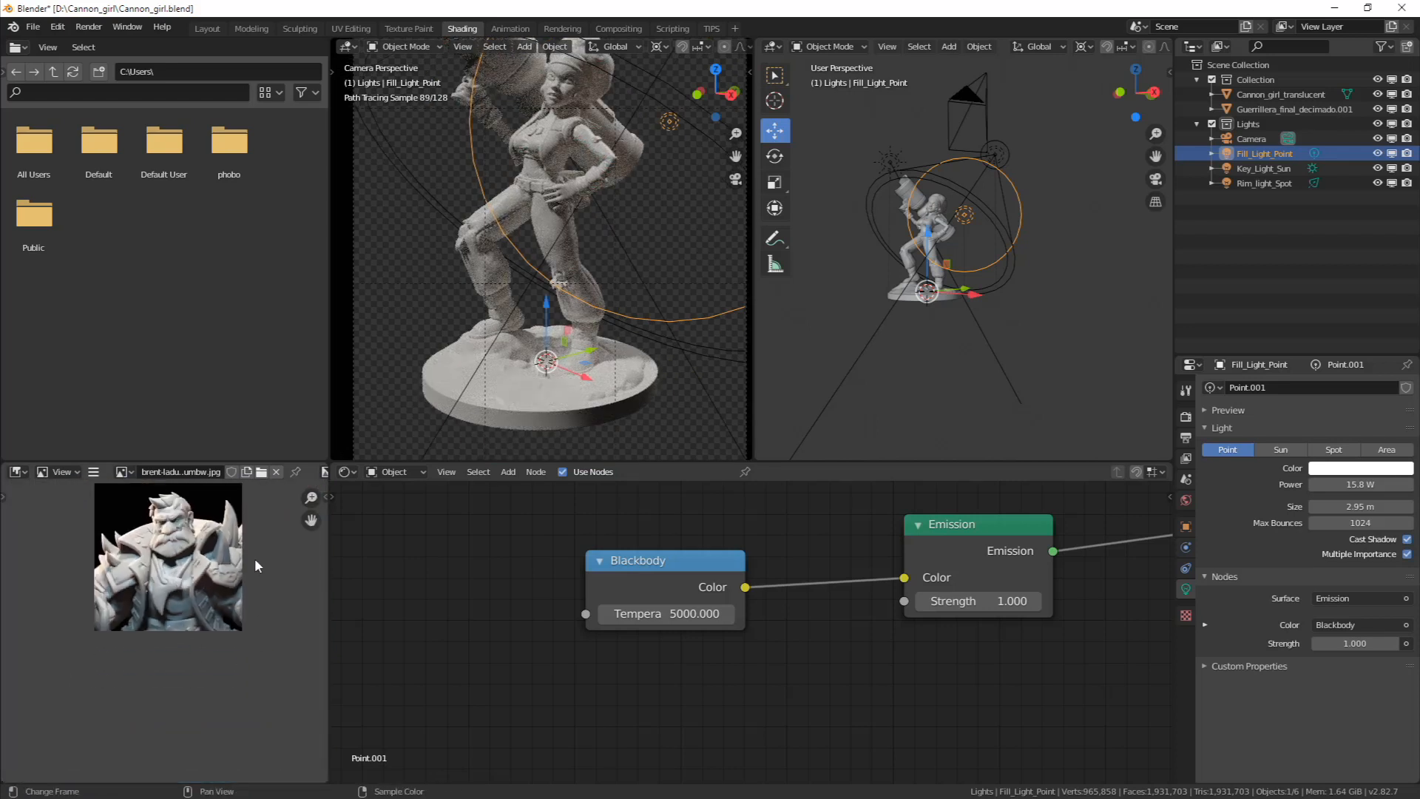
scroll(179, 575, up, 5)
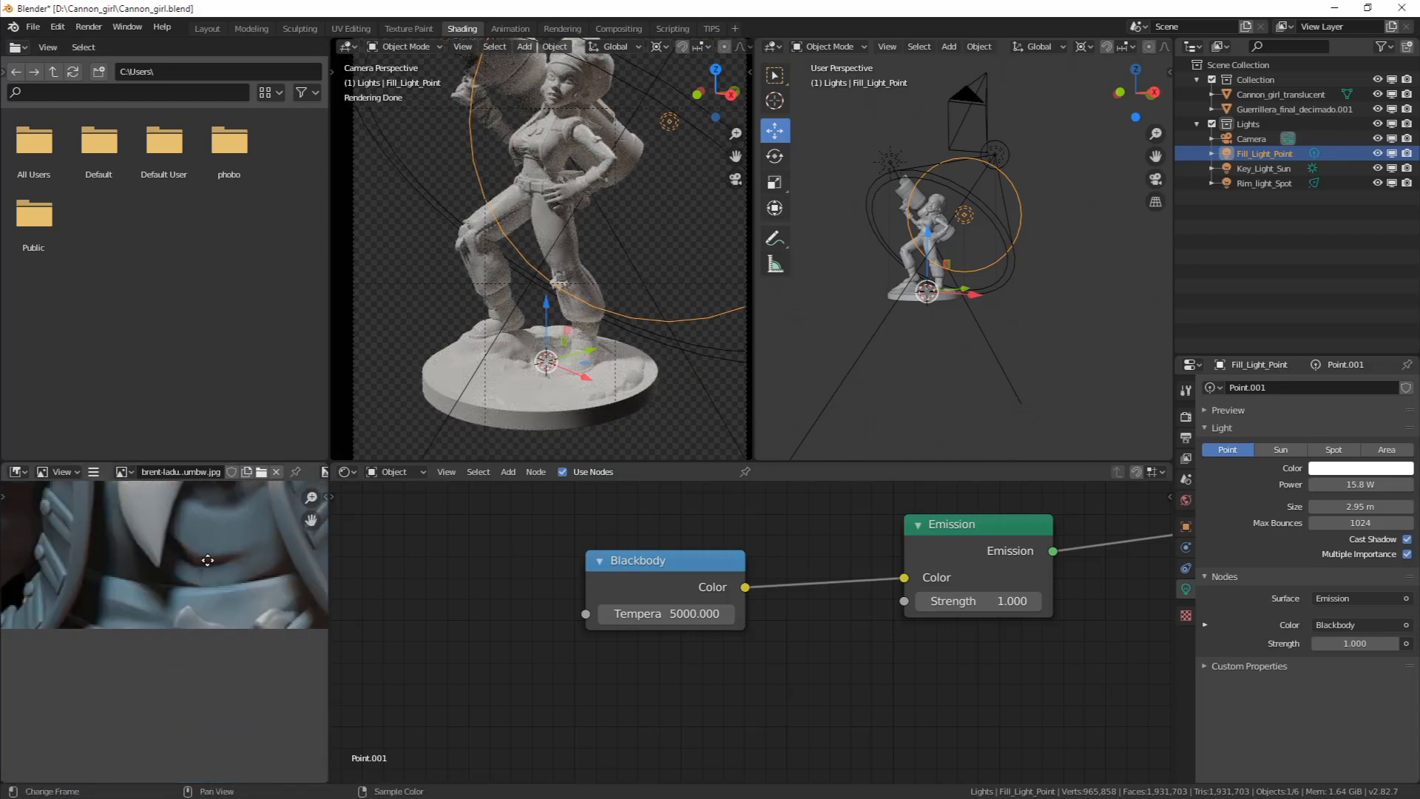
middle_drag(199, 650, 211, 511)
scroll(224, 562, down, 2)
scroll(211, 565, down, 2)
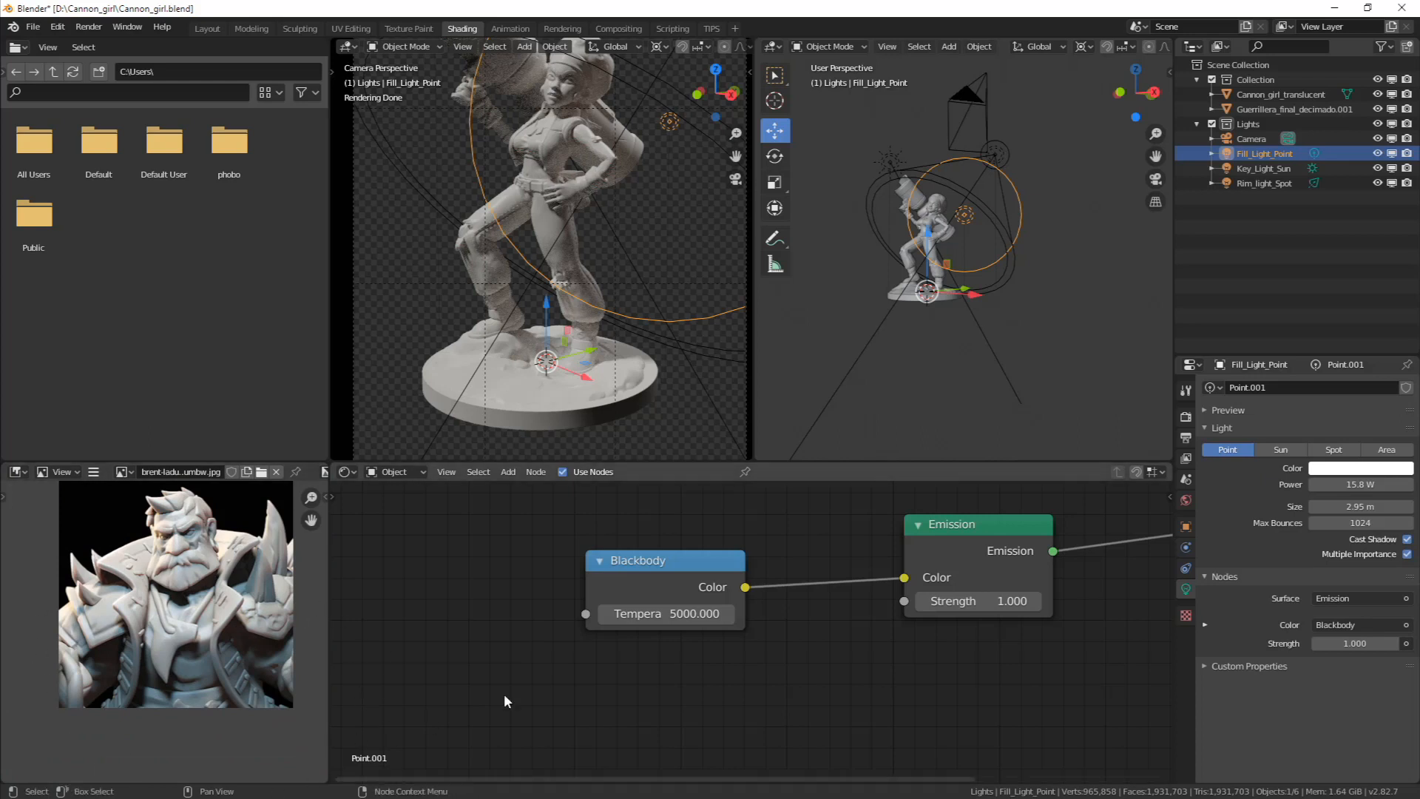
middle_drag(932, 292, 888, 271)
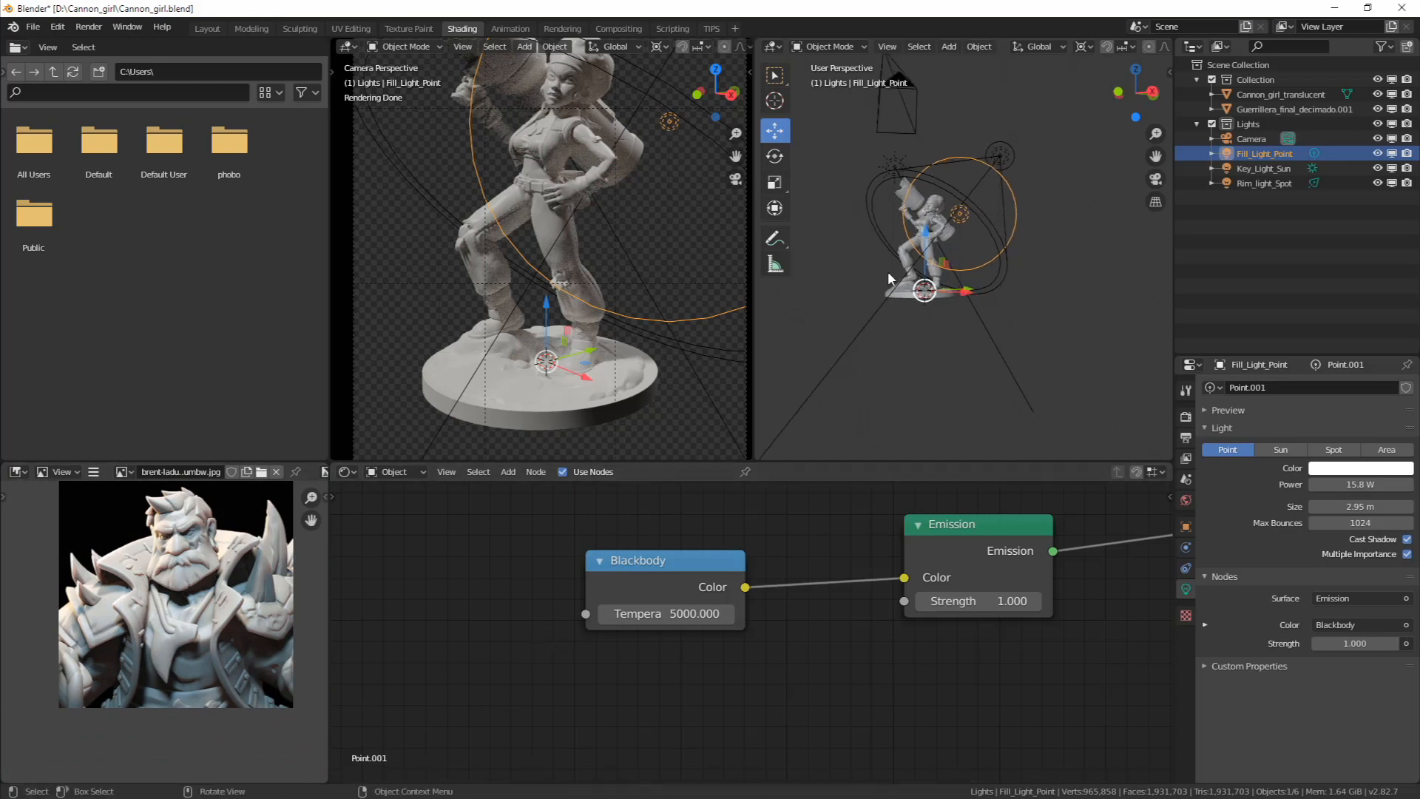
shift+middle_drag(644, 246, 648, 272)
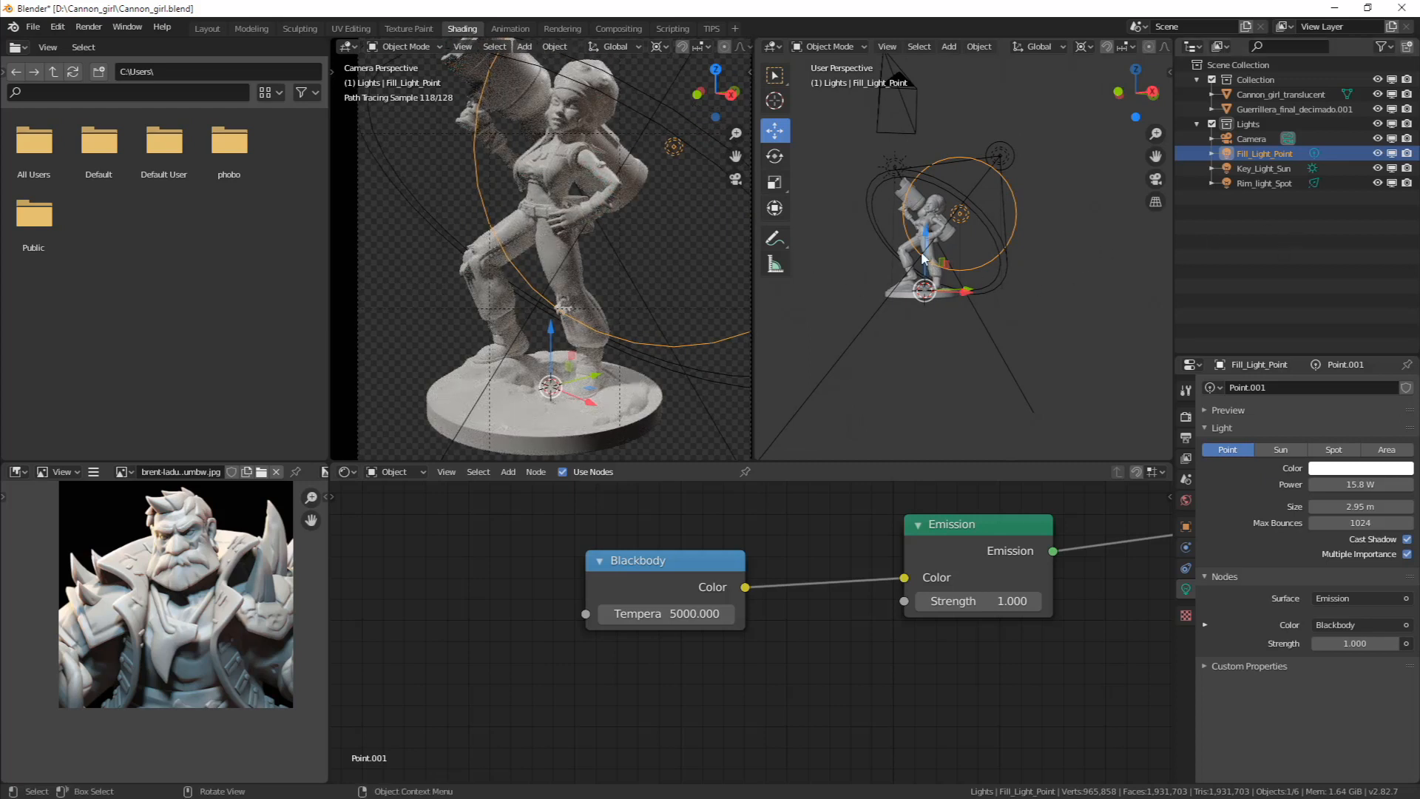
Select the statue's round base and set the Principled BSDF's Roughness to 0.432
click(917, 290)
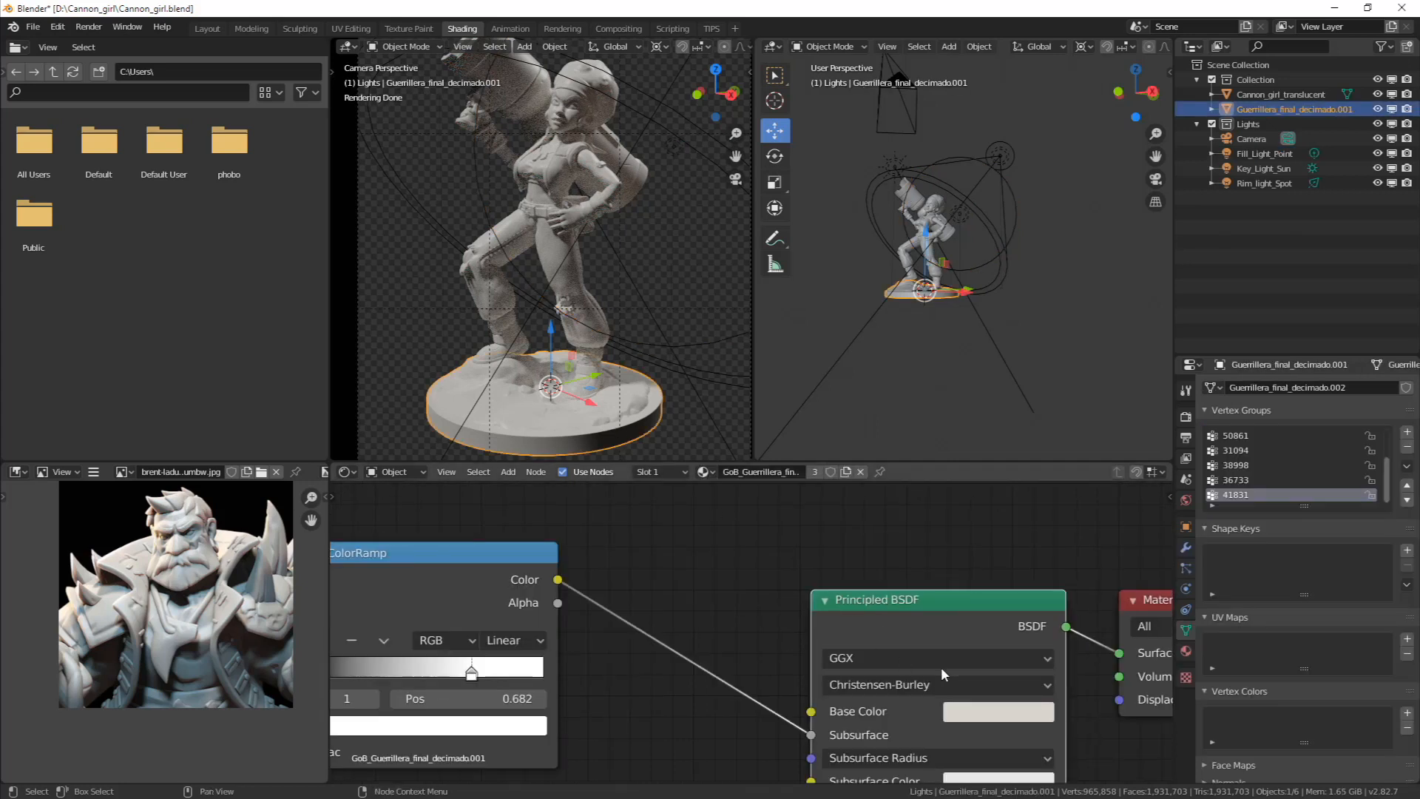
middle_drag(942, 670, 961, 574)
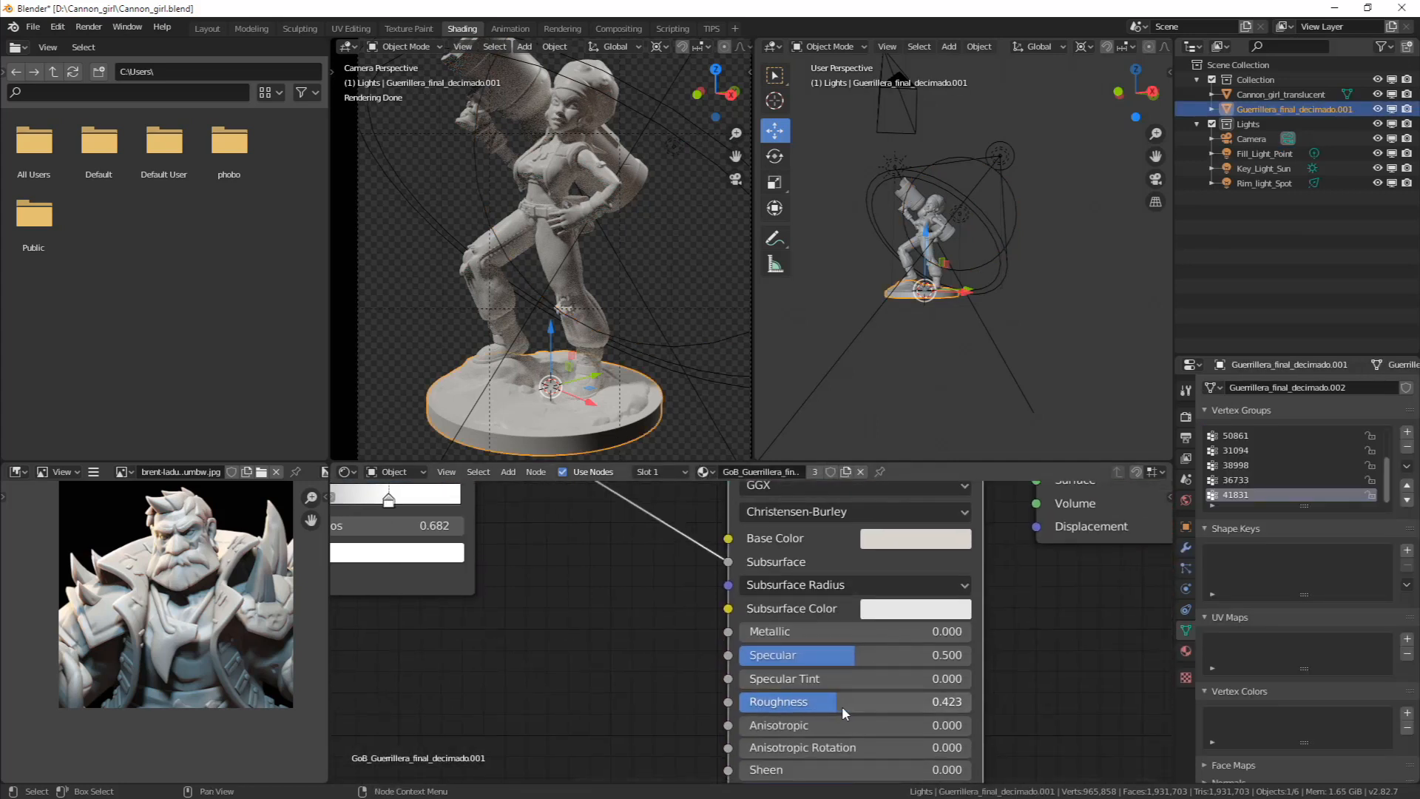
drag(842, 705, 844, 706)
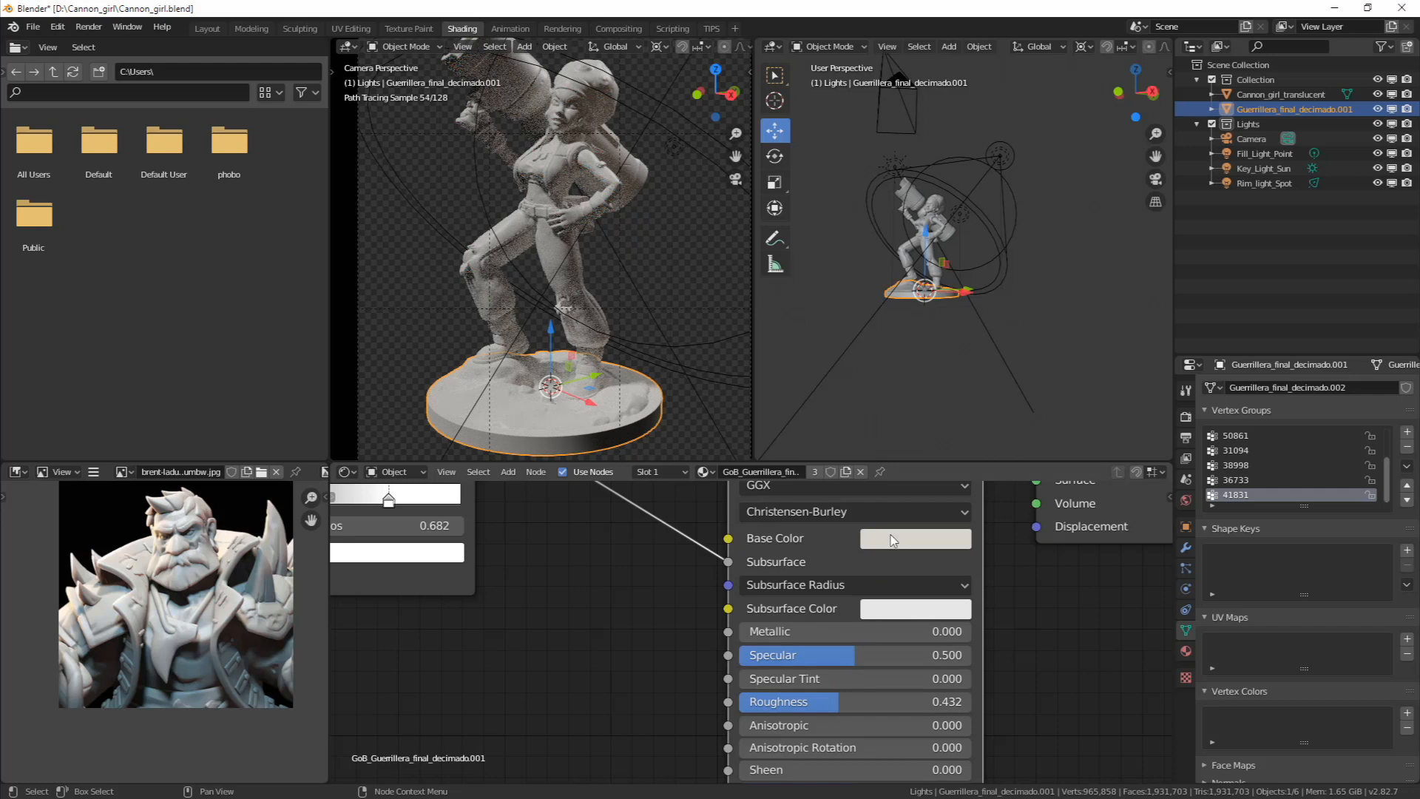
Try a pale blue Base Color on the Principled BSDF with hue 0.546, saturation 0.068 and value 0.847
click(915, 539)
click(954, 322)
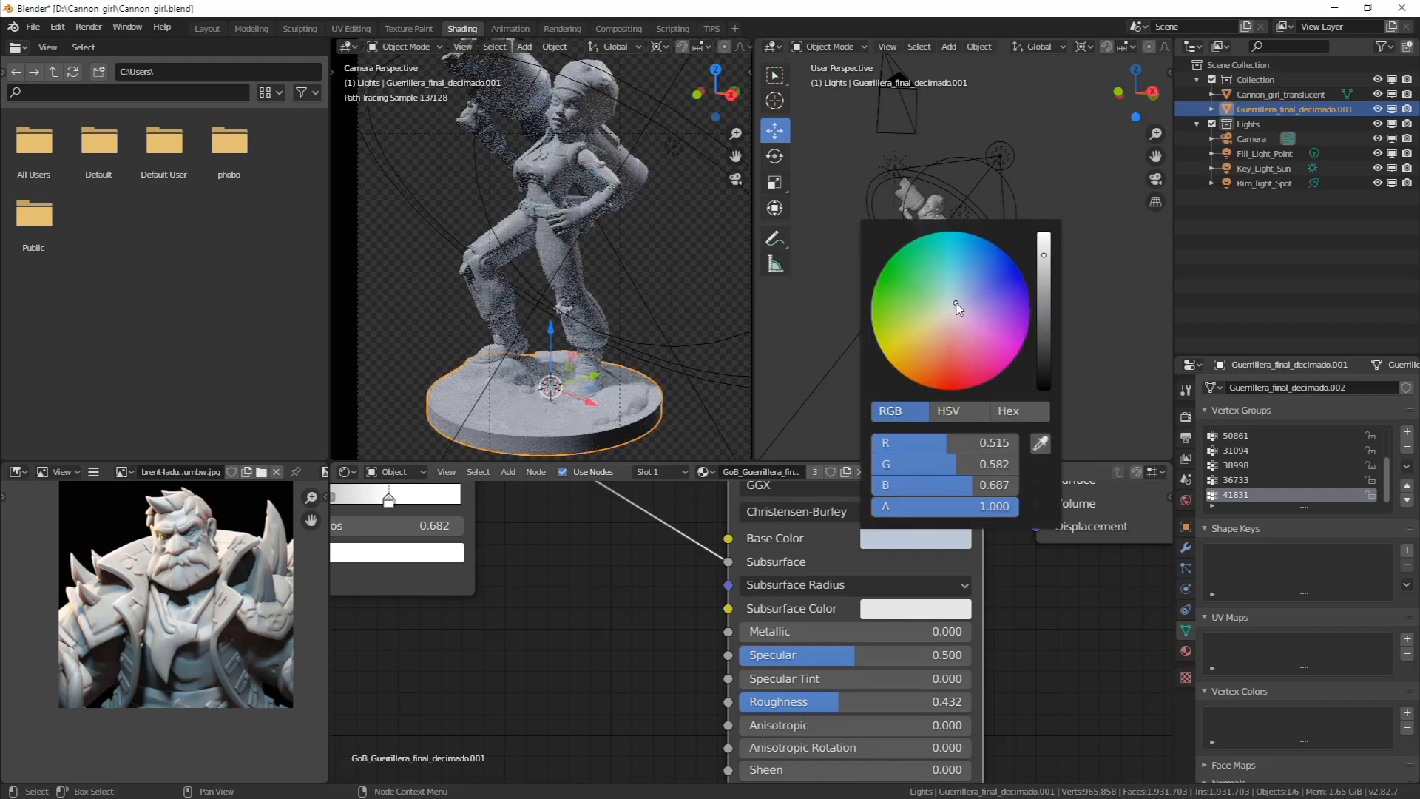
click(957, 307)
click(953, 305)
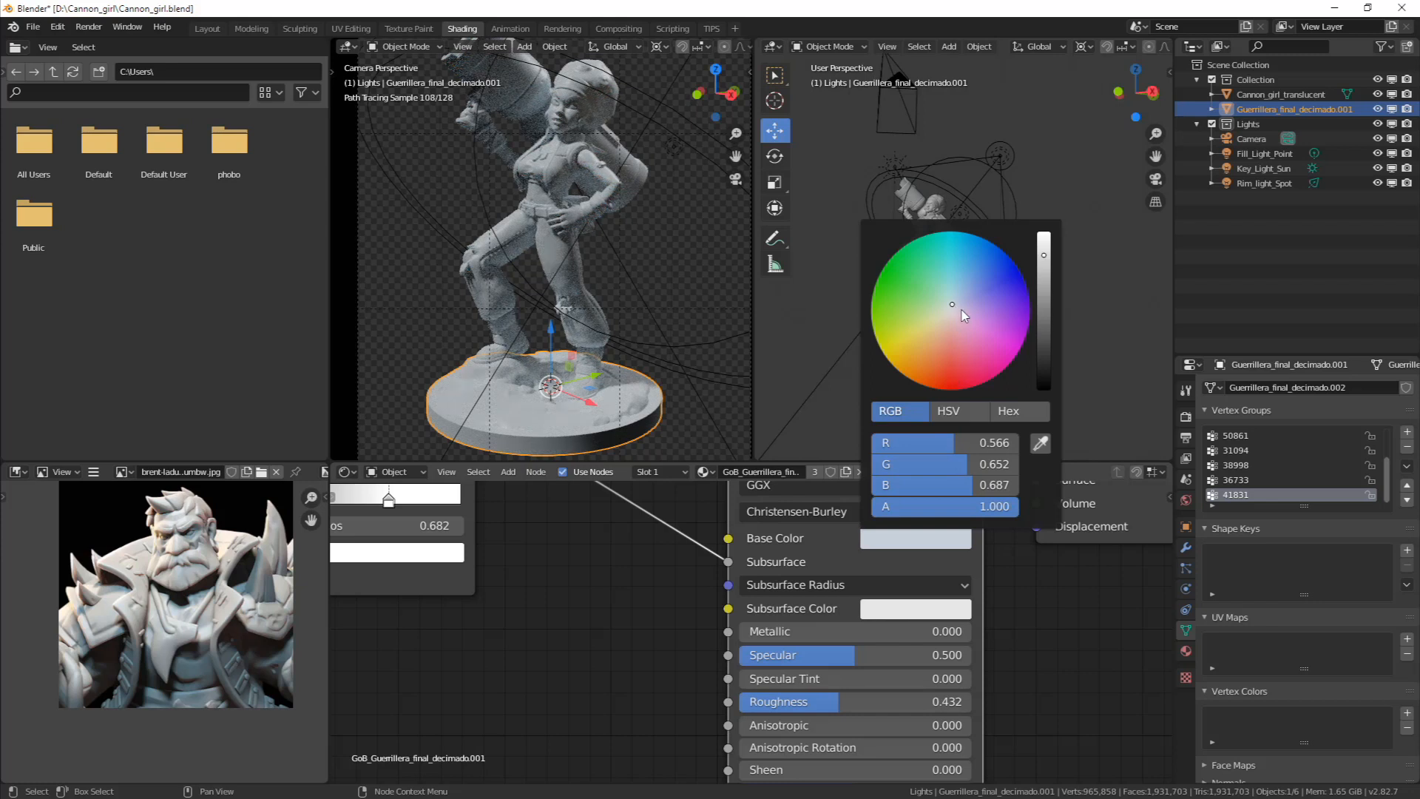
click(948, 411)
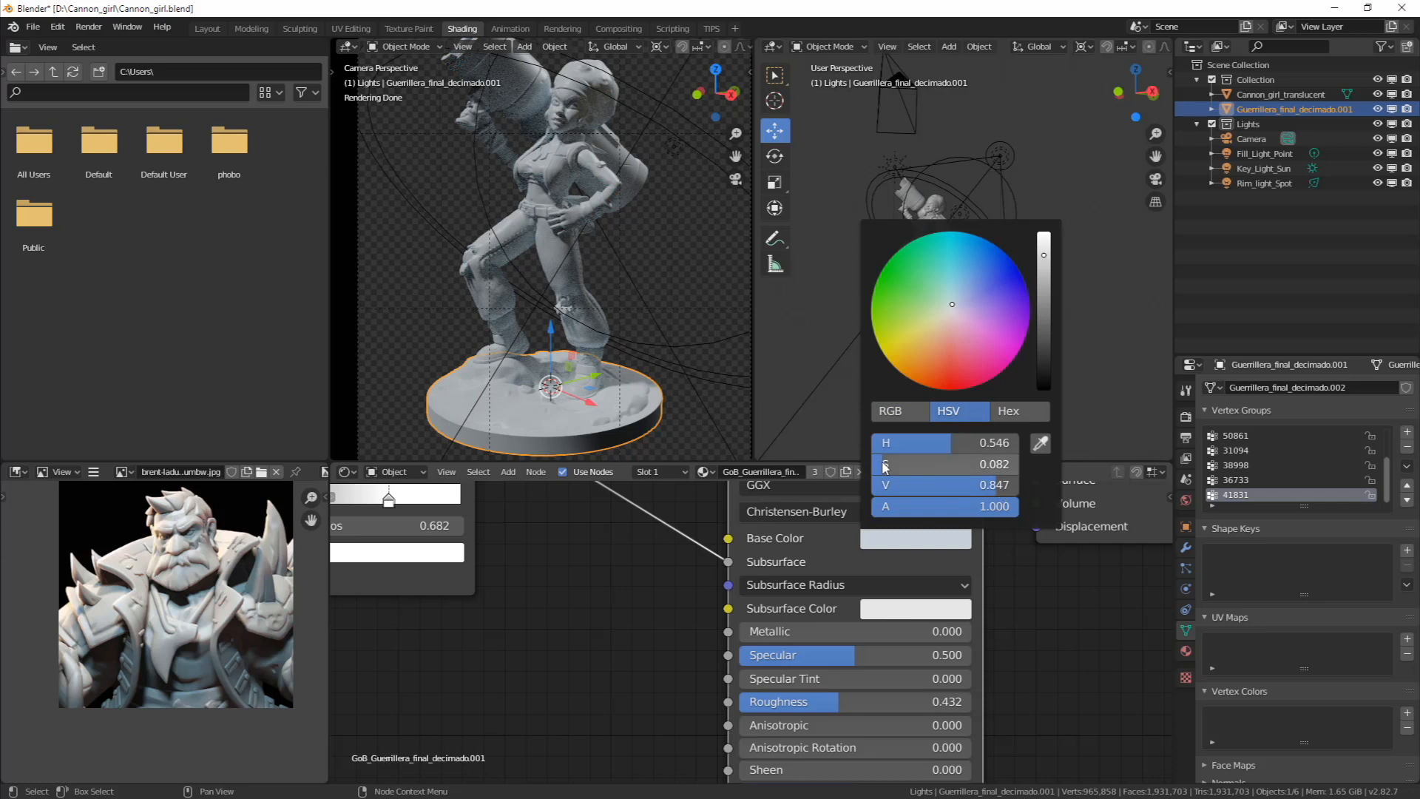
drag(886, 466, 876, 467)
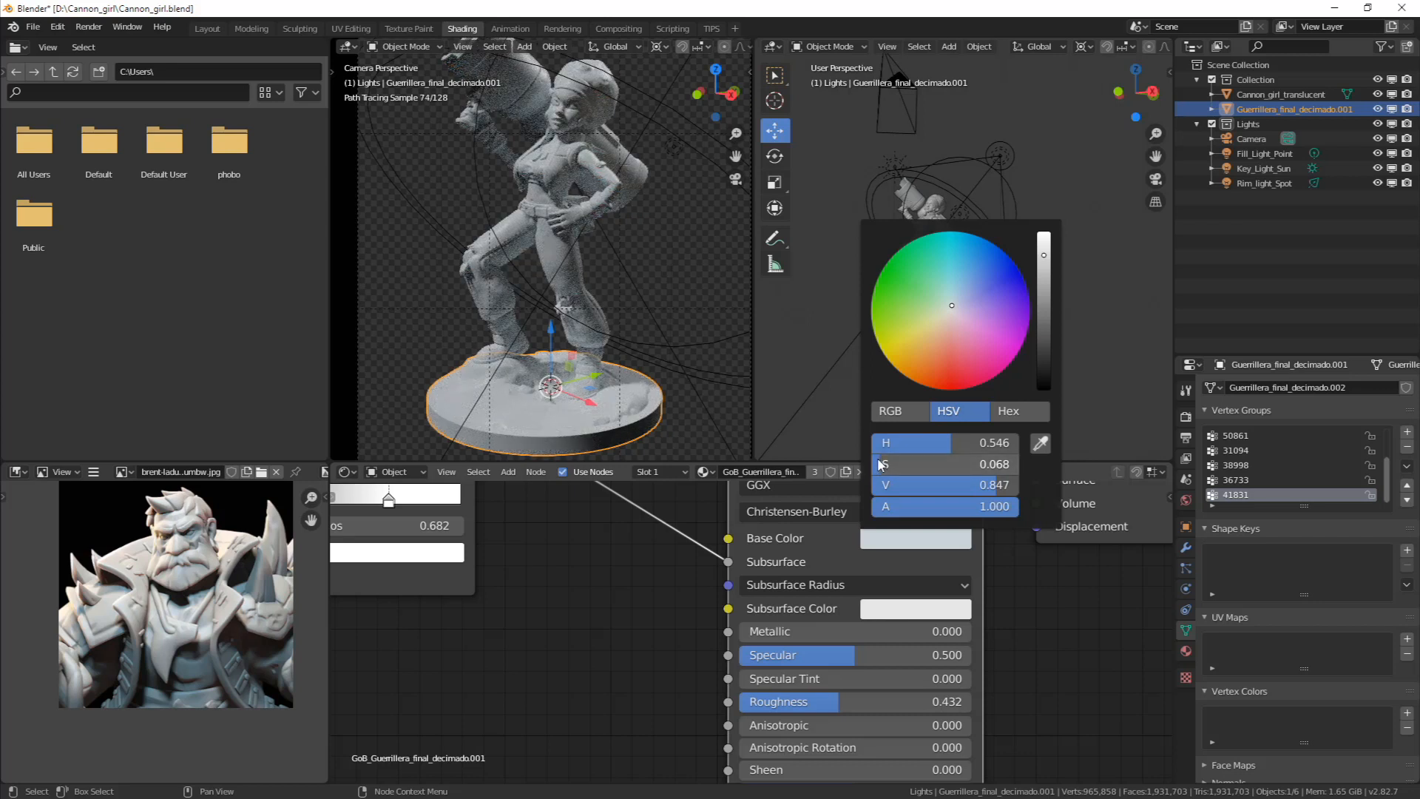
click(879, 464)
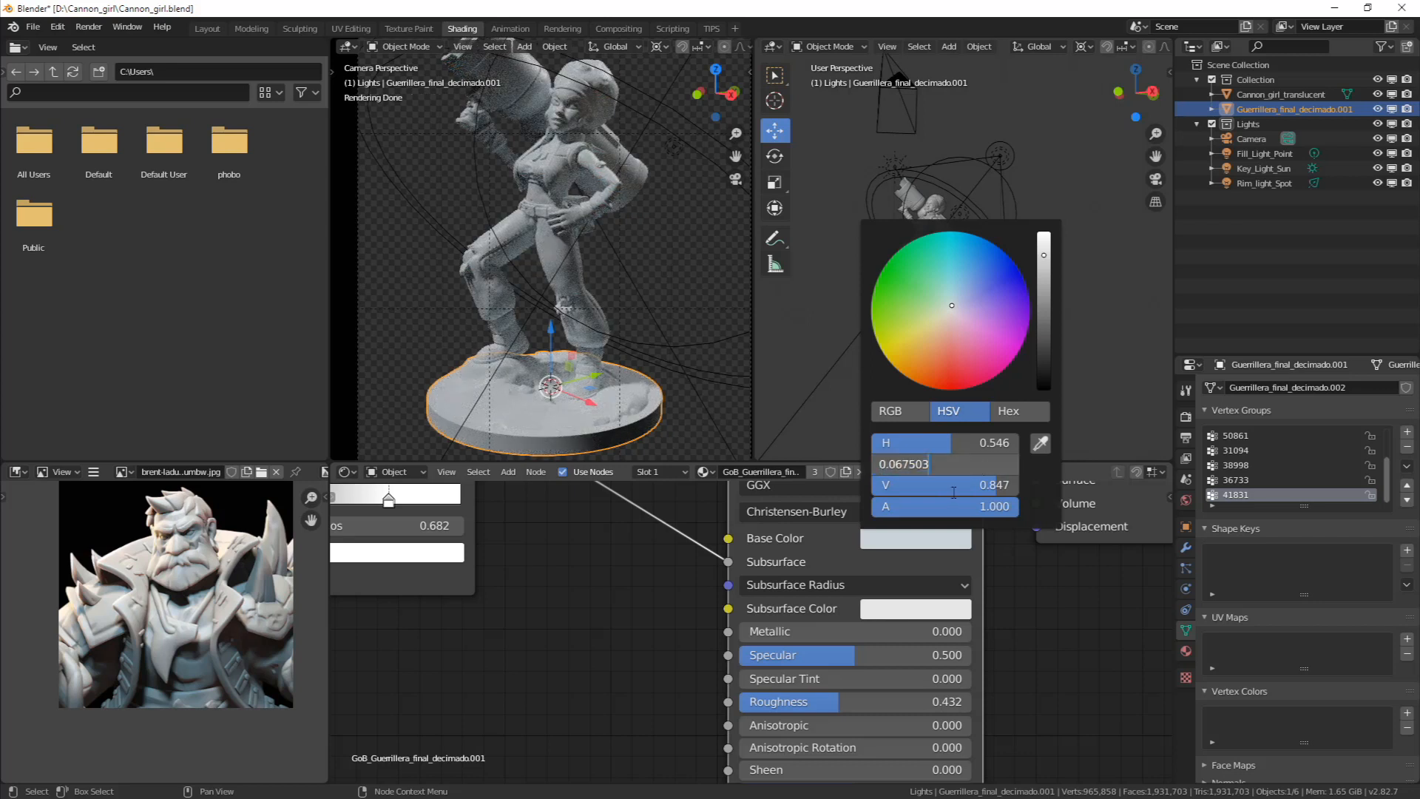
key(Return)
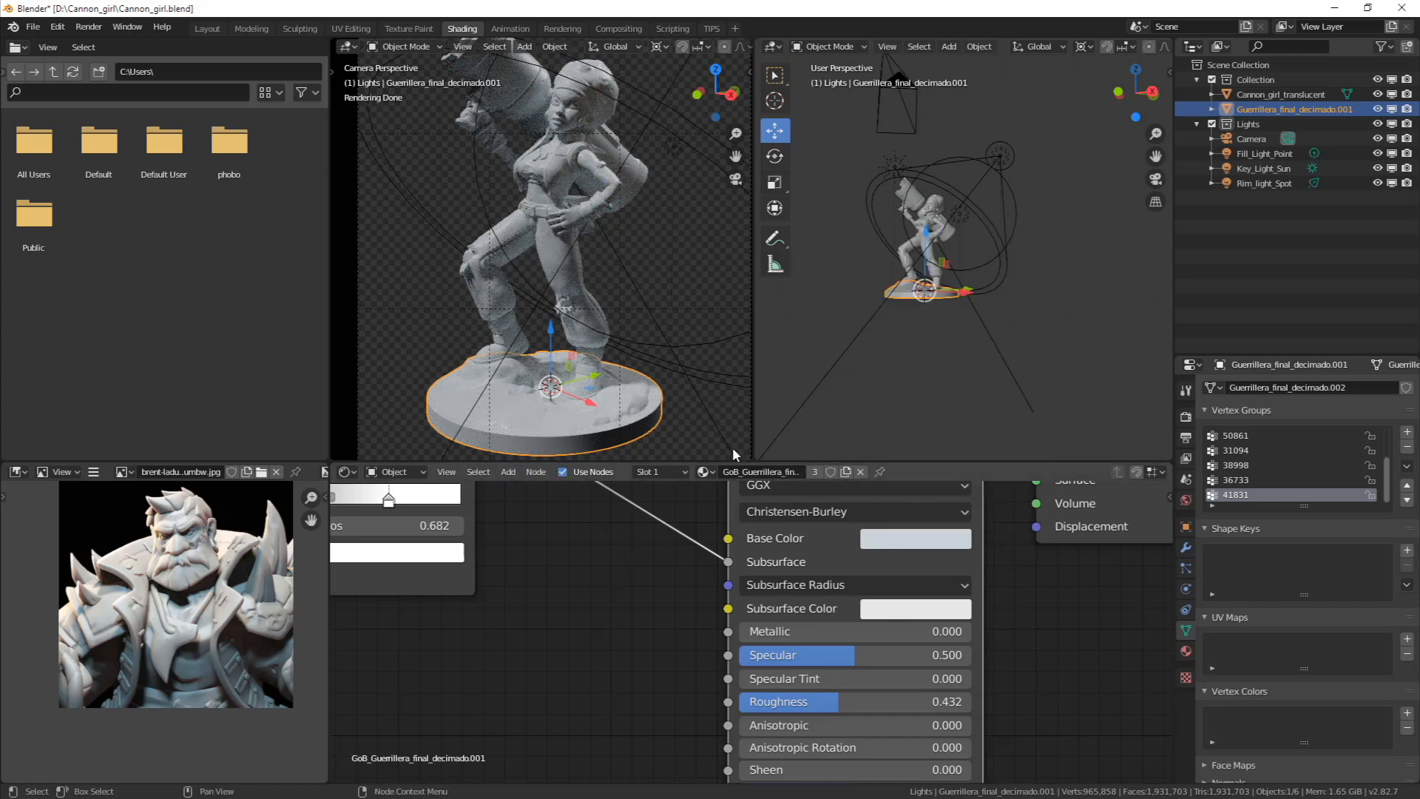
Change the Principled BSDF's Base Color to a very pale warm pink, keeping the brightness value at 0.847
click(933, 543)
click(953, 325)
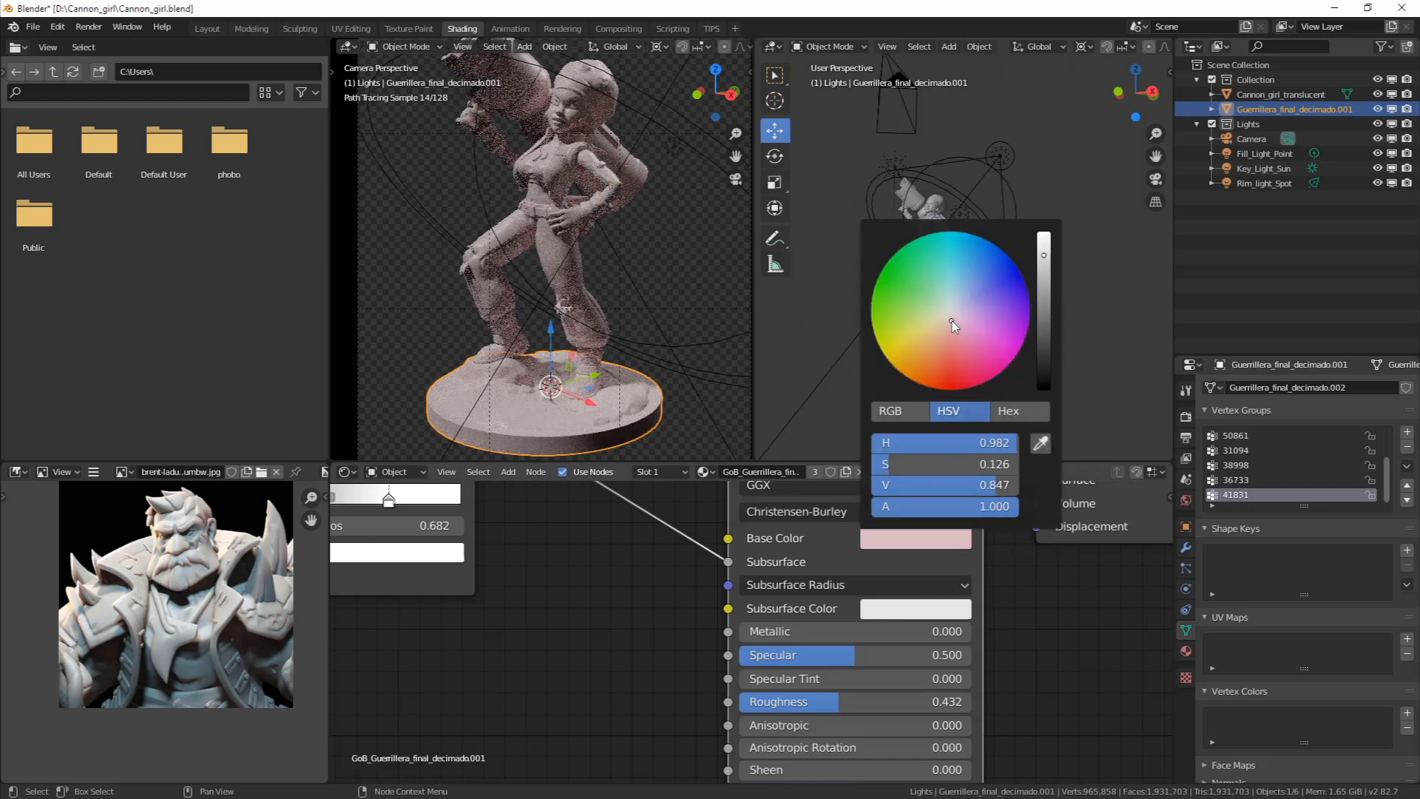
mouse_move(953, 326)
mouse_down()
mouse_move(990, 282)
mouse_move(967, 286)
mouse_move(961, 317)
mouse_move(949, 308)
mouse_up()
drag(925, 463, 810, 466)
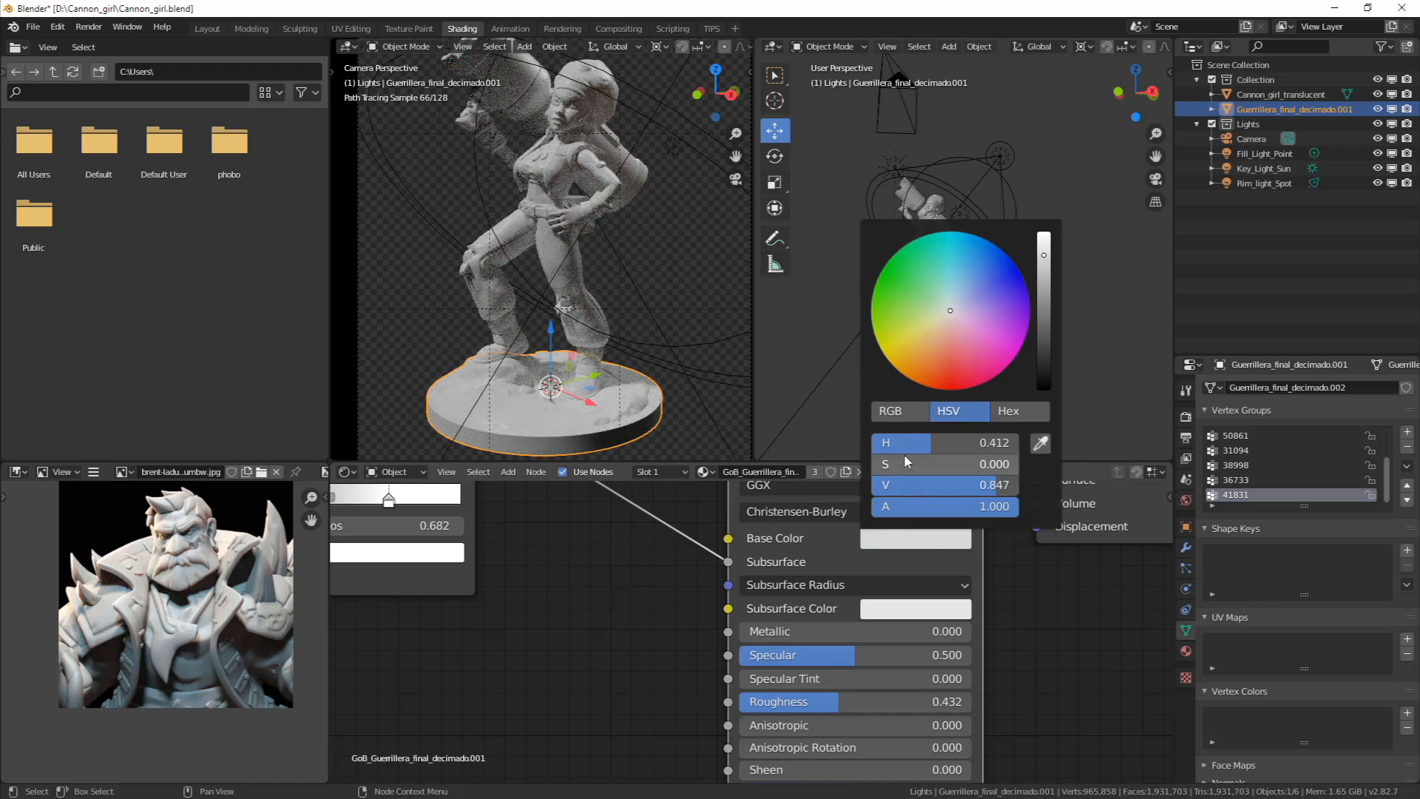
drag(949, 309, 948, 314)
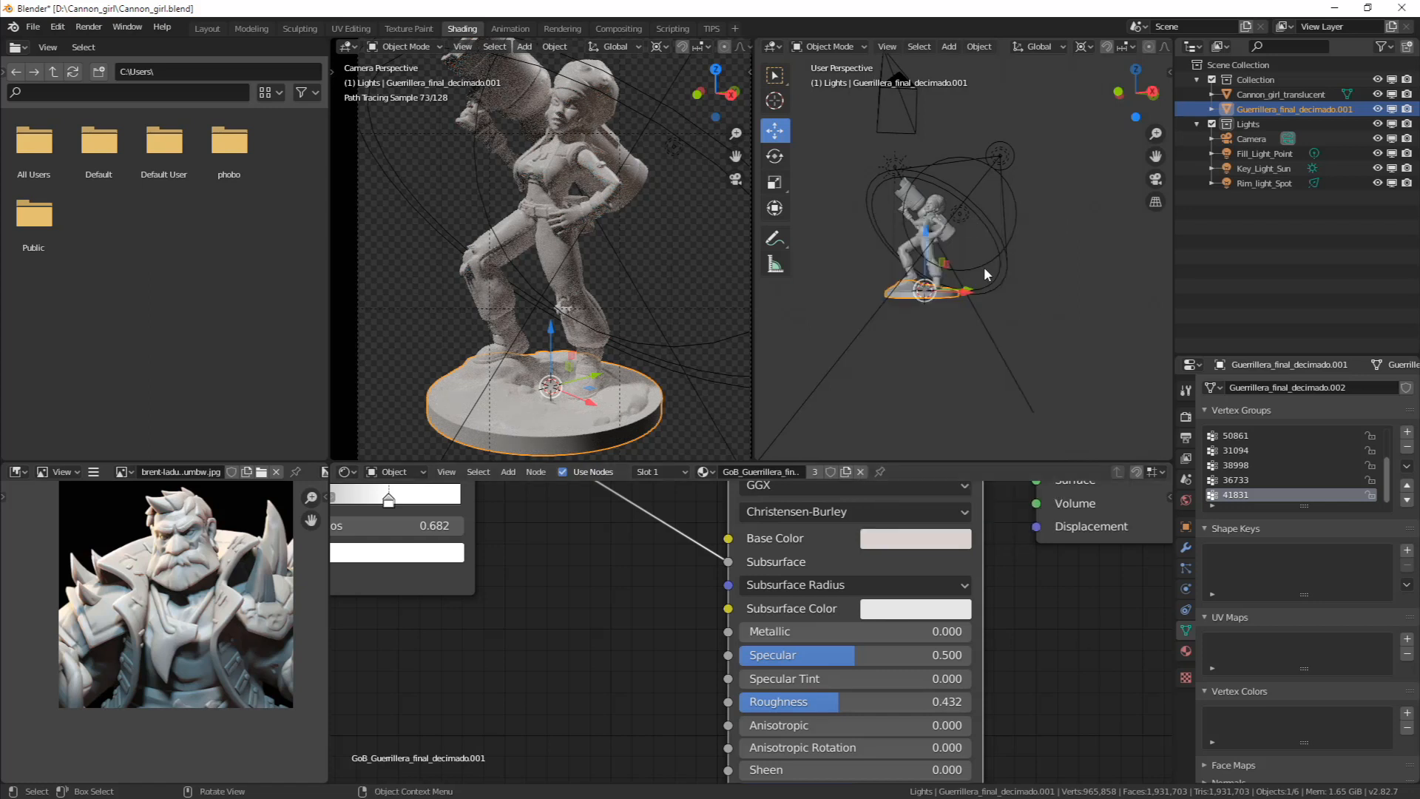
Place the 3D cursor at the edge of the statue's round base and add a point light there
middle_drag(985, 271, 972, 238)
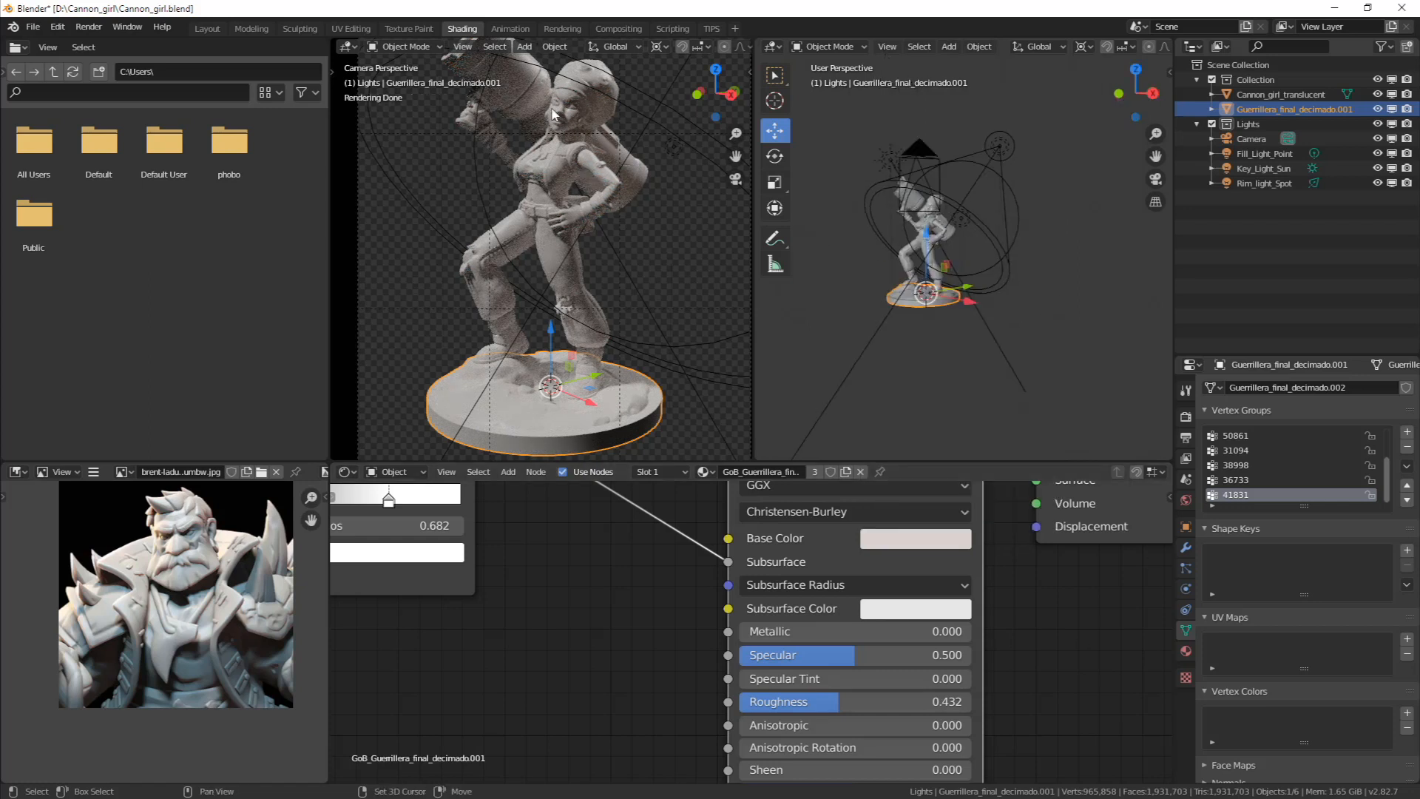
scroll(554, 121, down, 1)
scroll(559, 148, up, 3)
mouse_move(569, 170)
shift+middle_down()
mouse_move(579, 246)
mouse_move(636, 355)
shift+middle_up()
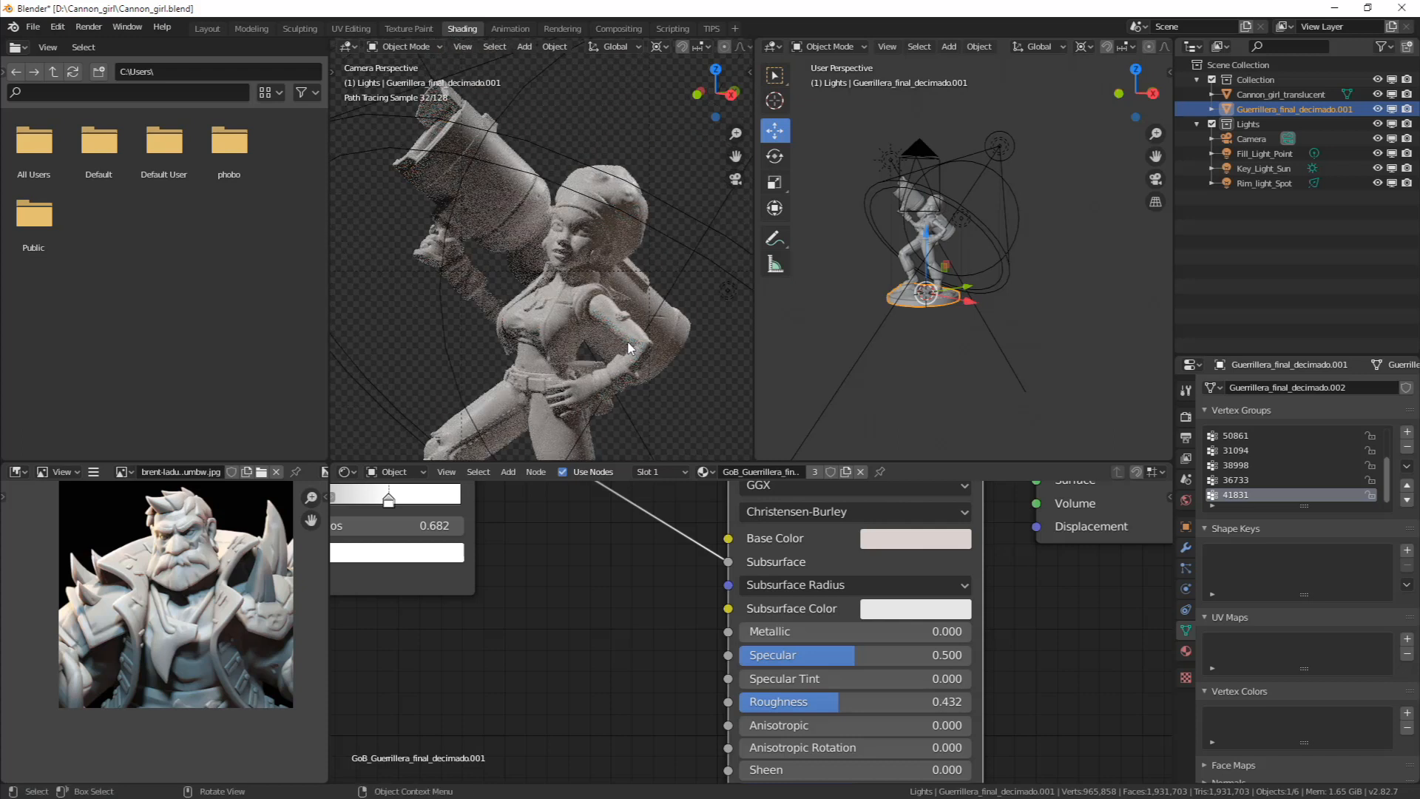
shift+middle_drag(912, 304, 998, 291)
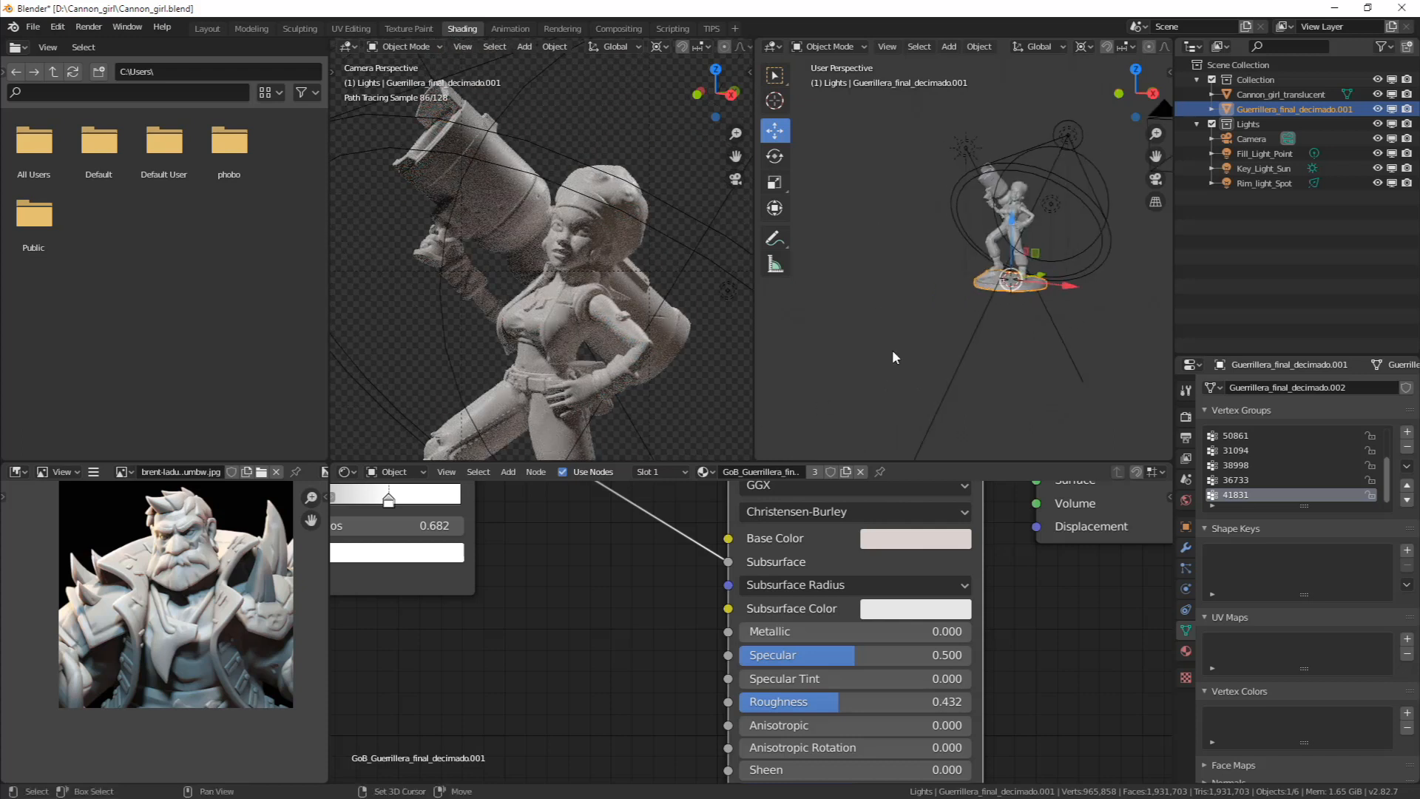
middle_drag(892, 349, 923, 243)
click(880, 298)
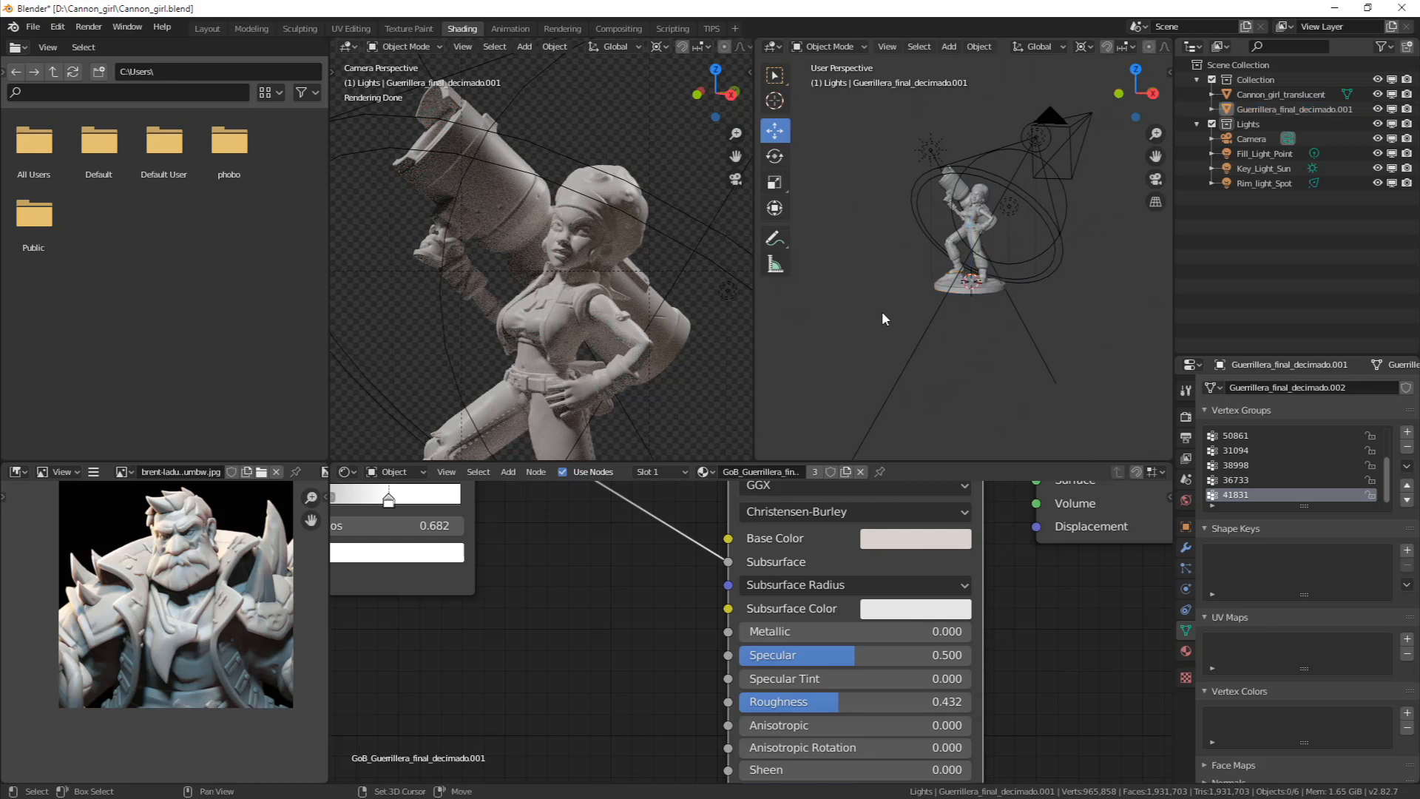
shift+right_click(947, 287)
key(shift+a)
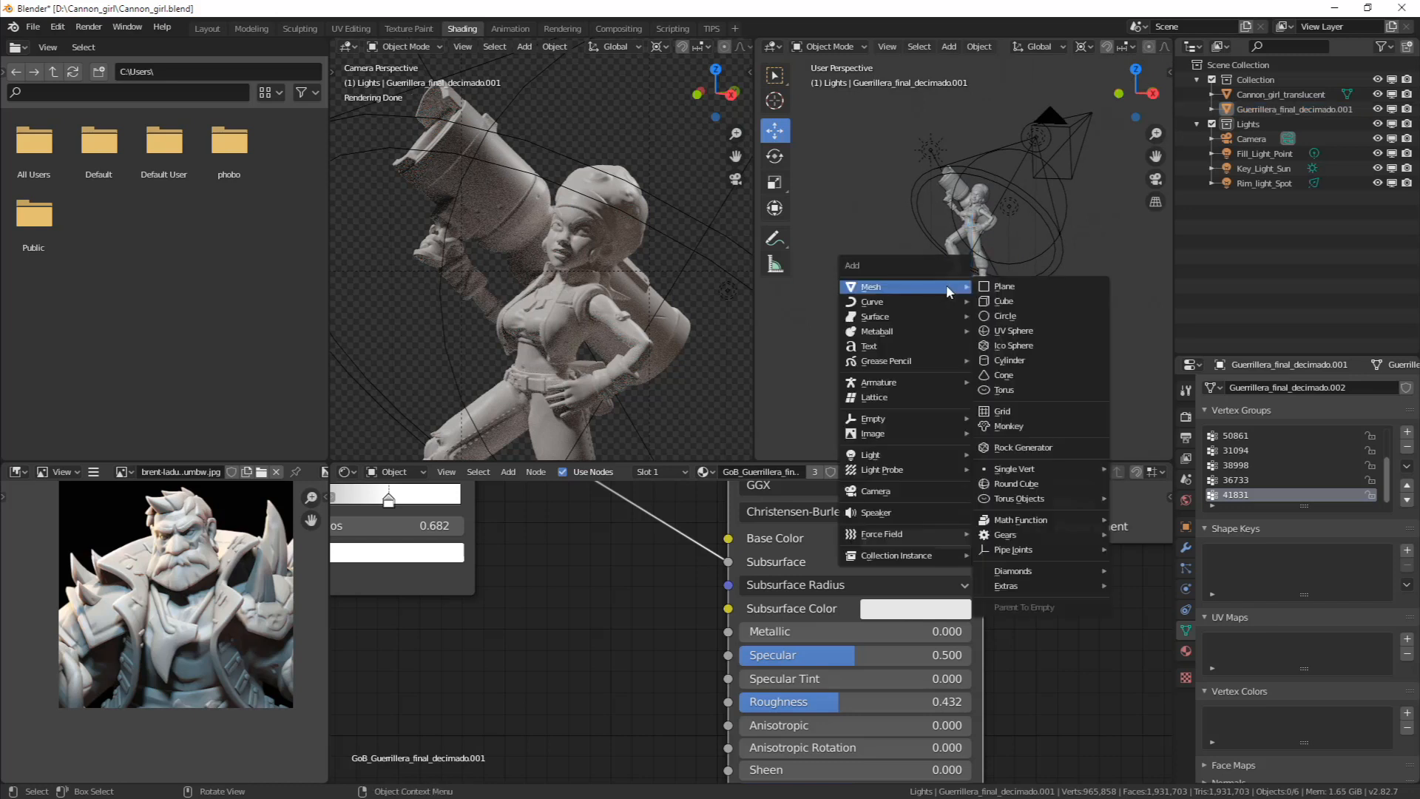
mouse_move(916, 452)
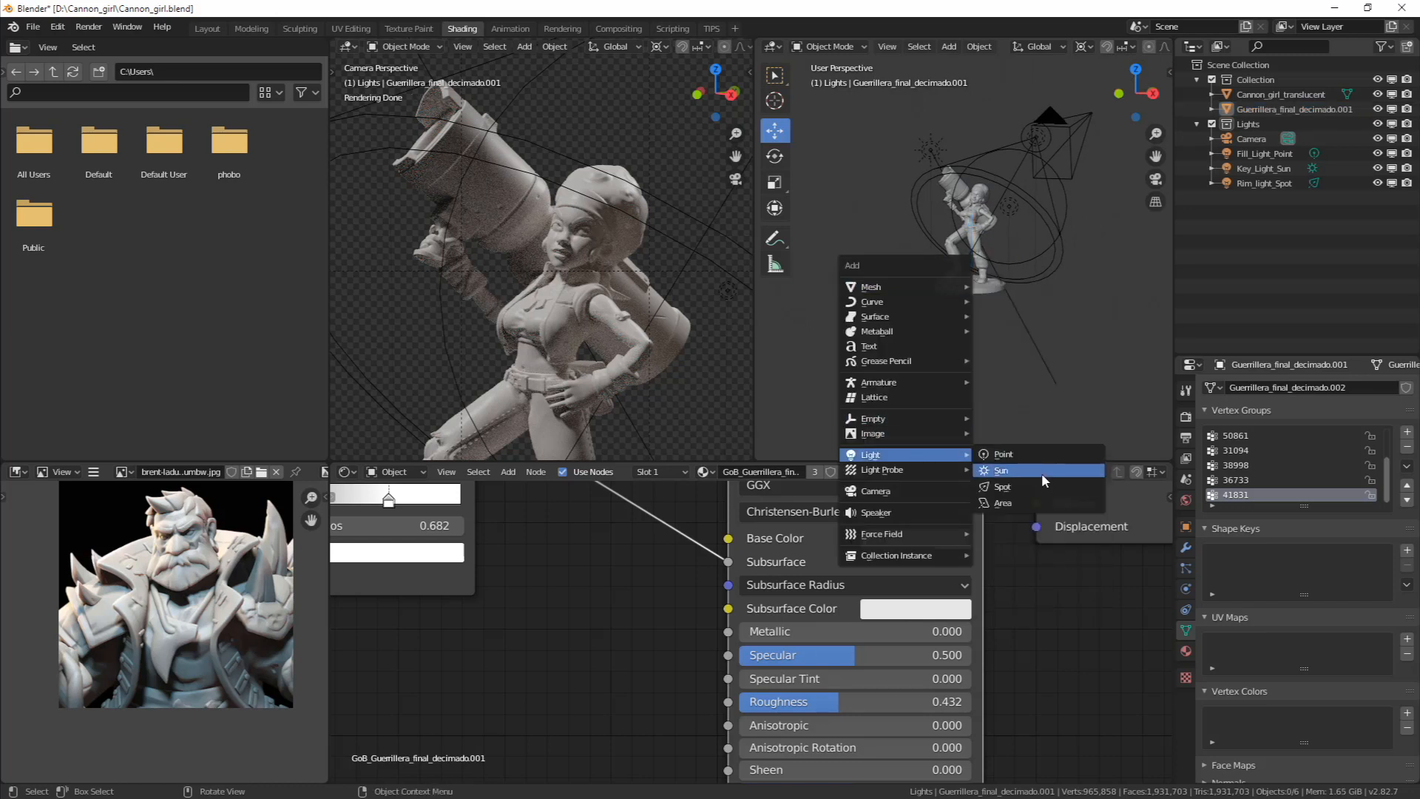
click(1039, 456)
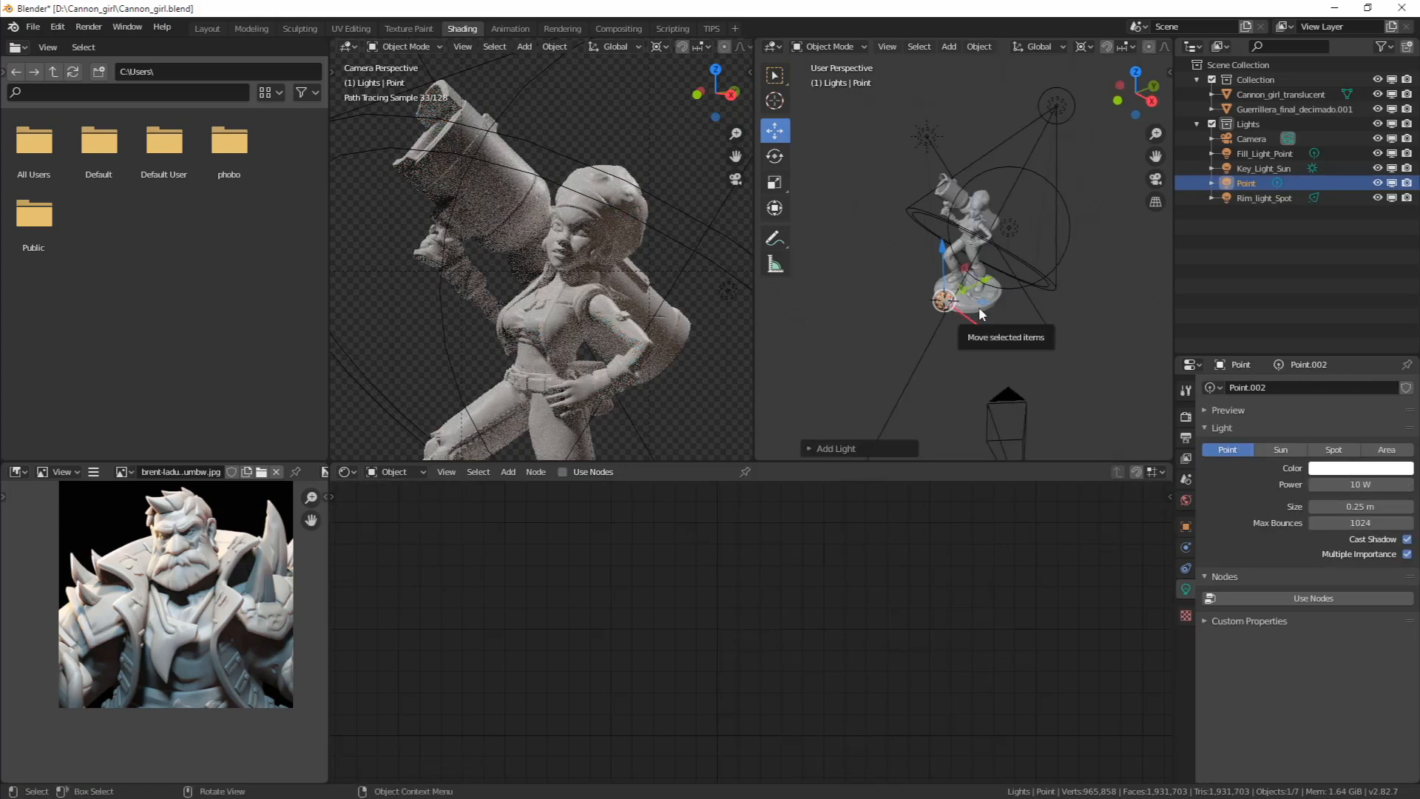
Move the new point light out beside the statue's base and raise it about 0.25 m along Z
key(g)
click(934, 354)
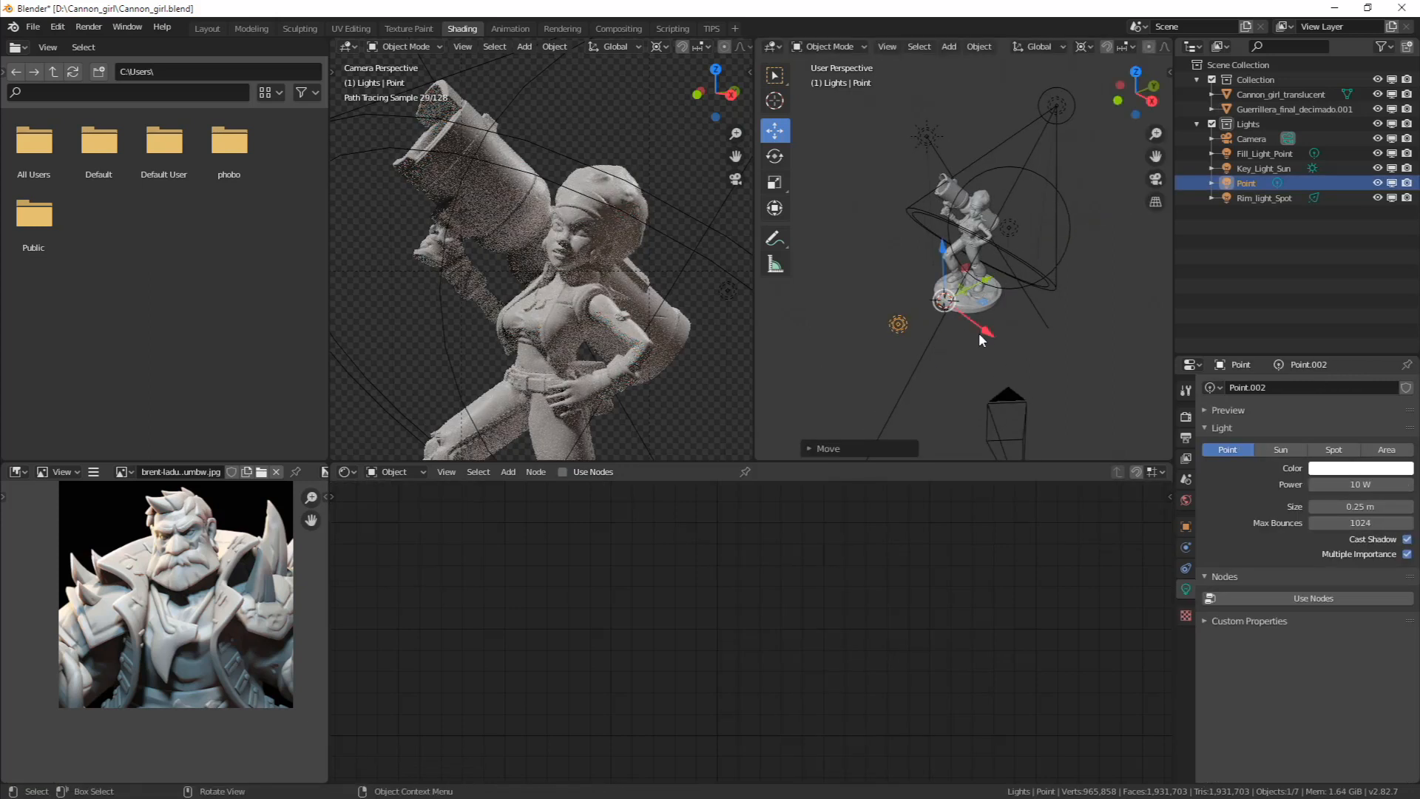
key(period)
click(894, 368)
middle_drag(944, 339, 892, 317)
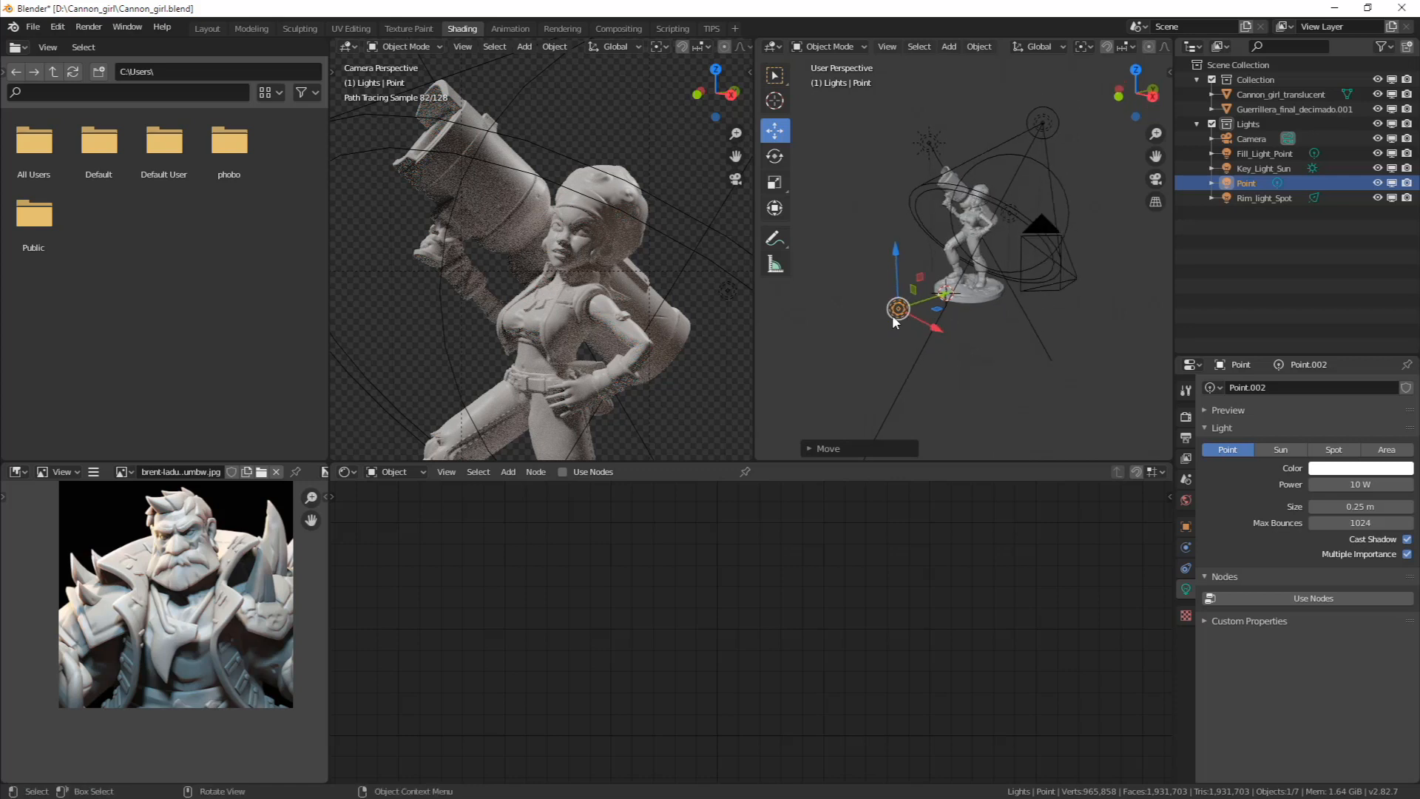
scroll(547, 366, down, 2)
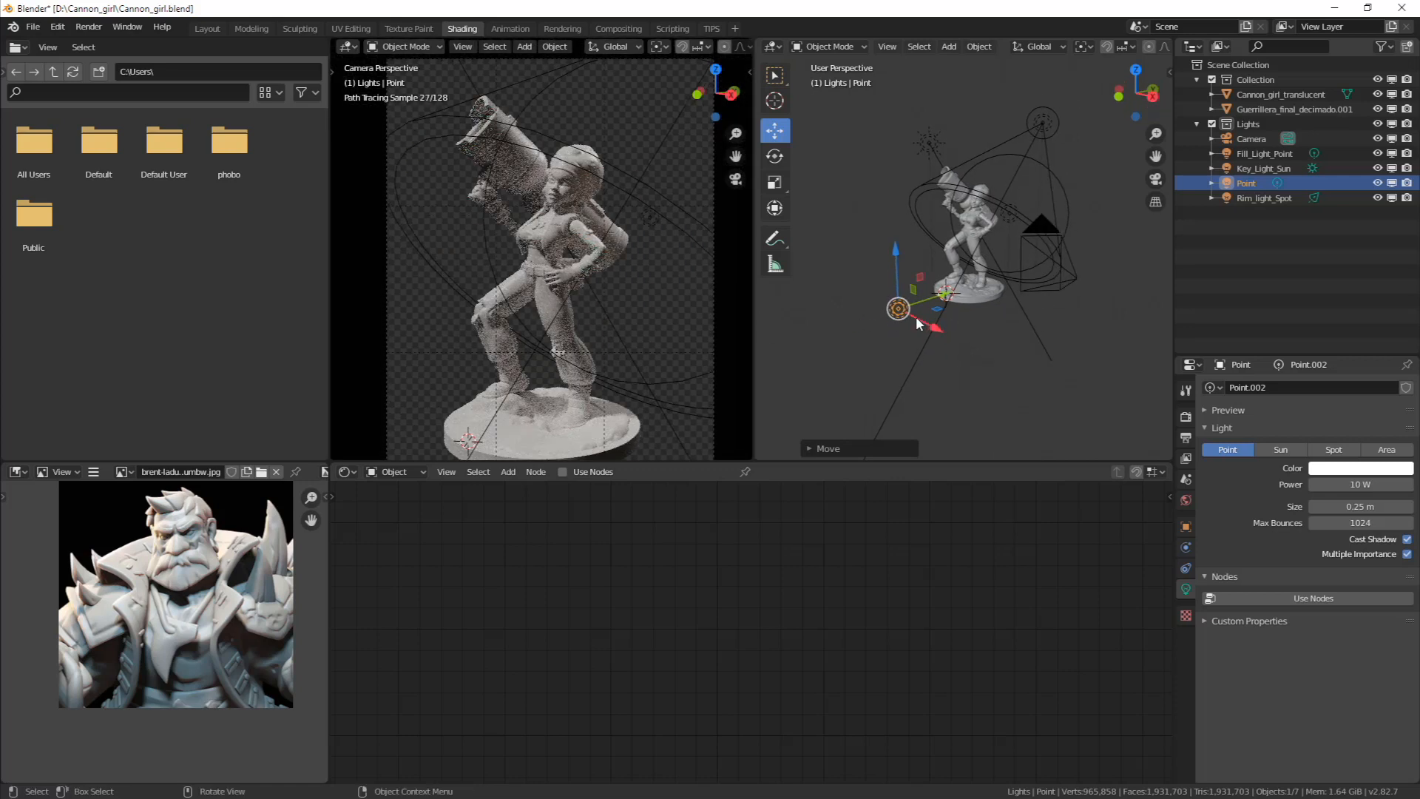
key(g)
key(z)
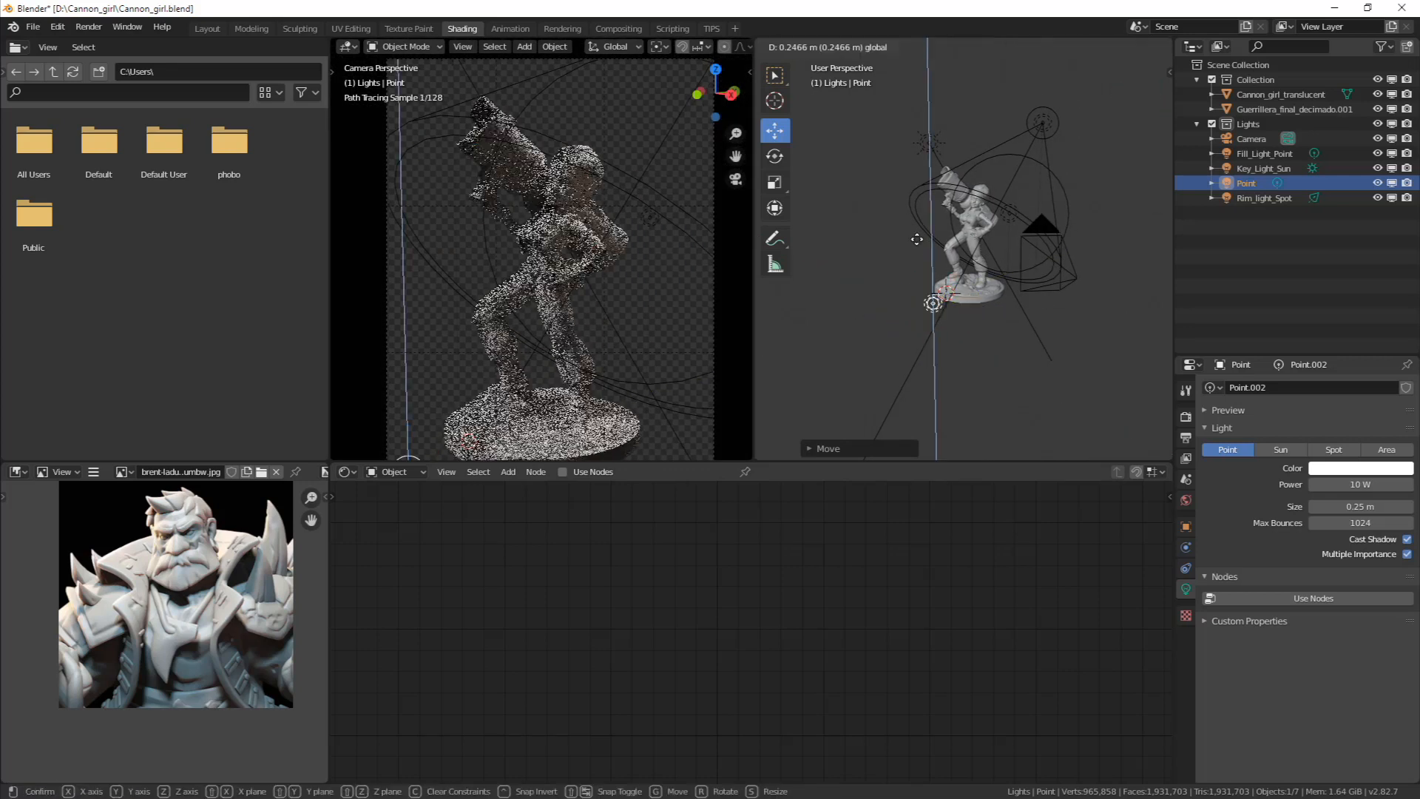
click(916, 235)
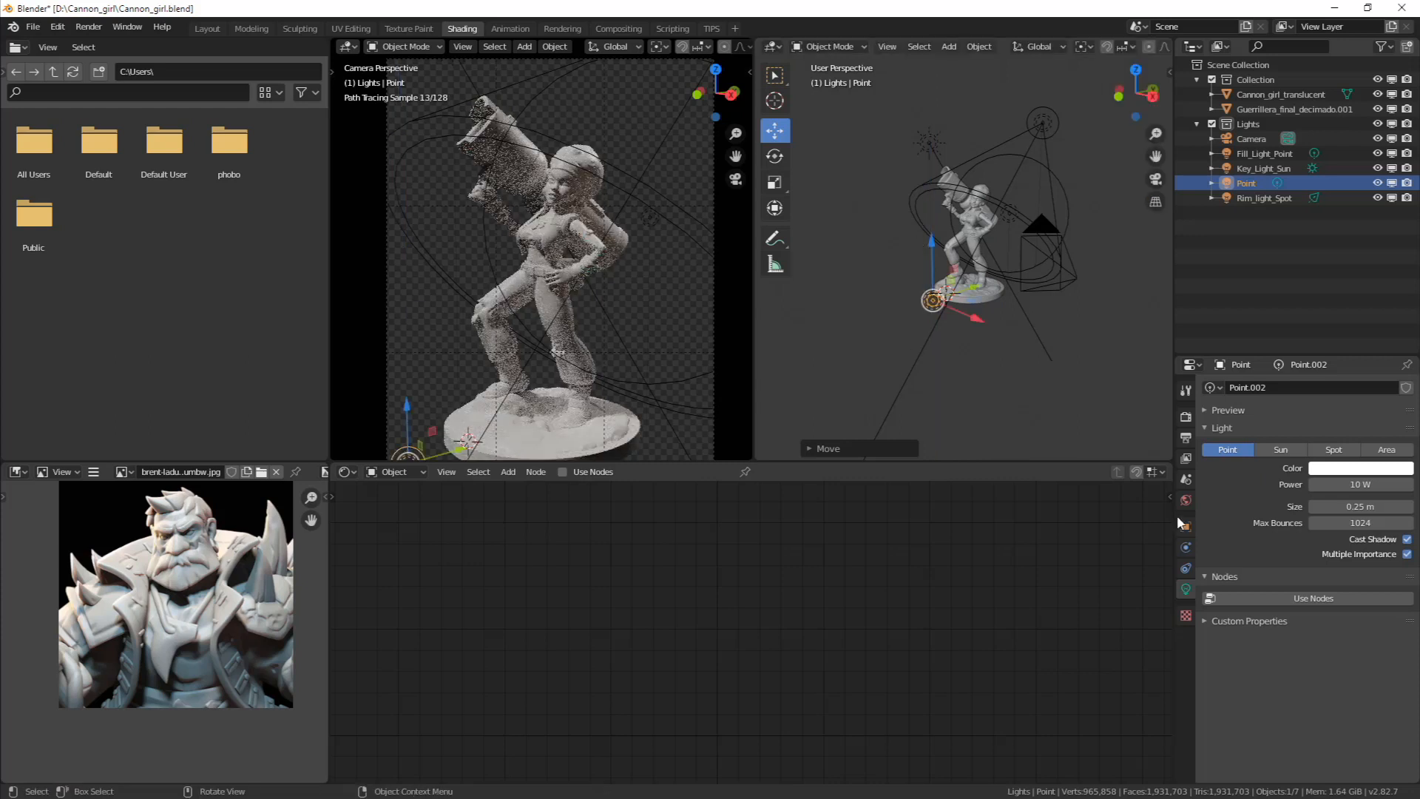
Enable nodes on the point light and set its Emission color to light blue, about hue 0.549 and saturation 0.415
click(1267, 597)
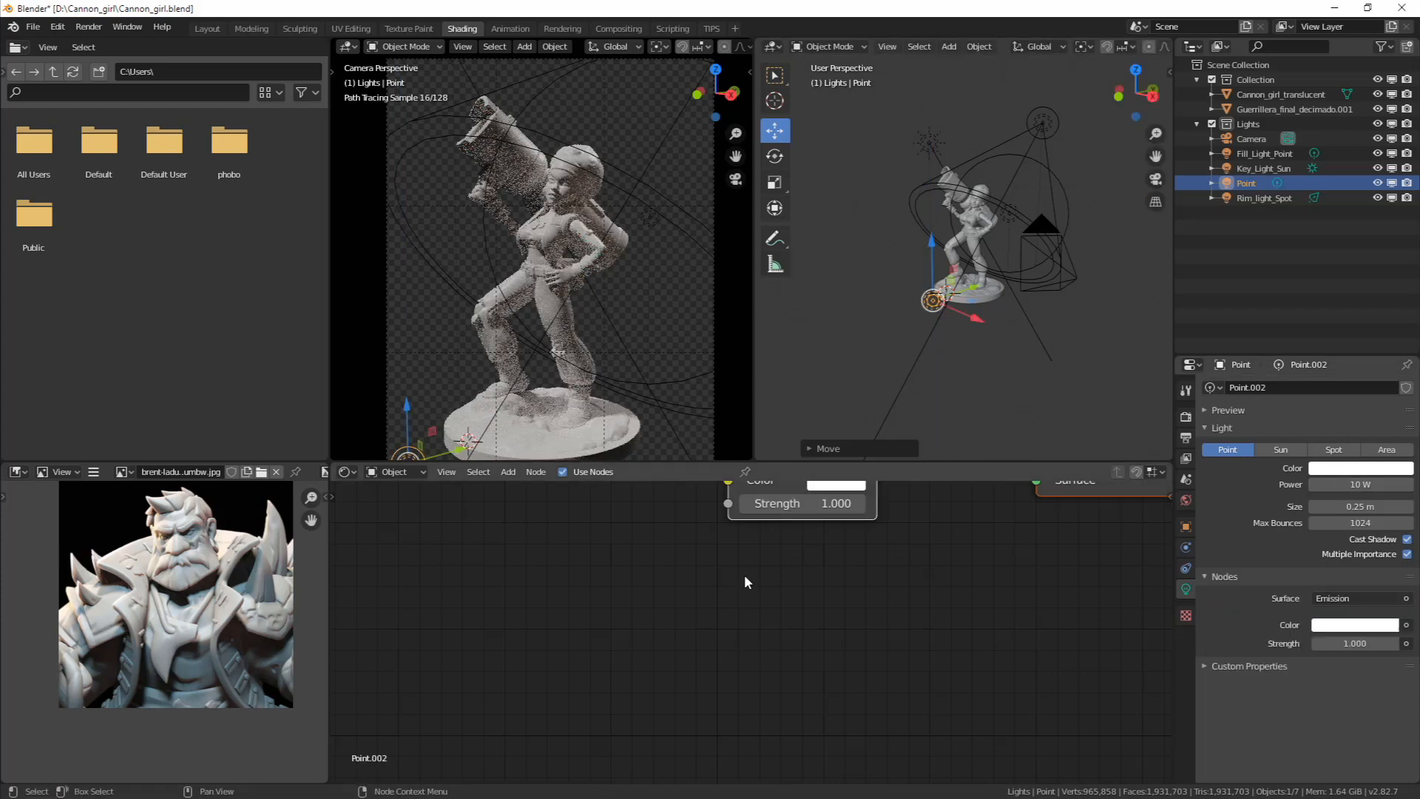
middle_drag(928, 619, 900, 714)
click(808, 574)
click(879, 320)
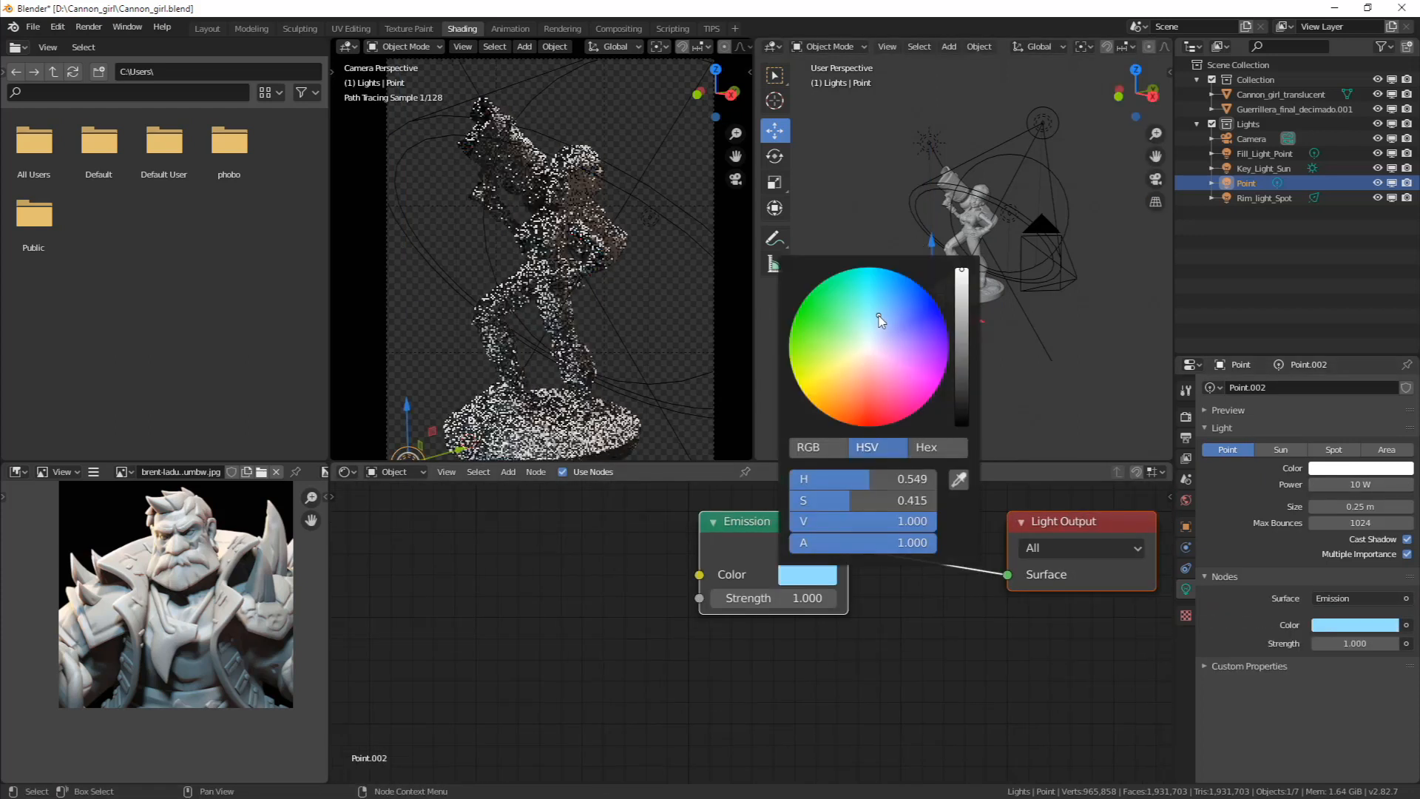
drag(880, 319, 881, 321)
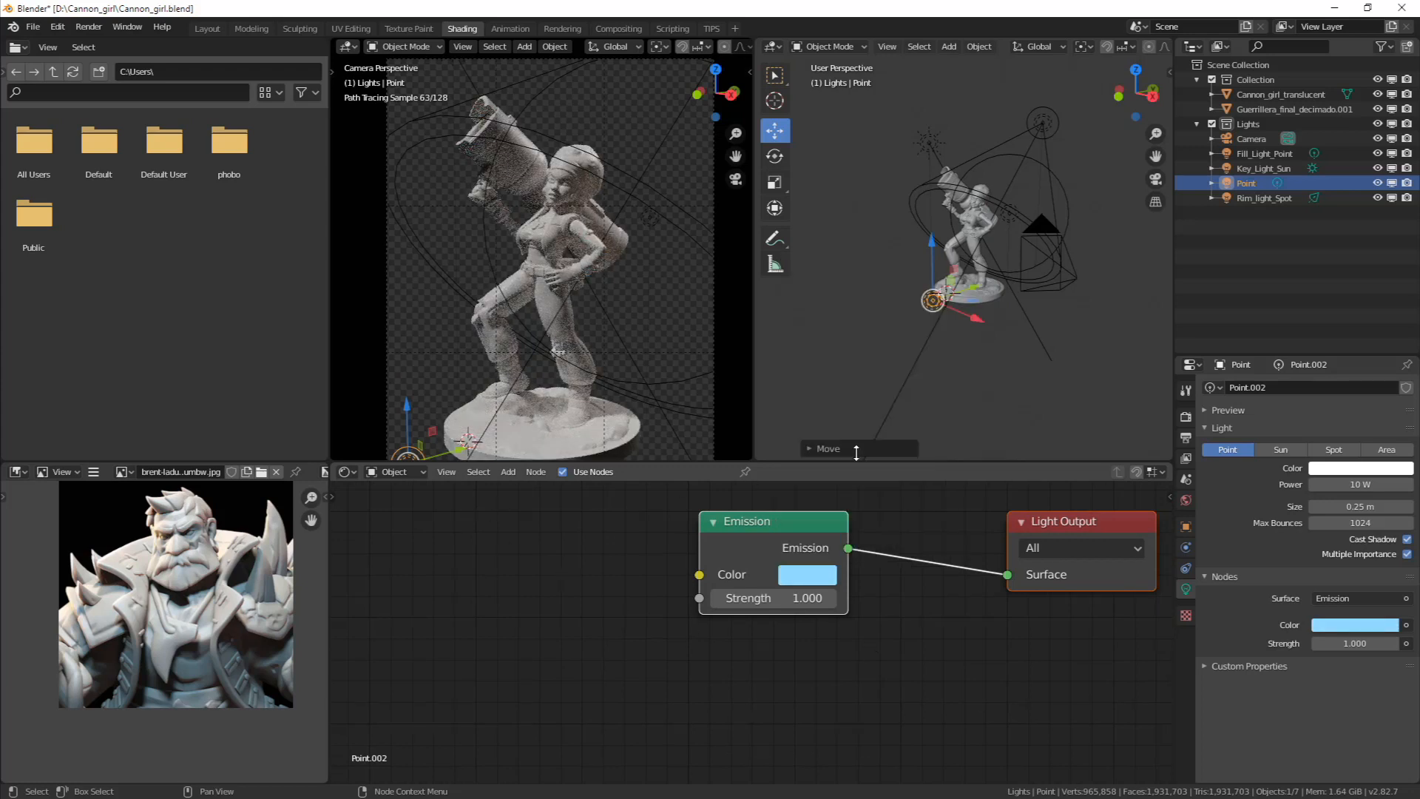
Raise the point light about 0.34 m along Z and shift it over the base next to the statue's bent leg
key(g)
key(z)
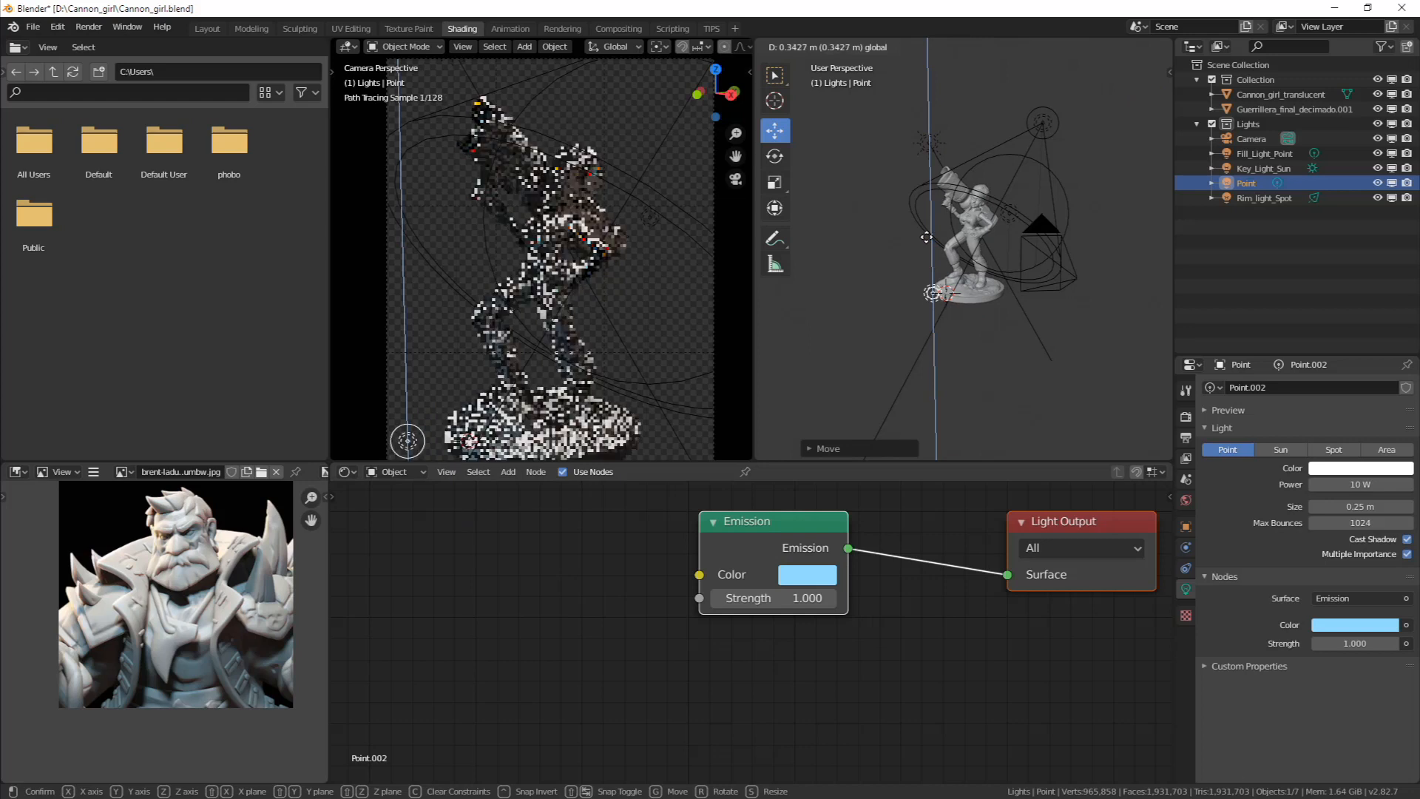
drag(927, 237, 927, 237)
scroll(933, 290, up, 3)
middle_drag(943, 295, 948, 379)
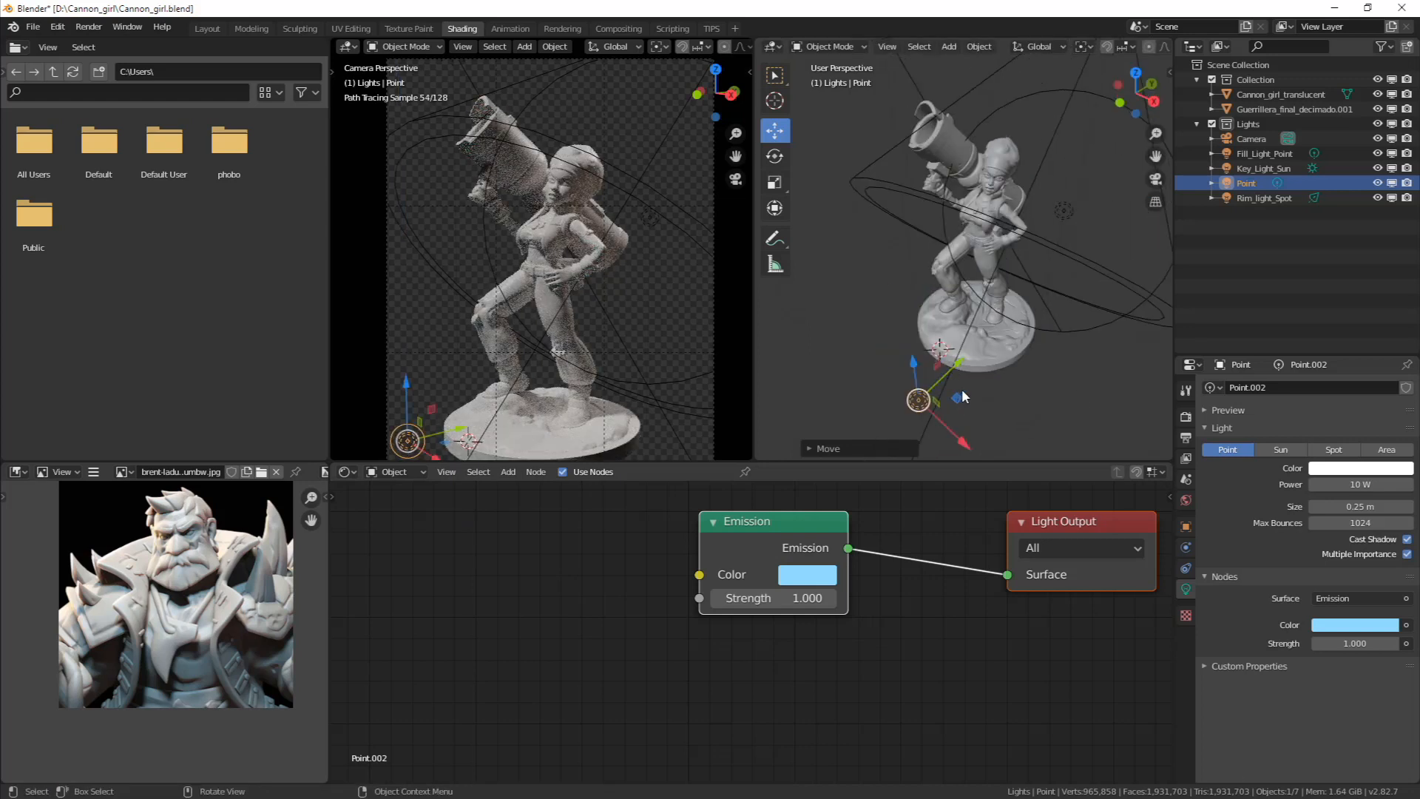
drag(958, 398, 938, 299)
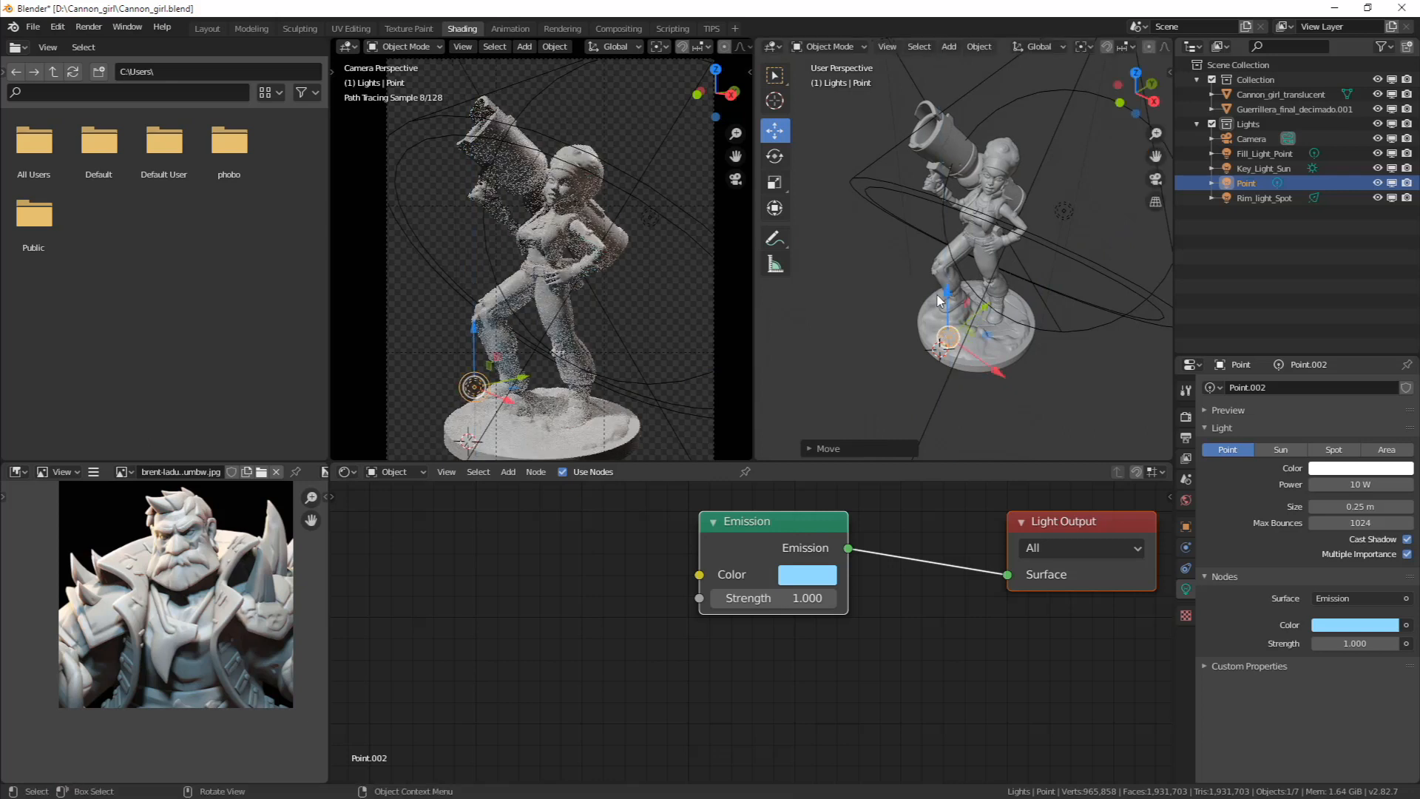
Reposition the point light beside the statue's raised arm, just below the cannon, and set its Size to 1.68 m
middle_drag(915, 379, 980, 372)
scroll(959, 318, up, 3)
drag(920, 352, 908, 253)
drag(875, 198, 868, 99)
middle_drag(879, 179, 914, 239)
scroll(592, 234, up, 2)
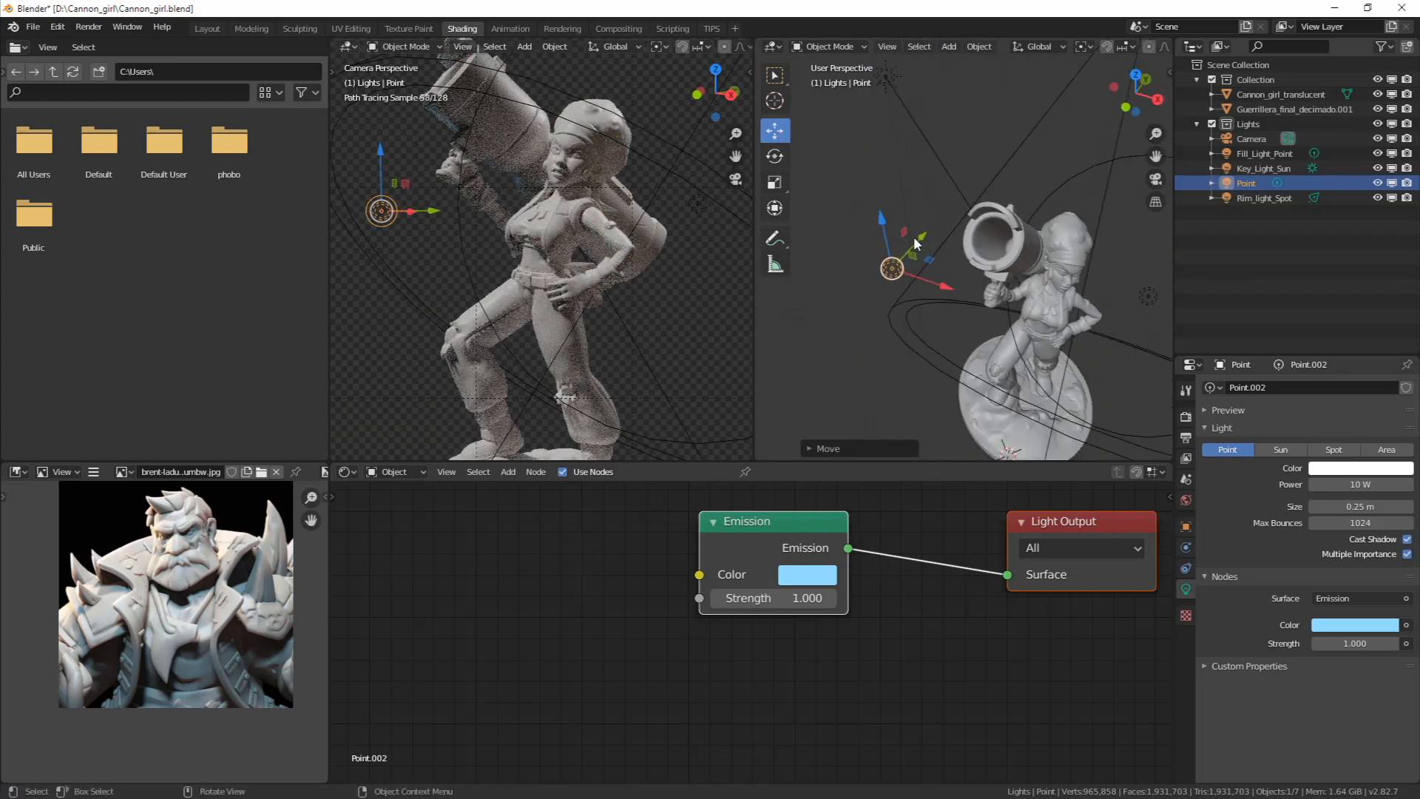
drag(922, 237, 944, 271)
mouse_move(1363, 507)
mouse_down()
mouse_move(1406, 507)
mouse_move(1375, 511)
mouse_up()
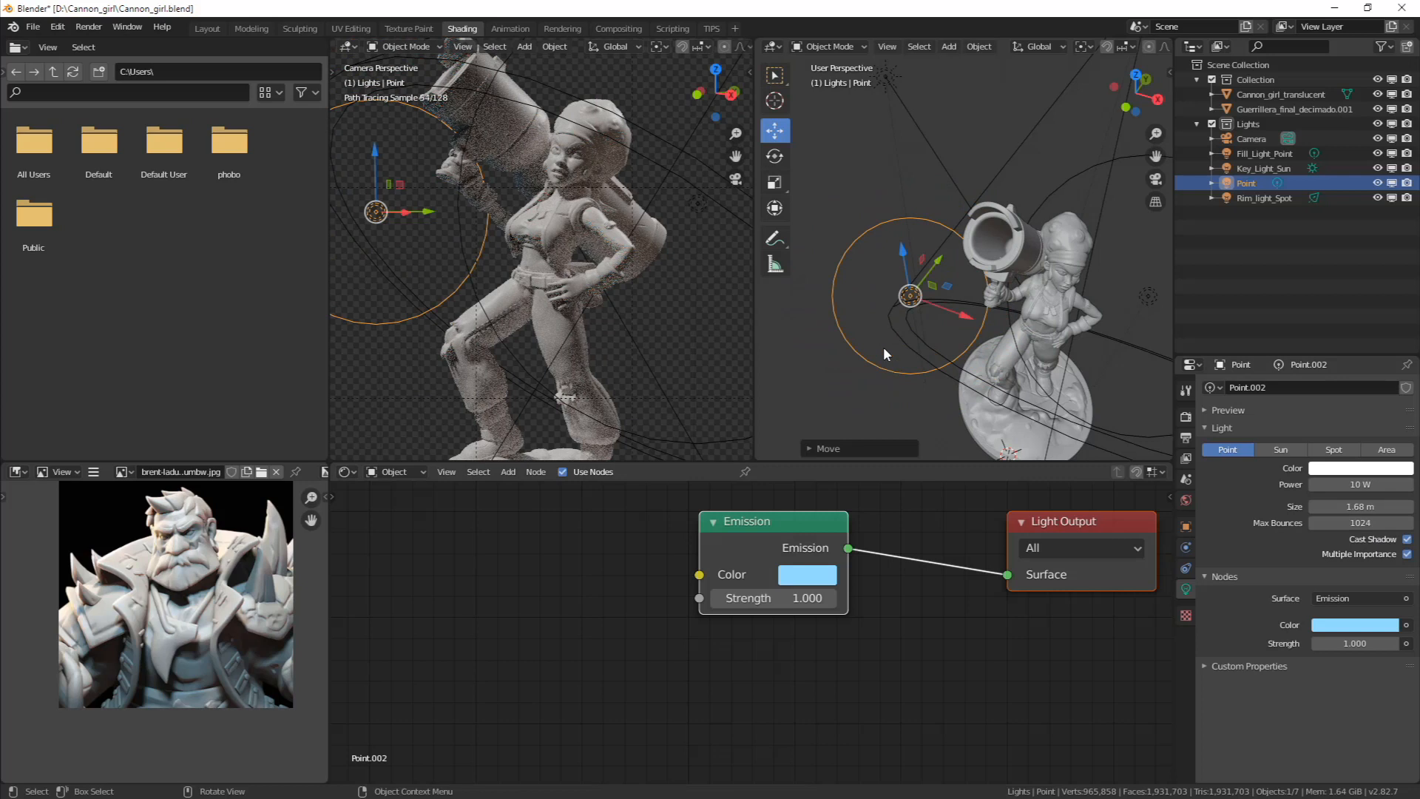
Select the key sun light and open its Color
middle_drag(883, 346, 921, 222)
click(915, 198)
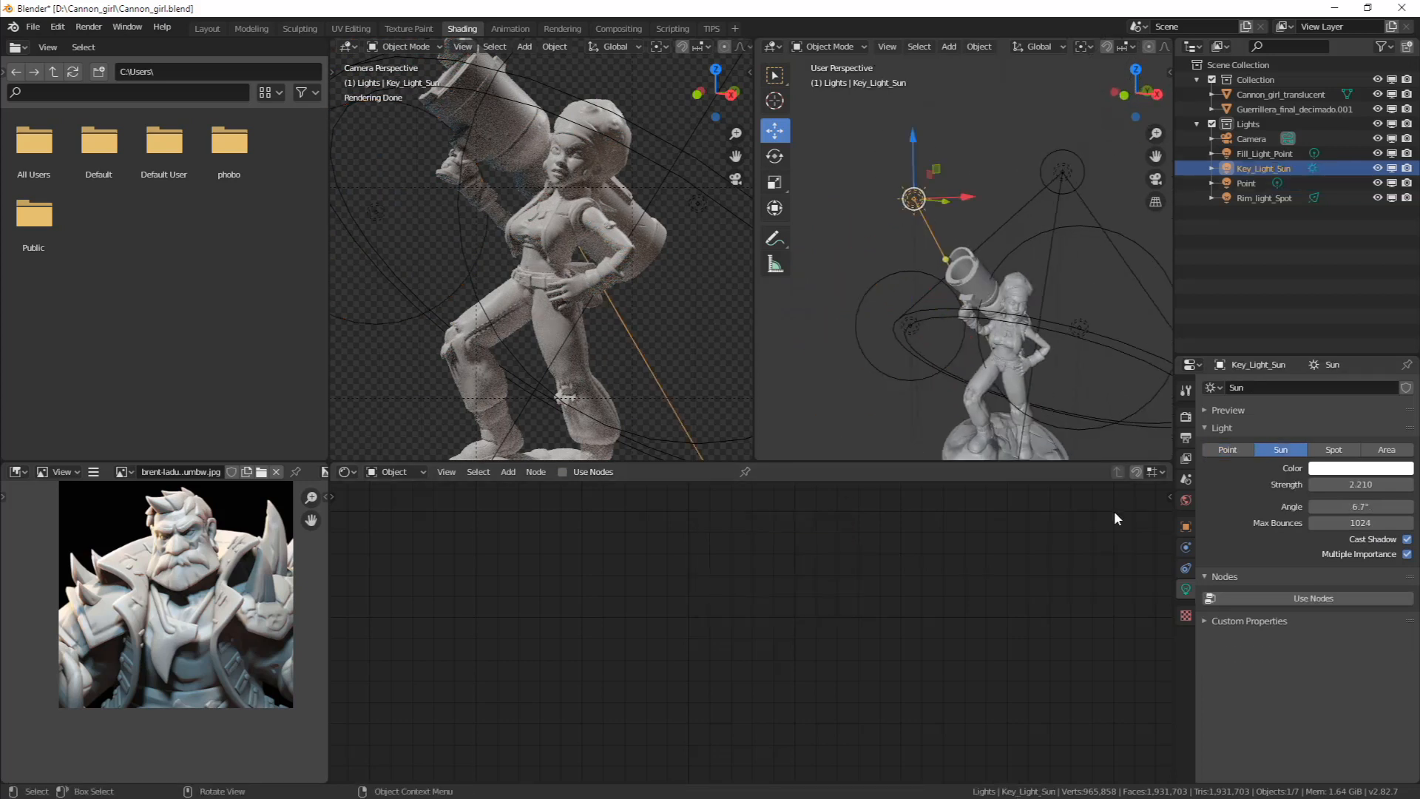
click(1361, 465)
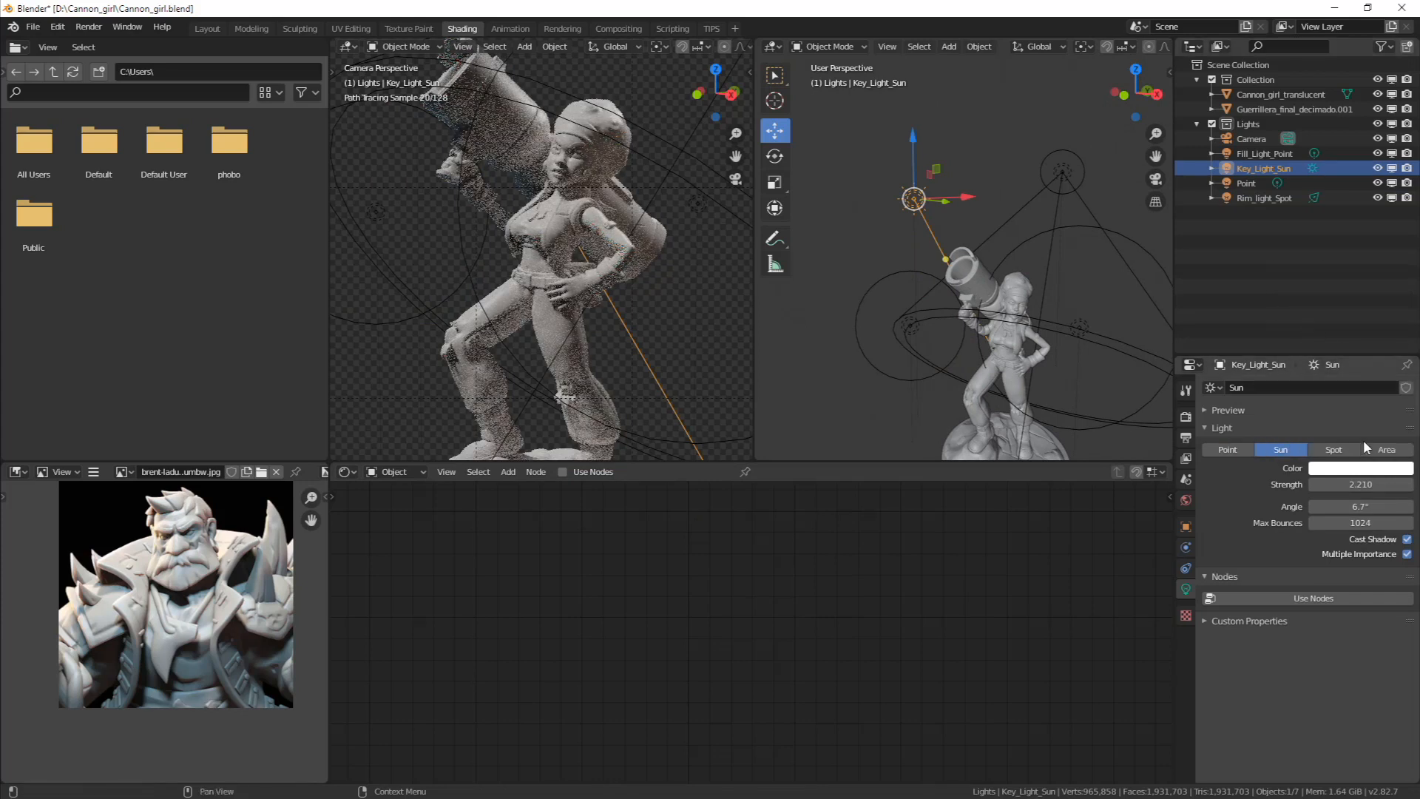
Tint the Key_Light_Sun light's colour to a very faint warm off-white
click(1363, 470)
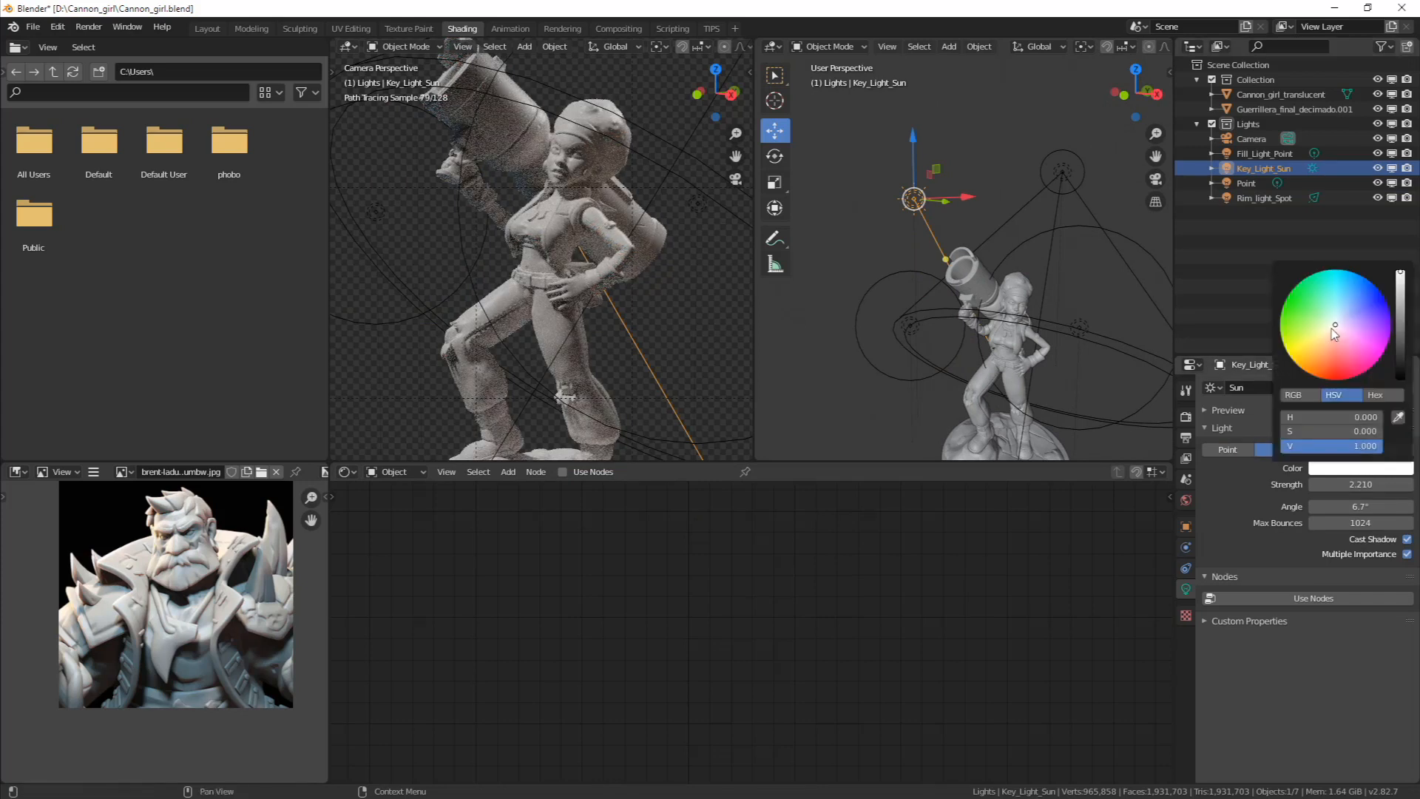
click(1332, 327)
click(1333, 329)
Select the Rim_light_Spot light and set its colour to a pale blue with hue 0.567, saturation 0.292 and value 1.000
scroll(922, 334, down, 2)
middle_drag(983, 319, 975, 332)
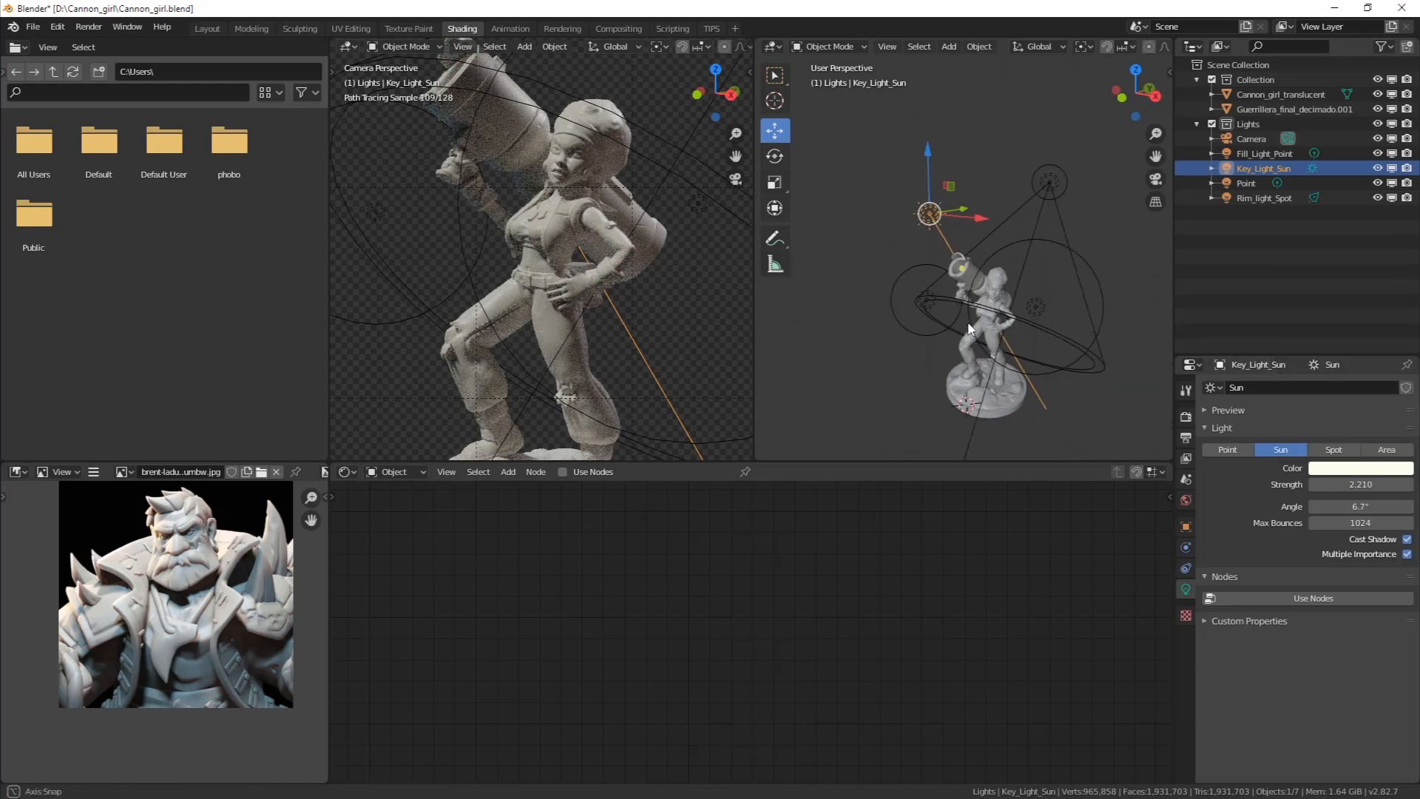
click(1058, 188)
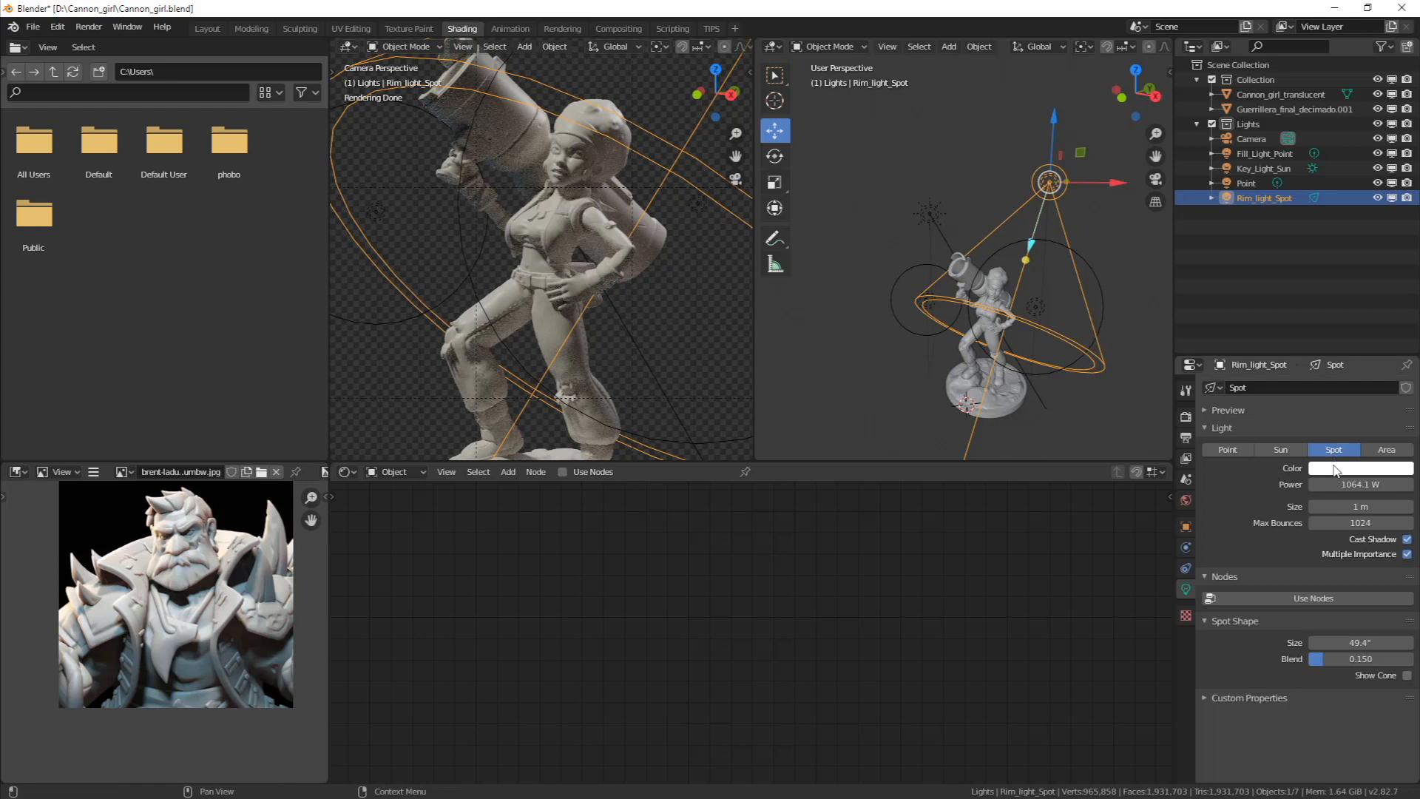
click(1357, 468)
click(1357, 469)
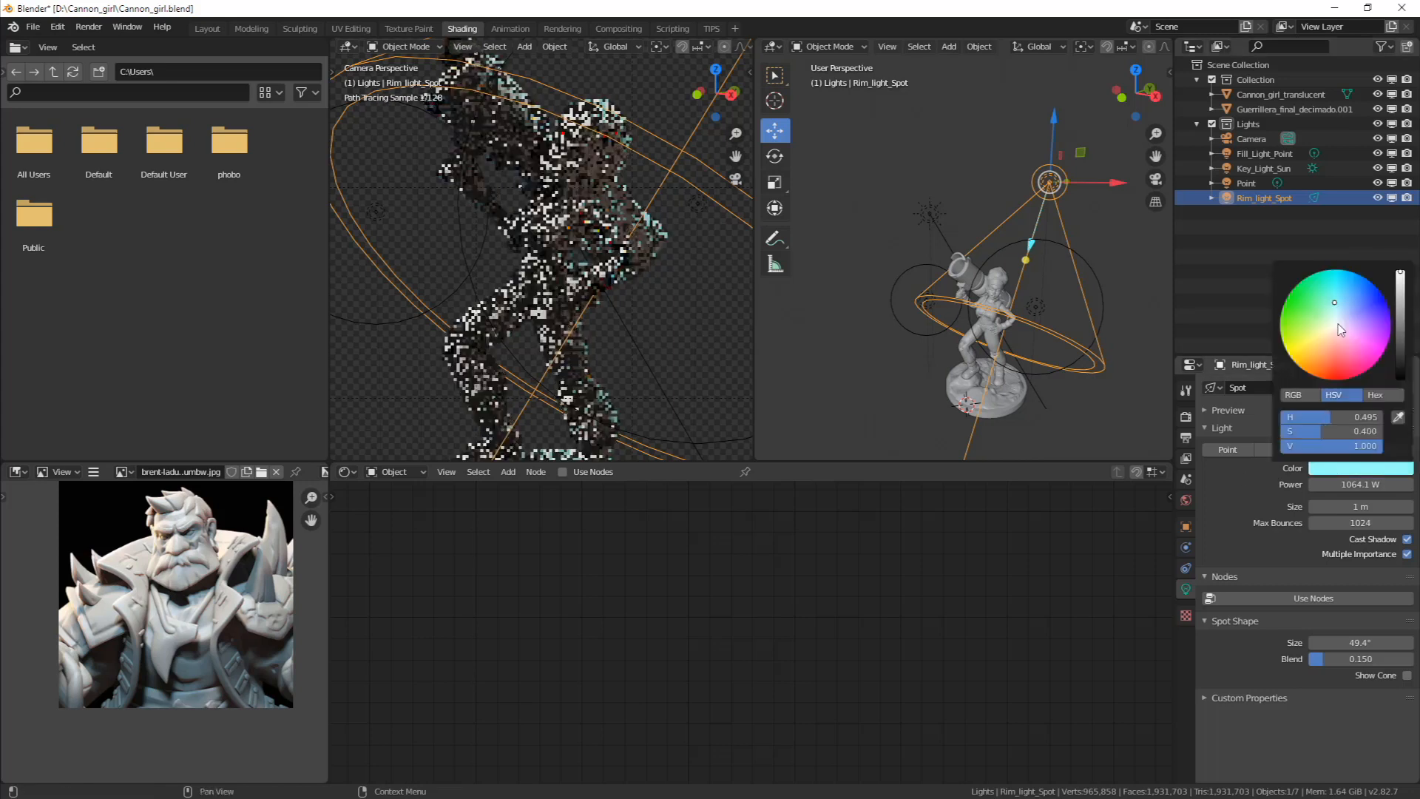
mouse_move(1335, 329)
mouse_down()
mouse_move(1337, 355)
mouse_move(1317, 346)
mouse_move(1340, 363)
mouse_move(1360, 328)
mouse_move(1346, 323)
mouse_up()
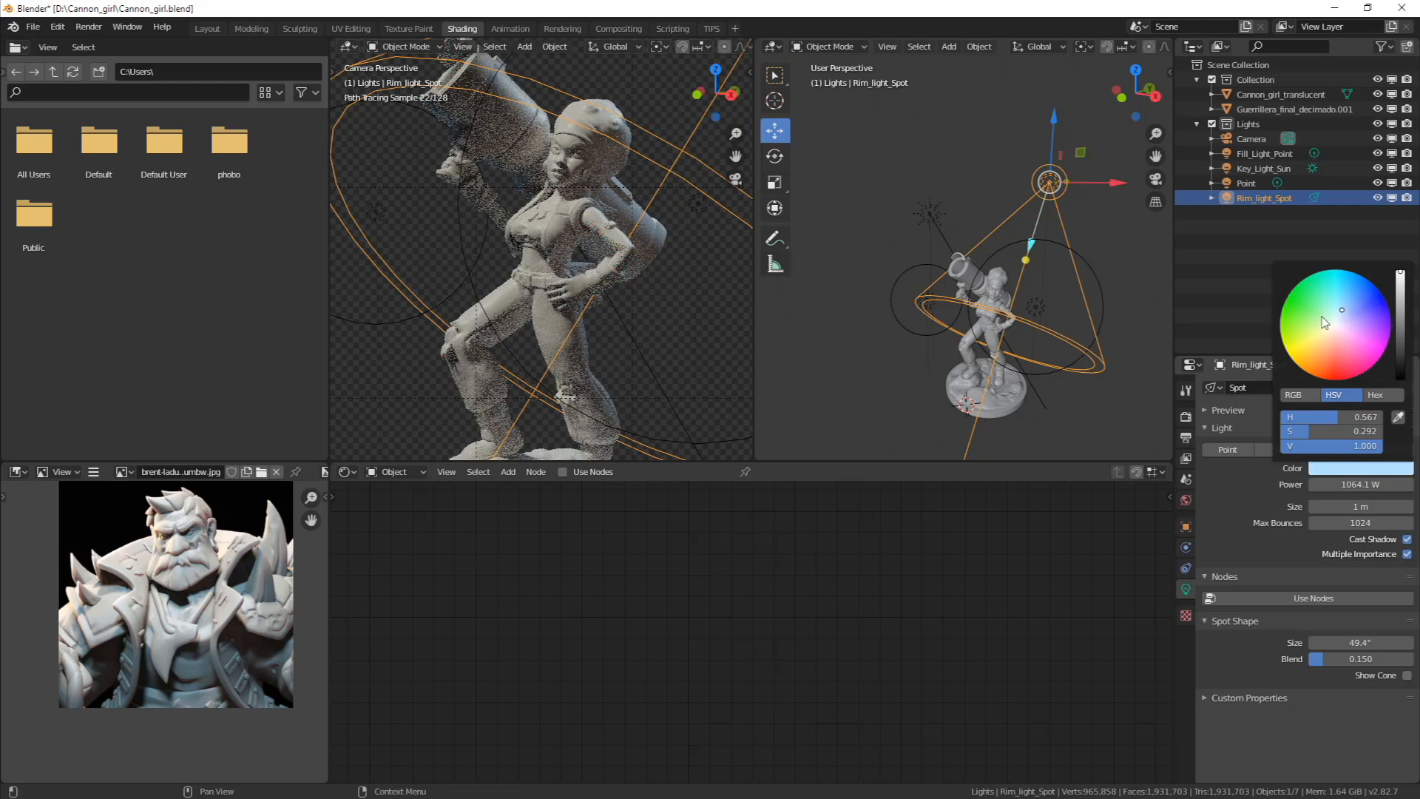
Increase the size of the Rim_light_Spot light to 1.11 m
middle_drag(947, 331, 1036, 295)
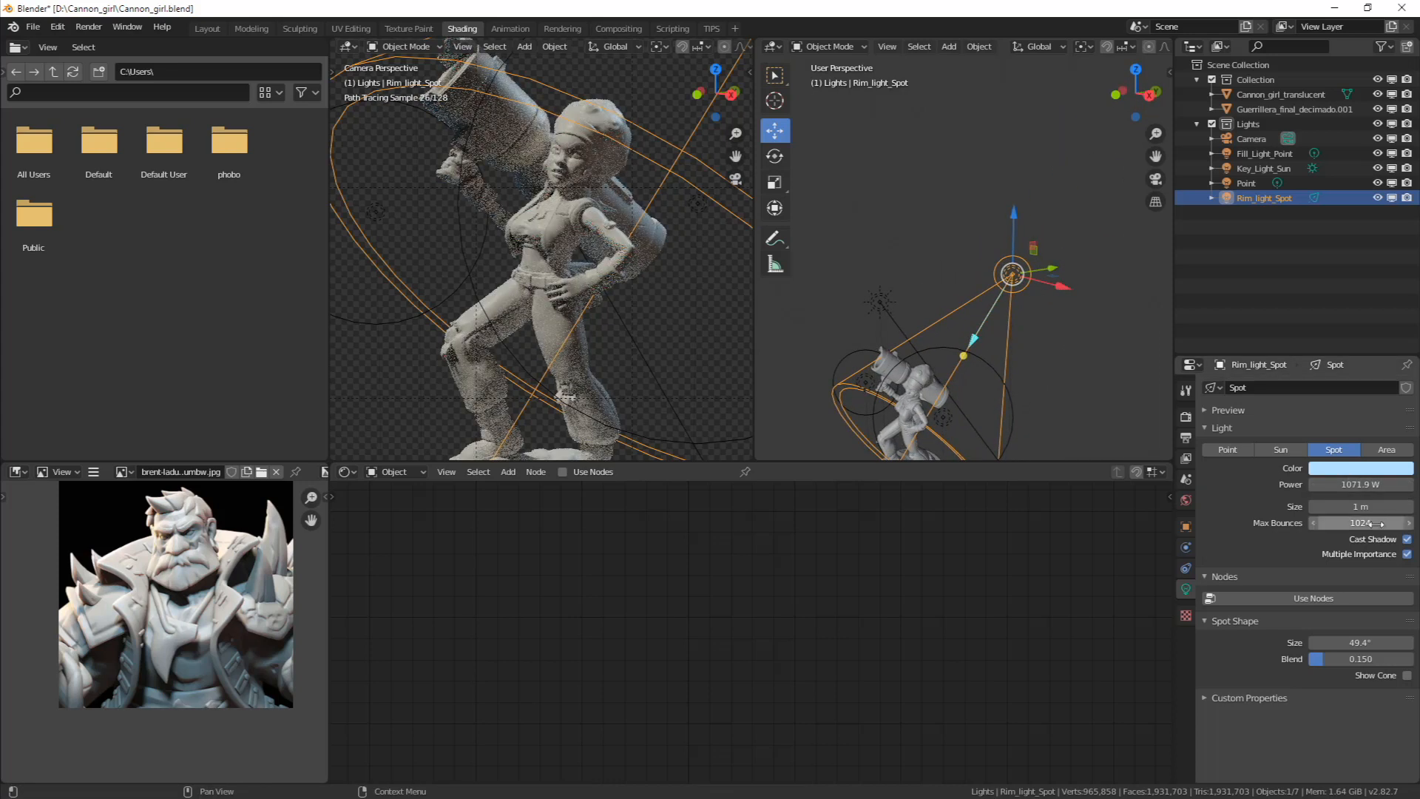
drag(1369, 506, 1350, 507)
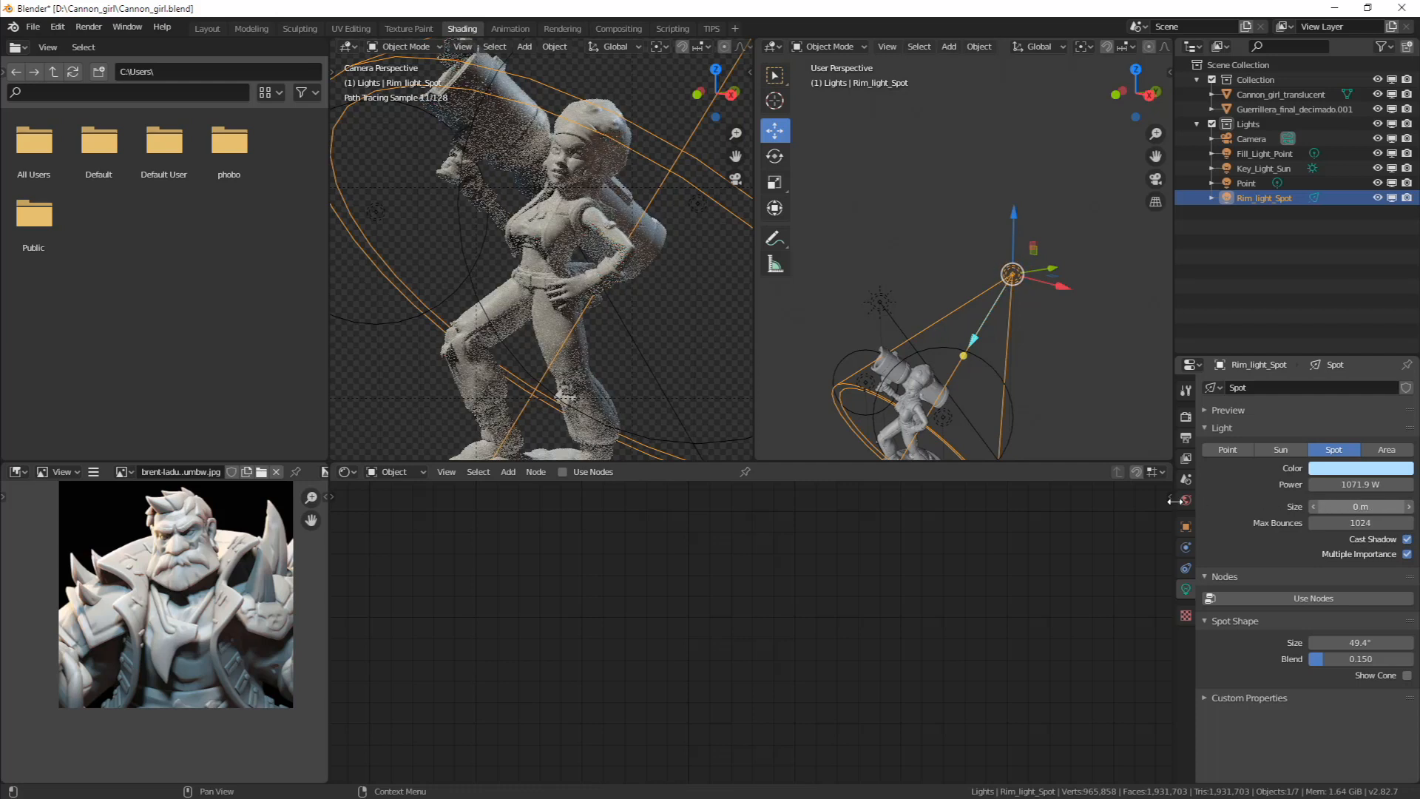
drag(1058, 502, 1042, 501)
middle_drag(985, 306, 963, 255)
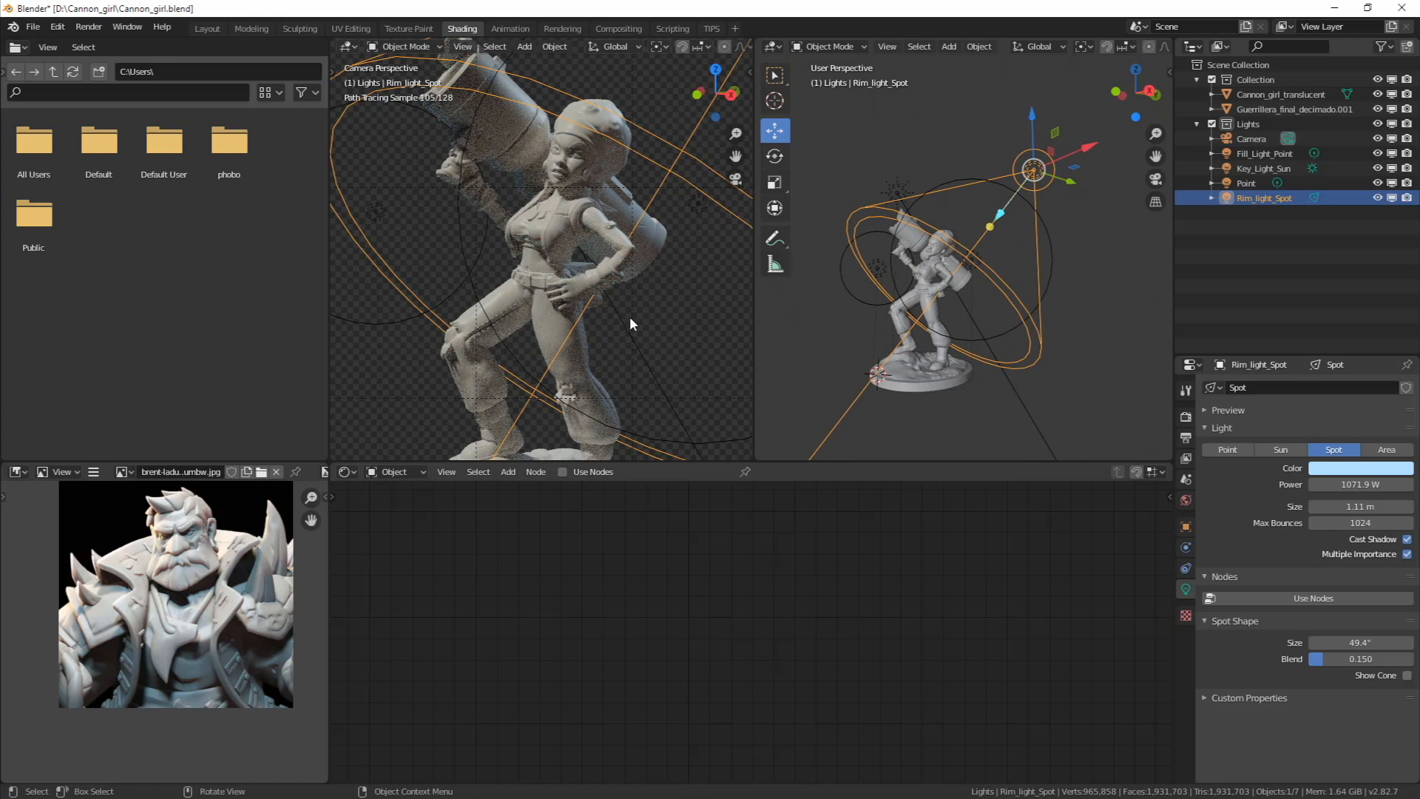
Set the power of the Rim_light_Spot light to 2500 W
shift+middle_drag(650, 322, 656, 323)
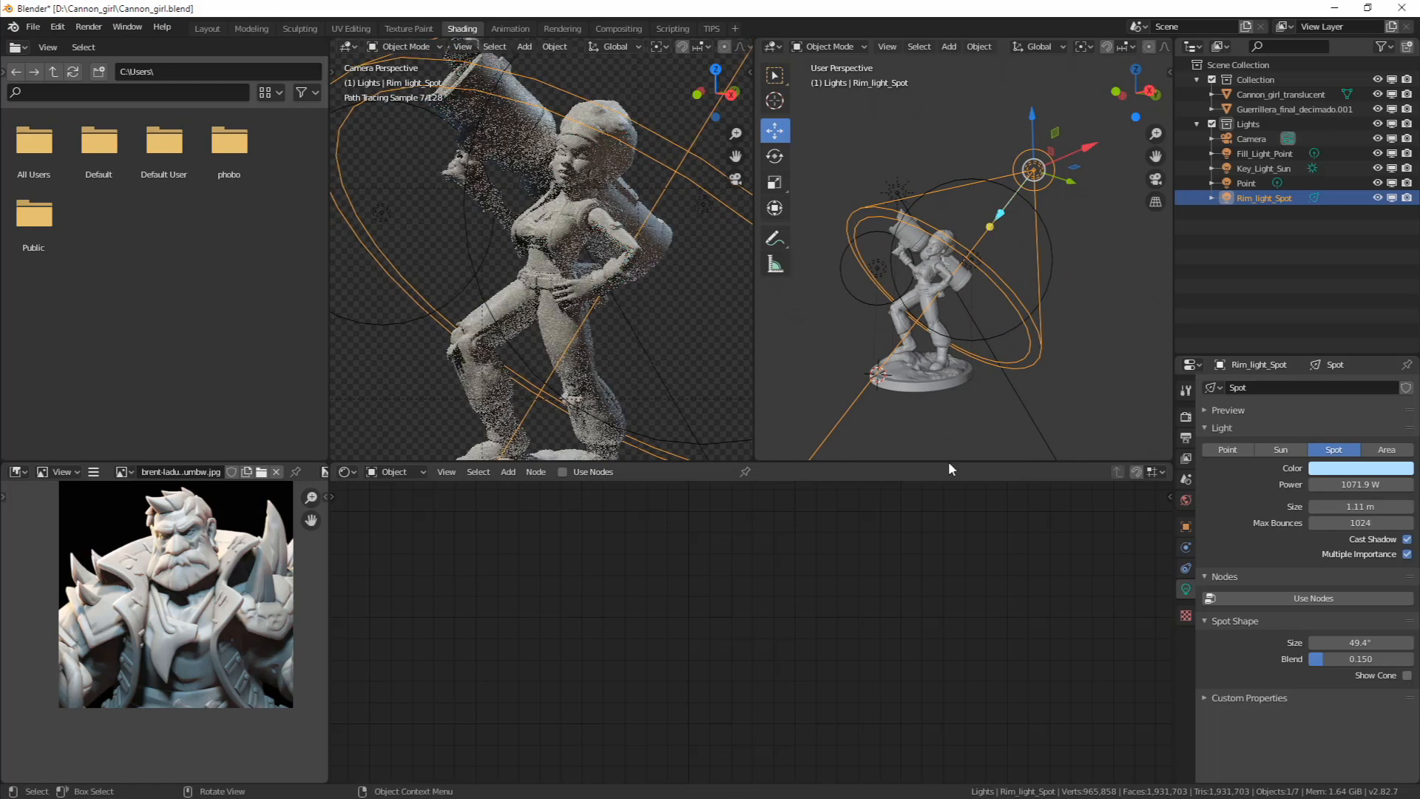
click(1332, 486)
text(2500)
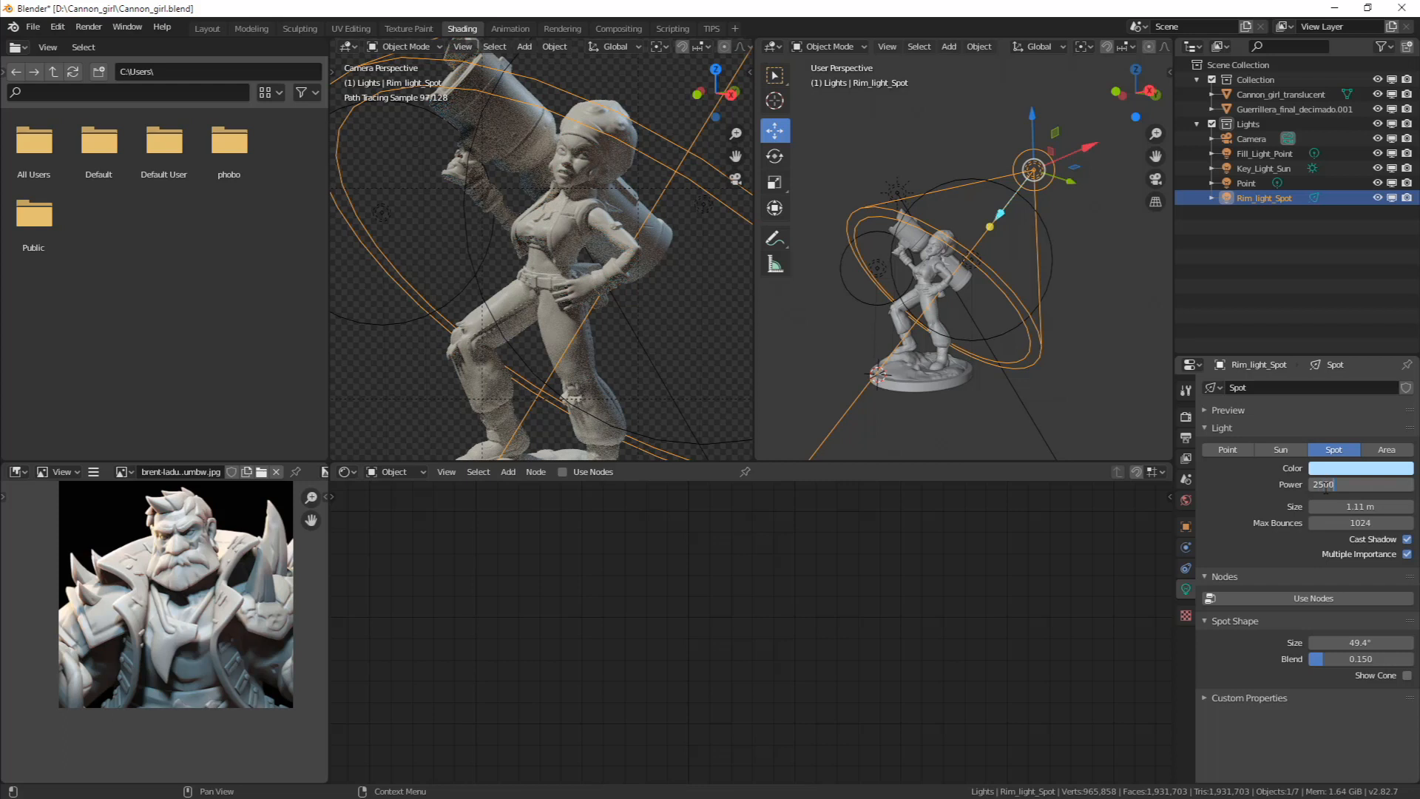
key(Return)
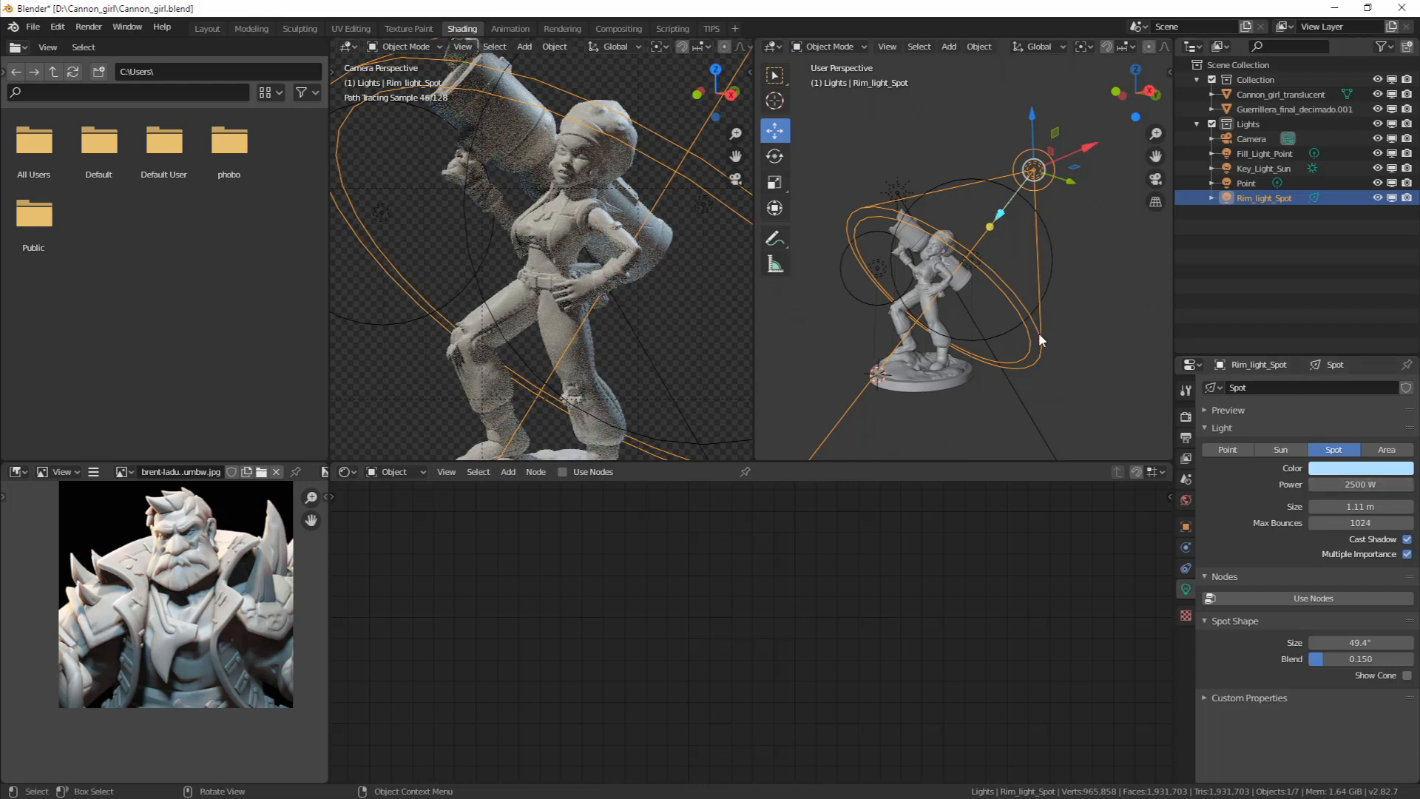
Examine the brighter rim light's effect on the whole figure and up close in the rendered camera view
shift+middle_drag(602, 308, 593, 261)
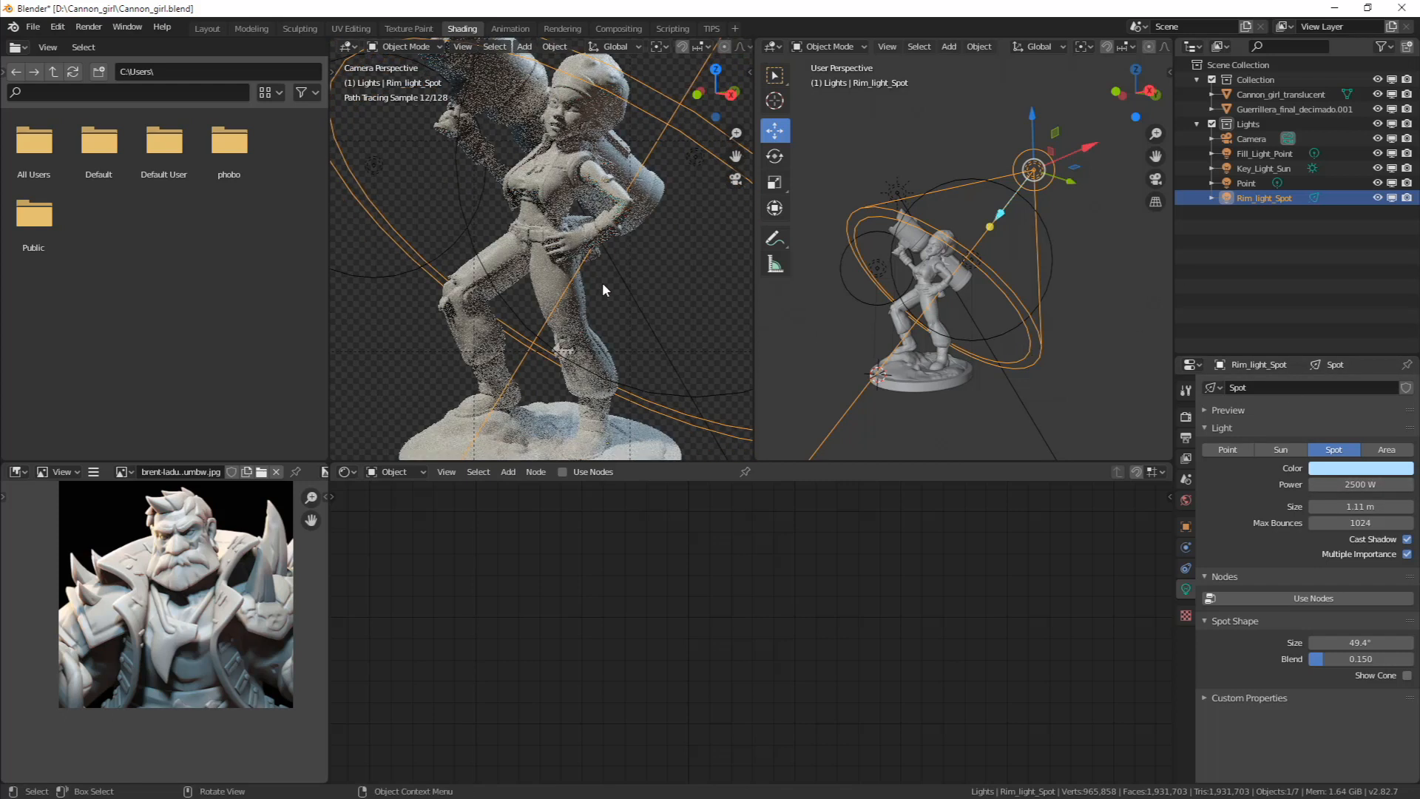
scroll(602, 282, down, 1)
scroll(680, 377, down, 1)
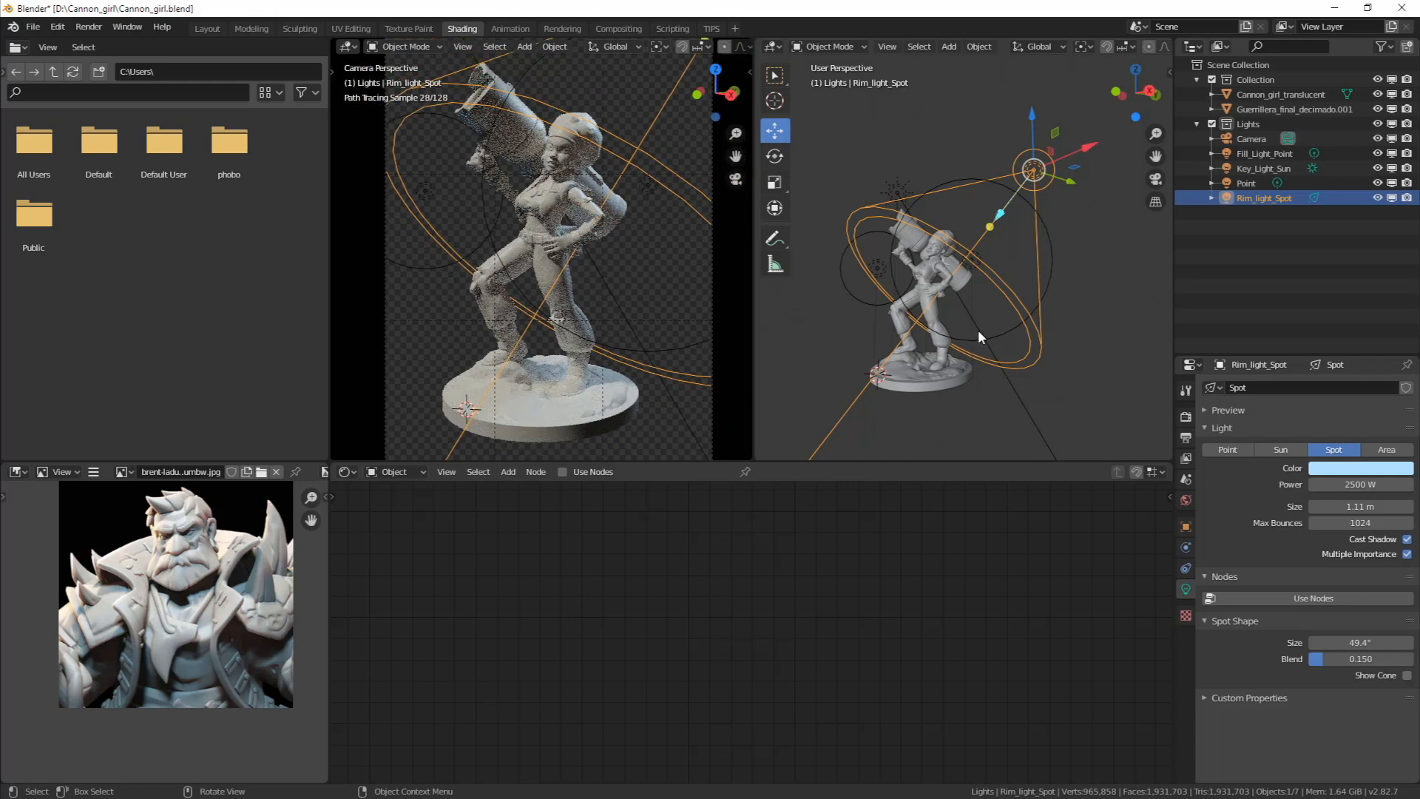
middle_drag(1026, 293, 1034, 266)
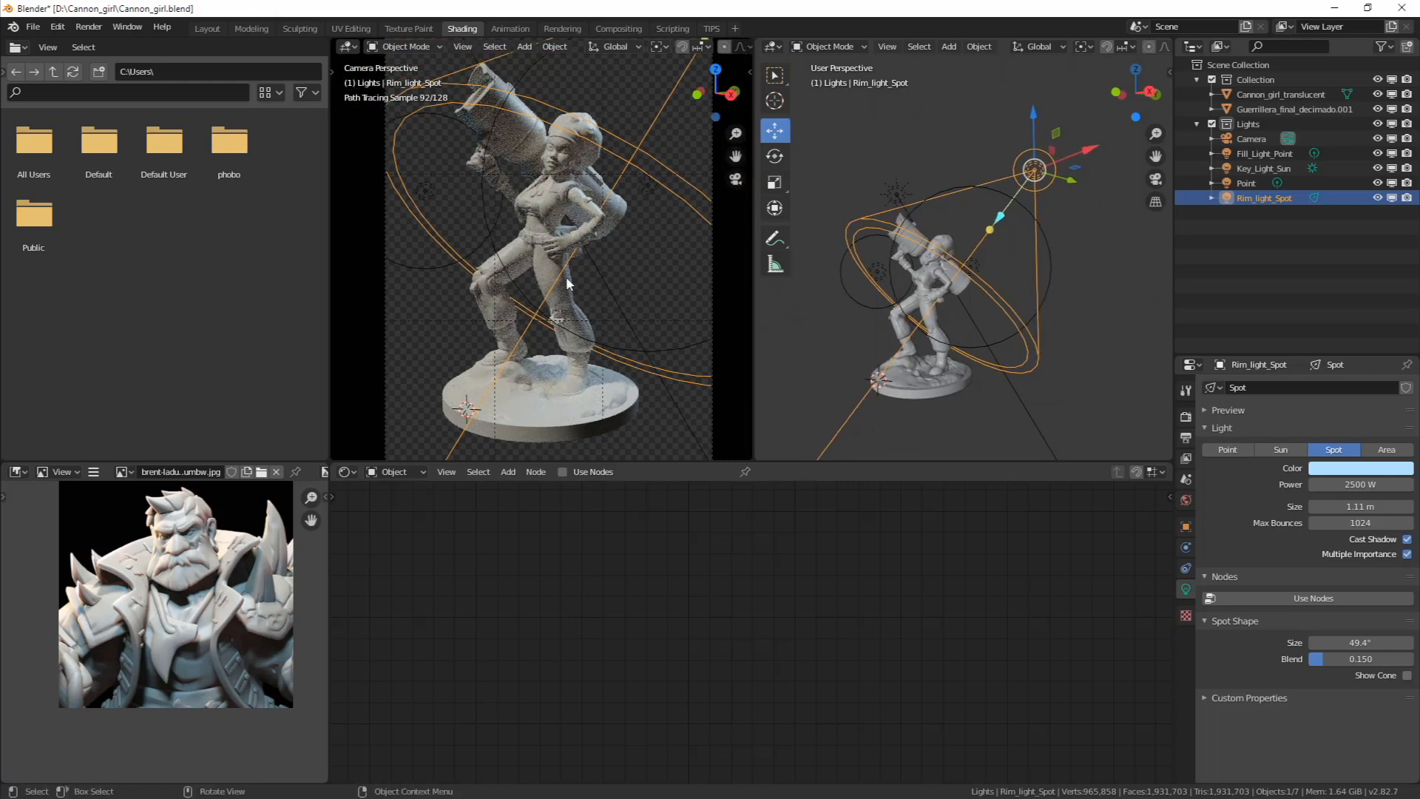
scroll(567, 283, up, 1)
scroll(592, 267, up, 1)
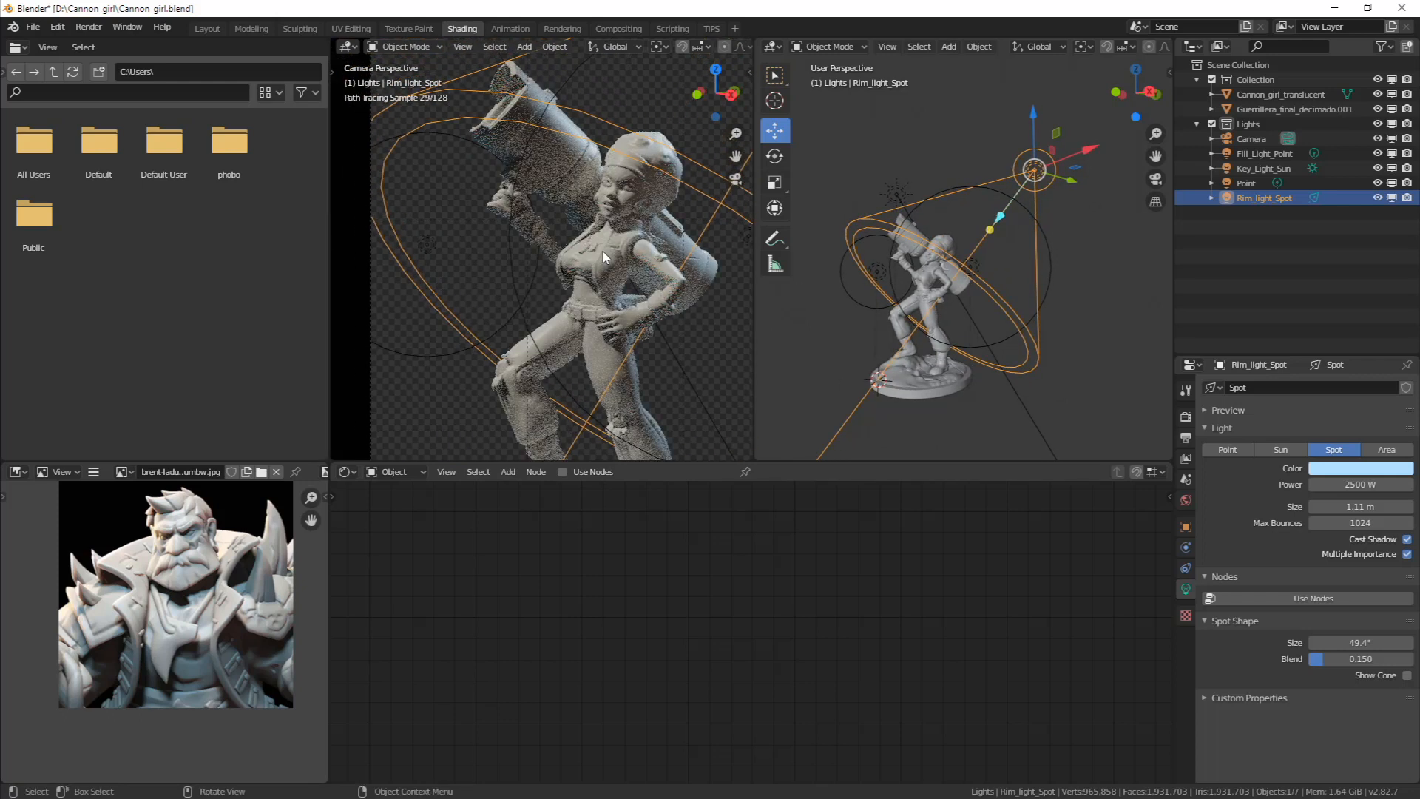
scroll(585, 222, up, 1)
scroll(574, 209, up, 1)
Select the Cannon_girl_translucent figure and inspect its Principled BSDF material alongside the rendered skin and hand details
click(589, 210)
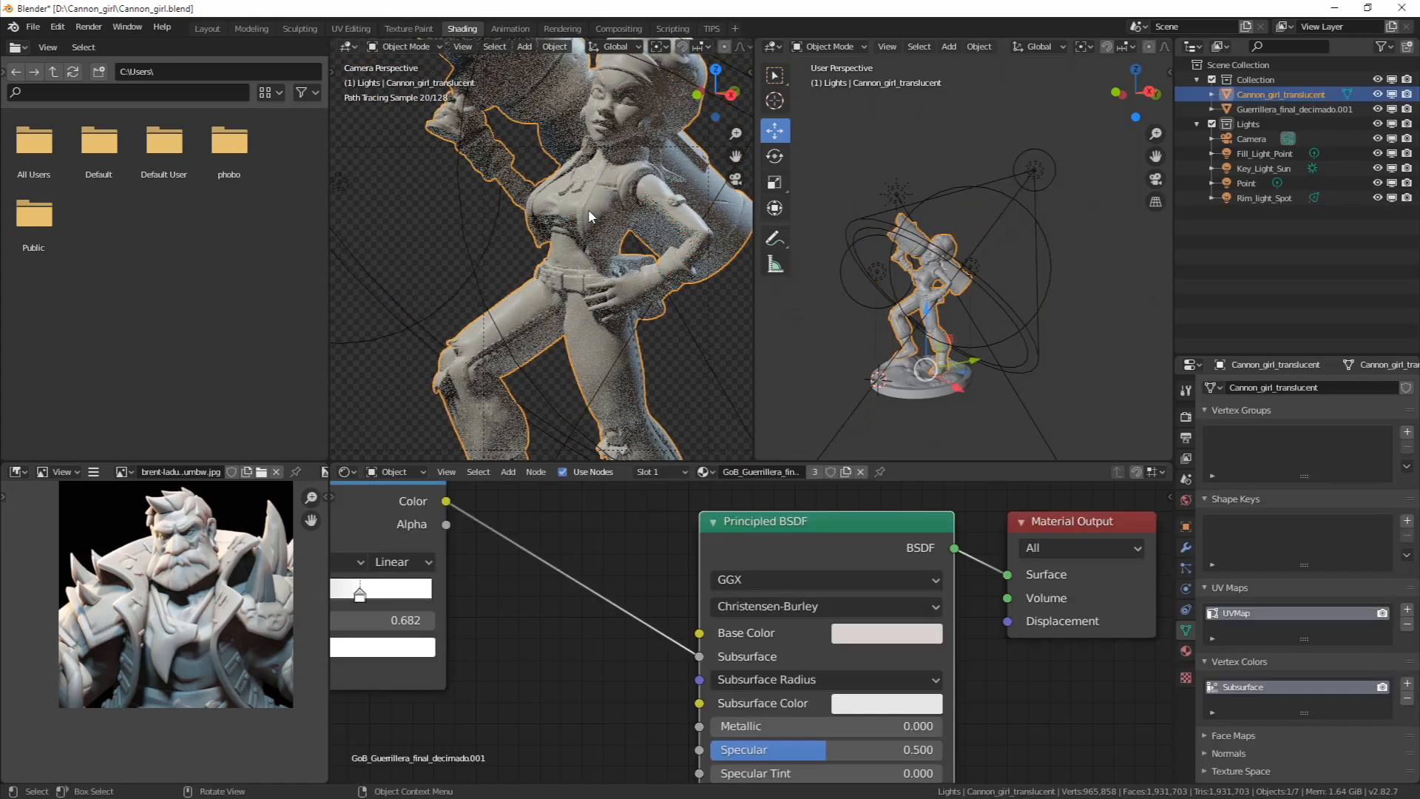
scroll(879, 638, down, 3)
middle_drag(861, 624, 754, 500)
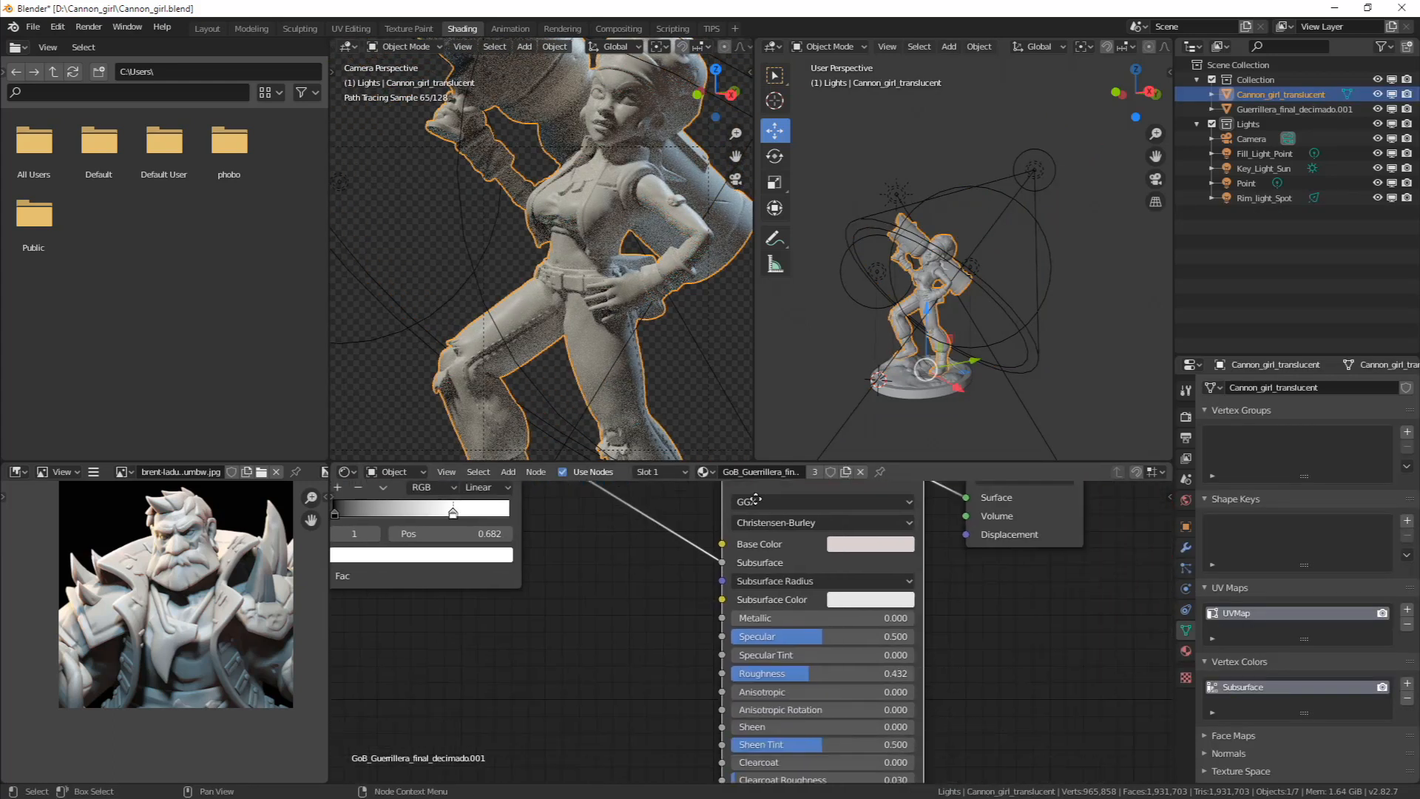
middle_drag(651, 632, 651, 663)
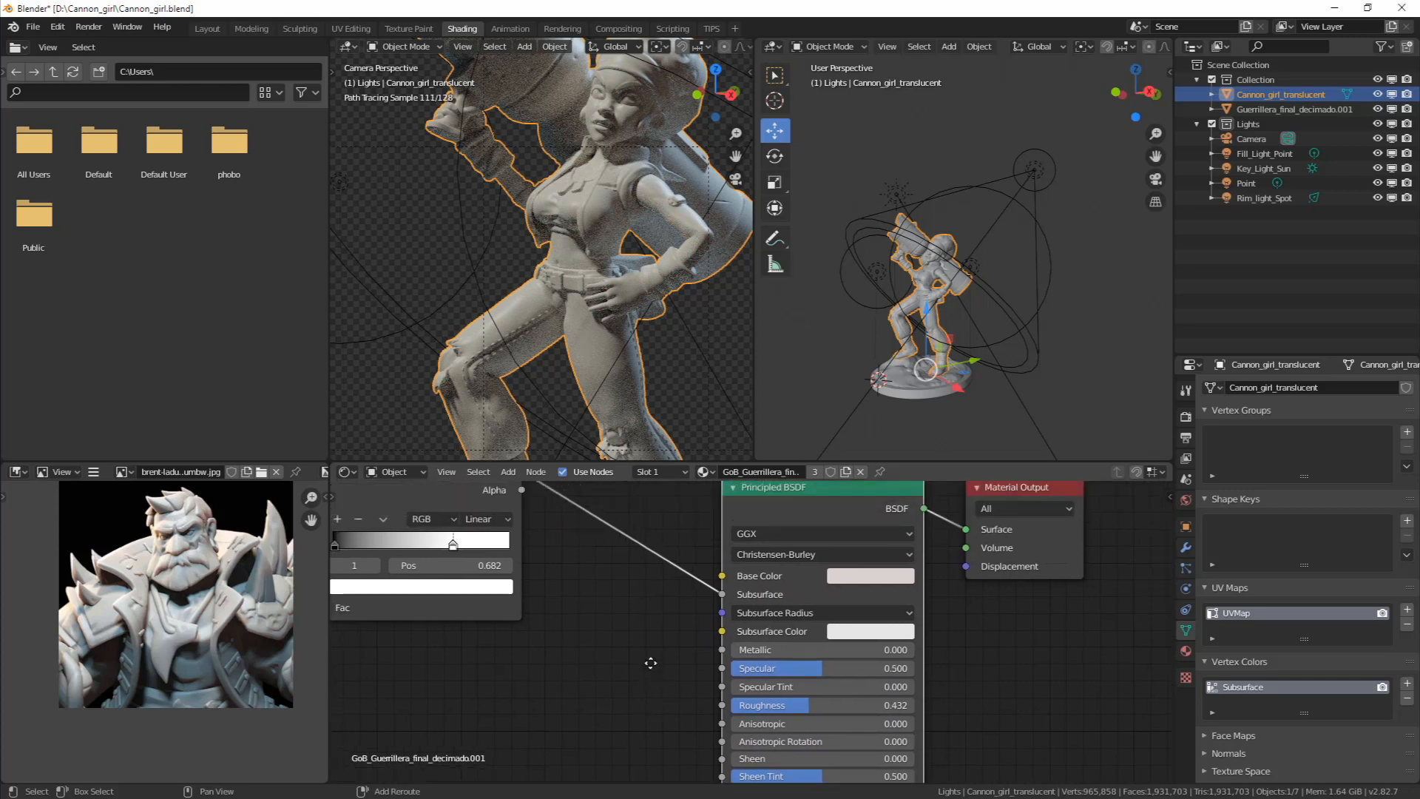
scroll(640, 229, up, 4)
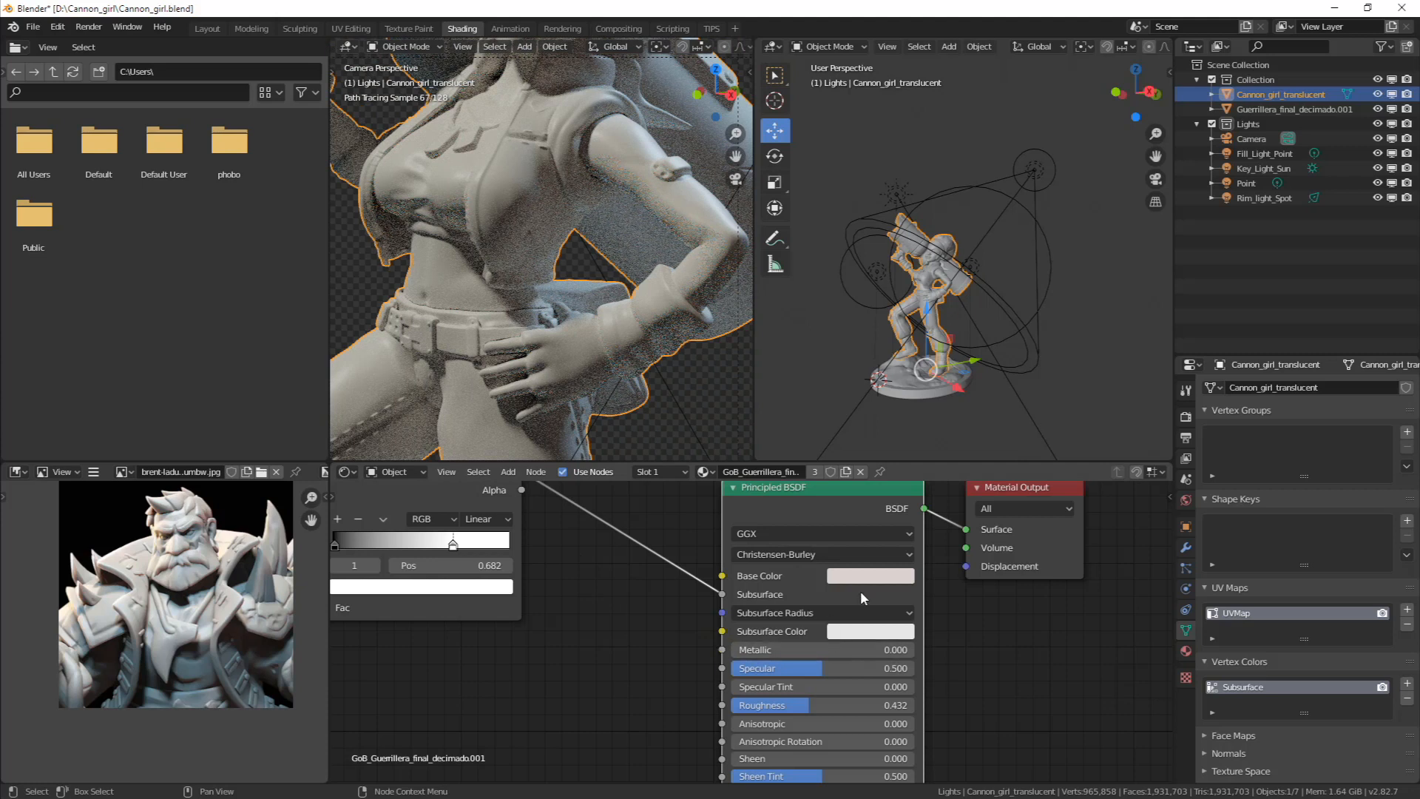
scroll(547, 291, down, 3)
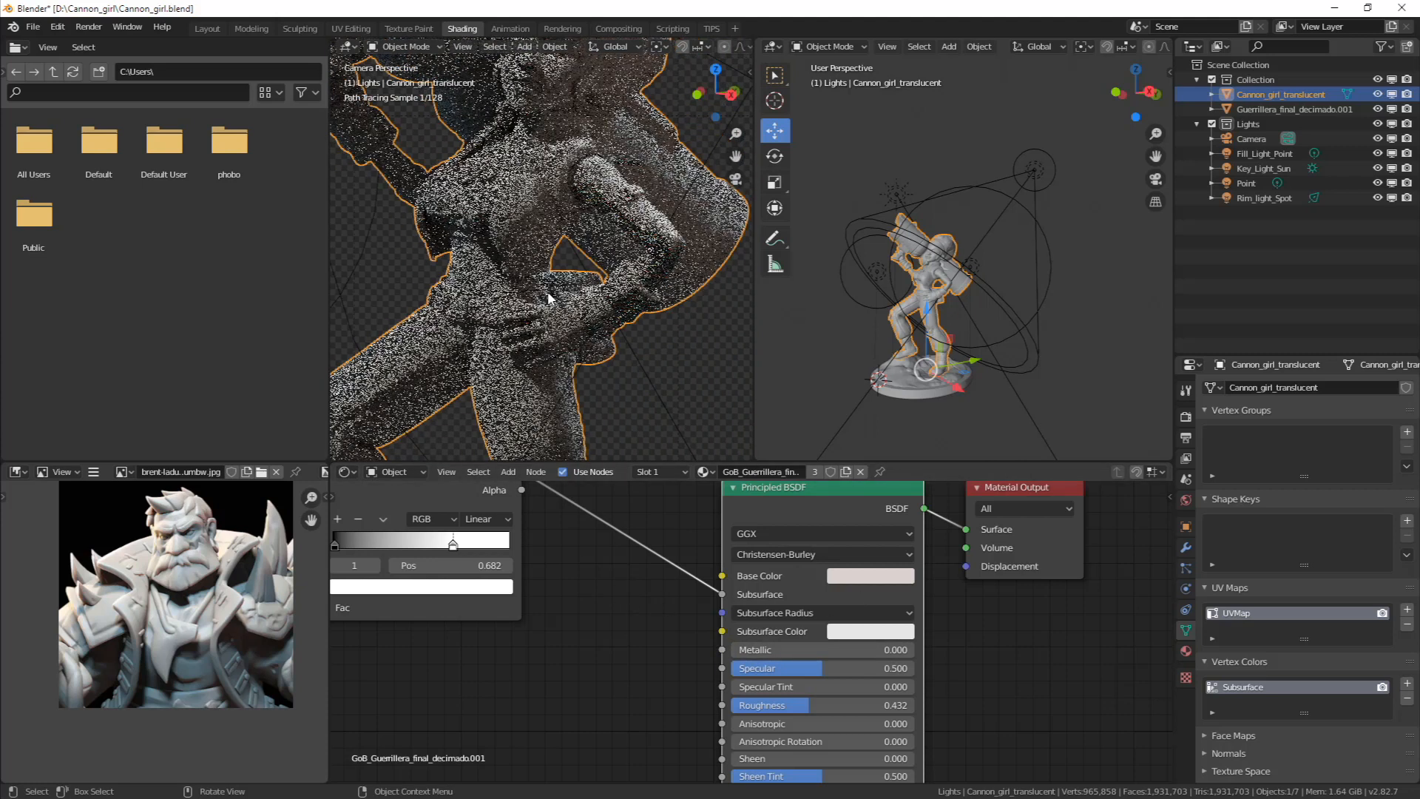
scroll(548, 297, down, 4)
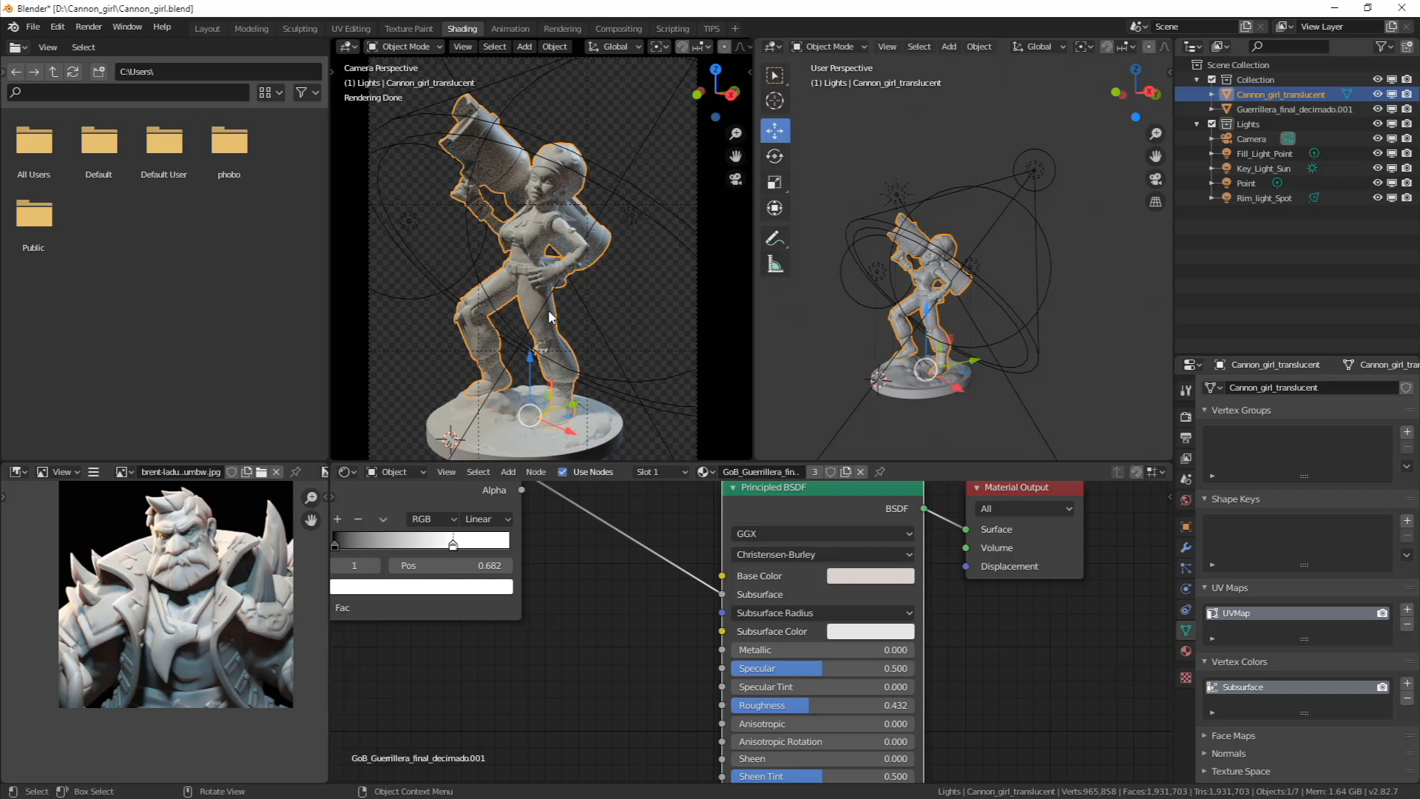
Select the Rim_light_Spot light, then reset the 3D cursor to the world origin and frame all objects
middle_drag(895, 90, 1023, 198)
click(1061, 232)
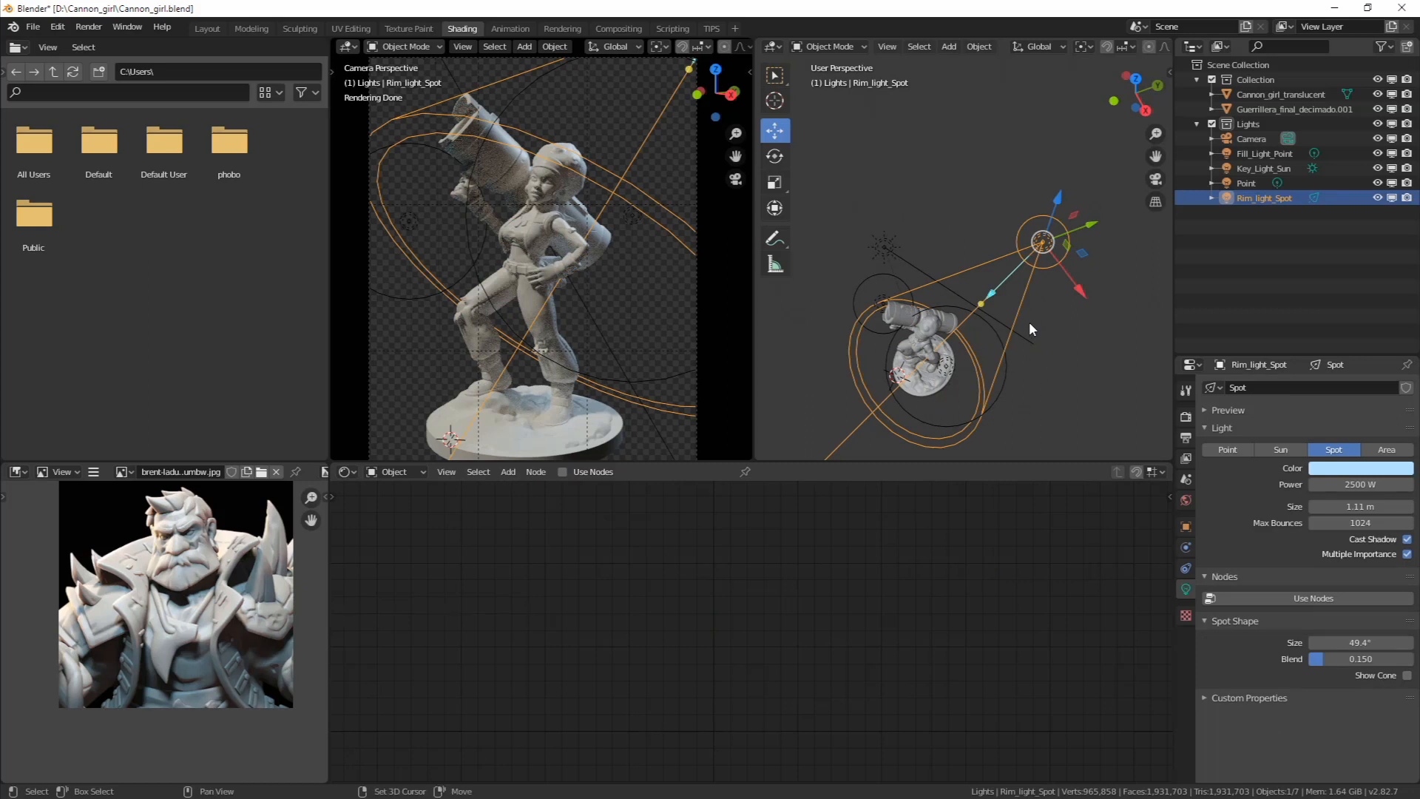
key(shift+c)
middle_drag(1053, 237, 1034, 287)
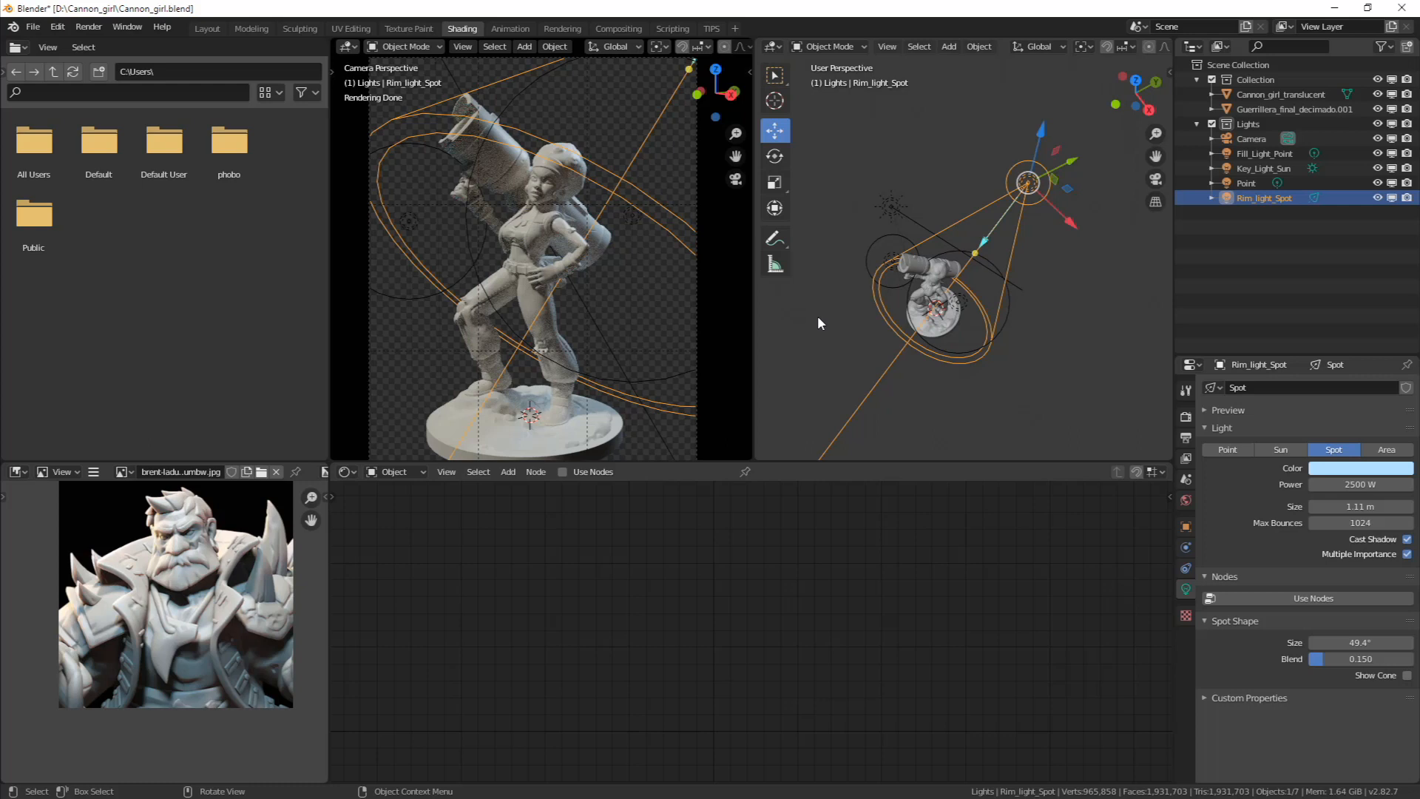
middle_drag(880, 318, 854, 282)
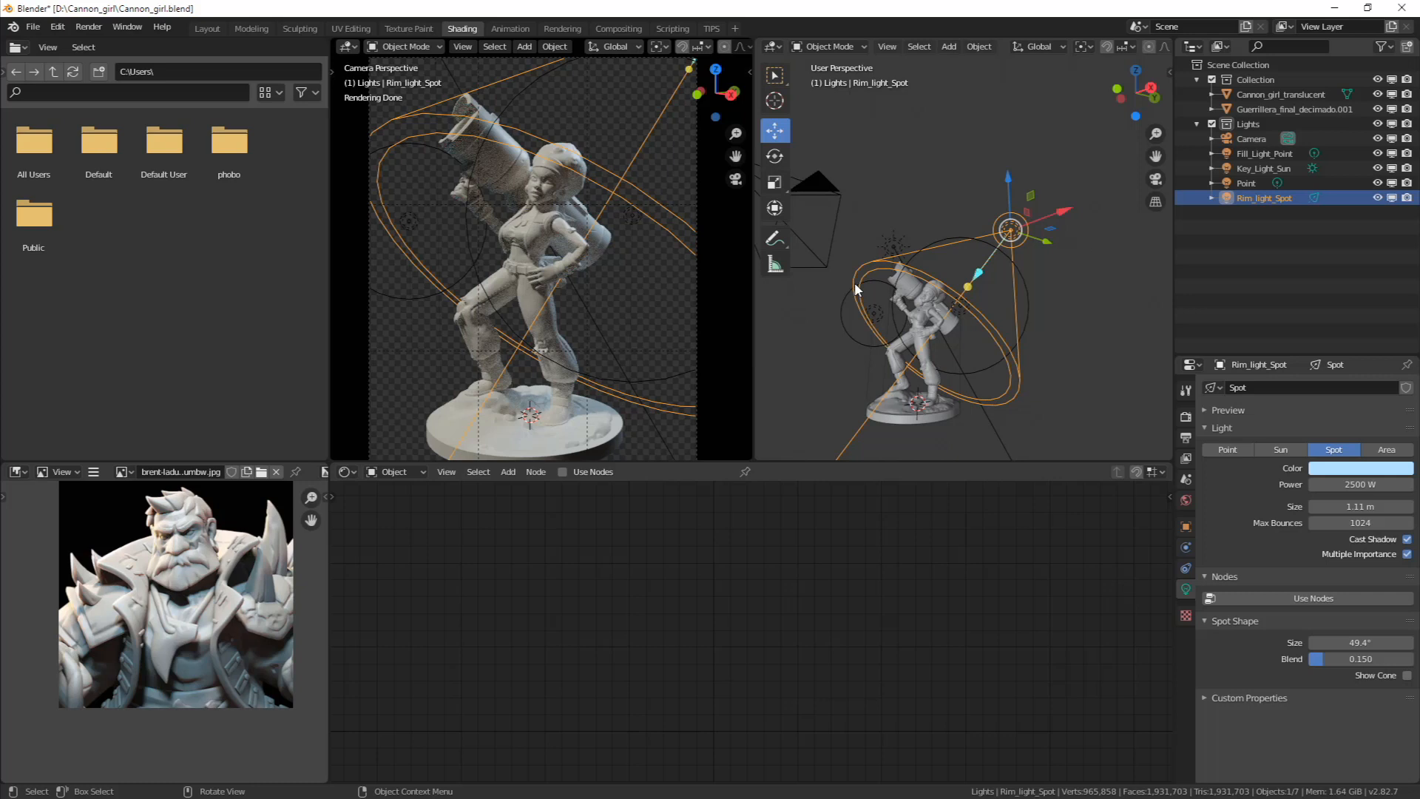
Examine the lighting and colour tints on the bearded character's face and shoulders in the reference image
middle_drag(267, 550, 200, 582)
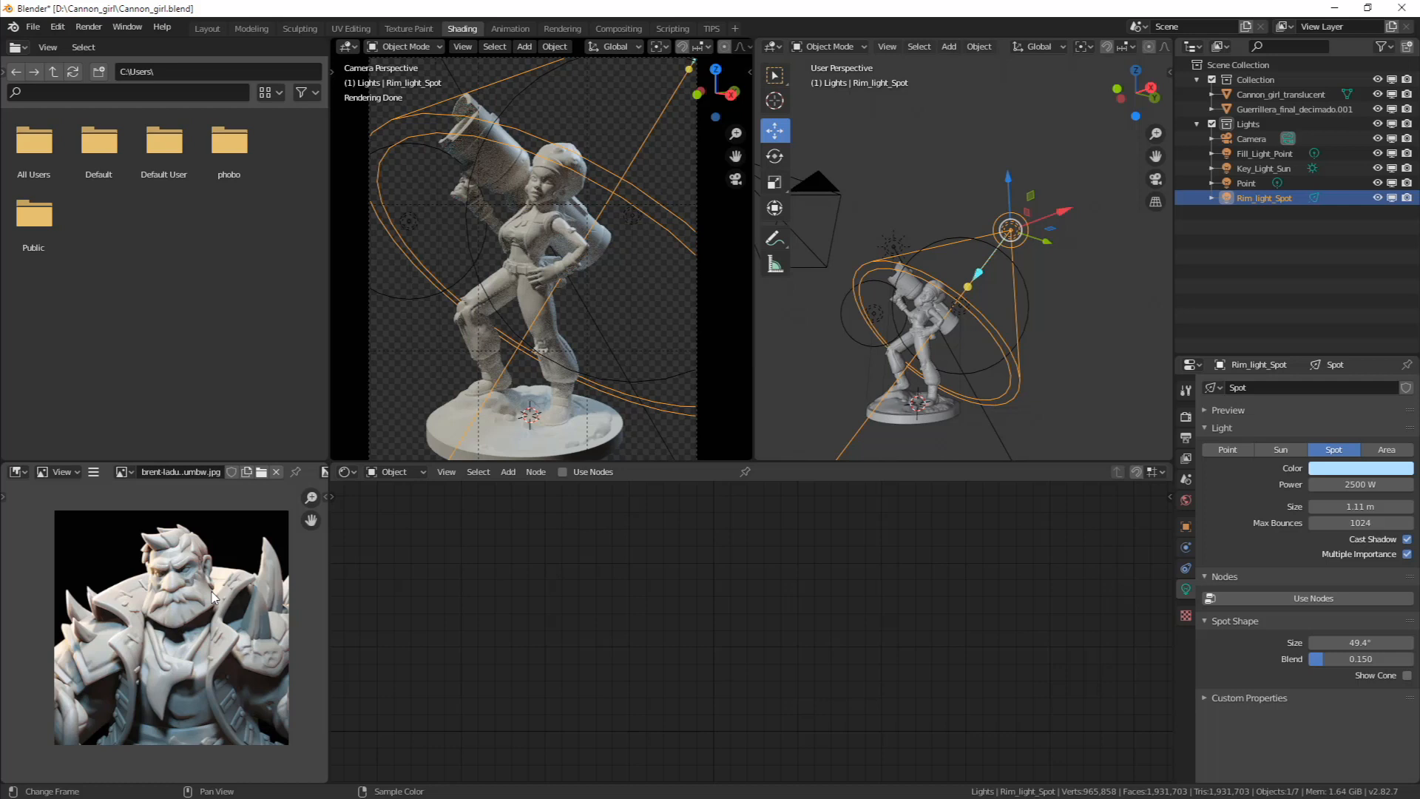
scroll(211, 599, up, 4)
scroll(196, 622, down, 2)
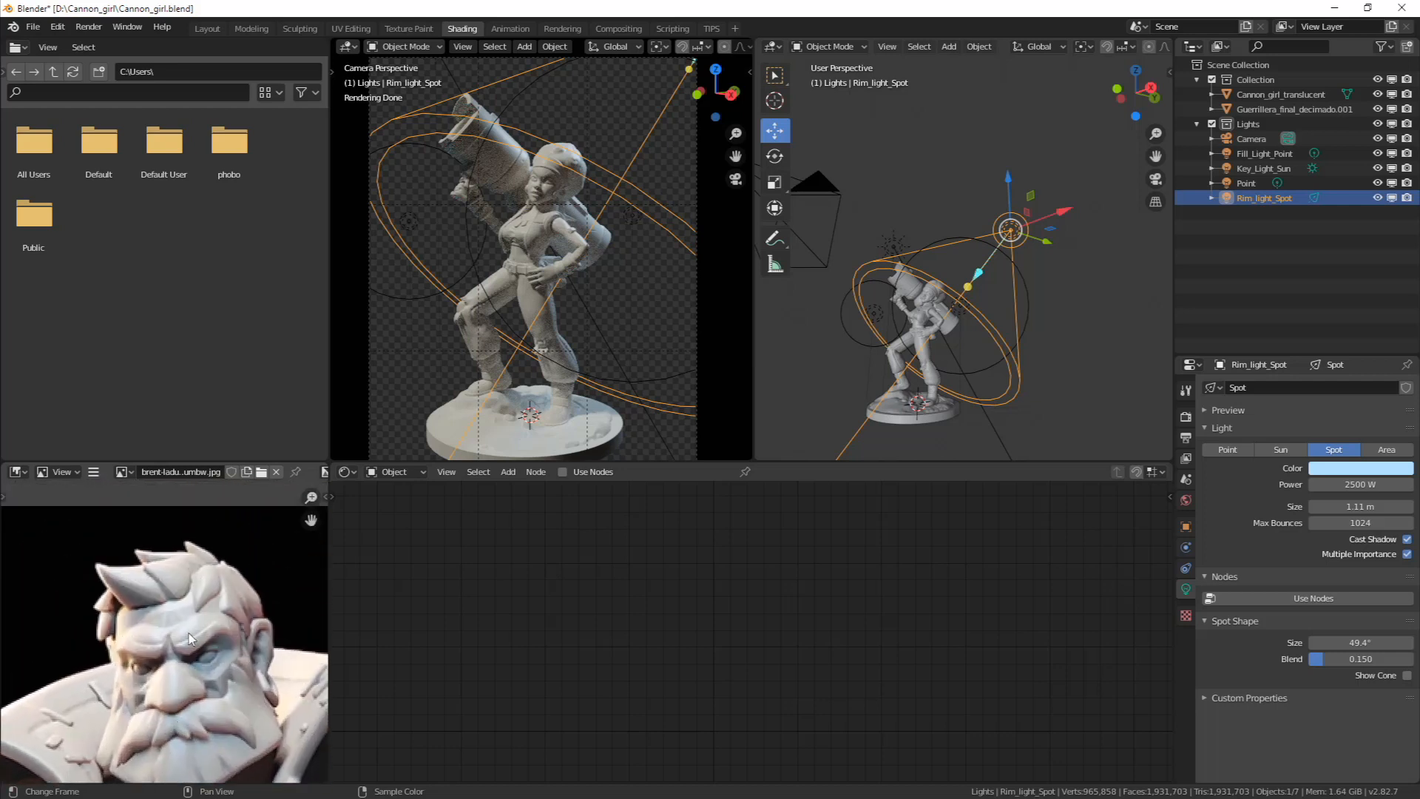
scroll(189, 633, down, 2)
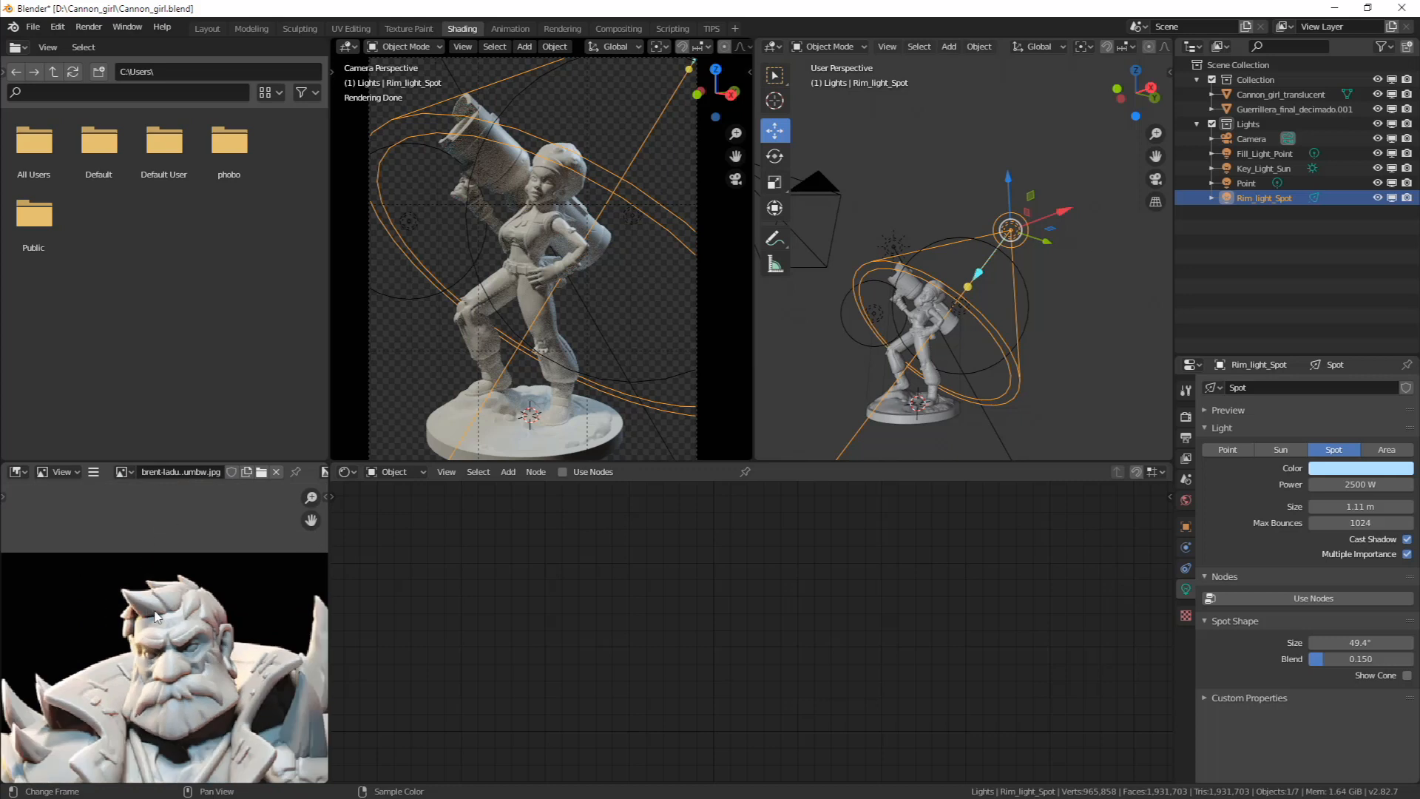
scroll(161, 646, up, 2)
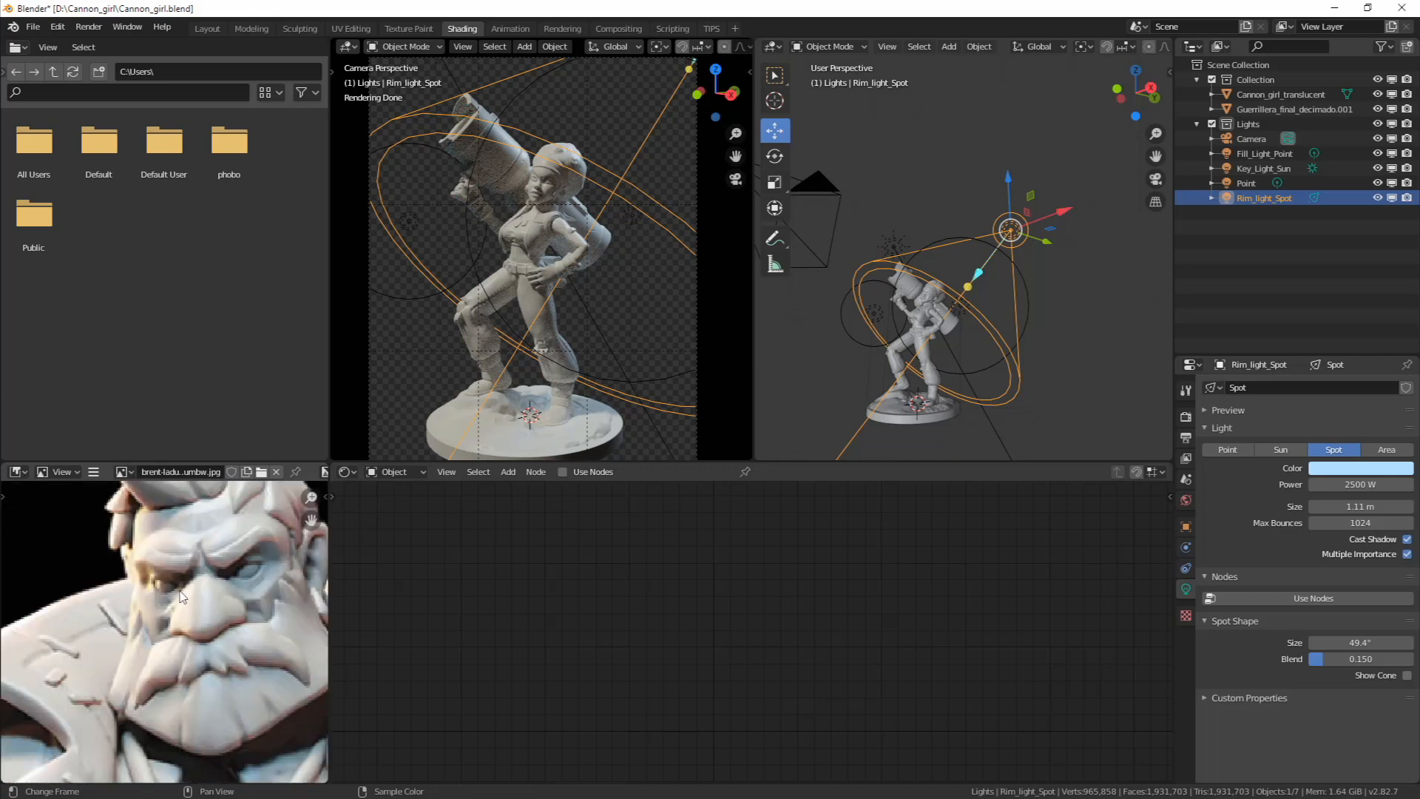
scroll(189, 595, up, 1)
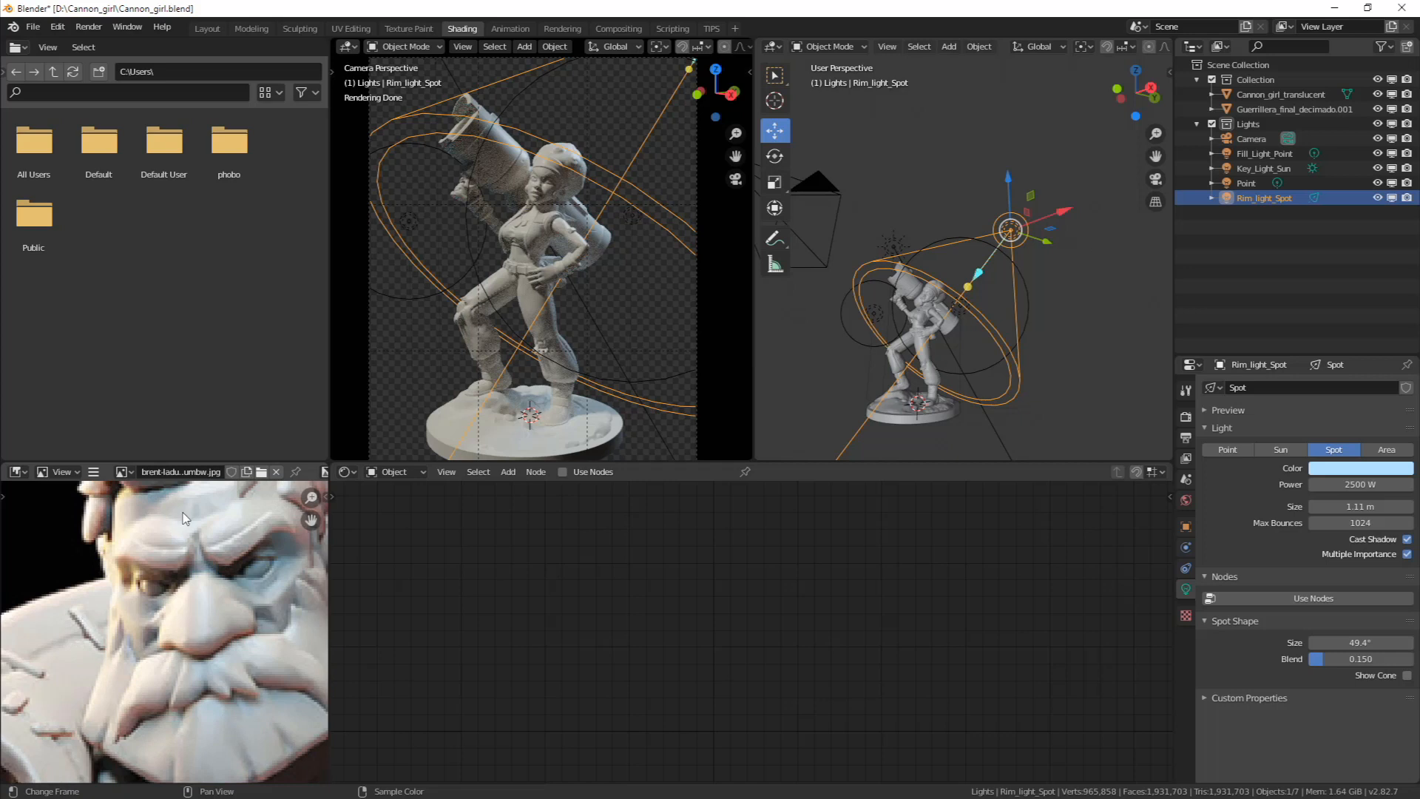
scroll(170, 617, down, 2)
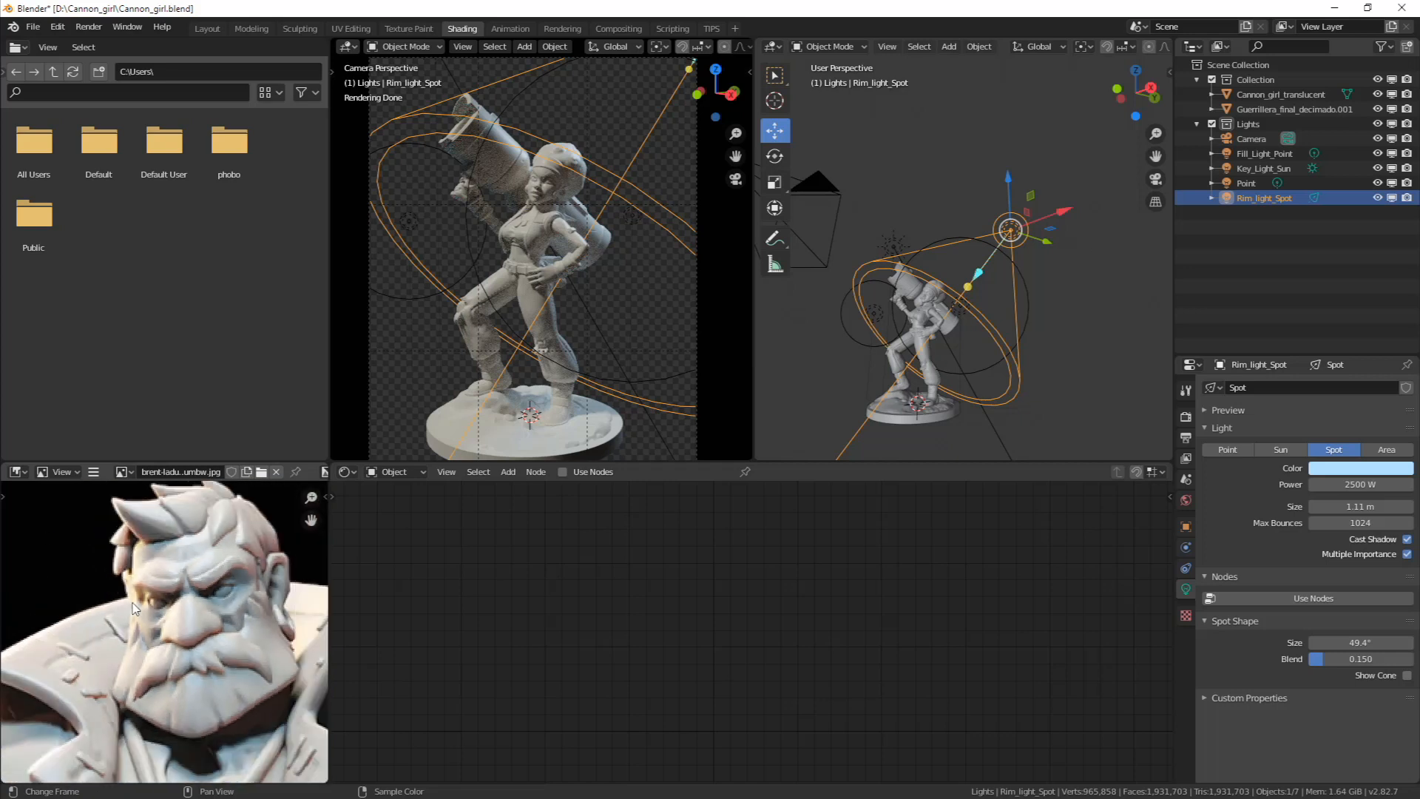
middle_drag(154, 598, 116, 602)
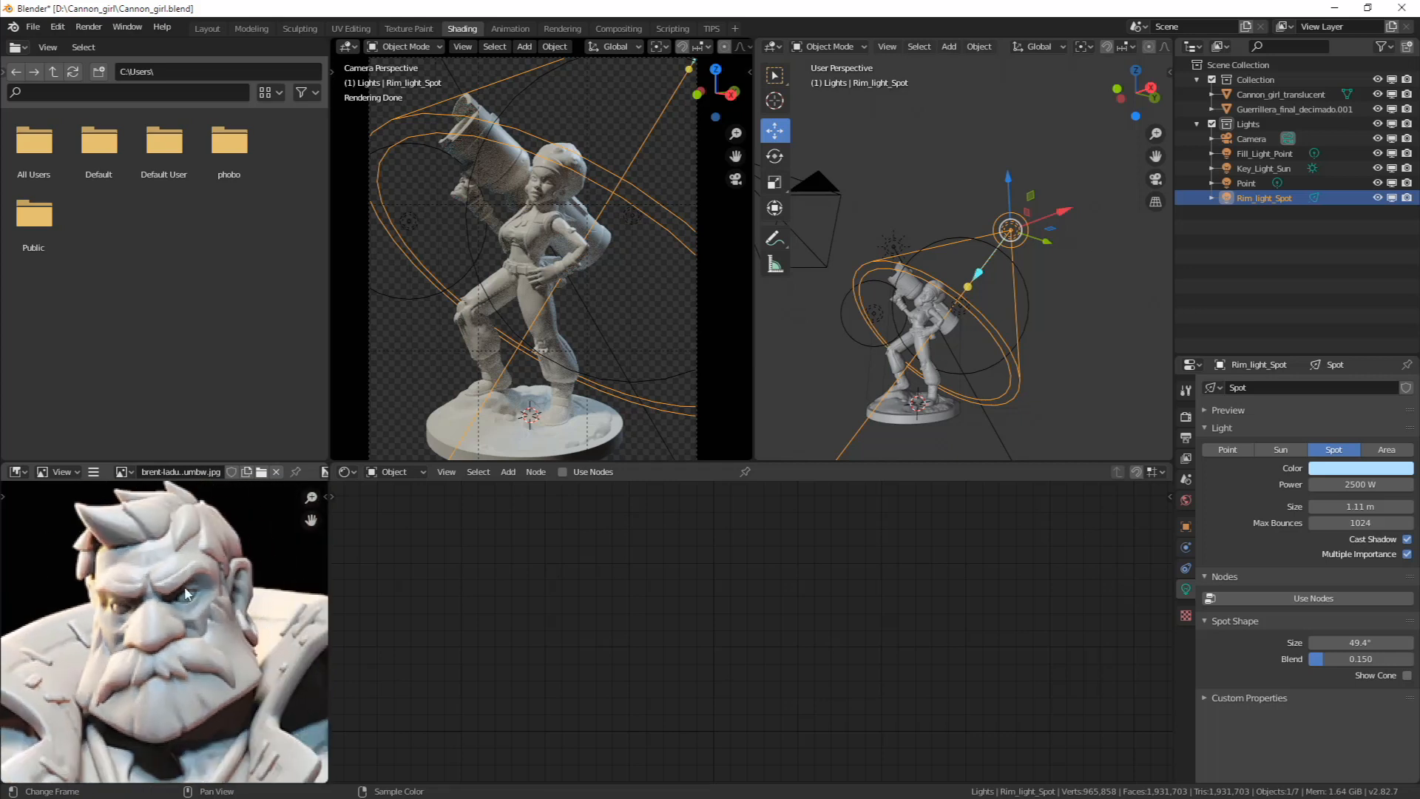
scroll(228, 635, down, 2)
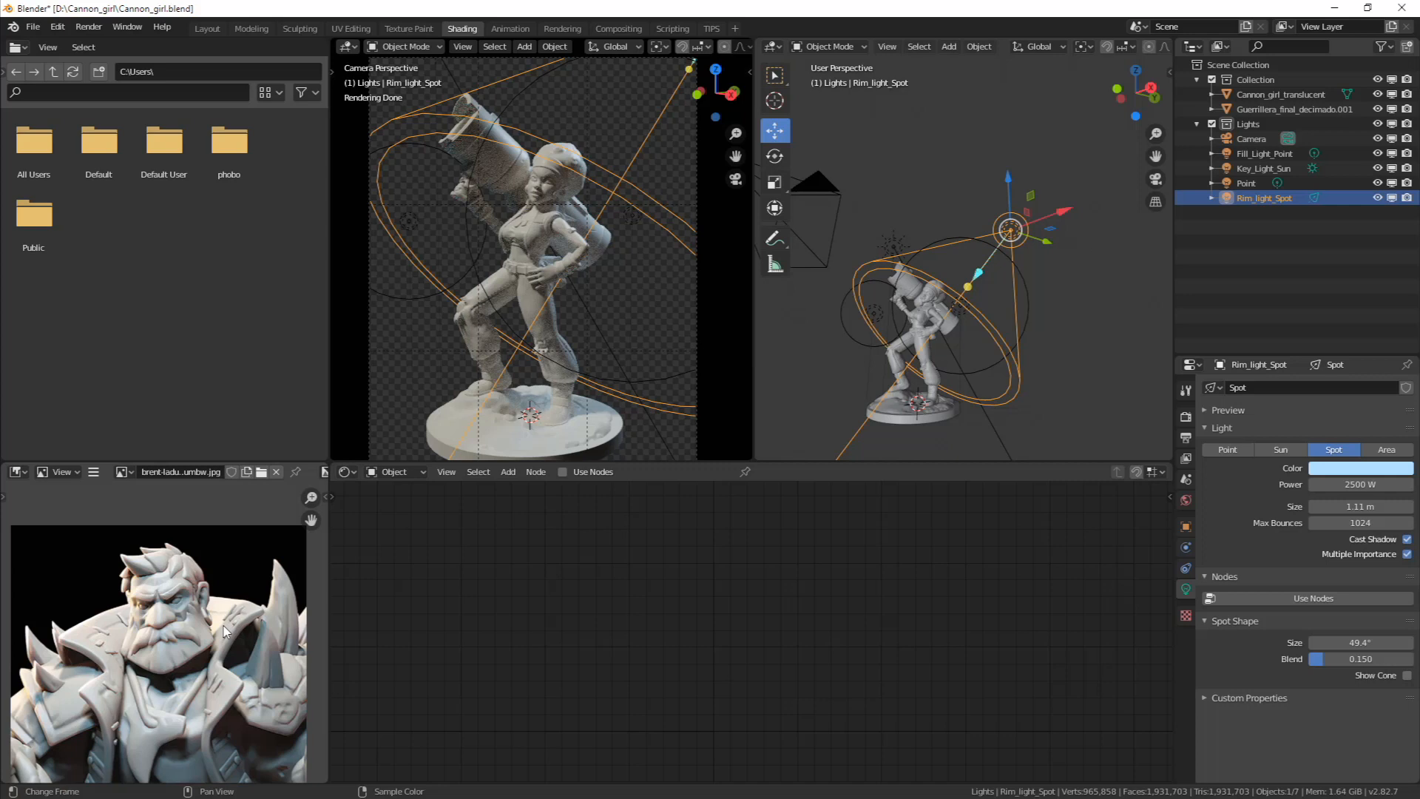
scroll(223, 626, down, 3)
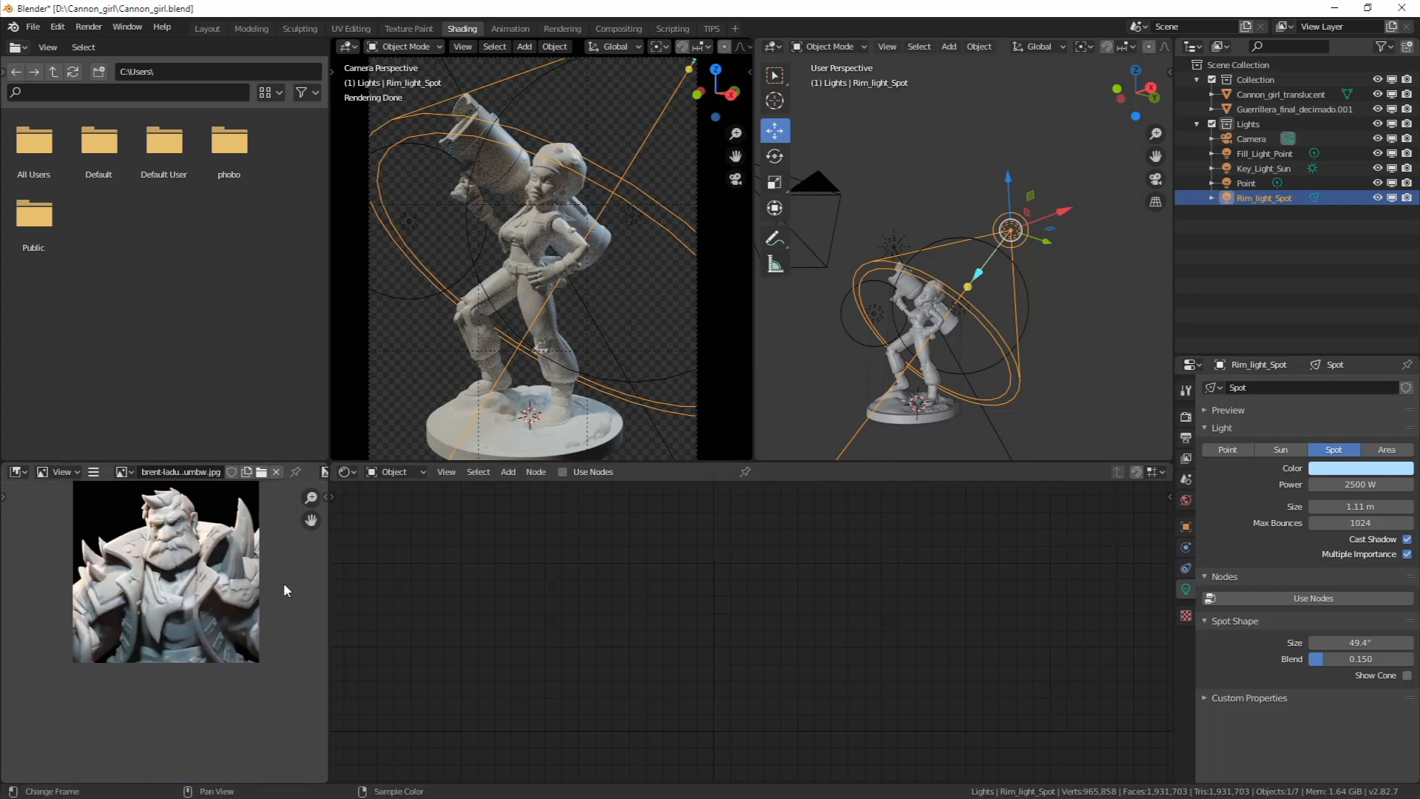
Select the Key_Light_Sun light and clear its rotation
middle_drag(1106, 276, 1065, 290)
middle_drag(1002, 423, 899, 222)
click(900, 222)
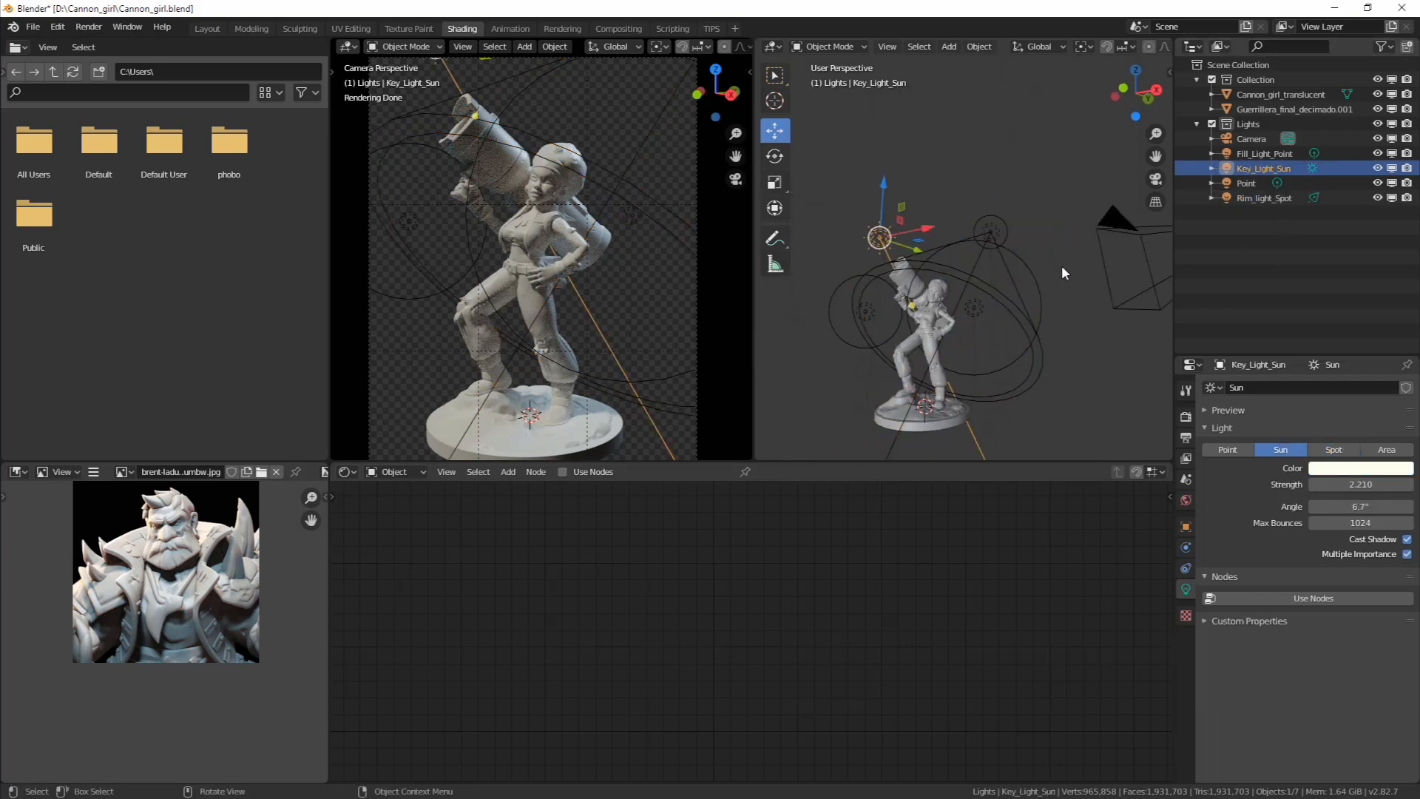
key(alt+r)
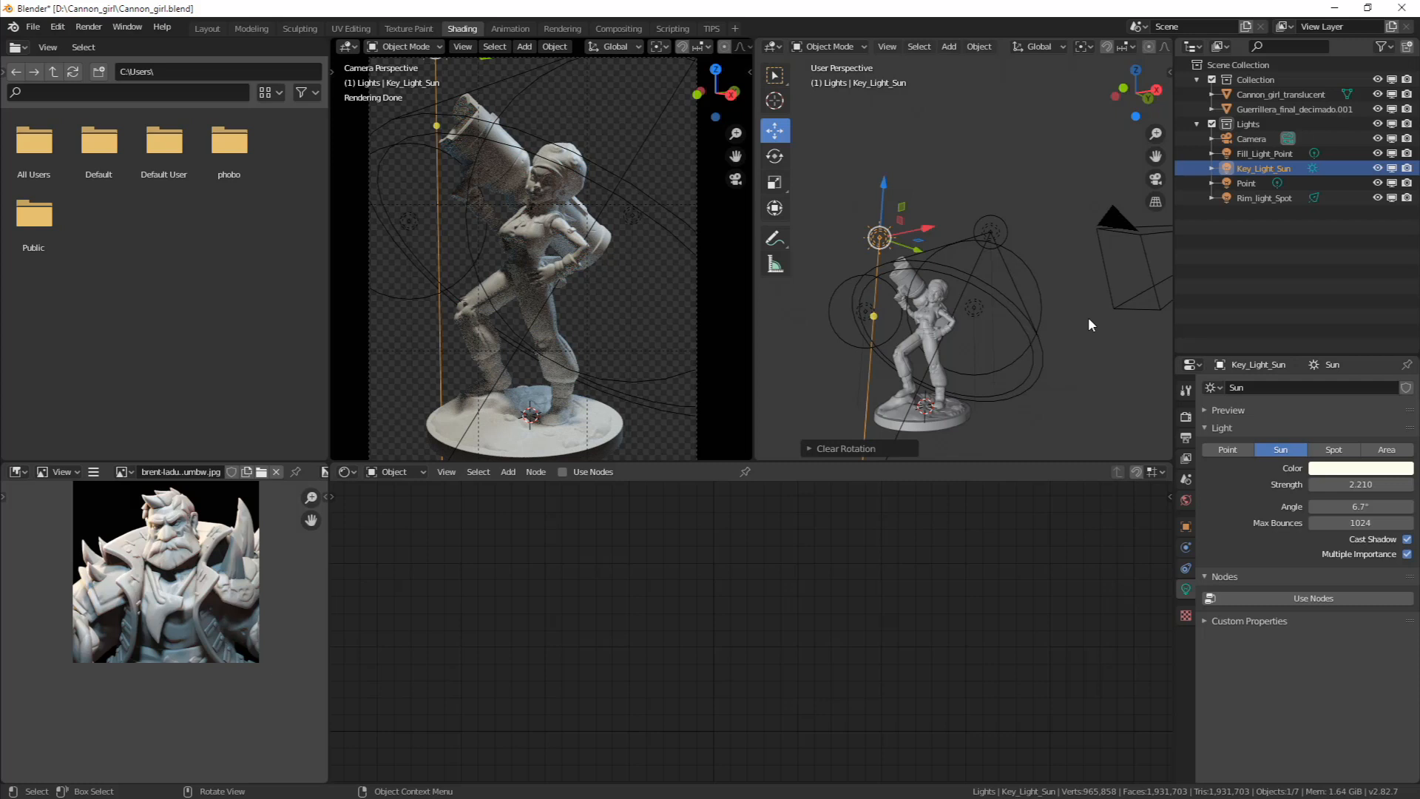
Try raising Fill_Light_Point's power to 39.7 W and shifting the light slightly away from the figure
scroll(592, 278, up, 2)
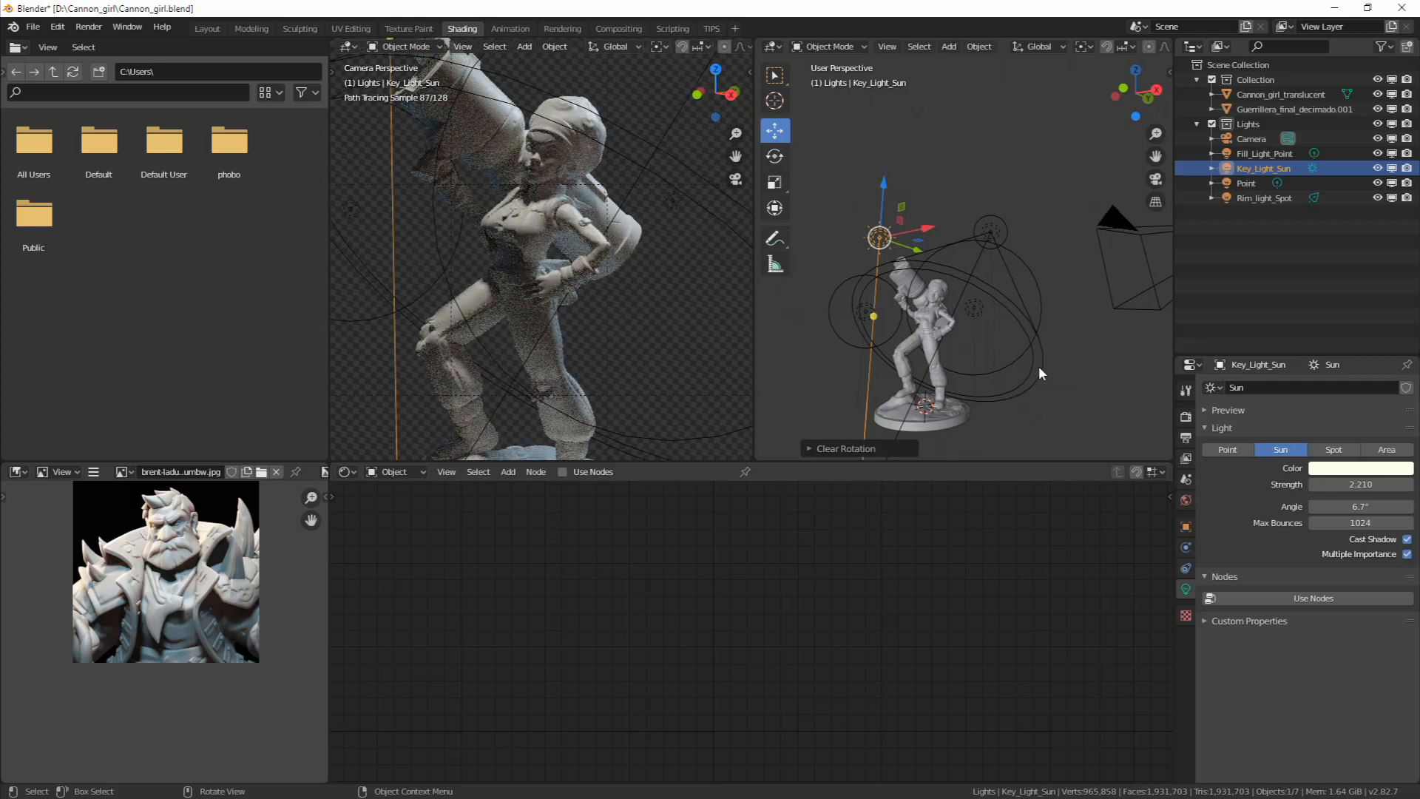
click(1023, 355)
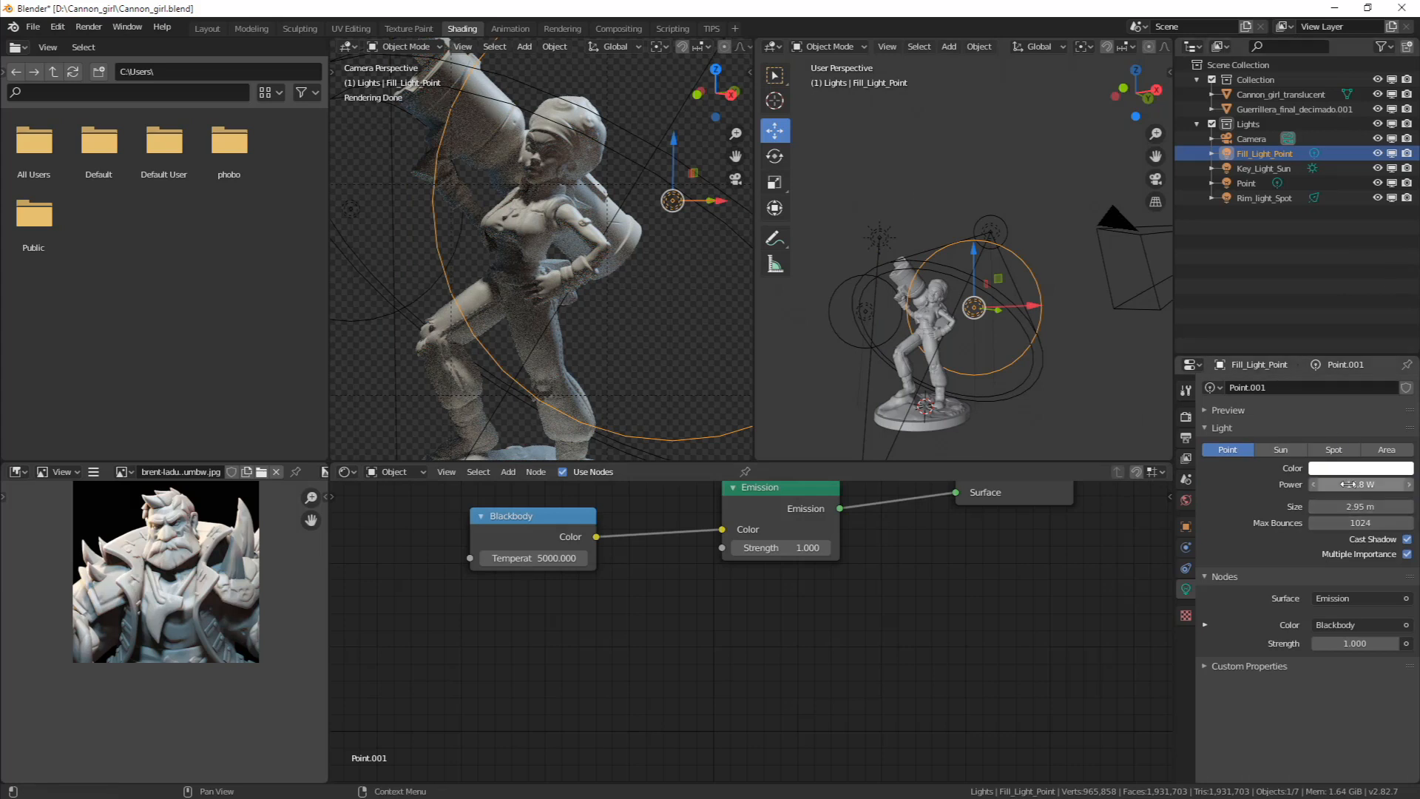
mouse_move(1348, 485)
mouse_down()
mouse_move(1380, 485)
mouse_move(1362, 485)
mouse_up()
middle_drag(1080, 340, 1004, 343)
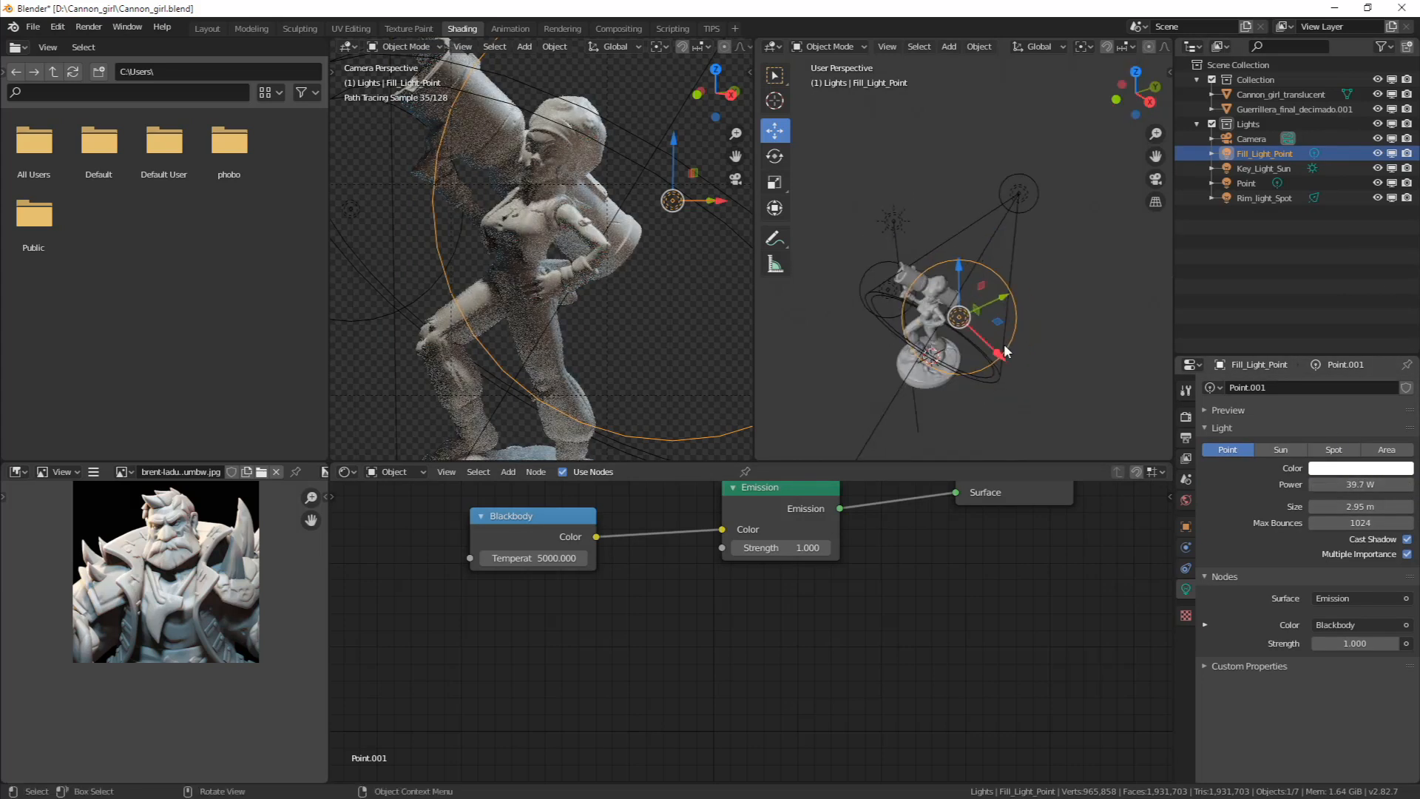
drag(998, 321, 989, 339)
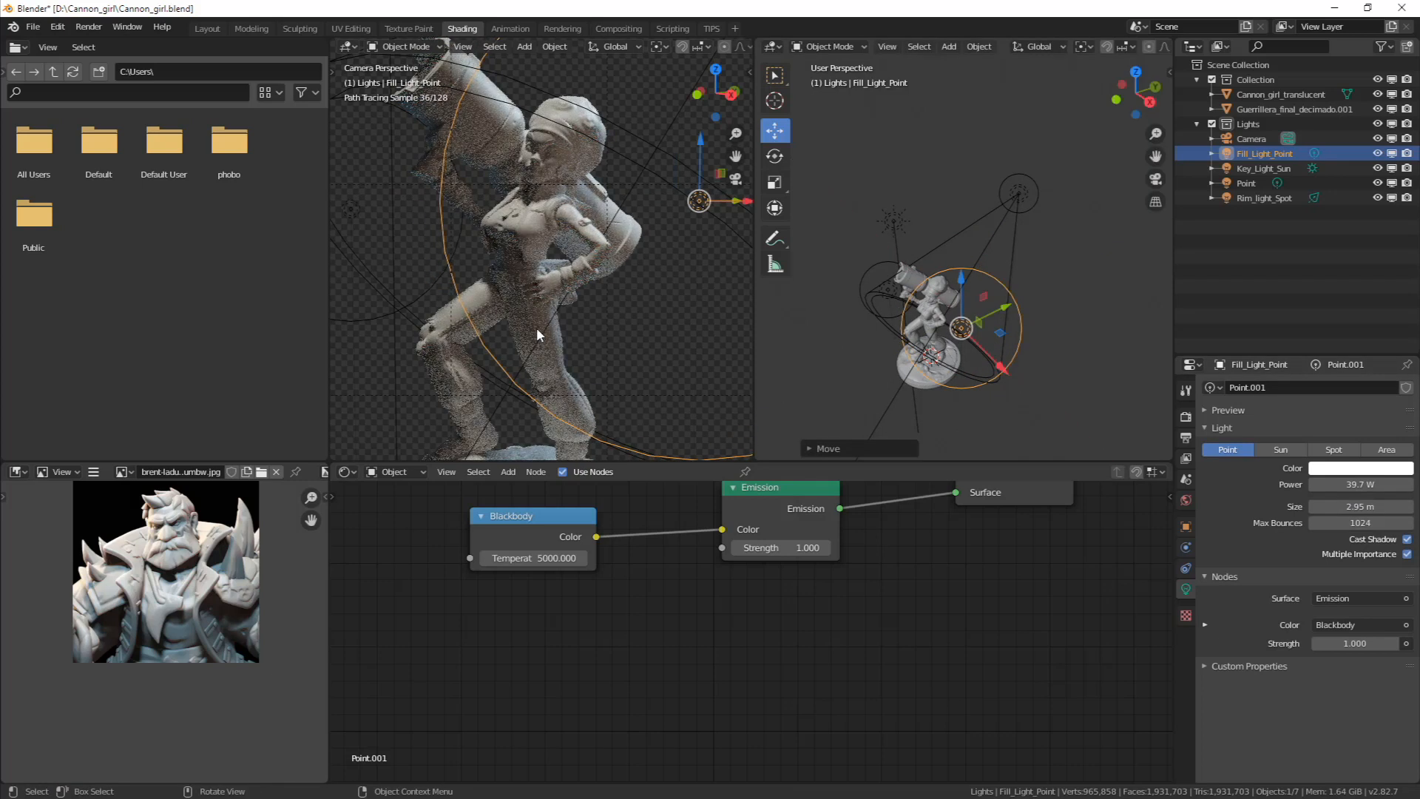
Try moving Fill_Light_Point in front of the figure and lowering it along Z to the lower legs
middle_drag(604, 263, 690, 214)
scroll(573, 238, up, 6)
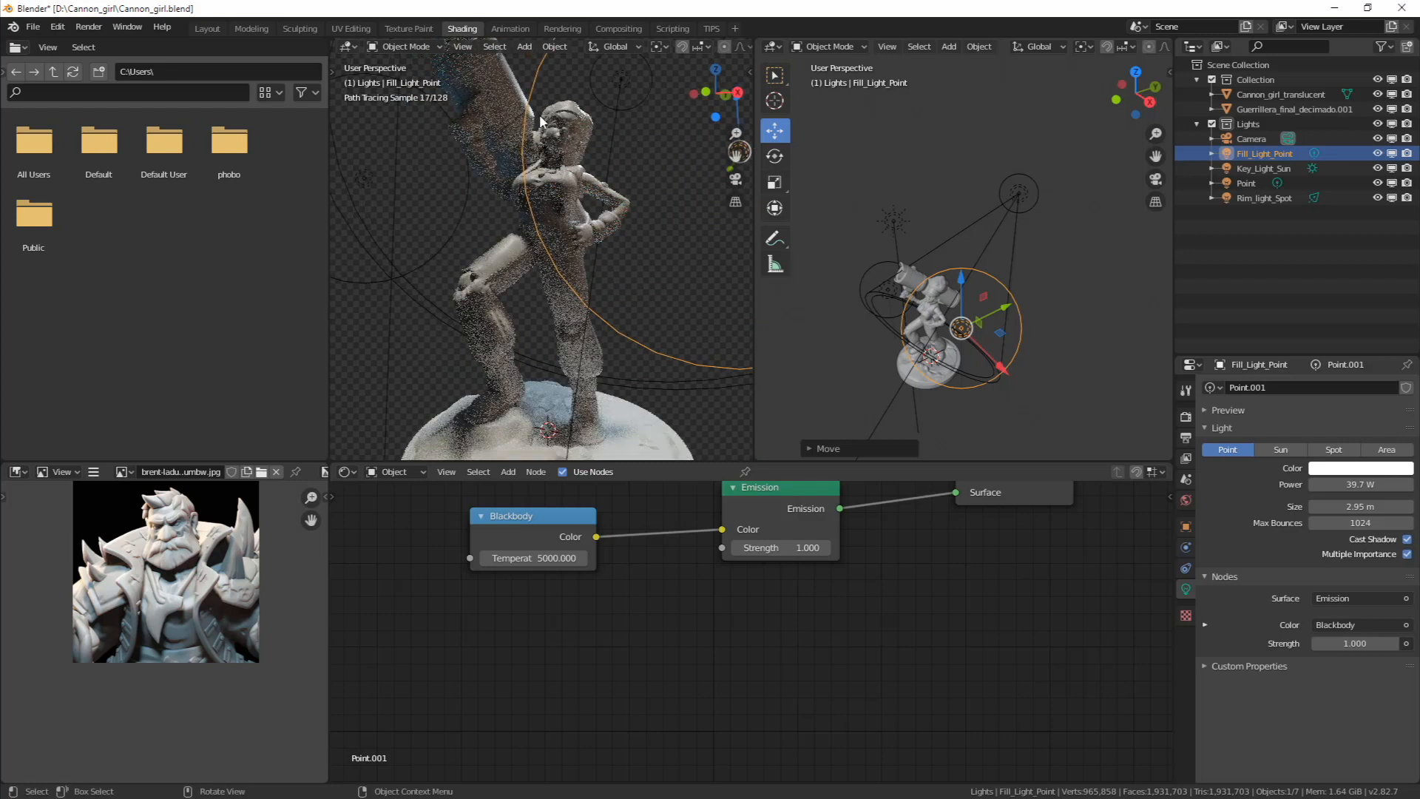
key(KP_0)
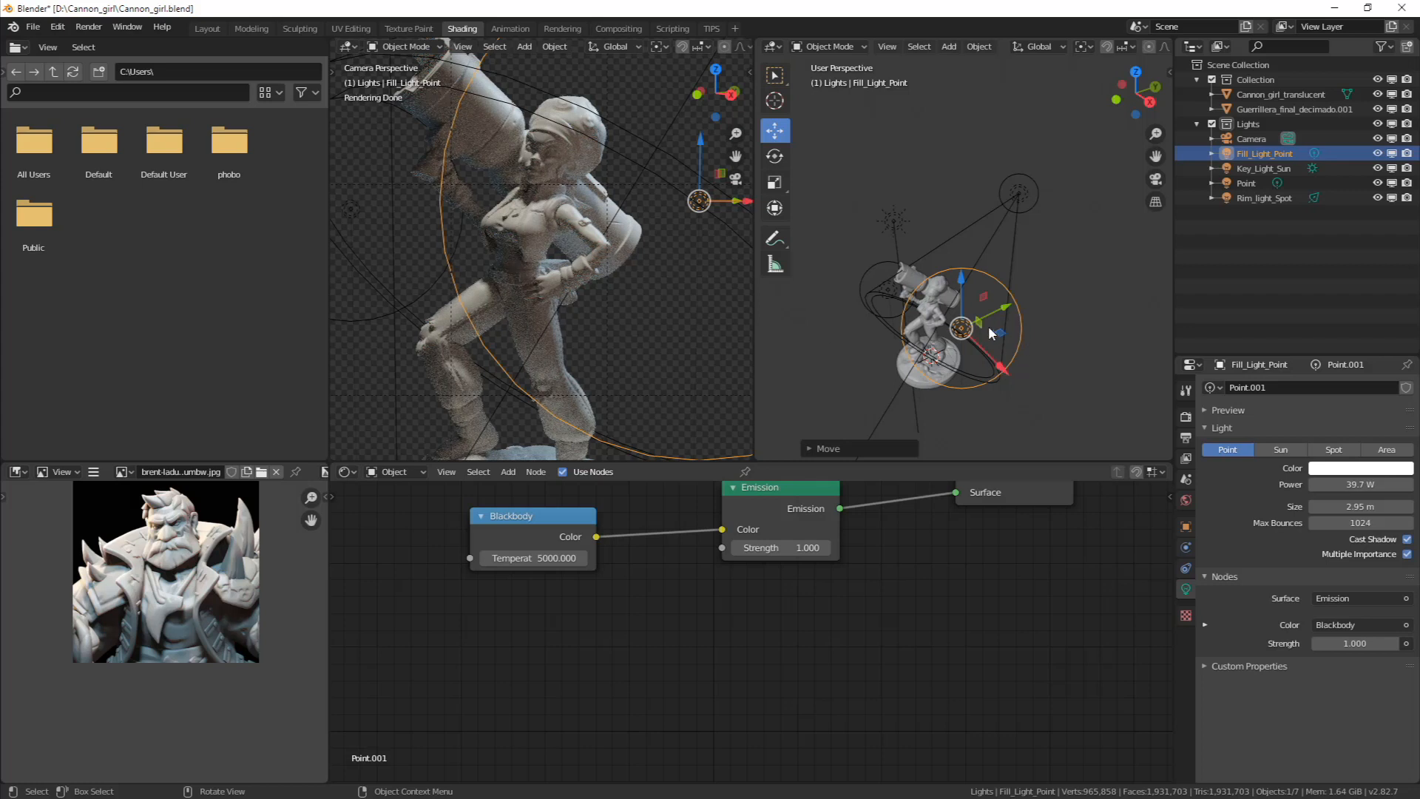
key(g)
key(z)
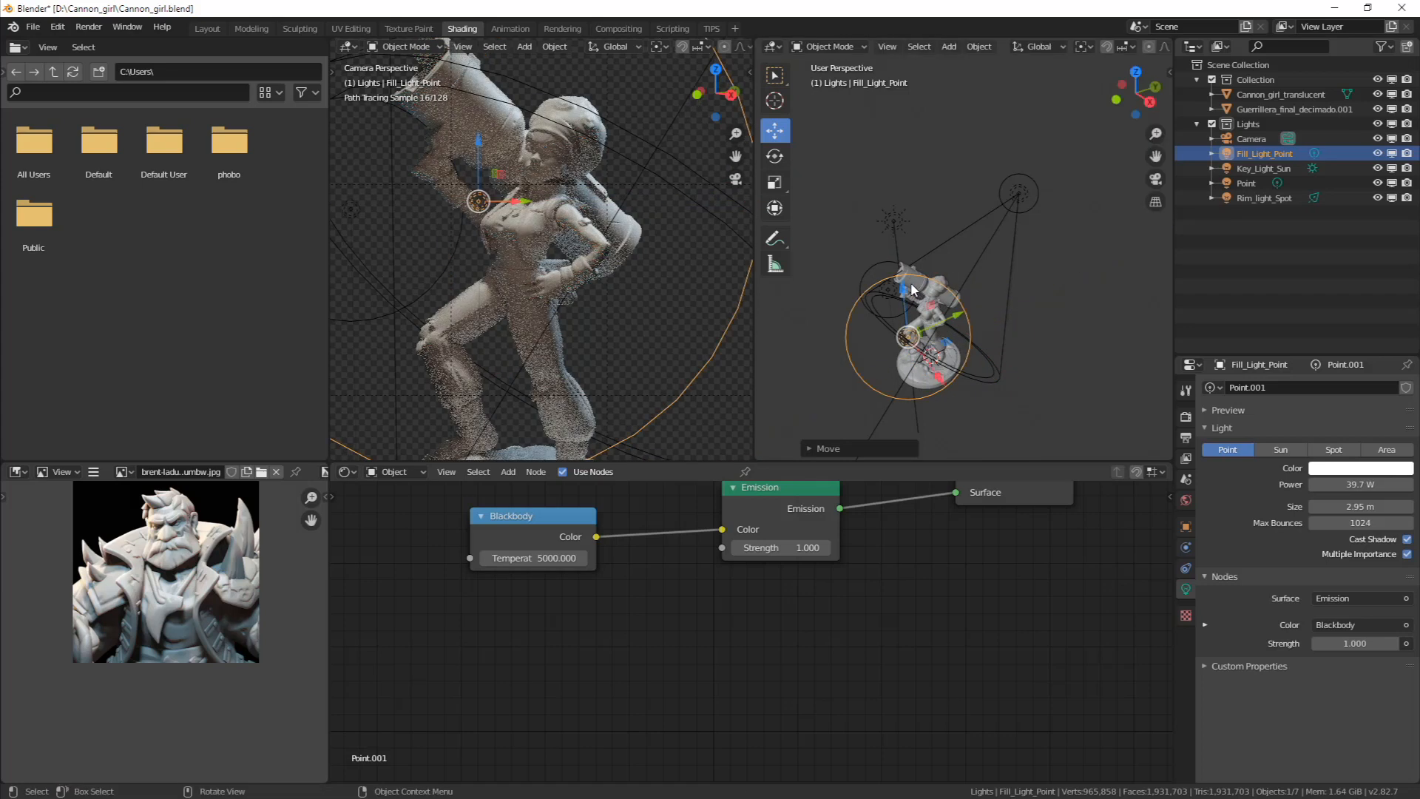
click(903, 344)
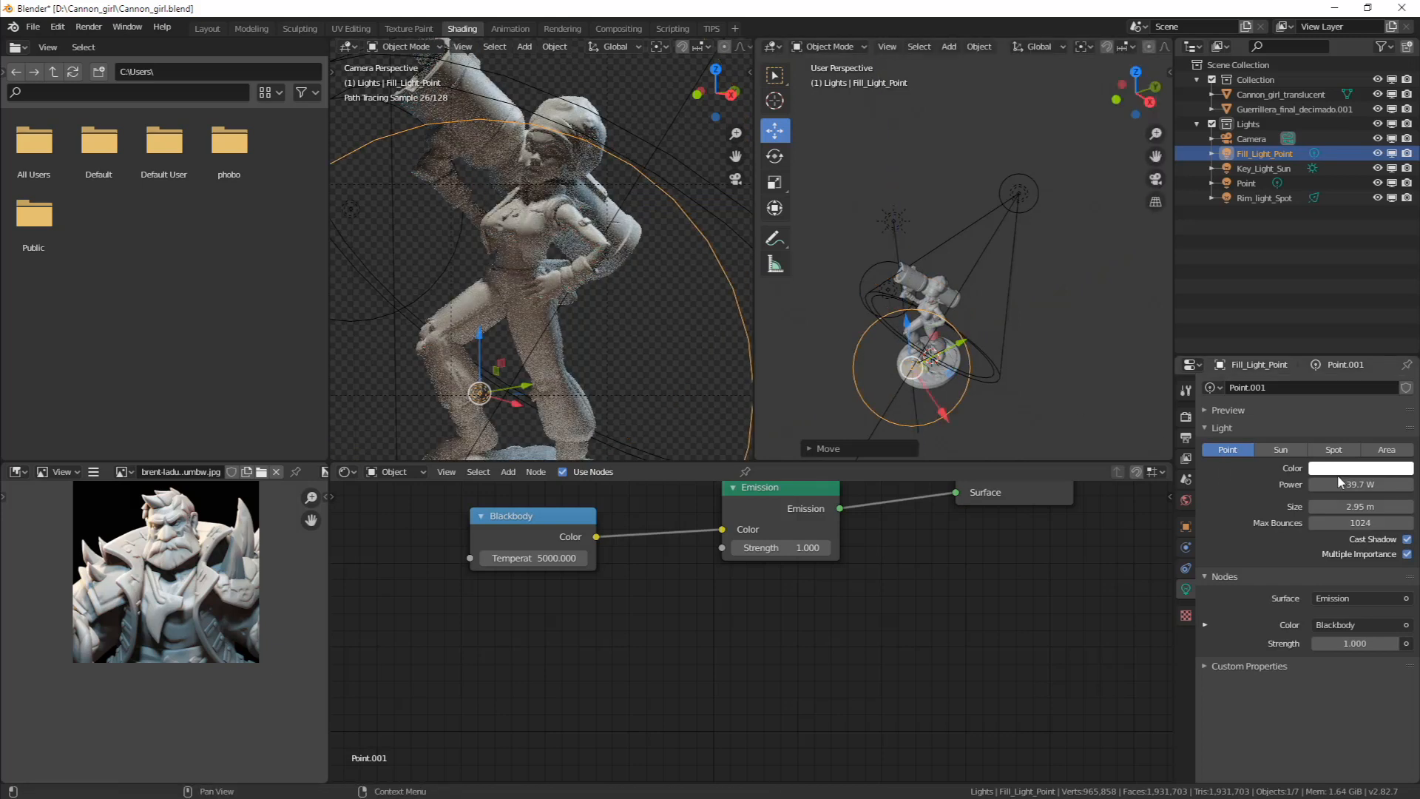
Try tinting Fill_Light_Point with a light sky-blue colour
click(1341, 469)
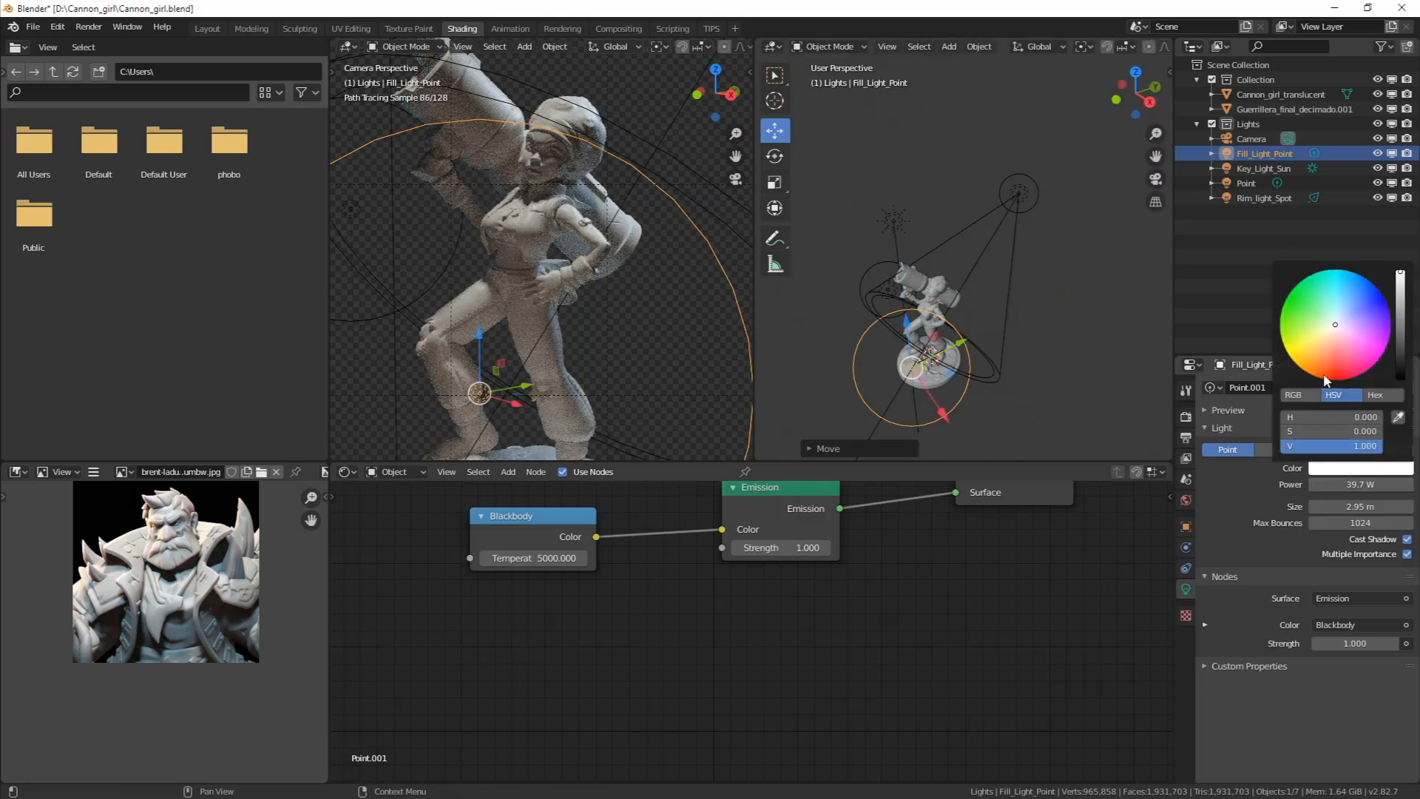
click(1338, 326)
drag(1336, 322, 1358, 310)
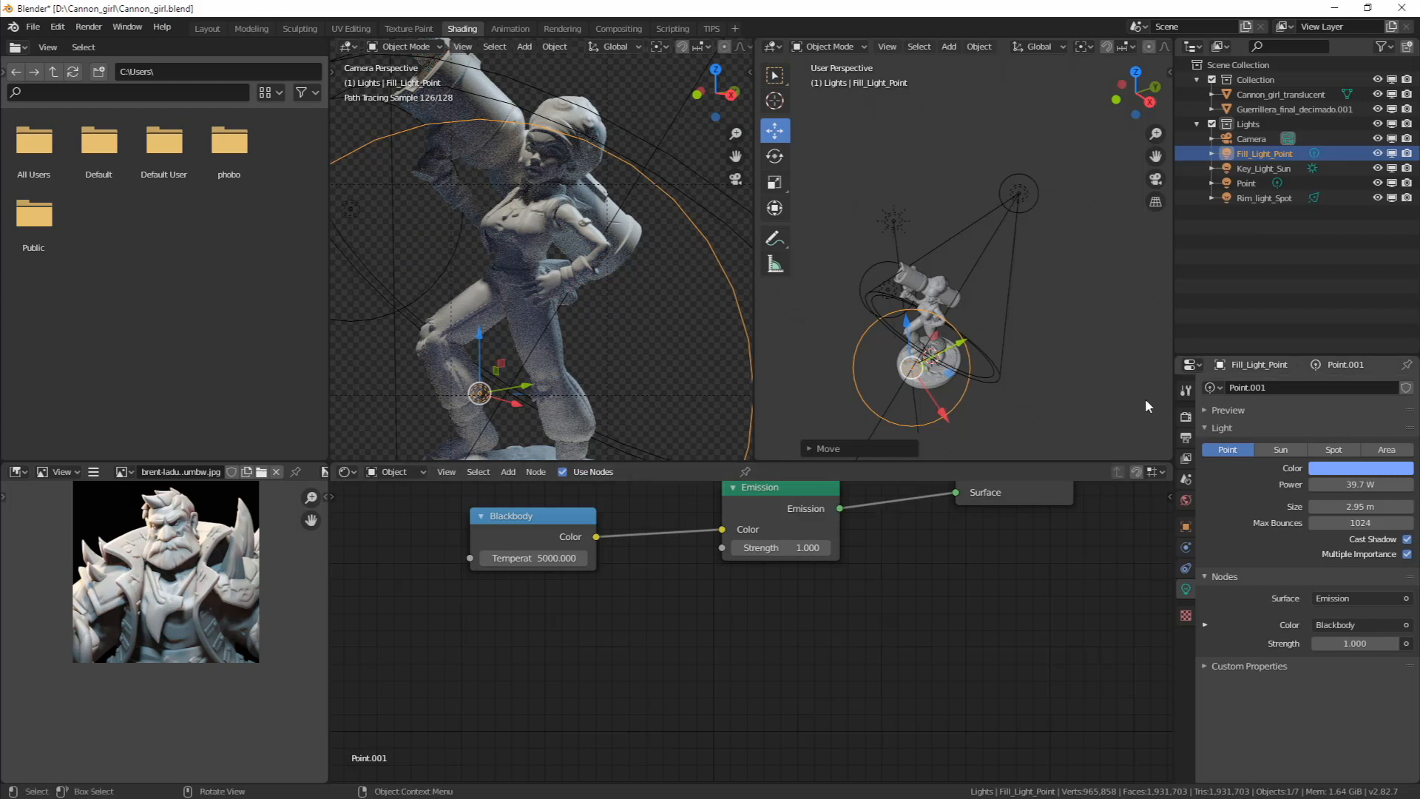
click(1338, 468)
drag(1354, 313, 1346, 302)
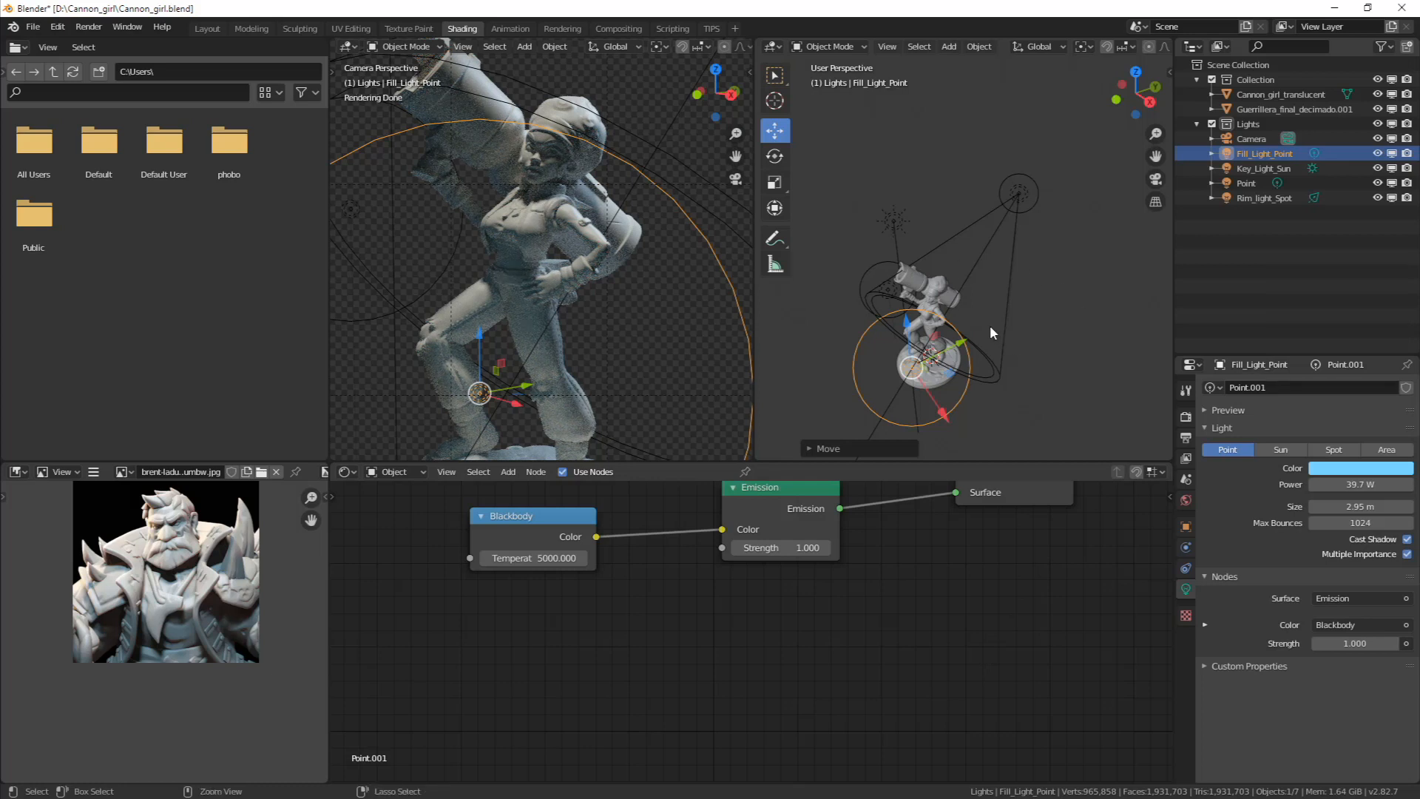
Undo the Fill_Light_Point tint, position and power changes, as well as the cleared rotation of Key_Light_Sun
key(ctrl+z)
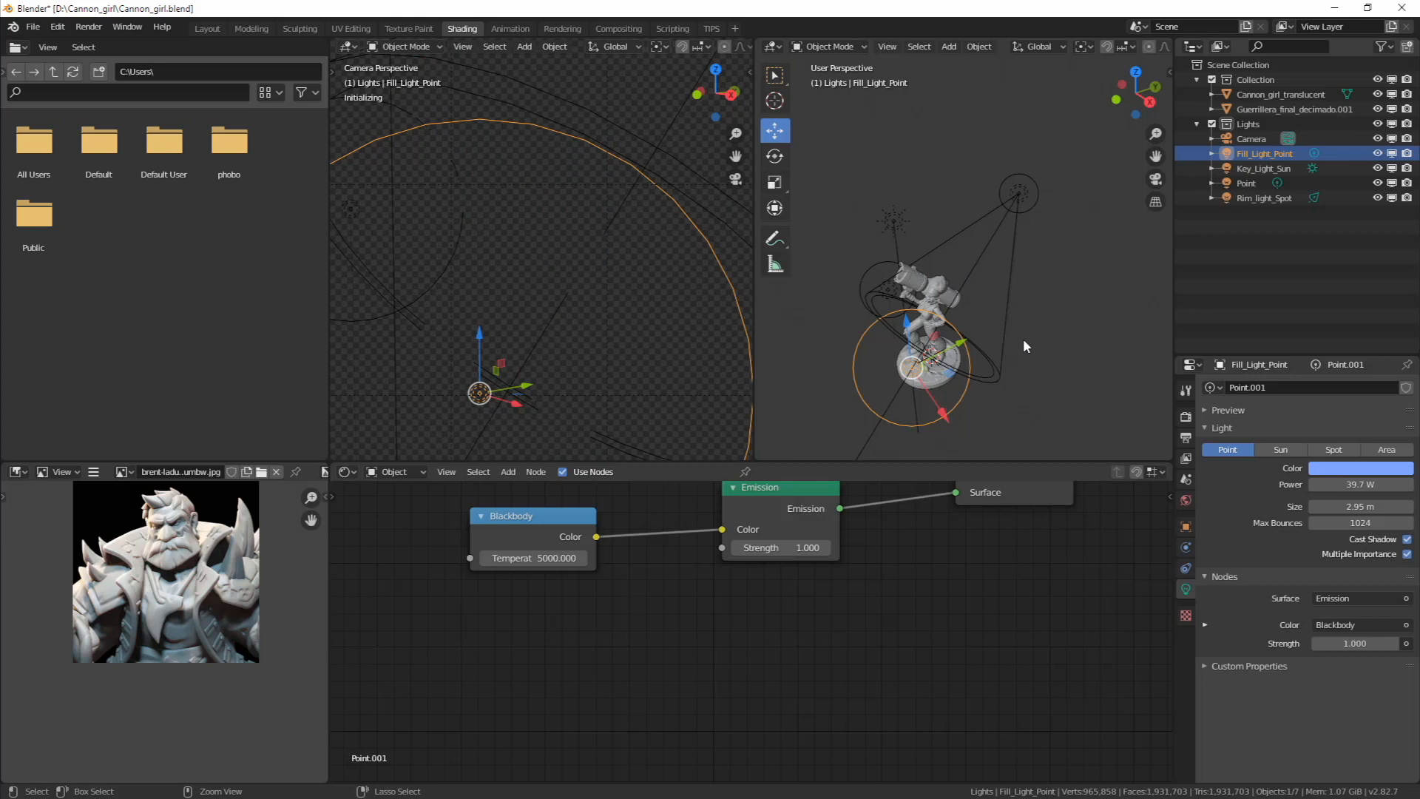
key(ctrl+z)
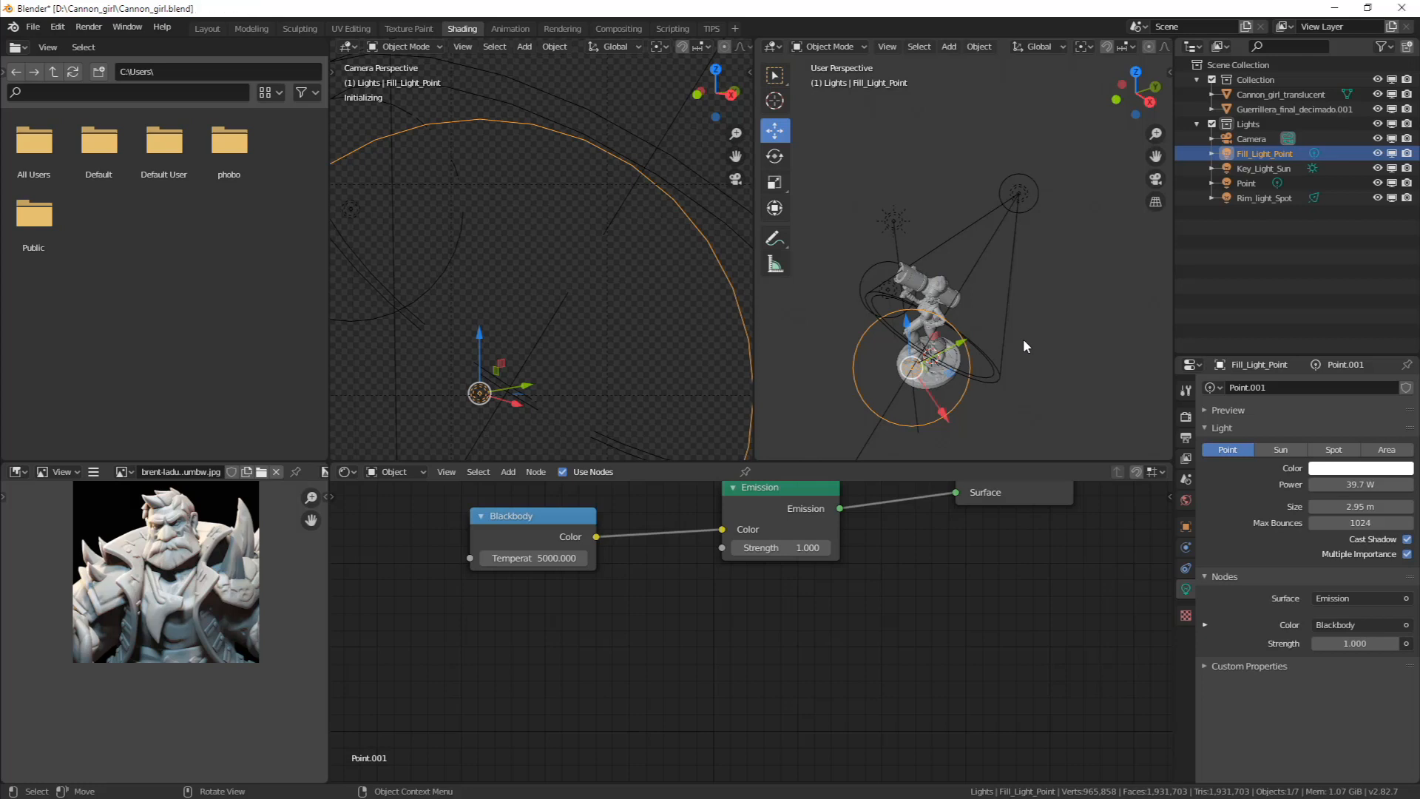
key(ctrl+z)
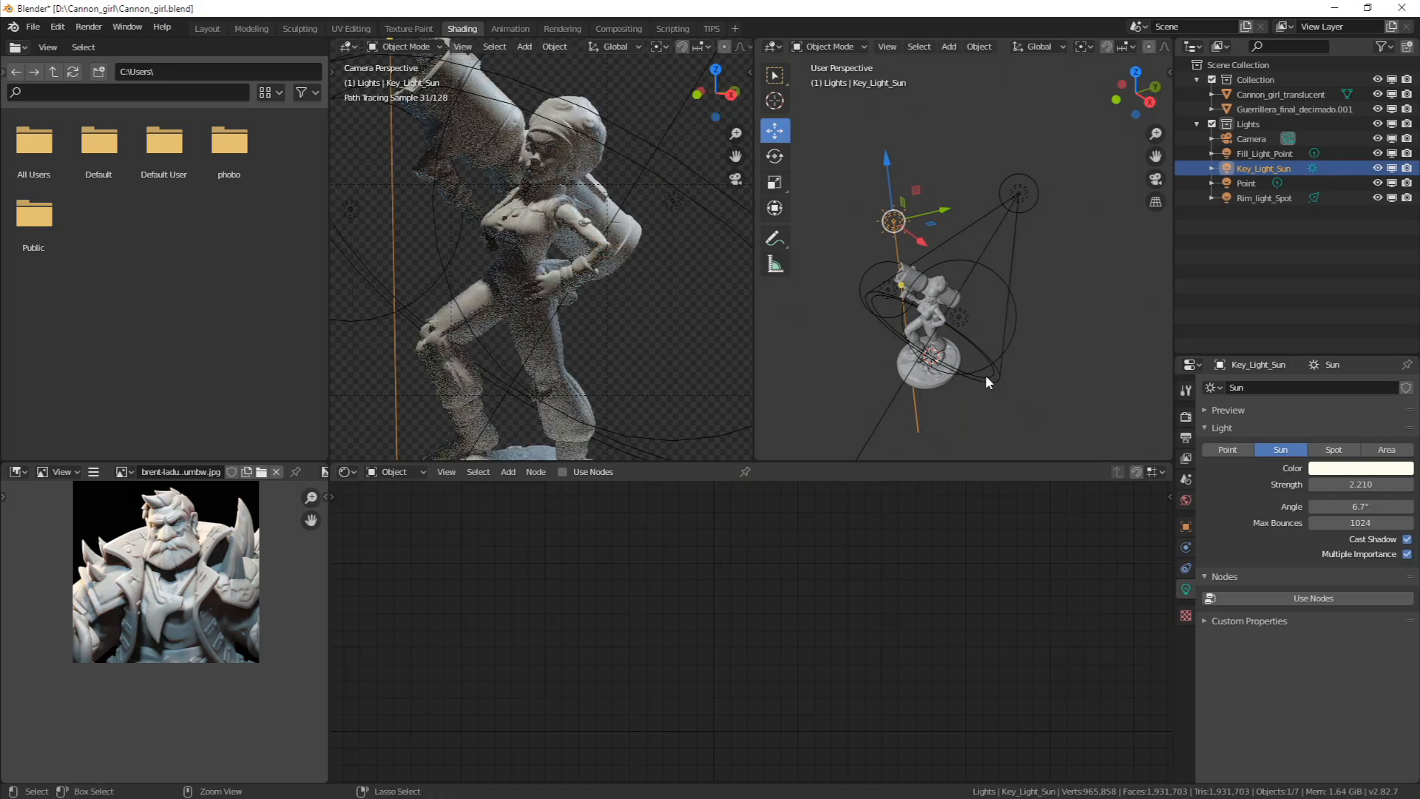
key(ctrl+z)
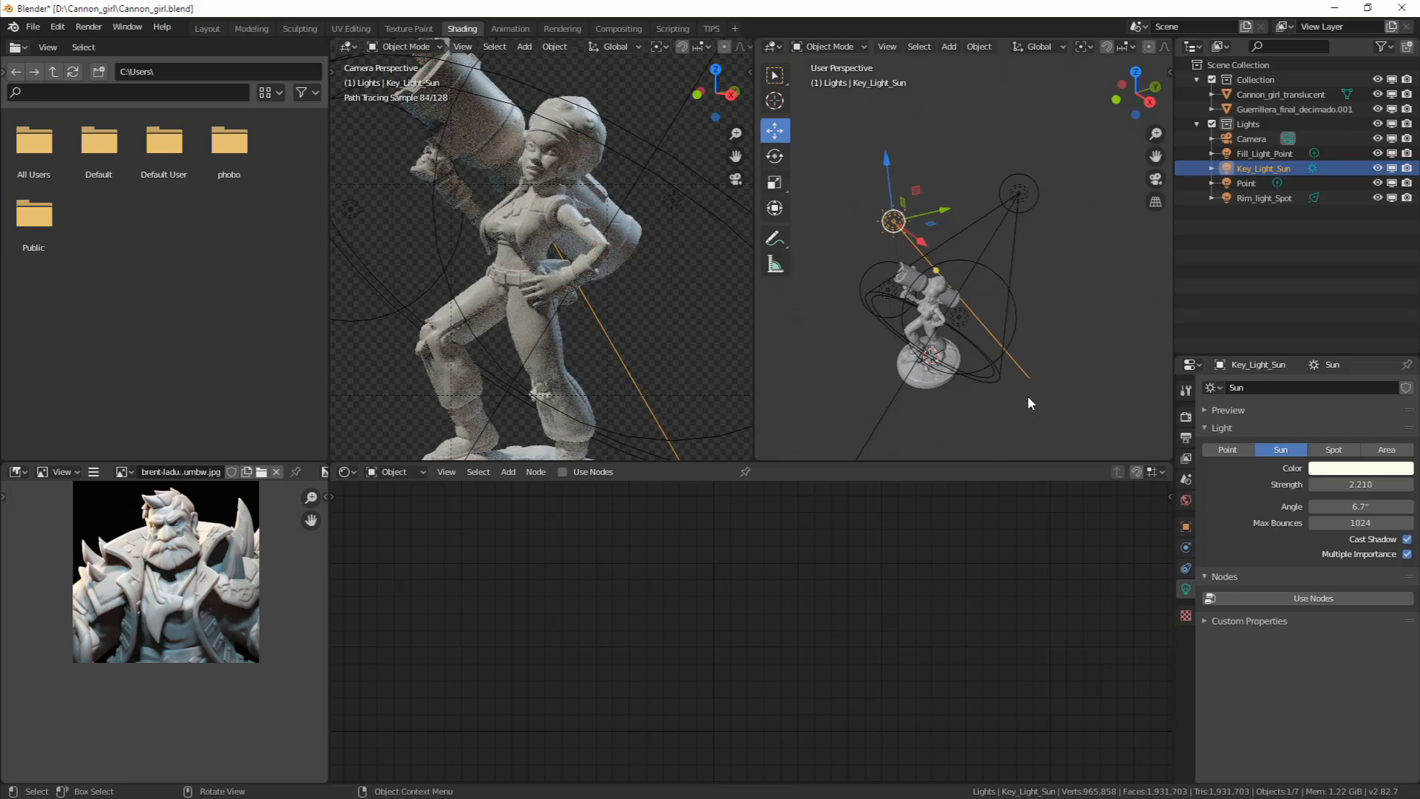
Select the light named Point beside the cannon and change its Emission colour to orange, about hue 0.071 and saturation 0.719
middle_drag(929, 344, 945, 305)
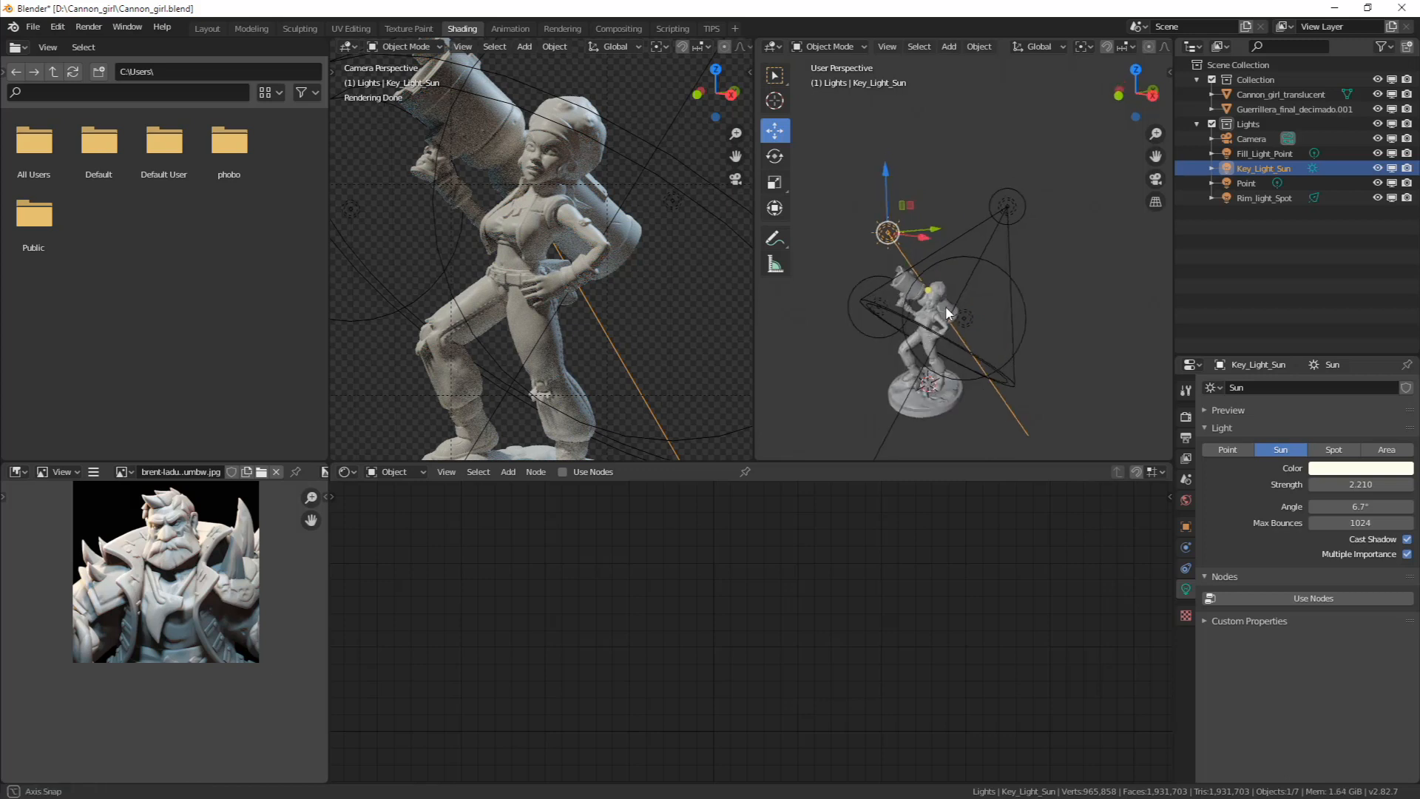
shift+middle_drag(877, 344, 979, 310)
scroll(967, 295, up, 3)
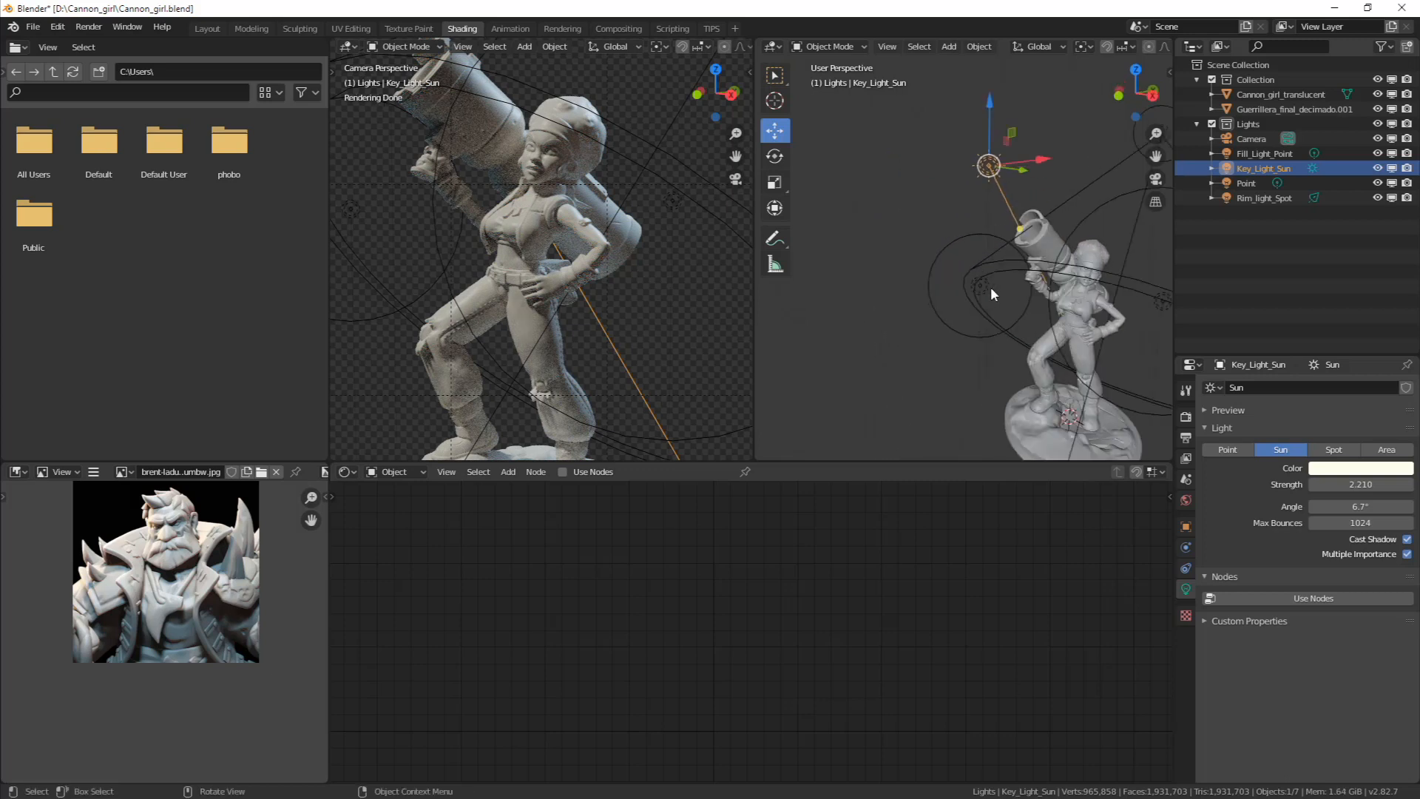
click(981, 287)
middle_drag(941, 375, 952, 254)
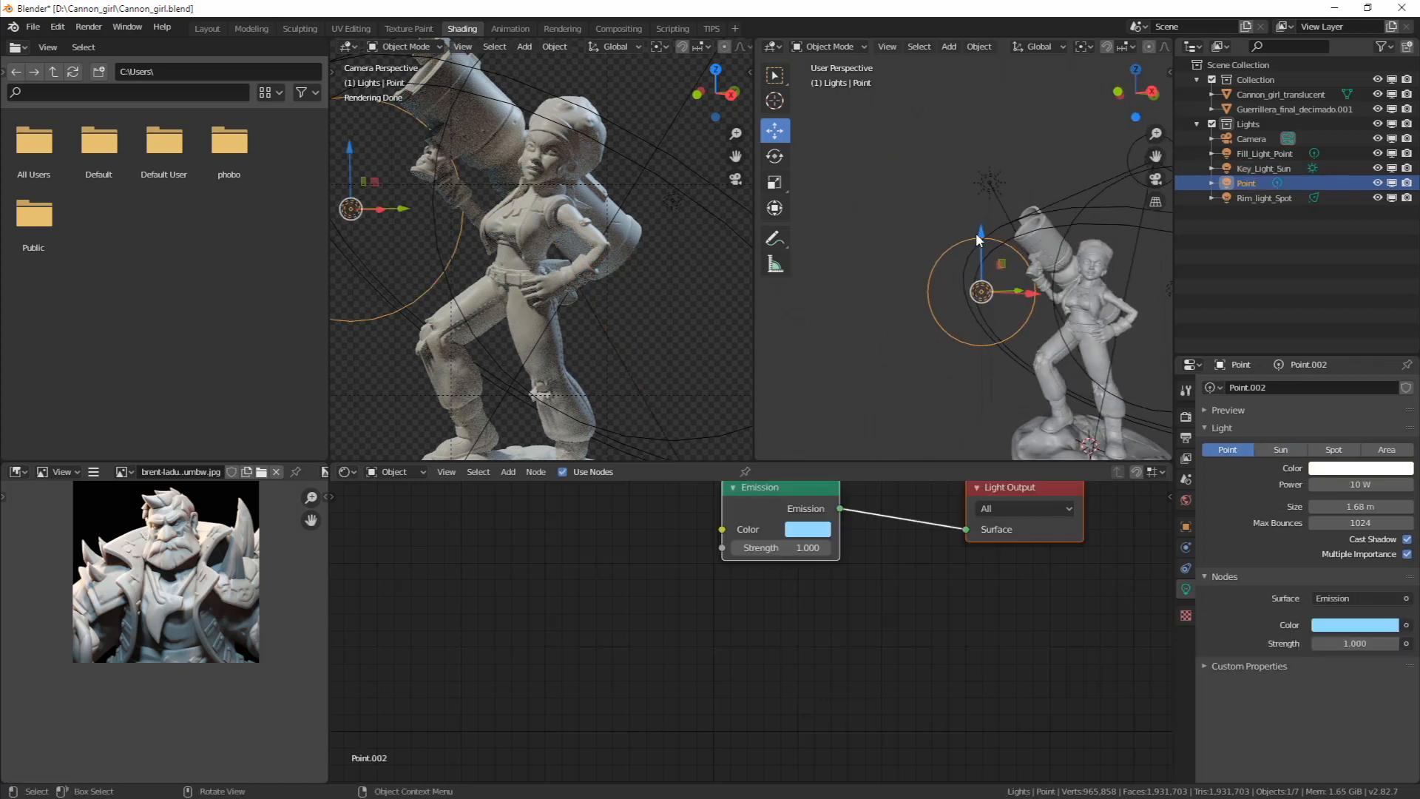
click(805, 532)
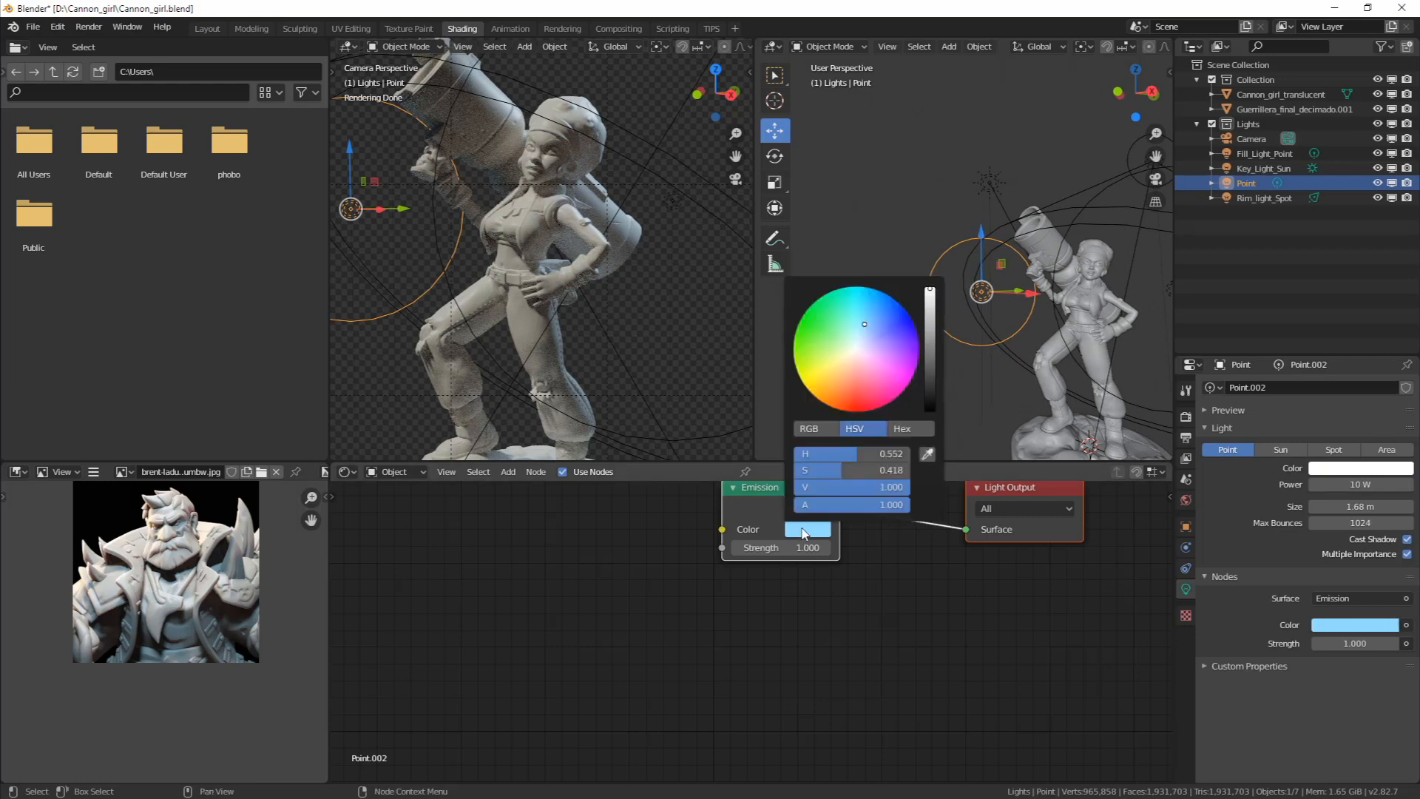
click(859, 385)
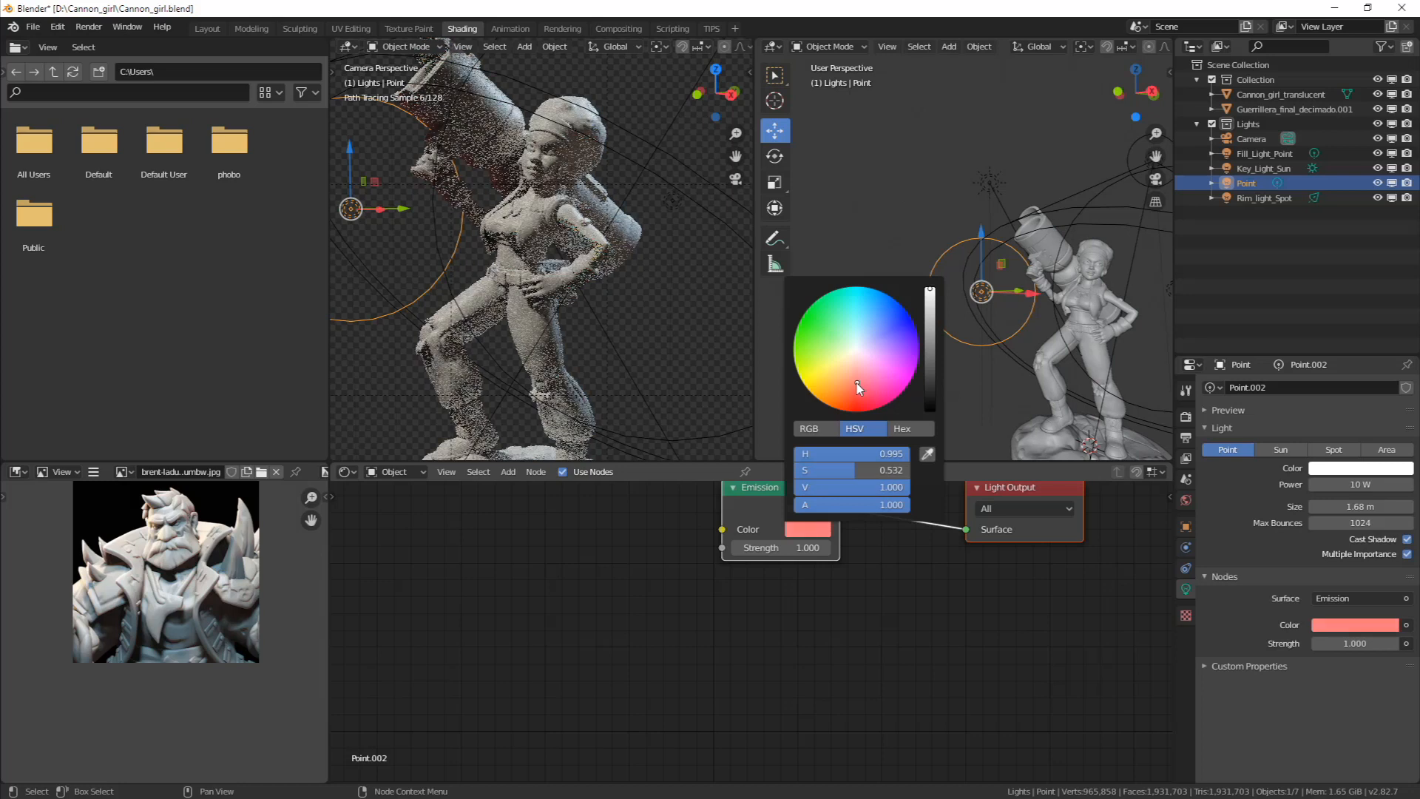
click(855, 399)
click(853, 391)
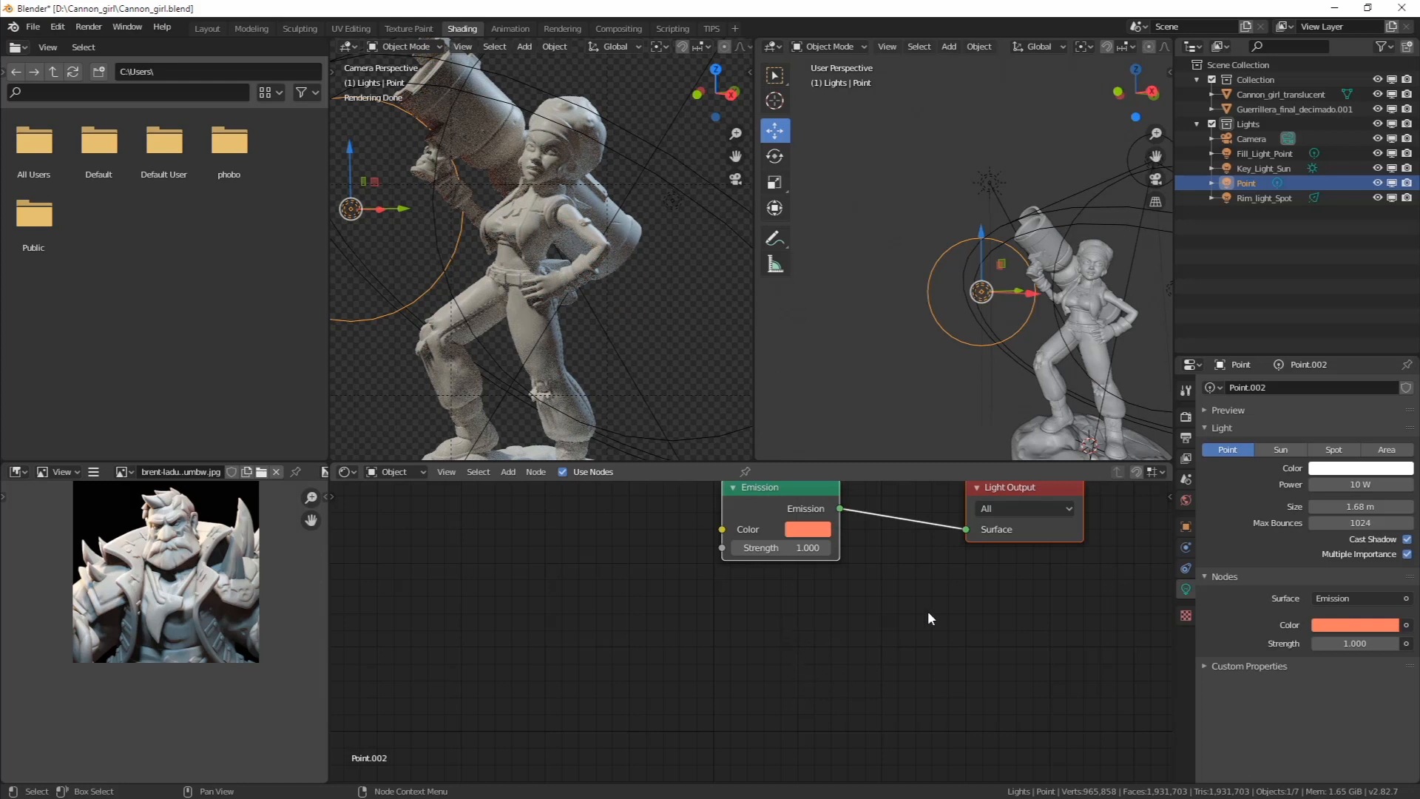
click(821, 531)
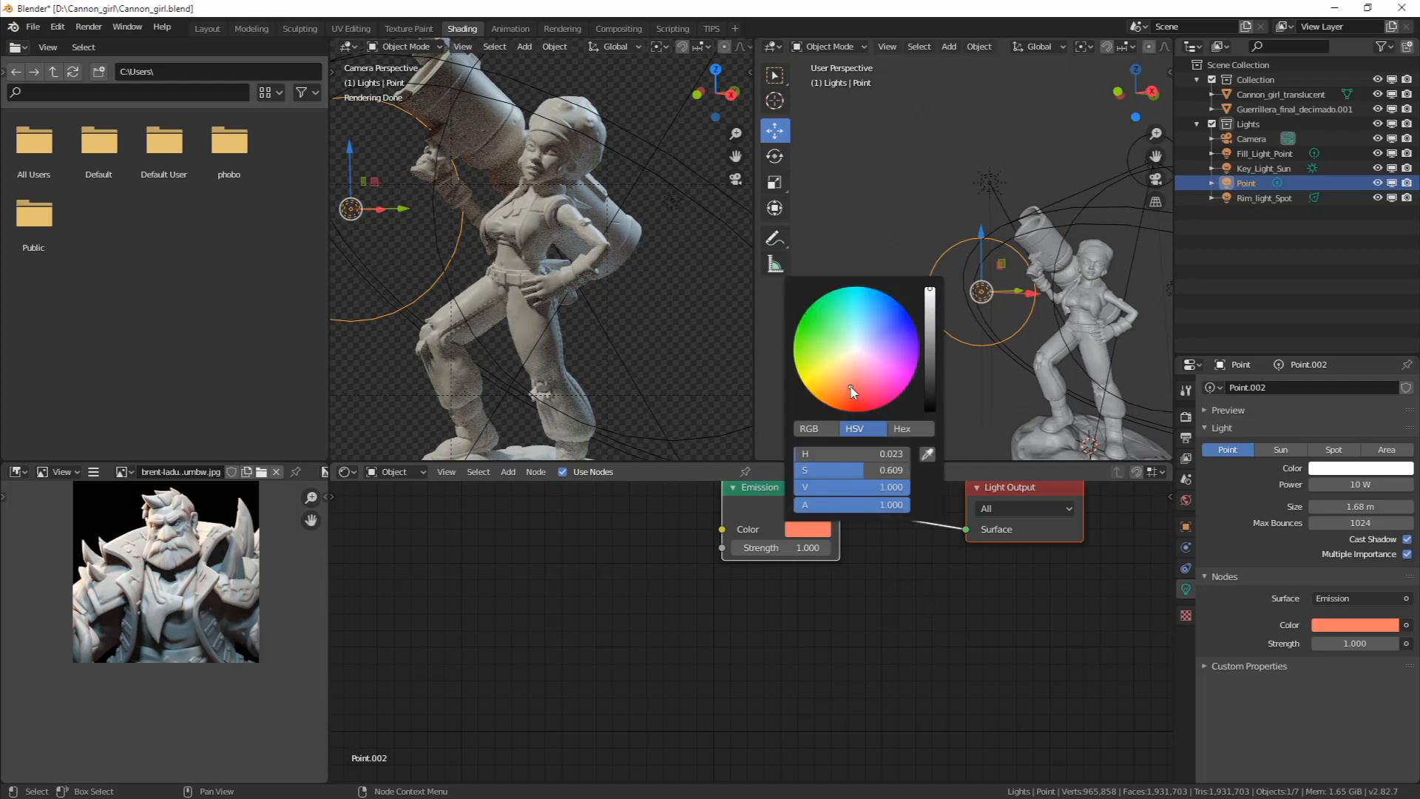
drag(852, 392, 839, 396)
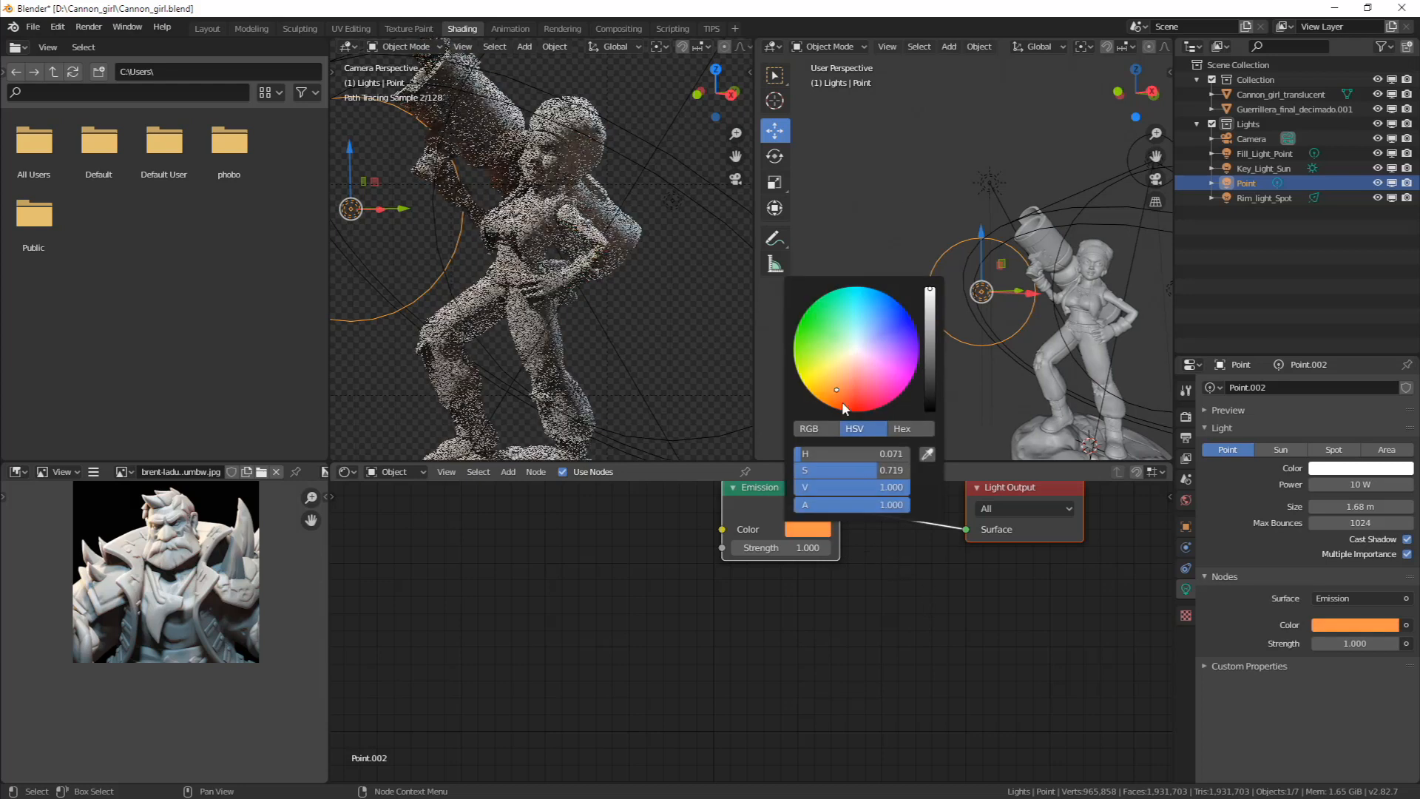
Lower the Point light along Z to beside the figure's raised leg and set its power to 42.9 W
middle_drag(990, 636, 915, 733)
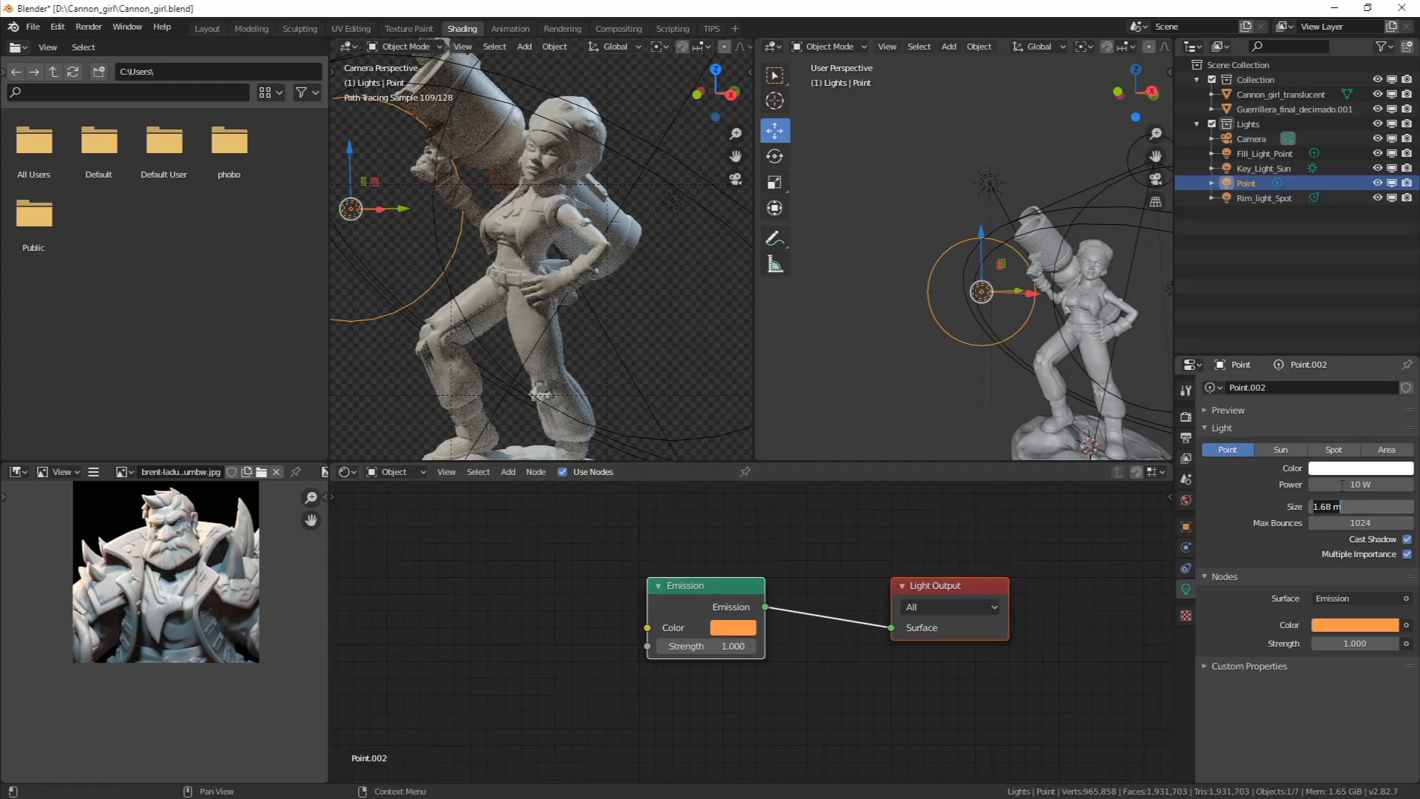
drag(1357, 484, 1391, 485)
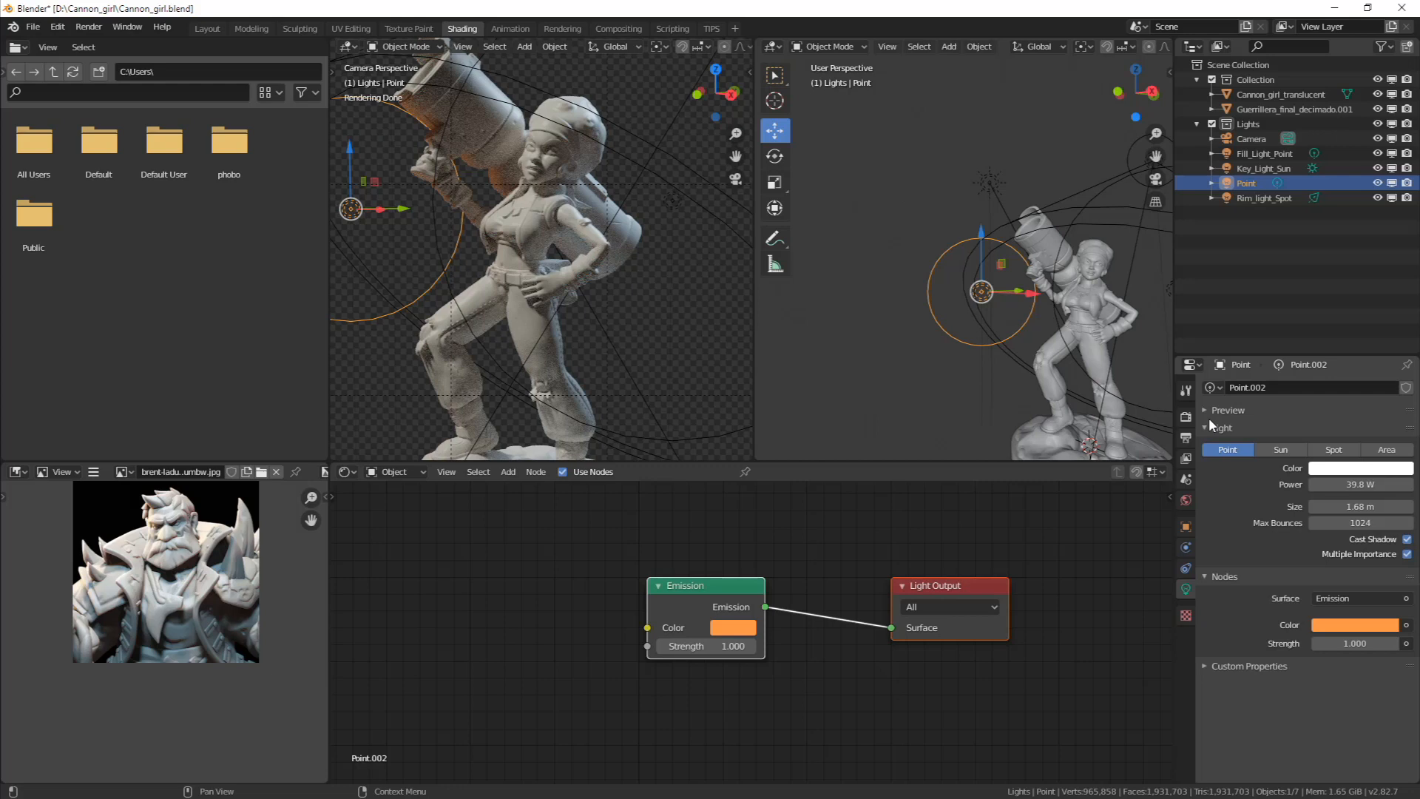
scroll(650, 278, down, 2)
shift+middle_drag(645, 293, 680, 258)
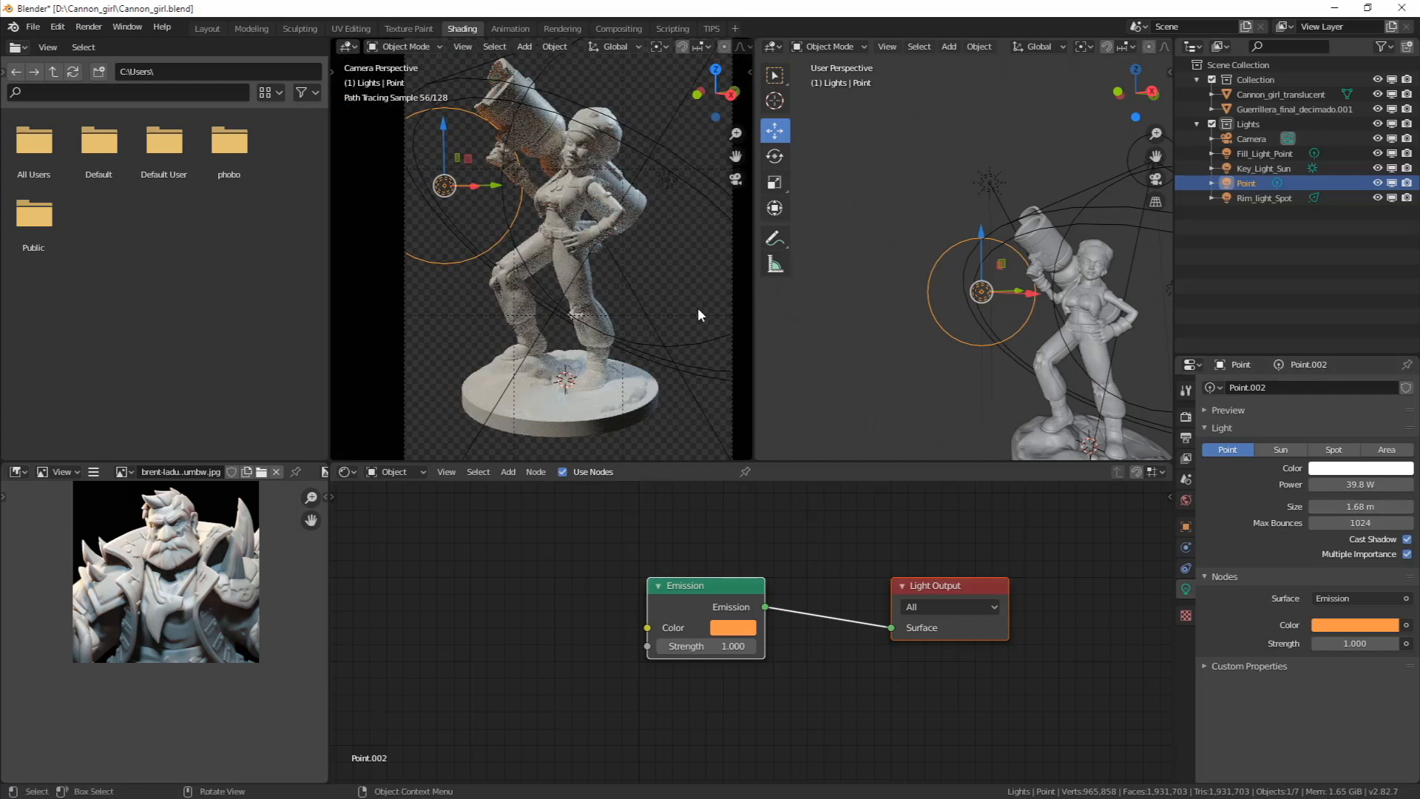
key(g)
key(z)
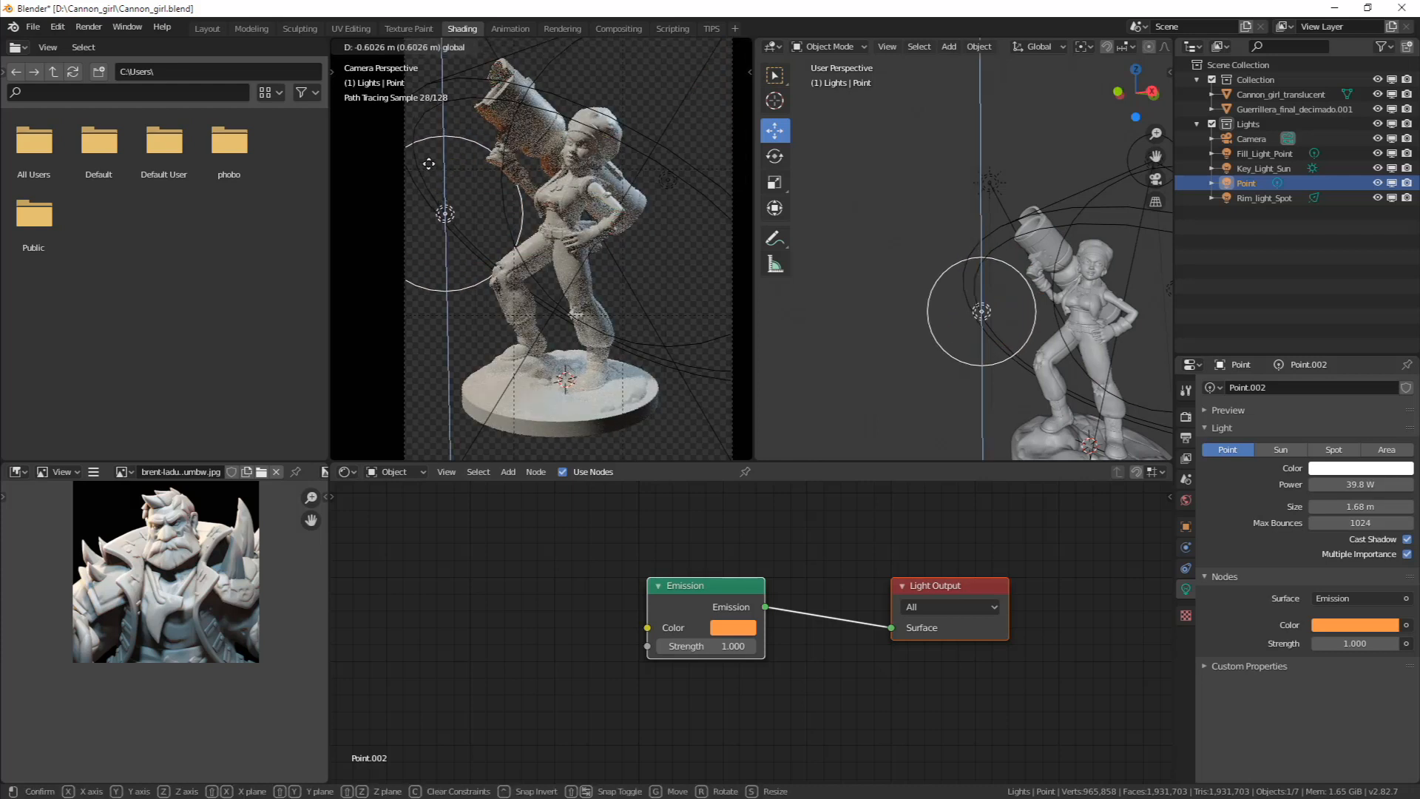
click(423, 201)
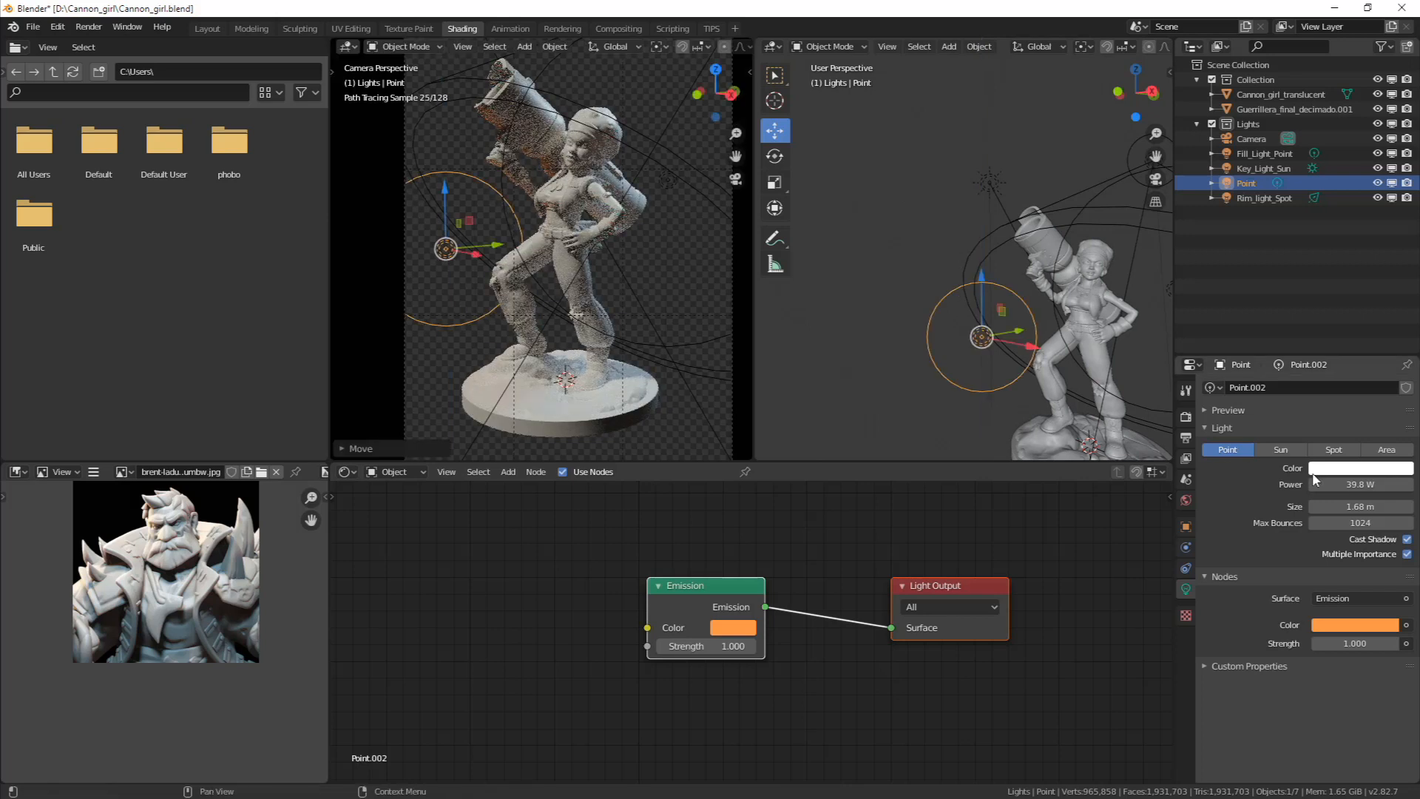
drag(1340, 485, 1367, 484)
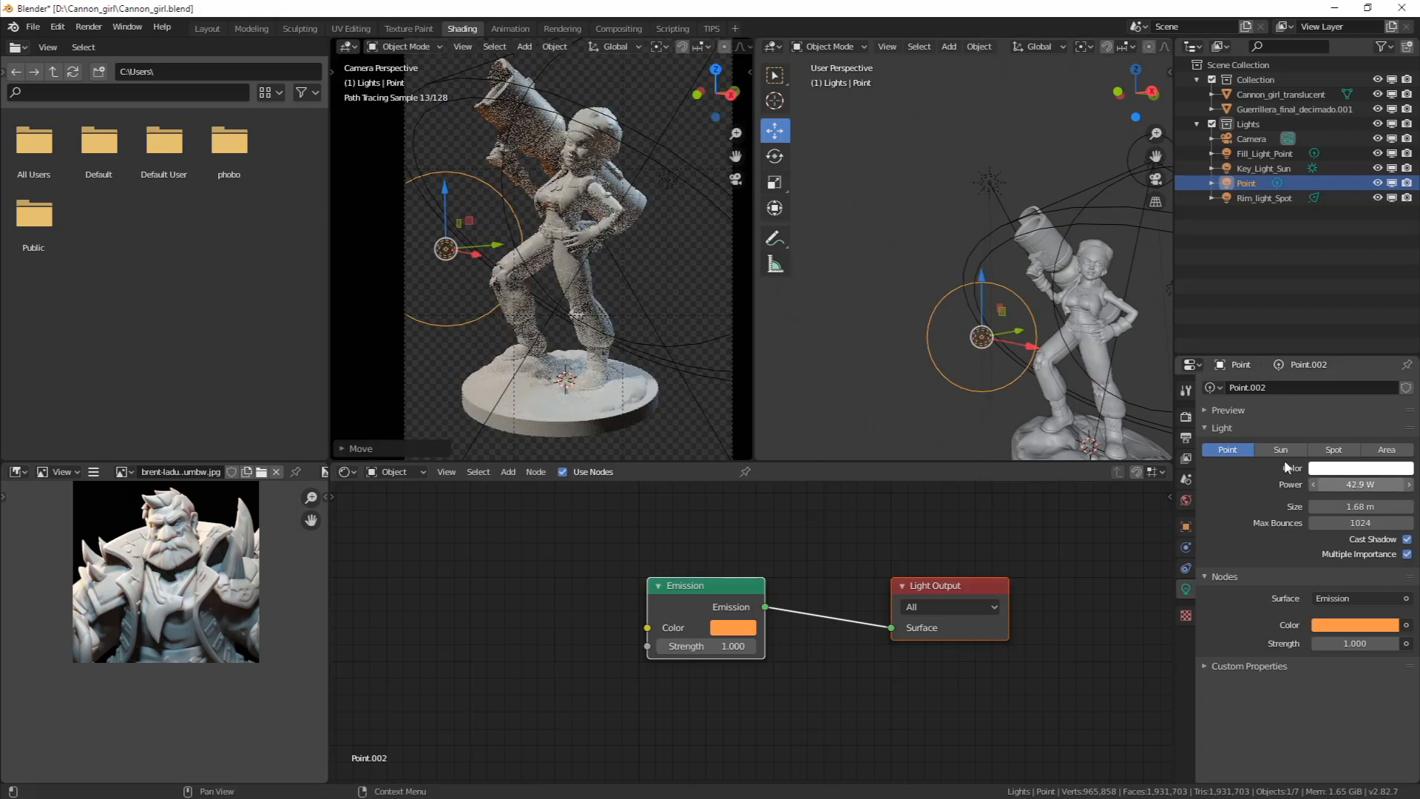
Hide the camera and every light except Point in the viewport to isolate its contribution
mouse_move(984, 296)
middle_down()
mouse_move(1060, 384)
mouse_move(981, 316)
middle_up()
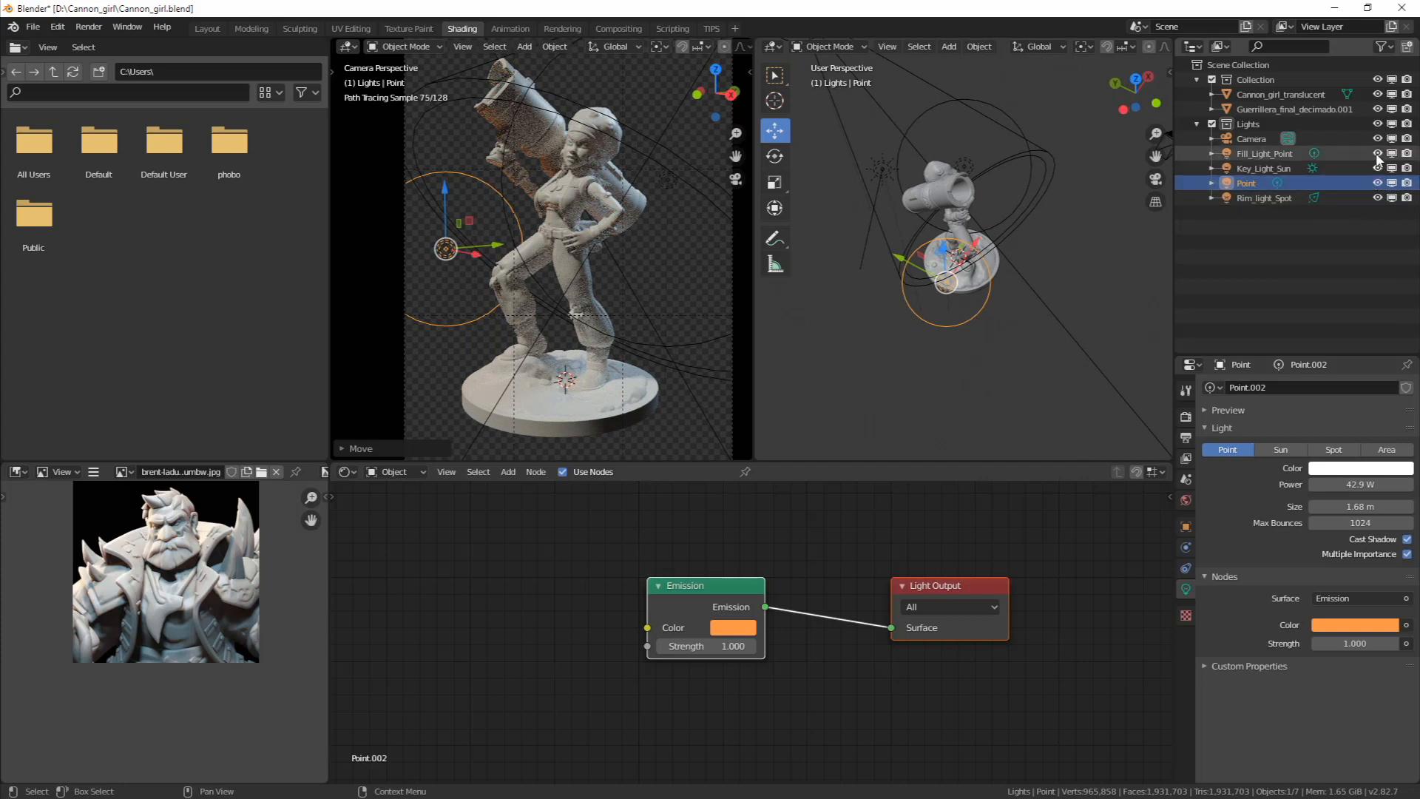
drag(1378, 139, 1377, 200)
click(1376, 182)
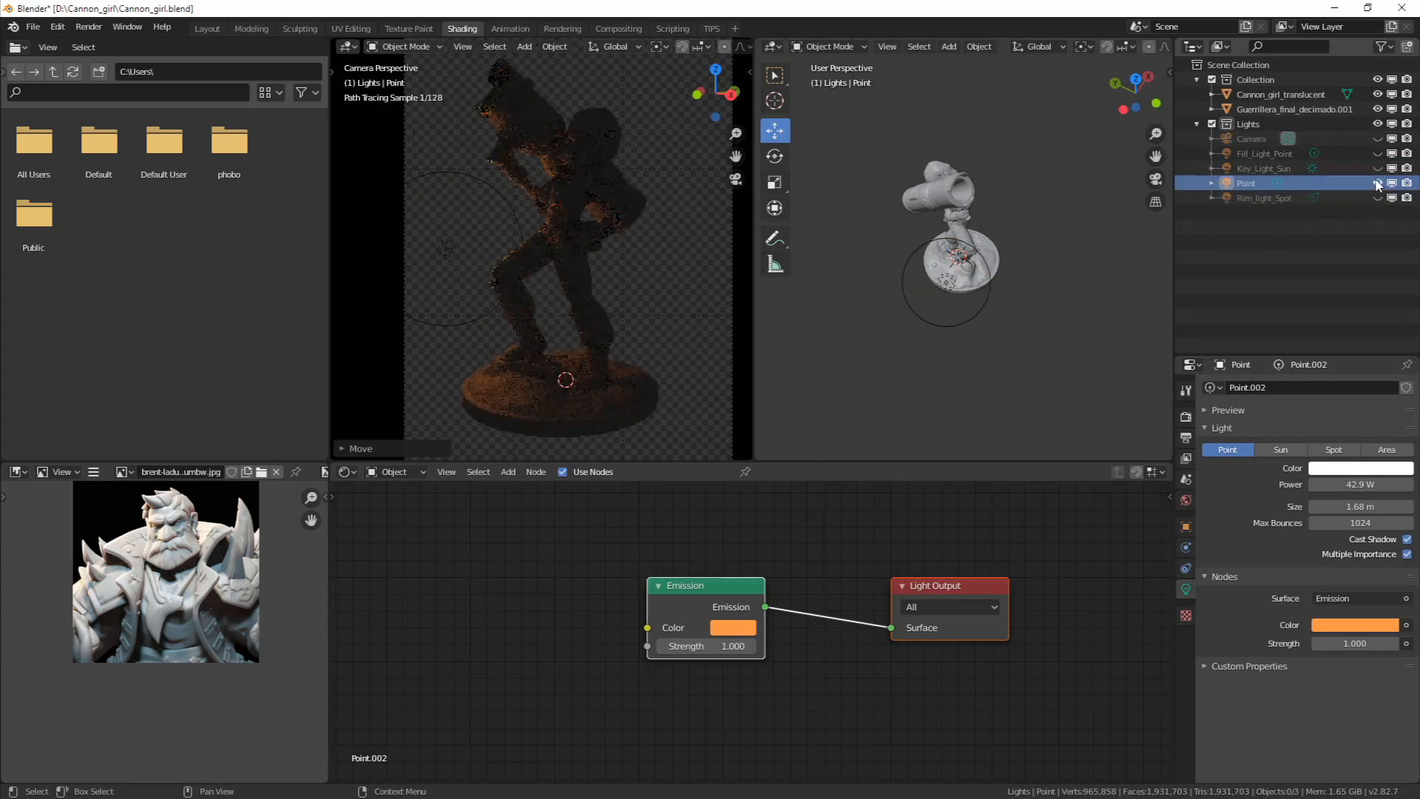
Move the Point light horizontally farther out from the figure and reduce its size to 0.38 m
middle_drag(898, 280, 1053, 326)
click(1033, 368)
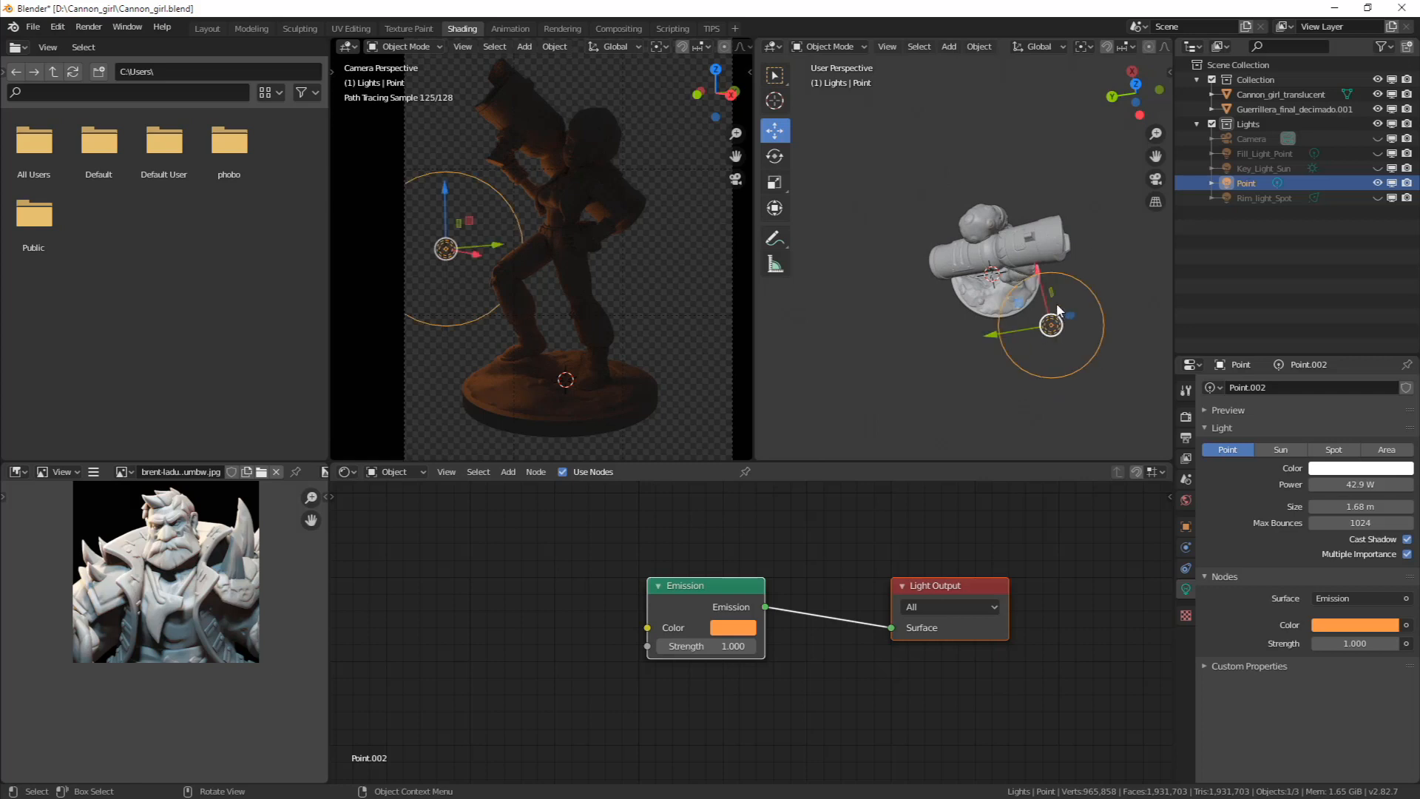
key(g)
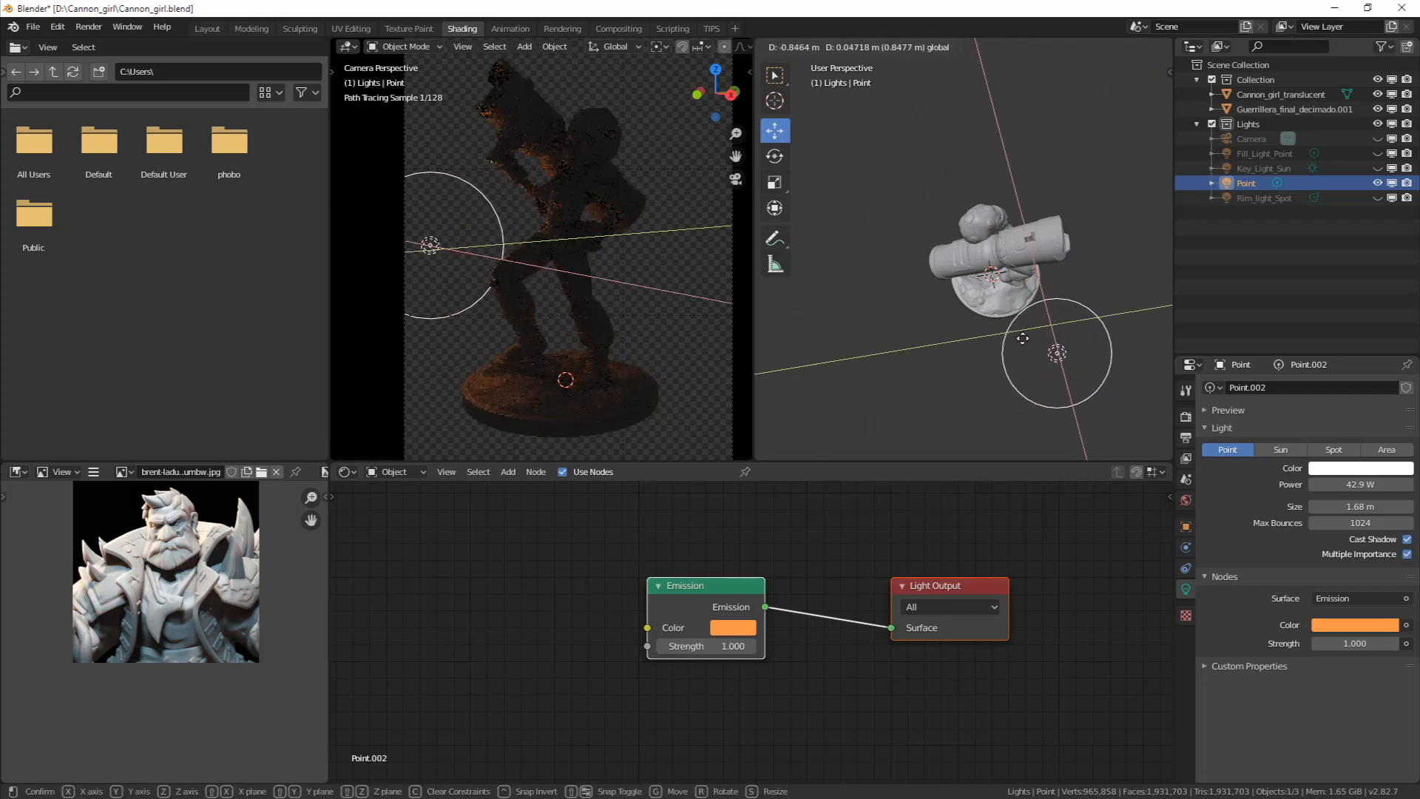
click(1022, 340)
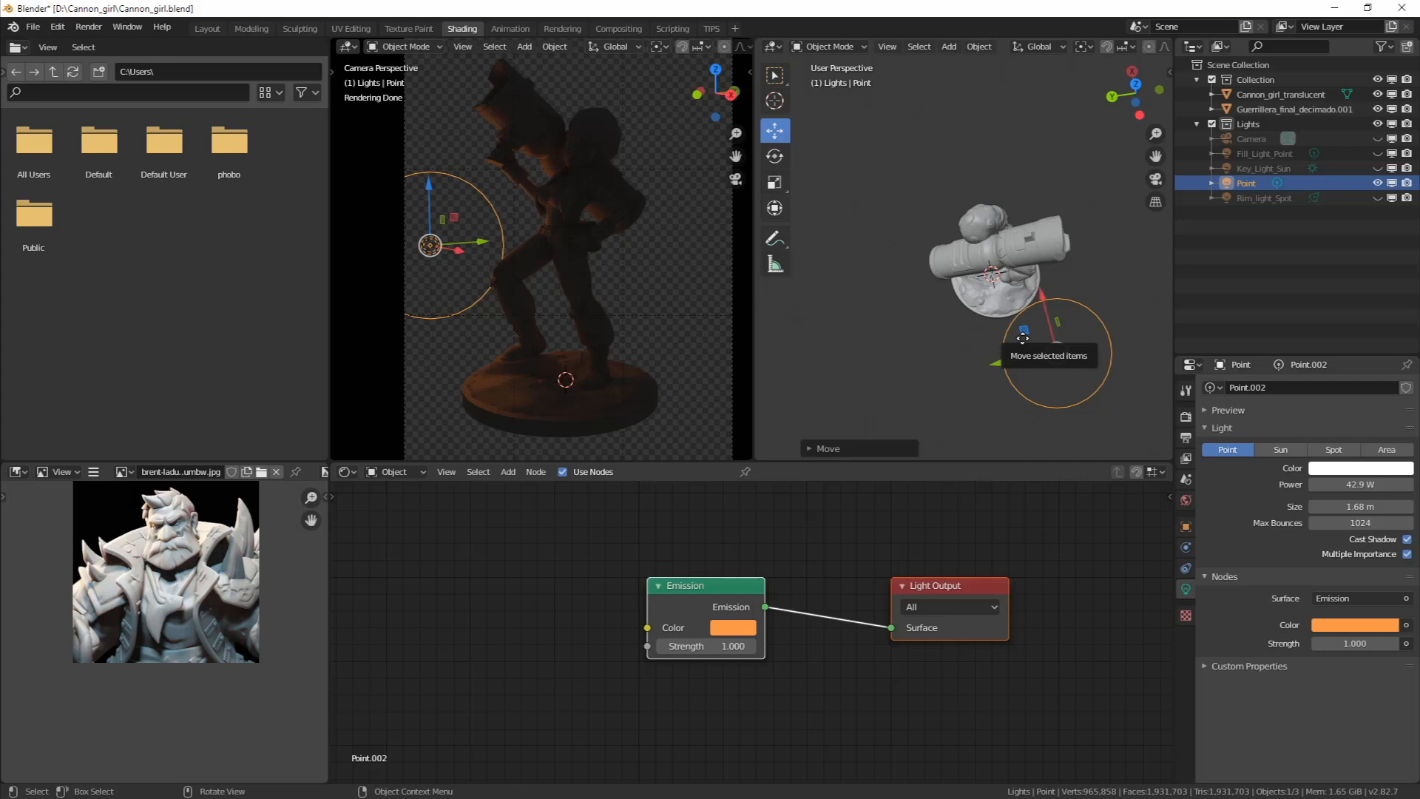
drag(1350, 503, 1251, 514)
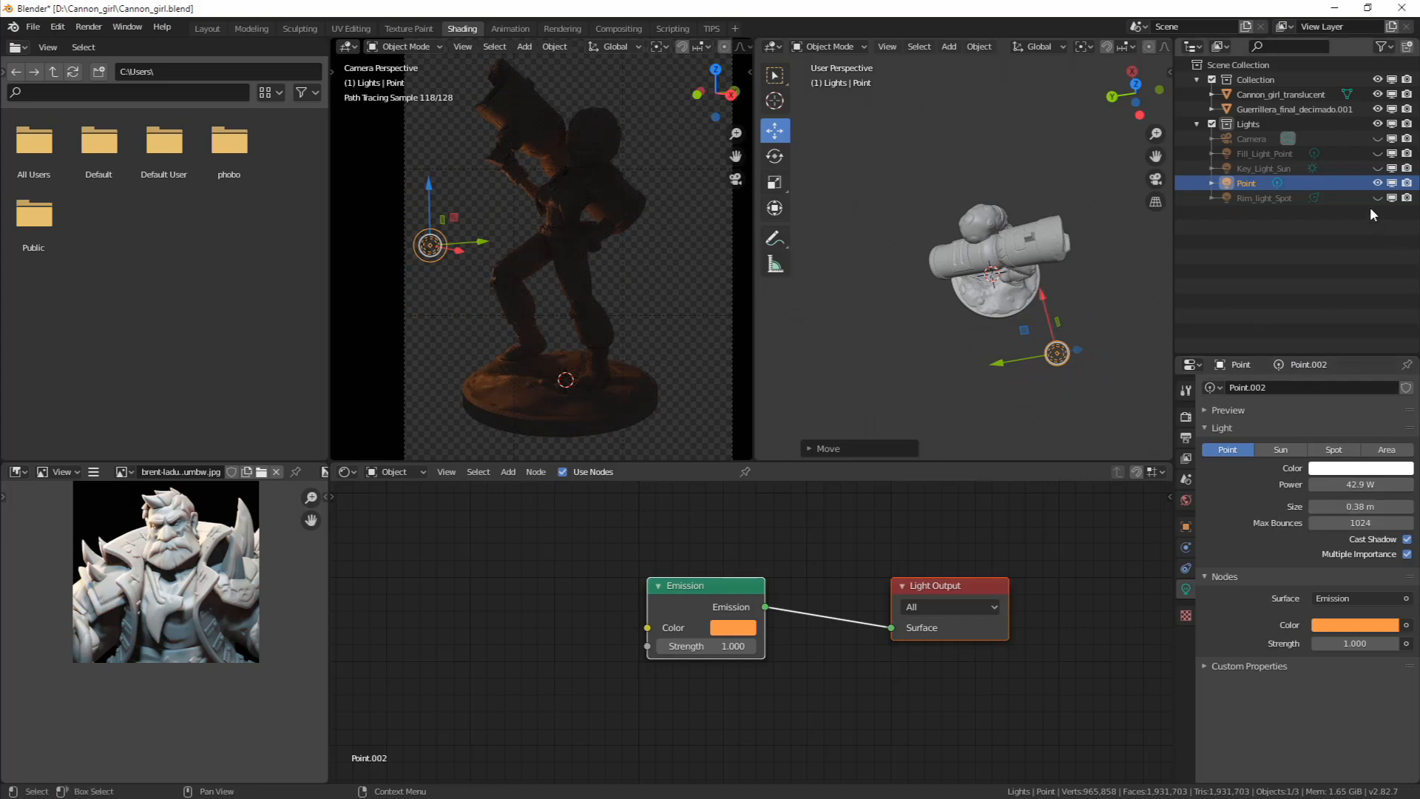
Rename the Point light as Rim_light_Point_Red and show the camera and the other lights in the viewport again
double_click(1243, 184)
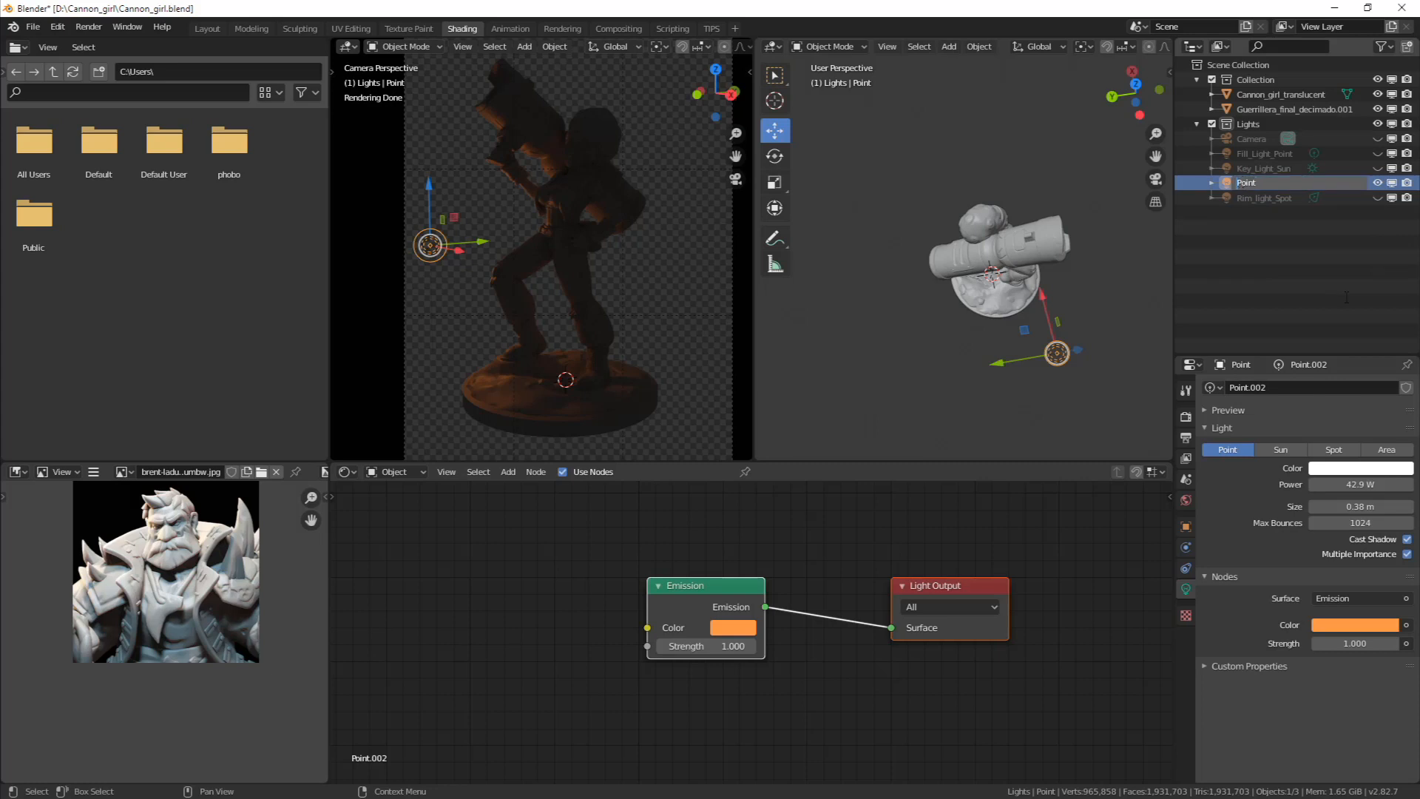
text(Rim_light_Point_Red)
key(Return)
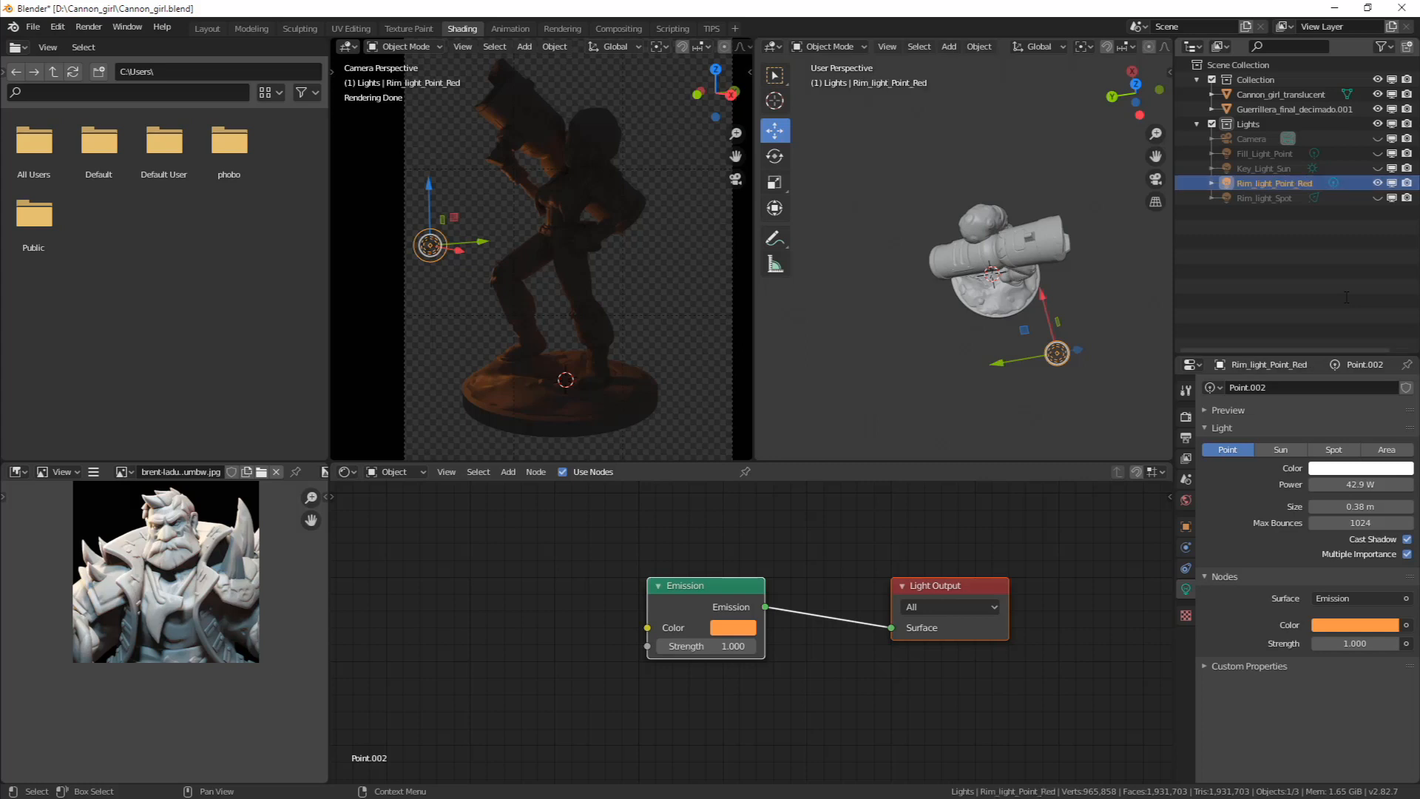
drag(1378, 138, 1383, 208)
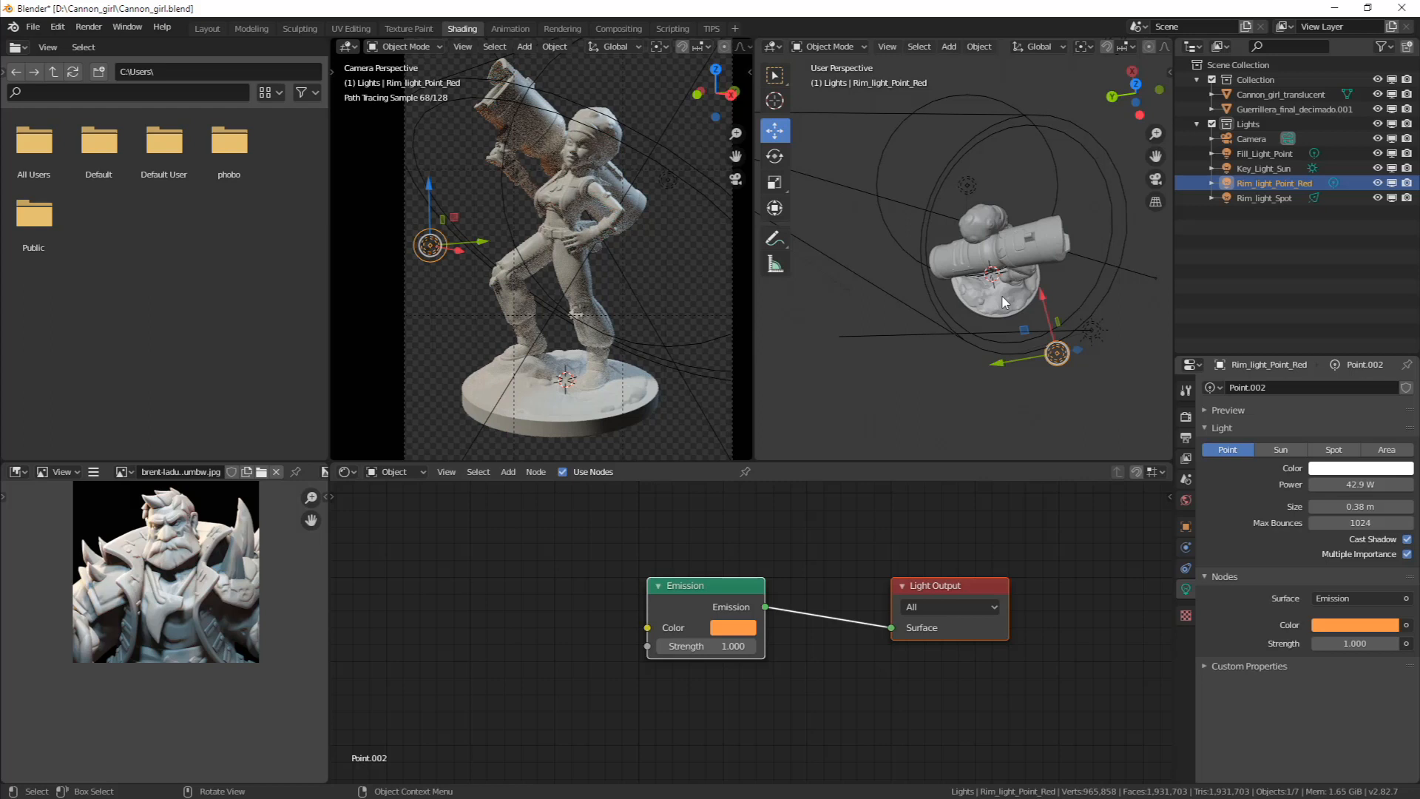
Set the strength of Key_Light_Sun to 2.0 and save the file
scroll(921, 212, up, 2)
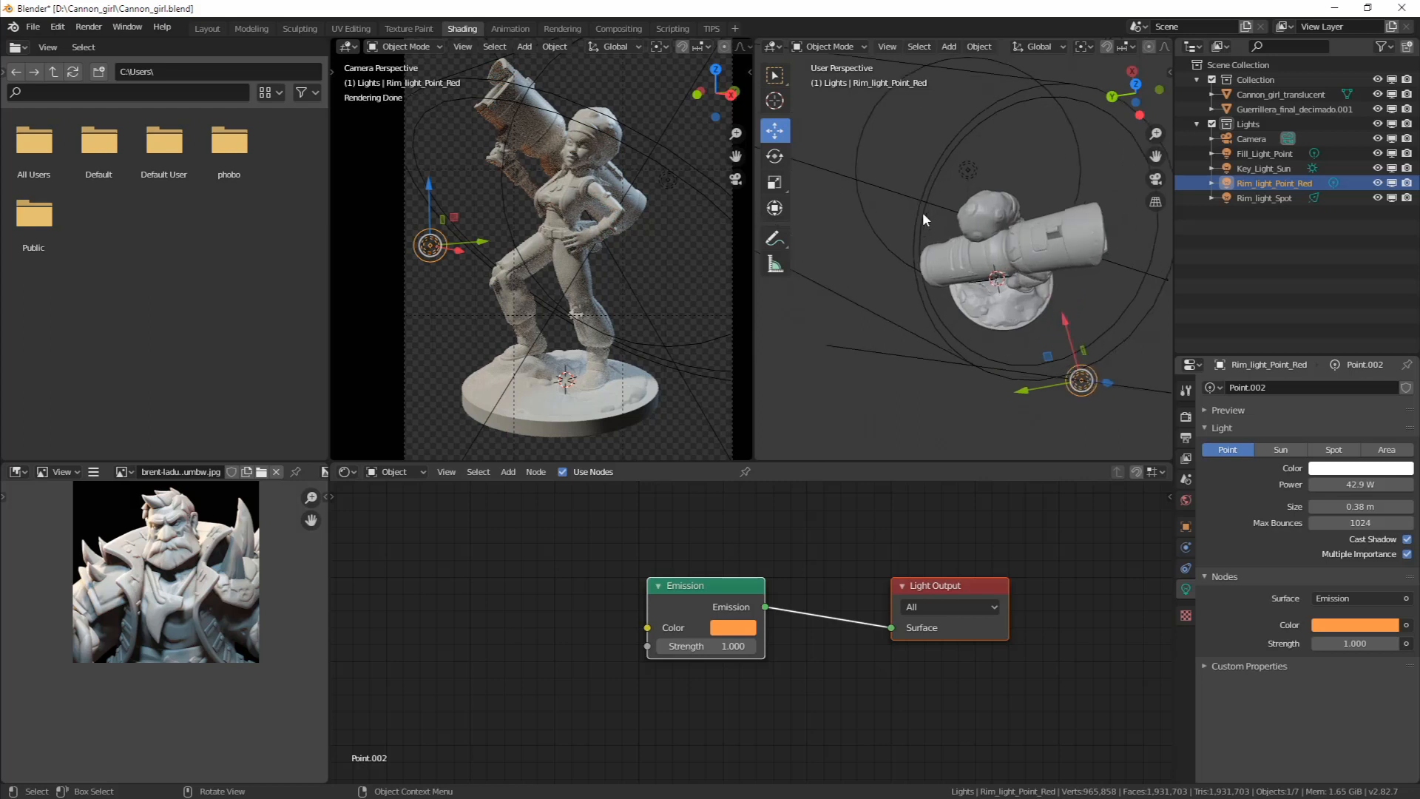
click(1274, 168)
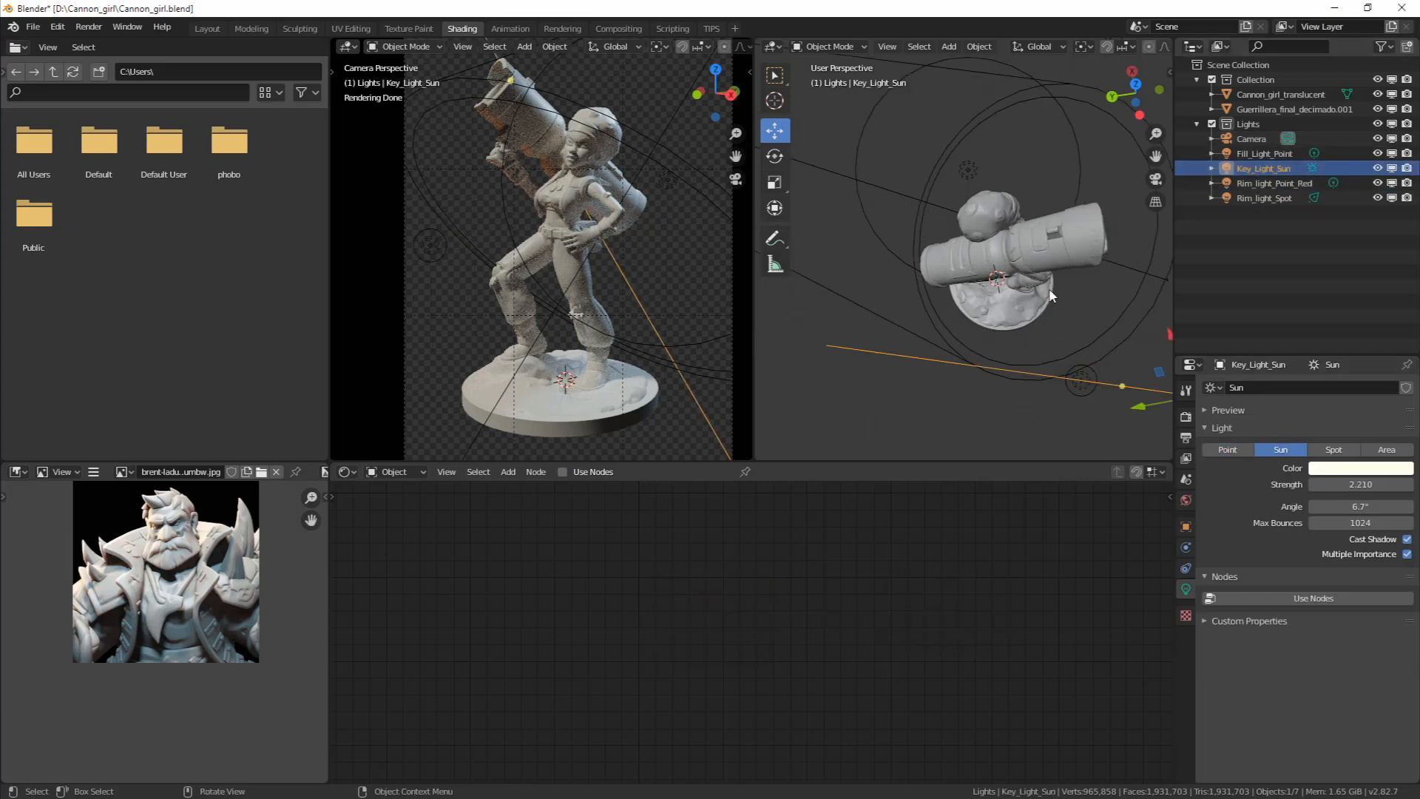
click(1362, 484)
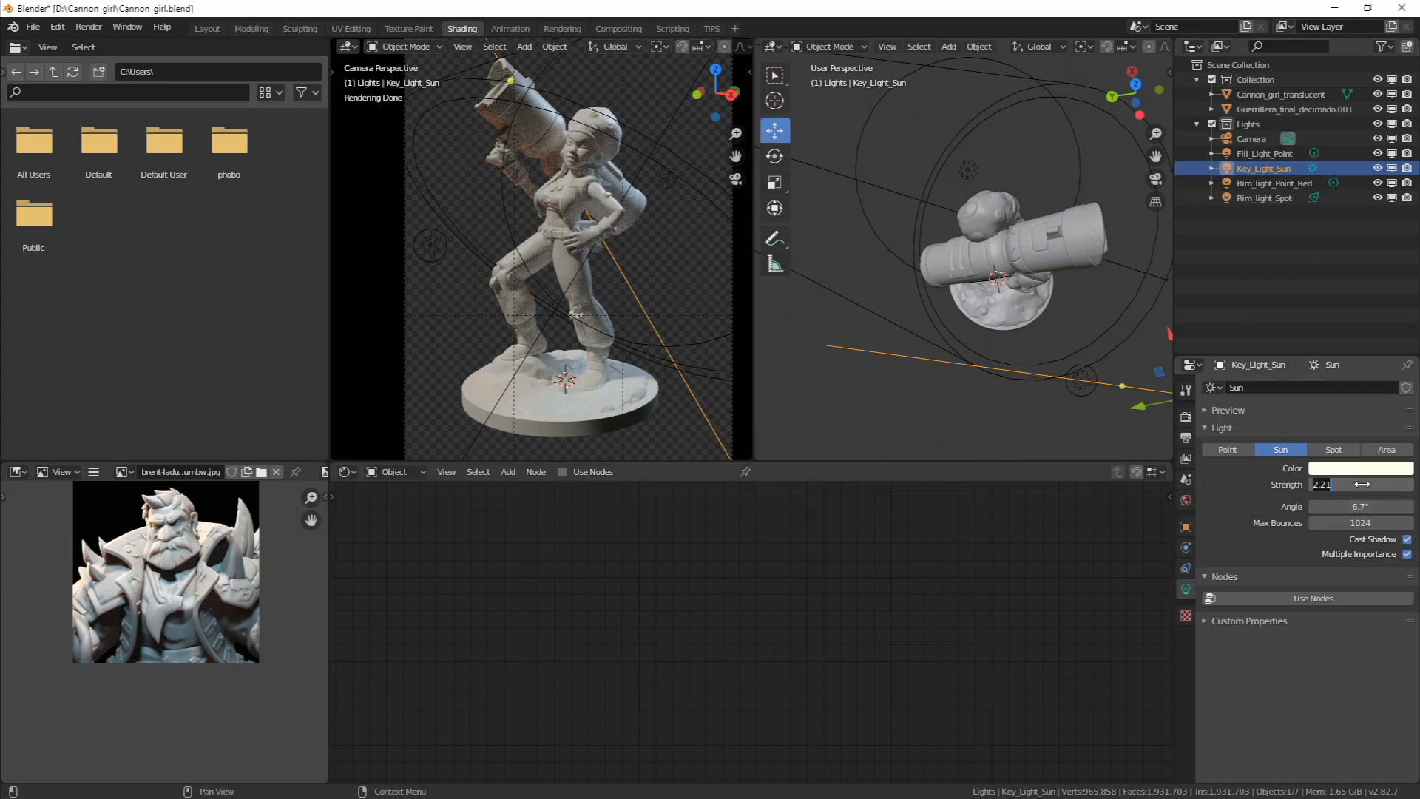
key(Return)
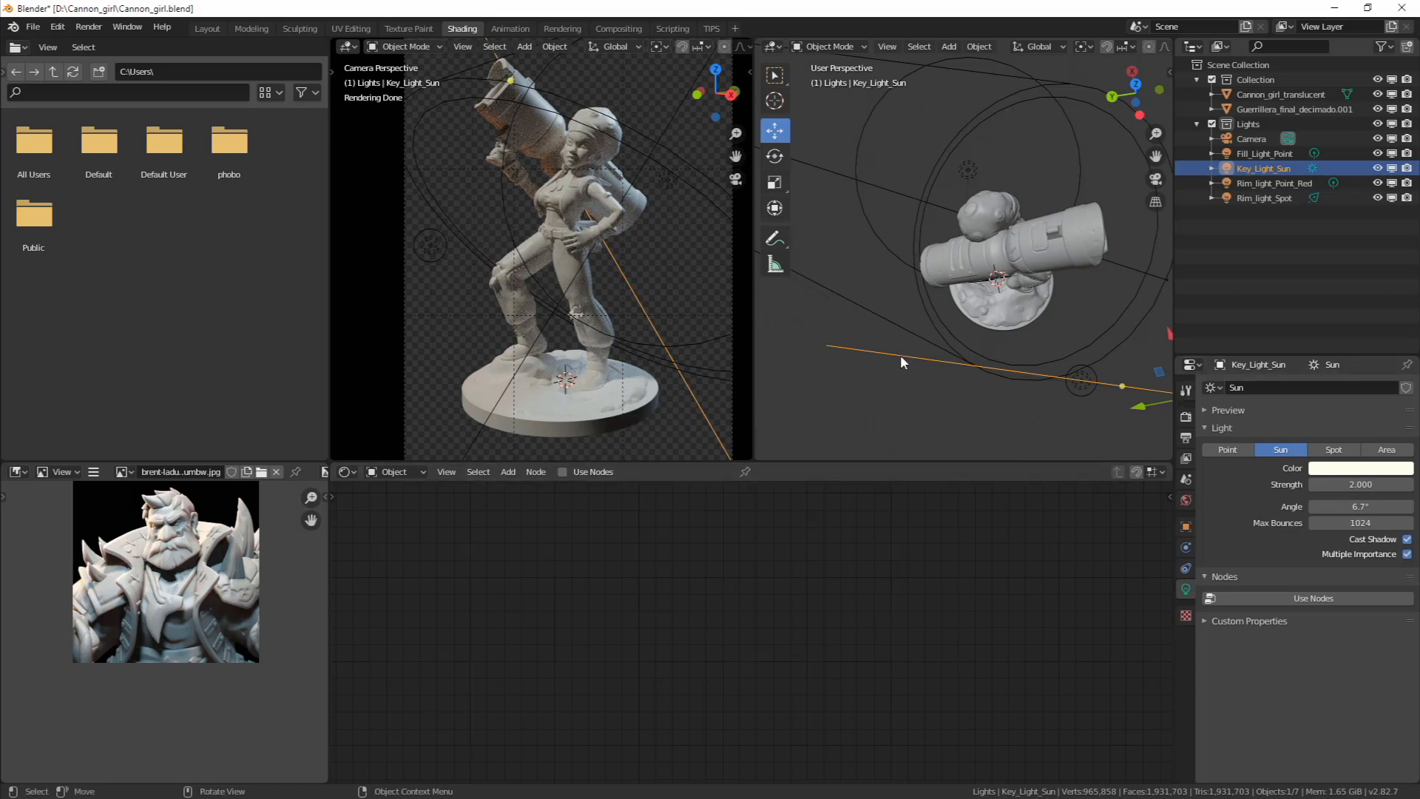
click(897, 398)
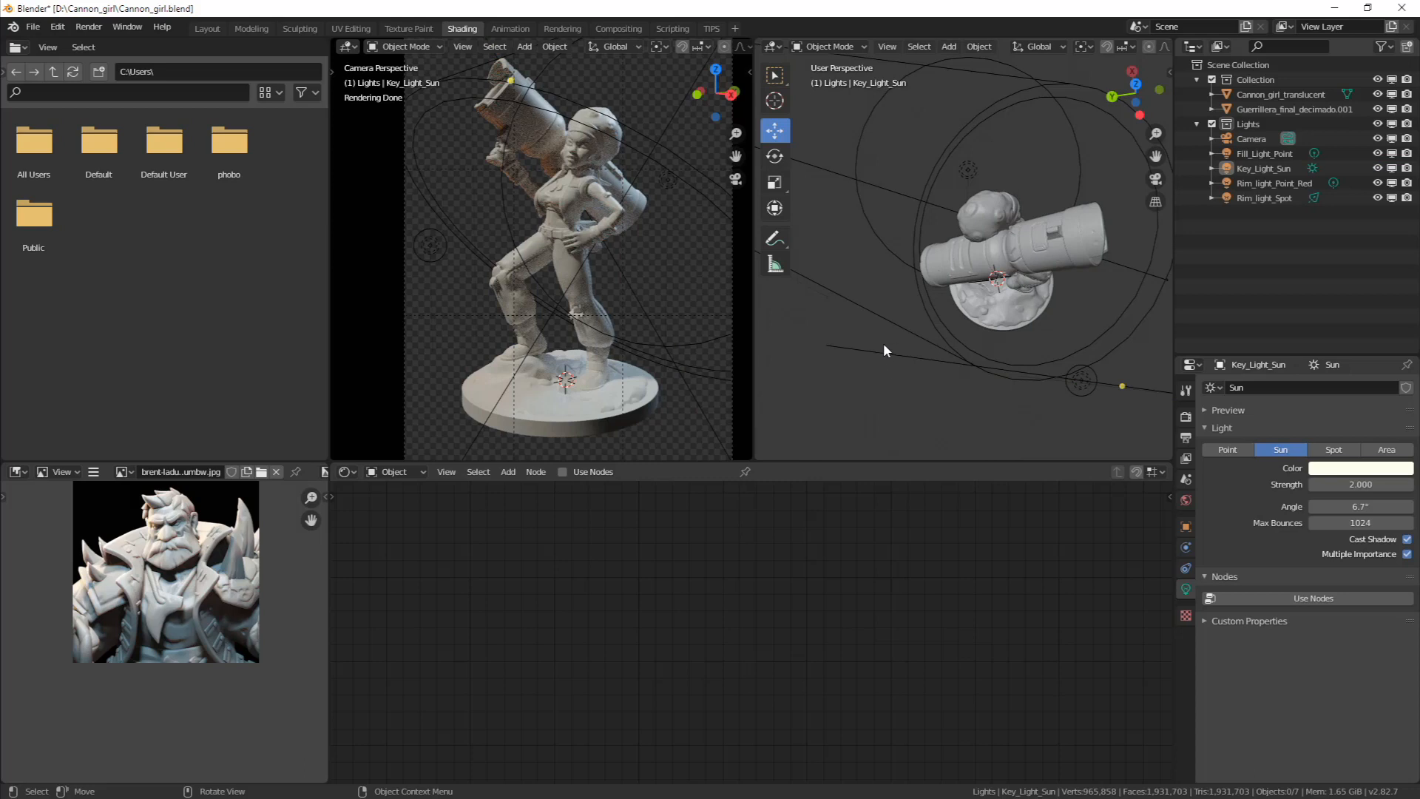
key(ctrl+s)
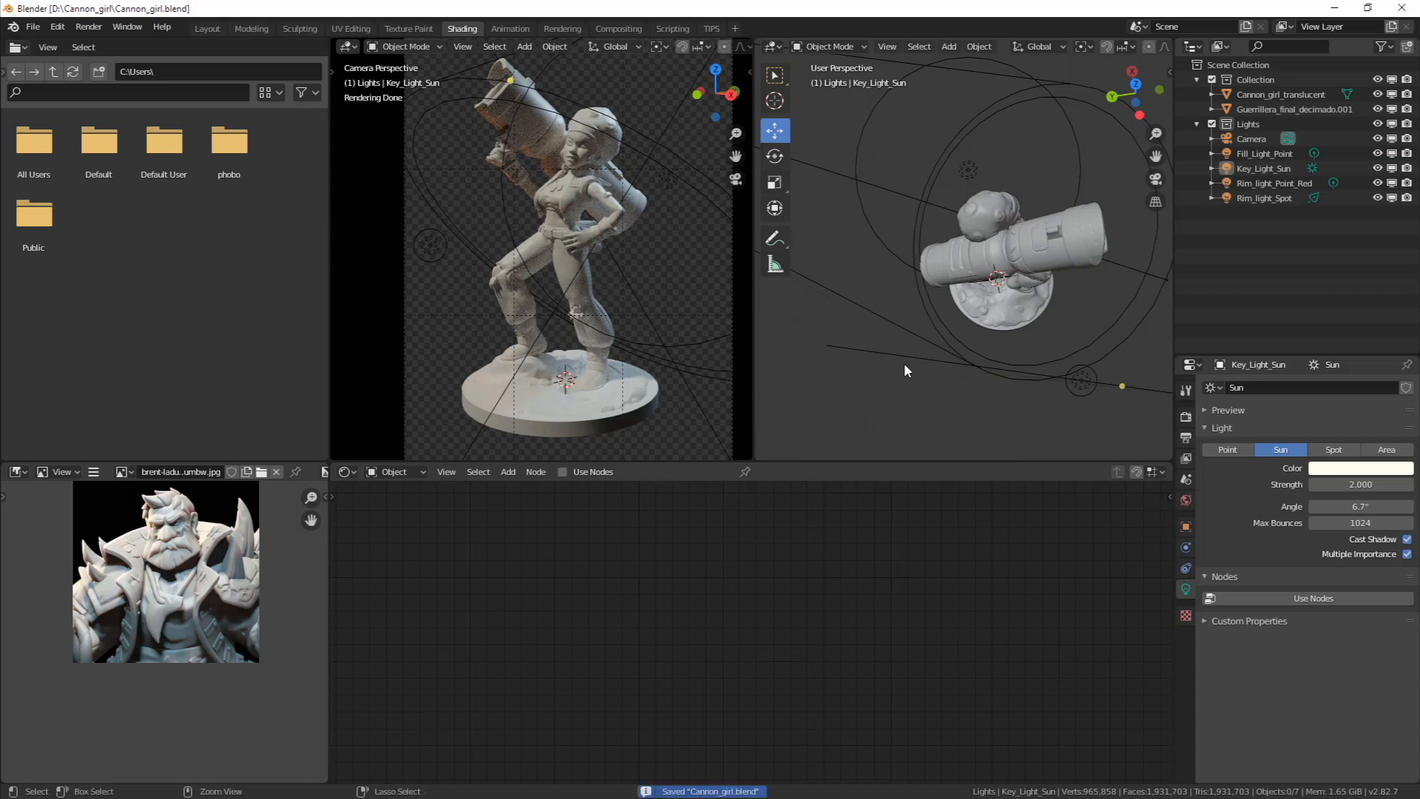
Set the render output's file format to OpenEXR MultiLayer and bring up the render settings
click(1185, 437)
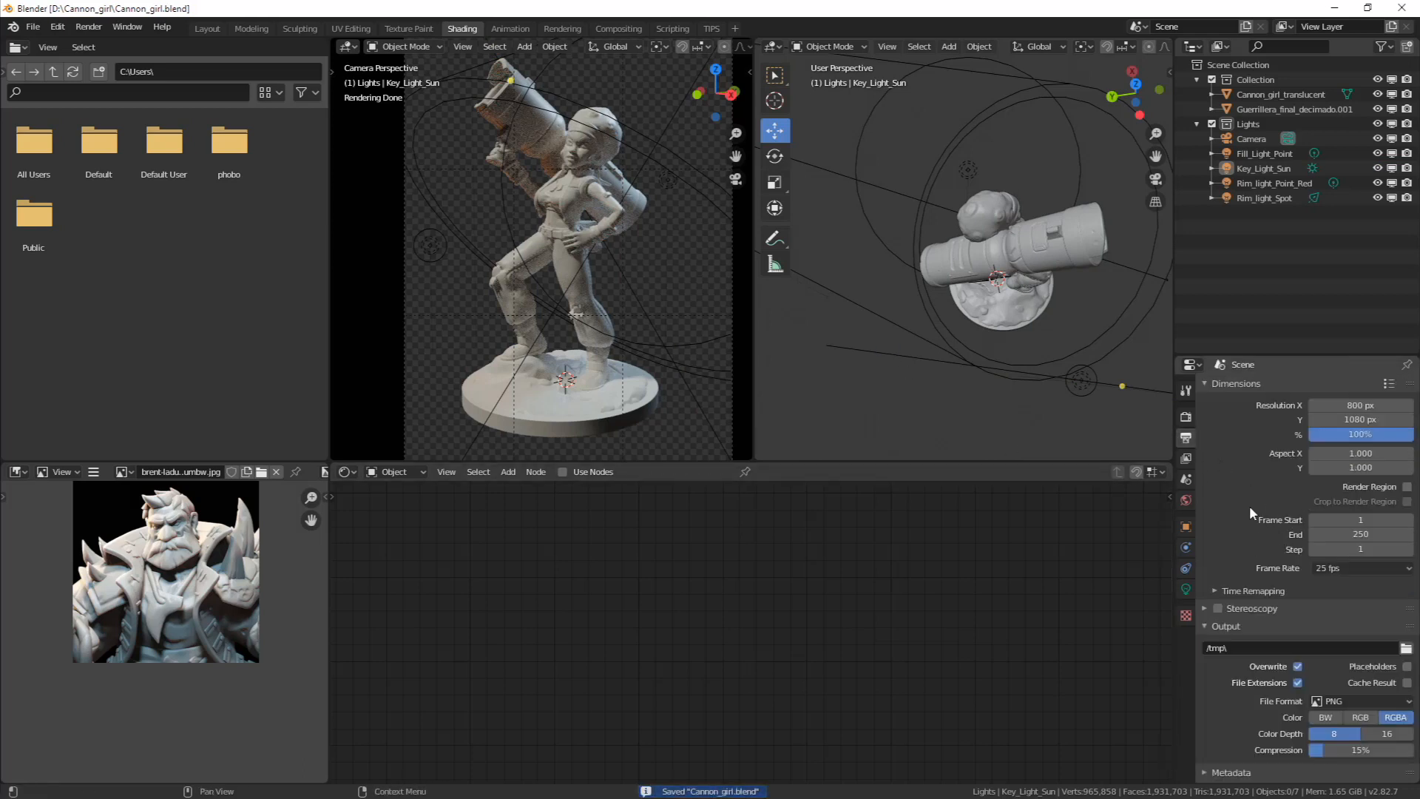
scroll(1249, 509, down, 1)
click(1344, 685)
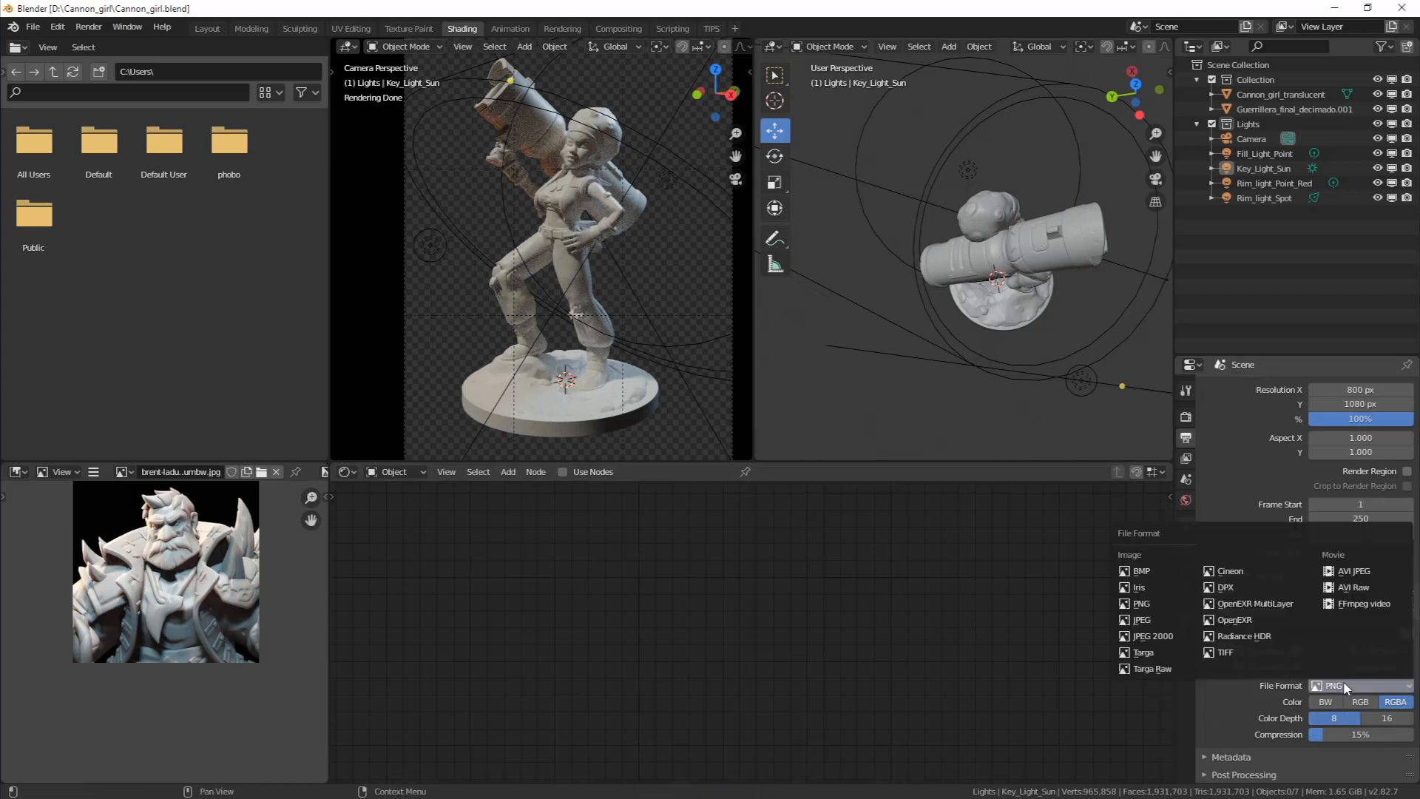
click(1259, 603)
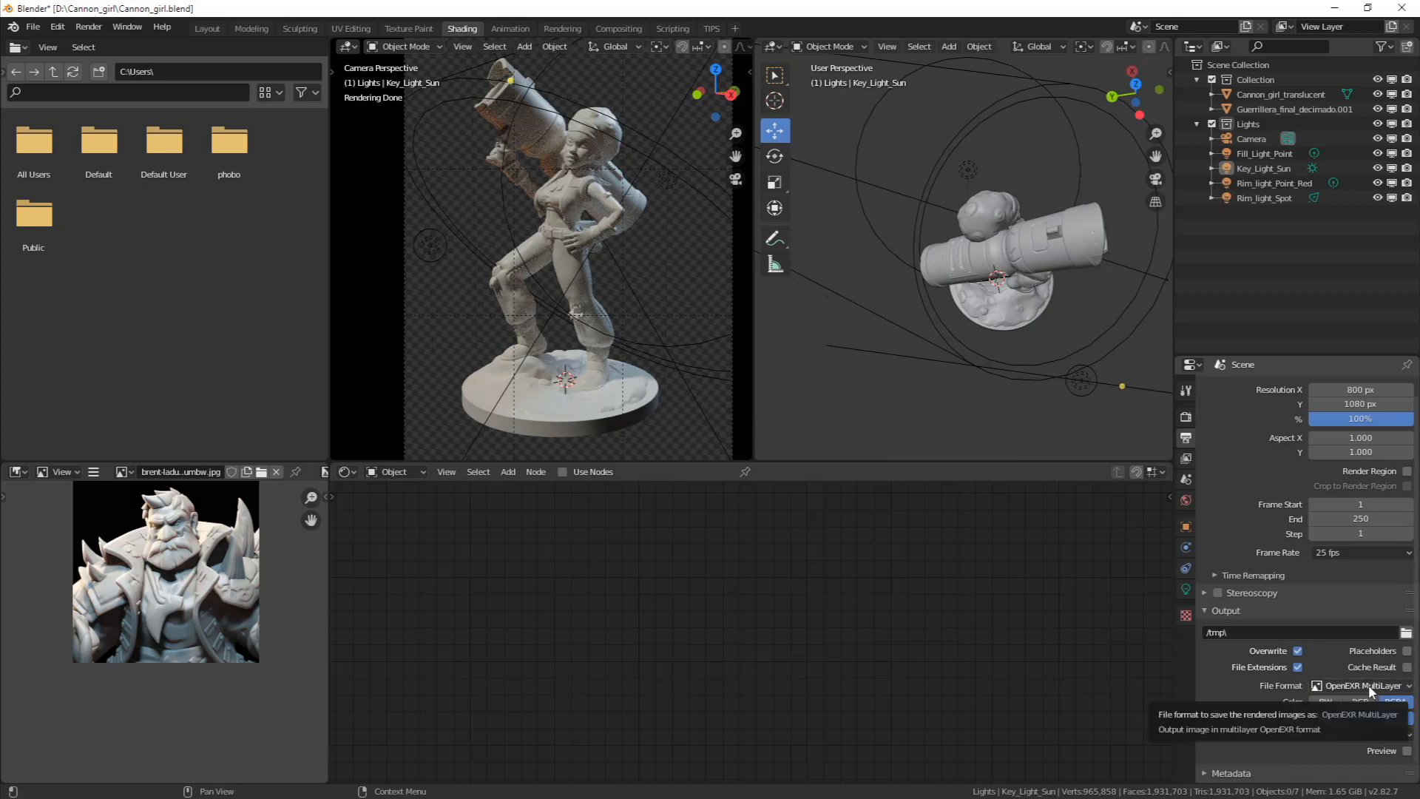
click(1185, 422)
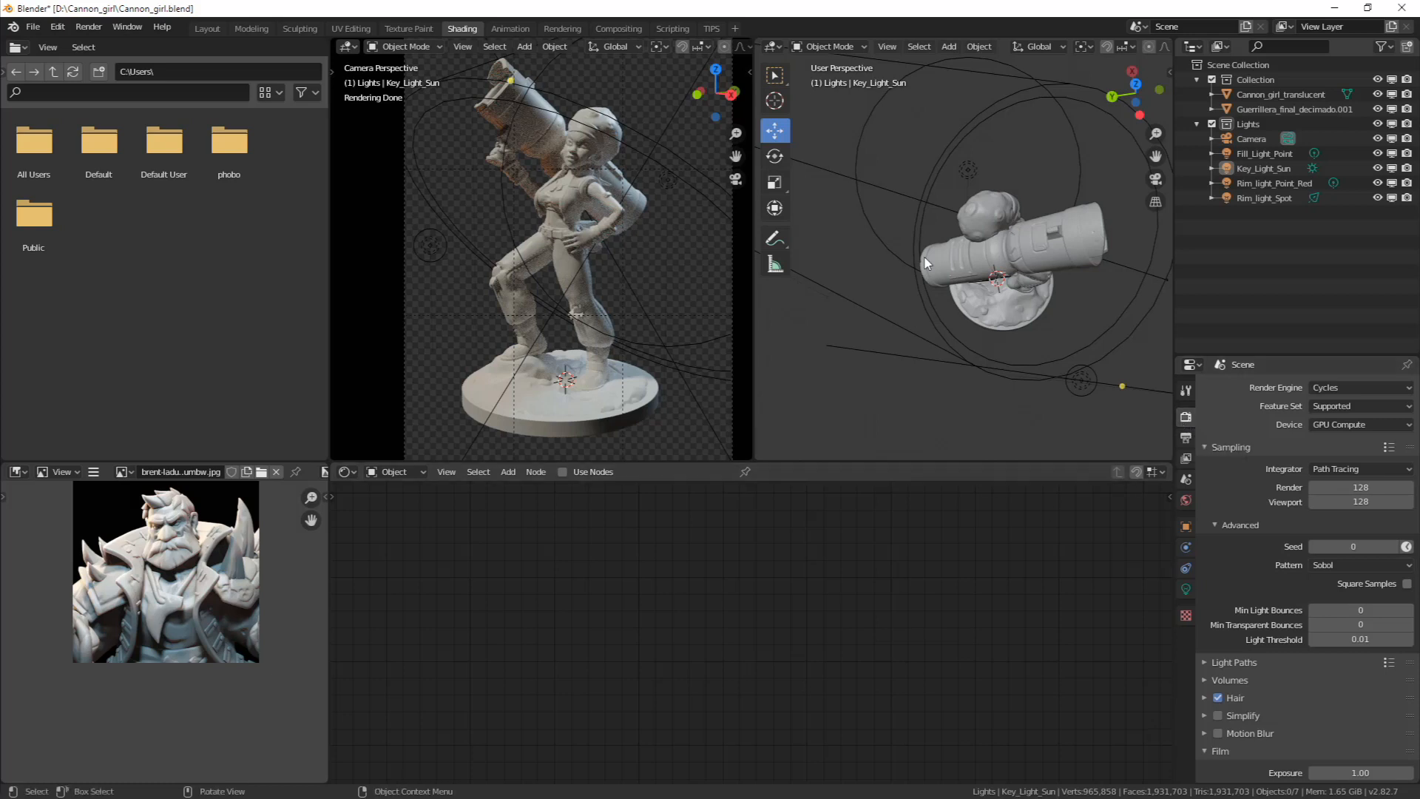
In the Cannon_girl_translucent material's ColorRamp, nudge the black stop inward and move the white stop to position 0.436
scroll(951, 265, up, 2)
click(951, 264)
middle_drag(733, 622, 835, 557)
middle_drag(944, 669, 953, 639)
middle_drag(803, 651, 842, 708)
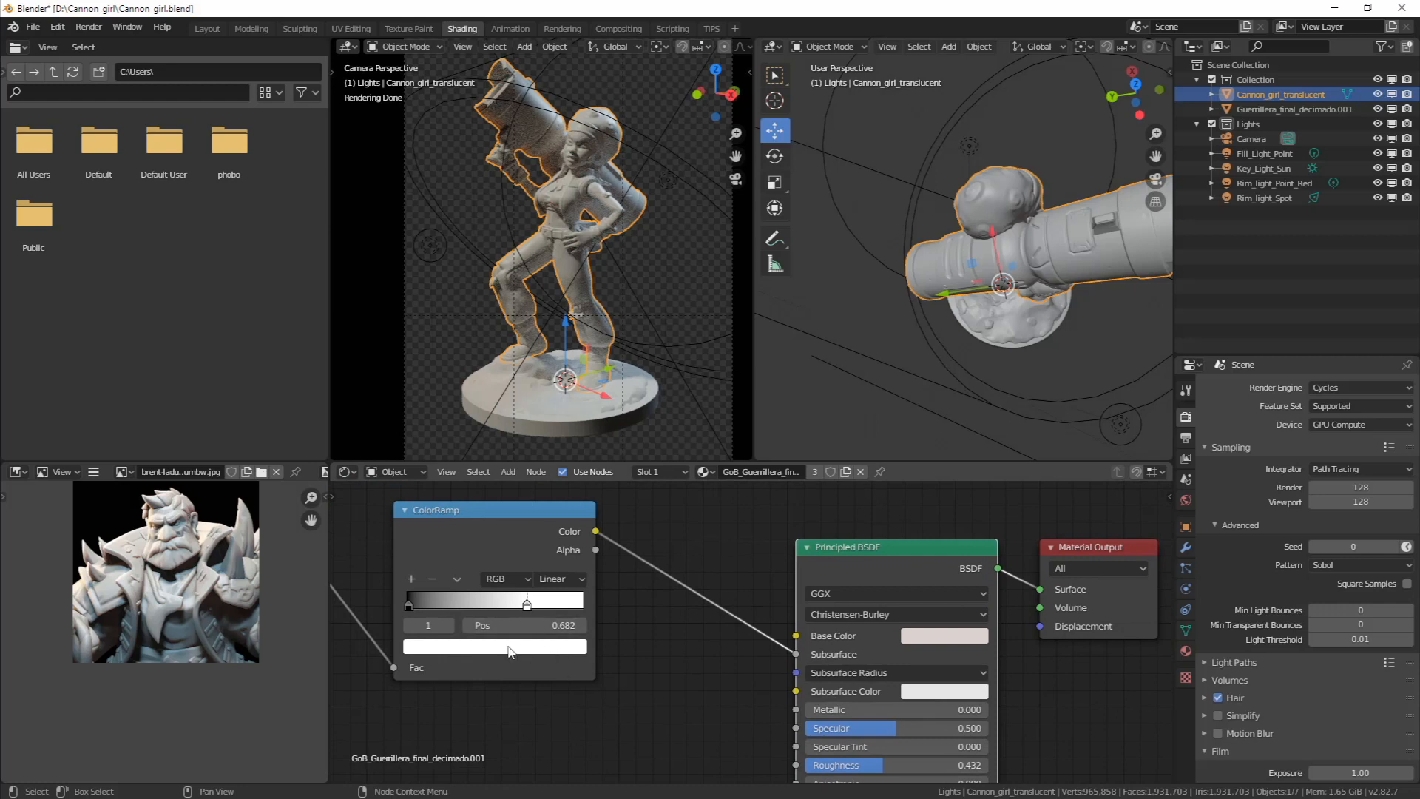
scroll(592, 214, up, 5)
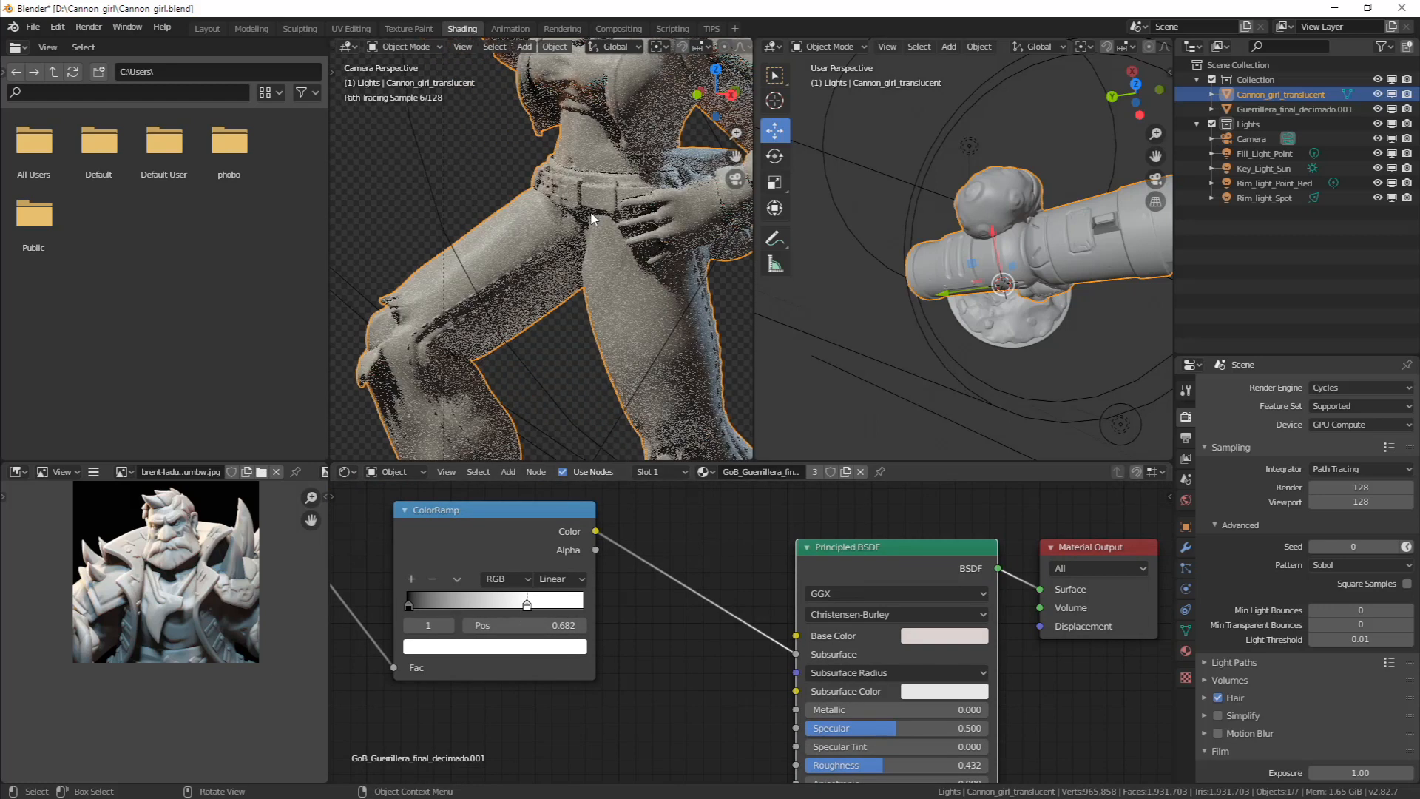
scroll(509, 230, up, 3)
shift+middle_drag(509, 230, 478, 275)
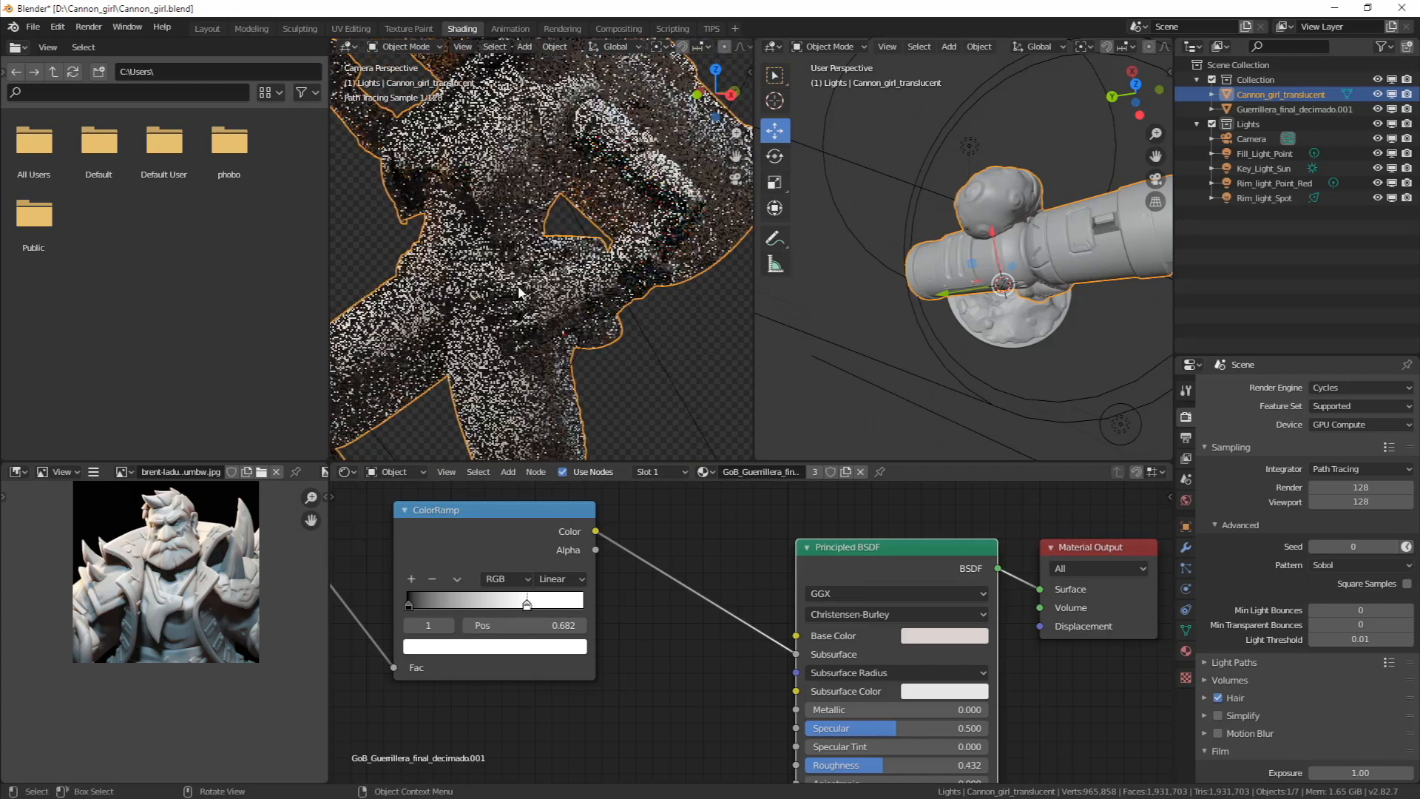
drag(409, 605, 413, 605)
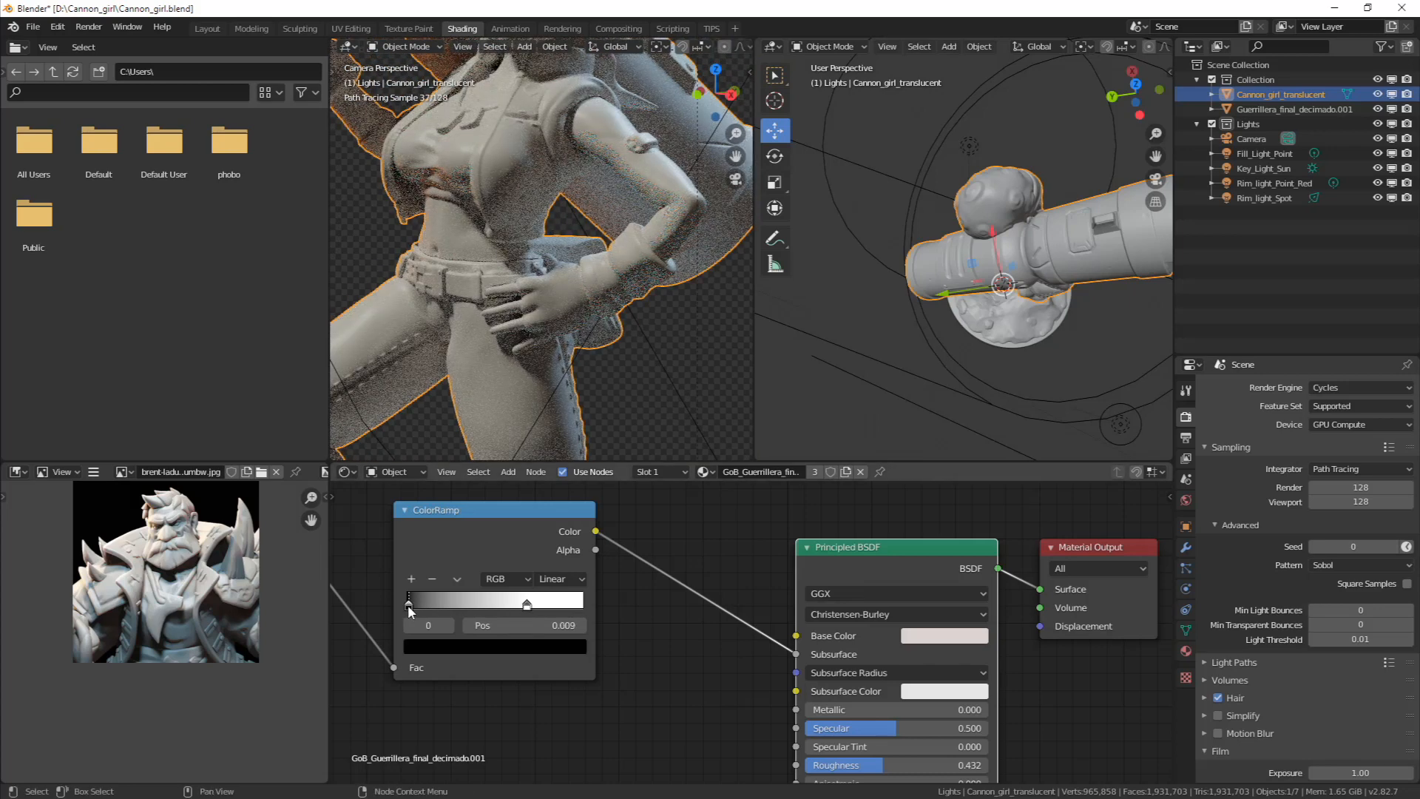
click(529, 605)
drag(528, 605, 498, 614)
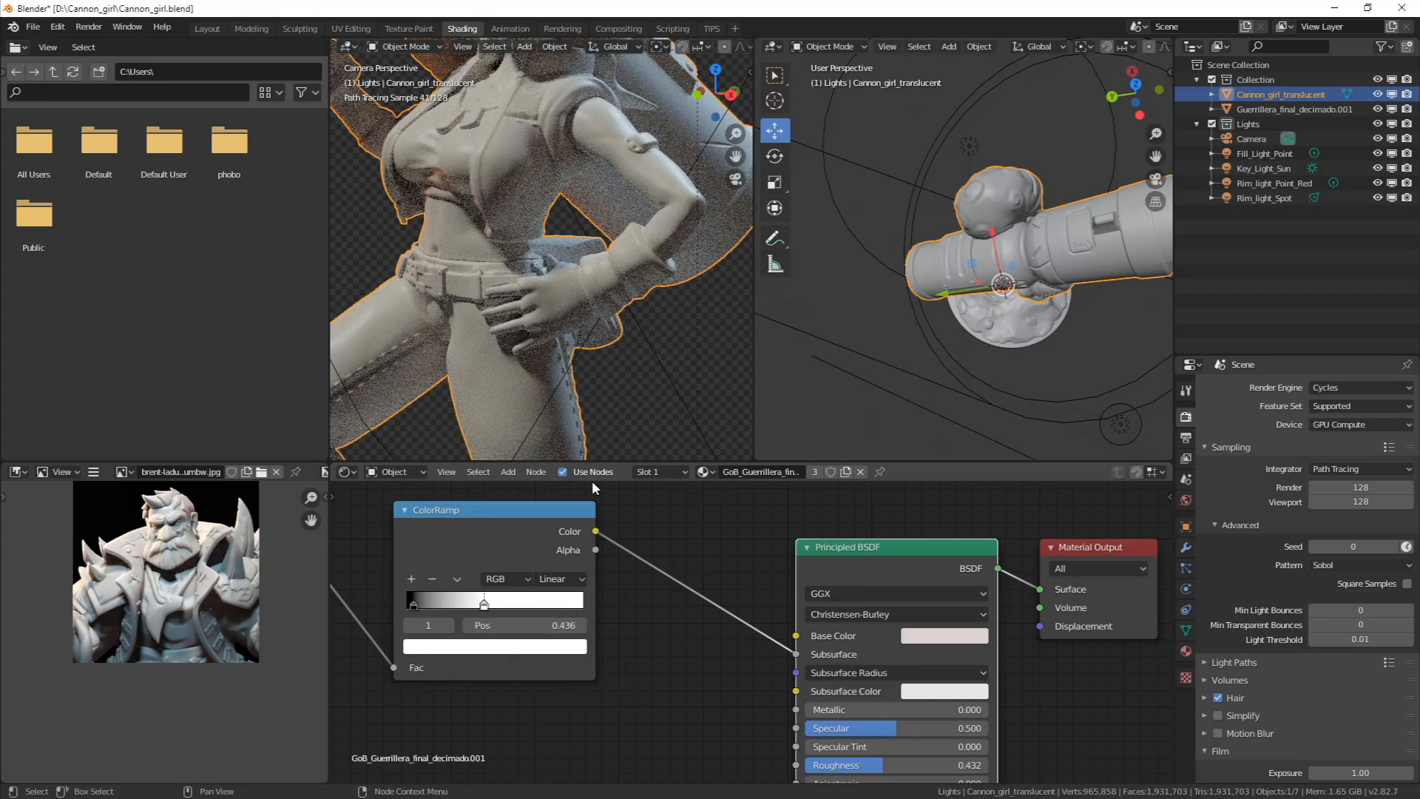
Move the ColorRamp's black stop back to 0.000, save the file, and fine-tune the stop to position 0.005
scroll(544, 256, up, 5)
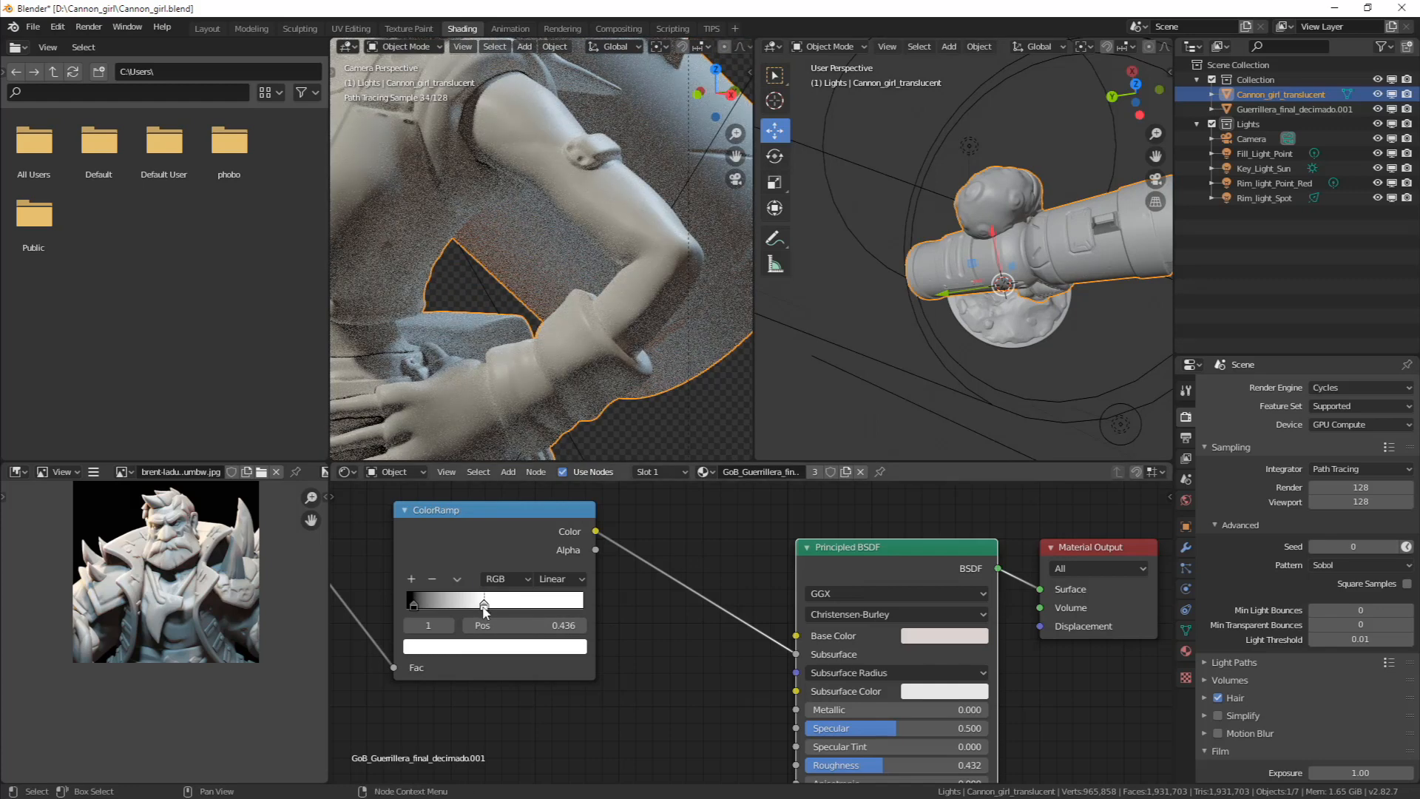
click(410, 605)
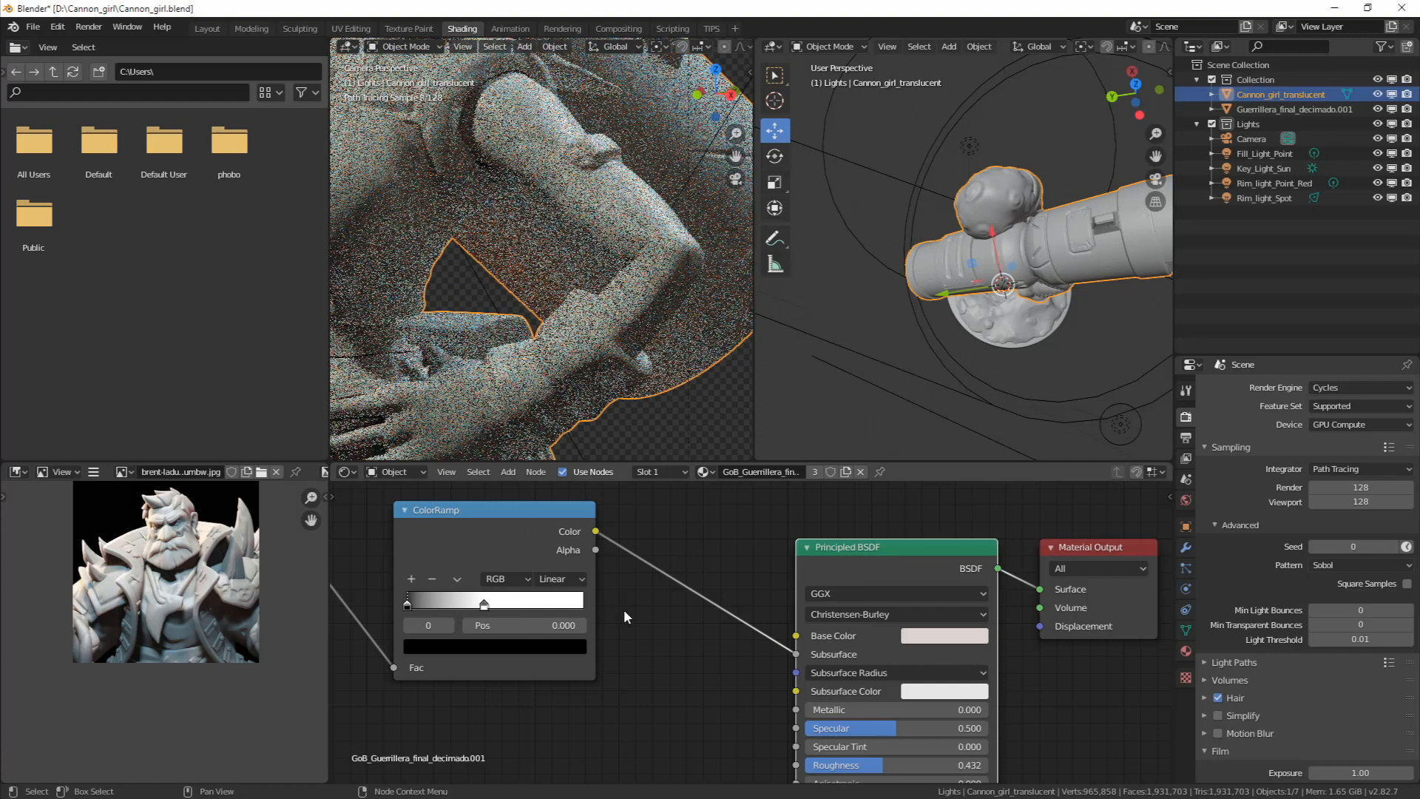
key(ctrl+s)
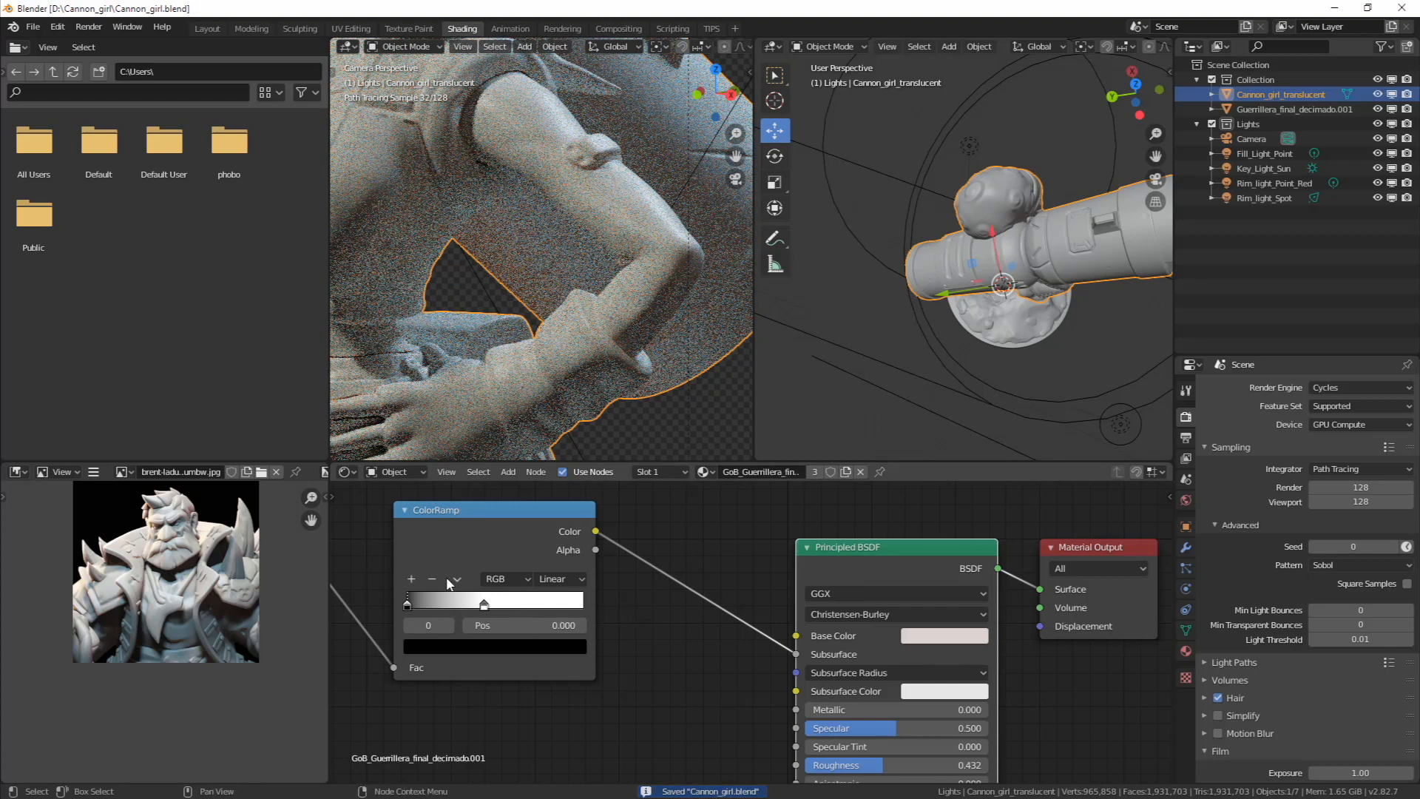
drag(406, 605, 406, 605)
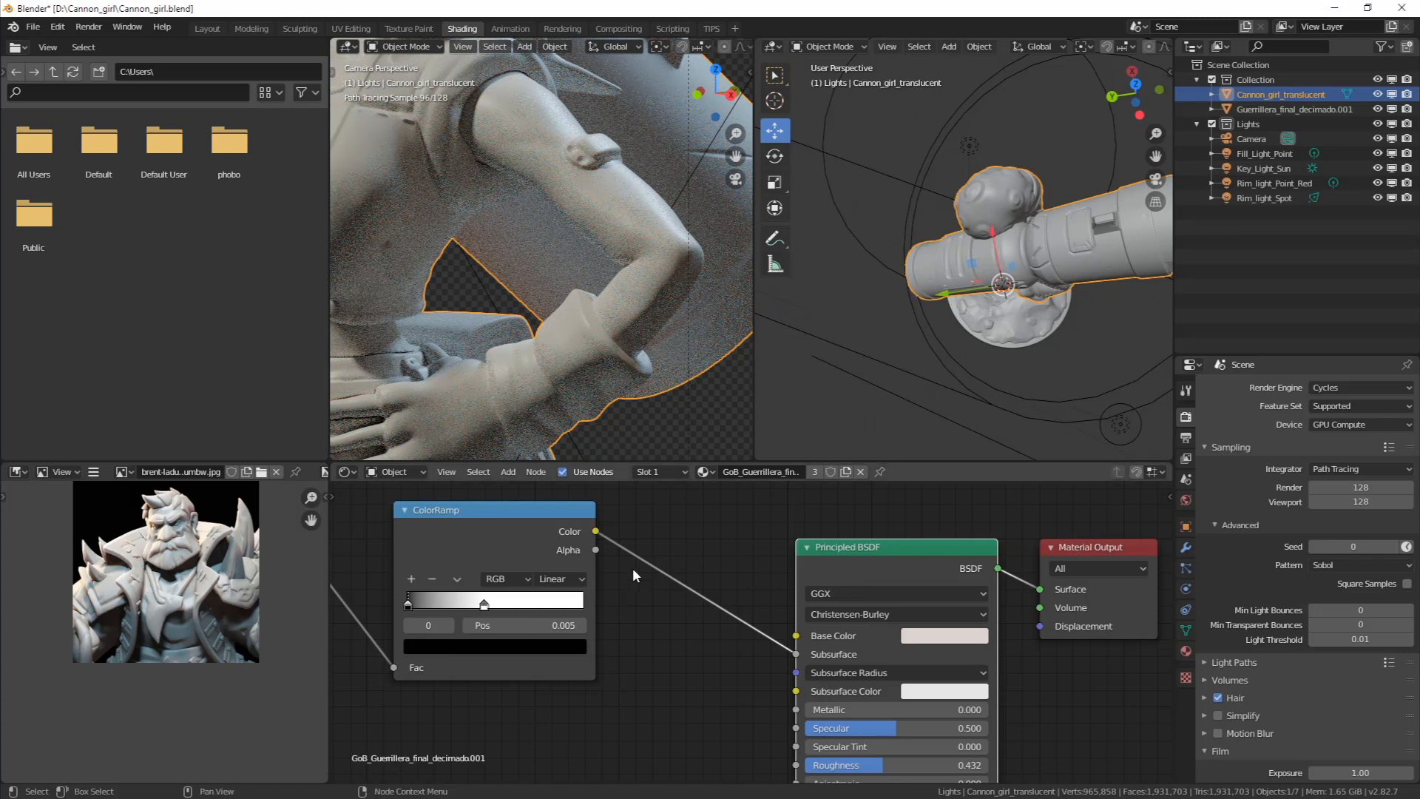
Spread the Vertex Color and ColorRamp nodes apart to make room for another node between them
middle_drag(638, 564, 764, 616)
scroll(738, 599, down, 3)
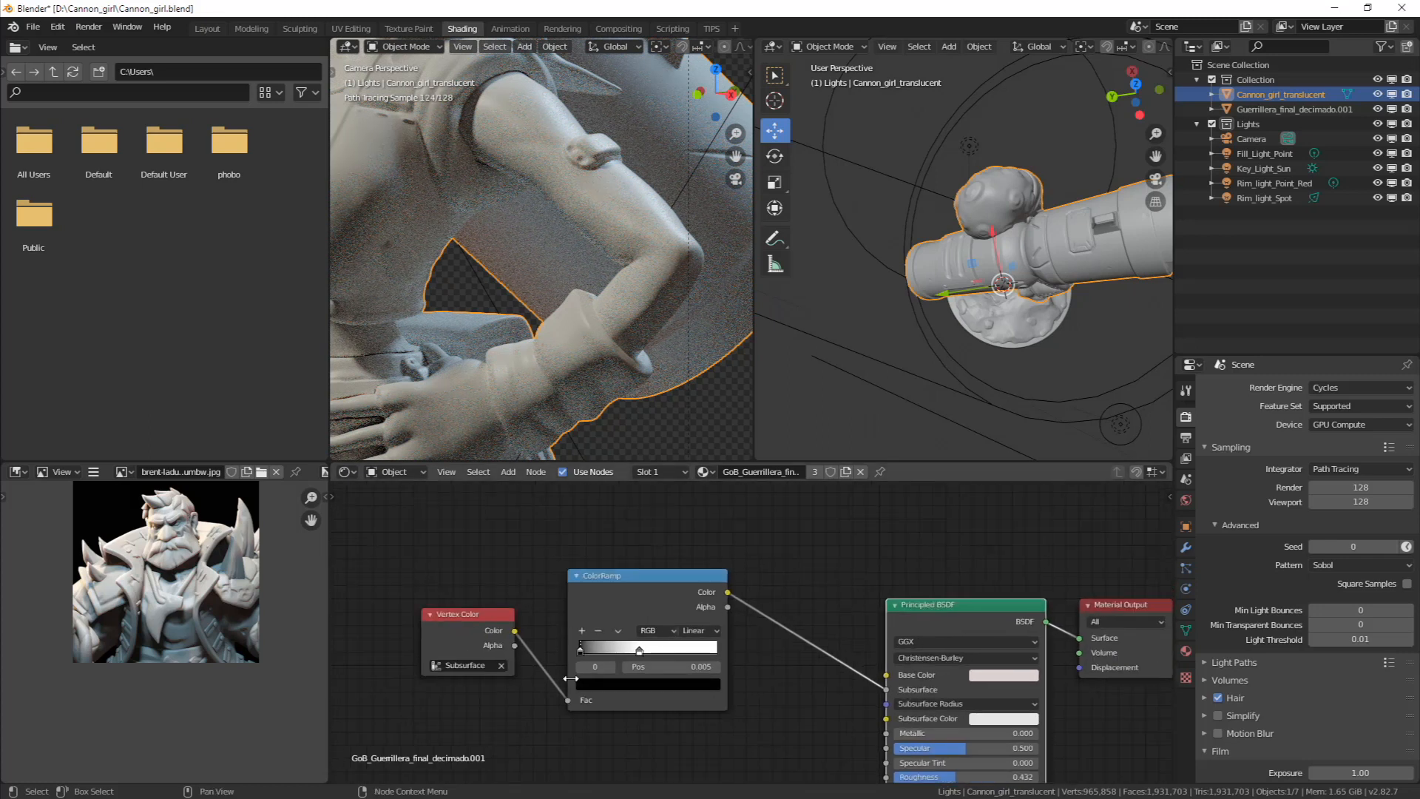
drag(450, 638, 424, 625)
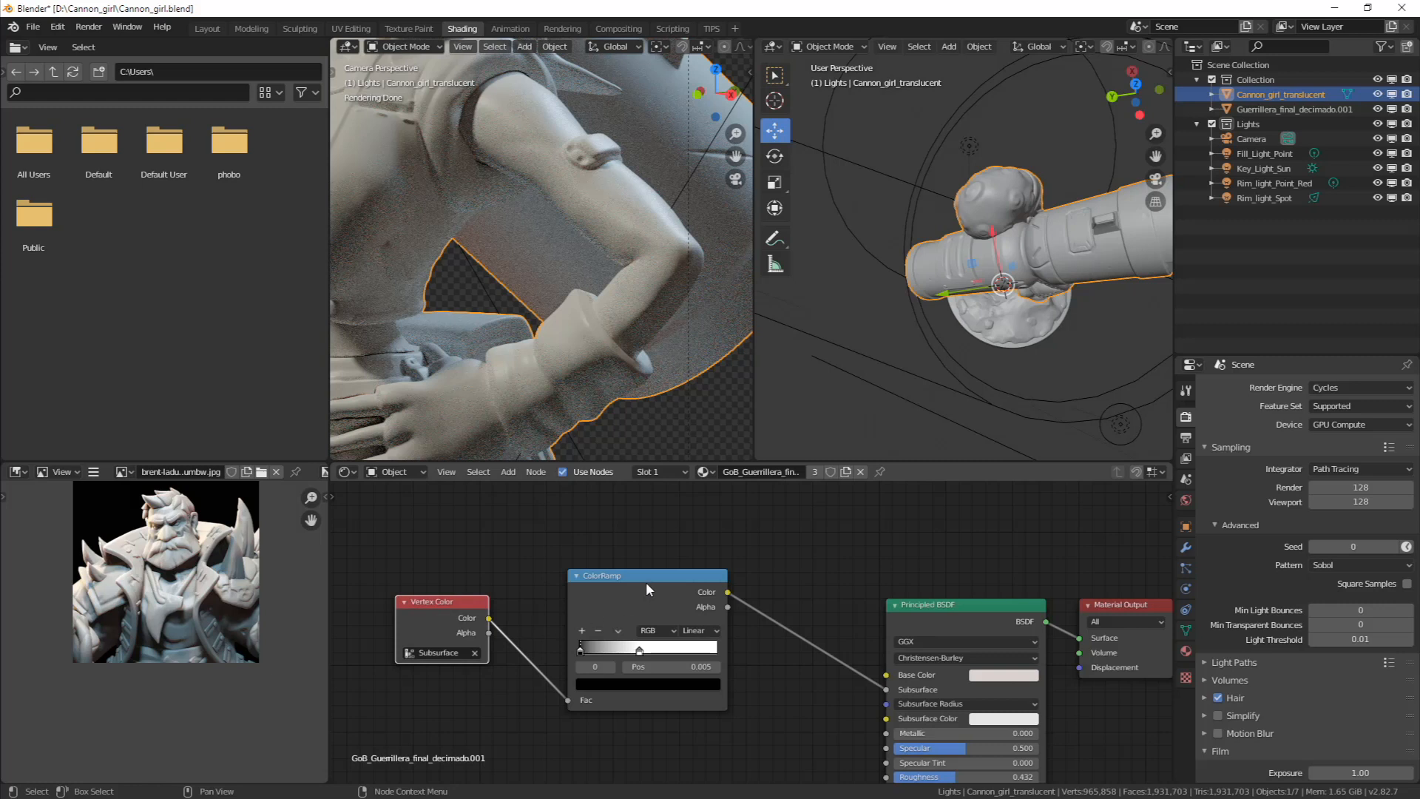
drag(651, 589, 693, 572)
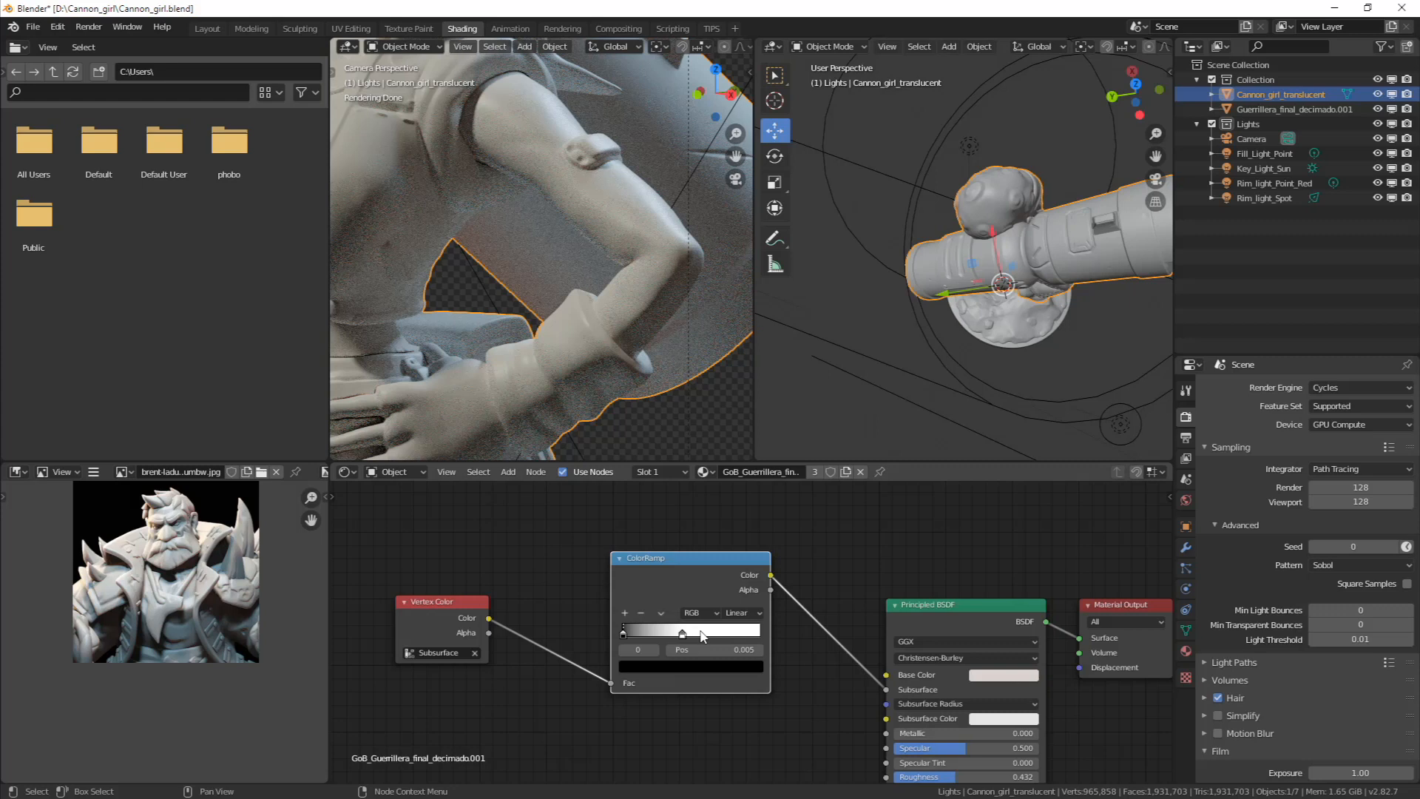
click(581, 574)
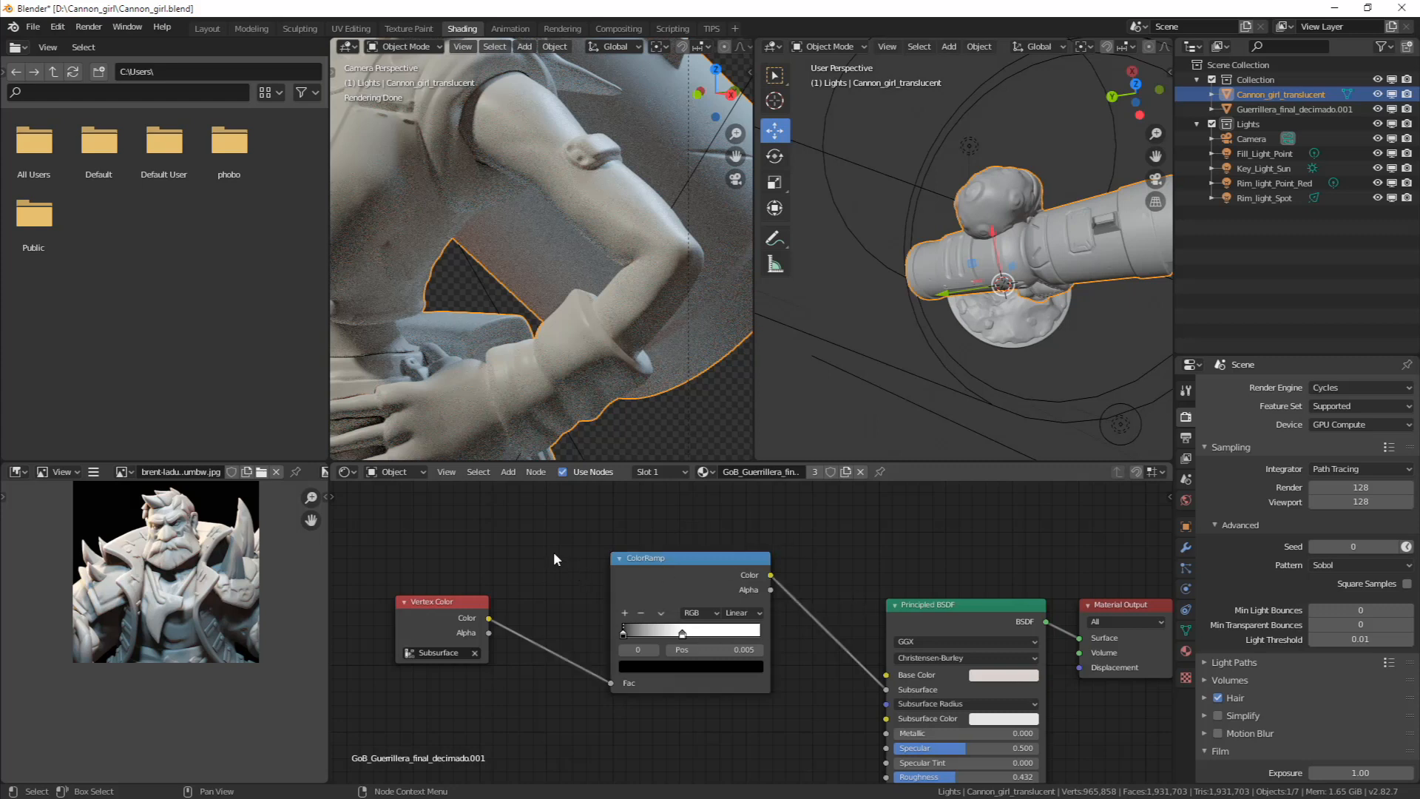
Insert a Map Range node between Vertex Color and ColorRamp and set its To Max to 2
key(shift+a)
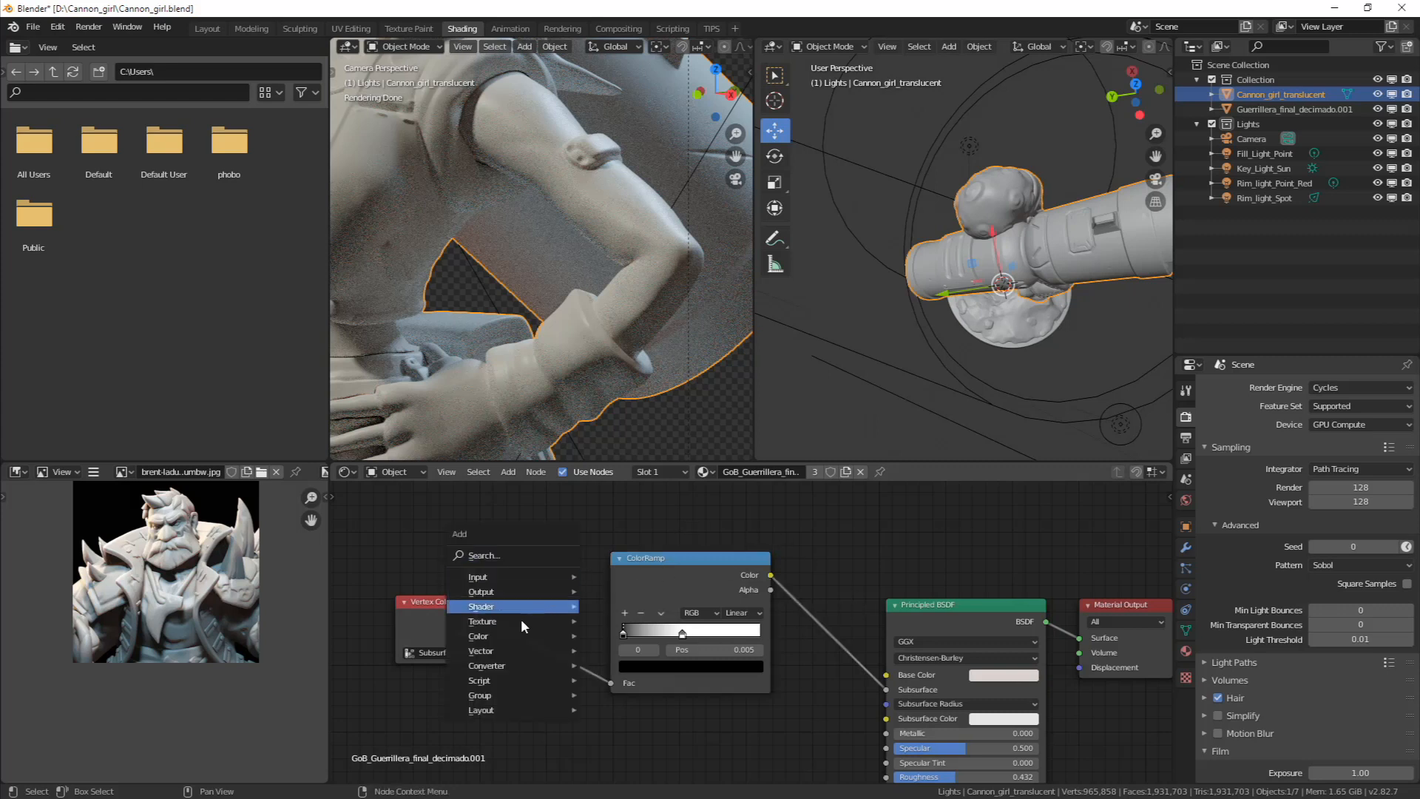
mouse_move(509, 653)
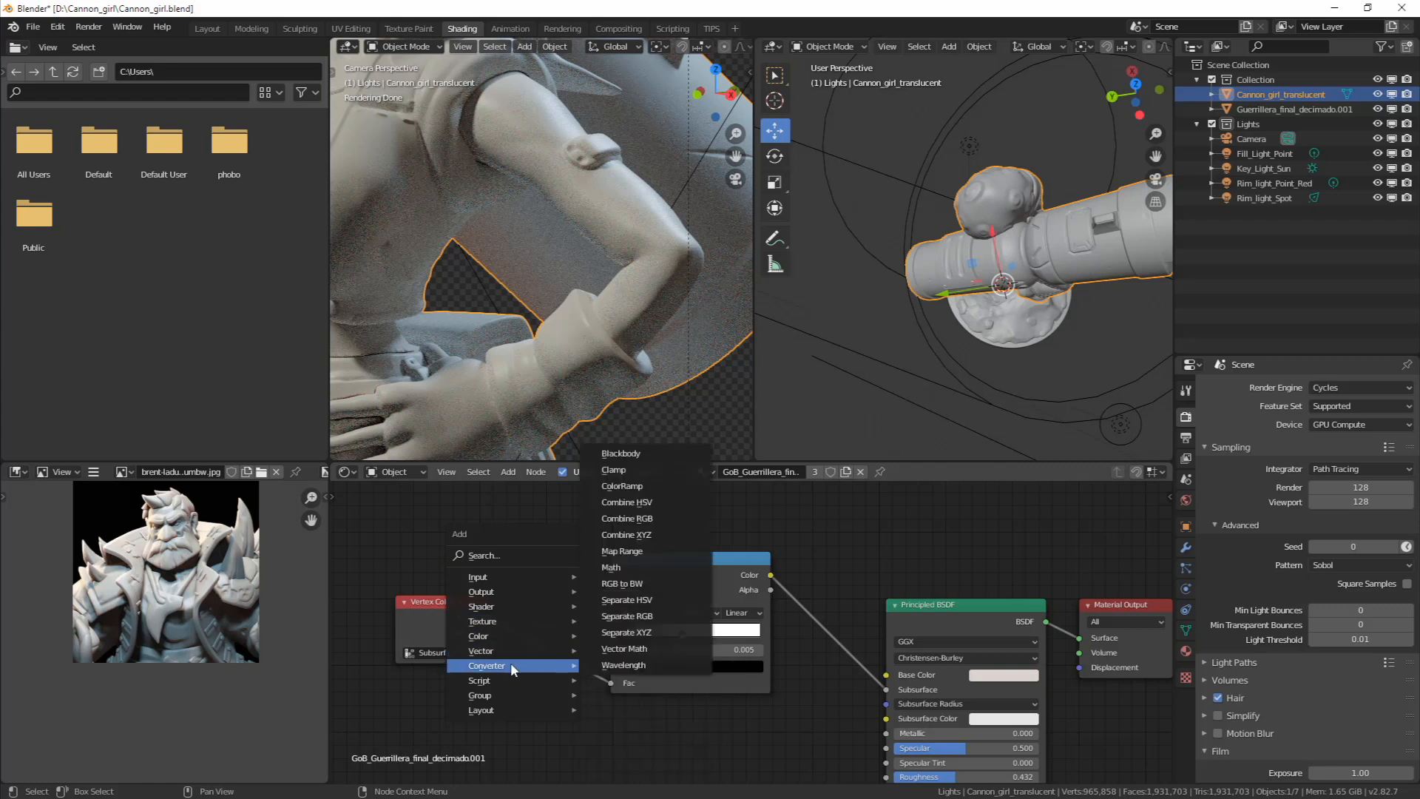
click(657, 553)
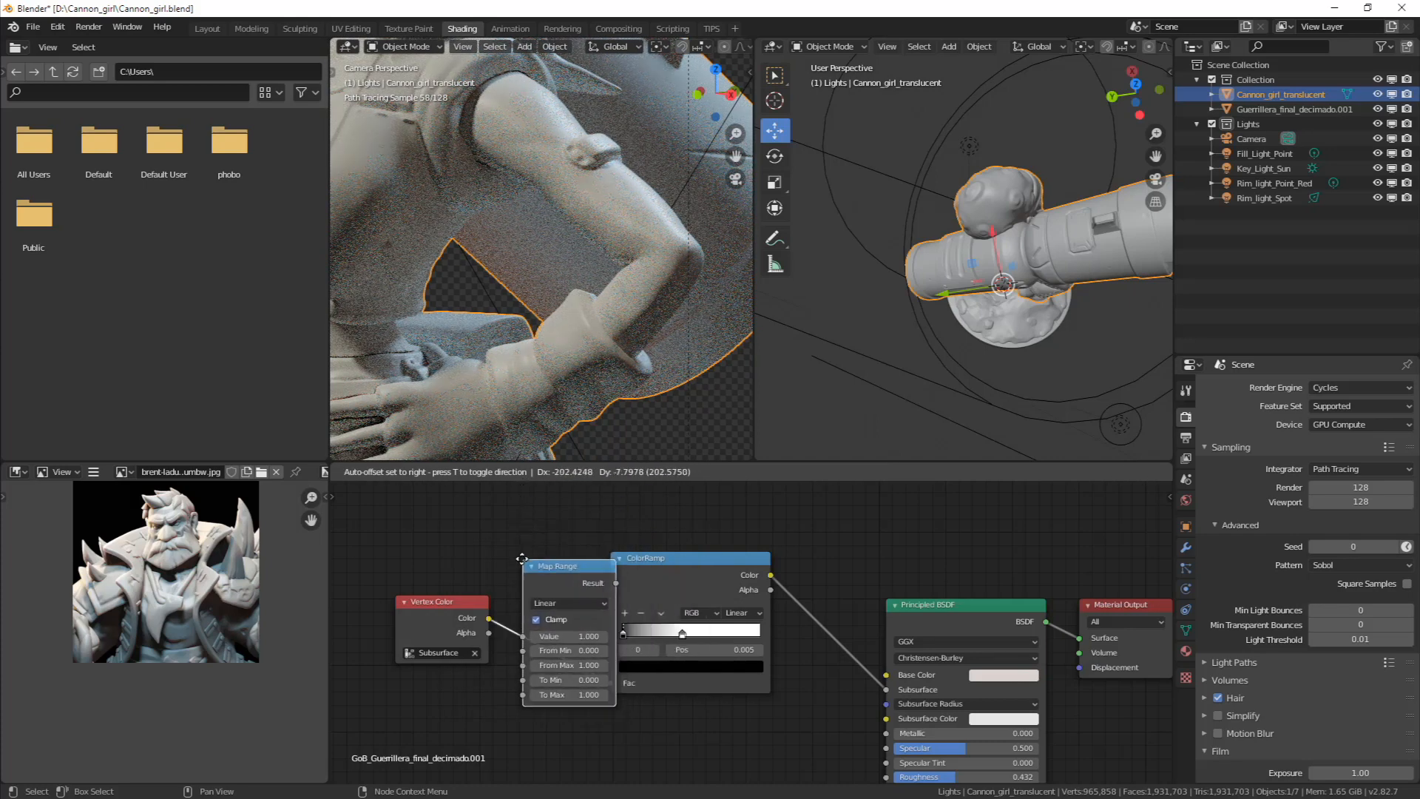
click(543, 561)
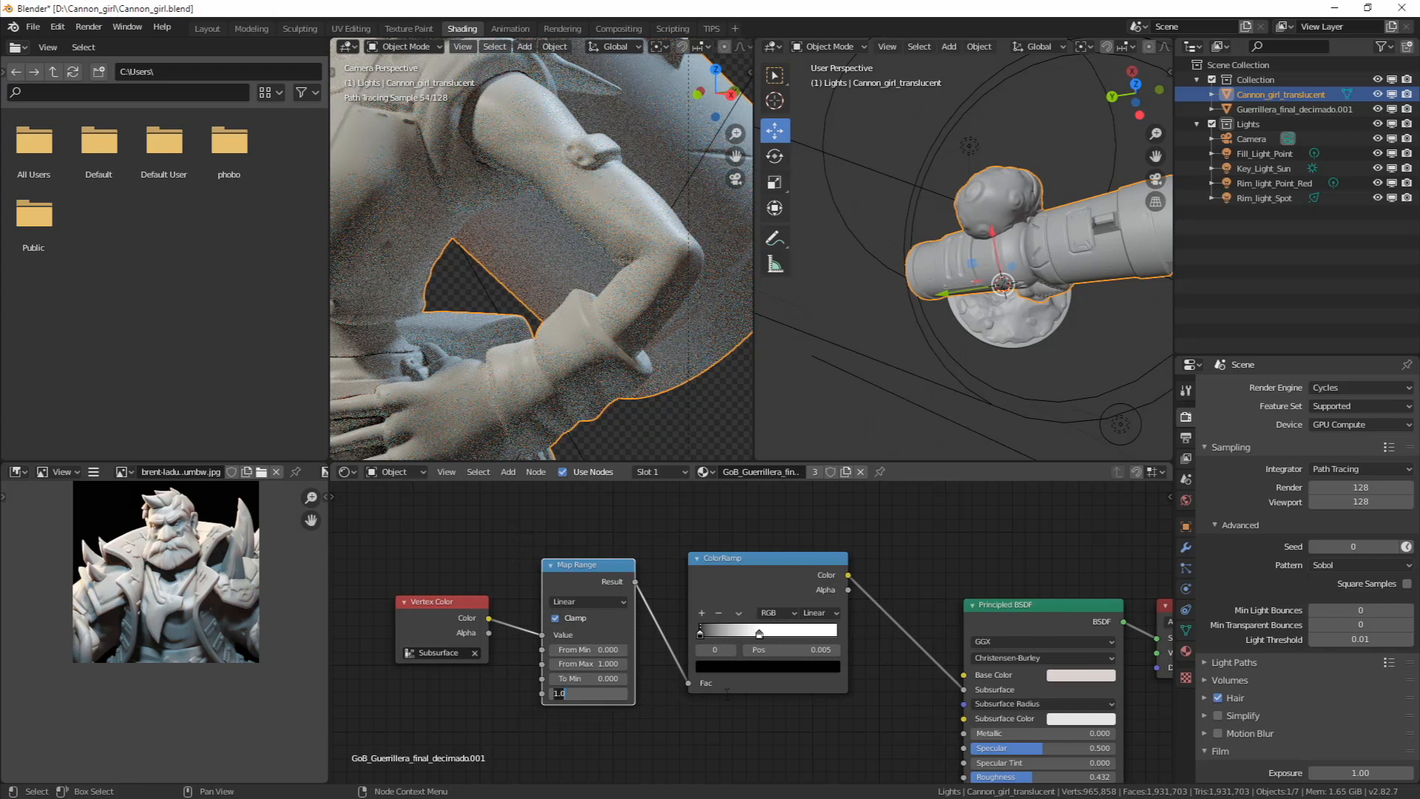
text(2)
key(Return)
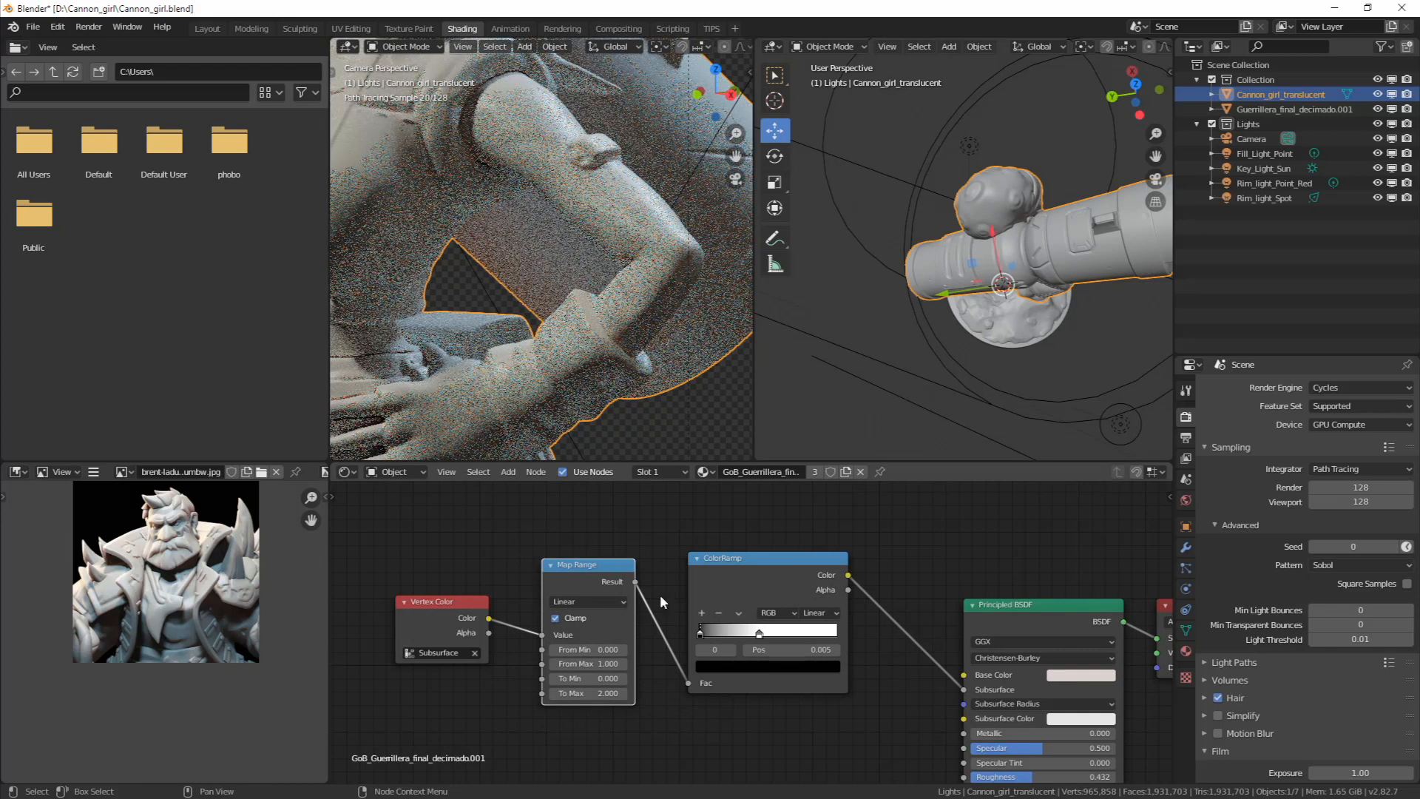
Try the ColorRamp's black stop at 0.023, and preview the Map Range and Vertex Color outputs on the model
click(700, 633)
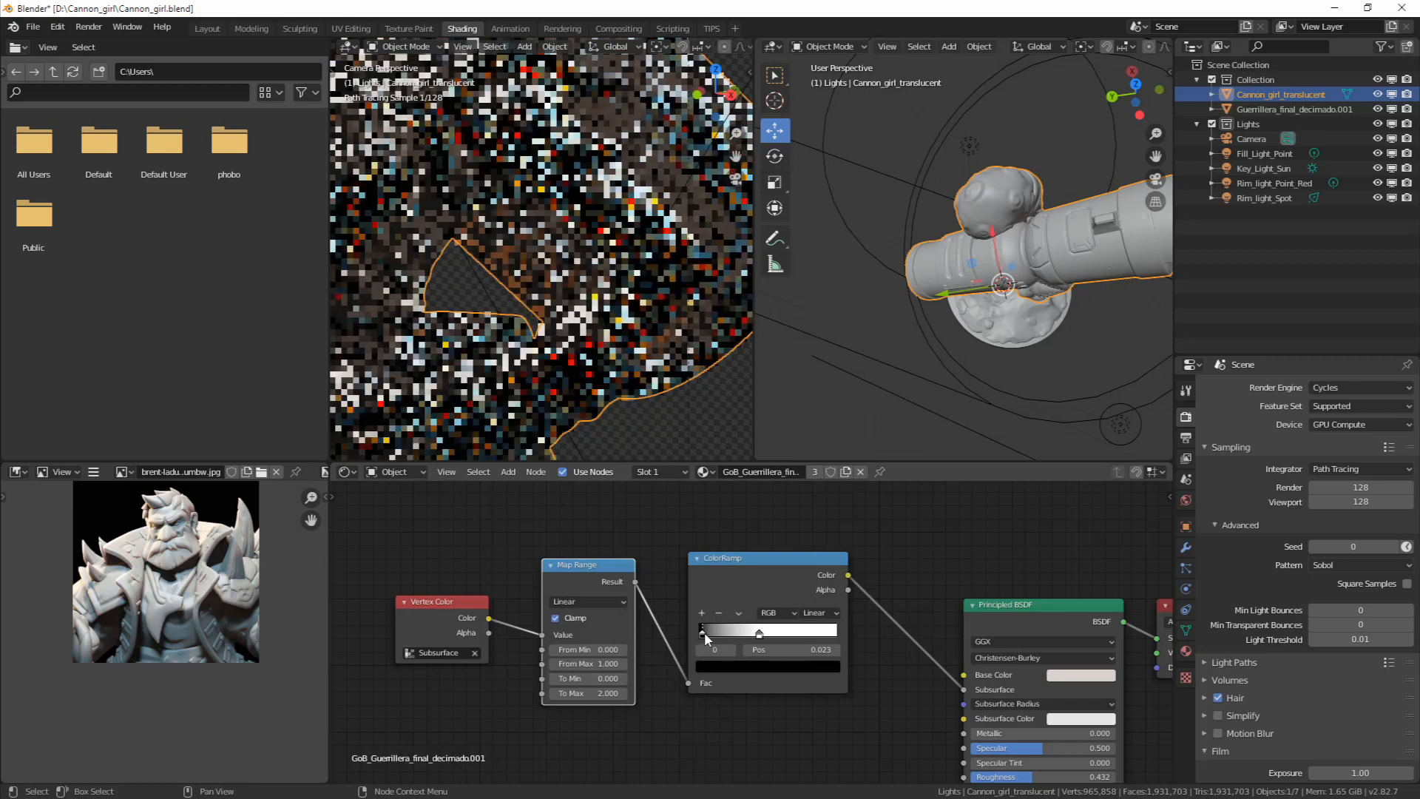
click(703, 630)
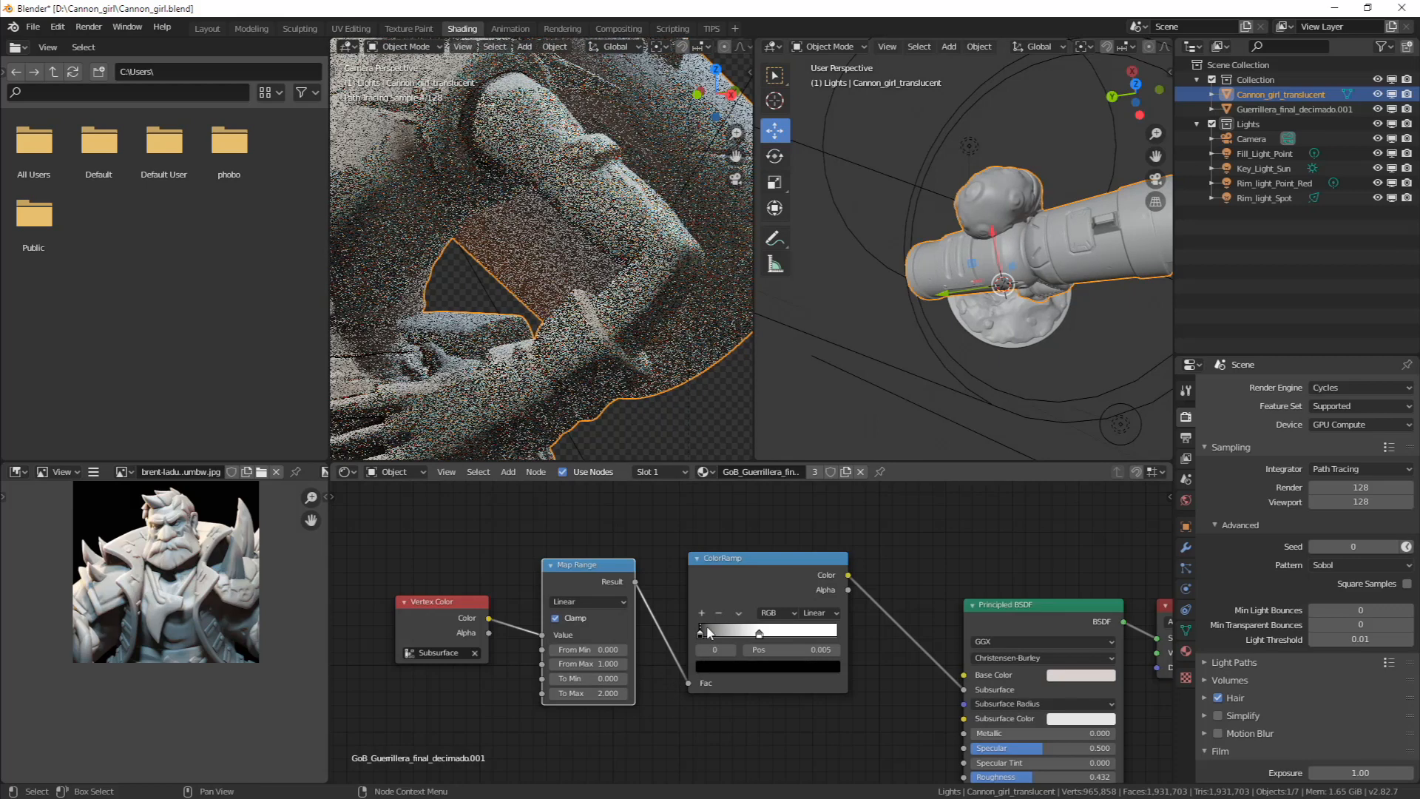
ctrl+shift+click(781, 560)
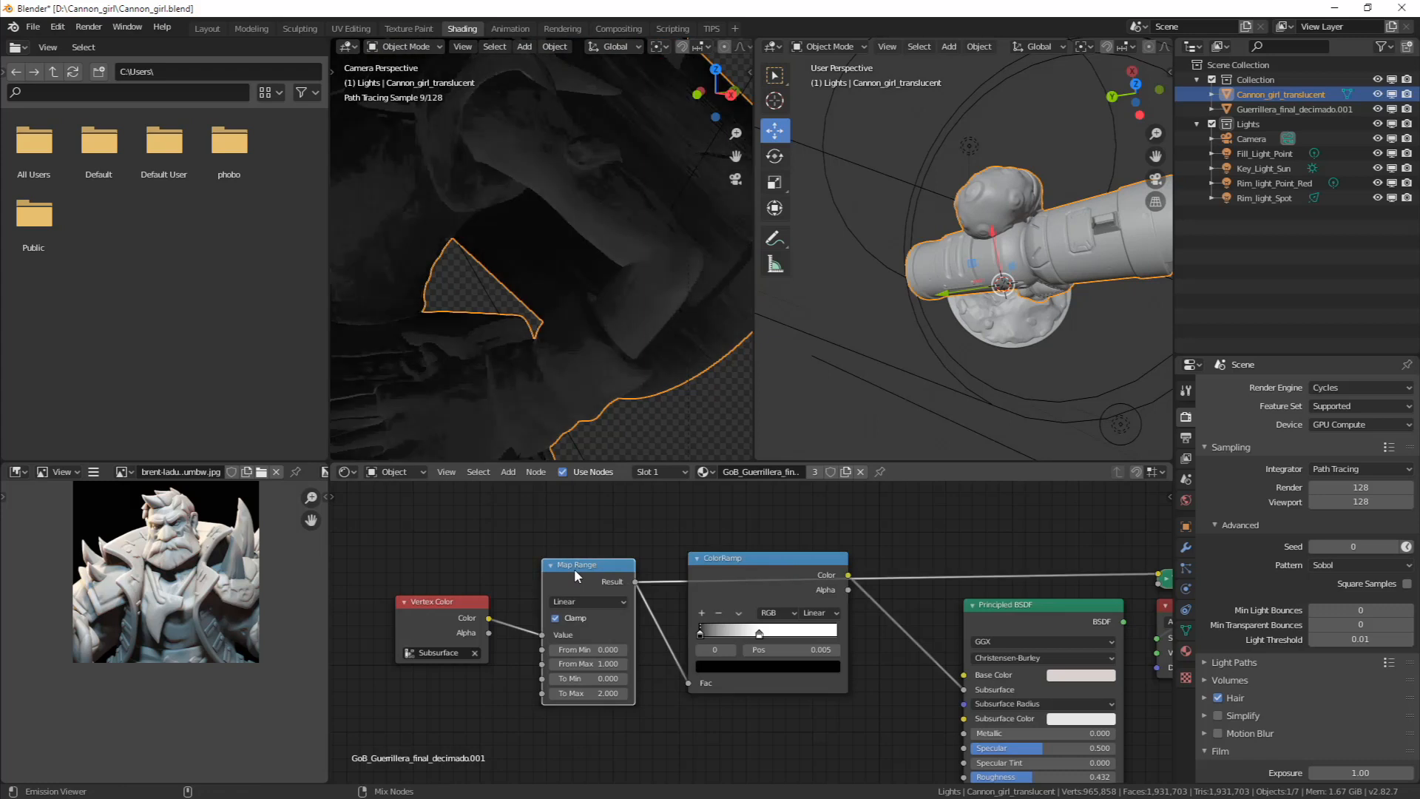
ctrl+shift+click(423, 605)
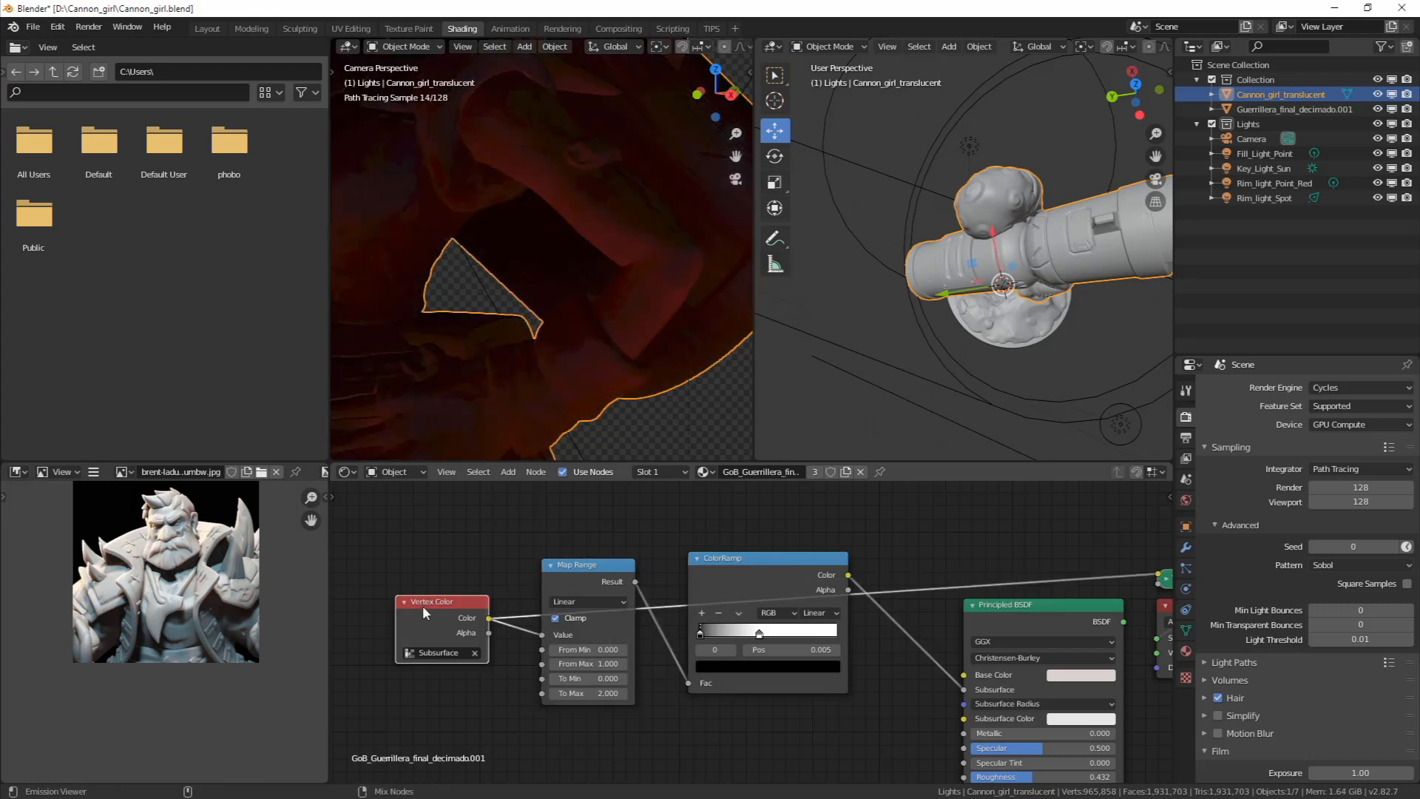
Preview the Map Range output, disable its Clamp, and set To Max to about 24.7 and To Min to -0.100
ctrl+shift+click(587, 575)
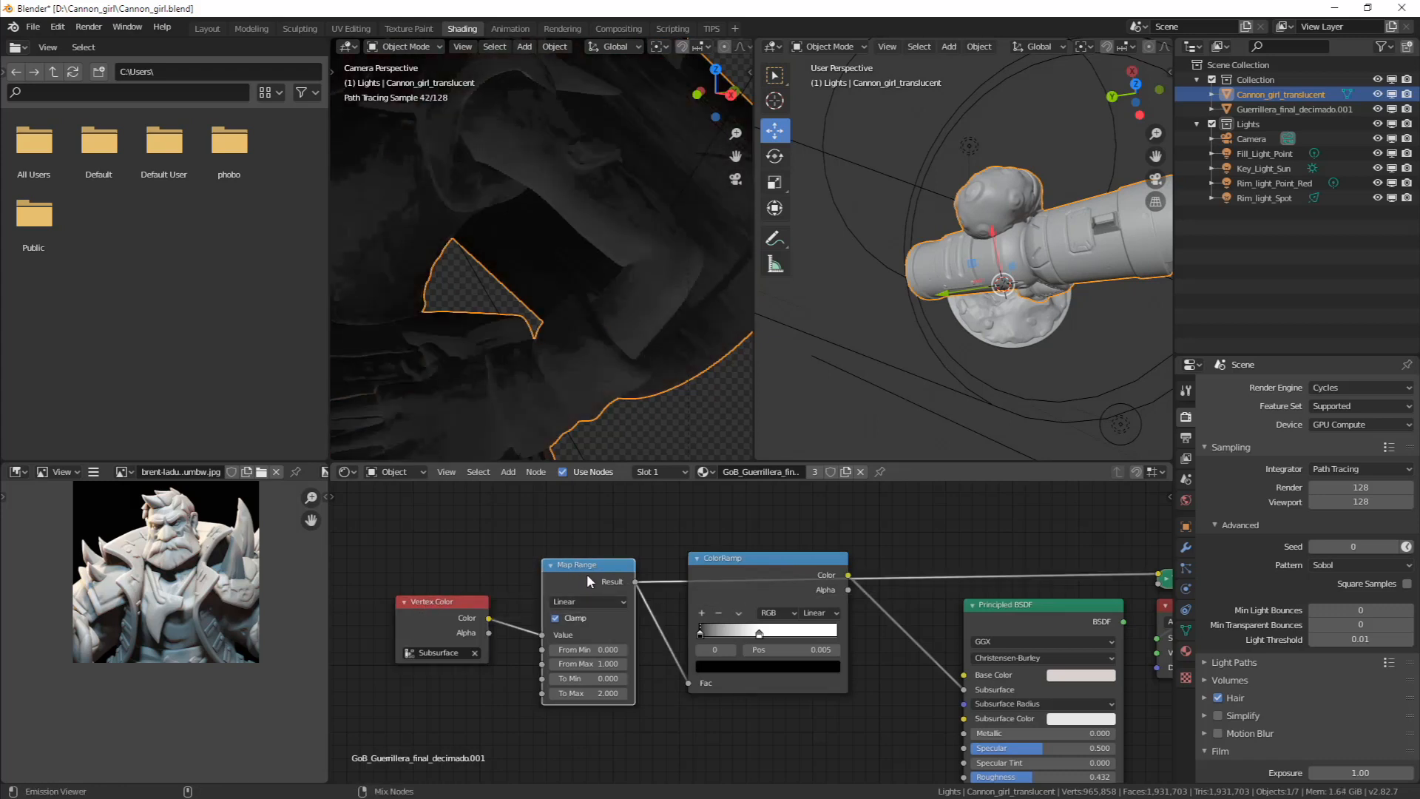
click(568, 619)
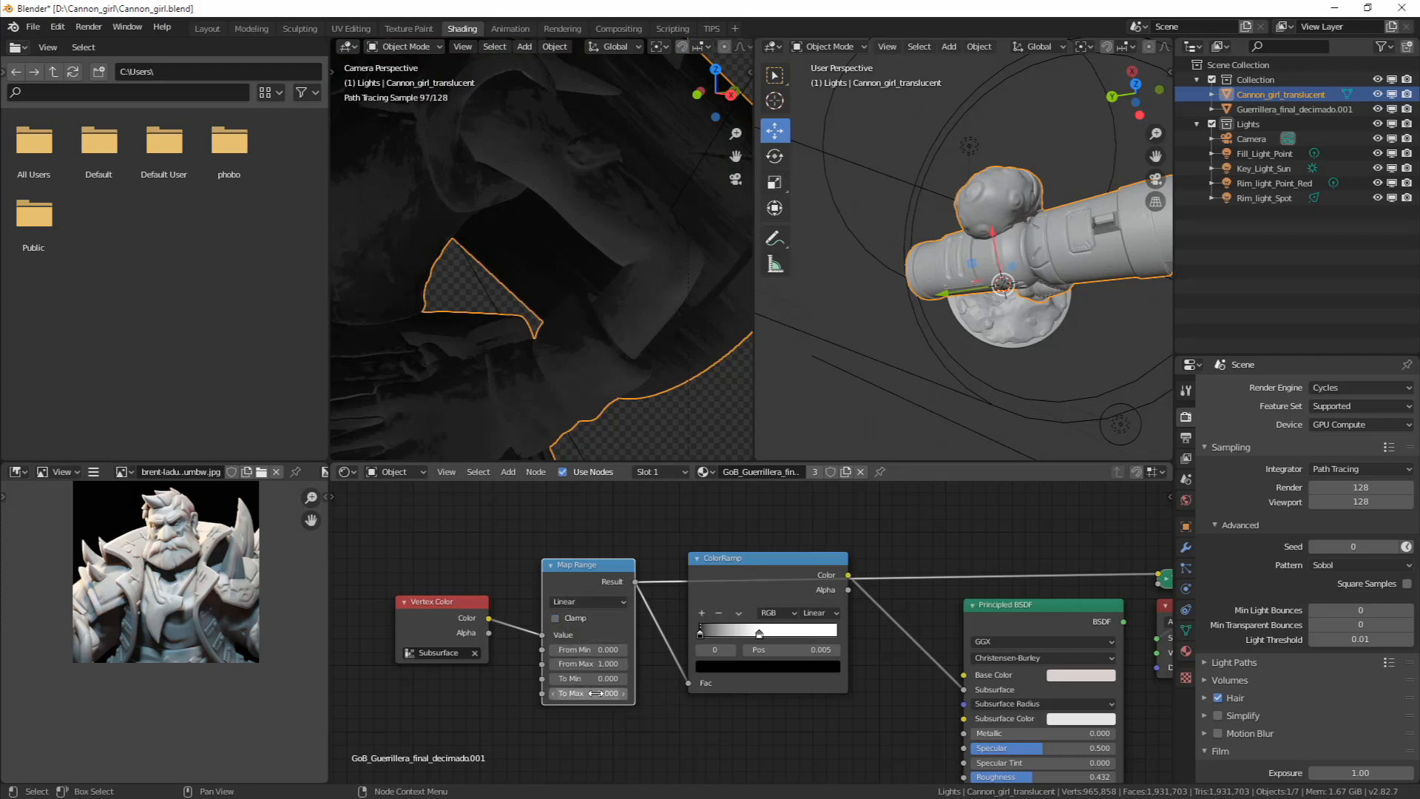
drag(596, 693, 676, 702)
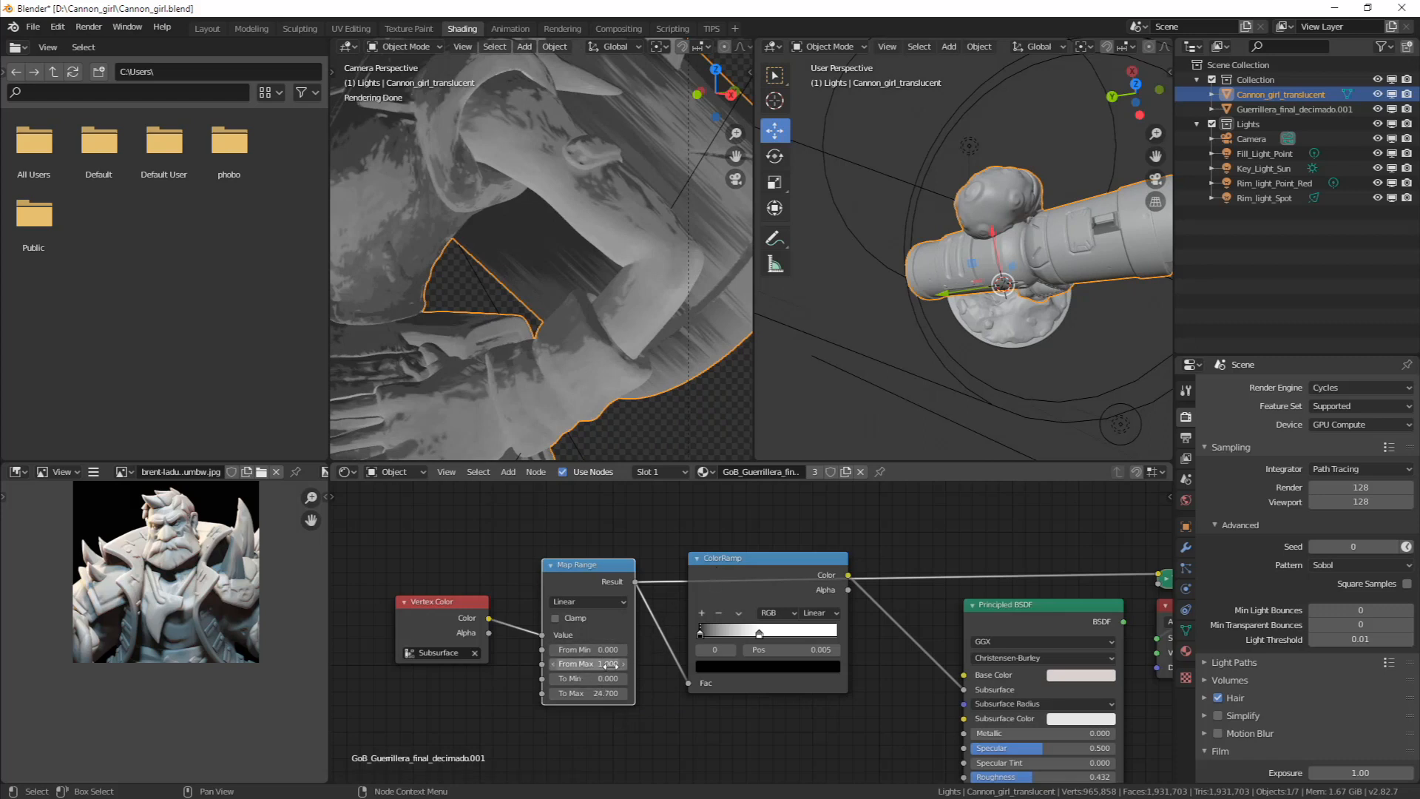
mouse_move(601, 679)
mouse_down()
mouse_move(491, 671)
mouse_move(592, 694)
mouse_up()
Display the Principled BSDF shading on the model and reduce the Map Range's To Max, trying 20 before settling on 15
middle_drag(793, 537, 721, 558)
ctrl+shift+click(983, 629)
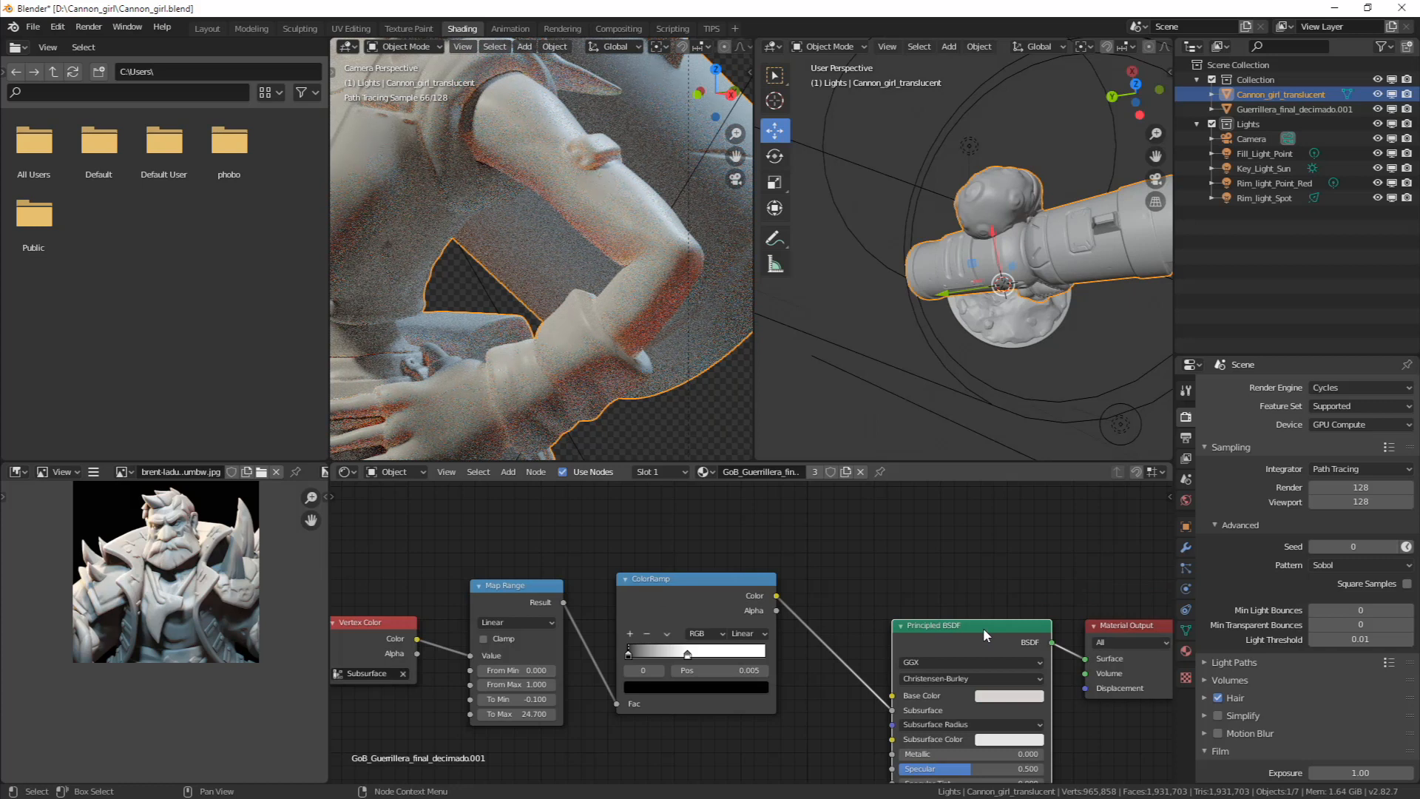
middle_drag(568, 673, 648, 642)
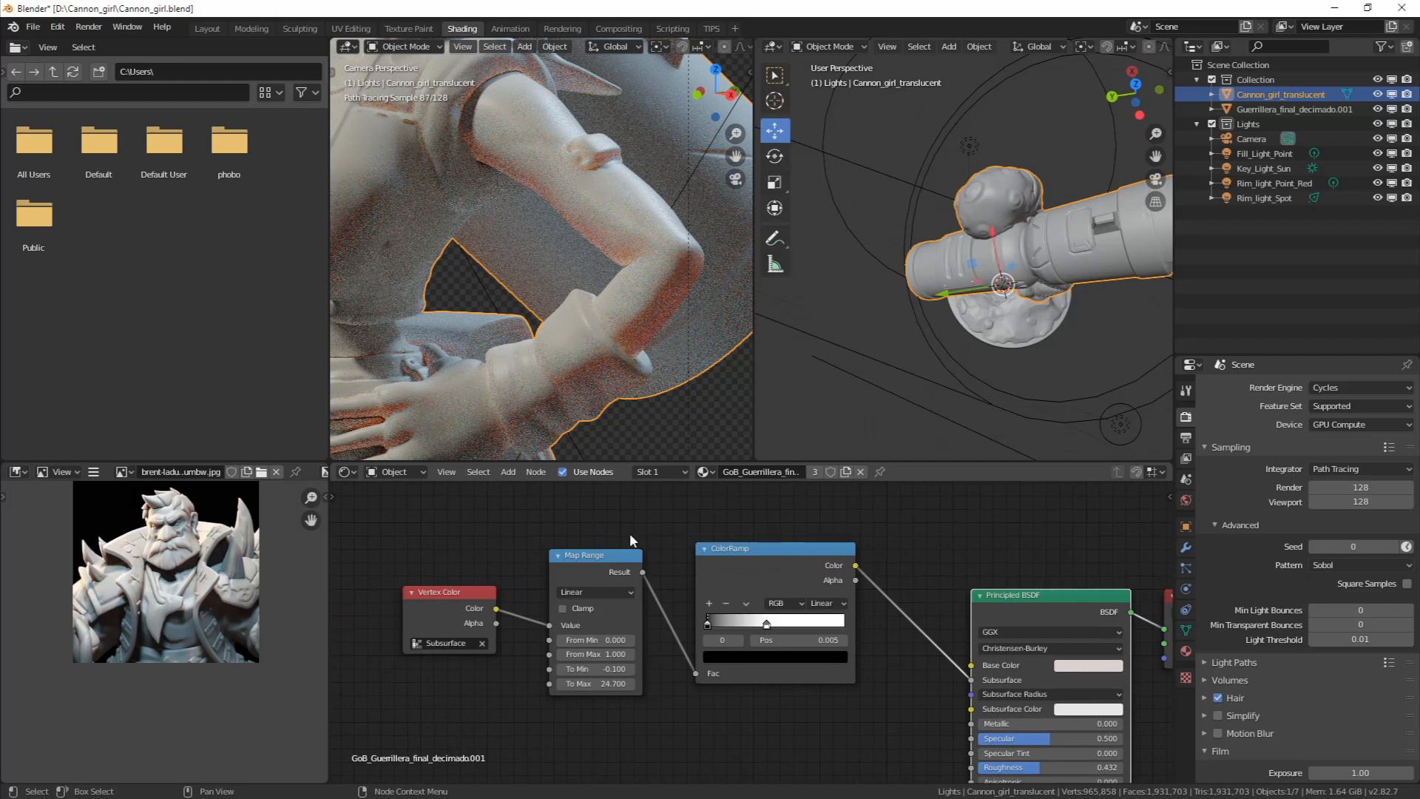
click(596, 684)
text(20)
key(Return)
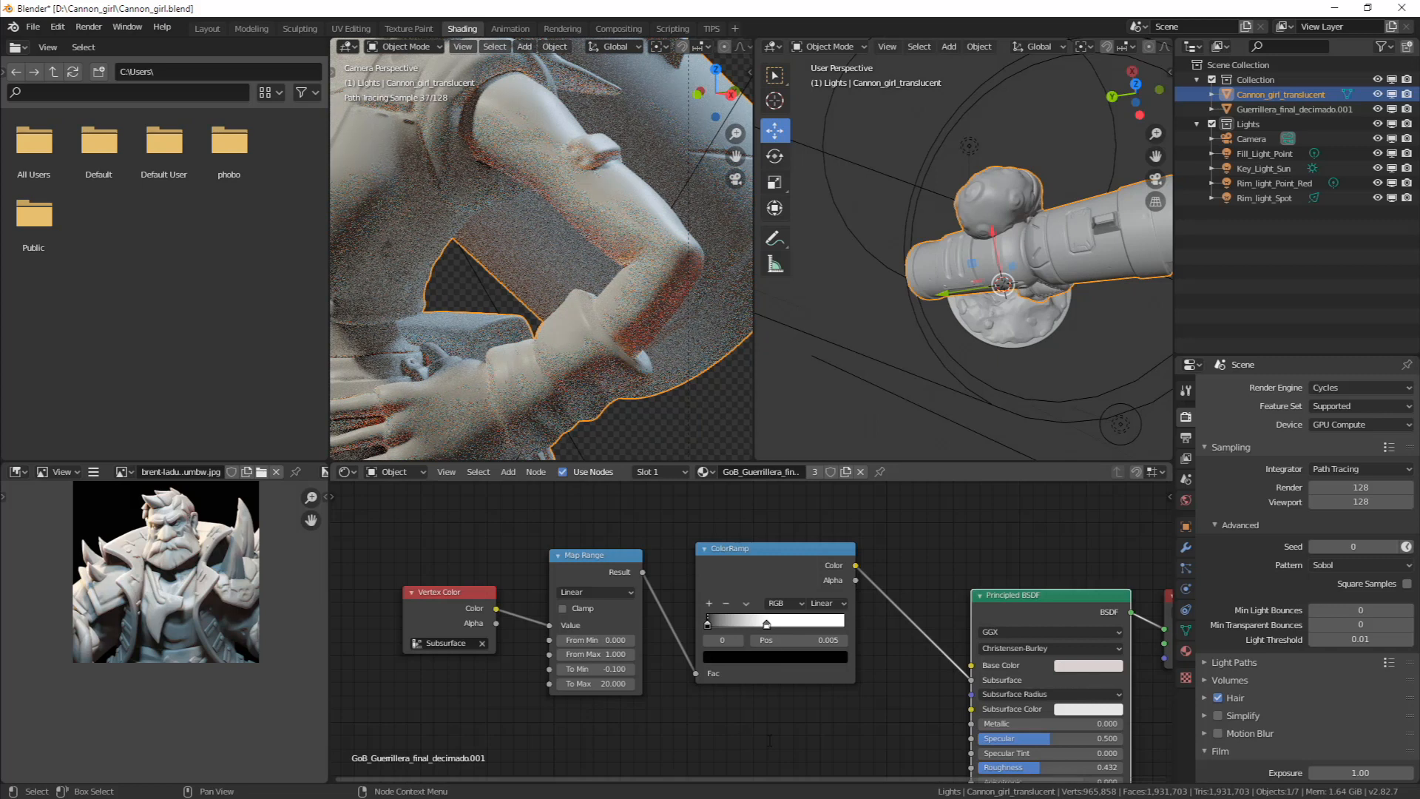
click(620, 682)
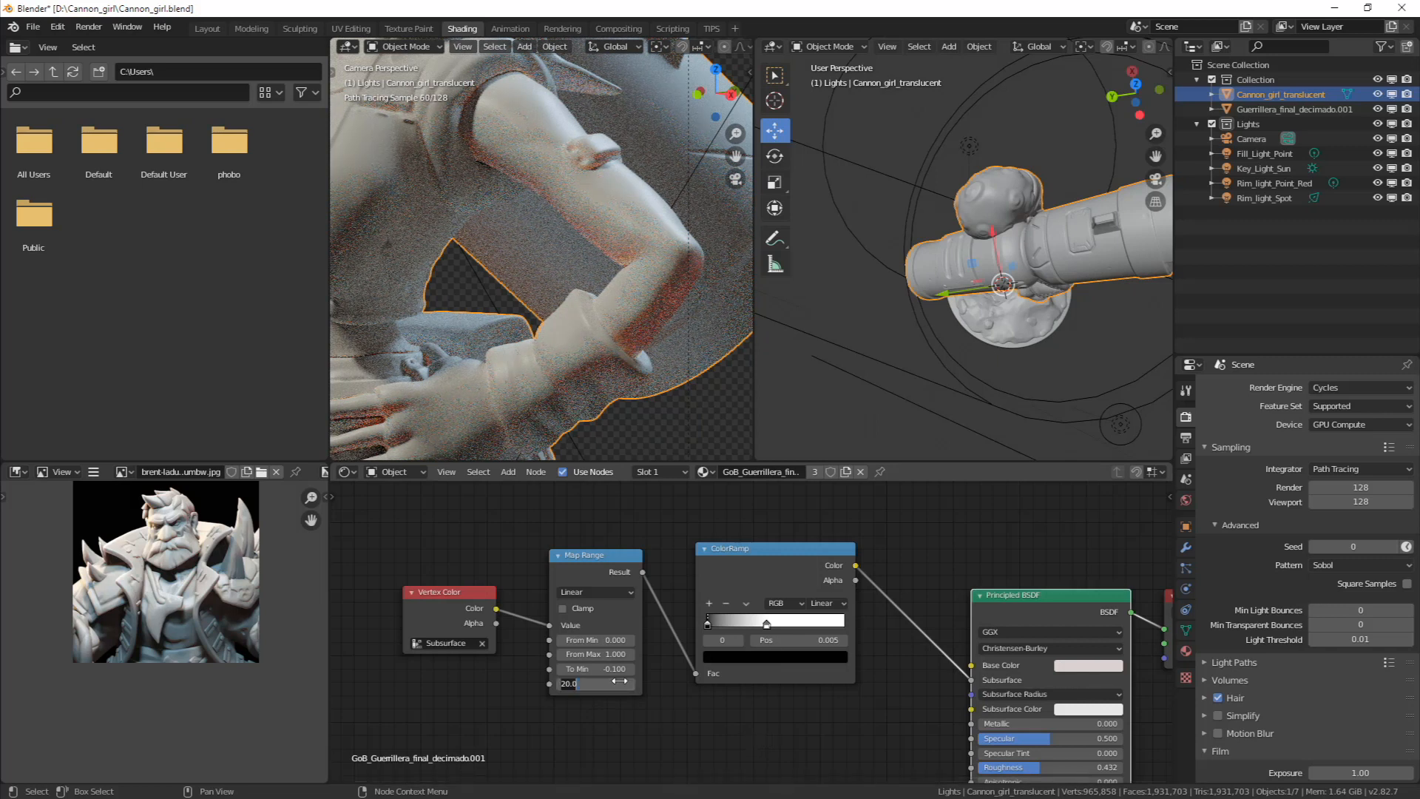
text(15)
key(Return)
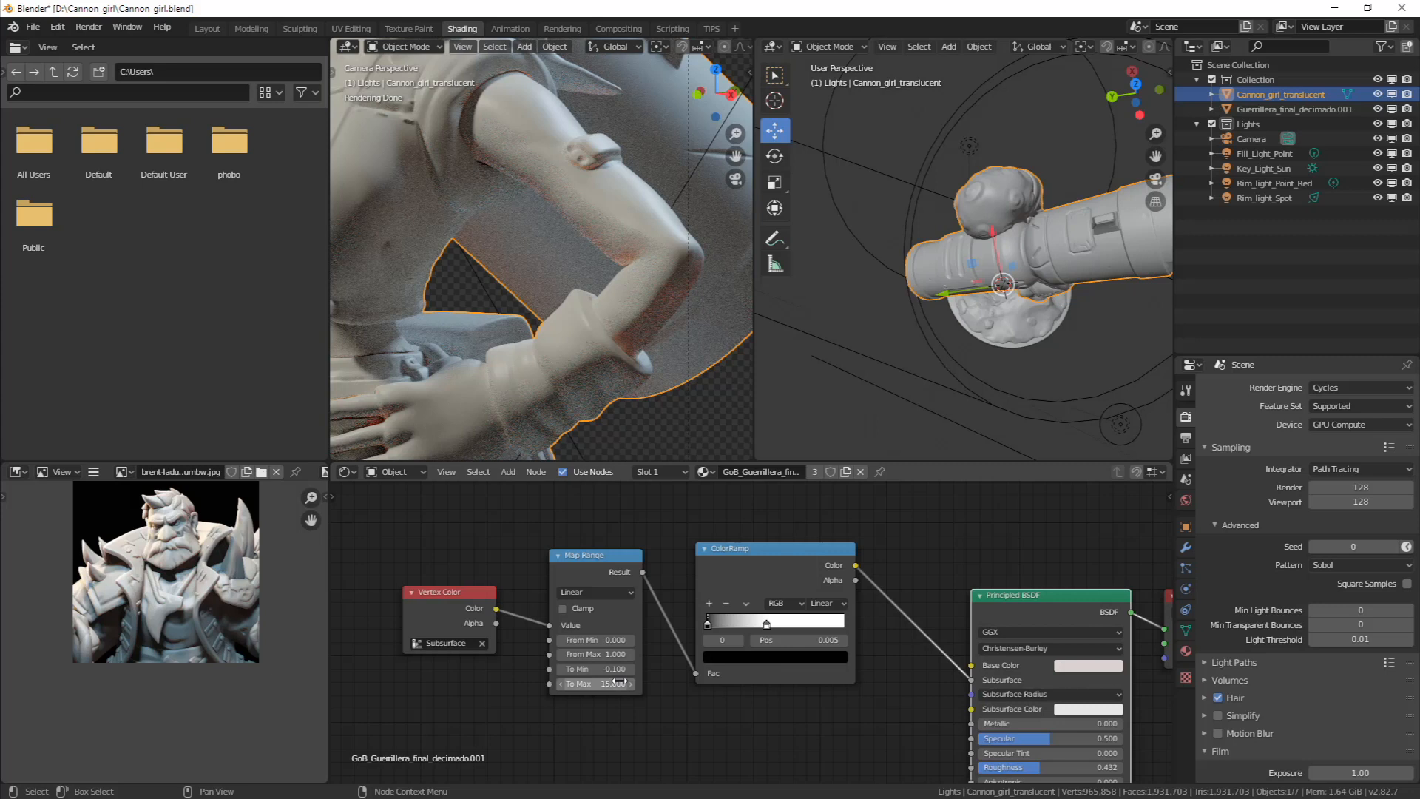
Try removing the white stop from the ColorRamp and undo the removal
click(775, 567)
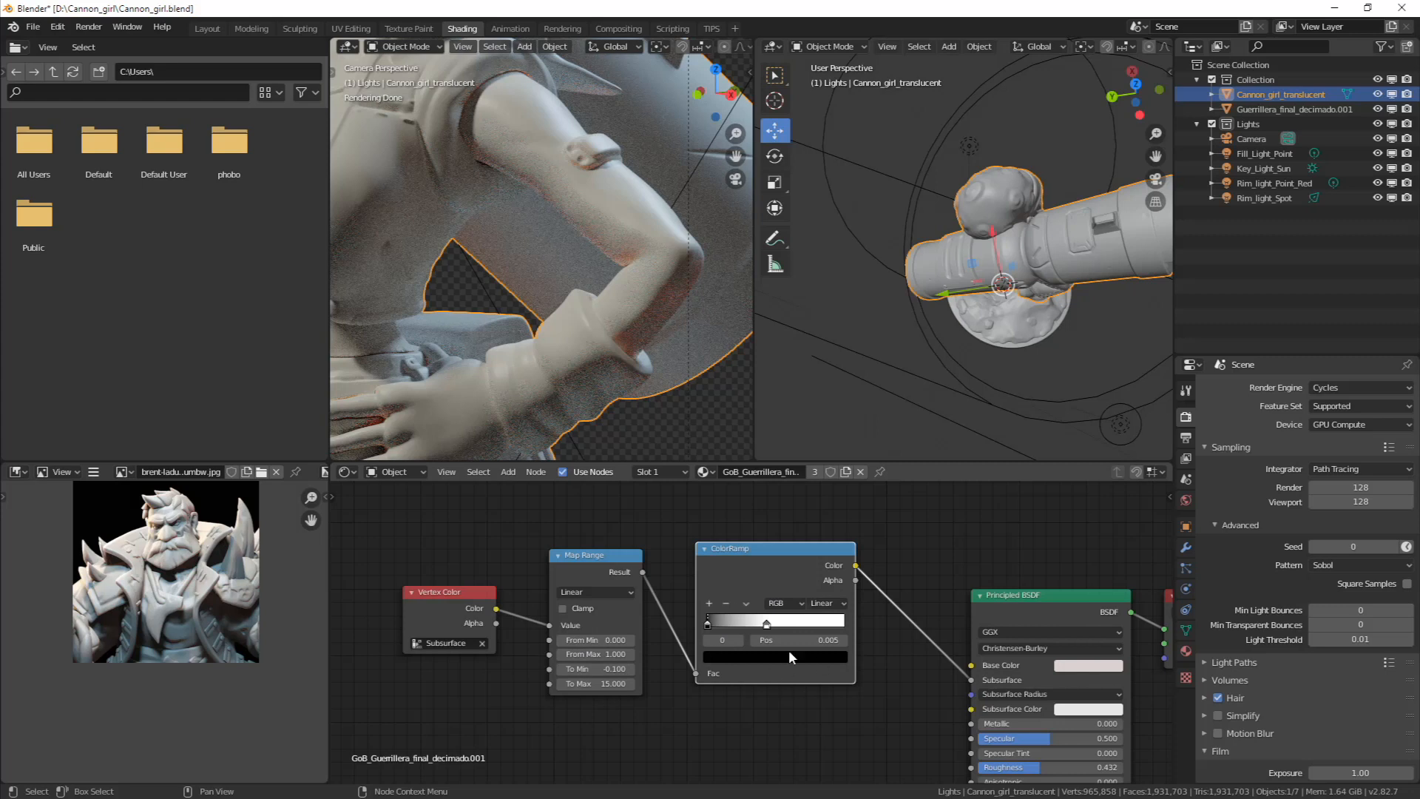
click(767, 625)
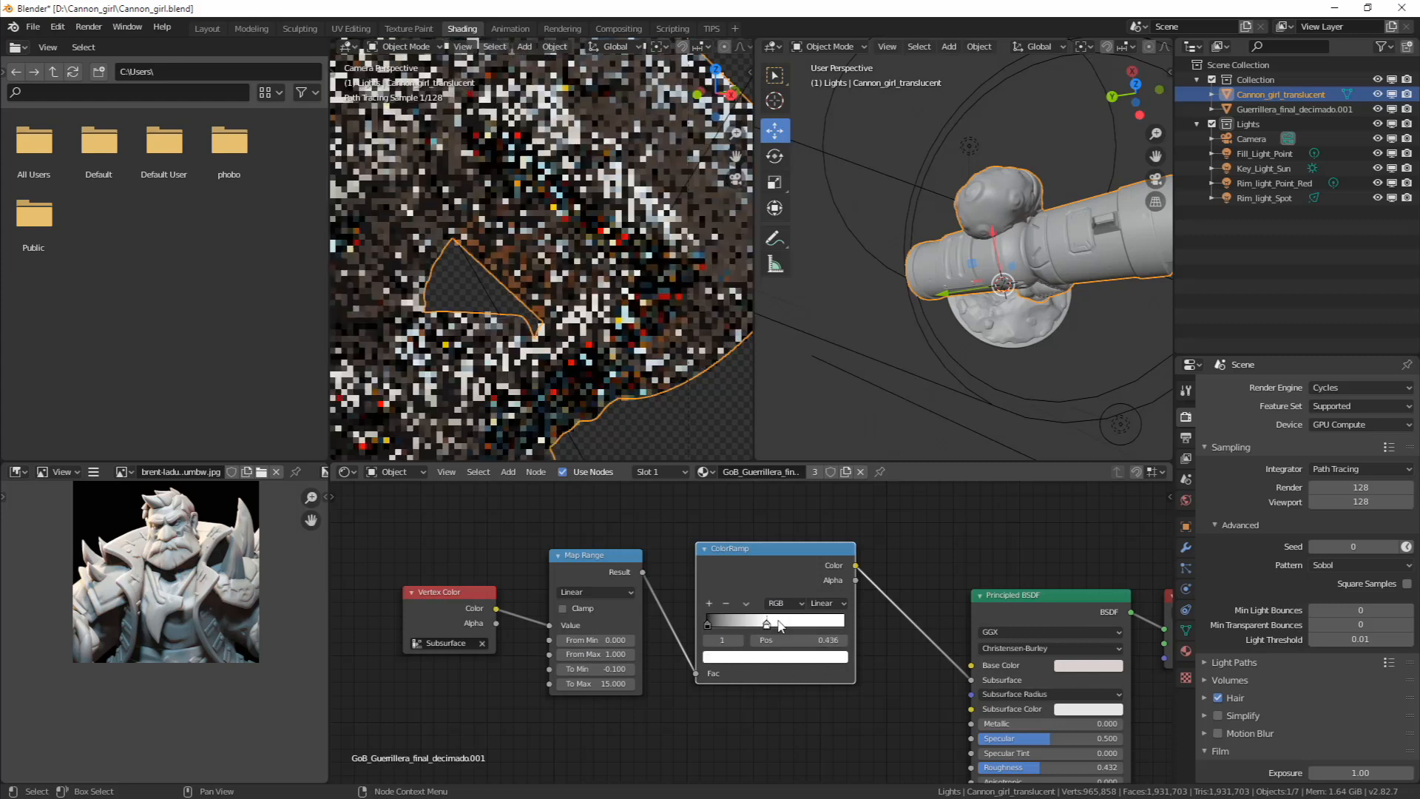
click(789, 661)
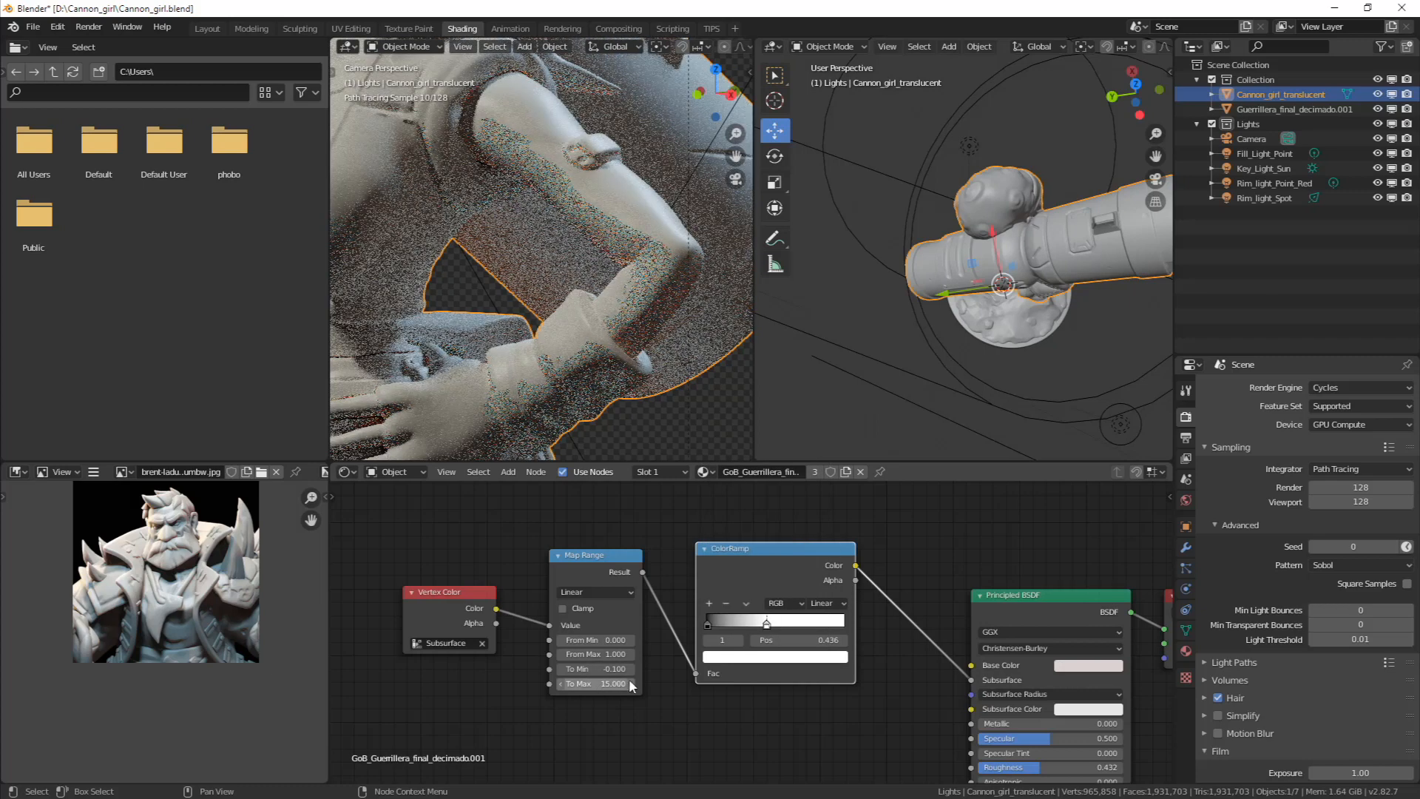
click(726, 602)
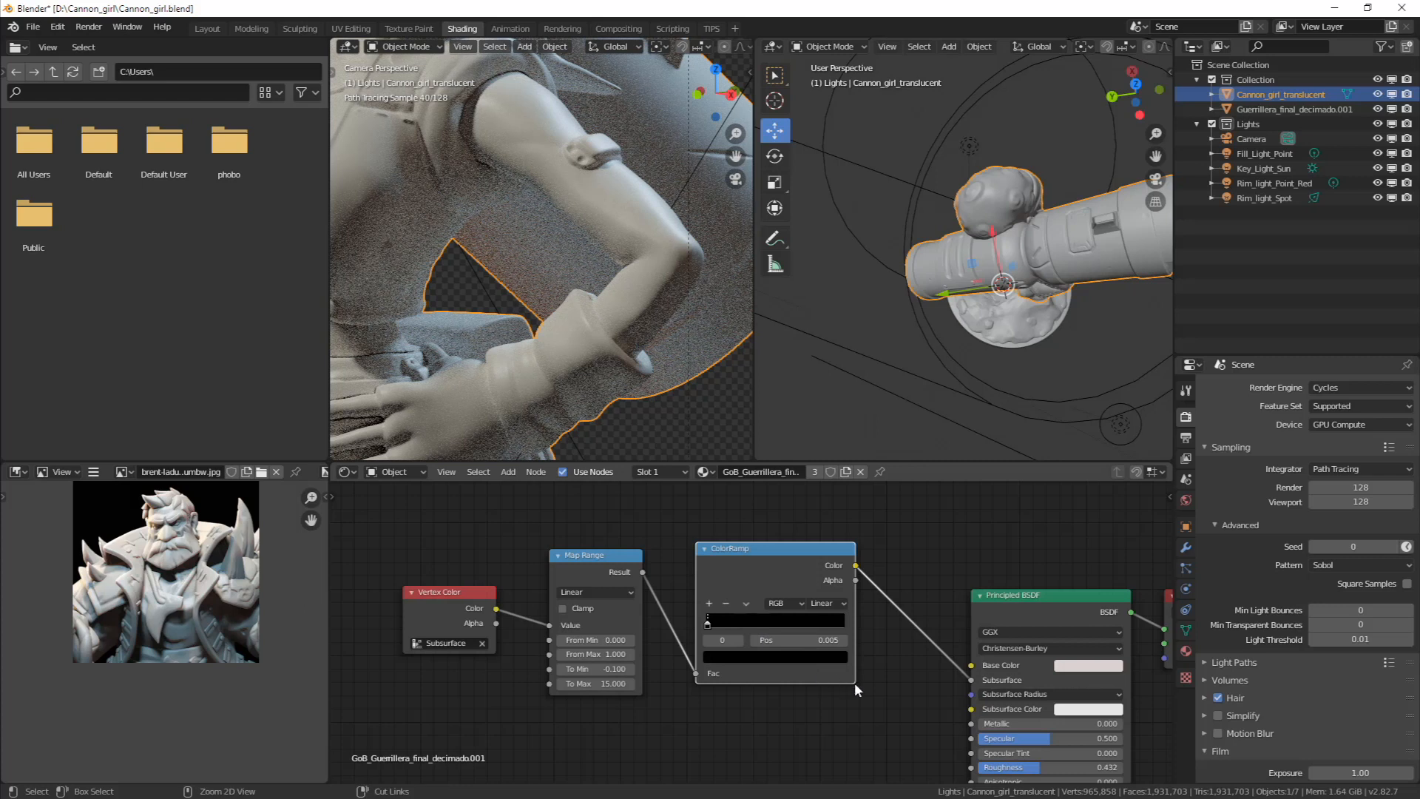
key(ctrl+z)
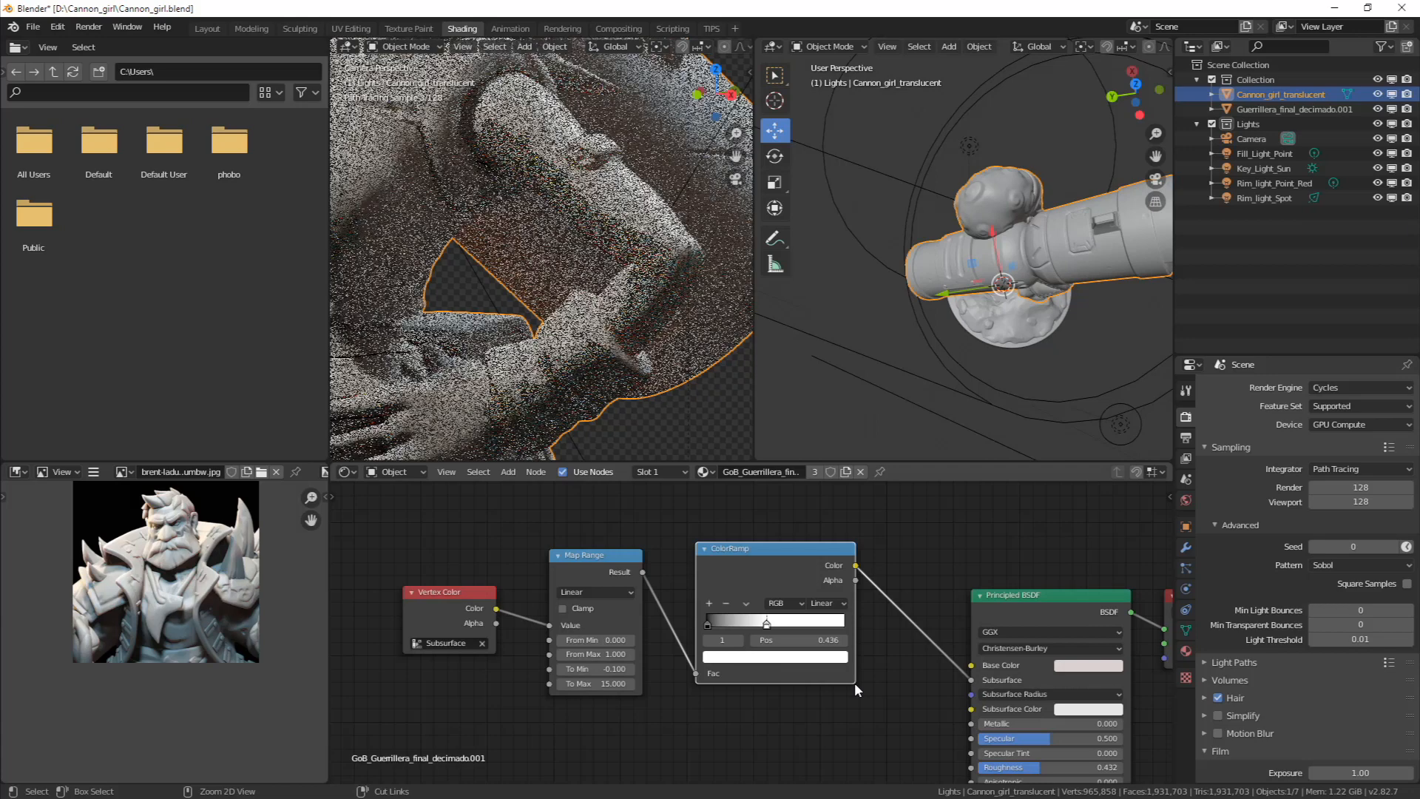
Save the file and enable the Denoising Data pass for the view layer
key(ctrl+s)
scroll(552, 225, down, 4)
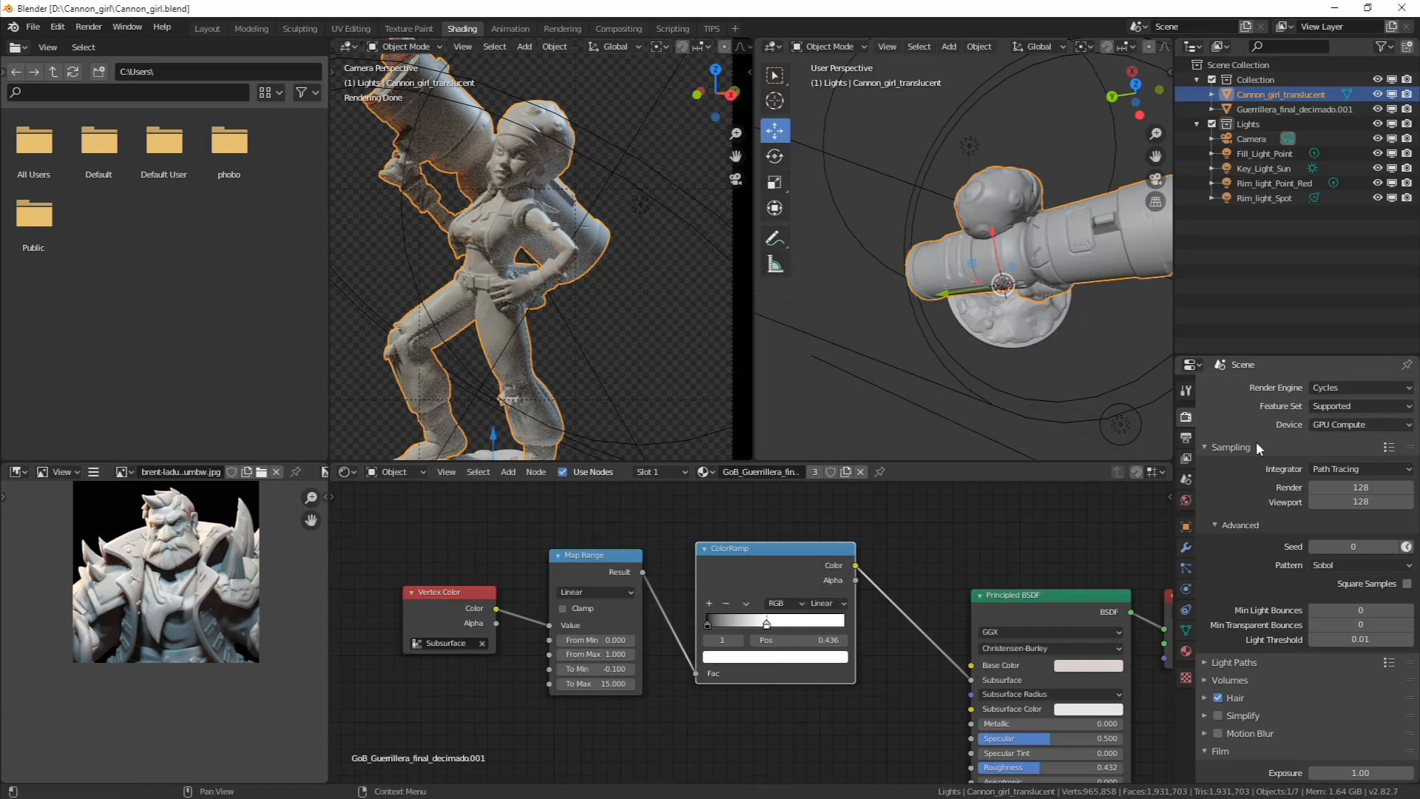
click(1185, 438)
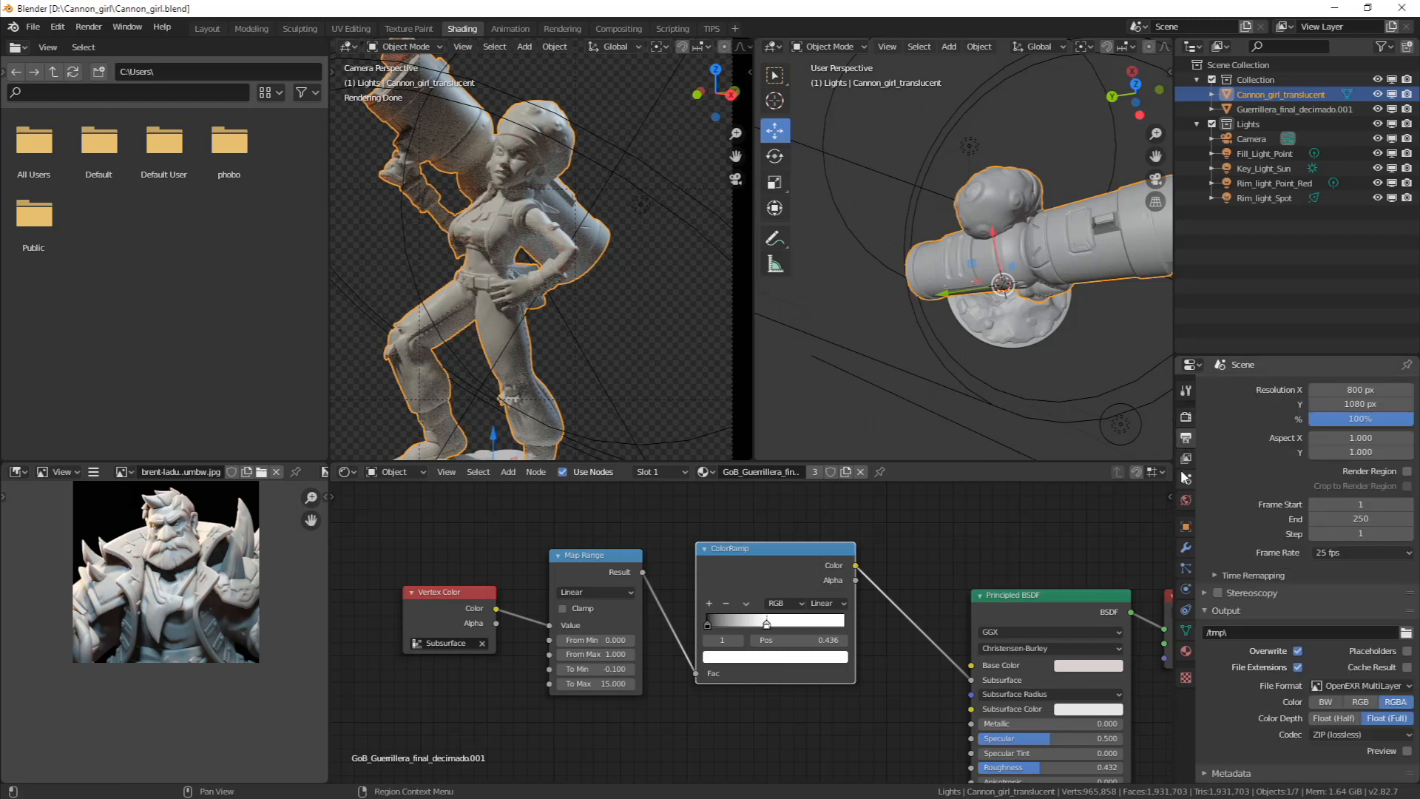
click(1186, 458)
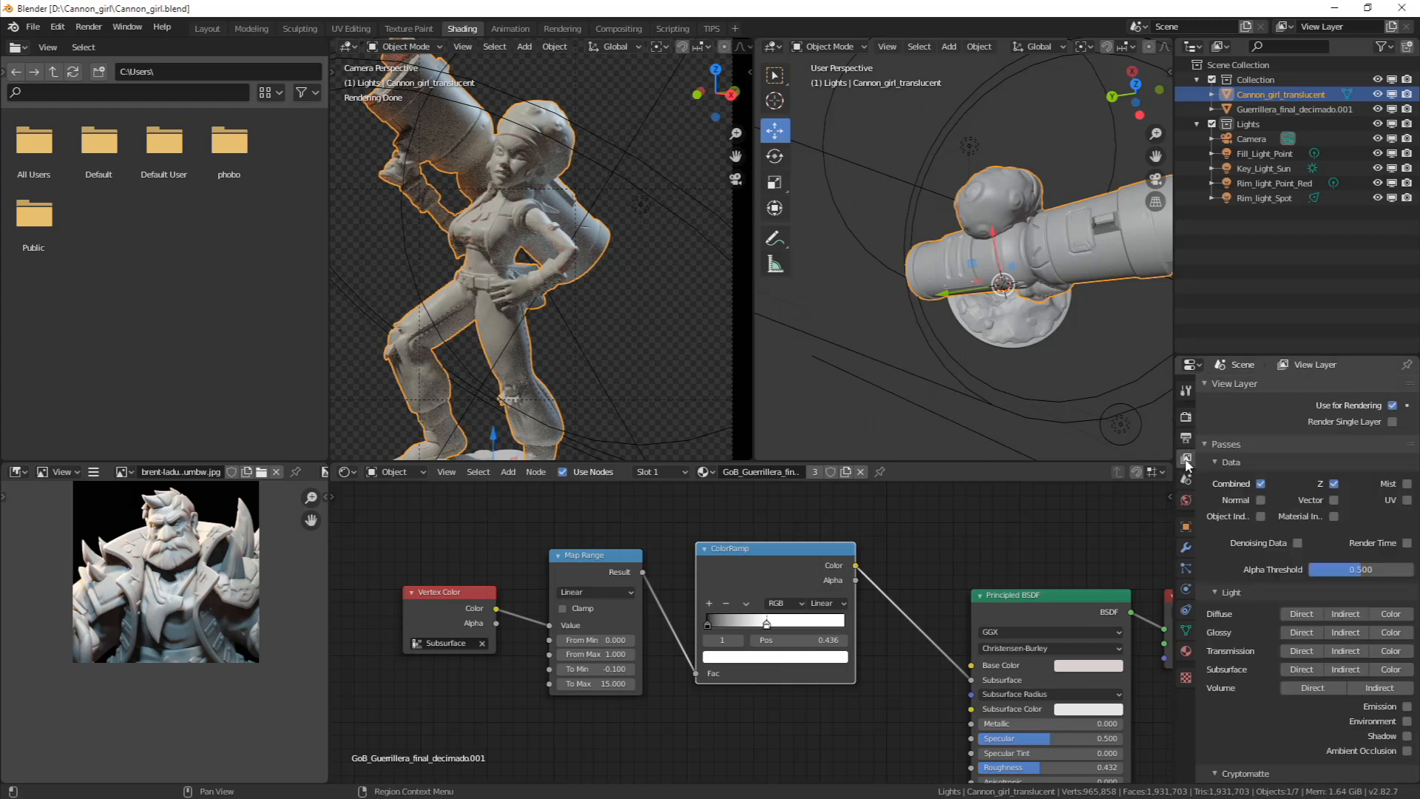
click(1297, 542)
Review the render, output and pass settings, and choose OpenEXR MultiLayer as the output file format
click(1189, 421)
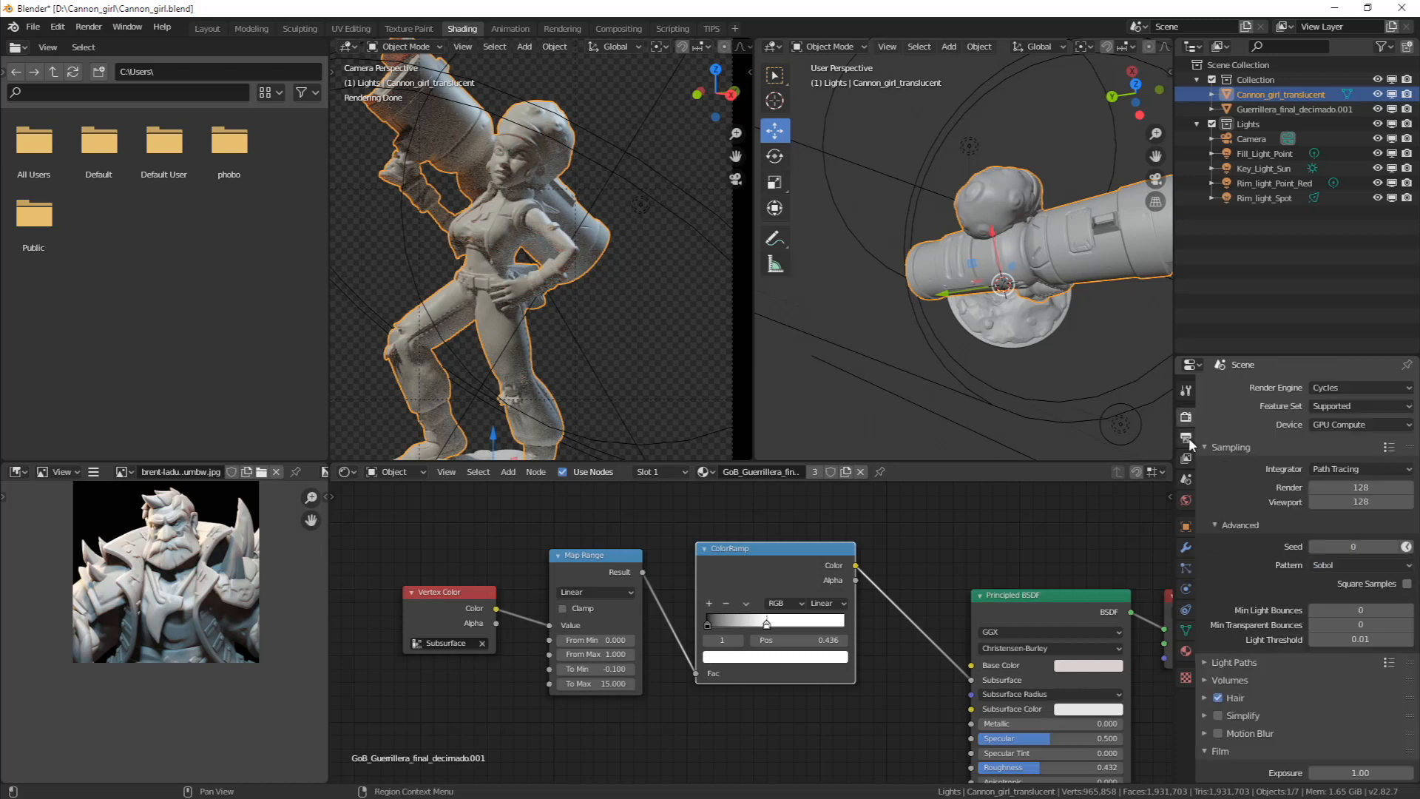
click(1187, 438)
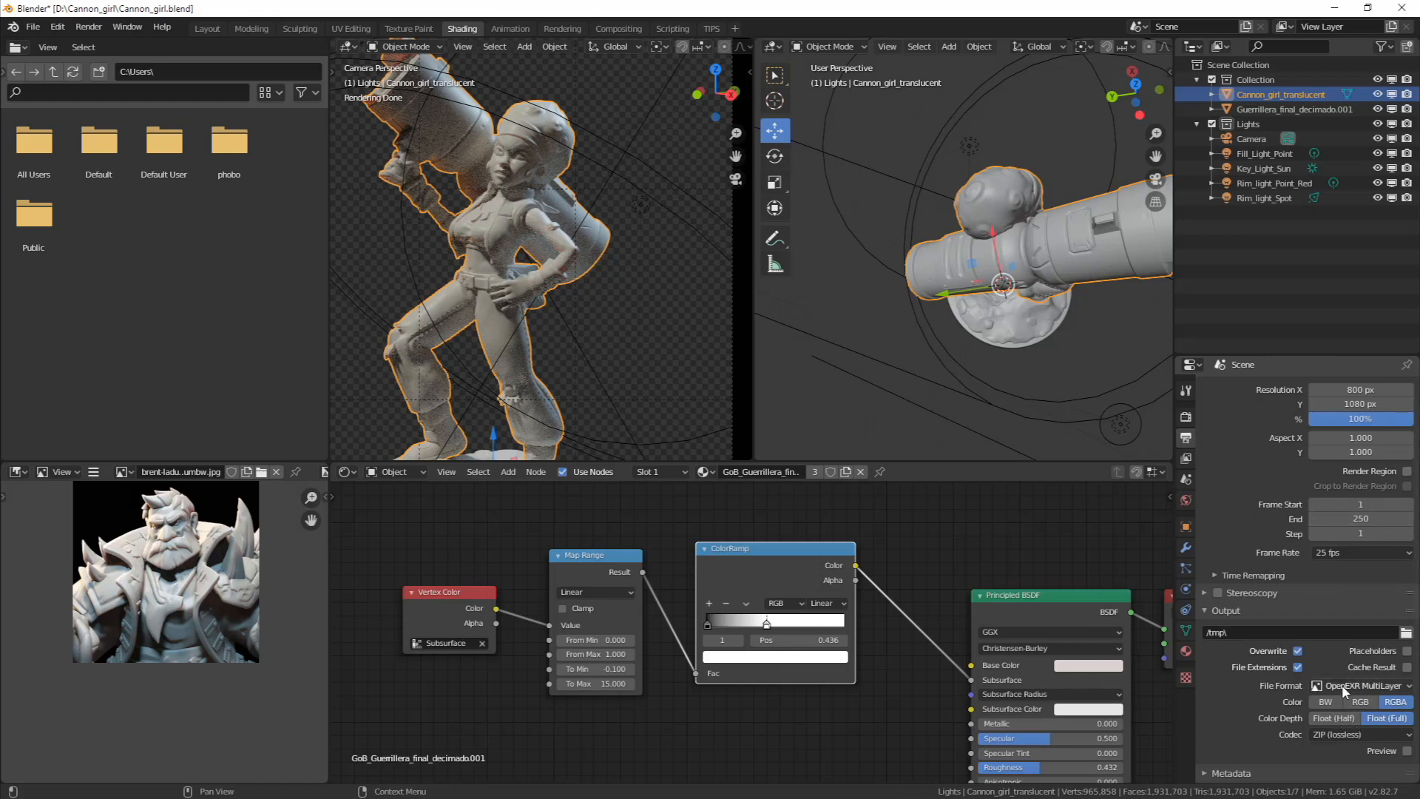
click(1186, 459)
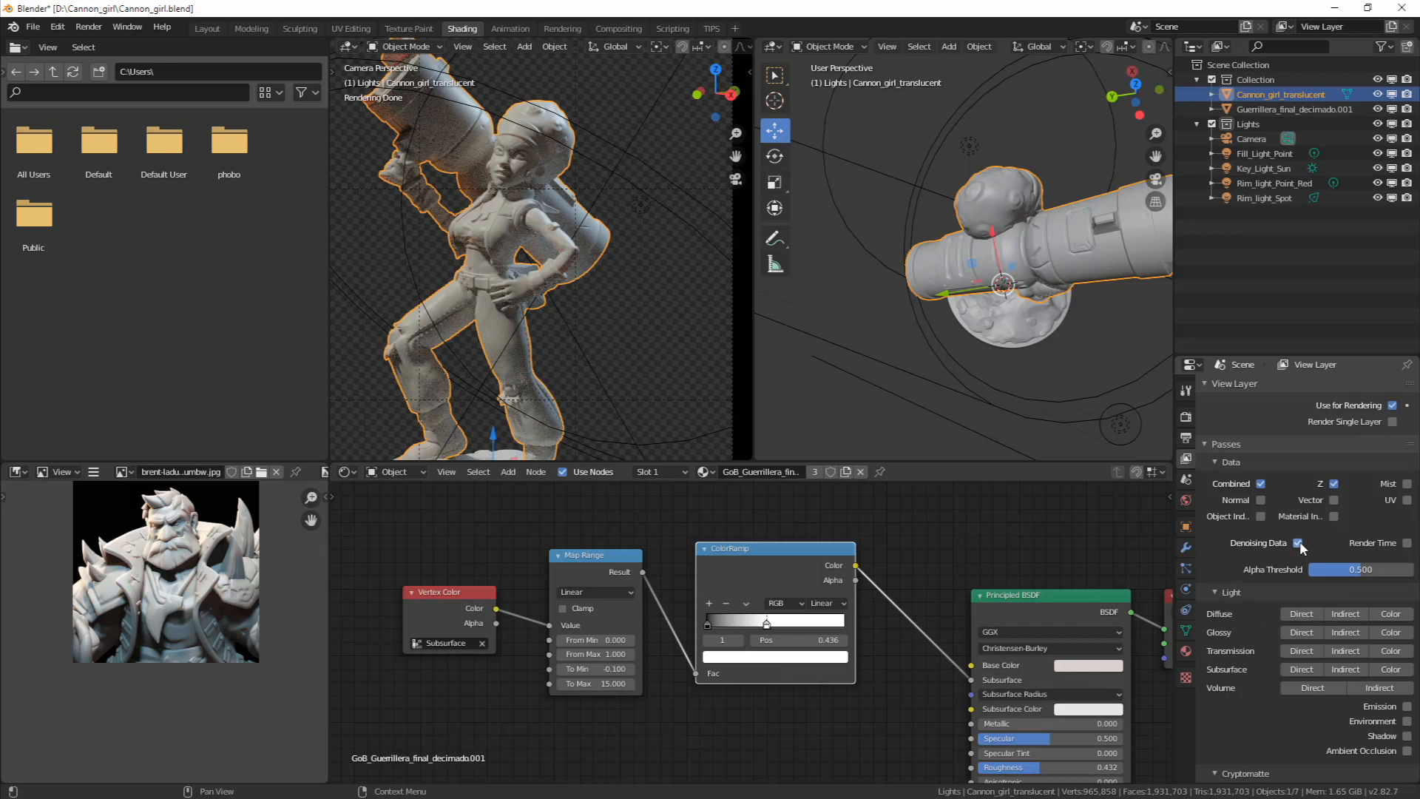
click(1181, 418)
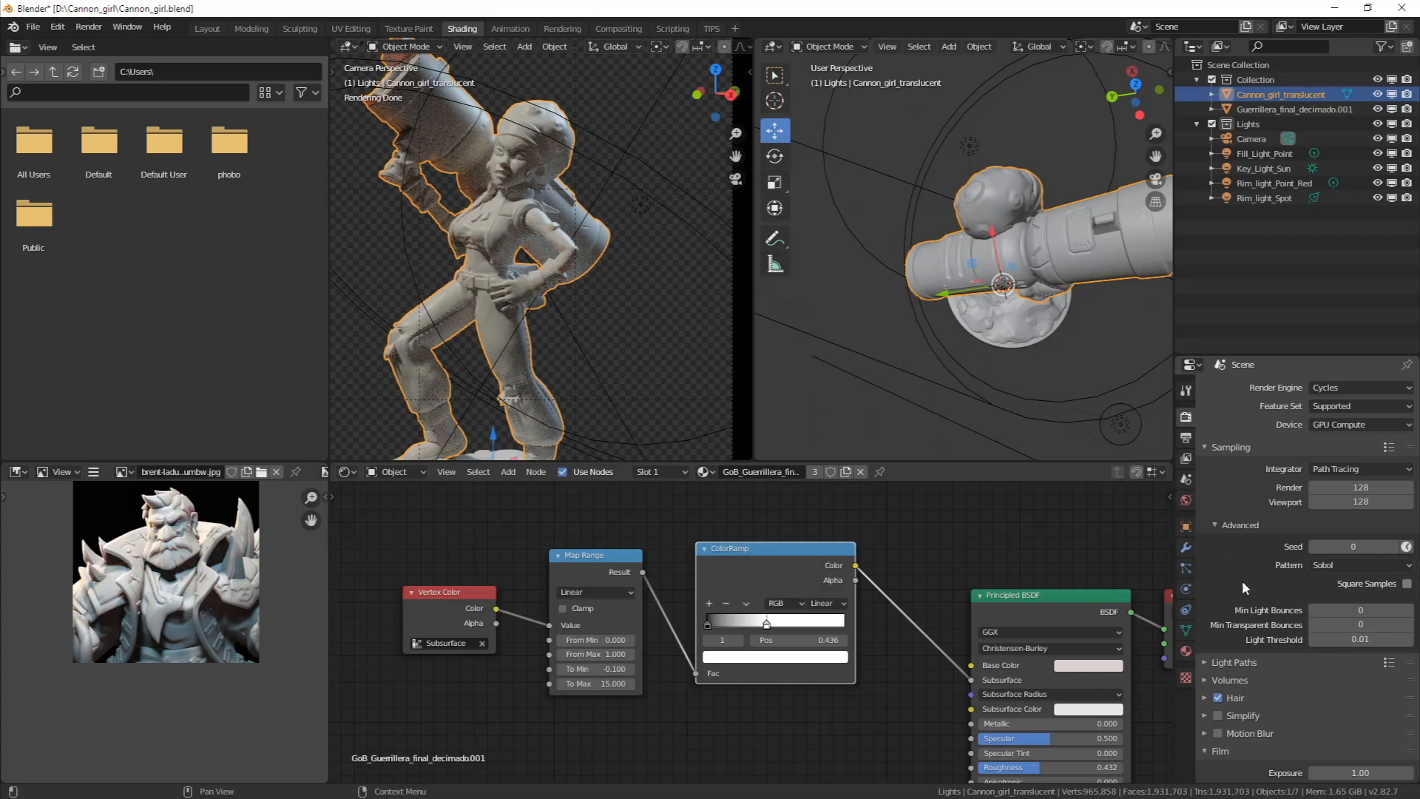
scroll(1243, 562, down, 2)
scroll(1245, 539, up, 2)
click(1187, 437)
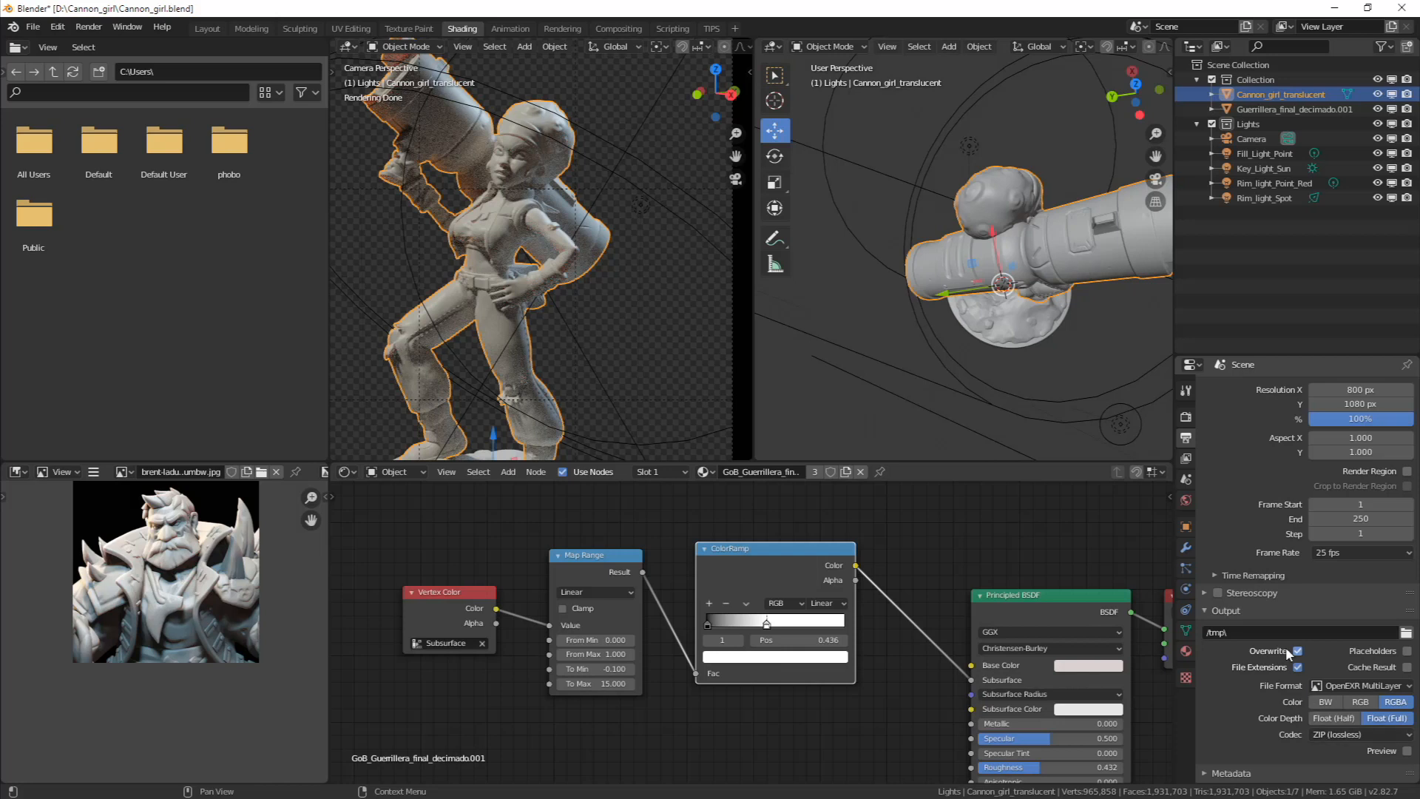
scroll(1263, 624, up, 1)
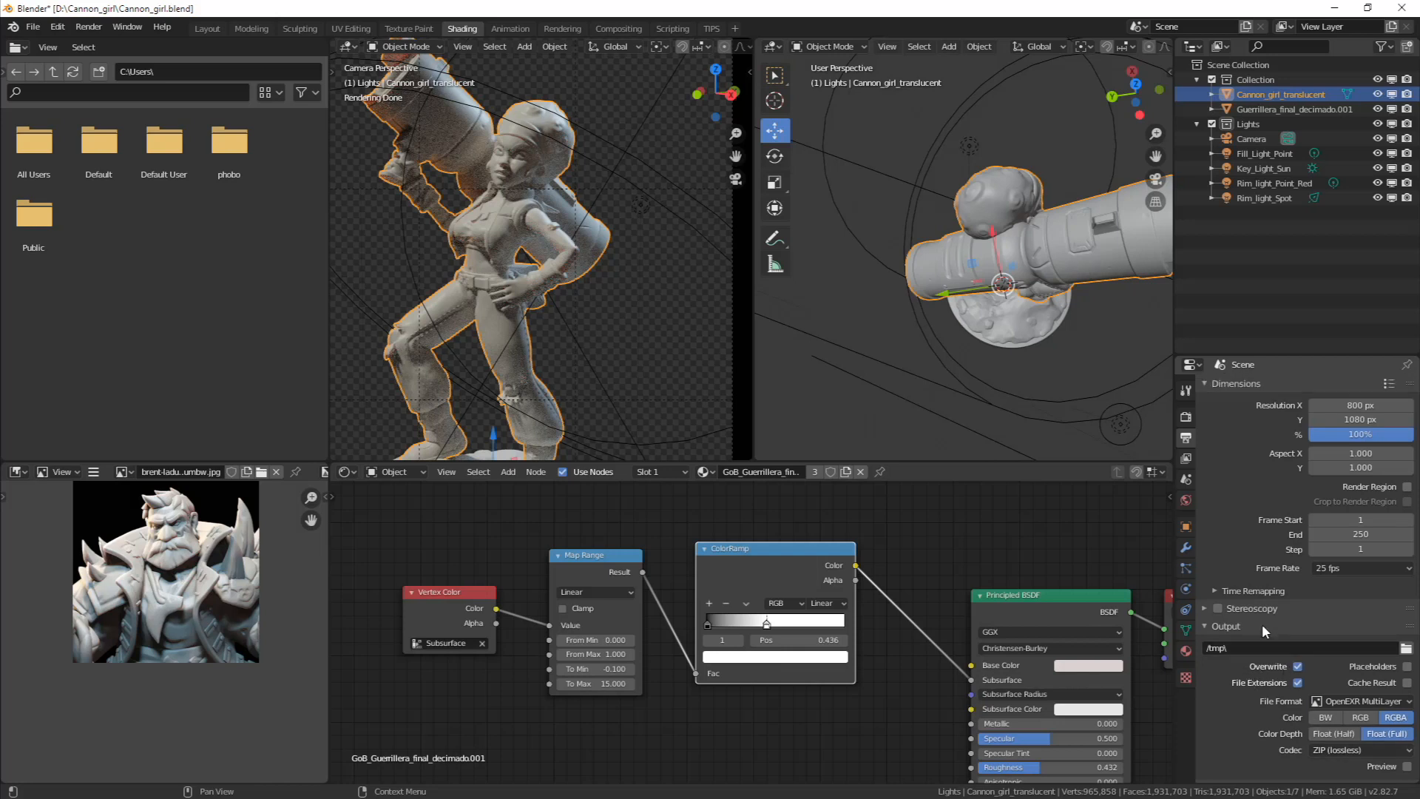
scroll(1255, 556, down, 2)
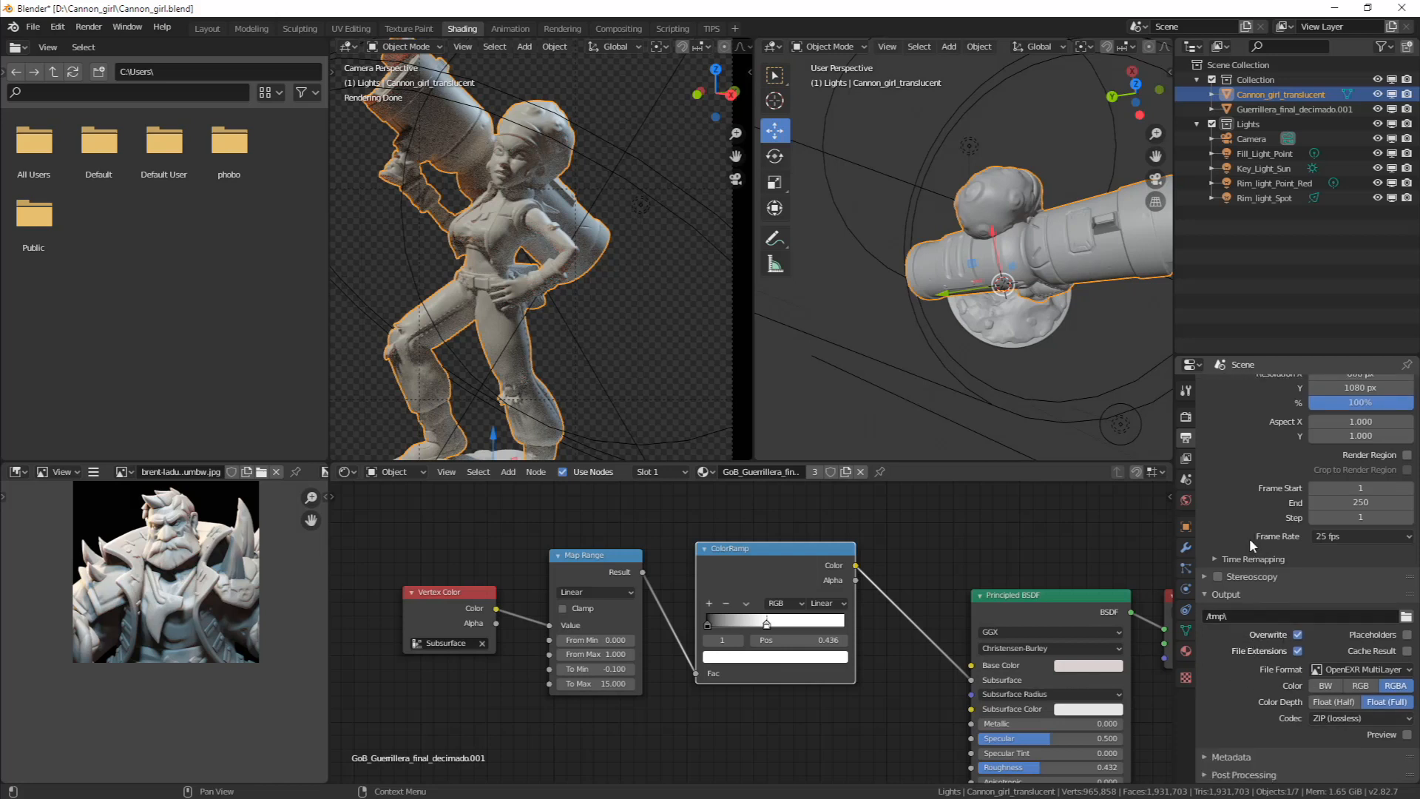
click(1352, 670)
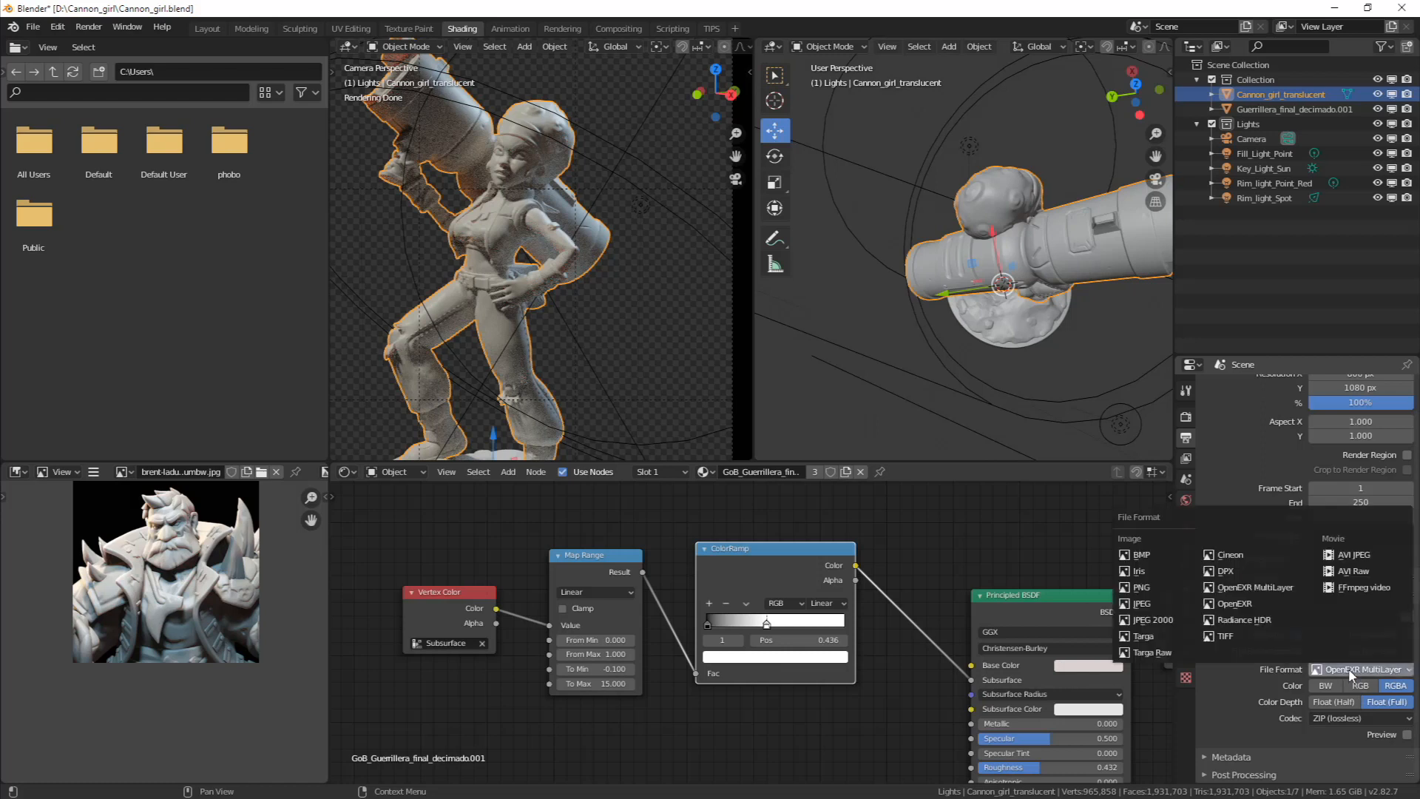
click(1267, 583)
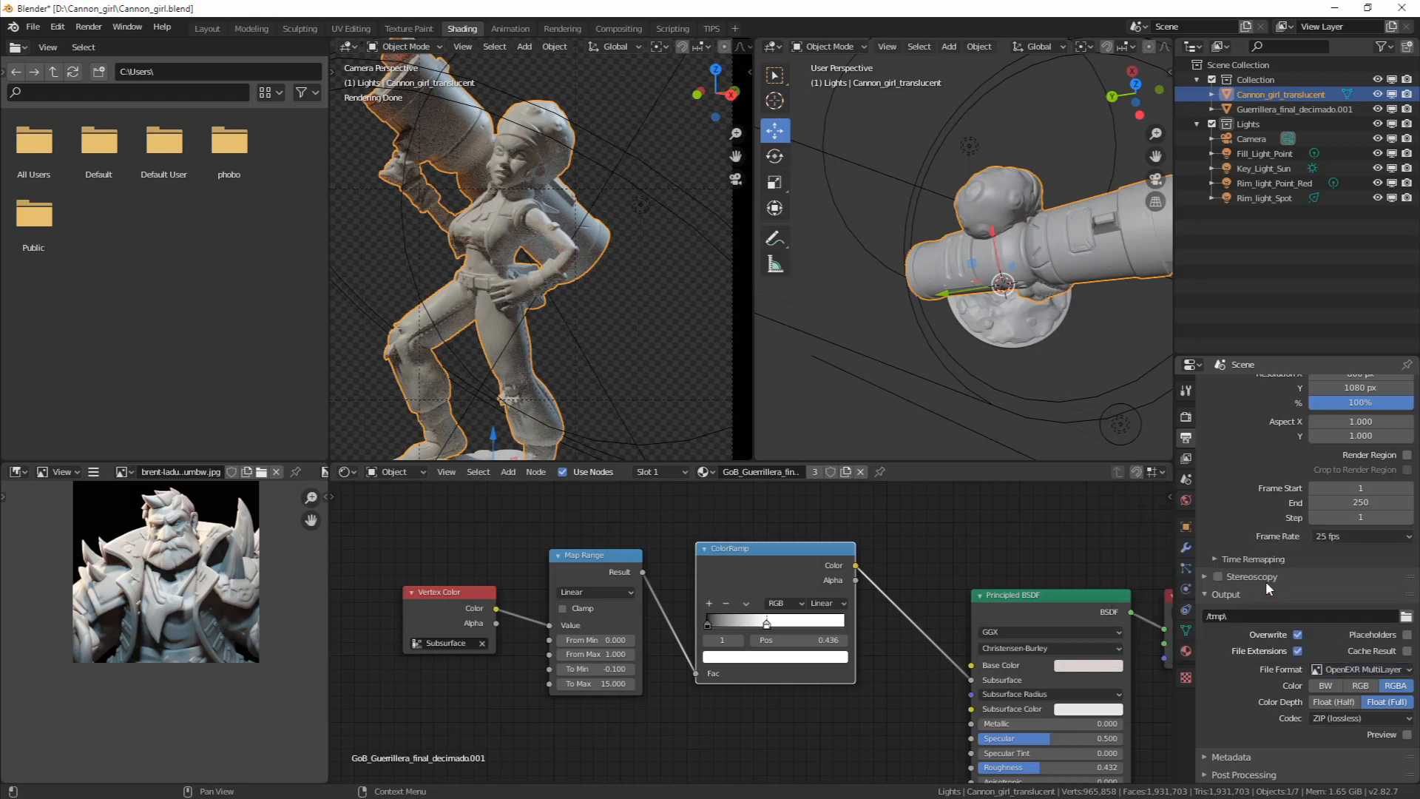
Enable the Ambient Occlusion light pass for the view layer
click(1186, 461)
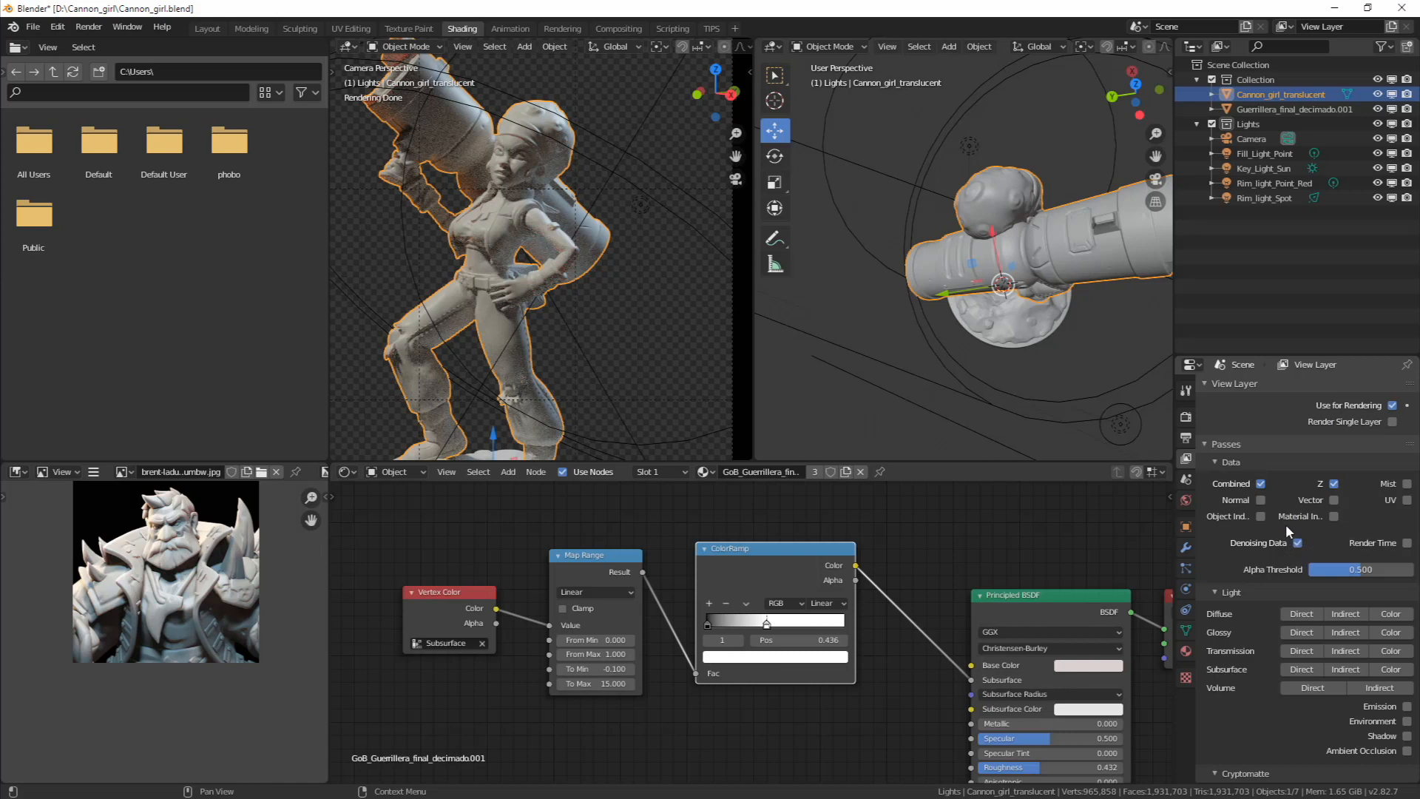
scroll(1272, 664, down, 4)
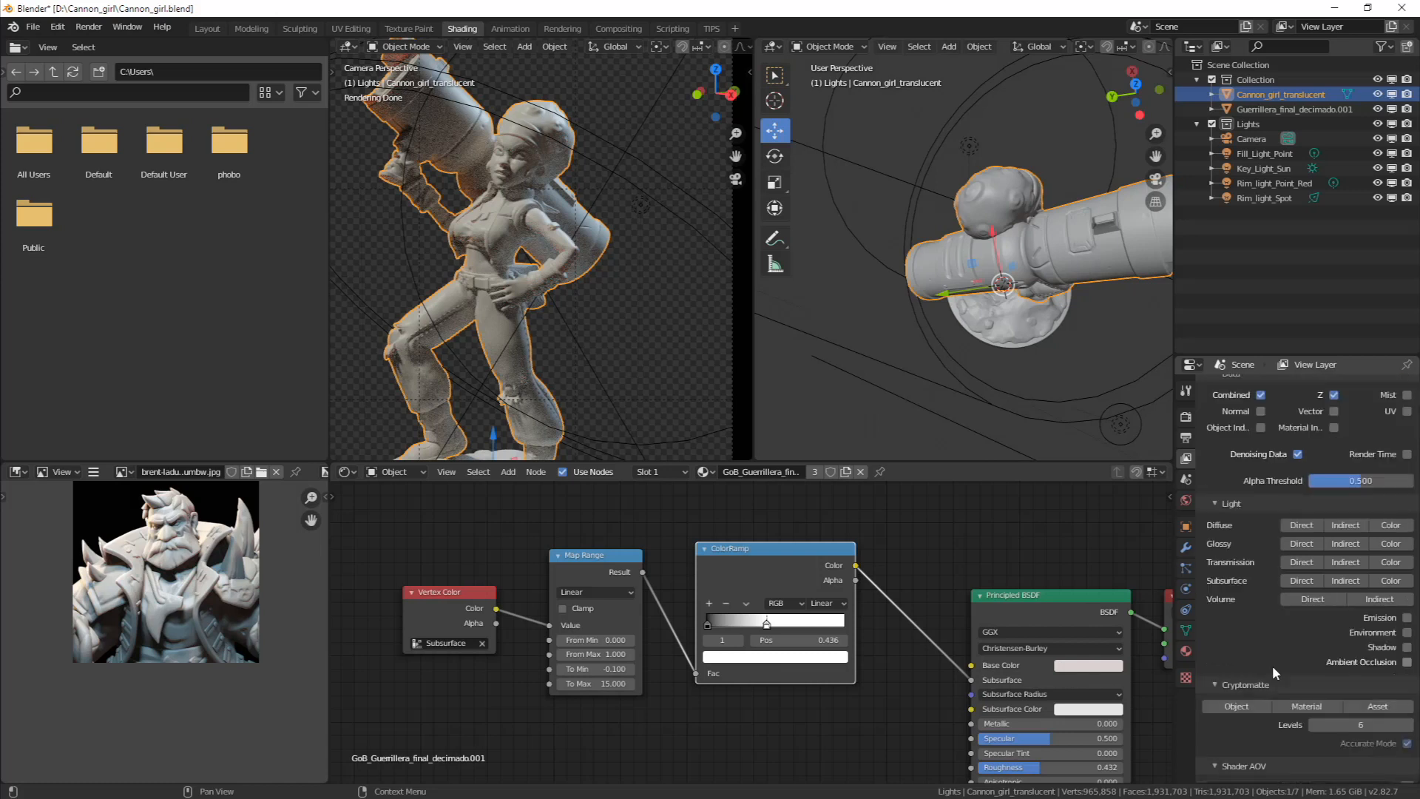
click(1405, 634)
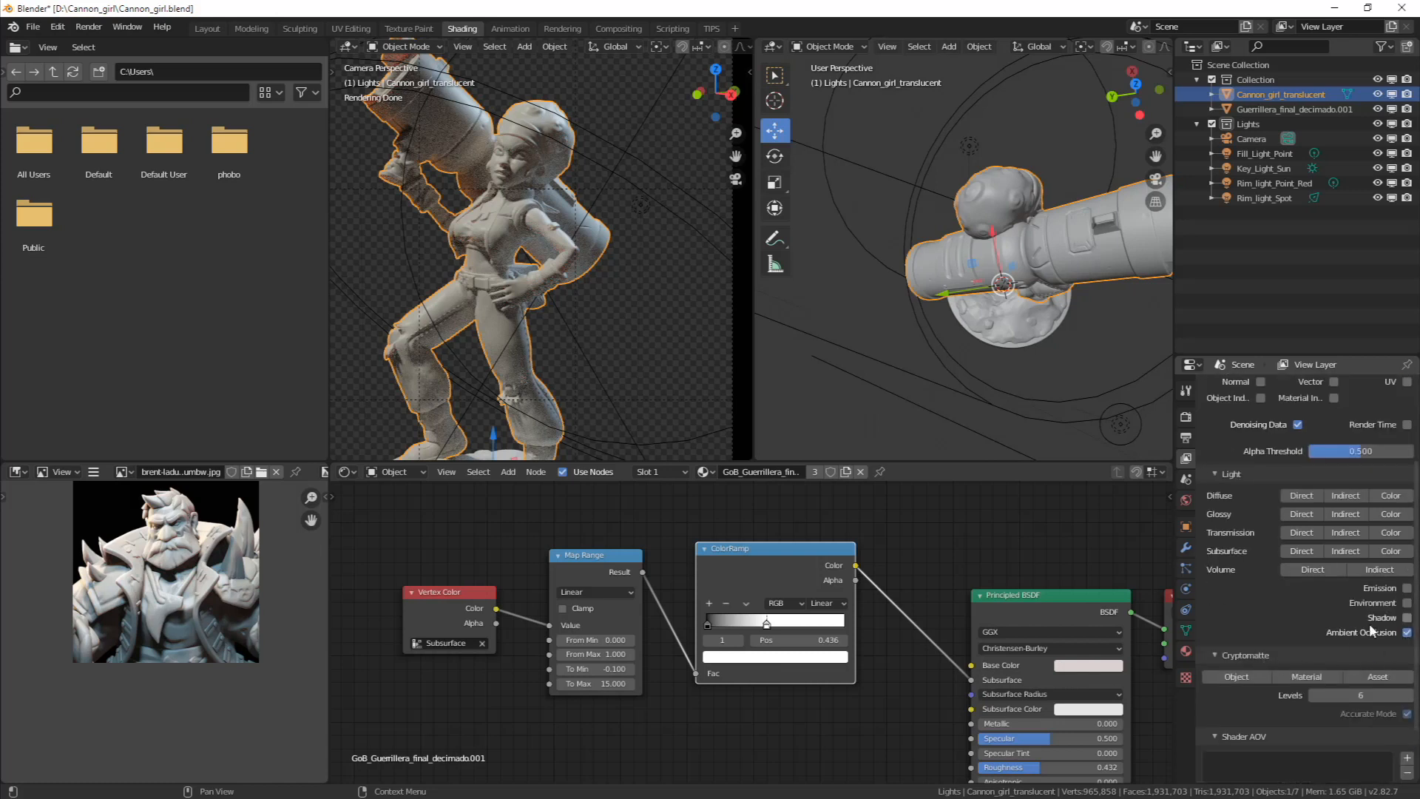
scroll(1359, 635, down, 2)
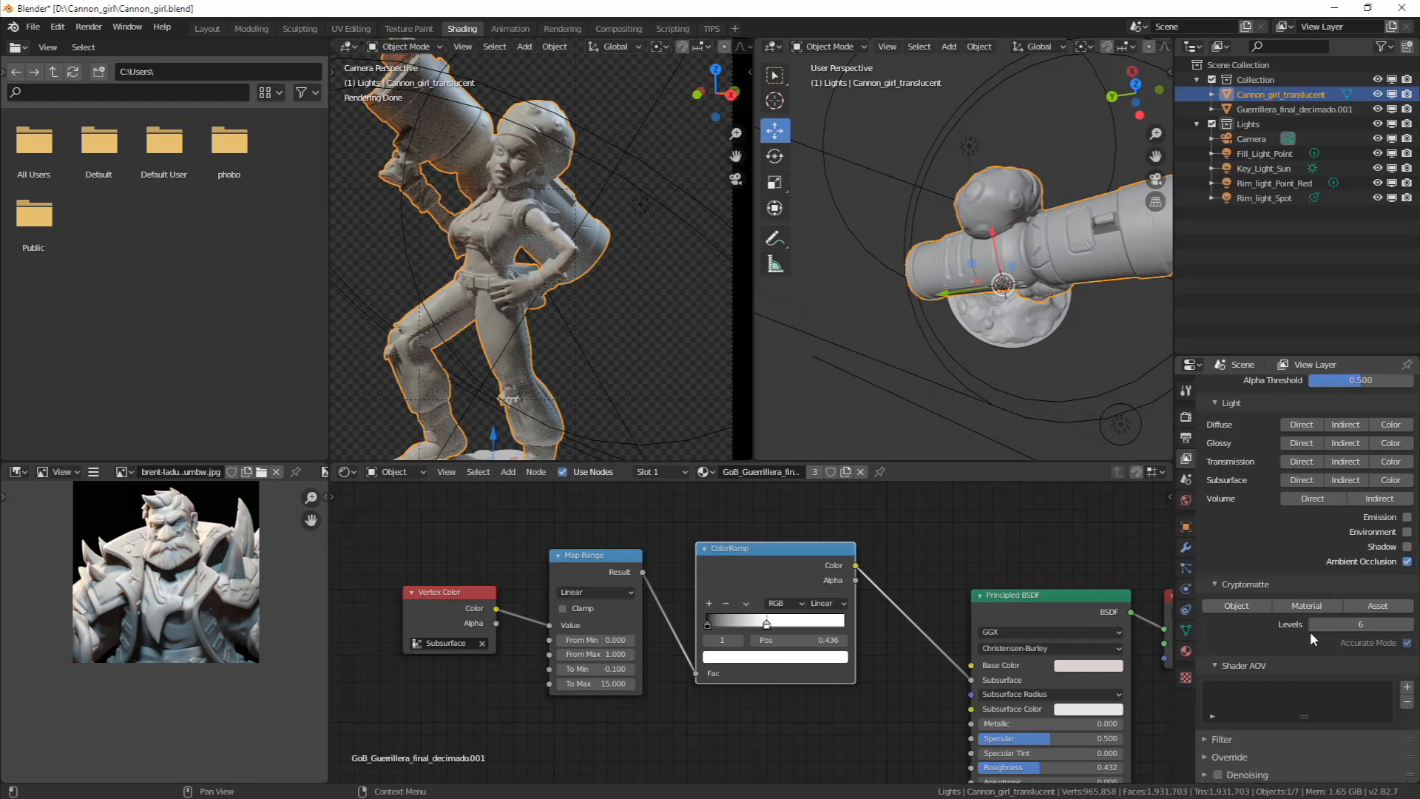
scroll(1289, 629, up, 1)
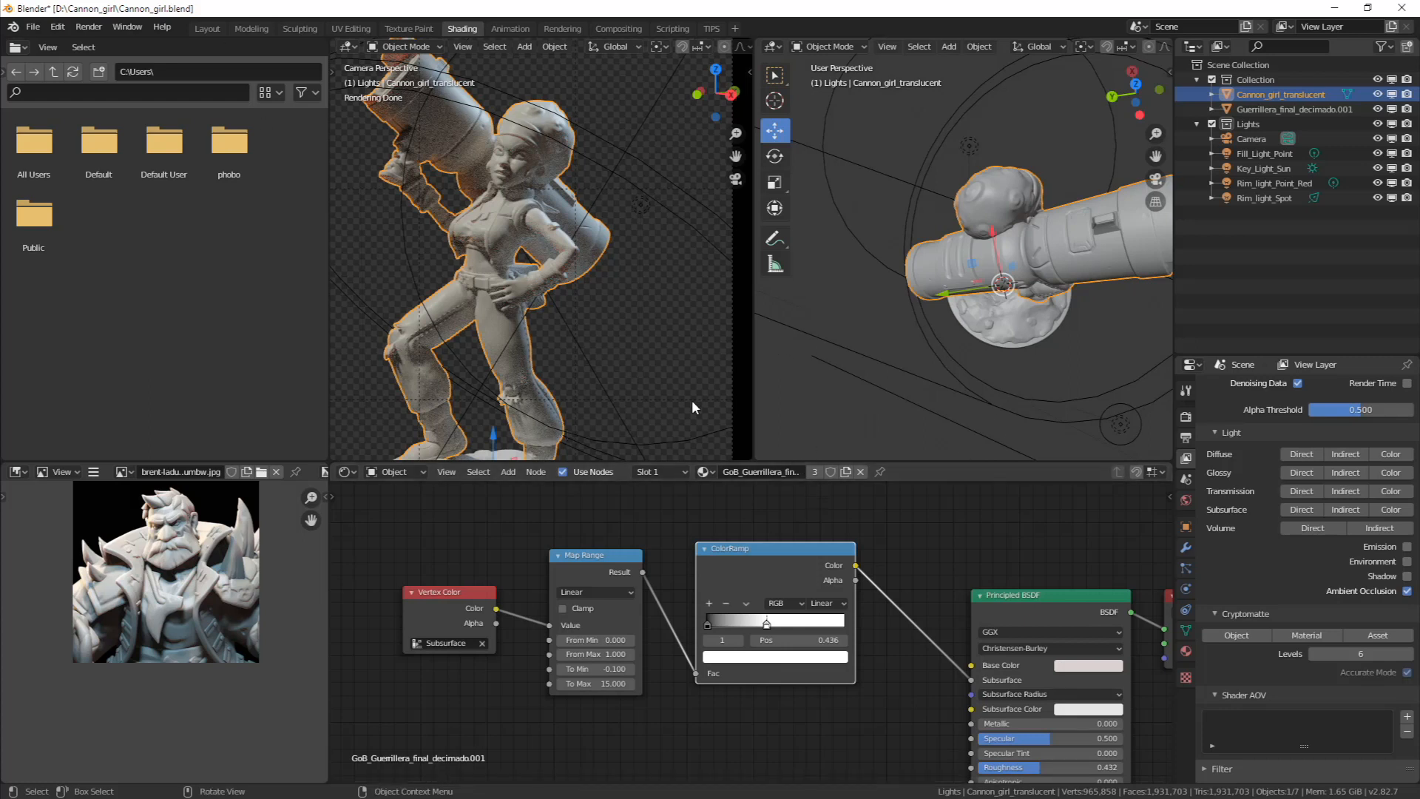
Check the output dimensions and render sampling settings, and deselect the cannon girl model
click(1187, 390)
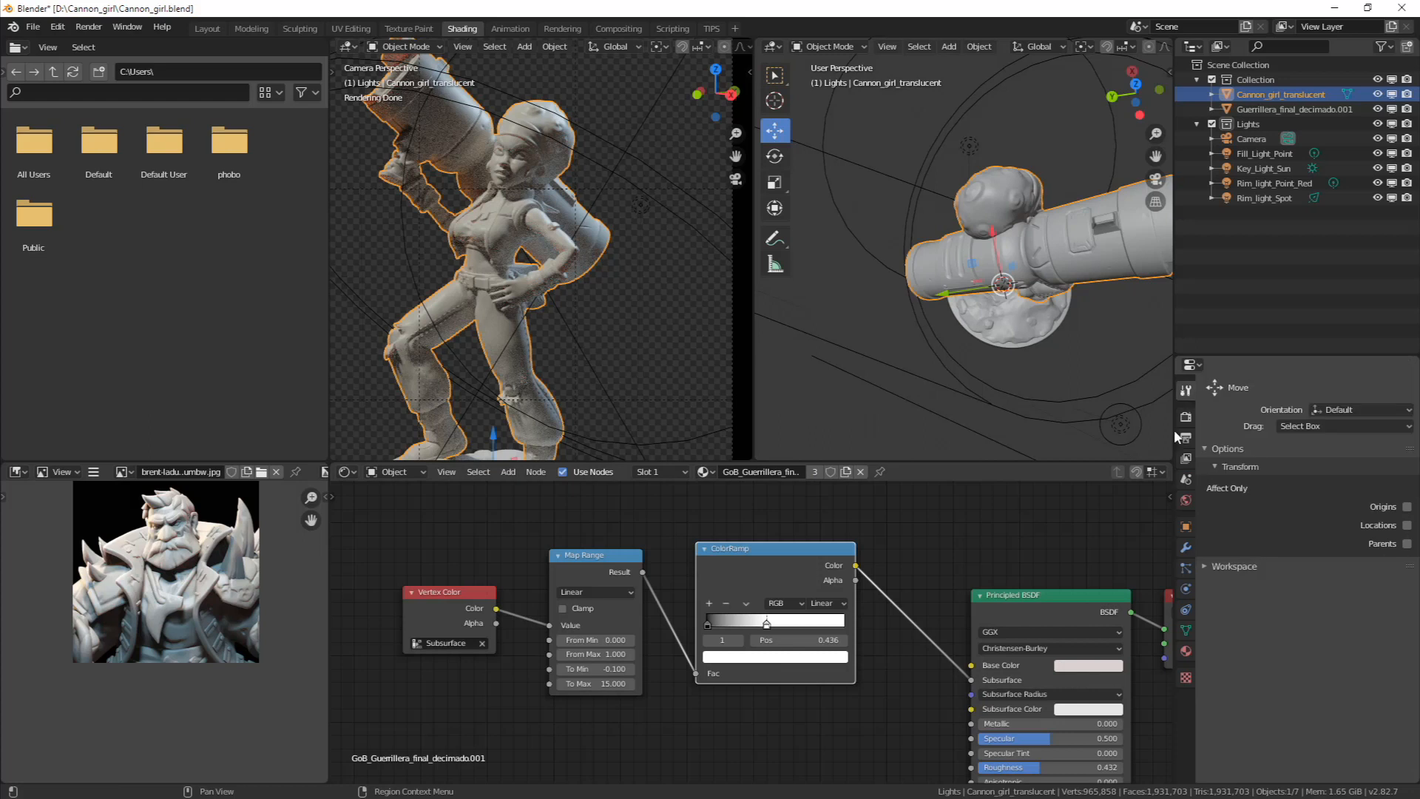
click(1186, 416)
click(1187, 438)
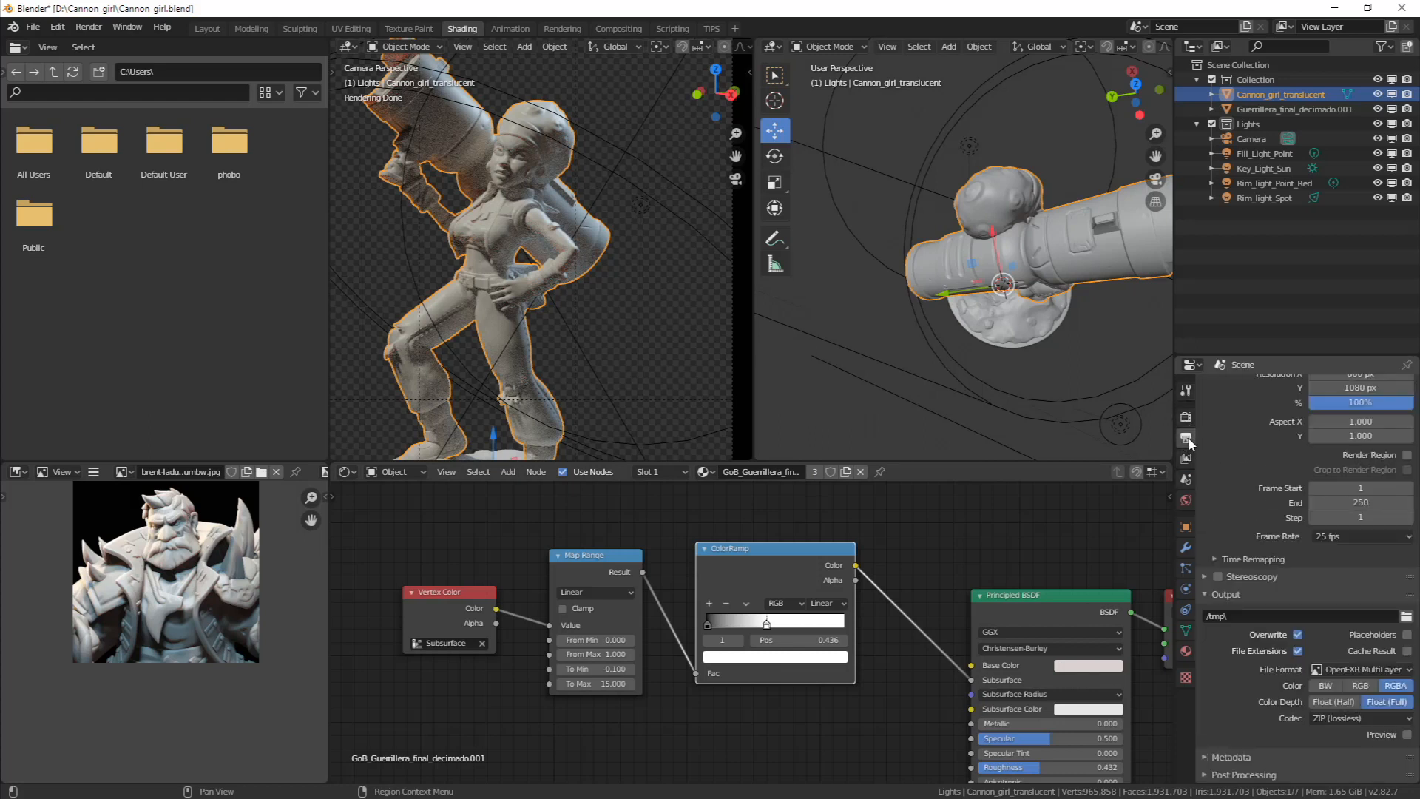
scroll(1264, 503, up, 1)
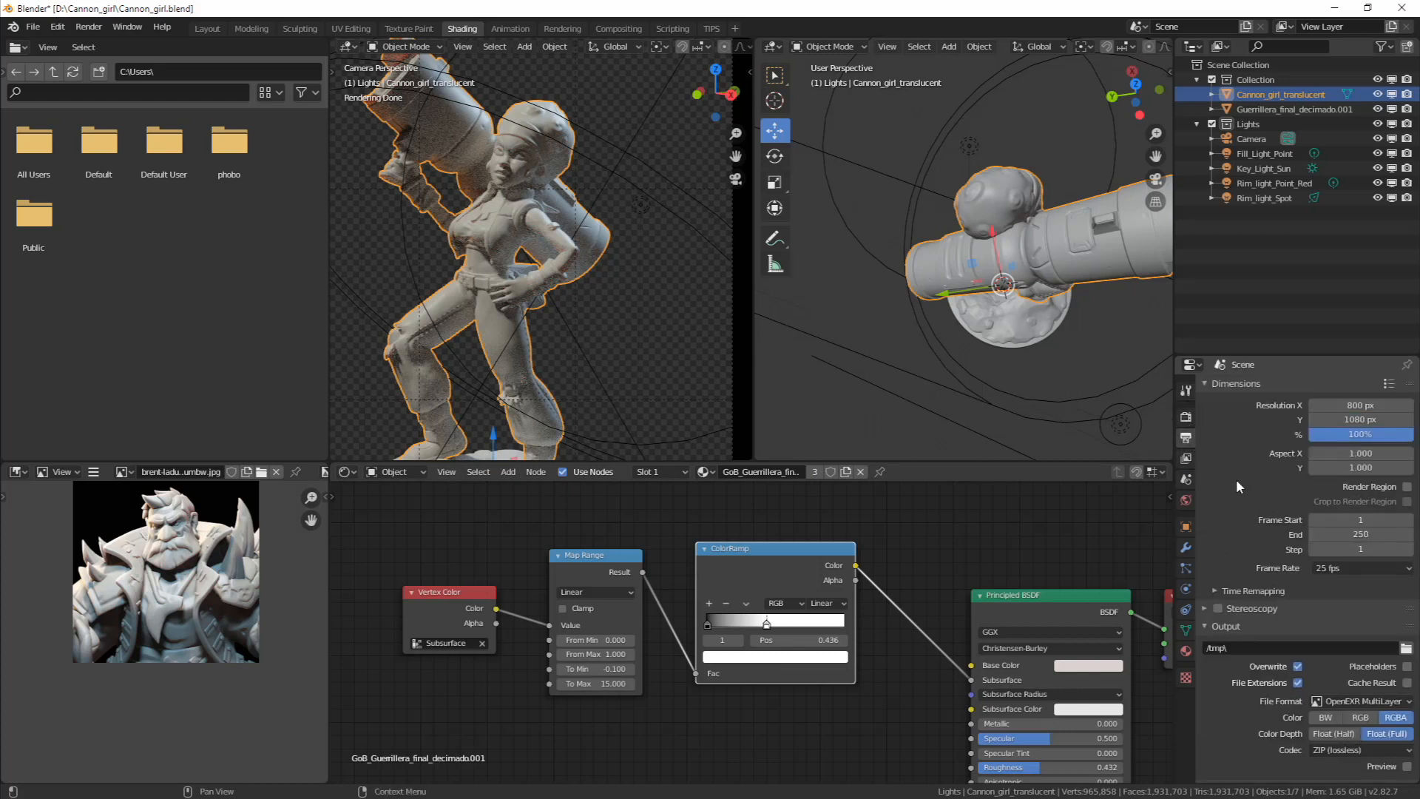
click(1186, 416)
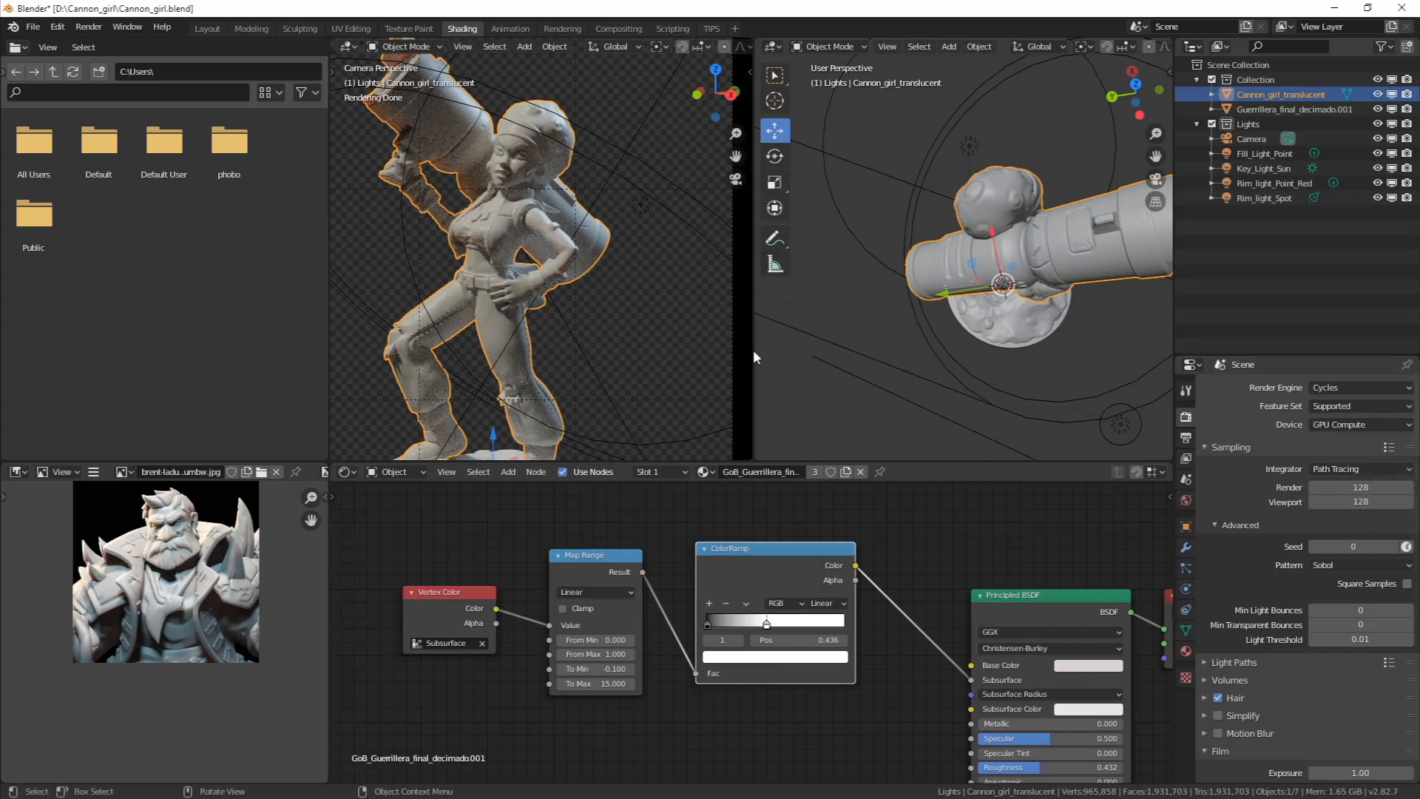
click(840, 383)
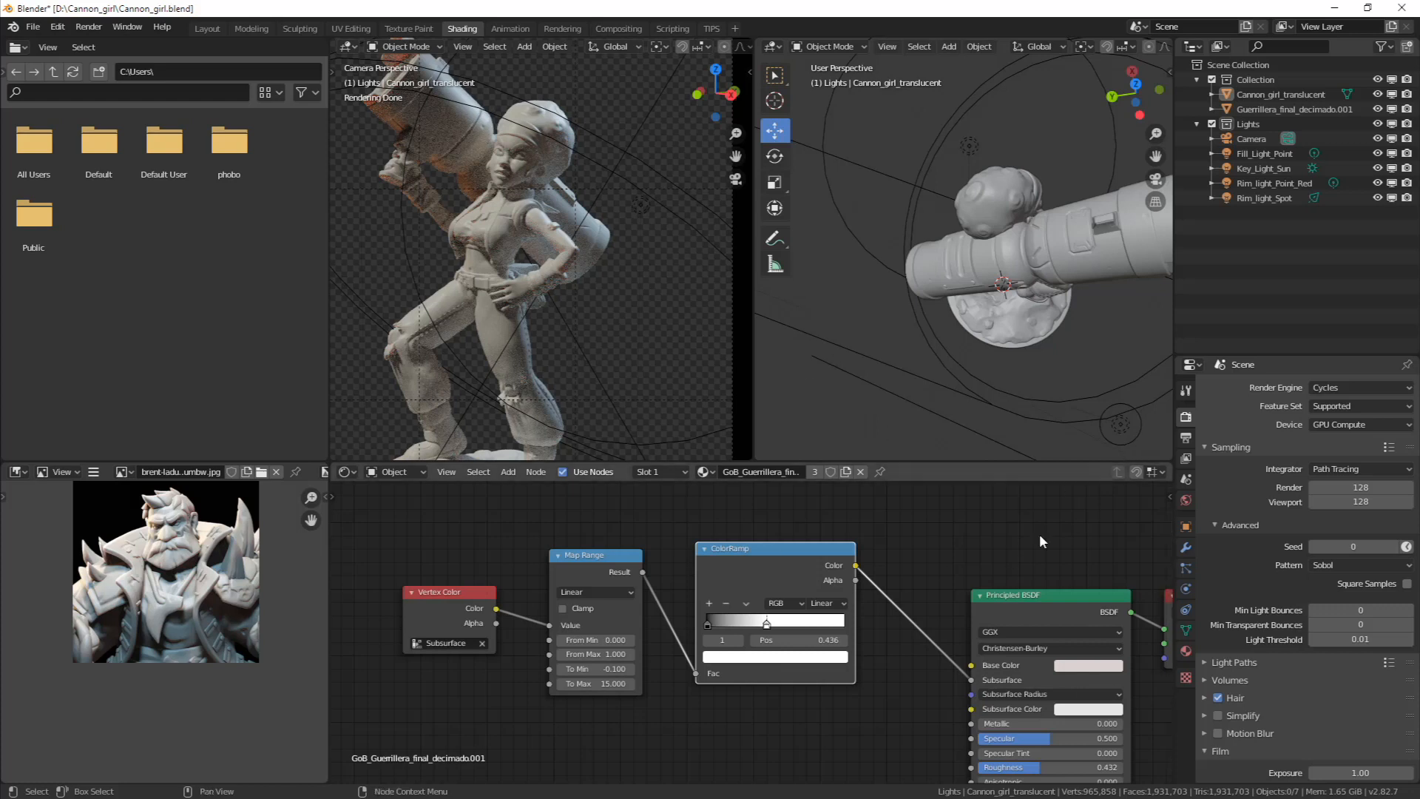
Move the Principled BSDF node up so its Subsurface input lines up with the ColorRamp's Color output
middle_drag(1062, 559, 895, 530)
drag(1095, 575, 1113, 519)
drag(947, 569, 947, 507)
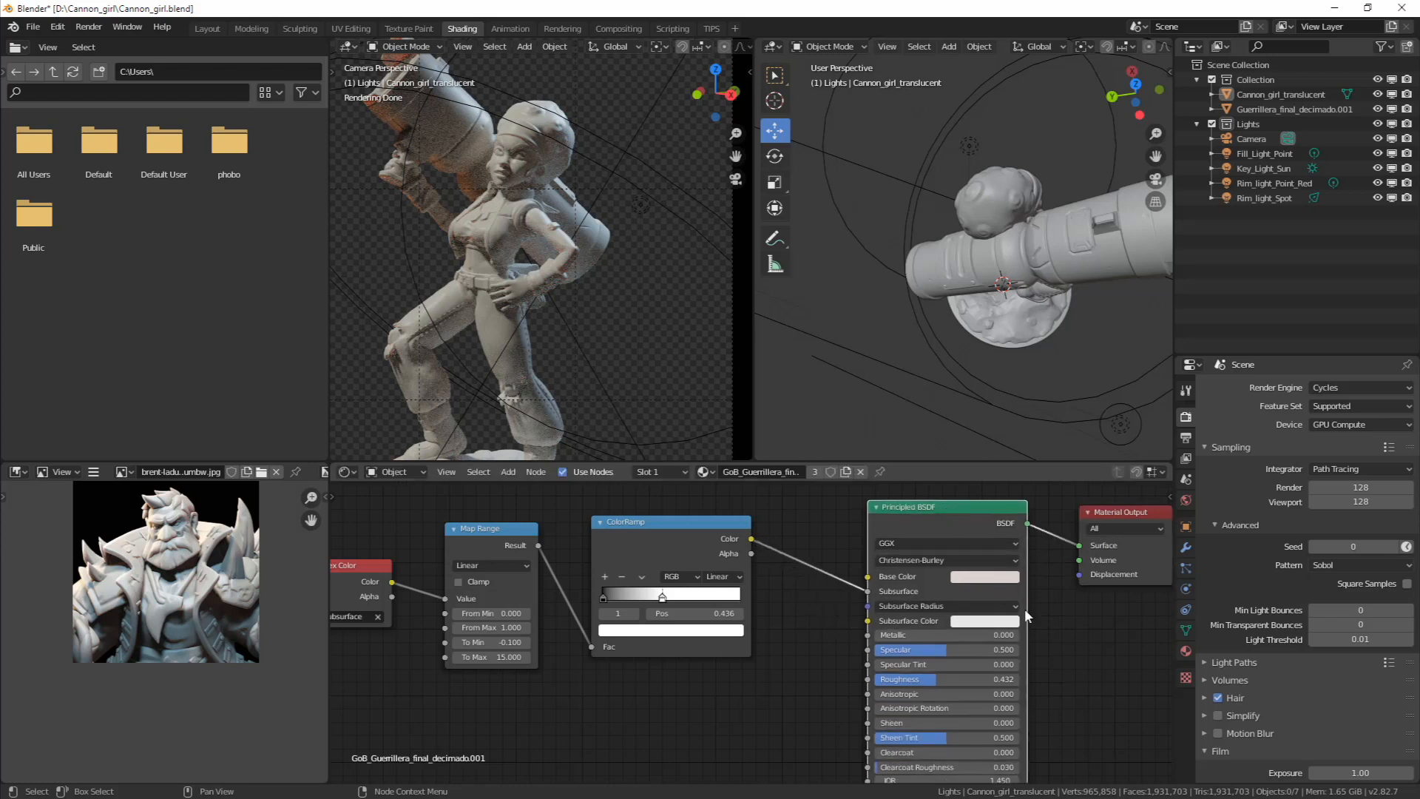
middle_drag(1073, 649, 1072, 697)
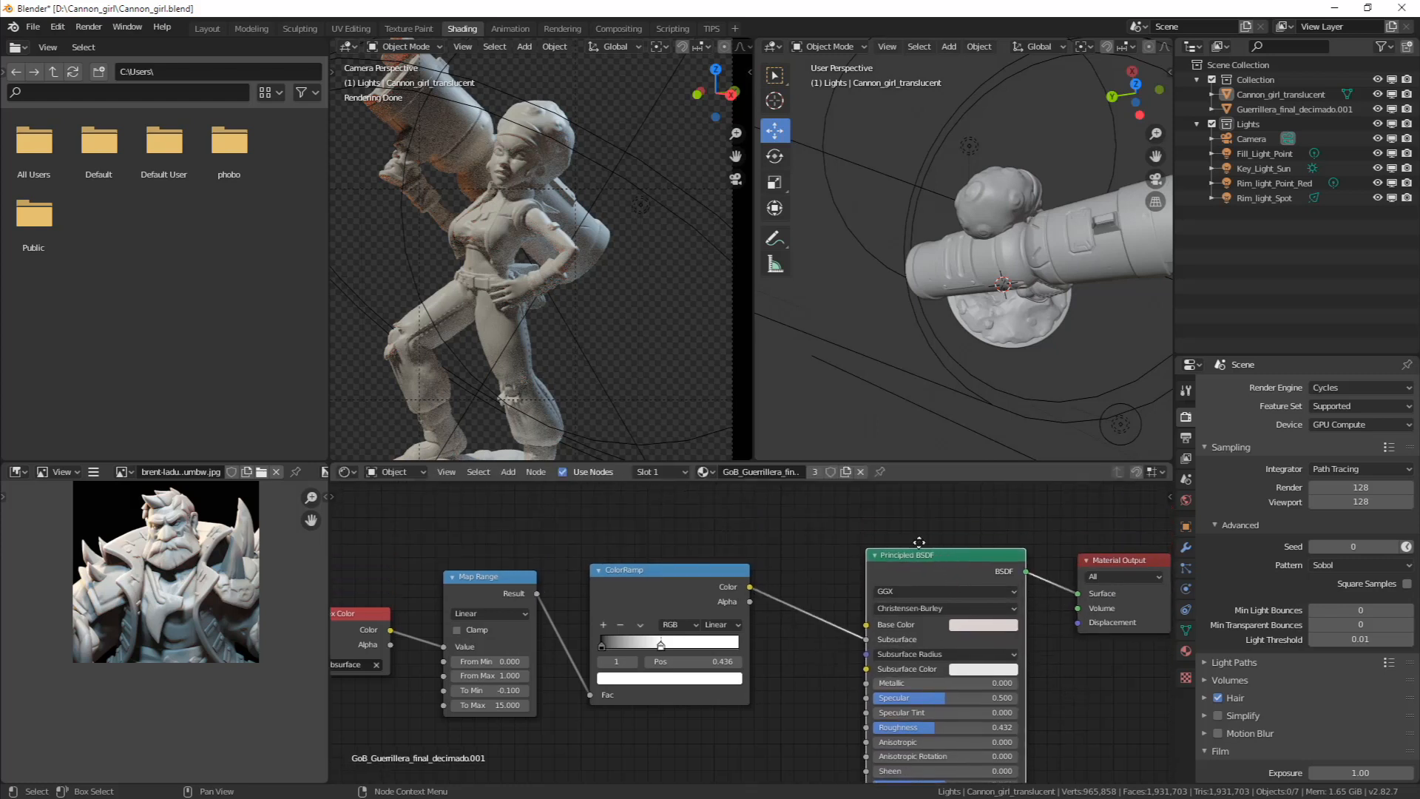
drag(919, 542, 915, 510)
middle_drag(1046, 642, 1079, 657)
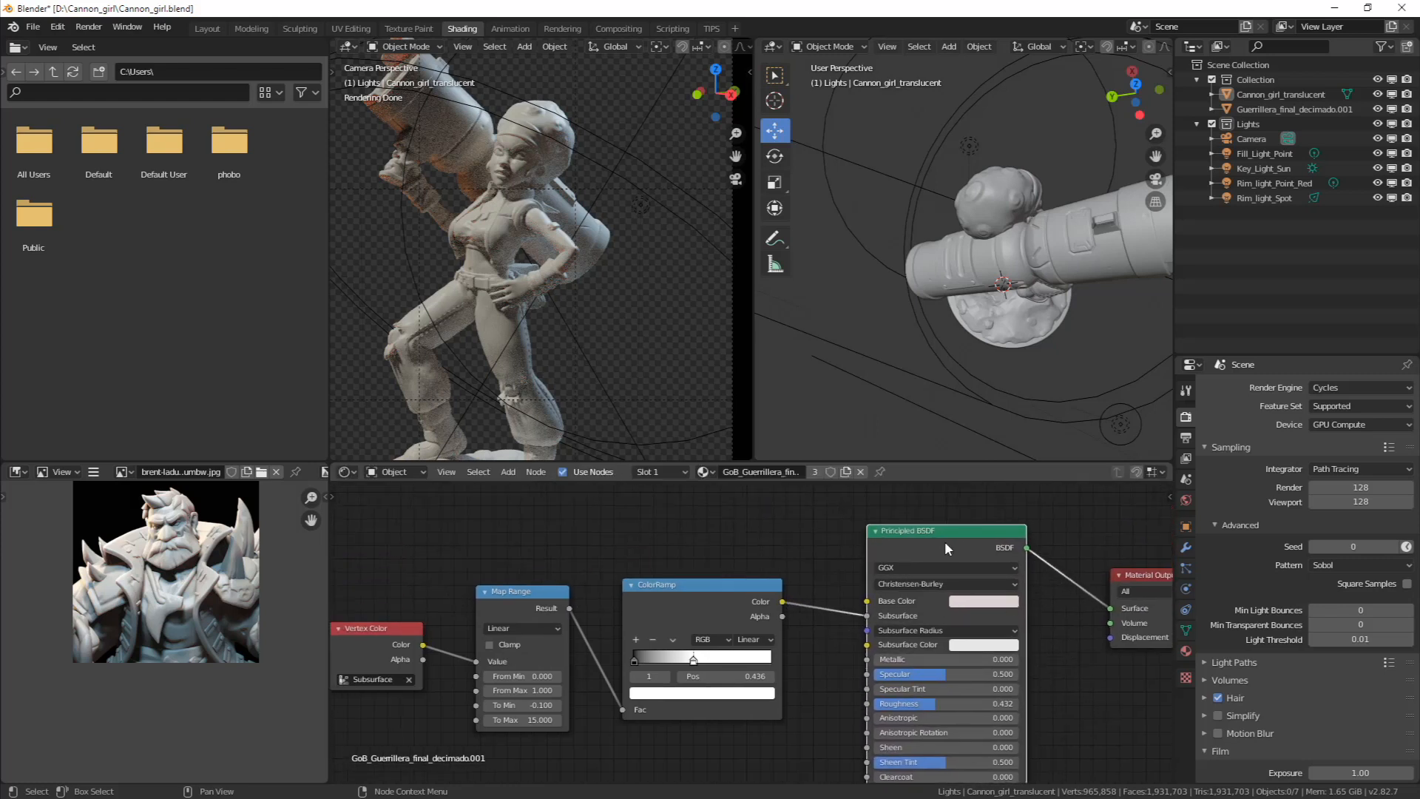
drag(946, 547, 959, 534)
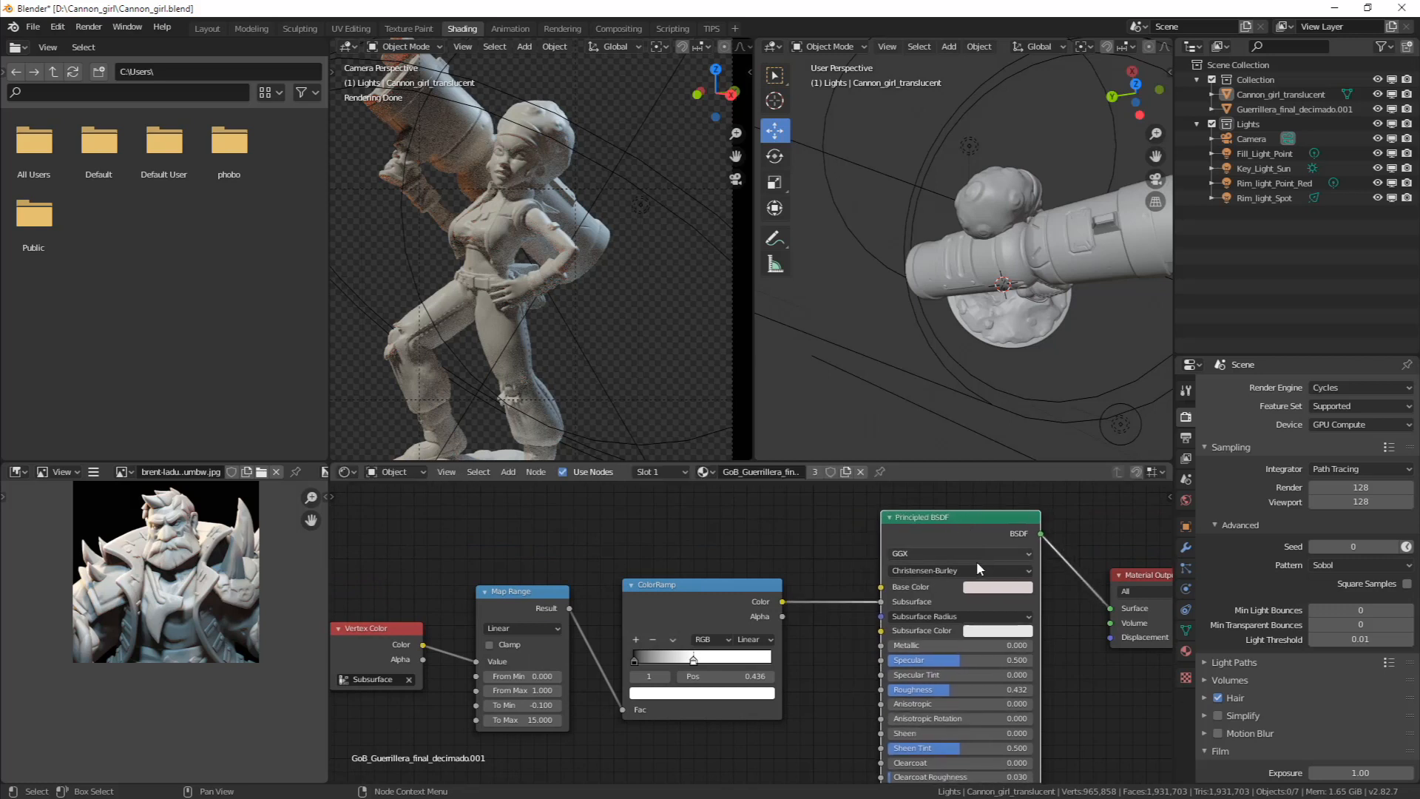
middle_drag(810, 606, 885, 602)
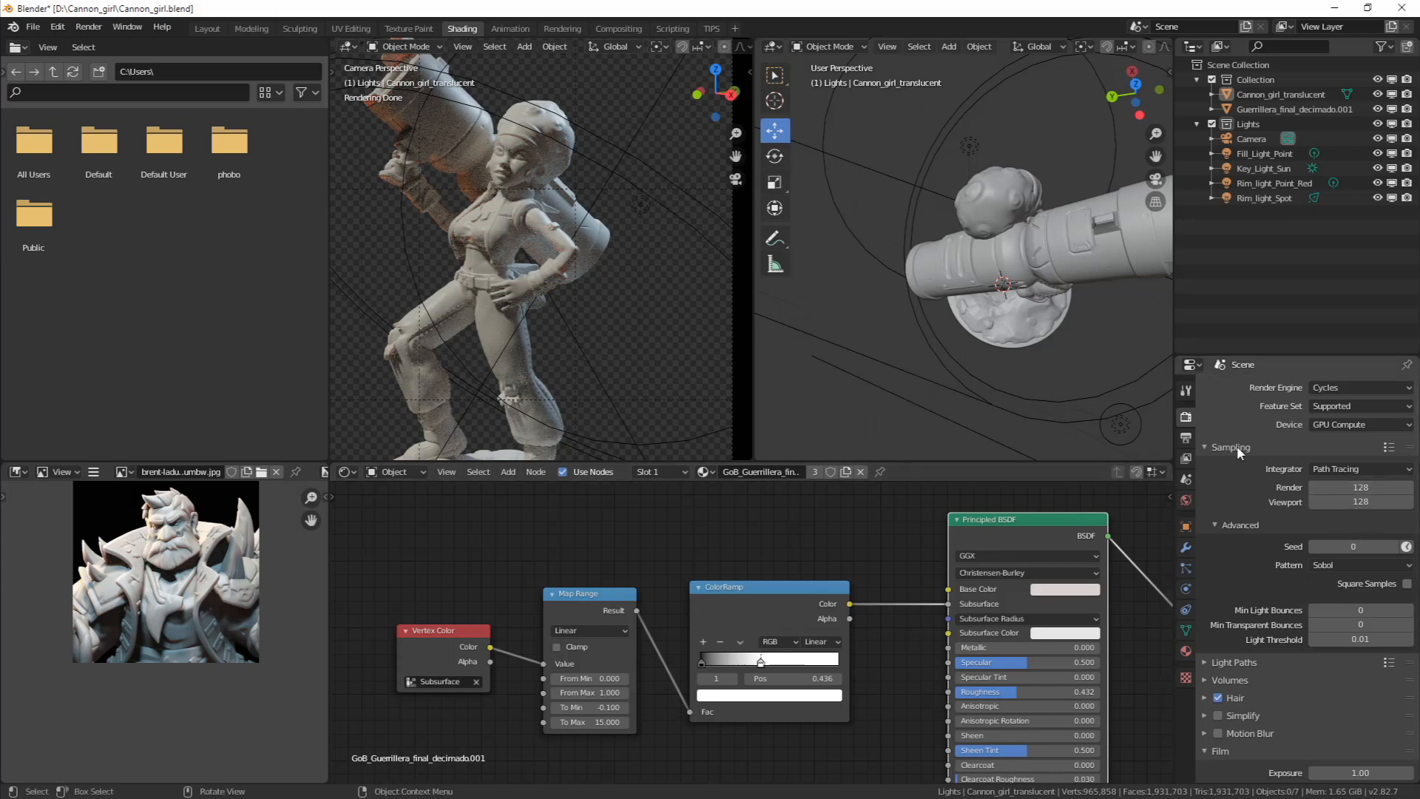
Set the render samples to 256 and render the image
click(1348, 489)
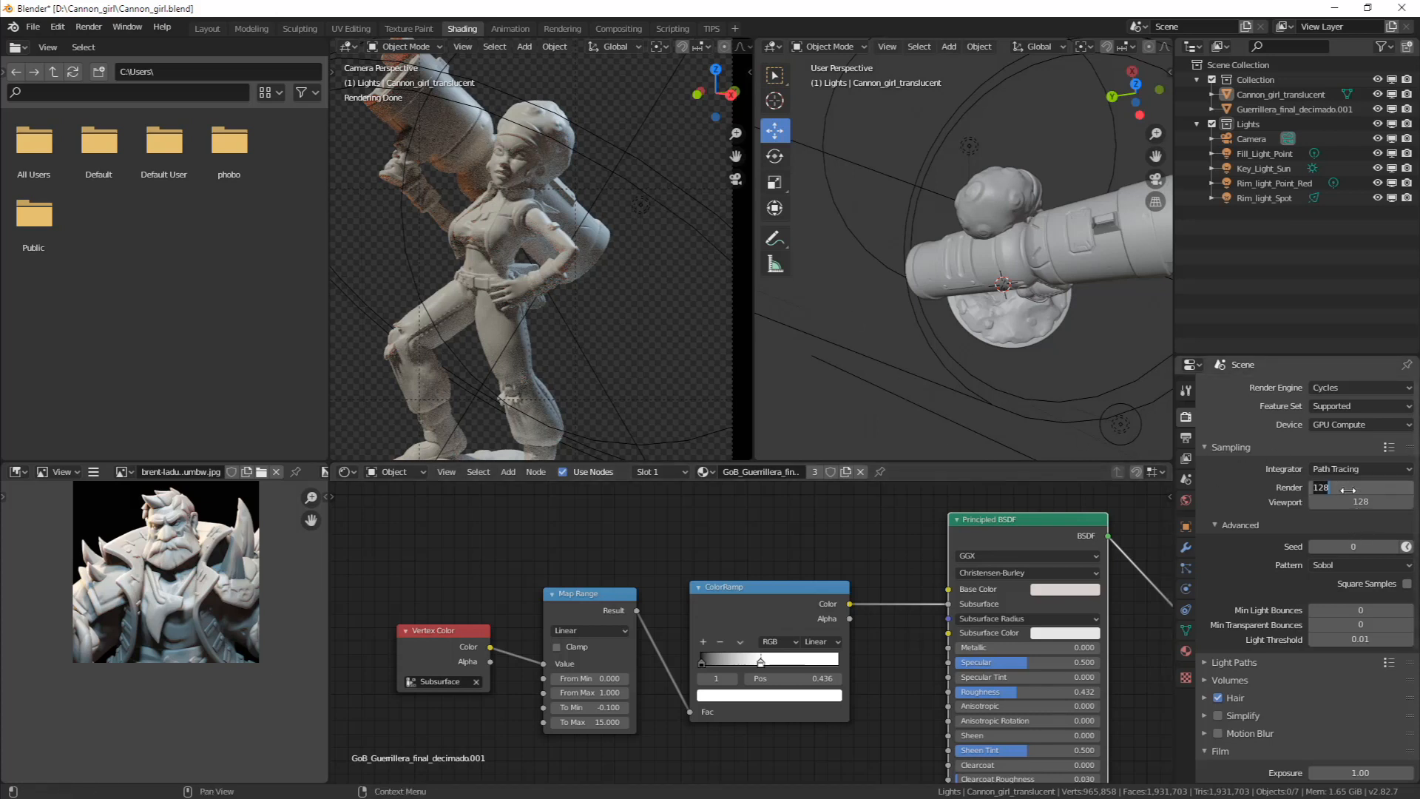
text(256)
key(Return)
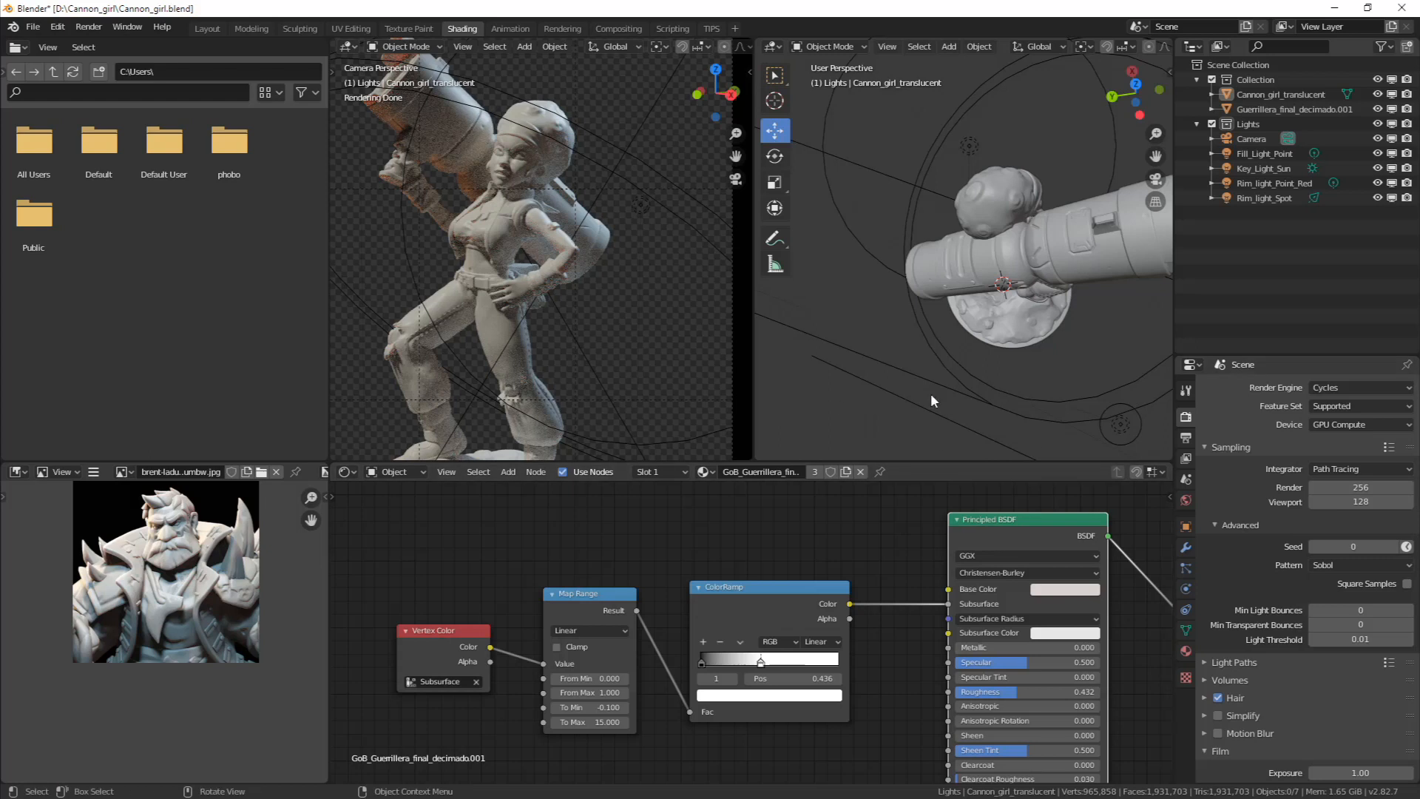
key(F12)
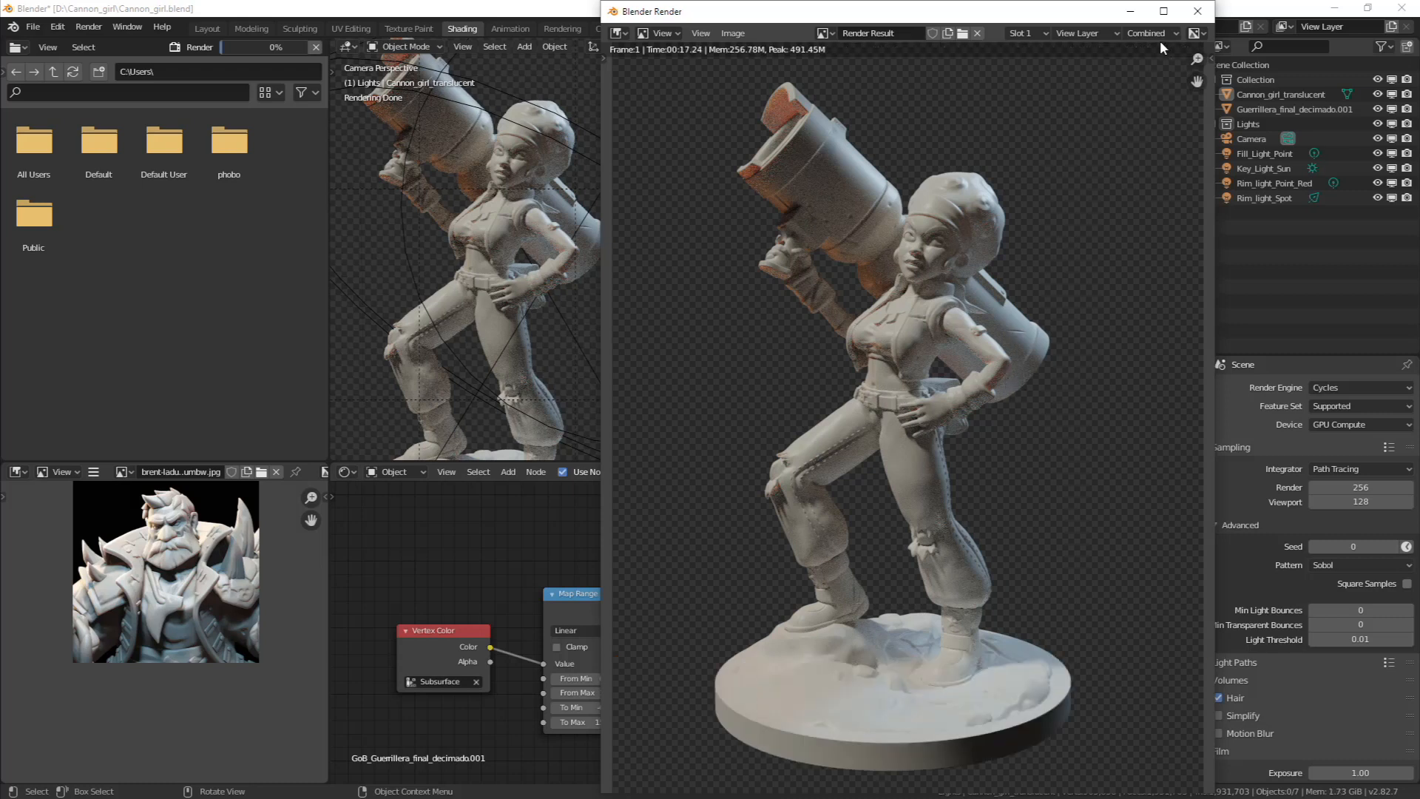
Move and shrink the render window, fitting the whole rendered figure and its base in view
drag(1046, 18, 984, 55)
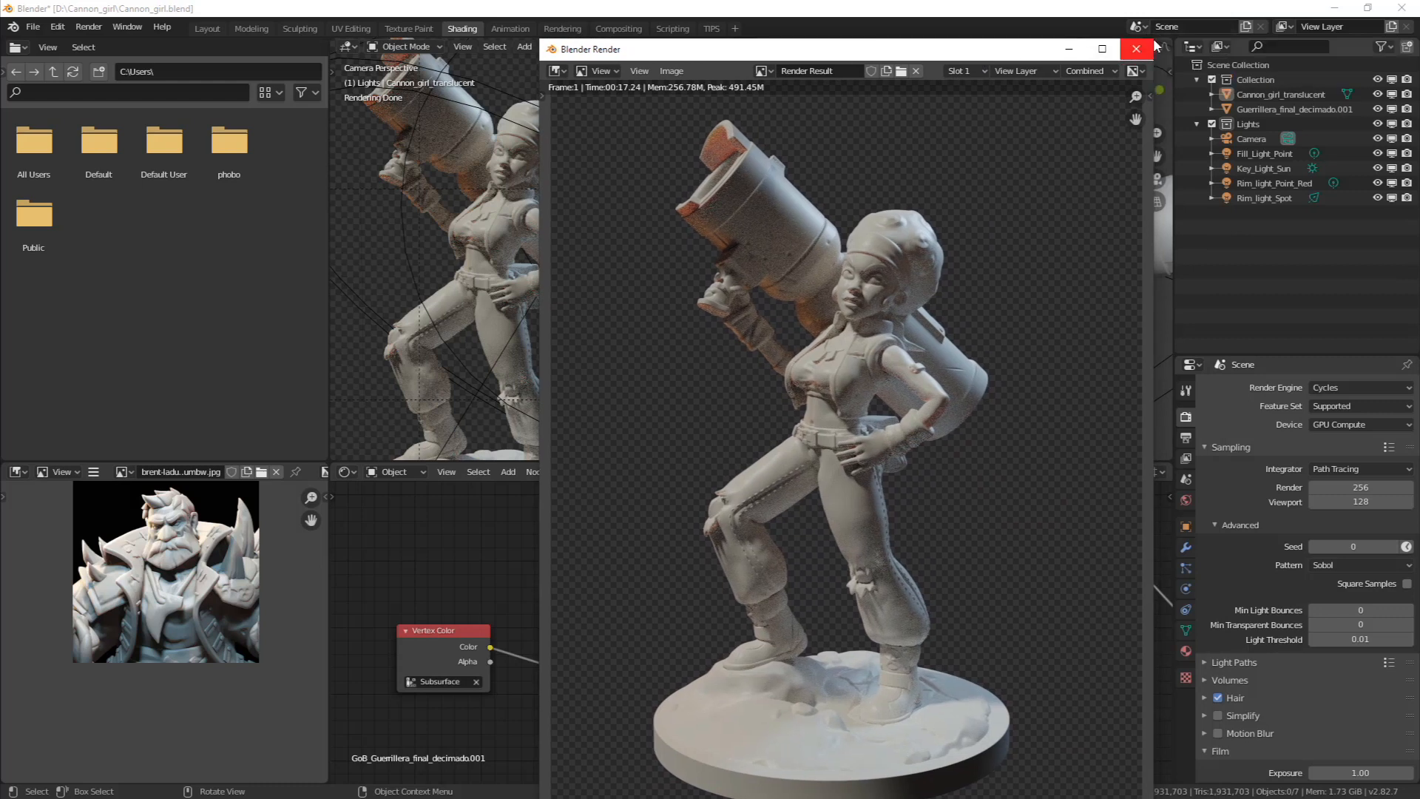
drag(1155, 40, 983, 176)
drag(825, 176, 831, 50)
scroll(805, 376, down, 1)
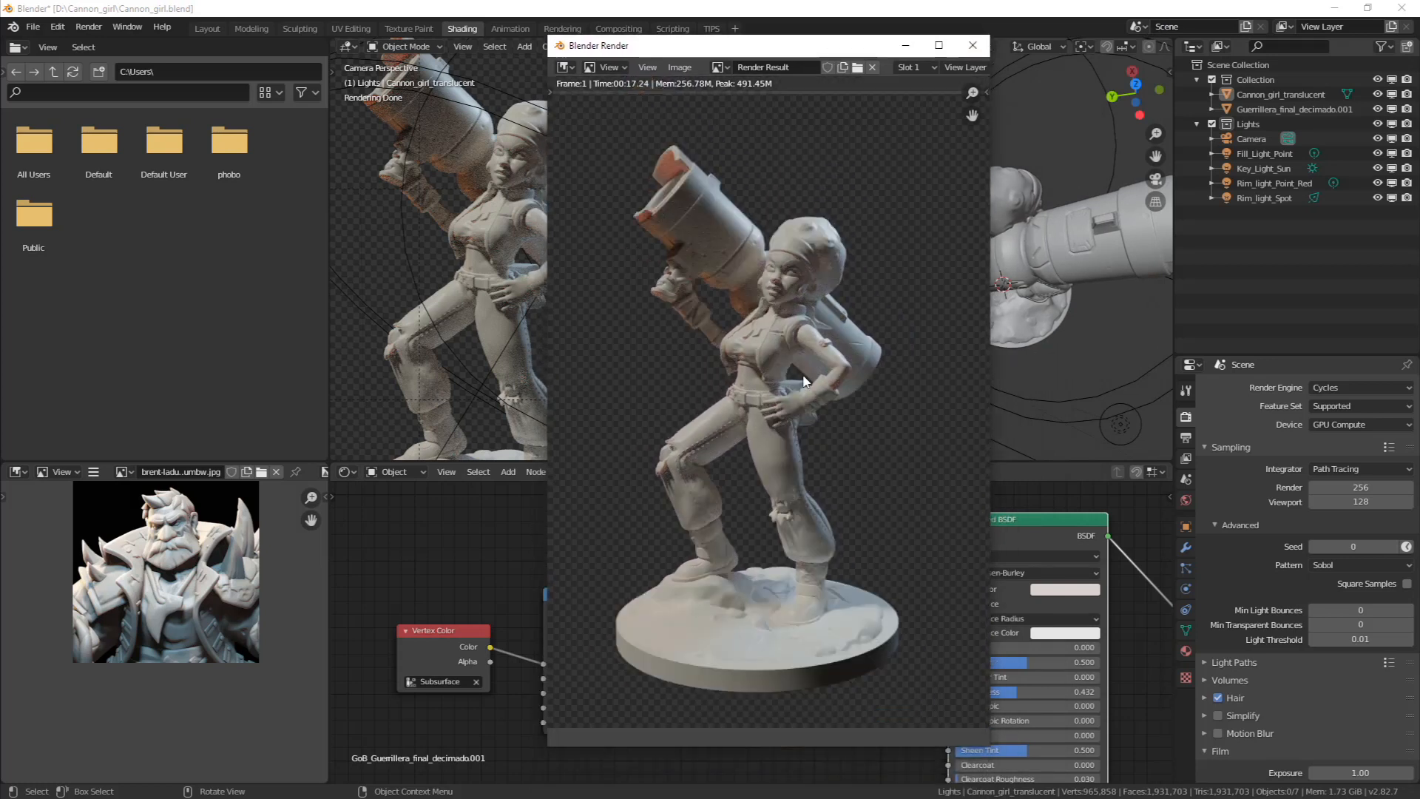
scroll(804, 380, down, 1)
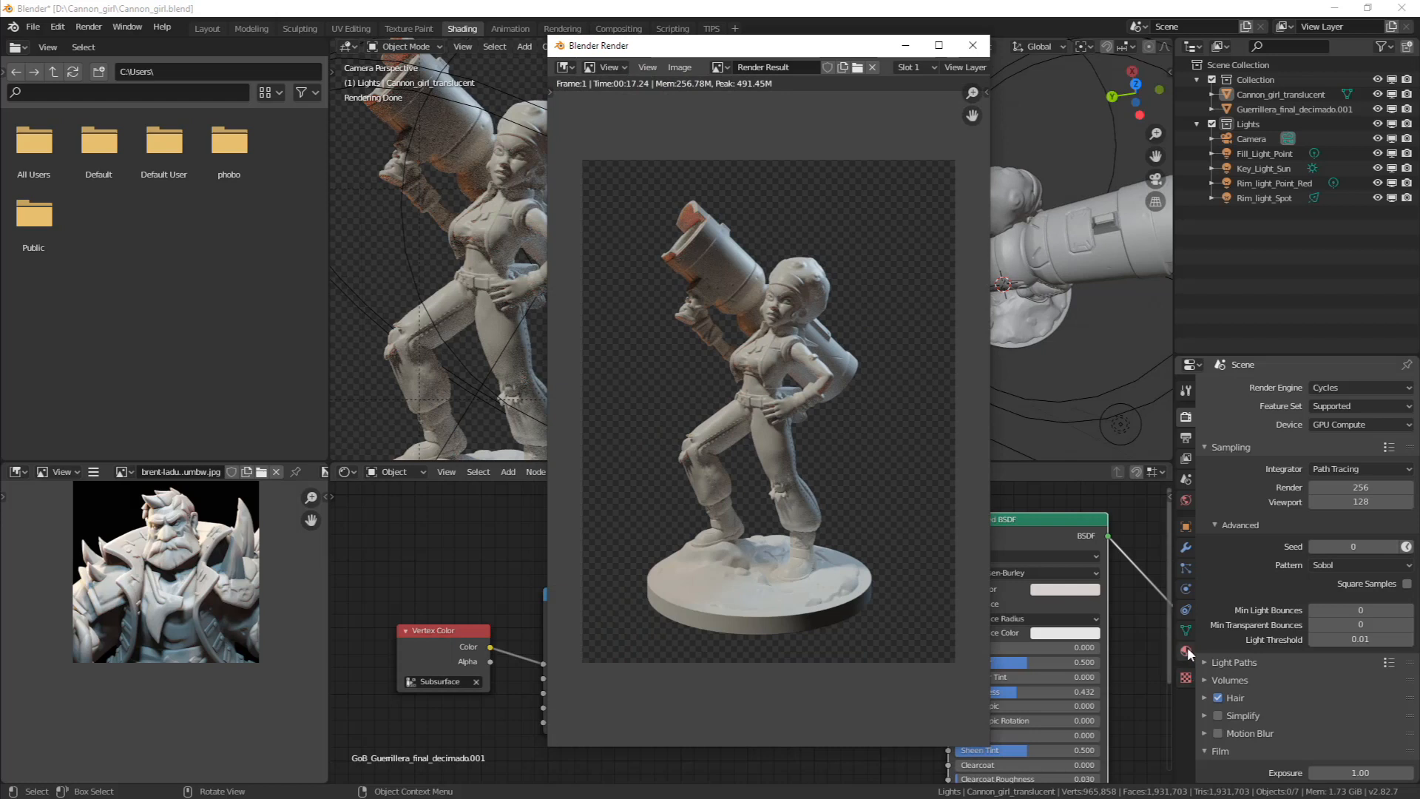
Examine the Cycles Performance settings, including the Auto Tile Size, Threads Mode and tile options
click(1186, 419)
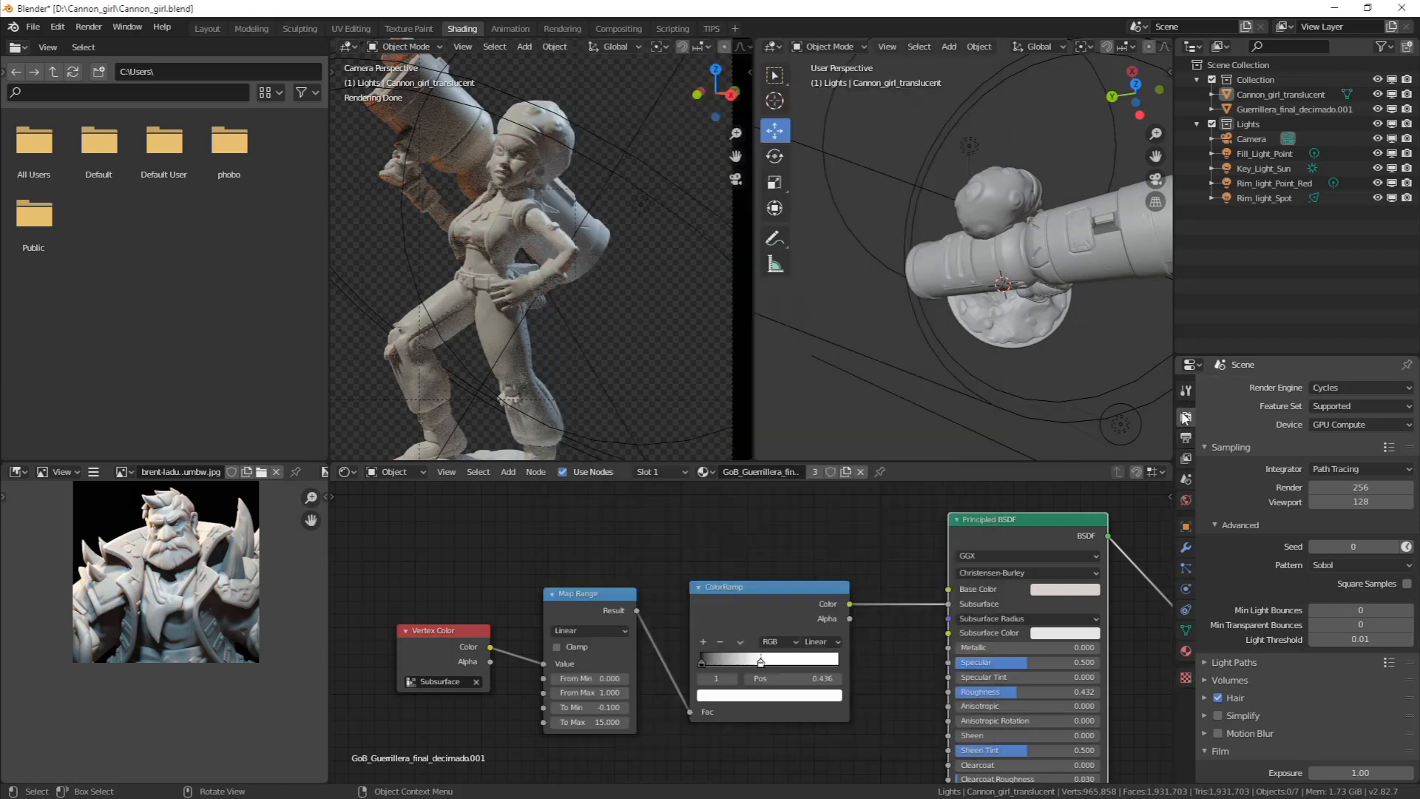
scroll(1253, 620, down, 5)
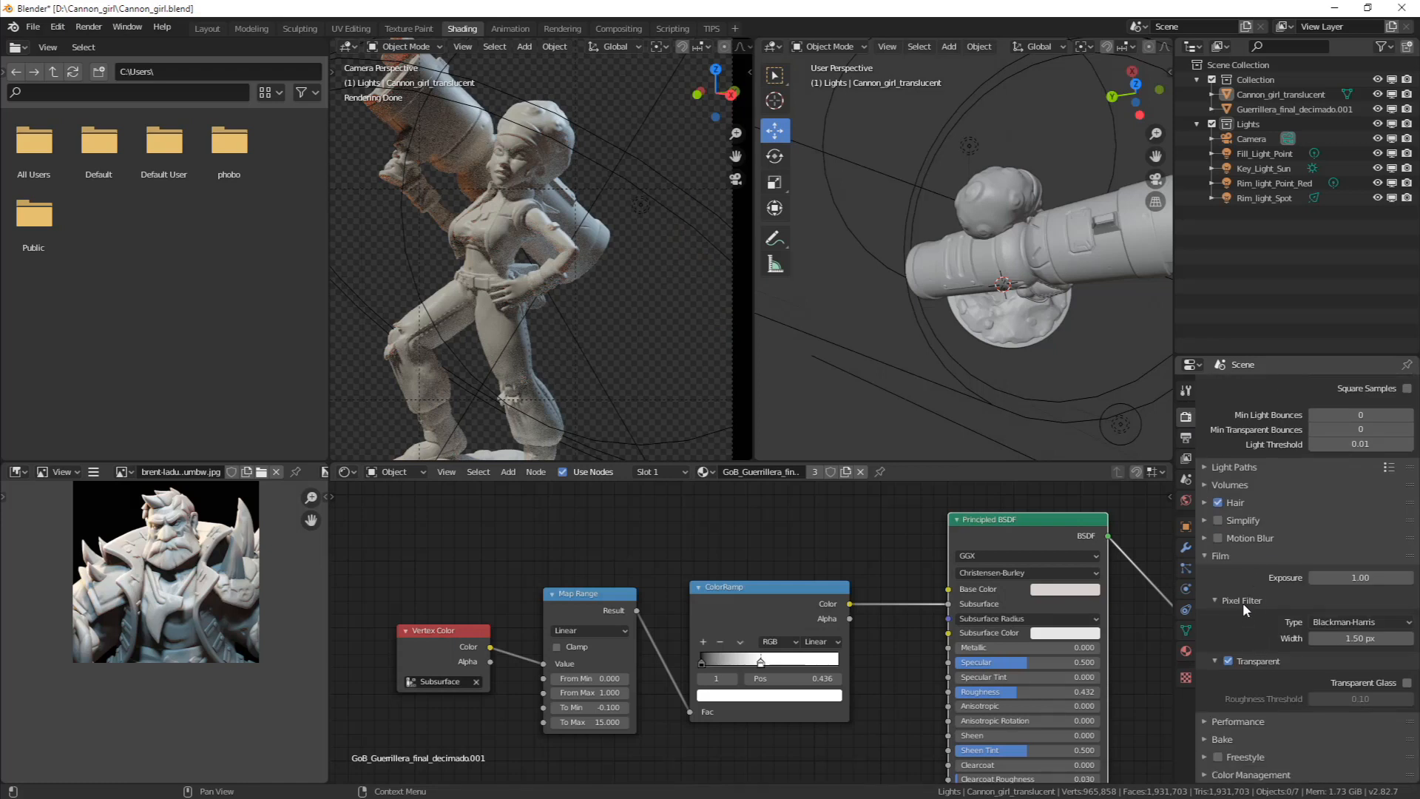
click(1254, 722)
scroll(1254, 722, down, 4)
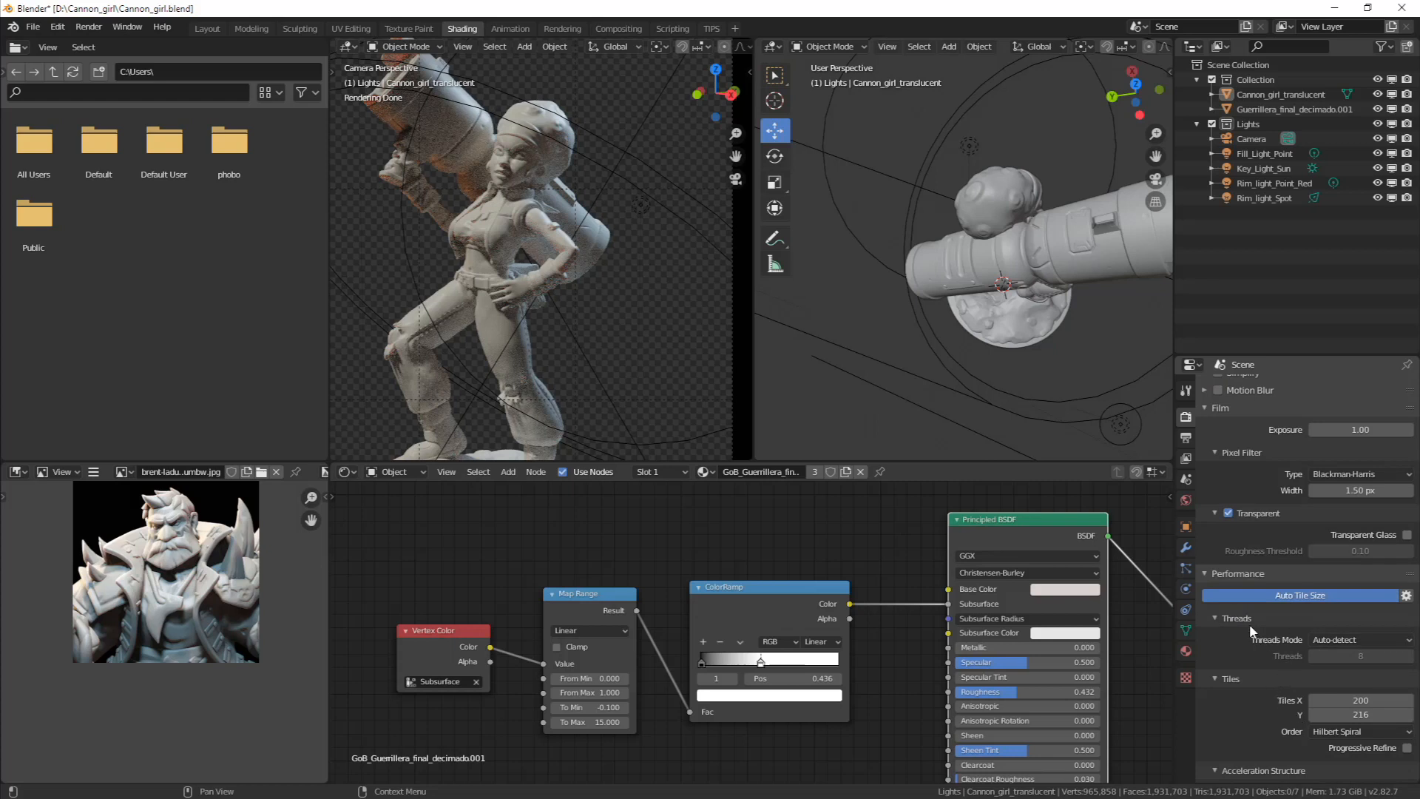
scroll(1250, 624, down, 2)
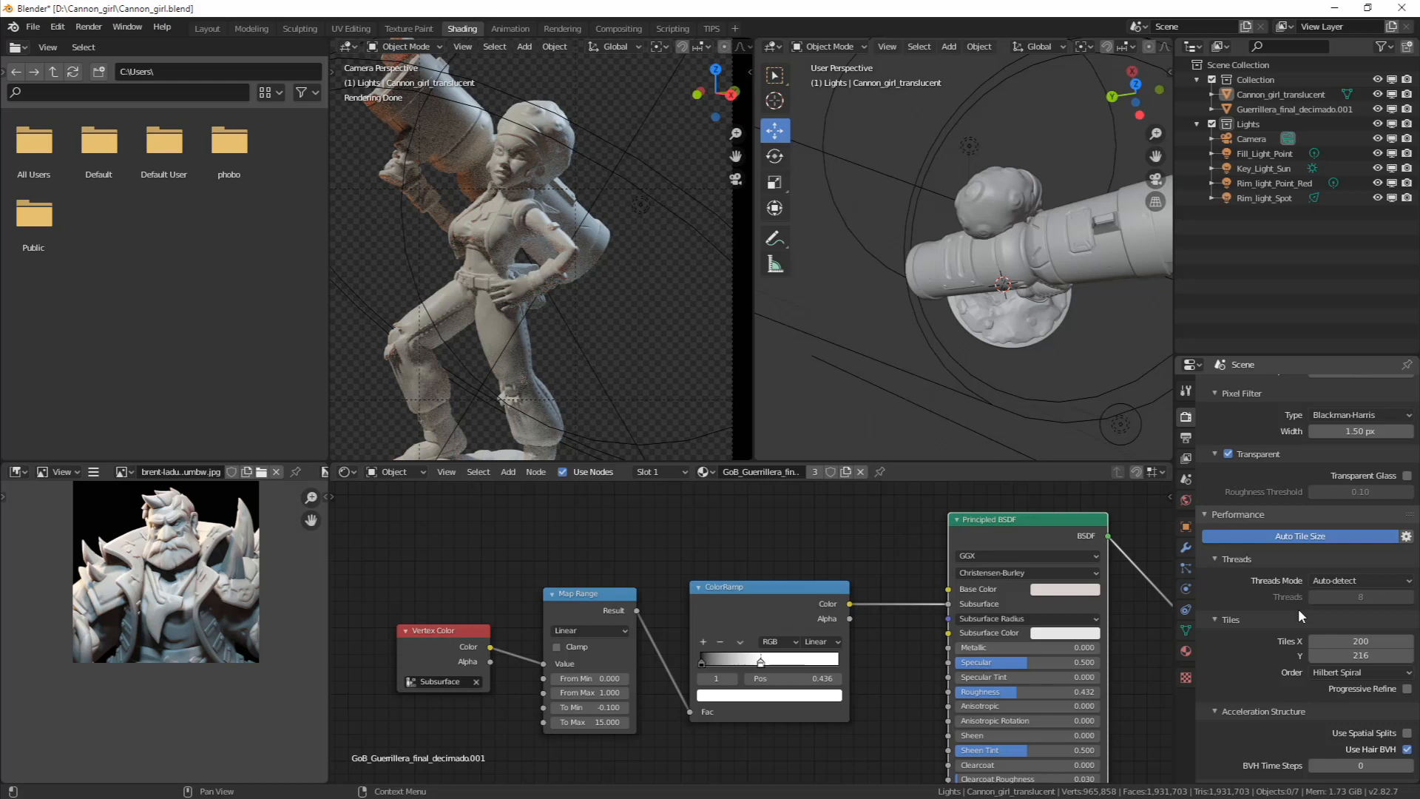
click(1299, 537)
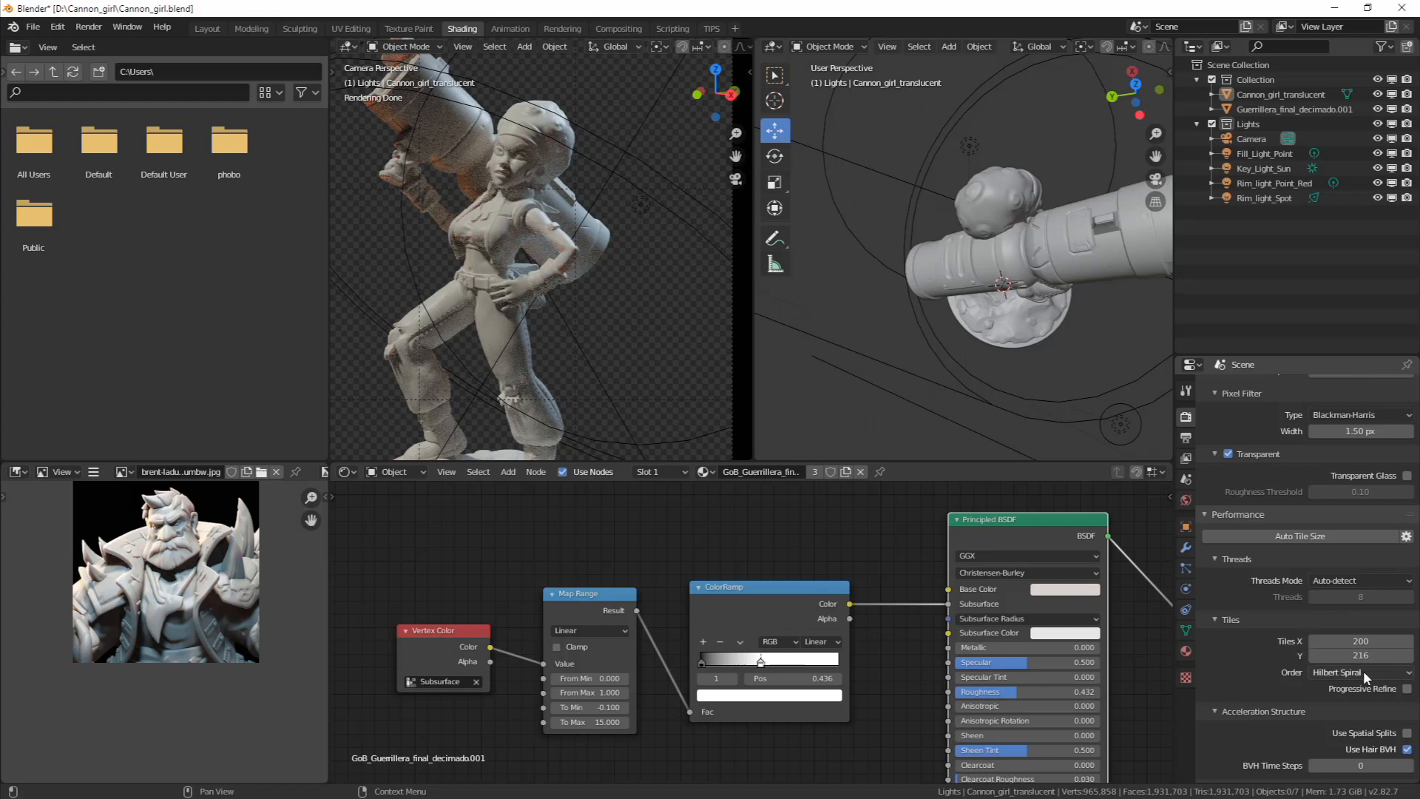
click(1348, 581)
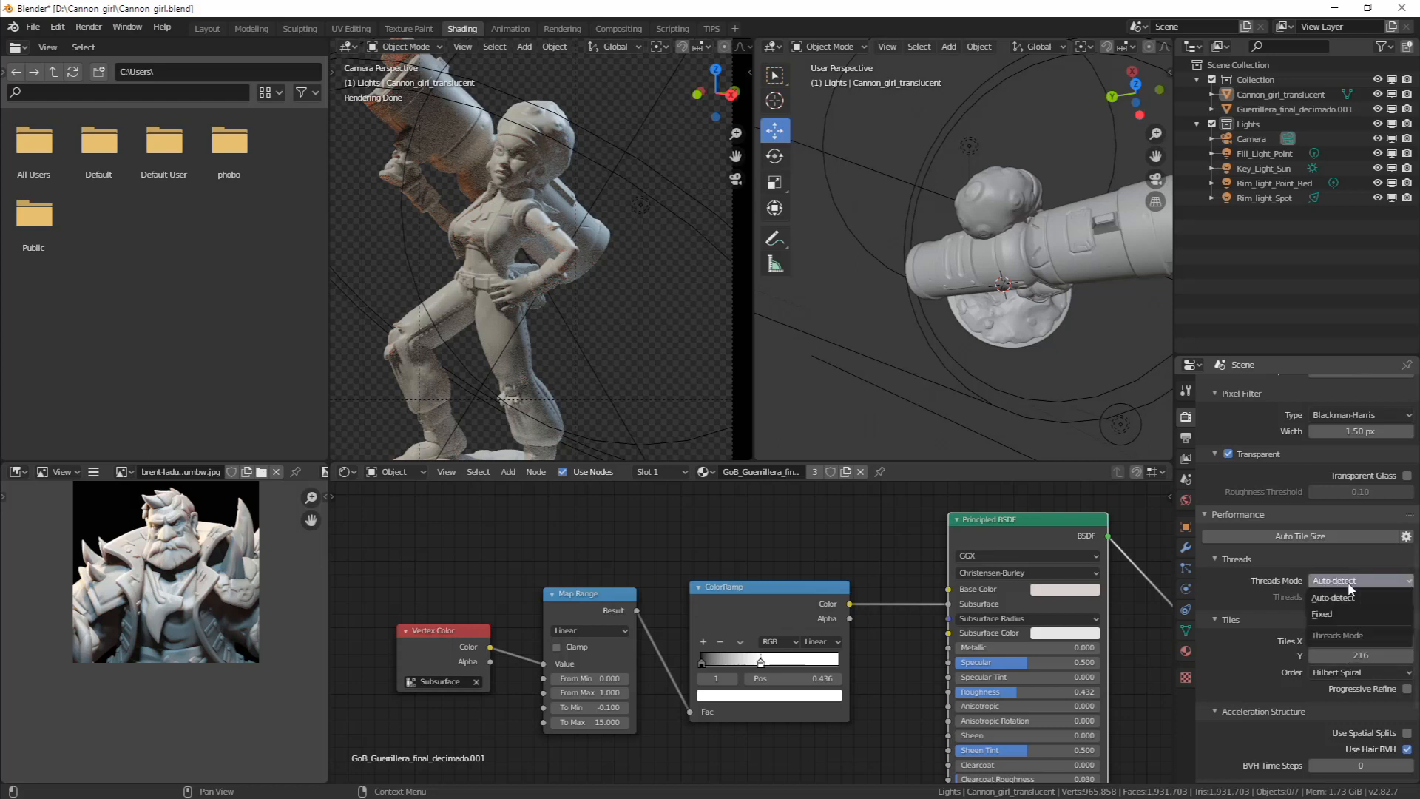
click(1289, 536)
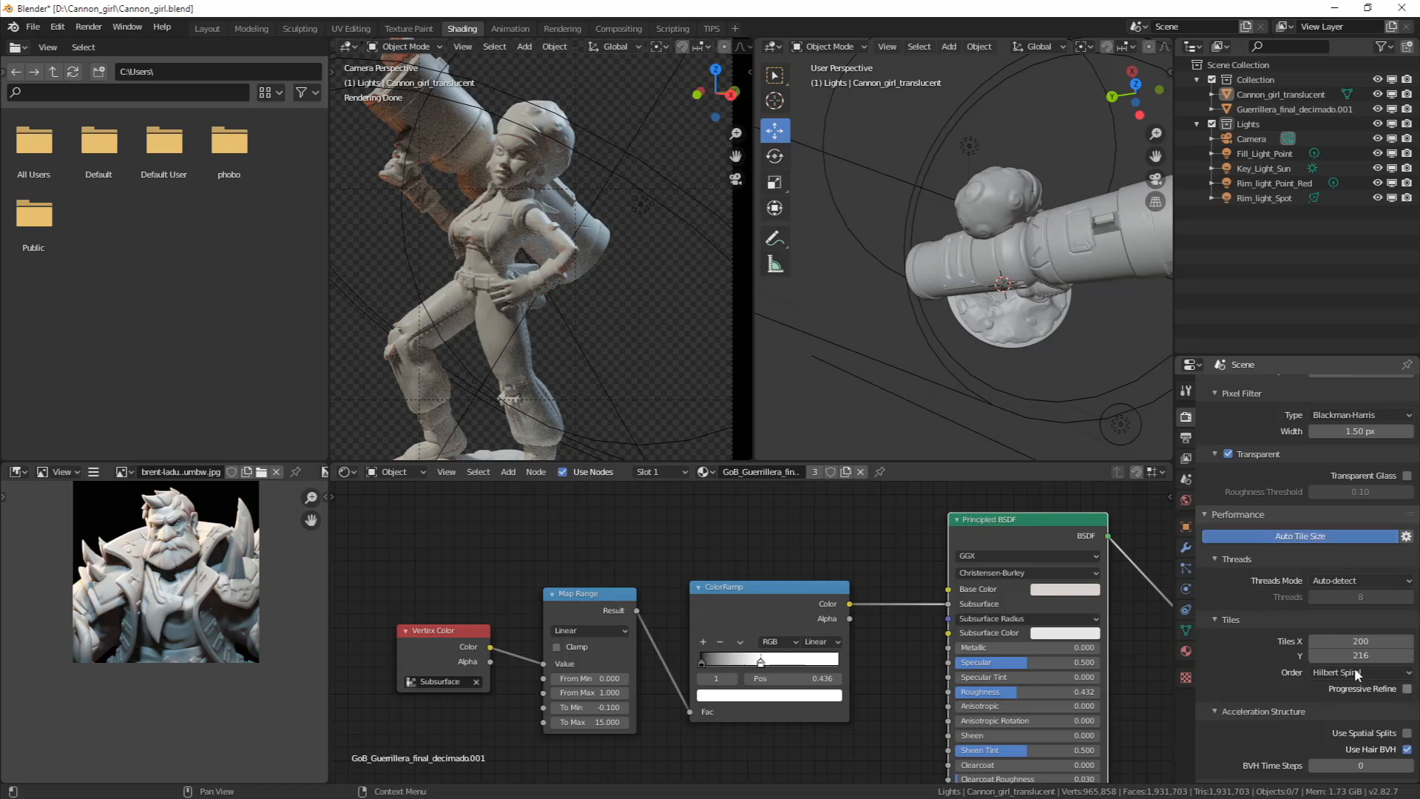
Try a tile size of 220 by 216 with Auto Tile Size enabled, and make a test render
click(1354, 641)
text(220)
key(Tab)
text(216)
key(Return)
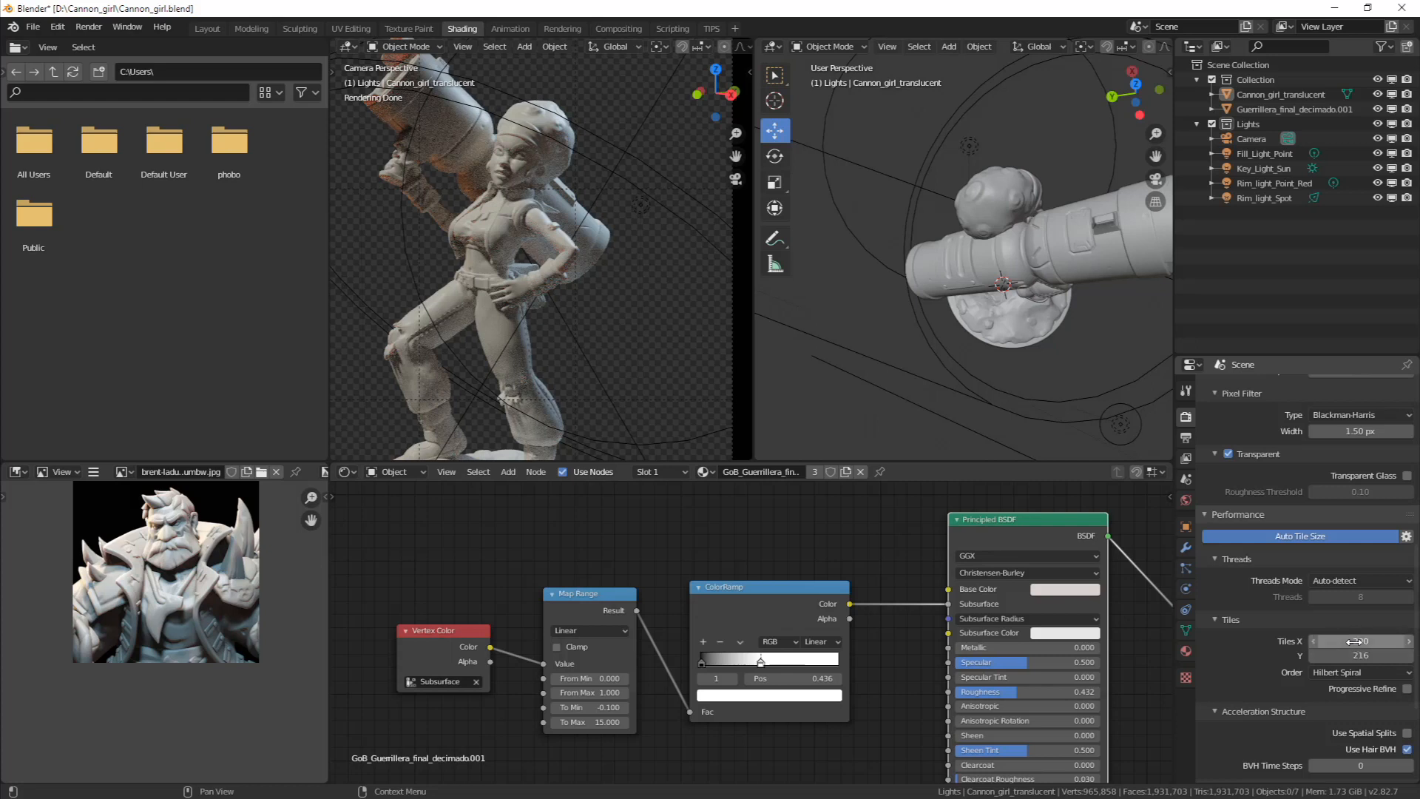
key(F12)
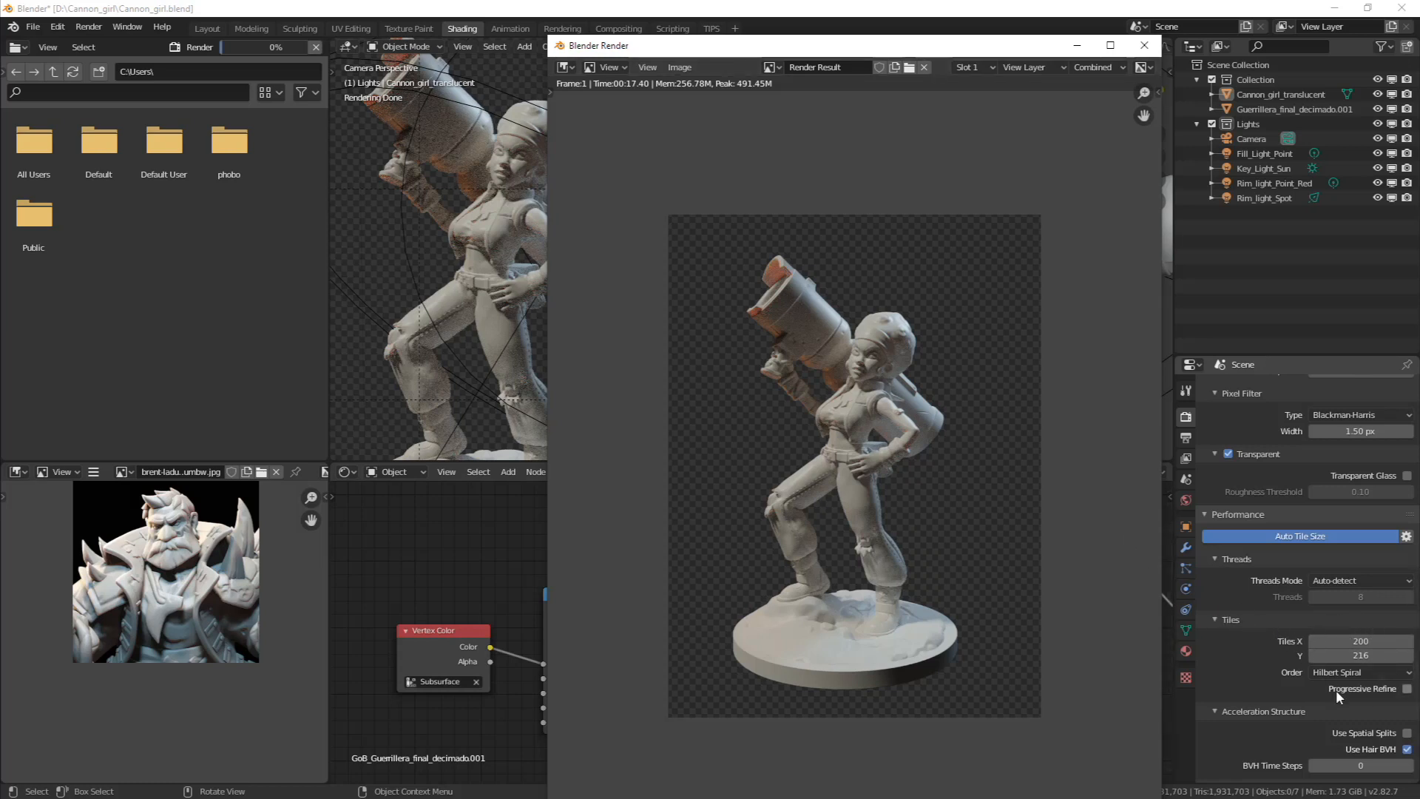
click(1144, 46)
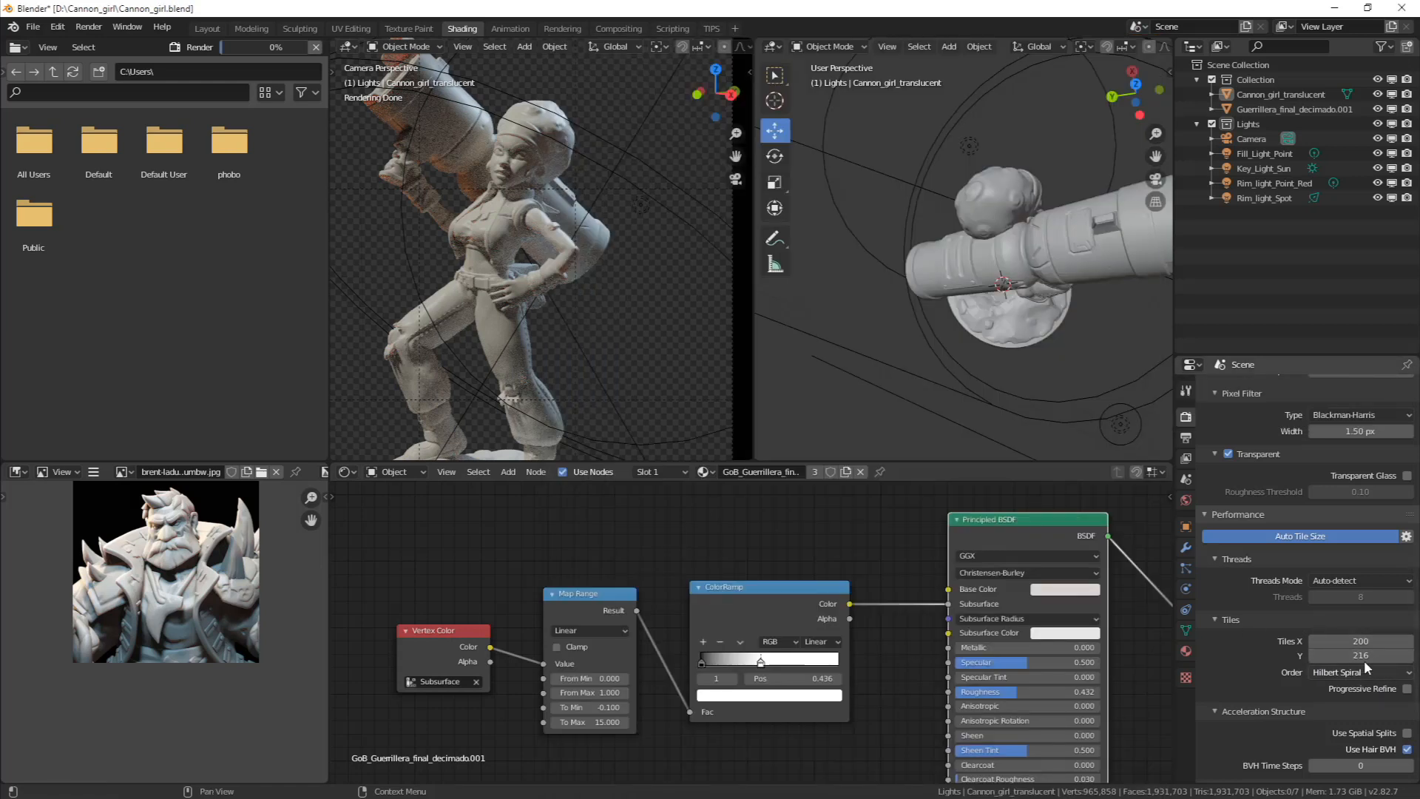
Turn off Auto Tile Size, set the X and Y tile sizes to 64, and render the image
click(1307, 539)
click(1348, 638)
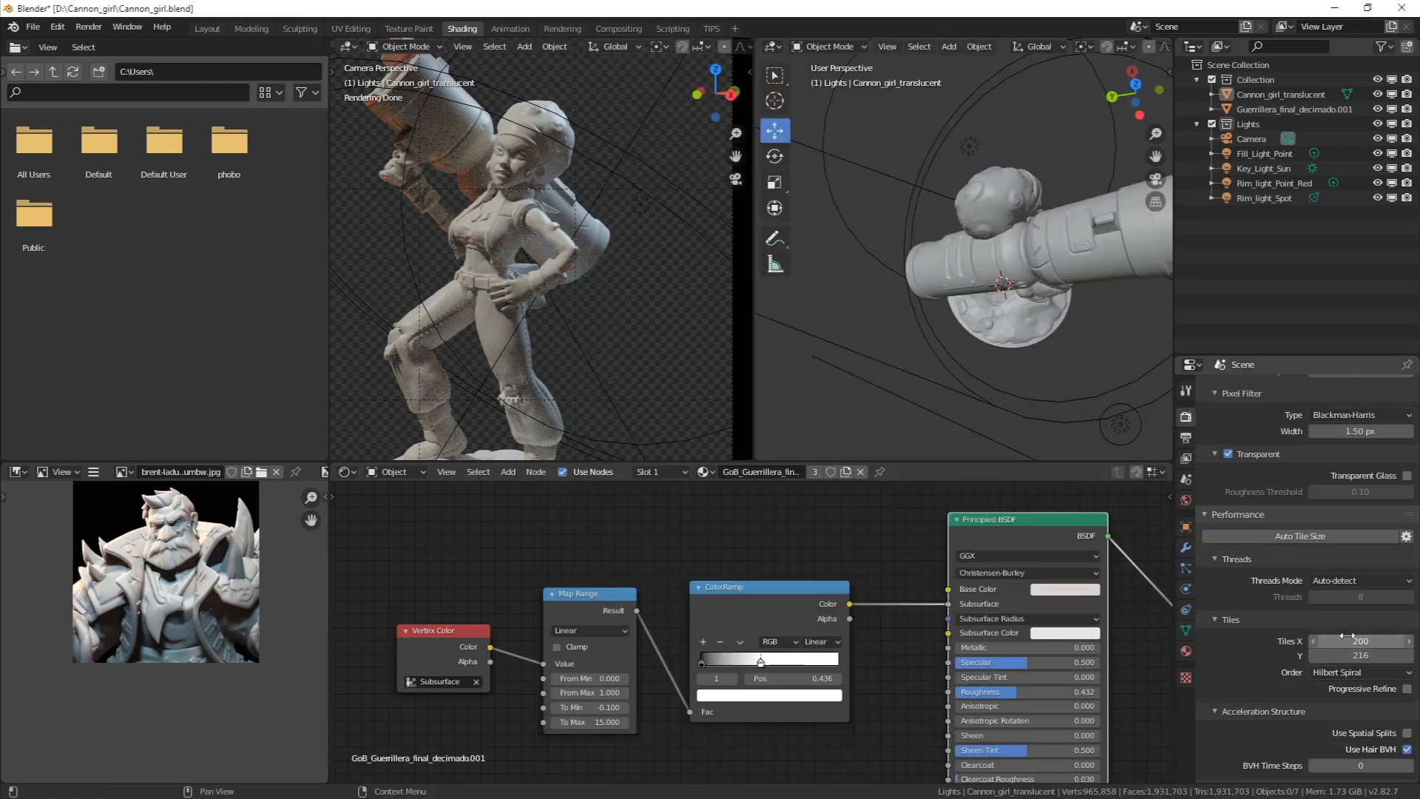
text(64)
key(Tab)
text(64)
key(Return)
key(F12)
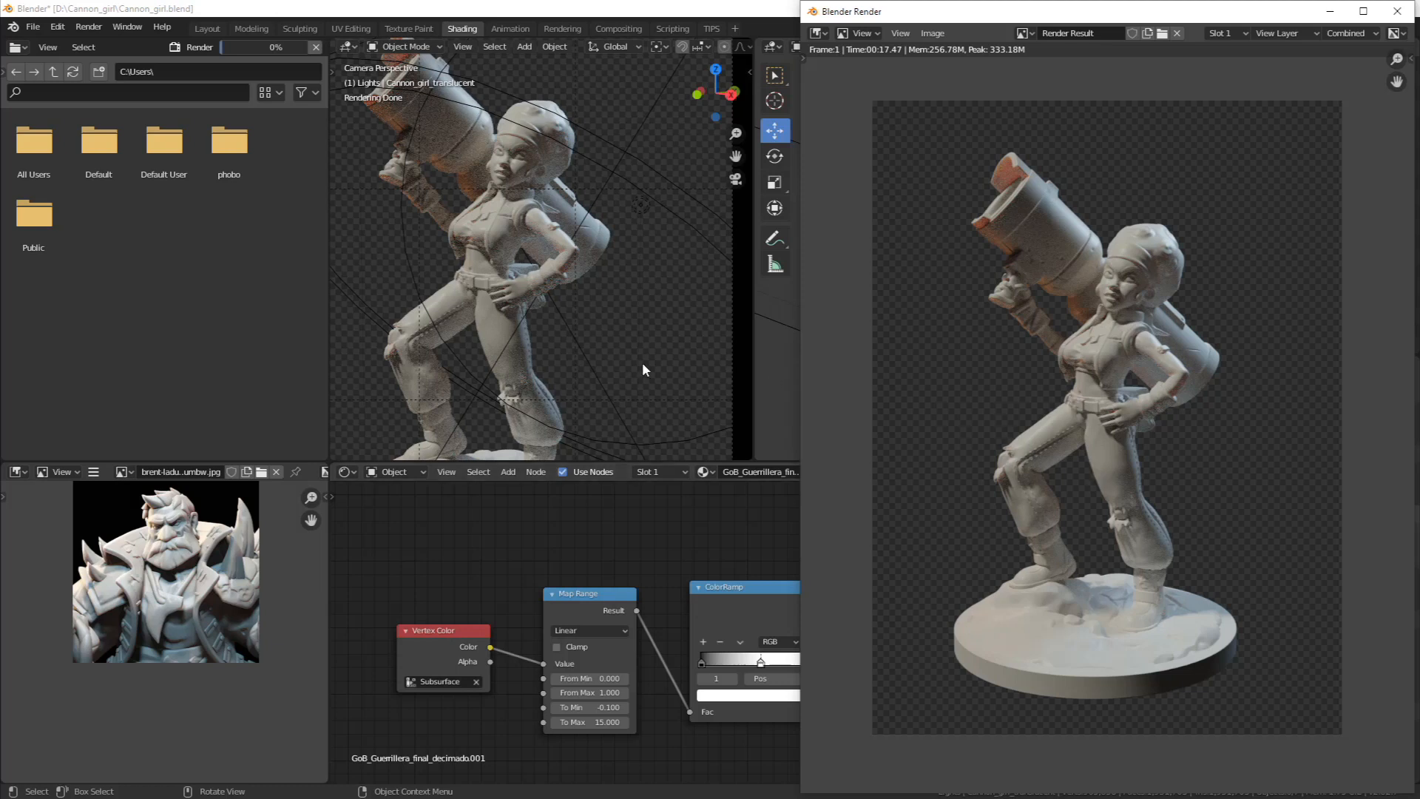
Check the Cycles render devices in the System preferences
click(243, 364)
right_click(243, 362)
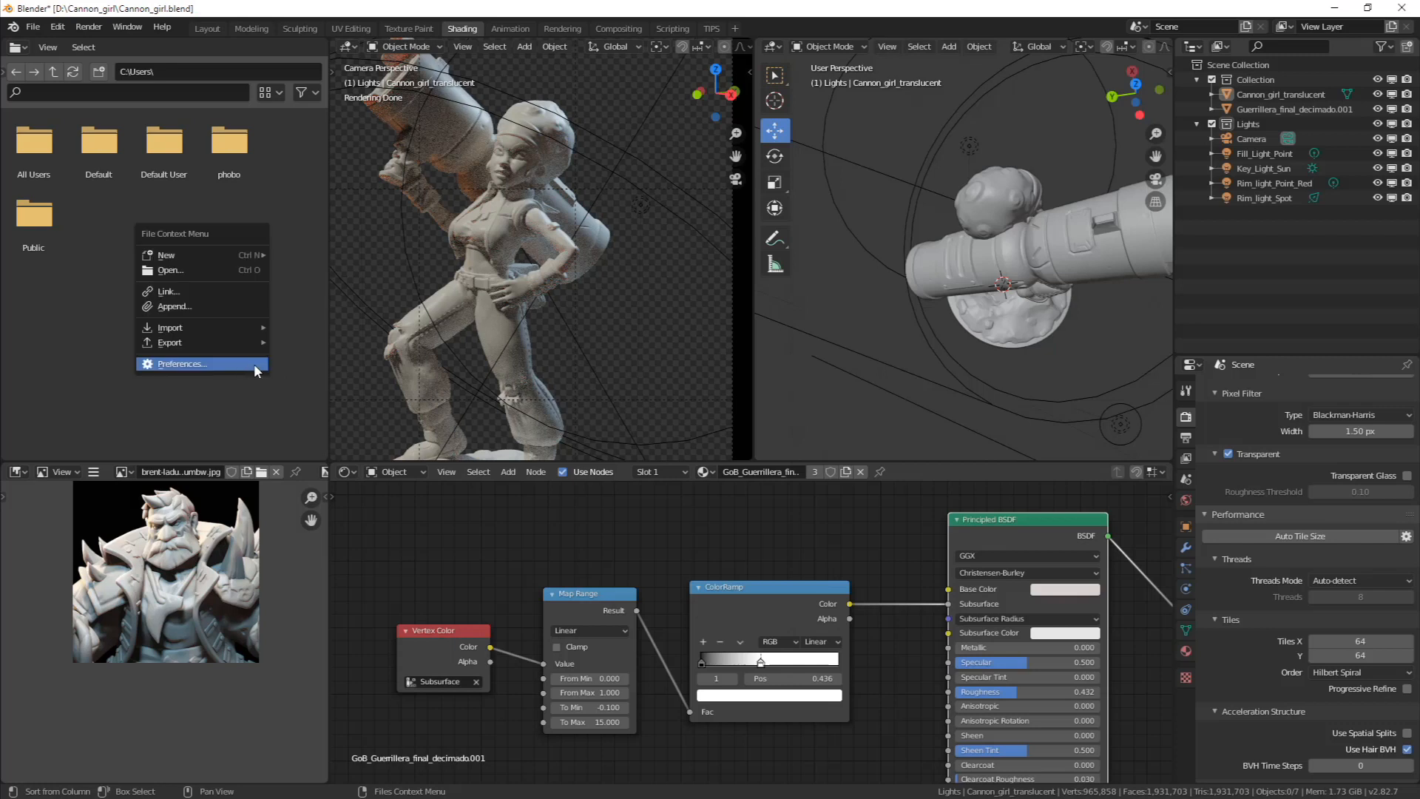
click(255, 362)
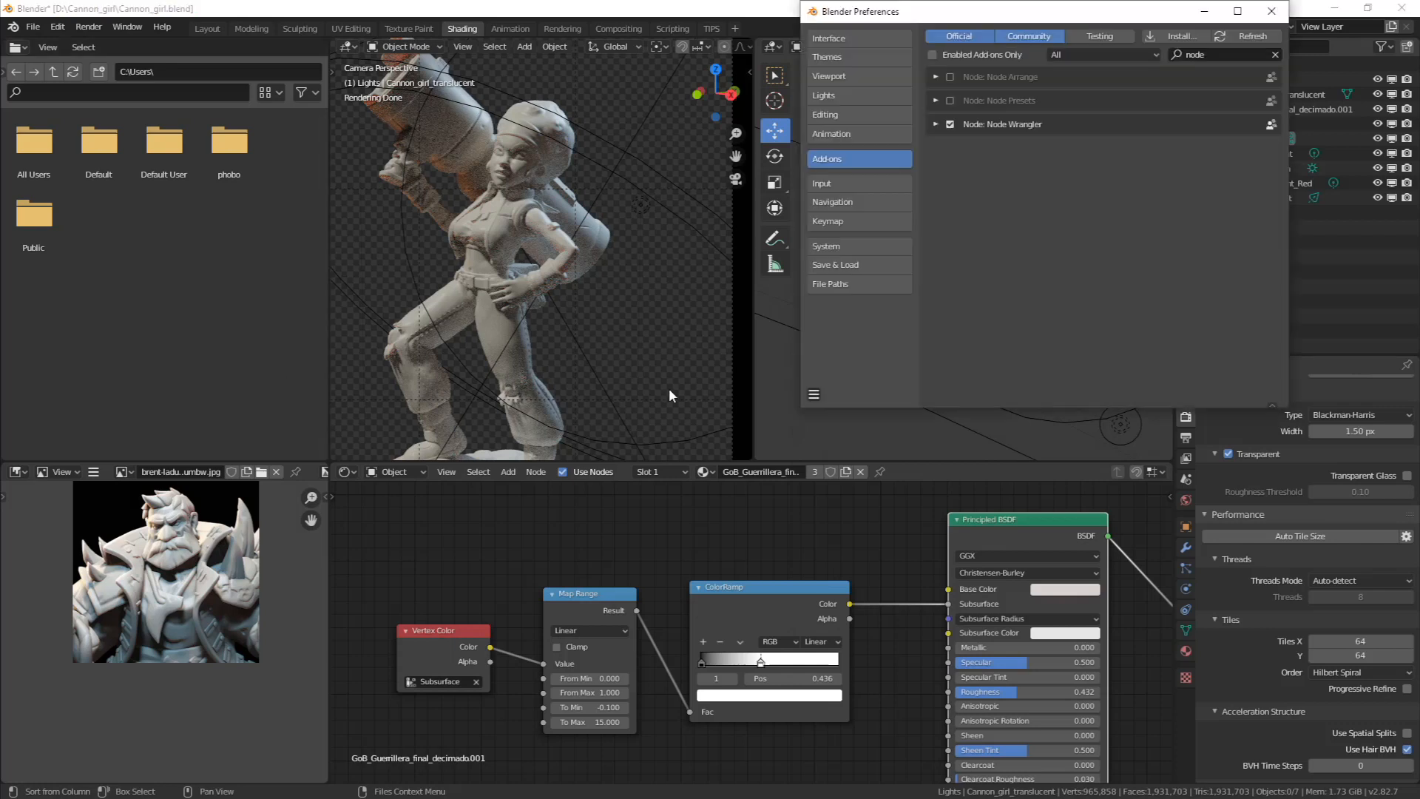
click(851, 241)
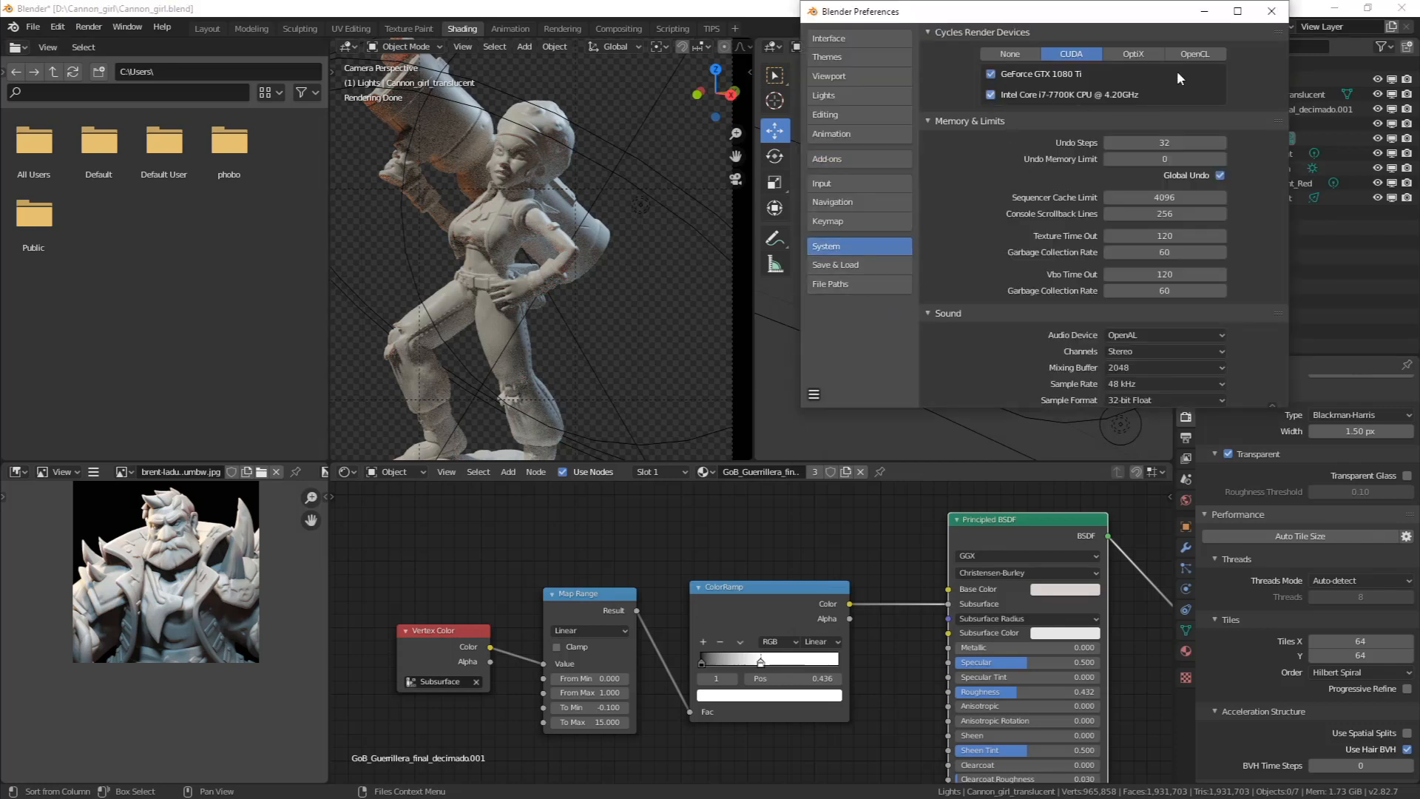
click(1271, 11)
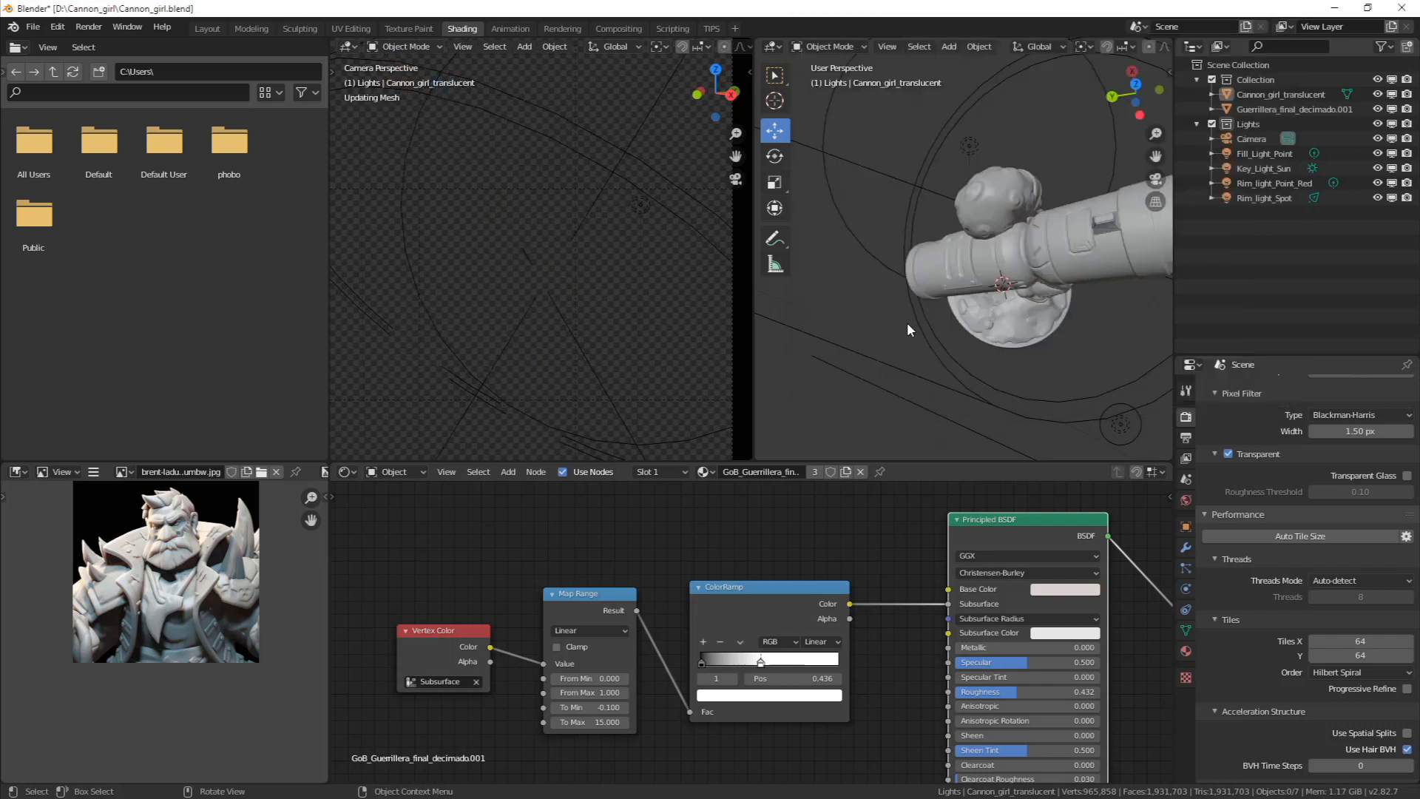
Render the image with the current device settings and dismiss the render window
key(F12)
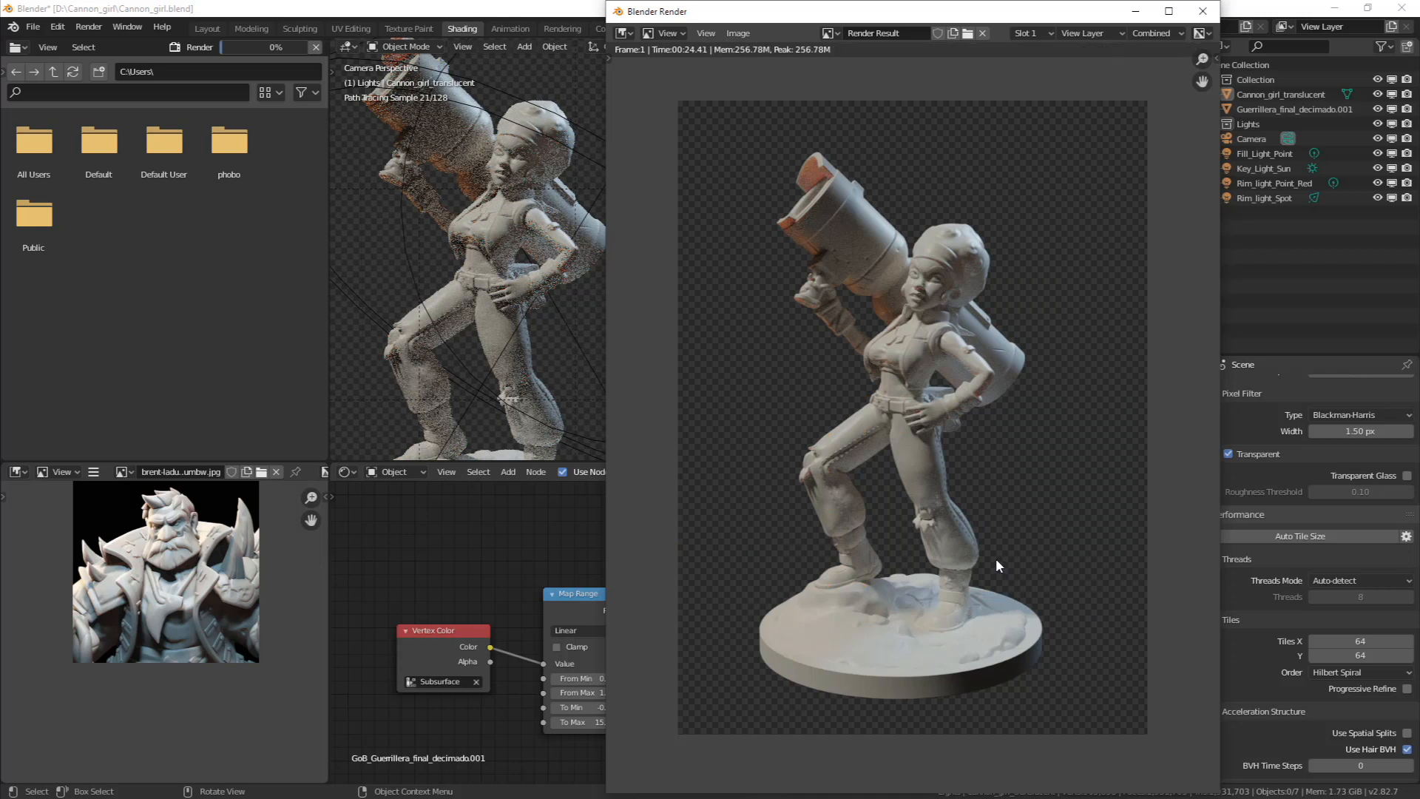
click(1203, 11)
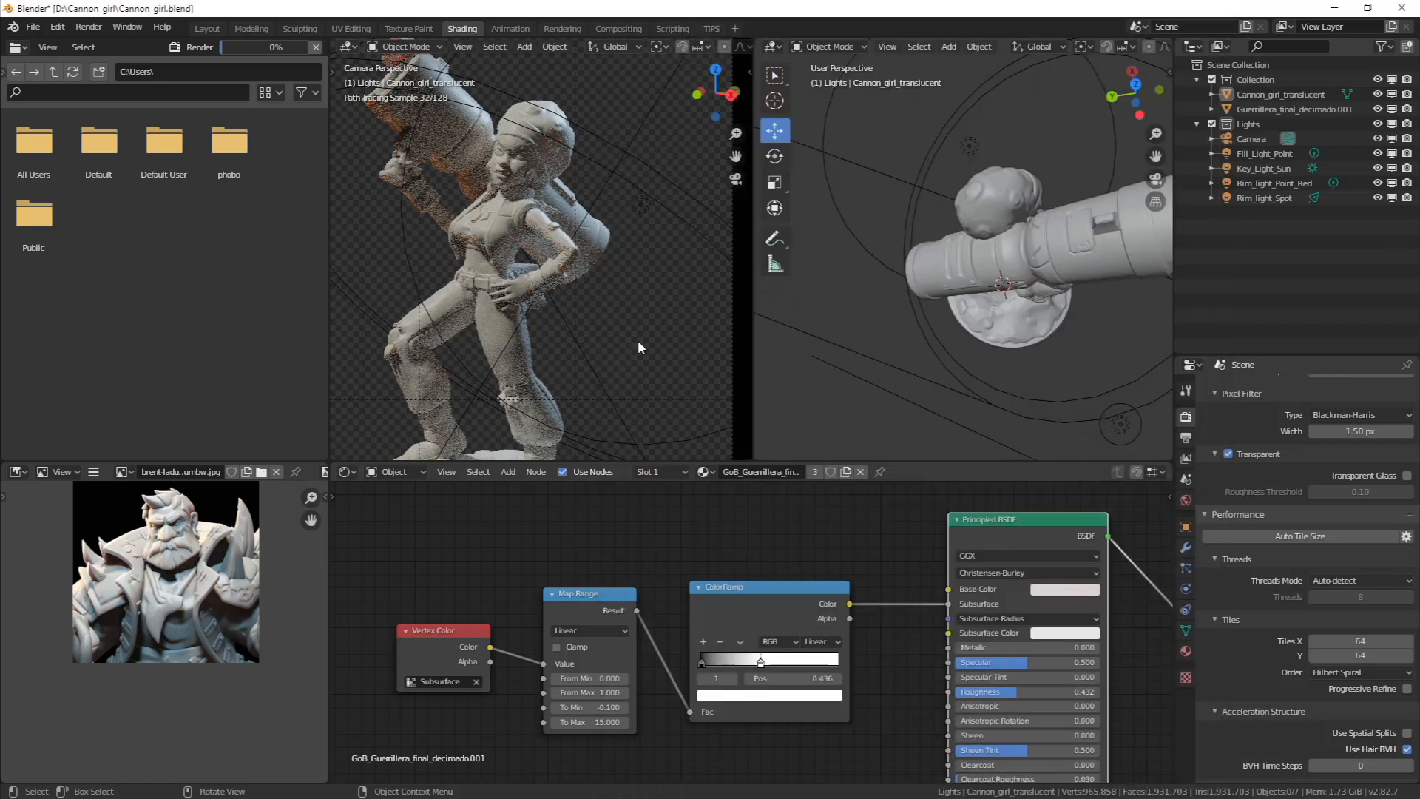
key(F12)
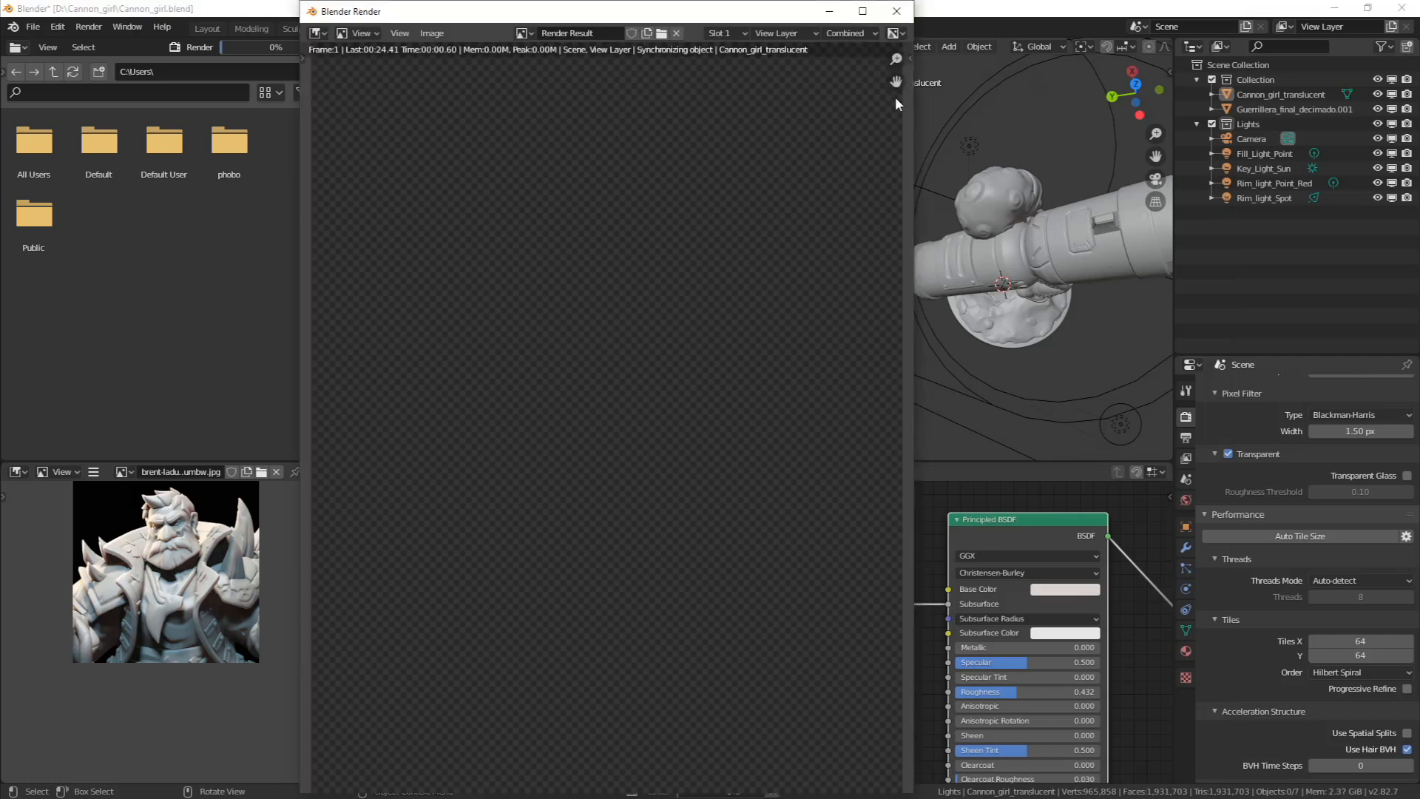
click(896, 11)
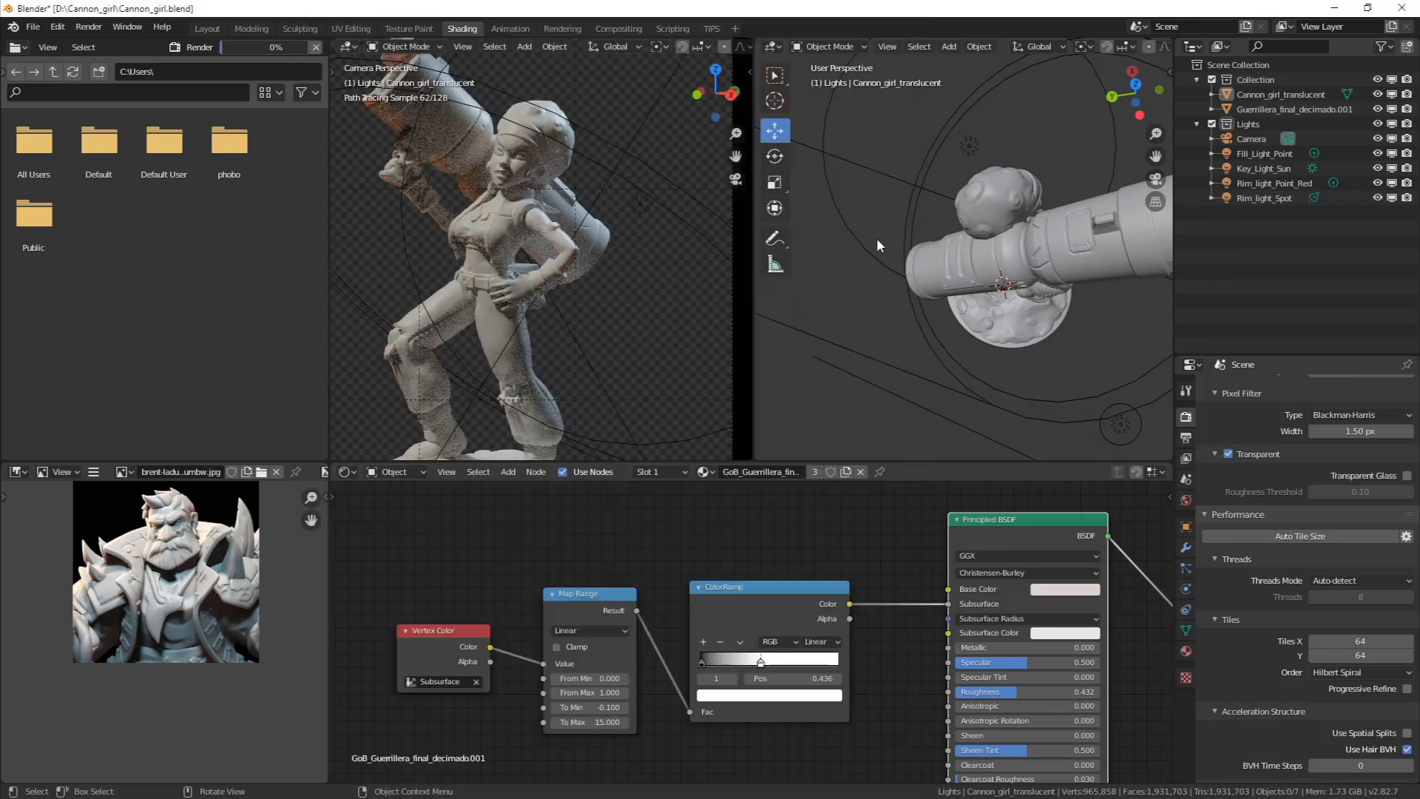
Toggle the GeForce GTX 1080 Ti among the CUDA render devices and render the image again
key(F4)
click(756, 343)
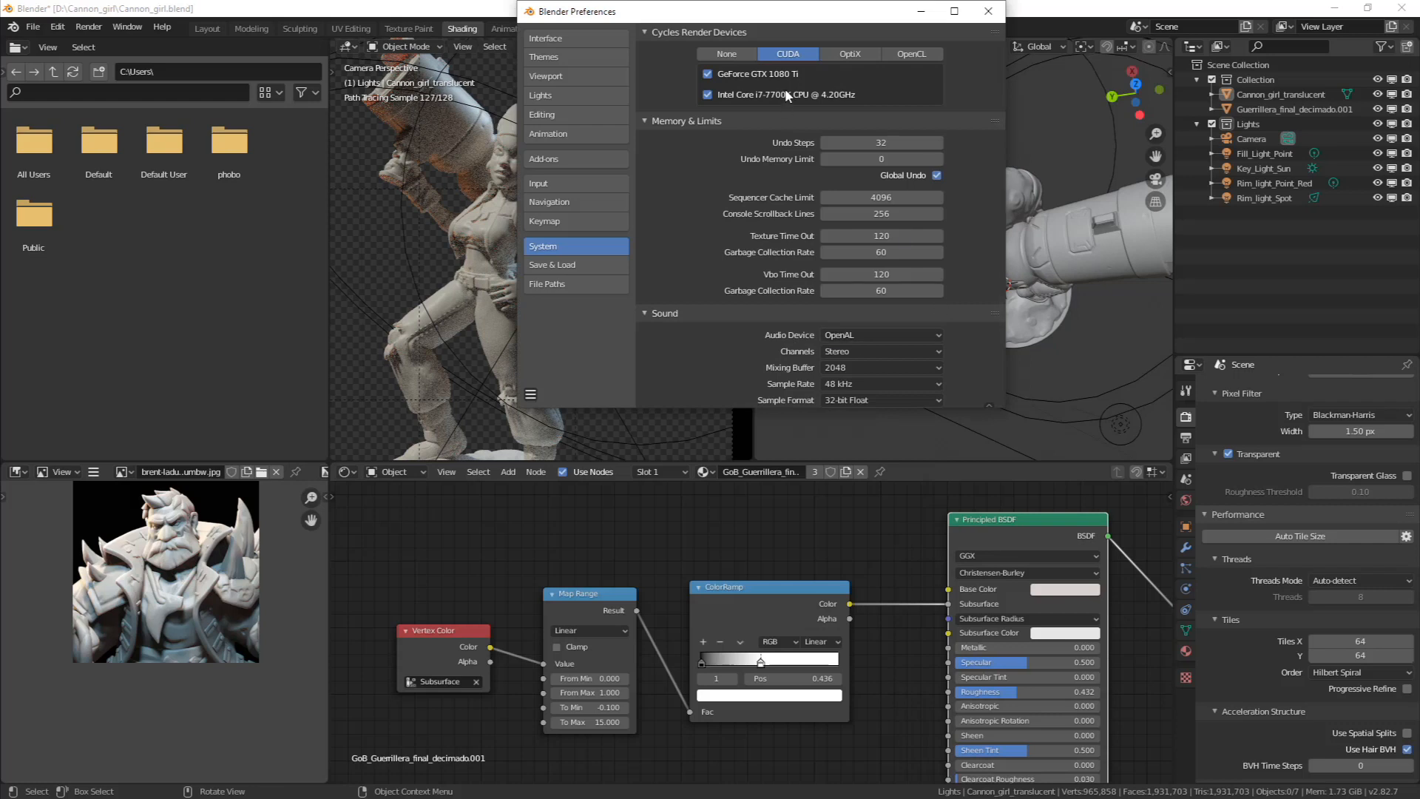
click(760, 76)
click(988, 11)
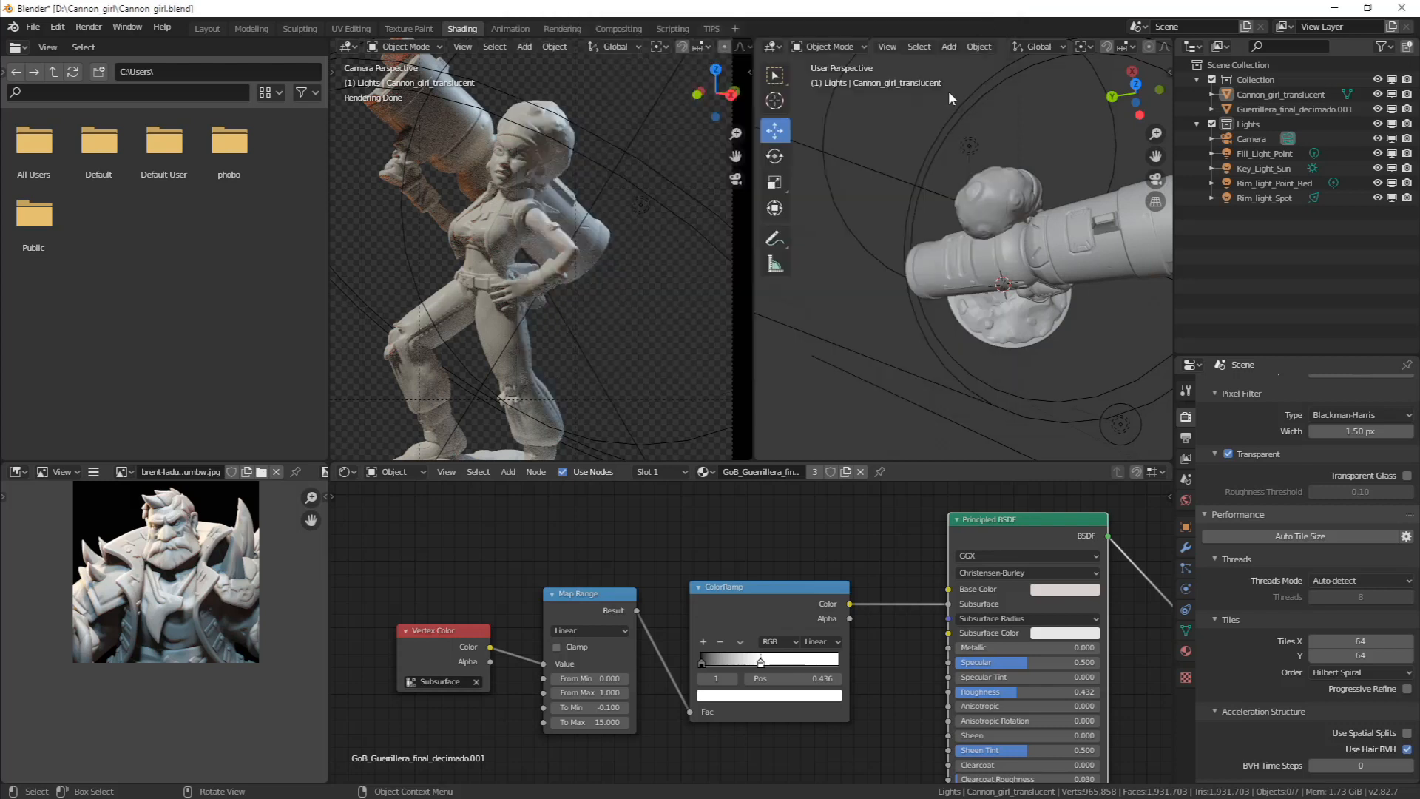
key(F12)
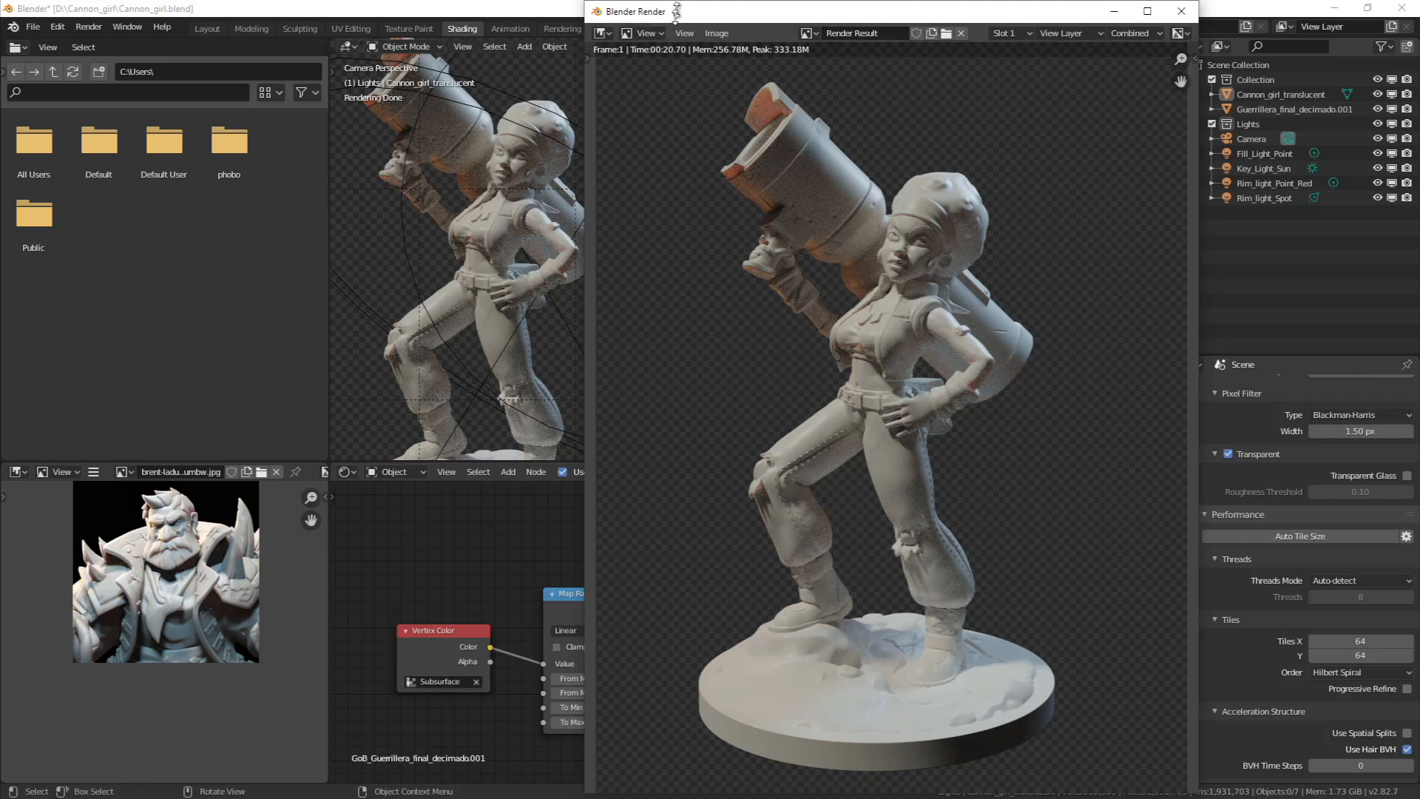
drag(676, 11, 716, 53)
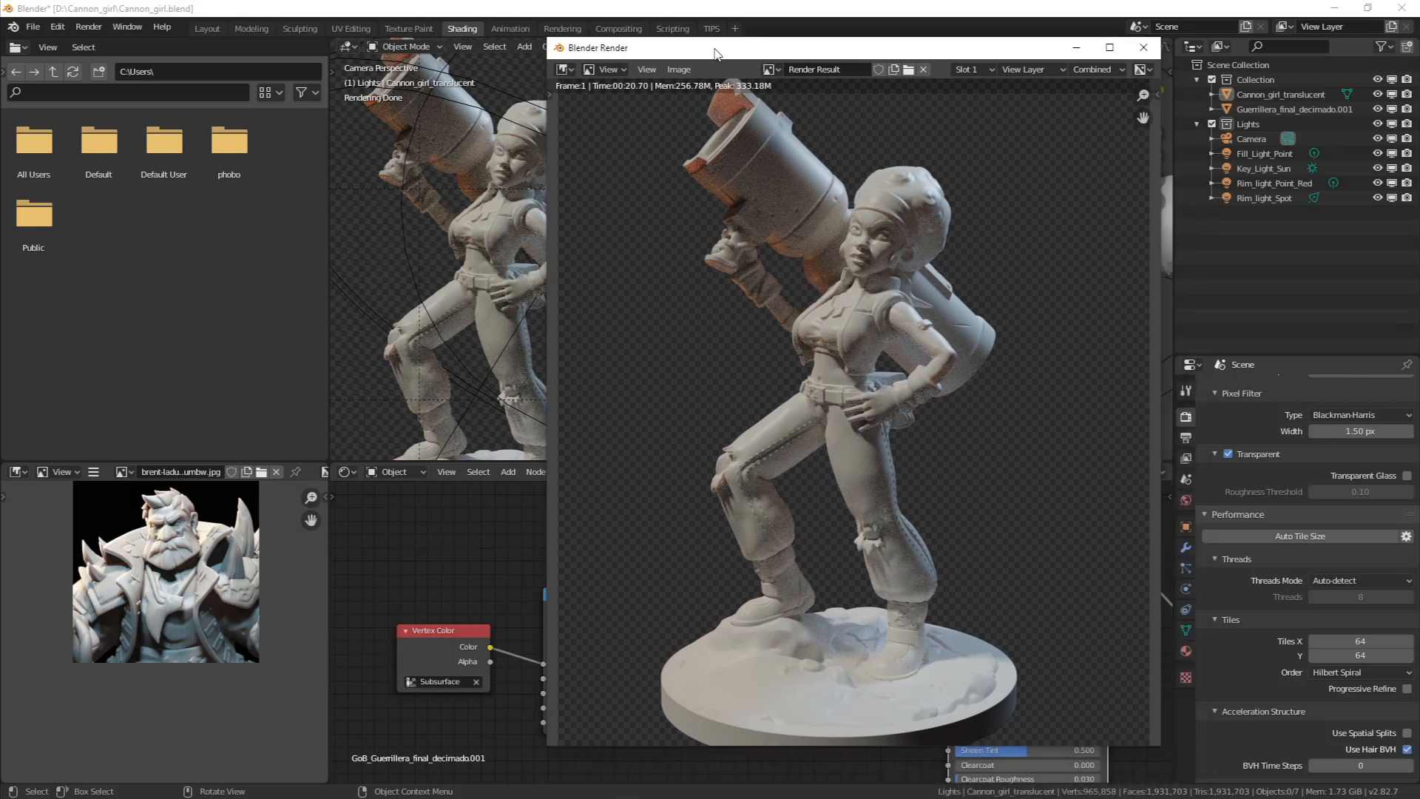
Check the output format settings in the output properties and bring the render result back up
scroll(846, 259, down, 4)
scroll(856, 278, up, 2)
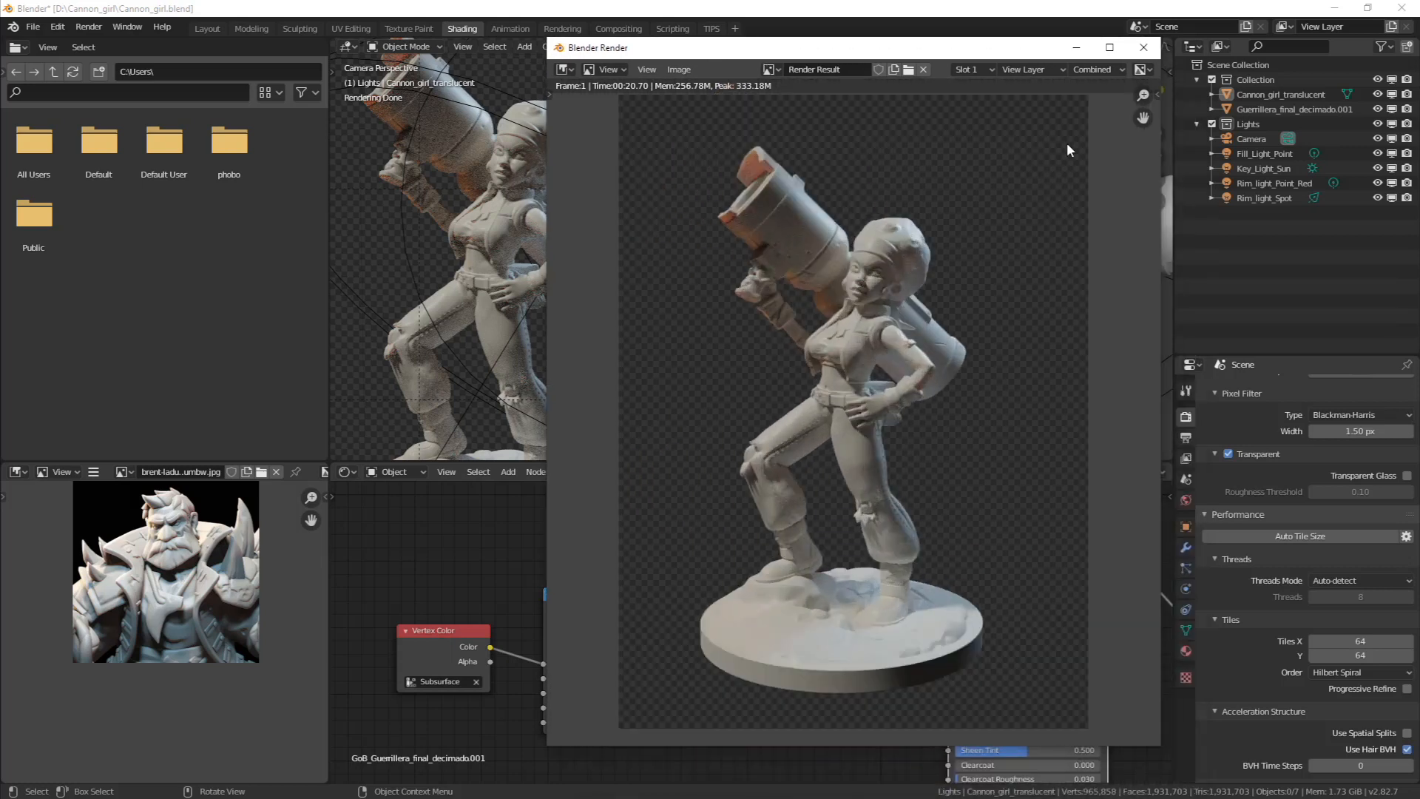
click(678, 69)
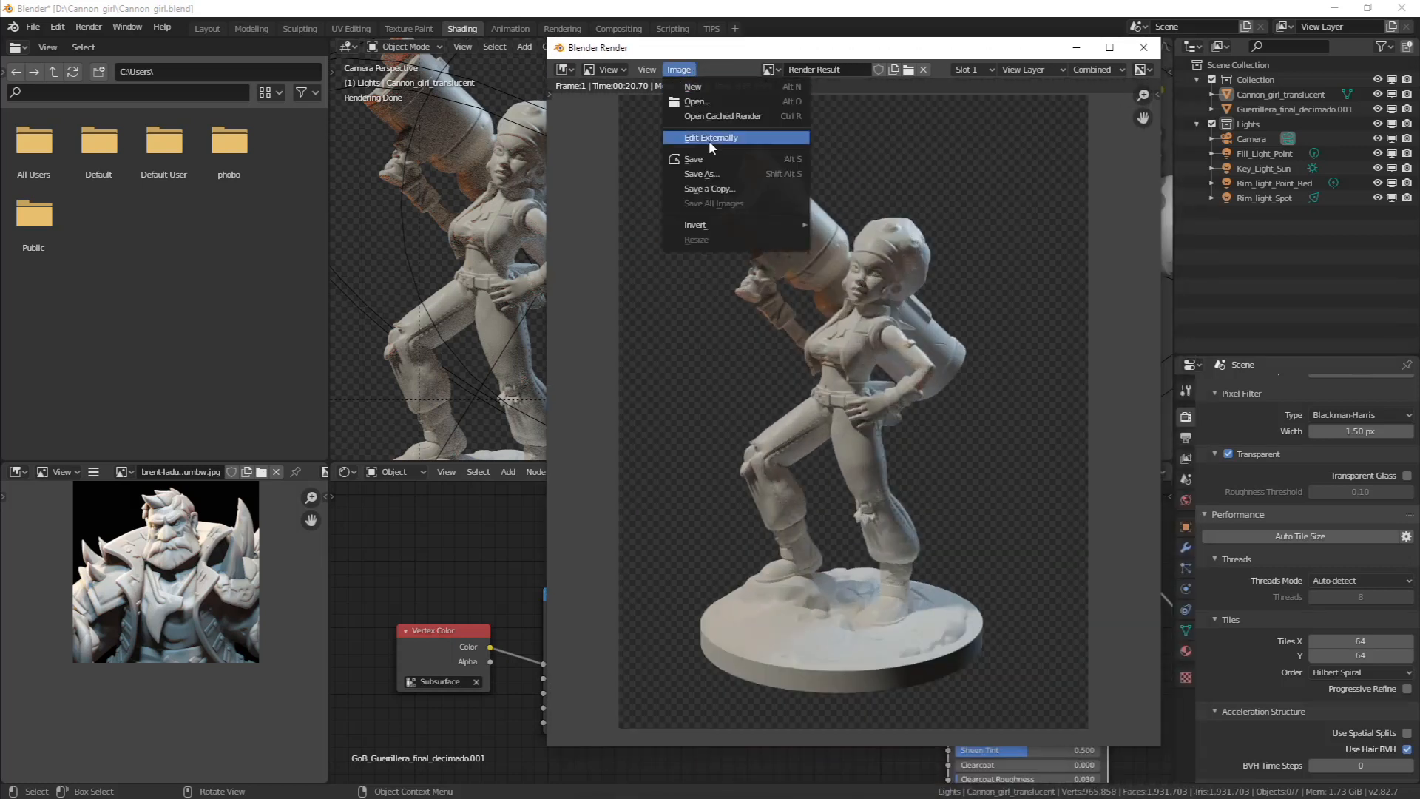
click(1186, 438)
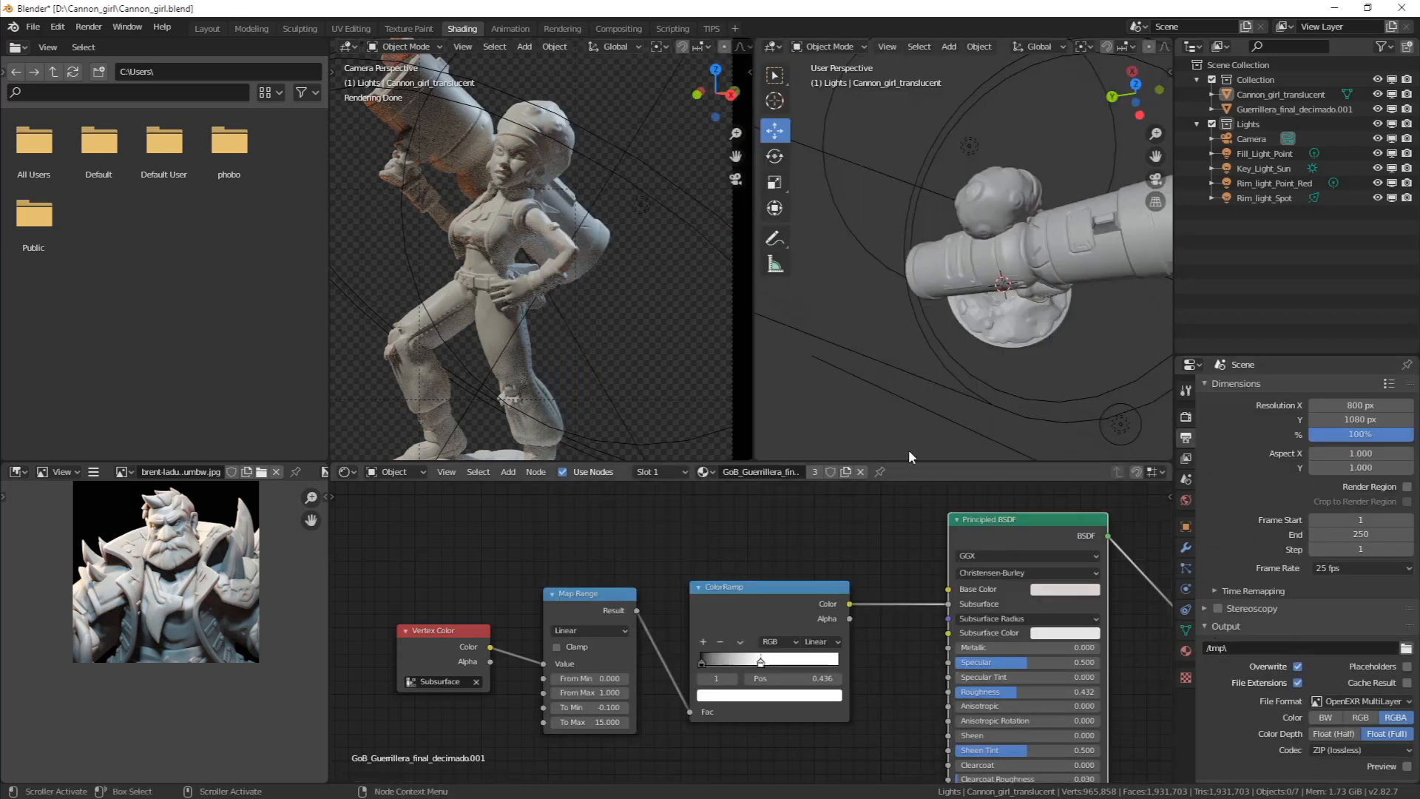
key(F11)
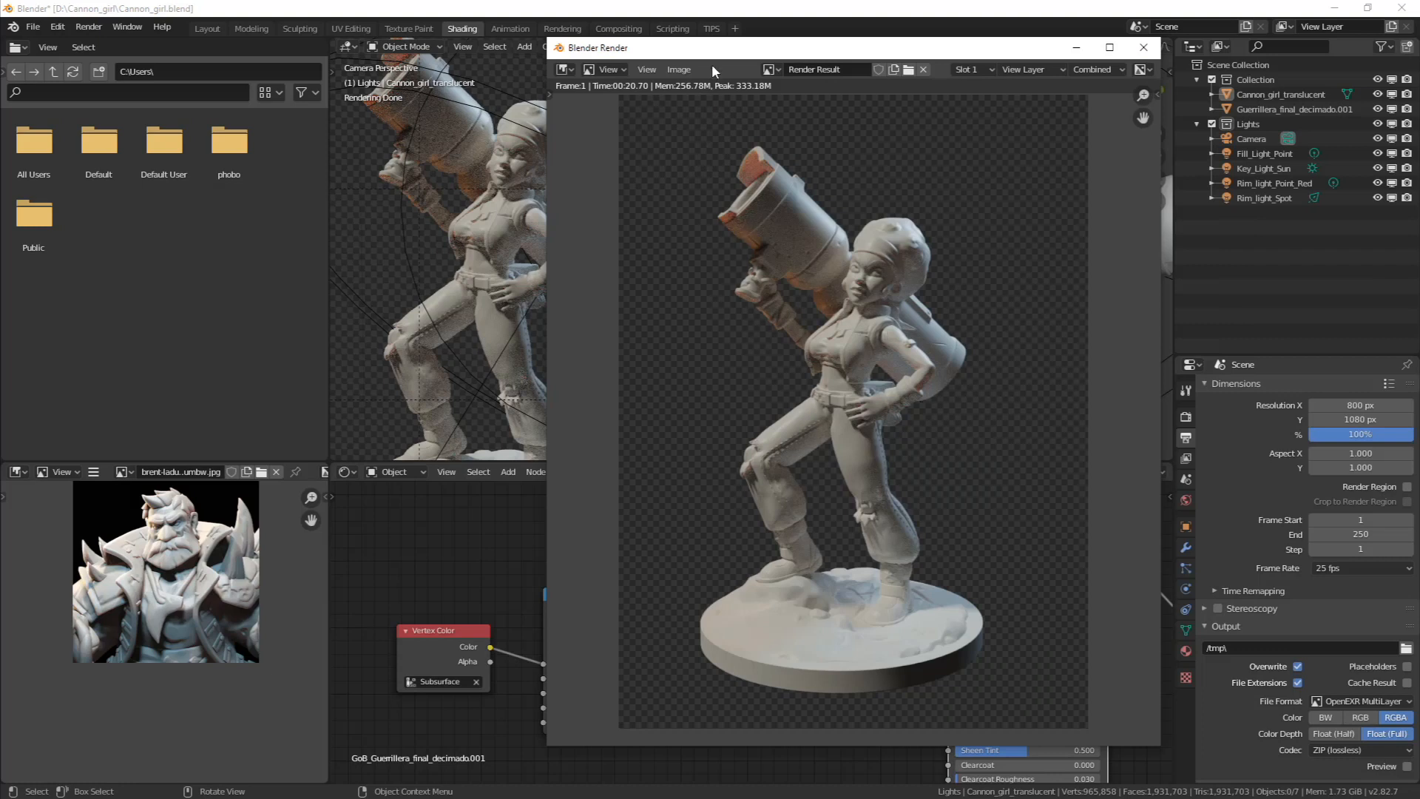
Save the render result as Render in the Cannon_girl folder in OpenEXR MultiLayer format and close the render window
click(680, 71)
click(737, 174)
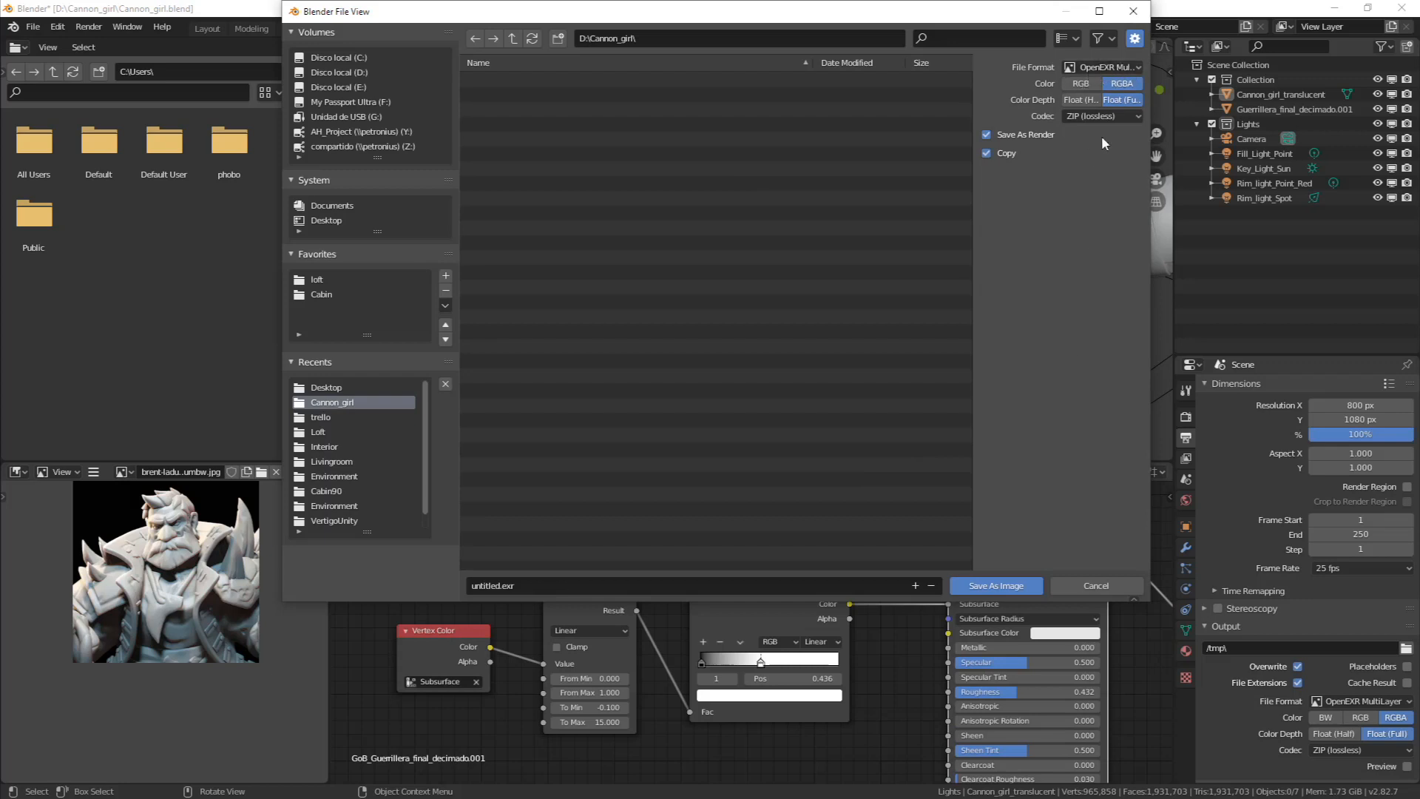
click(543, 586)
click(546, 585)
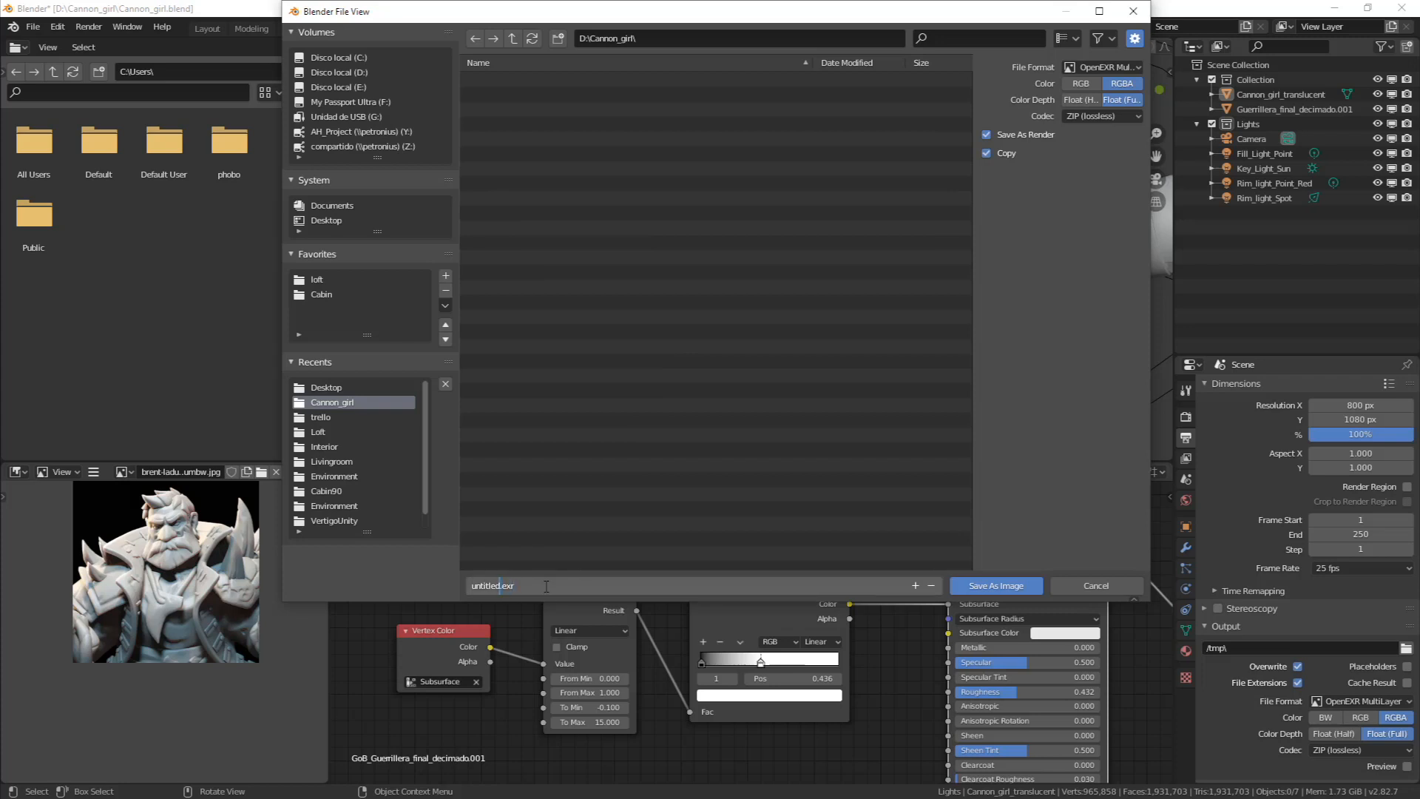
key(shift+Home)
text(Render)
key(Return)
key(Return)
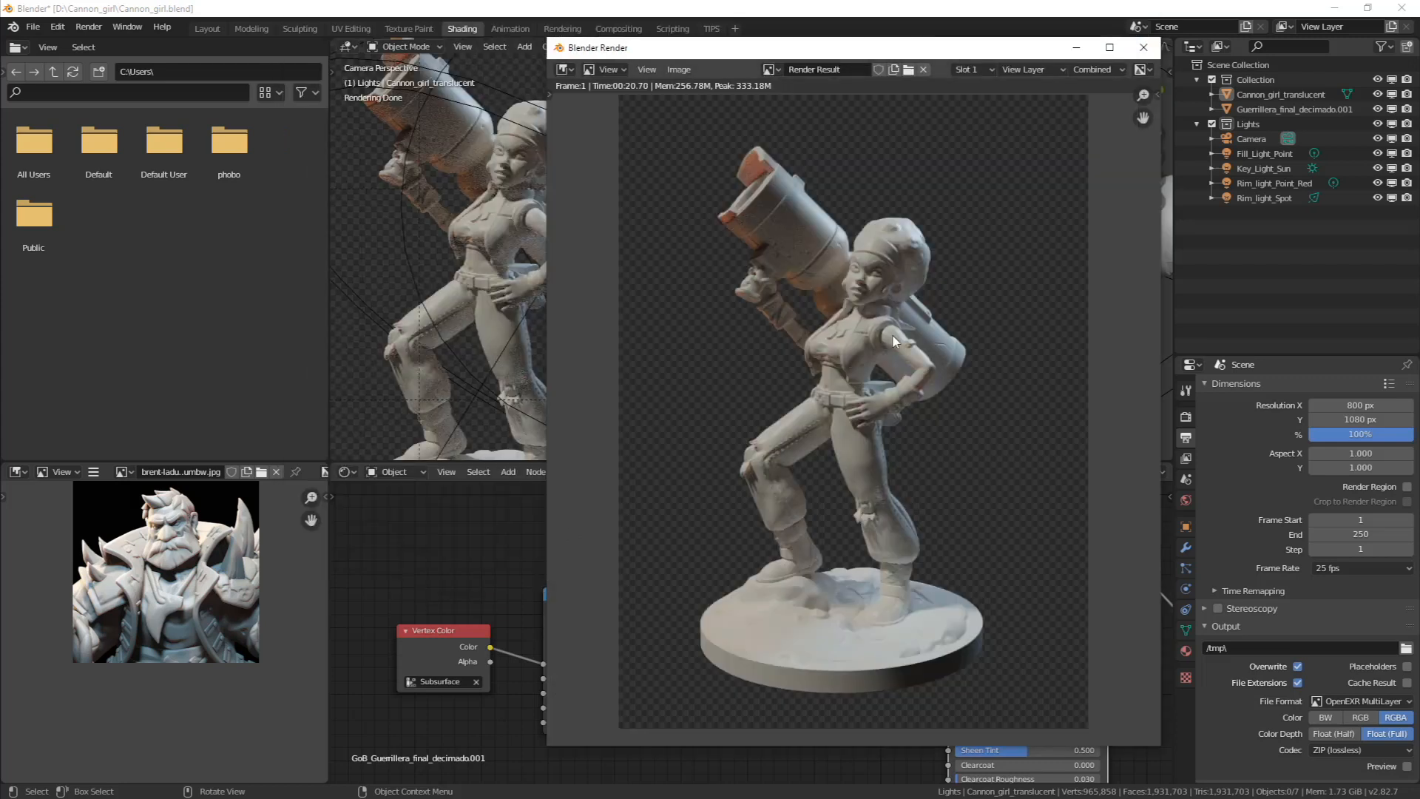
click(1144, 48)
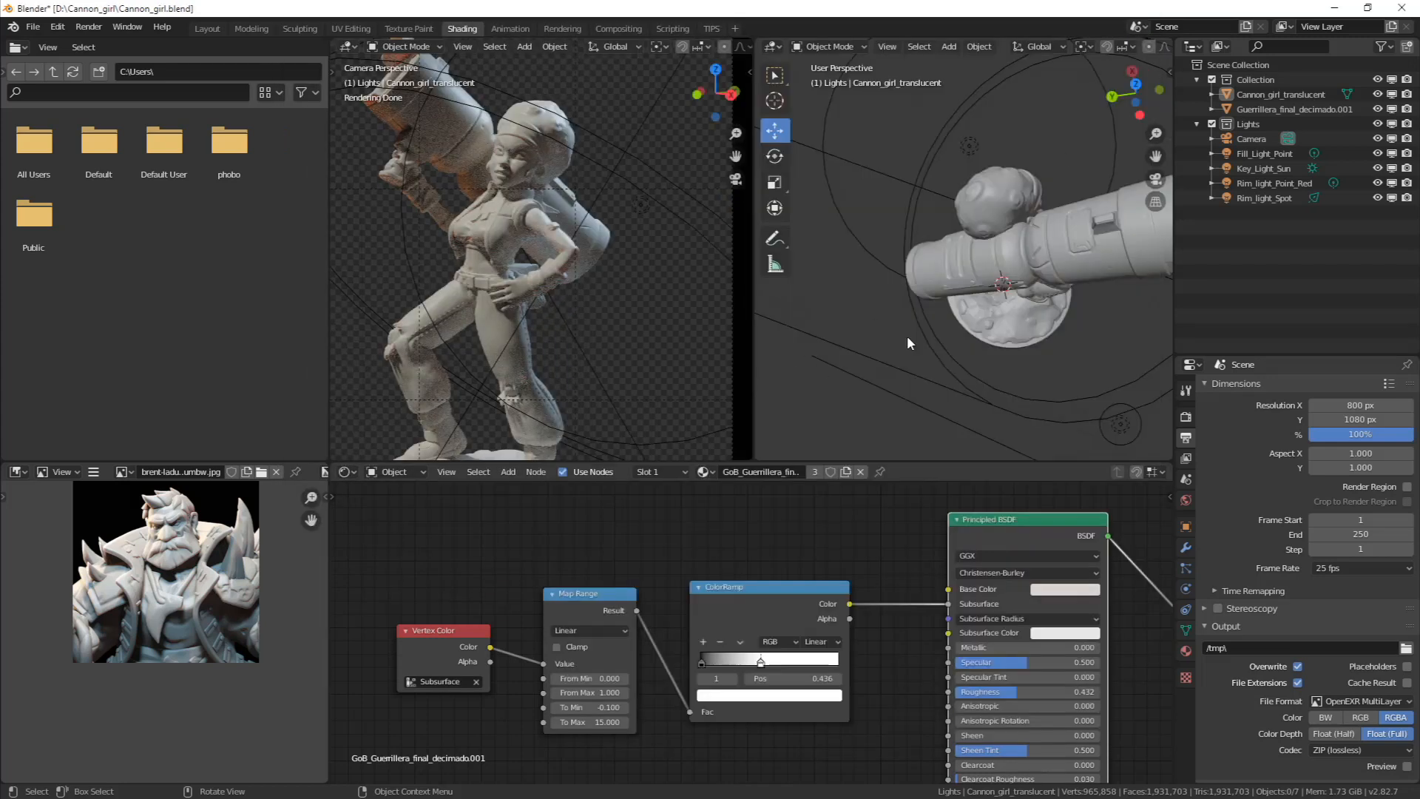
Switch to the Compositing workspace and enable Use Nodes
click(620, 29)
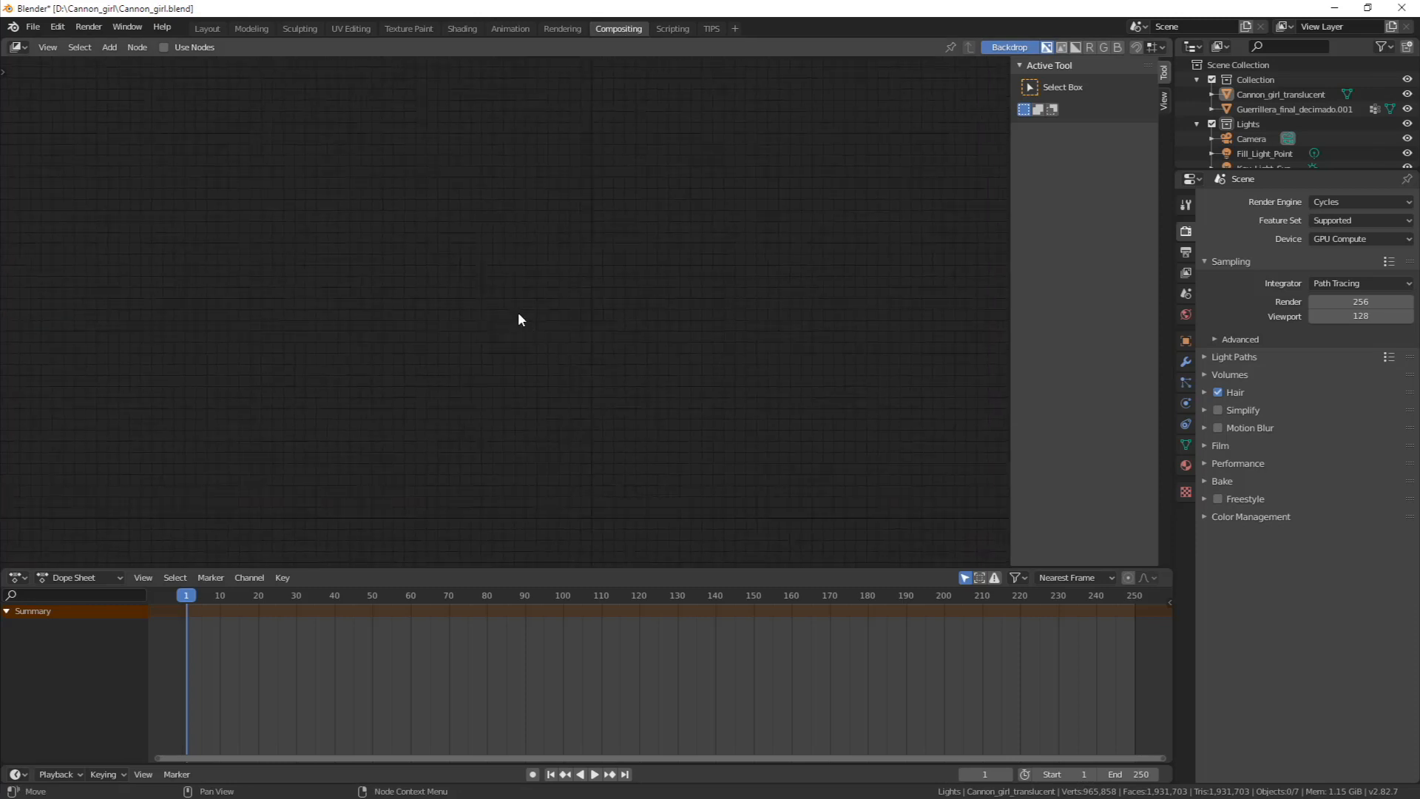
click(164, 48)
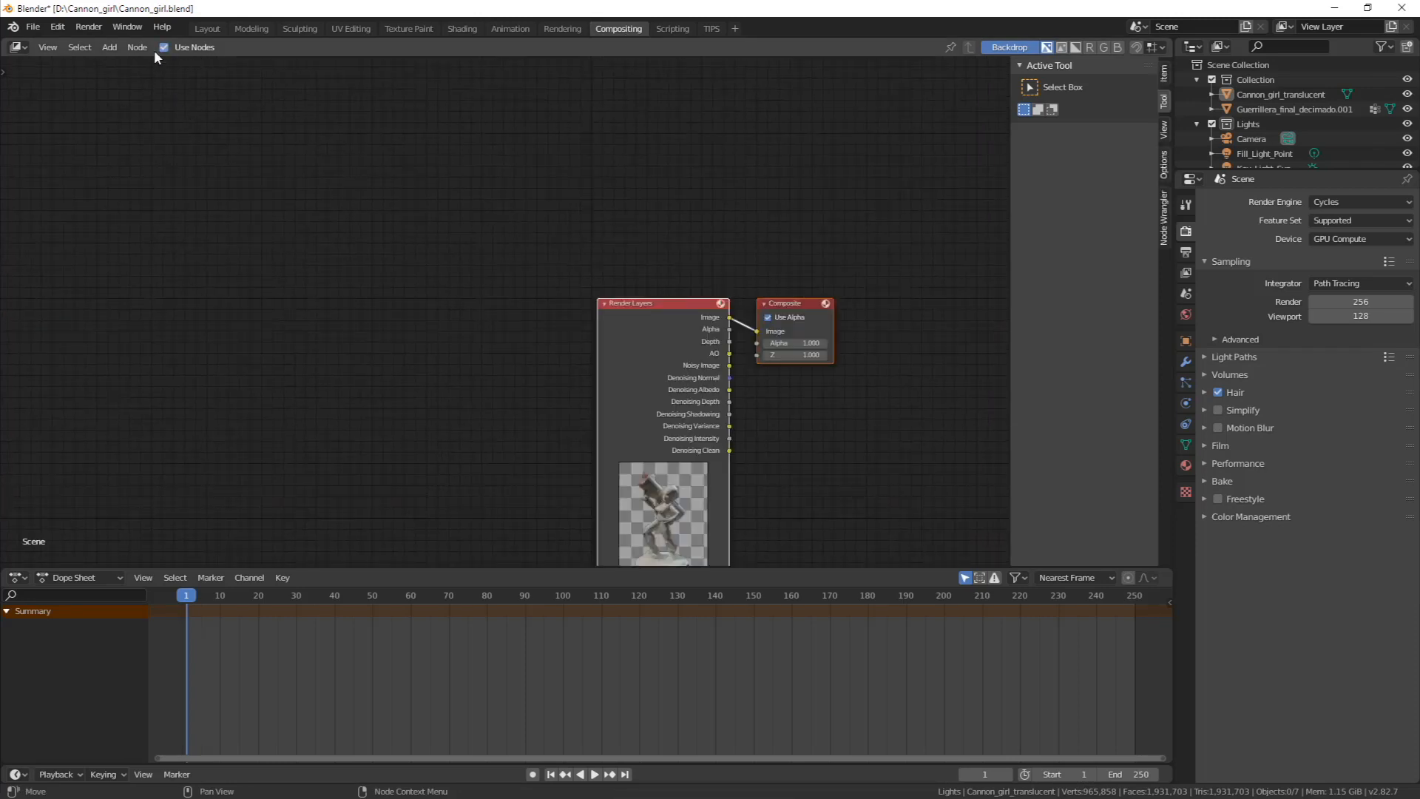
middle_drag(504, 307, 309, 254)
click(675, 340)
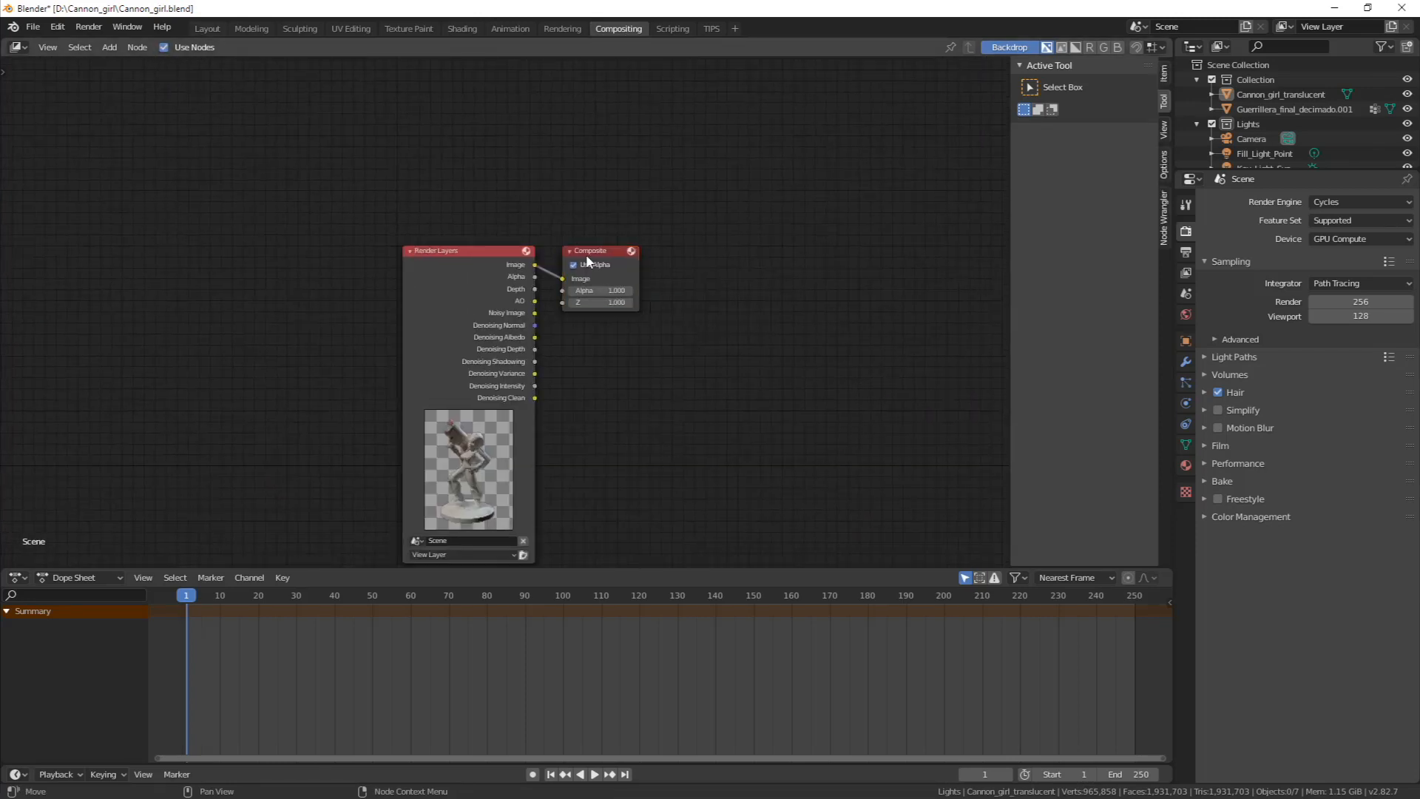
Space the Render Layers and Composite nodes farther apart to leave room between them
drag(586, 255, 773, 225)
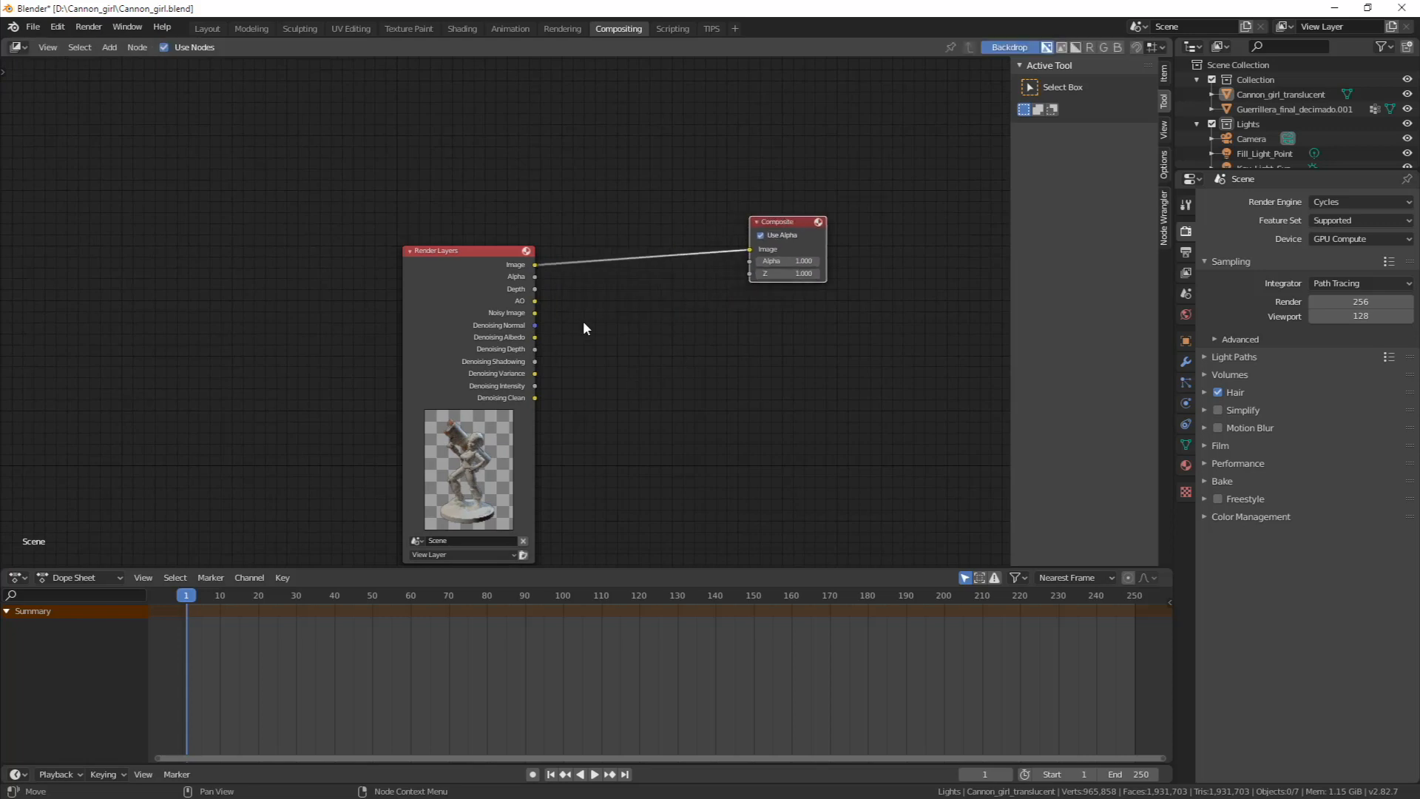
middle_drag(481, 325, 481, 227)
scroll(351, 370, up, 5)
drag(442, 212, 291, 163)
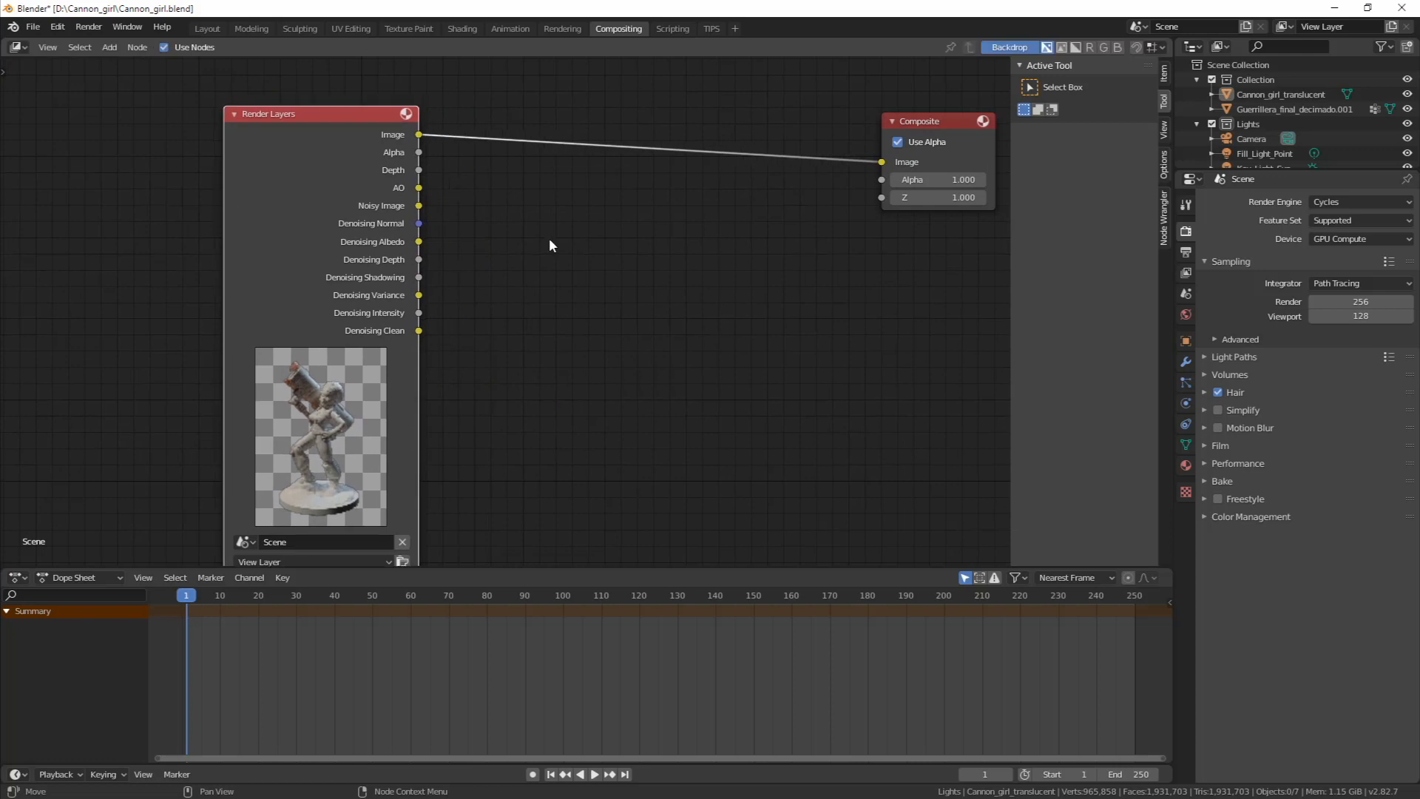
middle_drag(626, 251, 666, 249)
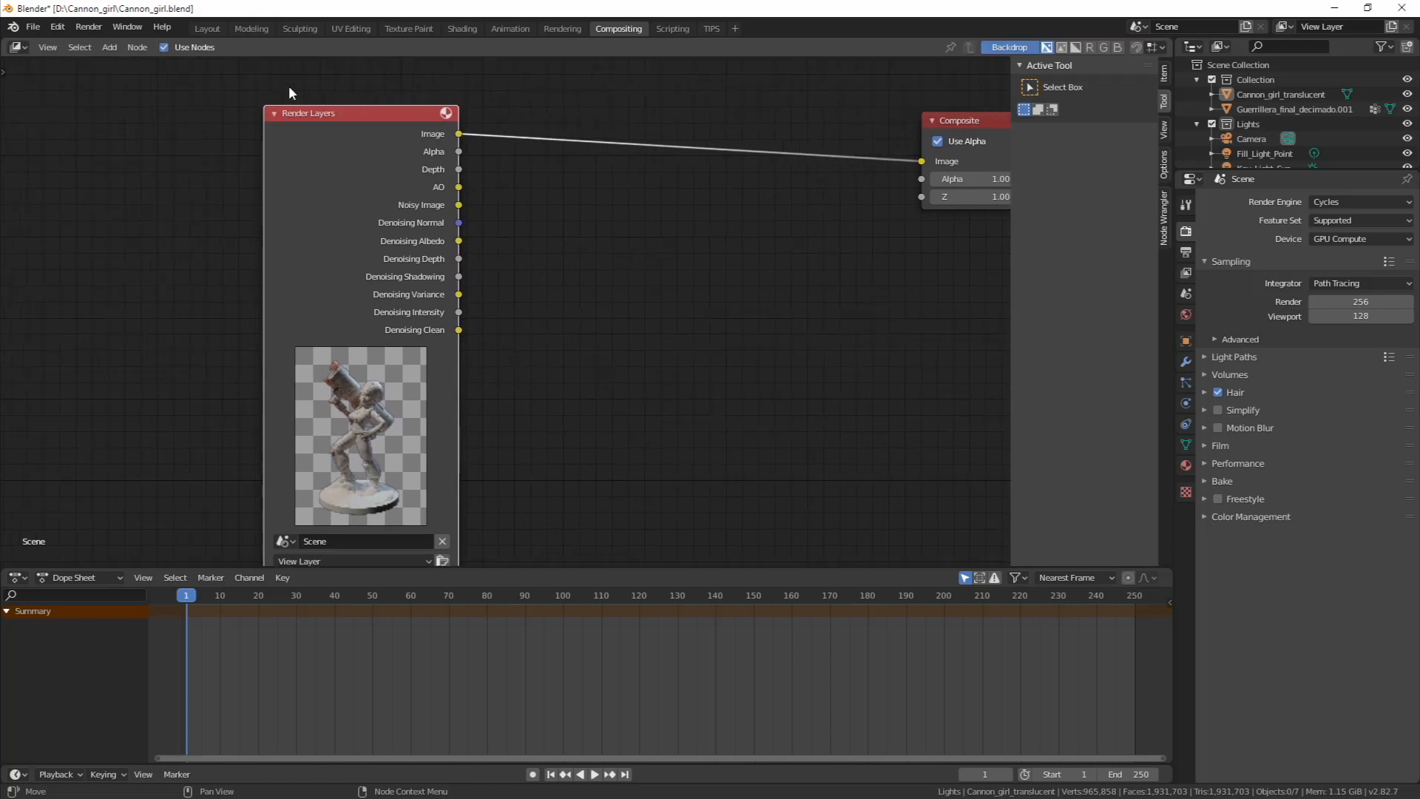
middle_drag(419, 258, 448, 244)
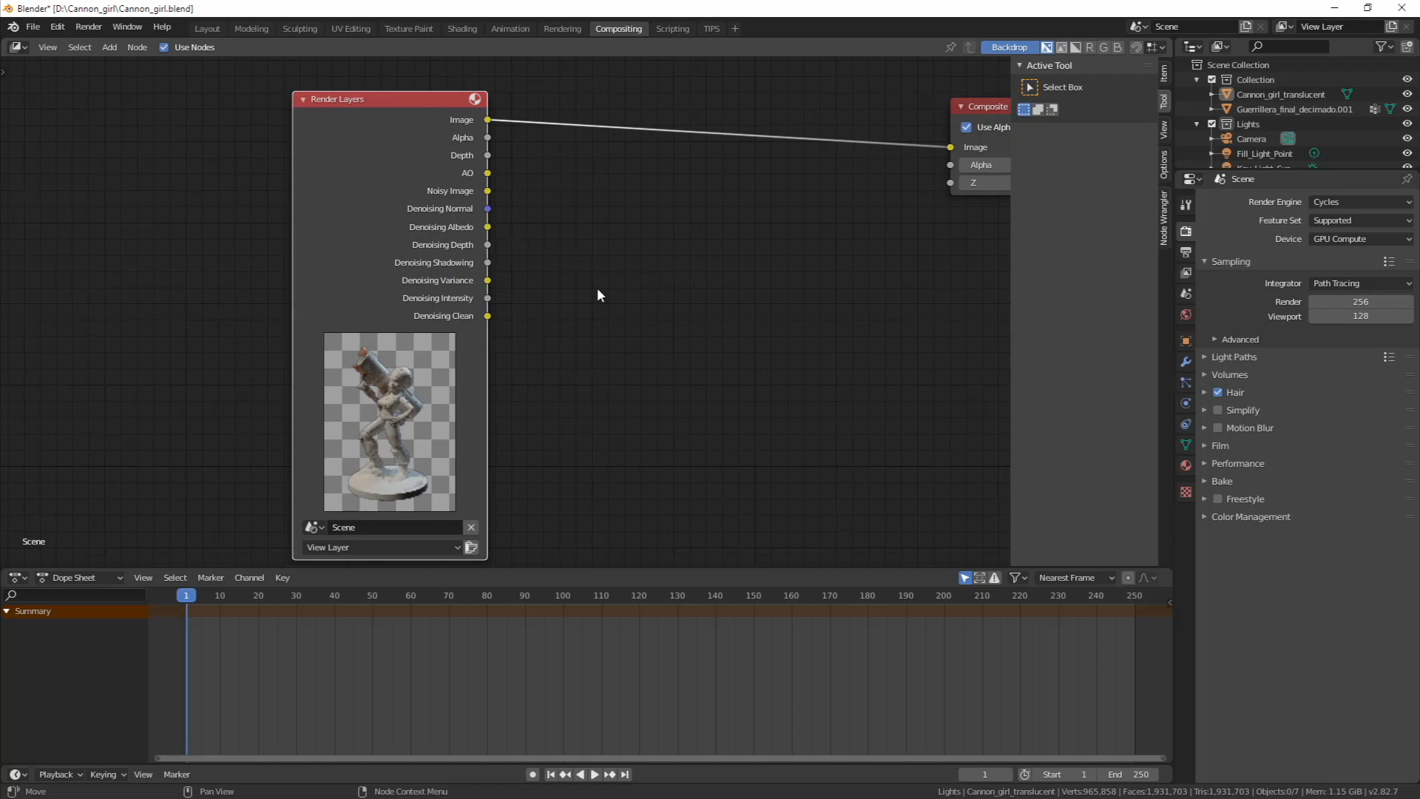
Disconnect and delete the Render Layers node, and add an Image input node in its place
drag(948, 147, 740, 207)
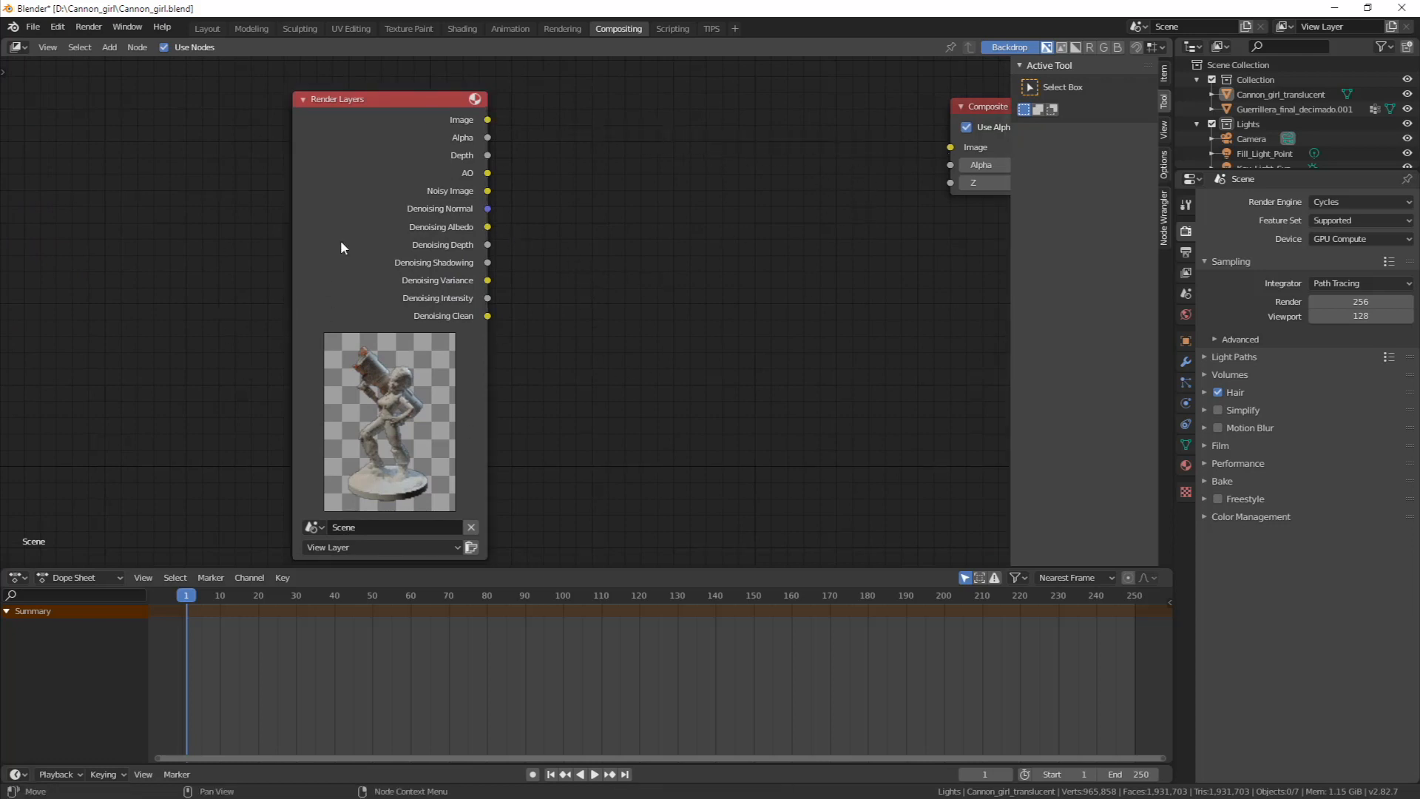
key(x)
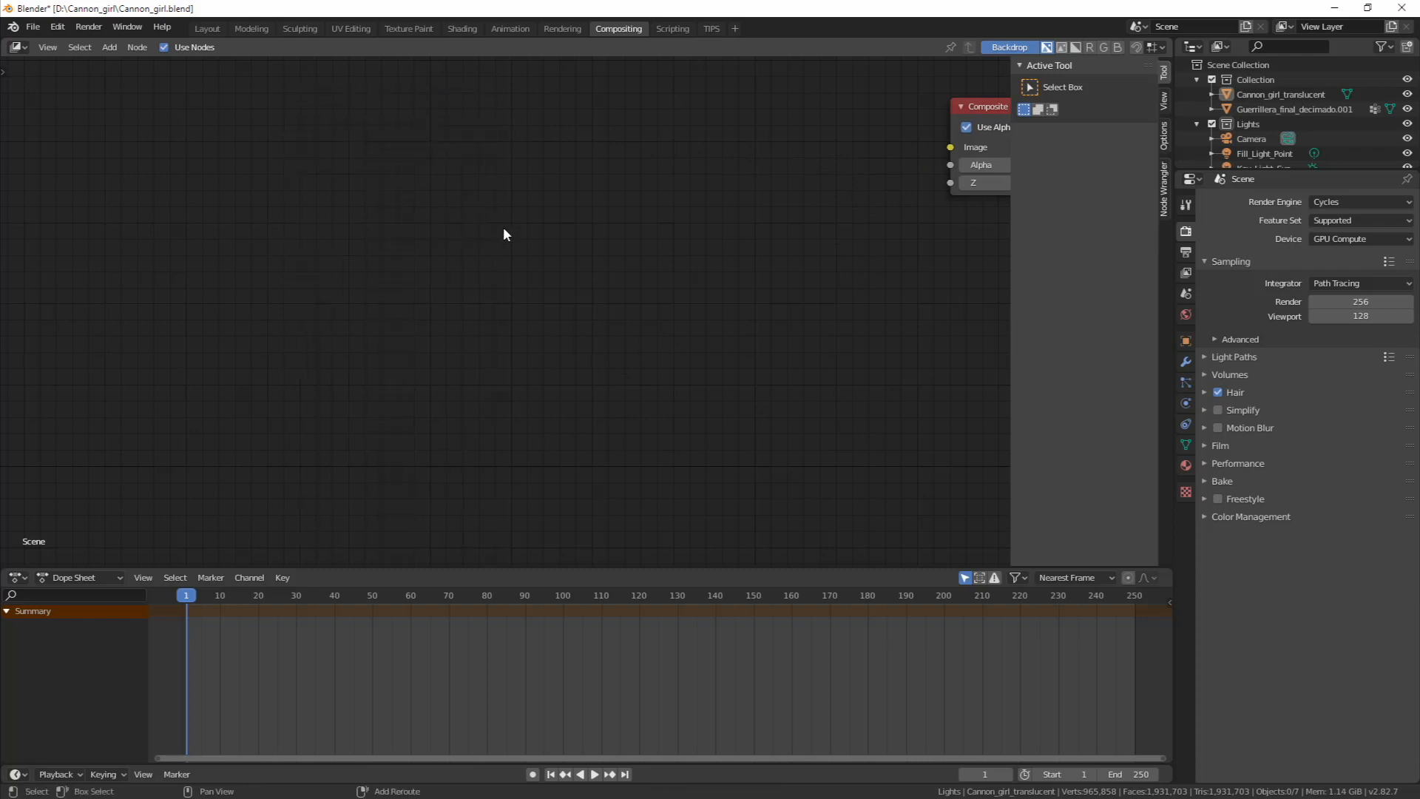
key(shift+a)
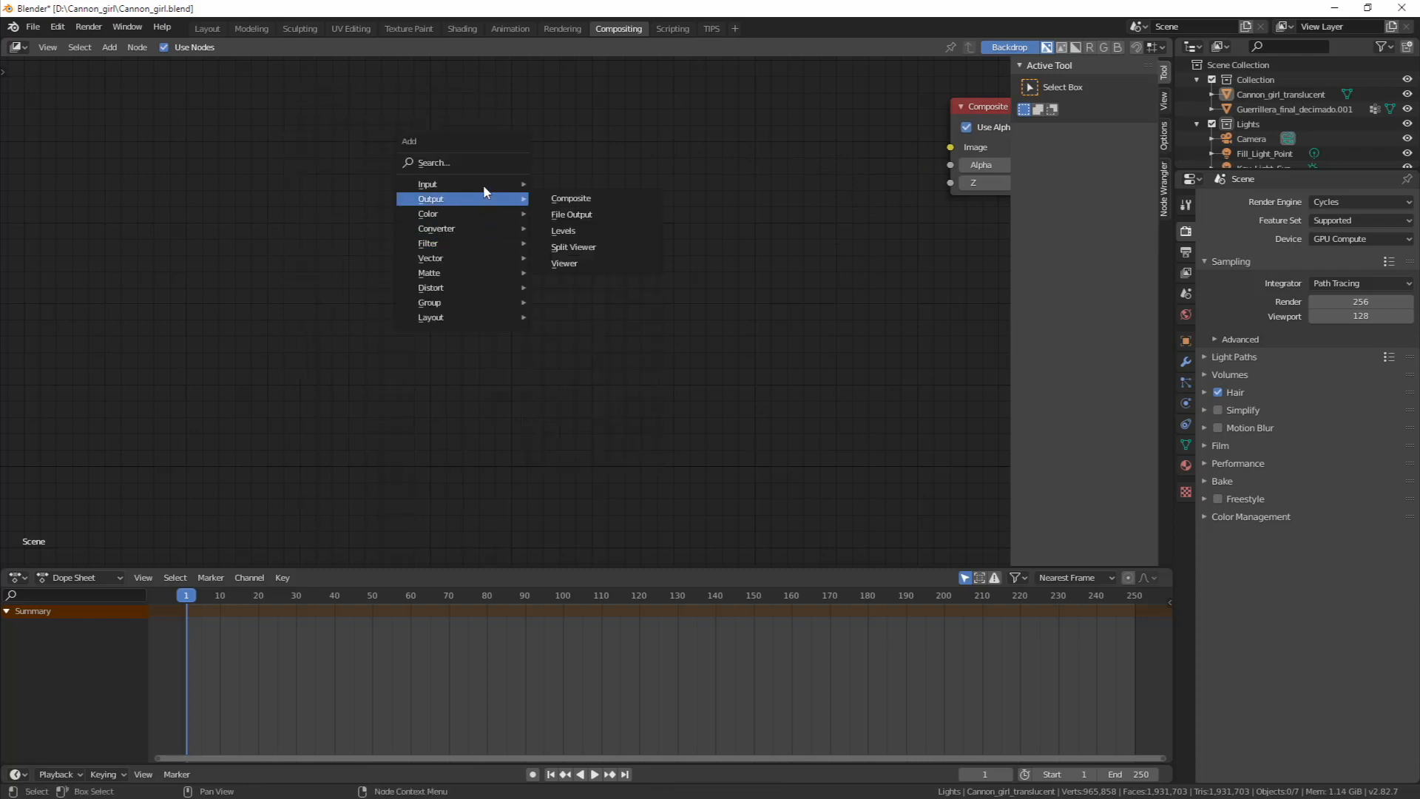
mouse_move(499, 183)
click(596, 237)
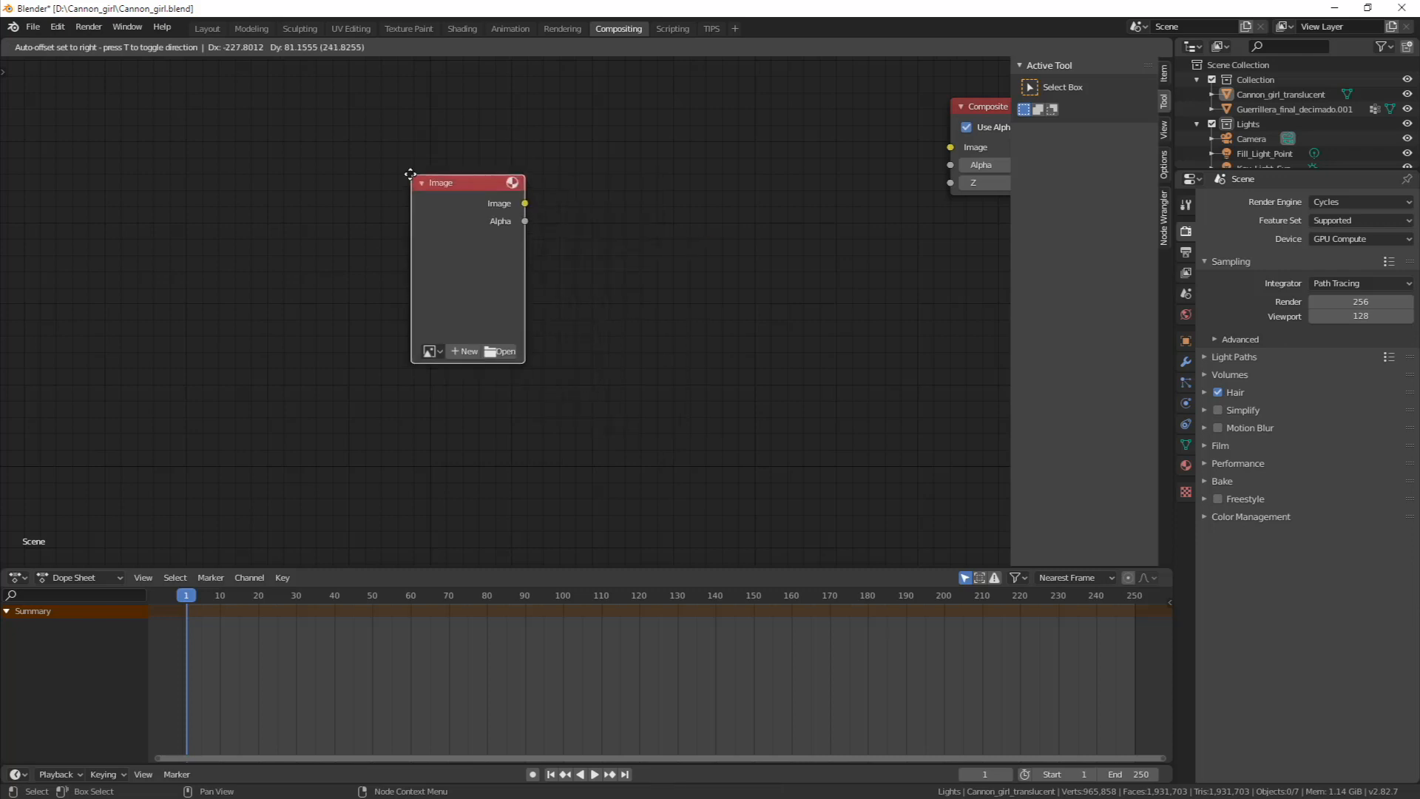
click(526, 343)
Load Render.exr into the Image node and place the node well away from the Composite node
click(513, 346)
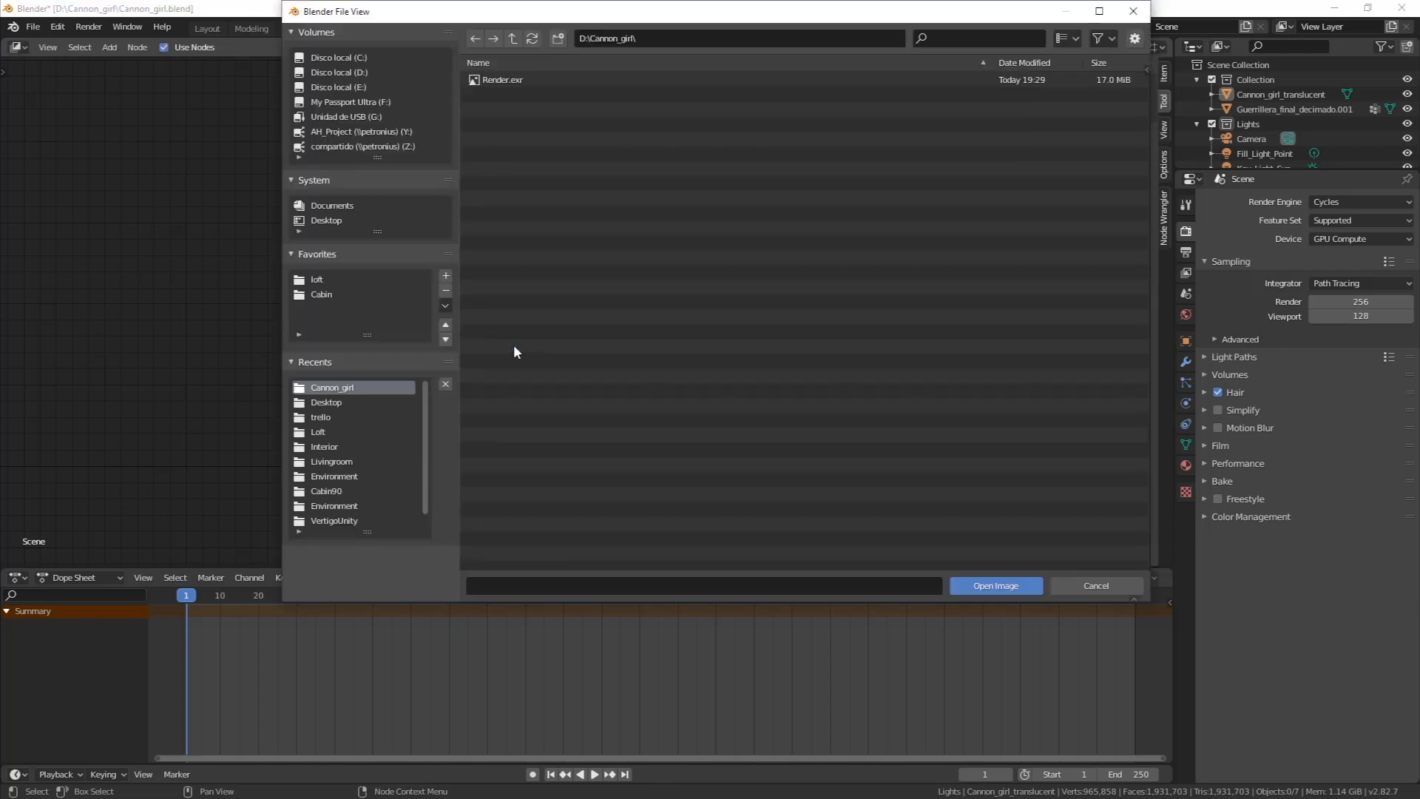
double_click(514, 80)
drag(472, 199, 317, 121)
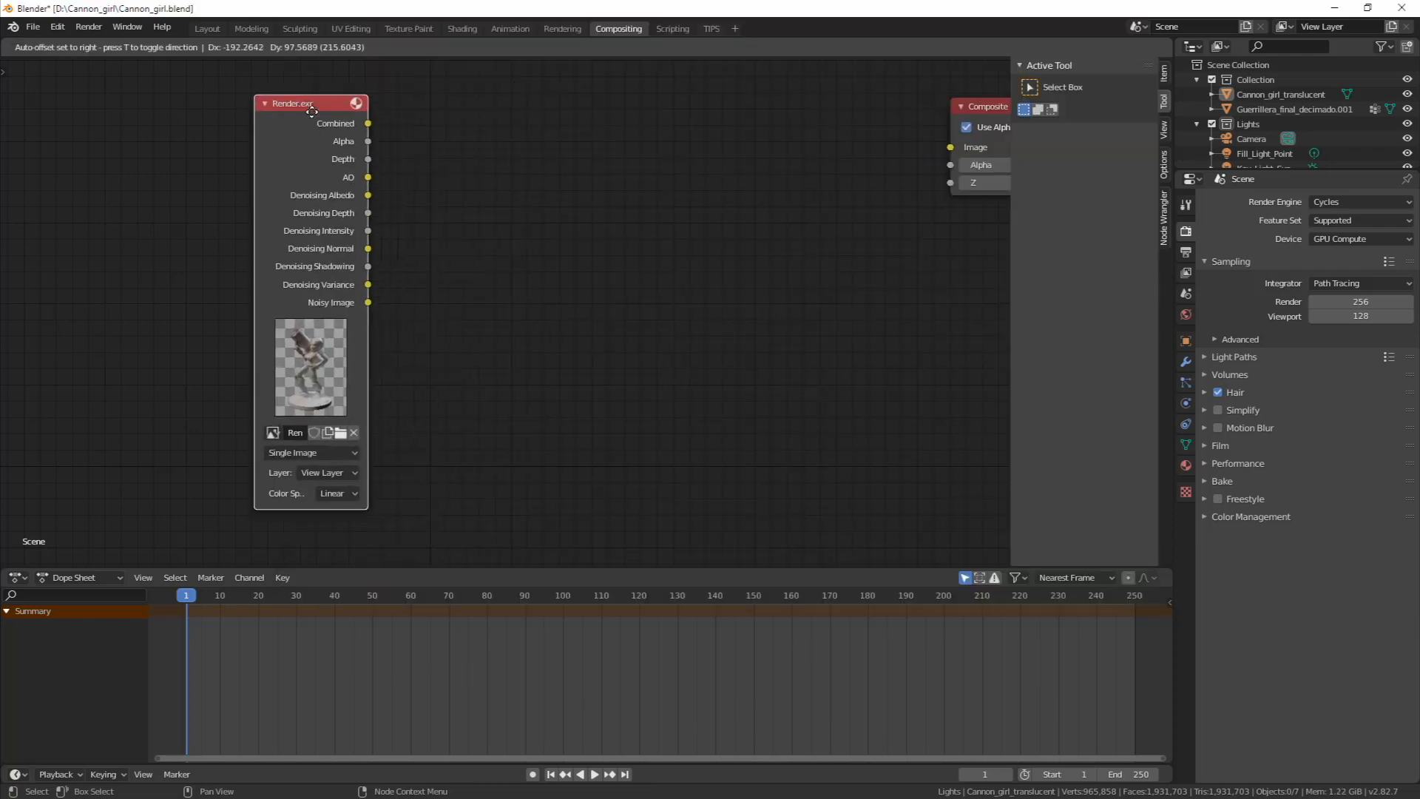
middle_drag(498, 262, 599, 302)
click(580, 316)
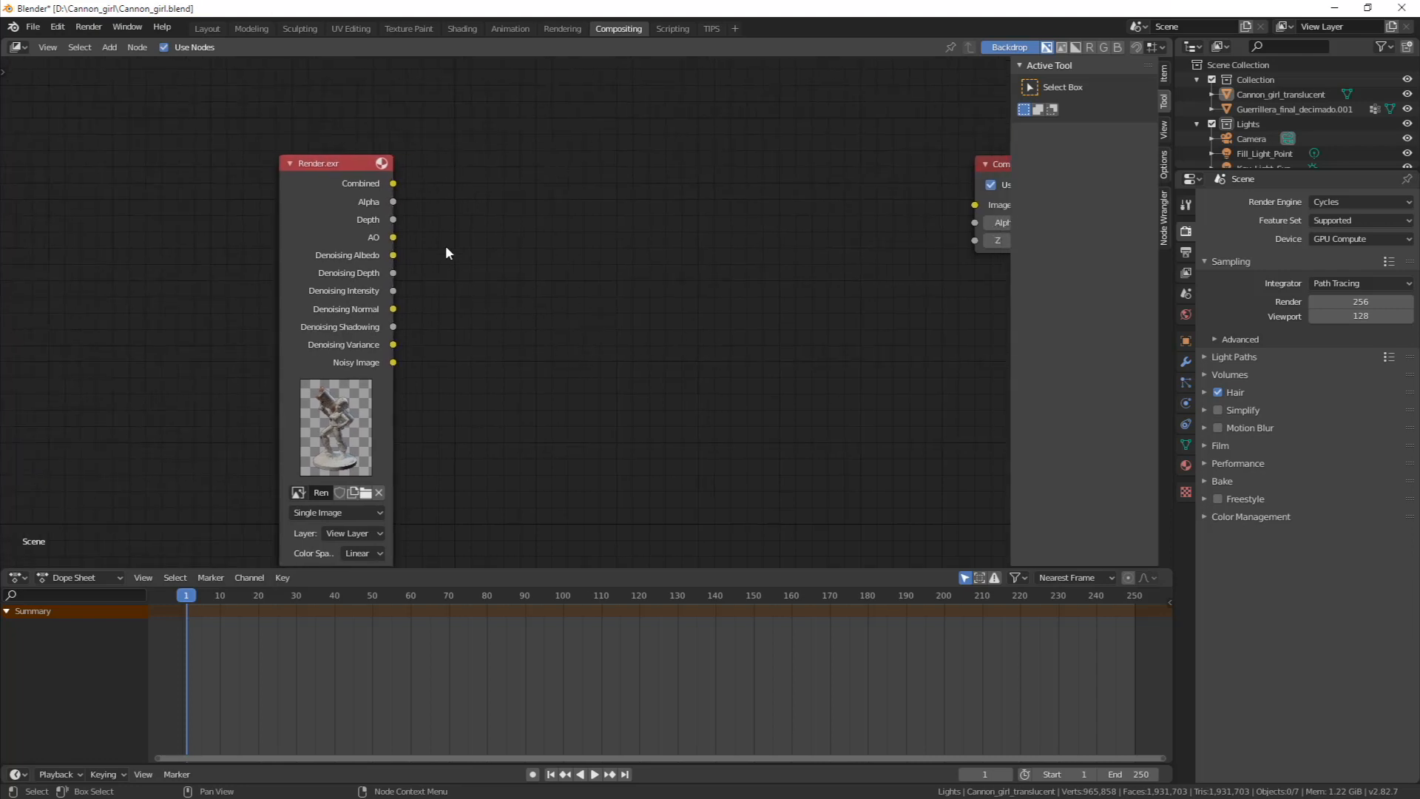
Add a Viewer node fed by the Combined output of Render.exr and move it above the gap between the nodes
middle_drag(588, 246, 571, 259)
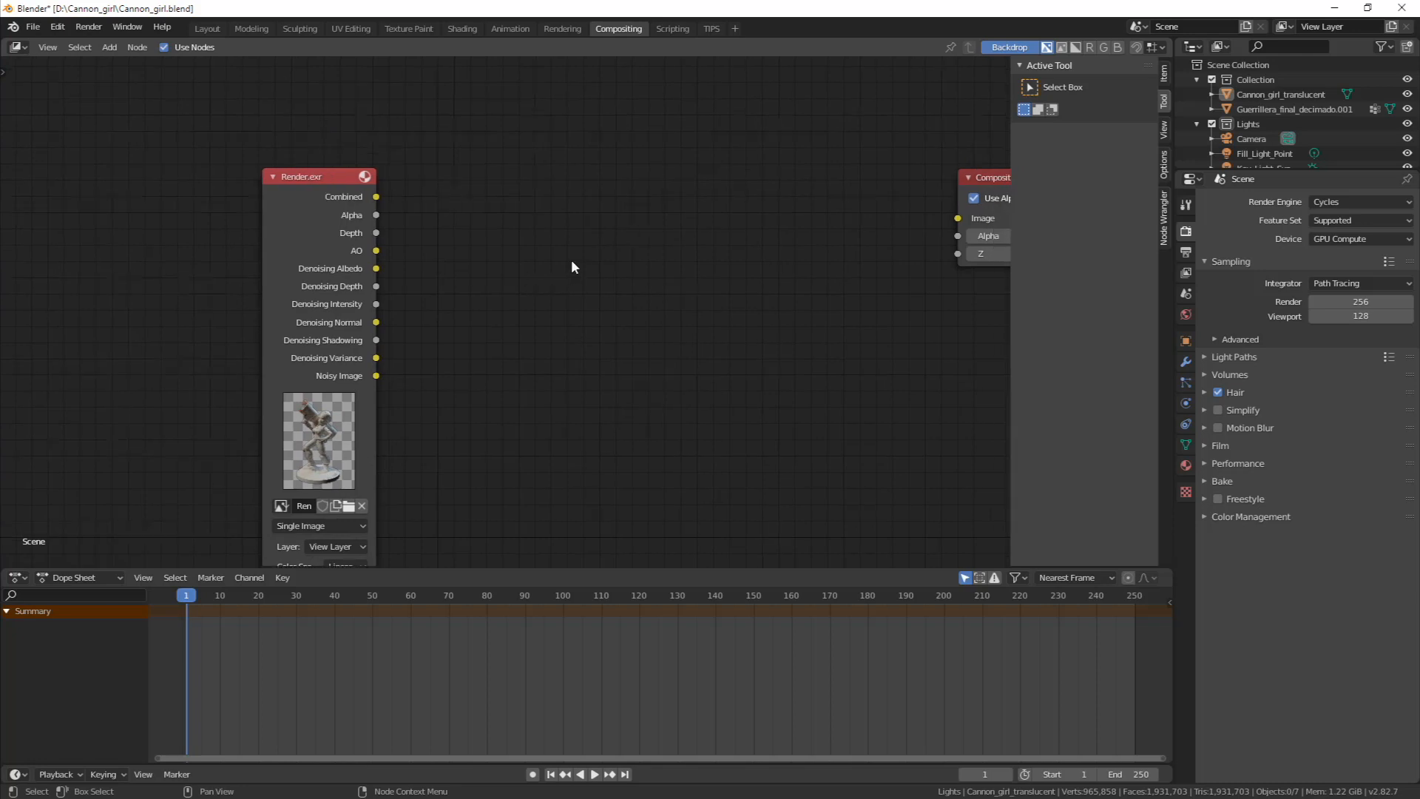
ctrl+shift+click(305, 180)
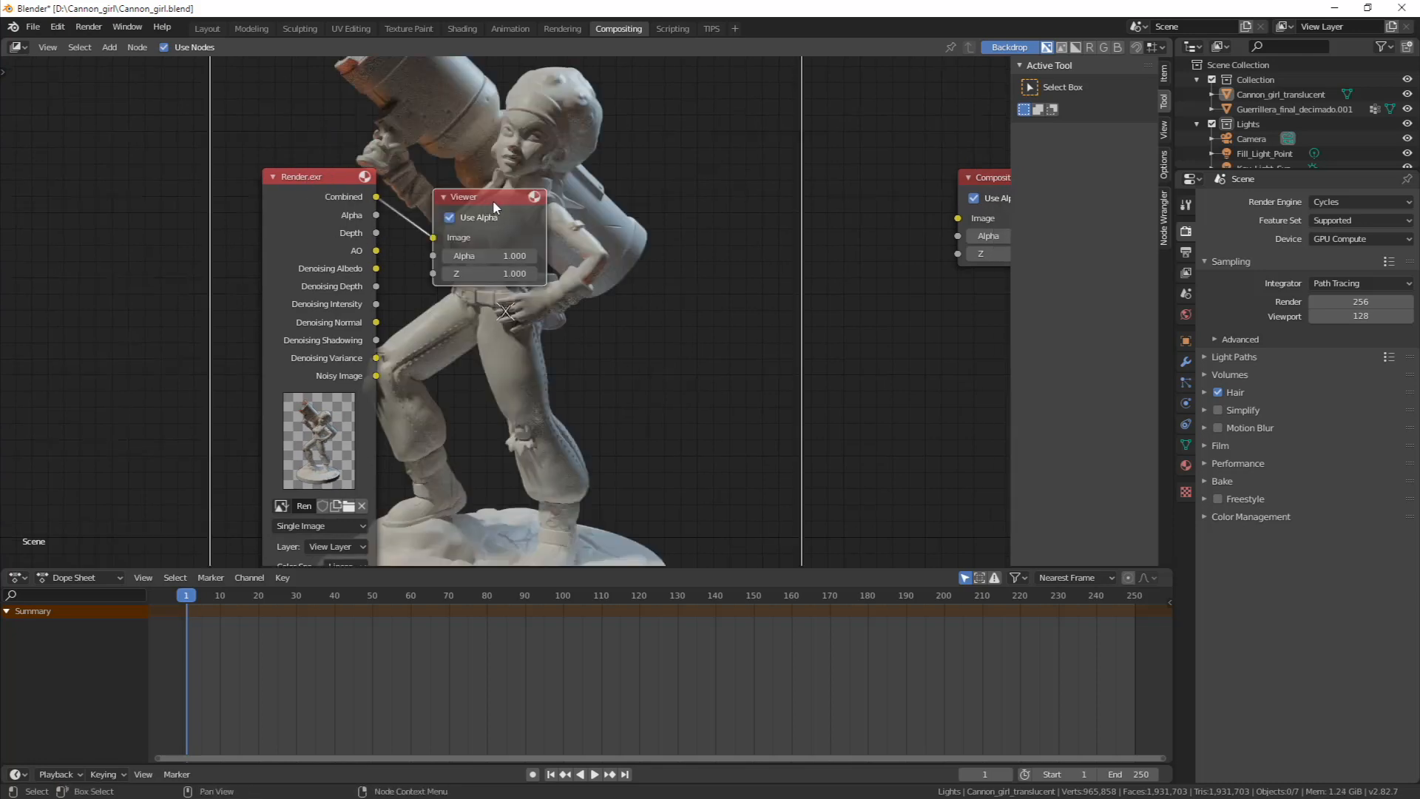
drag(492, 200, 741, 84)
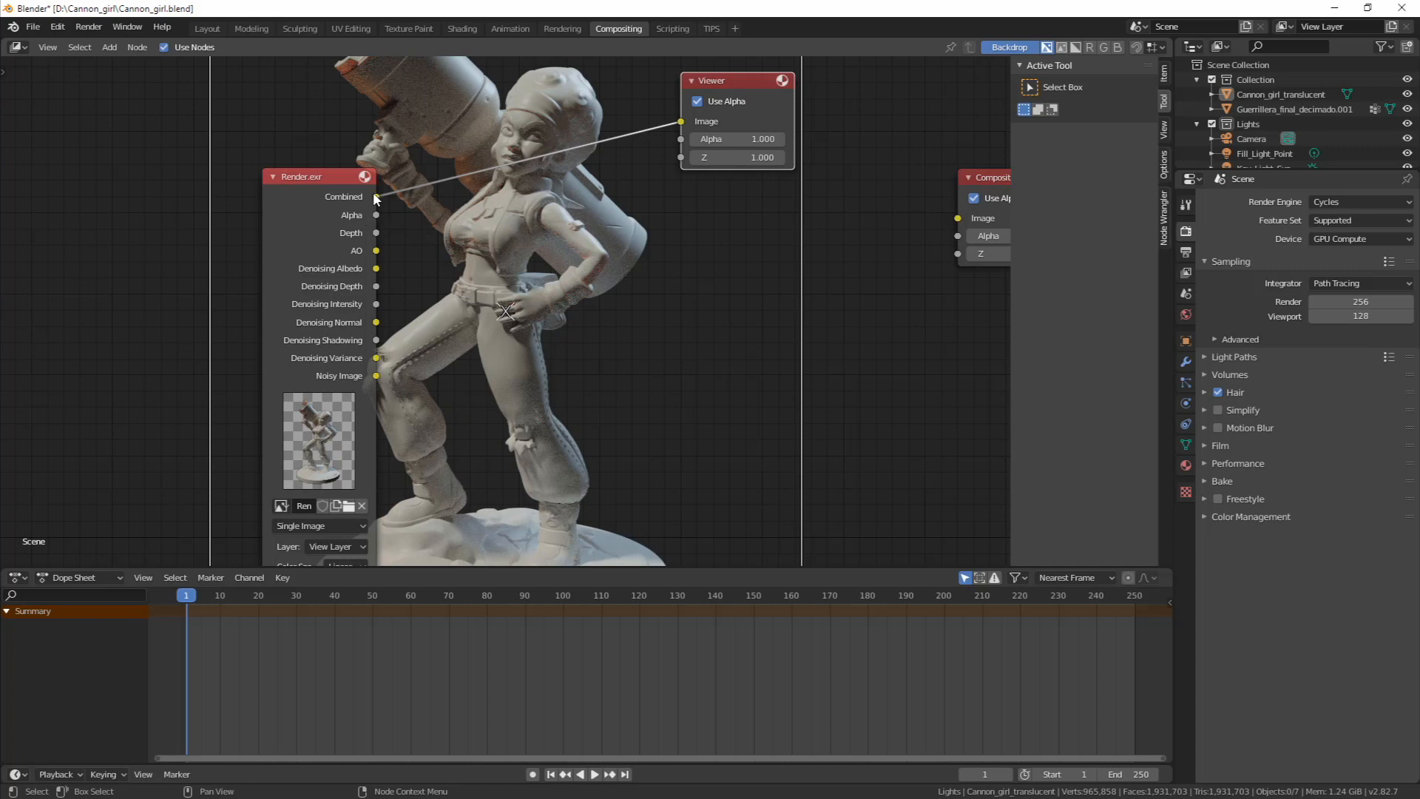
Preview each pass of the Render.exr node in the Viewer, cycling from Alpha around to Combined
ctrl+shift+click(310, 179)
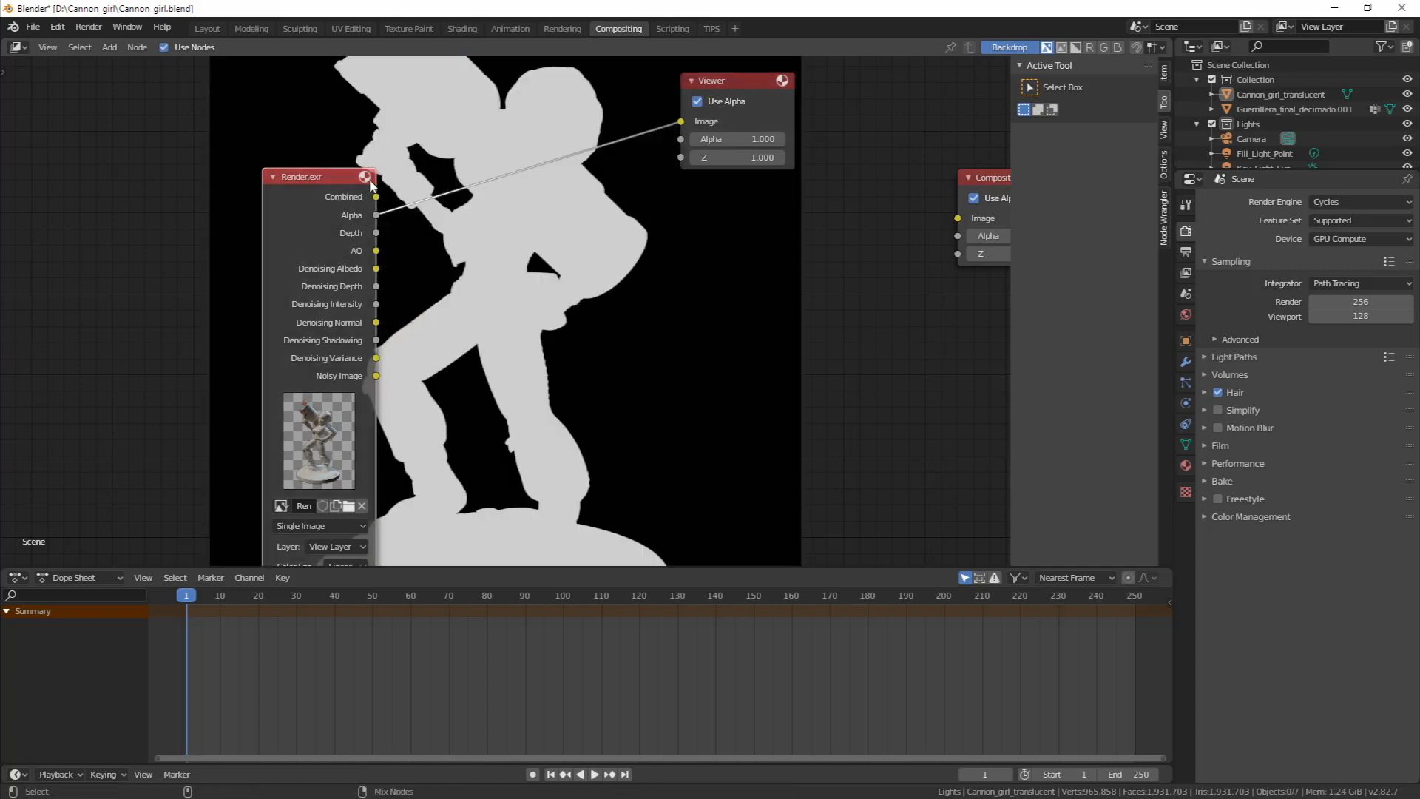
ctrl+shift+click(319, 178)
ctrl+shift+click(319, 175)
ctrl+shift+click(319, 175)
ctrl+shift+click(319, 176)
ctrl+shift+click(319, 175)
ctrl+shift+click(320, 175)
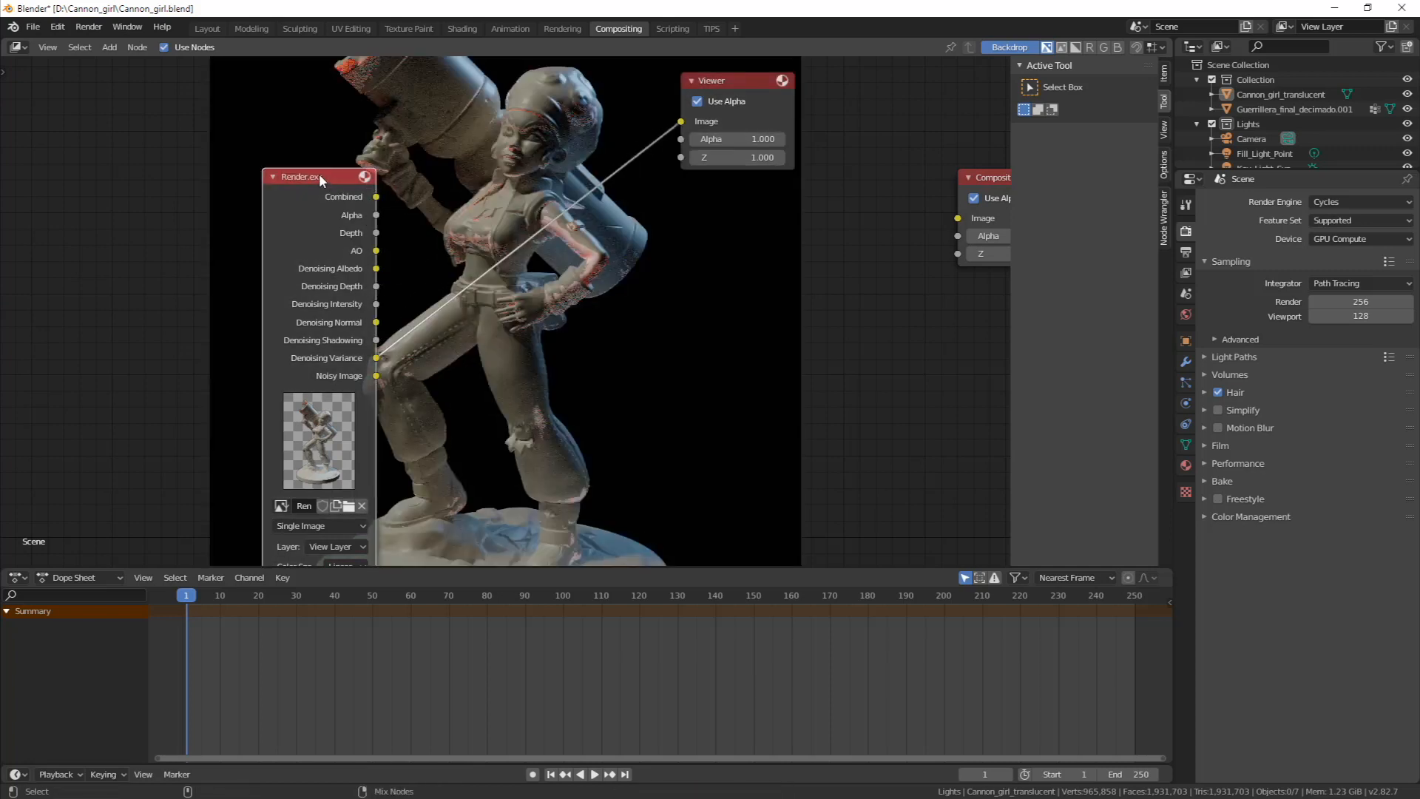
ctrl+shift+click(319, 176)
ctrl+shift+click(319, 175)
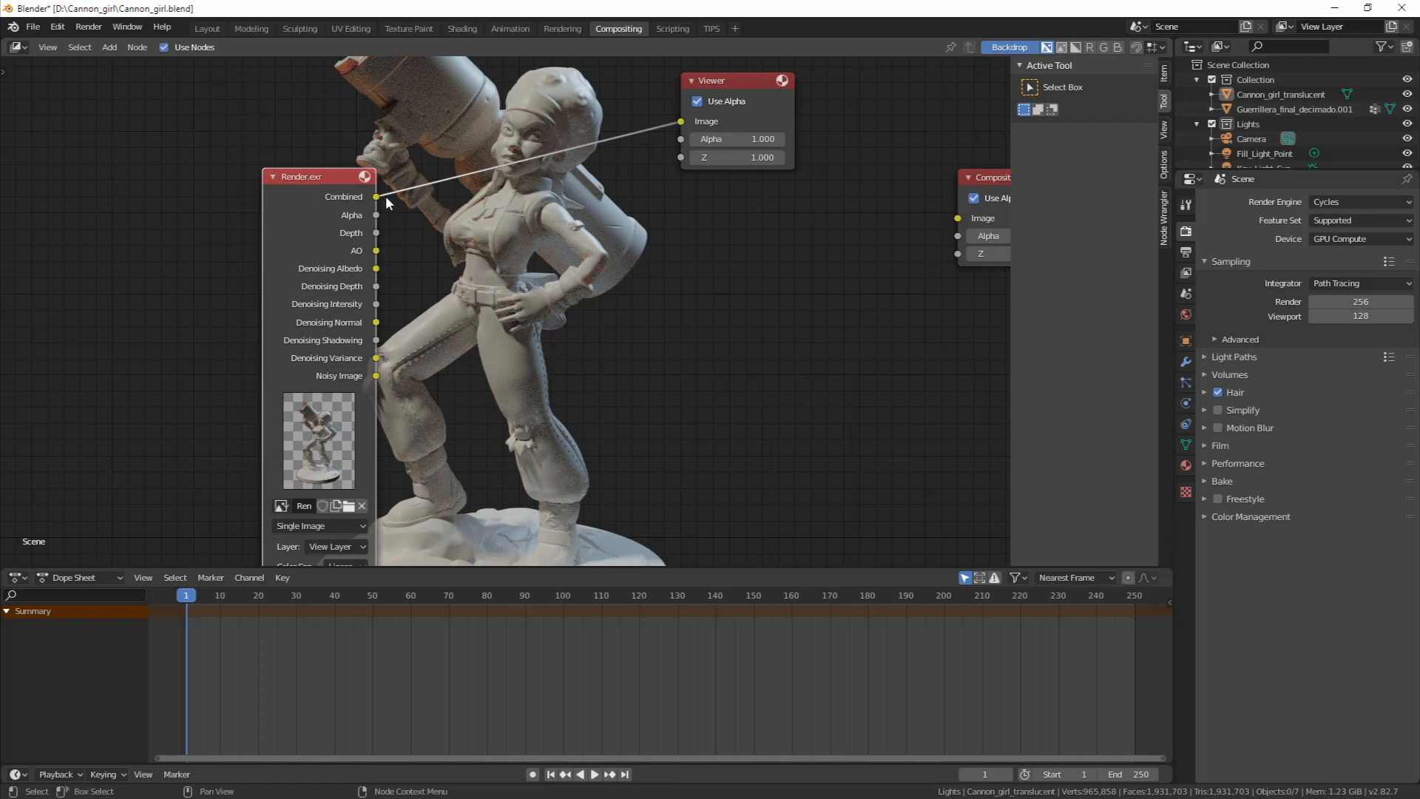
Link the Combined output of Render.exr to the Composite node's Image input and reposition the Composite and Viewer nodes
drag(383, 196, 959, 218)
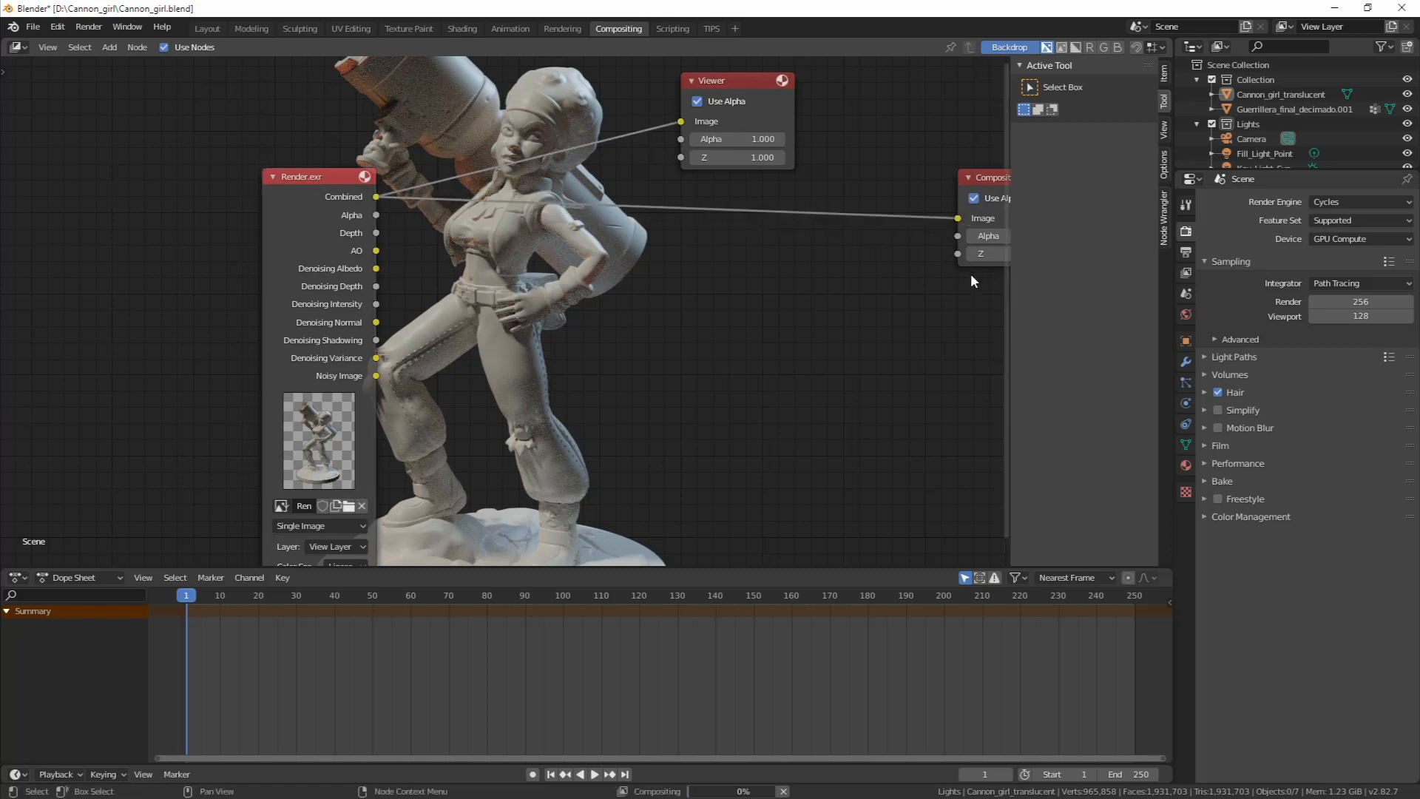
middle_drag(972, 276, 772, 324)
key(g)
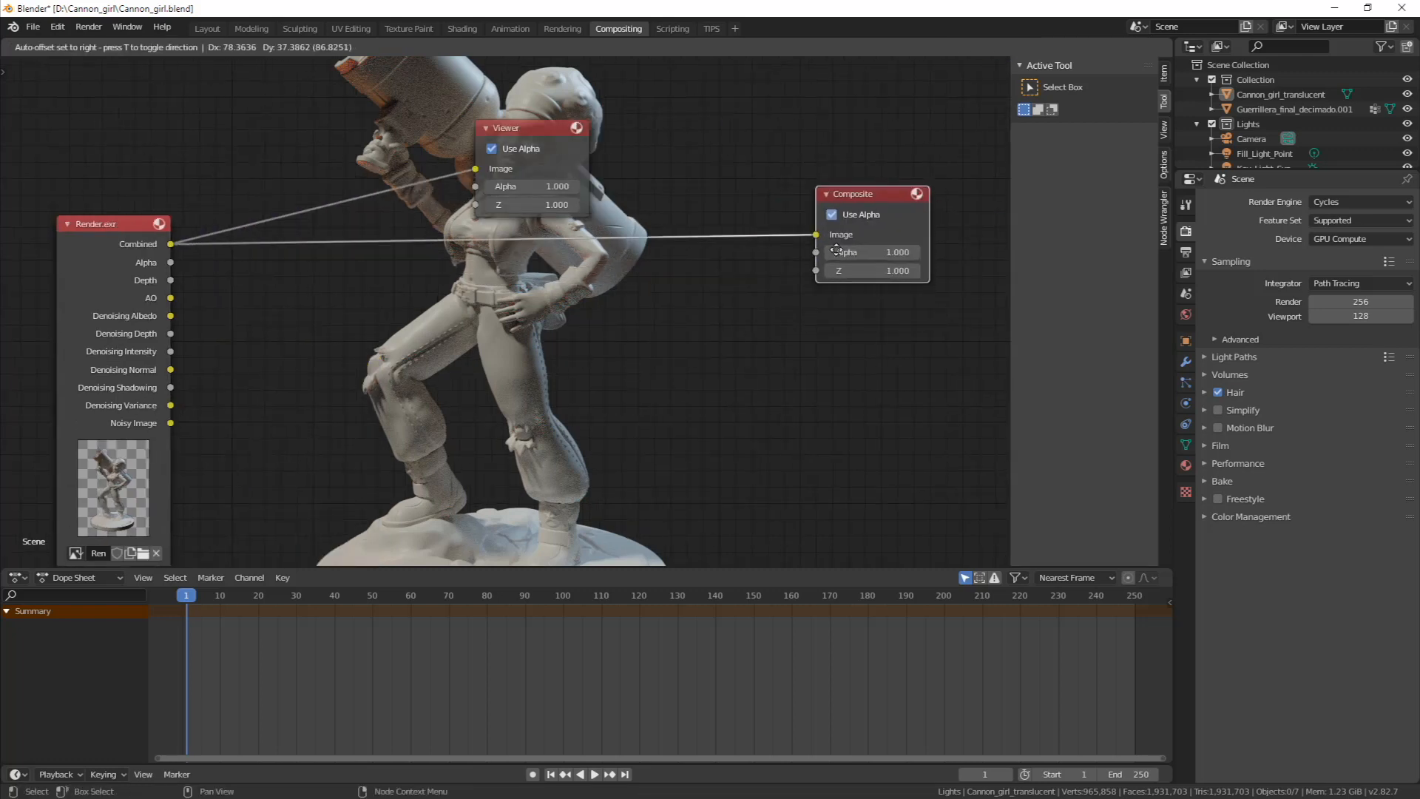
click(818, 264)
middle_drag(621, 293, 816, 347)
drag(722, 188, 742, 157)
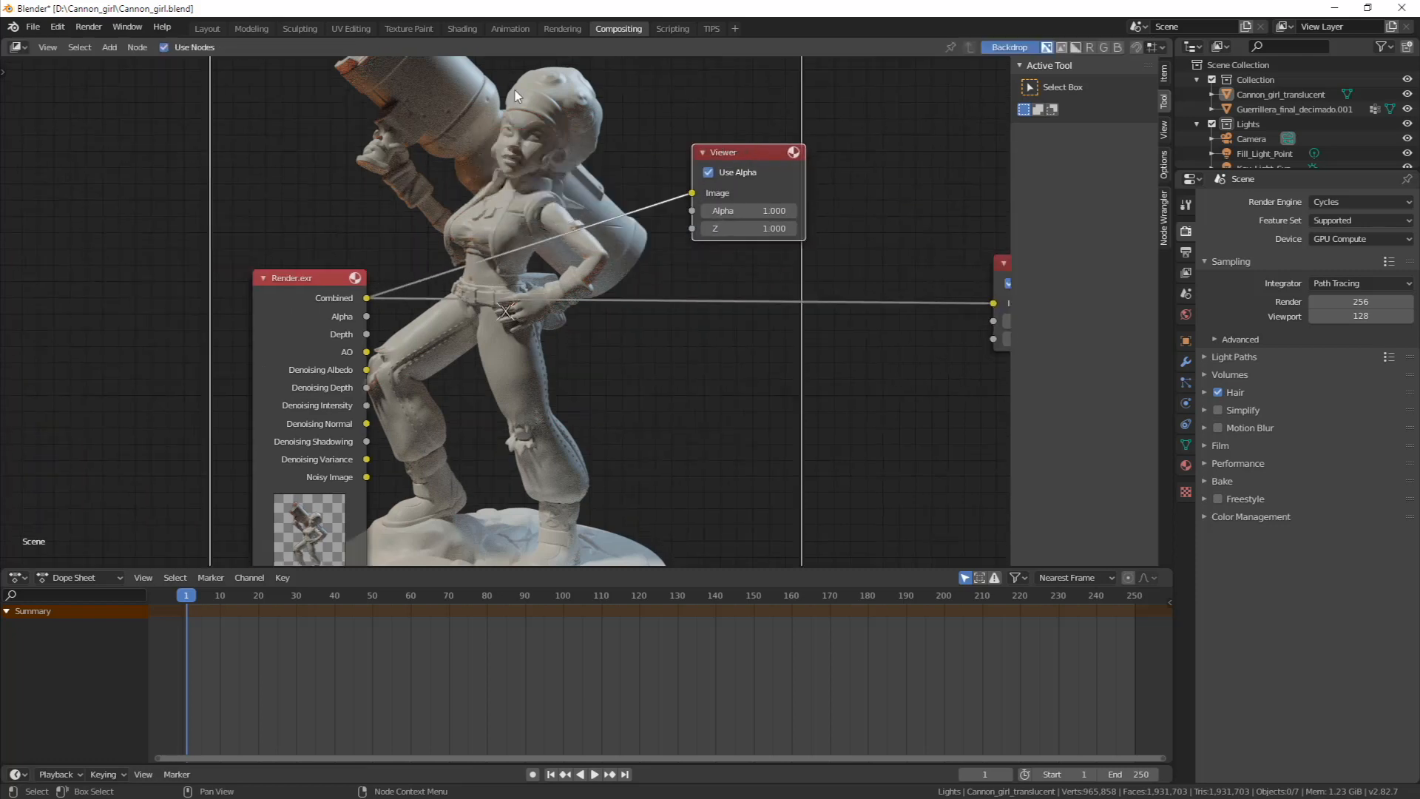
middle_drag(503, 350, 500, 273)
click(507, 390)
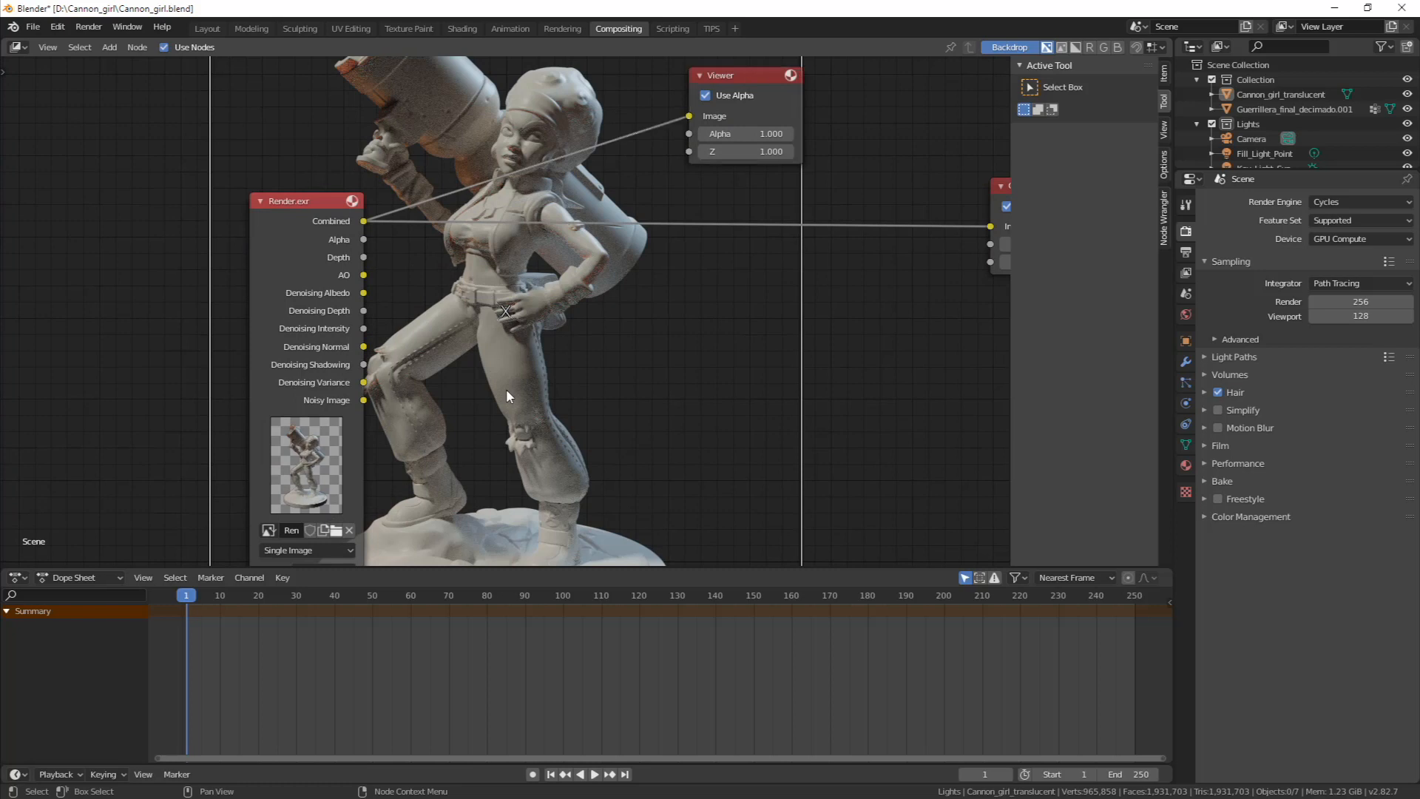
Add a Denoise filter node and place it between the Render.exr and Composite nodes, below the existing link
key(shift+a)
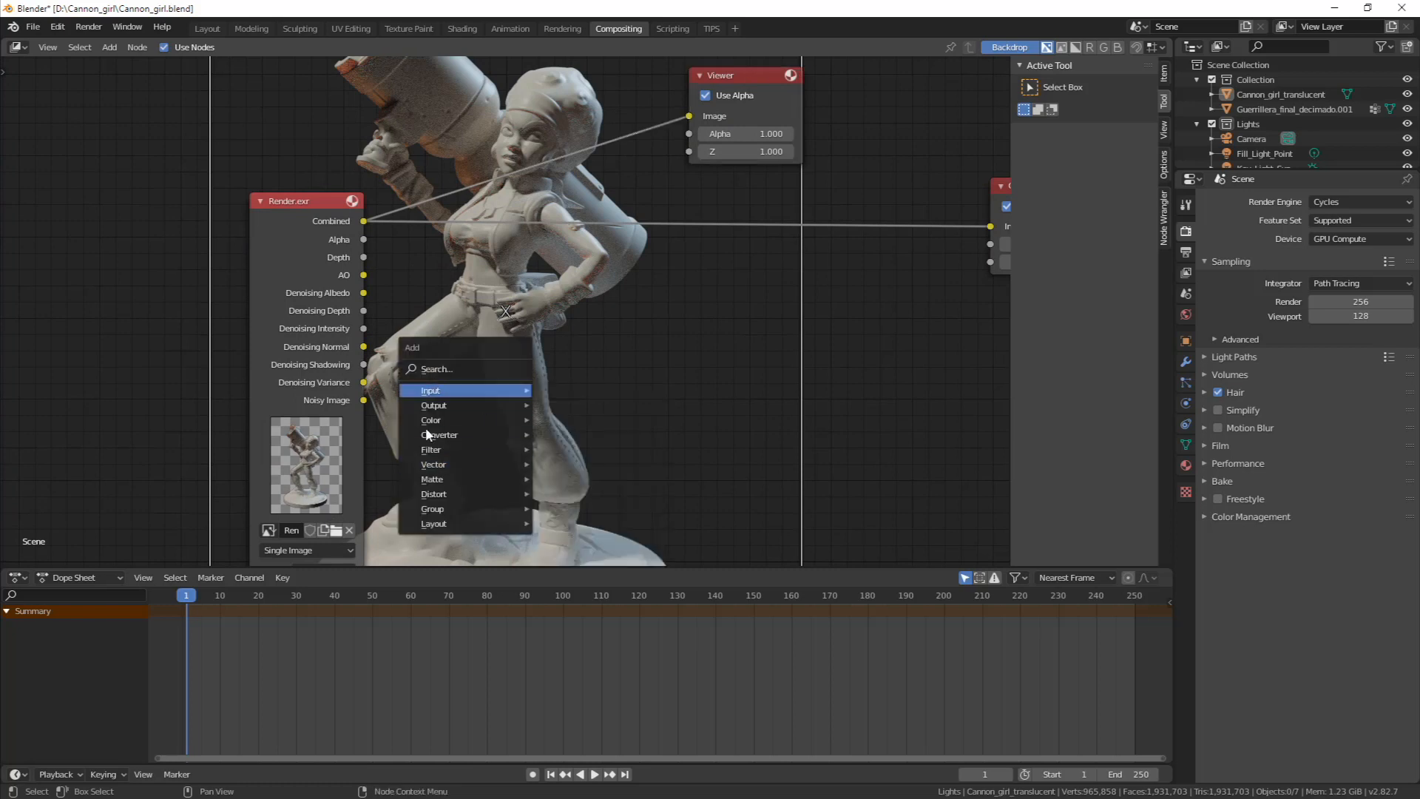
mouse_move(454, 424)
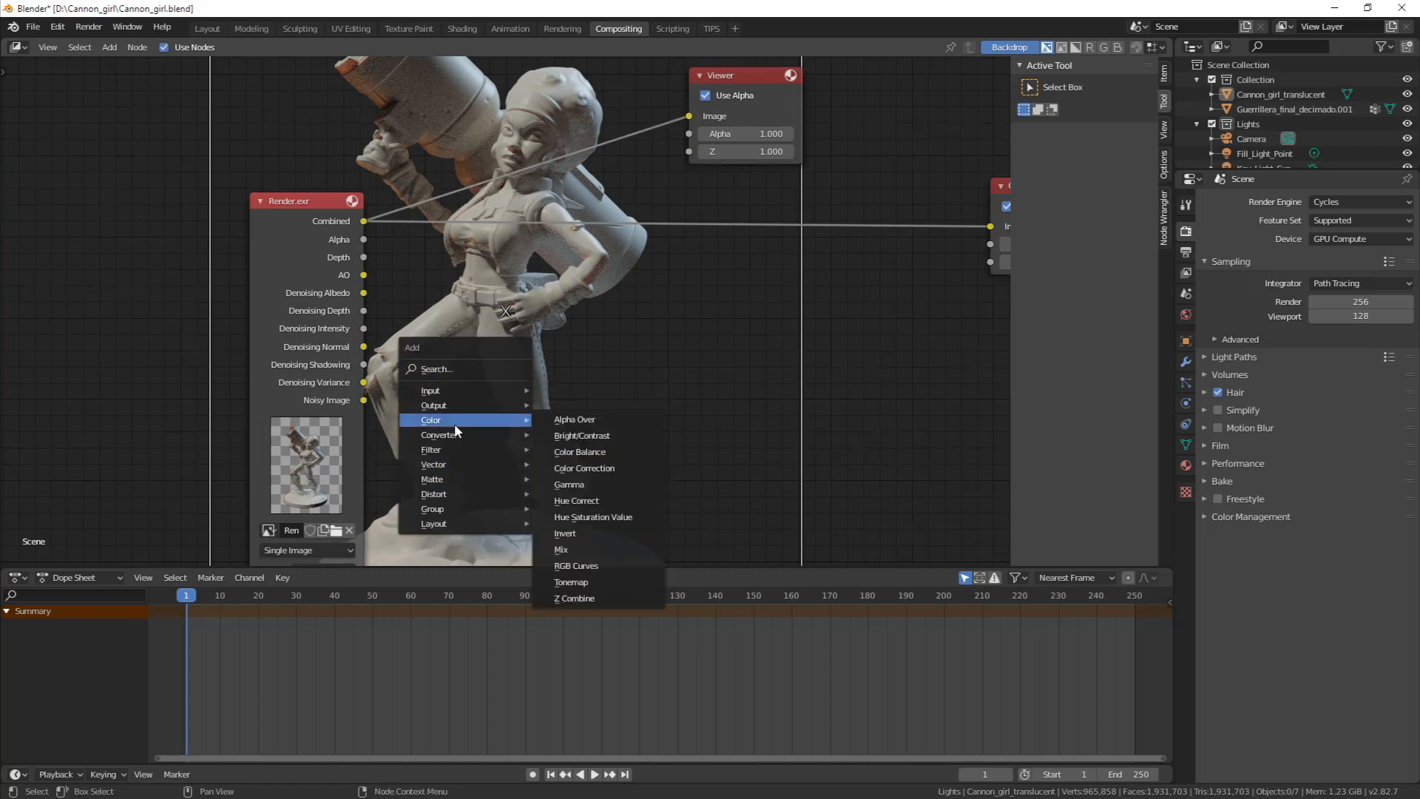
mouse_move(455, 452)
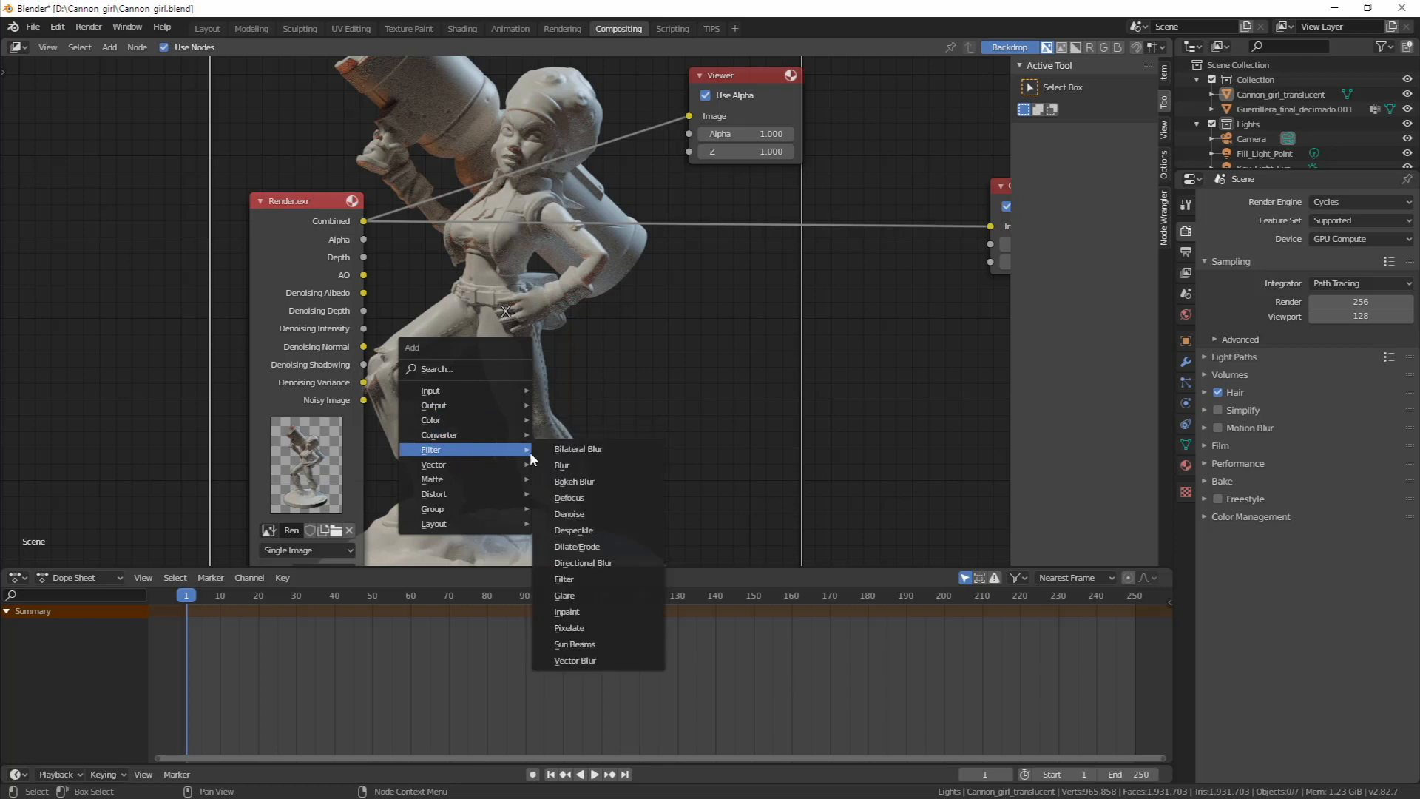
click(592, 515)
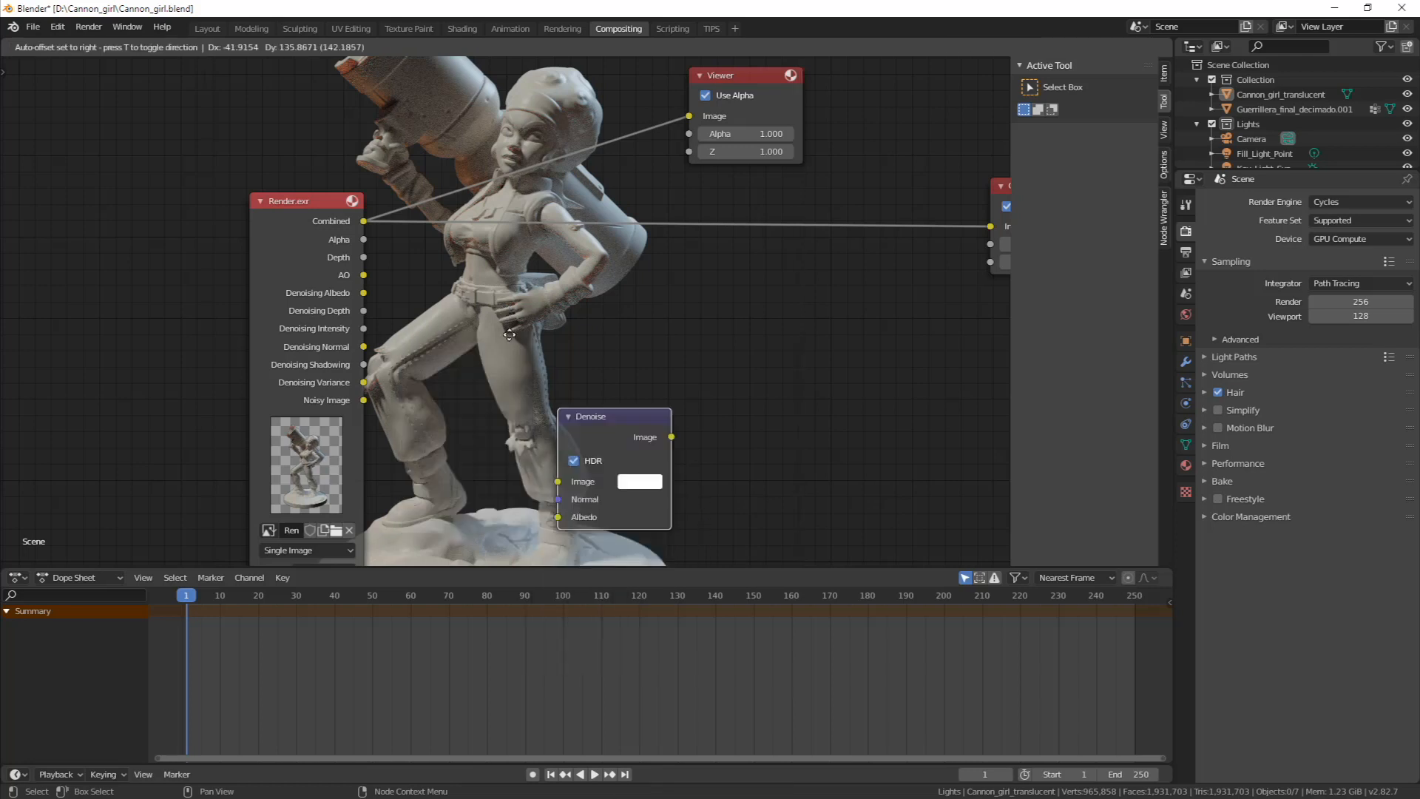
click(495, 321)
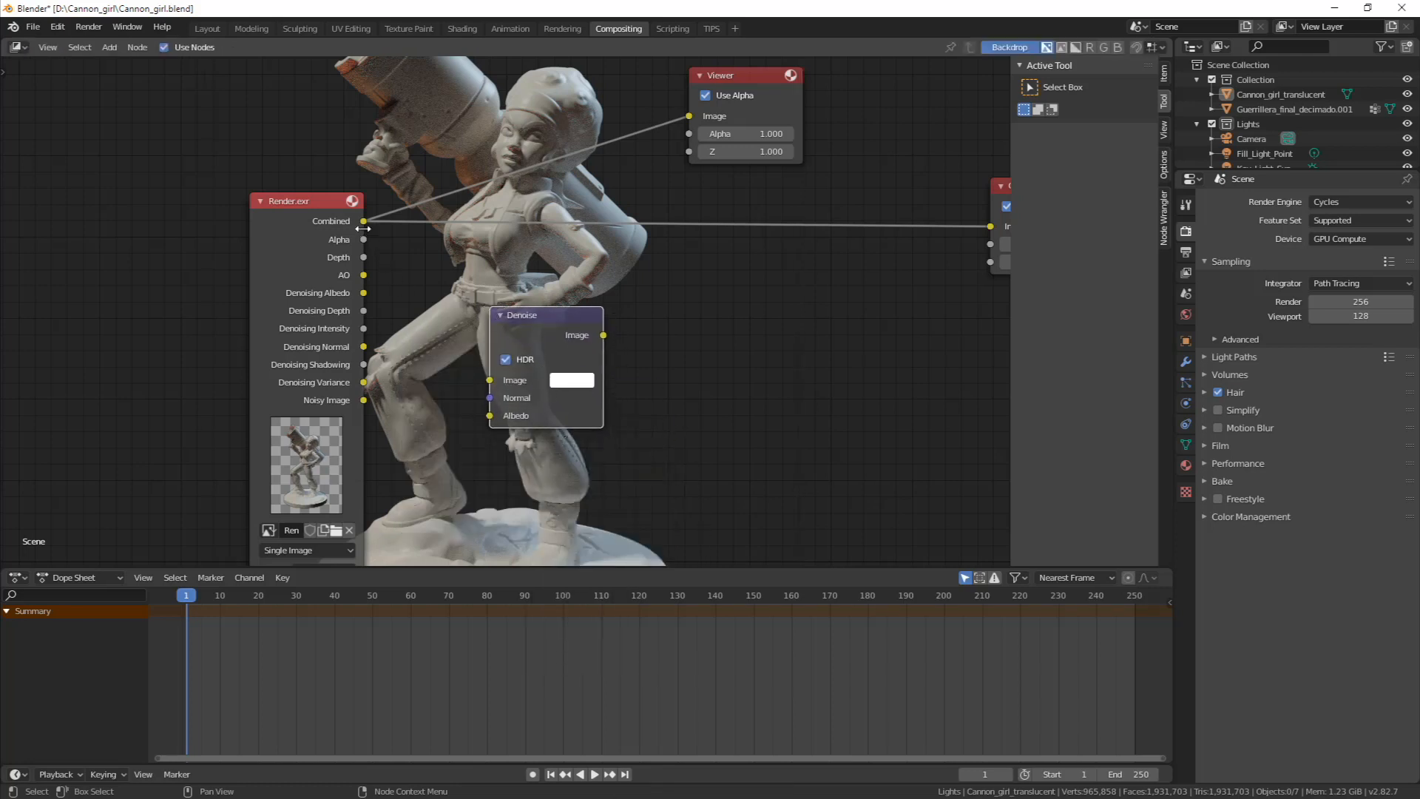
Feed Render.exr's Combined, Denoising Normal and Denoising Albedo outputs into Denoise's Image, Normal and Albedo inputs, and preview Denoise in the Viewer
drag(363, 221, 489, 380)
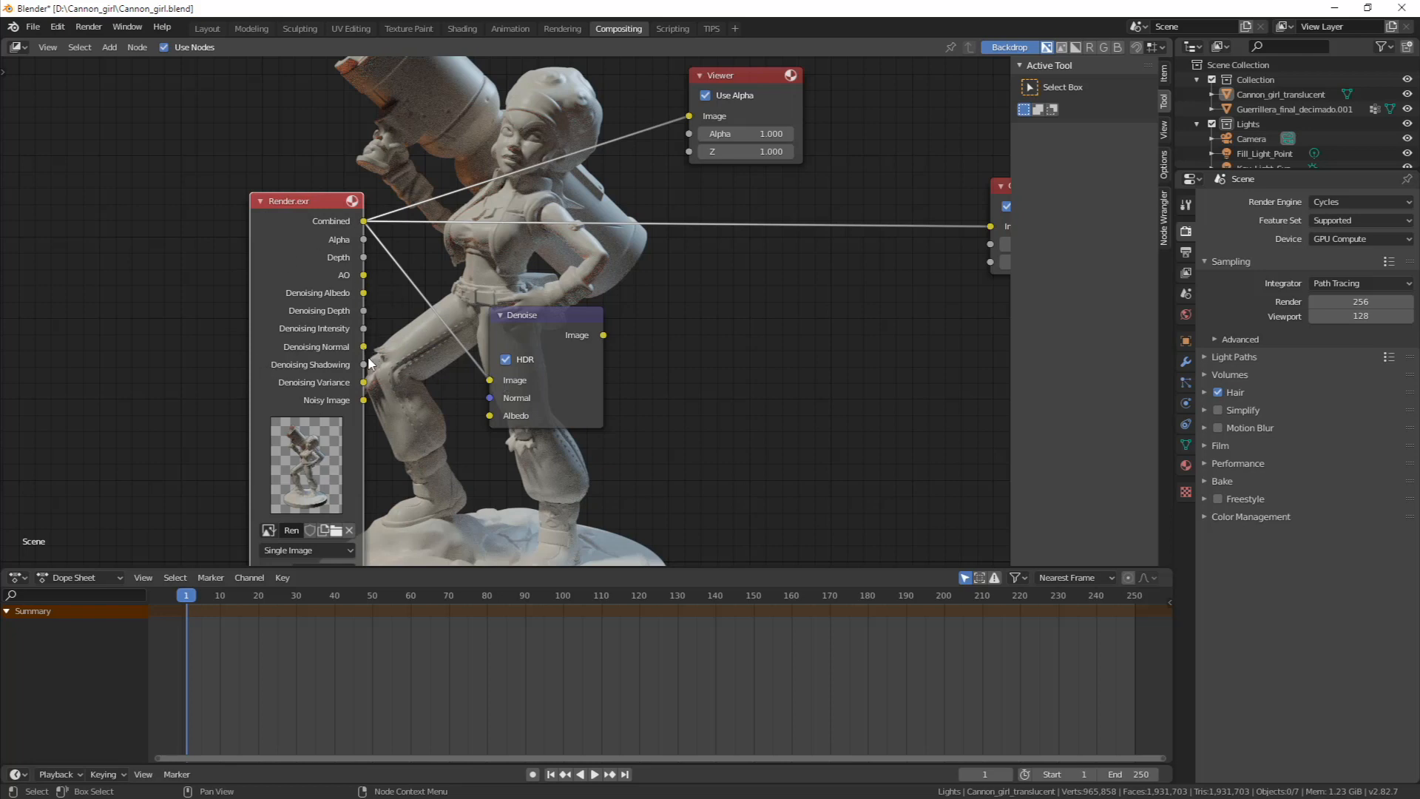
drag(363, 346, 490, 398)
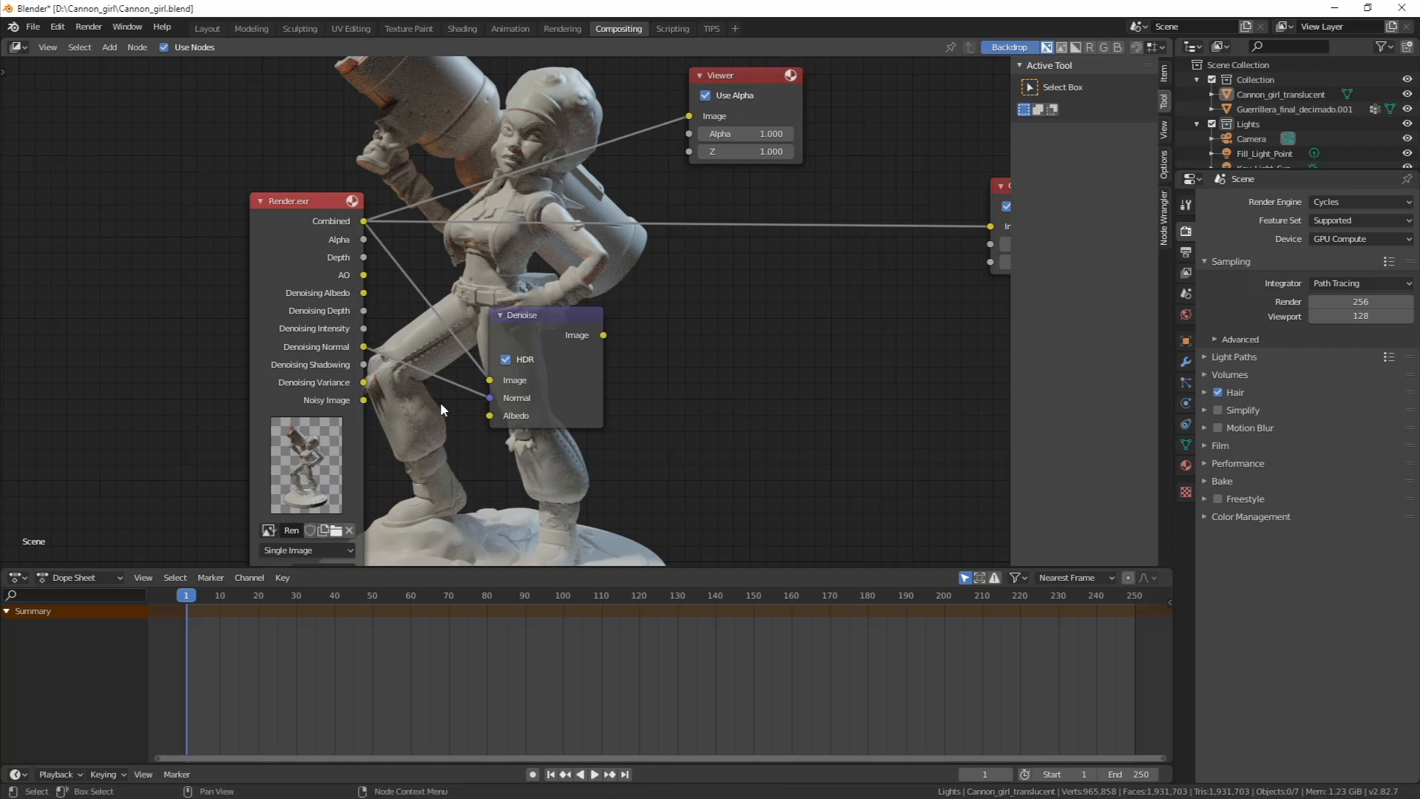
drag(363, 294, 493, 417)
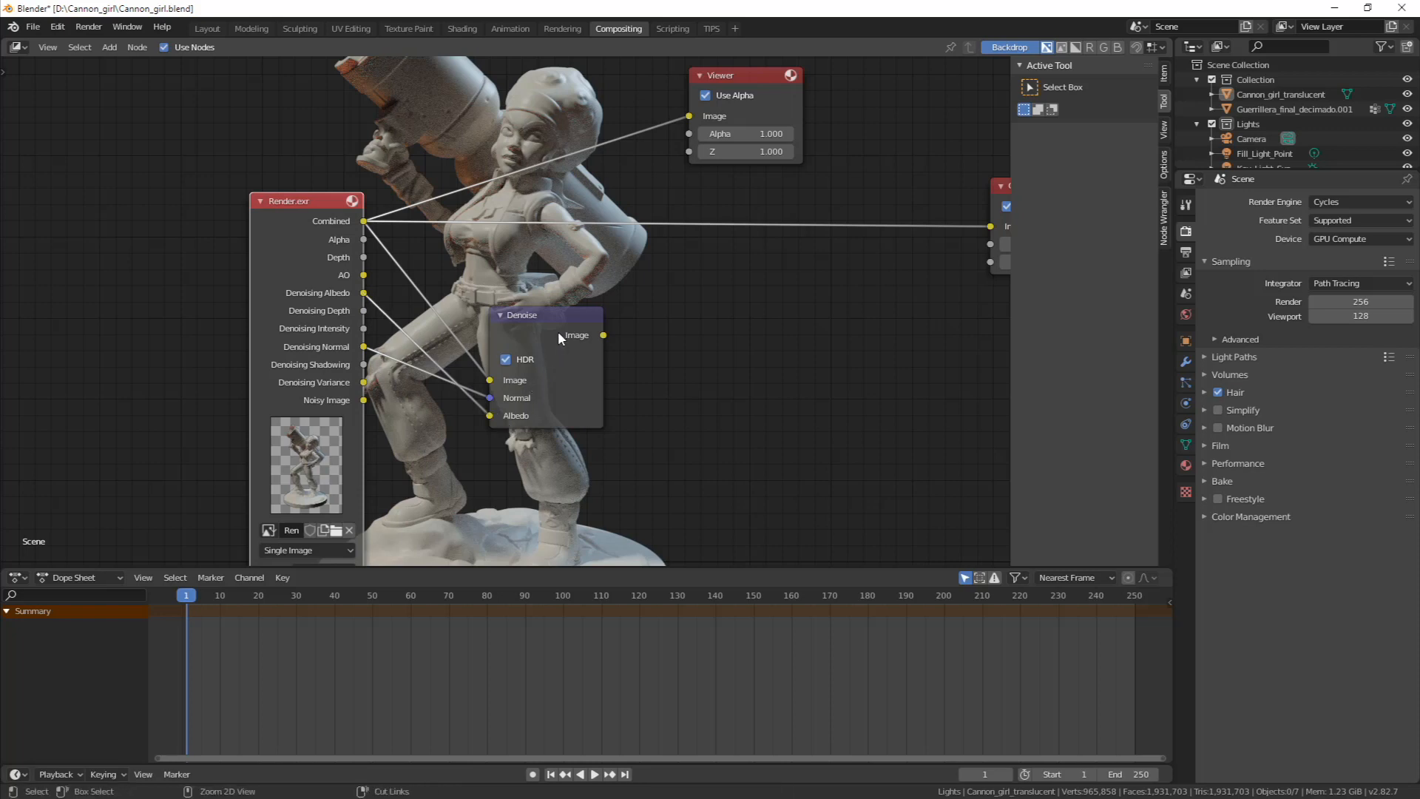
ctrl+shift+click(557, 331)
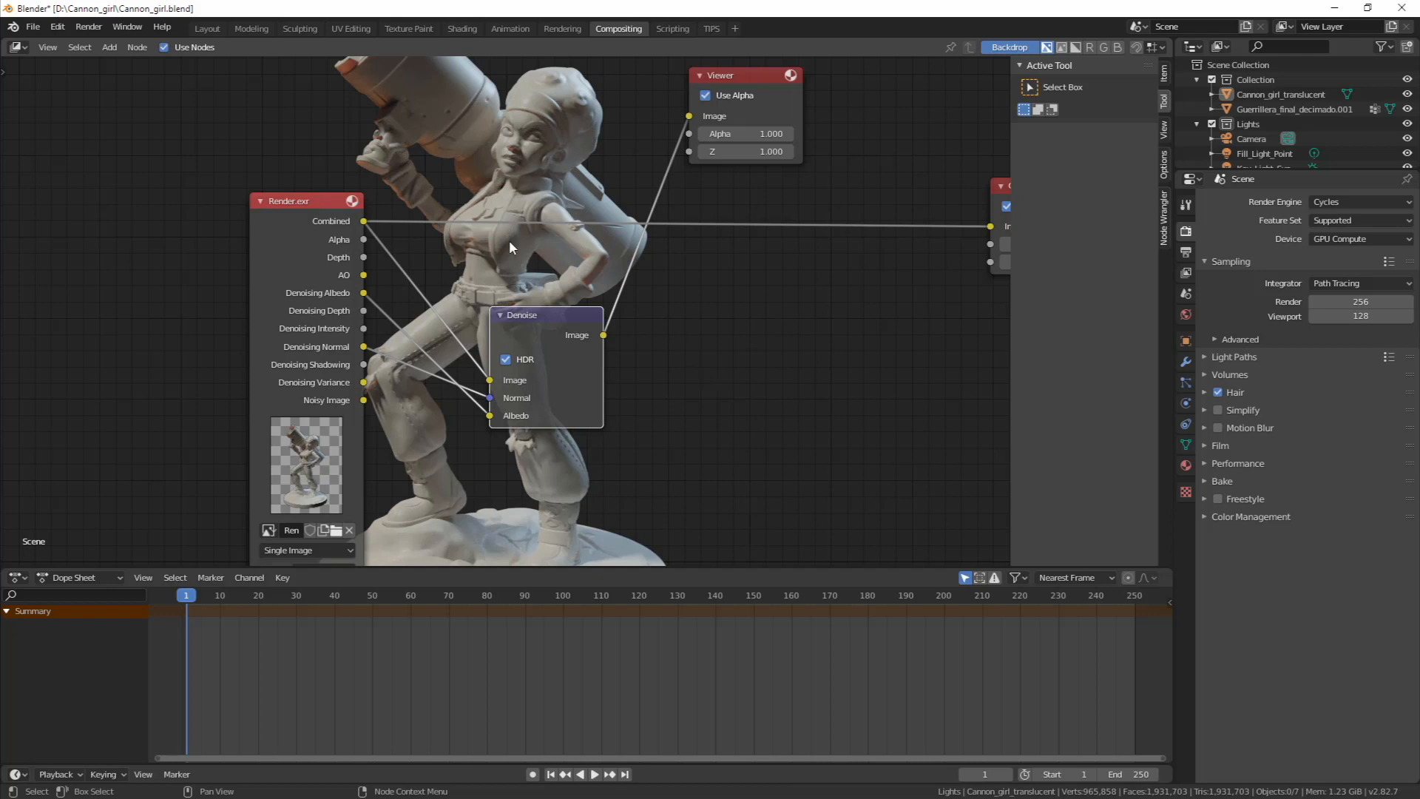
Enlarge the backdrop image and examine the denoised surface around the figure's torso and arms
middle_drag(539, 175, 508, 181)
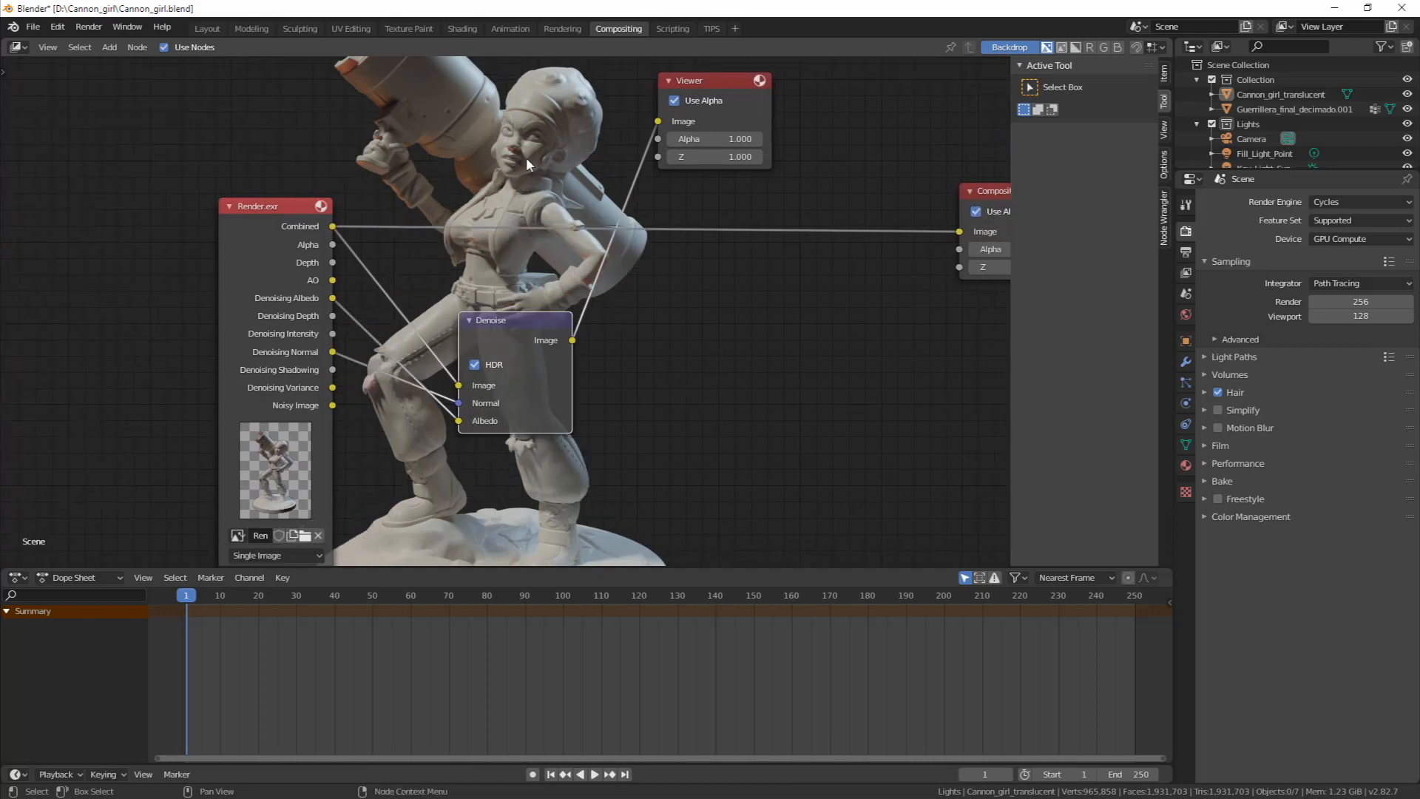
key(v)
key(alt+v)
key(alt+v)
key(alt+v)
key(alt+v)
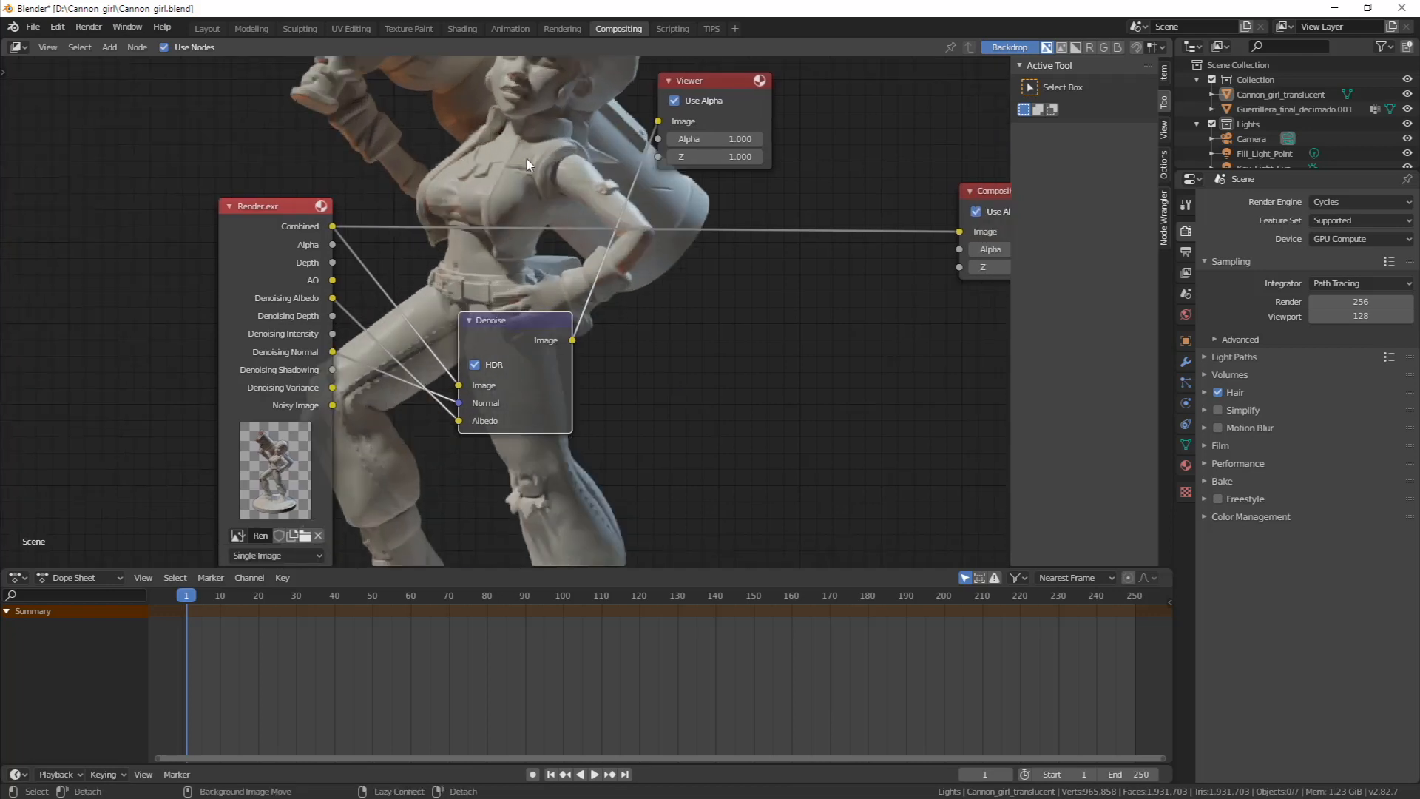
shift+middle_drag(511, 166, 570, 184)
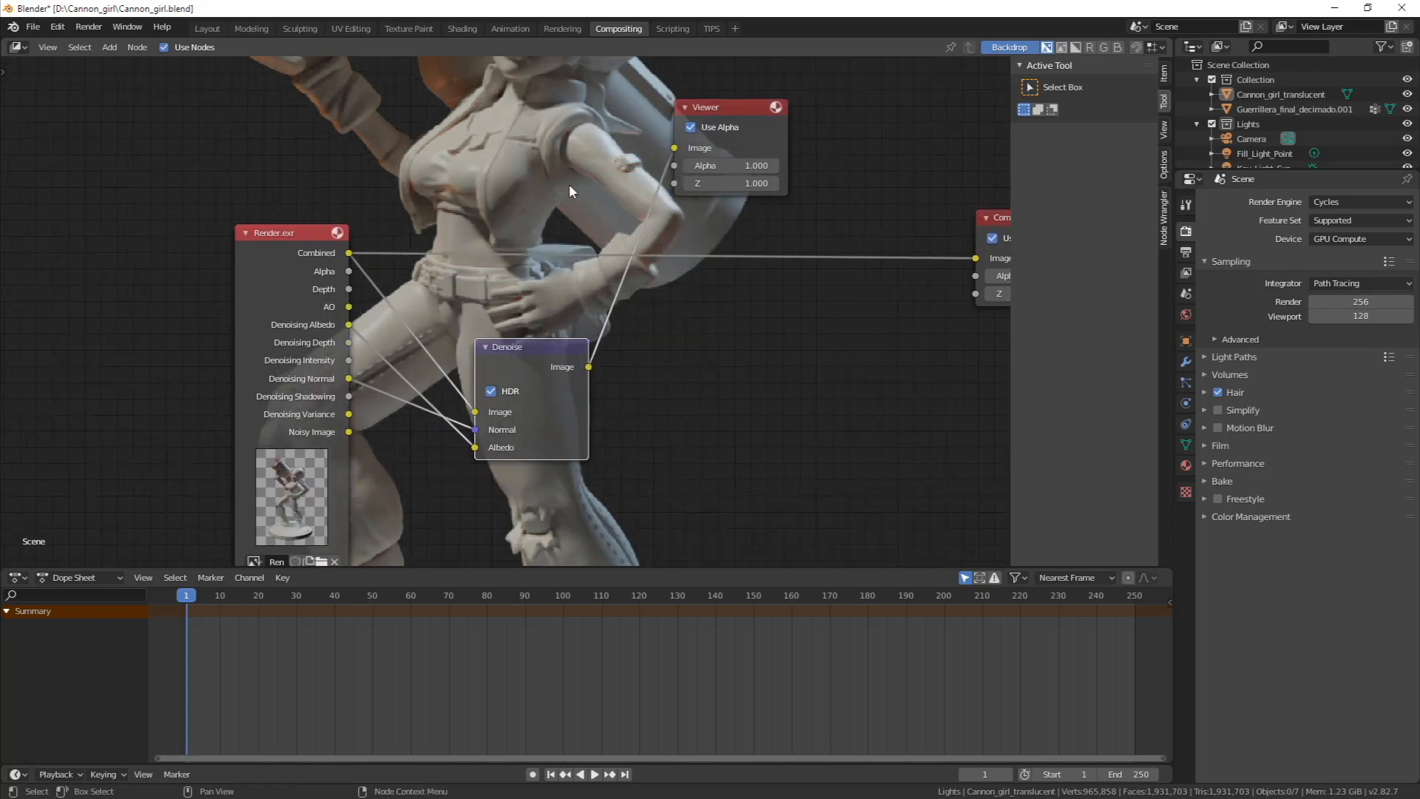
click(129, 47)
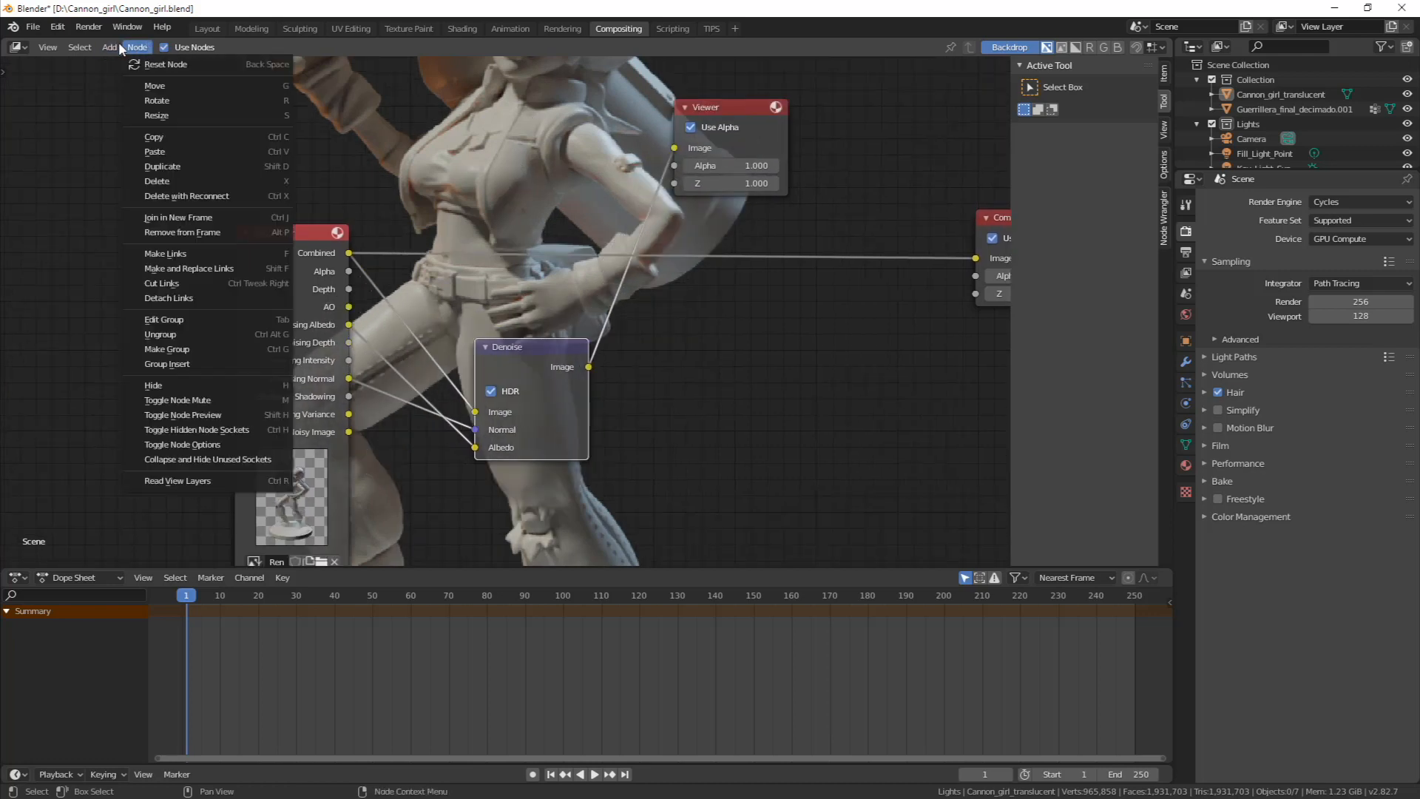
mouse_move(87, 49)
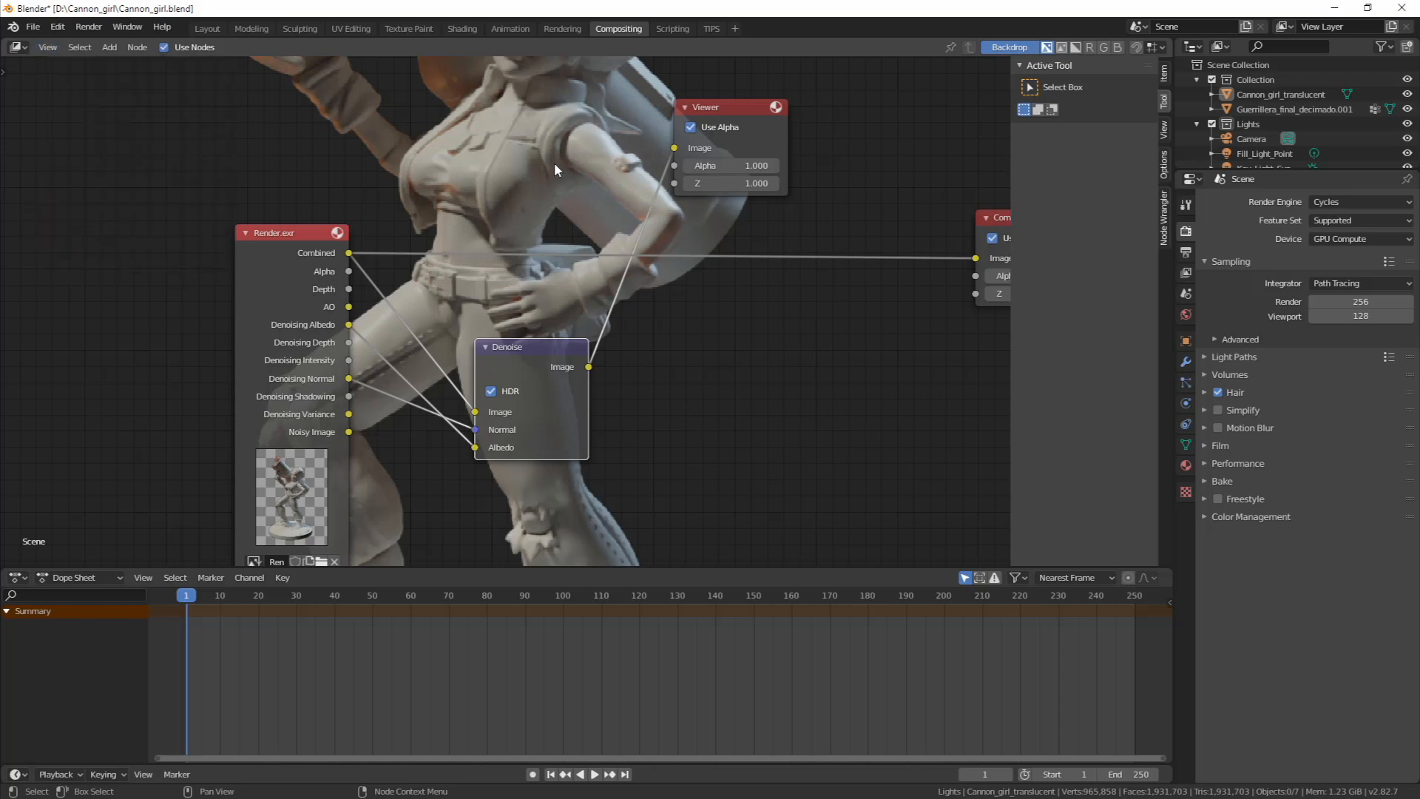
key(alt+r)
mouse_move(555, 147)
middle_down()
mouse_move(548, 191)
mouse_move(557, 161)
middle_up()
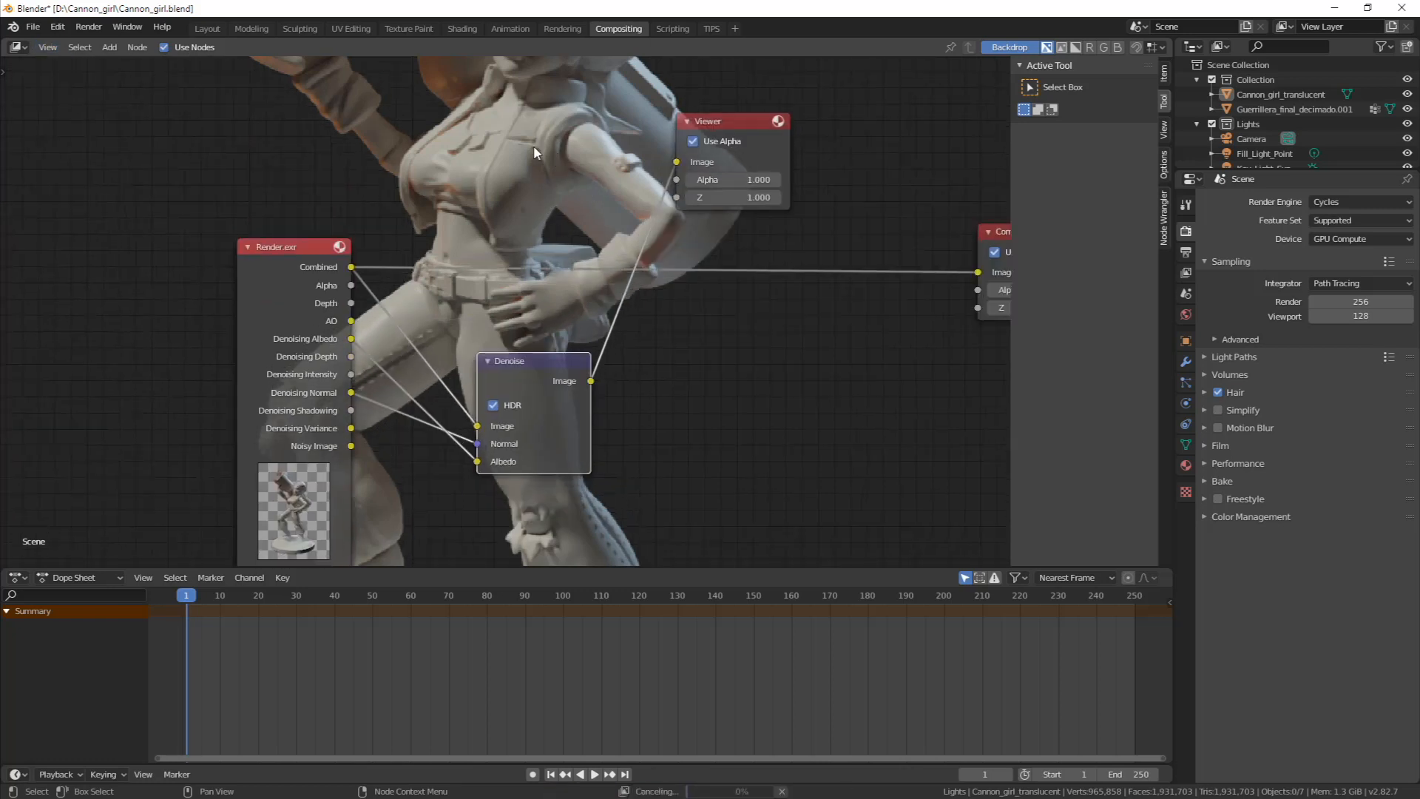
click(523, 164)
key(BackSpace)
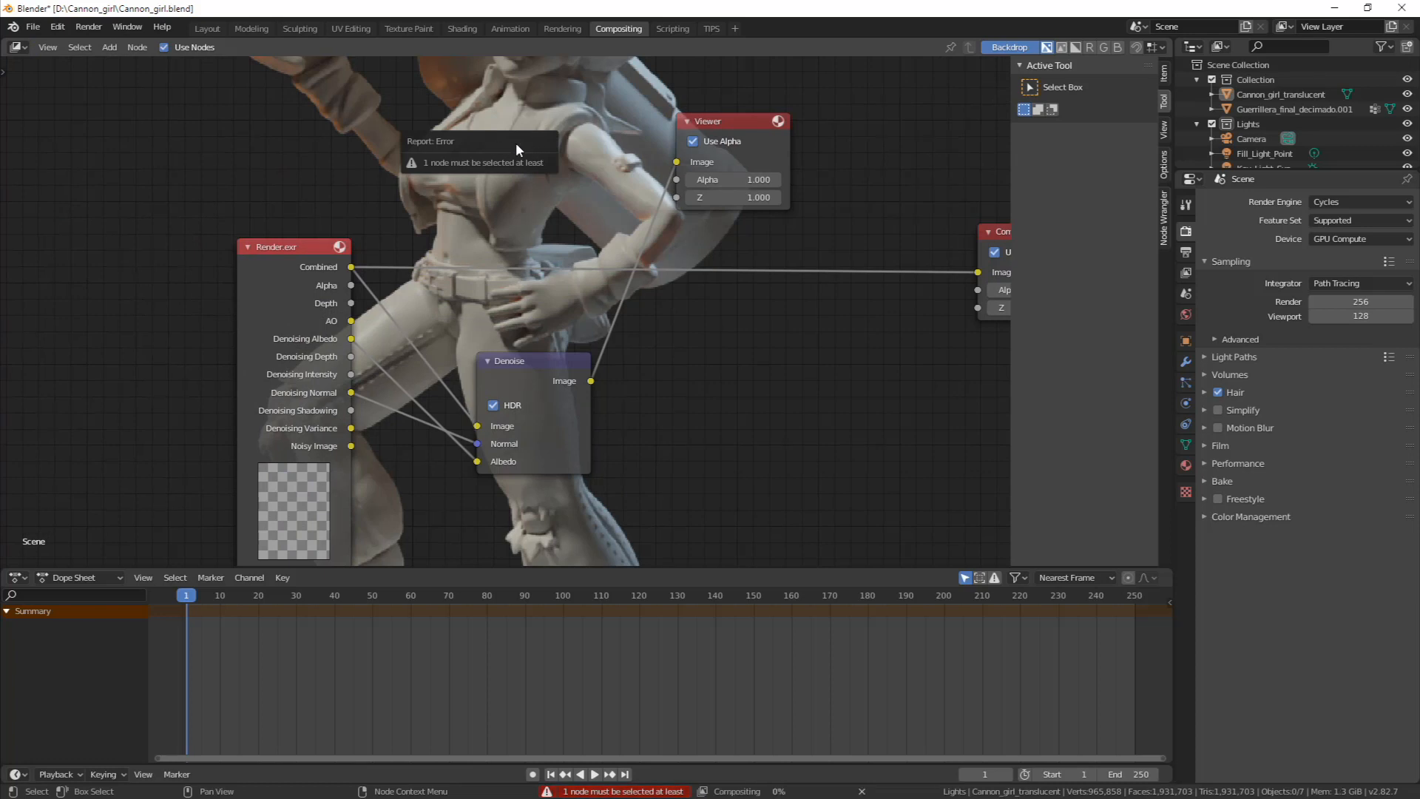
key(space)
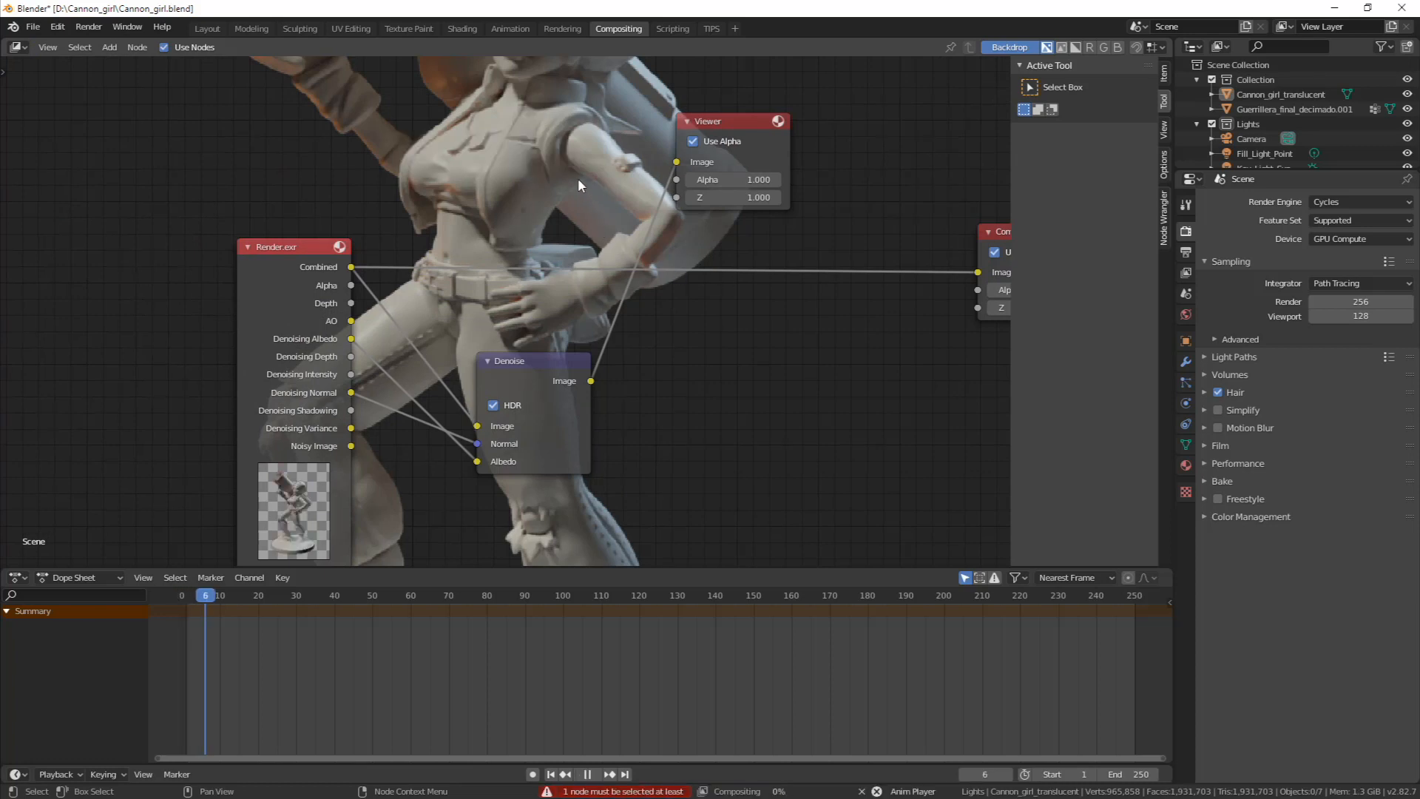
middle_drag(564, 199, 576, 194)
Shrink the backdrop until the whole figure shows and enlarge it again to examine the denoised result
key(v)
key(v)
key(v)
key(v)
key(v)
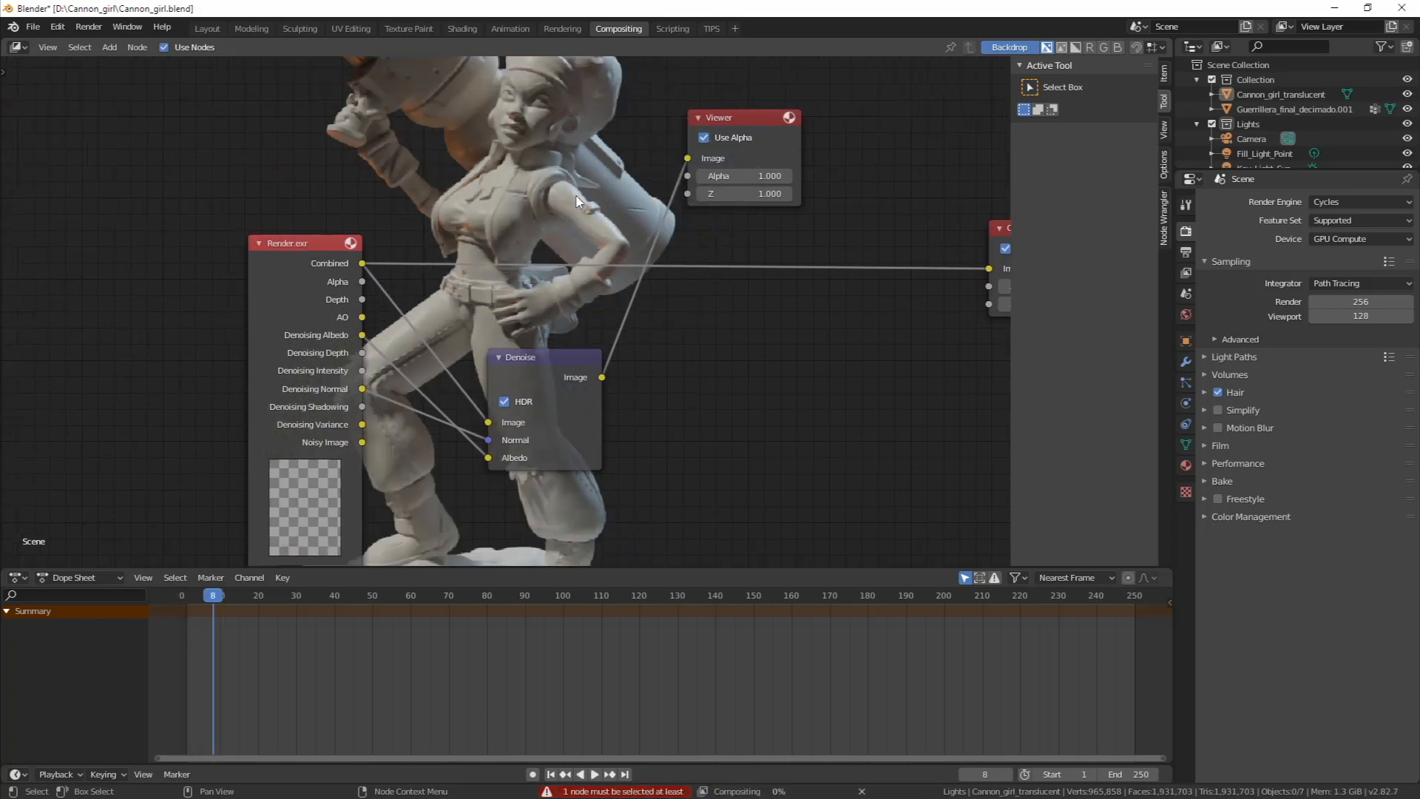
key(v)
key(v)
key(v)
key(v)
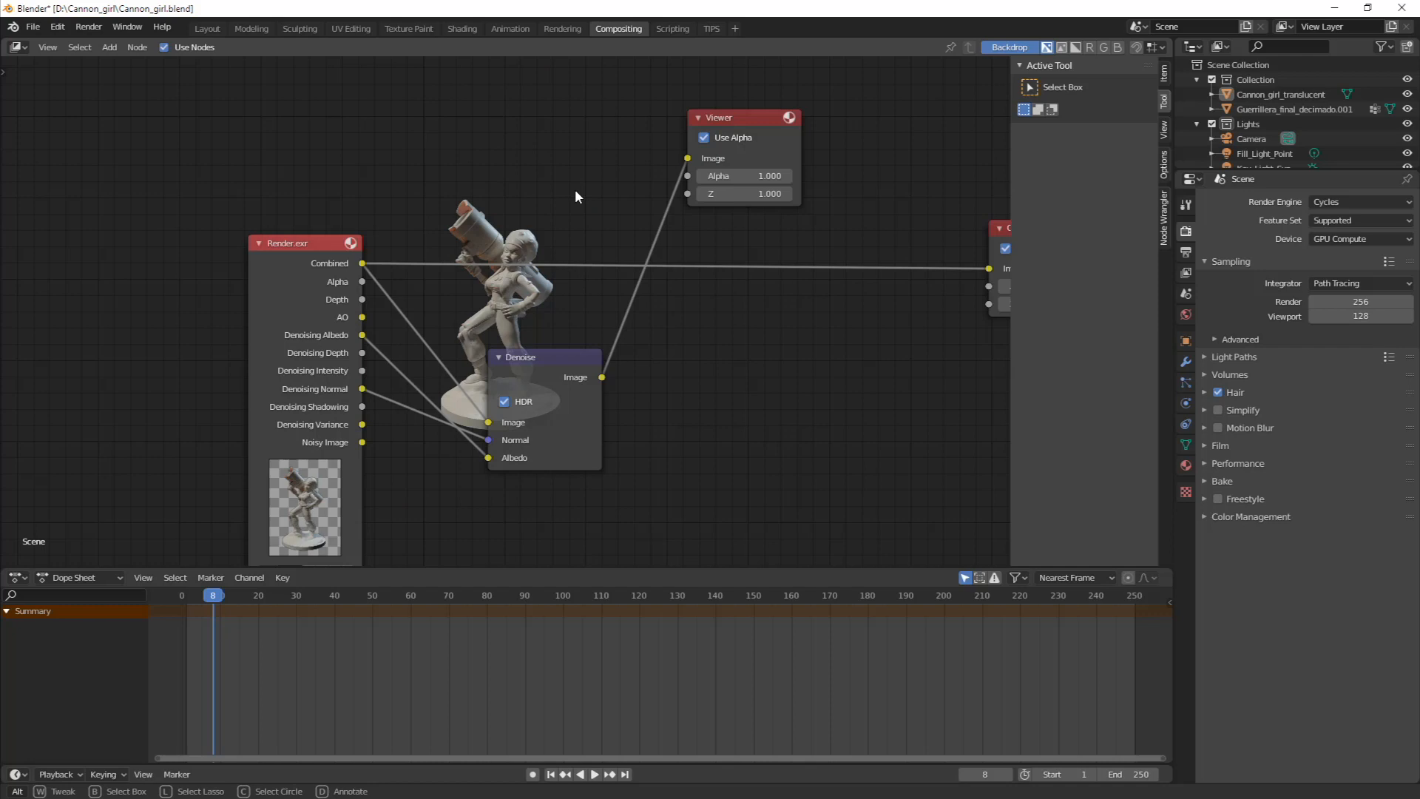
key(alt+v)
key(alt+v)
key(alt+v)
key(alt+v)
key(alt+v)
key(alt+v)
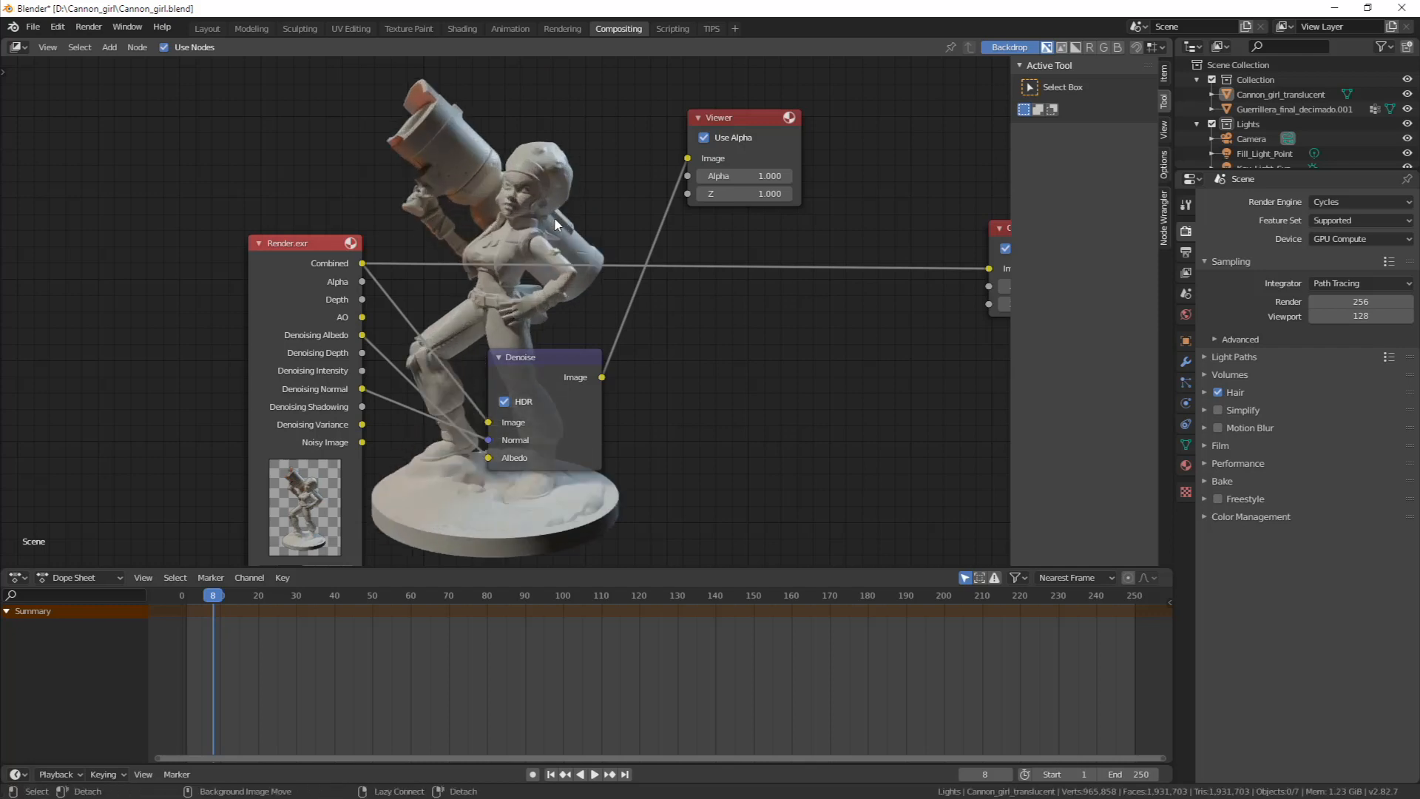
key(alt+v)
key(alt+v)
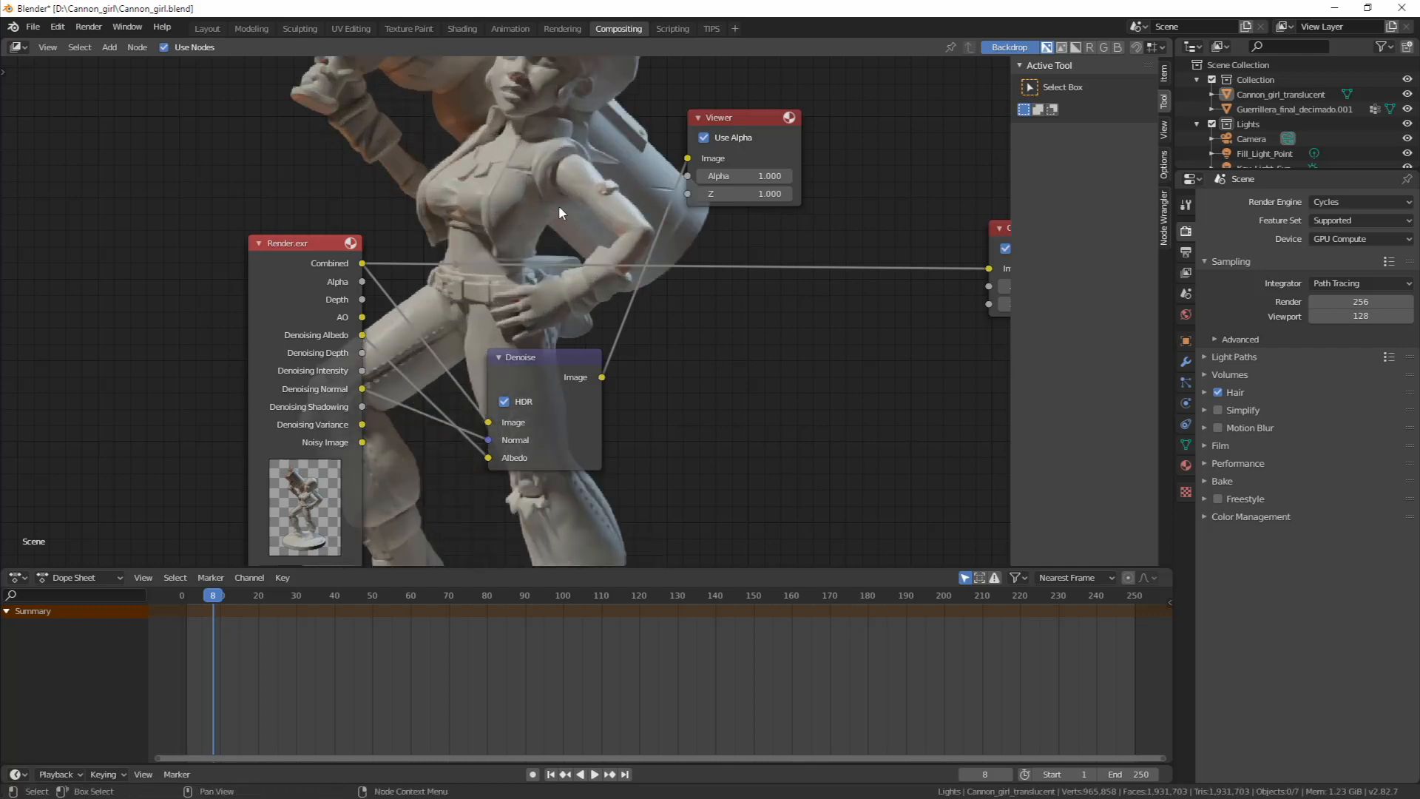
Find the Backdrop Move command and shift the backdrop so the figure's head and cannon sit between the nodes
click(78, 48)
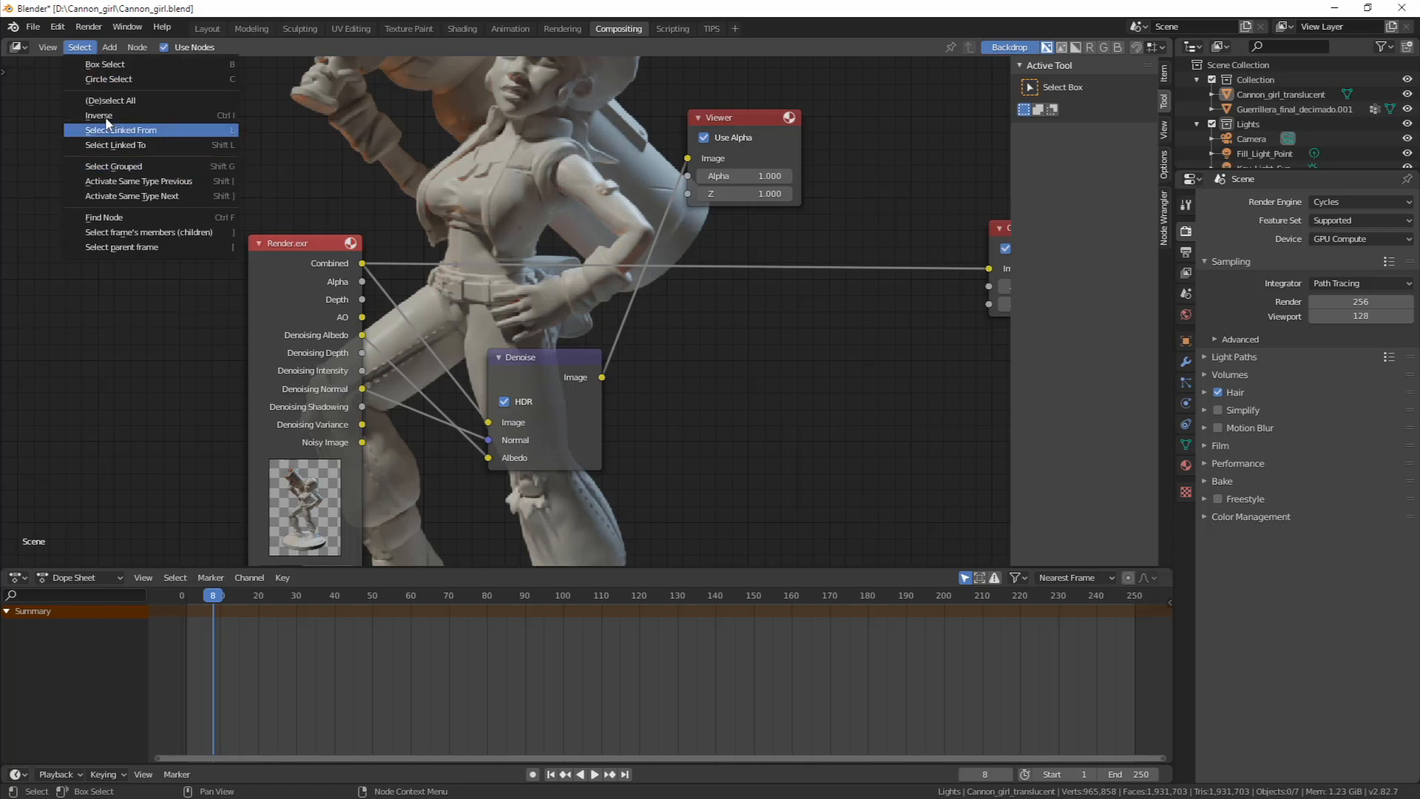
click(48, 47)
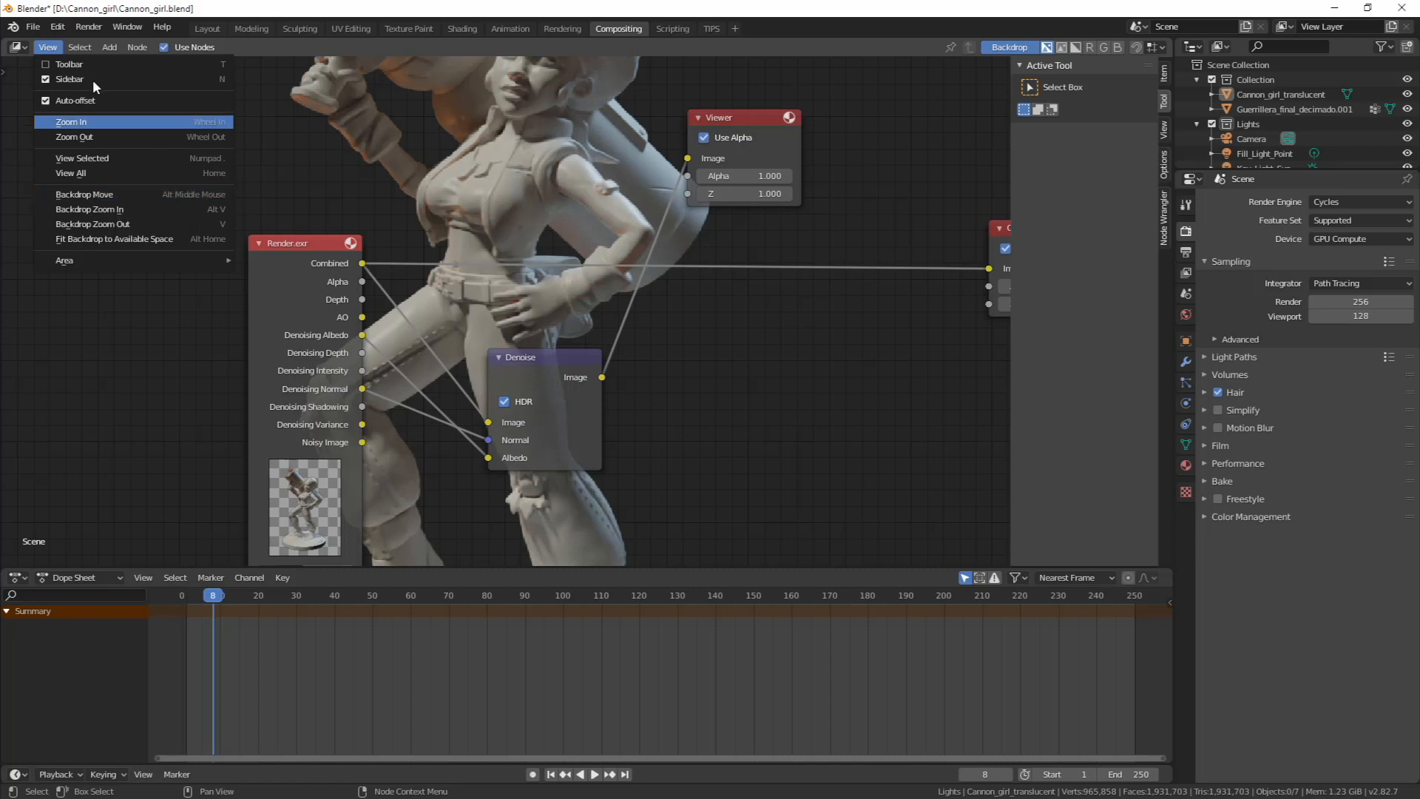
click(80, 47)
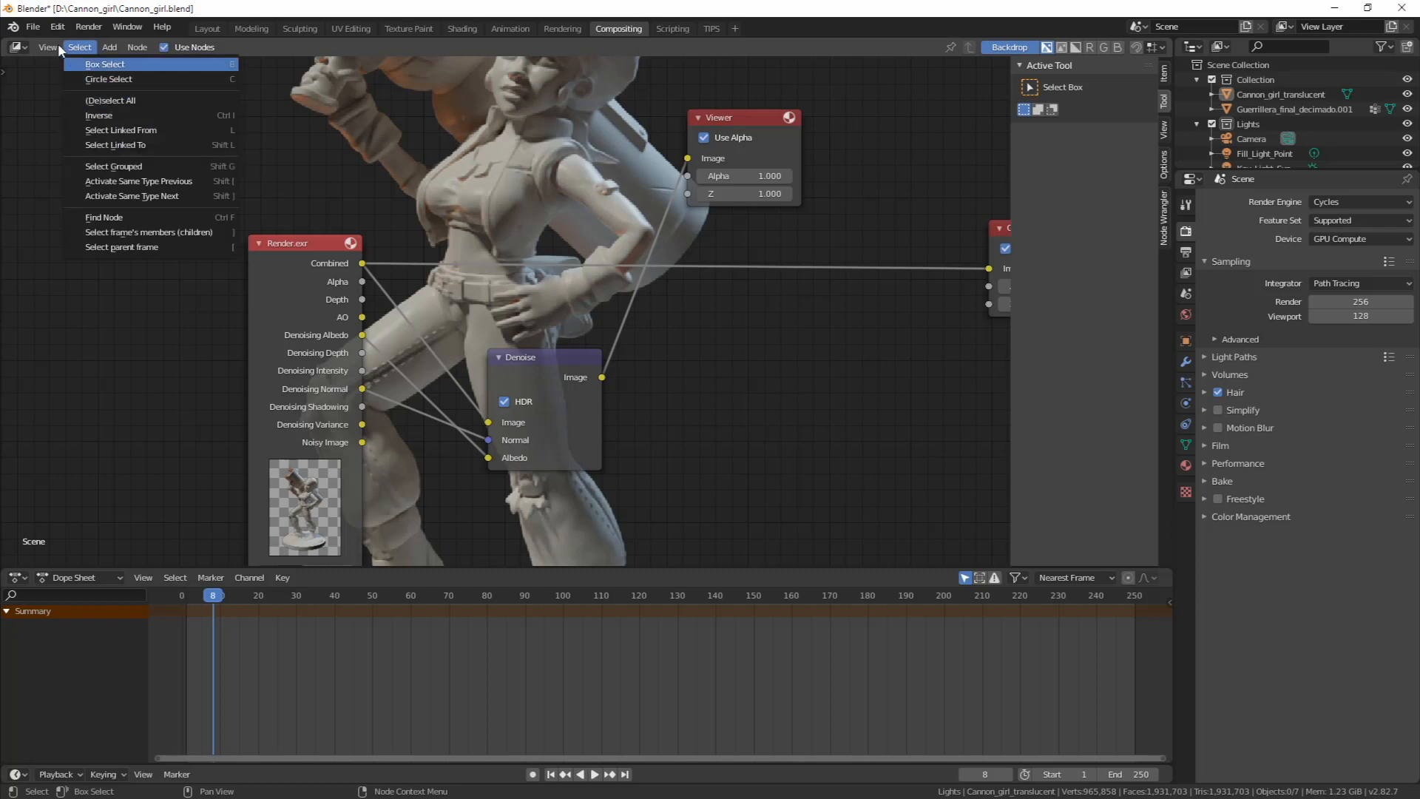
mouse_move(58, 43)
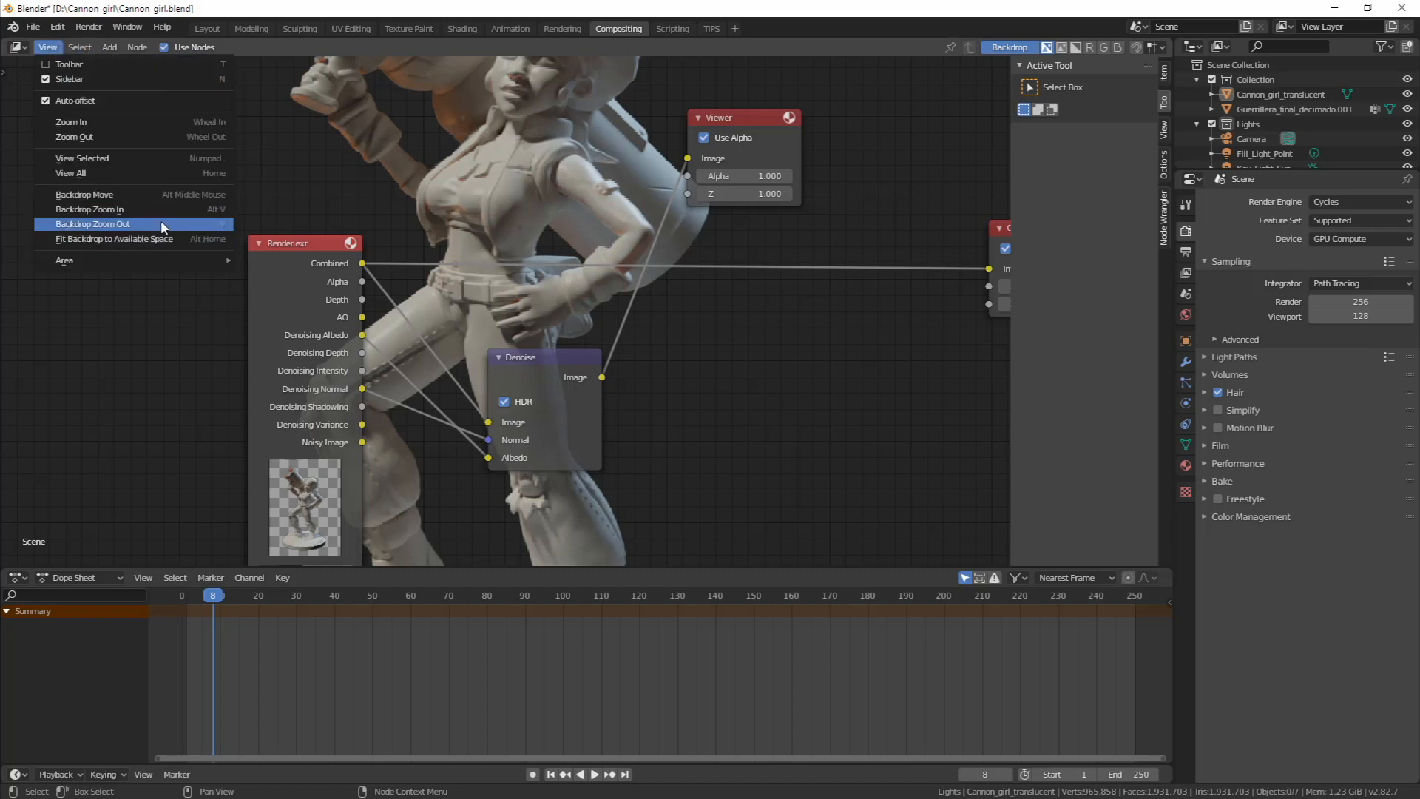
click(158, 194)
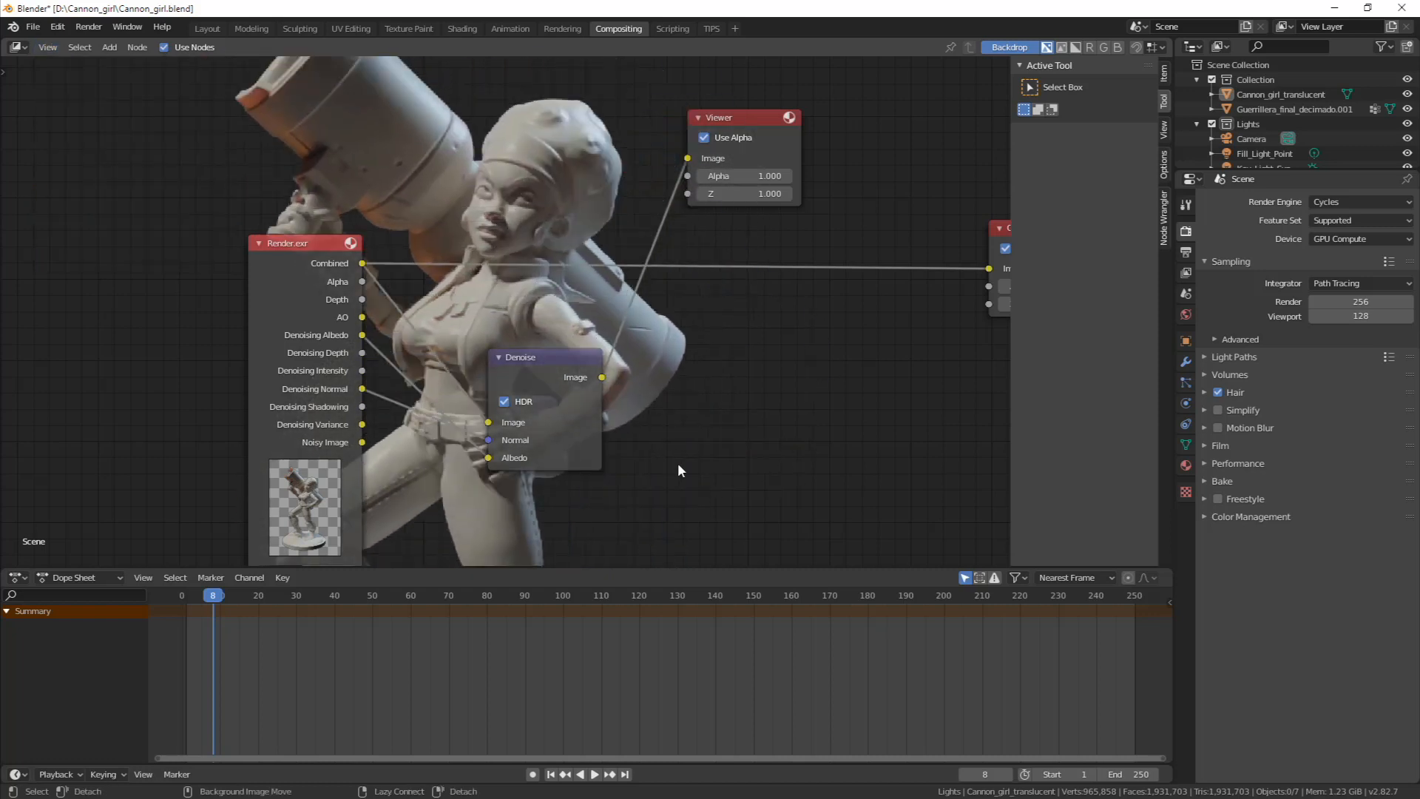
scroll(648, 337, up, 2)
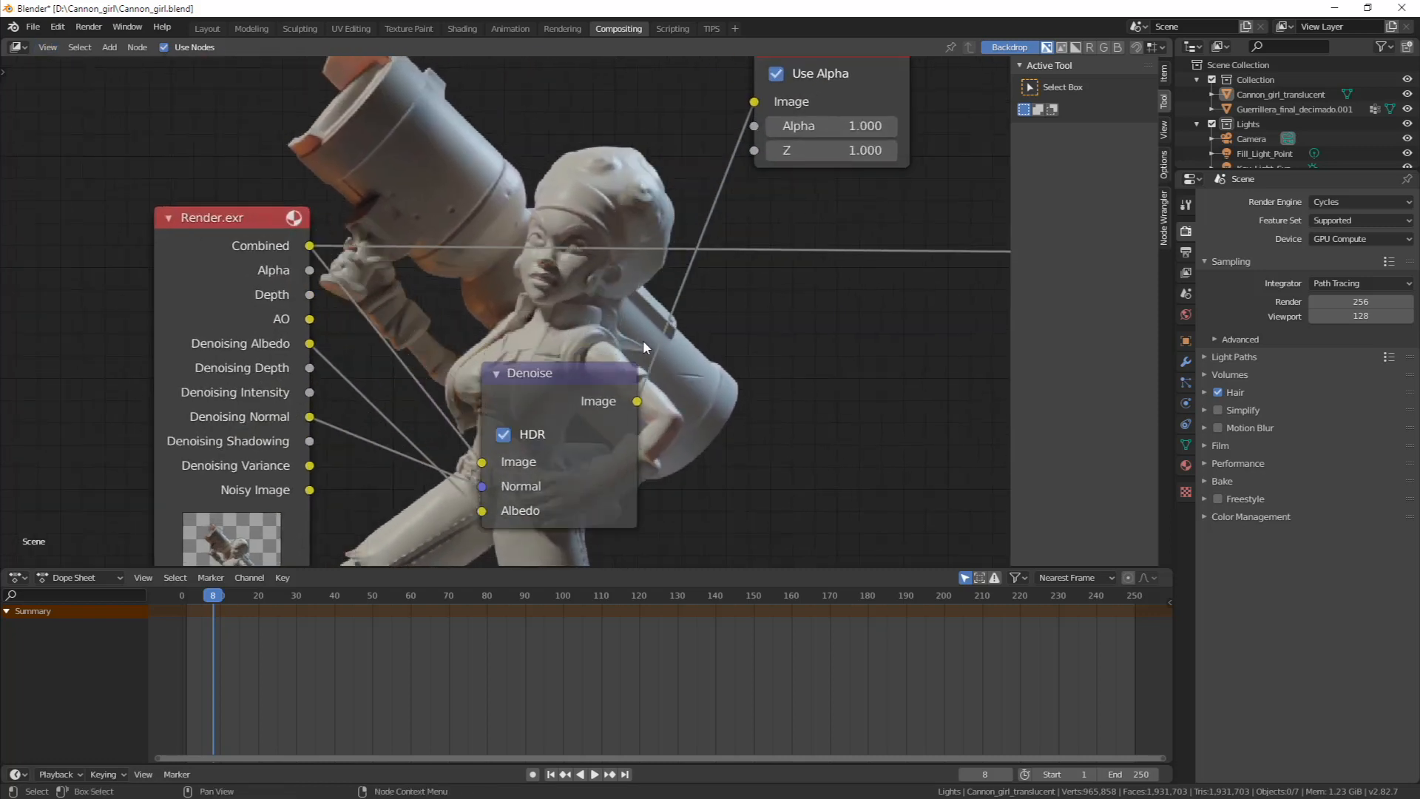
Compare the original Render.exr image with the Denoise output in the Viewer
click(213, 220)
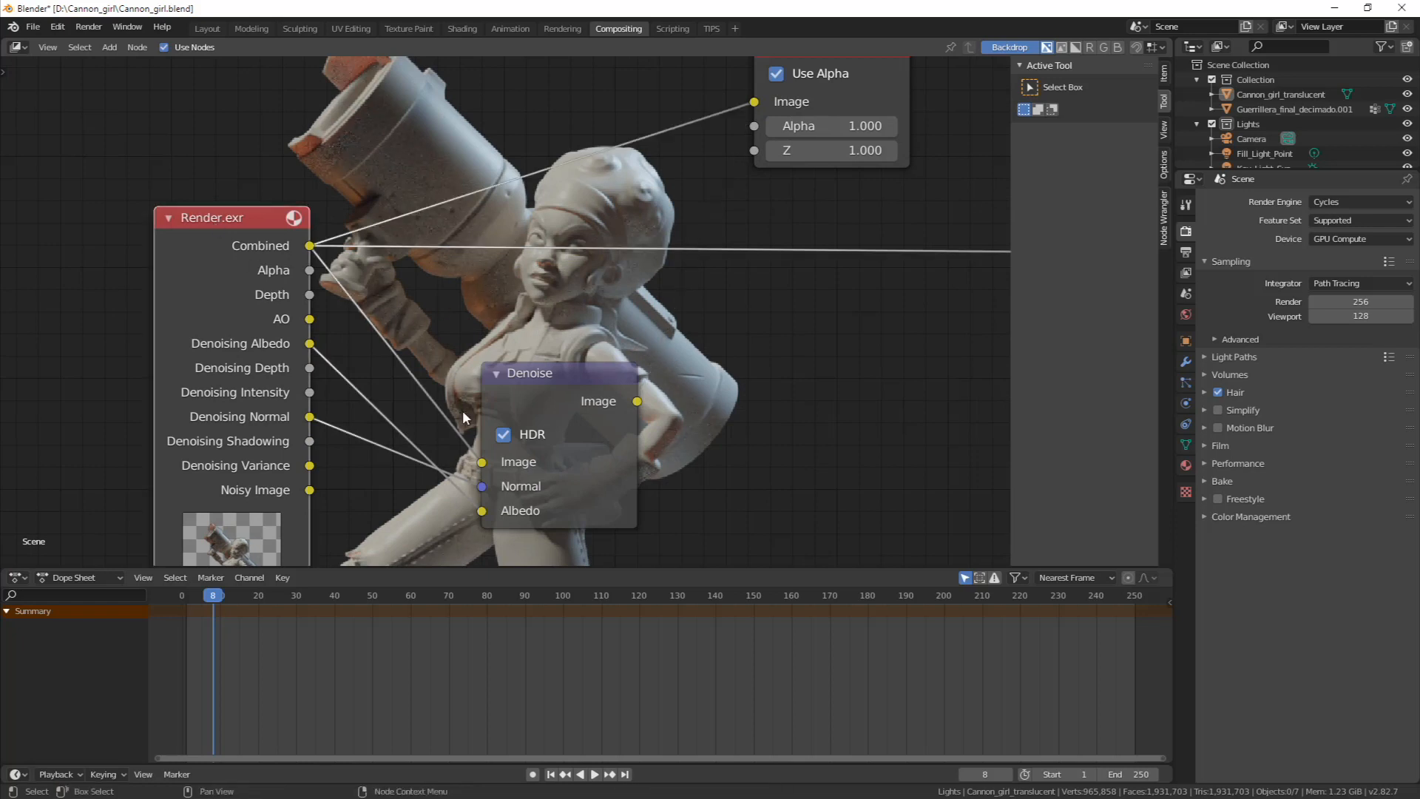
ctrl+shift+click(550, 376)
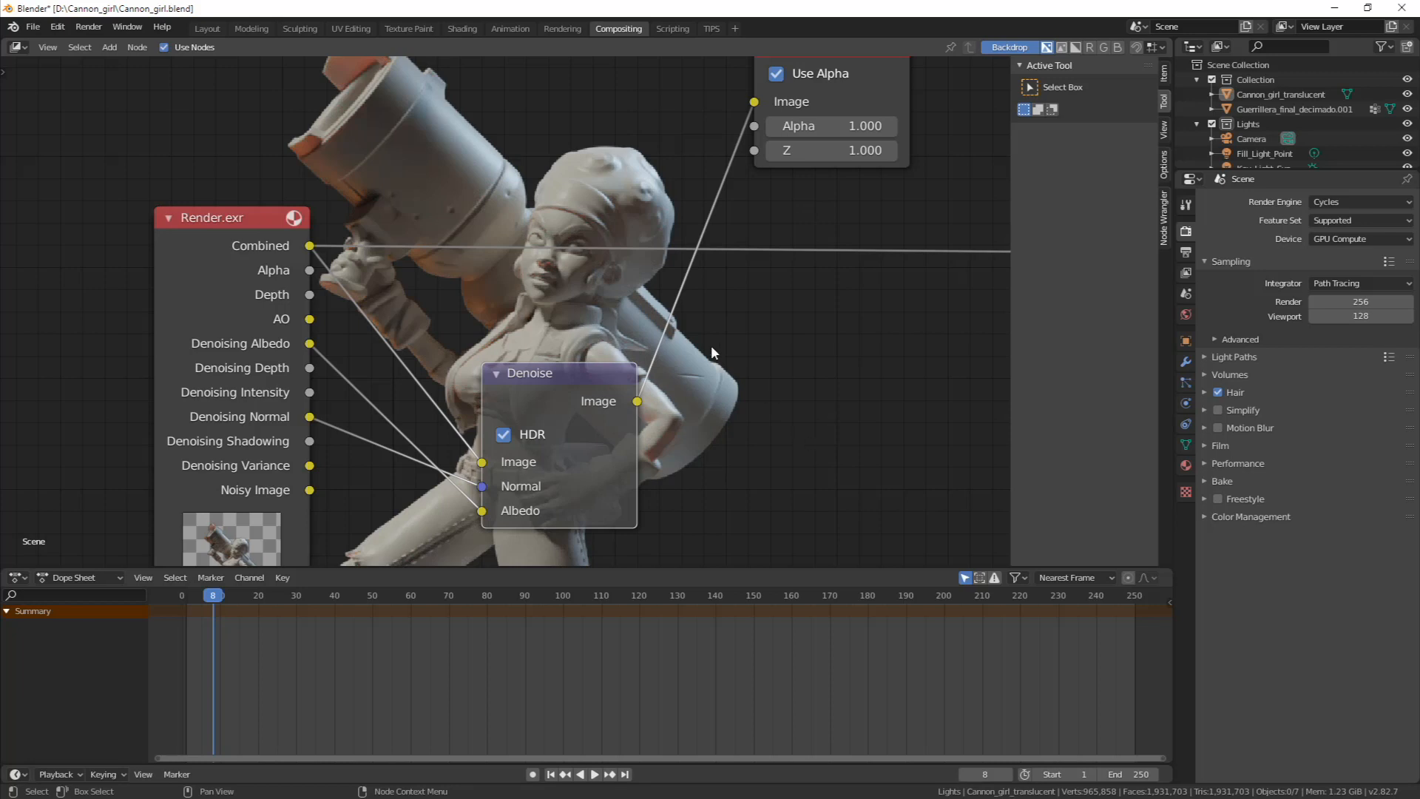
key(v)
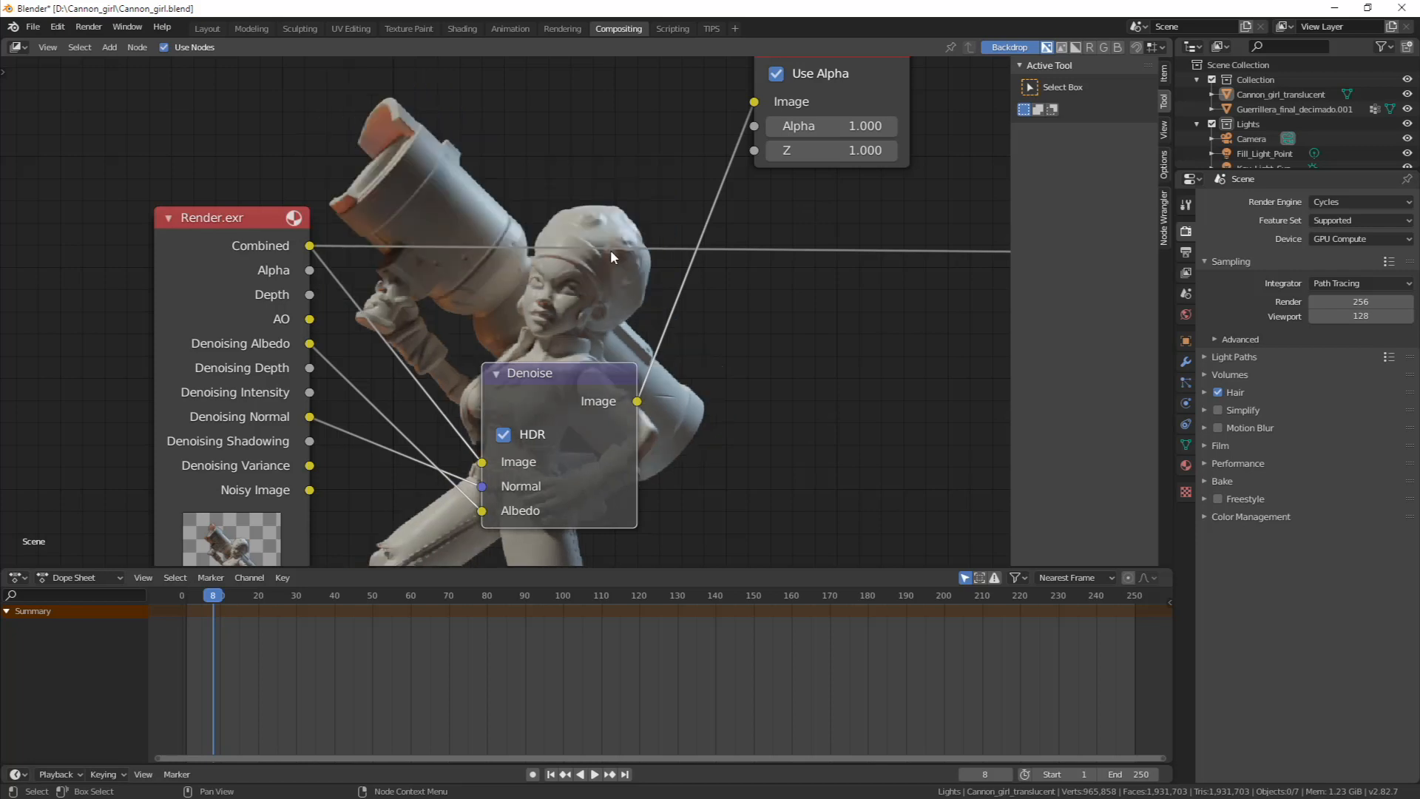
Compare the noise on the enlarged torso between Render.exr and Denoise, ending with Denoise in the Viewer and the backdrop reduced
key(alt+v)
key(alt+v)
key(alt+v)
key(alt+v)
key(alt+v)
key(alt+v)
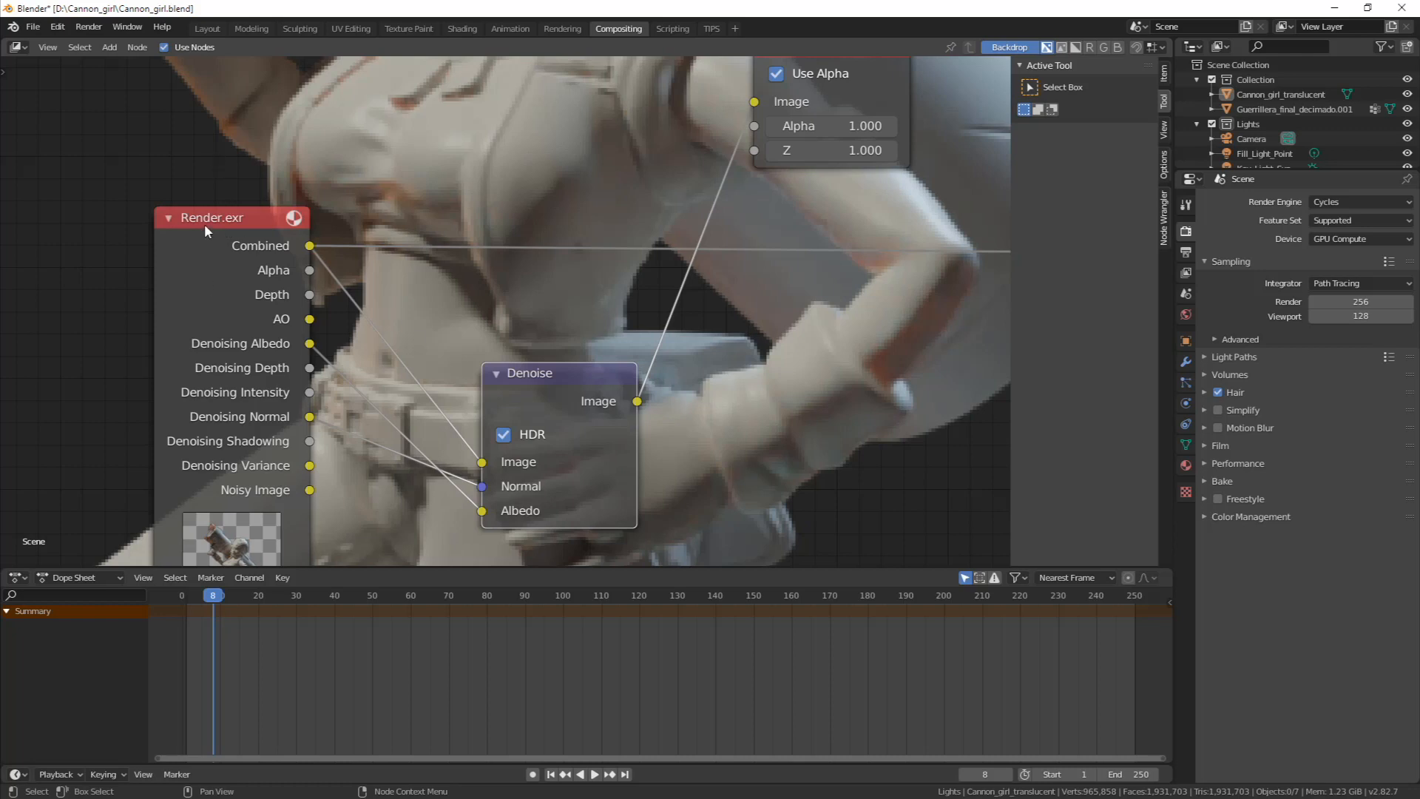
ctrl+shift+click(217, 242)
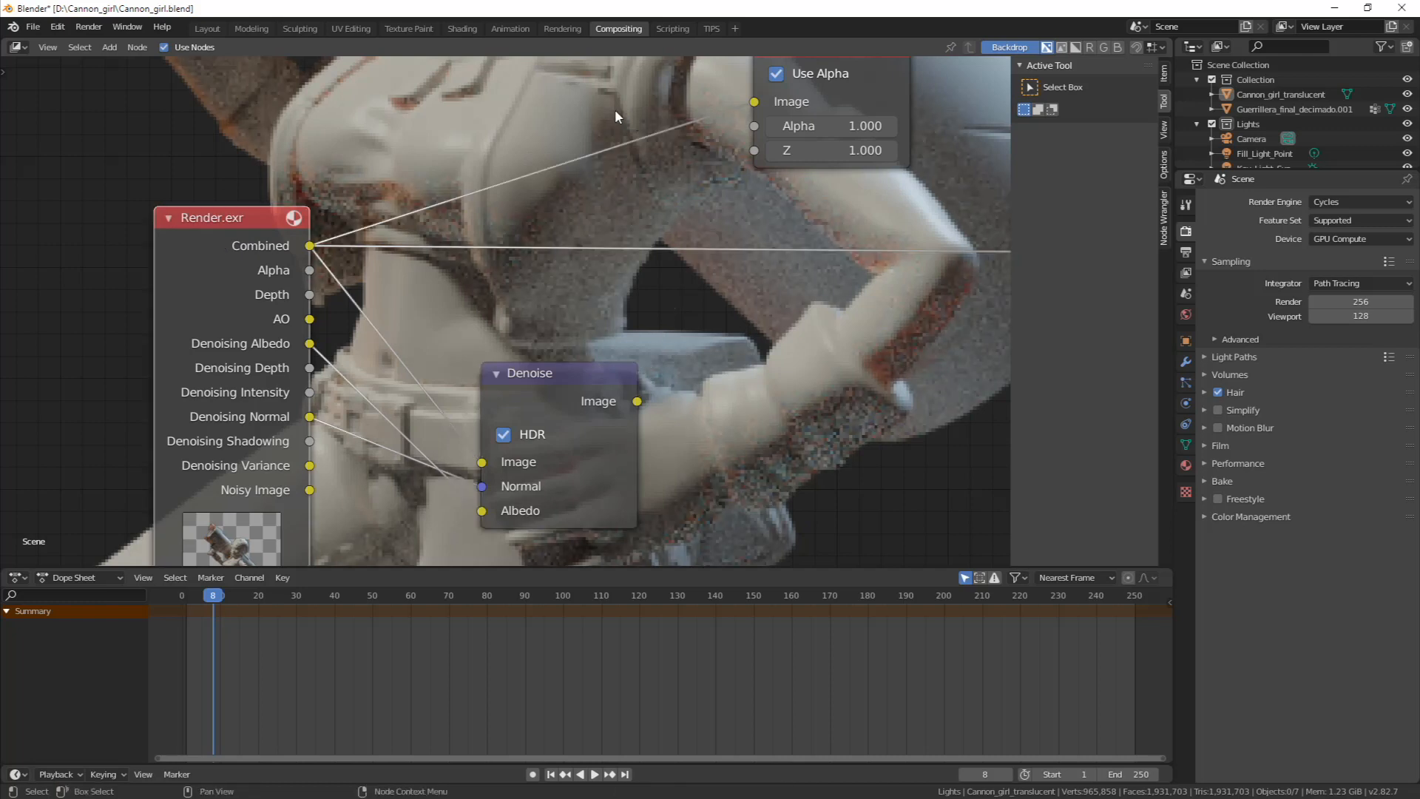
ctrl+shift+click(562, 379)
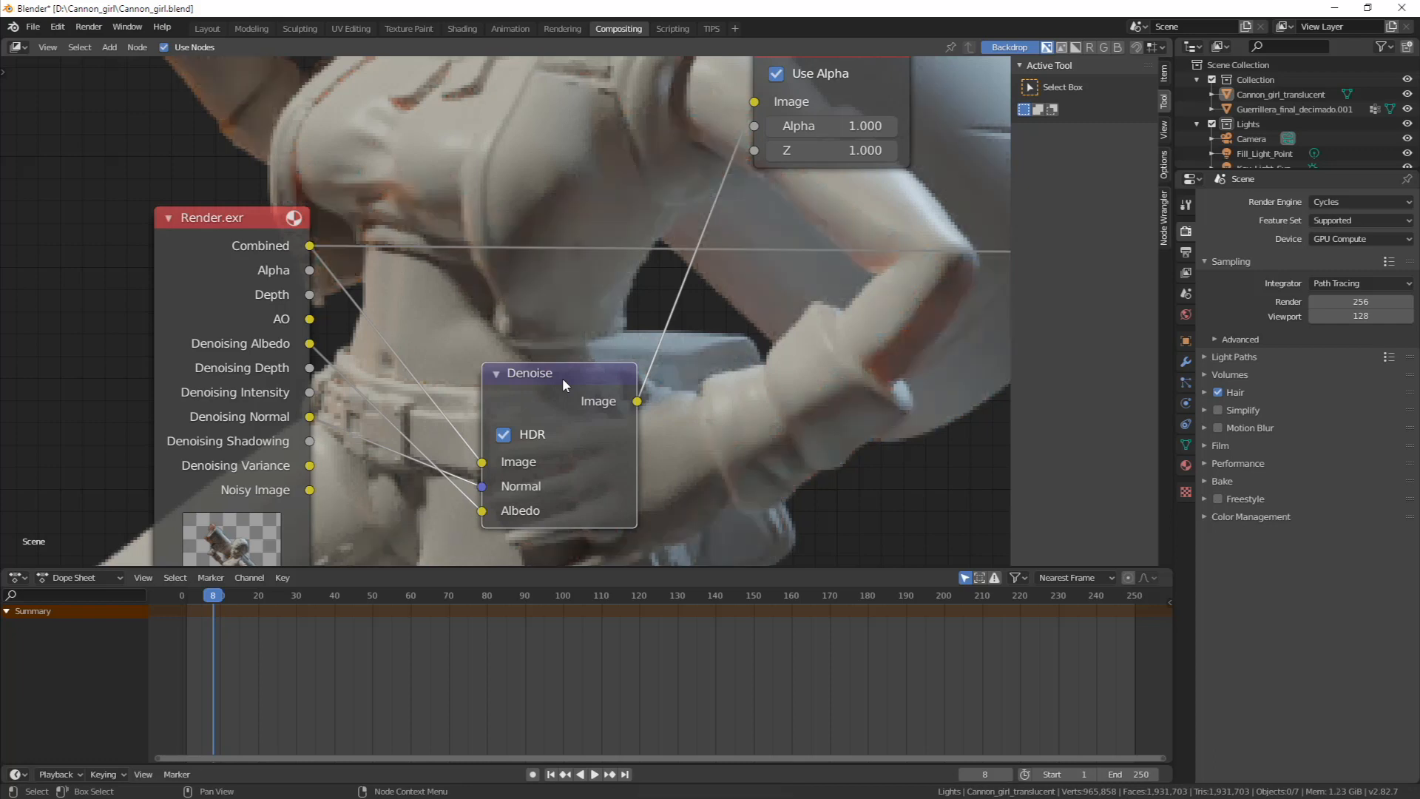
key(v)
key(v)
key(v)
key(v)
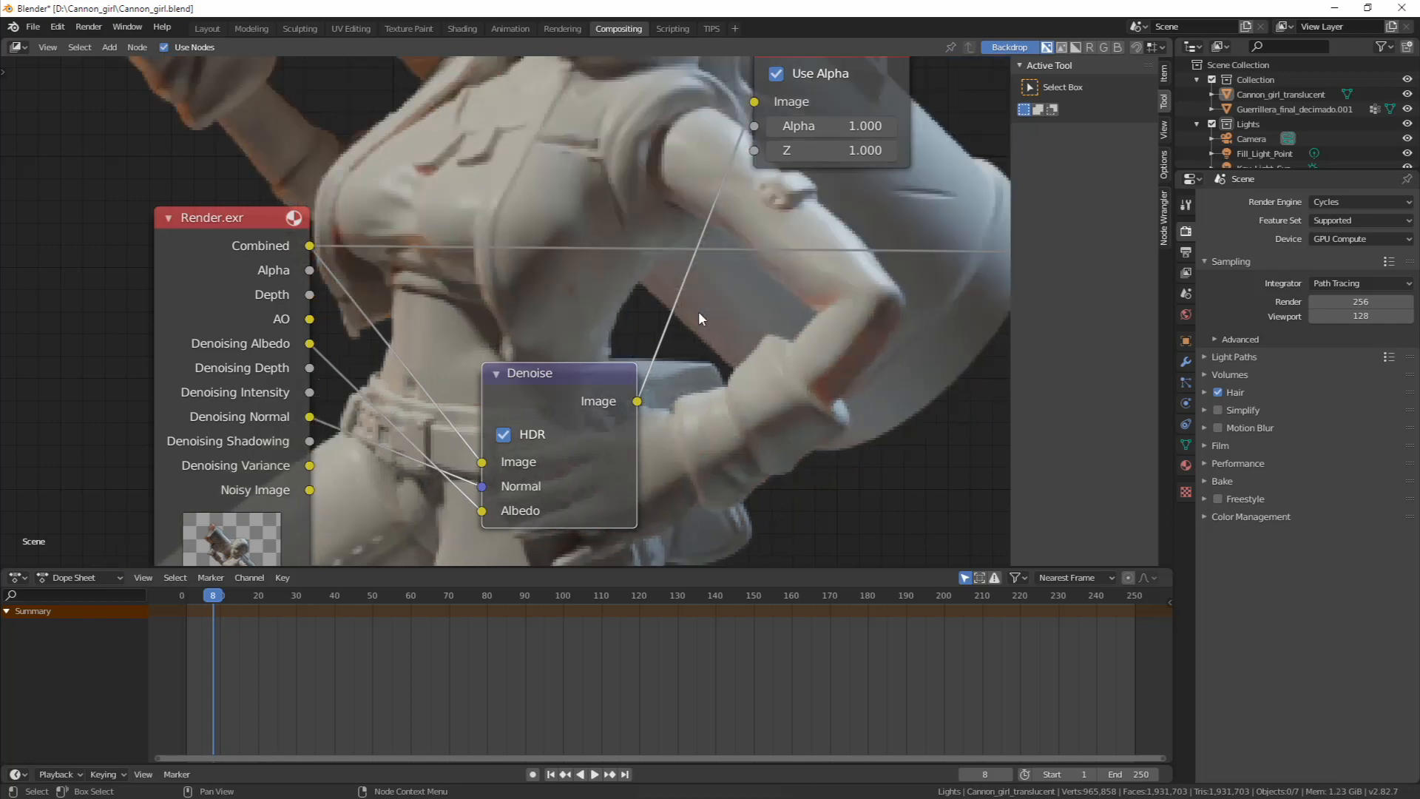
key(v)
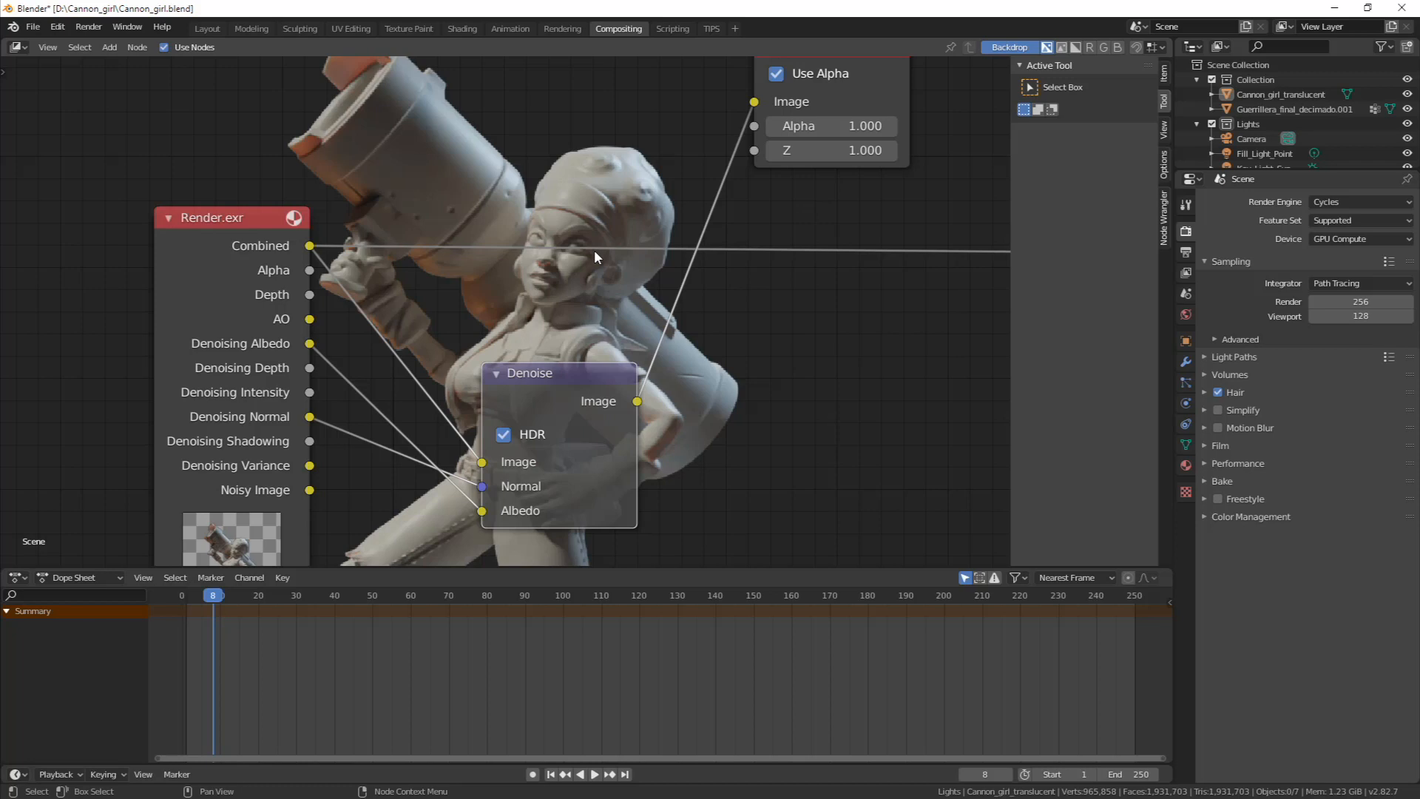
Rearrange the Render.exr and Denoise nodes so the figure's face and cannon are uncovered, with Denoise below the face
middle_drag(802, 242, 737, 338)
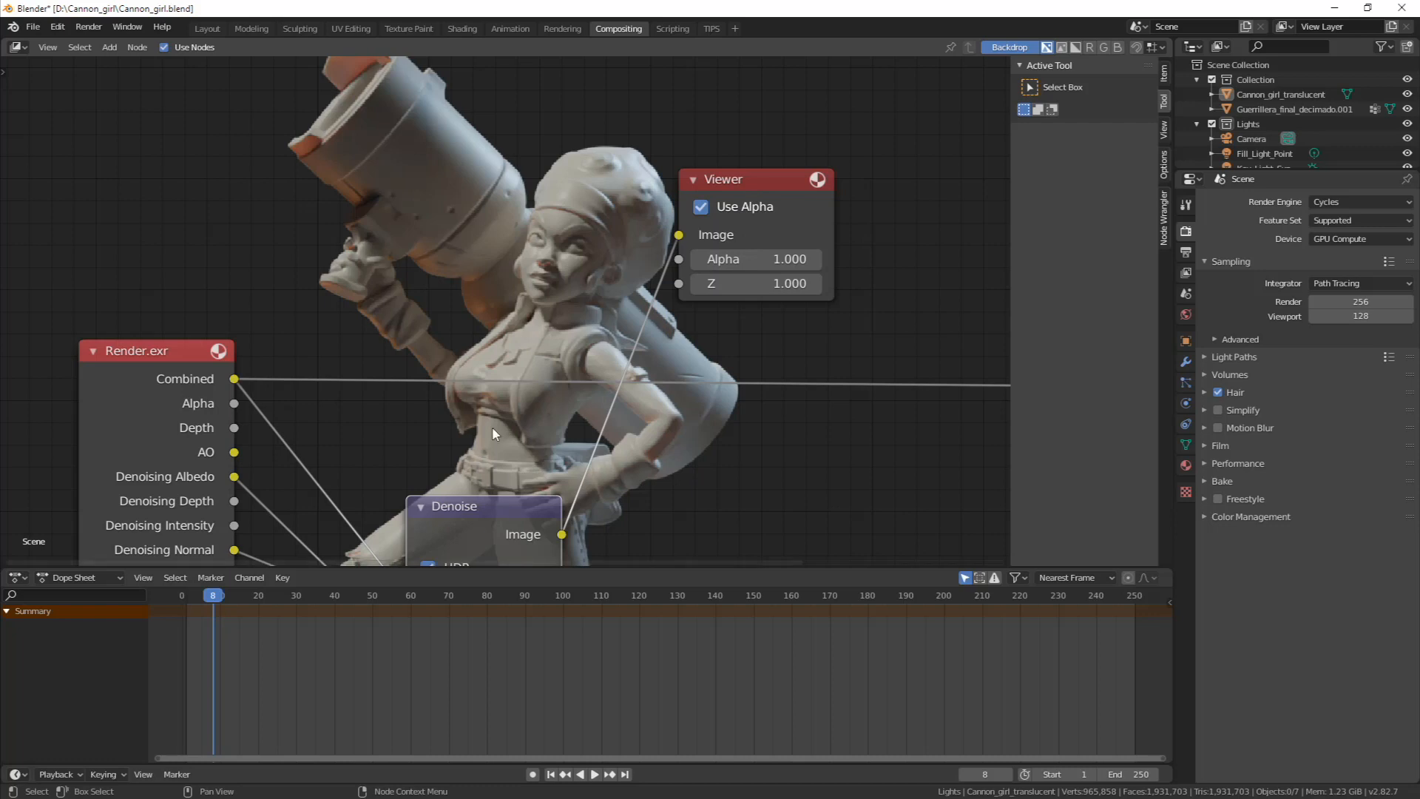
key(g)
click(484, 115)
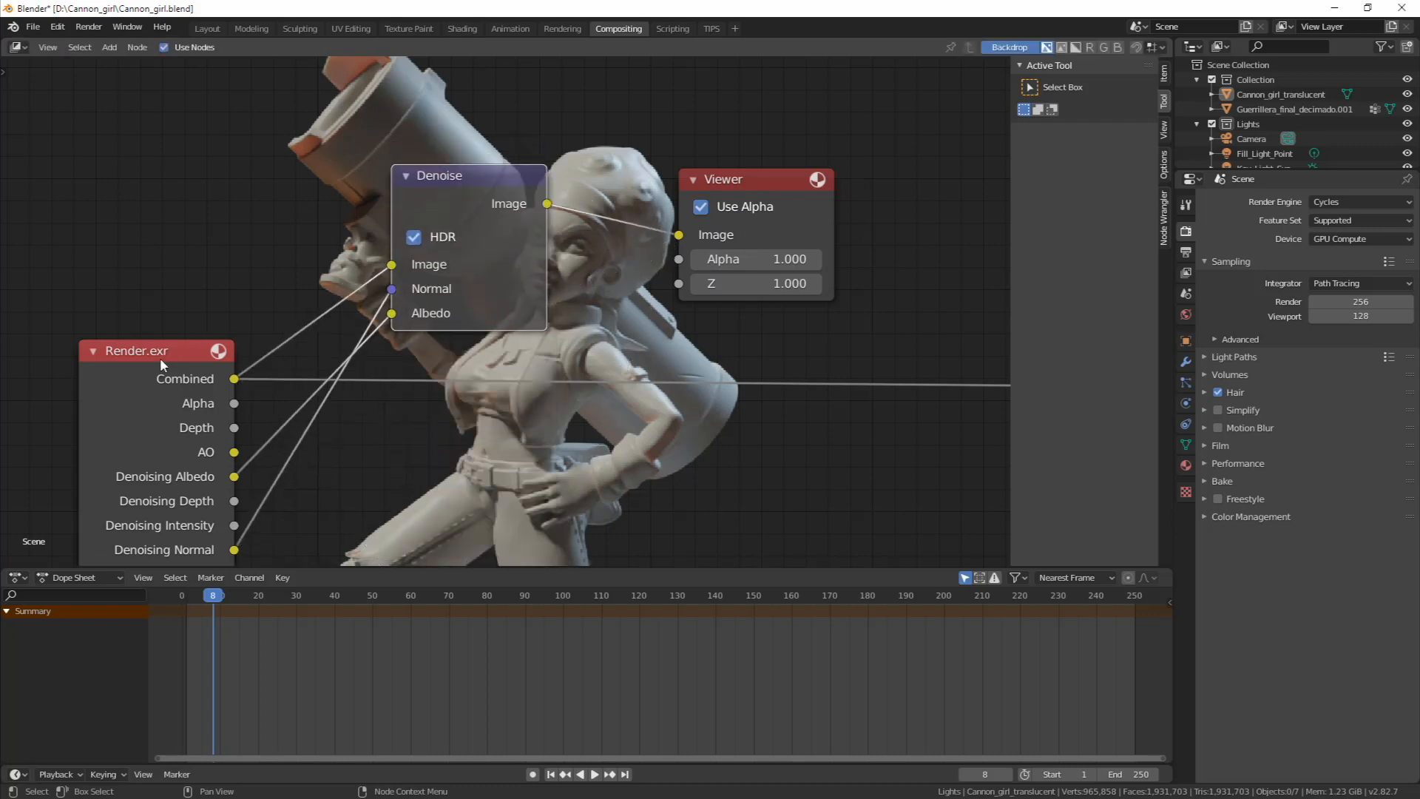
drag(160, 358, 160, 178)
scroll(649, 432, up, 1)
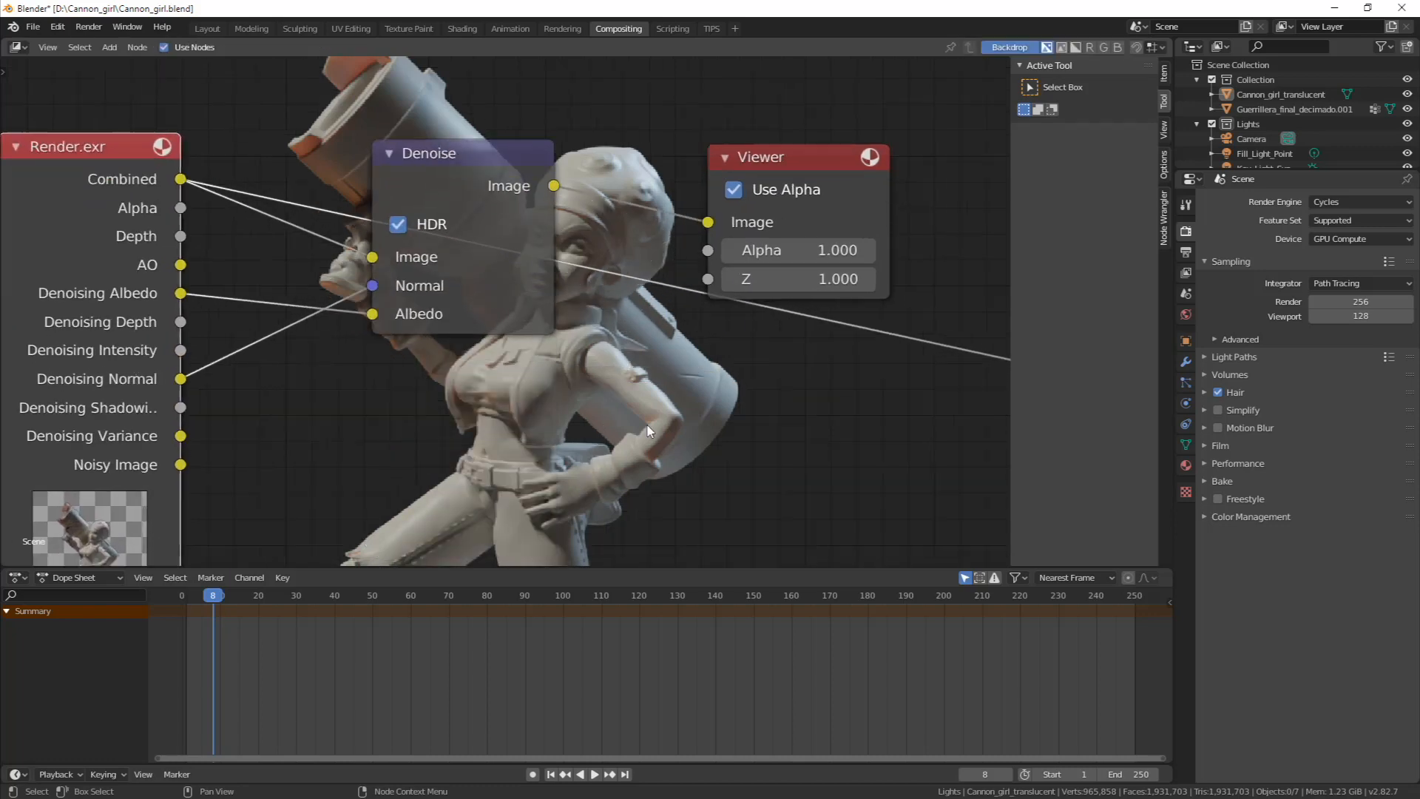
scroll(649, 432, up, 1)
drag(450, 157, 470, 368)
scroll(601, 255, up, 1)
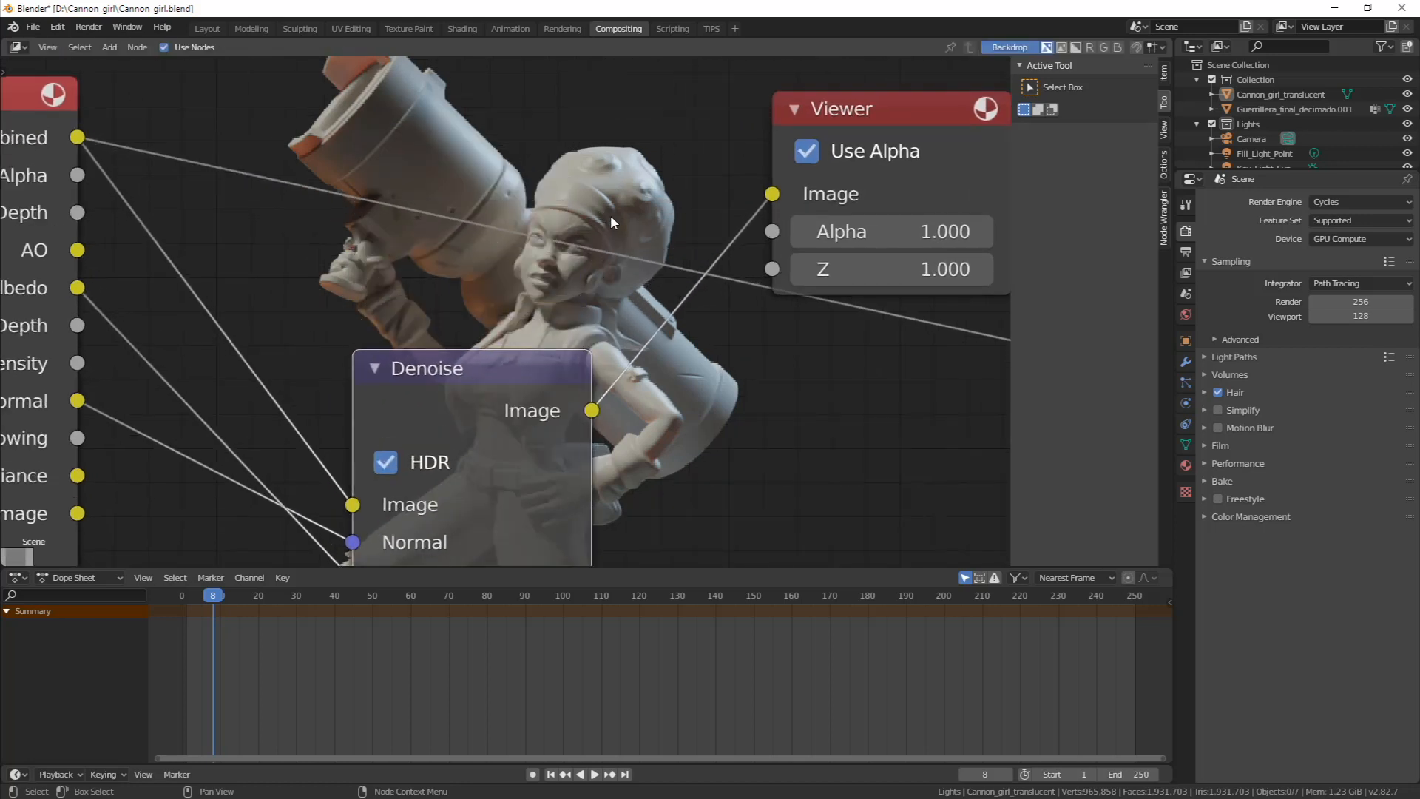
Enlarge the backdrop and shift it down to examine the denoised face and headscarf up close
key(v)
key(v)
key(alt+v)
key(alt+v)
key(alt+v)
key(alt+v)
key(alt+v)
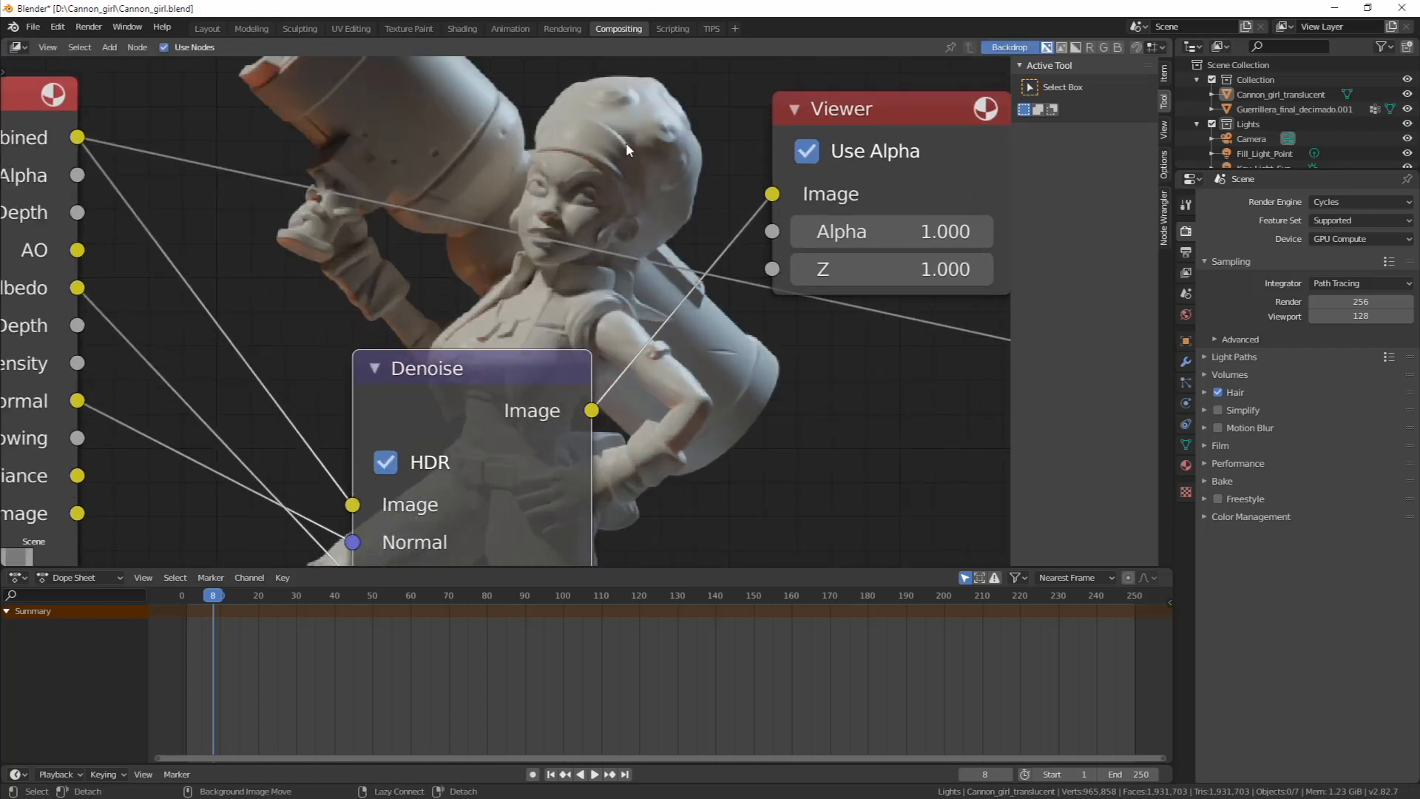
middle_drag(624, 107, 595, 361)
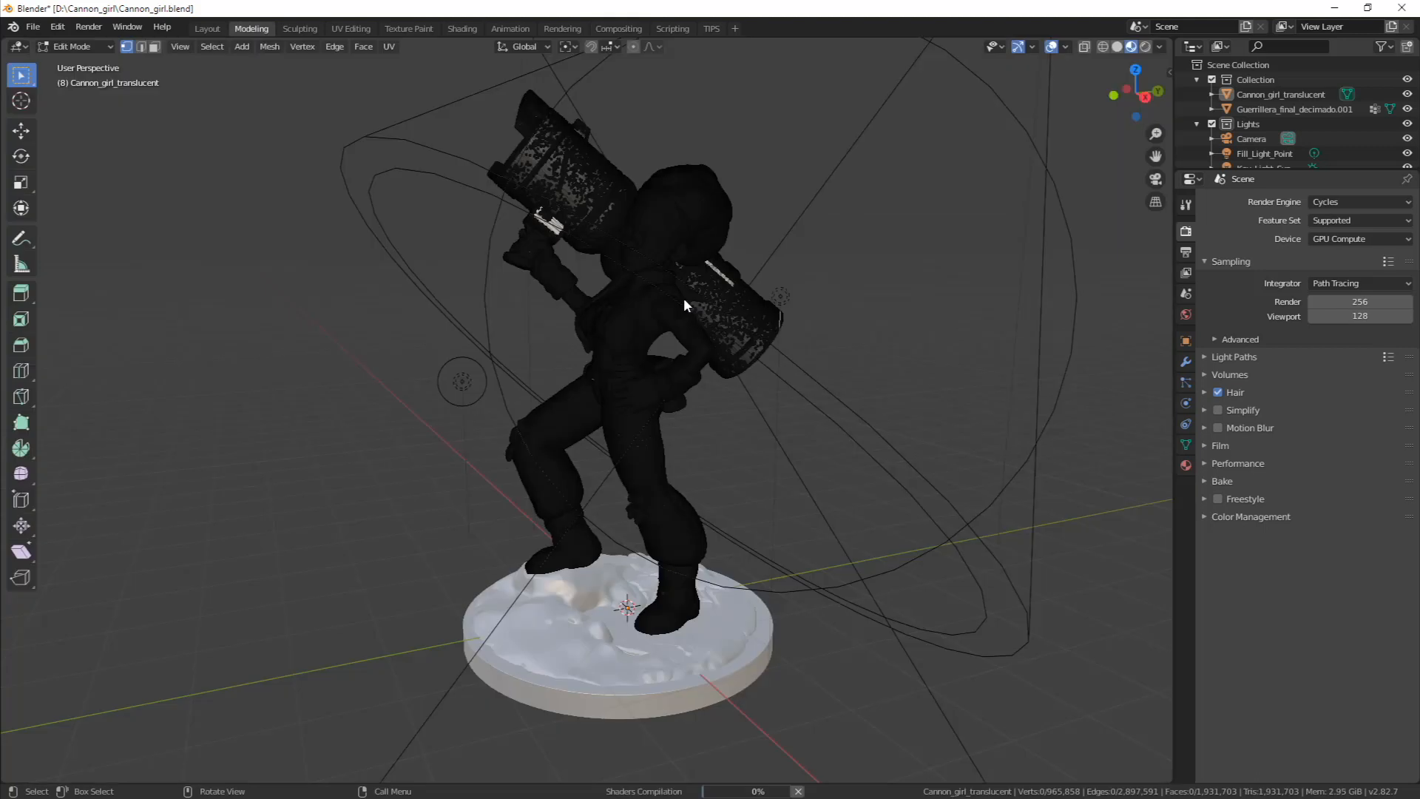
In the Shading workspace, frame the whole figure in the camera view and examine the Cycles Sampling and Light Paths settings
click(457, 31)
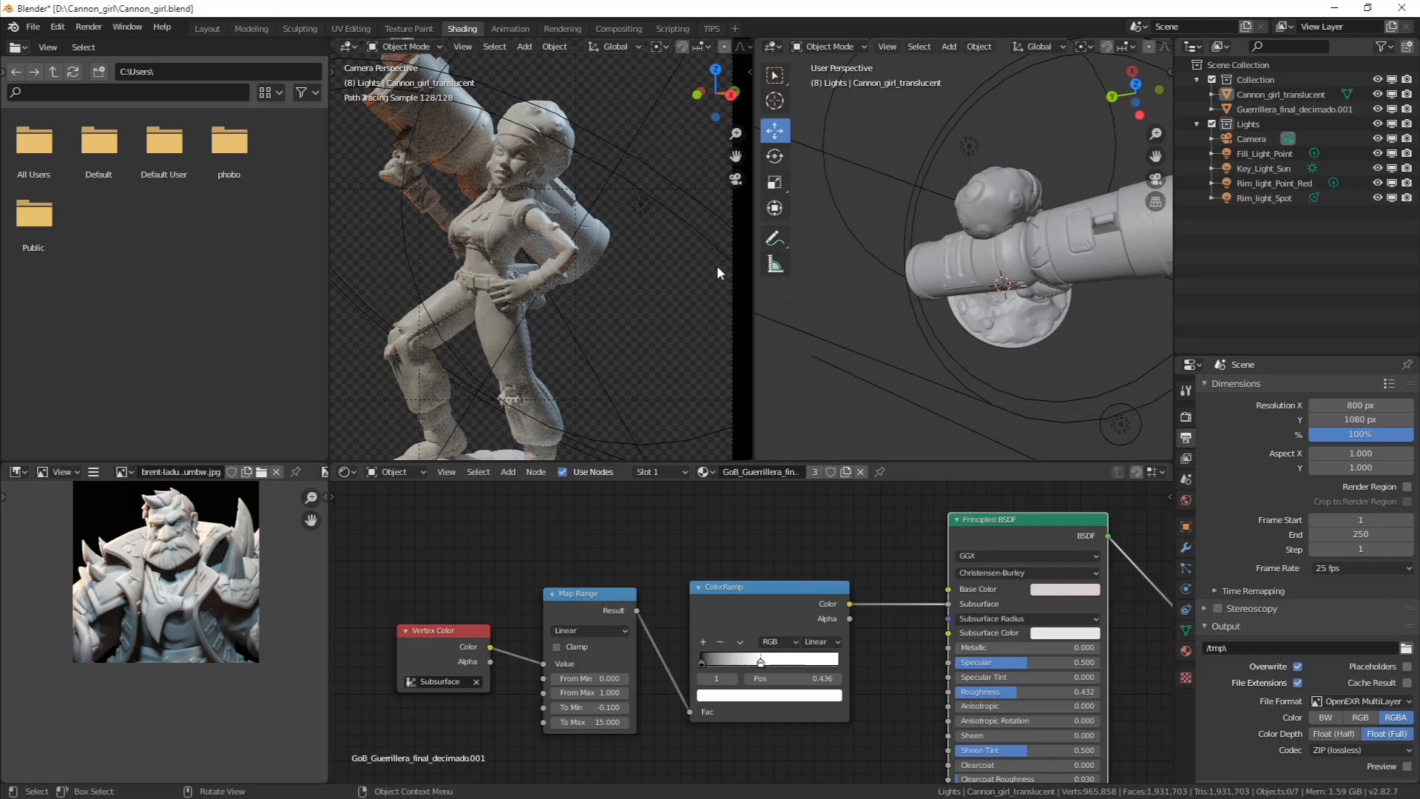
scroll(599, 262, down, 3)
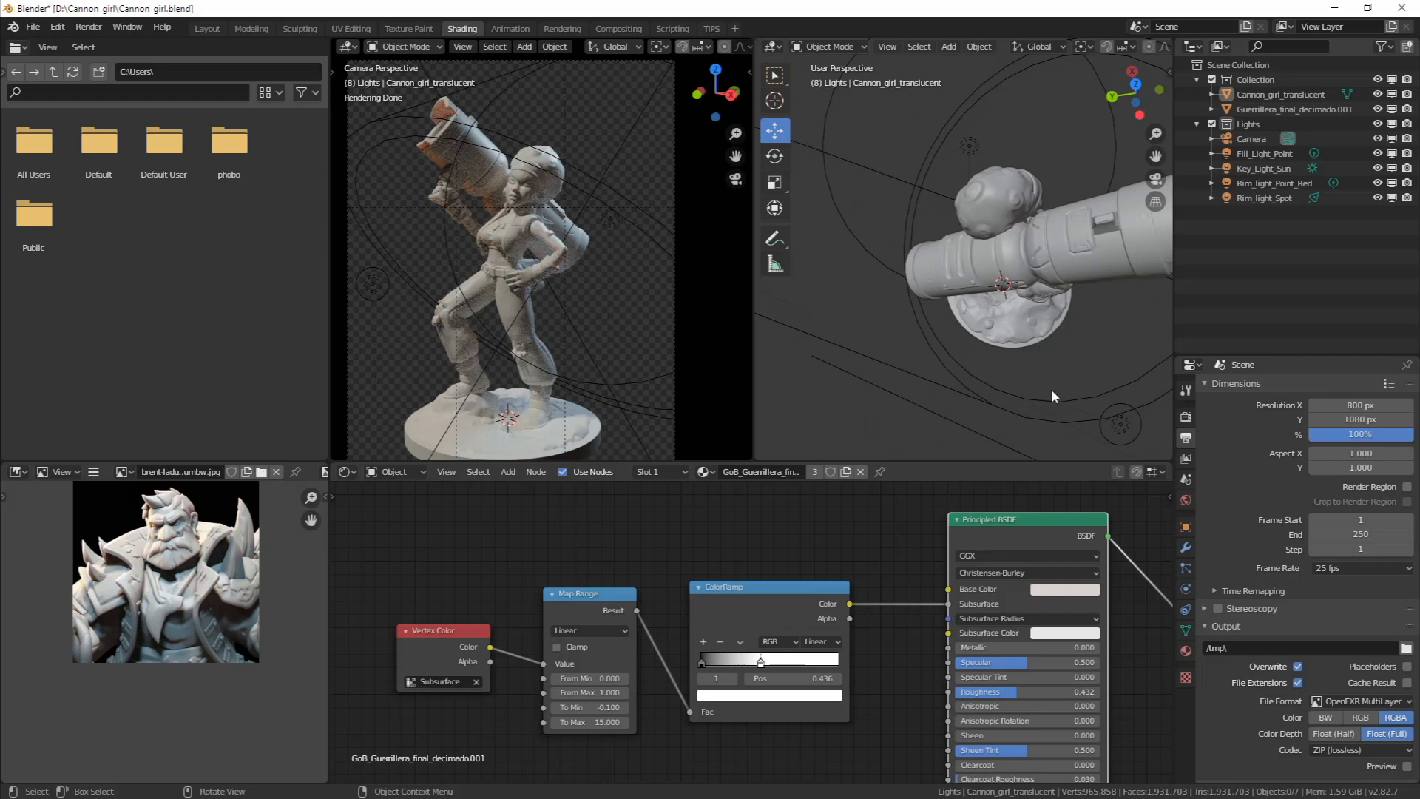
click(1186, 417)
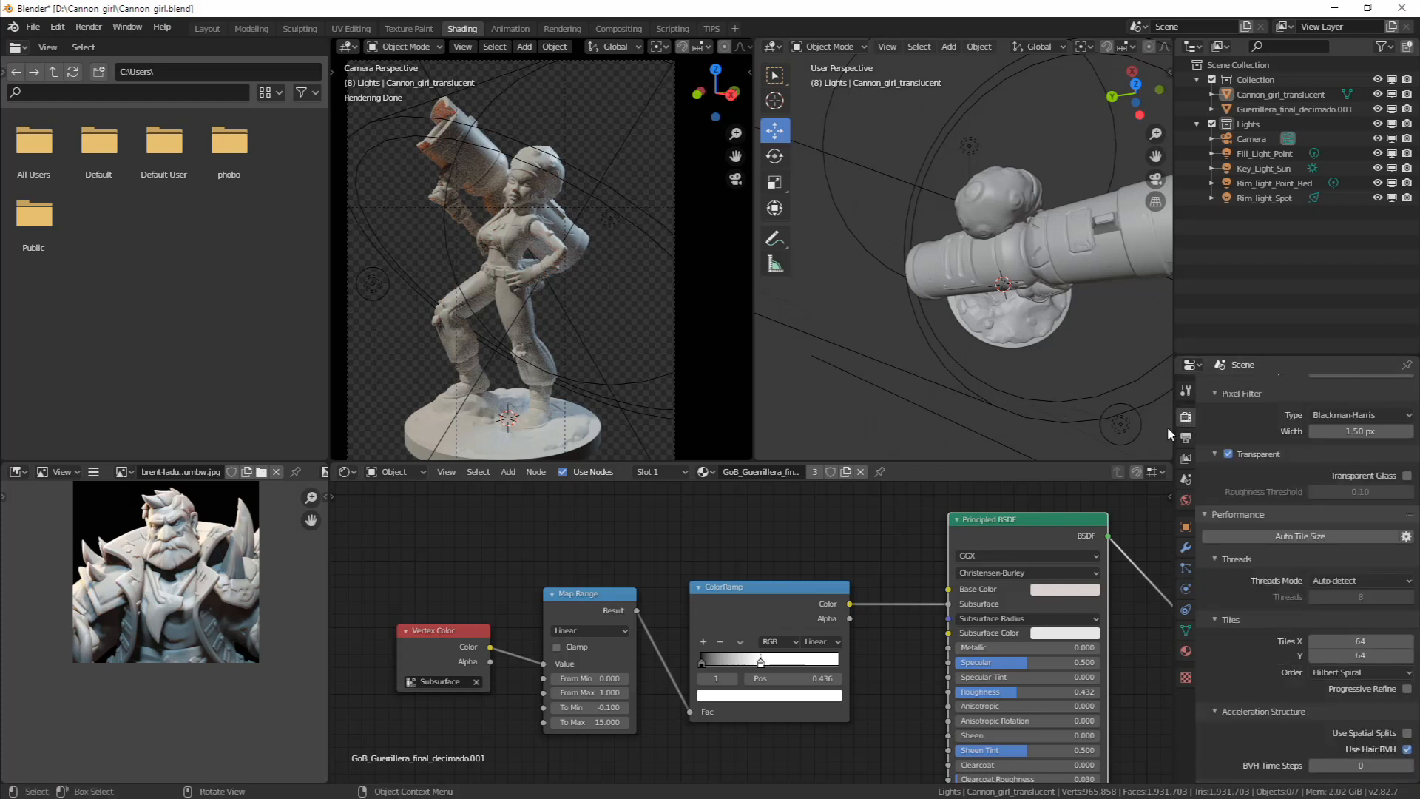
click(1189, 439)
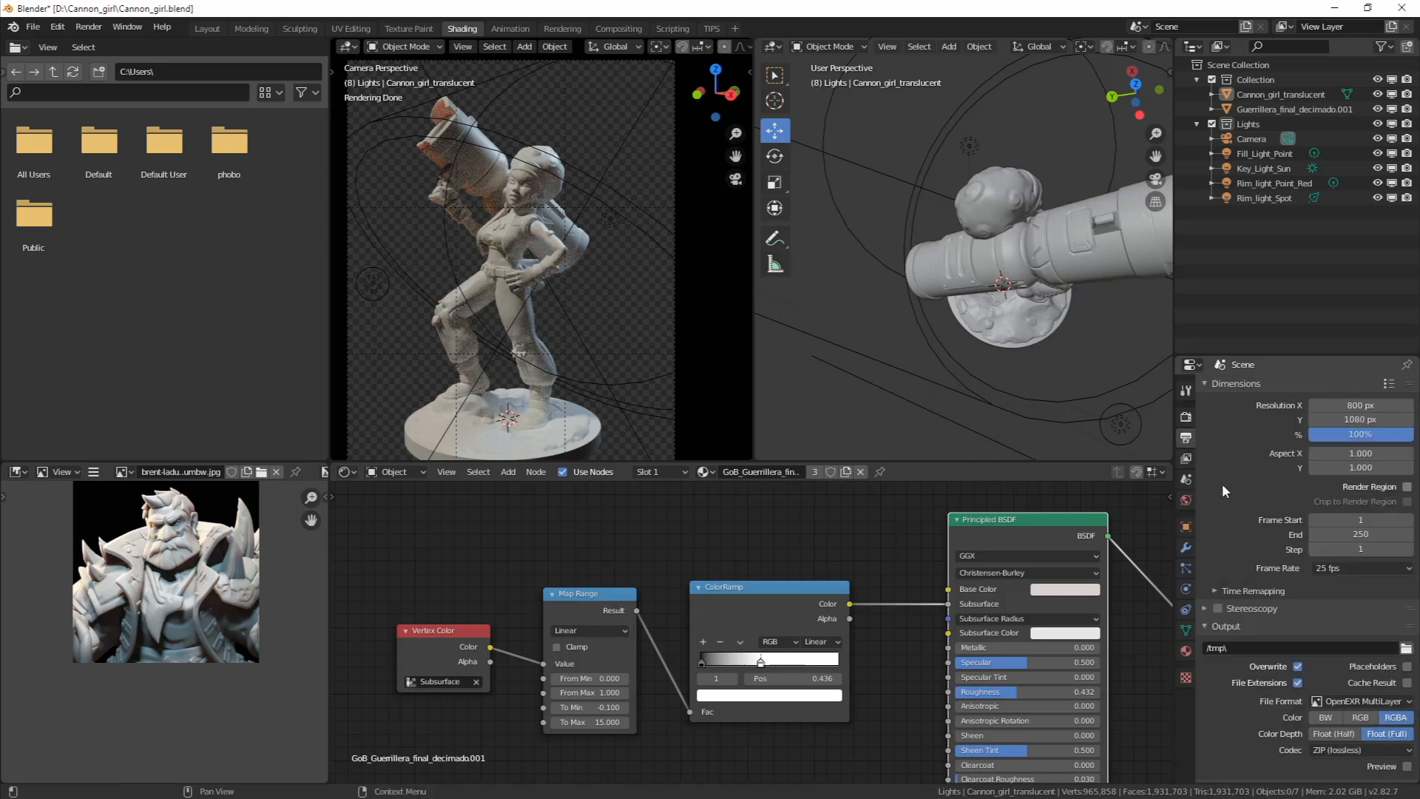
click(1187, 417)
scroll(1243, 437, down, 5)
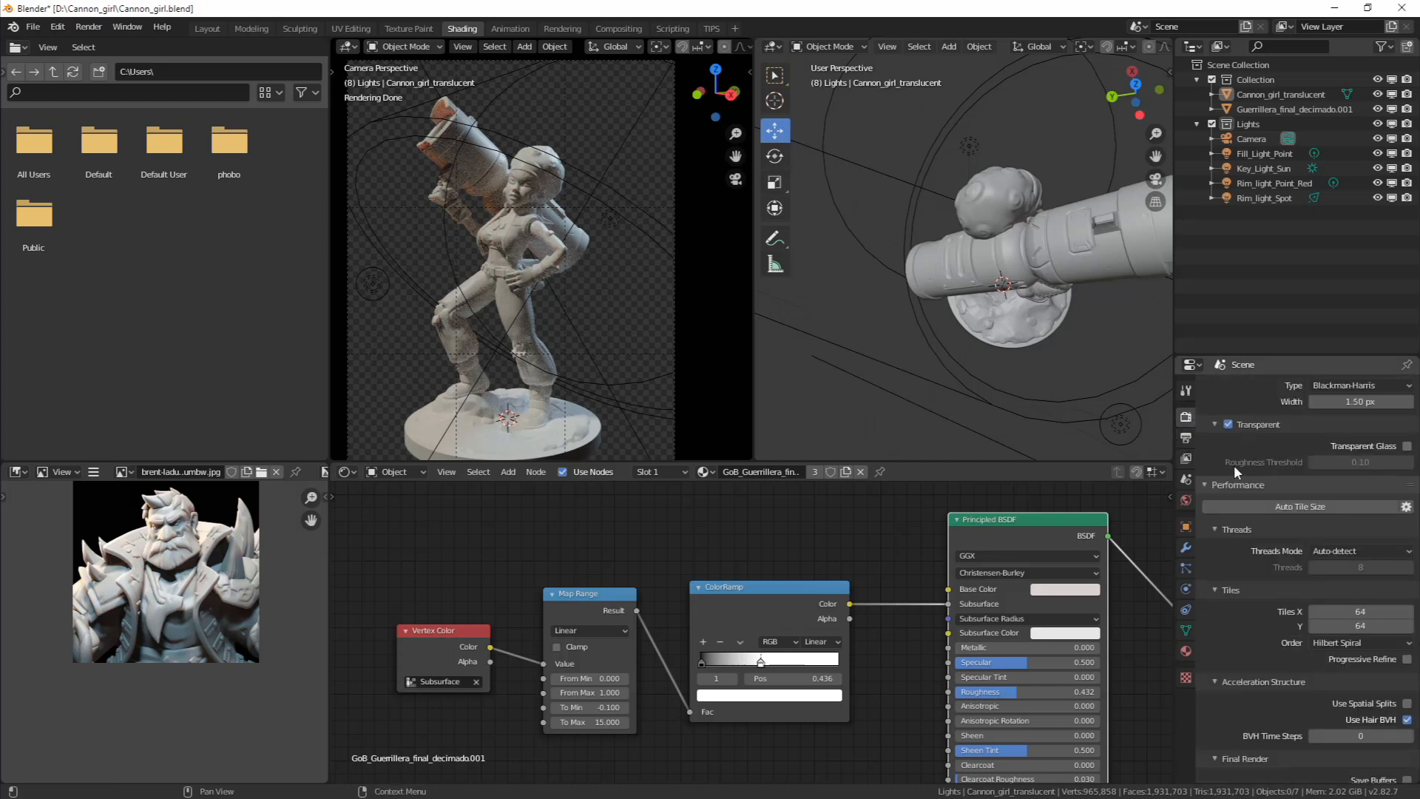
scroll(1254, 510, up, 6)
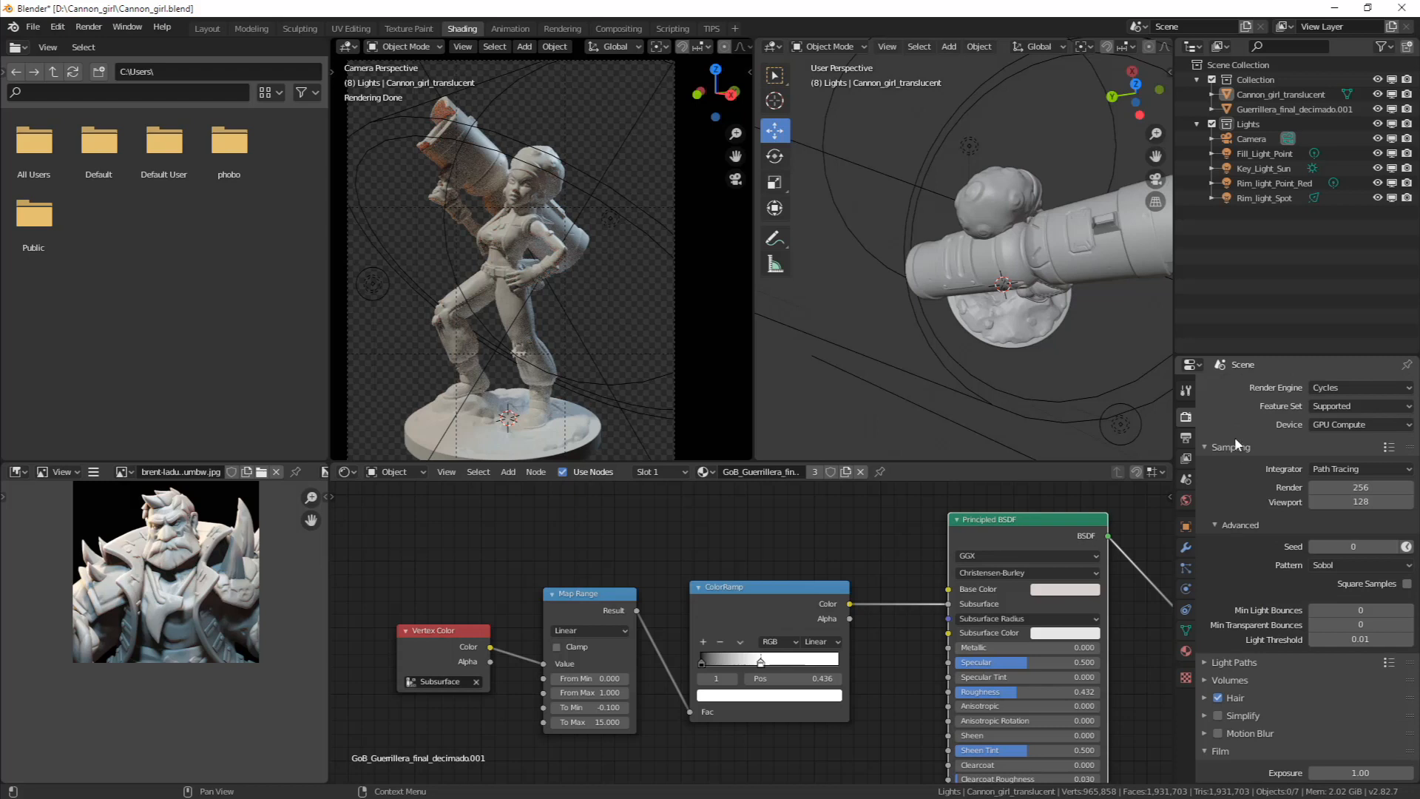
scroll(1220, 481, down, 2)
click(1233, 602)
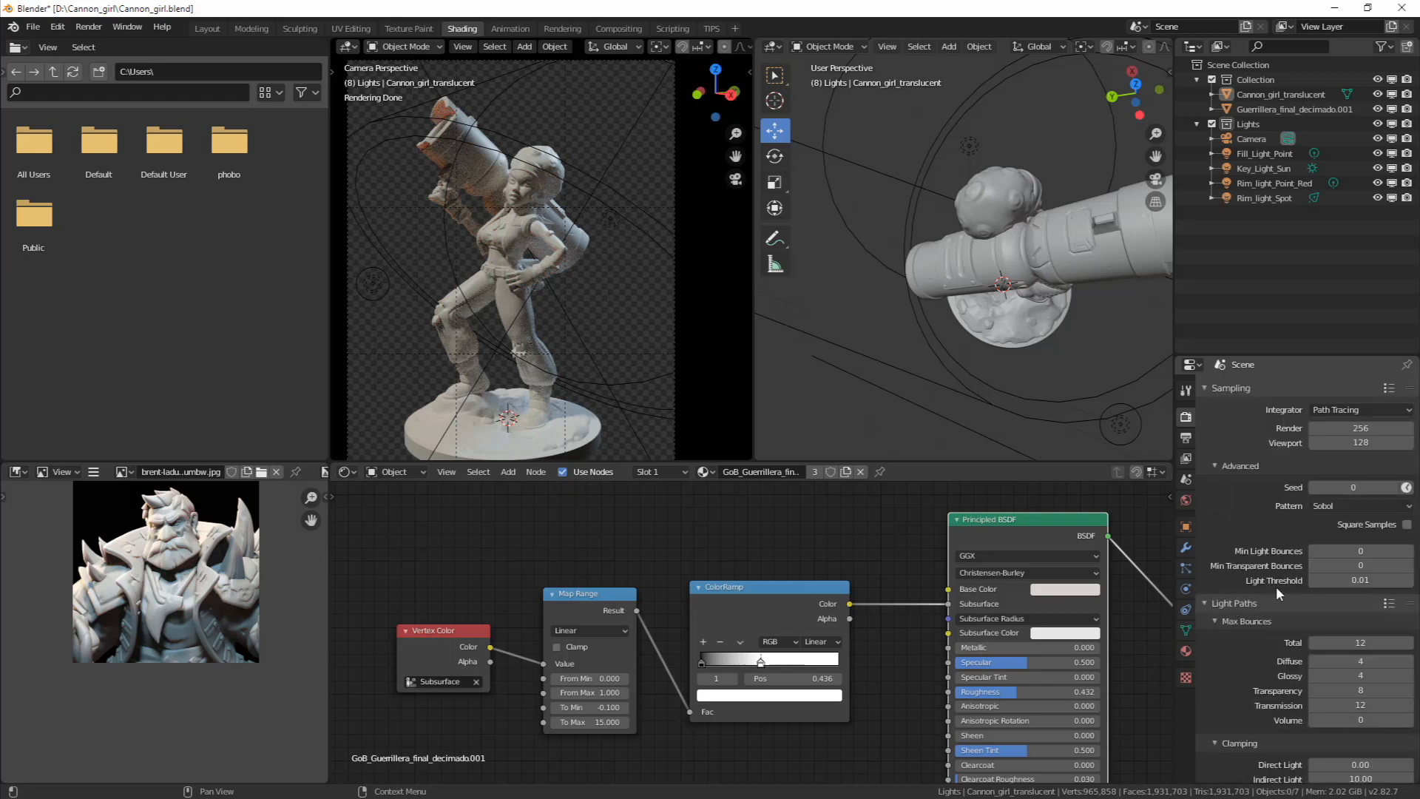
scroll(1307, 637, down, 3)
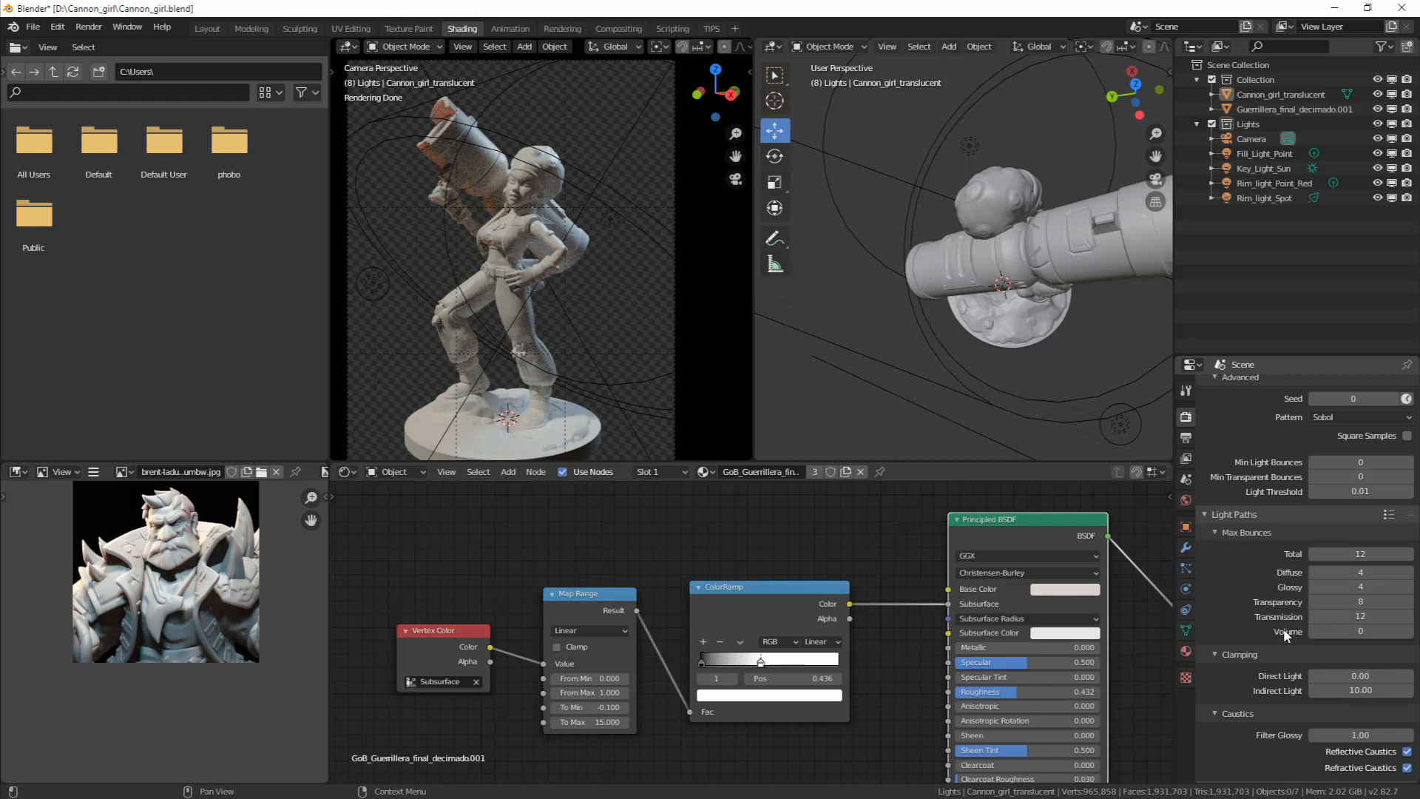
scroll(1275, 633, down, 1)
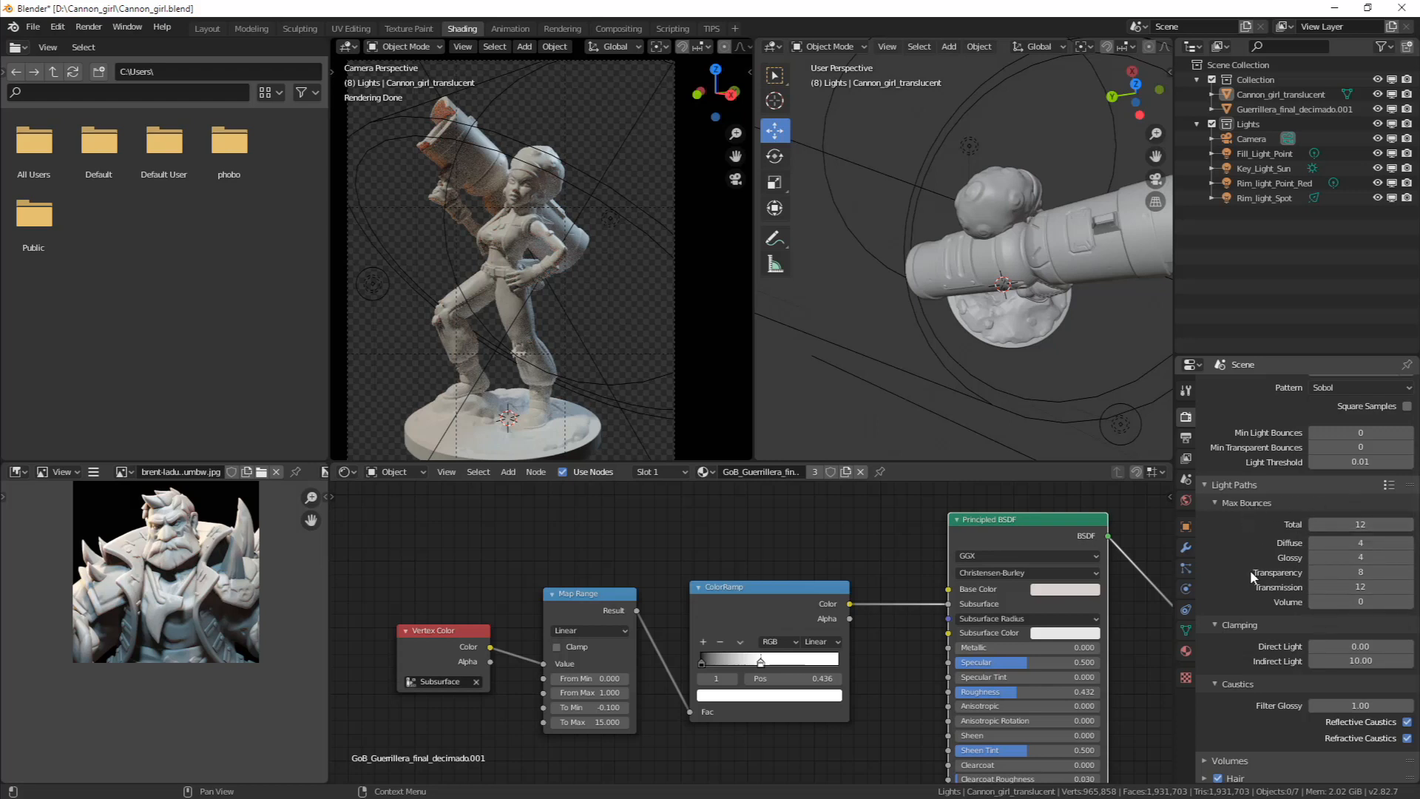
scroll(1265, 574, up, 4)
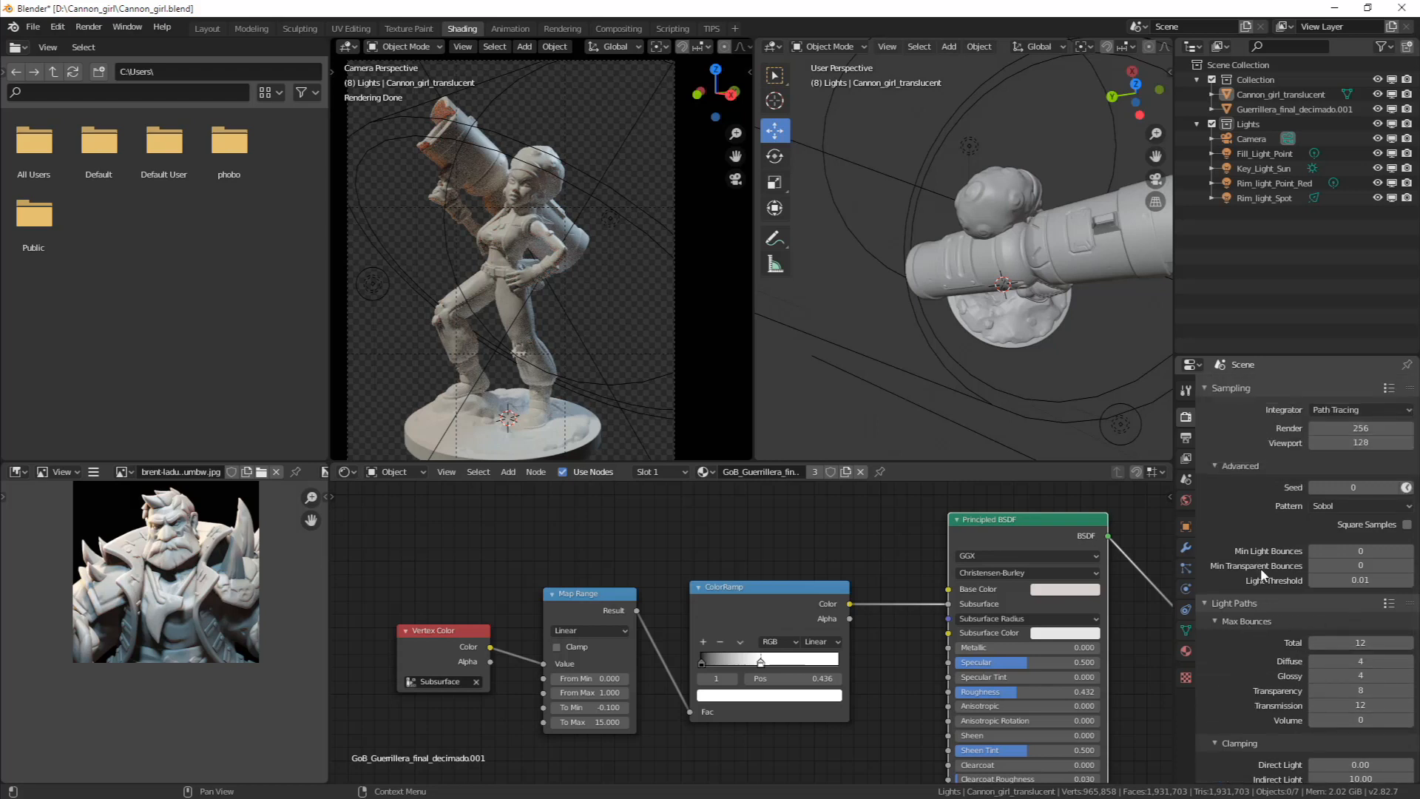
Change the Cycles integrator to Branched Path Tracing and look over its sub samples
click(1326, 411)
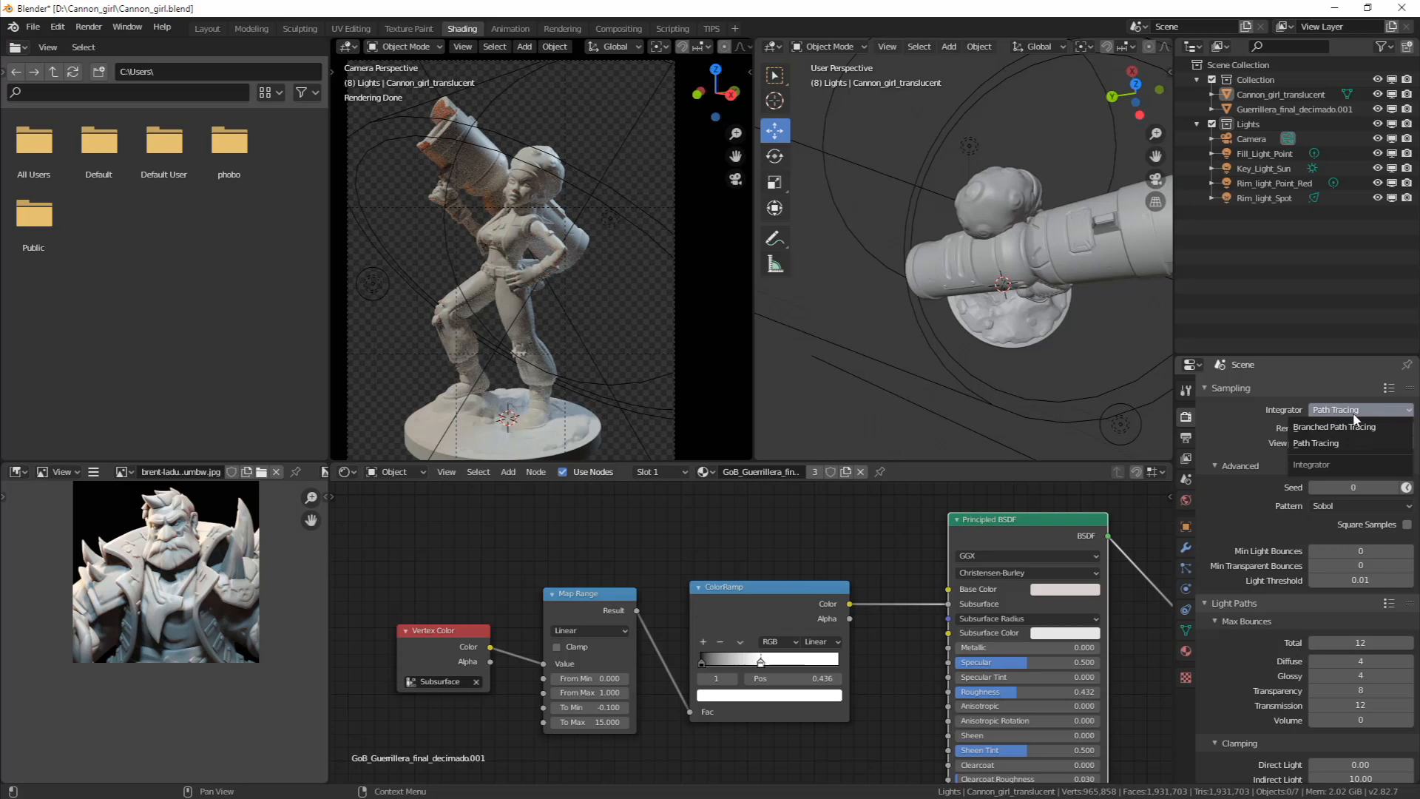
click(1355, 426)
scroll(1280, 540, down, 1)
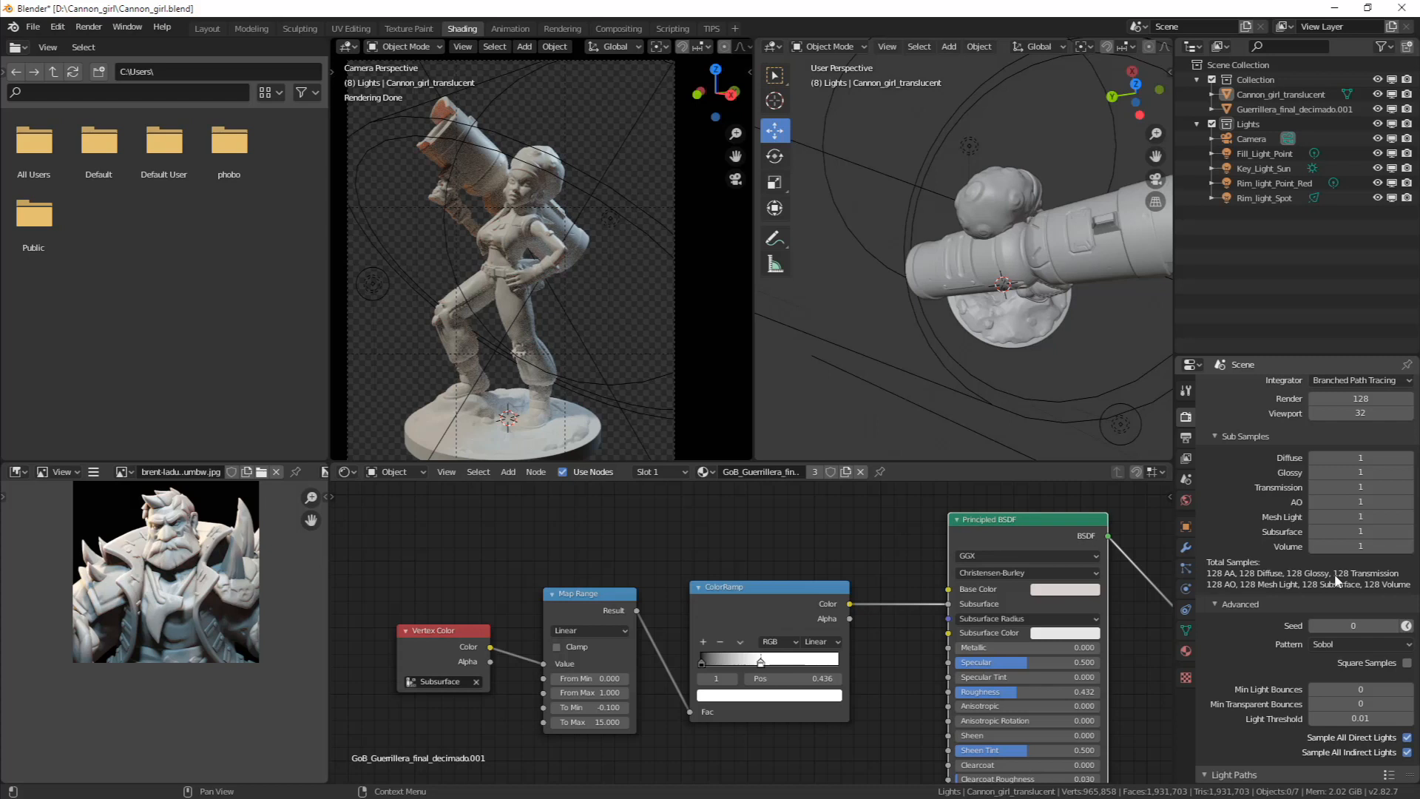
scroll(1336, 580, up, 2)
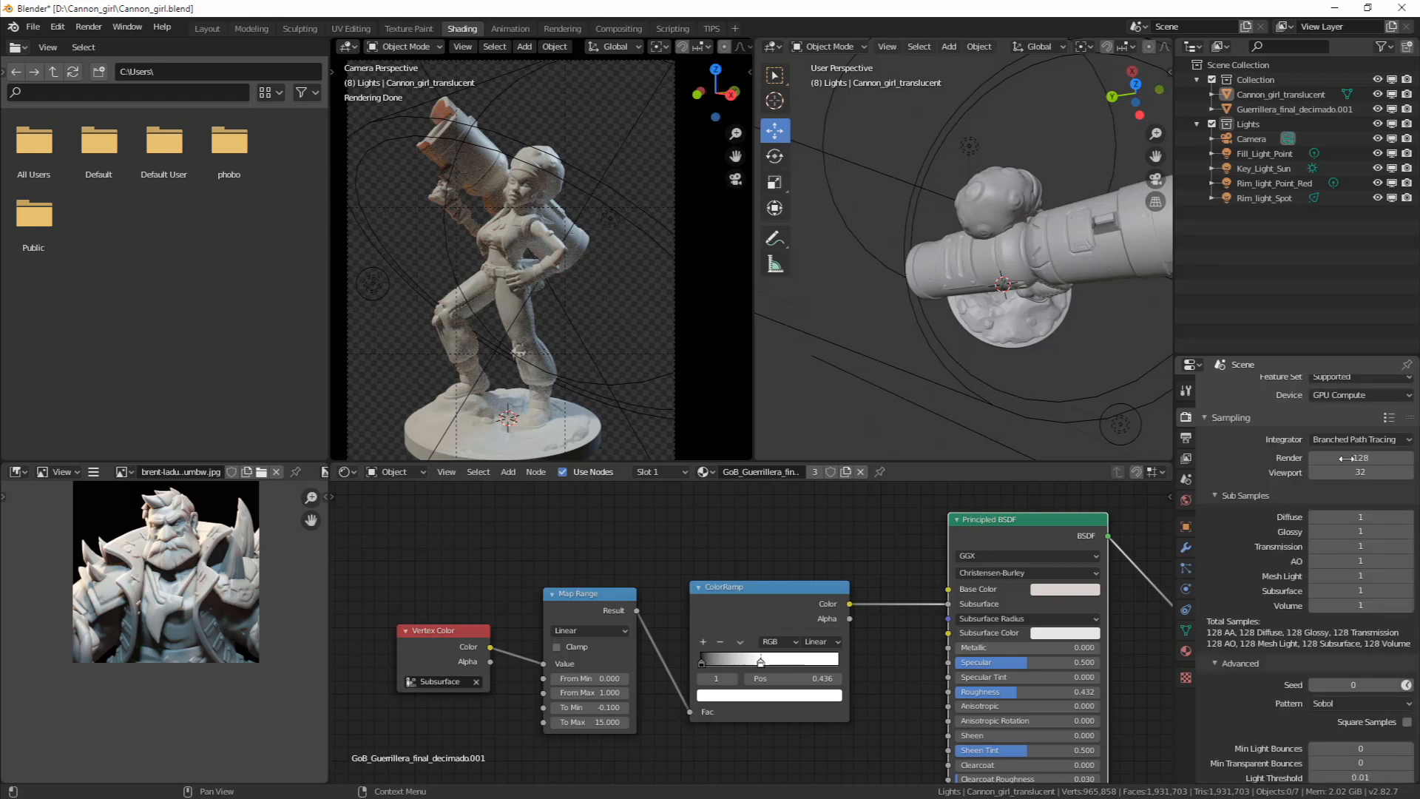
Apply the Final sampling preset, with 4 sub samples for Diffuse, Glossy, Transmission, Mesh Light, Subsurface and Volume
click(1391, 420)
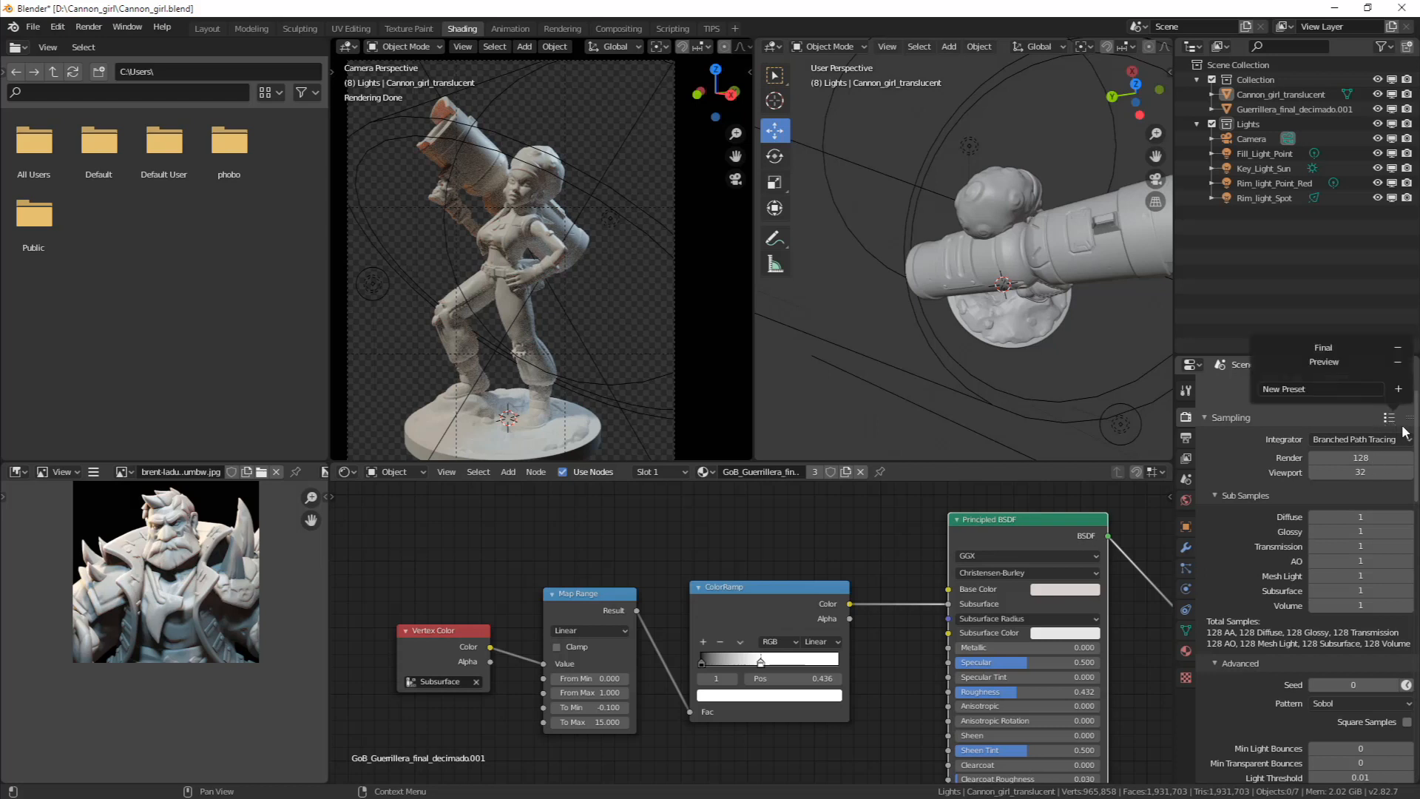
click(1388, 421)
click(1316, 364)
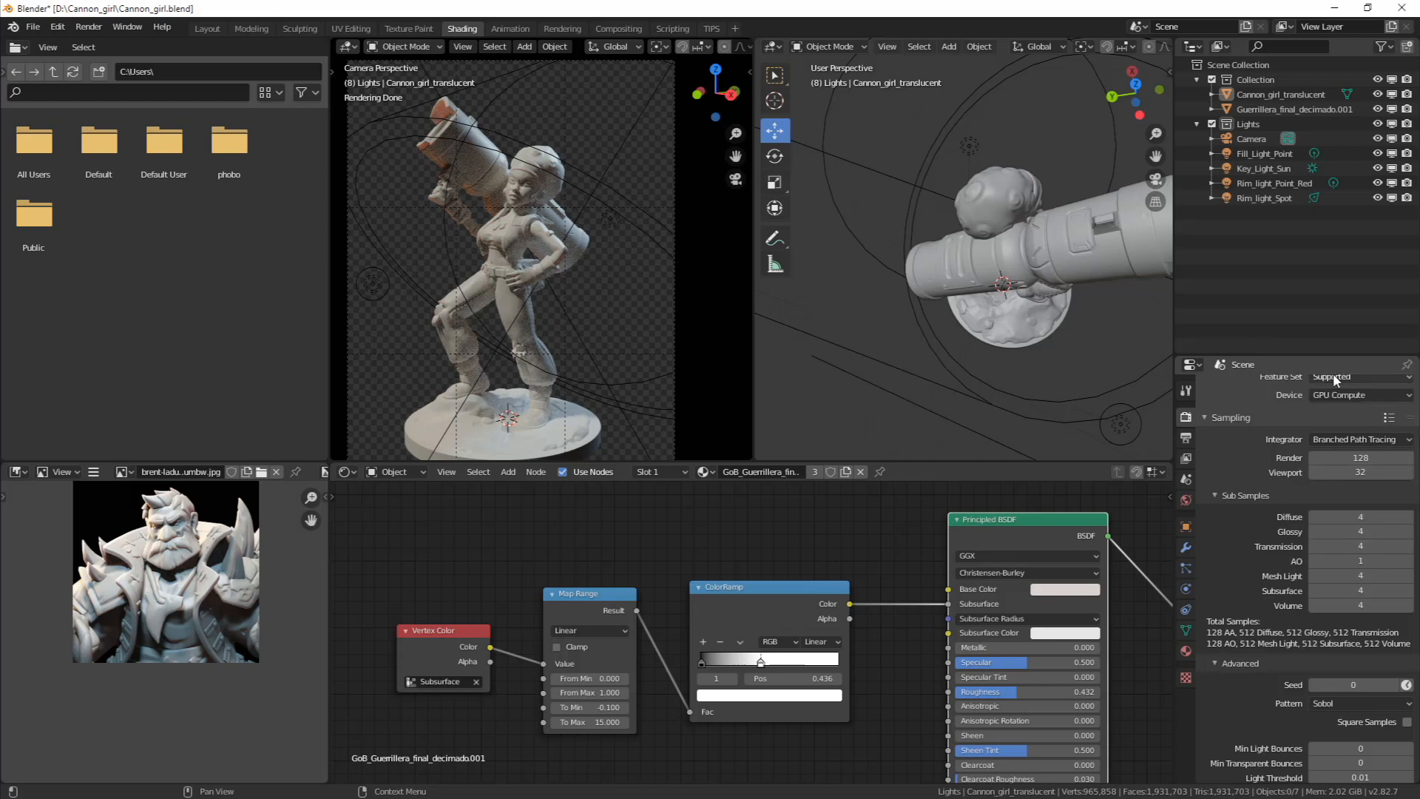
click(1389, 419)
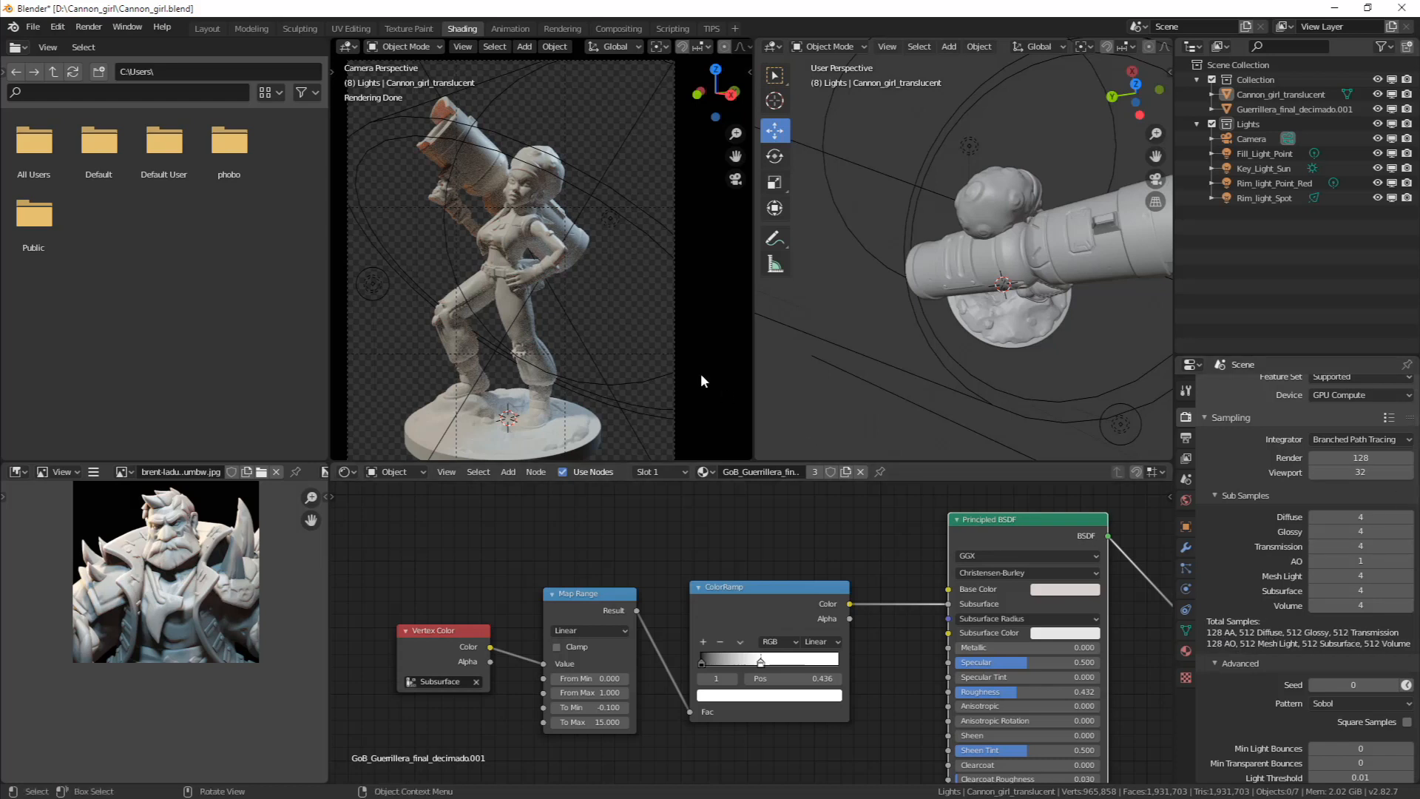
Start a render with the branched sampling, close its window, and review the Light Paths and Performance settings
key(F12)
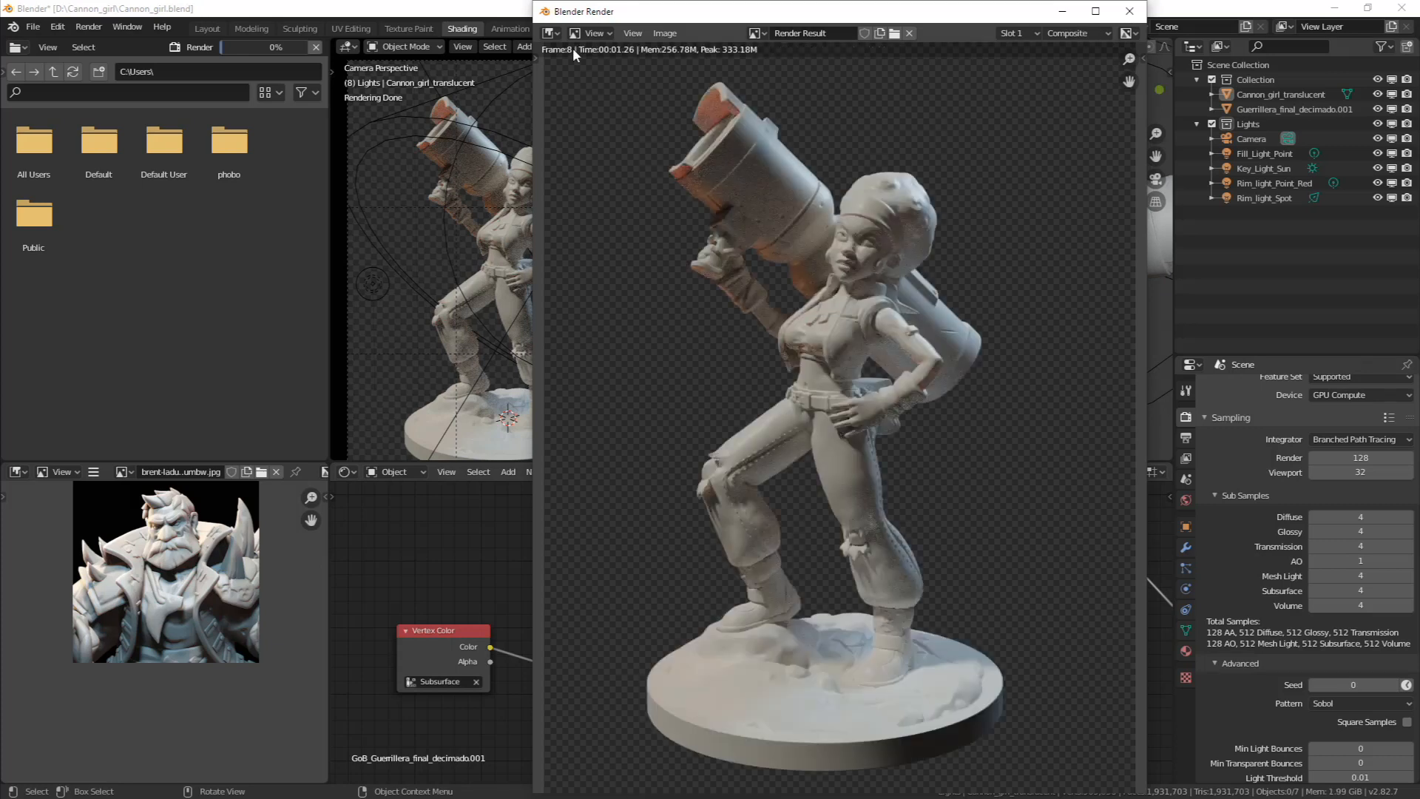
click(1130, 11)
scroll(1239, 569, down, 6)
scroll(1234, 560, down, 12)
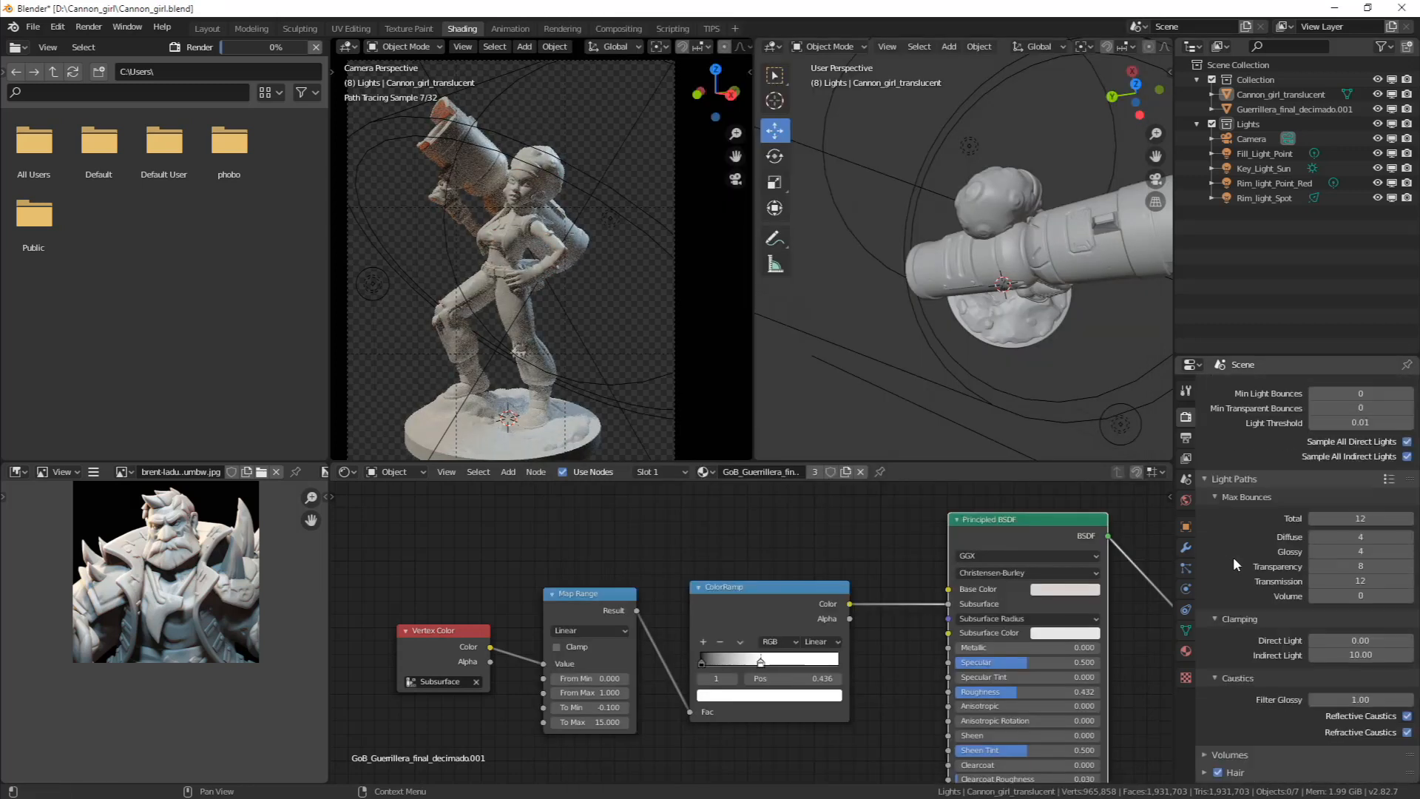
scroll(1242, 609, down, 8)
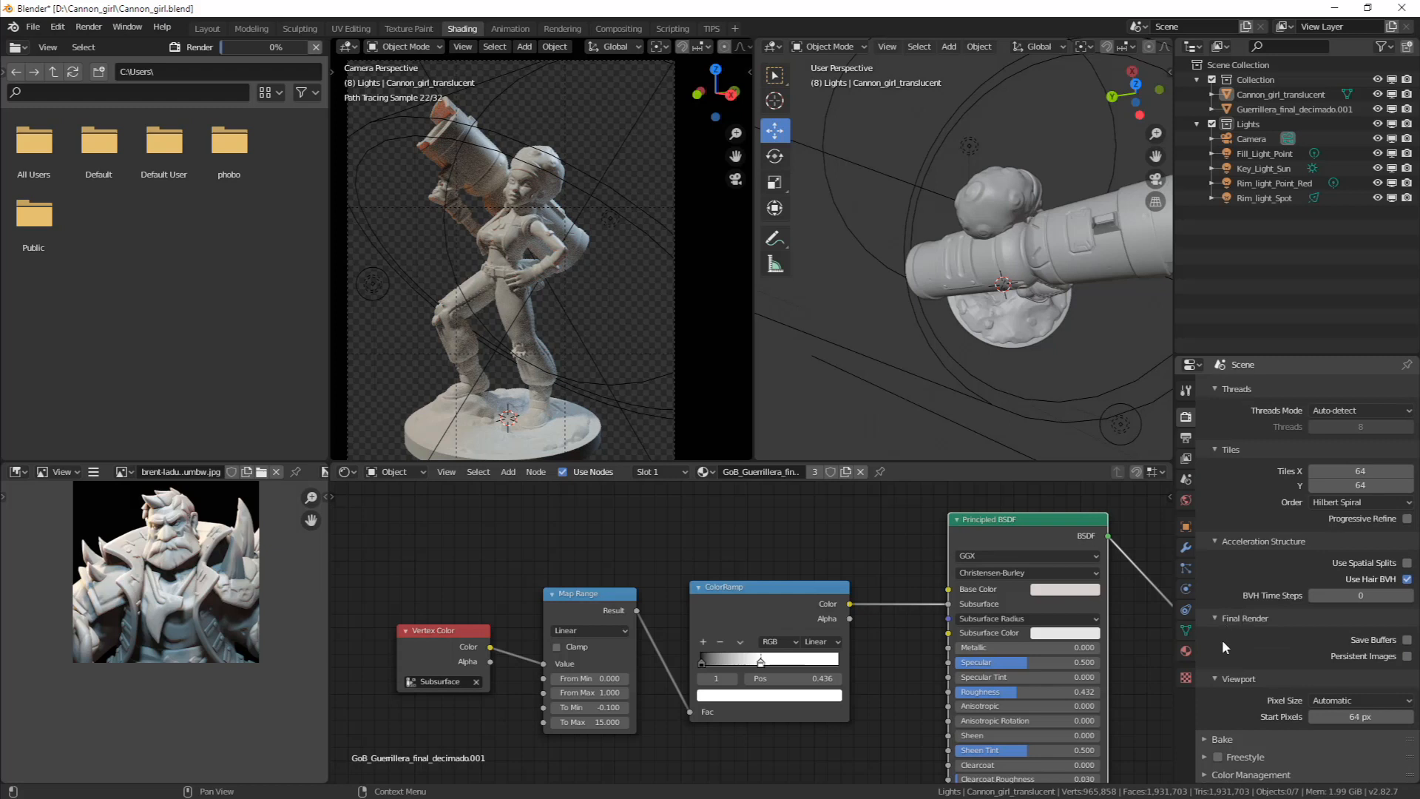
scroll(1218, 667, up, 5)
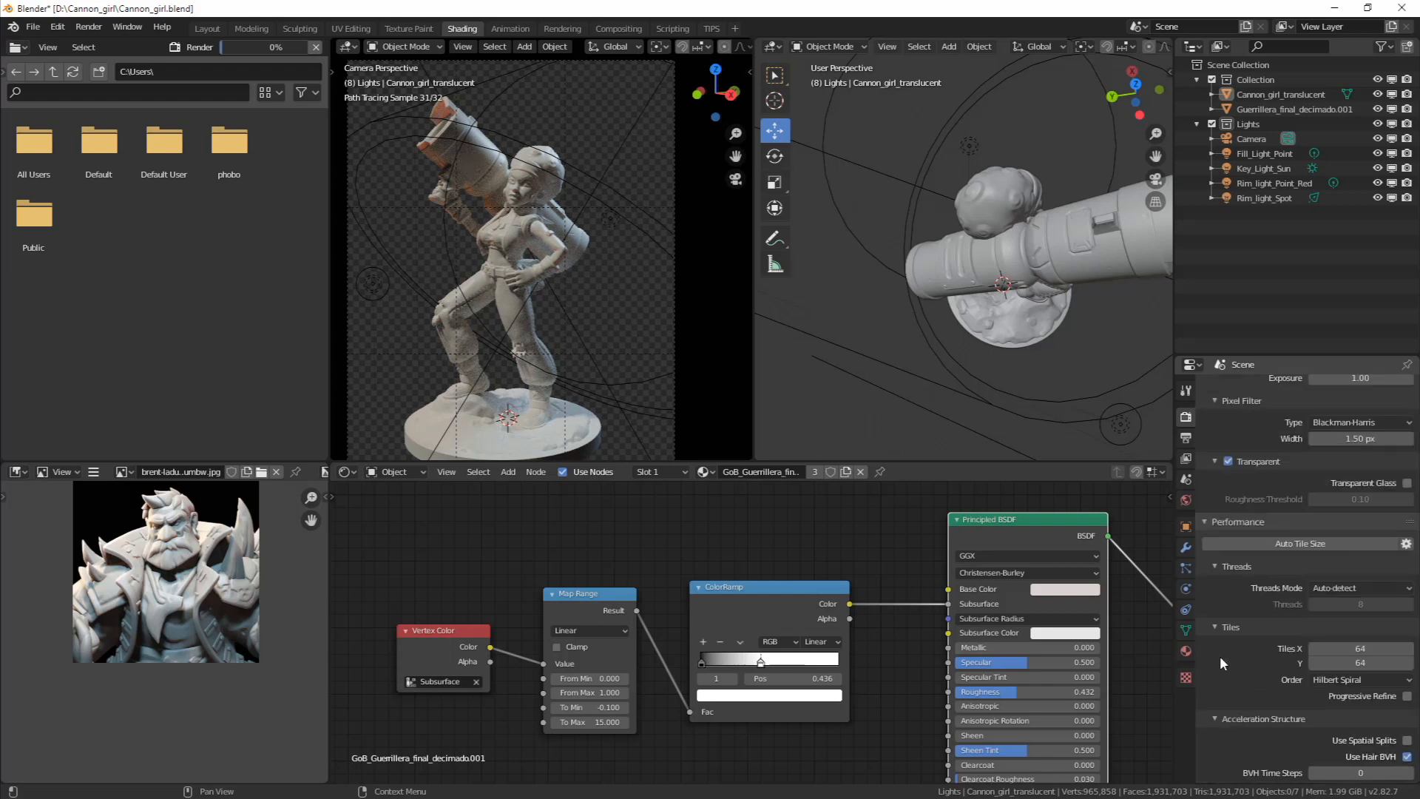
scroll(1219, 655, down, 4)
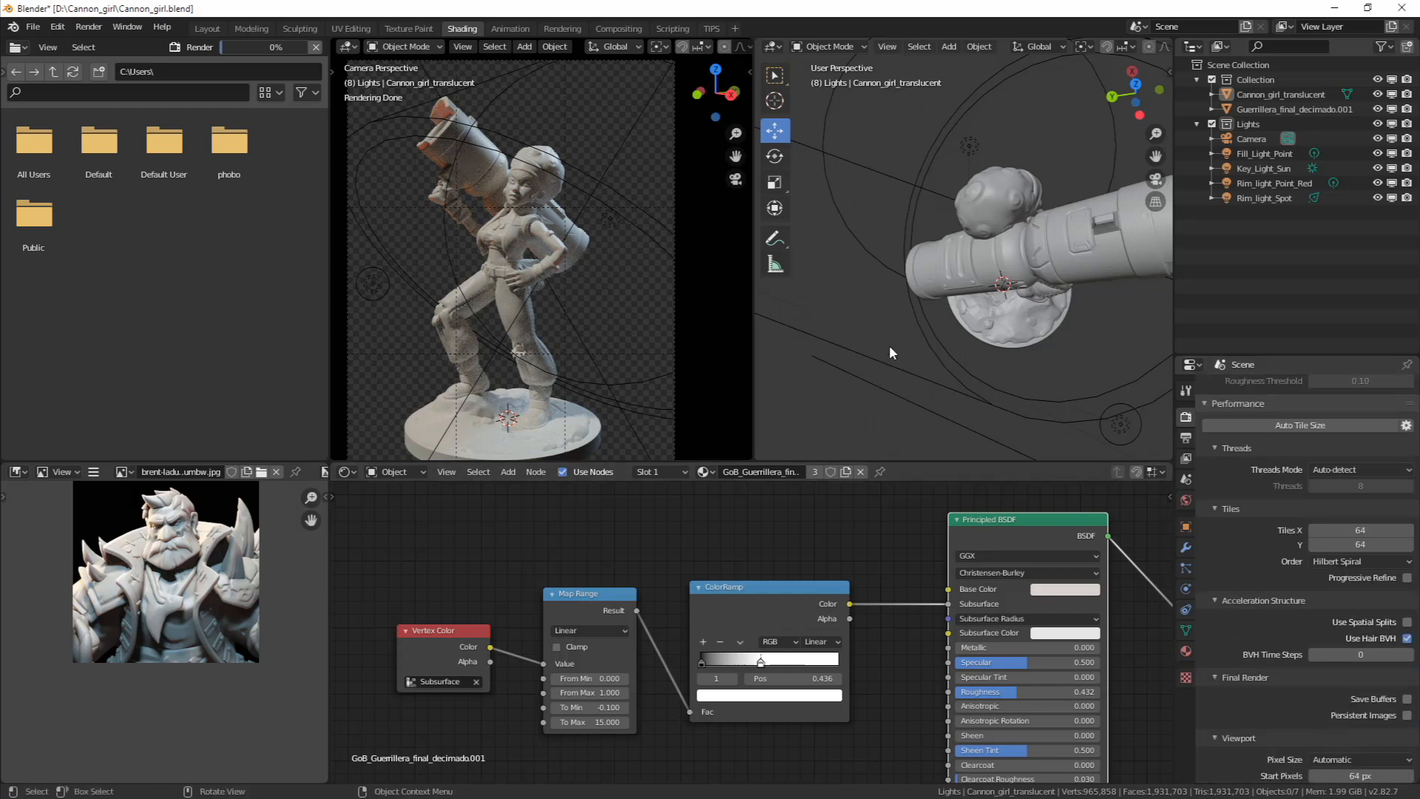
Bring up the render of the figure again, inspect it, and close its window
key(F12)
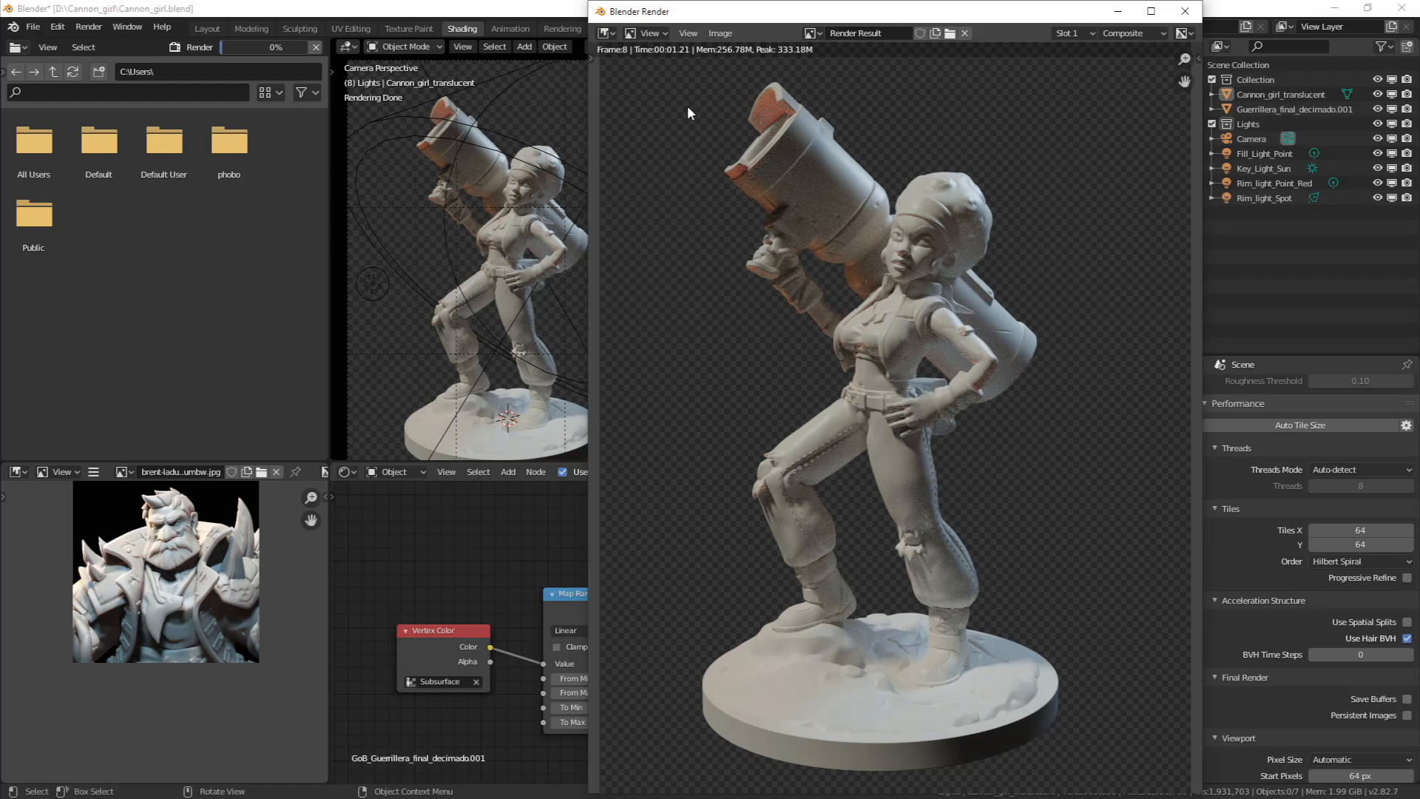
click(1185, 11)
scroll(1251, 644, down, 2)
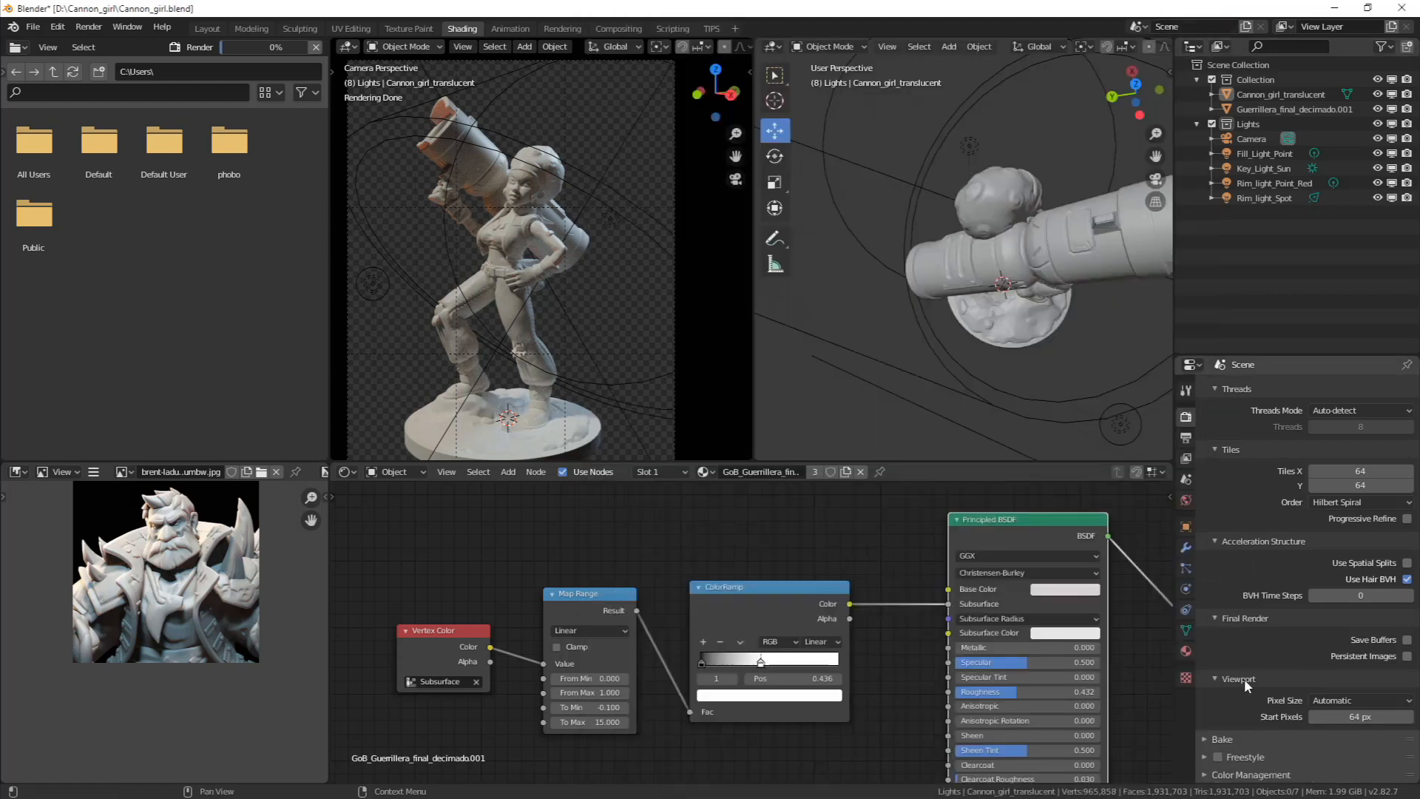
In the Compositing workspace, connect the Denoise image output to the Composite node's image input
click(606, 26)
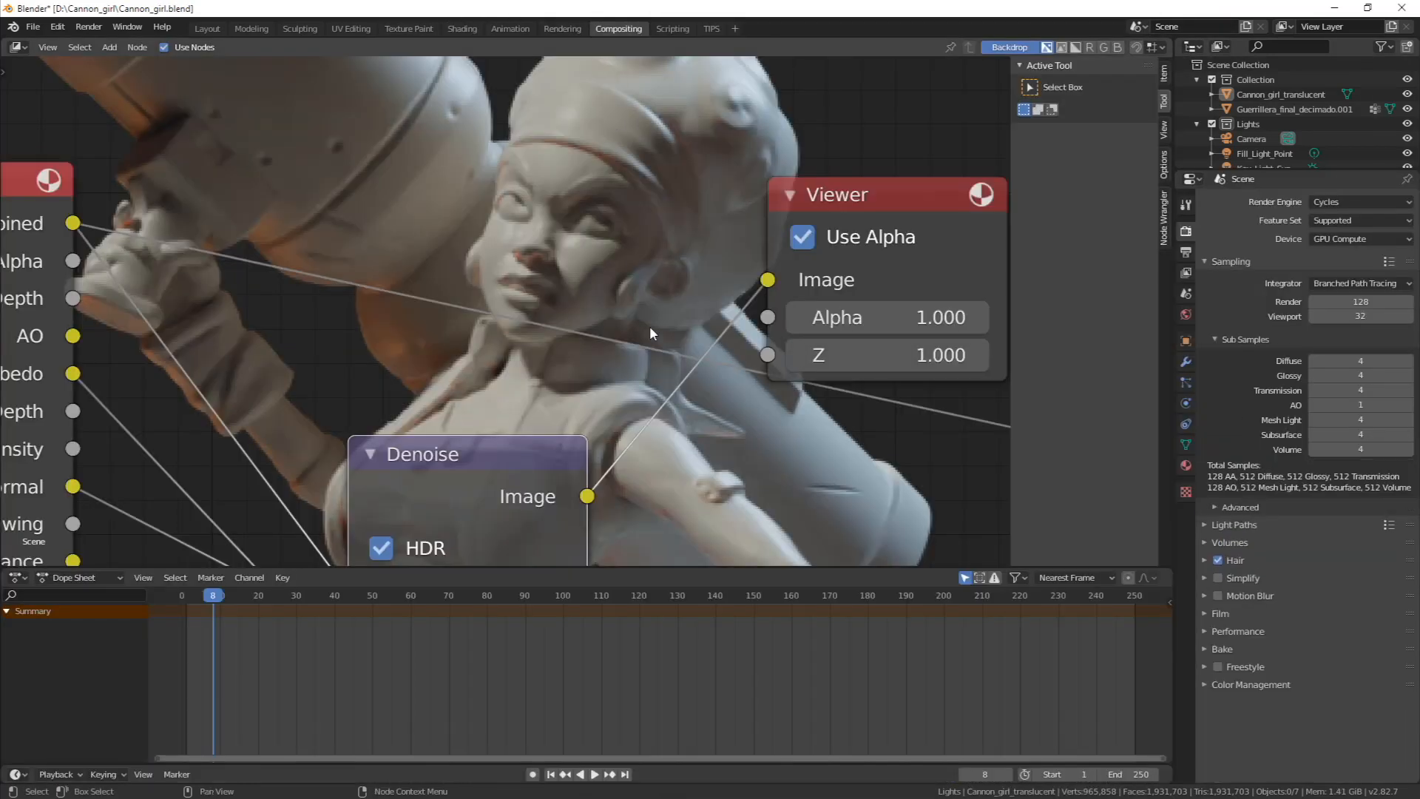
scroll(592, 293, down, 5)
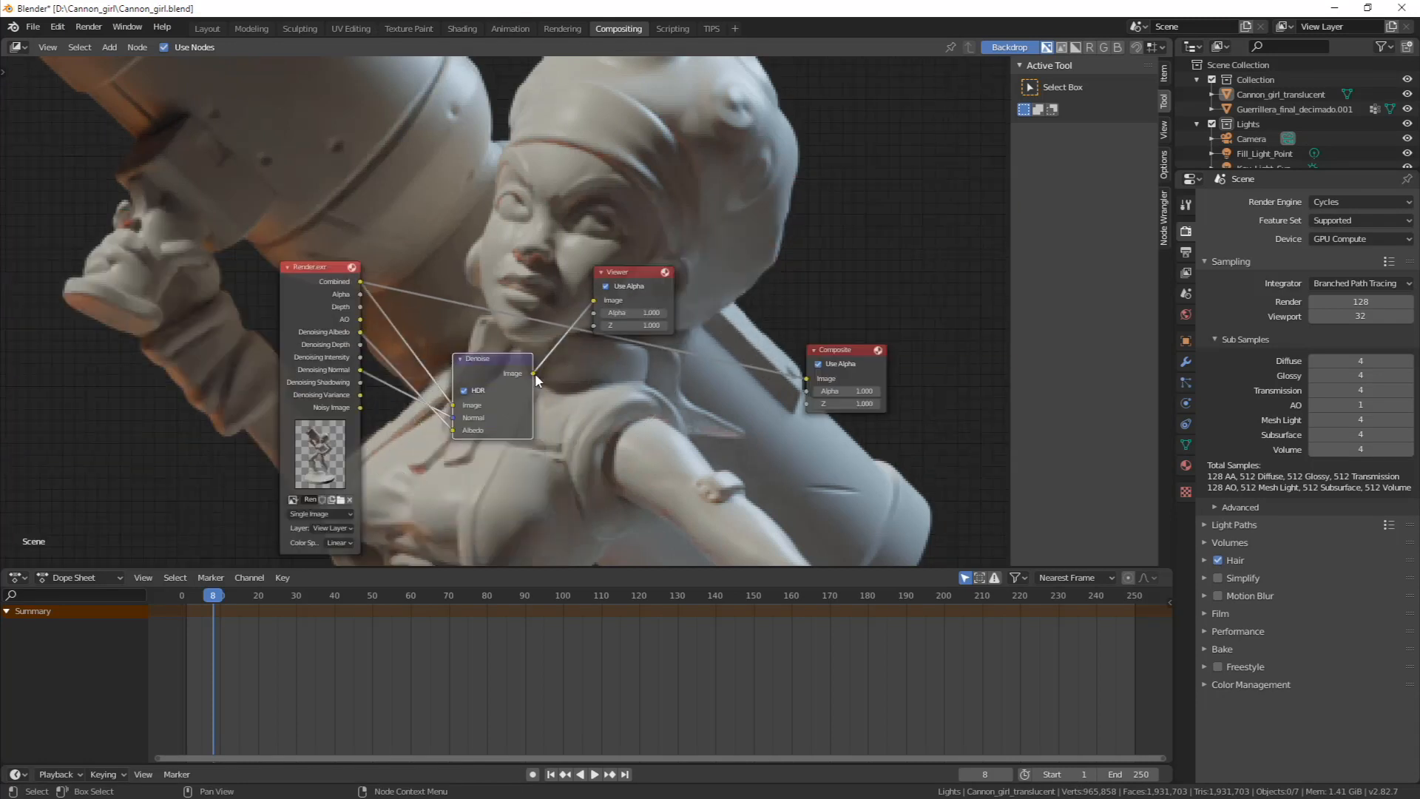
drag(534, 374, 809, 380)
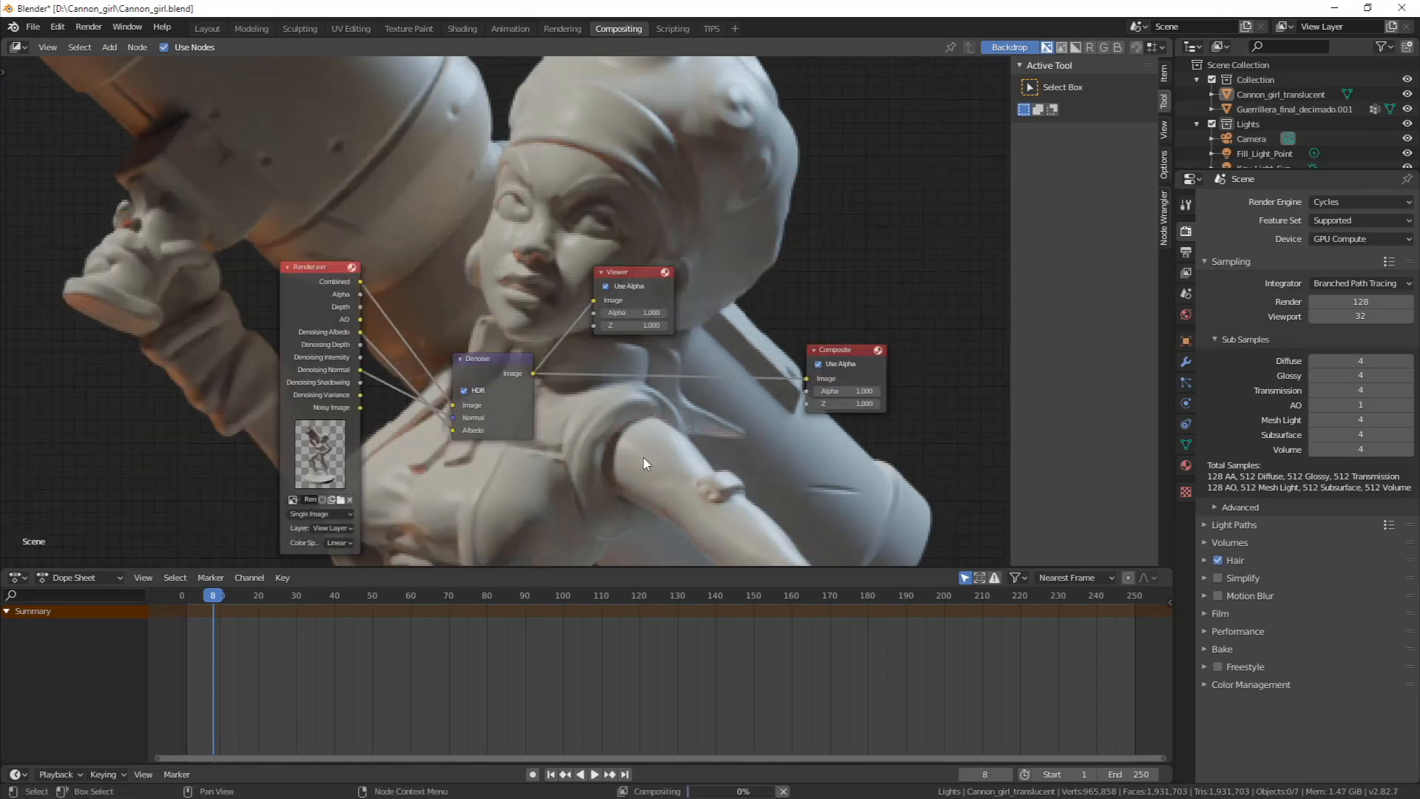
middle_drag(644, 460, 698, 423)
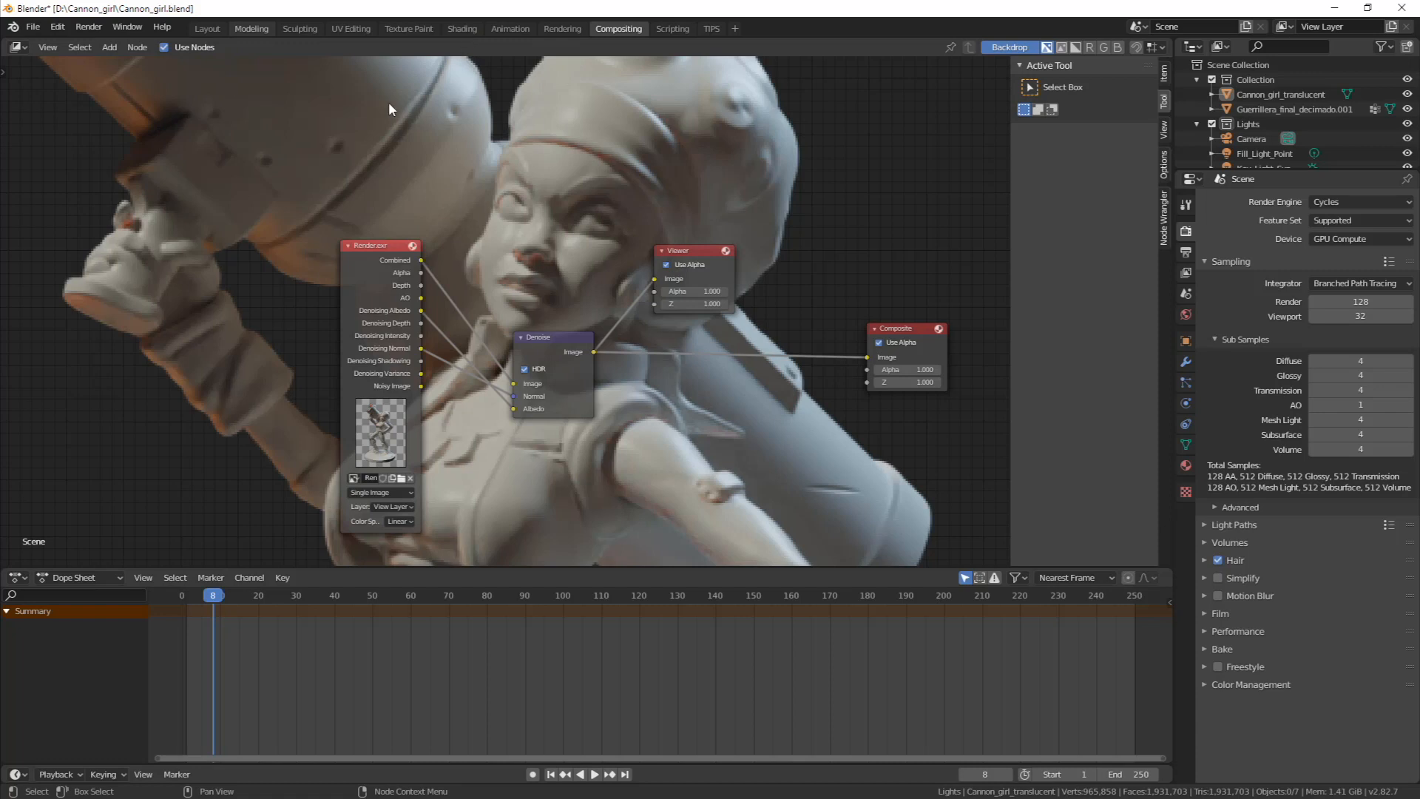
Switch to the Modeling workspace and save the Cannon_girl.blend file
click(252, 28)
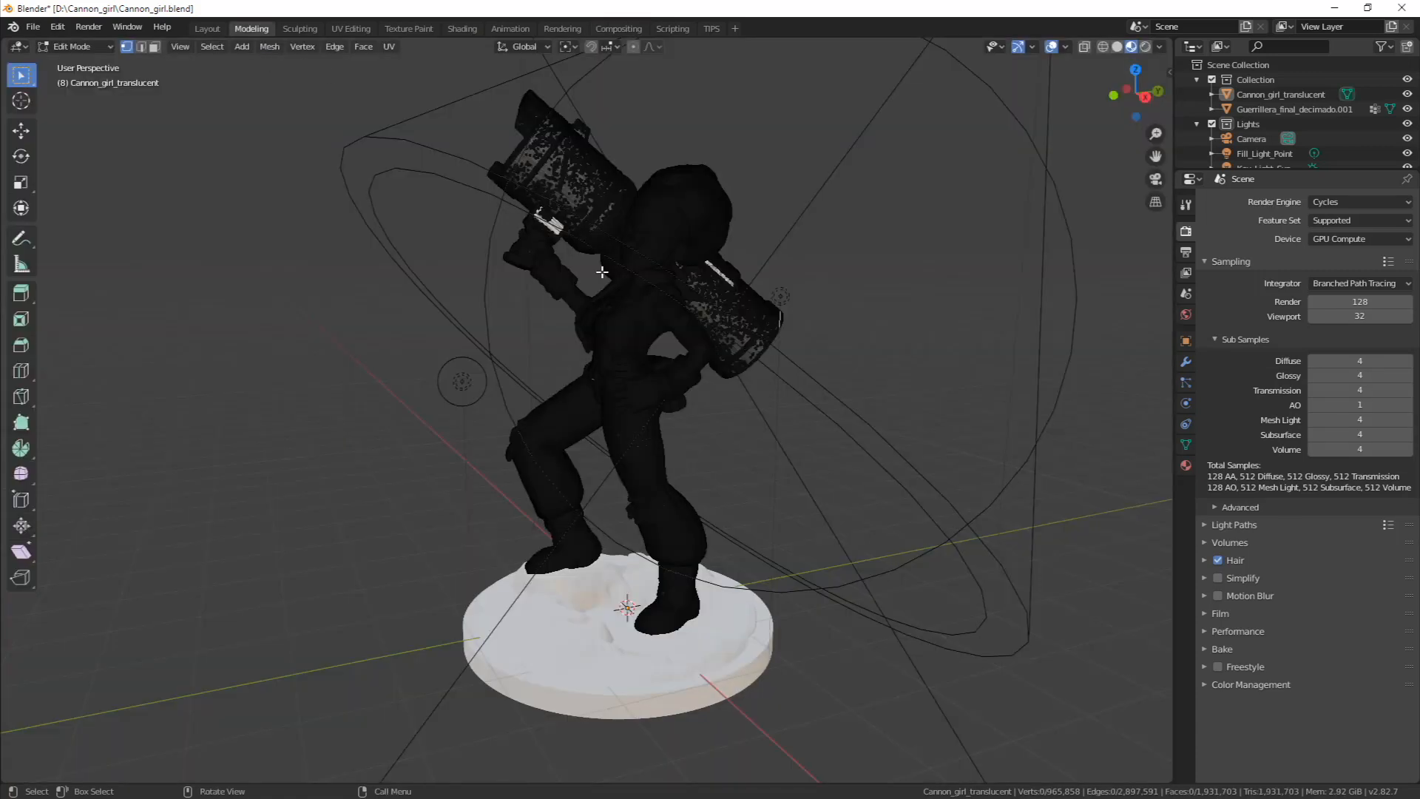
key(ctrl+s)
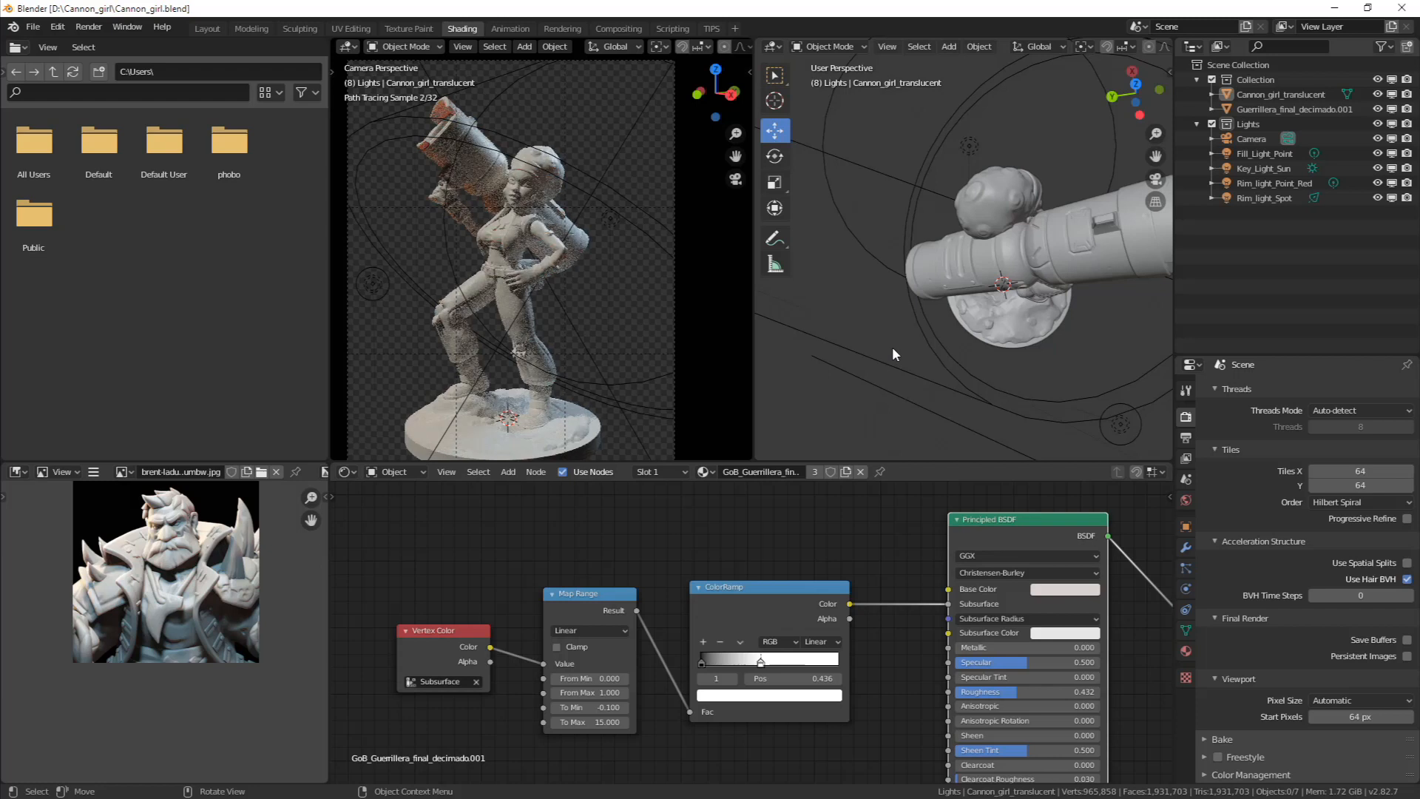
Render the figure from the camera, inspect the image, and close the render window
key(F12)
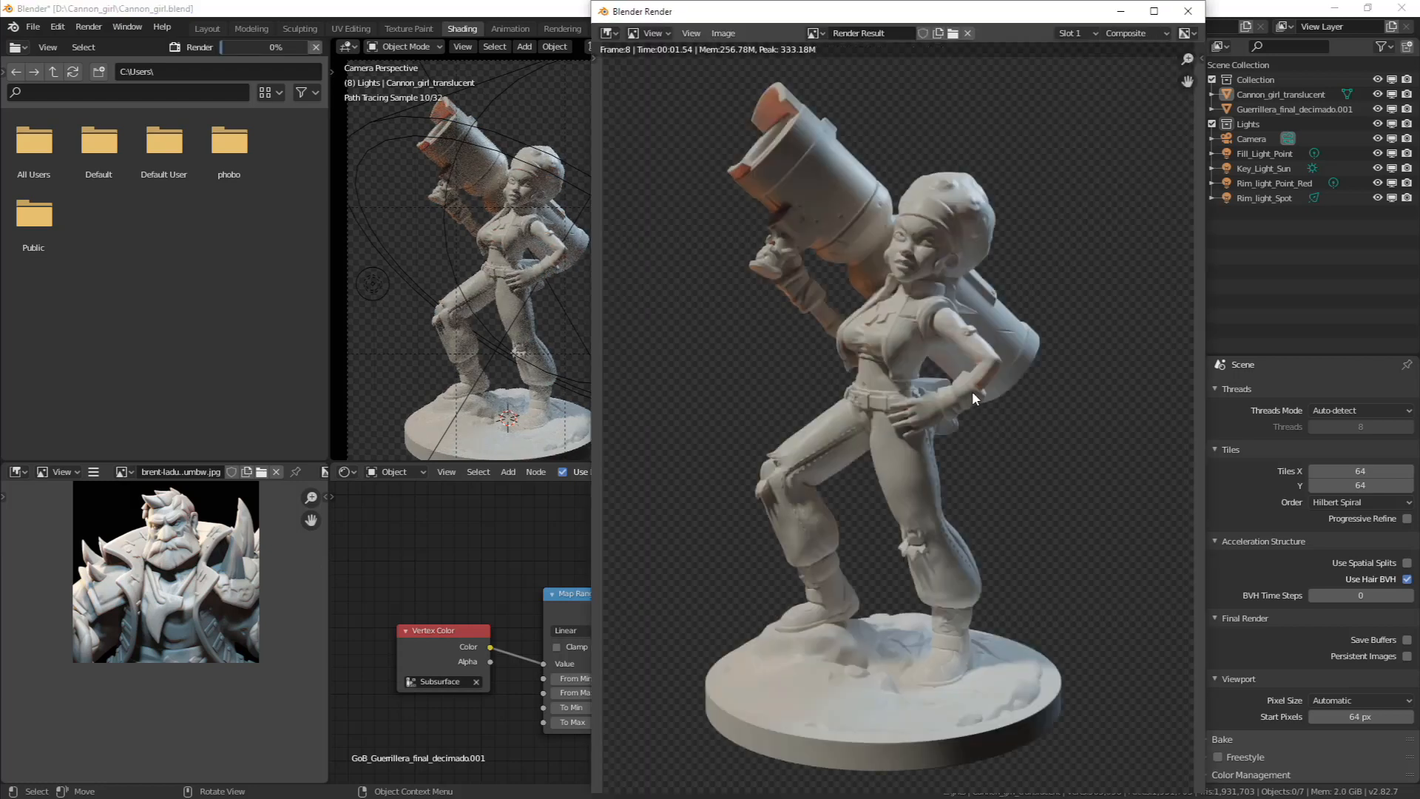
click(1188, 11)
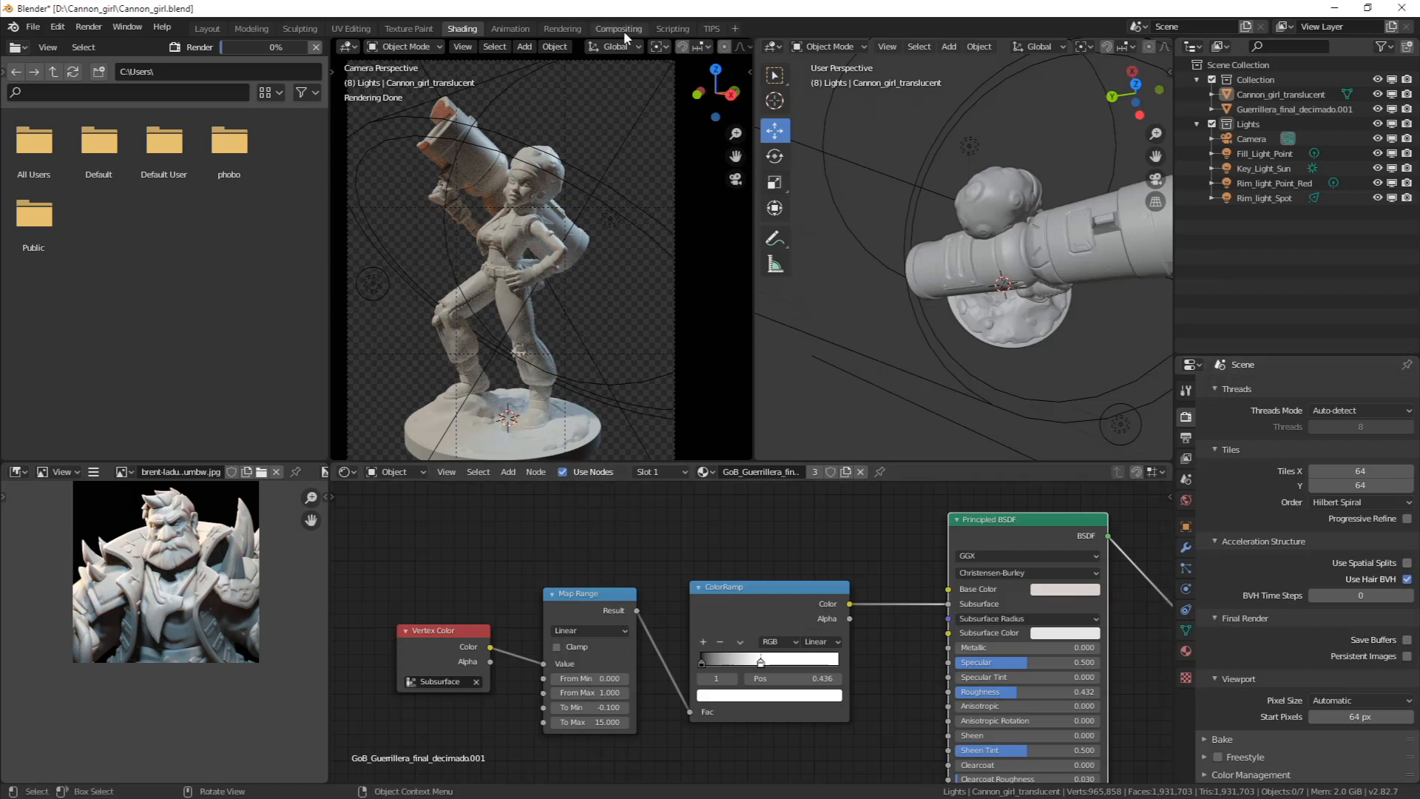
In the Compositing workspace, add a Render Layers node beside the Render.exr node
click(562, 28)
click(605, 28)
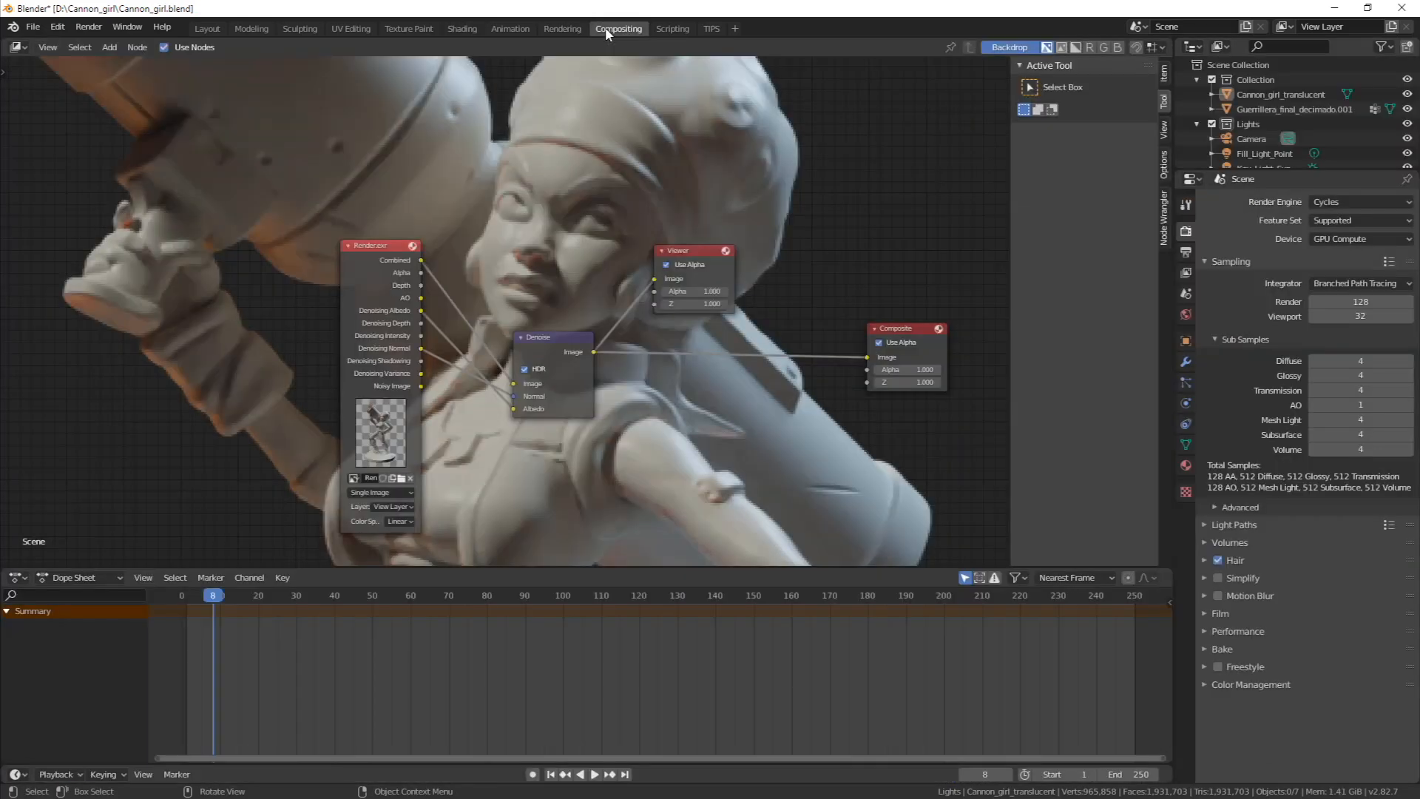
scroll(509, 340, down, 2)
middle_drag(529, 339, 694, 339)
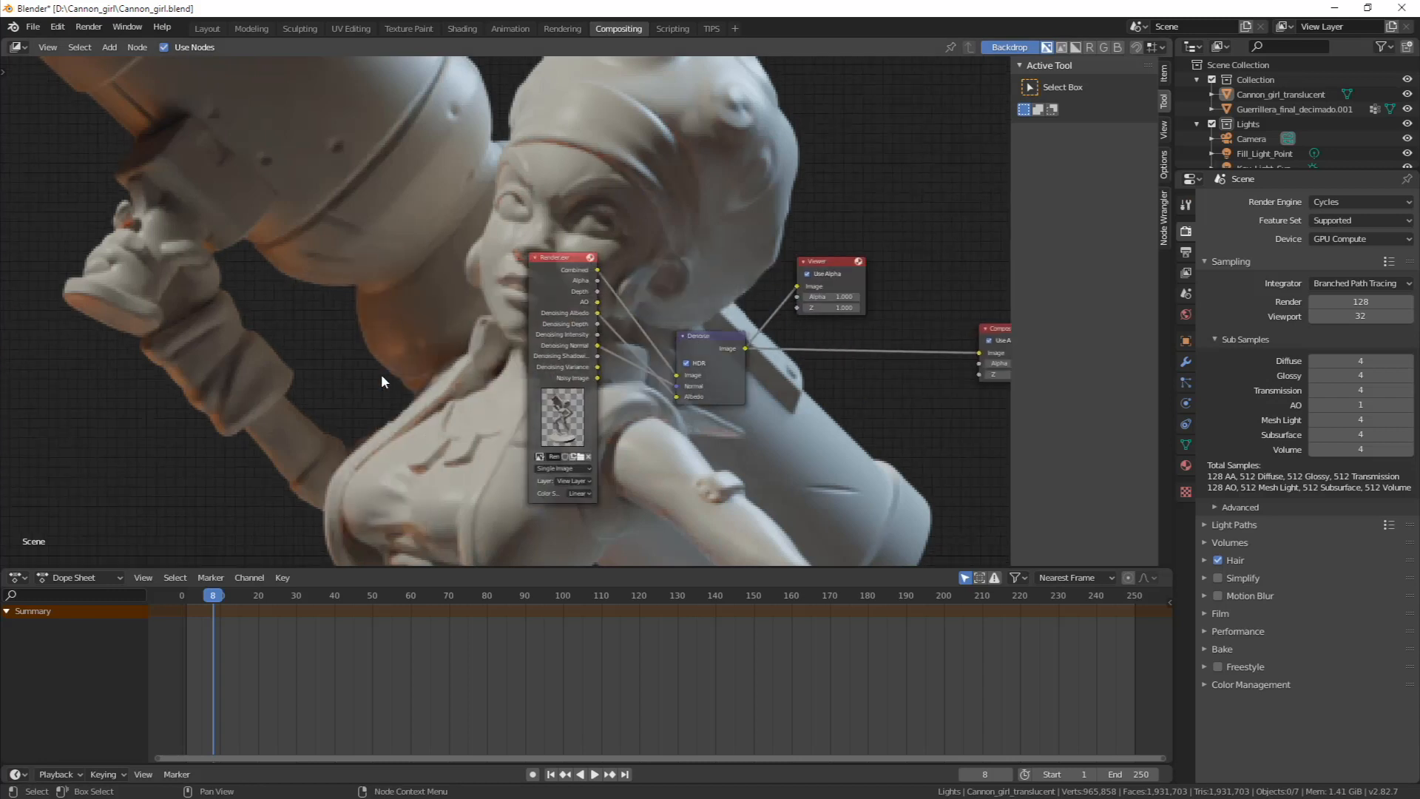
key(shift+a)
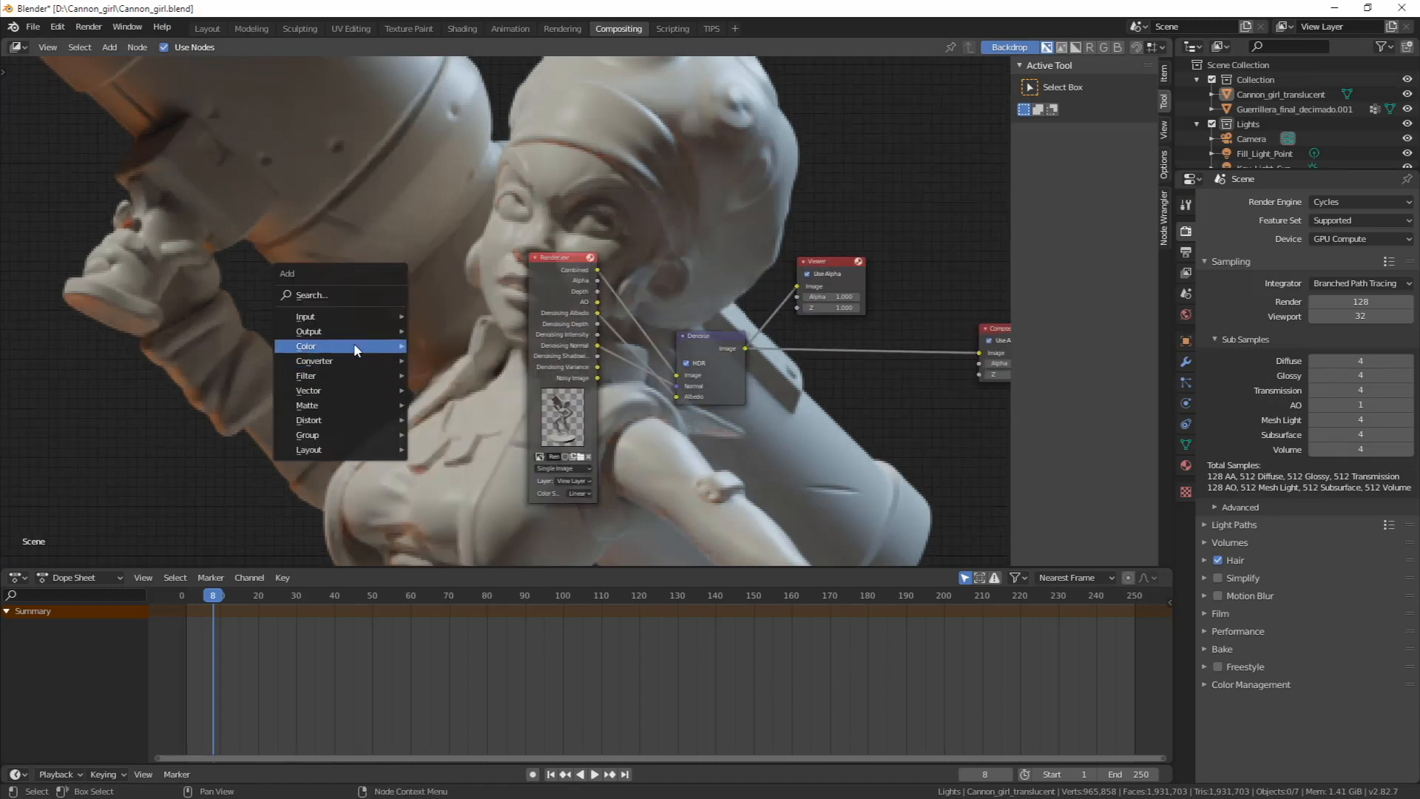
mouse_move(363, 319)
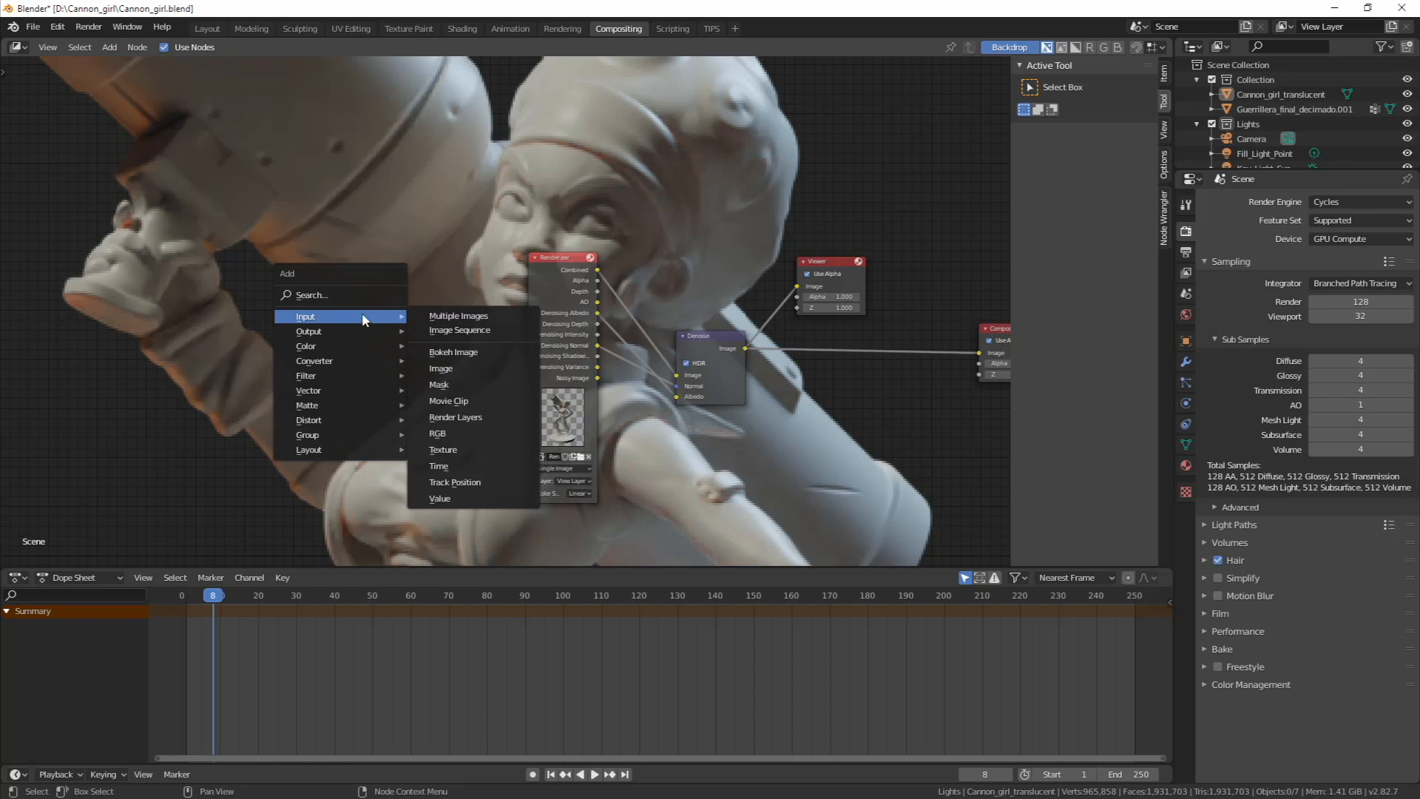
click(464, 419)
click(392, 247)
Link the Render Layers outputs Image, Denoising Albedo and Denoising Normal to the Denoise node's Image, Albedo and Normal inputs
scroll(565, 270, up, 2)
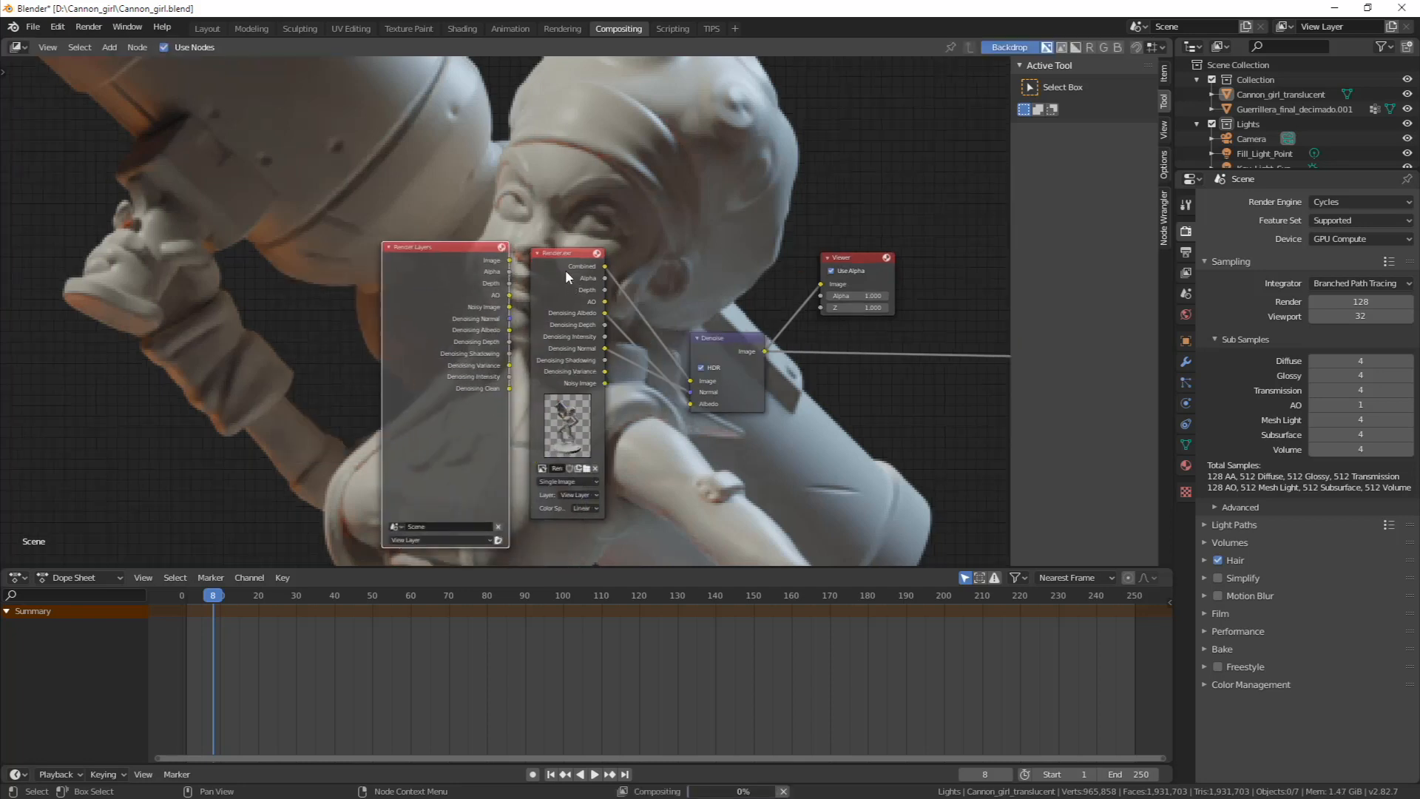
scroll(540, 262, up, 1)
drag(511, 236, 779, 413)
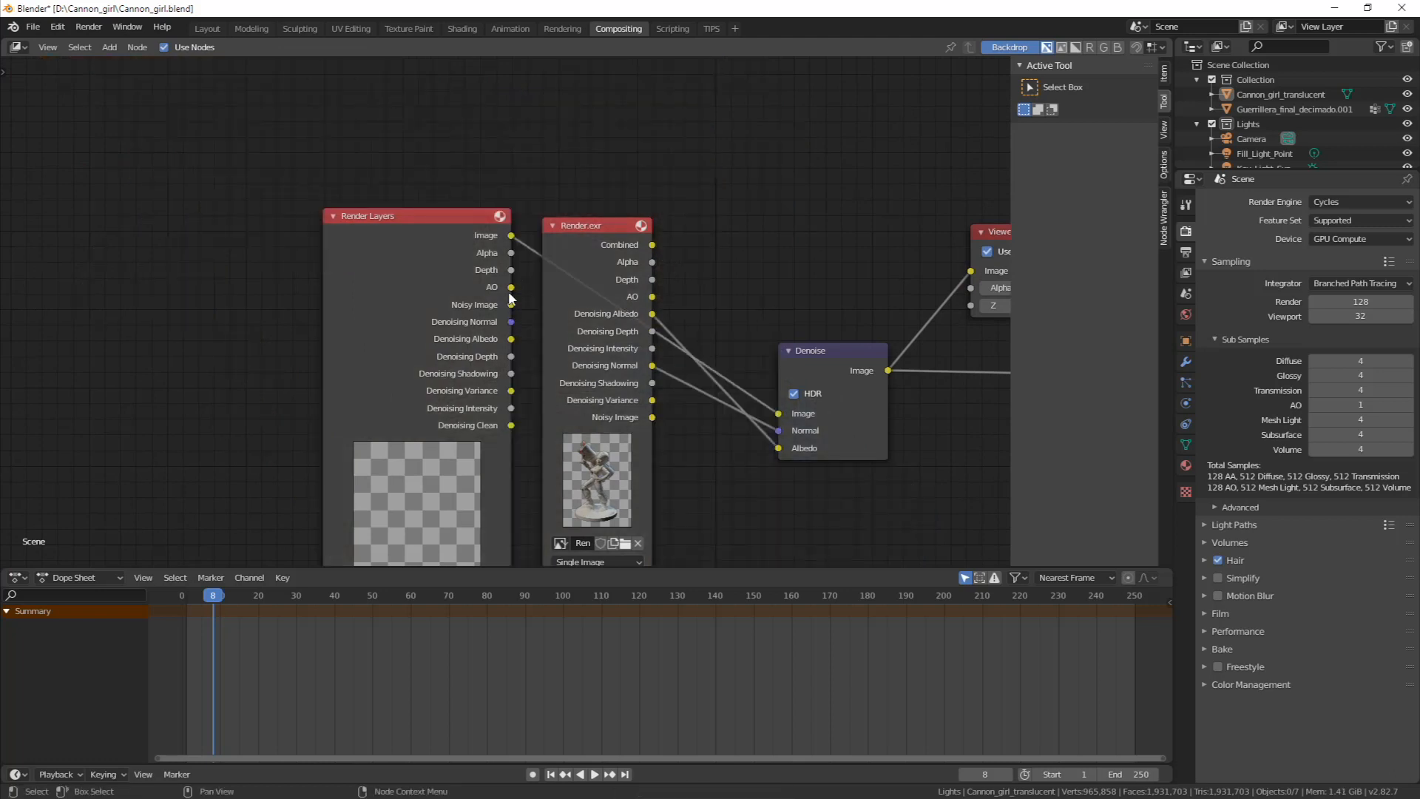
drag(512, 339, 779, 448)
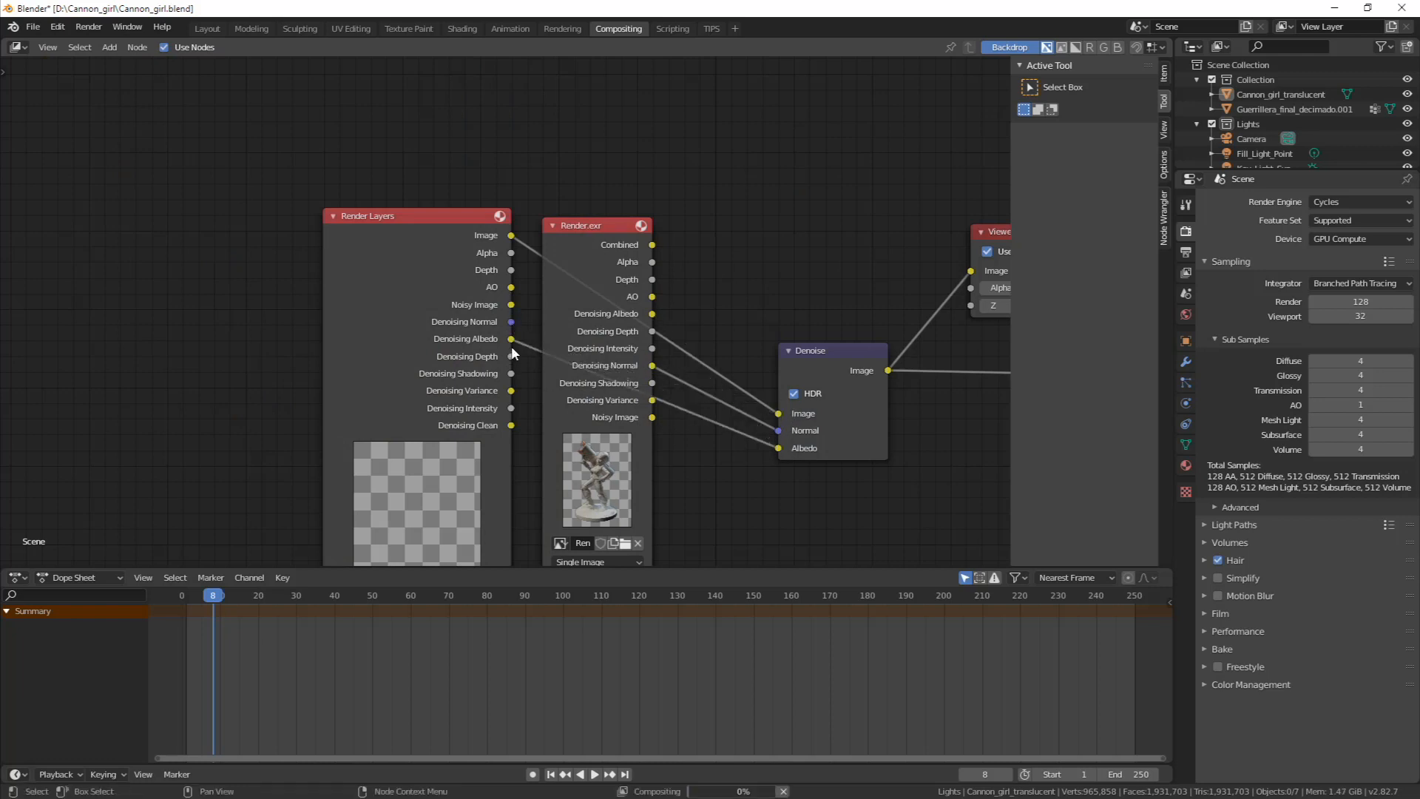
drag(511, 322, 779, 430)
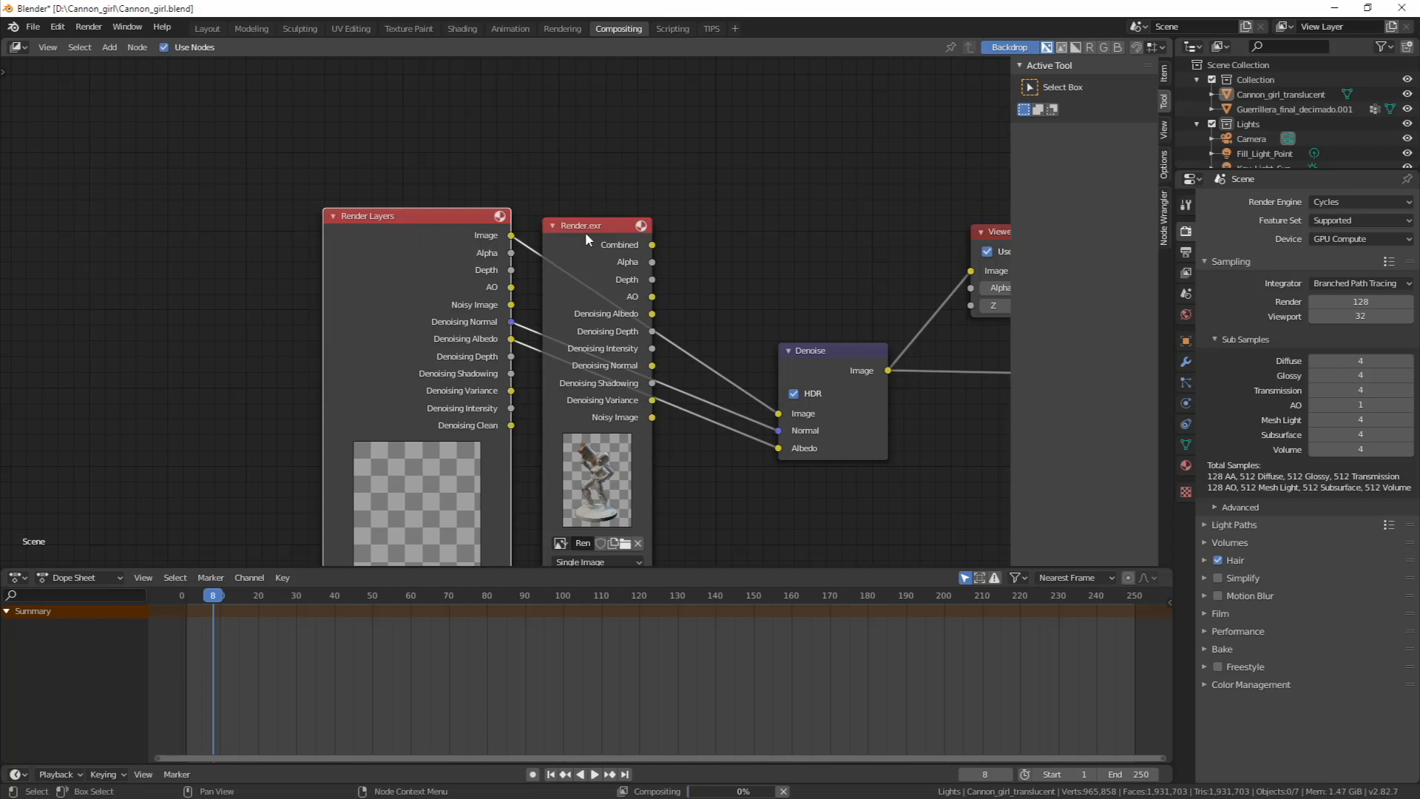
Delete the Render.exr node, place the Render Layers node beside Denoise, and return to the Modeling workspace
click(585, 232)
key(x)
drag(453, 223, 638, 194)
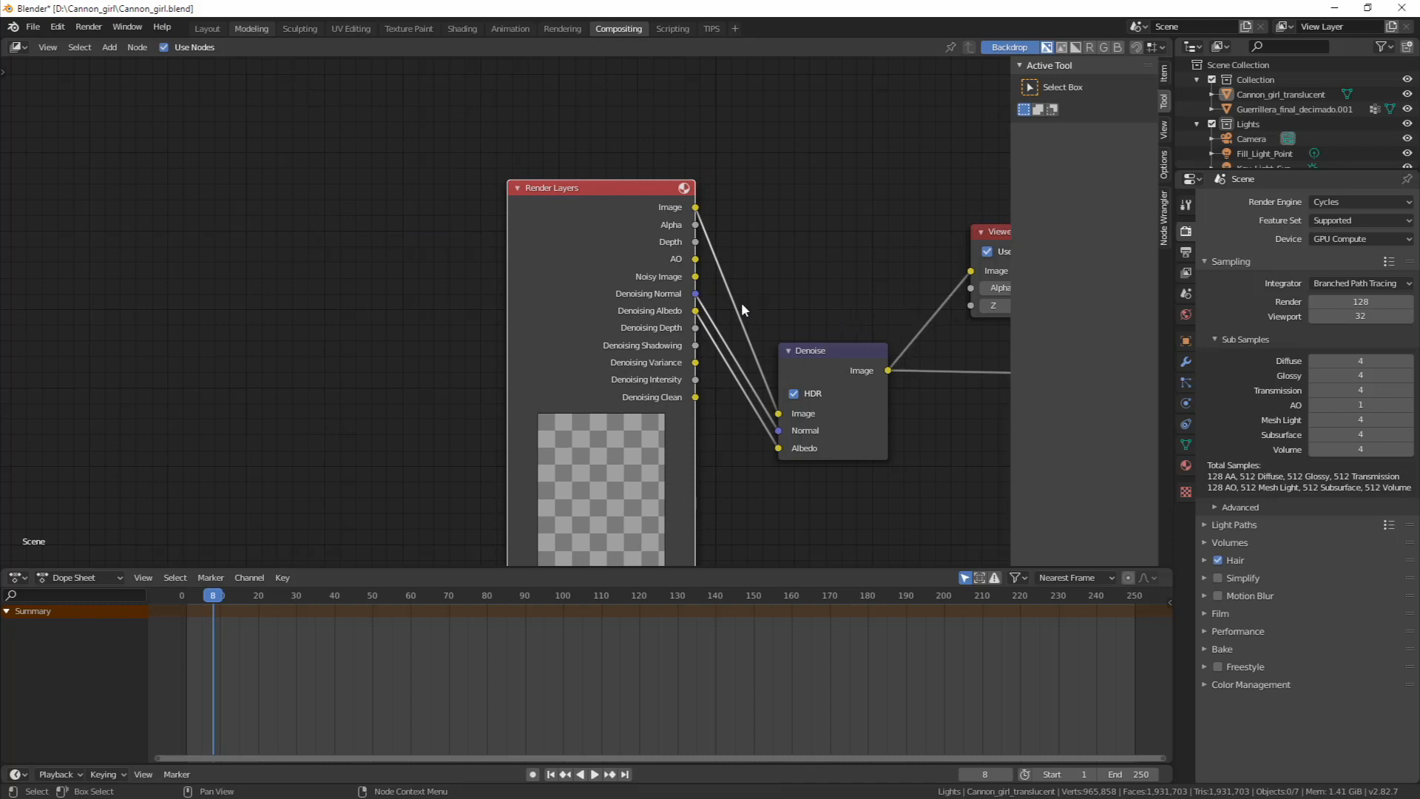
click(252, 28)
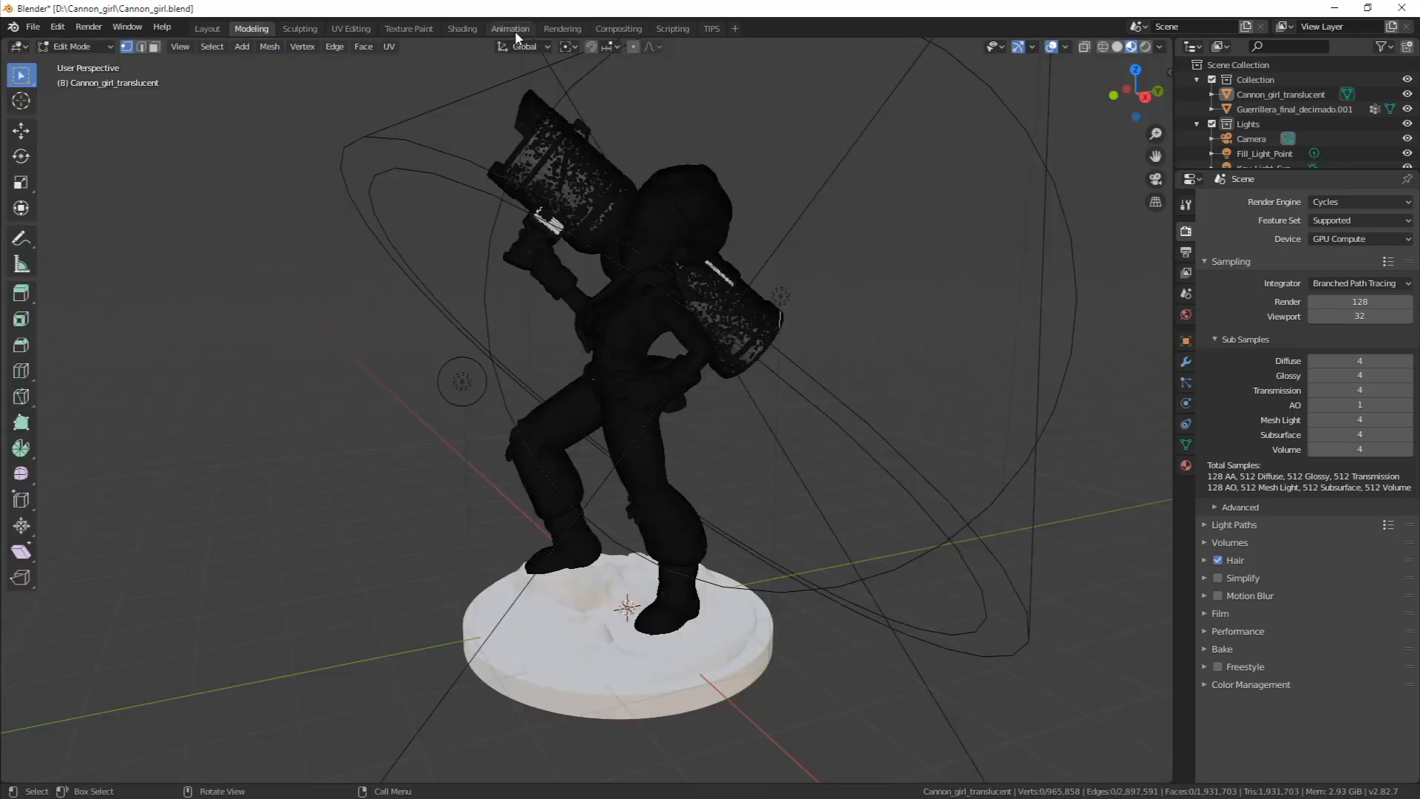
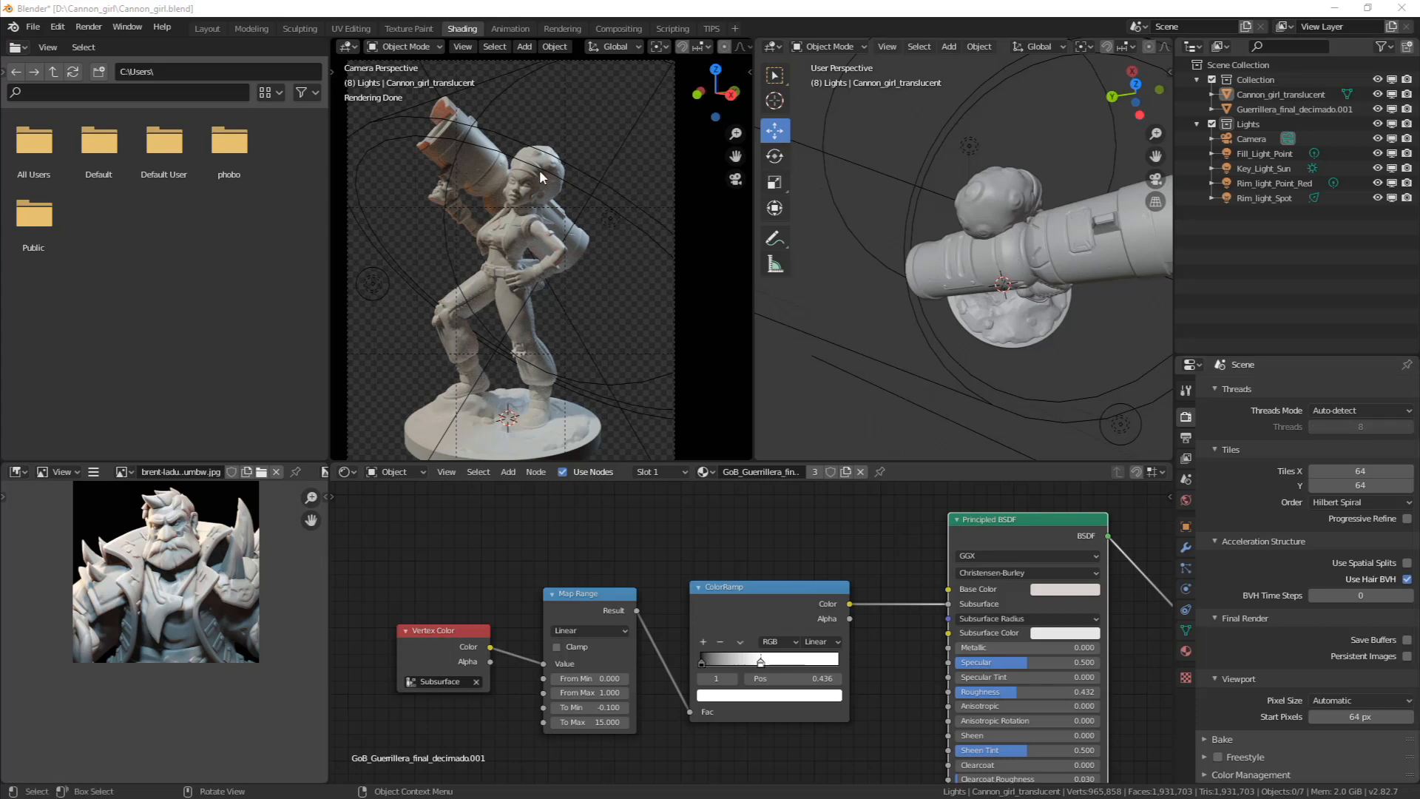
In the Shading workspace, select the Rim_light_Point_Red light in the user perspective view
middle_drag(900, 282, 1090, 177)
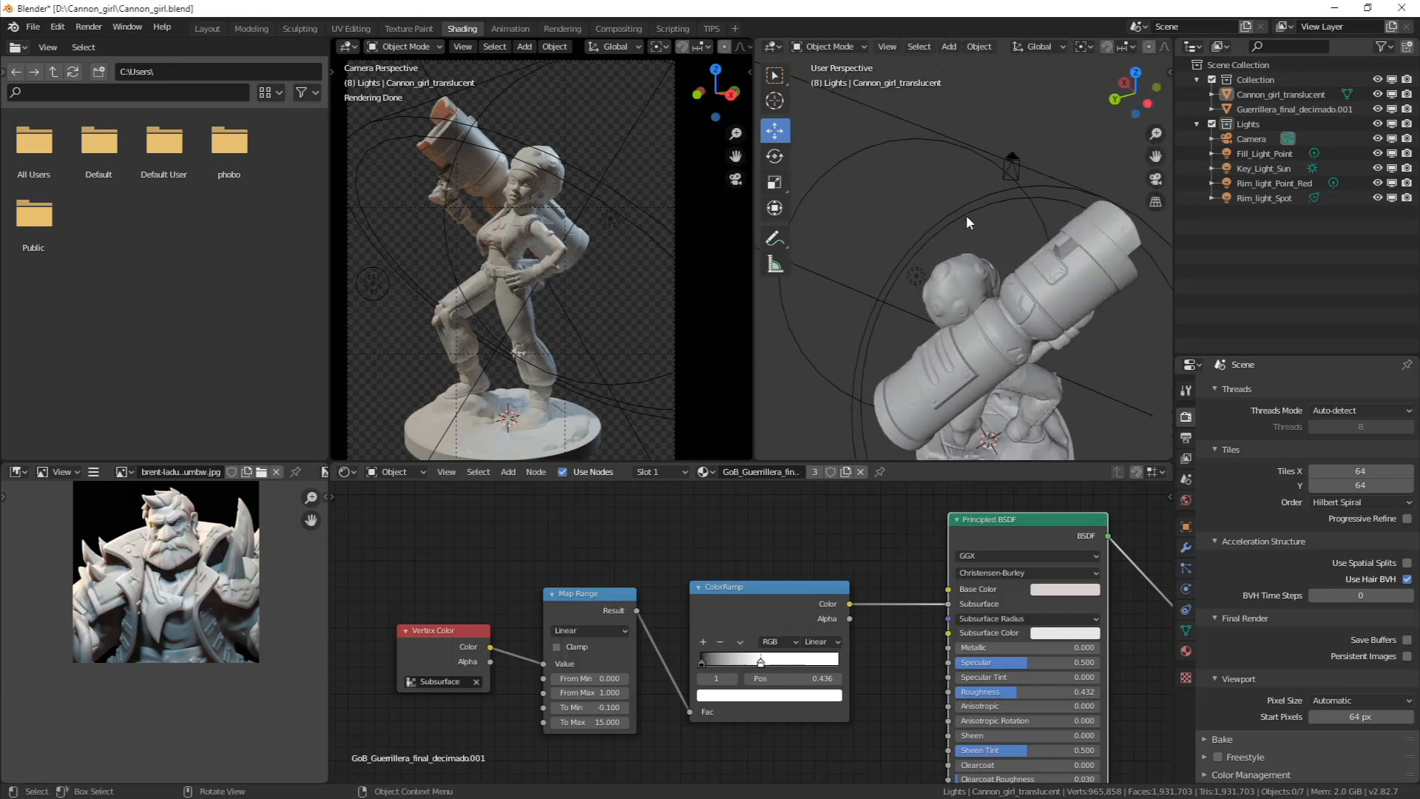
middle_drag(968, 224, 932, 220)
click(880, 139)
click(928, 213)
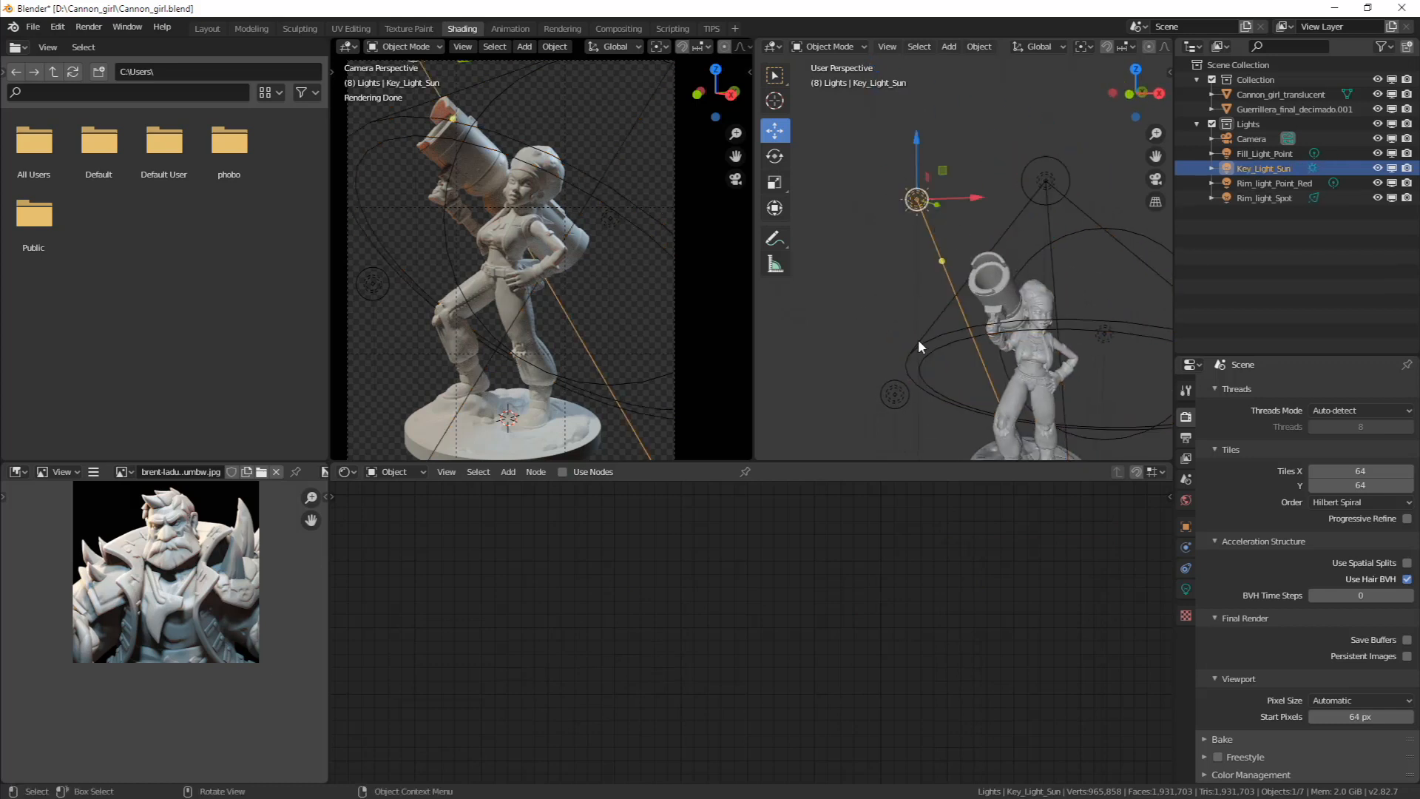
click(895, 395)
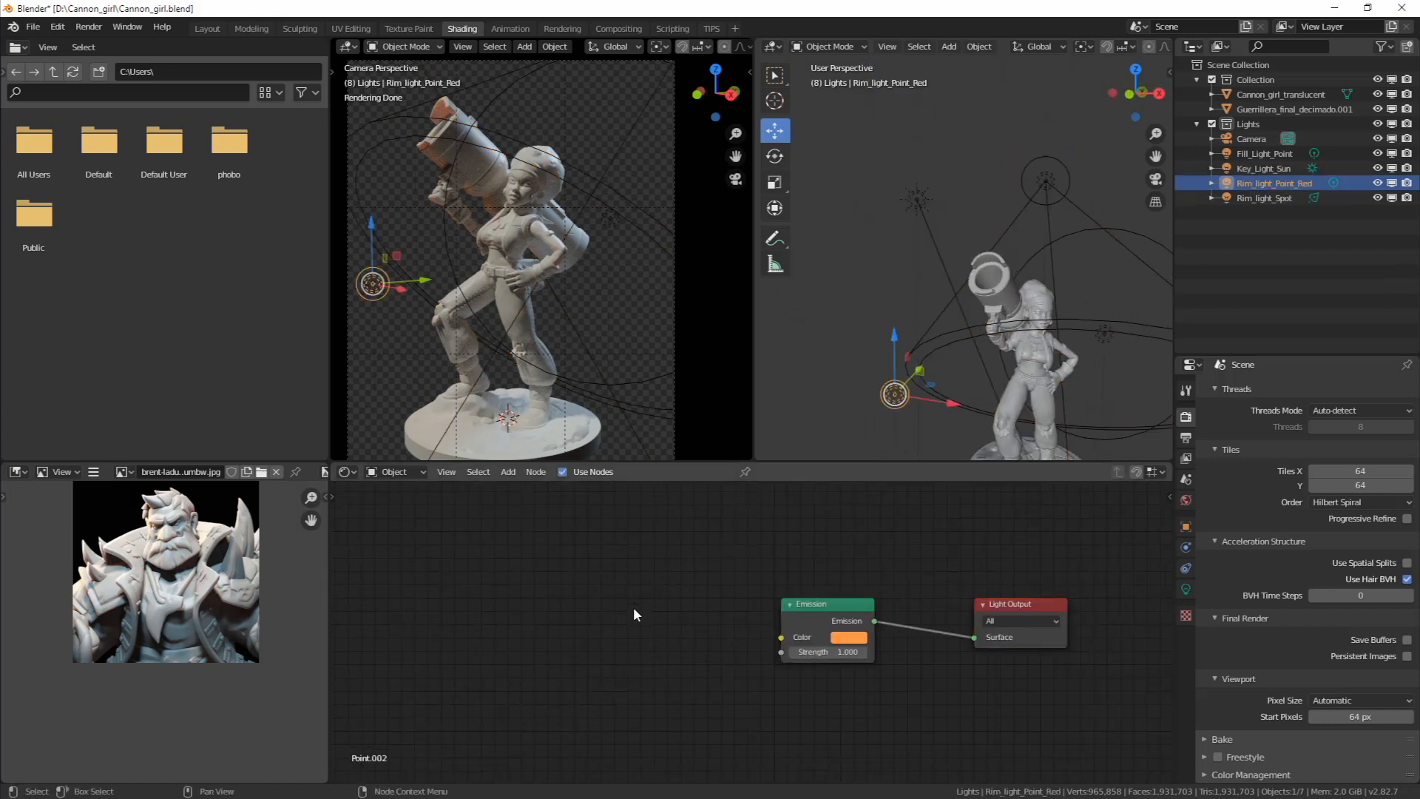
Add an IES Texture node to the red rim light's shader, placed before the Emission node
key(shift+a)
mouse_move(637, 628)
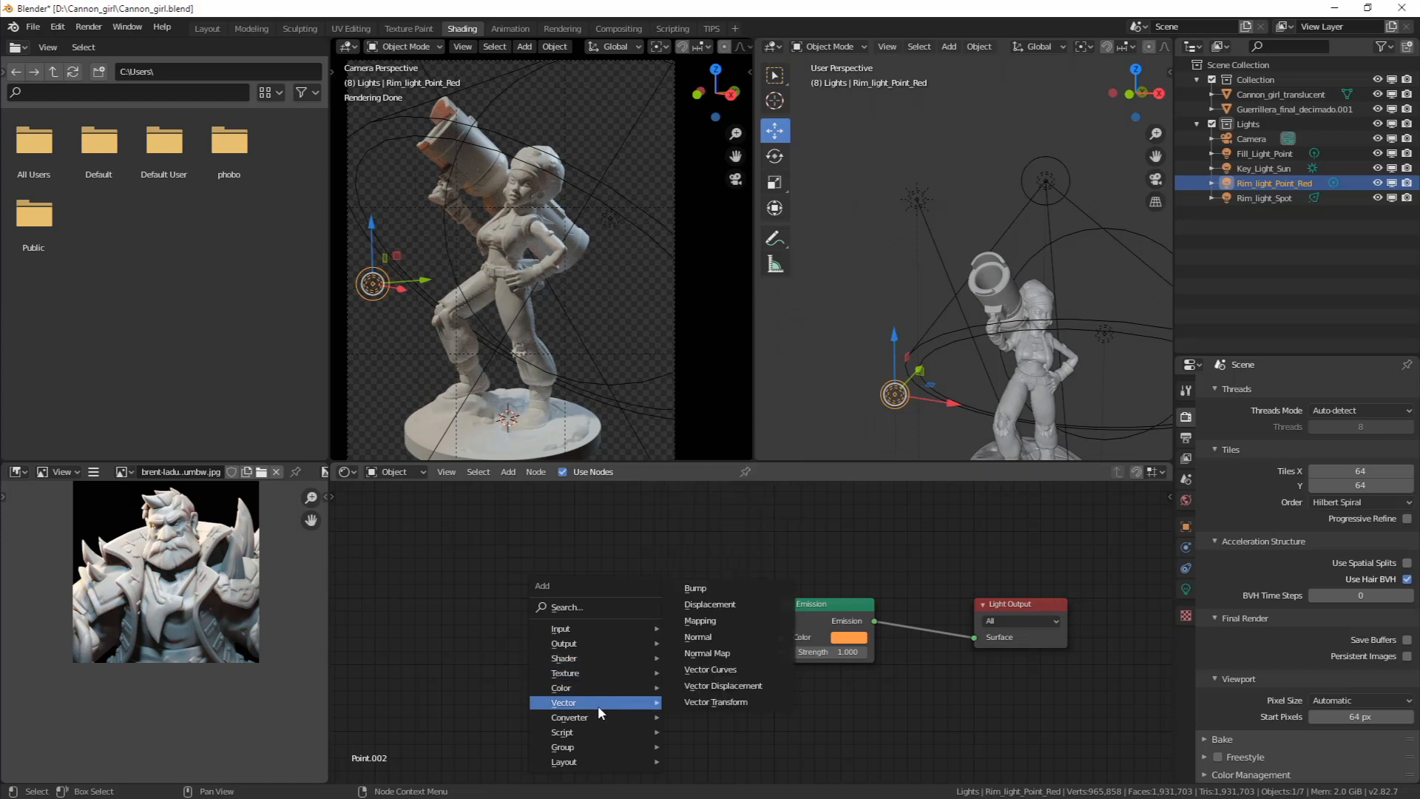
mouse_move(596, 712)
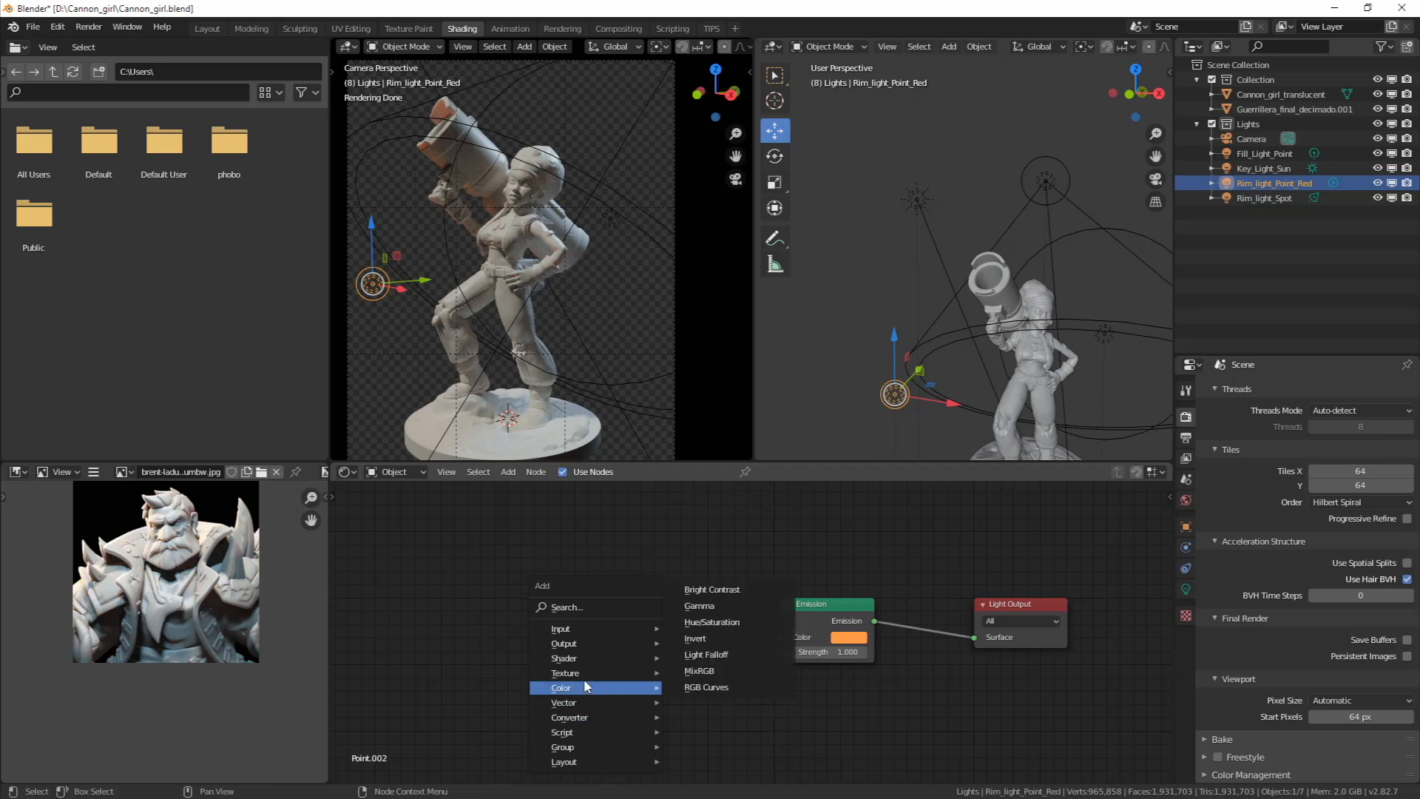
mouse_move(579, 658)
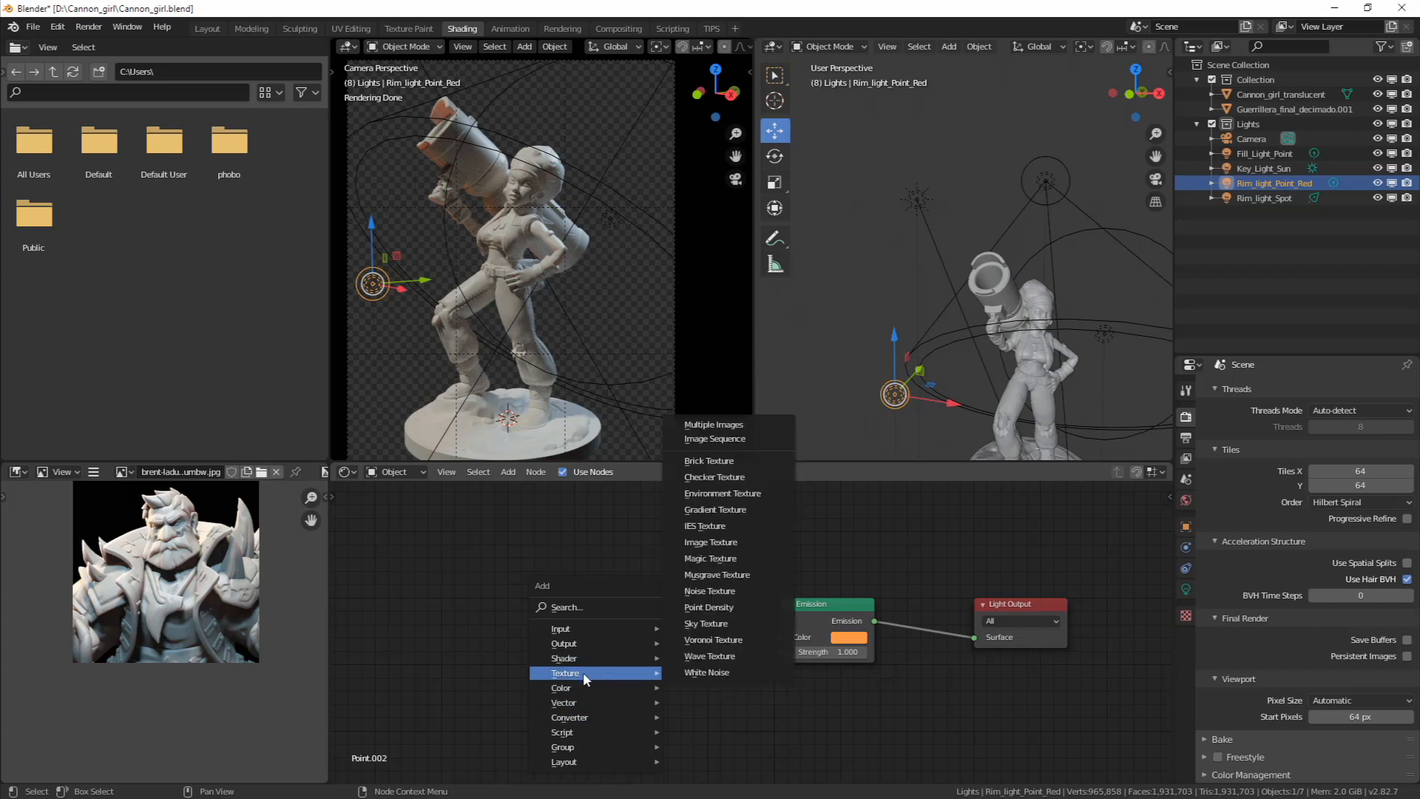
click(714, 526)
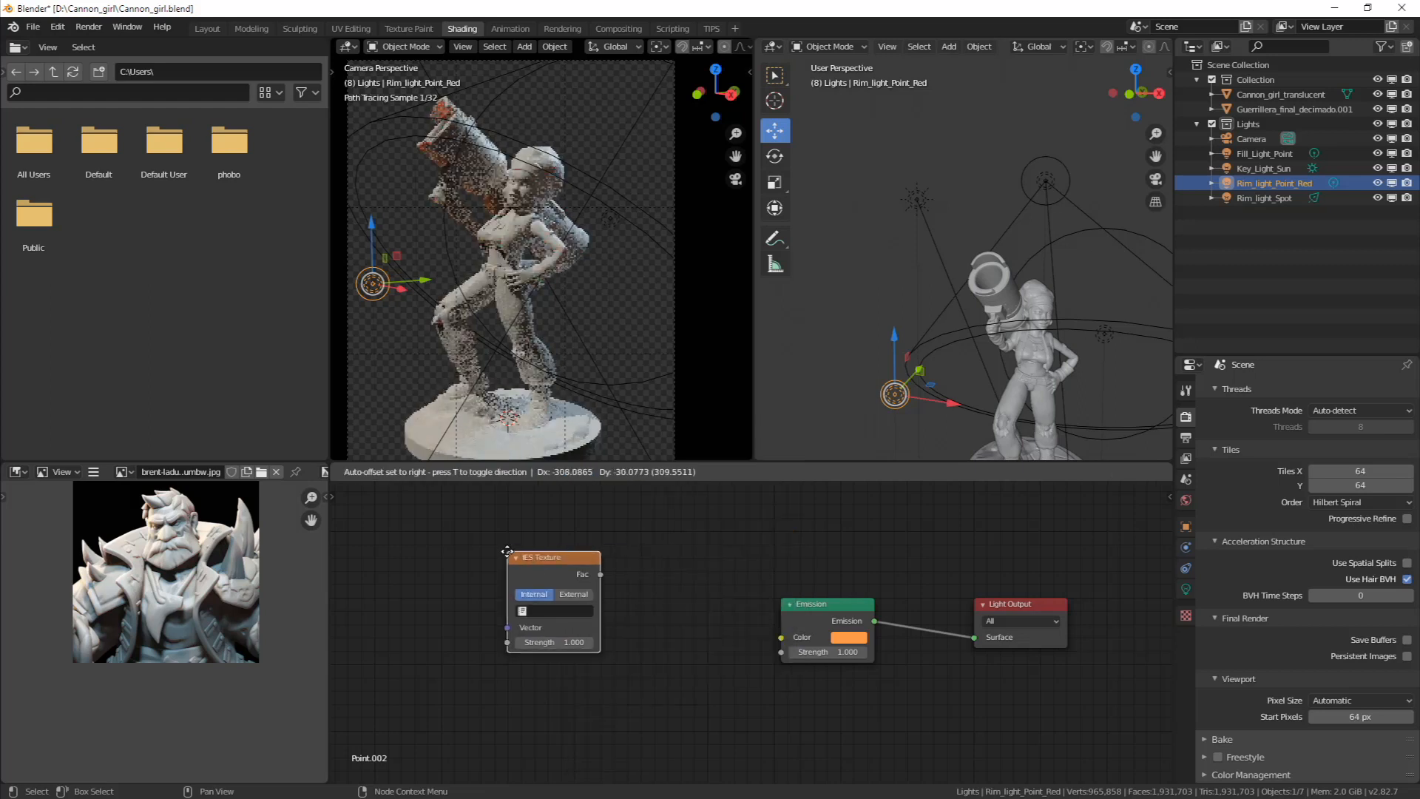
click(554, 563)
Set the IES Texture source to External, browse the Cannon_girl folder without choosing a file, and restore the Internal source
scroll(770, 623, up, 3)
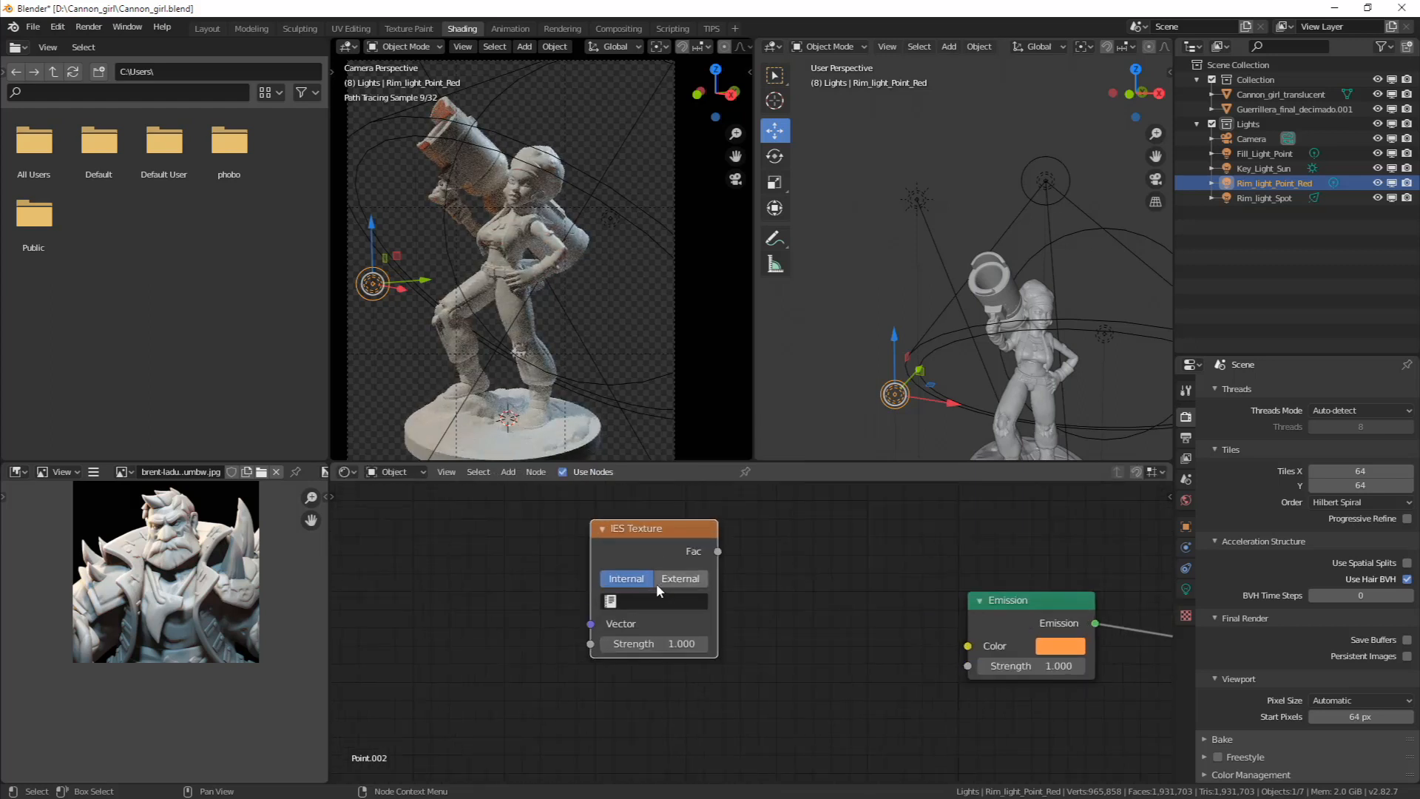
click(659, 583)
click(699, 602)
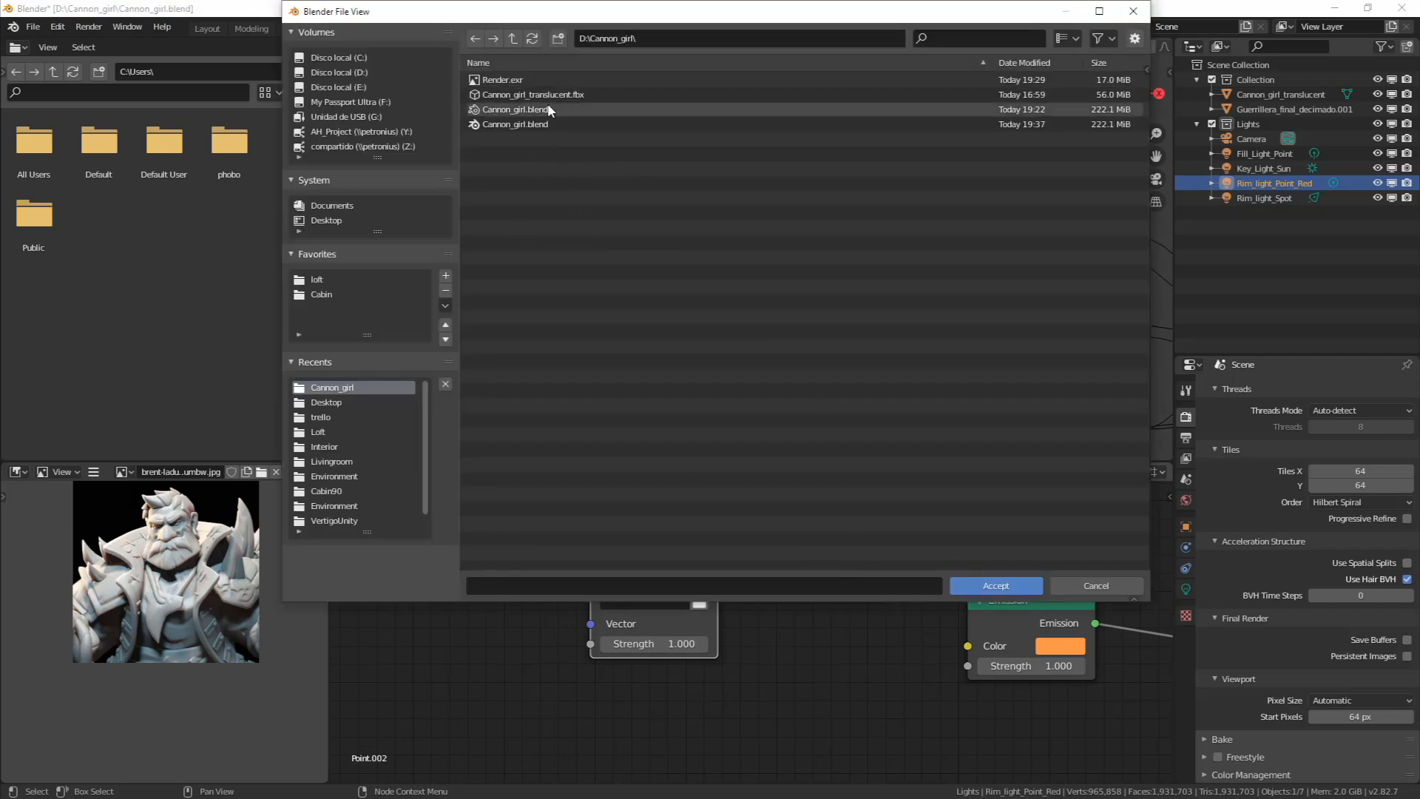
click(1097, 585)
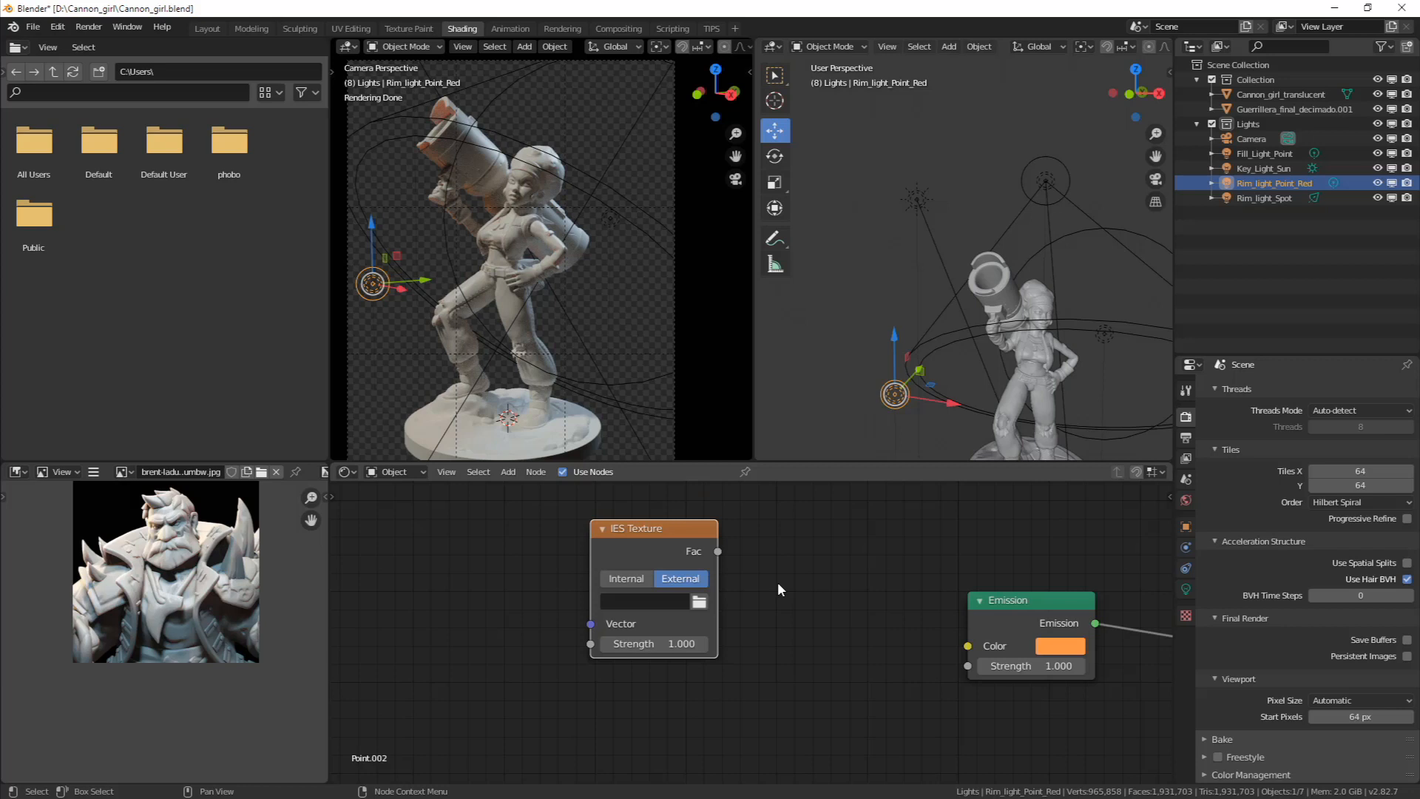
click(627, 579)
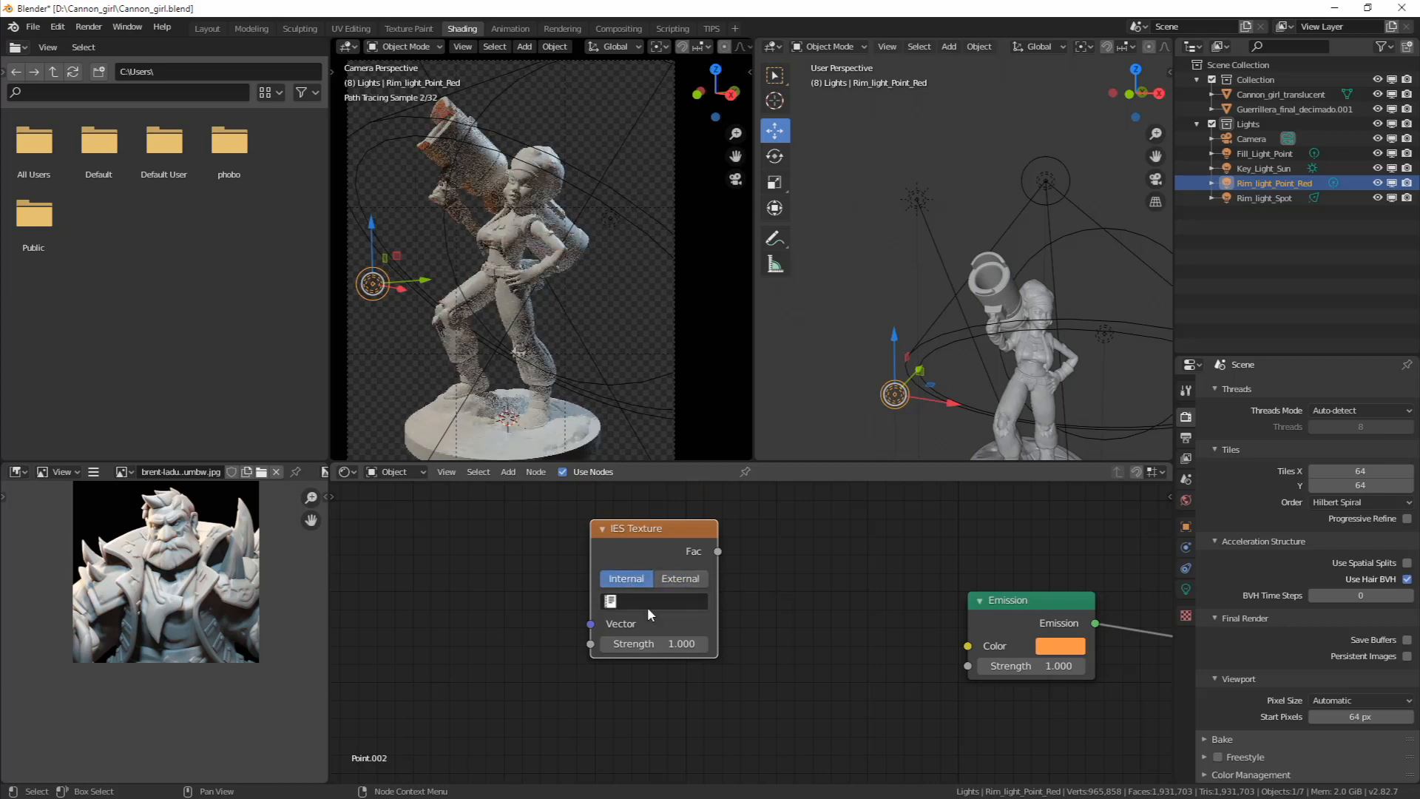
click(648, 603)
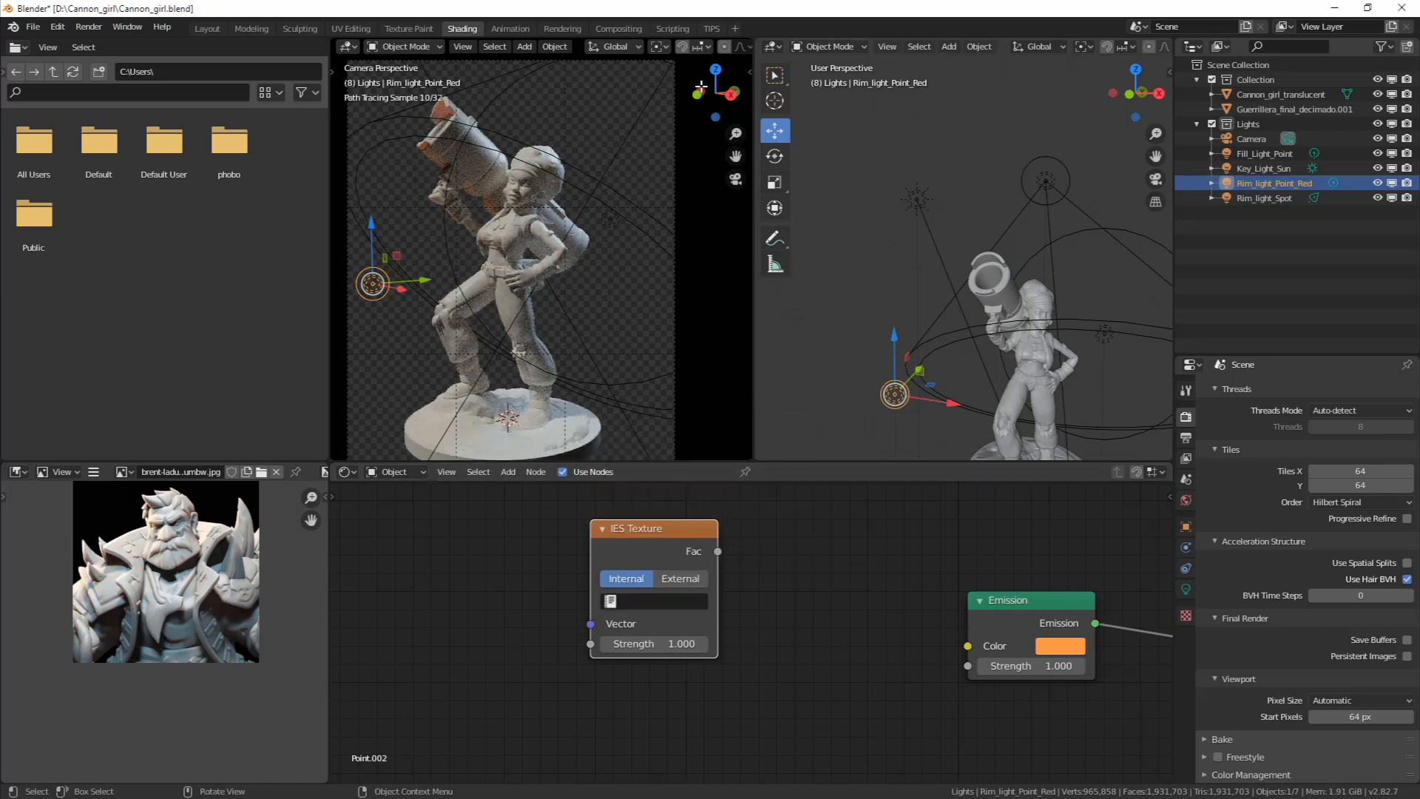
Change the file browser area into a Text Editor and create a new text
click(19, 47)
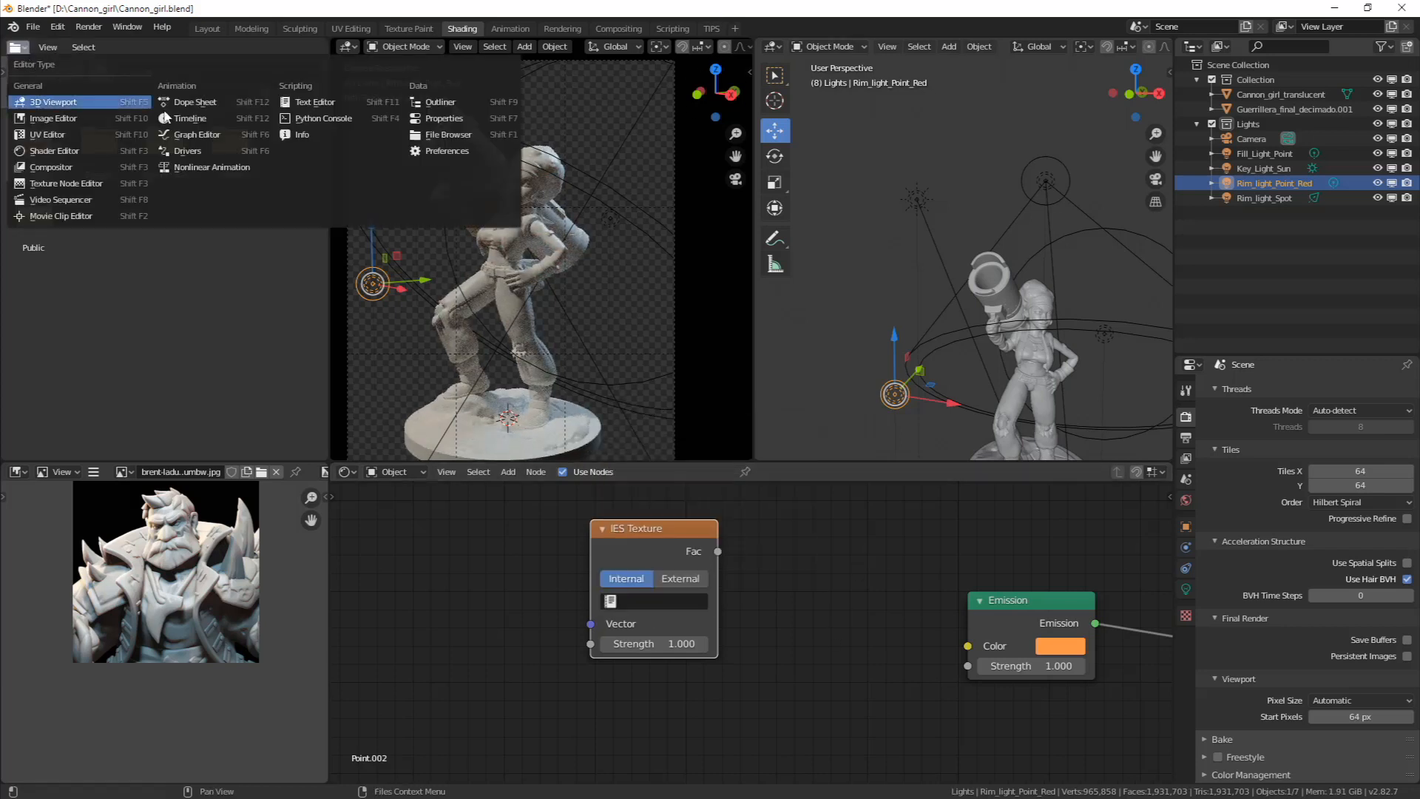
click(315, 102)
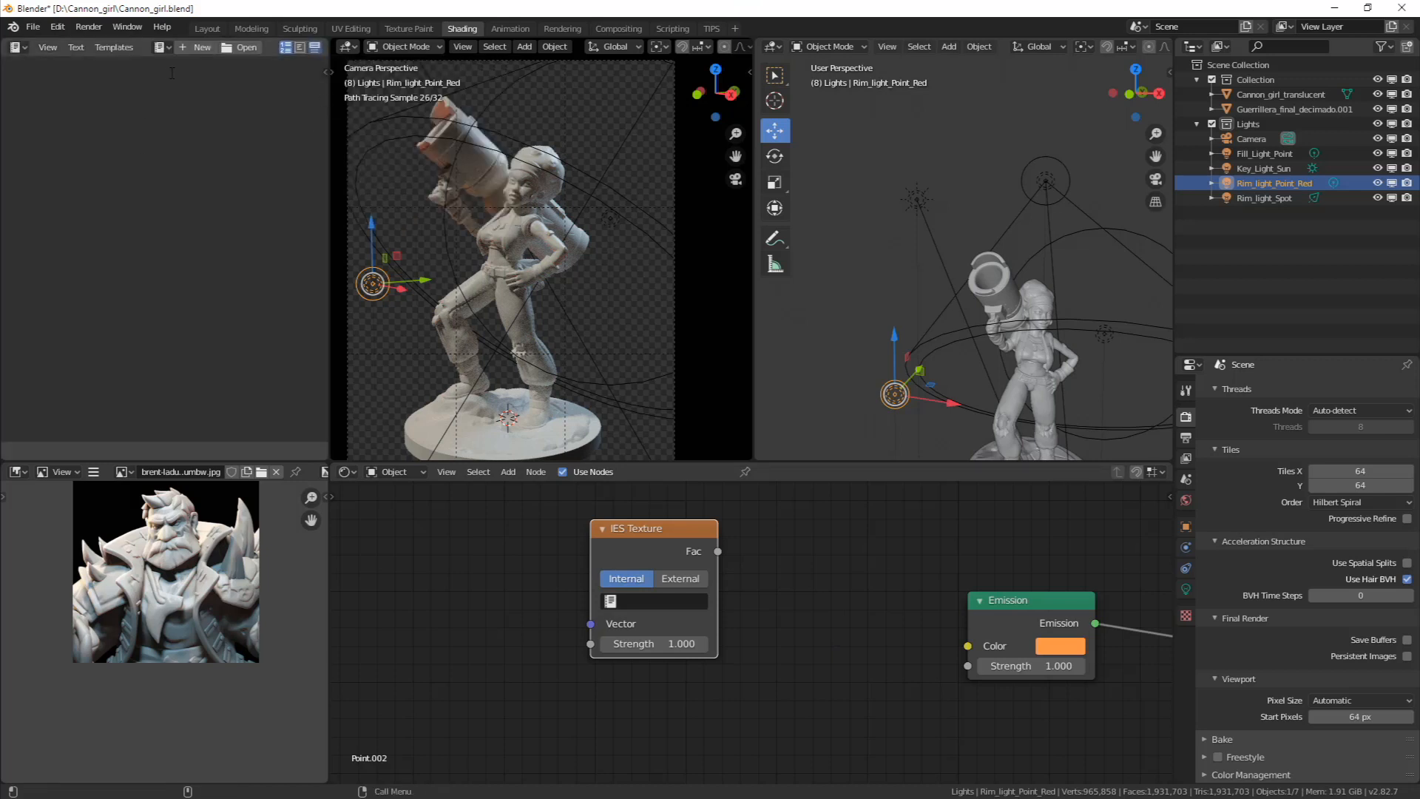
click(200, 48)
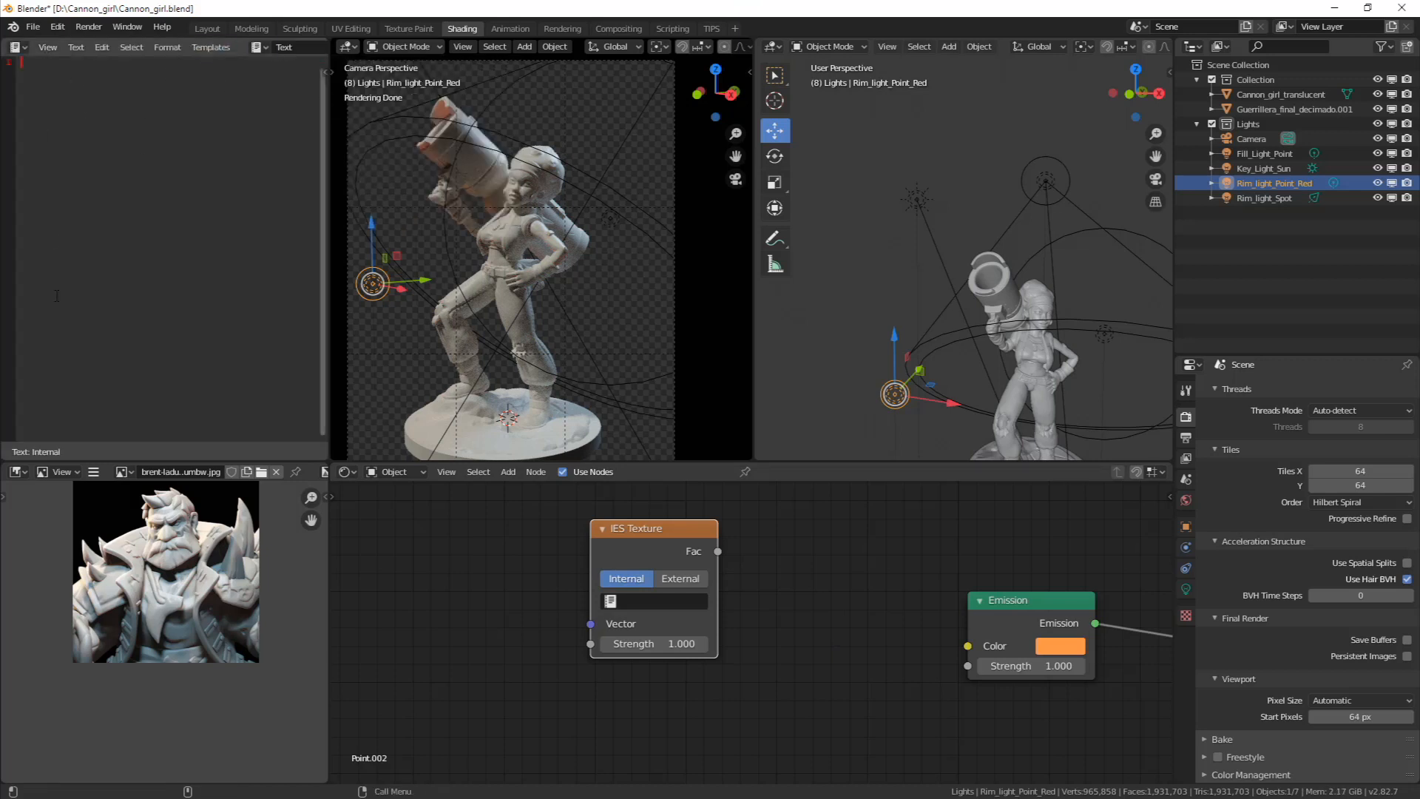
Assign the new text to the IES Texture node, and delete the node
click(647, 599)
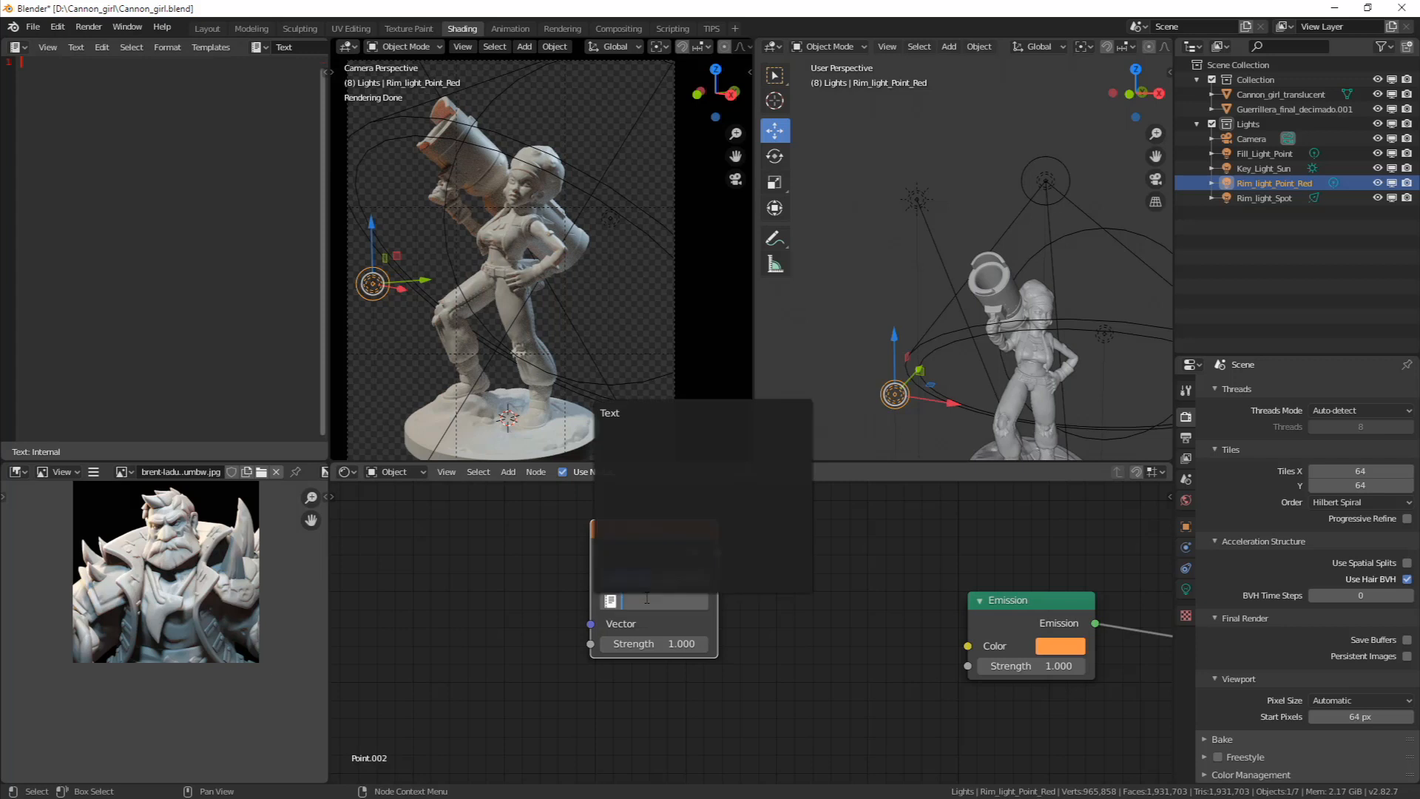
click(628, 412)
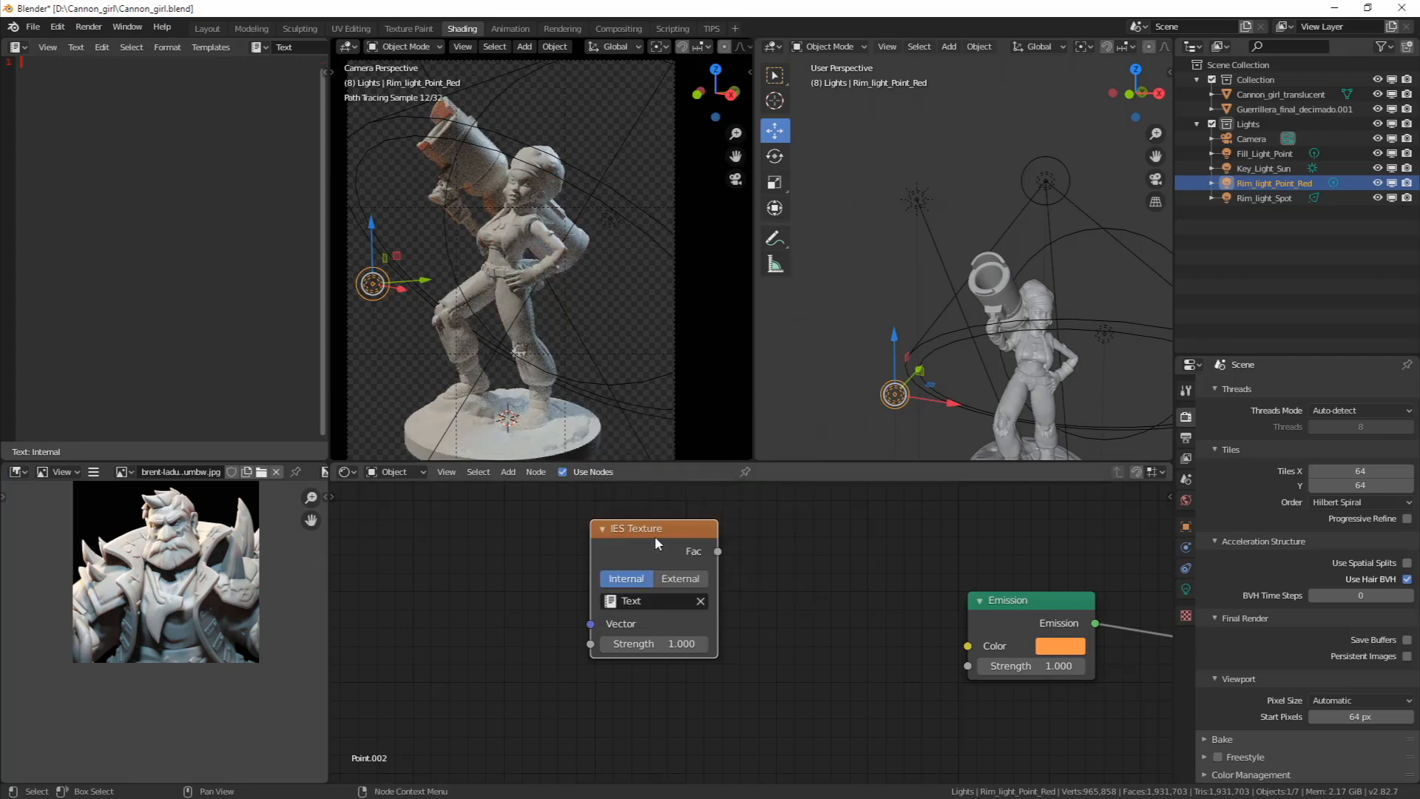
key(x)
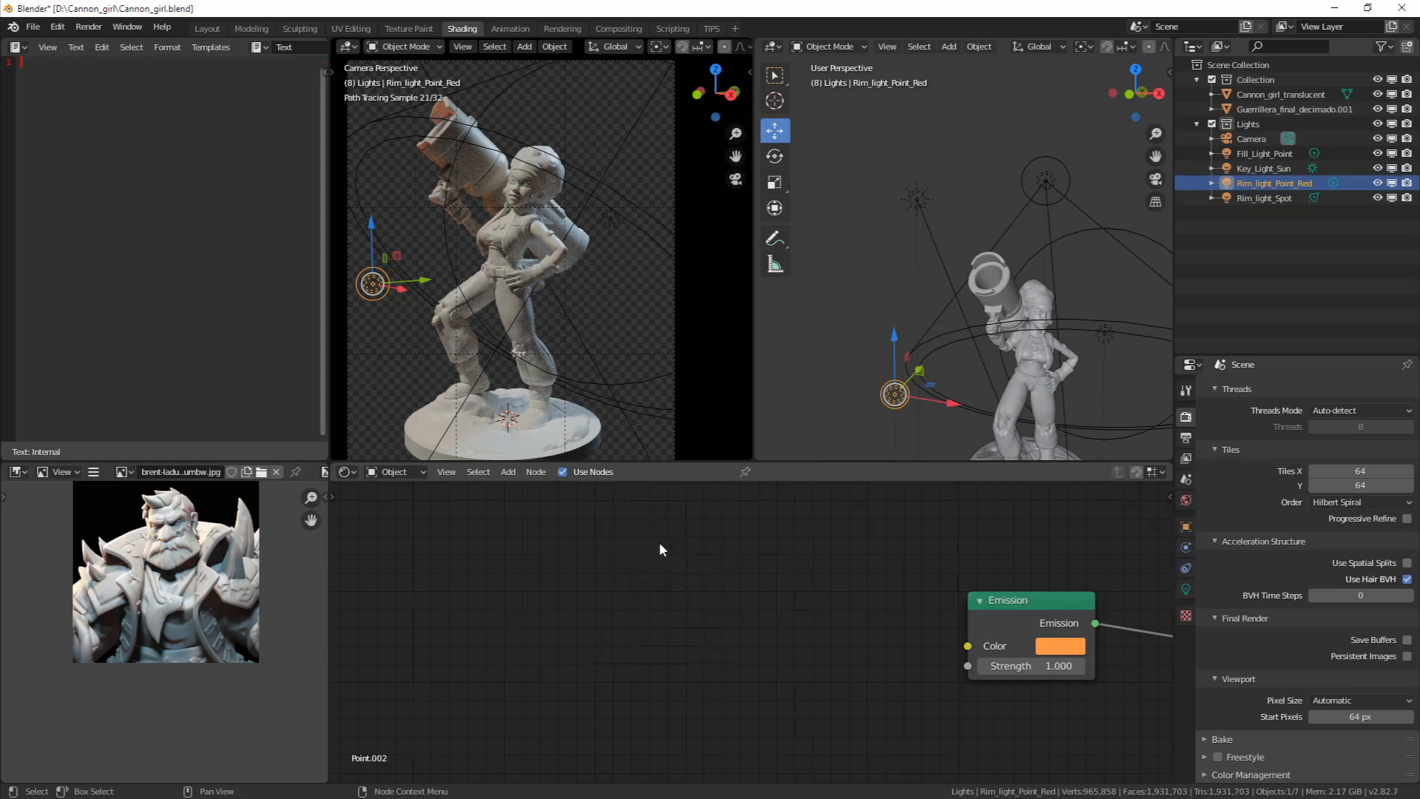
Open the render properties' Advanced sampling settings and toggle the animated seed option without changing the Seed value
middle_drag(841, 579, 740, 604)
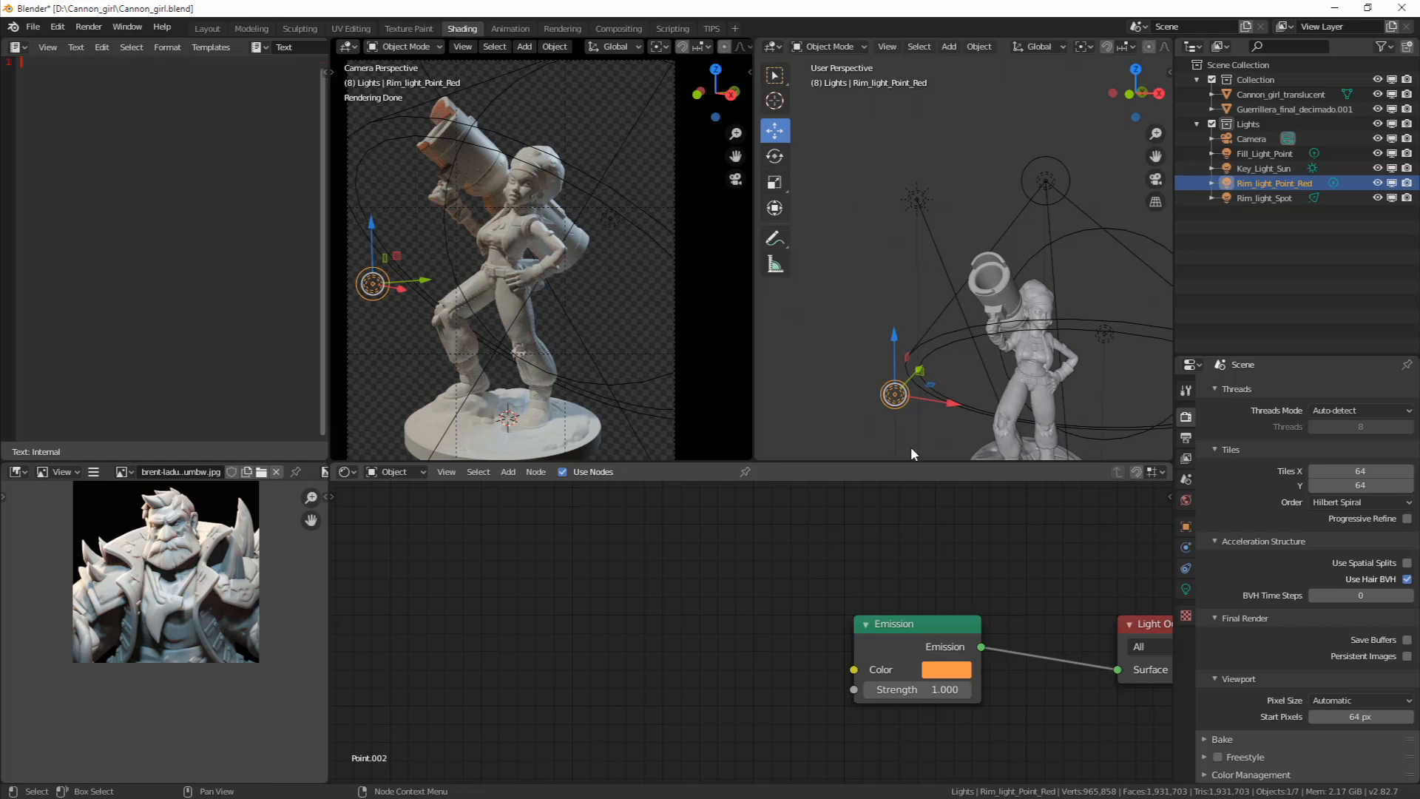
click(1189, 397)
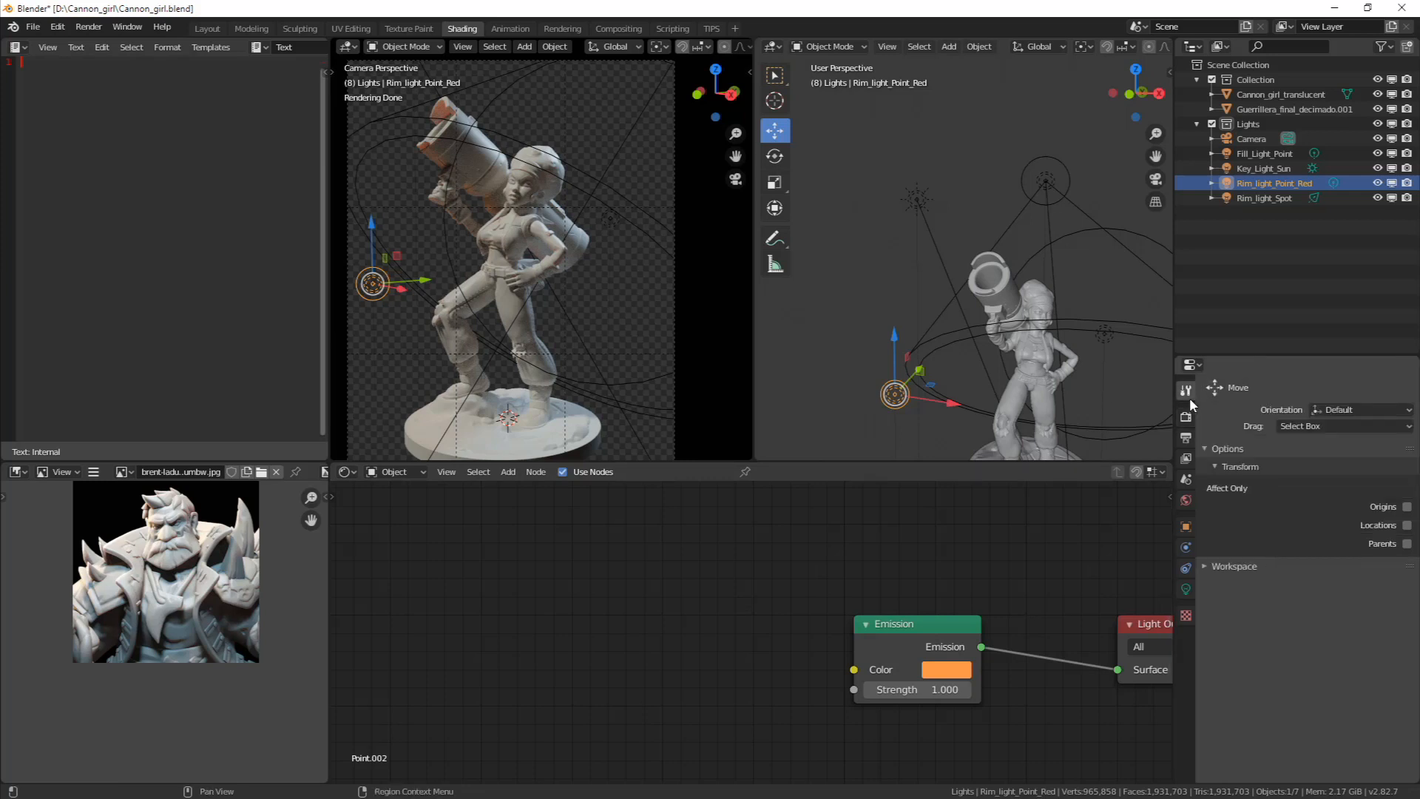
click(1187, 418)
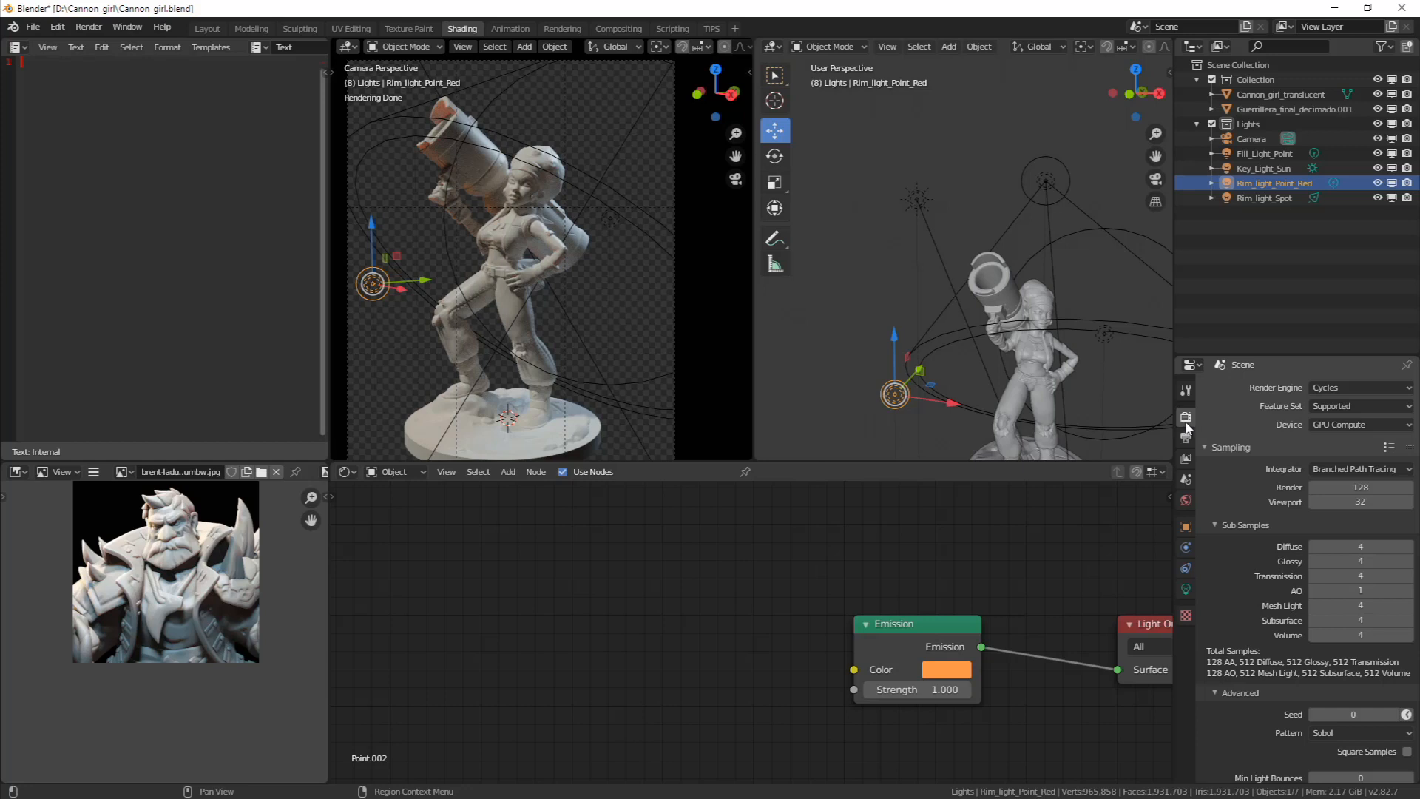
scroll(1234, 521, down, 5)
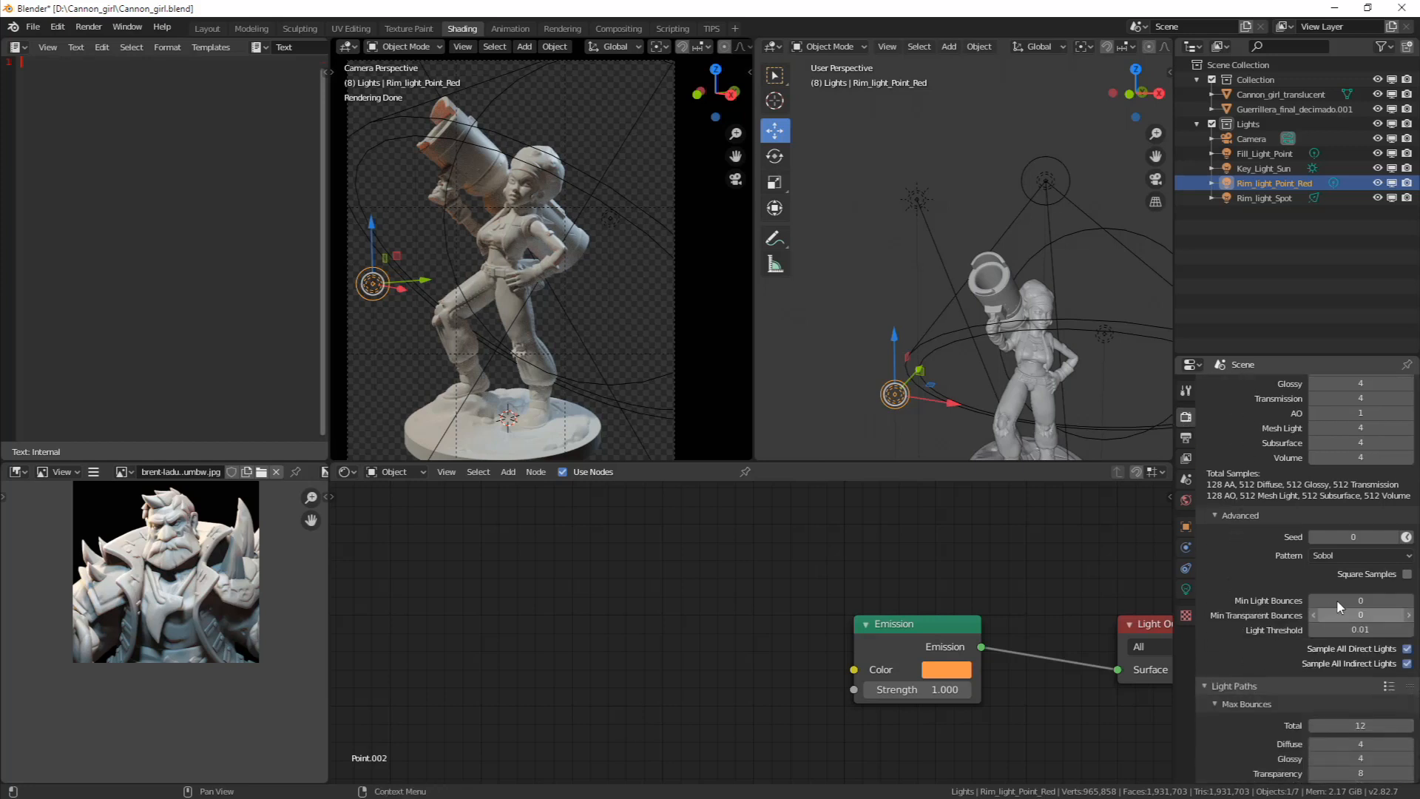
click(1346, 538)
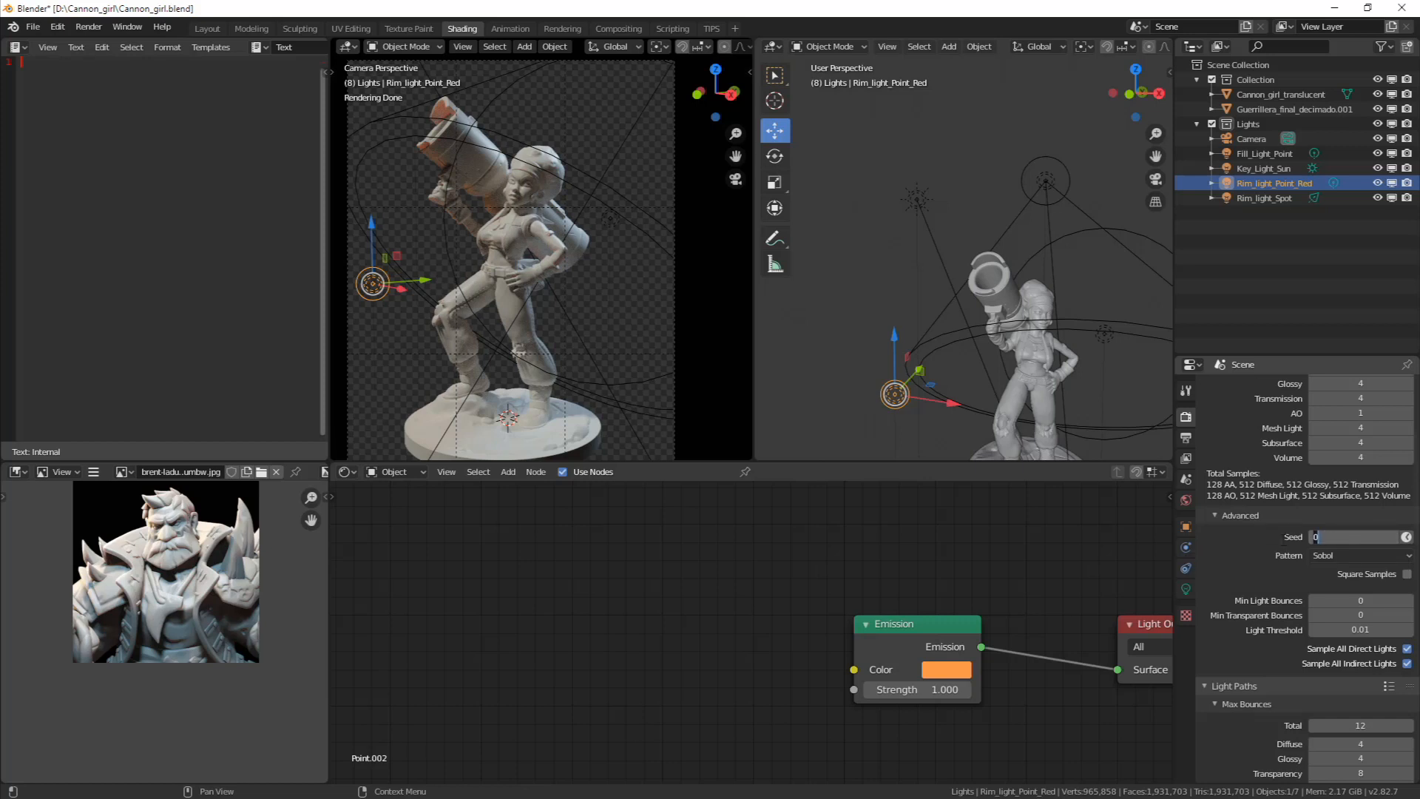
click(1250, 549)
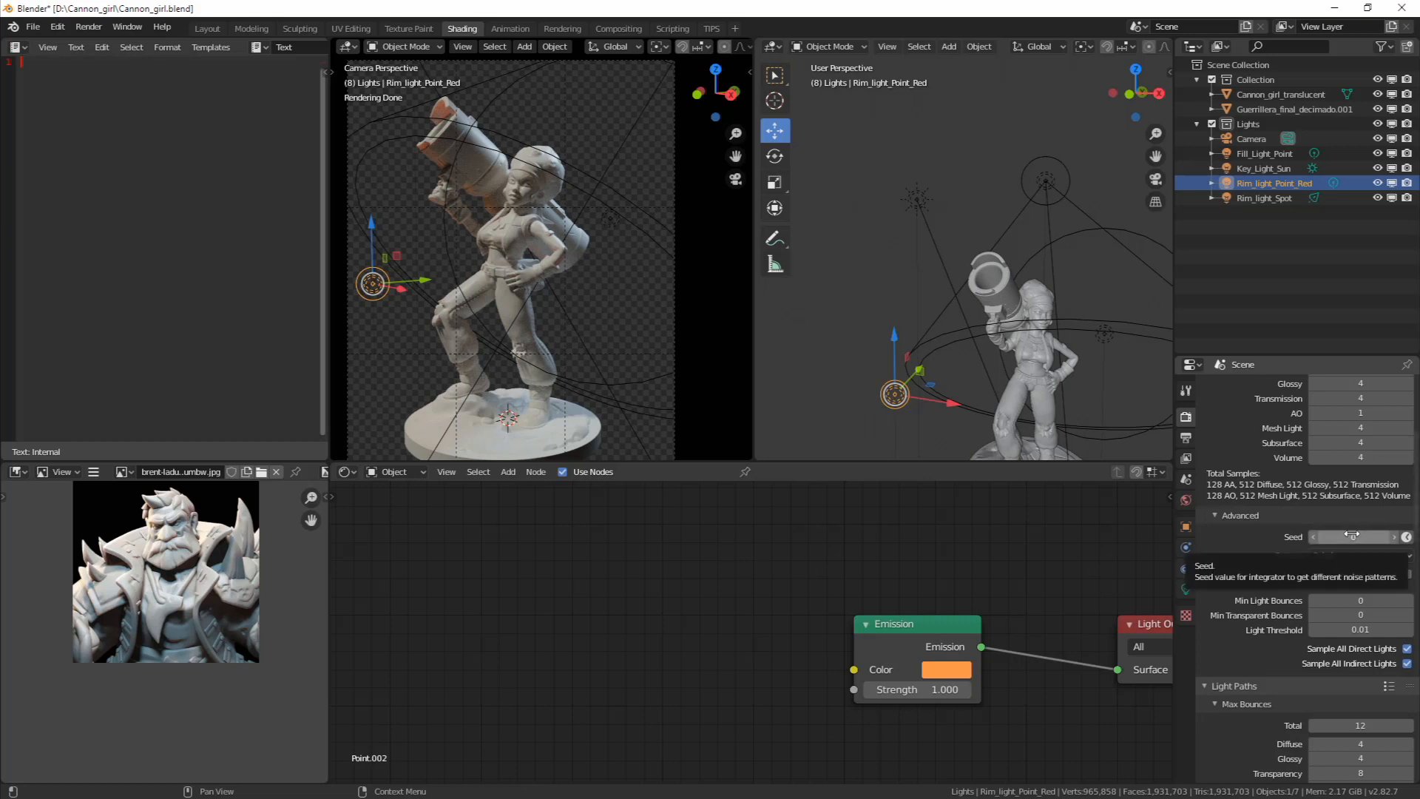
click(1407, 538)
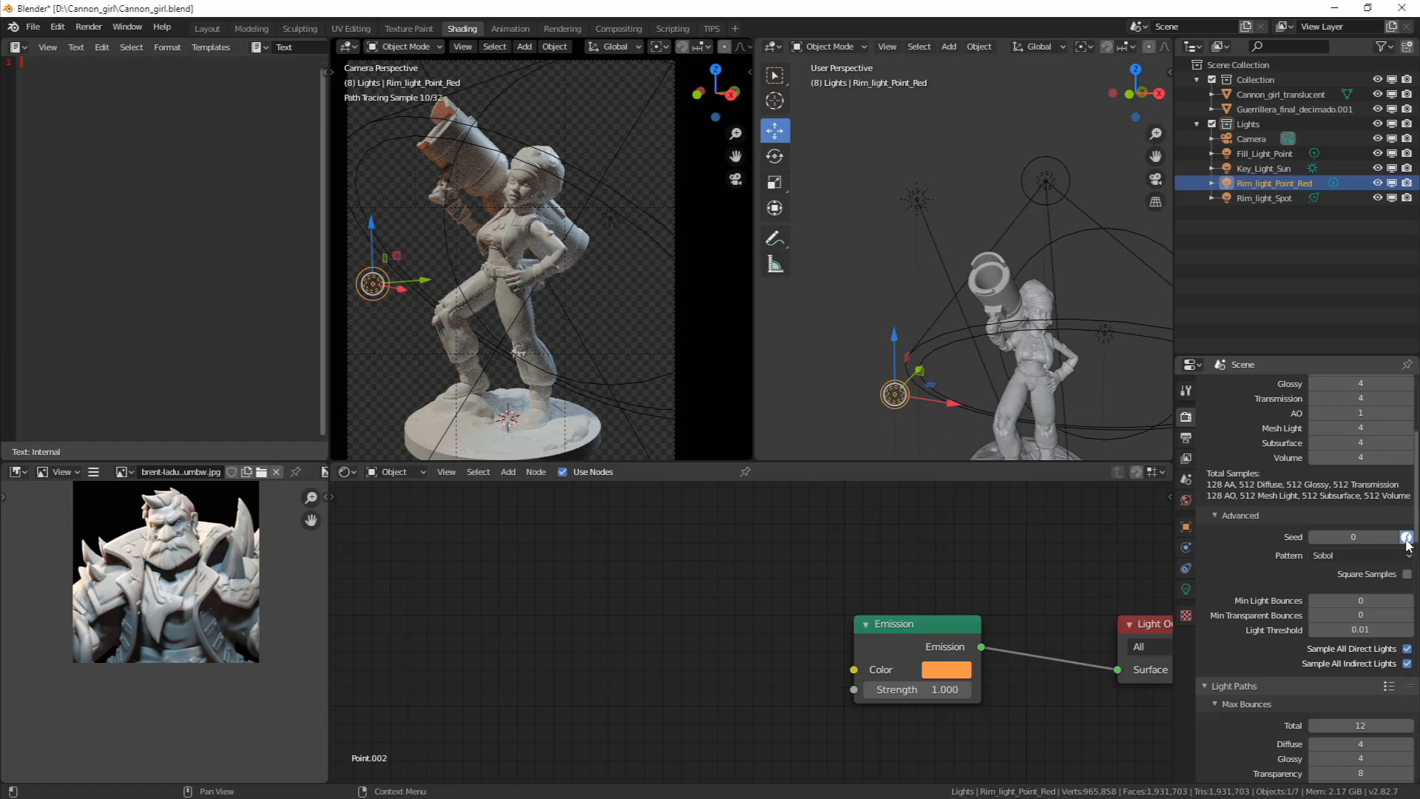
Try to drive the sampling Seed with the expression #Frame, allowing execution of Python scripts in the file
click(1353, 533)
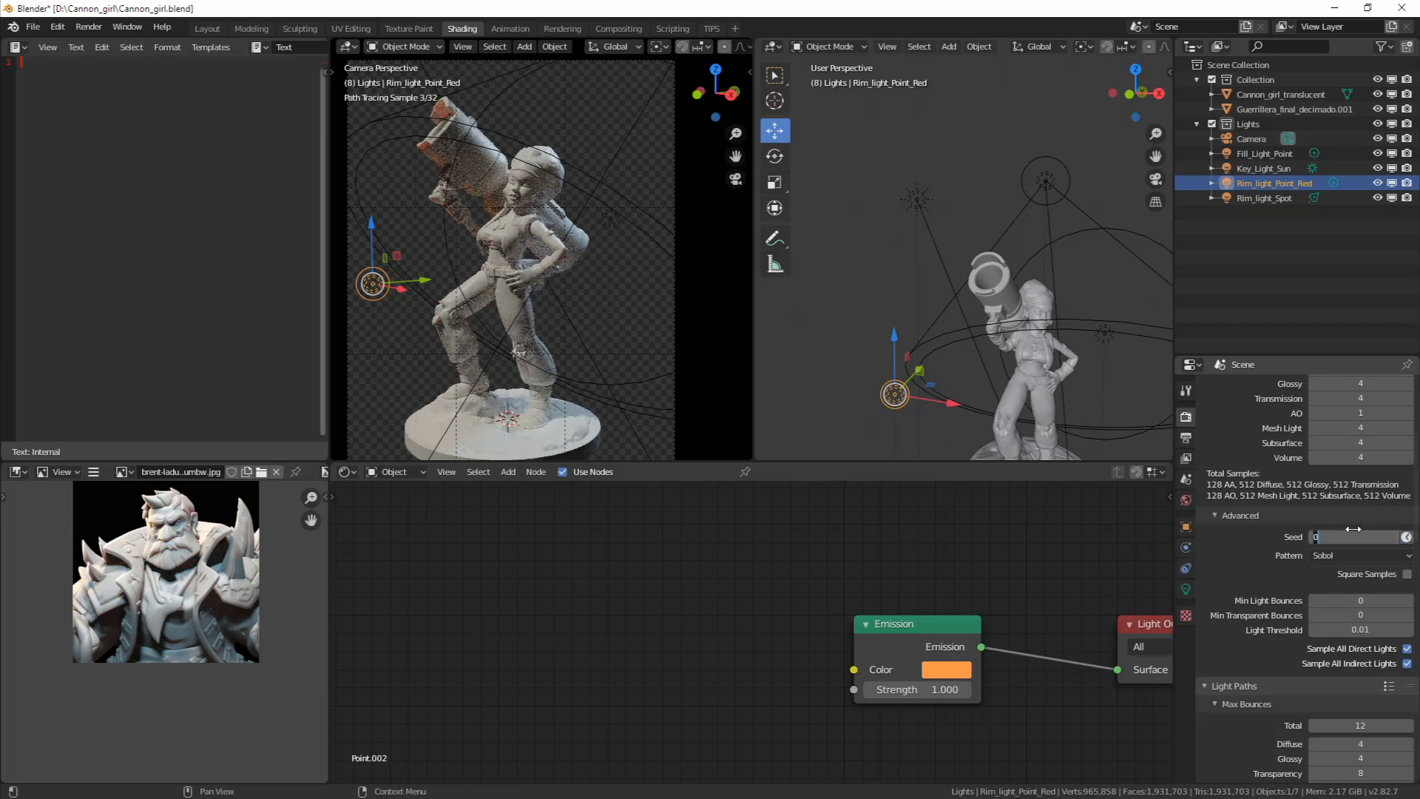
text(#)
text(Frame)
key(Return)
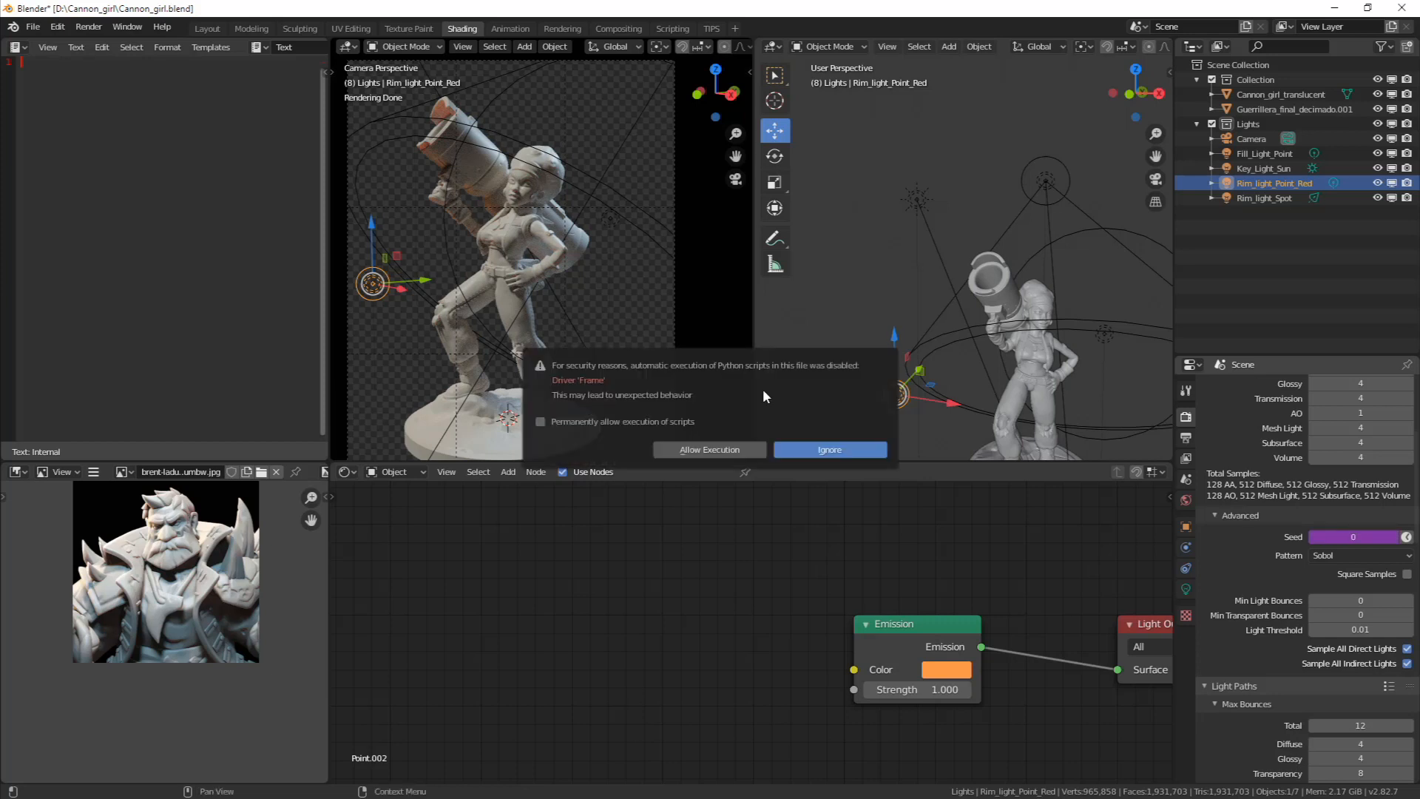
click(724, 451)
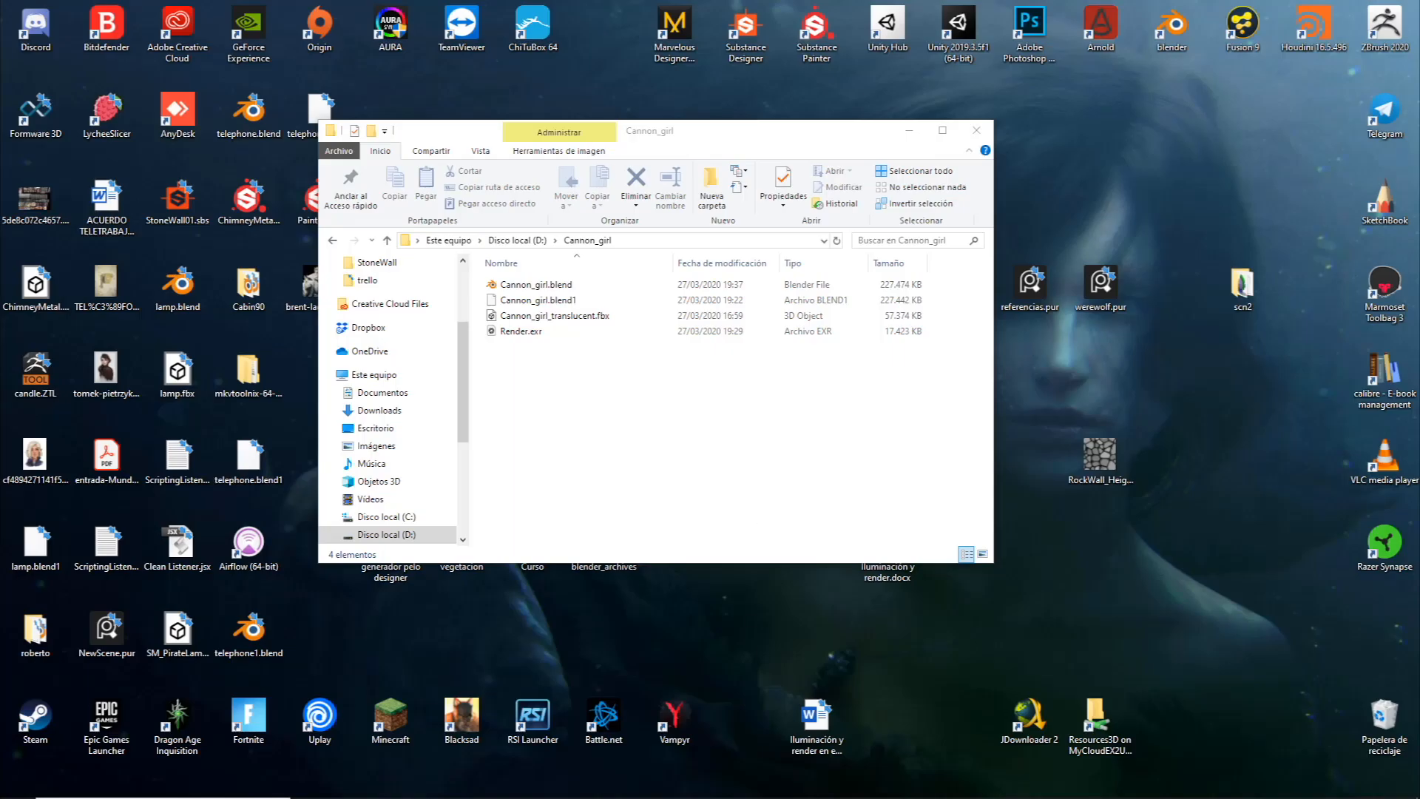
Relaunch Blender, reopen the recent file Cannon_girl.blend and switch to the Shading workspace
double_click(1173, 29)
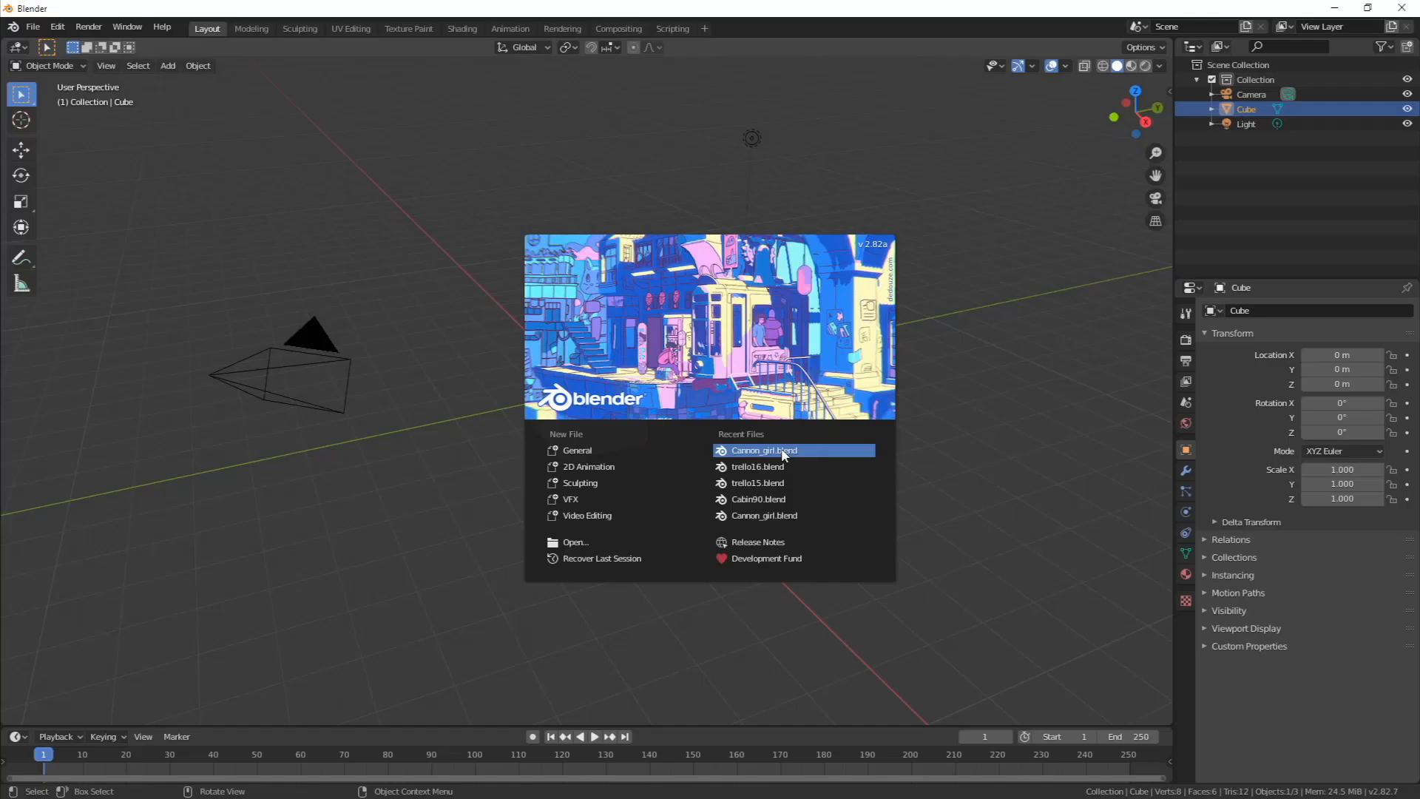
click(799, 452)
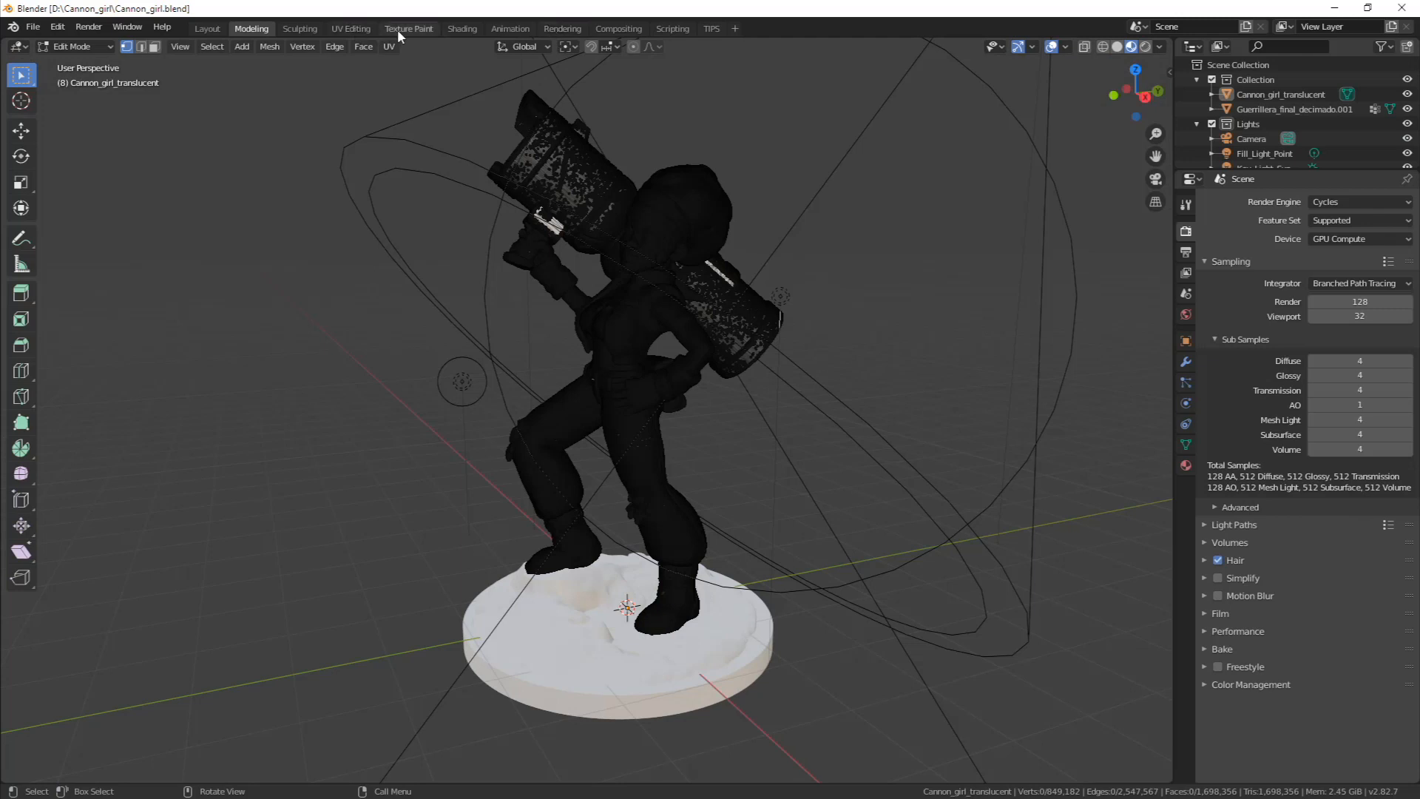
click(540, 30)
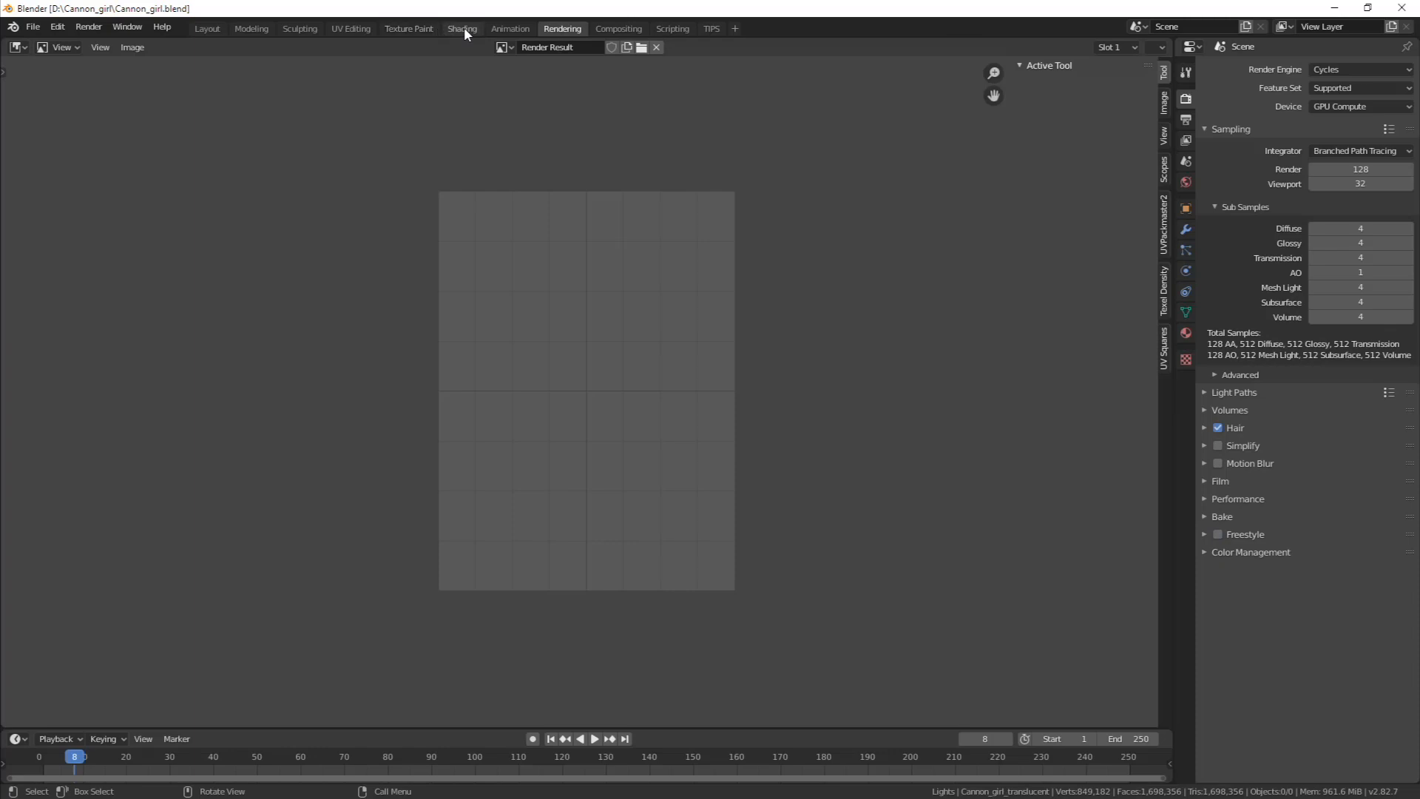
click(464, 31)
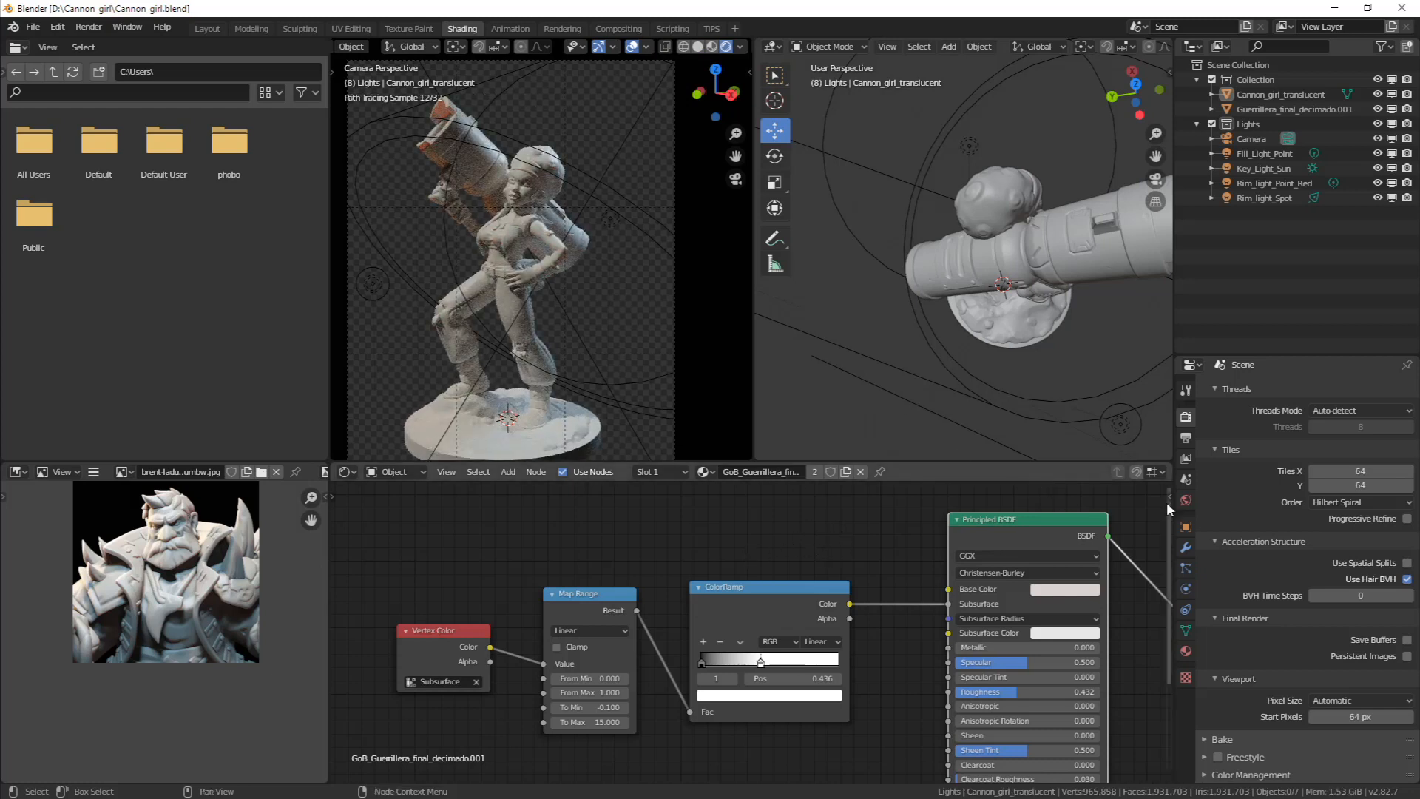
Try the HDV NTSC 1080p preset for the output dimensions, and replace it with the HDTV 1080p preset
click(1187, 438)
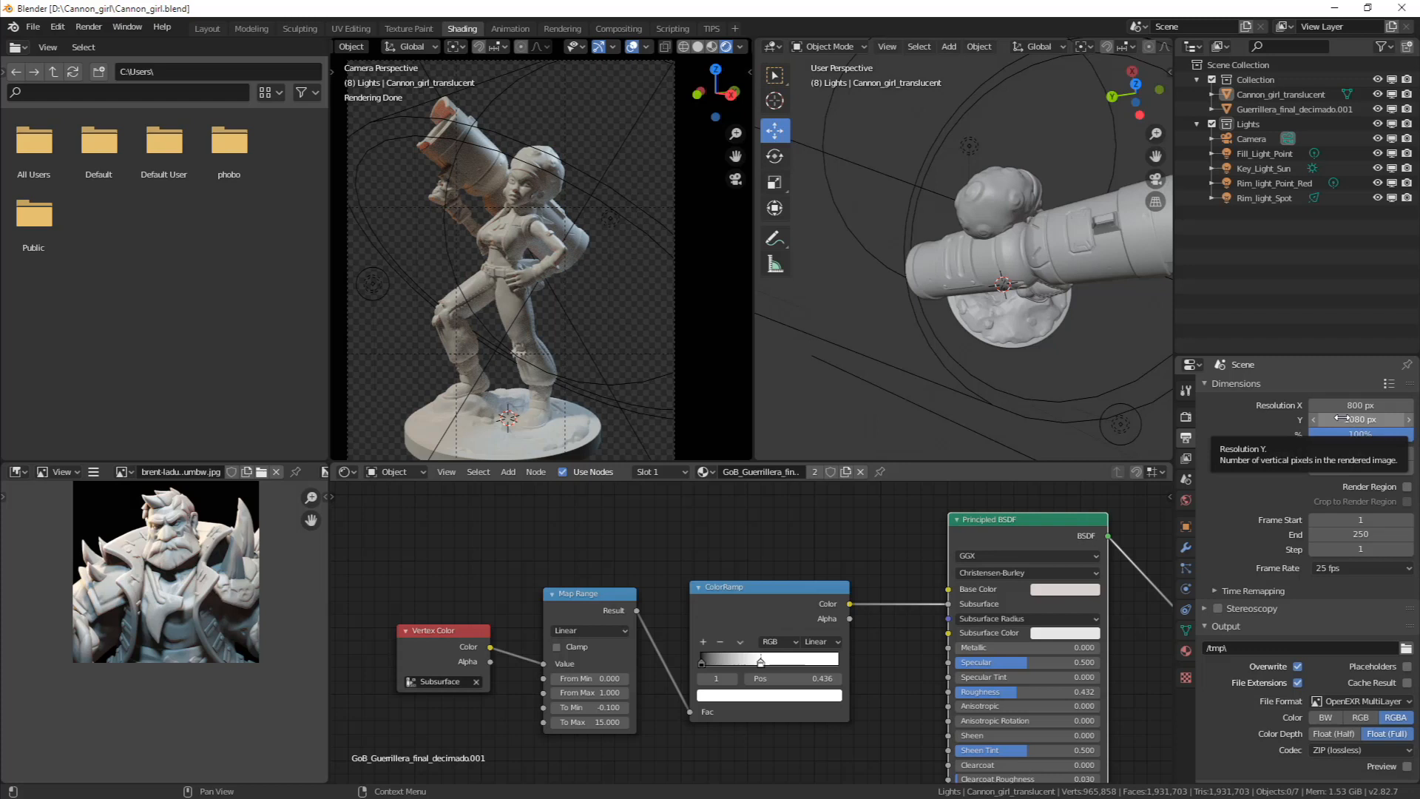
click(1389, 385)
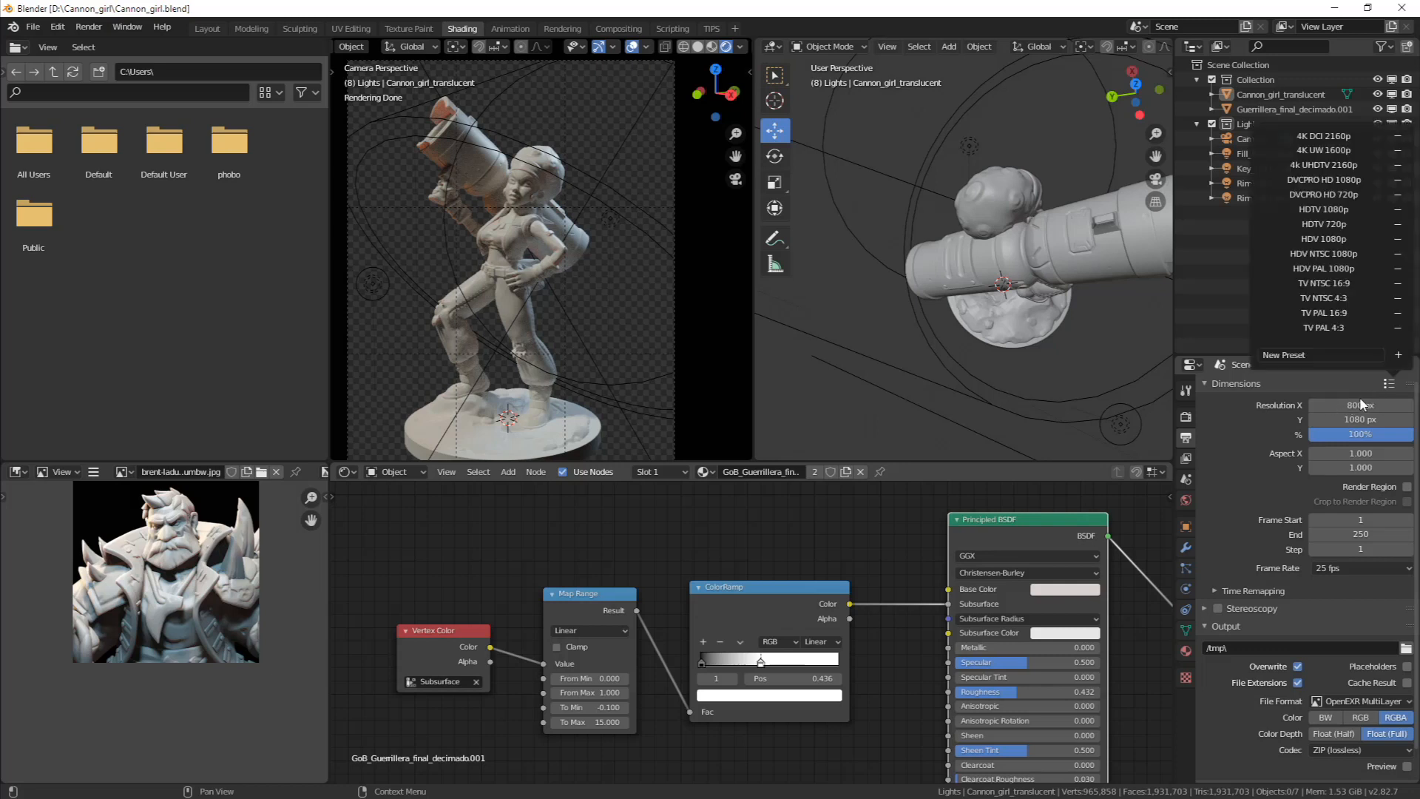
click(1324, 254)
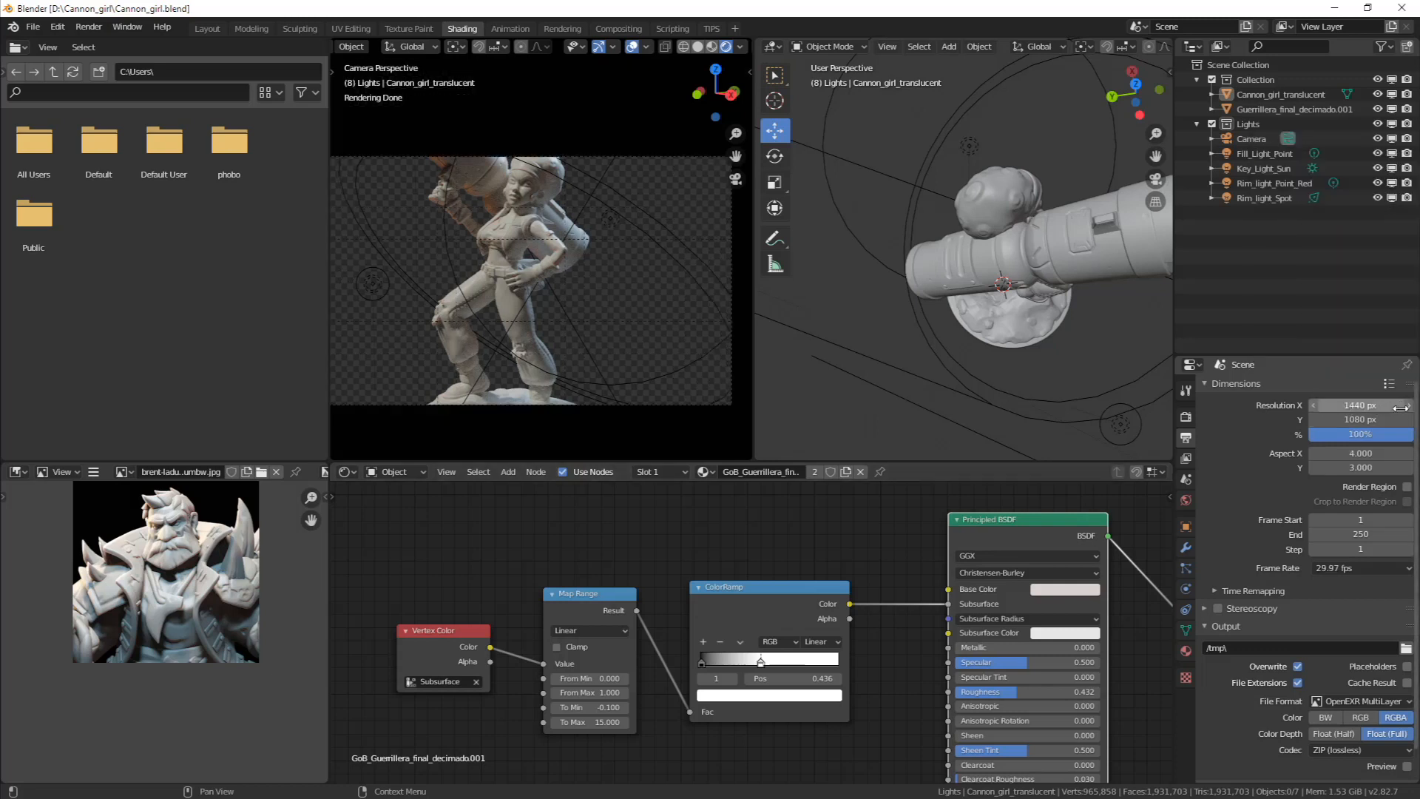
click(1388, 384)
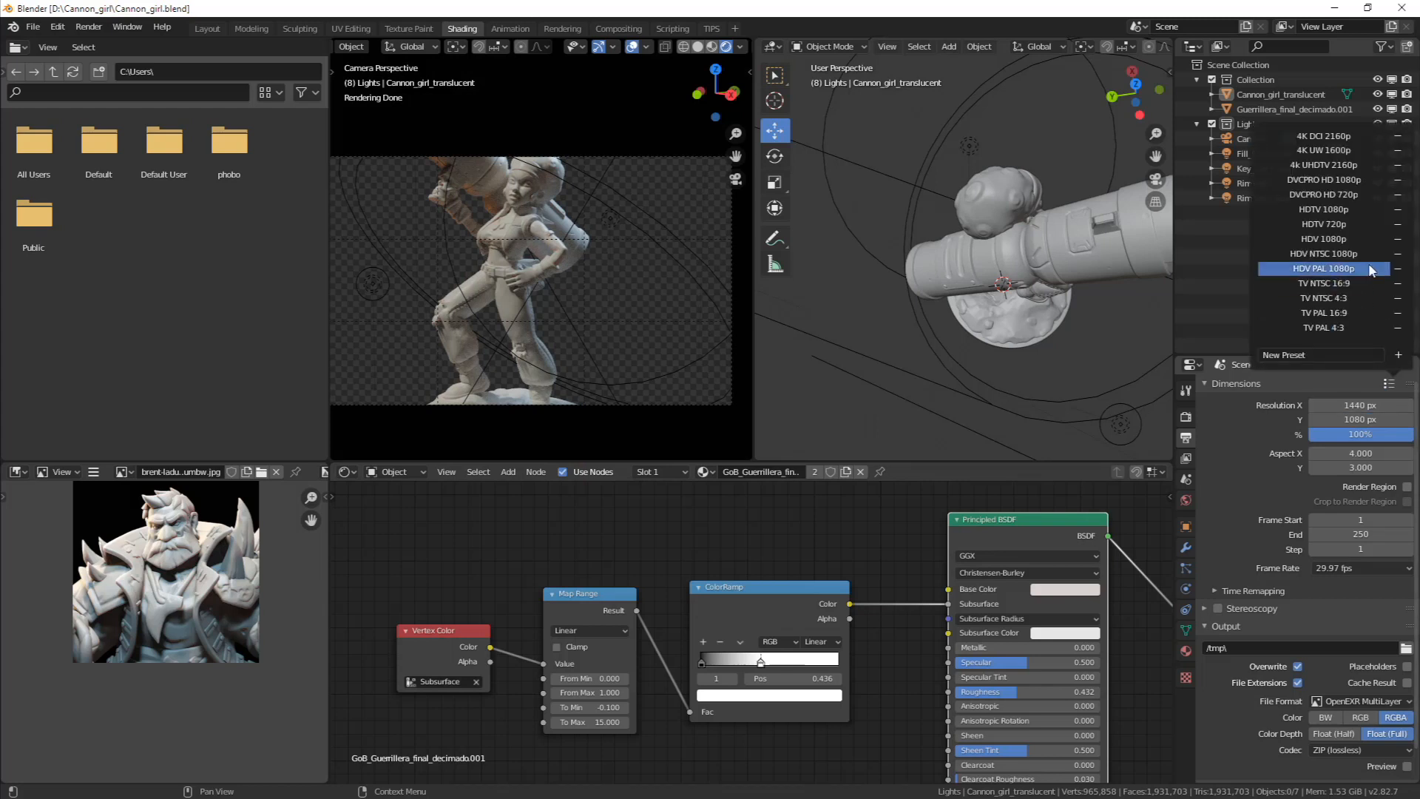
click(1332, 210)
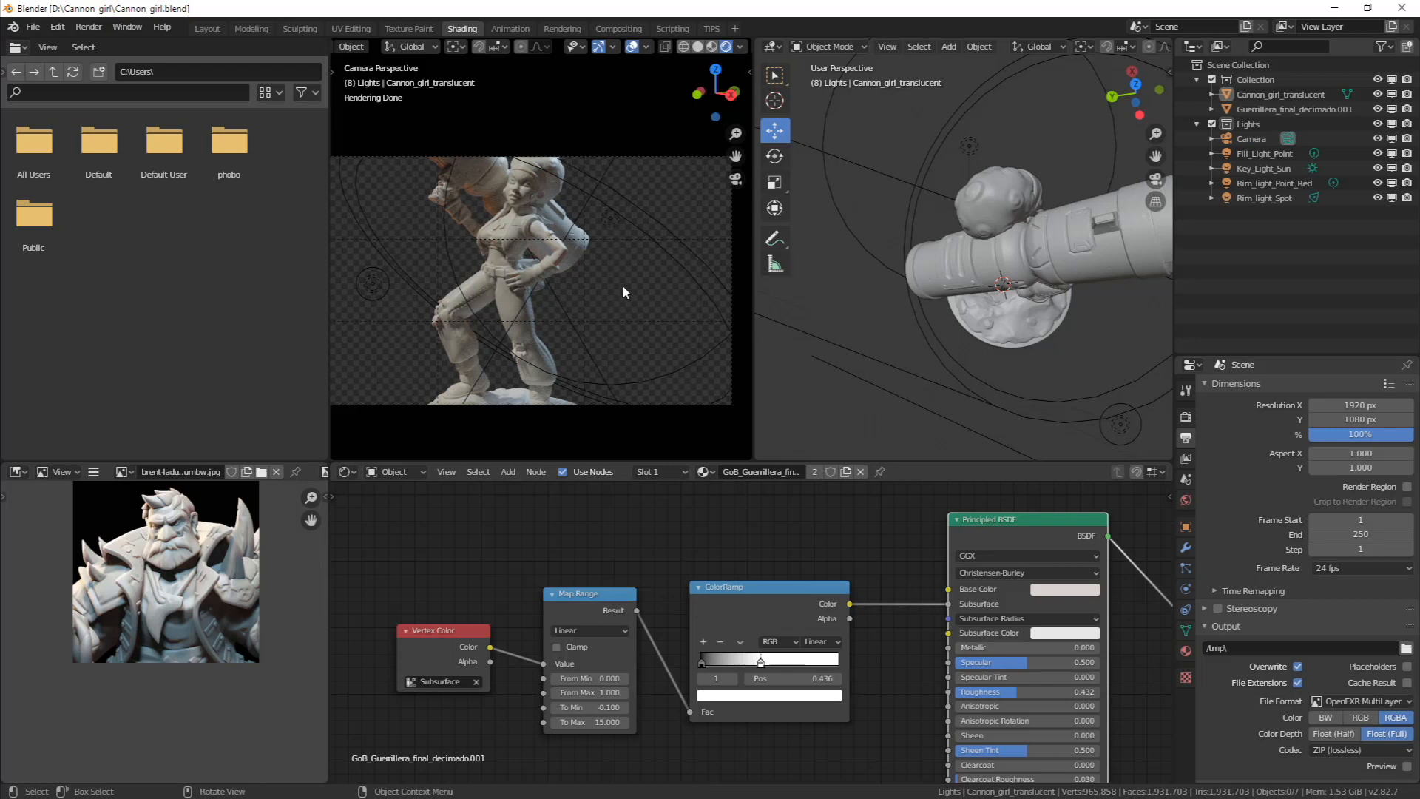
click(1379, 384)
click(1378, 386)
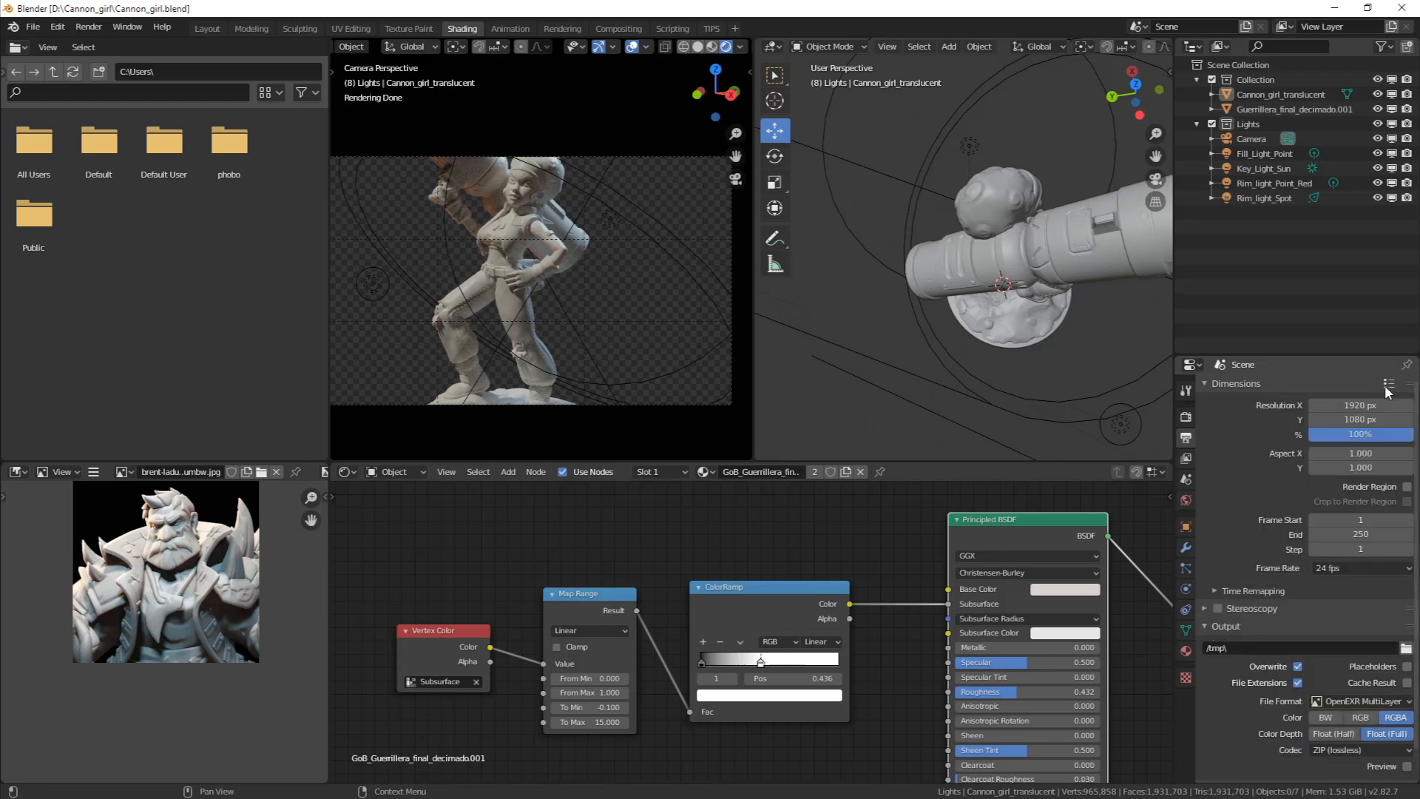
click(1389, 386)
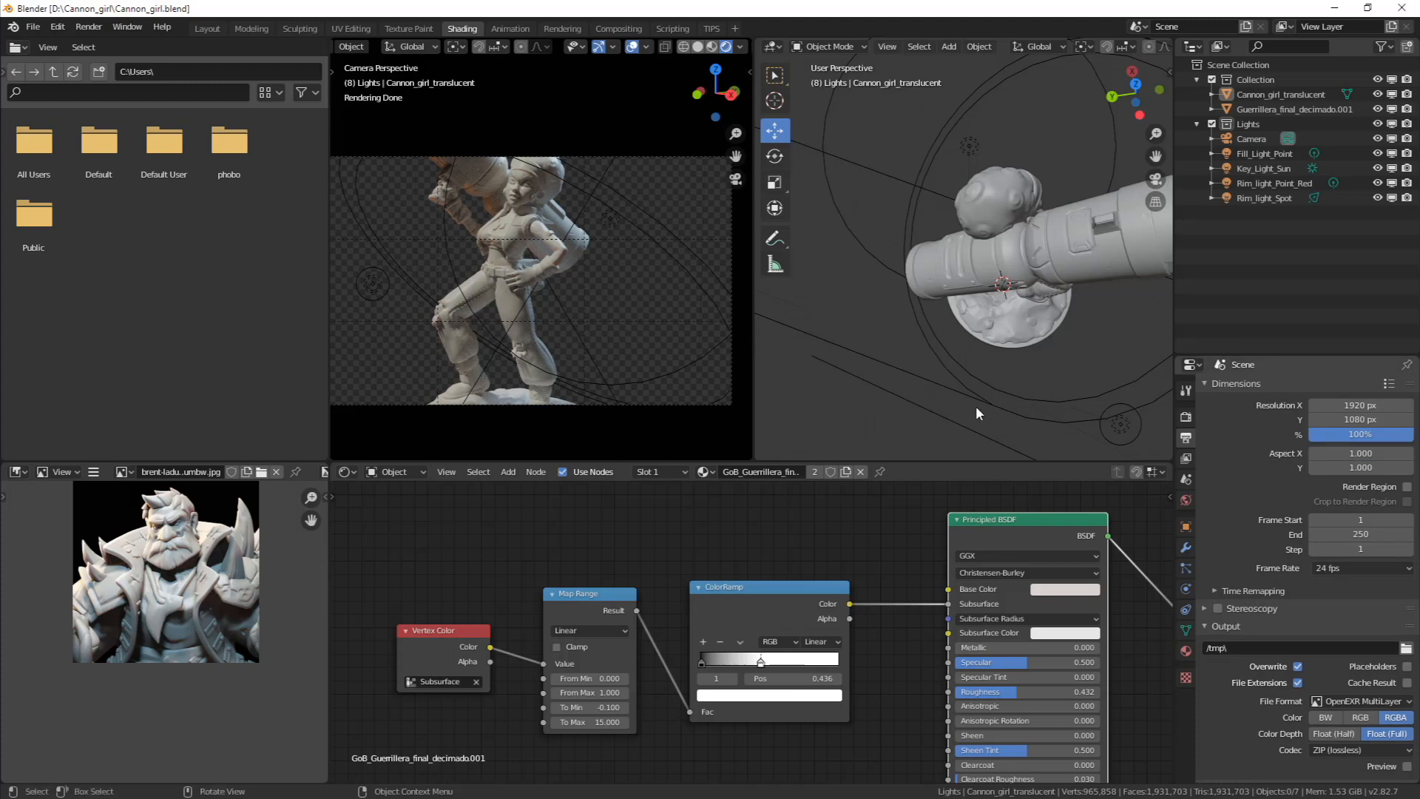
Set the output Resolution X to 800 px
click(1360, 406)
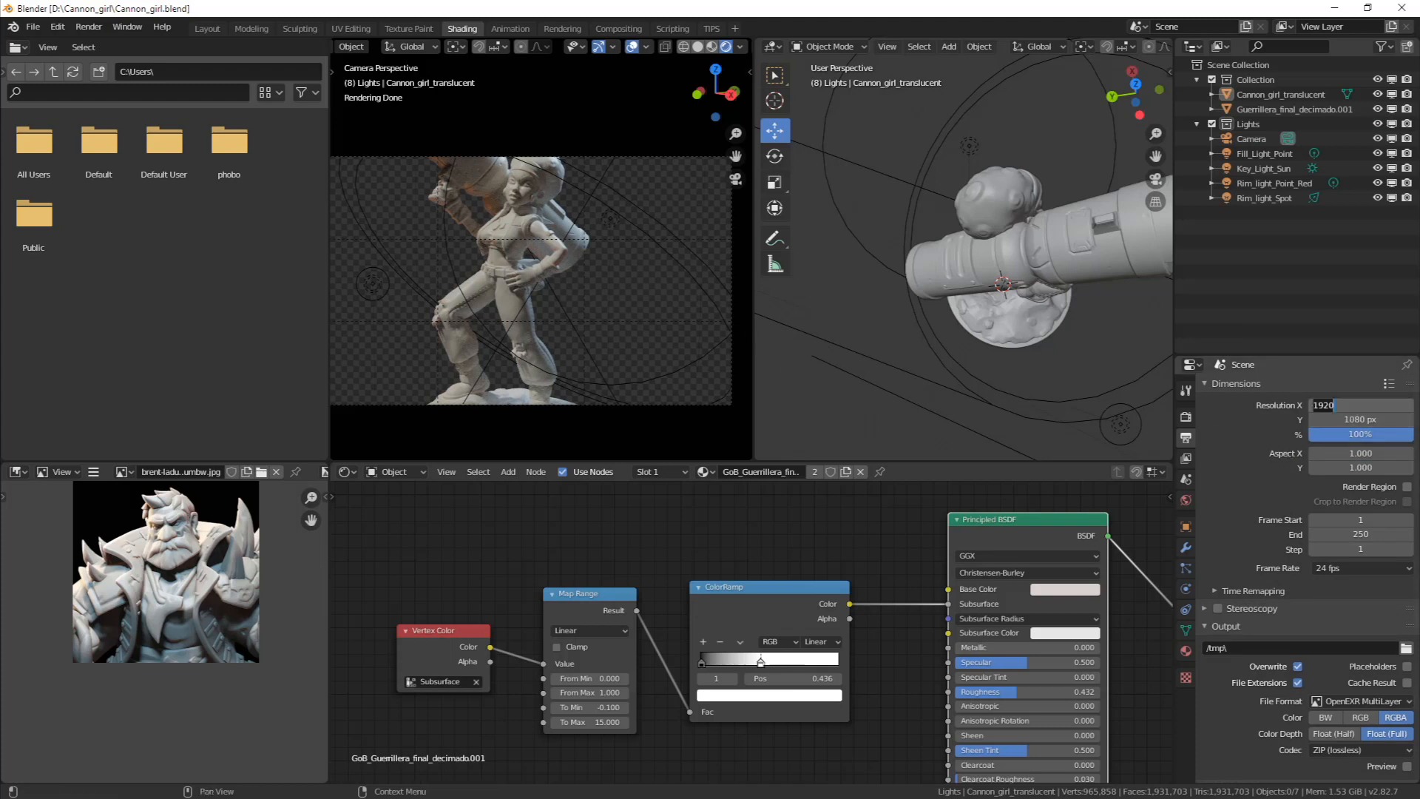
text(800)
key(Return)
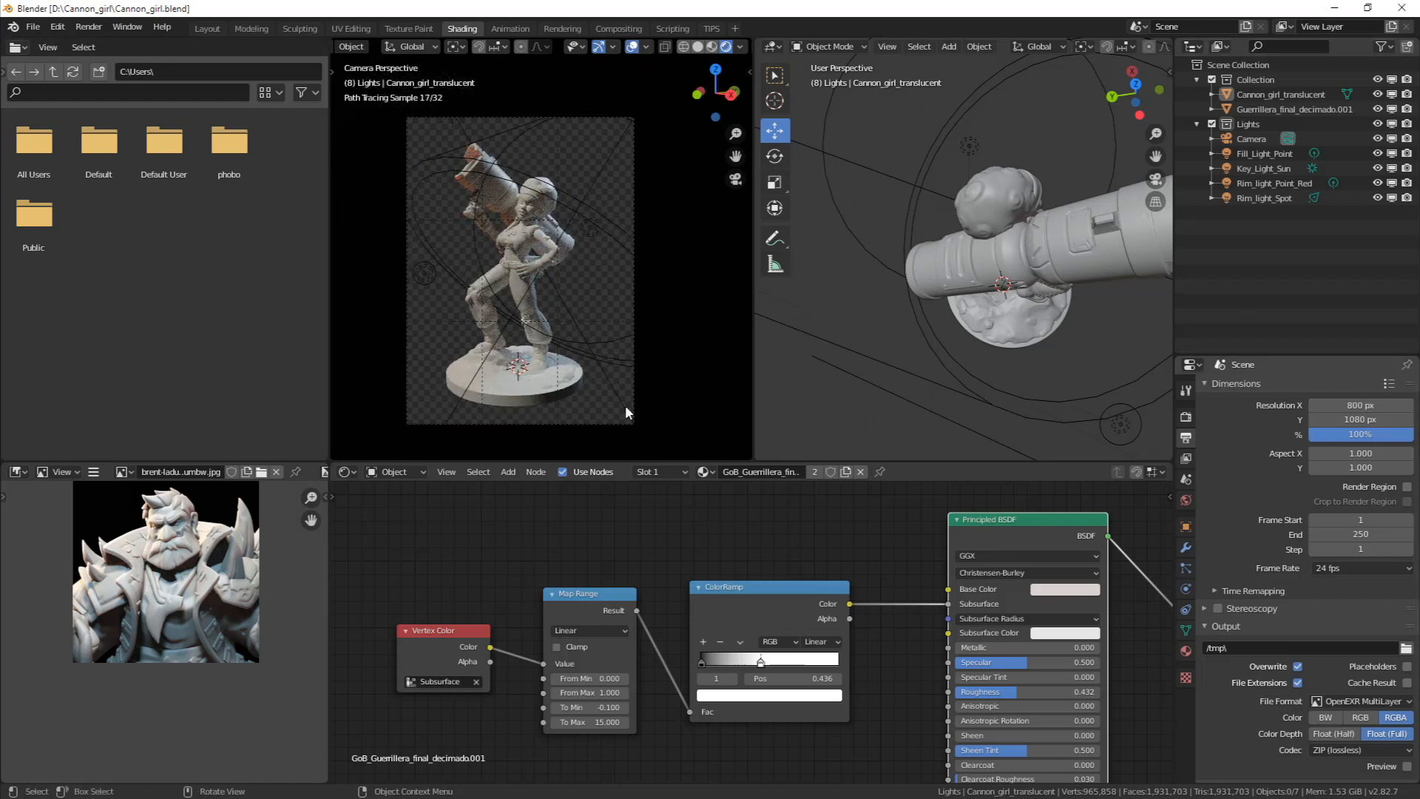
middle_drag(916, 338, 1089, 145)
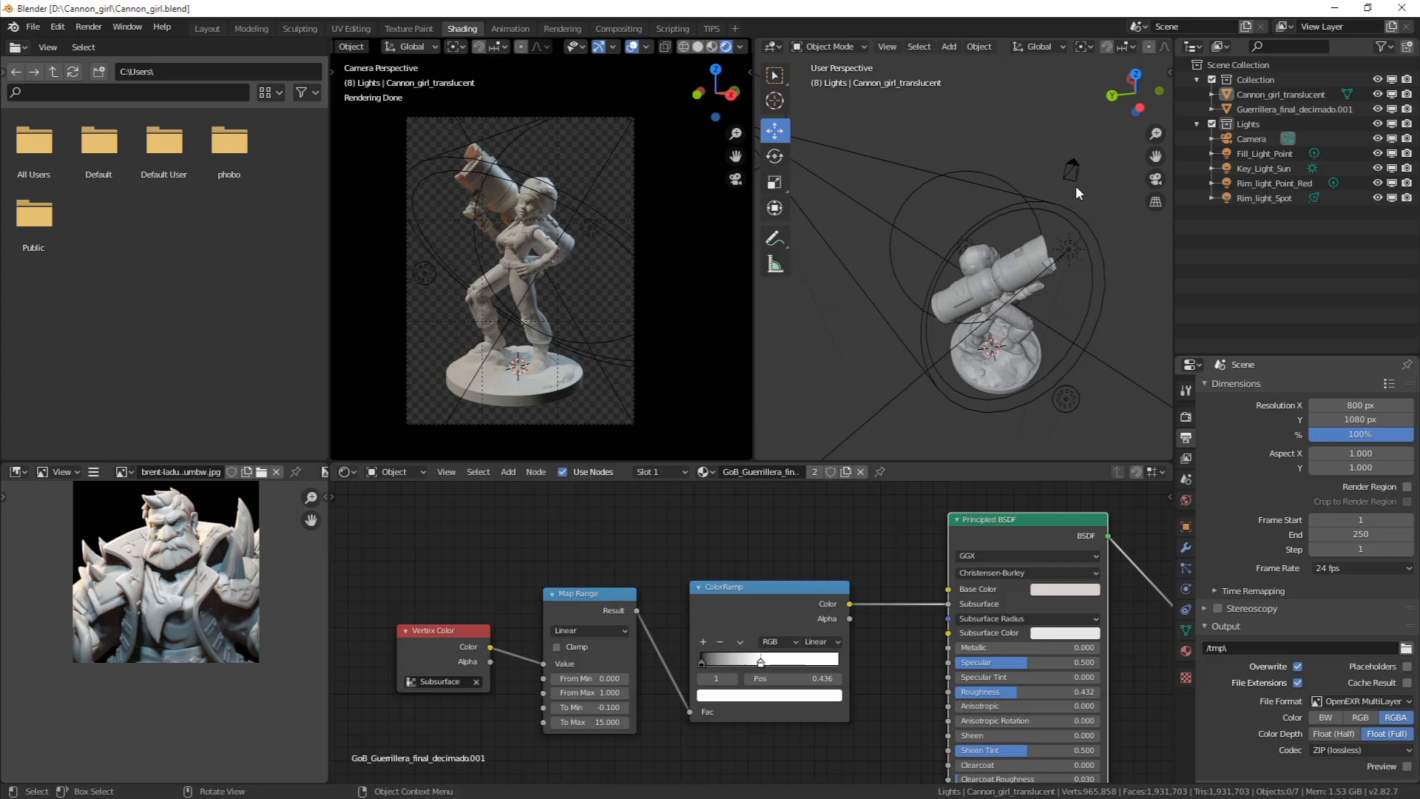
scroll(604, 274, up, 2)
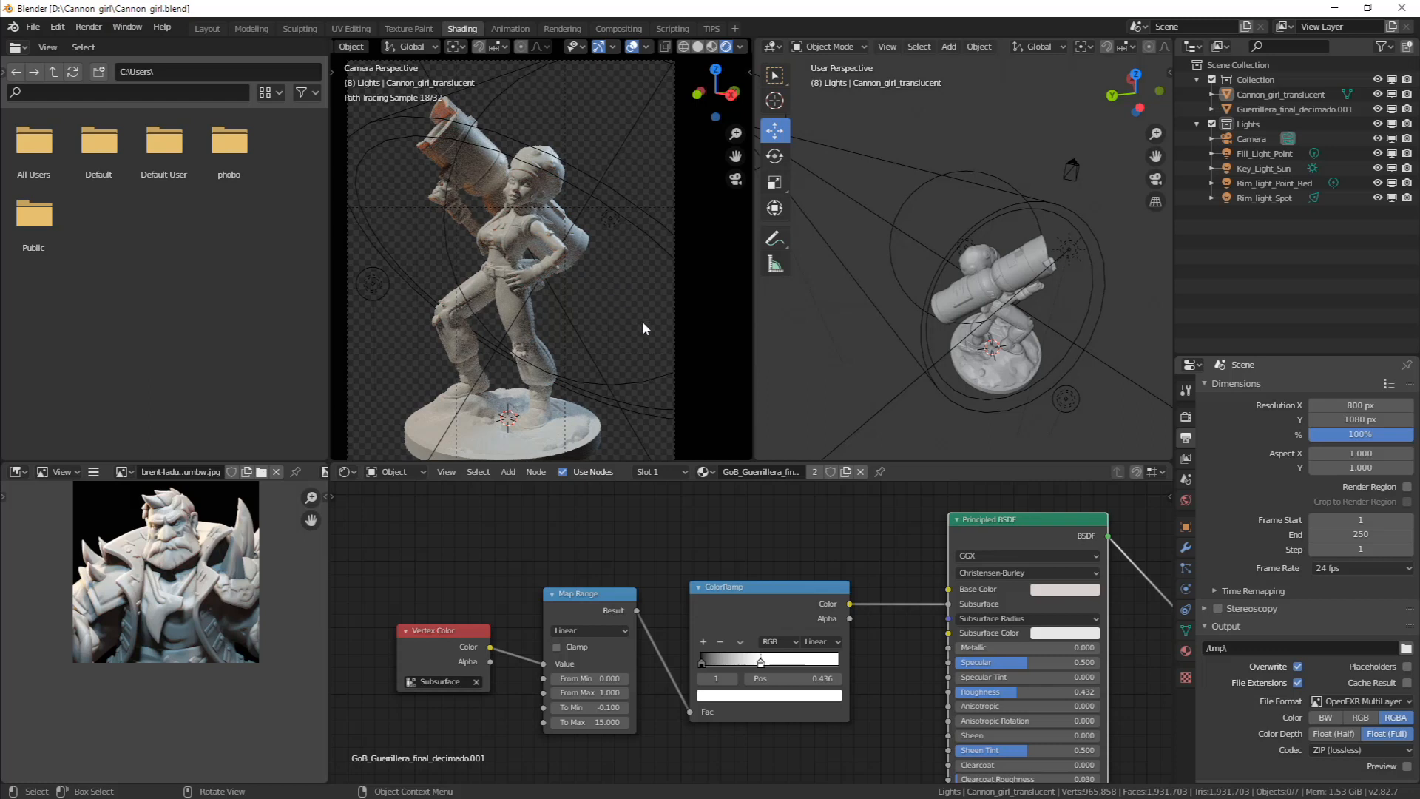
Set the third Subsurface Radius value of the figure's Principled BSDF node to 1
middle_drag(778, 518, 723, 529)
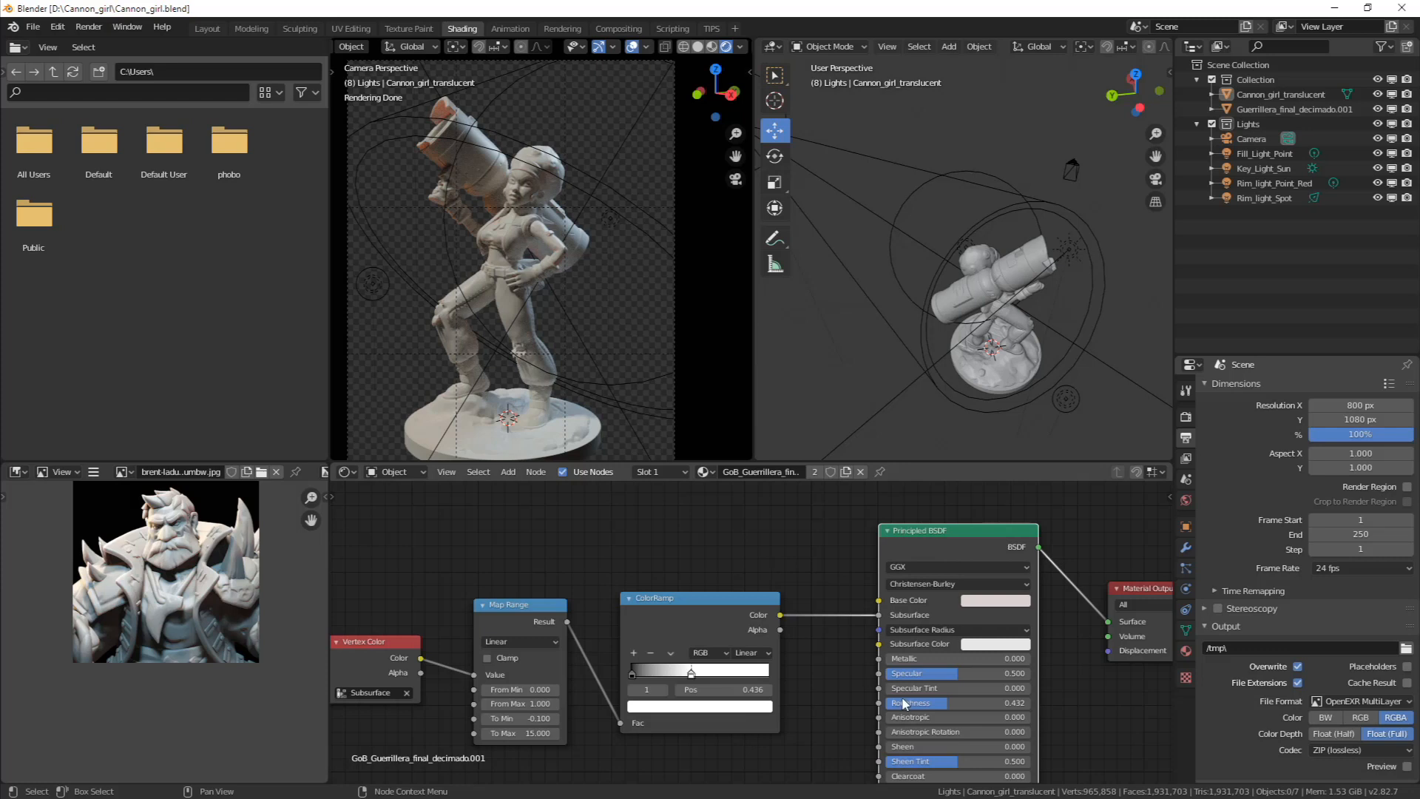
scroll(770, 561, up, 3)
middle_drag(709, 566, 656, 562)
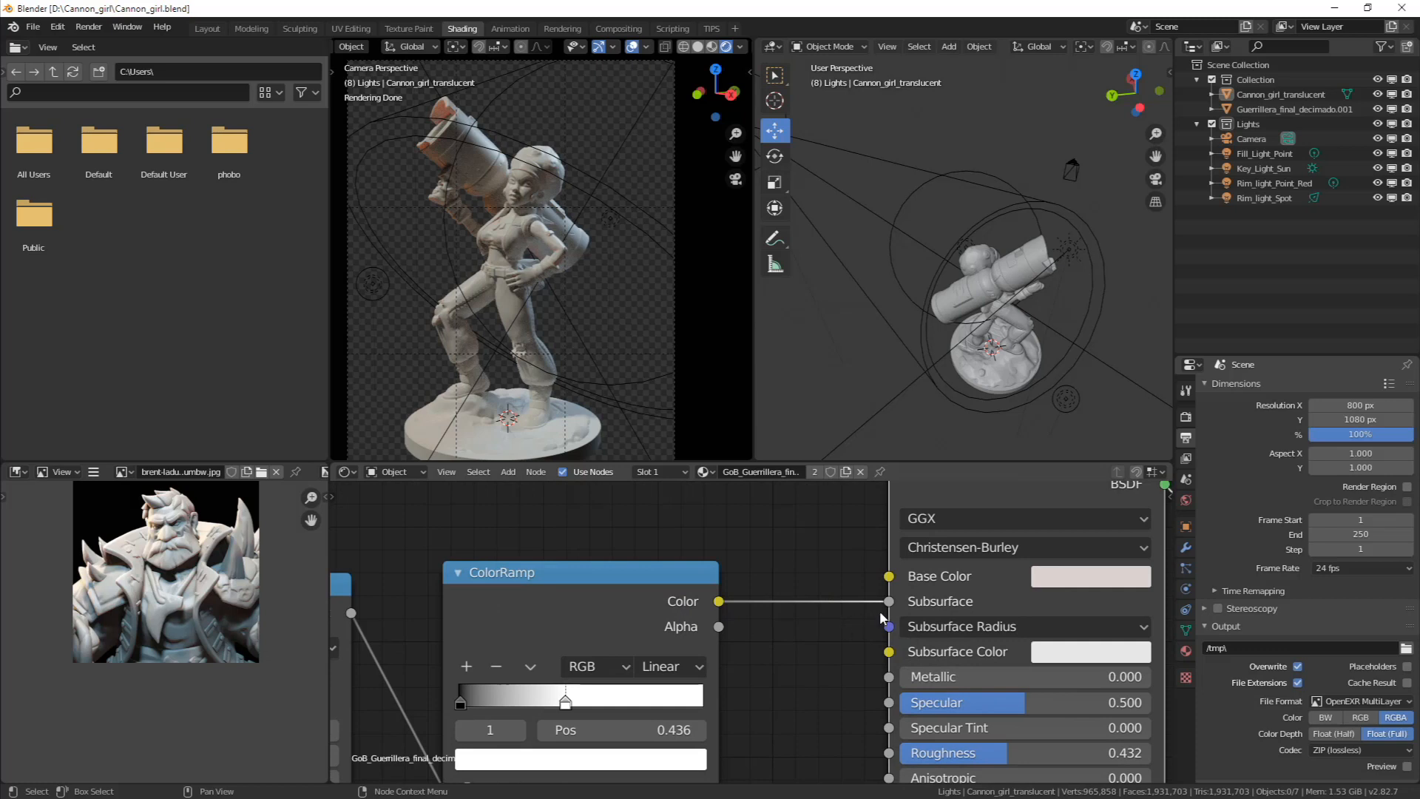
middle_drag(913, 623, 906, 593)
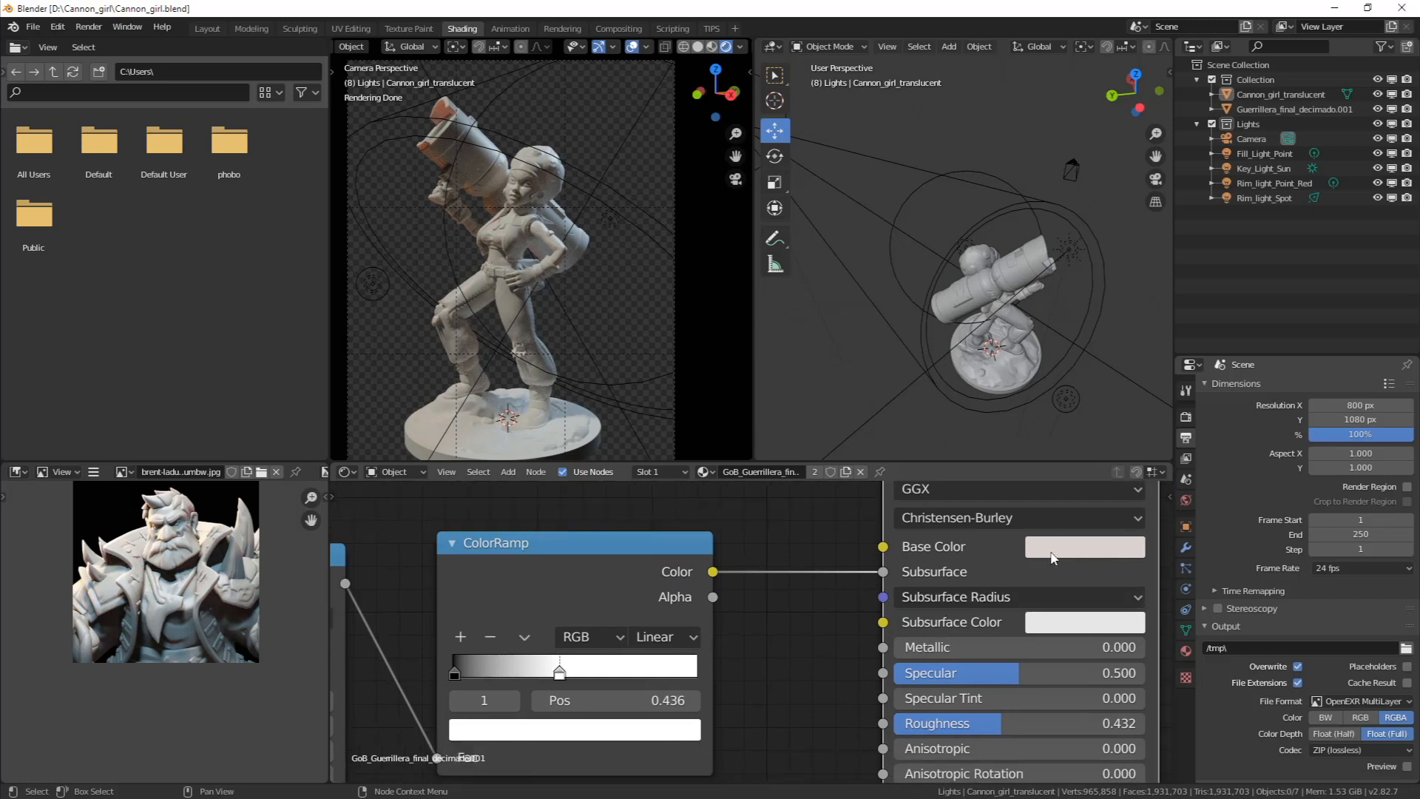
middle_drag(997, 642, 893, 630)
scroll(993, 658, down, 1)
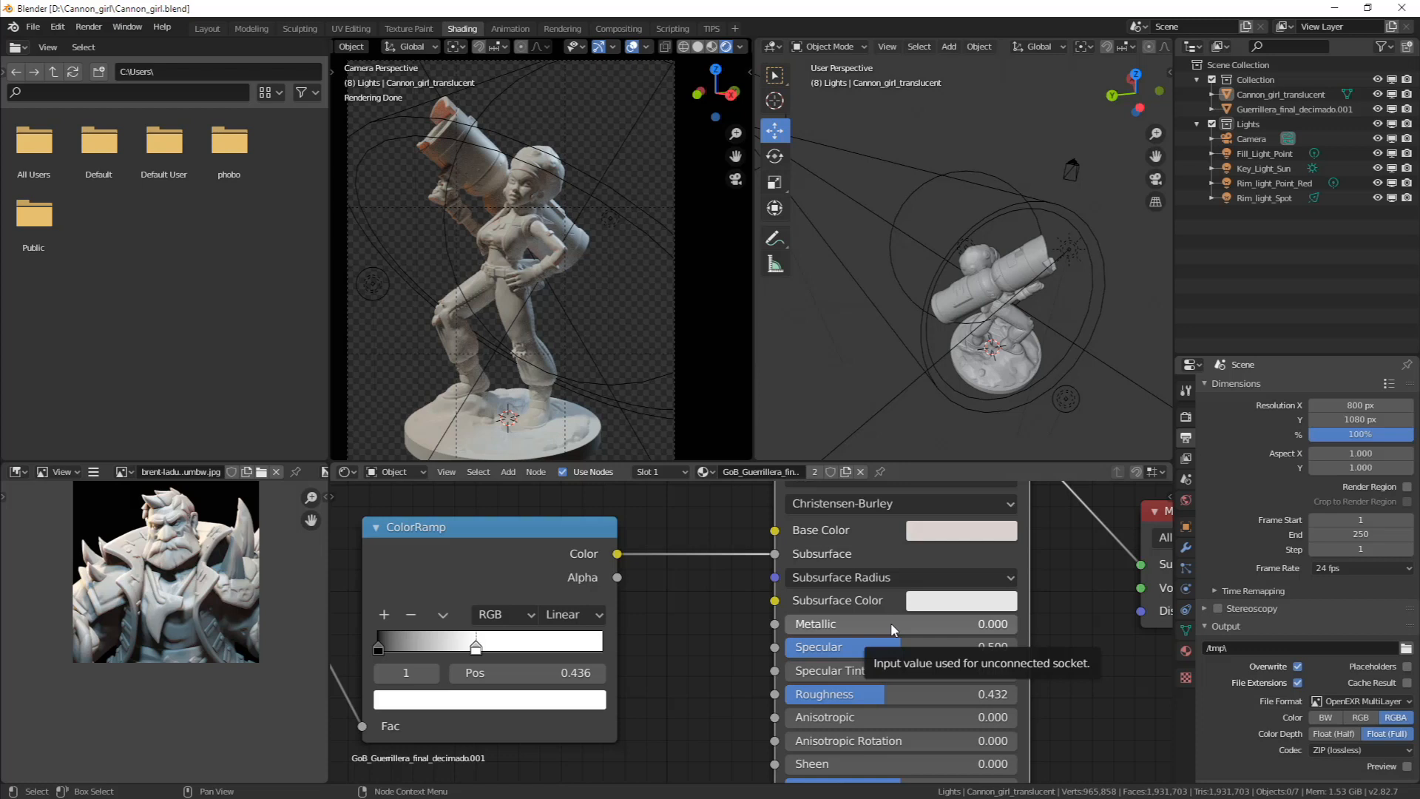
scroll(554, 279, up, 3)
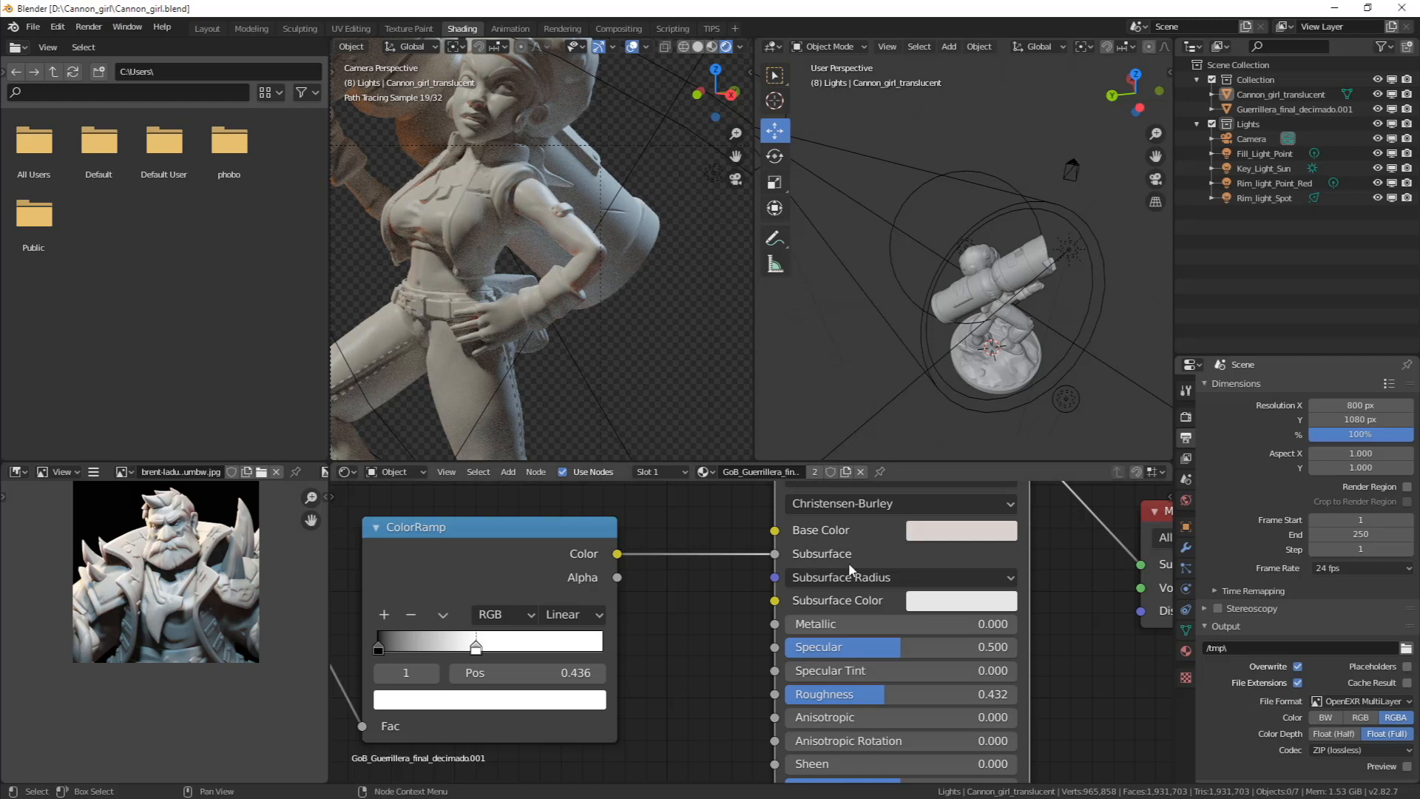
click(860, 578)
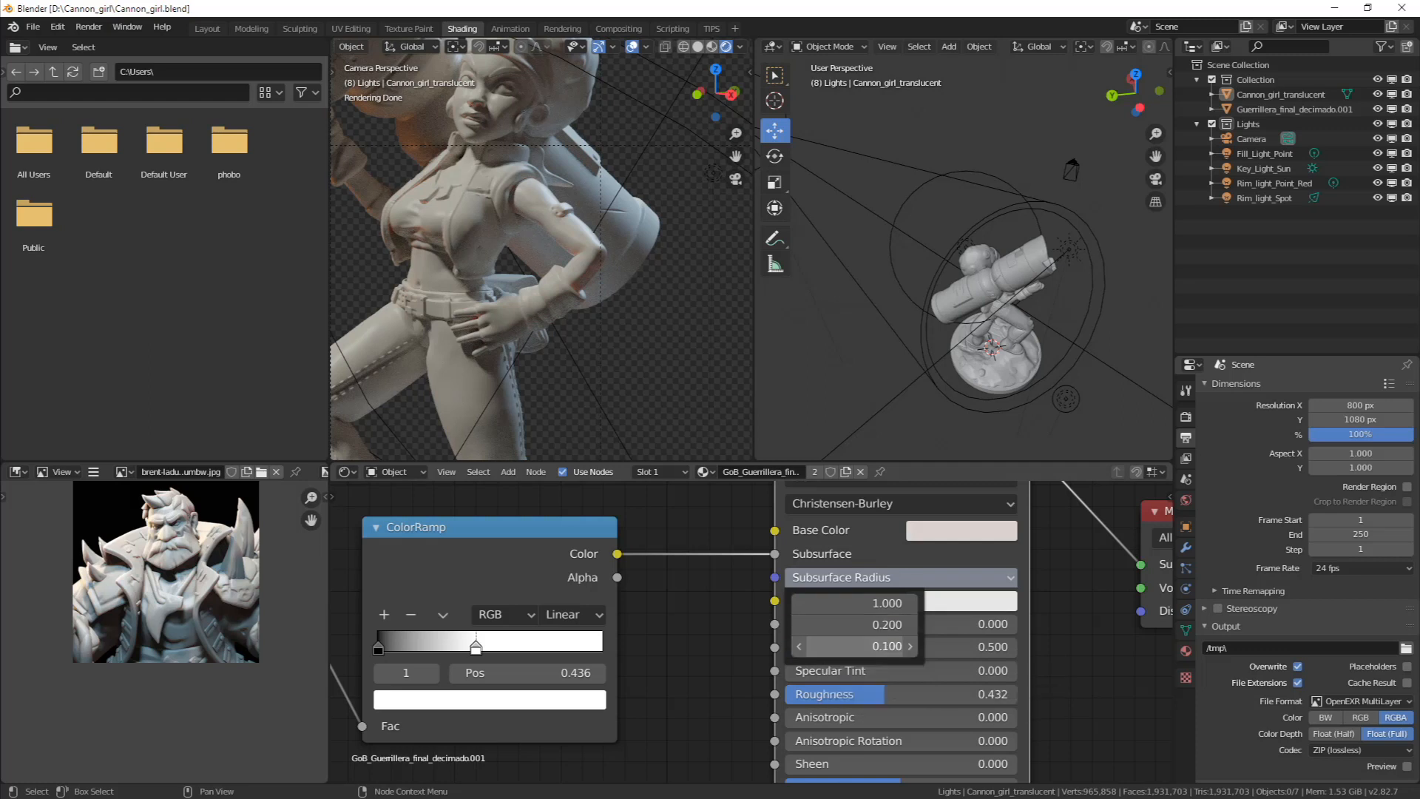
click(858, 646)
key(BackSpace)
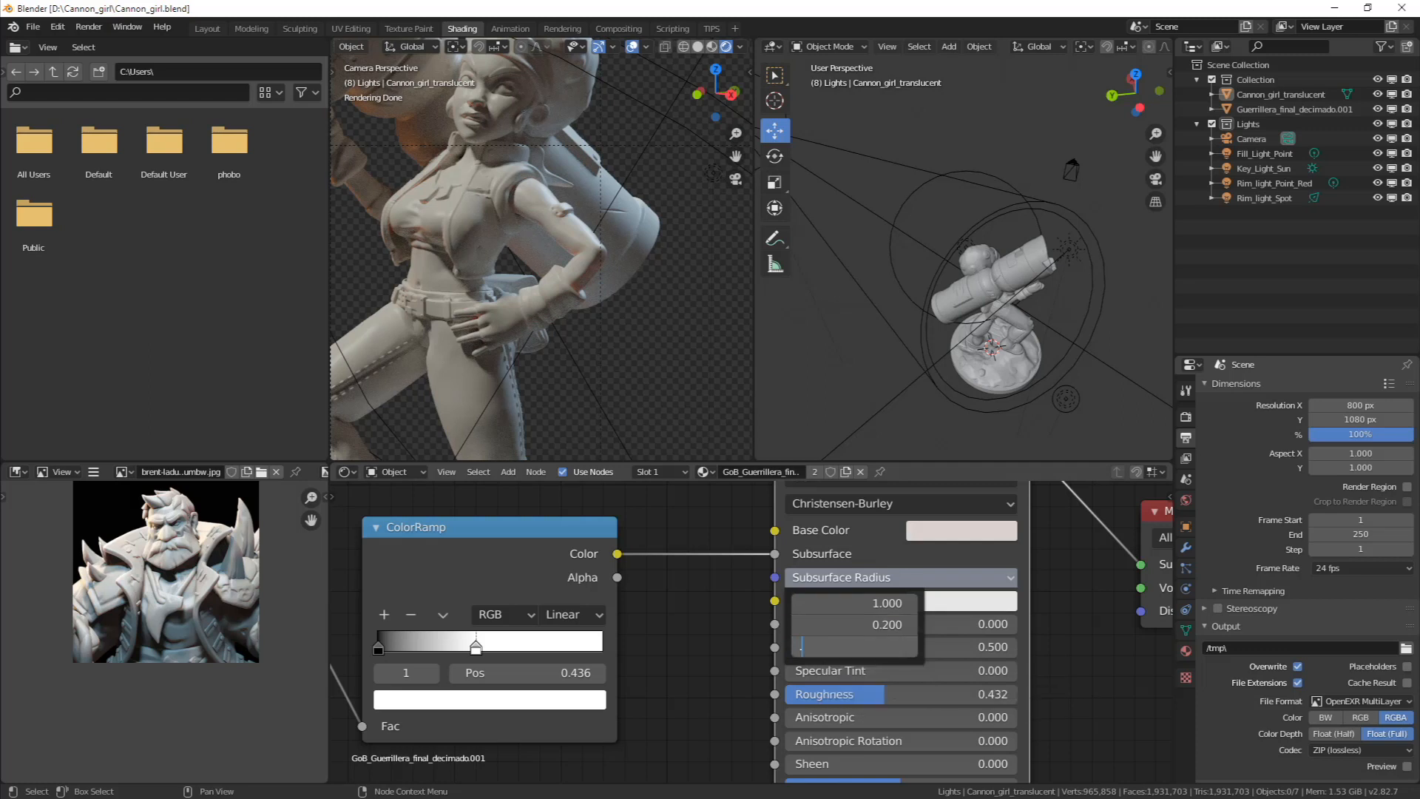
text(1)
key(Return)
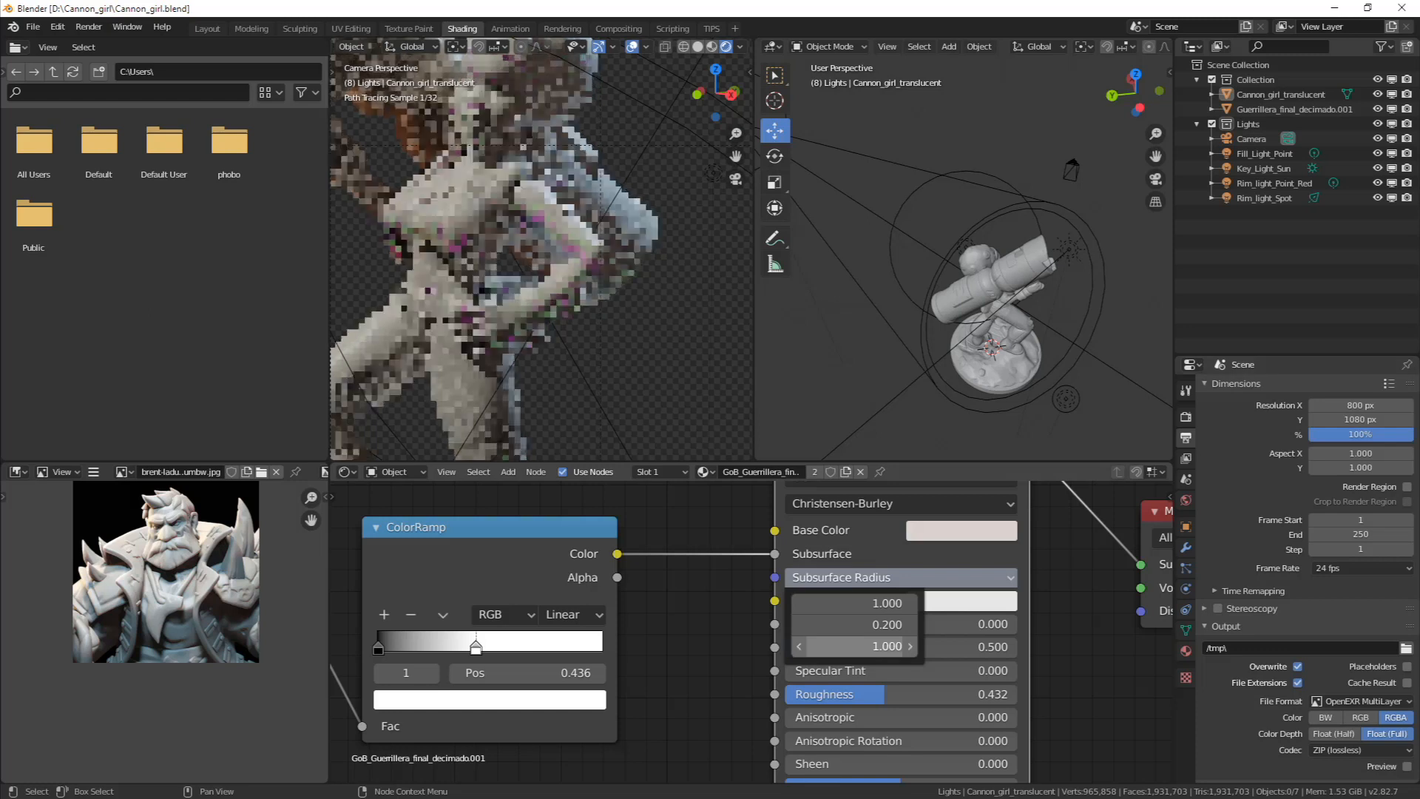
Set the first Subsurface Radius value of the Principled BSDF node to 0.3
click(854, 601)
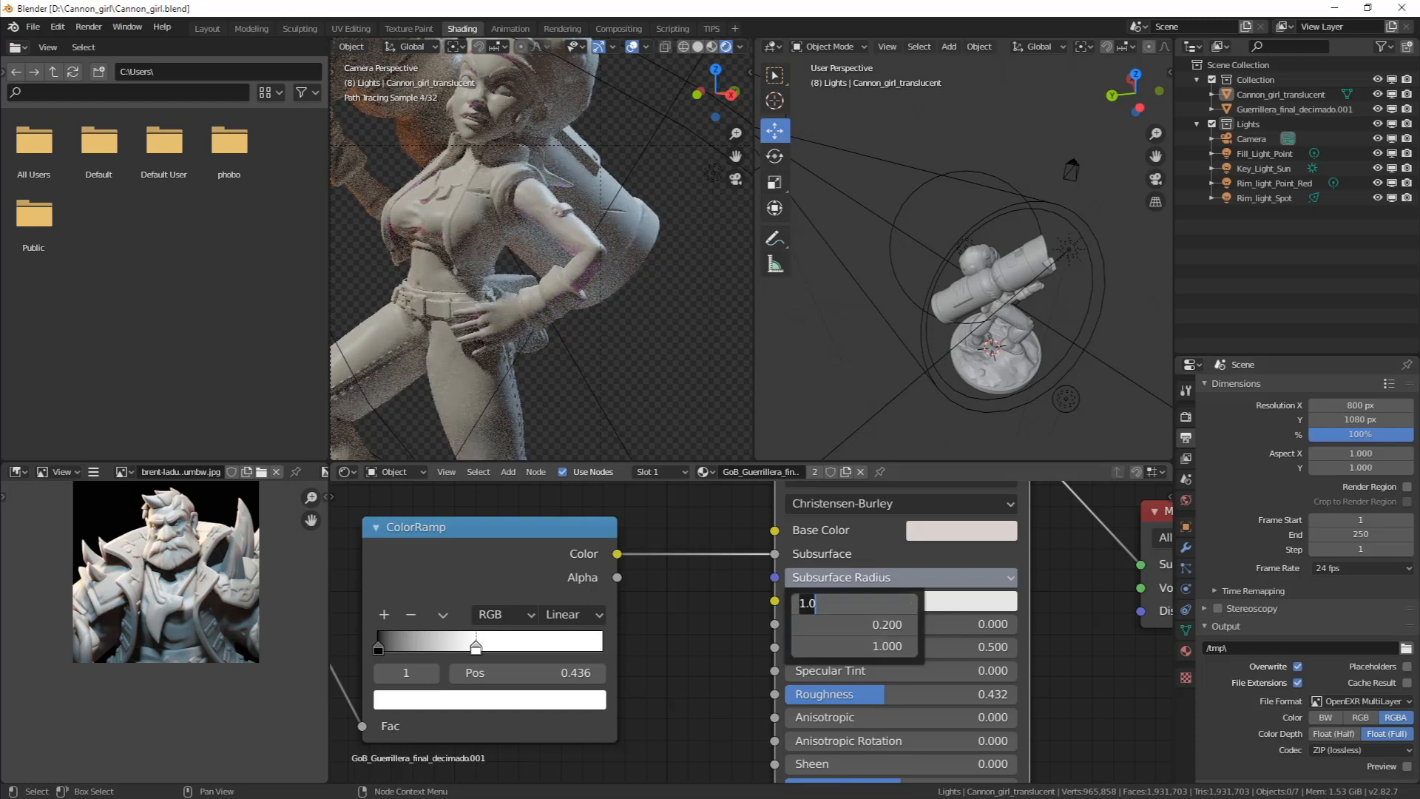
key(BackSpace)
text(.3)
key(Return)
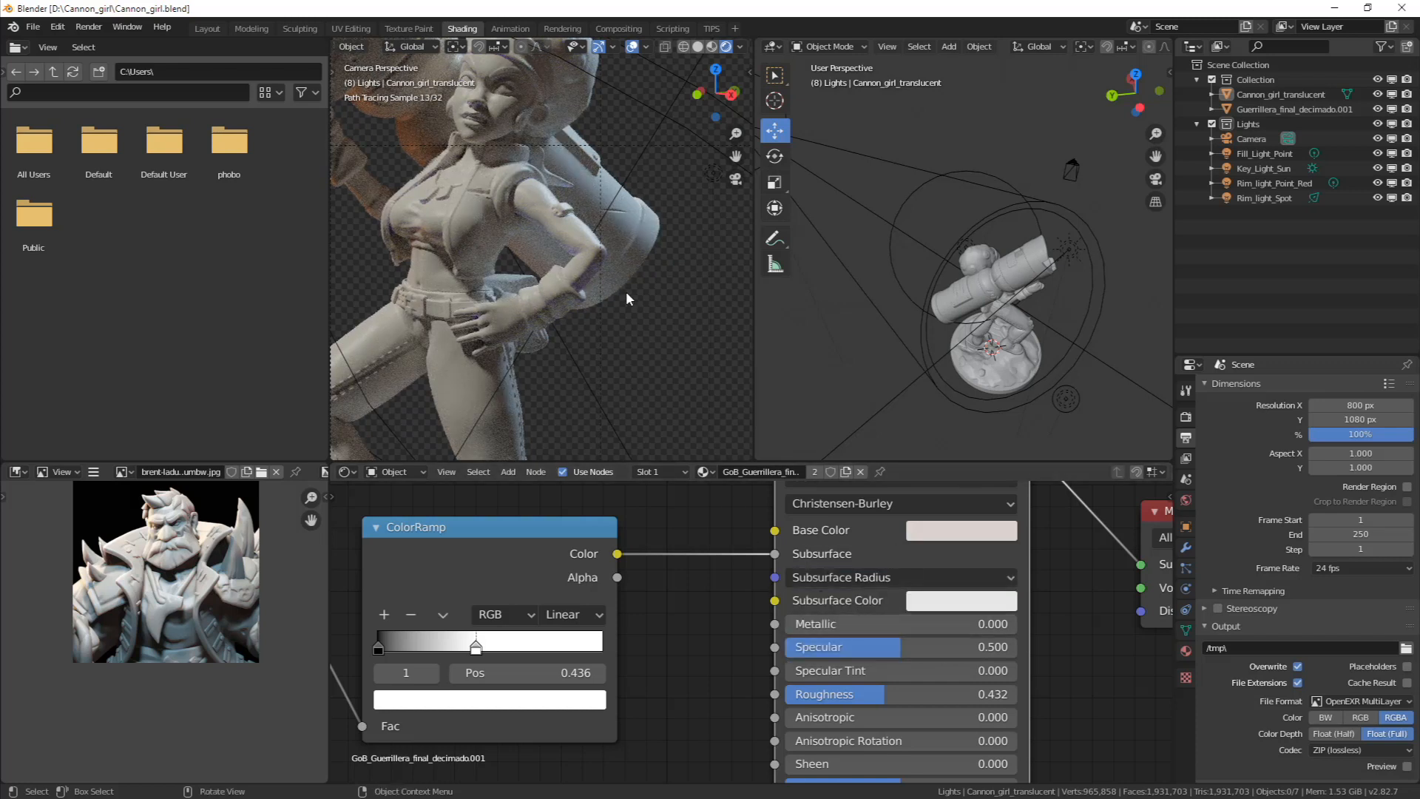
Add an RGB input node and connect its Color output to the Principled BSDF's Subsurface Radius input
click(844, 581)
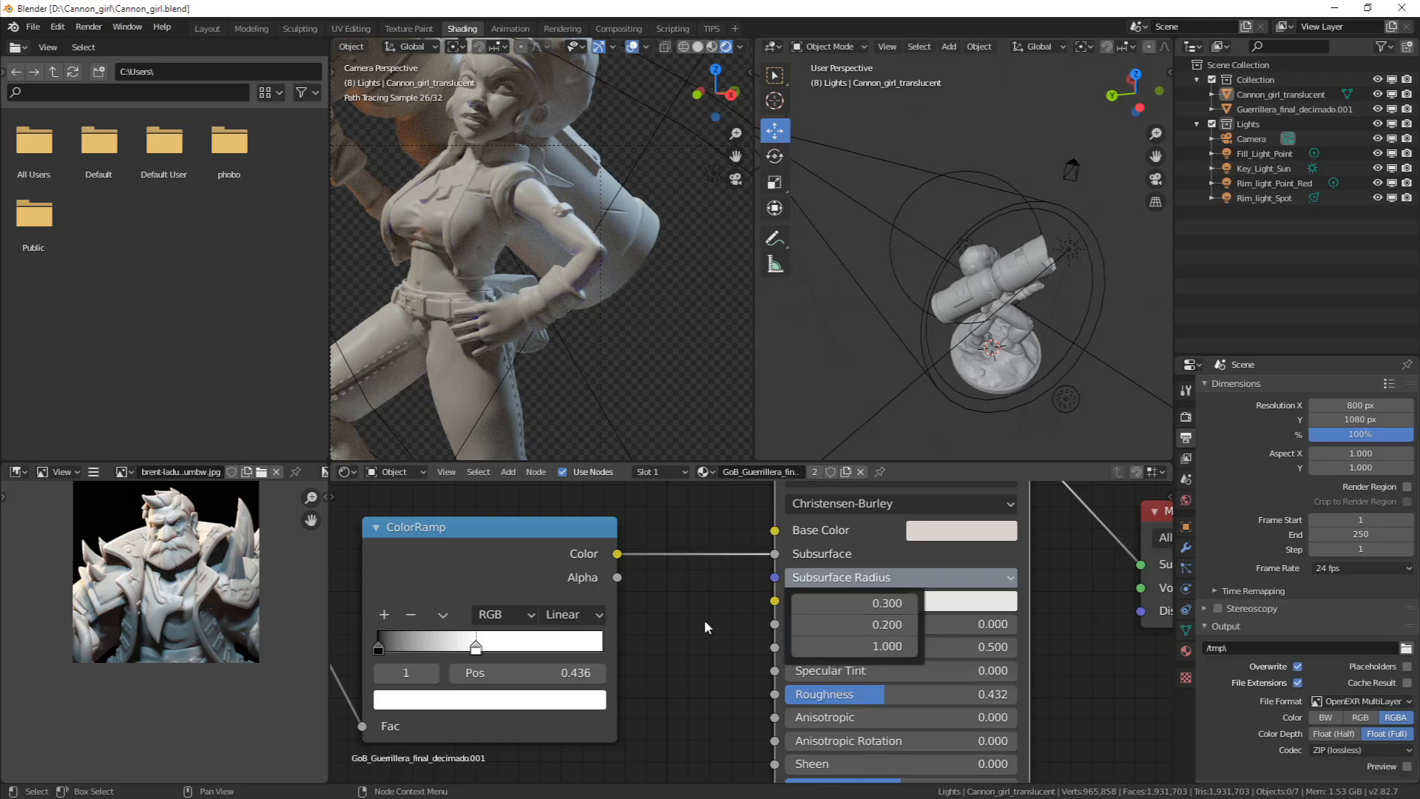
key(shift+a)
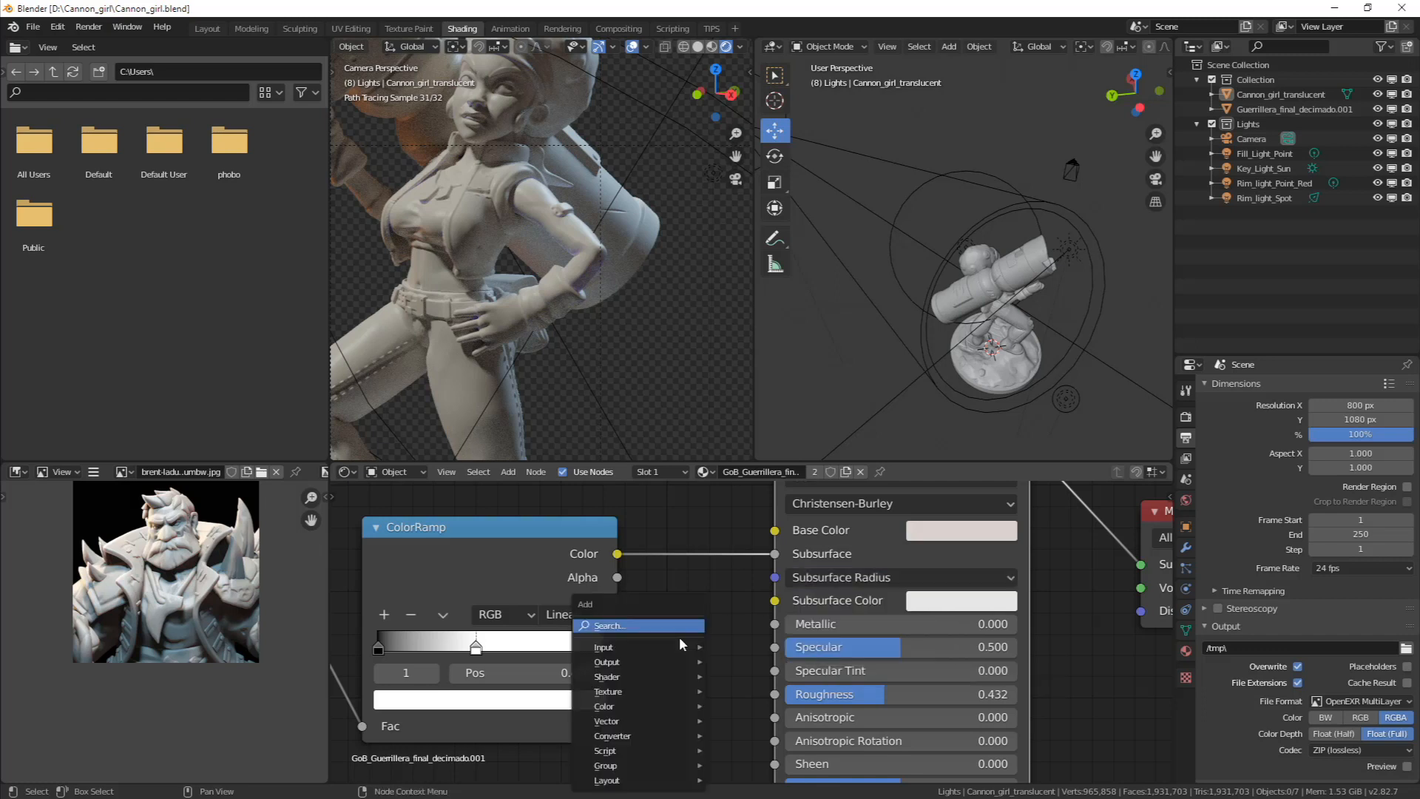
mouse_move(696, 647)
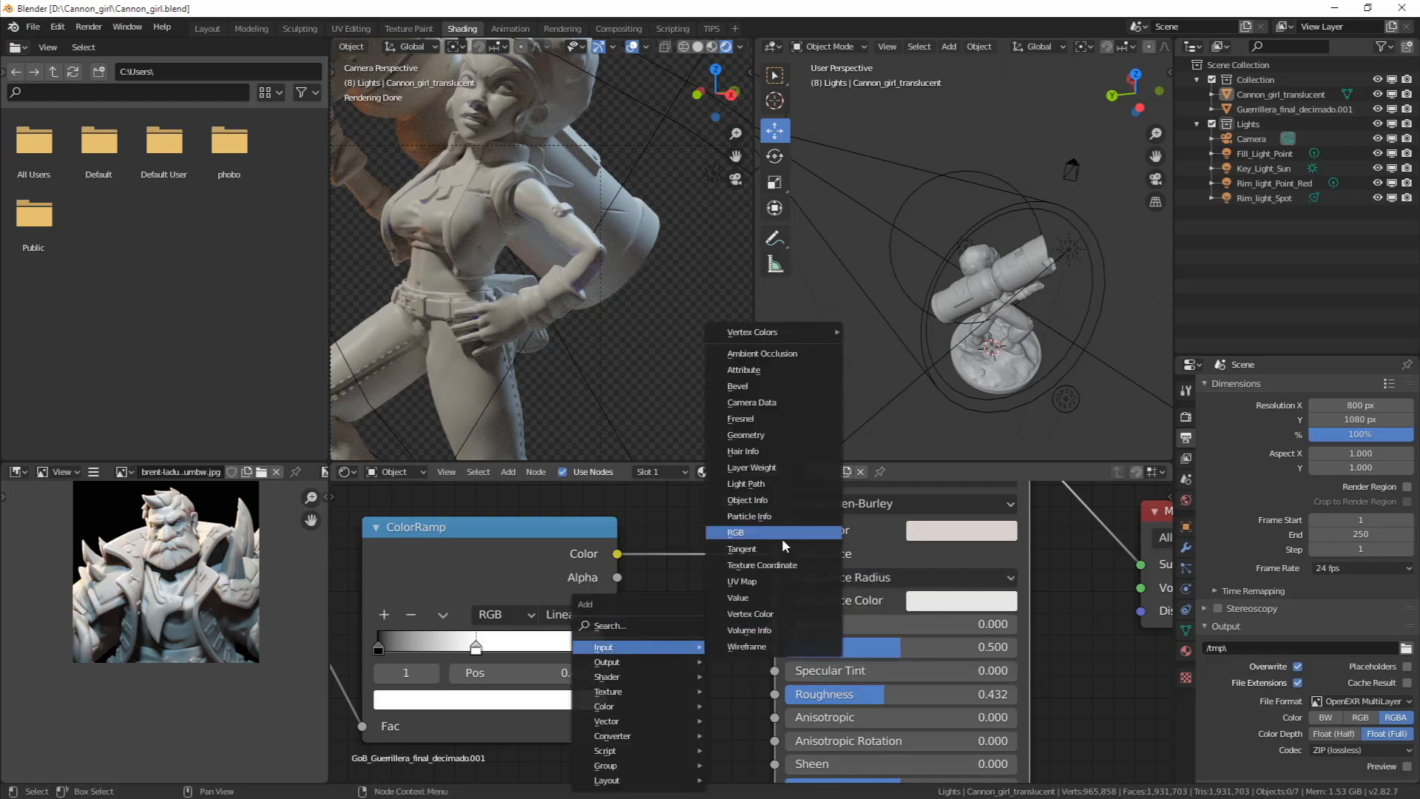
click(736, 533)
click(588, 588)
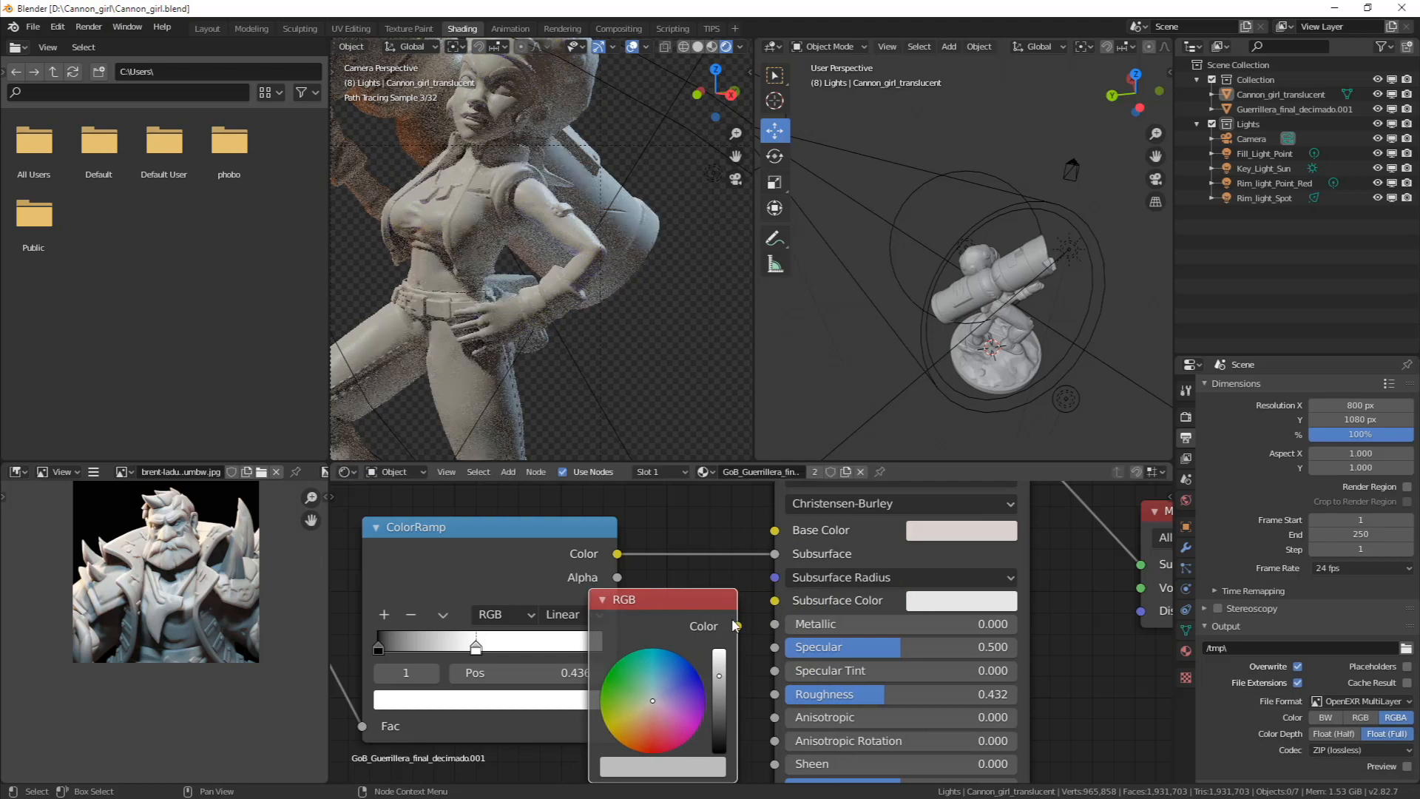
drag(738, 626, 783, 588)
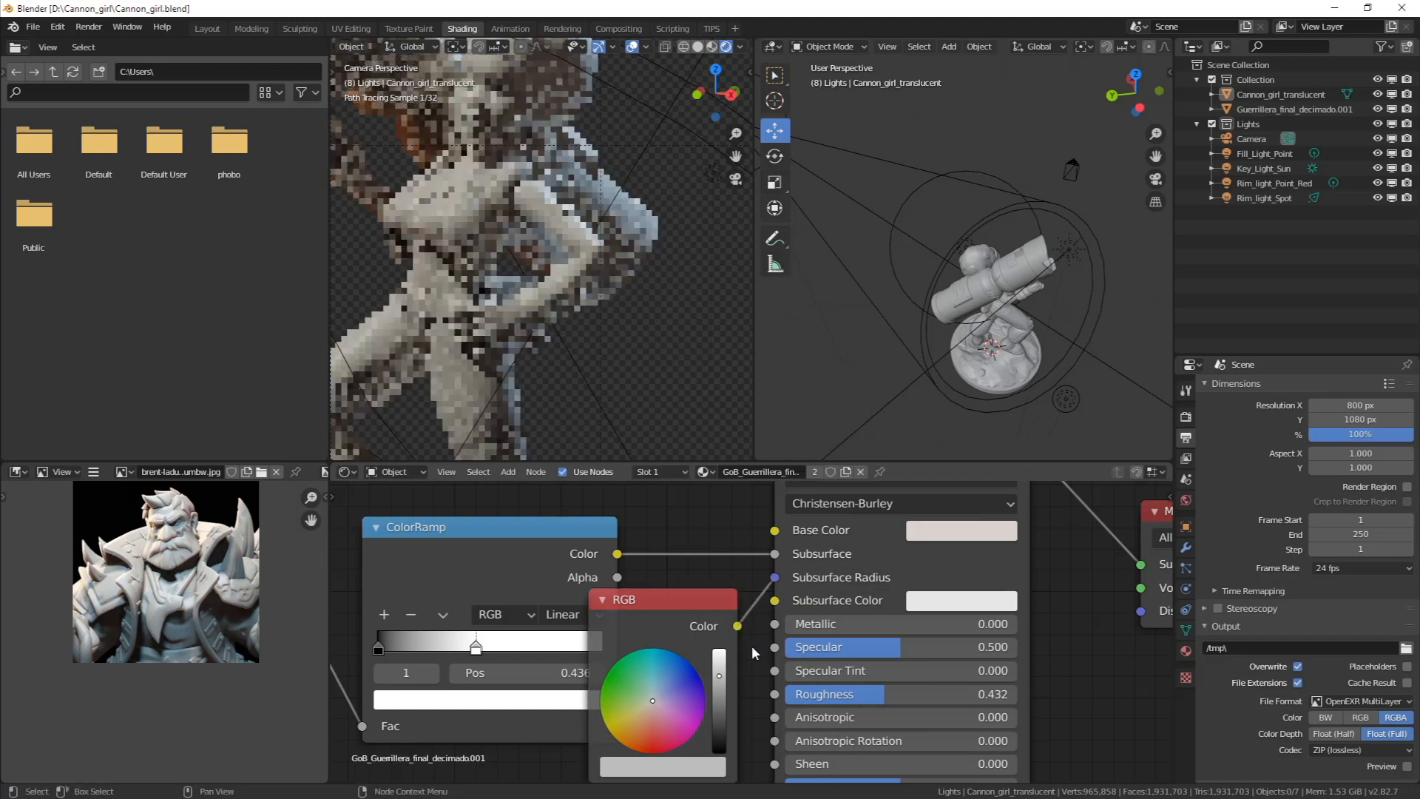
Try red and pale blue-green colours in the RGB node, and disconnect it from Subsurface Radius
middle_drag(715, 664, 777, 606)
click(713, 685)
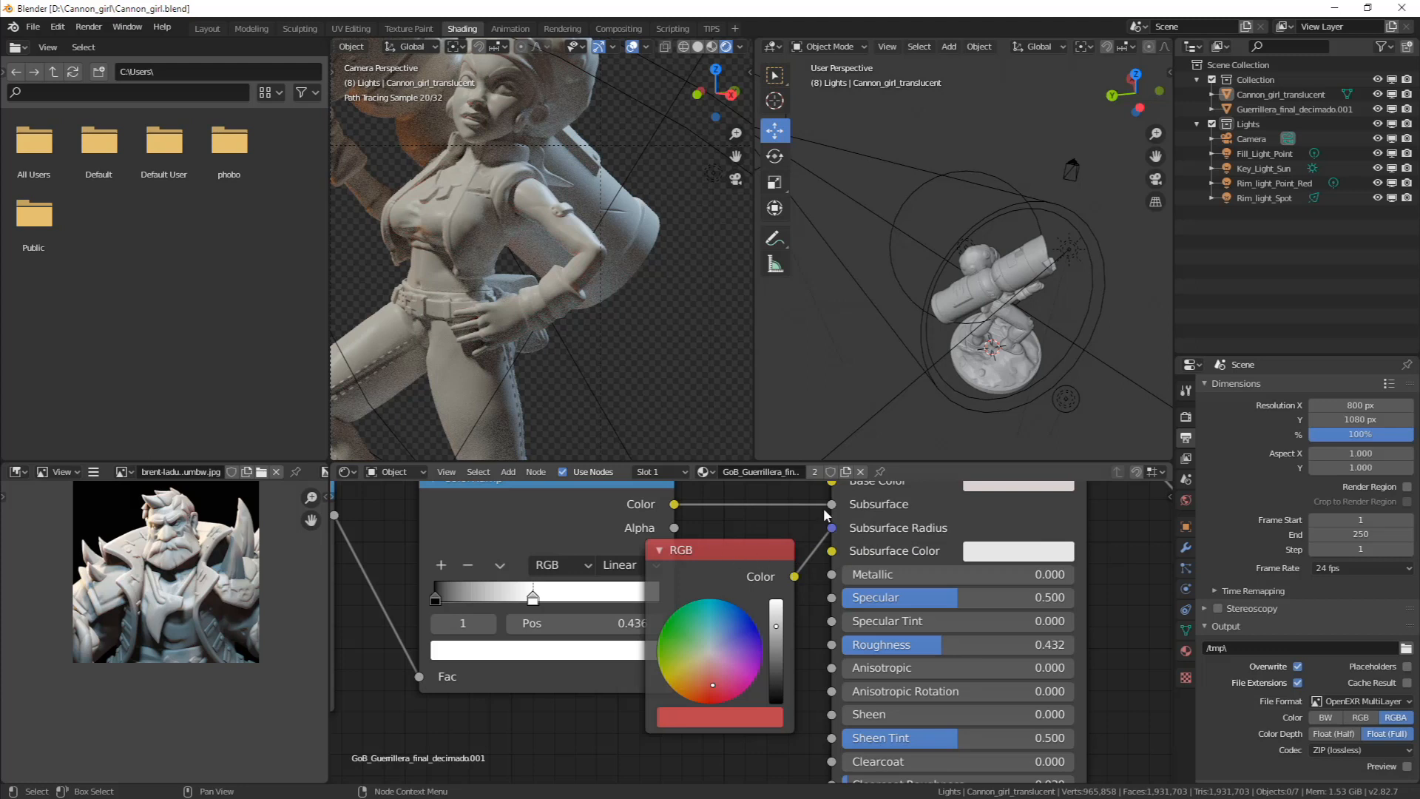
mouse_move(743, 542)
mouse_down()
mouse_move(597, 610)
mouse_move(615, 610)
mouse_move(678, 528)
mouse_move(656, 554)
mouse_up()
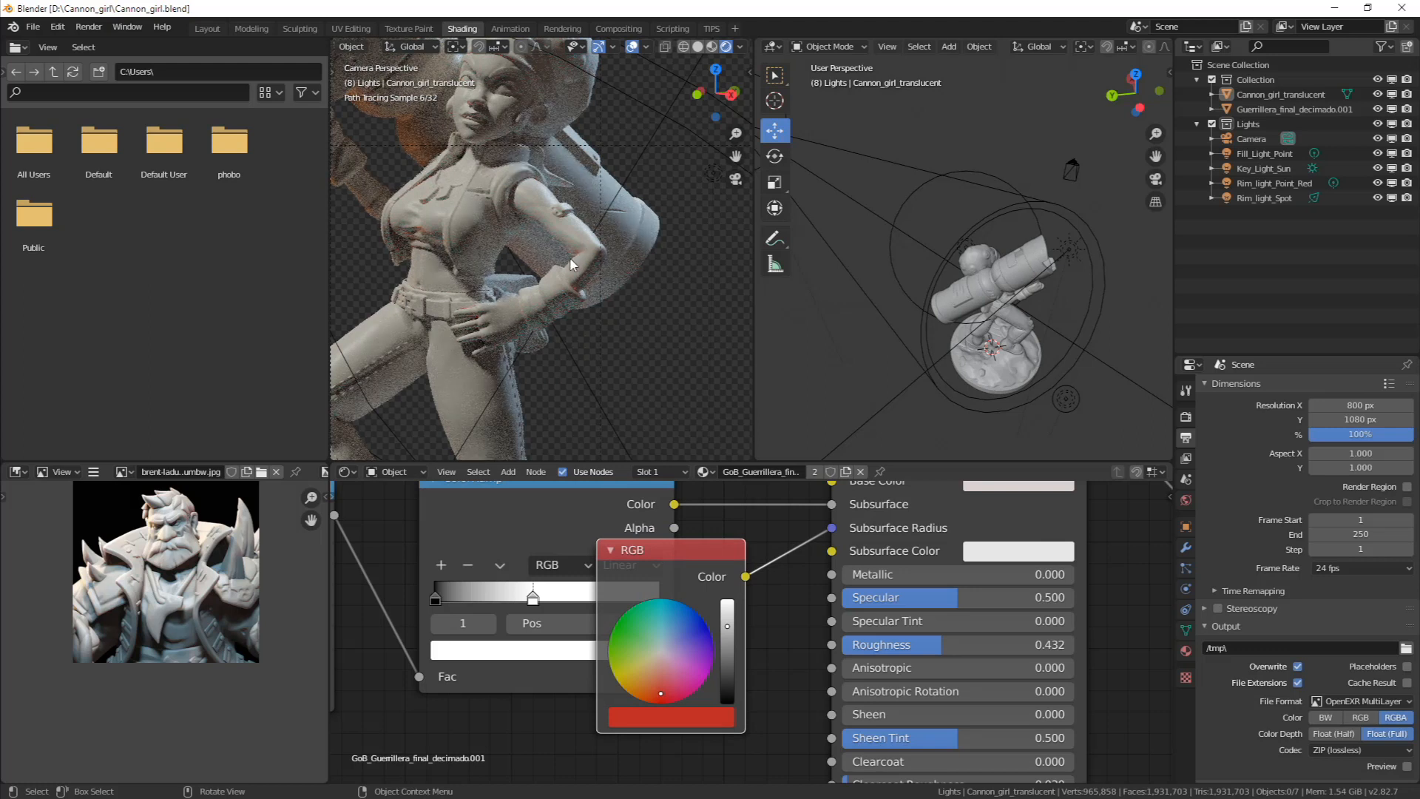
click(656, 633)
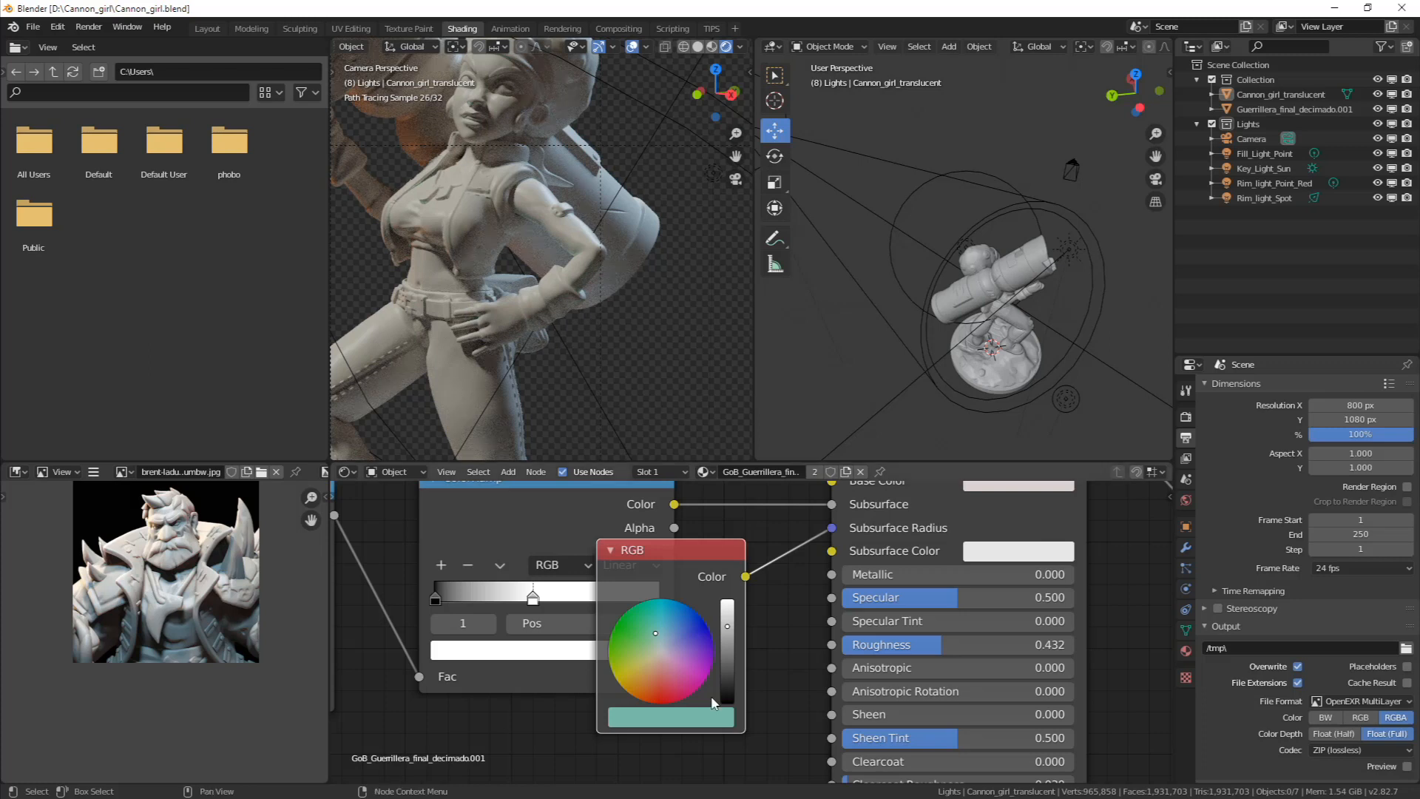
click(665, 638)
click(661, 636)
drag(832, 528, 797, 565)
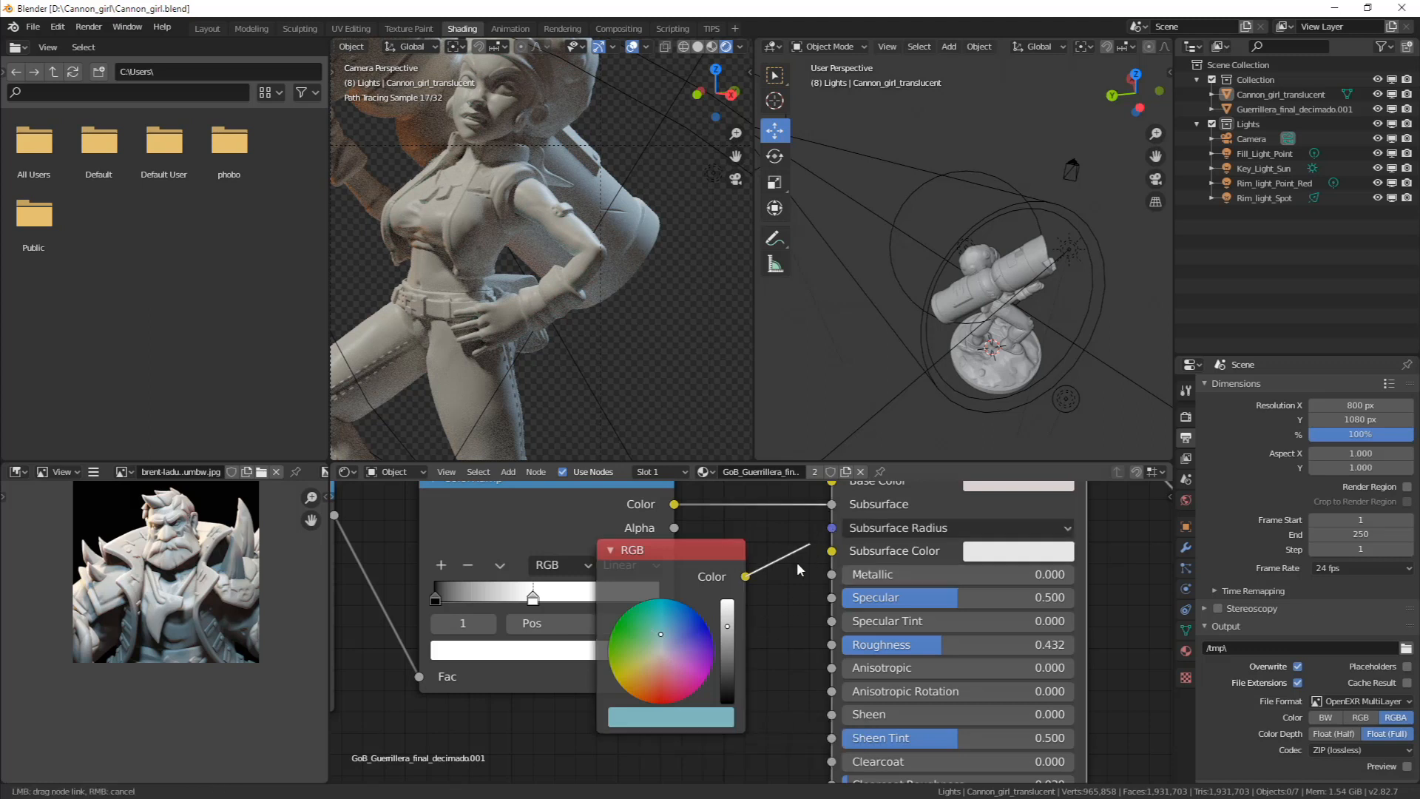
drag(819, 634, 807, 631)
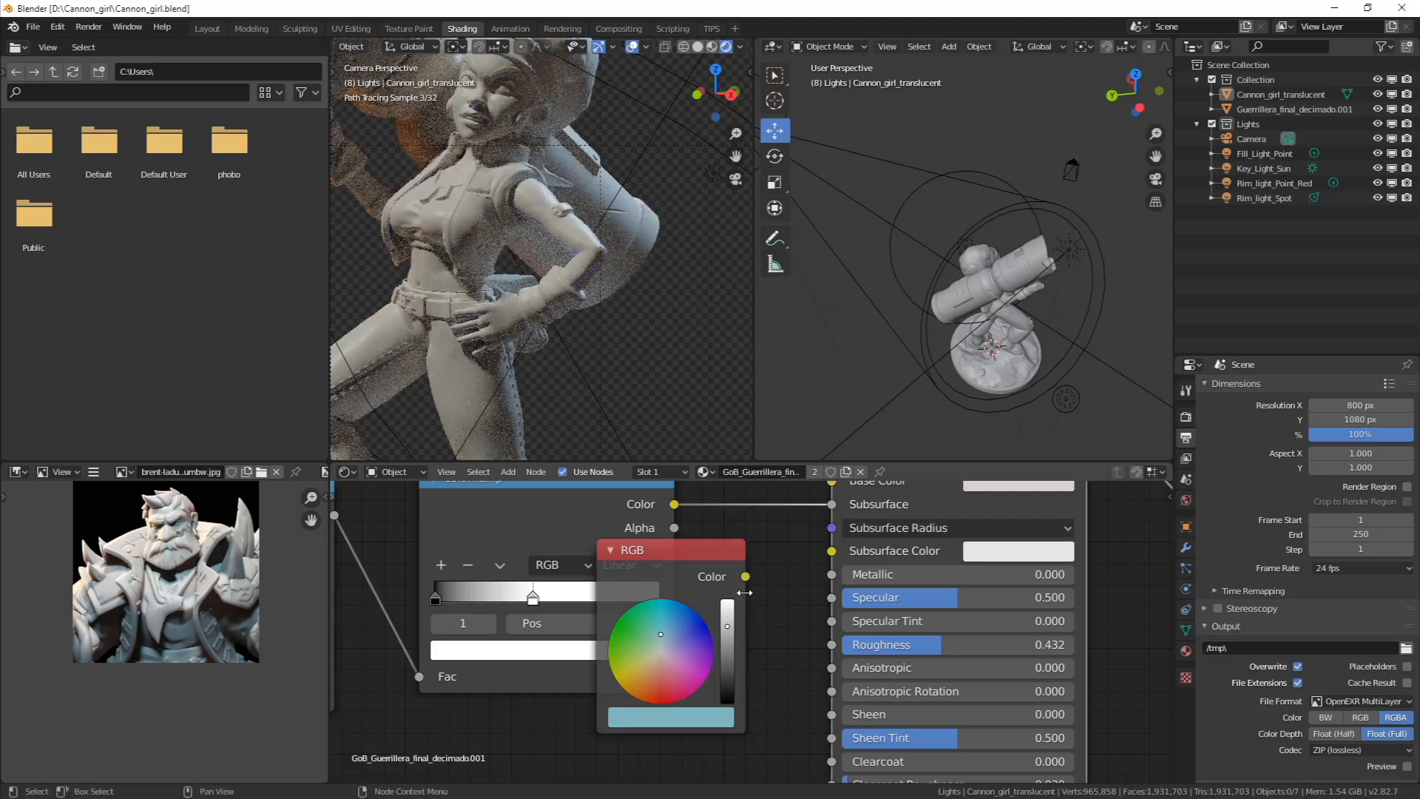
Set the first Subsurface Radius value of the Principled BSDF node to 1 and the third to 0.3
click(878, 530)
click(911, 554)
text(1)
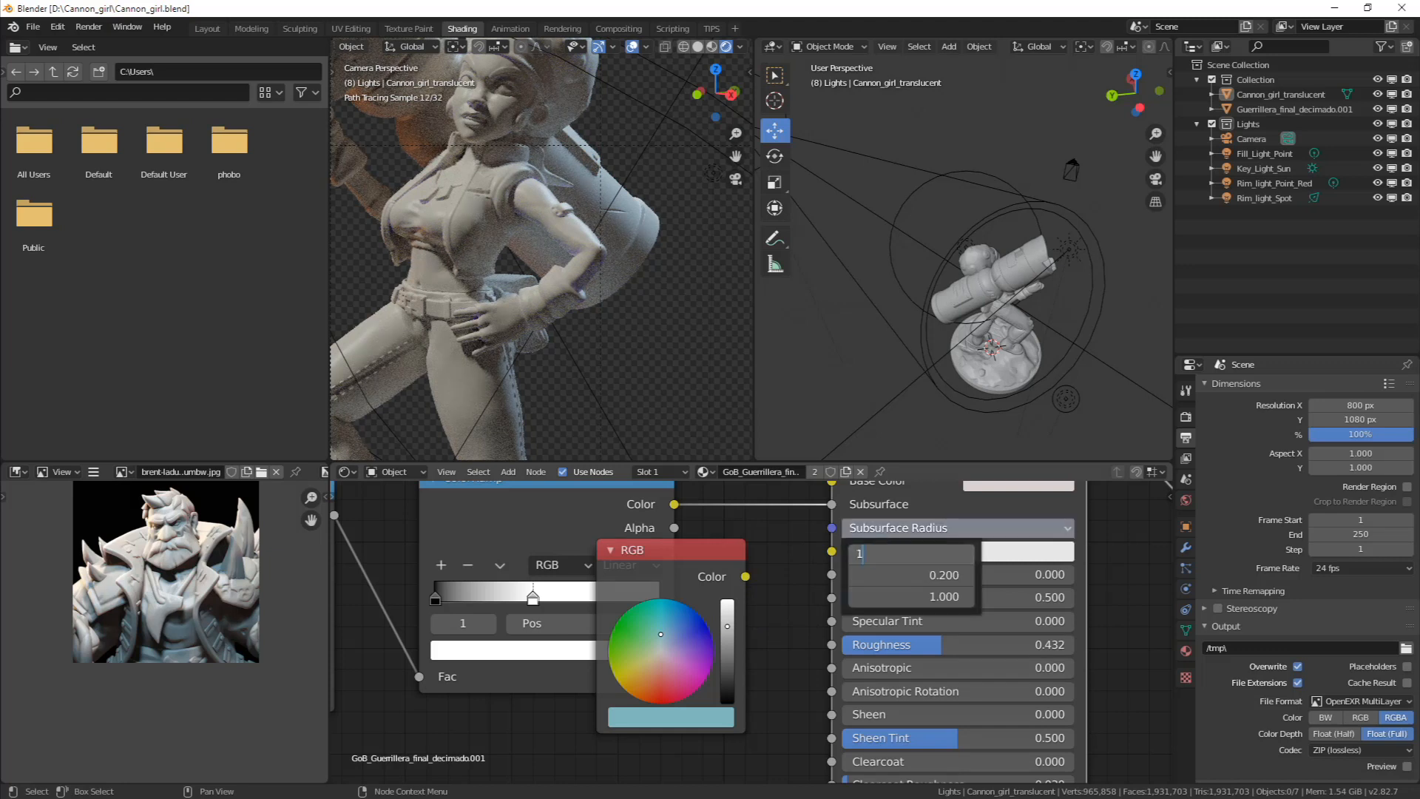
key(Tab)
key(Tab)
text(.3)
key(Return)
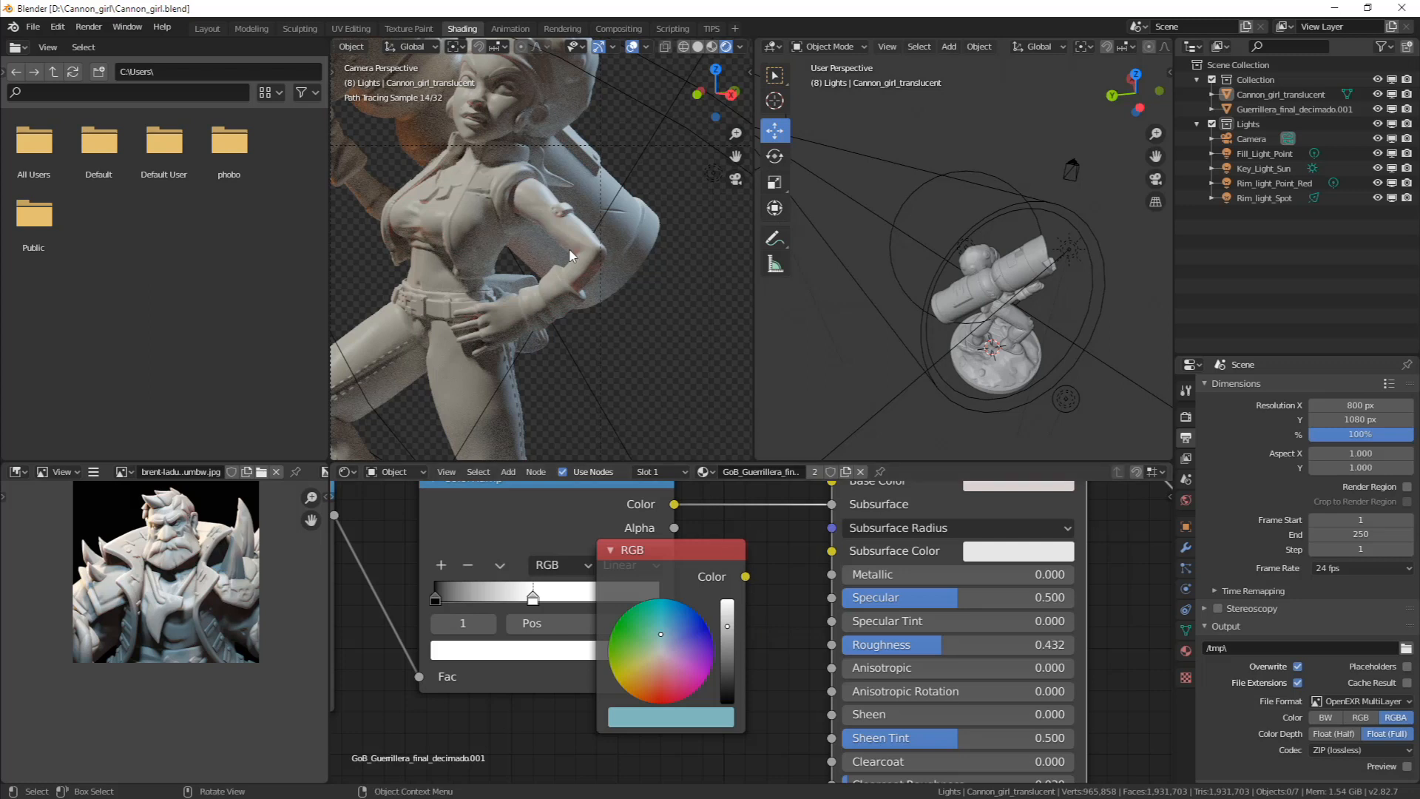
Select the figure's round base, view its material settings, and deselect it
scroll(570, 255, down, 5)
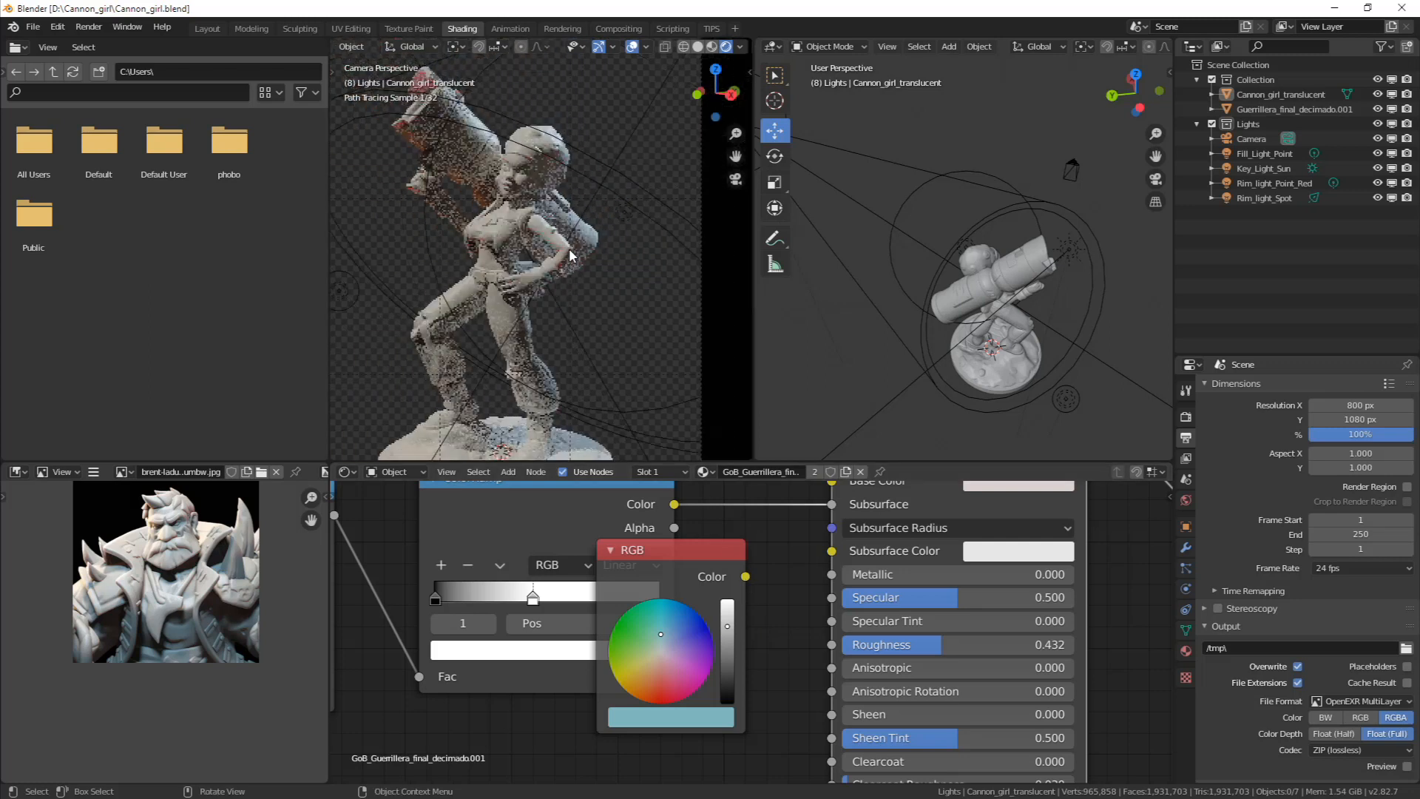
scroll(570, 255, down, 1)
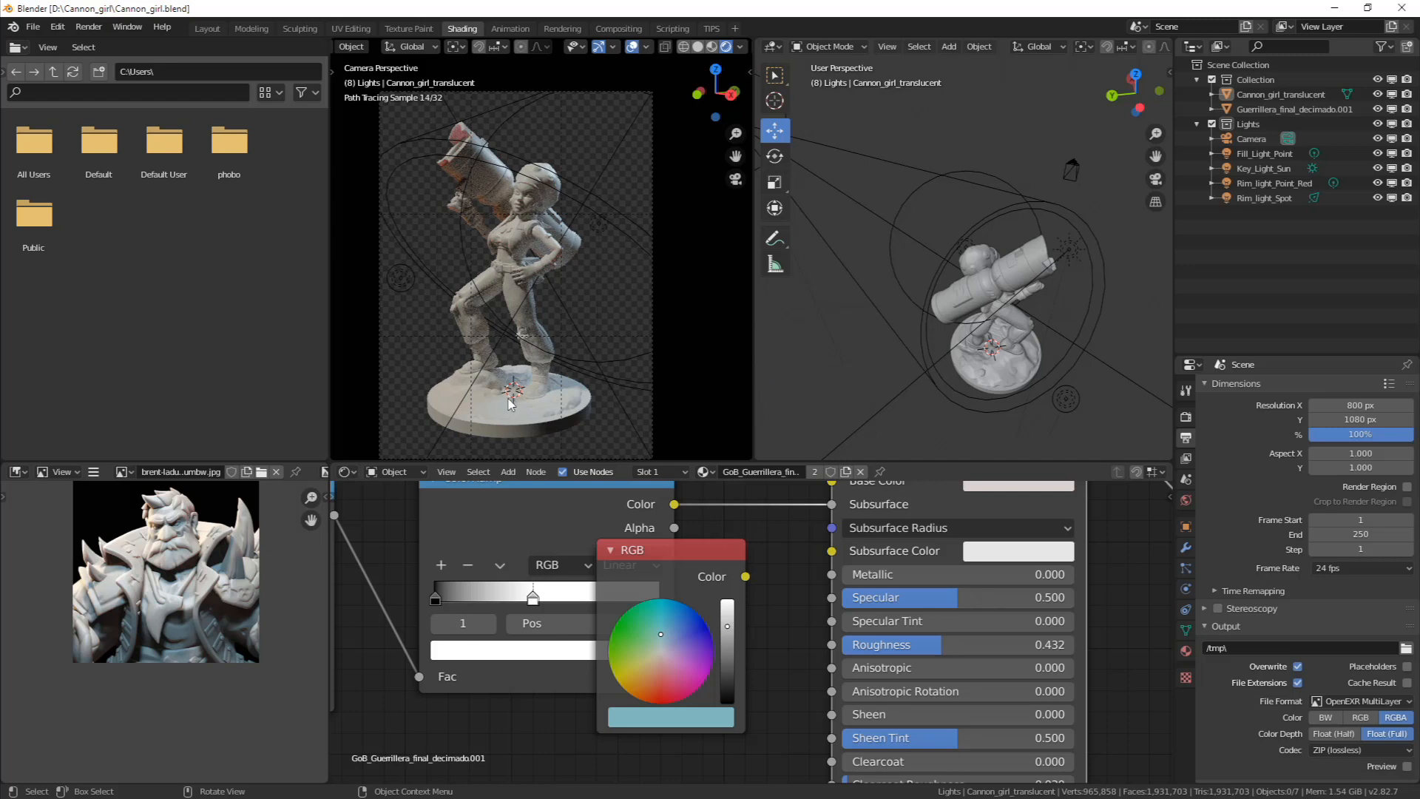
click(500, 423)
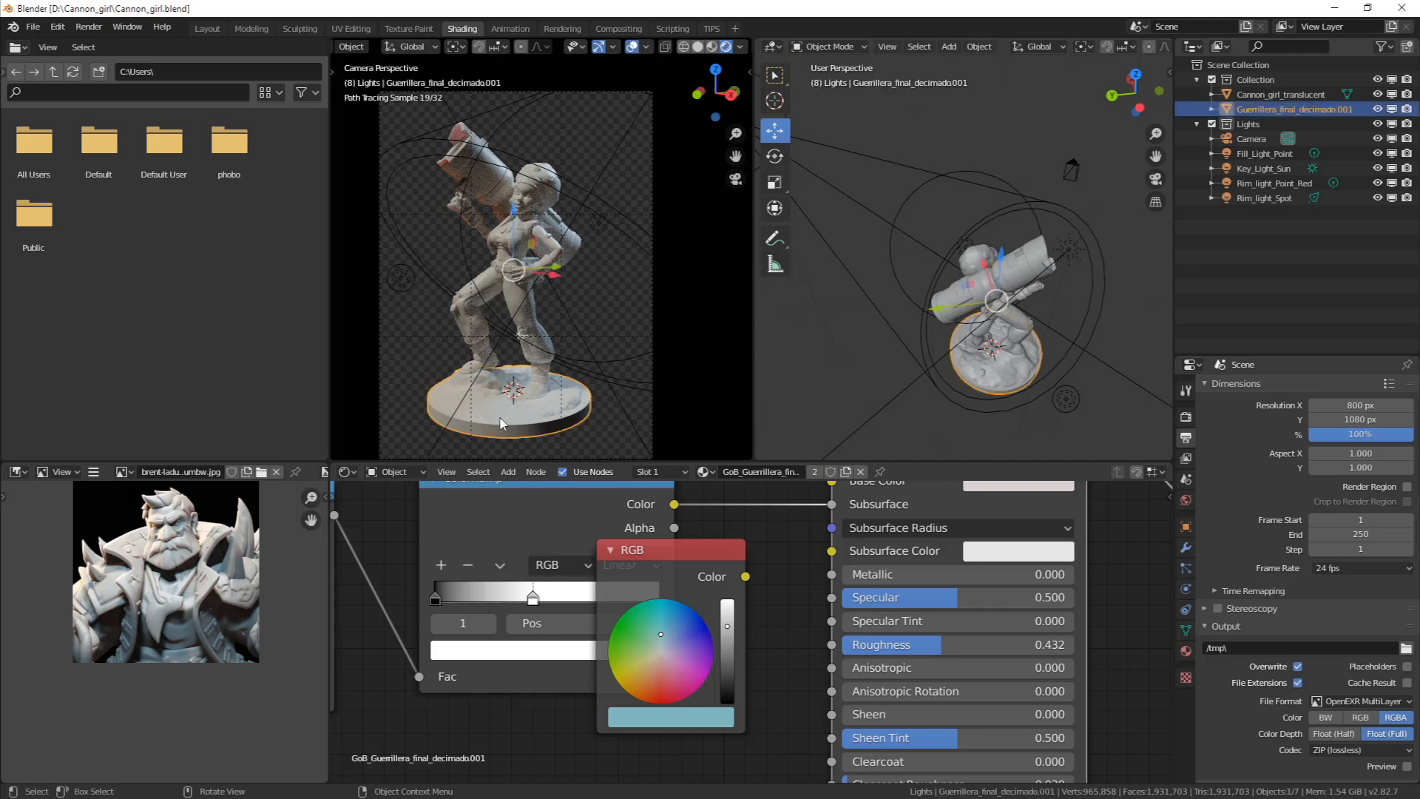
click(1186, 651)
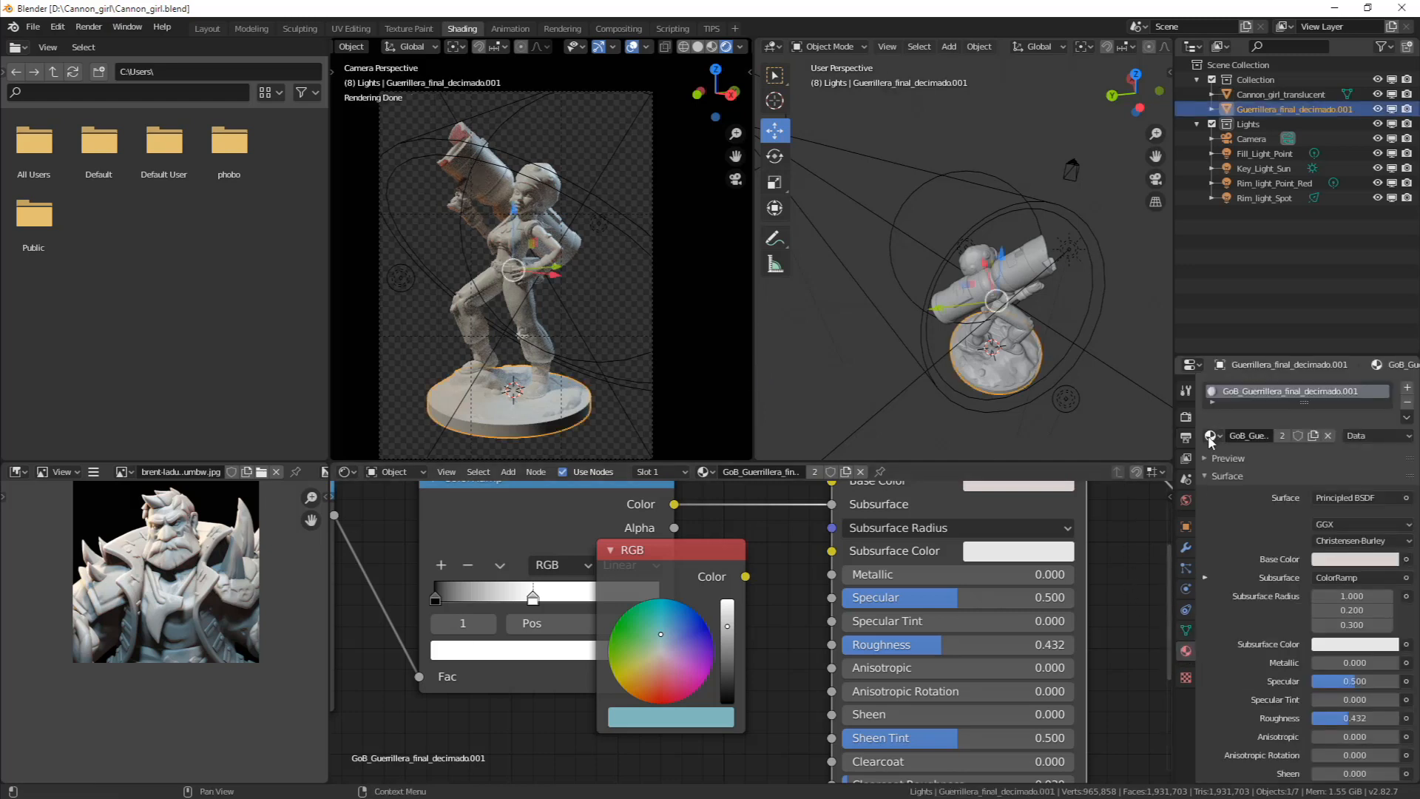
click(819, 403)
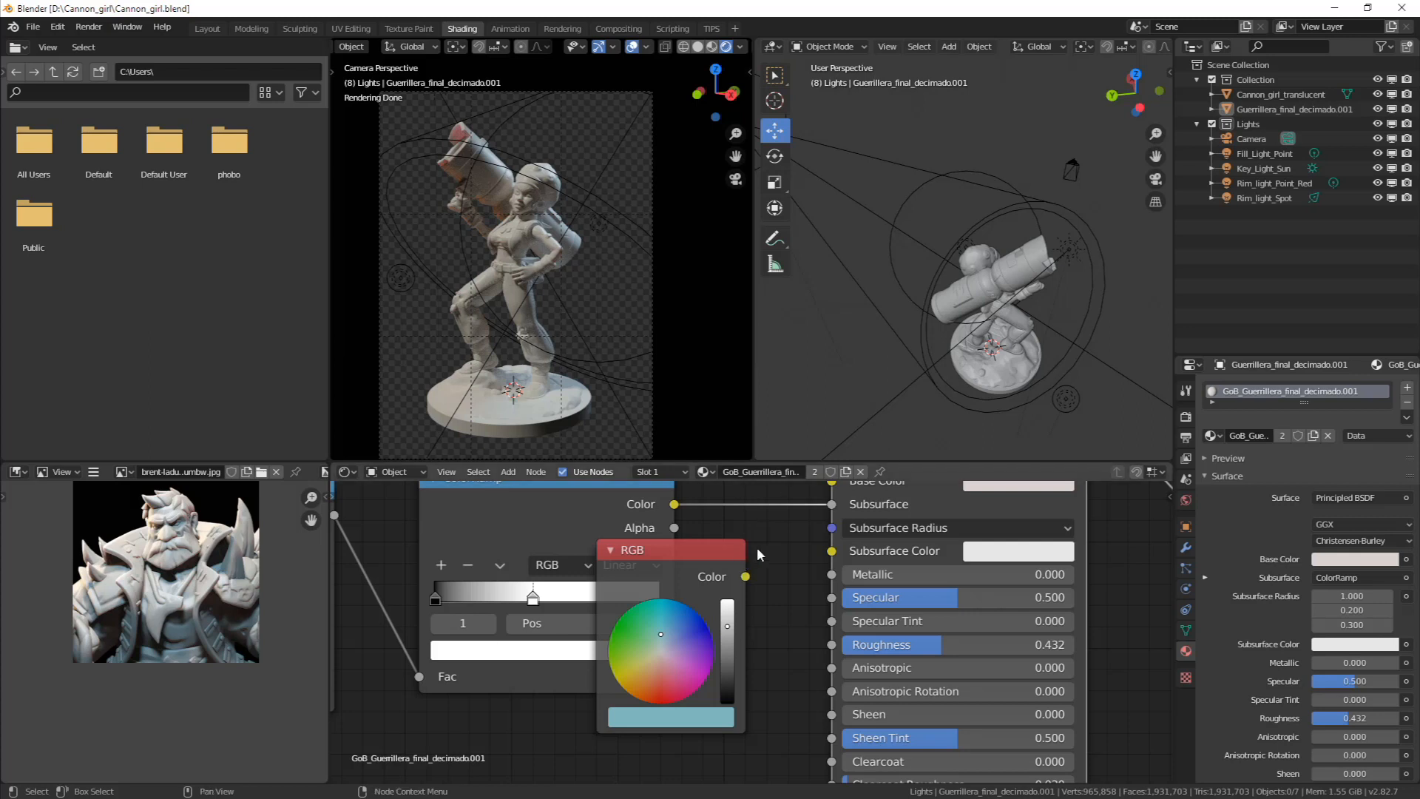
Delete the unused RGB node beside the ColorRamp node
middle_drag(819, 509, 804, 572)
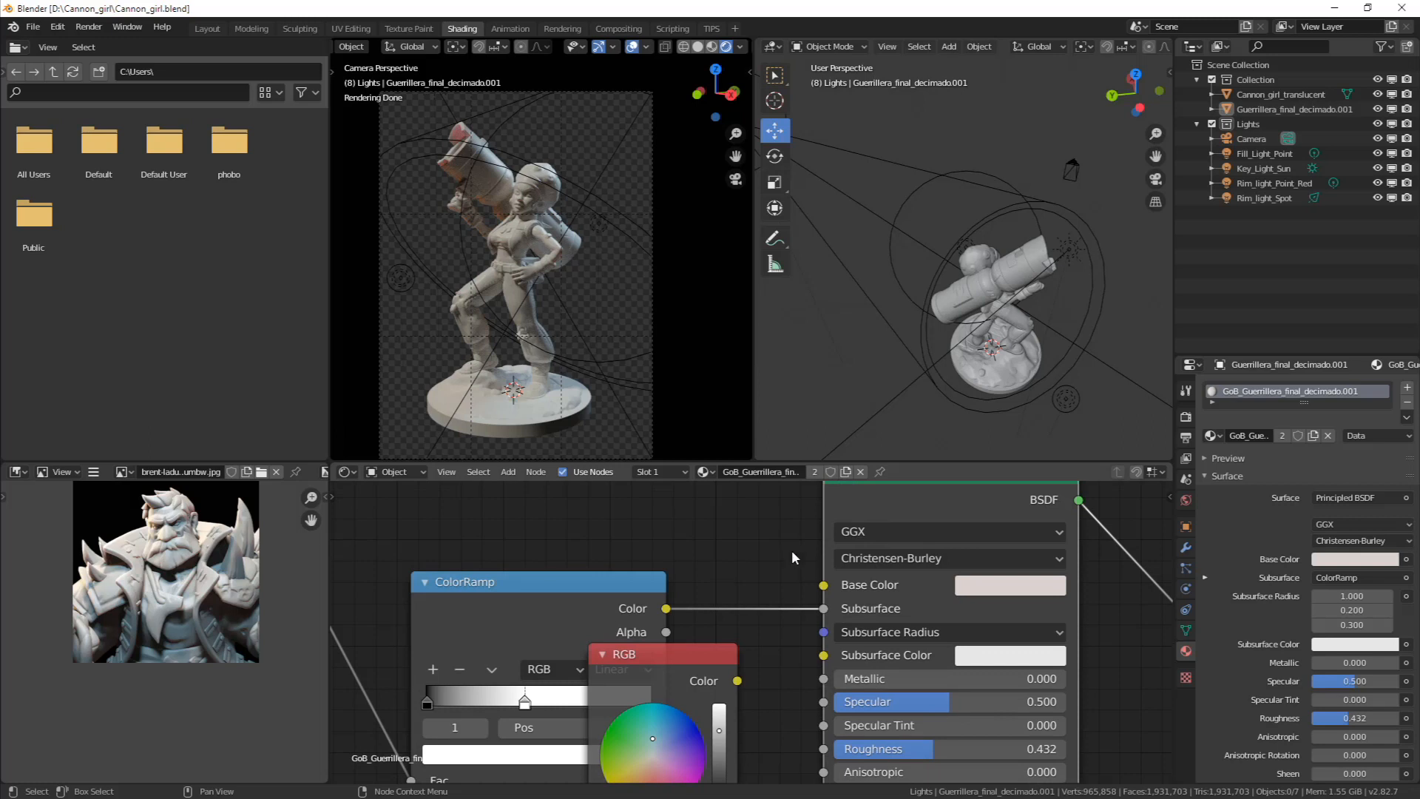
middle_drag(969, 318, 911, 219)
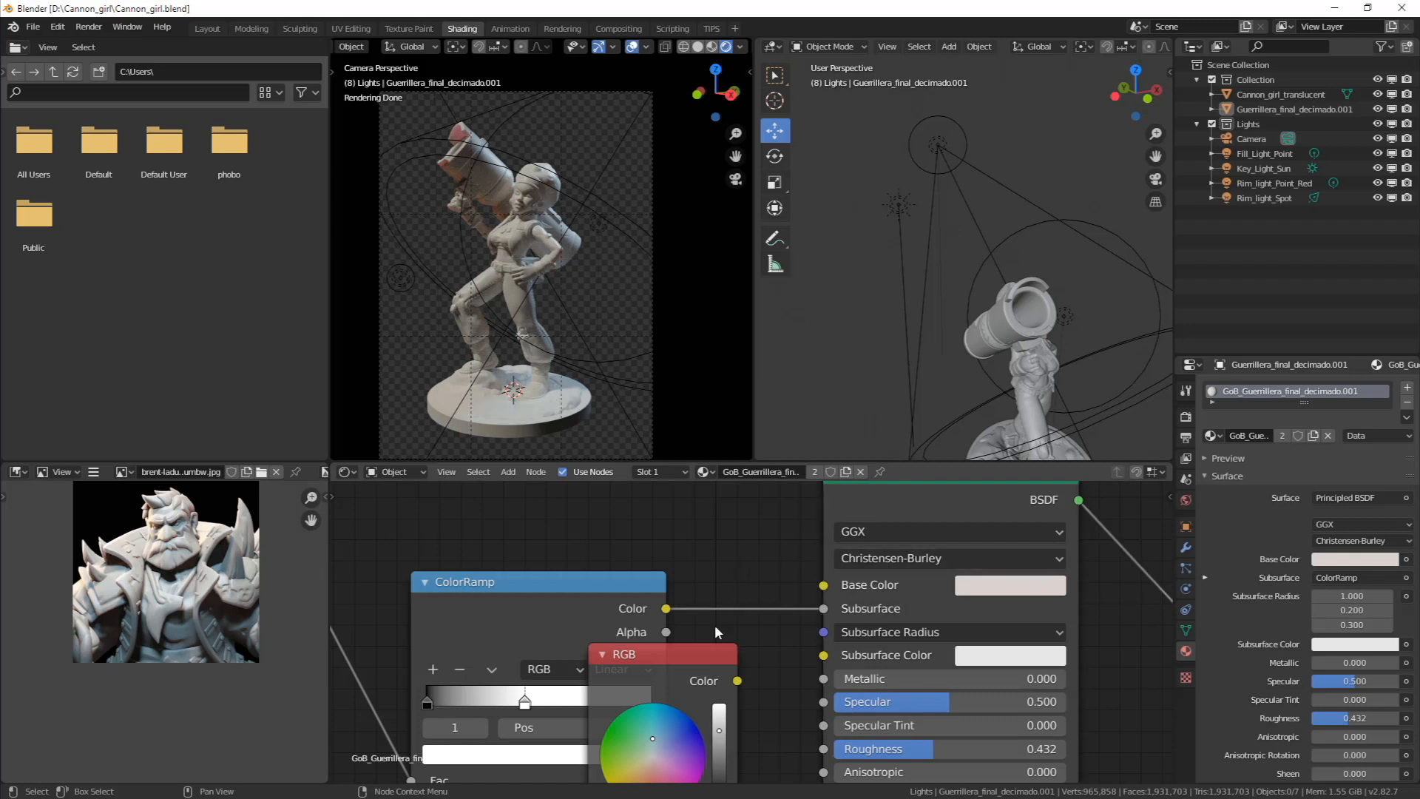
click(703, 652)
key(x)
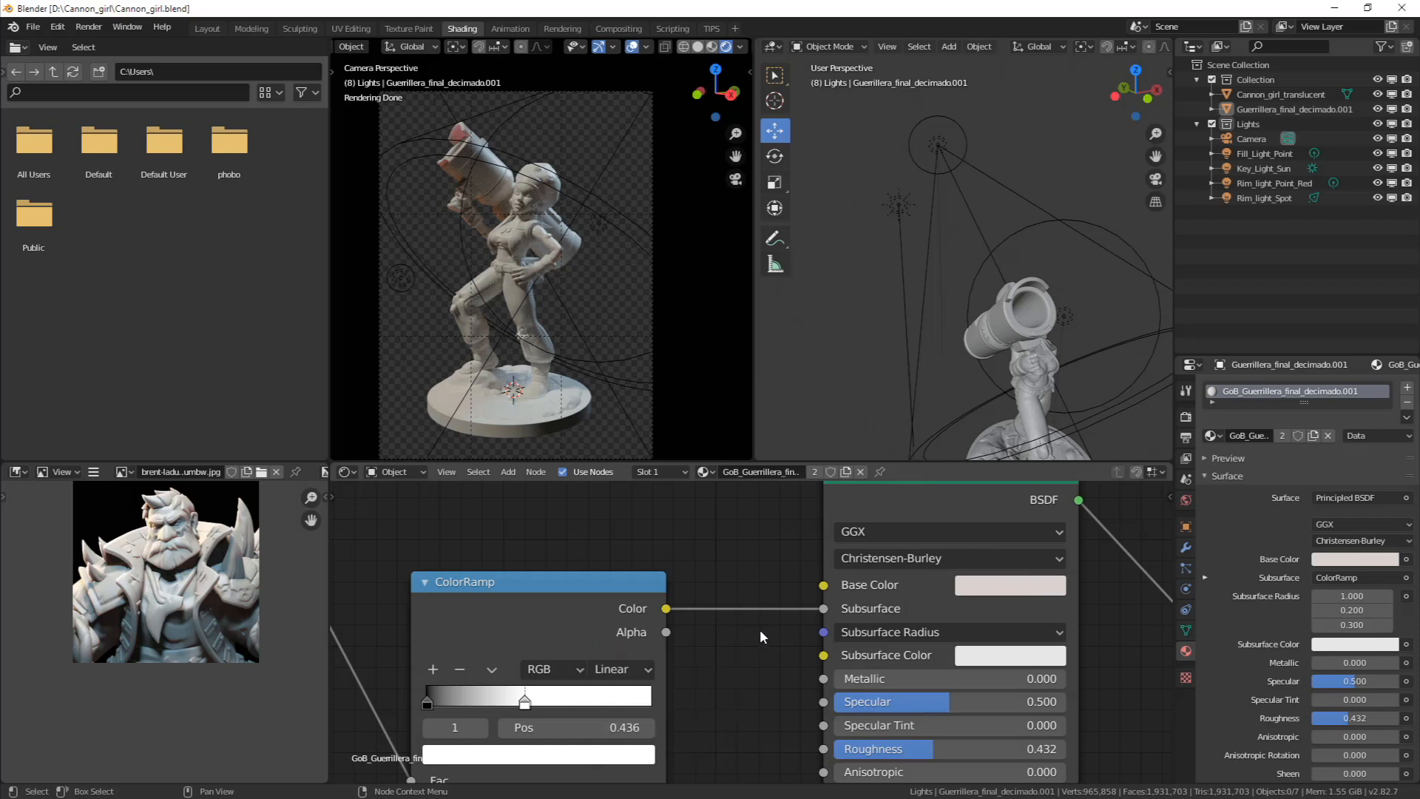
middle_drag(748, 619, 796, 603)
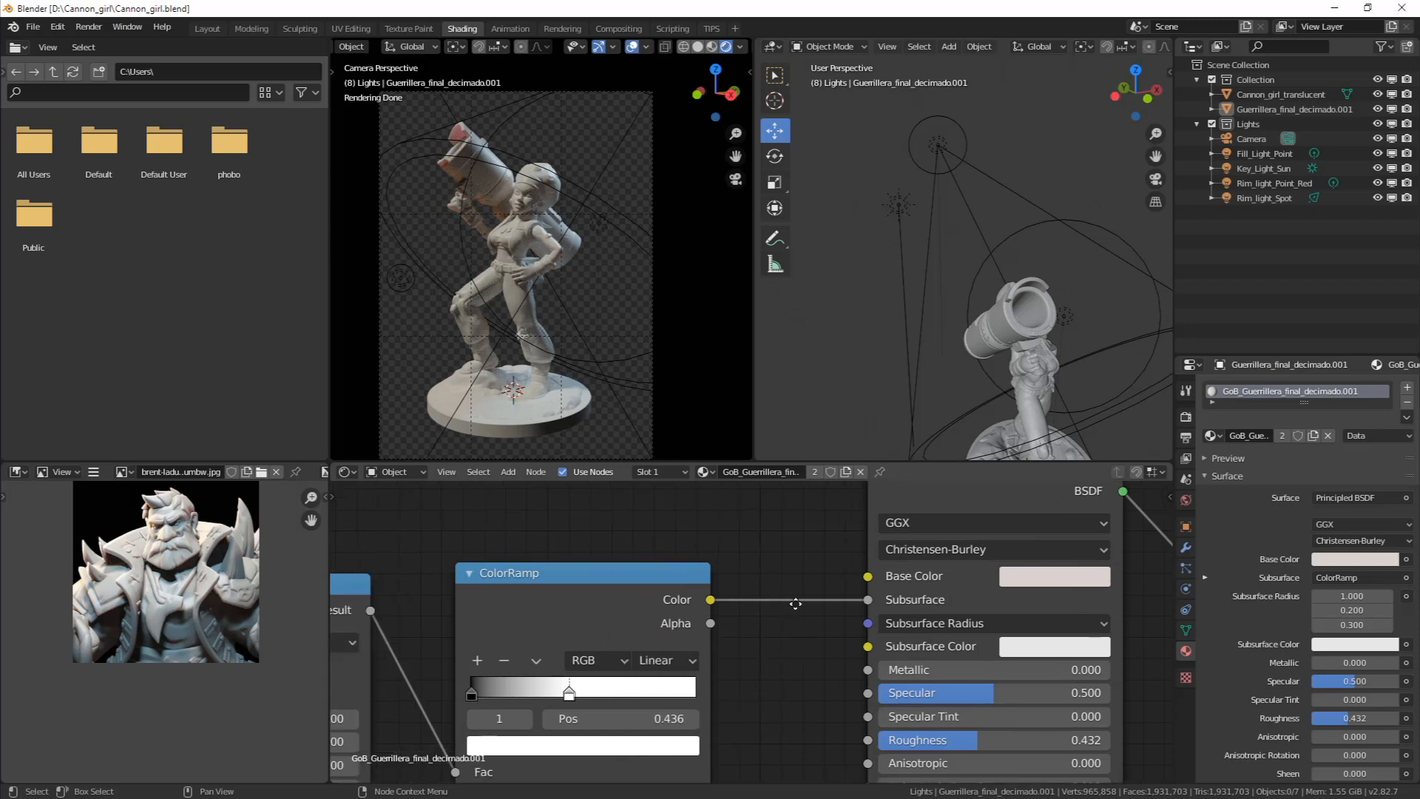